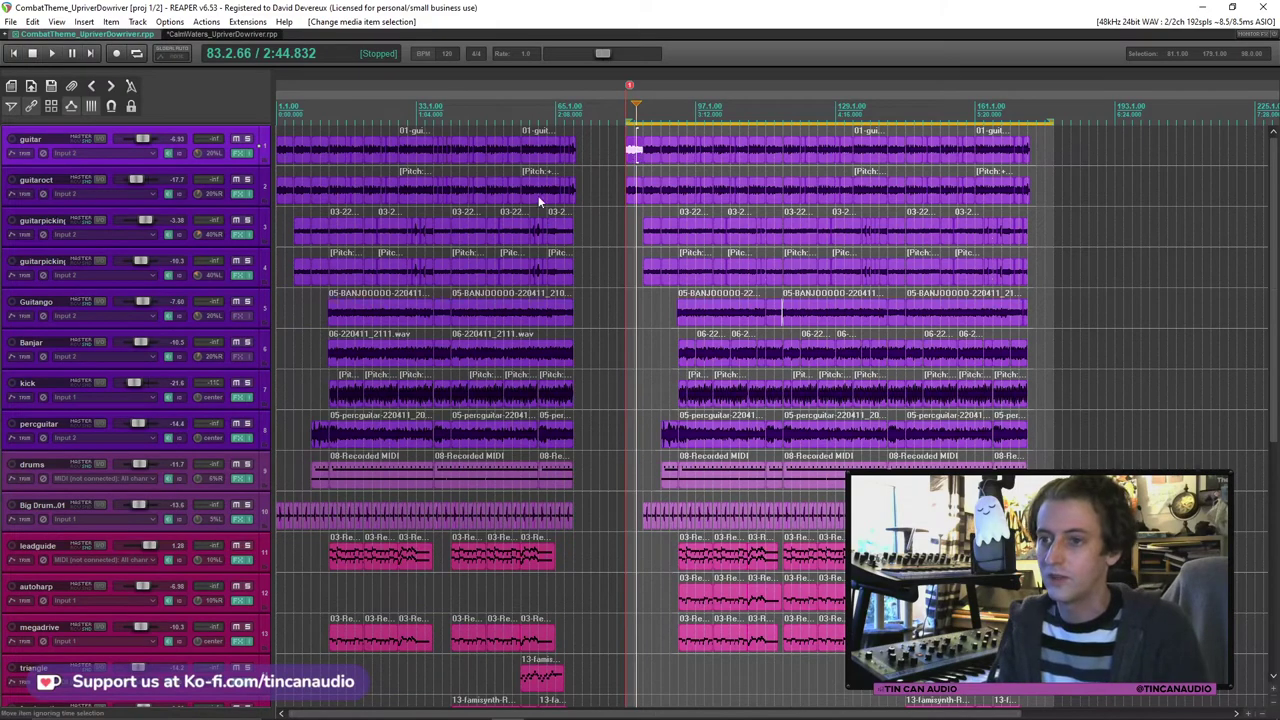
Step: Inspect the guitar track's Scheps Omni Channel effect settings and close the effects window
drag(636, 152, 530, 190)
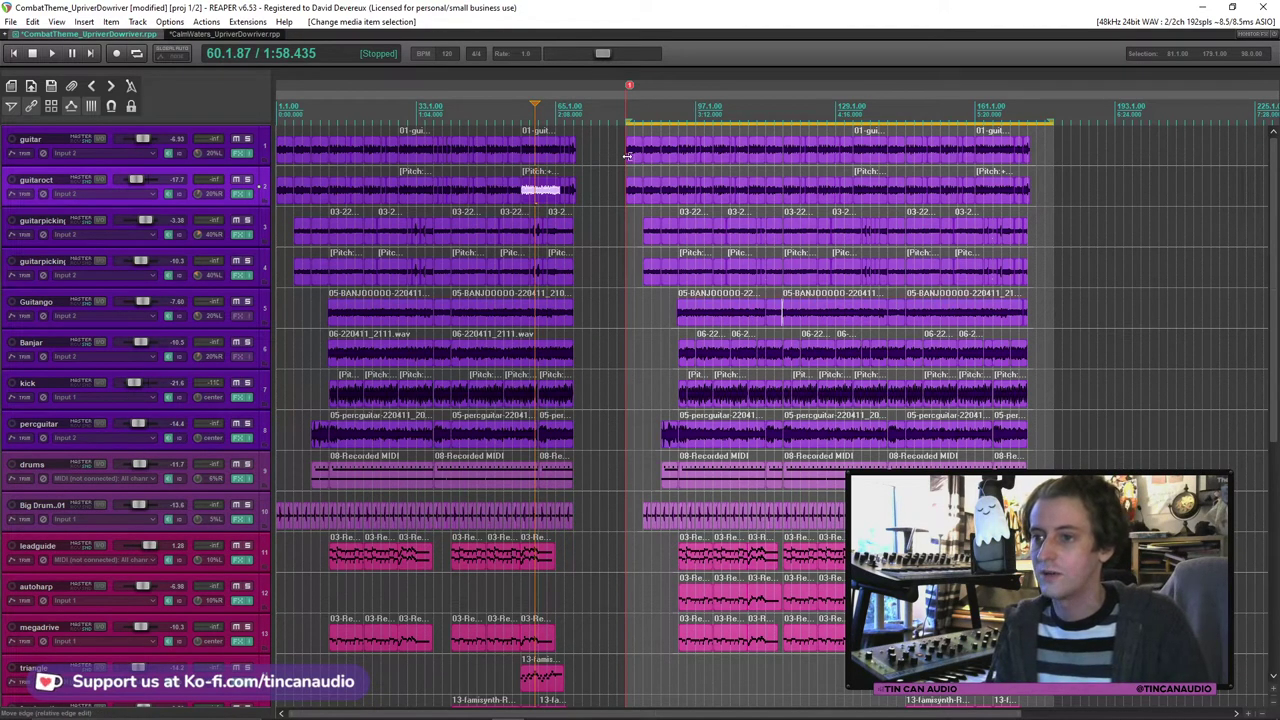
click(241, 153)
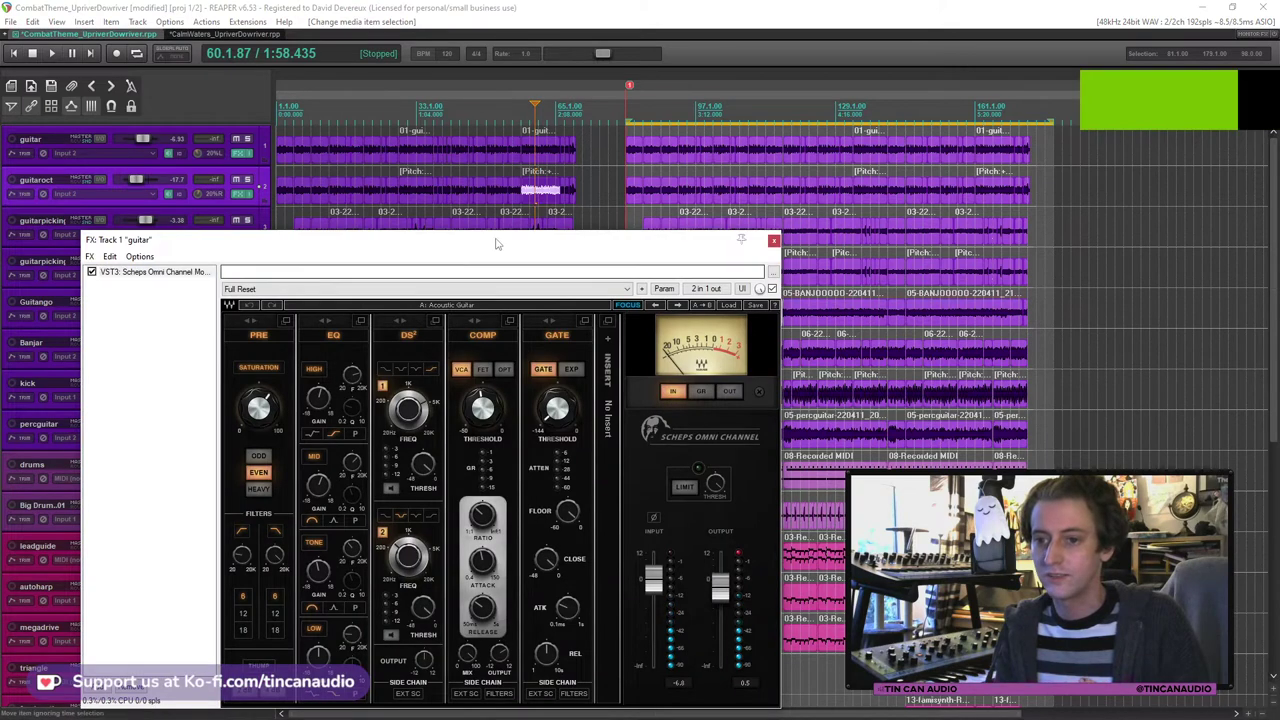
drag(541, 238, 556, 149)
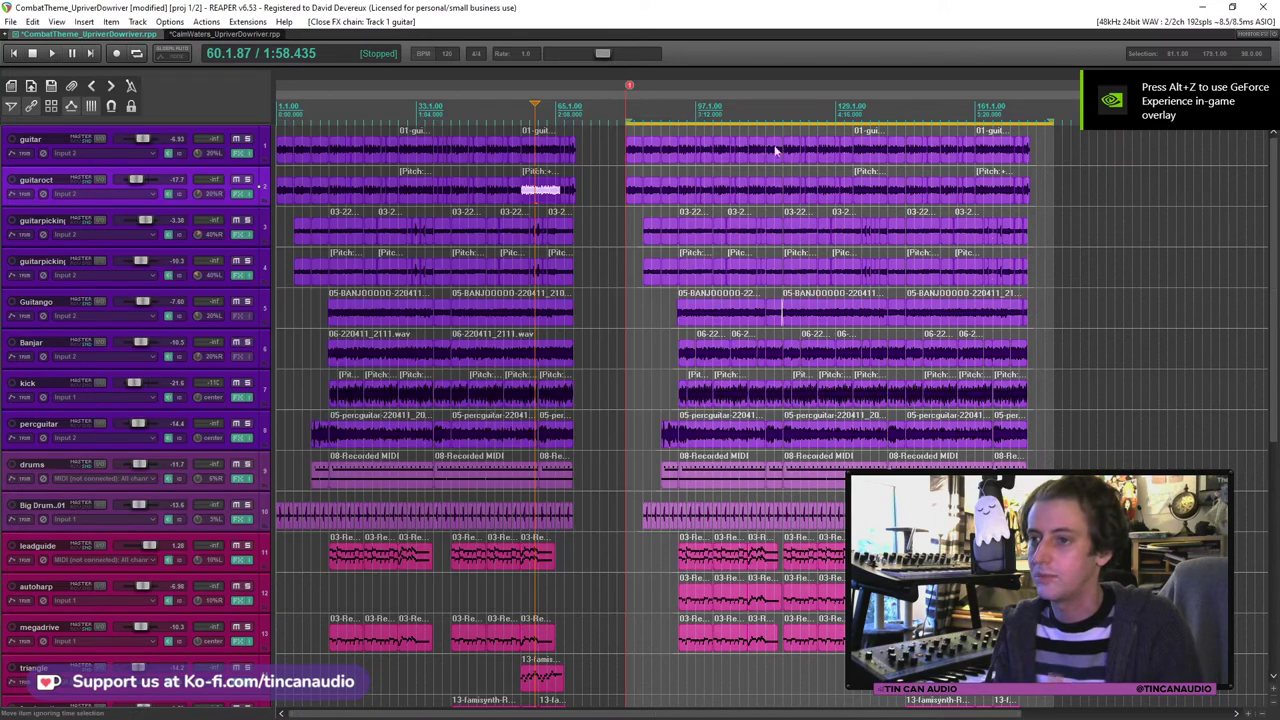
click(787, 134)
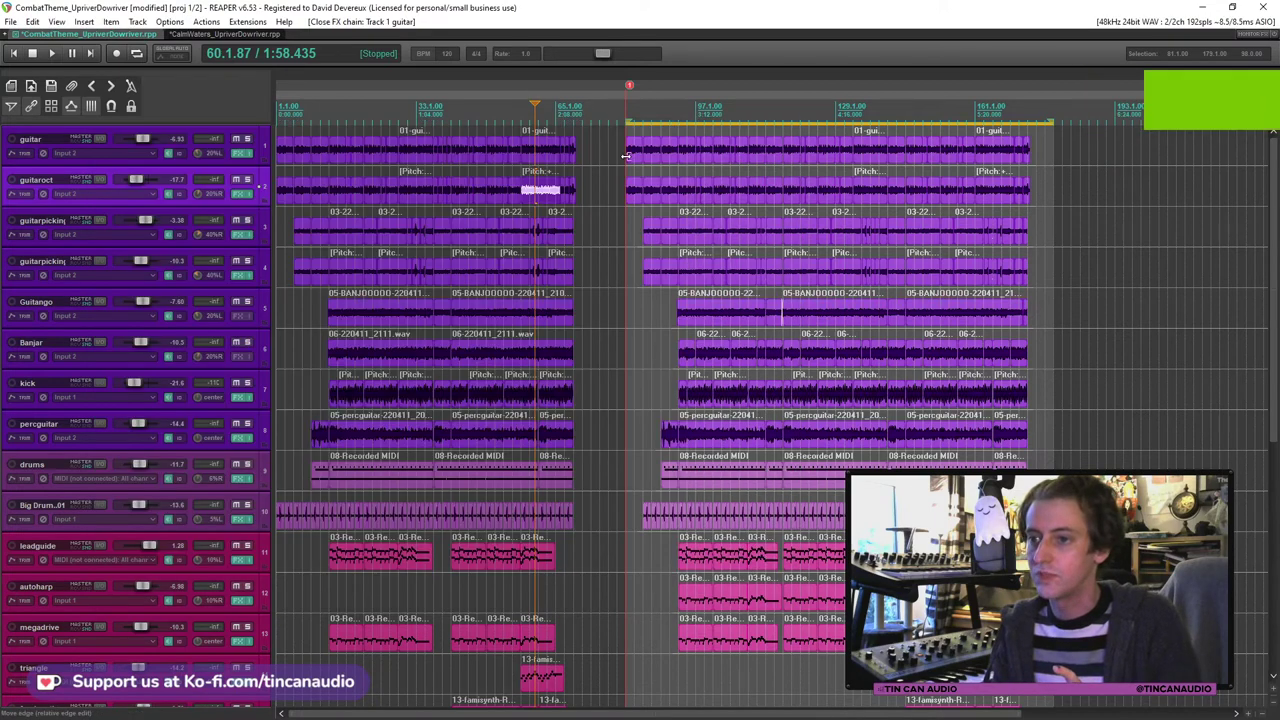
Step: Place the edit cursor at bar 81 and briefly solo the autoharp track
click(628, 153)
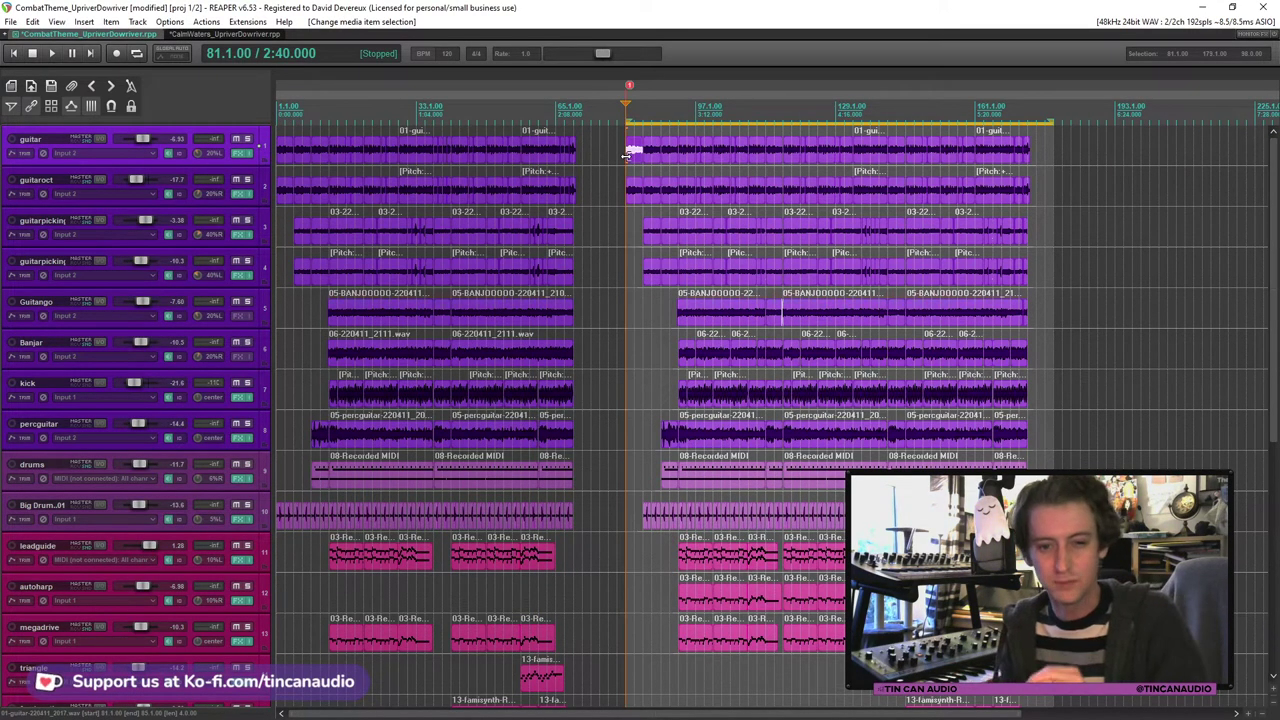
mouse_move(1276, 326)
mouse_down()
mouse_move(1260, 530)
mouse_move(1262, 340)
mouse_up()
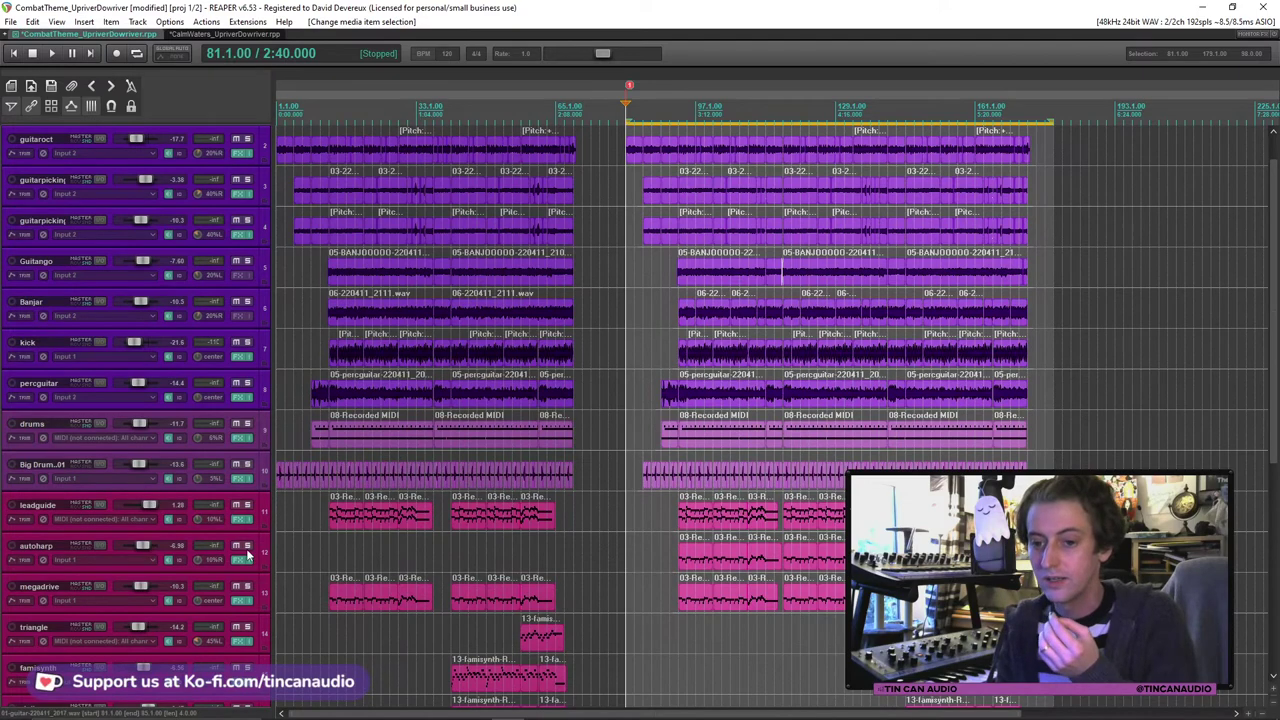
click(287, 547)
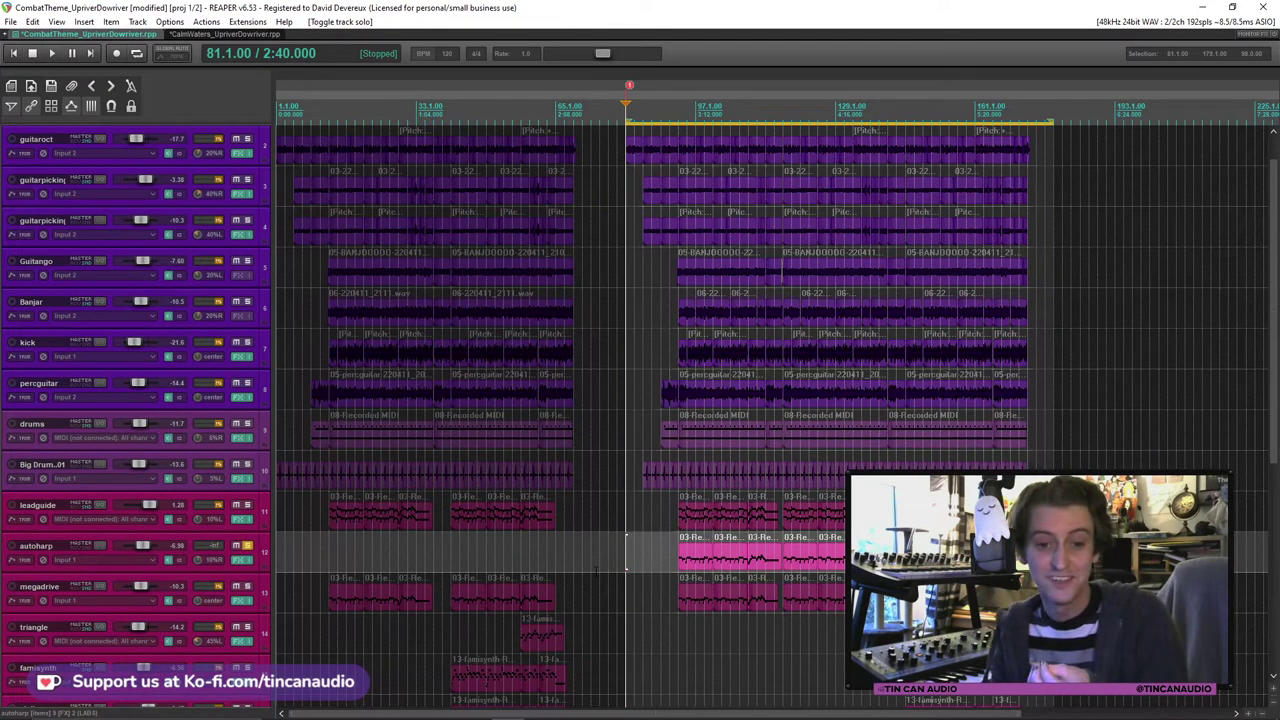
click(248, 548)
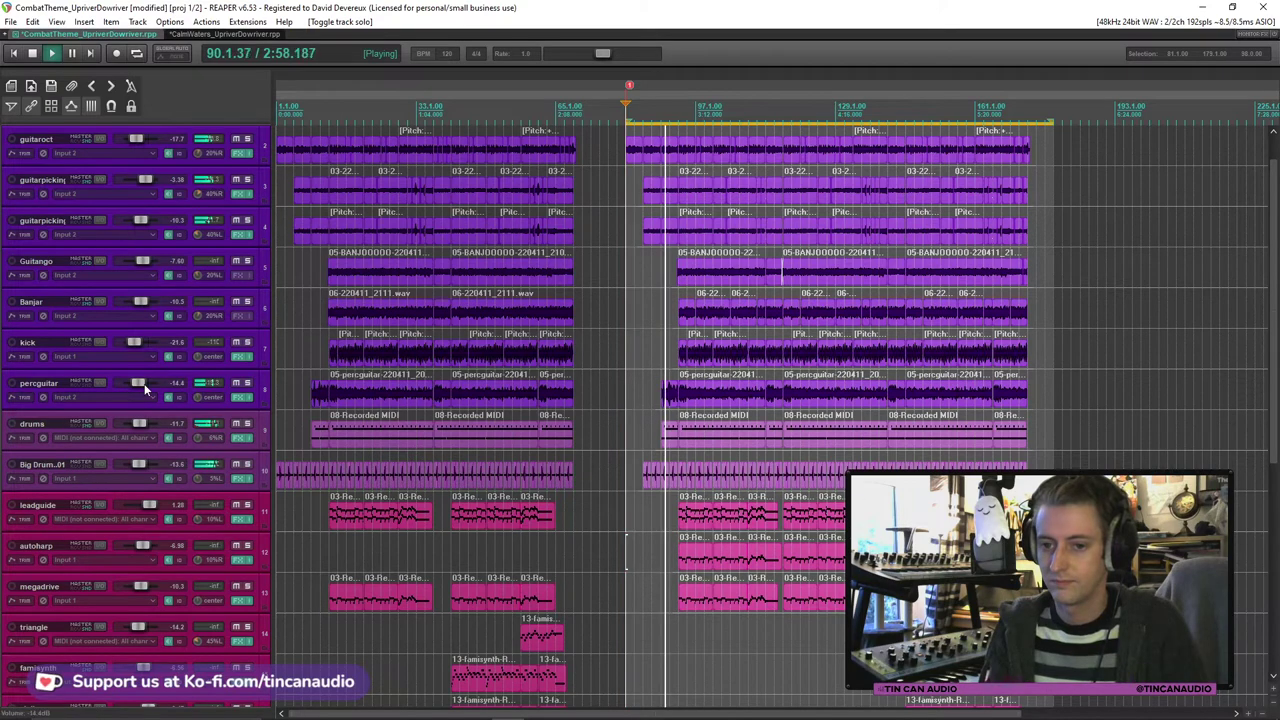
Step: Play the second half of the arrangement from bar 81 with all of its tracks in view
mouse_move(145, 391)
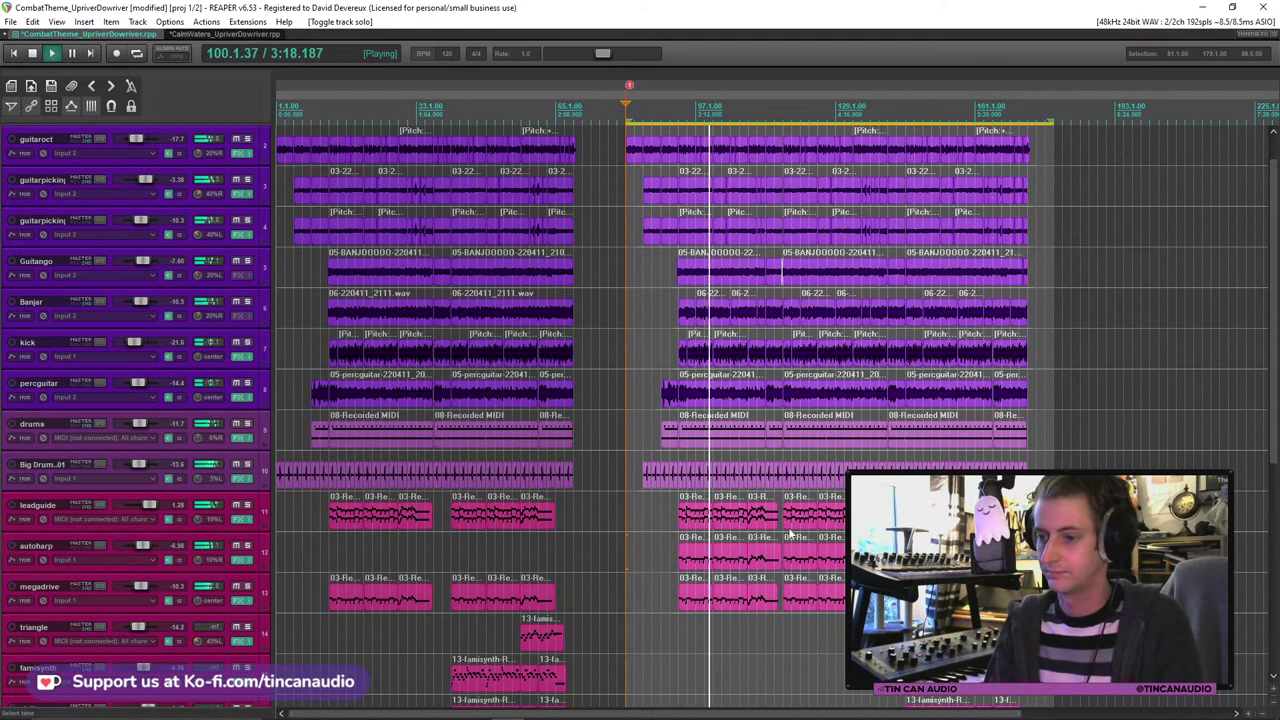
click(716, 398)
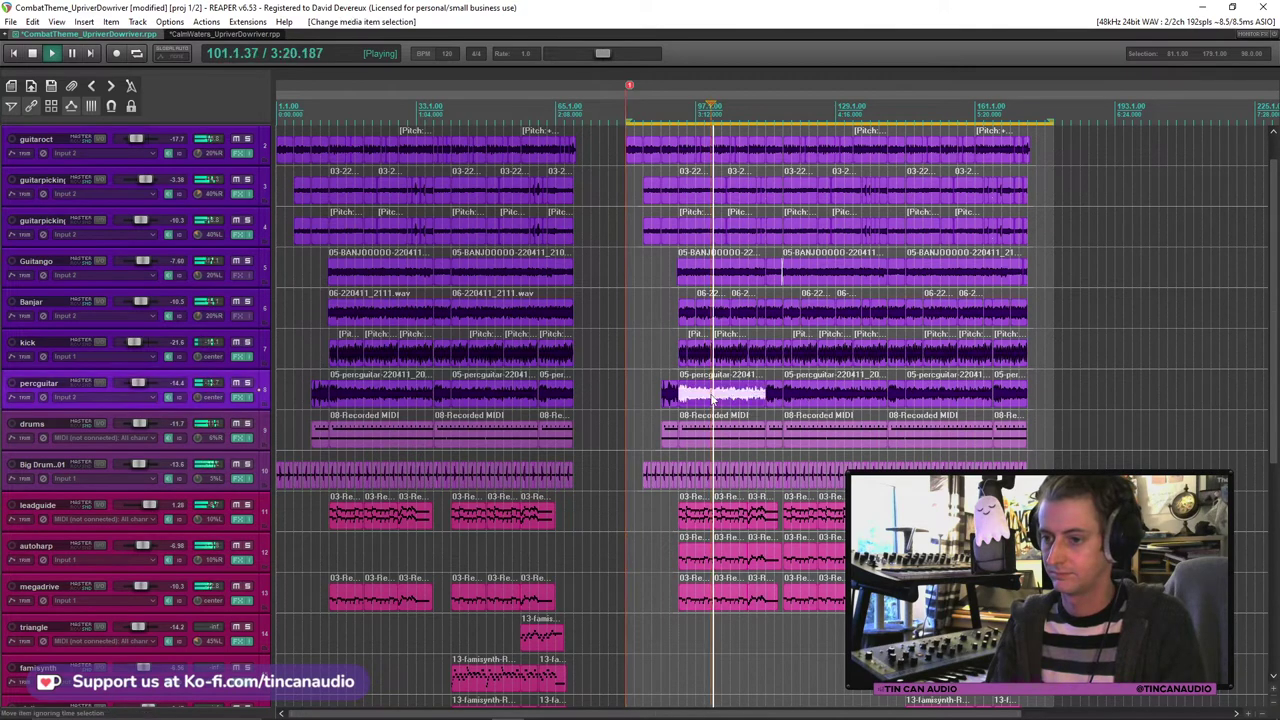
scroll(716, 400, down, 2)
scroll(716, 405, down, 2)
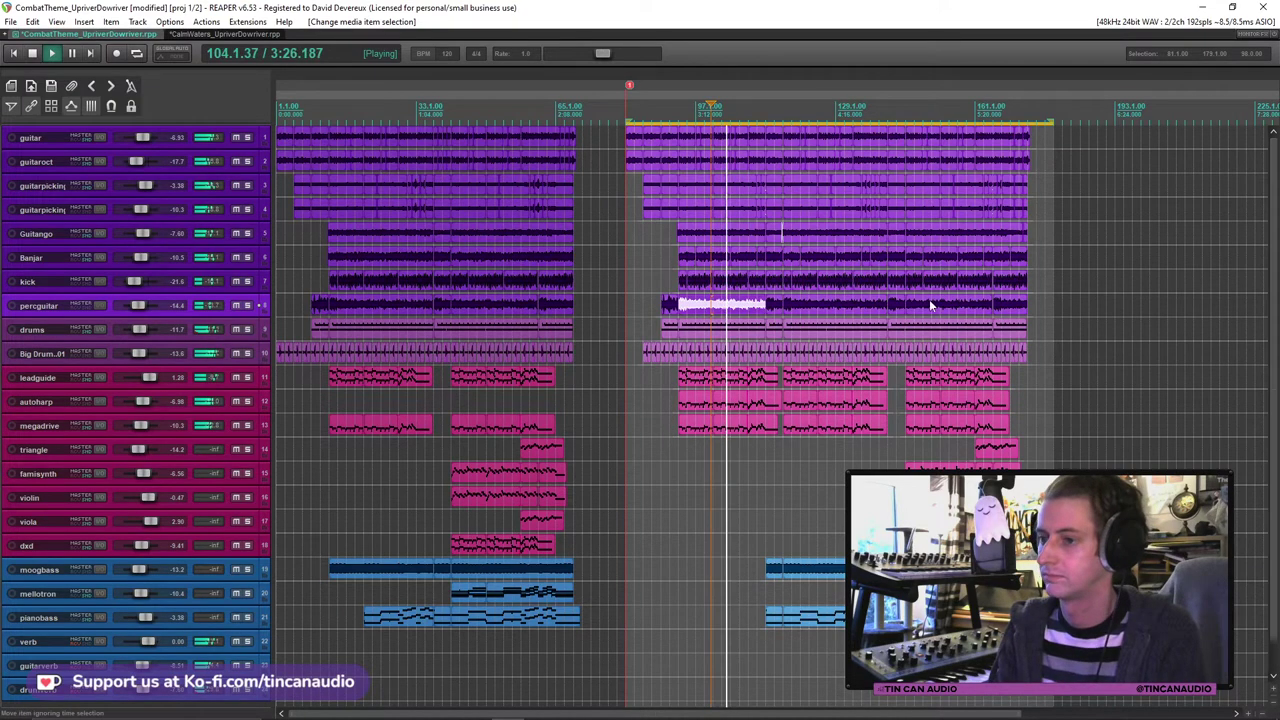
scroll(848, 326, up, 1)
scroll(848, 326, down, 1)
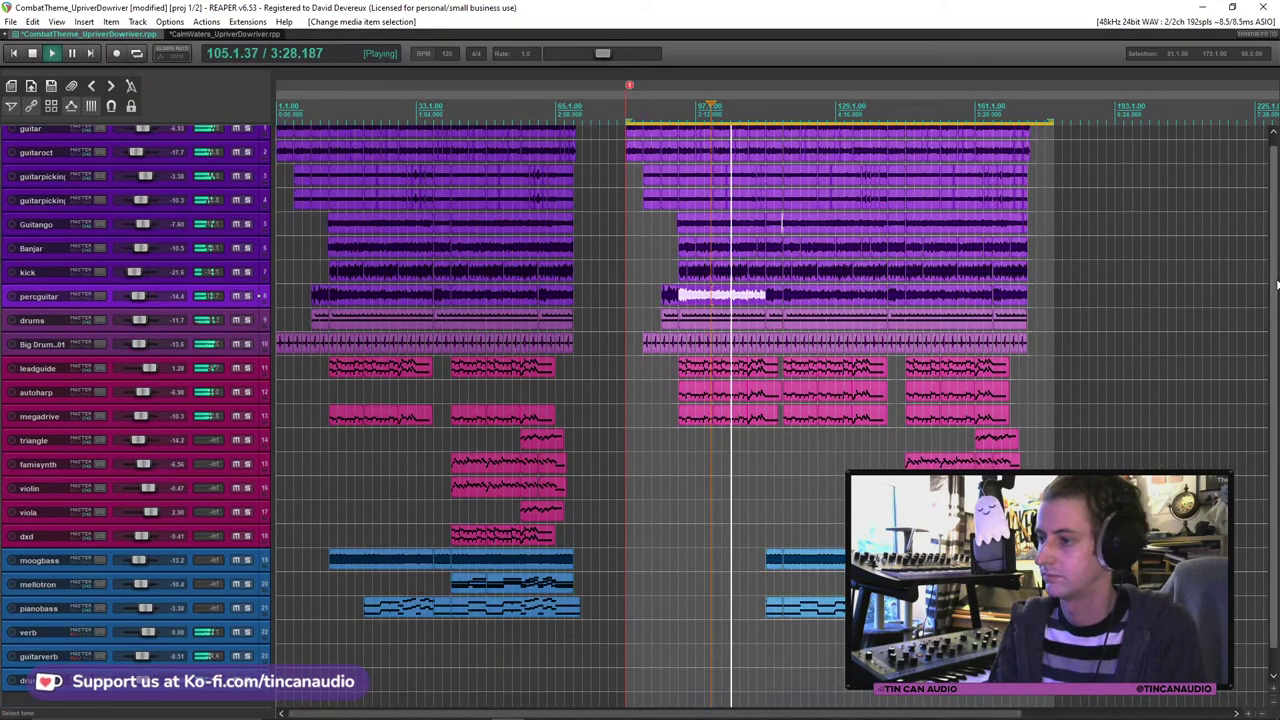
scroll(1277, 287, up, 1)
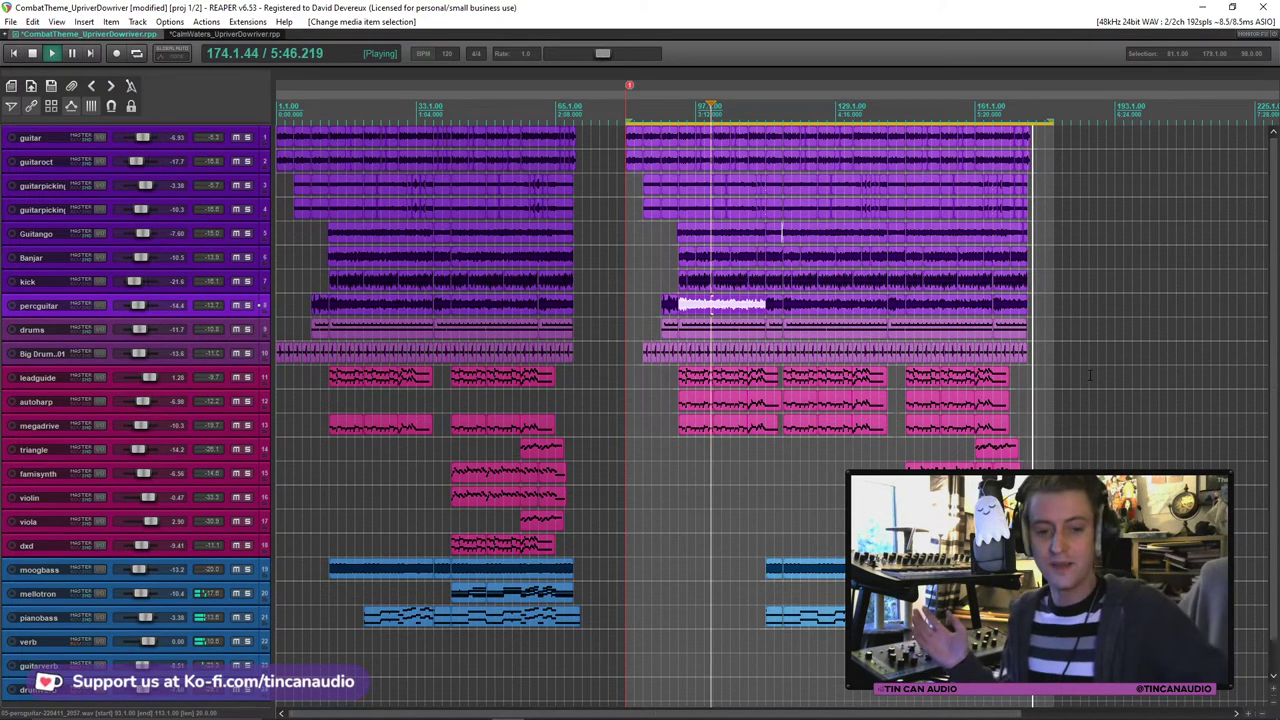
Step: Stop playback and save the CombatTheme_UpriverDowriver project
key(space)
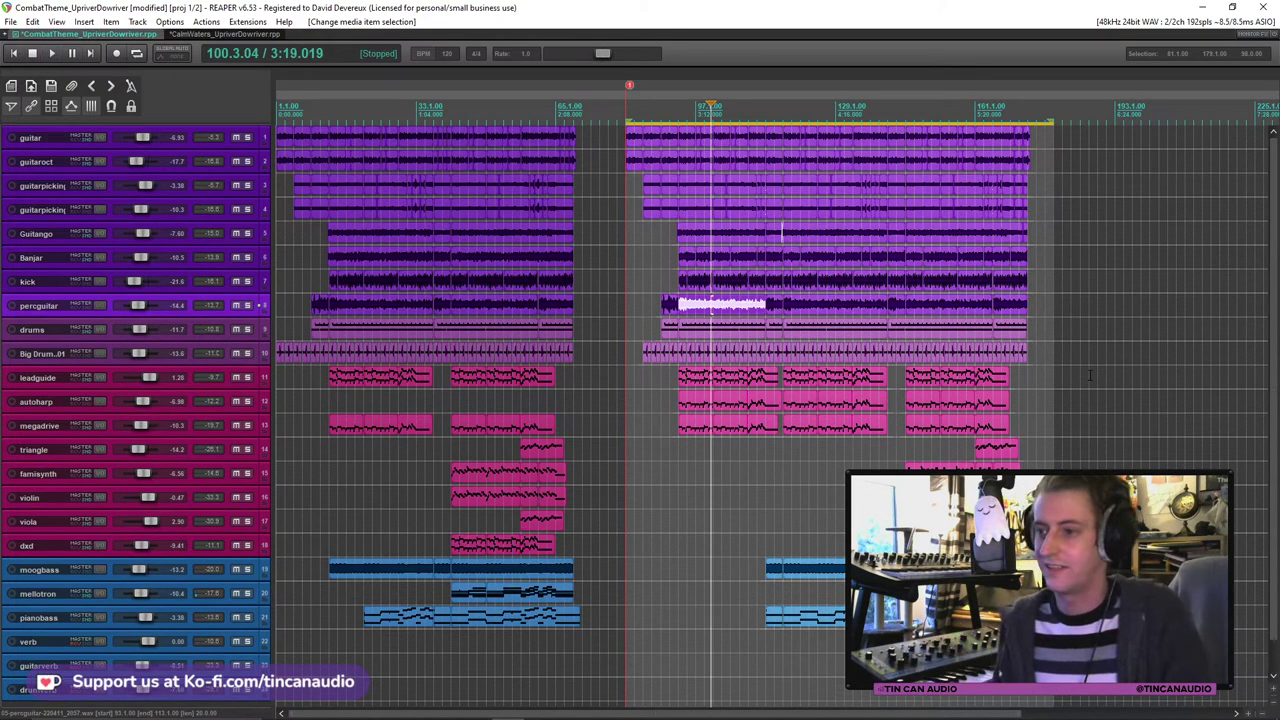
click(1010, 285)
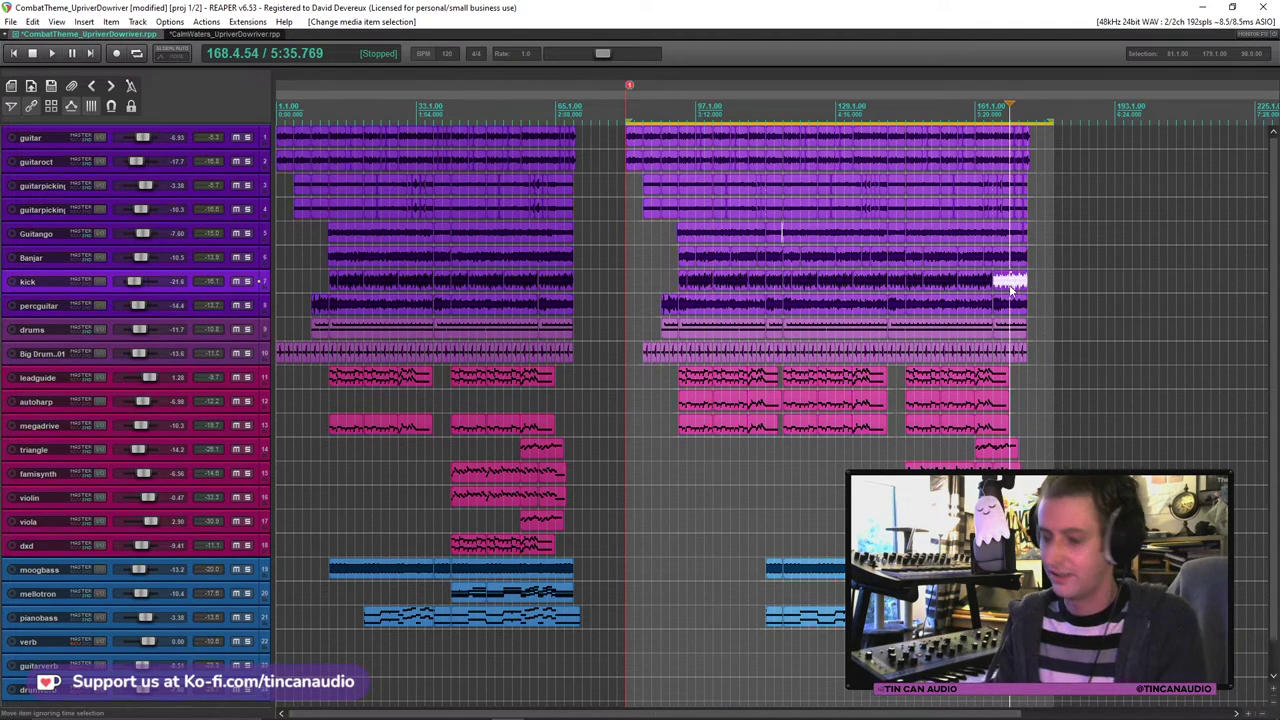
key(ctrl+s)
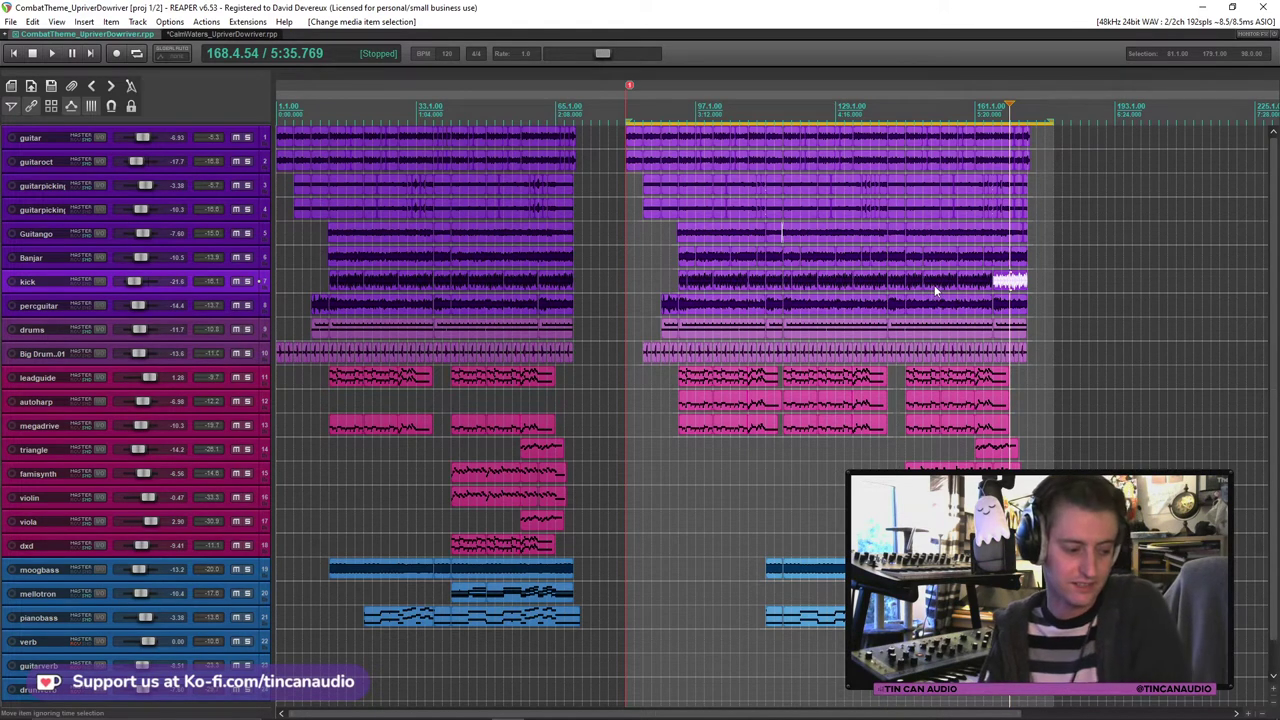
Step: Solo the autoharp track and play it from its first clip at bar 93
click(626, 141)
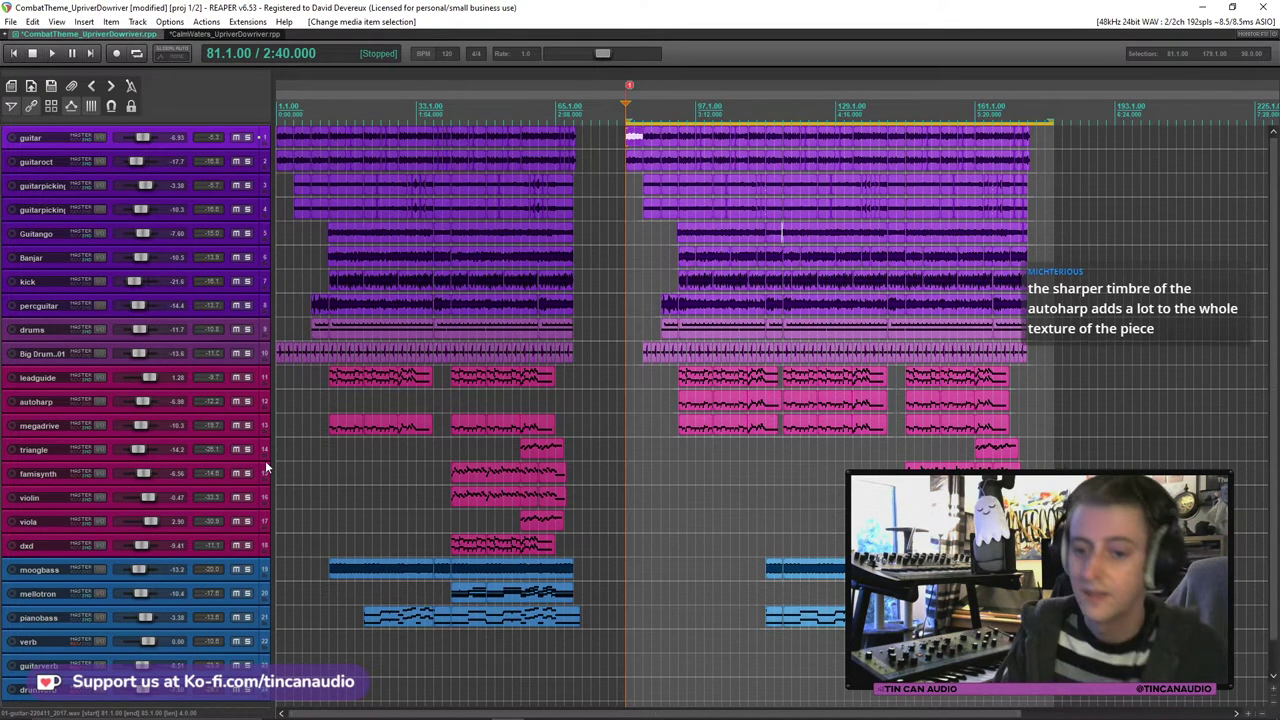
click(249, 406)
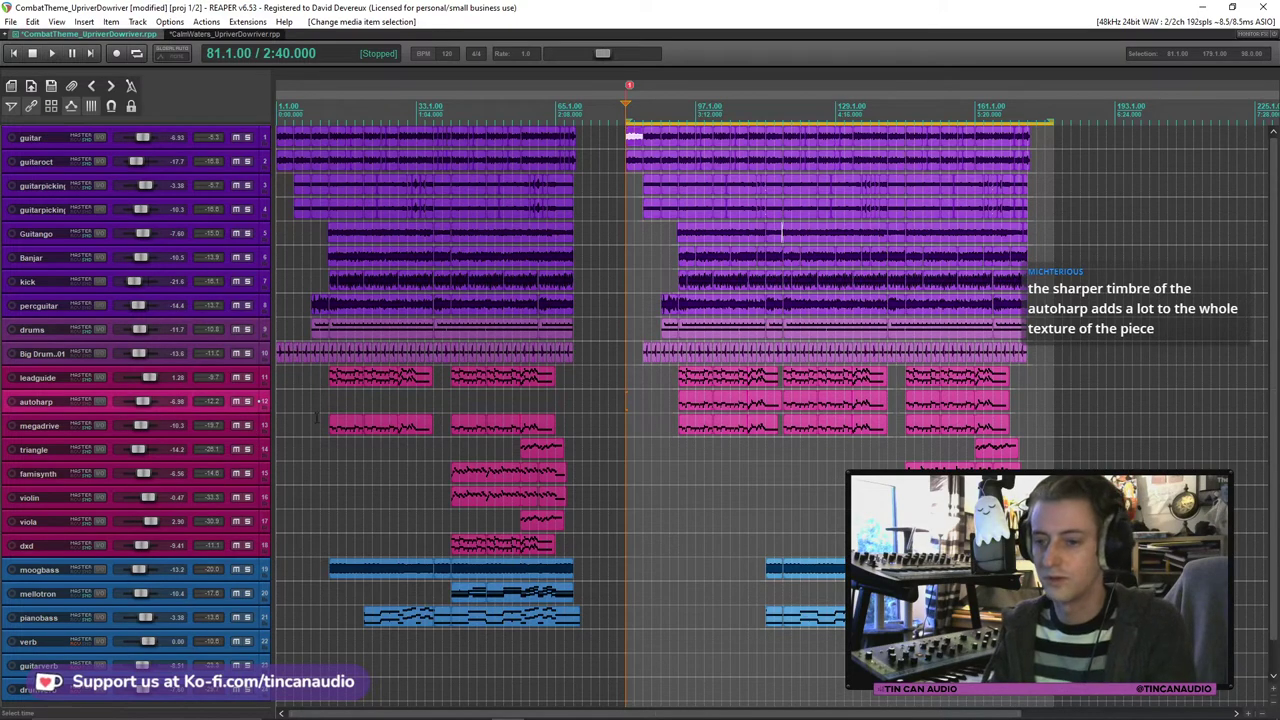
click(249, 405)
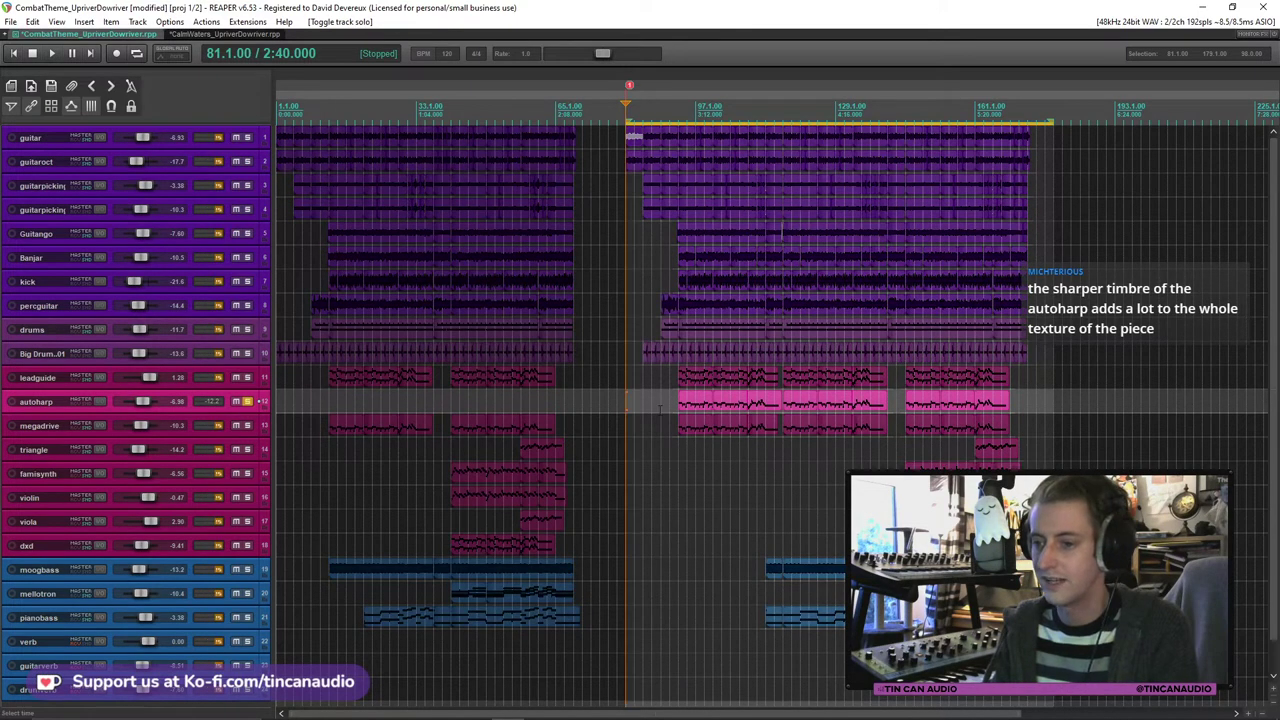
click(677, 470)
key(space)
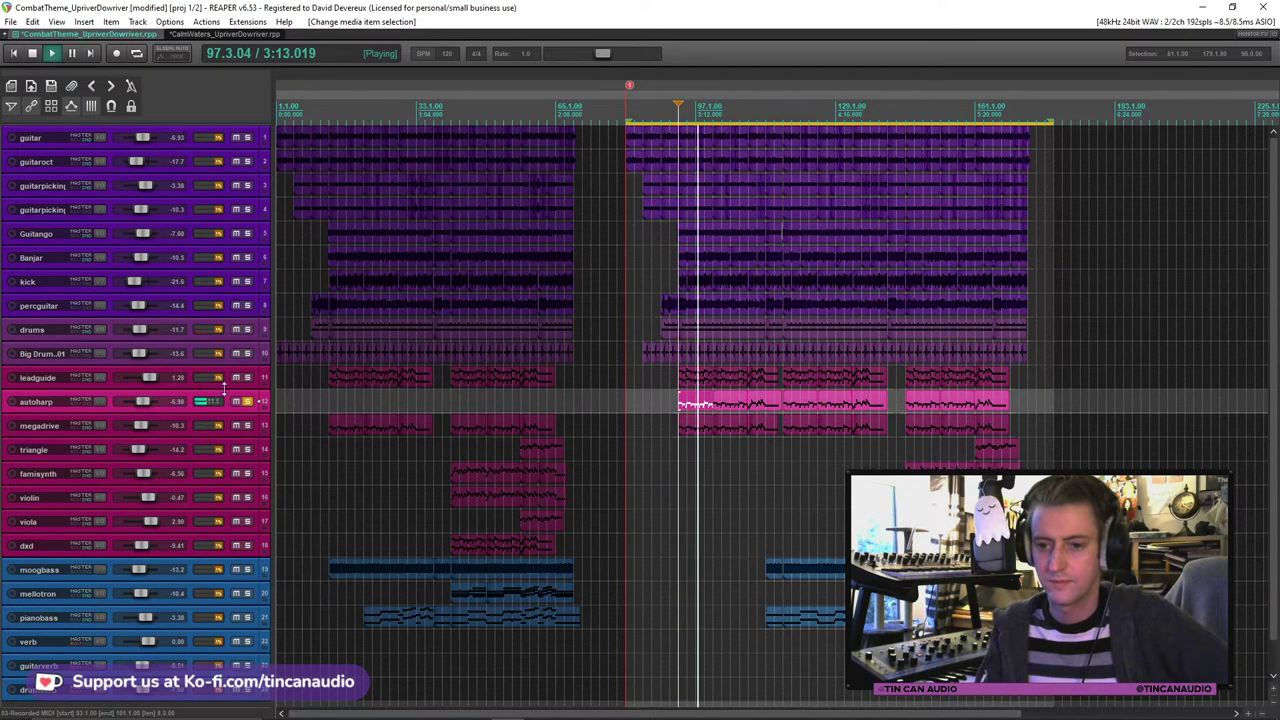
Step: Audition leadguide and megadrive soloed alongside the autoharp, replaying from bar 117, and clear all track solos
drag(224, 389, 225, 432)
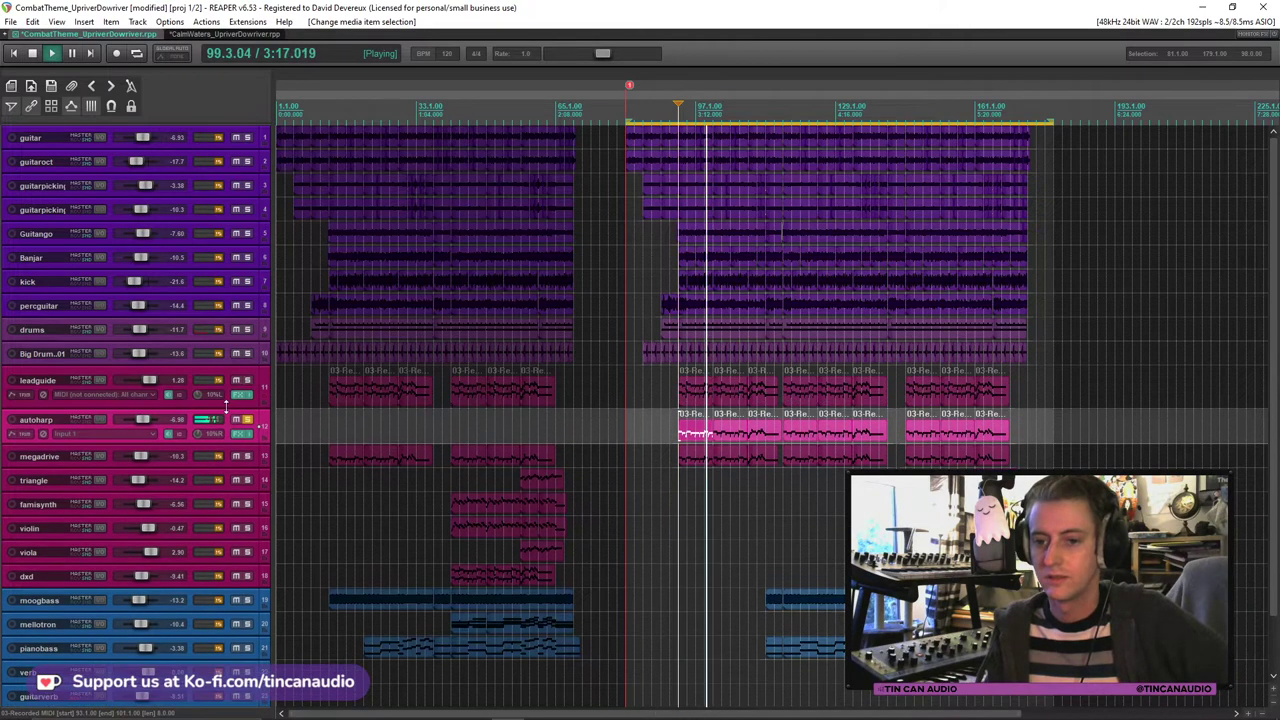
scroll(698, 444, up, 2)
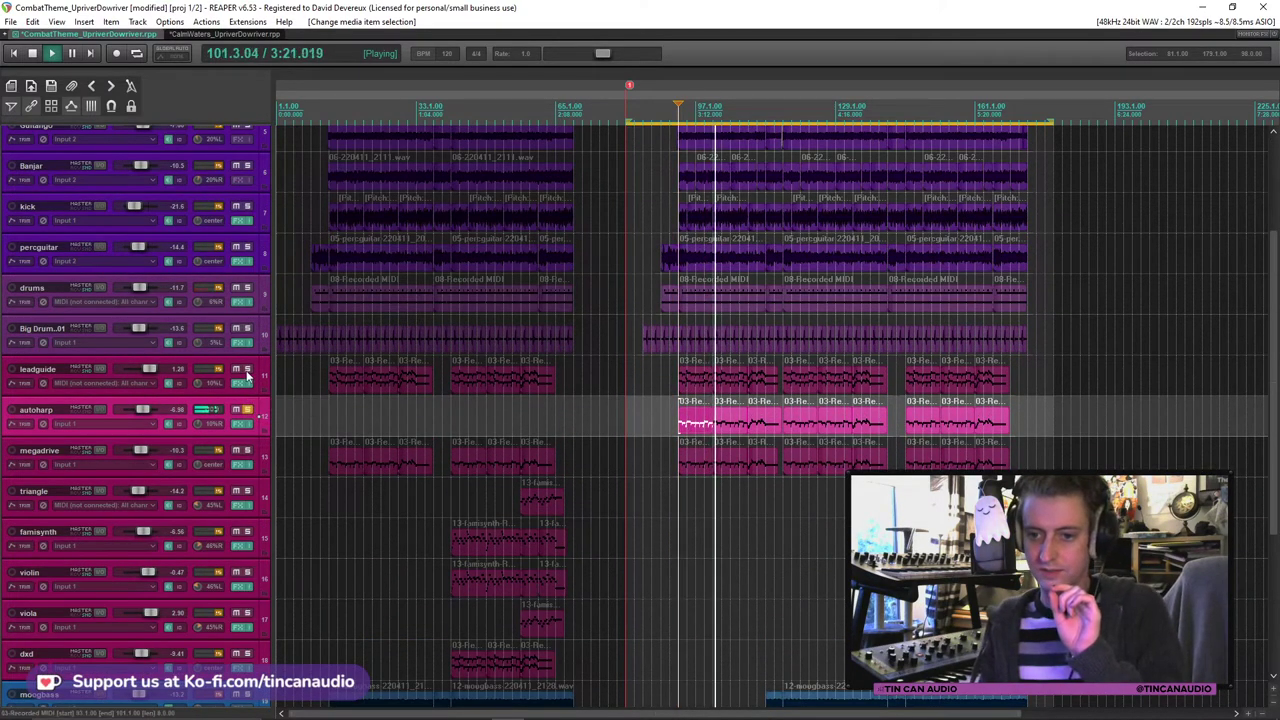
click(247, 371)
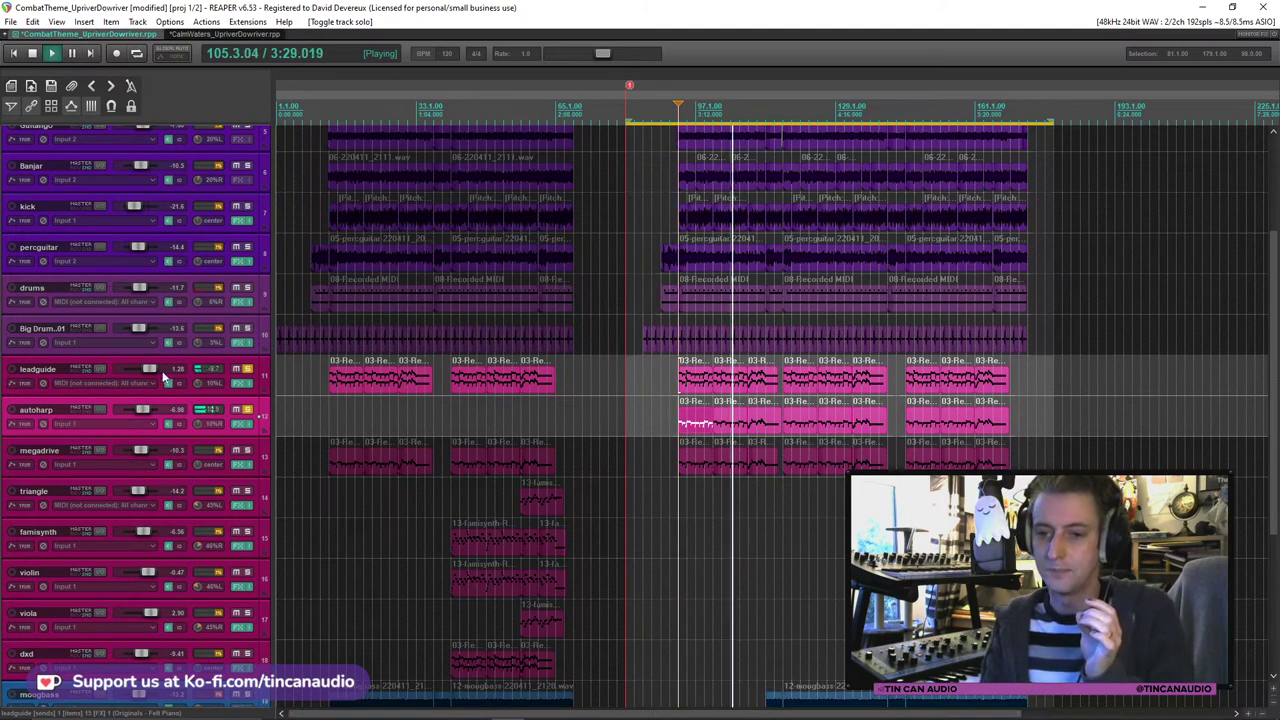
mouse_move(151, 370)
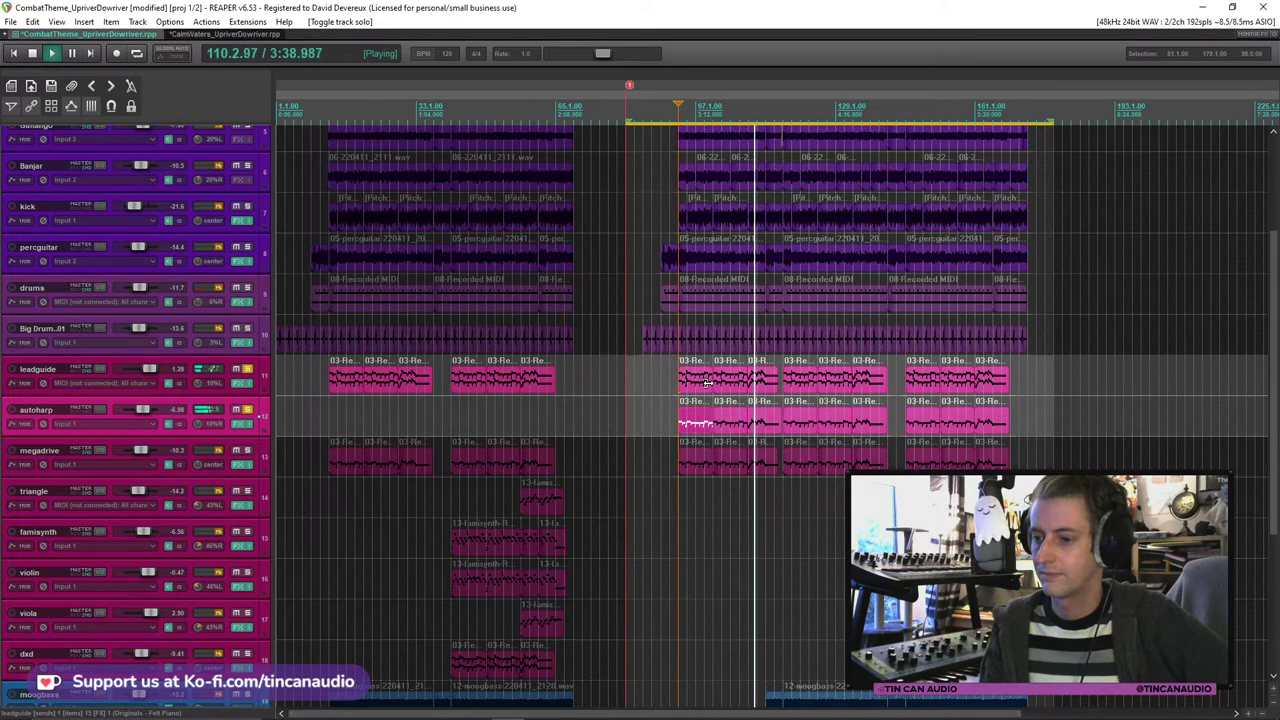
click(247, 451)
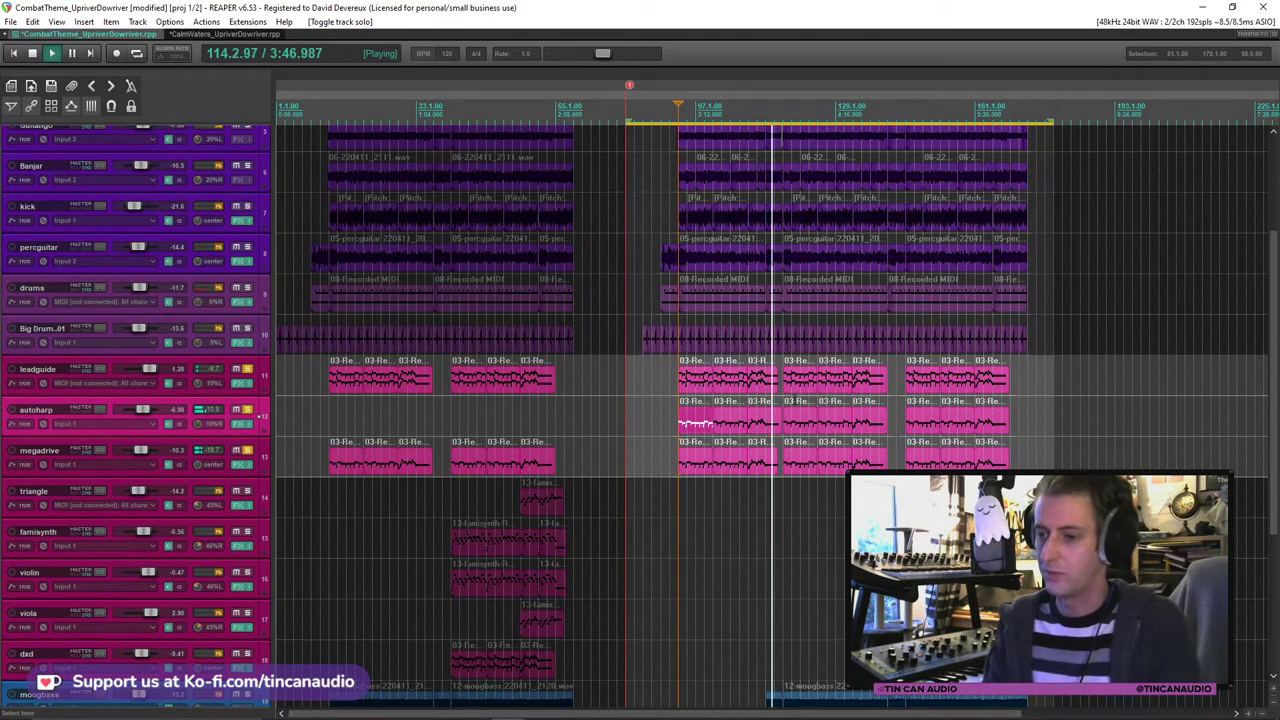
click(784, 380)
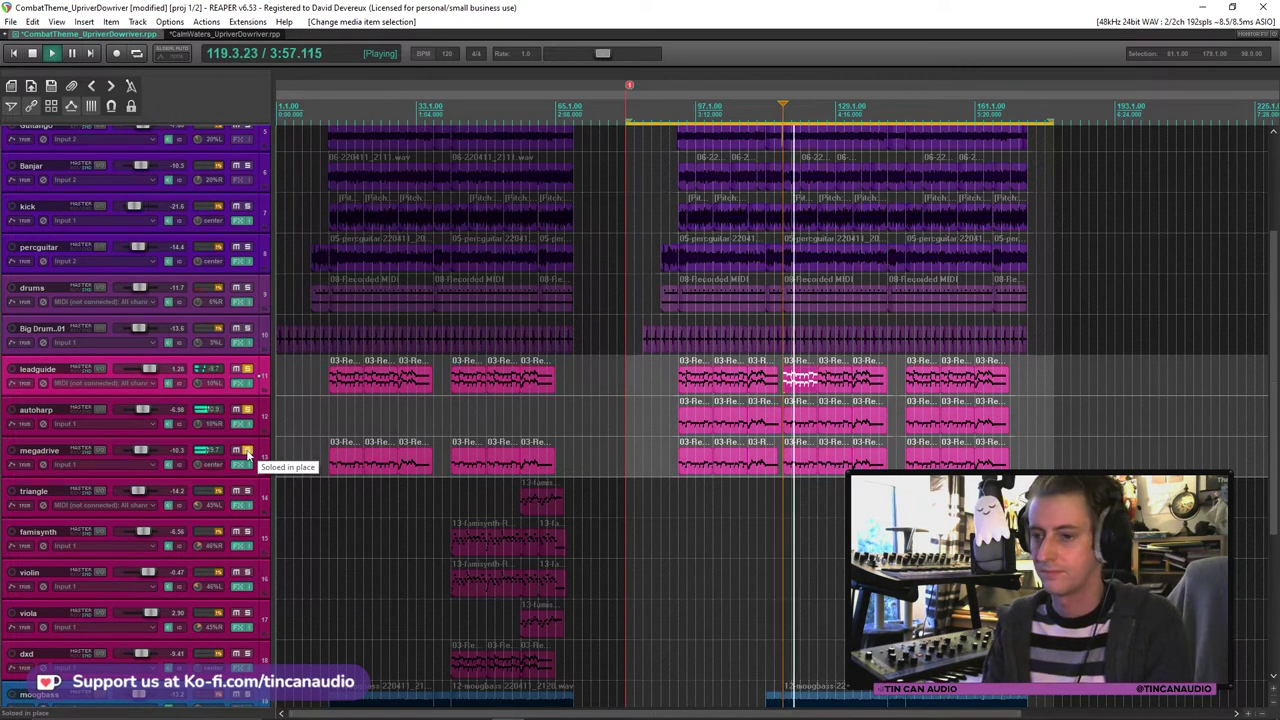
key(space)
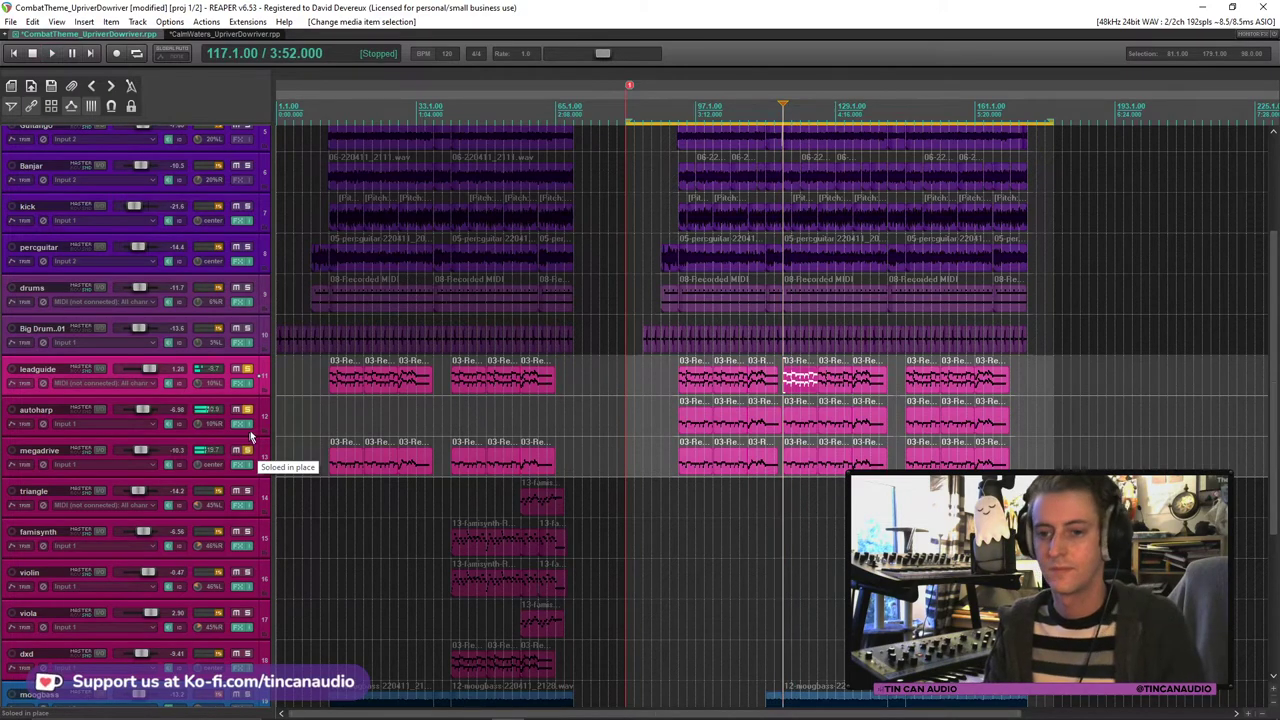
click(249, 437)
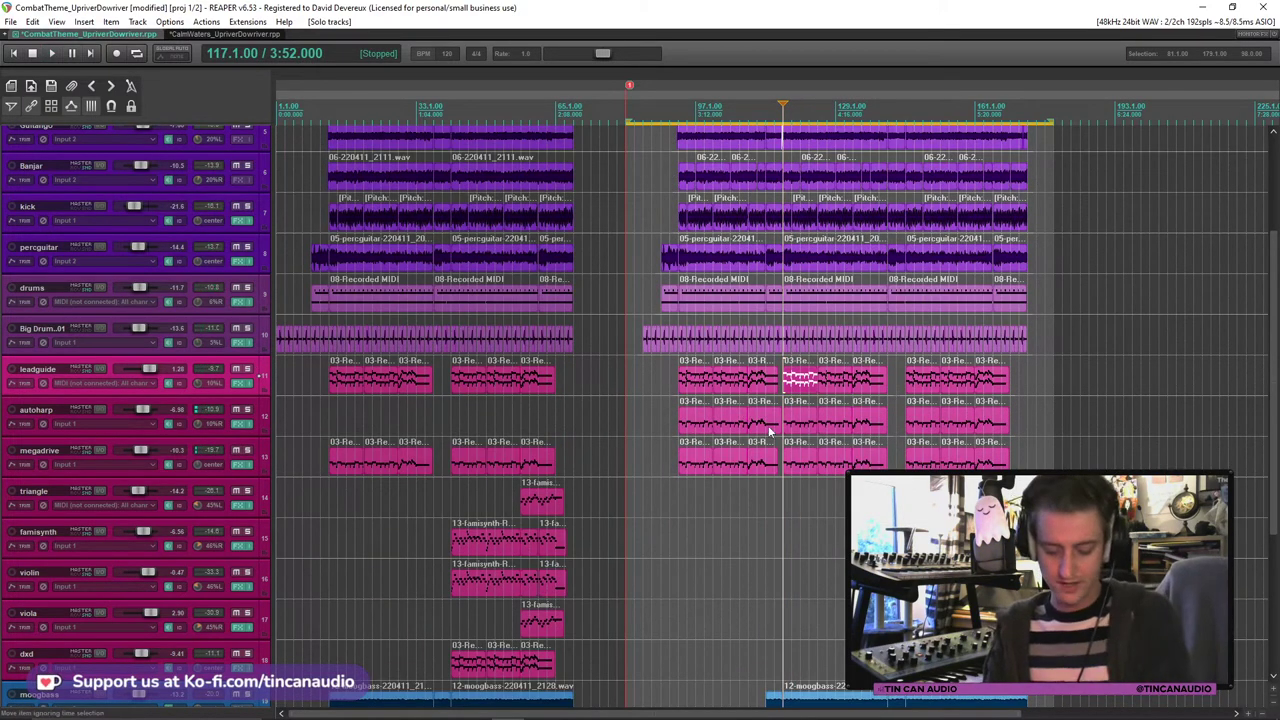
click(817, 381)
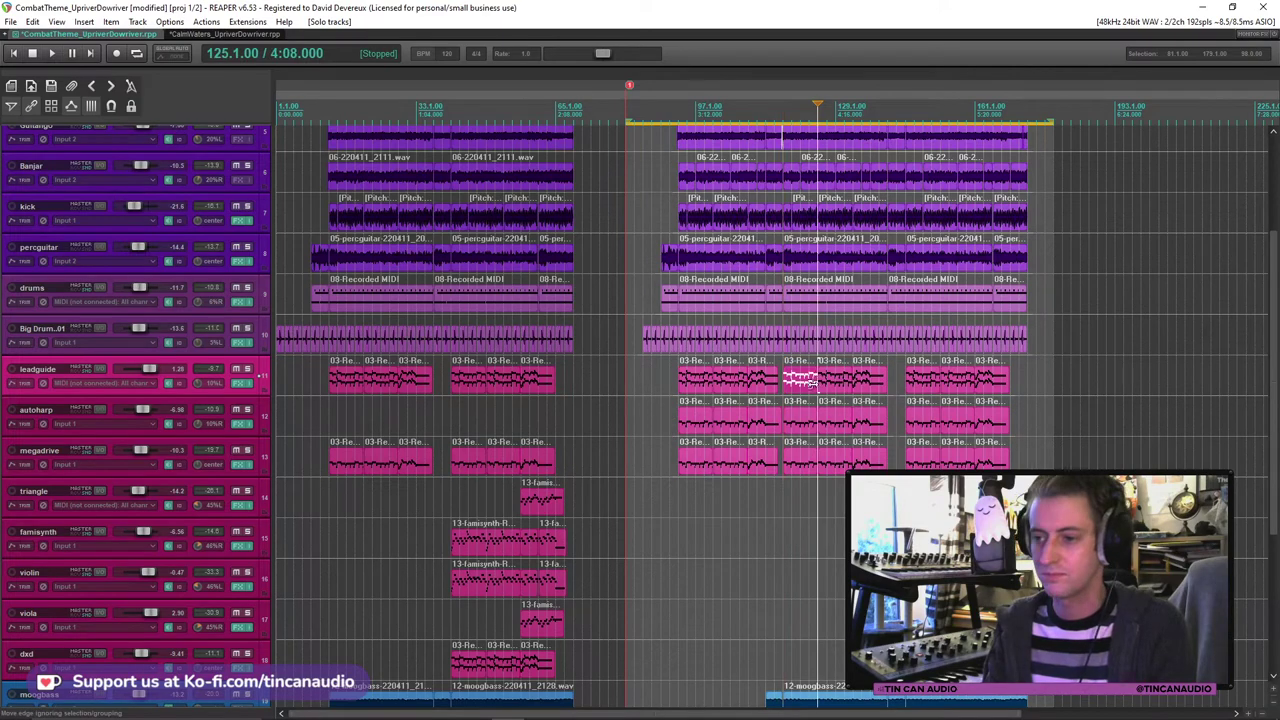
Step: Switch to the CalmWaters_UpriverDowriver project, test its current tempo, and set the project tempo to 90 BPM
click(175, 35)
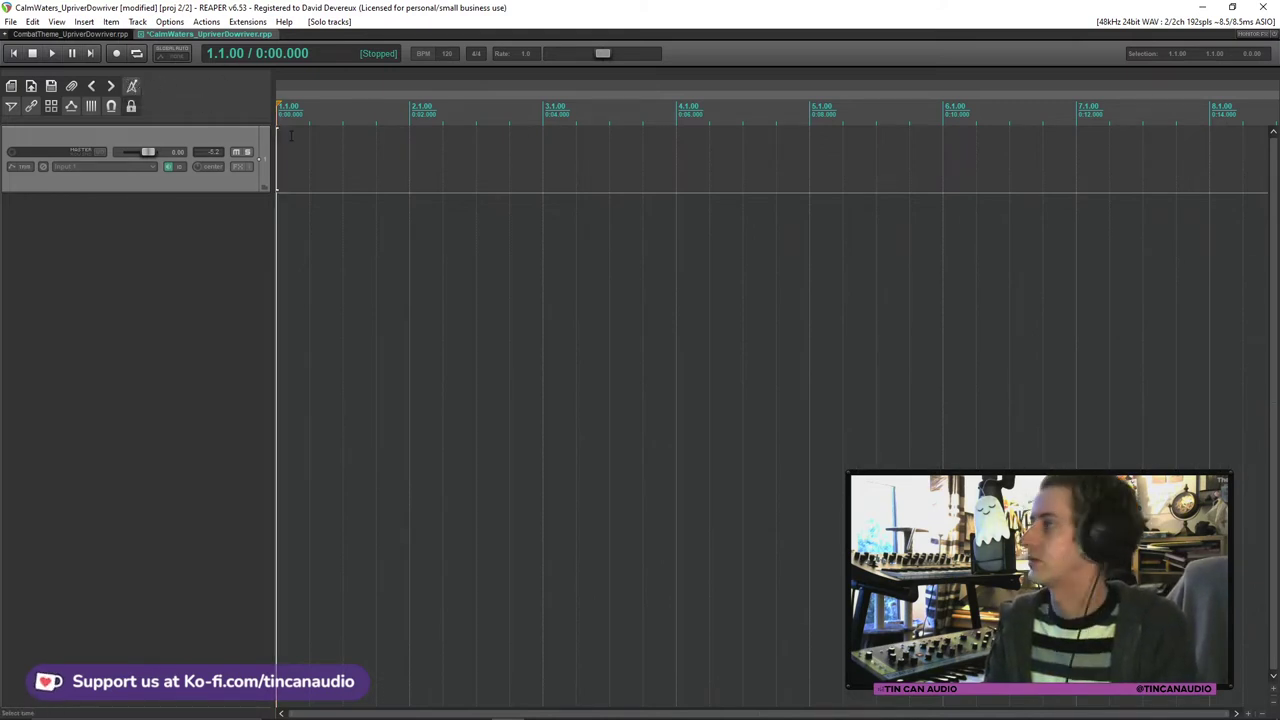
key(space)
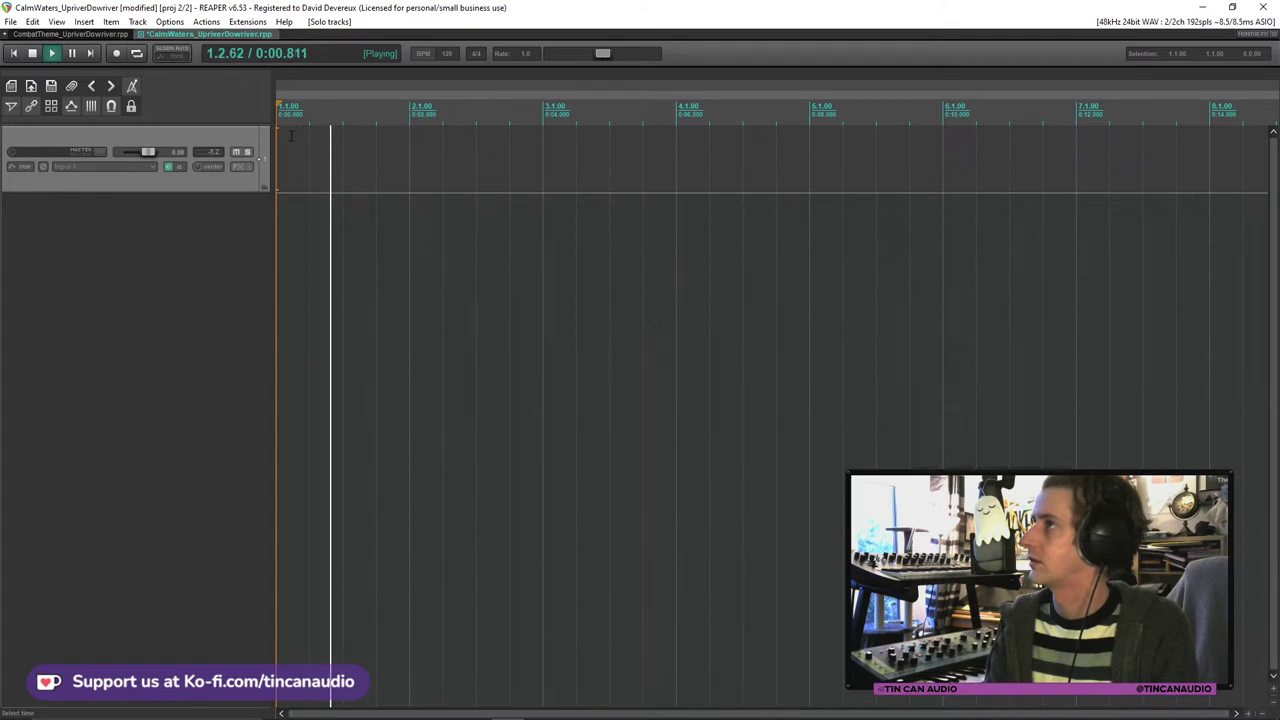
key(space)
drag(453, 51, 453, 51)
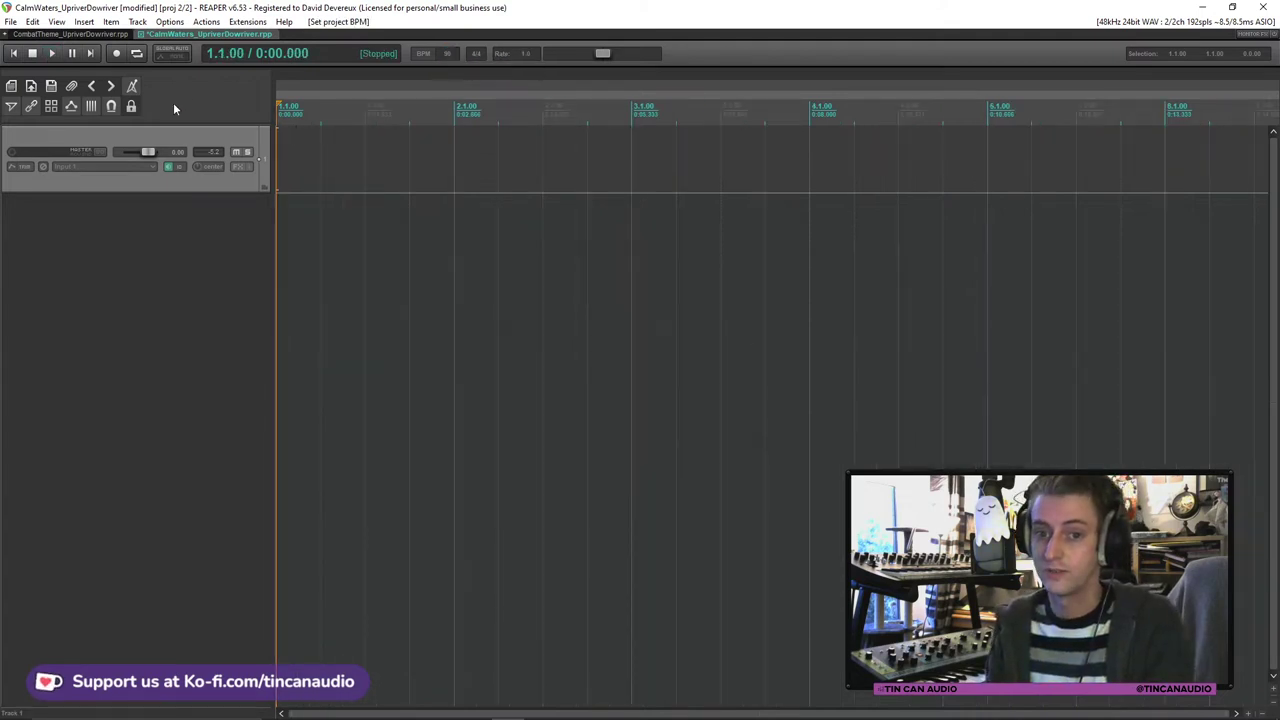
Step: Play the empty project to check the new tempo, and save the project
key(space)
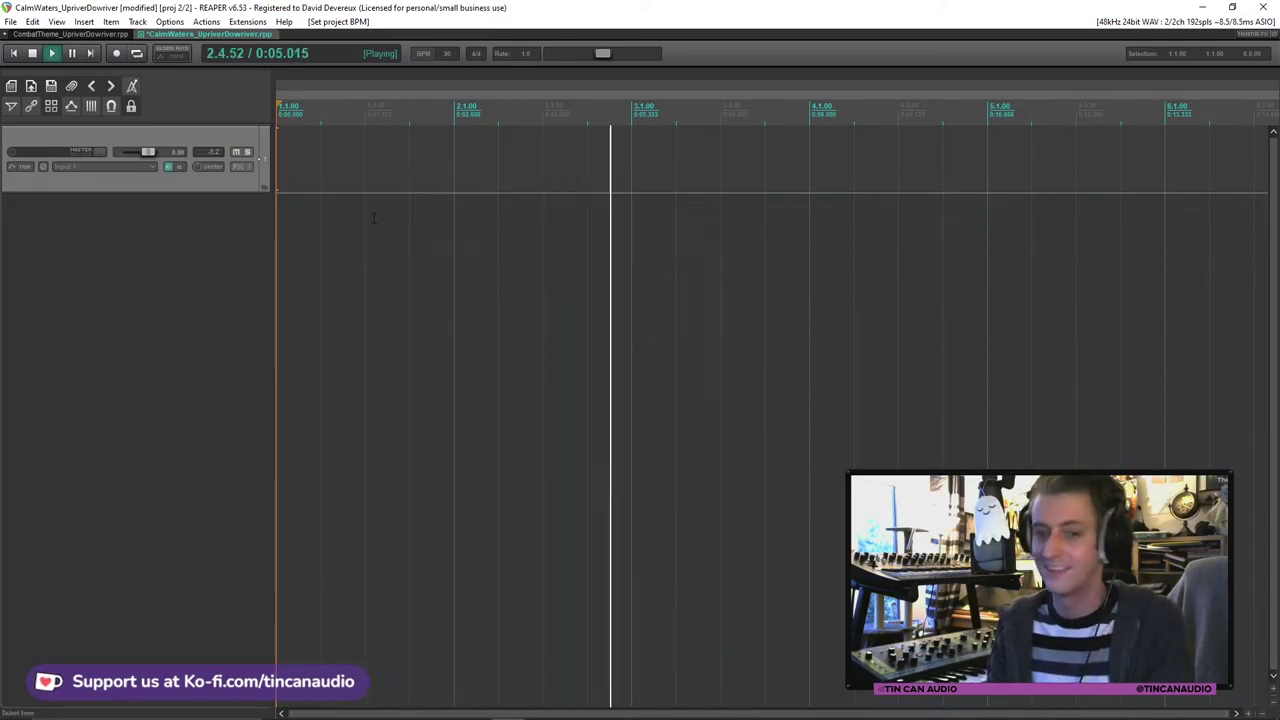
key(space)
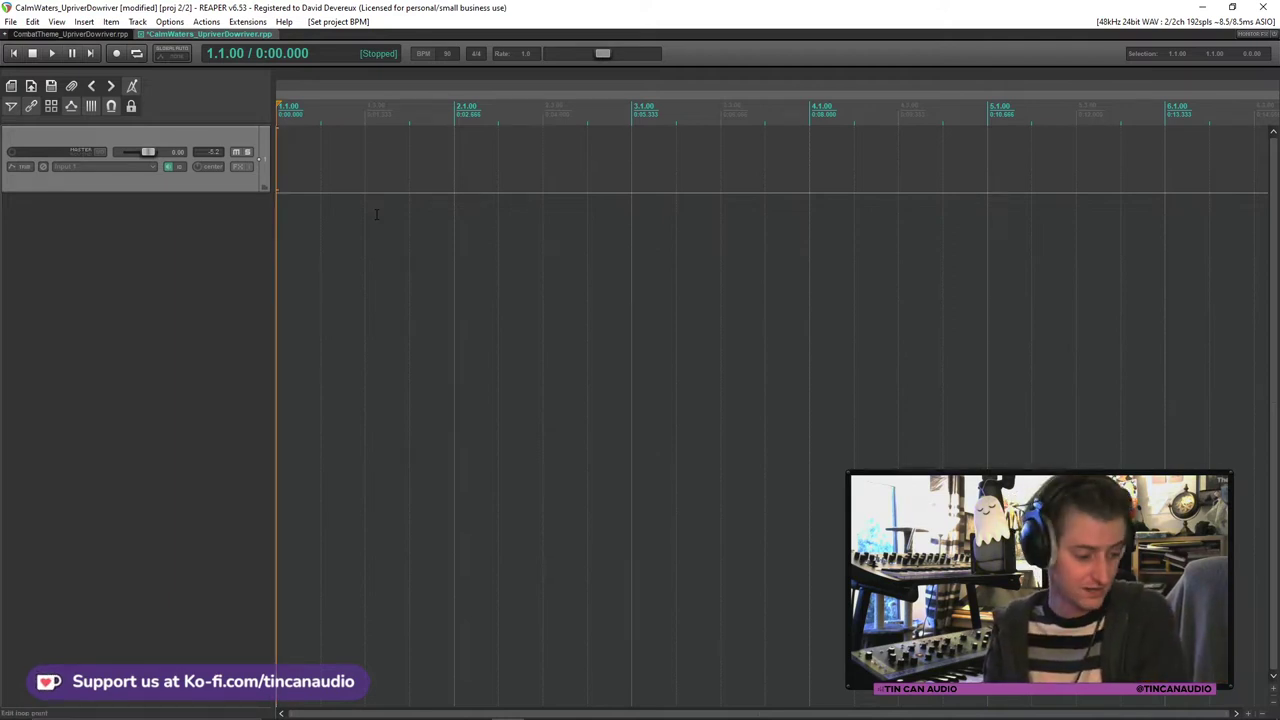
key(ctrl+s)
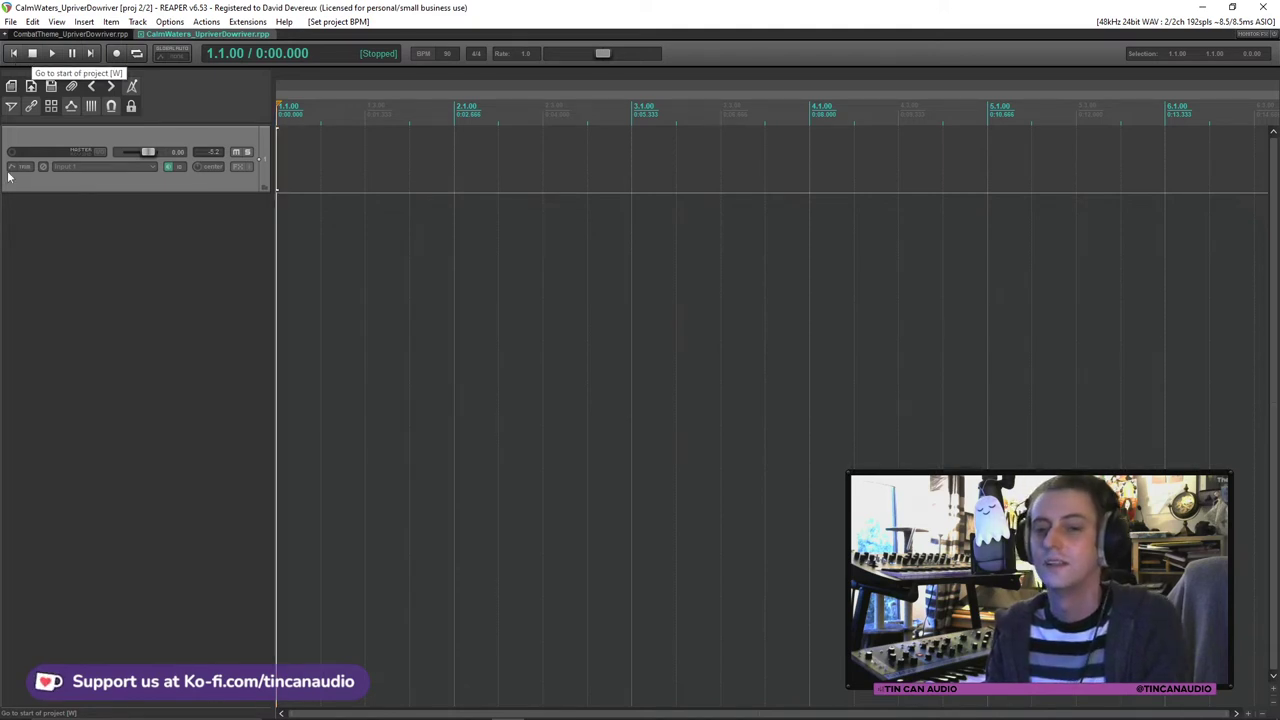
Step: Name the empty track guitar and bring boat-waves.wav in on a new track below it, starting at bar 2 beat 2
text(guitar)
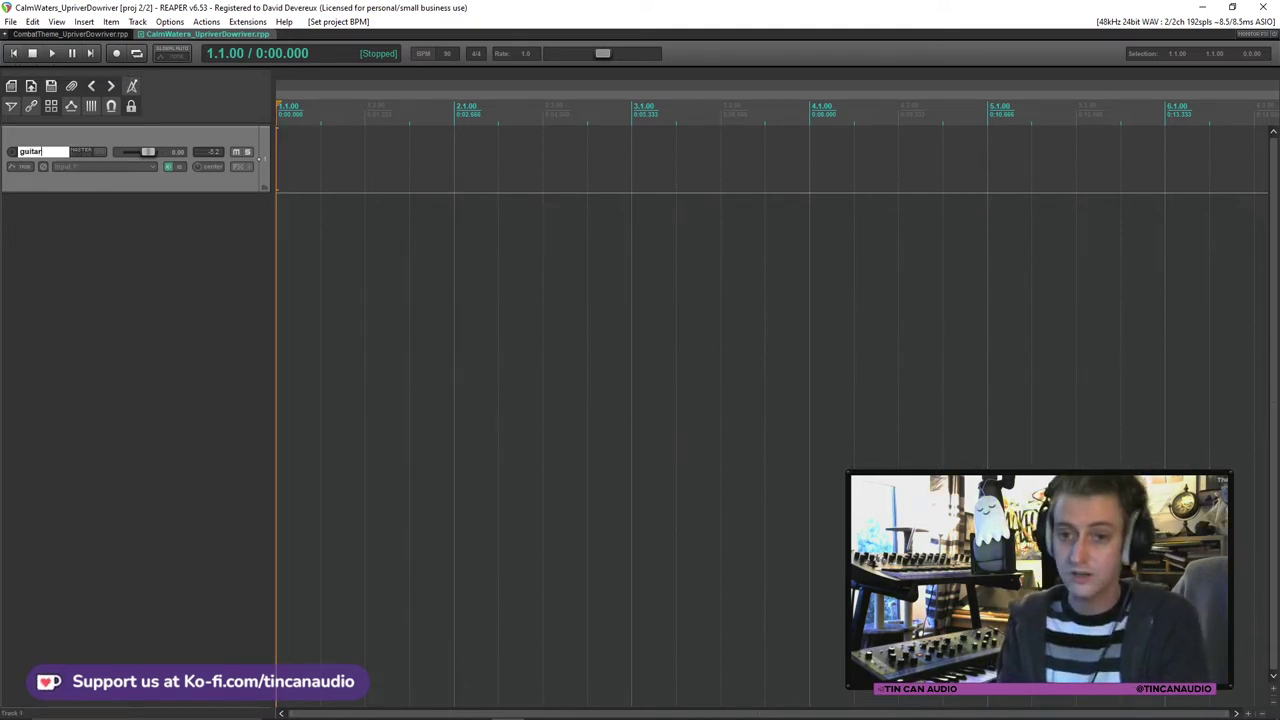
key(Return)
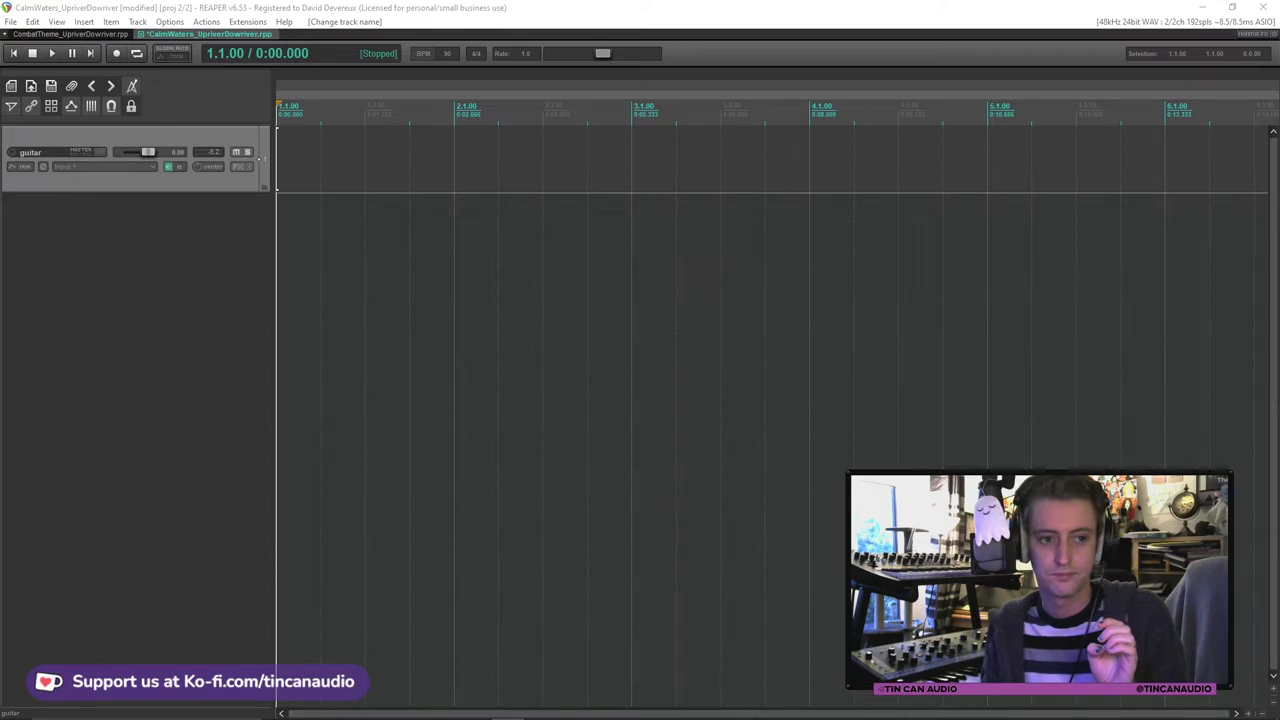
drag(489, 243, 561, 210)
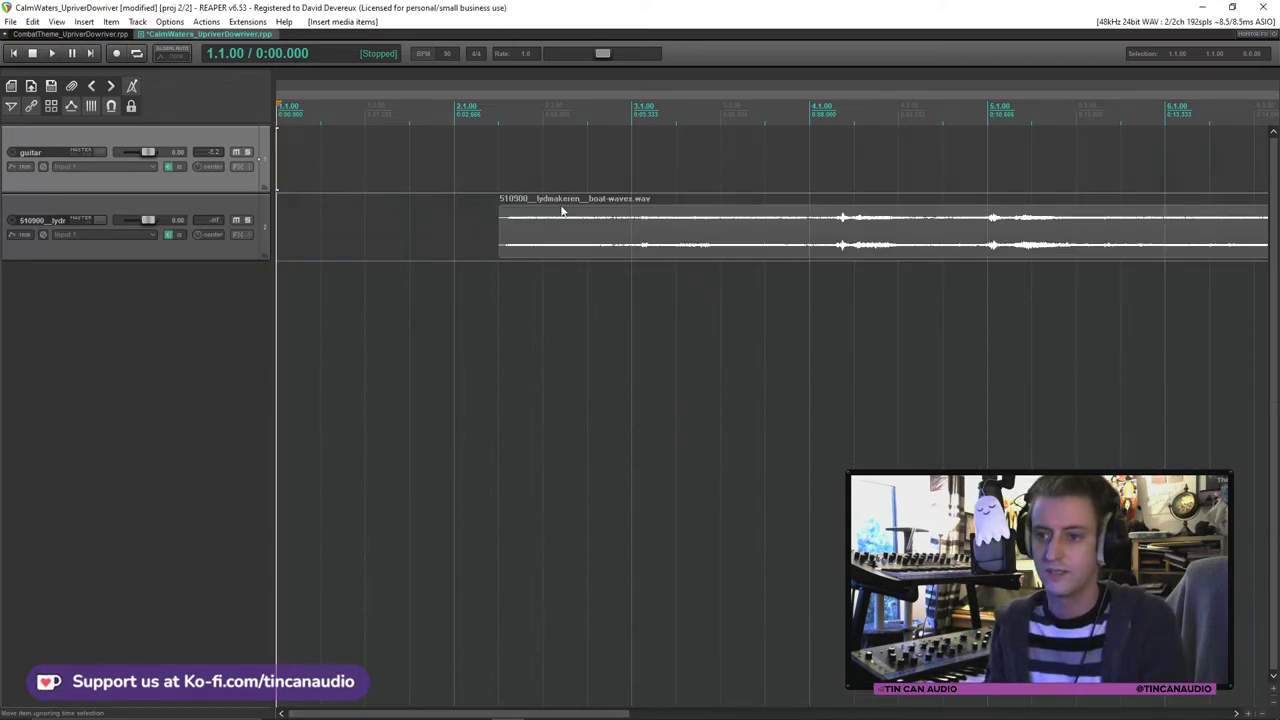
Step: Audition the boat waves clip from bar 2 beat 3 and again from bar 4
click(541, 226)
key(space)
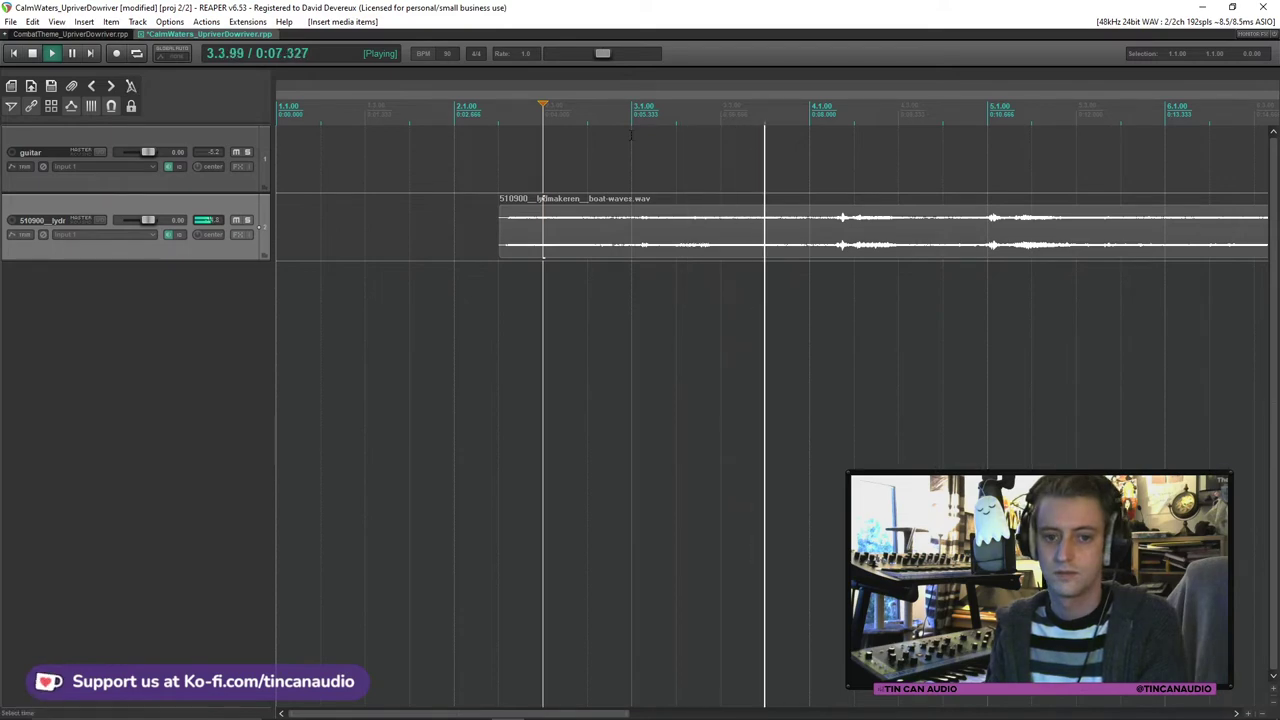
scroll(631, 135, down, 3)
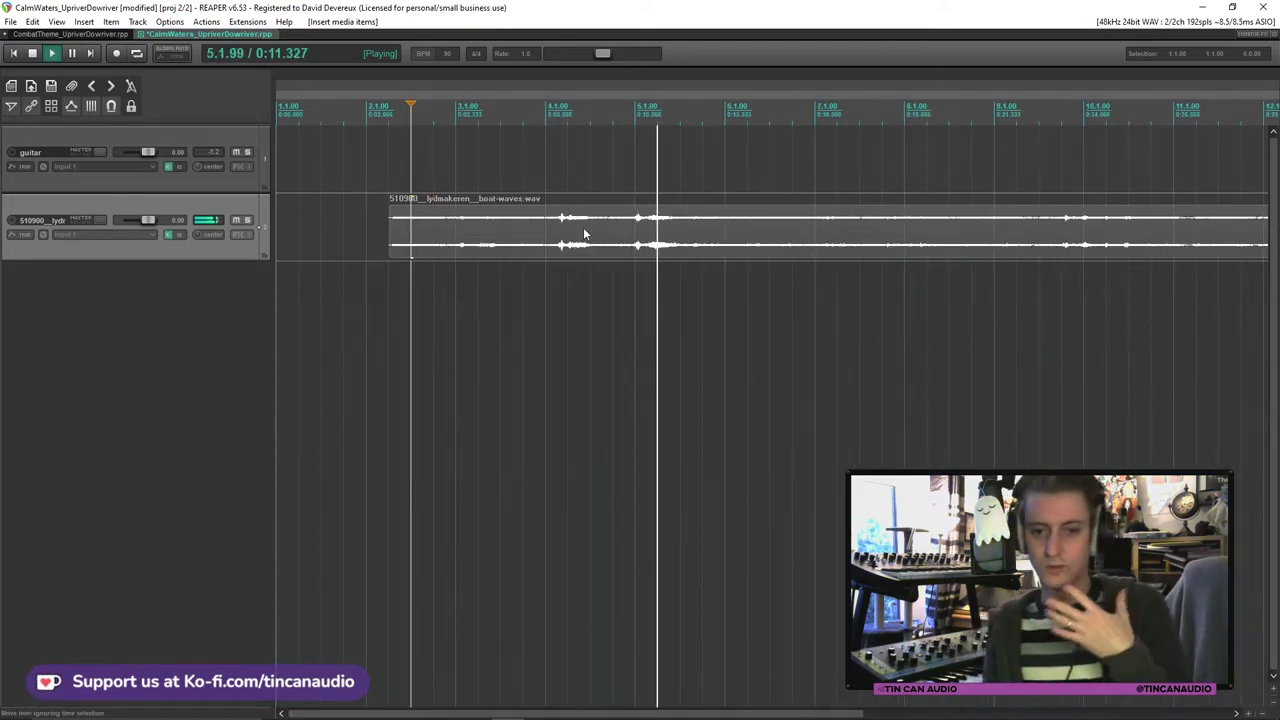
scroll(585, 234, down, 1)
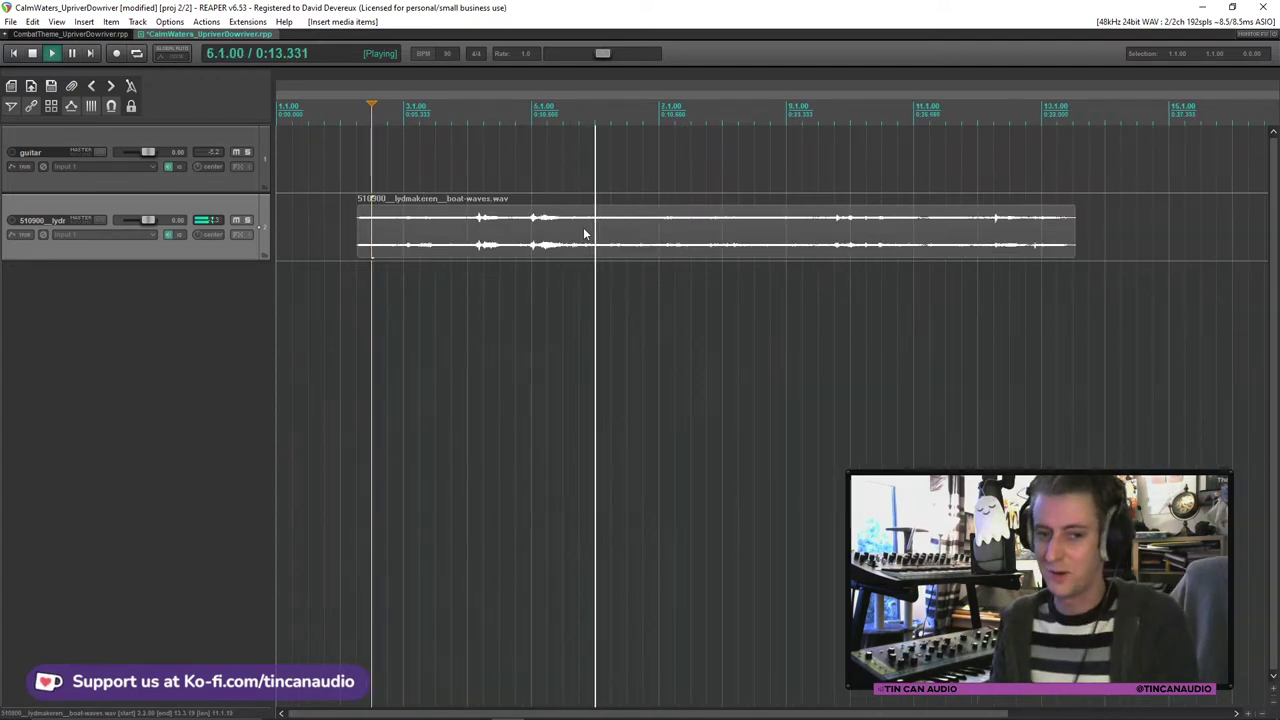
key(space)
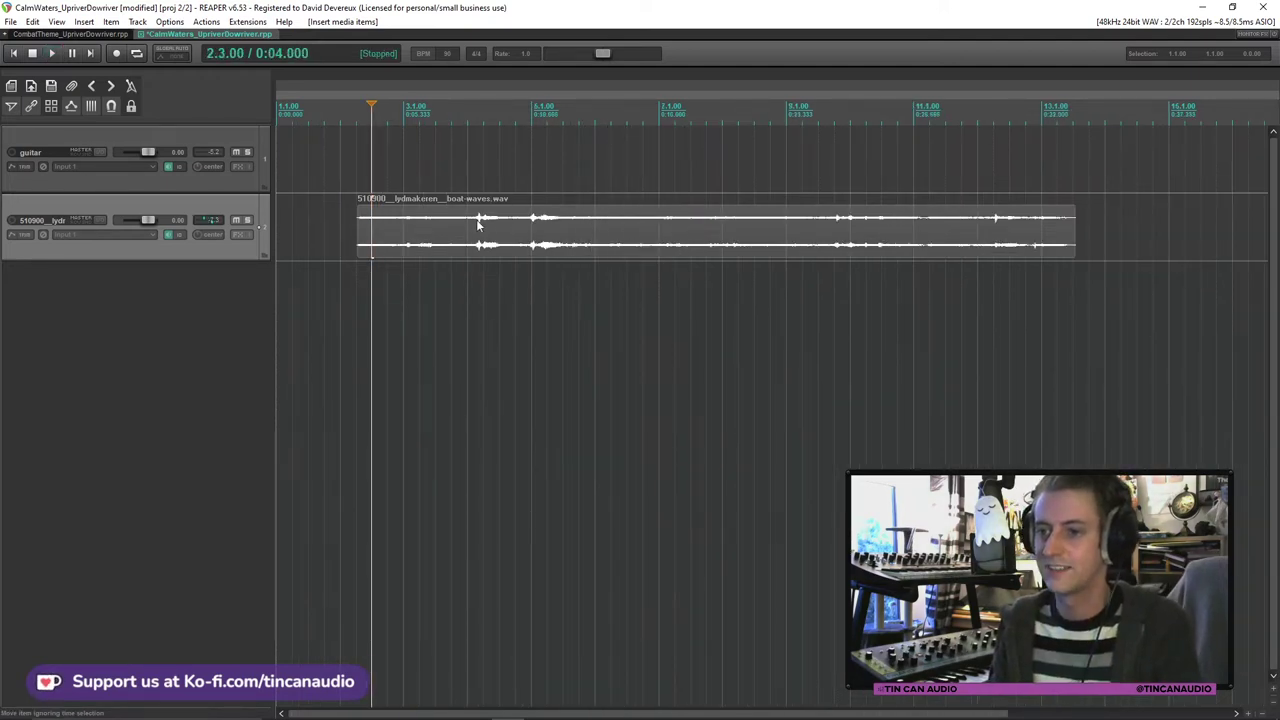
click(477, 224)
key(space)
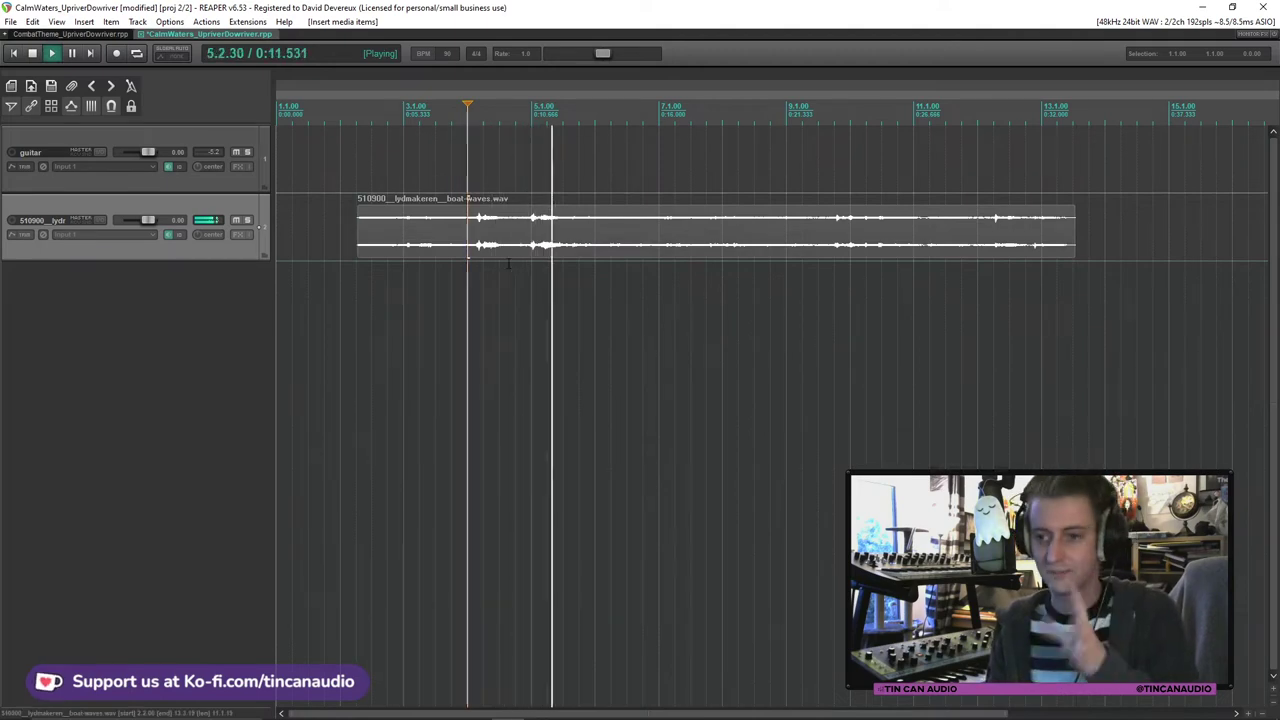
scroll(515, 255, down, 2)
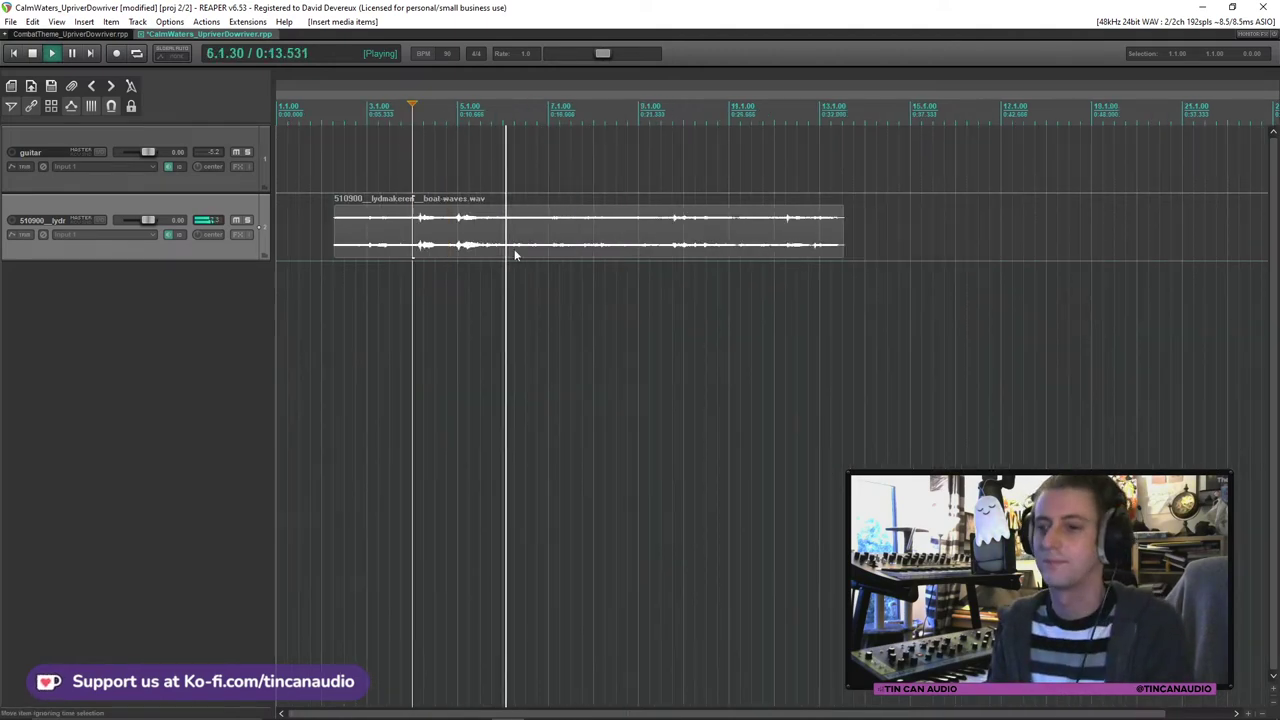
scroll(515, 255, up, 2)
key(space)
Step: Move the boat waves clip to the project start and mute its track
drag(418, 237, 338, 237)
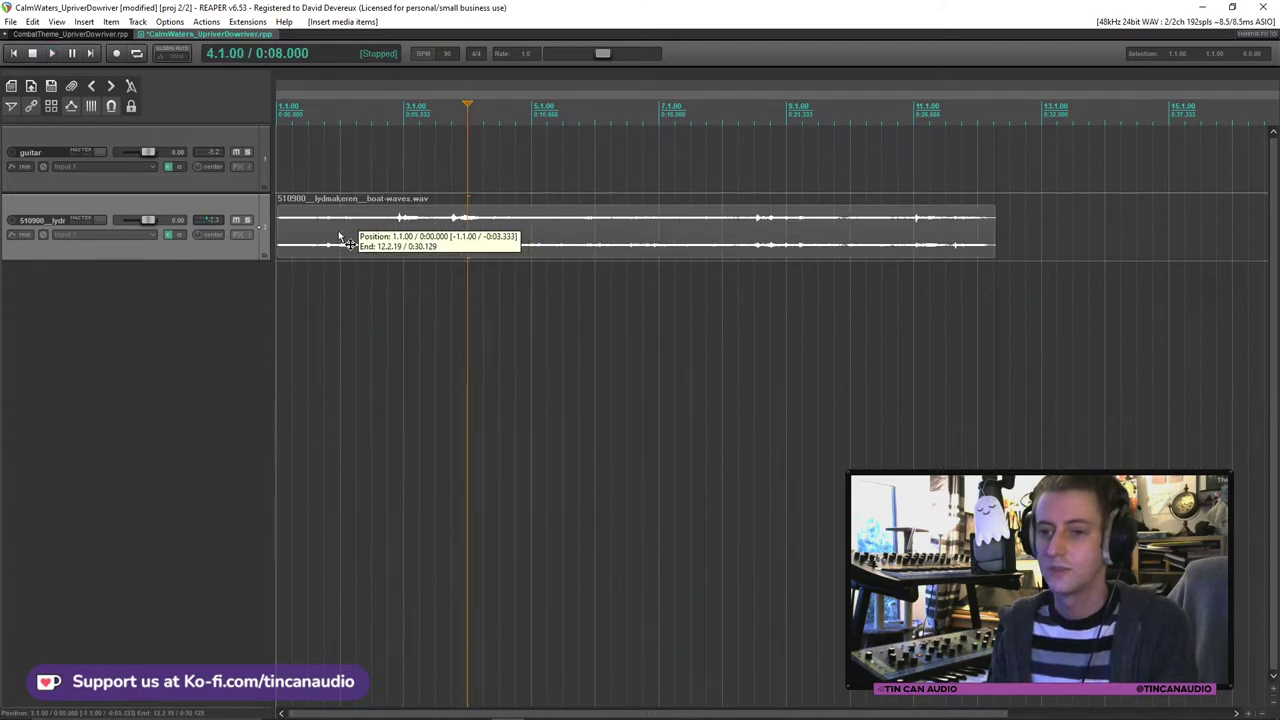
click(236, 220)
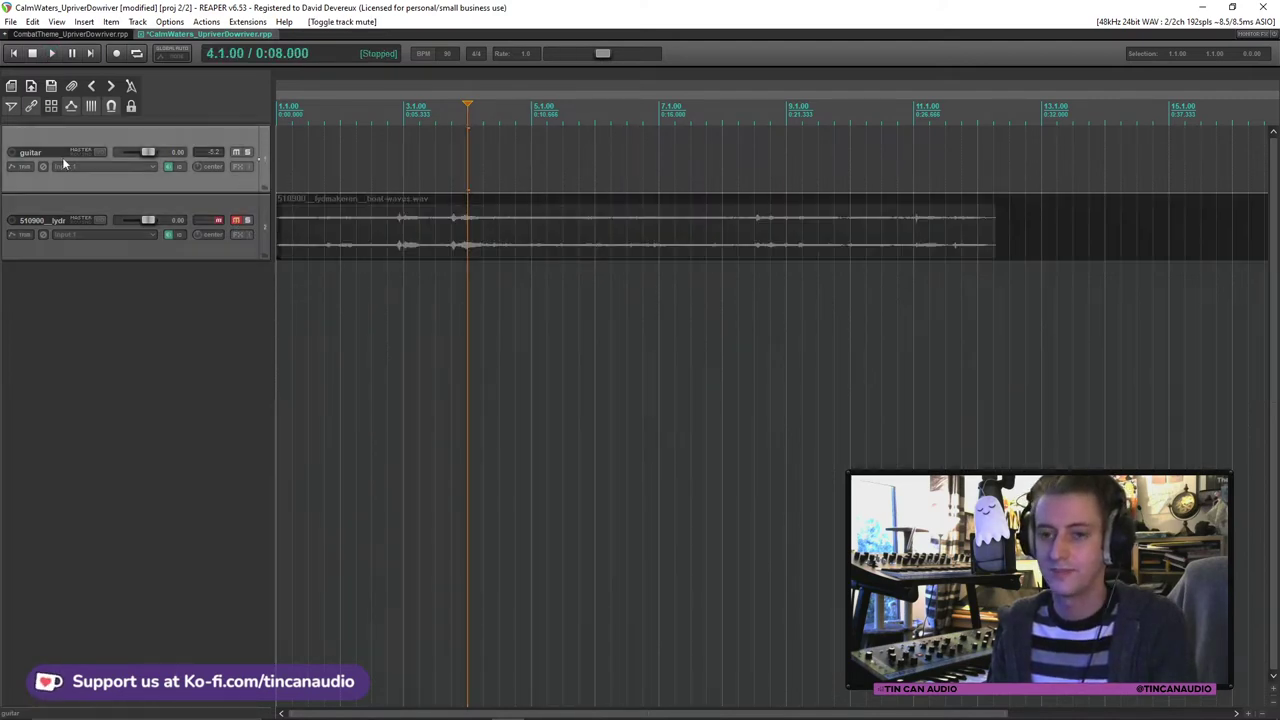
Step: Set the guitar track's recording input to mono Input 2 and arm the track for recording
click(145, 167)
mouse_move(188, 174)
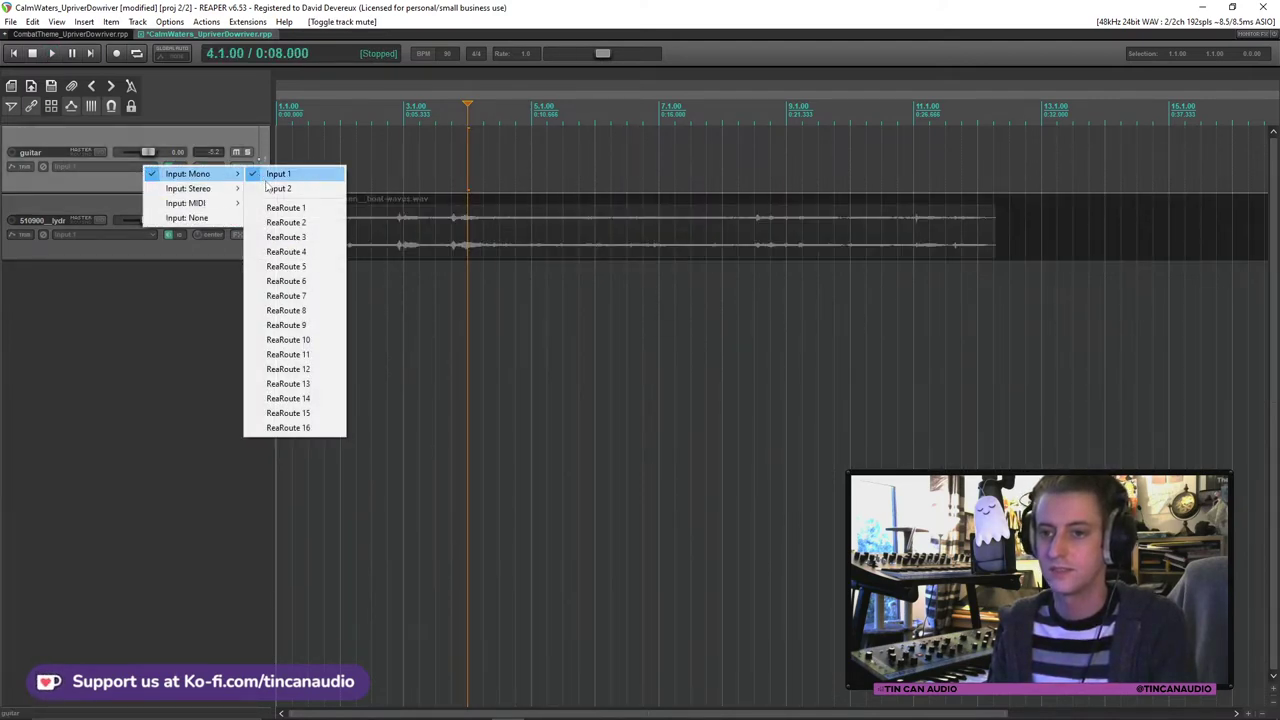
click(278, 188)
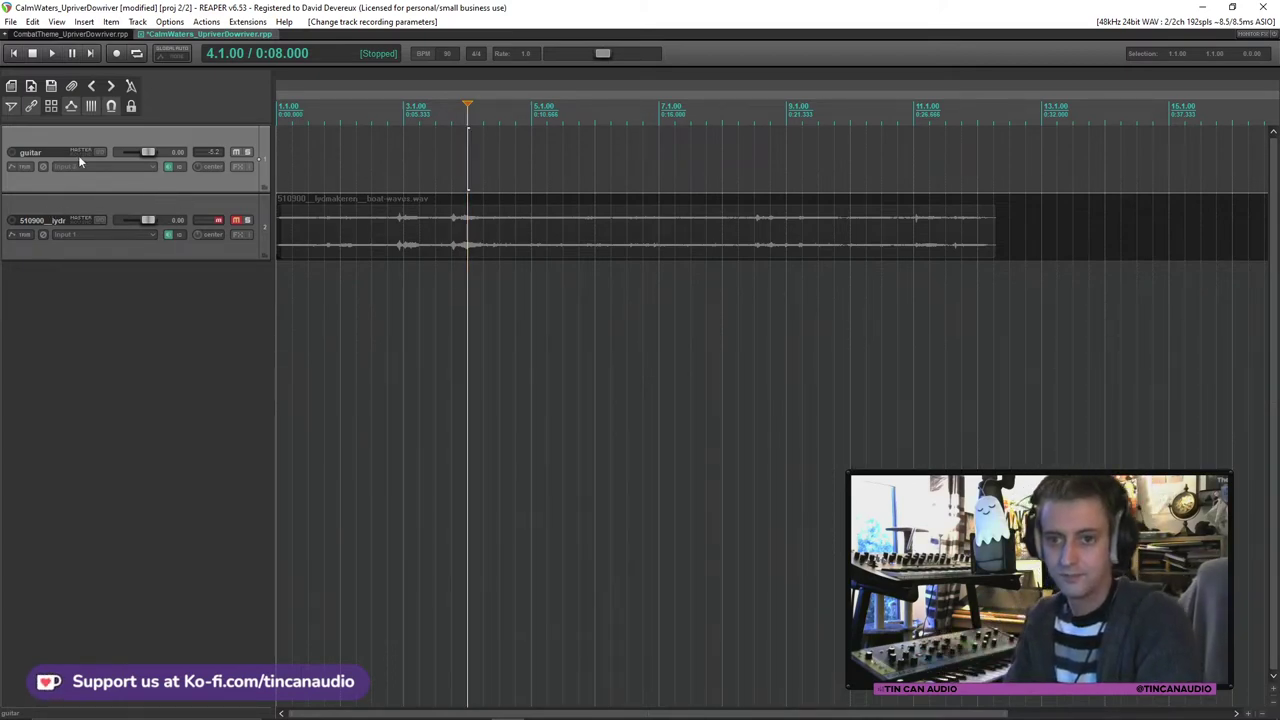
click(11, 152)
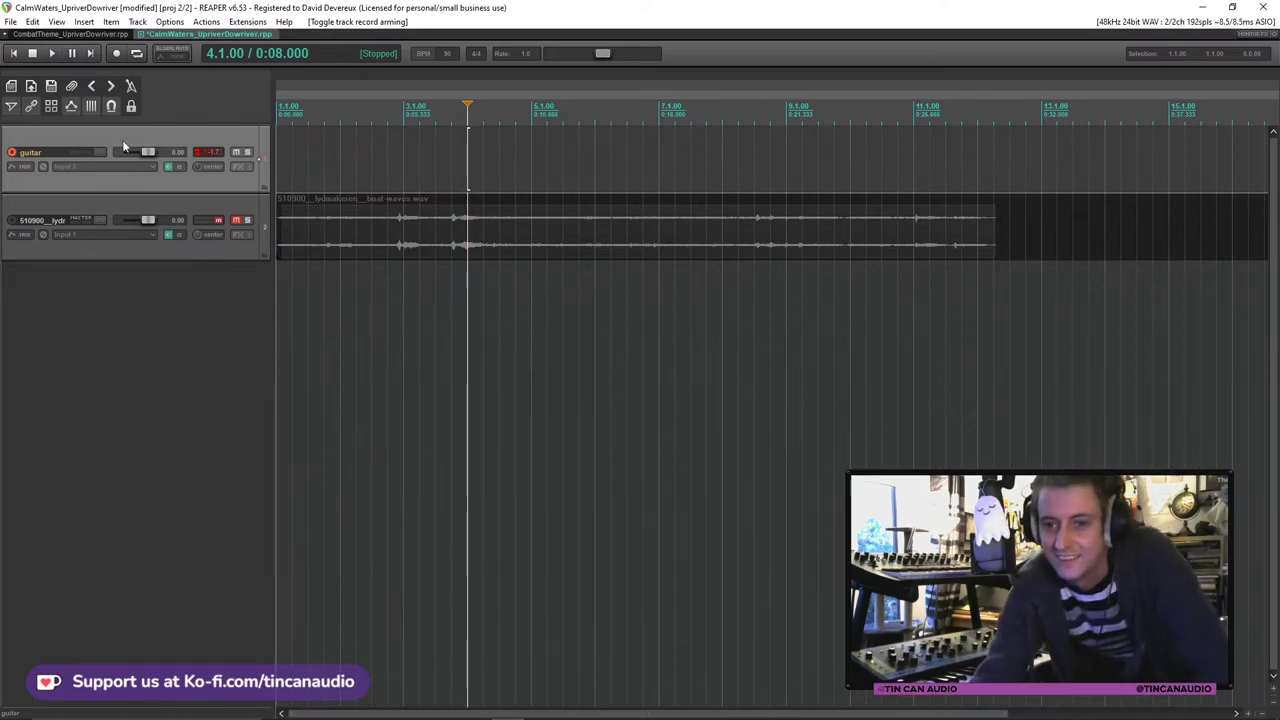
Step: Record a guitar take from the project start, stop it, and delete the recorded file
click(13, 53)
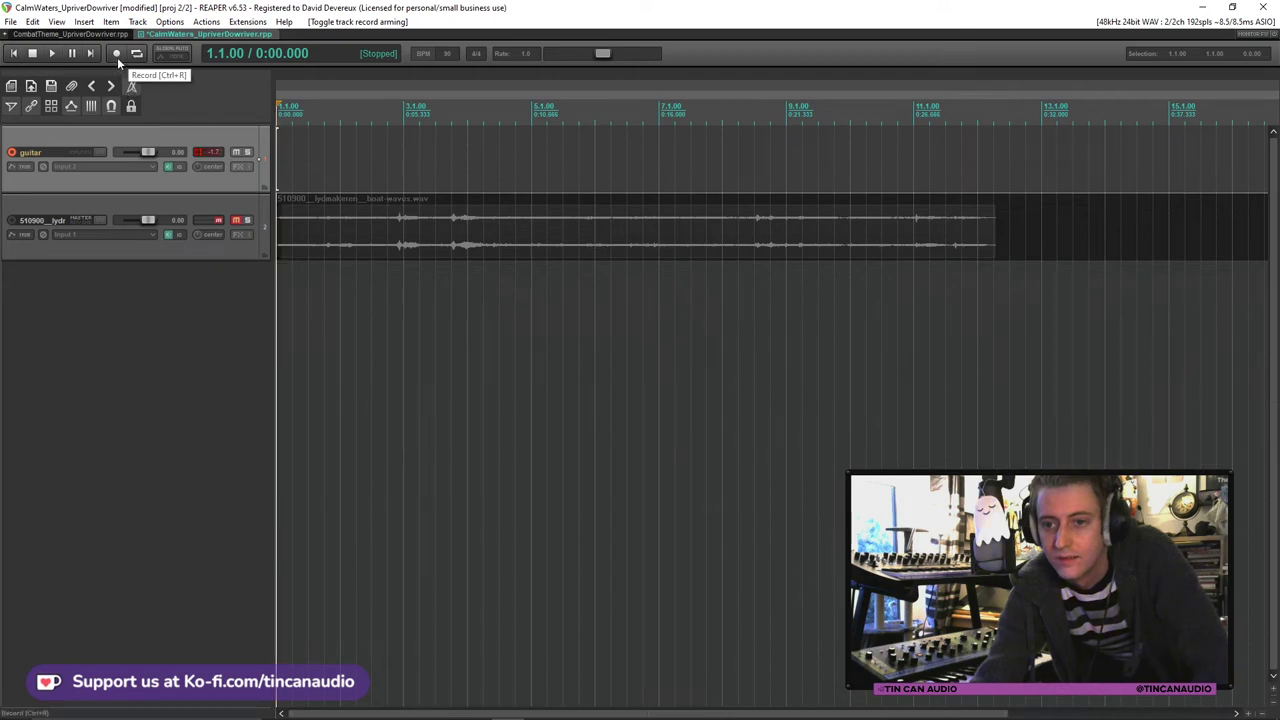
click(117, 55)
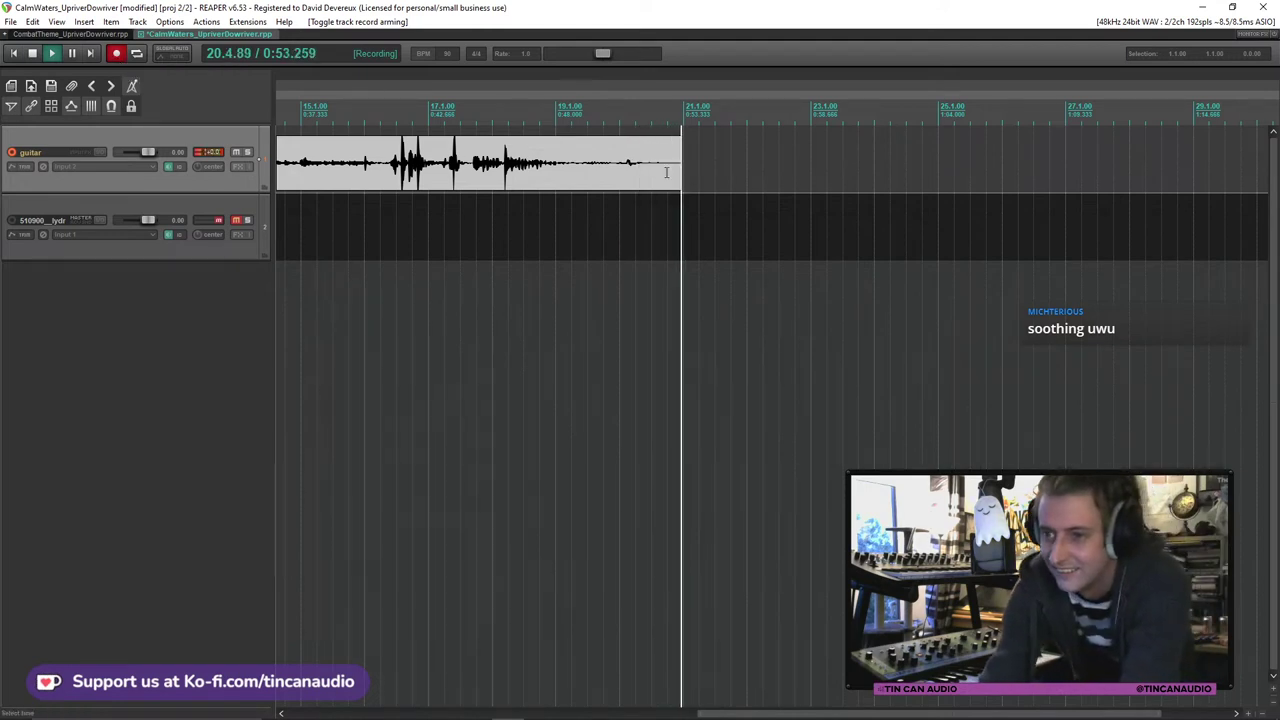
key(space)
click(764, 443)
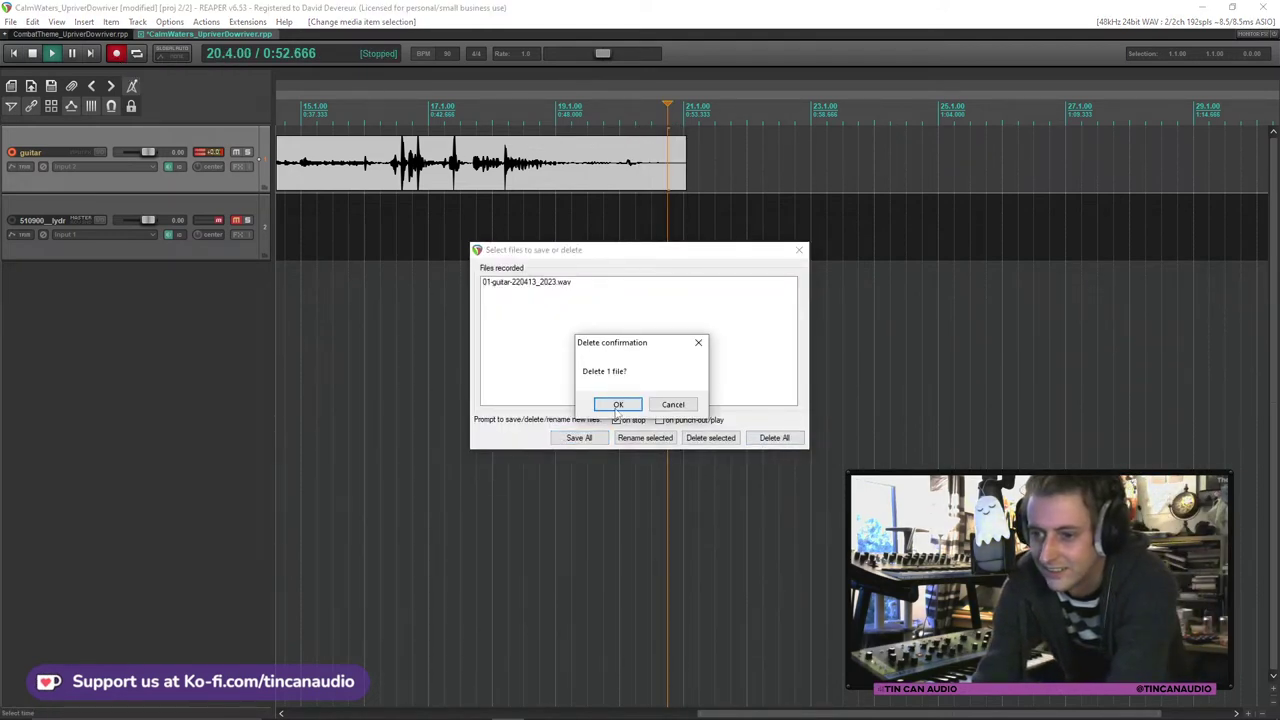
click(618, 403)
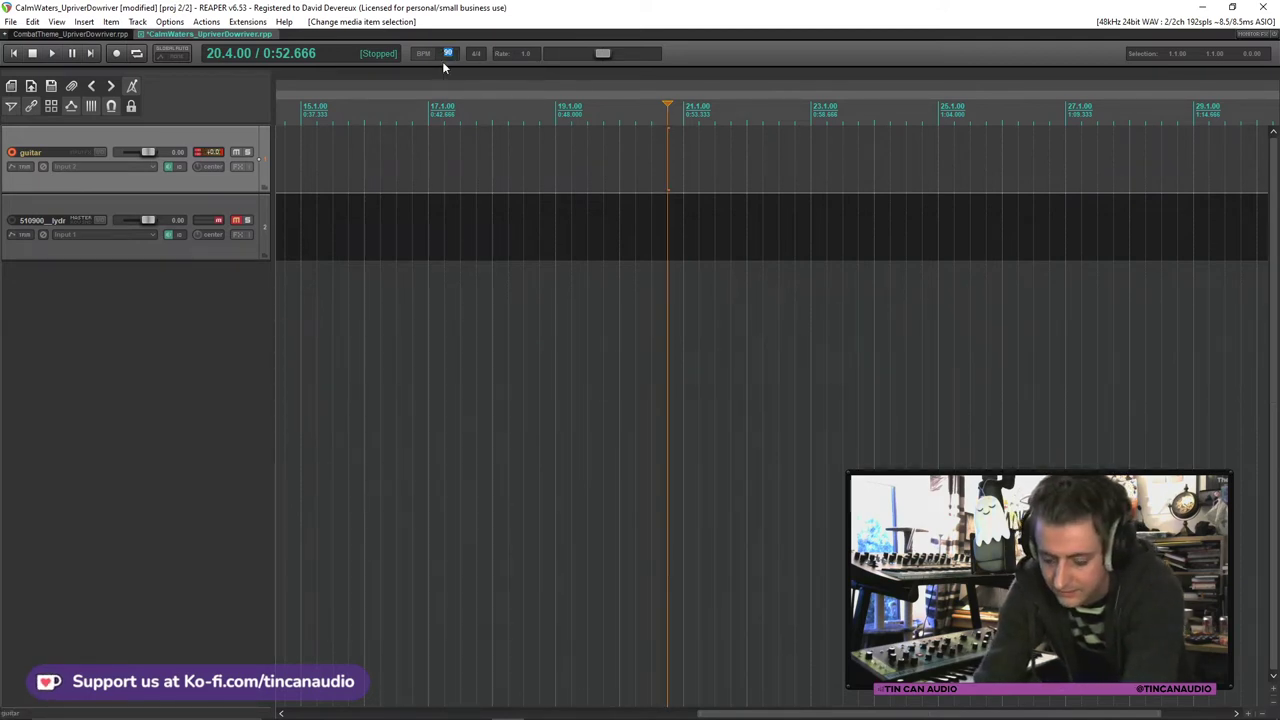
Step: Set the project tempo to 85 BPM and record a guitar take from the project start, saving the recorded file
text(85)
key(Return)
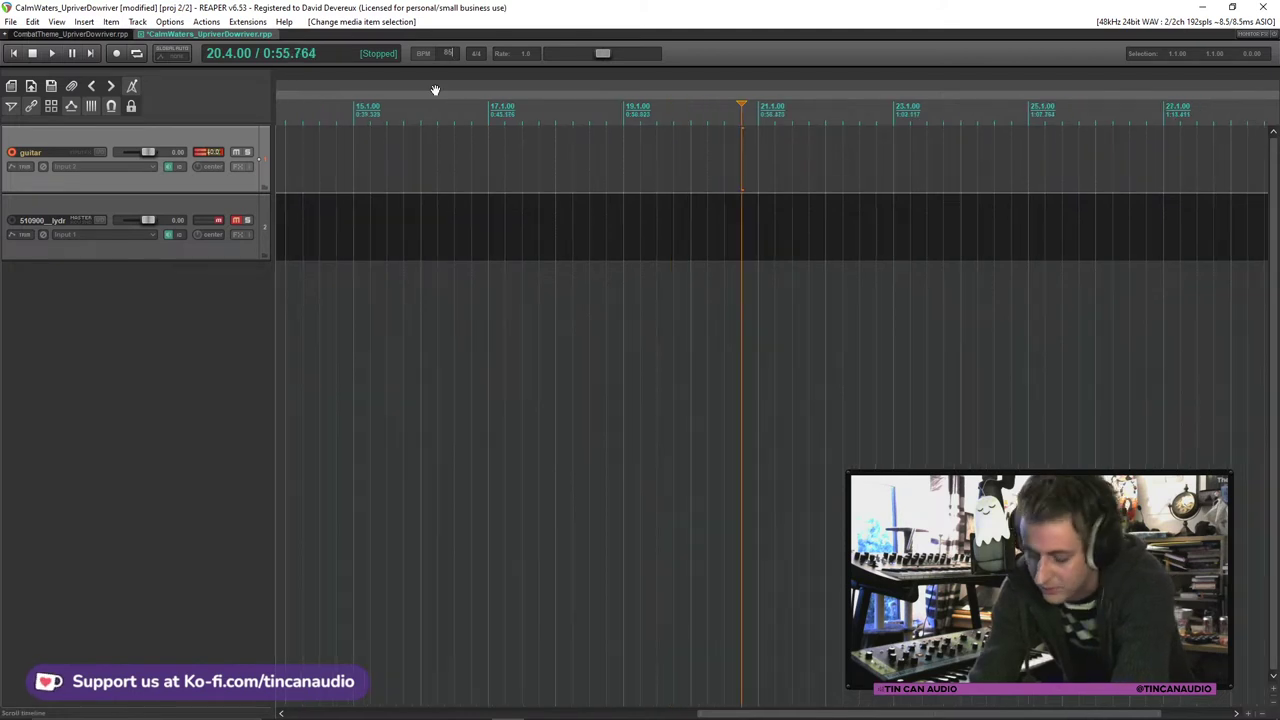
click(21, 57)
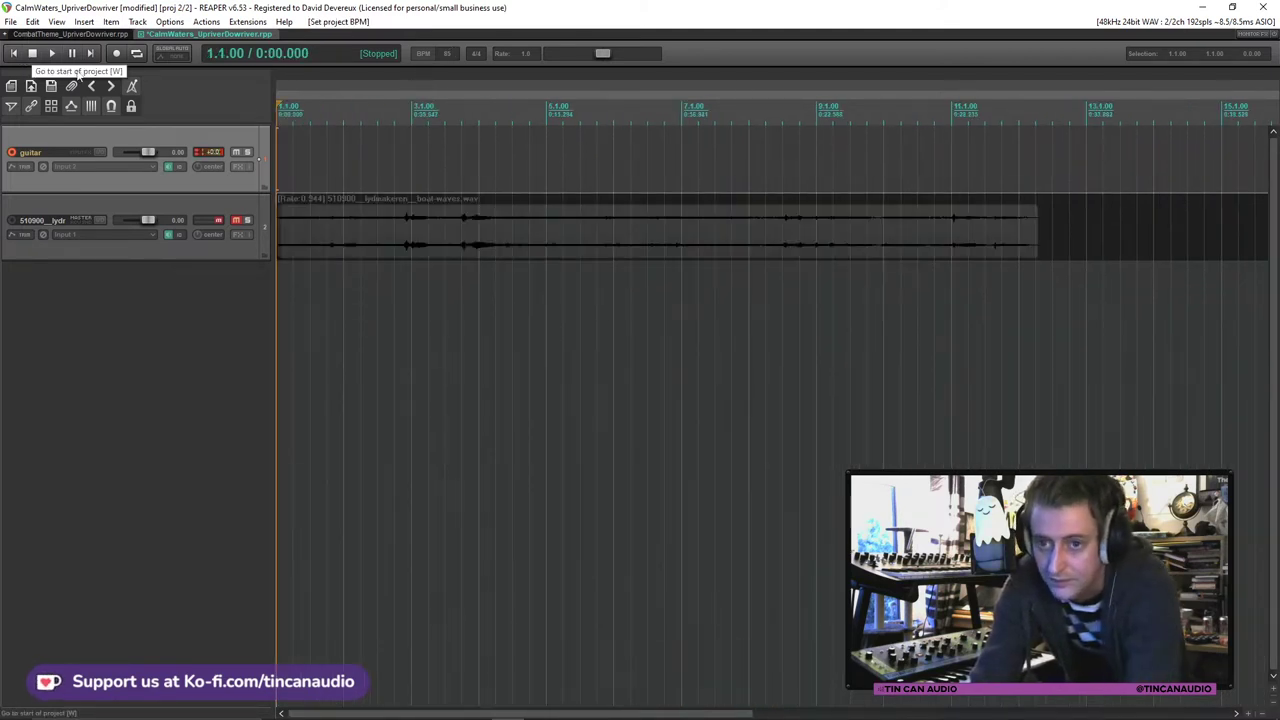
key(ctrl+r)
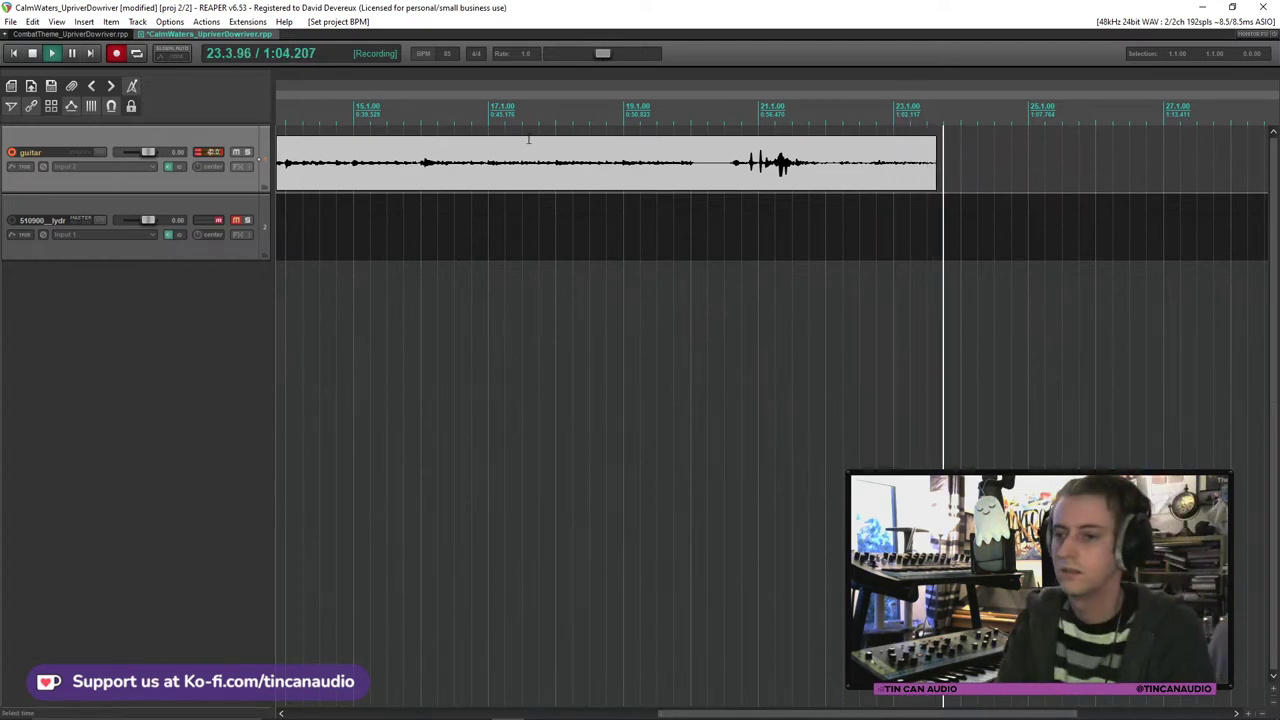
key(space)
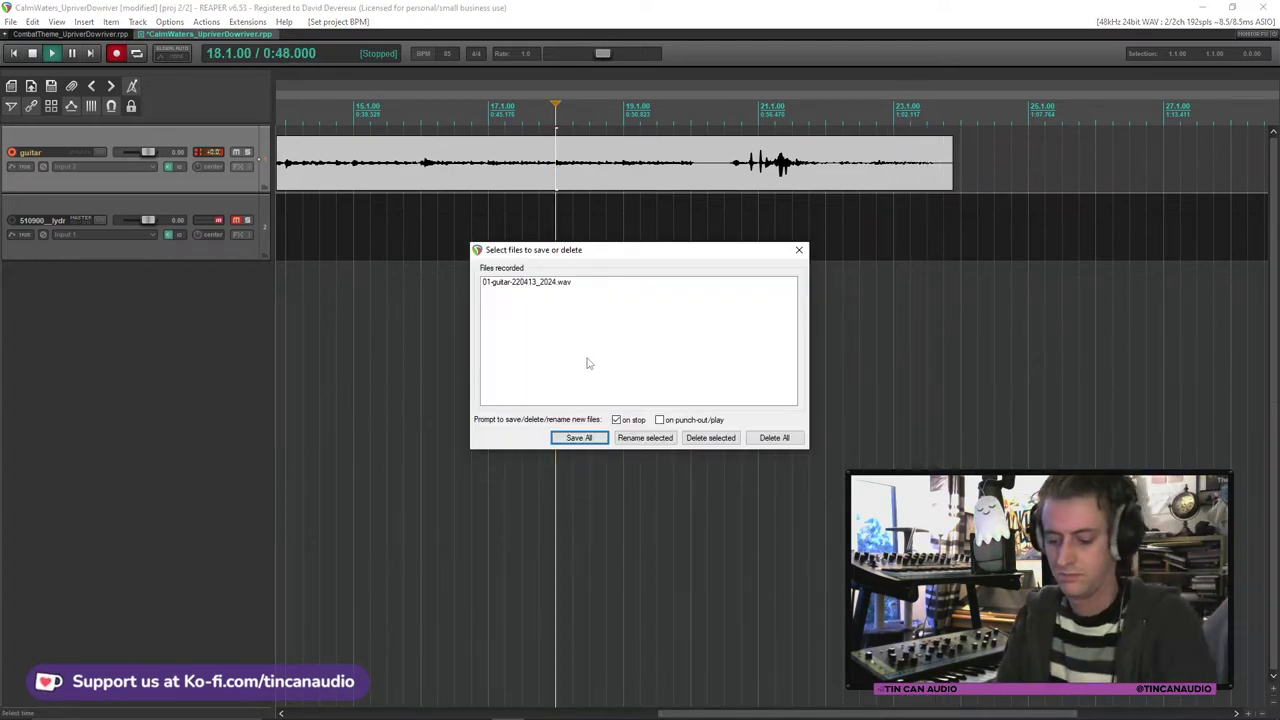
click(588, 438)
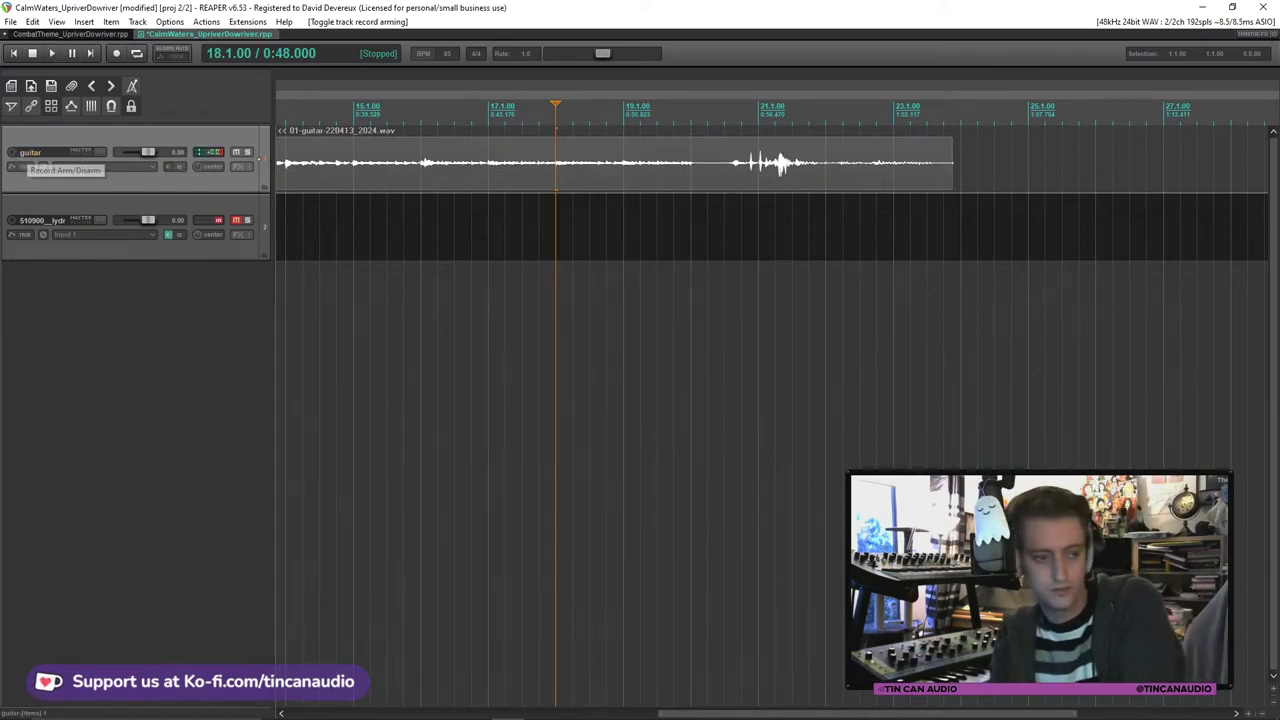
Step: Play the guitar take from the project start and trim its beginning to bar 6
click(15, 54)
key(space)
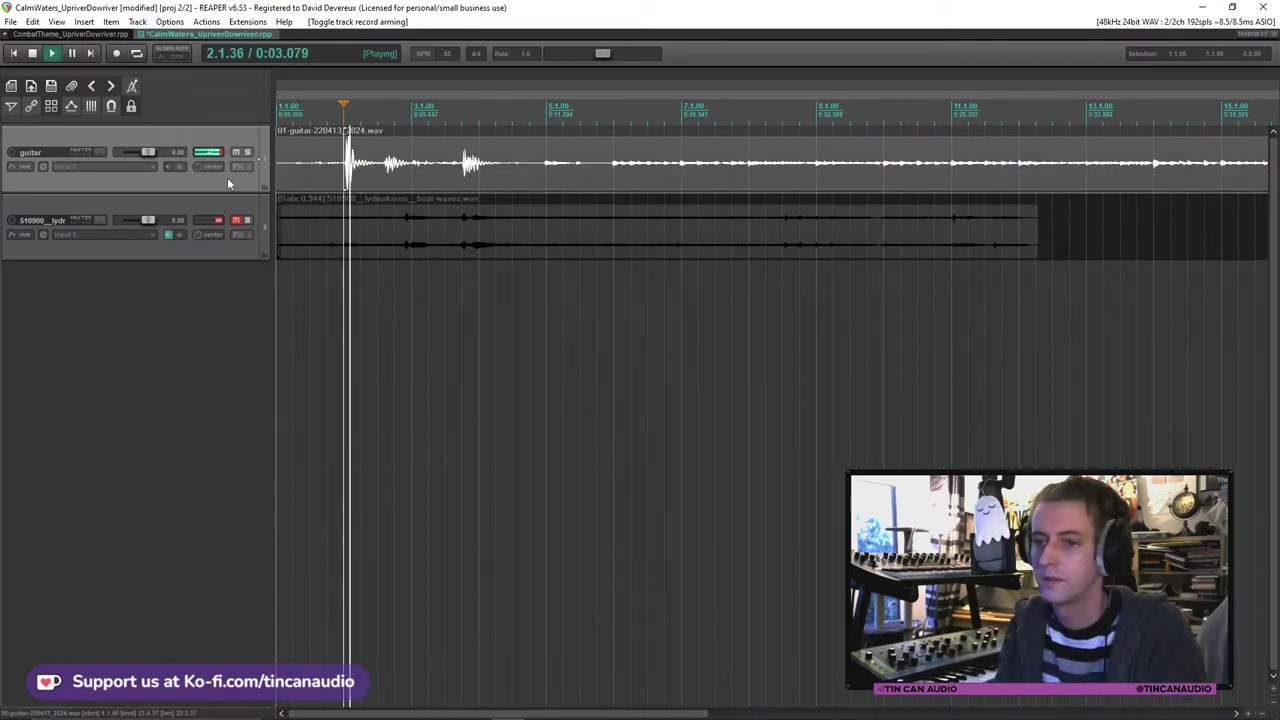
drag(279, 160, 612, 183)
key(space)
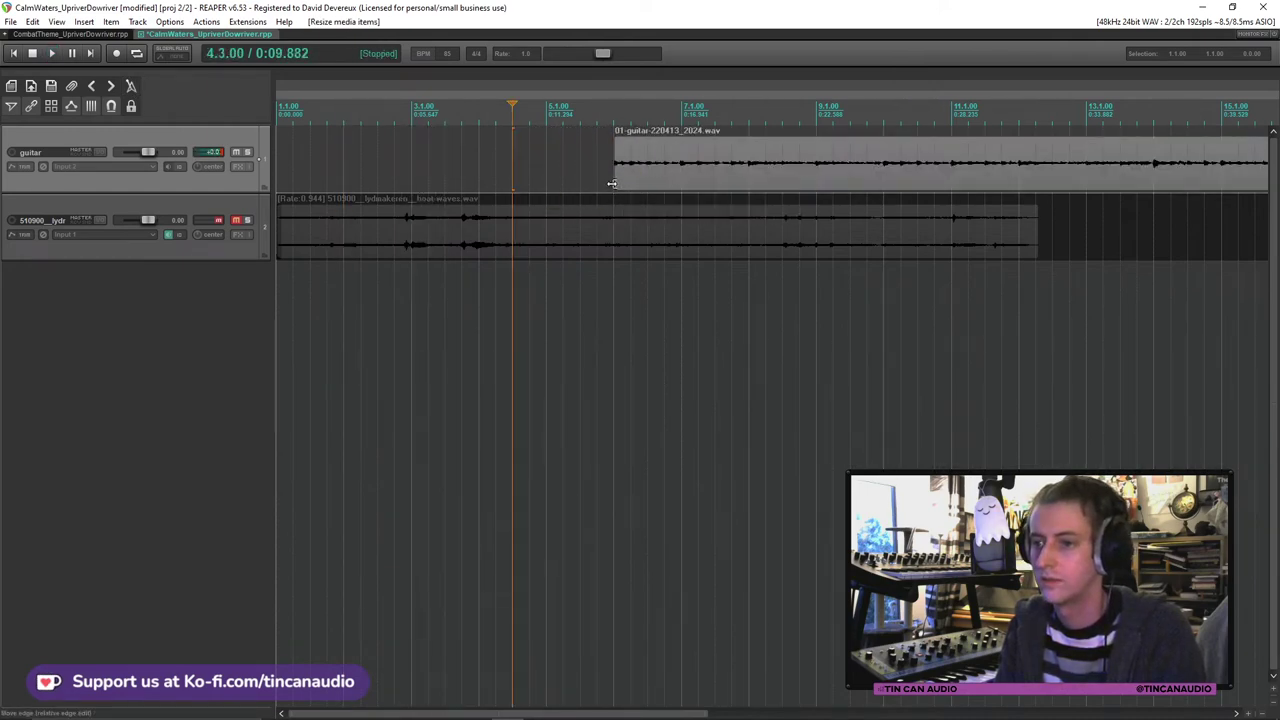
Step: Play the trimmed guitar take from bar 6 and set its item volume to +11.0 dB
click(612, 183)
key(space)
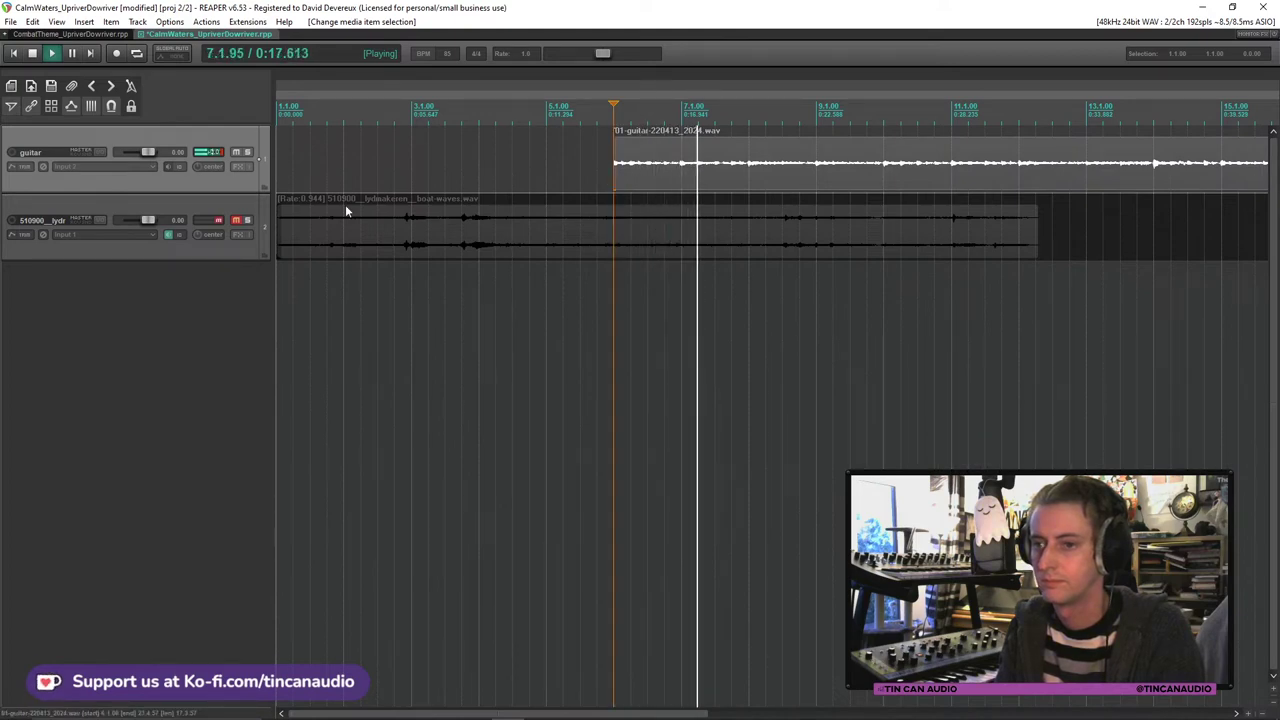
click(665, 172)
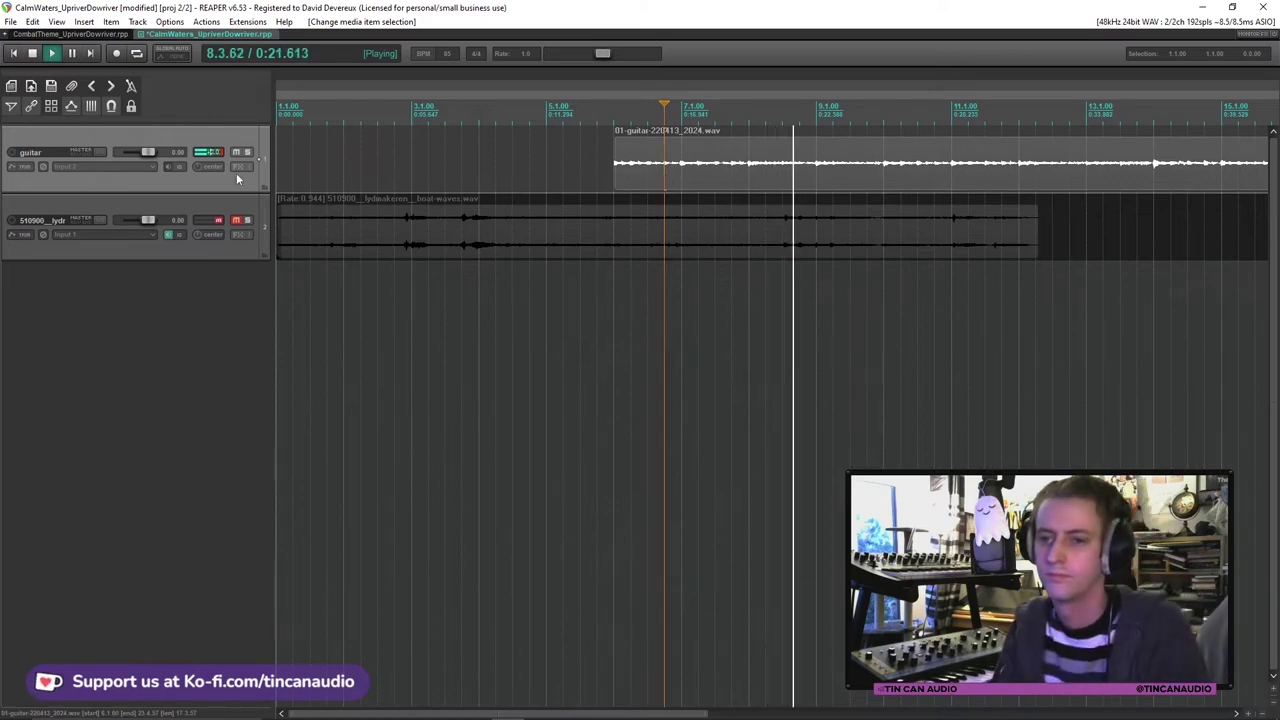
double_click(666, 175)
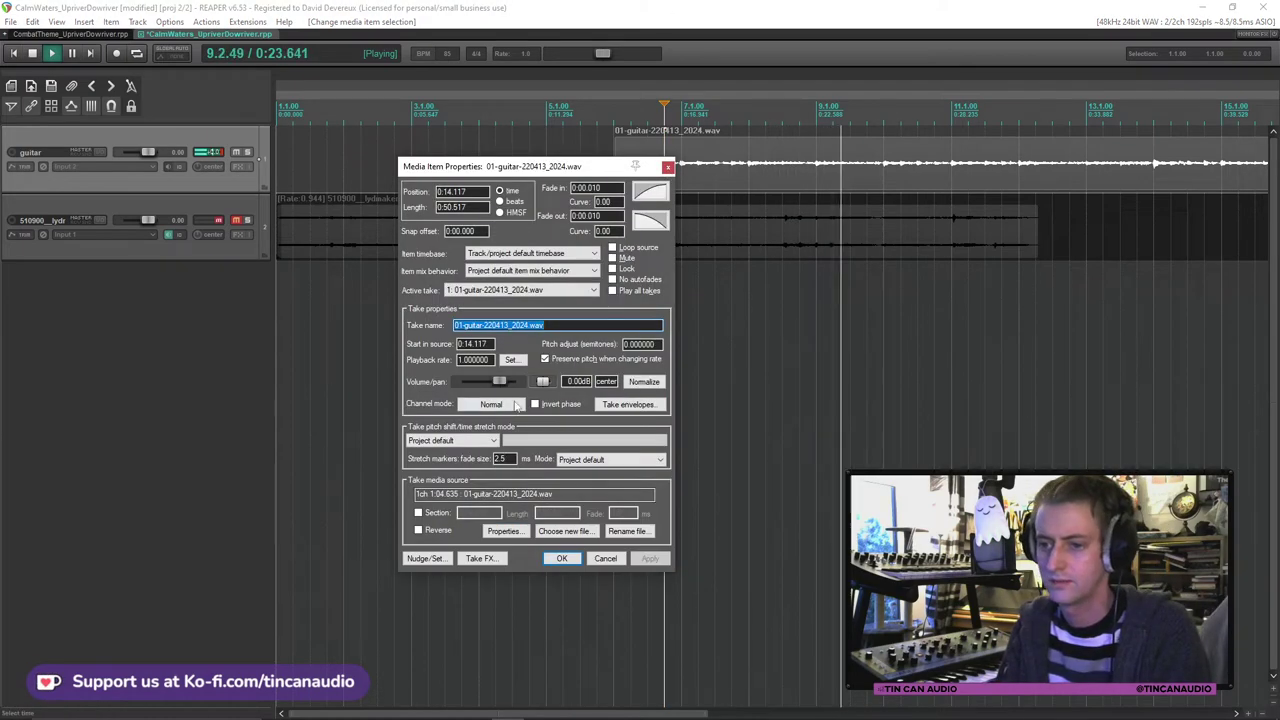
click(561, 559)
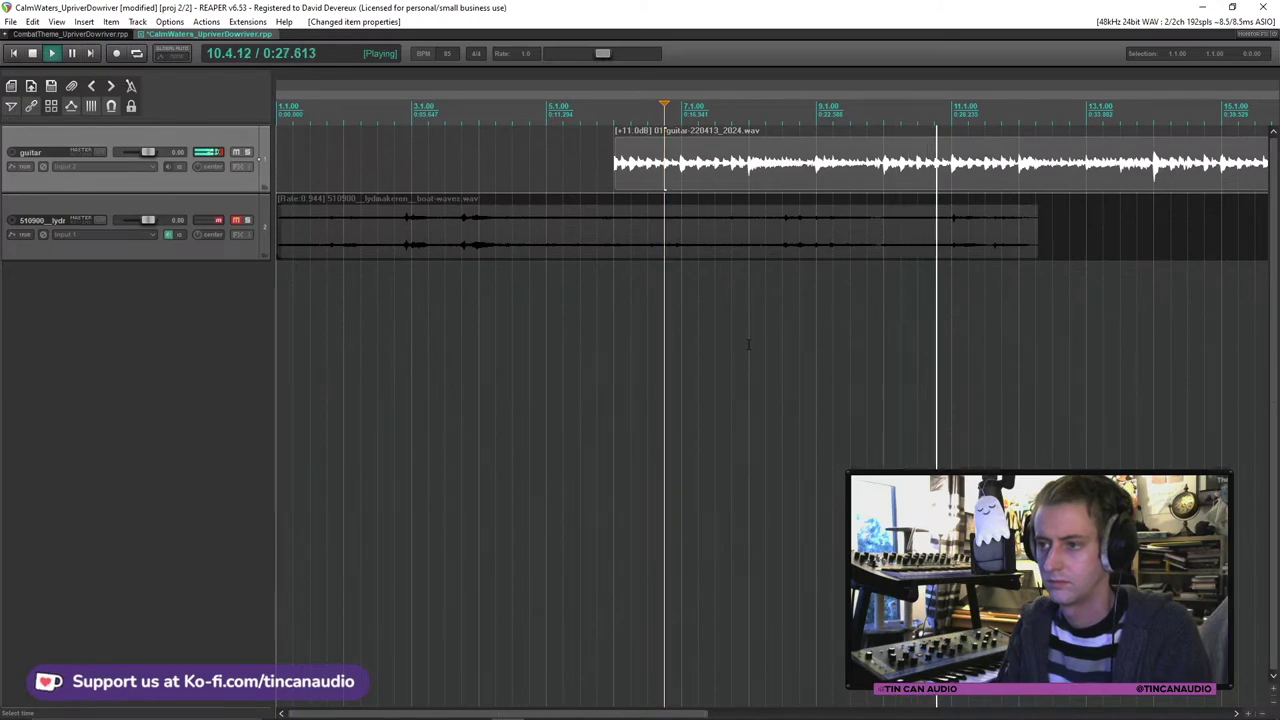
Step: Split the guitar take at bar 8 and at bar 12
scroll(800, 228, down, 3)
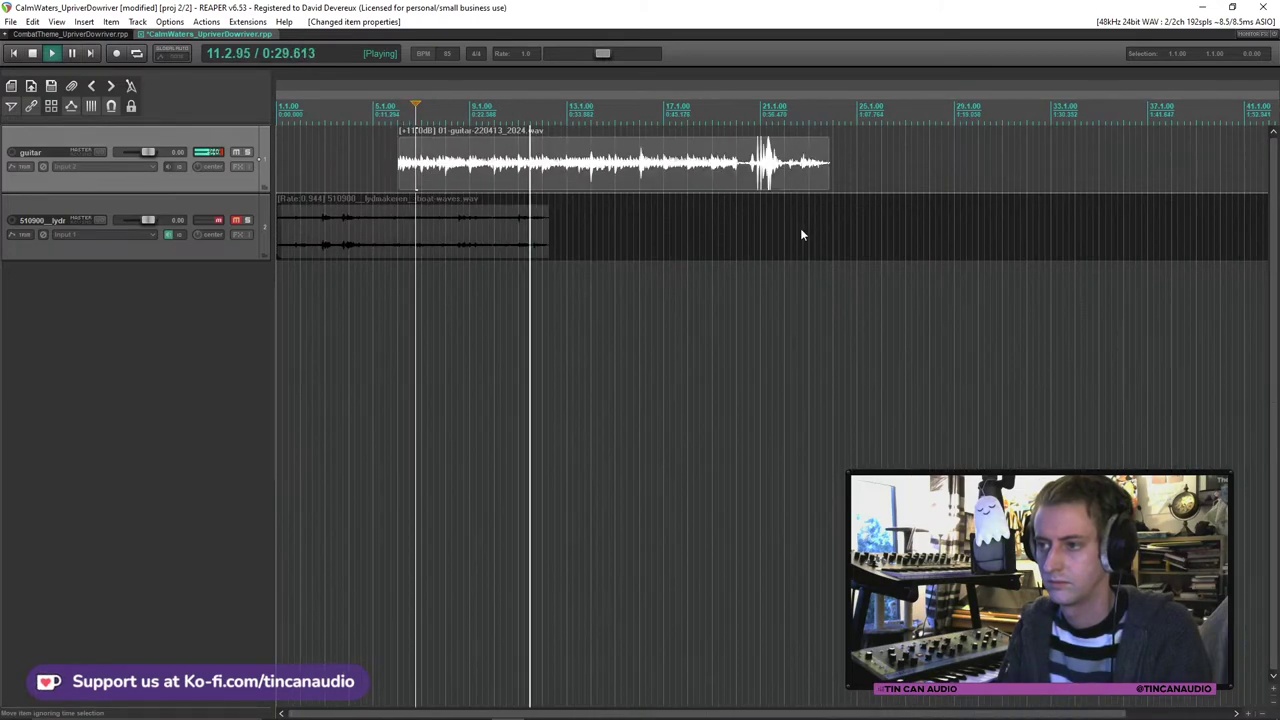
scroll(800, 228, up, 2)
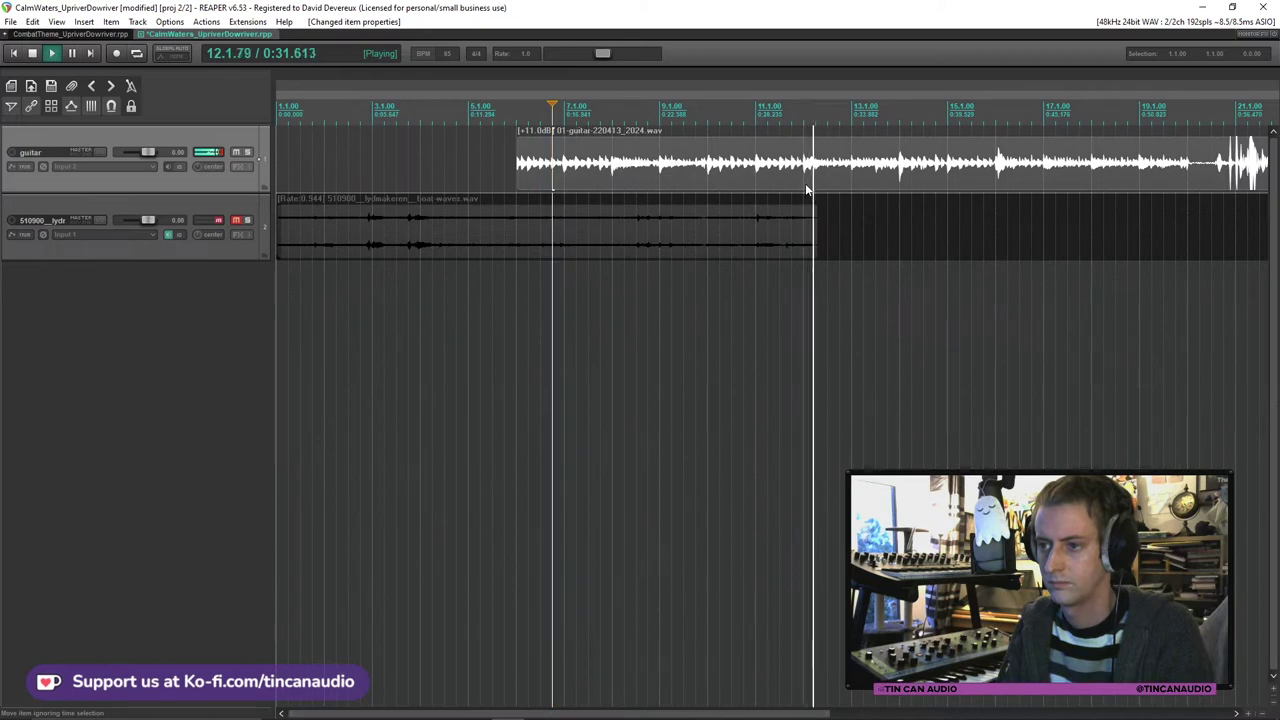
click(611, 186)
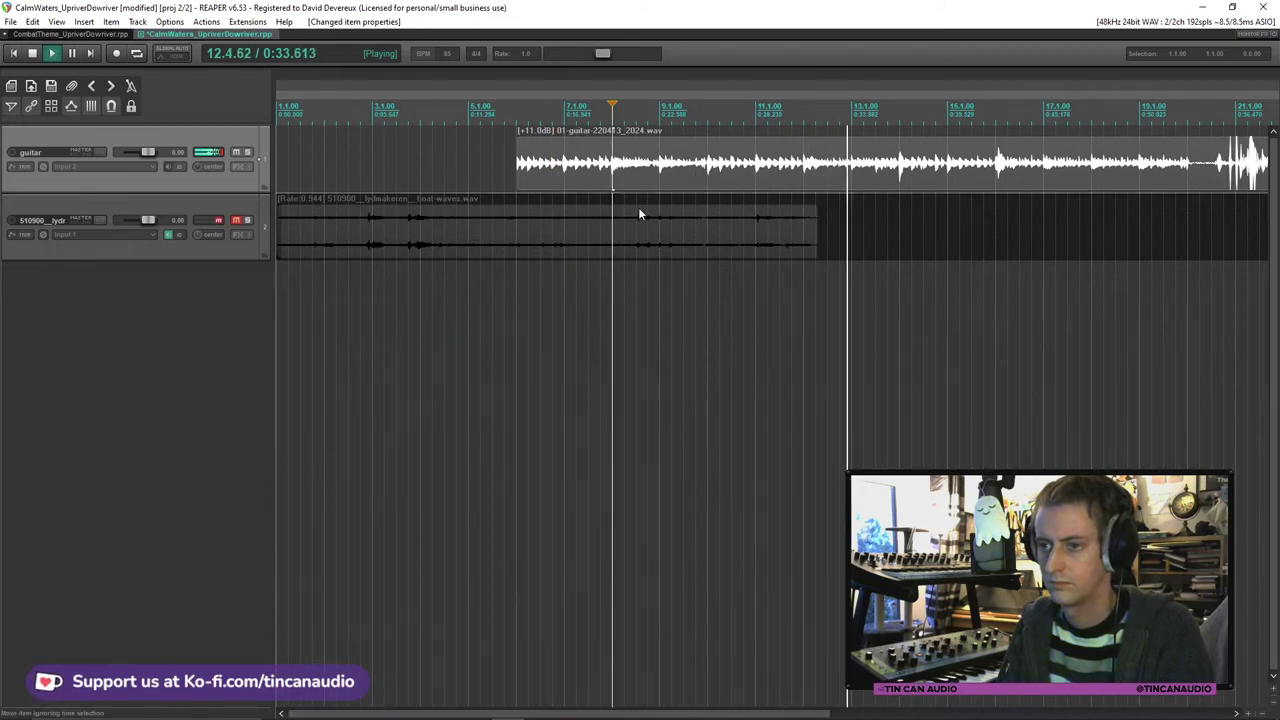
key(s)
click(802, 184)
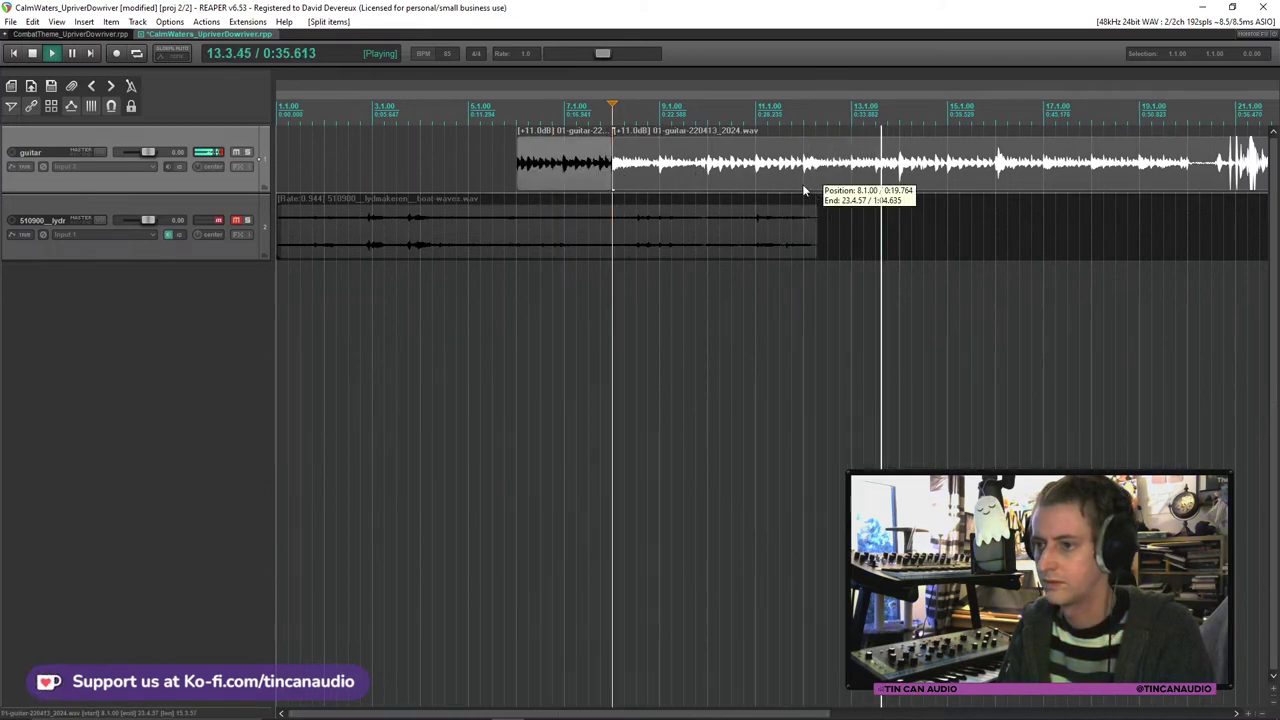
key(s)
Step: Trim the start of the last guitar segment to bar 14, select the segment spanning bars 8 to 12, and stop playback
drag(812, 182, 900, 182)
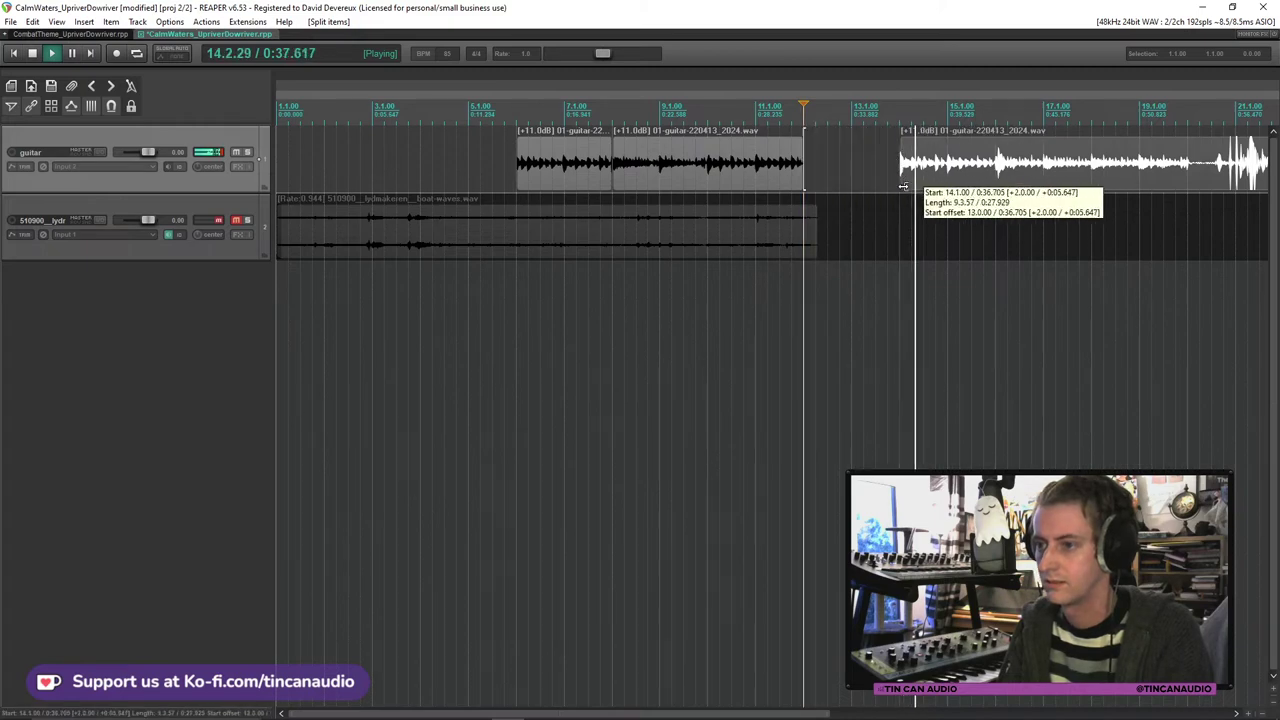
click(650, 171)
key(space)
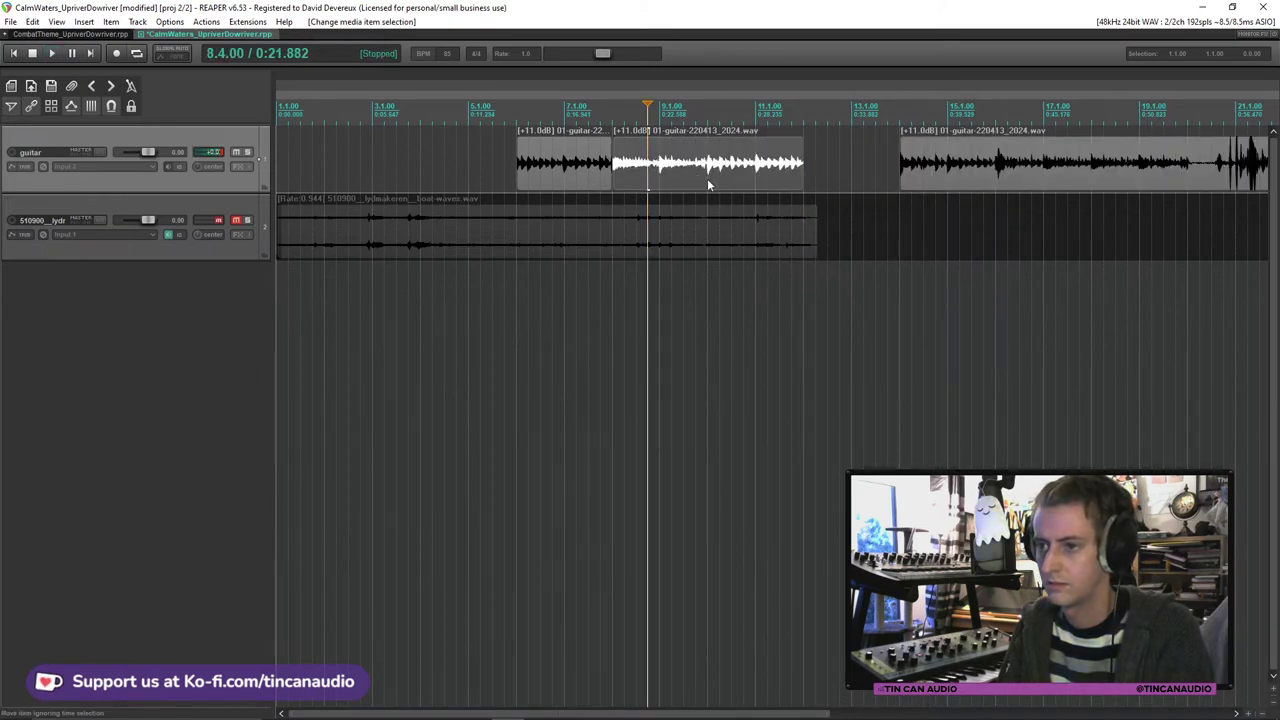
Step: Split the guitar segment at bar 10, copy its first half to bar 12, and play from bar 11
click(707, 178)
key(s)
click(675, 168)
ctrl+click(800, 165)
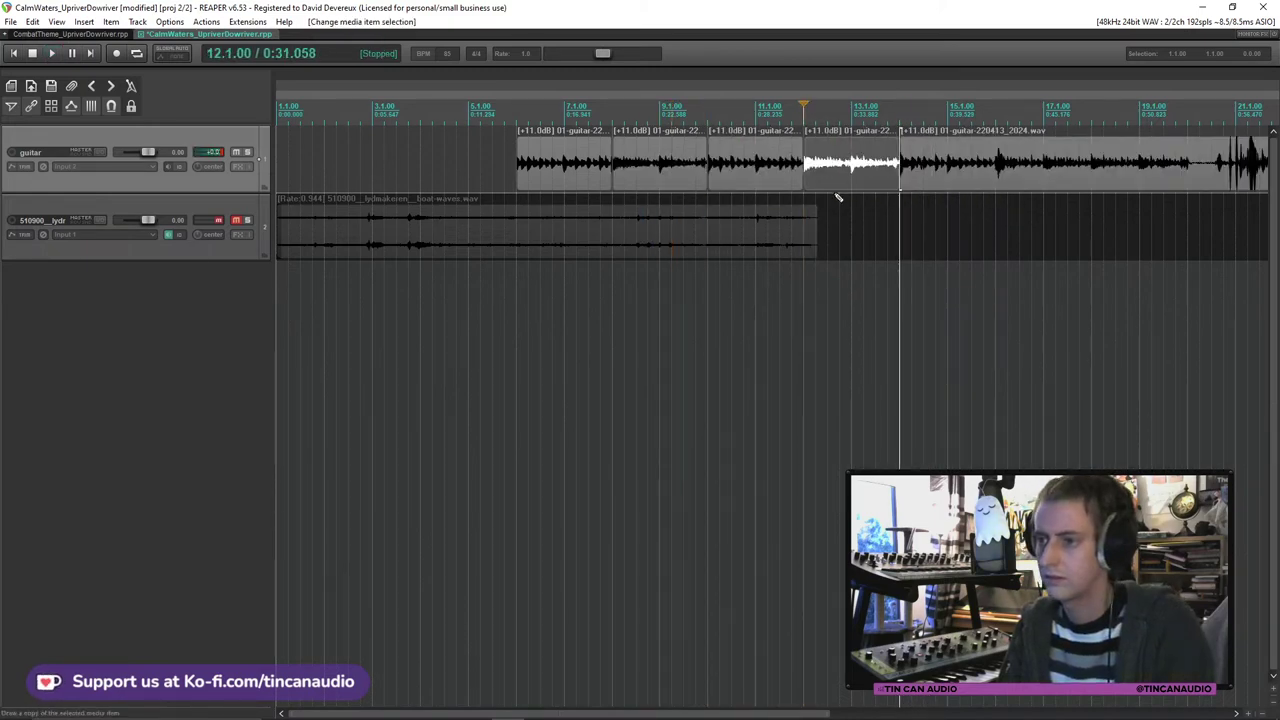
click(787, 167)
key(space)
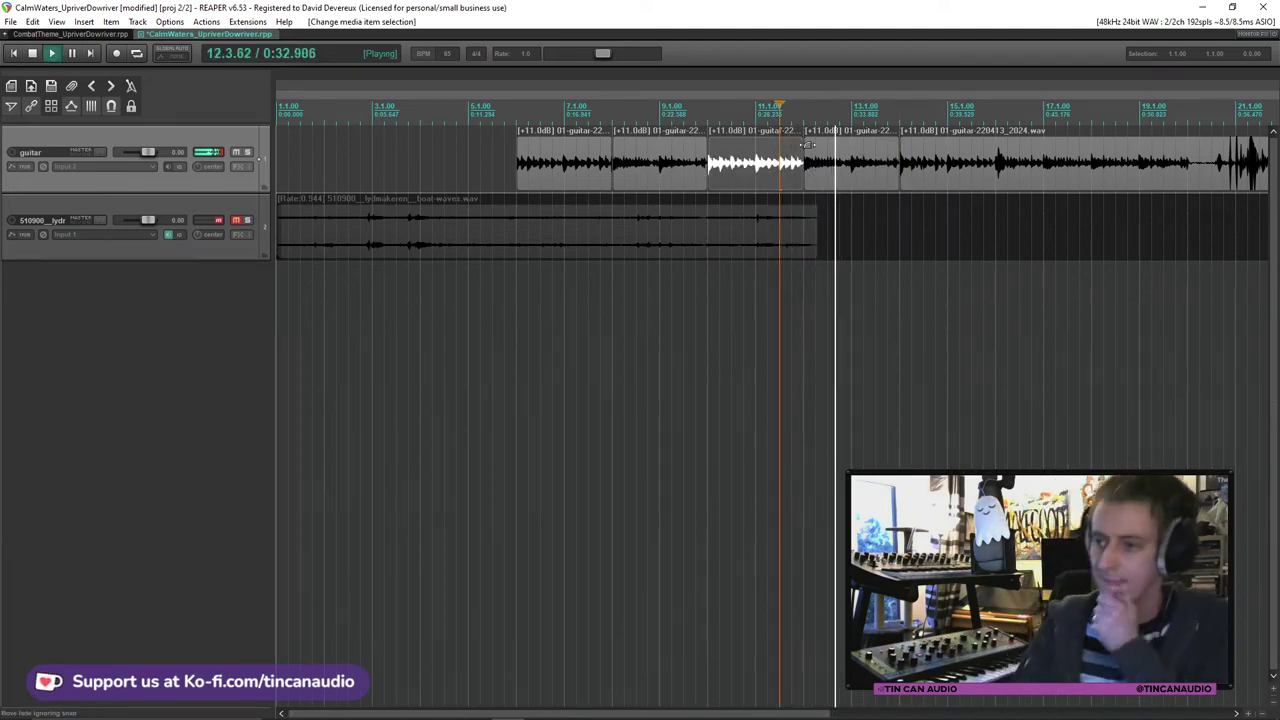
Step: Save the project and unmute the boat waves track
click(903, 172)
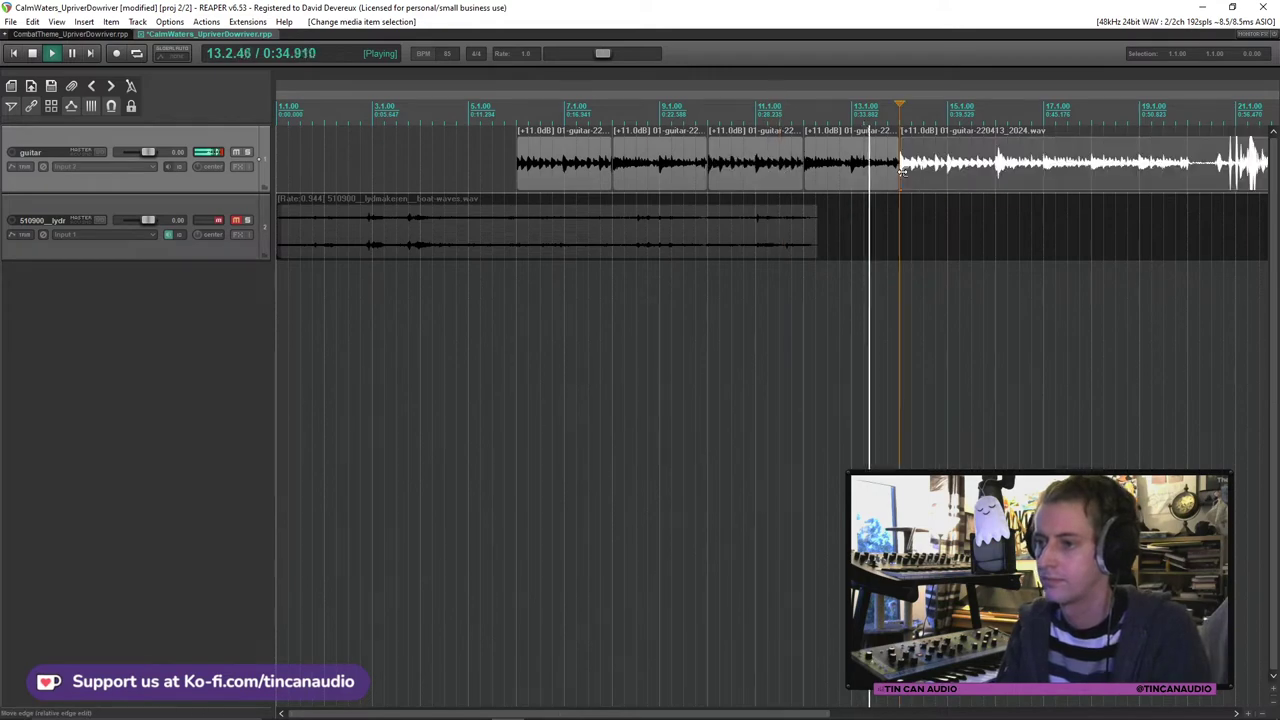
key(ctrl+s)
click(236, 220)
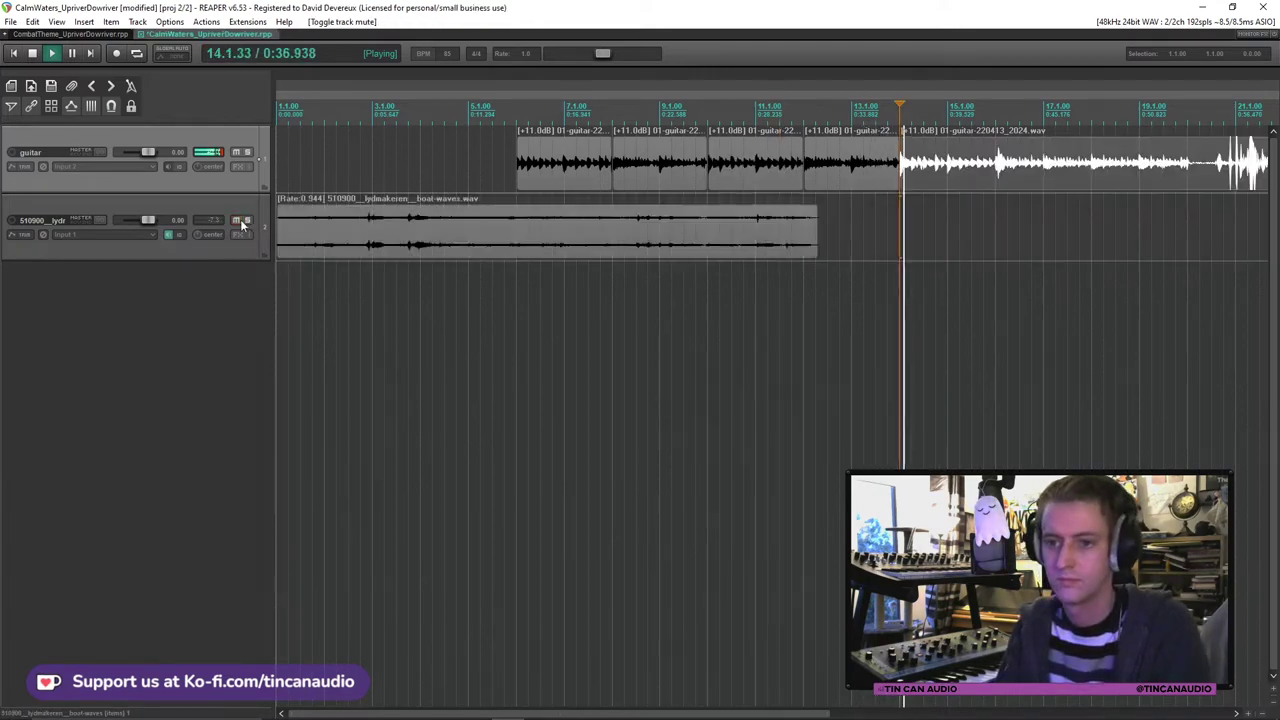
Step: Split the last guitar segment at bar 16
scroll(770, 195, down, 2)
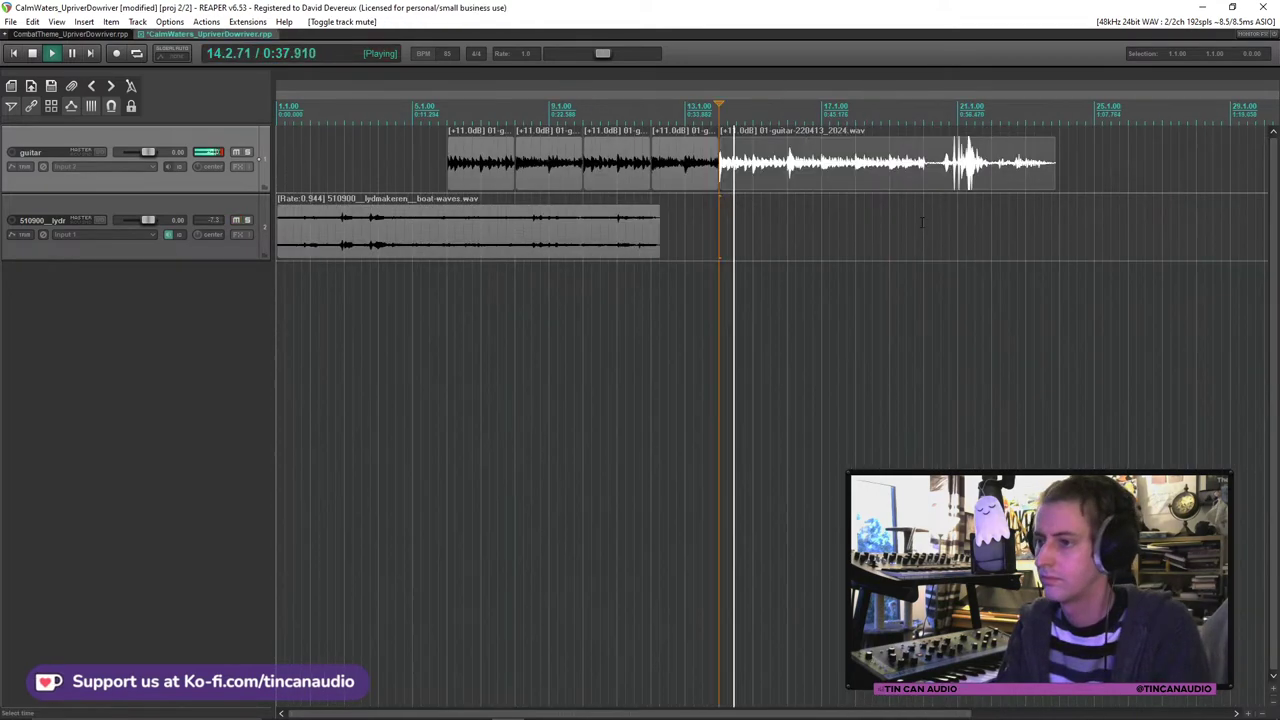
click(788, 177)
key(s)
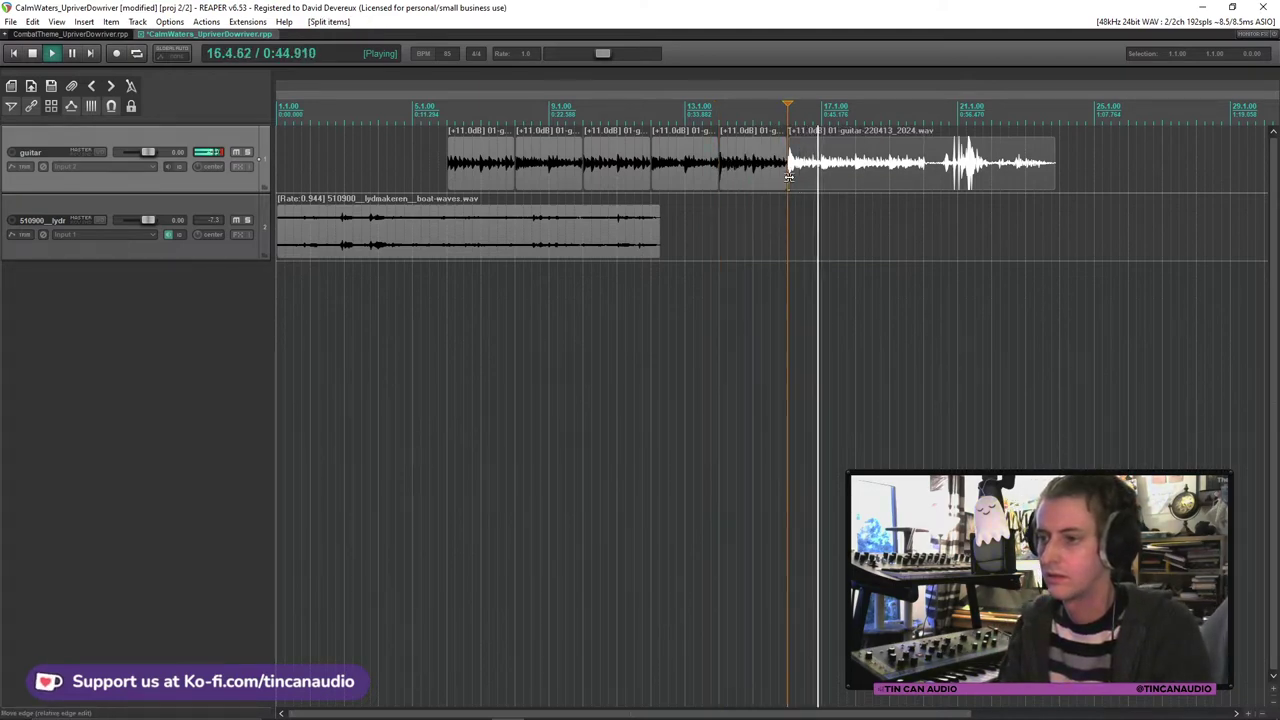
Step: Trim the start of the last guitar segment to bar 18 and move the segment back to bar 16
mouse_move(788, 177)
mouse_down()
mouse_move(865, 183)
mouse_move(792, 179)
mouse_up()
key(space)
drag(808, 186, 809, 183)
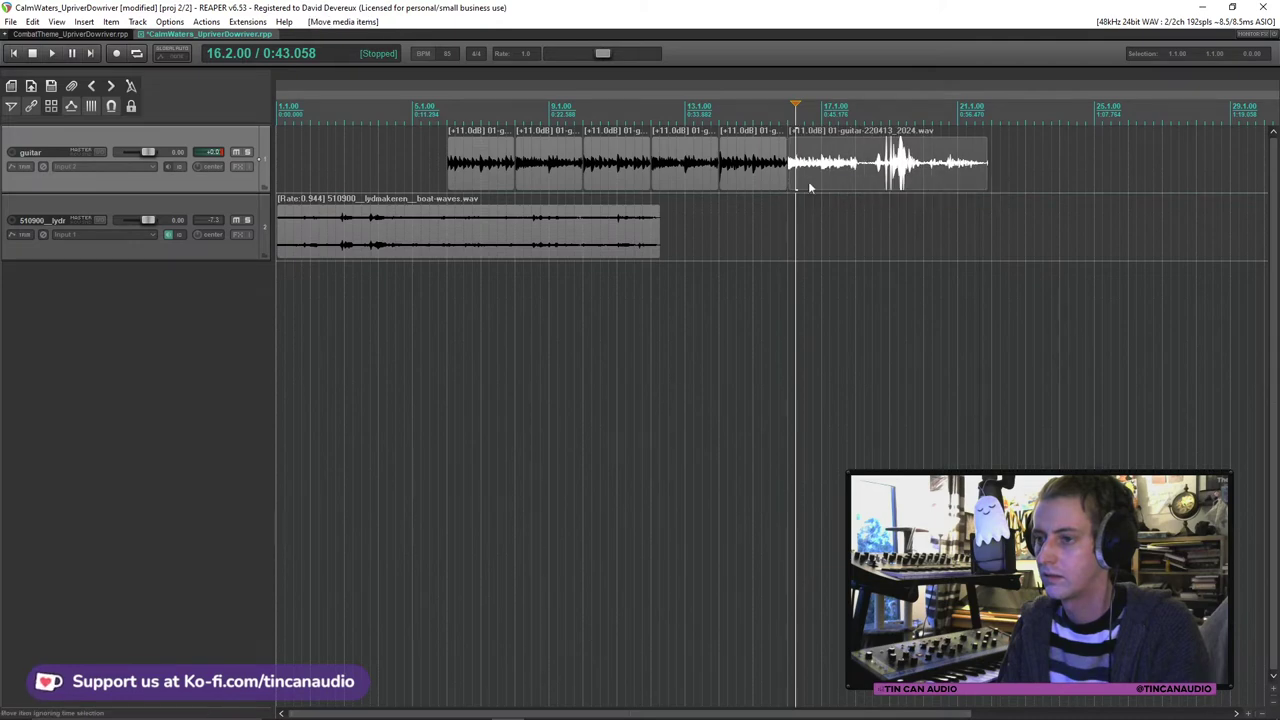
Step: Trim the end of the last guitar segment to bar 18 and save the project
key(space)
drag(985, 180, 855, 178)
key(ctrl+s)
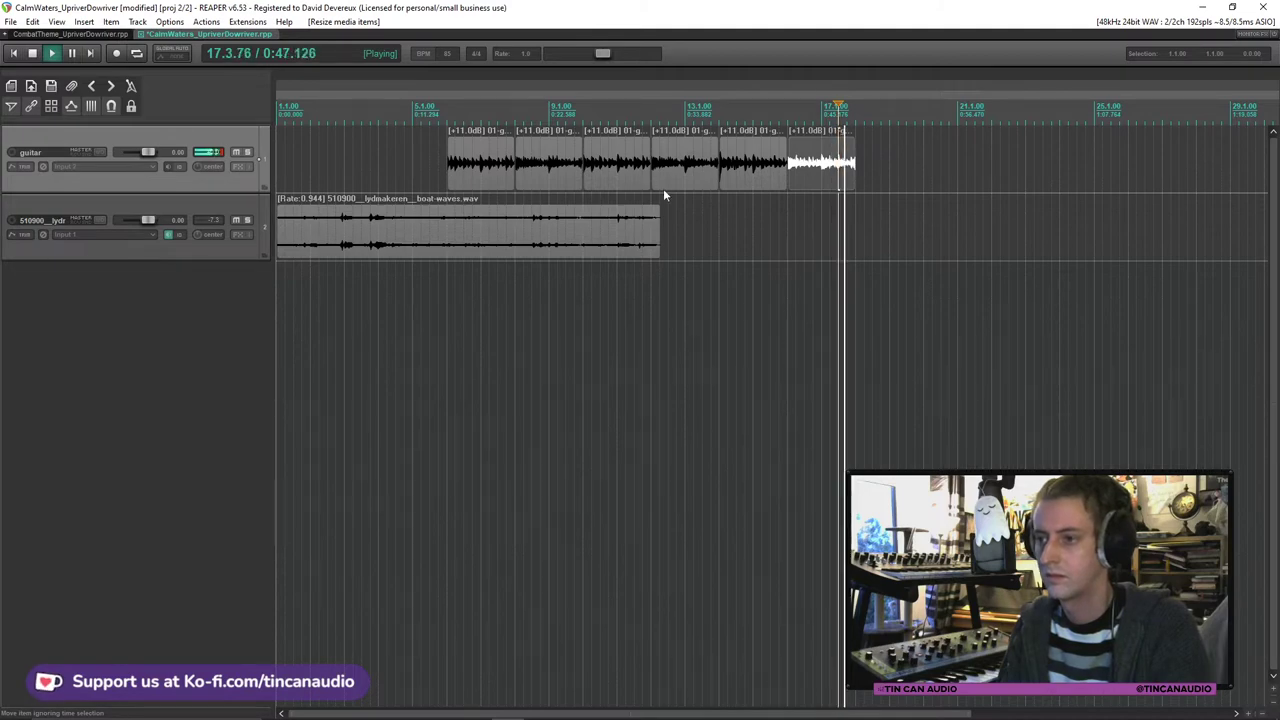
key(space)
key(space)
key(space)
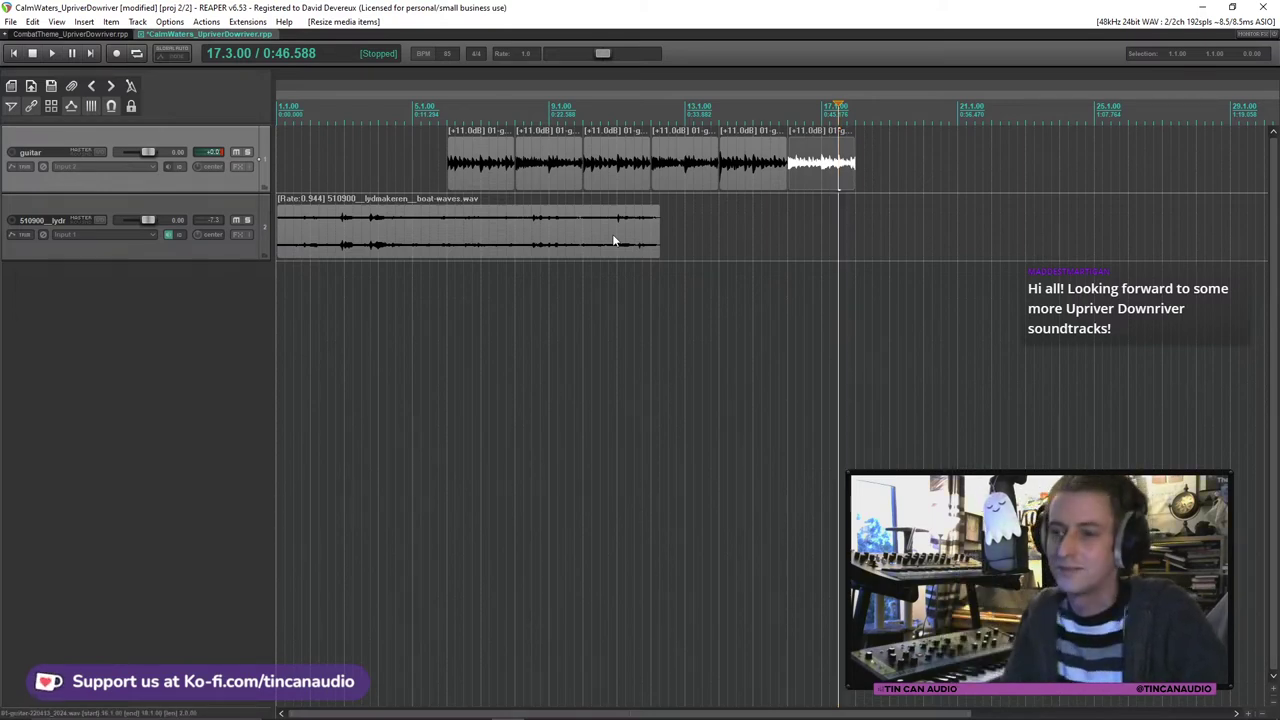
key(ctrl+s)
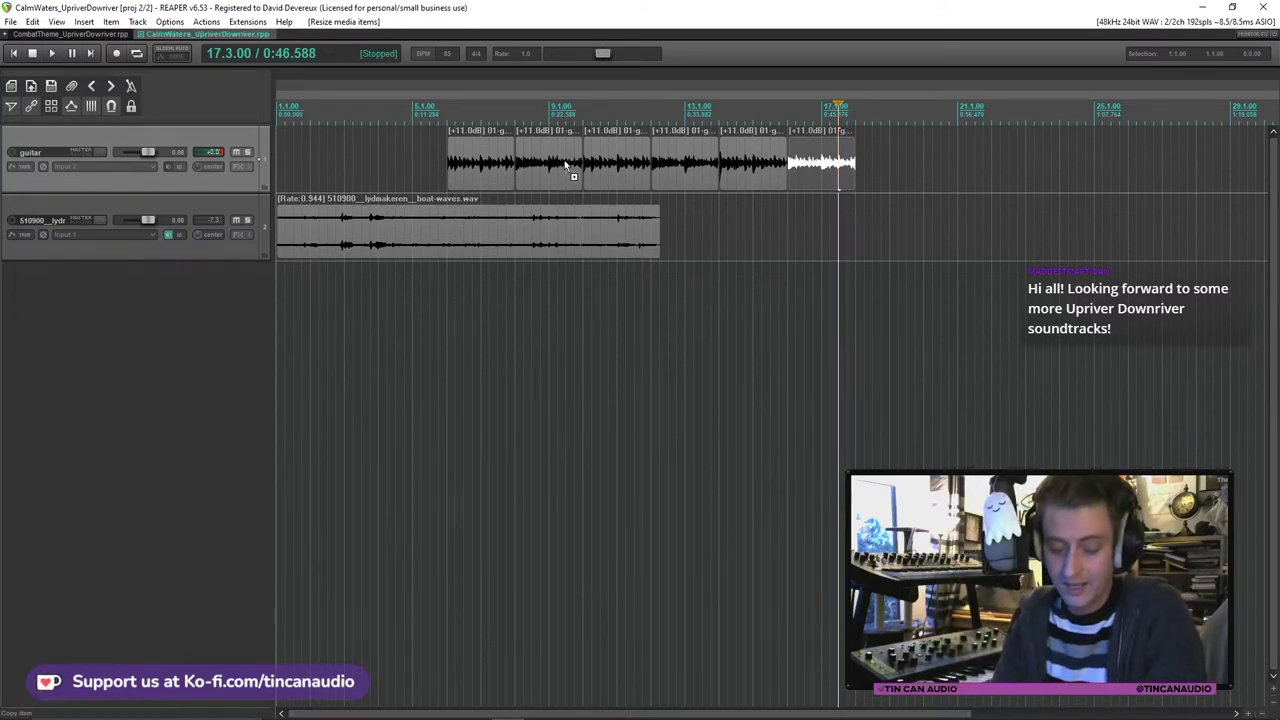
Step: Duplicate the guitar track with all six of its segments
click(470, 160)
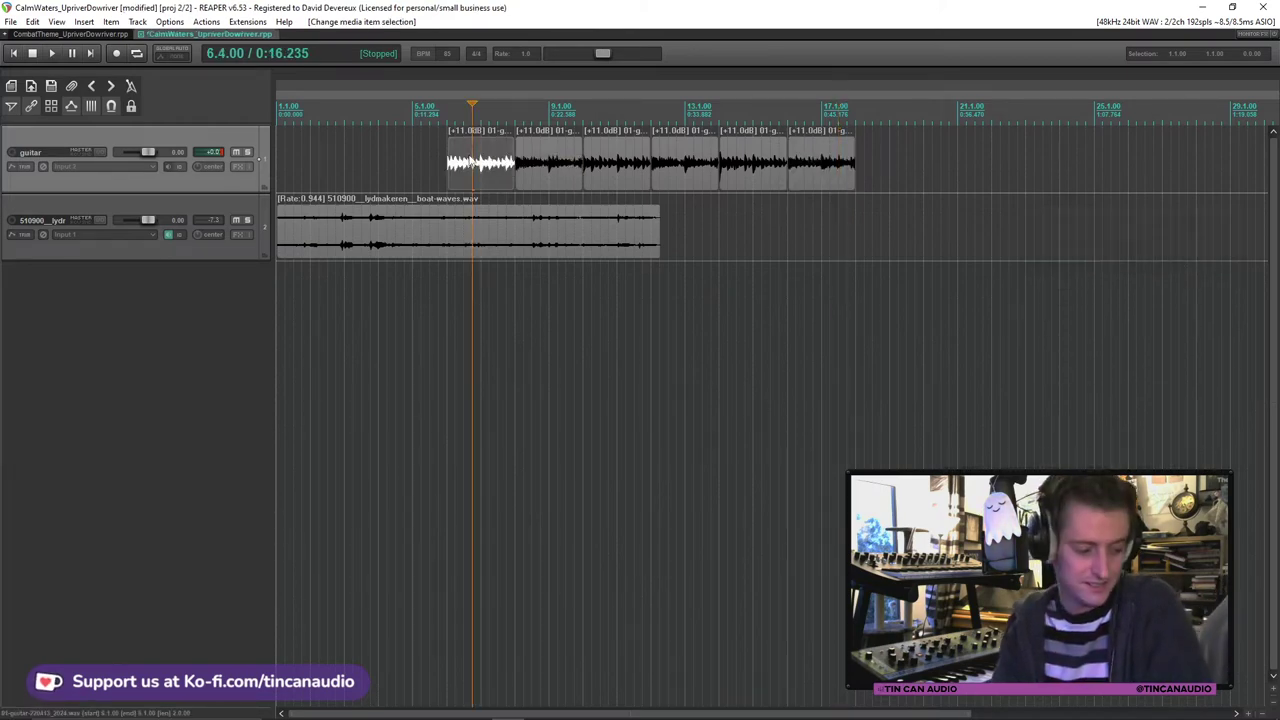
shift+click(804, 175)
click(456, 178)
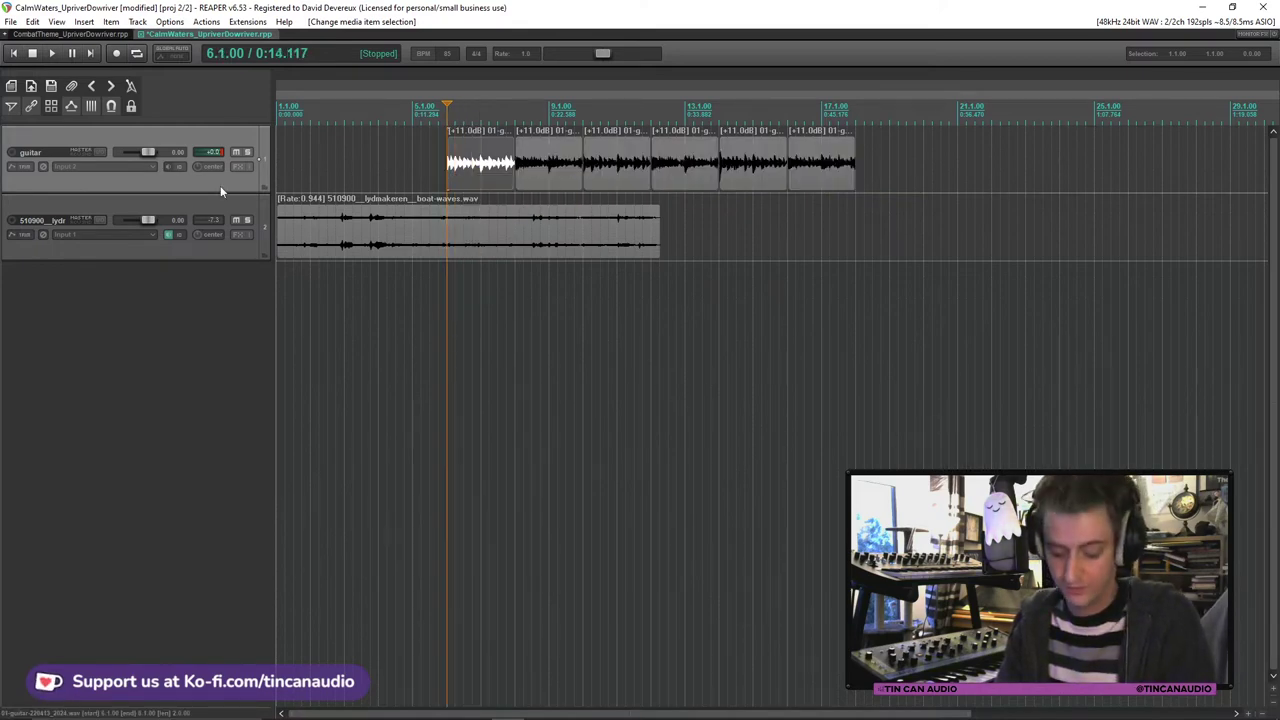
key(ctrl+v)
Step: Raise the pitch of all six segments on the duplicated guitar track by 12 semitones
click(497, 240)
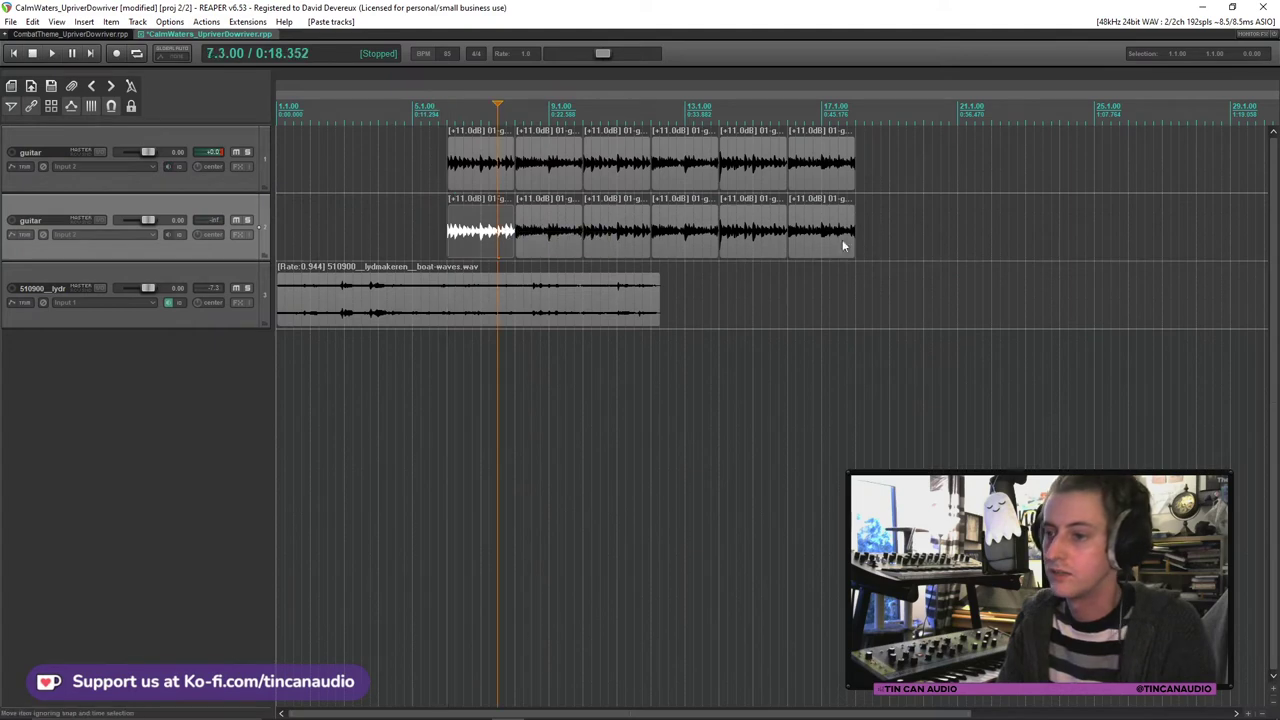
shift+click(843, 243)
key(F2)
click(626, 345)
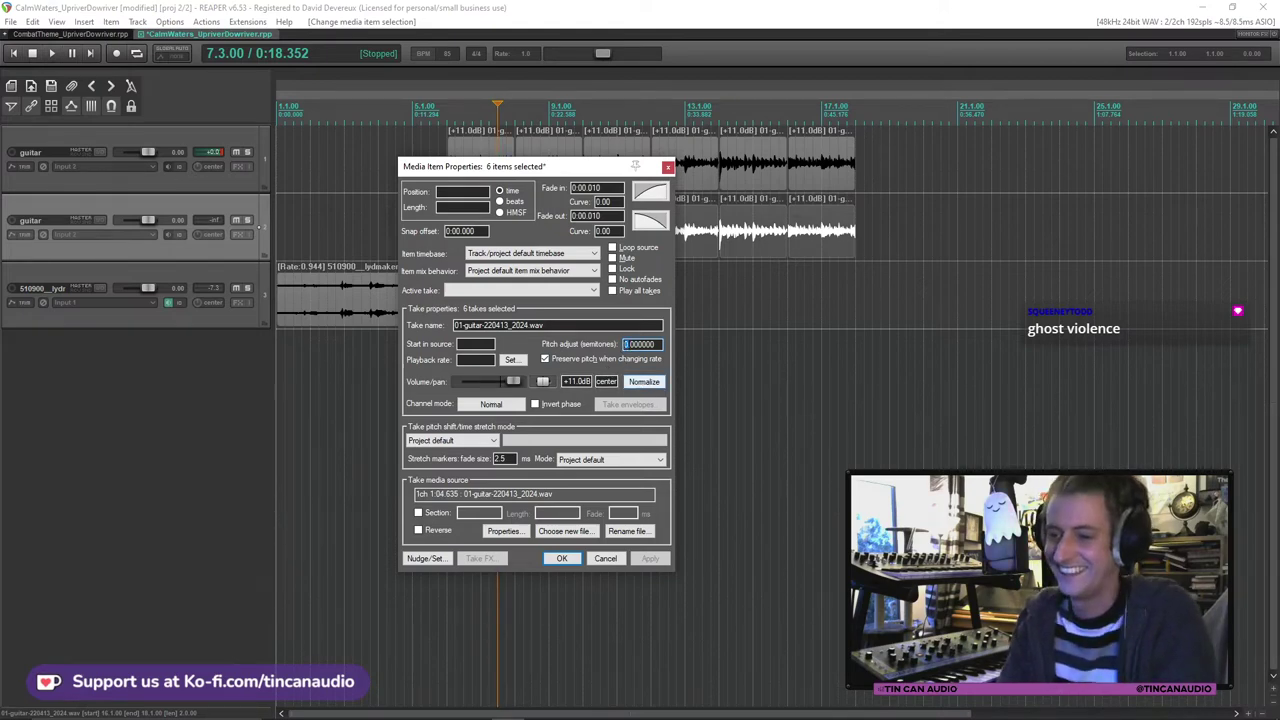
click(567, 561)
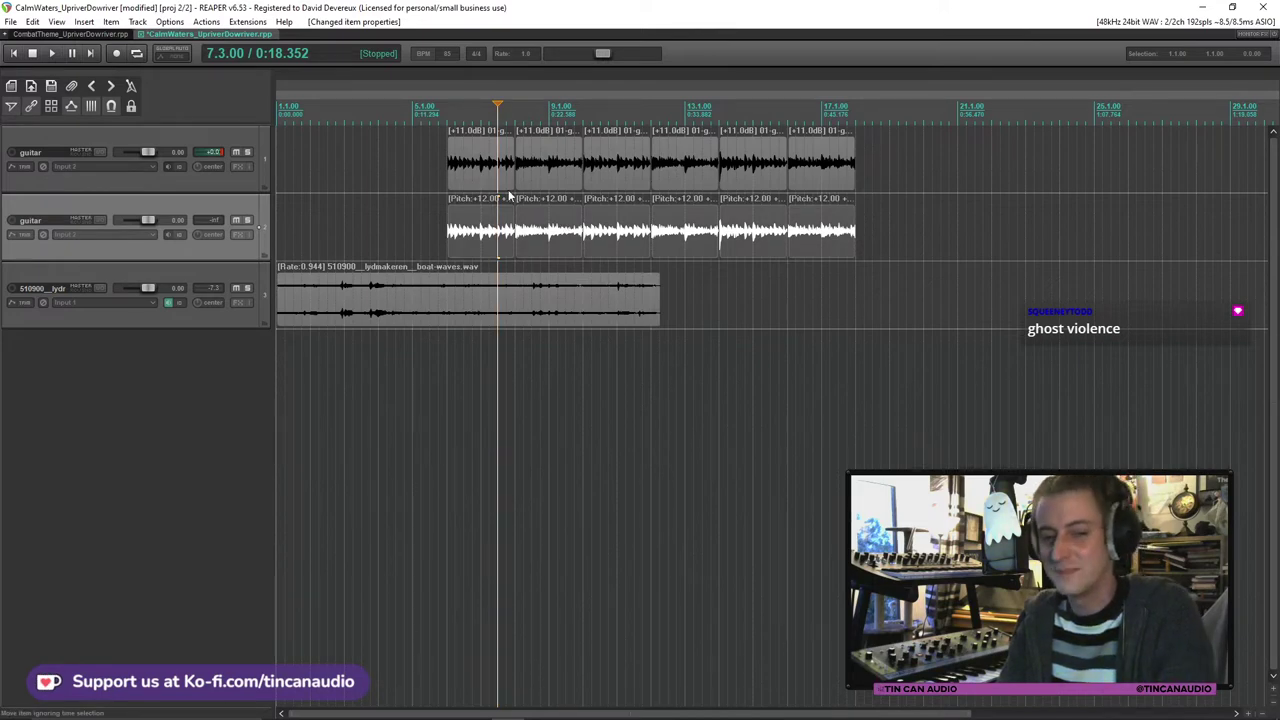
Step: Move all segments on both guitar tracks together so that they start at bar 2
click(483, 170)
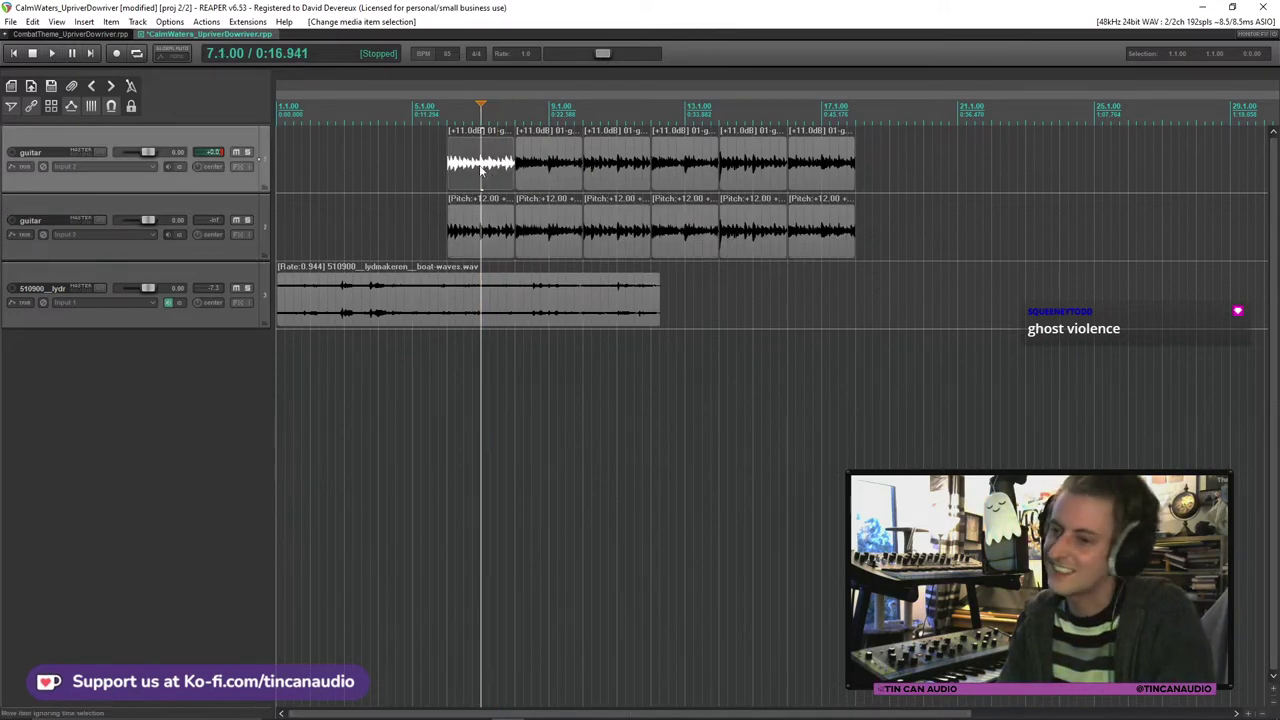
shift+click(781, 252)
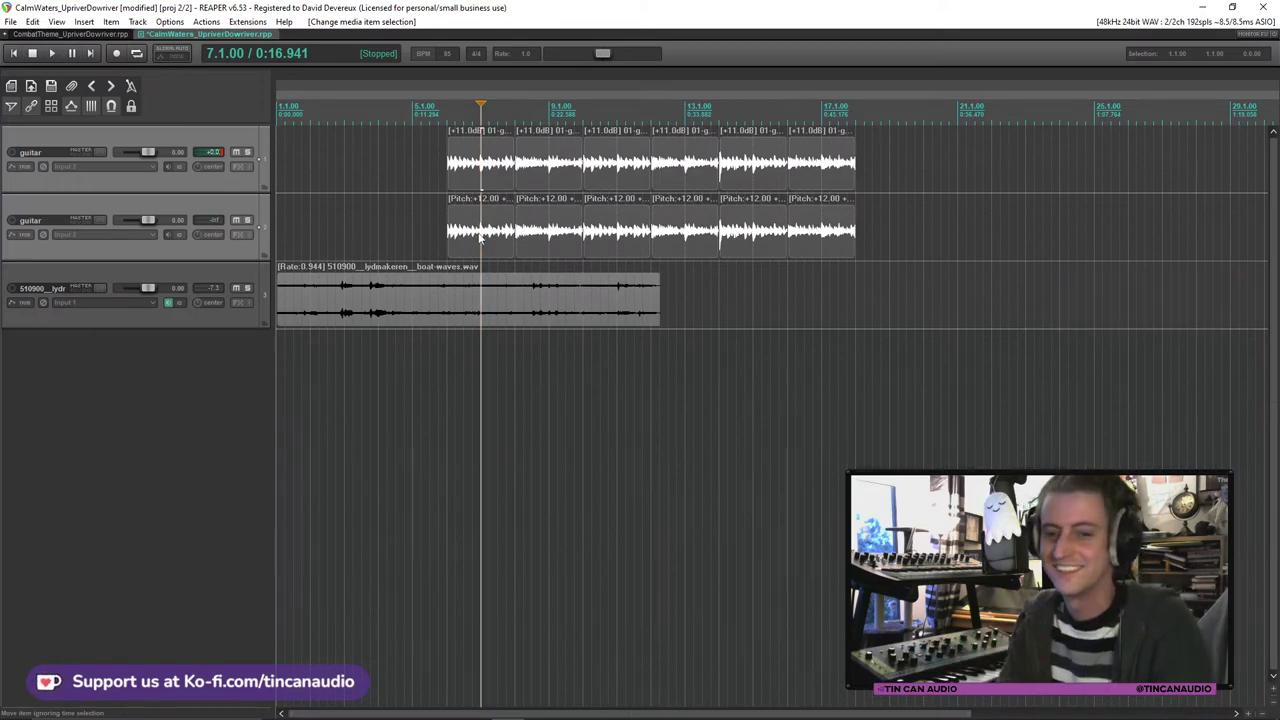
drag(480, 236, 343, 228)
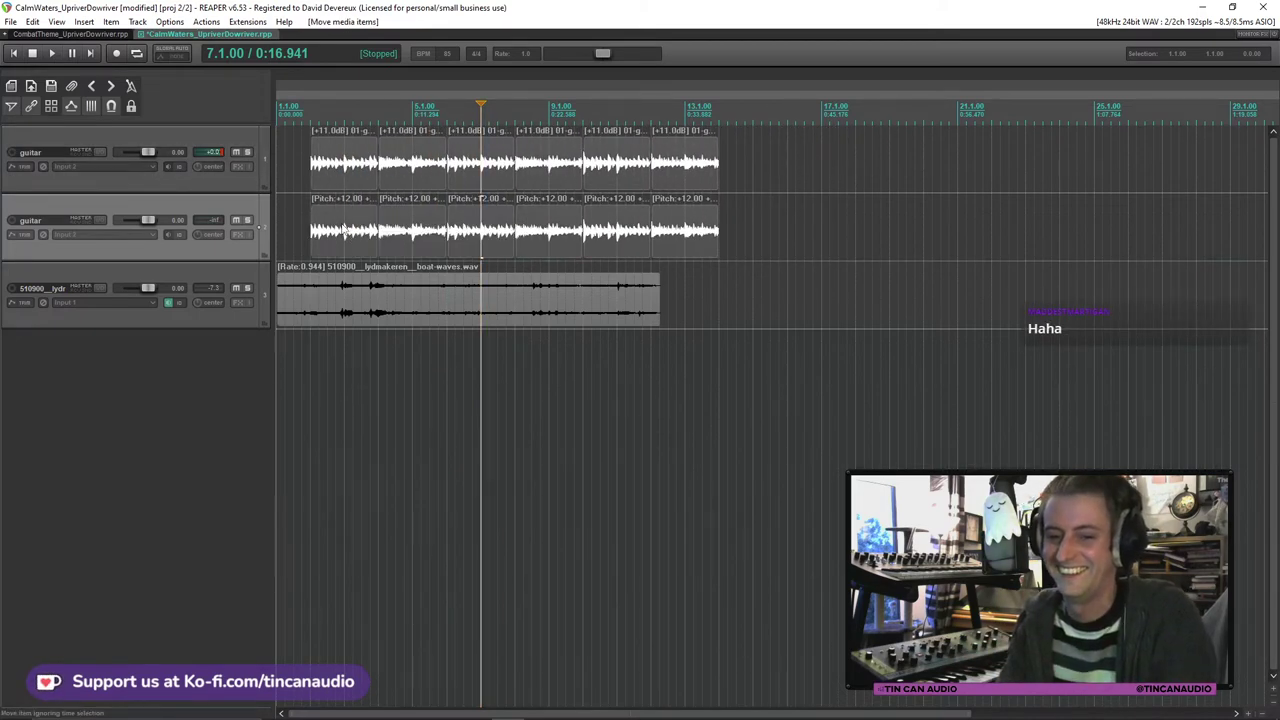
Step: Play from the project start and lower the pitched guitar track's volume to about -15 dB
click(304, 170)
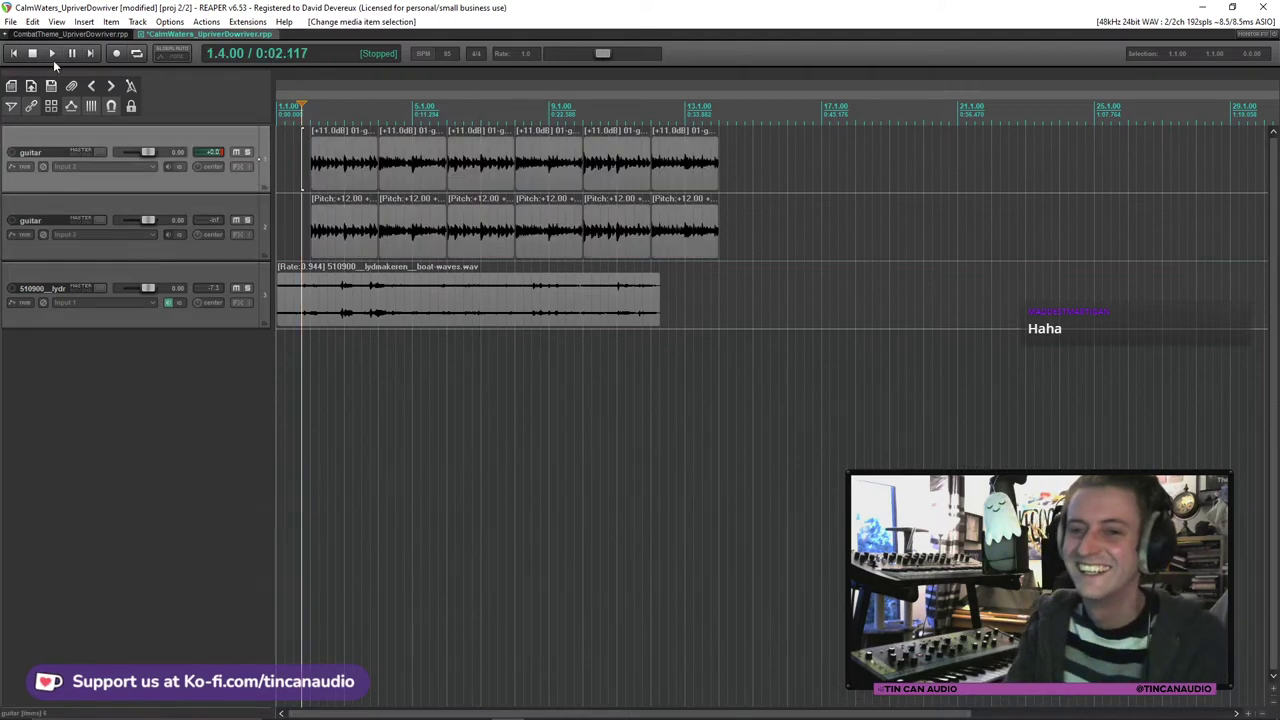
click(13, 53)
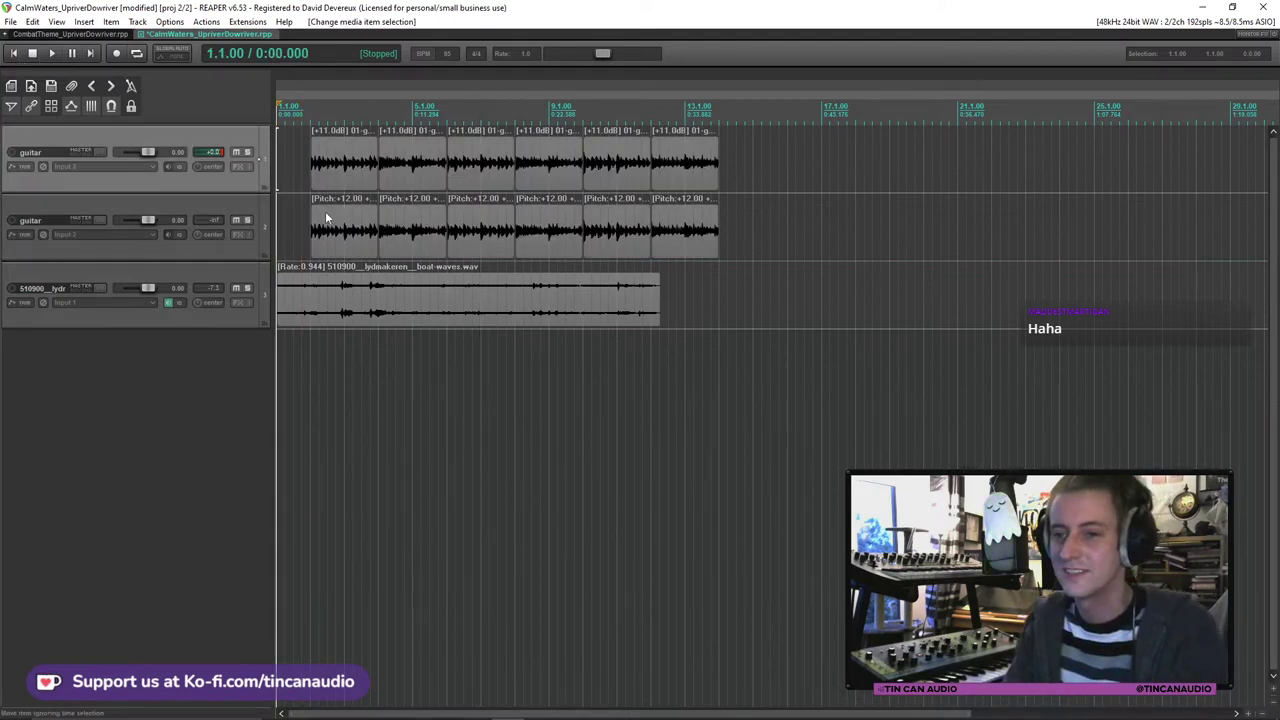
click(52, 53)
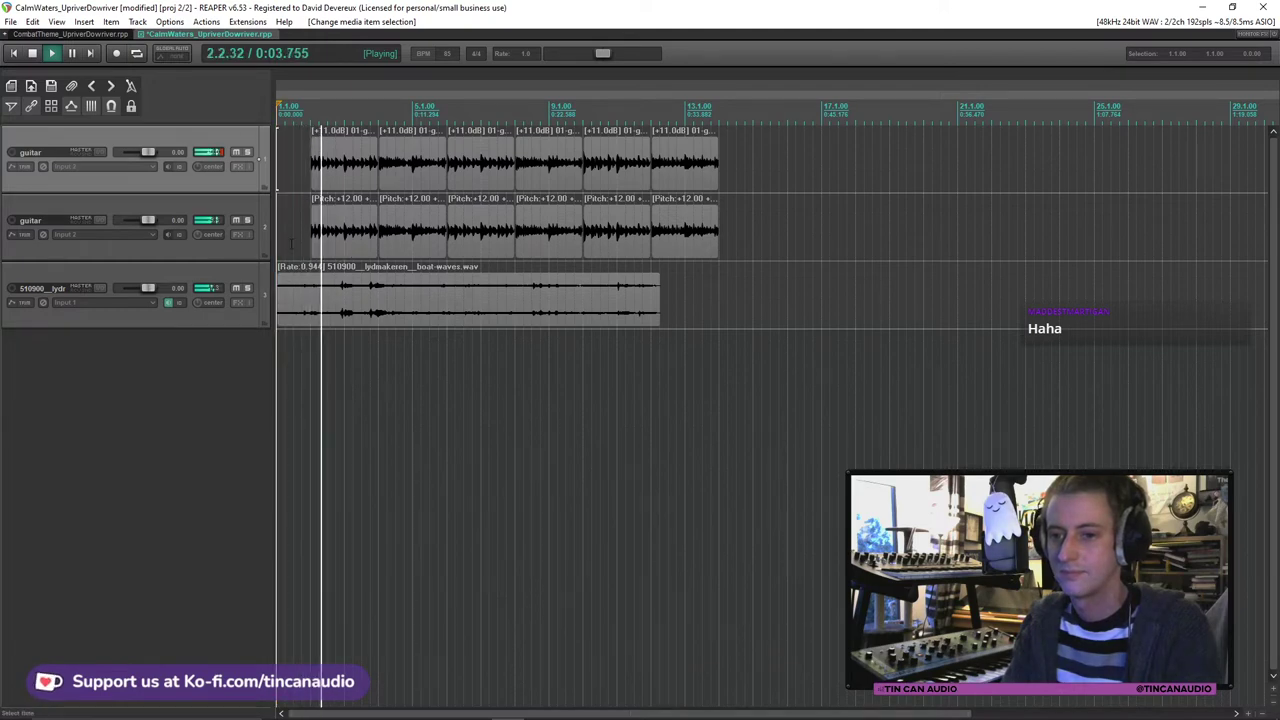
drag(148, 220, 139, 221)
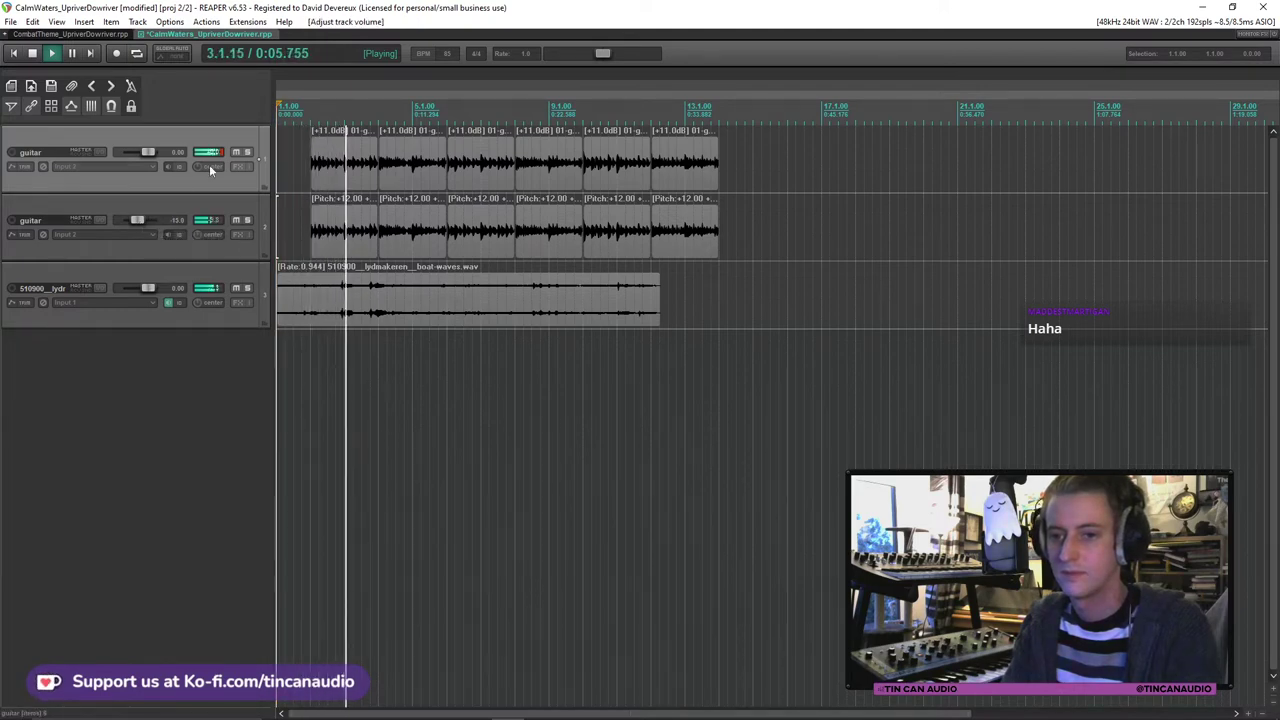
Step: Pan the original guitar track to the left and the pitched duplicate to the right
drag(209, 164, 209, 170)
drag(209, 236, 209, 227)
drag(200, 167, 200, 177)
click(161, 251)
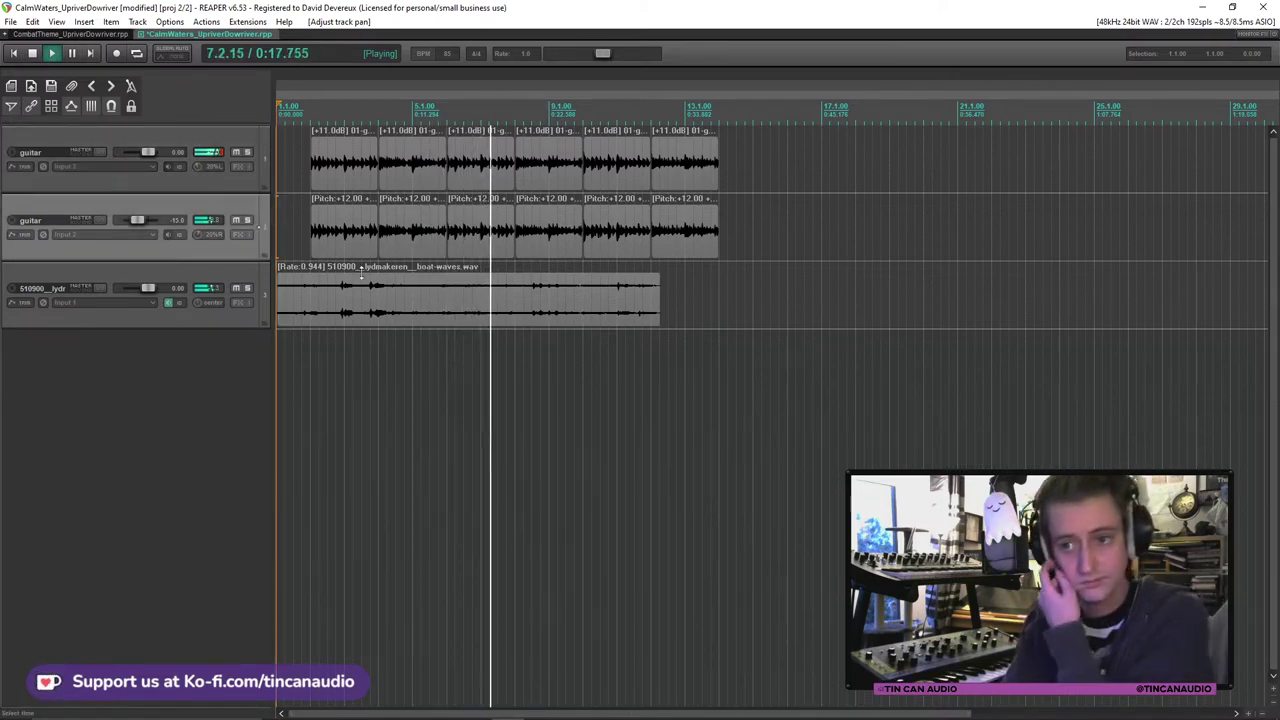
Step: Add the JS: Delay w/Tempo Ping-Pong effect to the original guitar track
click(234, 168)
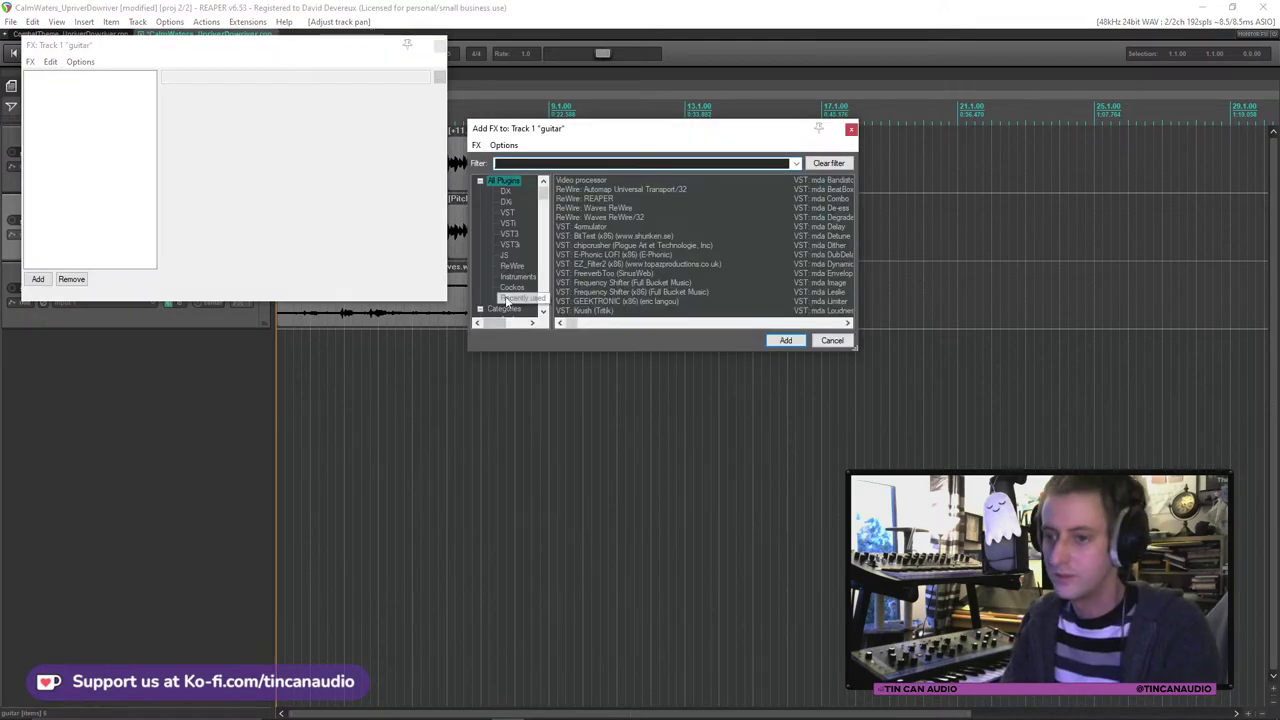
text(delay)
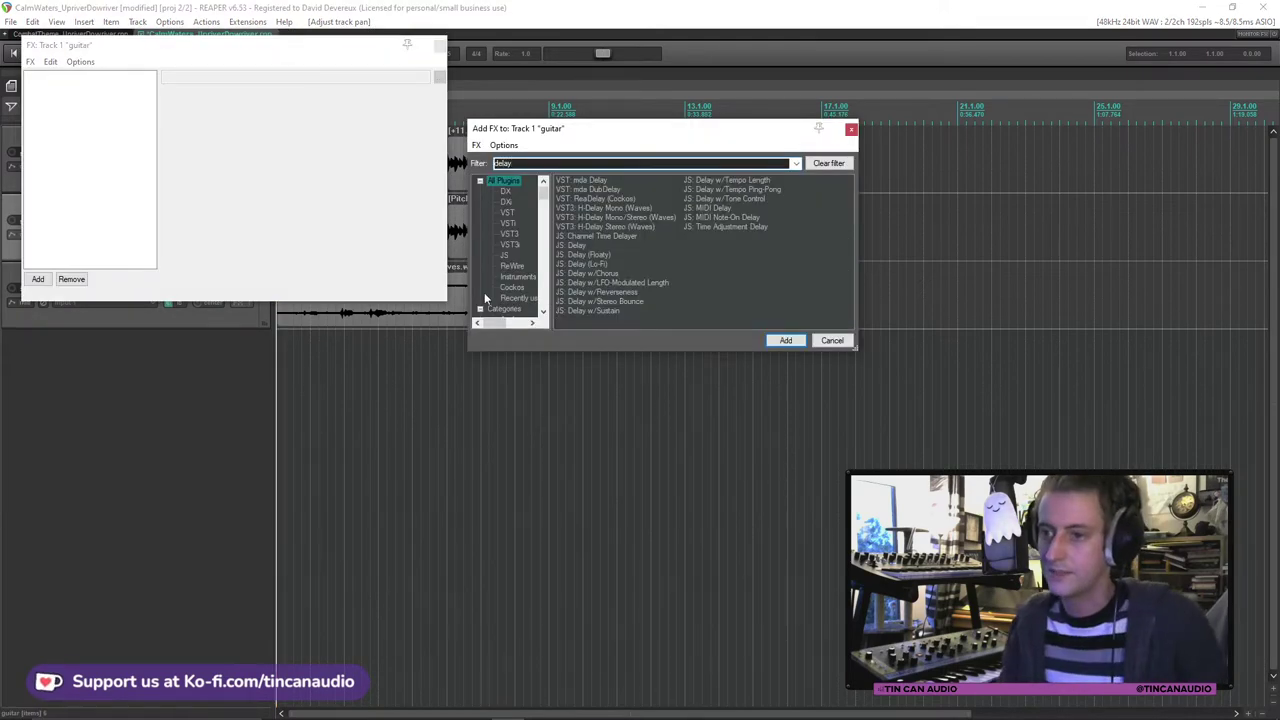
double_click(718, 191)
click(482, 45)
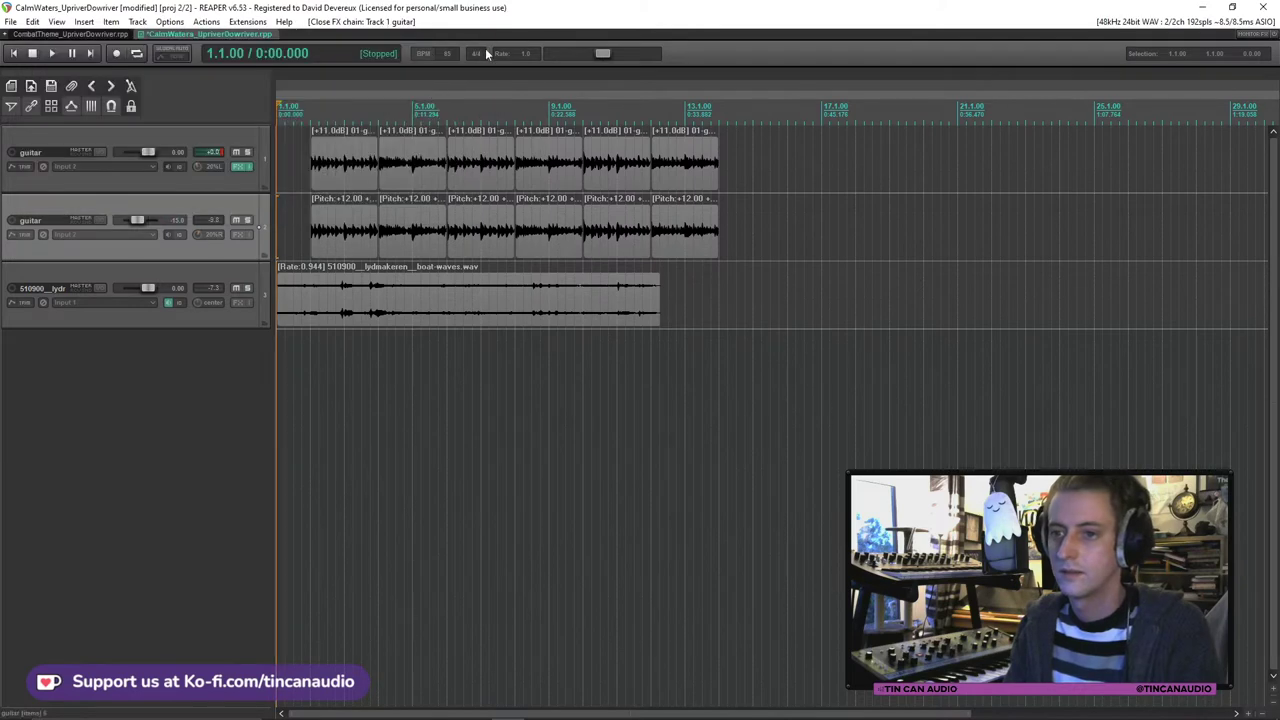
Step: Play from bar 2 and briefly solo the original guitar track to check its delay
key(space)
click(322, 170)
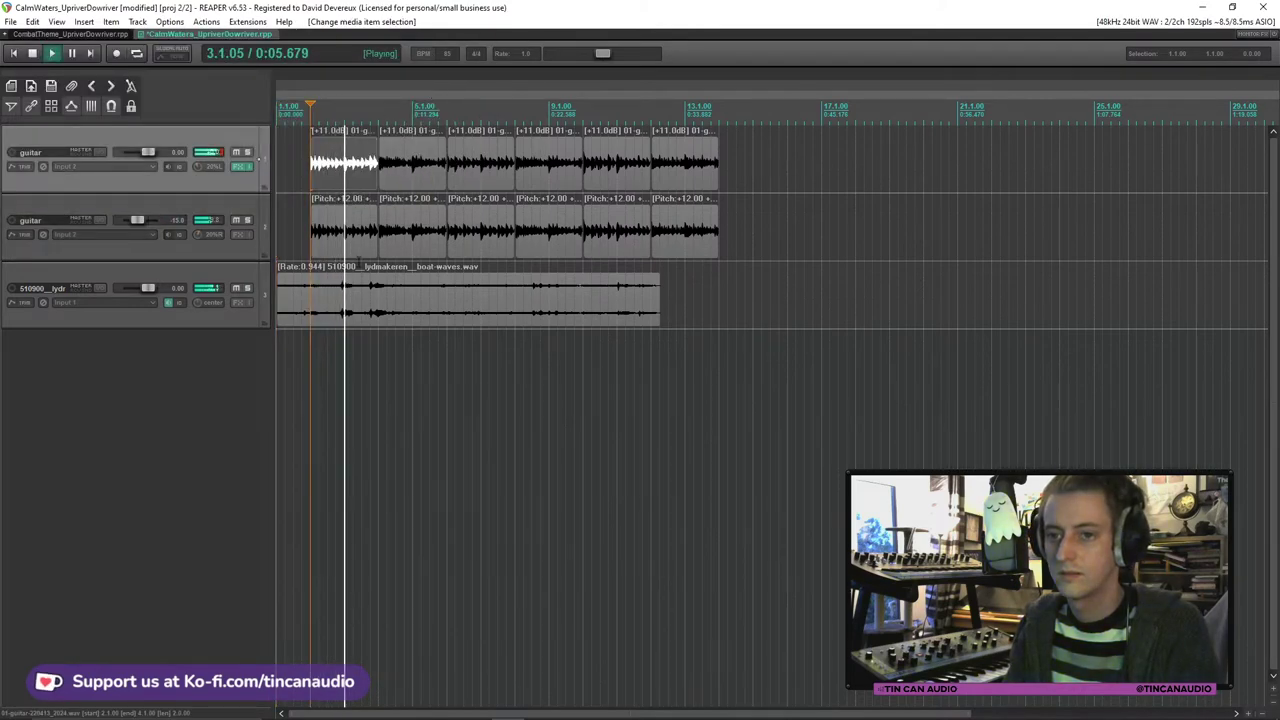
click(247, 152)
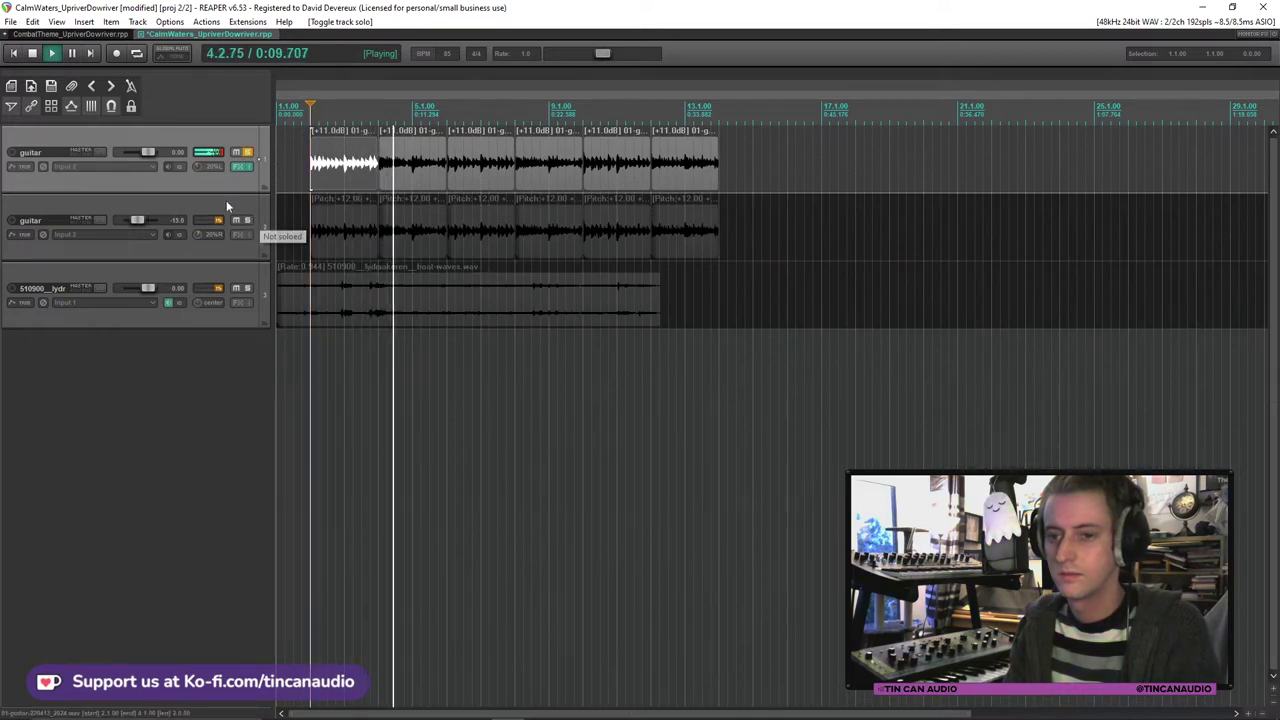
click(248, 152)
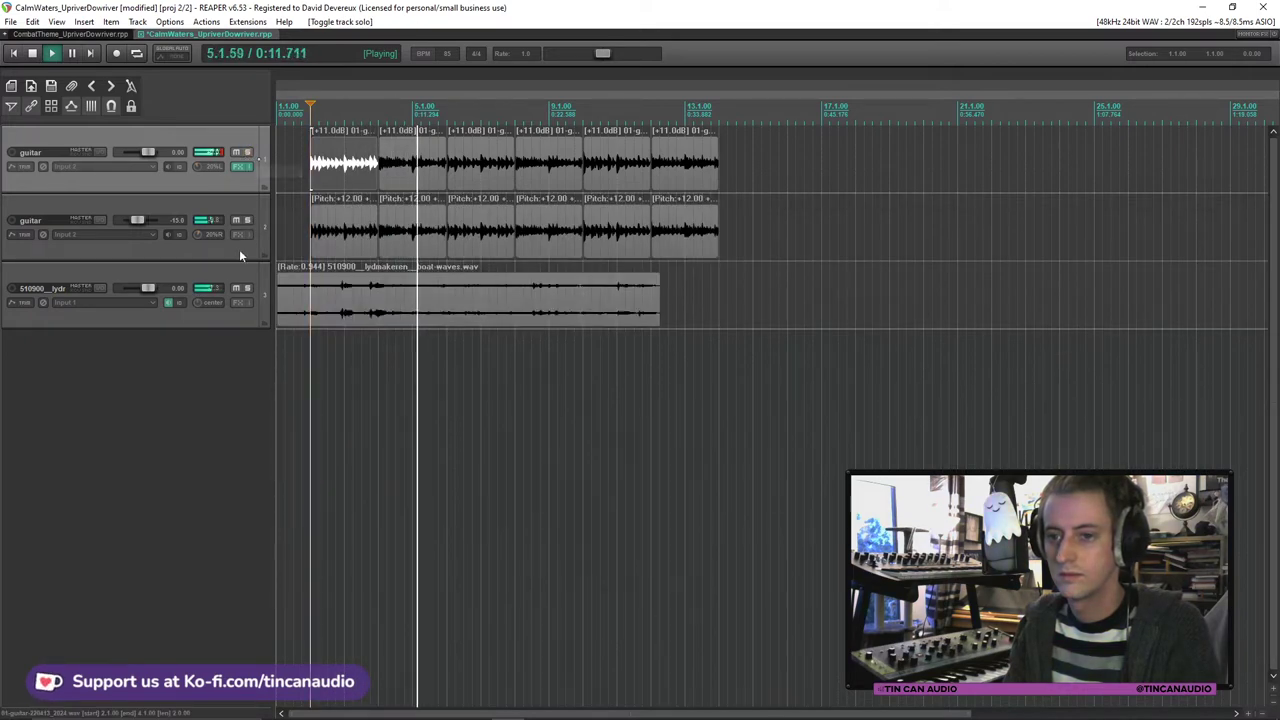
Step: Insert a new track below the pitched guitar track and add the RVerb Mono/Stereo reverb to it
key(ctrl+t)
click(238, 302)
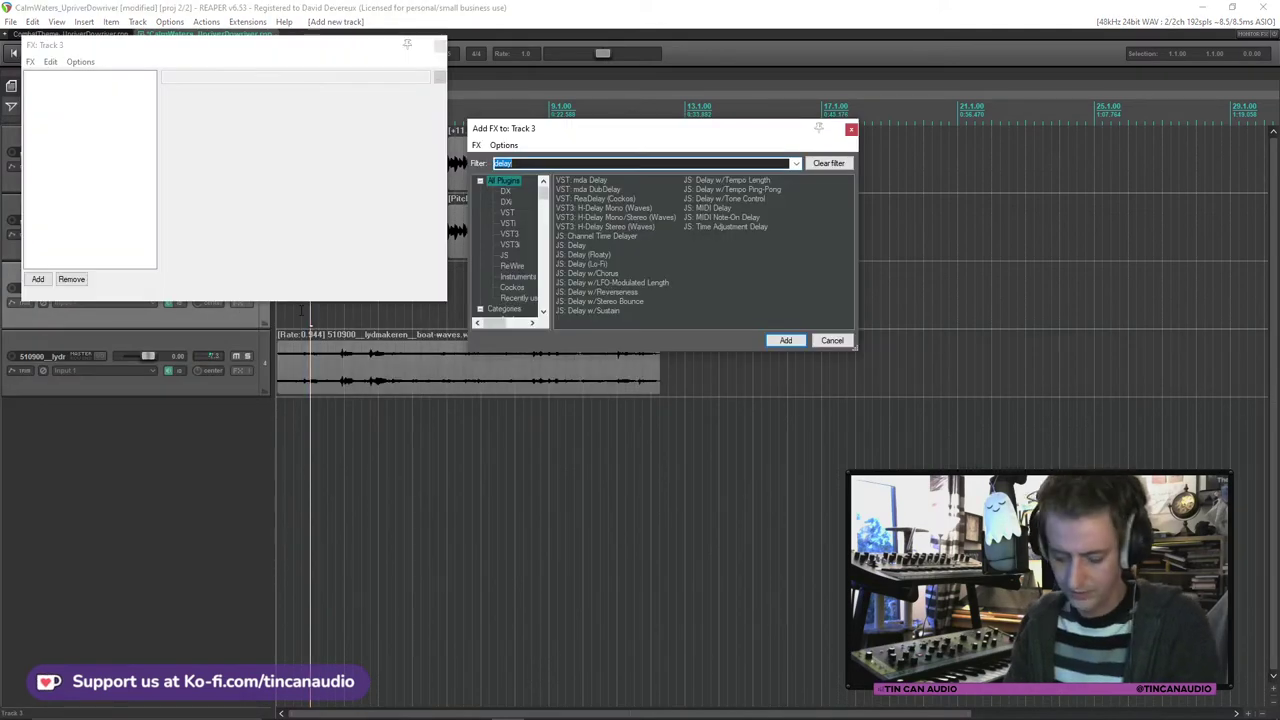
text(verb)
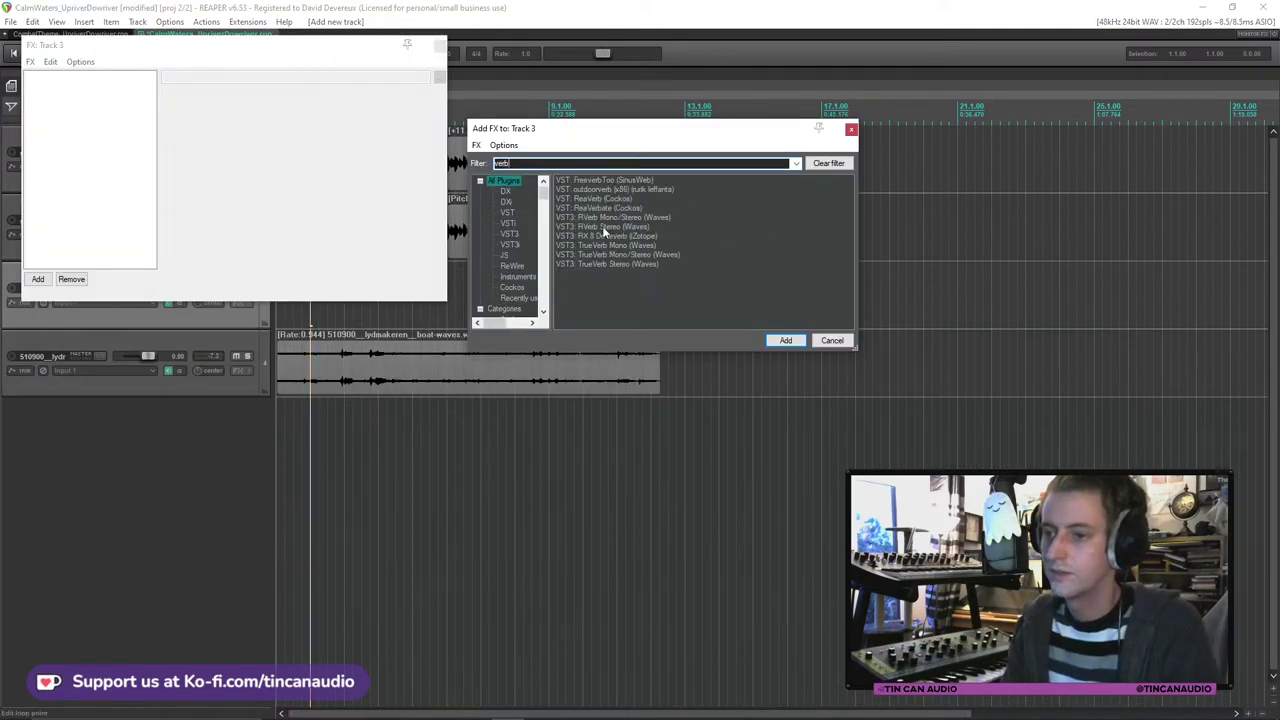
double_click(604, 219)
Step: Load RVerb's factory room preset Studio 'A' and close the effect chain
click(522, 110)
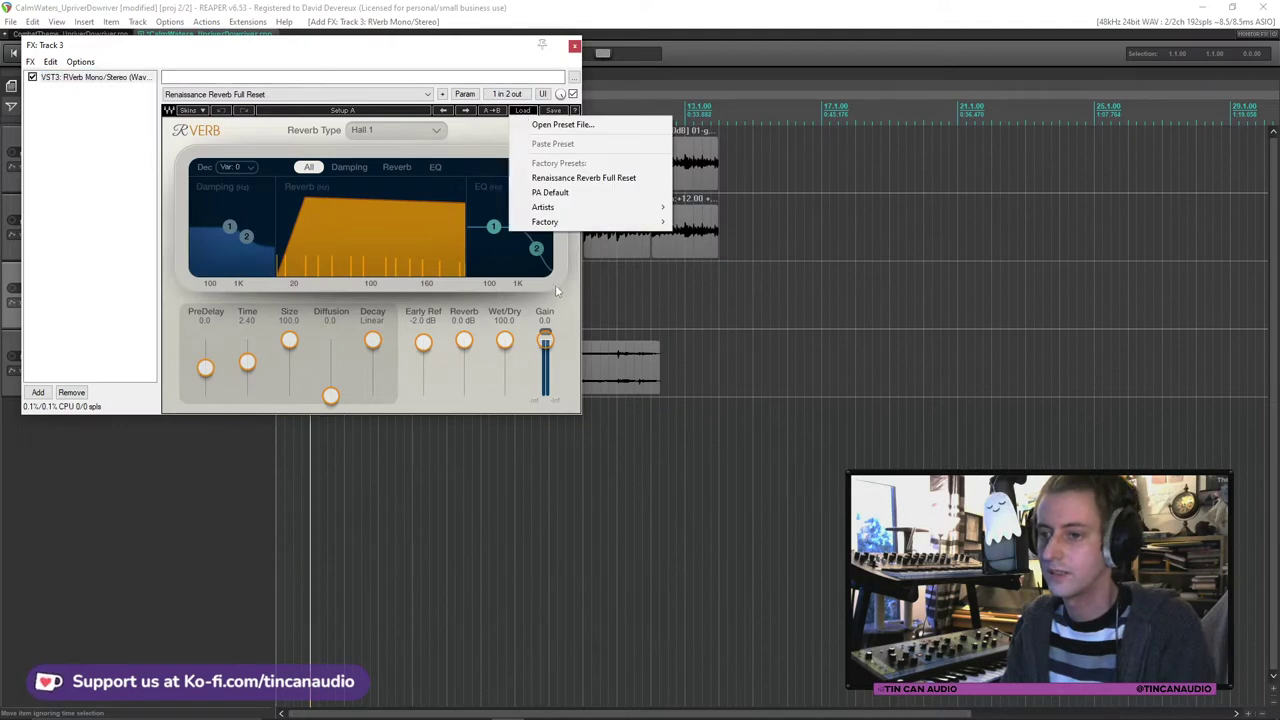
mouse_move(562, 222)
mouse_move(733, 313)
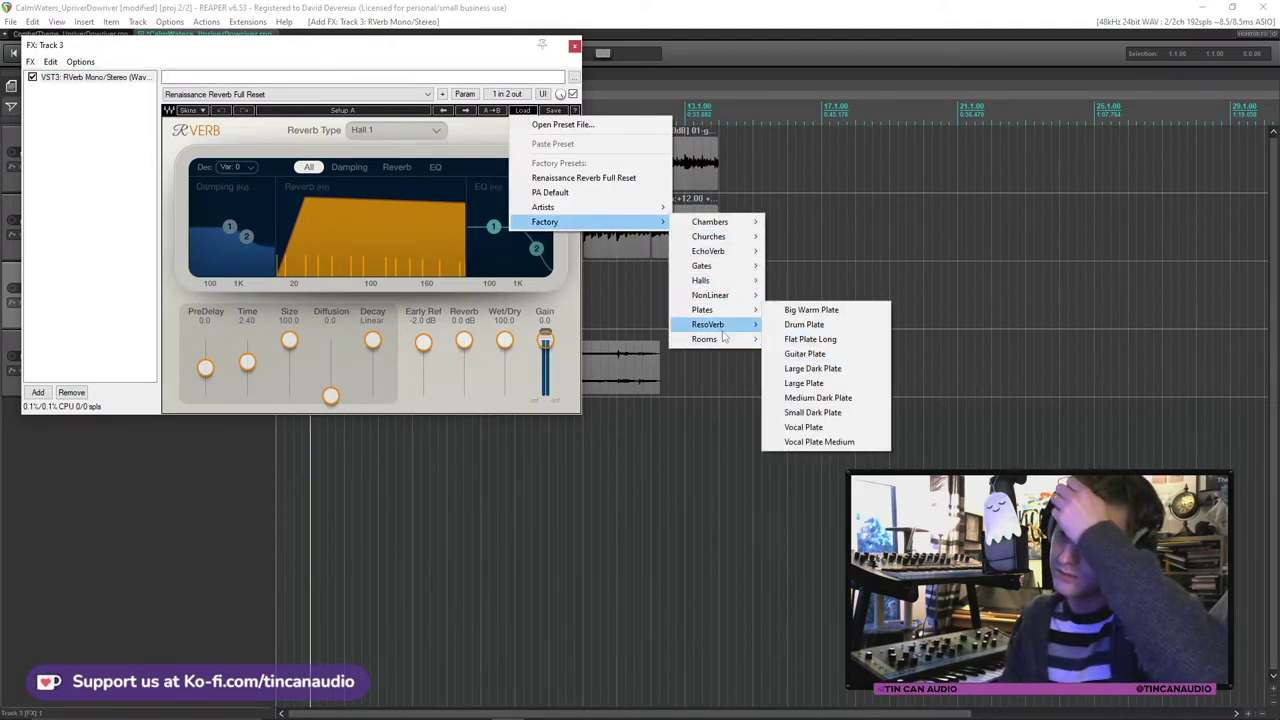
mouse_move(729, 340)
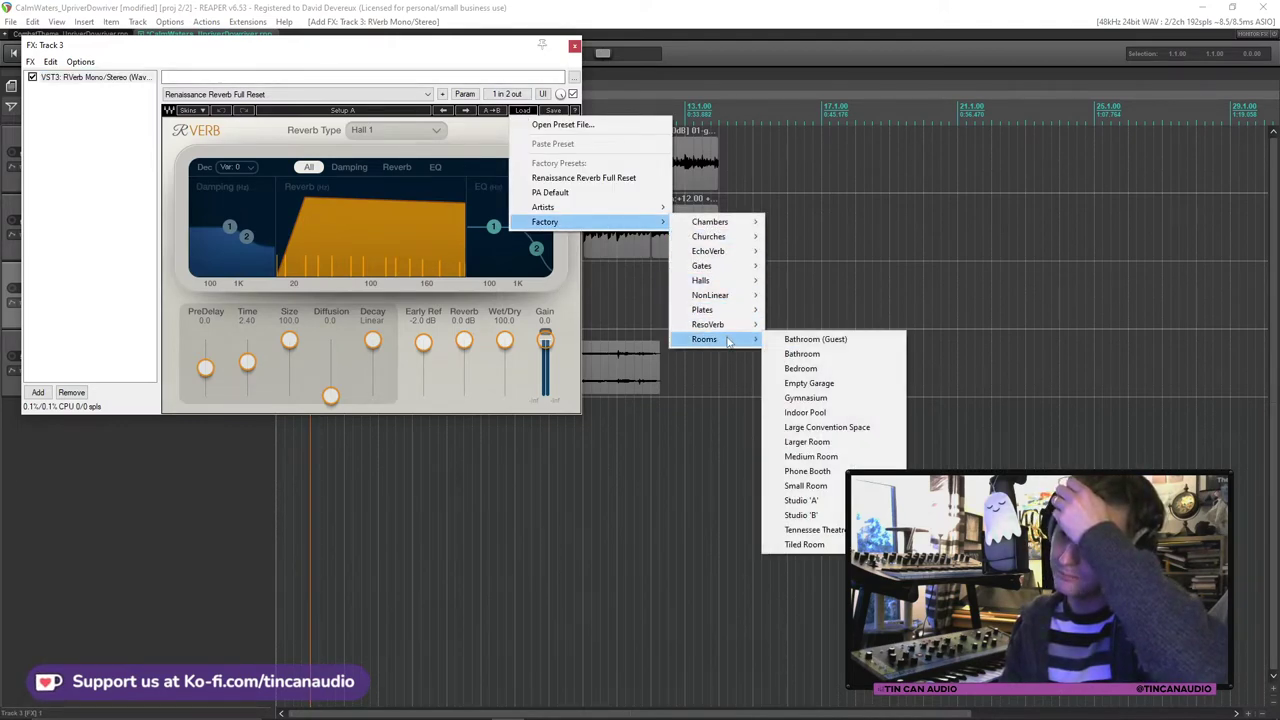
click(805, 500)
click(574, 45)
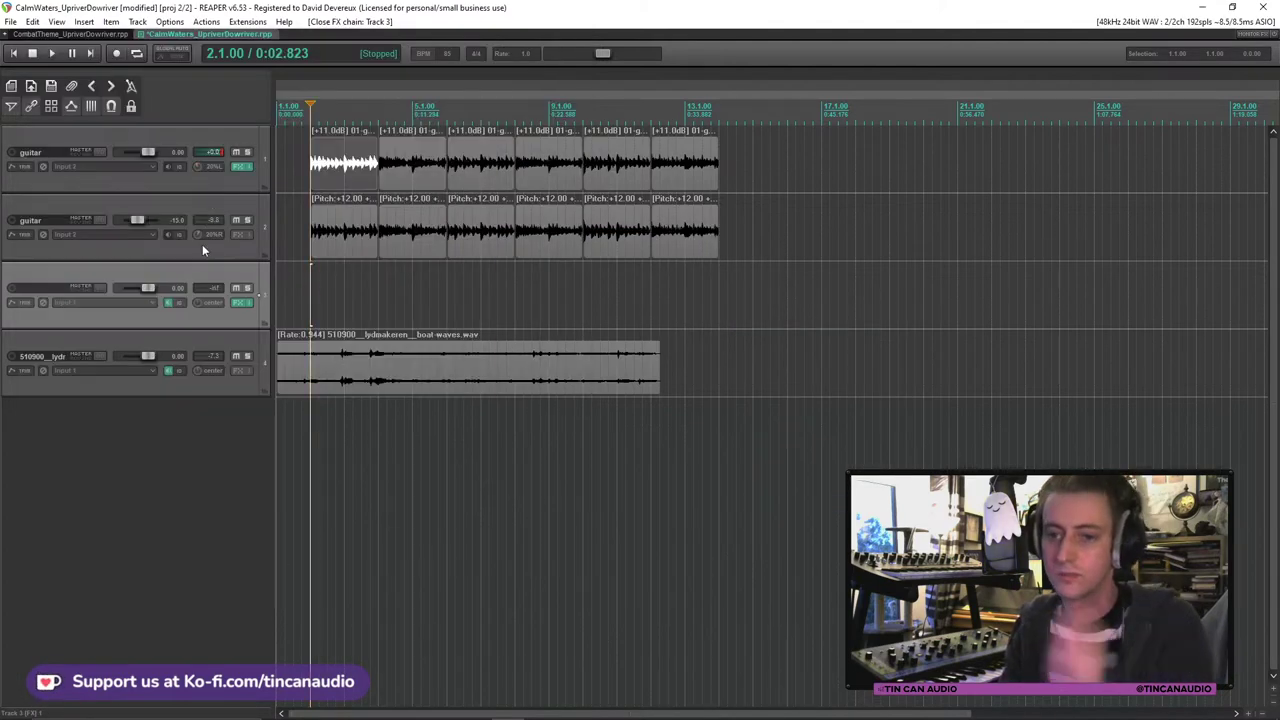
Step: Add receives from both guitar tracks to the reverb track and close its routing window
click(22, 302)
click(590, 352)
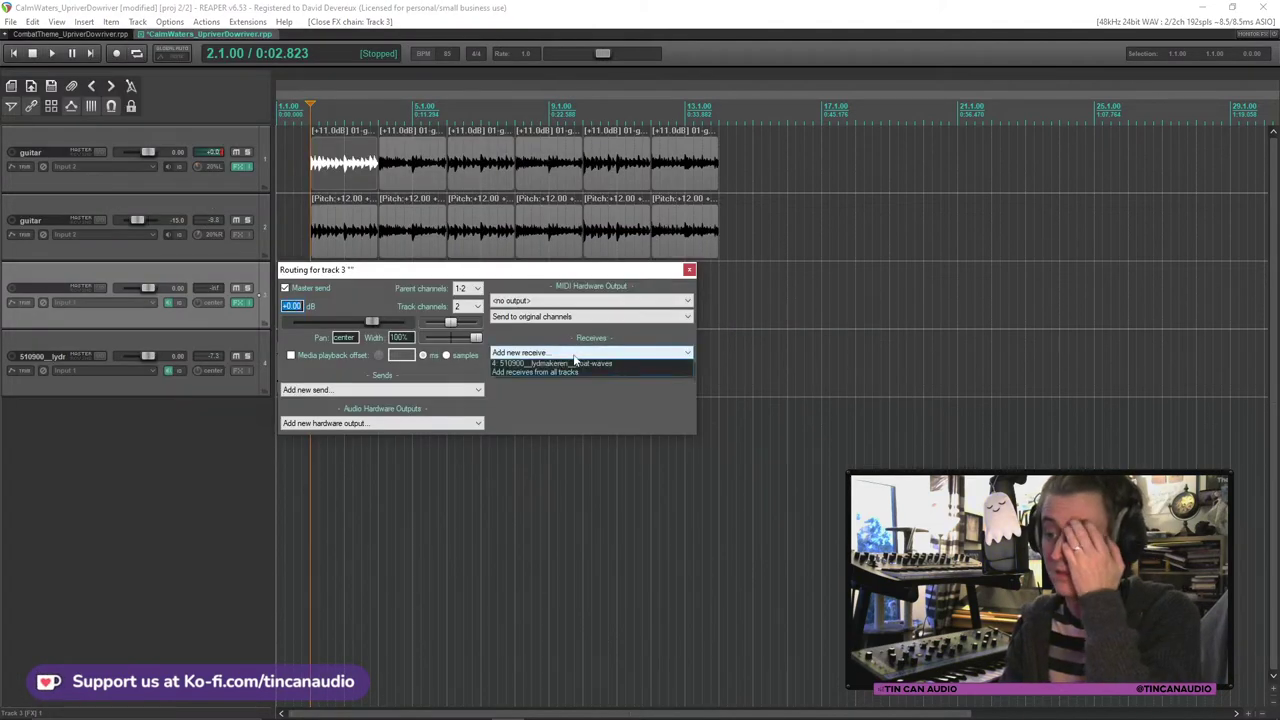
click(573, 372)
click(570, 352)
click(568, 382)
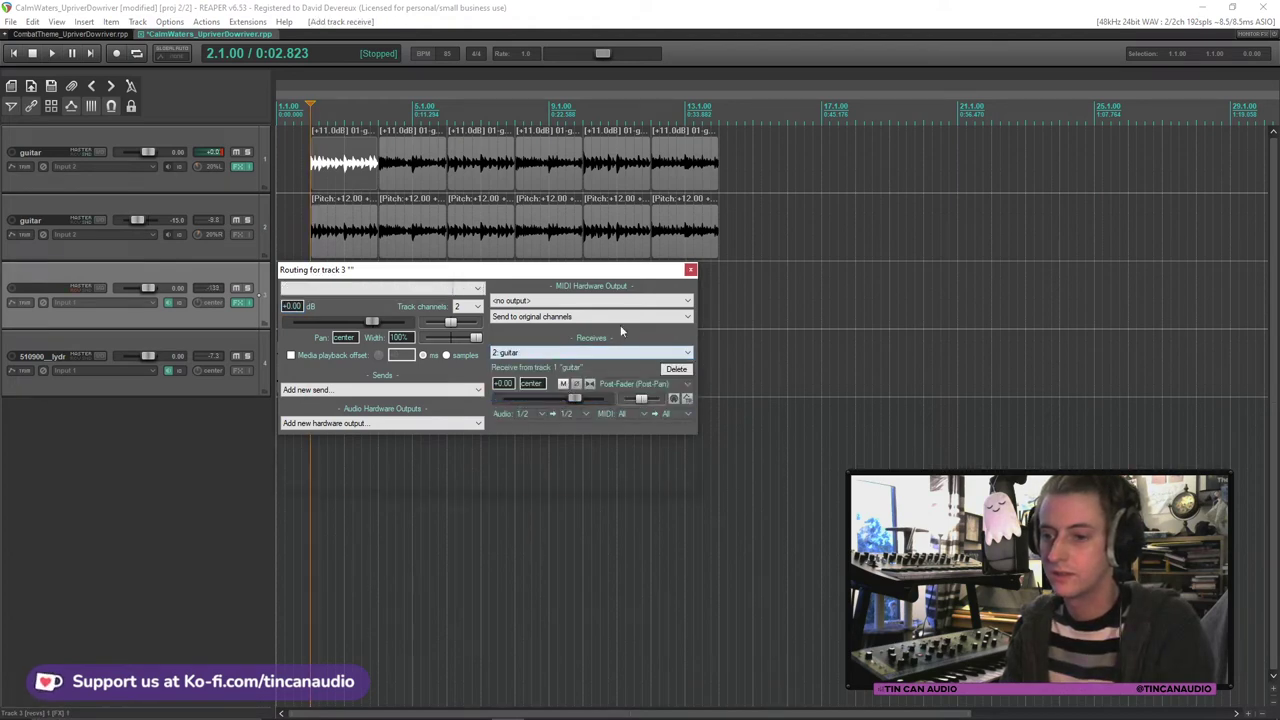
click(690, 270)
Step: Play the project and lower the reverb track's volume to about -4.2 dB
key(space)
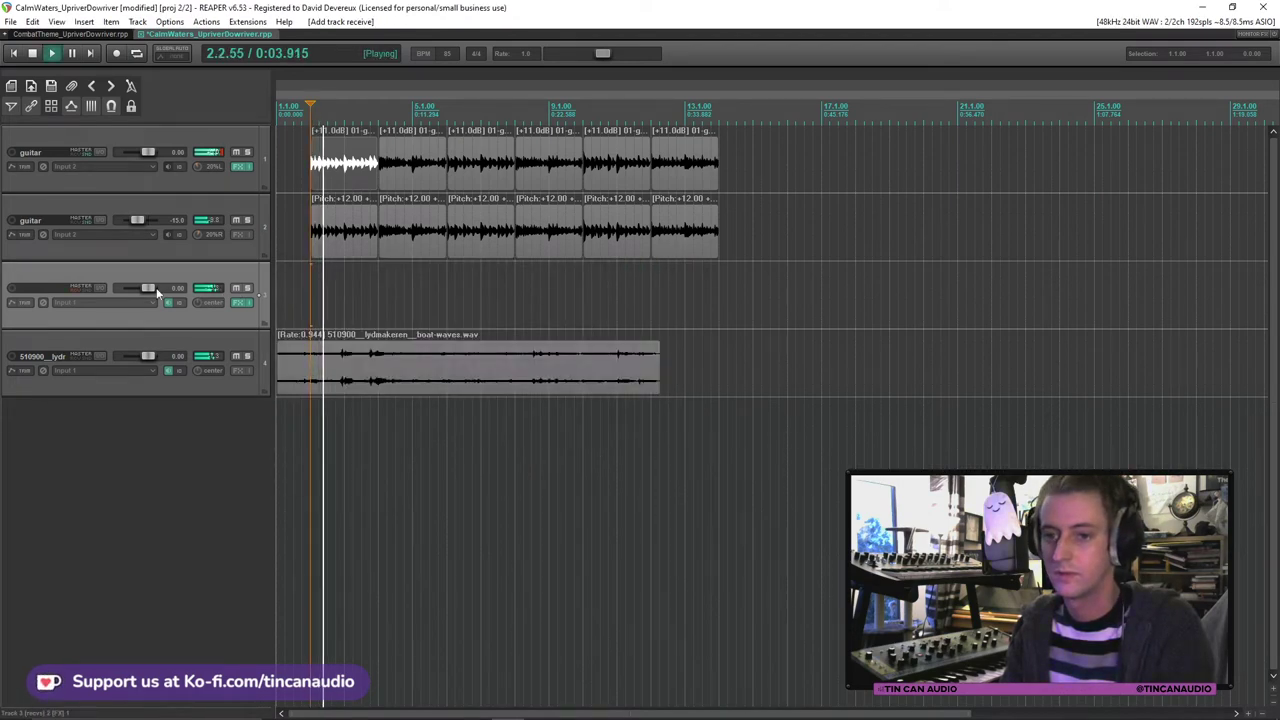
scroll(148, 297, down, 5)
scroll(148, 297, up, 3)
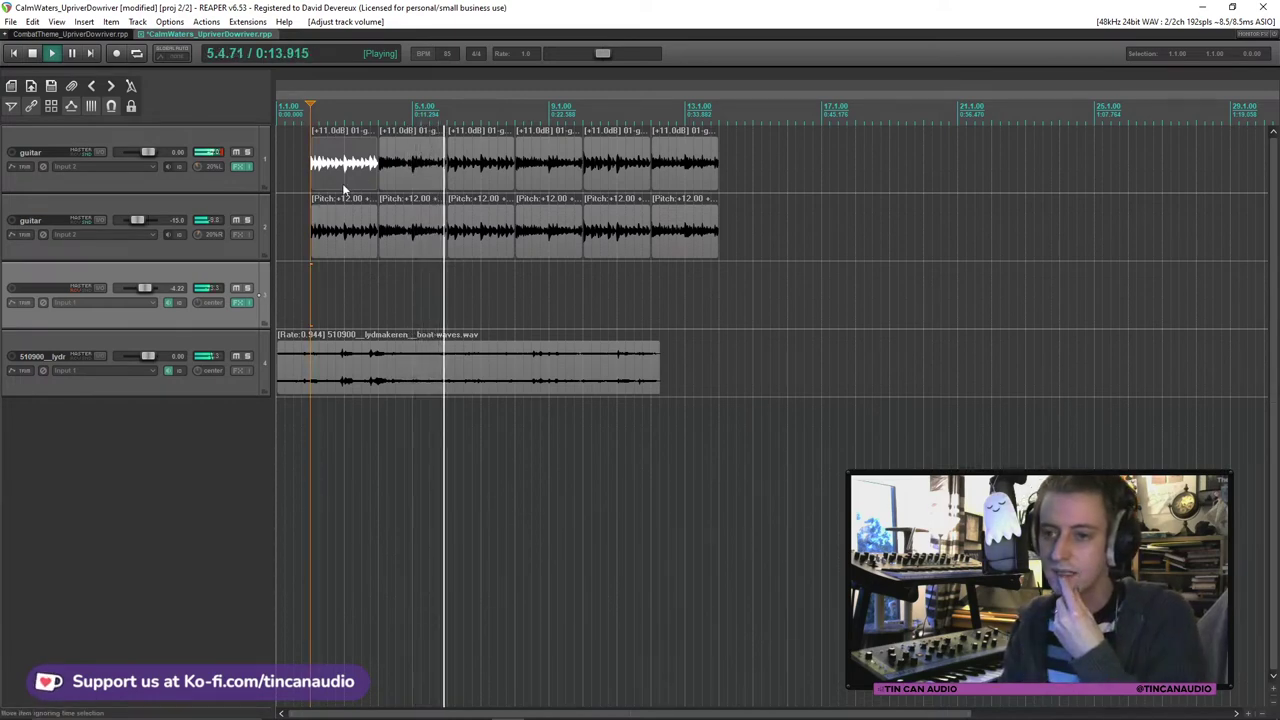
Step: Name the reverb track "verb", lower the boat waves track's volume to about -9 dB, and stop playback
double_click(50, 287)
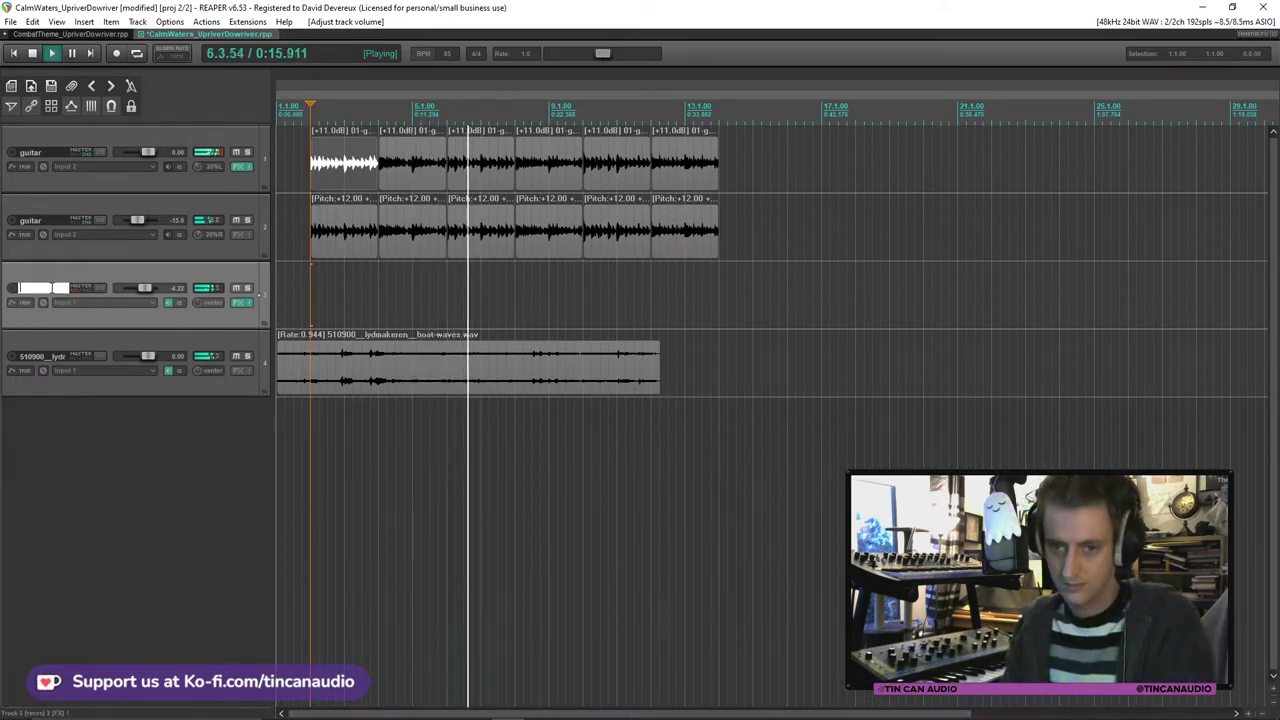
text(verb)
key(Return)
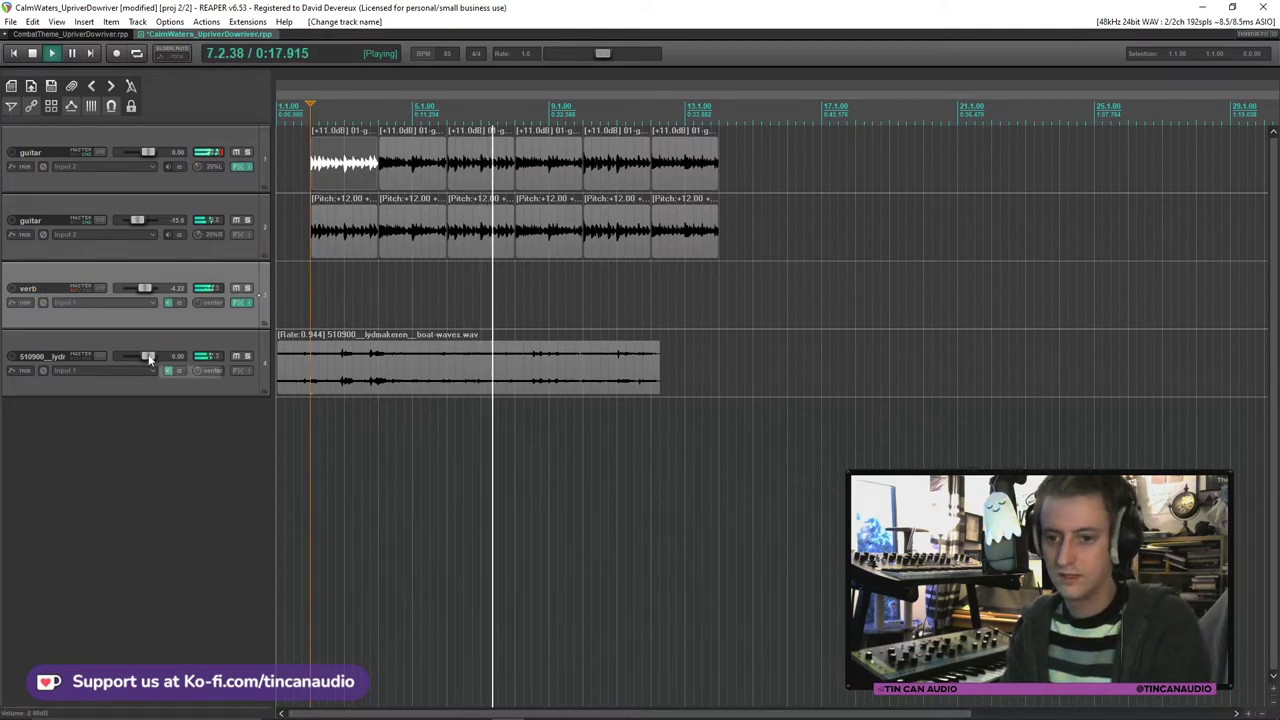
drag(148, 356, 141, 356)
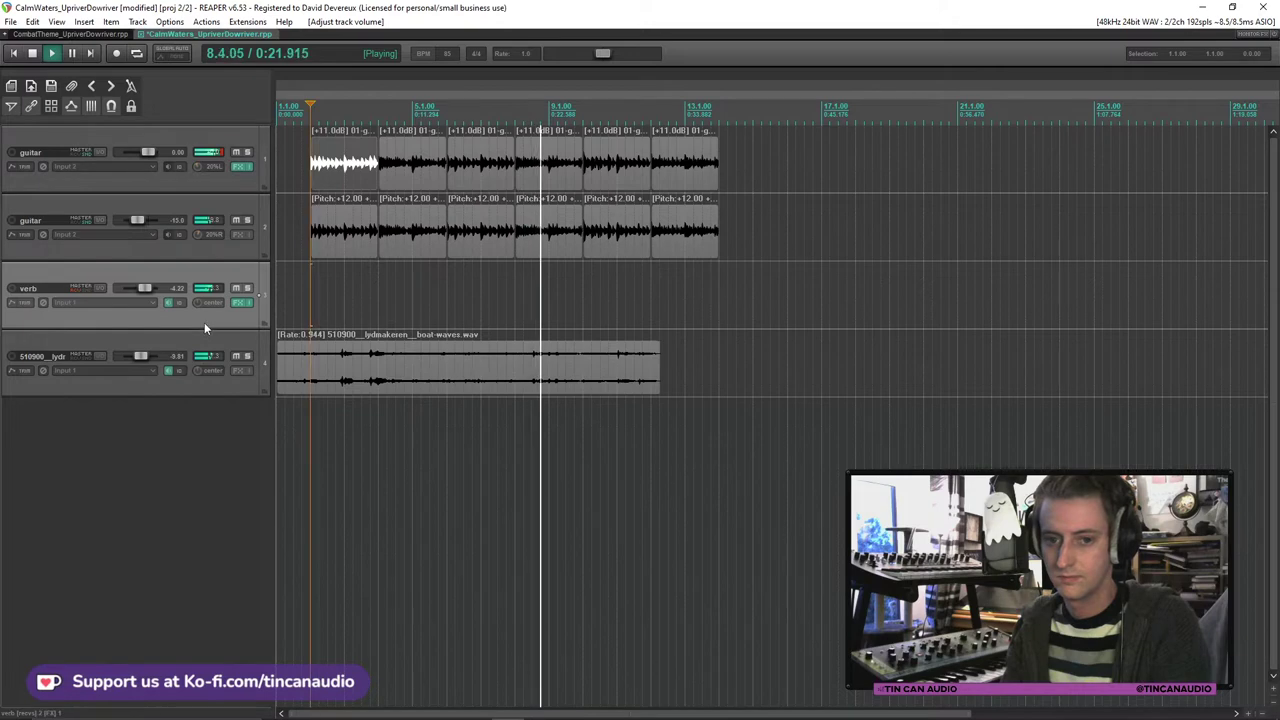
key(space)
Step: Insert a new track below the verb track and add the LABS (x86) Spitfire Audio instrument to it
key(ctrl+t)
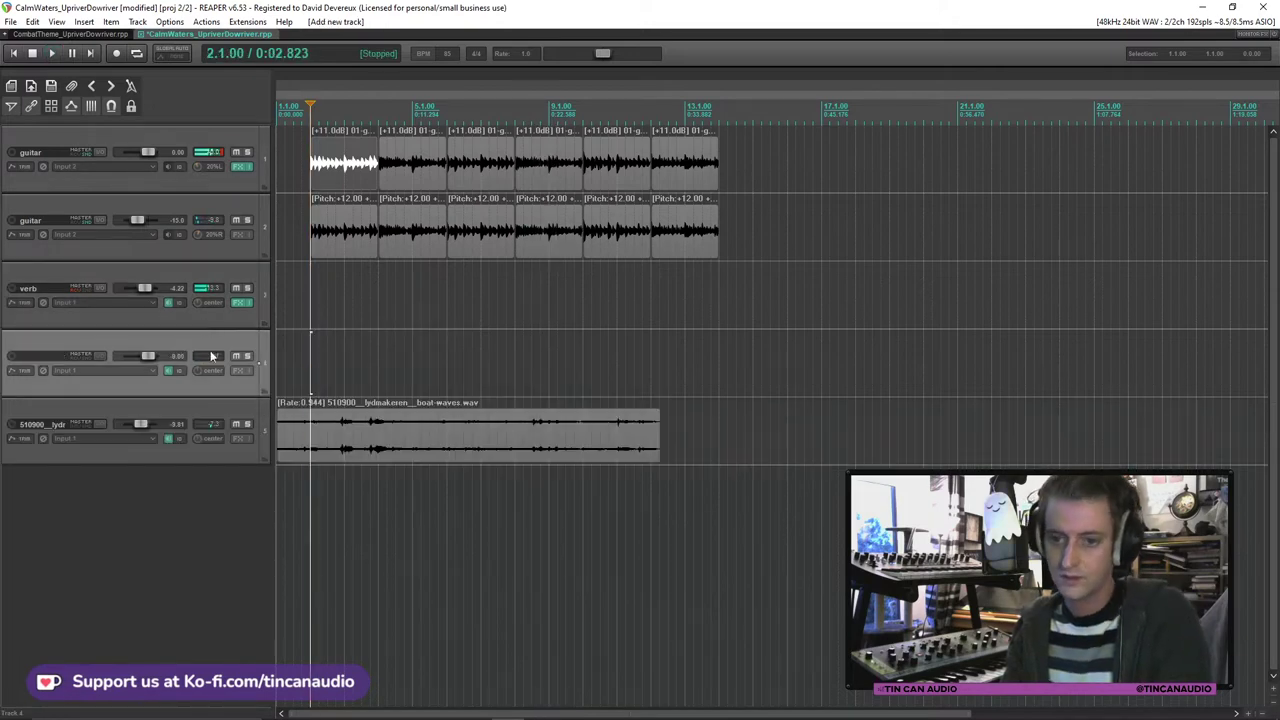
click(236, 370)
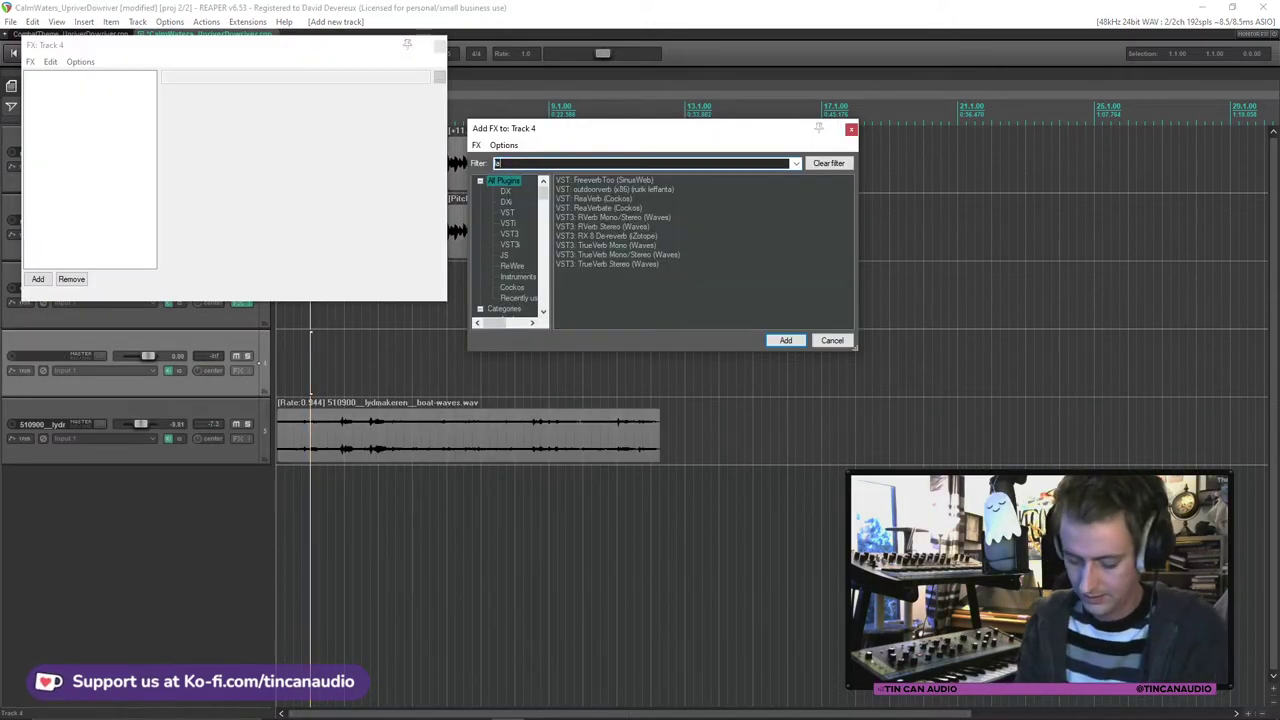
text(labs)
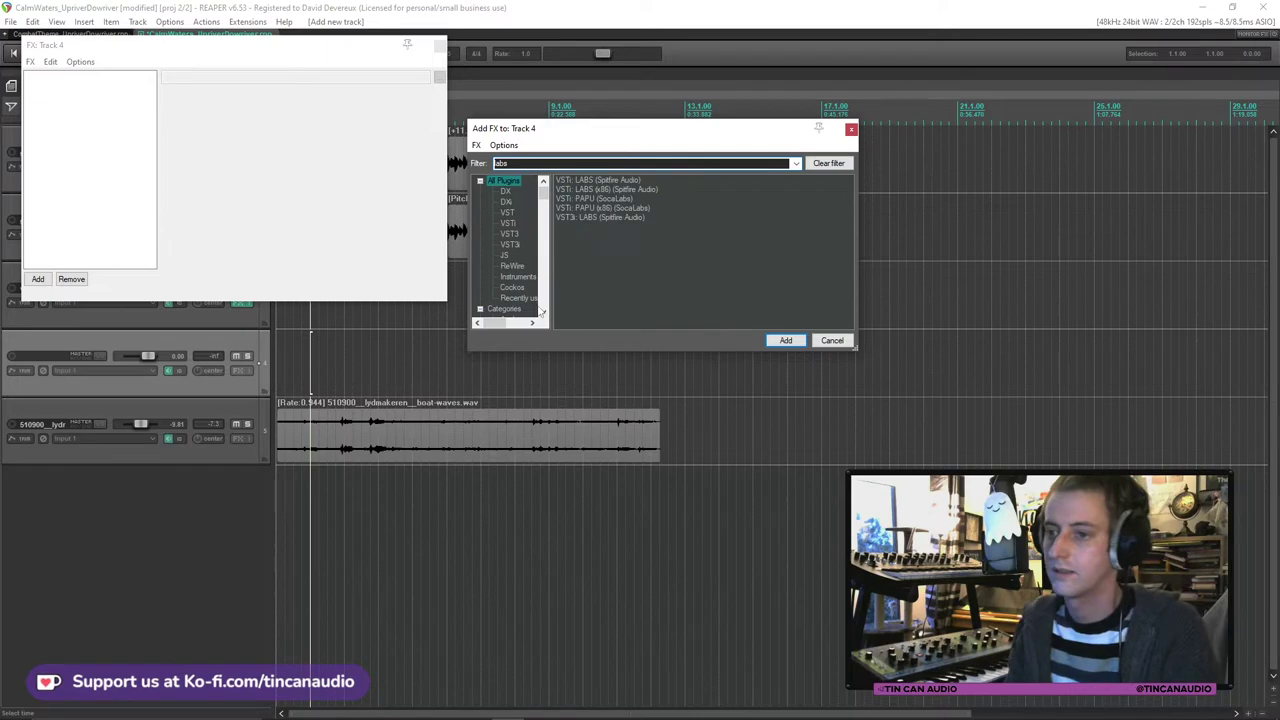
click(609, 216)
click(603, 190)
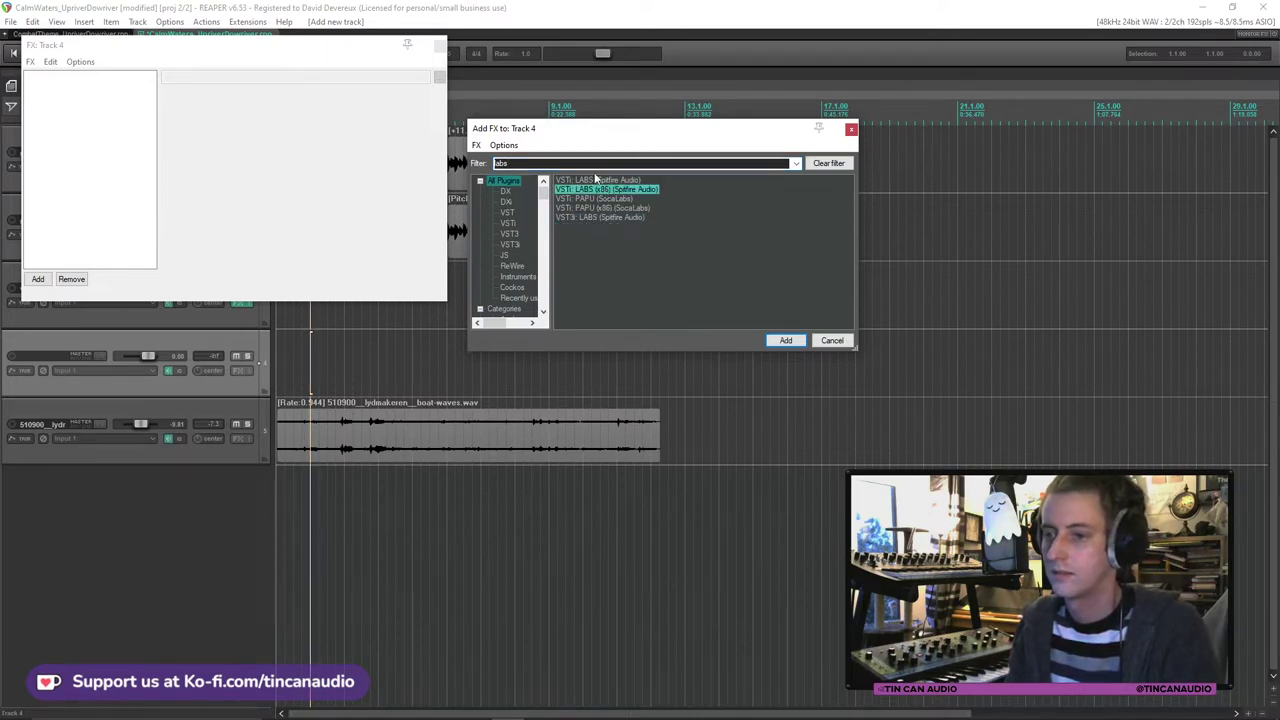
double_click(612, 190)
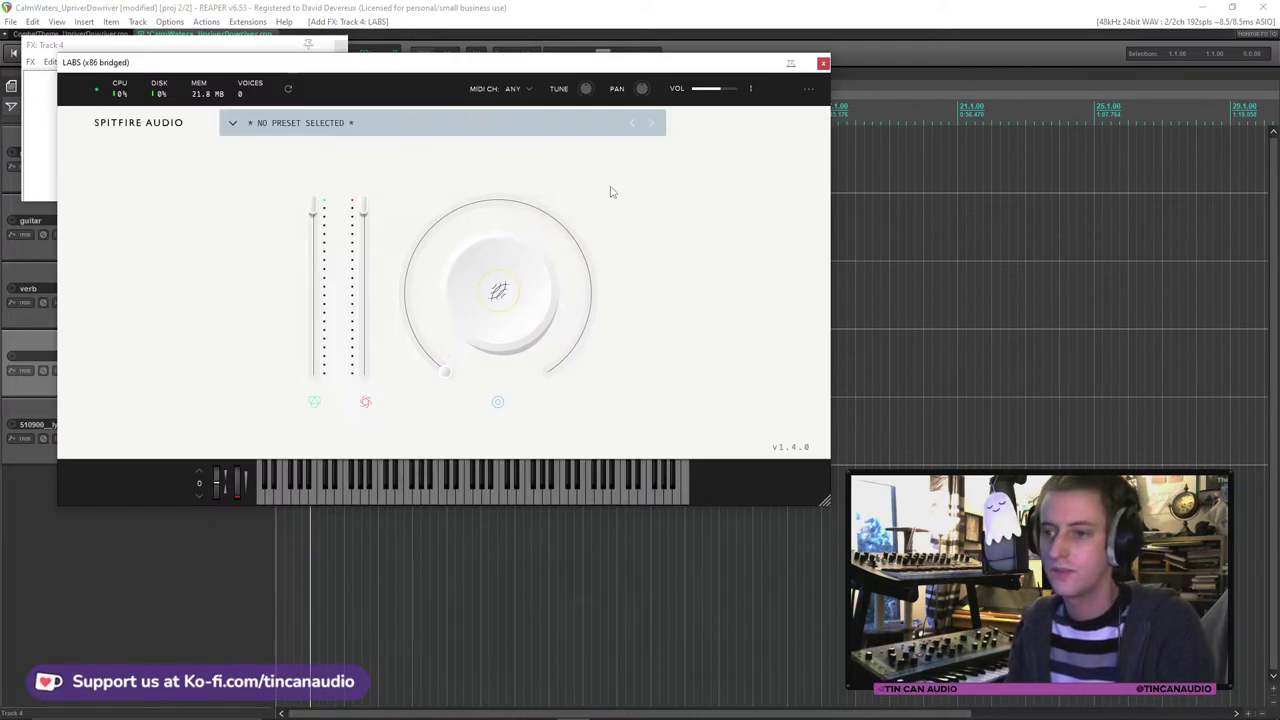
Step: Load the Frozen Strings: Cello preset in LABS and close the instrument and effect chain windows
click(232, 124)
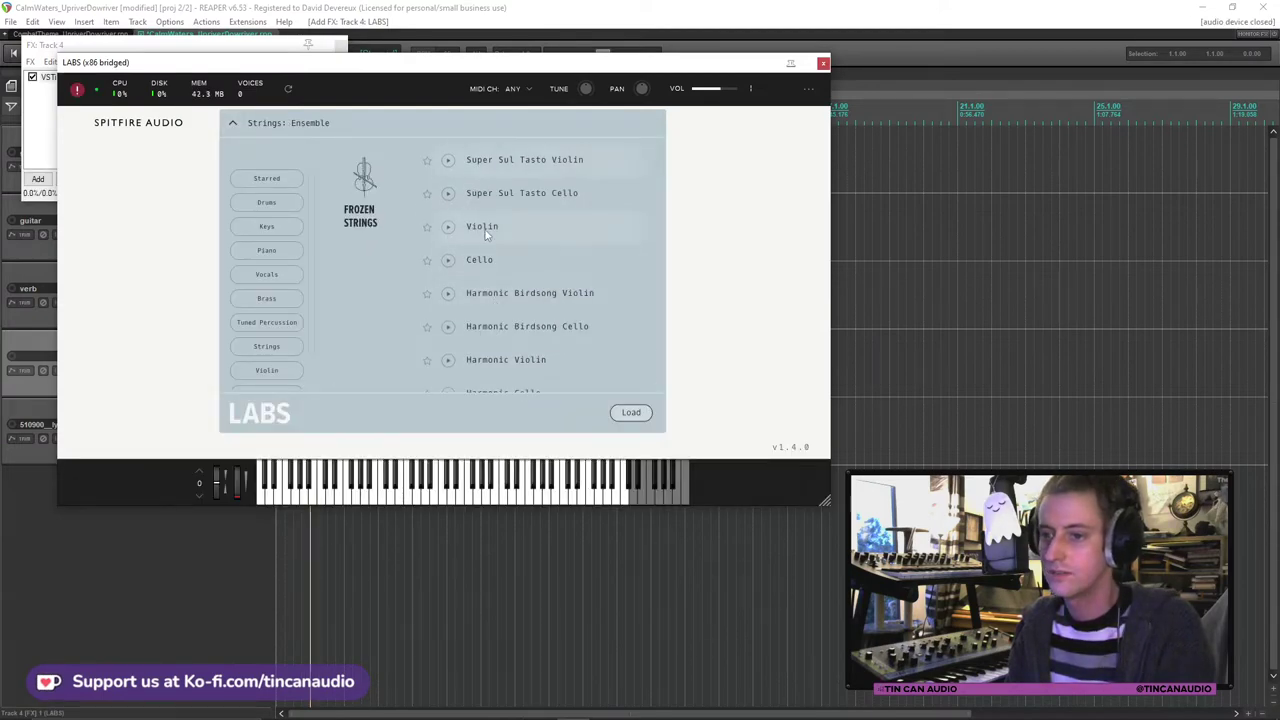
click(484, 260)
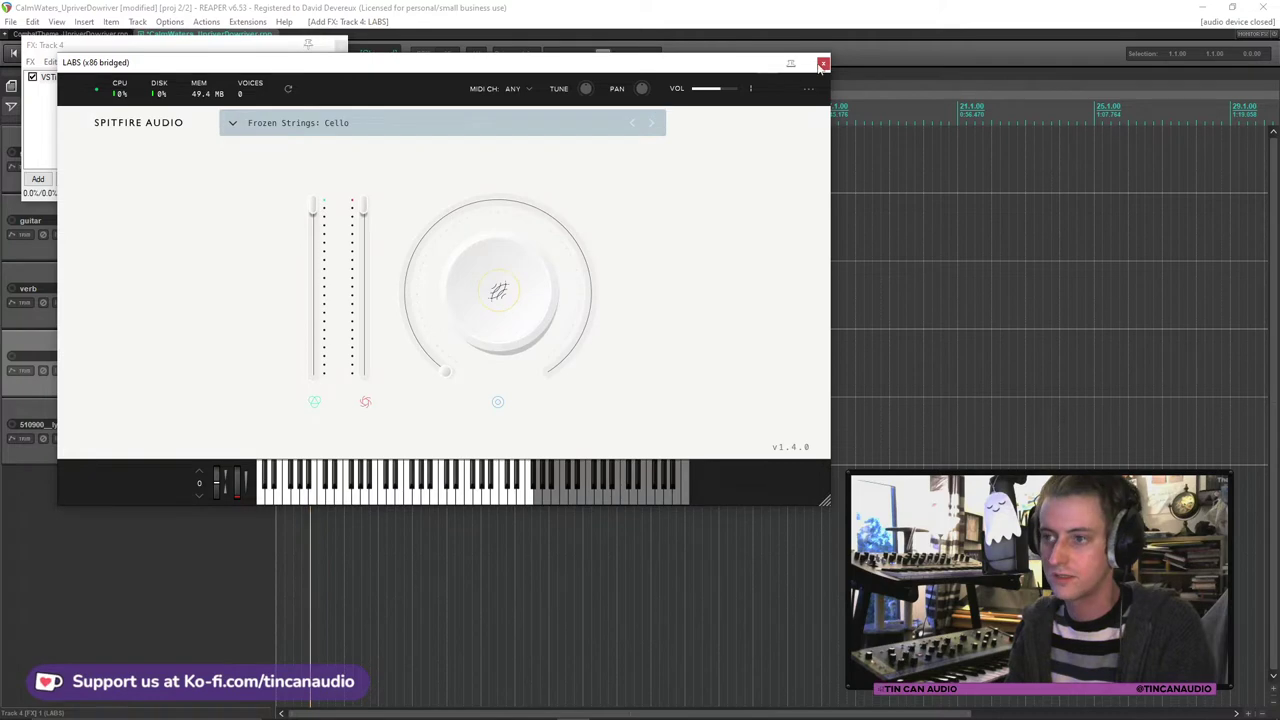
click(822, 64)
click(353, 46)
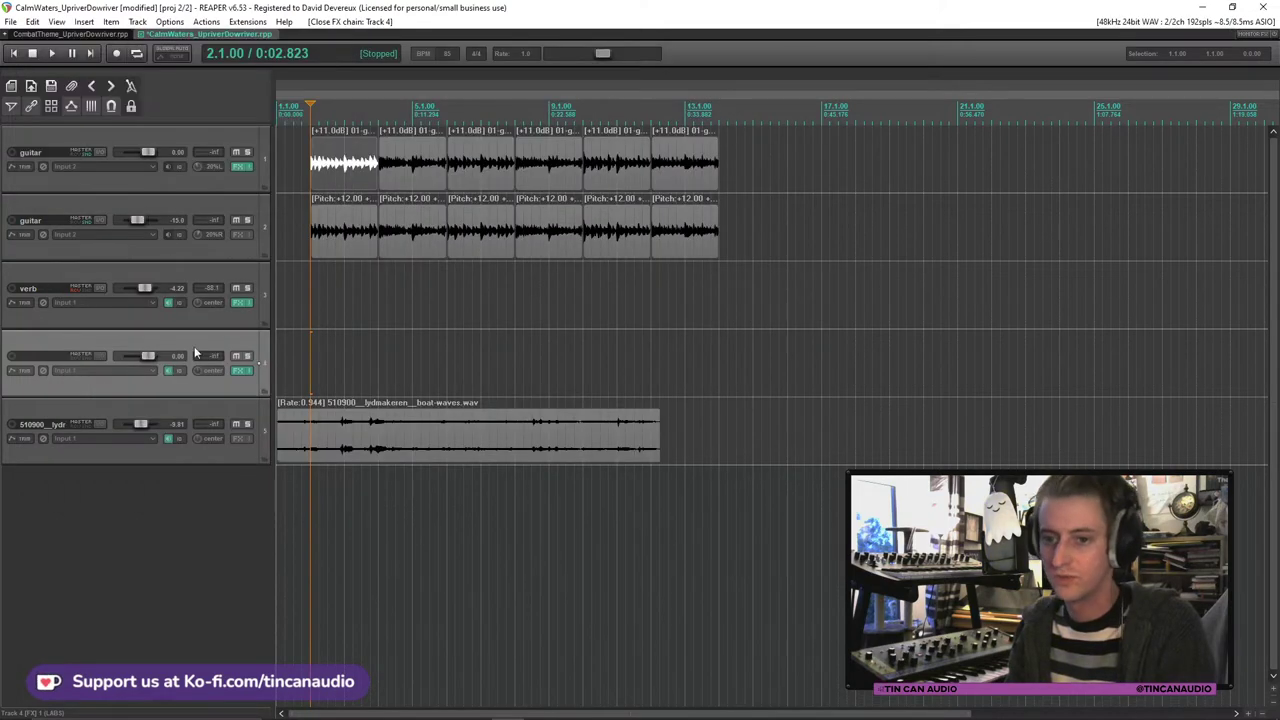
Step: Set the LABS track's input to the reface CP on all MIDI channels, arm it for recording, and return to the project start
click(142, 374)
mouse_move(185, 407)
mouse_move(290, 407)
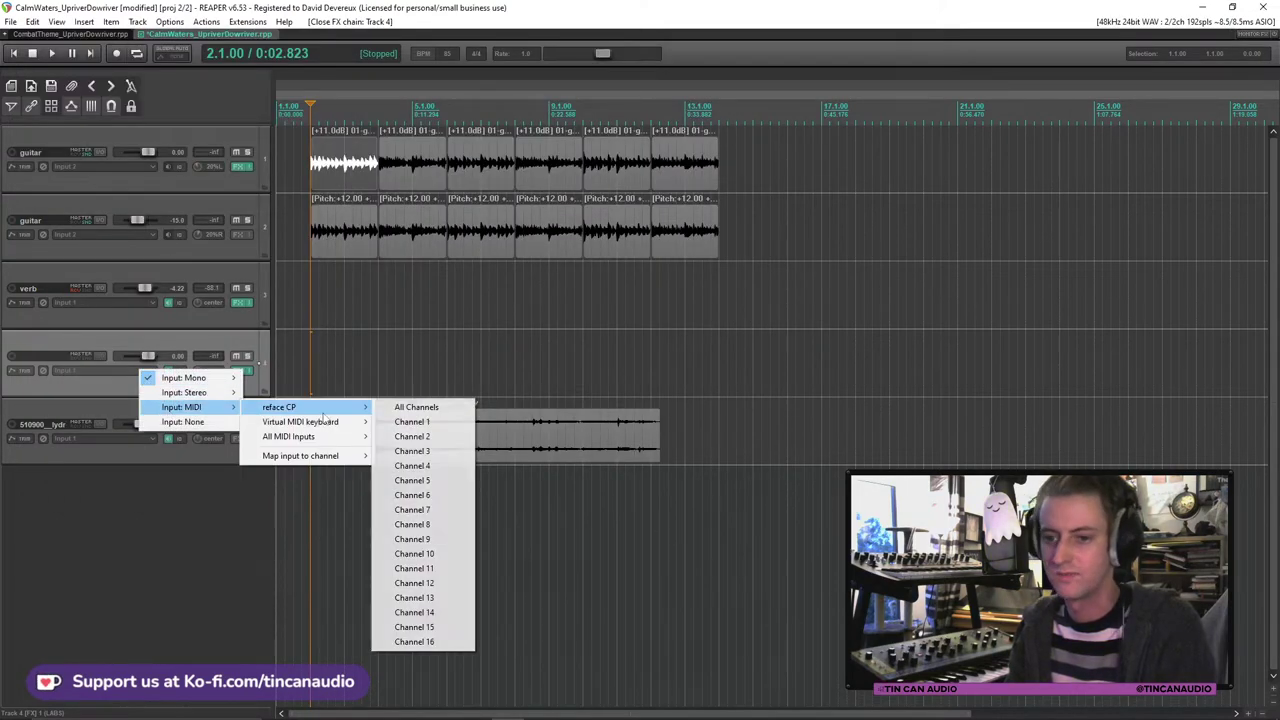
click(418, 407)
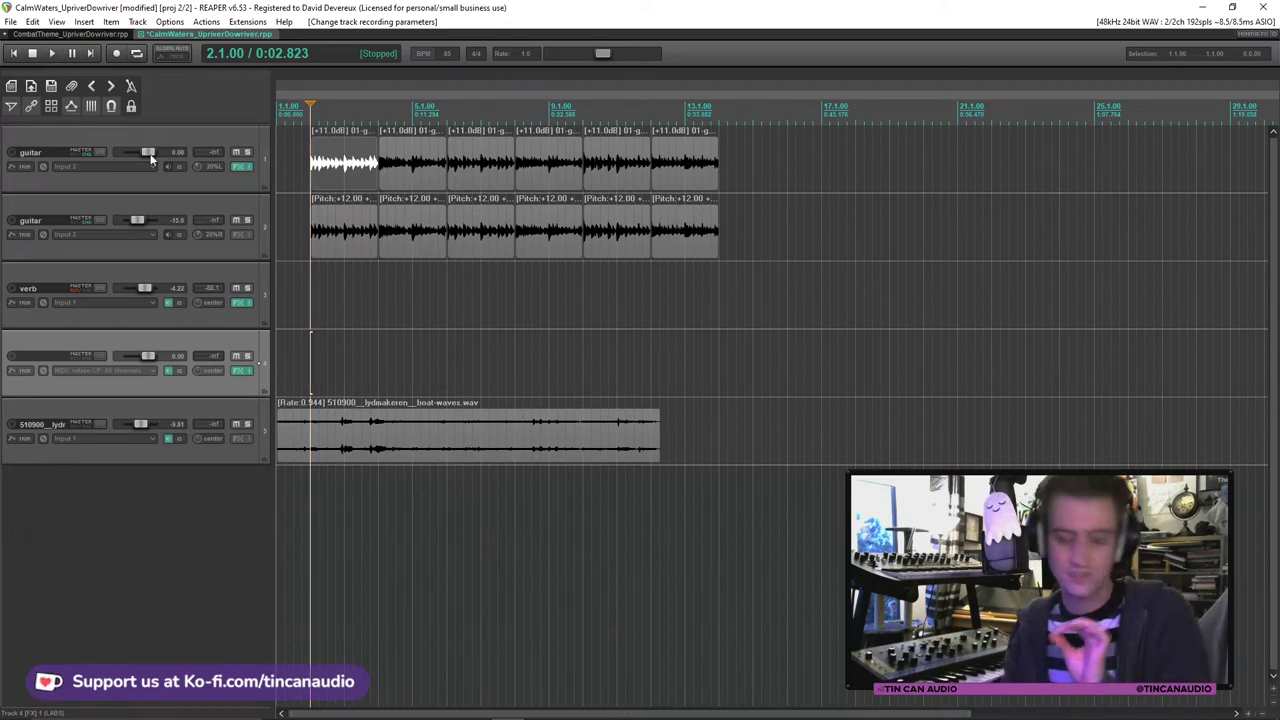
click(11, 357)
click(12, 53)
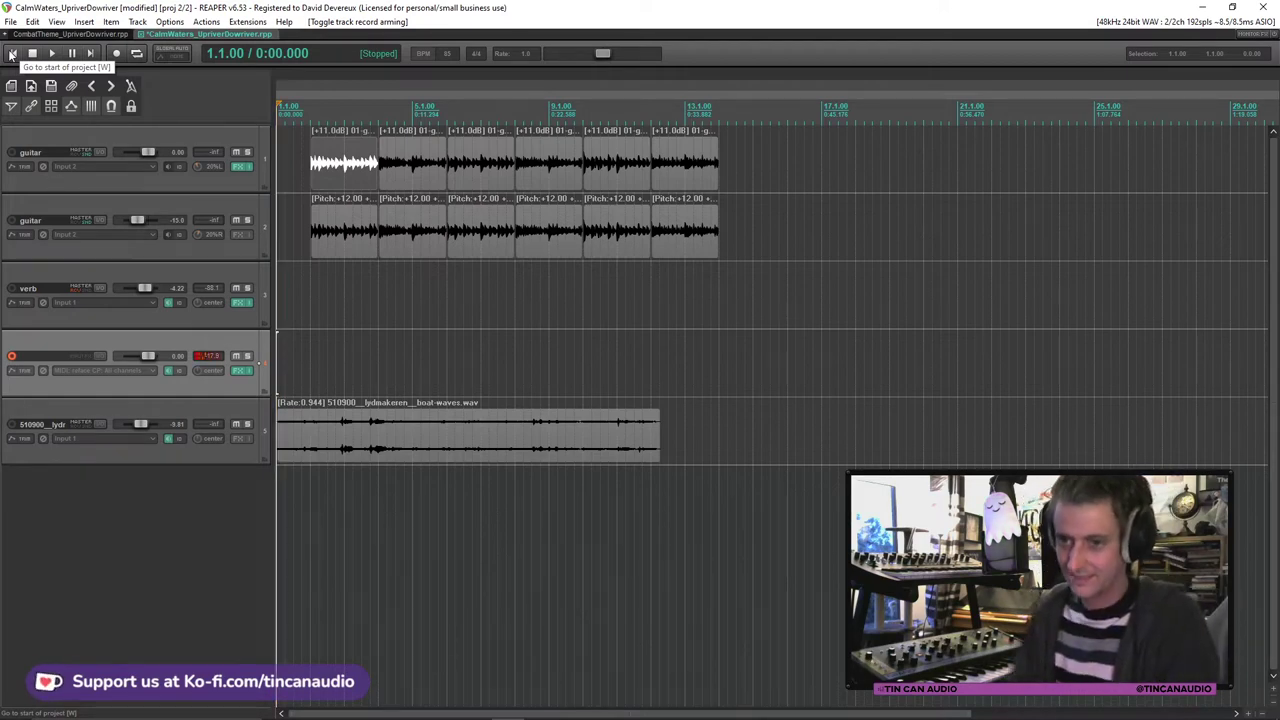
Step: Select all items on both guitar tracks and move them two bars later to start at bar 4
ctrl+click(340, 232)
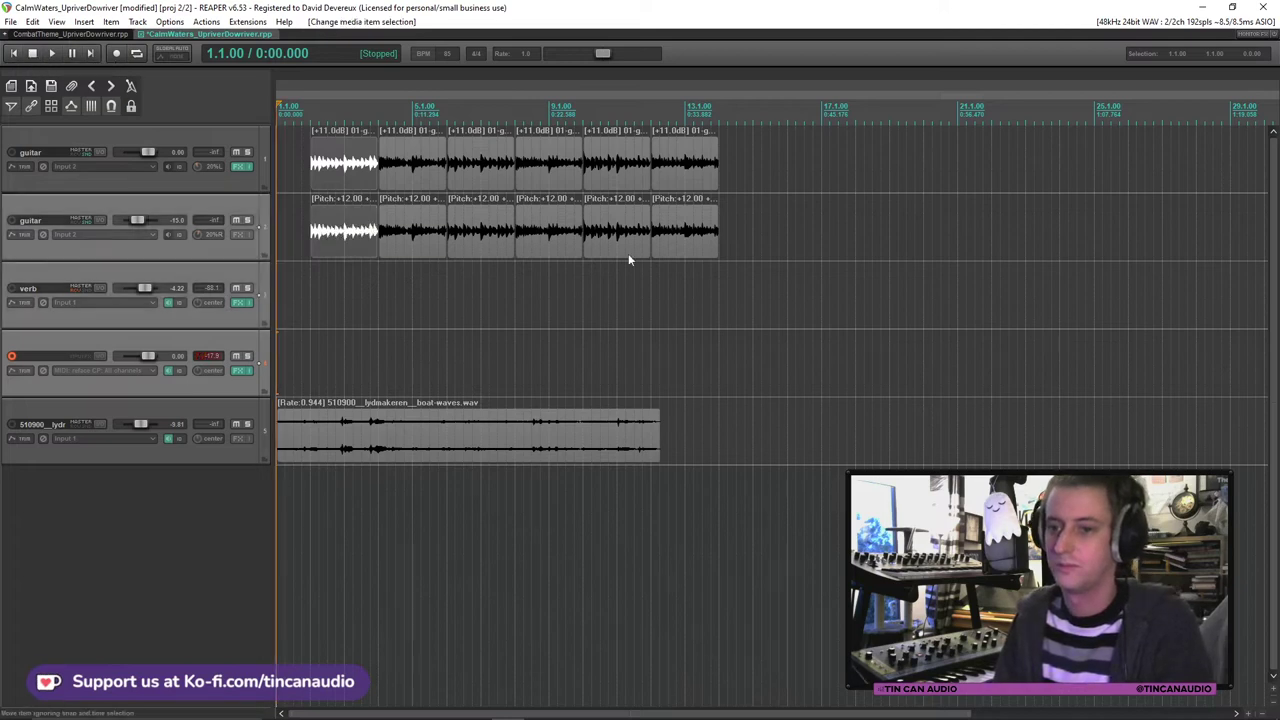
shift+click(710, 232)
drag(341, 174, 409, 174)
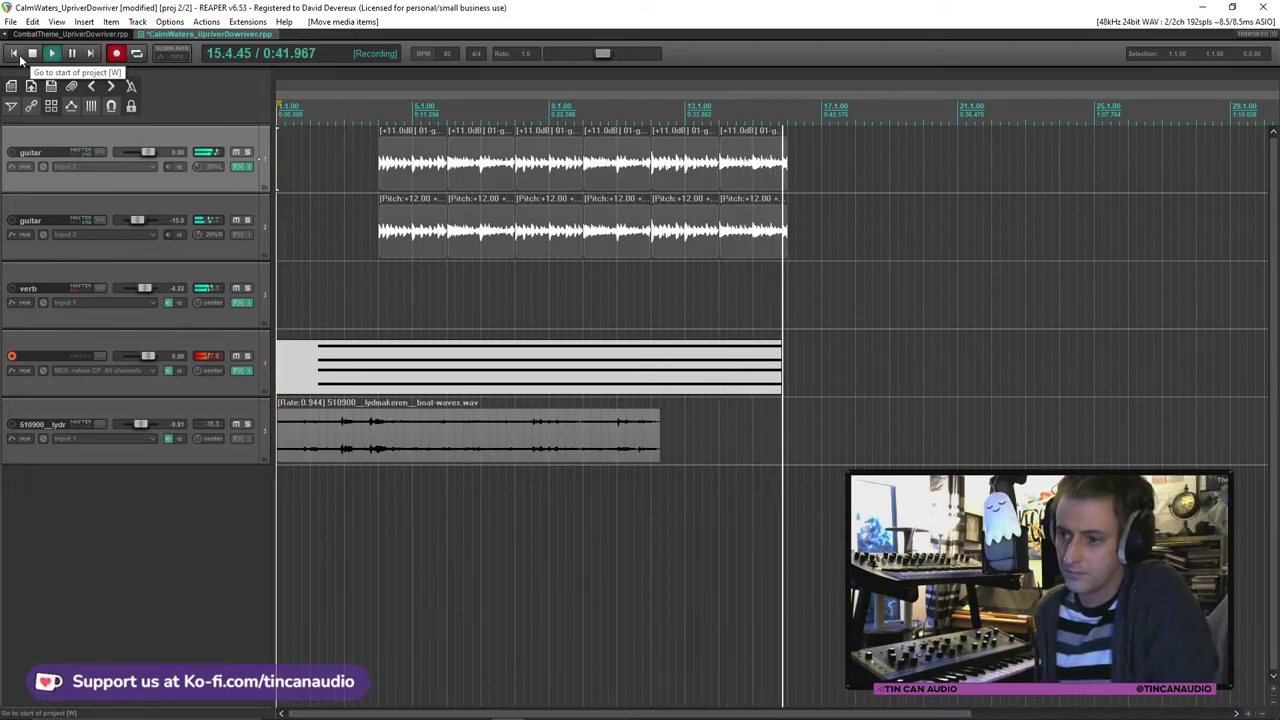
Step: Record a sustained string chord on the LABS track through the end of the guitar items and save the recorded MIDI
click(16, 55)
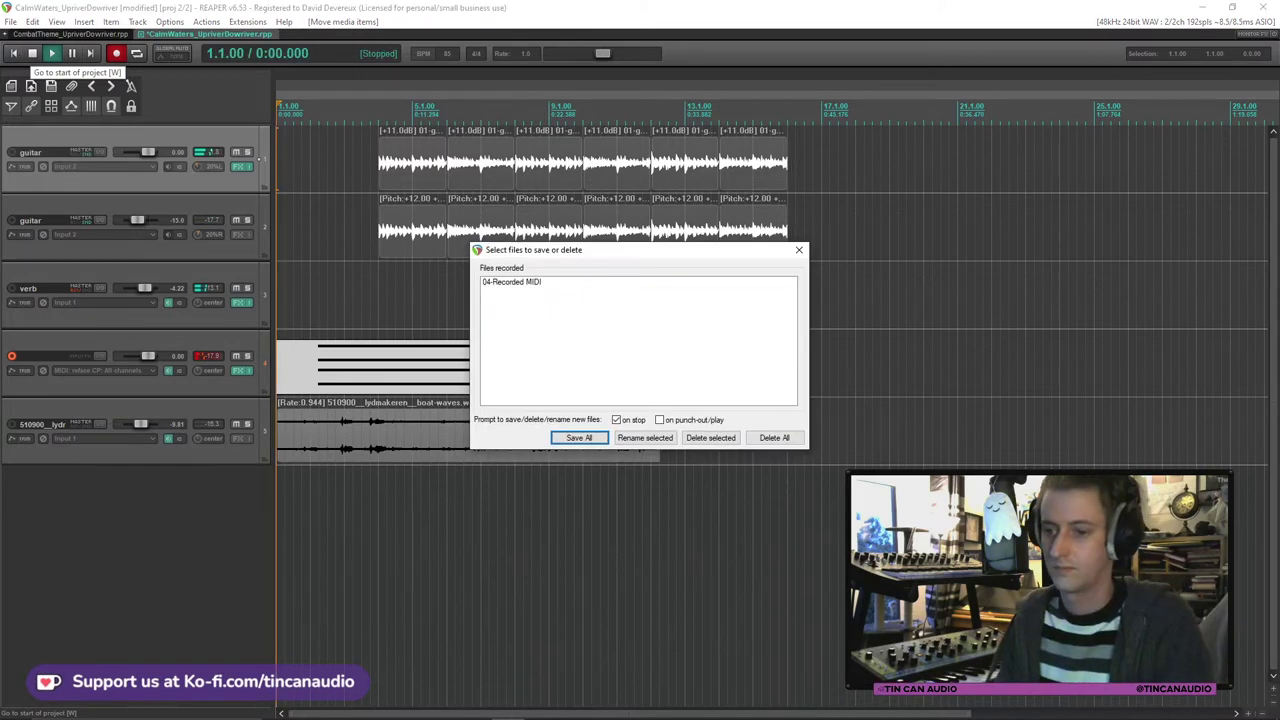
click(580, 438)
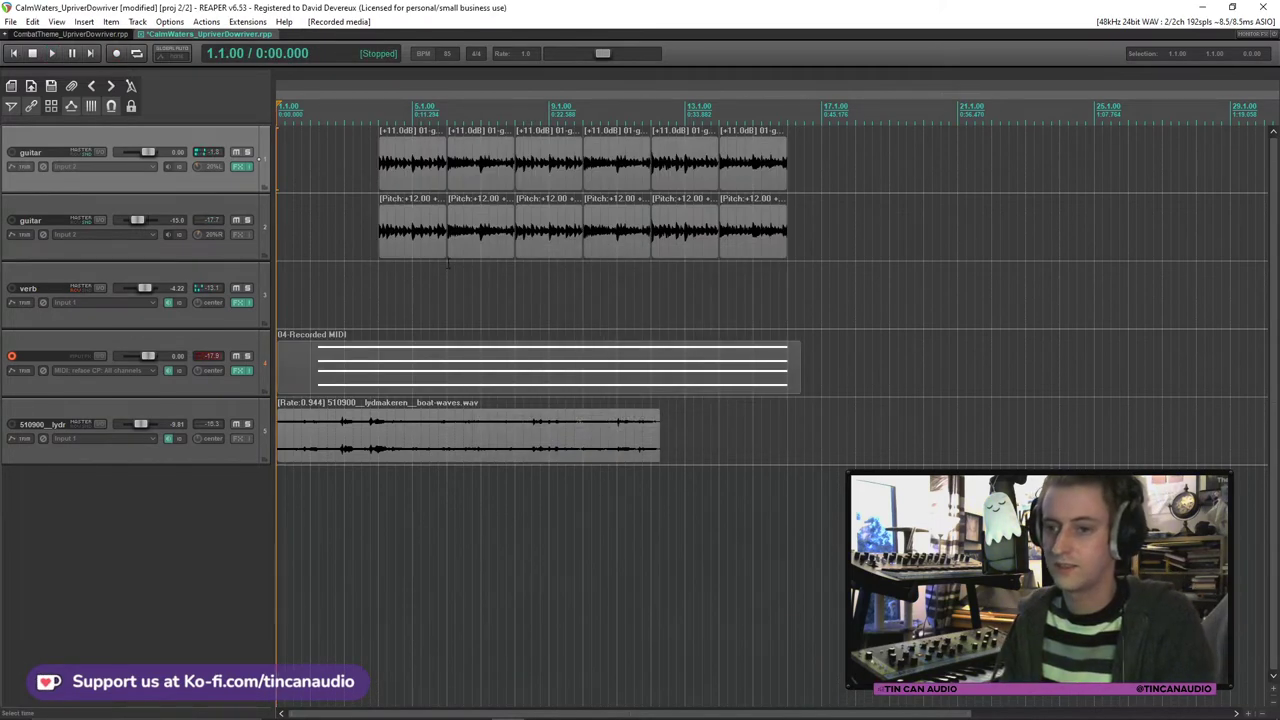
Step: Raise the octave-up guitar track's volume to about -9 dB and play from bar 4
click(380, 247)
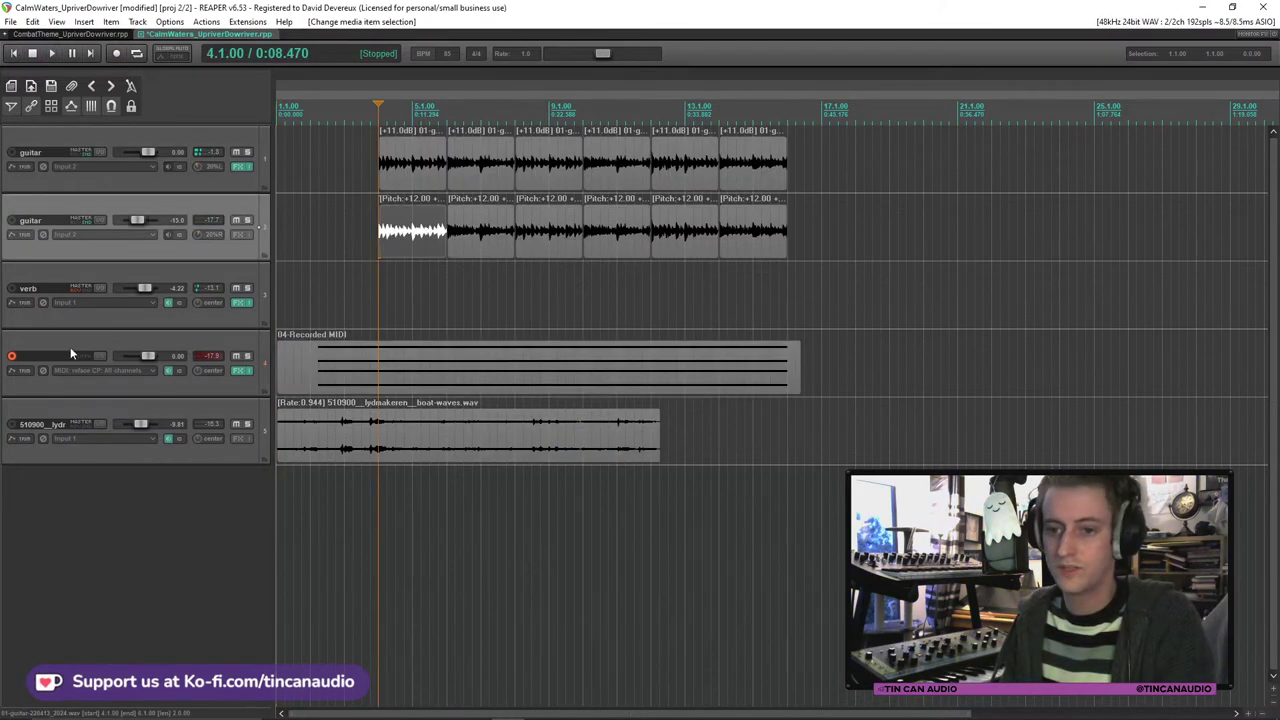
click(383, 190)
click(172, 262)
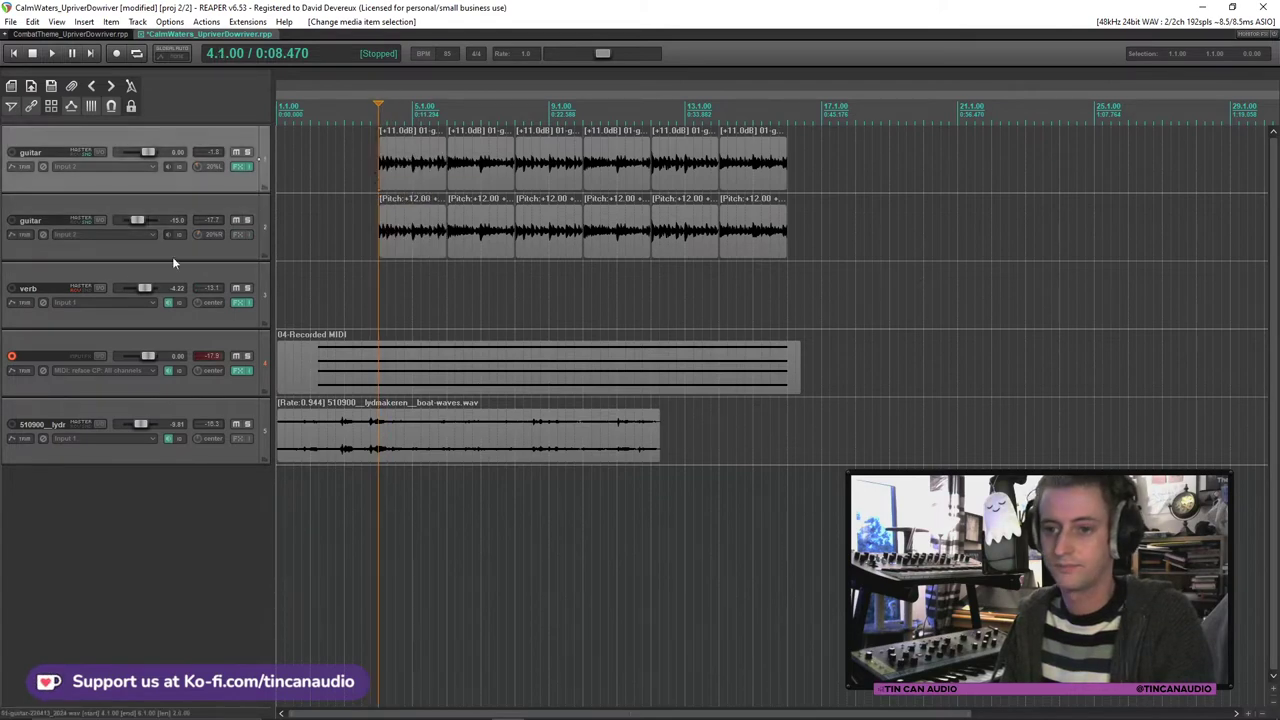
drag(135, 221, 139, 220)
key(space)
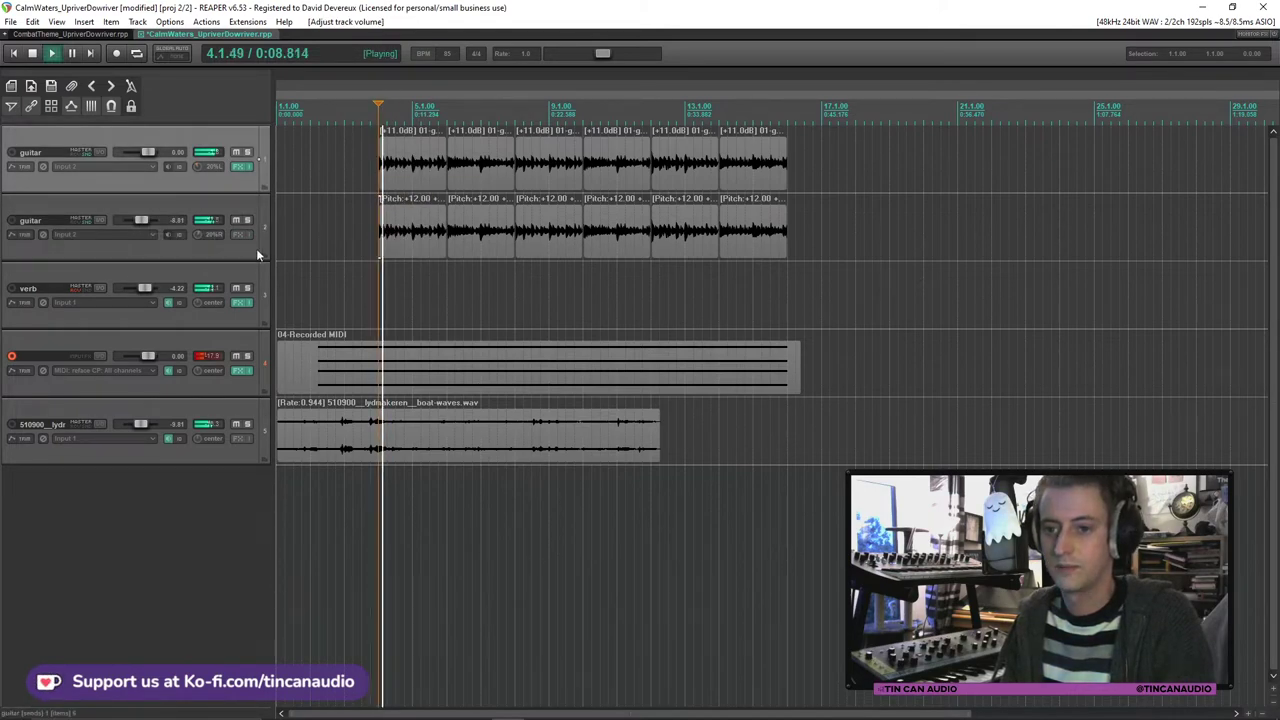
Step: Solo the two guitar tracks together and individually to compare them, stop playback, and clear the solos
click(247, 220)
click(247, 152)
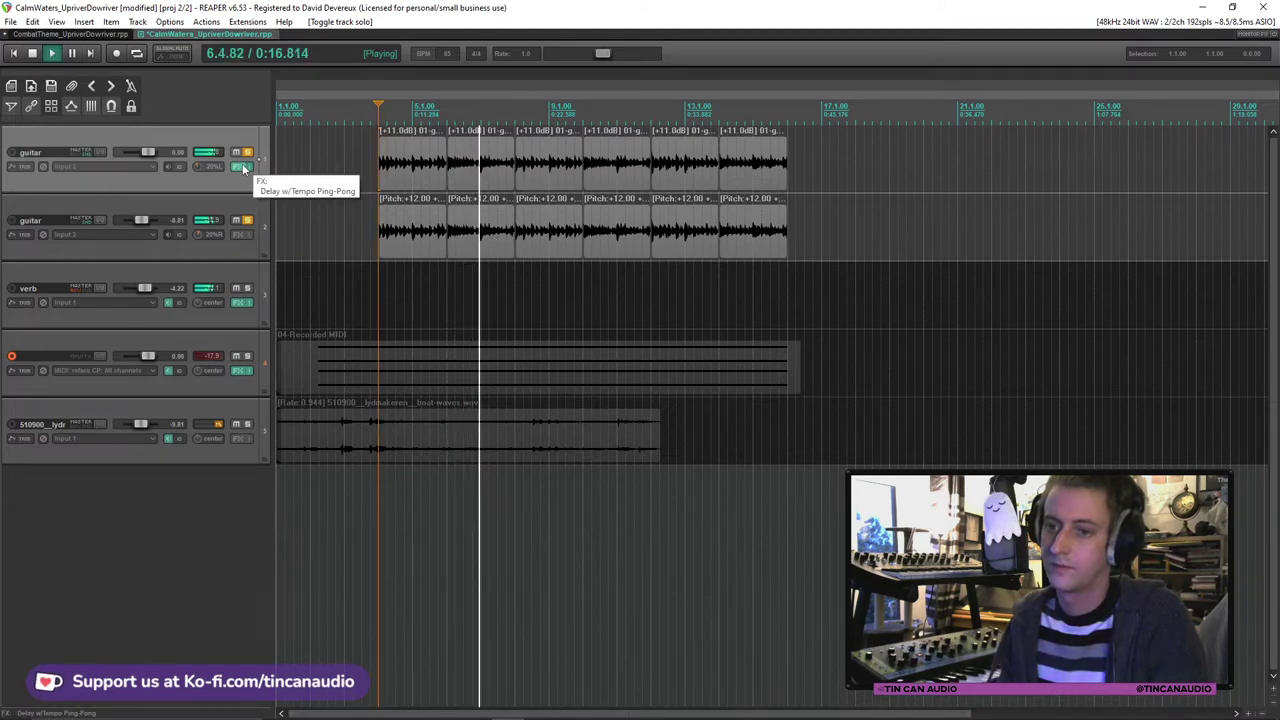
click(246, 219)
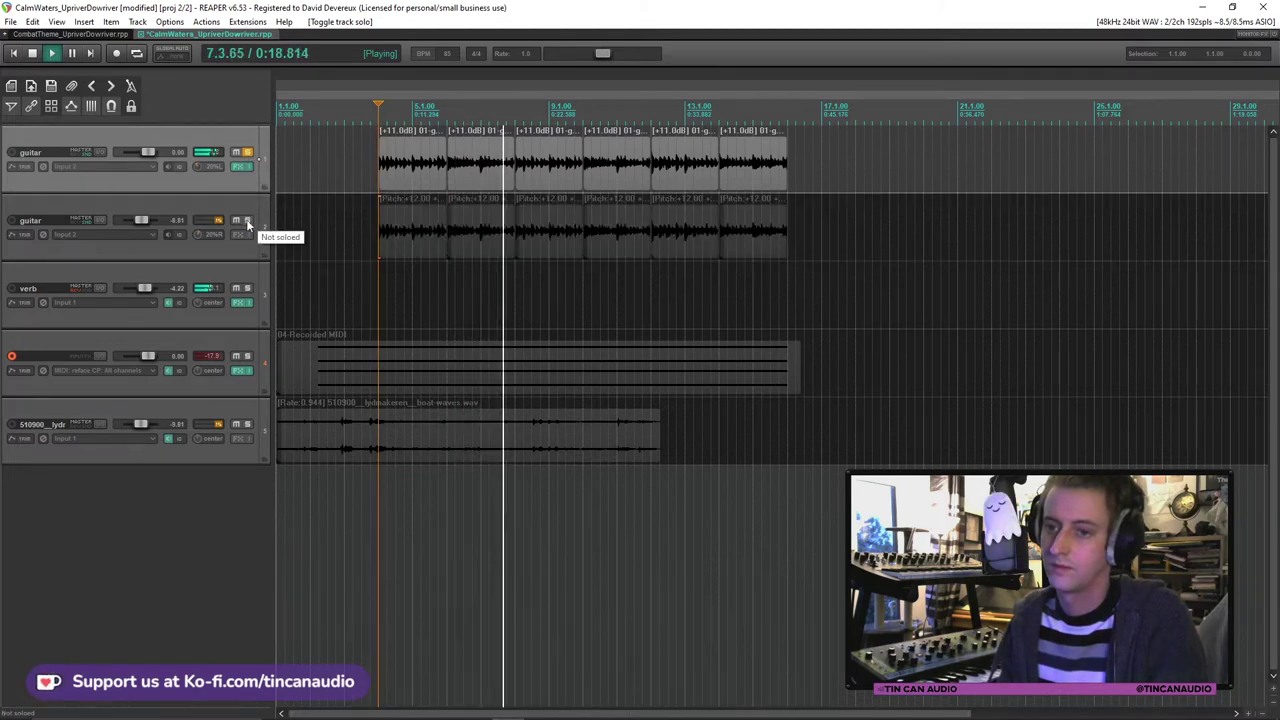
click(246, 219)
key(space)
click(247, 152)
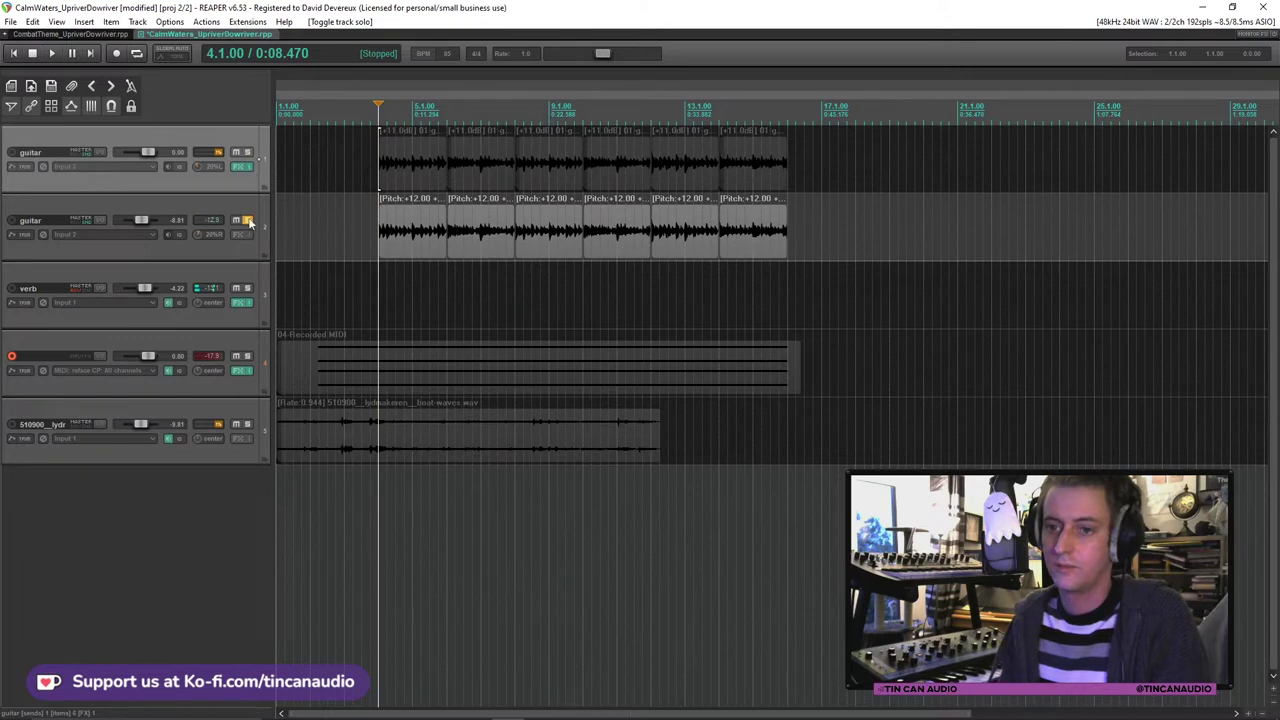
click(247, 220)
Step: Insert a new track between the two guitar tracks and set its mono input to Input 2
key(ctrl+t)
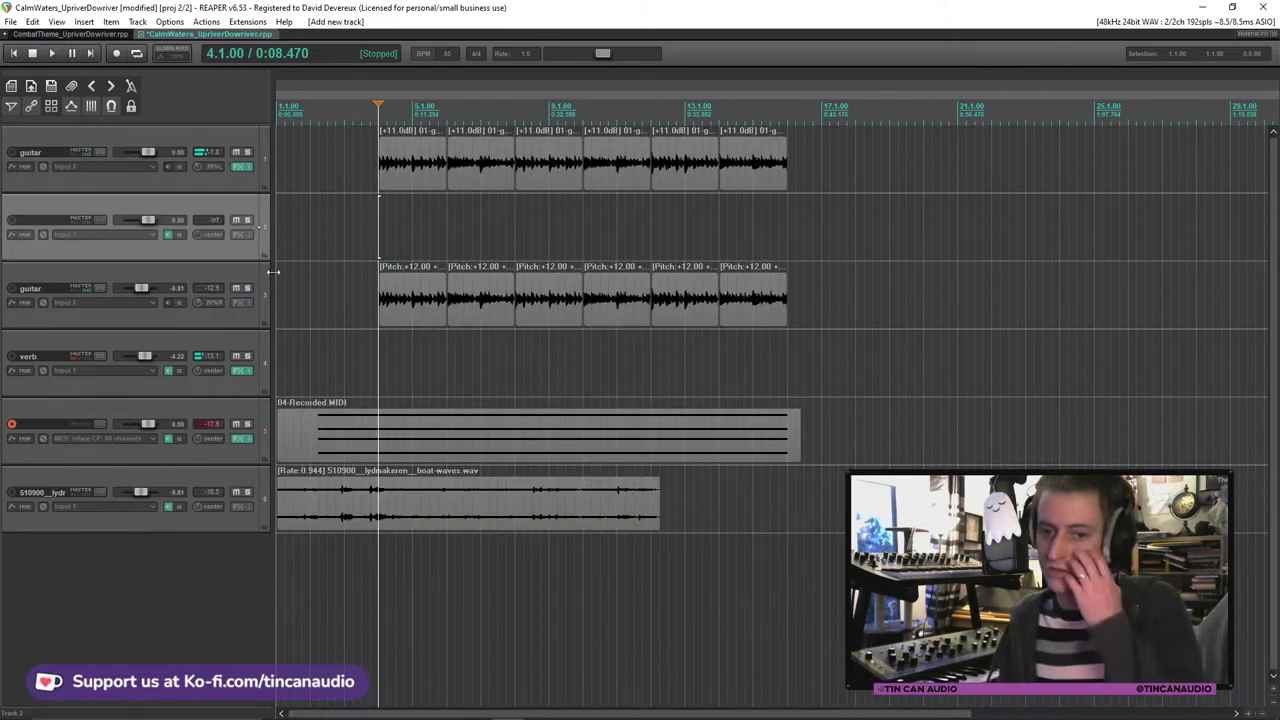
click(247, 220)
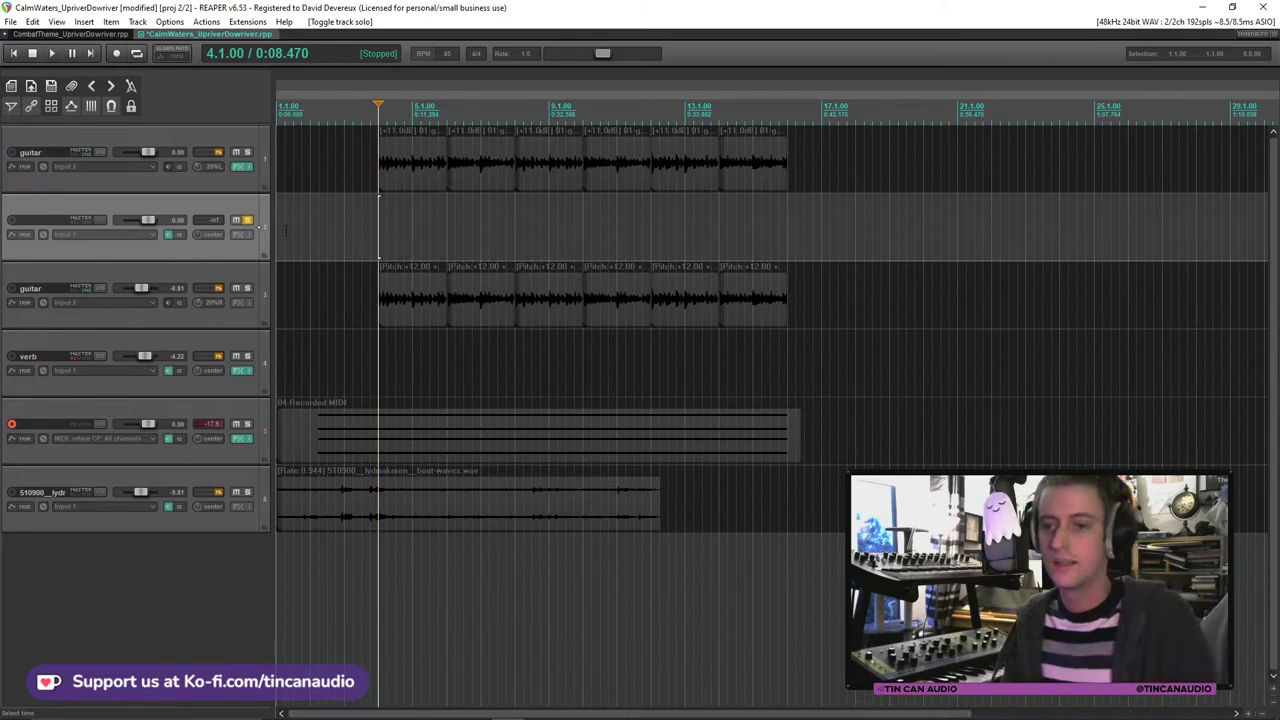
click(248, 221)
click(132, 234)
mouse_move(180, 244)
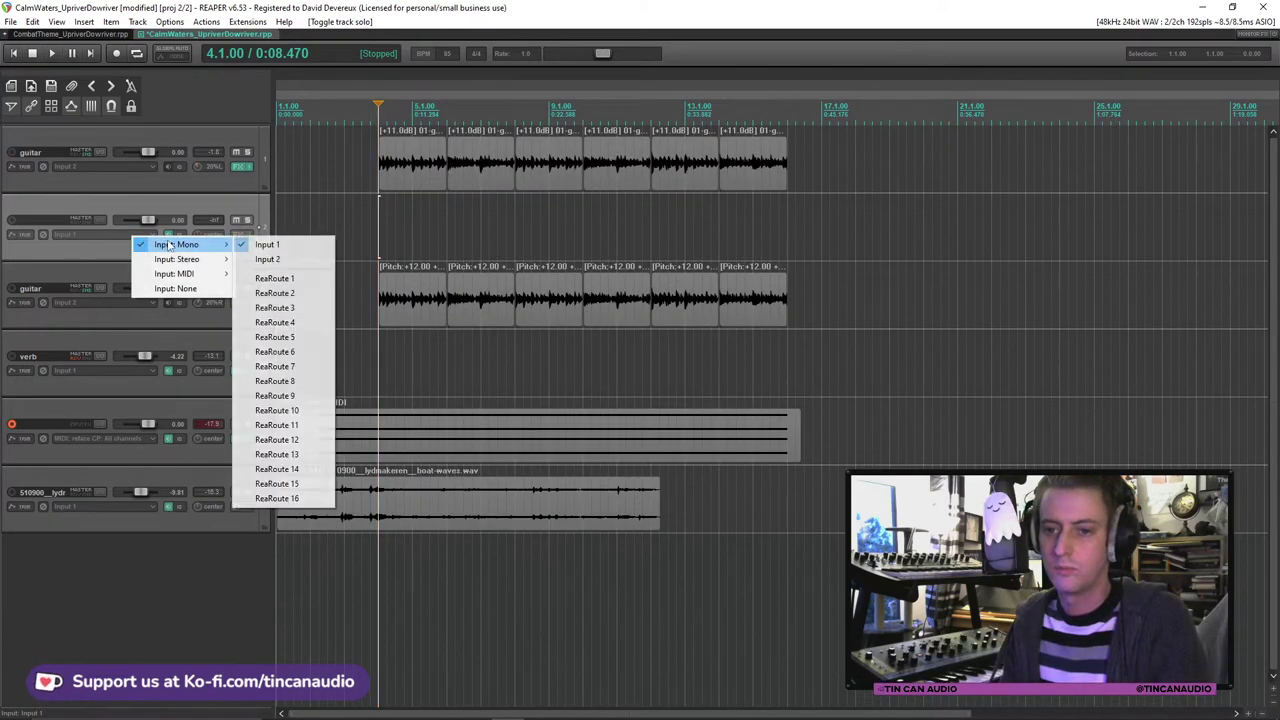
click(296, 260)
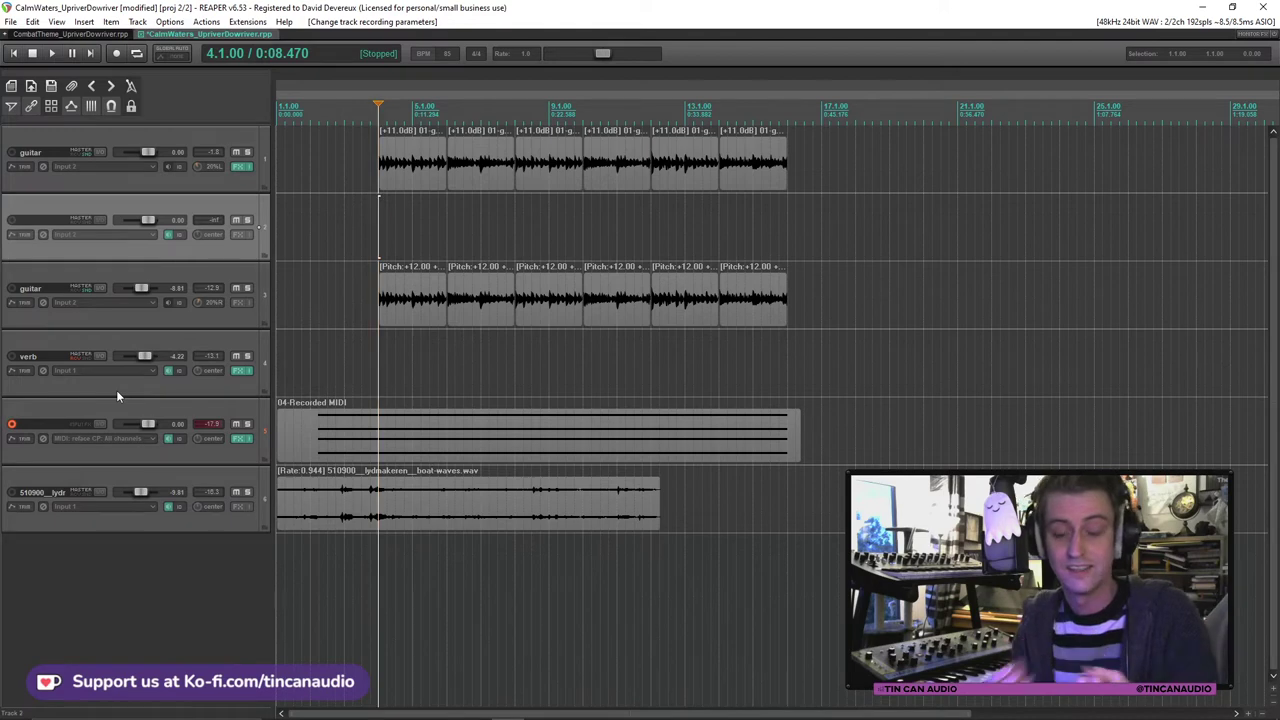
Step: Disarm the LABS strings track and name it "frozen", and move the verb track to the end of the track list
click(11, 424)
double_click(37, 424)
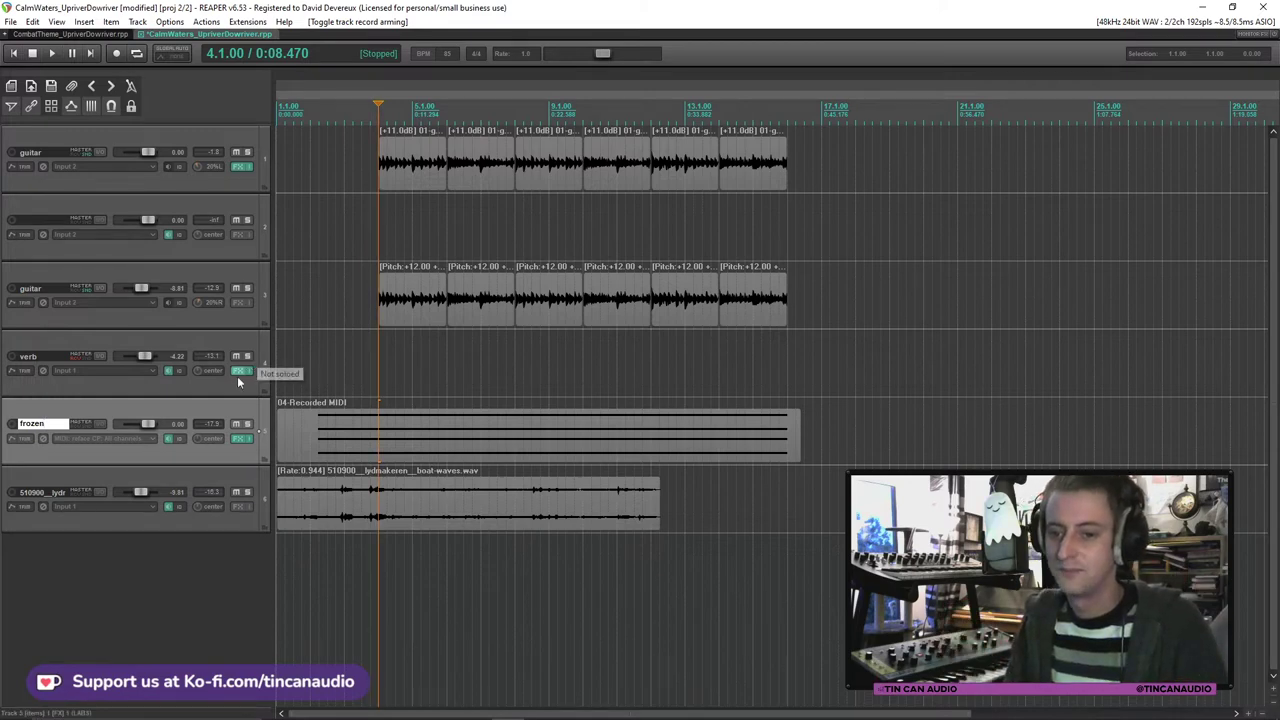
drag(237, 376, 152, 519)
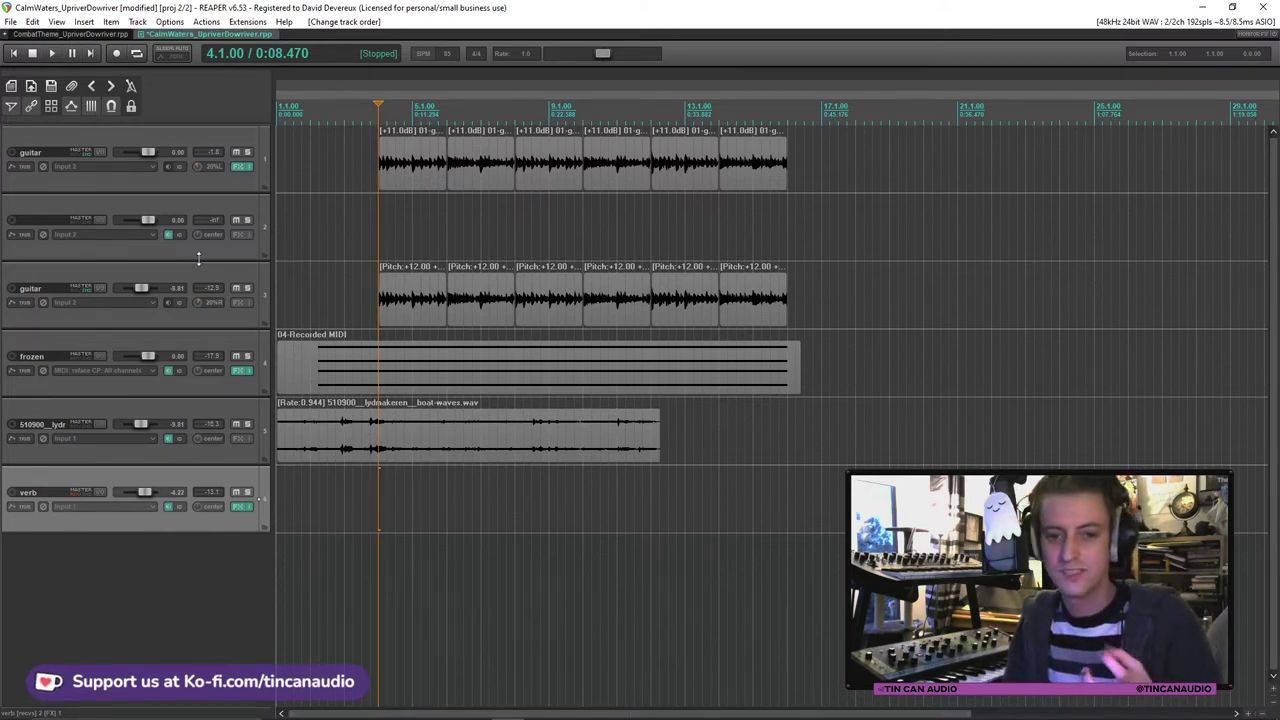
Step: Name the new track between the two guitar tracks "ostinato" and arm it for recording
click(37, 229)
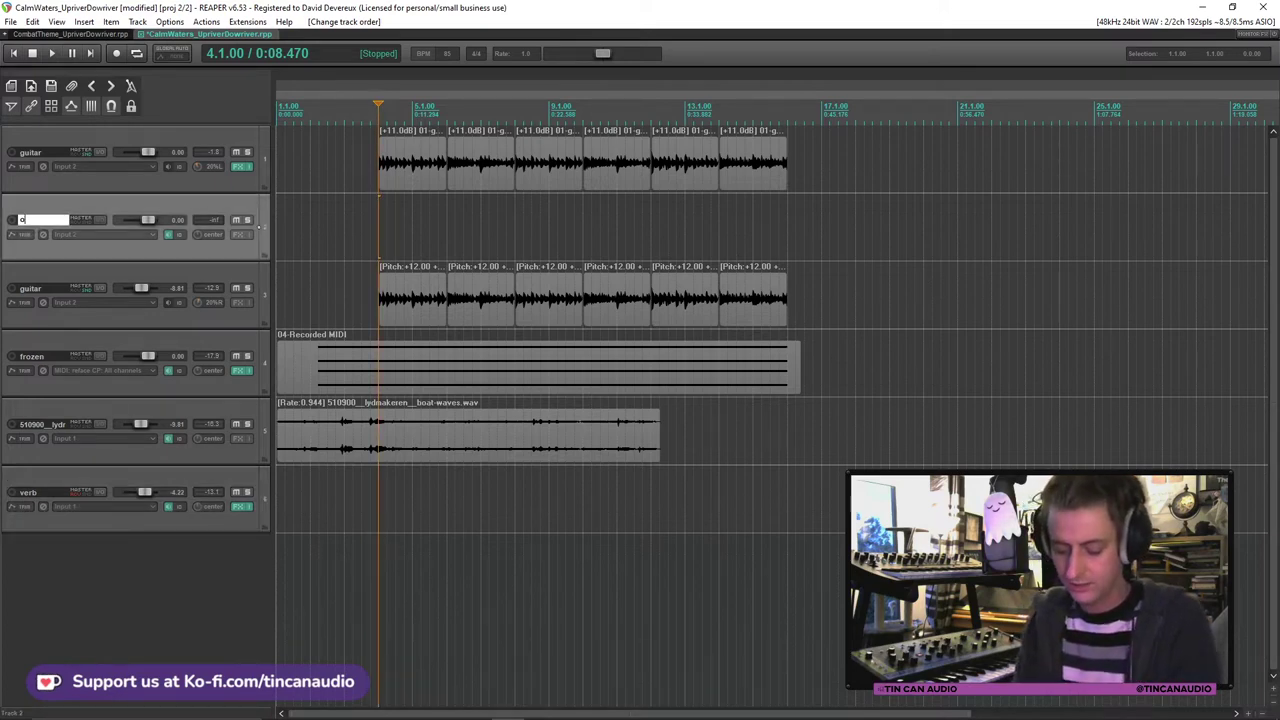
key(Return)
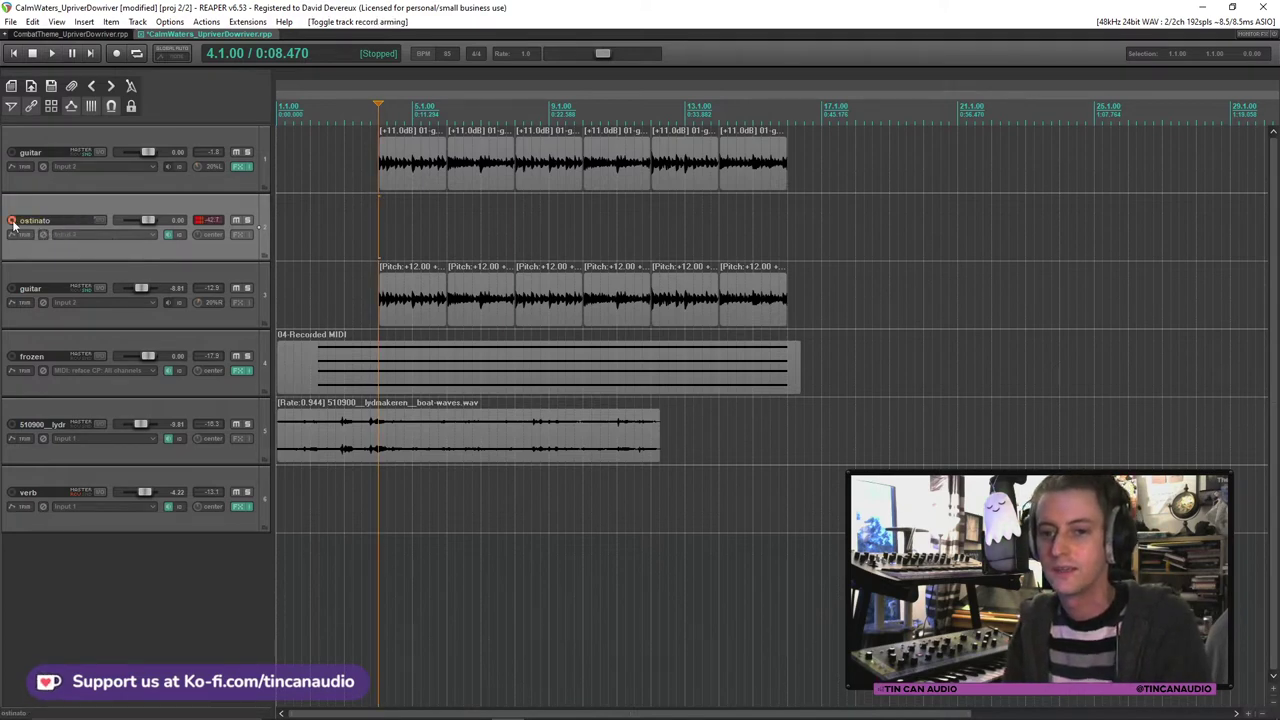
click(27, 241)
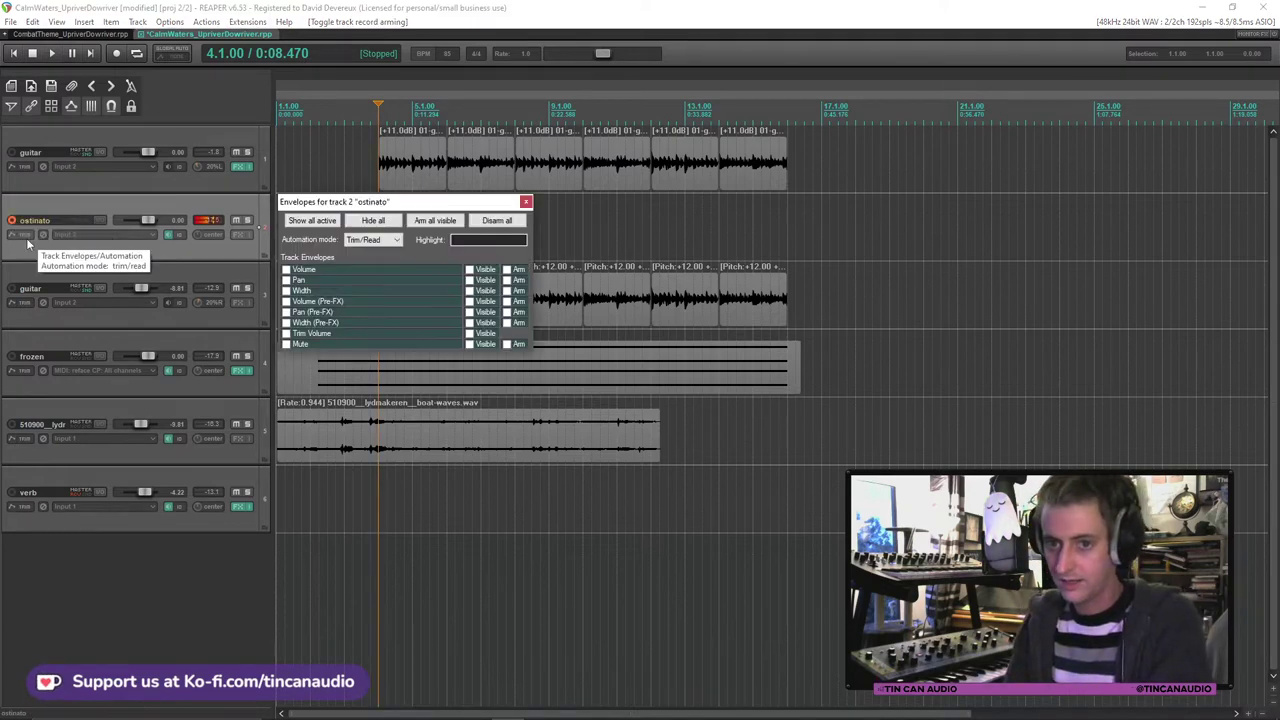
key(Escape)
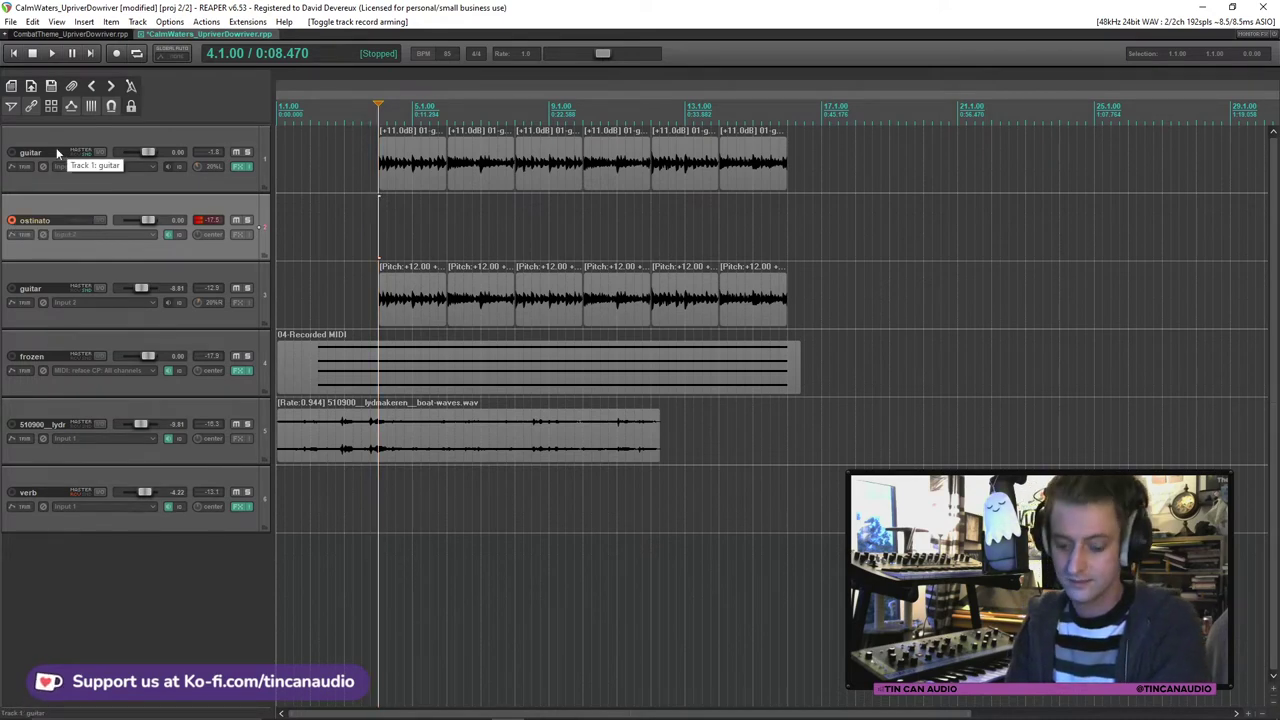
Step: Shift all media items on every track three bars to the right so the arrangement starts at bar 4
click(15, 54)
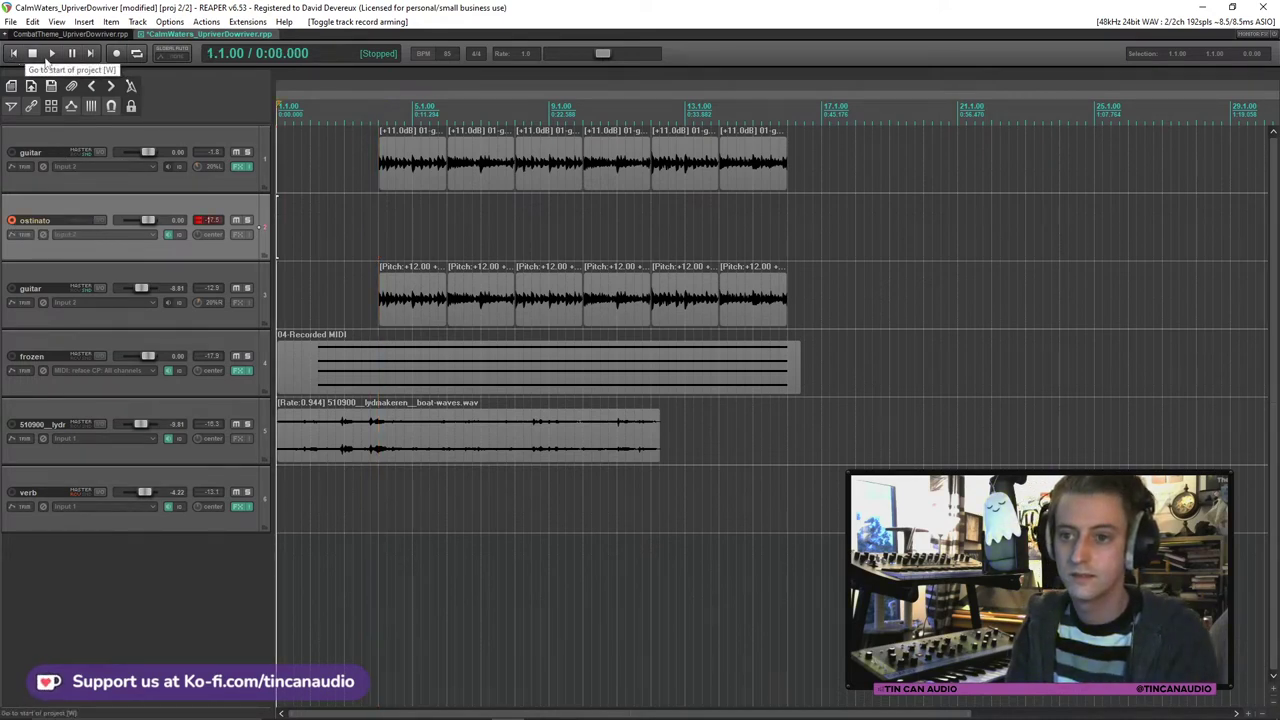
click(320, 452)
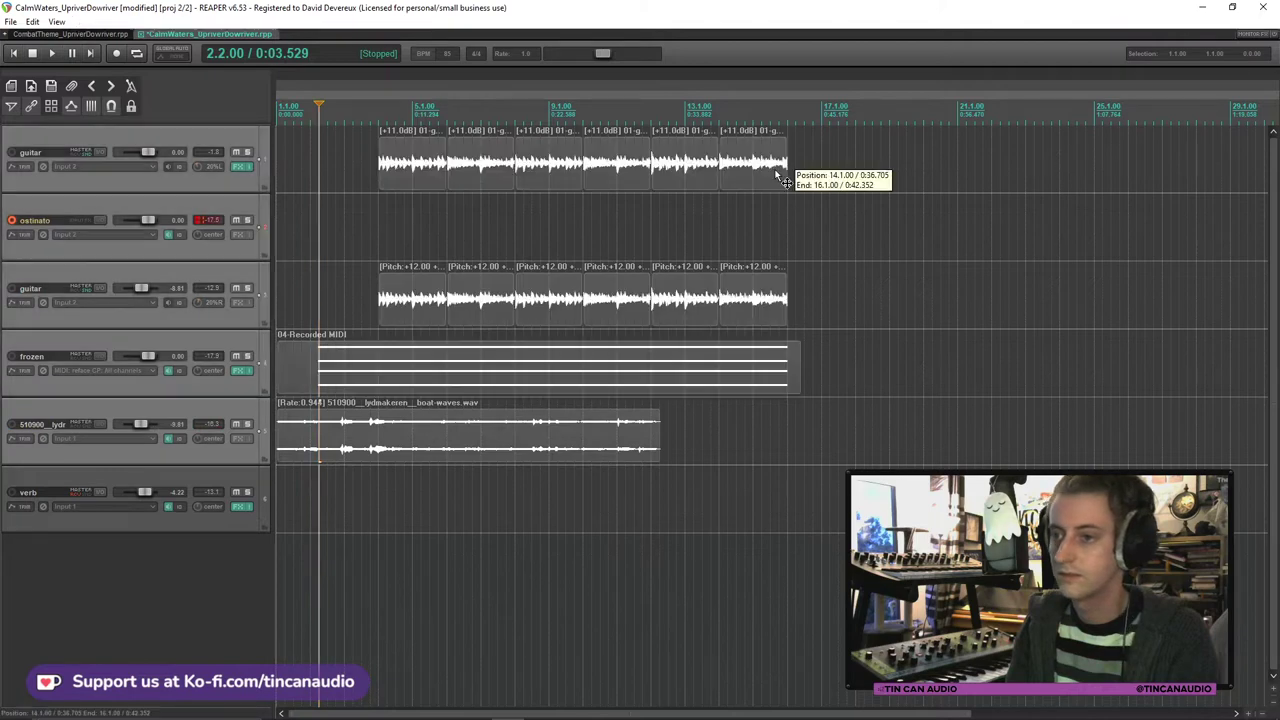
drag(319, 448, 424, 454)
click(380, 418)
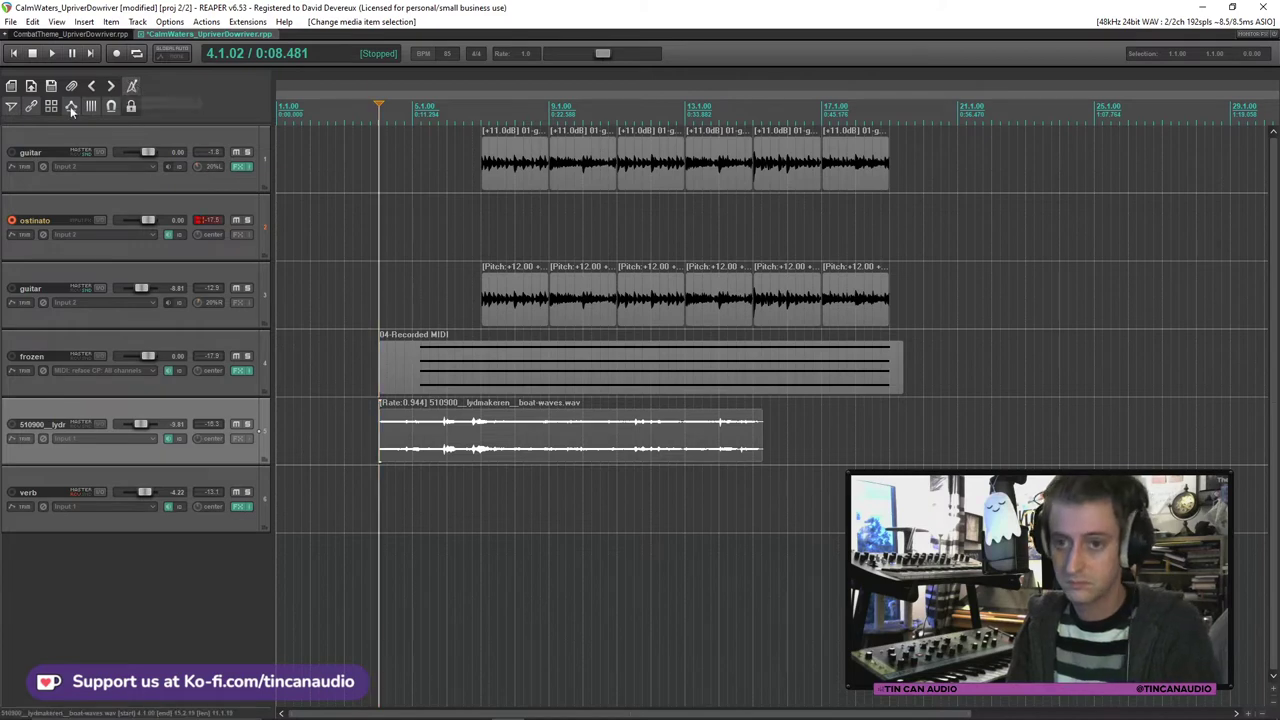
Step: Record an ostinato take from the start of the project, save the recorded file, and disarm the track
click(14, 54)
key(ctrl+r)
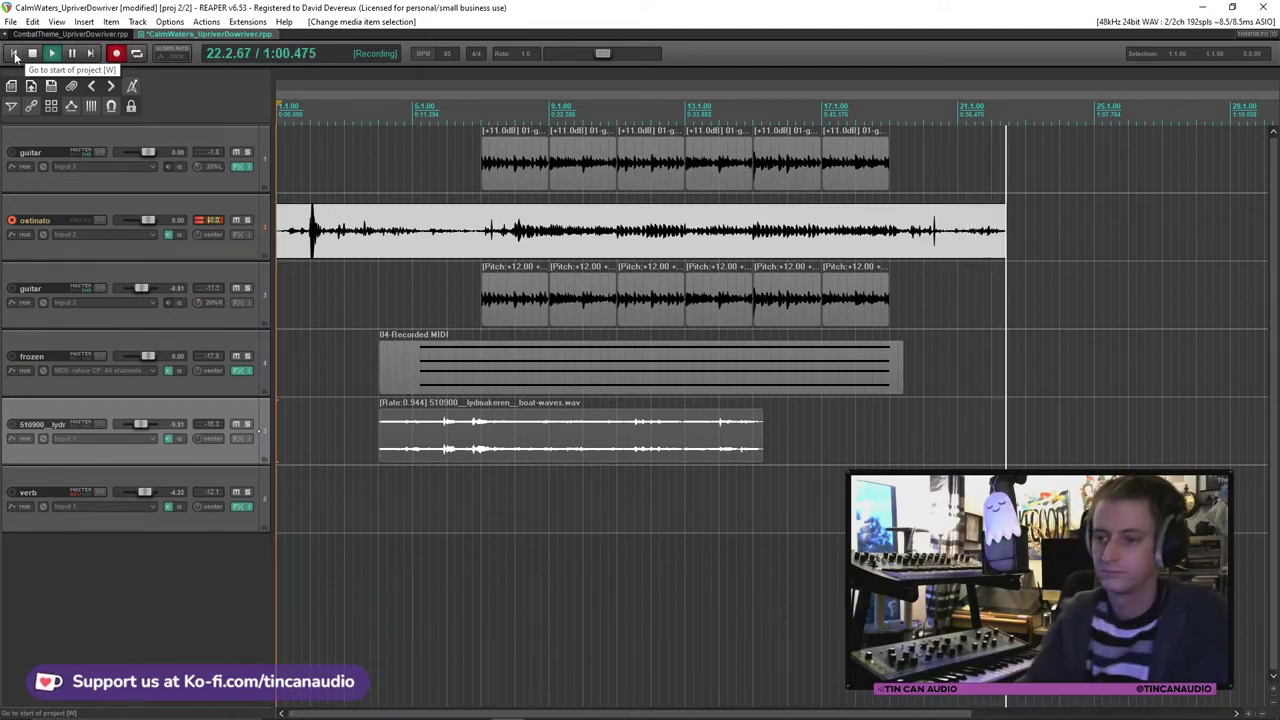
click(14, 53)
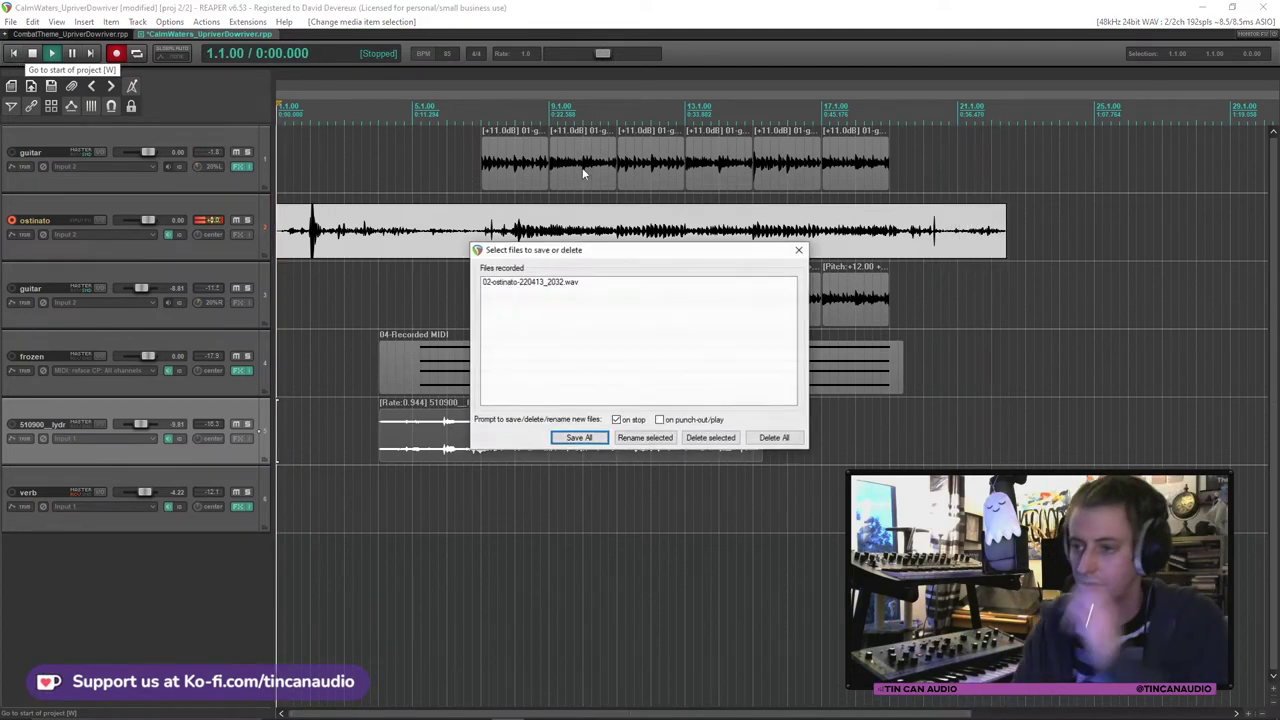
click(578, 438)
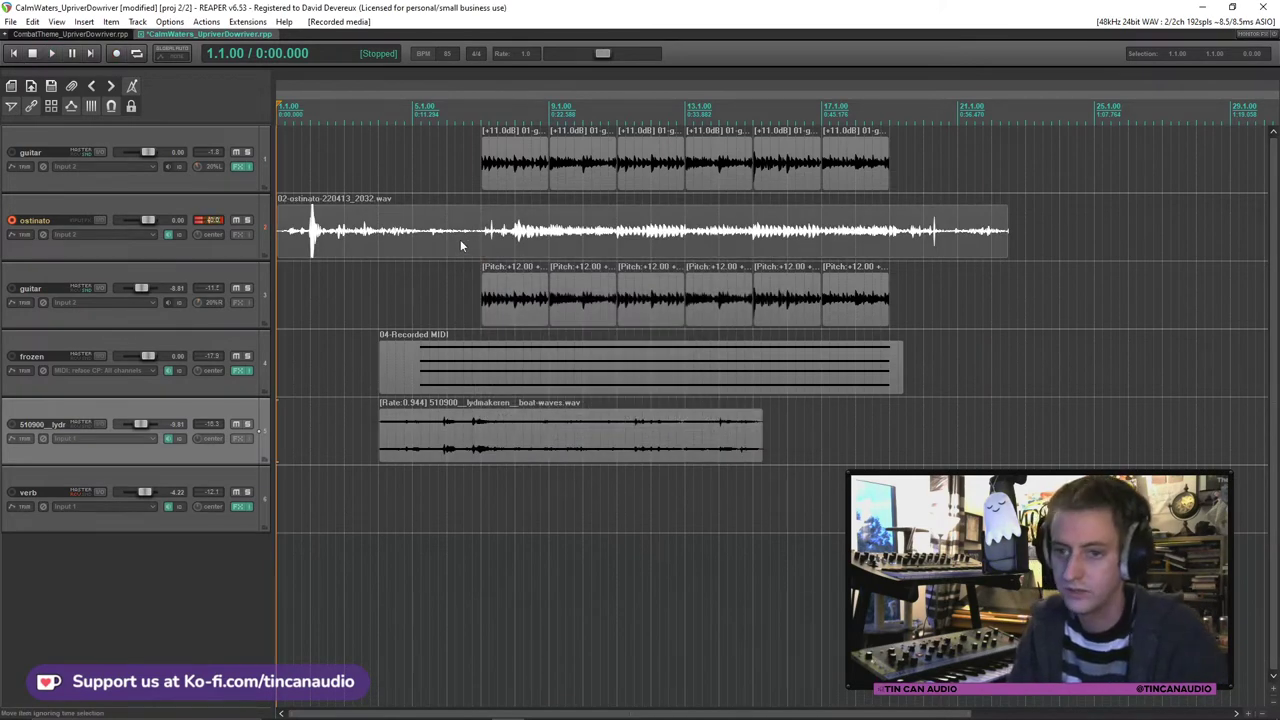
click(11, 220)
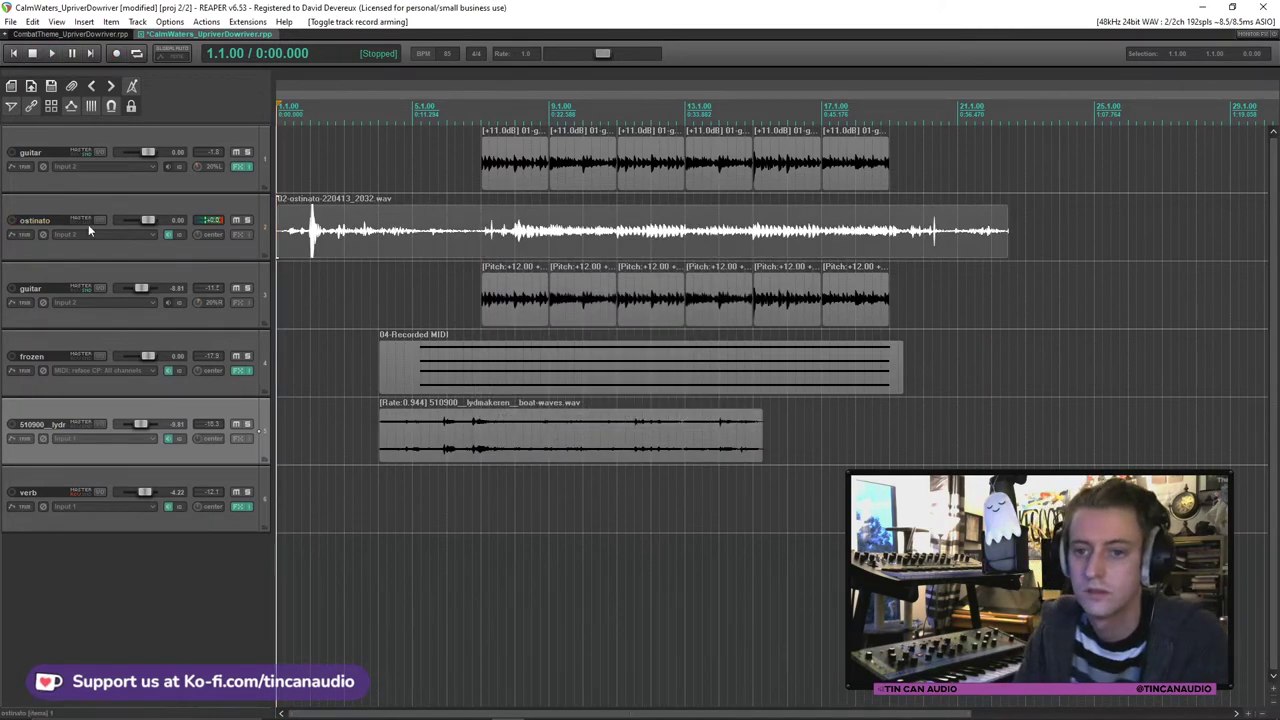
Step: Play the ostinato take from bar 7, trim its start to bar 8, and mute the first guitar track
click(482, 250)
key(space)
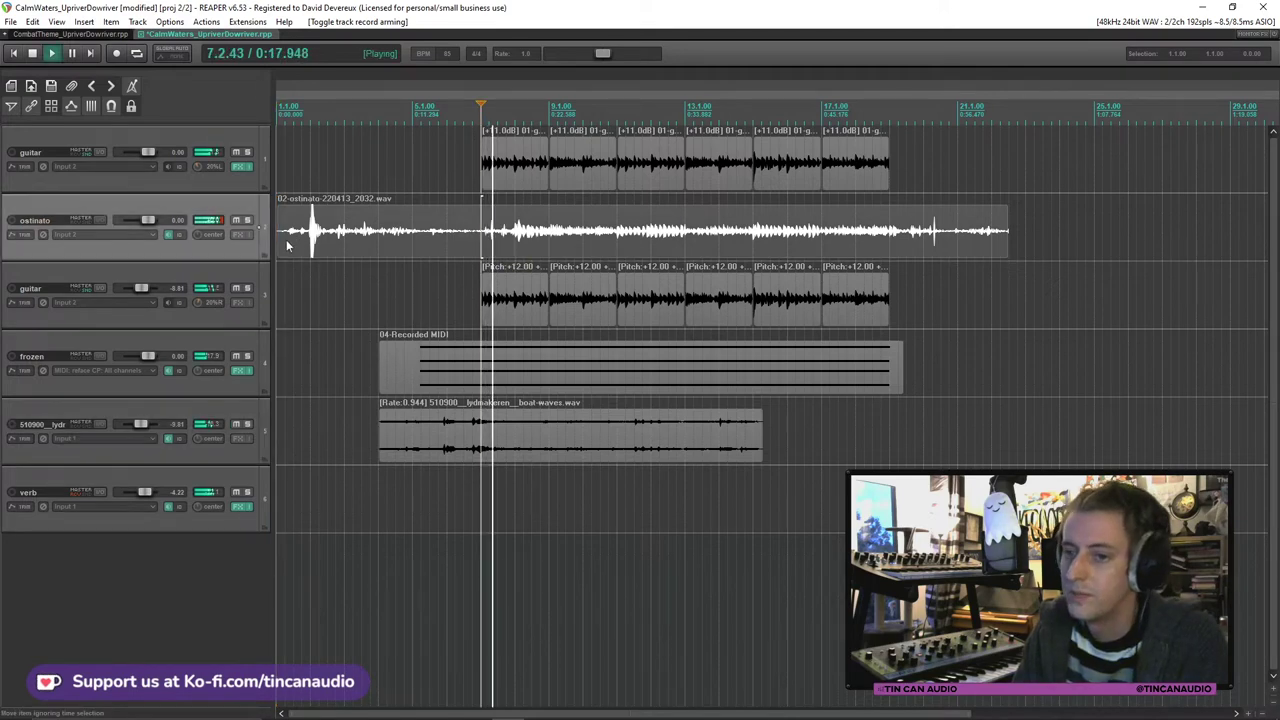
drag(280, 240, 515, 250)
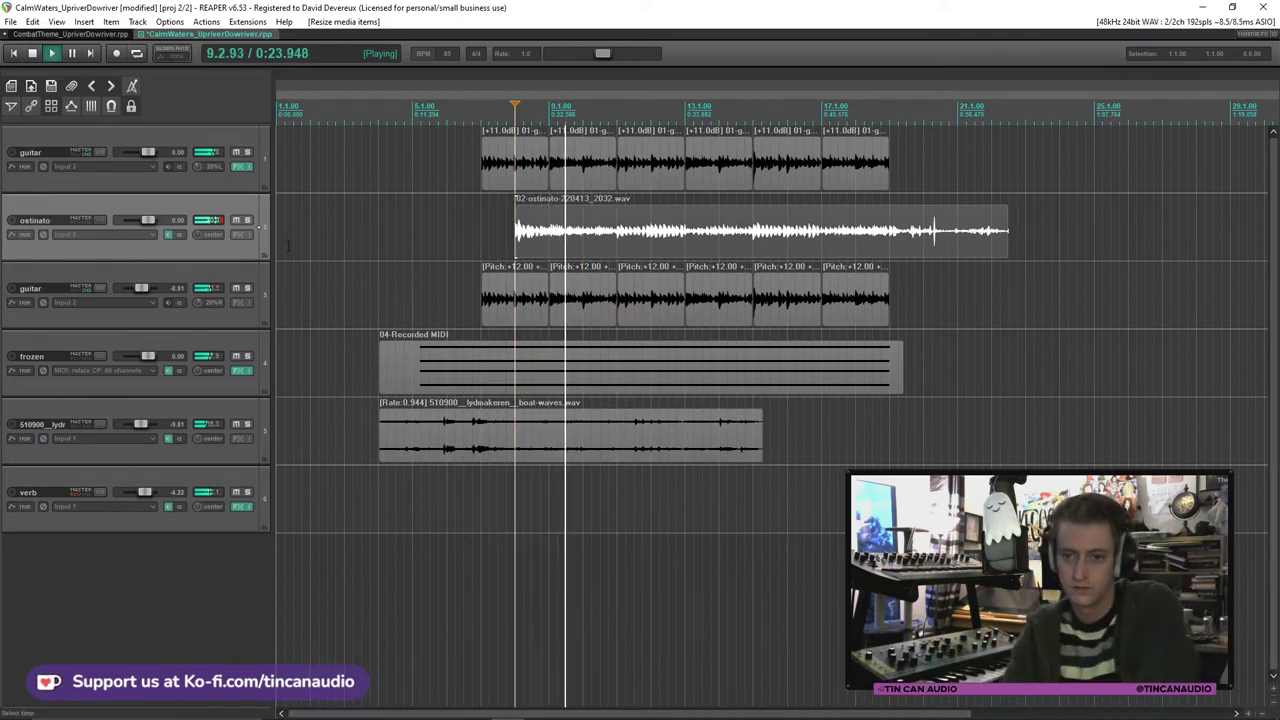
click(237, 153)
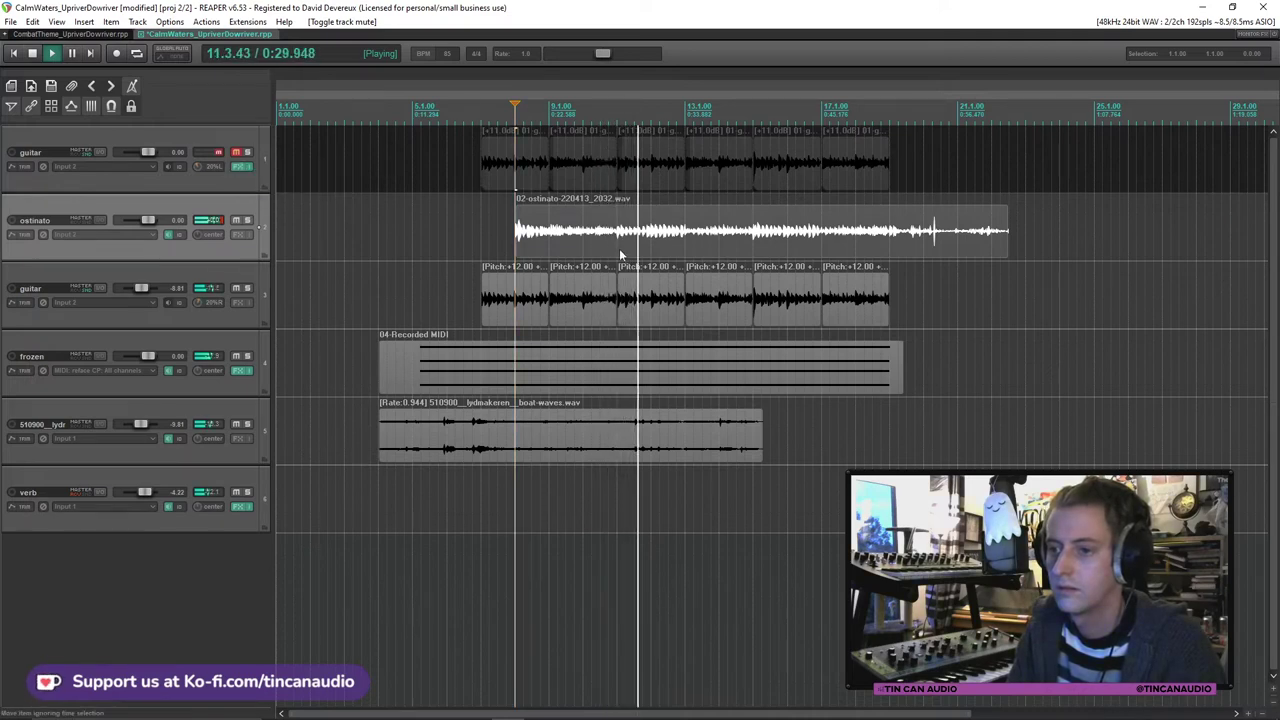
key(space)
Step: Solo the ostinato track and split its recording at bars 9 and 11
click(248, 221)
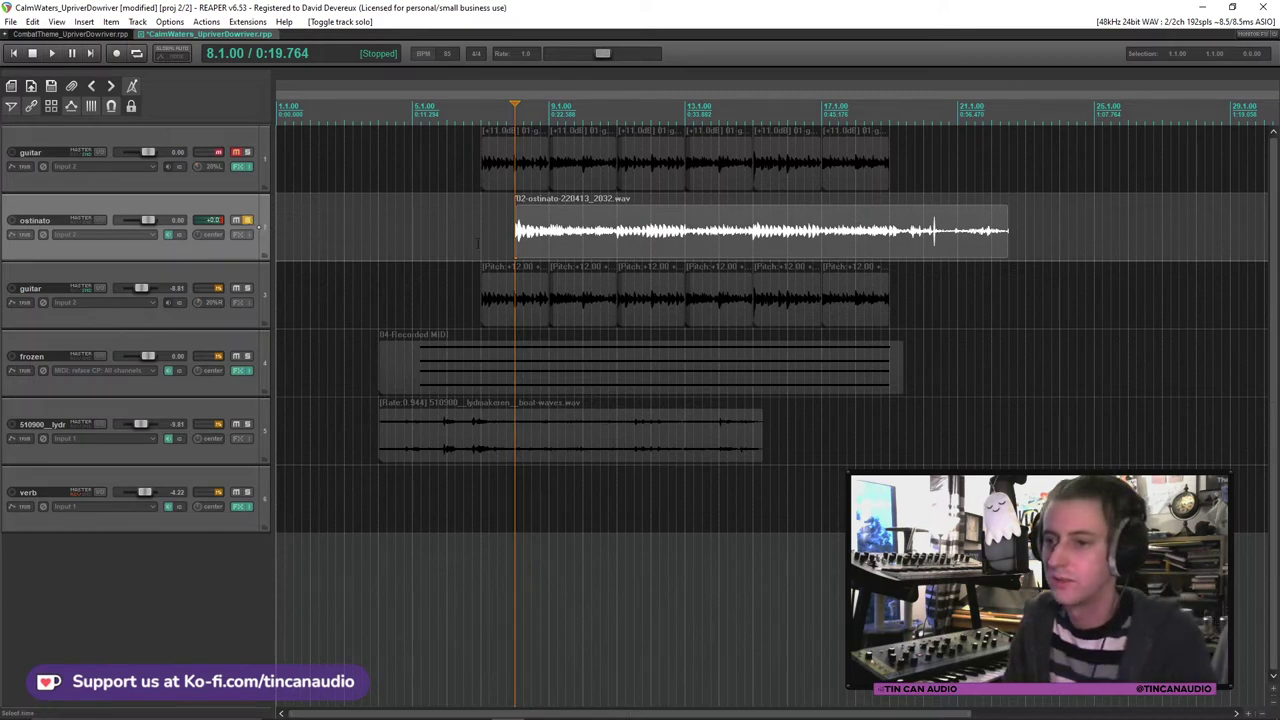
click(549, 237)
key(s)
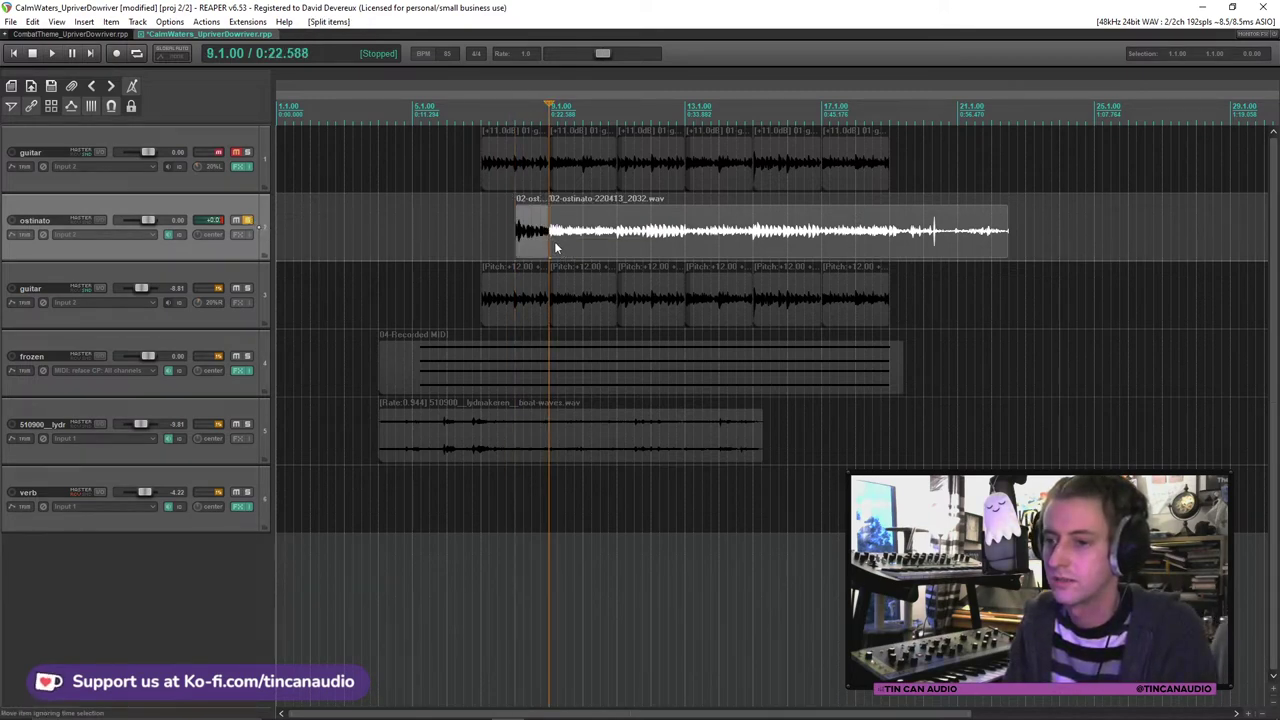
key(space)
click(617, 243)
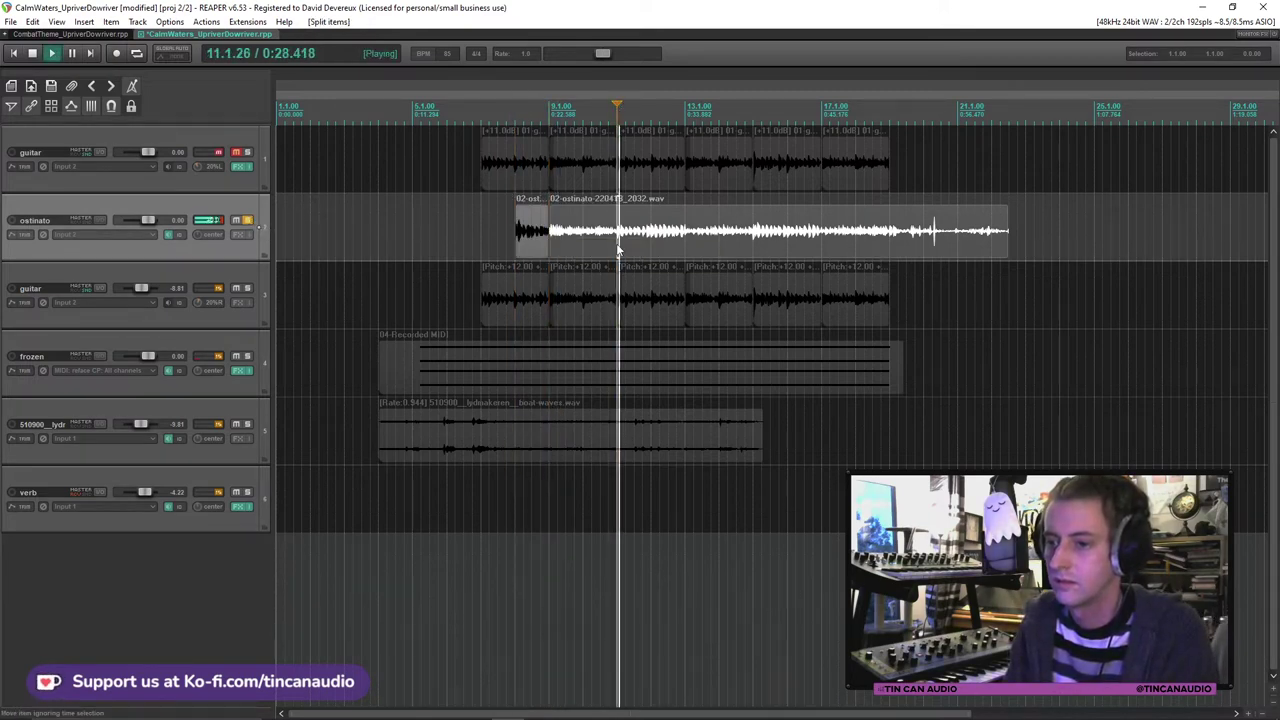
key(s)
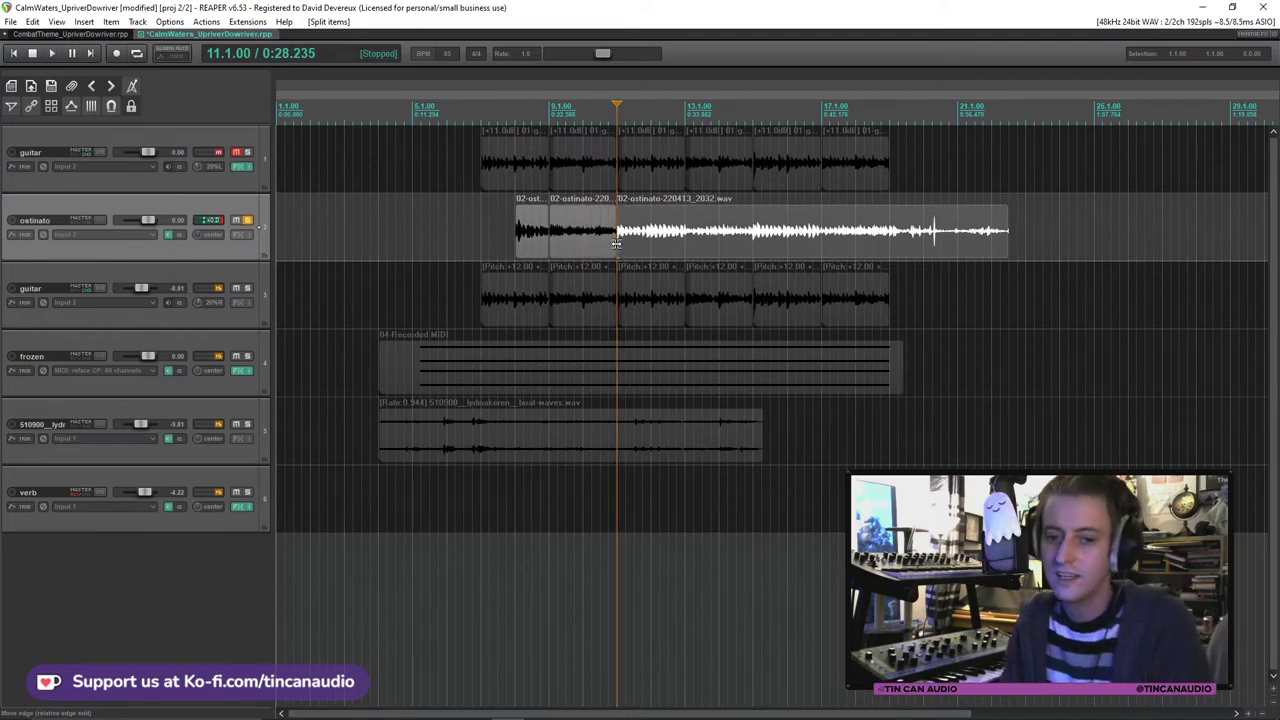
Step: Add a send from the ostinato track to the verb track during playback
click(88, 220)
key(space)
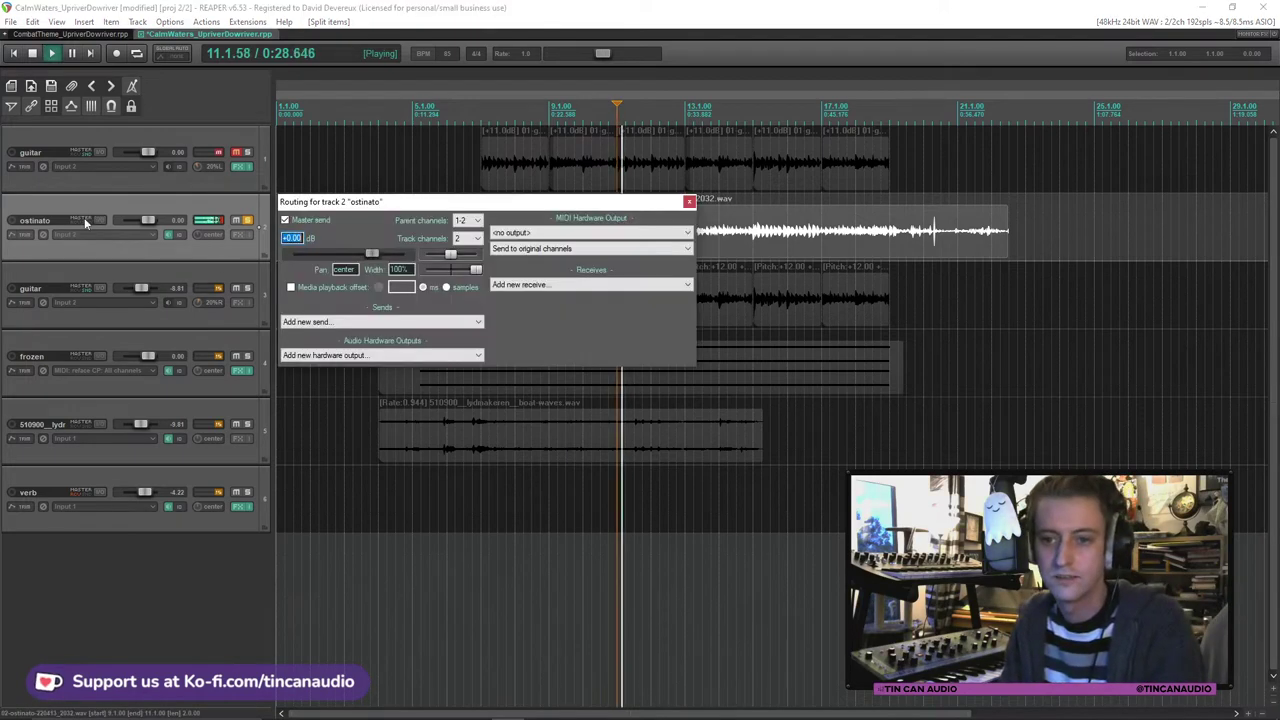
click(445, 322)
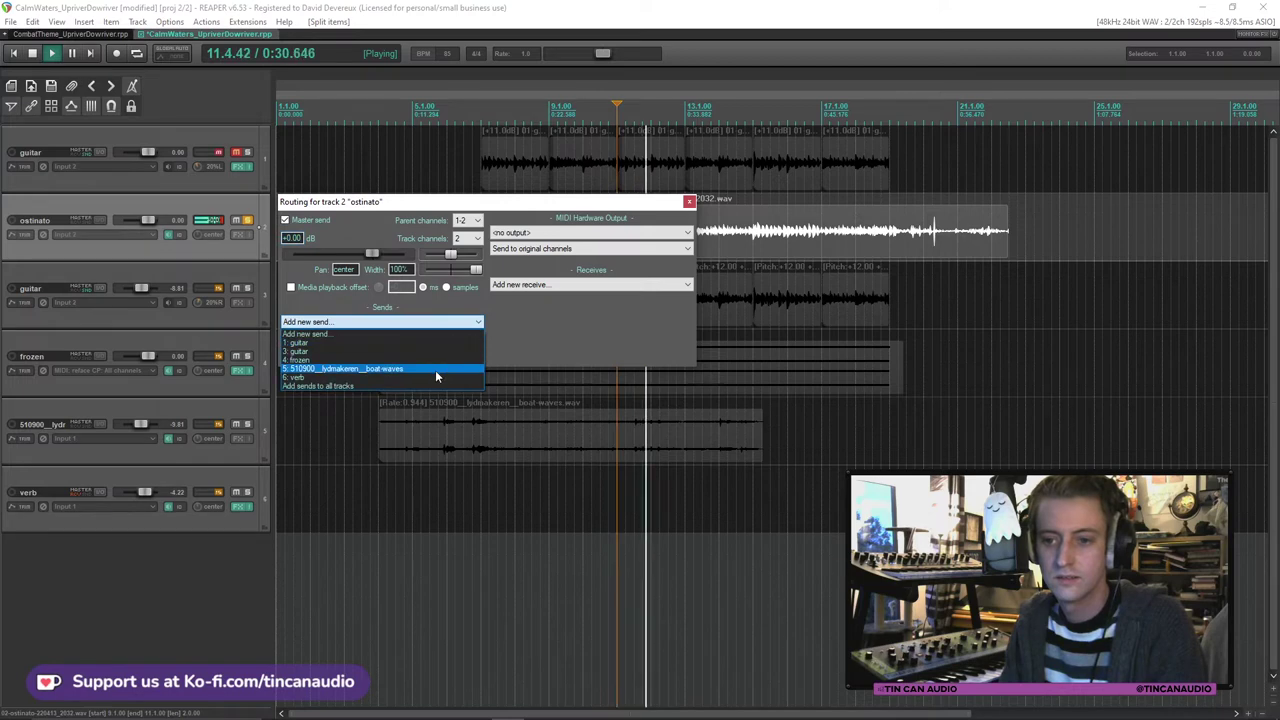
click(434, 376)
click(689, 203)
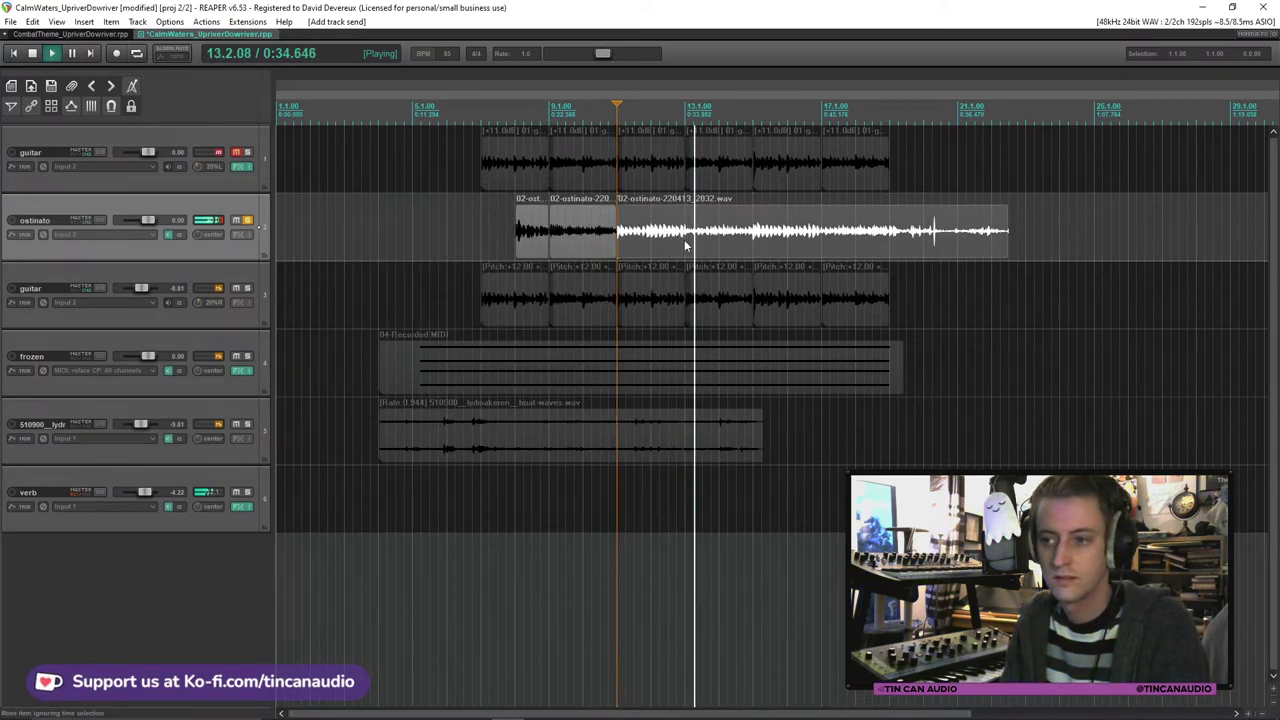
Step: Delete the short ostinato piece before bar 9 and split the remaining recording at bar 13
click(520, 235)
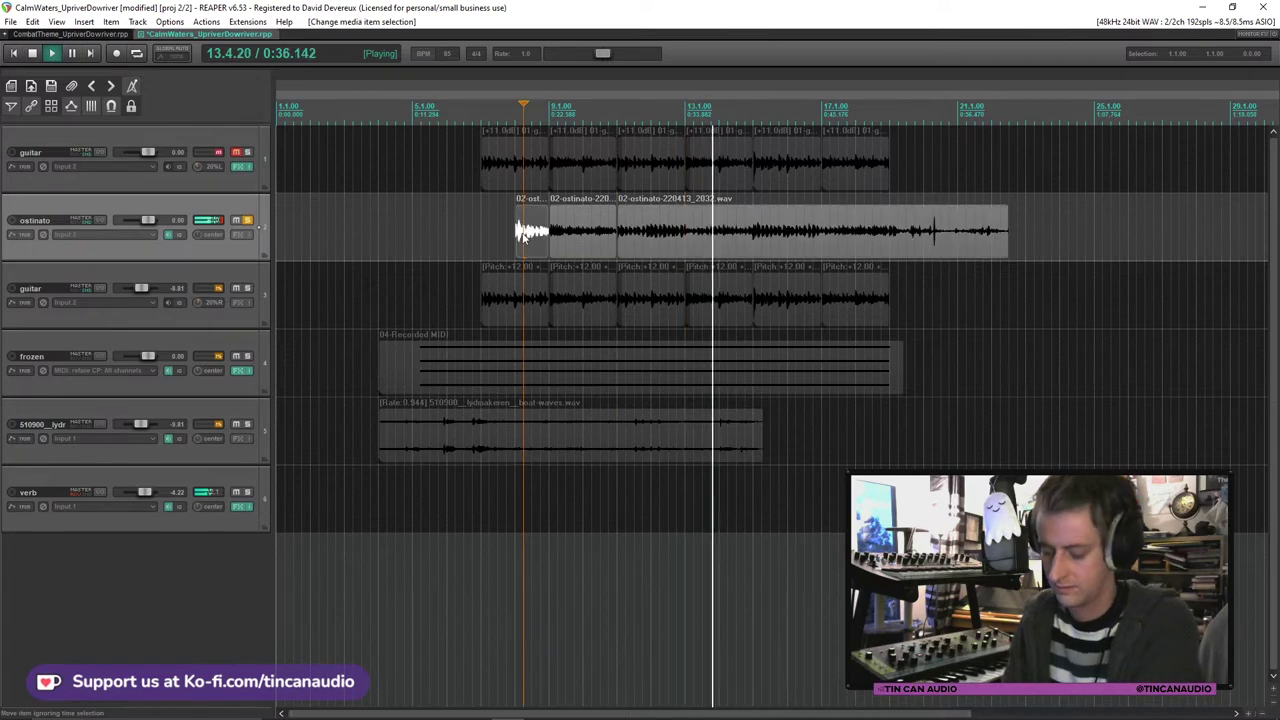
click(685, 245)
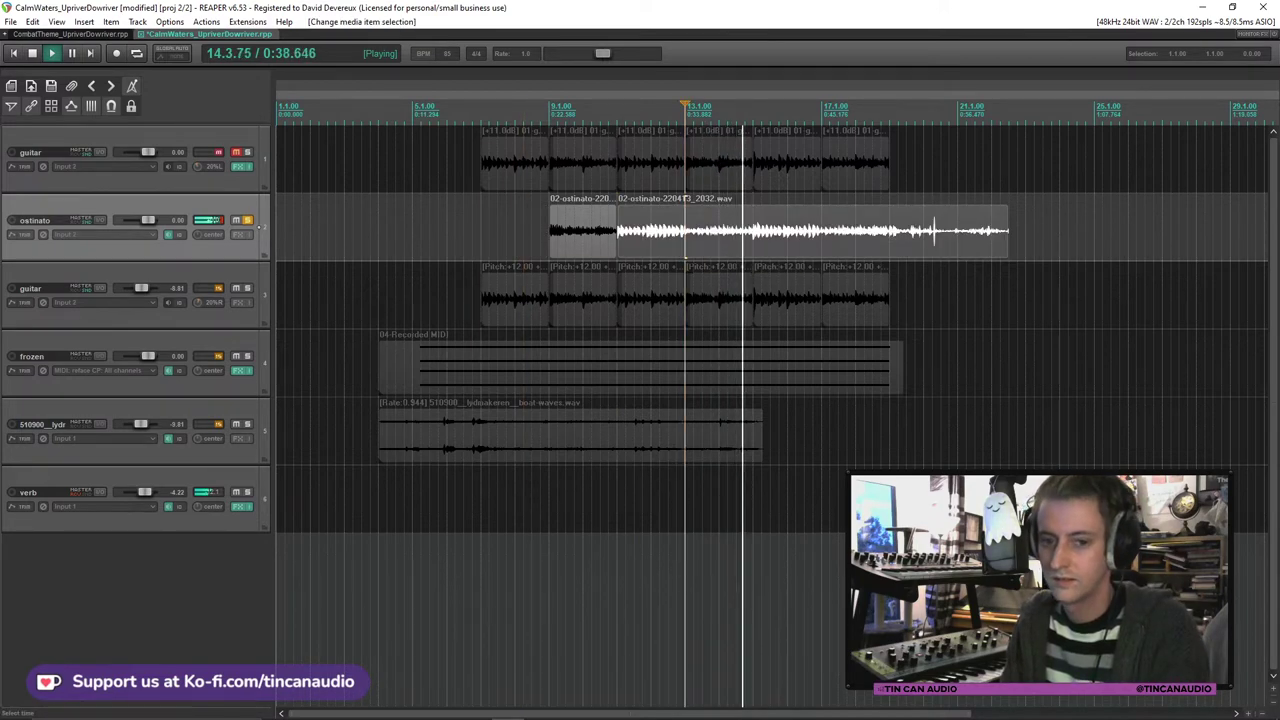
key(space)
key(s)
Step: Copy the ostinato segment between bars 11 and 13 and paste it at bar 7
click(666, 247)
key(ctrl+c)
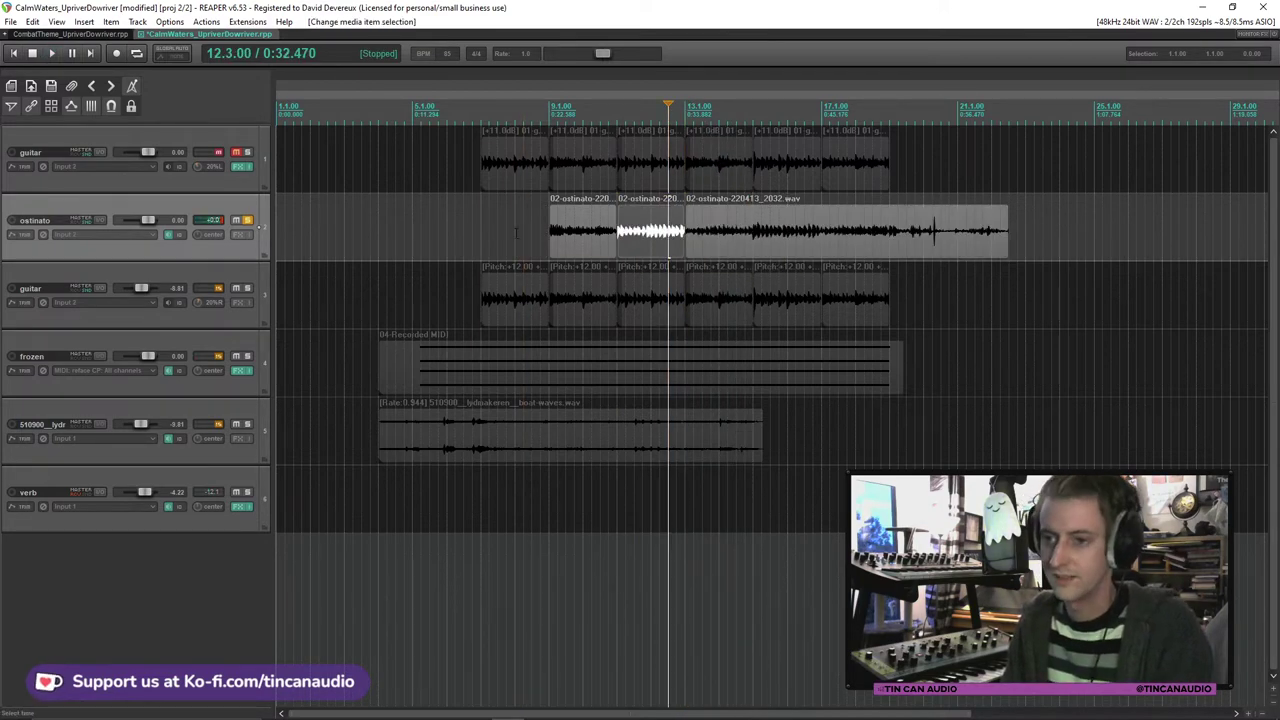
click(482, 240)
key(ctrl+v)
click(484, 244)
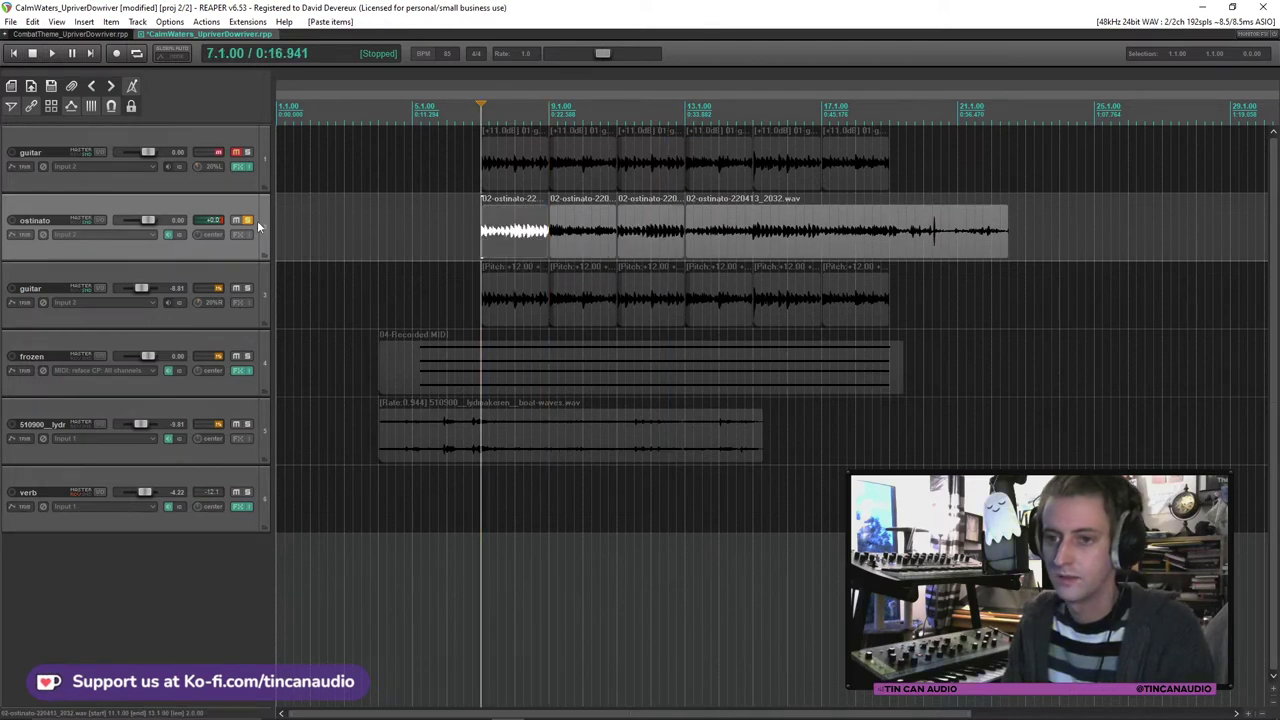
Step: Clear the ostinato solo and the first guitar's mute, play from bar 7, and trim the ostinato's end to bar 19
click(247, 220)
key(space)
click(248, 152)
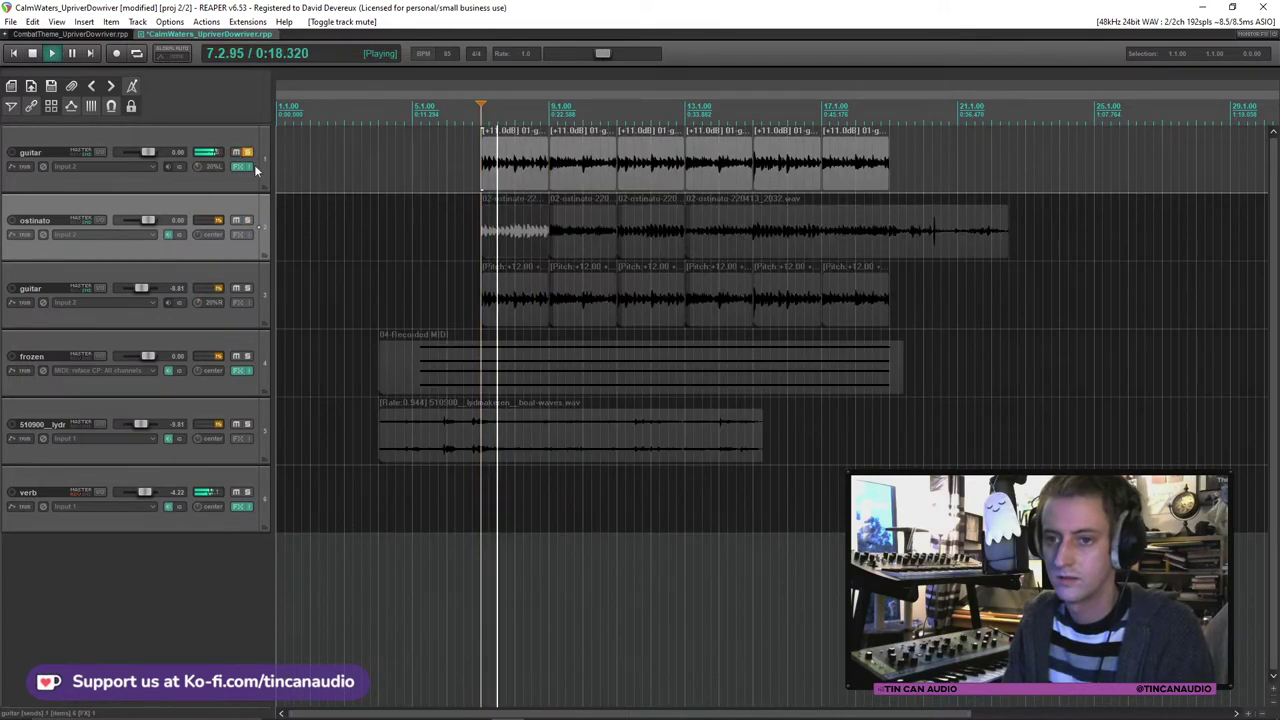
click(248, 152)
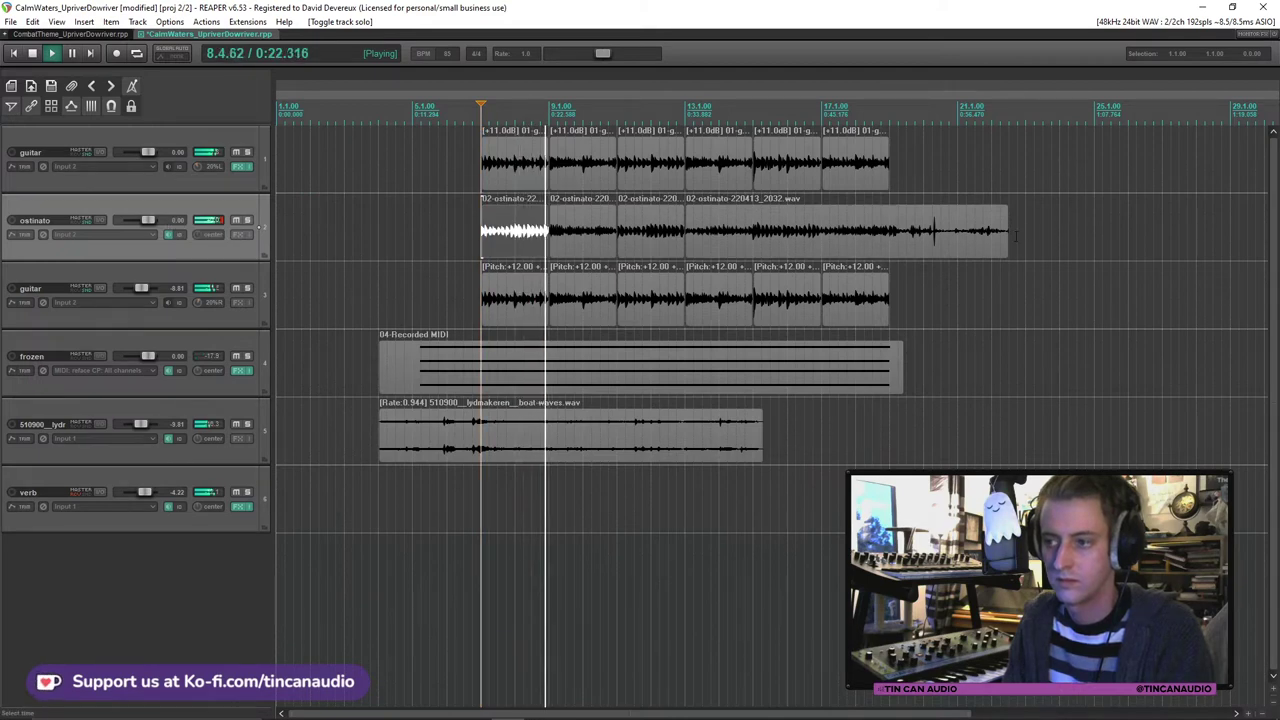
drag(1007, 232, 888, 233)
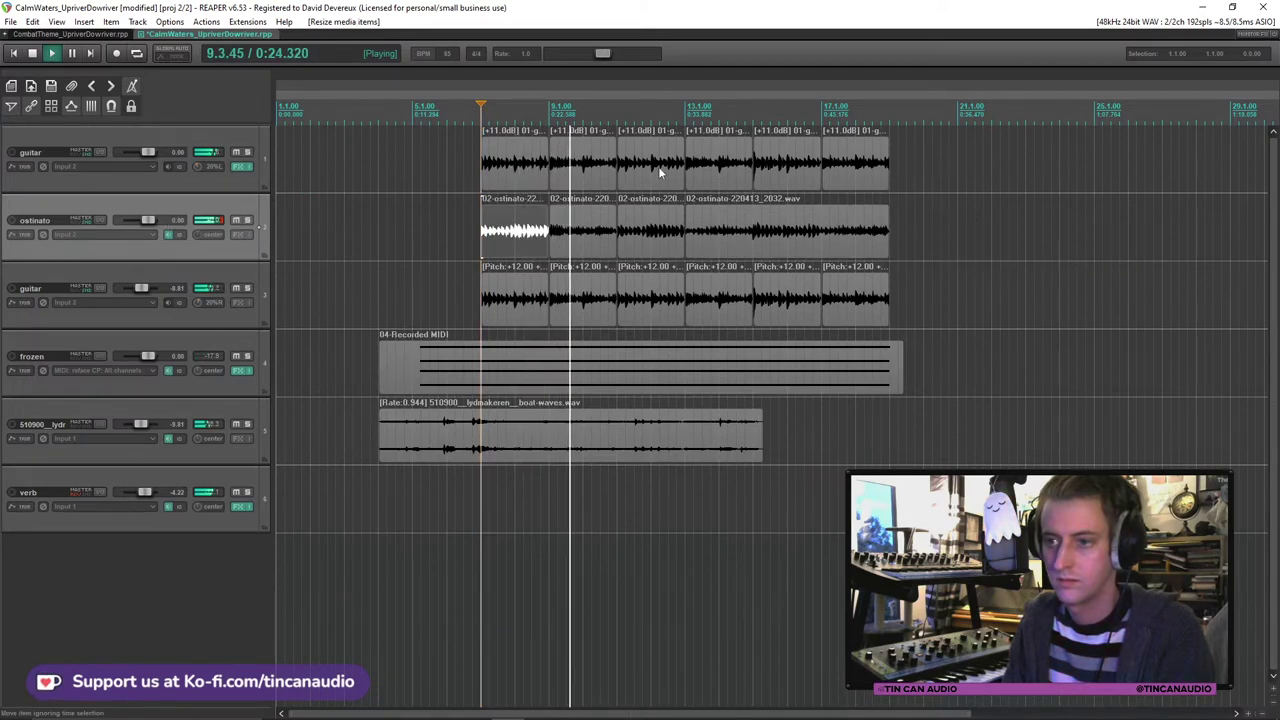
key(space)
Step: Mute both guitar tracks and move the ostinato track below the second one
click(236, 289)
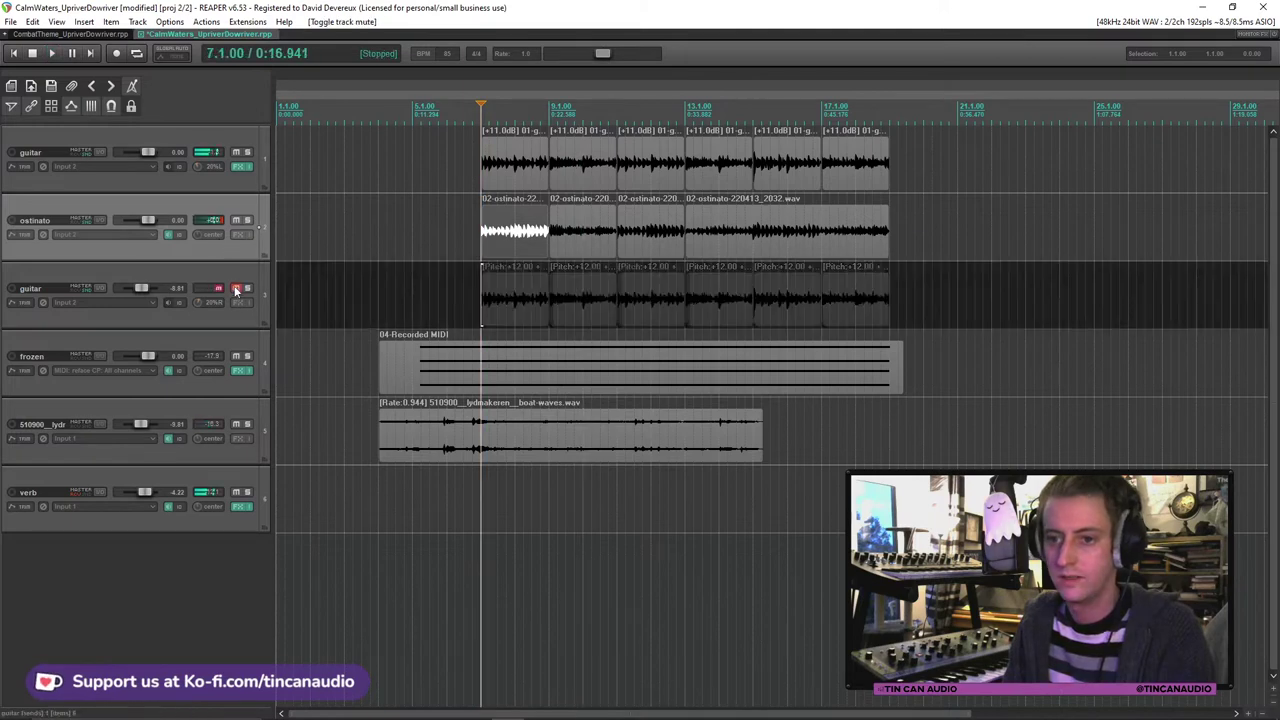
click(236, 152)
drag(240, 267, 216, 190)
Step: Insert a new track below the ostinato and copy all four ostinato items onto it at bar 7
click(212, 273)
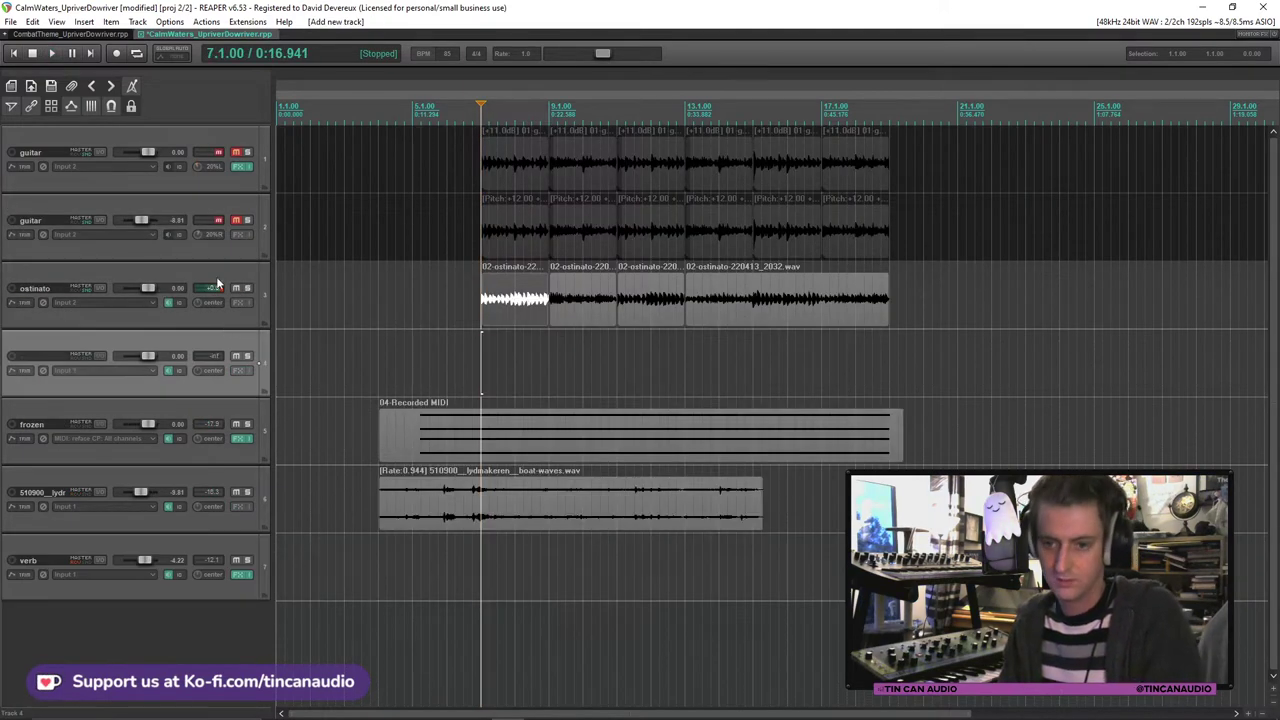
key(ctrl+t)
click(531, 300)
shift+click(857, 304)
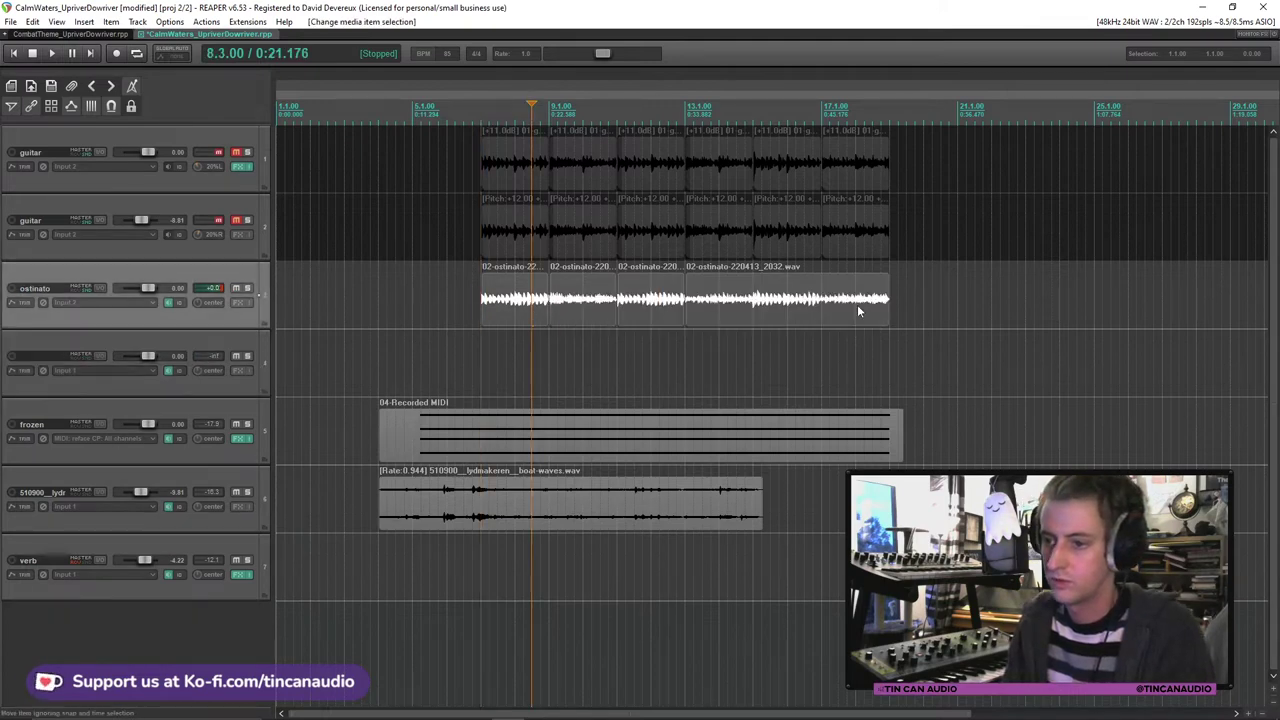
key(ctrl+c)
click(481, 366)
key(ctrl+v)
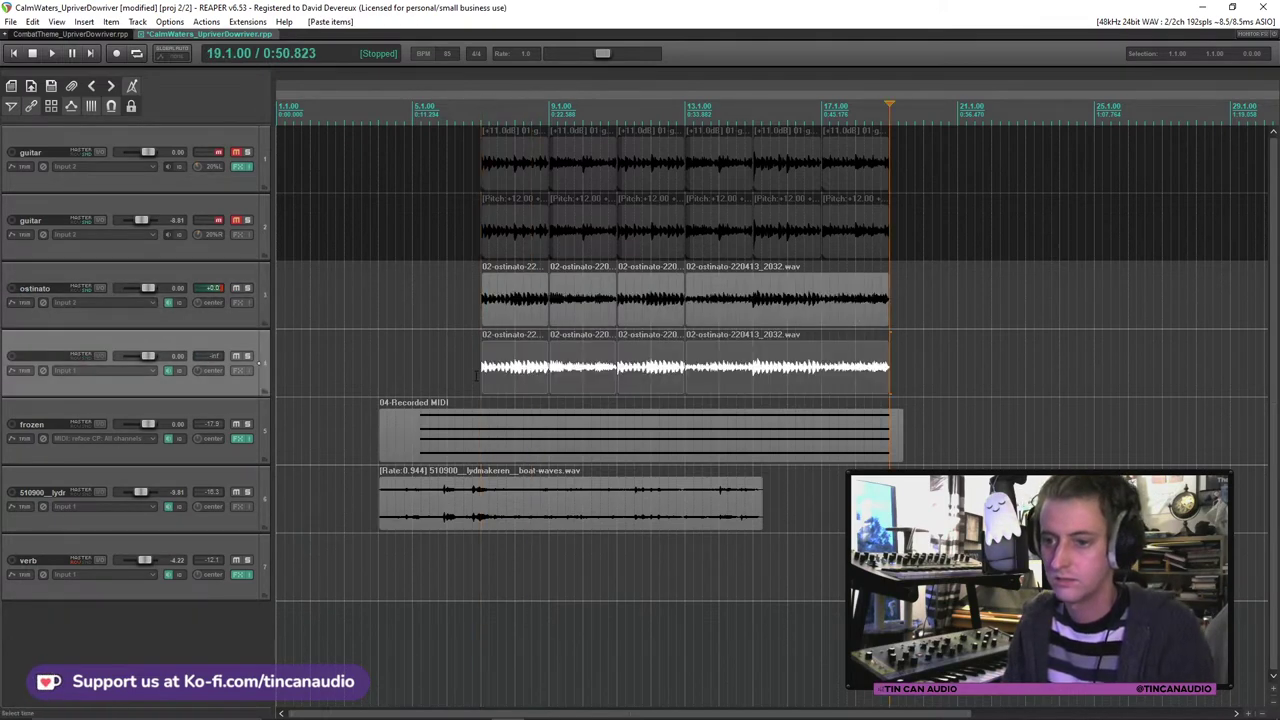
Step: Set the pitch of the four copied ostinato items to +12 semitones and return the cursor to bar 7
double_click(540, 367)
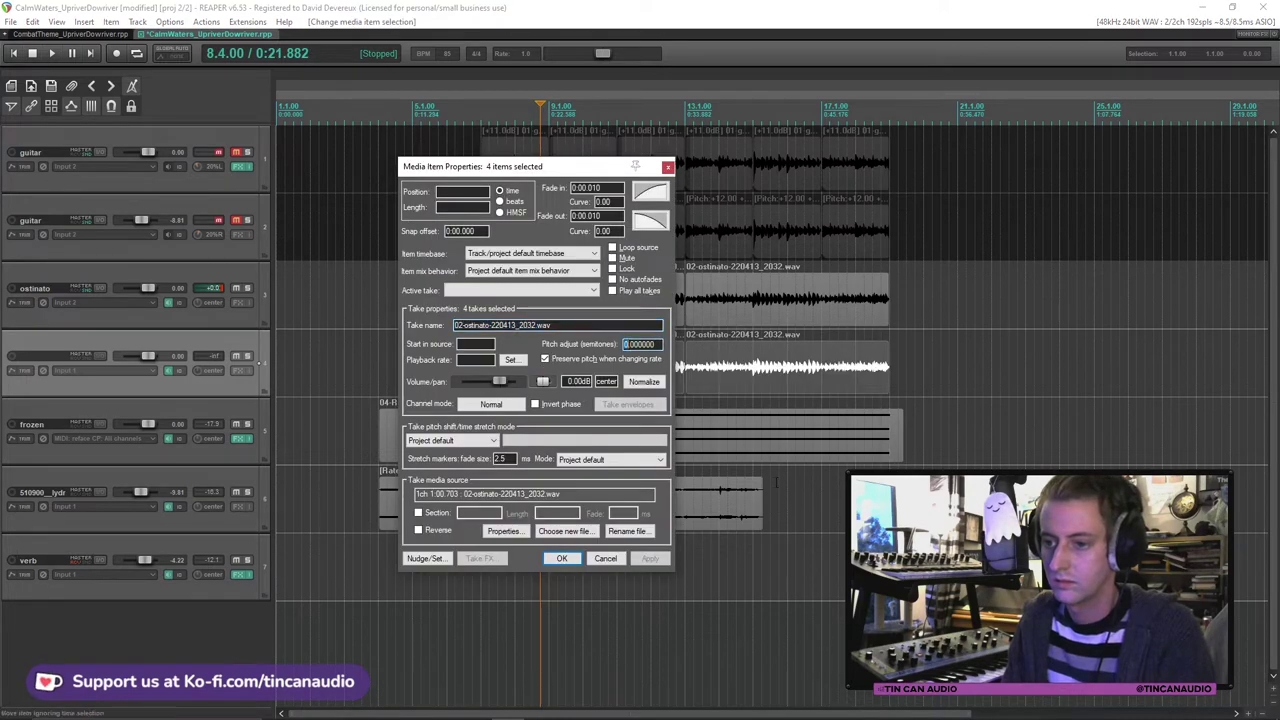
click(562, 559)
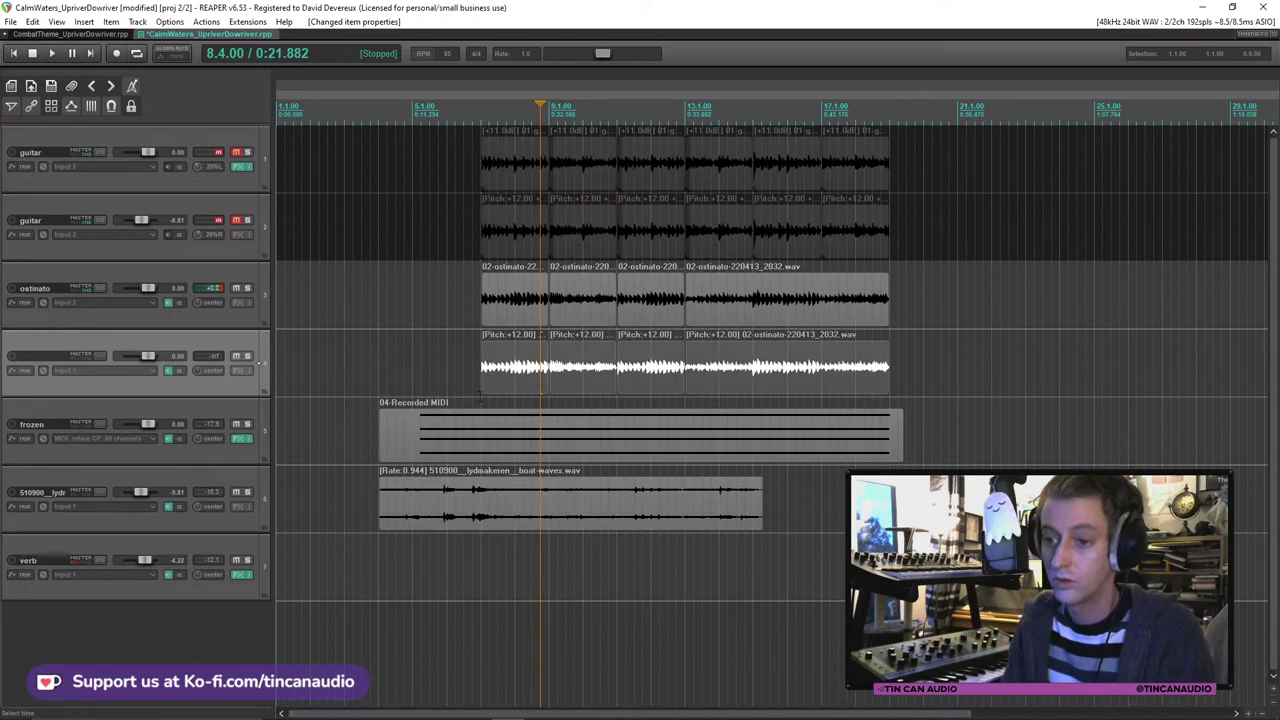
click(480, 387)
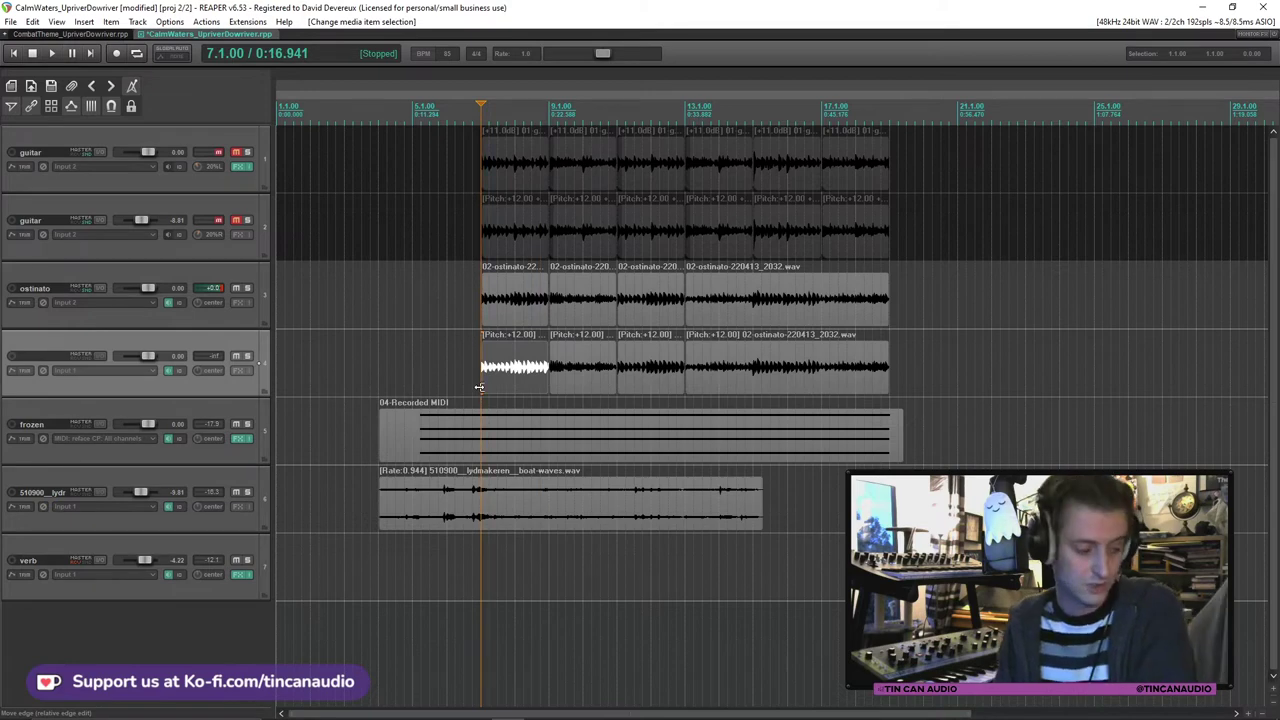
Step: Pan the original ostinato track 20% left and its octave-up copy 20% right, and name the copy's track ostinato
click(719, 368)
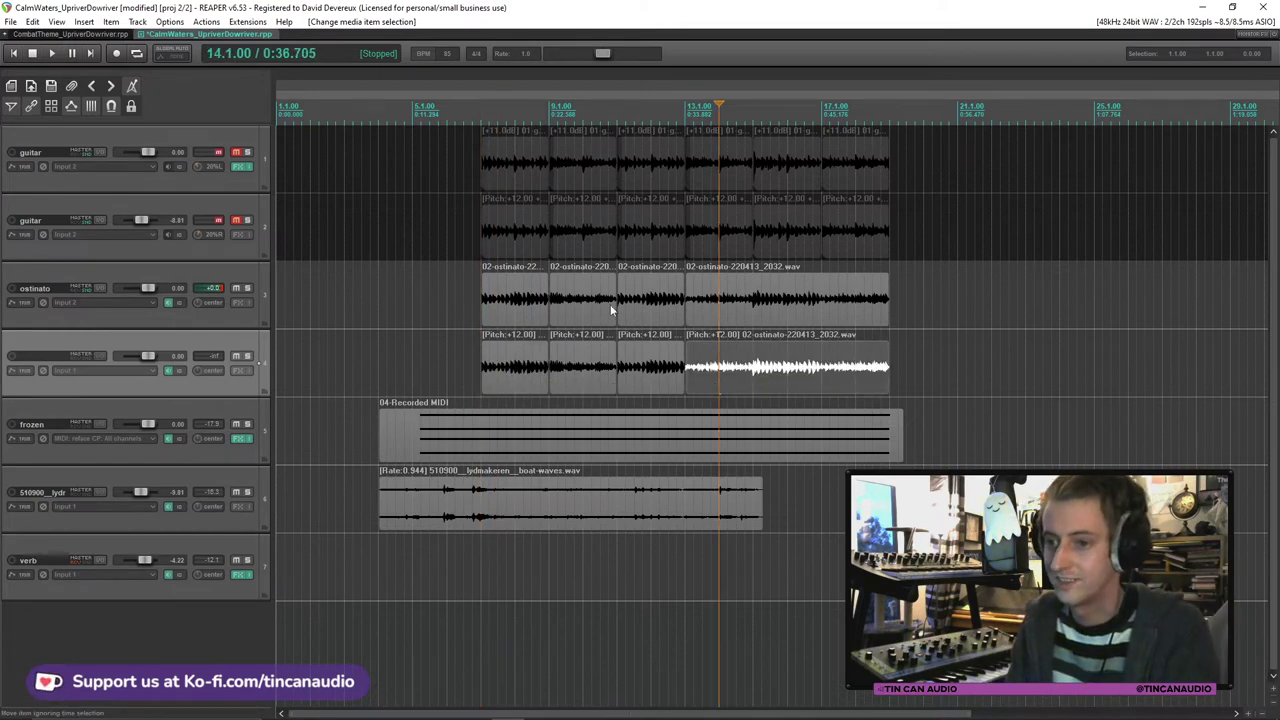
click(514, 298)
click(736, 300)
click(484, 372)
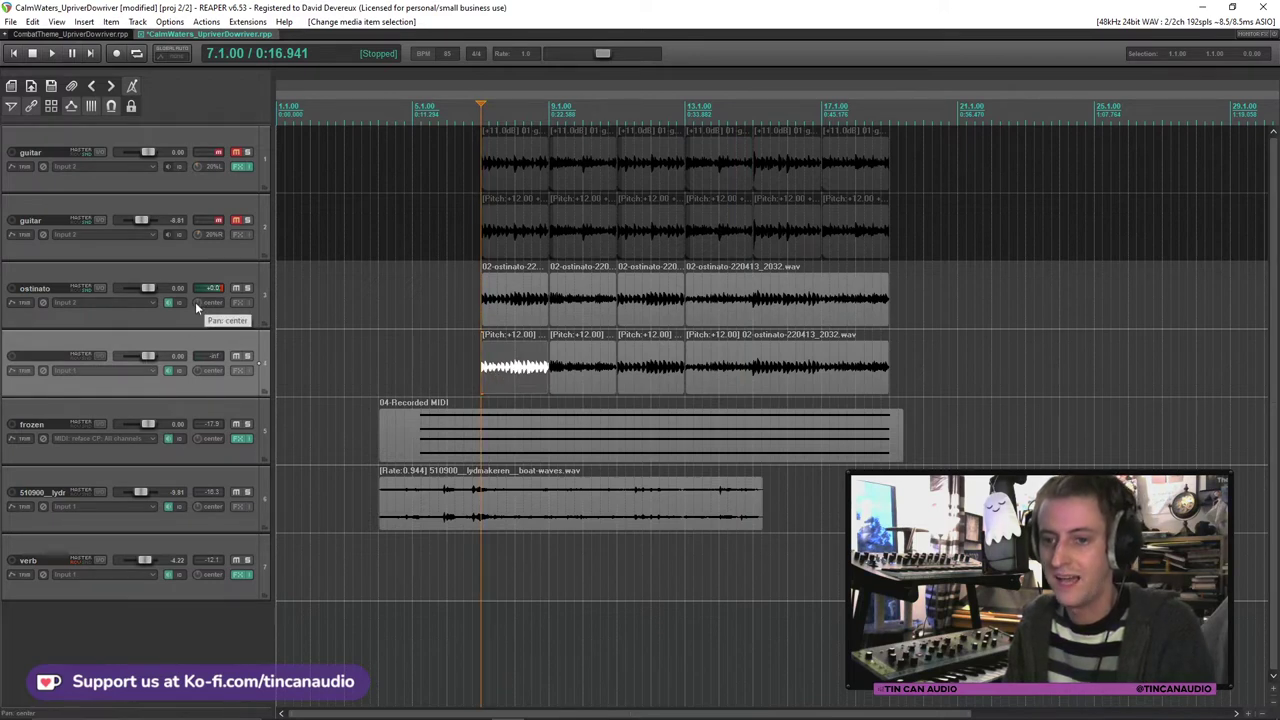
drag(195, 302, 197, 314)
drag(196, 374, 196, 359)
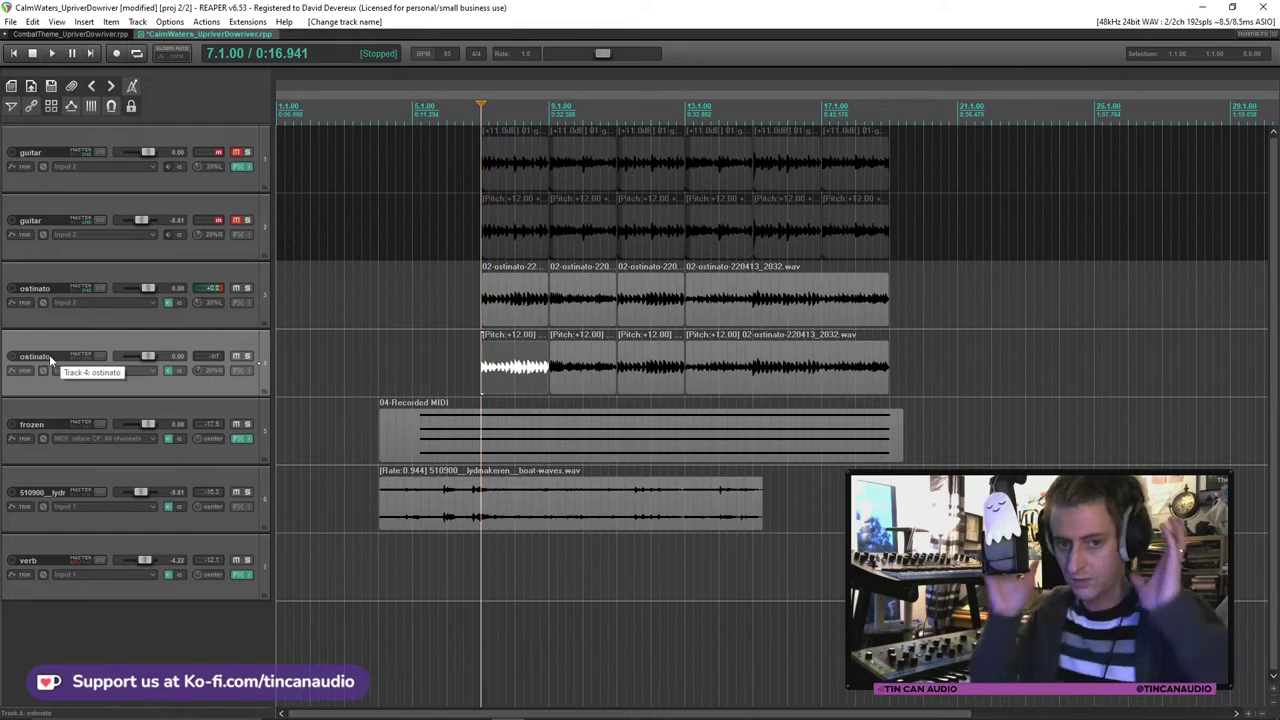
Step: Play from bar 7 and lower the octave-up ostinato track's volume to about -12 dB
key(space)
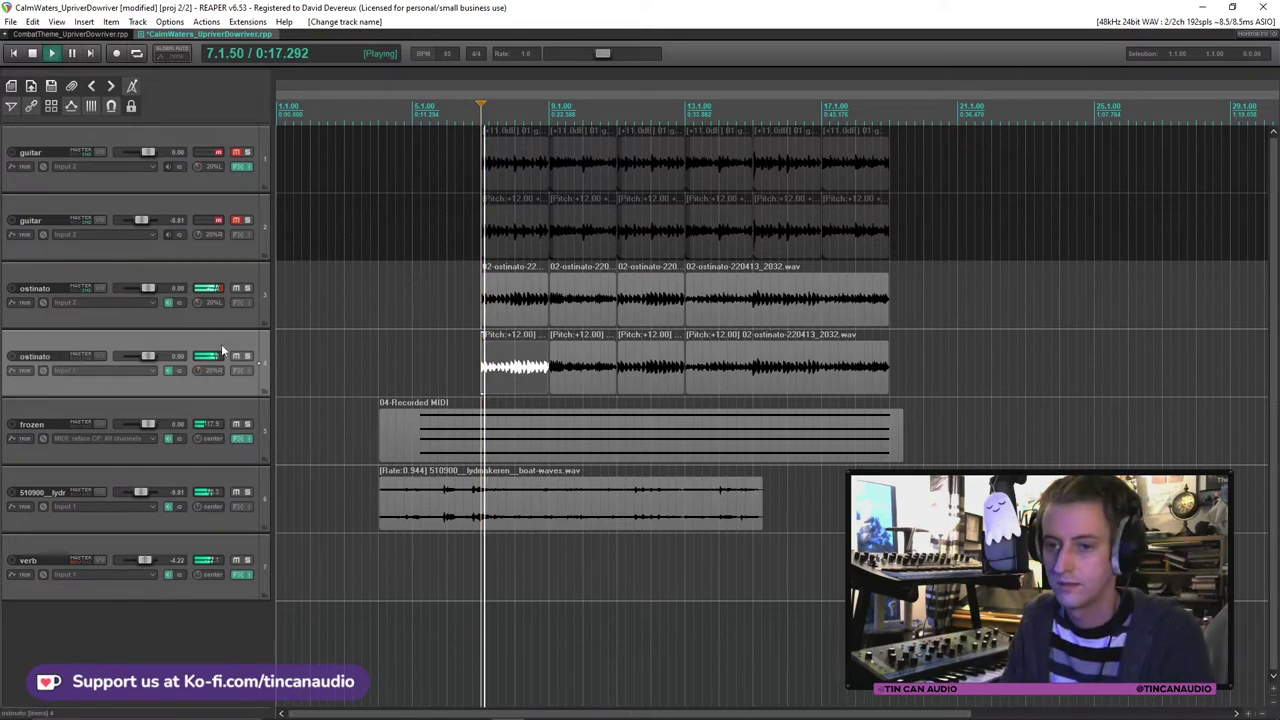
drag(149, 357, 143, 362)
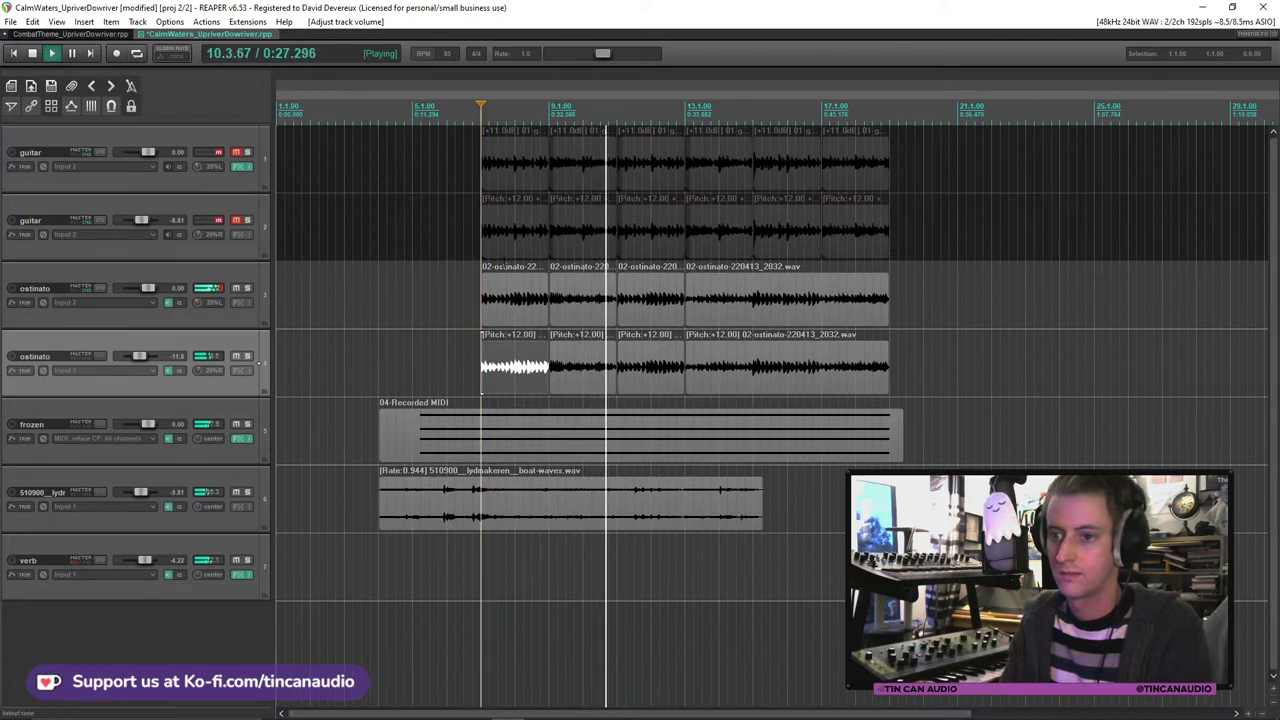
Step: Listen to the two panned ostinato tracks through to the end of their items and stop playback
click(600, 309)
scroll(606, 314, up, 3)
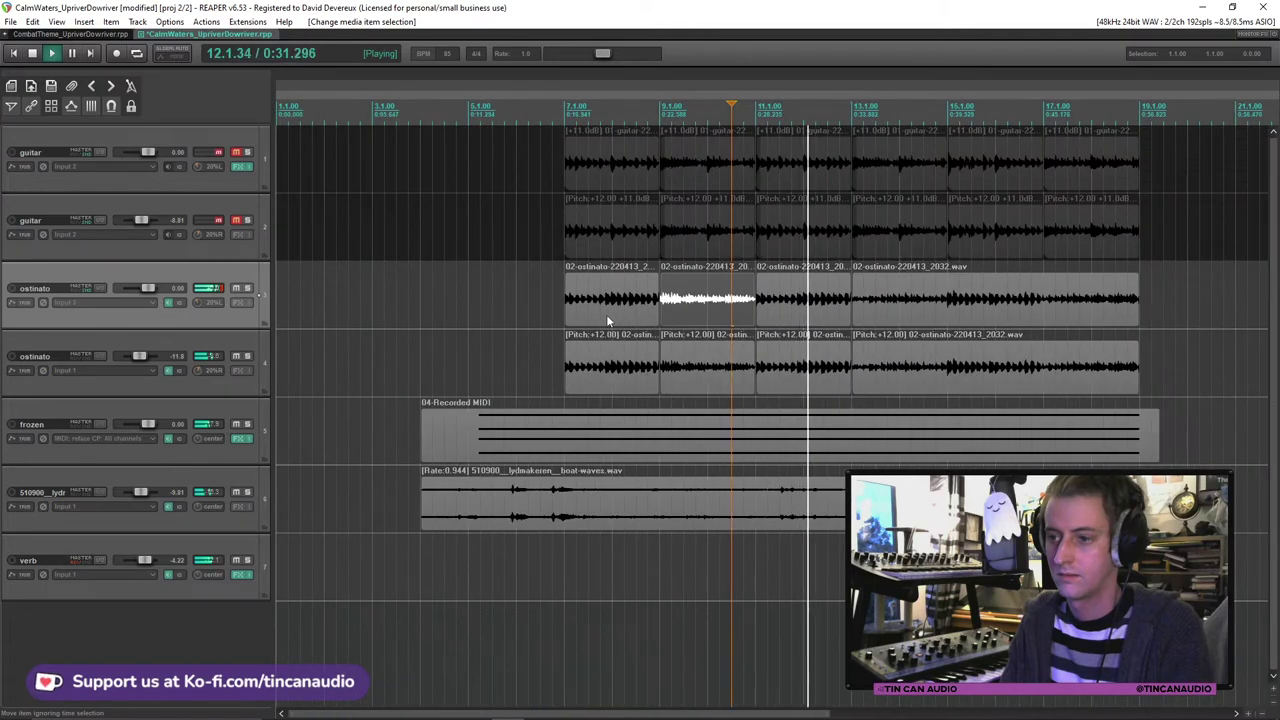
scroll(606, 314, down, 3)
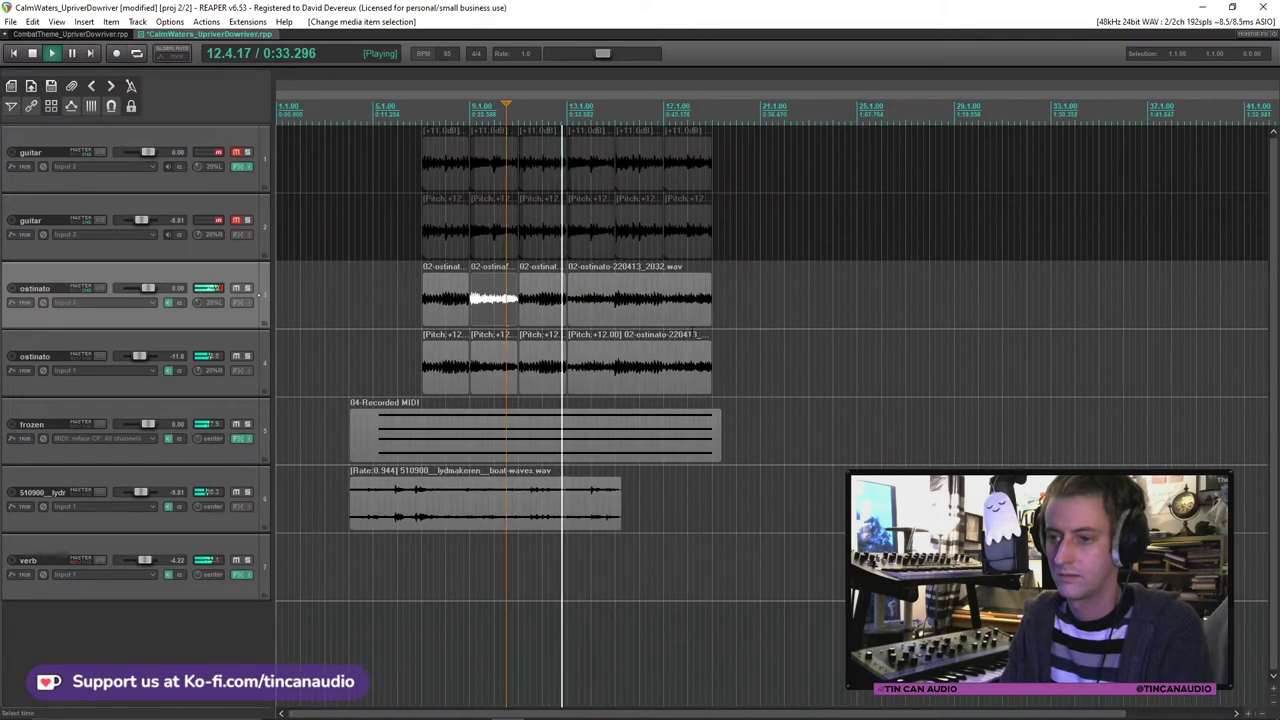
scroll(606, 314, up, 3)
scroll(673, 315, up, 2)
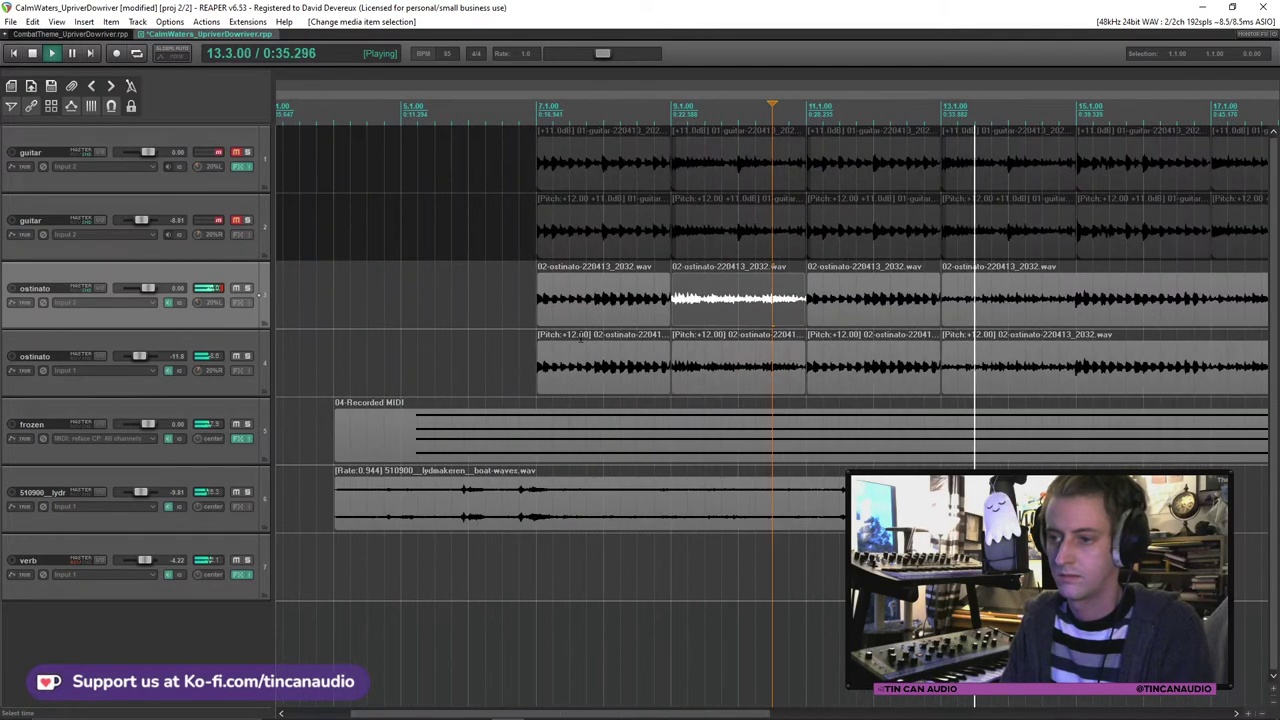
scroll(673, 315, down, 3)
scroll(673, 315, up, 2)
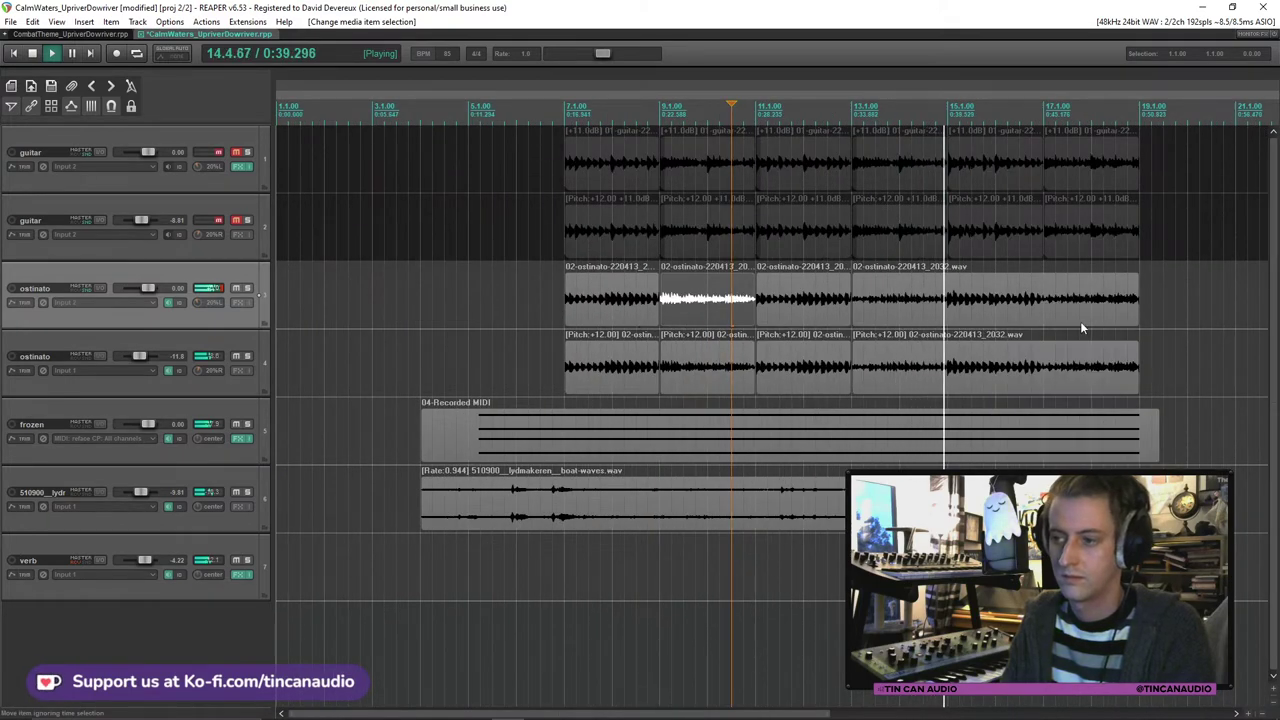
scroll(937, 328, down, 2)
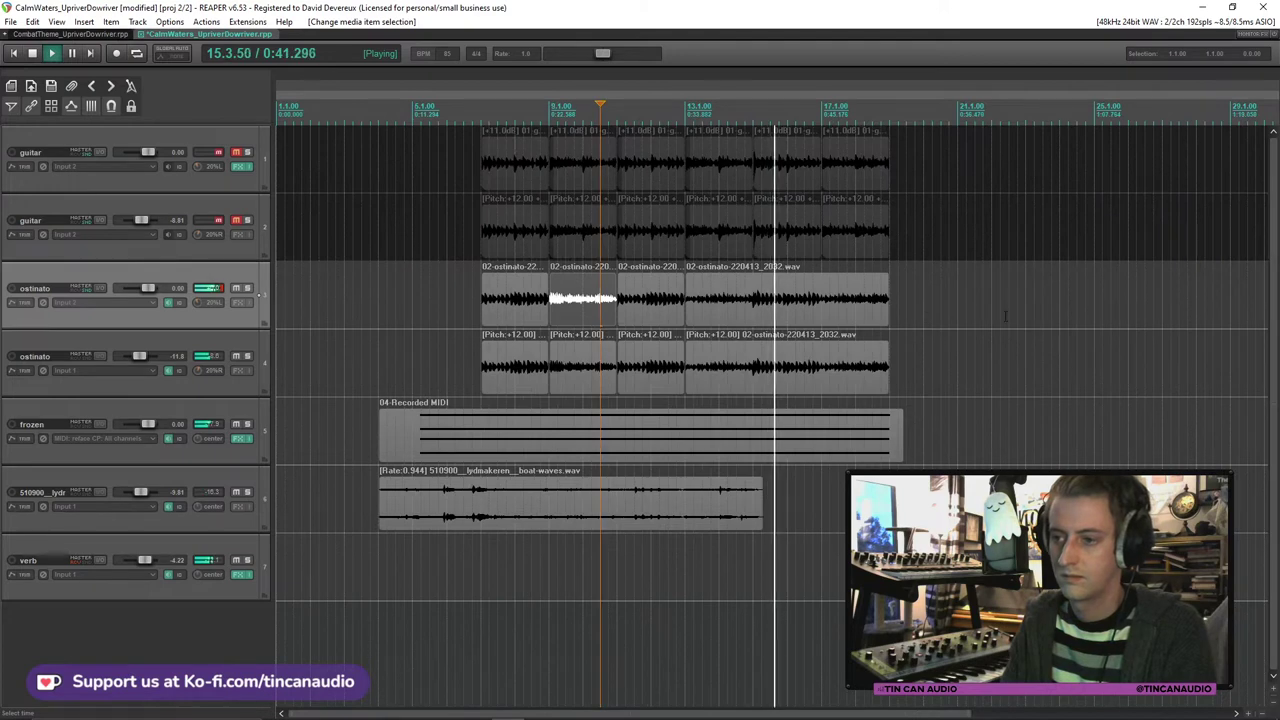
click(496, 245)
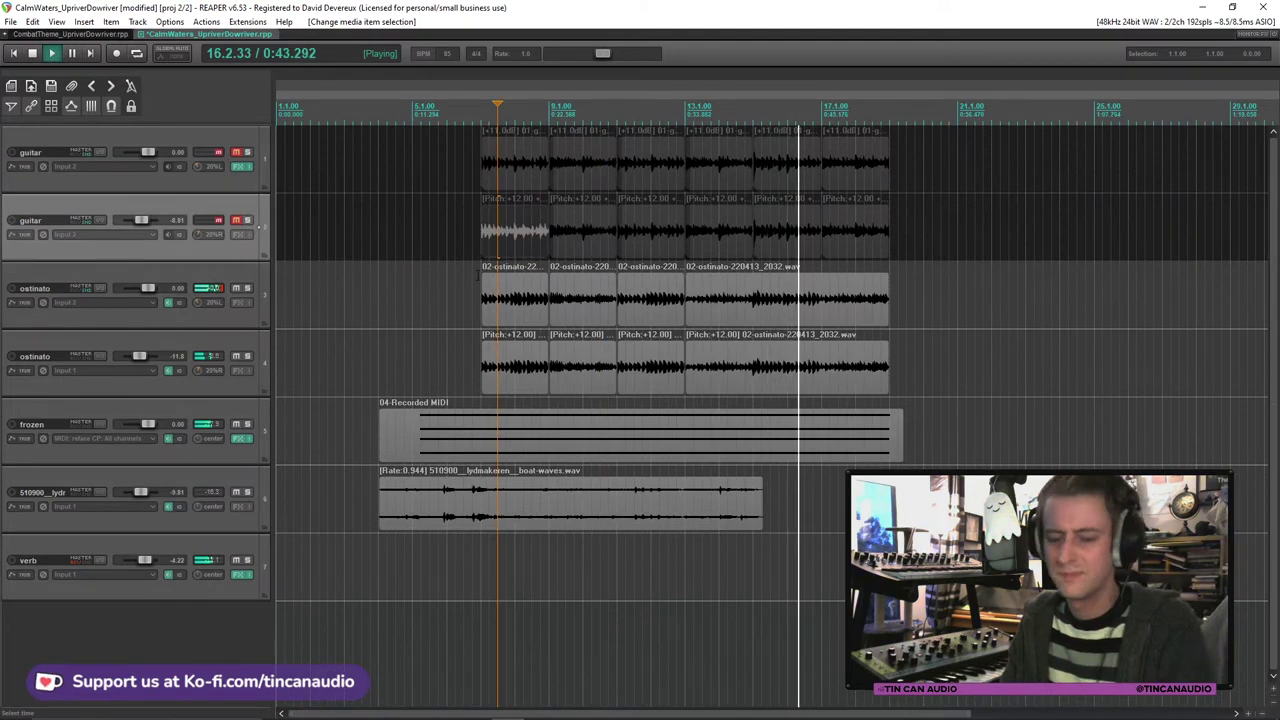
click(522, 310)
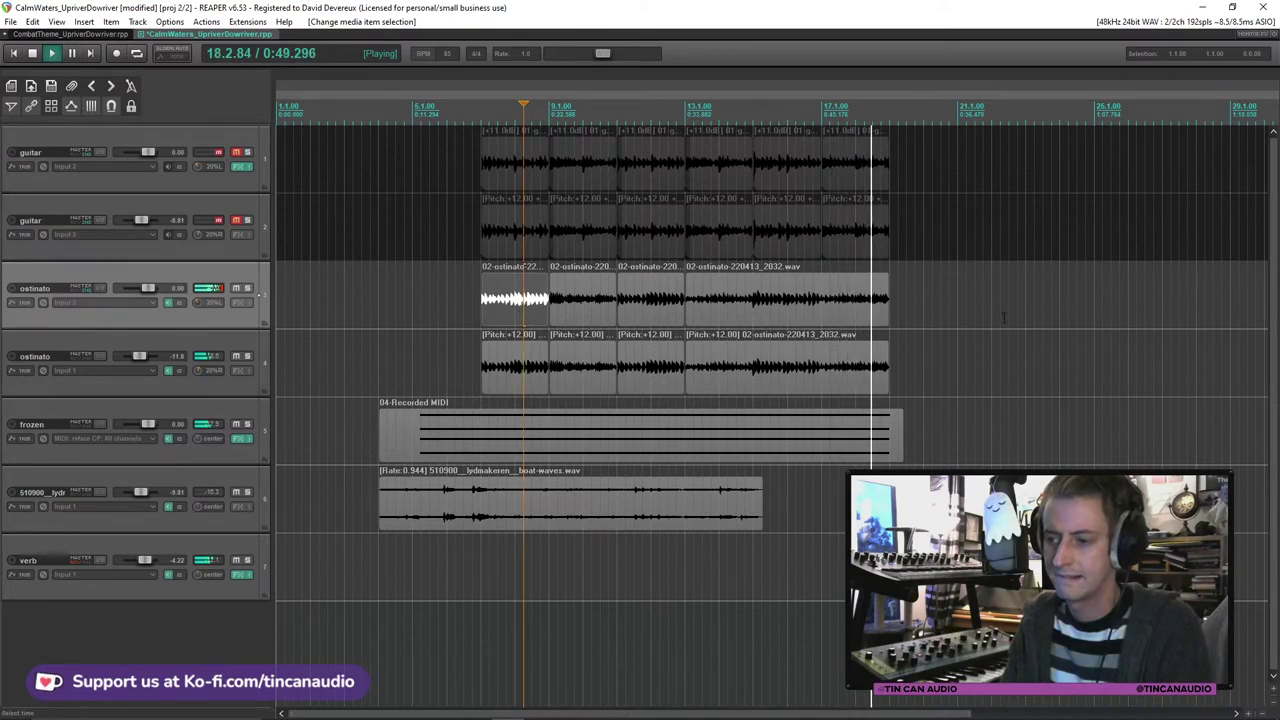
key(space)
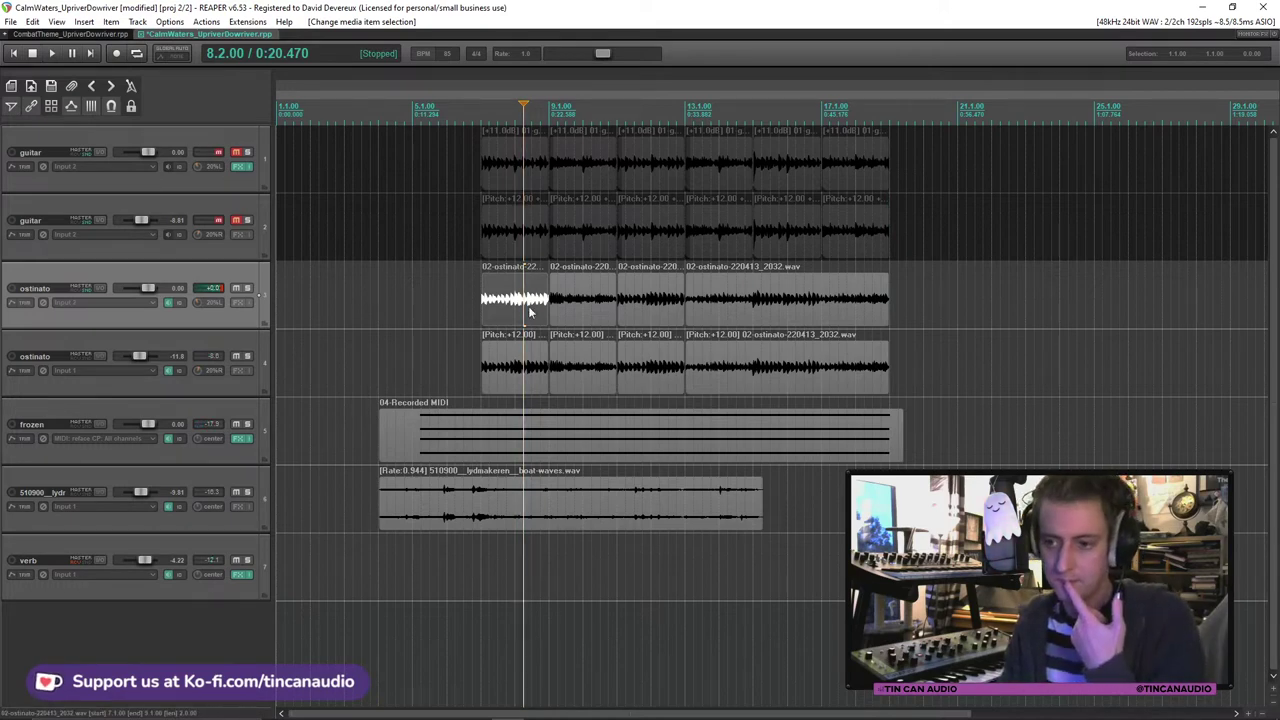
Step: Duplicate all items on both ostinato tracks directly after the originals, from bar 19 to bar 31
shift+click(767, 371)
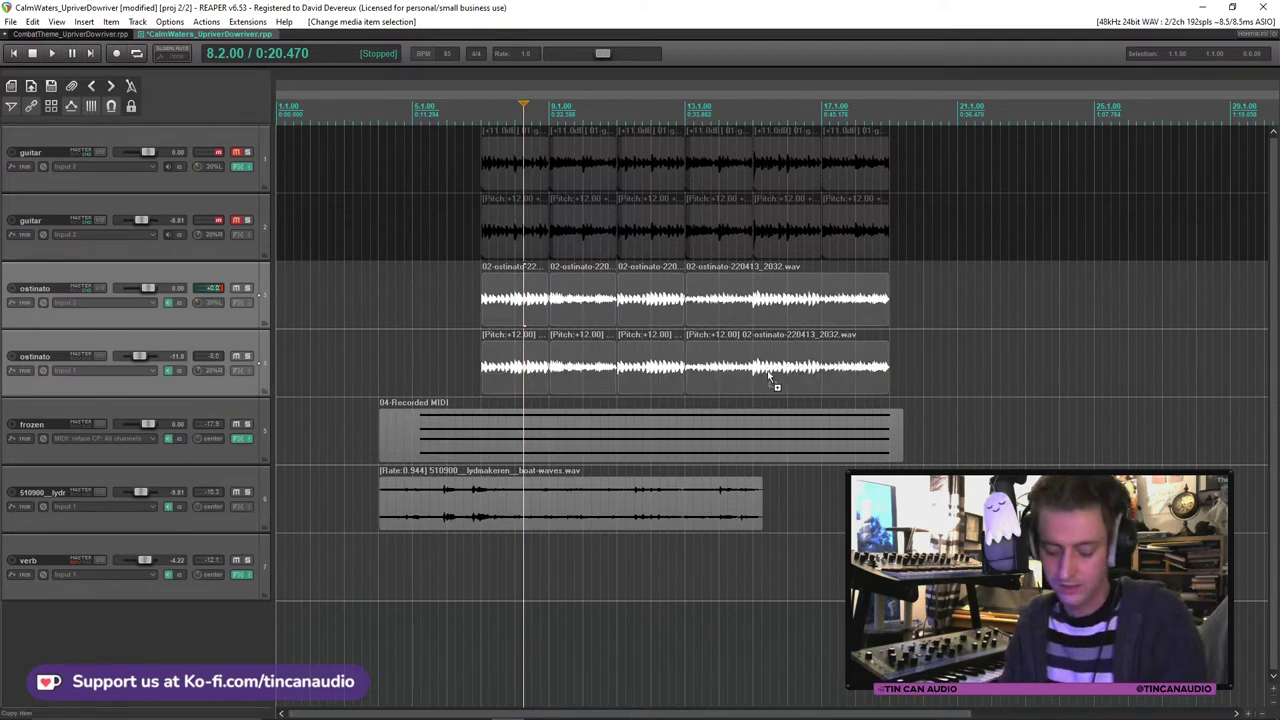
key(ctrl+c)
key(ctrl+v)
scroll(917, 360, down, 3)
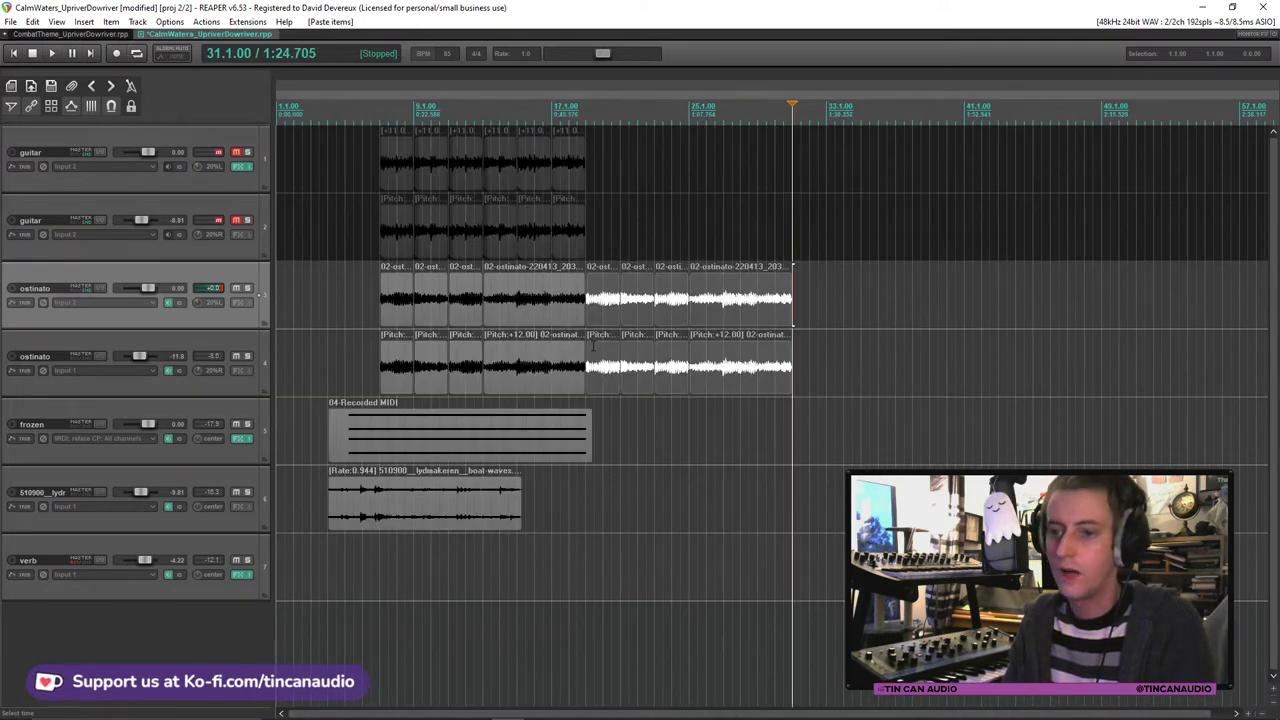
Step: Trim the frozen track's MIDI item to bars 7–19, paste a copy at bar 19, and extend the original's start to bar 5
click(560, 428)
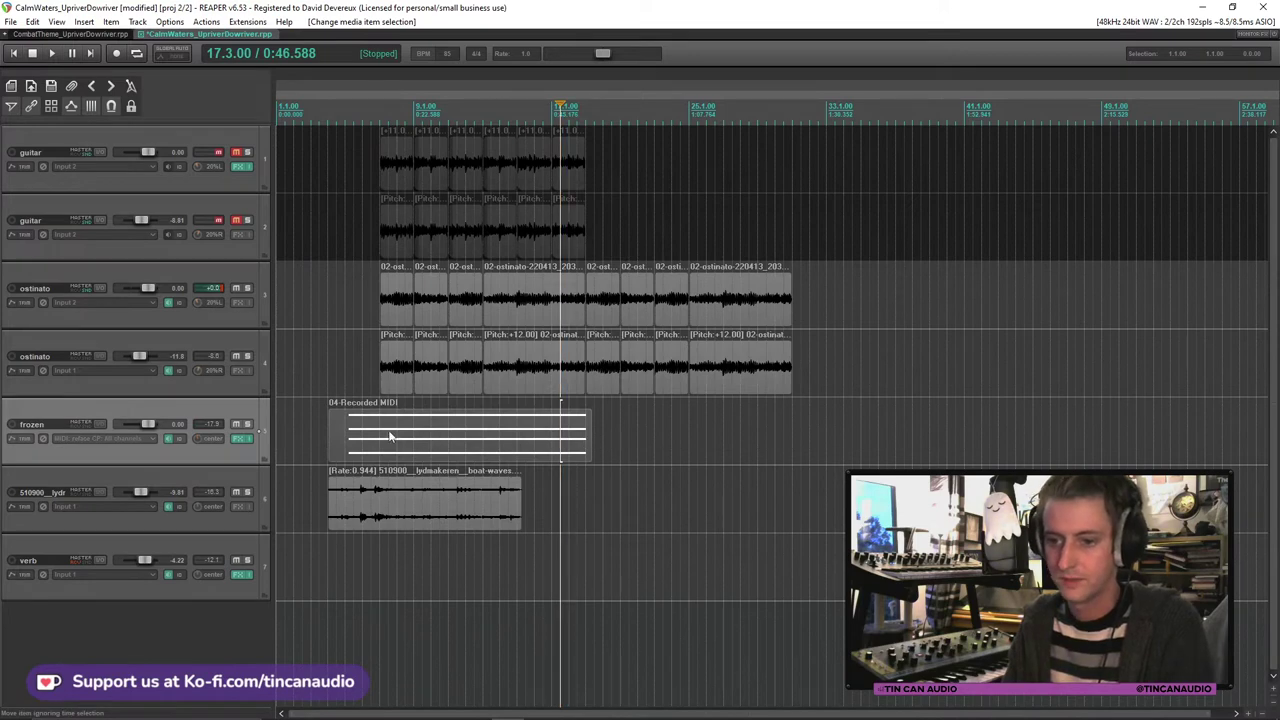
drag(326, 421, 380, 421)
drag(593, 440, 575, 444)
key(ctrl+v)
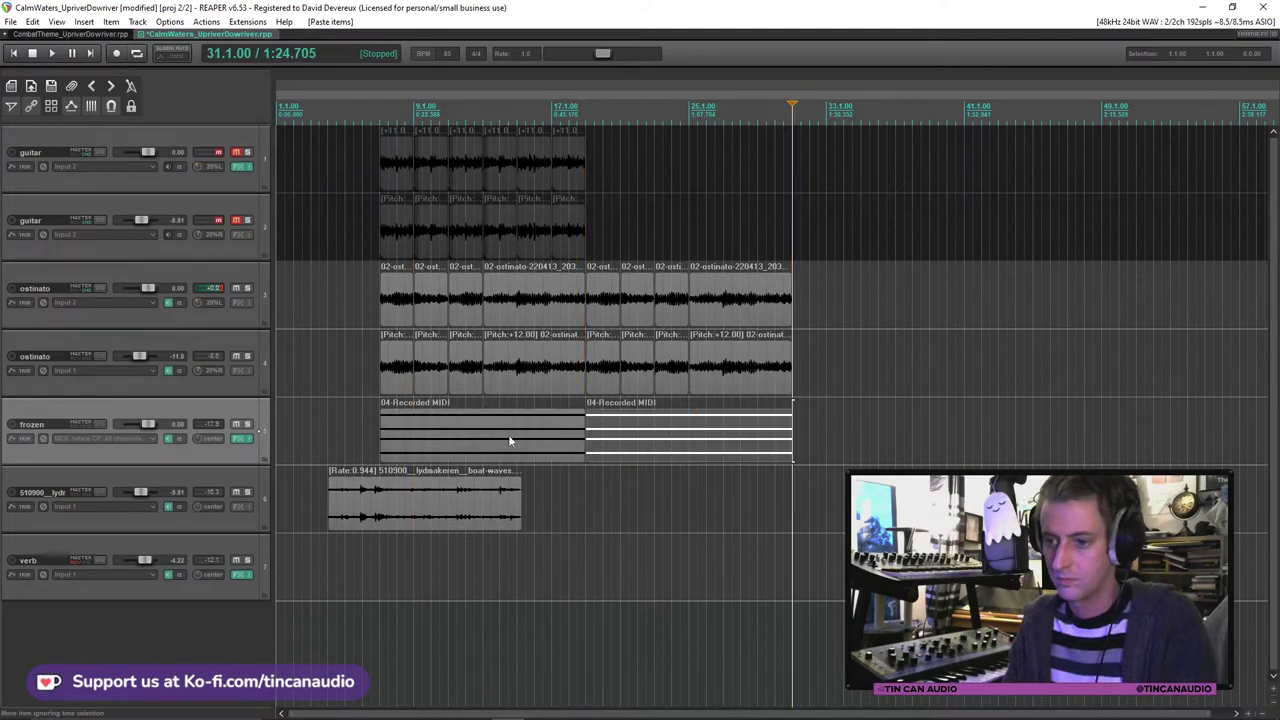
drag(381, 440, 345, 435)
Step: Fade out the last bar or so of the boat waves item and ripple-move all tracks so the waves start at bar 1
key(space)
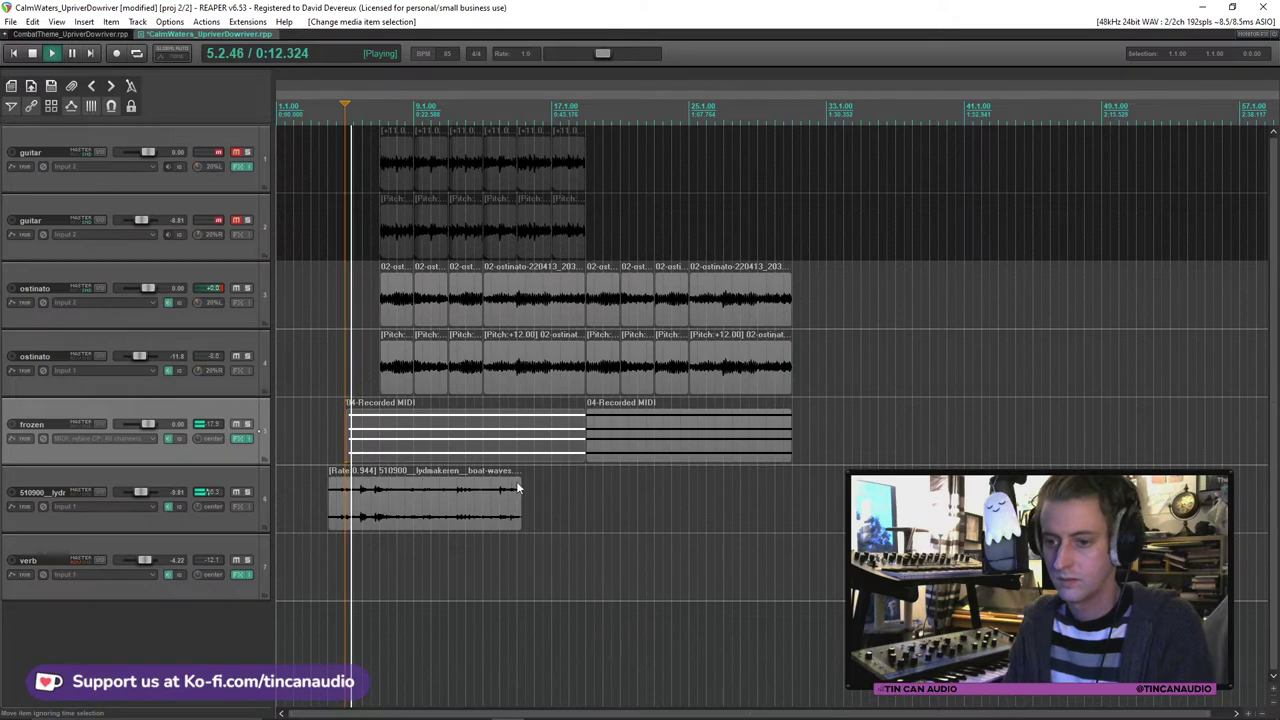
drag(519, 480, 503, 482)
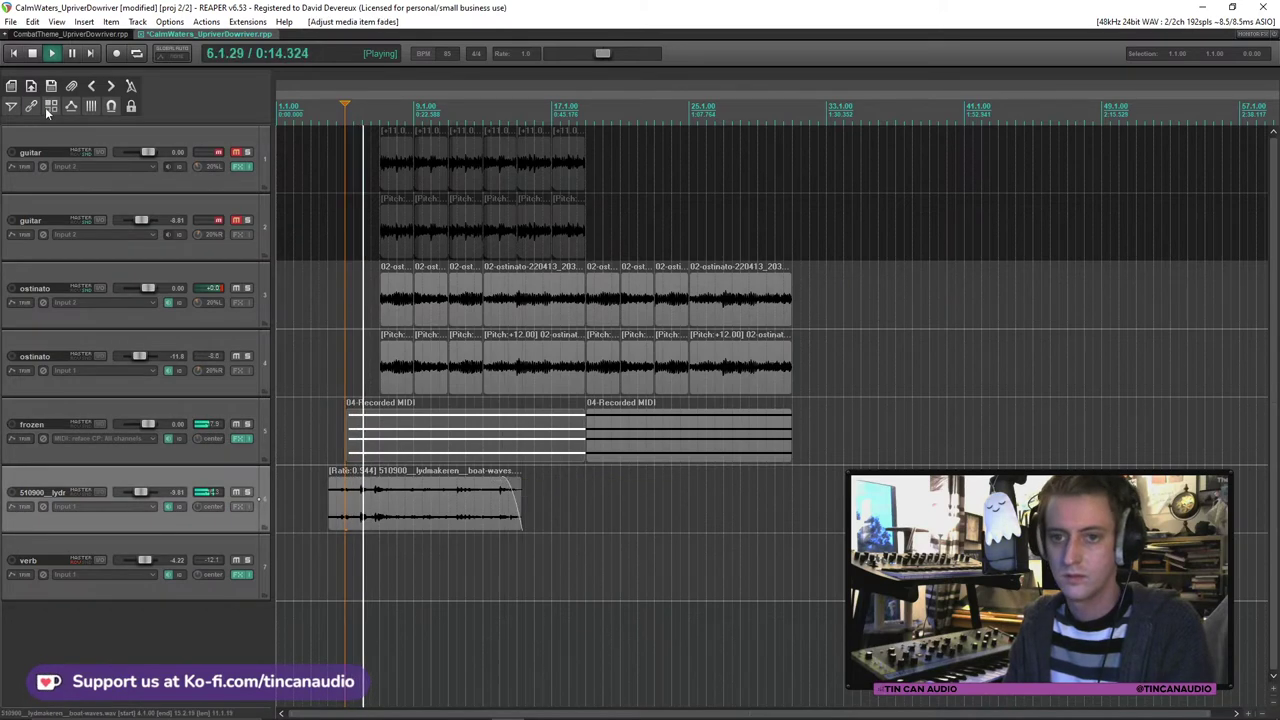
drag(388, 513, 337, 513)
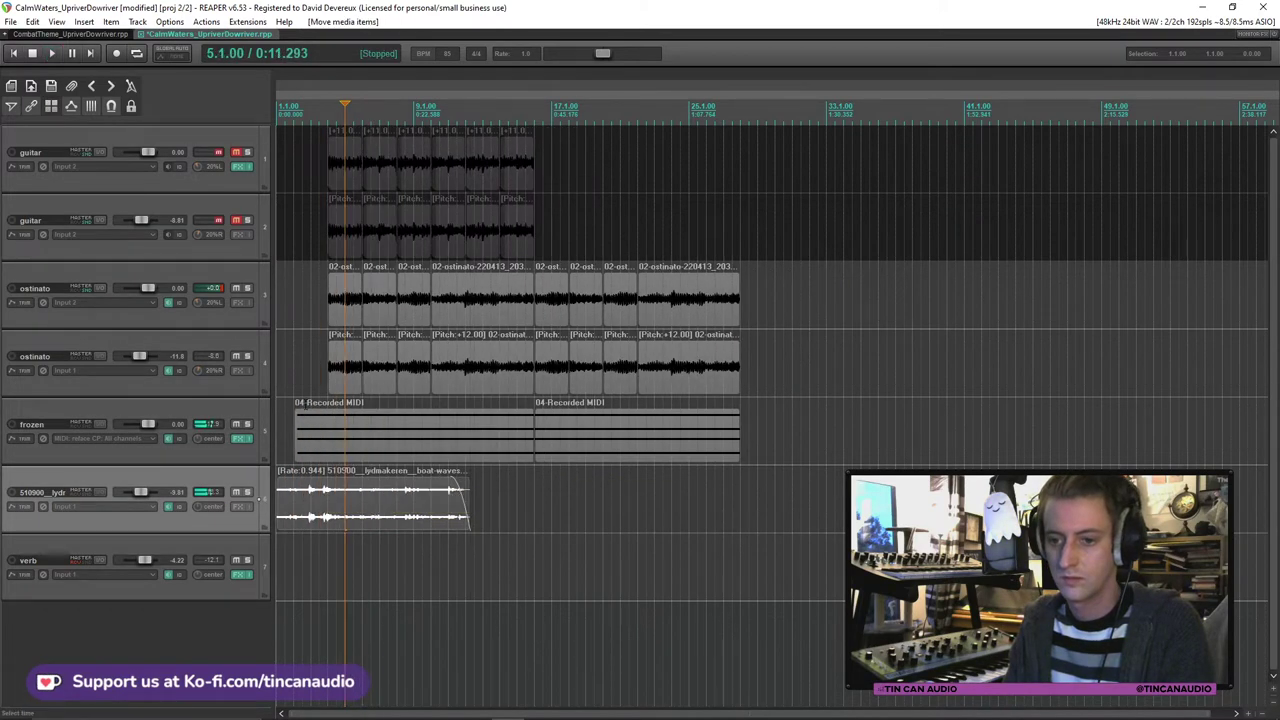
Step: Save the project and play the shifted arrangement from around bar 3
click(320, 437)
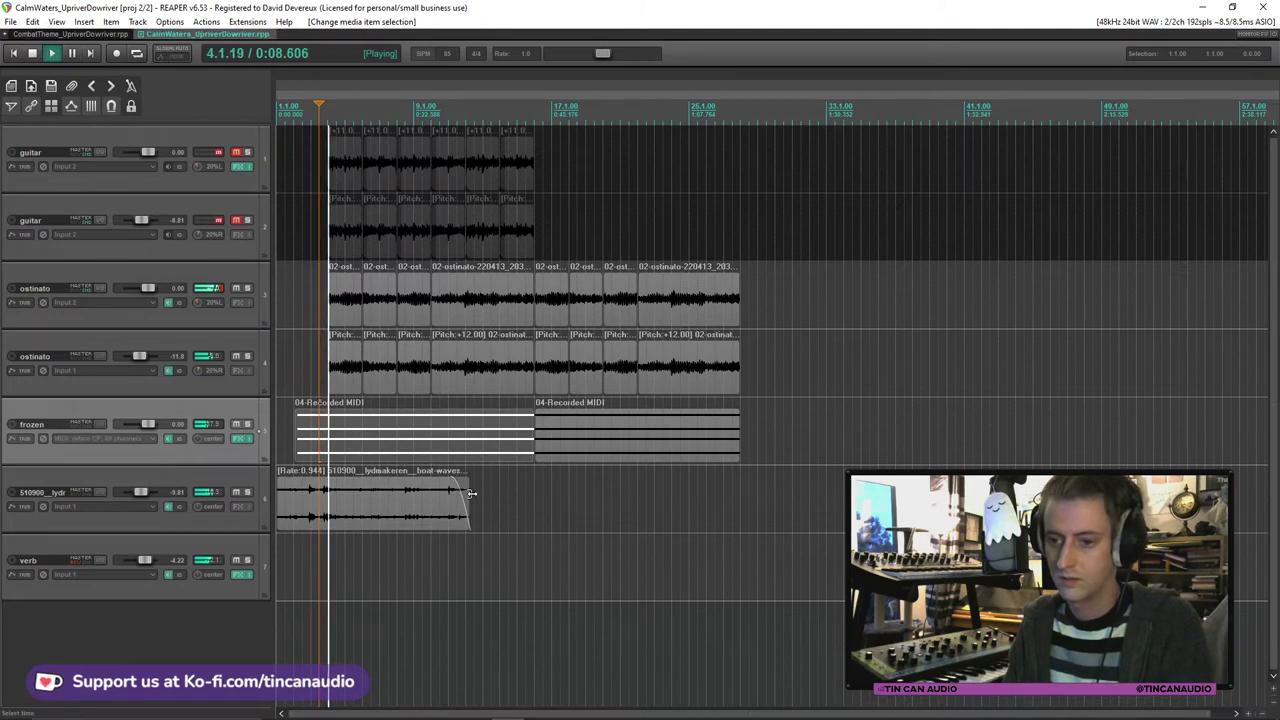
click(336, 440)
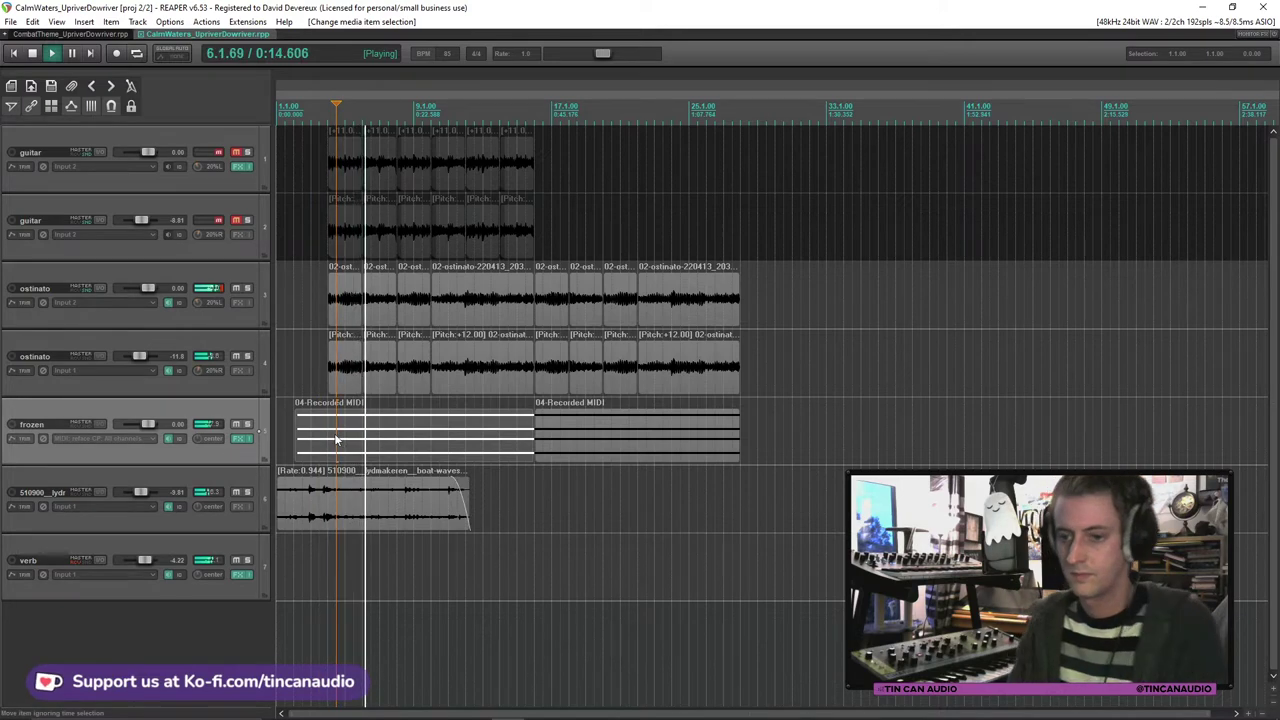
scroll(336, 440, up, 2)
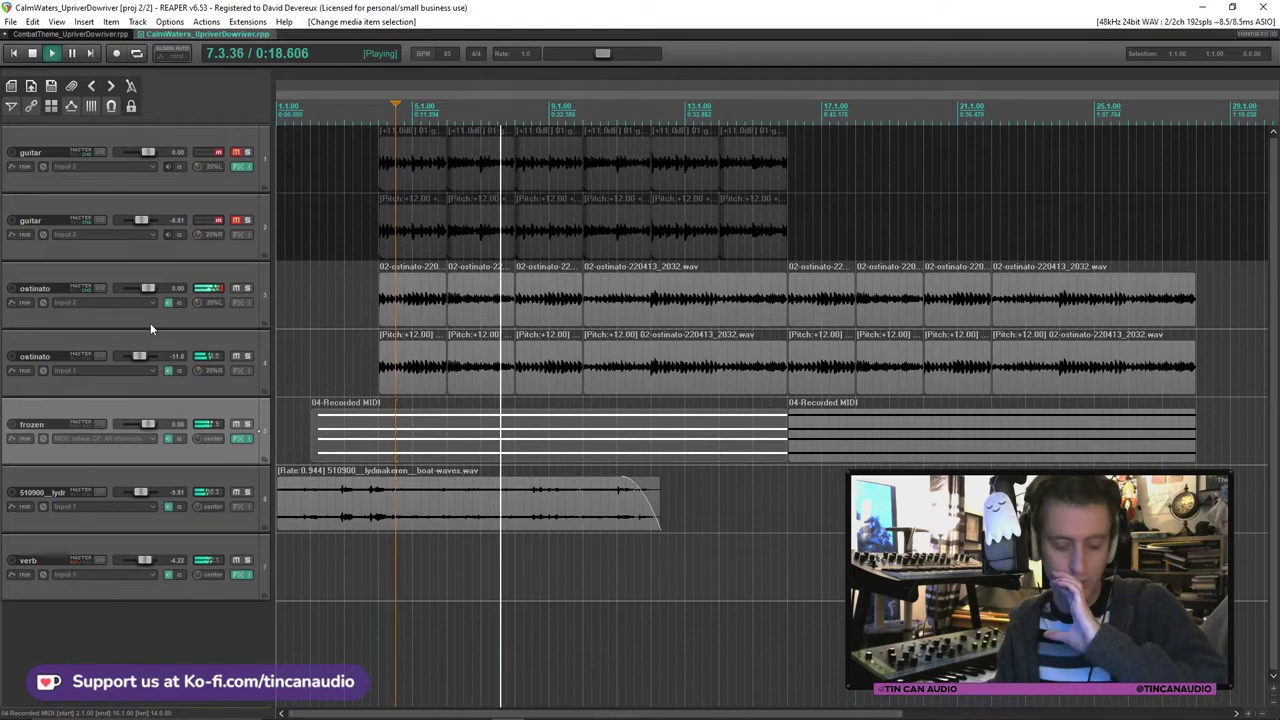
Step: Add the JS: Delay w/Tempo Ping-Pong effect to the original ostinato track and close its effects window
click(240, 303)
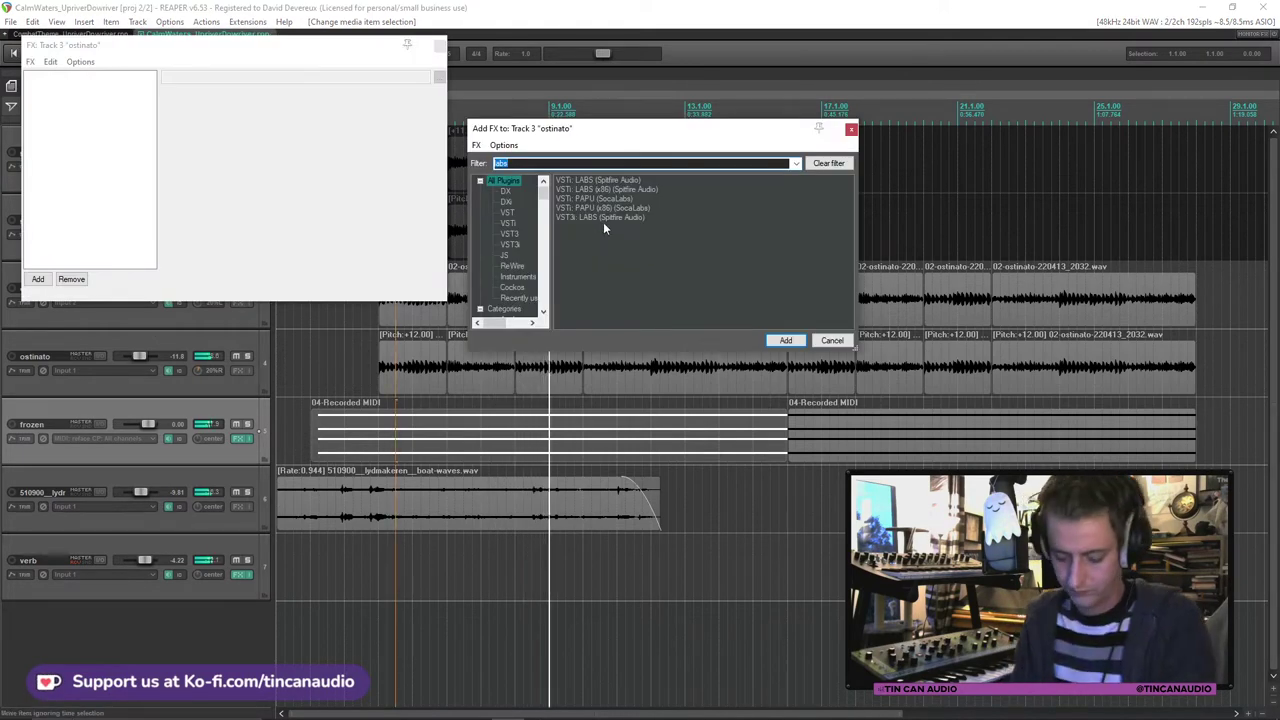
text(delay)
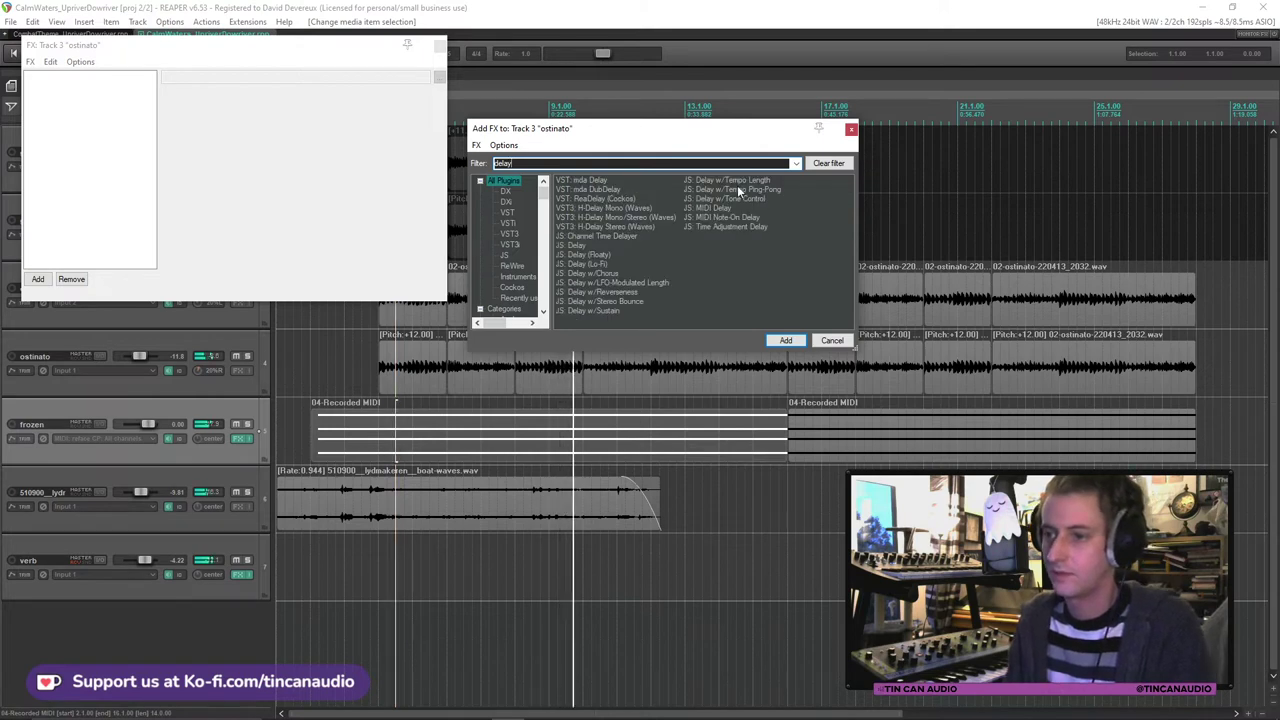
double_click(738, 188)
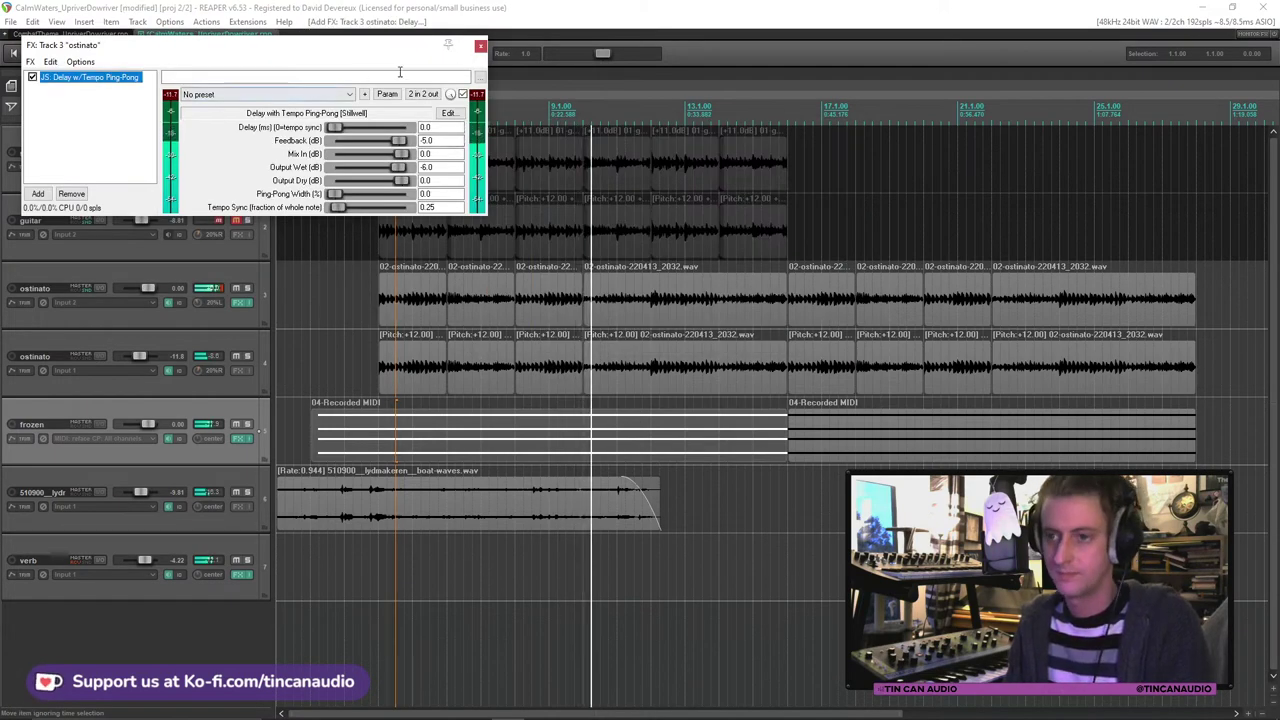
click(480, 45)
Step: Paste the same ping-pong delay onto the octave-up ostinato track, close its effects window and stop playback
click(240, 370)
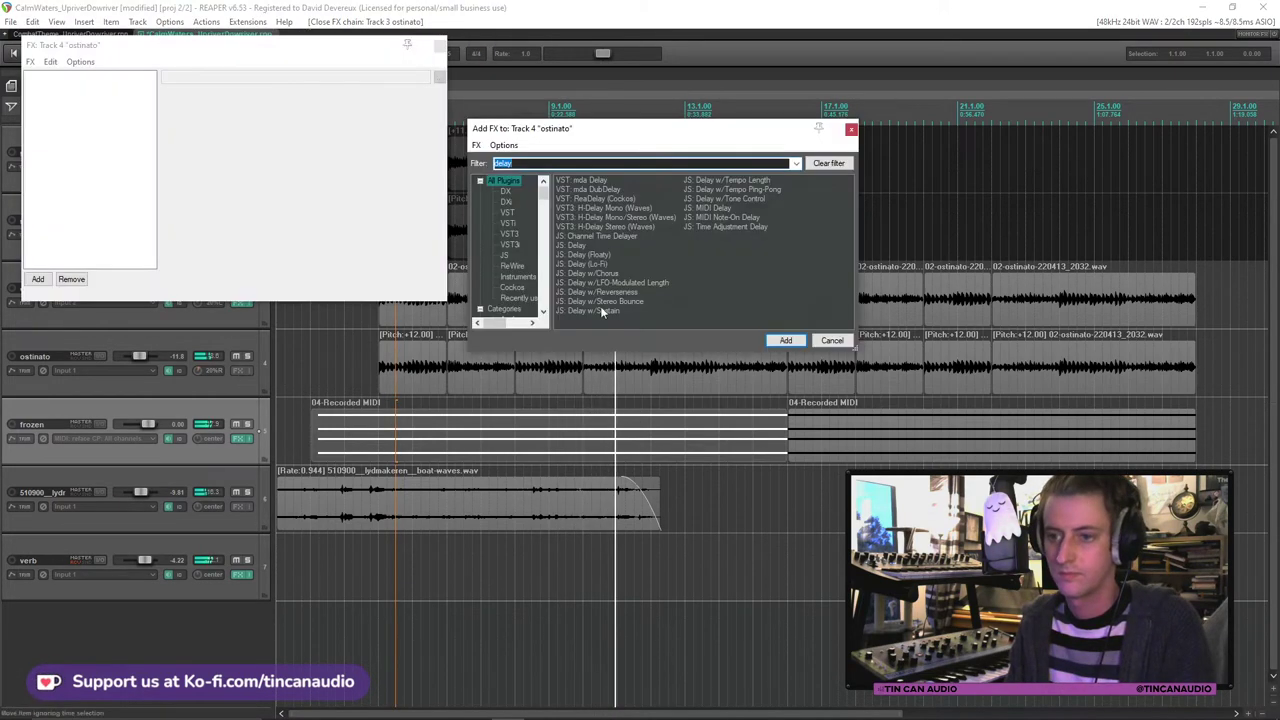
click(831, 341)
key(ctrl+v)
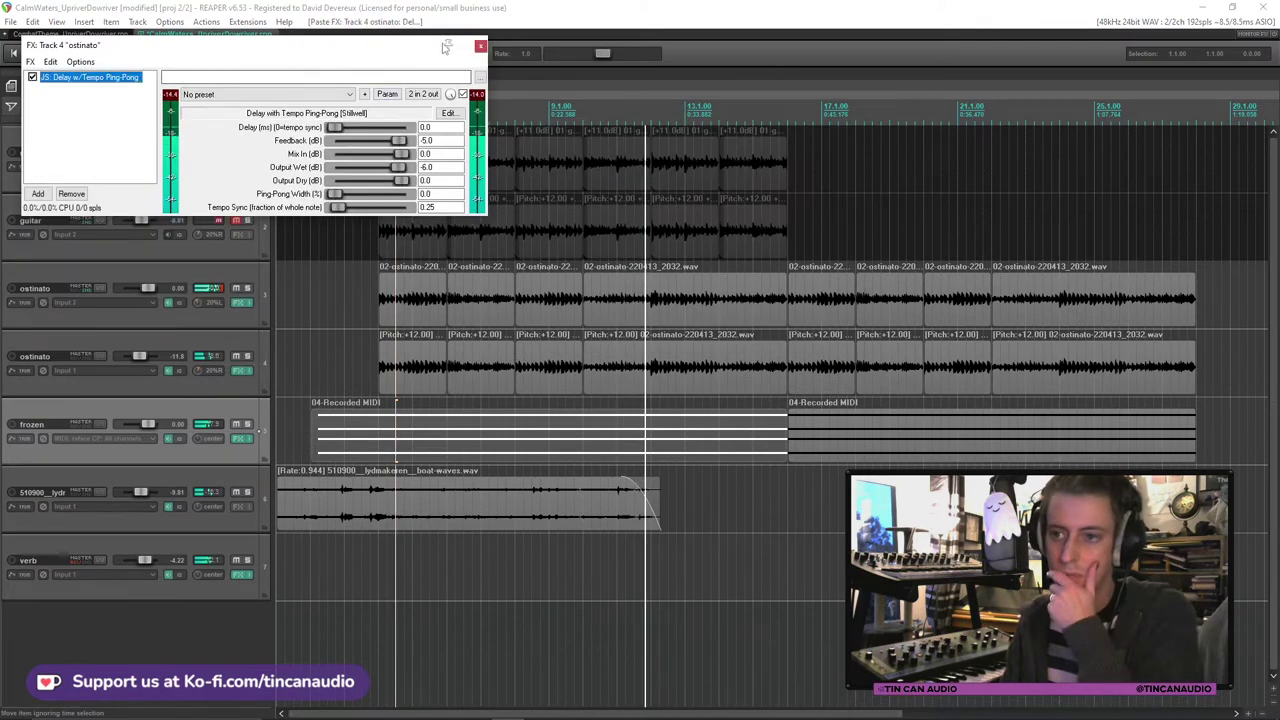
click(480, 45)
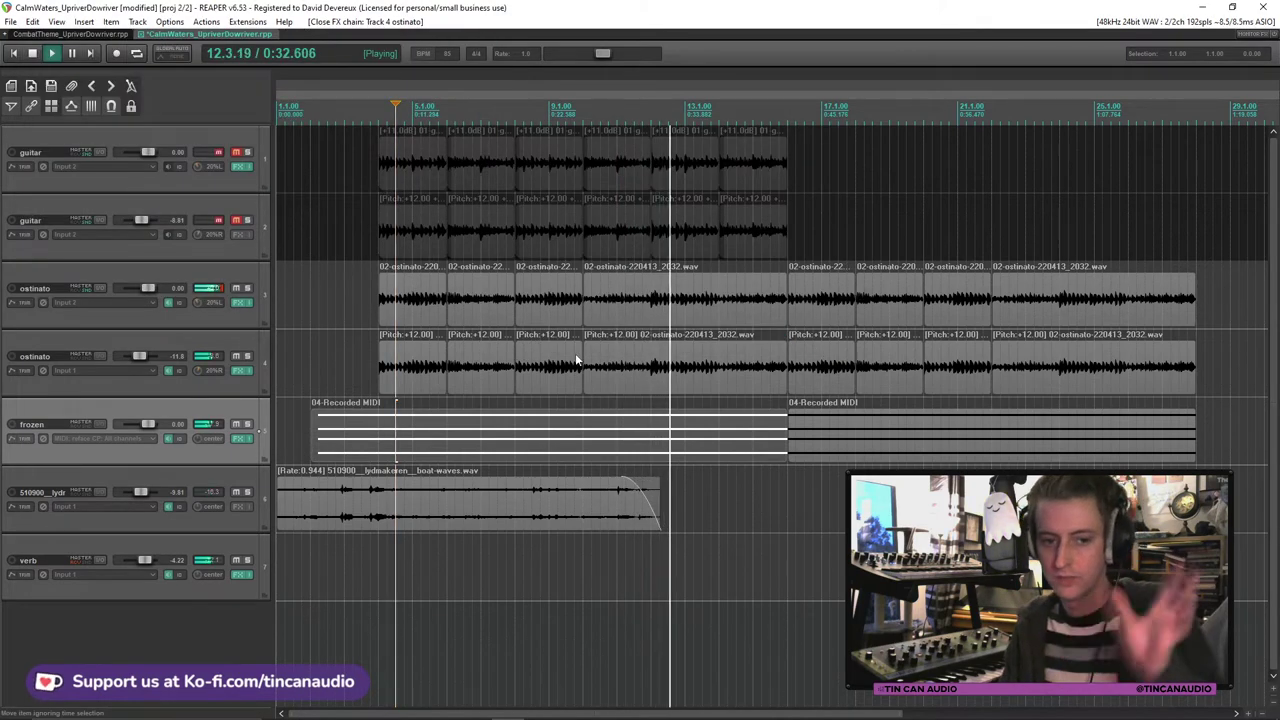
key(space)
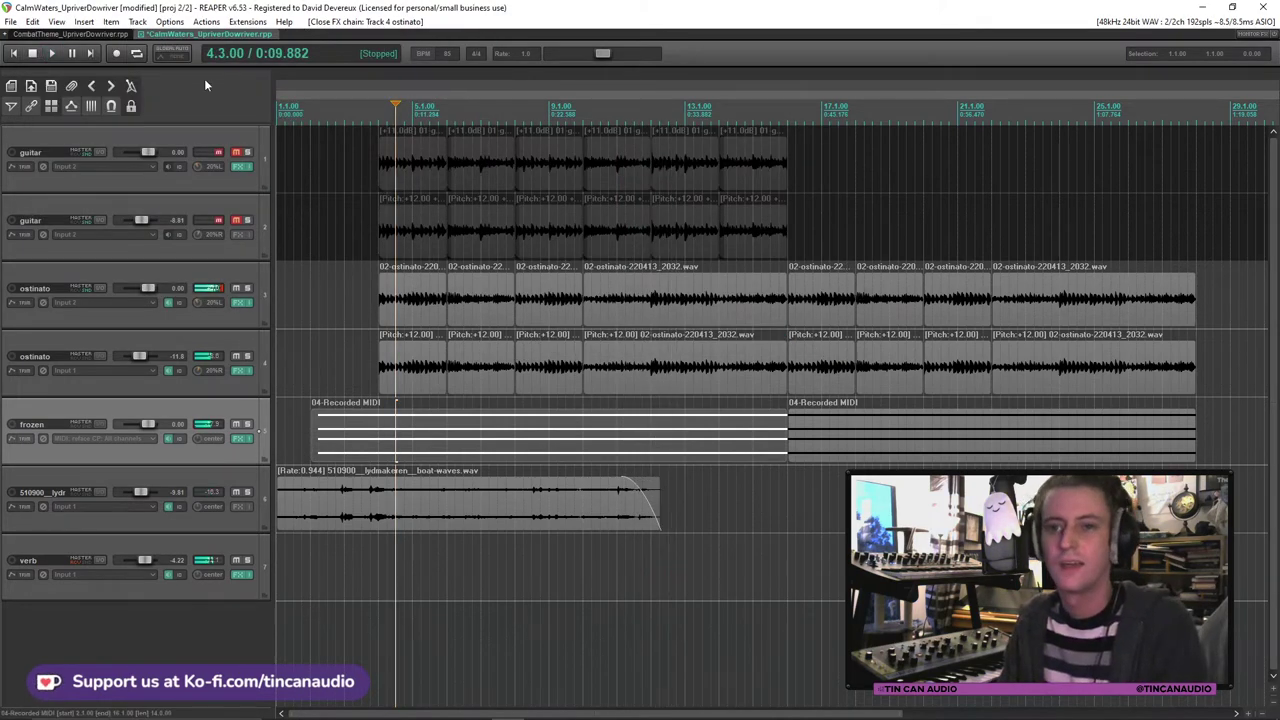
Step: Copy the Scheps Omni Channel effect from the combat theme project's guitar track and return to the CalmWaters project
click(92, 35)
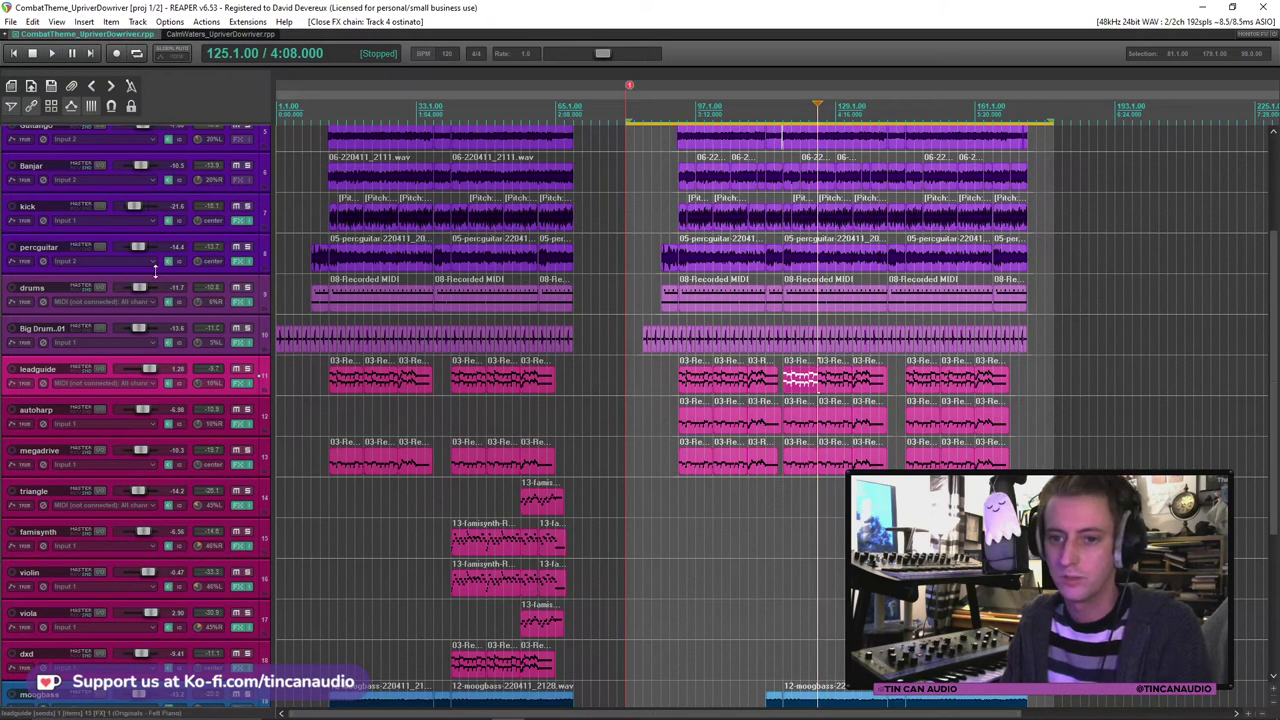
drag(1271, 345, 1271, 168)
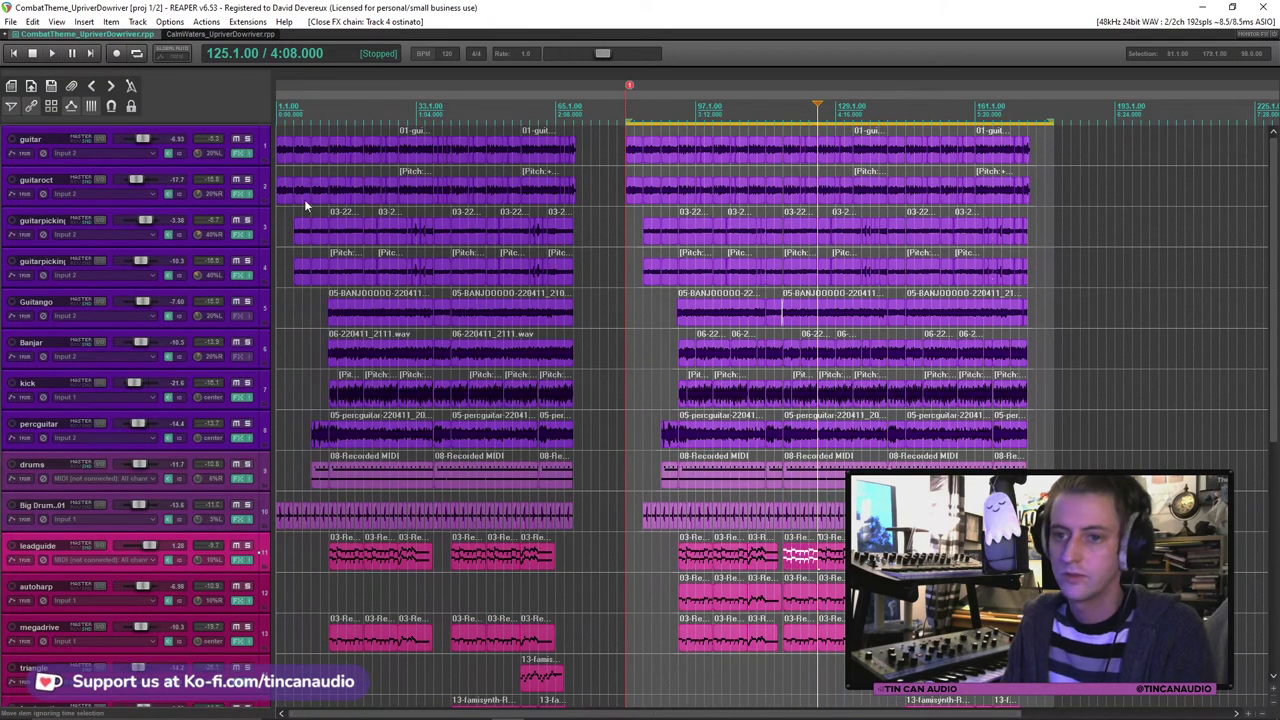
click(238, 155)
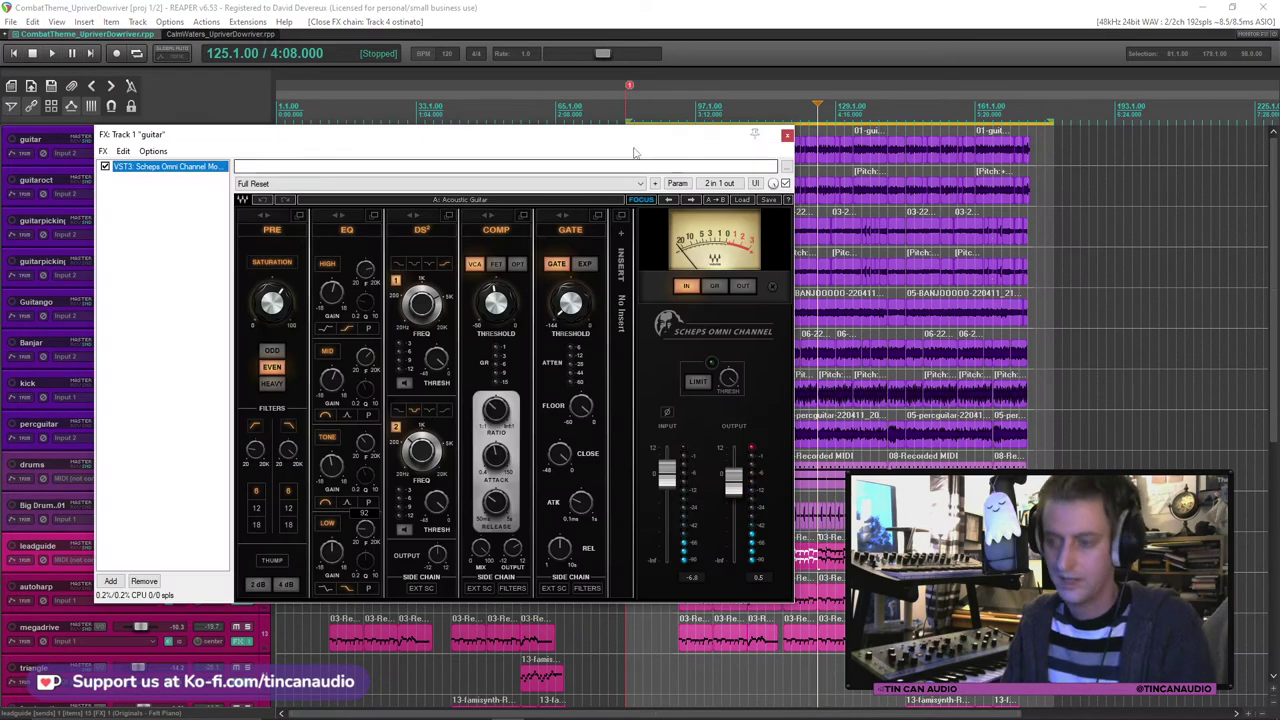
click(787, 136)
click(218, 34)
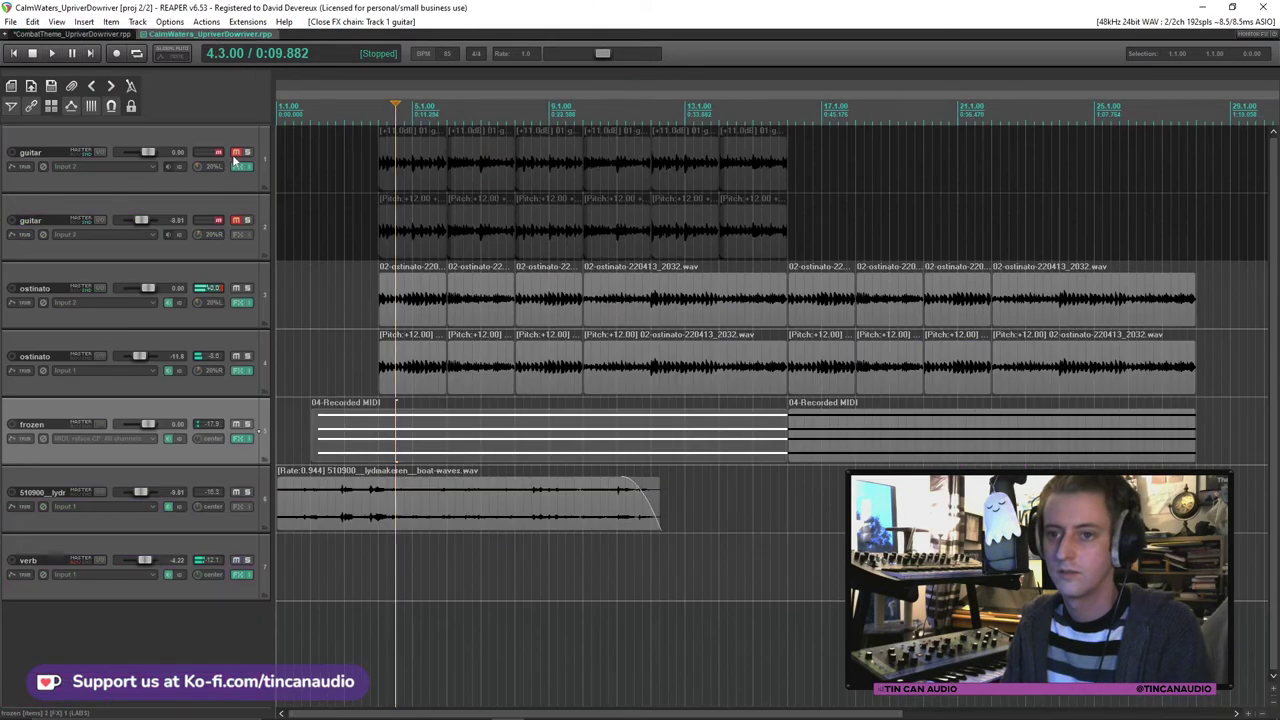
Step: Paste the Scheps Omni Channel onto the first guitar track, place it before the ping-pong delay and close the effects window
click(238, 156)
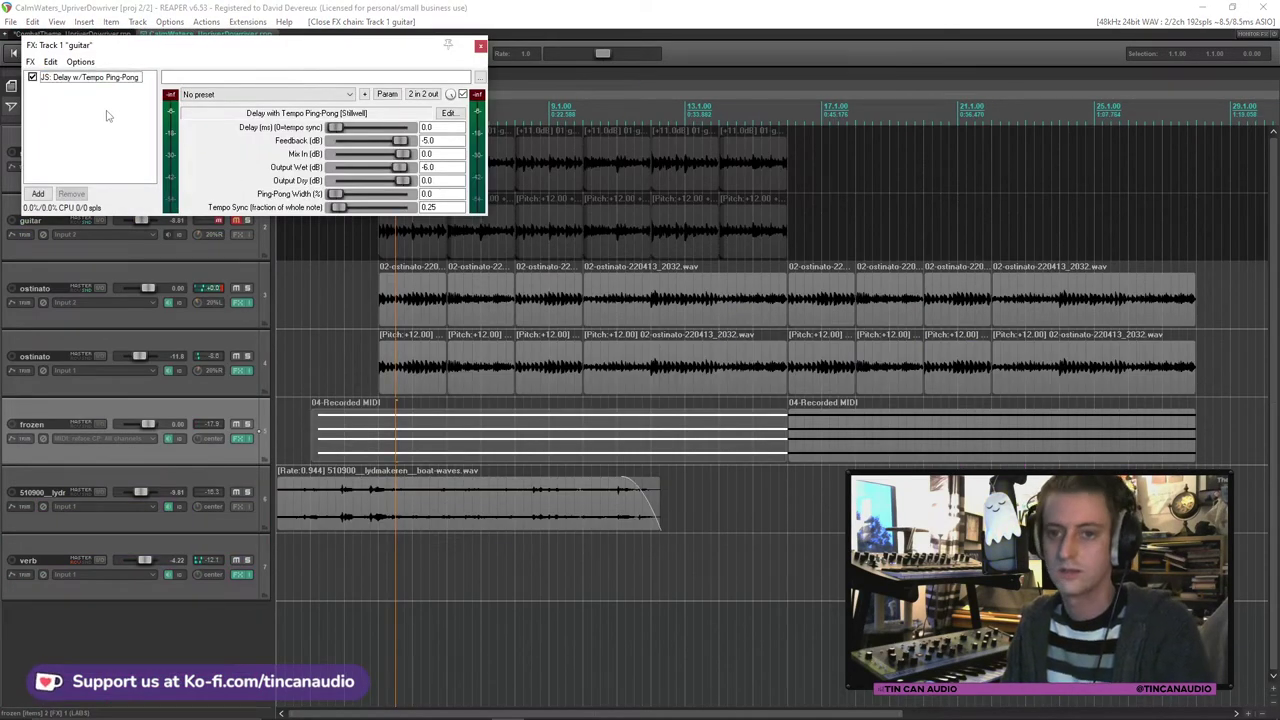
key(ctrl+v)
drag(103, 88, 100, 76)
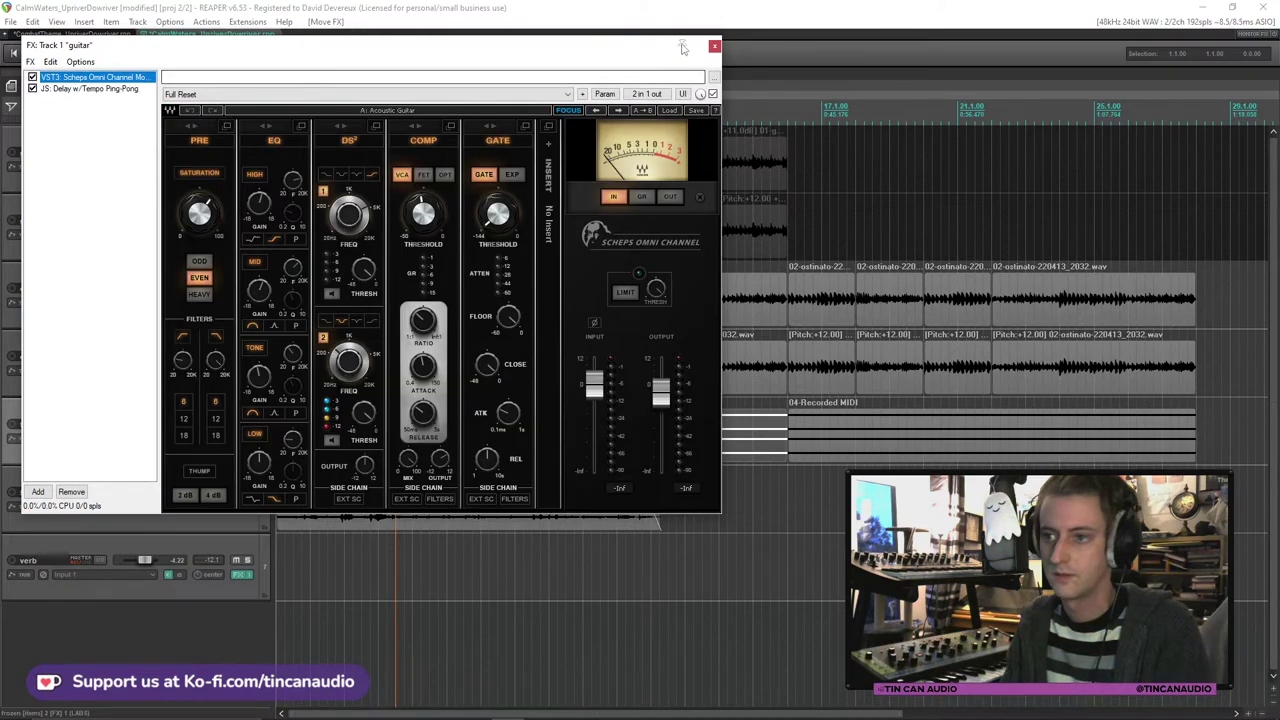
click(714, 46)
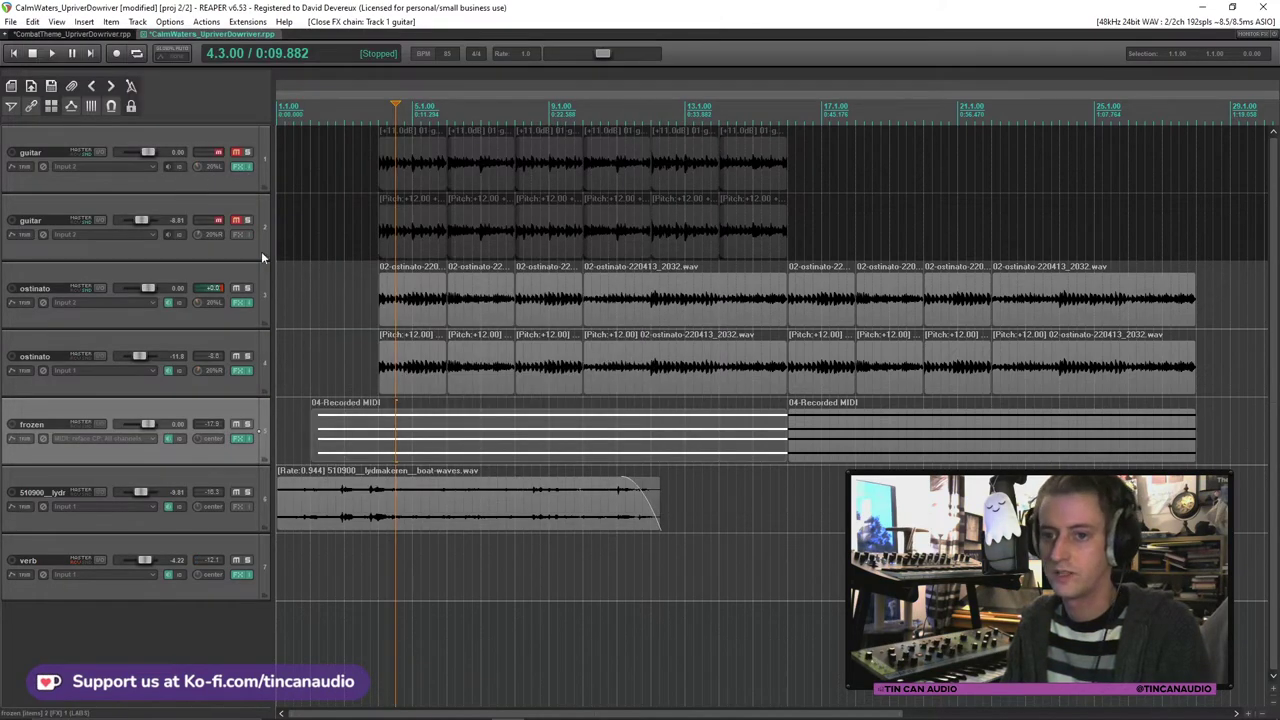
Step: Paste the Scheps Omni Channel onto the original ostinato track, ahead of its ping-pong delay, and close the effects window
click(237, 306)
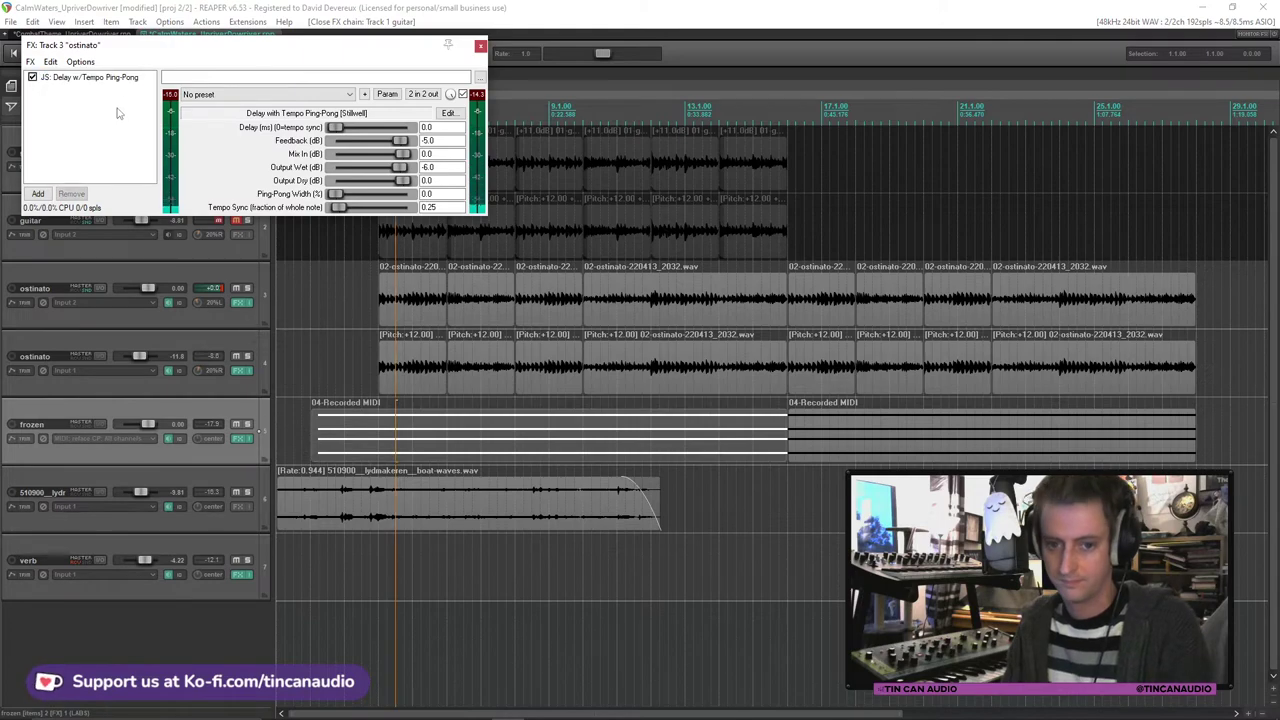
key(ctrl+v)
drag(103, 88, 100, 76)
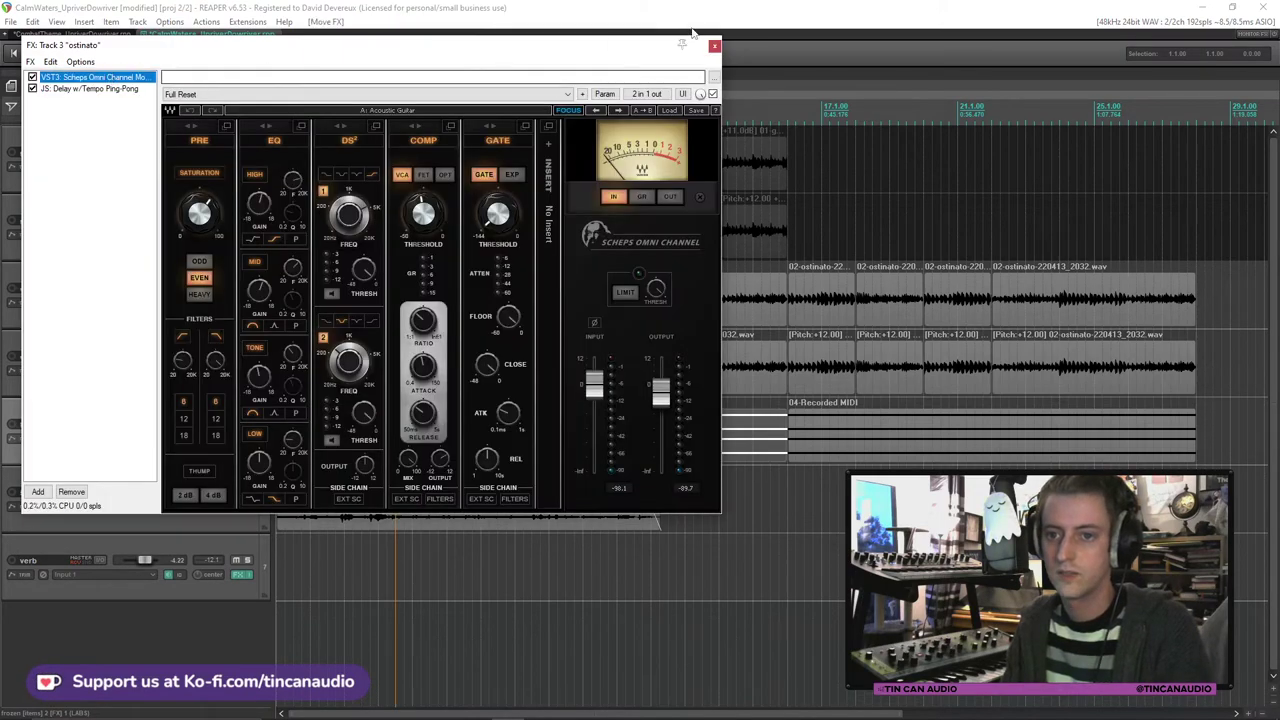
click(715, 46)
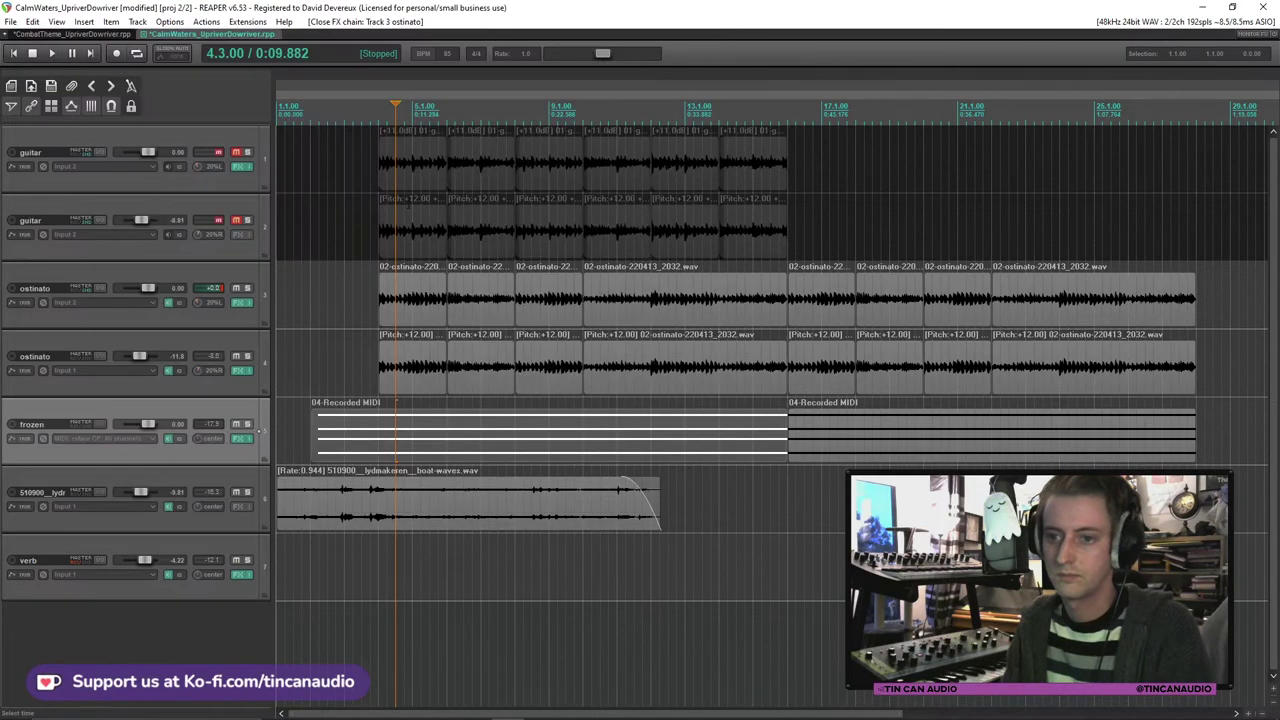
Step: Paste the Scheps Omni Channel onto the octave-up ostinato track, ahead of its delay, and close the effects window
click(240, 371)
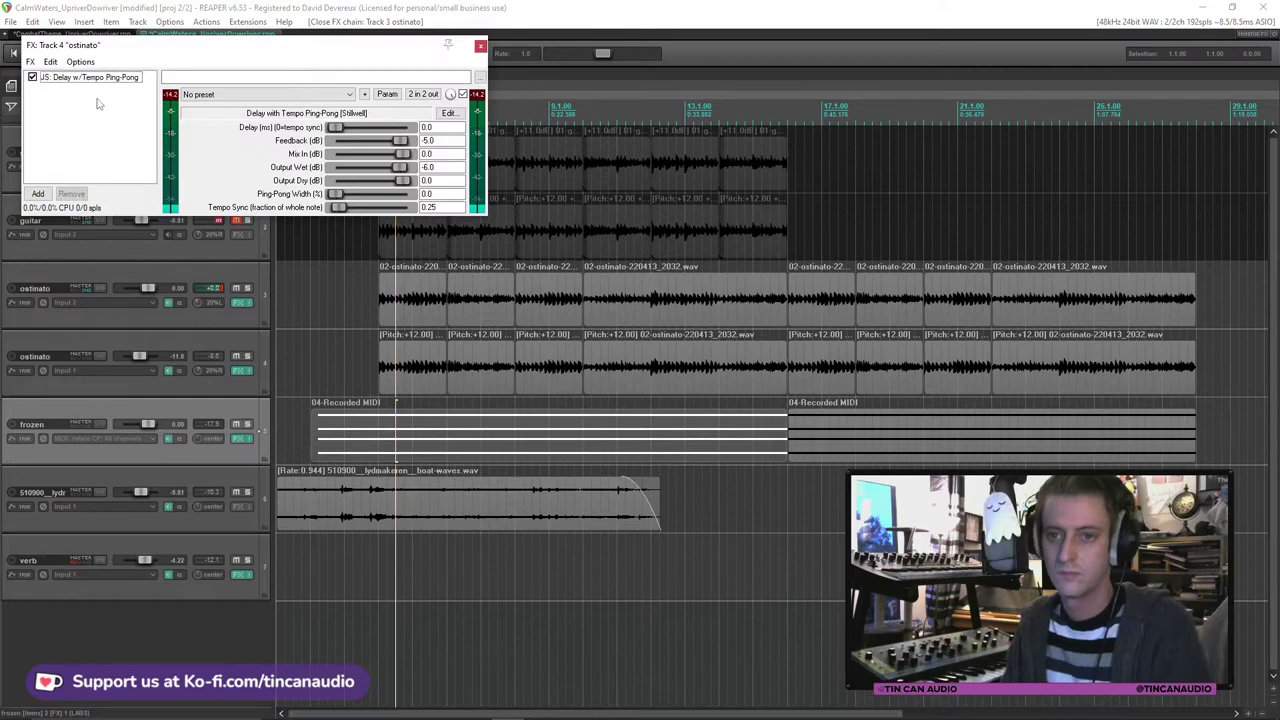
key(ctrl+v)
drag(103, 88, 100, 76)
click(715, 46)
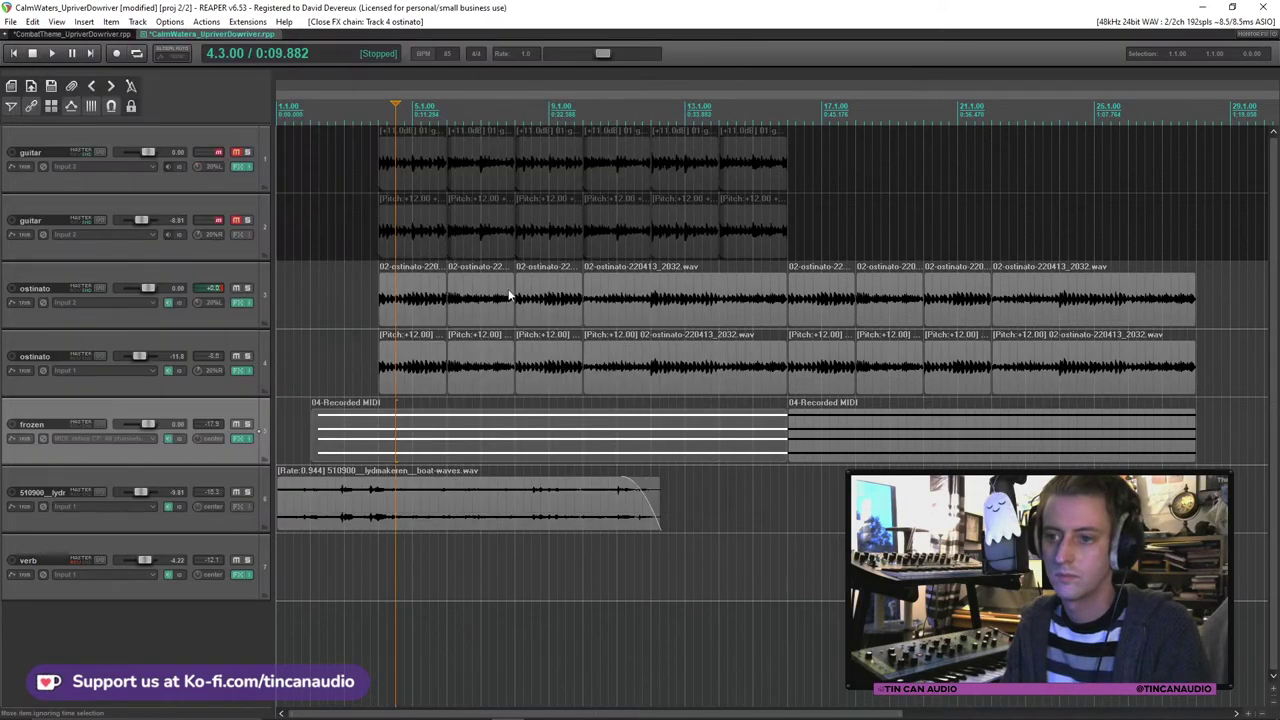
Step: Play from bar 4 and lower both ostinato tracks' volumes together, to about -6 dB and -17.8 dB
click(390, 311)
key(space)
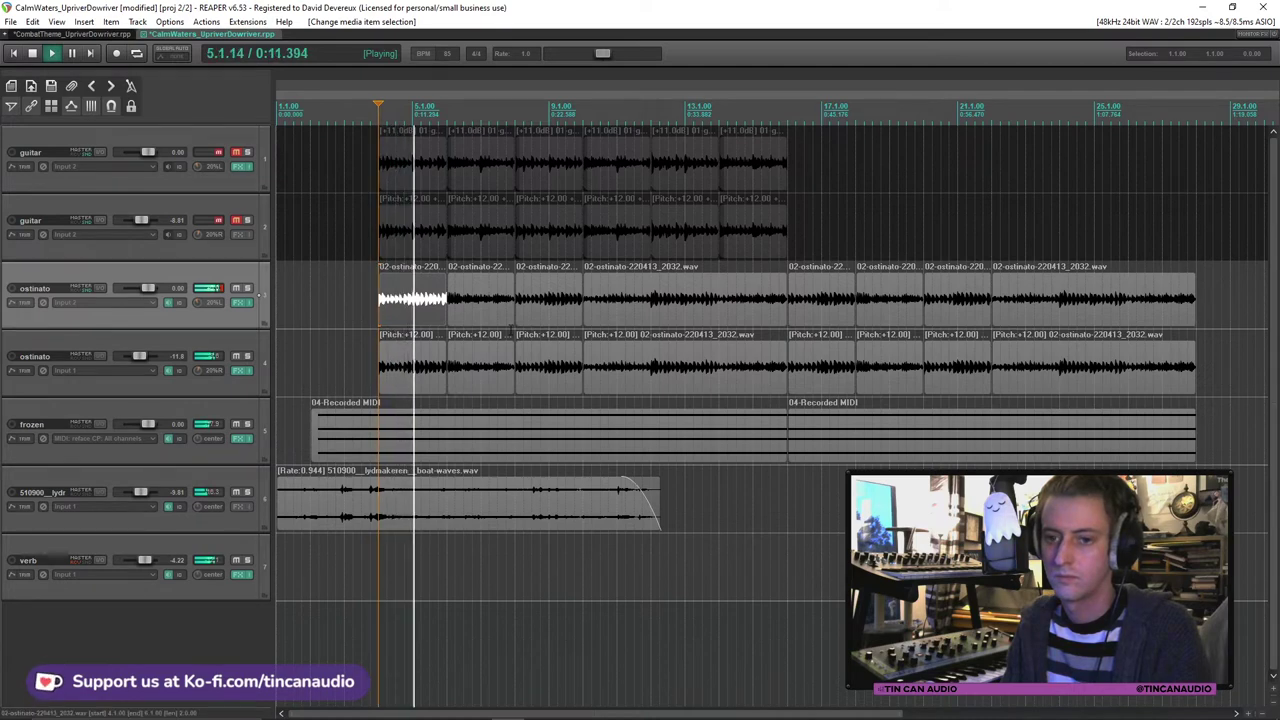
click(205, 388)
scroll(145, 292, down, 6)
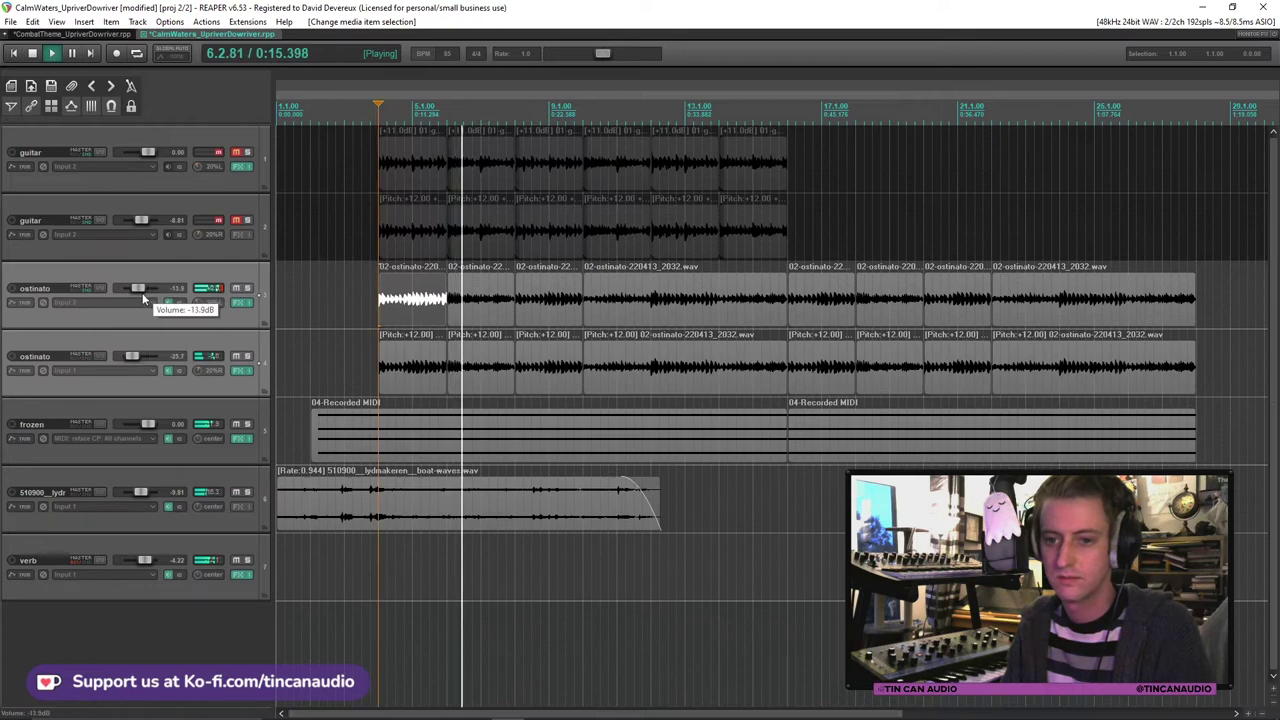
Step: Extend the first ostinato items past bar 6 on both tracks to crossfade into the following items, and replay the transition
click(458, 305)
scroll(458, 305, up, 3)
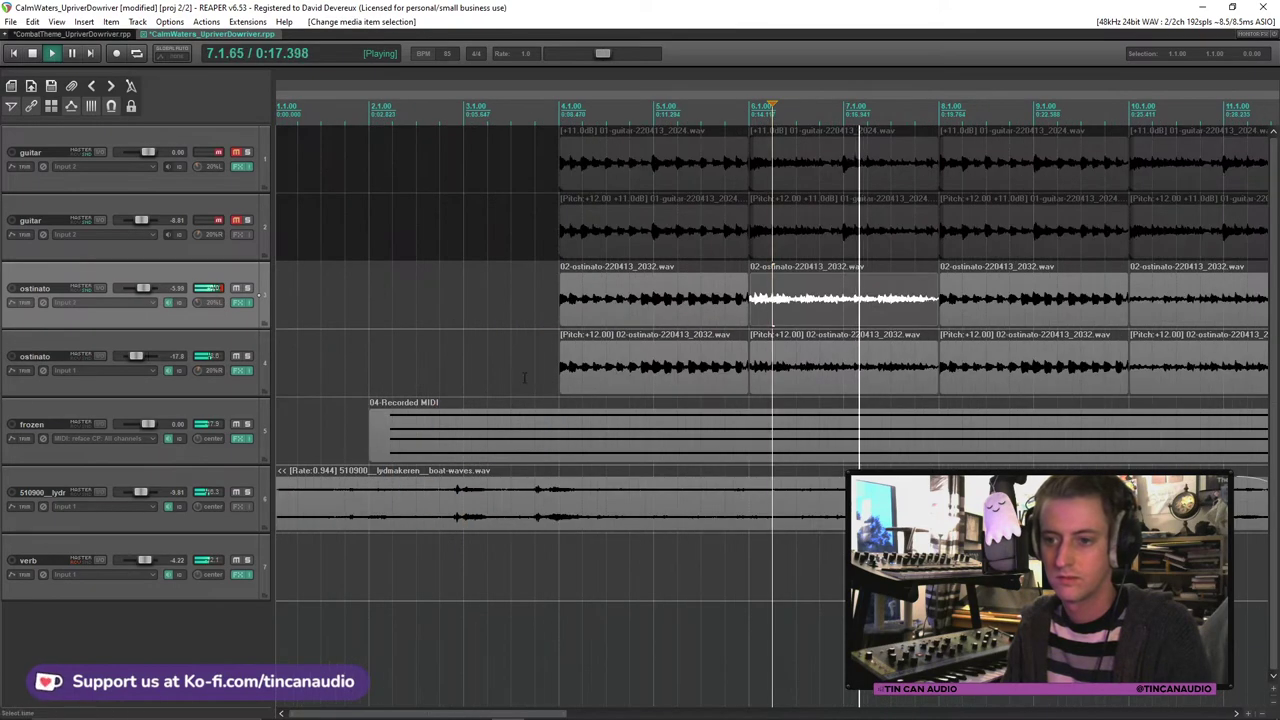
click(756, 365)
drag(746, 374, 759, 320)
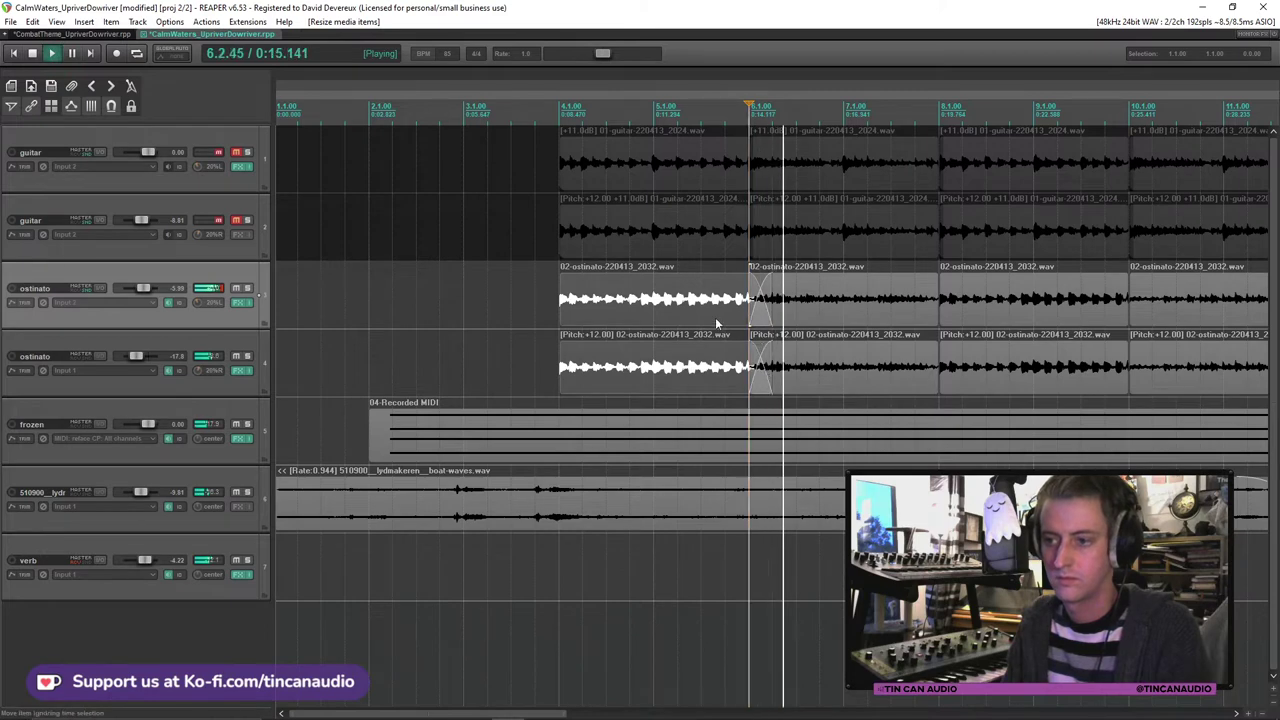
click(716, 308)
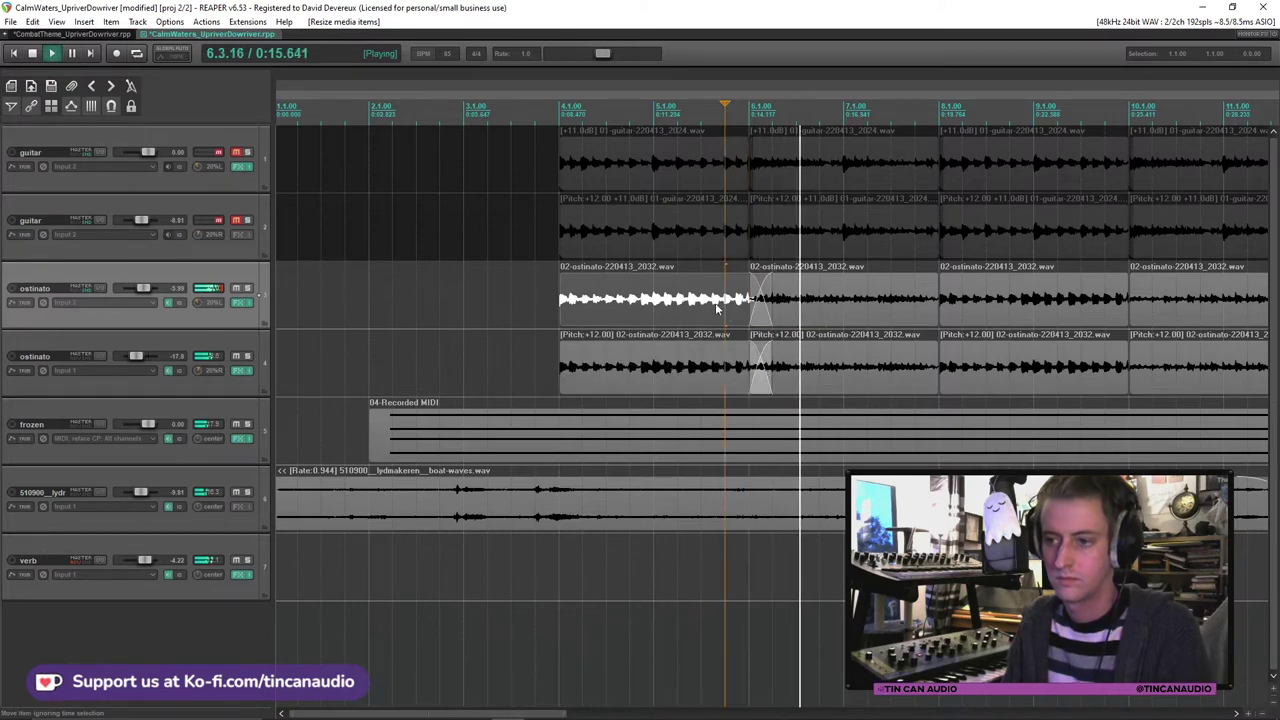
Step: Adjust the compressor threshold and ratio in the original ostinato's Scheps Omni Channel, copy the effect and close its window
click(226, 383)
click(224, 318)
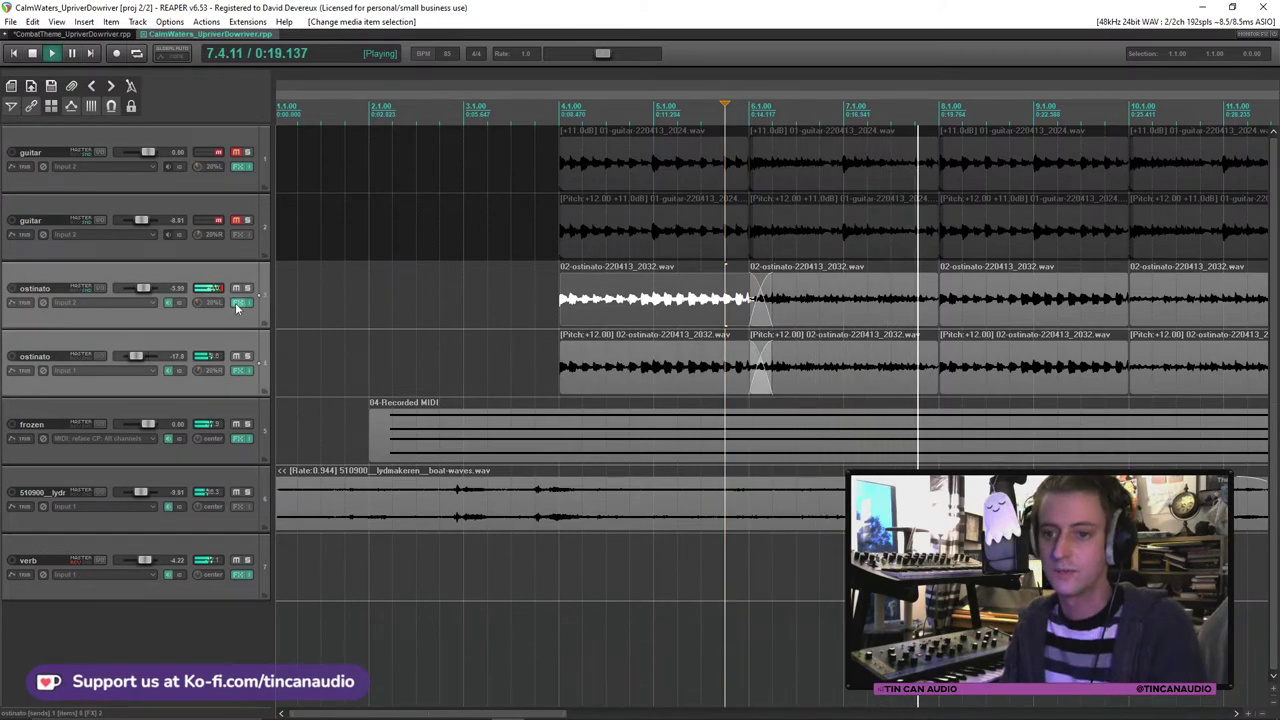
click(241, 302)
click(92, 77)
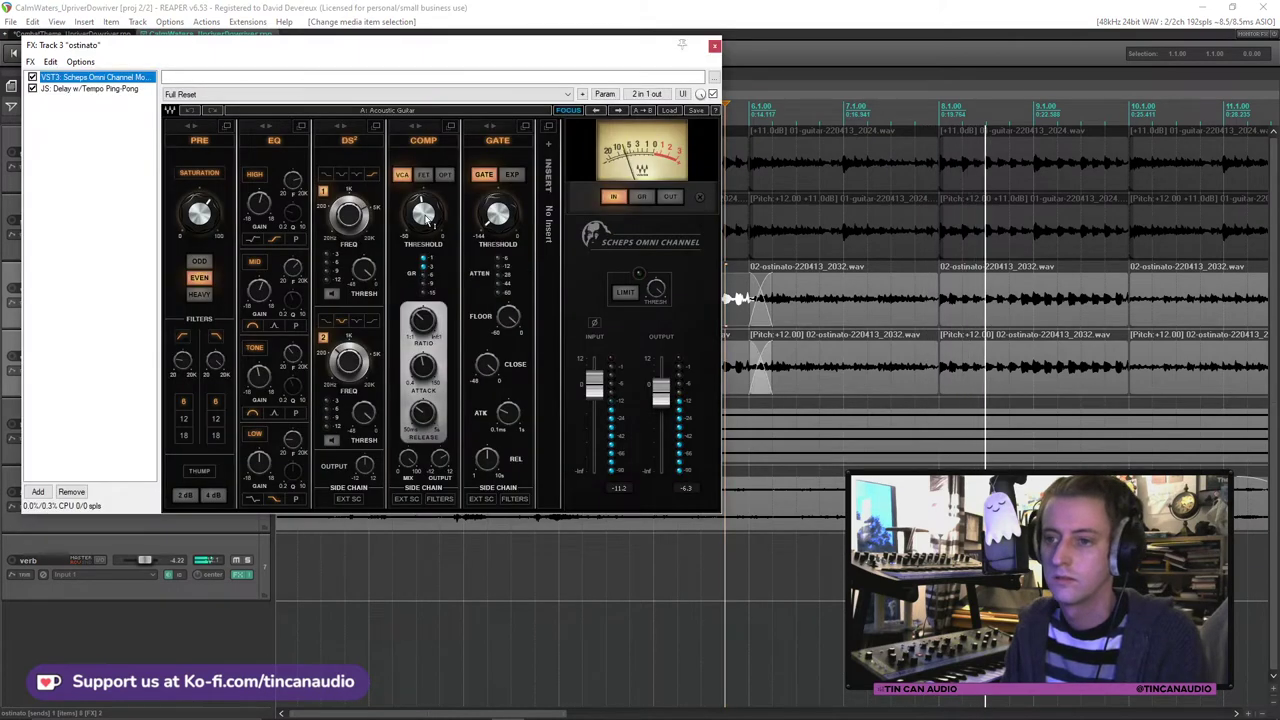
click(432, 225)
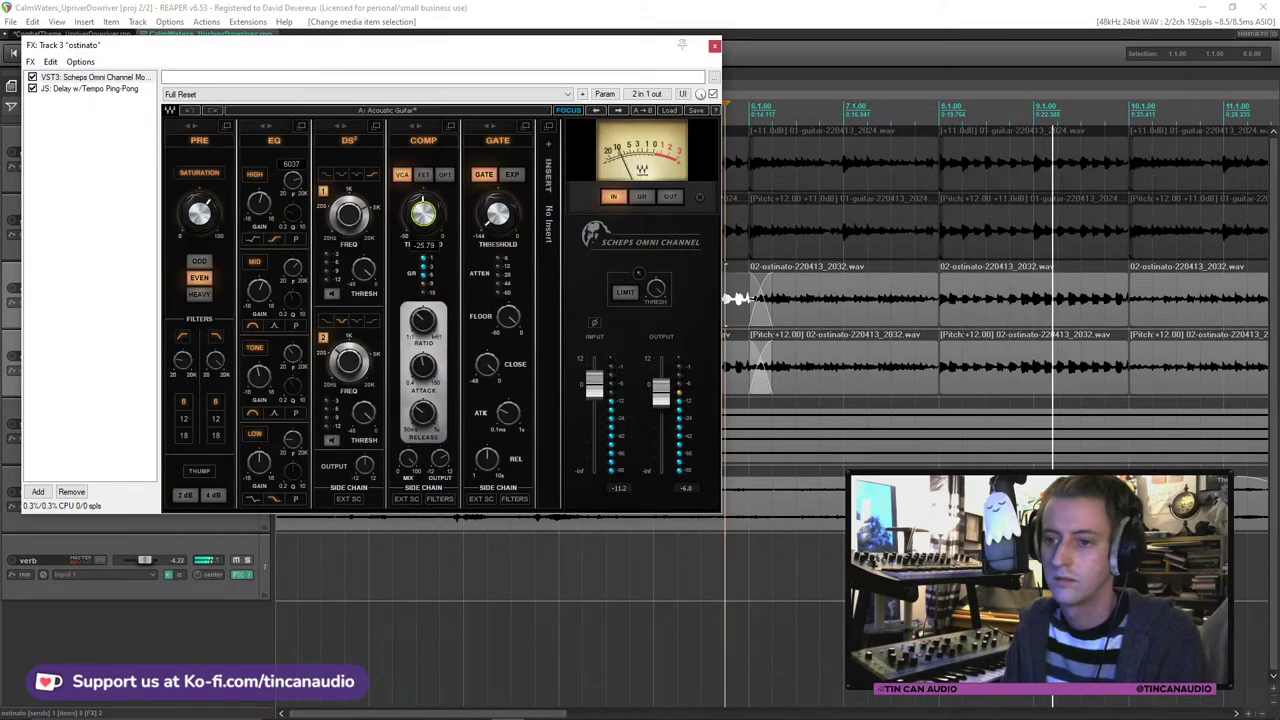
drag(432, 225, 432, 218)
drag(422, 320, 422, 316)
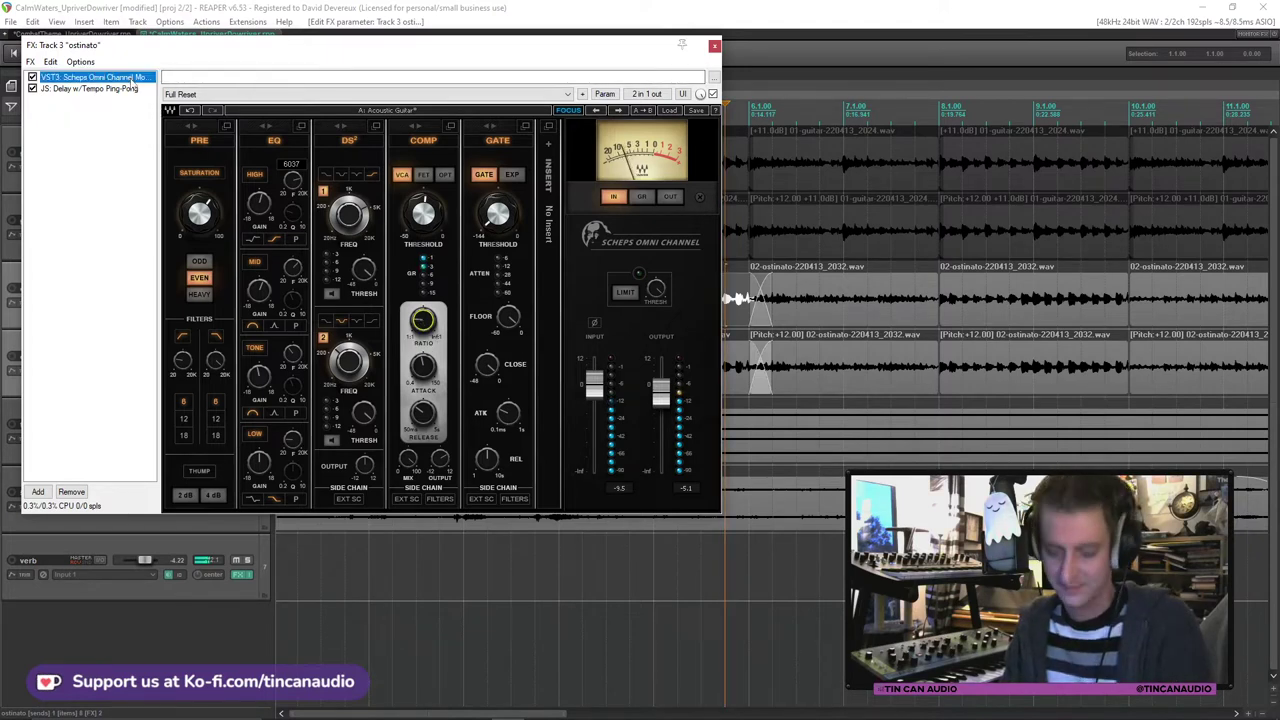
click(714, 47)
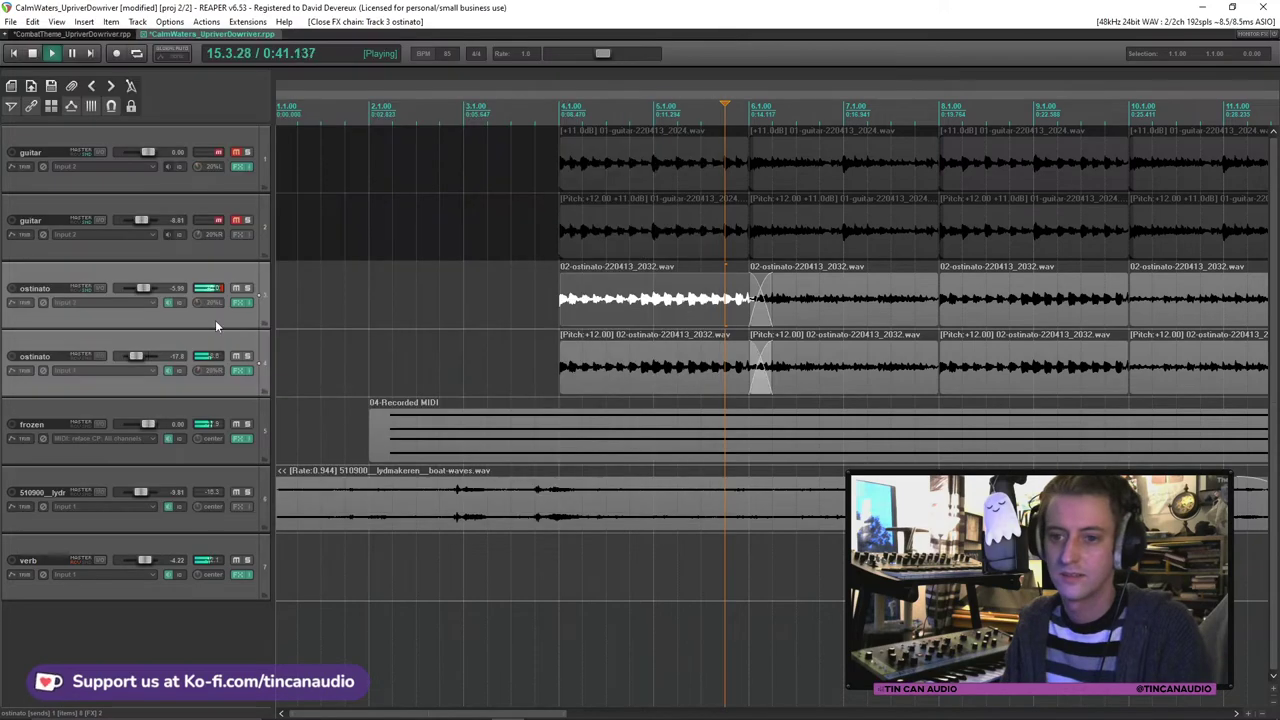
Step: Replace the octave-up ostinato's Scheps Omni Channel with the adjusted copy, placed before the delay, and close the effects window
click(241, 371)
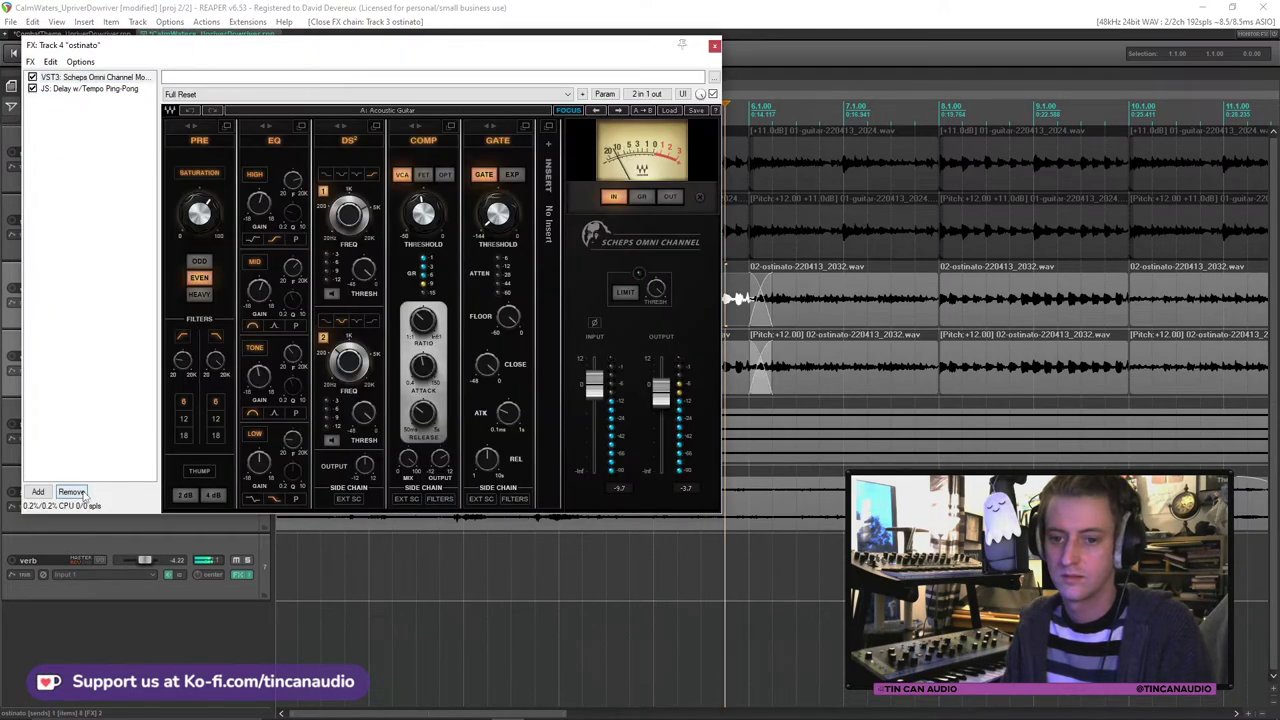
click(84, 492)
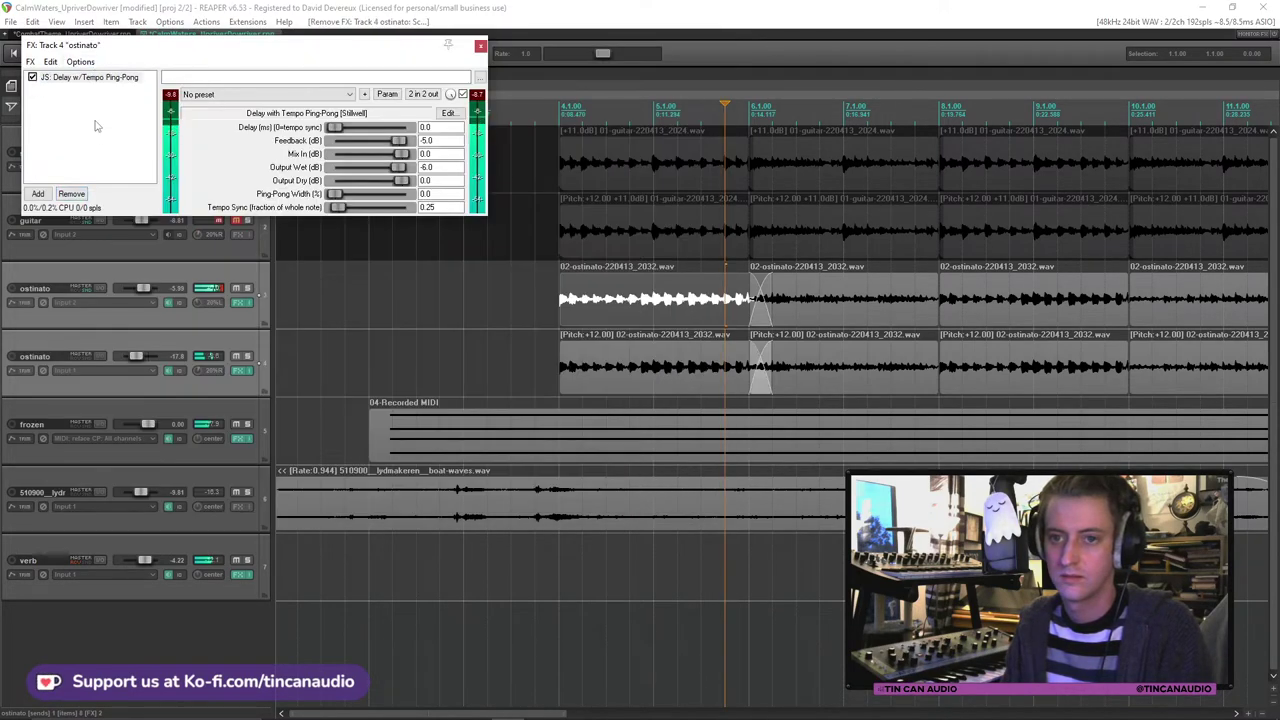
key(ctrl+z)
drag(111, 87, 105, 76)
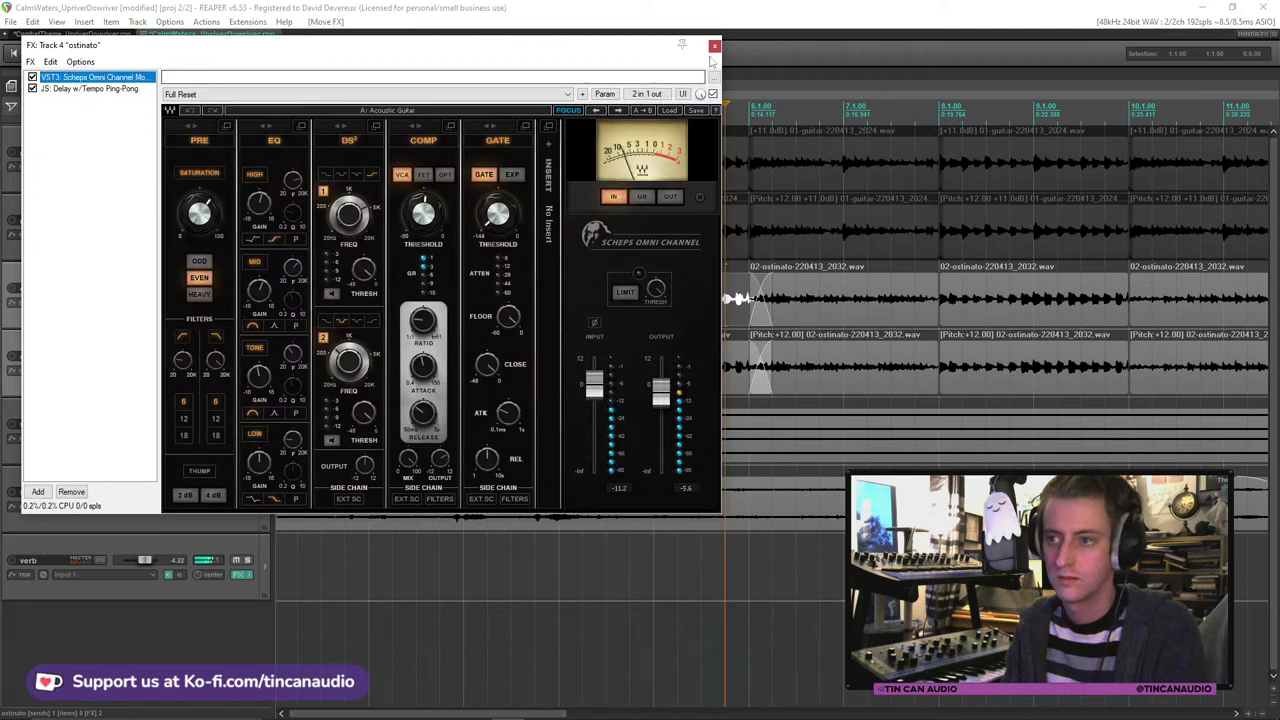
click(714, 48)
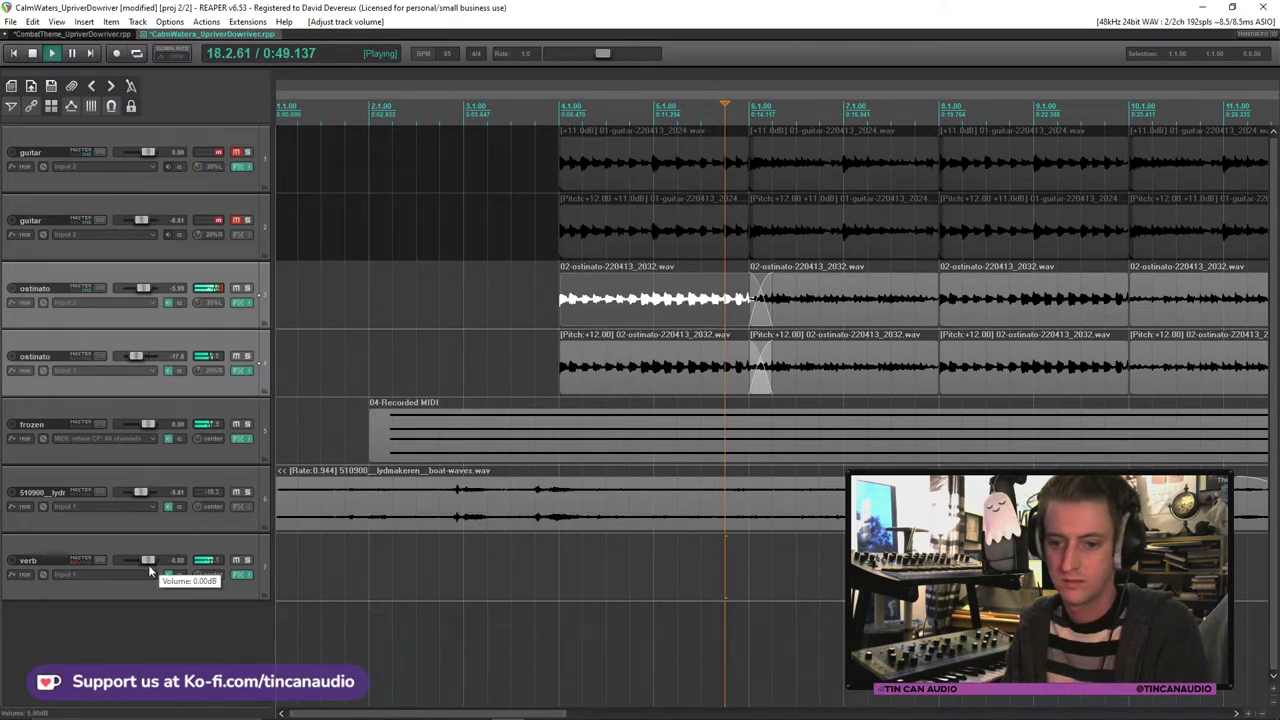
Step: Set the verb track's volume to 0 dB and load RVerb's The Church factory preset, closing the effects window
click(240, 574)
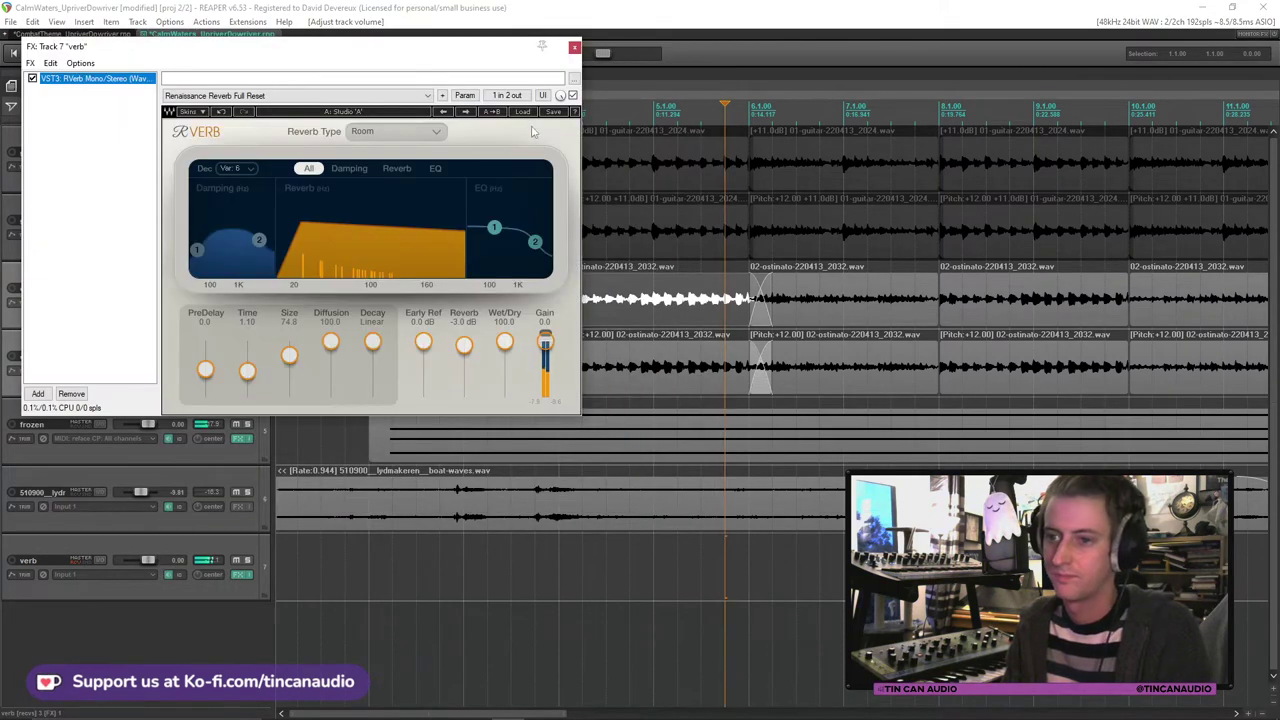
click(523, 112)
mouse_move(600, 223)
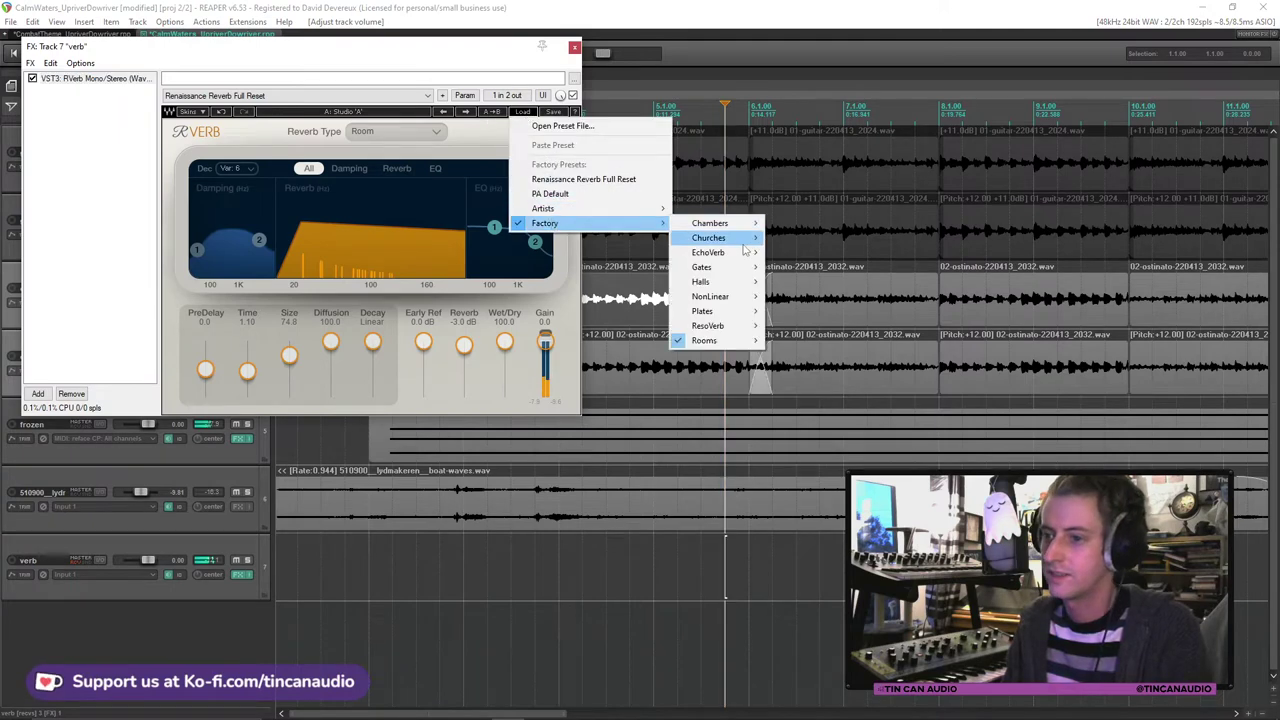
mouse_move(720, 238)
click(805, 296)
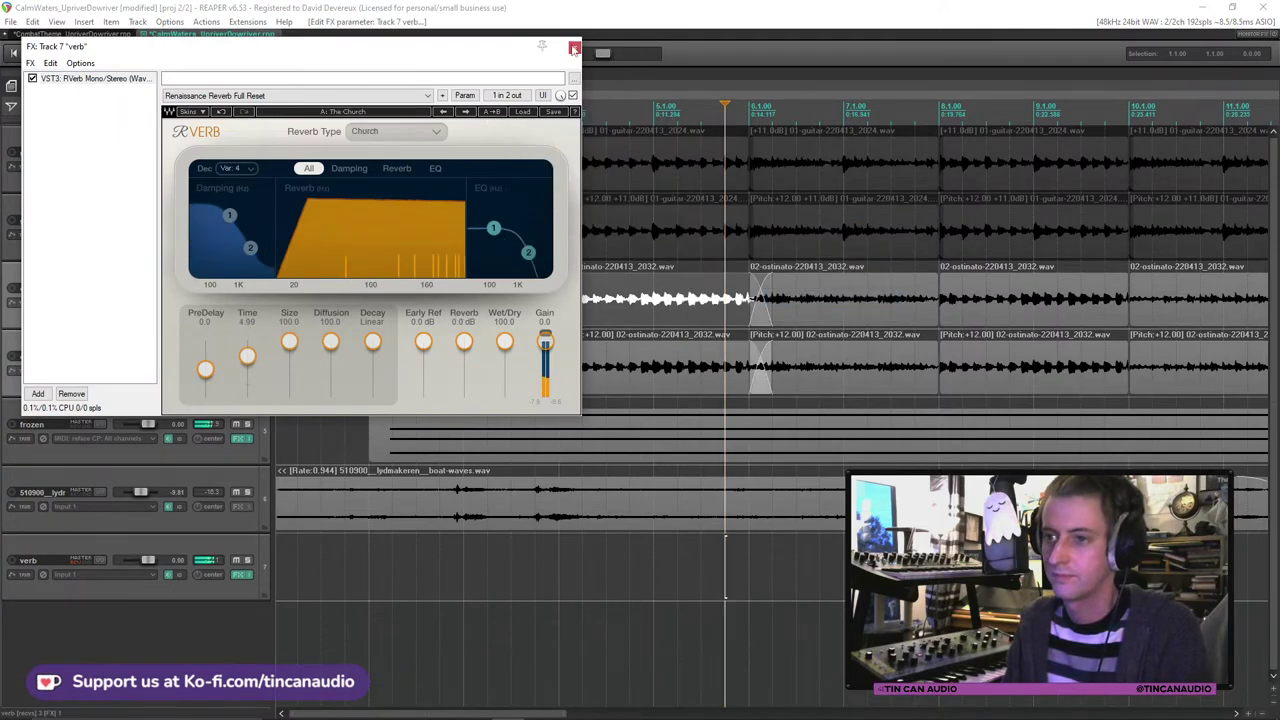
click(241, 574)
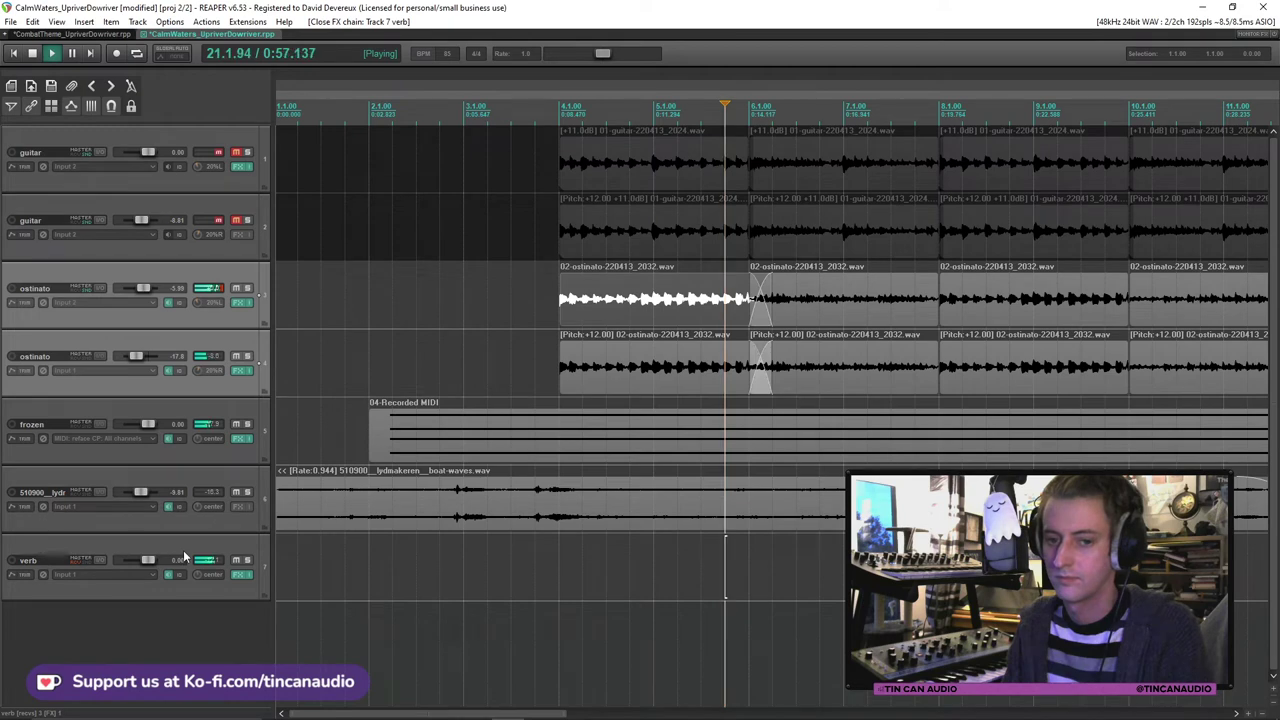
Step: Save the project and listen to the arrangement through to about bar 26 before stopping playback
click(716, 302)
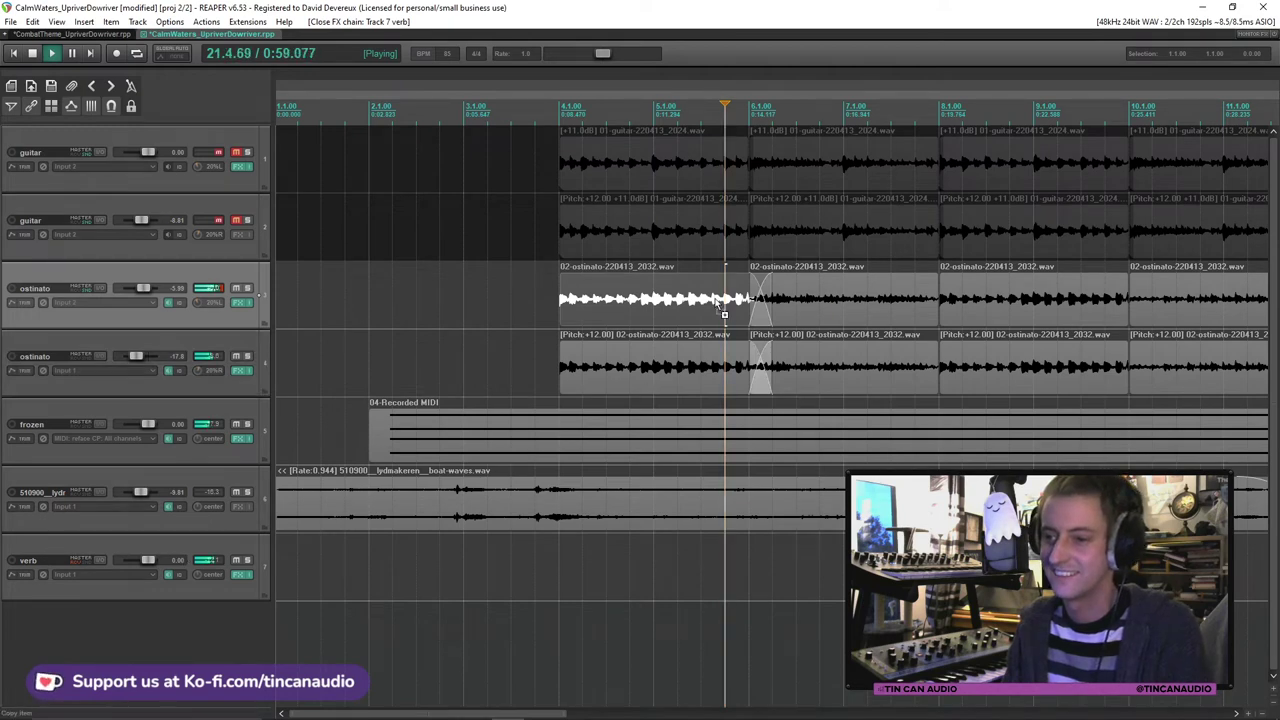
key(ctrl+s)
scroll(714, 305, down, 5)
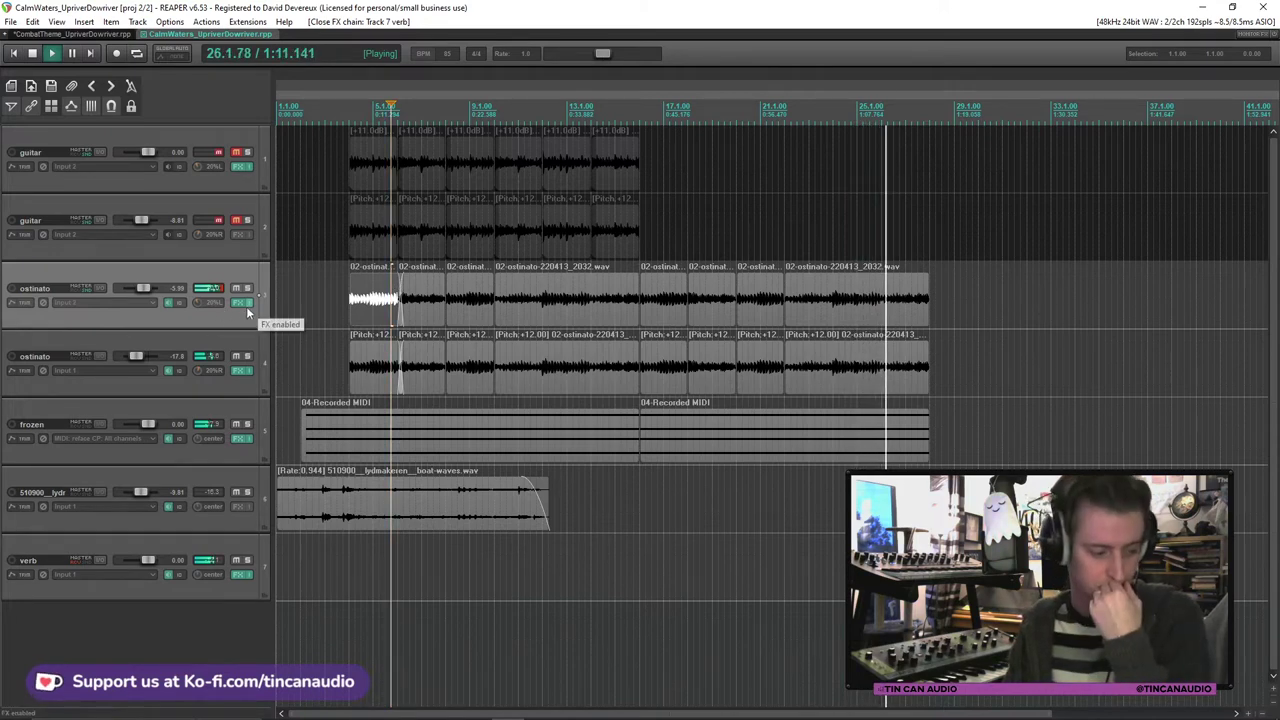
key(space)
Step: Lower both ostinato tracks together to about -12.8 dB and -24.6 dB, and play the arrangement from around bar 3
click(212, 390)
ctrl+click(211, 318)
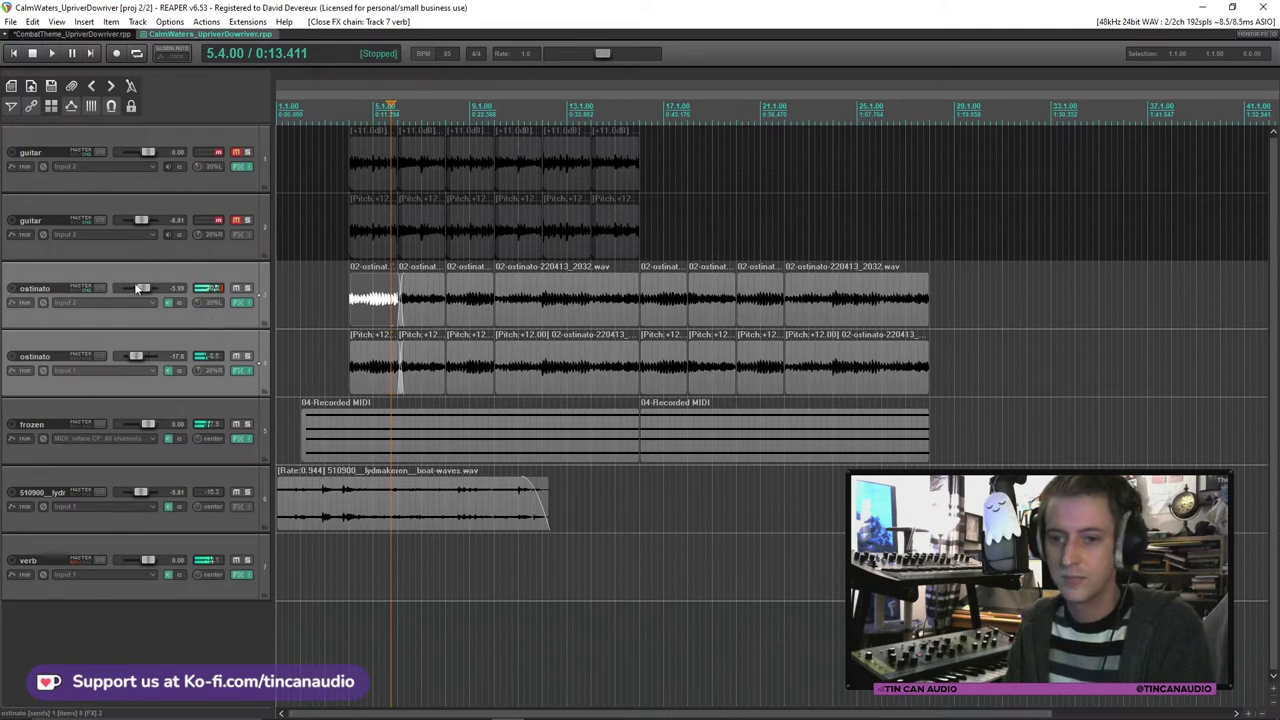
drag(144, 289, 138, 289)
click(337, 295)
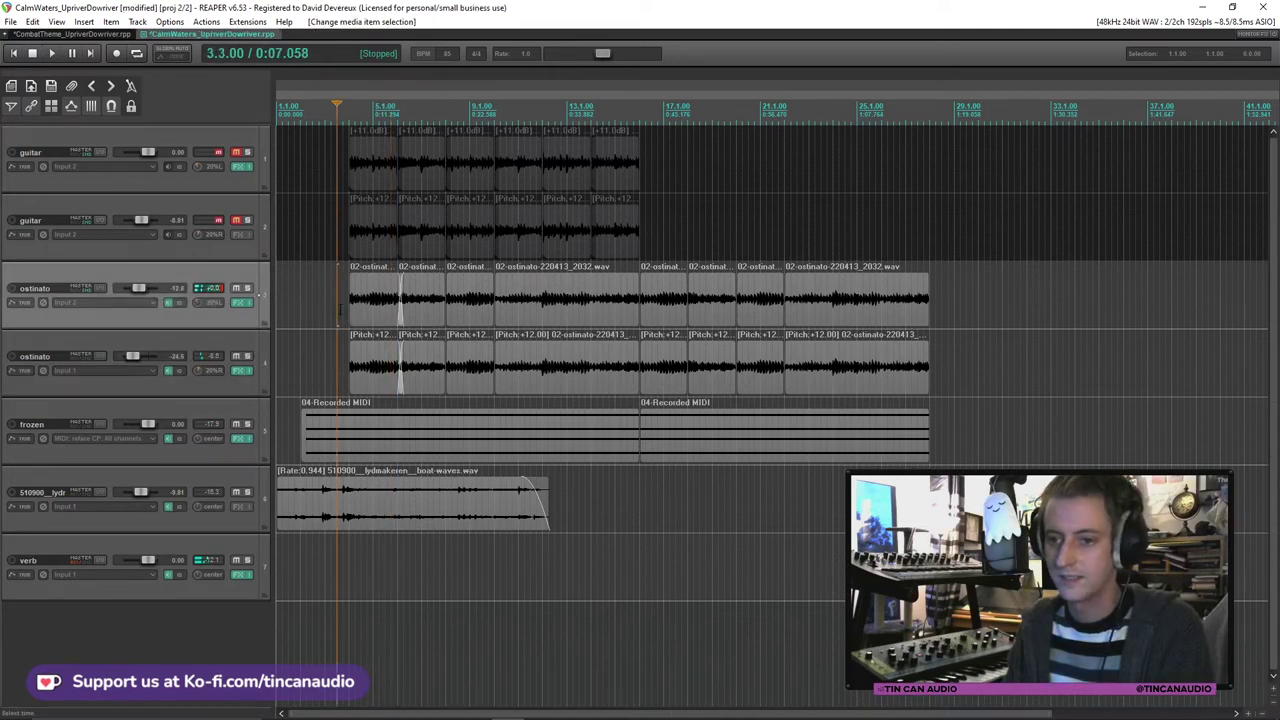
key(space)
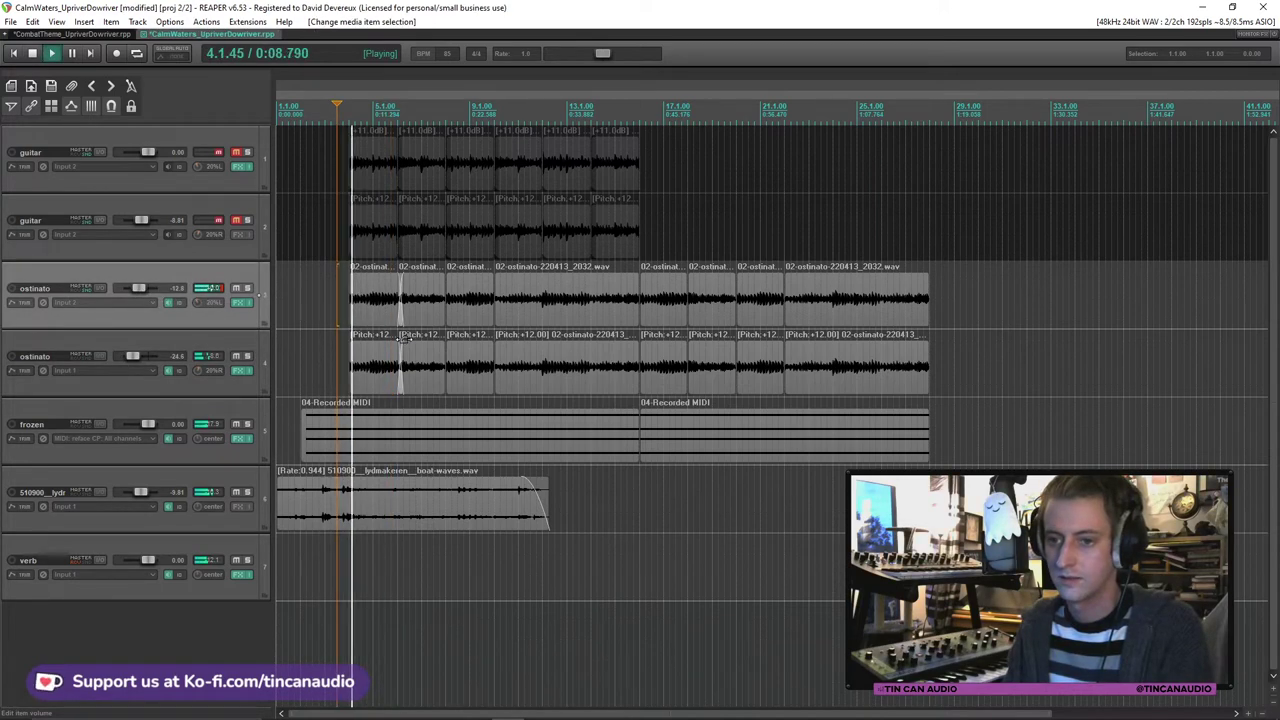
Step: Select both ostinato tracks and listen through their bar 6 crossfade before stopping playback
ctrl+click(218, 390)
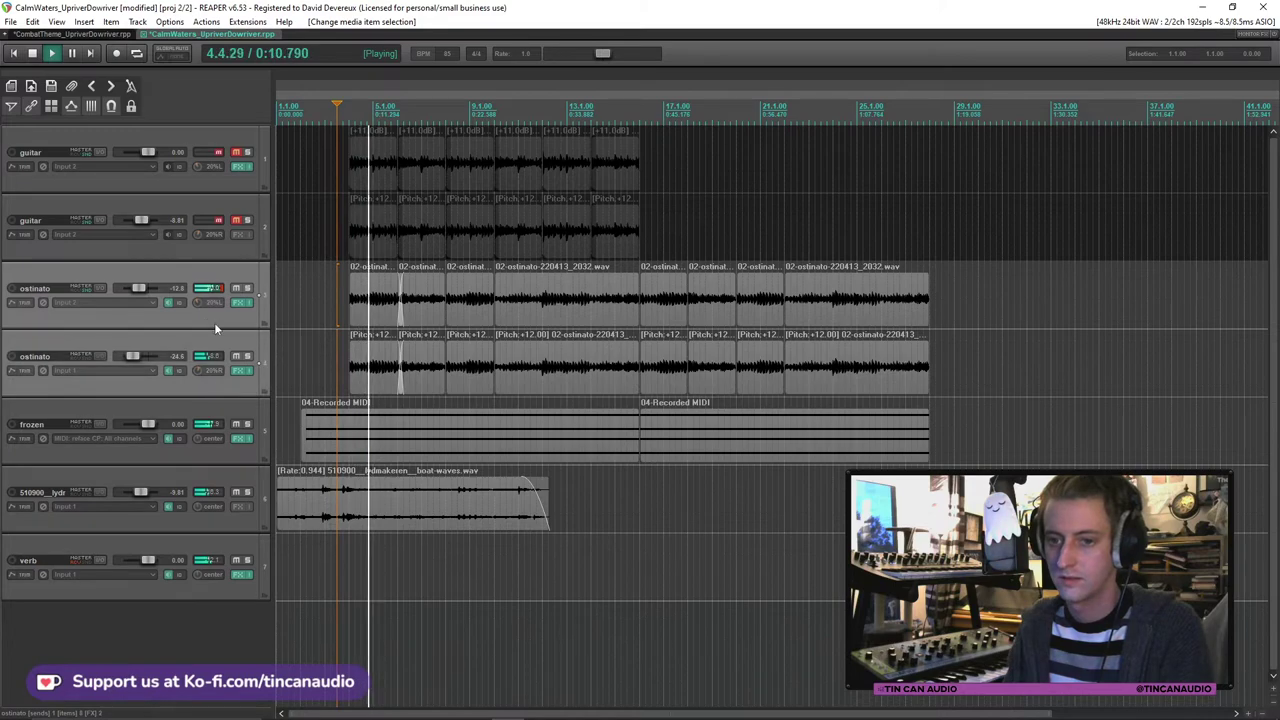
scroll(424, 325, up, 5)
scroll(424, 325, down, 6)
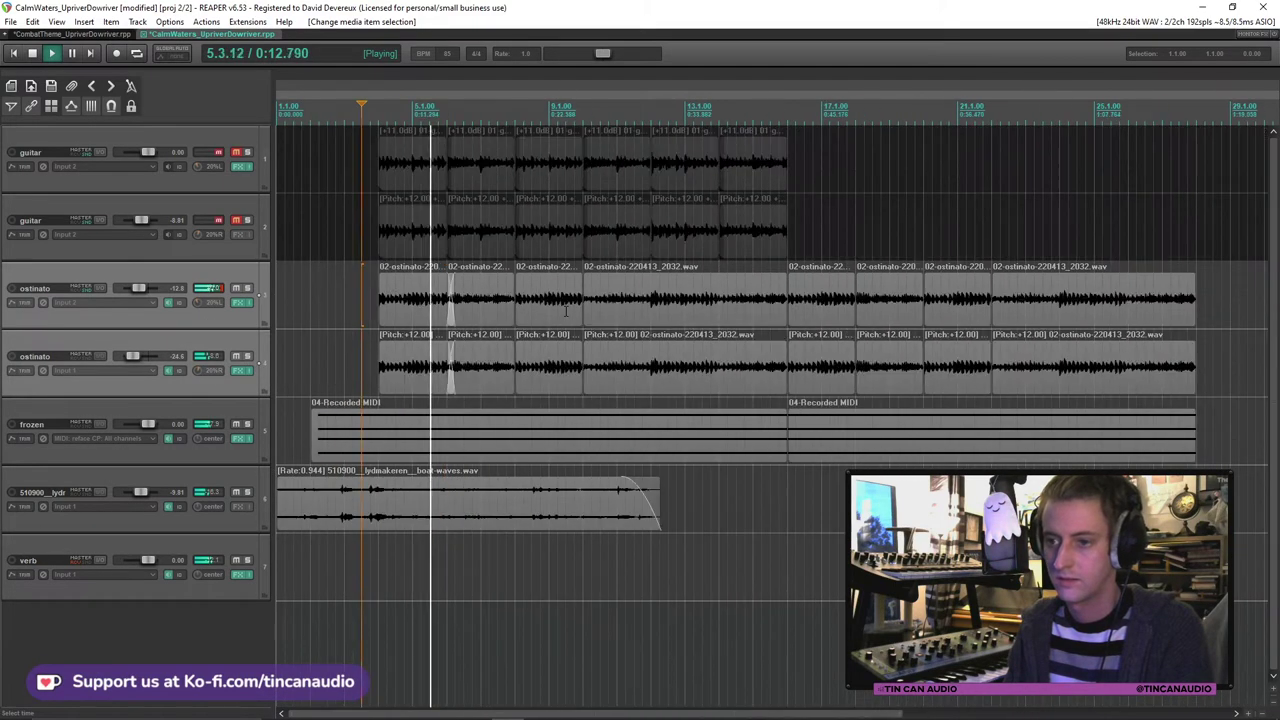
click(446, 318)
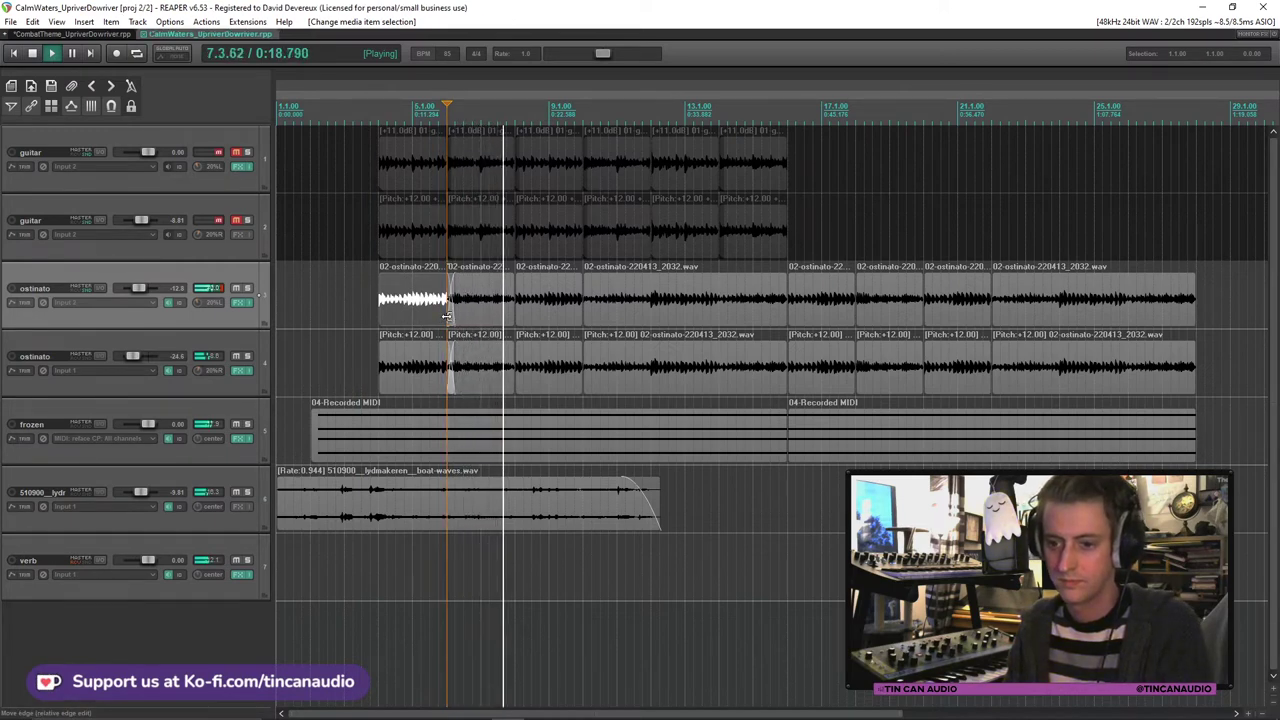
key(space)
Step: Reset the boat-waves item's playback rate to 1 and return to the project start
double_click(367, 513)
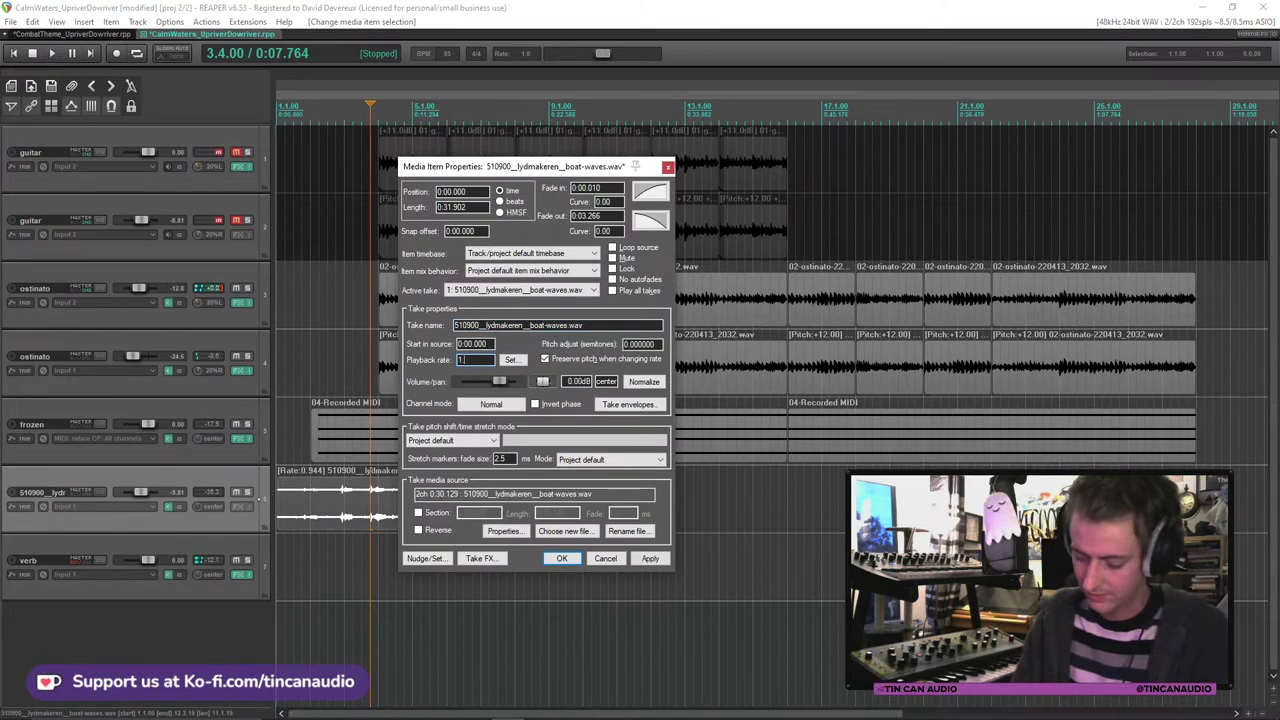
key(Return)
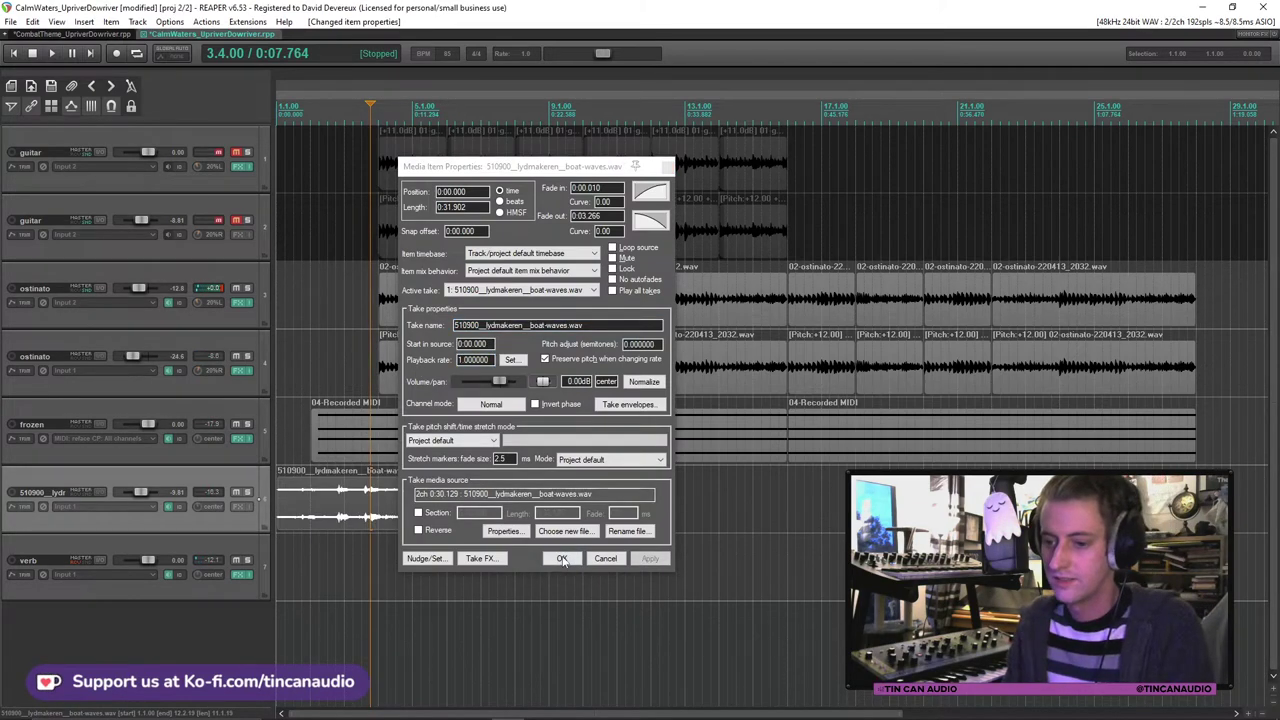
click(562, 559)
click(14, 53)
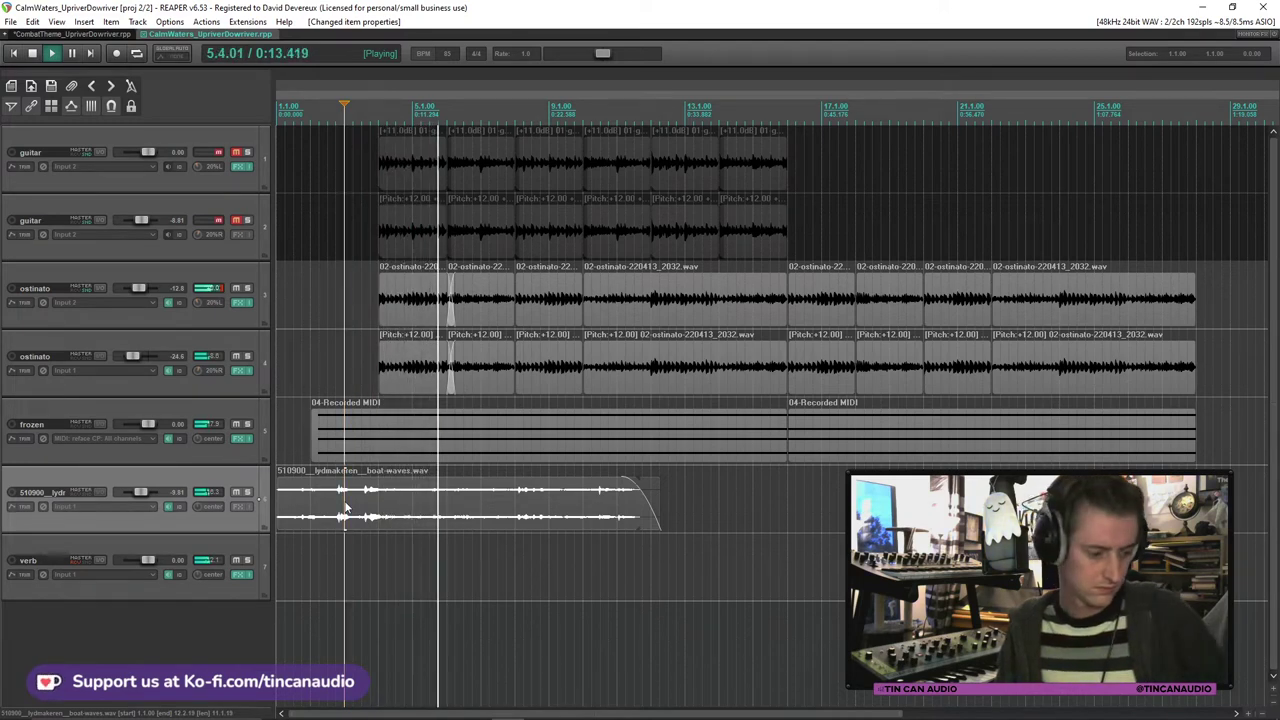
Step: Fade in the first items of both ostinato tracks and trim the boat-waves item's end to about the middle of bar 11
click(405, 365)
ctrl+click(405, 292)
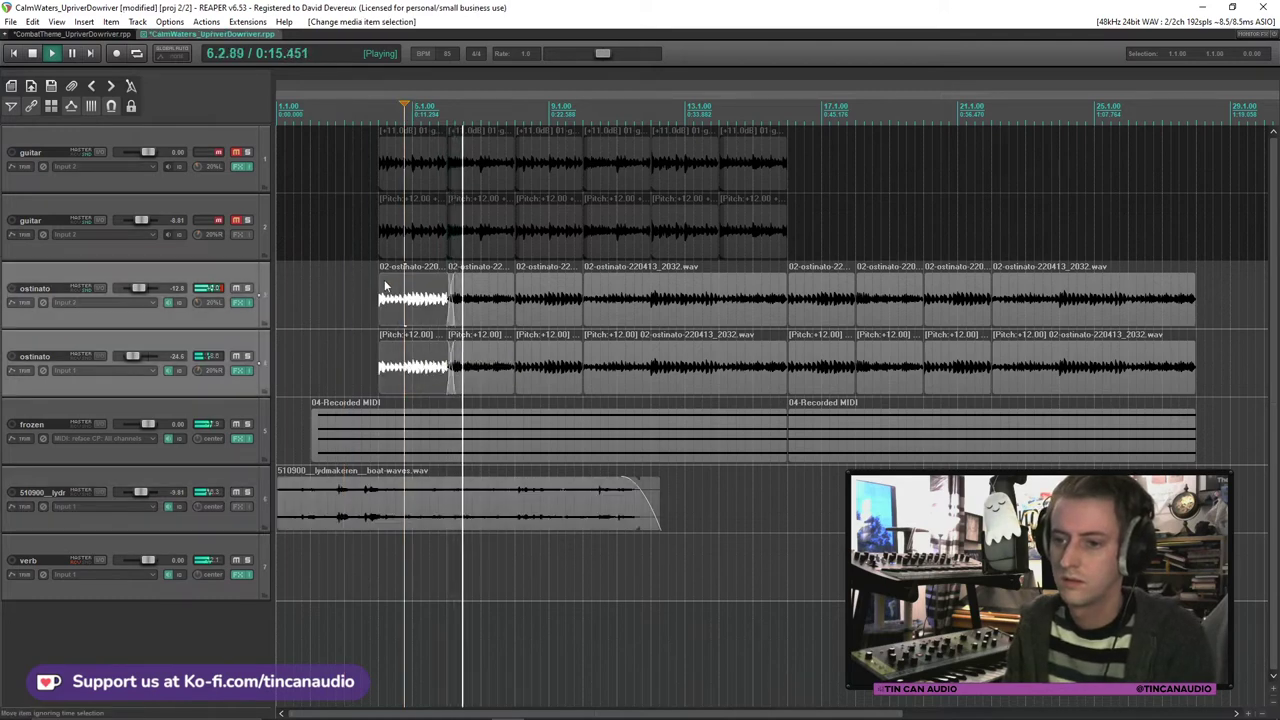
drag(381, 278, 401, 308)
click(401, 308)
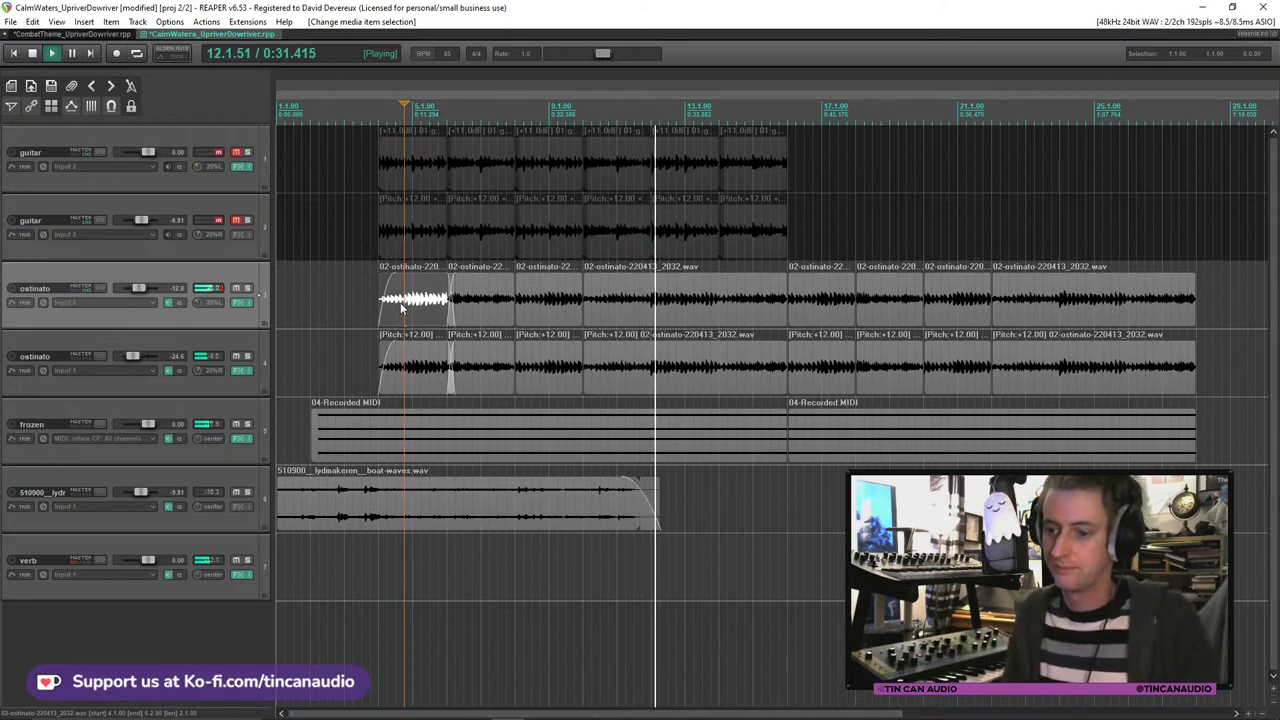
drag(647, 517, 638, 517)
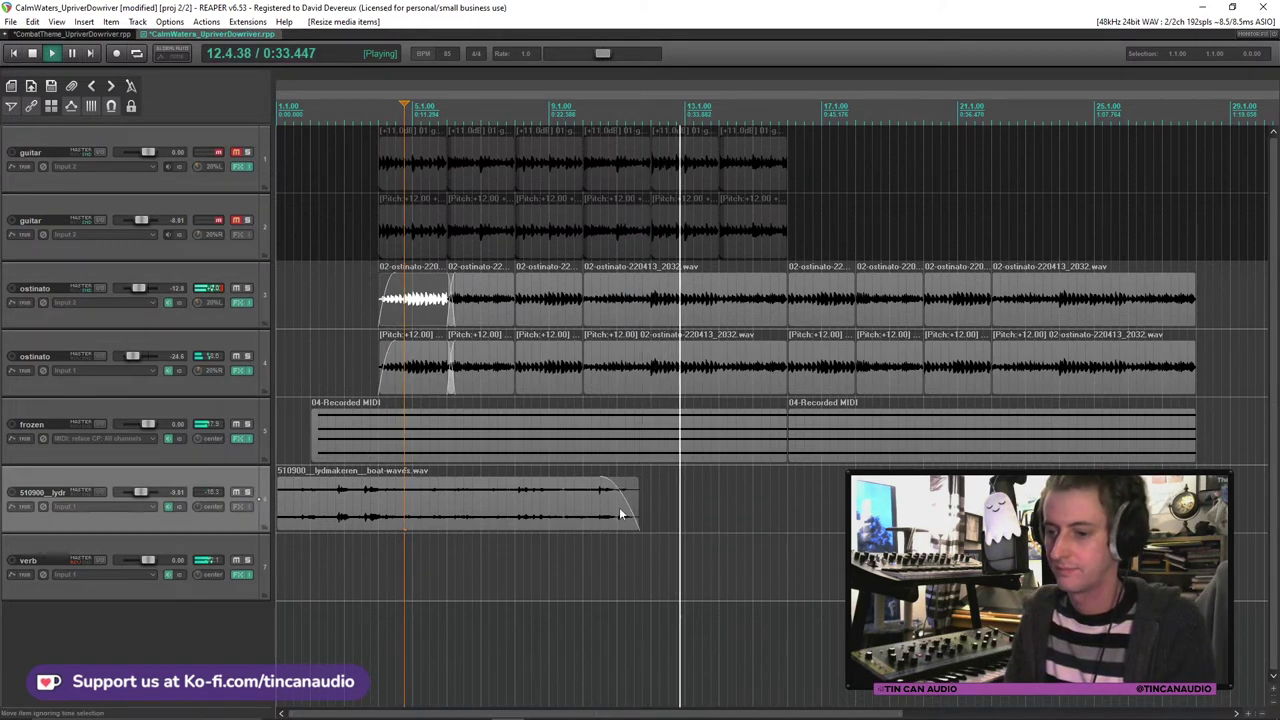
Step: Add a marker at bar 16, where the second ostinato section begins, and stop playback
click(719, 318)
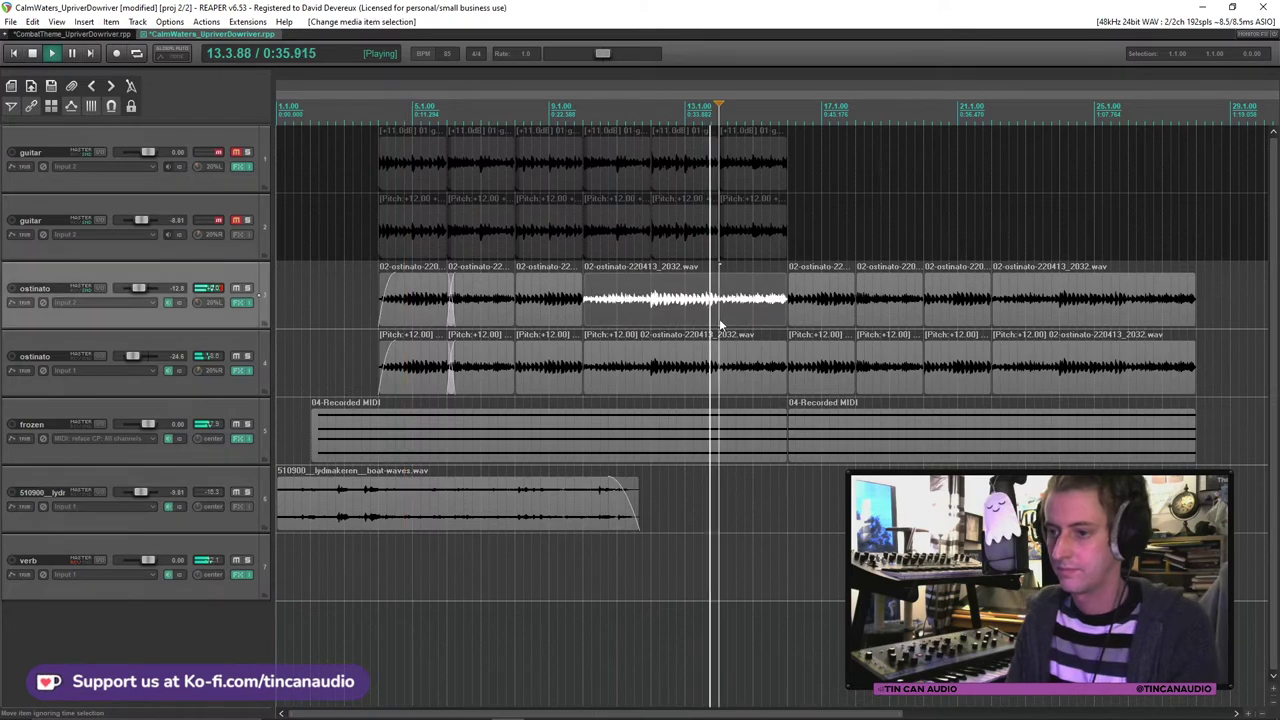
click(794, 302)
key(m)
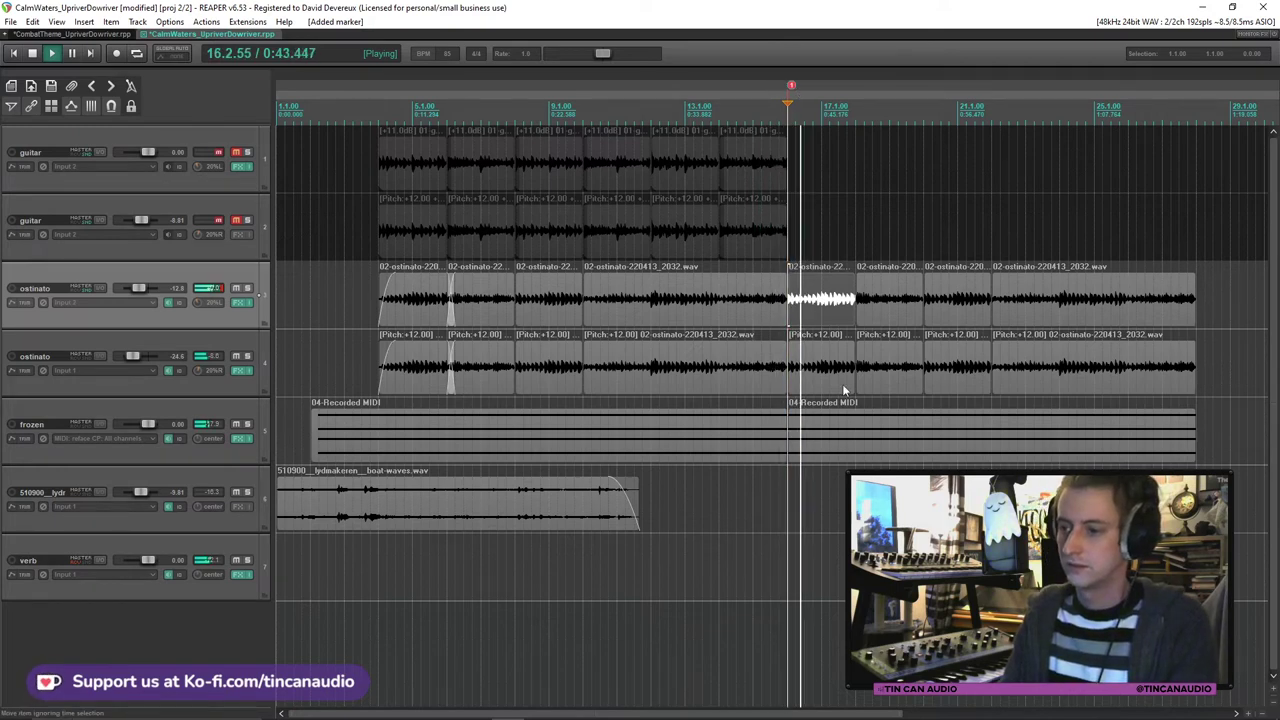
key(space)
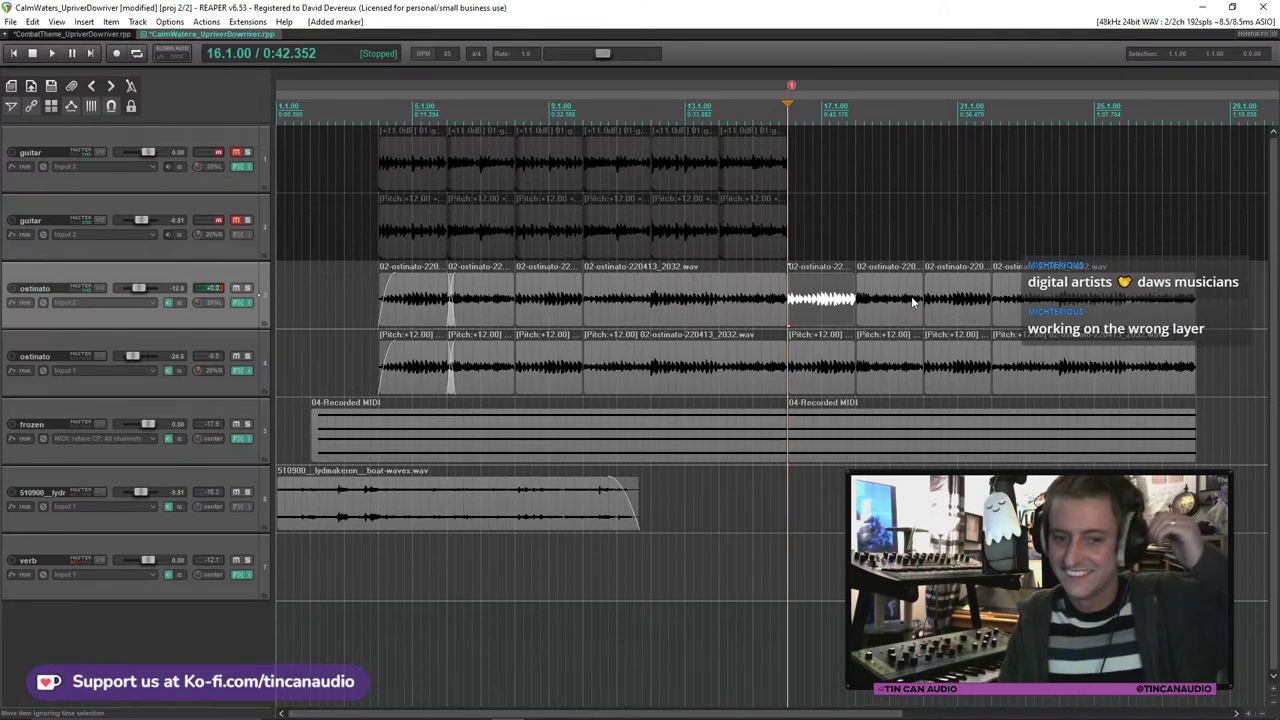
Step: Listen to the transition into the marker from bar 15.3, save the project and return the edit cursor to bar 15.3
click(770, 305)
key(space)
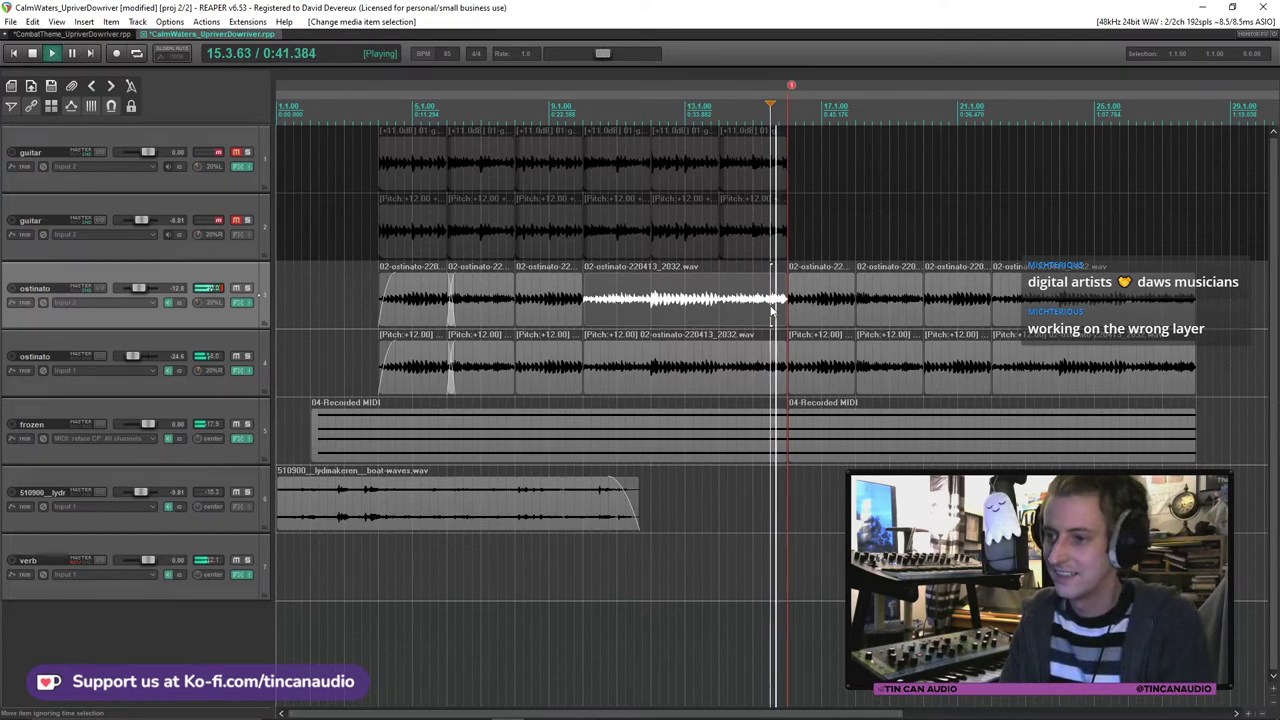
click(797, 313)
key(space)
key(ctrl+s)
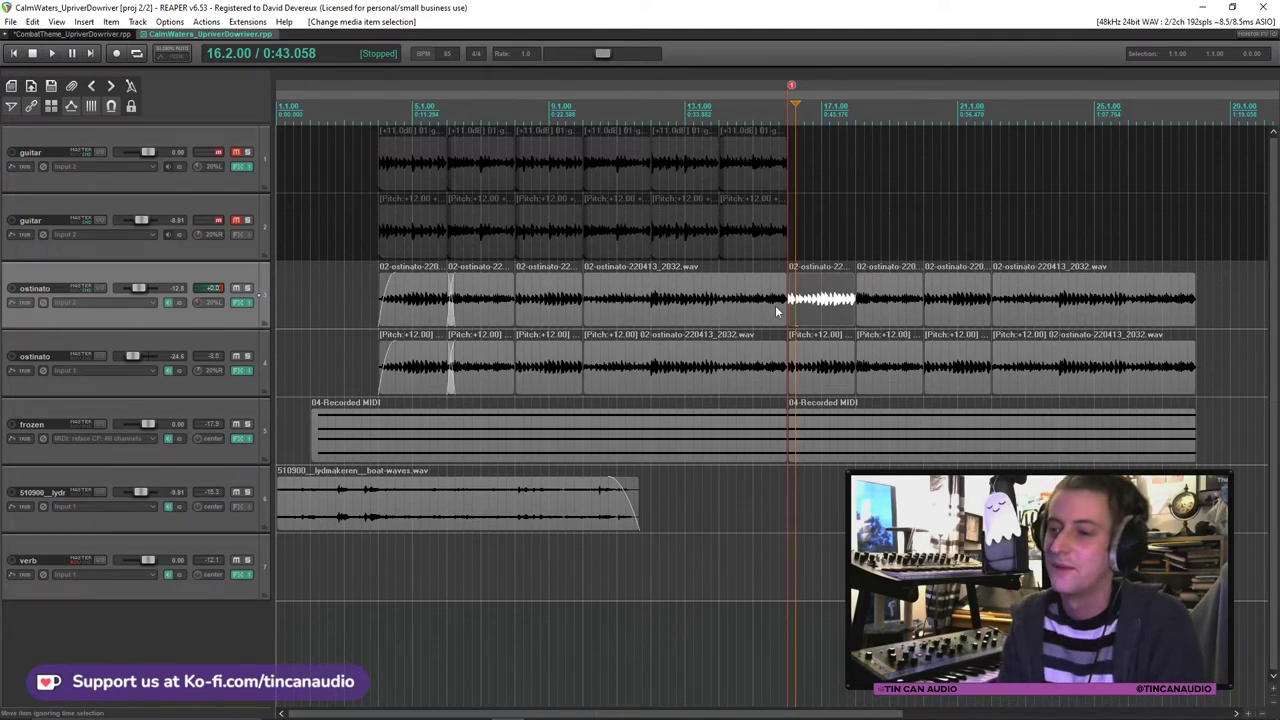
click(776, 310)
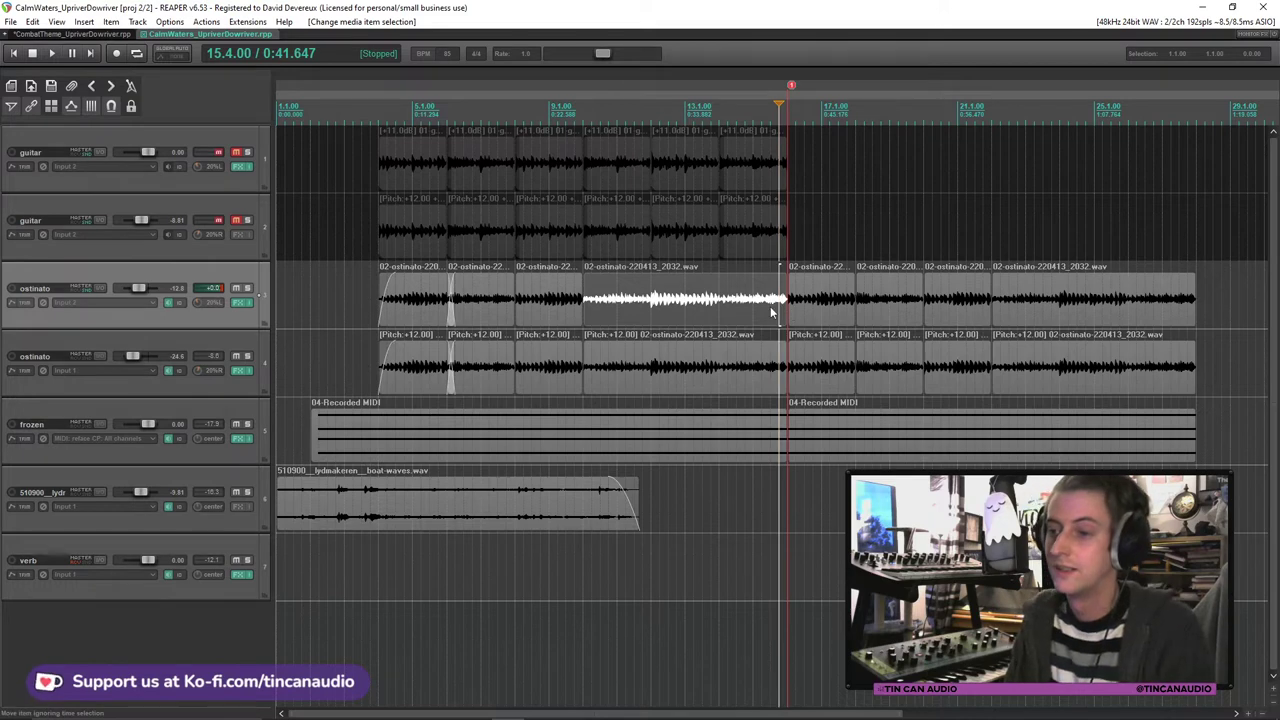
click(770, 306)
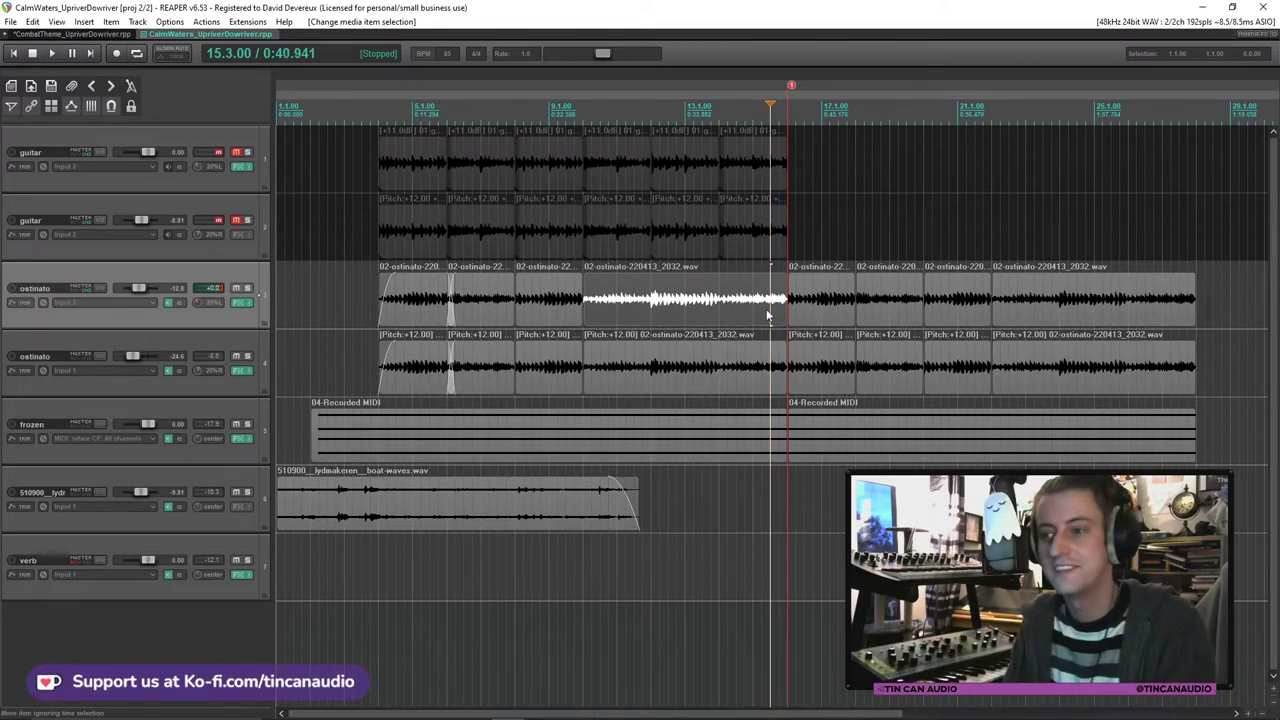
Step: Insert a new empty track directly below the octave-up ostinato track
click(193, 386)
key(ctrl+t)
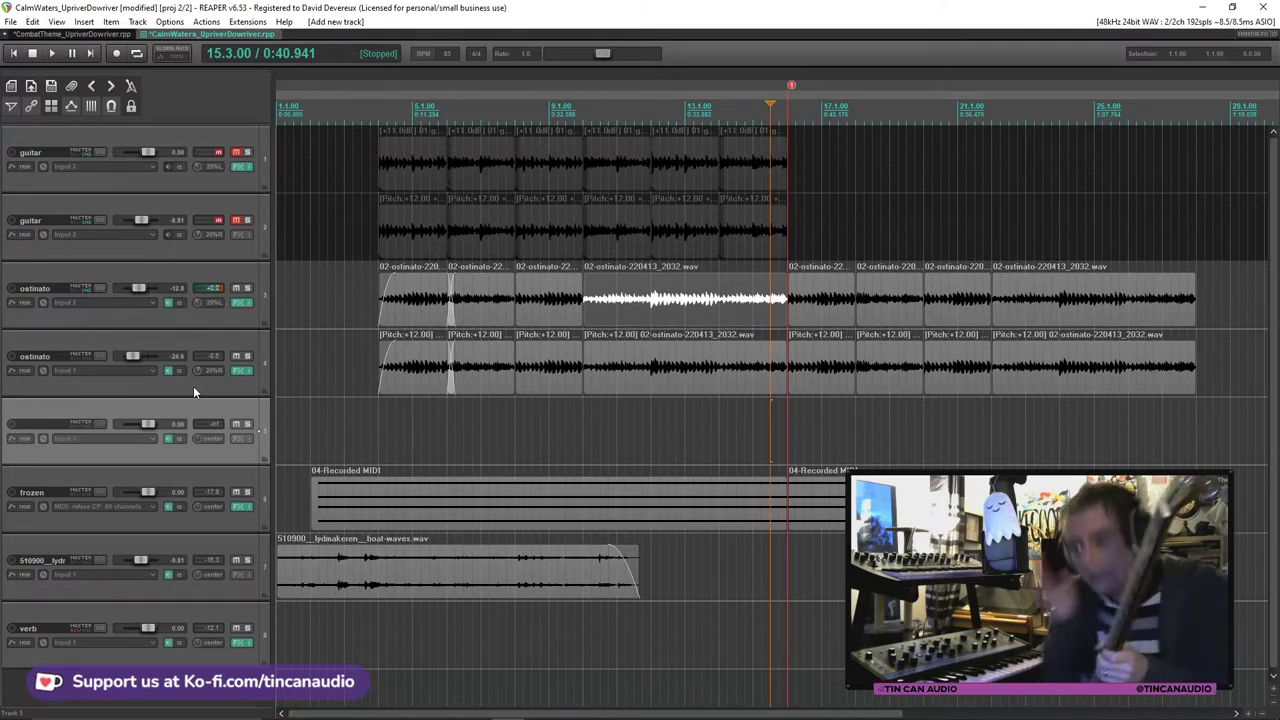
Step: Play the arrangement from bar 3.3 to rehearse the new part, stopping playback and saving the project
click(364, 308)
key(space)
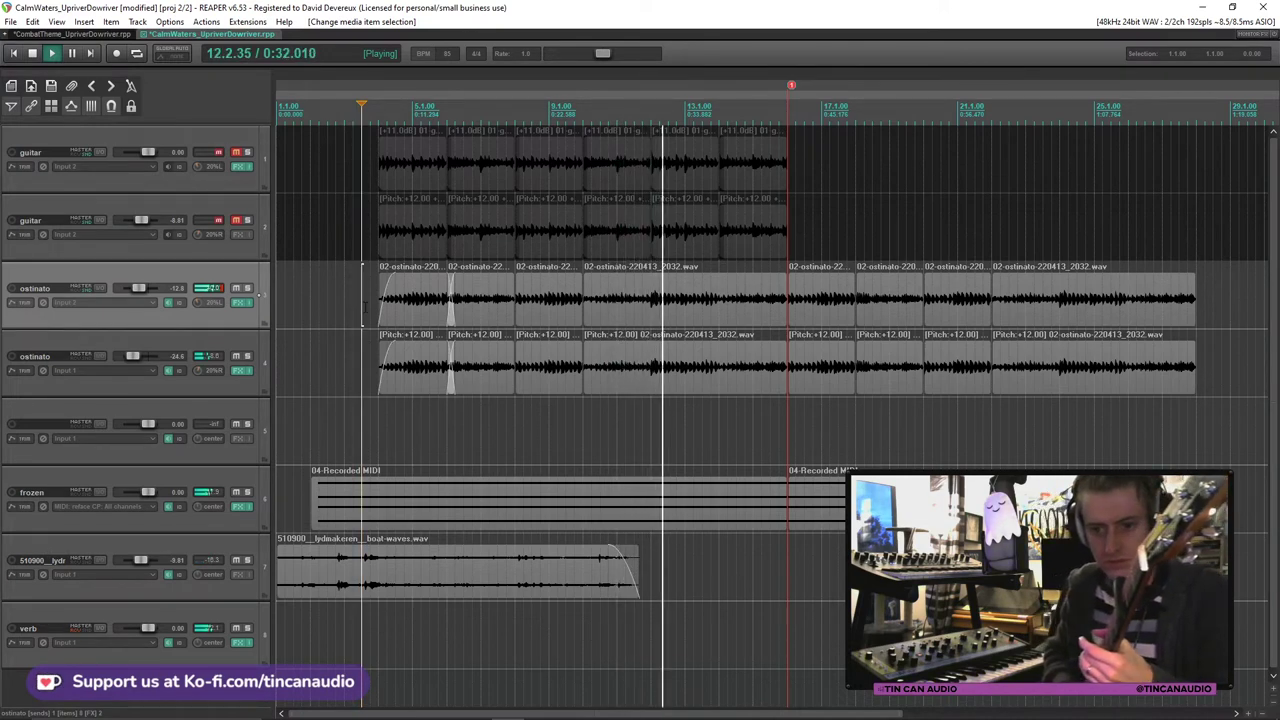
key(space)
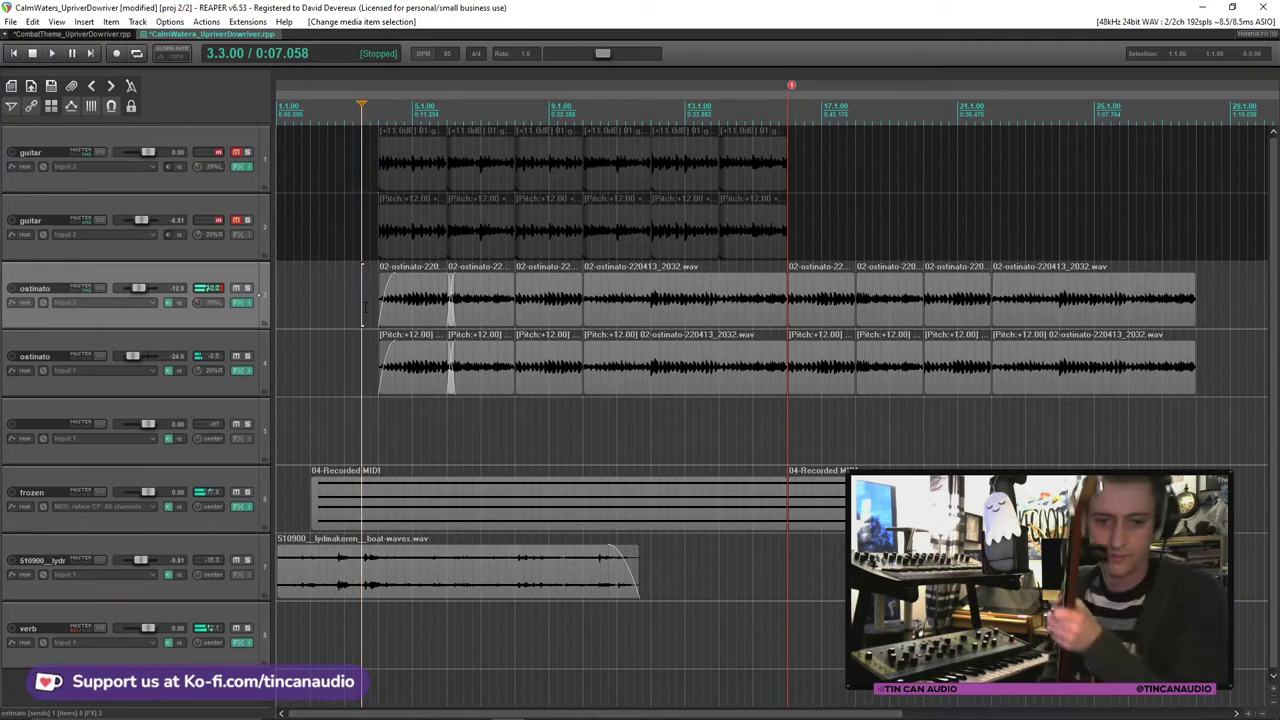
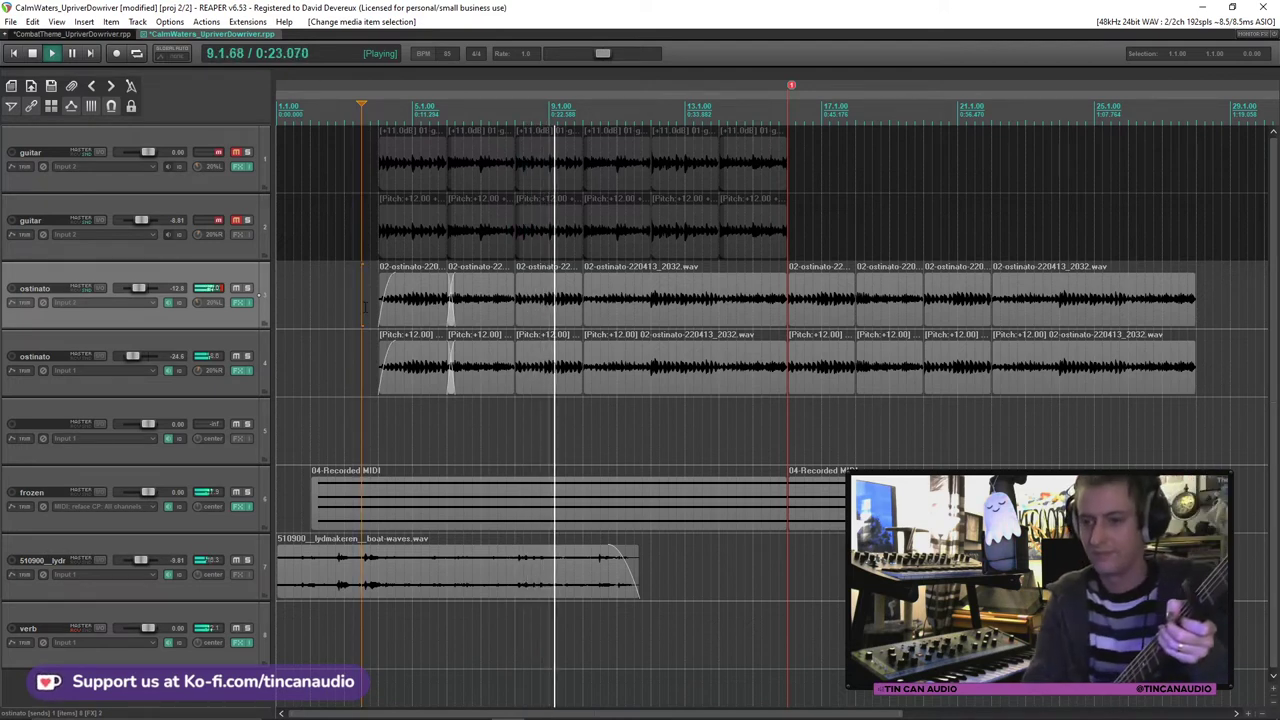
key(space)
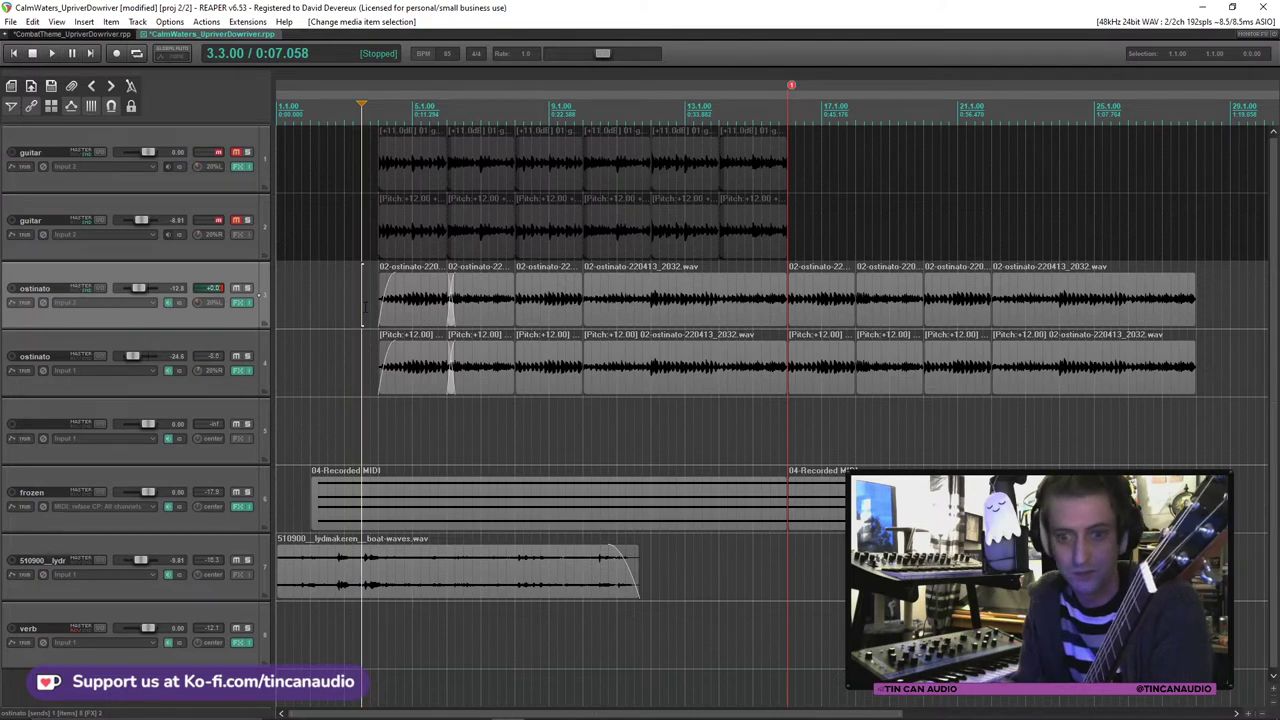
key(ctrl+s)
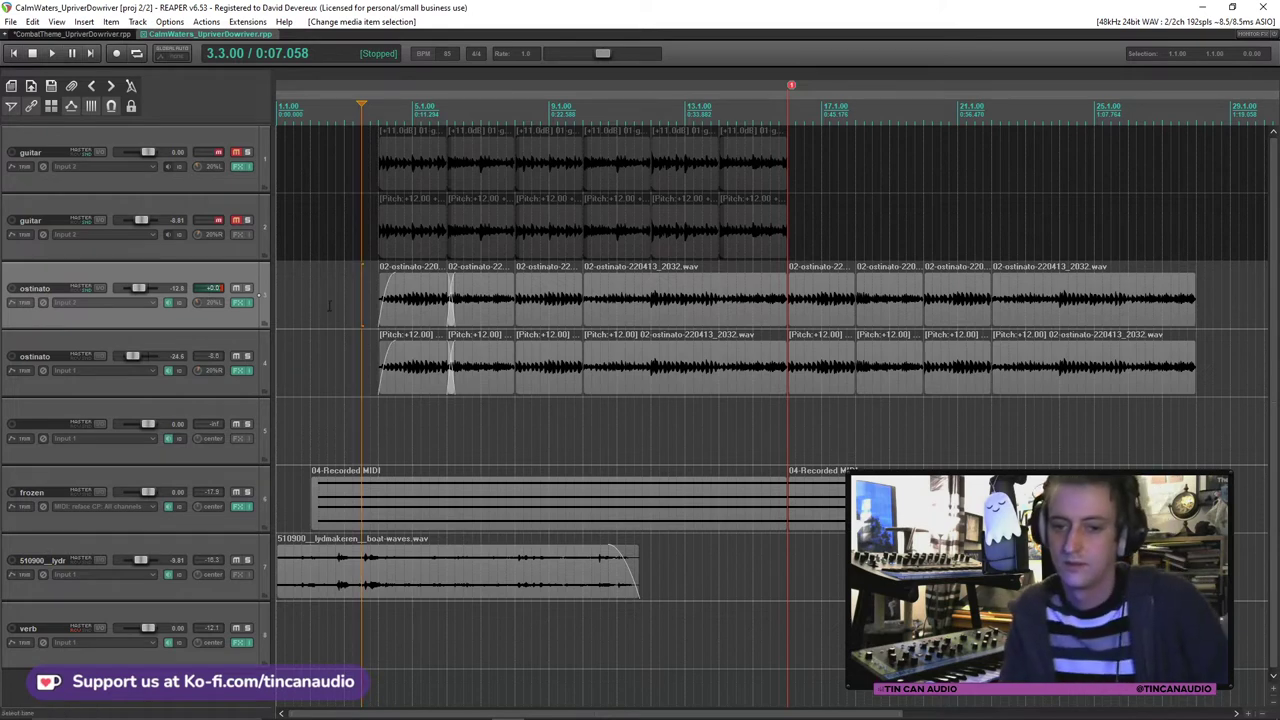
Step: Set the new track's recording input to the instrument's mono input and name the track "chords"
click(142, 444)
click(148, 437)
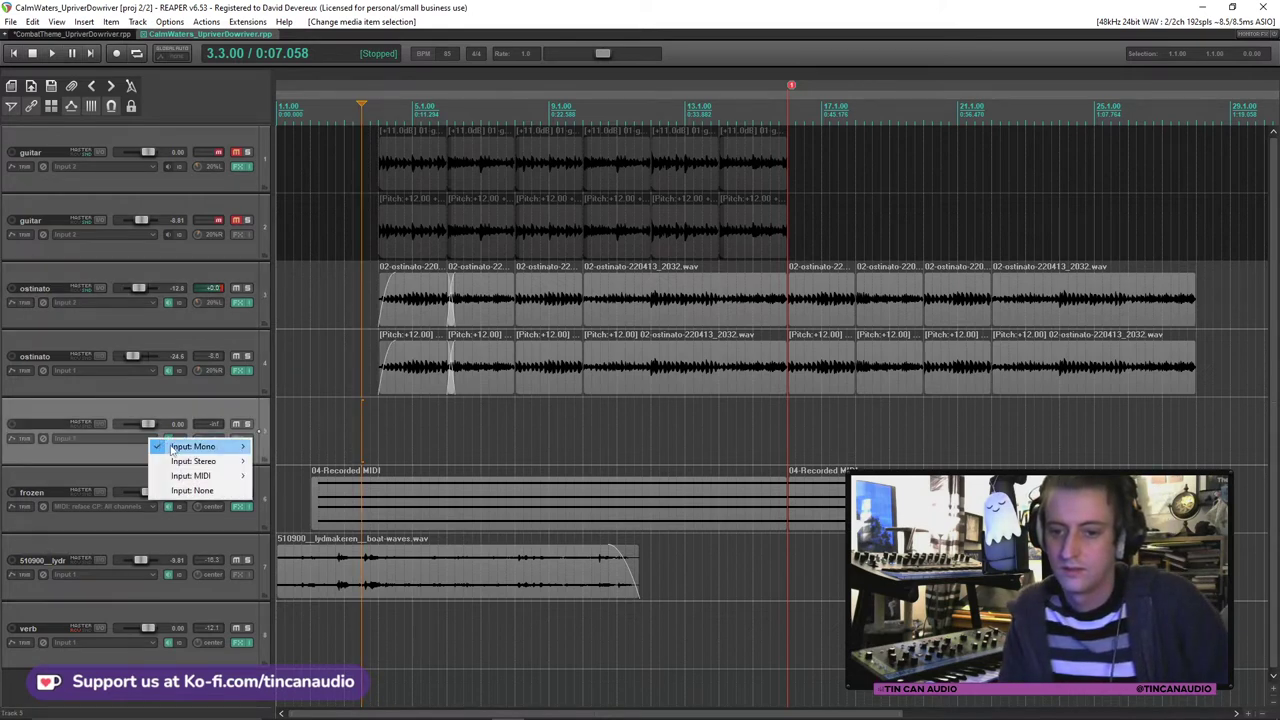
mouse_move(180, 447)
click(285, 447)
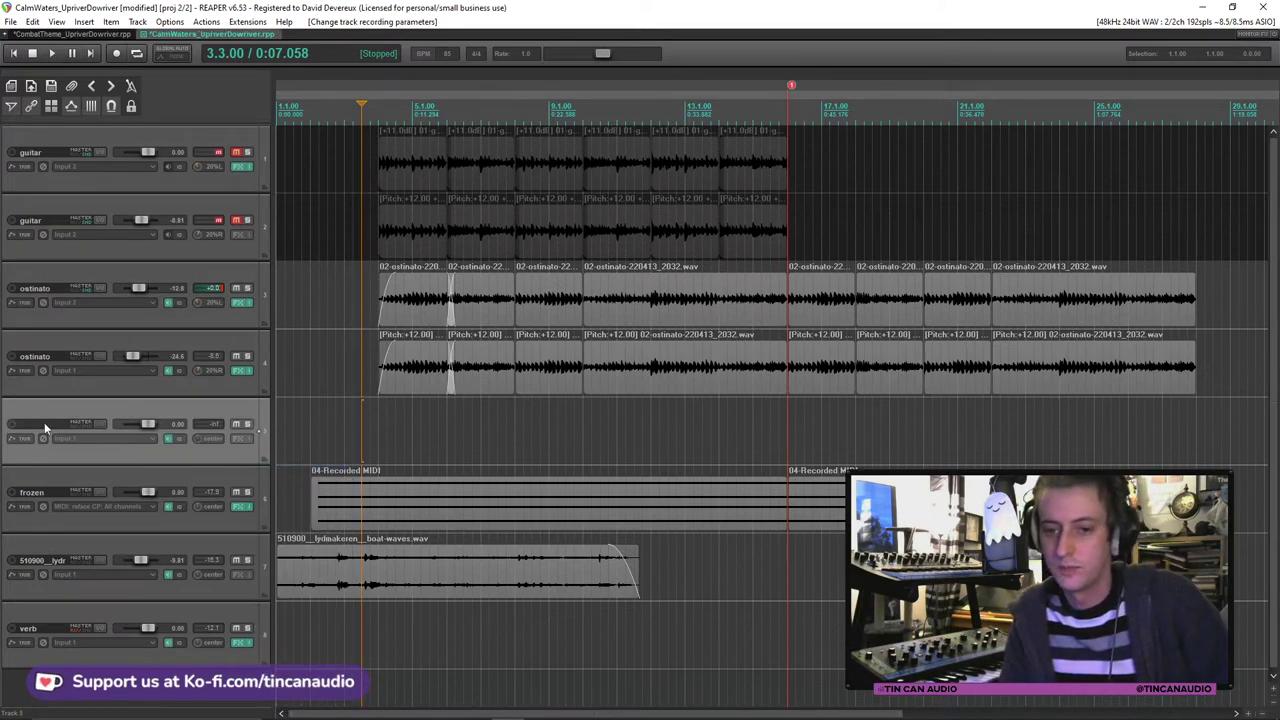
double_click(45, 426)
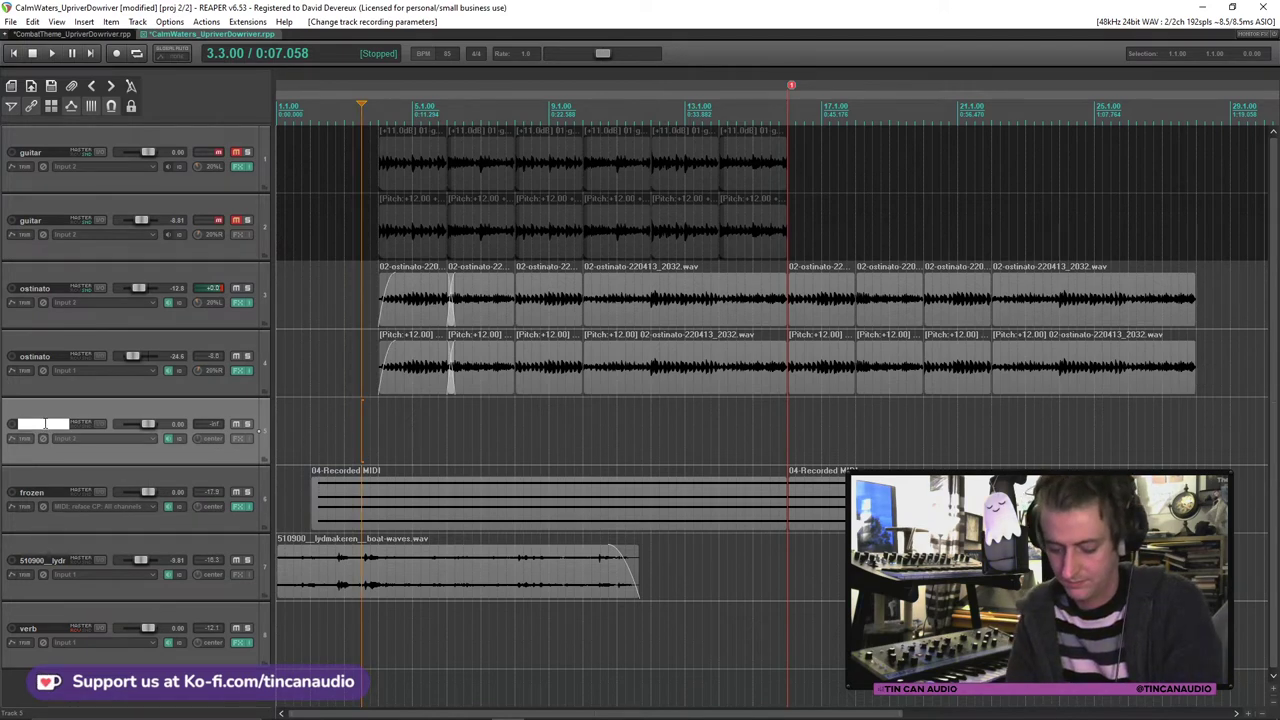
text(chord)
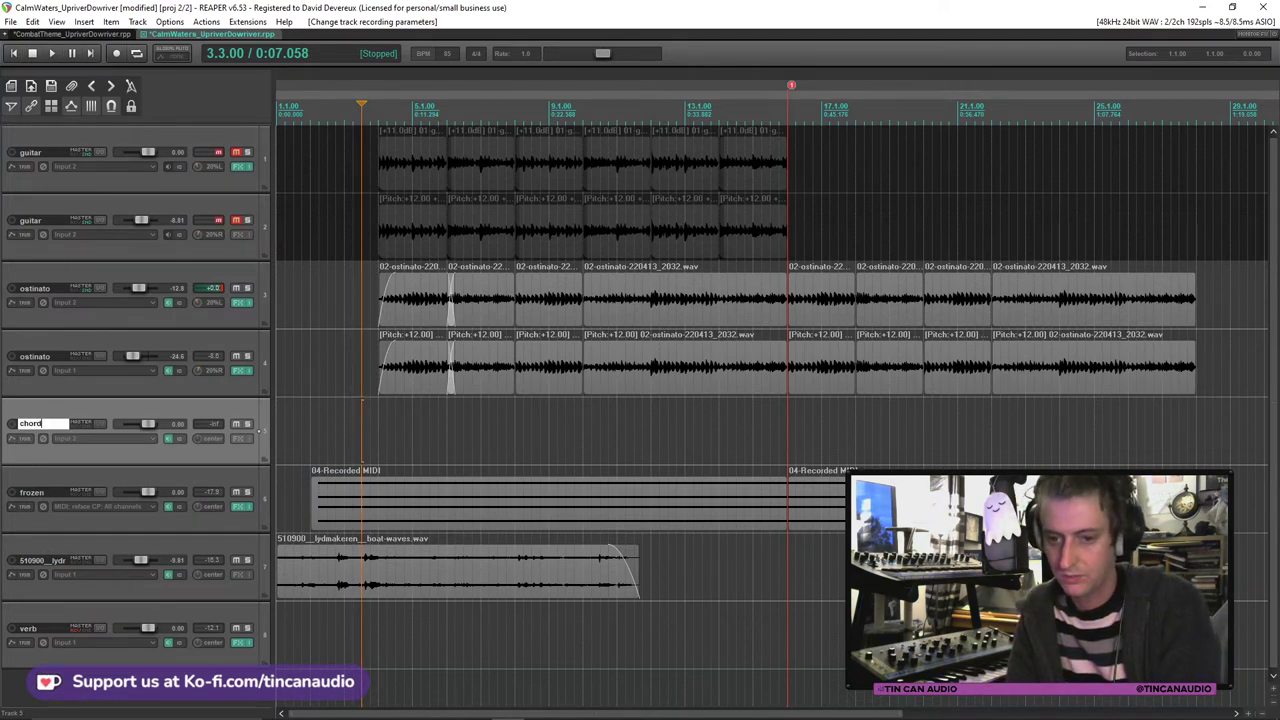
text(s)
key(Return)
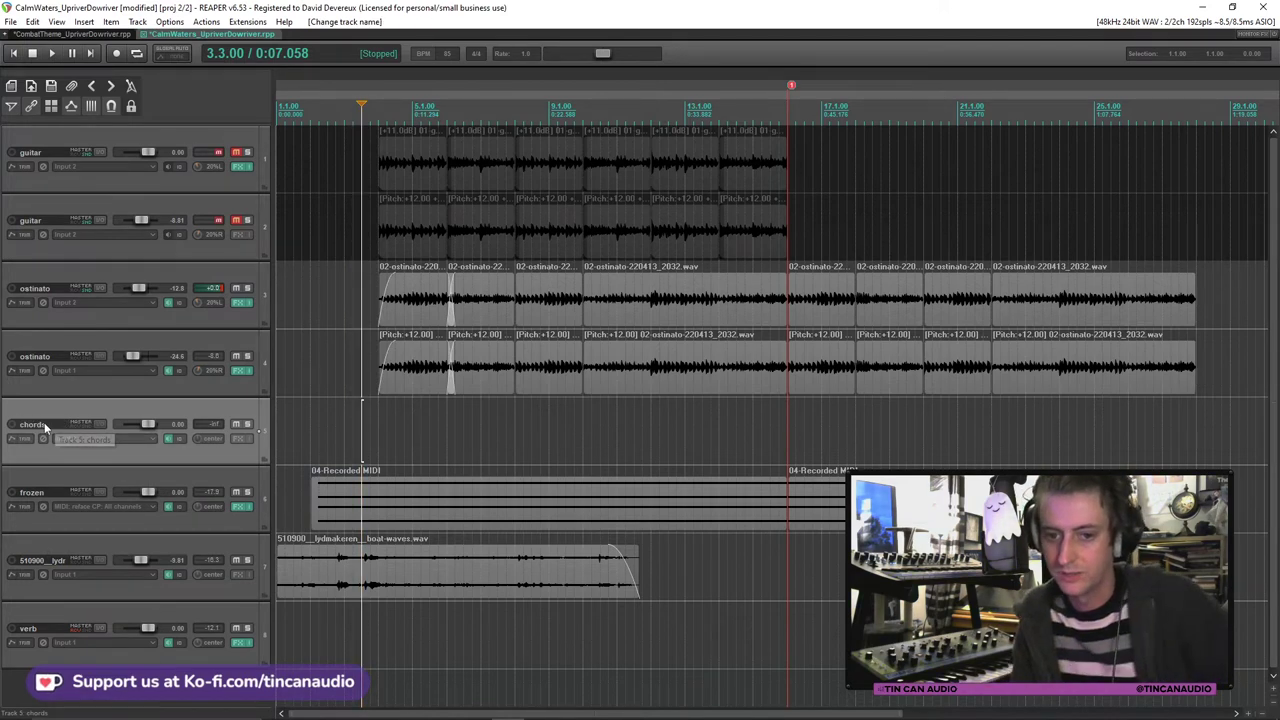
Step: Arm the chords track and record a take over the arrangement from around bar 3 to about bar 27
click(345, 428)
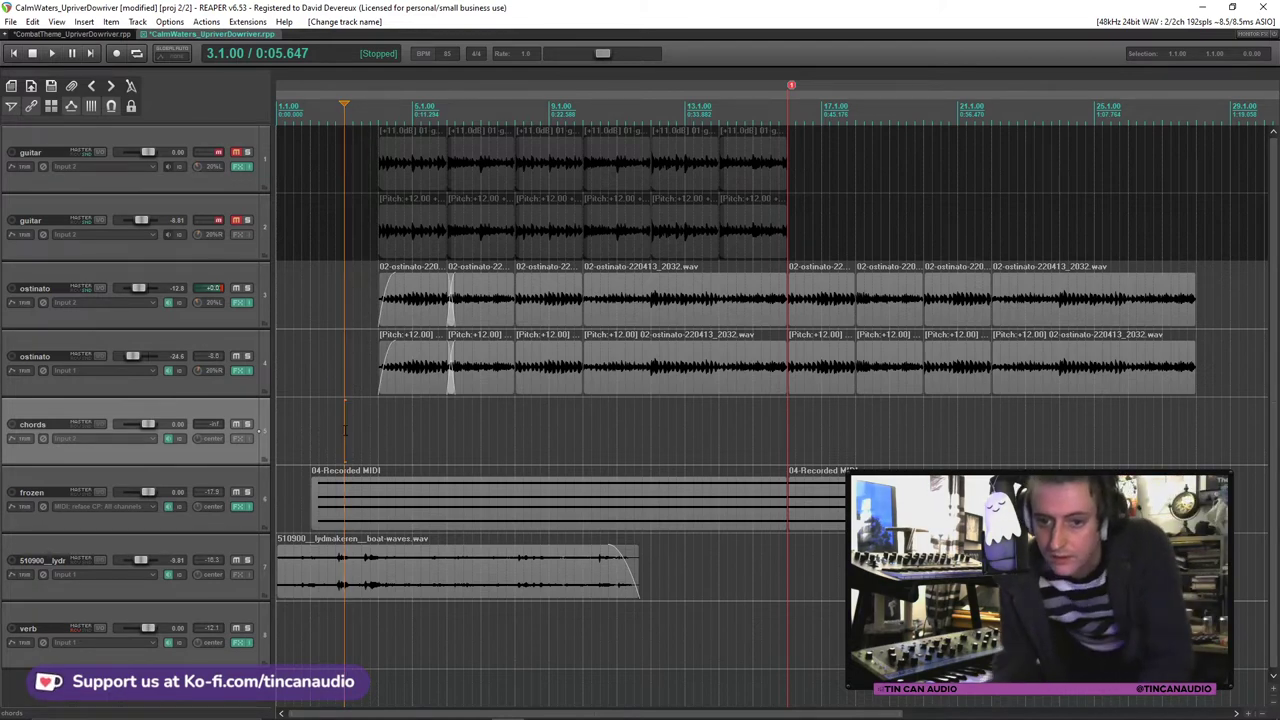
click(12, 425)
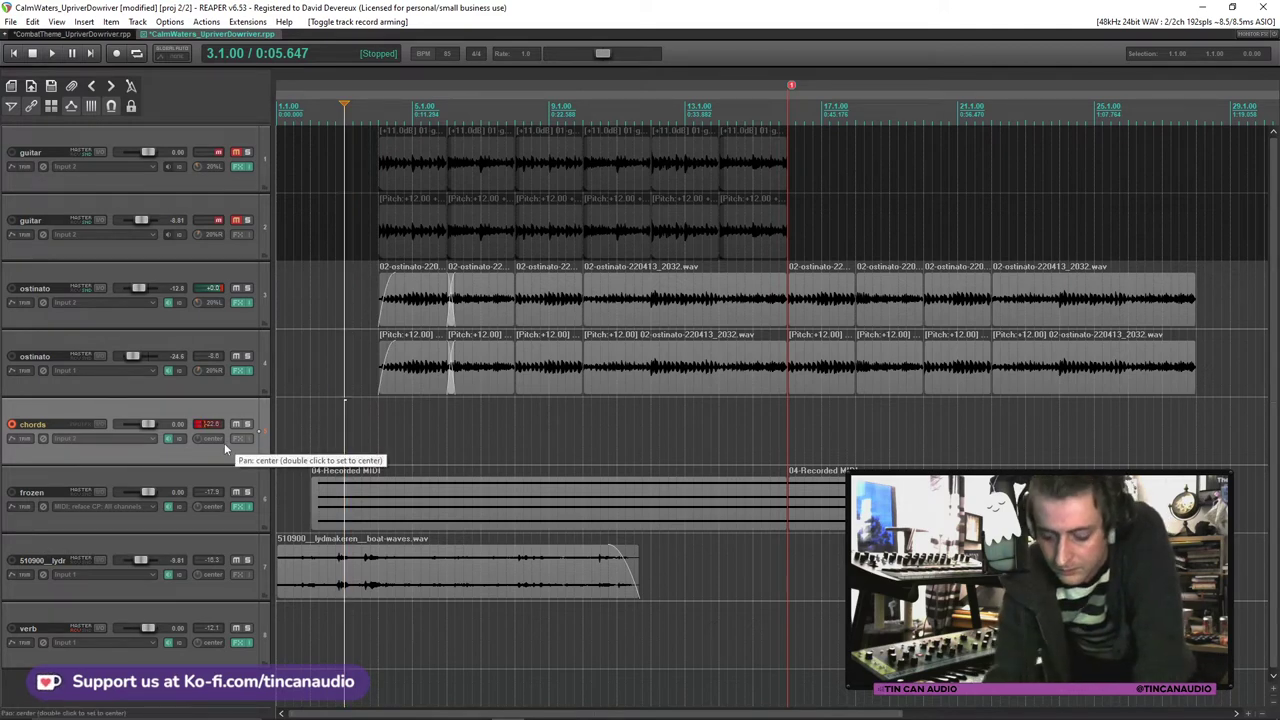
key(space)
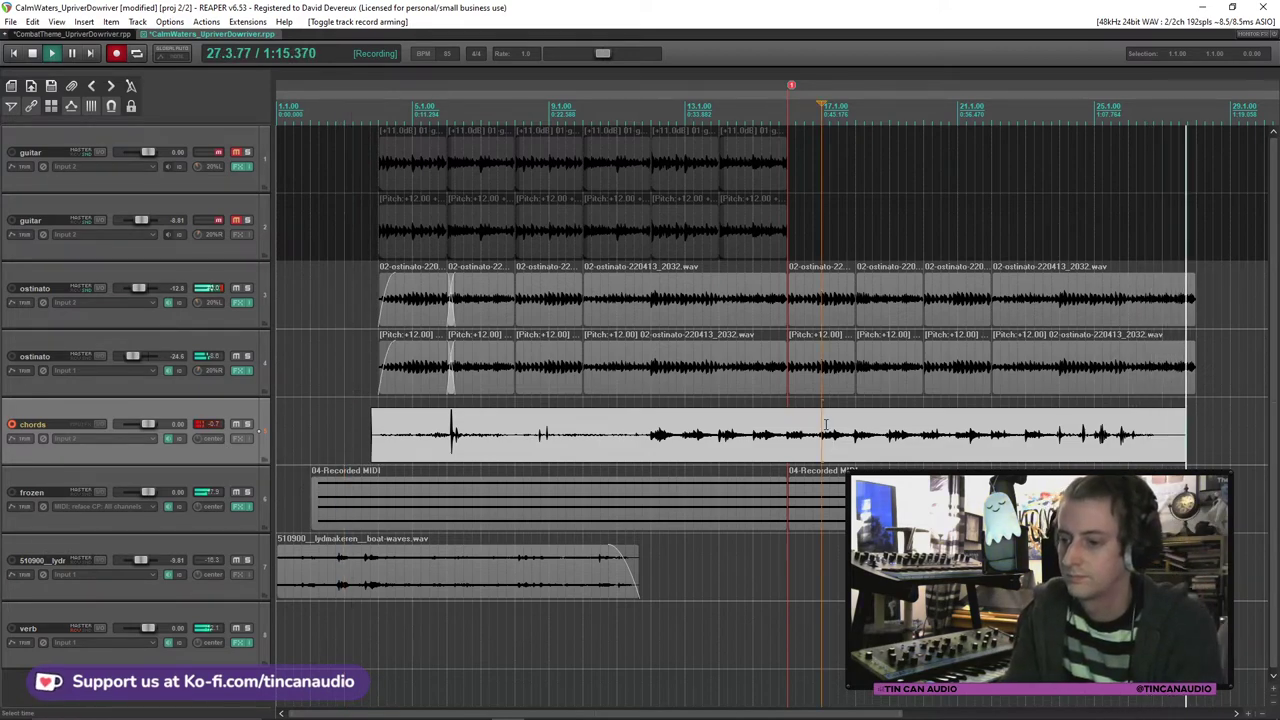
key(space)
Step: Trim the chords recording to run from bar 12.1 to bar 26.1, starting playback at its beginning
click(579, 437)
drag(371, 442, 641, 444)
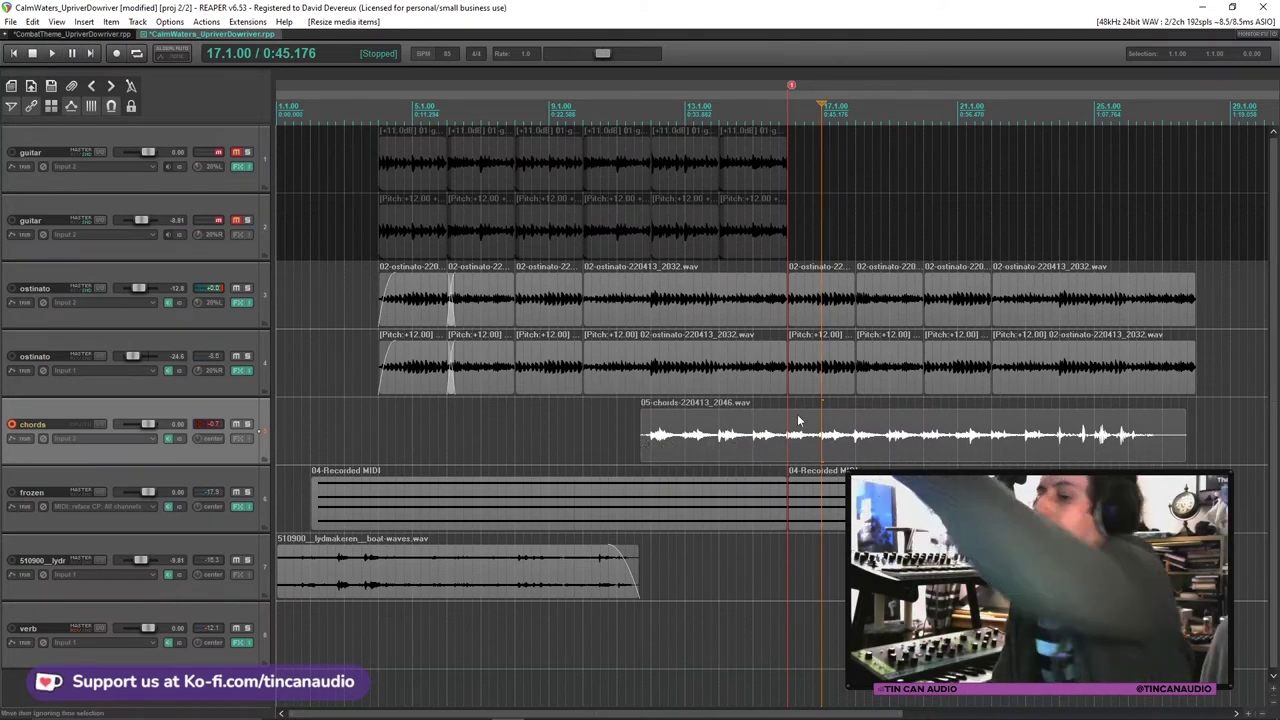
click(642, 442)
drag(641, 442, 651, 442)
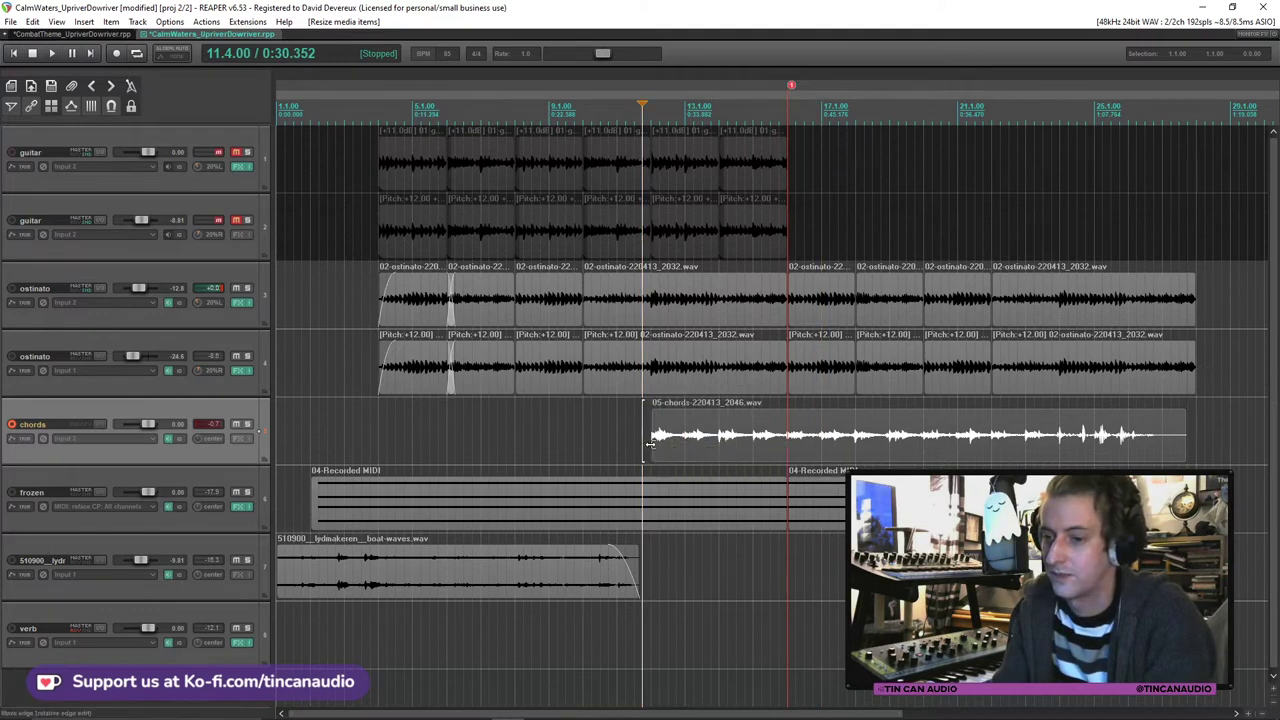
key(space)
drag(1181, 458, 1126, 453)
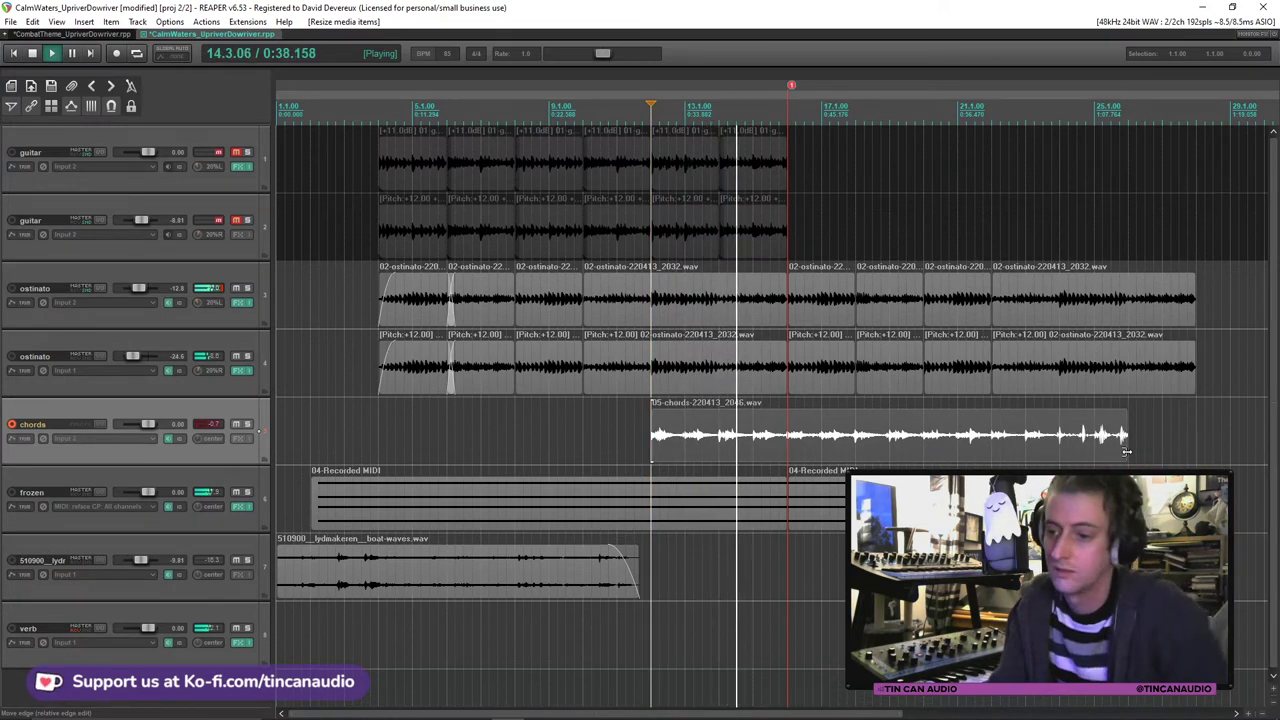
Step: Paste the copied Scheps Omni Channel into the chords track's effects chain, dismissing the plugin browser
click(245, 449)
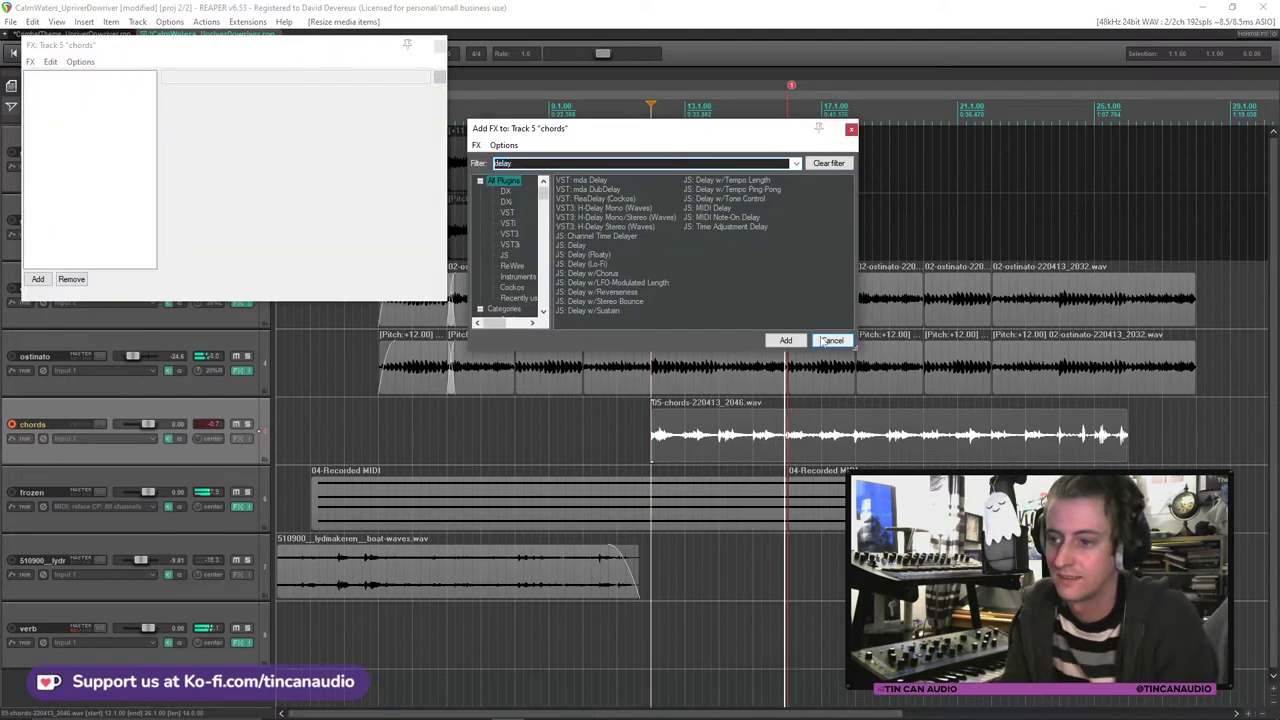
key(Escape)
key(ctrl+v)
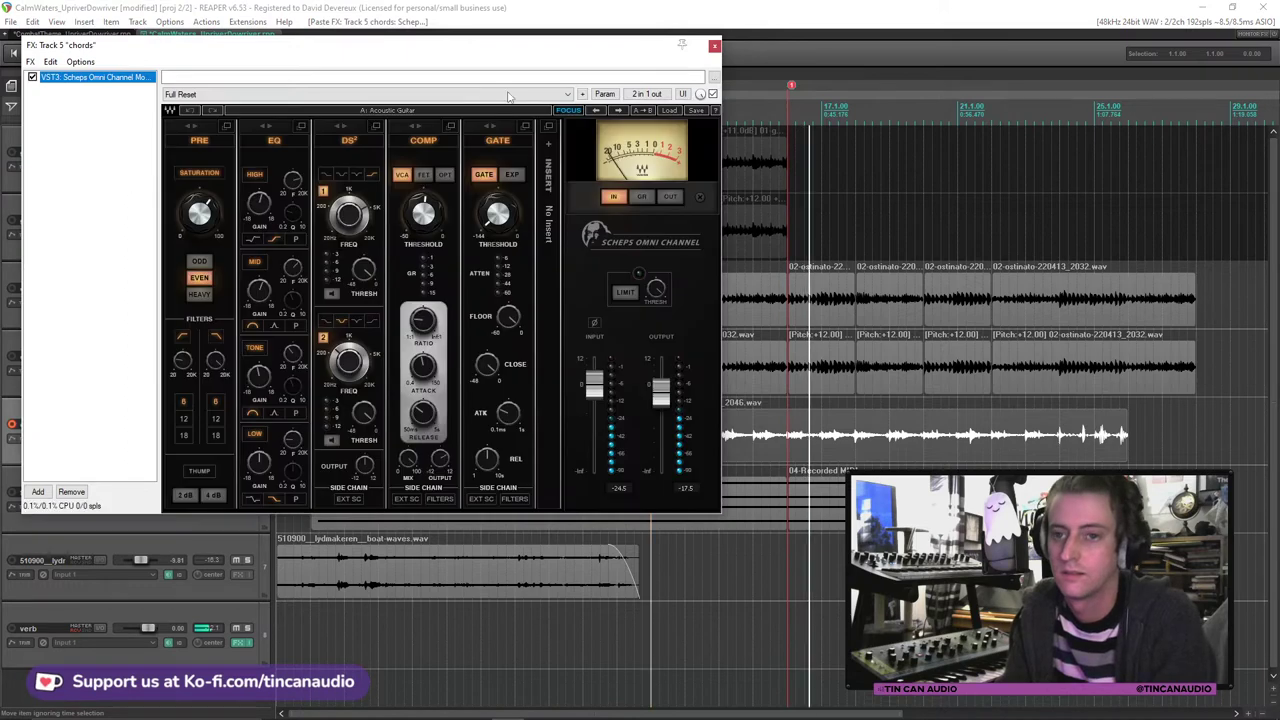
Step: Close the chords track's effects window, disarm the track and add a send from it to the verb track
click(714, 46)
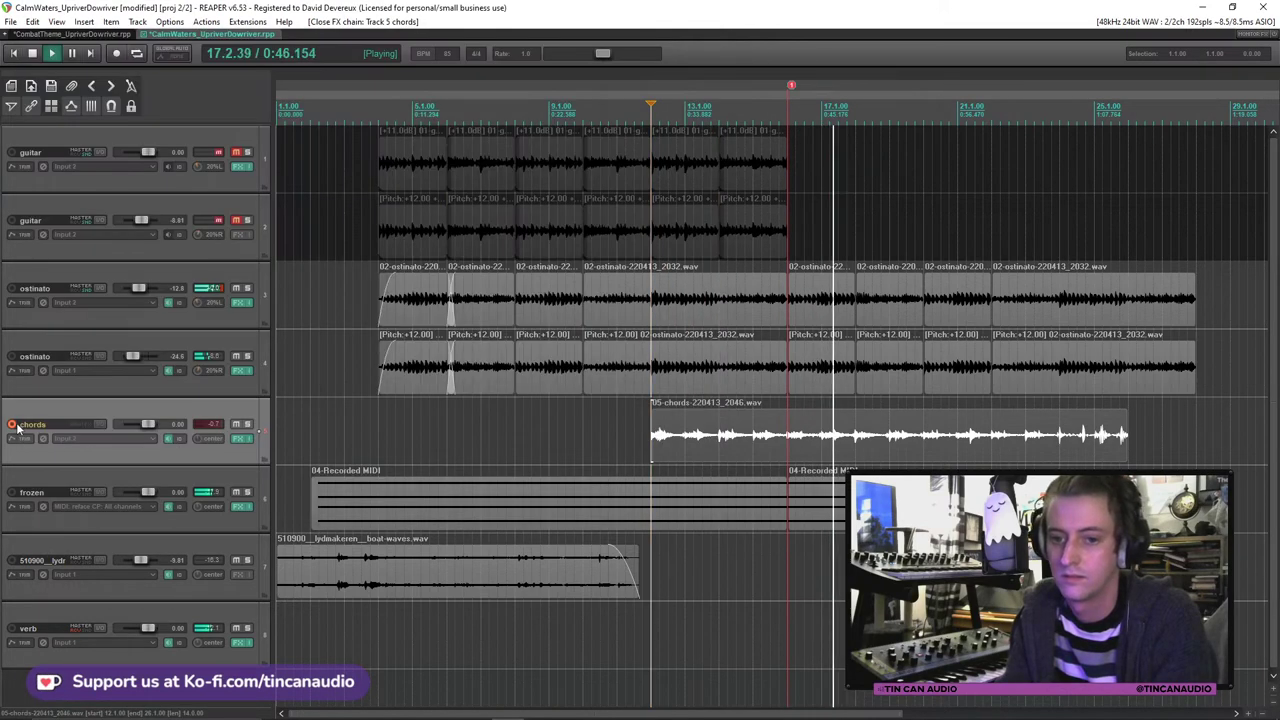
click(68, 428)
click(82, 425)
click(400, 526)
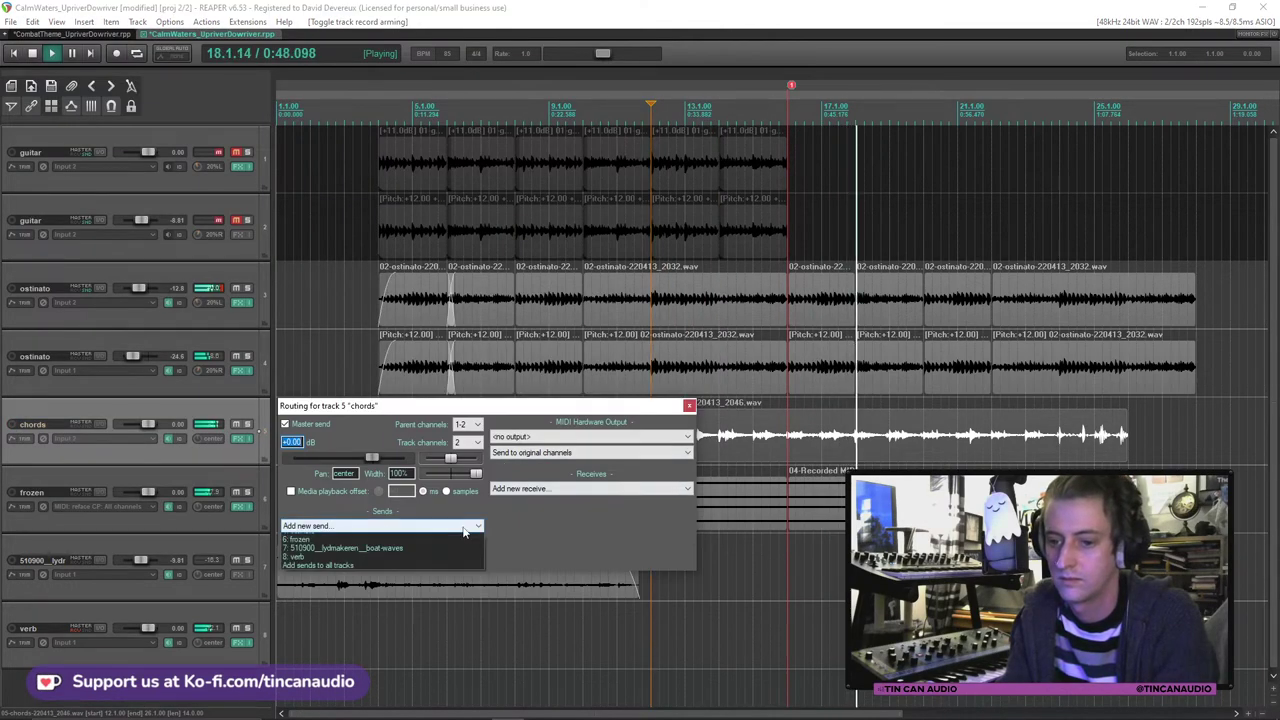
click(418, 591)
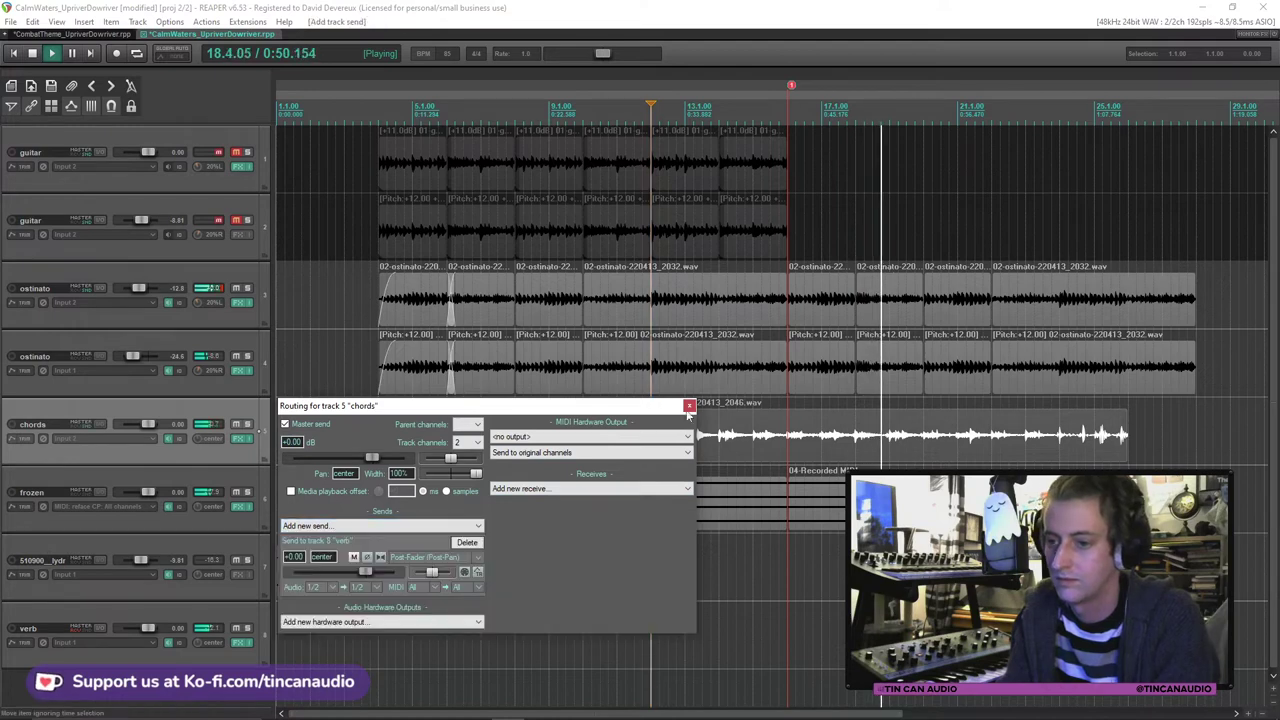
Step: Split the chords recording at bars 19.1 and 20.1 and copy the one-bar slice between them
click(890, 450)
key(s)
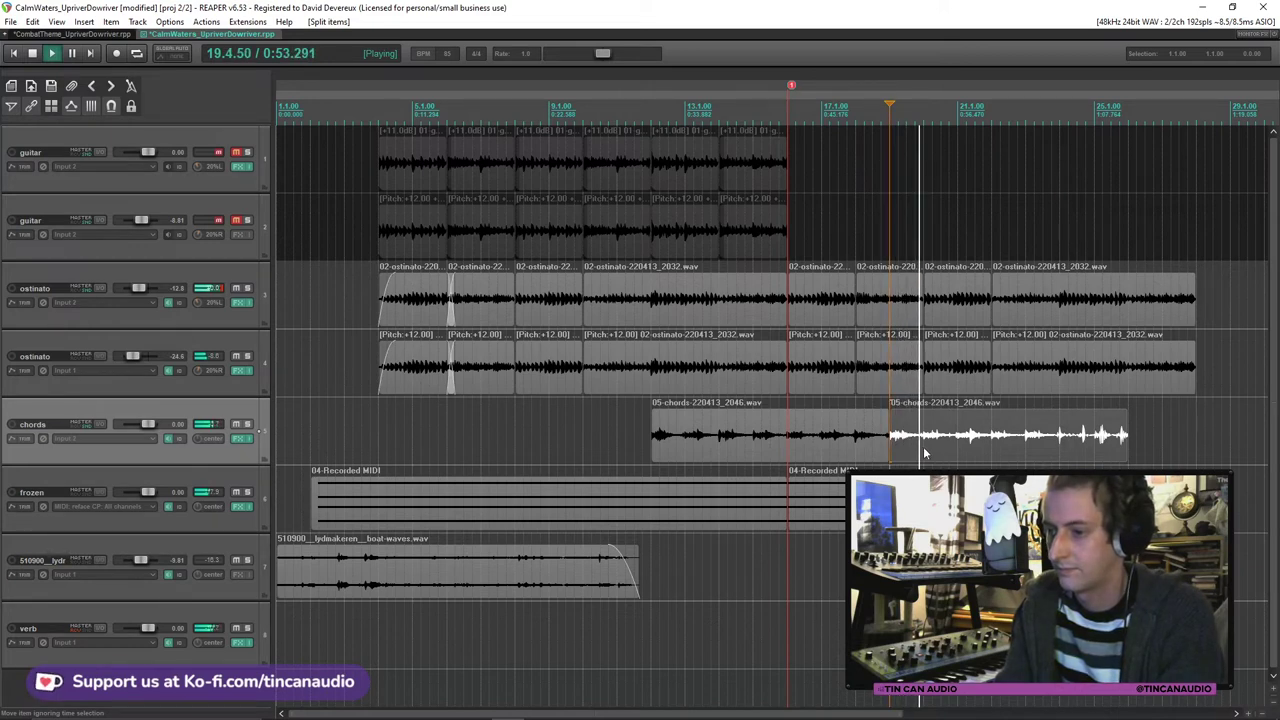
key(space)
key(s)
click(913, 453)
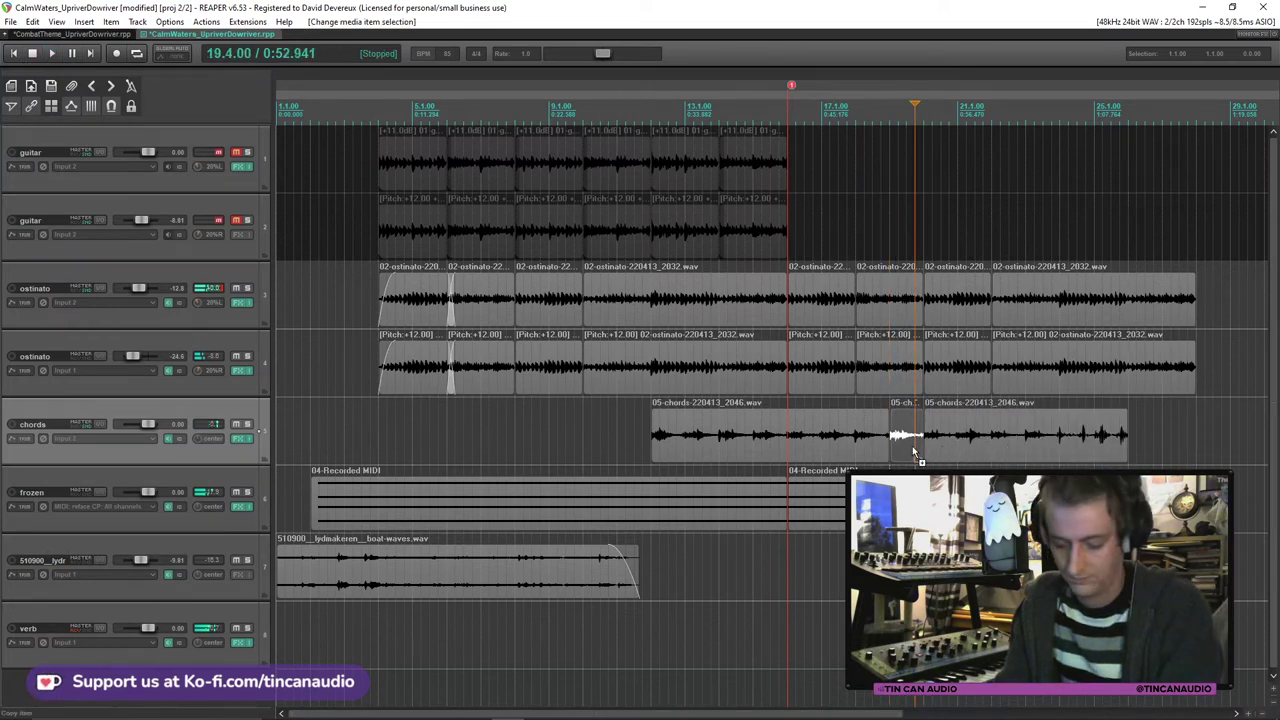
Step: Split the chords recording at bar 18.1 and replace the bar 18 section with the copied slice, keeping the other tracks in place
click(856, 453)
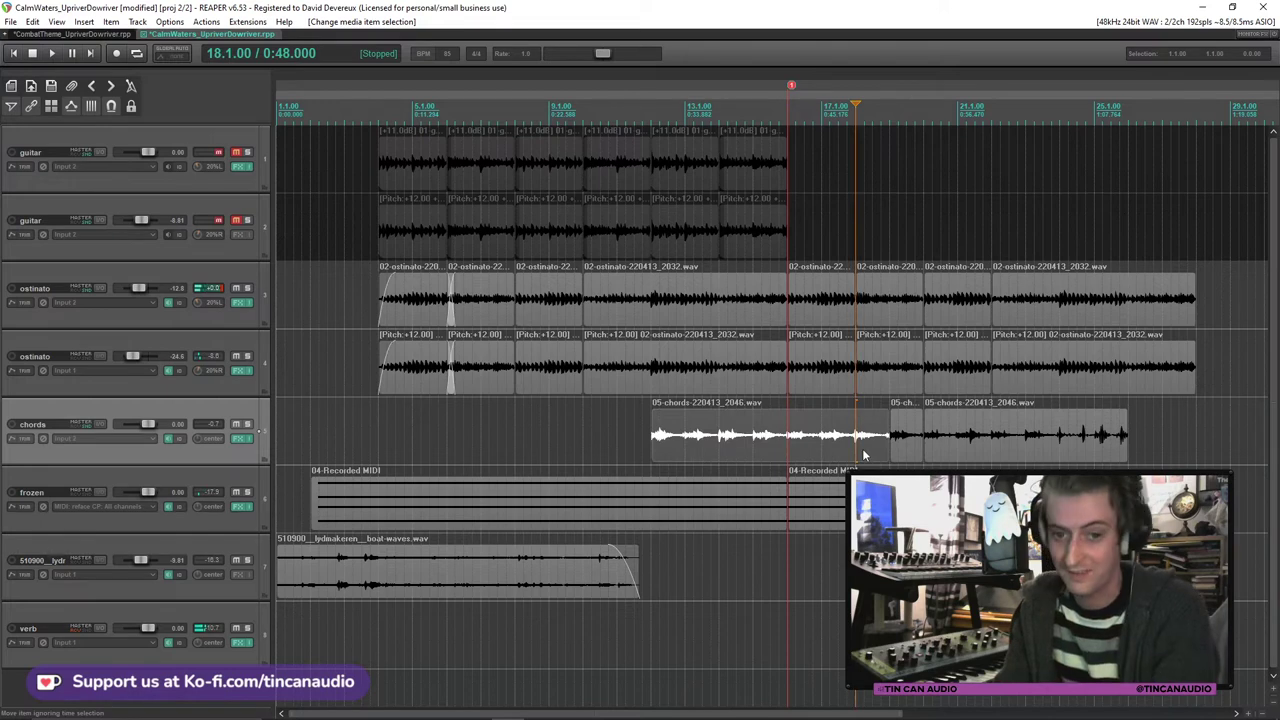
key(s)
click(865, 453)
key(Delete)
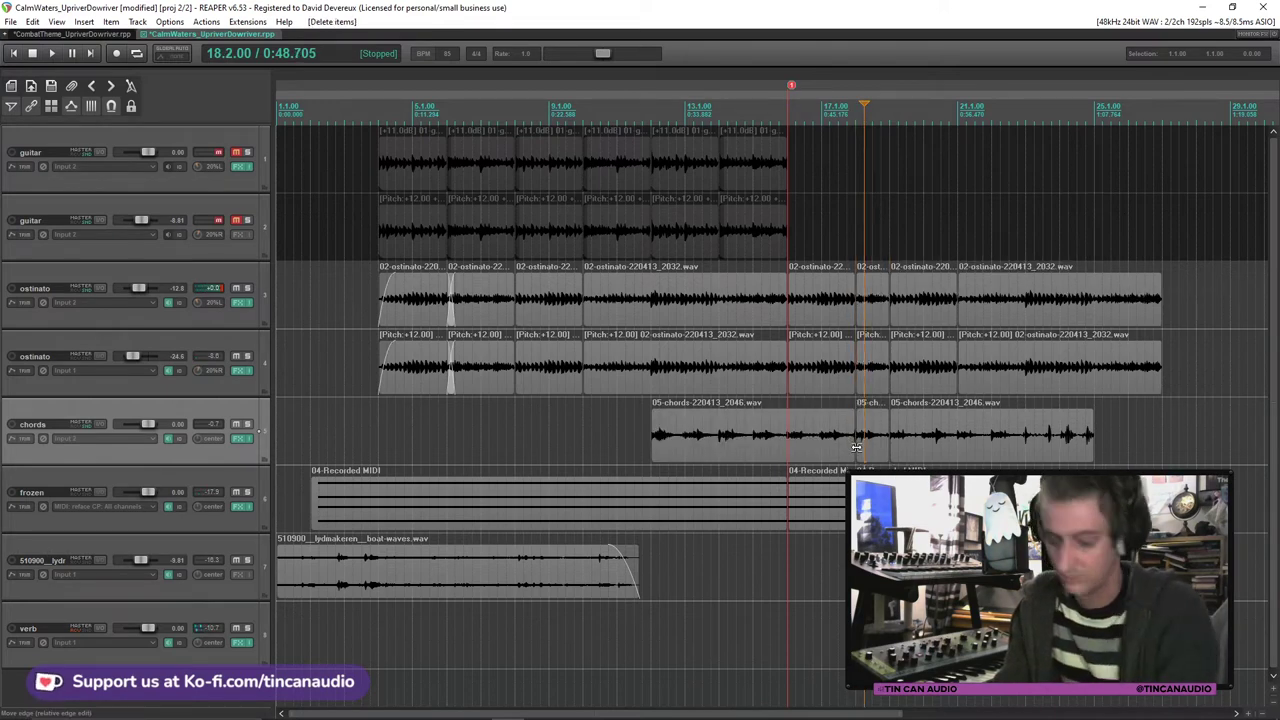
key(ctrl+z)
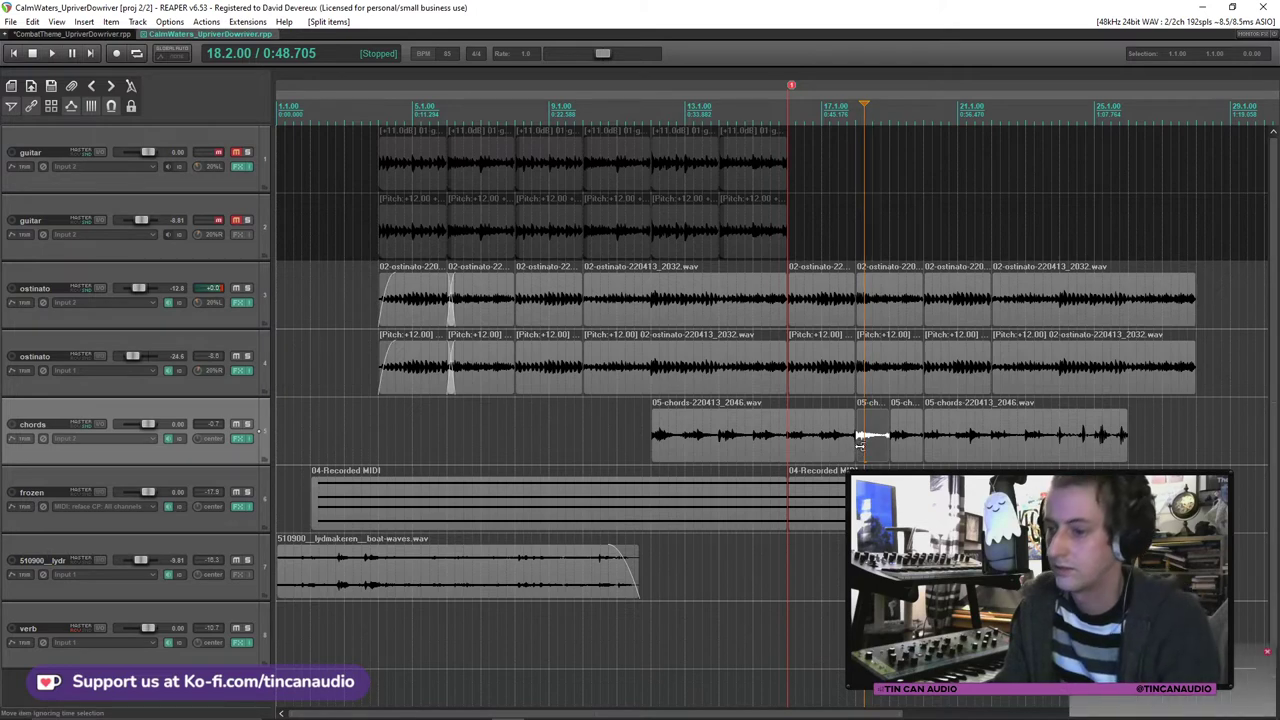
key(ctrl+v)
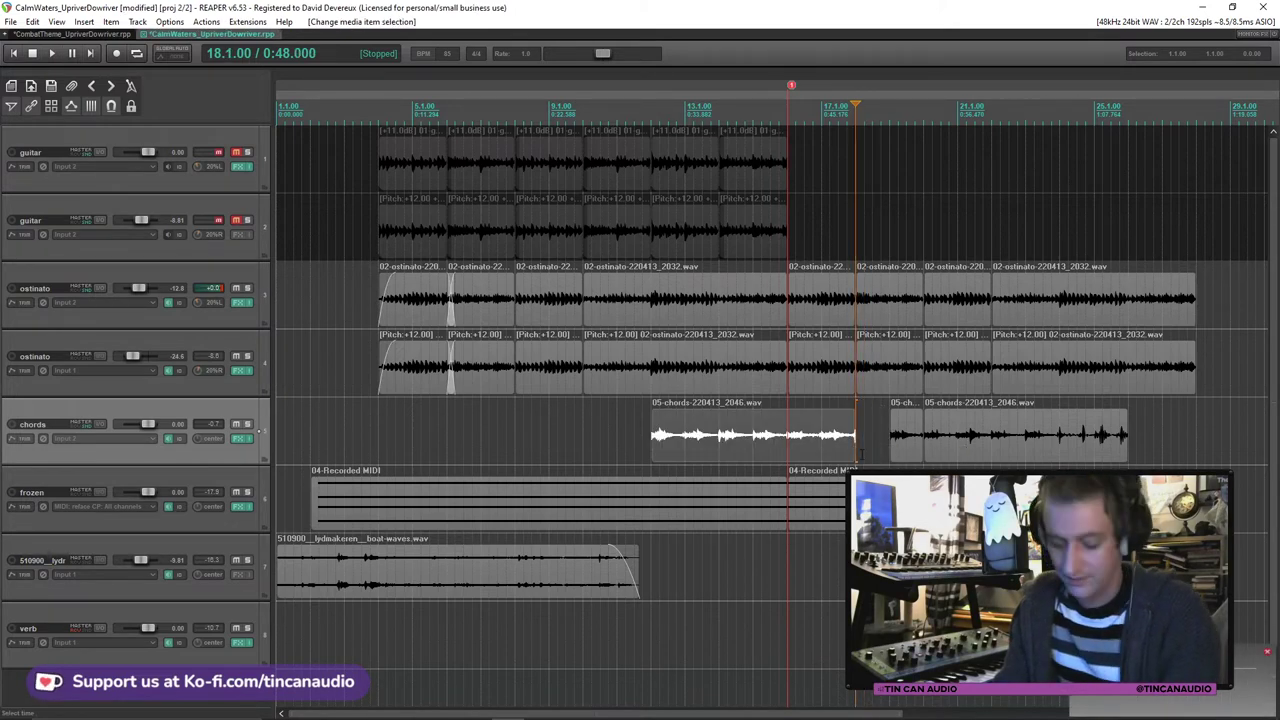
Step: Remove marker 1 and save the project, starting playback from bar 17.3 to check the chords edit
click(849, 449)
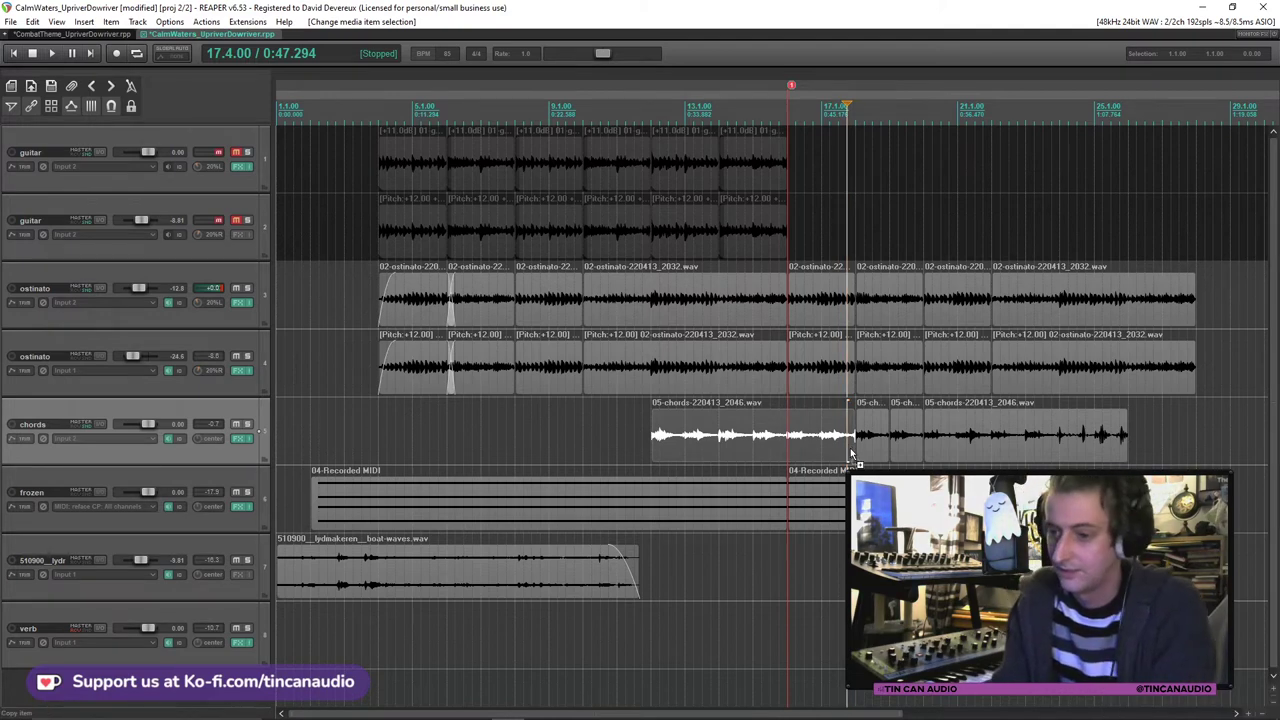
click(837, 450)
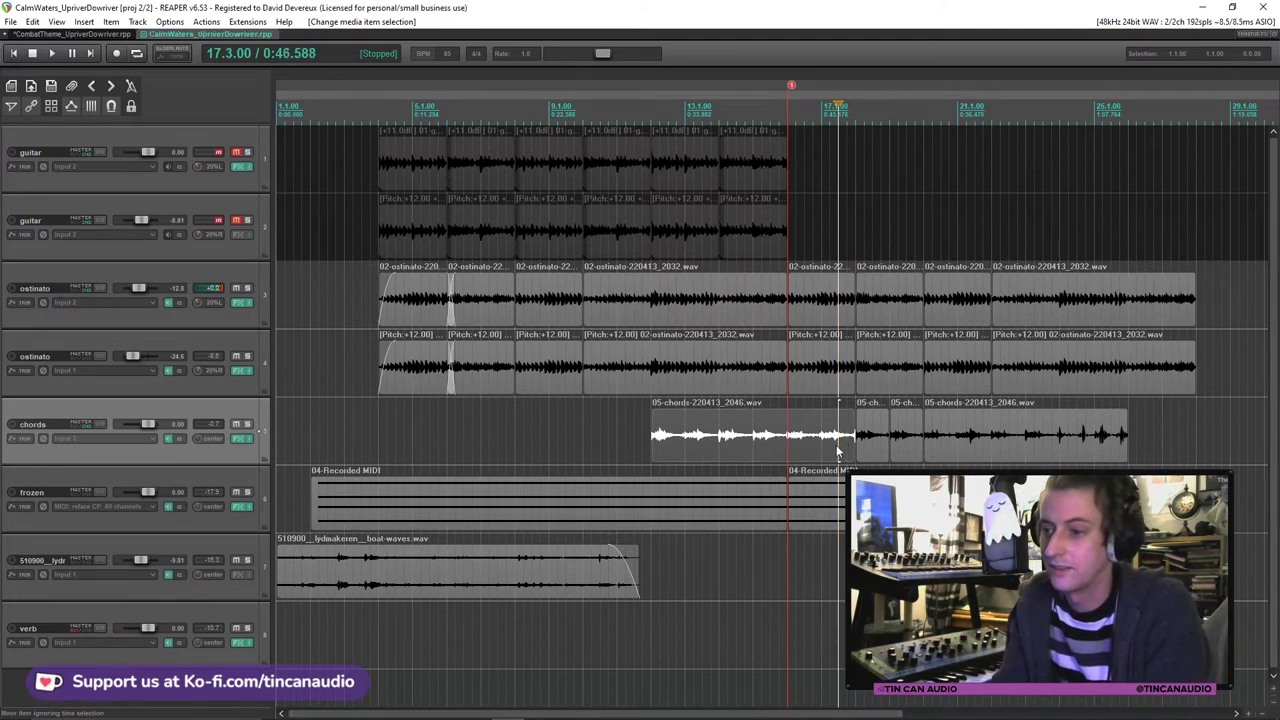
alt+click(790, 88)
key(ctrl+s)
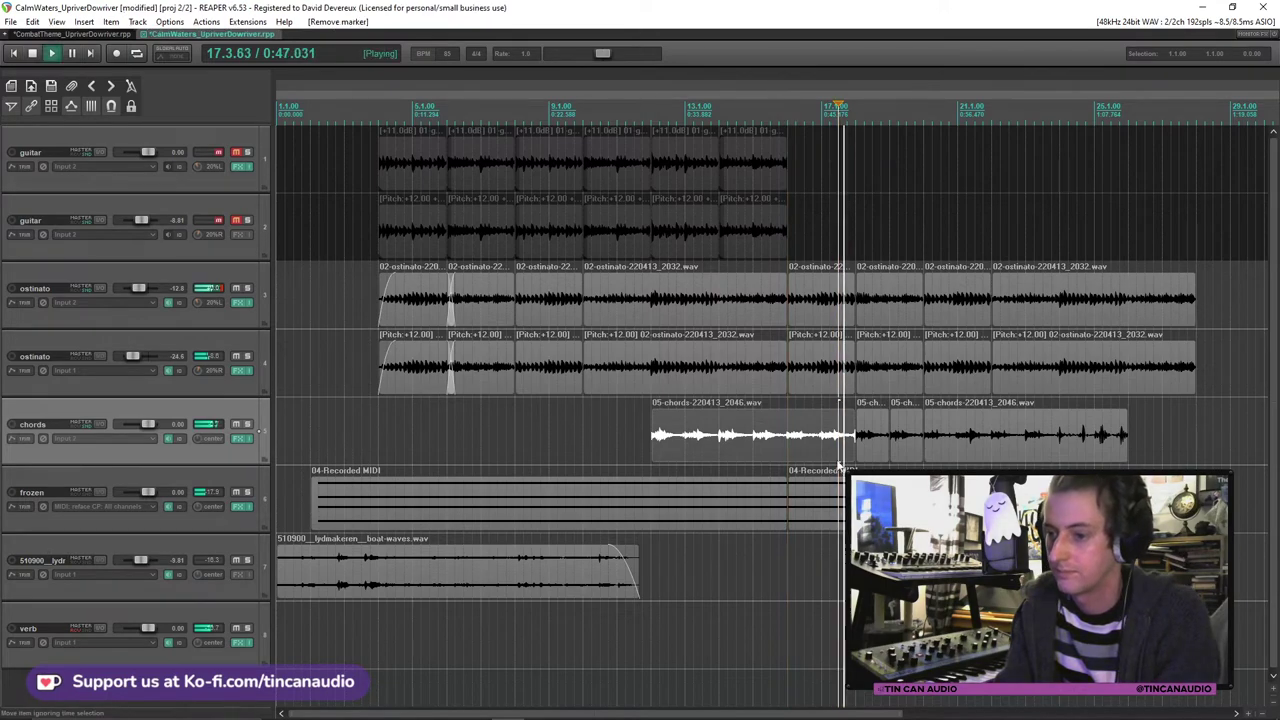
Step: Extend the starts of the chords slices at bars 19.1 and 18.1 slightly earlier to crossfade the joins, and play them back
scroll(872, 435, up, 4)
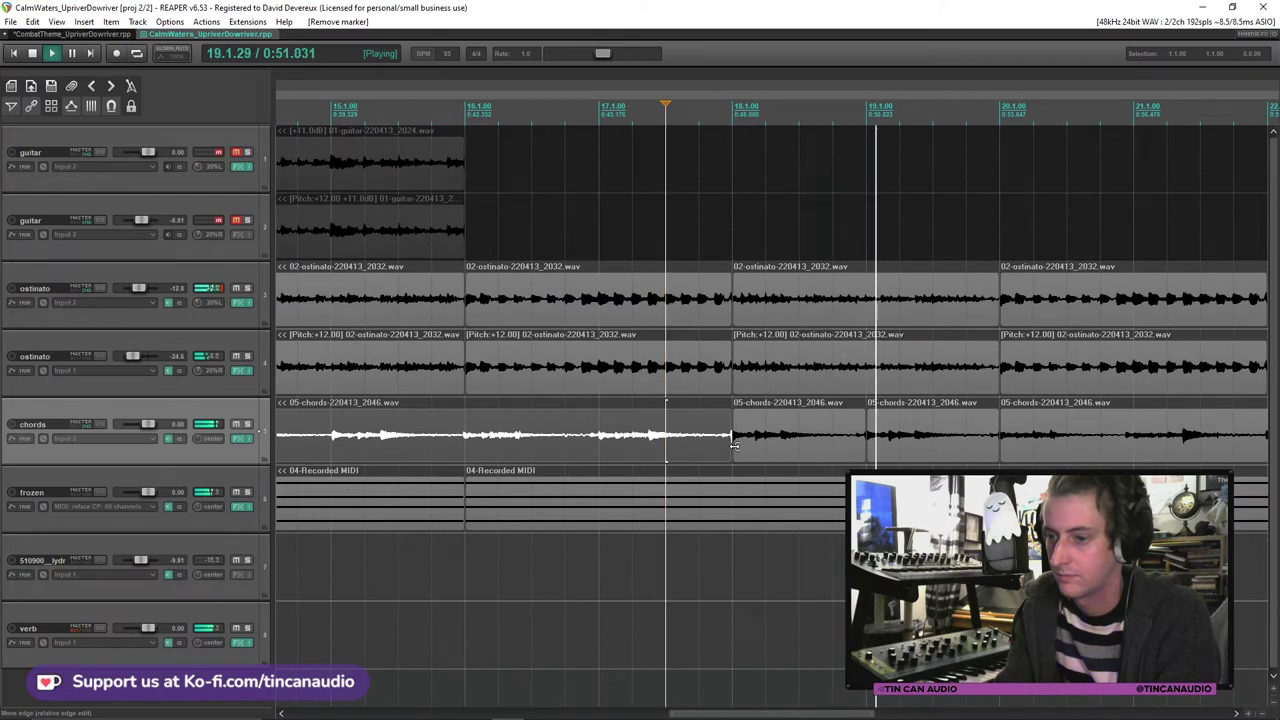
scroll(690, 445, right, 3)
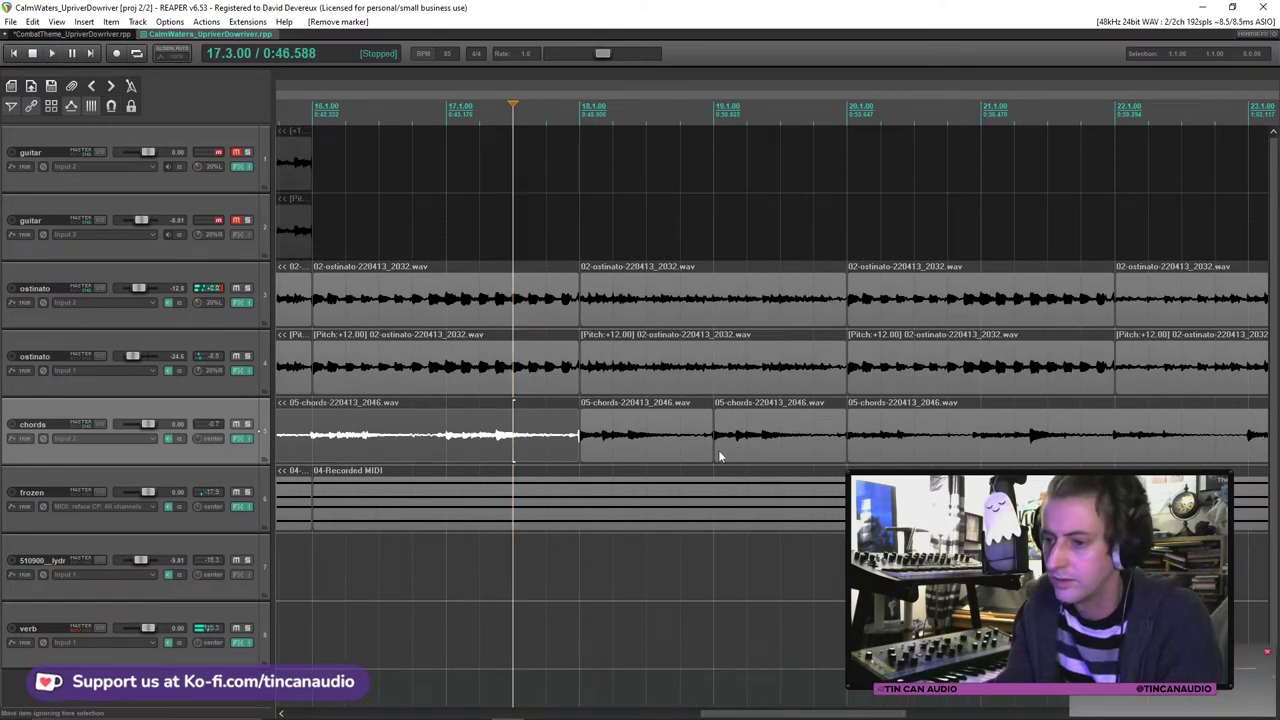
drag(715, 449, 708, 449)
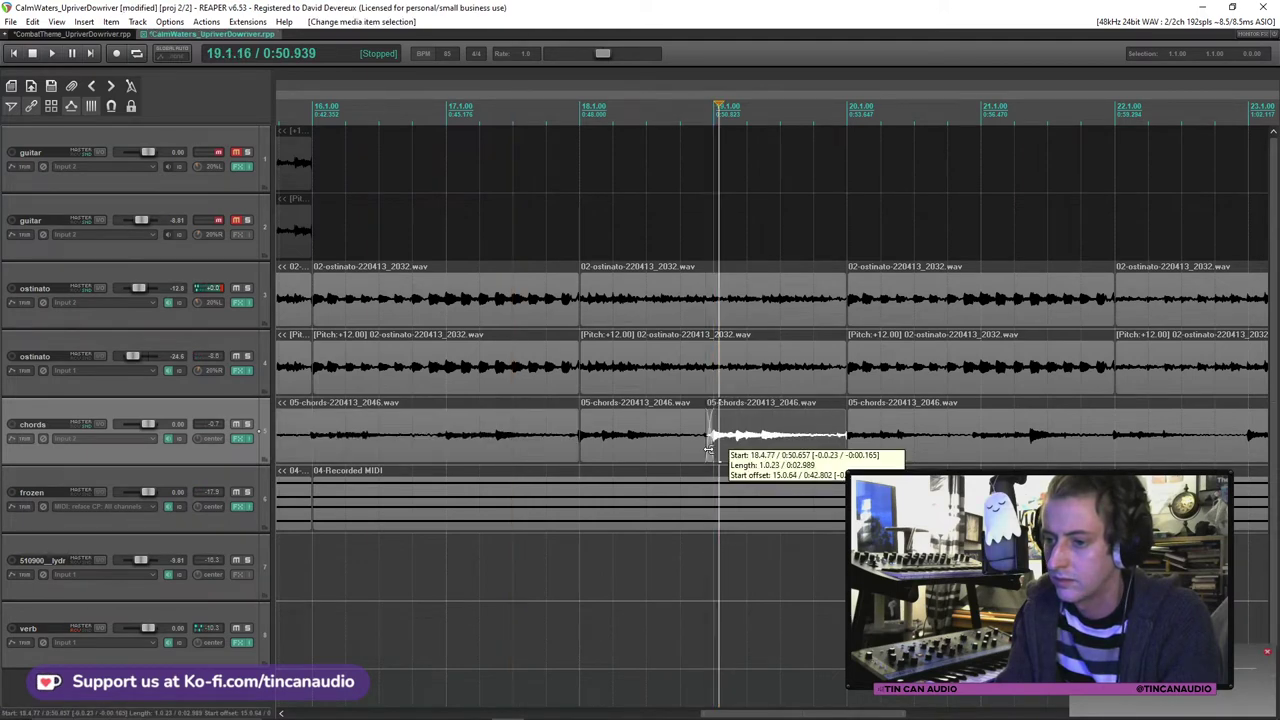
click(584, 447)
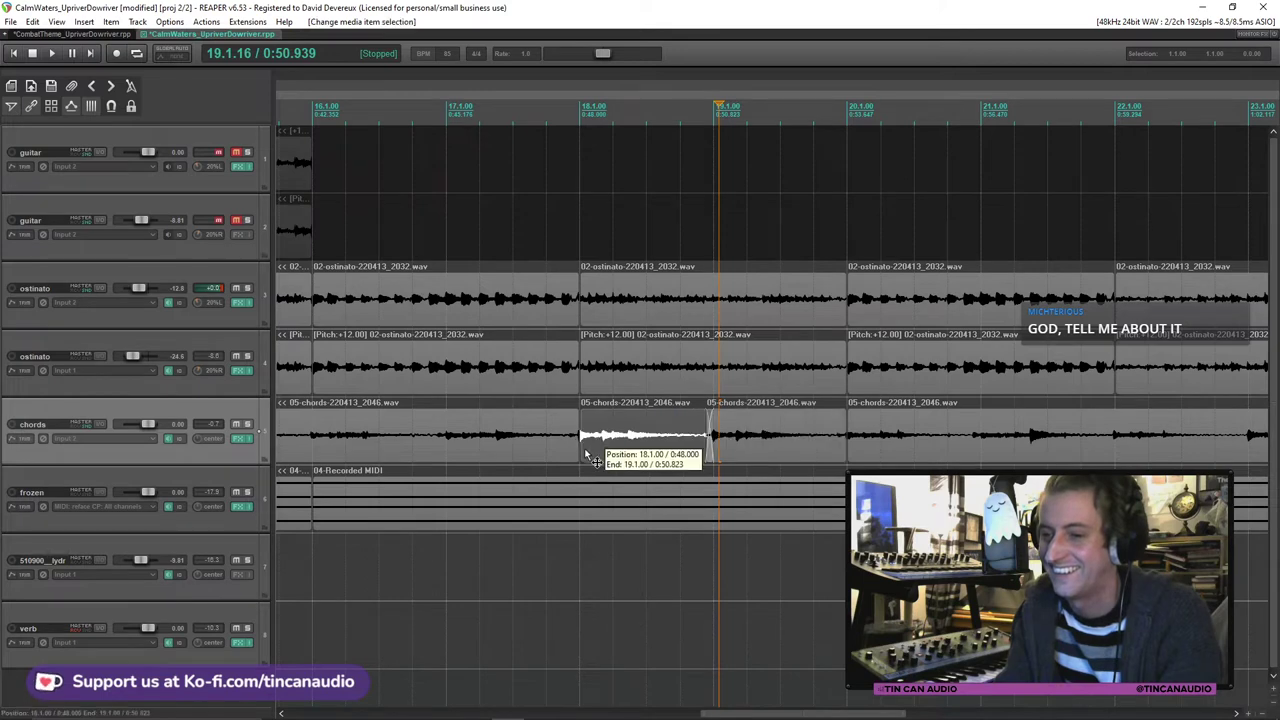
key(ctrl+z)
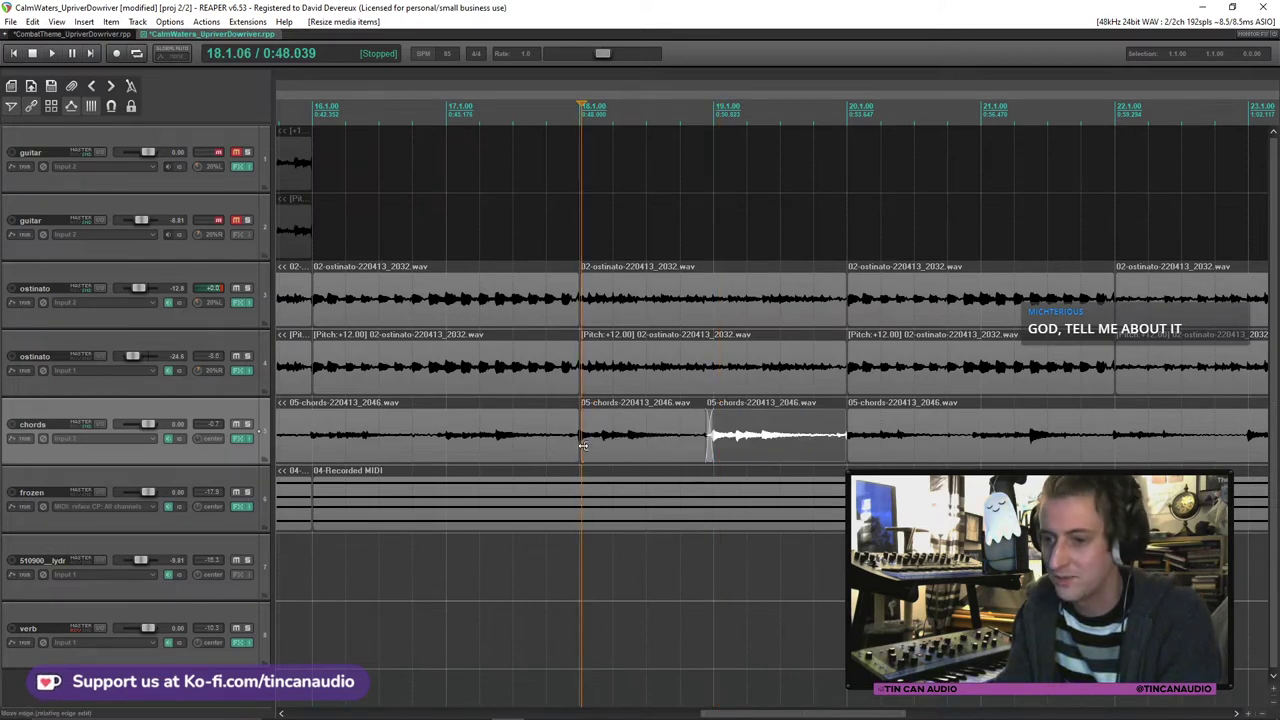
drag(581, 447, 572, 447)
click(523, 449)
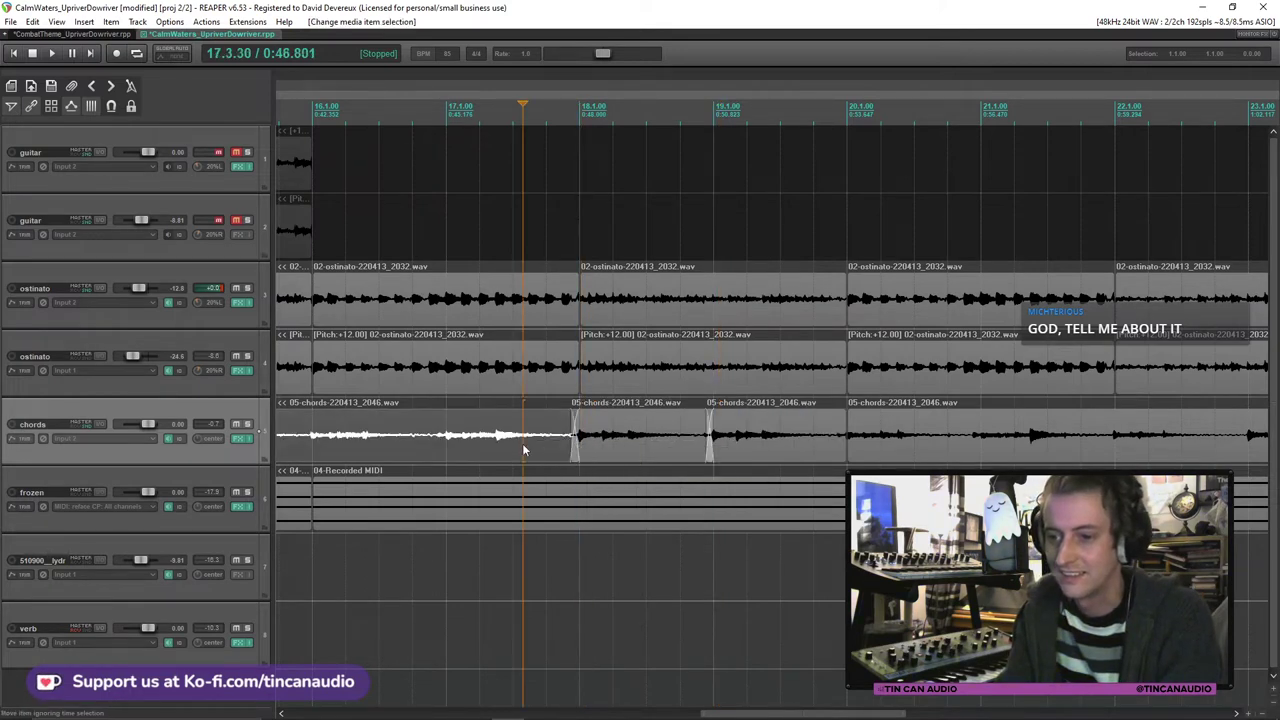
key(space)
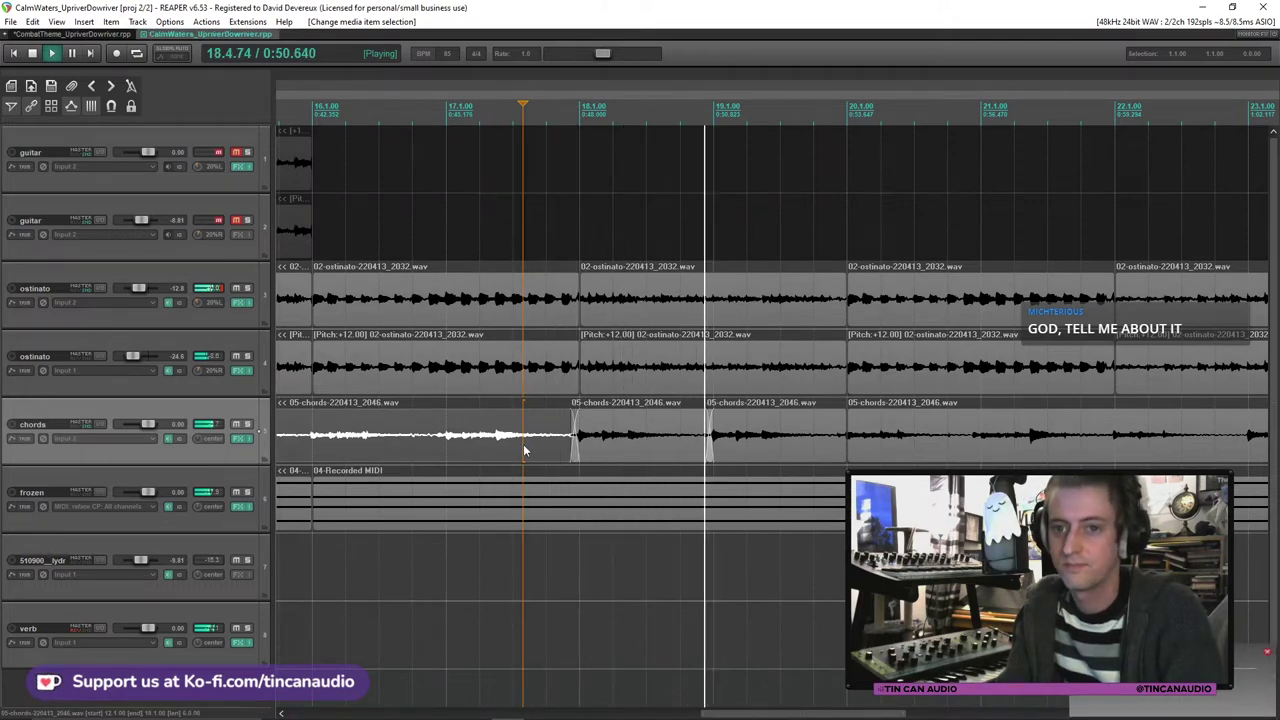
Step: Split the last chords item at bar 24.1 and delete everything after the split
scroll(812, 450, down, 4)
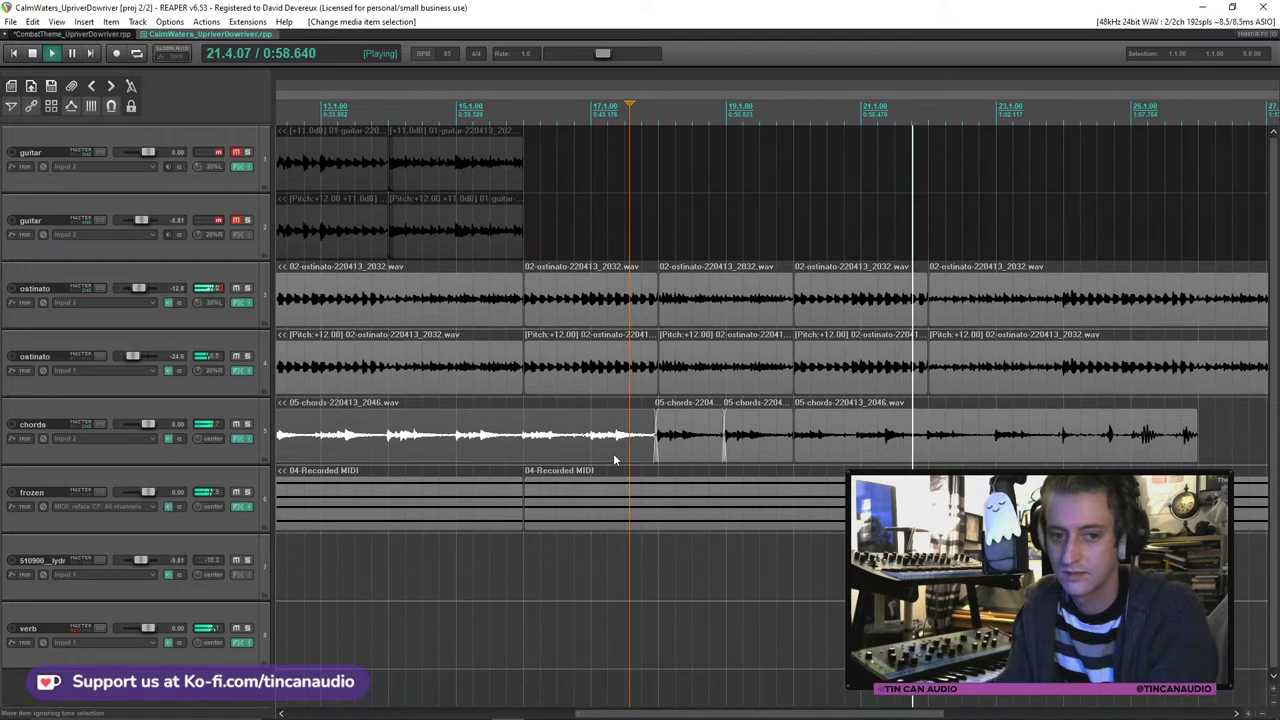
scroll(613, 455, down, 3)
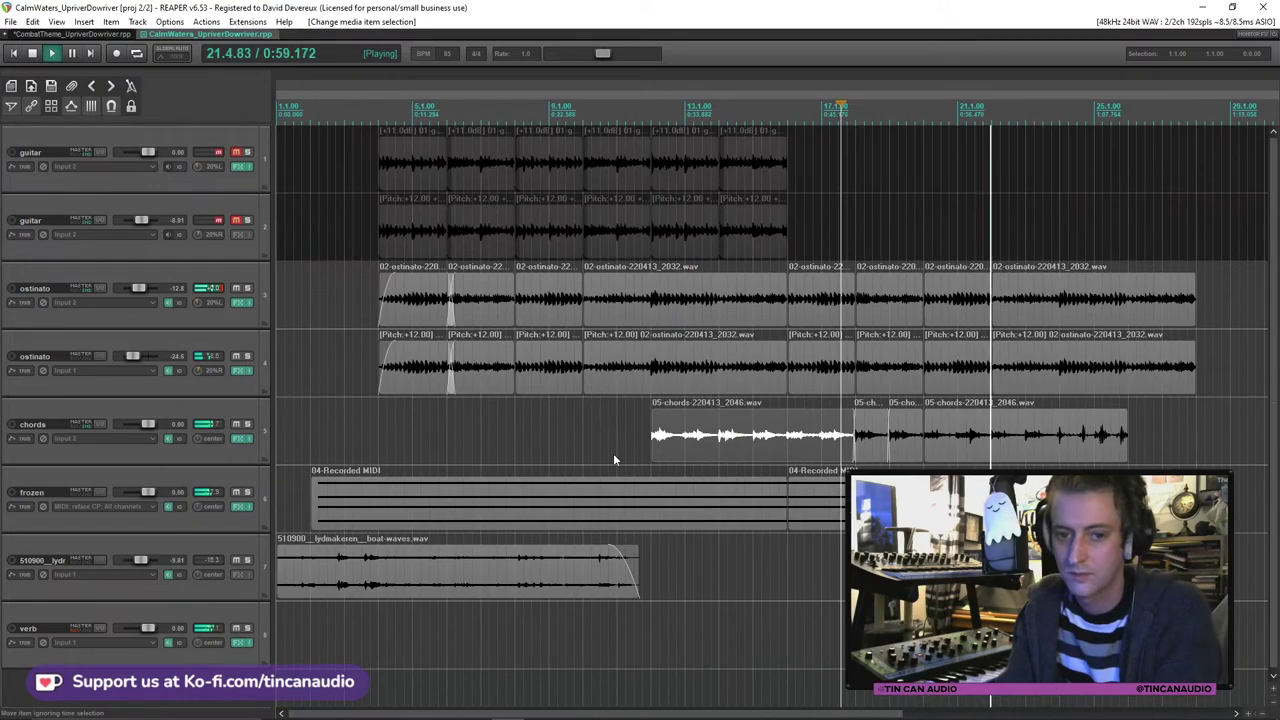
click(991, 441)
scroll(977, 450, up, 3)
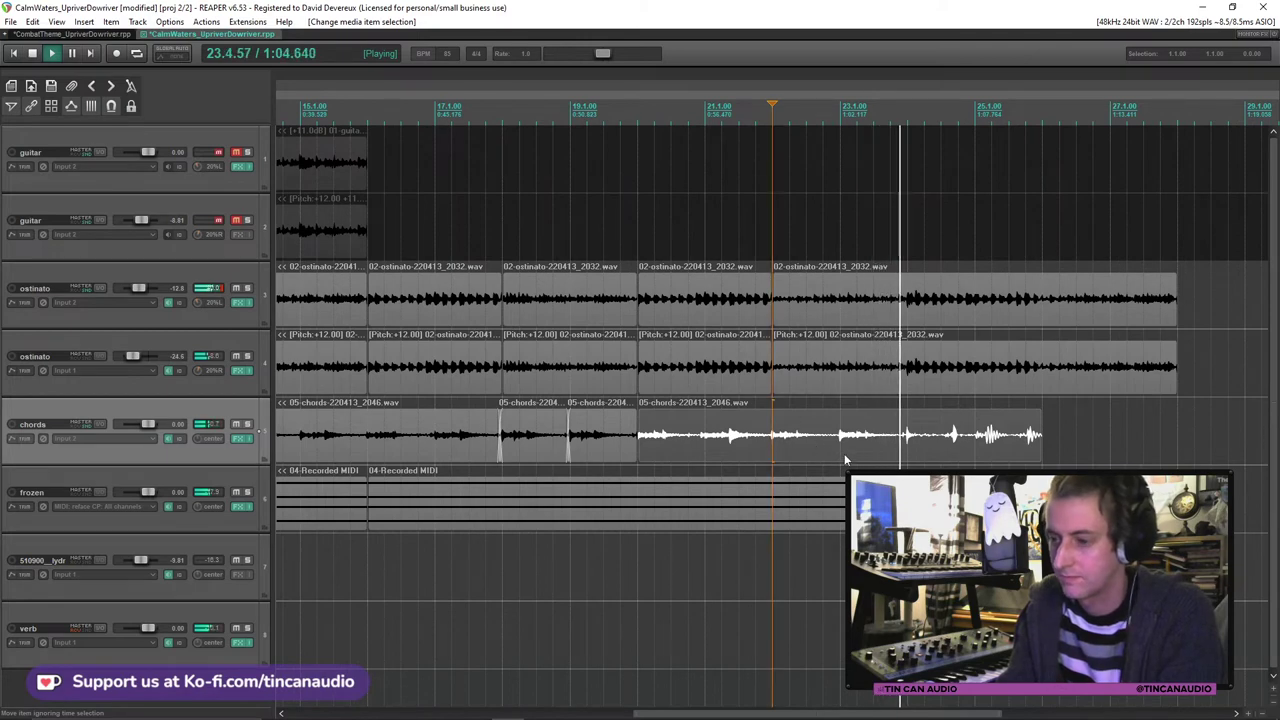
click(912, 452)
key(space)
key(s)
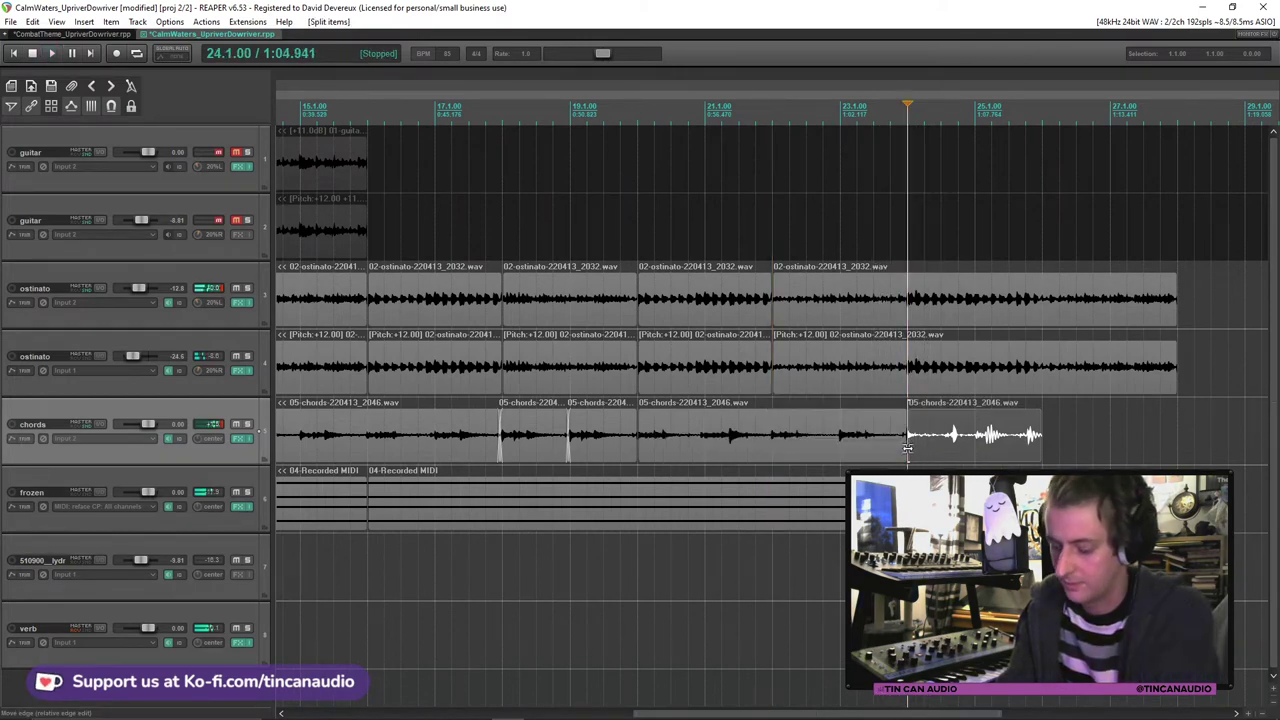
key(Delete)
drag(904, 449, 900, 457)
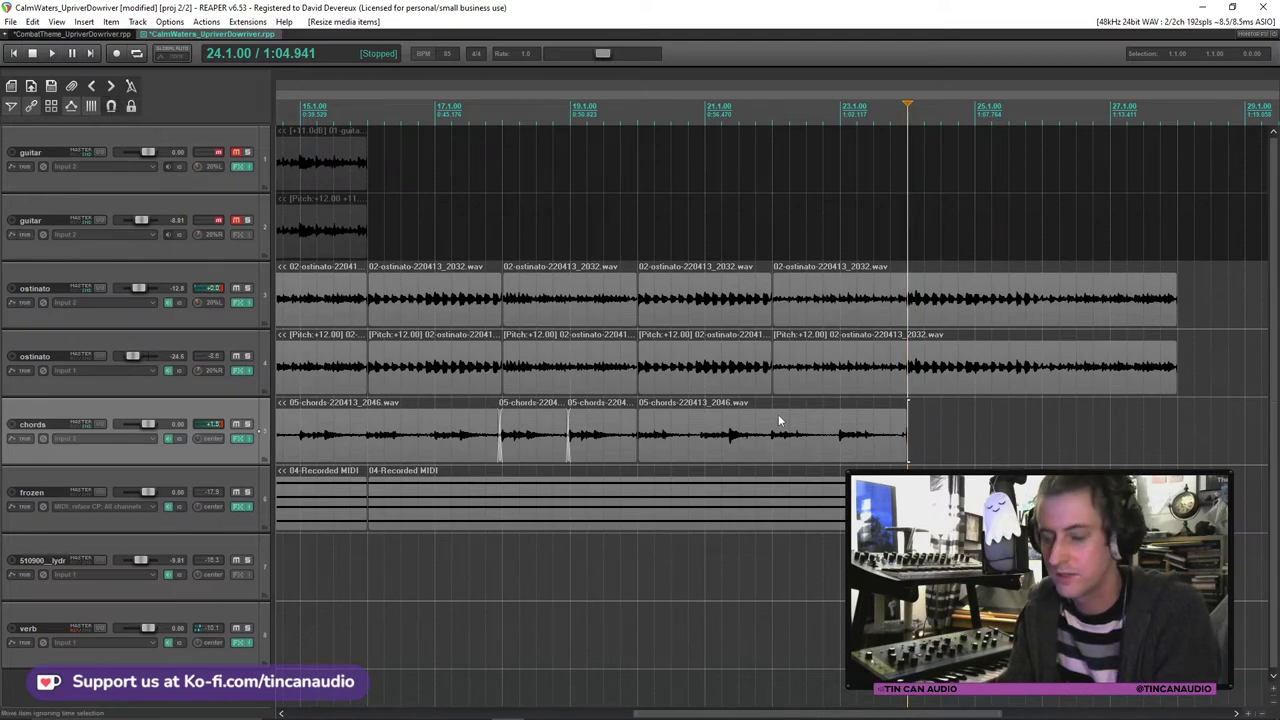
drag(901, 446, 892, 446)
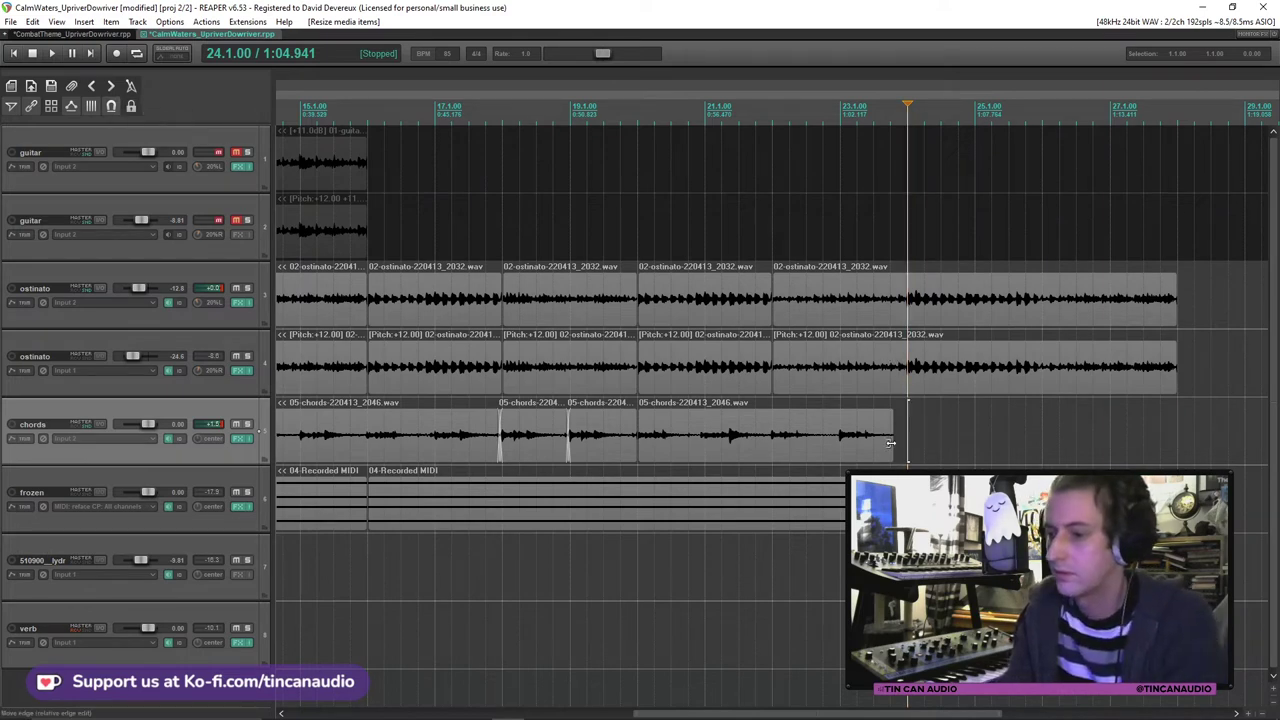
drag(890, 443, 899, 445)
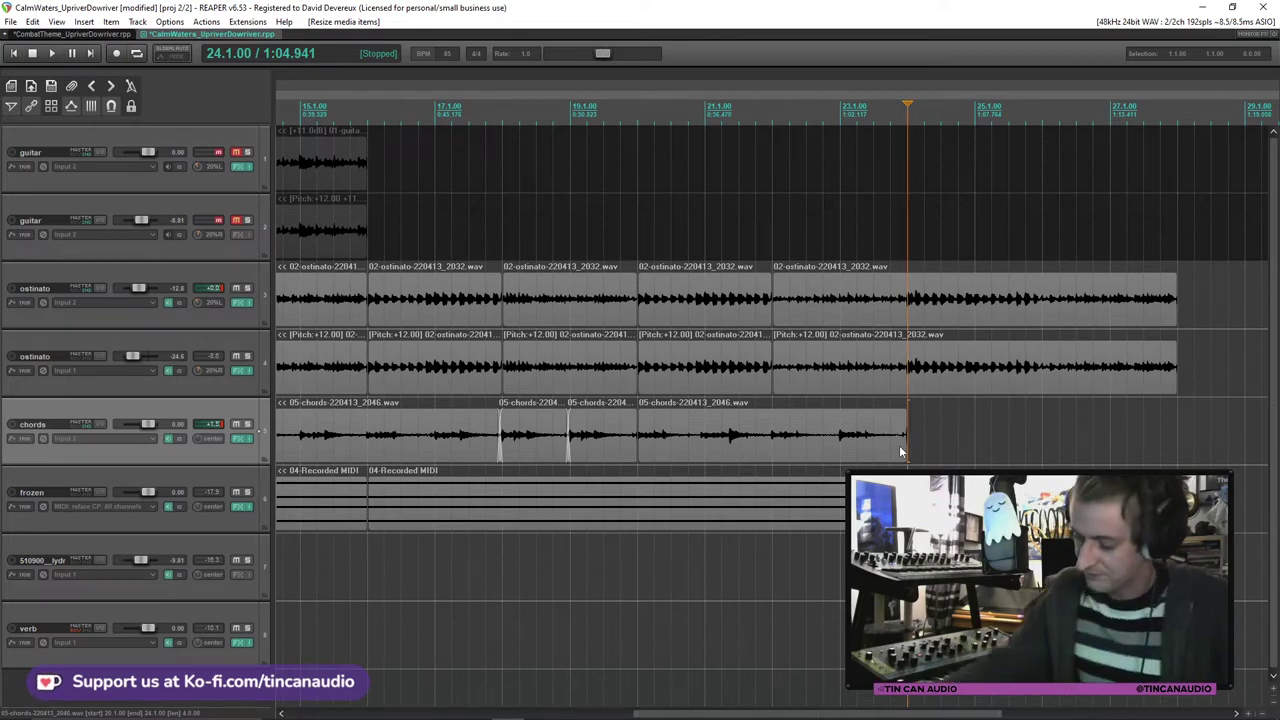
Step: Shorten the last item on both ostinato tracks to end at bar 24.1, where the chords end, and save the project
click(640, 445)
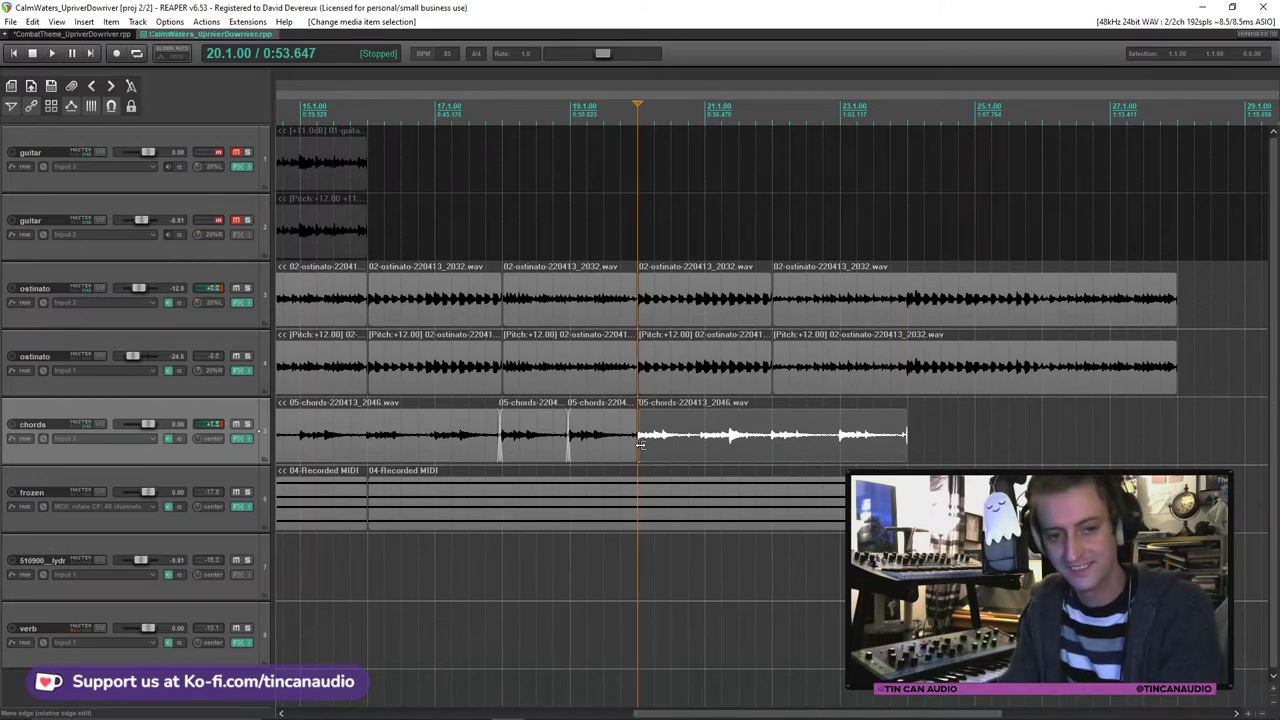
scroll(740, 432, up, 3)
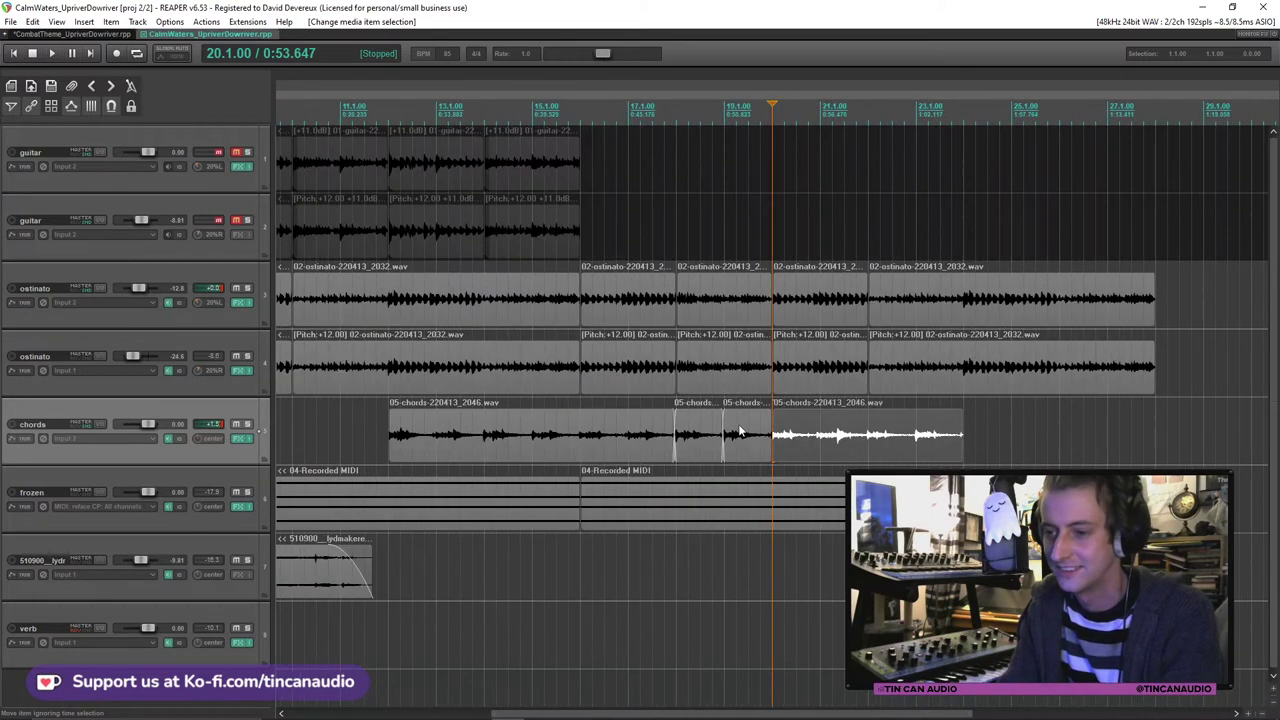
click(966, 378)
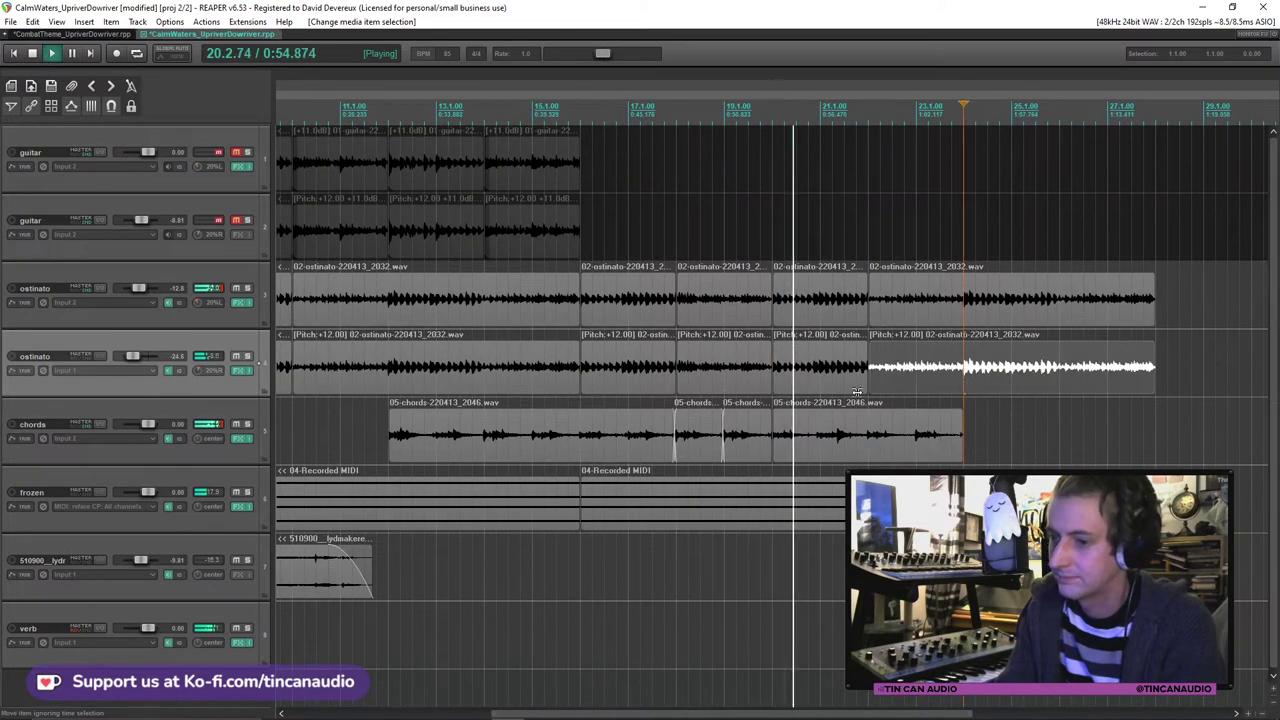
scroll(830, 375, down, 3)
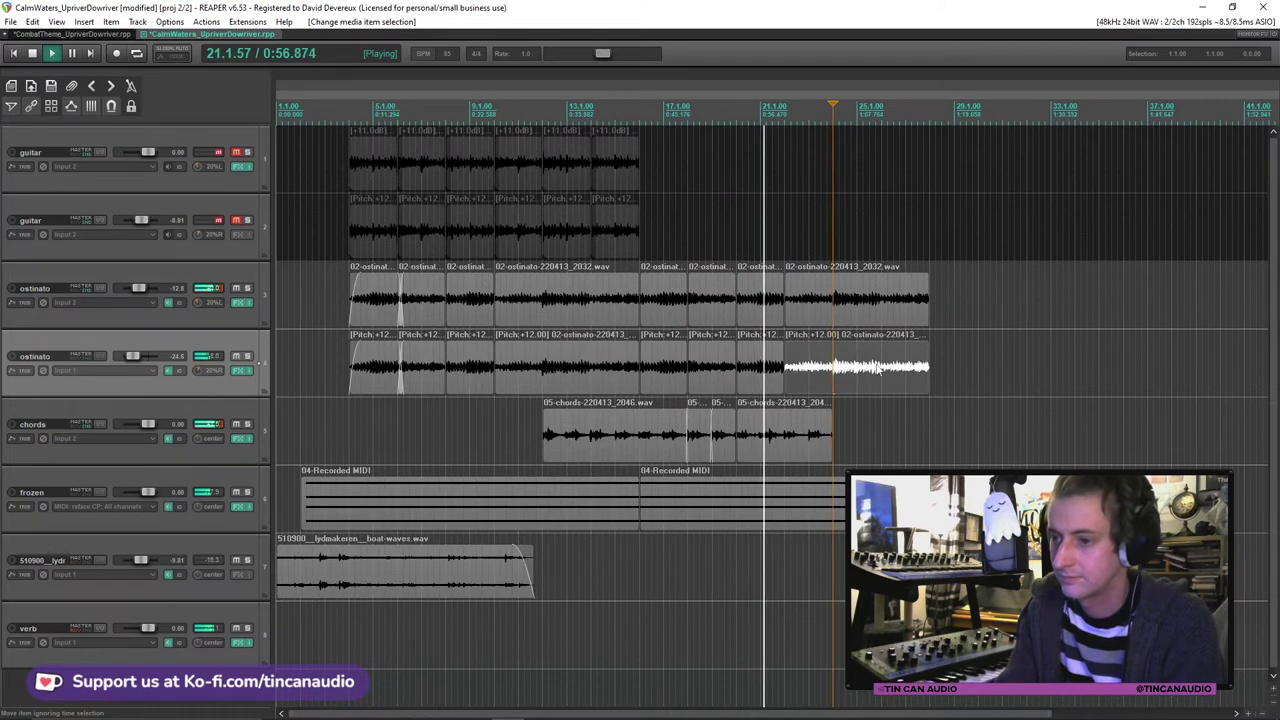
ctrl+click(905, 298)
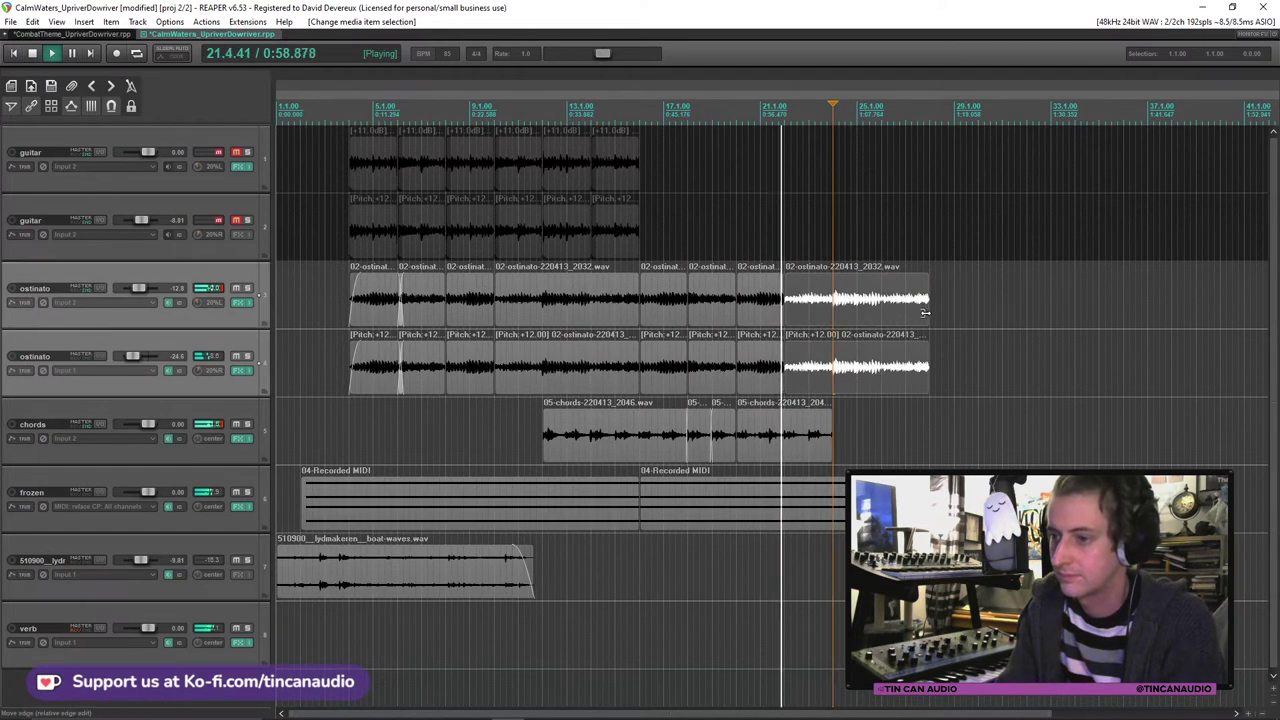
drag(928, 316, 829, 316)
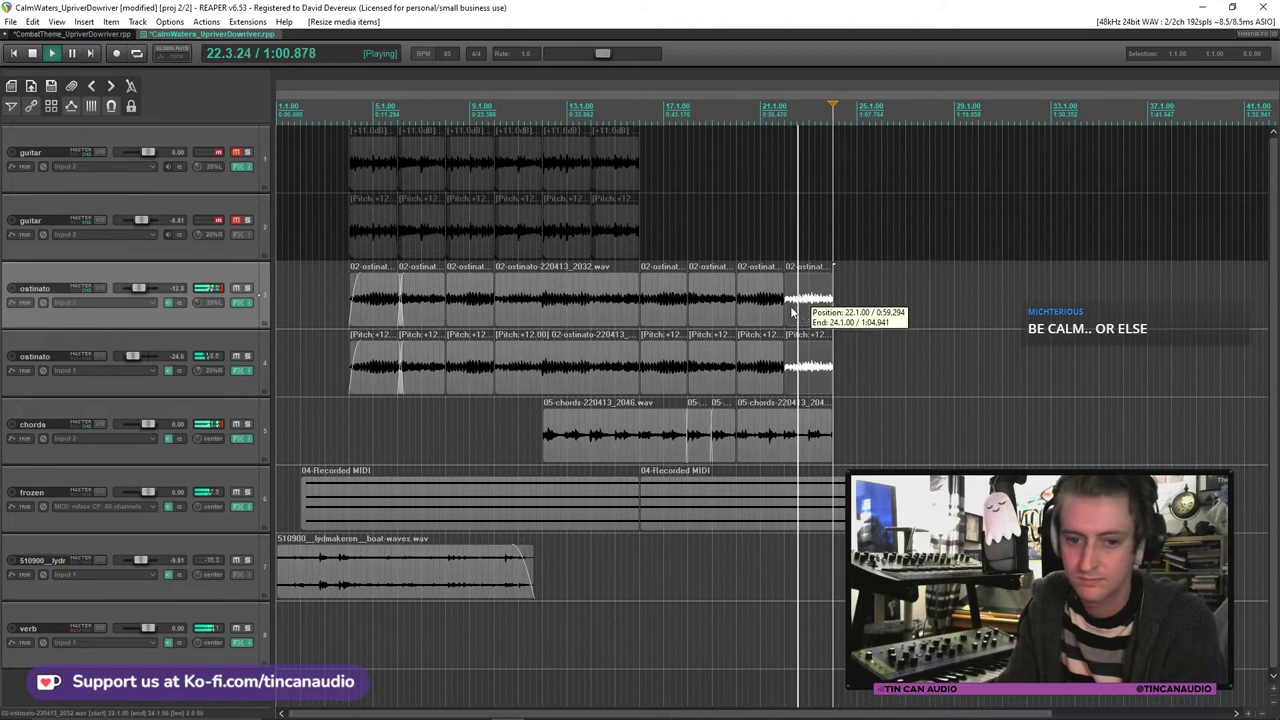
key(ctrl+s)
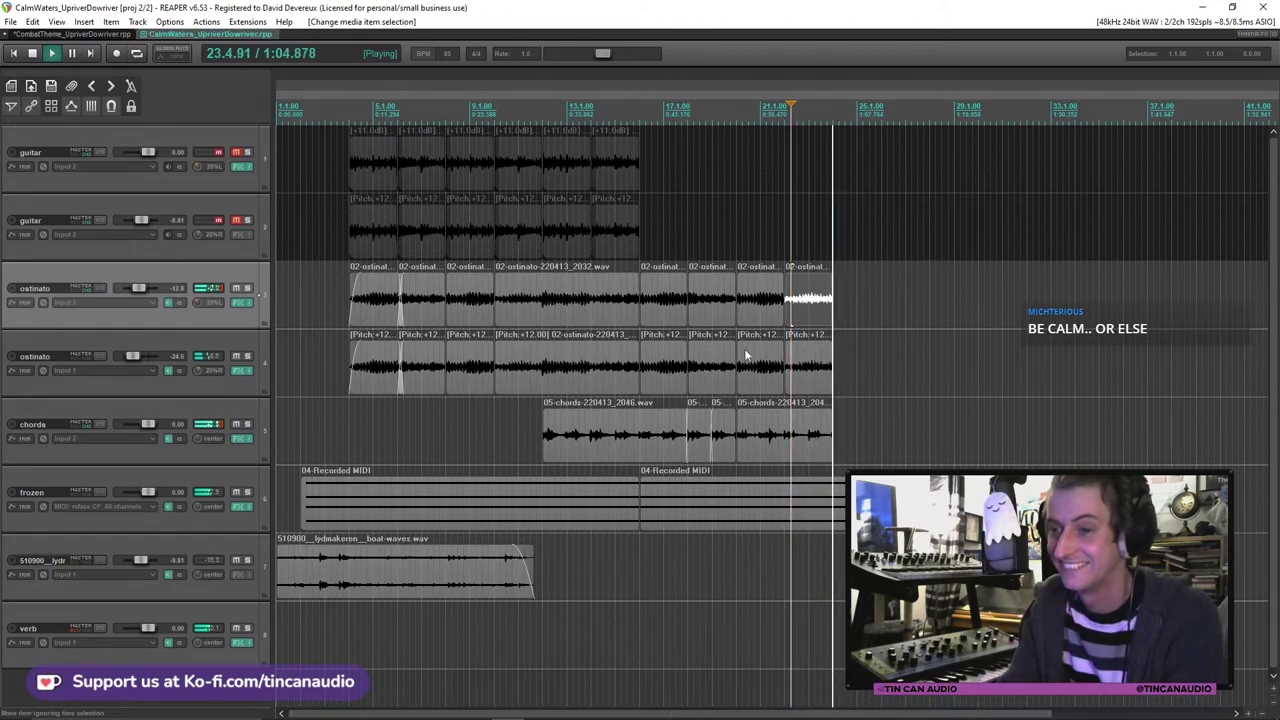
Step: Split the items on both ostinato tracks at bar 12.1, where the chords part begins
key(space)
click(545, 390)
ctrl+click(545, 300)
key(s)
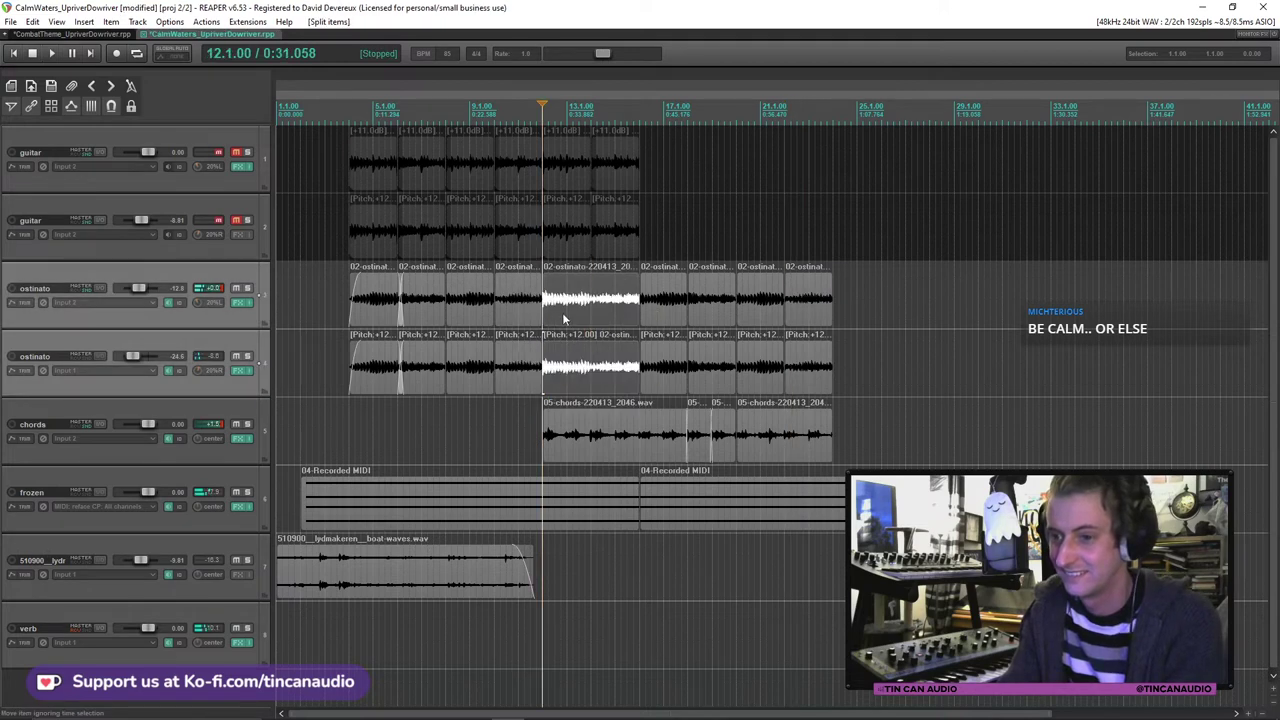
Step: Copy the ostinato and chords items spanning bars 12.1 to 24.1 and paste them at bar 24.1
shift+click(812, 430)
shift+click(812, 318)
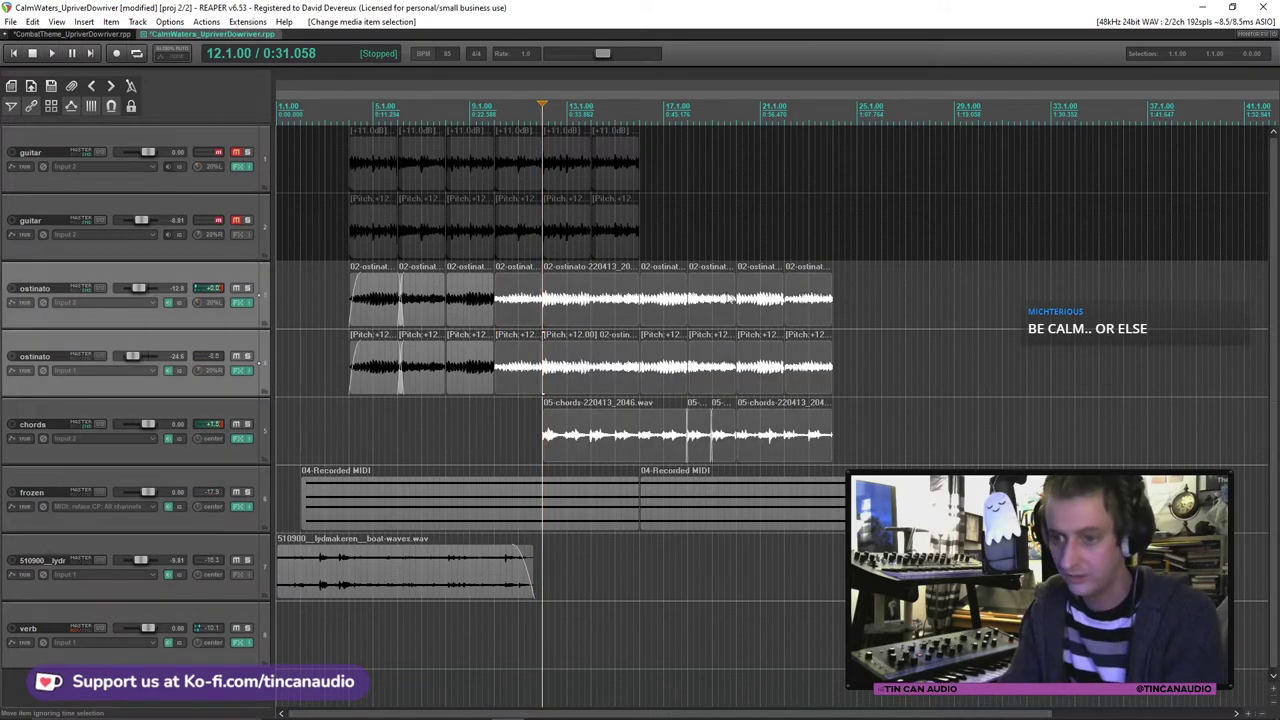
click(561, 300)
shift+click(812, 430)
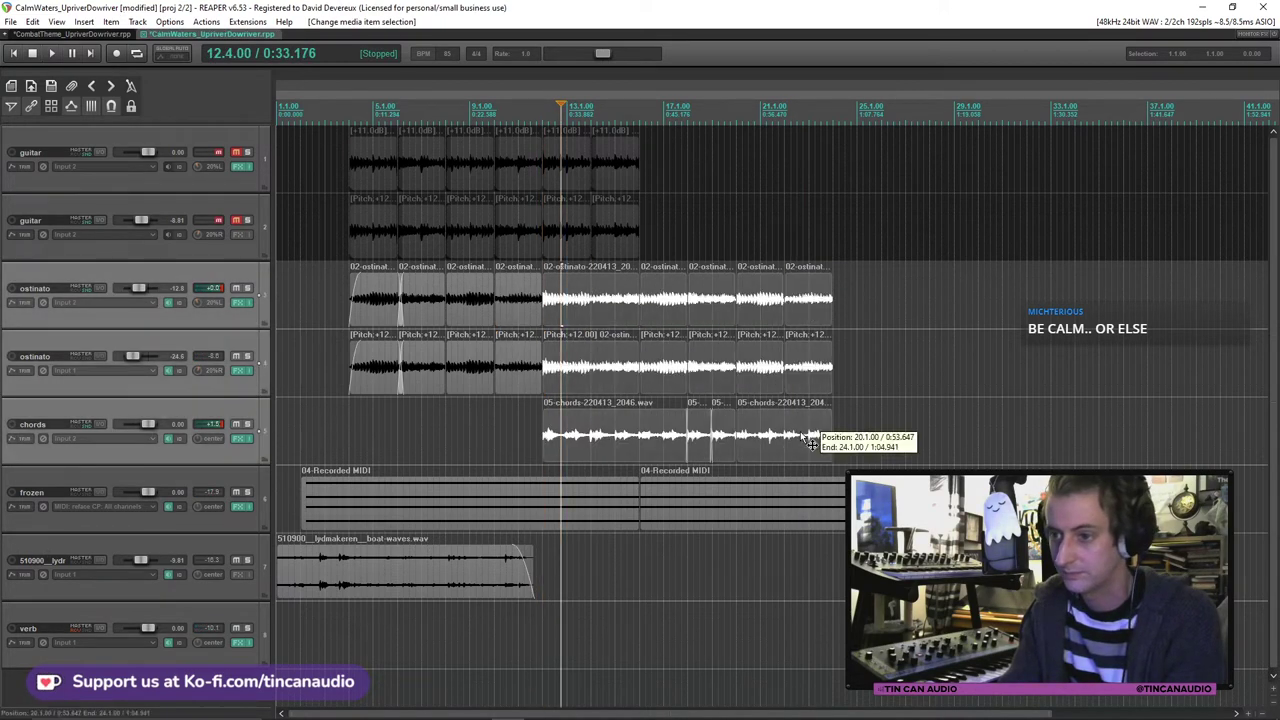
click(832, 318)
scroll(850, 345, up, 5)
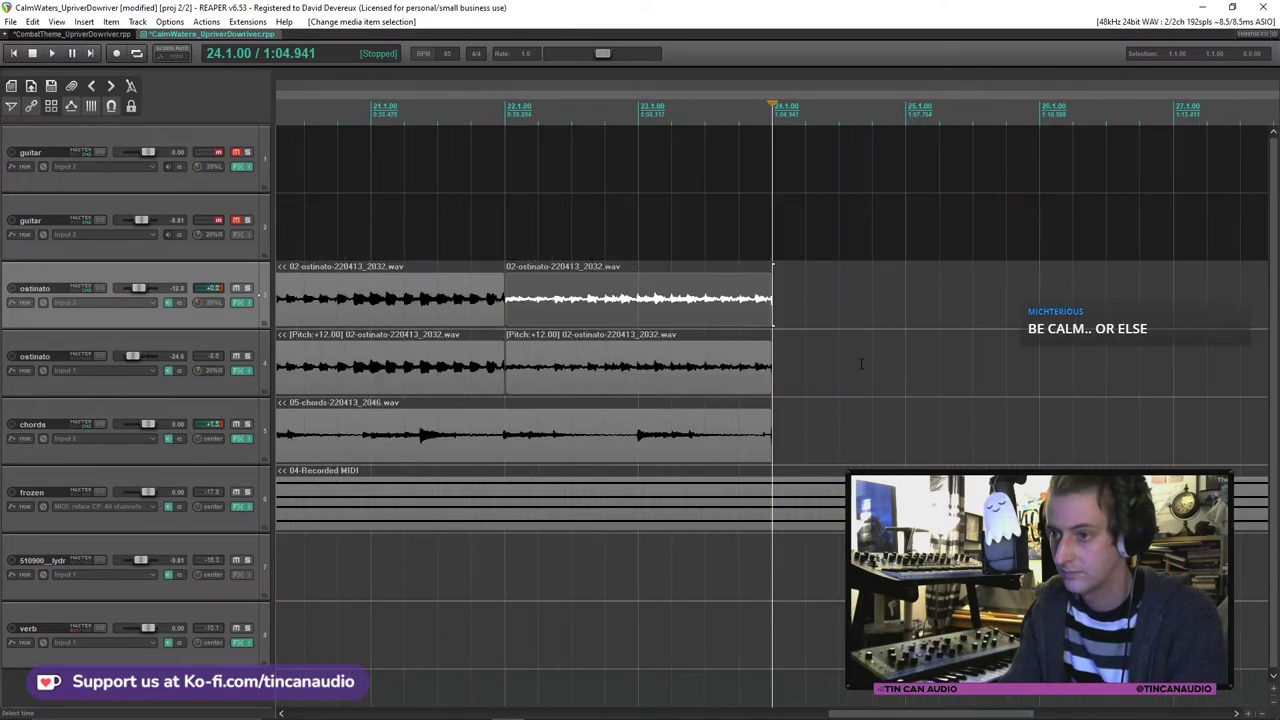
key(ctrl+v)
scroll(856, 371, down, 8)
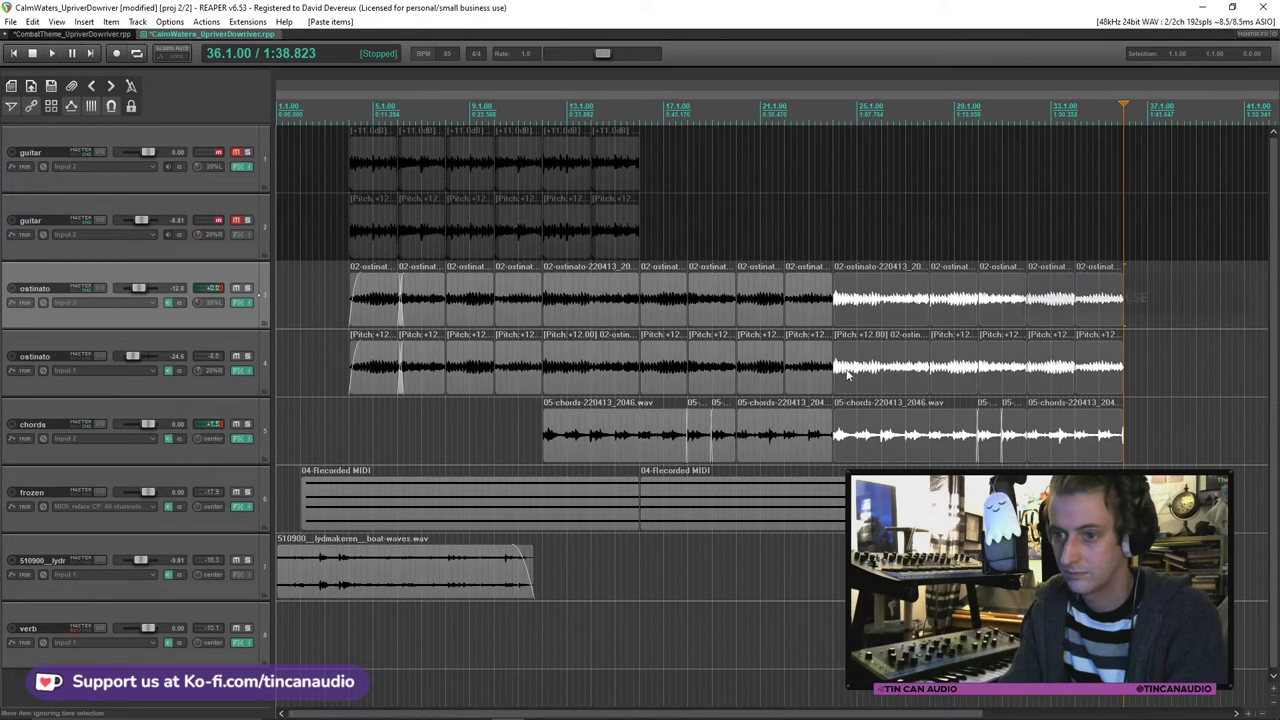
Step: Play back from bar 22.3 to check the join into the pasted section
click(797, 310)
key(space)
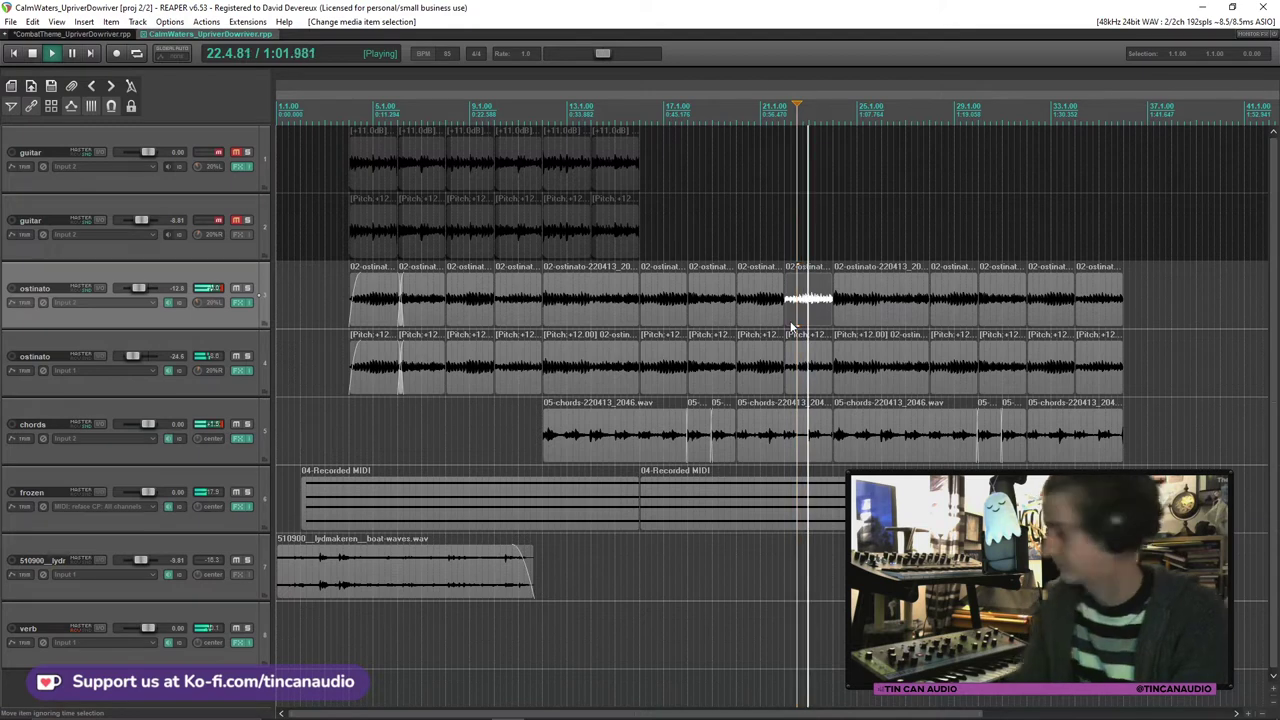
key(space)
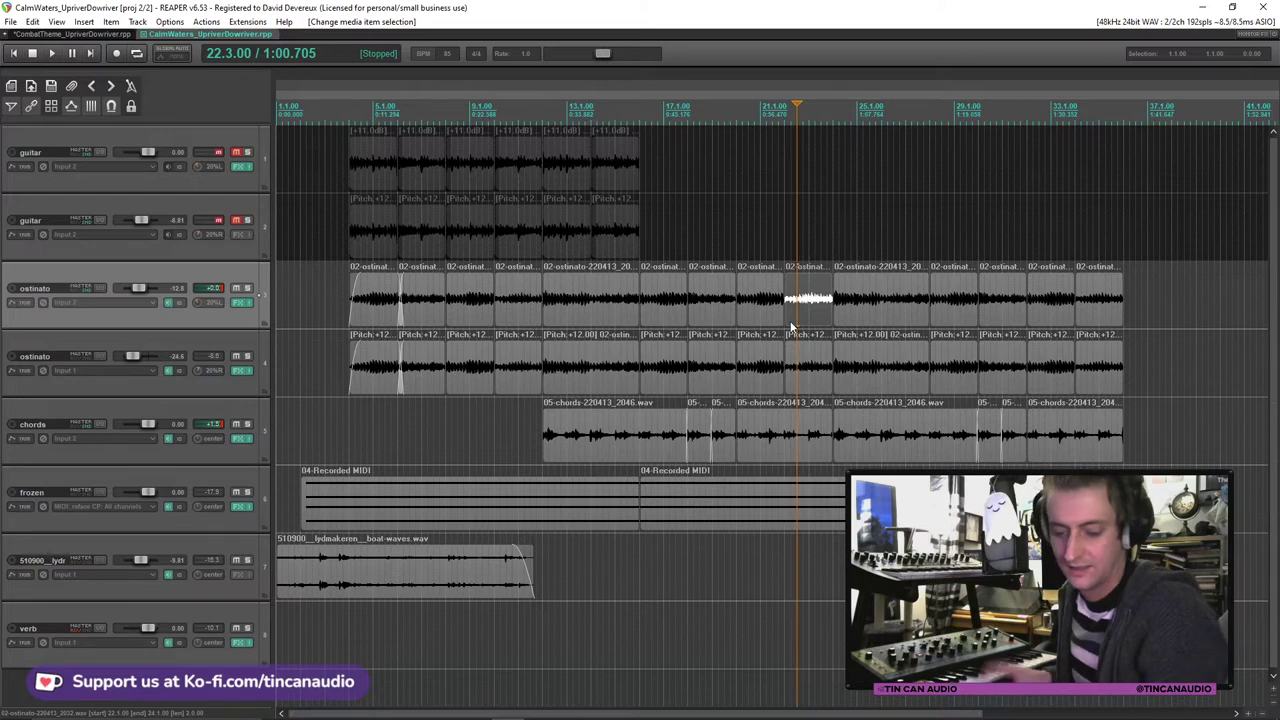
key(space)
Step: Add a new track below the chords track and set its input to mono Input 2
click(203, 455)
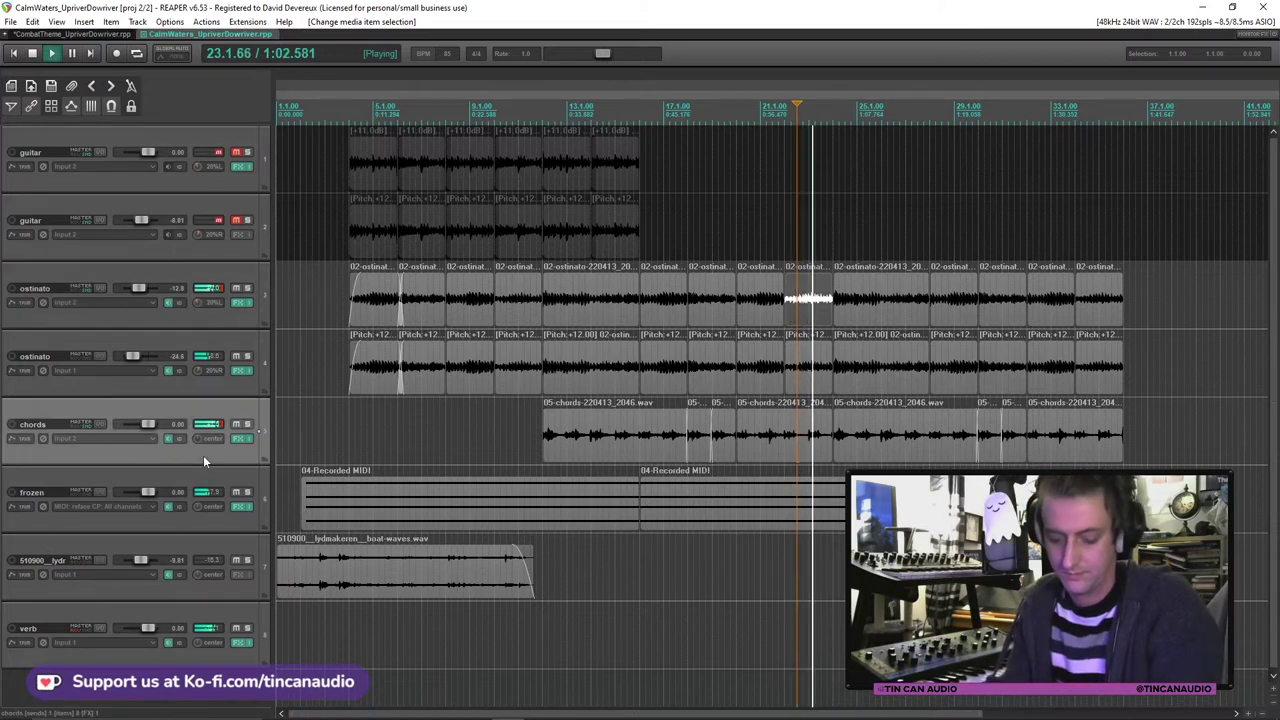
key(ctrl+t)
click(143, 506)
mouse_move(175, 513)
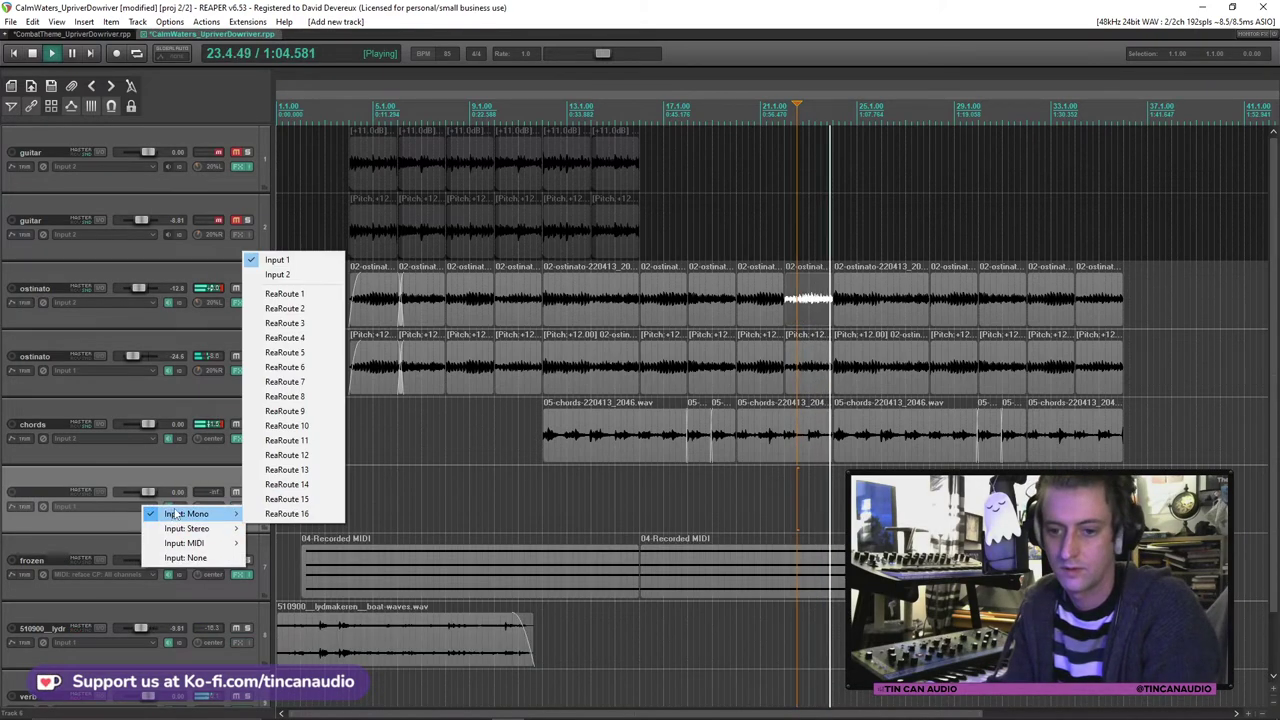
click(277, 274)
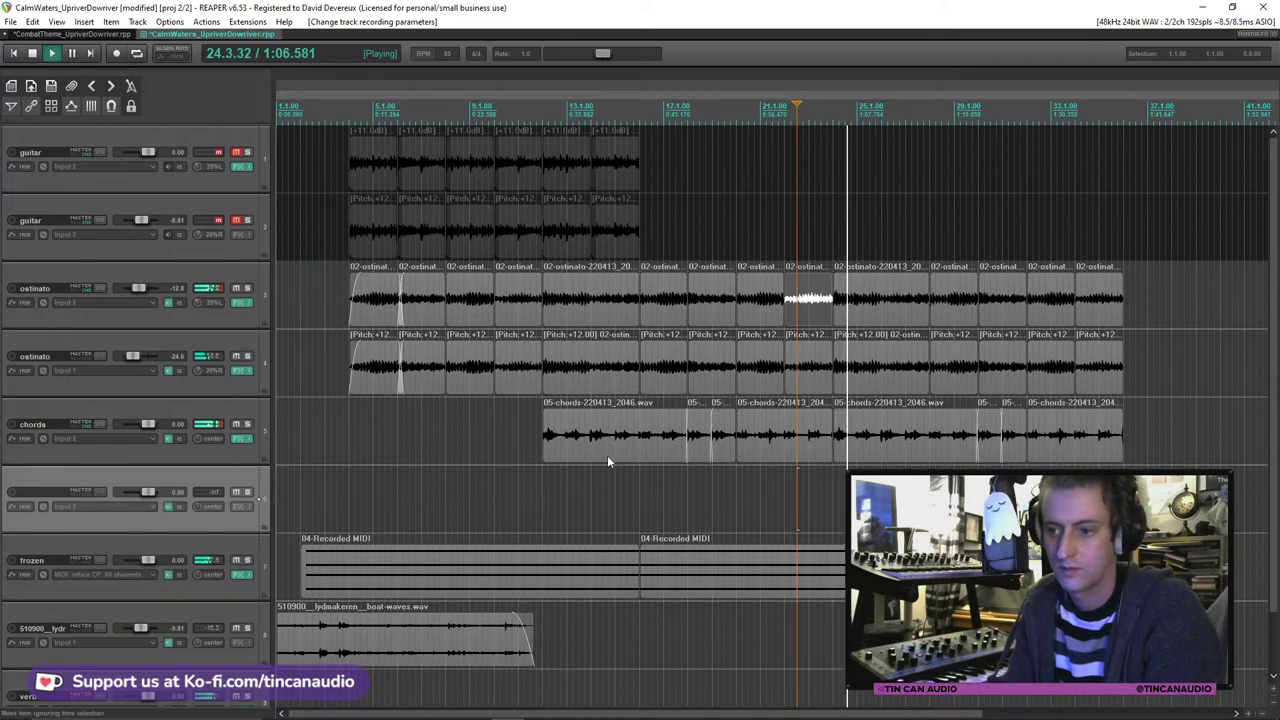
Step: Start playback from bar 12.1 and name the new track "moog"
click(550, 443)
scroll(600, 470, down, 2)
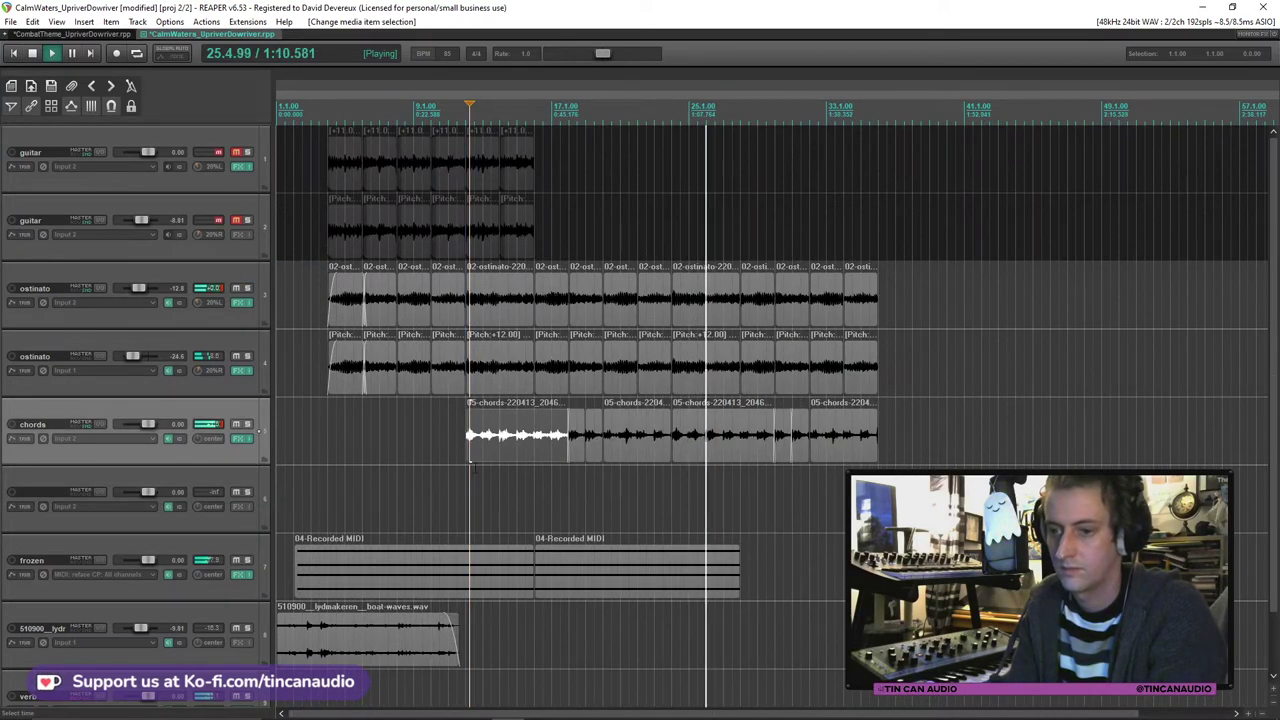
click(168, 507)
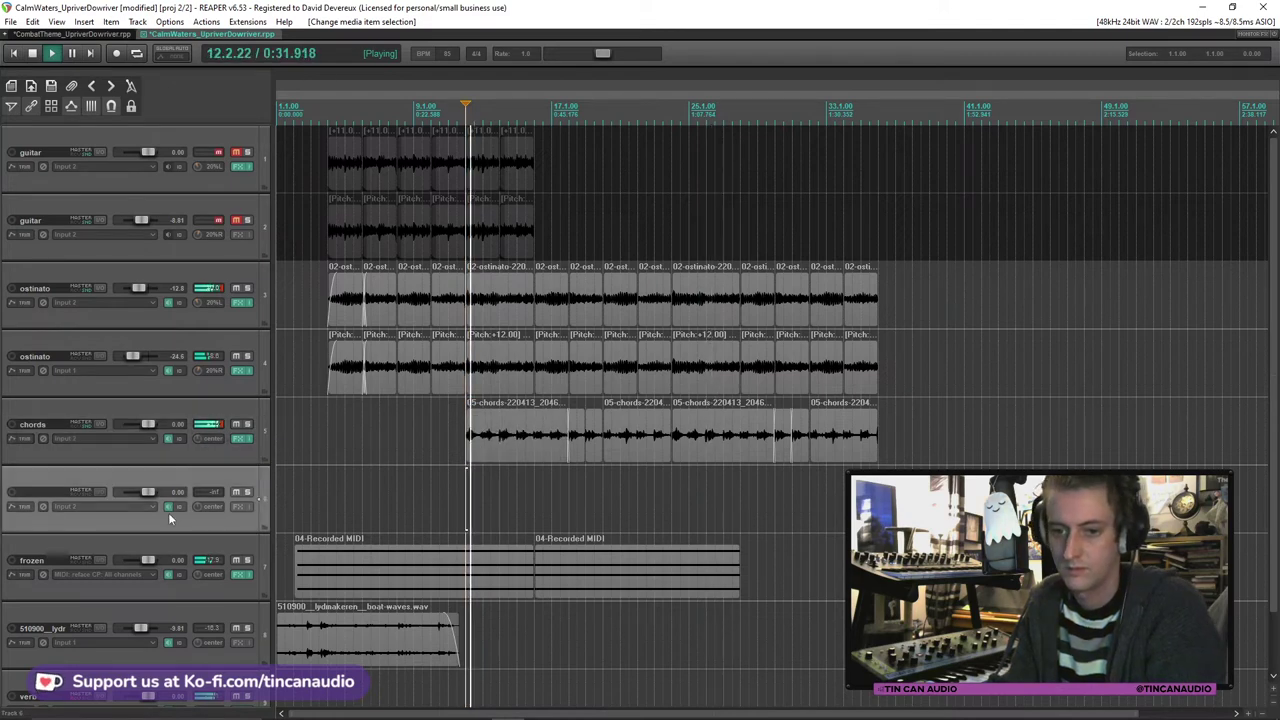
double_click(50, 491)
text(mo)
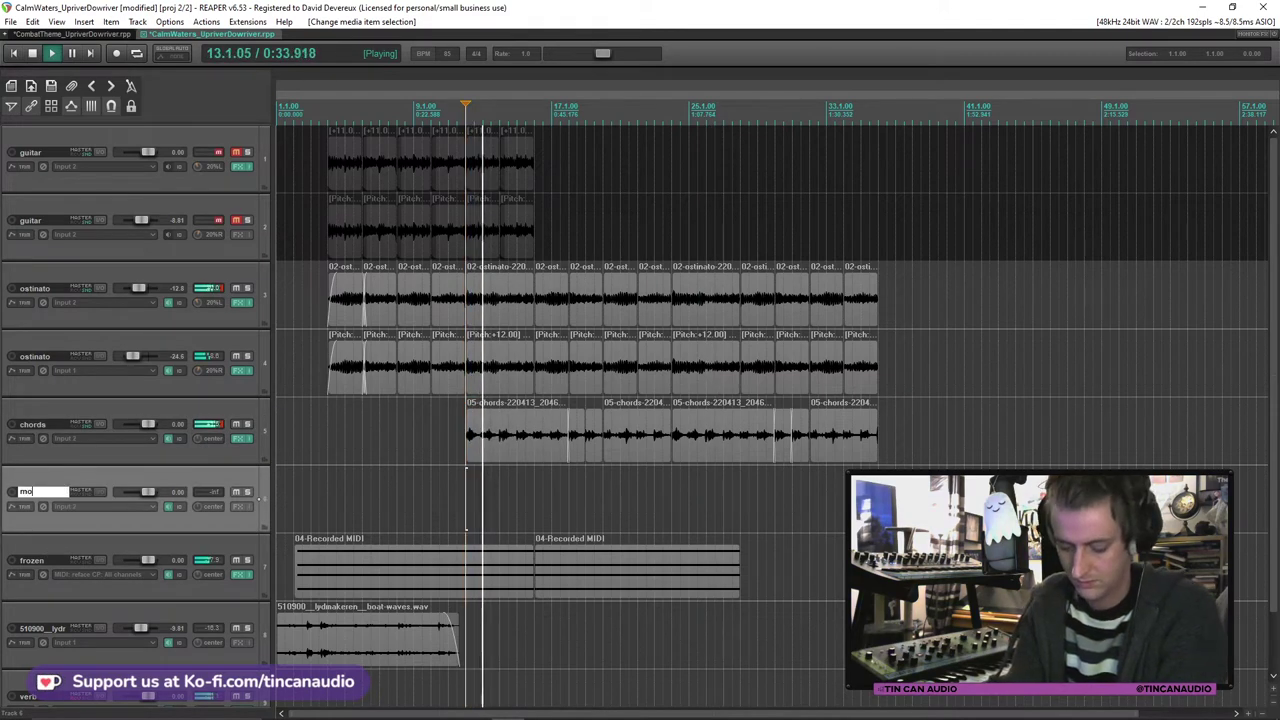
text(og)
key(Return)
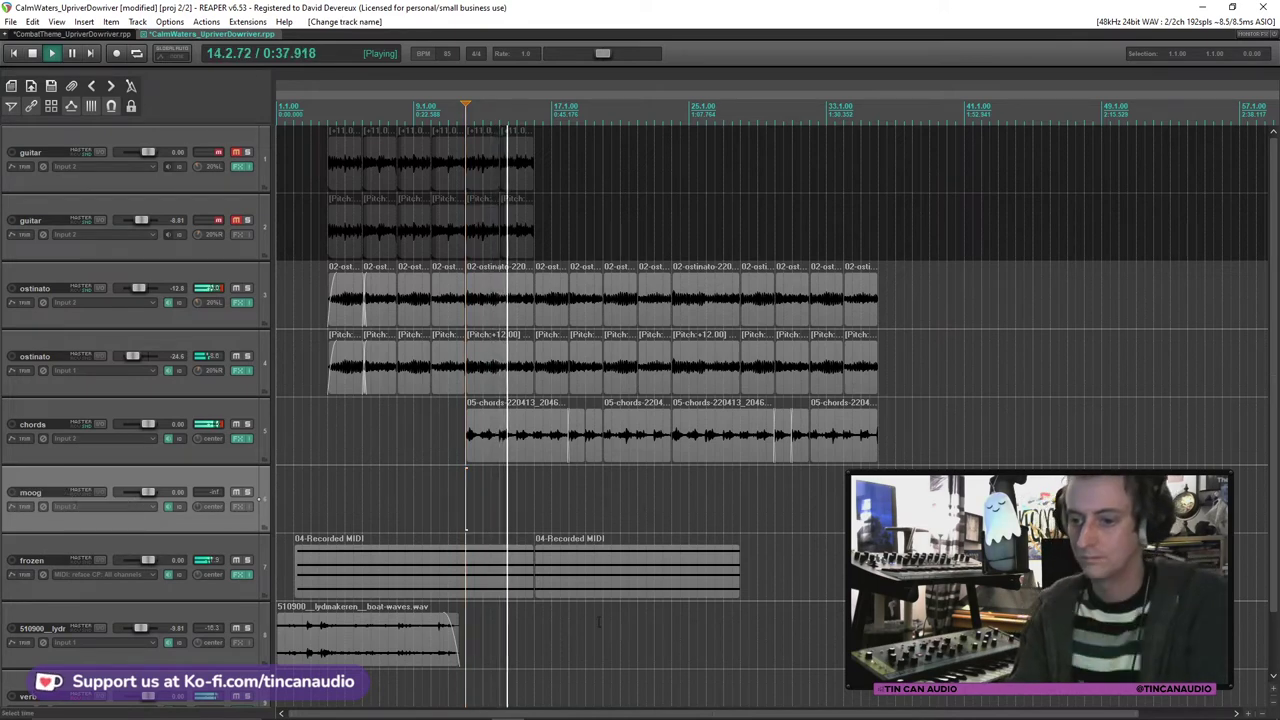
Step: Duplicate the second MIDI item on the frozen track, and repeat the boat-waves item three times with overlapping crossfades
click(628, 590)
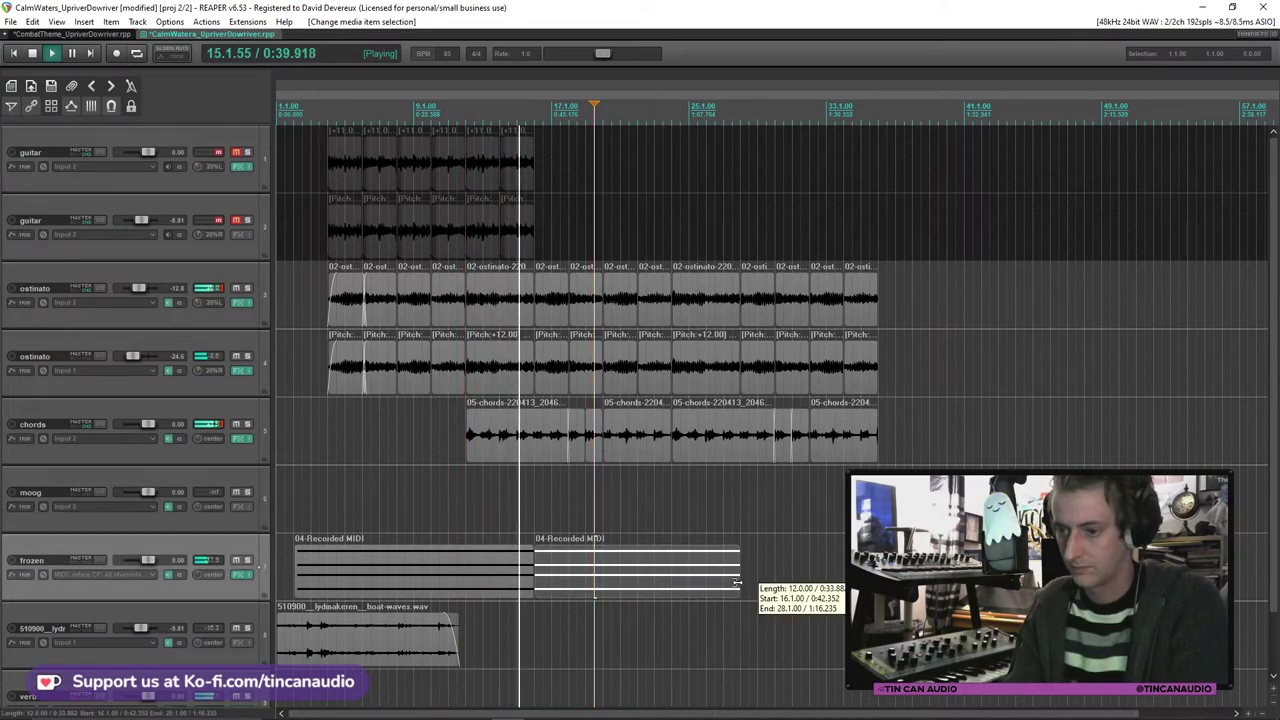
key(ctrl+d)
click(392, 652)
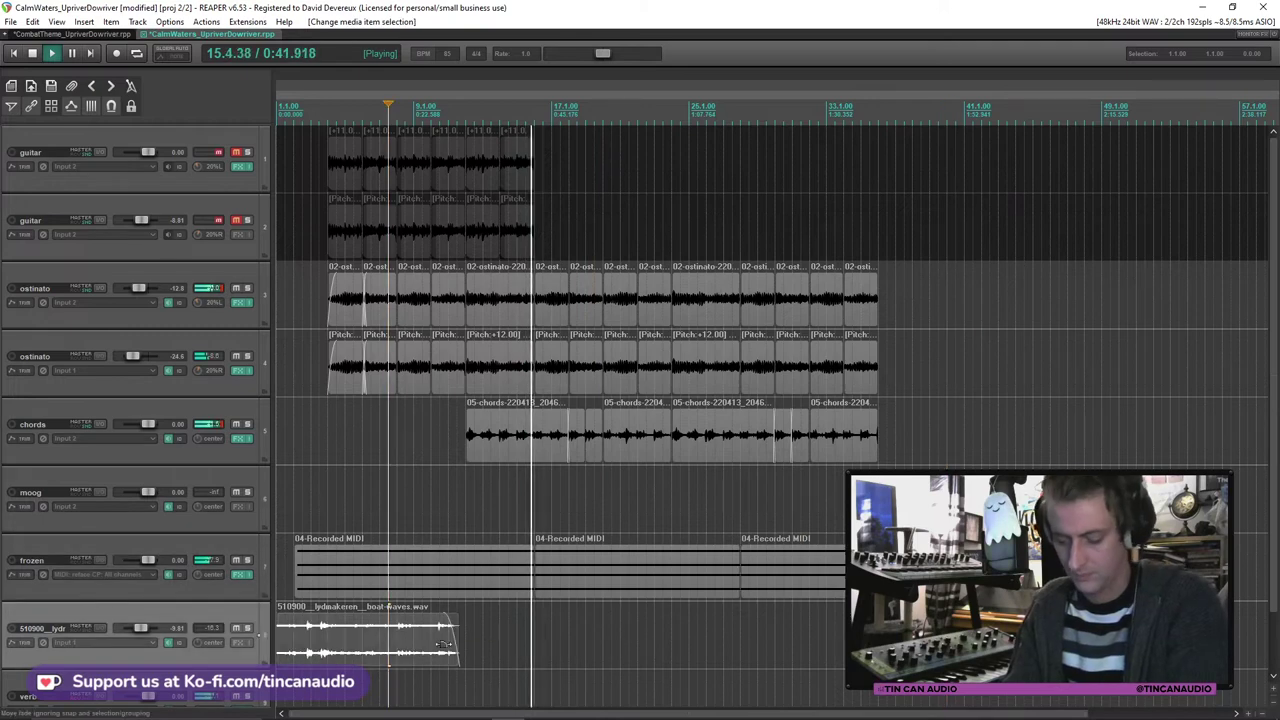
key(ctrl+d)
drag(481, 635, 473, 643)
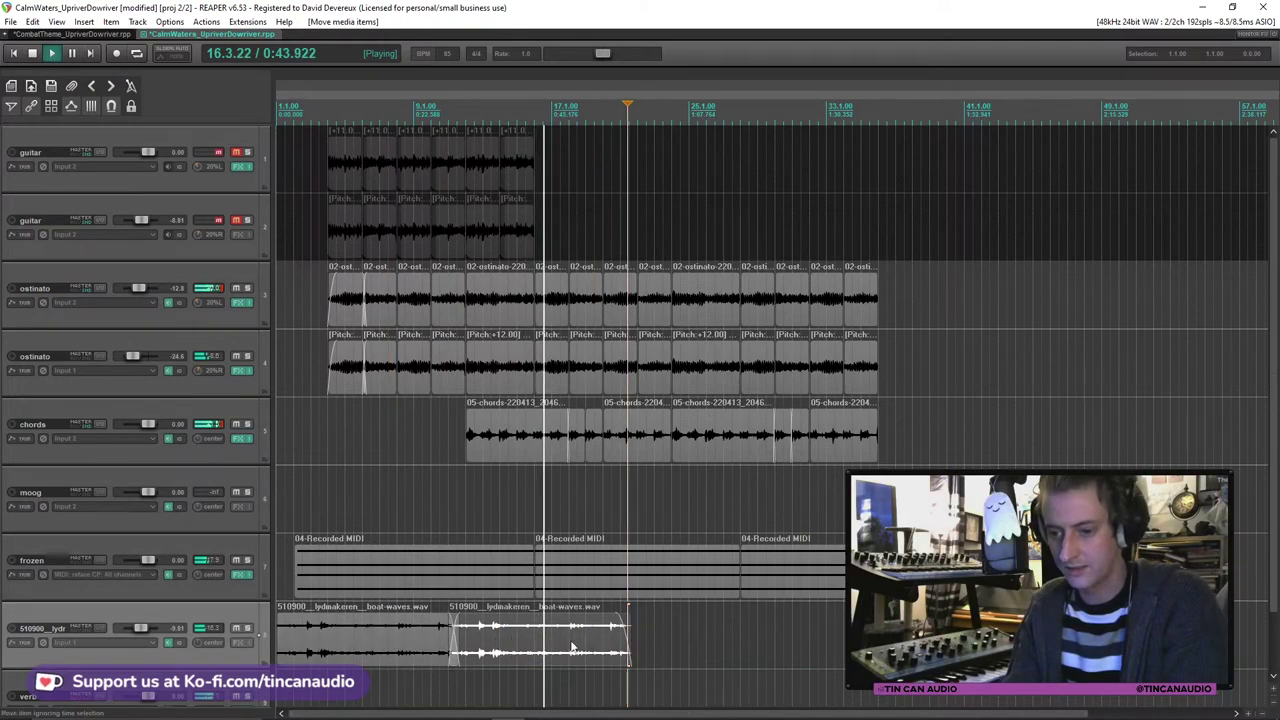
key(ctrl+d)
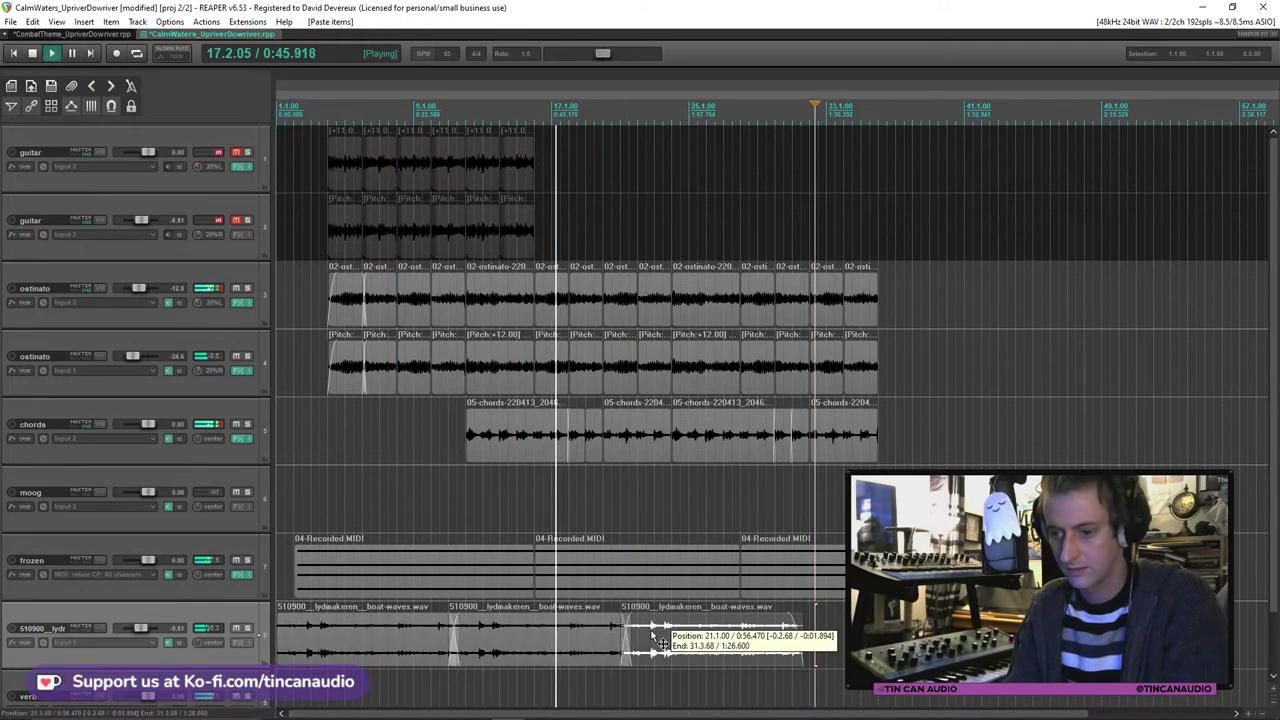
key(ctrl+d)
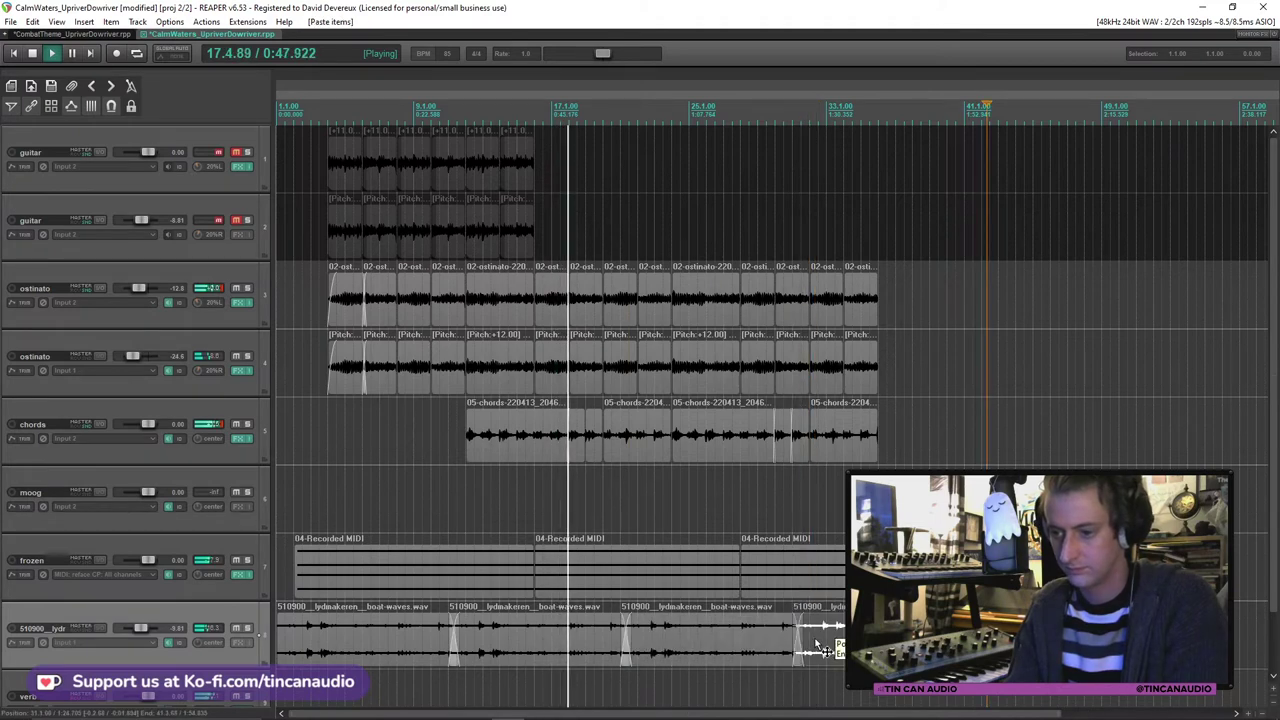
drag(818, 645, 818, 650)
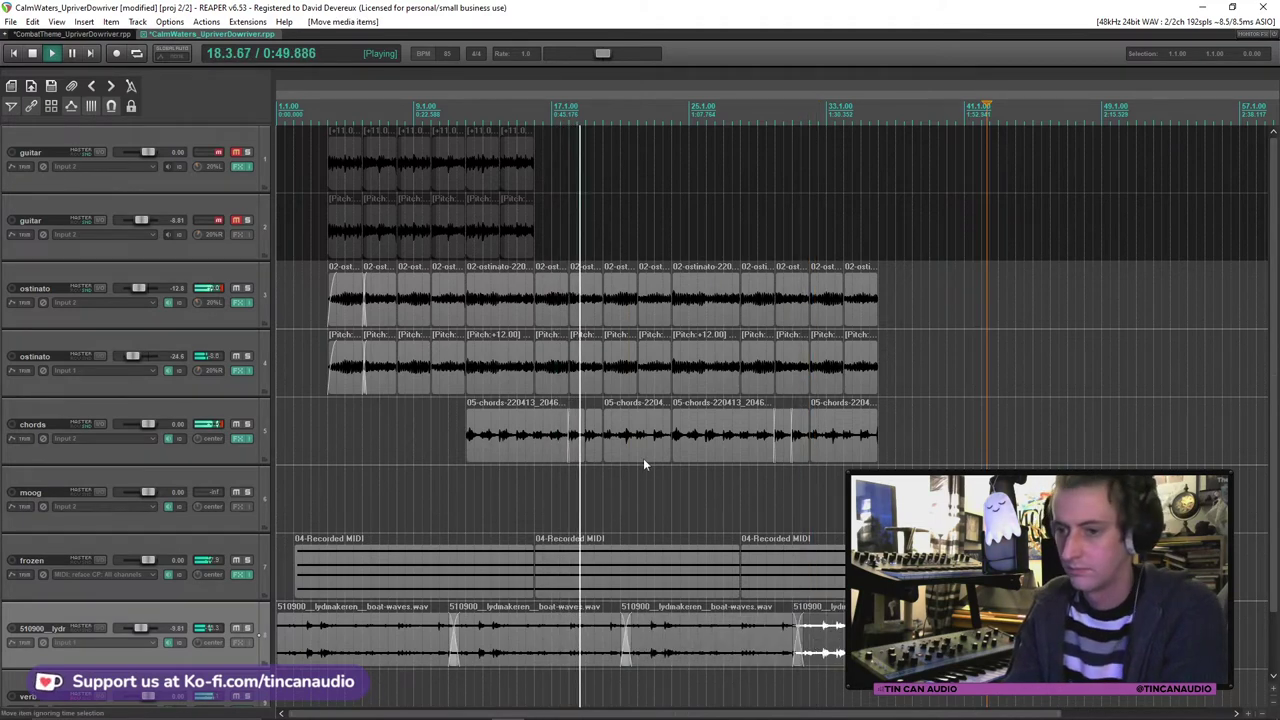
Step: Arm the moog track, record a take from bar 19.1 to the end of the arrangement, and save the recorded file
click(584, 436)
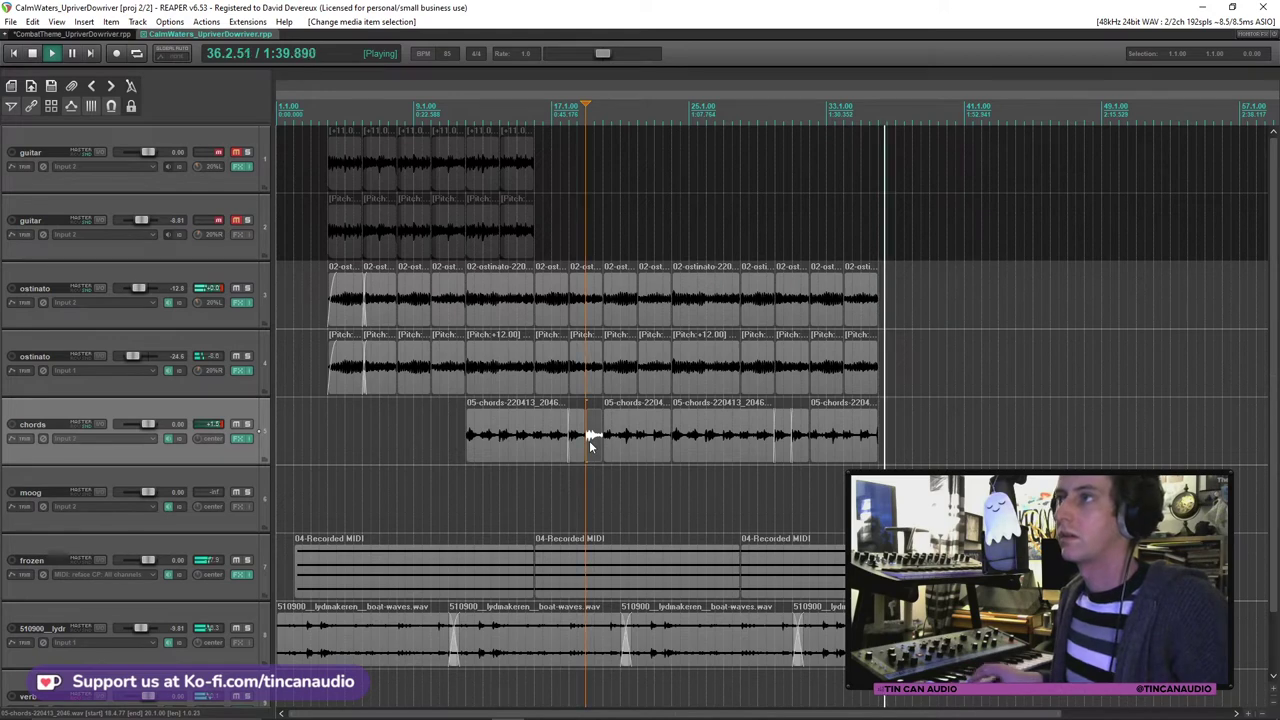
key(space)
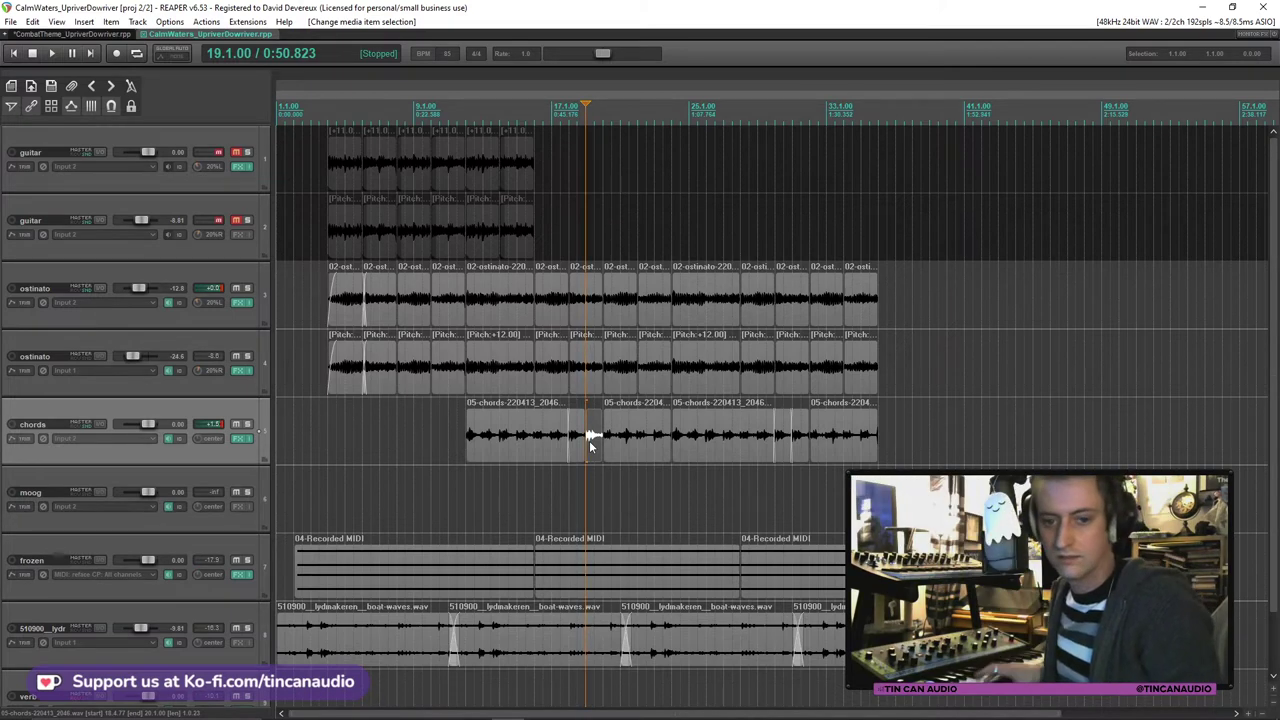
key(space)
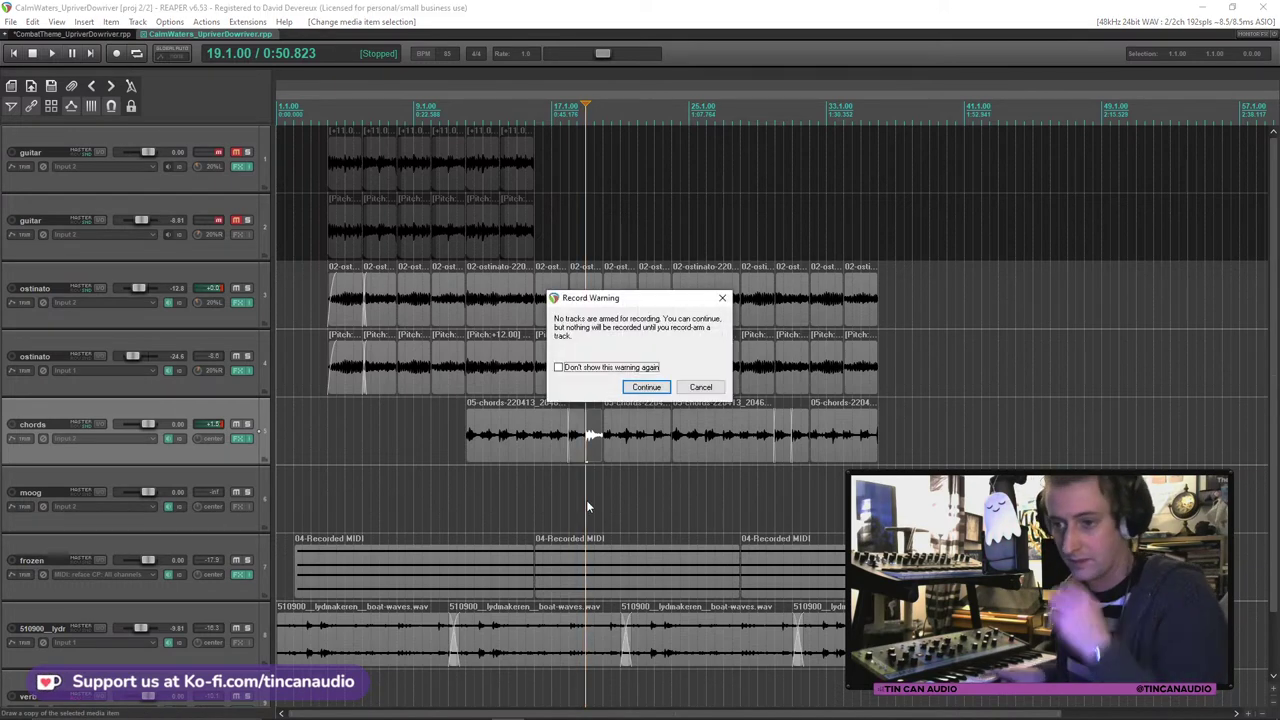
click(702, 388)
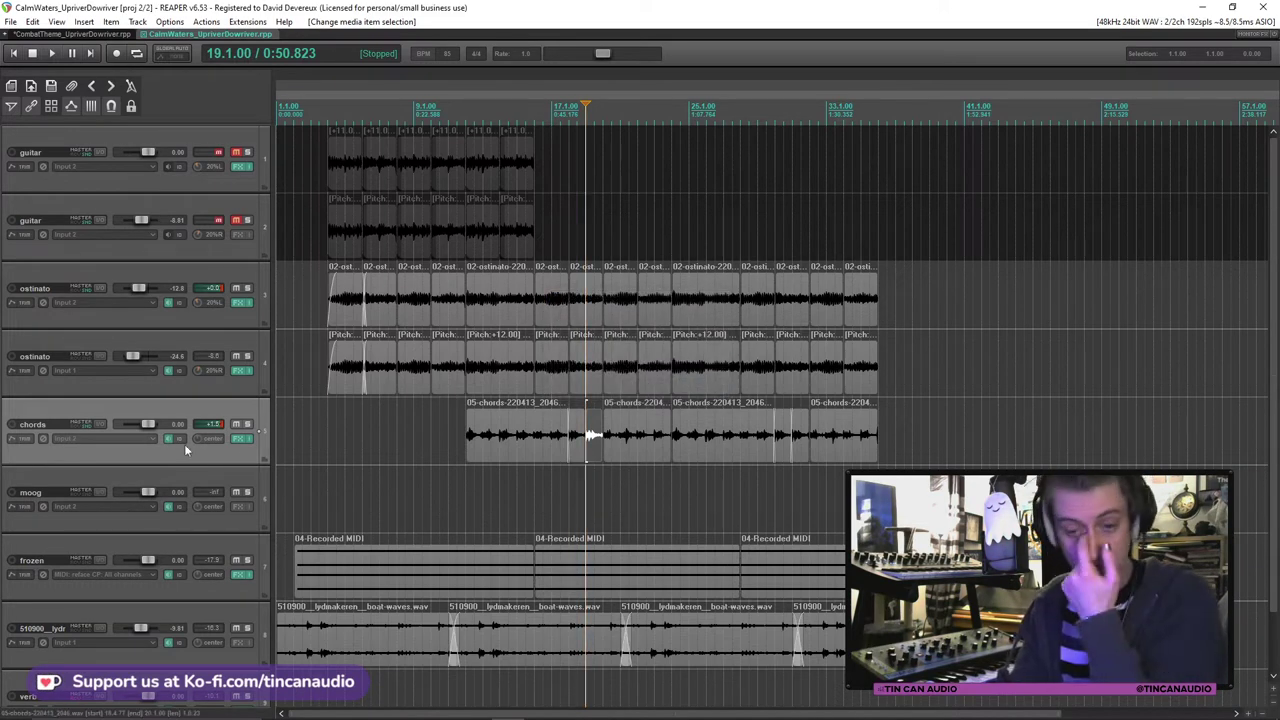
click(11, 493)
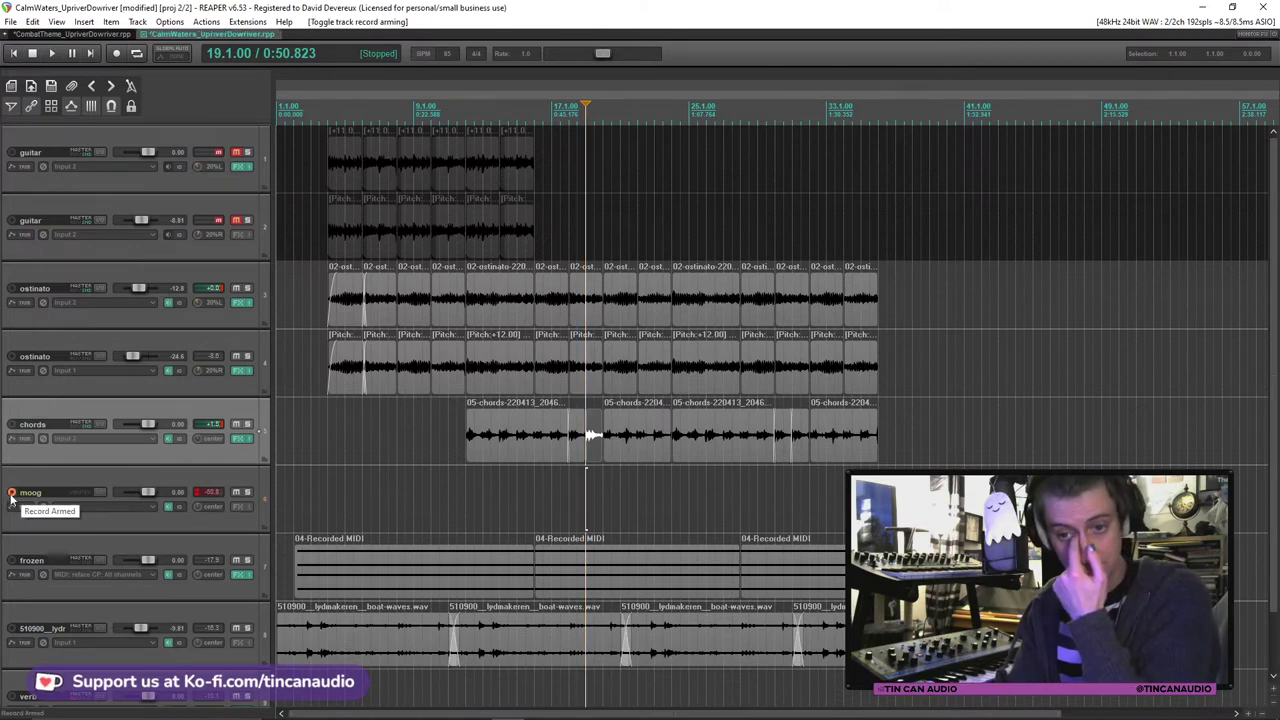
key(ctrl+r)
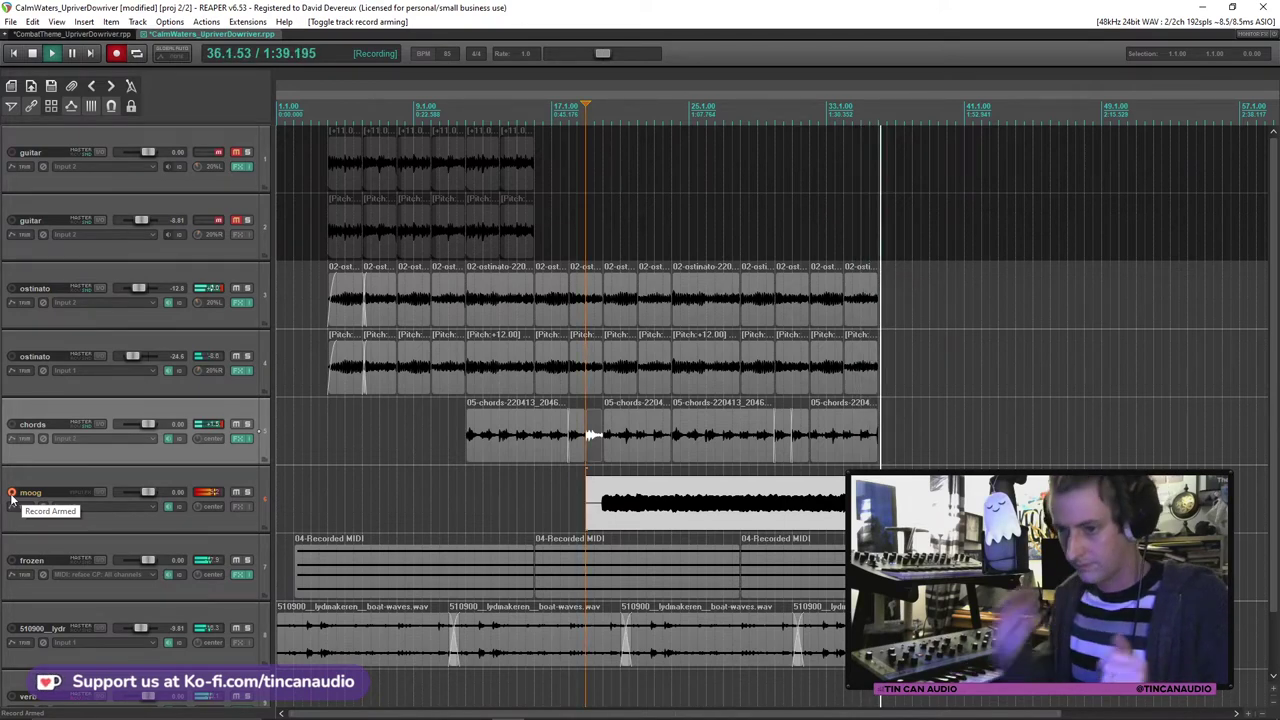
key(space)
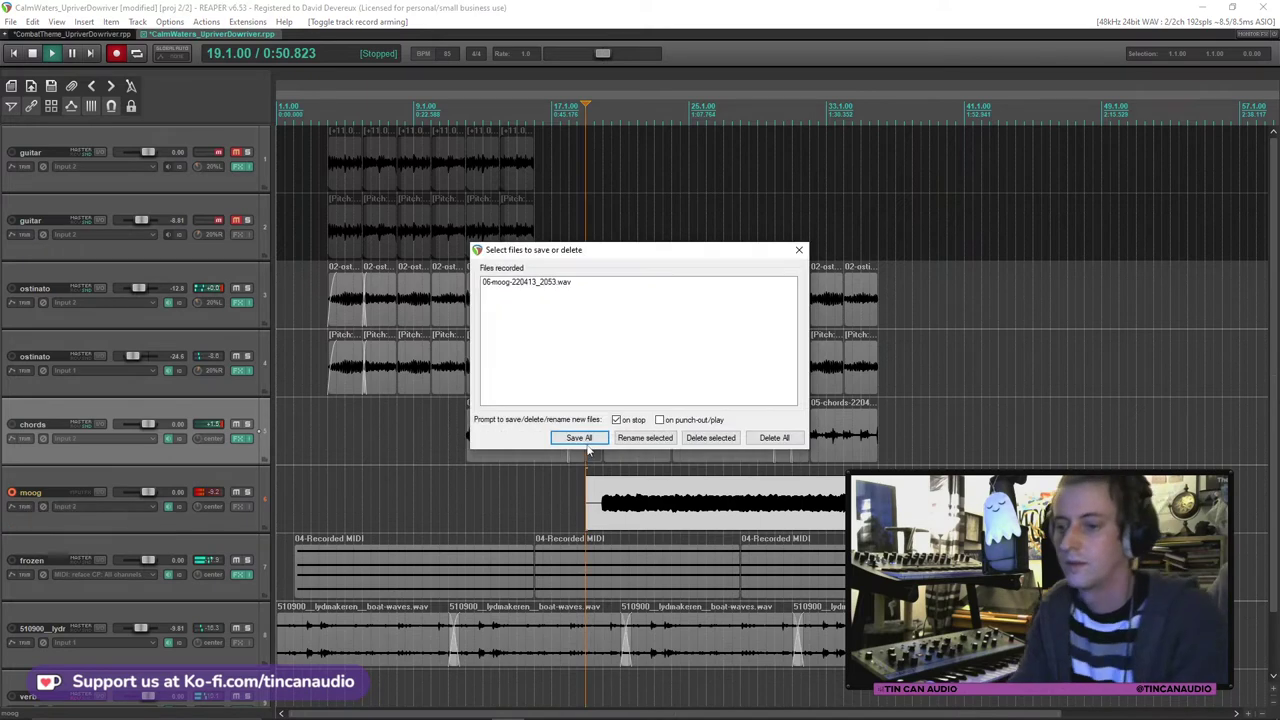
click(571, 433)
Step: Trim the start of the moog recording to bar 20.1 and duplicate the disarmed moog track
drag(587, 501, 605, 518)
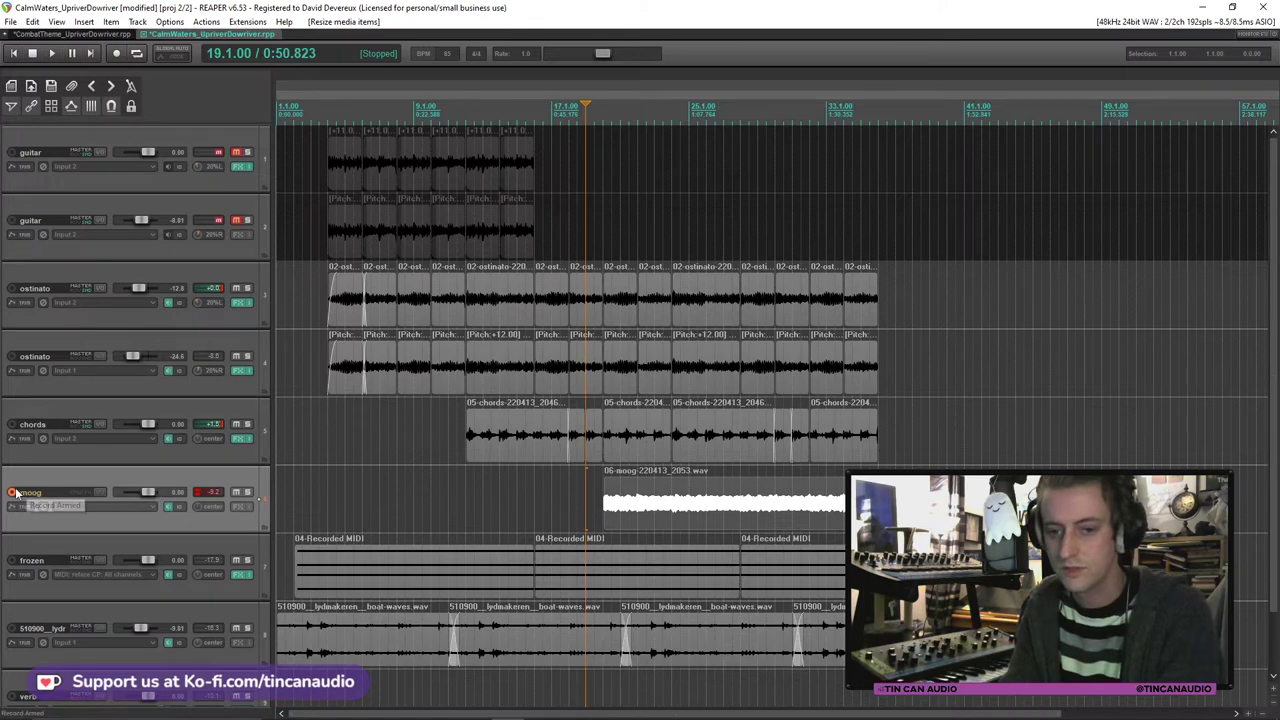
key(ctrl+v)
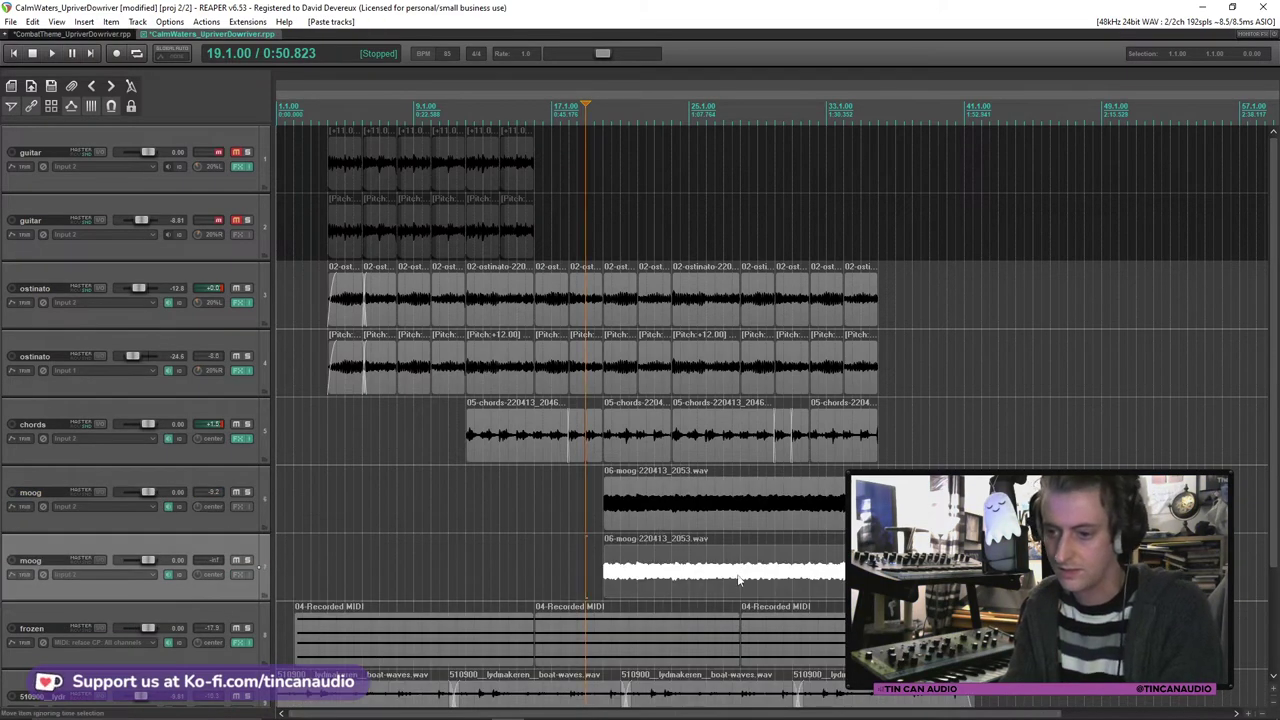
Step: Set the pitch adjustment of the duplicated moog item to 12 semitones
key(F2)
click(640, 344)
text(12)
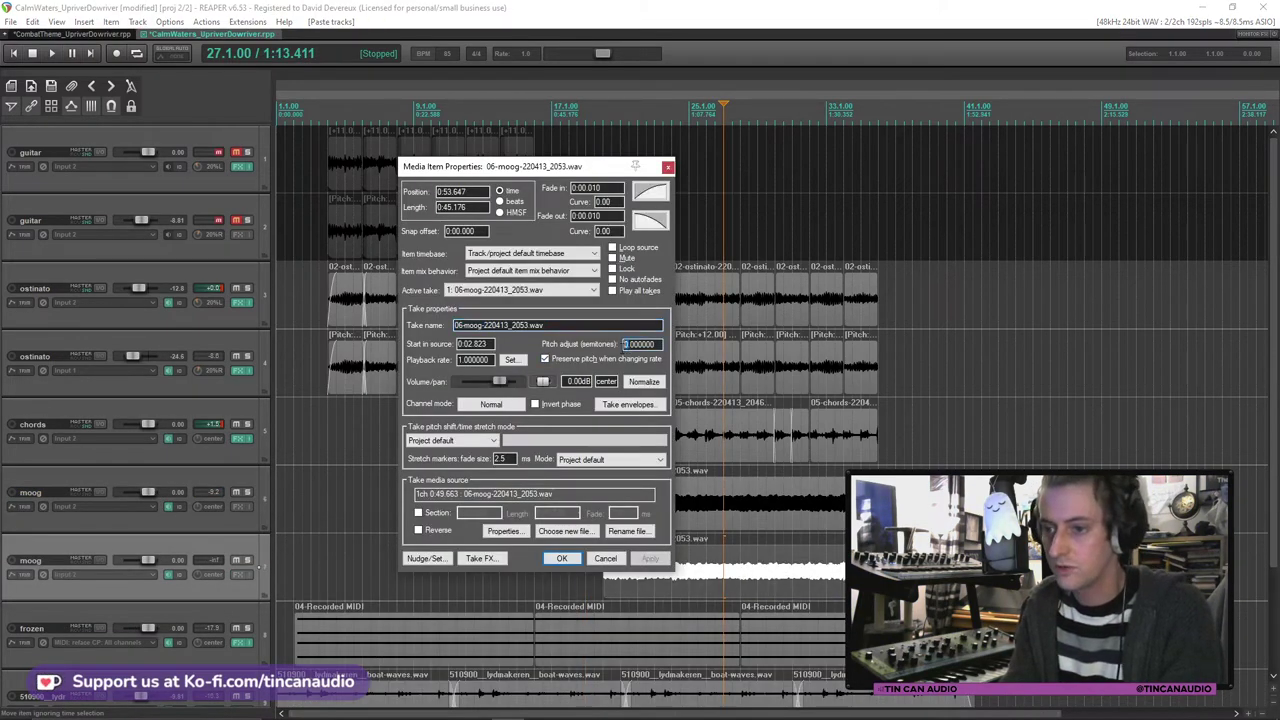
click(562, 560)
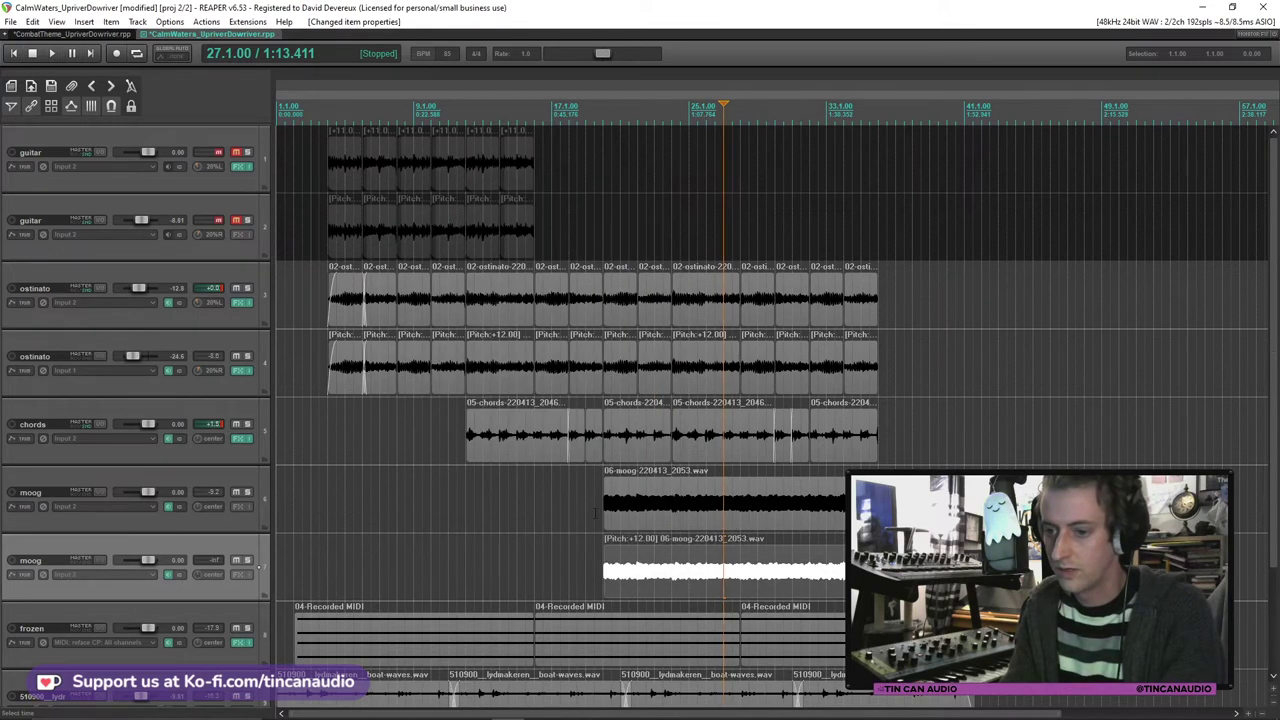
Step: Solo both moog tracks and play them from bar 19.3
click(236, 509)
click(247, 492)
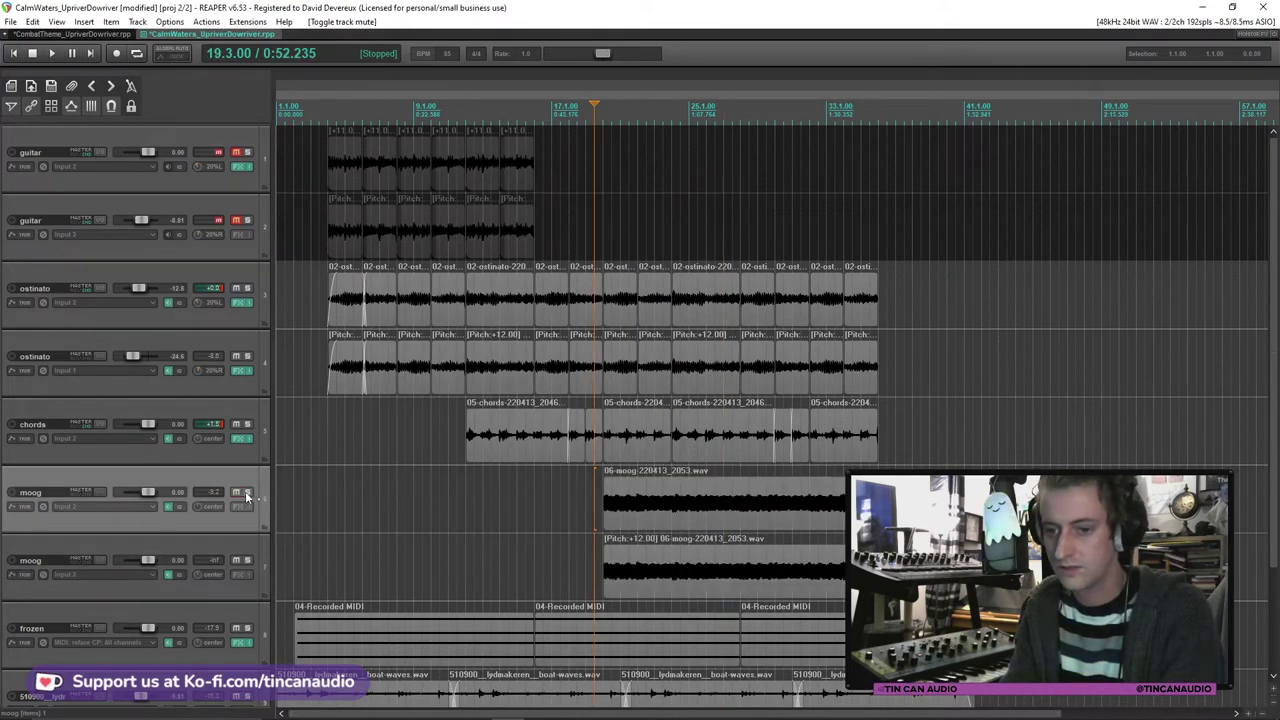
click(247, 560)
key(space)
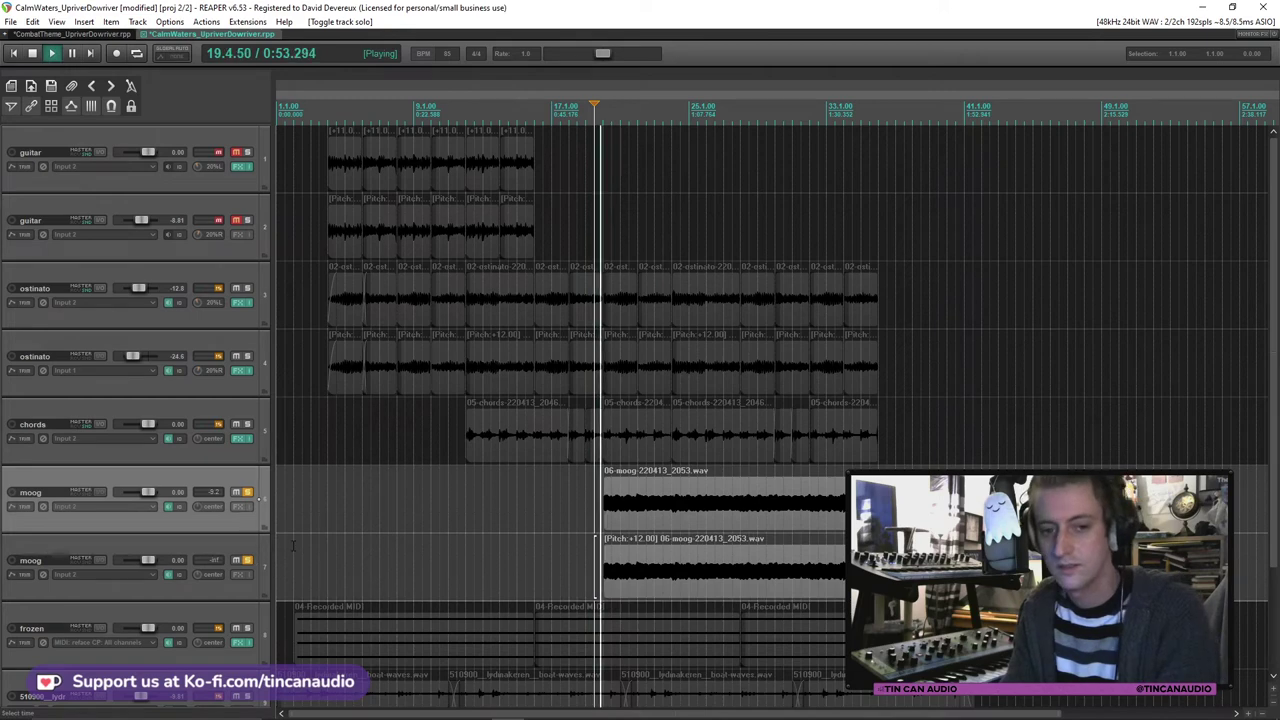
Step: Lower the volume of the octave-up moog track to about -16 dB and clear the solo on both moog tracks
drag(148, 560, 141, 560)
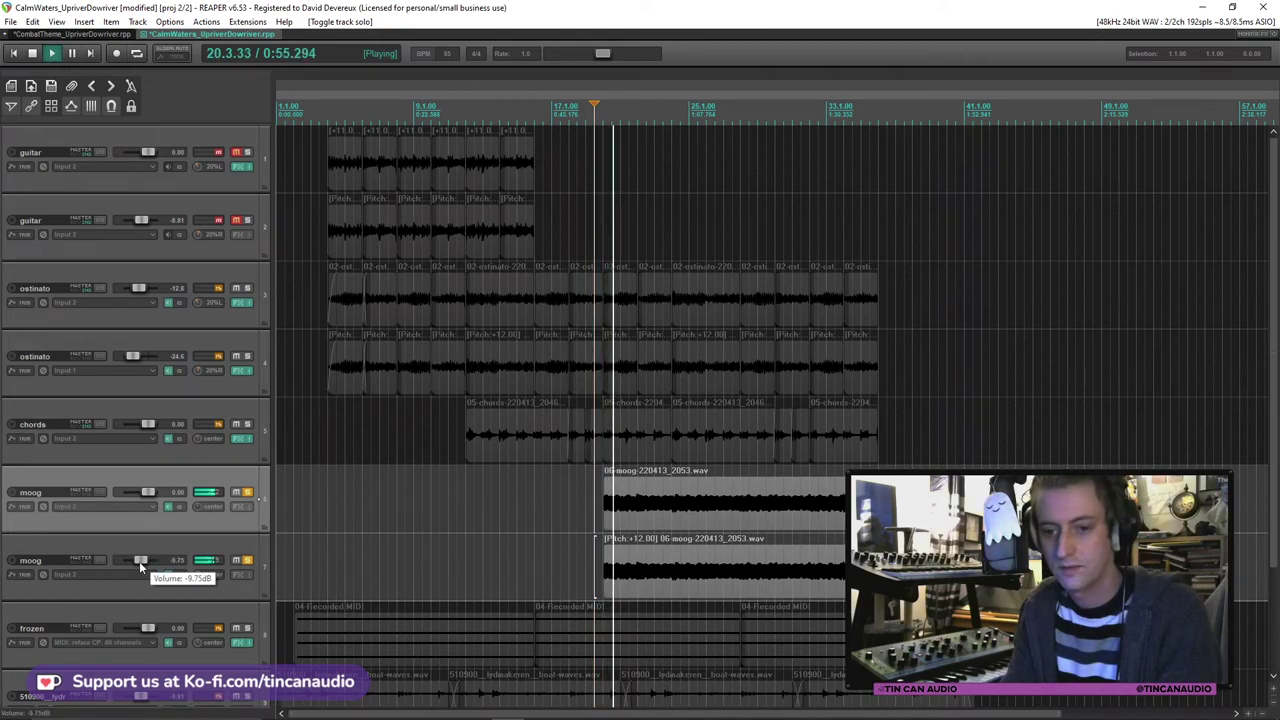
click(247, 492)
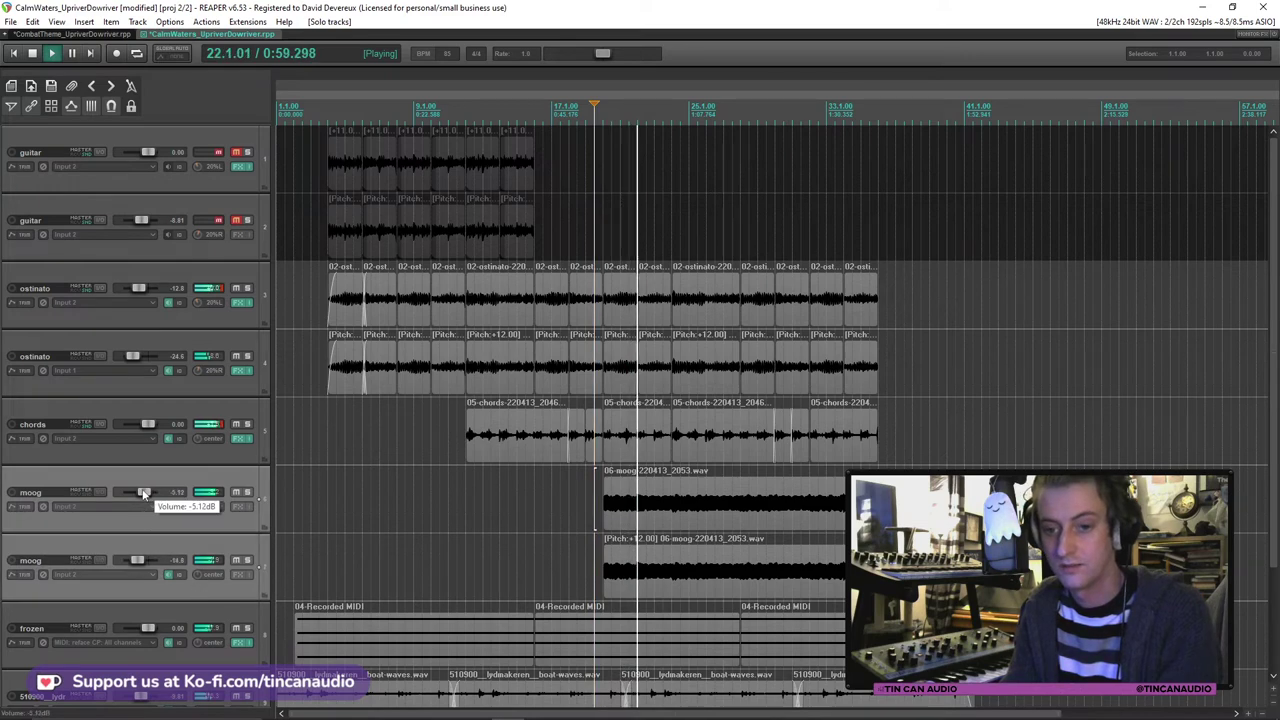
Step: Lower the volume of the original-pitch moog track to about -6 dB and save the project
drag(148, 492, 143, 492)
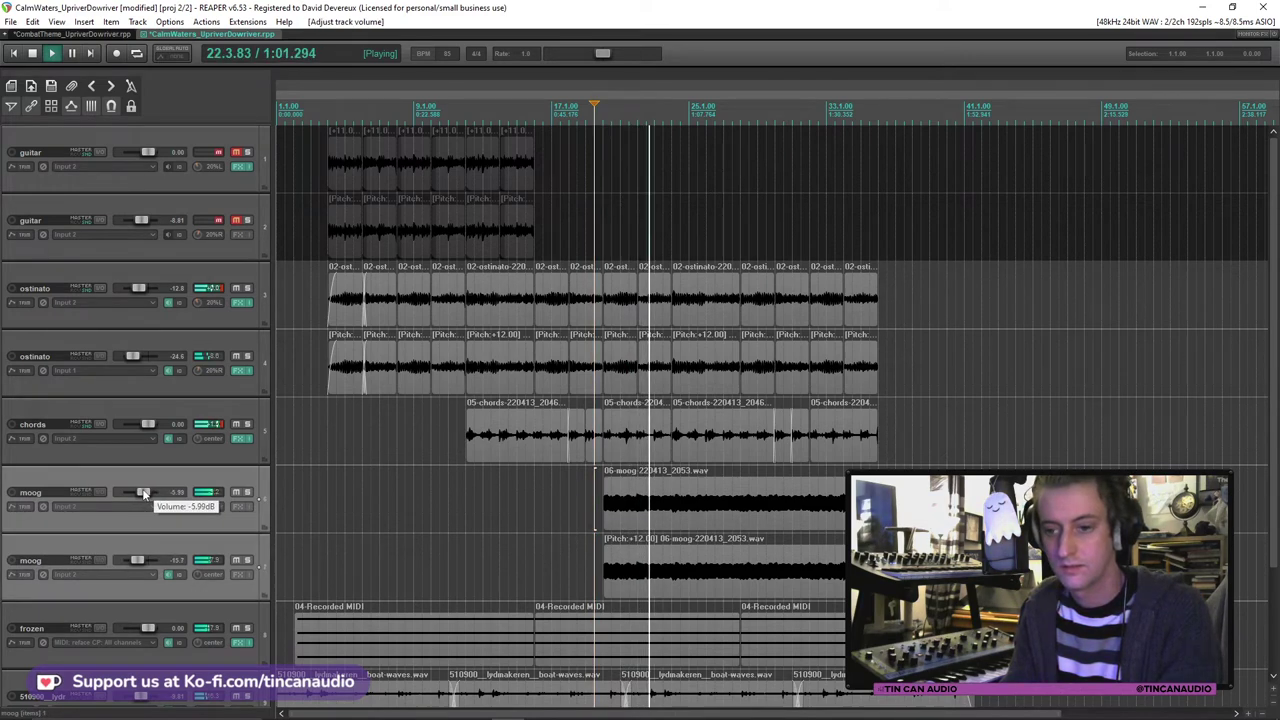
click(640, 445)
key(ctrl+s)
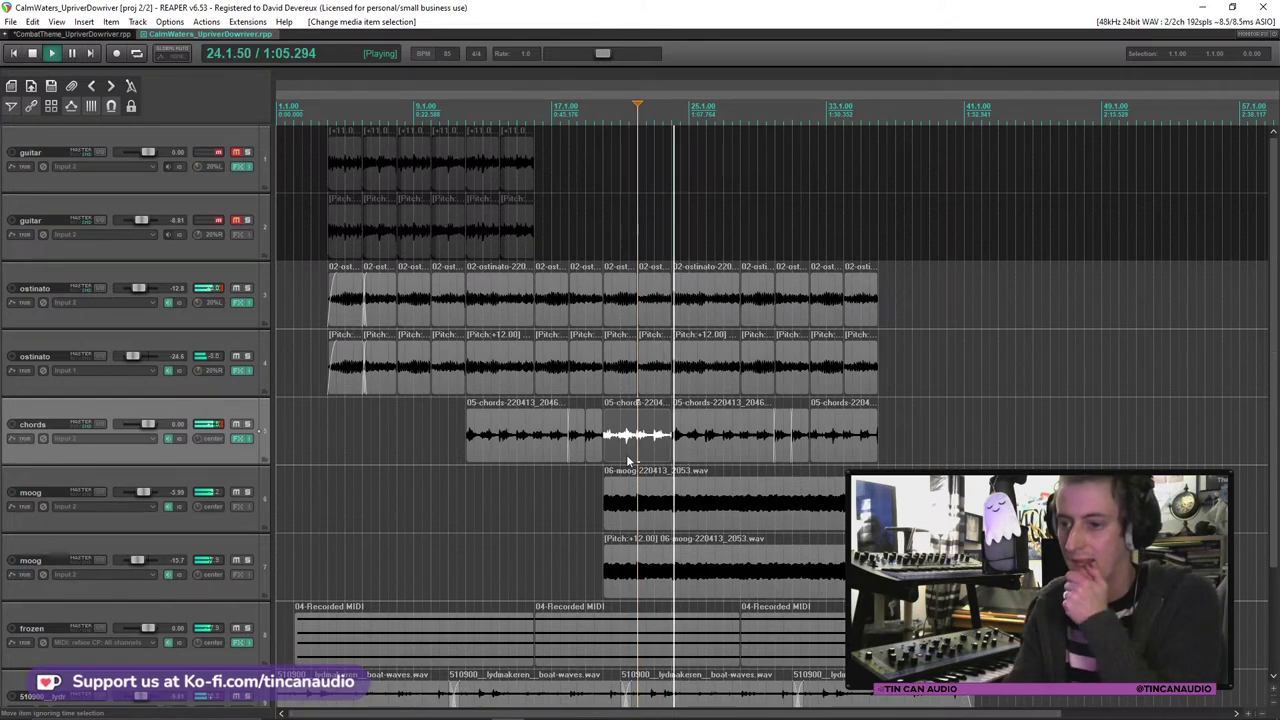
Step: Move both moog items together so they start at bar 24.1, and play the new entry from about bar 23
click(654, 448)
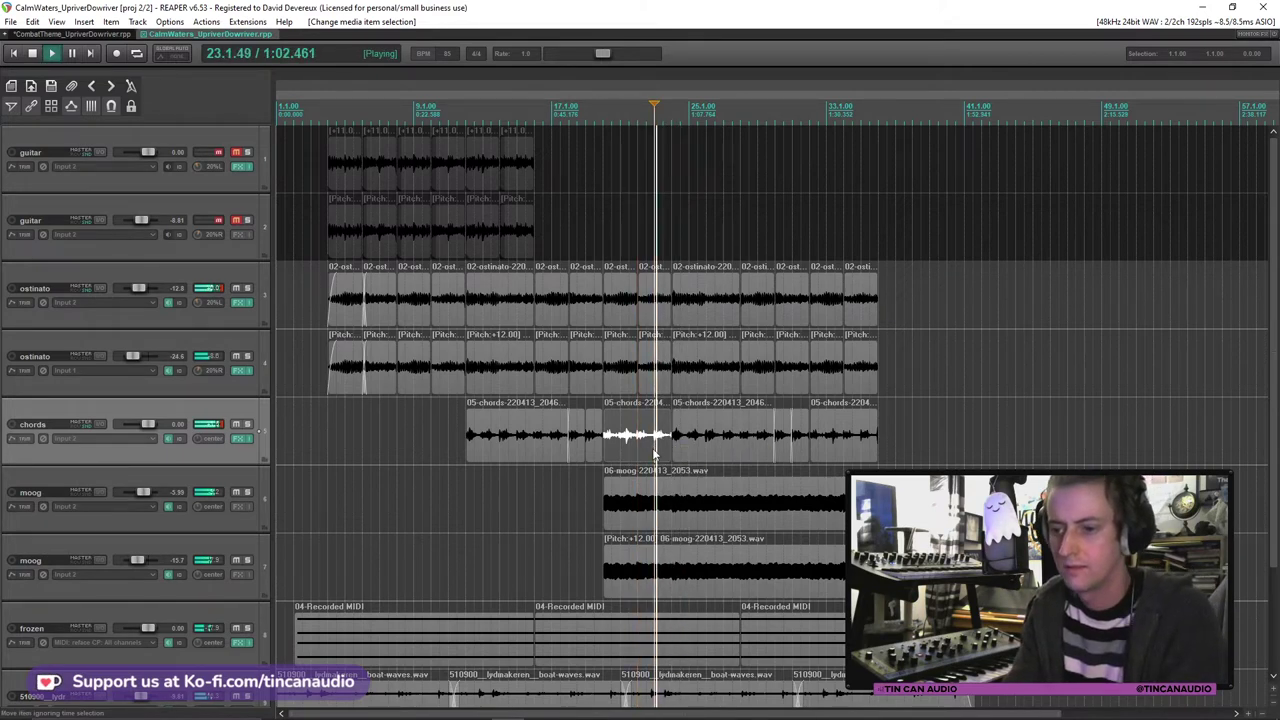
click(604, 444)
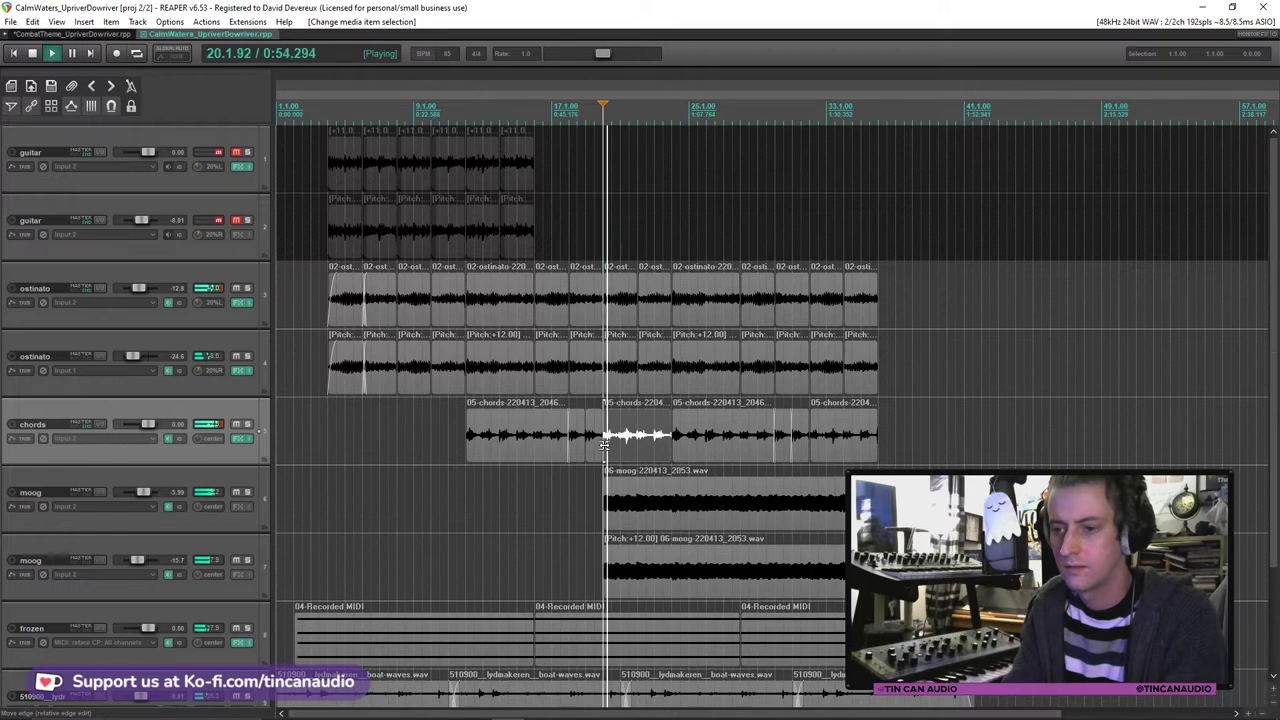
click(620, 502)
ctrl+click(637, 582)
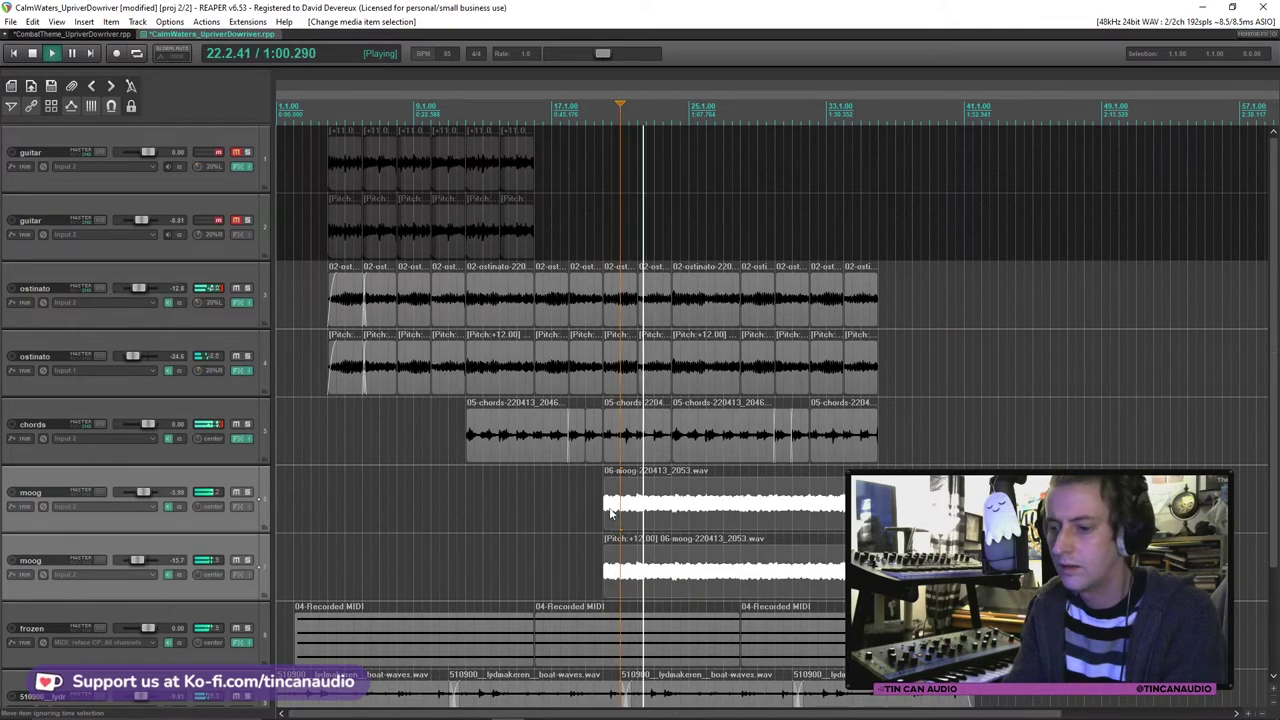
drag(612, 520, 682, 518)
click(655, 450)
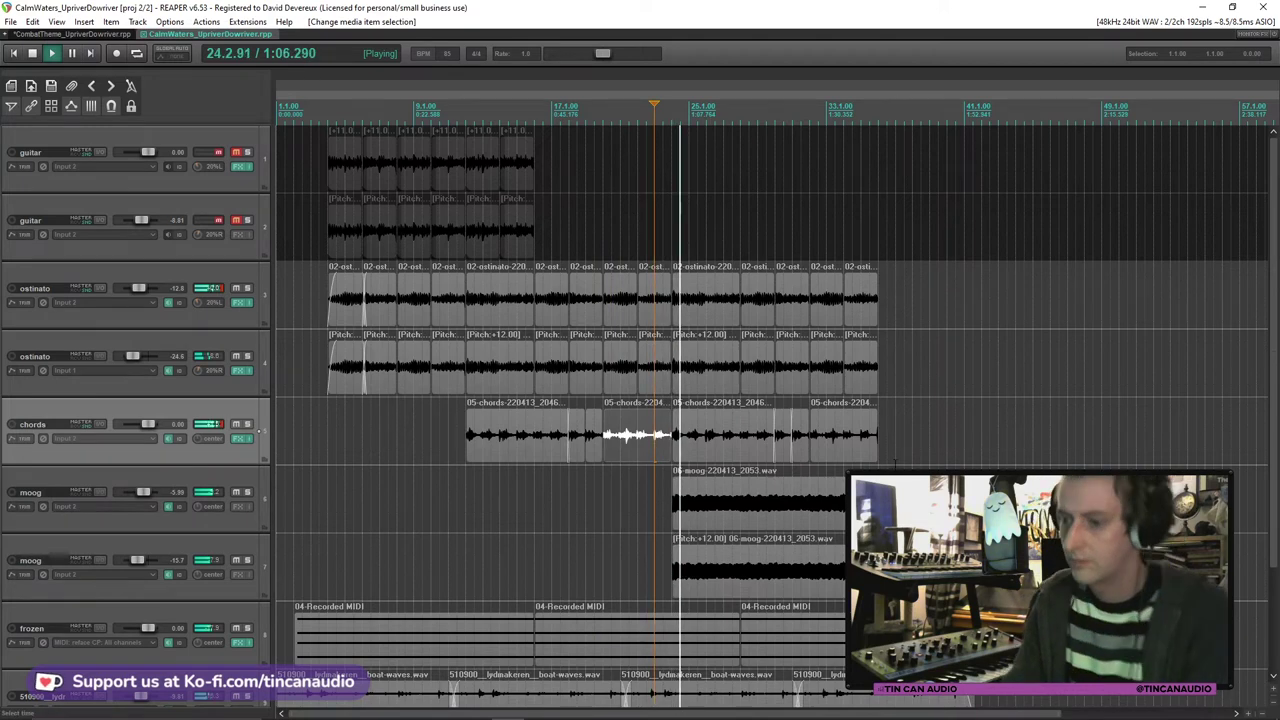
Step: Pan the first ostinato track to 30% left and the second ostinato track to 30% right
click(724, 514)
click(72, 562)
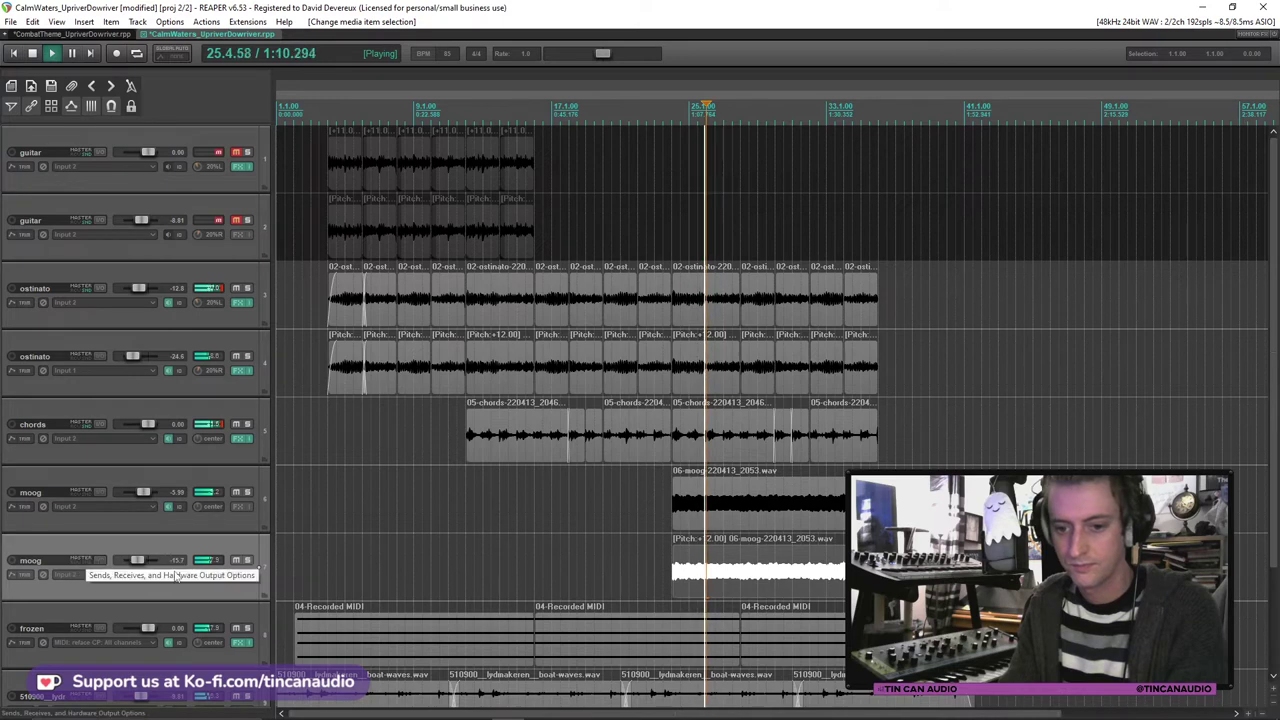
mouse_move(202, 306)
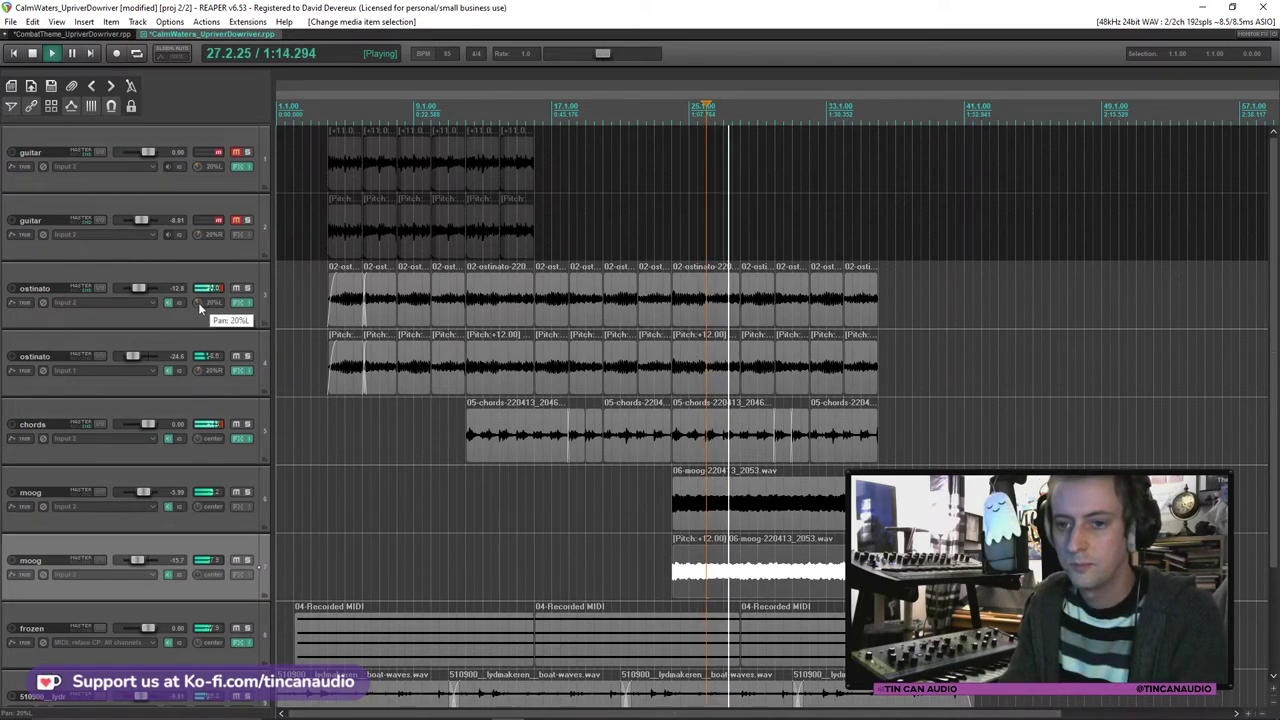
drag(198, 302, 199, 310)
key(space)
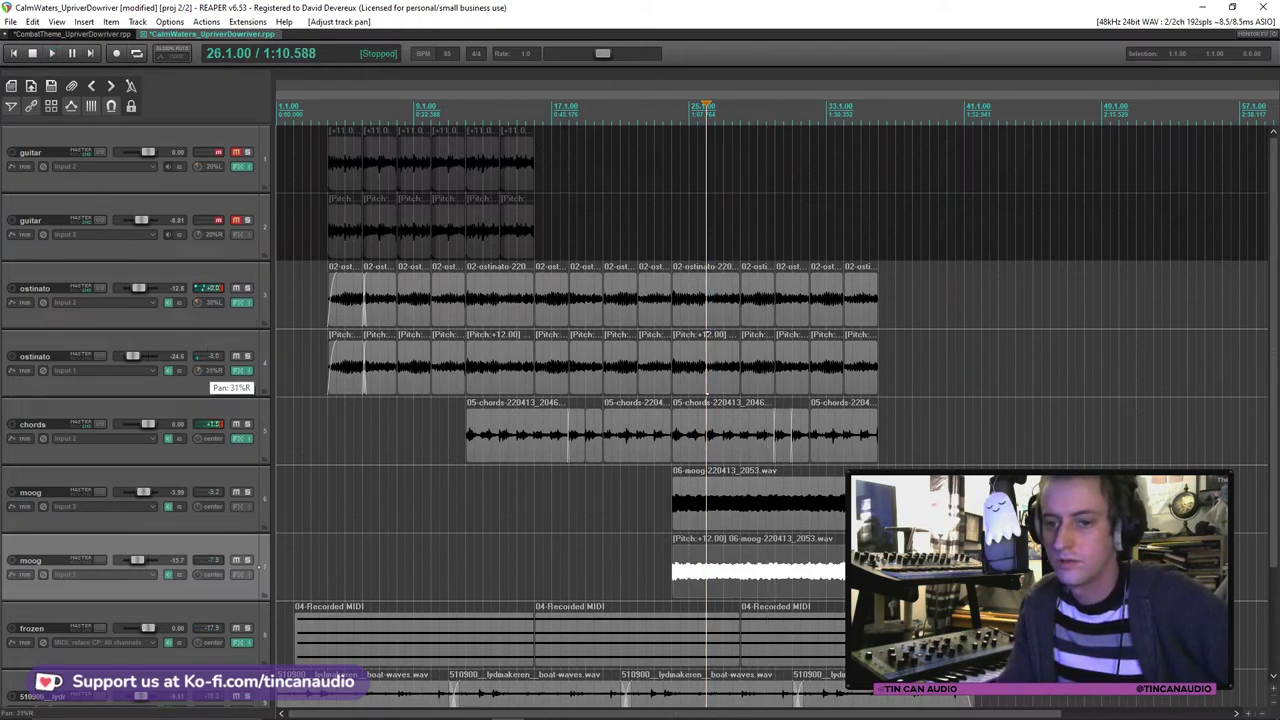
drag(198, 370, 198, 370)
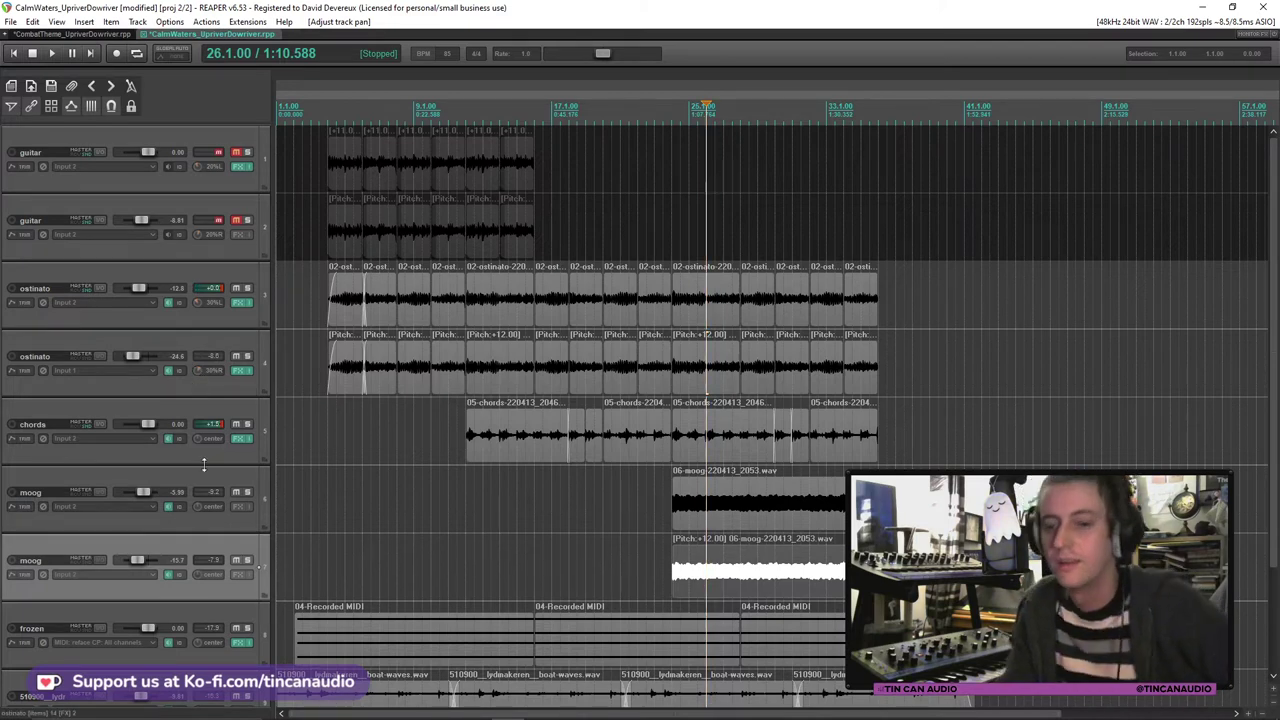
Step: Pan each of the two moog tracks 10% off centre
click(674, 510)
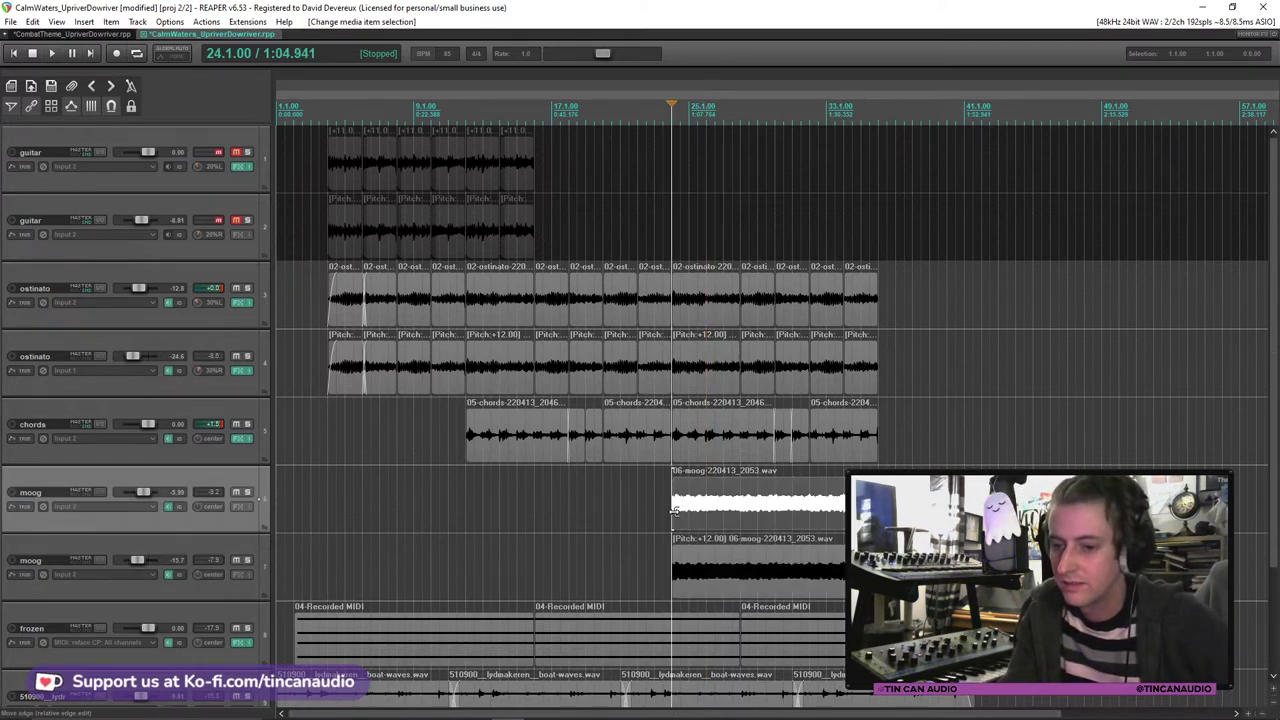
drag(206, 577, 206, 594)
mouse_move(206, 507)
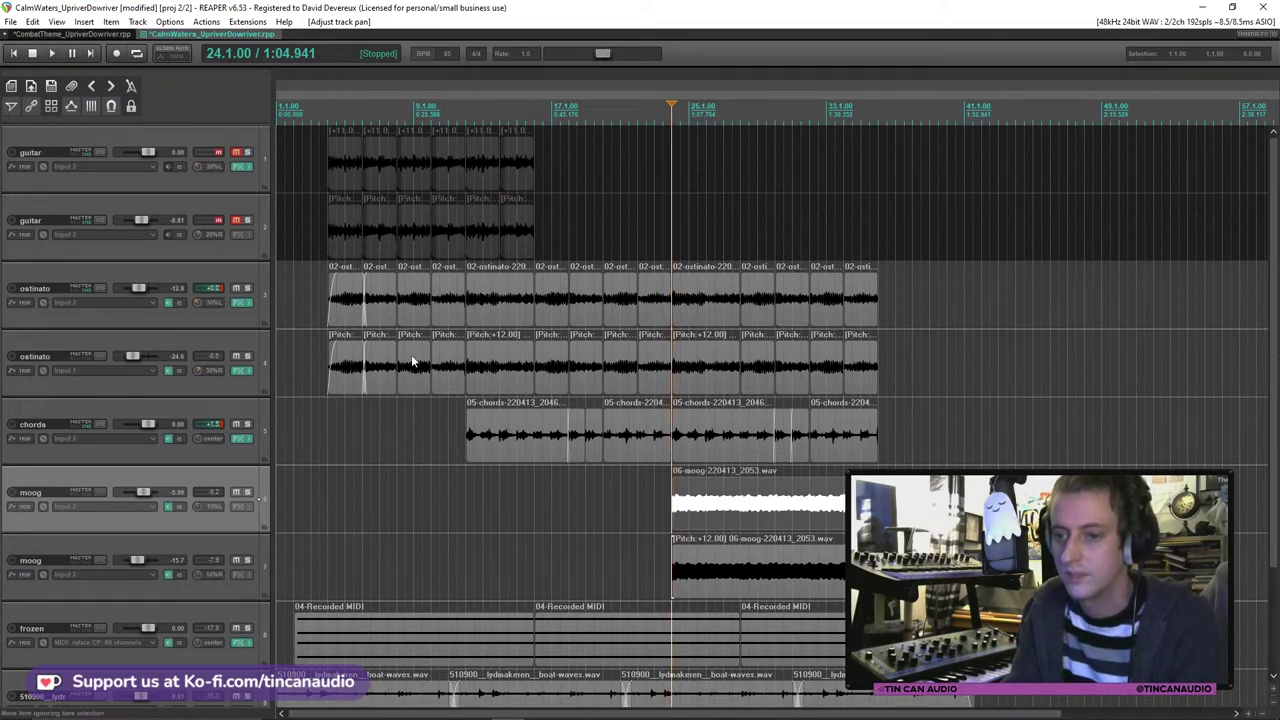
Step: Show the pan envelope for both ostinato tracks
click(228, 318)
key(p)
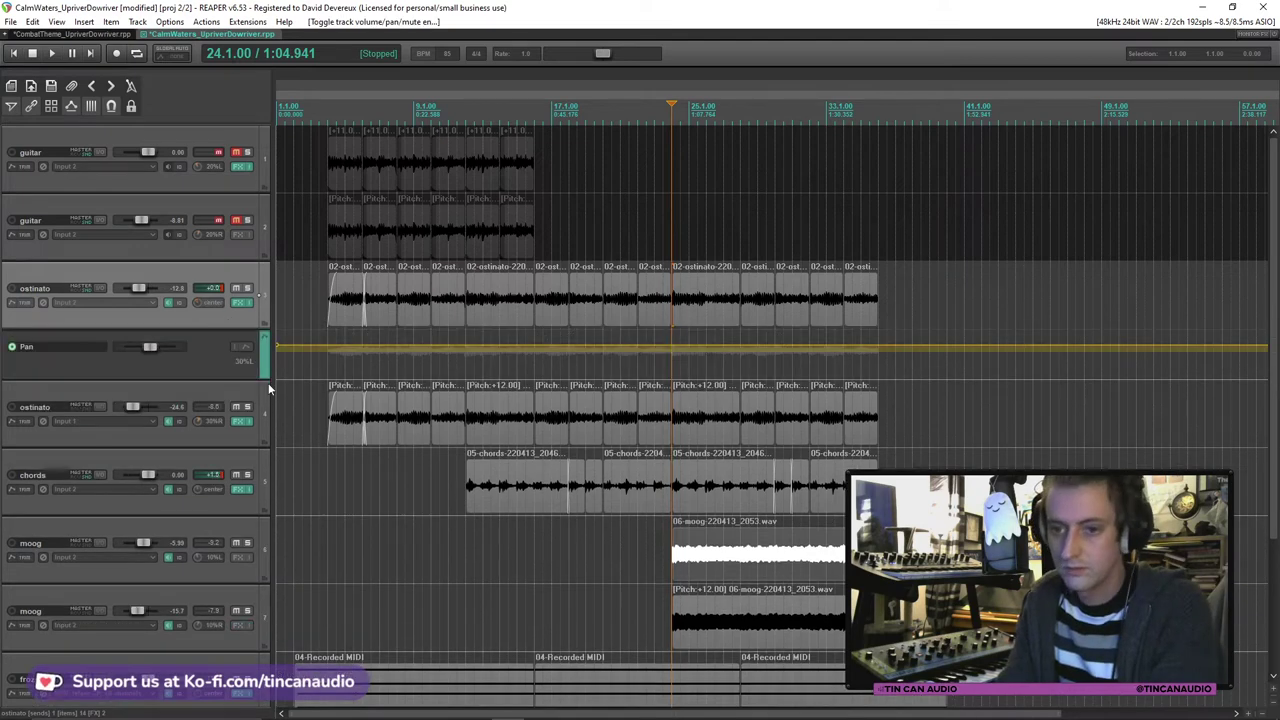
click(223, 425)
key(p)
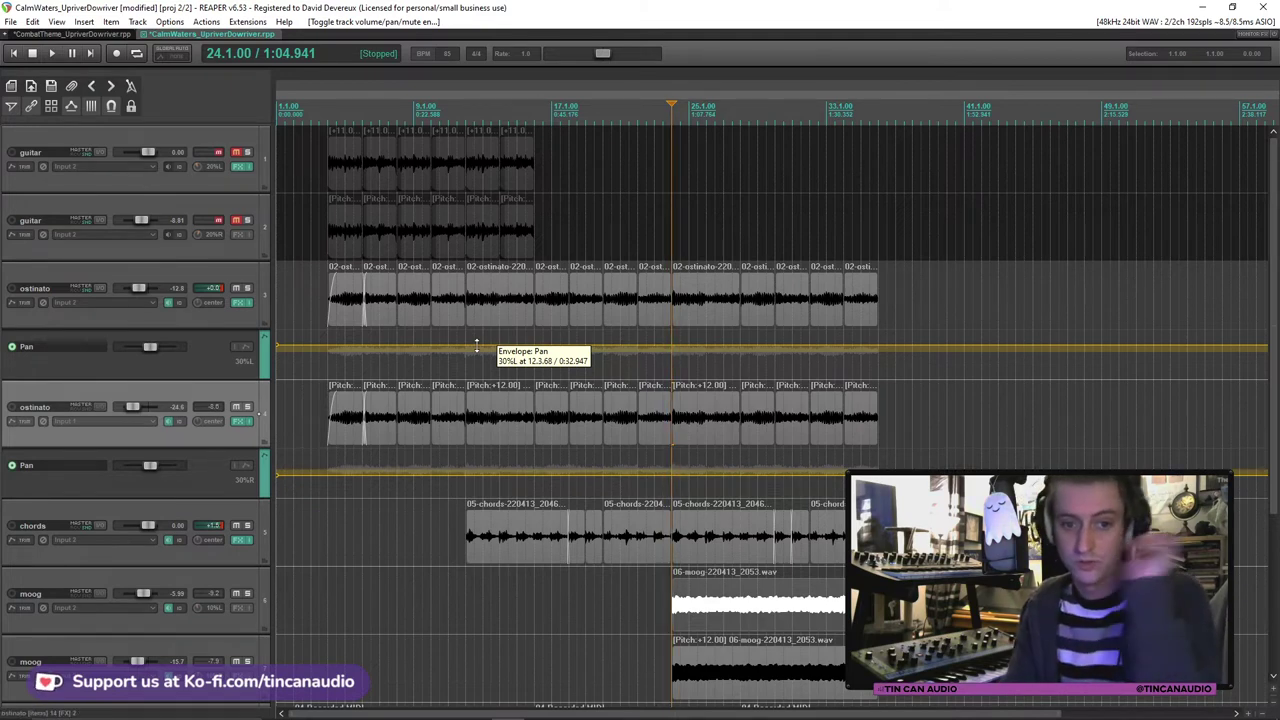
Step: Automate the upper ostinato's pan to sweep from 30% left at bar 4 to 30% right at bar 8 and back to 30% left at bar 12
click(326, 341)
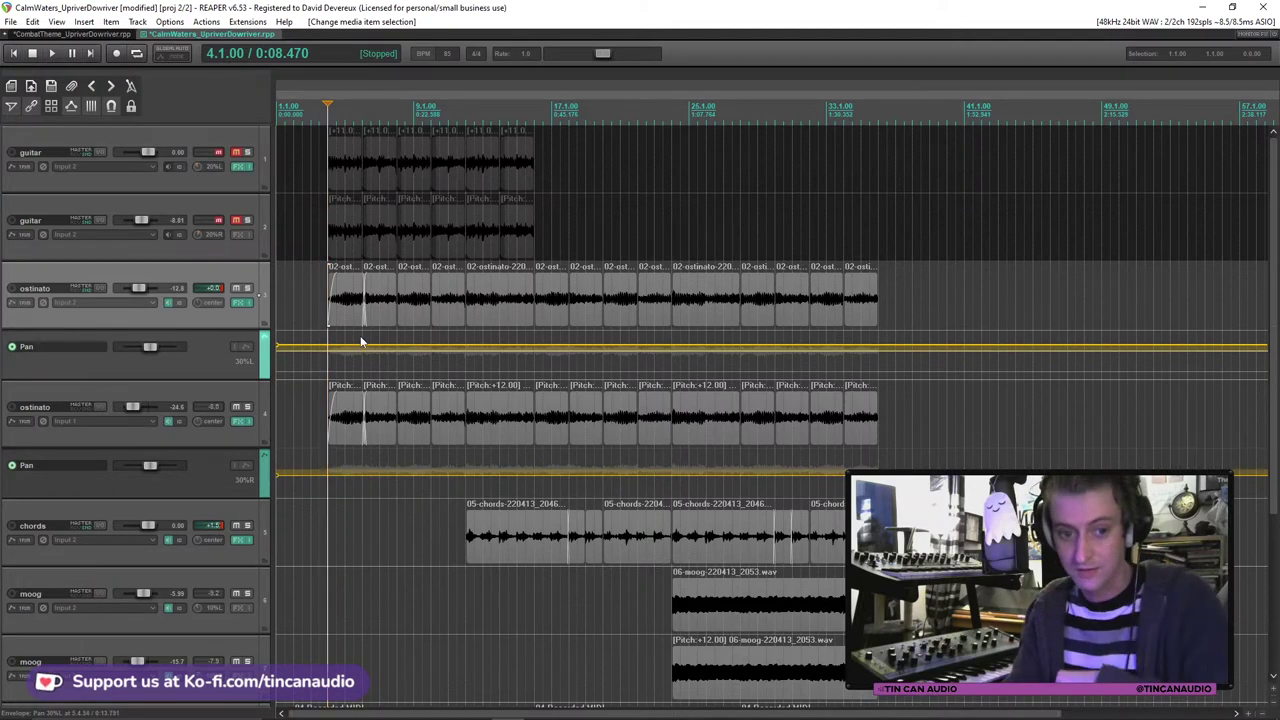
scroll(411, 357, up, 5)
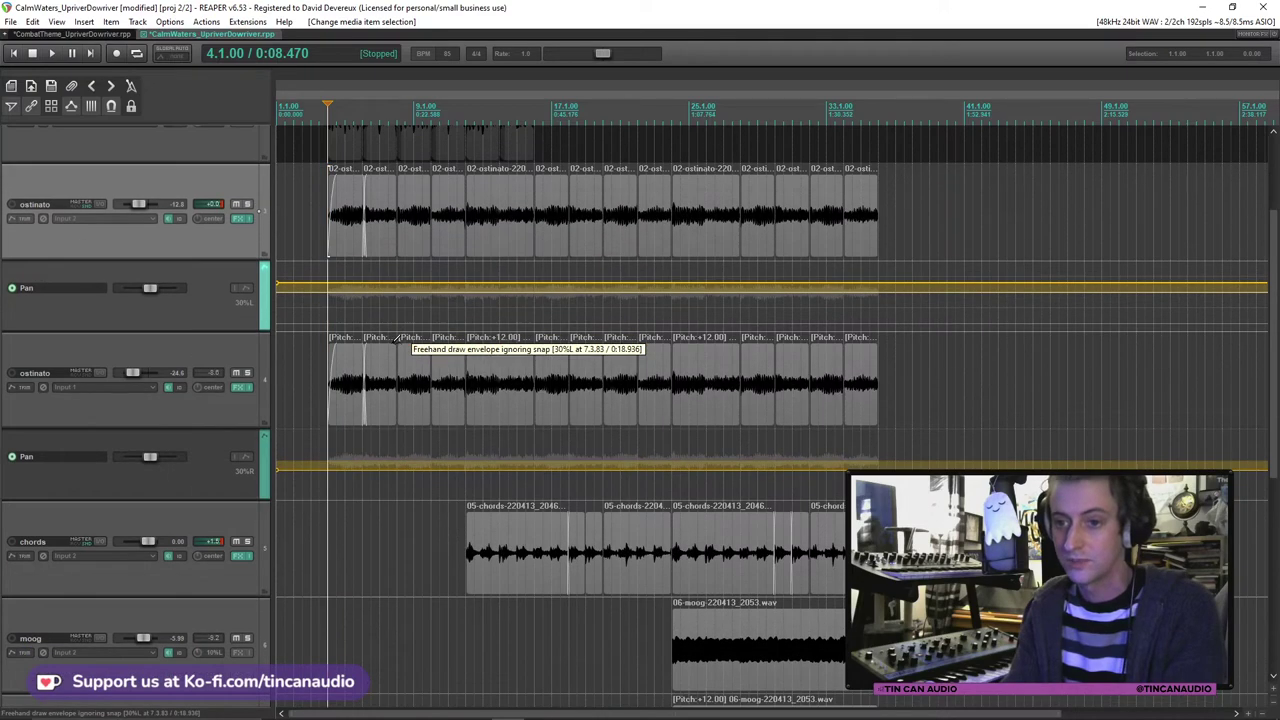
scroll(1246, 371, up, 2)
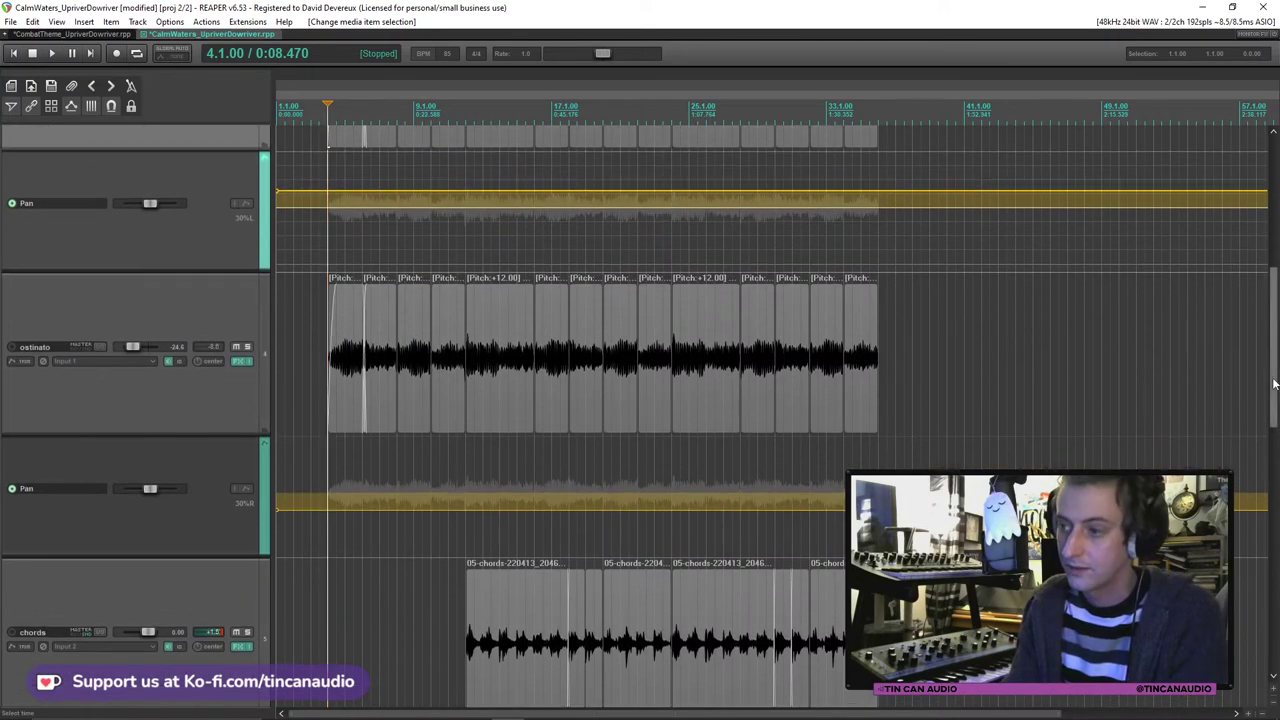
scroll(1248, 335, up, 3)
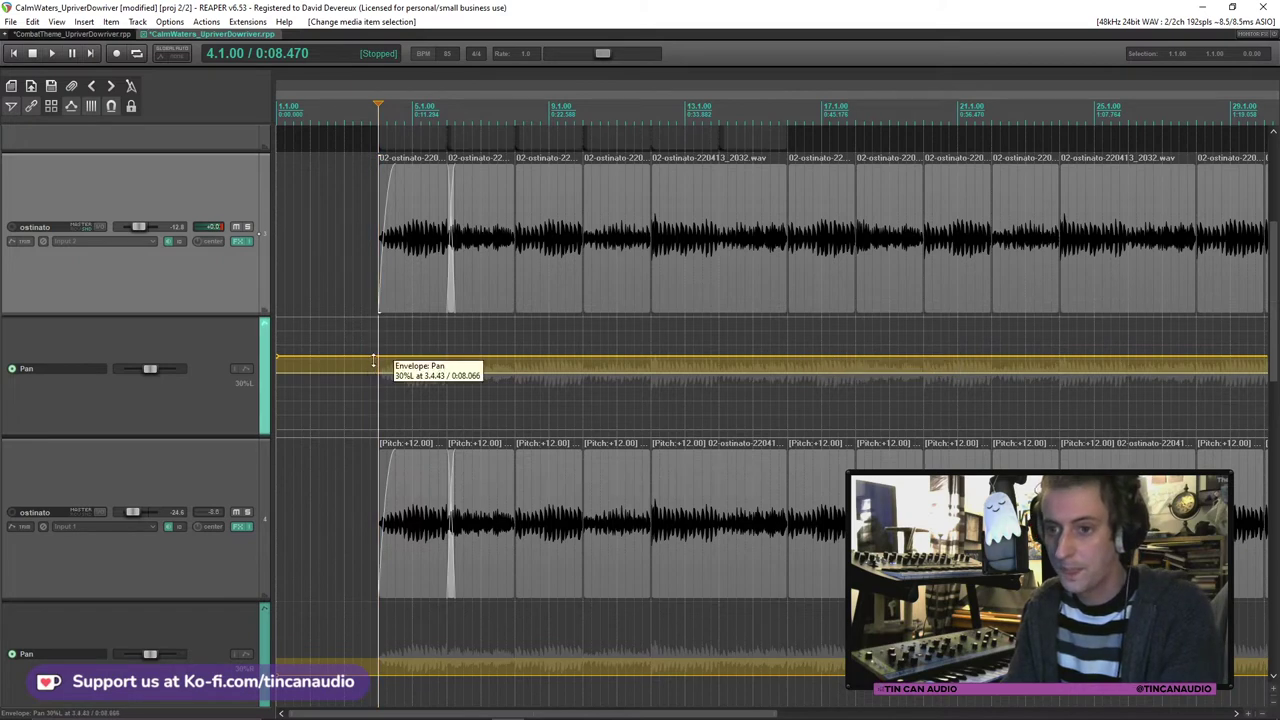
shift+click(383, 366)
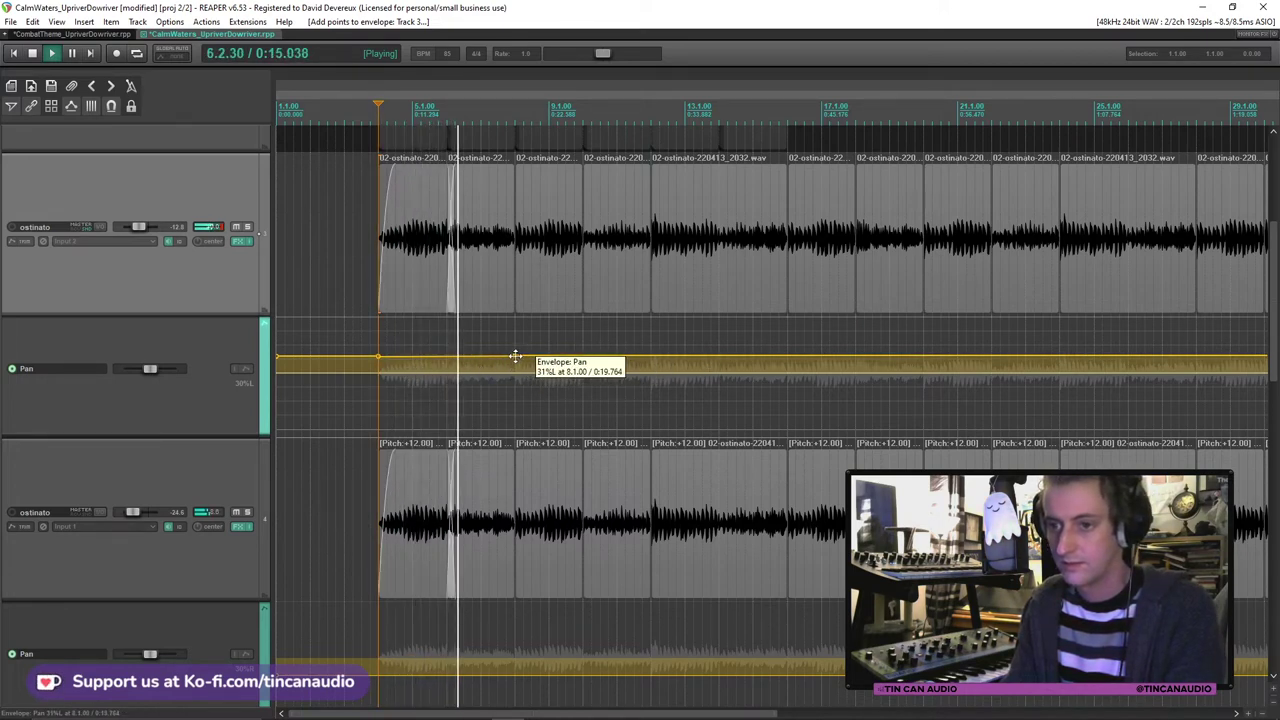
drag(512, 357, 514, 393)
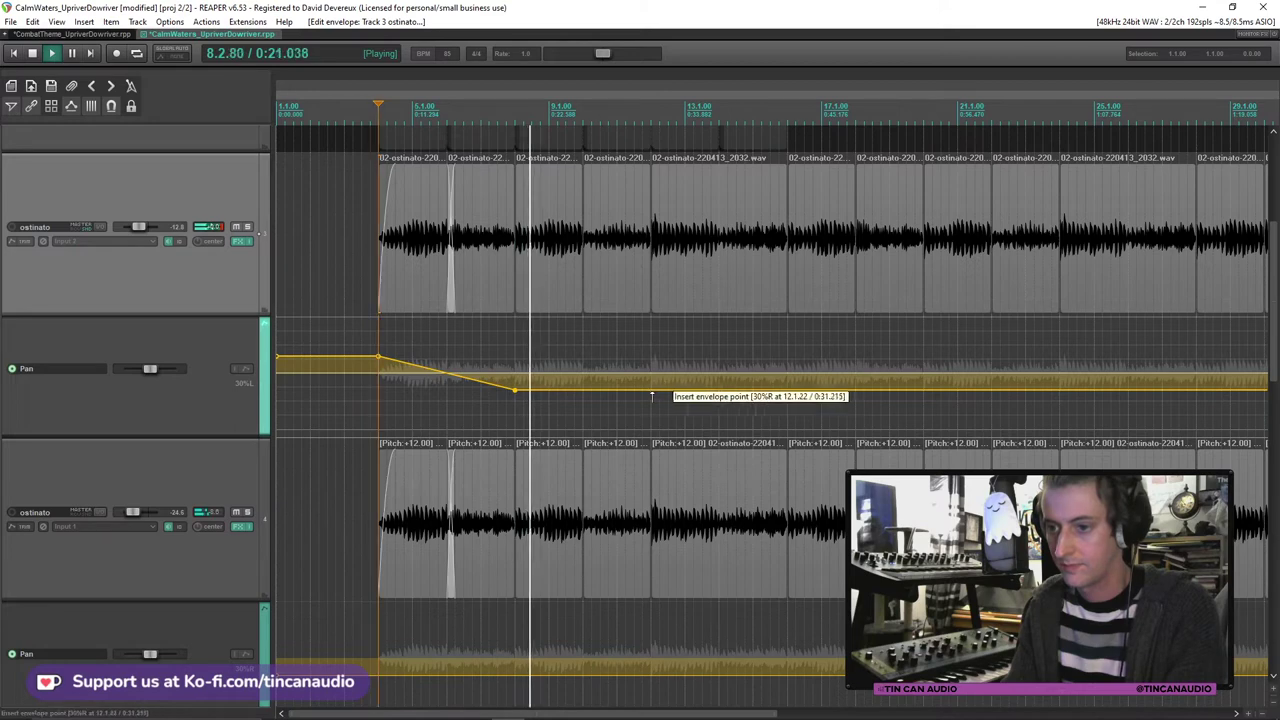
drag(655, 388, 649, 351)
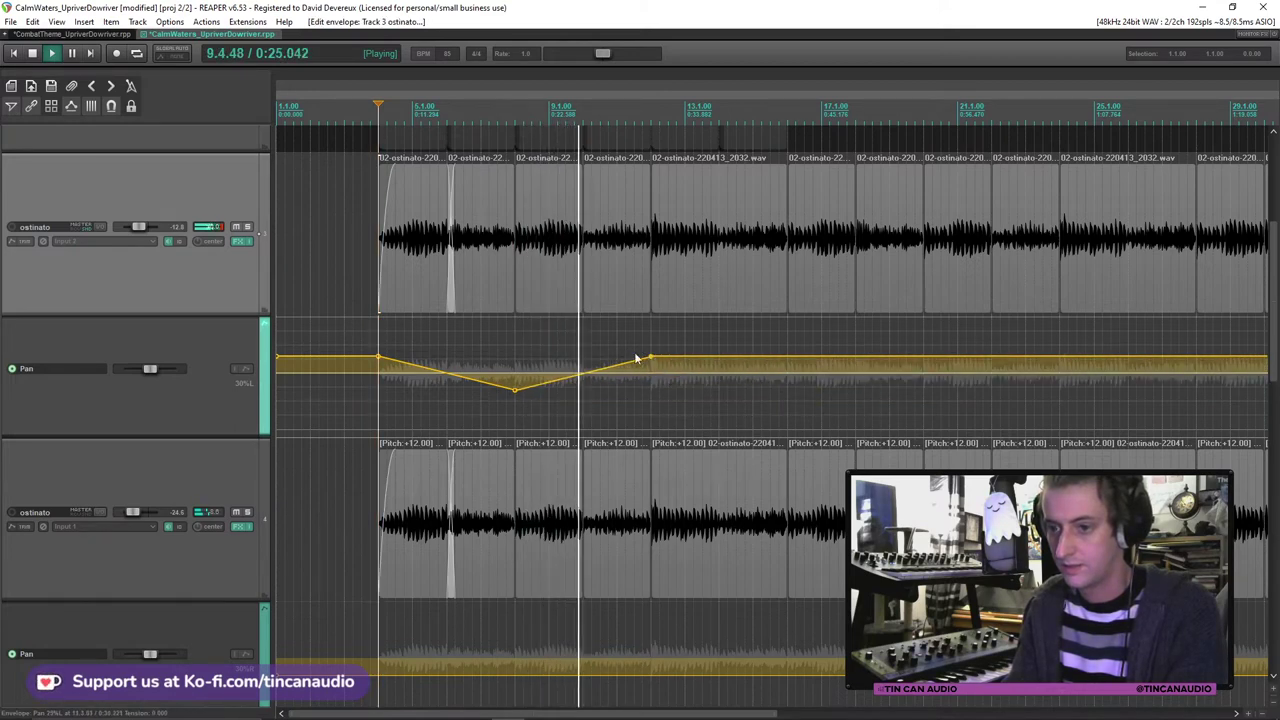
key(space)
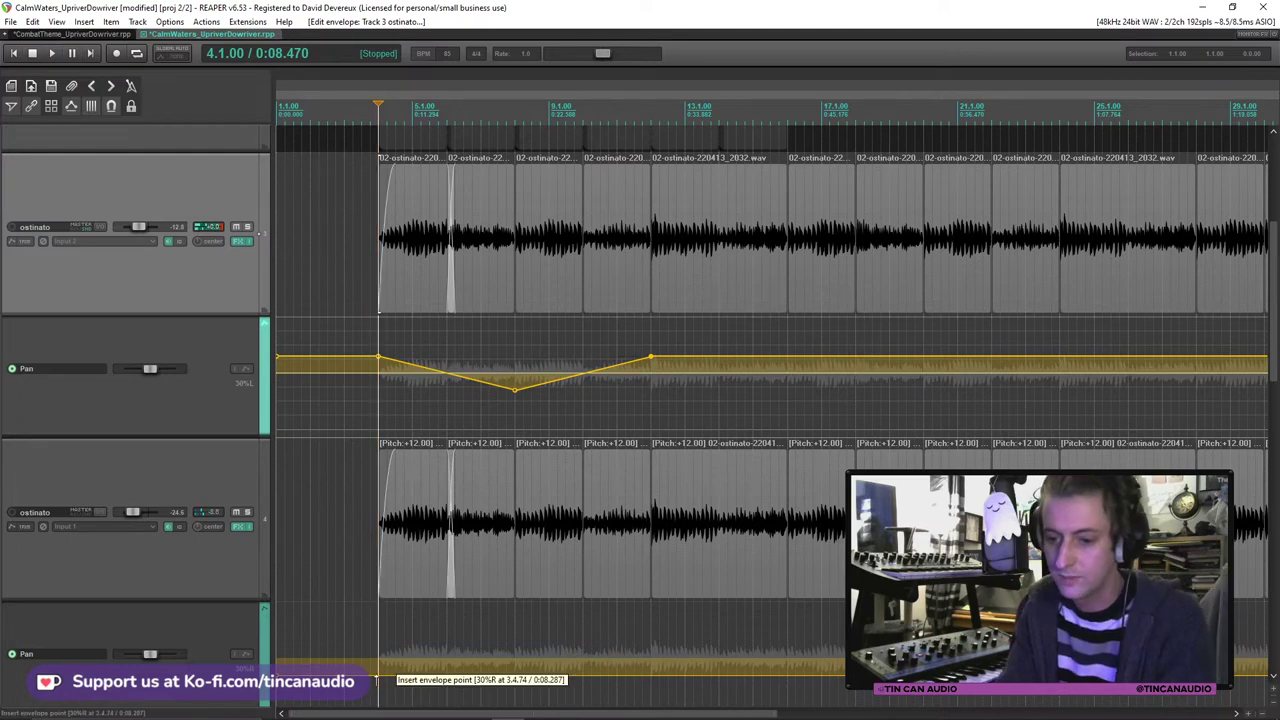
Step: Automate the lower ostinato's pan from 30% right at bar 4 to 30% left at bar 8, 30% right at bar 12 and 30% left at bar 16
click(508, 700)
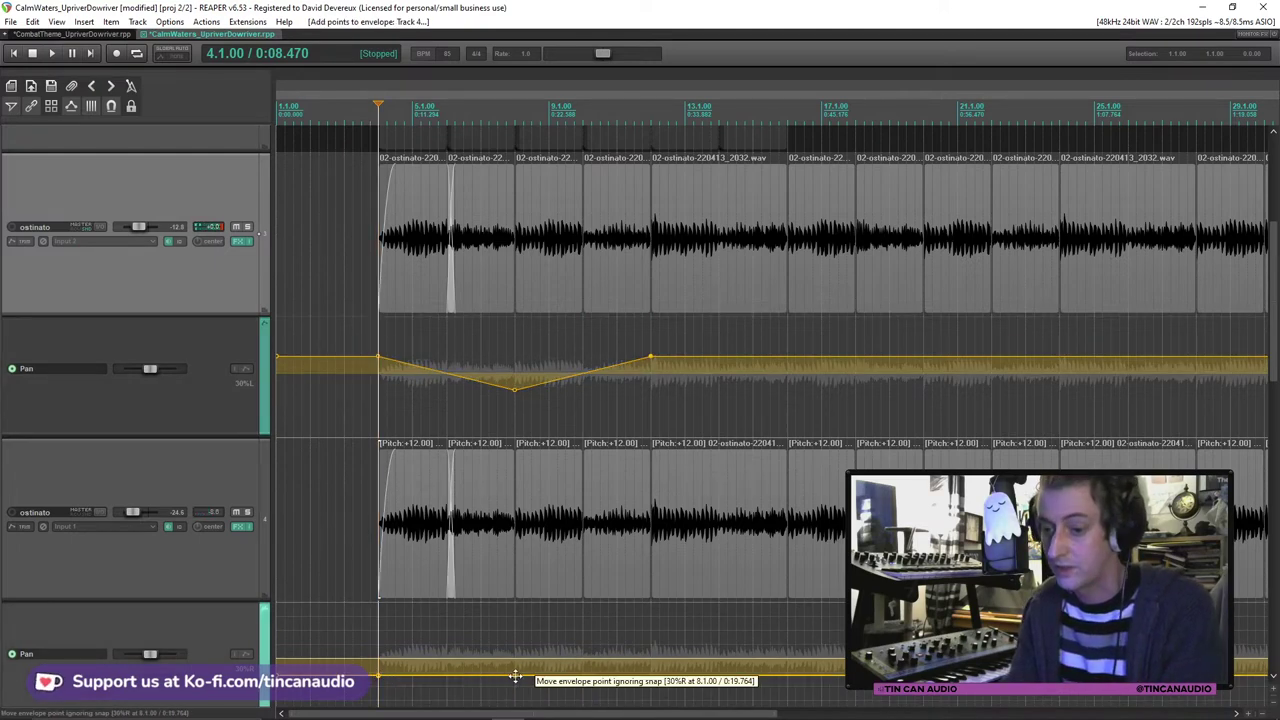
drag(511, 676, 514, 641)
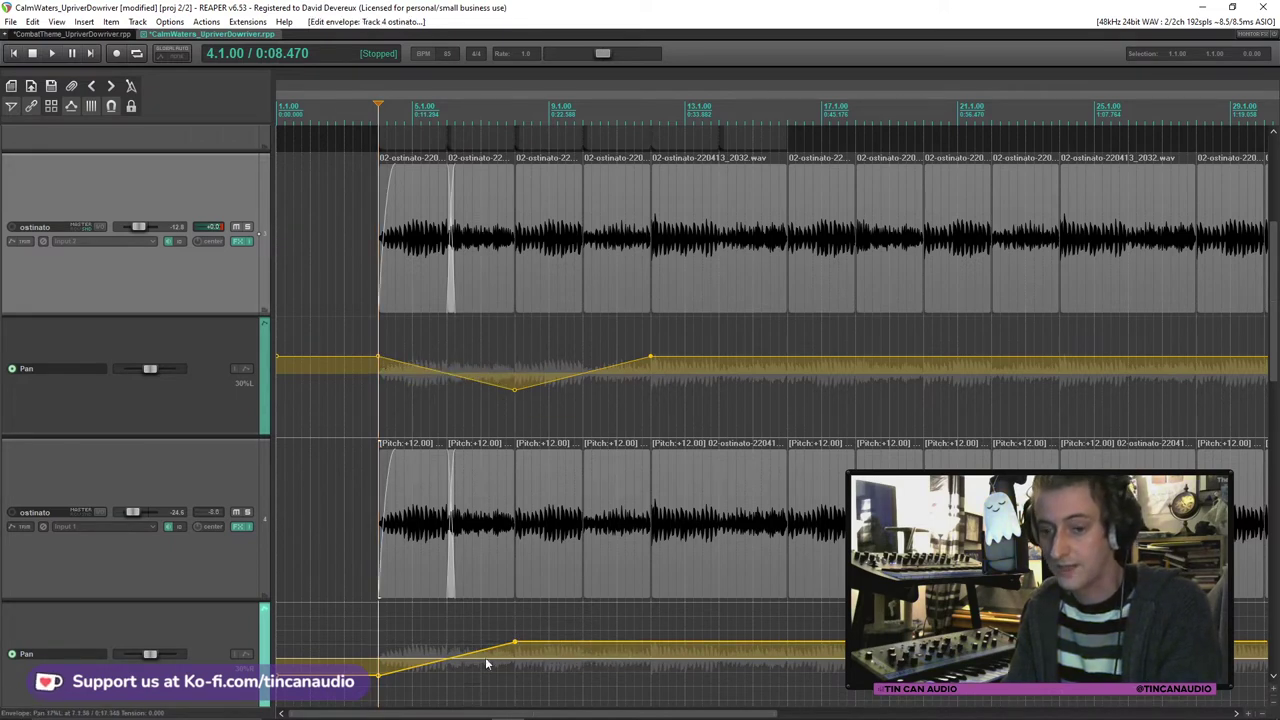
key(space)
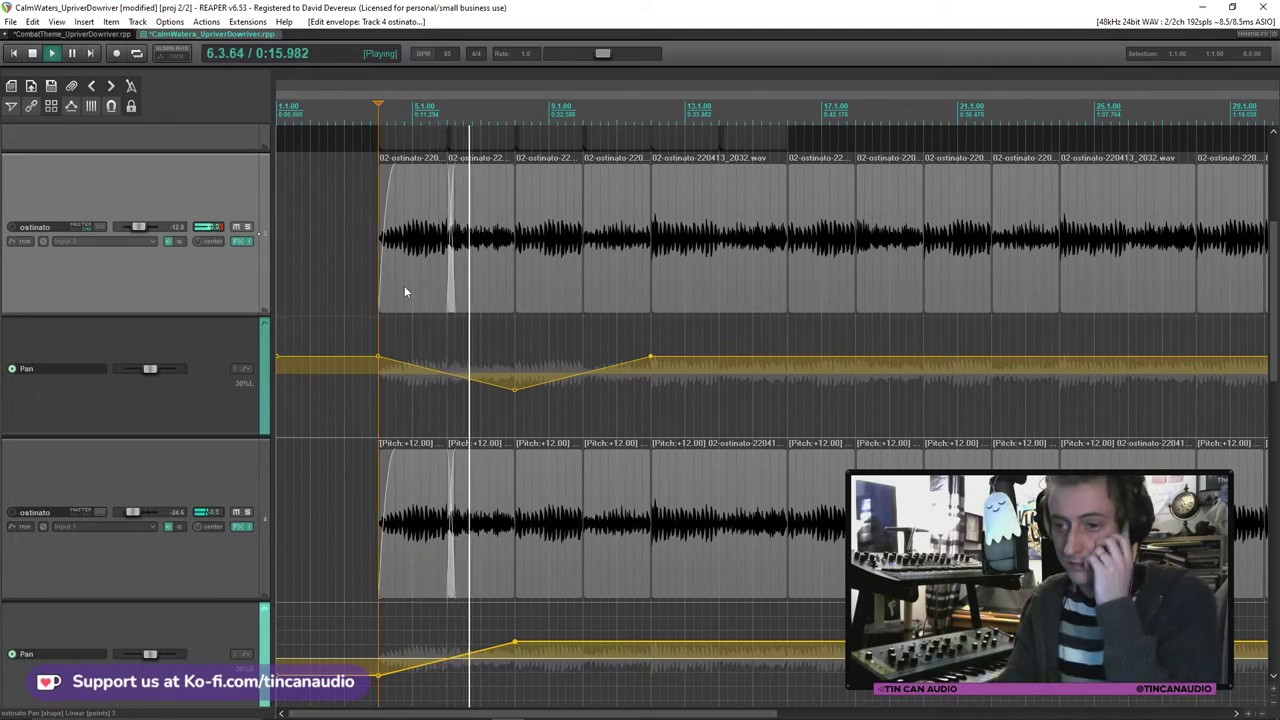
shift+click(654, 645)
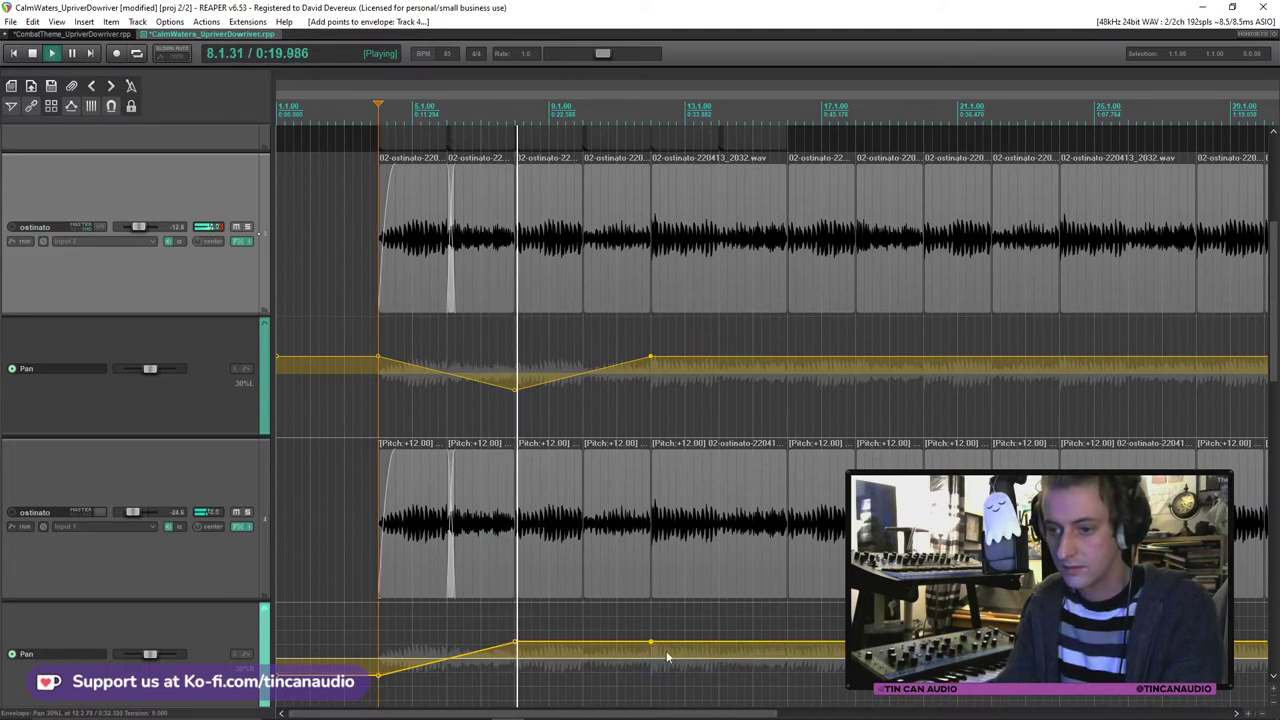
drag(651, 648, 651, 685)
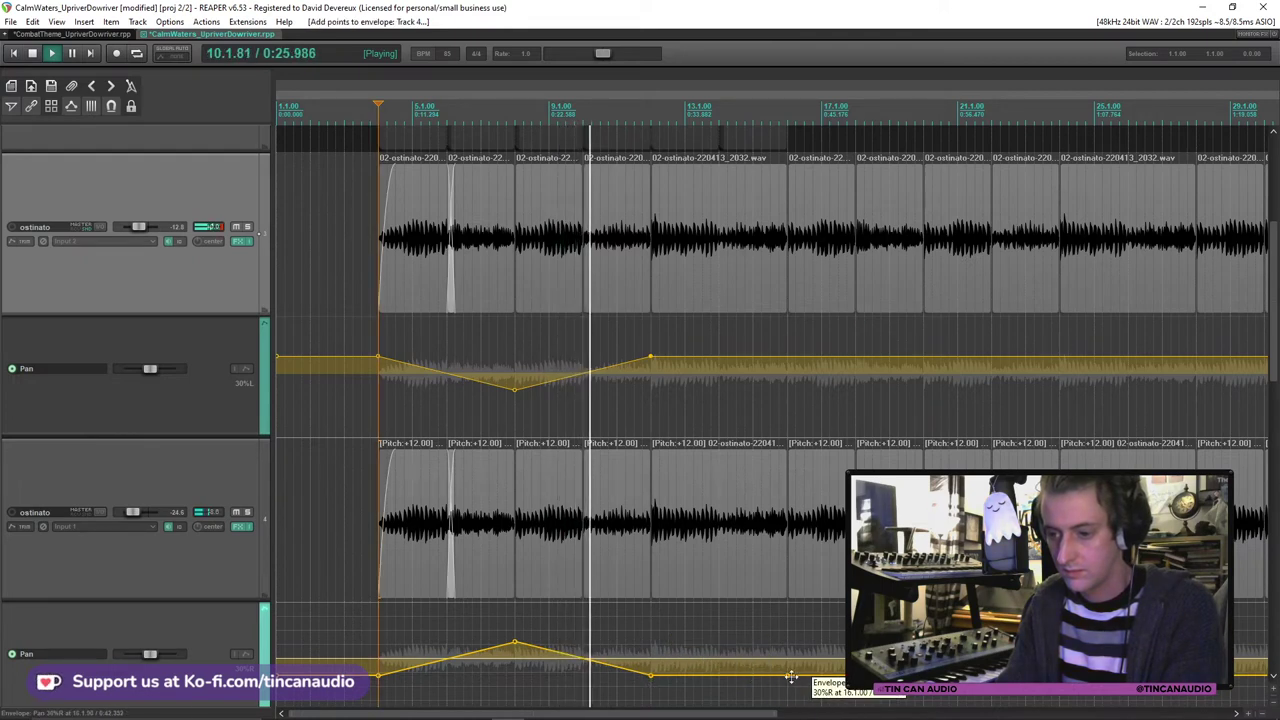
drag(788, 678, 787, 643)
key(space)
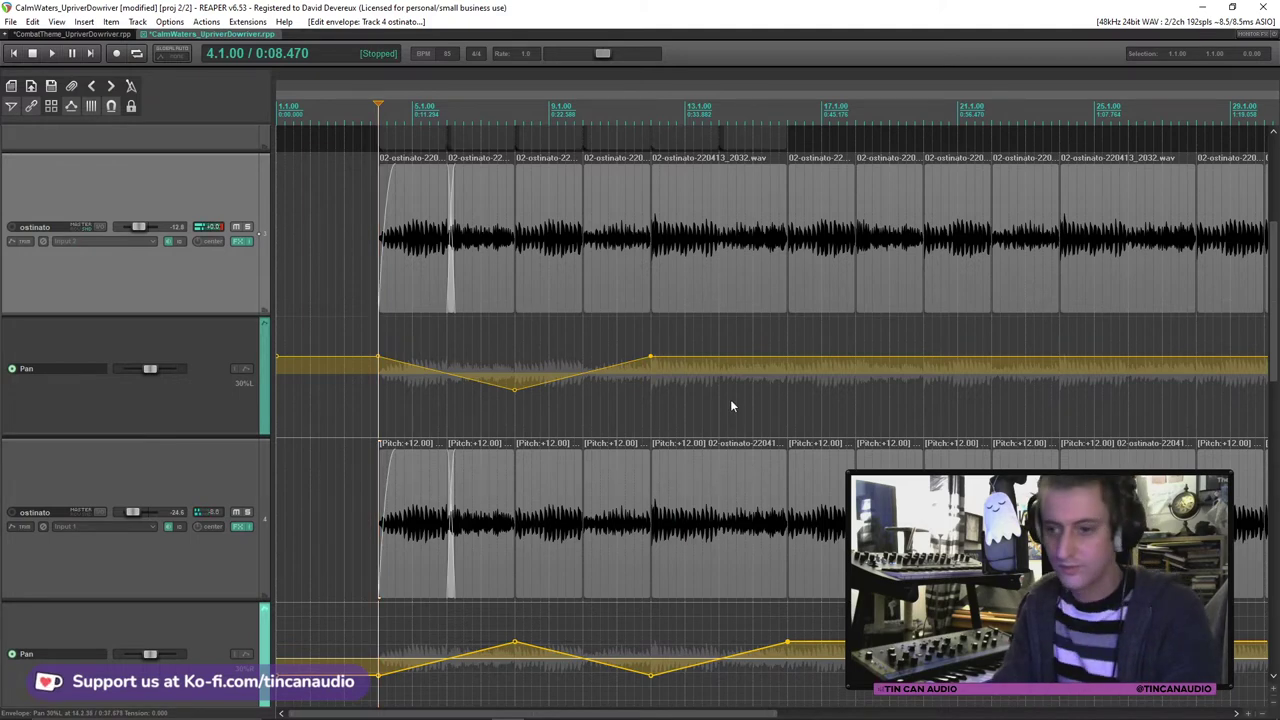
Step: Extend the upper ostinato's pan sweep with 30% right at bar 16 and 30% left at bar 20
shift+click(788, 369)
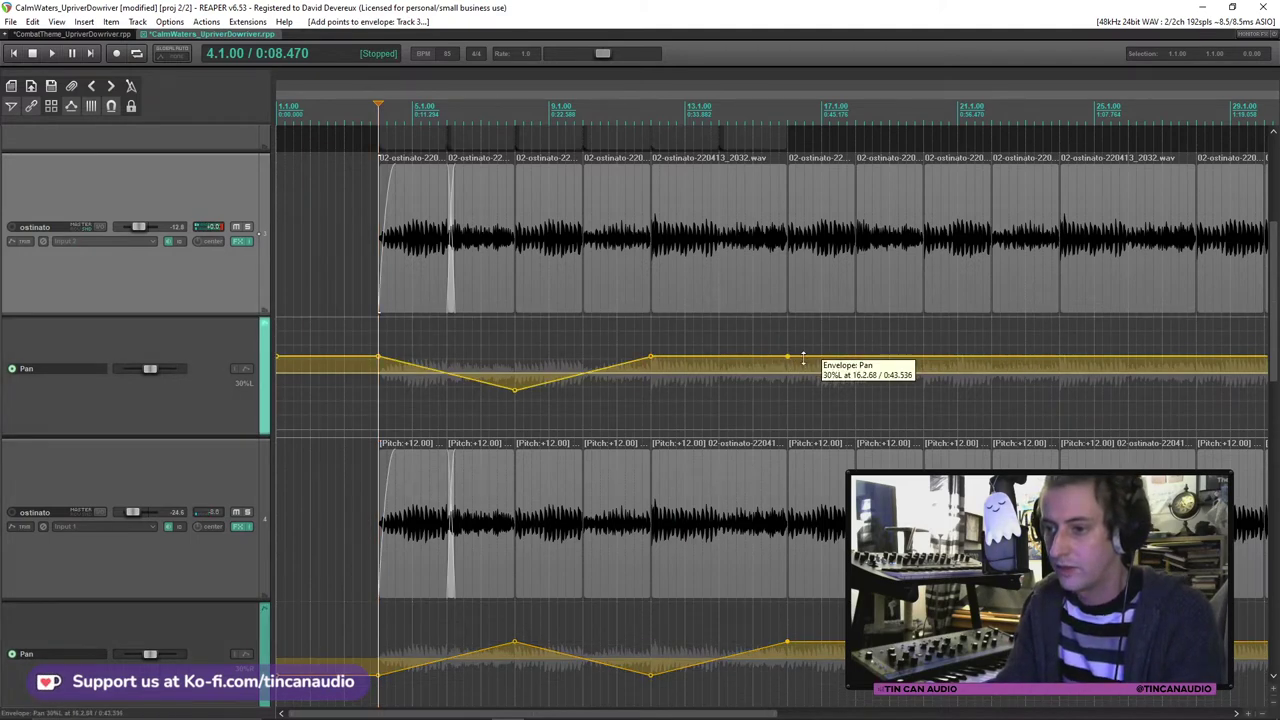
drag(803, 374, 805, 400)
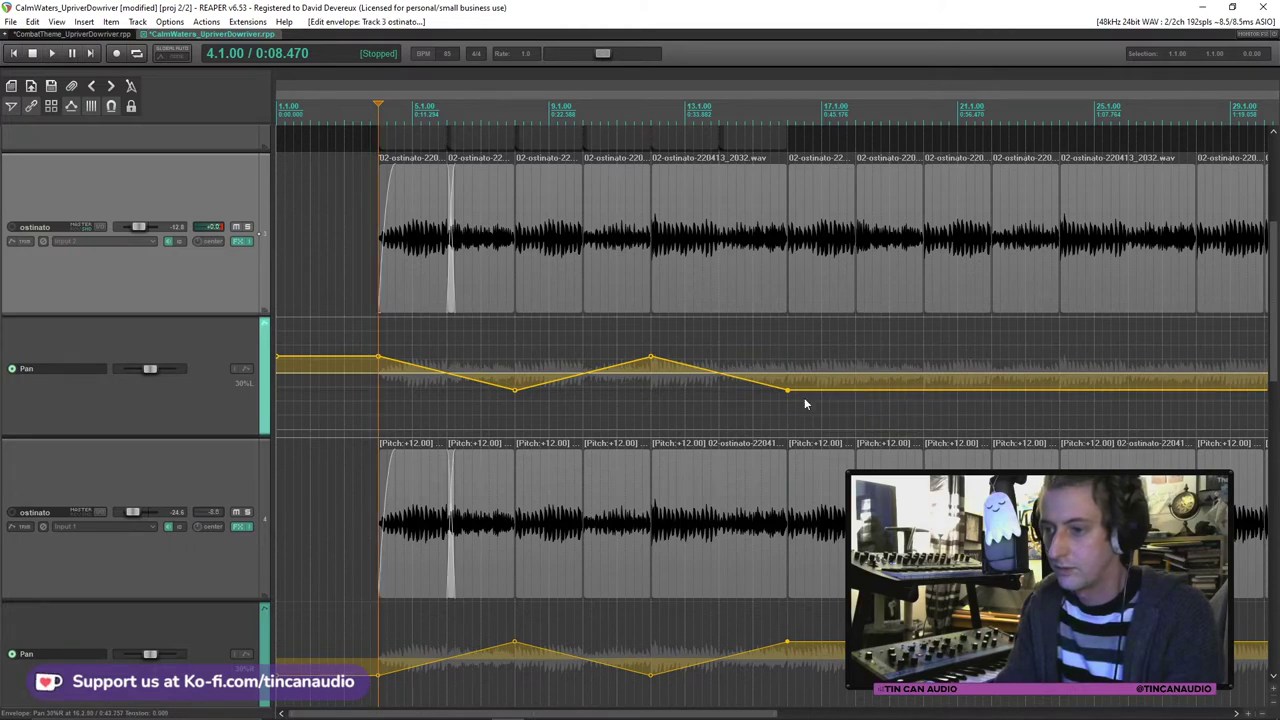
shift+click(923, 390)
drag(932, 391, 937, 355)
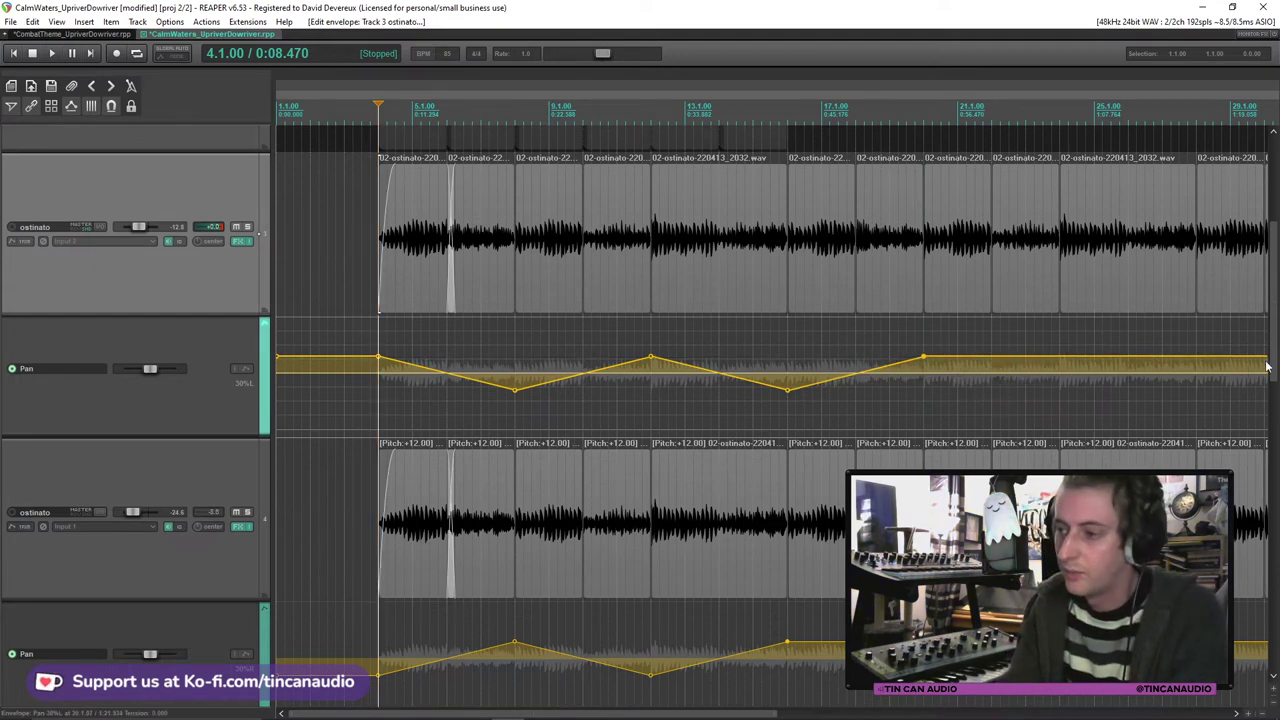
Step: Set the lower ostinato's pan to 30% right at bar 20 and 30% left at bar 24, and the upper ostinato's to 30% right at bar 24
scroll(1230, 370, down, 3)
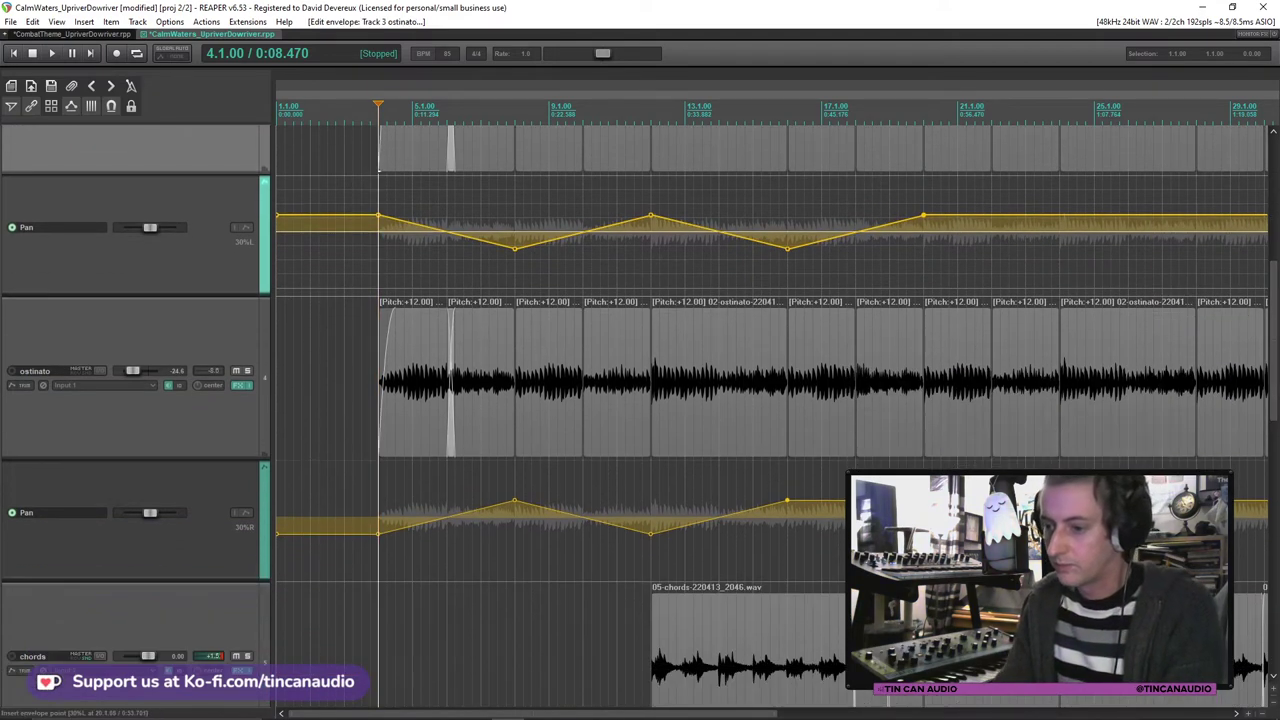
click(1262, 510)
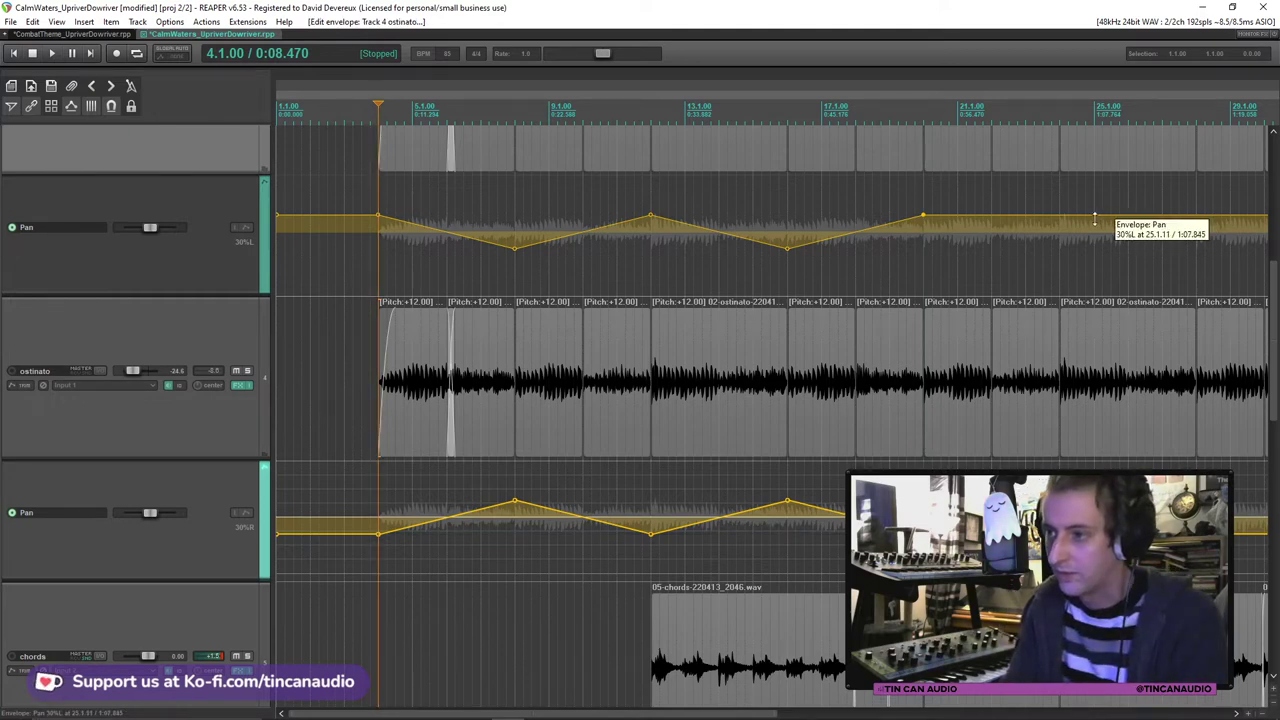
click(1060, 217)
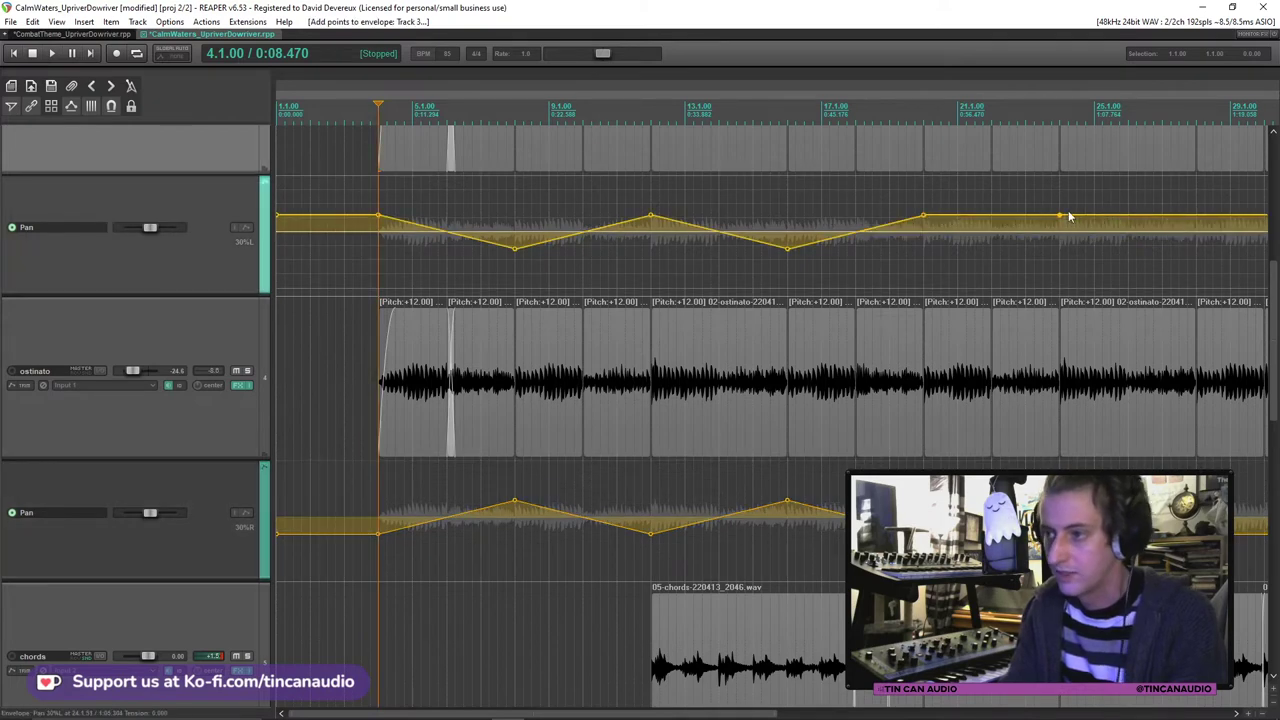
drag(1080, 217, 1080, 250)
click(1236, 528)
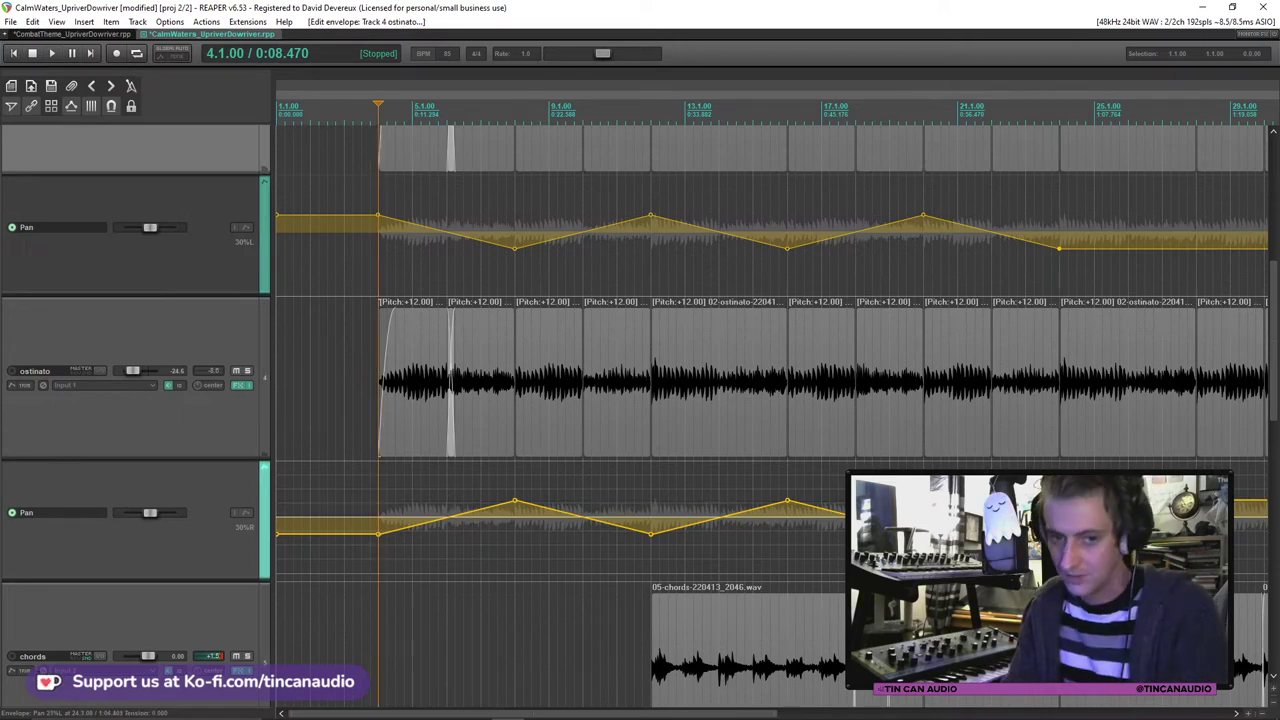
Step: Bring the upper ostinato's pan to 30% left at bar 28 and continue the opposite sweep on the lower ostinato
scroll(1006, 412, down, 2)
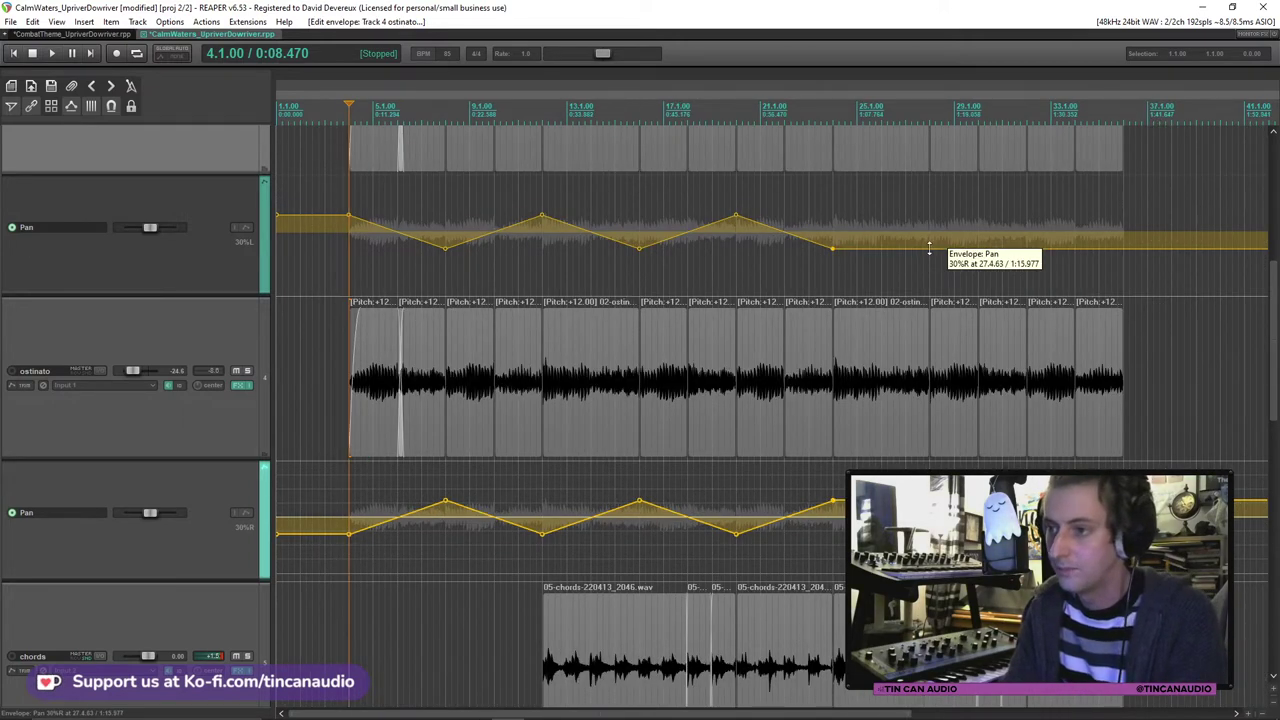
drag(929, 248, 944, 213)
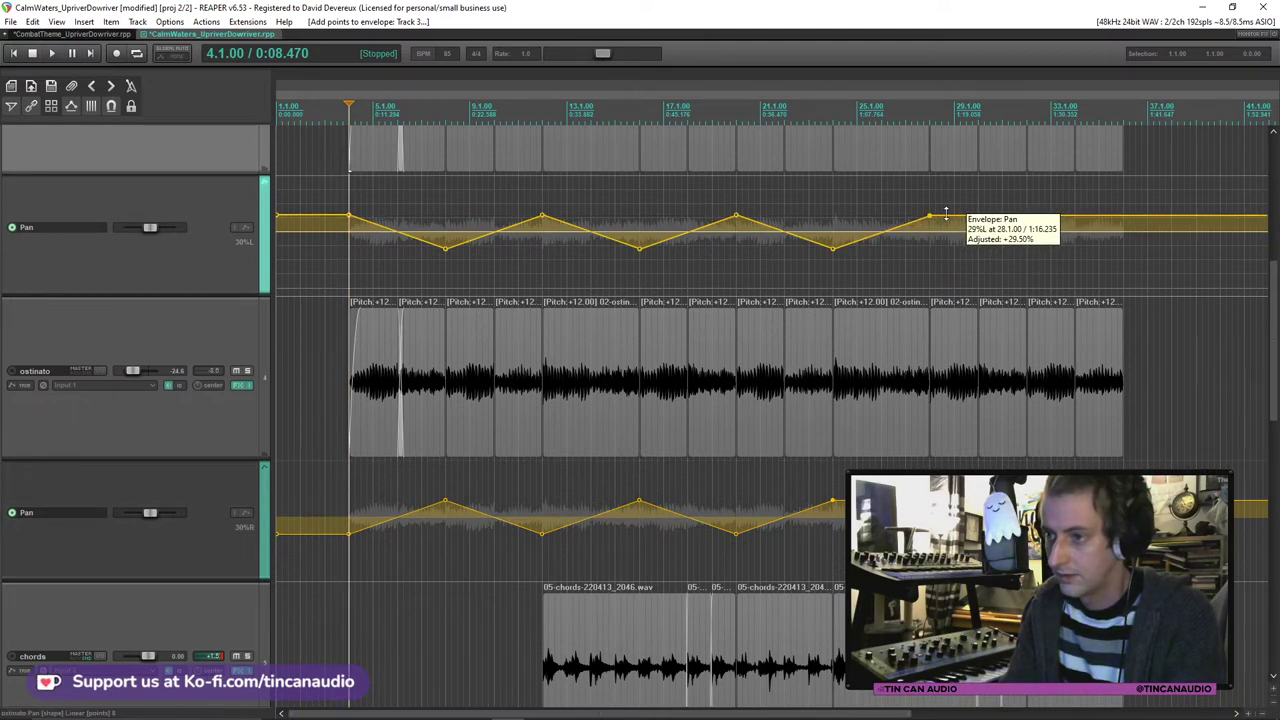
drag(945, 213, 945, 213)
click(945, 505)
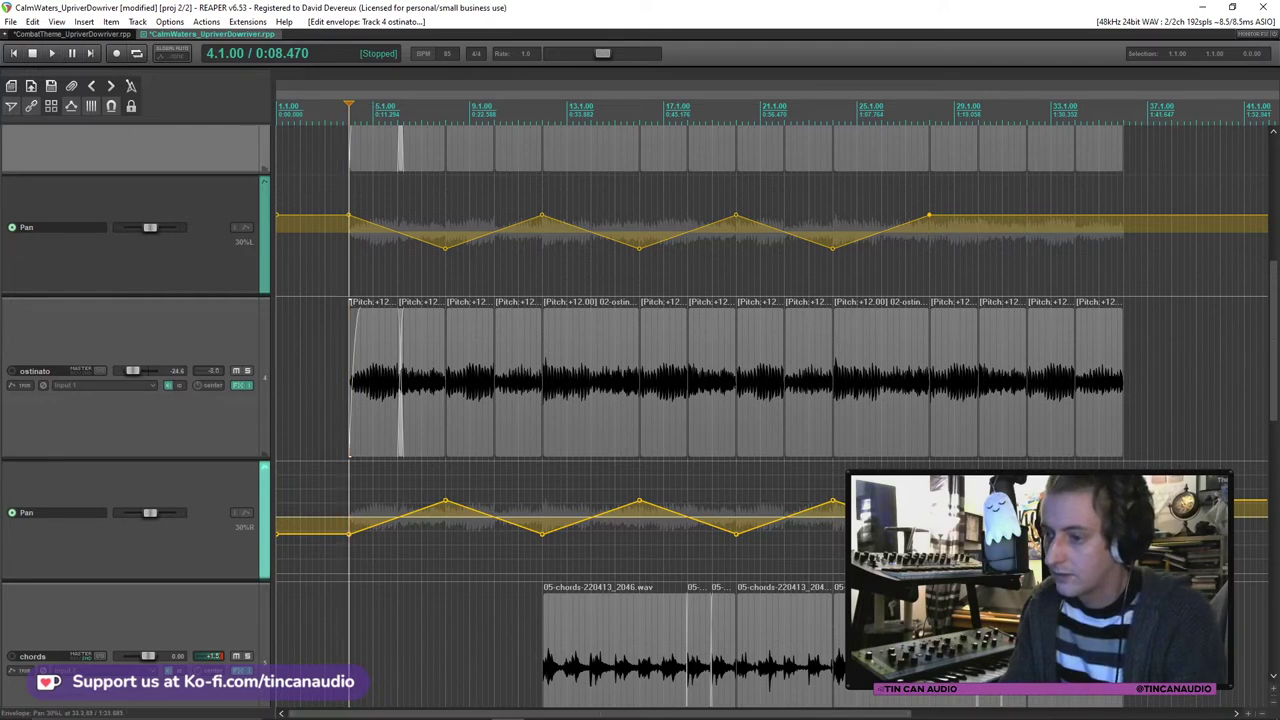
Step: Finish the sweeps: set the upper ostinato's pan to 30% right at bar 32 and 30% left at bar 36, and the lower's to 30% right at bar 36
drag(1027, 220, 1053, 258)
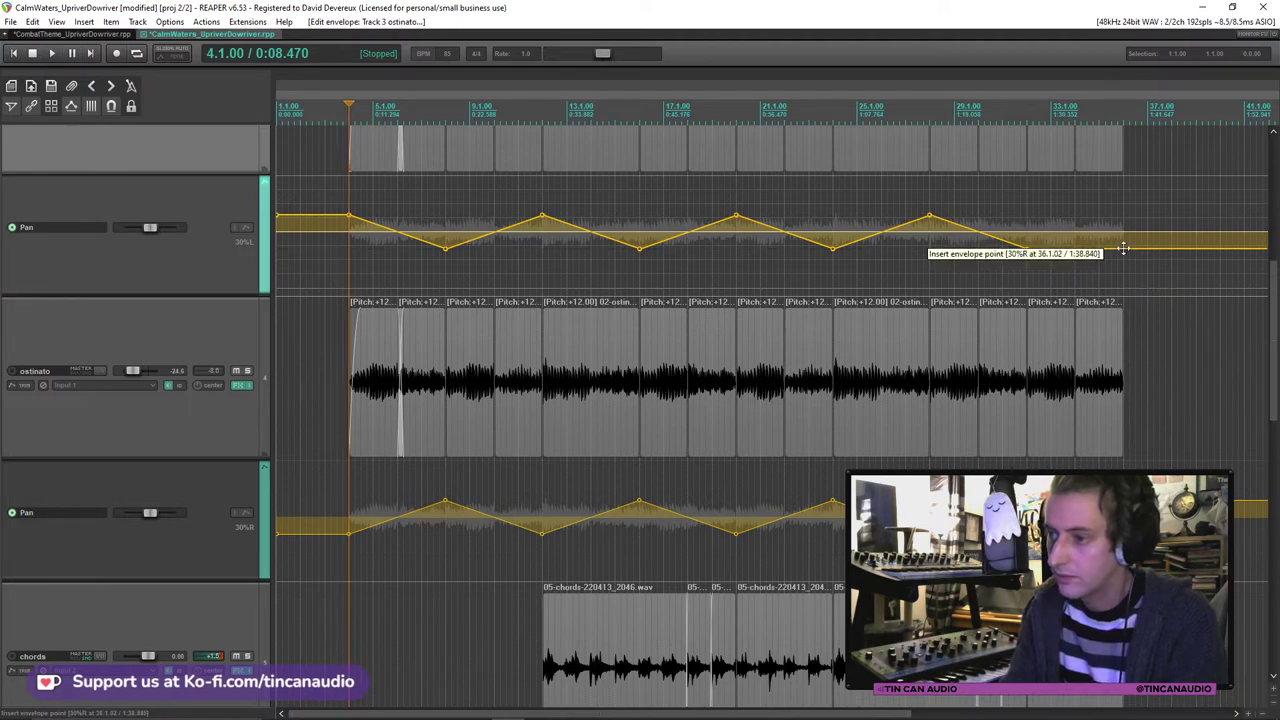
click(1076, 204)
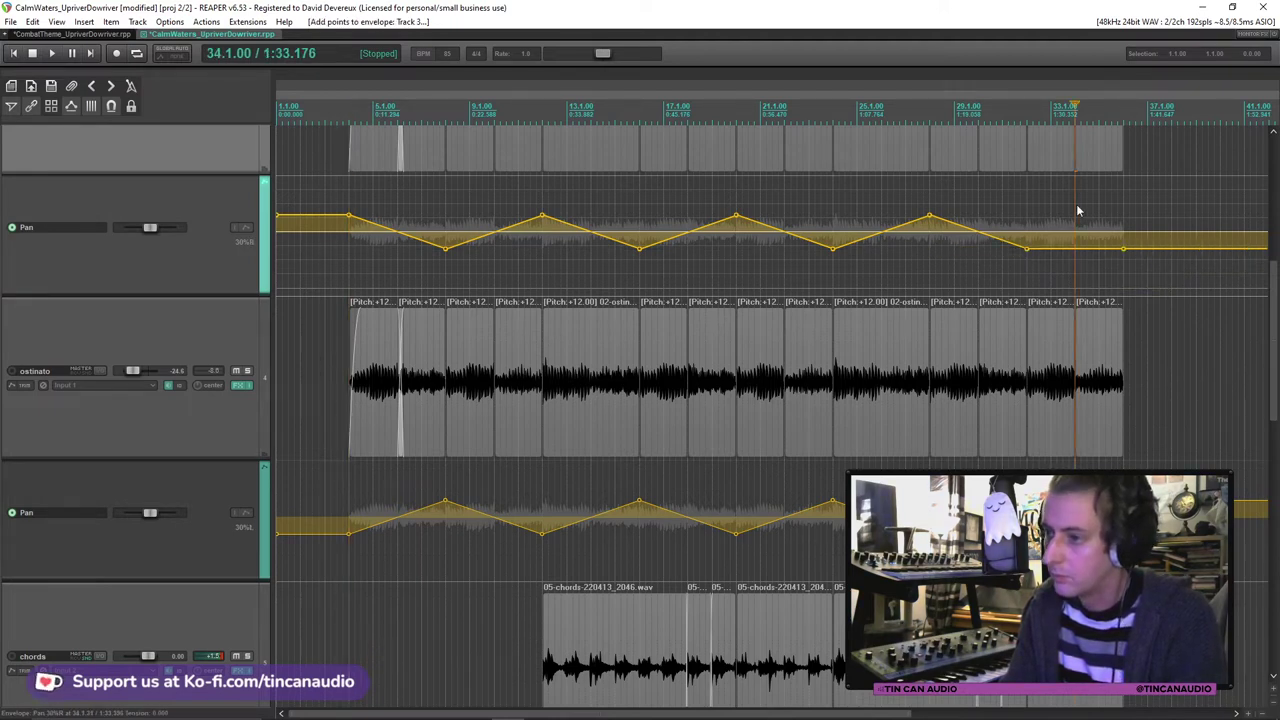
key(space)
drag(1143, 248, 1148, 210)
key(space)
click(1123, 512)
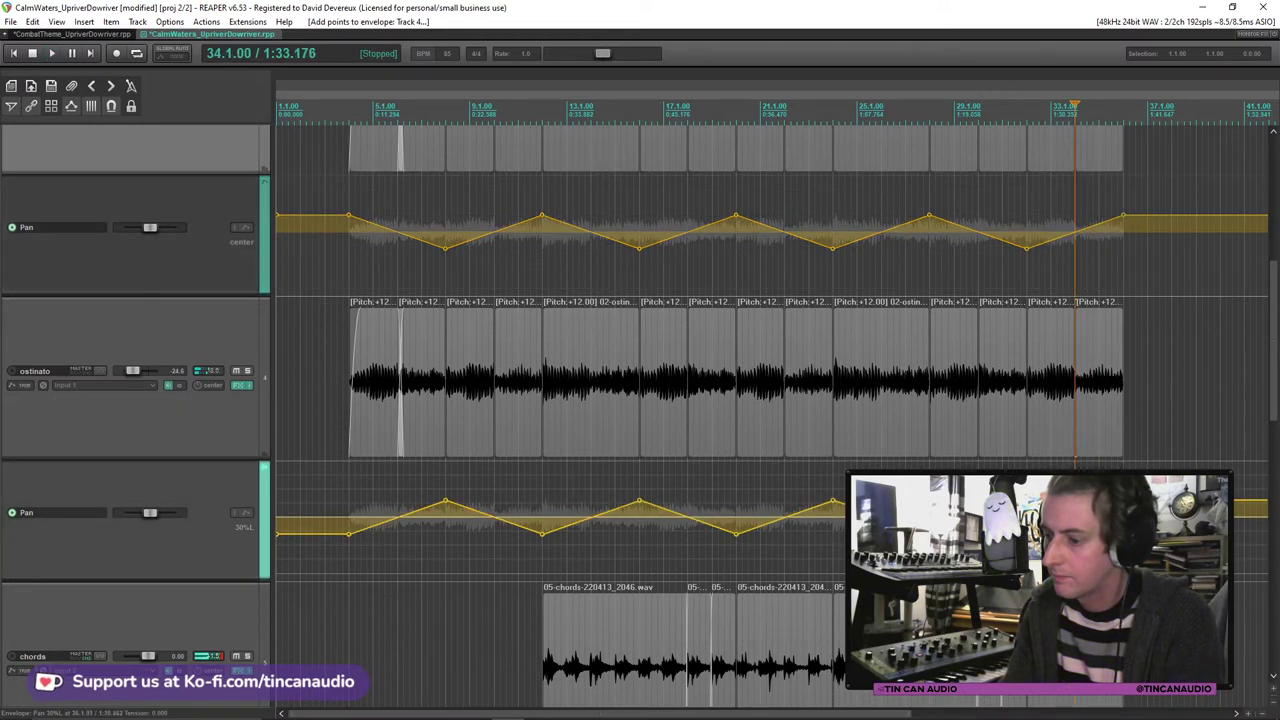
drag(1232, 512, 1232, 562)
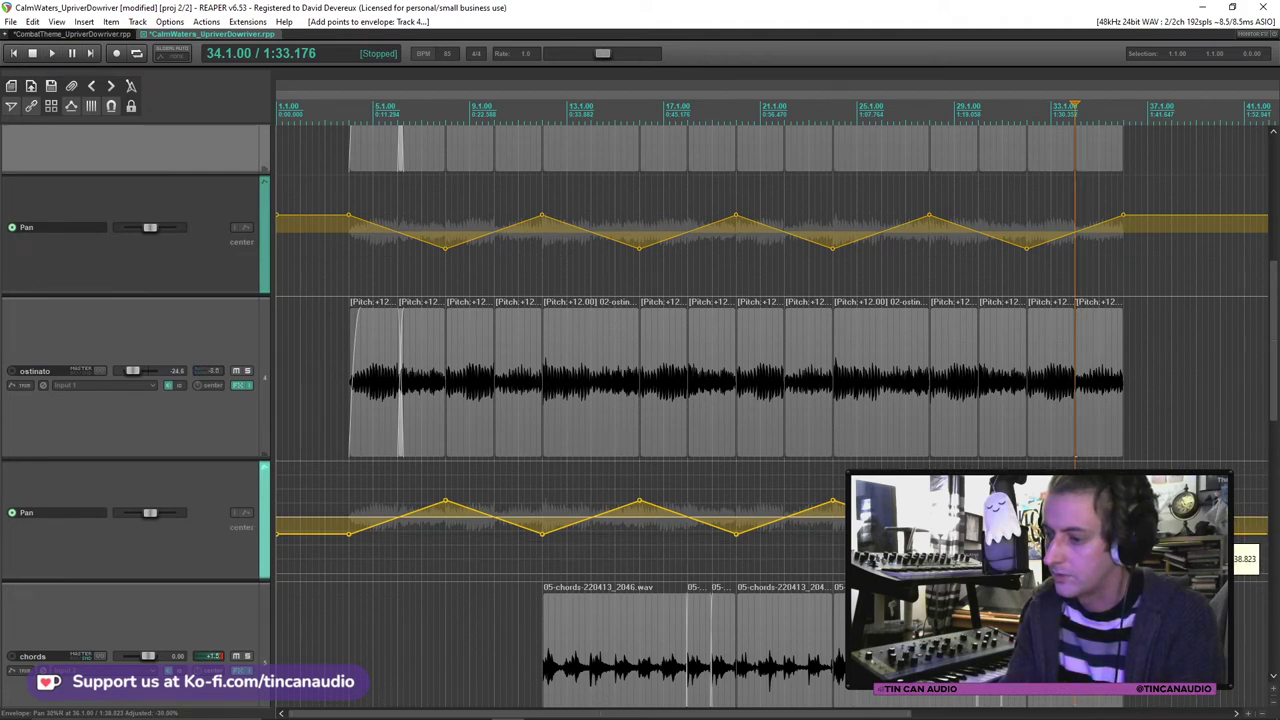
Step: Solo both ostinato tracks and play from just before bar 4 to check the opposing pan movement
scroll(680, 375, down, 5)
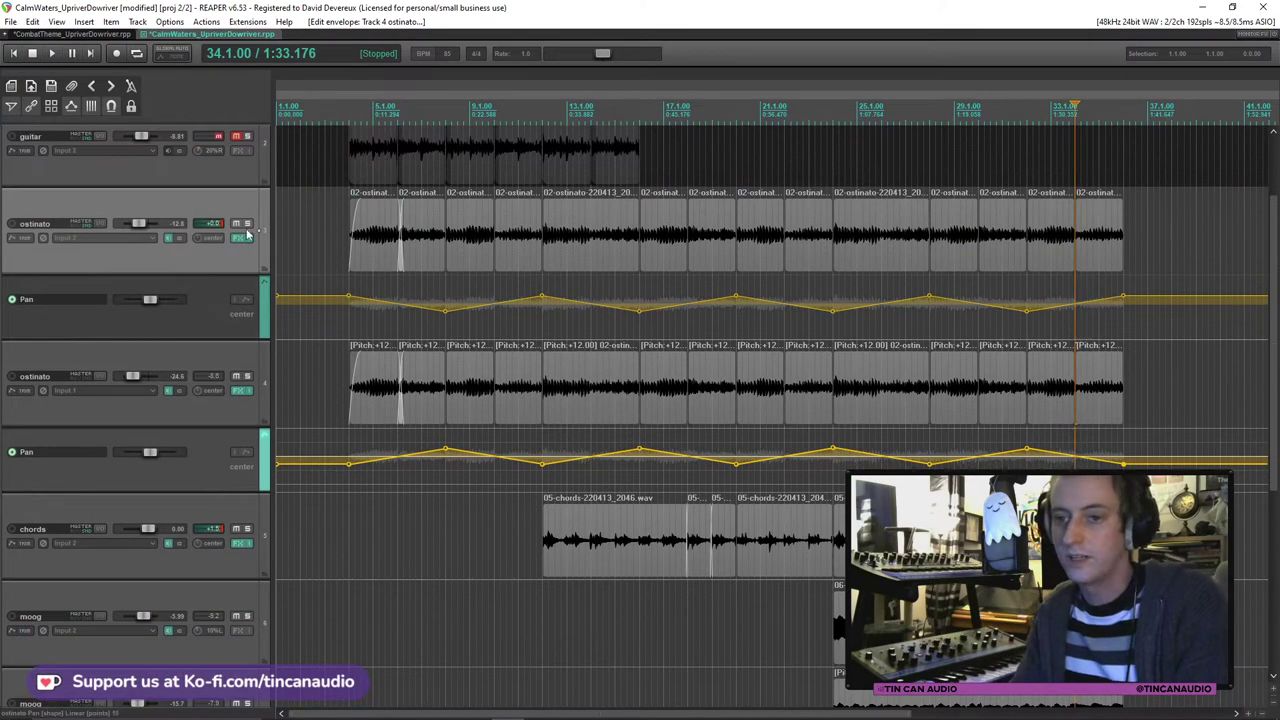
click(247, 223)
click(247, 376)
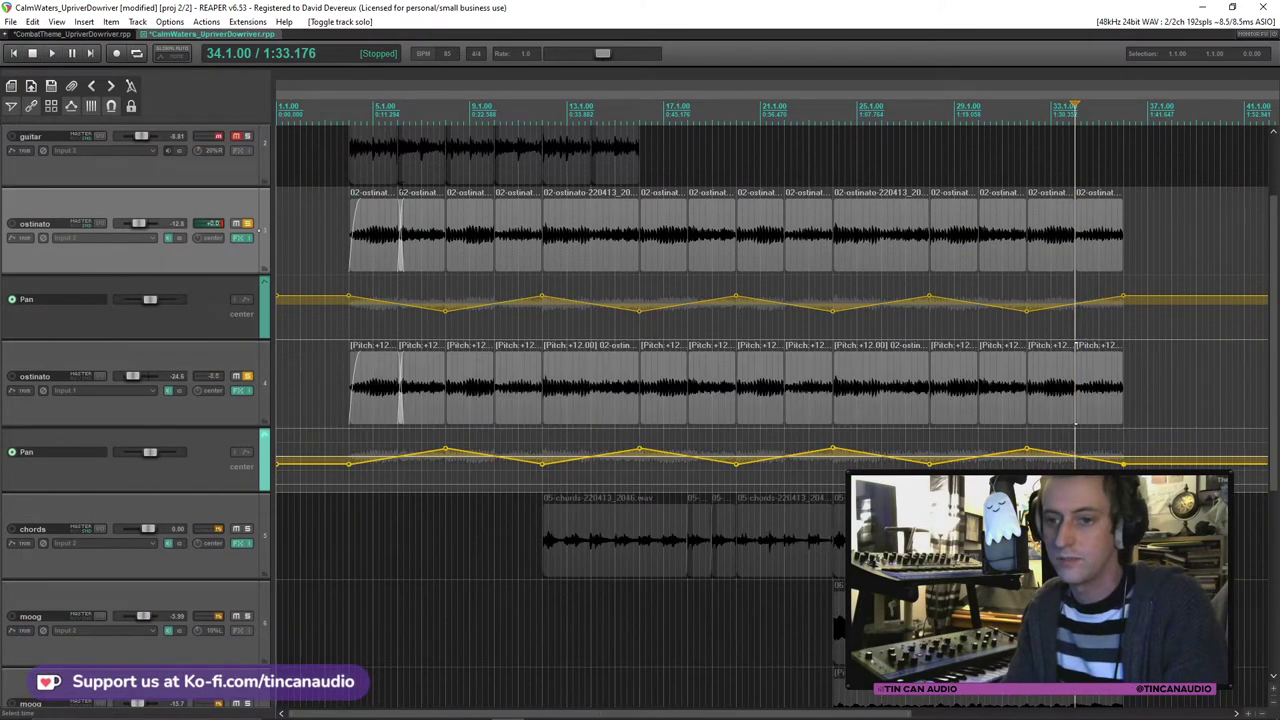
click(340, 219)
key(space)
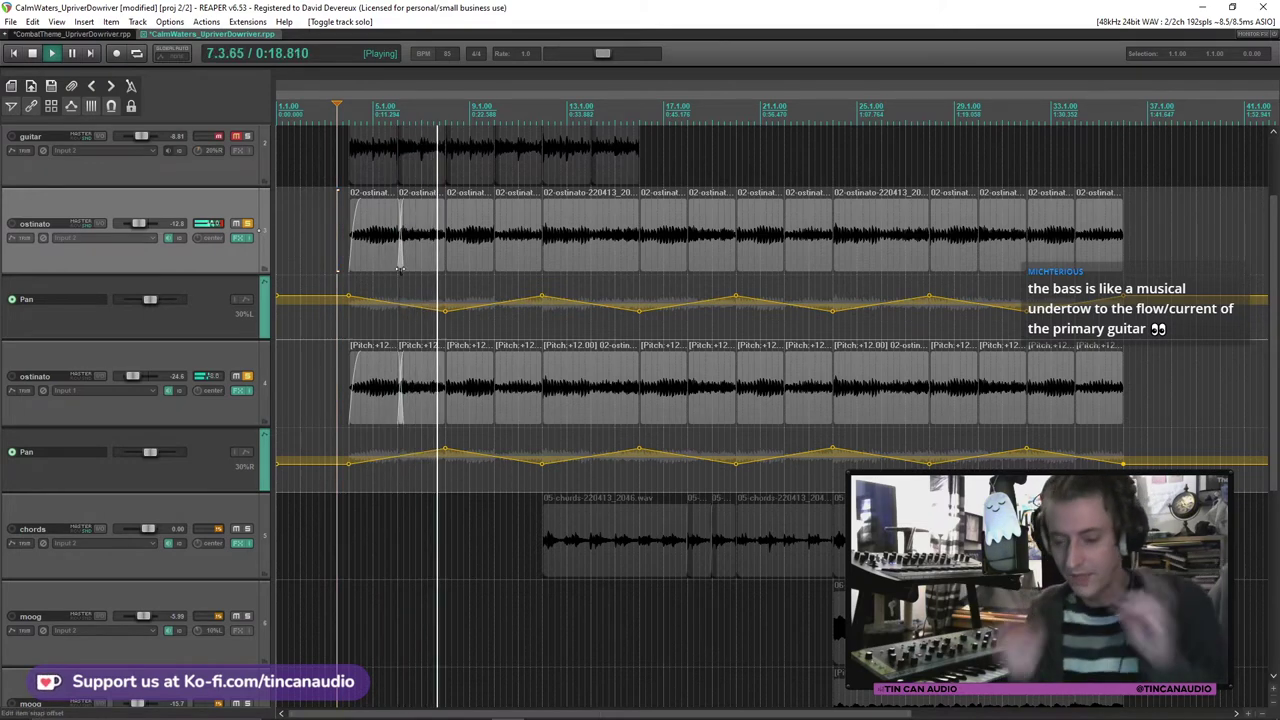
key(space)
Step: Widen the upper ostinato's pan sweep to 47% left at the left-hand points and move its right-hand points further right to match
ctrl+click(350, 298)
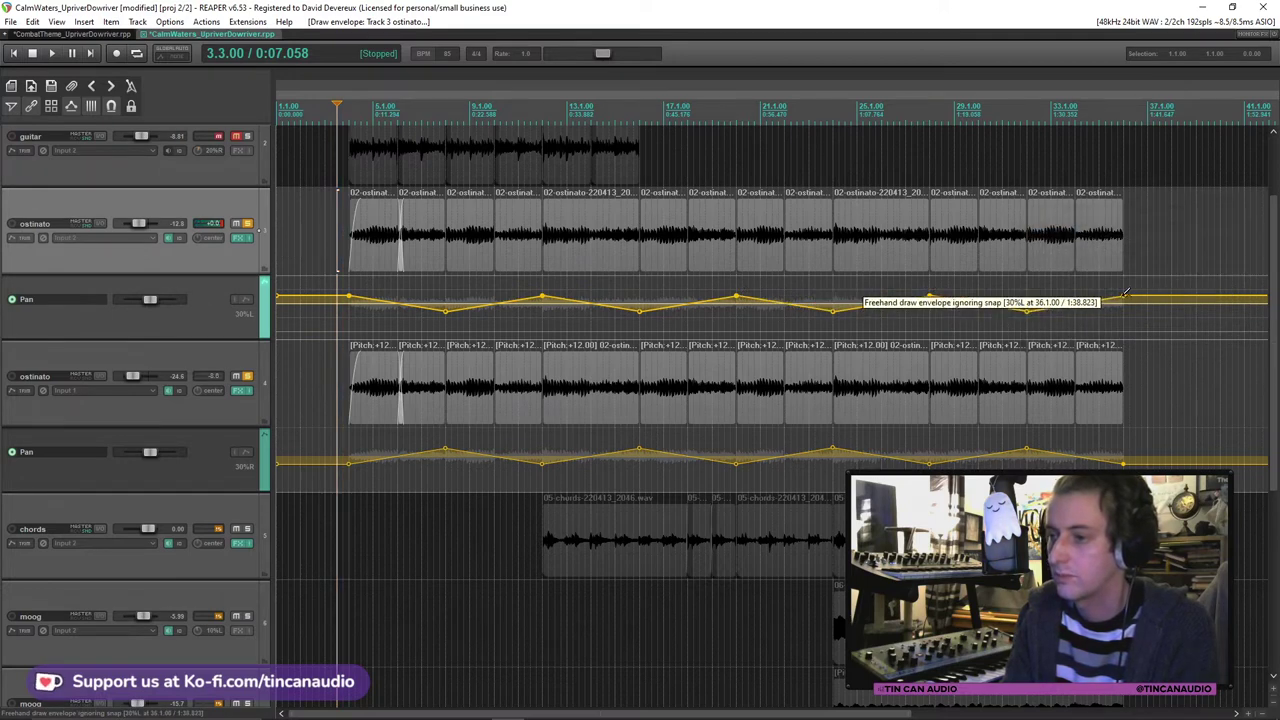
drag(1137, 293, 1139, 290)
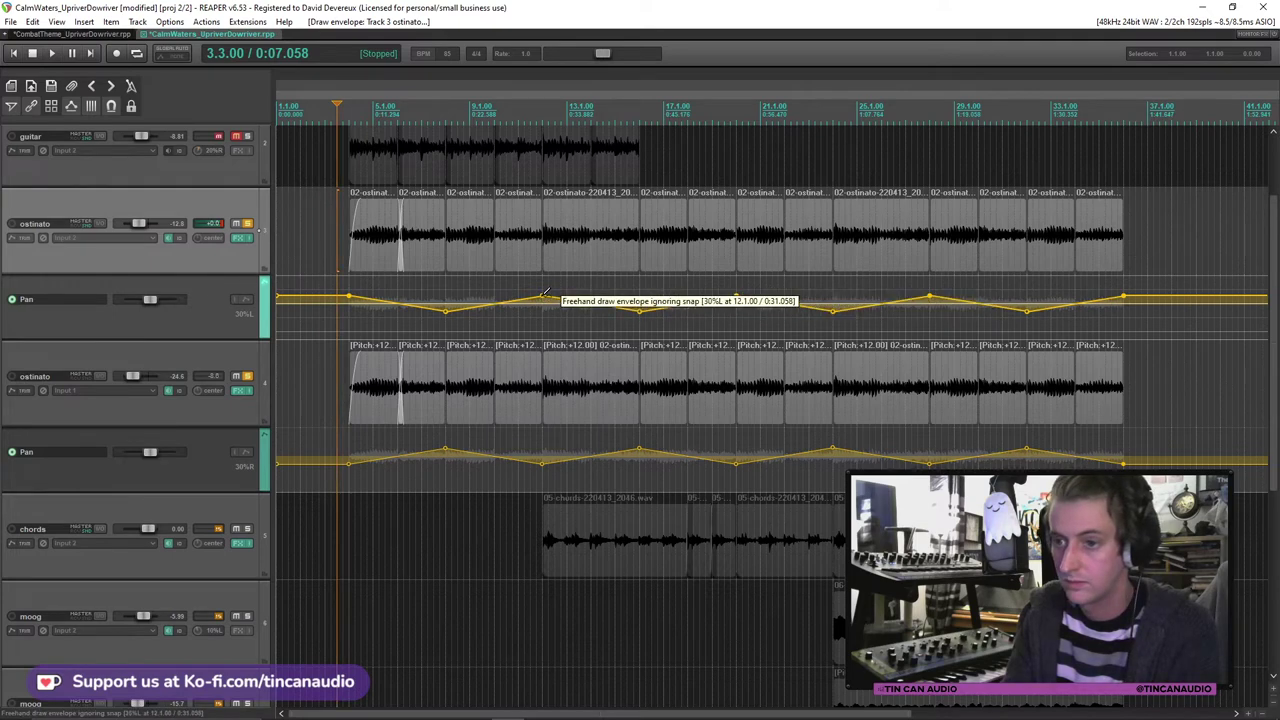
mouse_move(543, 293)
mouse_down()
mouse_move(350, 297)
mouse_move(351, 280)
mouse_up()
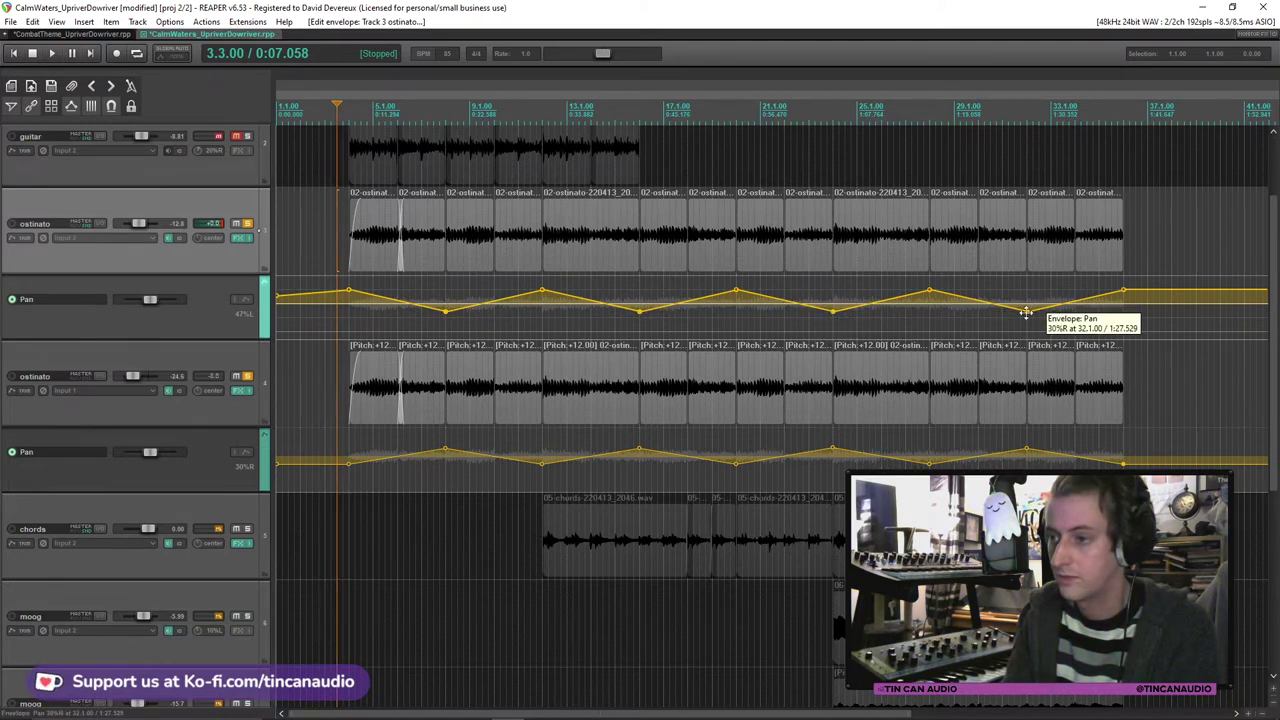
drag(1026, 313, 1026, 326)
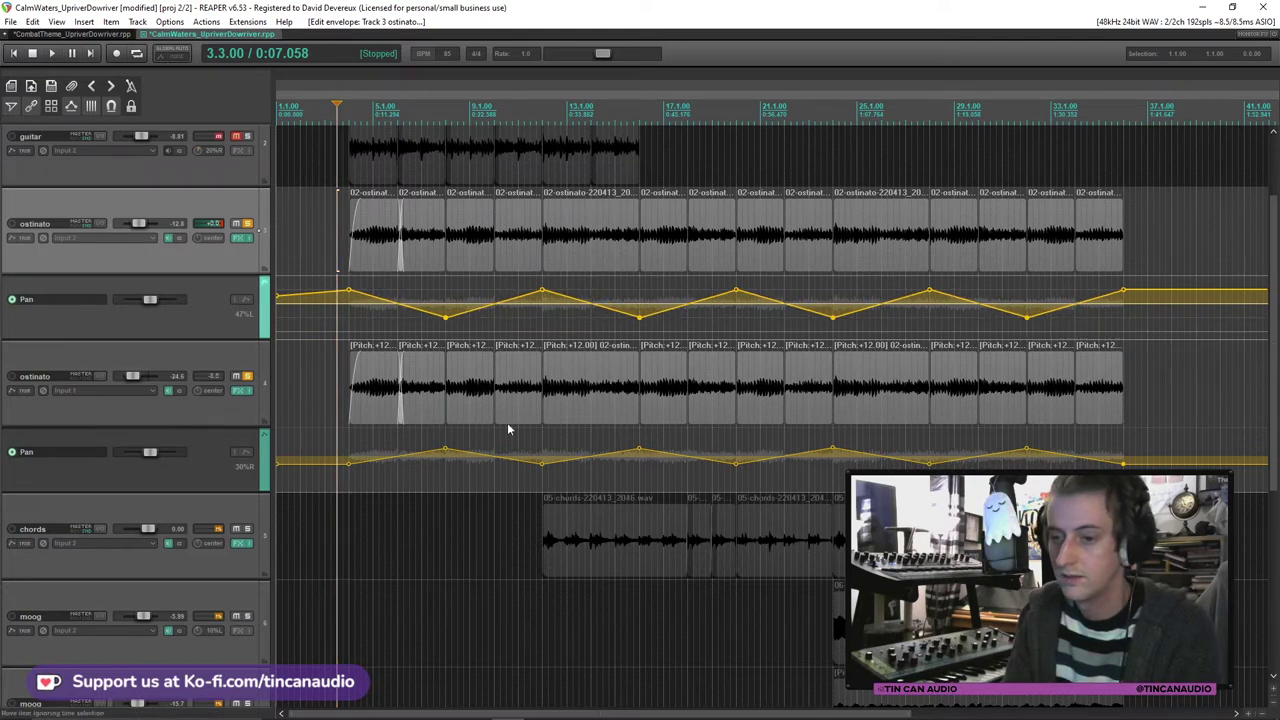
Step: Widen the lower ostinato's pan sweep to 47% right at the right-hand points and move its left-hand points further left to match
click(452, 447)
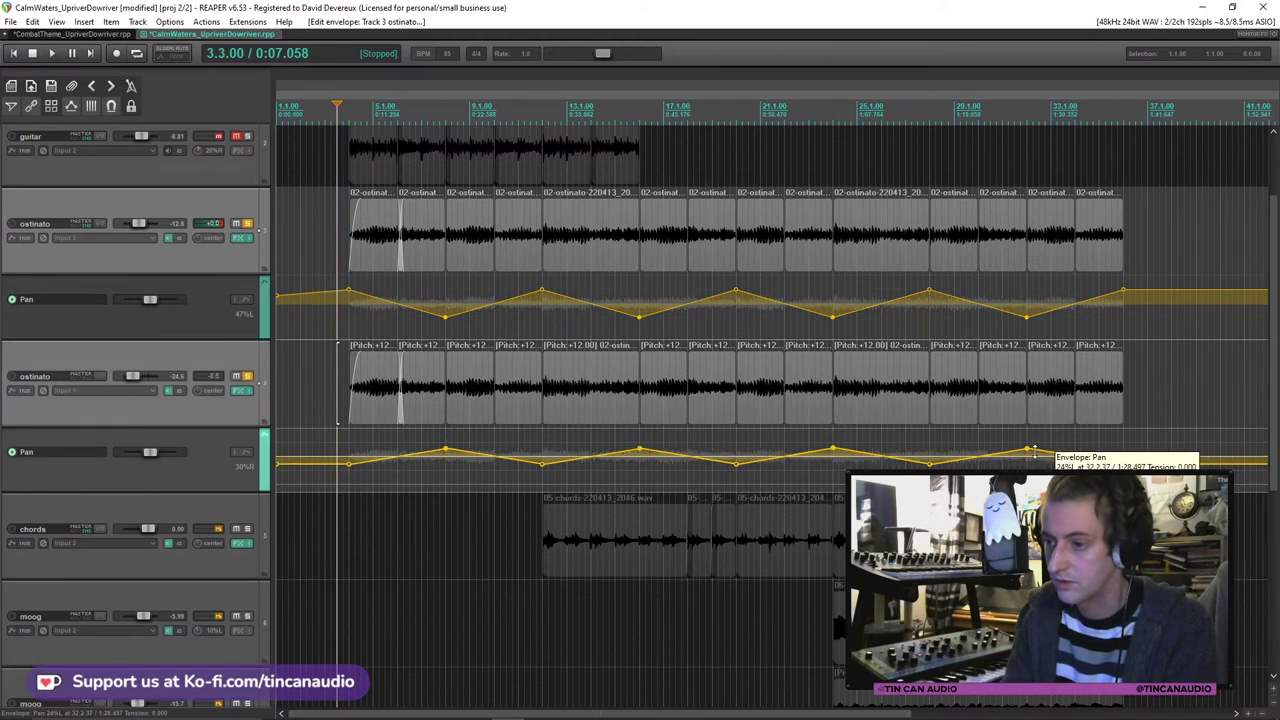
drag(1035, 449, 1035, 441)
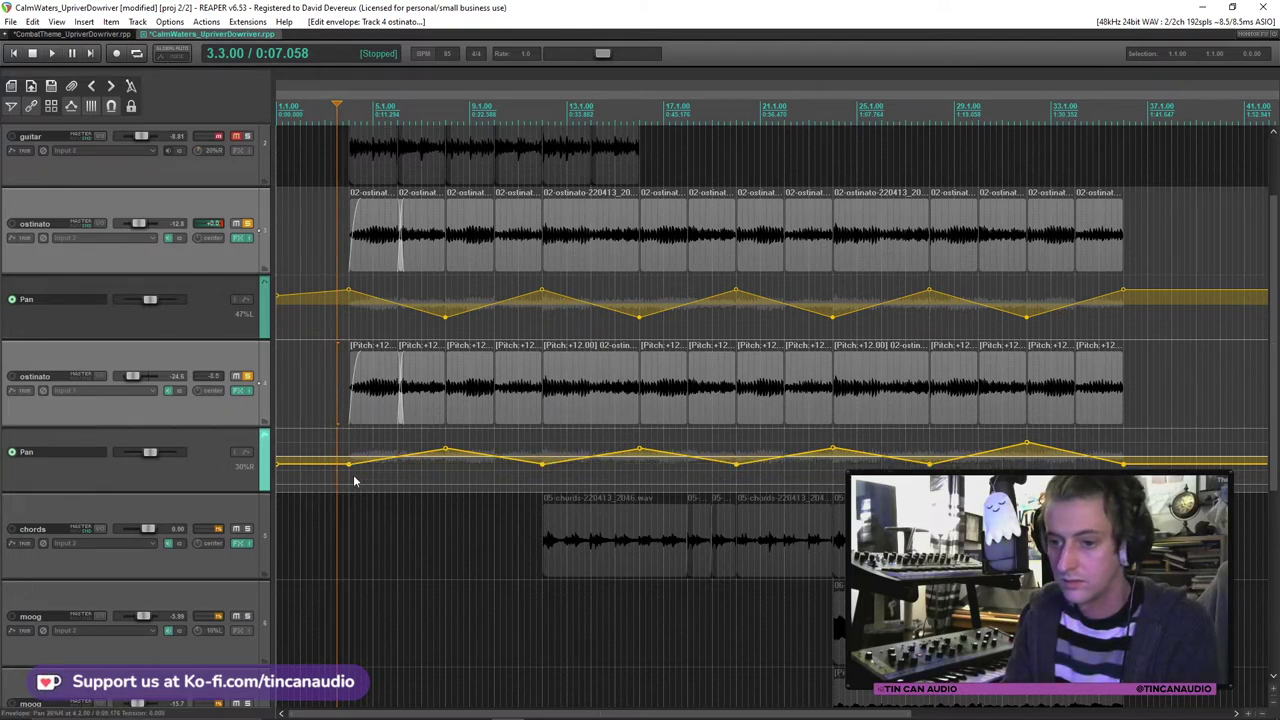
drag(352, 468, 345, 476)
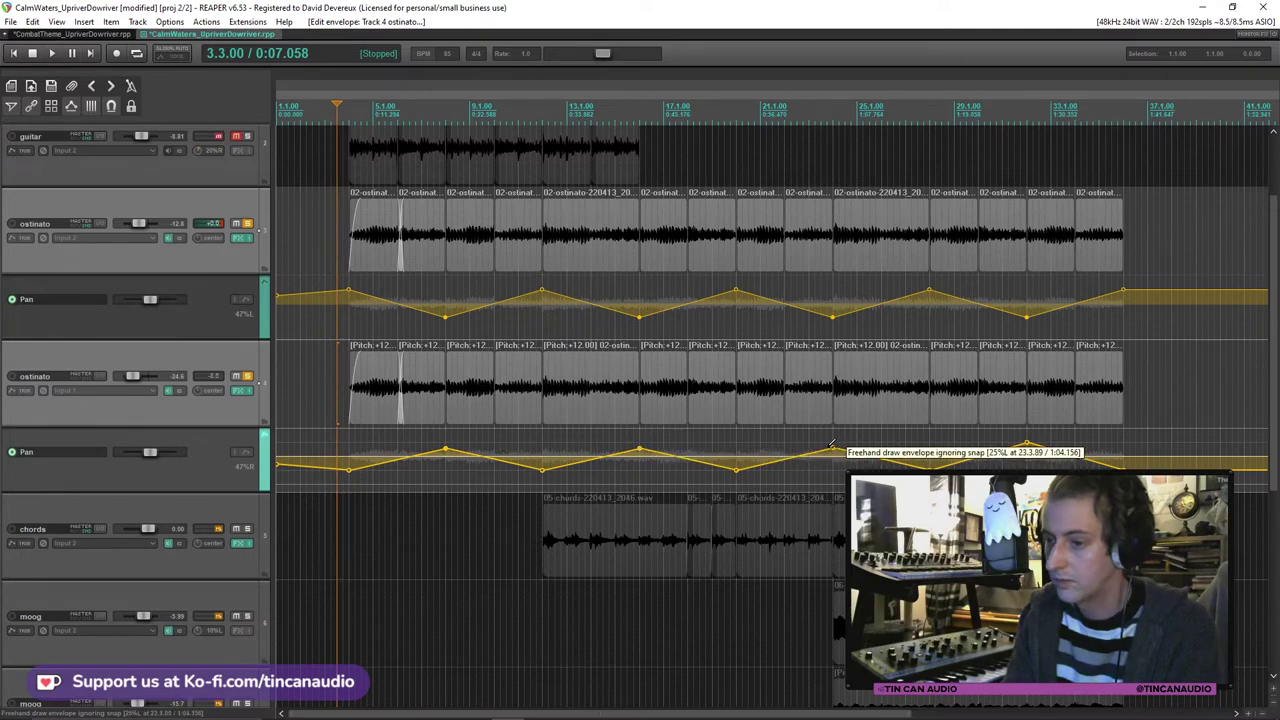
drag(849, 445, 1065, 449)
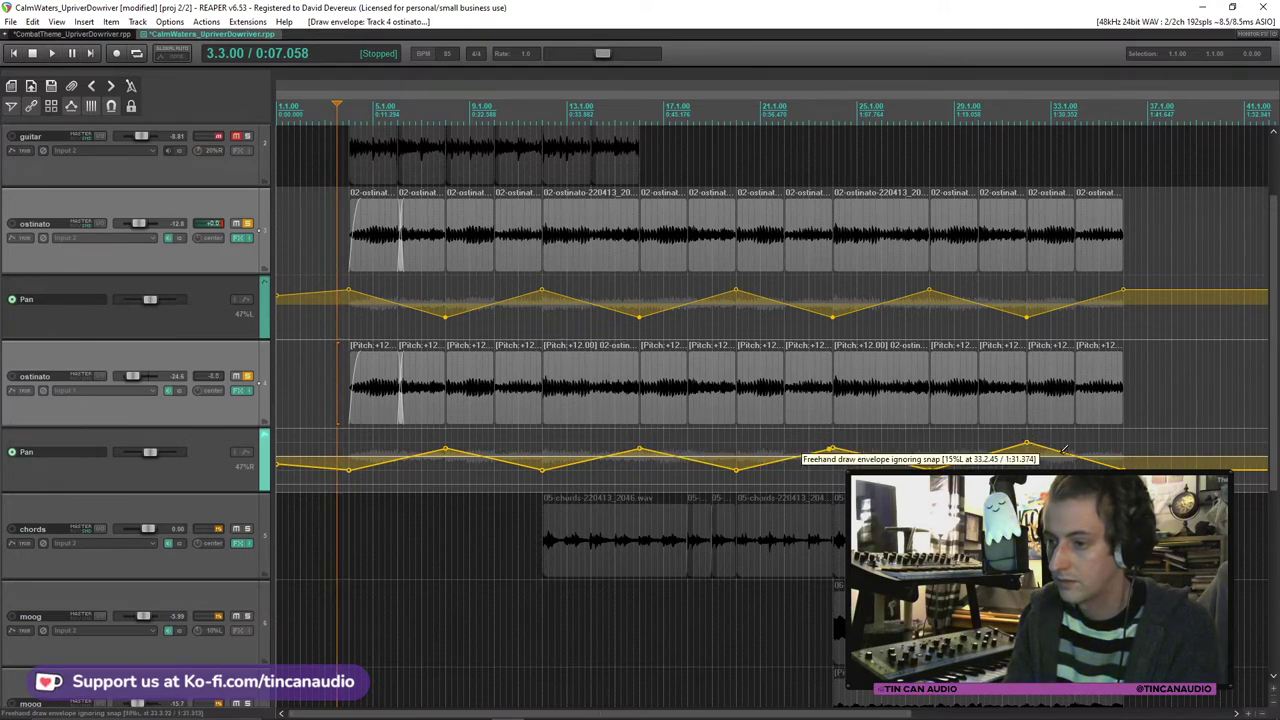
click(735, 485)
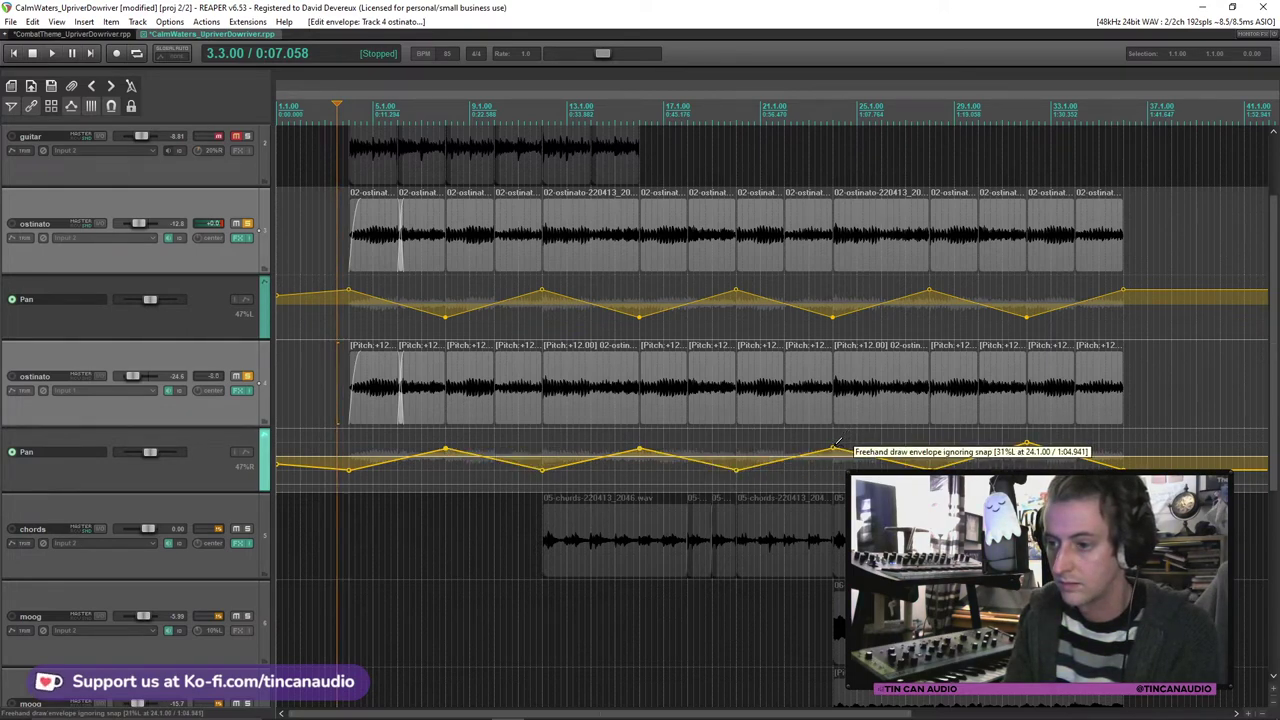
drag(834, 452, 834, 441)
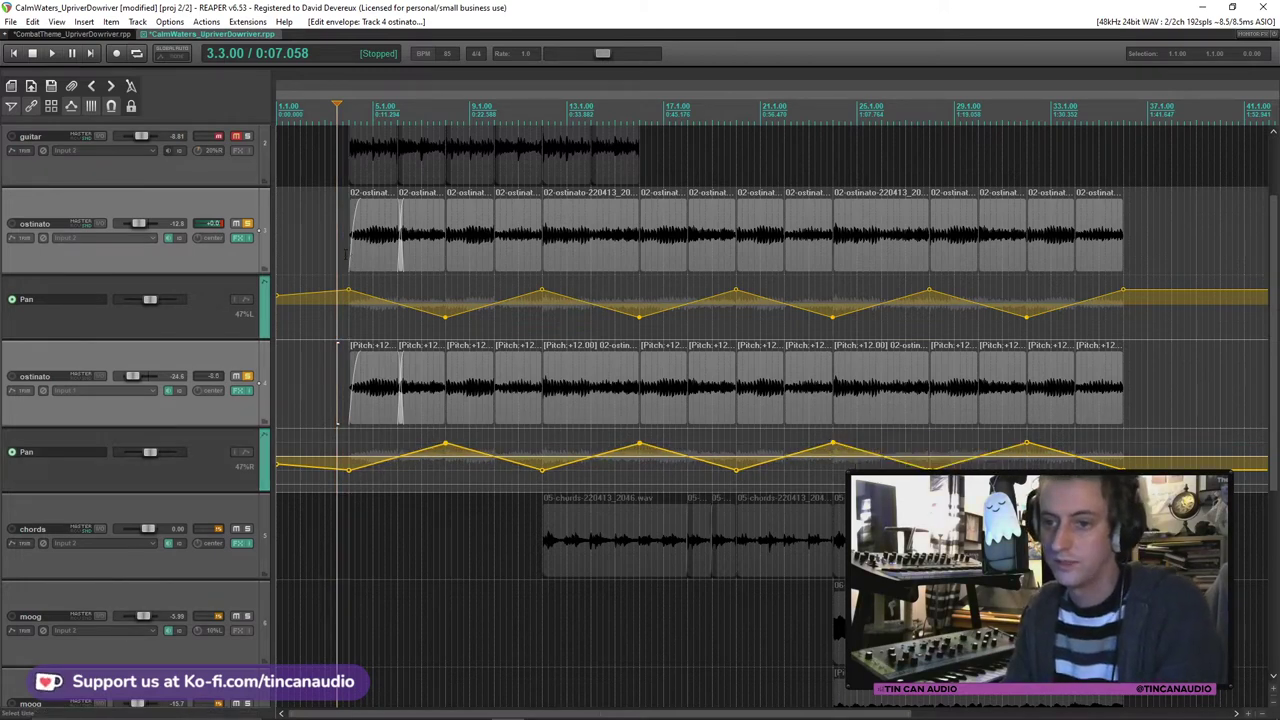
Step: Play the widened ostinato sweeps, save the project and take both ostinato tracks out of solo
key(space)
key(ctrl+s)
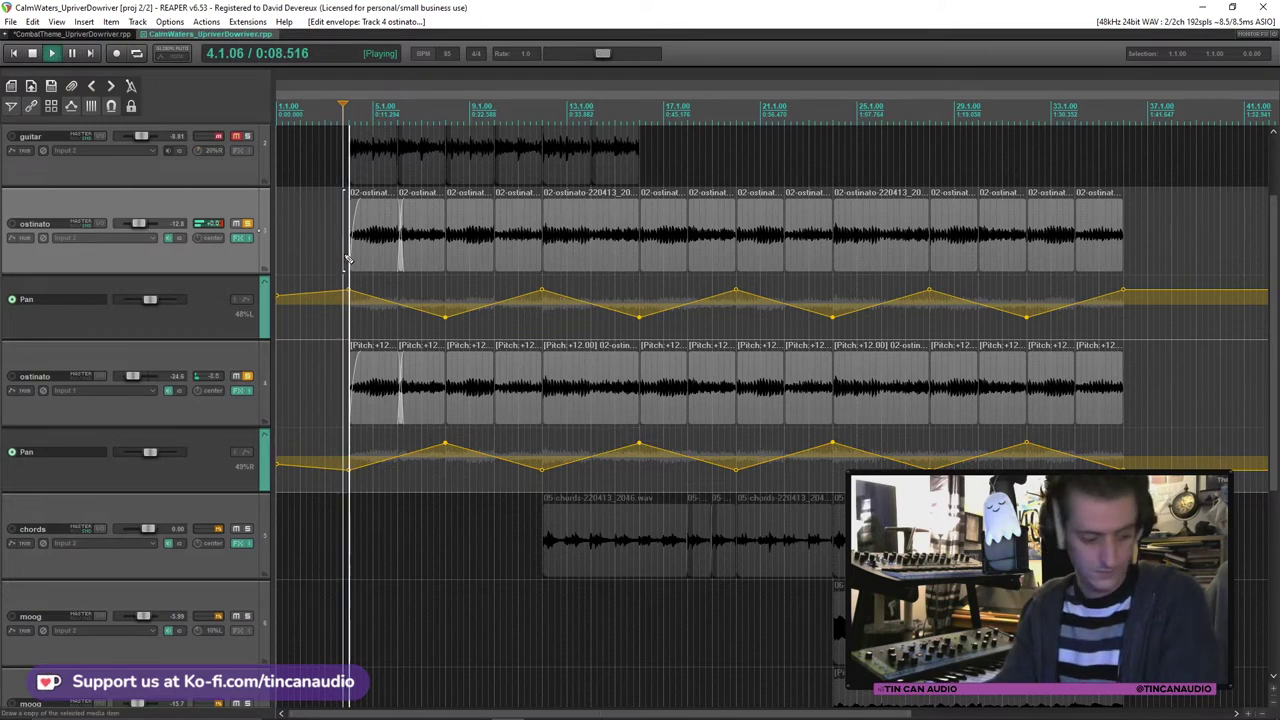
click(247, 224)
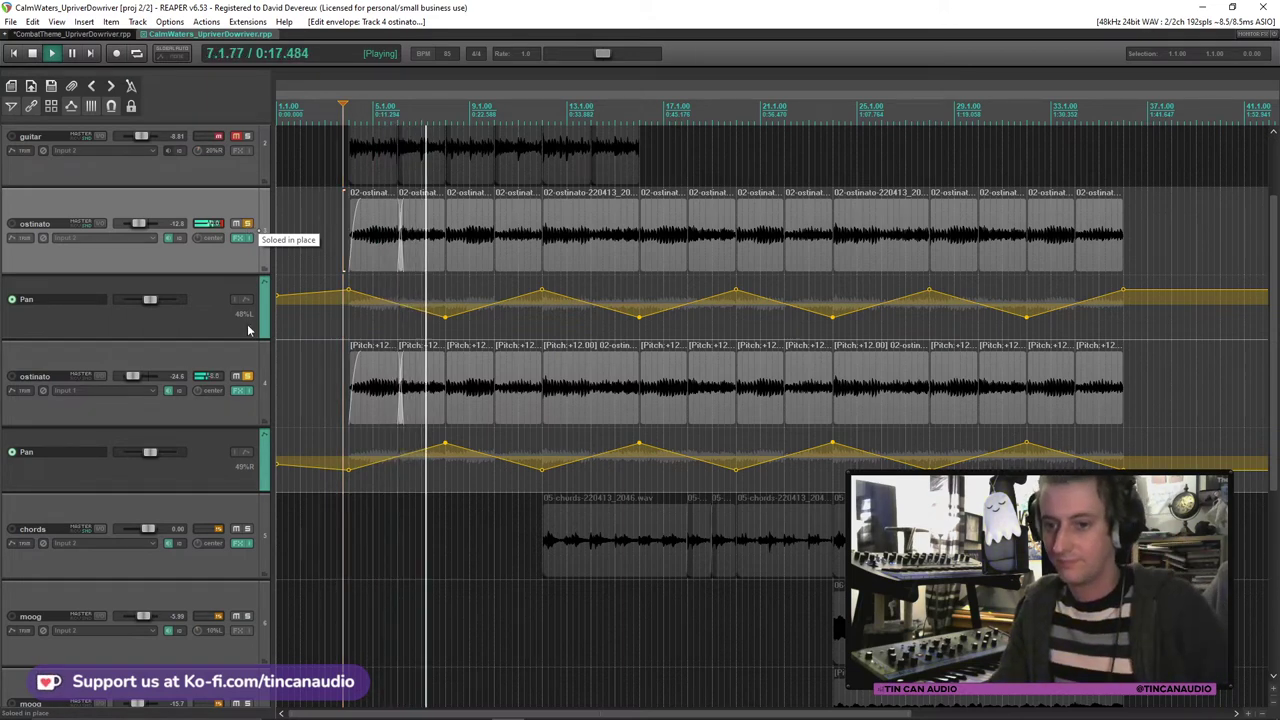
Step: Hide the pan envelope lanes of both ostinato tracks
key(v)
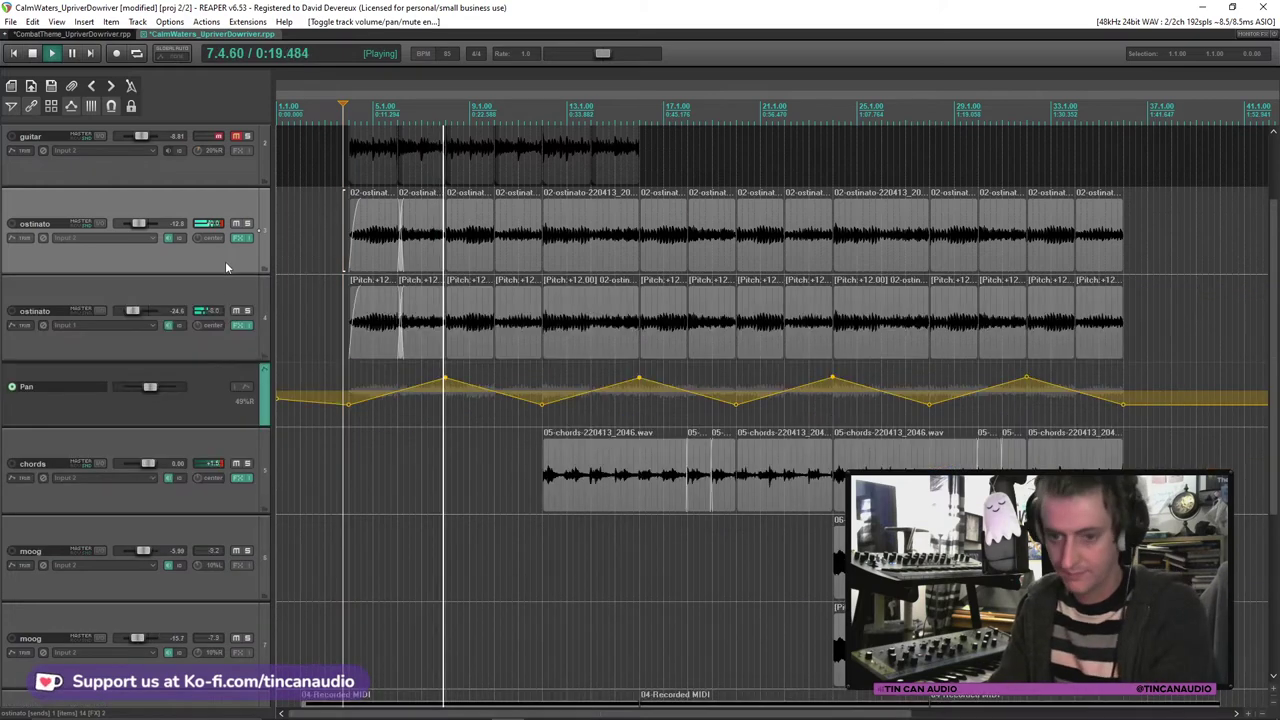
click(201, 352)
key(v)
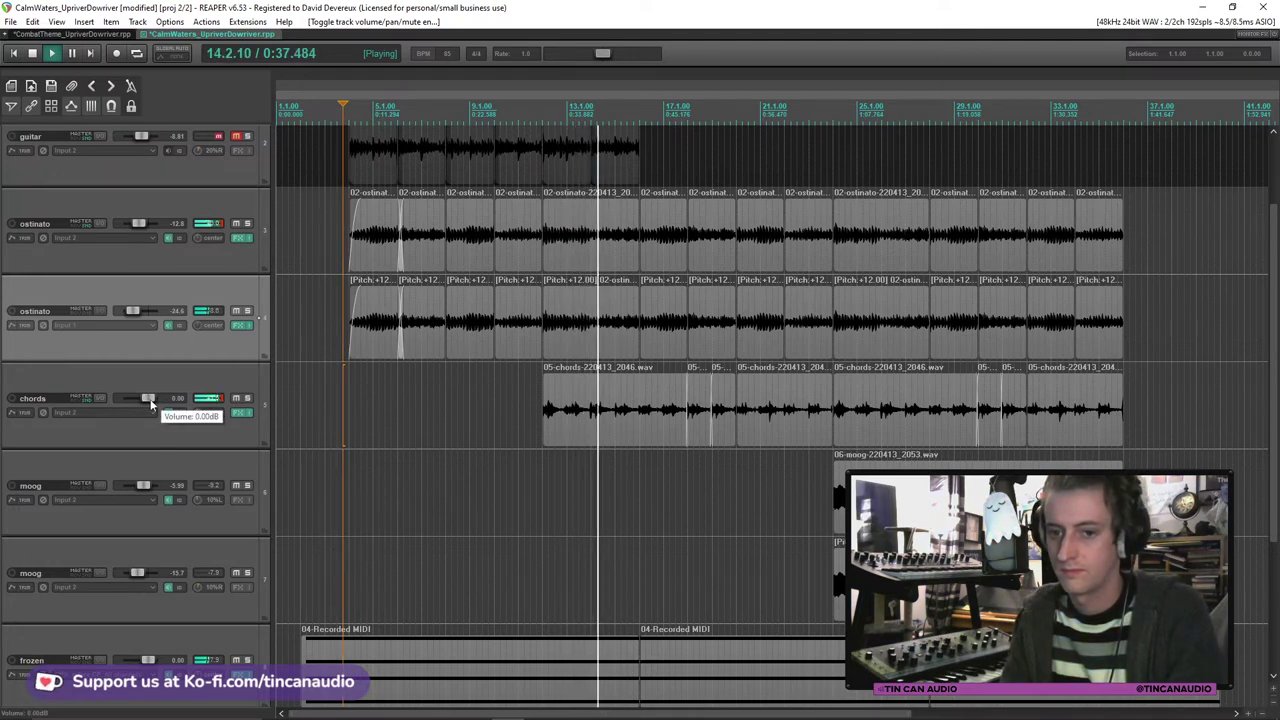
Step: Lower the chords track's volume to -2.31 dB during playback and save the project
drag(151, 402, 146, 399)
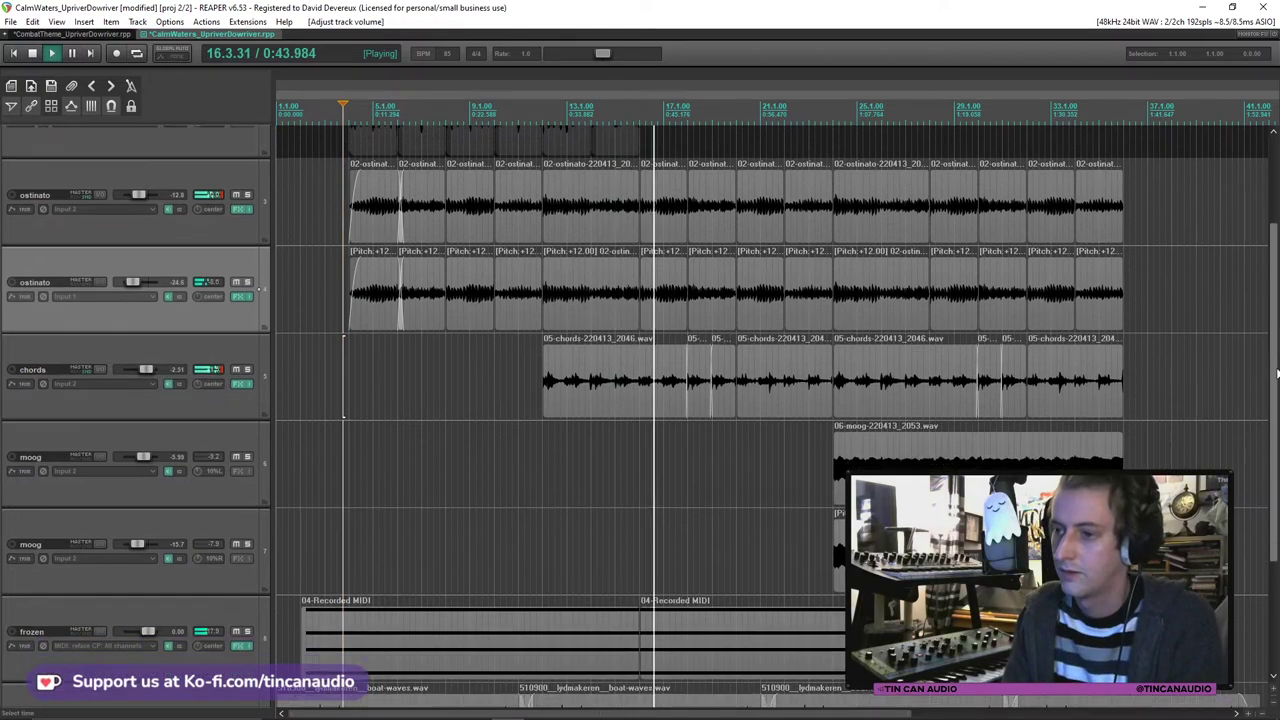
mouse_move(1272, 350)
mouse_down()
mouse_move(1272, 361)
mouse_move(1272, 349)
mouse_up()
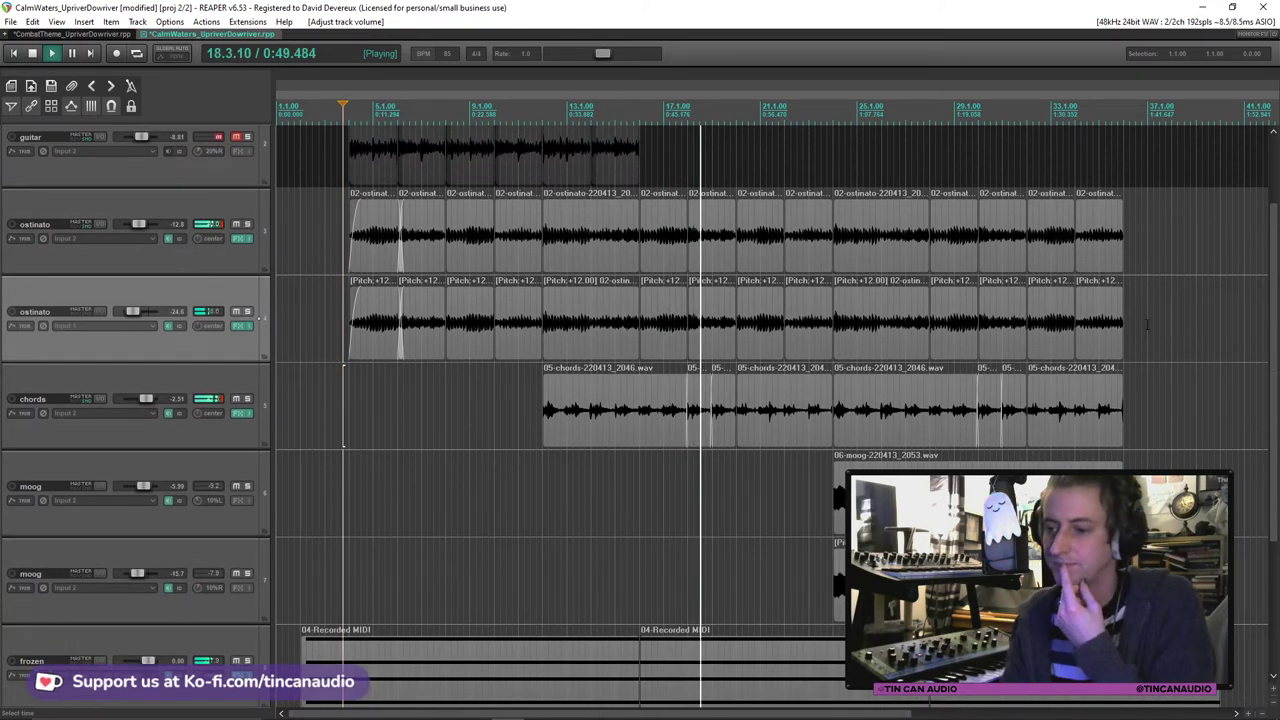
scroll(1105, 332, down, 3)
scroll(1105, 332, up, 3)
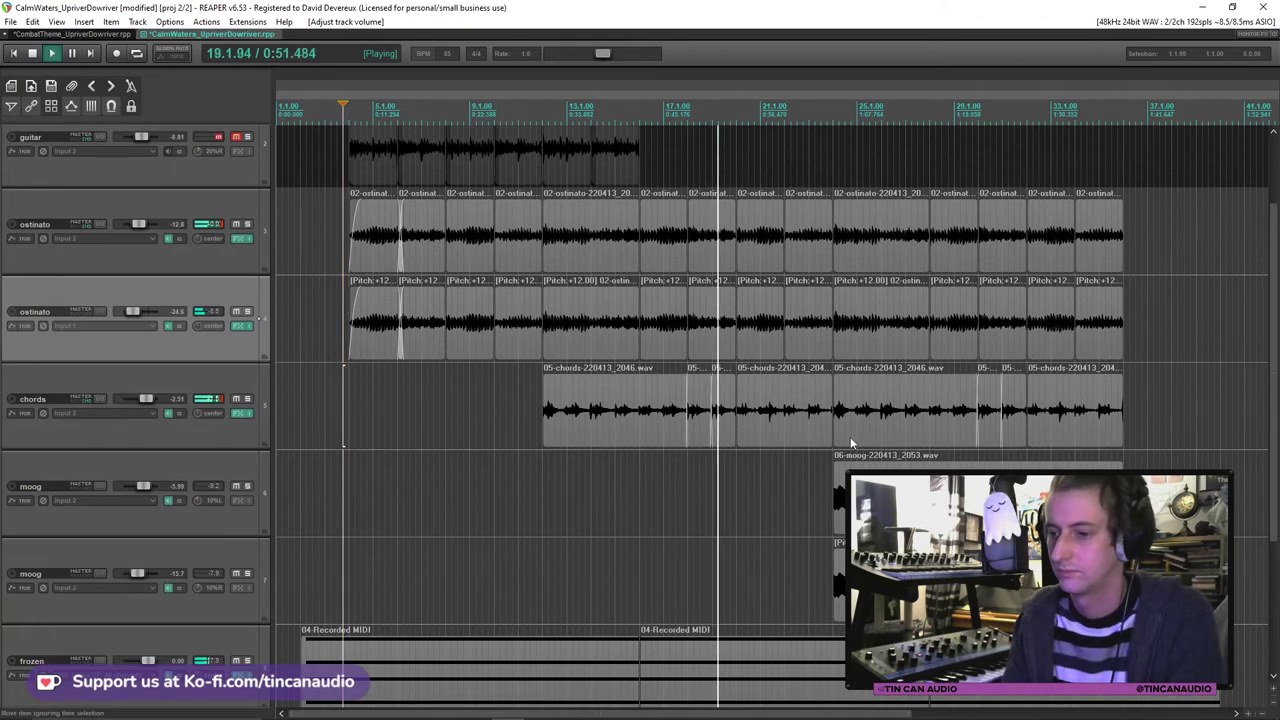
click(714, 409)
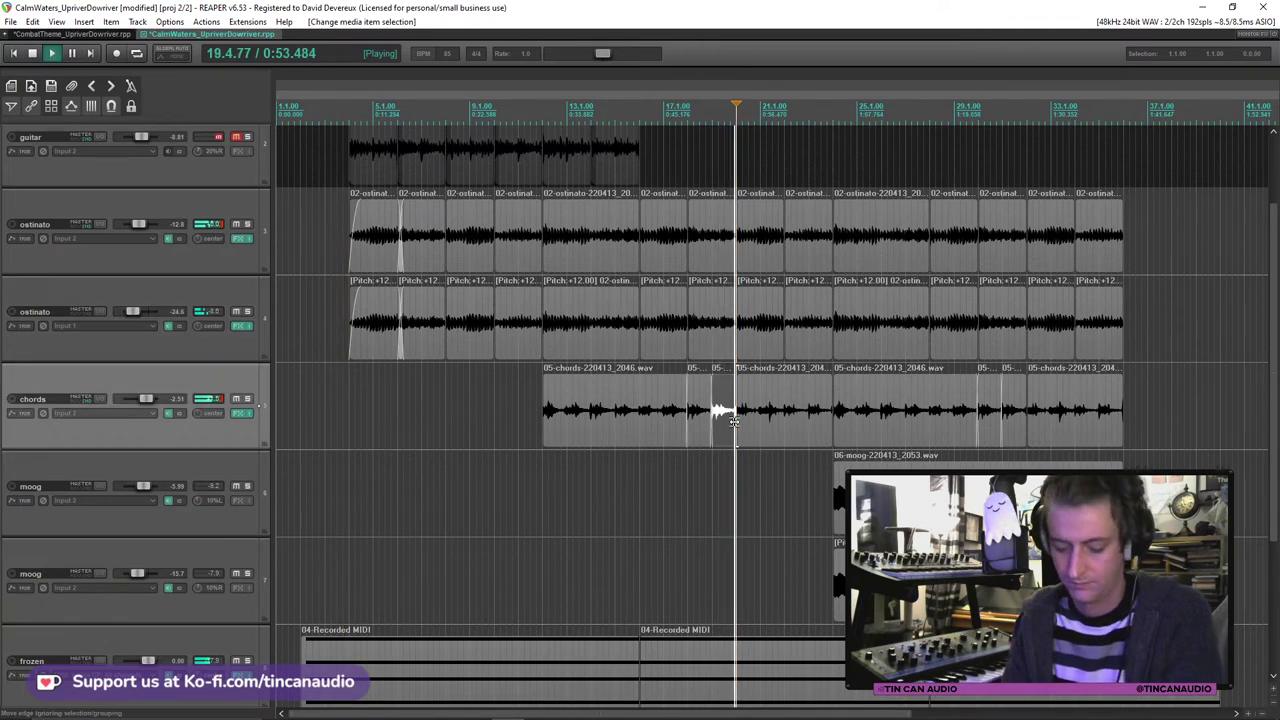
drag(1272, 396, 1262, 463)
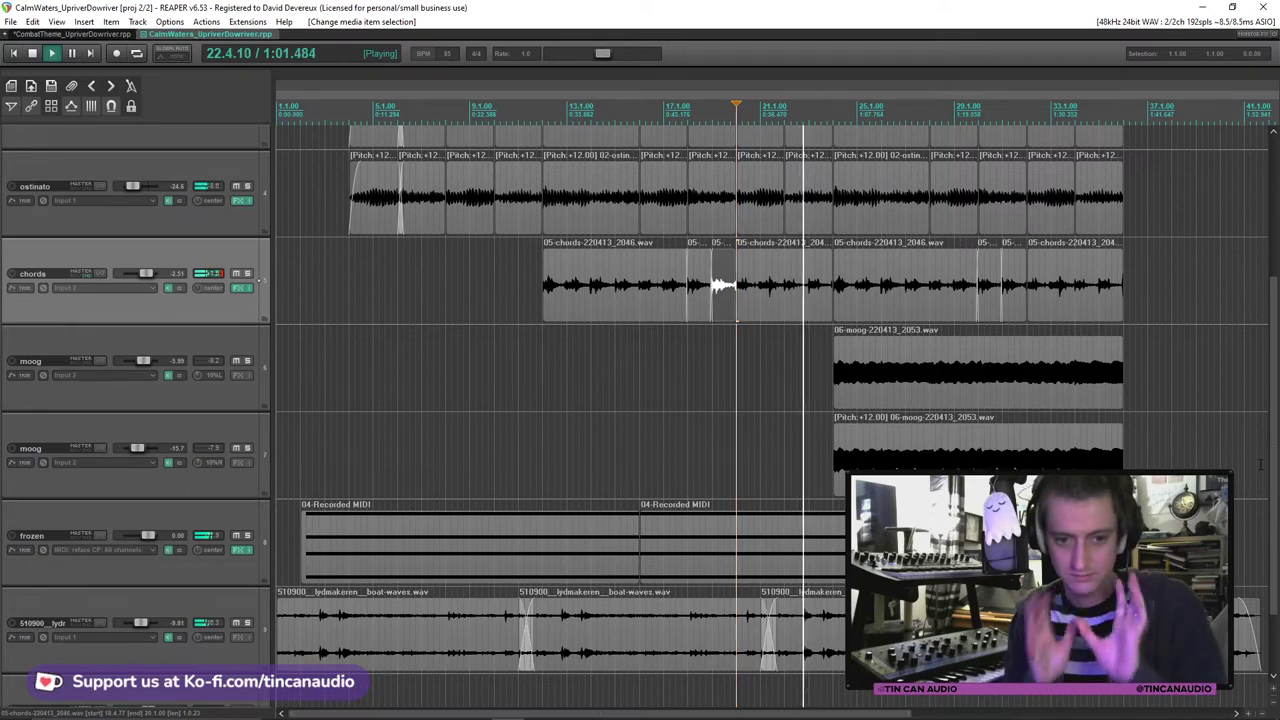
Step: Lower both moog tracks' volumes together to about -9.8 dB and -19.5 dB during playback from bar 24, and save the project
click(837, 300)
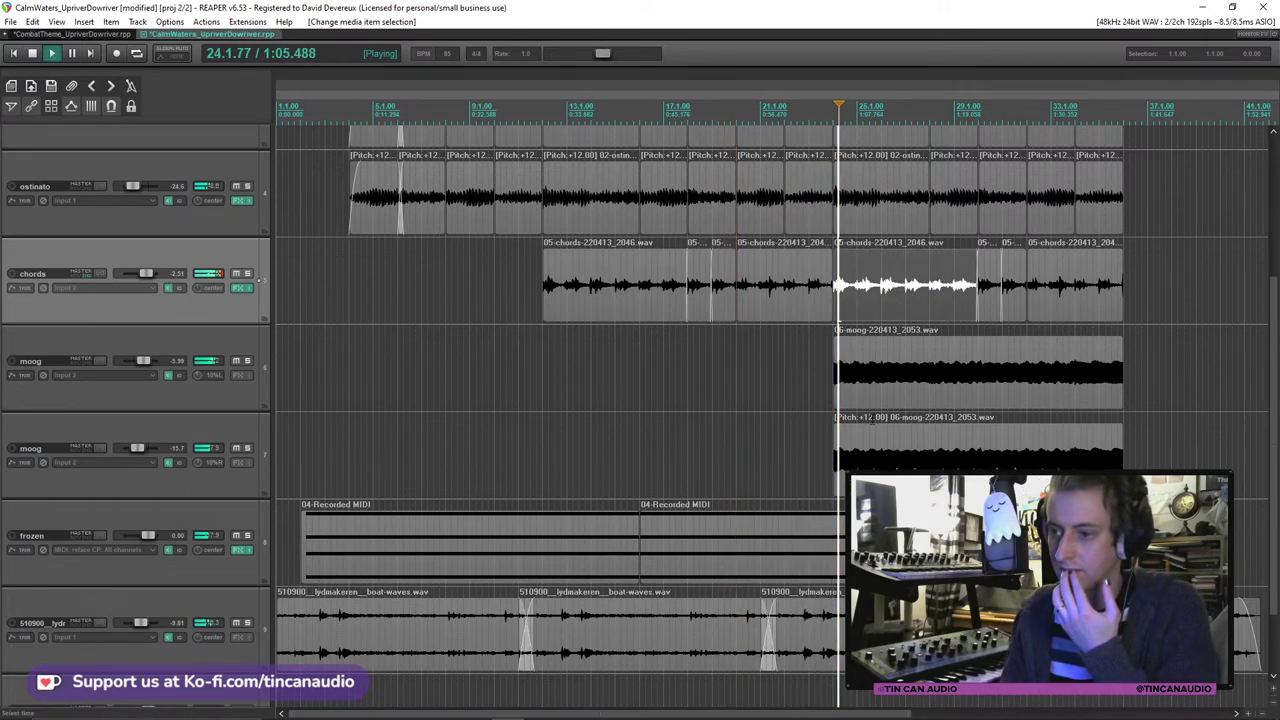
click(100, 395)
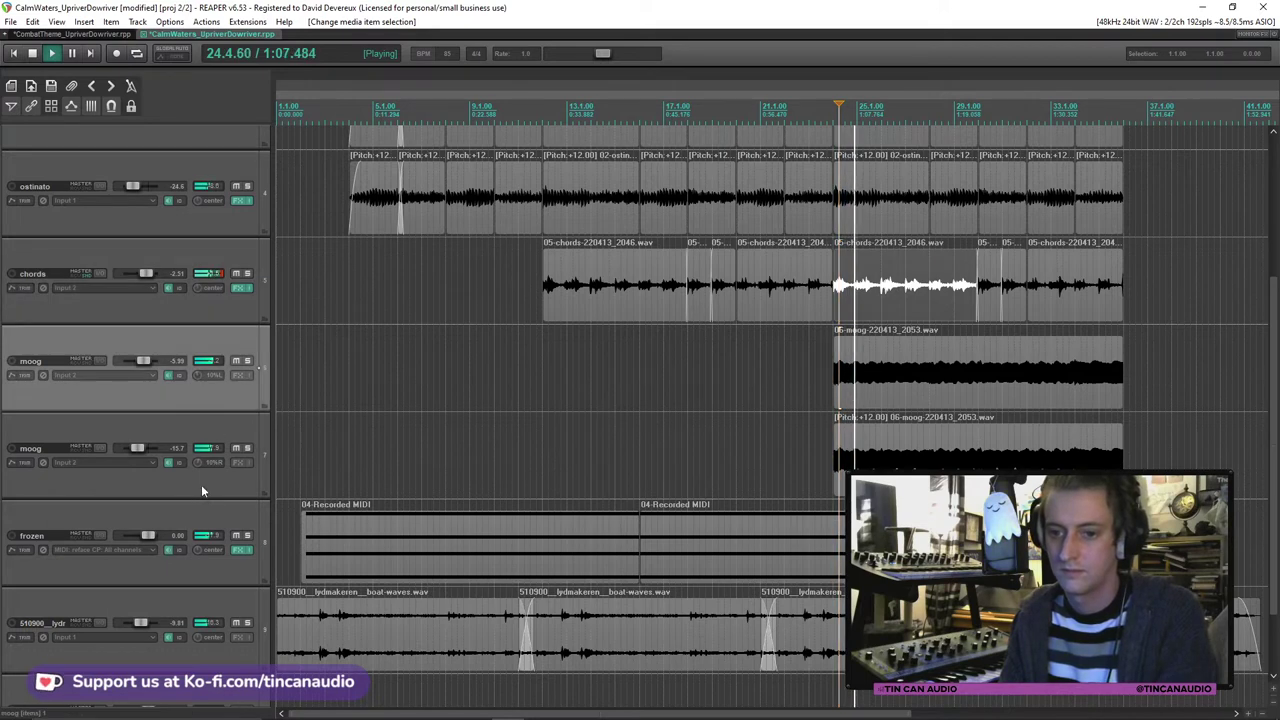
ctrl+click(100, 480)
drag(146, 362, 143, 363)
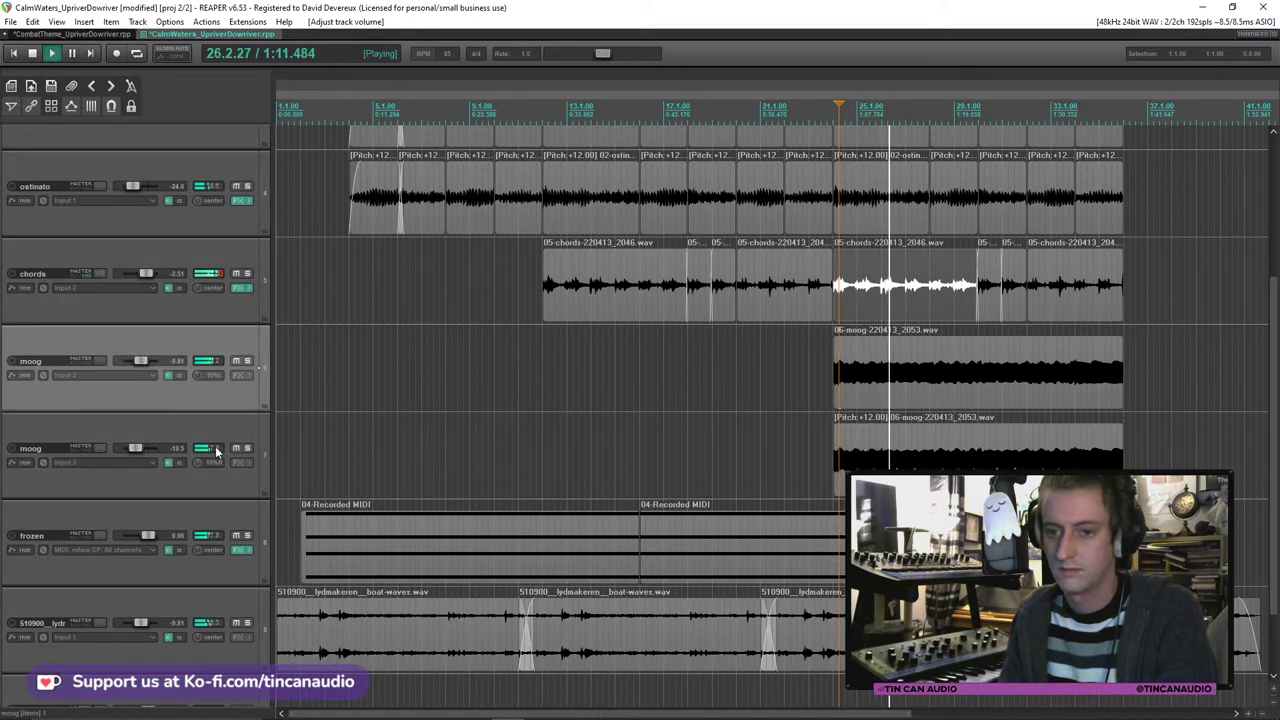
click(849, 390)
key(ctrl+s)
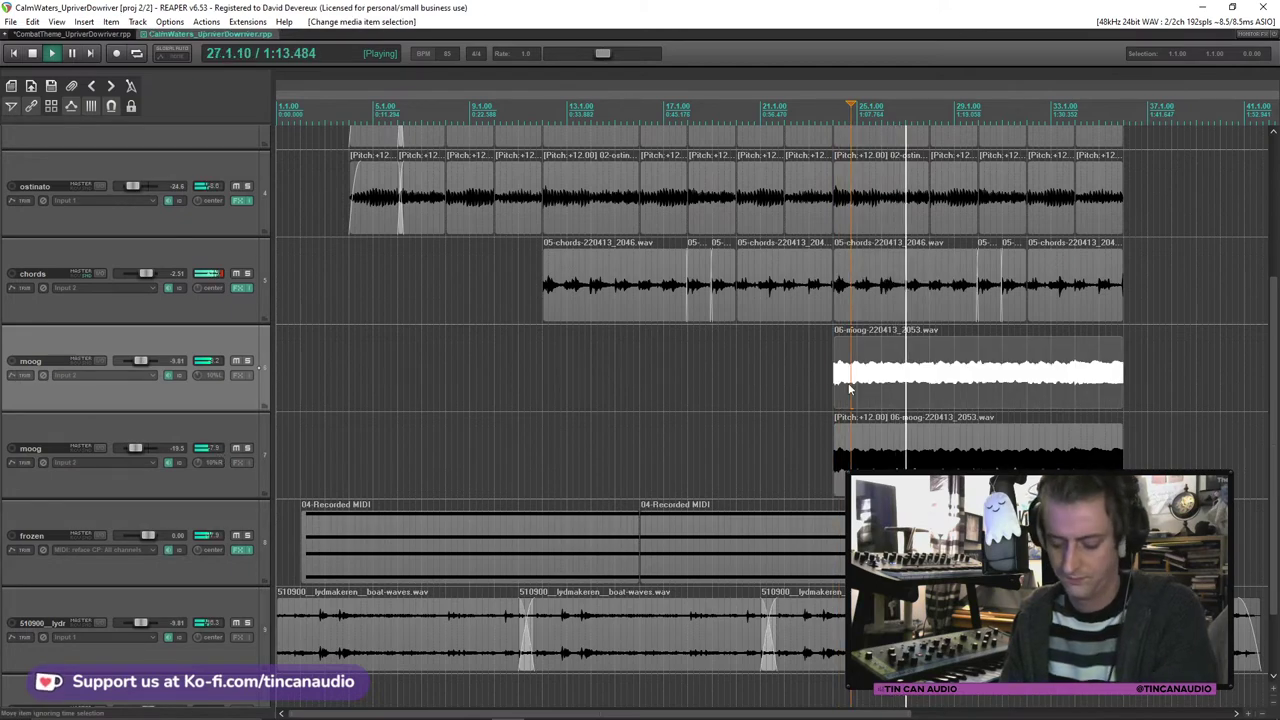
scroll(1276, 433, down, 1)
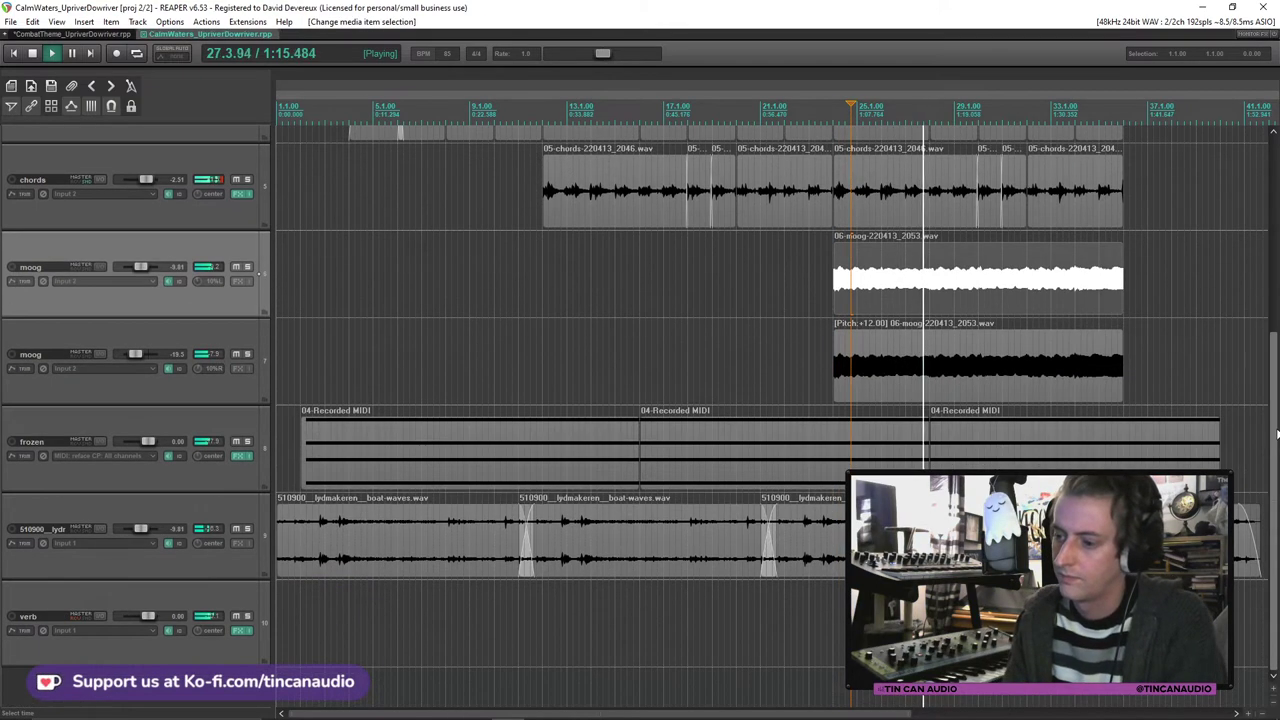
scroll(1276, 433, up, 3)
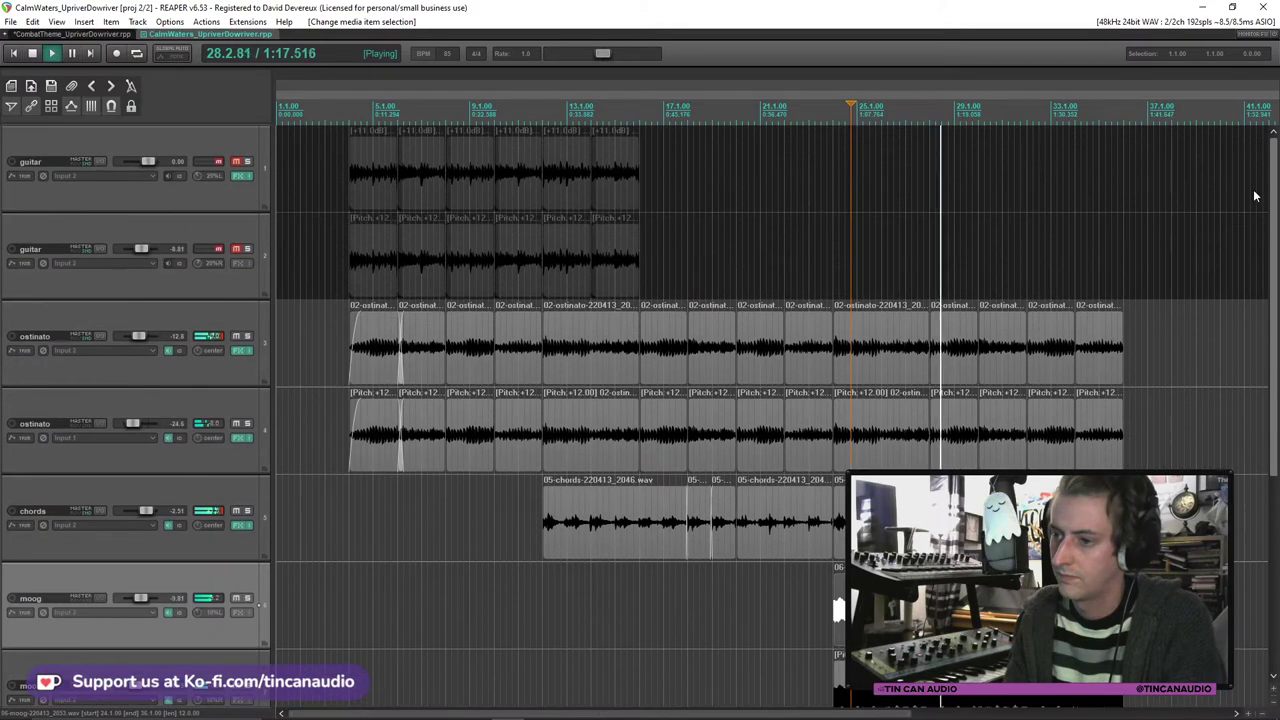
scroll(1260, 273, down, 1)
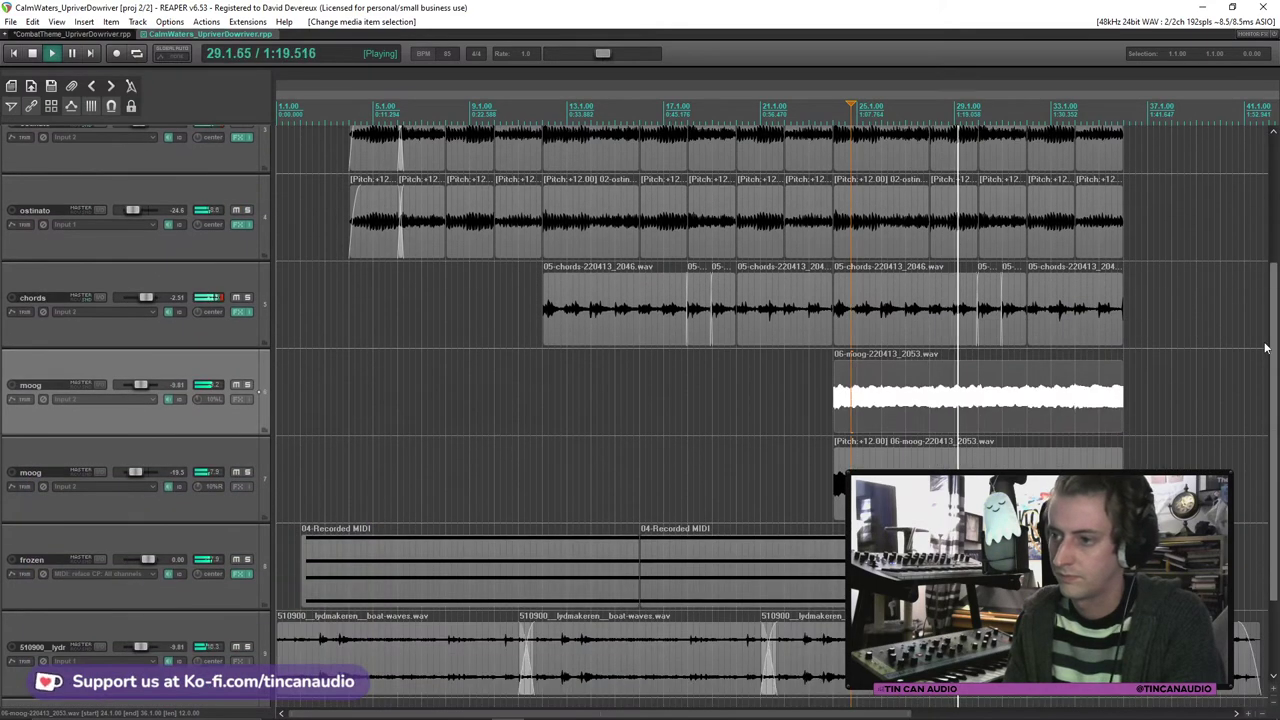
scroll(945, 306, up, 1)
click(882, 270)
drag(1150, 250, 840, 620)
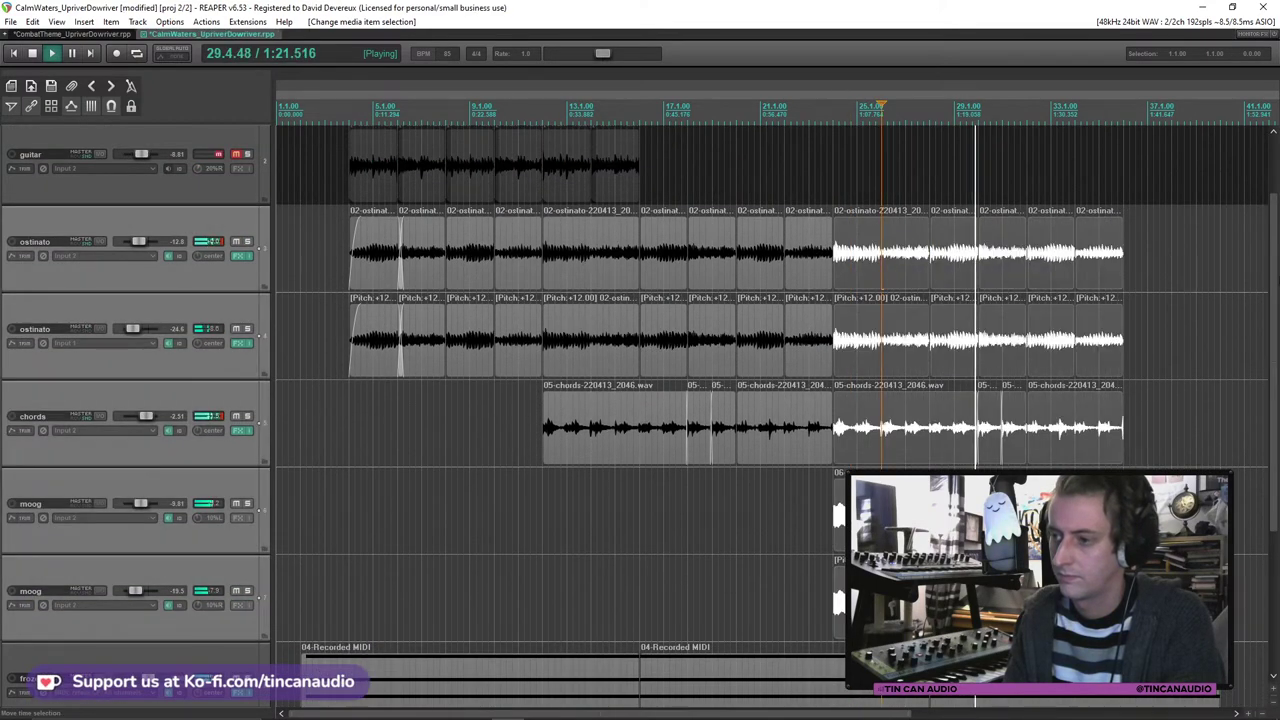
scroll(1276, 420, down, 3)
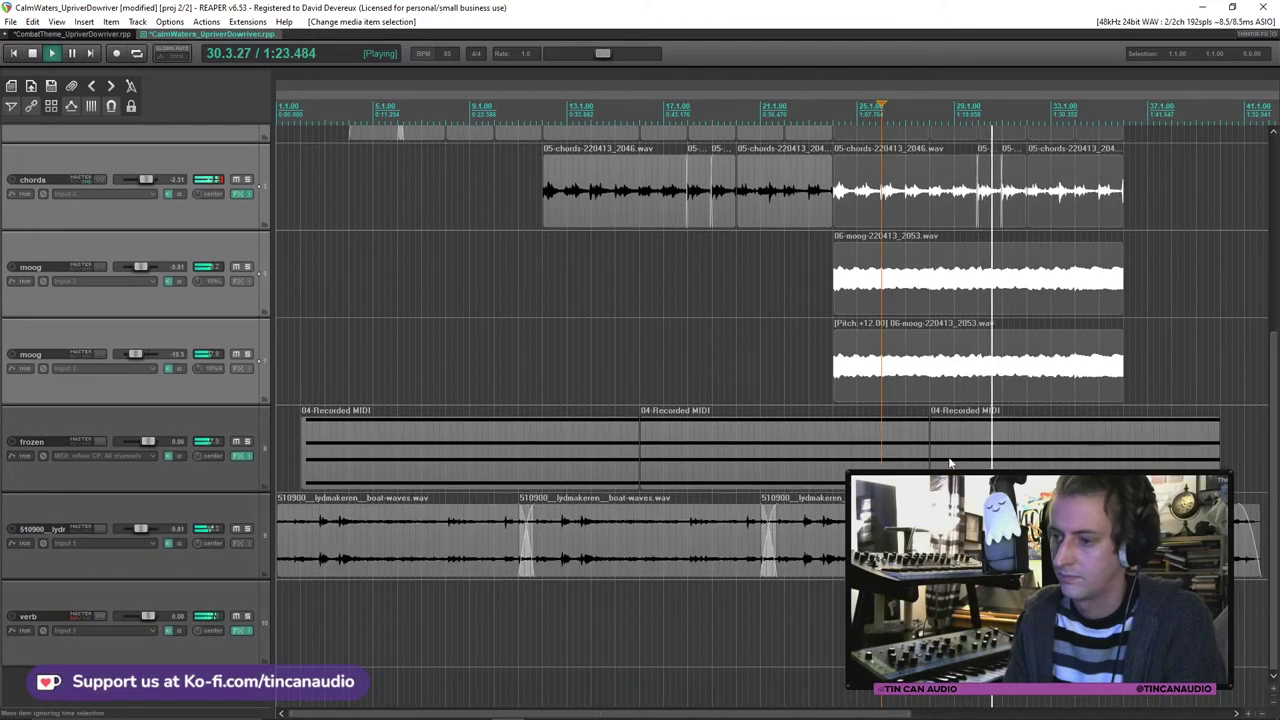
Step: Trim the frozen track's second MIDI clip to end at bar 24 and make the third clip span bars 24 to 36
click(925, 458)
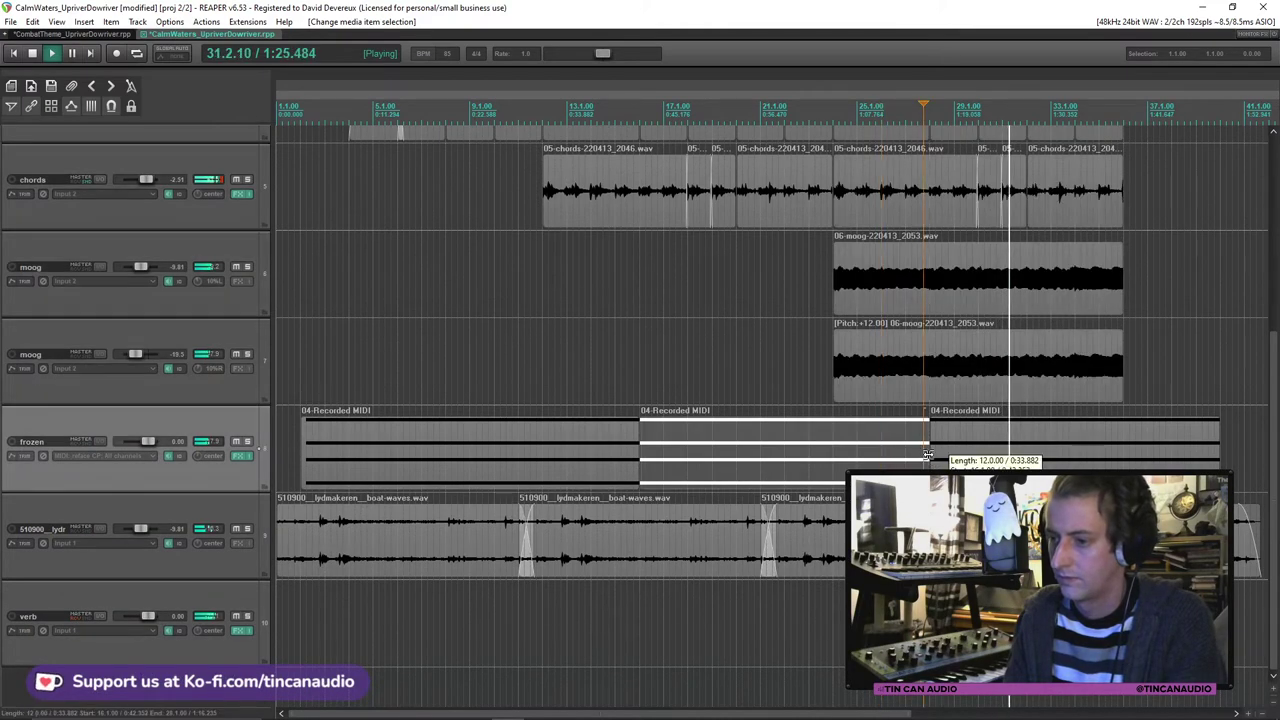
drag(924, 458, 832, 458)
drag(931, 462, 882, 467)
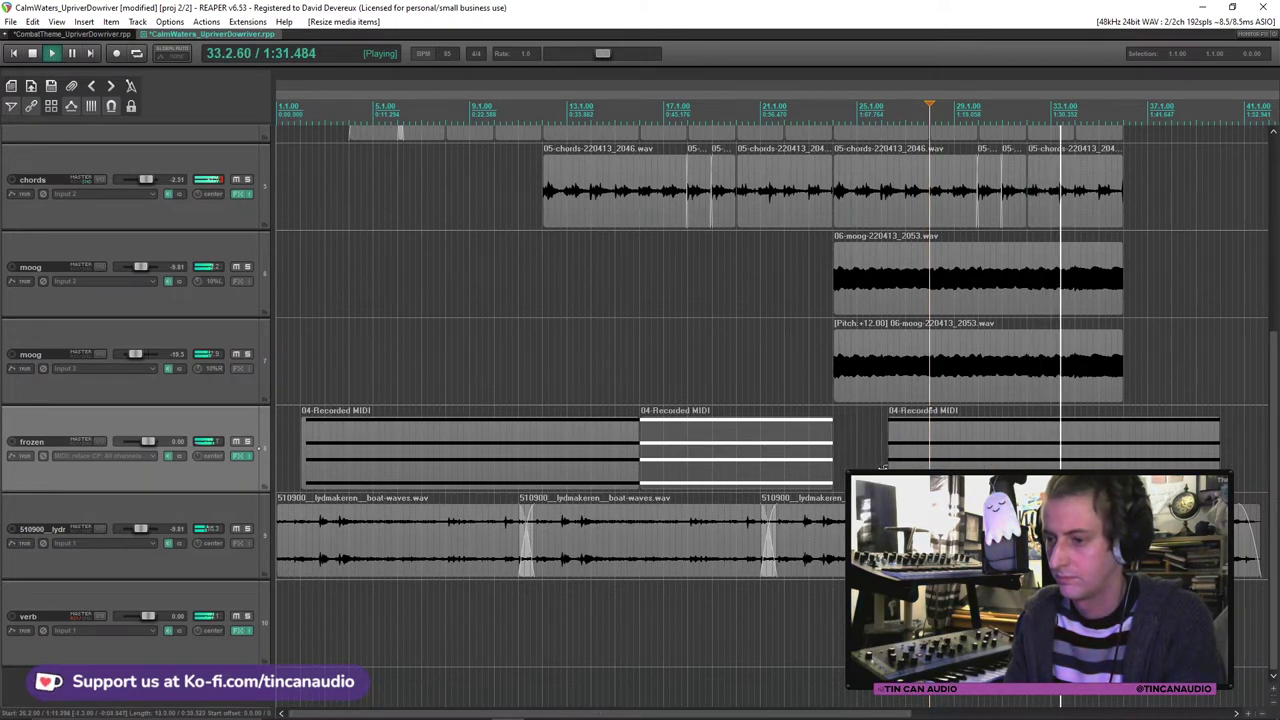
click(886, 462)
drag(888, 462, 862, 462)
drag(1173, 452, 1145, 452)
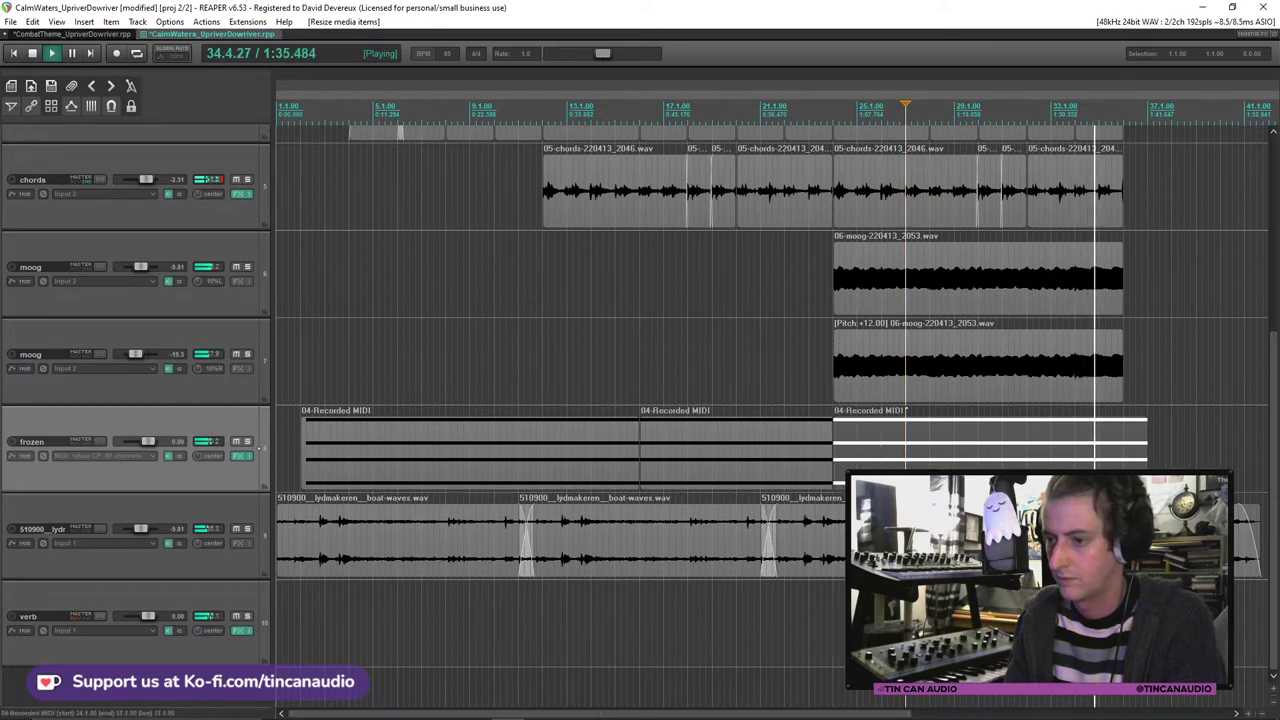
key(space)
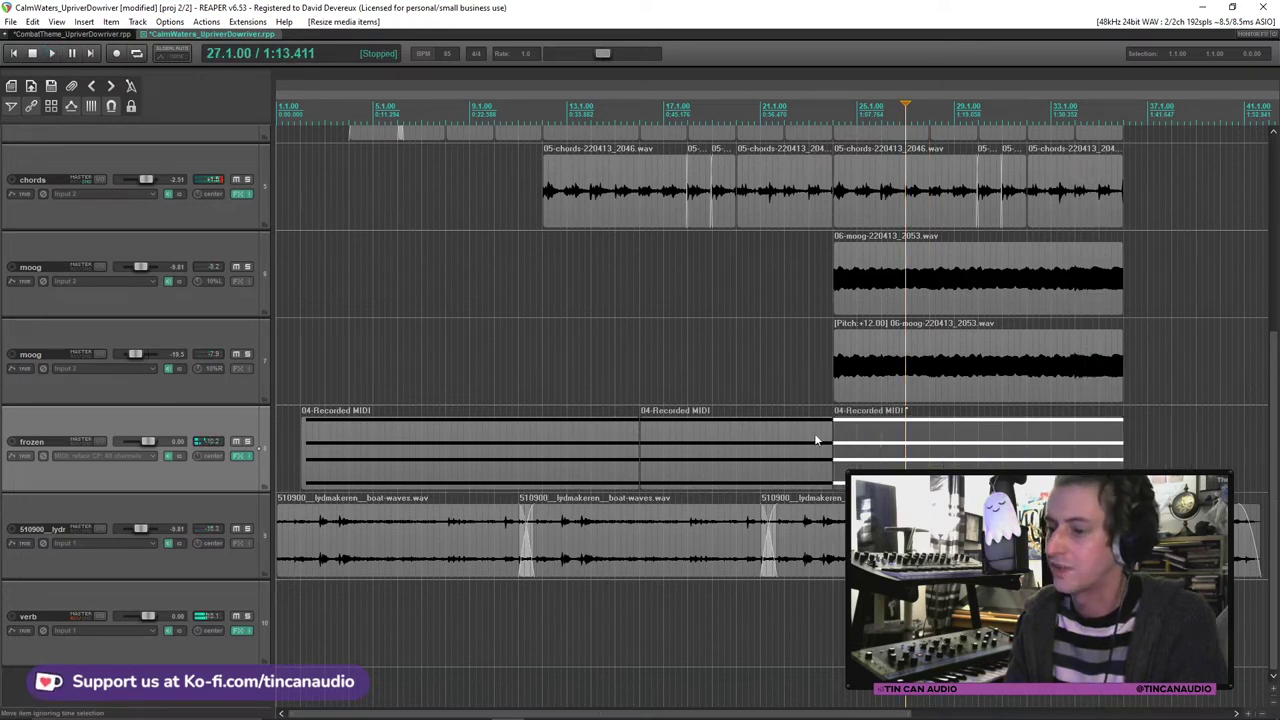
Step: Play the arrangement from bar 23 to check the final section, look at the short chords clips around bar 30, and save the project
click(815, 435)
key(space)
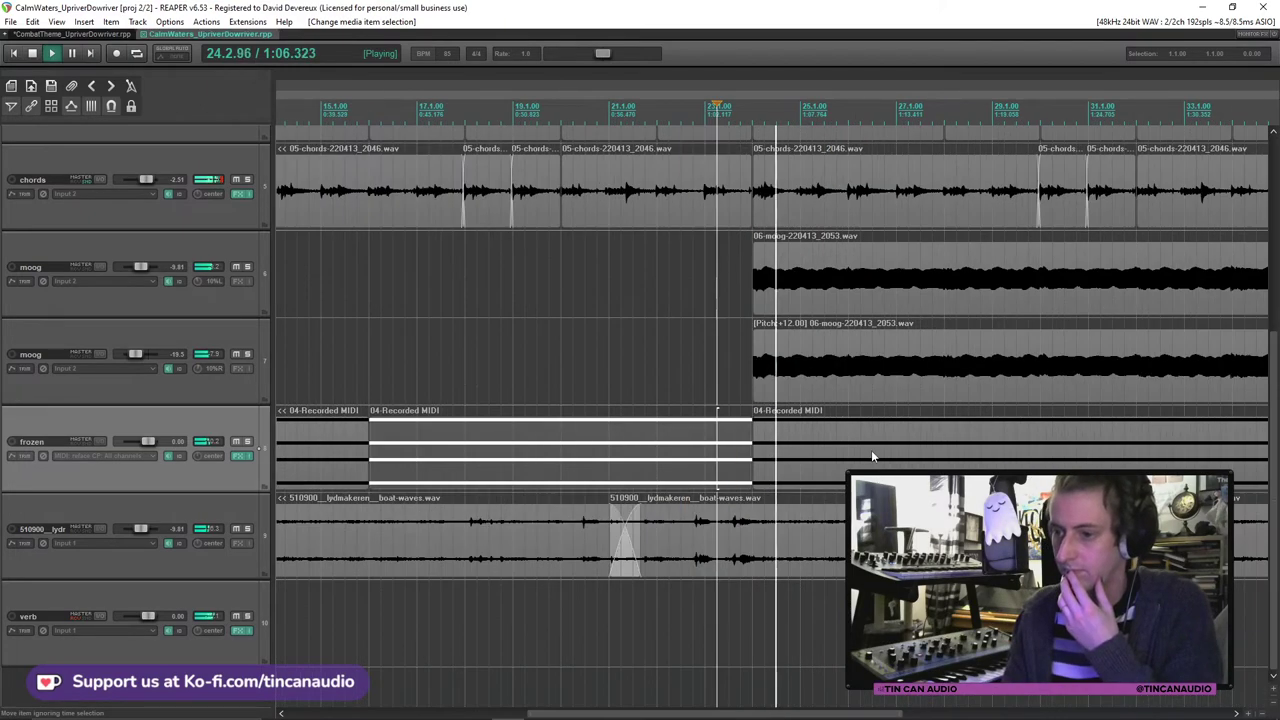
scroll(871, 450, up, 3)
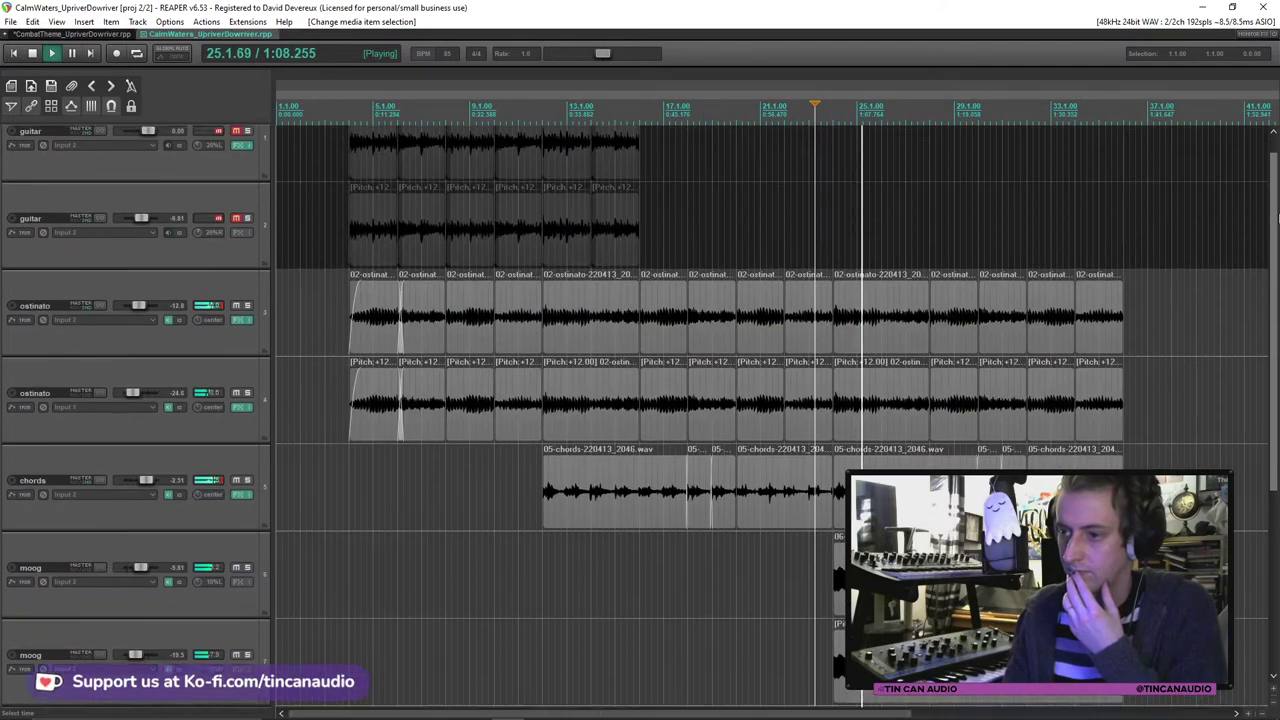
scroll(770, 400, down, 1)
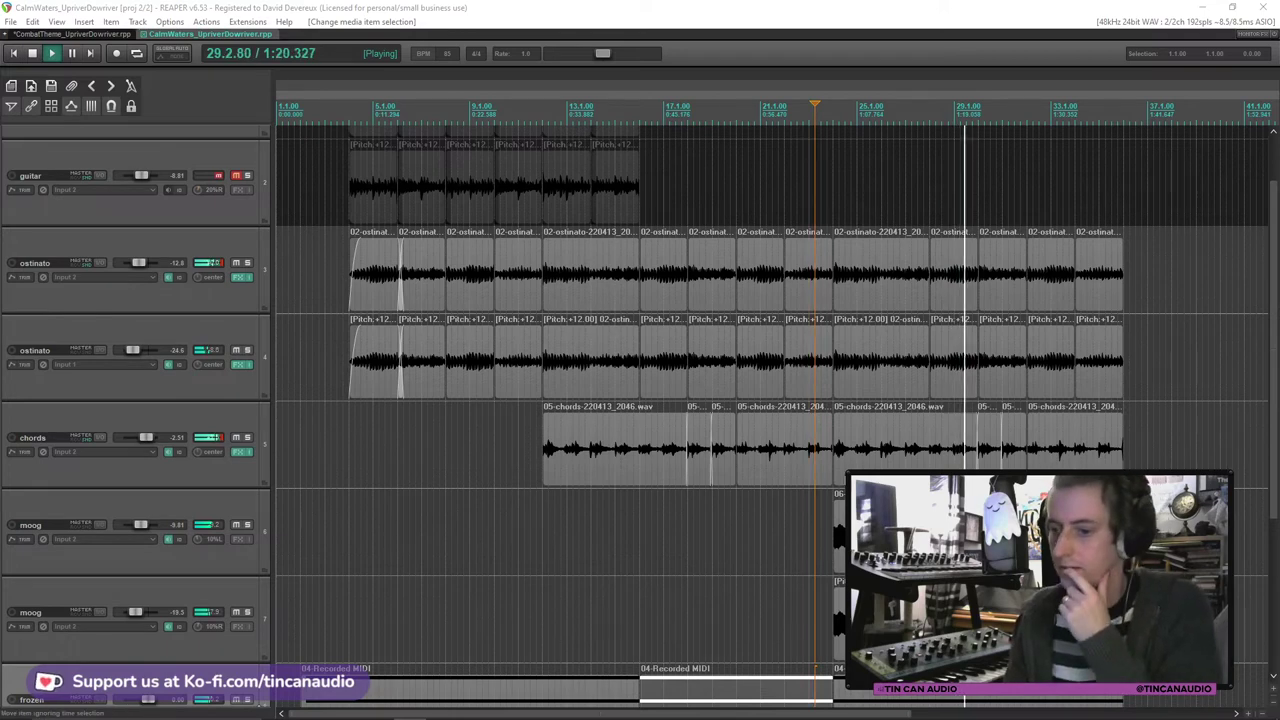
click(978, 449)
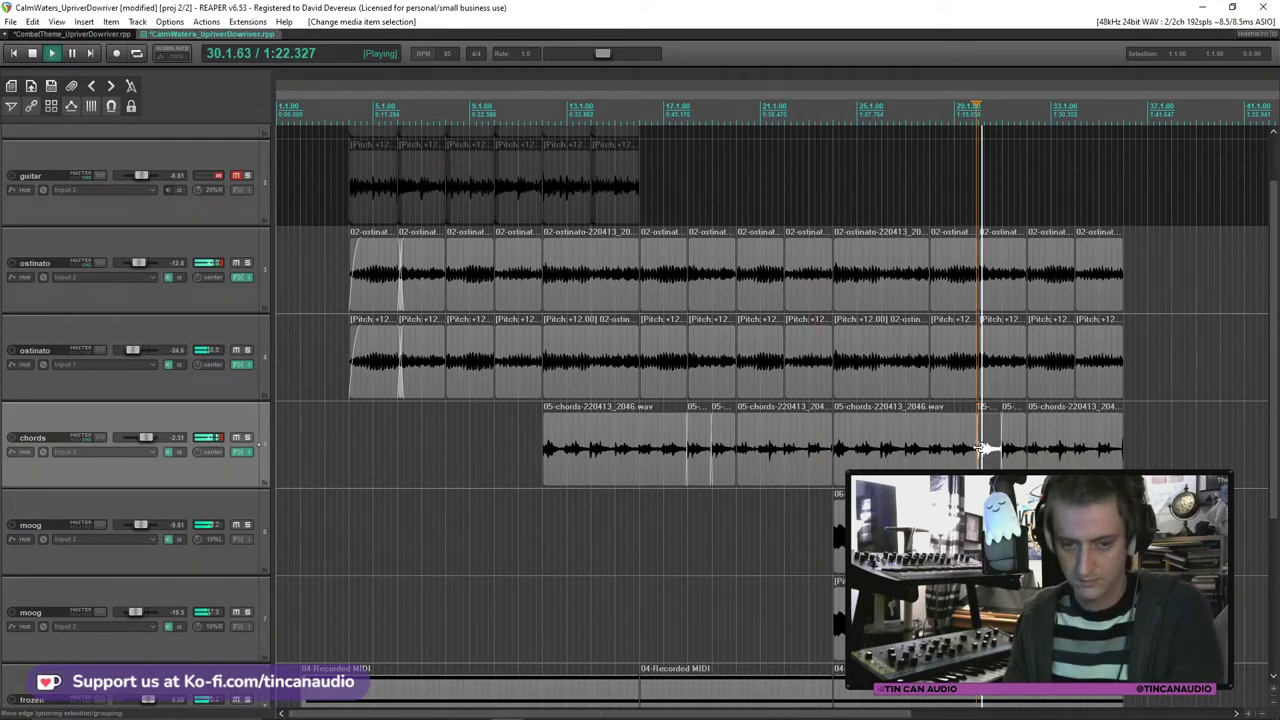
key(ctrl+s)
click(1006, 449)
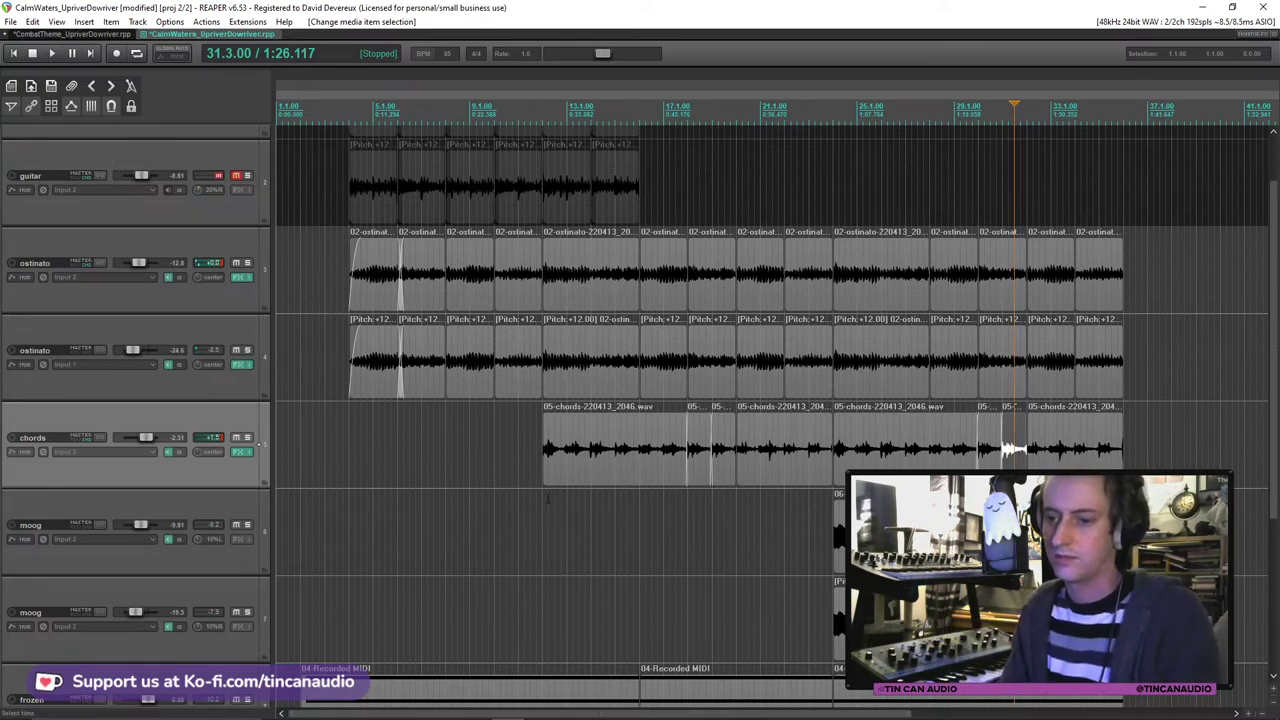
Step: Check where the chords and ostinato clips begin around bar 12 and the chords clip at bar 24, and save the project
click(547, 449)
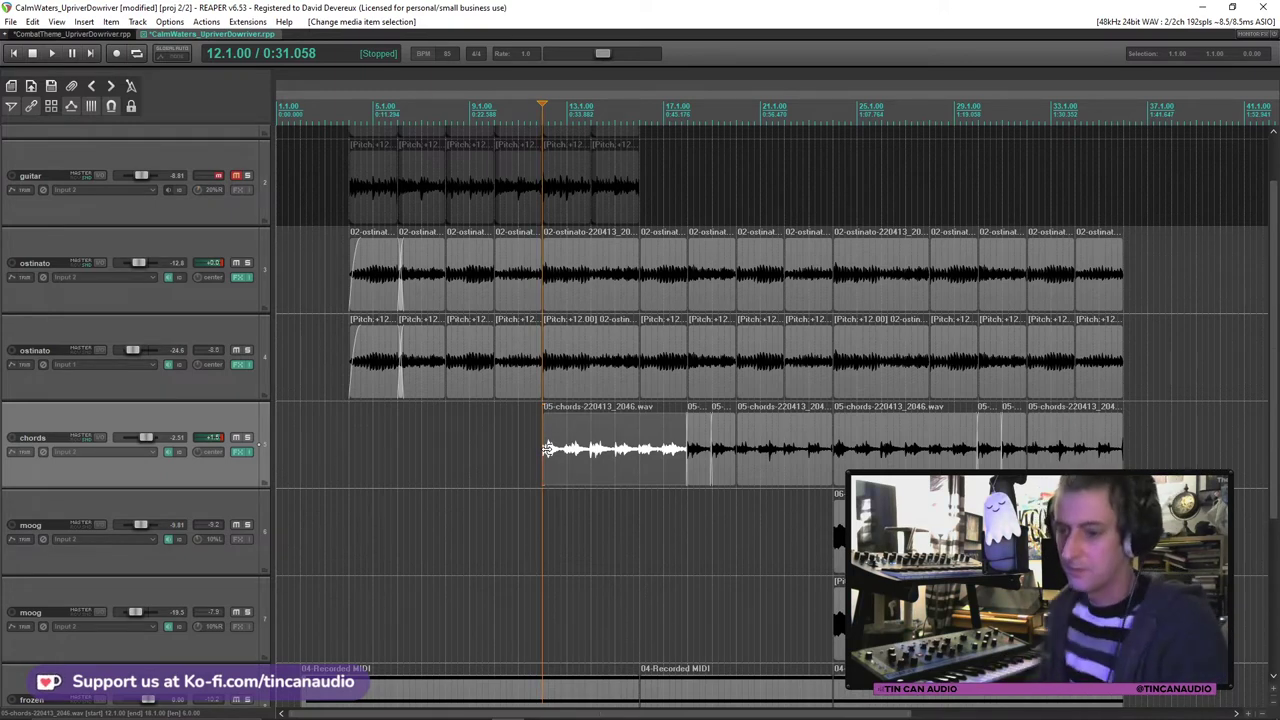
click(586, 368)
key(ctrl+s)
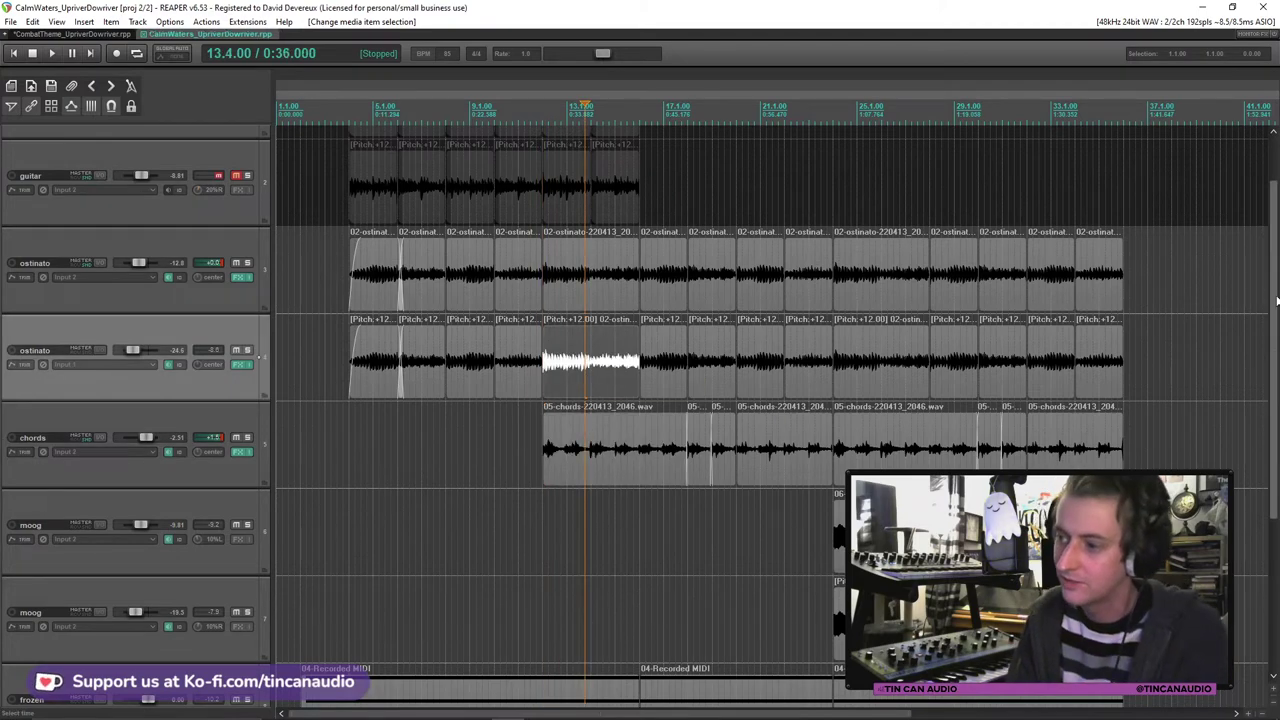
scroll(1277, 300, down, 3)
click(833, 344)
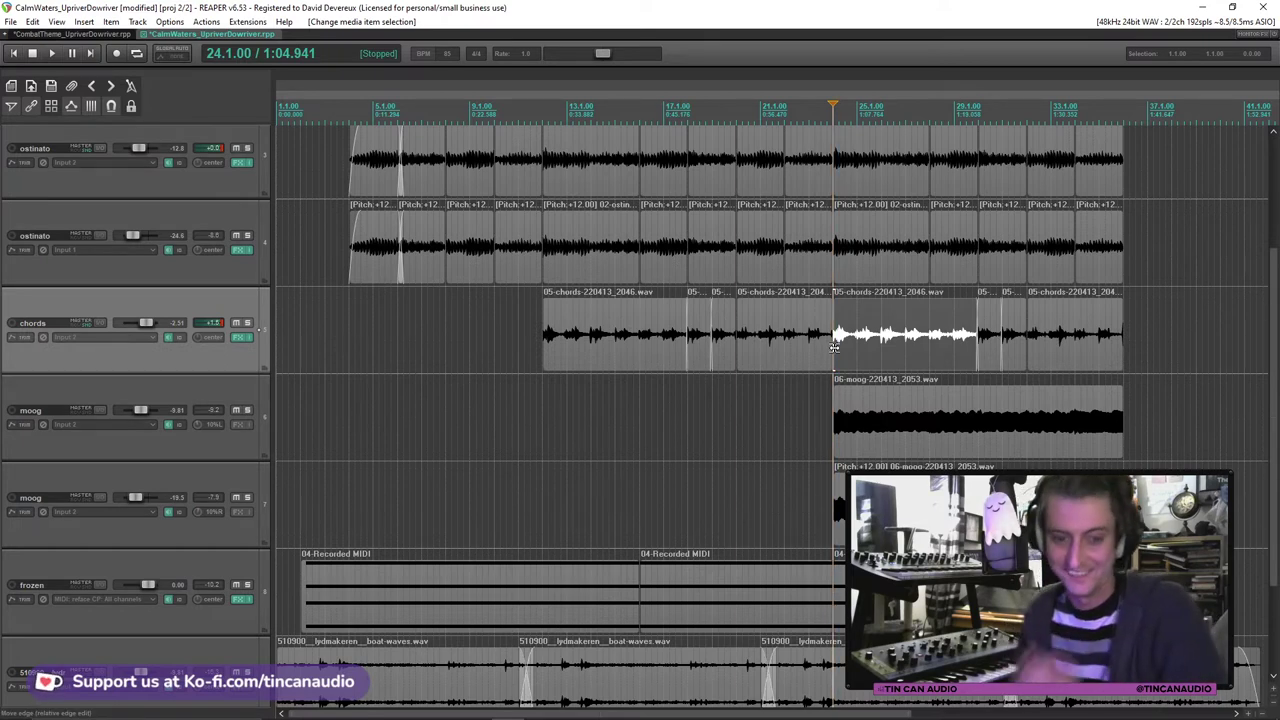
key(ctrl+s)
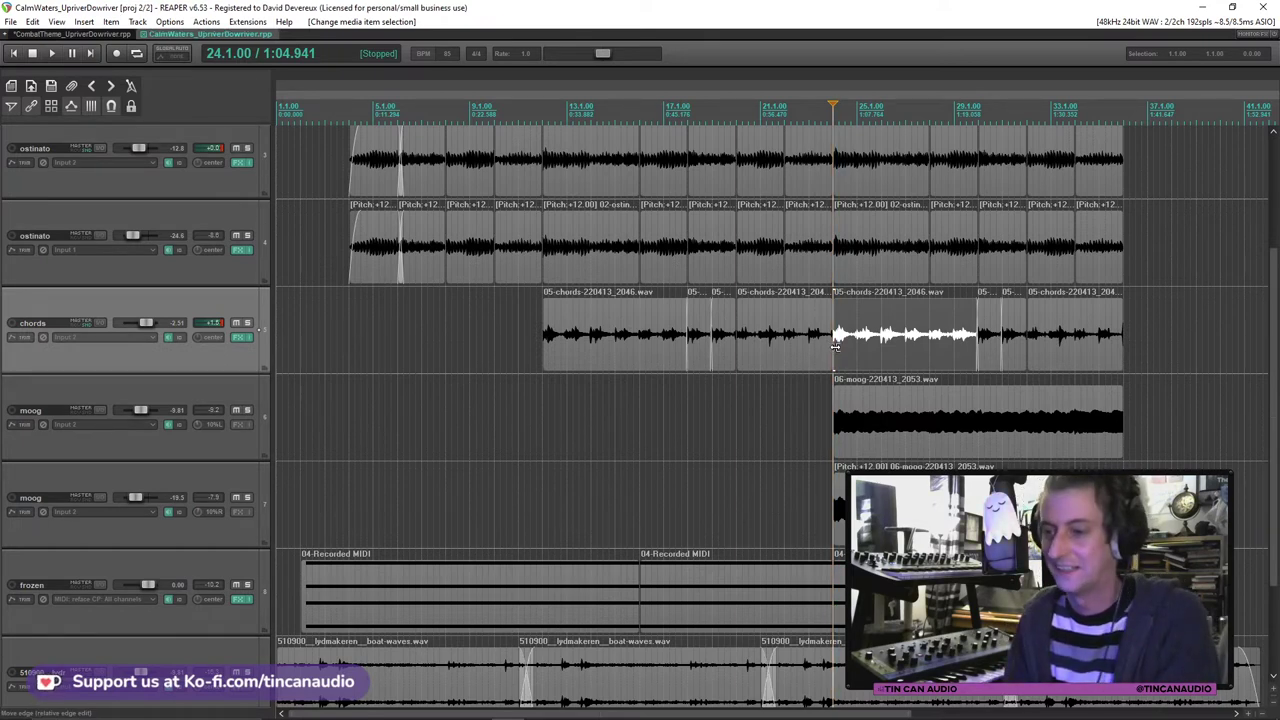
Step: Play the final section from bar 23.3 until past its end at bar 36
click(820, 363)
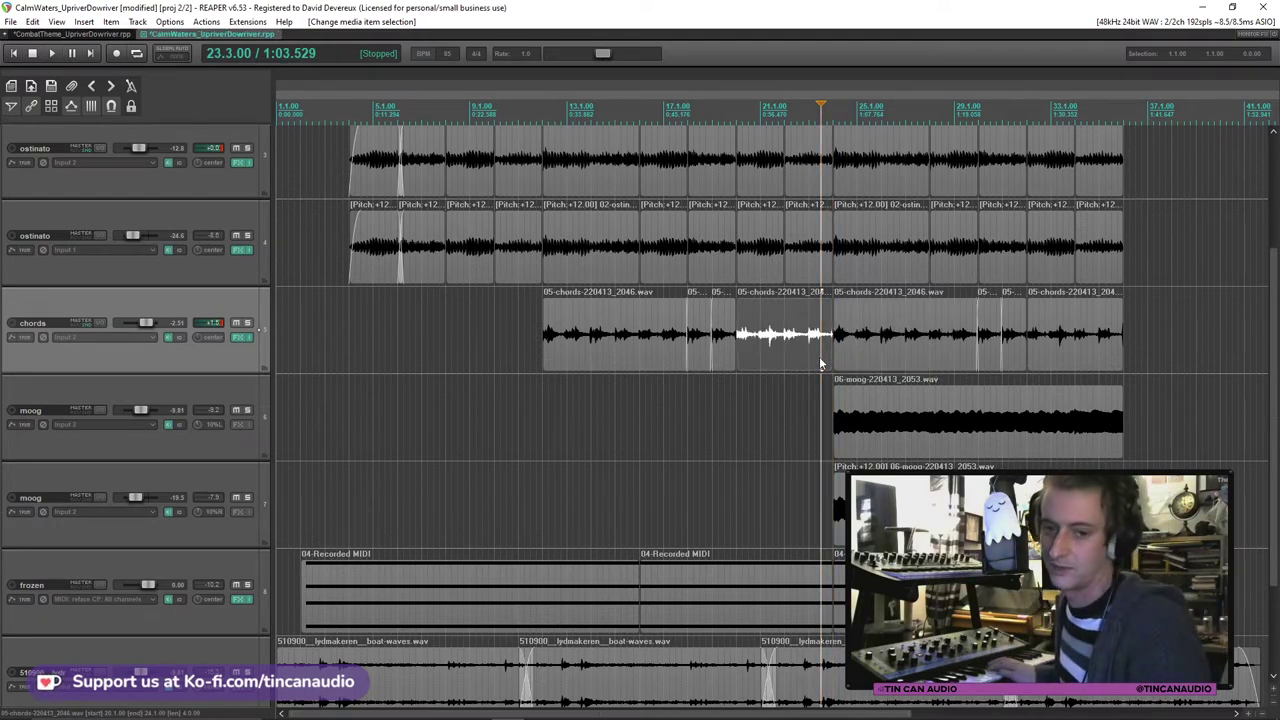
key(space)
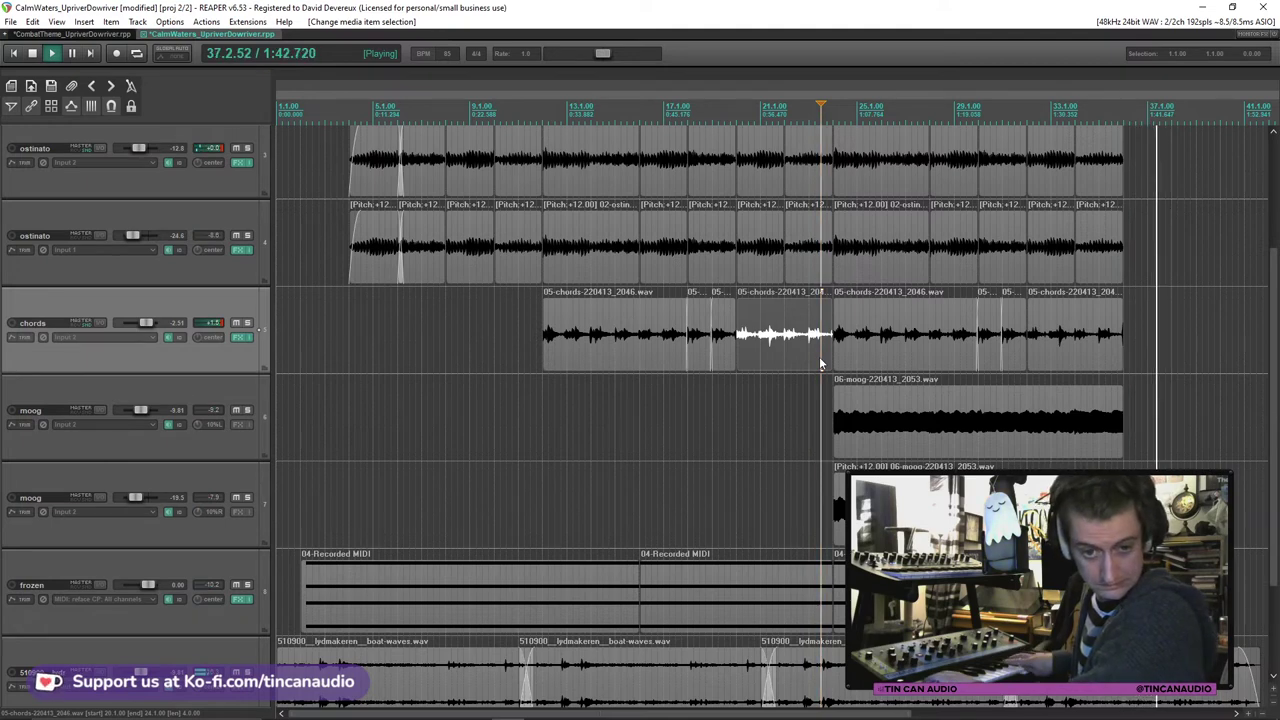
key(space)
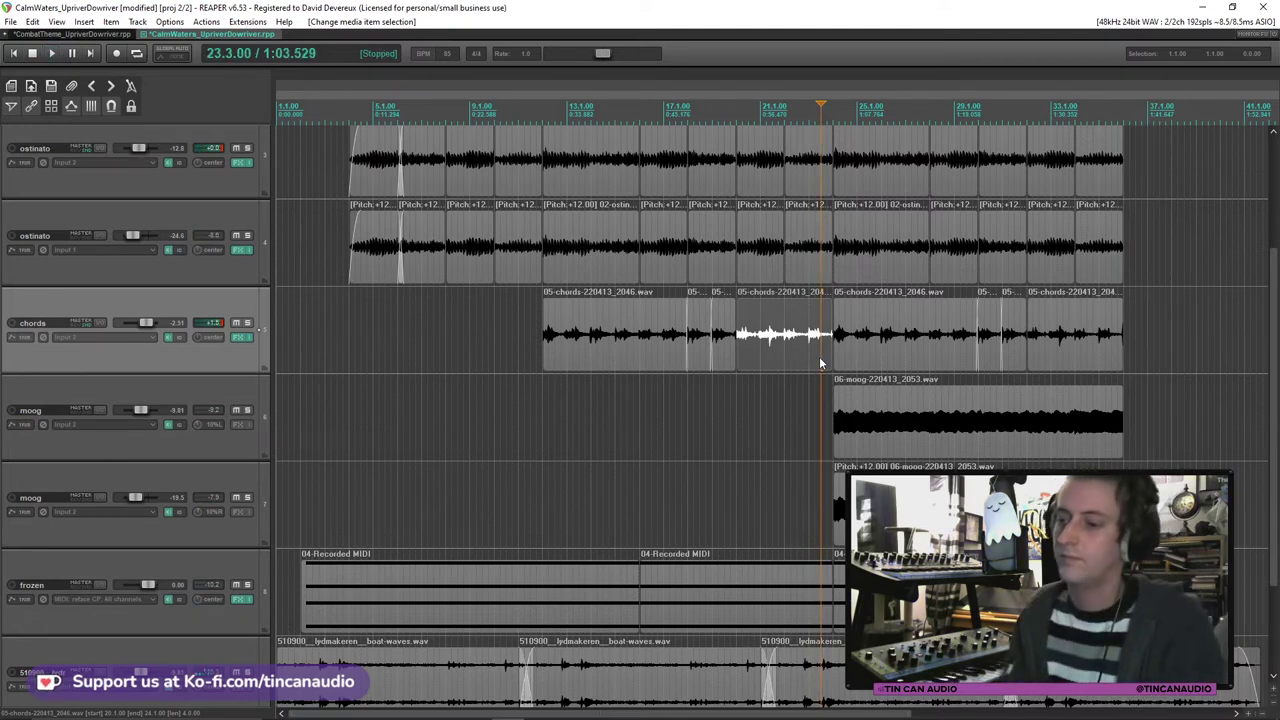
Step: Duplicate the ostinato, chords, moog and frozen clips of bars 24 to 36 so the copies start at bar 36
click(864, 169)
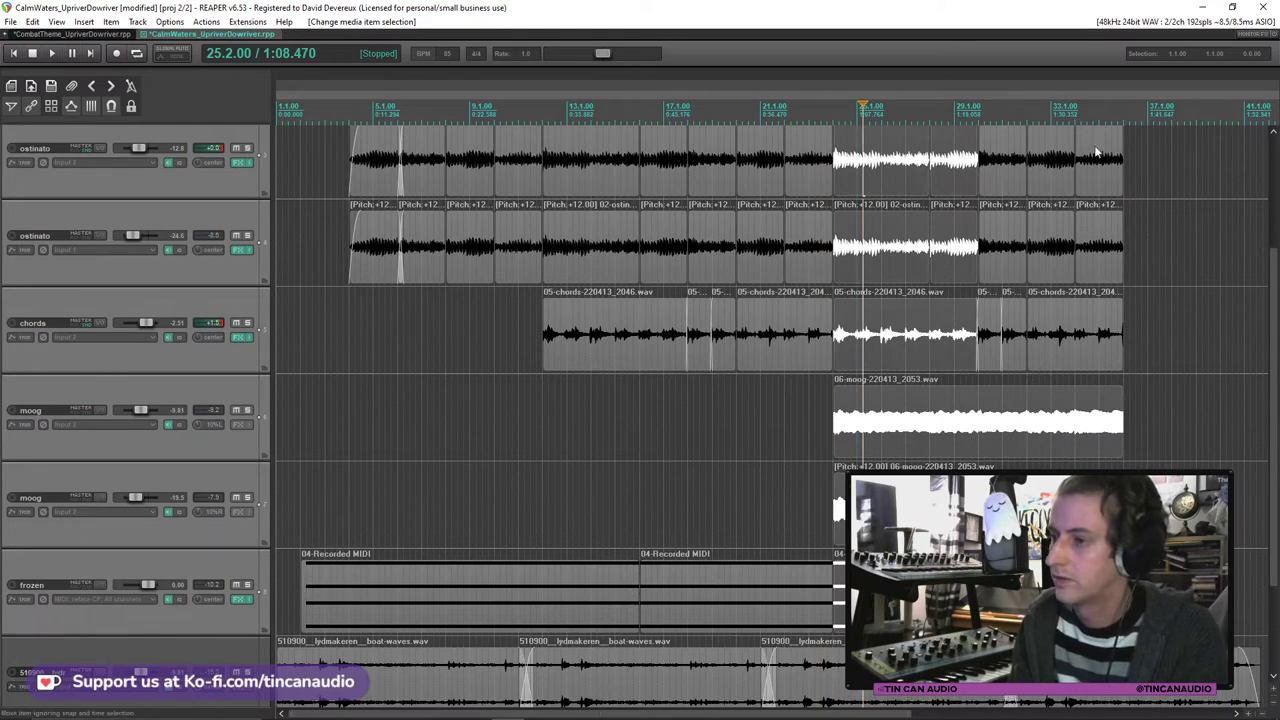
ctrl+click(1097, 152)
scroll(1097, 152, up, 2)
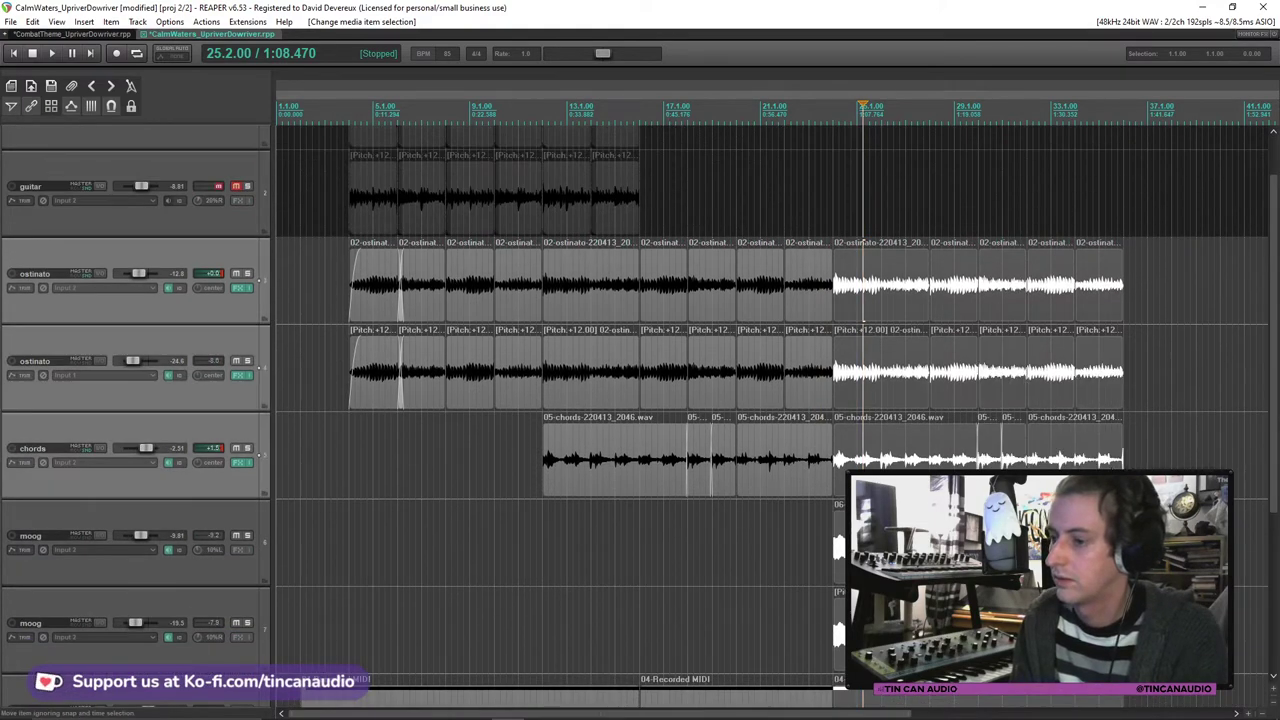
click(1123, 302)
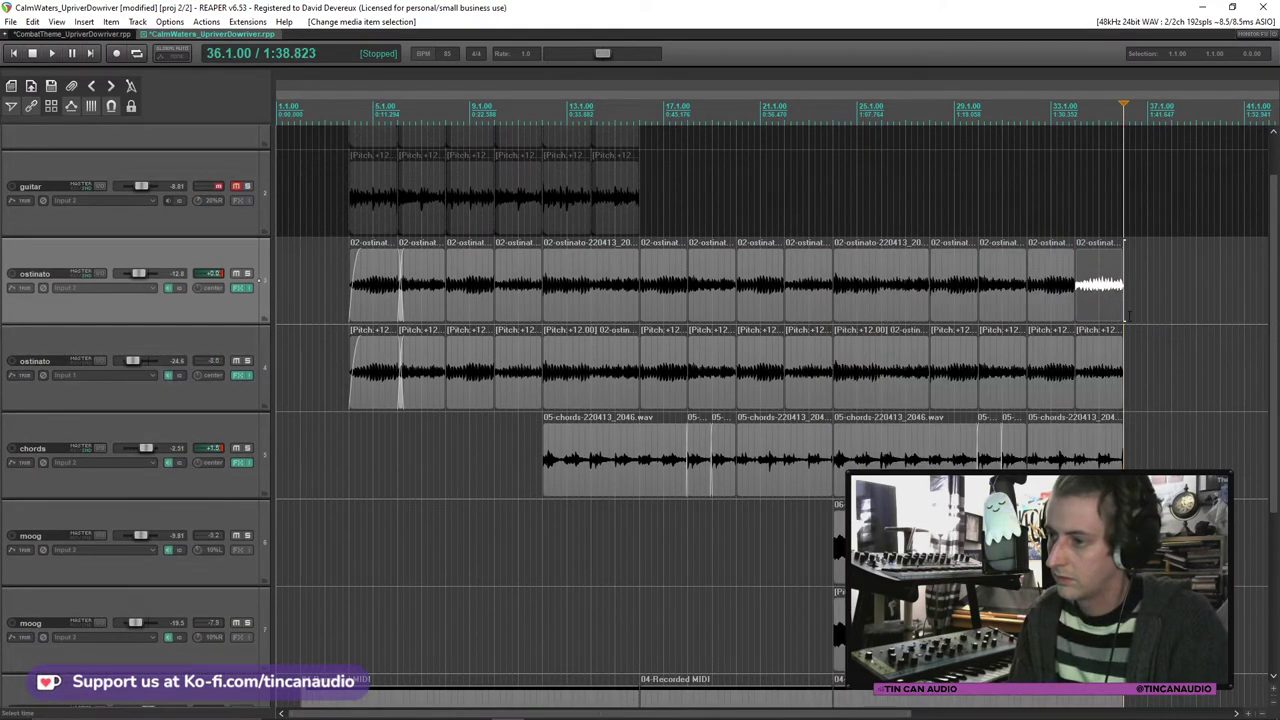
scroll(1123, 302, up, 5)
scroll(798, 306, down, 8)
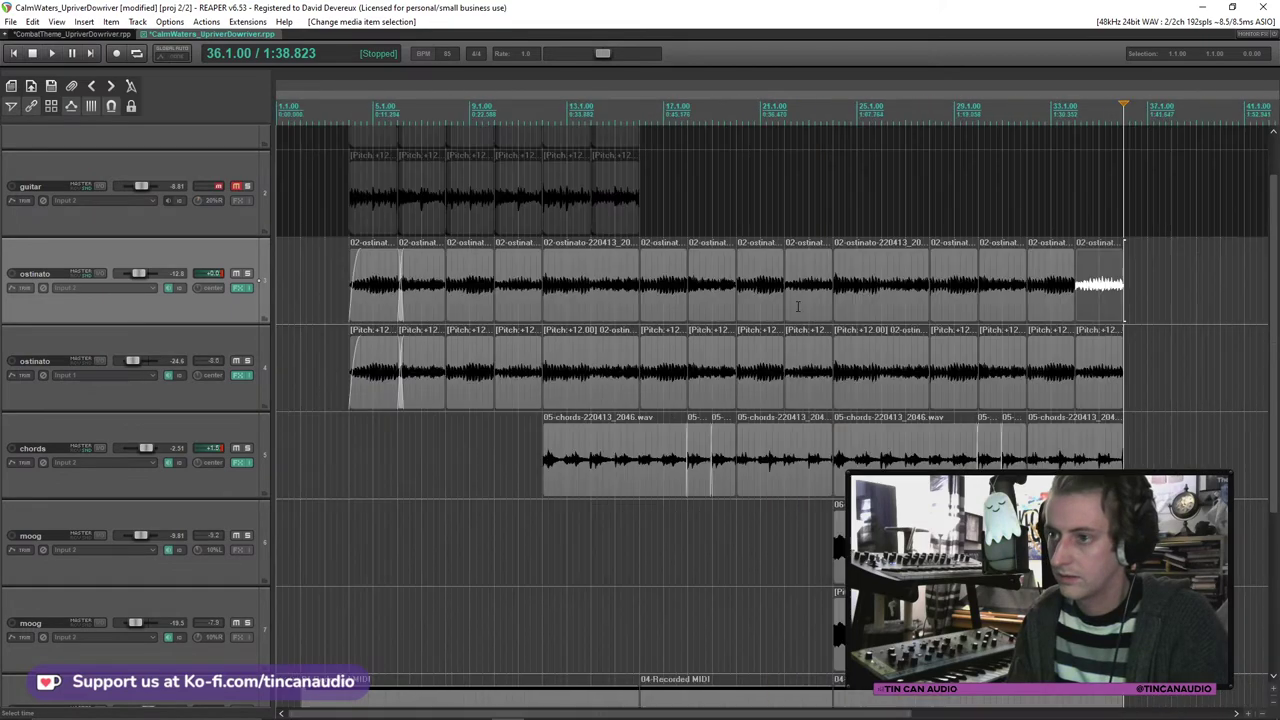
key(ctrl+v)
Step: Play from bar 34 through the duplicated section and stop around bar 45
click(474, 285)
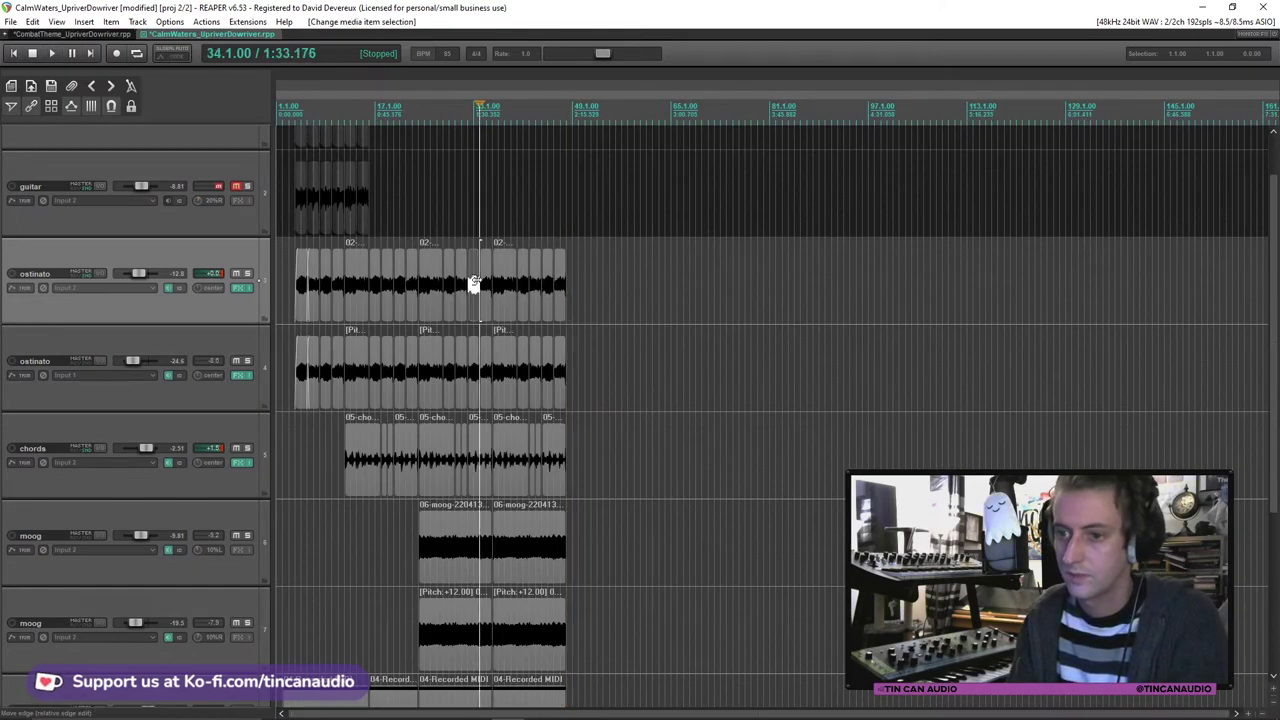
key(space)
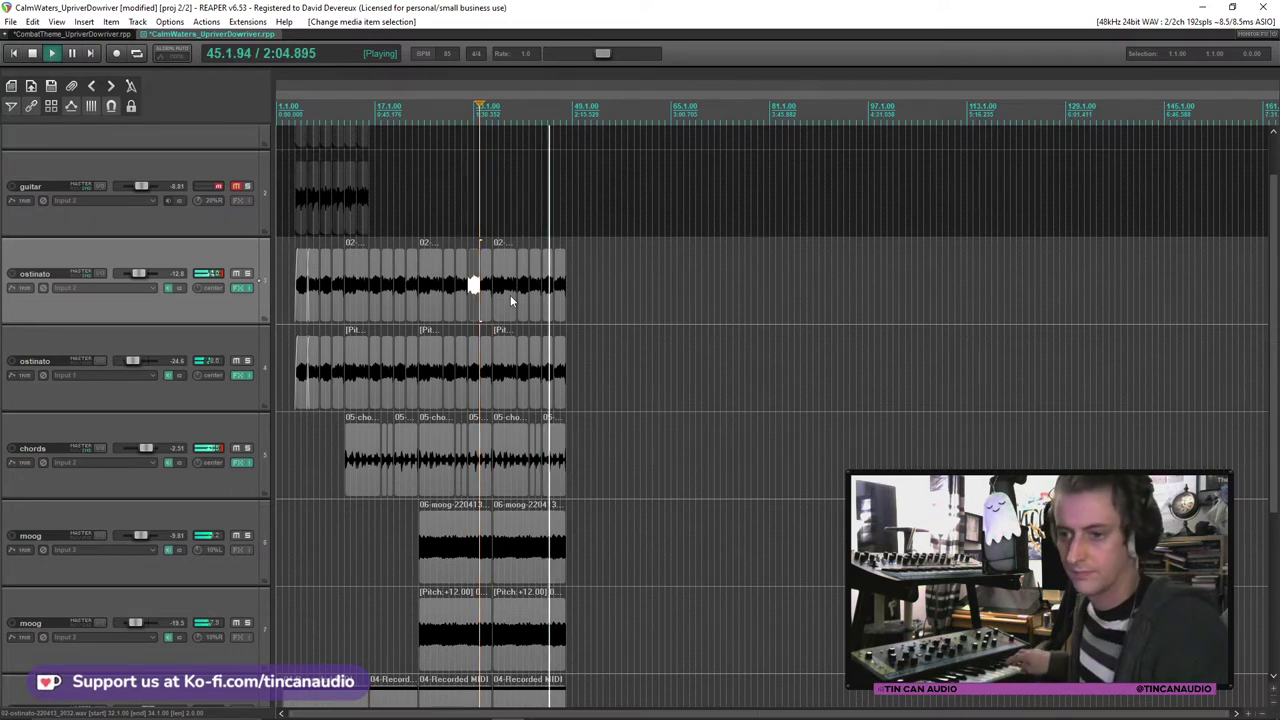
key(space)
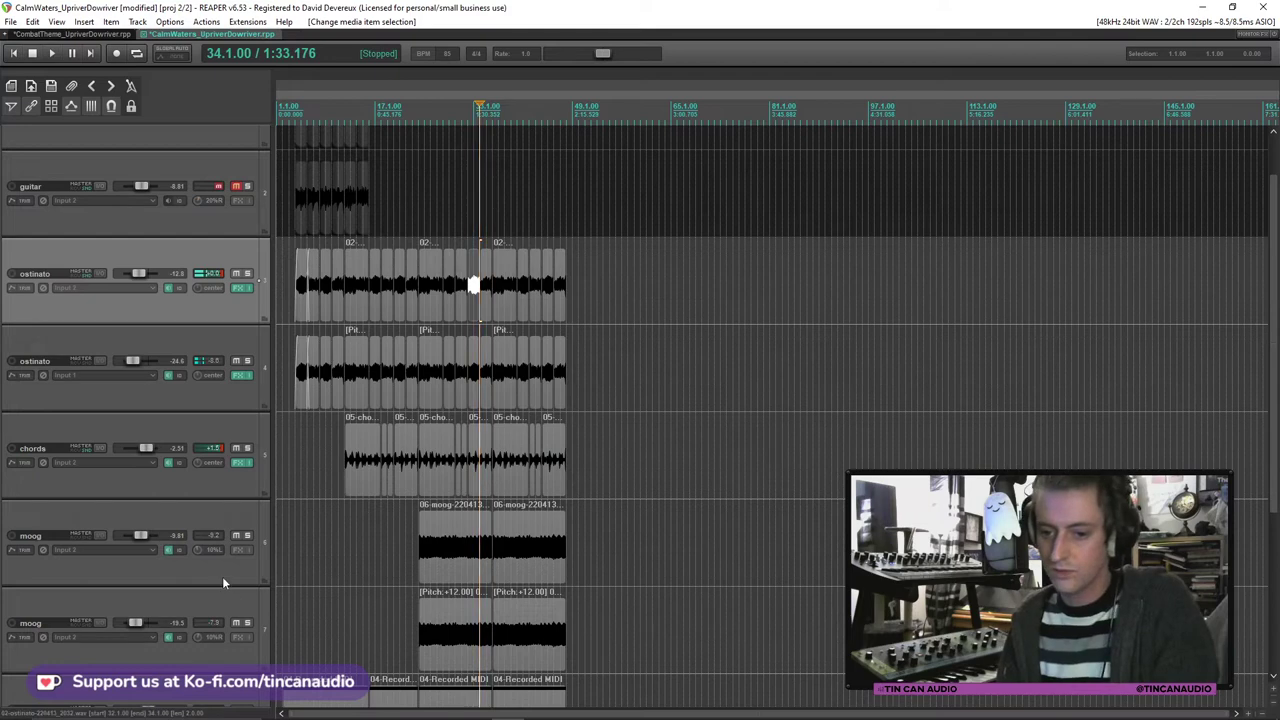
Step: Rename the first moog track moogbass and the octave-up moog track mooghighbass
click(223, 581)
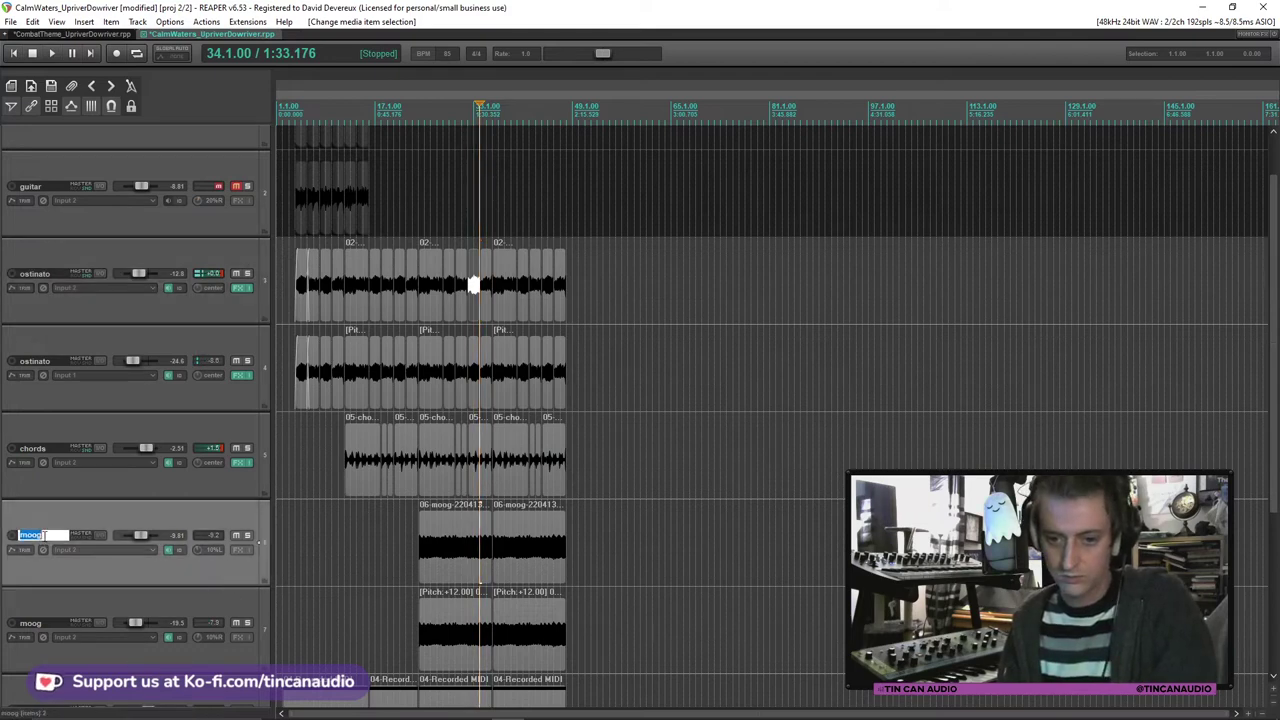
key(Return)
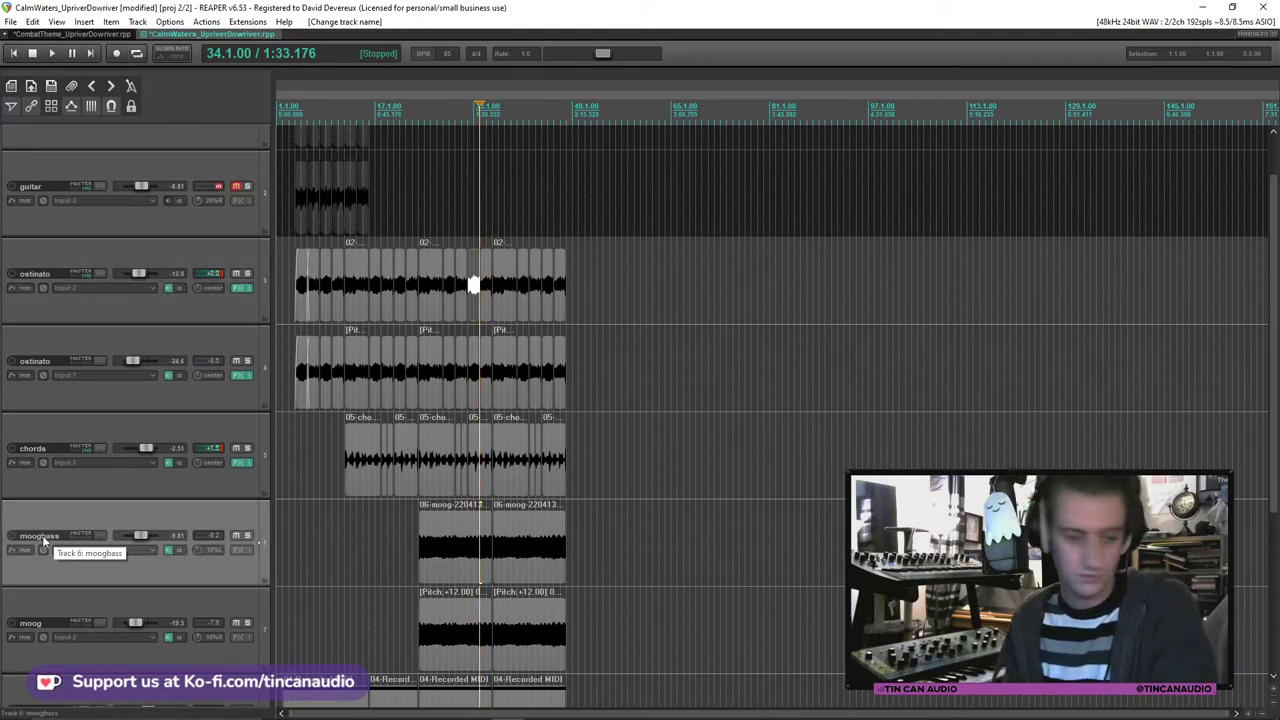
scroll(42, 540, down, 1)
double_click(60, 536)
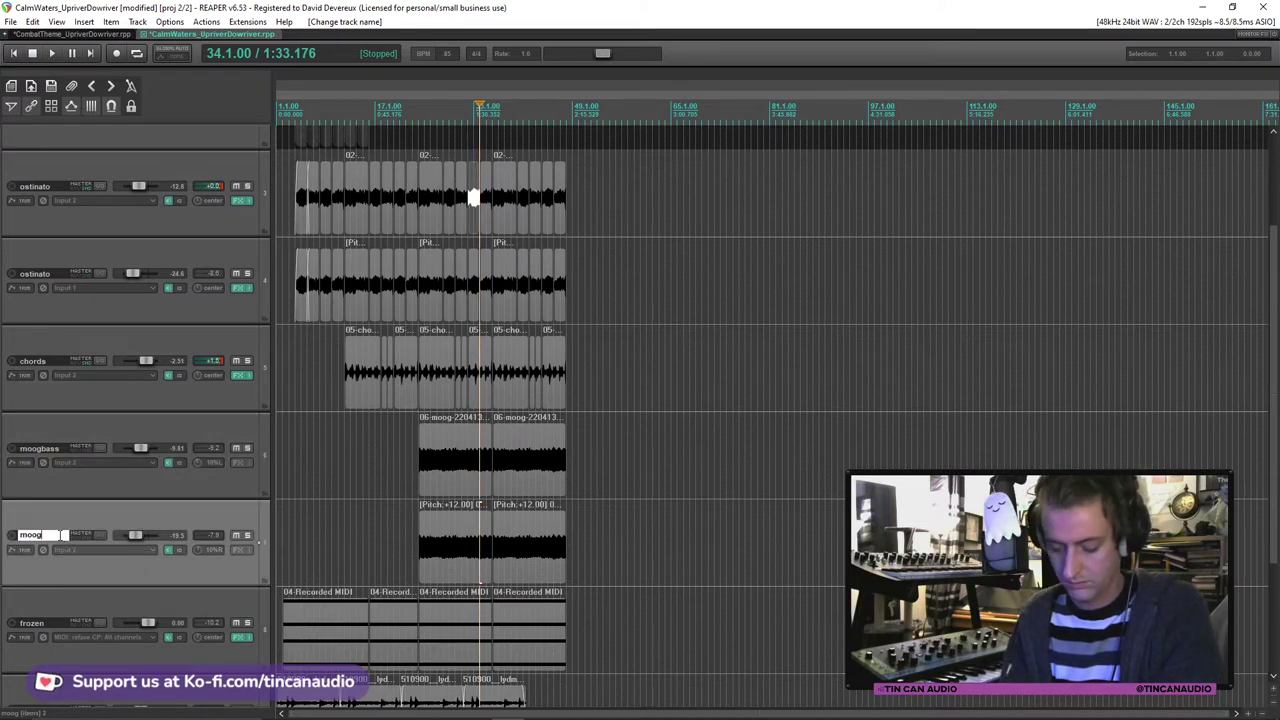
key(Return)
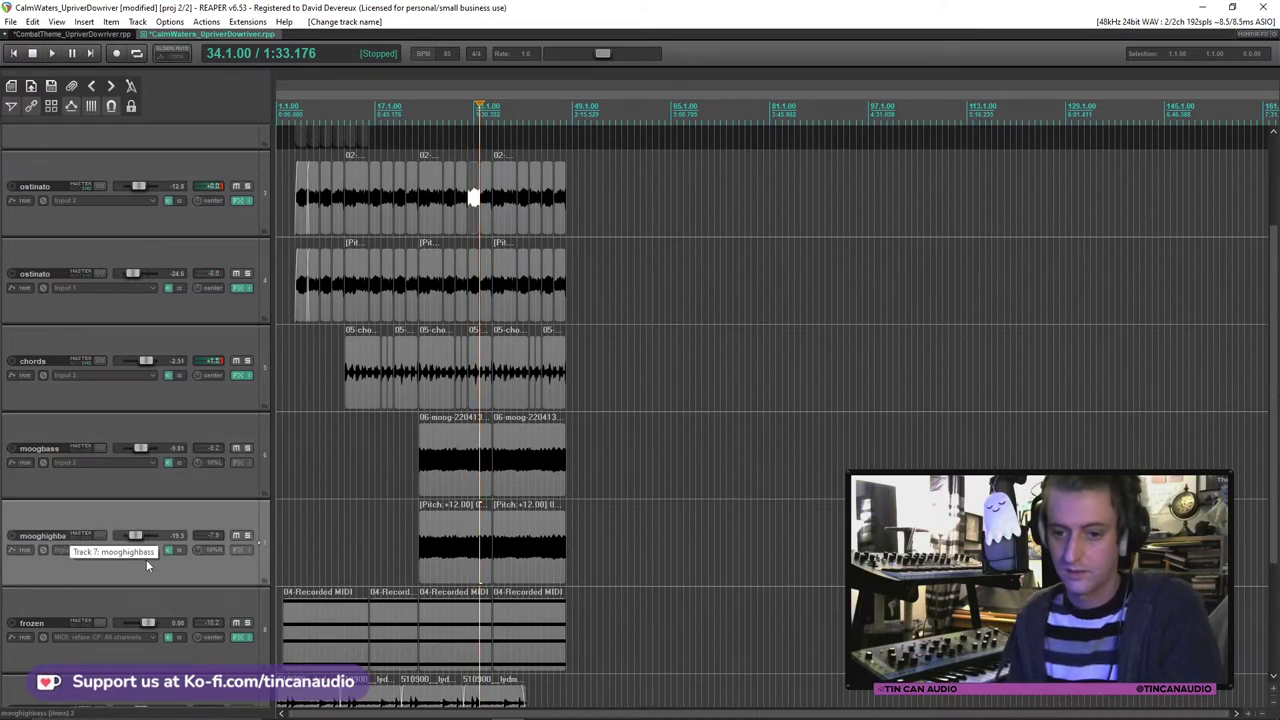
Step: Add a new track named mooglead below mooghighbass and arm it for recording
key(ctrl+t)
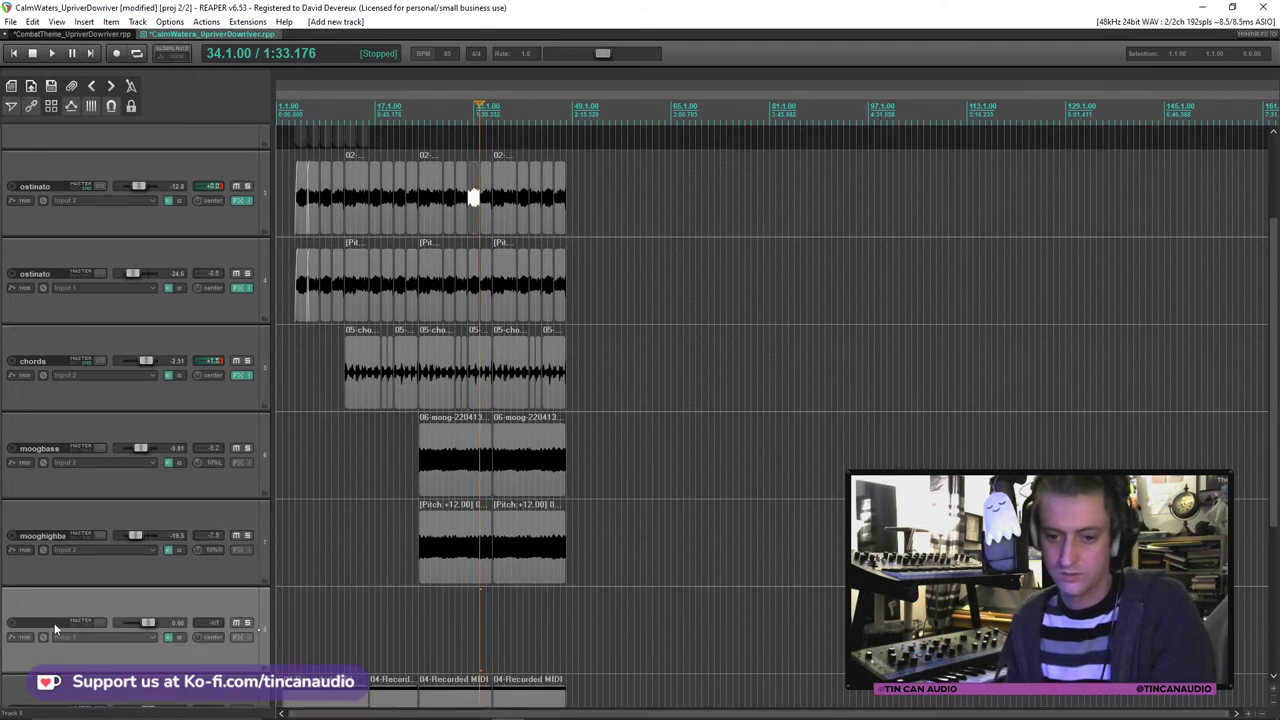
text(mooglead)
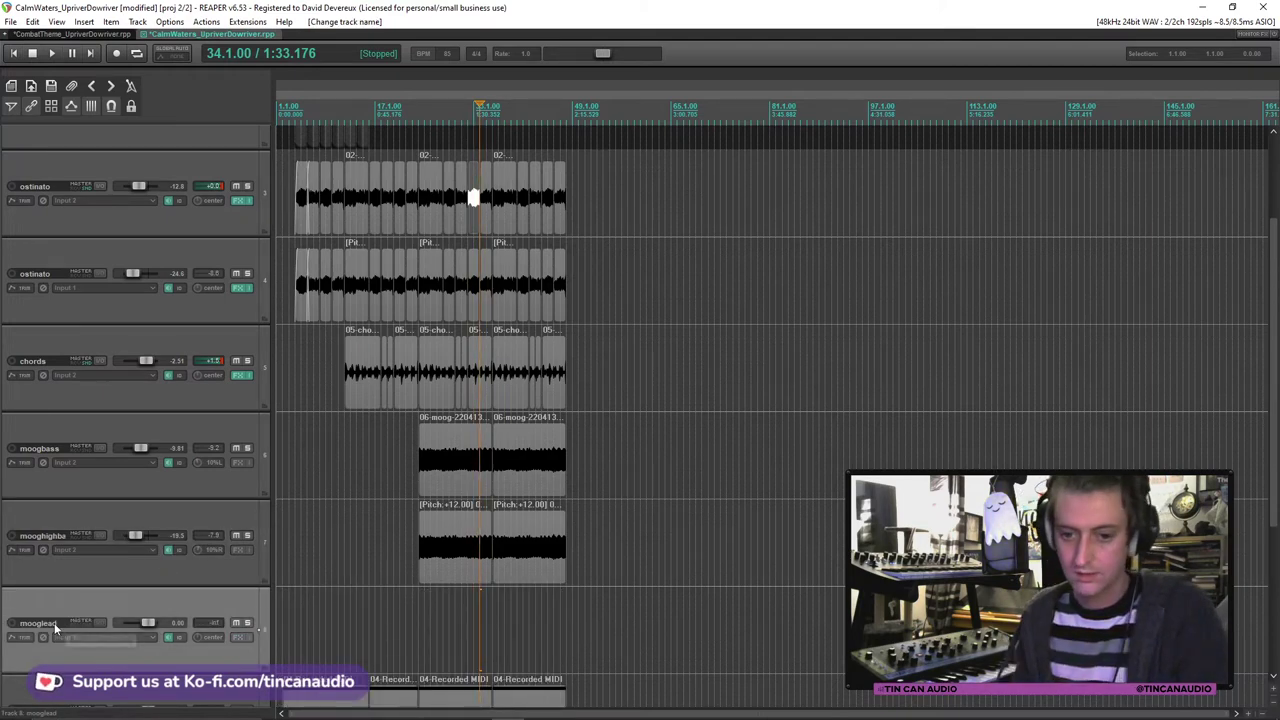
click(12, 623)
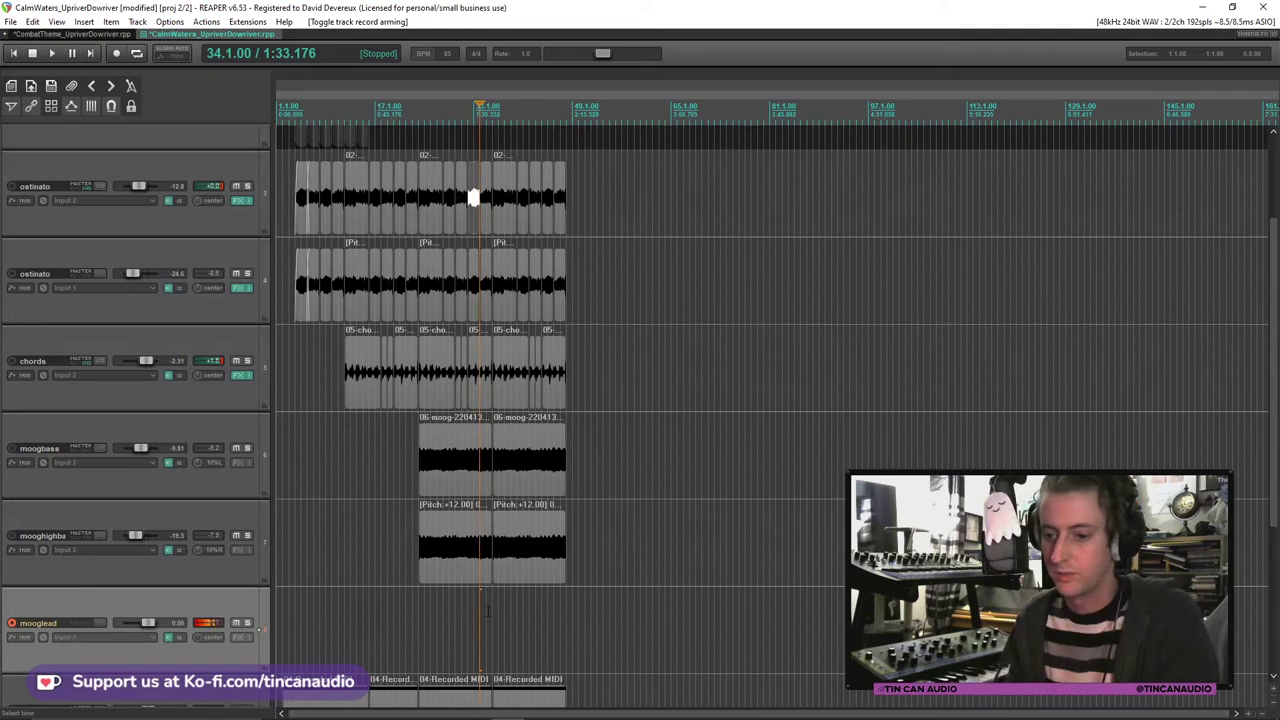
Step: Set the mooglead track's recording input to mono Input 2
click(84, 638)
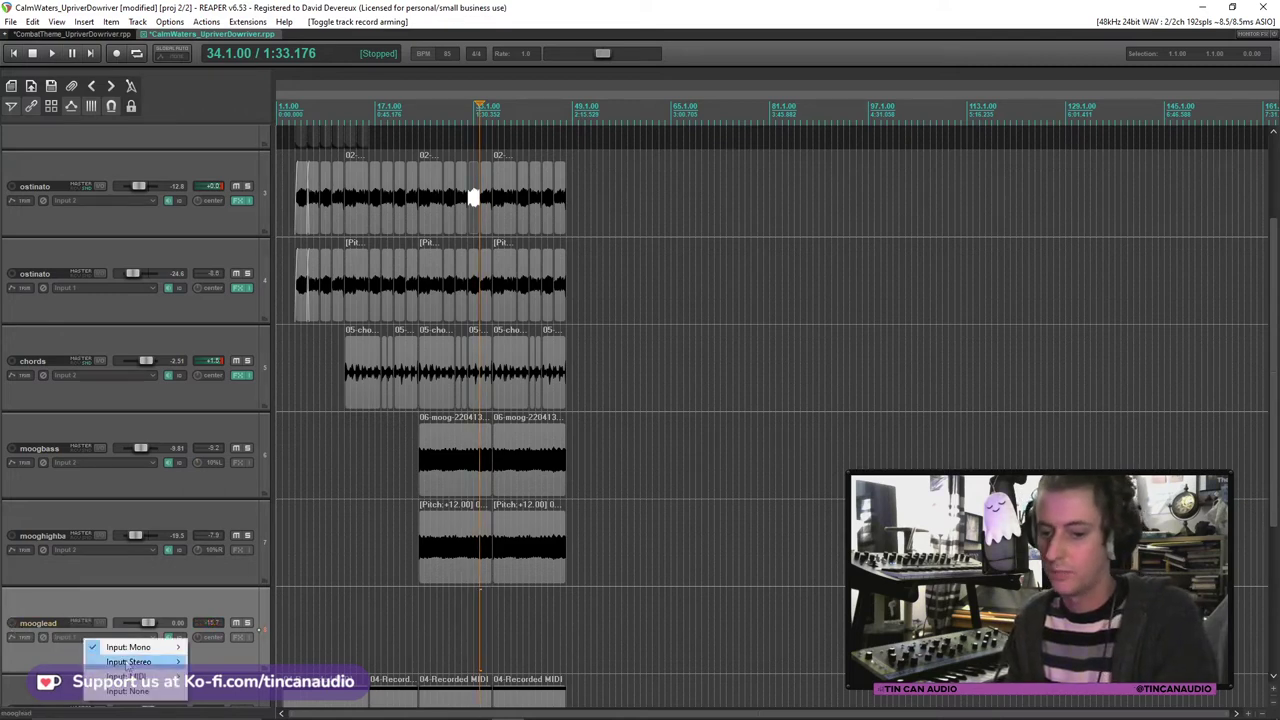
mouse_move(181, 648)
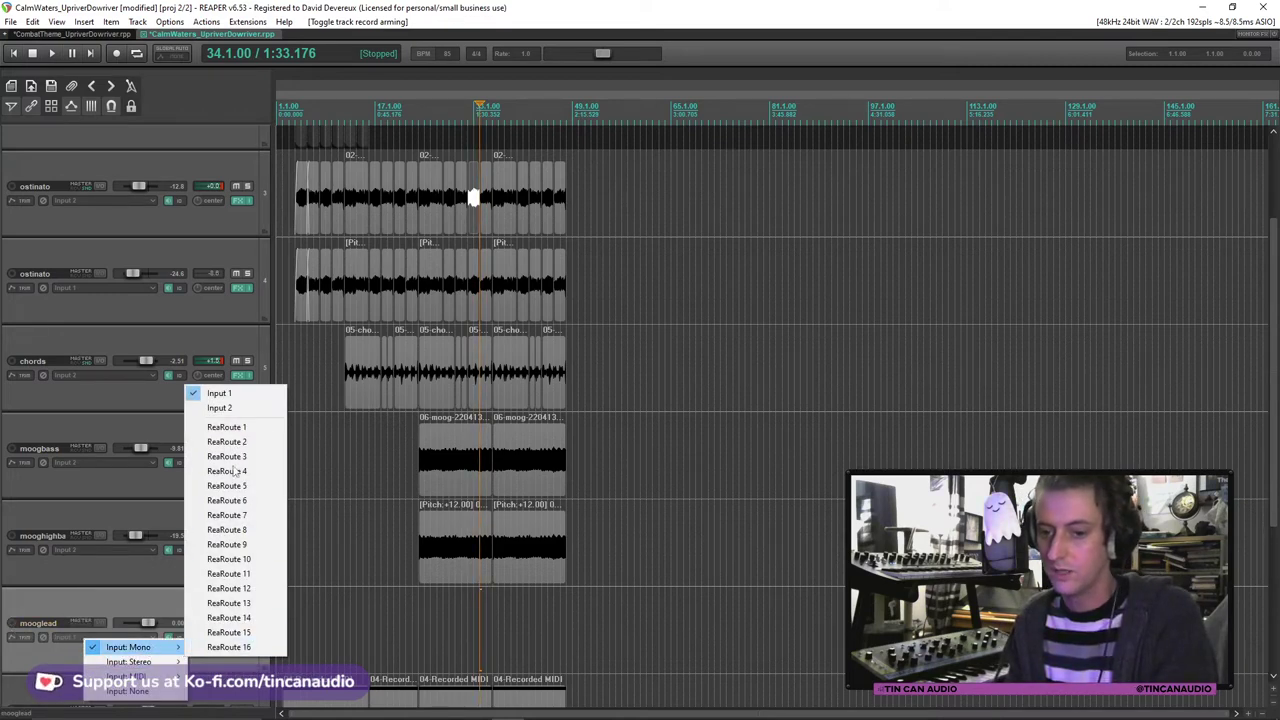
click(228, 409)
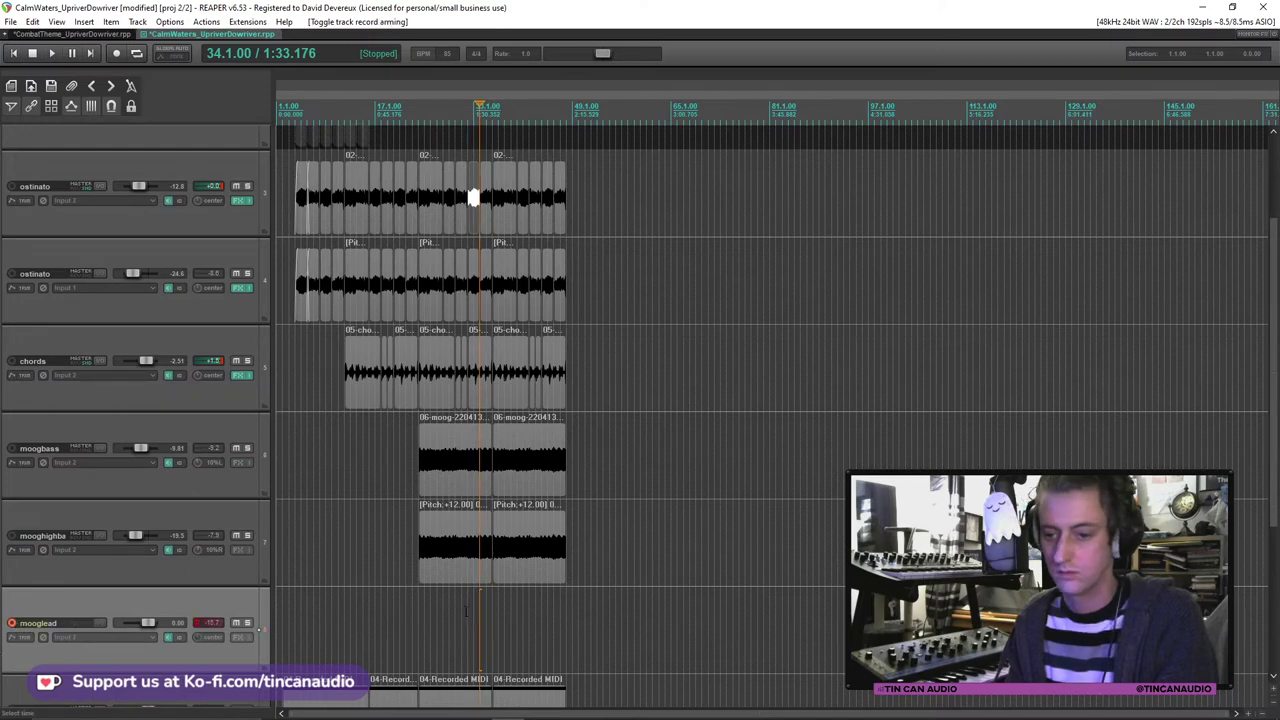
Step: Record a moog lead take on the mooglead track from bar 34 to about bar 48
click(419, 615)
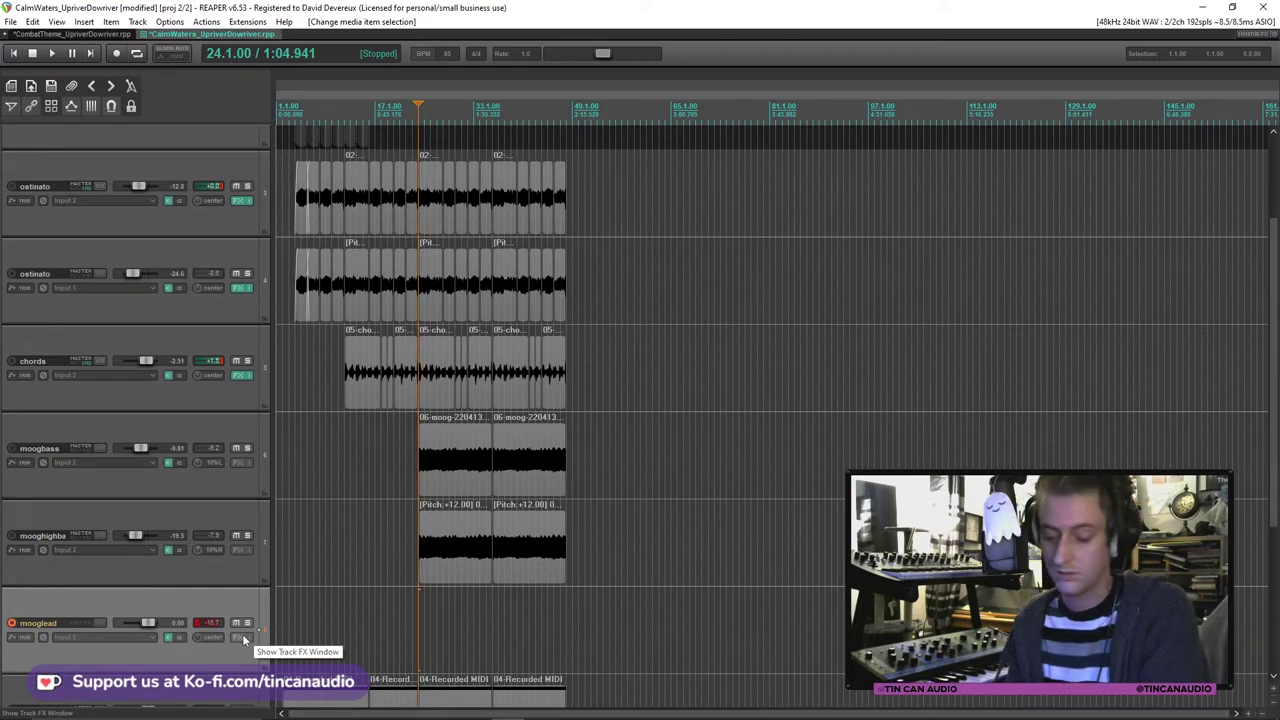
key(ctrl+r)
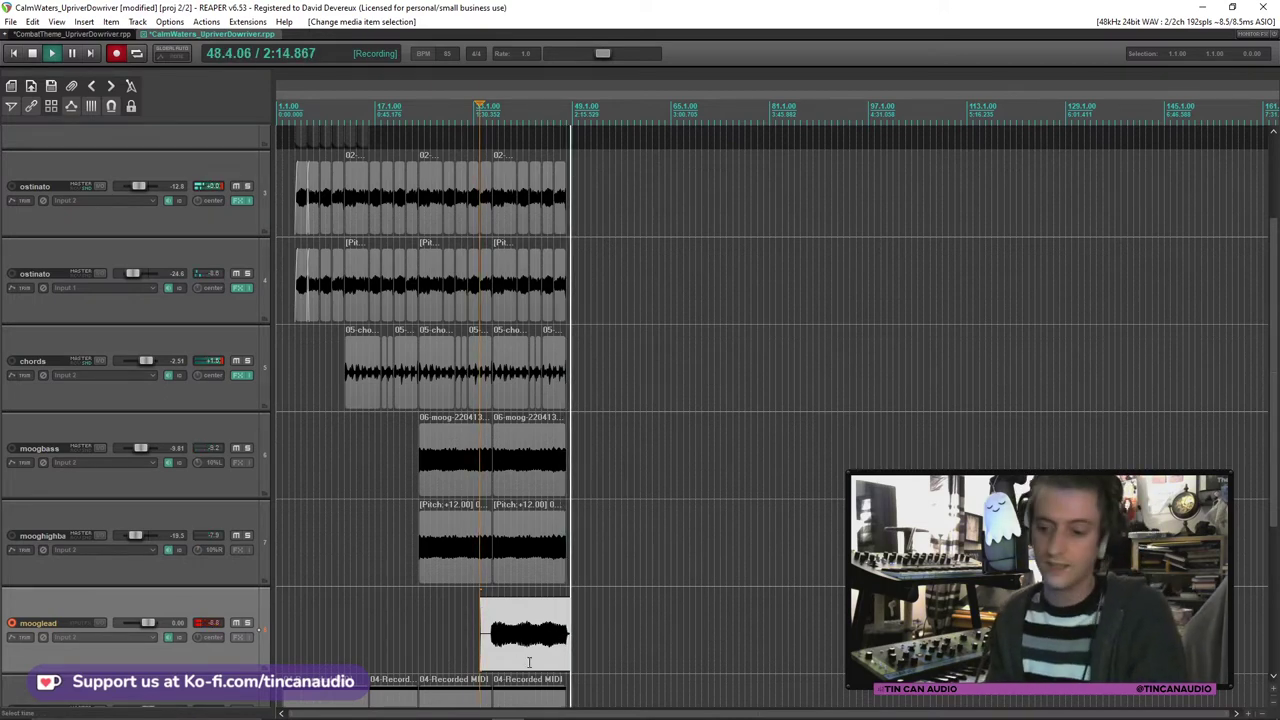
key(space)
Step: Trim the mooglead recording to start at bar 36 and end at bar 48, and play it back
click(578, 438)
click(500, 545)
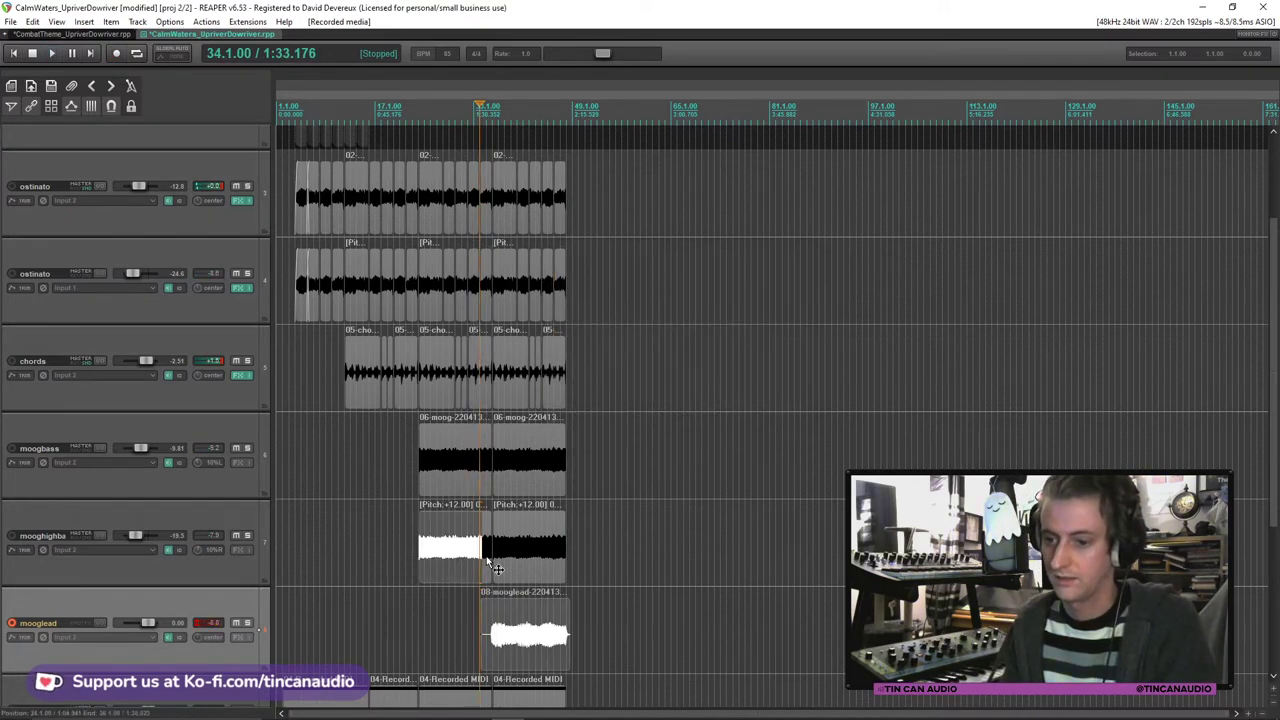
scroll(717, 645, up, 5)
key(space)
drag(738, 640, 806, 640)
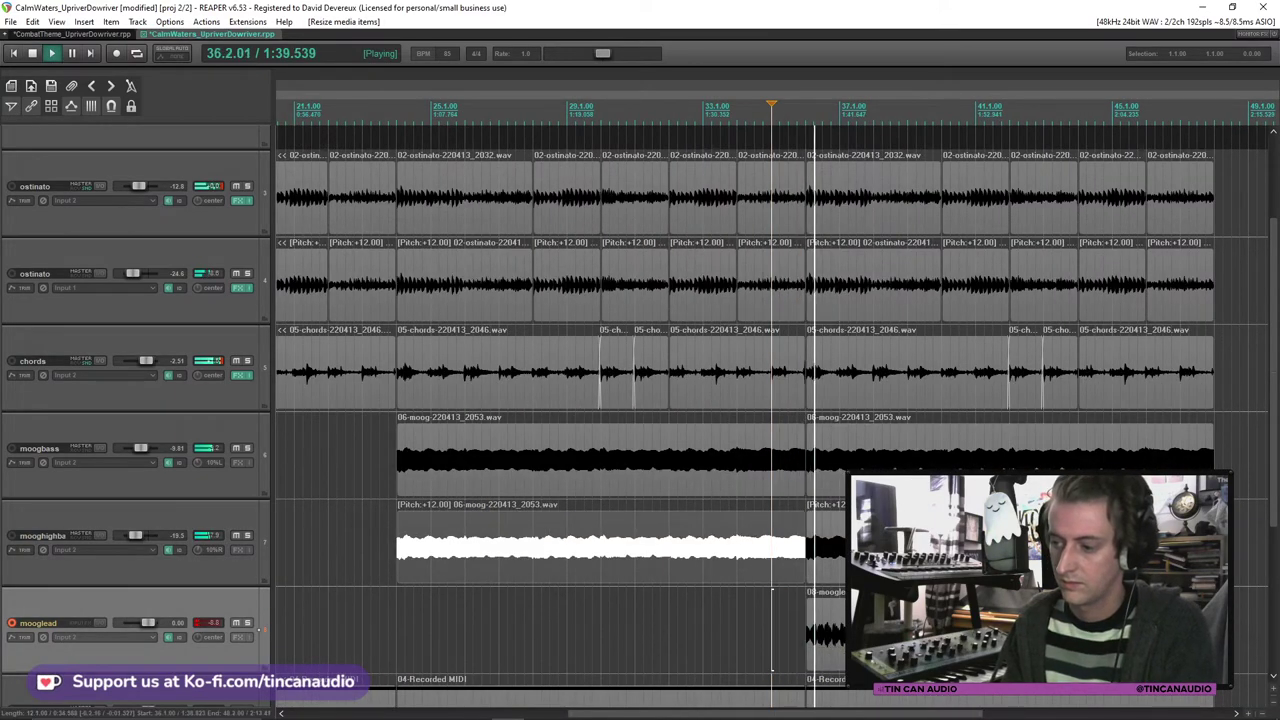
Step: Set the mooglead track's volume to -7.83 dB and disarm it
scroll(148, 636, down, 3)
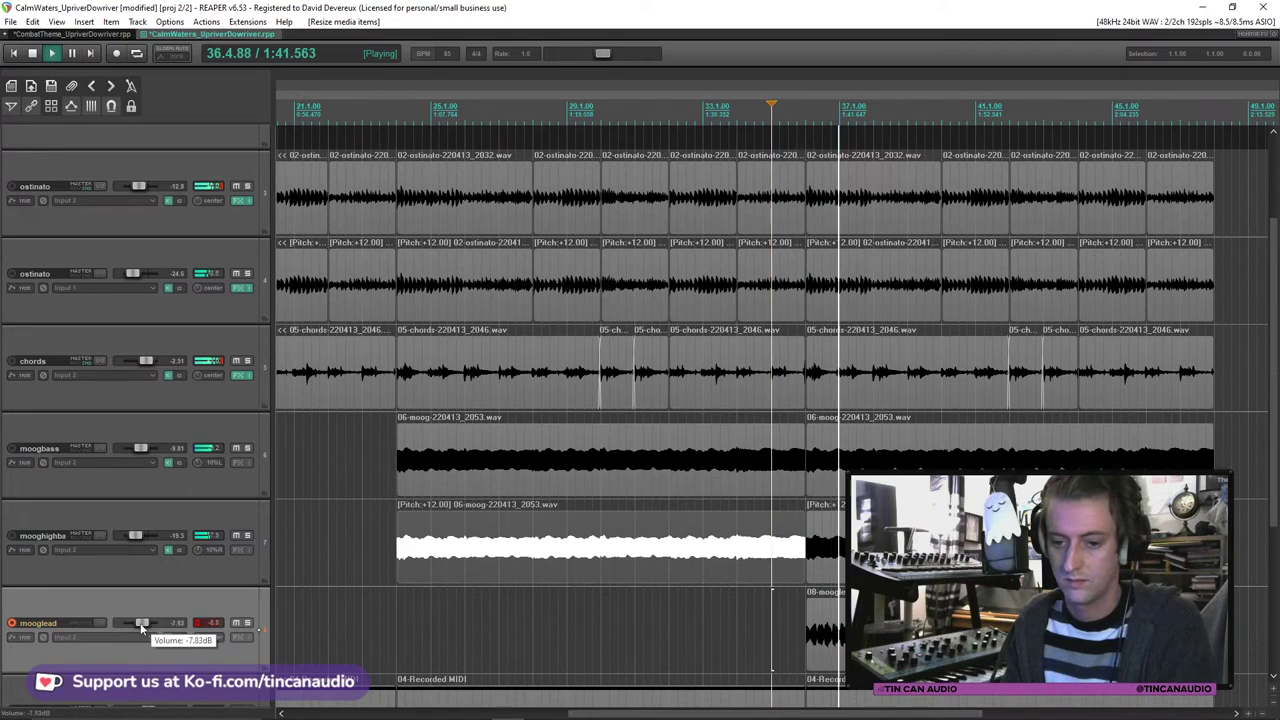
click(11, 623)
Step: Add a send from the mooglead track to the verb track
click(258, 630)
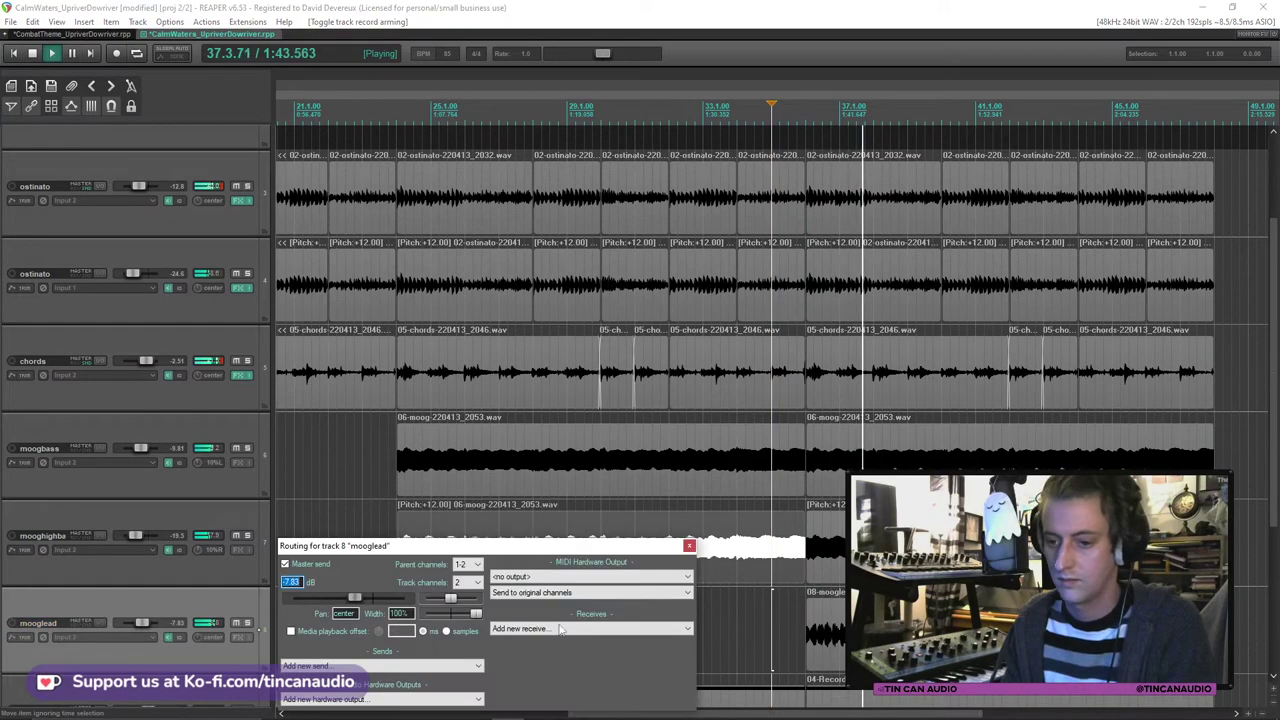
click(452, 666)
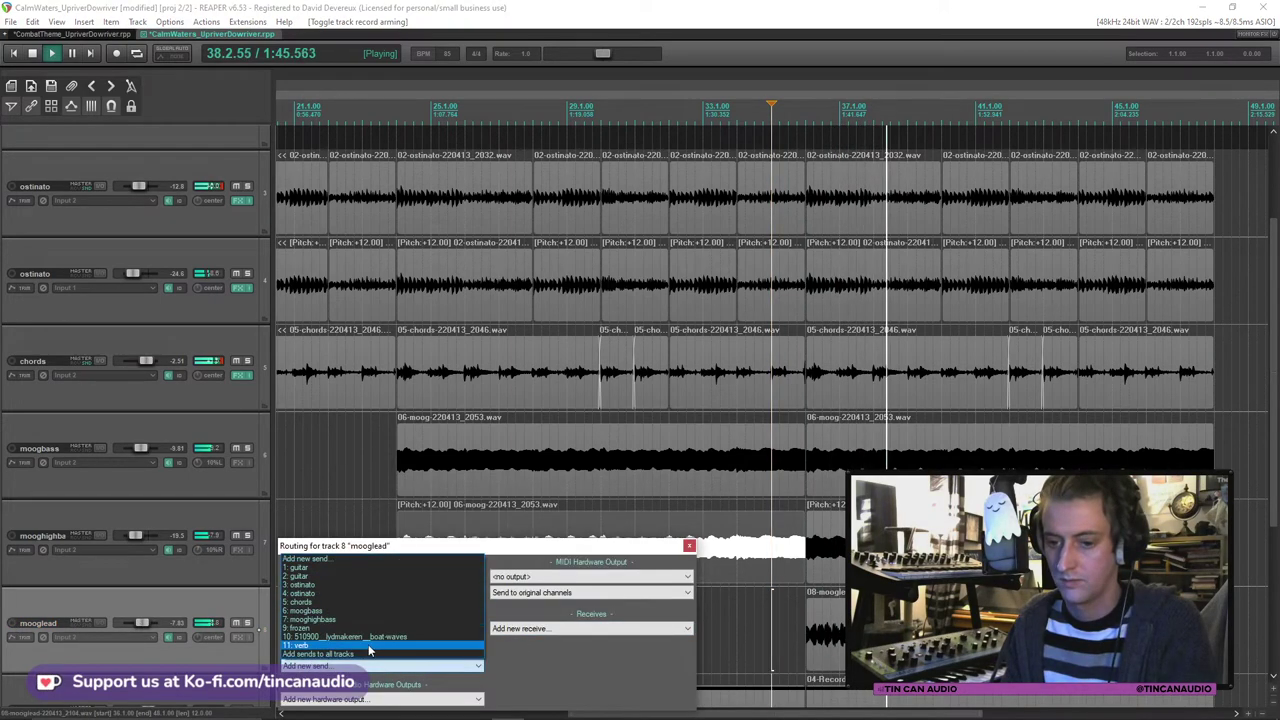
click(370, 655)
click(689, 483)
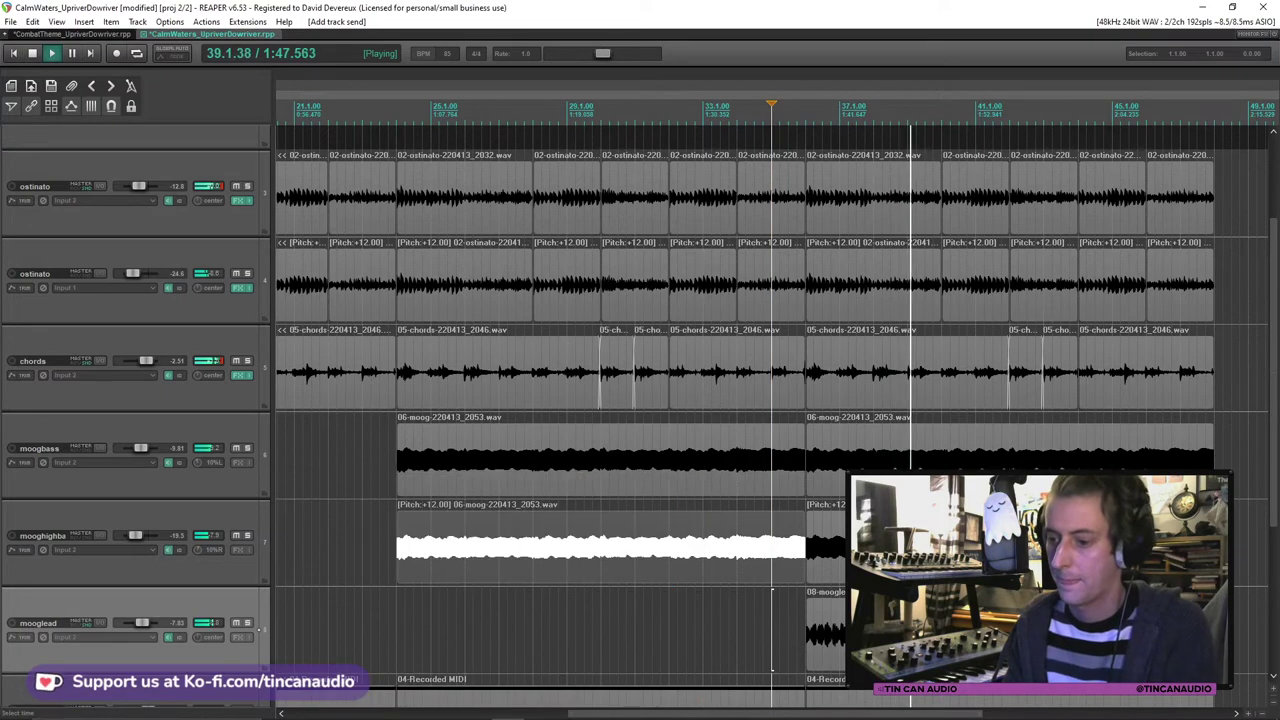
Step: Extend the boat-waves ambience with another overlapping clip from about bar 41 to 51, and save the project
scroll(1274, 370, down, 2)
scroll(772, 416, down, 2)
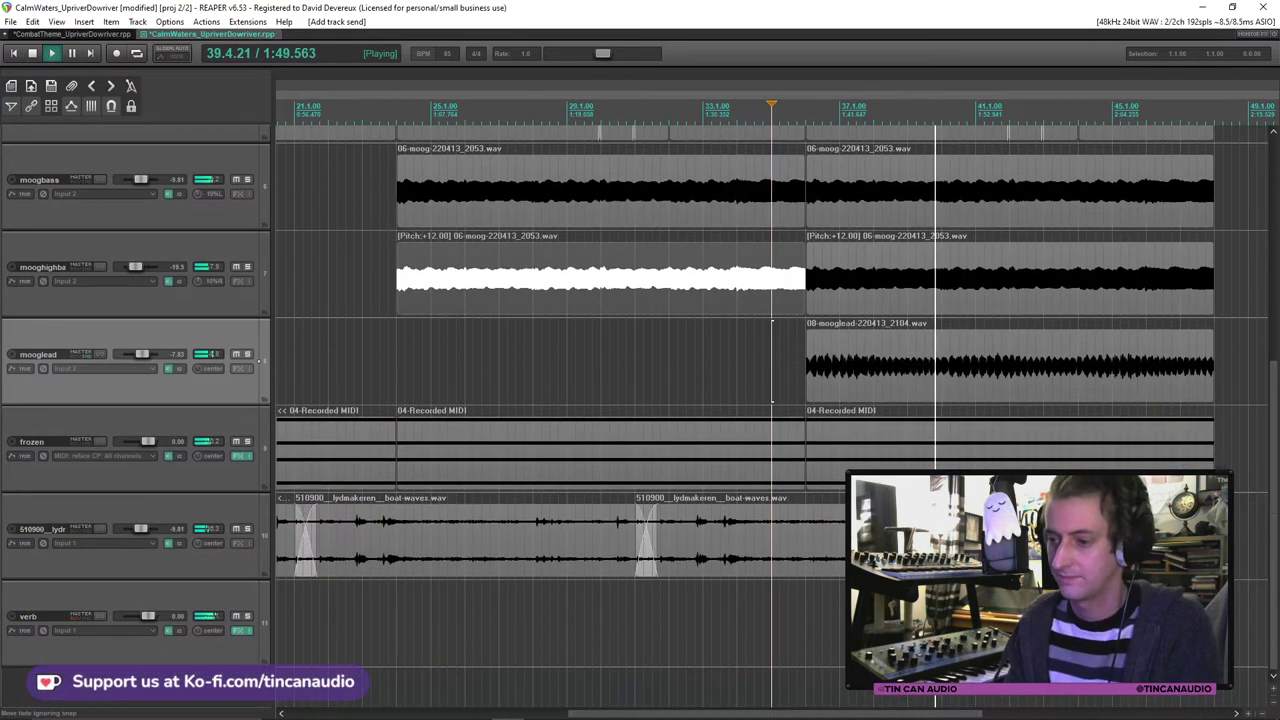
click(950, 530)
drag(950, 530, 713, 551)
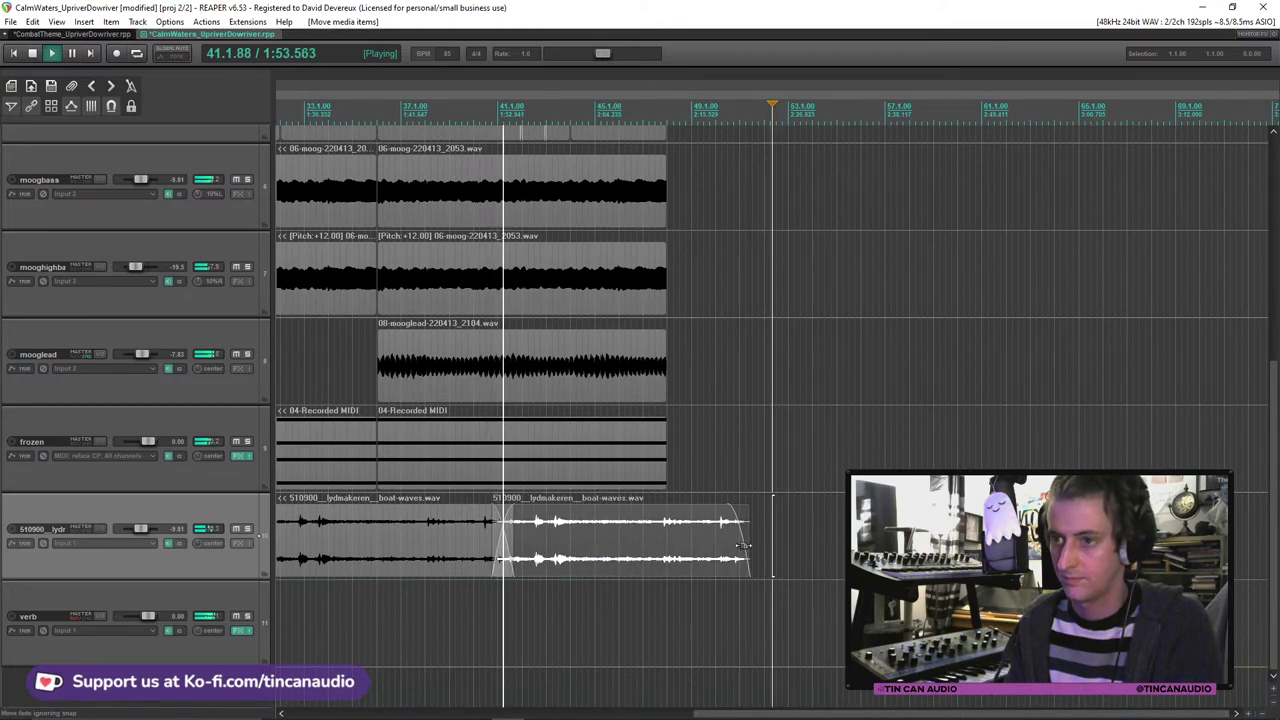
scroll(703, 505, down, 3)
scroll(703, 503, up, 3)
scroll(703, 504, down, 2)
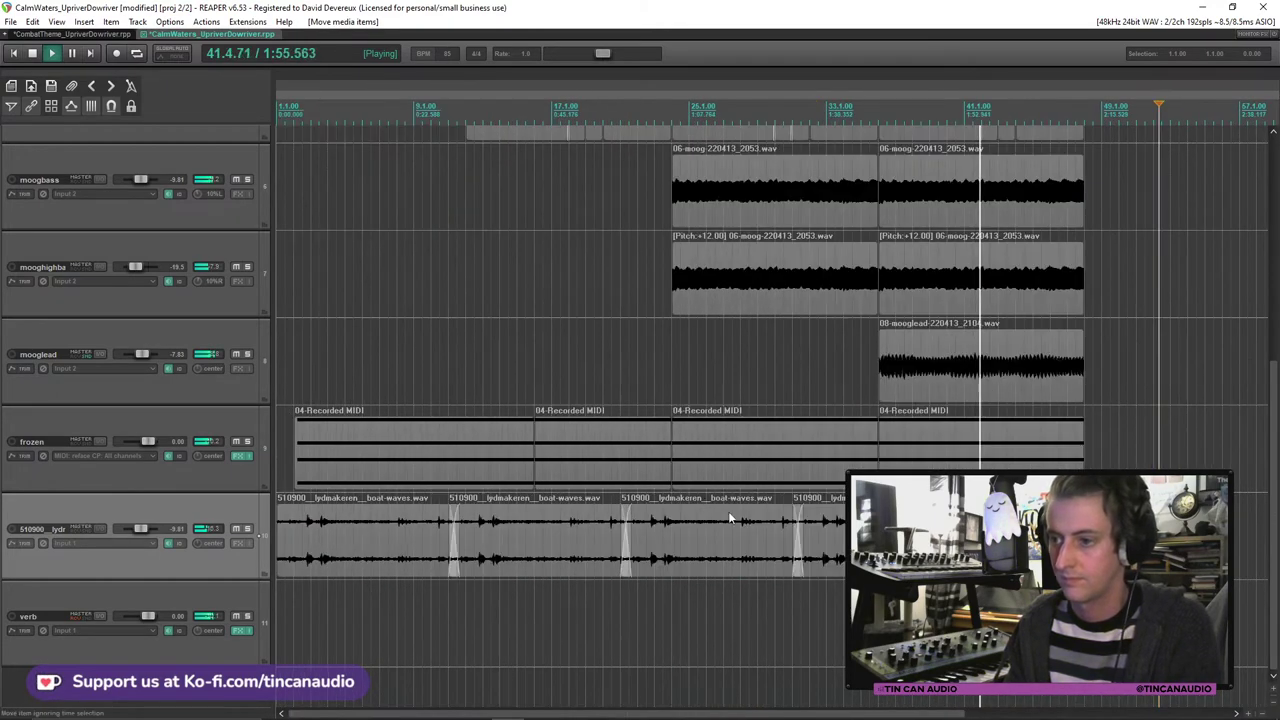
click(955, 378)
key(ctrl+s)
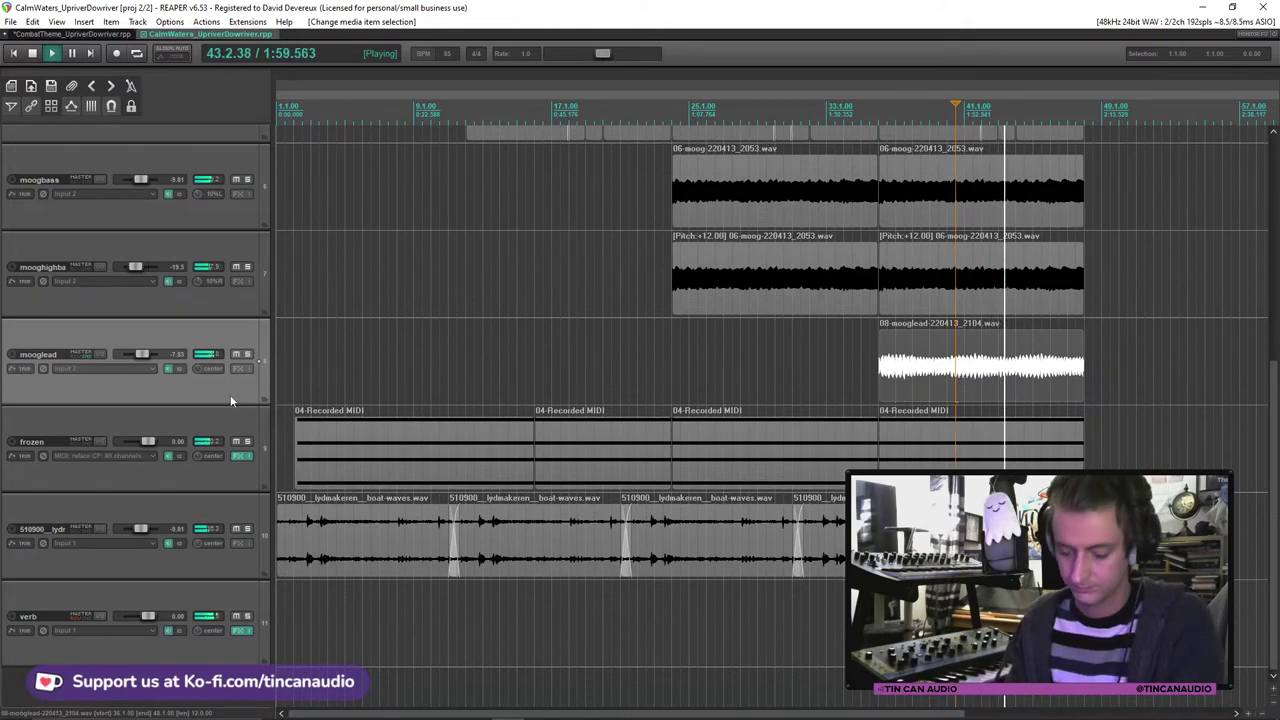
Step: Add a new track below mooglead and load the Originals Felt Piano instrument on it
key(ctrl+t)
click(240, 456)
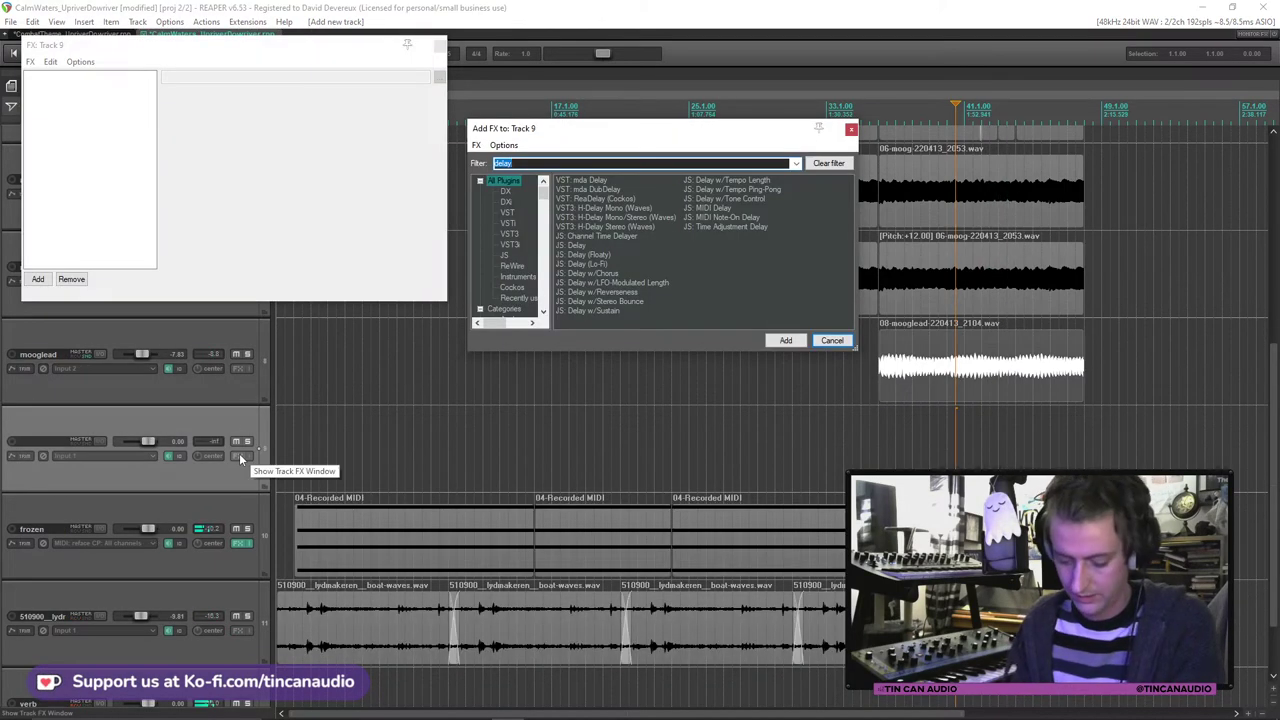
text(felt)
double_click(683, 199)
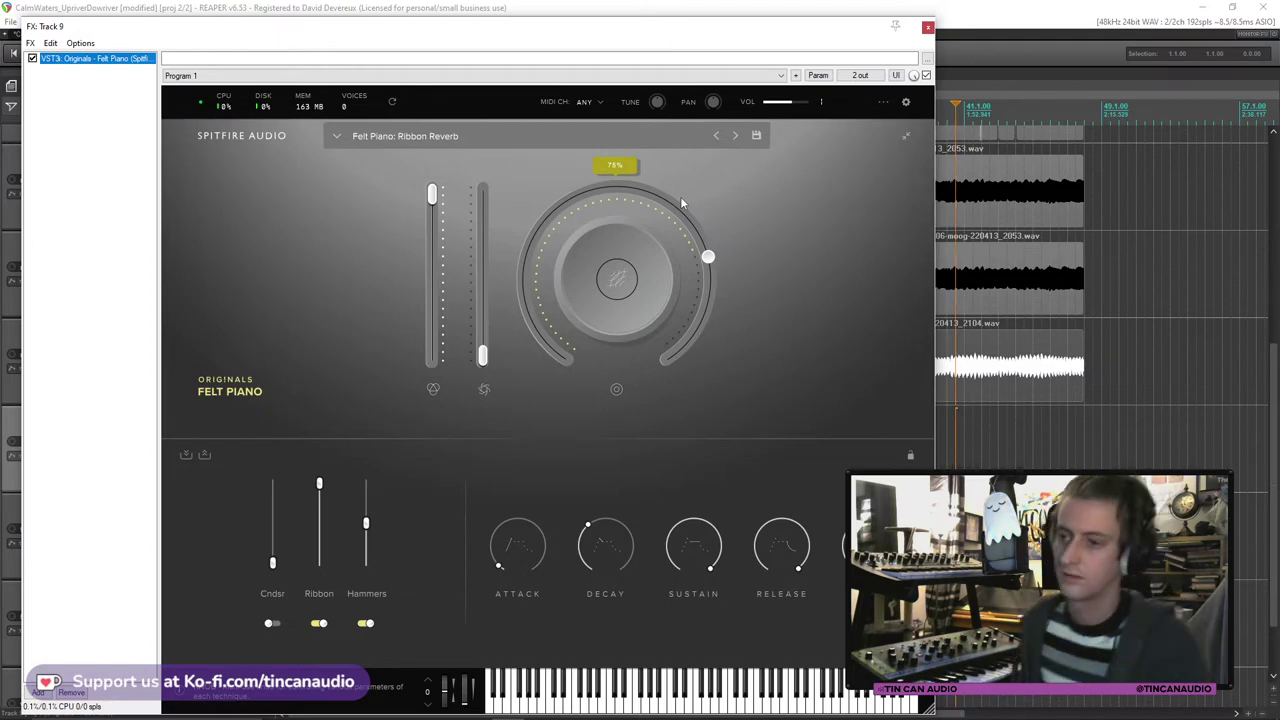
click(928, 27)
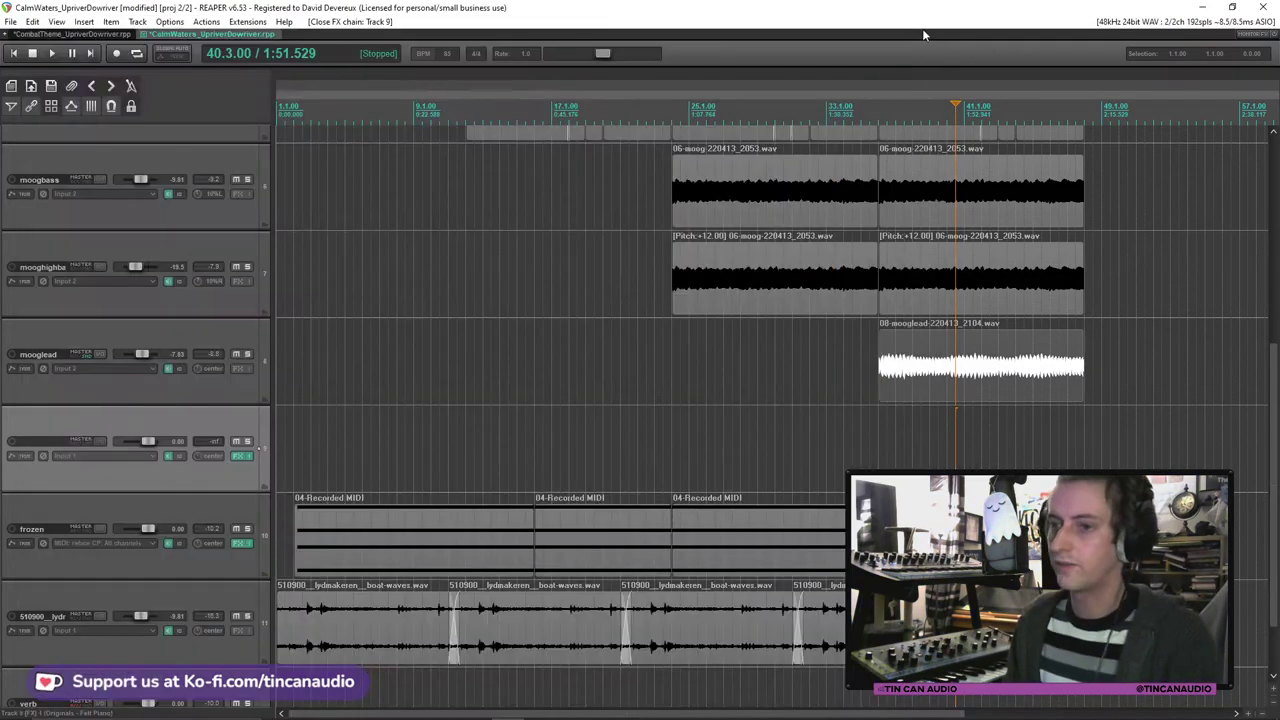
Step: Set the Felt Piano track's input to MIDI from the reface CP on all channels
click(79, 457)
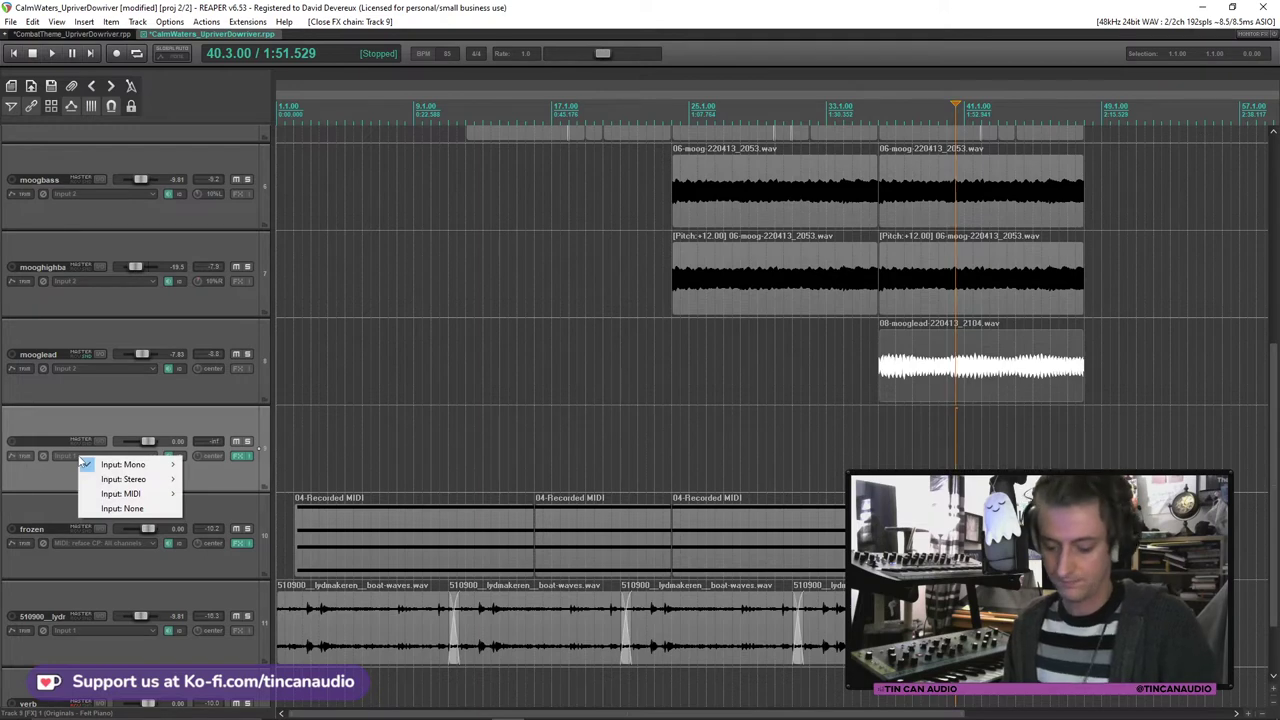
mouse_move(110, 493)
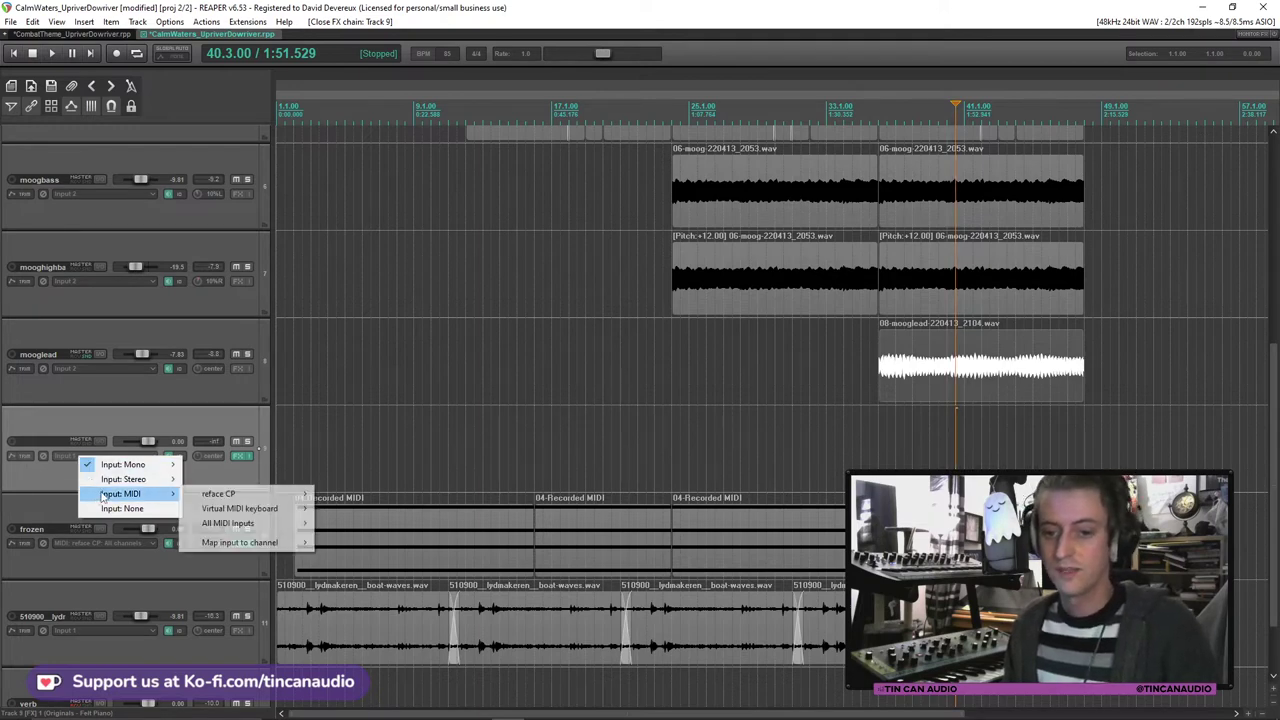
mouse_move(222, 493)
click(355, 259)
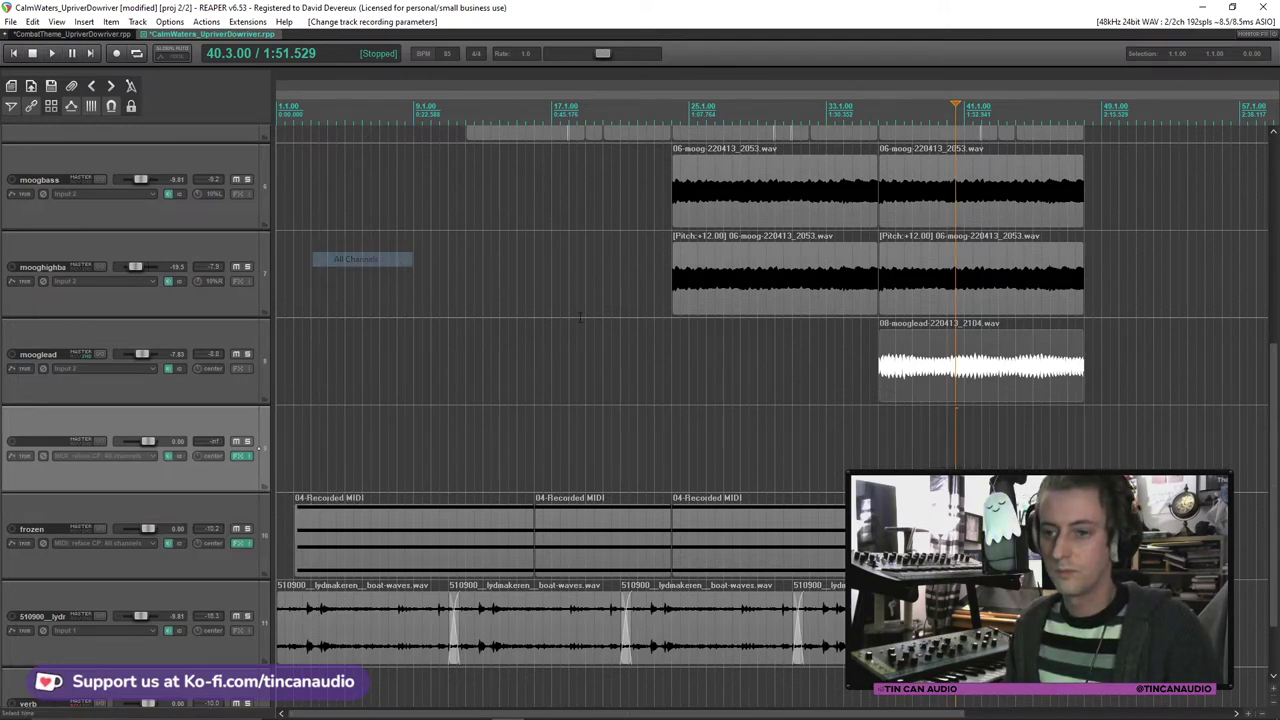
Step: Arm the Felt Piano track and play the project from bar 36 to try a piano part
drag(877, 388, 877, 388)
key(space)
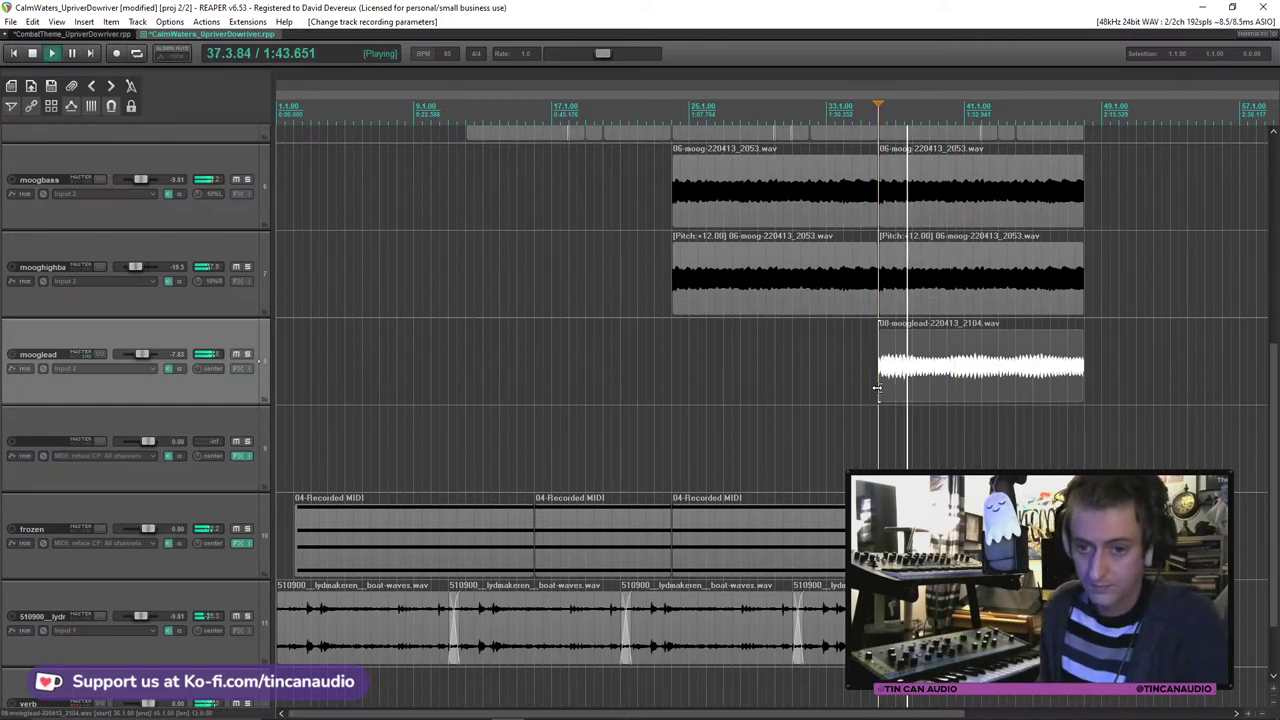
click(12, 442)
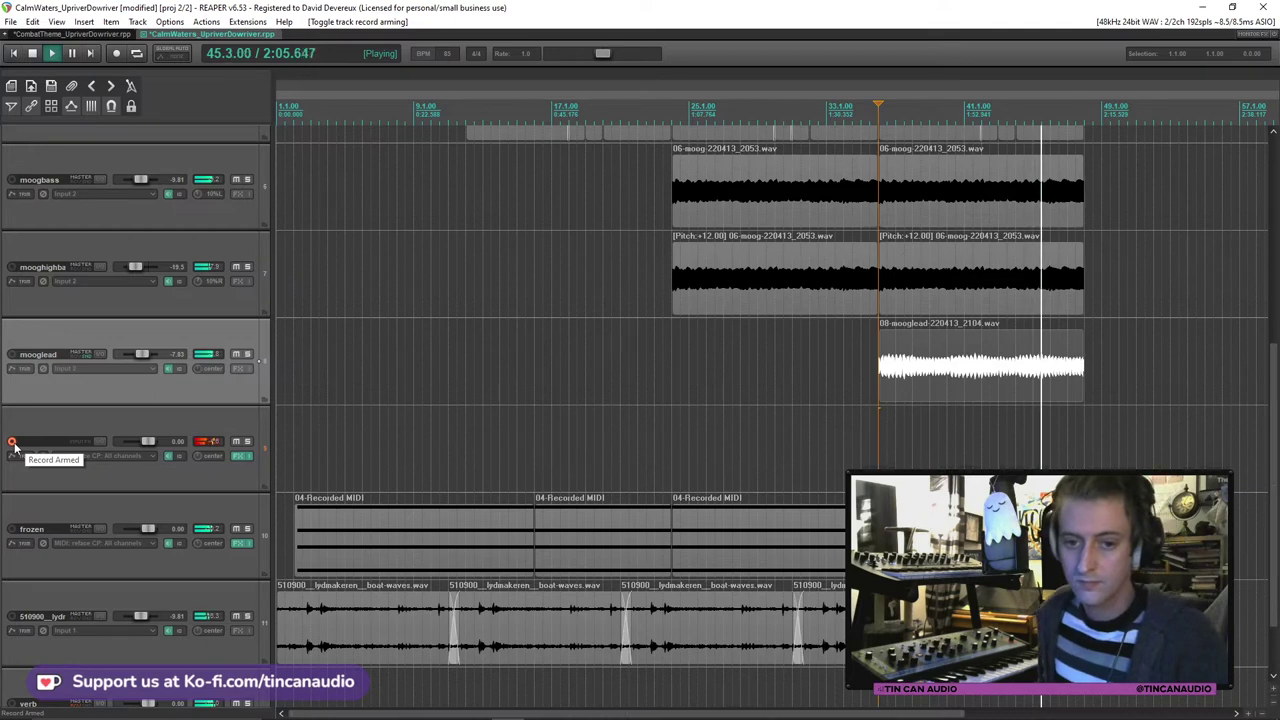
key(space)
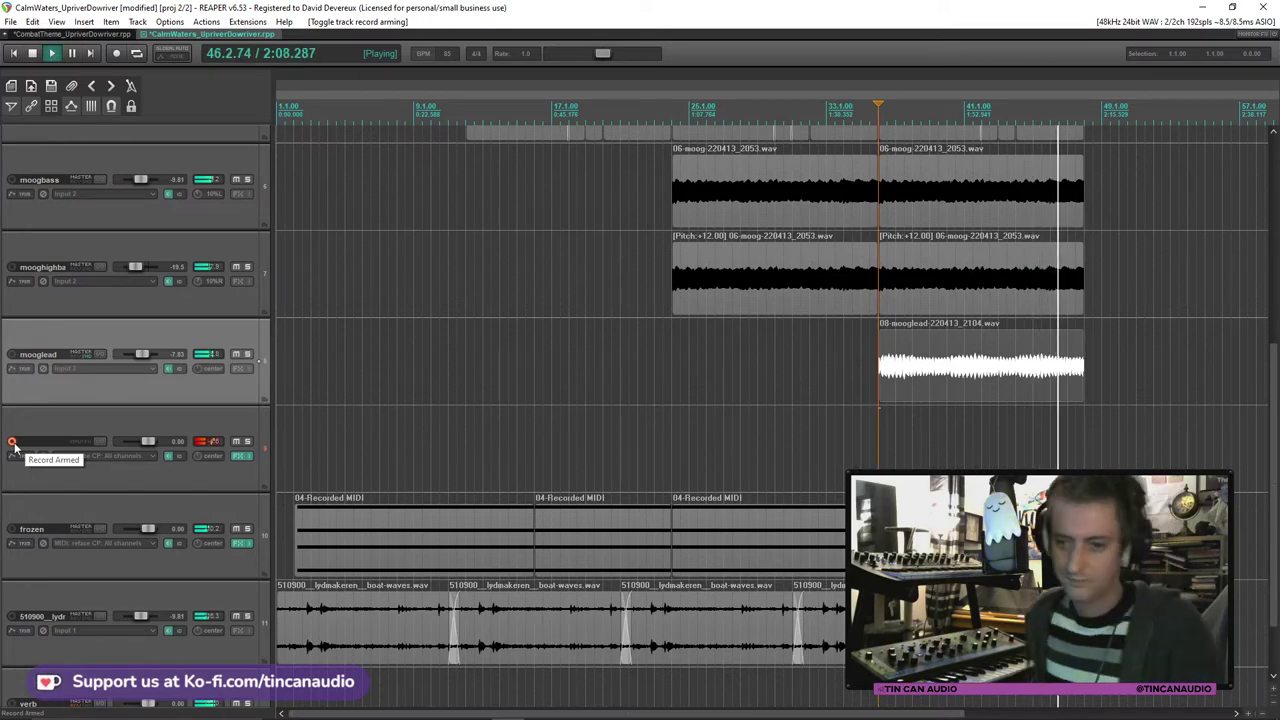
Step: Duplicate the mooglead track directly below itself and raise the copied clip's pitch by 12 semitones
click(956, 385)
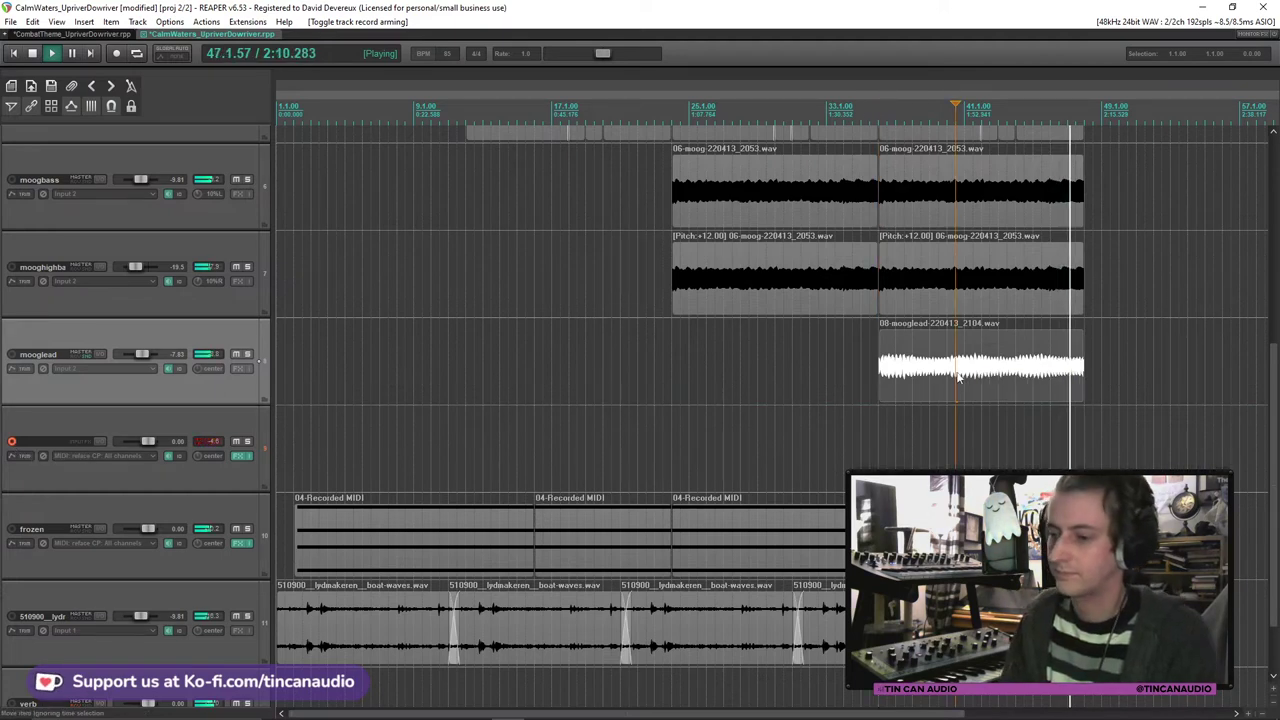
key(space)
key(ctrl+v)
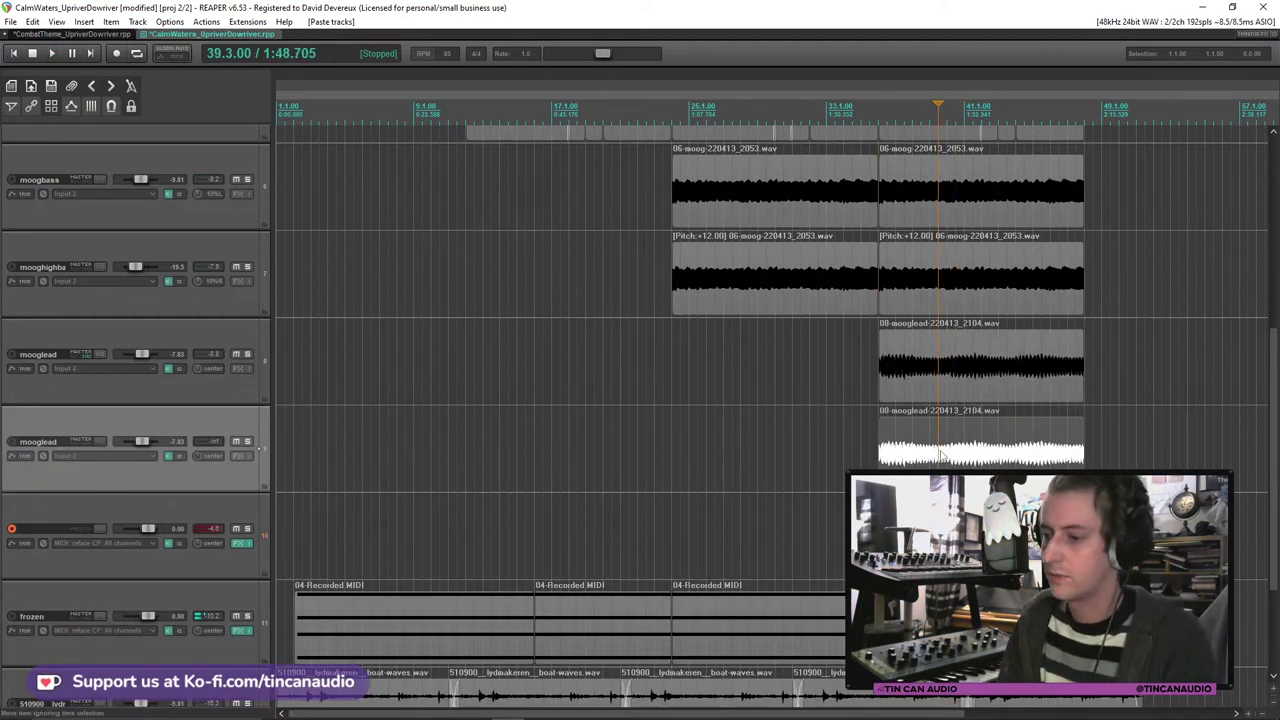
key(F2)
click(640, 344)
text(1)
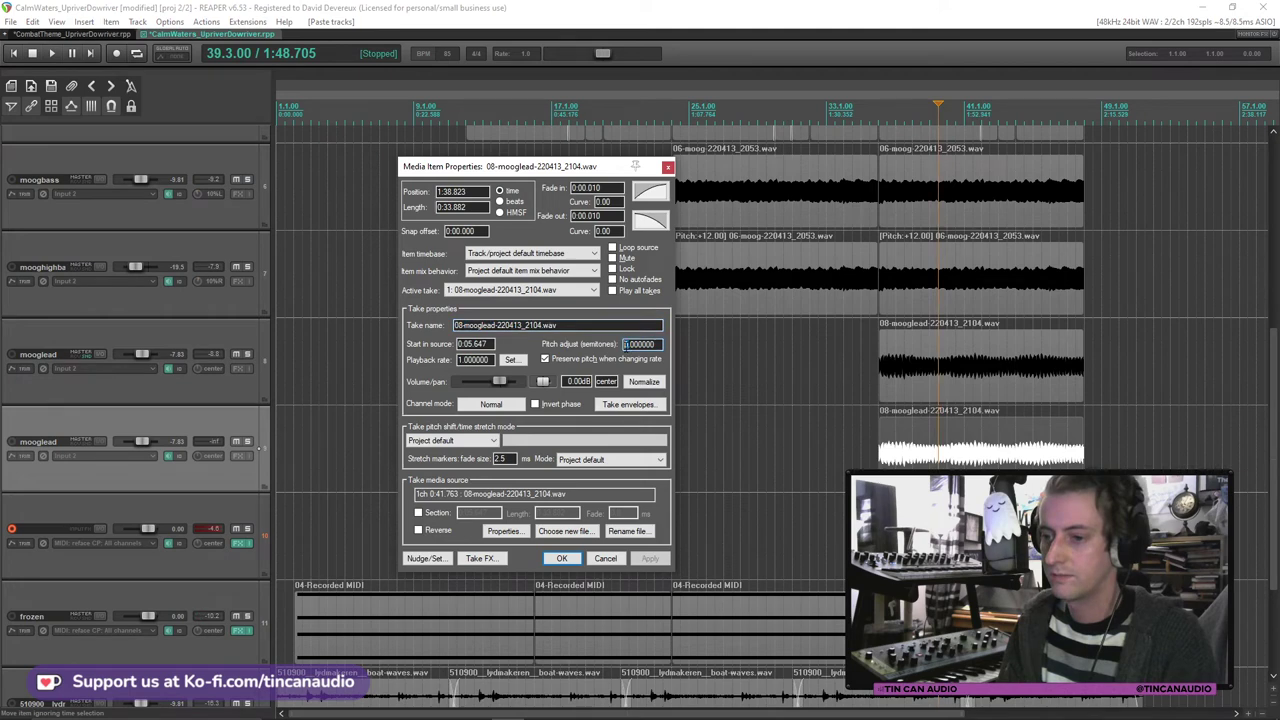
text(2)
key(Return)
Step: Lower the octave-up mooglead track to -18.7 dB during playback from bar 36 and add a send from it to the verb track
key(space)
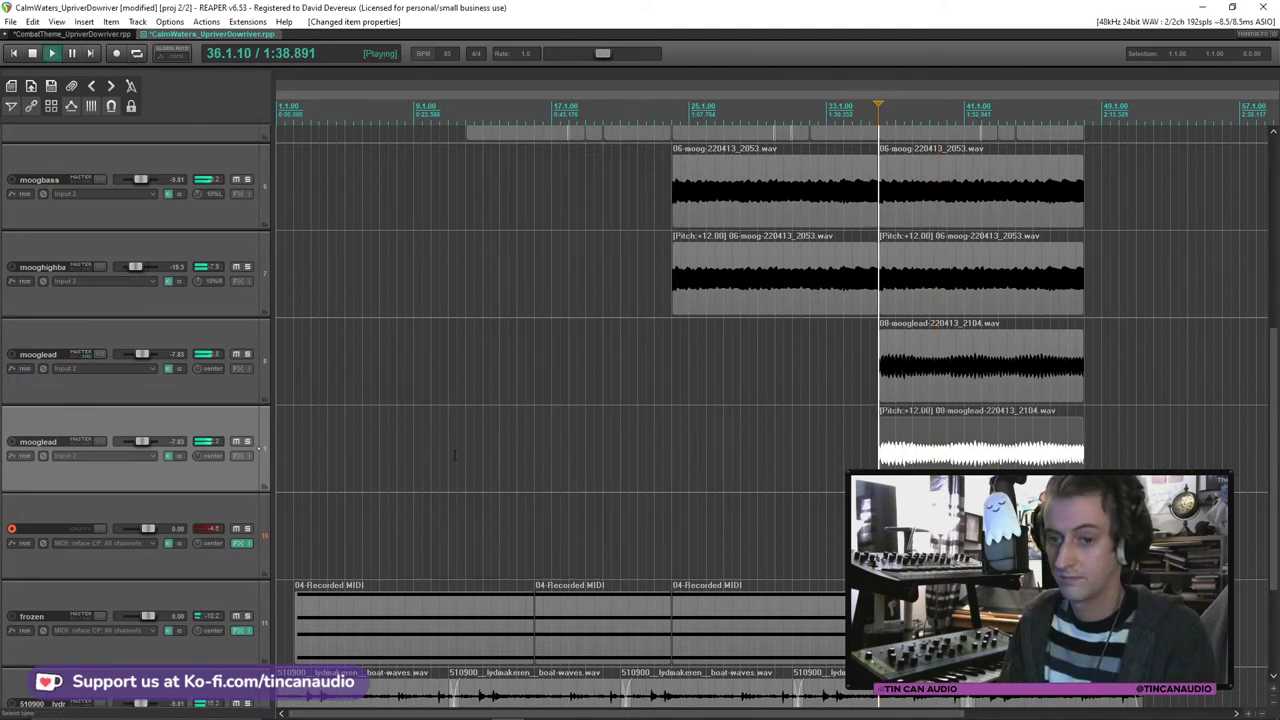
drag(142, 441, 141, 442)
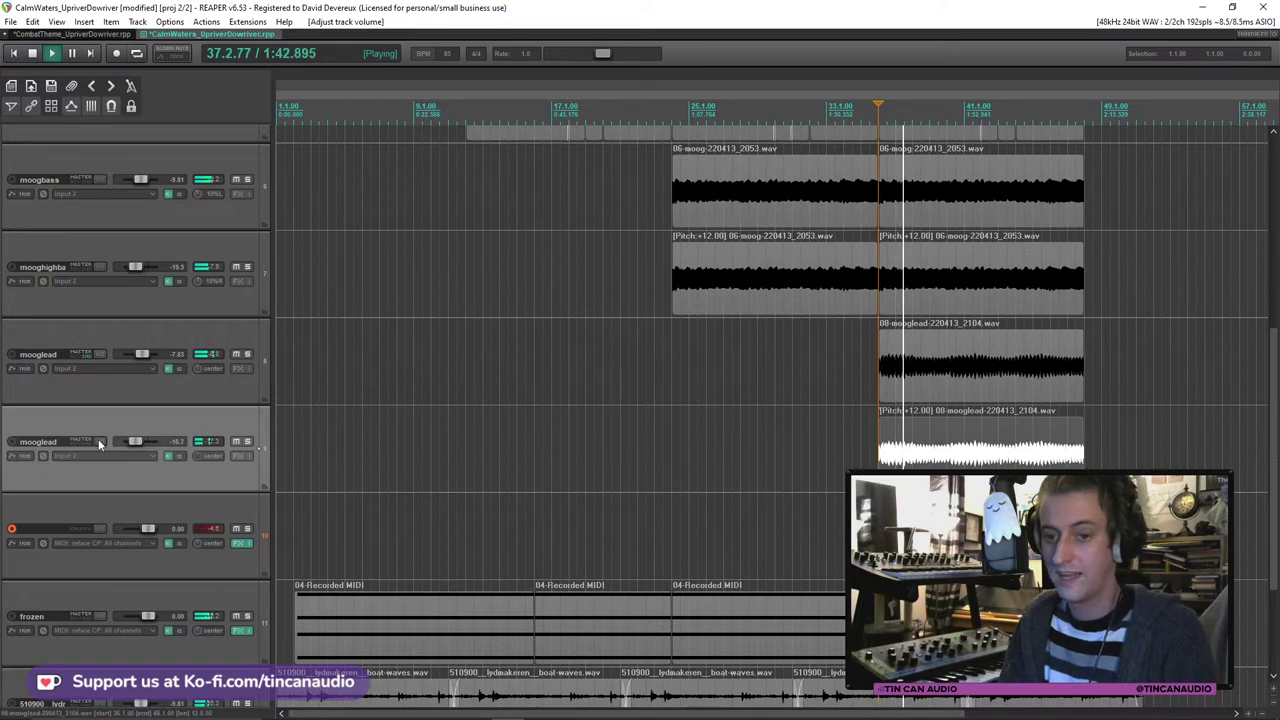
click(99, 444)
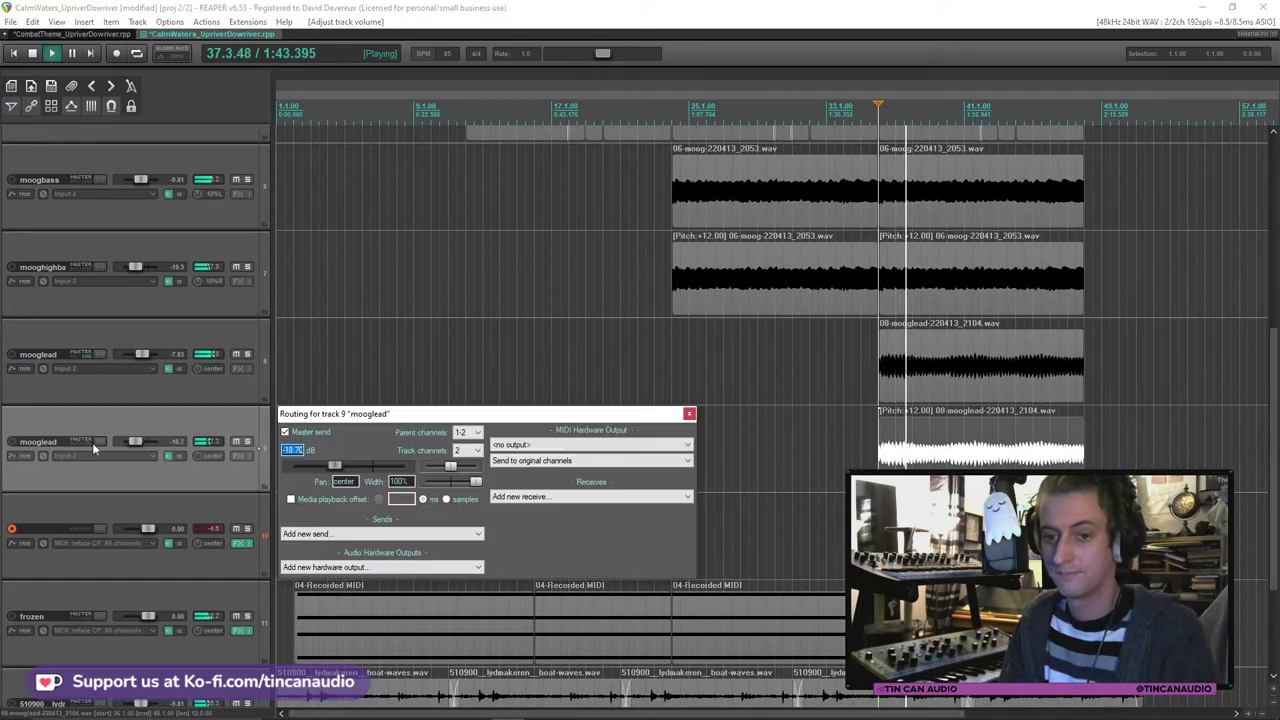
click(468, 533)
click(400, 647)
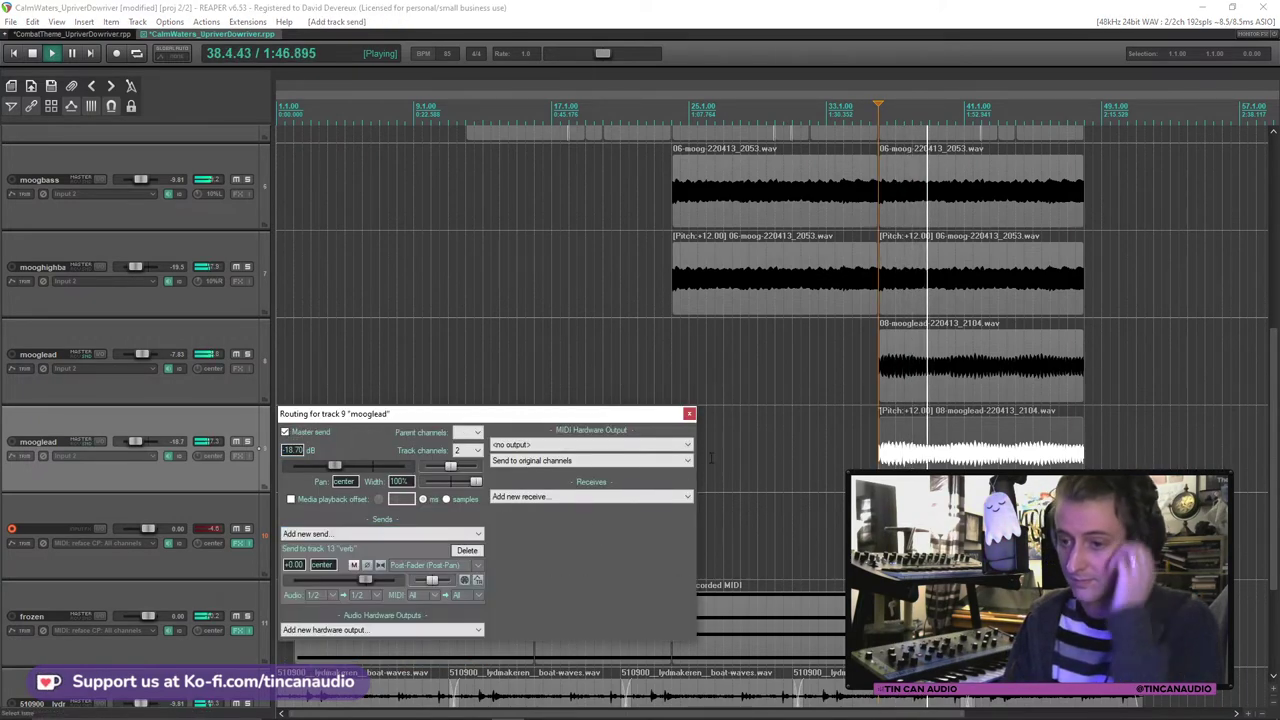
click(689, 413)
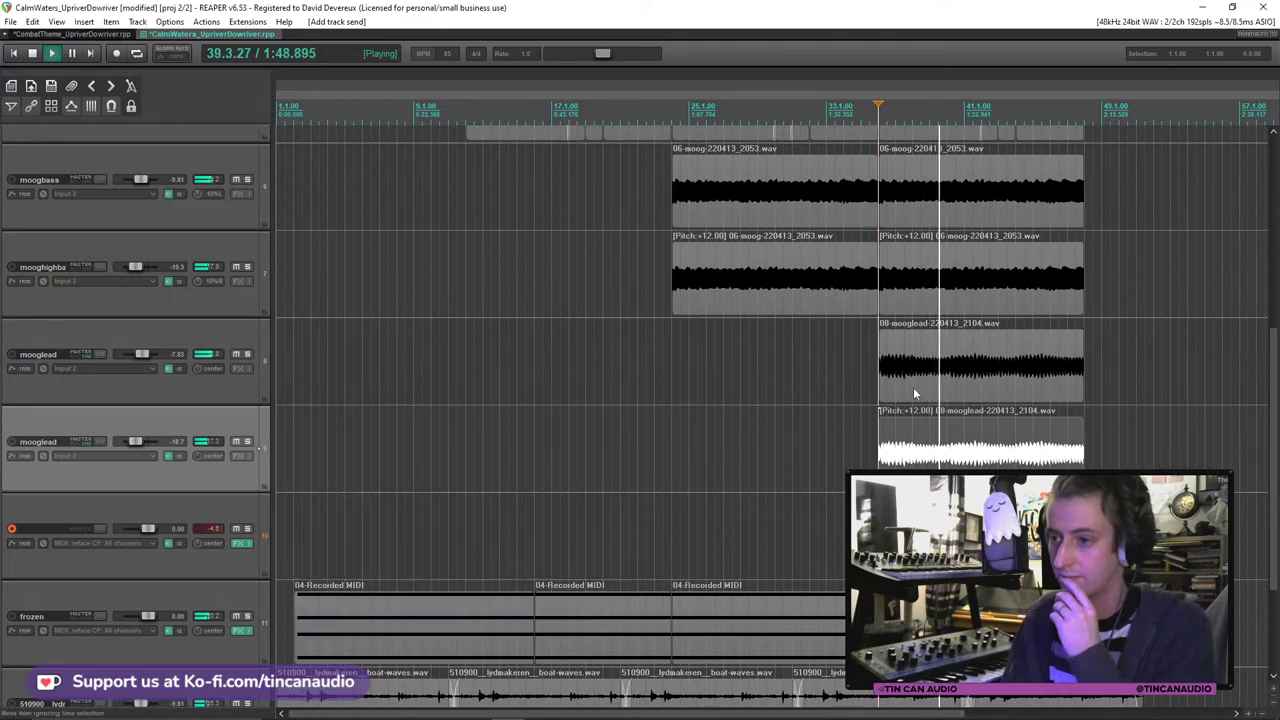
Step: Stop playback and save the project
scroll(913, 387, down, 3)
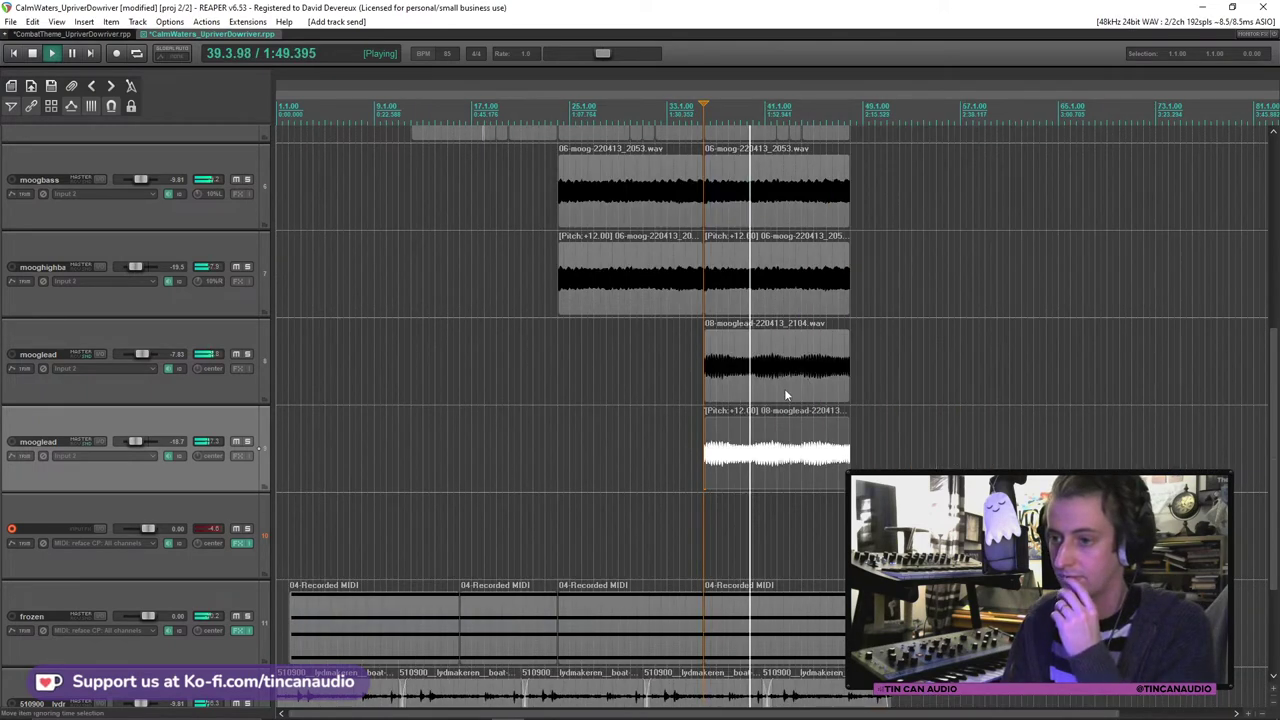
click(721, 375)
key(space)
key(ctrl+s)
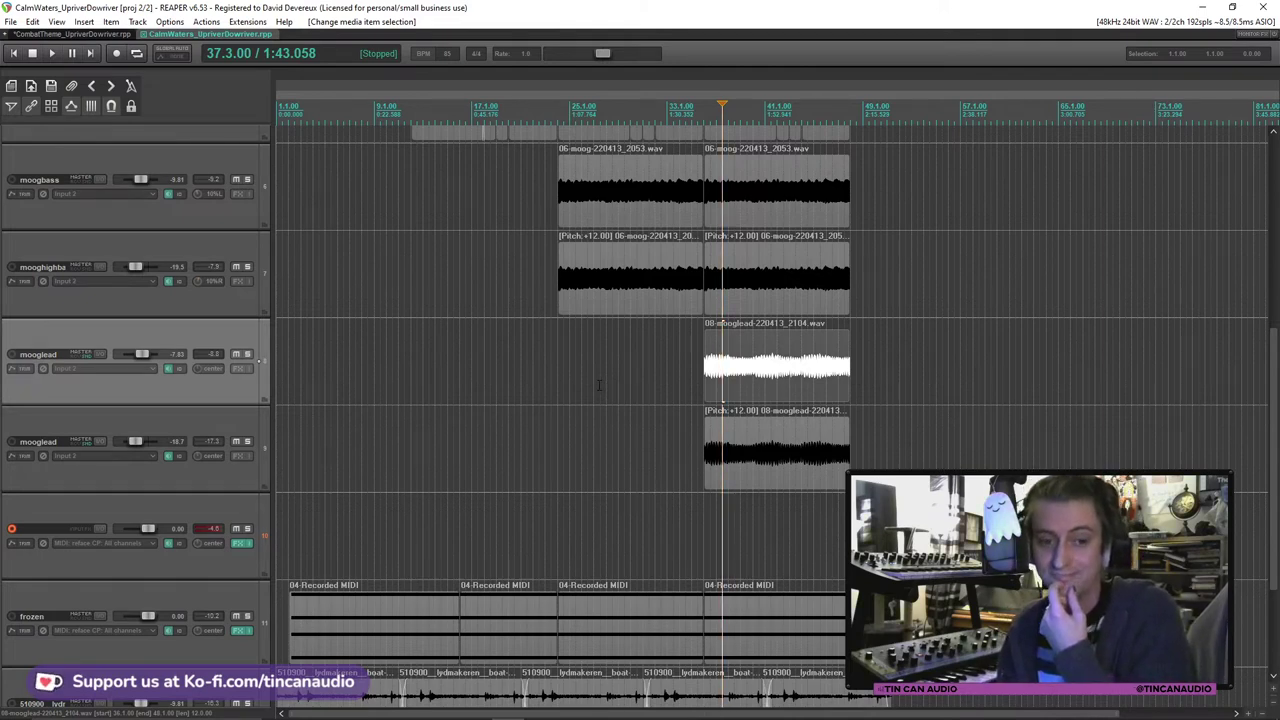
click(693, 213)
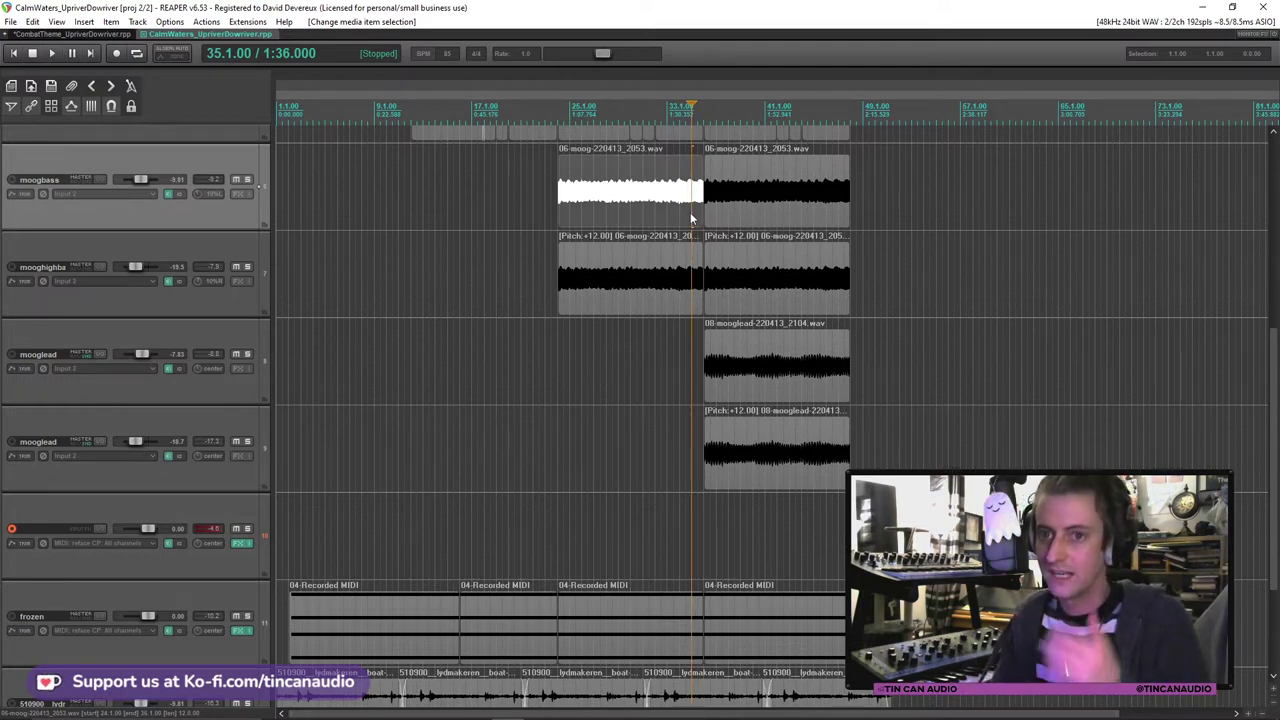
click(705, 290)
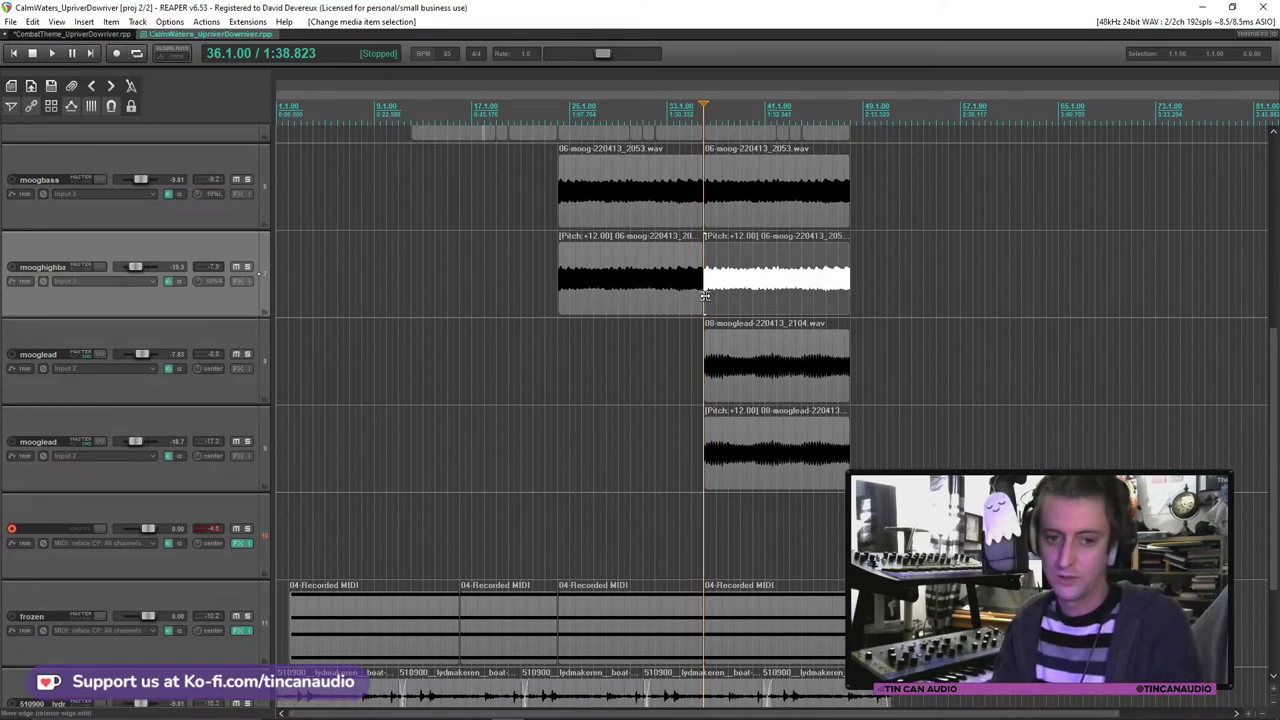
click(679, 265)
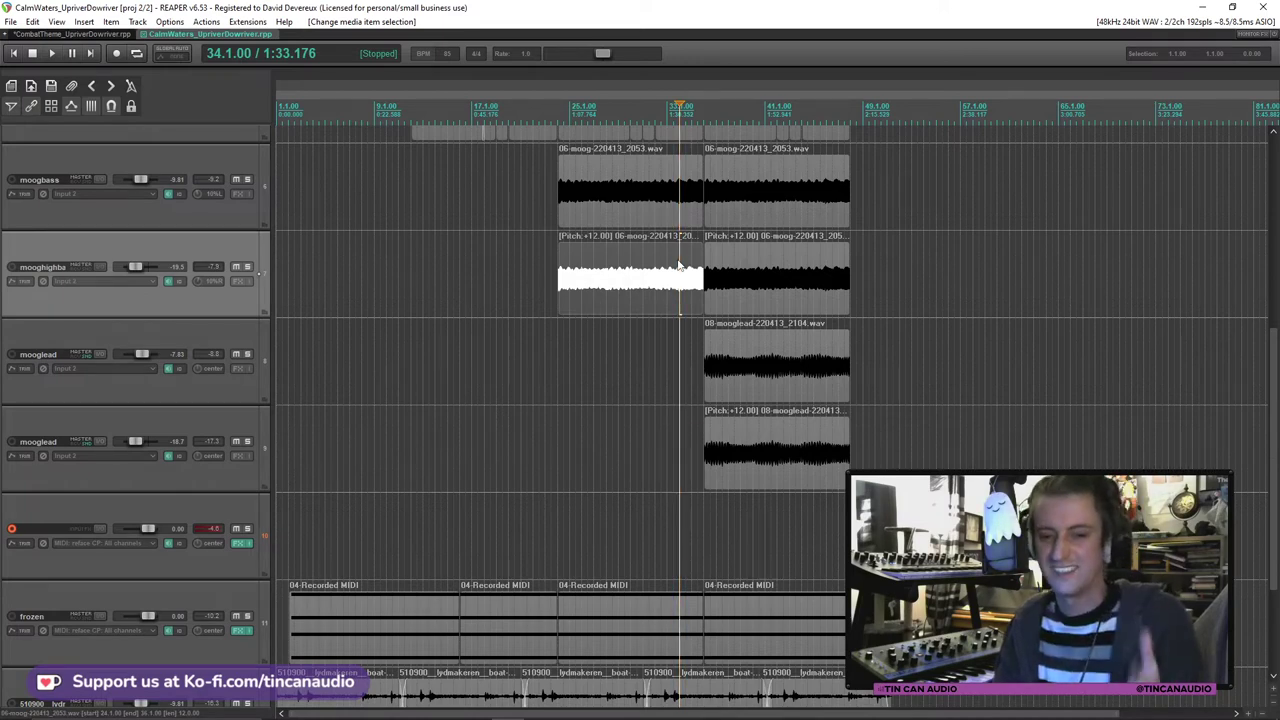
scroll(678, 264, up, 2)
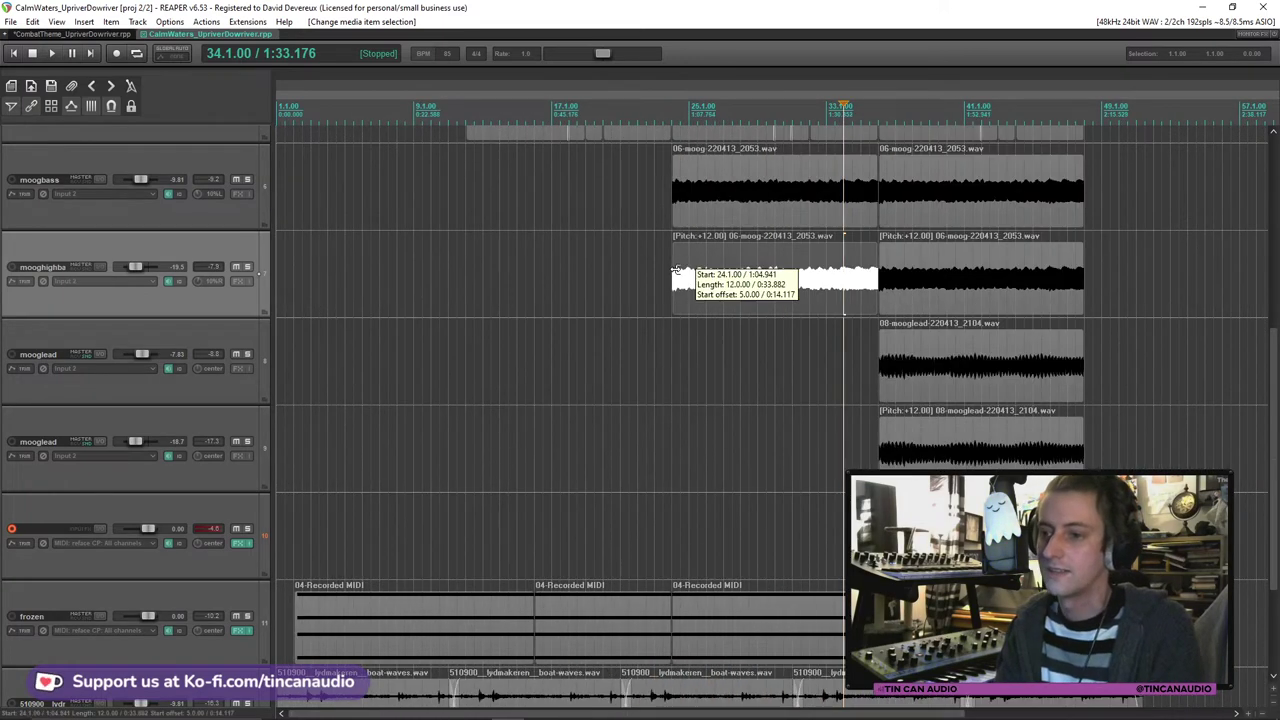
click(676, 265)
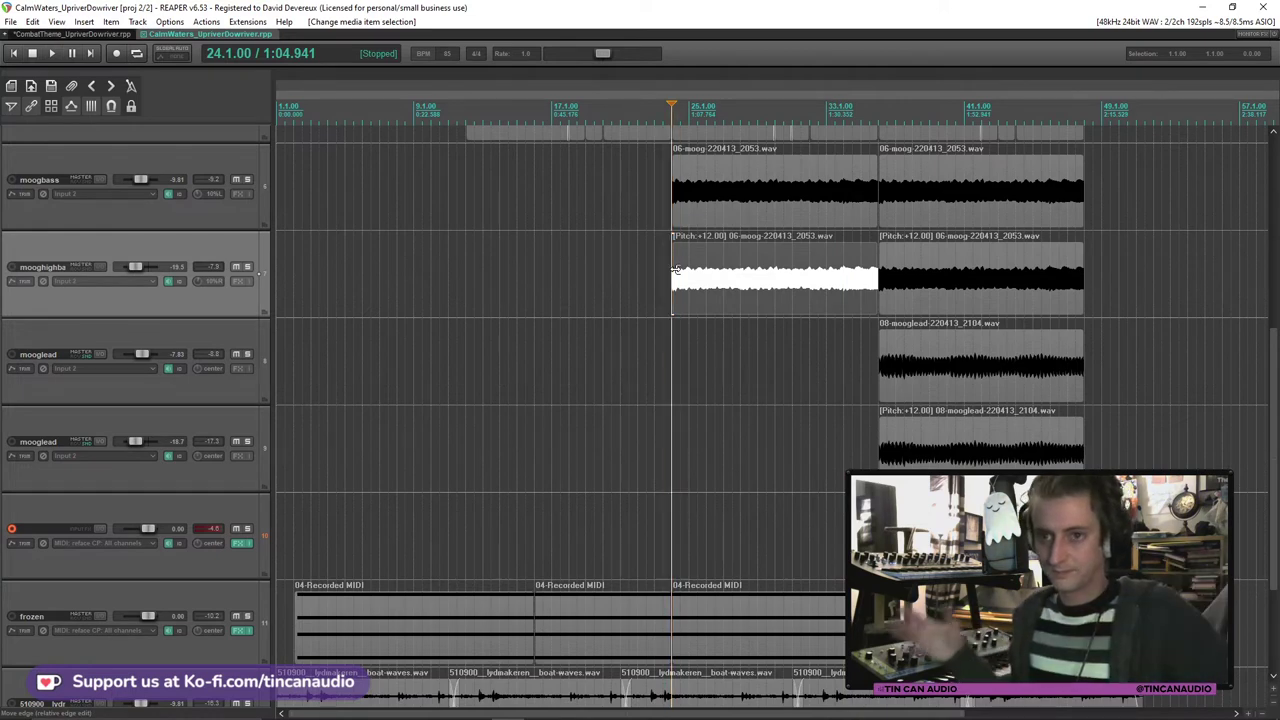
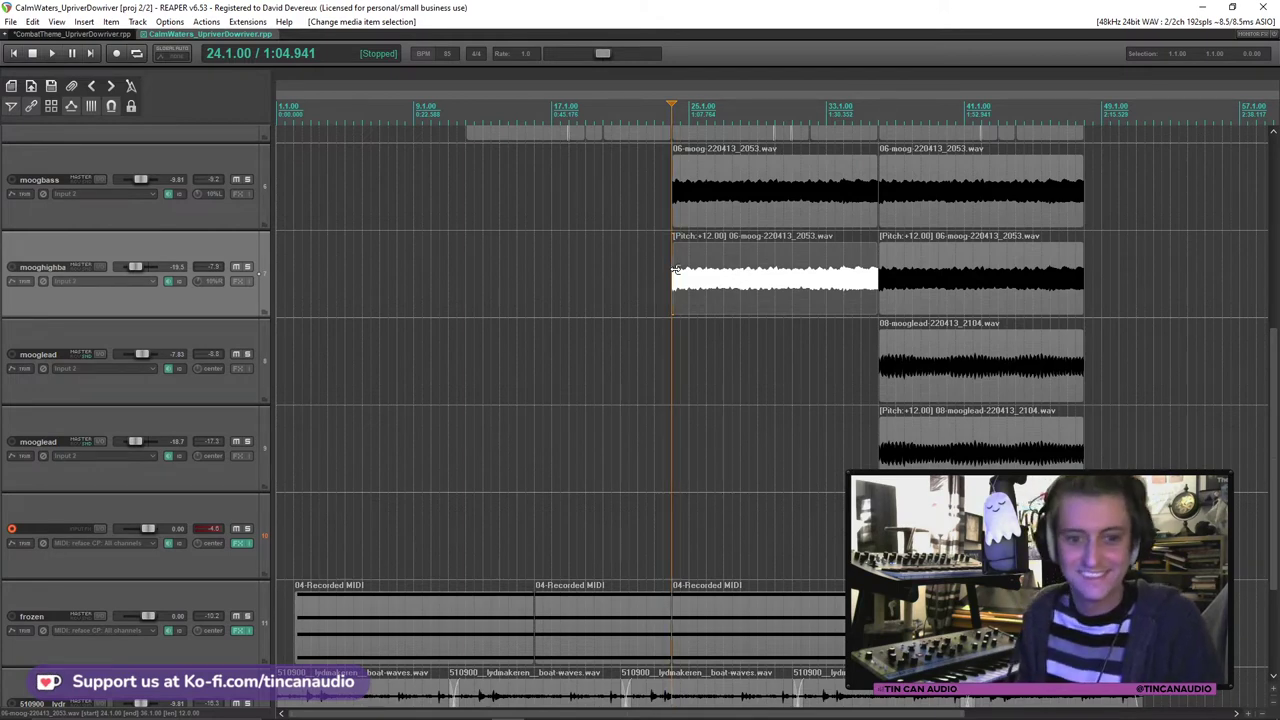
scroll(802, 302, down, 2)
scroll(800, 302, up, 2)
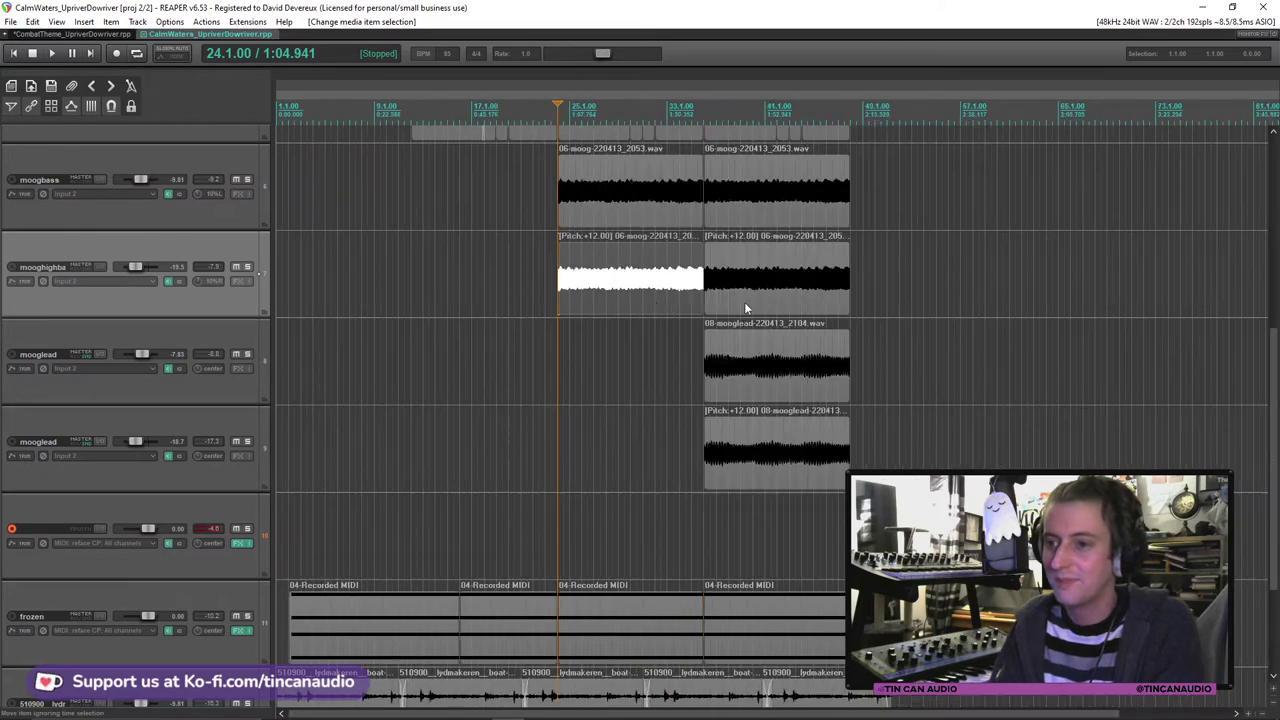
click(693, 208)
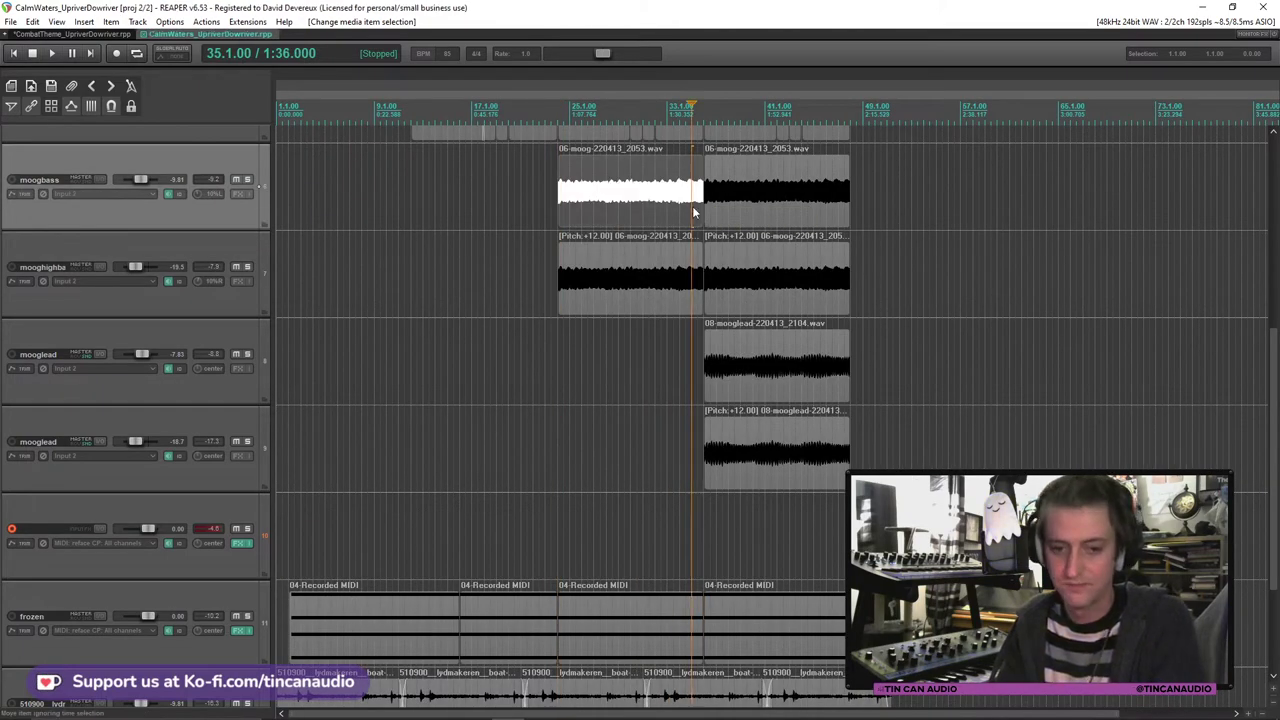
scroll(693, 212, down, 1)
scroll(692, 206, up, 2)
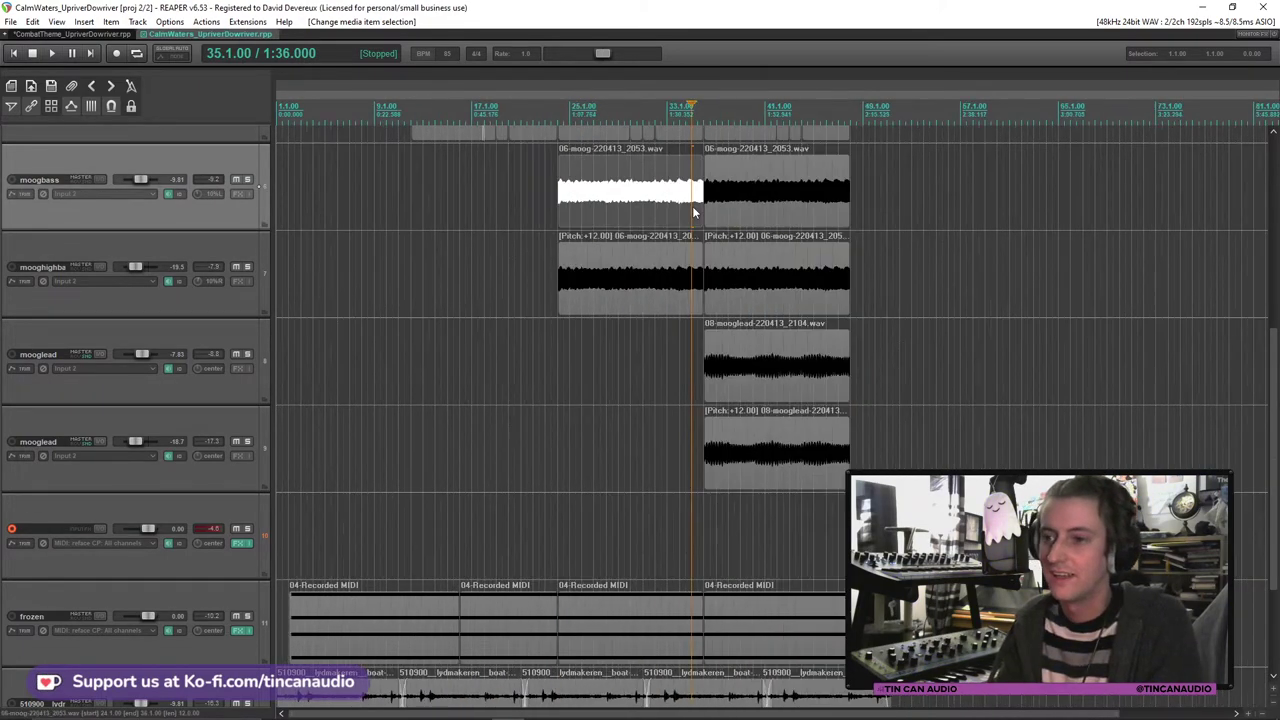
click(828, 206)
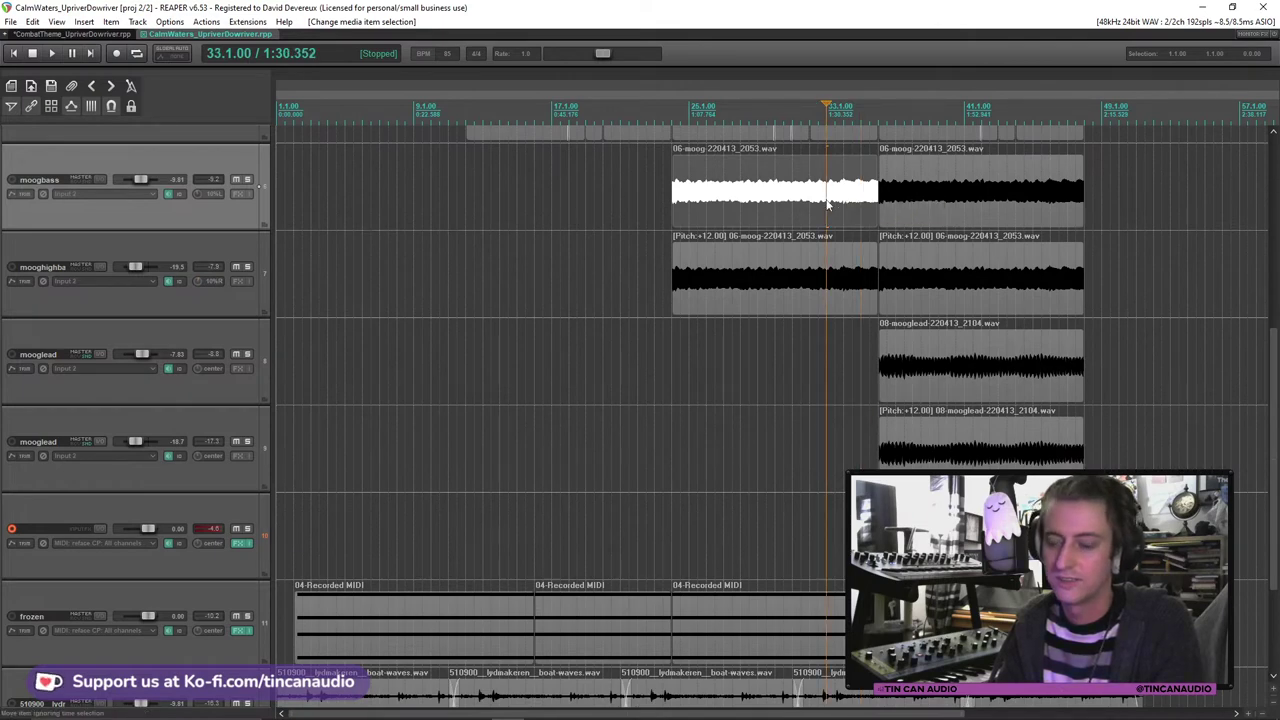
scroll(822, 204, down, 1)
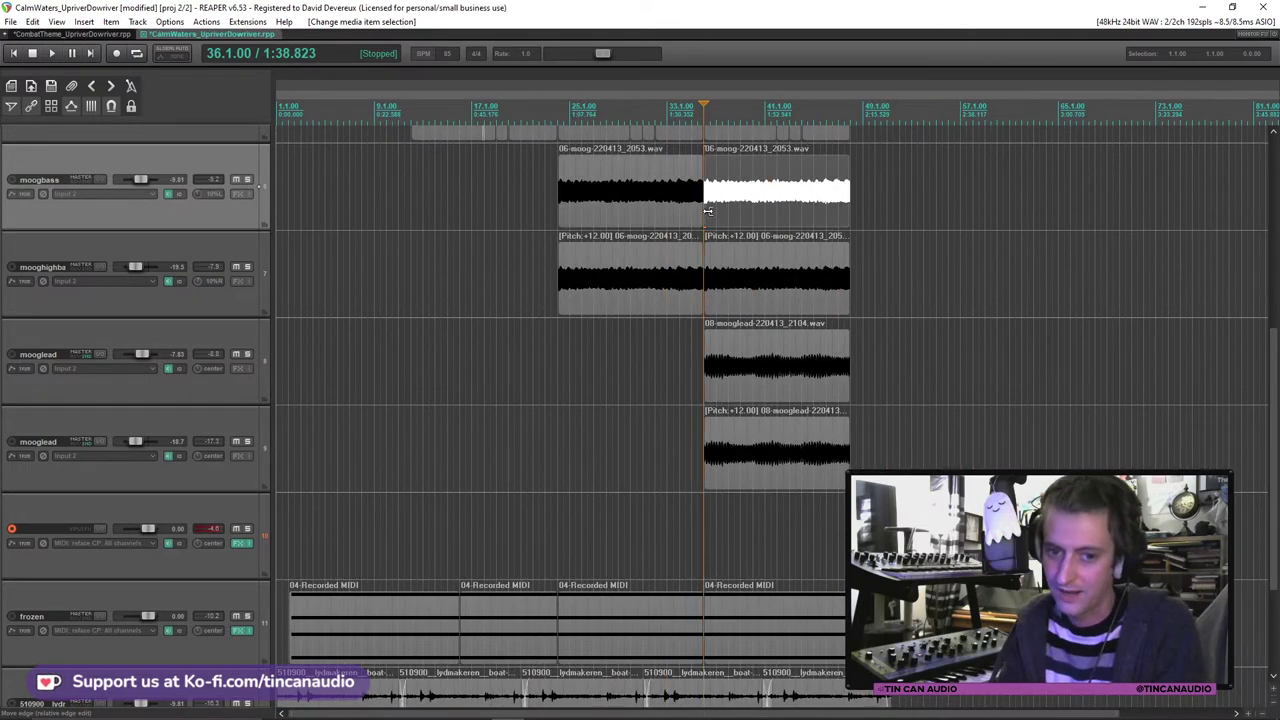
click(560, 207)
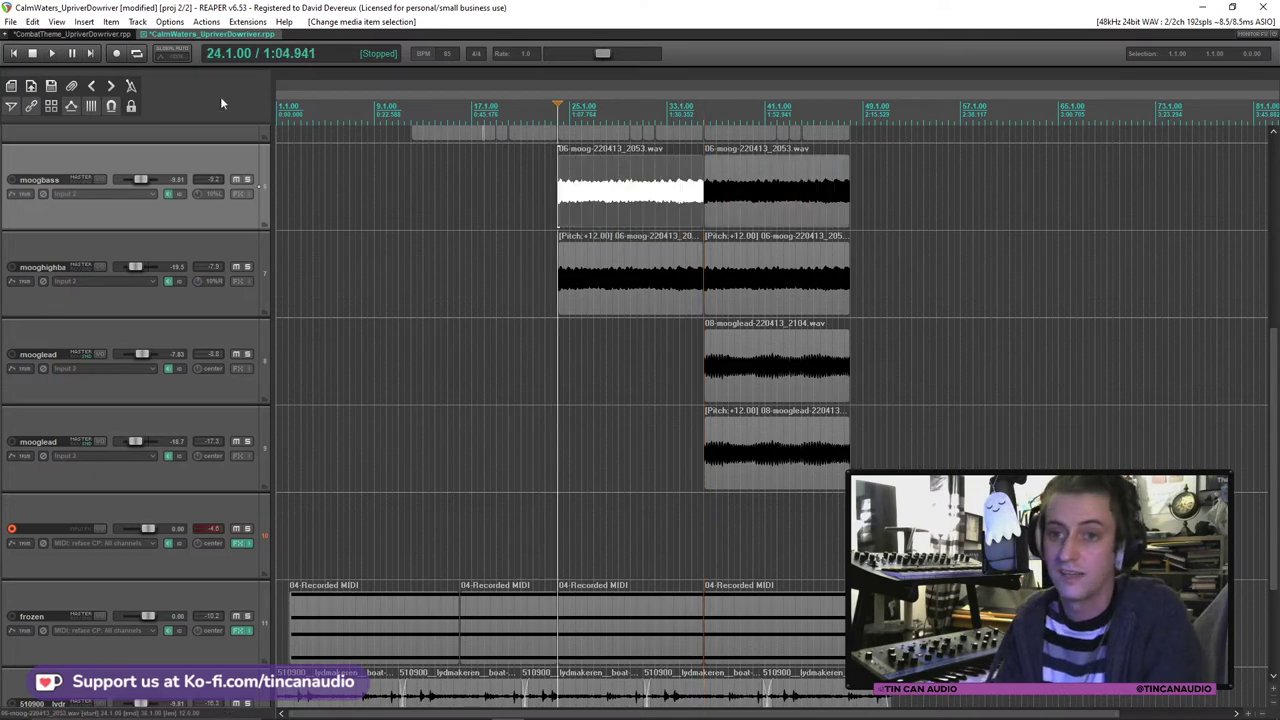
Step: Play the project from the start and name the armed Felt Piano track "piano"
click(14, 53)
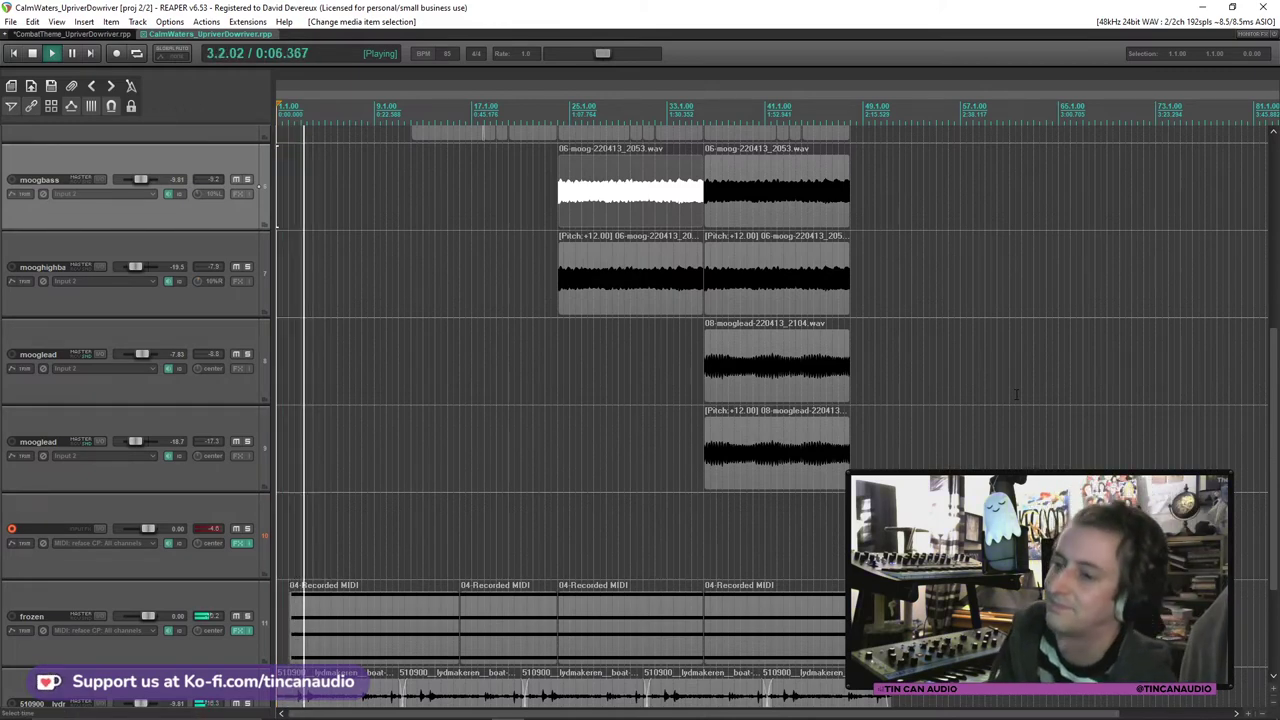
double_click(59, 528)
text(piano)
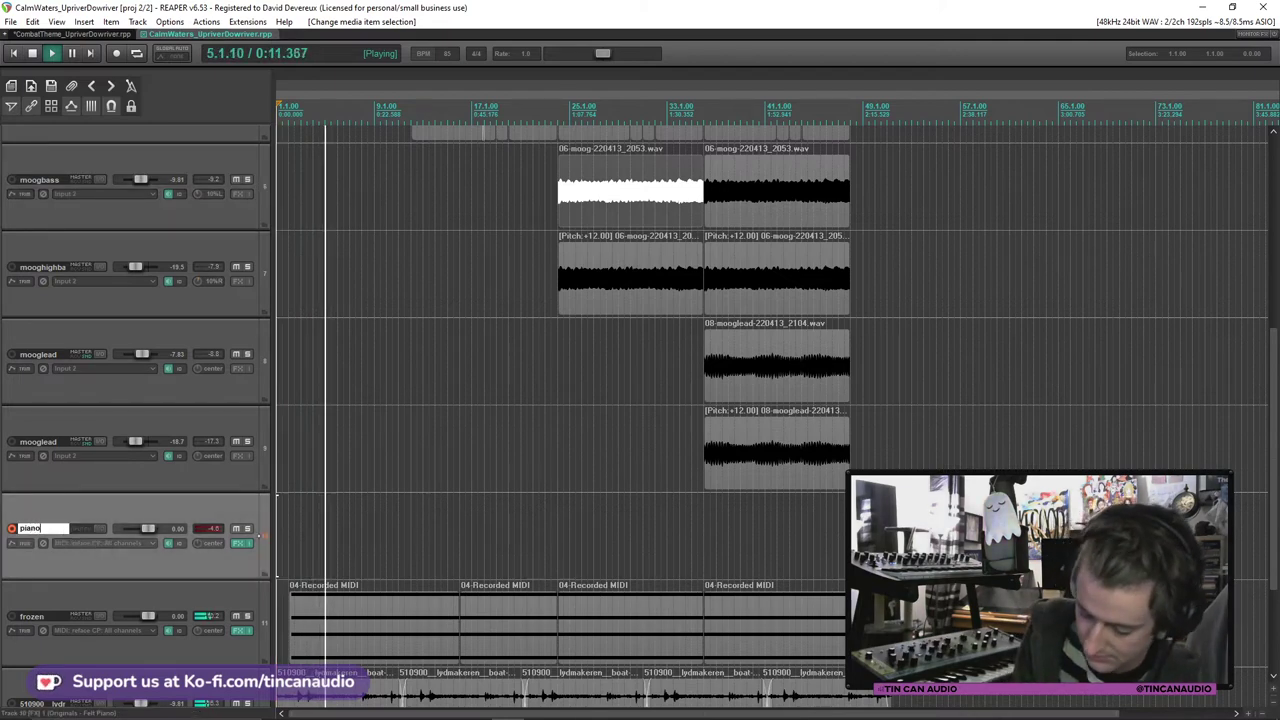
key(Return)
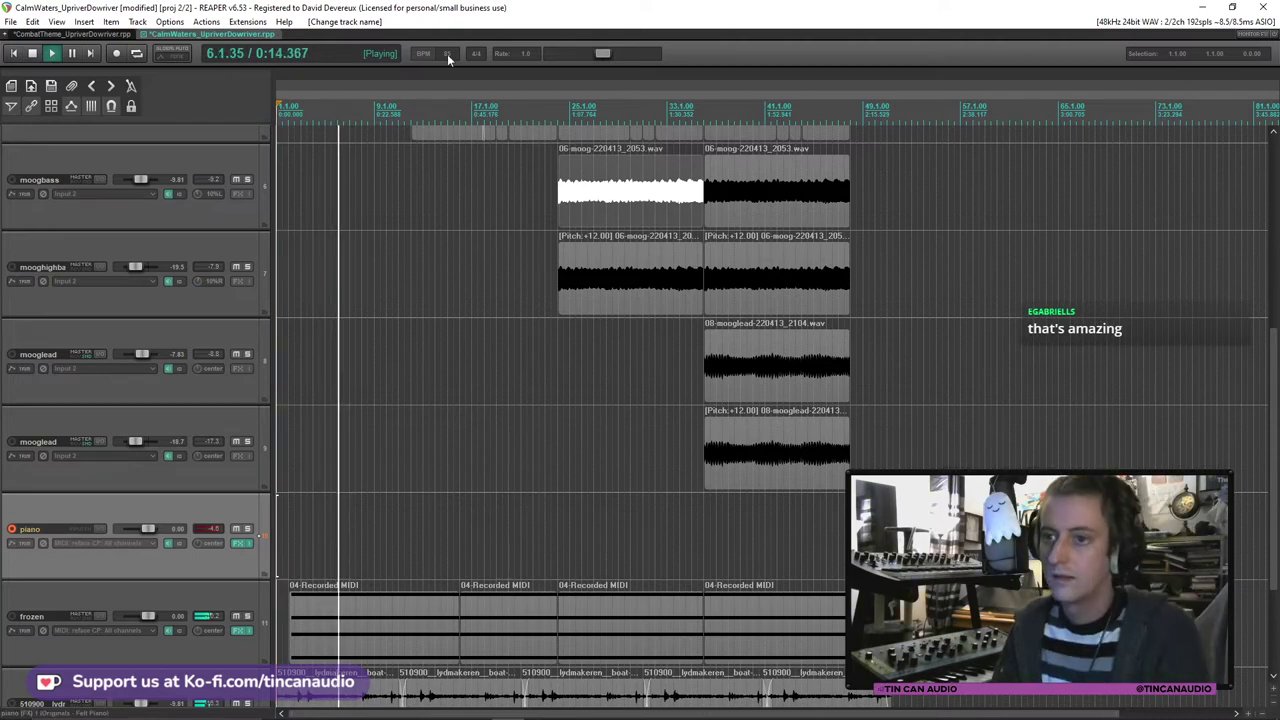
Step: Try the project at a slower tempo of 80 BPM, playing it from the start
key(space)
scroll(459, 63, down, 5)
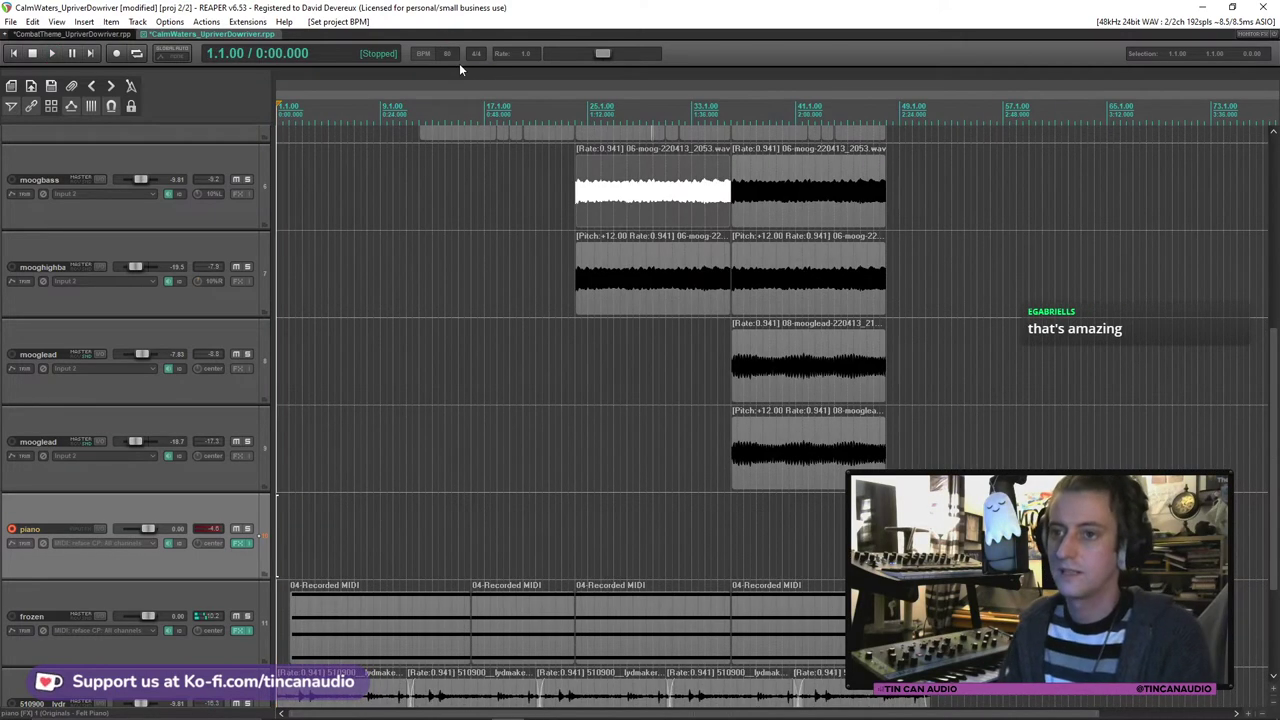
key(space)
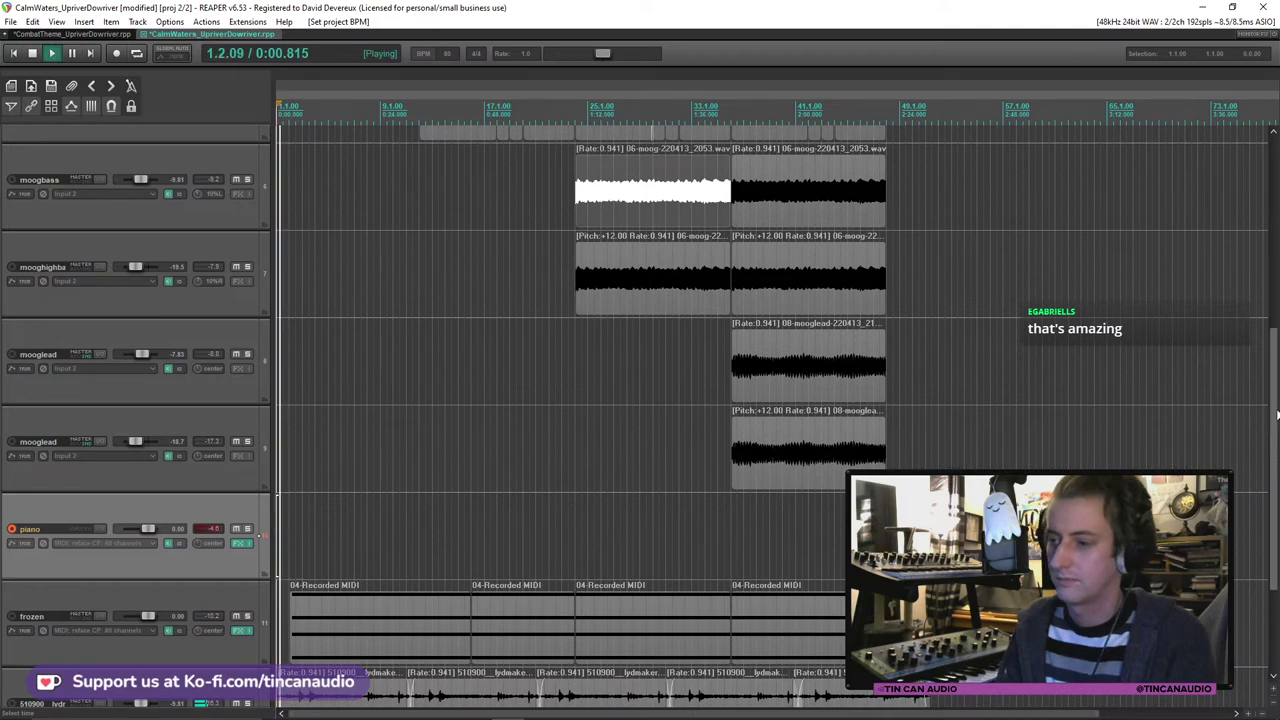
Step: Set the playback rate of all five boat-waves clips on the ambience track to 1
scroll(477, 572, down, 4)
double_click(477, 572)
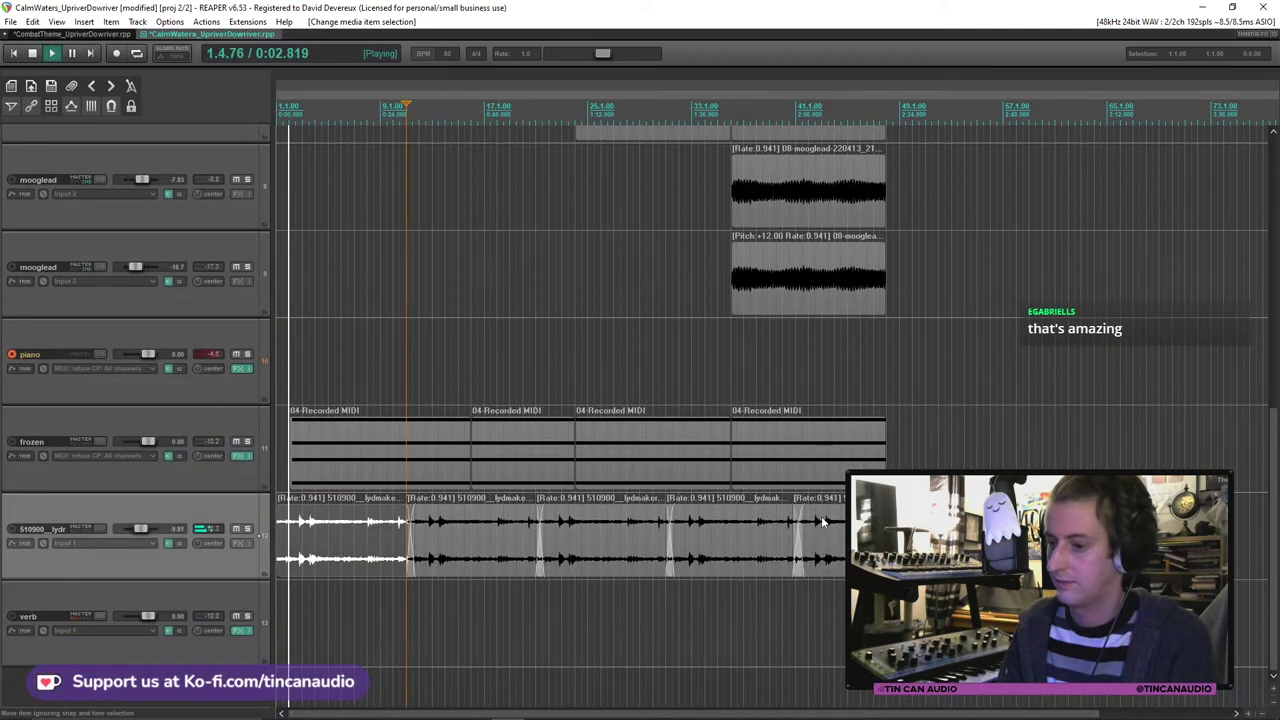
key(F2)
click(474, 360)
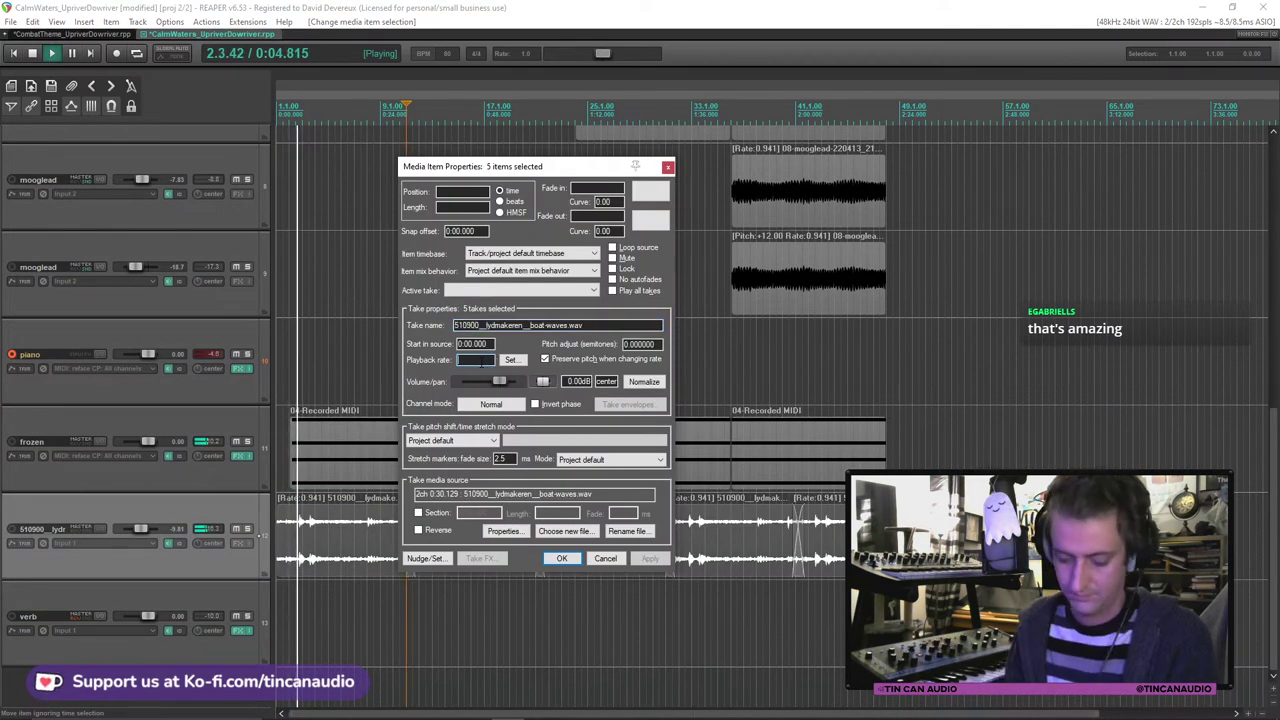
text(1)
key(Return)
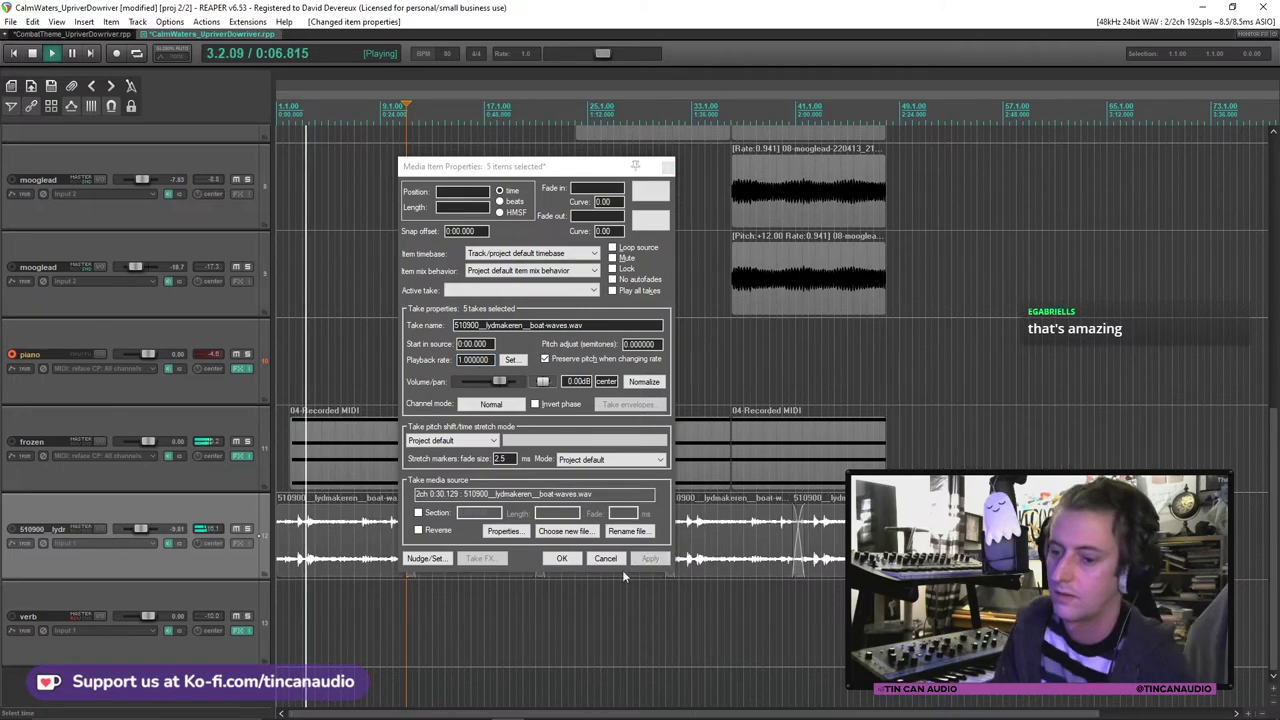
click(566, 559)
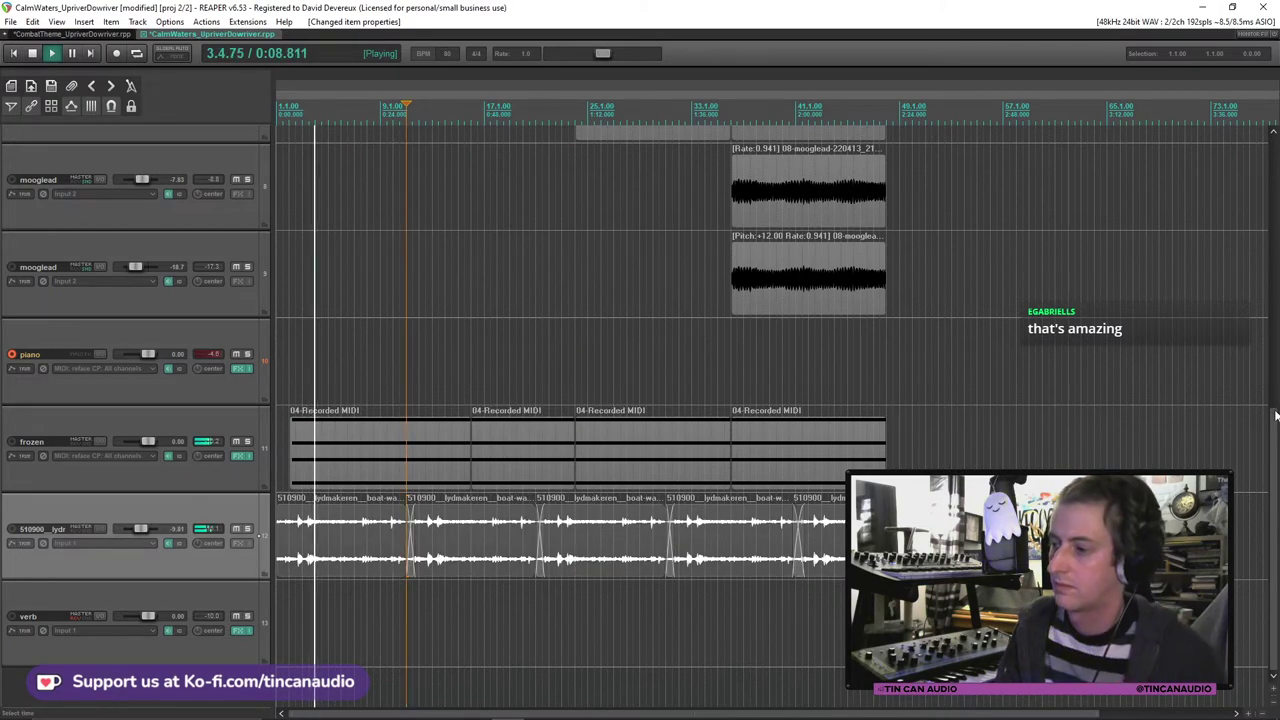
Step: Stop playback and undo the tempo change and the boat-waves playback rate change
drag(1275, 415, 1275, 145)
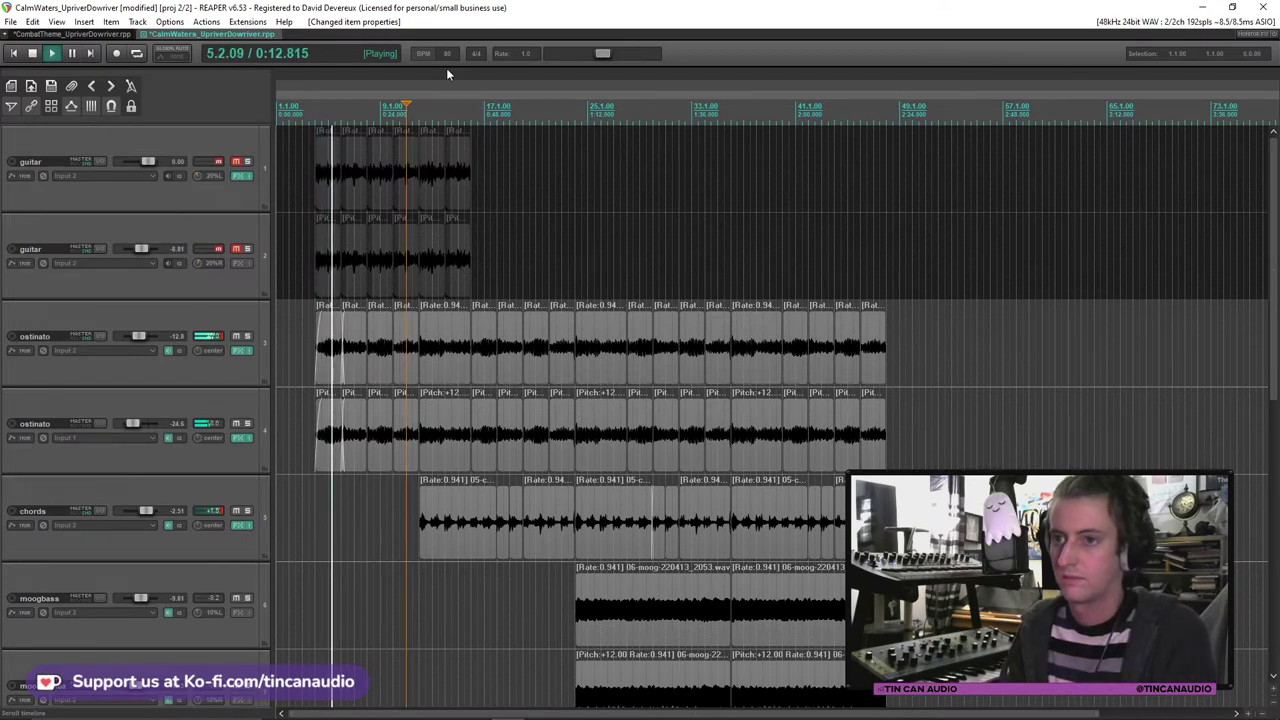
key(space)
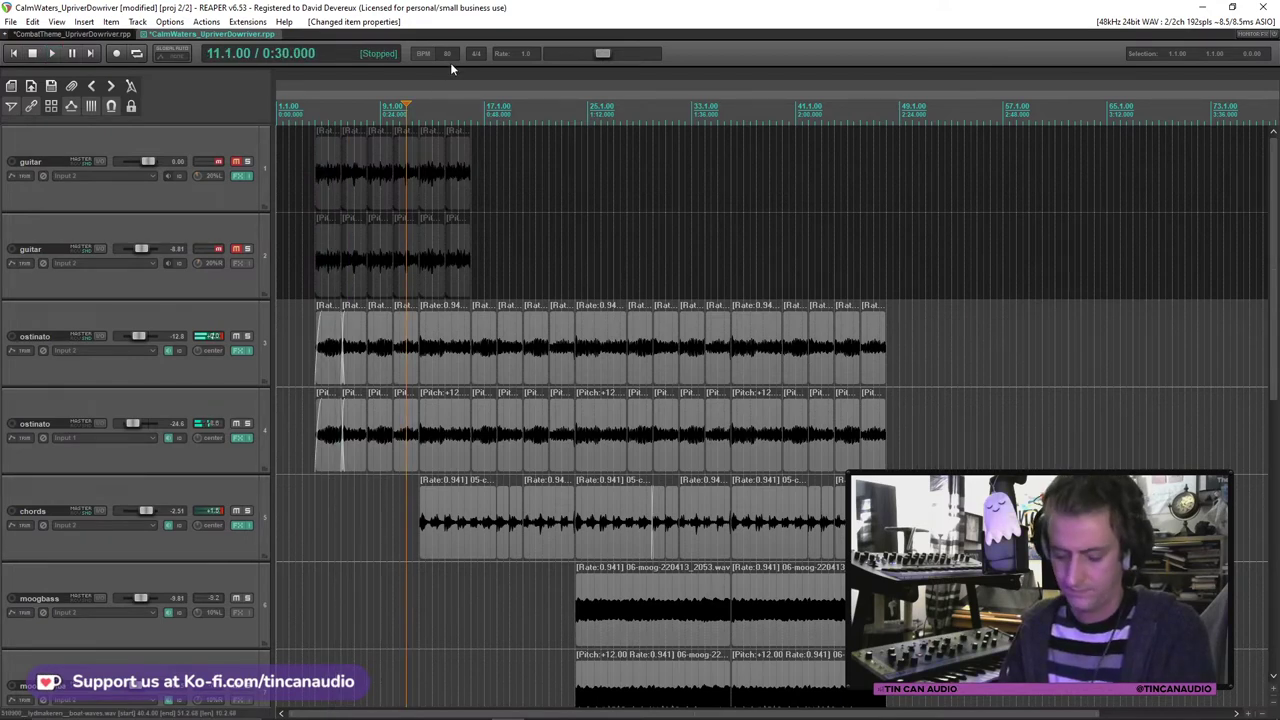
scroll(451, 57, up, 5)
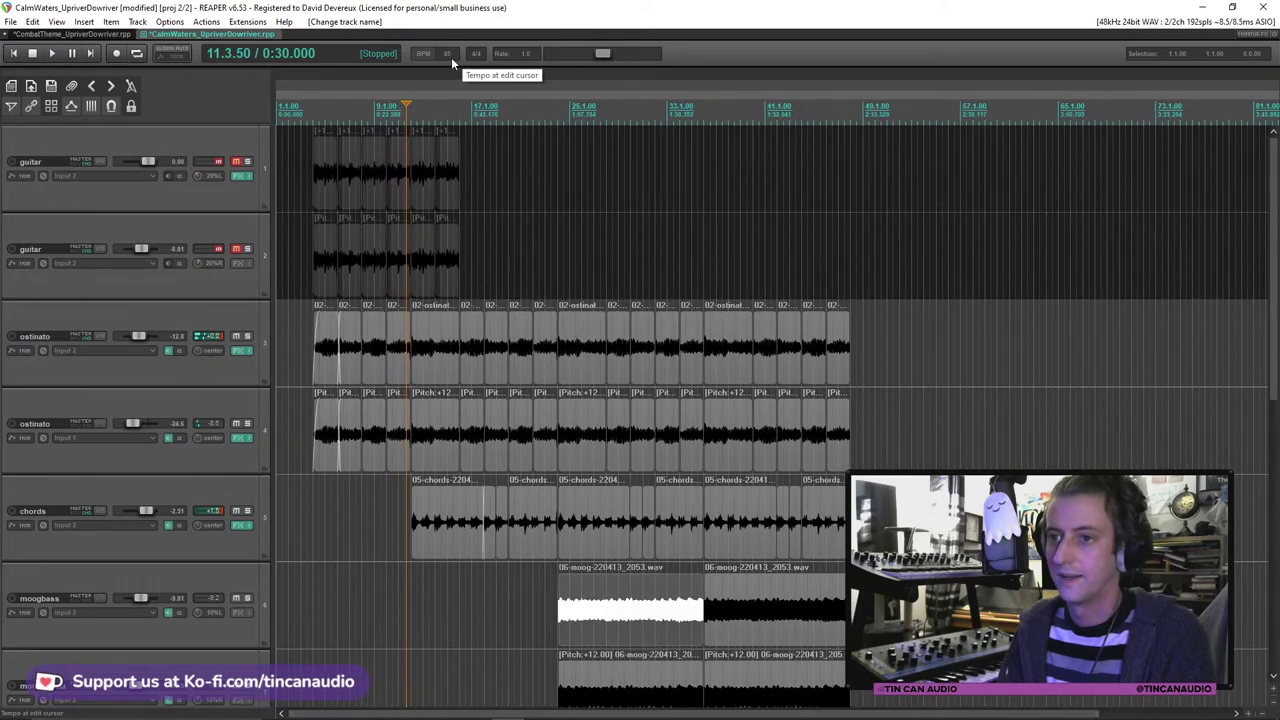
Step: Play the project from the opening ostinato clip and select both ostinato tracks
click(325, 347)
key(space)
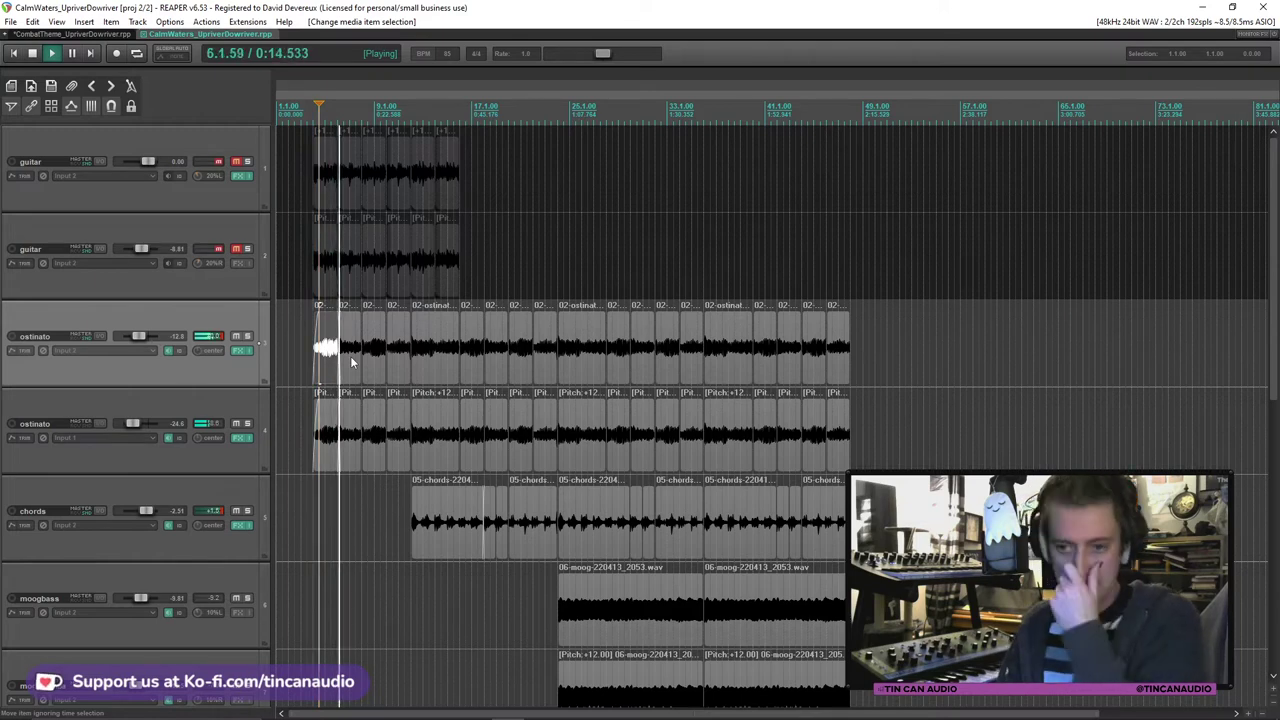
ctrl+click(209, 462)
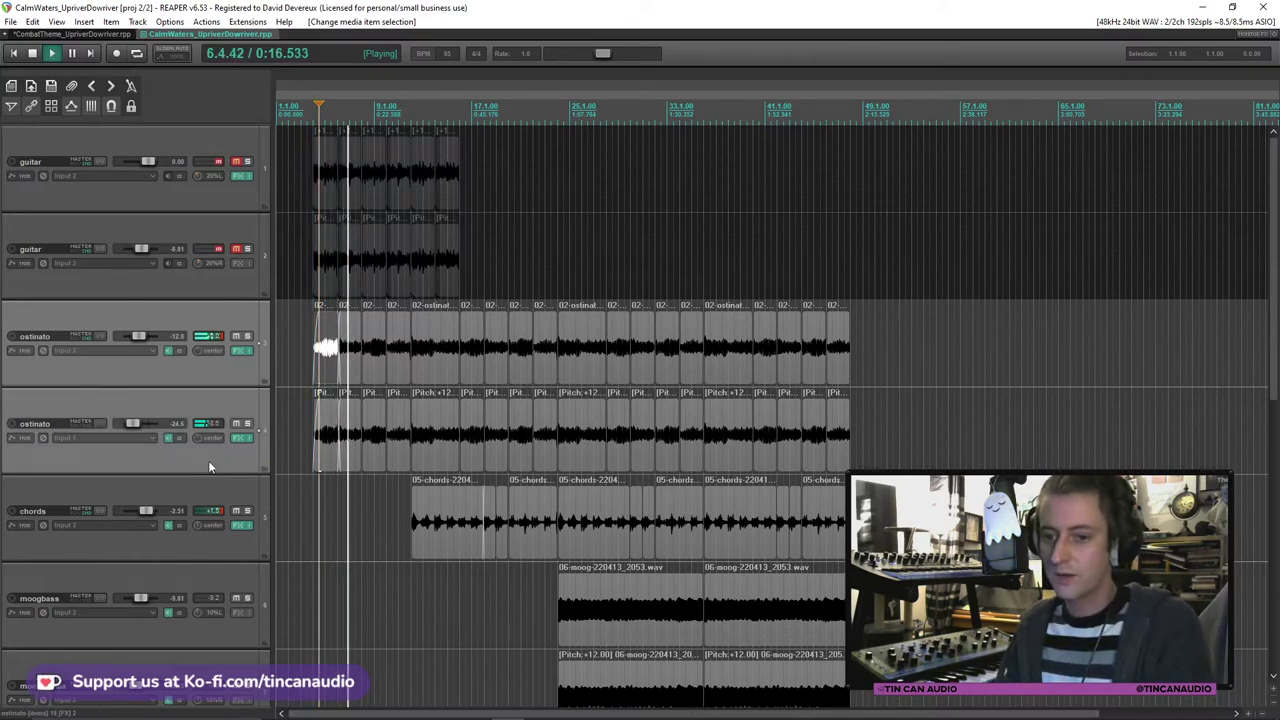
mouse_move(141, 343)
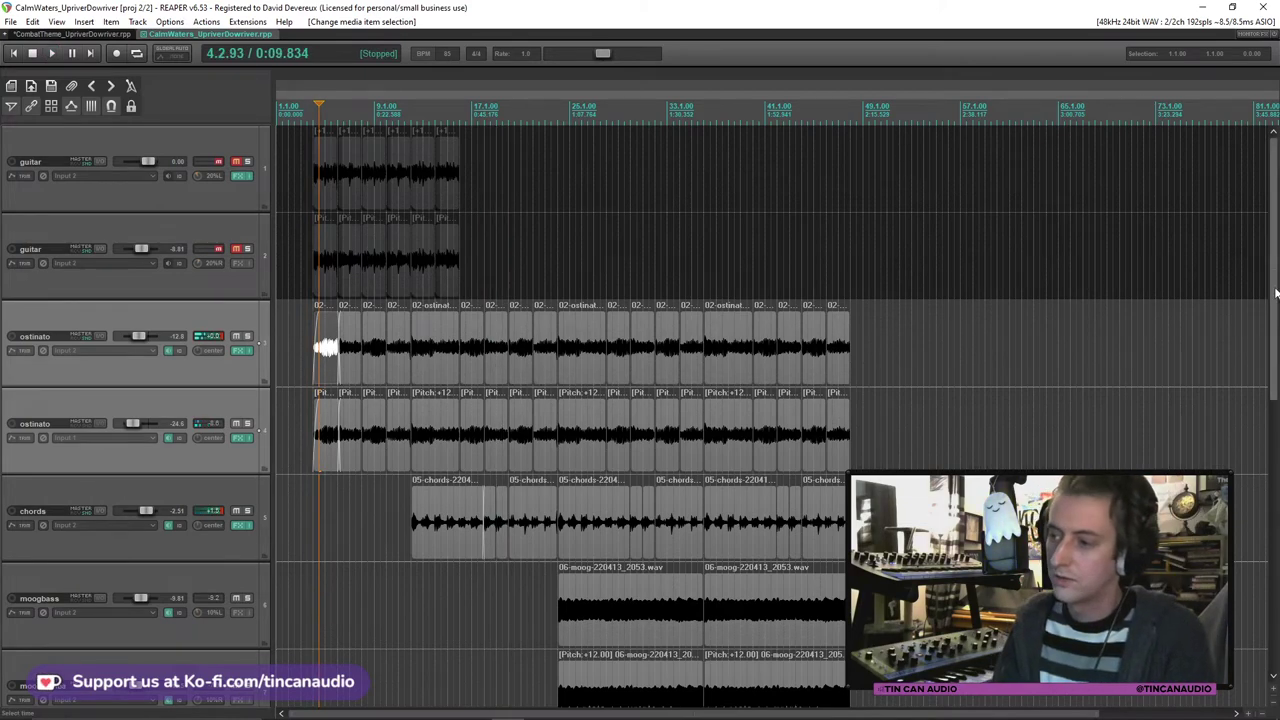
Step: Raise the piano track's volume to about 5.4 dB and briefly play the project from bar 4
scroll(196, 502, down, 8)
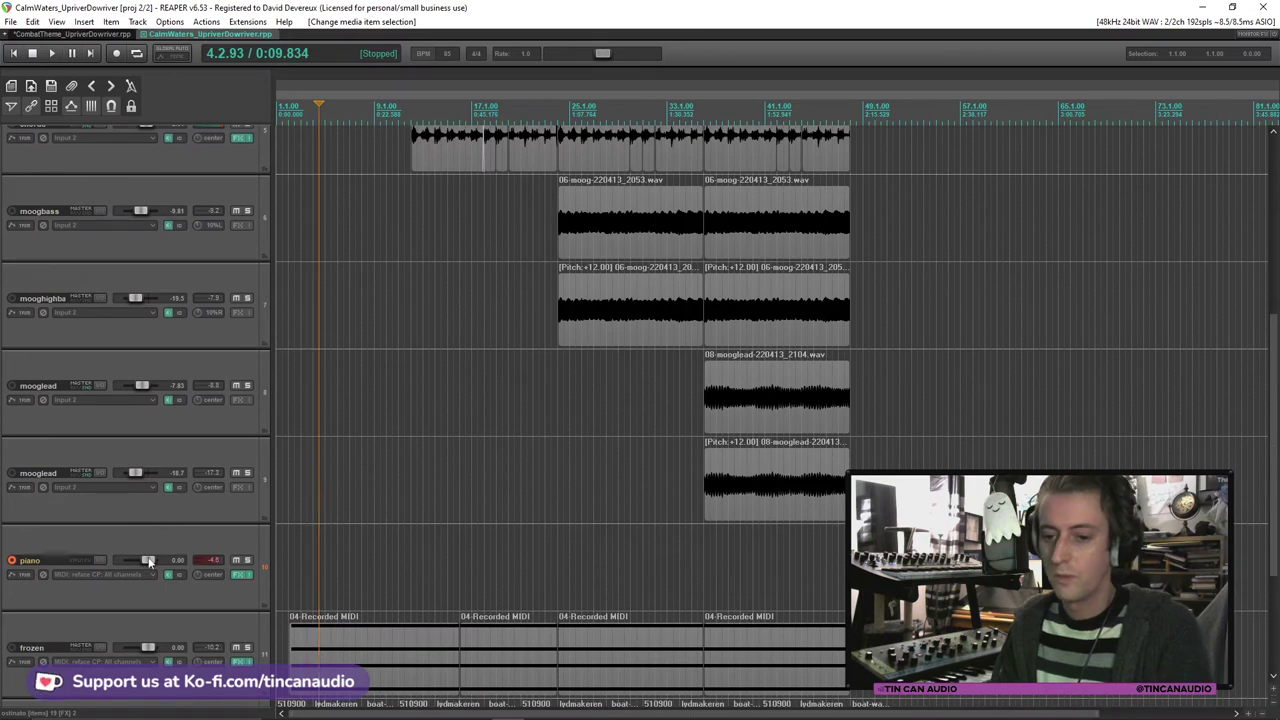
click(152, 562)
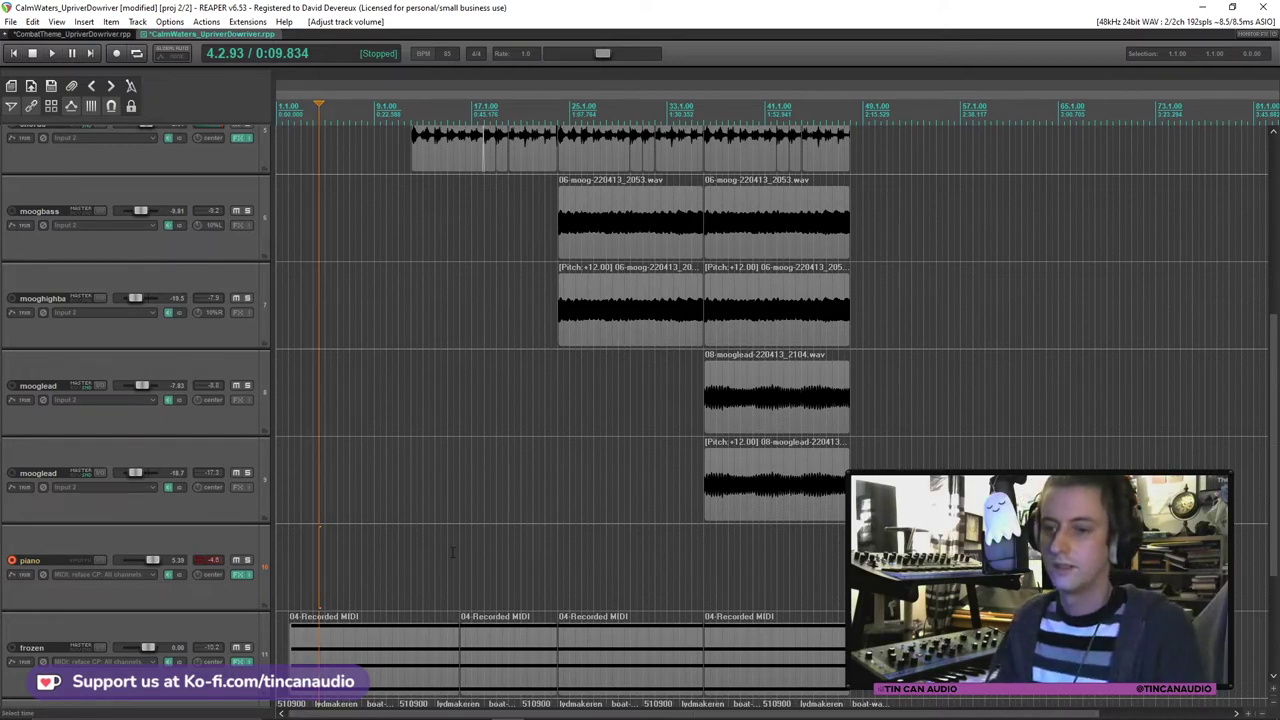
key(space)
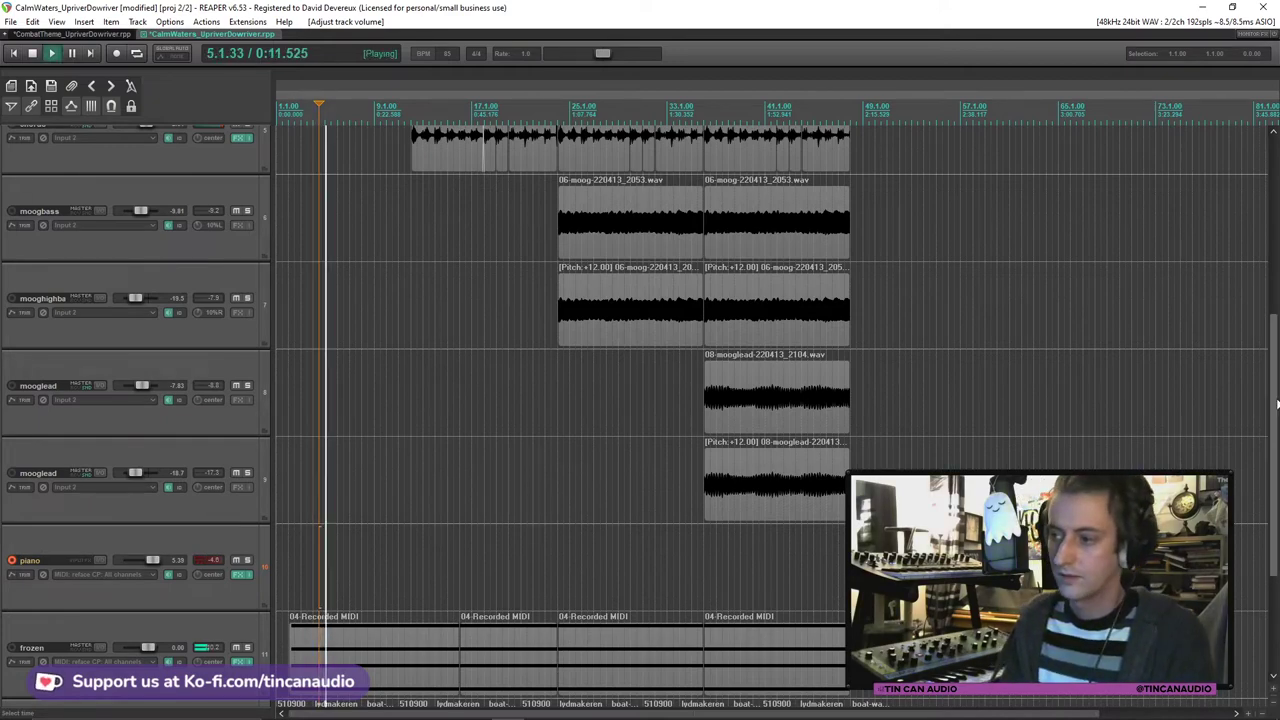
scroll(1277, 403, up, 1)
scroll(1277, 403, down, 2)
key(space)
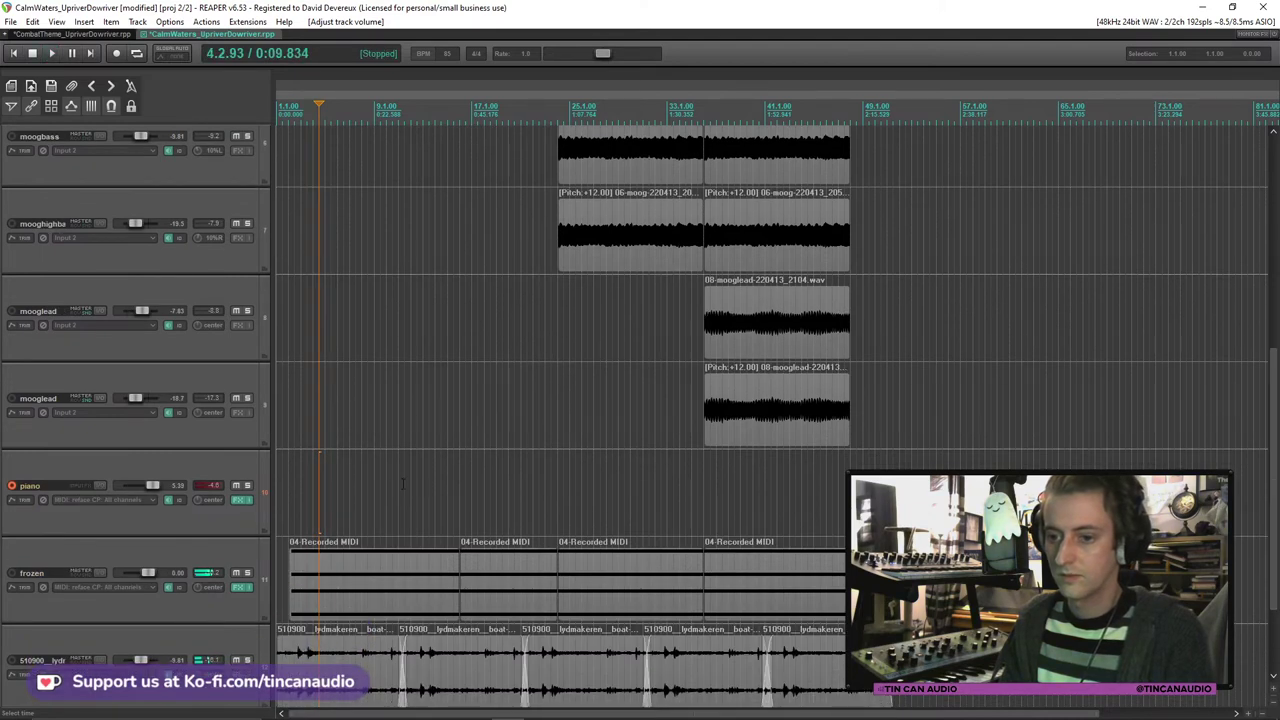
Step: Play from bar 11 and move the piano track directly below the chords track
click(403, 484)
key(space)
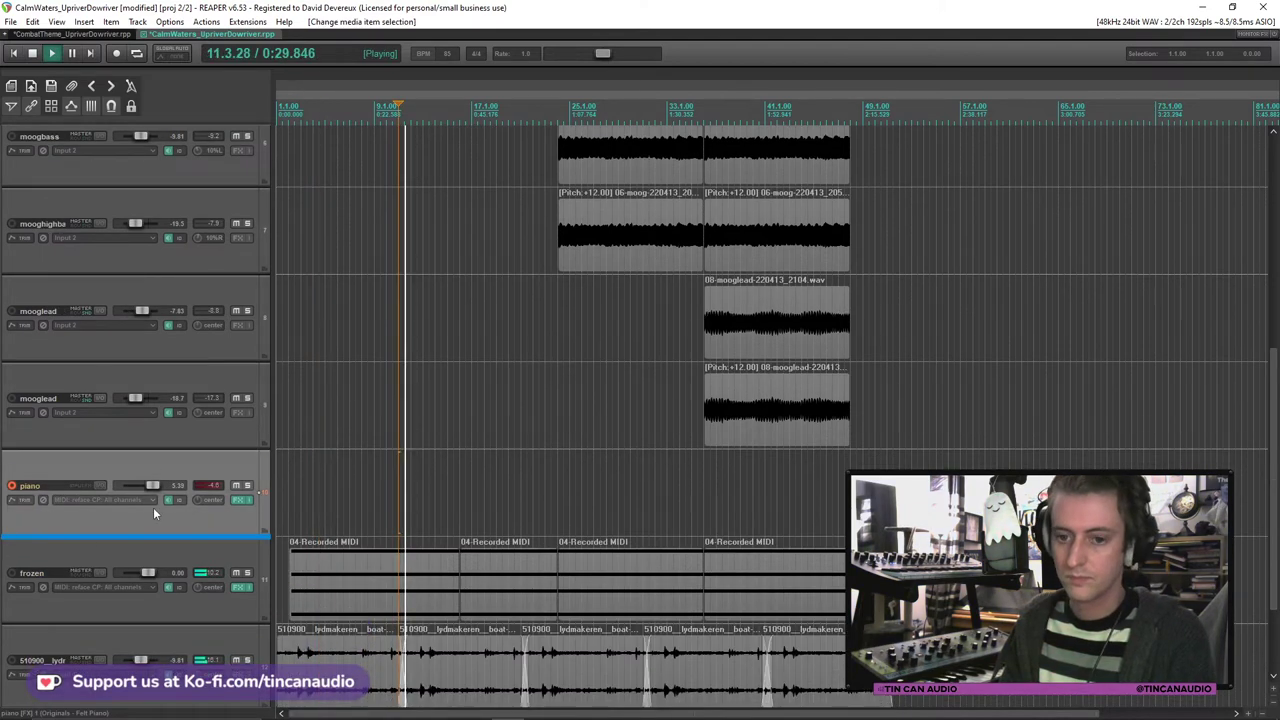
drag(154, 510, 28, 450)
key(space)
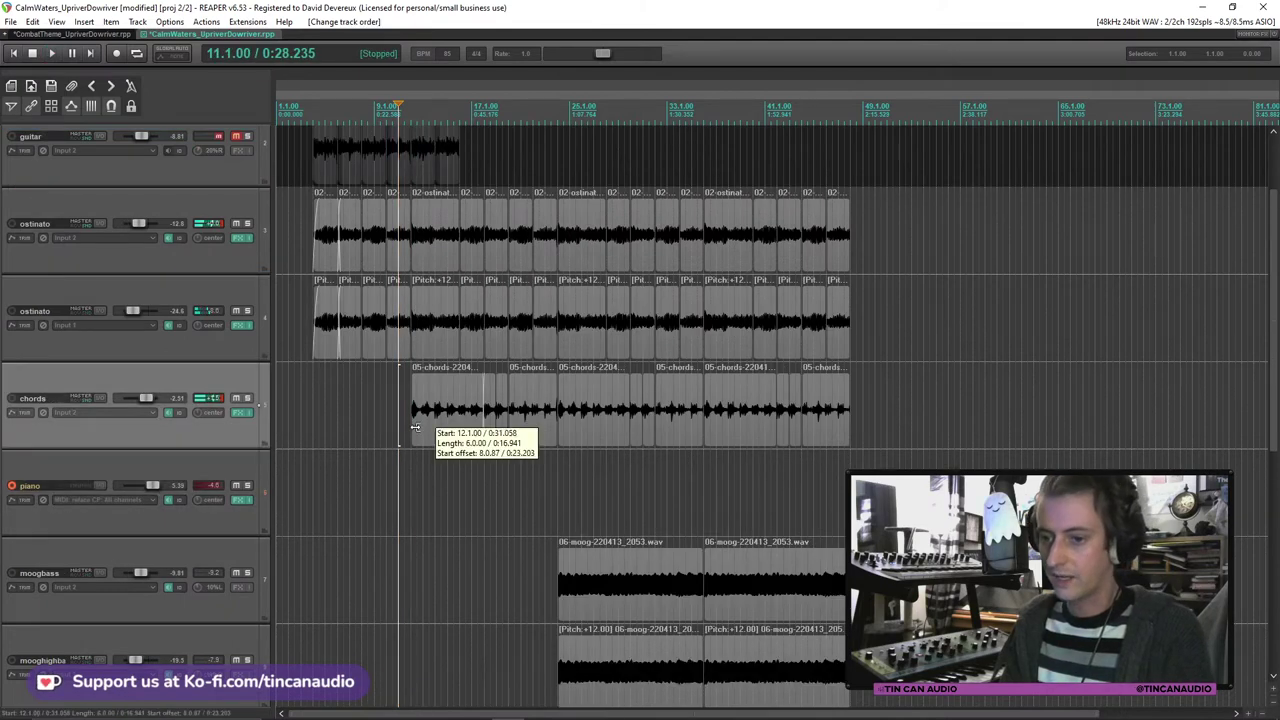
Step: Try recording piano takes from just after bar 11 and delete the recorded files
click(415, 428)
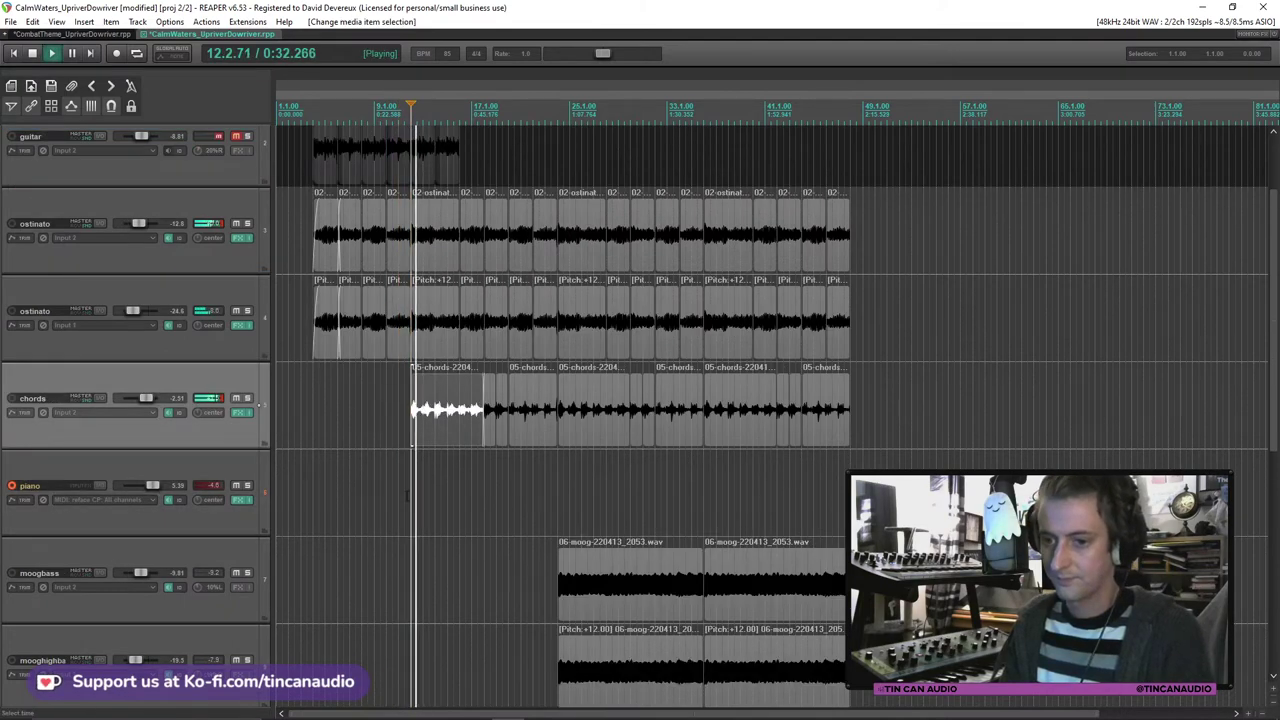
click(406, 495)
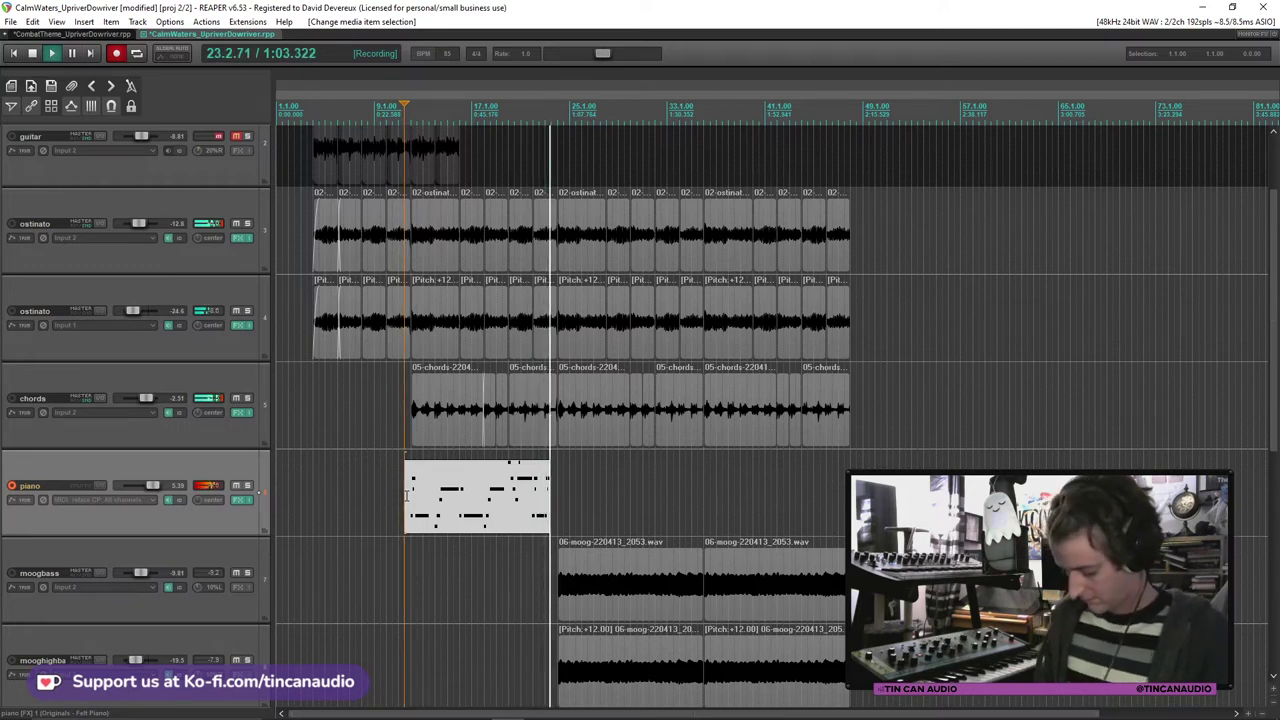
key(space)
click(798, 439)
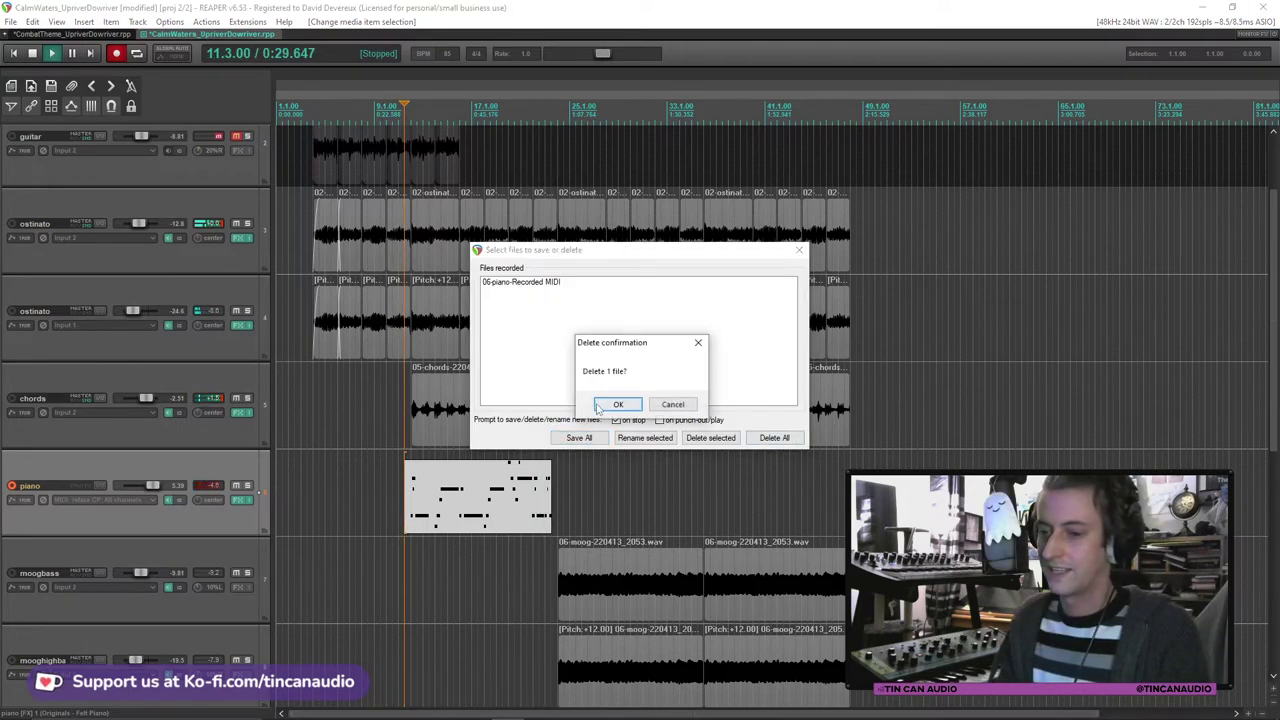
click(603, 404)
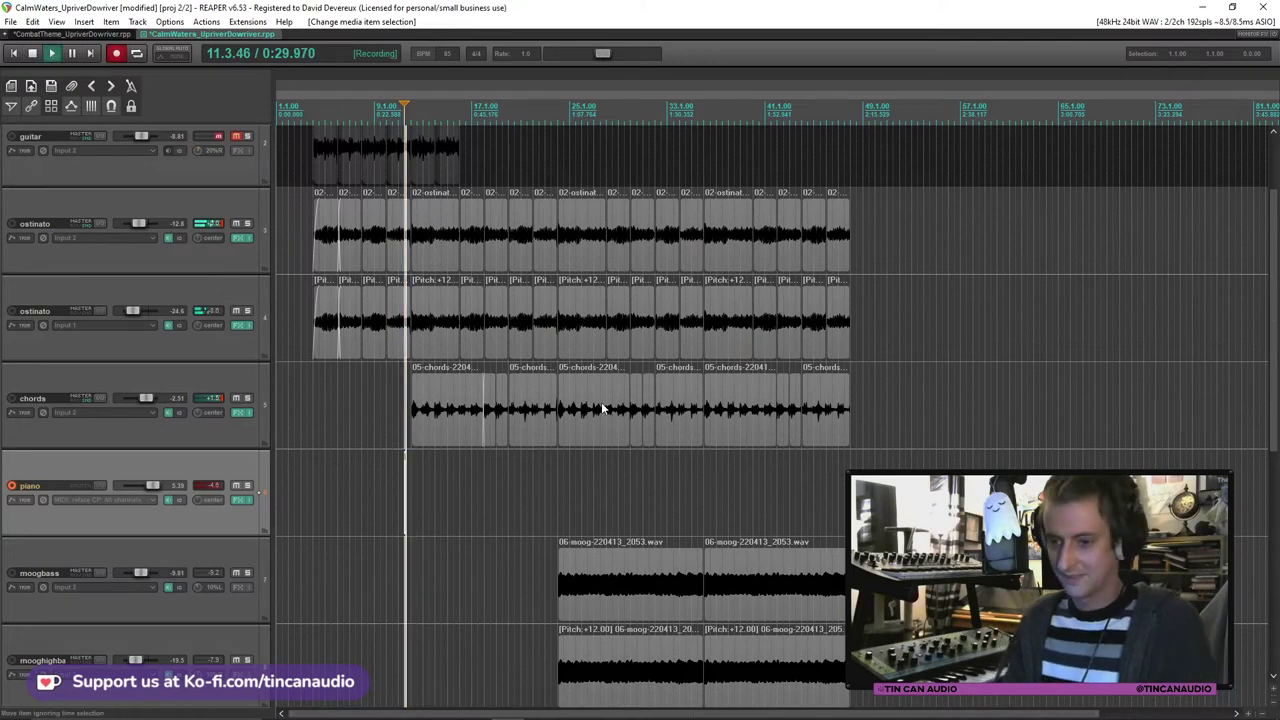
key(space)
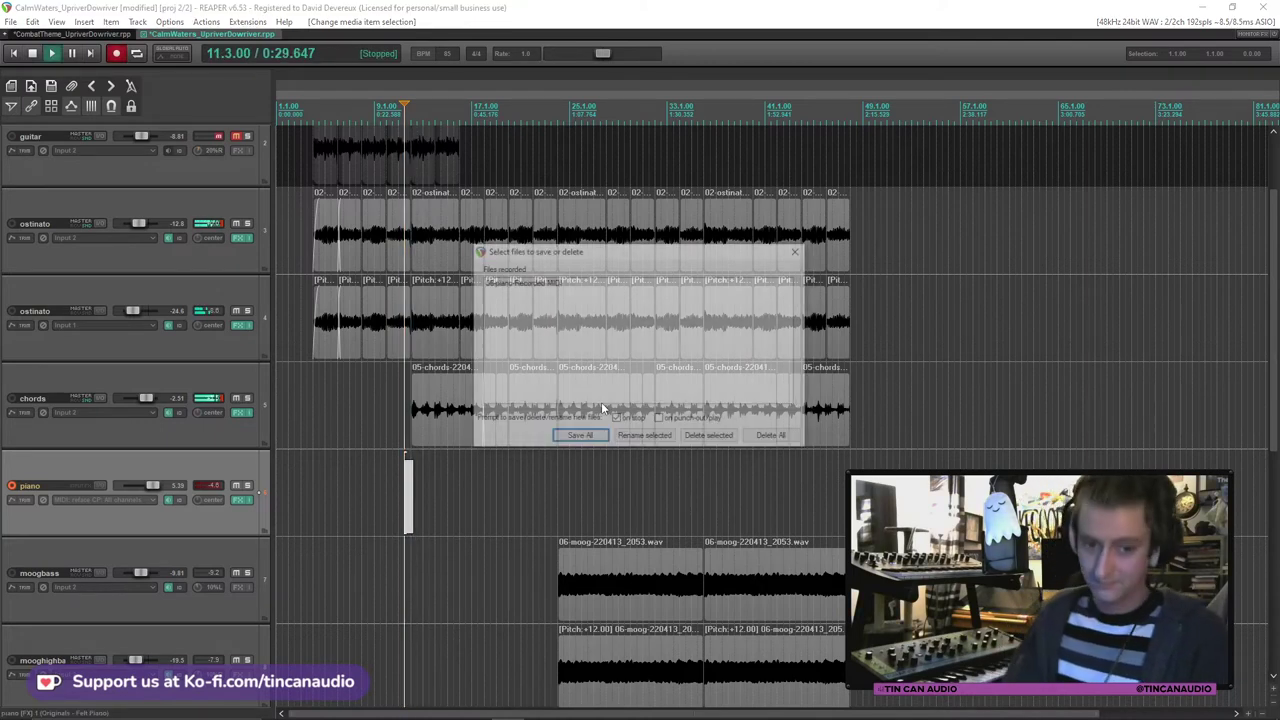
click(771, 437)
click(606, 403)
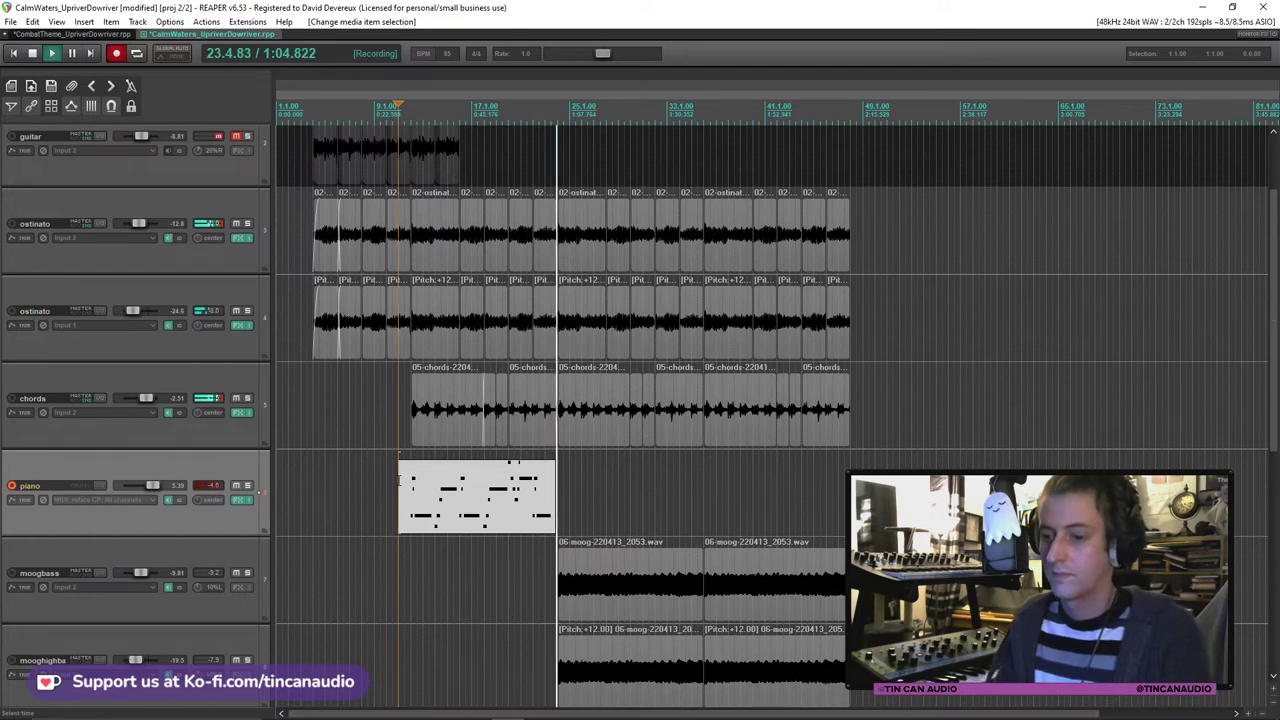
Step: Record a piano take from bar 11 to about bar 24, save it, and disarm the piano track for playback
key(space)
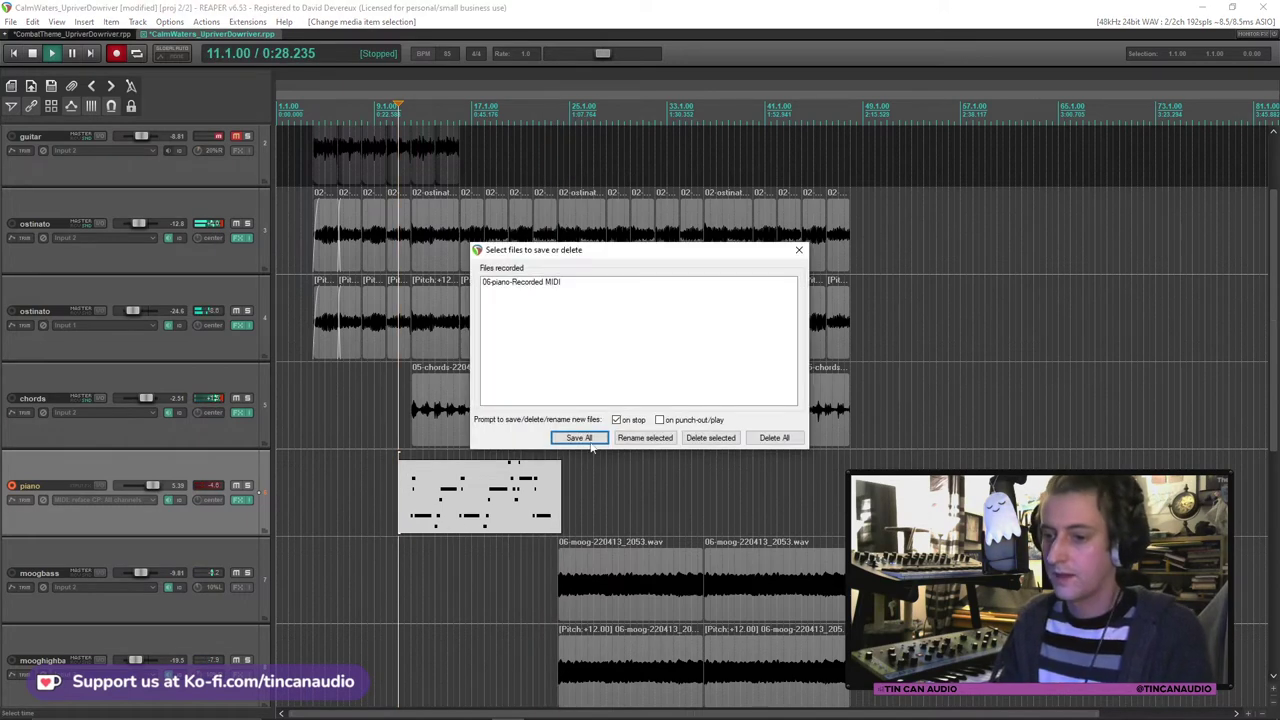
key(Return)
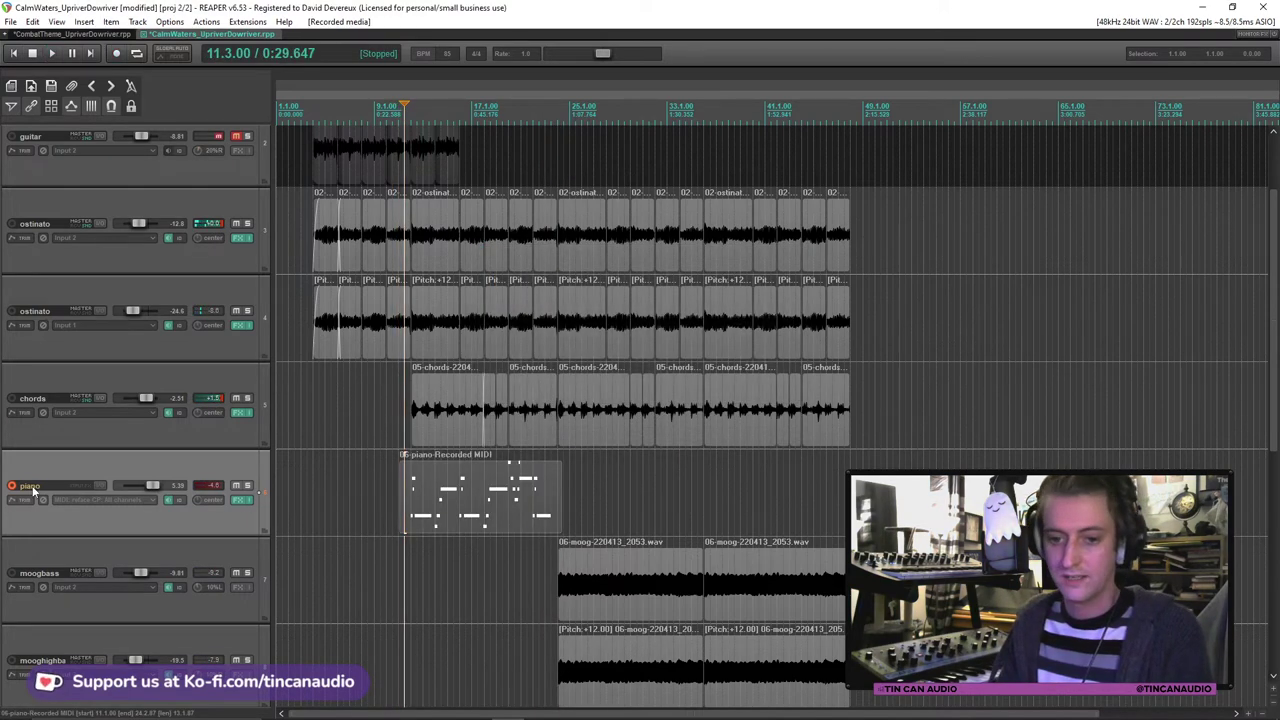
key(space)
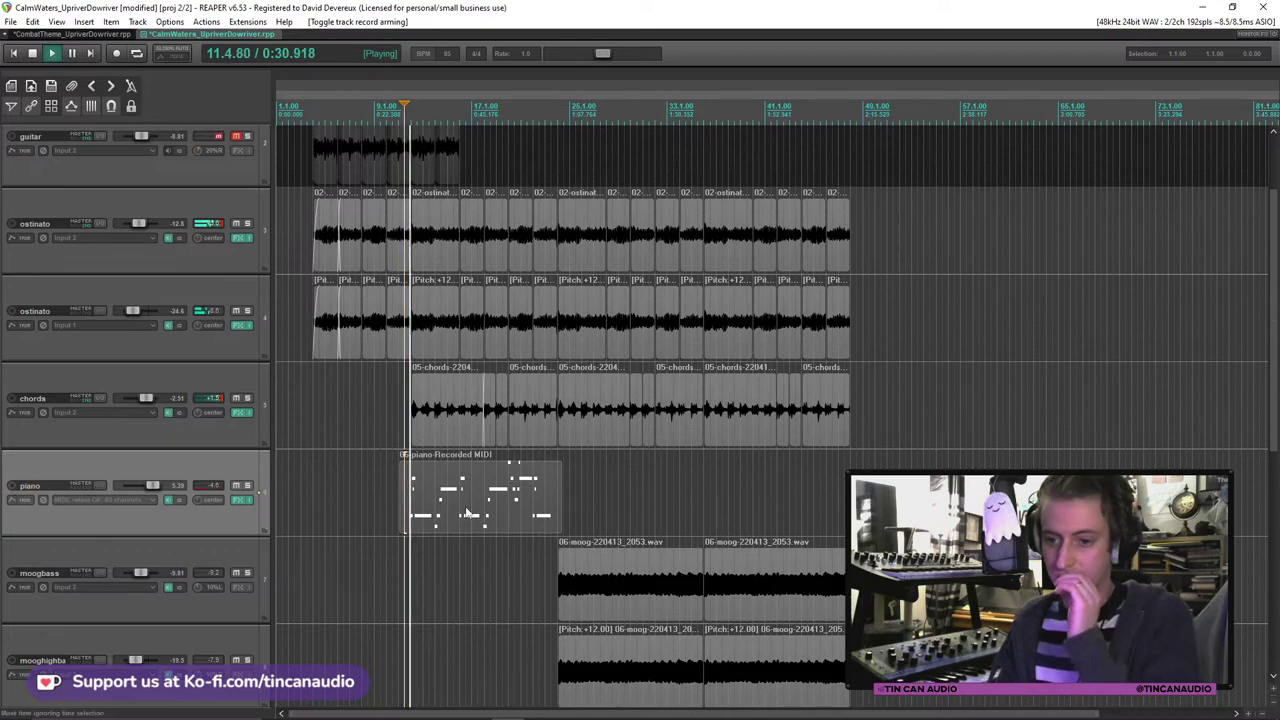
Step: Quantize the notes of the recorded piano take in the MIDI editor and return to the arrangement
scroll(585, 512, up, 5)
key(ctrl+alt+e)
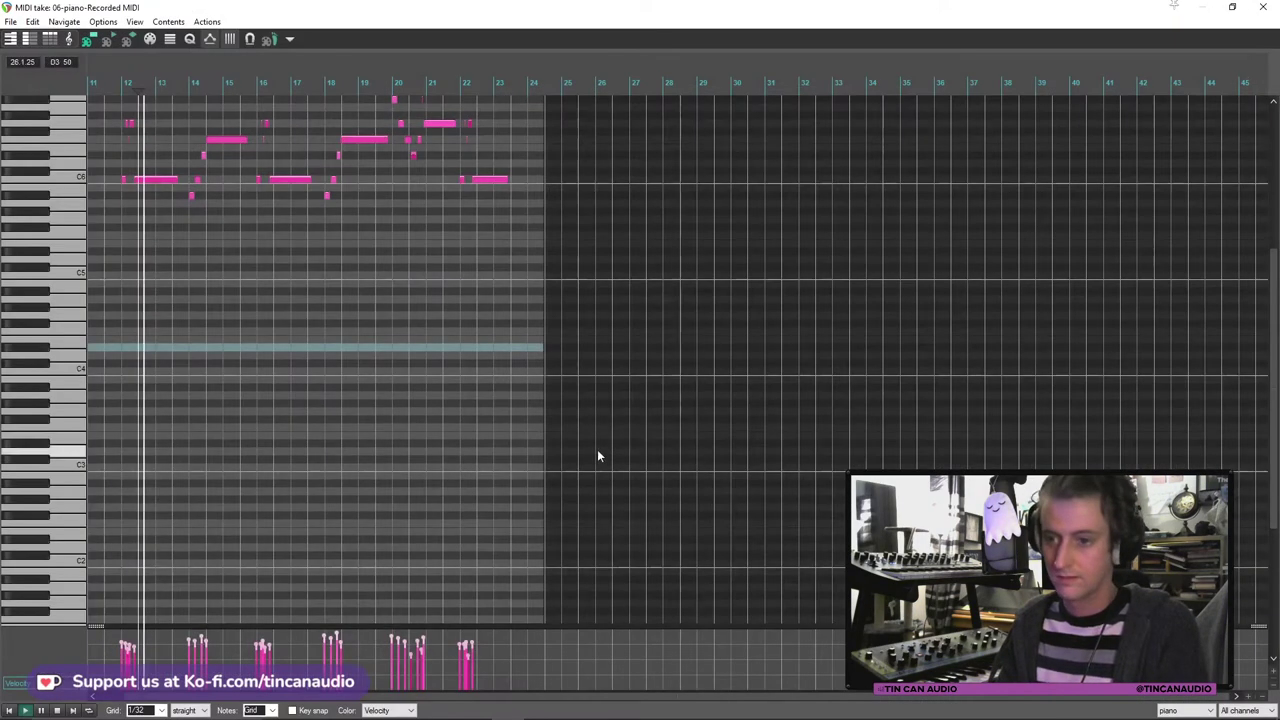
key(ctrl+q)
click(695, 542)
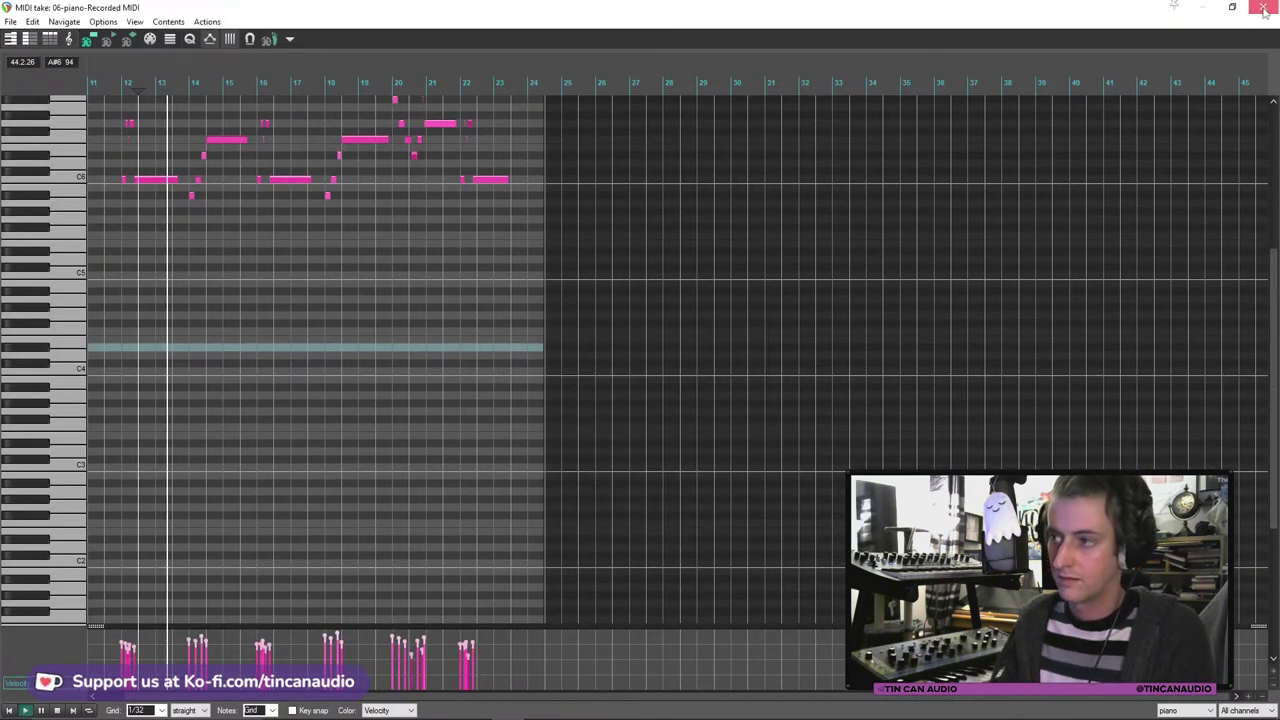
key(Escape)
Step: Insert a new track directly below the piano track and stop playback
key(ctrl+t)
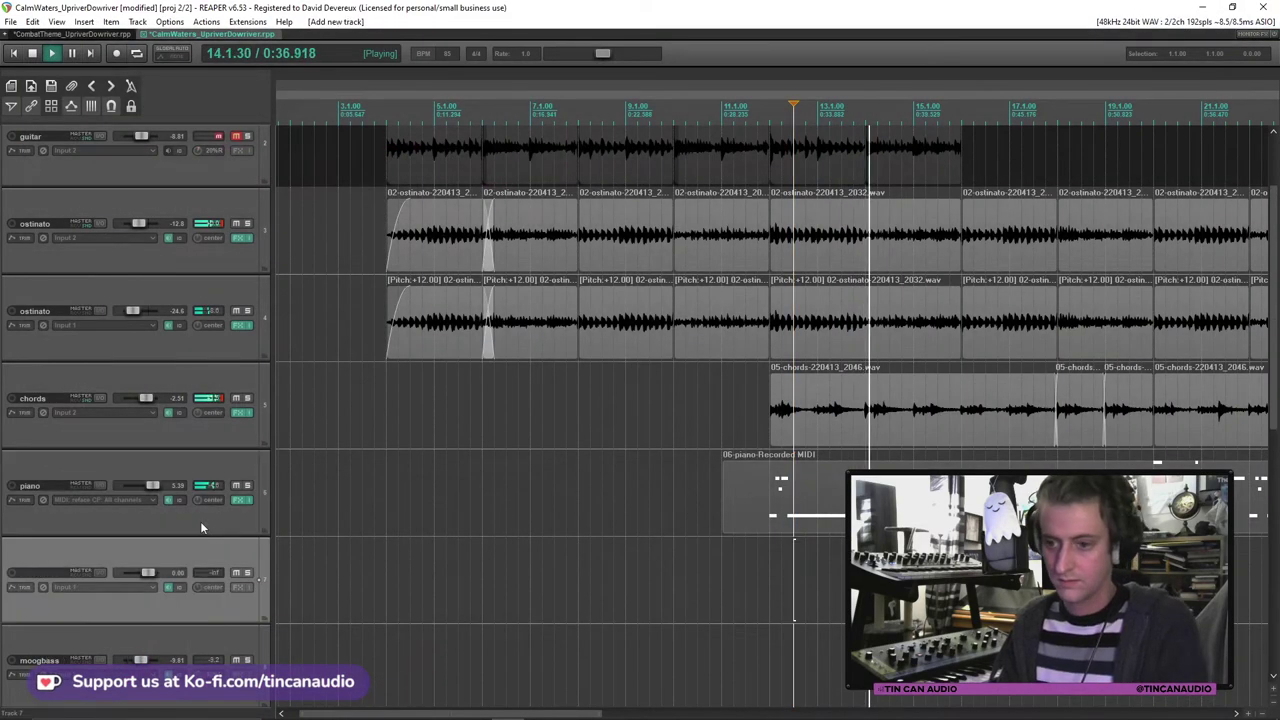
scroll(398, 525, down, 3)
scroll(463, 523, up, 2)
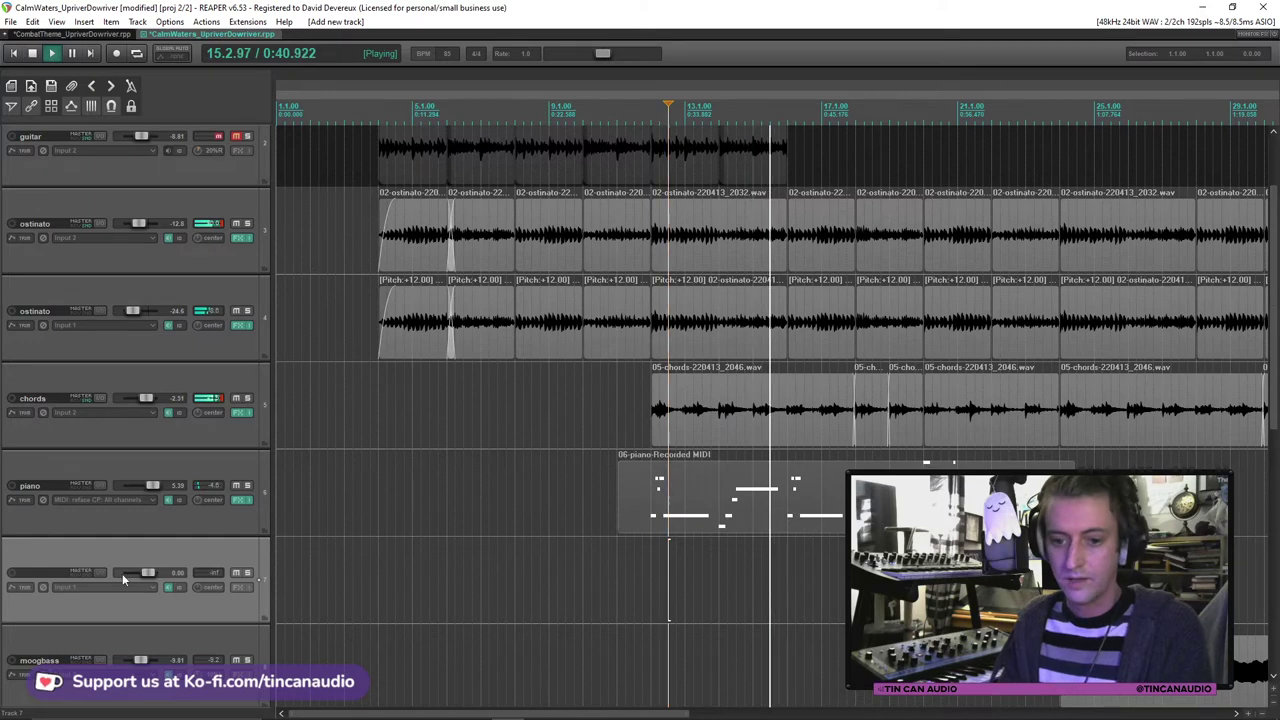
key(space)
Step: Add the F-MDRIVE YM2612 instrument to the new track and close its plug-in windows
click(241, 586)
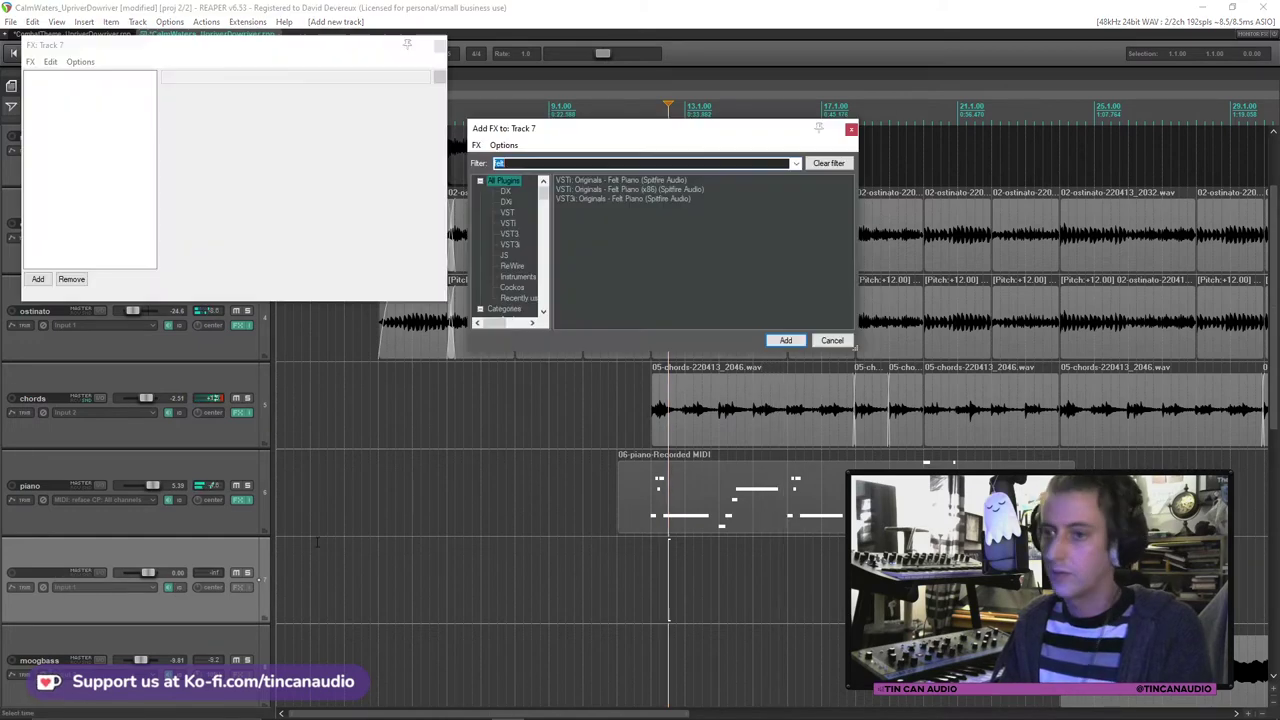
text(em)
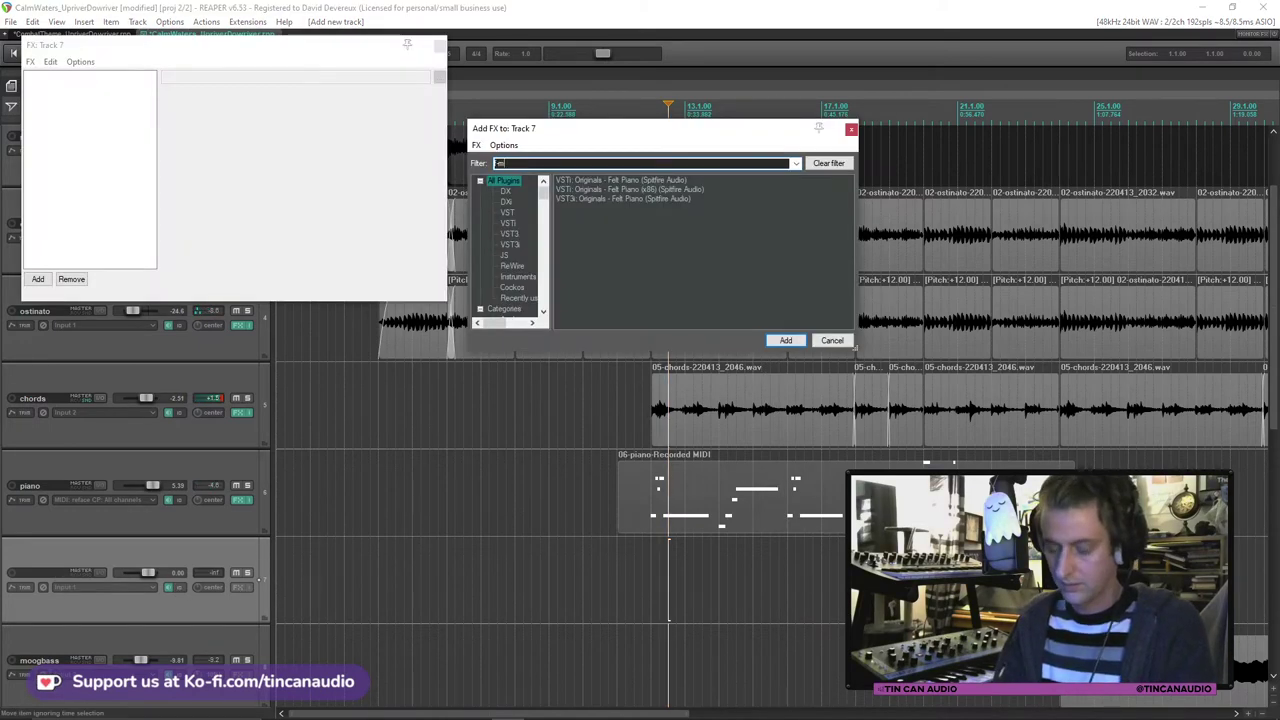
double_click(645, 180)
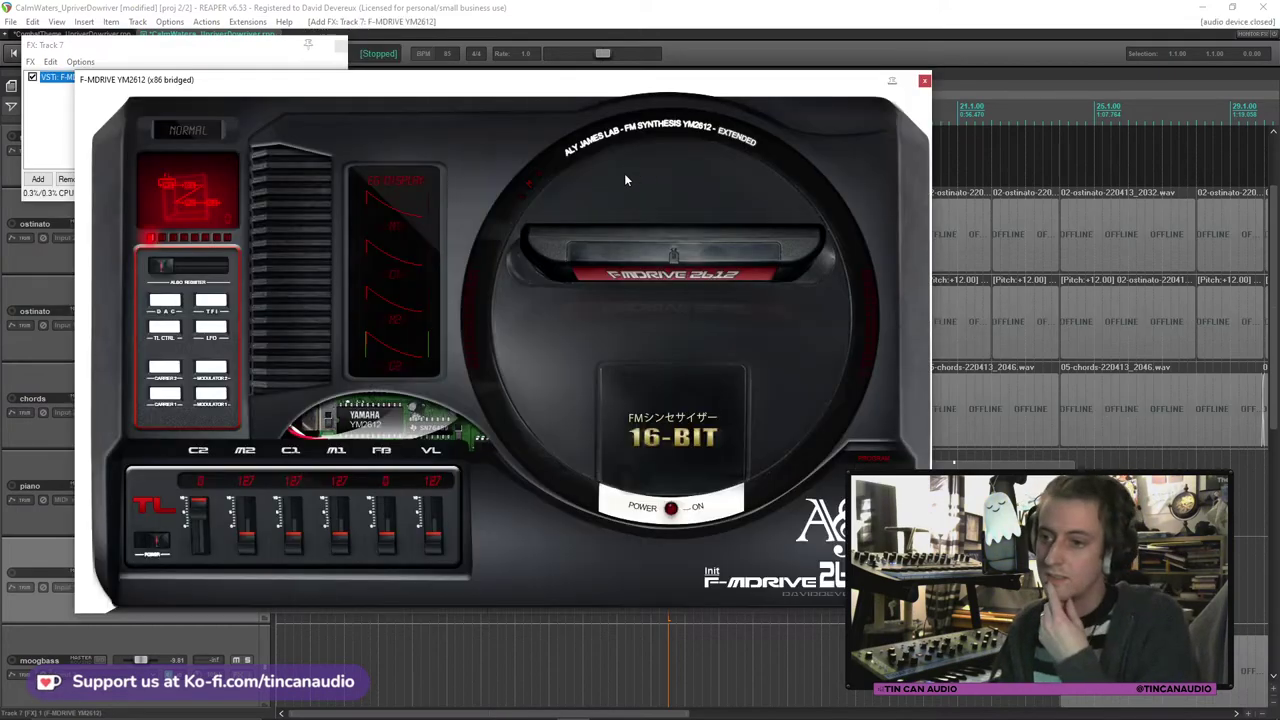
click(924, 81)
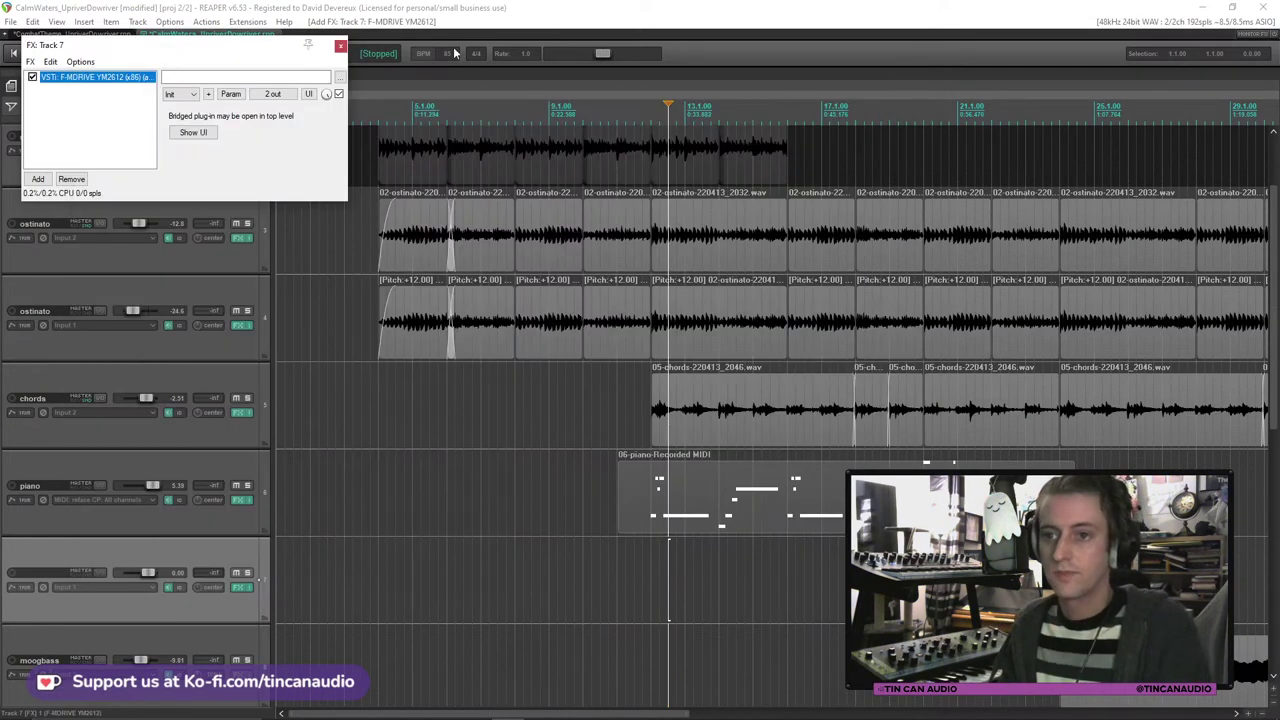
click(341, 47)
Step: Trim the start of the piano clip to bar 12 and paste a copy onto the new track at bar 12
drag(615, 517, 652, 523)
click(660, 575)
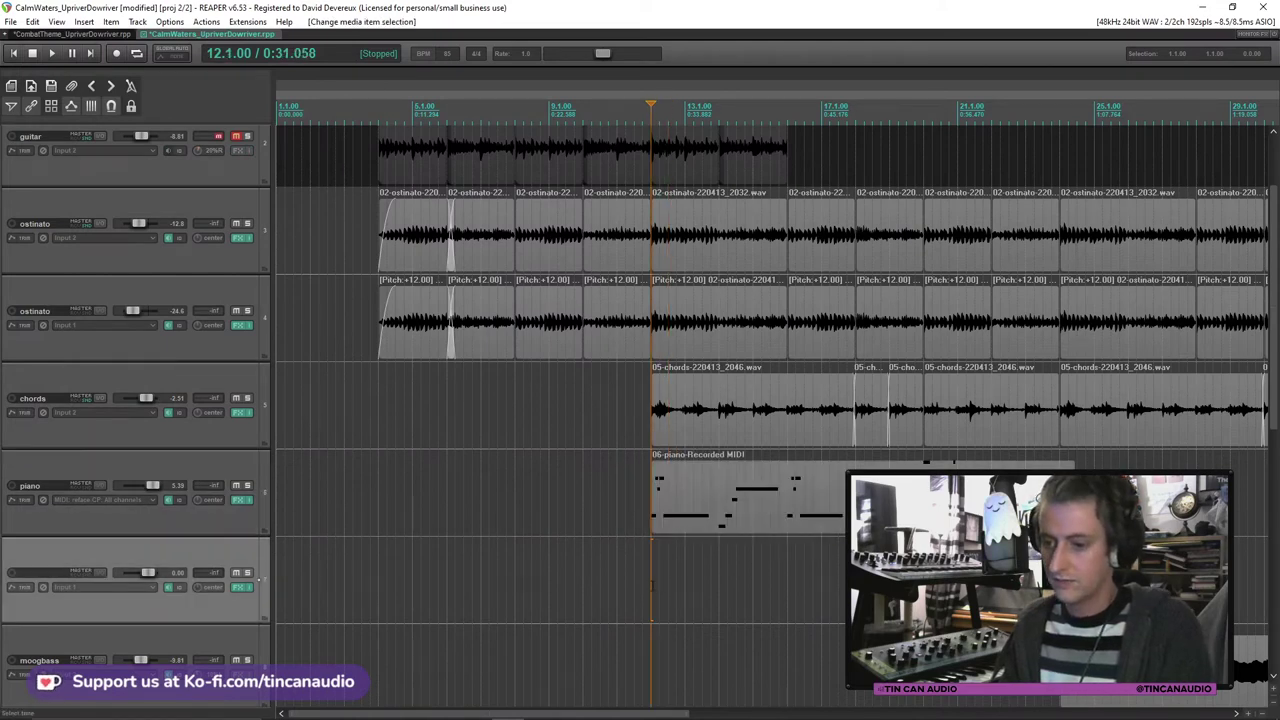
key(ctrl+v)
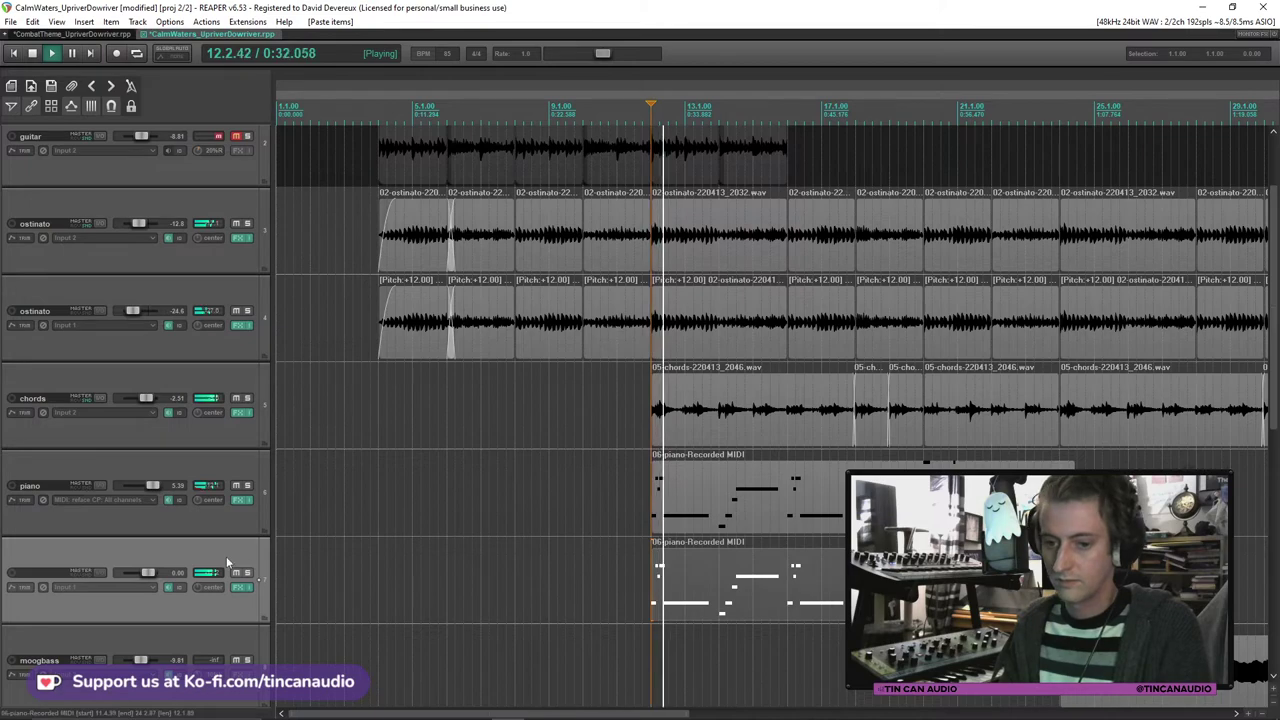
Step: Lower the new track's volume to about -6.9 dB and add the JS Delay w/Tempo Ping-Pong effect to it
drag(149, 577, 143, 573)
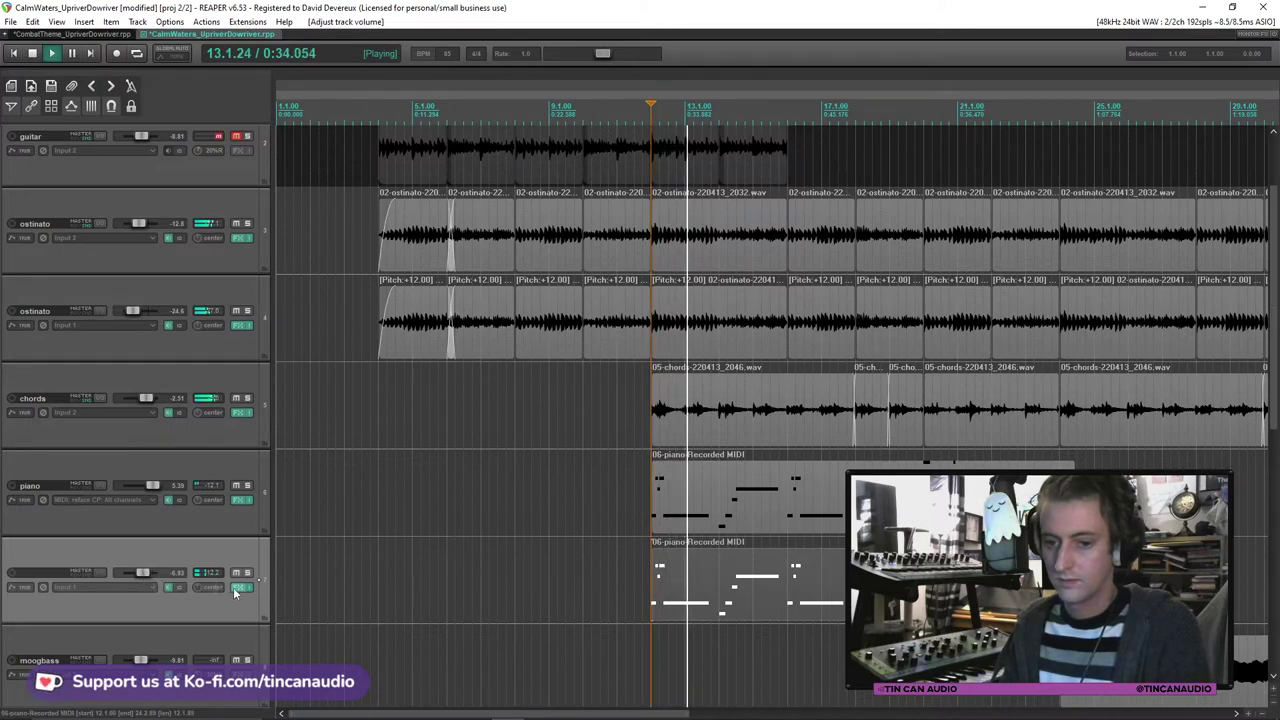
click(241, 587)
click(924, 81)
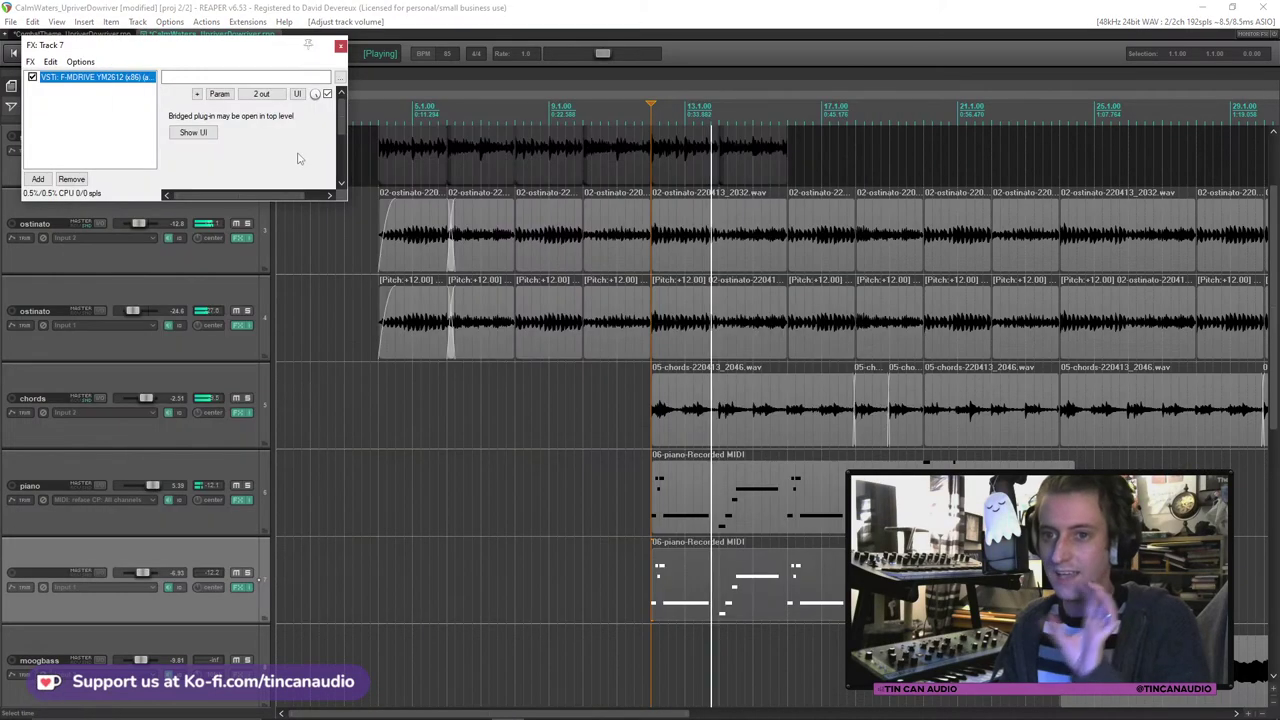
click(38, 179)
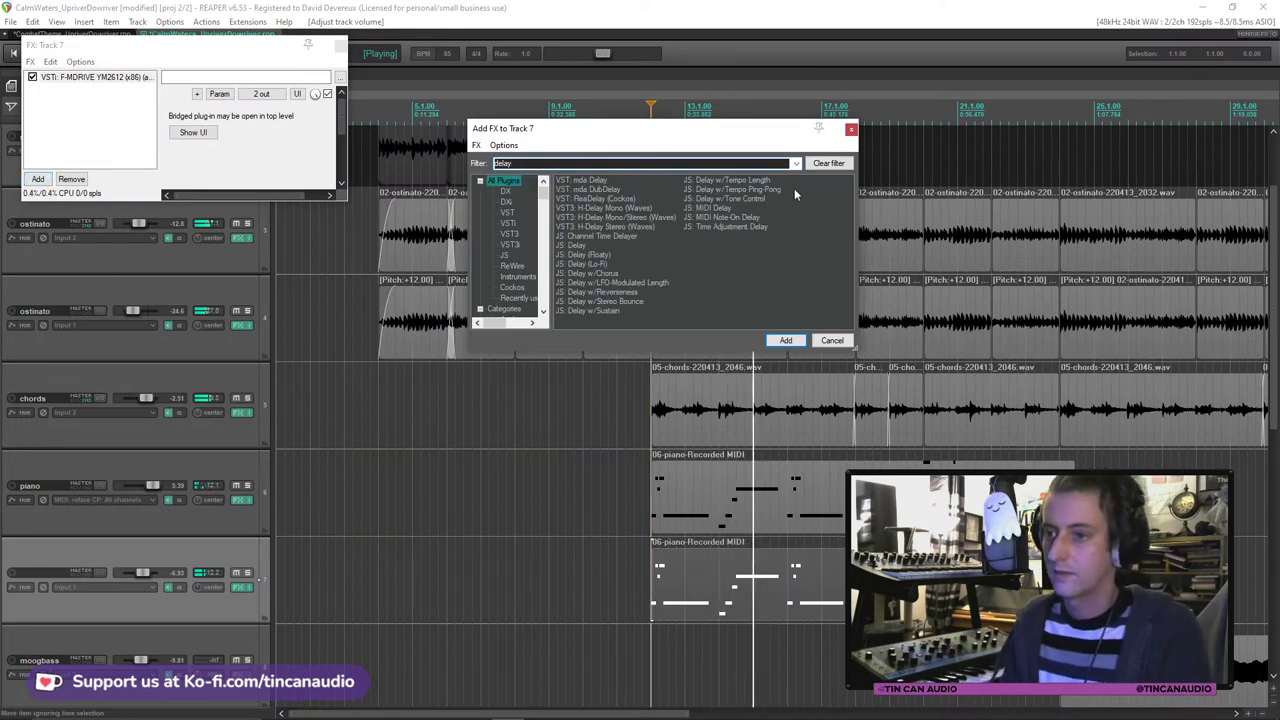
double_click(740, 189)
key(Escape)
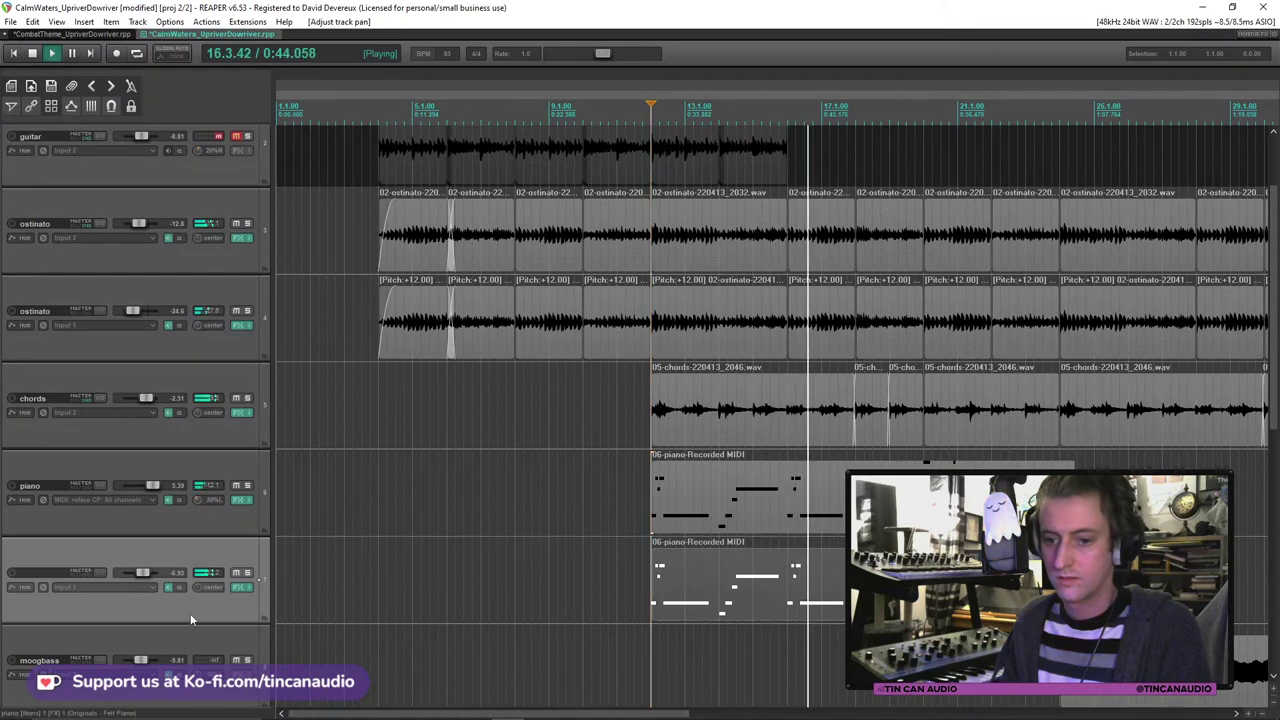
Step: Pan the piano track 30% left and the new track 30% right, naming the new track Sega
drag(200, 588, 200, 572)
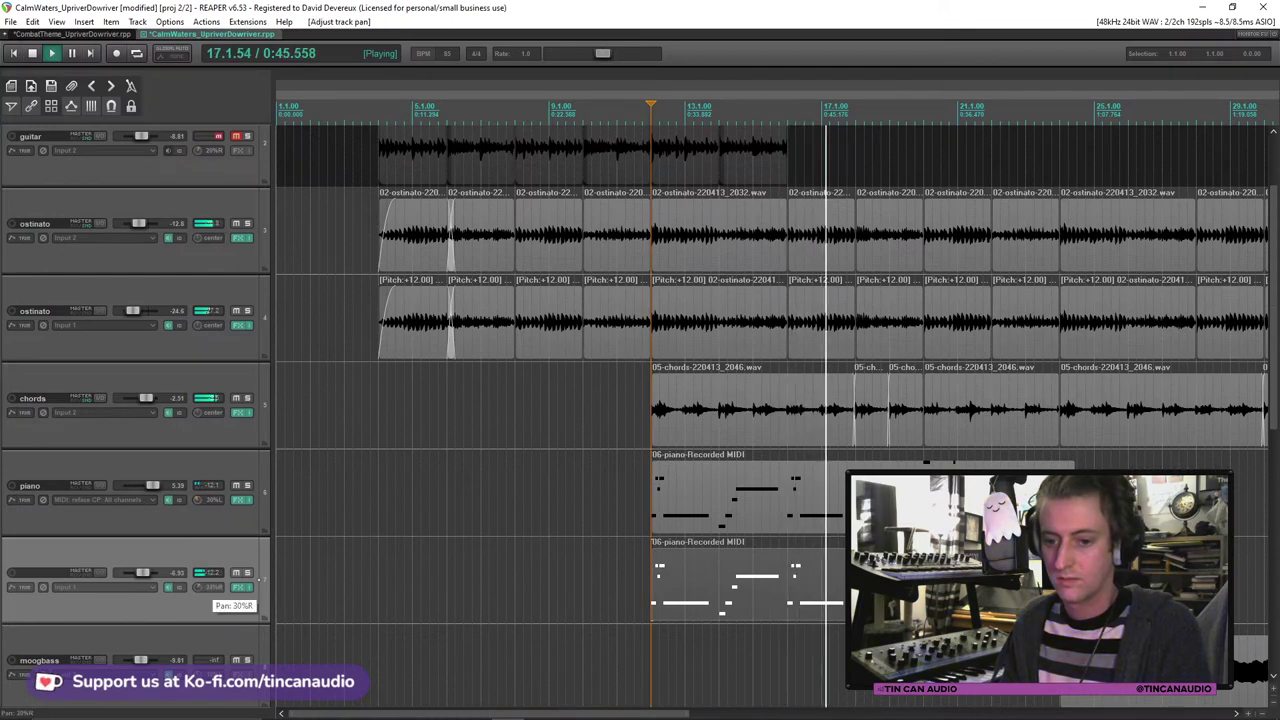
double_click(69, 574)
text(Sega)
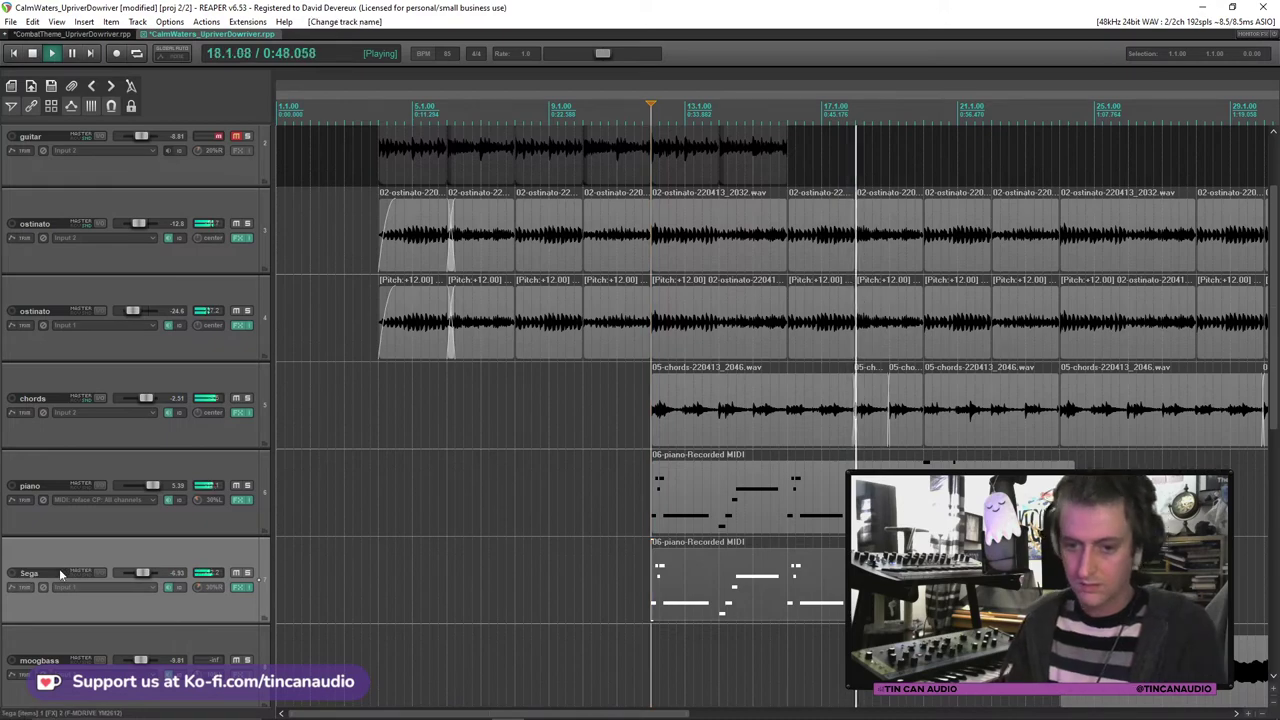
key(Return)
Step: Lower the Sega track's volume to about -11.8 dB during playback
scroll(730, 592, down, 3)
scroll(730, 592, up, 3)
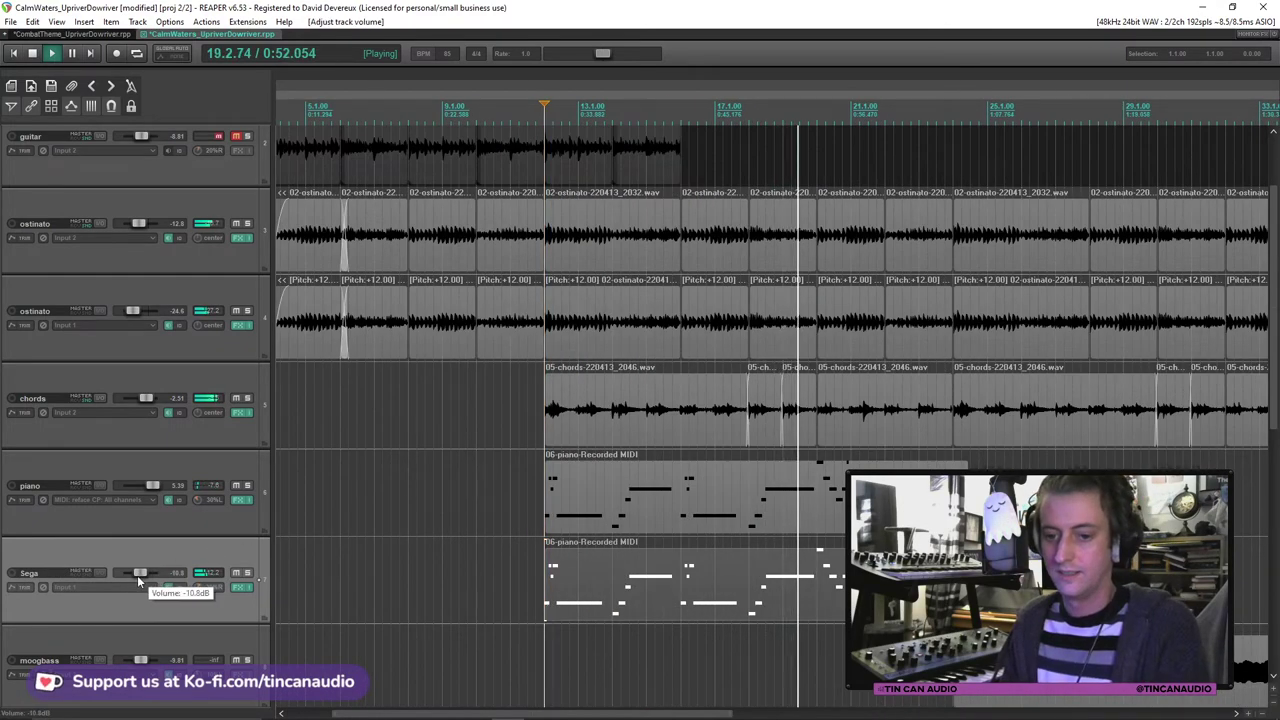
scroll(138, 578, down, 5)
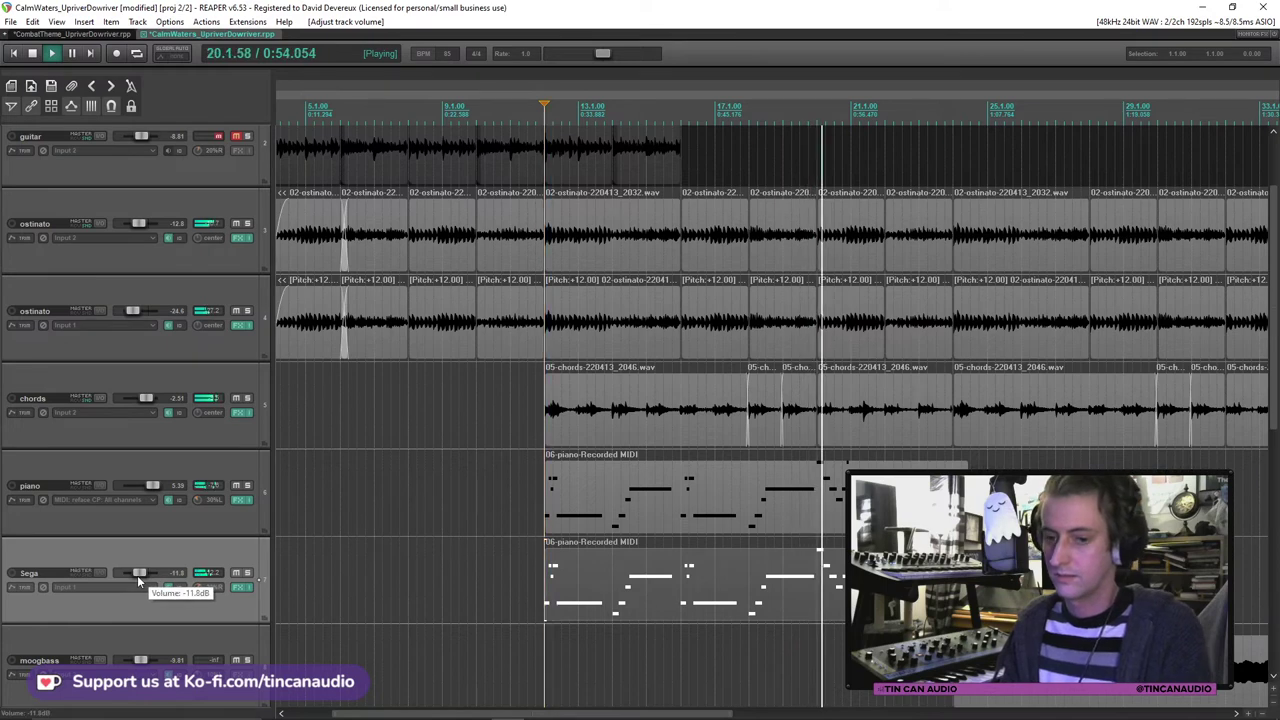
Step: Add a send from the piano track to the verb track
click(210, 527)
click(85, 484)
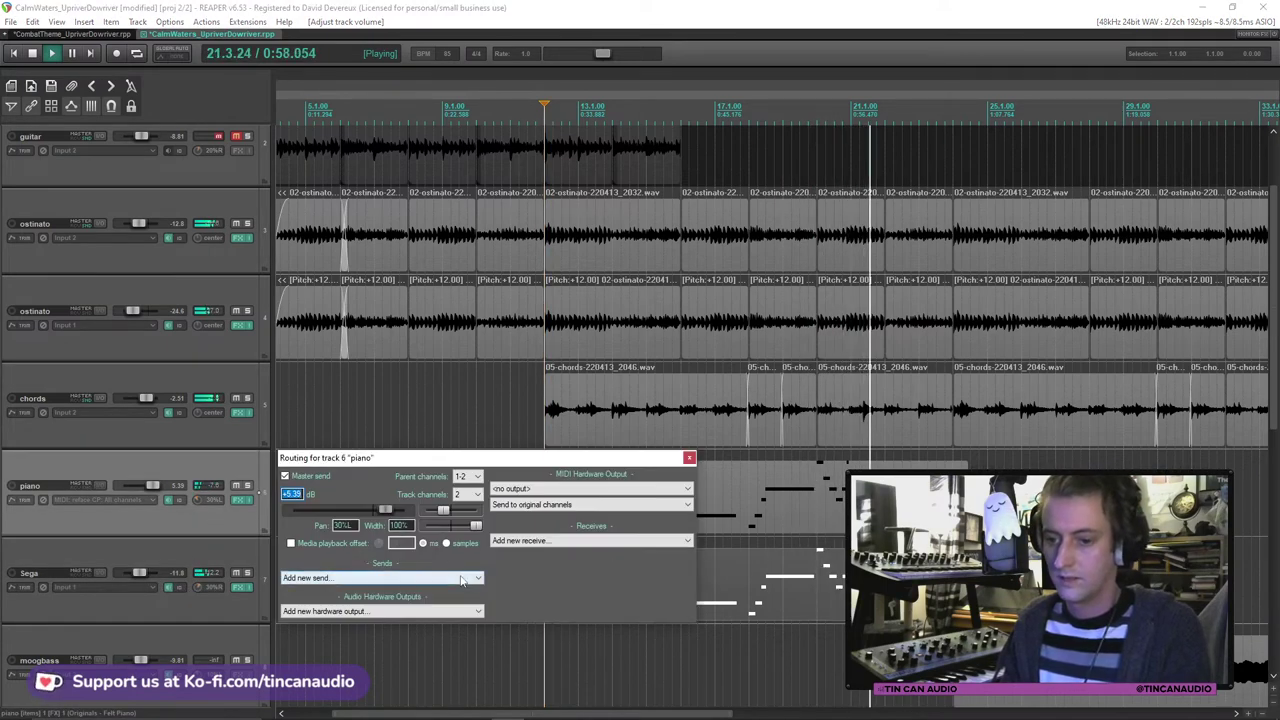
click(380, 578)
click(389, 703)
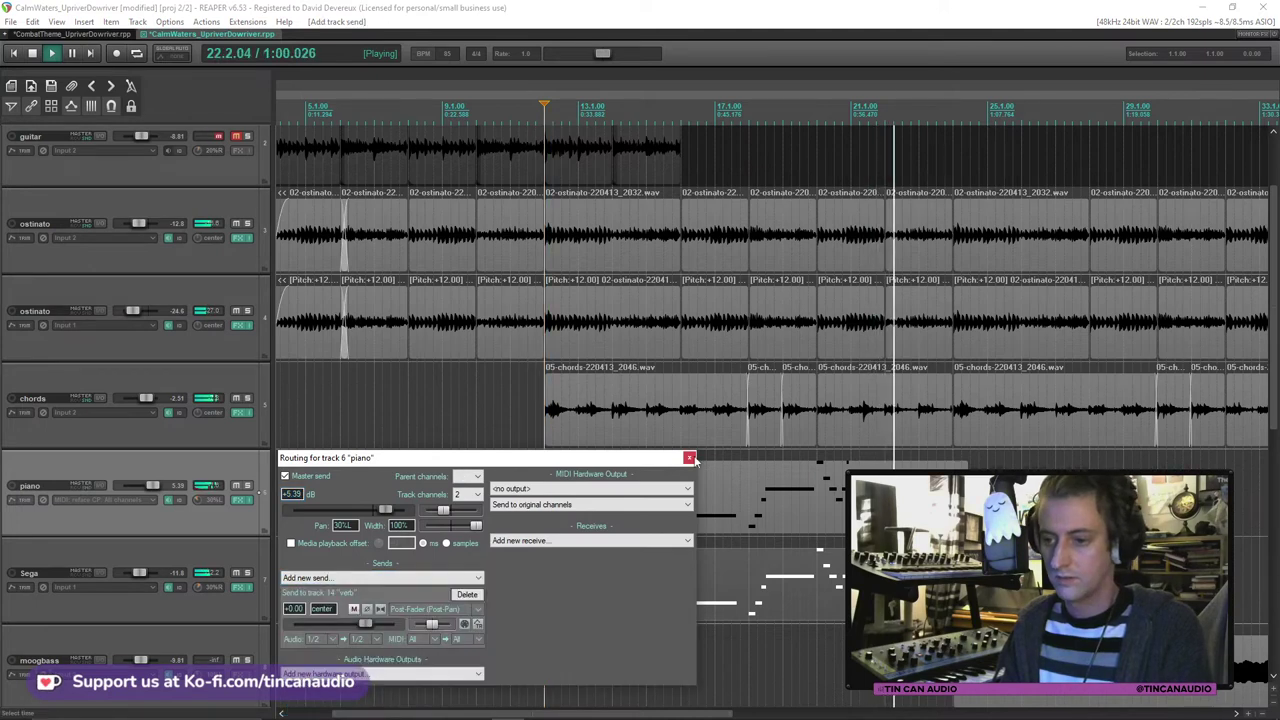
click(689, 458)
Step: Add a send from the Sega track to the verb track
click(82, 573)
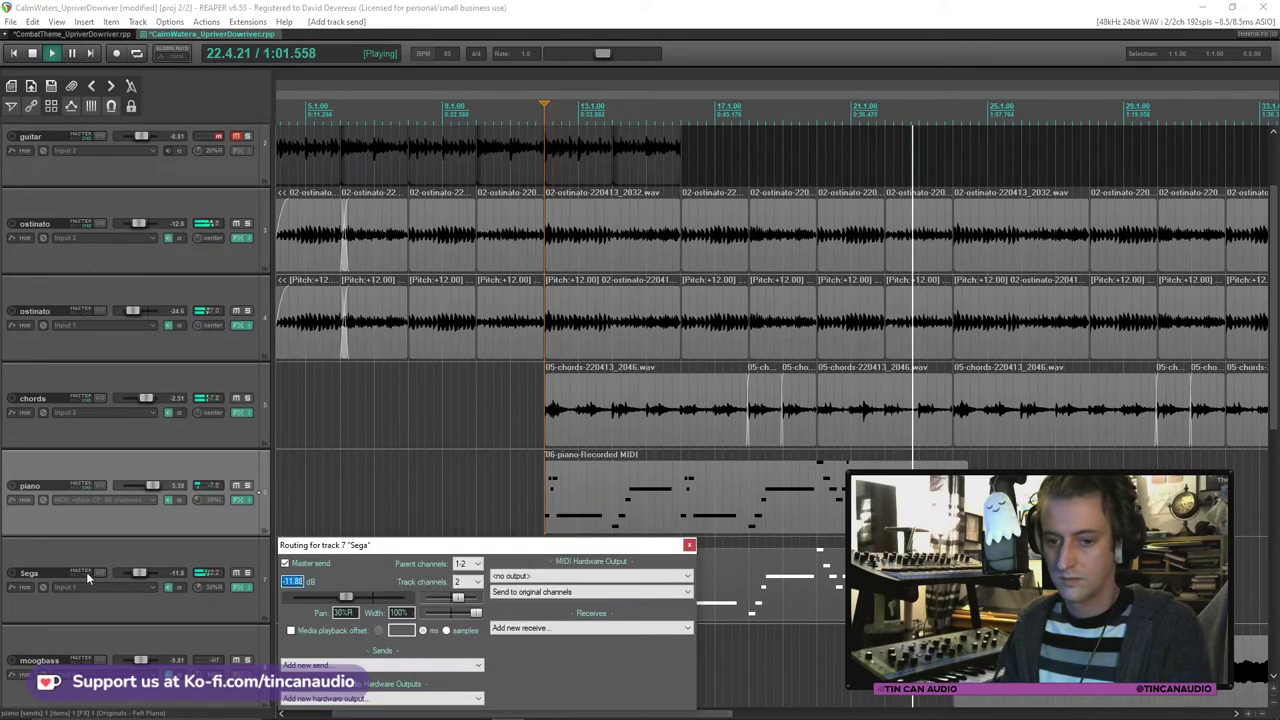
click(437, 667)
click(407, 646)
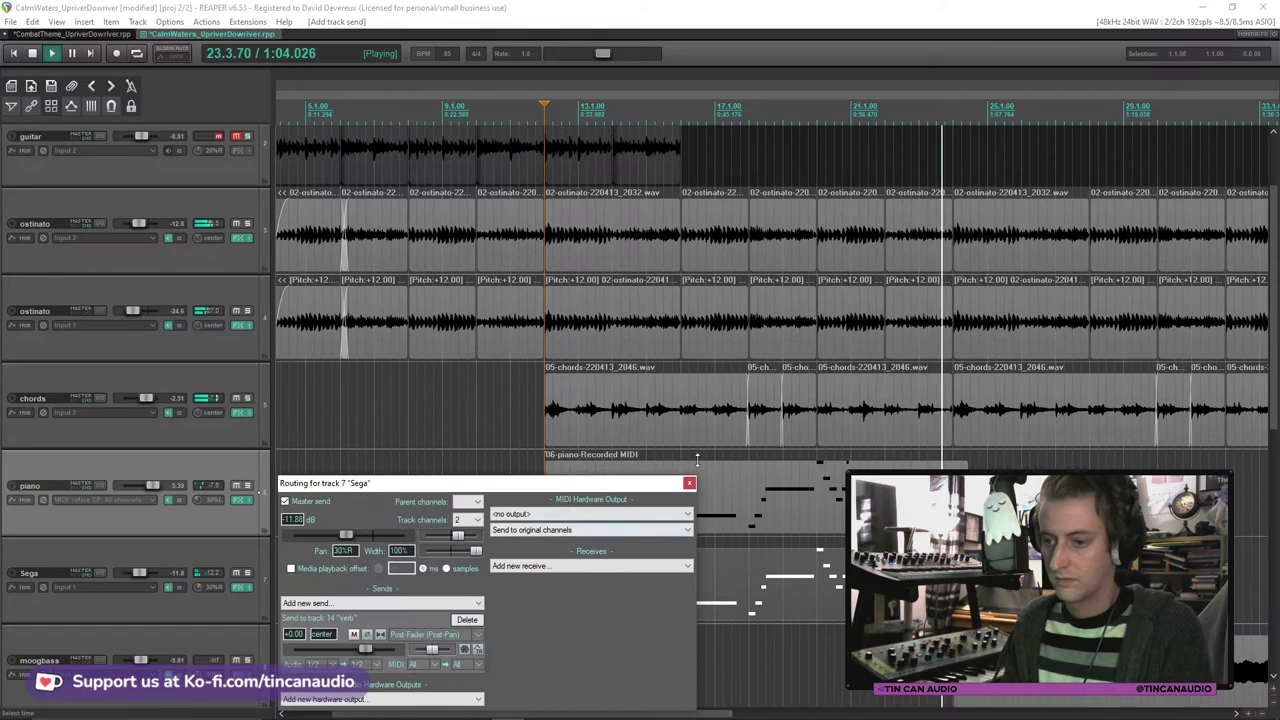
click(689, 483)
Step: Trim the ends of the piano and Sega clips to bar 24
click(697, 492)
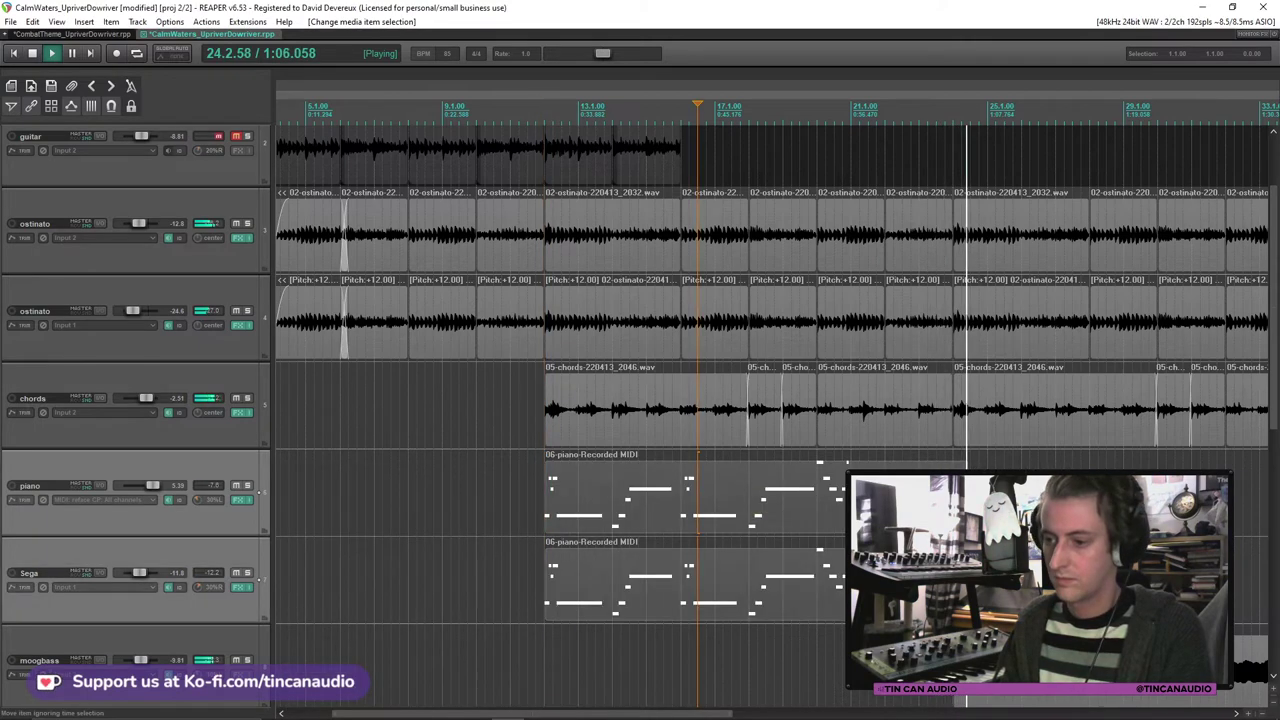
click(961, 580)
click(945, 458)
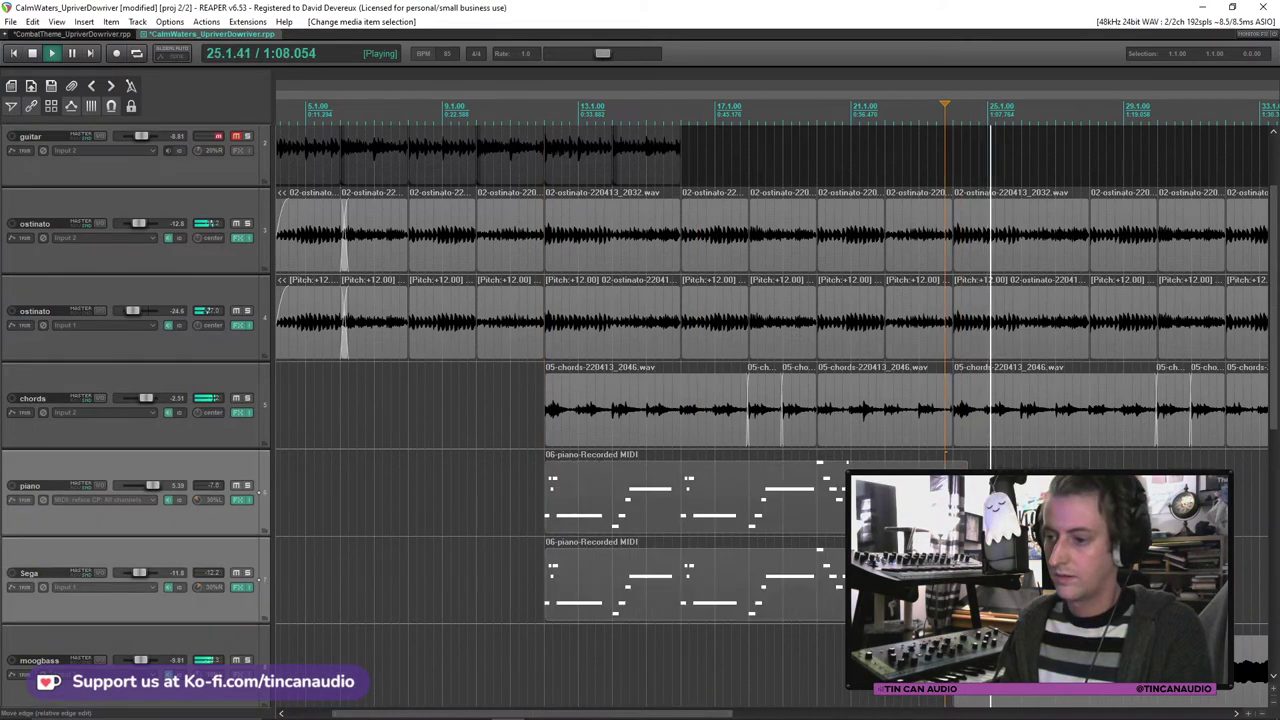
Step: Copy the piano and Sega clips and paste them at bar 24, directly after the originals
click(778, 585)
scroll(786, 588, down, 2)
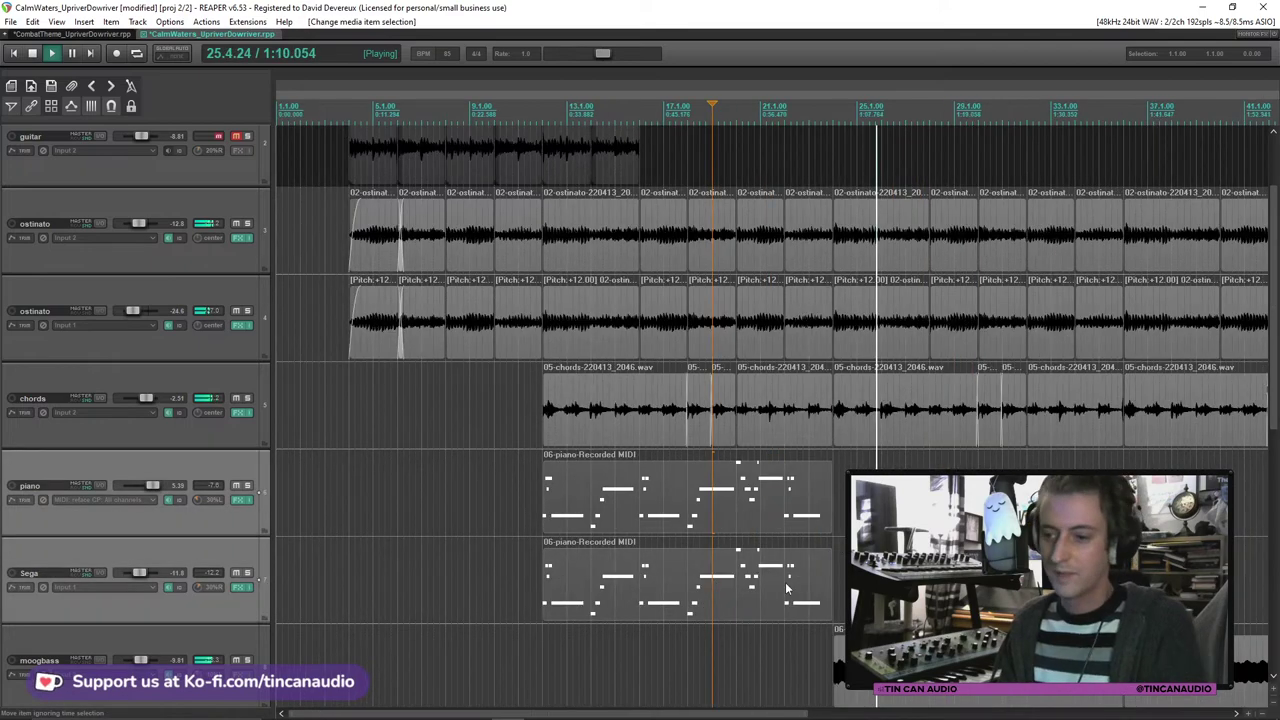
click(832, 526)
key(ctrl+v)
scroll(632, 516, right, 5)
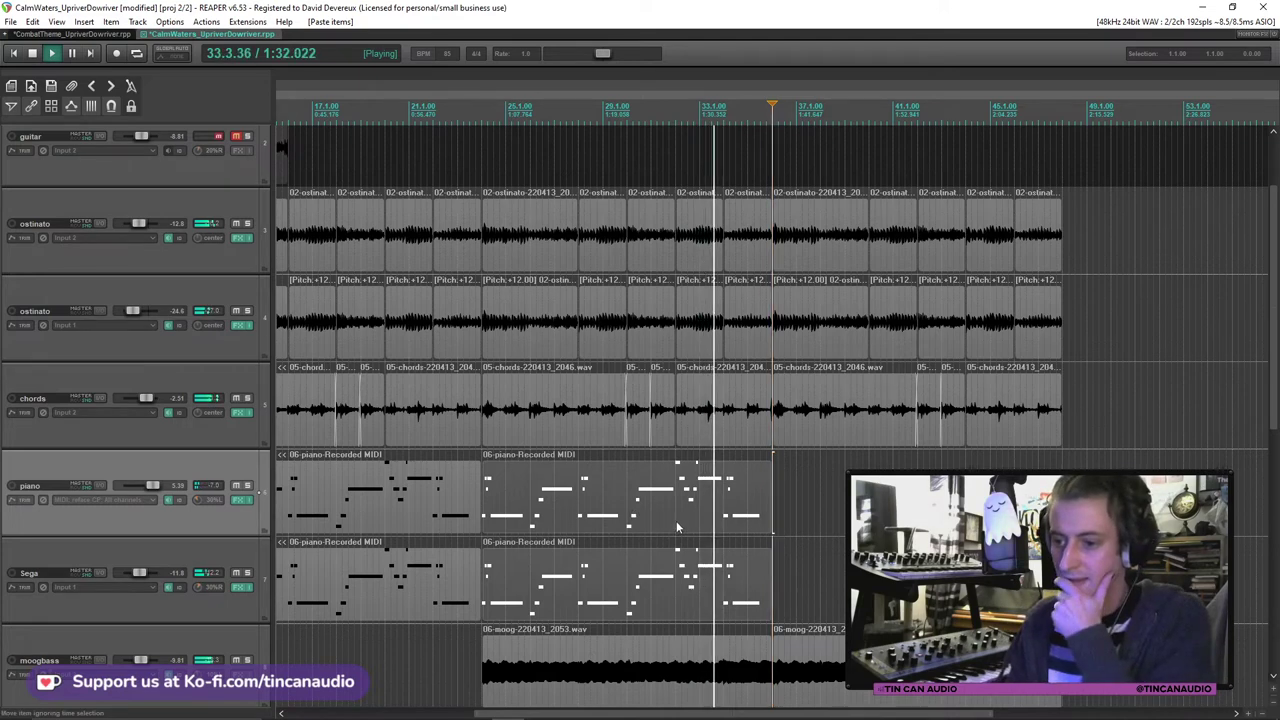
Step: Paste another copy of the piano and Sega clips at bar 36, directly after the second repeat
click(658, 520)
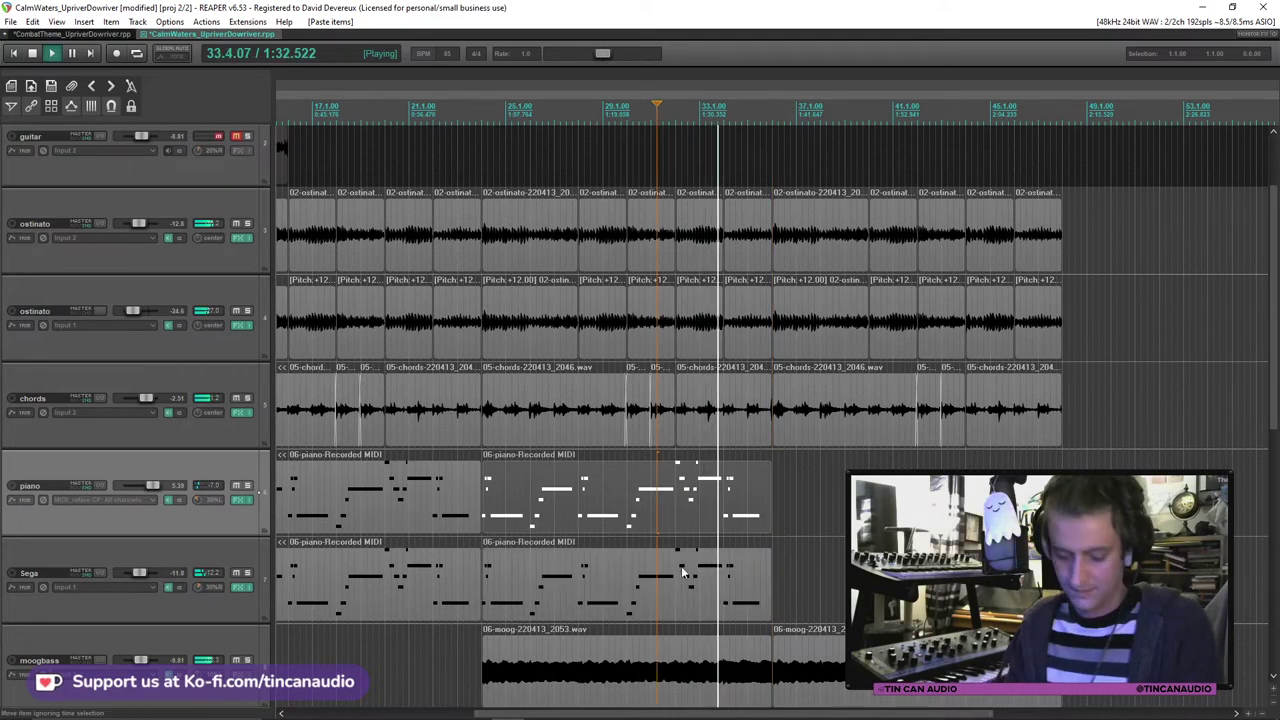
click(776, 525)
key(ctrl+v)
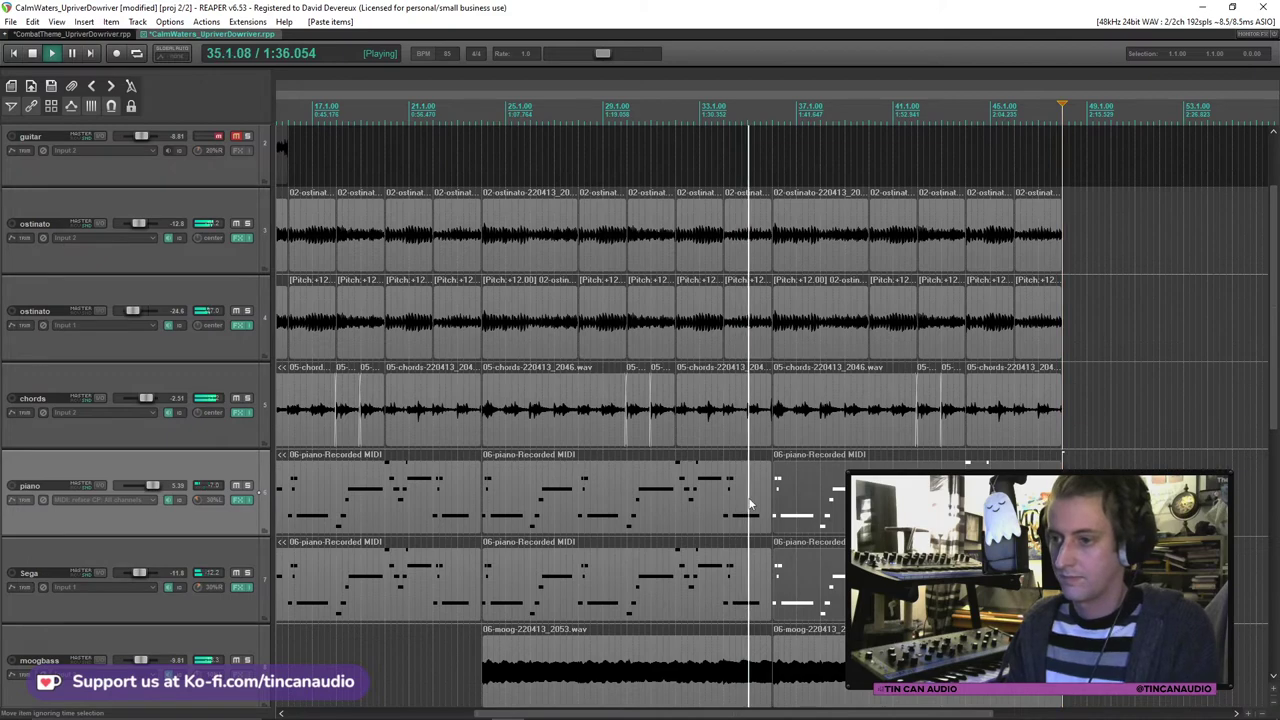
scroll(390, 408, down, 3)
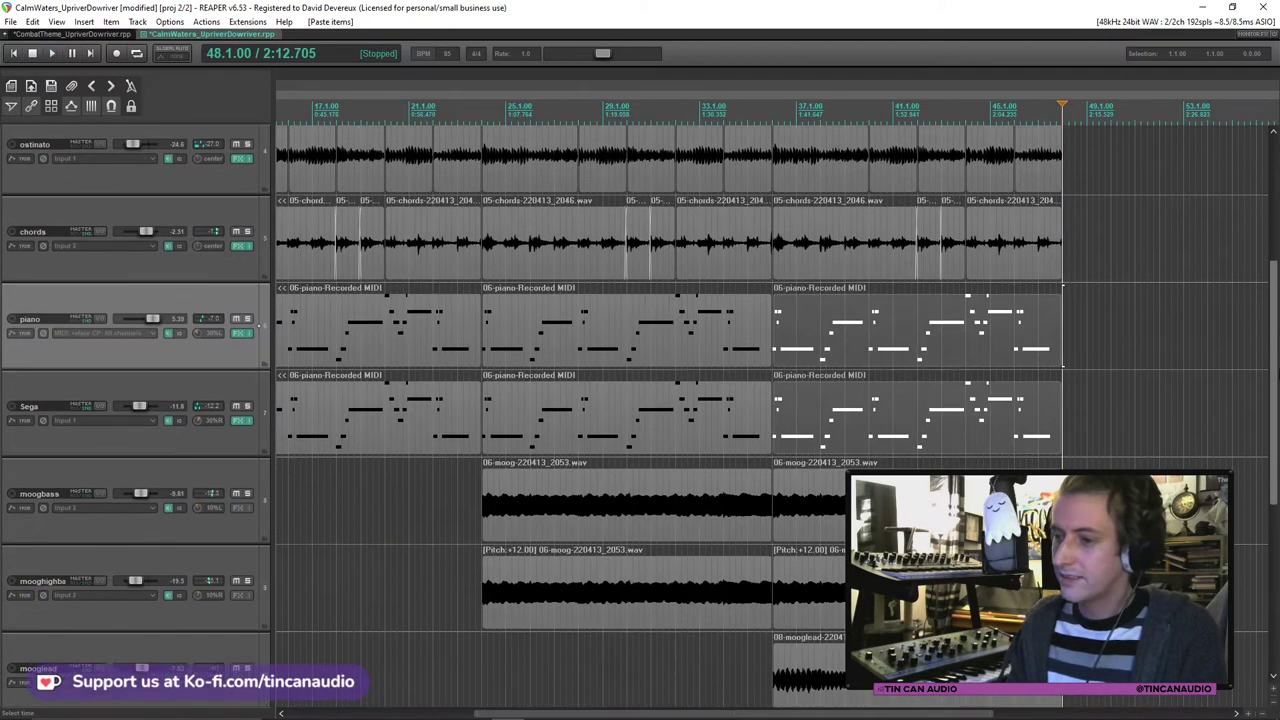
Step: Audition the section from bar 24 with the moogbass and mooghighba tracks muted, and again with them unmuted
drag(238, 411, 249, 485)
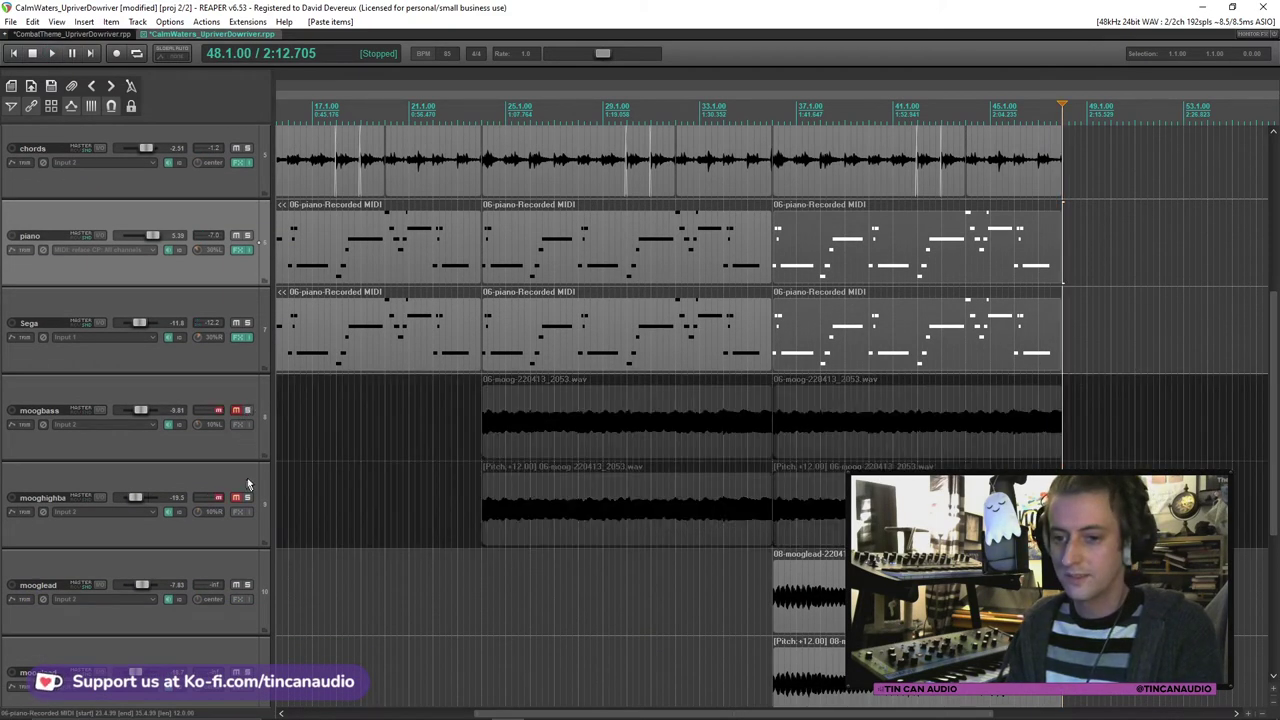
click(478, 360)
key(space)
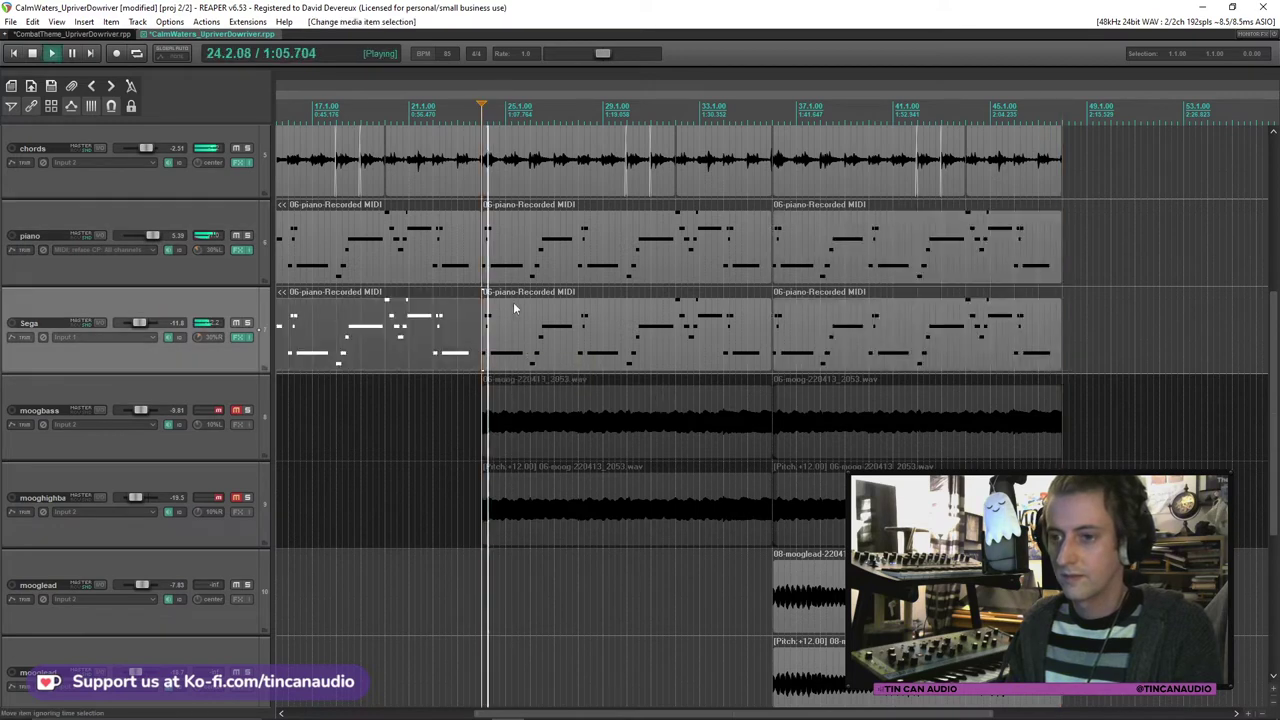
click(236, 411)
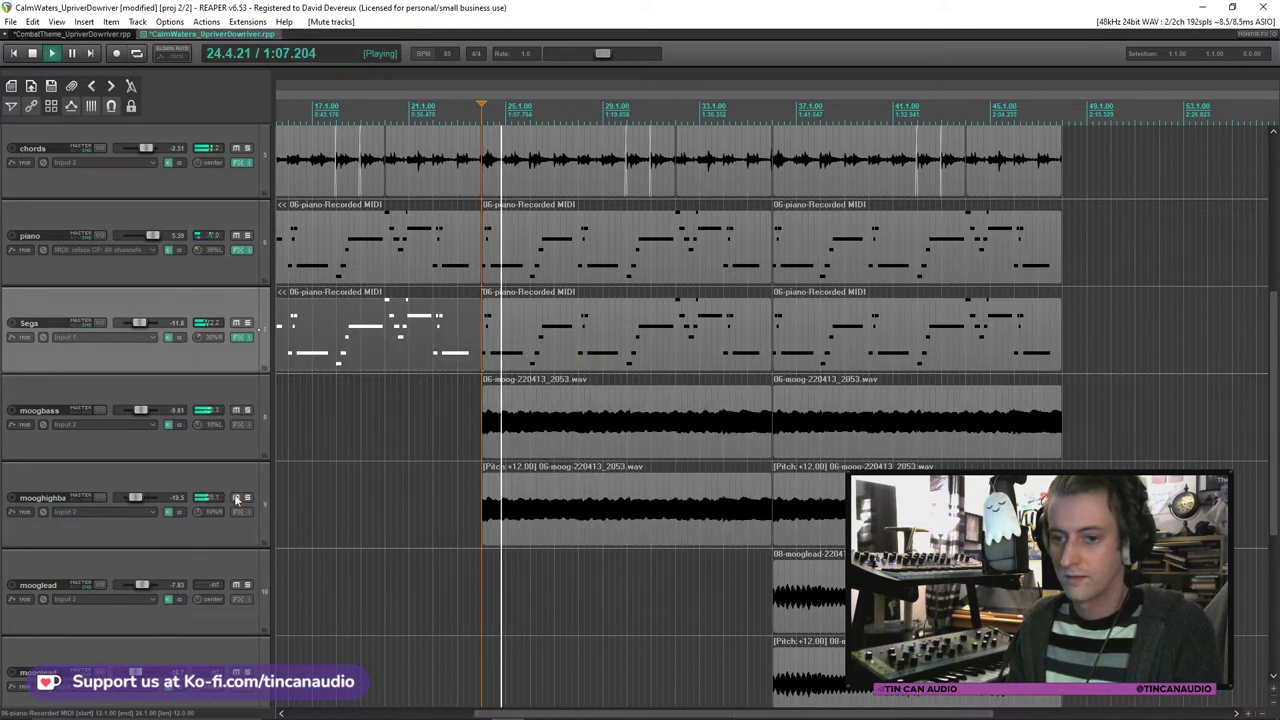
Step: Listen to the section with the chords track muted, and restore the chords
click(236, 148)
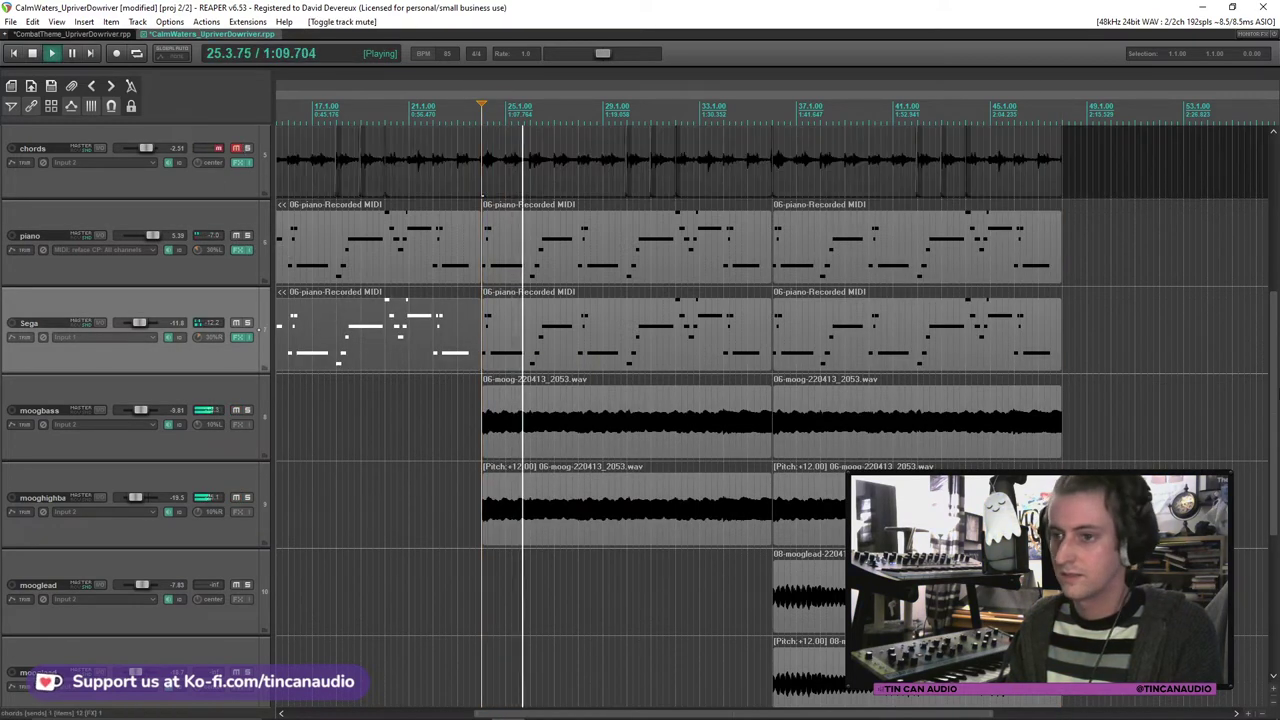
scroll(939, 297, up, 5)
scroll(939, 297, down, 1)
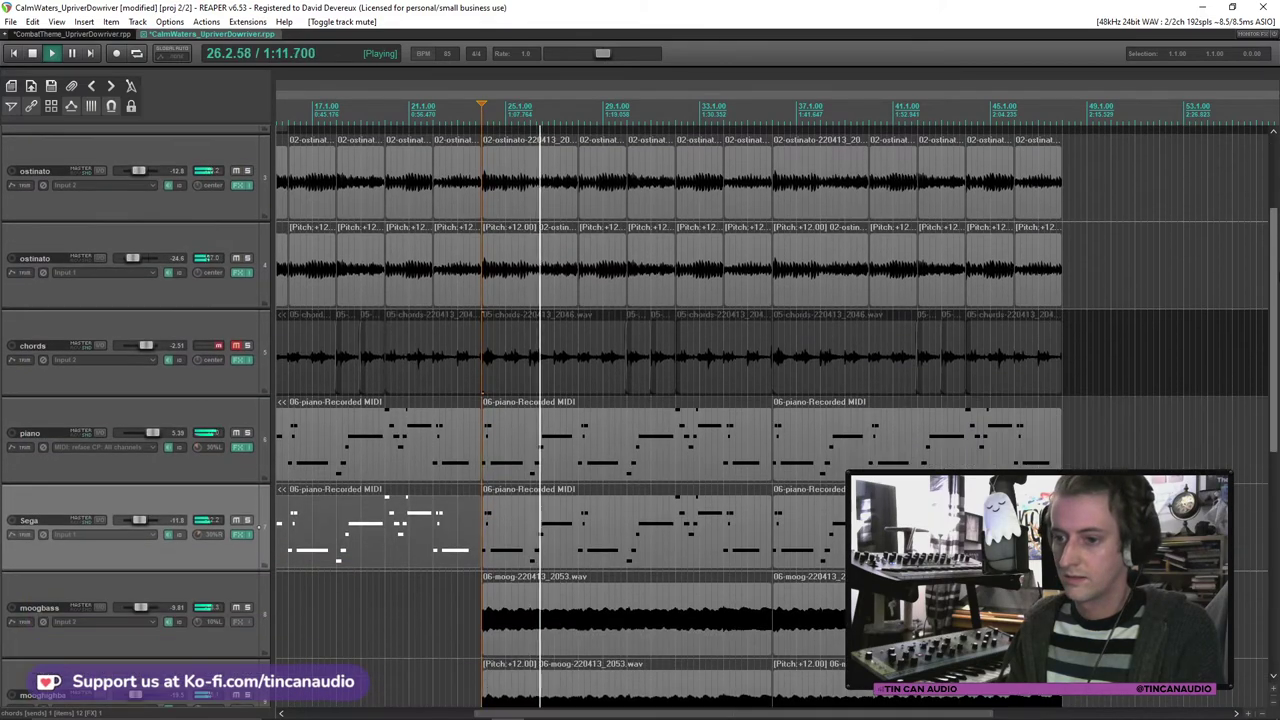
key(space)
click(236, 345)
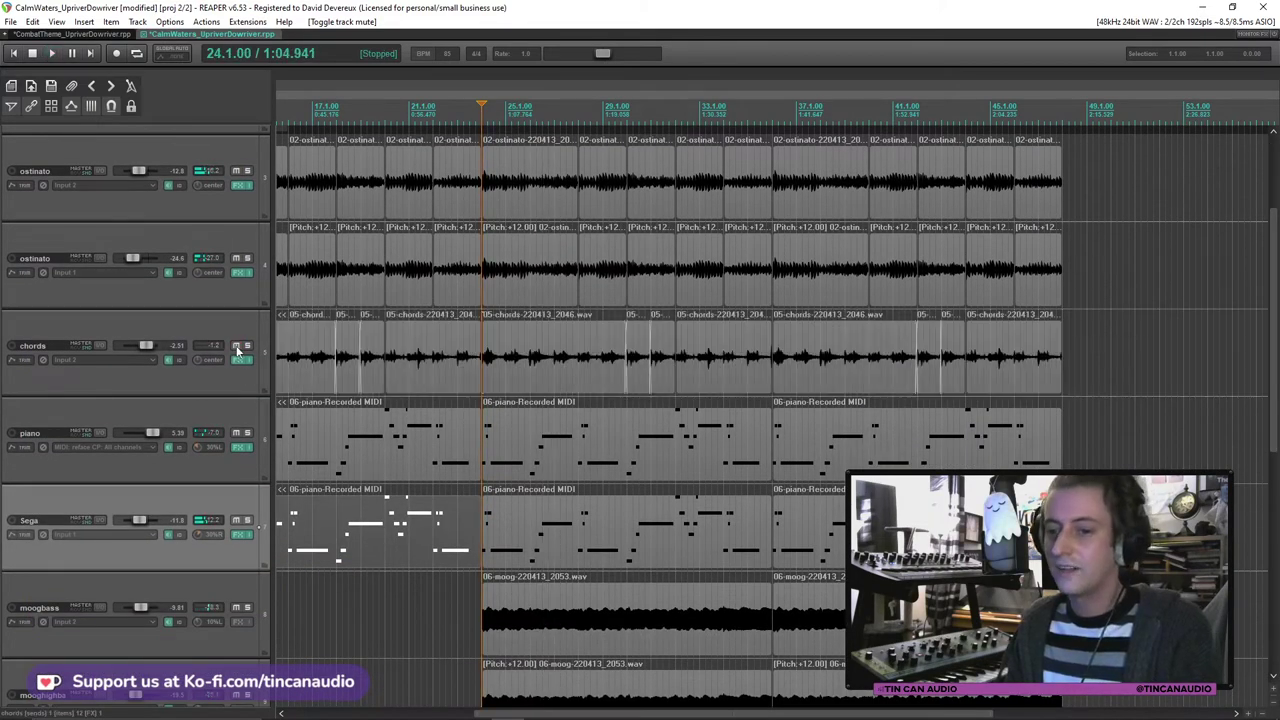
Step: Split the first chords clip at bar 13, trim the second part's start to bar 14, and play from bar 12
click(304, 359)
scroll(304, 359, down, 3)
click(413, 370)
scroll(413, 370, up, 5)
key(space)
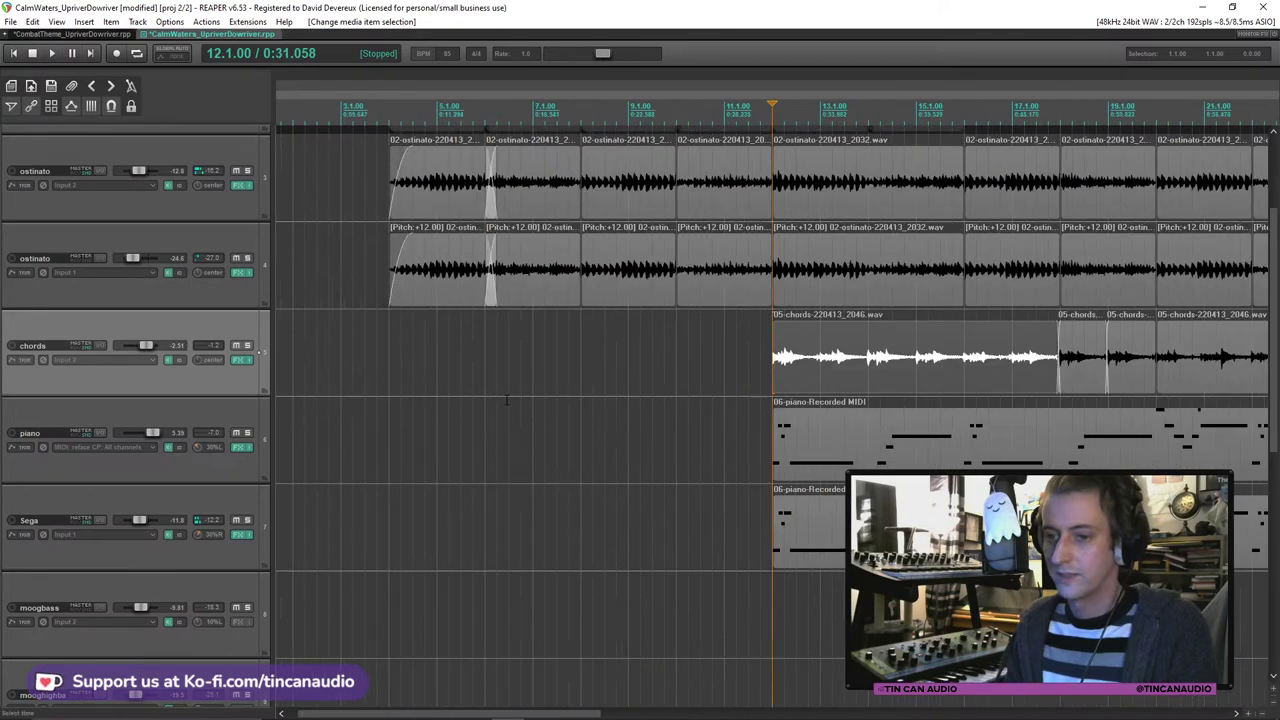
click(868, 378)
scroll(868, 378, down, 2)
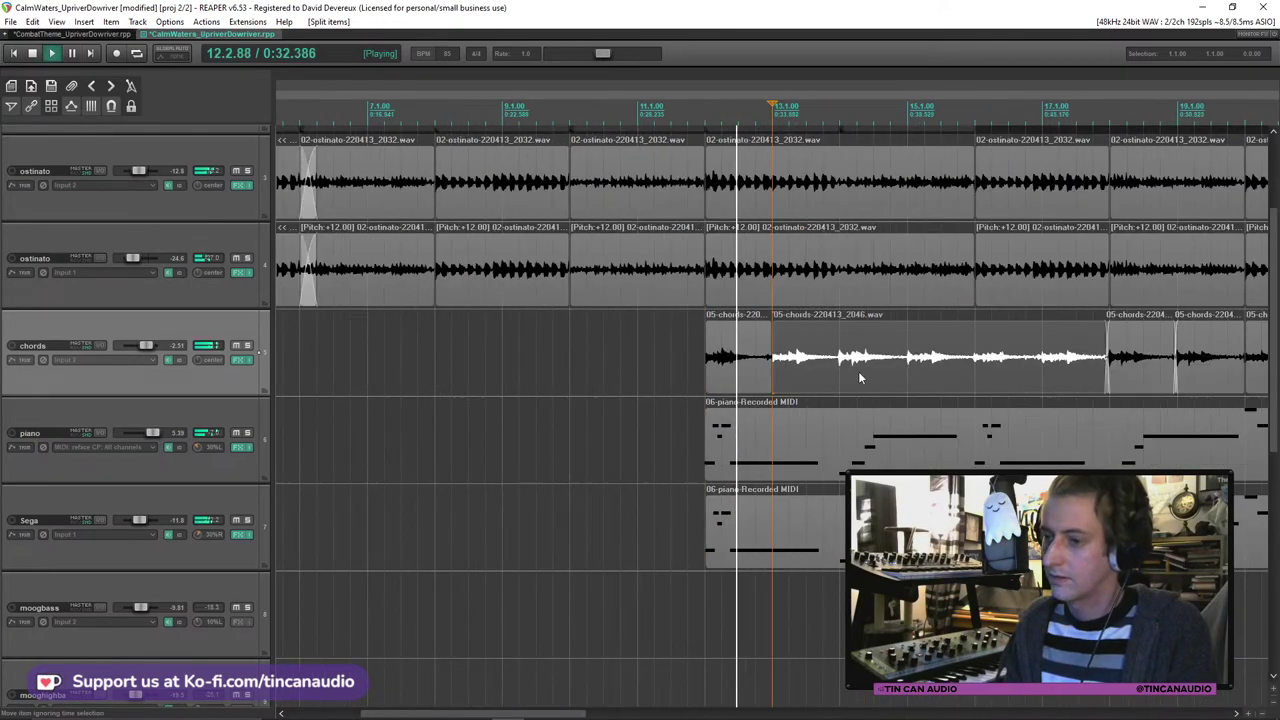
key(s)
drag(772, 376, 831, 376)
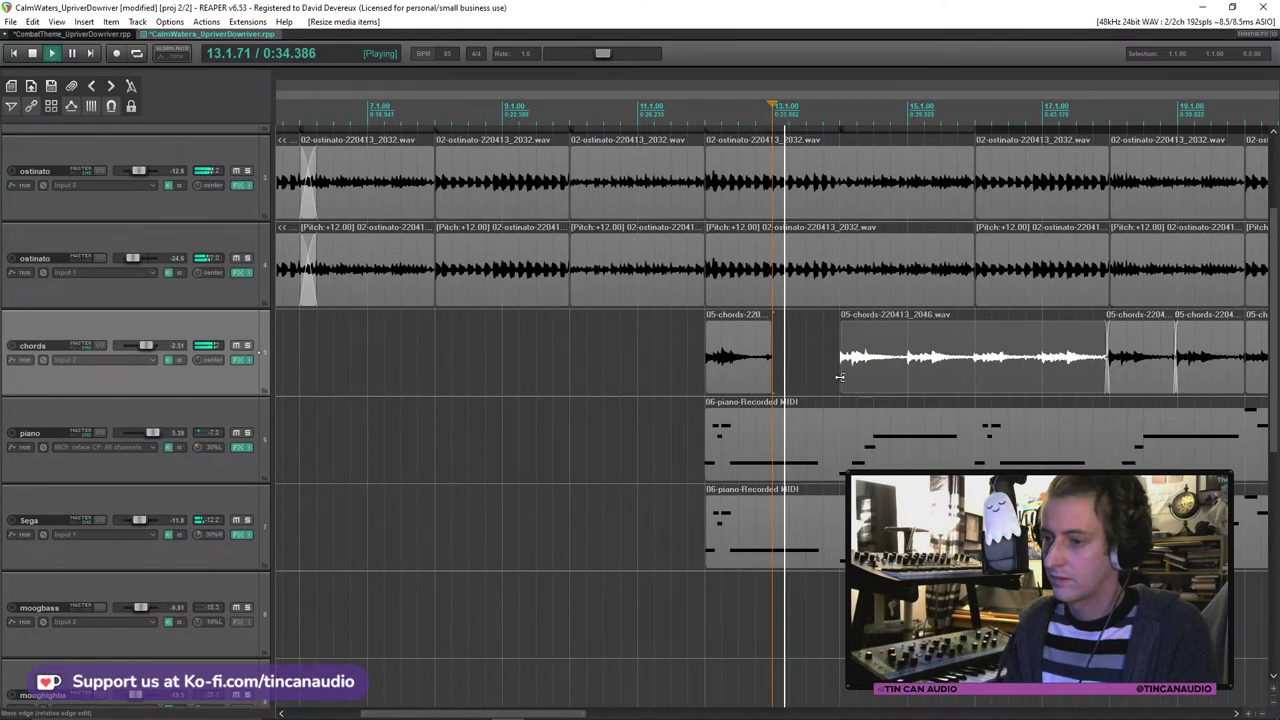
click(702, 368)
key(space)
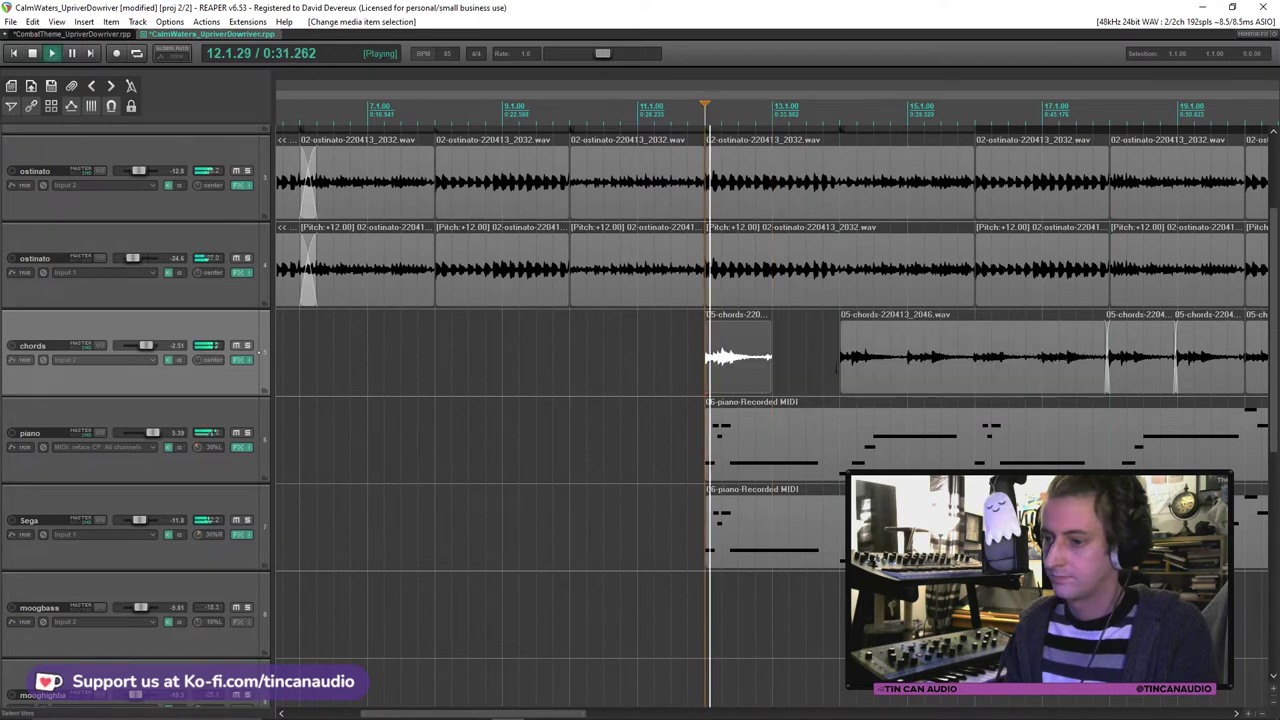
Step: Split the chords clip at bar 15 and trim the following part's start to bar 16
click(907, 372)
key(s)
drag(912, 376, 975, 376)
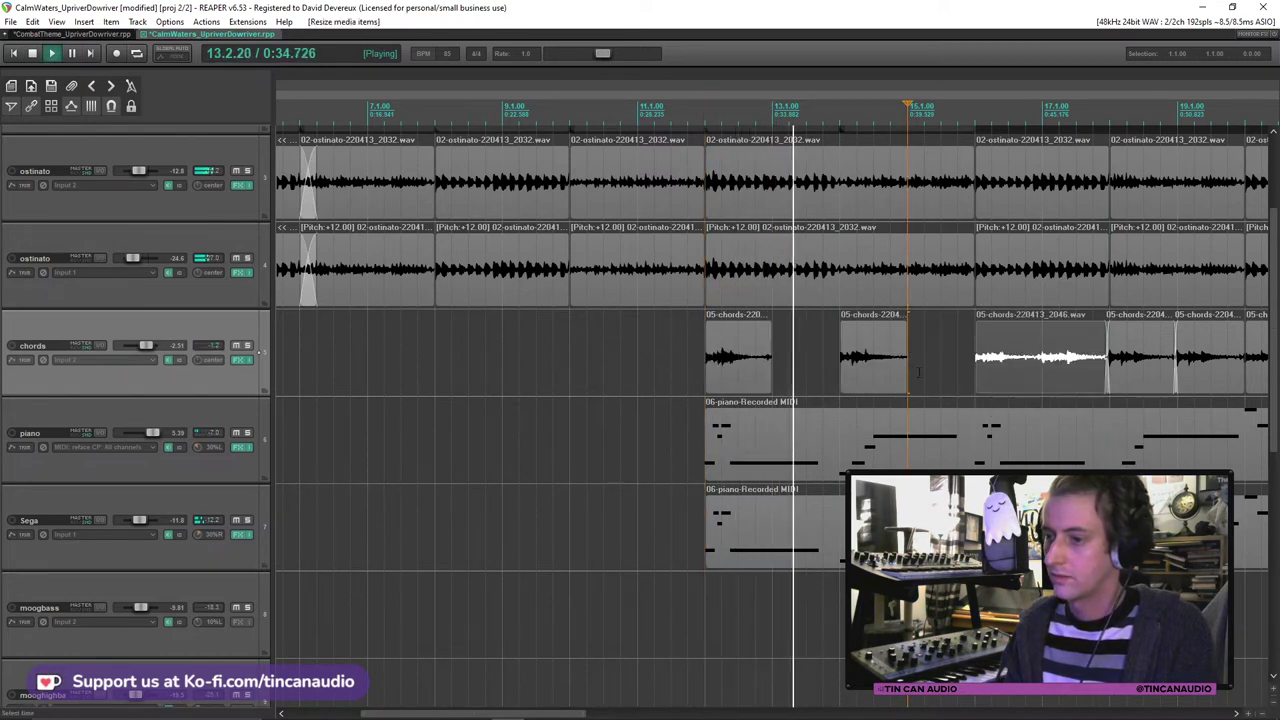
Step: Split the chords clip at bar 17 and delete the chords pieces that start at bars 17 and 19
click(1042, 378)
key(s)
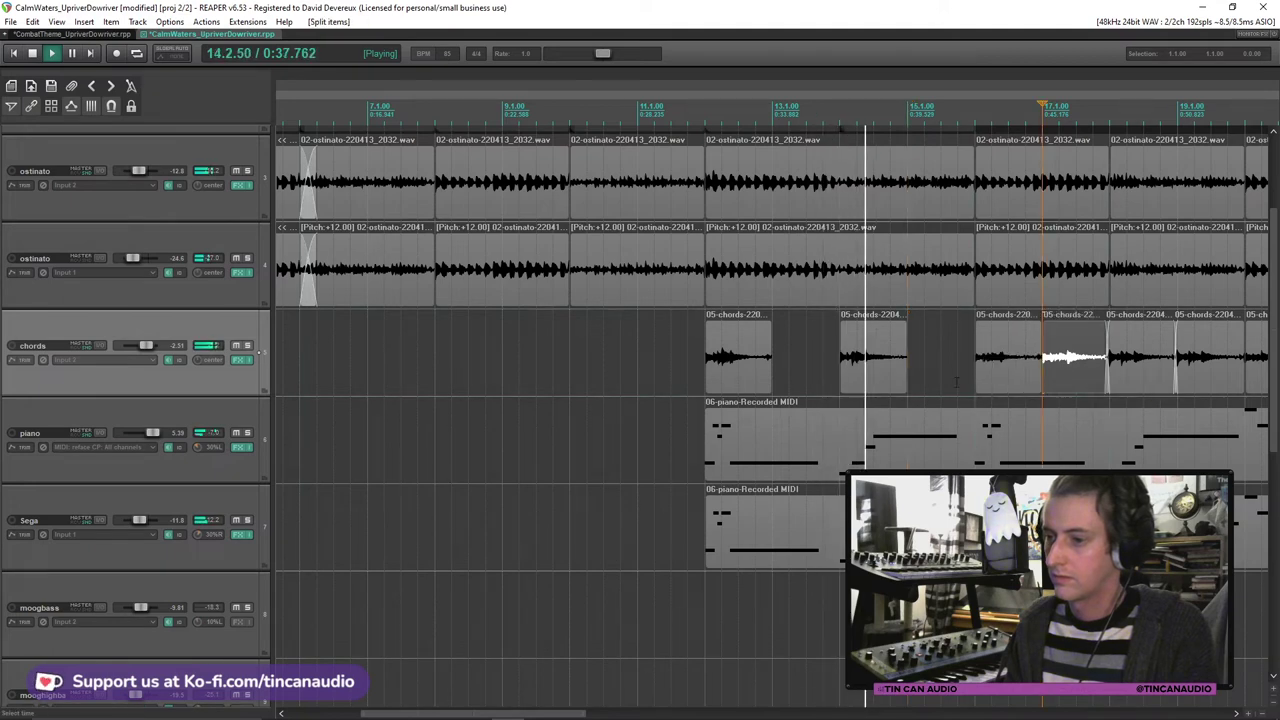
click(895, 378)
scroll(895, 378, down, 2)
key(Delete)
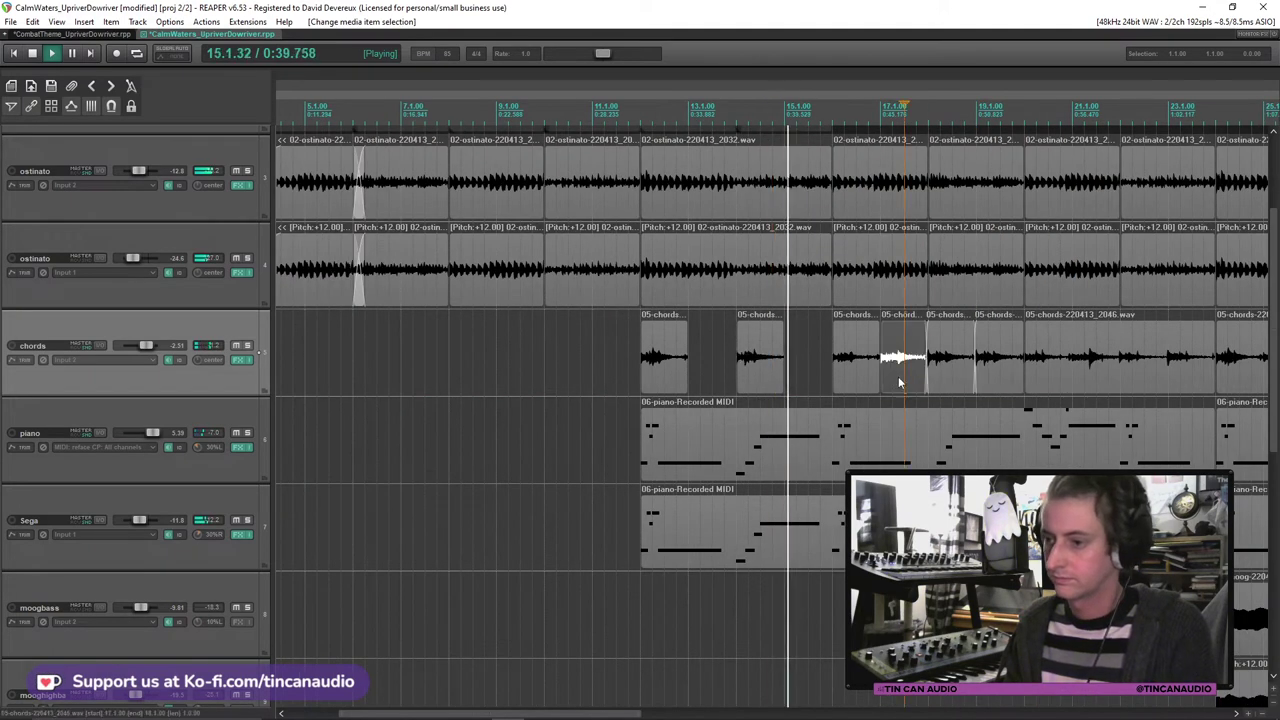
click(978, 378)
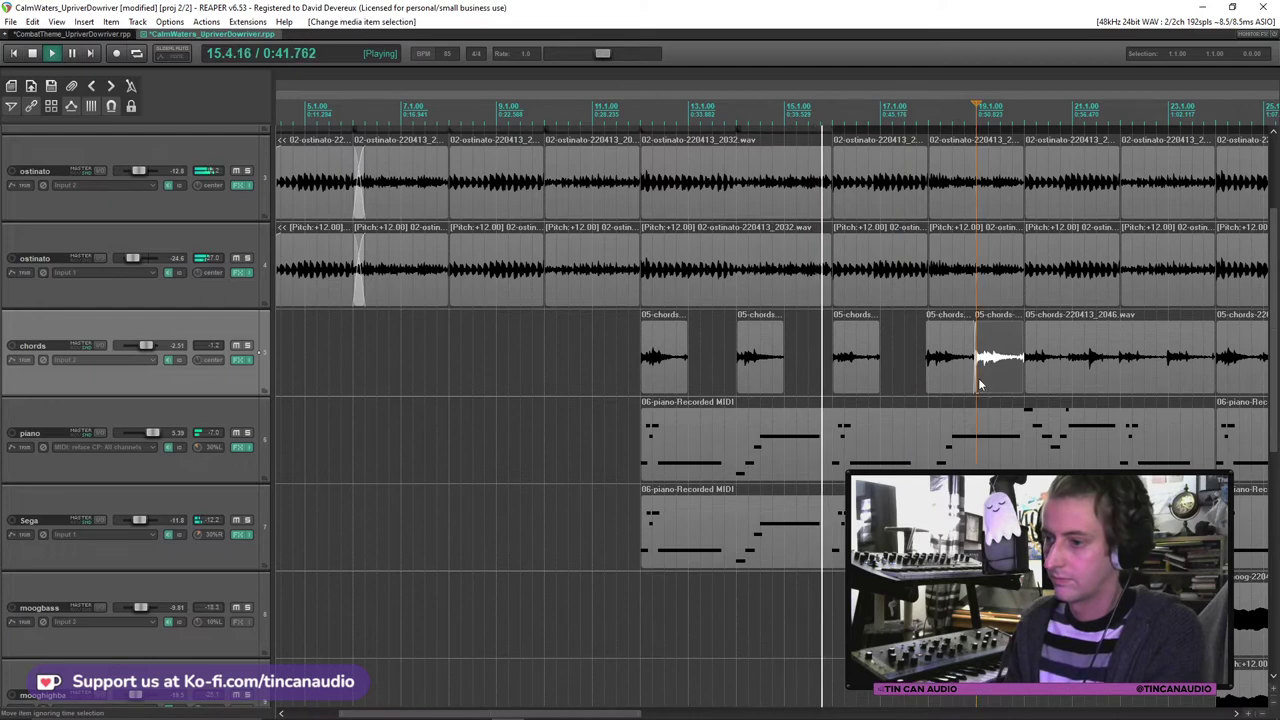
key(Delete)
Step: Split the chords clip at bar 21 and trim the following part's start to bar 22
click(1075, 369)
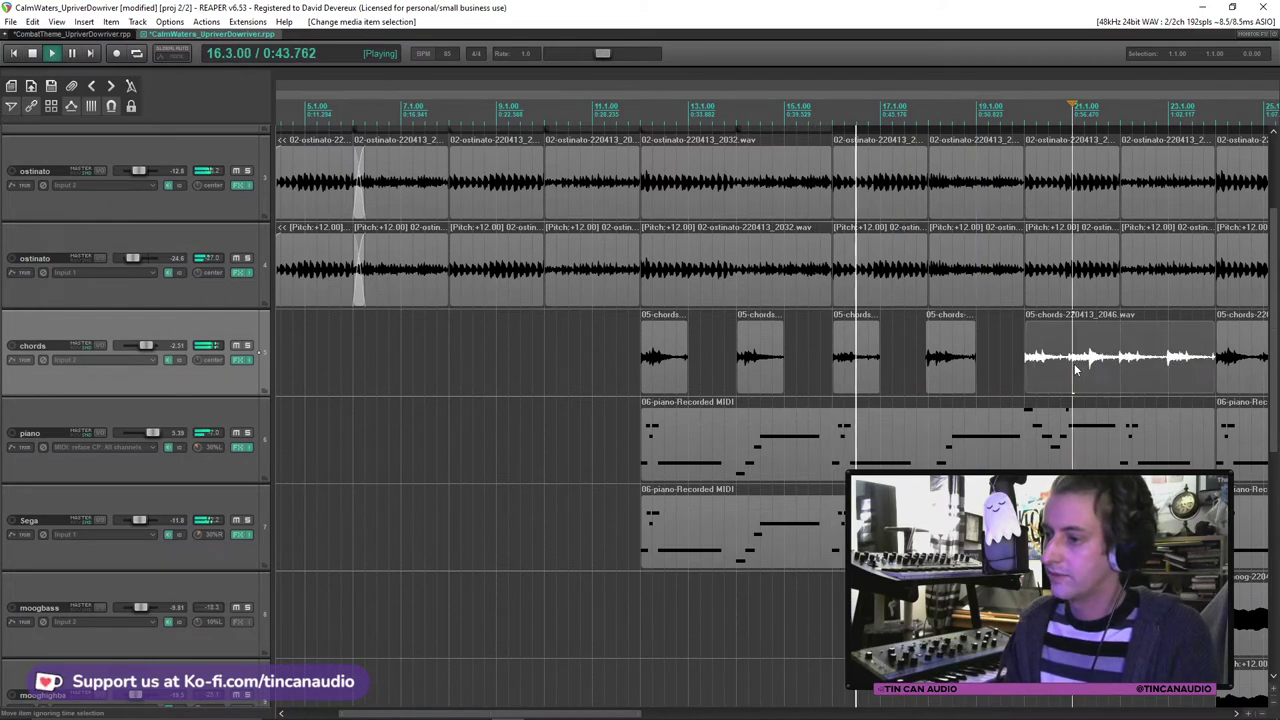
key(s)
drag(1075, 369, 1121, 370)
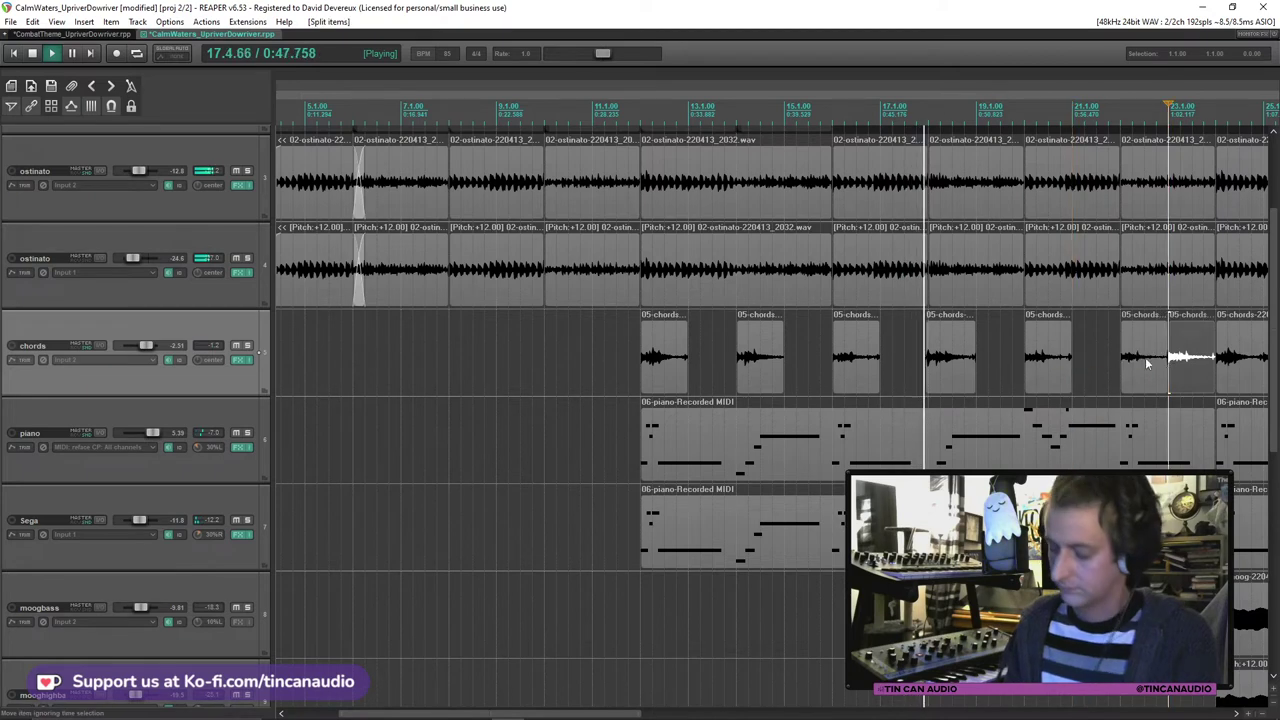
Step: Split the chords clip at bar 23 and delete the piece between bars 23 and 24
click(1170, 375)
key(s)
key(Delete)
scroll(723, 375, down, 1)
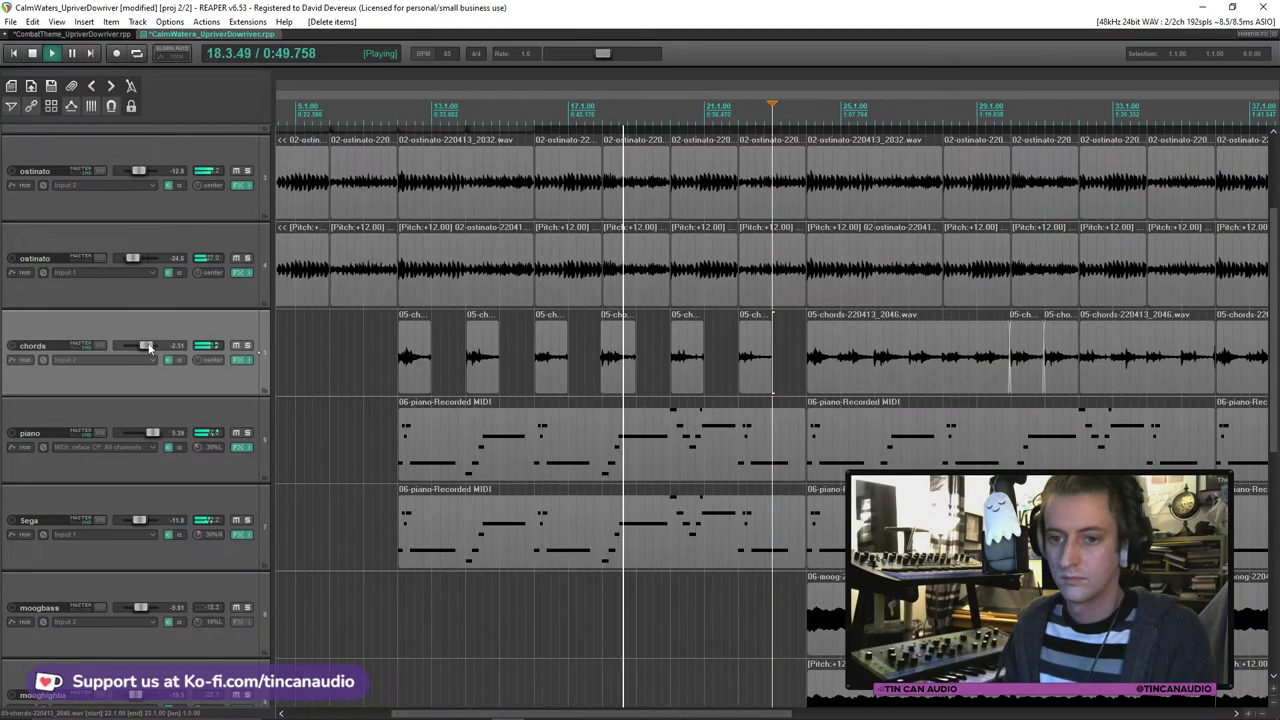
Step: Raise the chords track's volume to 0.77 dB, pan it to the right, and play from bar 12
drag(145, 346, 148, 346)
key(space)
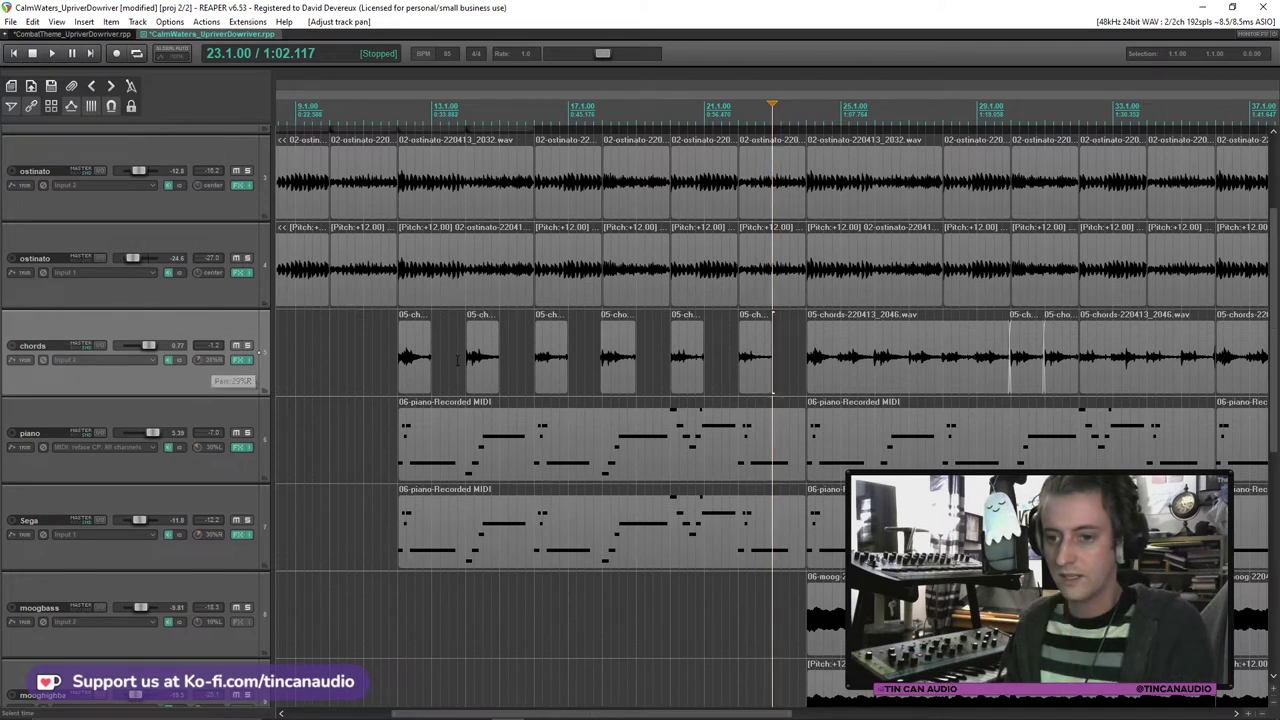
click(400, 368)
key(space)
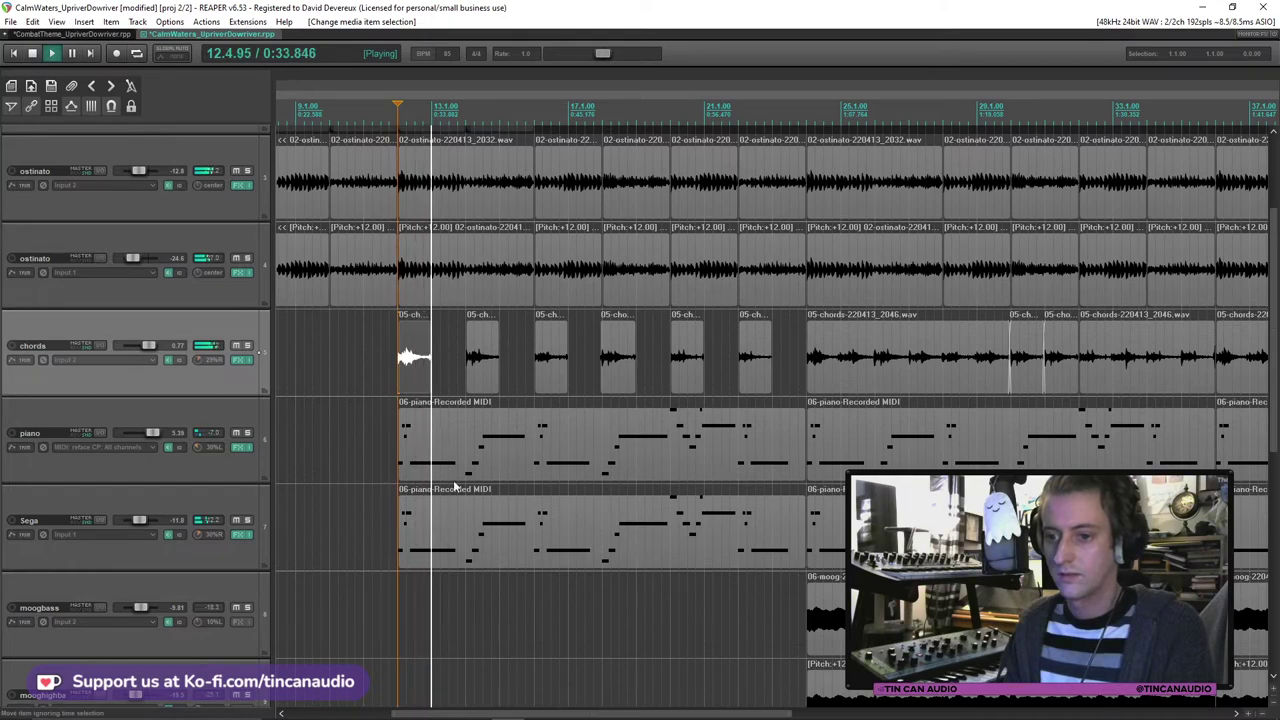
Step: Move all piano and Sega clips one bar later, starting at bar 13, and play from just before bar 12
click(474, 463)
scroll(474, 463, down, 5)
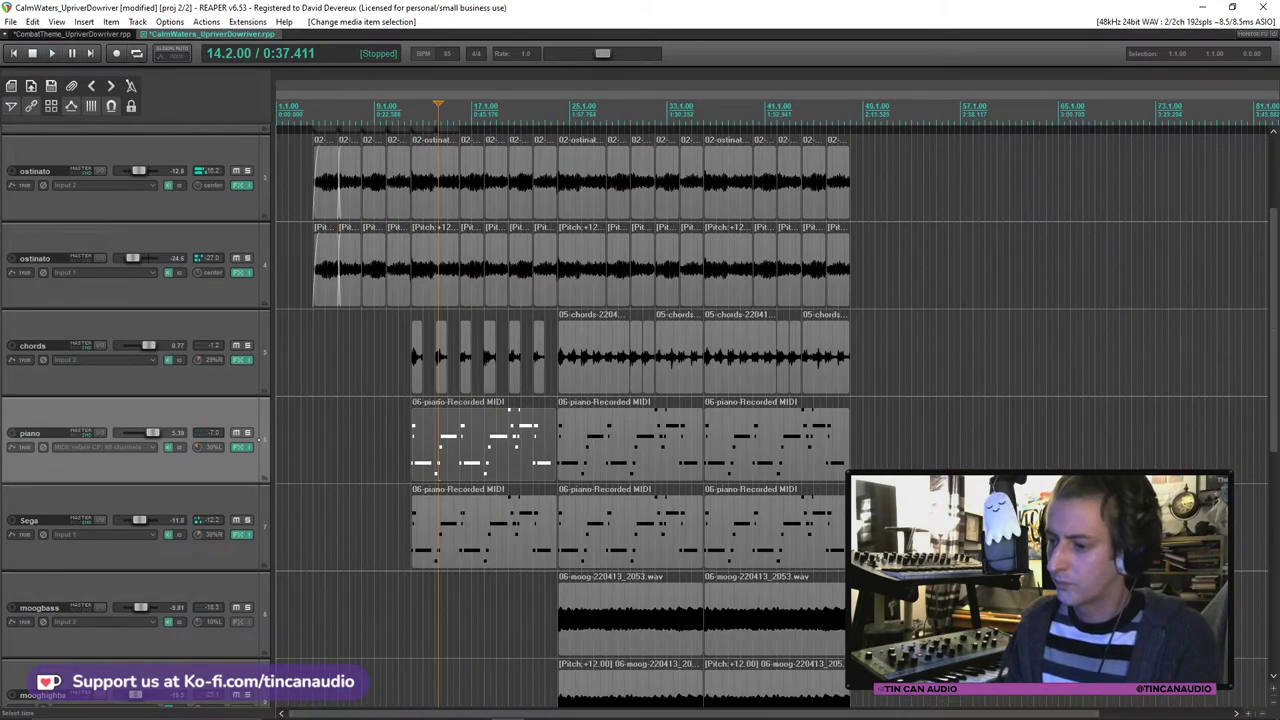
click(790, 520)
scroll(790, 520, up, 5)
drag(667, 458, 735, 458)
click(606, 436)
key(space)
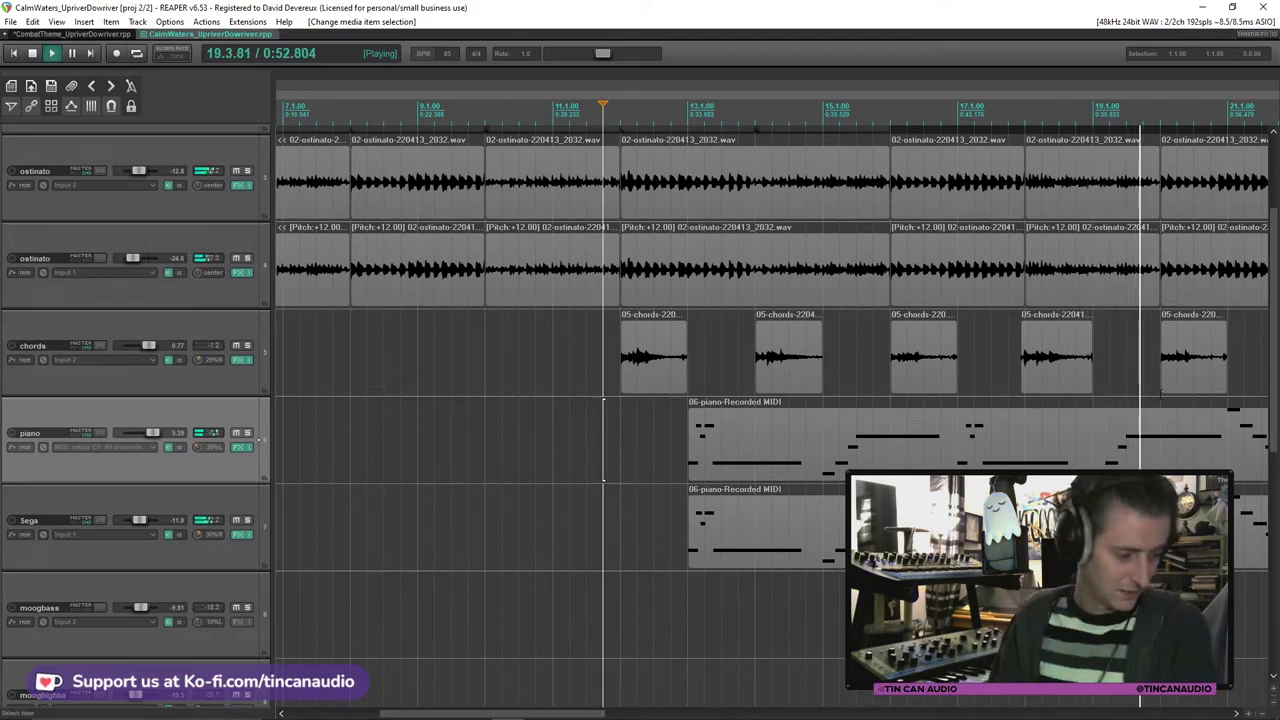
Step: Trim the end of the chords clip at bar 12 back to slightly before bar 13
click(1075, 356)
scroll(1034, 370, down, 3)
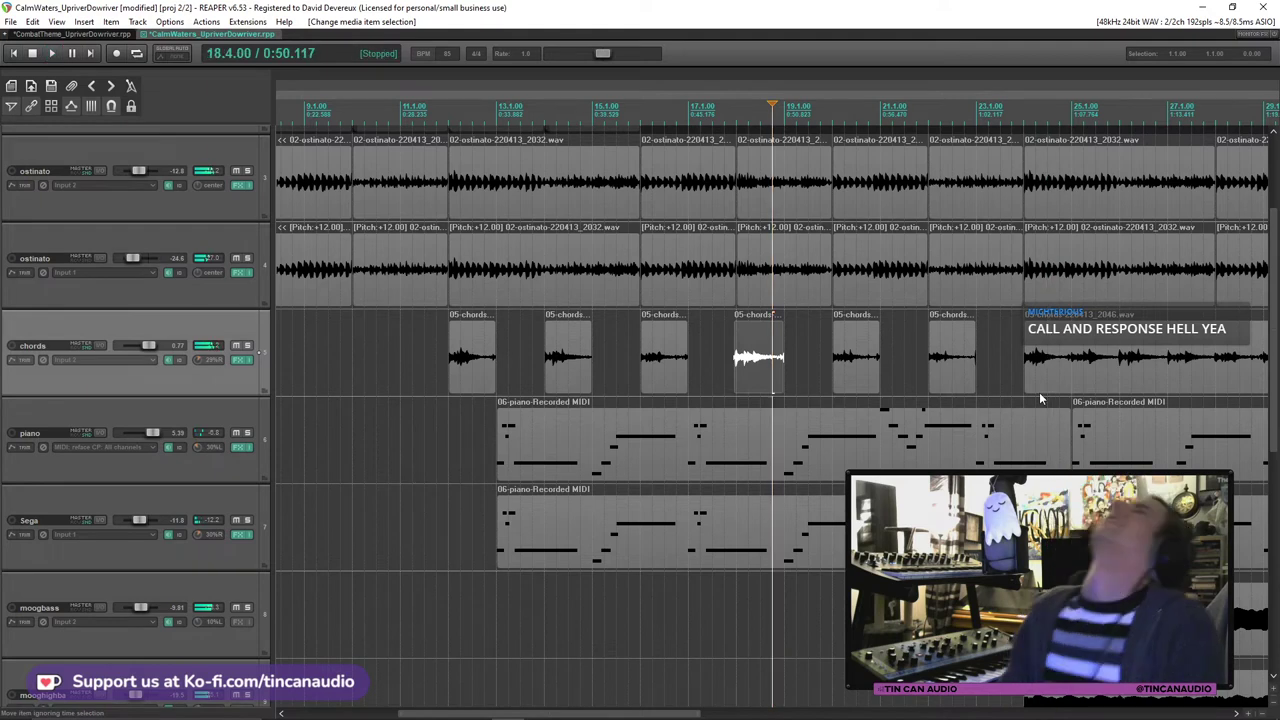
click(486, 355)
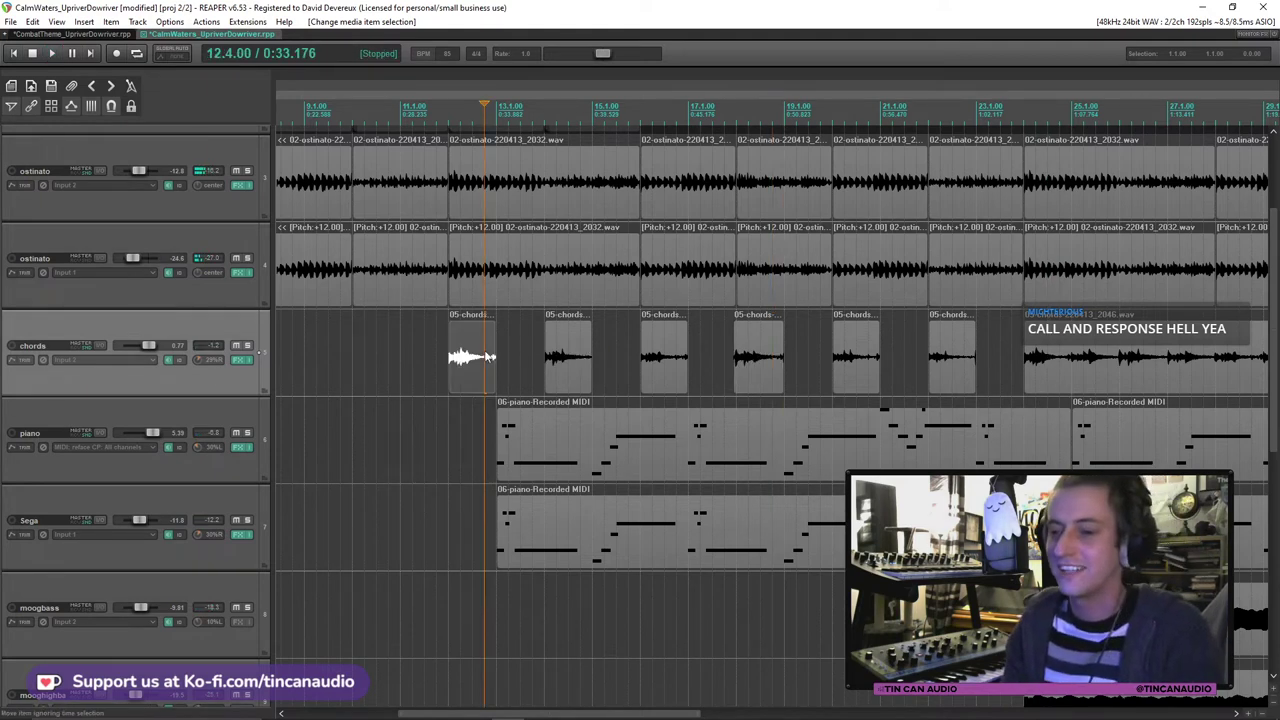
scroll(830, 375, up, 4)
click(803, 369)
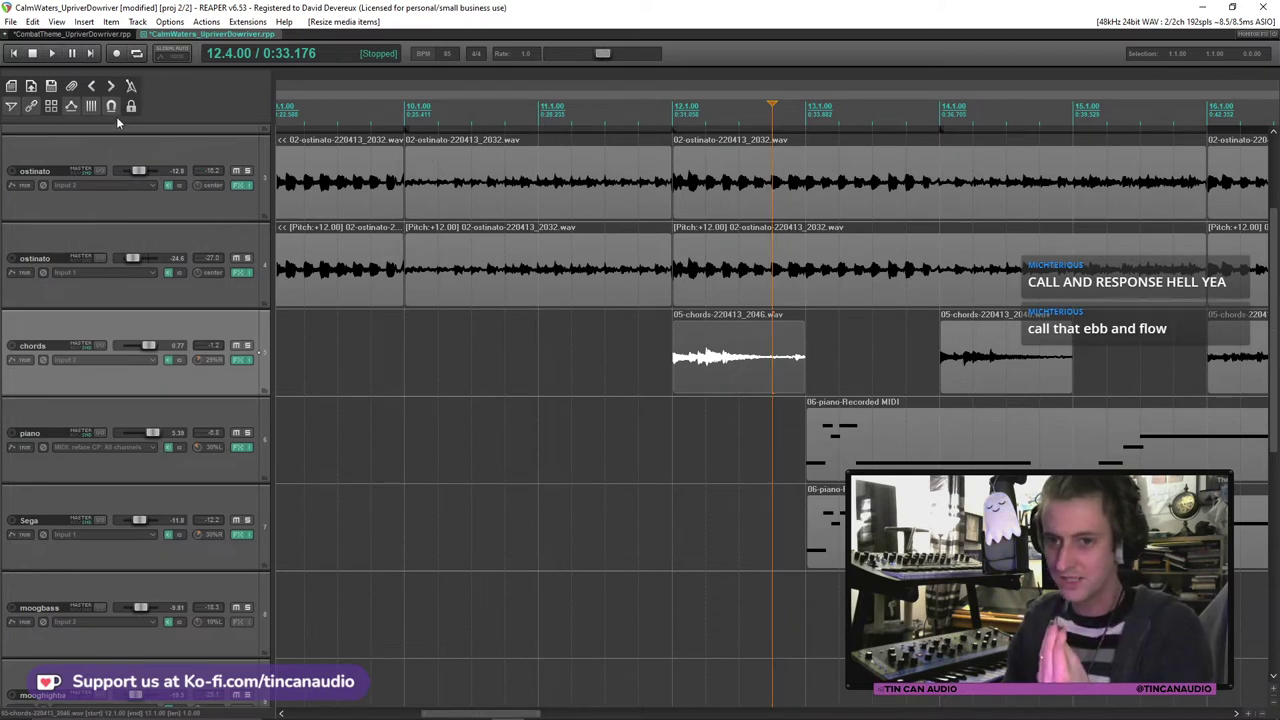
drag(804, 369, 793, 369)
Step: Slightly shorten the ends of the short chords clips starting at bars 16, 18, 20 and 22
scroll(1064, 375, down, 2)
scroll(1062, 368, down, 1)
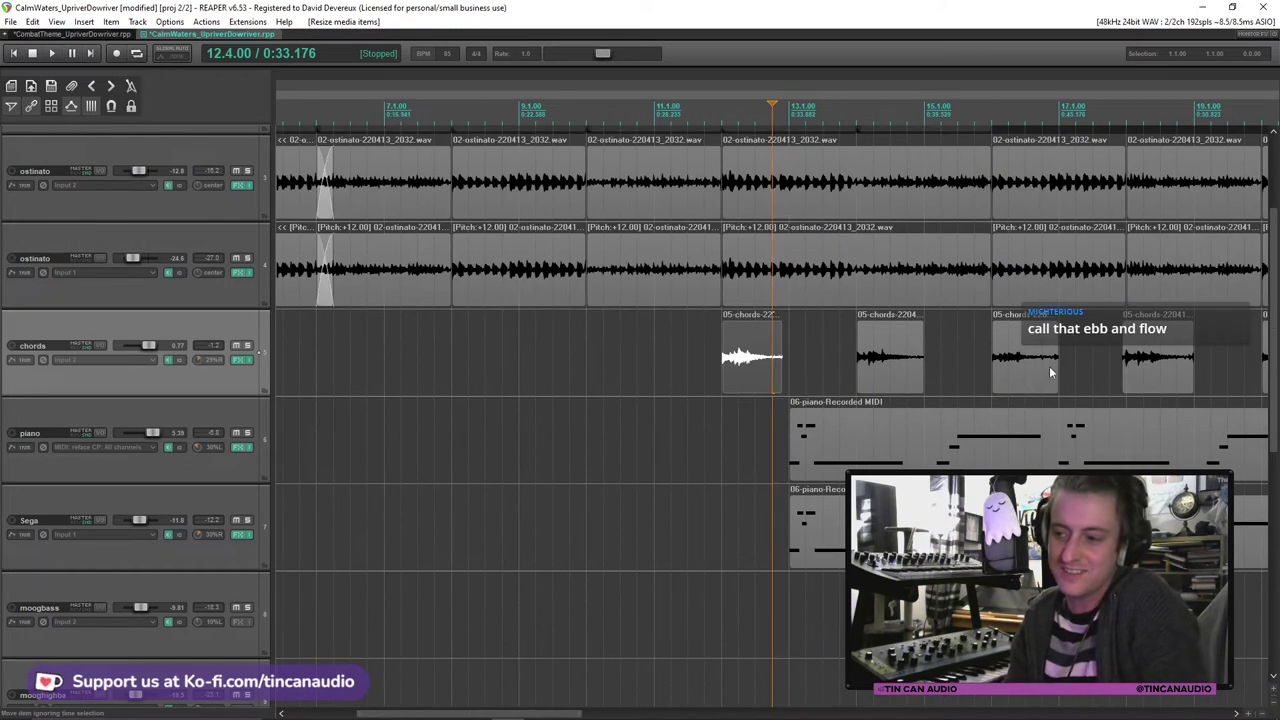
click(1049, 366)
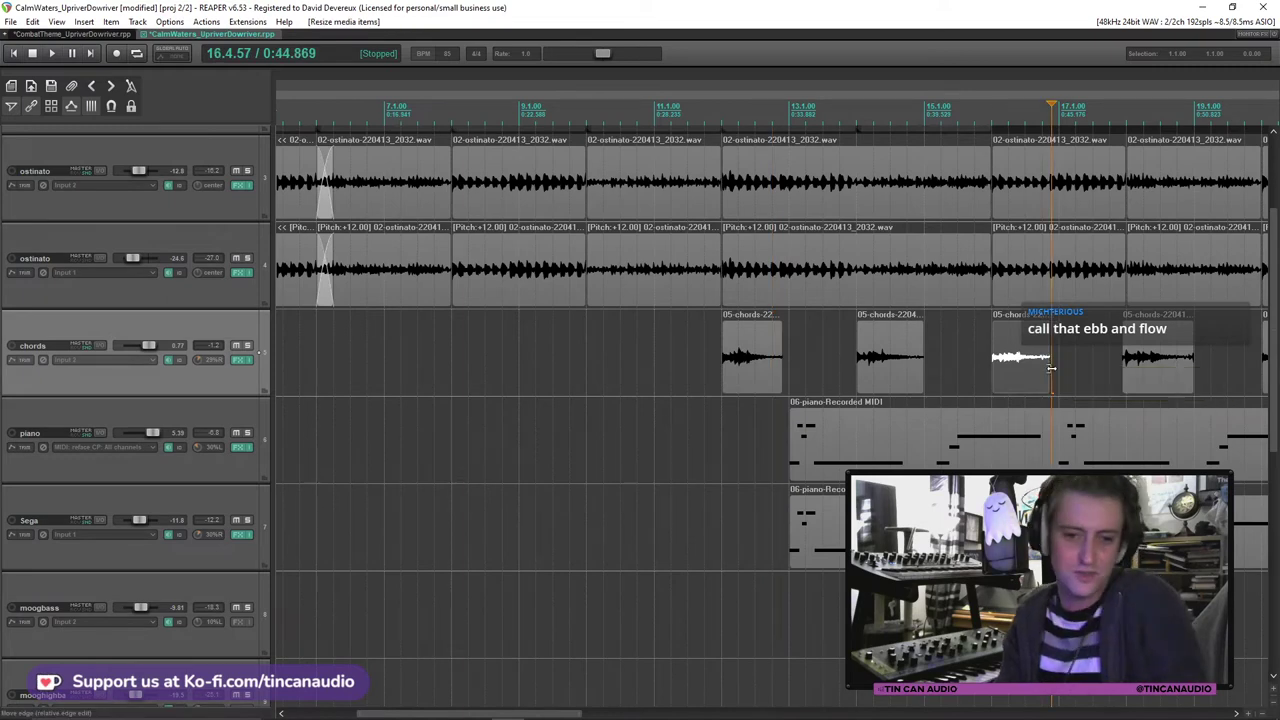
scroll(1081, 375, down, 1)
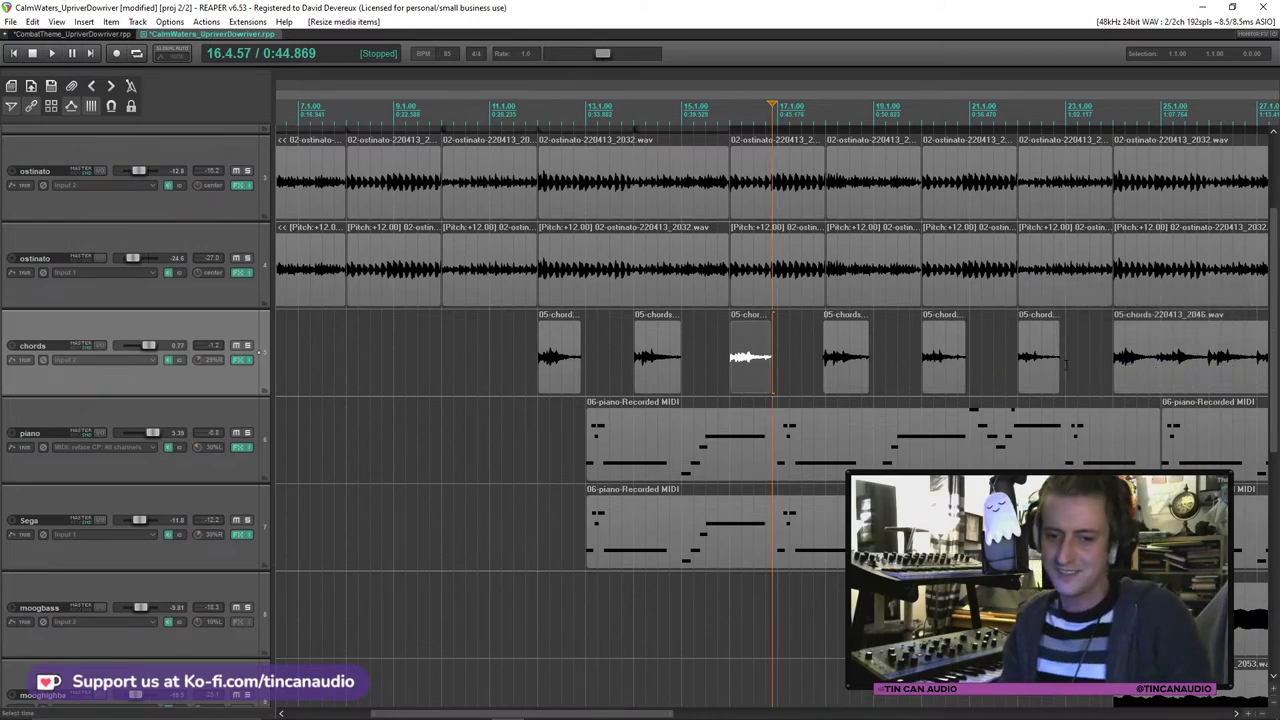
Step: Split the long chords clip at bar 25 and trim the following part's start to bar 26
scroll(1066, 366, down, 3)
click(1043, 370)
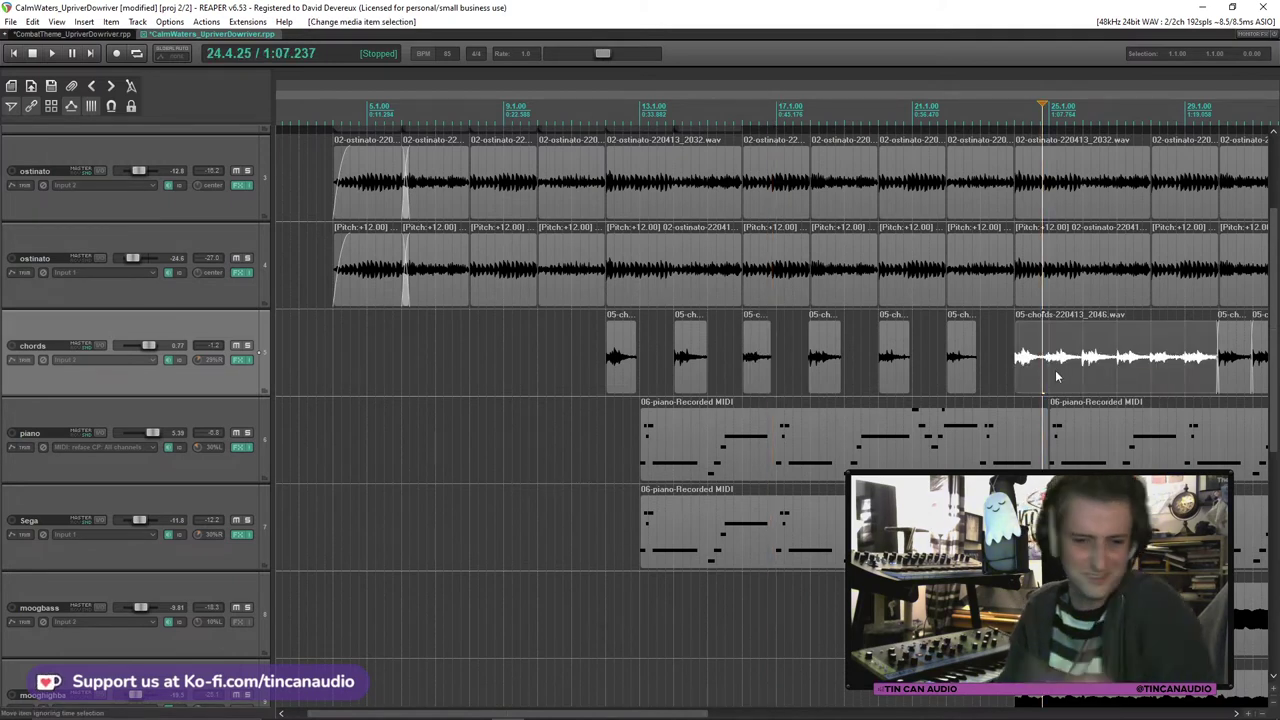
click(1050, 375)
scroll(1050, 375, up, 3)
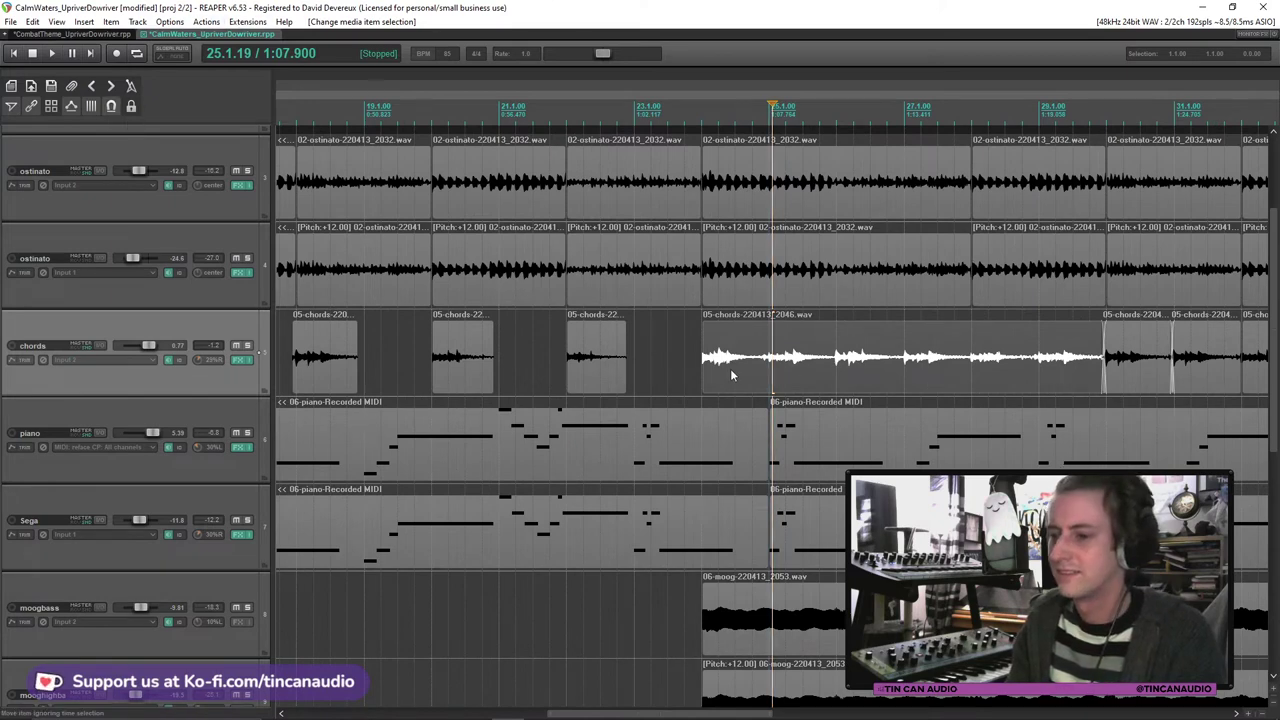
key(s)
drag(770, 385, 838, 385)
Step: Split the chords clip at bar 27 and trim the following part's start to bar 28
key(s)
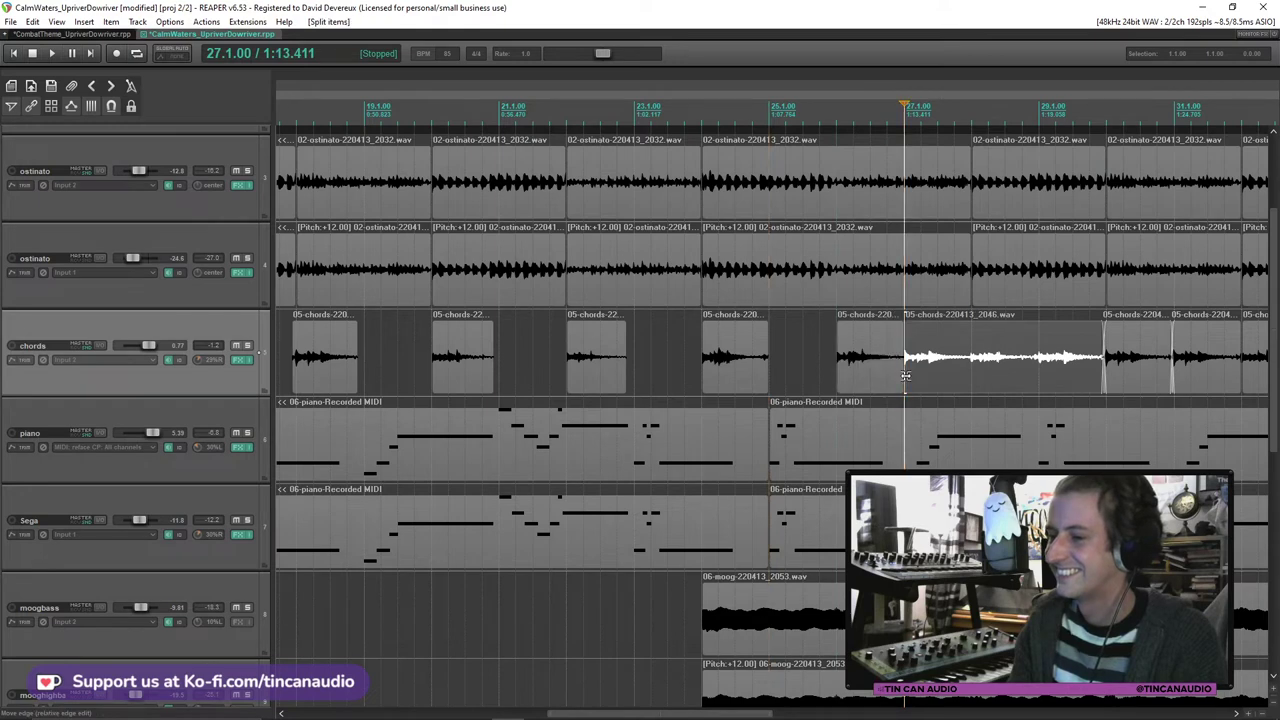
click(703, 363)
key(space)
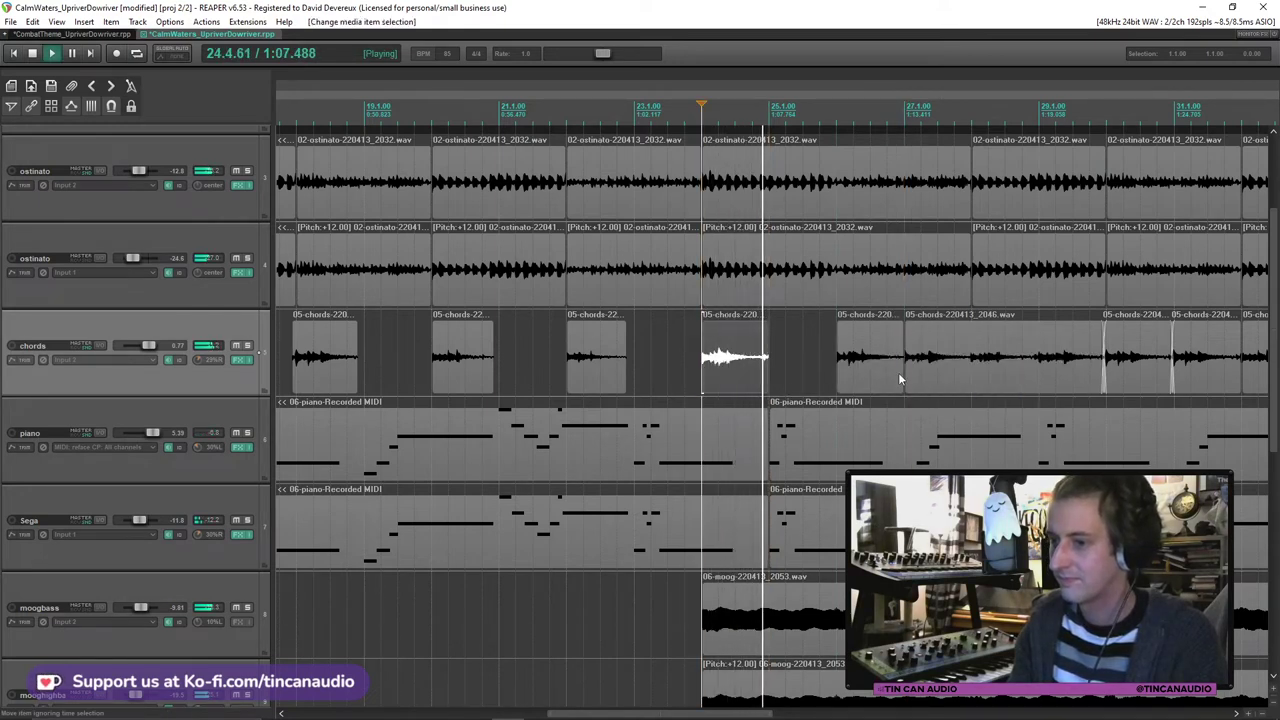
drag(905, 371, 974, 373)
Step: Split the chords clip at bar 29 and delete the chords parts occupying bars 29 and 31
click(1040, 379)
key(s)
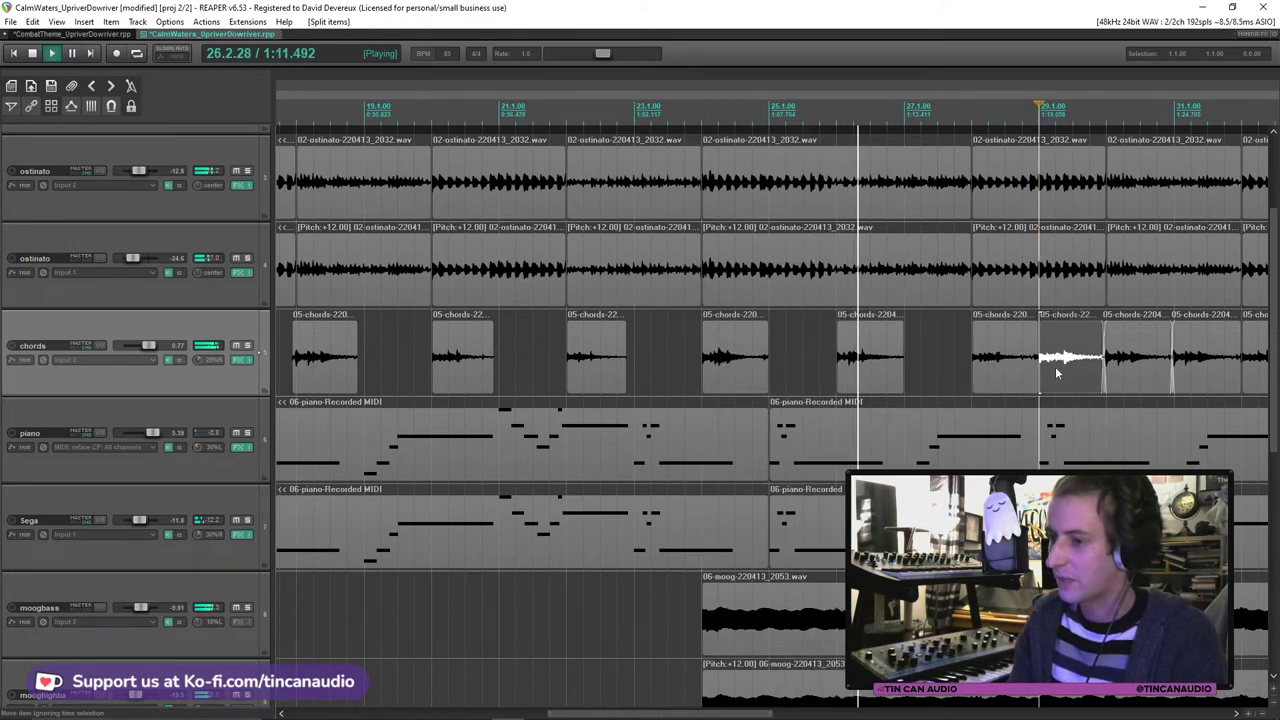
click(1057, 373)
key(Delete)
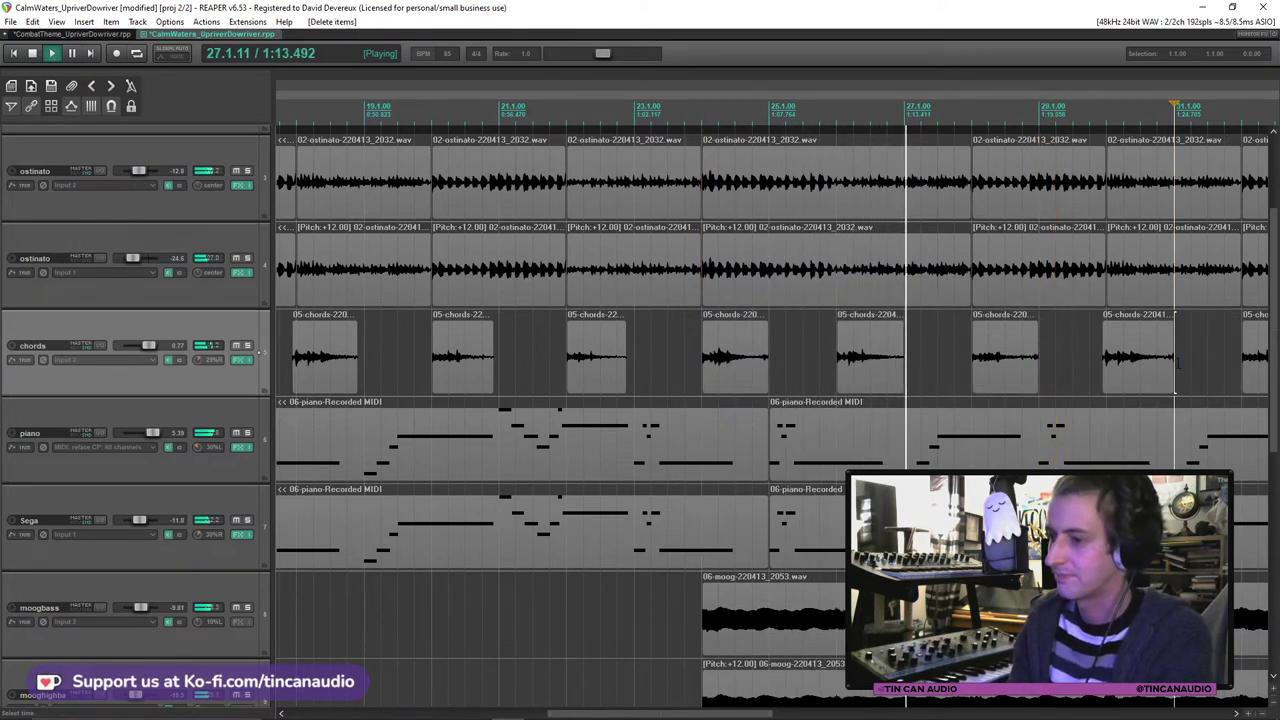
Step: Split the chords clip starting at bar 32 at bars 33 and 35, removing the chords that fill those two bars
scroll(1012, 364, down, 2)
click(869, 377)
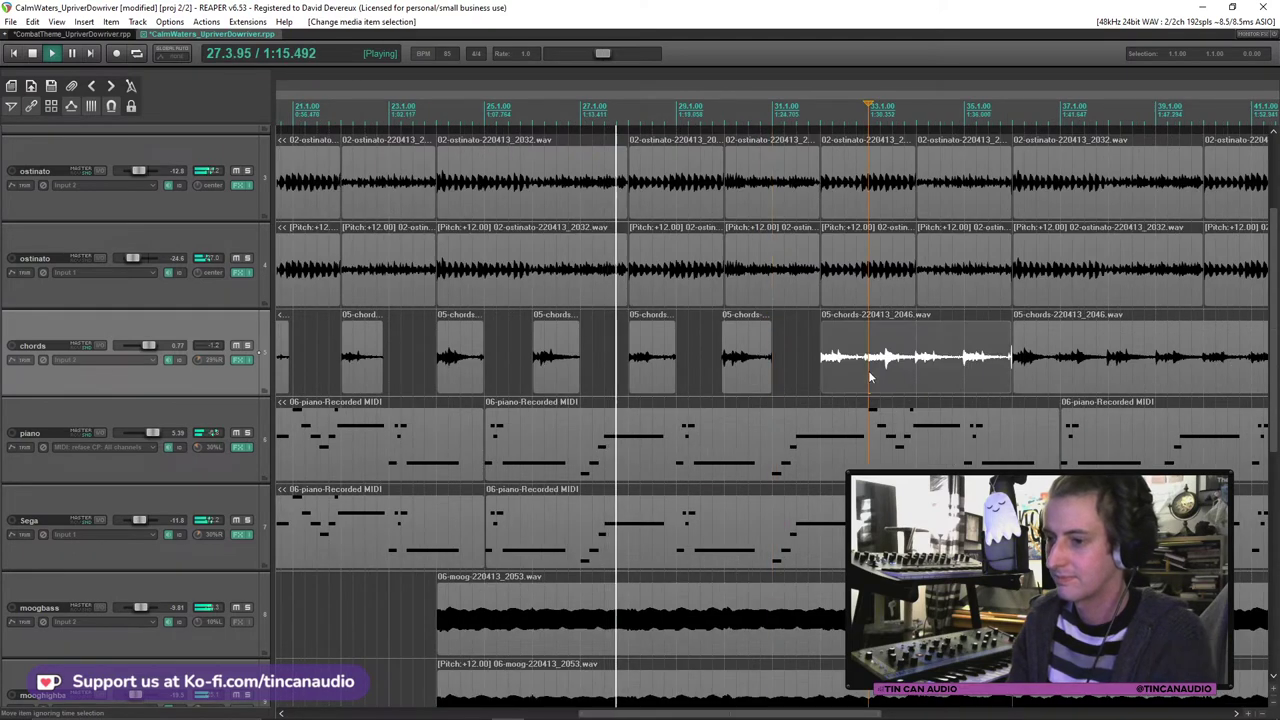
key(s)
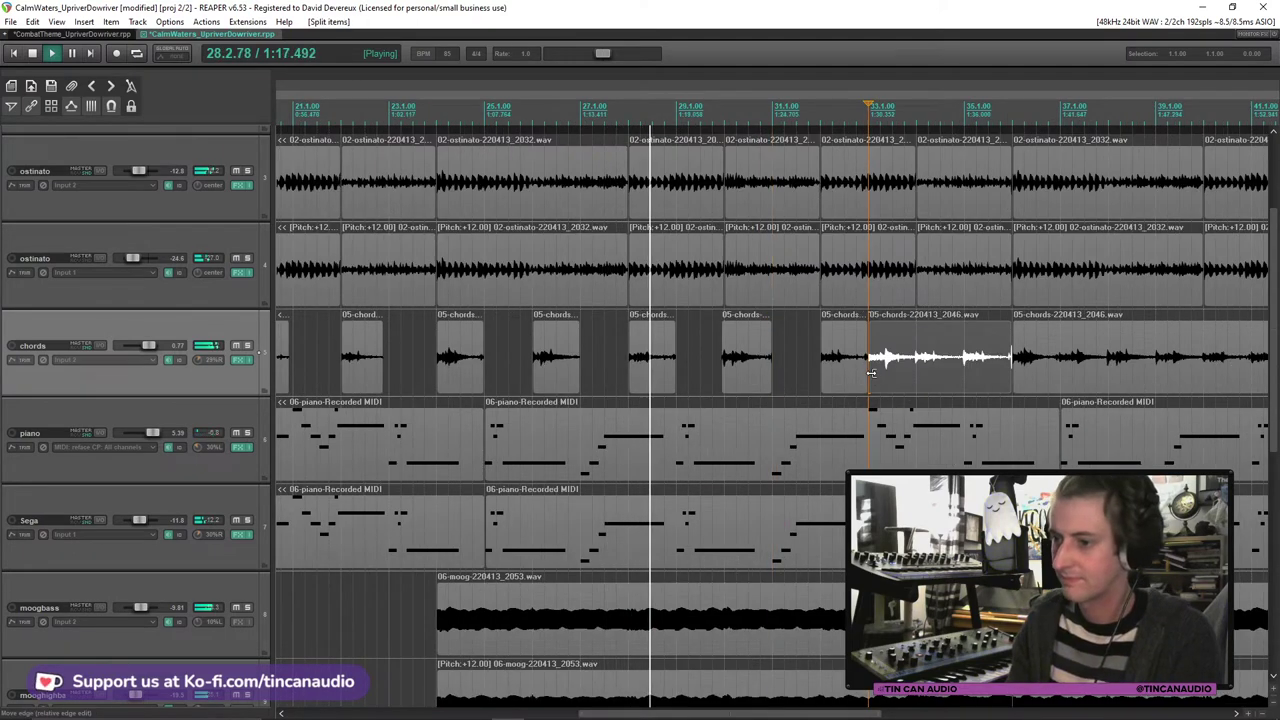
drag(875, 378, 918, 381)
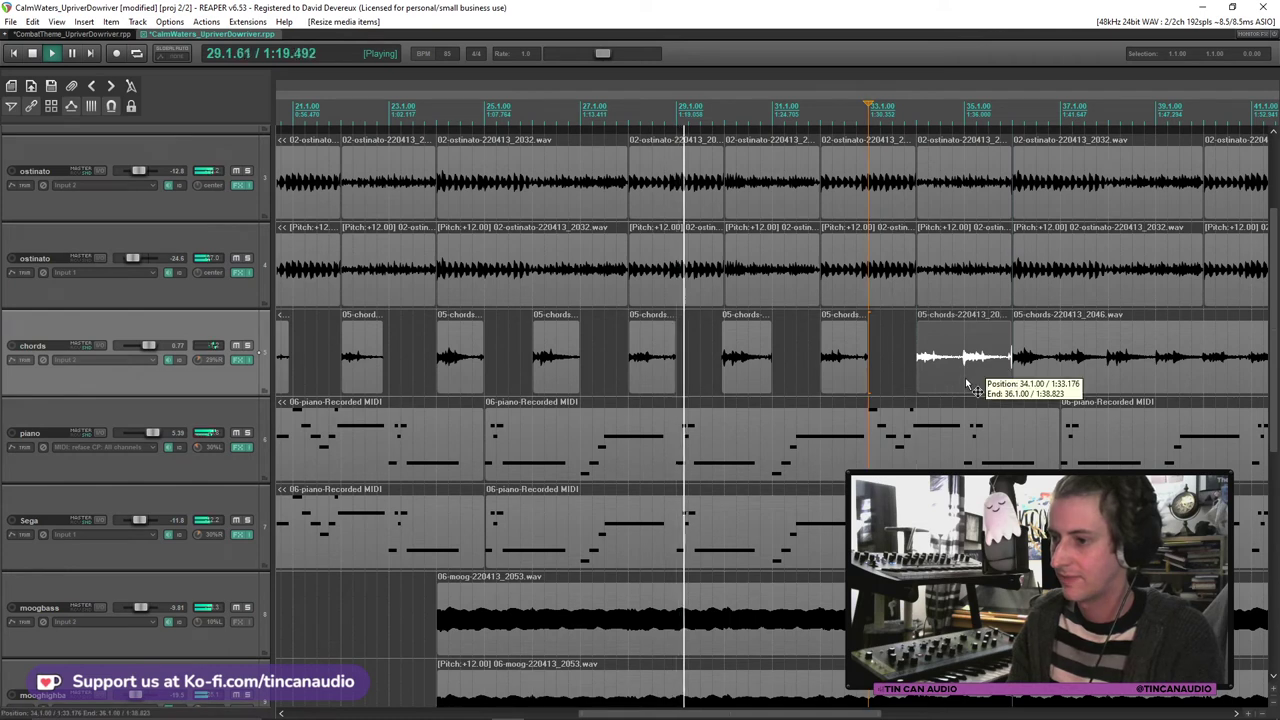
click(962, 376)
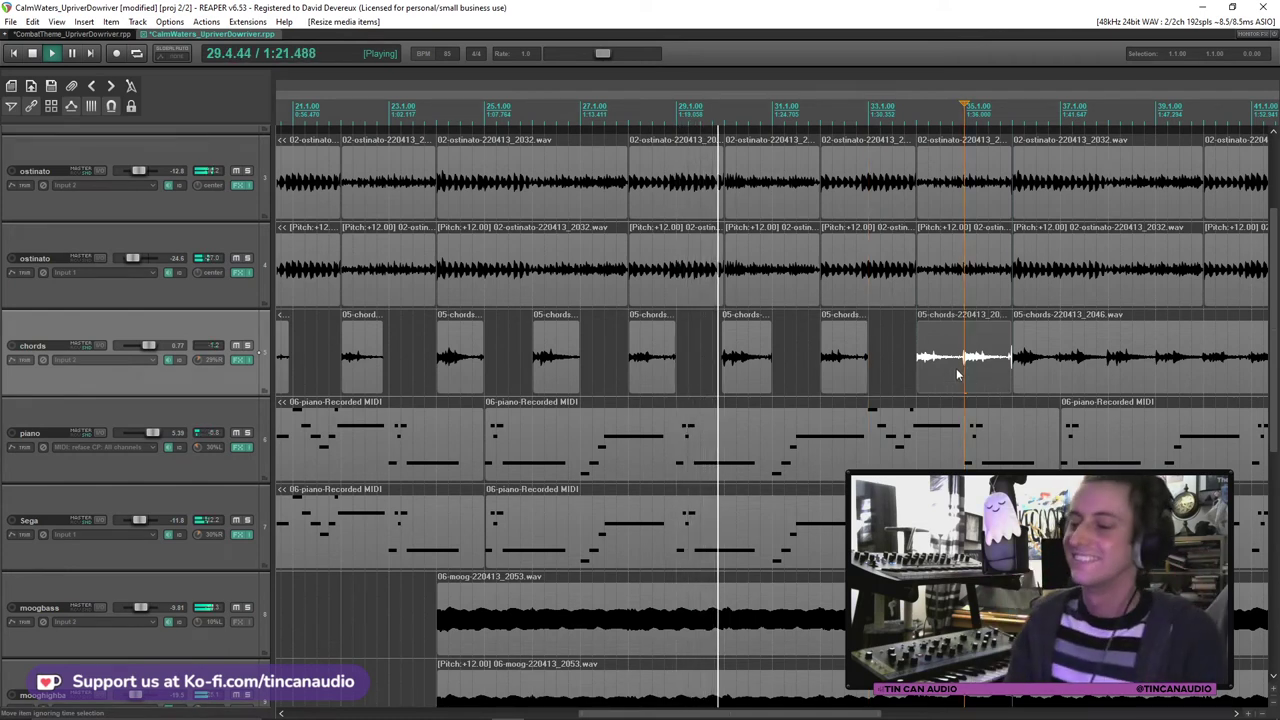
key(s)
key(Delete)
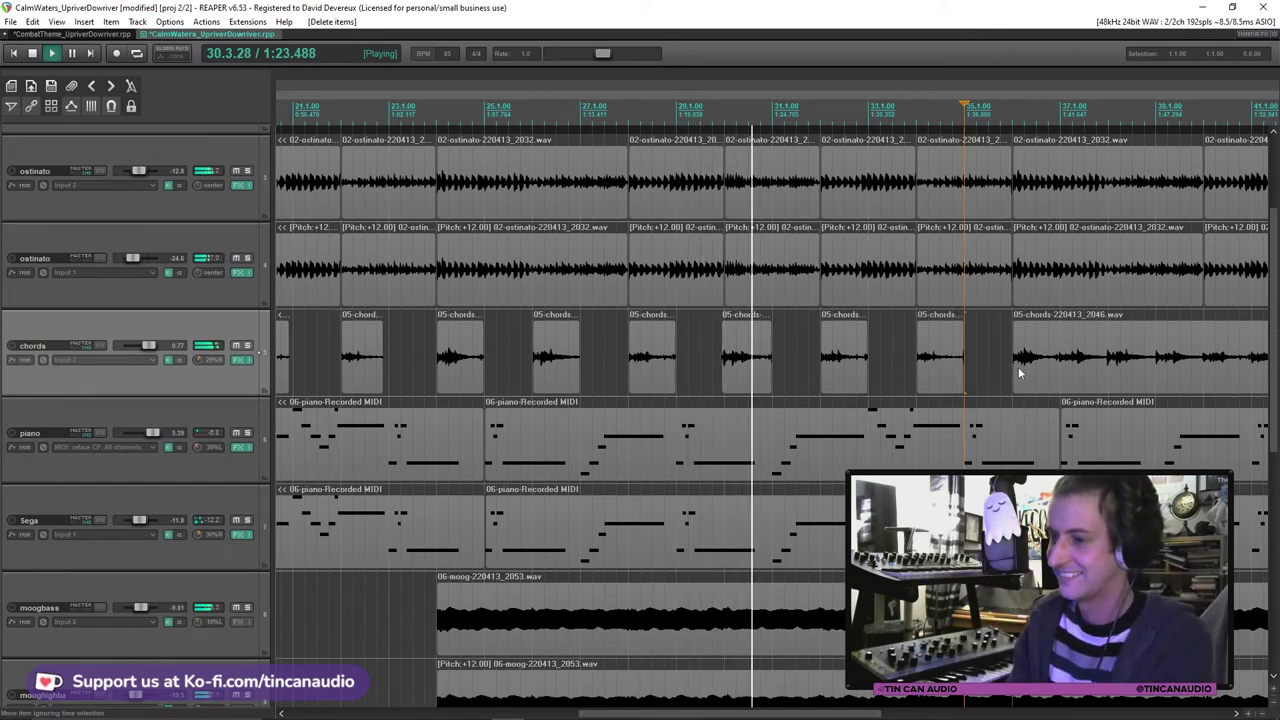
Step: Split the long chords clip at bars 37 and 39, trimming the starts of the following parts to bars 38 and 40
click(1060, 372)
key(s)
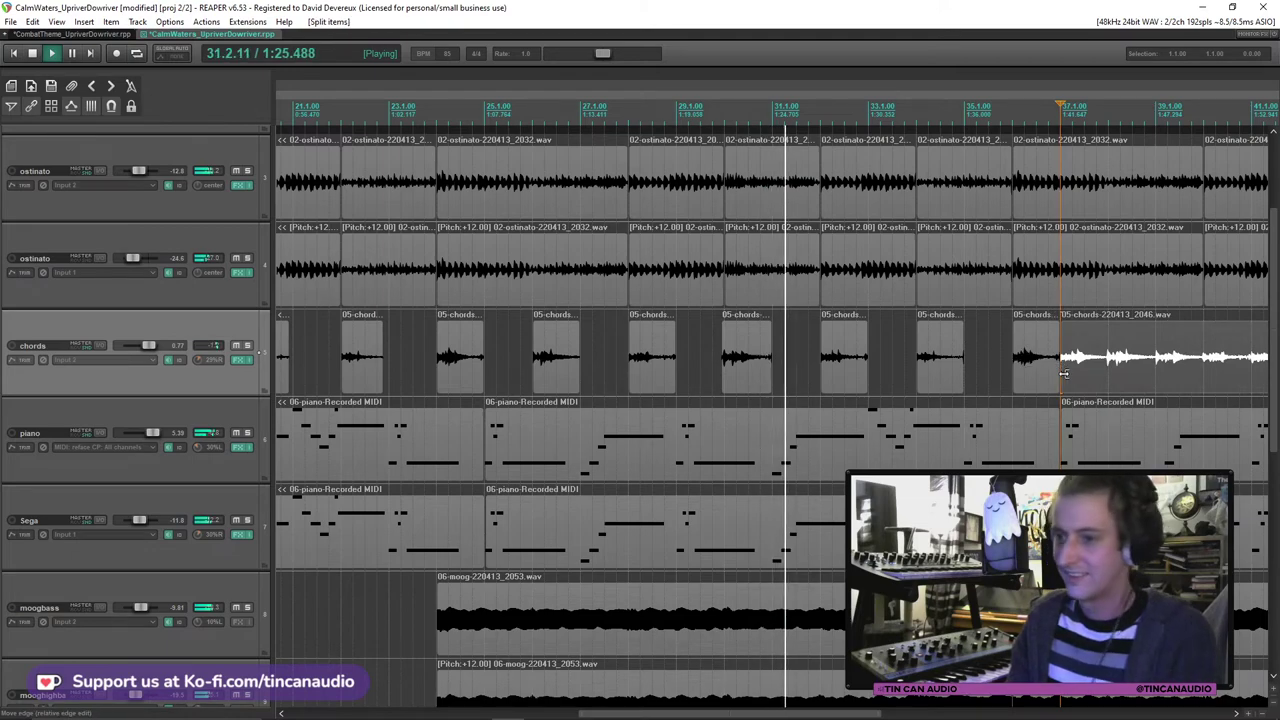
drag(1061, 373, 1109, 373)
scroll(868, 387, down, 2)
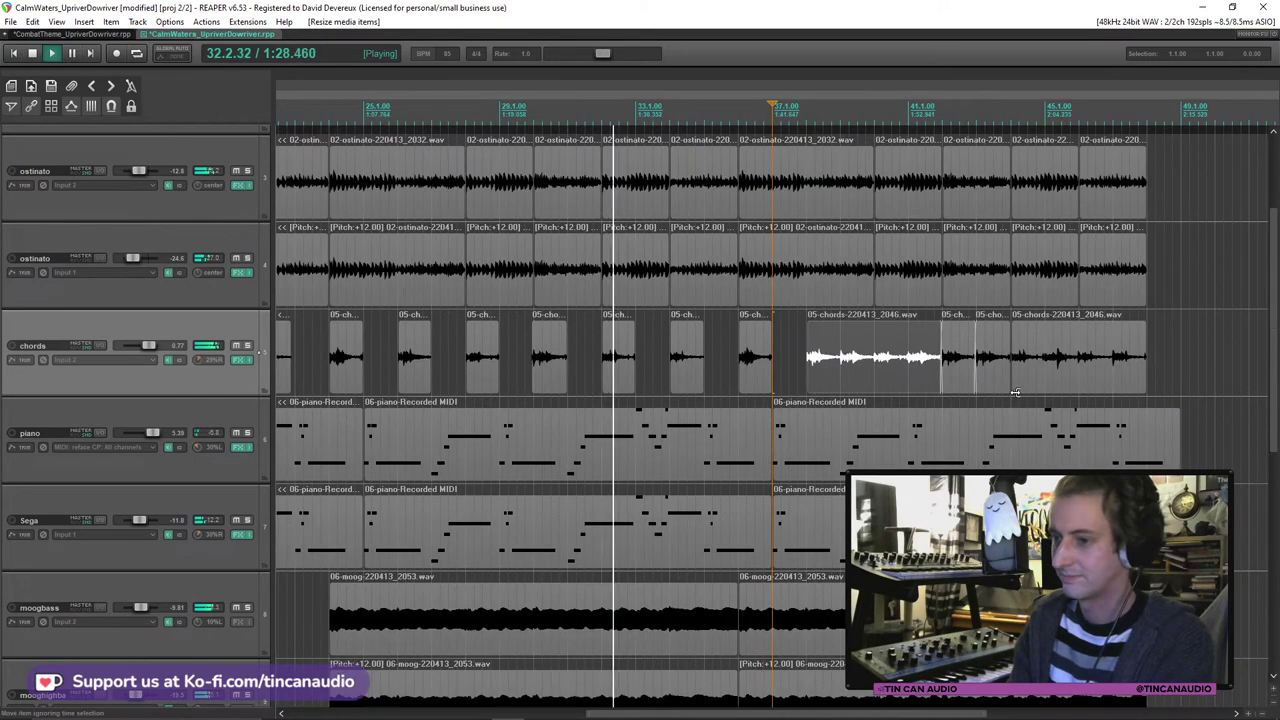
click(843, 375)
key(s)
drag(845, 374, 873, 373)
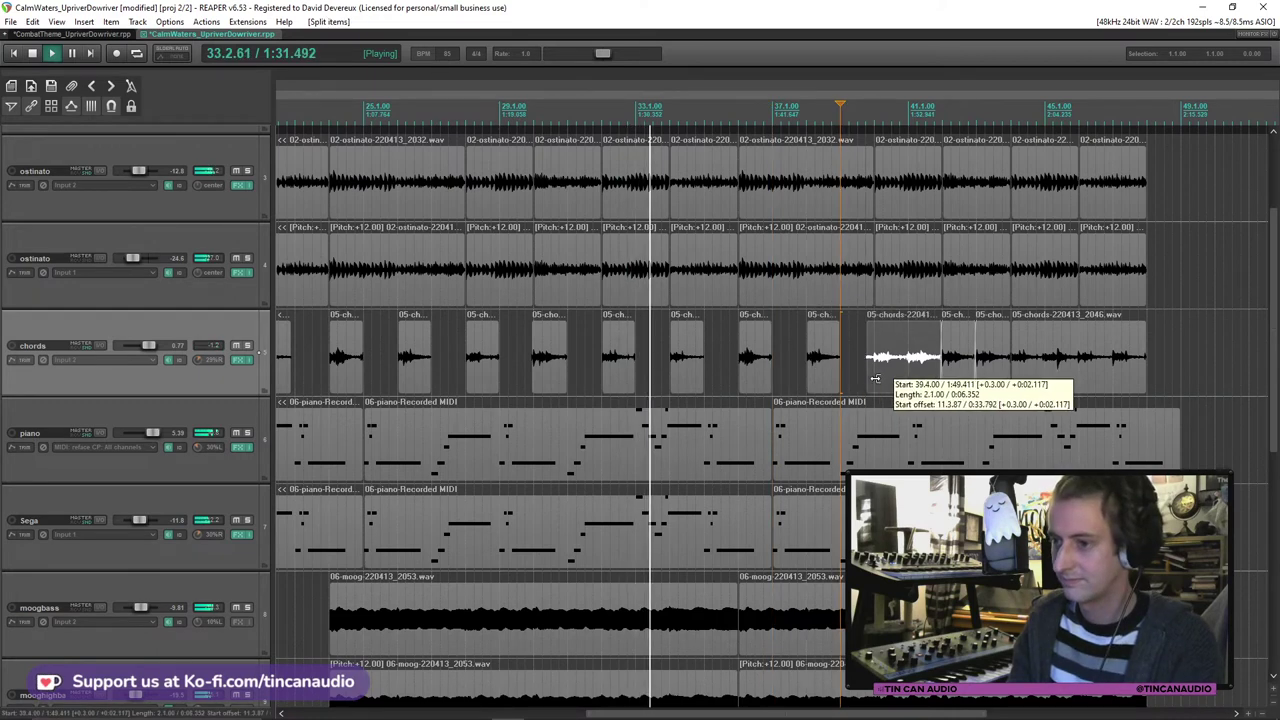
Step: Split the chords clip at bar 41 and delete the chords parts occupying bars 41 and 43
click(908, 378)
key(s)
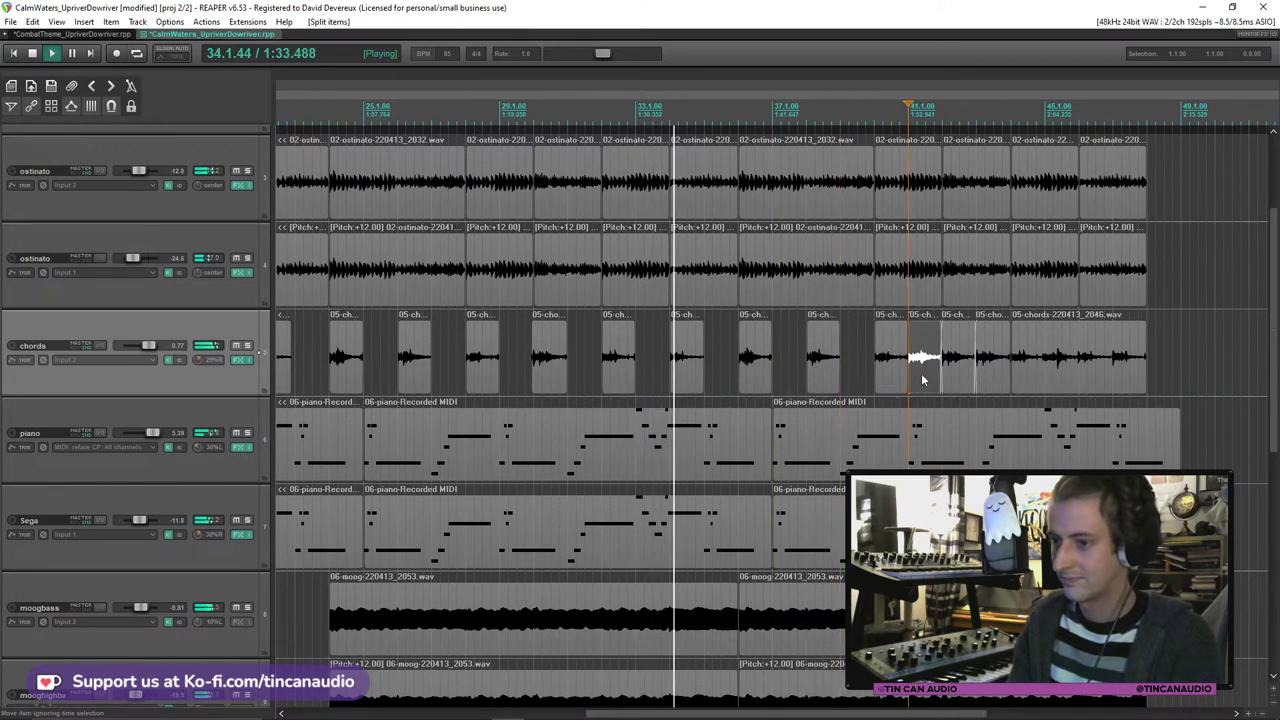
key(Delete)
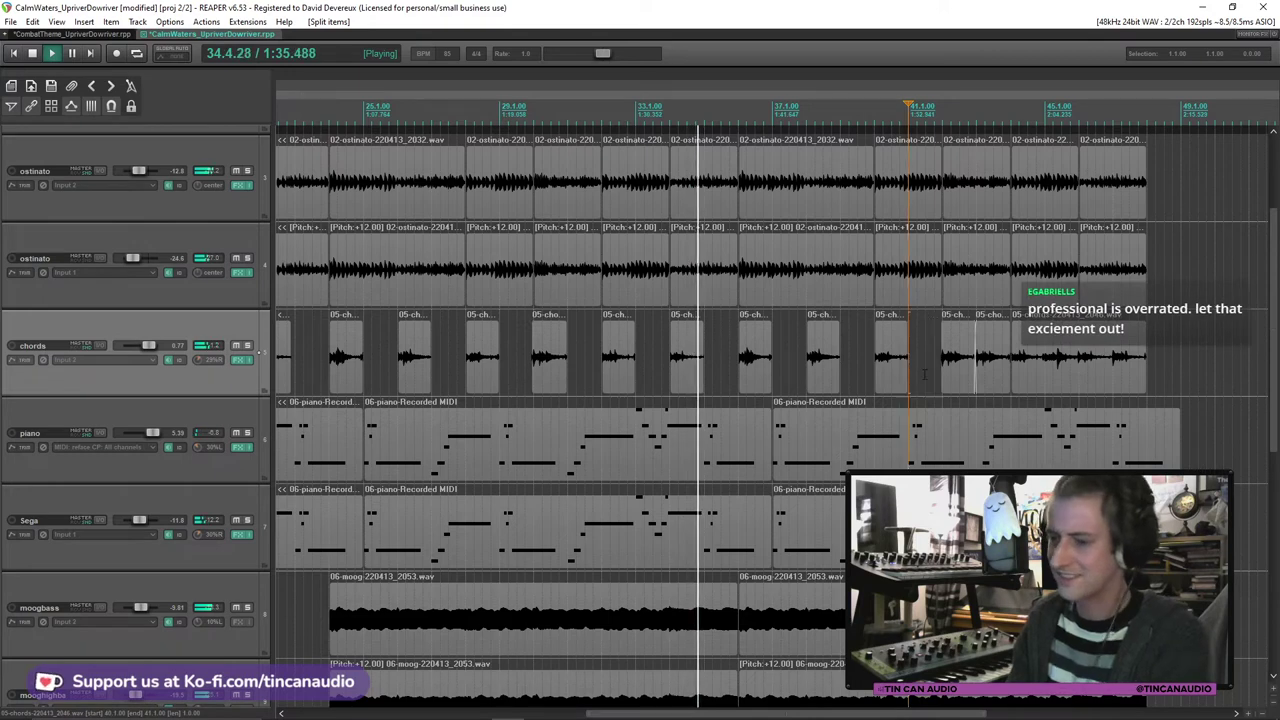
Step: Split the last chords clip at bar 45 and trim the following part's start to bar 46
click(1045, 374)
key(s)
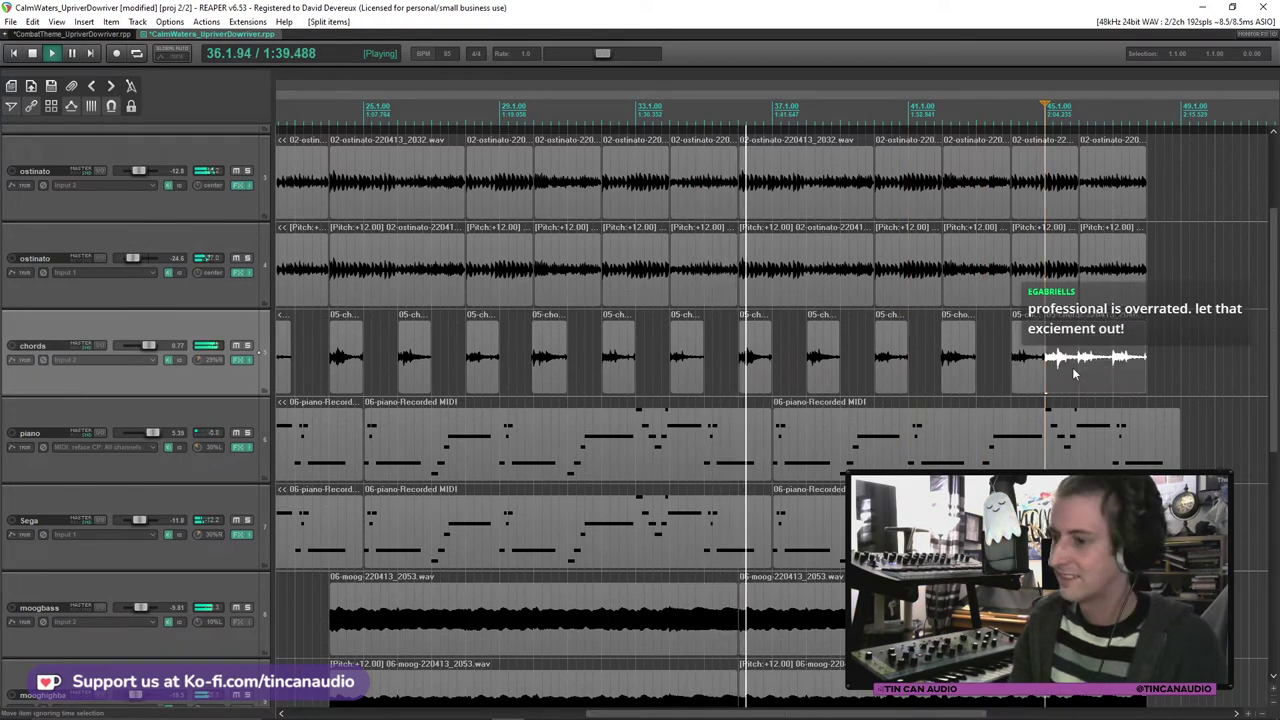
drag(1046, 366, 1082, 372)
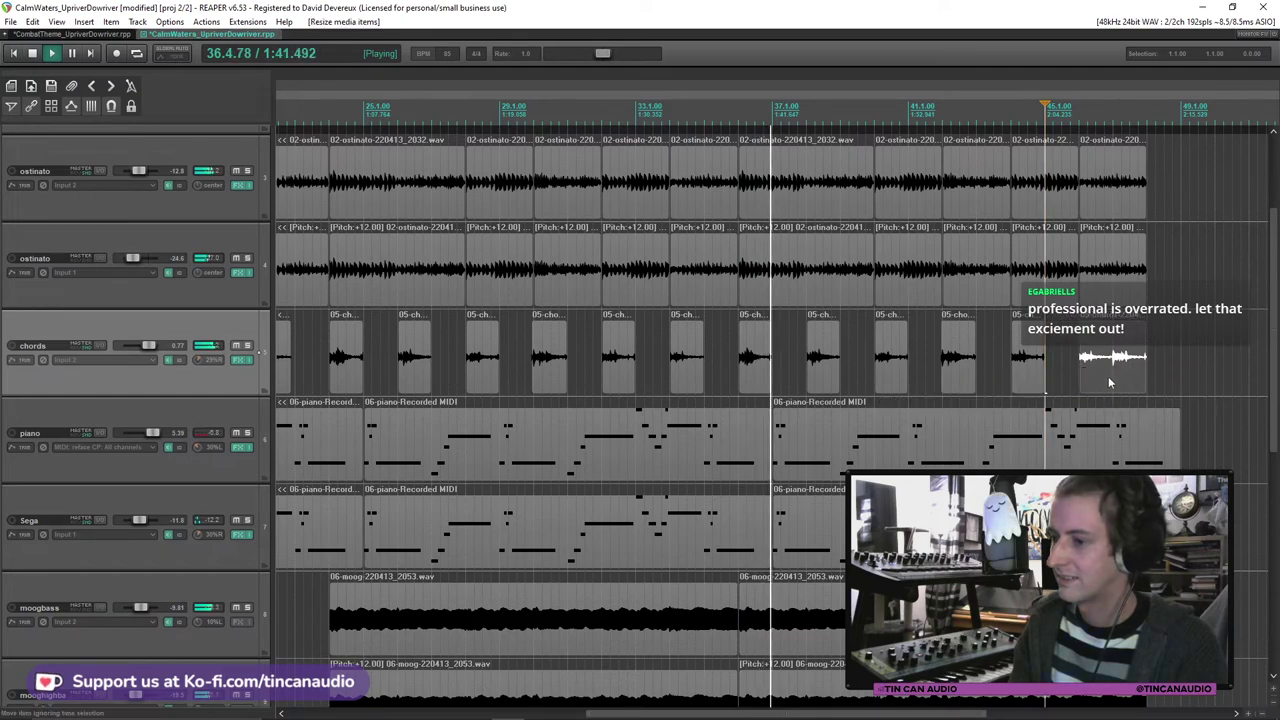
click(1112, 378)
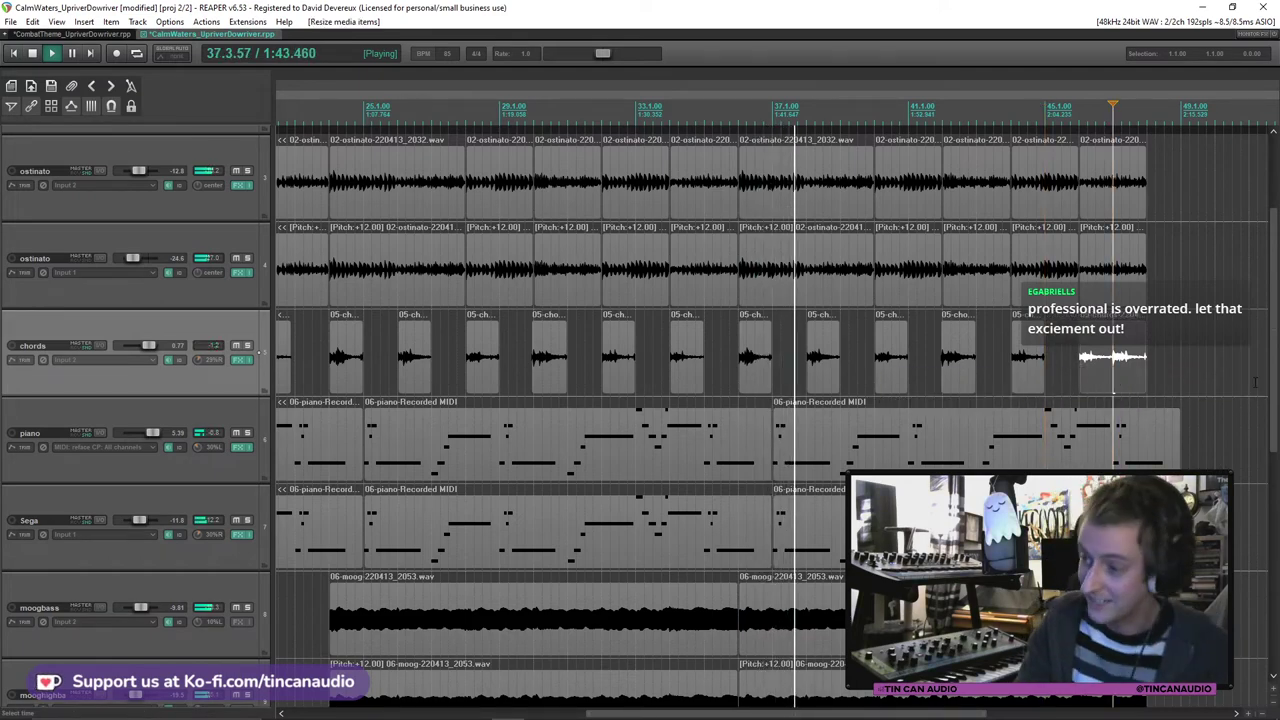
Step: Lower the volume of both mooglead tracks together, bringing the upper one to -15.0 dB
scroll(1112, 376, down, 5)
scroll(1112, 376, down, 1)
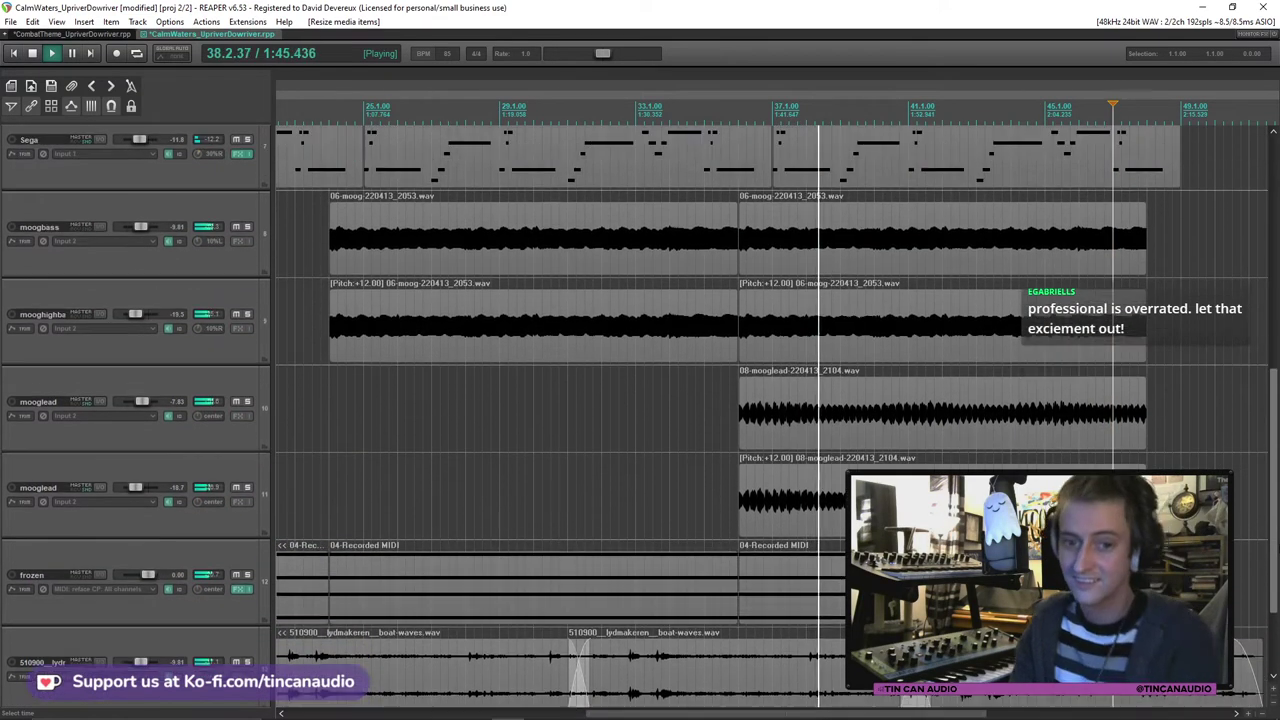
scroll(1112, 376, up, 2)
scroll(1112, 376, up, 5)
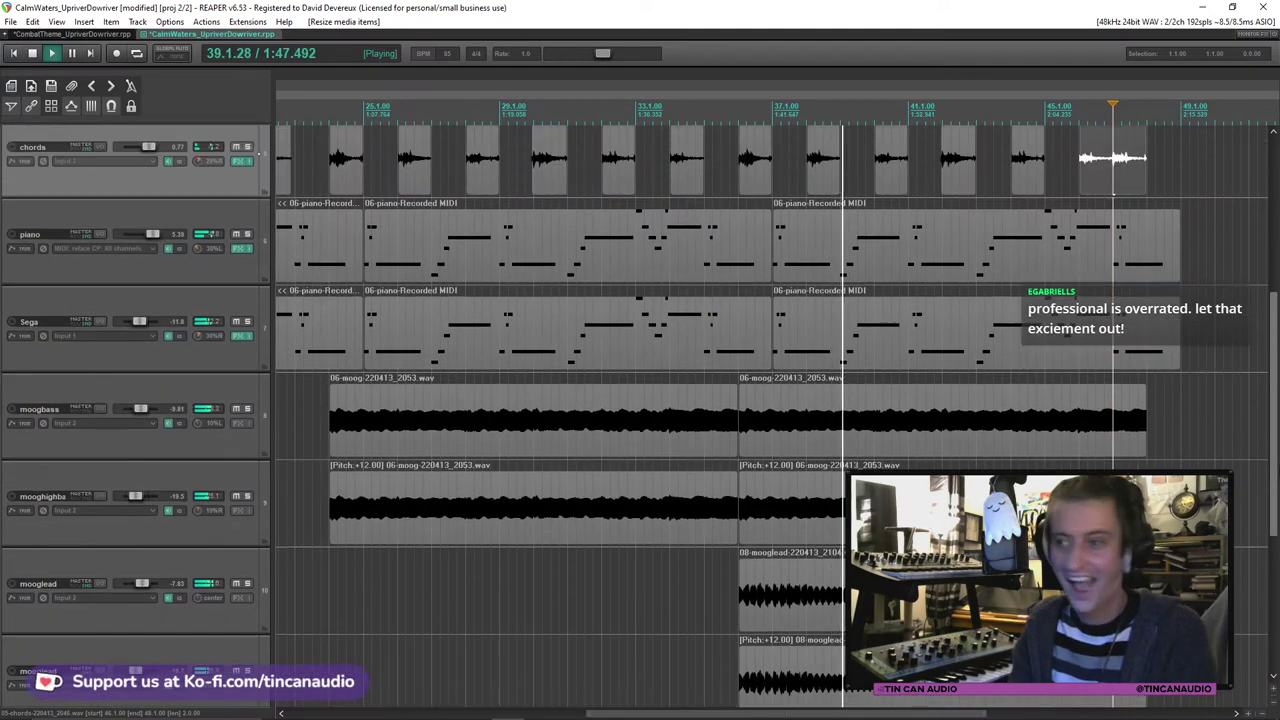
scroll(1112, 376, down, 5)
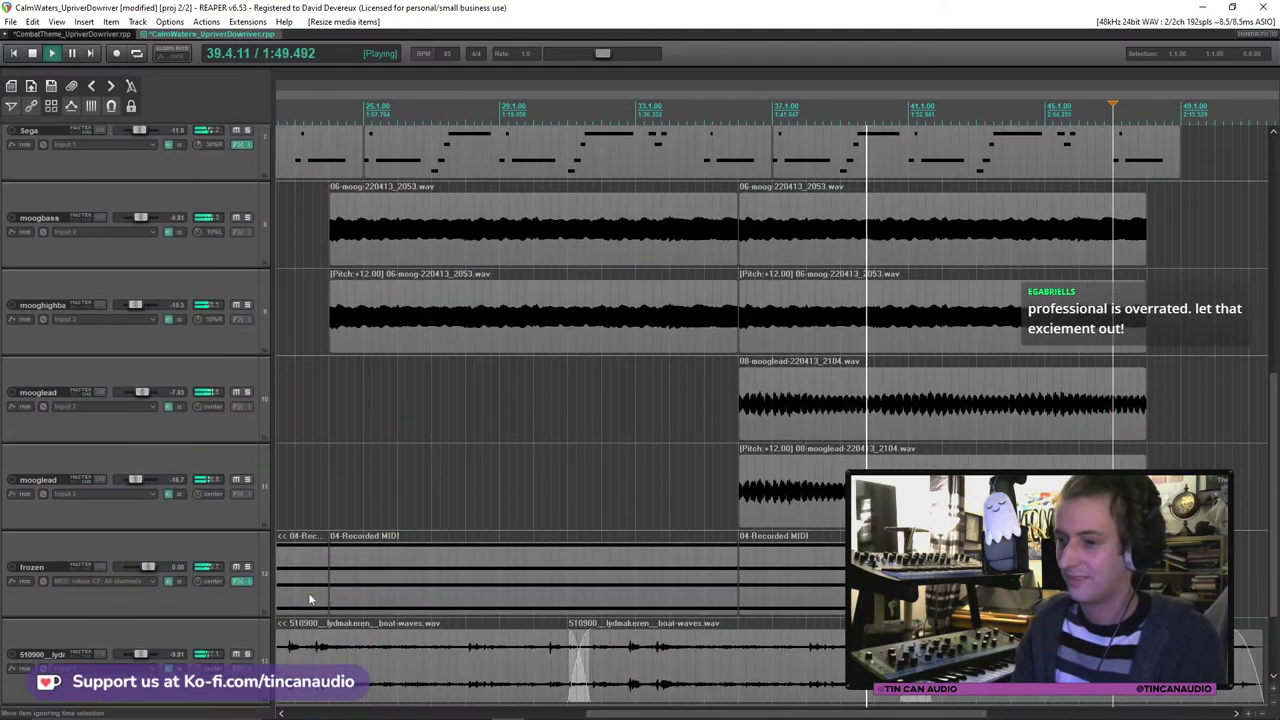
click(204, 434)
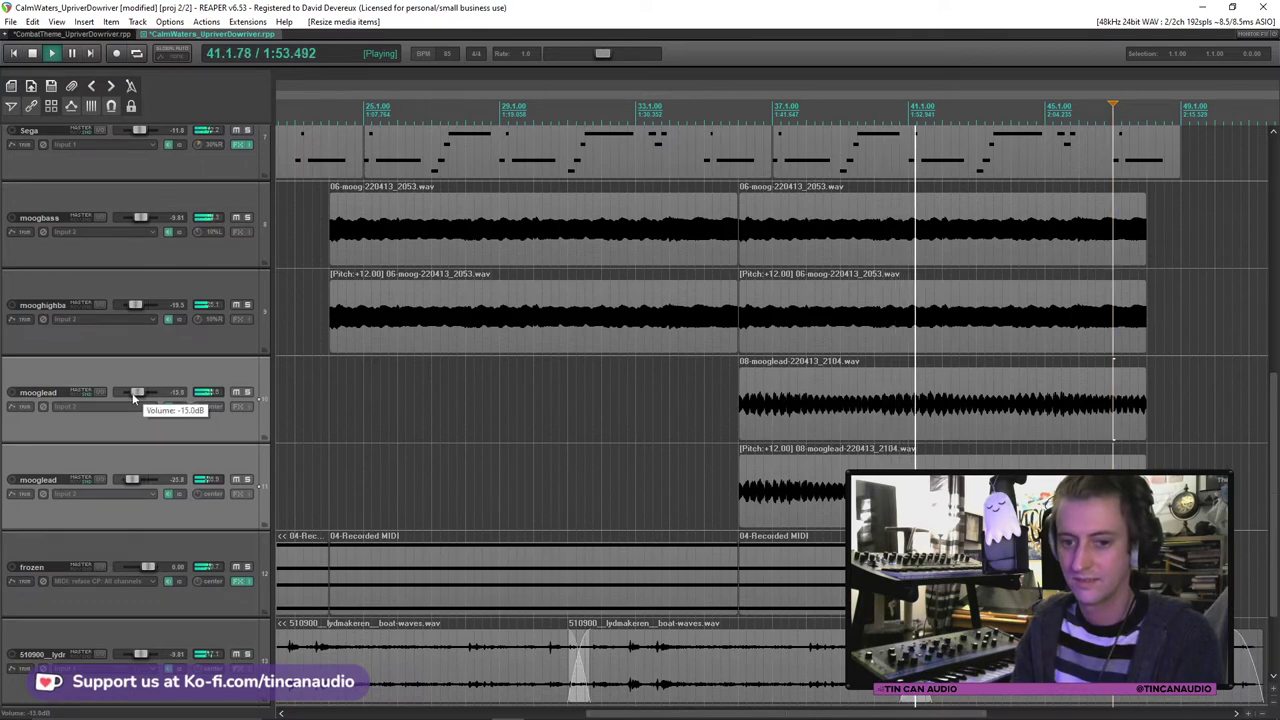
drag(133, 398, 135, 398)
click(233, 441)
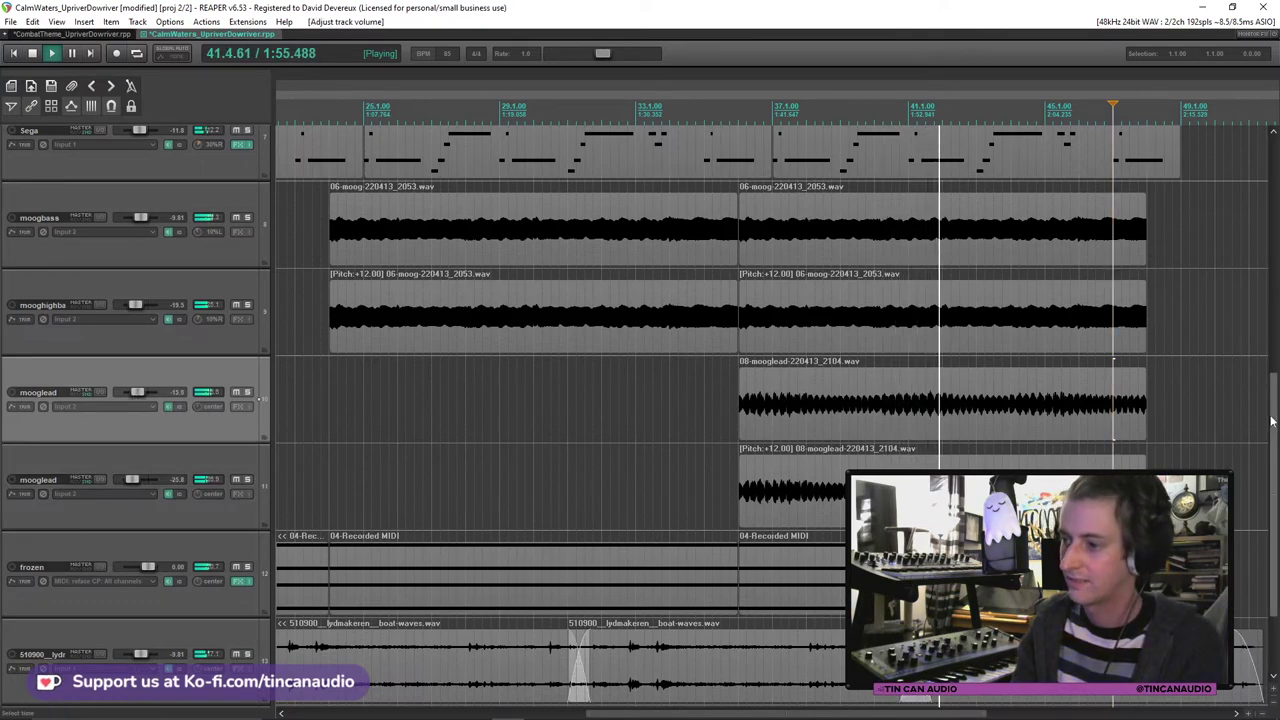
Step: Trim the end of the last chords clip back to bar 47
scroll(1173, 323, up, 4)
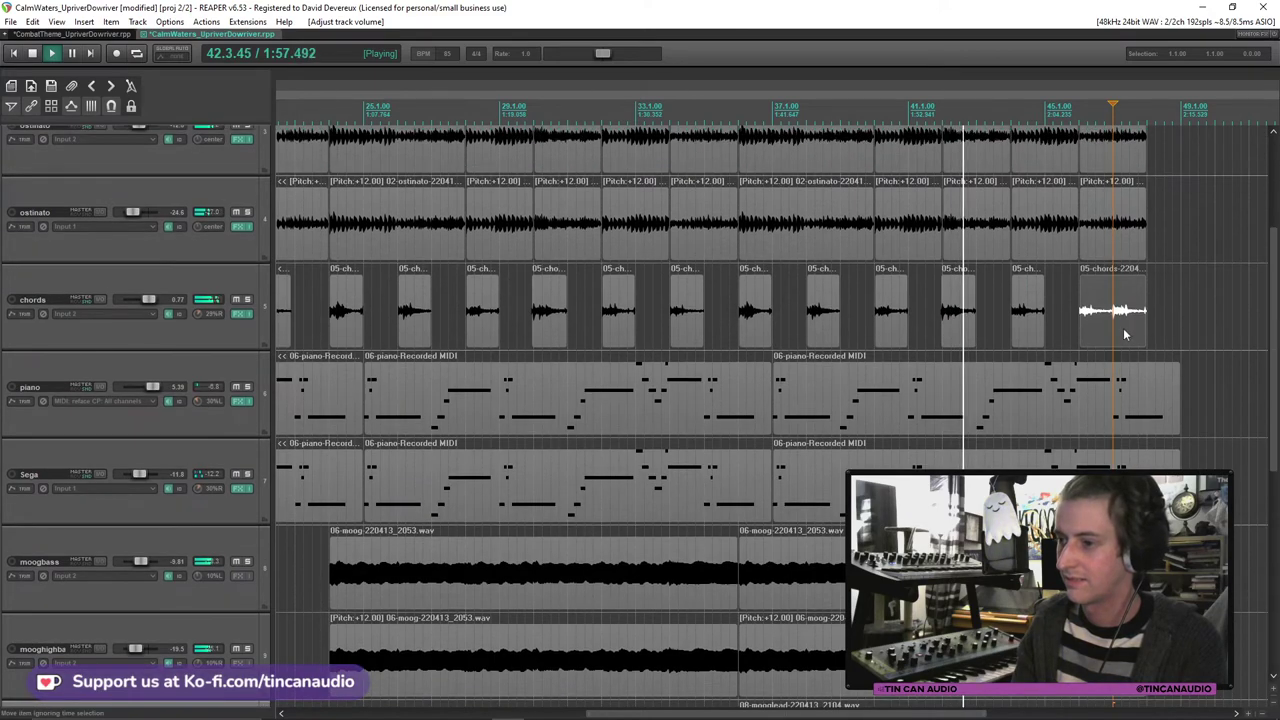
drag(1140, 337, 1107, 331)
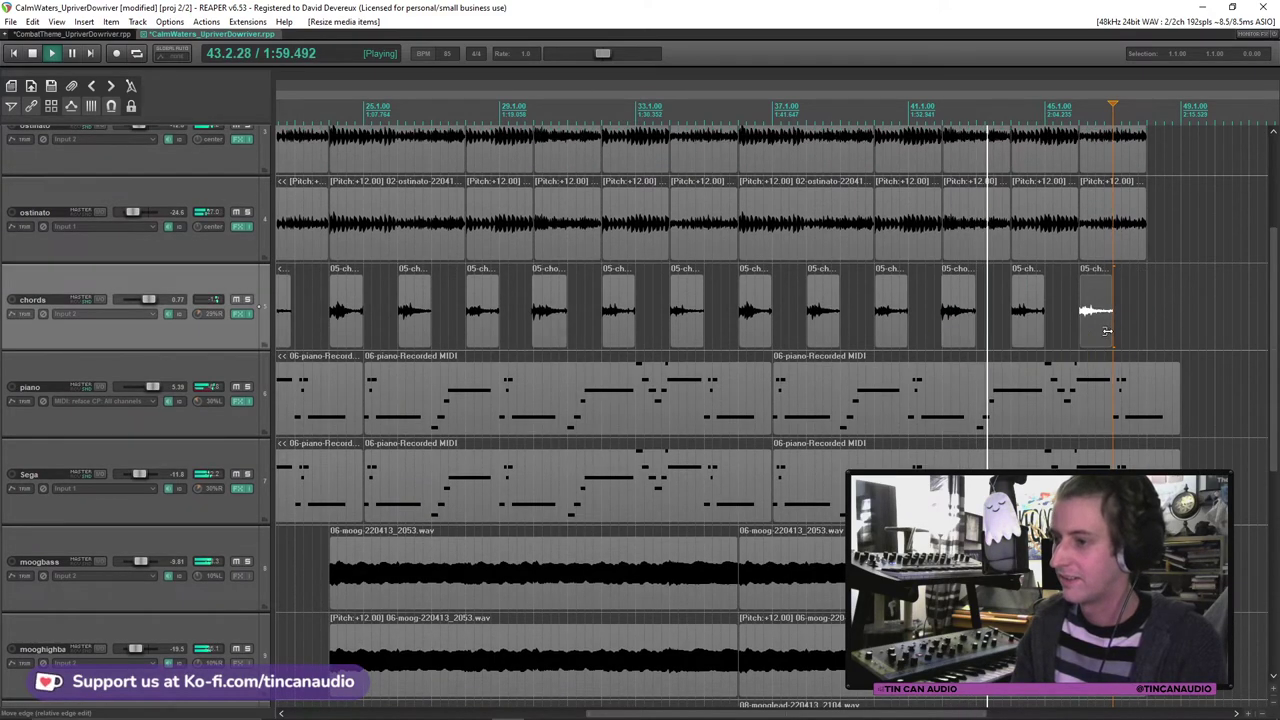
scroll(389, 313, down, 2)
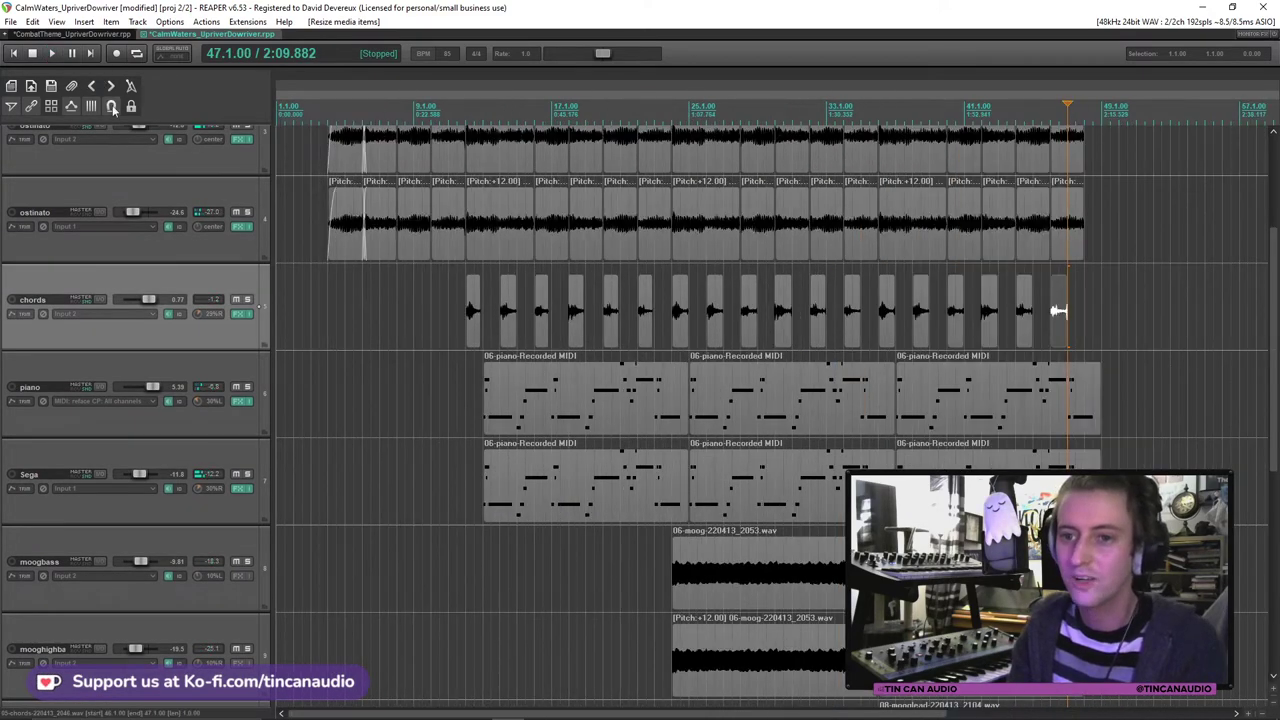
Step: Play the arrangement from the first chords clip at bar 12 and save the project
scroll(493, 313, down, 2)
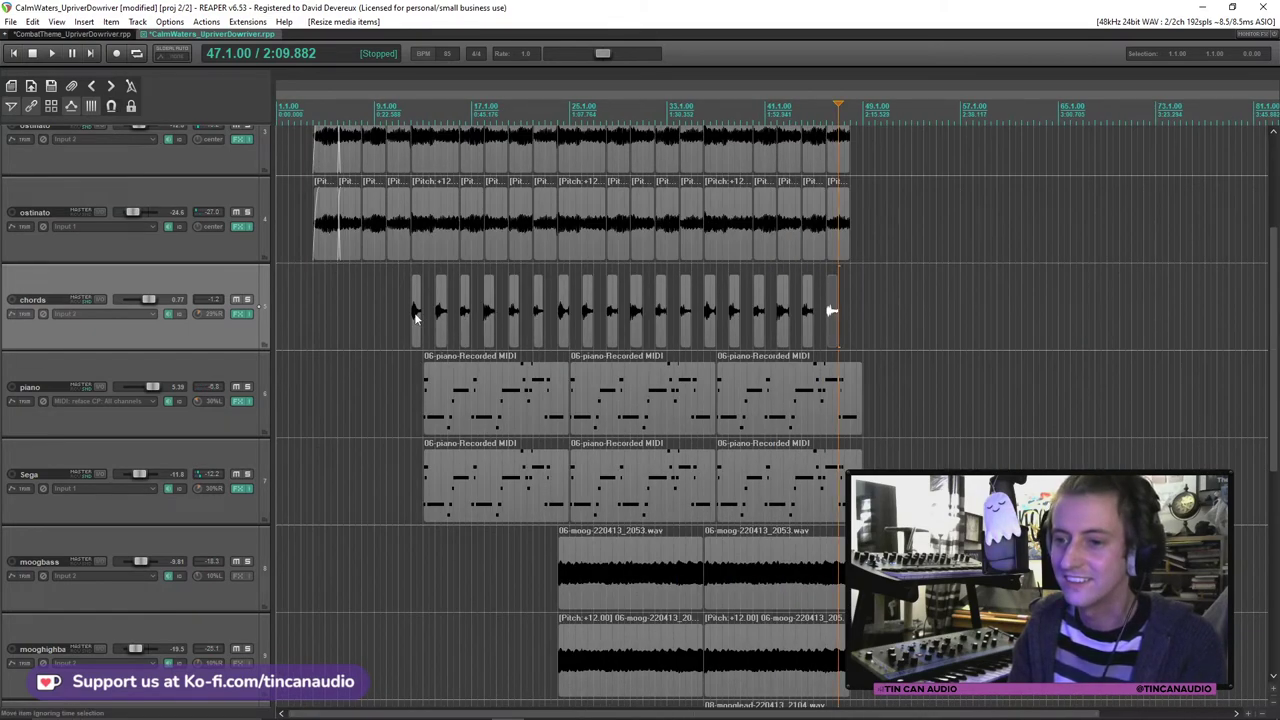
click(415, 314)
key(space)
scroll(671, 382, up, 4)
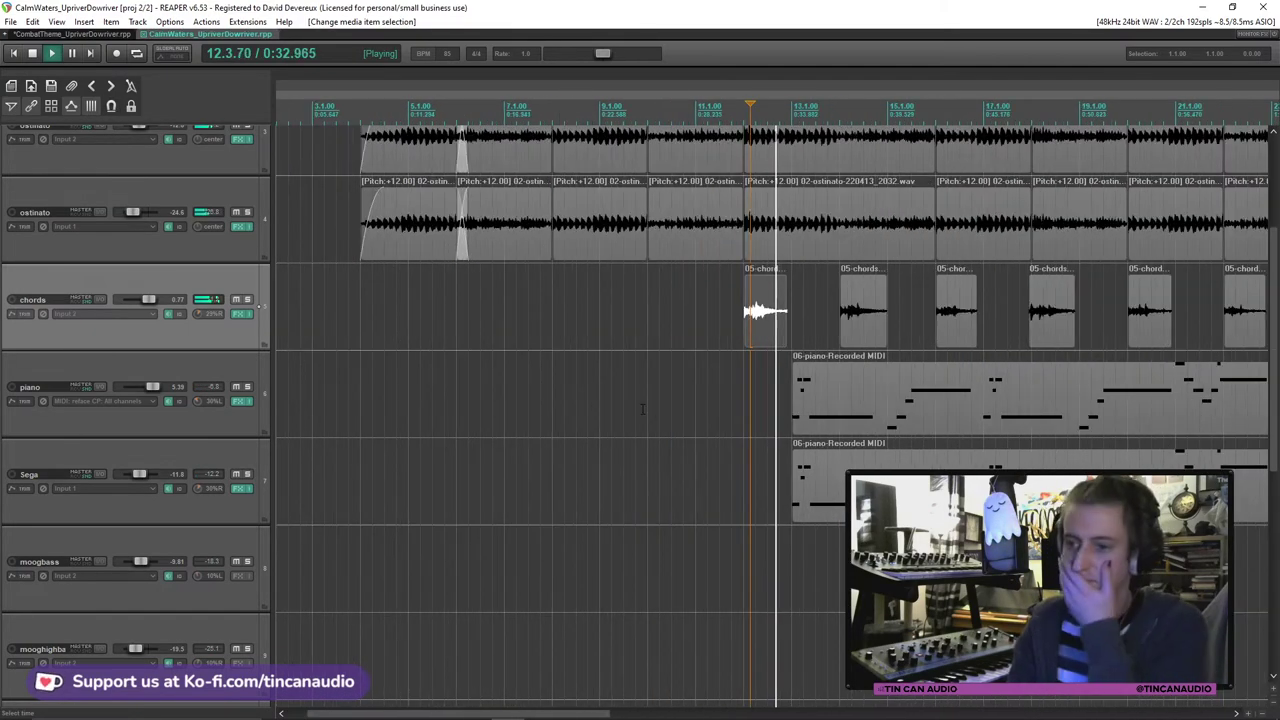
scroll(671, 382, down, 1)
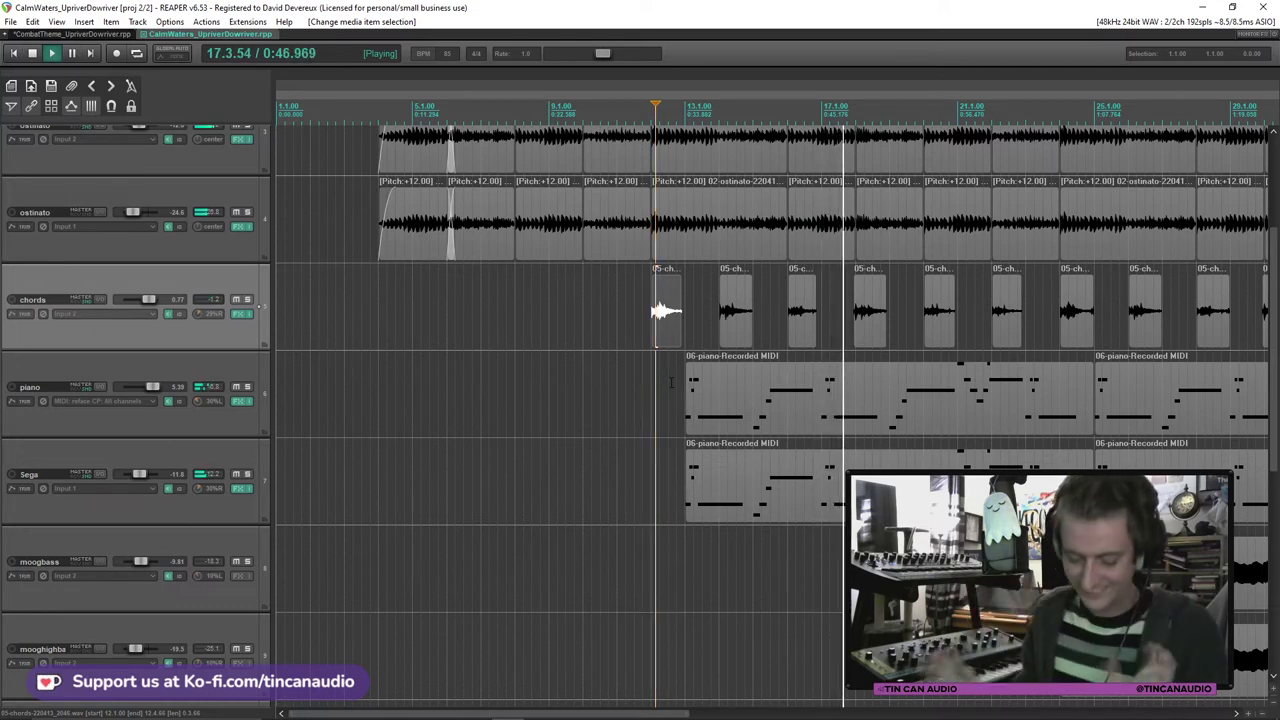
click(874, 320)
key(ctrl+s)
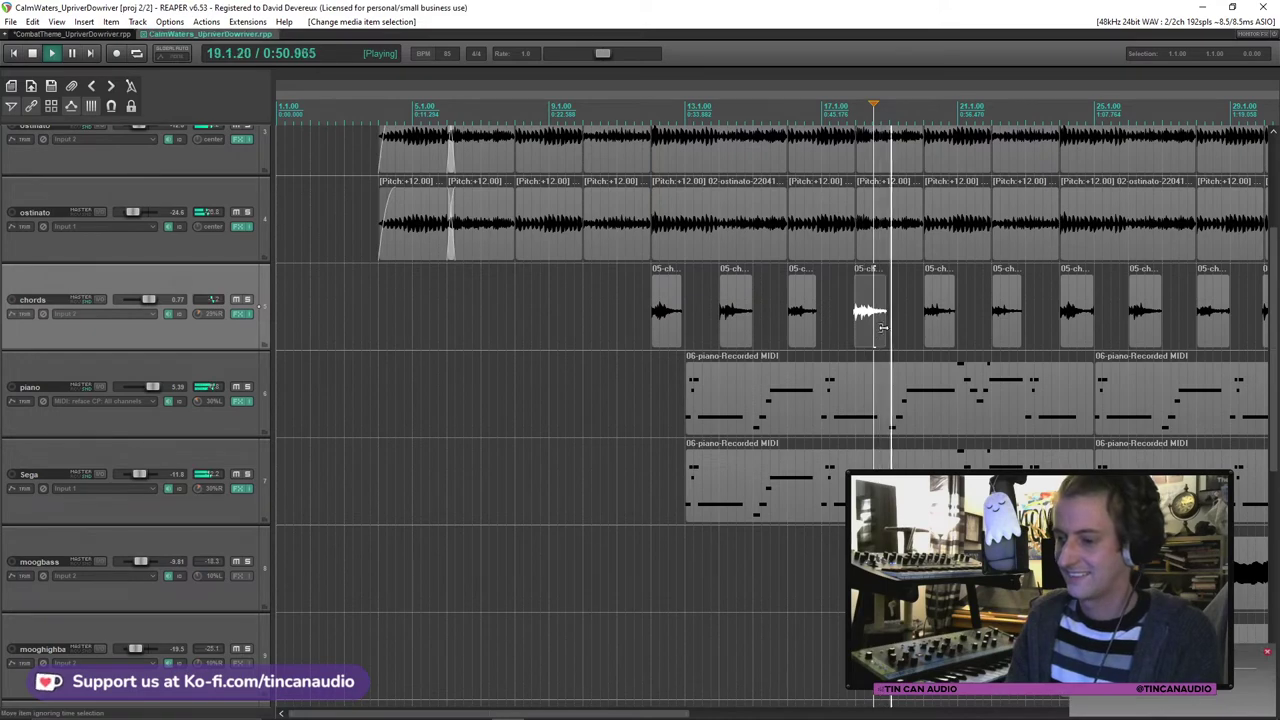
Step: Slightly shorten the ends of the short chords clips starting at bars 24, 26, 28 and 30
scroll(937, 381, up, 3)
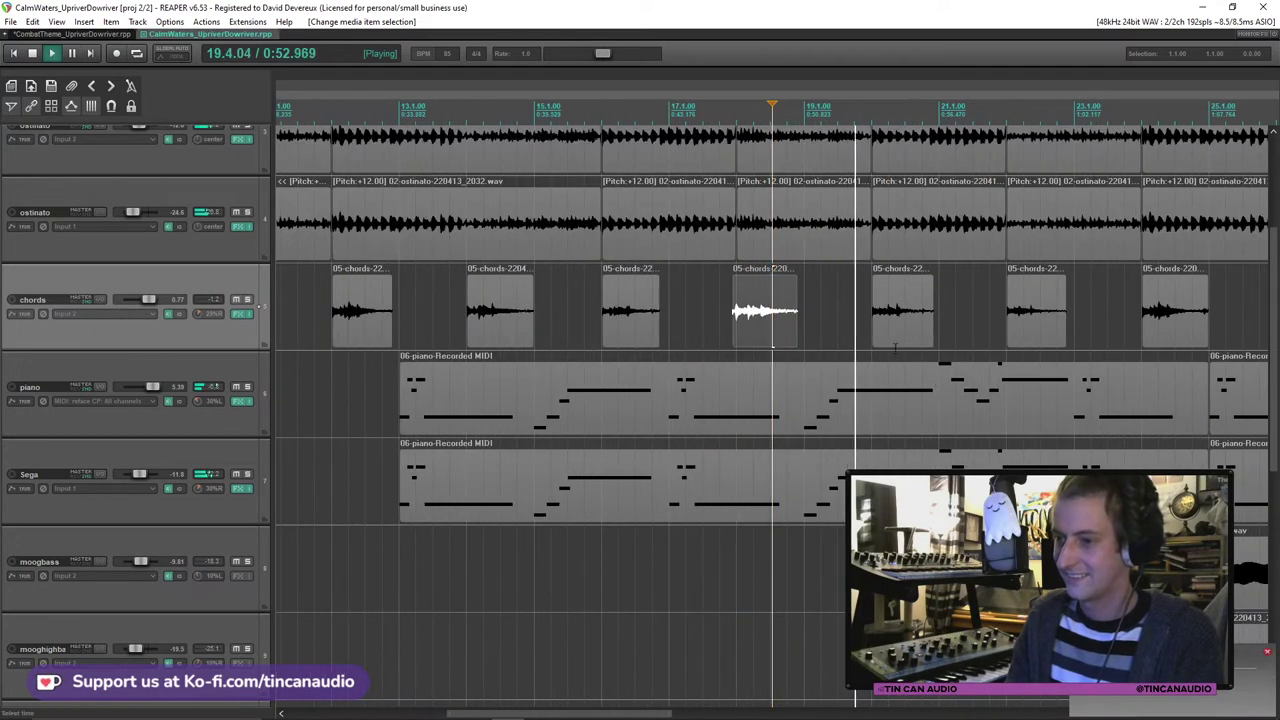
click(888, 322)
scroll(910, 346, down, 3)
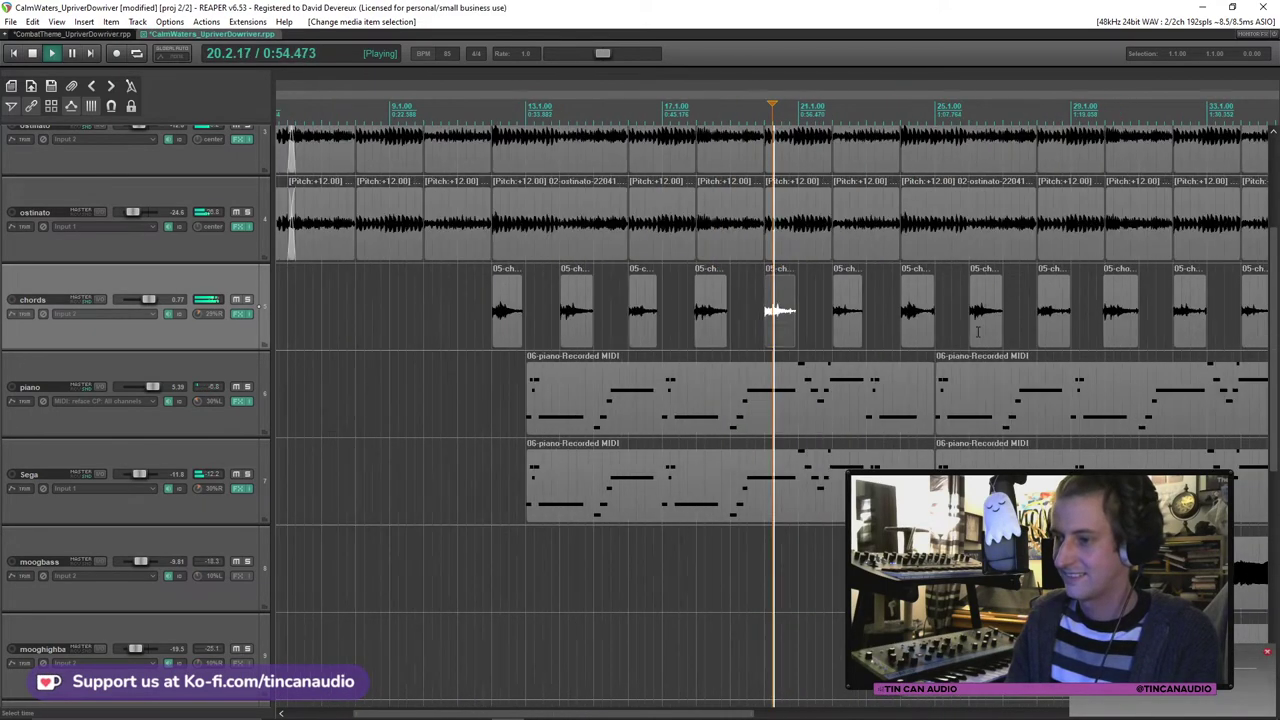
click(928, 330)
drag(930, 331, 1128, 330)
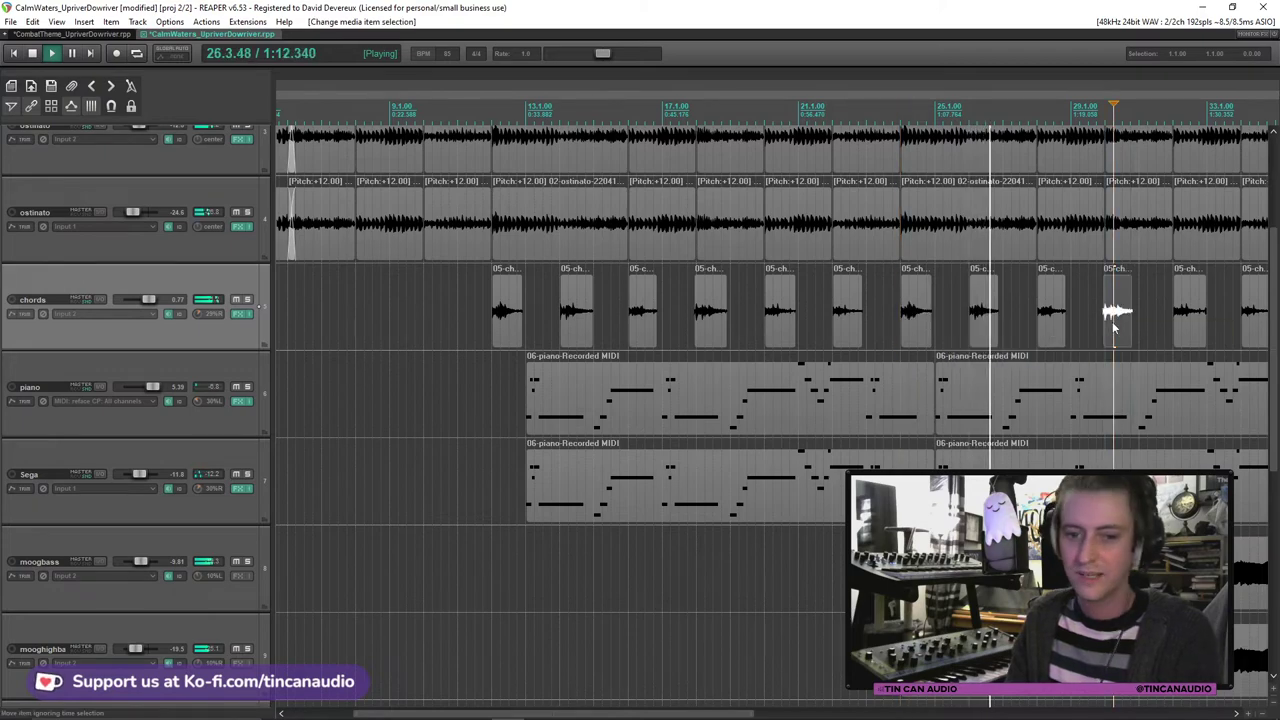
Step: Slightly shorten the ends of the chords clips starting at bars 32, 34 and 36
scroll(1046, 318, up, 2)
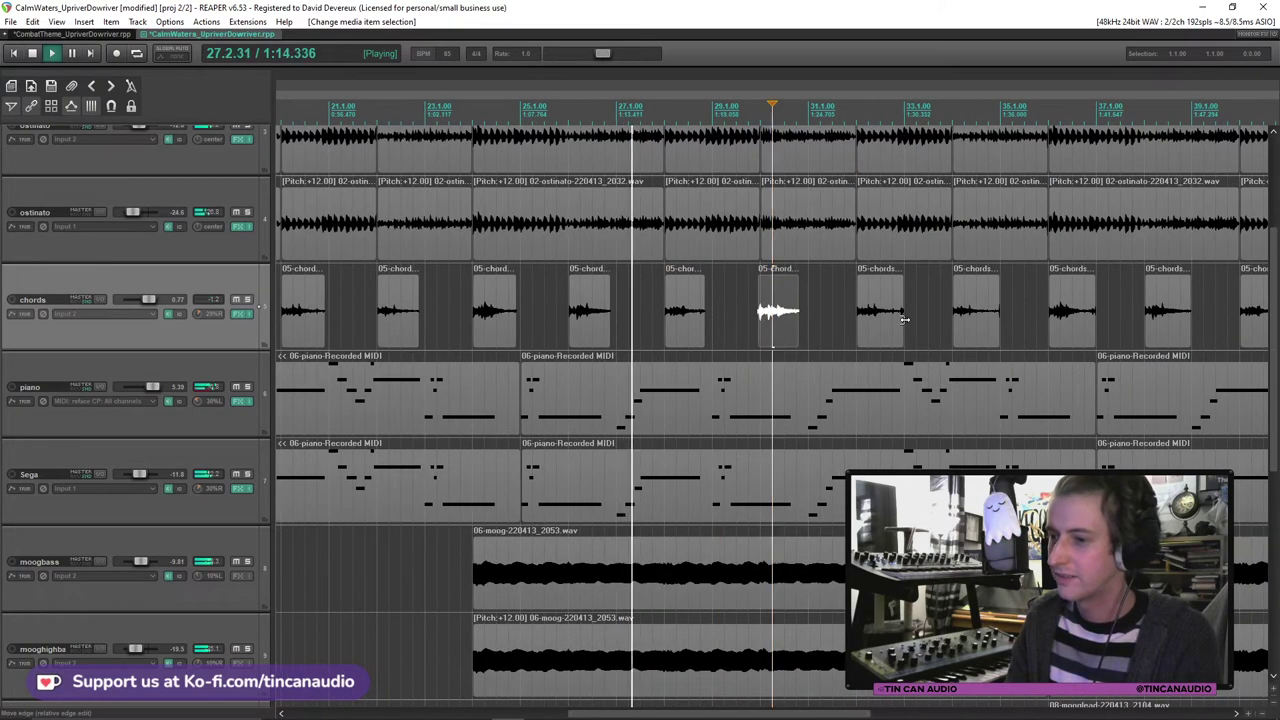
drag(903, 322, 898, 322)
drag(998, 332, 988, 332)
drag(1091, 333, 1088, 333)
scroll(1088, 333, down, 2)
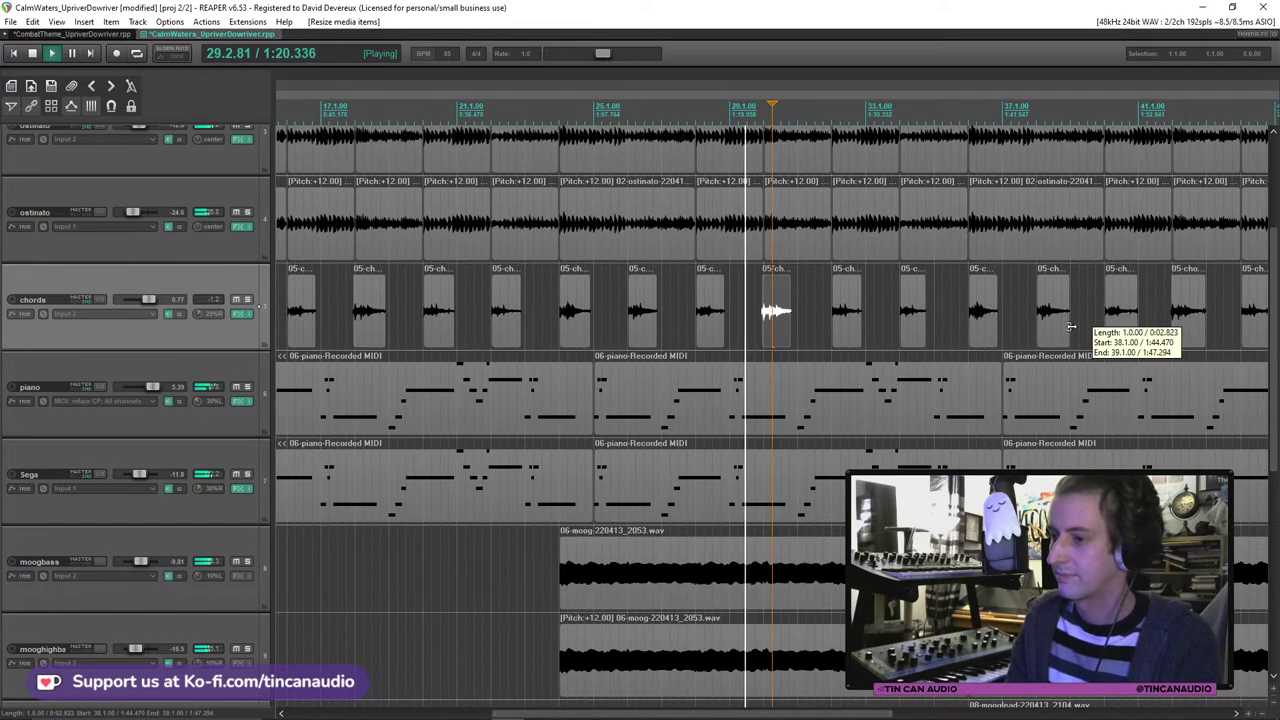
Step: Slightly shorten the ends of the remaining chords clips starting at bars 38, 40, 42, 44 and 46
drag(1115, 332, 1196, 331)
scroll(1174, 322, down, 3)
scroll(1174, 322, up, 3)
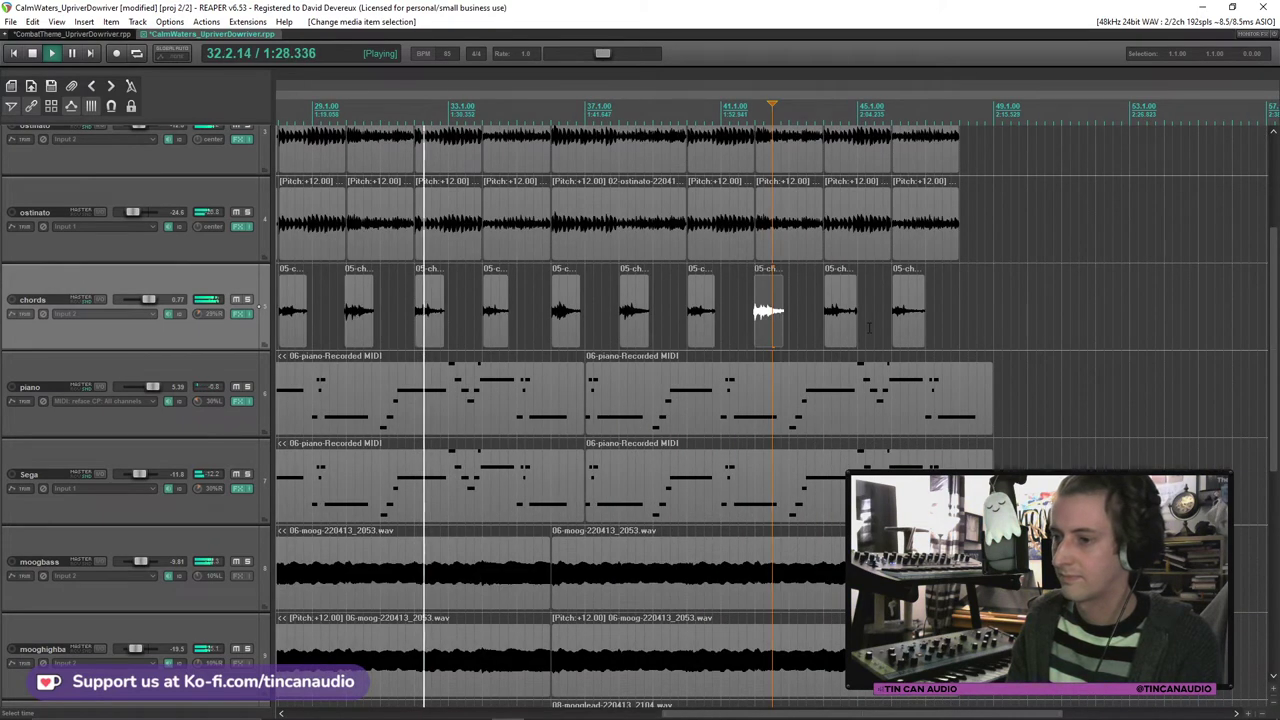
drag(850, 326, 846, 323)
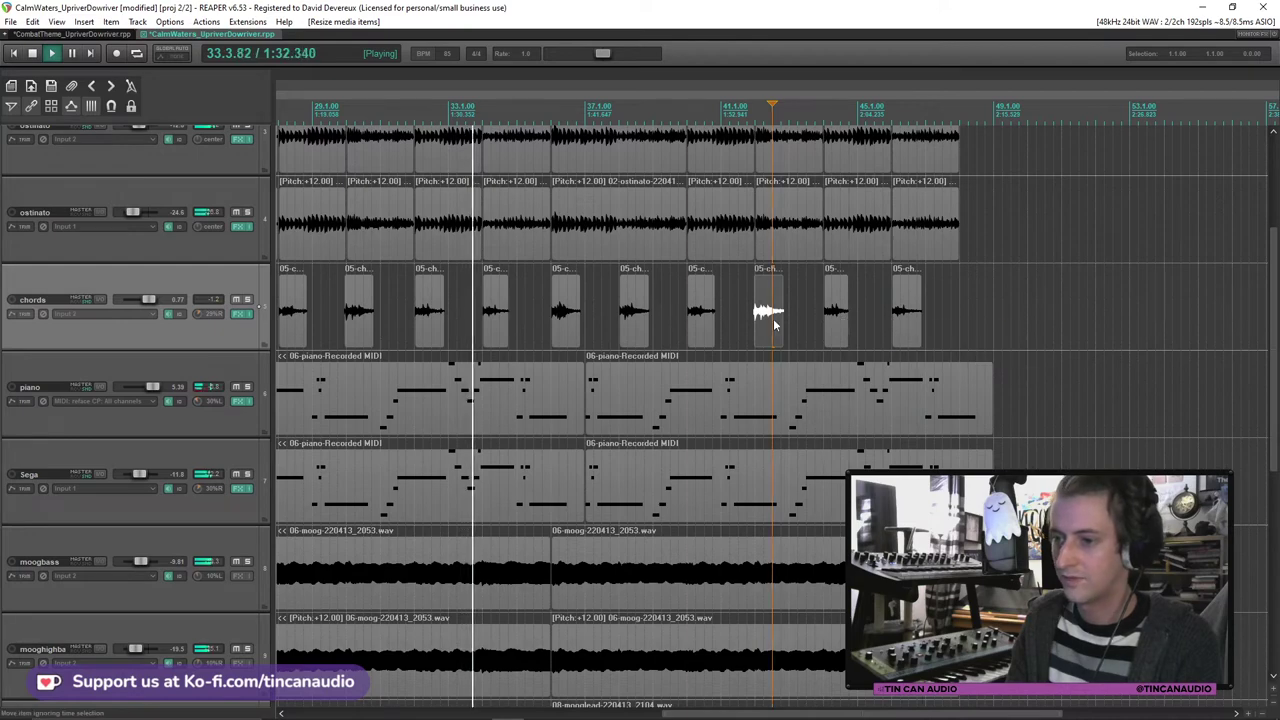
scroll(775, 323, down, 2)
scroll(775, 323, up, 3)
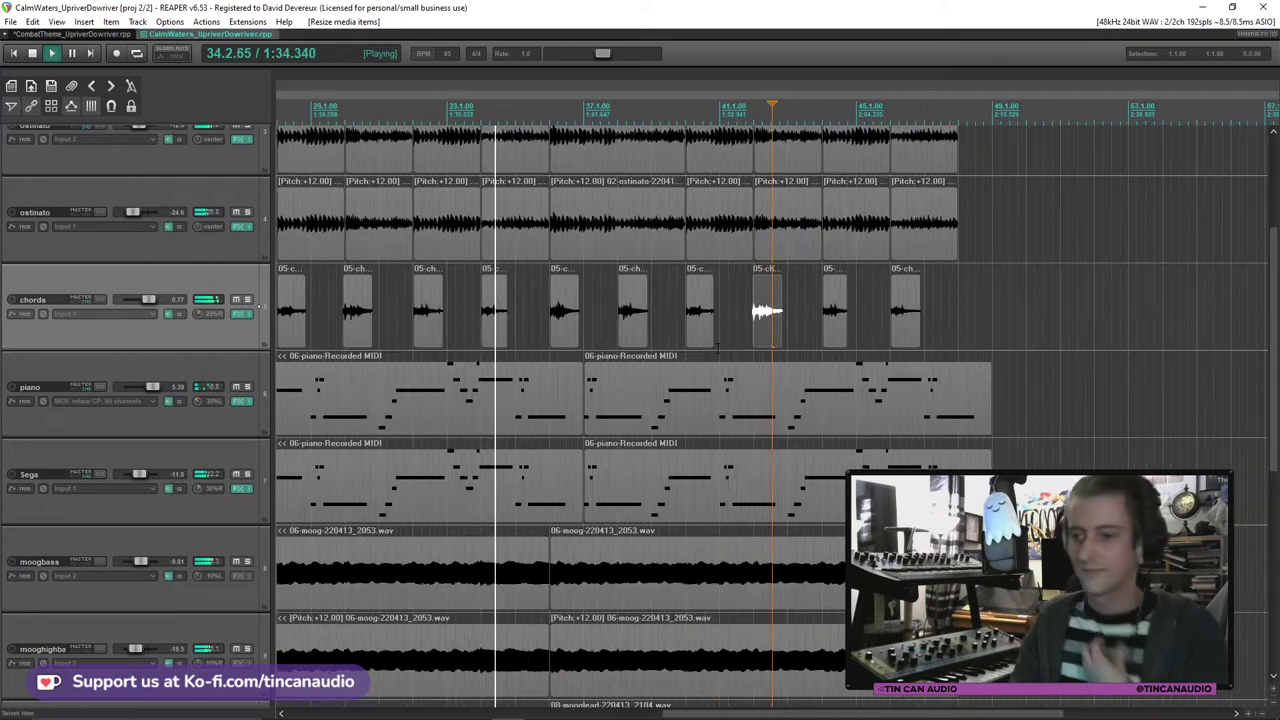
Step: Play the arrangement briefly from the chords clip at bar 36 and duplicate the Sega track with its clips
click(565, 318)
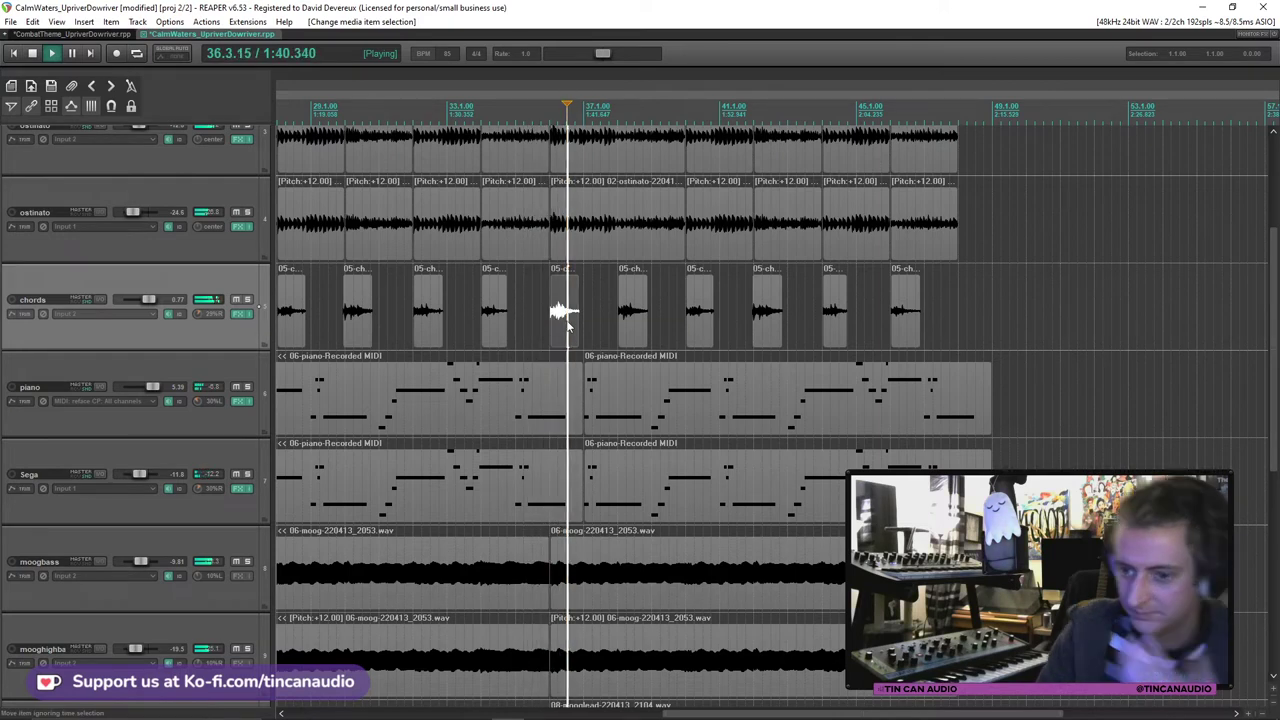
scroll(1272, 317, down, 1)
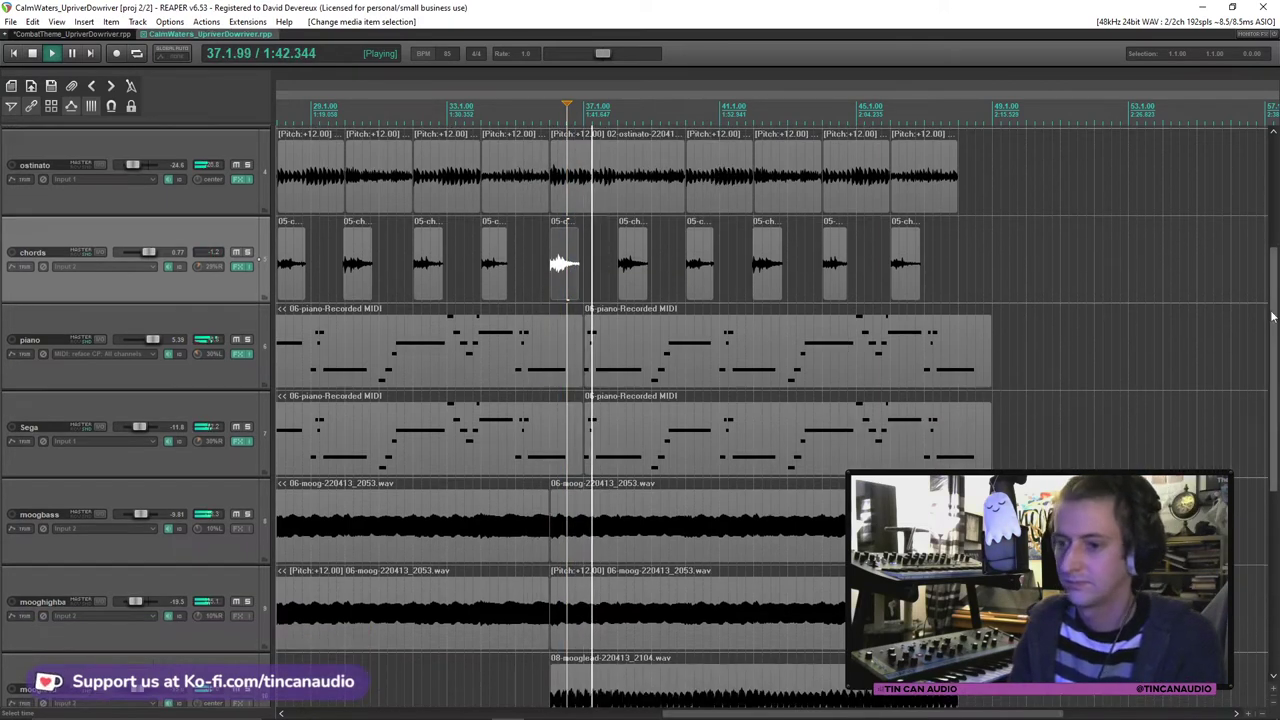
key(space)
click(193, 465)
key(ctrl+c)
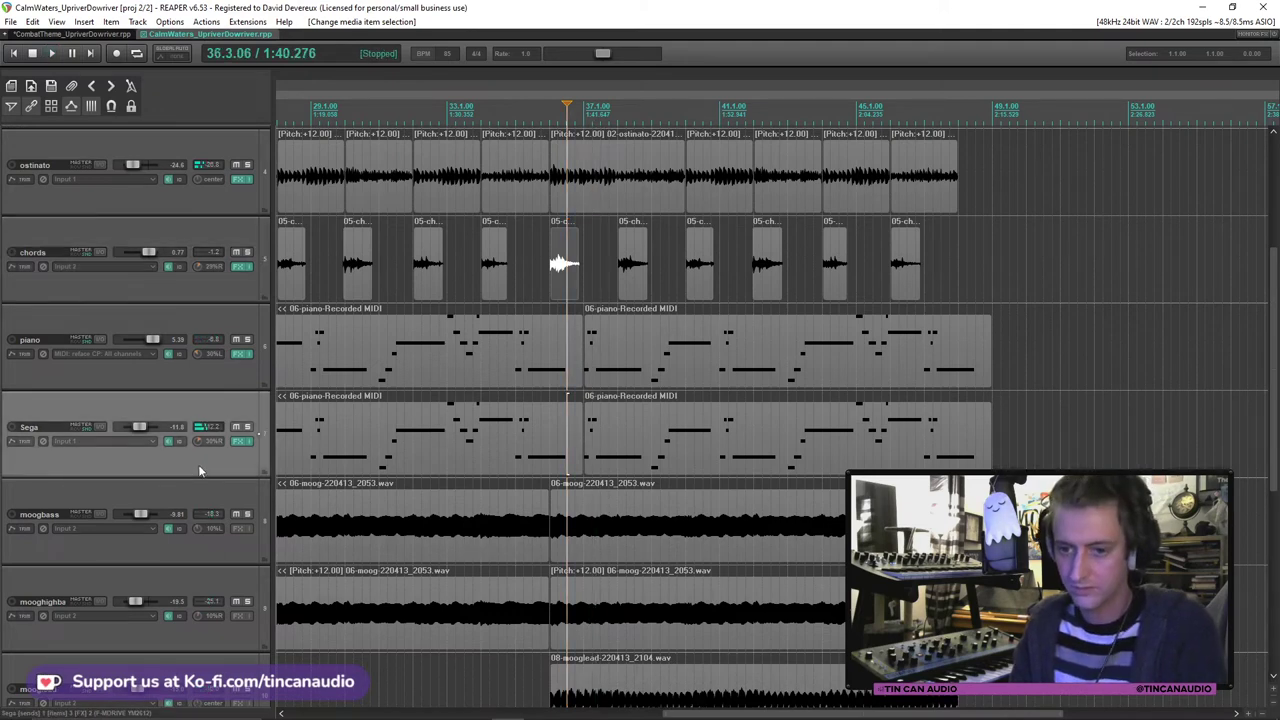
key(ctrl+v)
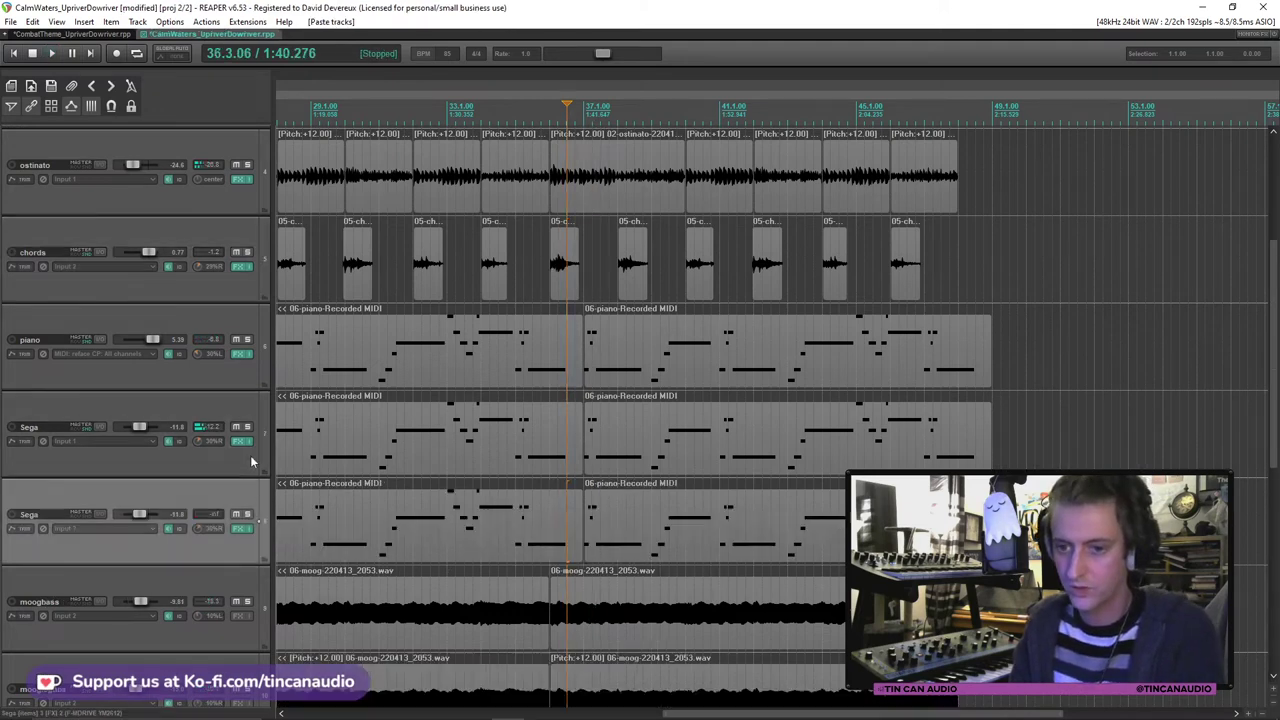
Step: Replace the F-MDRIVE YM2612 instrument on the duplicated Sega track with the Electric200 Stereo (Waves) plugin
click(241, 530)
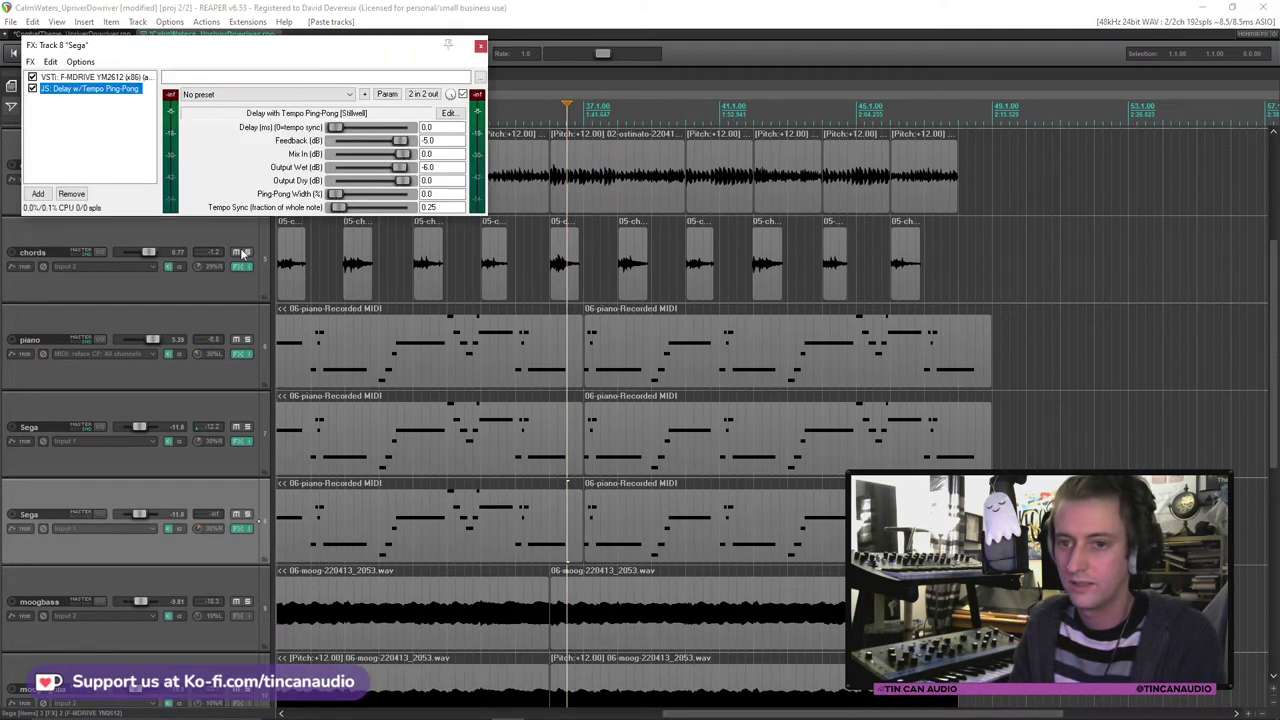
click(97, 77)
click(64, 192)
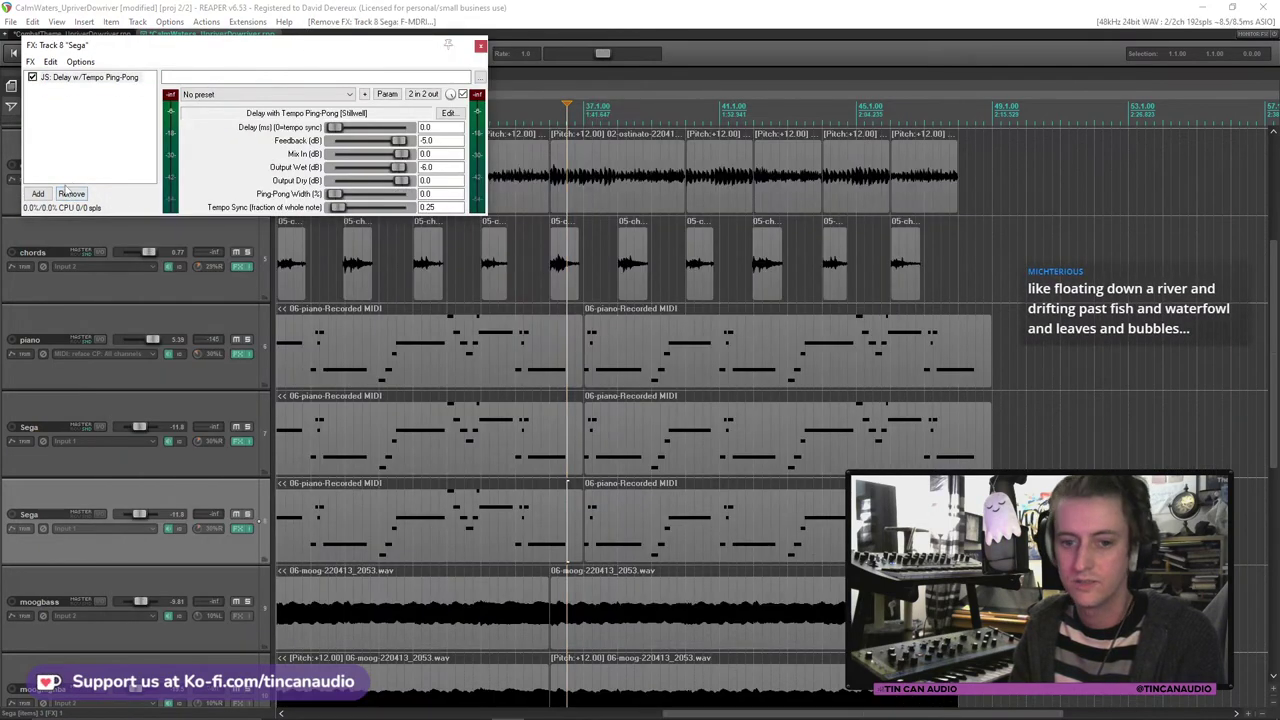
click(37, 194)
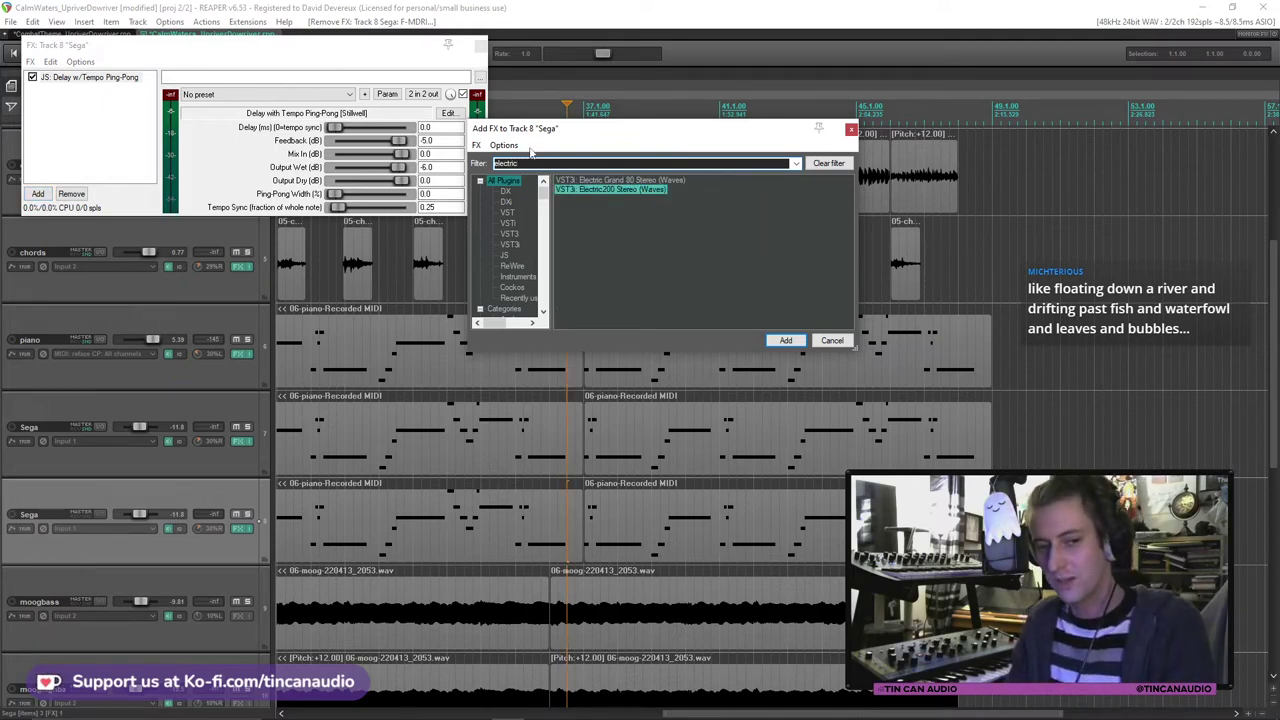
key(Return)
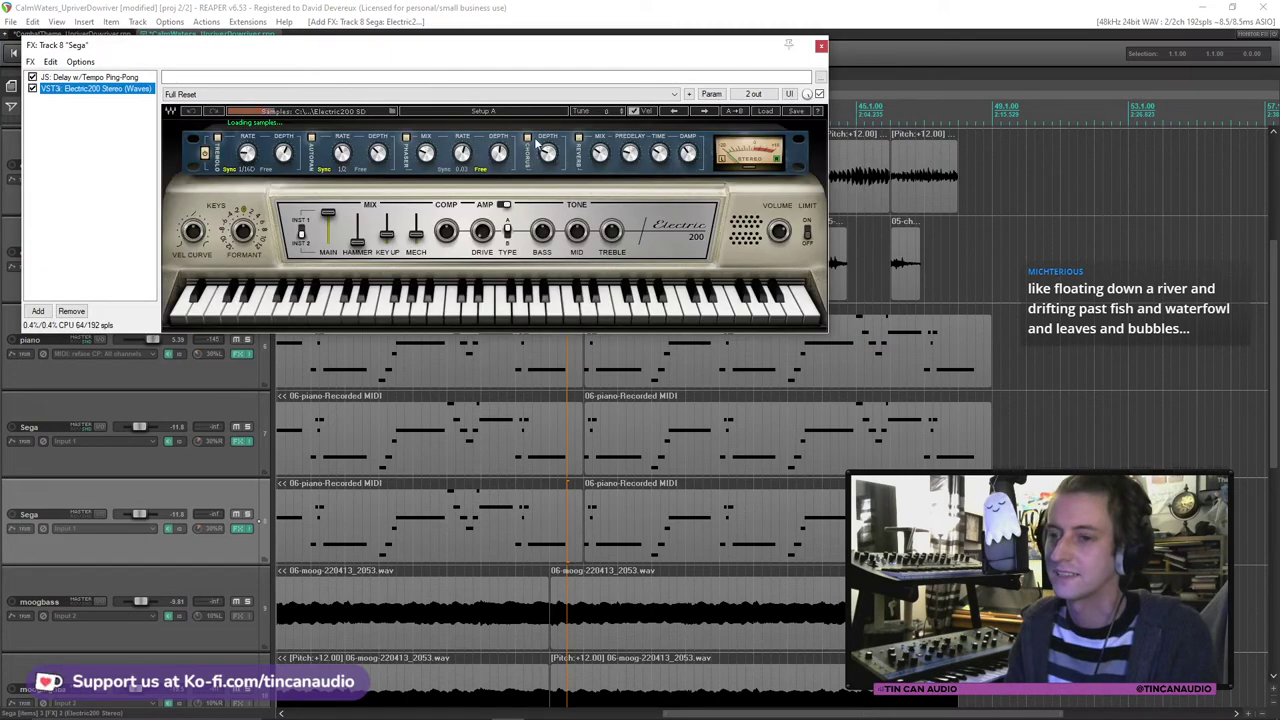
Step: Load the Choked Up factory preset from the Warm category in Electric200 and close the track's effects
click(765, 111)
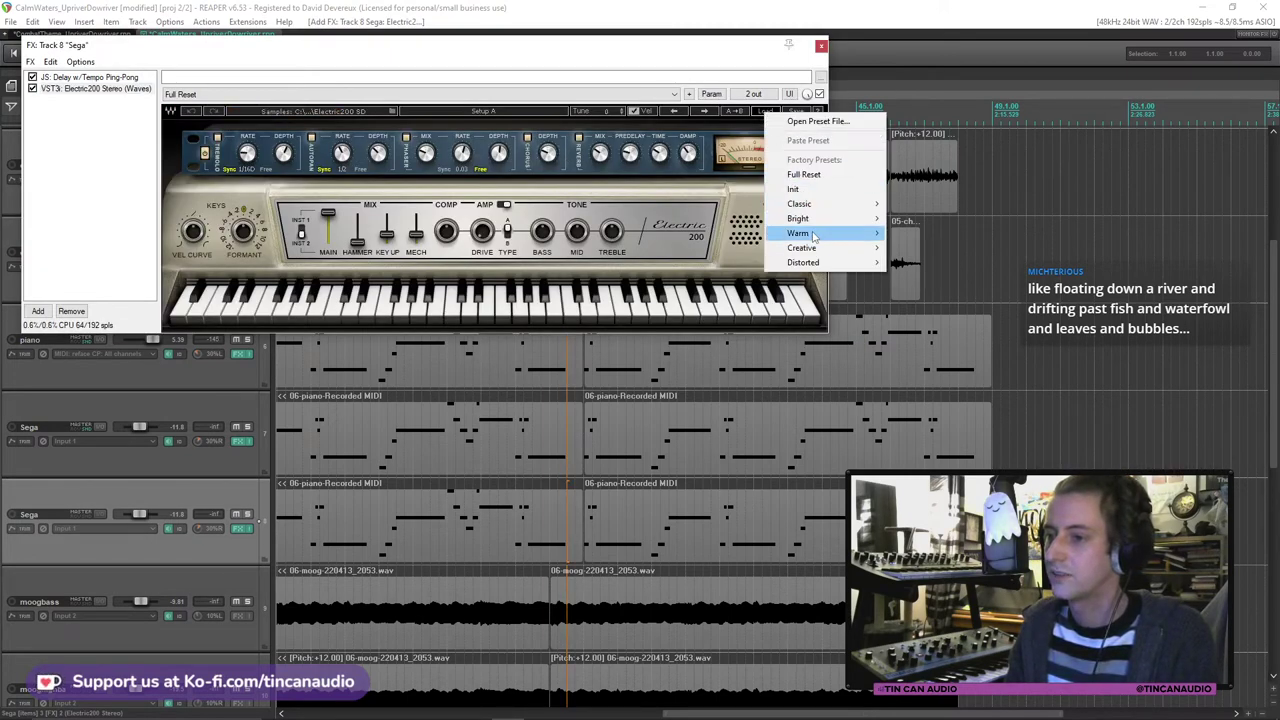
mouse_move(830, 233)
click(928, 262)
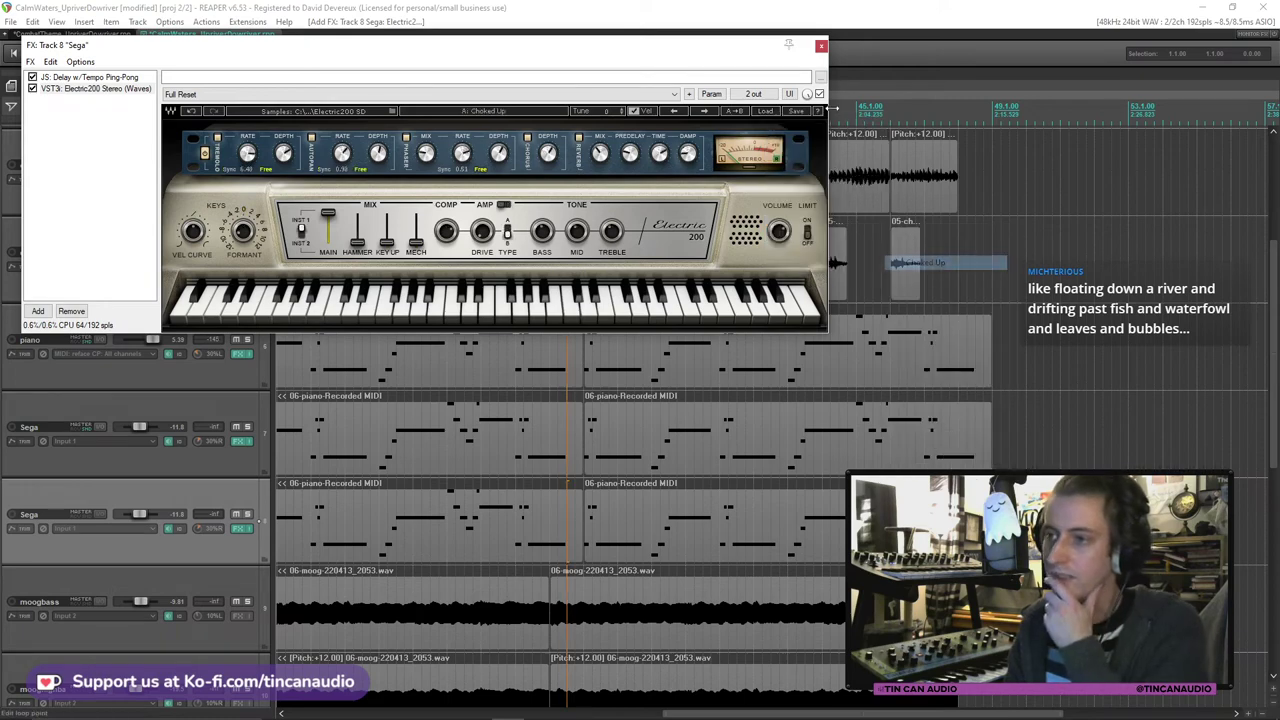
key(Escape)
Step: Audition the duplicated Sega track from bar 13, first soloed and then together with the full mix
scroll(530, 449, down, 2)
scroll(444, 543, down, 2)
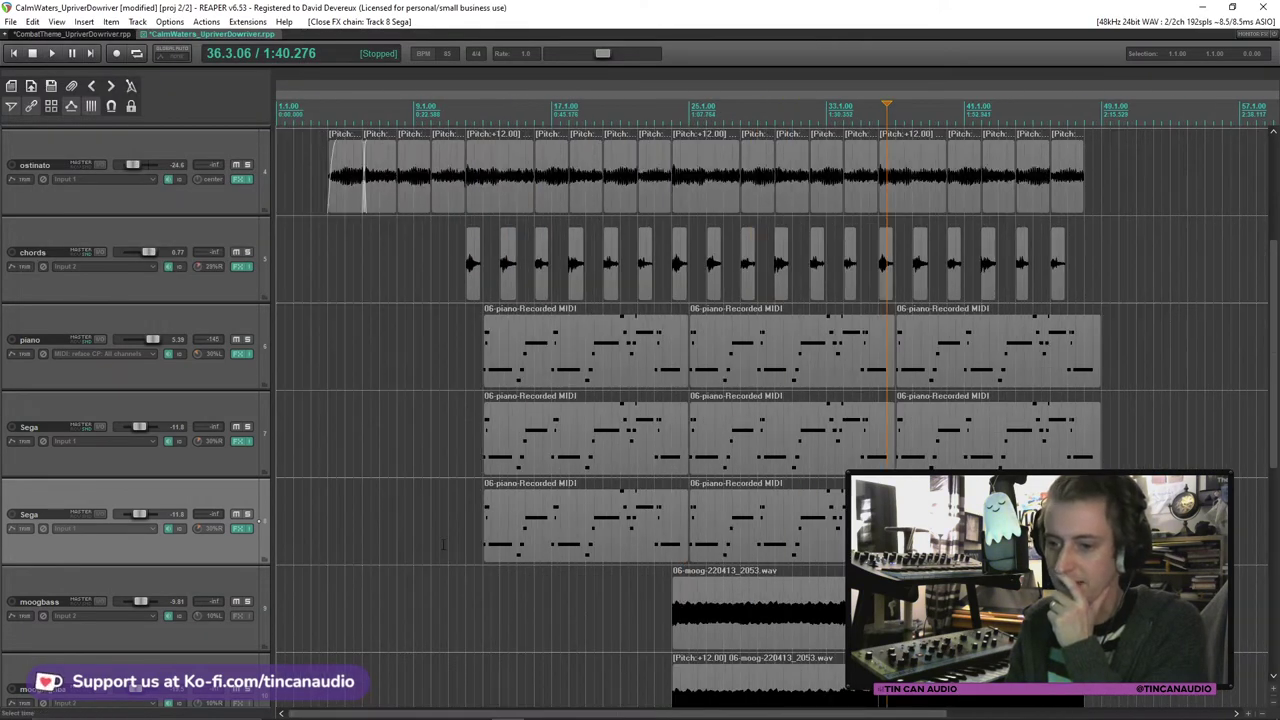
click(472, 544)
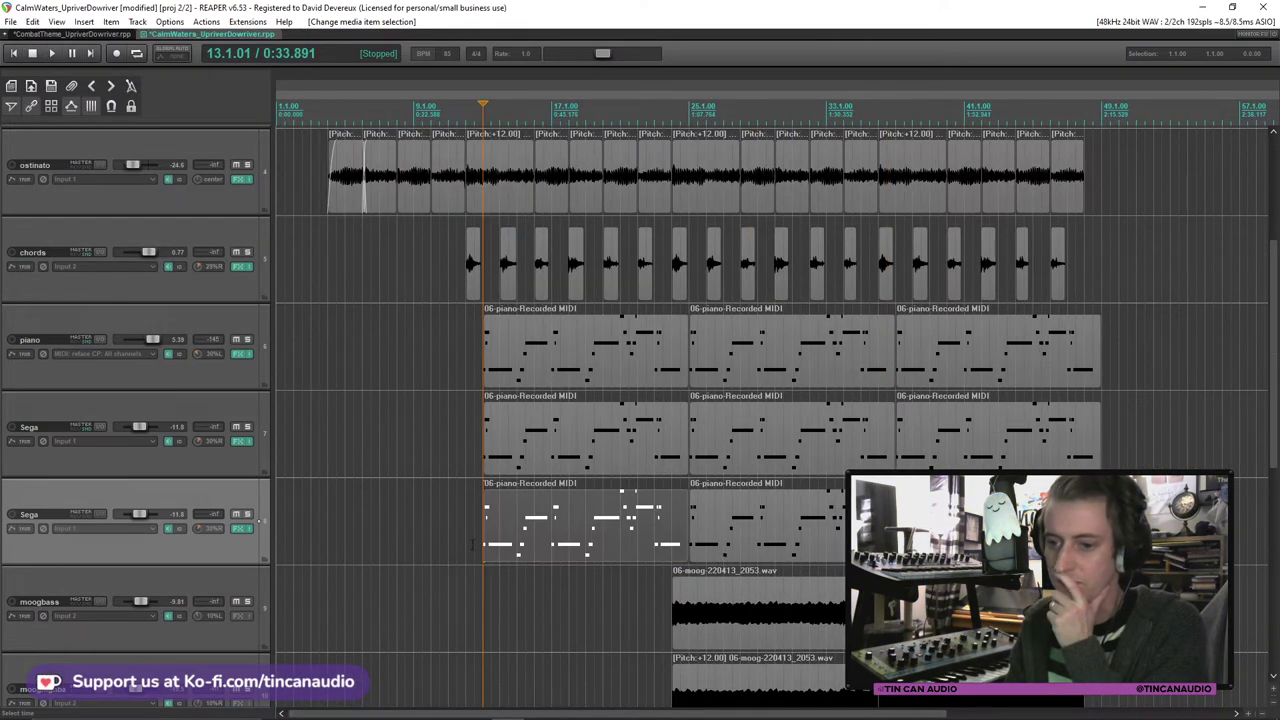
click(247, 514)
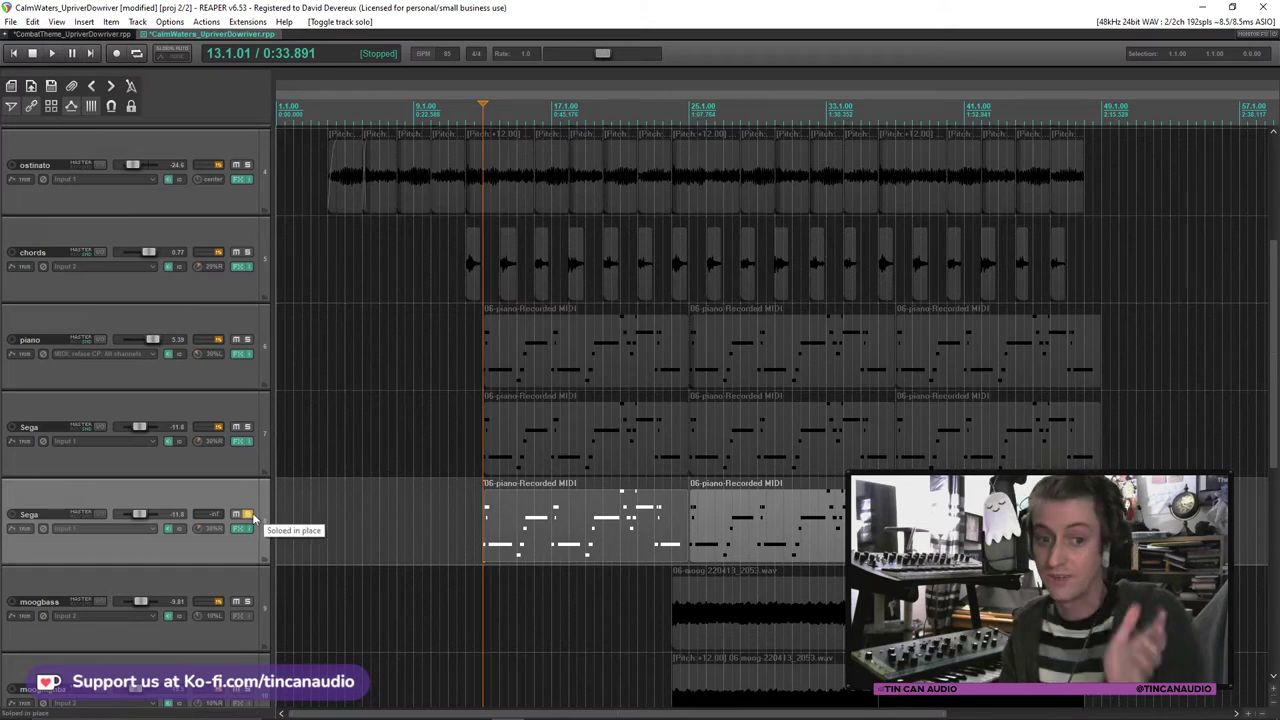
key(space)
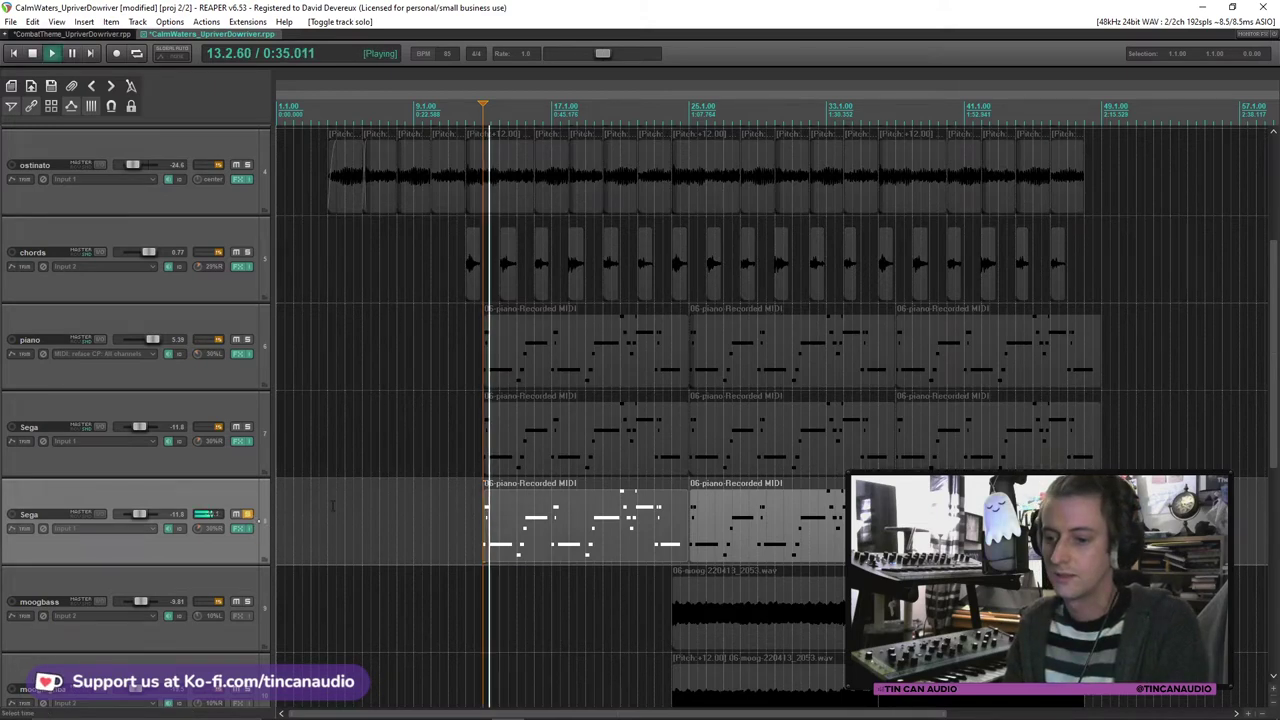
click(247, 514)
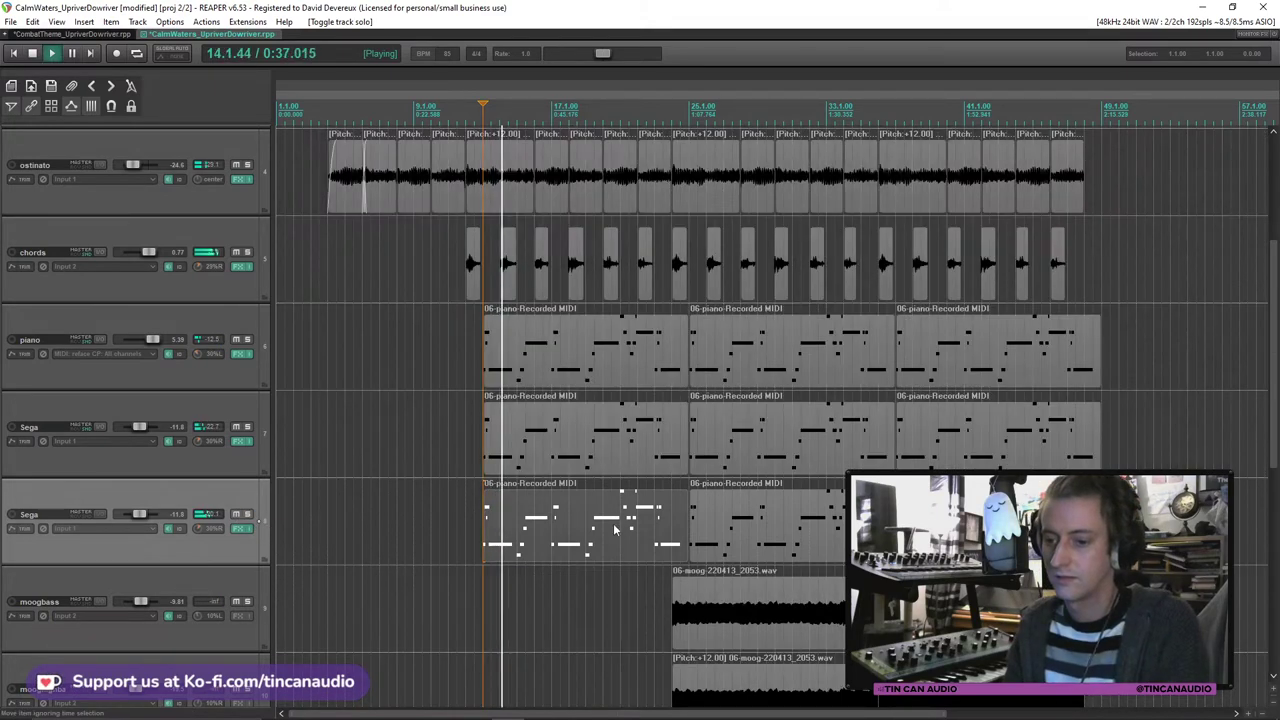
key(space)
Step: Transpose all notes of the duplicated track's first clip by -12 semitones and play the arrangement from bar 13
double_click(541, 525)
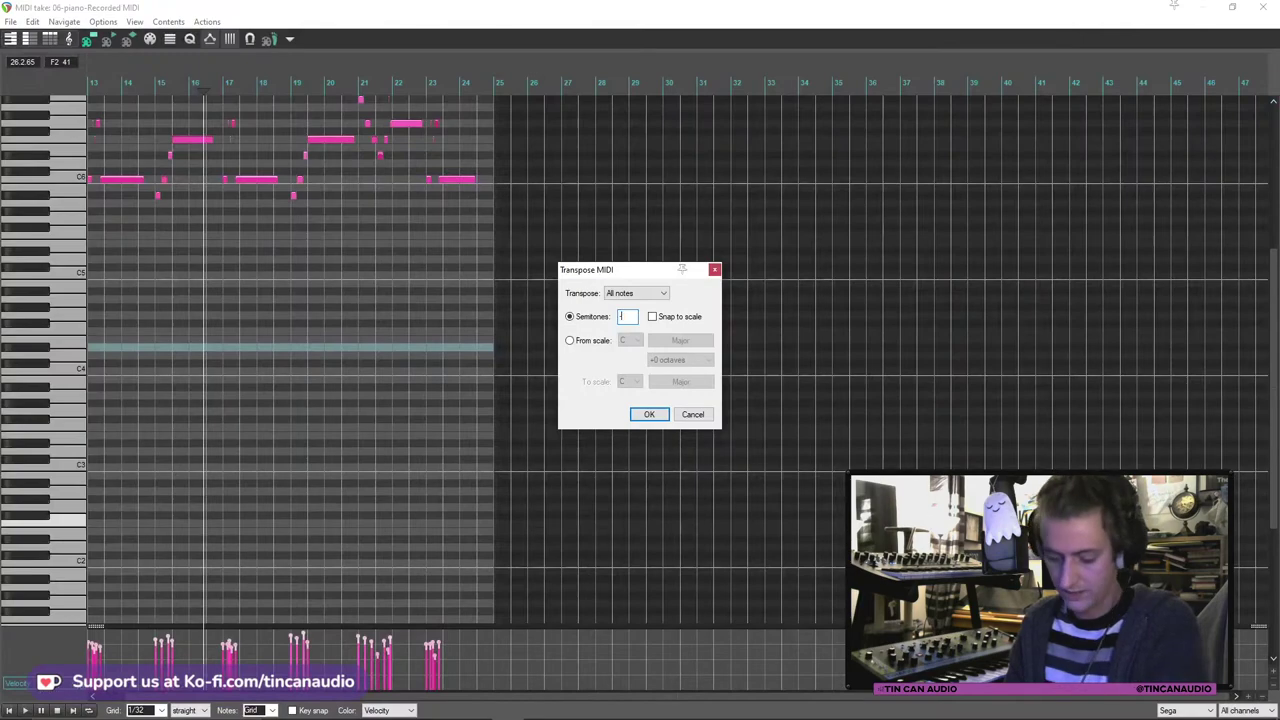
text(12)
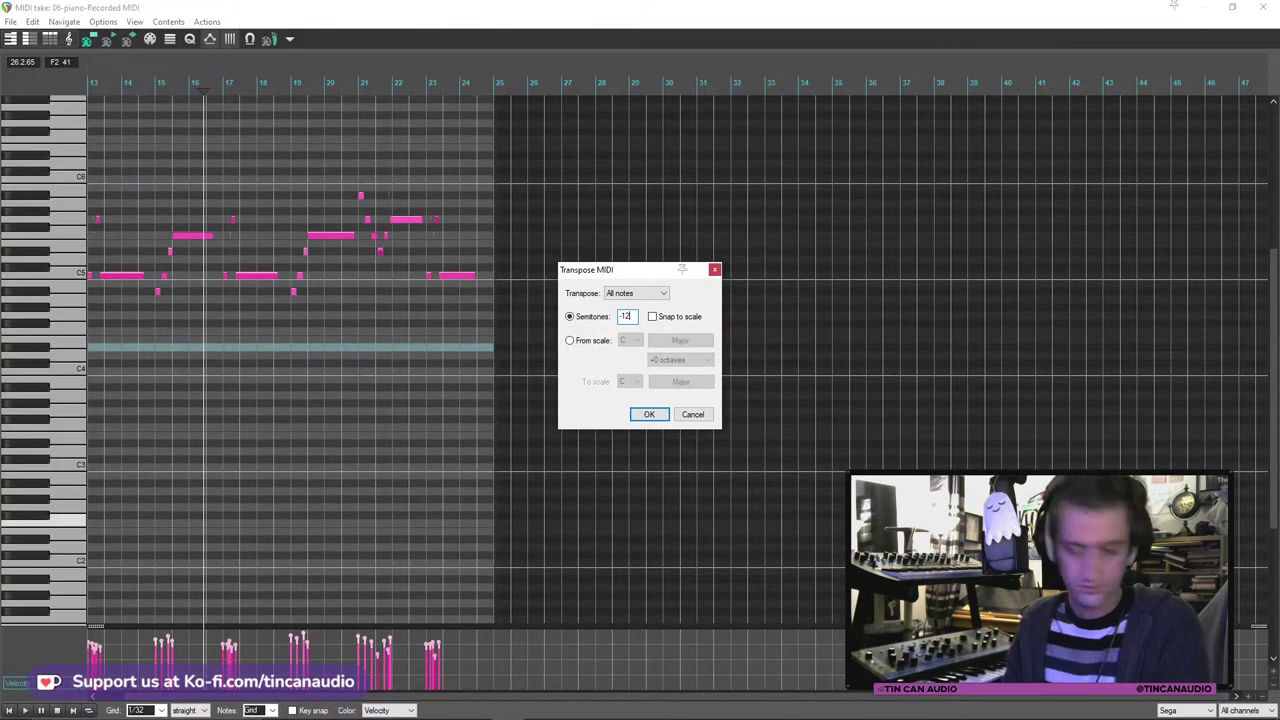
click(649, 414)
key(Escape)
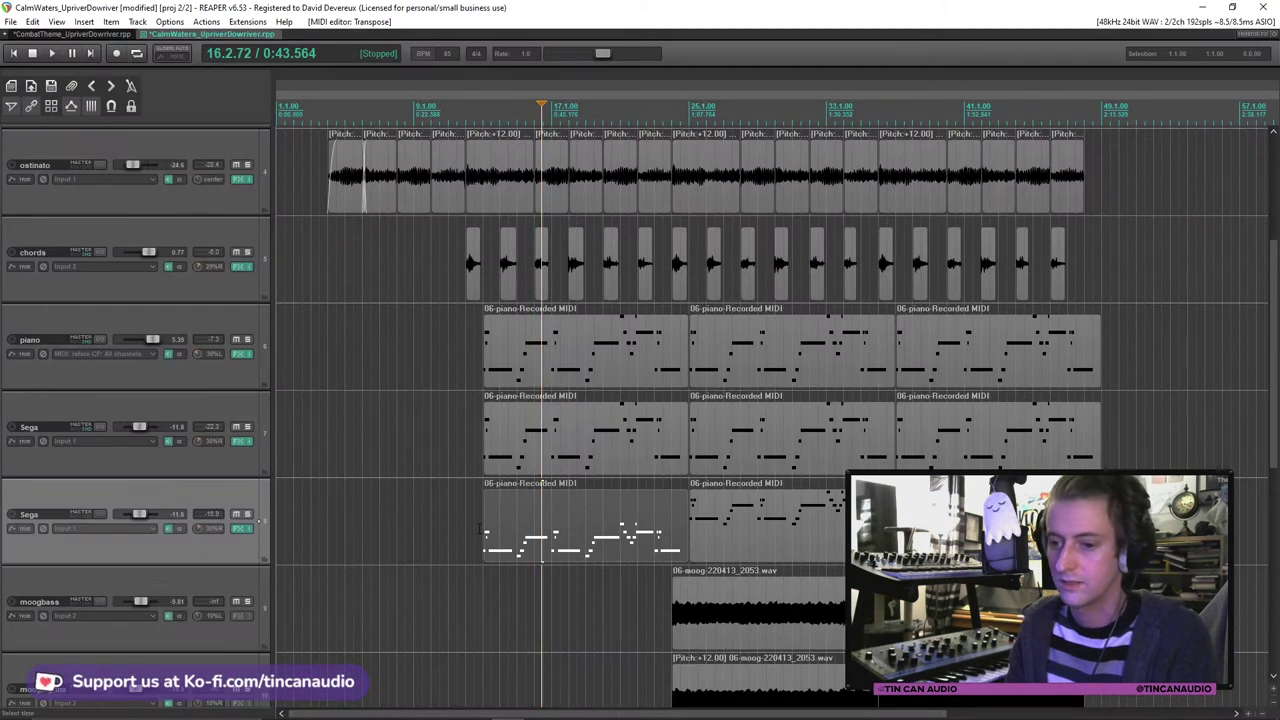
click(479, 528)
key(space)
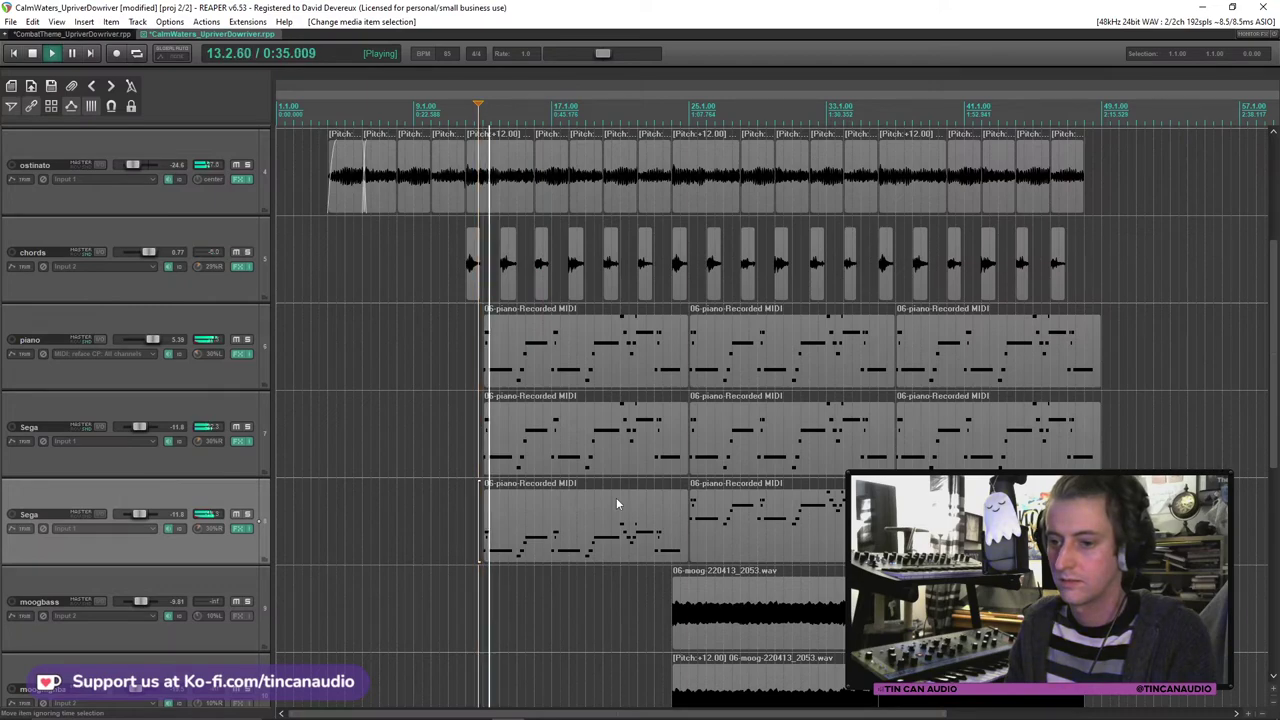
Step: Transpose all notes of the duplicated track's second clip, starting at bar 25, by -12 semitones
double_click(696, 529)
key(ctrl+t)
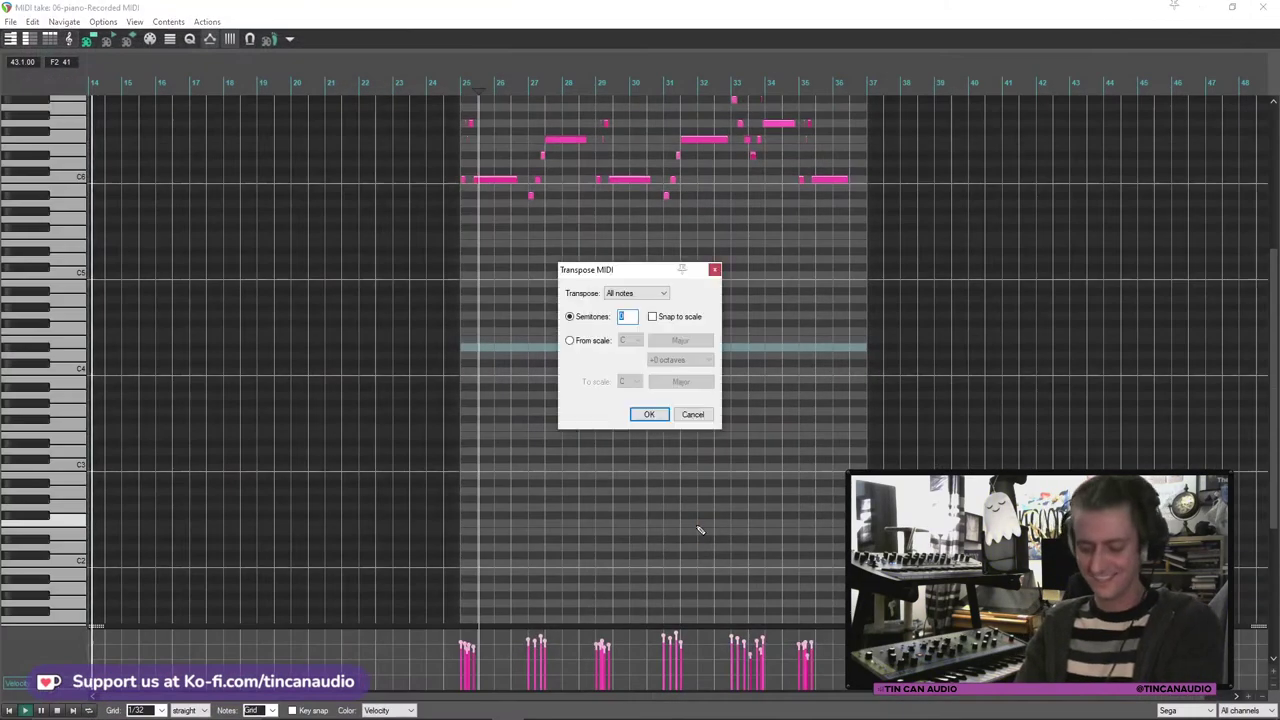
text(-12)
key(Return)
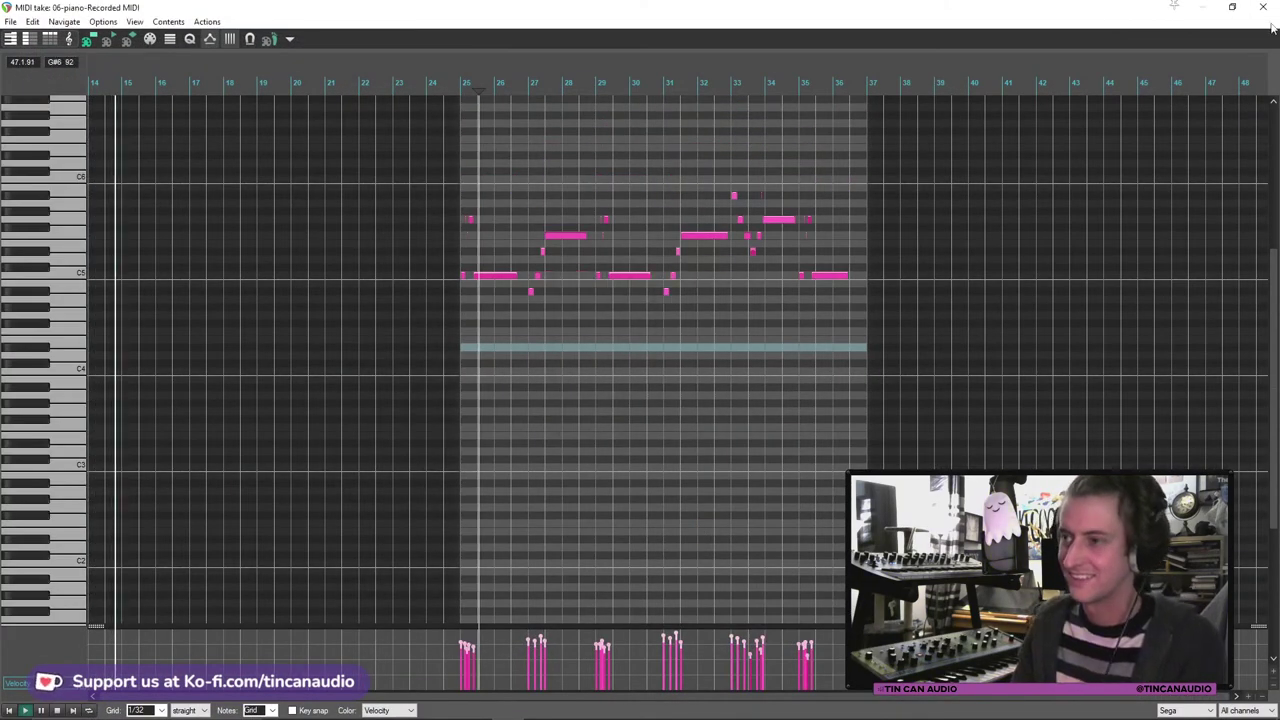
click(1262, 7)
Step: Transpose all notes of the duplicated track's third clip, starting at bar 37, by -12 semitones
double_click(850, 529)
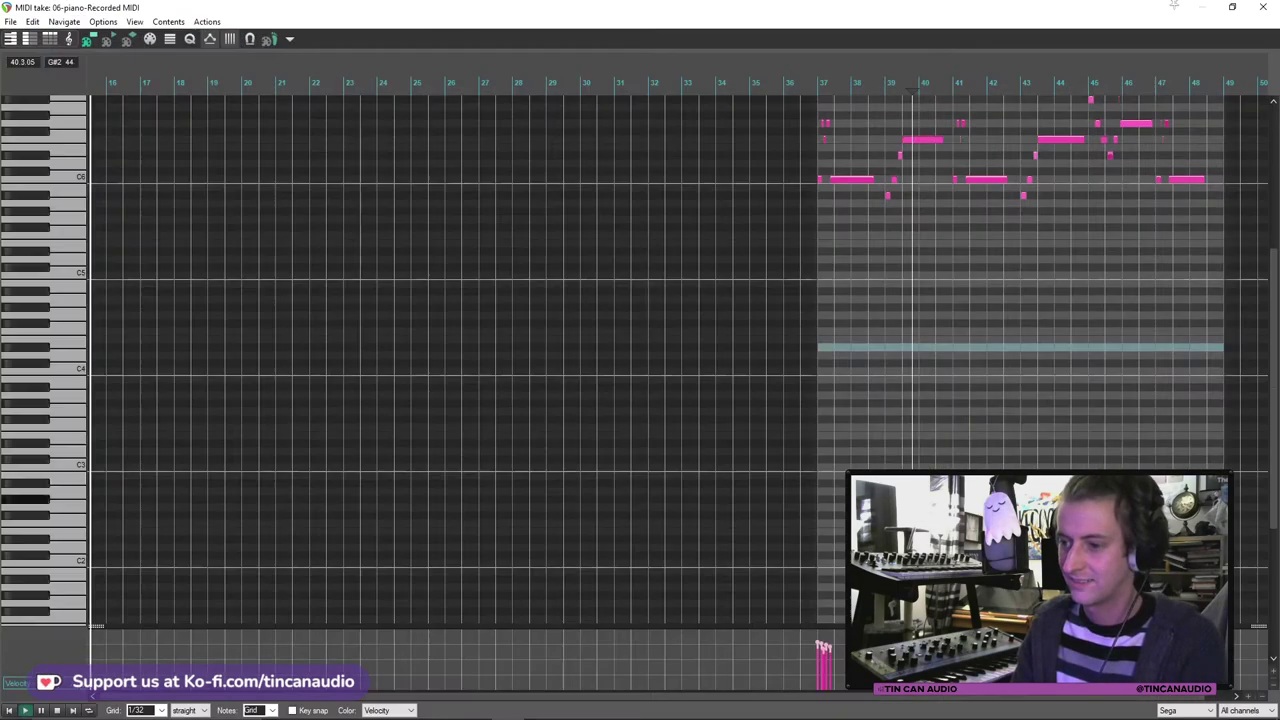
key(ctrl+t)
text(-12)
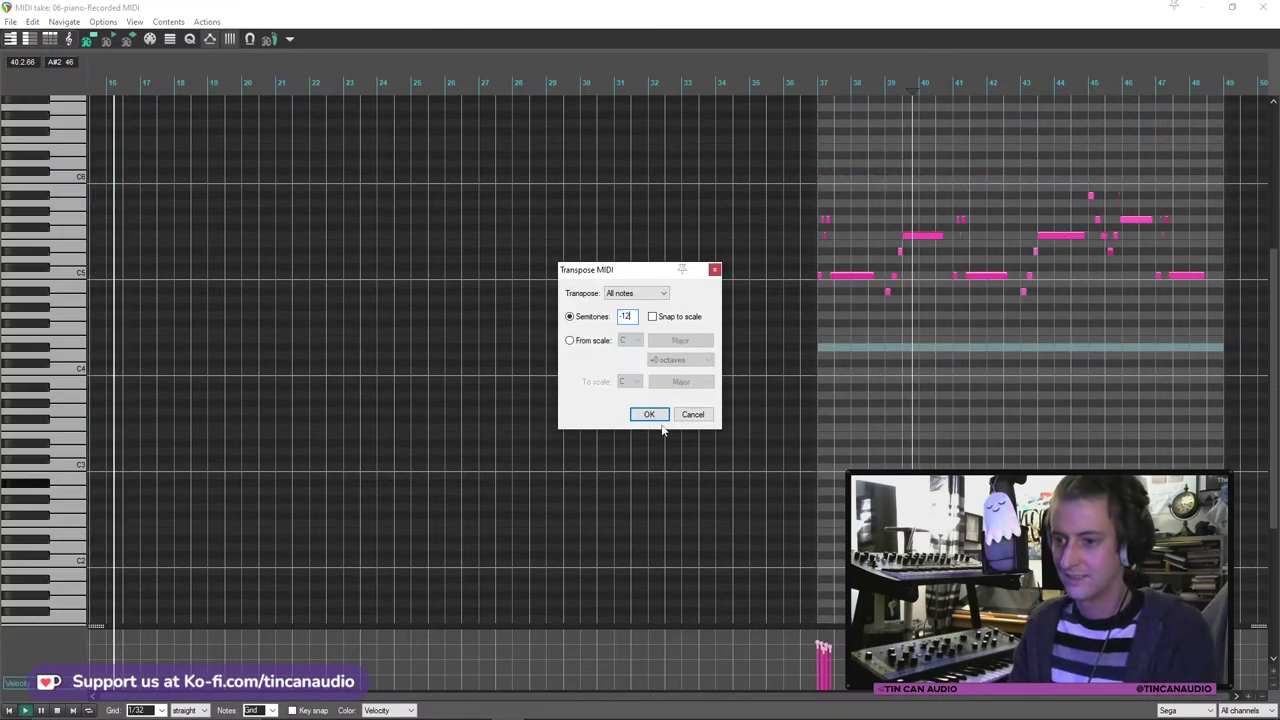
click(655, 416)
click(1262, 7)
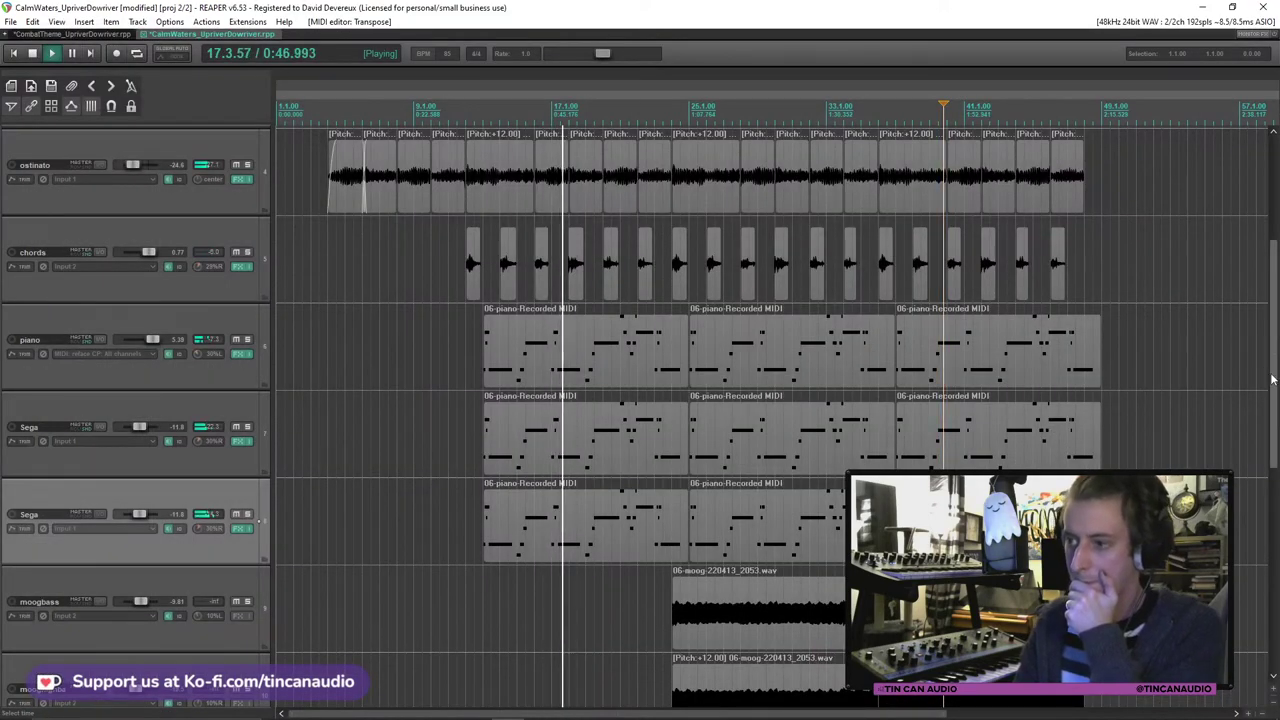
Step: Rename the duplicated Sega track as wurli
drag(1272, 380, 1274, 340)
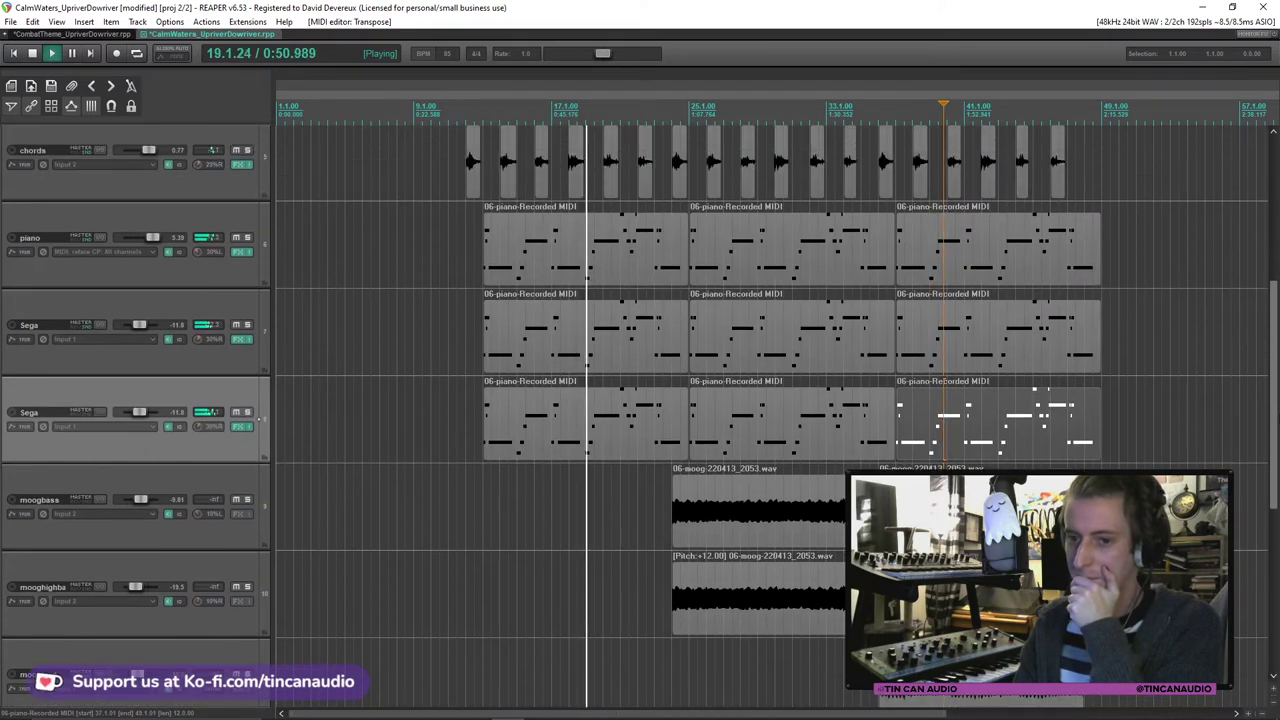
double_click(53, 412)
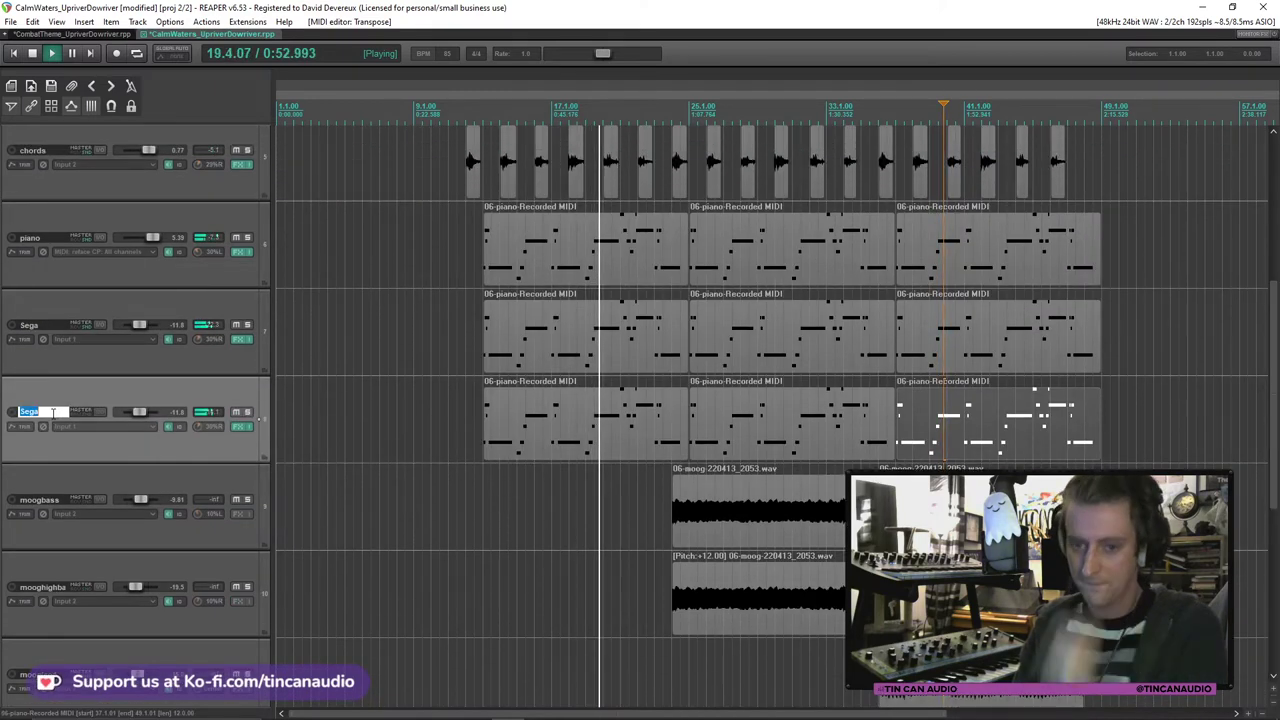
text(wurli)
key(Return)
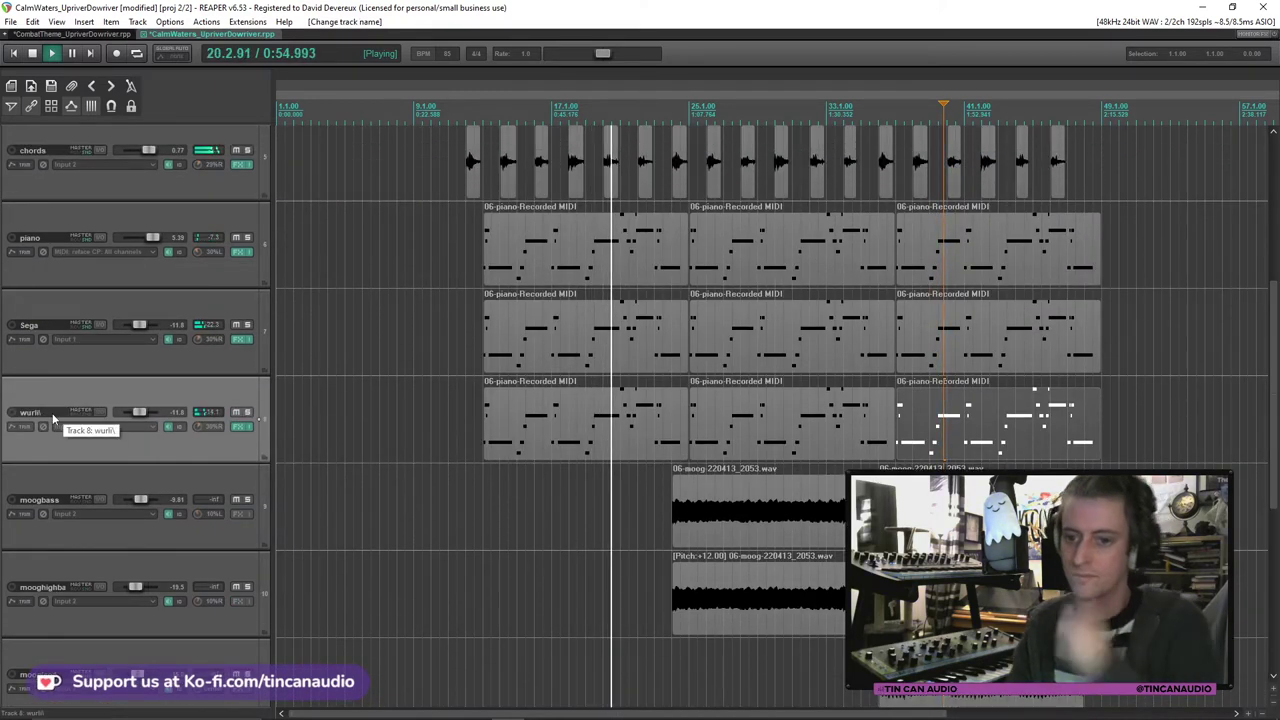
Step: Reset the Sega track's pan to center and set the piano track's pan to 40% left
double_click(199, 340)
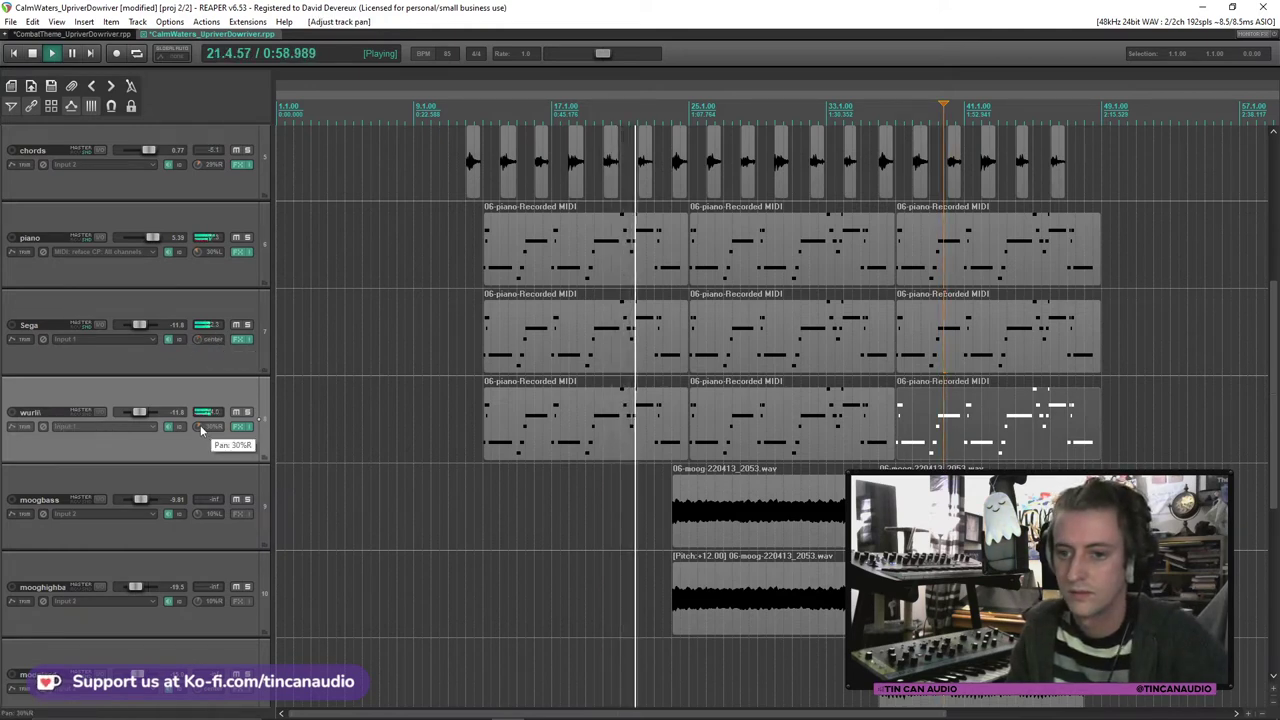
drag(194, 256, 194, 249)
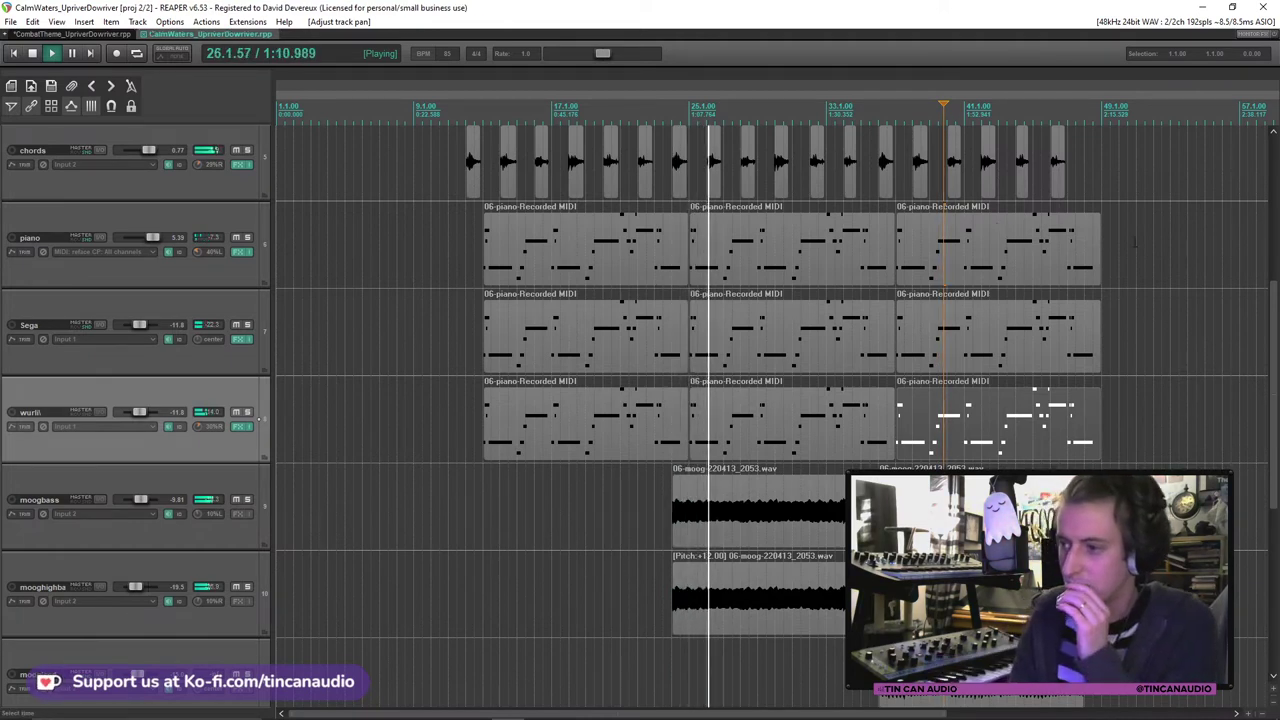
Step: Listen to the frozen track briefly in solo and review the remaining tracks while the full mix plays
scroll(153, 537, down, 5)
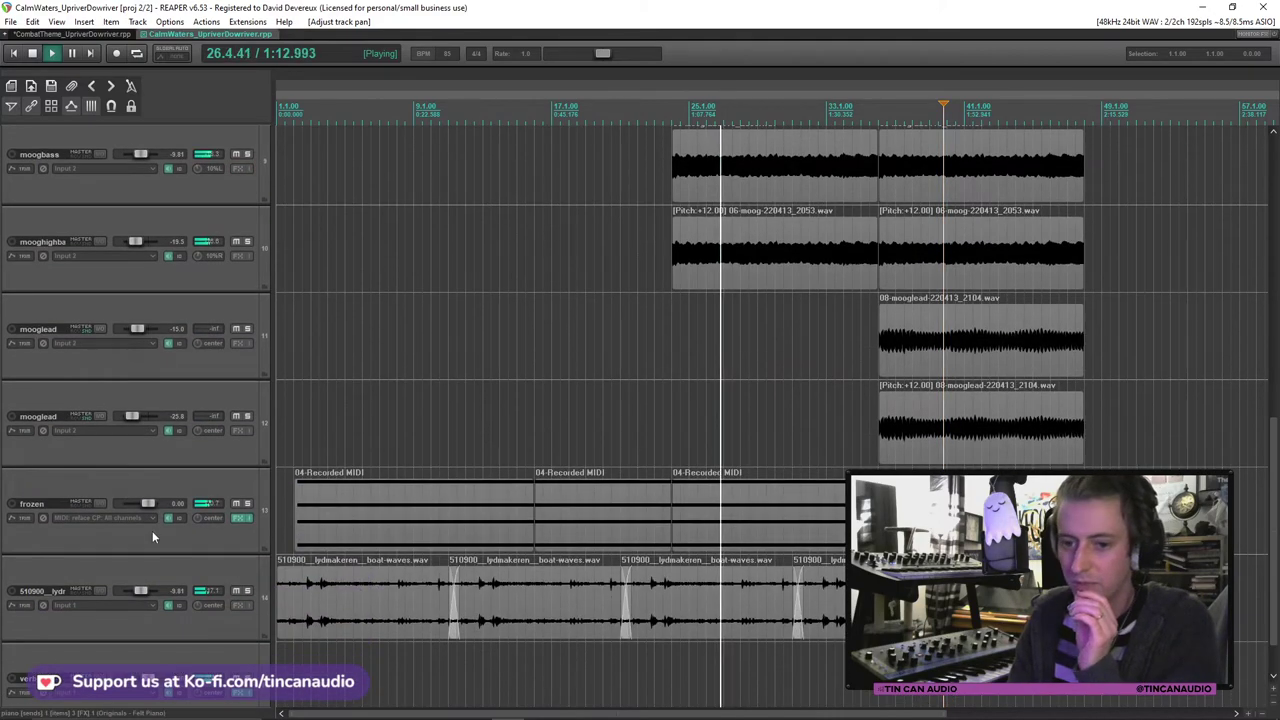
click(247, 504)
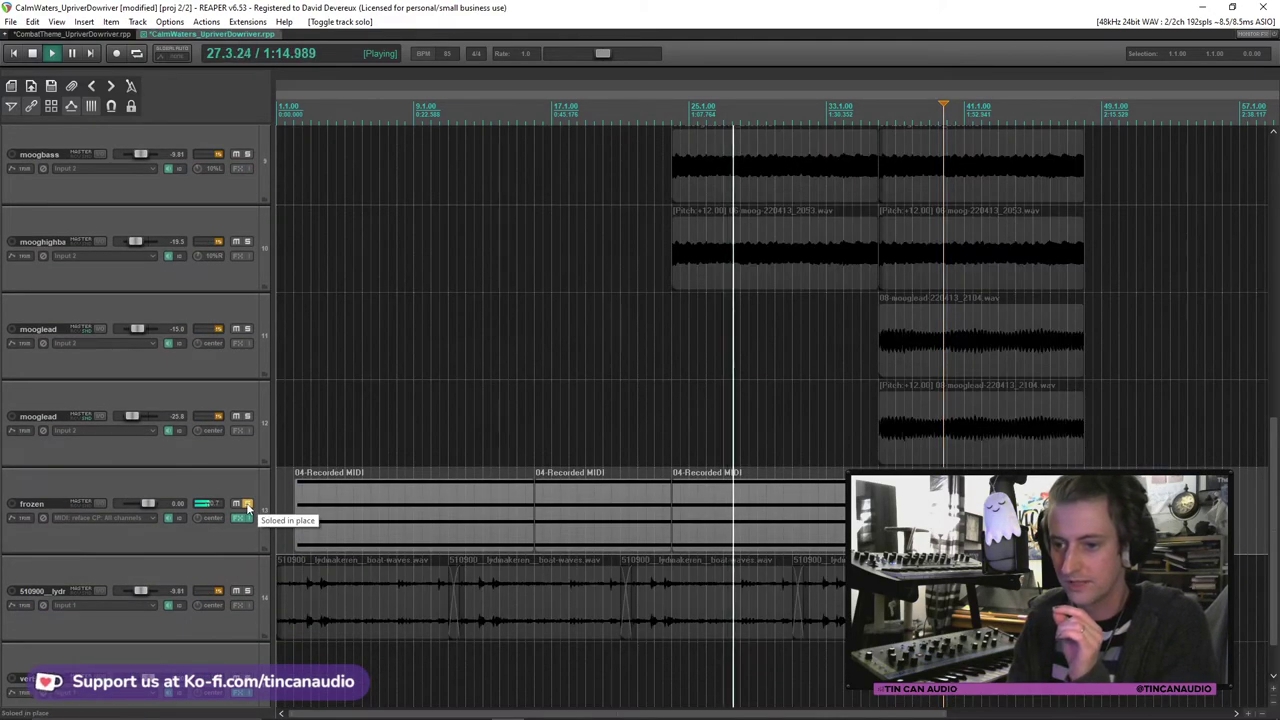
click(247, 504)
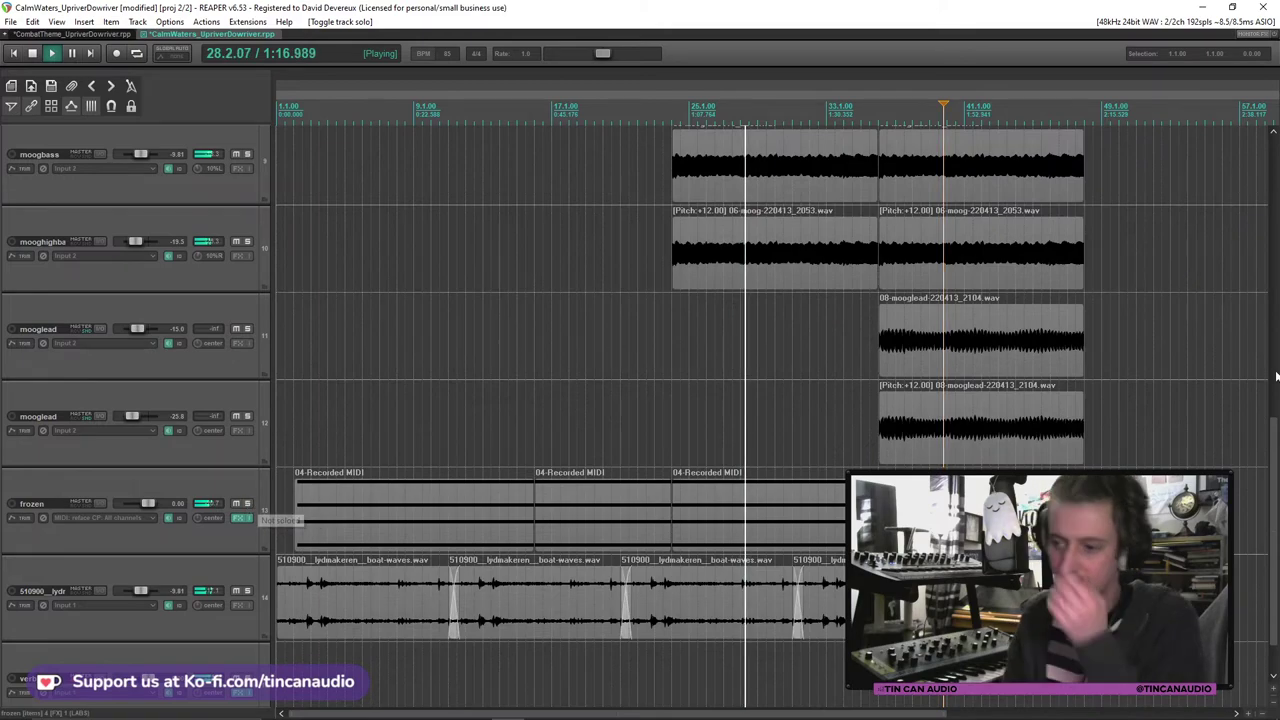
scroll(1276, 400, up, 2)
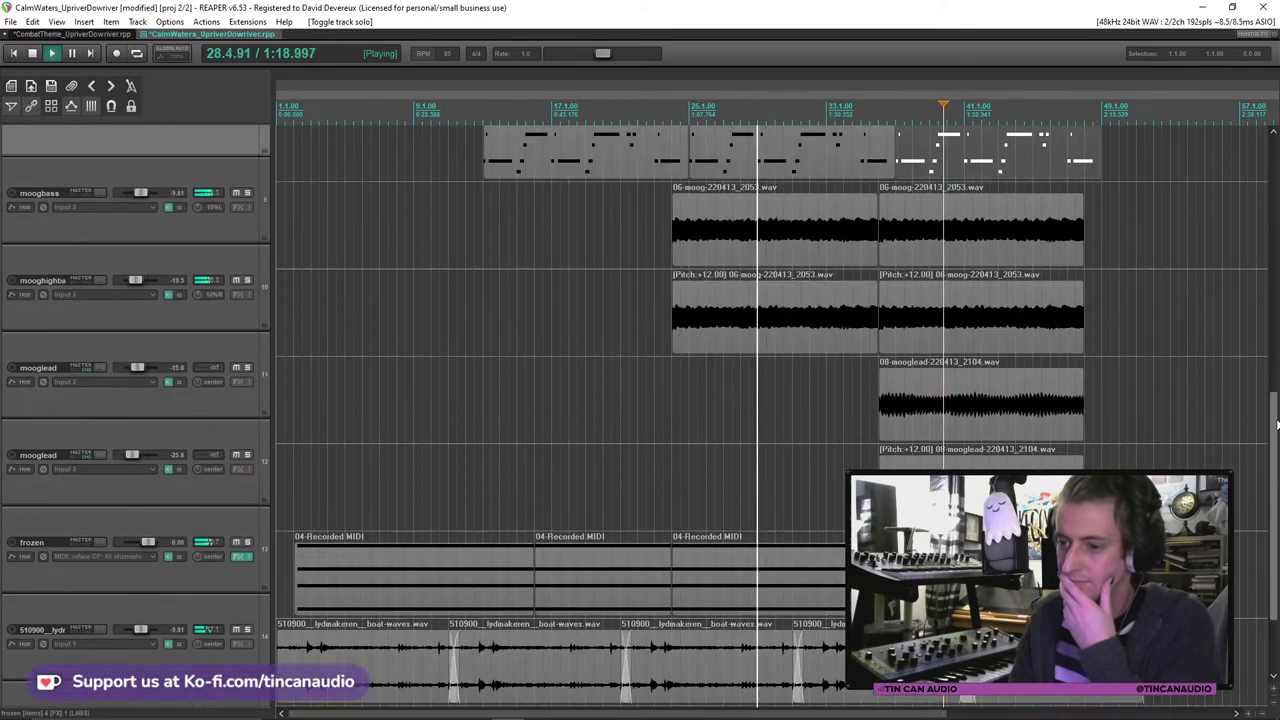
drag(1276, 425, 1273, 237)
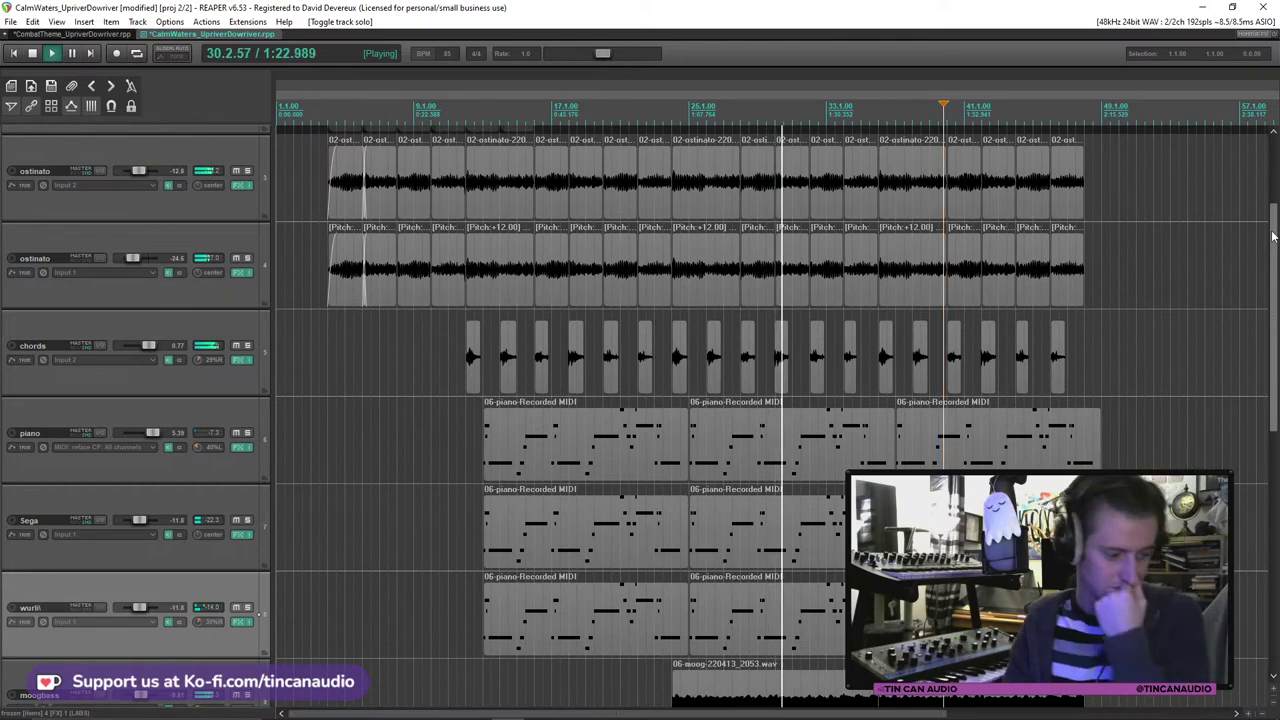
drag(1273, 237, 1273, 172)
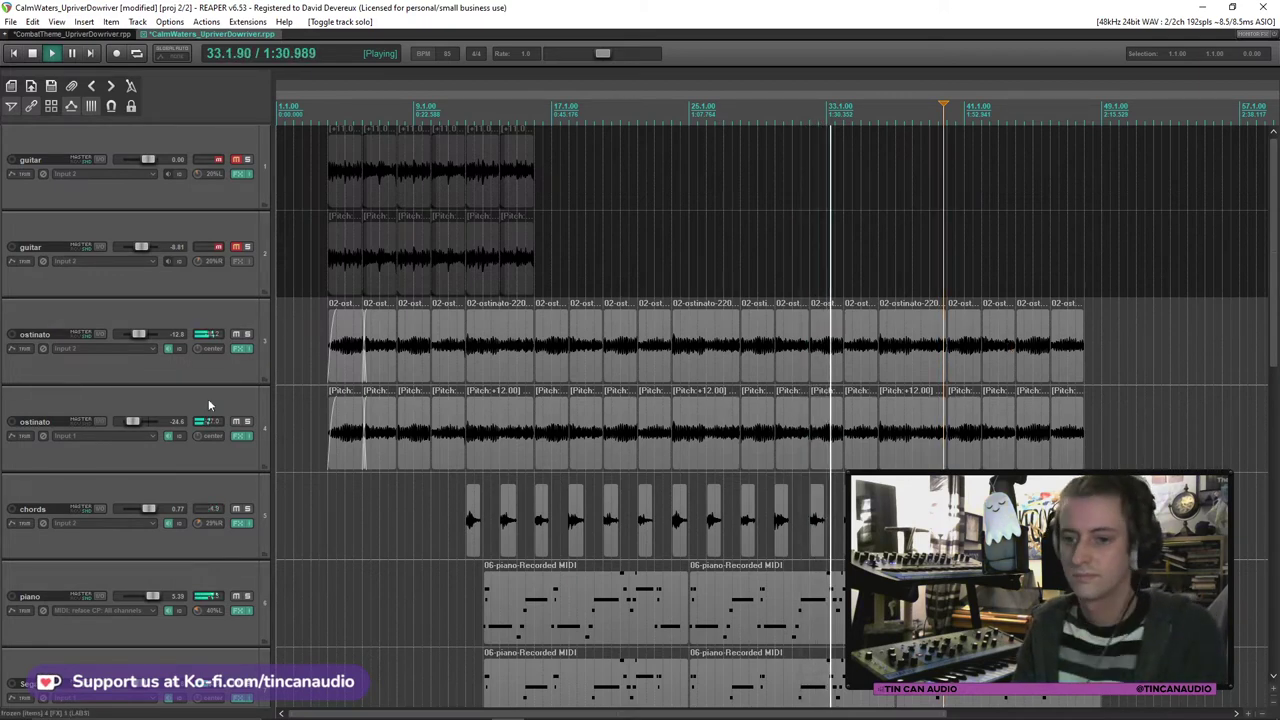
Step: Touch up the level of the two ostinato tracks, place the edit cursor near bar 36 and save the project
click(203, 366)
ctrl+click(200, 455)
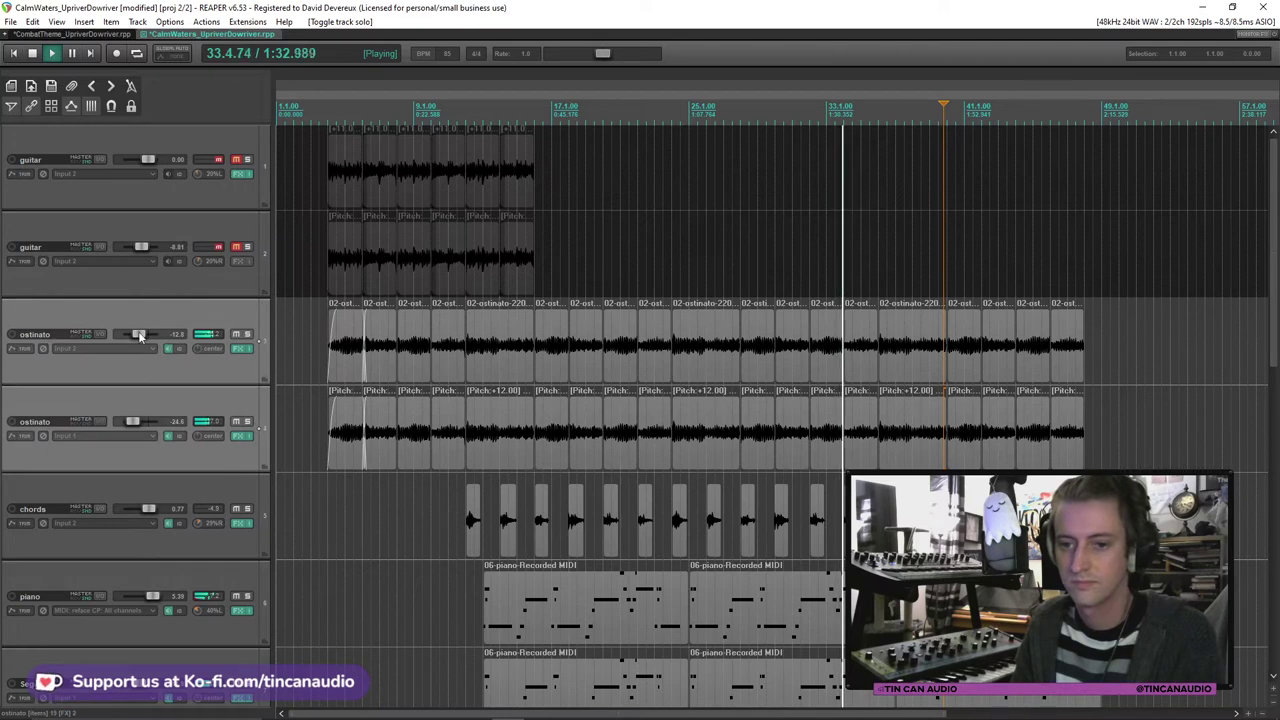
drag(140, 337, 139, 338)
click(566, 345)
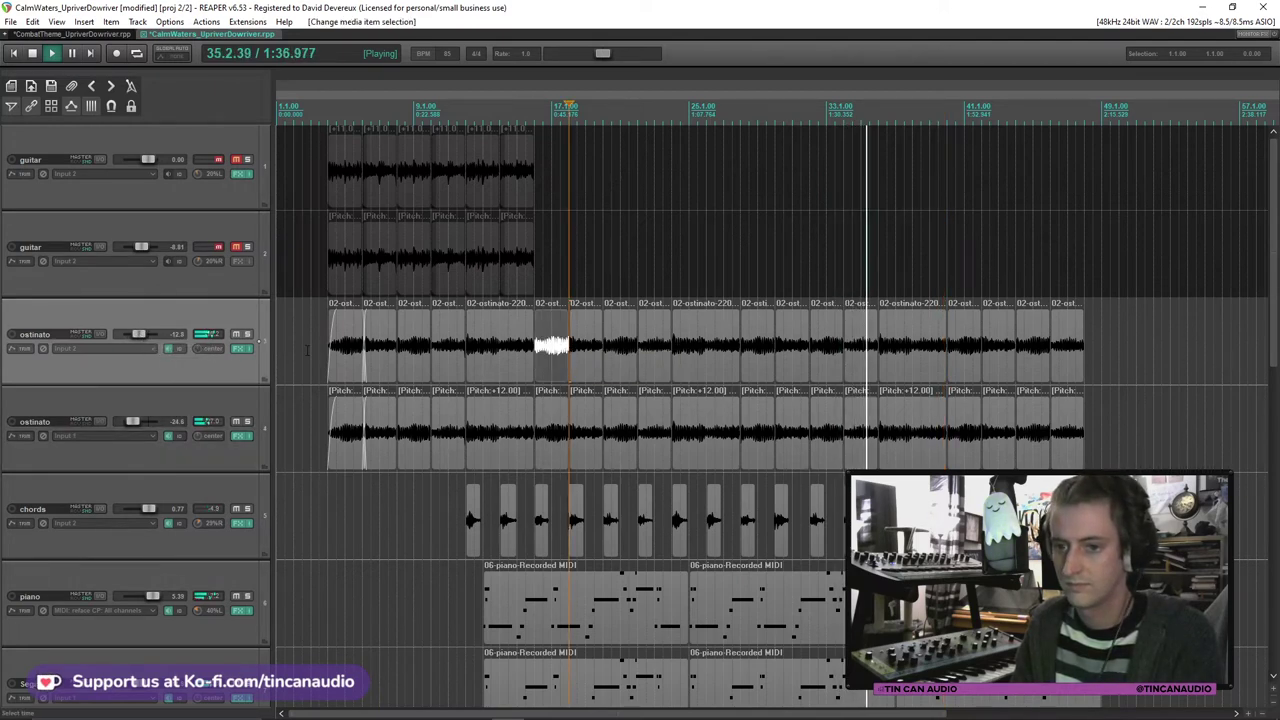
click(892, 345)
key(ctrl+s)
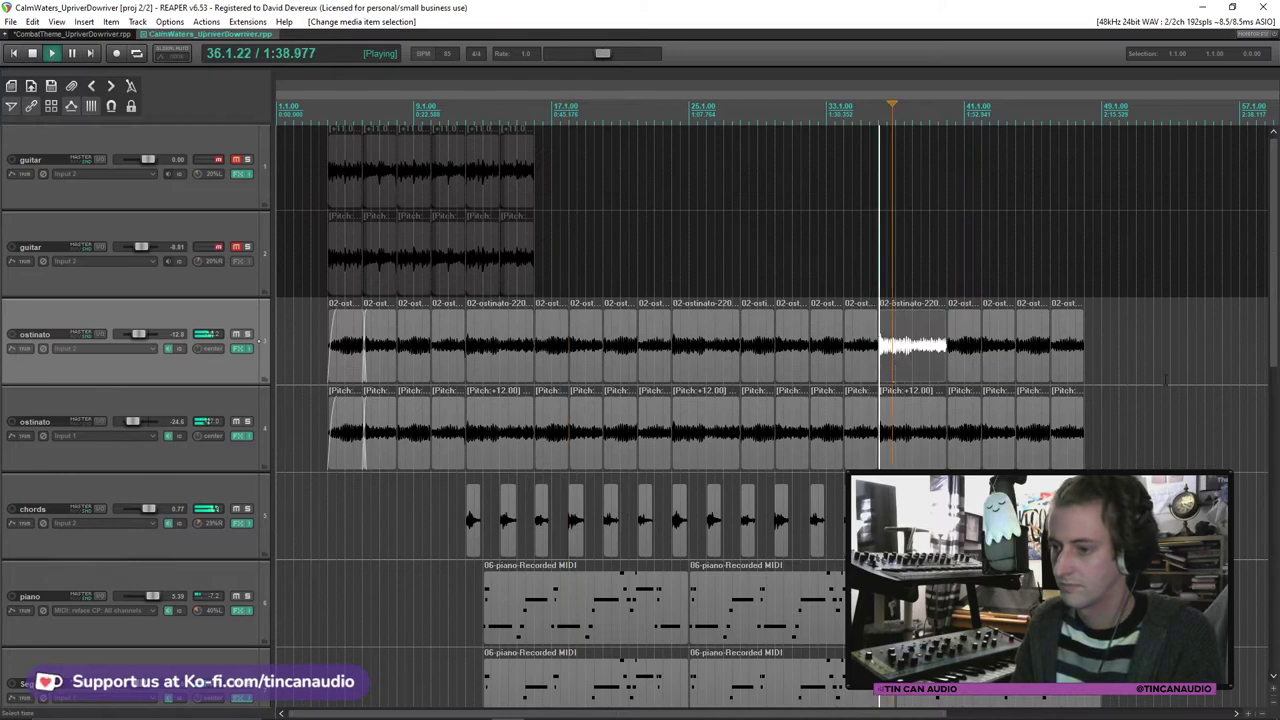
Step: Insert a new track directly below the first mooglead track and stop playback
scroll(1165, 380, down, 10)
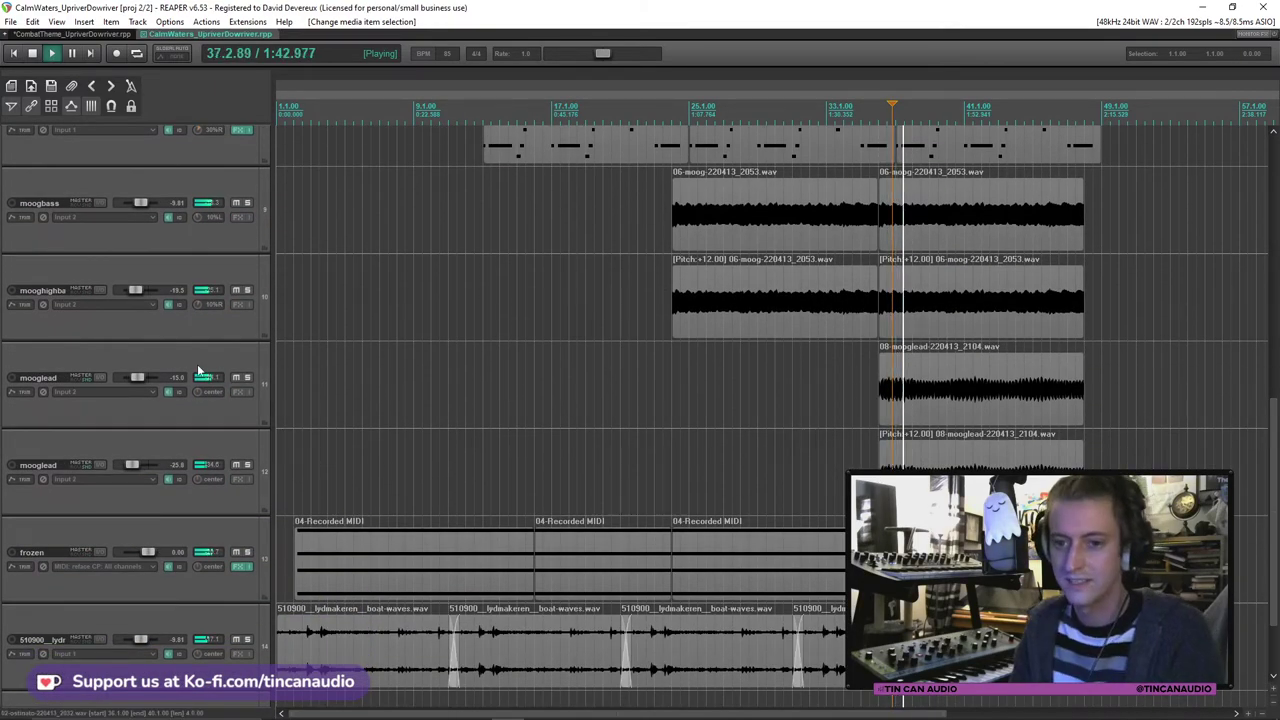
click(217, 412)
key(ctrl+t)
key(space)
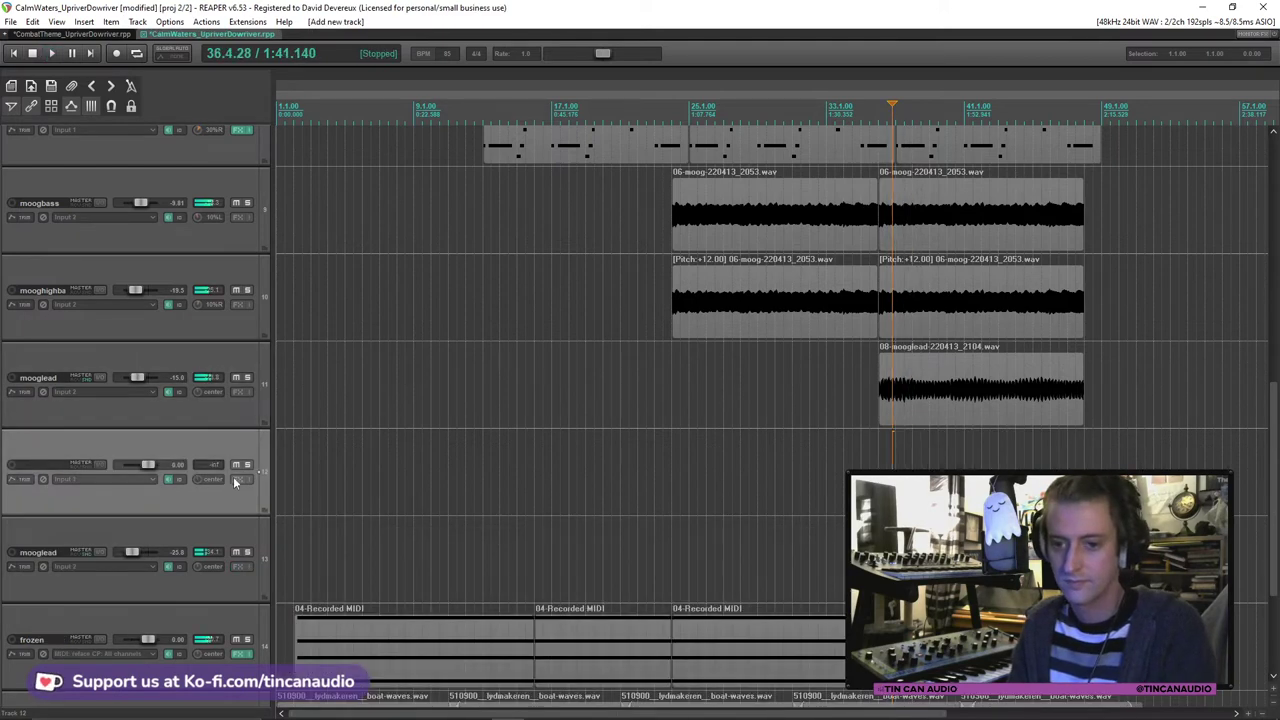
Step: Load the VST3i sforzando plugin on the new track with the 013_Synth_Lead_1 instrument from the EarthBound soundfont
click(236, 478)
text(sfor)
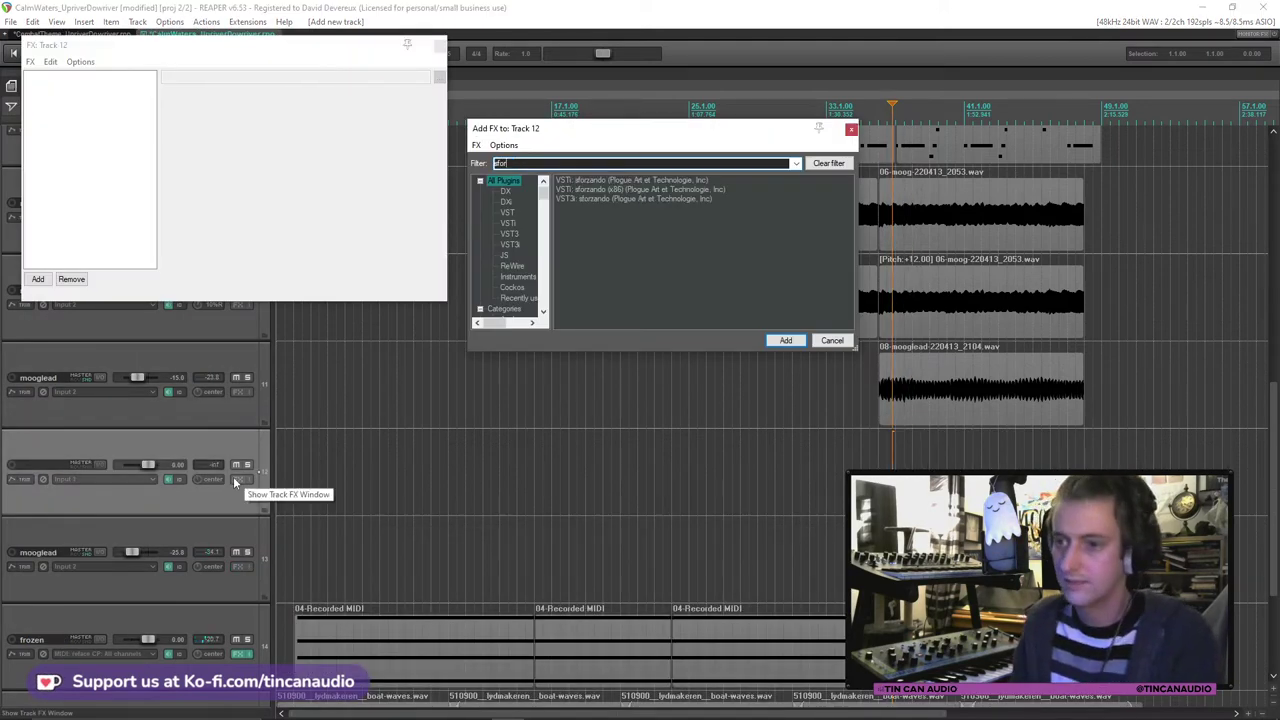
double_click(608, 199)
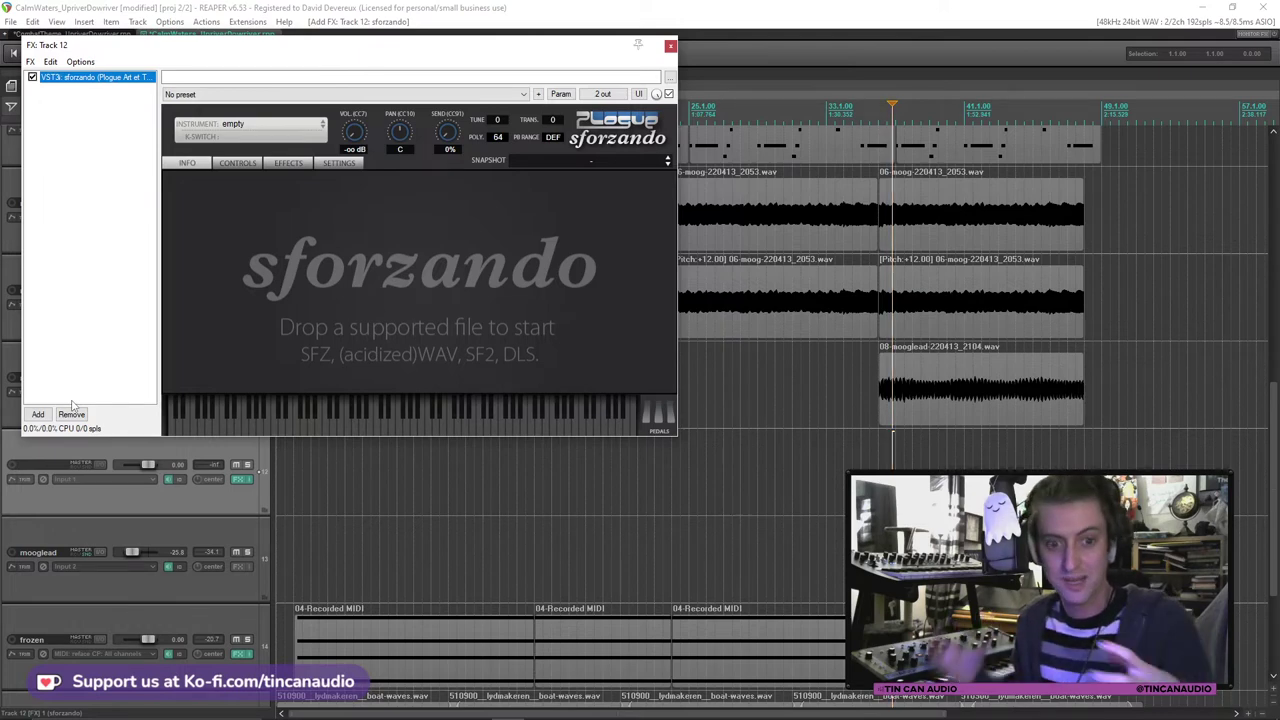
click(254, 128)
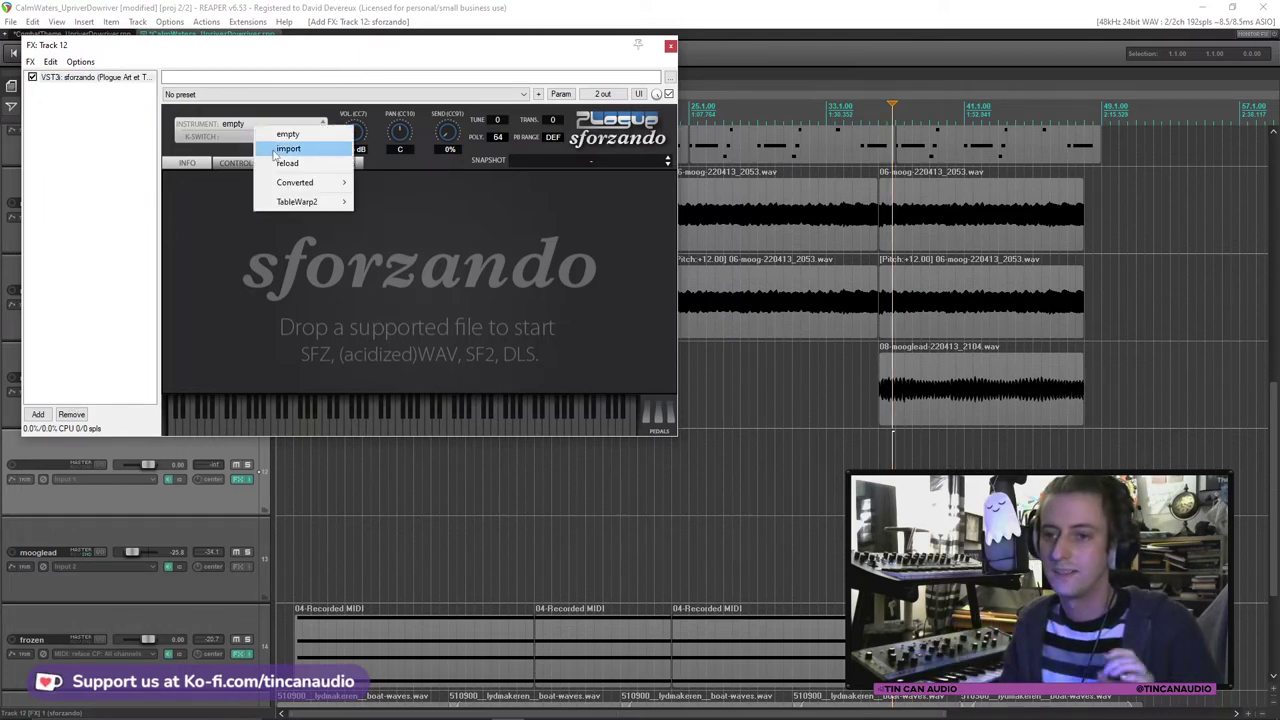
mouse_move(295, 183)
mouse_move(378, 184)
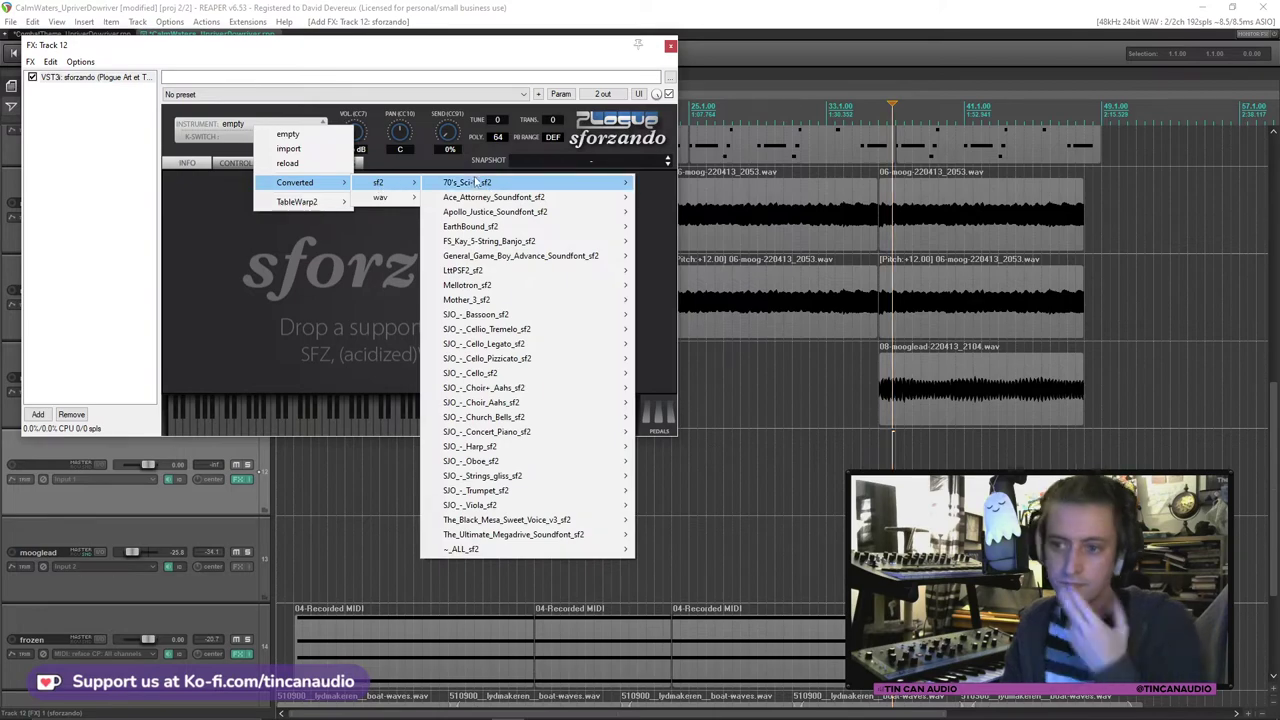
mouse_move(505, 230)
mouse_move(703, 228)
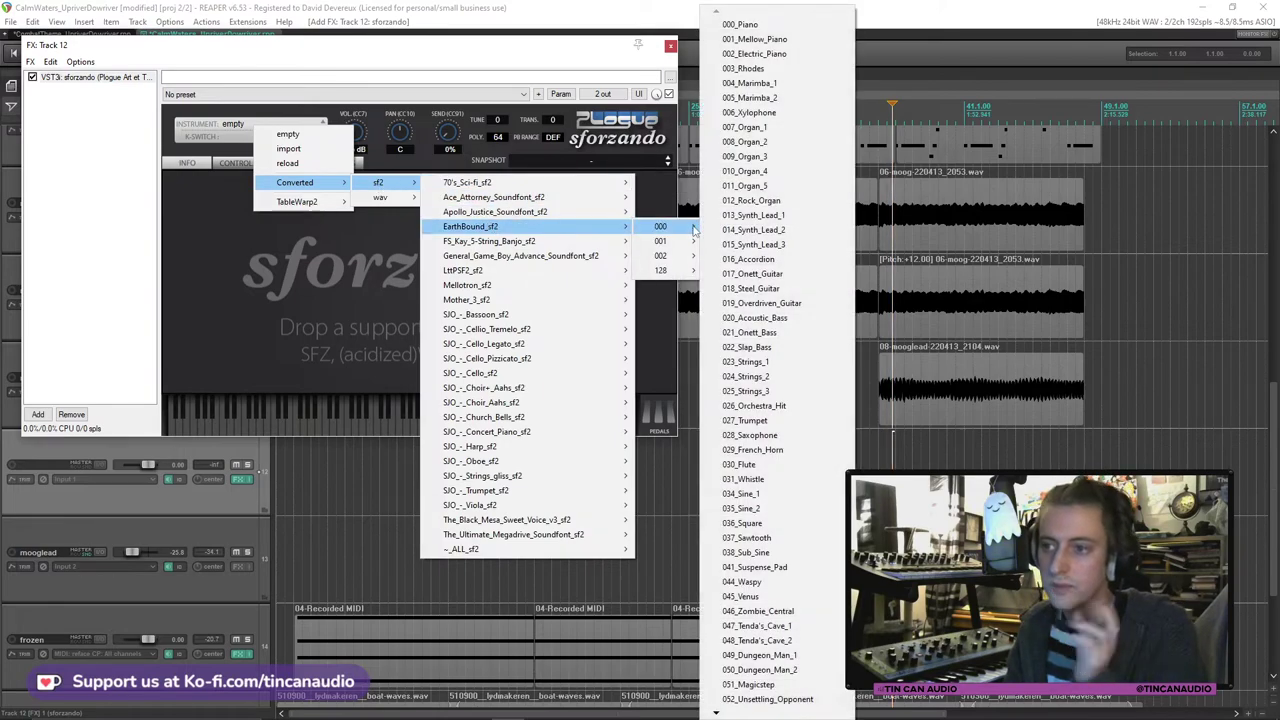
click(746, 216)
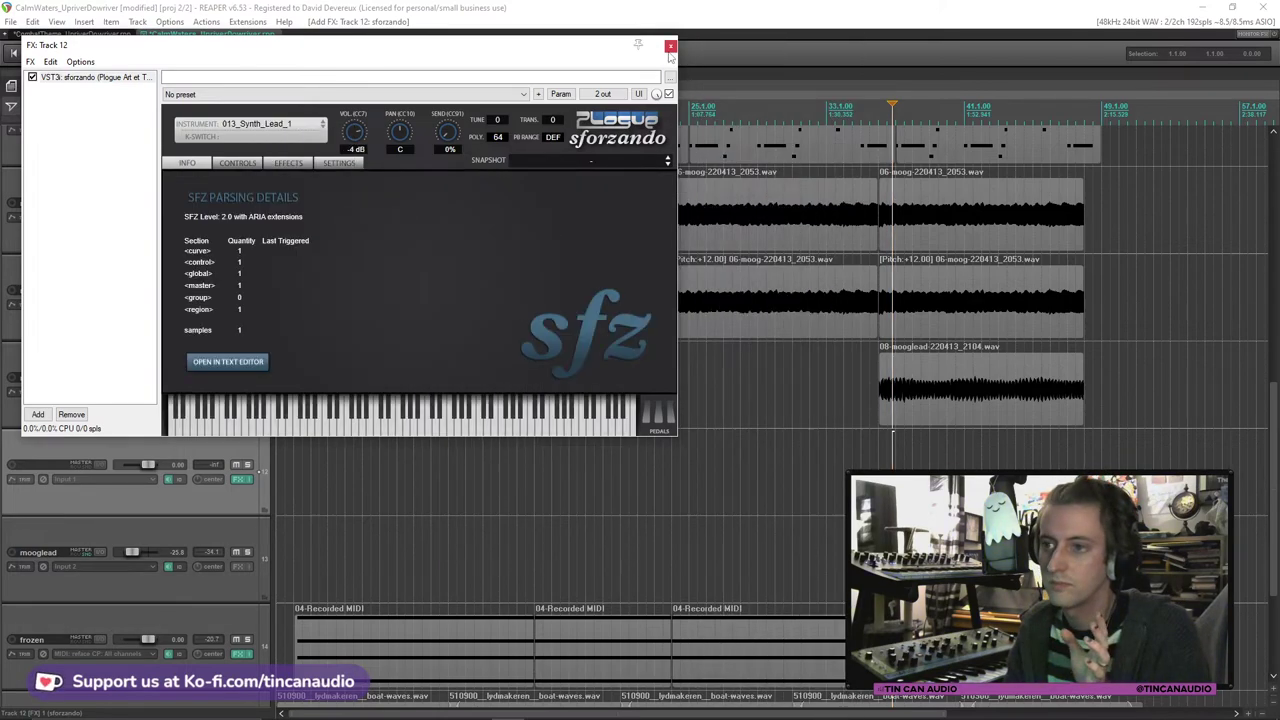
click(670, 45)
Step: Set the new track's input to all channels of the reface CP, arm it and audition it over playback from bar 34
click(125, 480)
mouse_move(170, 516)
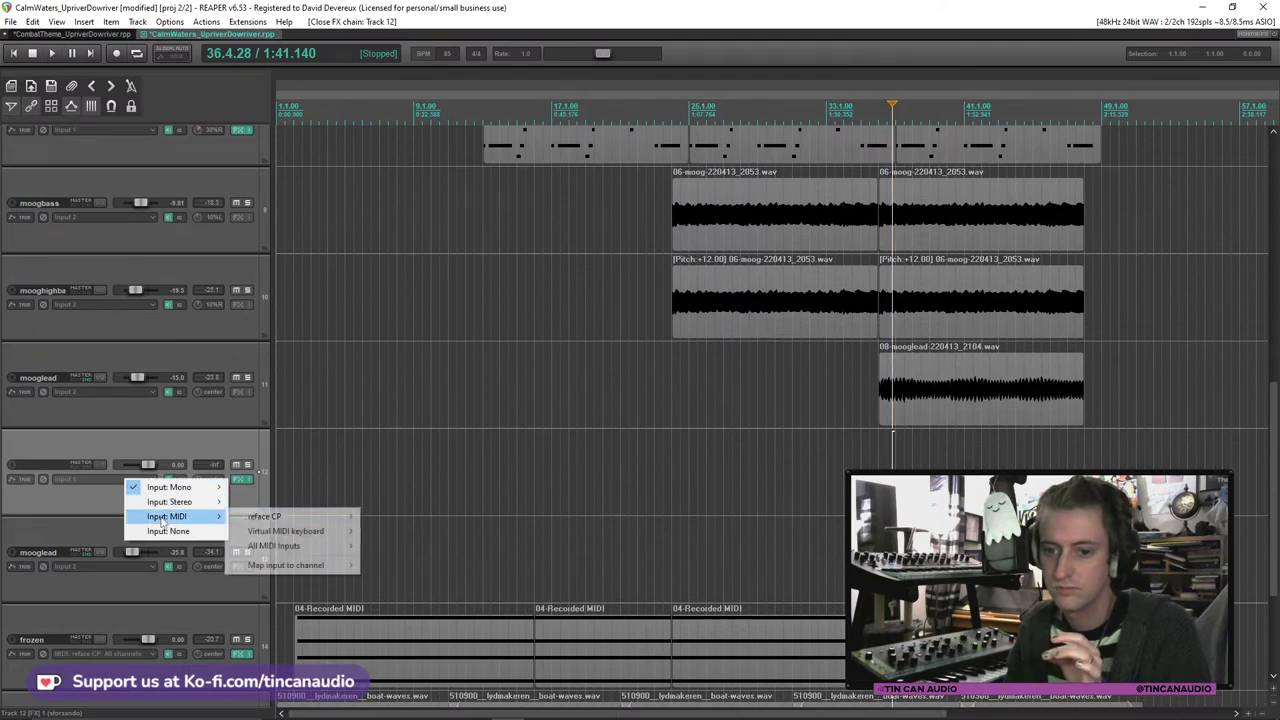
mouse_move(290, 519)
click(402, 282)
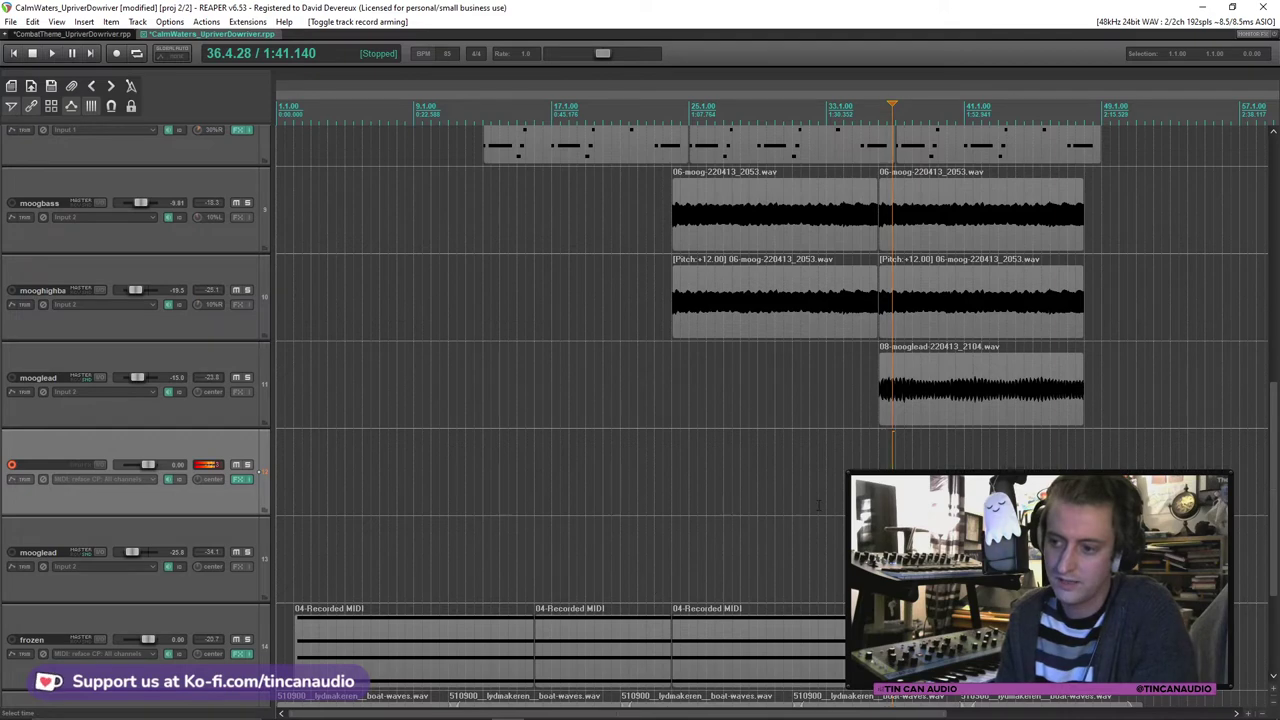
click(852, 432)
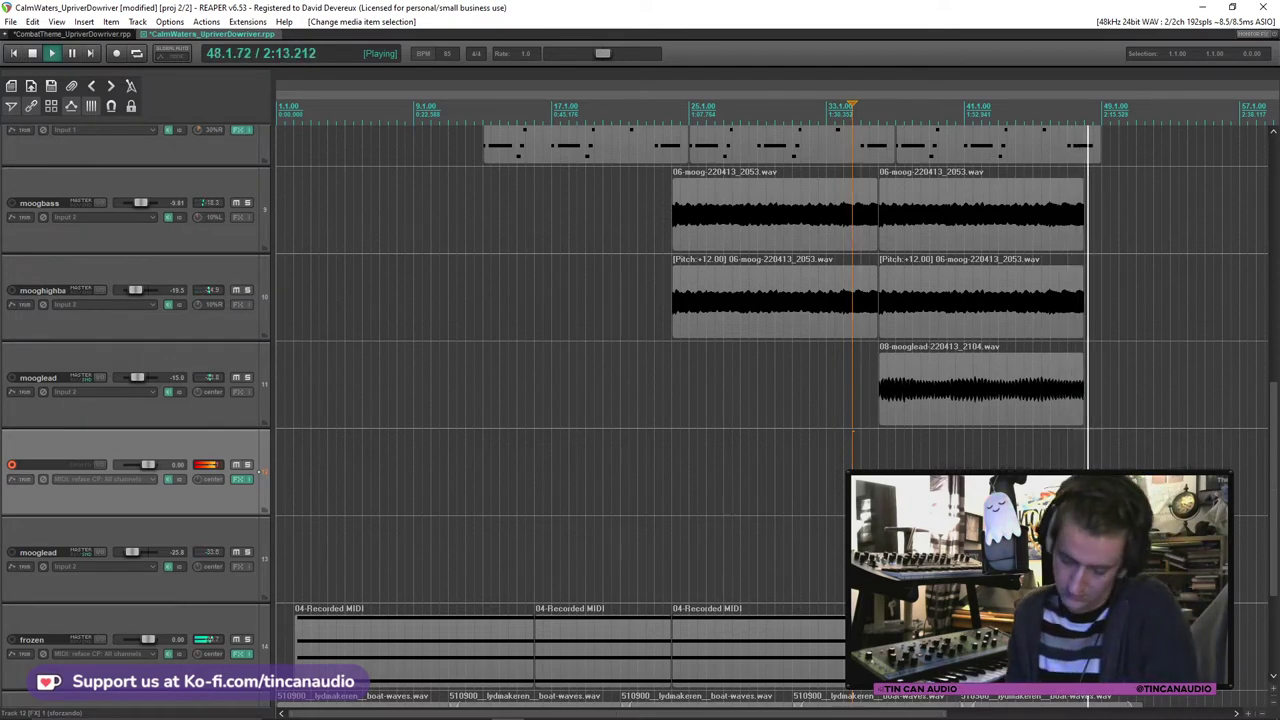
key(space)
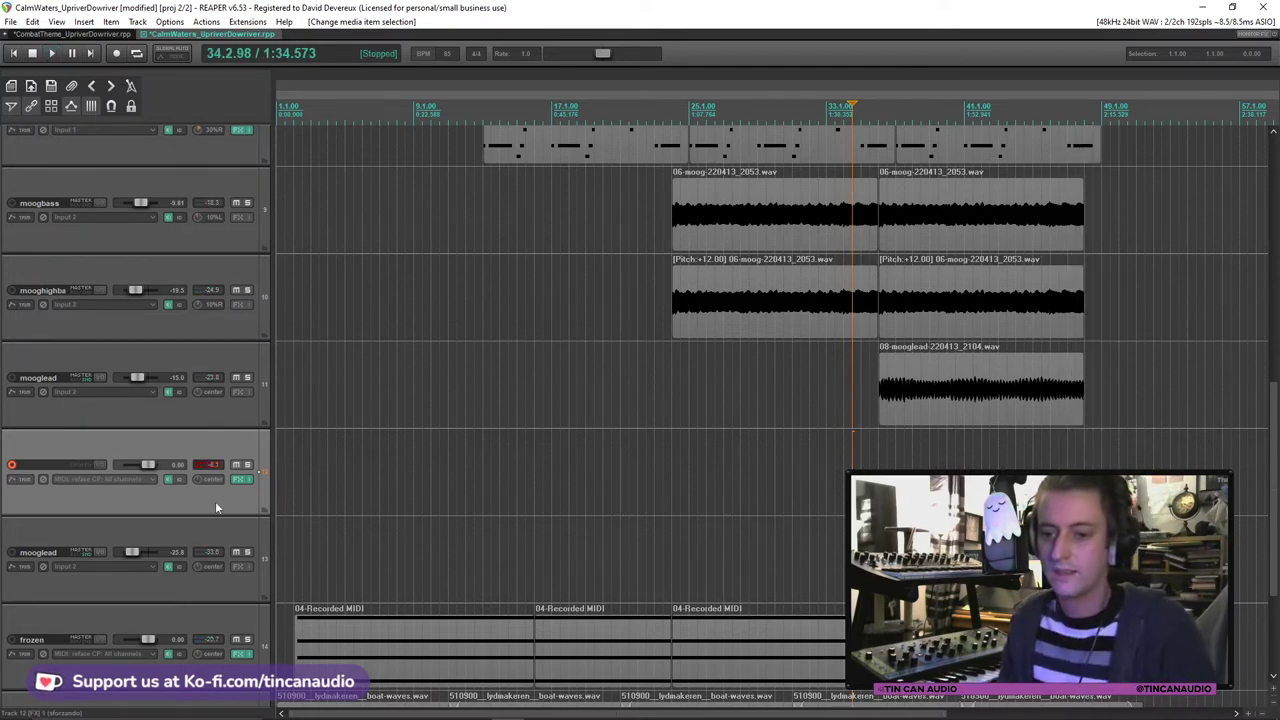
Step: Switch sforzando to the EarthBound soundfont's 007_Organ_1 instrument and audition it over playback
click(239, 480)
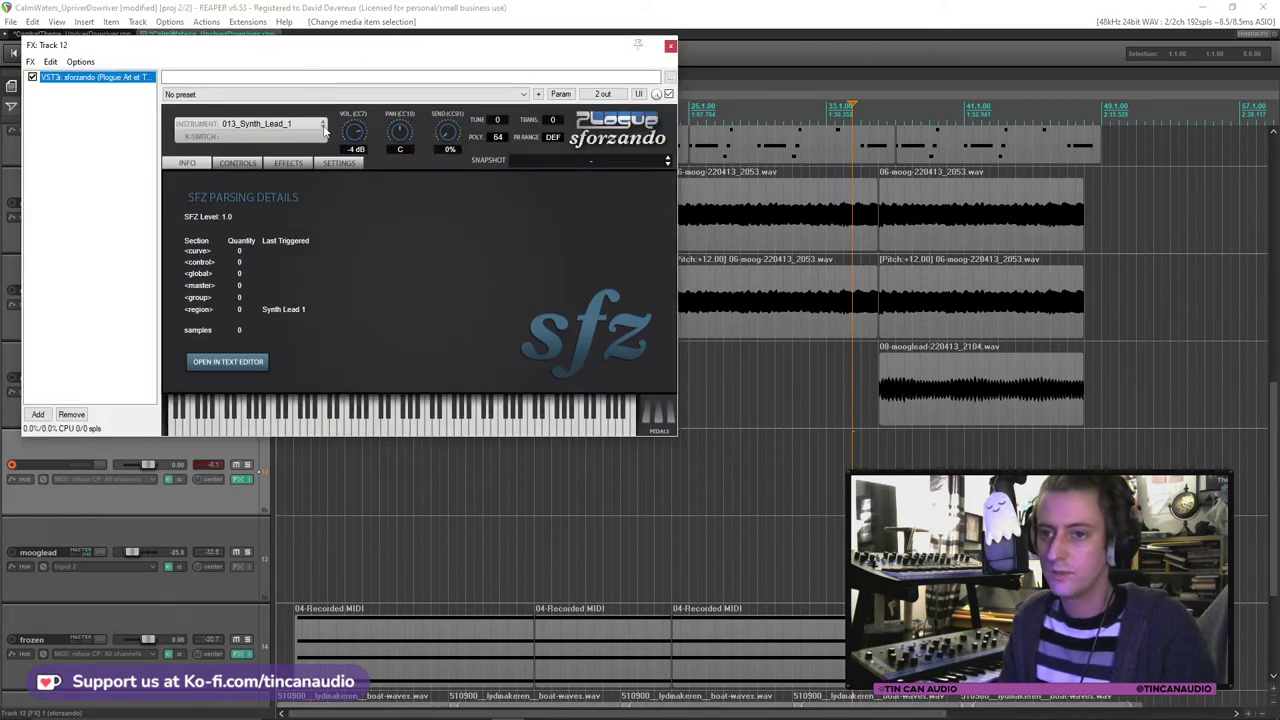
click(324, 130)
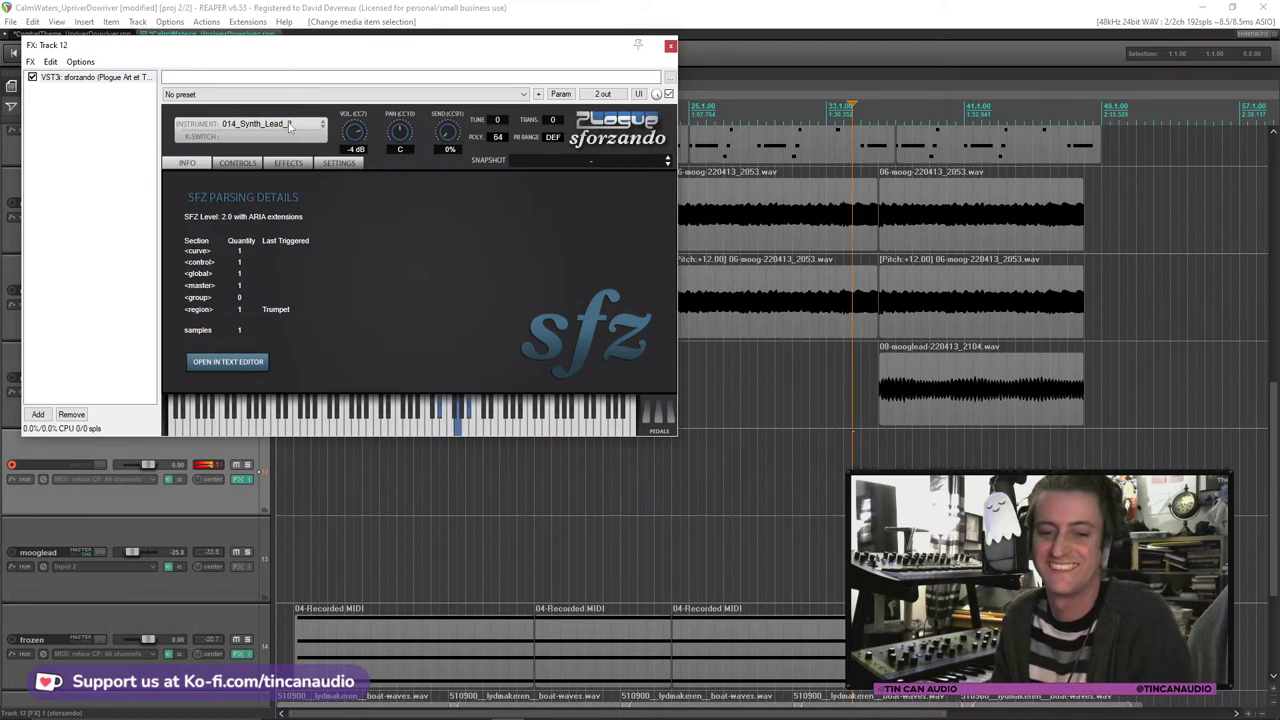
click(289, 125)
mouse_move(370, 180)
mouse_move(420, 180)
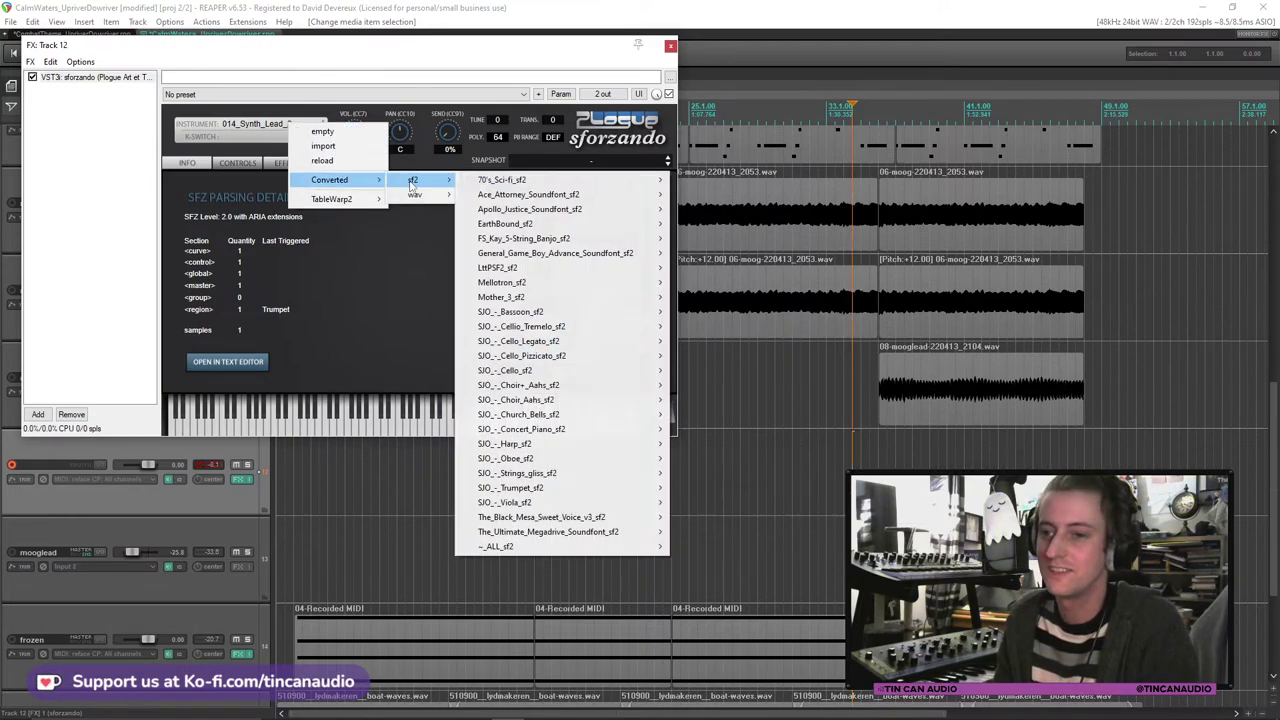
mouse_move(520, 224)
mouse_move(695, 224)
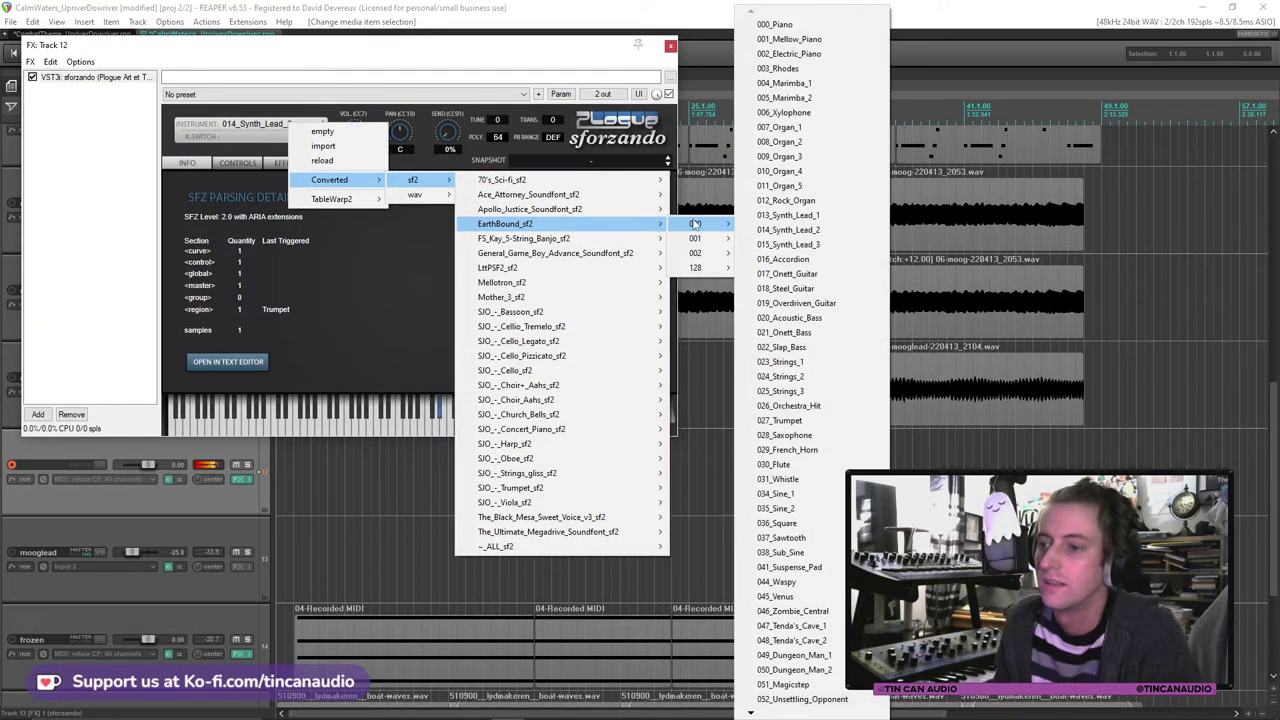
click(801, 130)
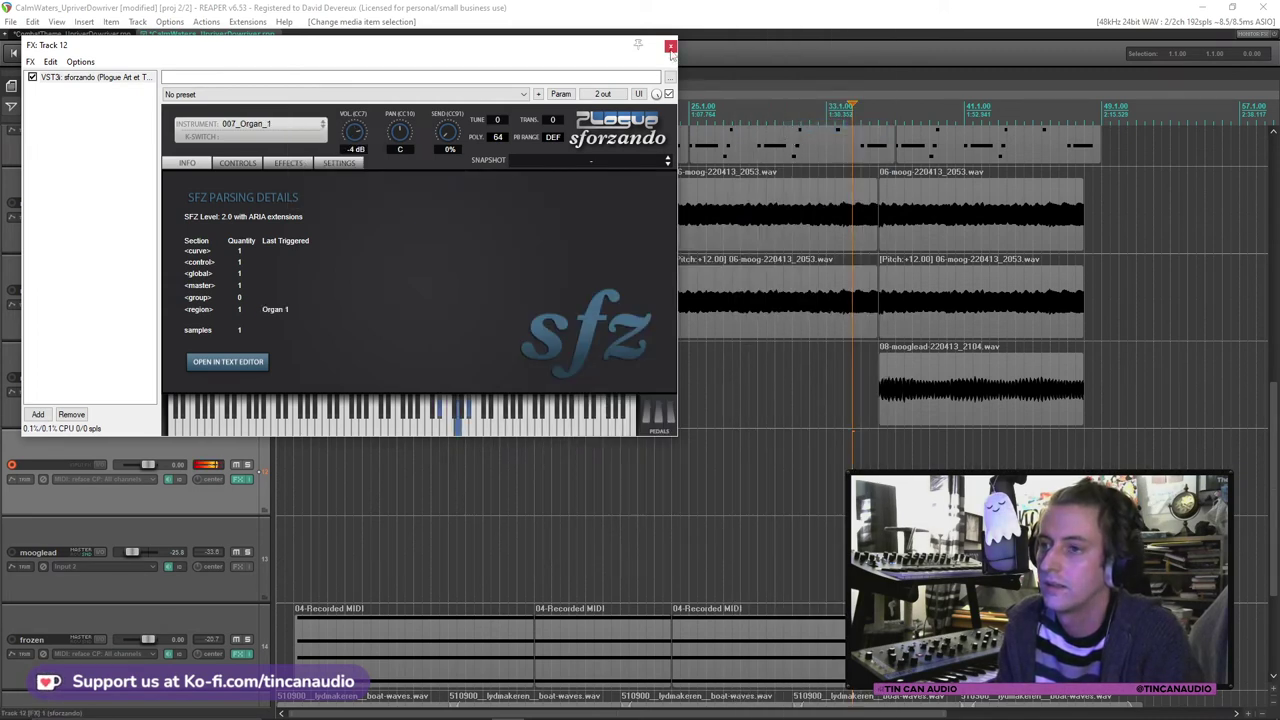
click(670, 45)
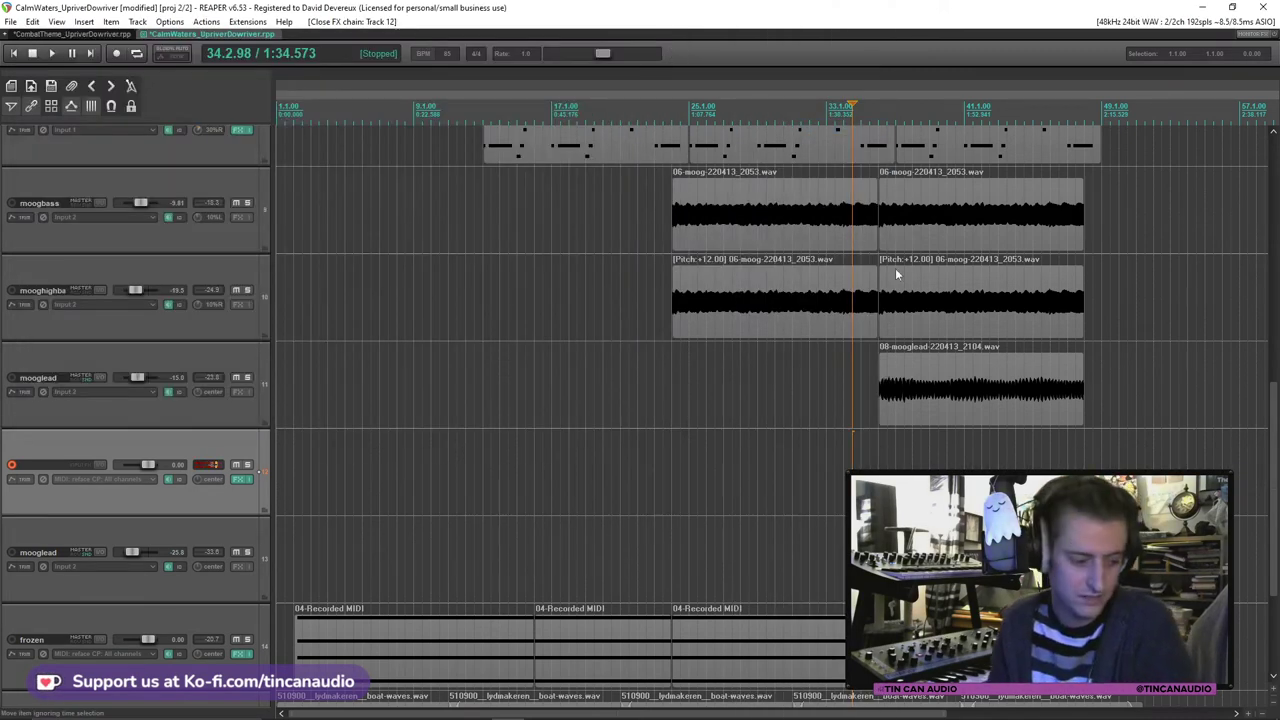
key(space)
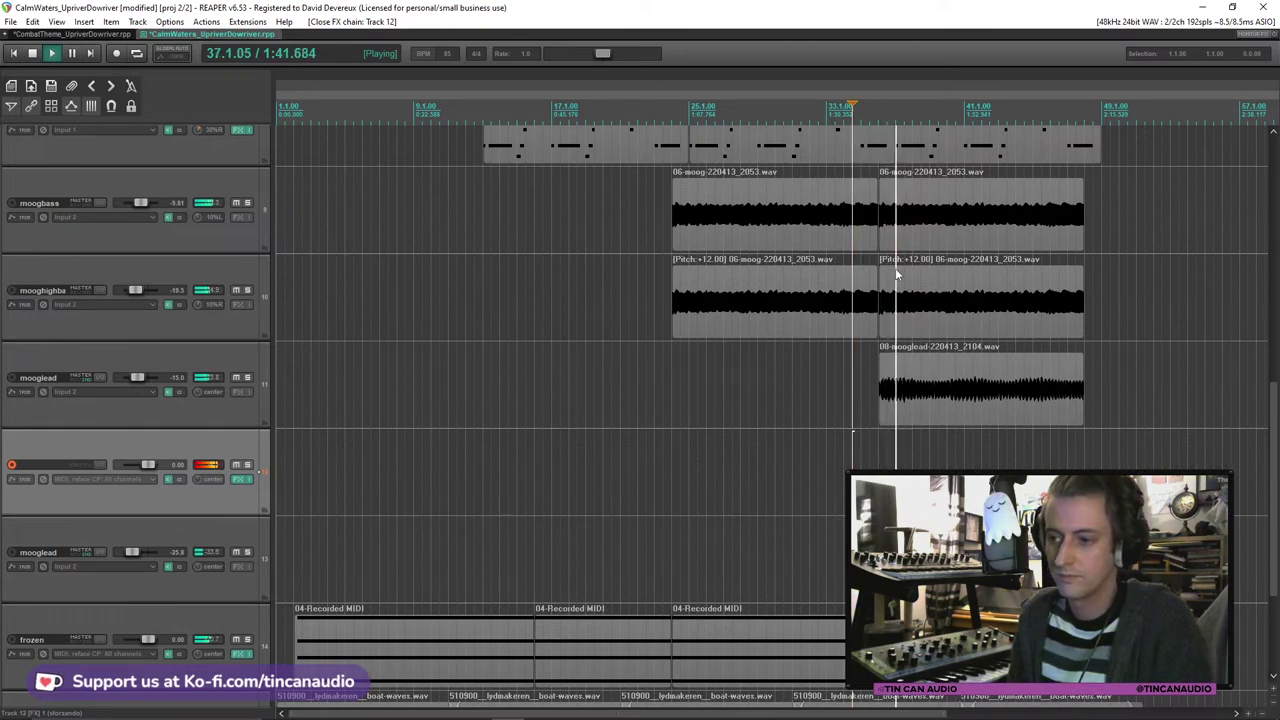
key(space)
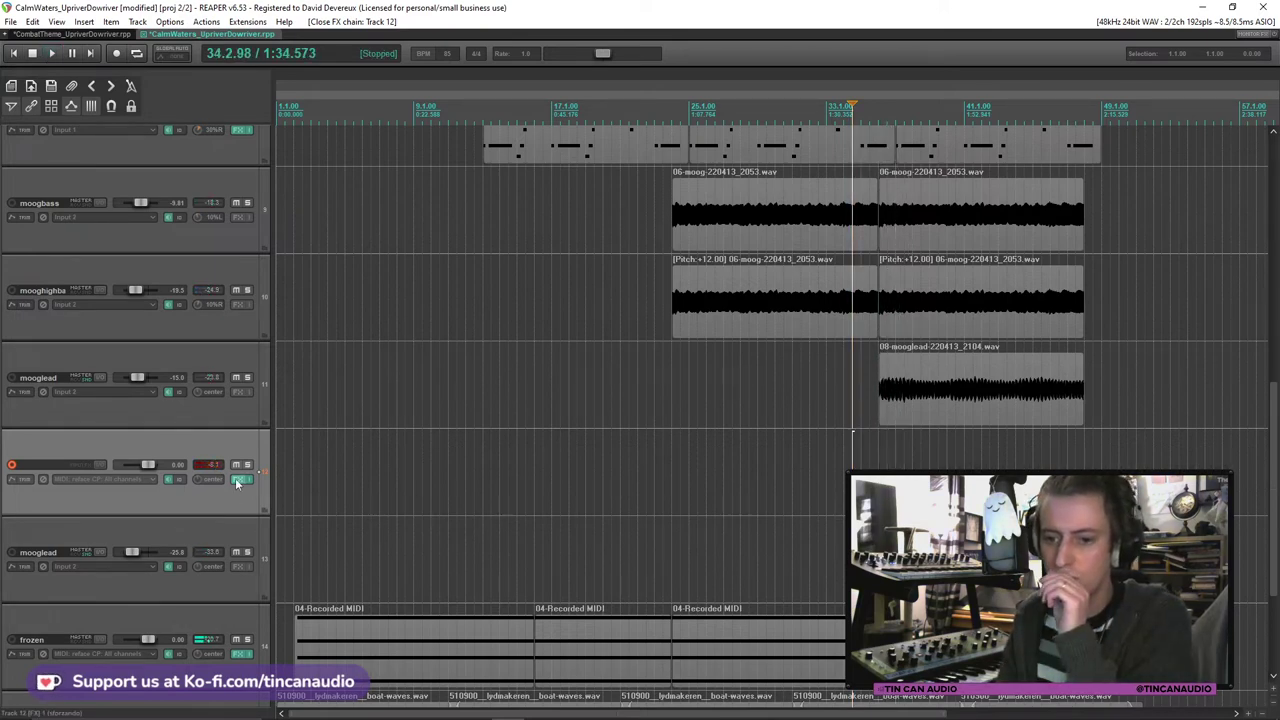
Step: Replace sforzando on the new track with the VST3i Kontakt plugin and load the Estey Reed Organ instrument
click(241, 479)
click(80, 415)
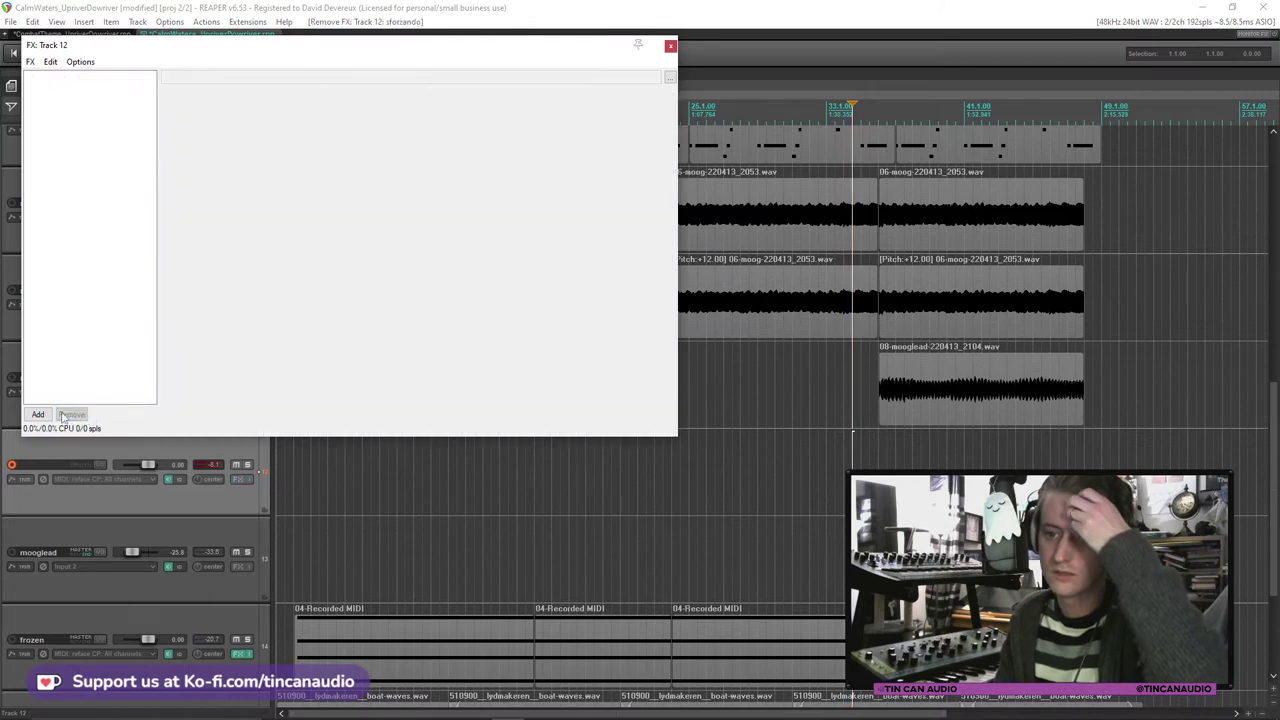
click(40, 414)
text(konta)
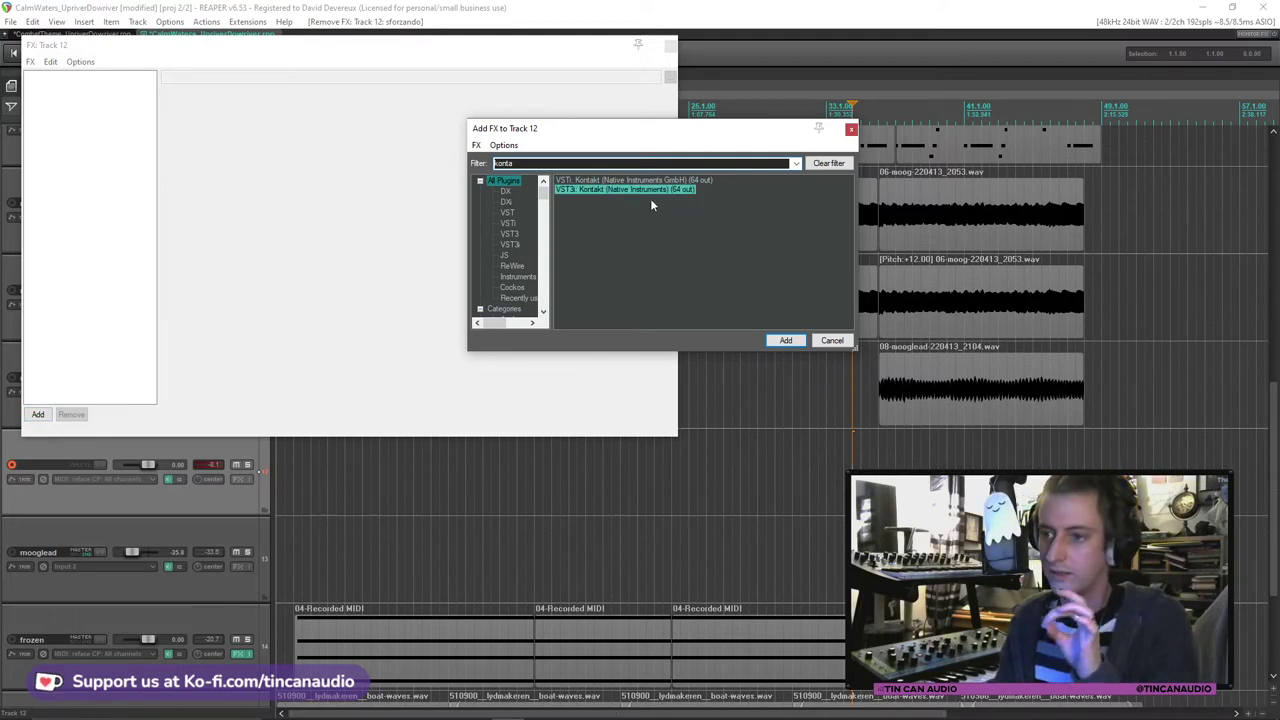
key(Return)
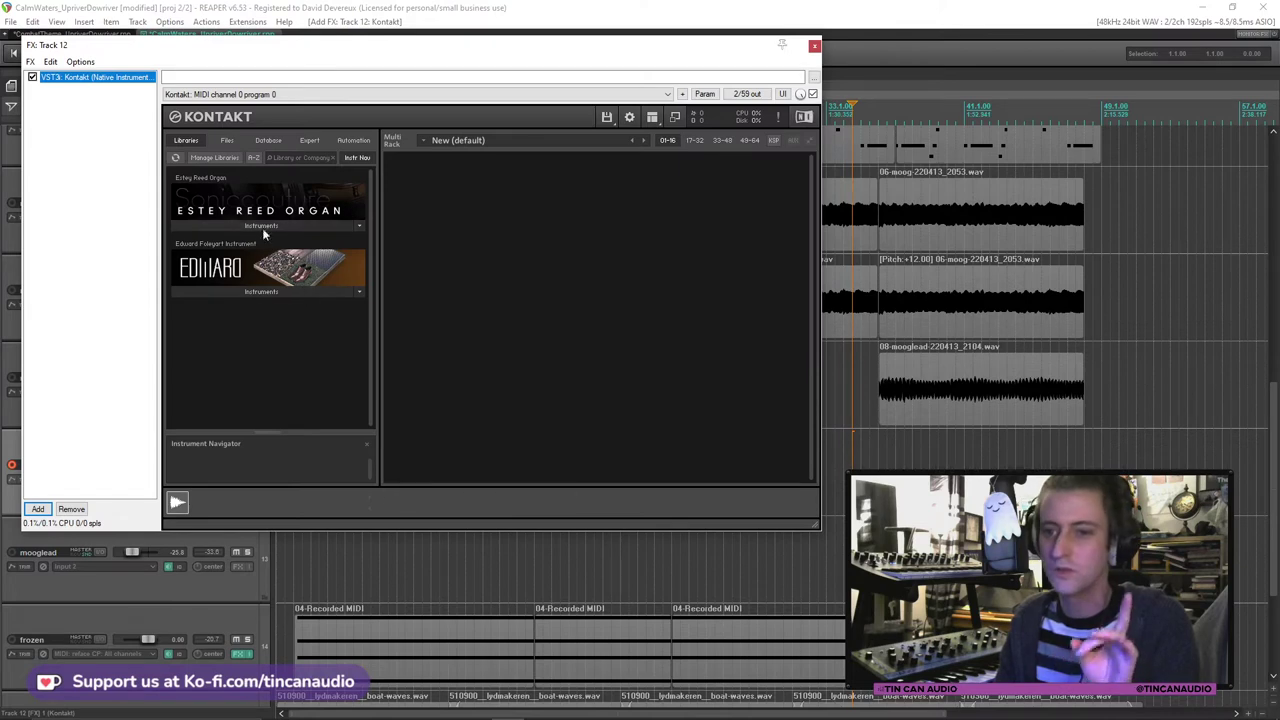
click(272, 228)
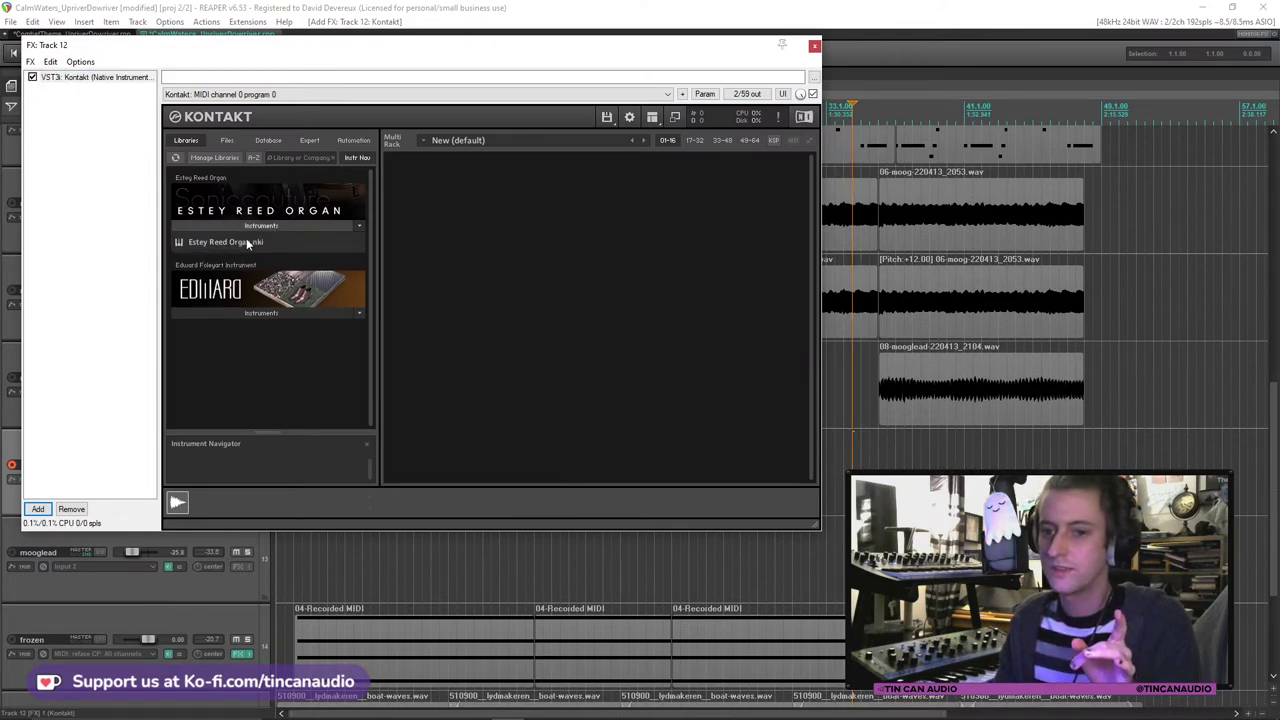
double_click(246, 241)
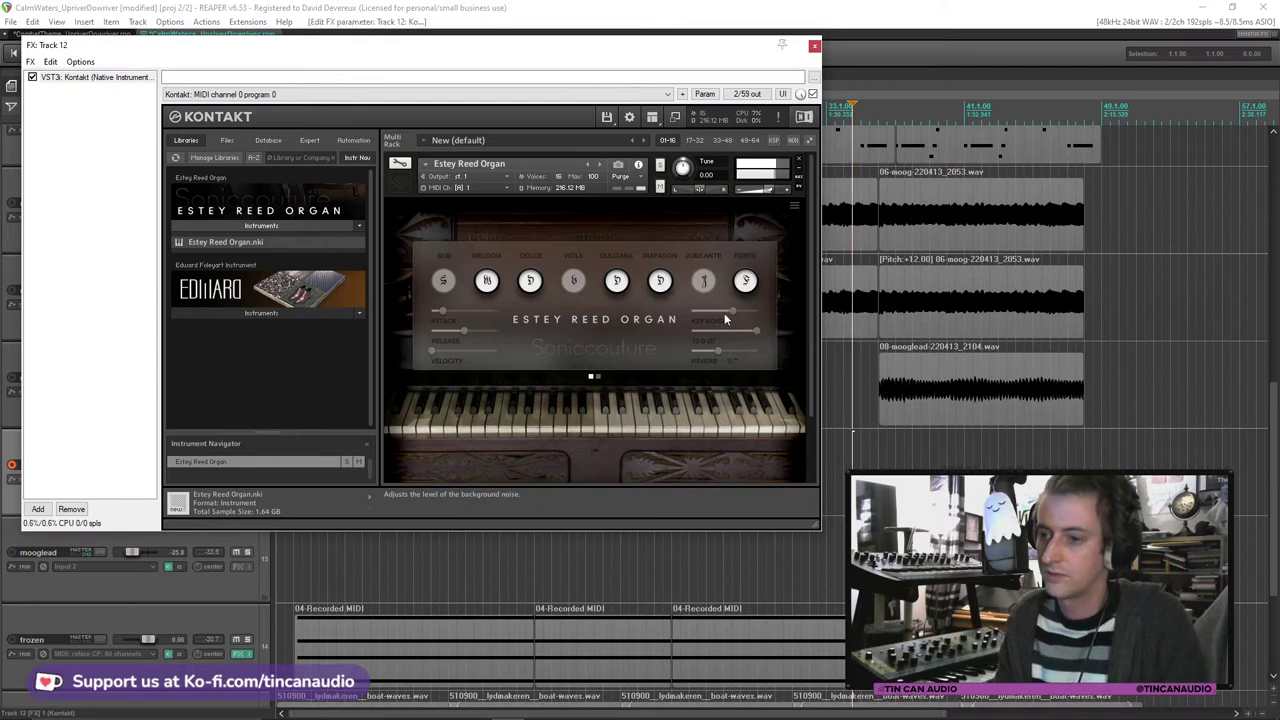
Step: Switch off the organ's Diapason, Dulciana, Dolce and Melodia stops
click(660, 281)
click(617, 281)
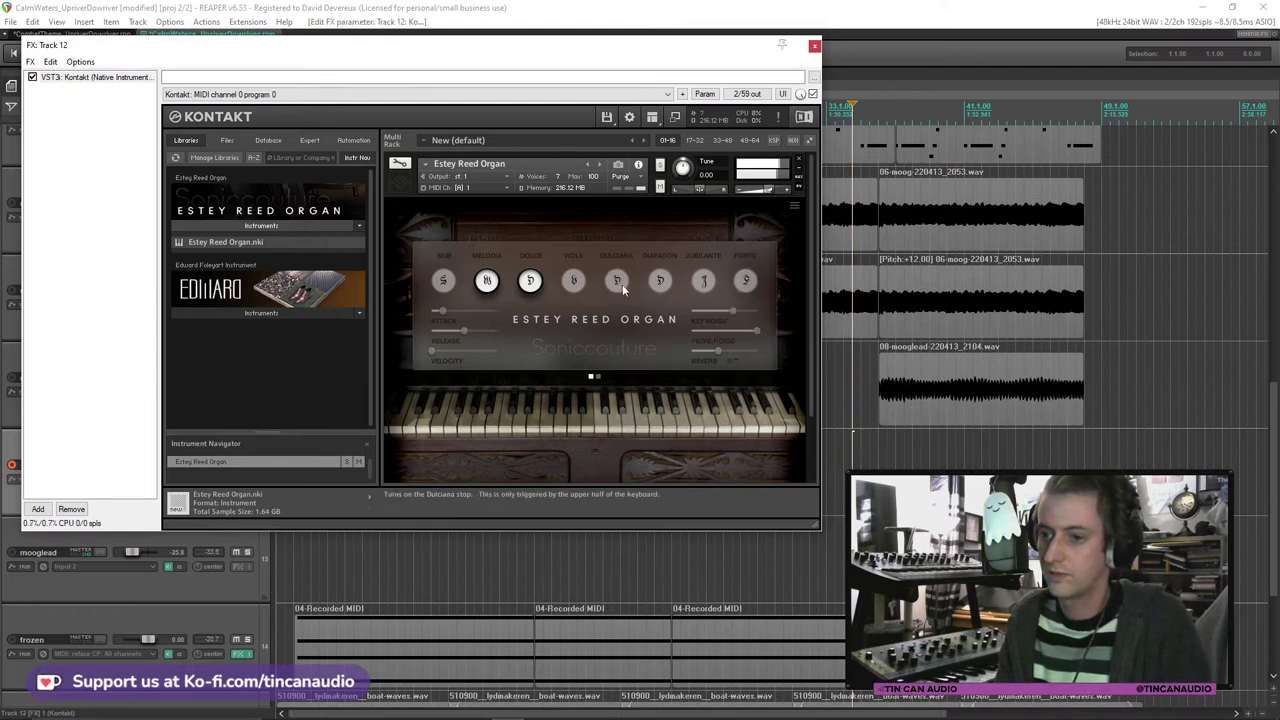
click(530, 281)
click(487, 281)
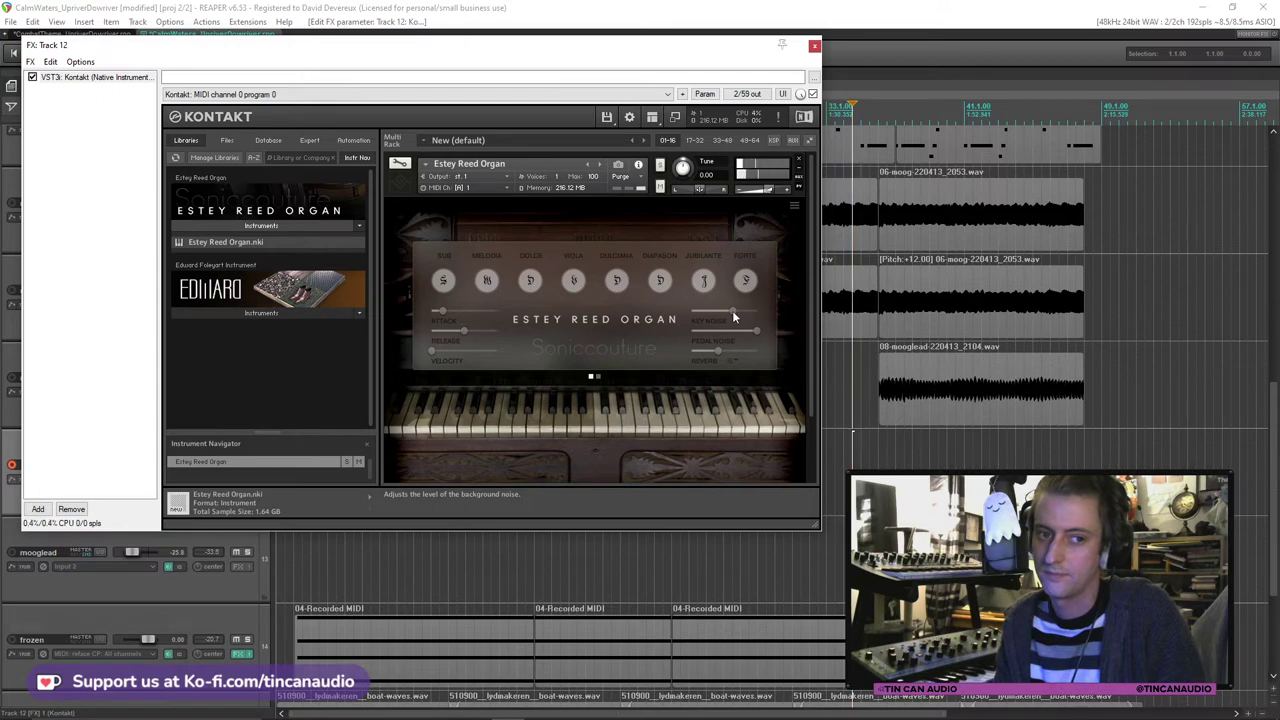
Step: Turn on the organ's Melodia, Dolce, Viola, Dulciana, Diapason, Jubilante and Forte stops one after another
click(488, 284)
click(532, 283)
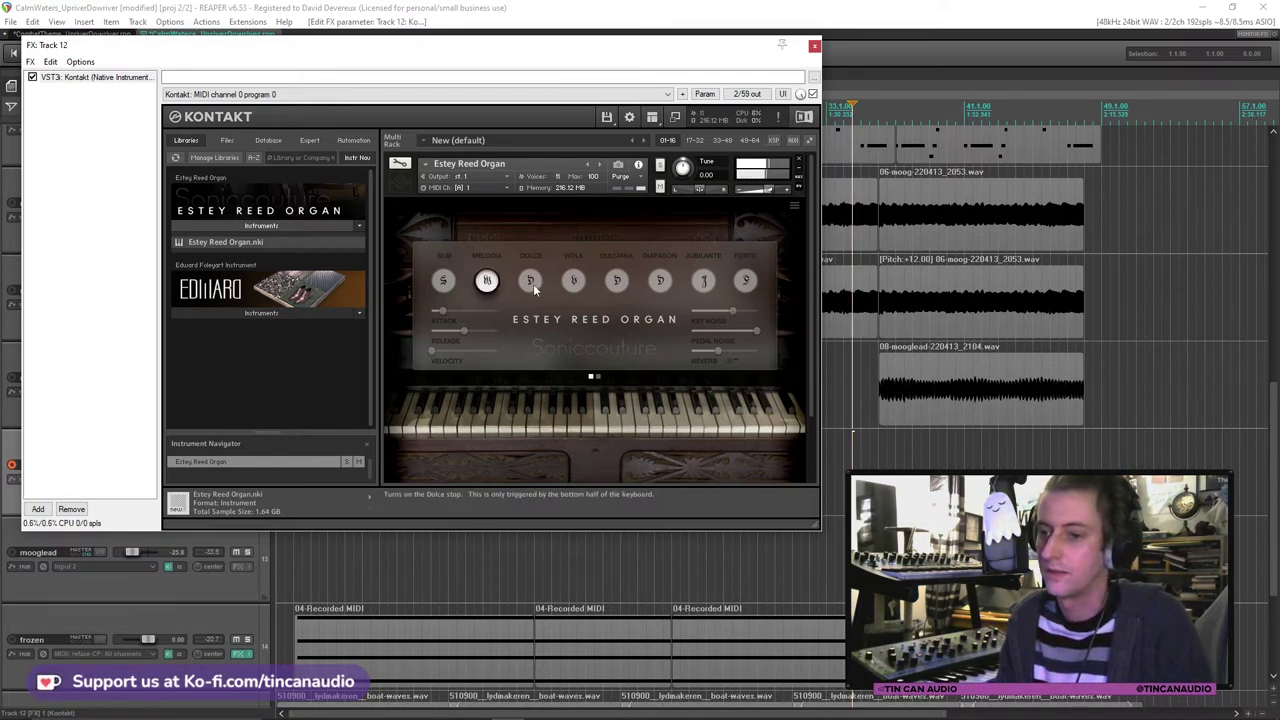
click(574, 283)
click(617, 283)
click(660, 283)
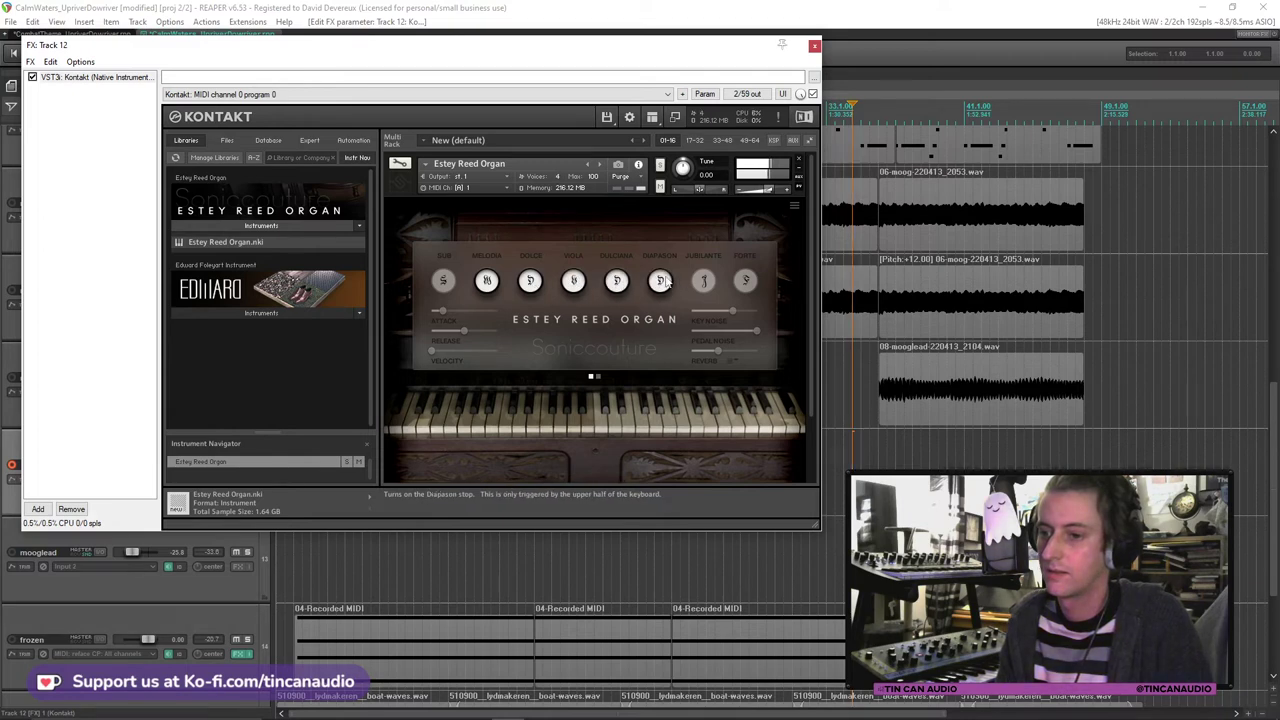
click(703, 283)
click(746, 283)
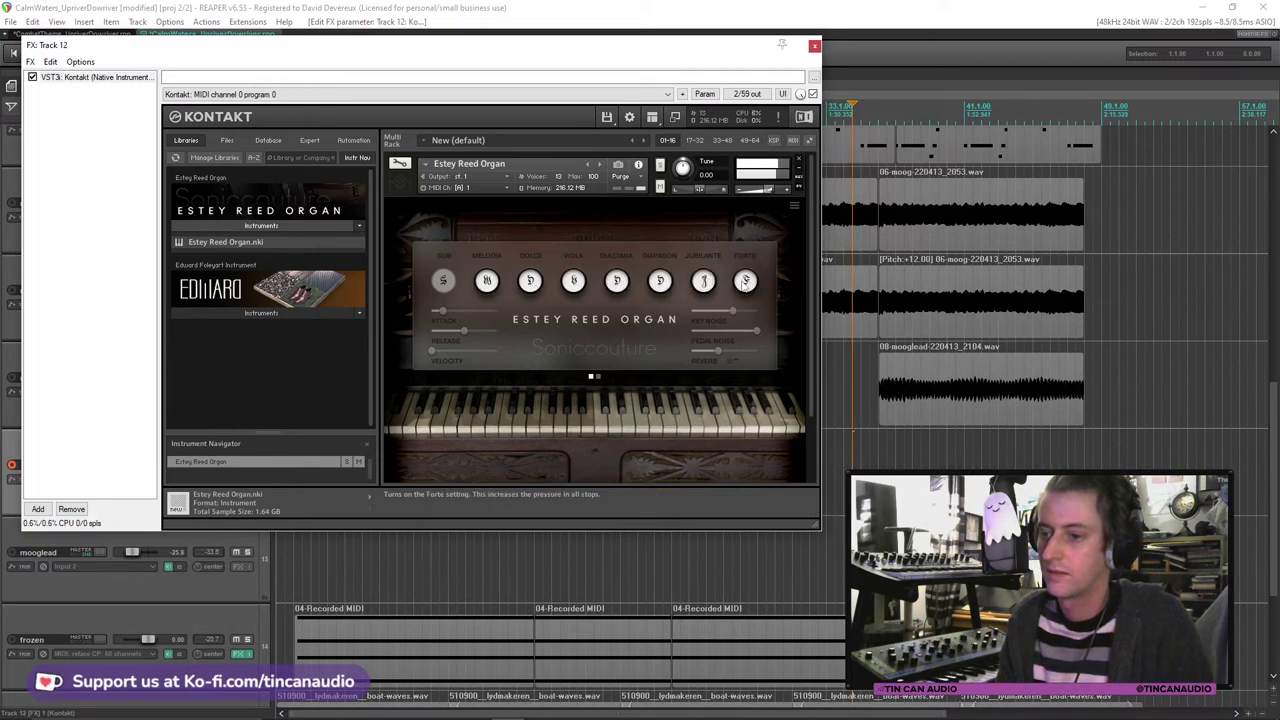
Step: Turn off the Forte, Viola and Dolce stops and try out the Sub stop, keeping Melodia, Dulciana, Diapason and Jubilante
click(746, 283)
click(445, 283)
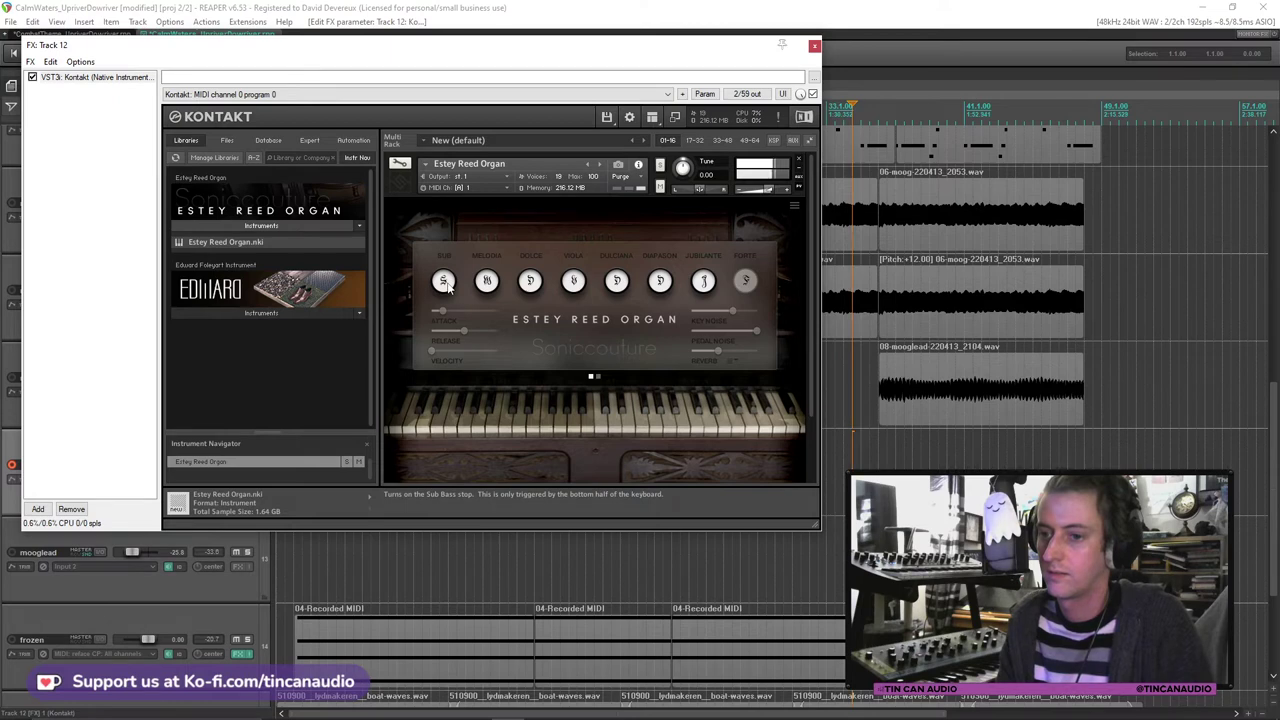
click(573, 281)
click(530, 281)
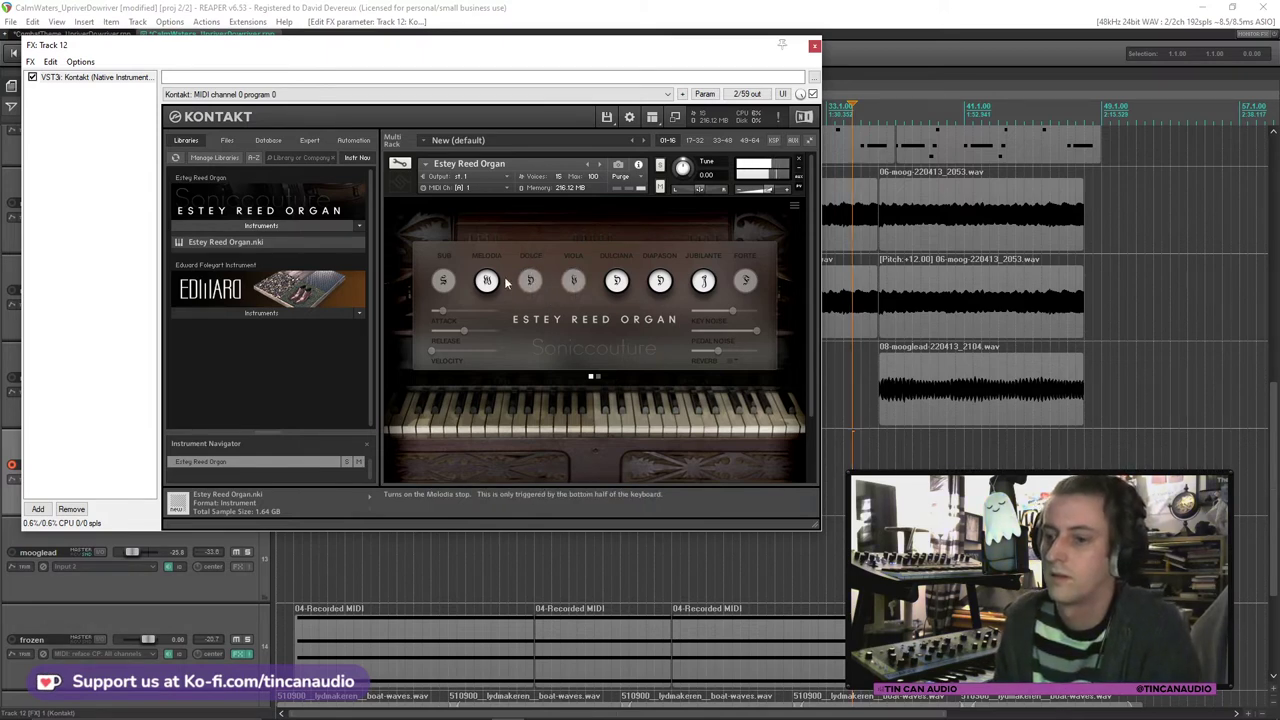
Step: Switch off the reed organ's active Melodia, Dulciana, Diapason and Jubilante stops
click(487, 281)
click(616, 281)
click(659, 281)
click(703, 281)
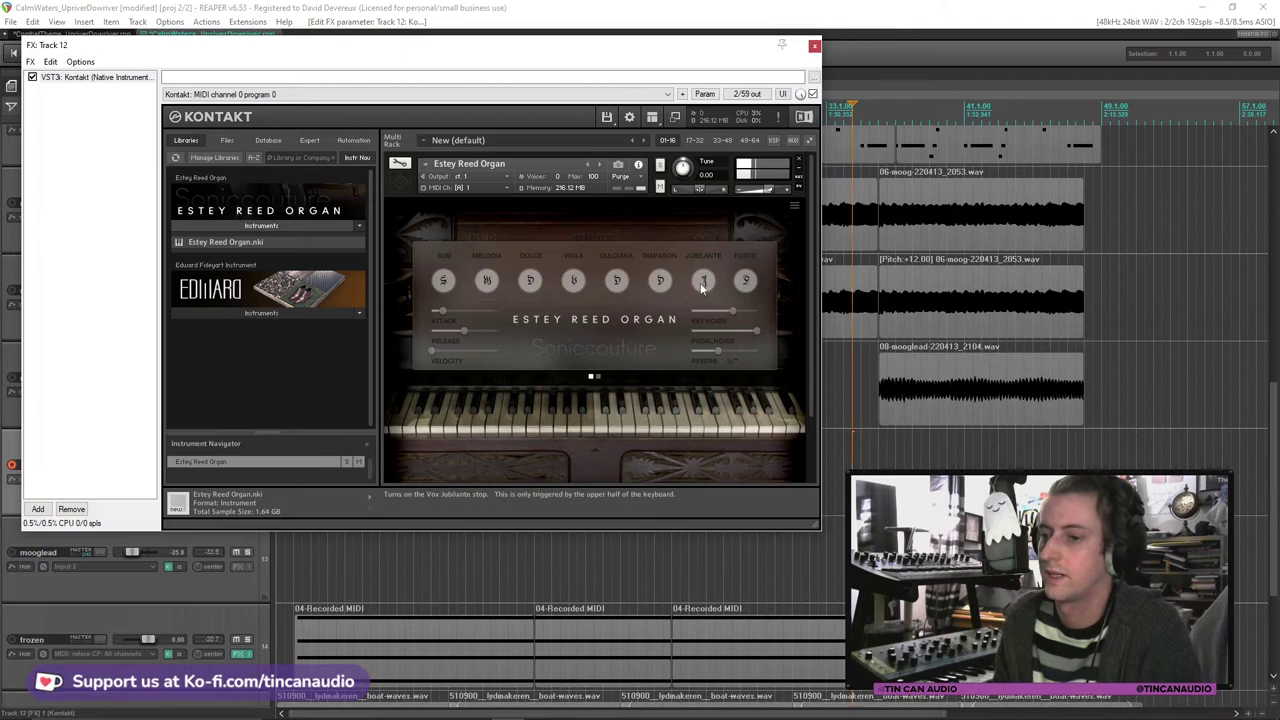
Step: Turn on the Dolce stop, try out Diapason and Jubilante, and add the Dulciana stop
click(530, 281)
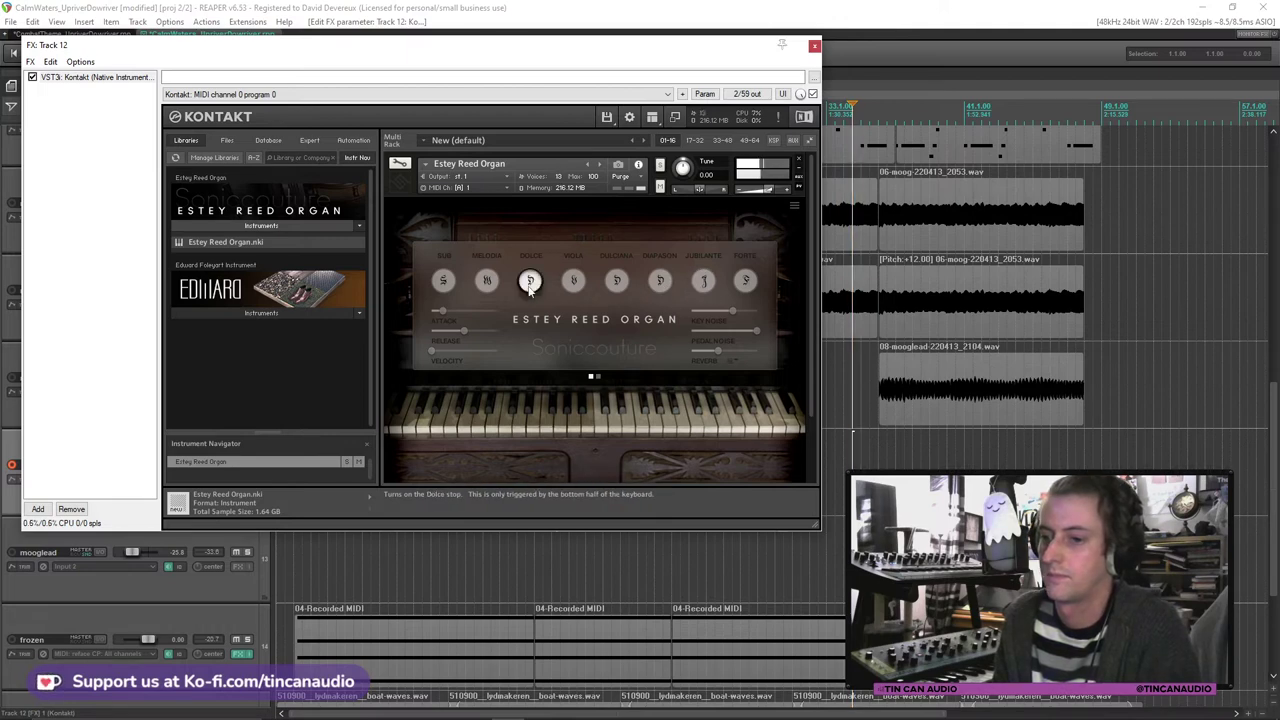
click(659, 281)
click(659, 281)
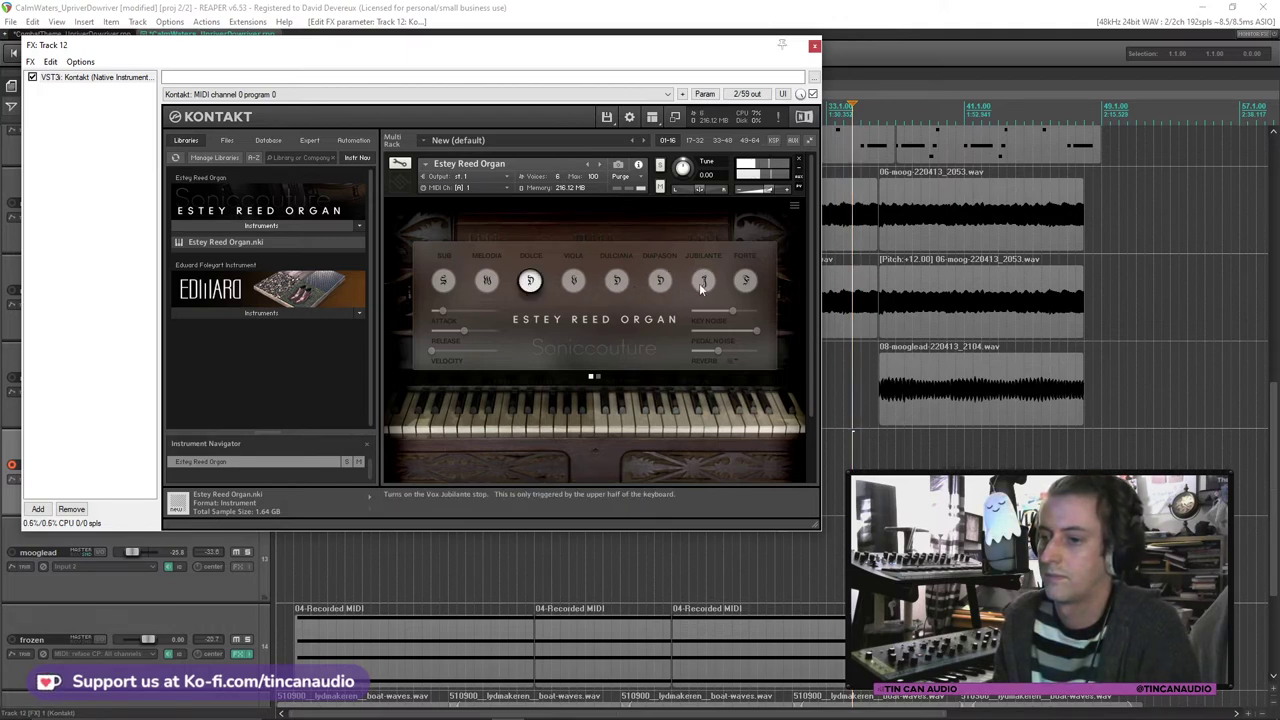
click(703, 281)
click(703, 281)
click(616, 281)
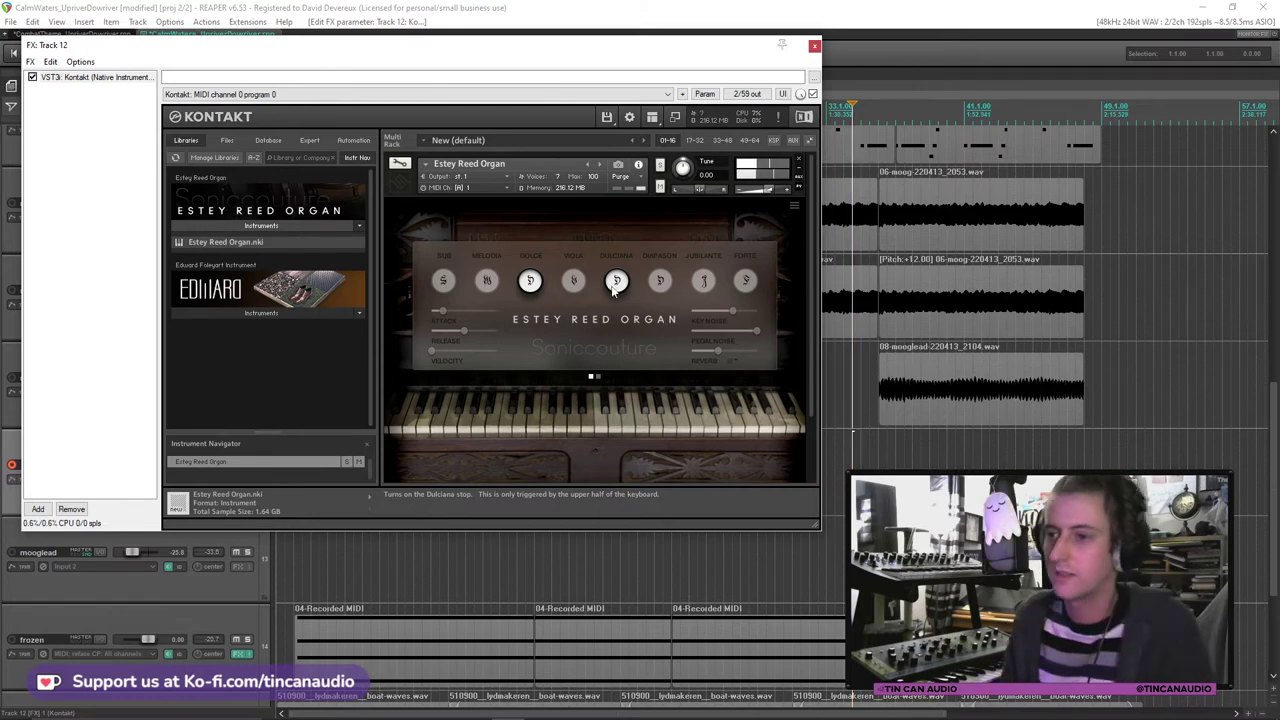
Step: Close the organ's effects window and play the arrangement from just before the first moogbass clip
click(814, 46)
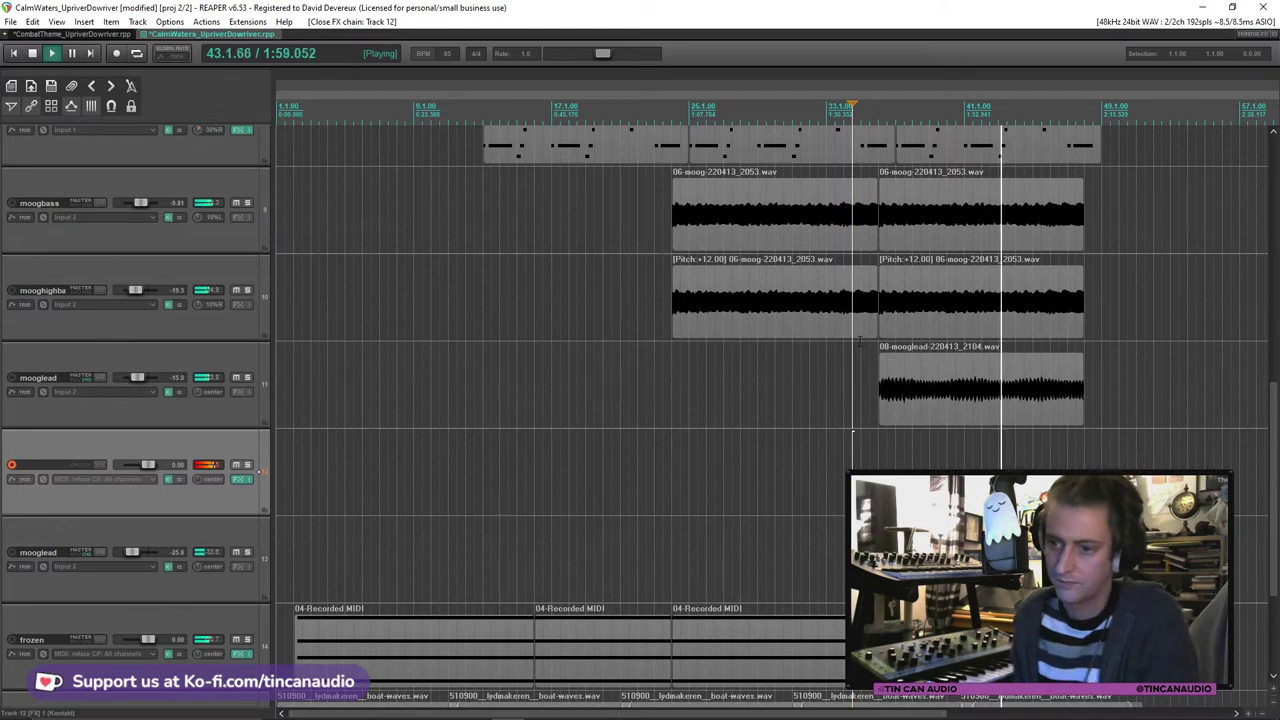
key(space)
click(650, 469)
key(space)
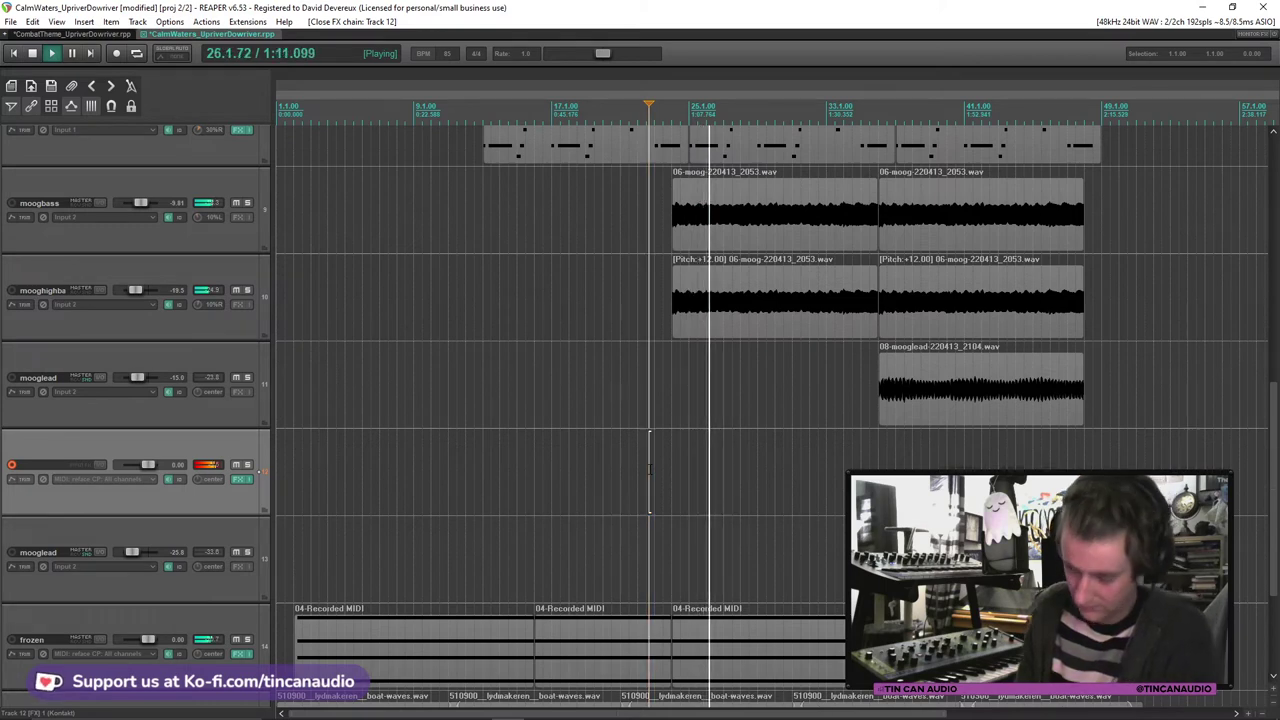
Step: Reopen the organ instrument and add the Viola and Jubilante stops to Dolce and Dulciana, leaving Diapason and Forte off
click(240, 479)
click(704, 281)
click(746, 282)
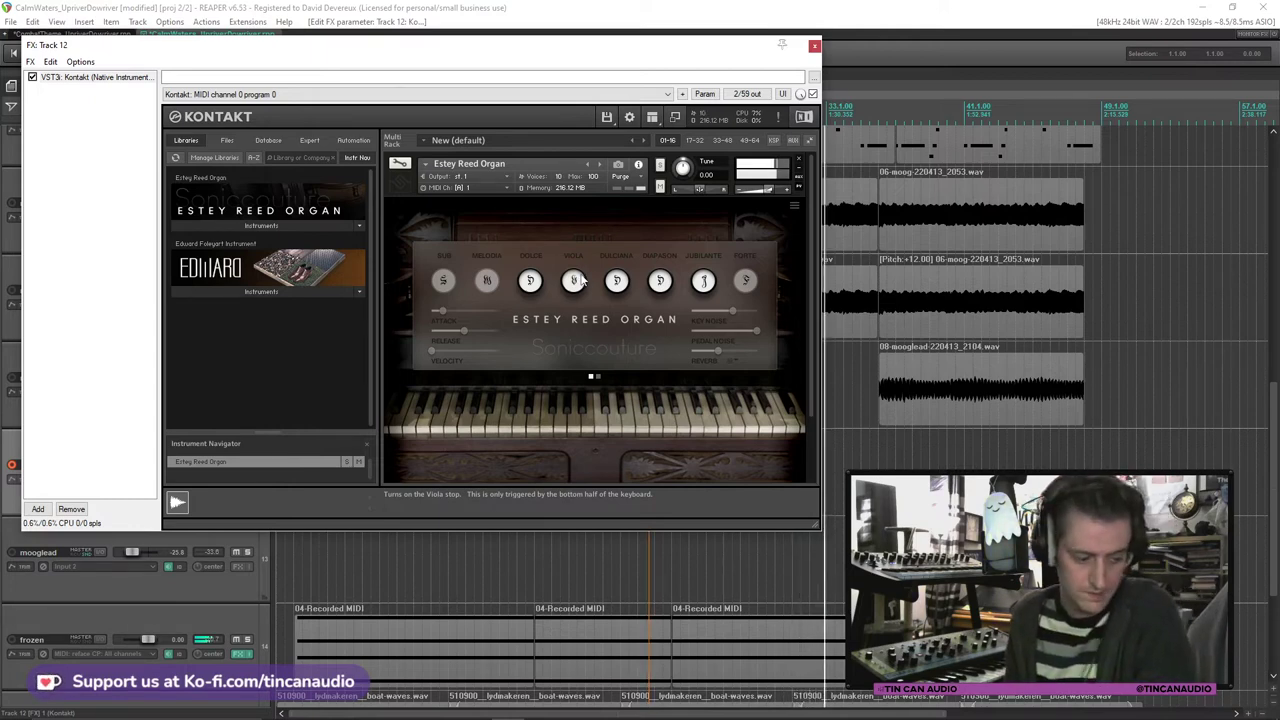
click(579, 284)
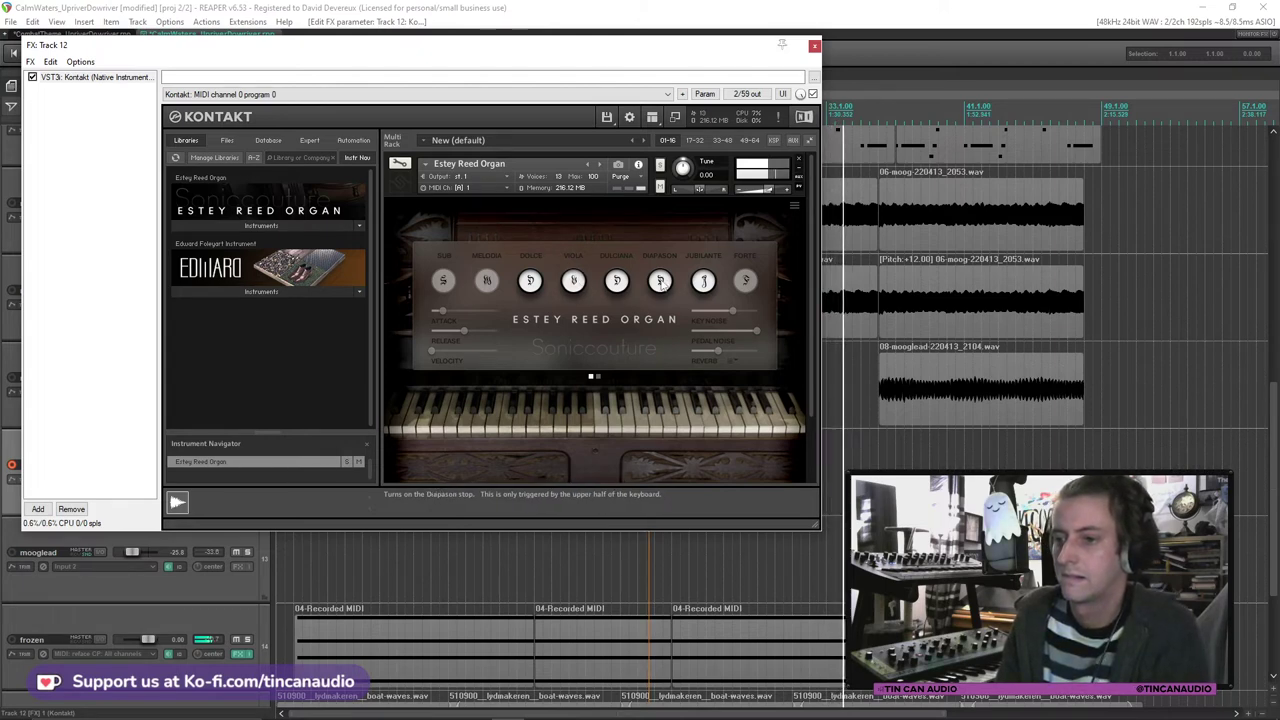
click(660, 283)
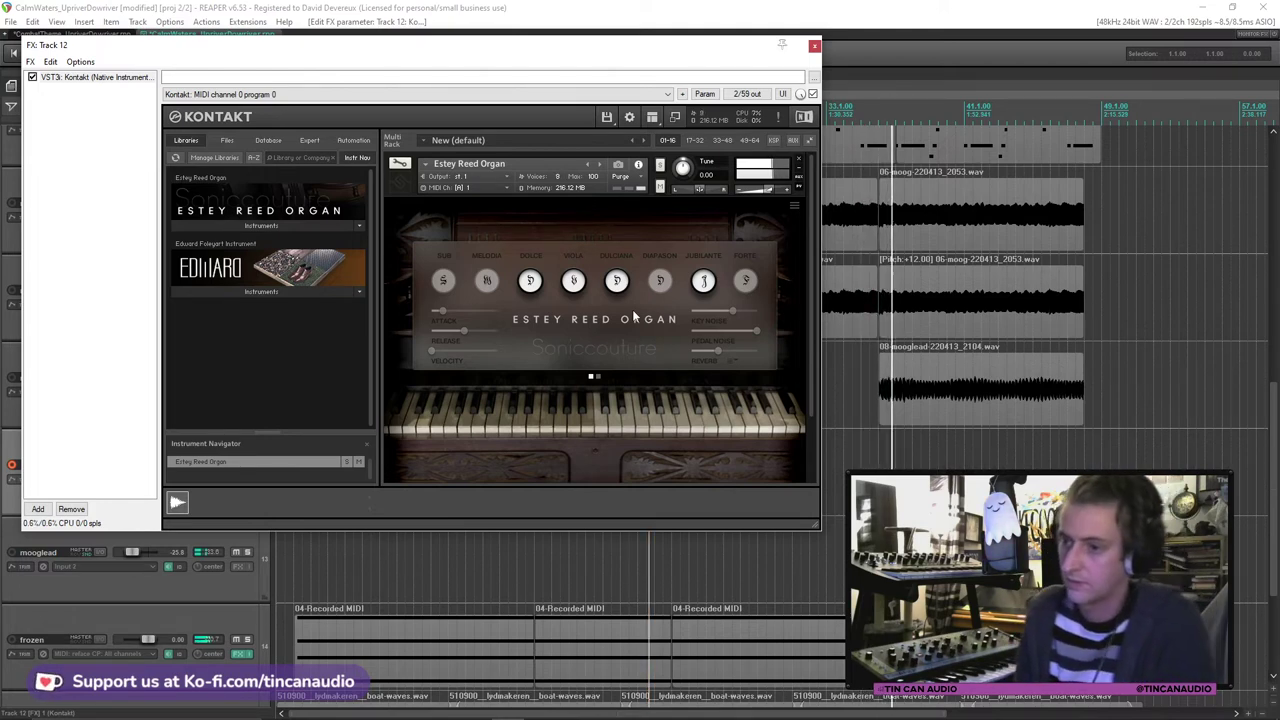
Step: Close the Kontakt instrument and lower the volume of all the existing tracks together by about 3.4 dB
click(815, 46)
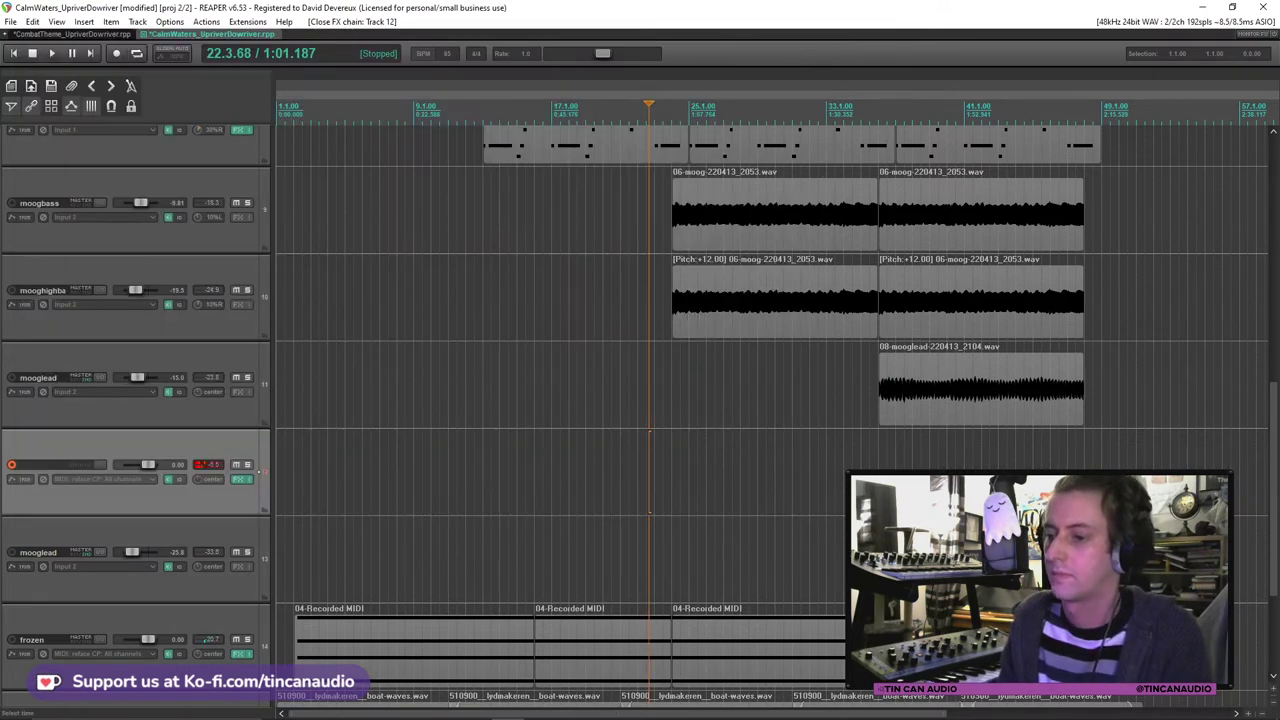
click(181, 447)
scroll(196, 342, down, 3)
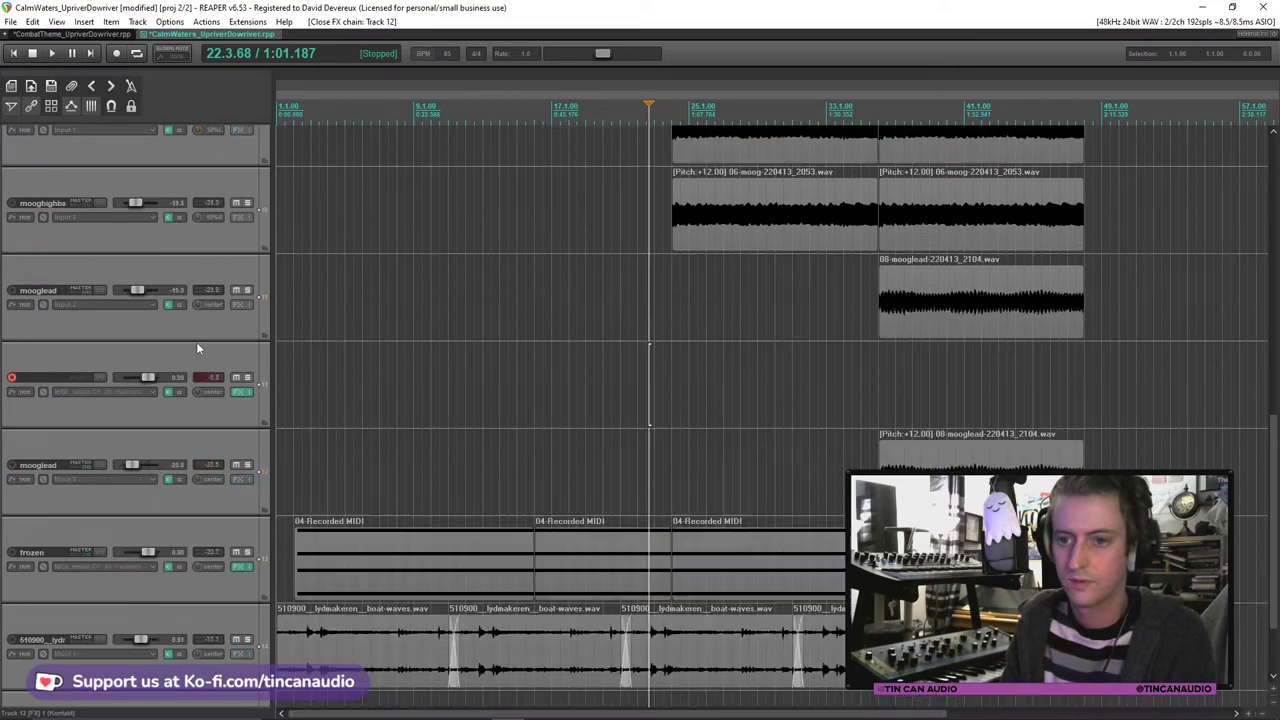
drag(1277, 484, 1277, 170)
scroll(148, 165, down, 5)
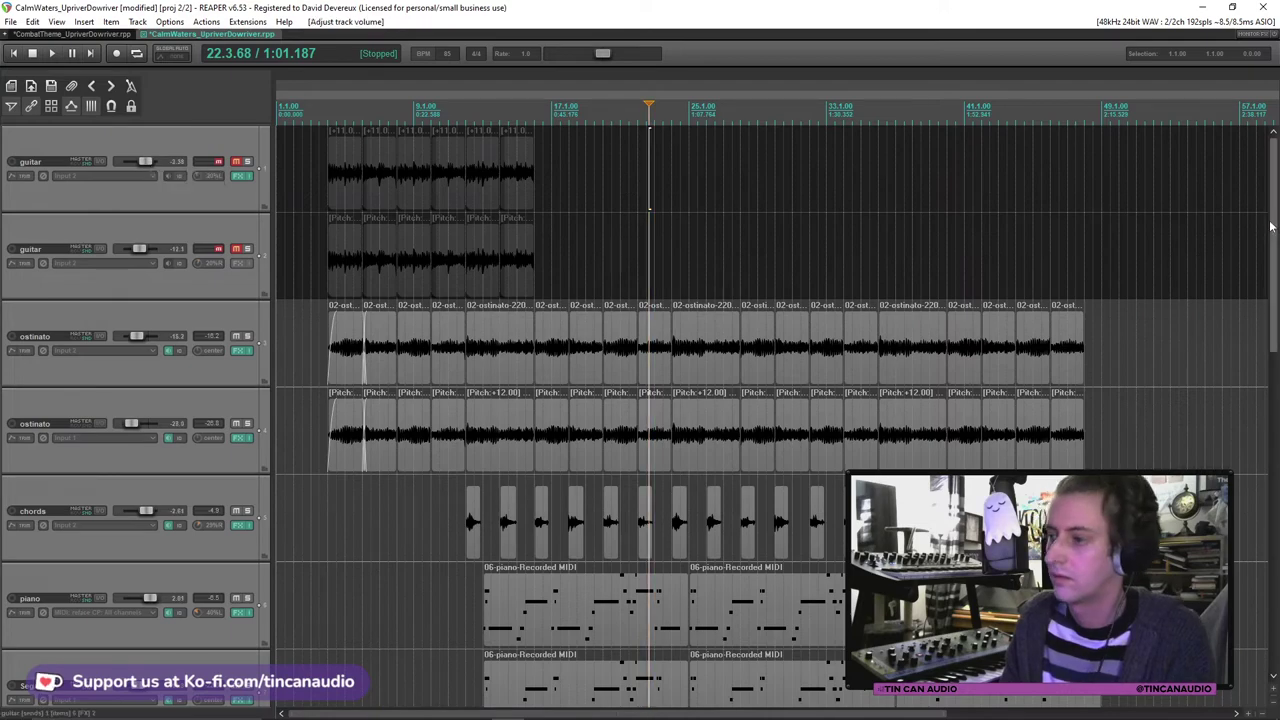
Step: Record an organ MIDI take from bar 22 on the armed Kontakt track at 0.00 dB and save the recorded file
drag(1274, 240, 1274, 500)
click(148, 461)
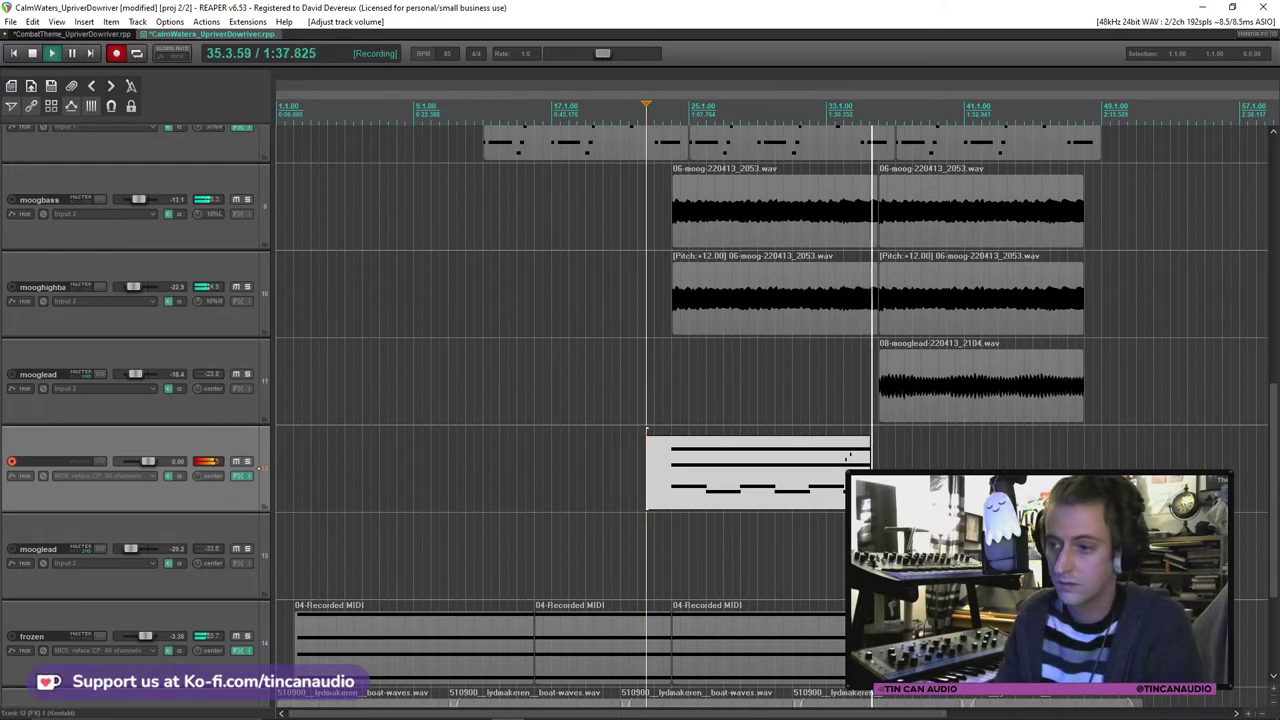
key(space)
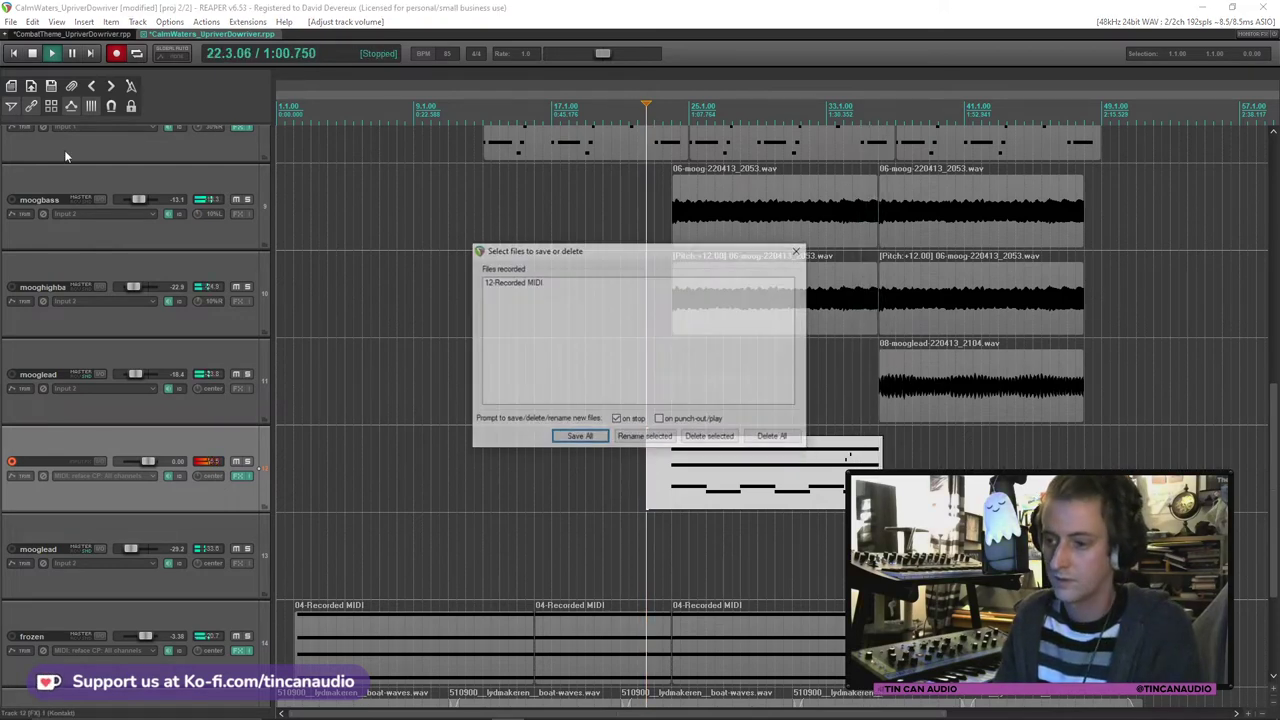
click(579, 438)
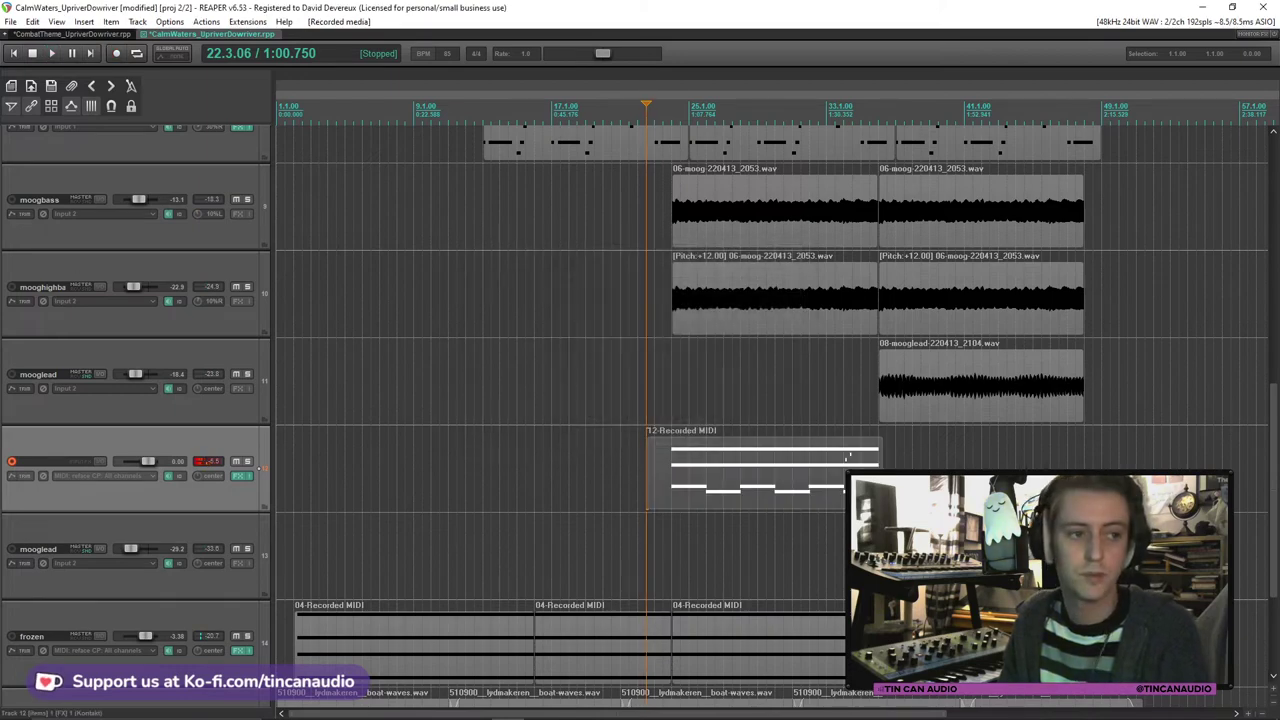
Step: Open the 12-Recorded MIDI take for editing and try quantizing all note positions to a straight 1/16 grid at 100% strength
double_click(669, 475)
key(q)
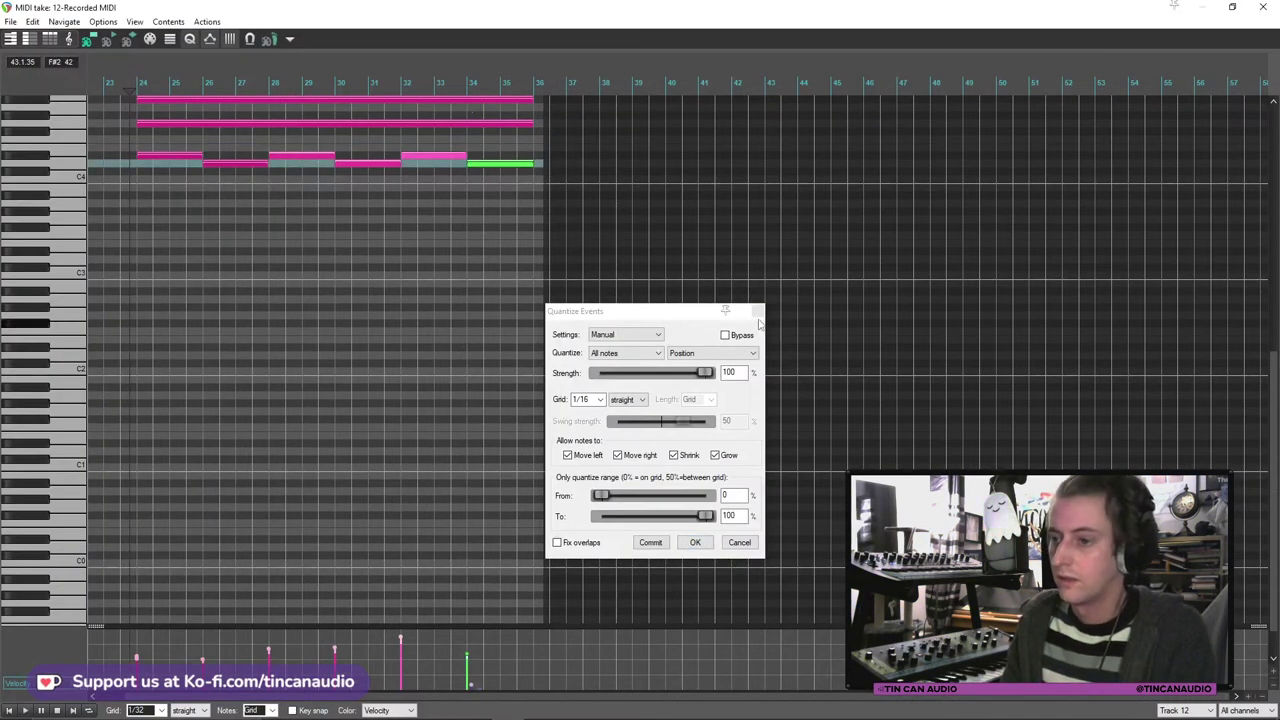
click(758, 311)
Step: Delete the short stray note shortly after bar 34, between the two long upper notes
scroll(526, 171, up, 5)
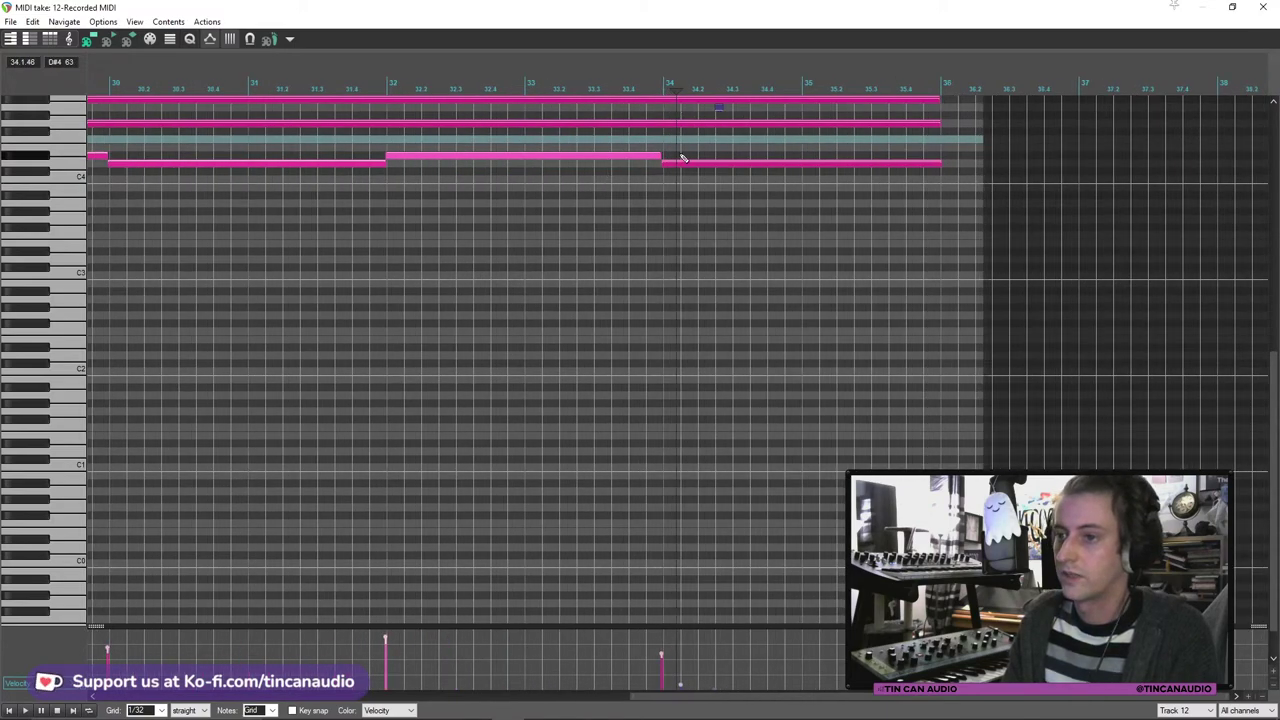
scroll(683, 158, up, 2)
scroll(679, 332, up, 4)
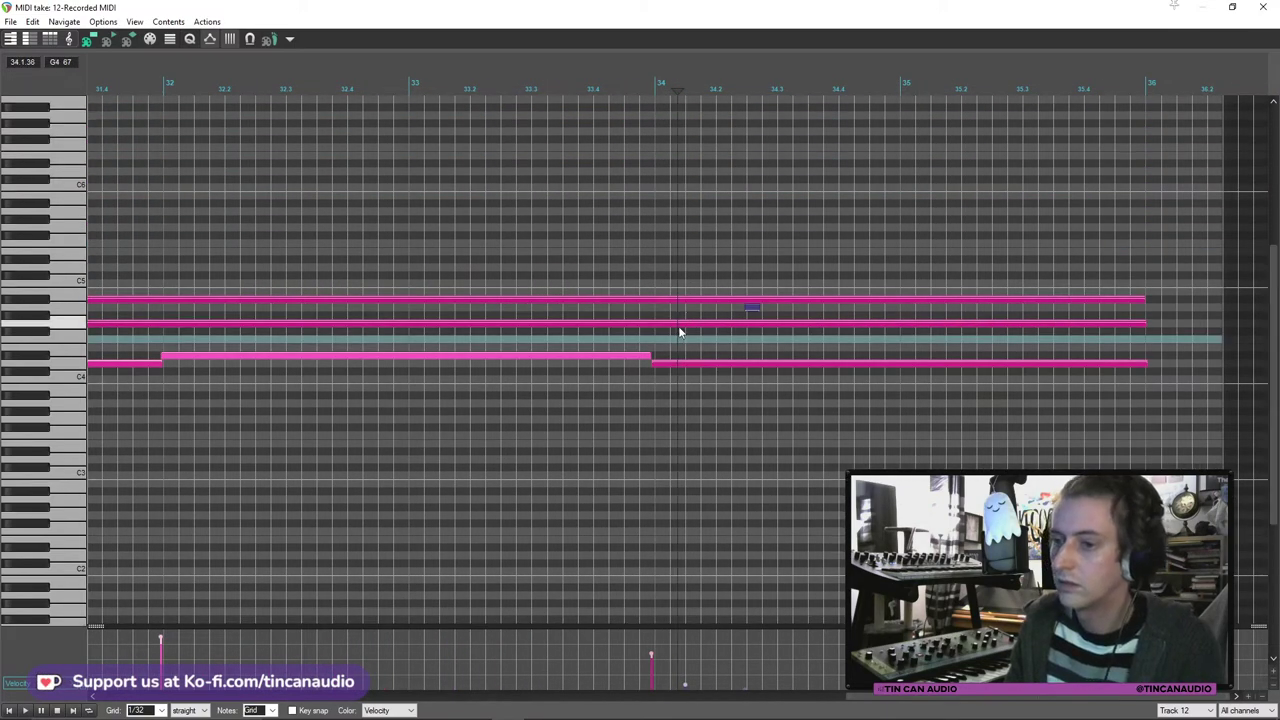
click(753, 311)
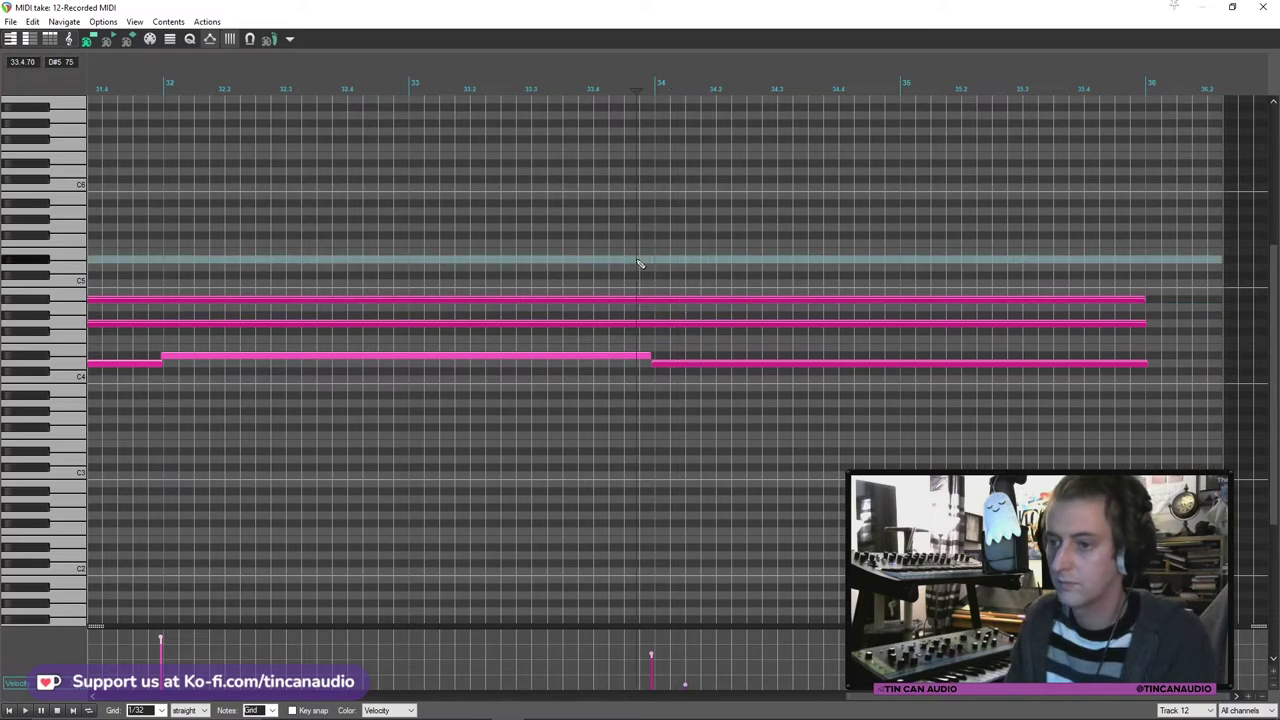
Step: Audition the passage around bar 34 and lower the bottom note starting there from D4 to C4
click(652, 324)
key(space)
key(space)
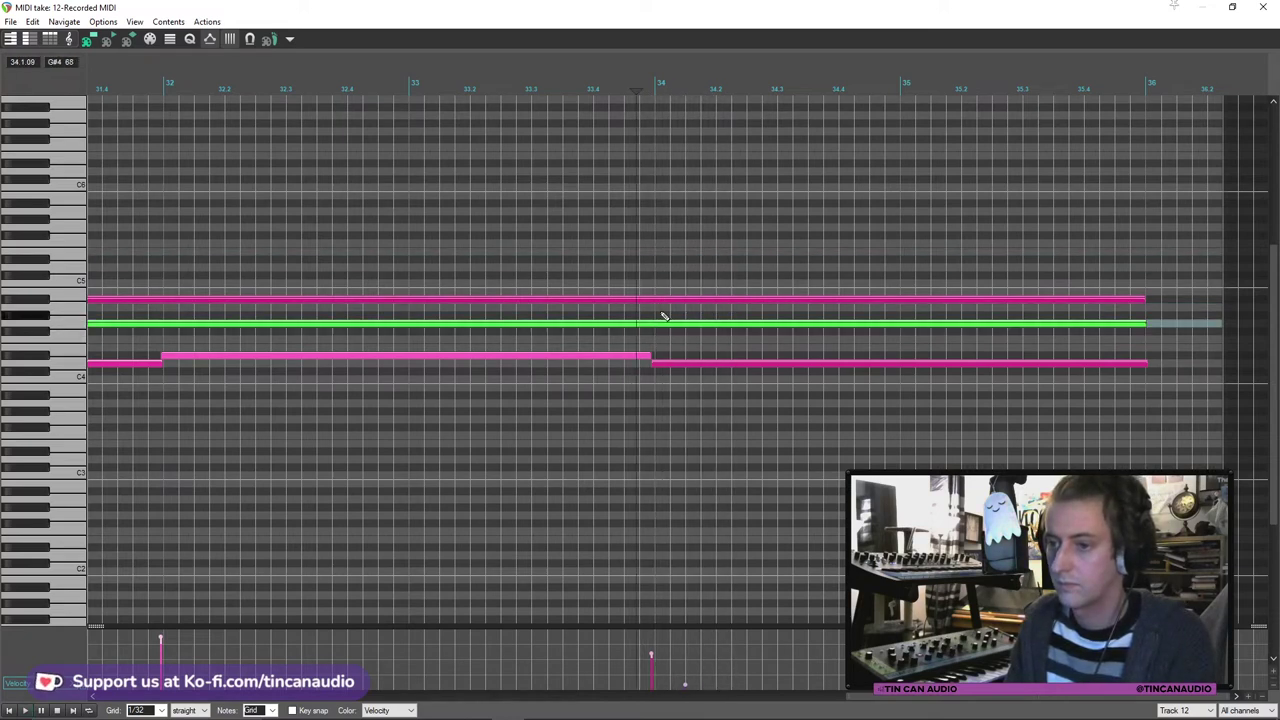
click(660, 366)
drag(660, 369, 661, 381)
Step: Split the two long upper notes, A#4 and G4, at bar 34
click(657, 323)
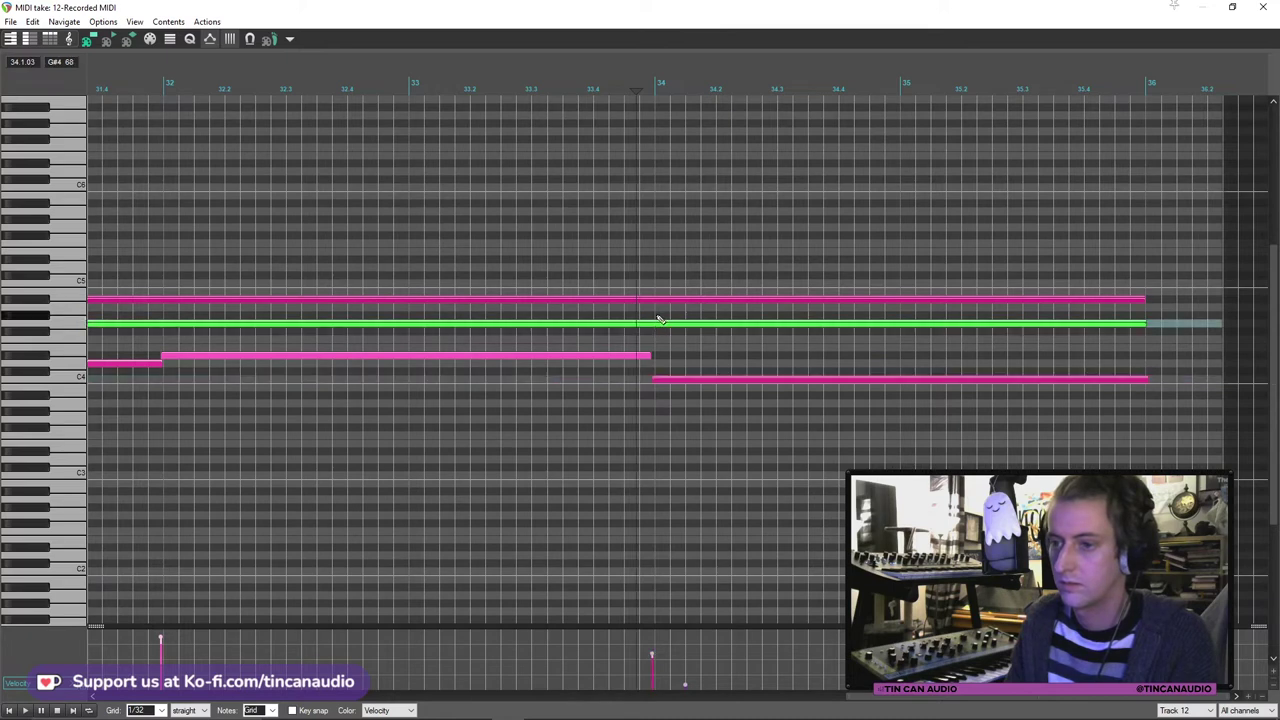
ctrl+click(658, 299)
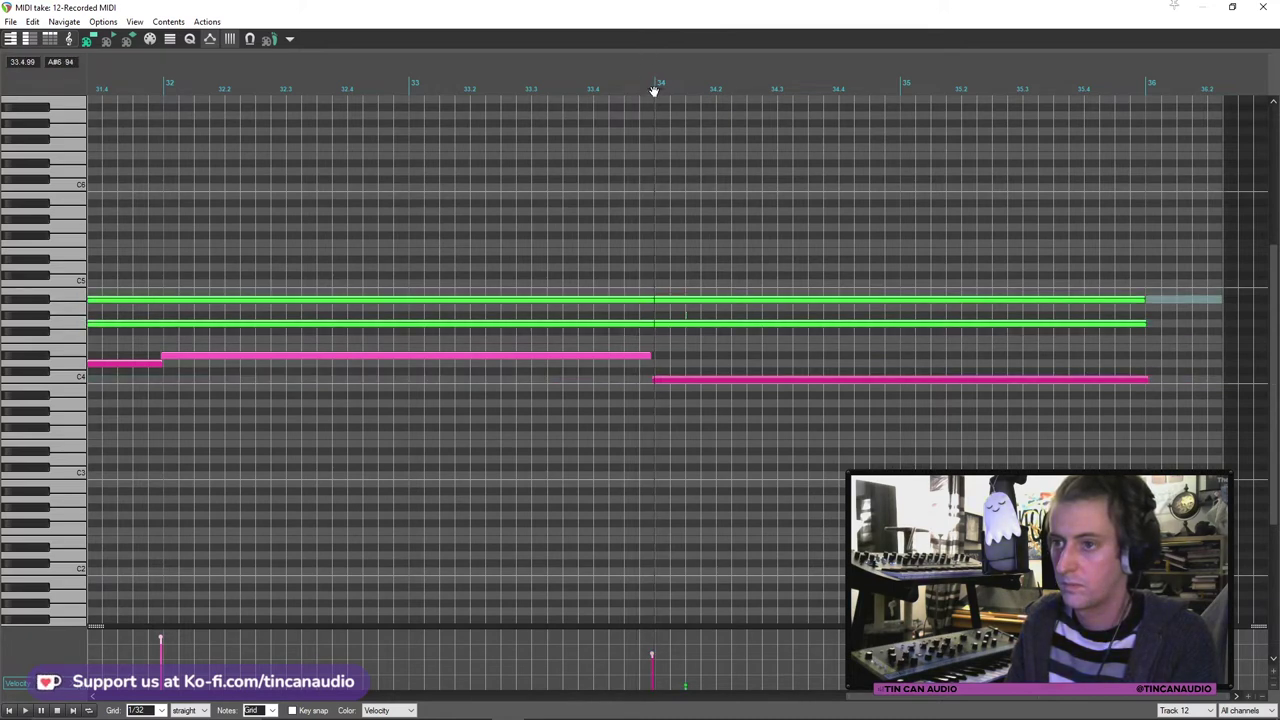
key(s)
Step: Lower the two upper notes after bar 34 to G#4 and F4, play the chord change and close the MIDI editor
click(671, 302)
ctrl+click(673, 322)
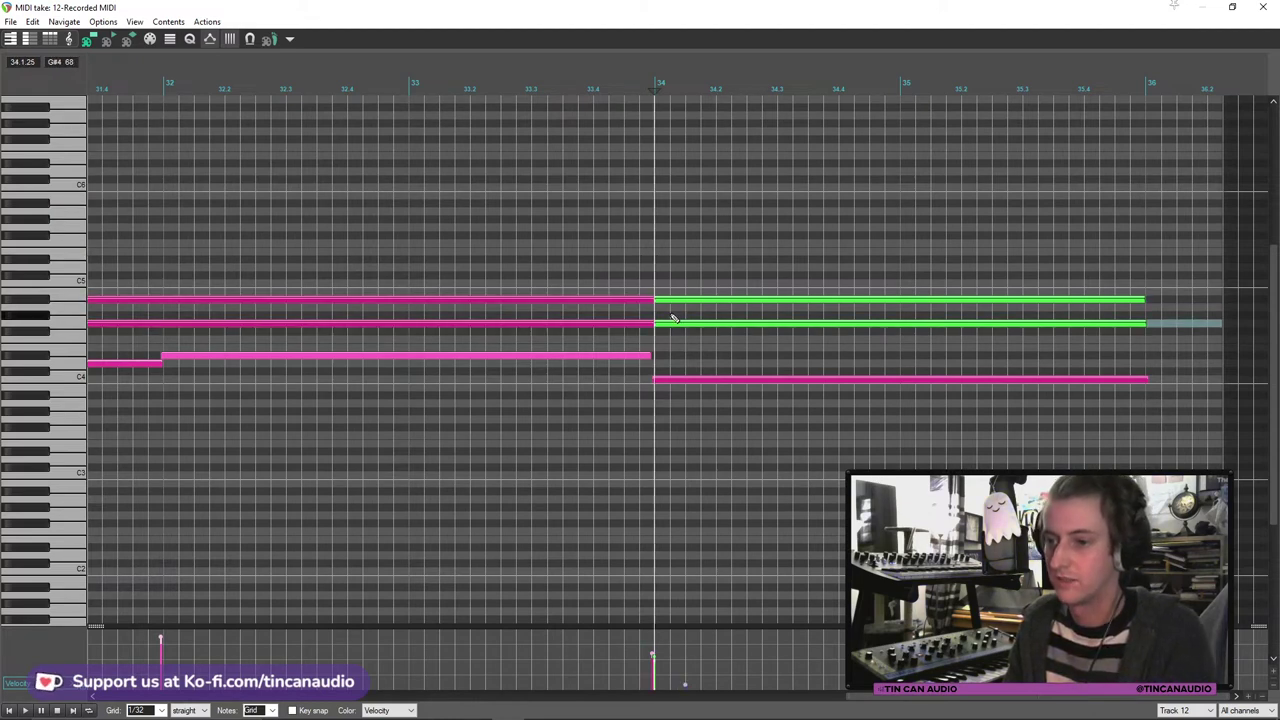
click(669, 301)
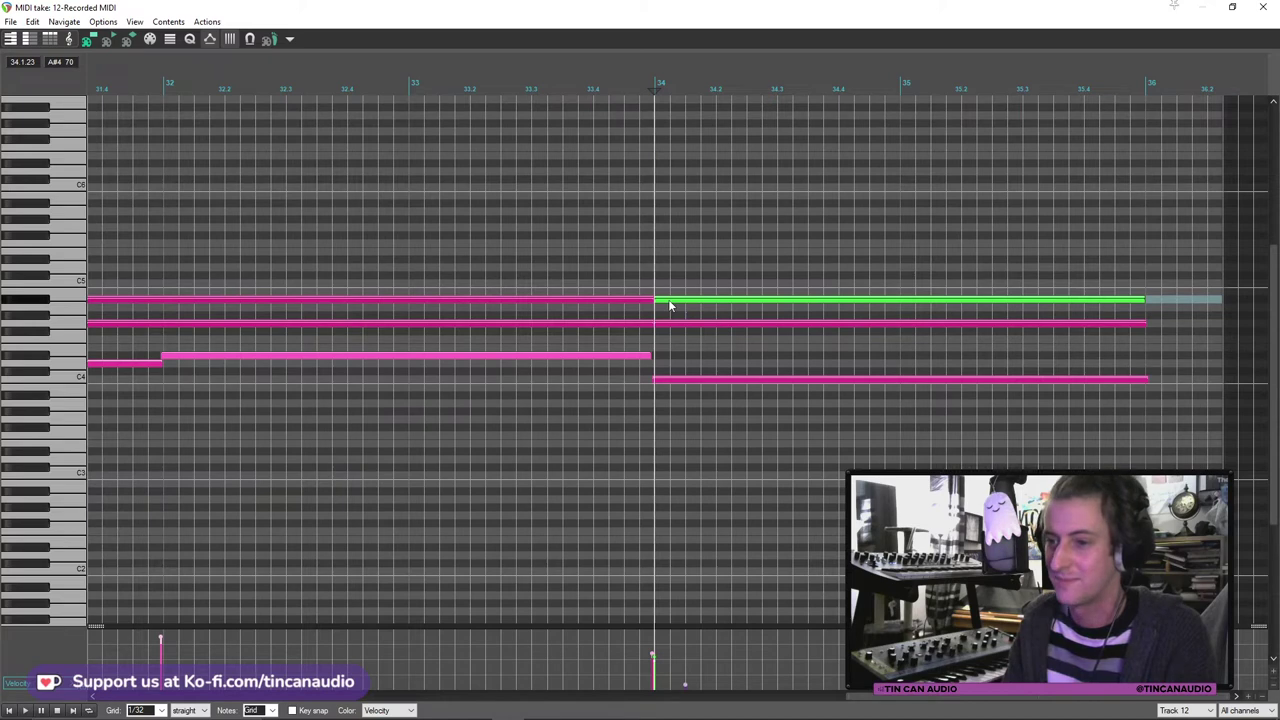
drag(670, 306, 666, 343)
click(586, 318)
key(space)
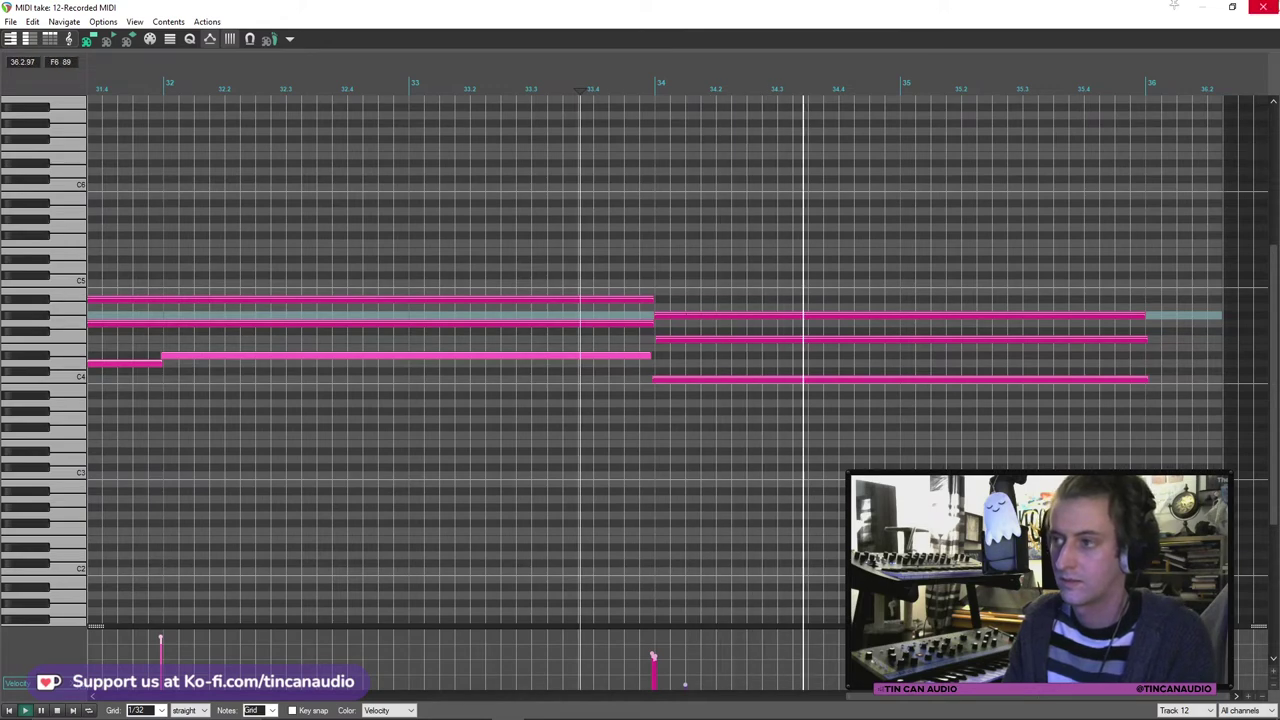
click(1262, 7)
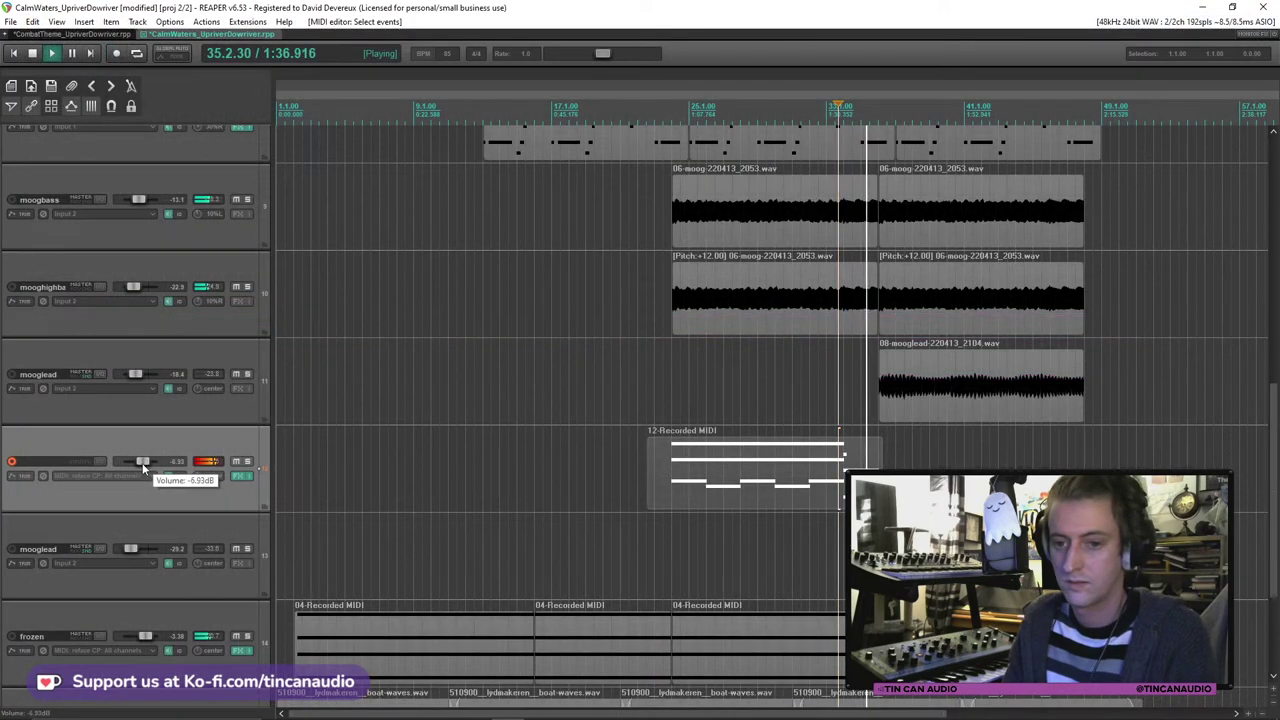
Step: Lower the armed Kontakt track's volume to -10.7 dB and name the track "organ"
drag(145, 465, 140, 465)
double_click(64, 461)
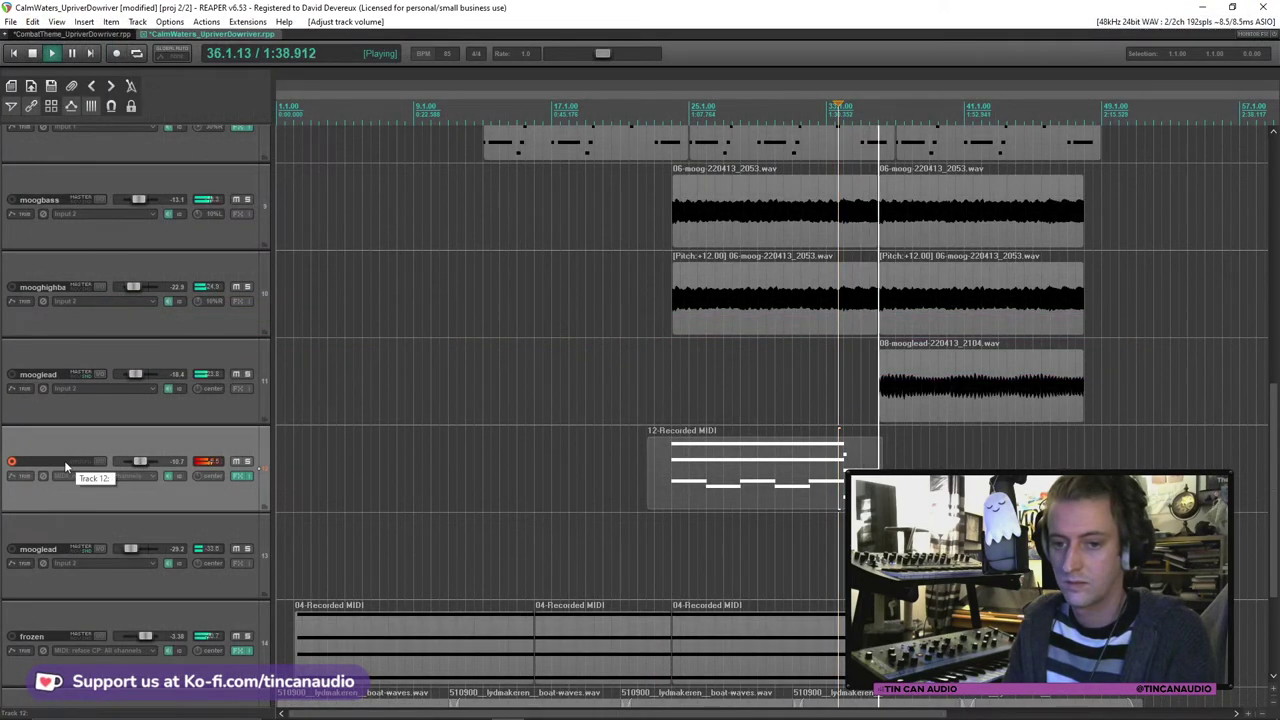
text(organ)
key(Return)
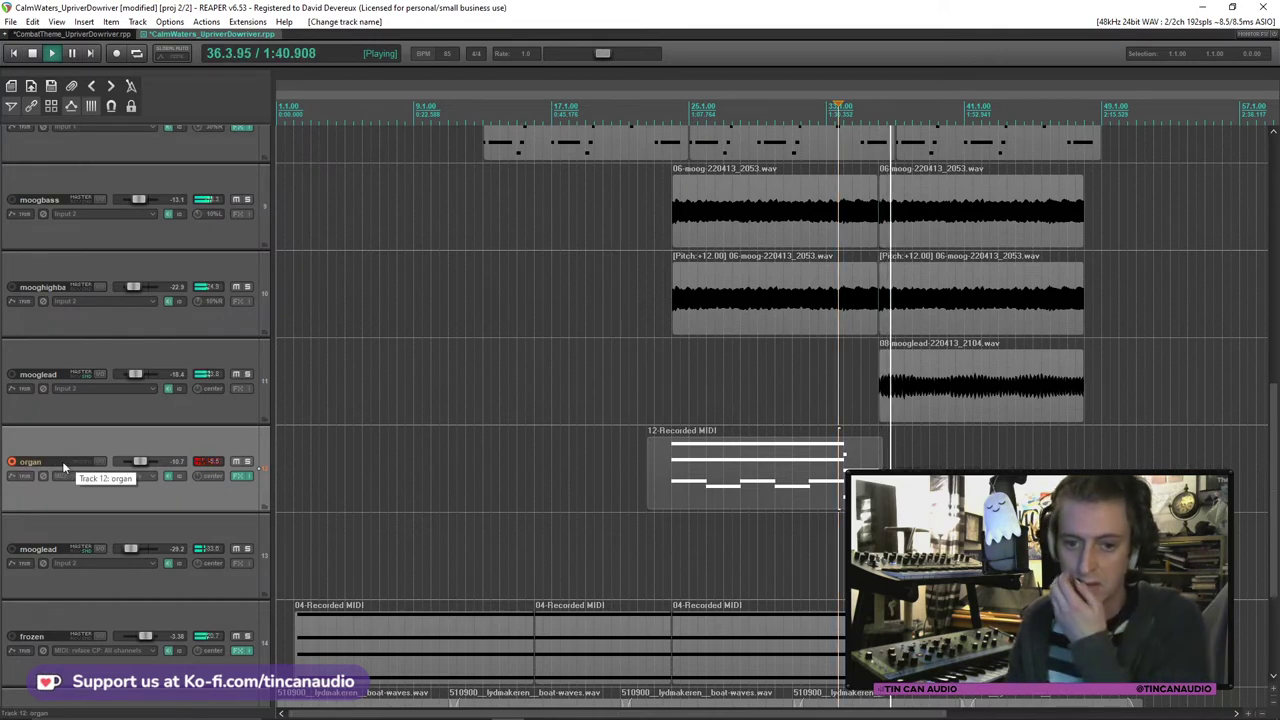
Step: Disarm the organ track and trim its MIDI item to run from bar 24 to bar 36
click(11, 461)
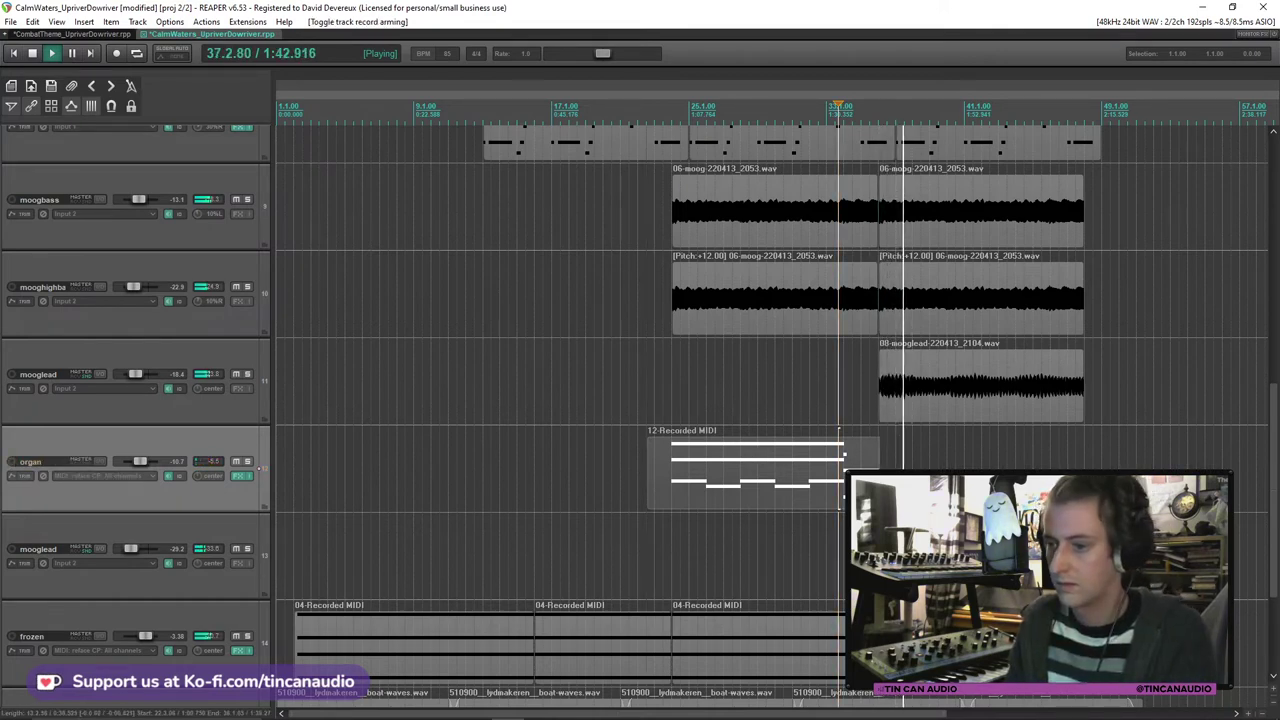
drag(881, 470, 877, 470)
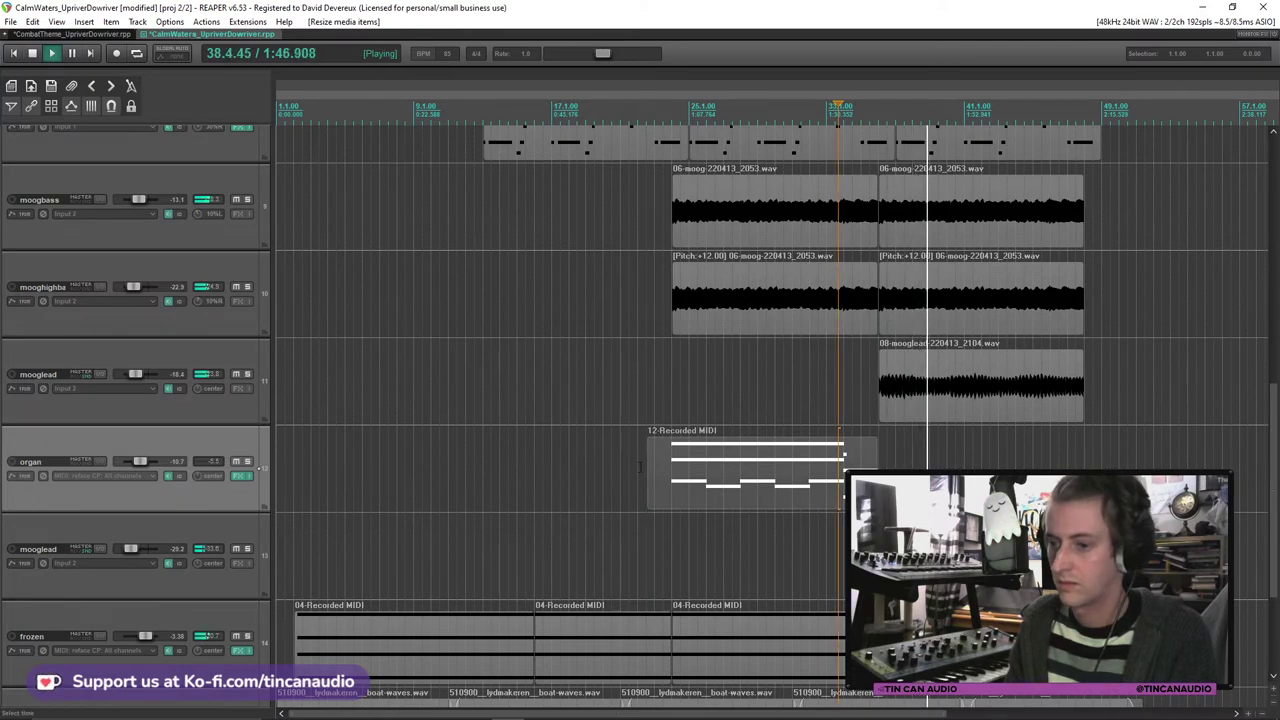
drag(648, 476, 671, 476)
Step: Duplicate the trimmed organ item at bar 36 and save the project
click(680, 476)
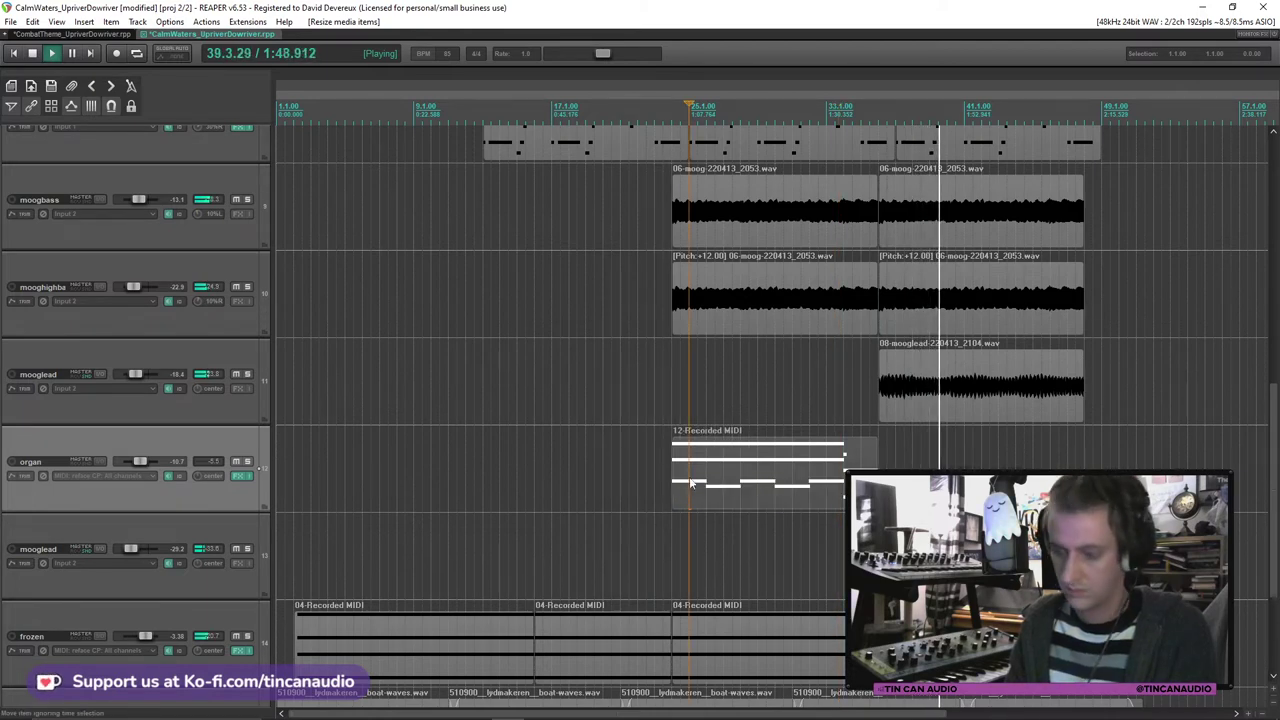
key(ctrl+c)
click(878, 470)
key(ctrl+v)
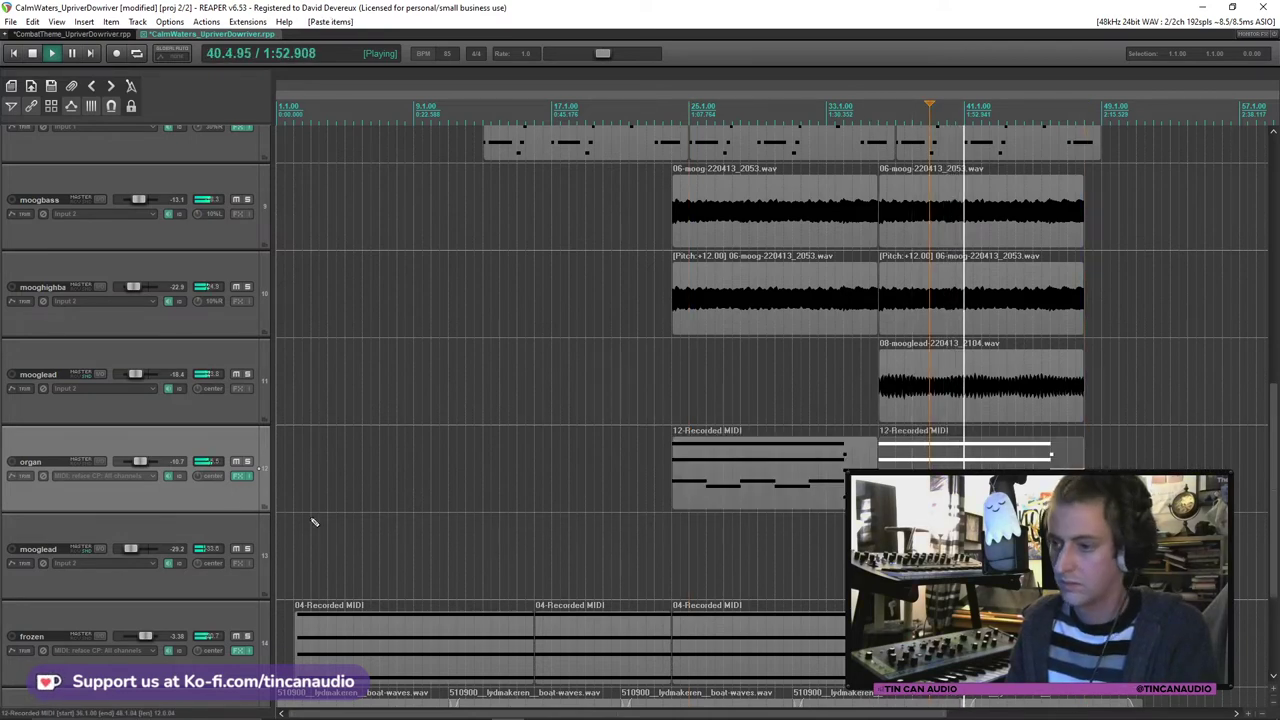
key(ctrl+s)
Step: Try trimming the last MIDI item on the wurli track to end at bar 48
scroll(1276, 403, up, 2)
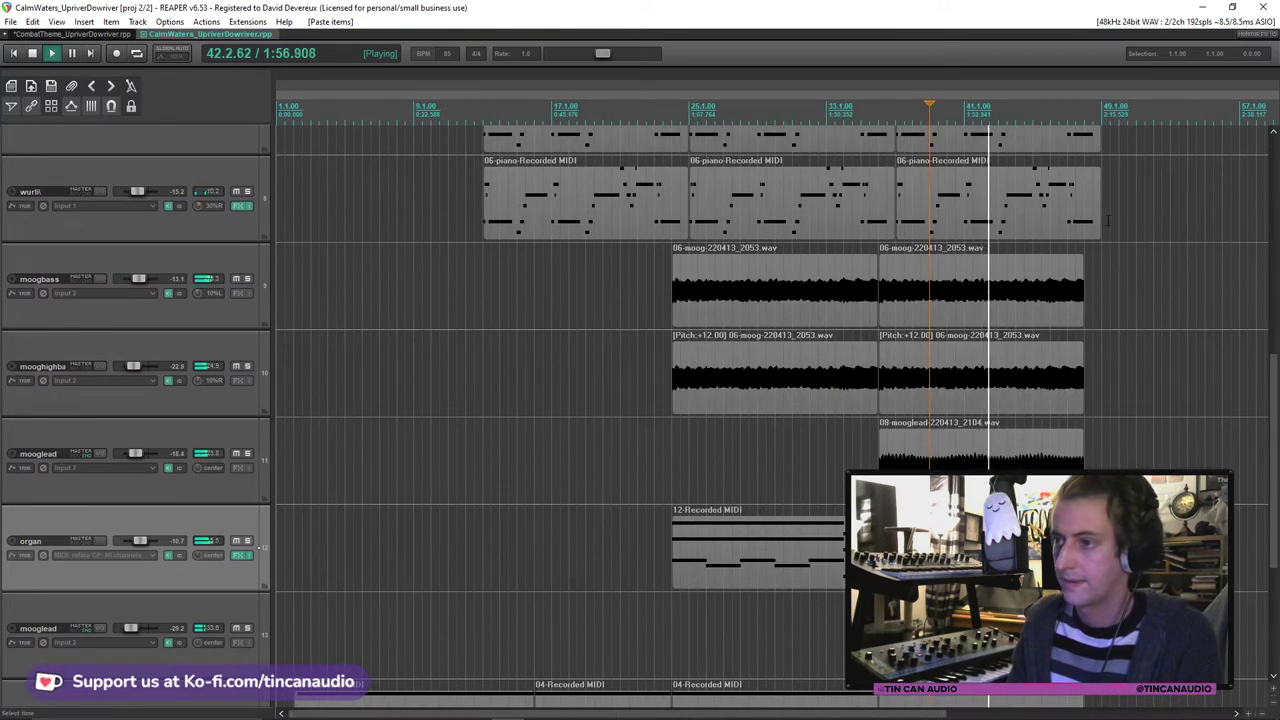
drag(1100, 220, 1083, 221)
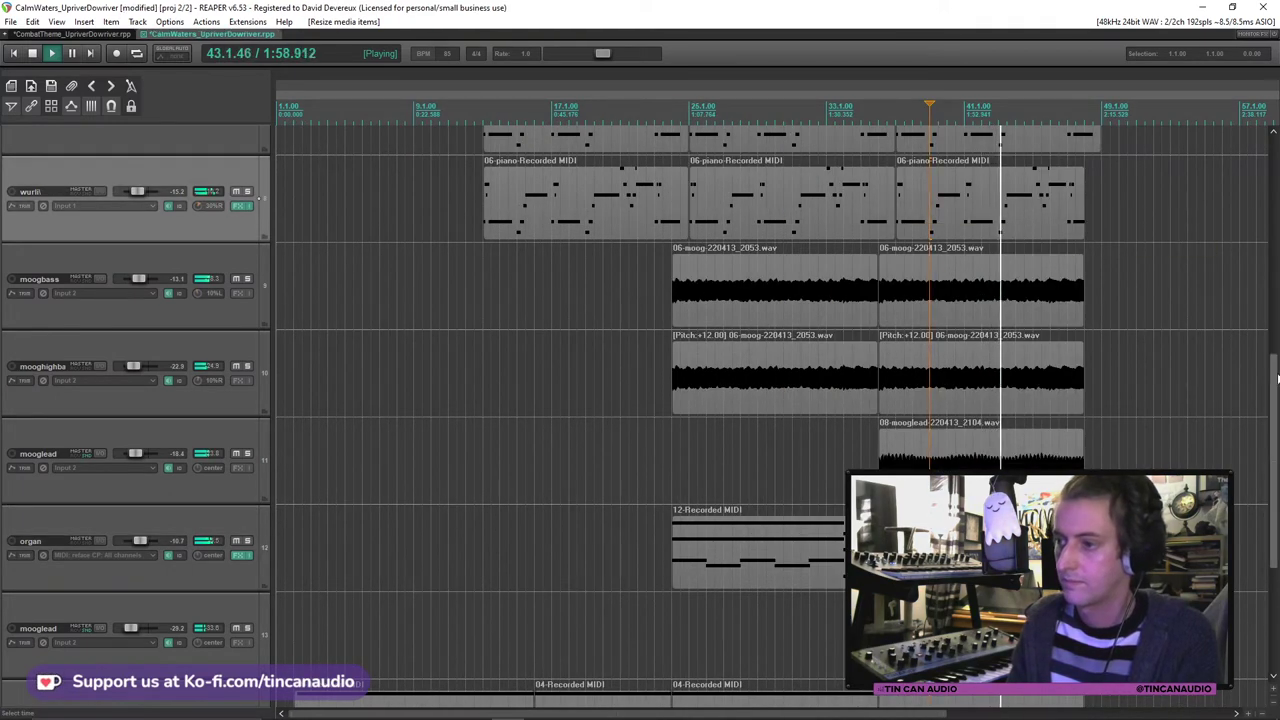
scroll(1274, 420, up, 3)
scroll(1131, 348, up, 2)
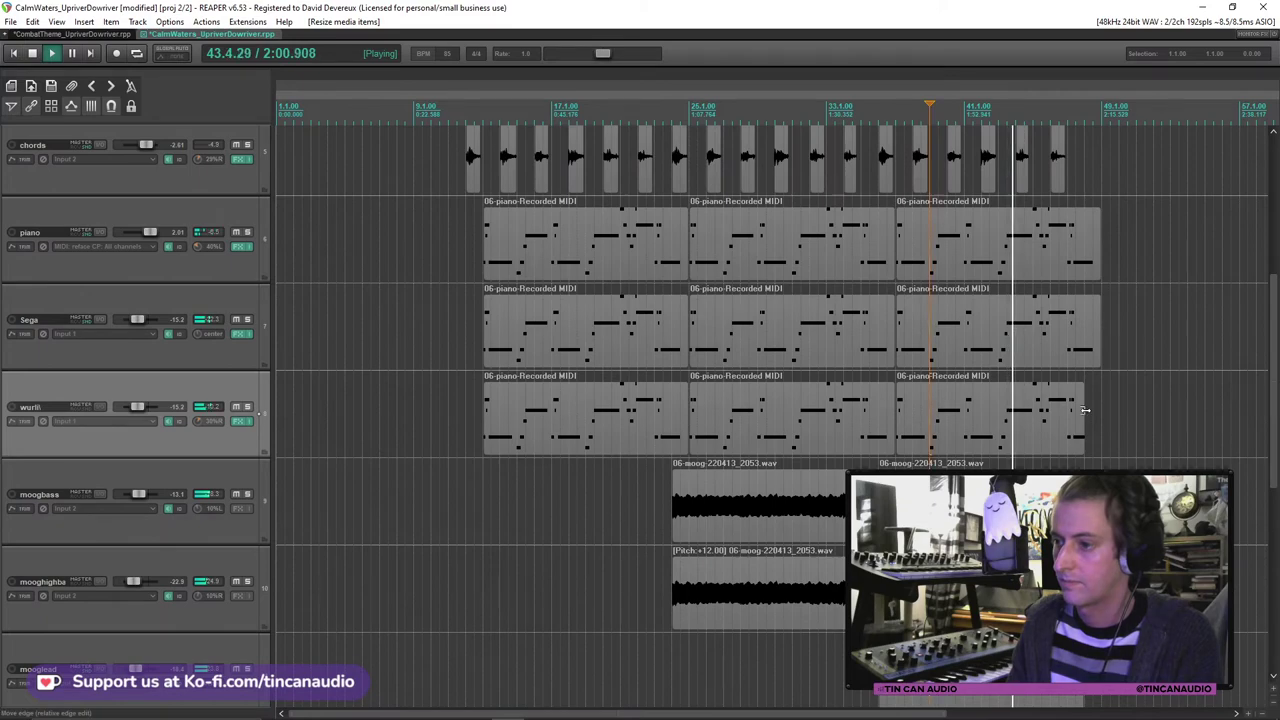
Step: Review all the tracks from top to bottom while listening to the end of the arrangement, and stop playback
scroll(1085, 409, down, 8)
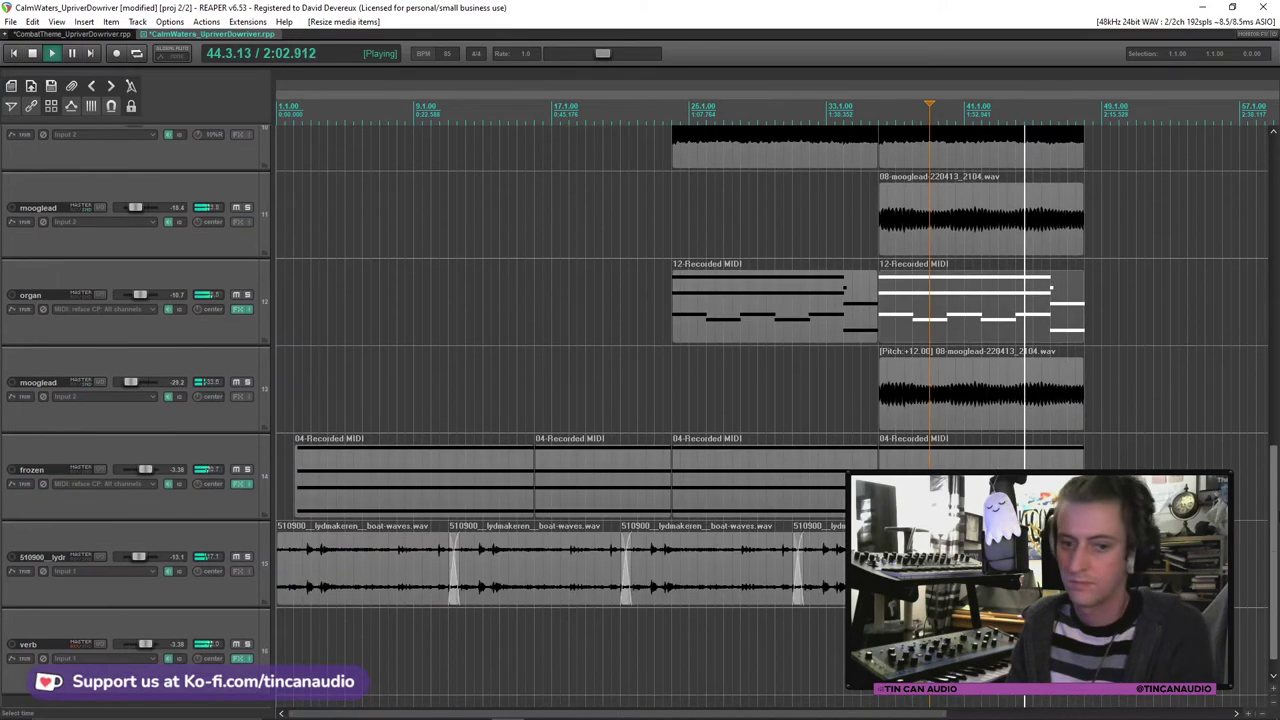
scroll(990, 345, up, 10)
click(990, 345)
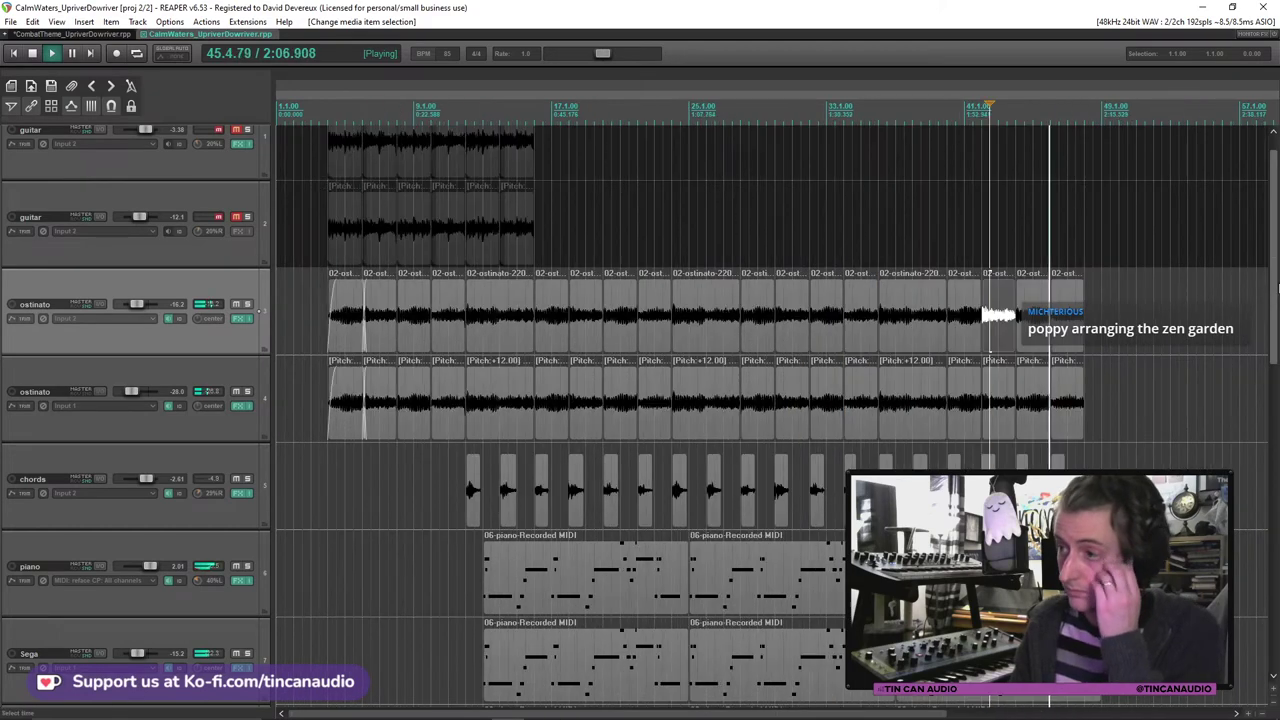
scroll(772, 416, down, 10)
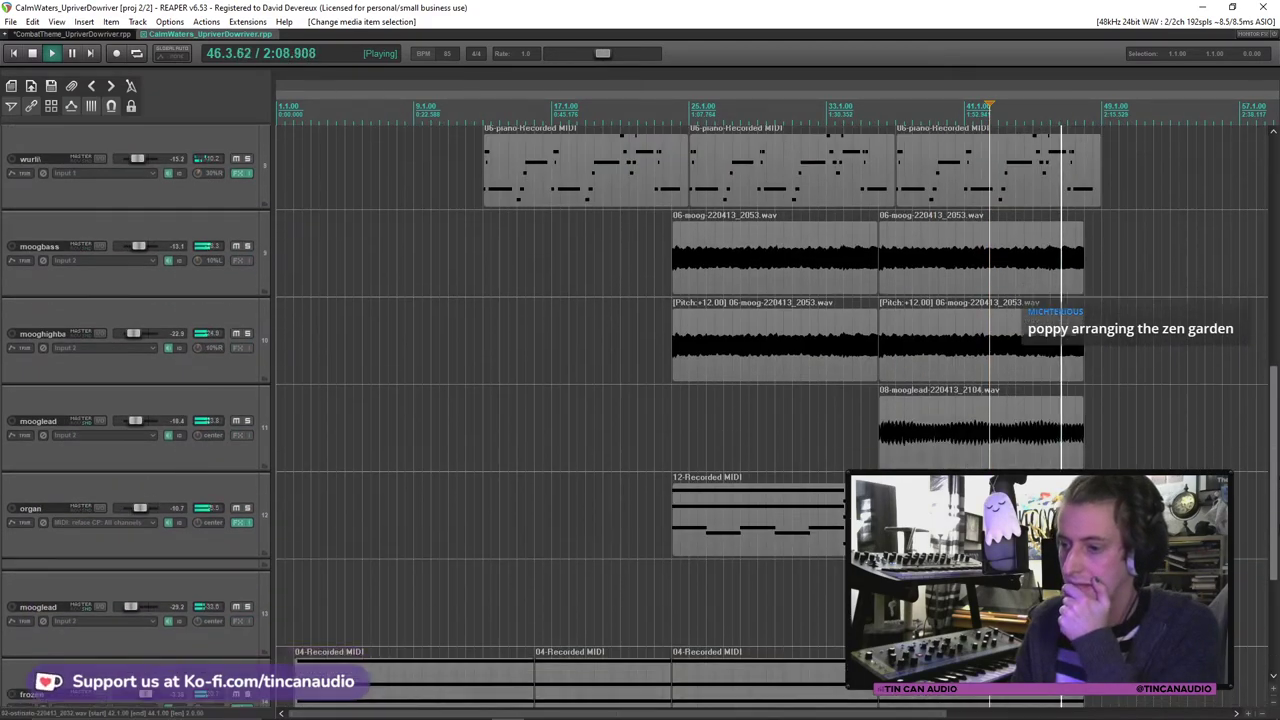
scroll(772, 363, down, 5)
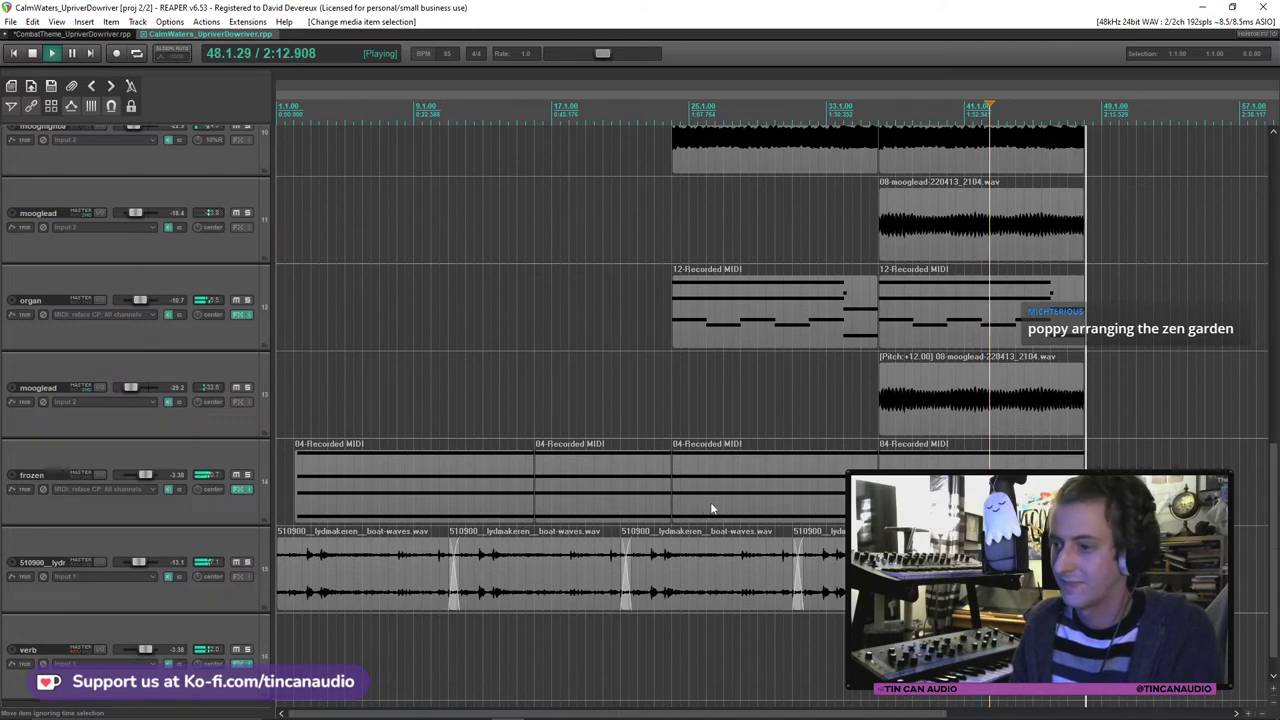
click(957, 405)
key(space)
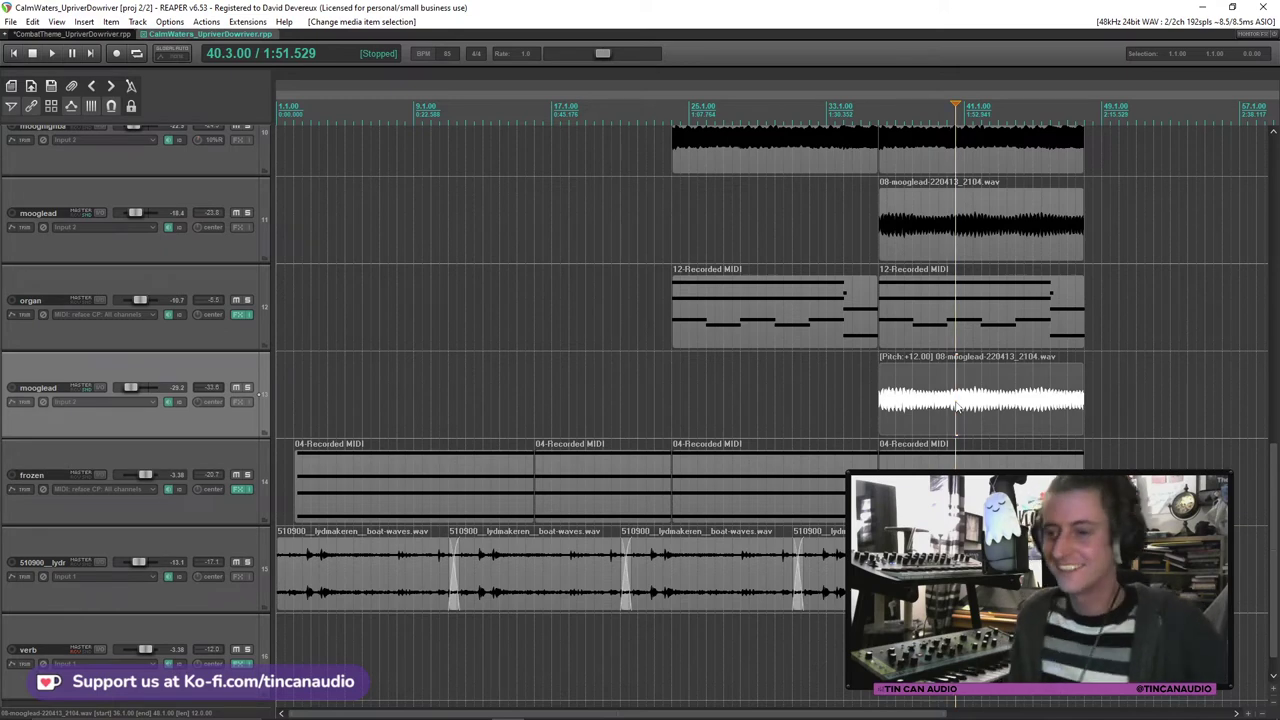
Step: Add a track below the lower mooglead track and load the VST3i Originals - Intimate Strings instrument on it
click(296, 498)
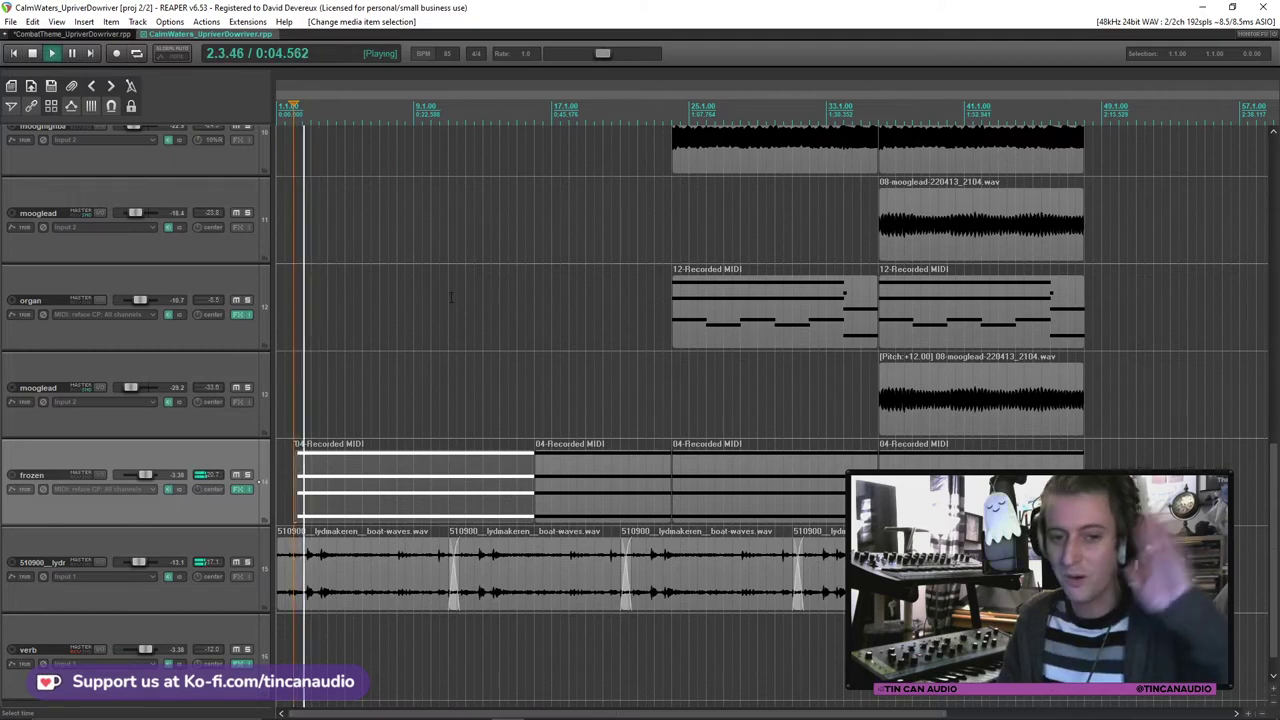
click(229, 422)
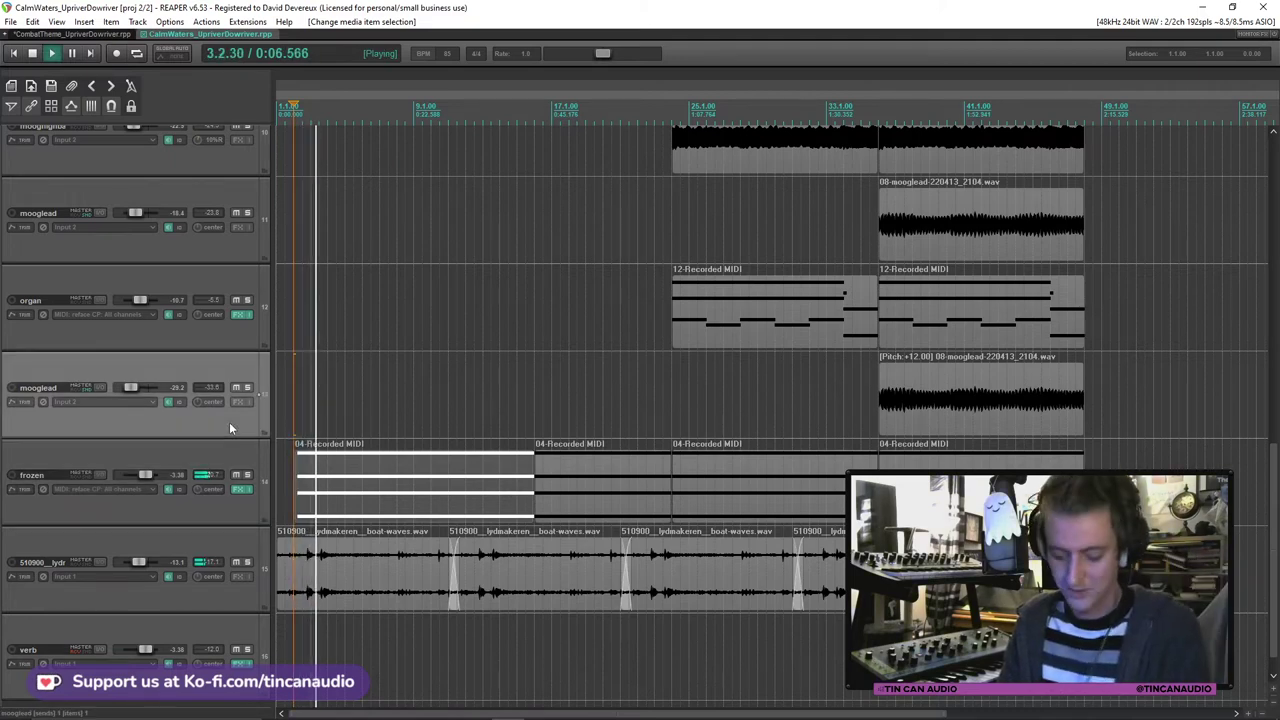
key(ctrl+t)
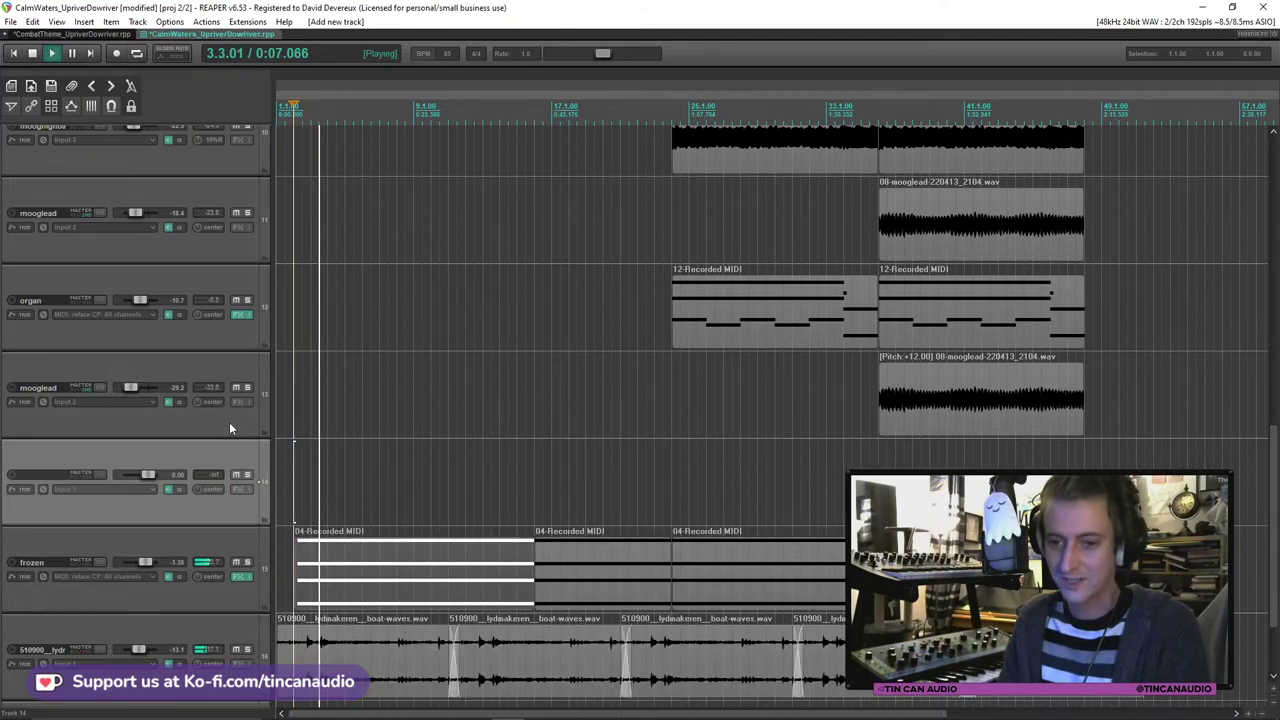
click(237, 490)
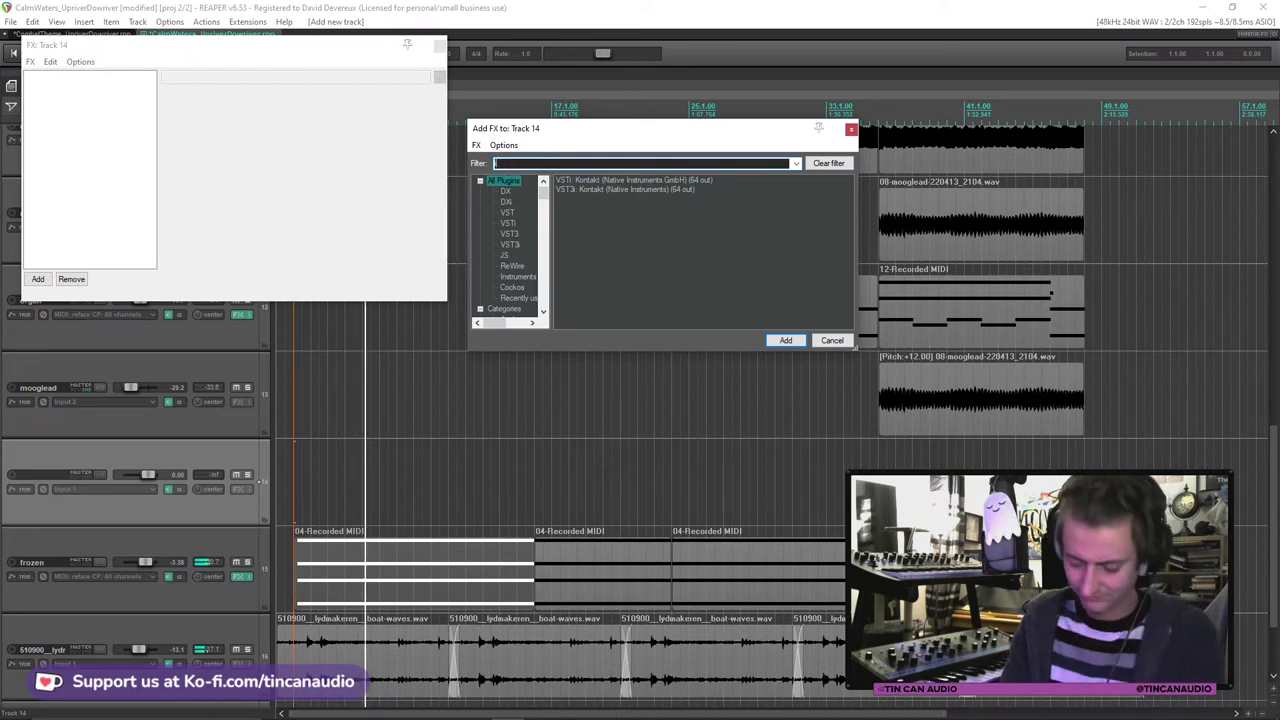
text(ntimate)
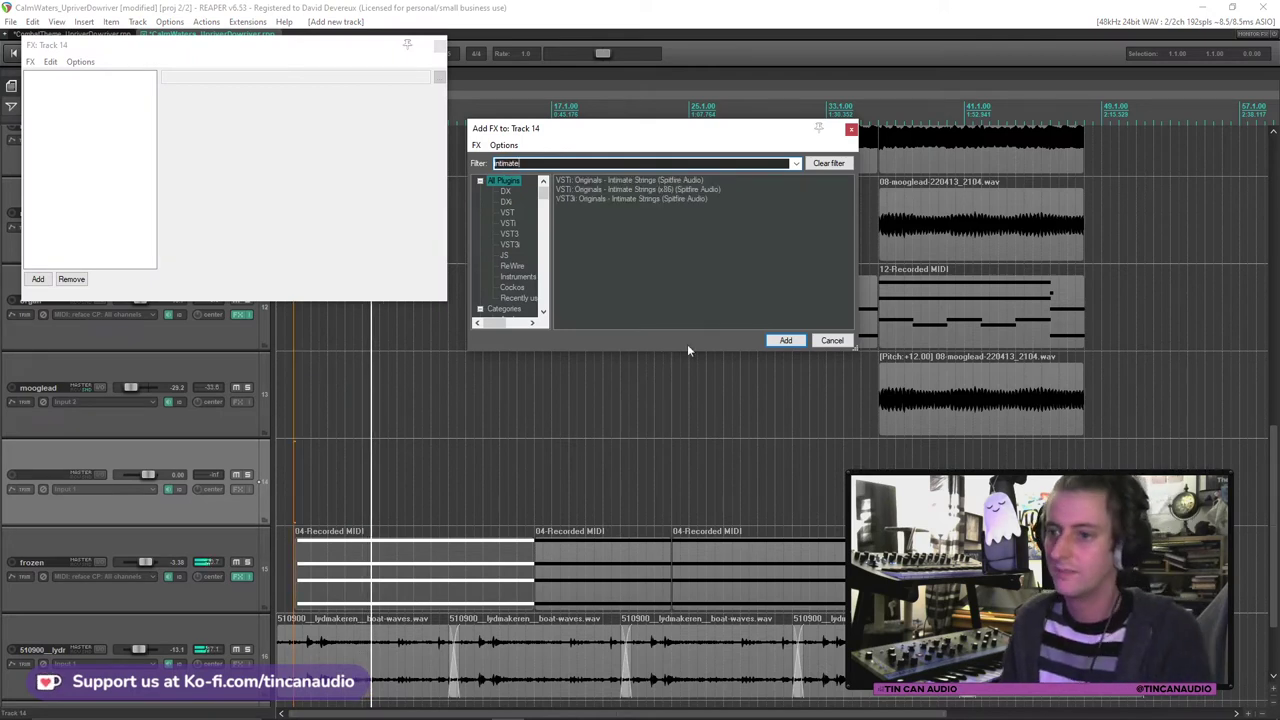
double_click(631, 199)
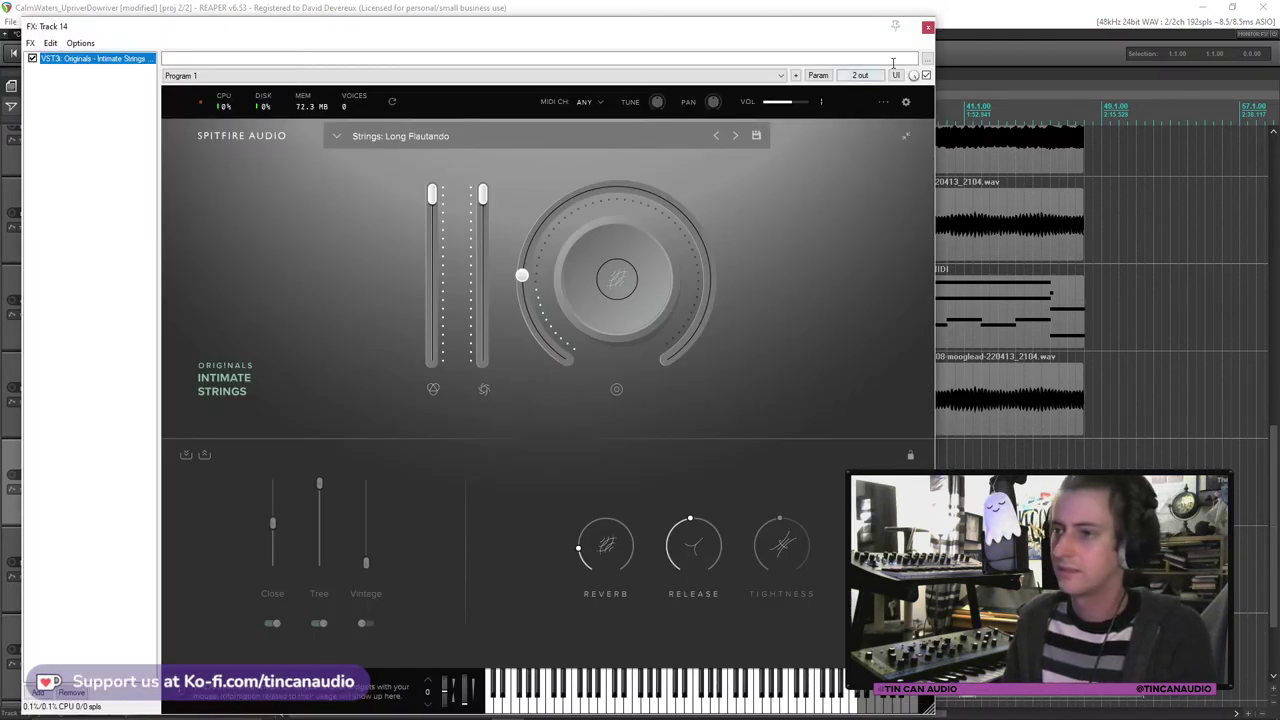
click(928, 27)
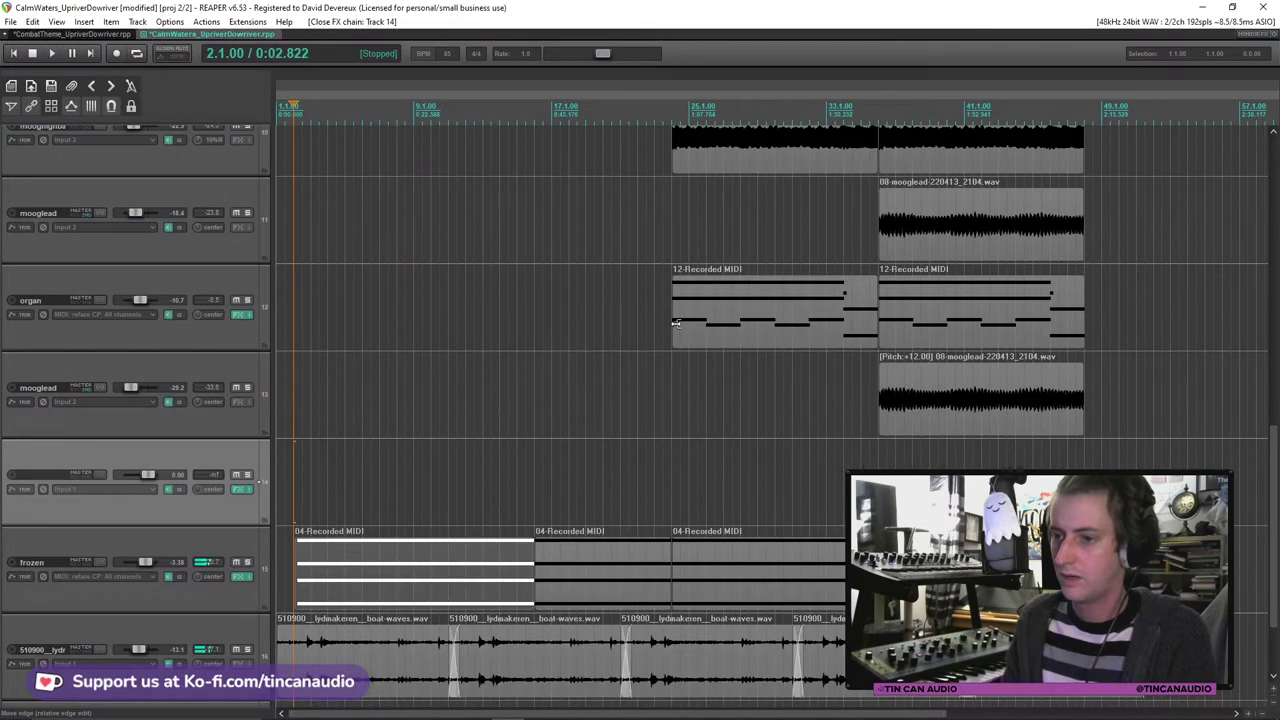
Step: Copy the organ MIDI item onto the new track at bar 24 and duplicate it at bar 36 during playback
click(676, 323)
click(672, 497)
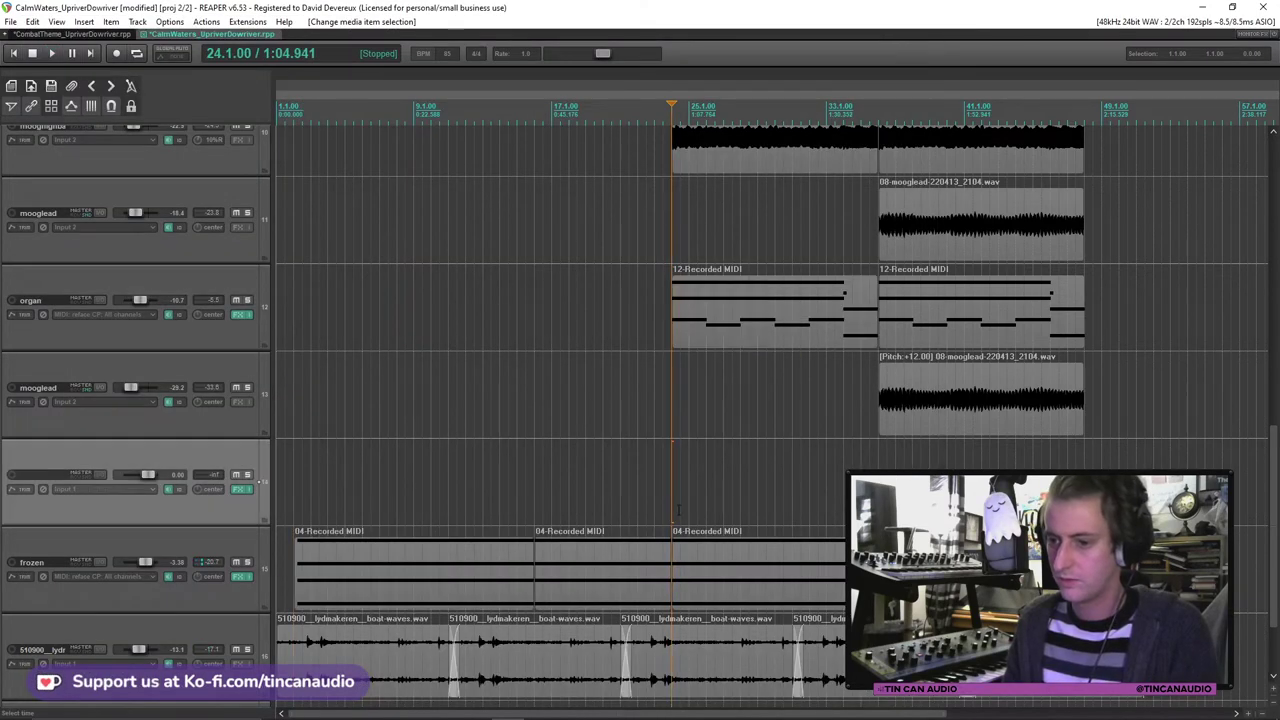
key(ctrl+v)
key(space)
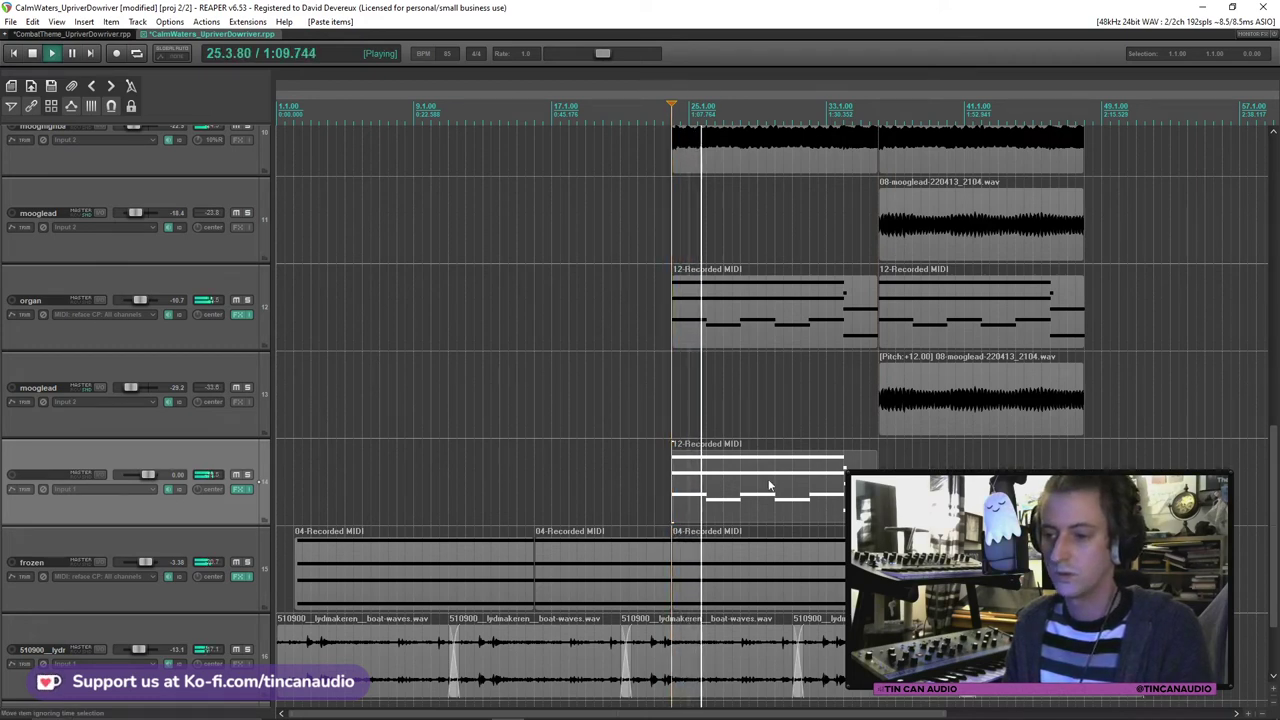
key(ctrl+d)
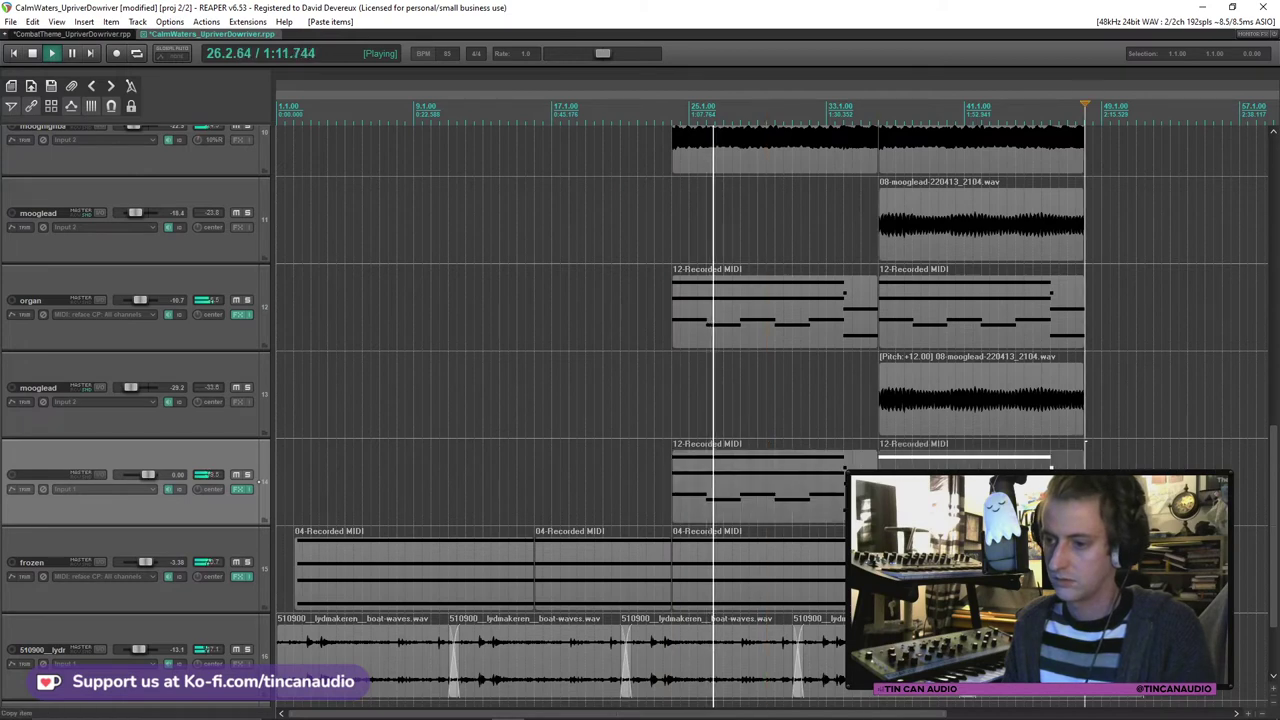
Step: Name the new Intimate Strings track "strings"
key(minus)
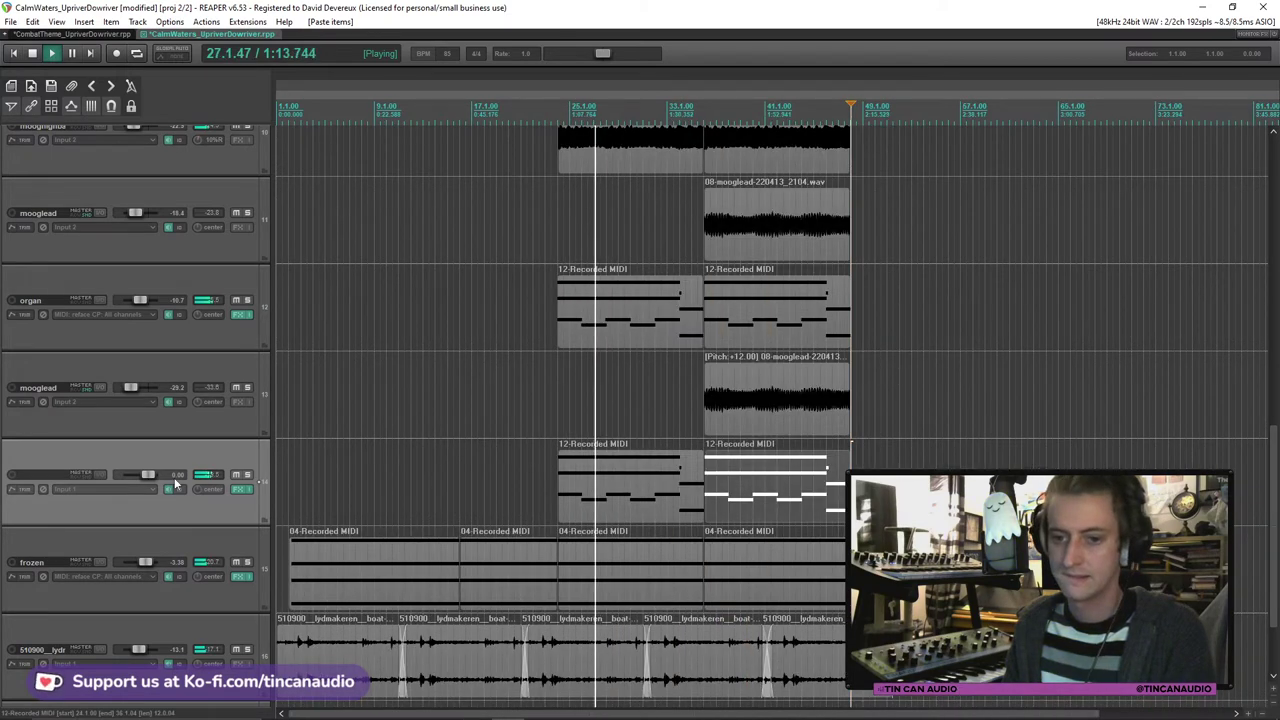
double_click(40, 474)
text(strin)
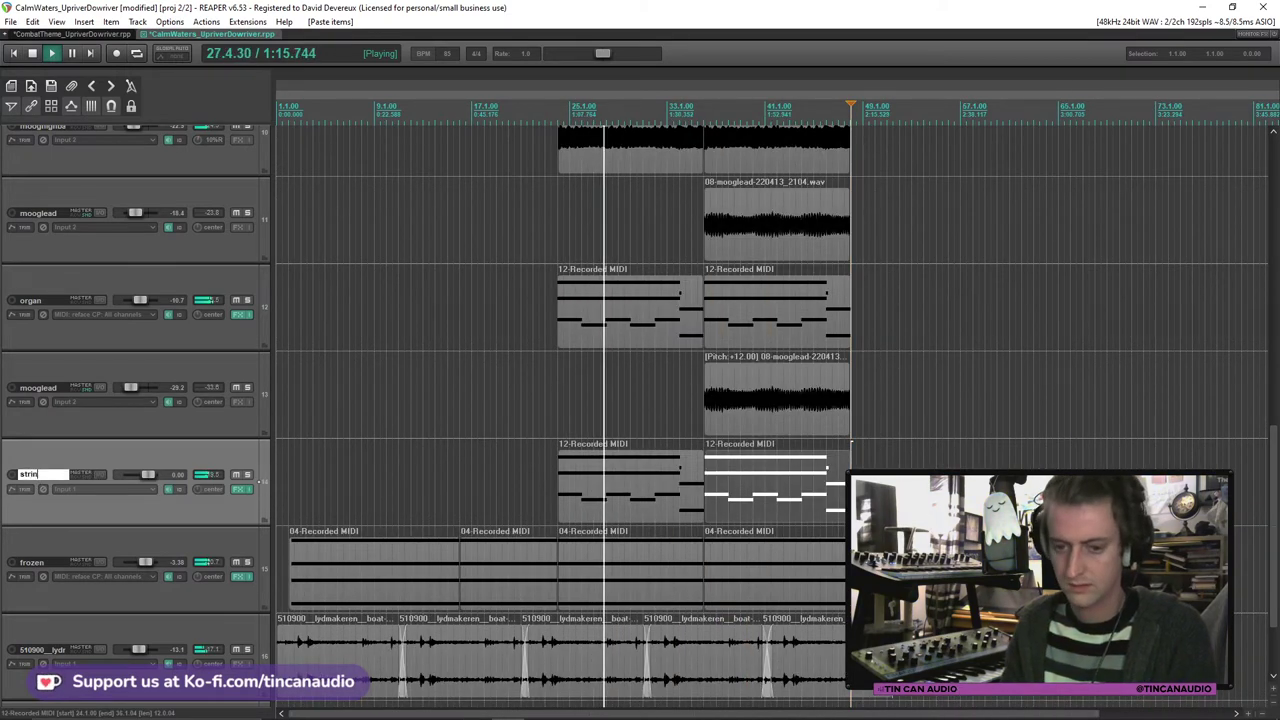
text(gs)
key(Return)
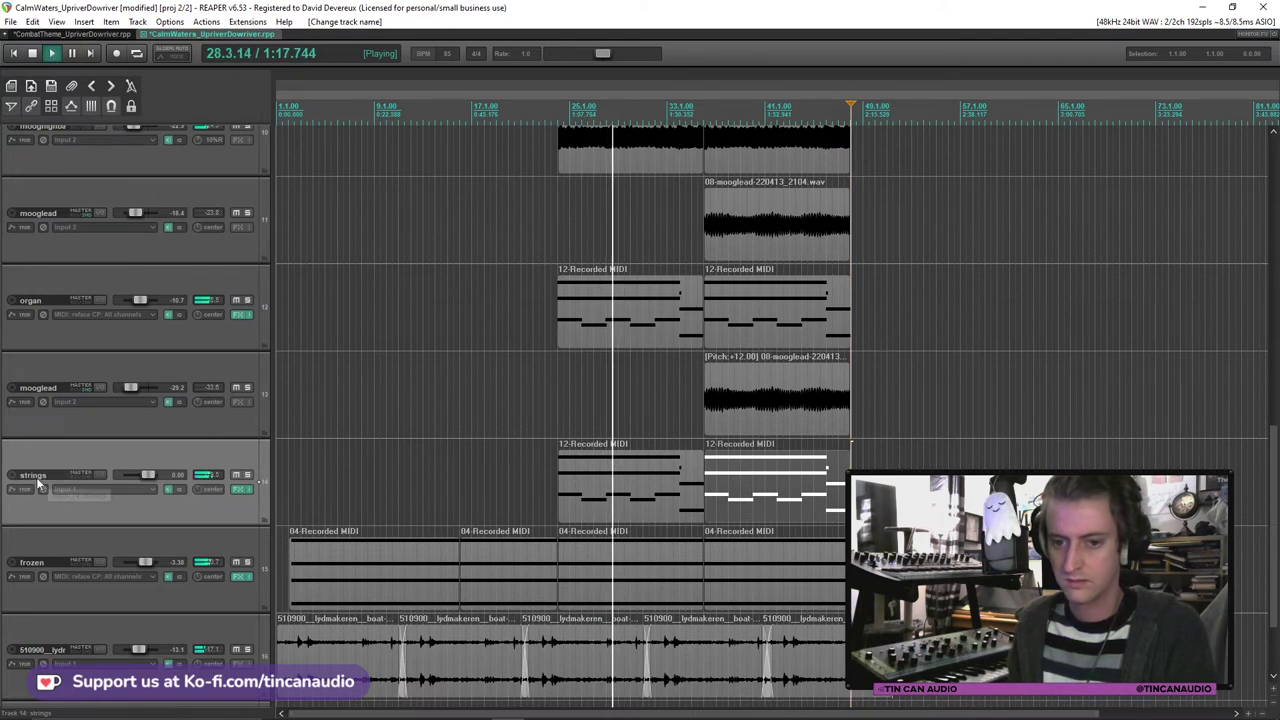
Step: Solo the strings and organ tracks to compare them, and pan the organ 20% right and the strings 20% left
click(247, 474)
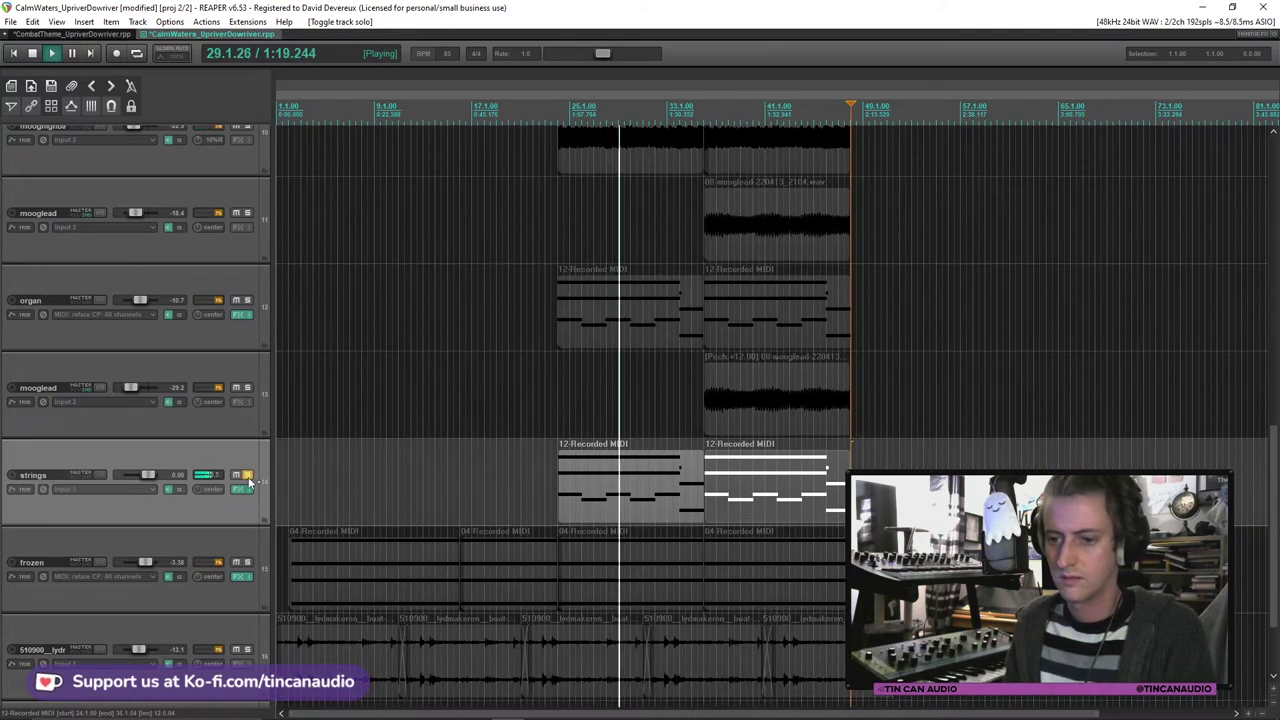
click(247, 300)
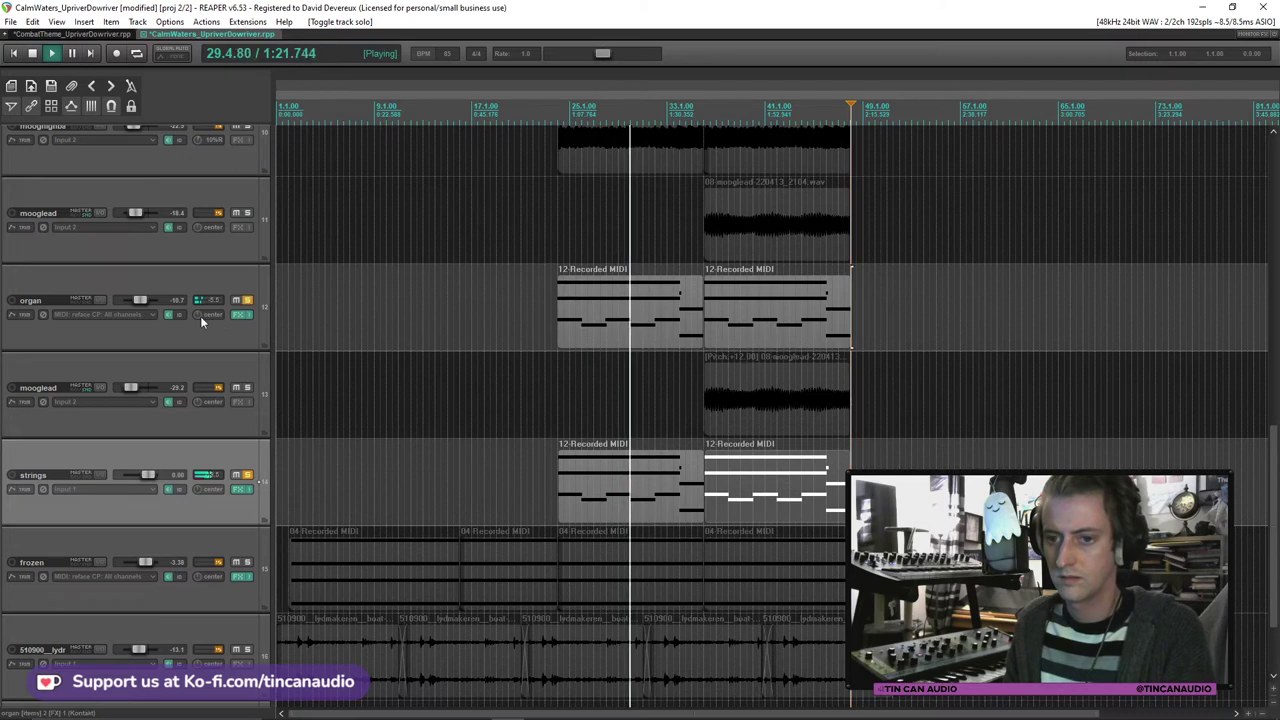
drag(200, 316, 200, 298)
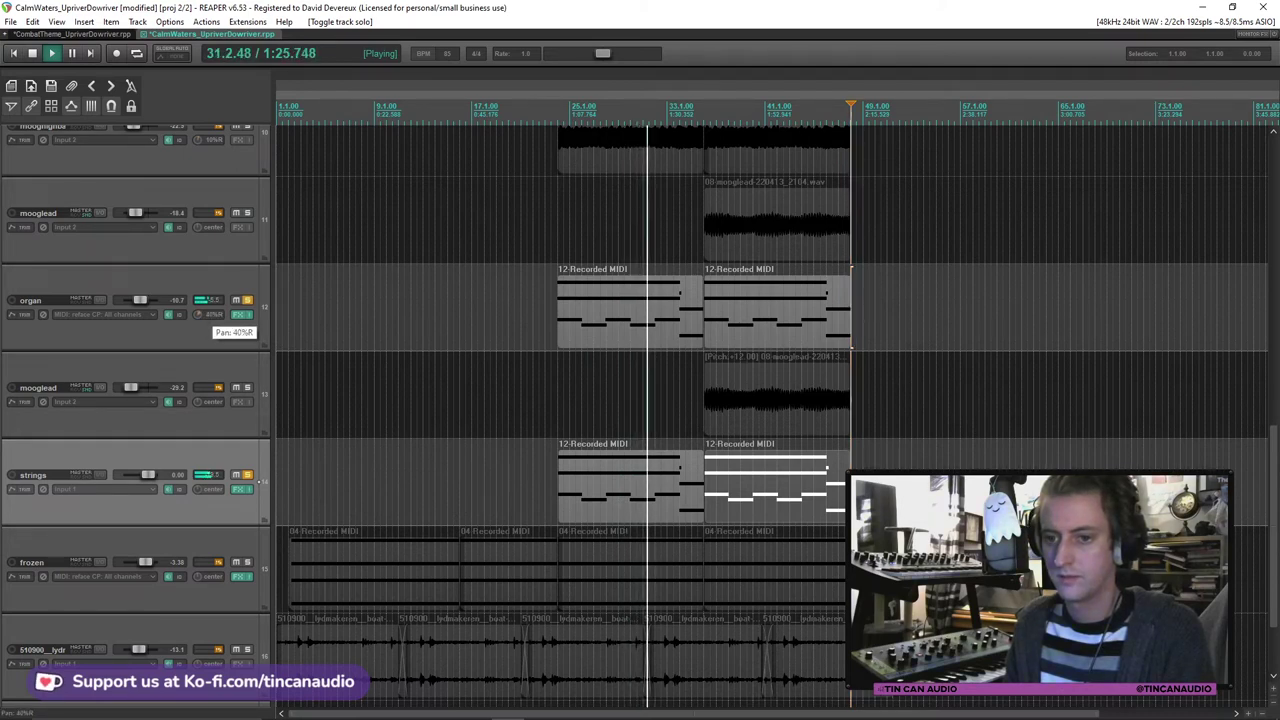
drag(198, 489, 198, 516)
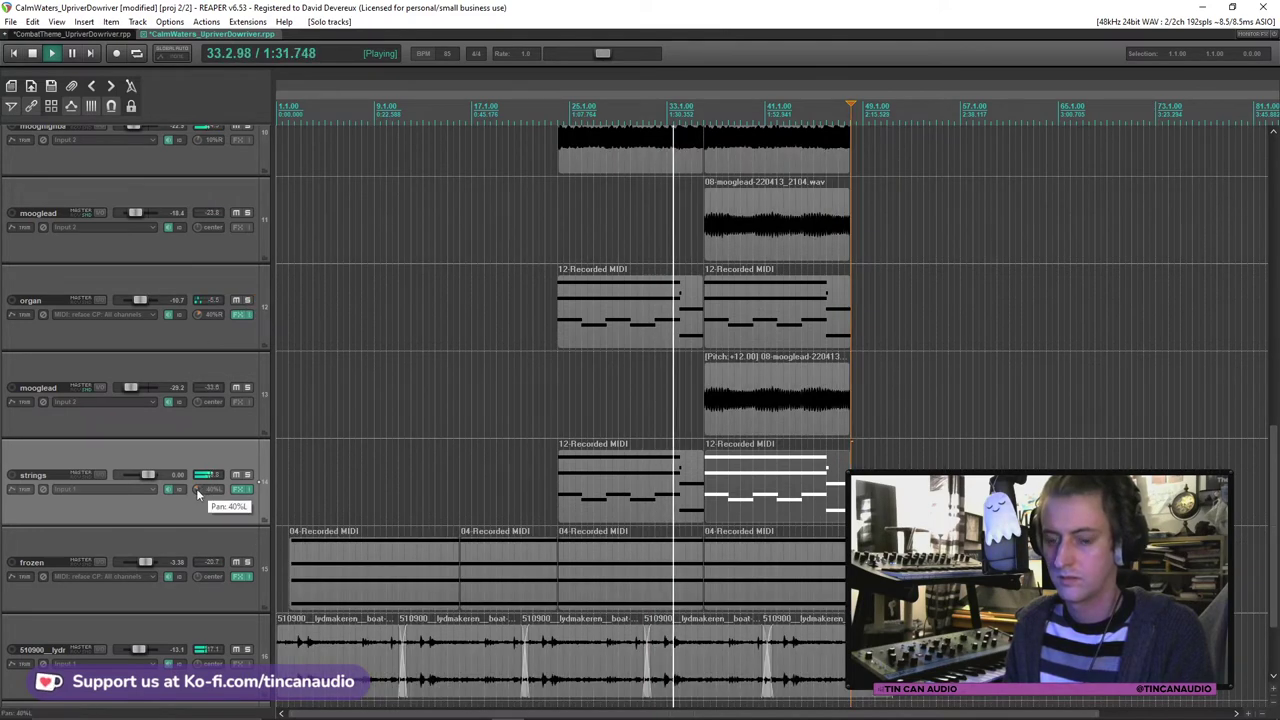
mouse_move(196, 488)
mouse_down()
mouse_move(196, 476)
mouse_move(196, 488)
mouse_up()
drag(196, 315, 196, 326)
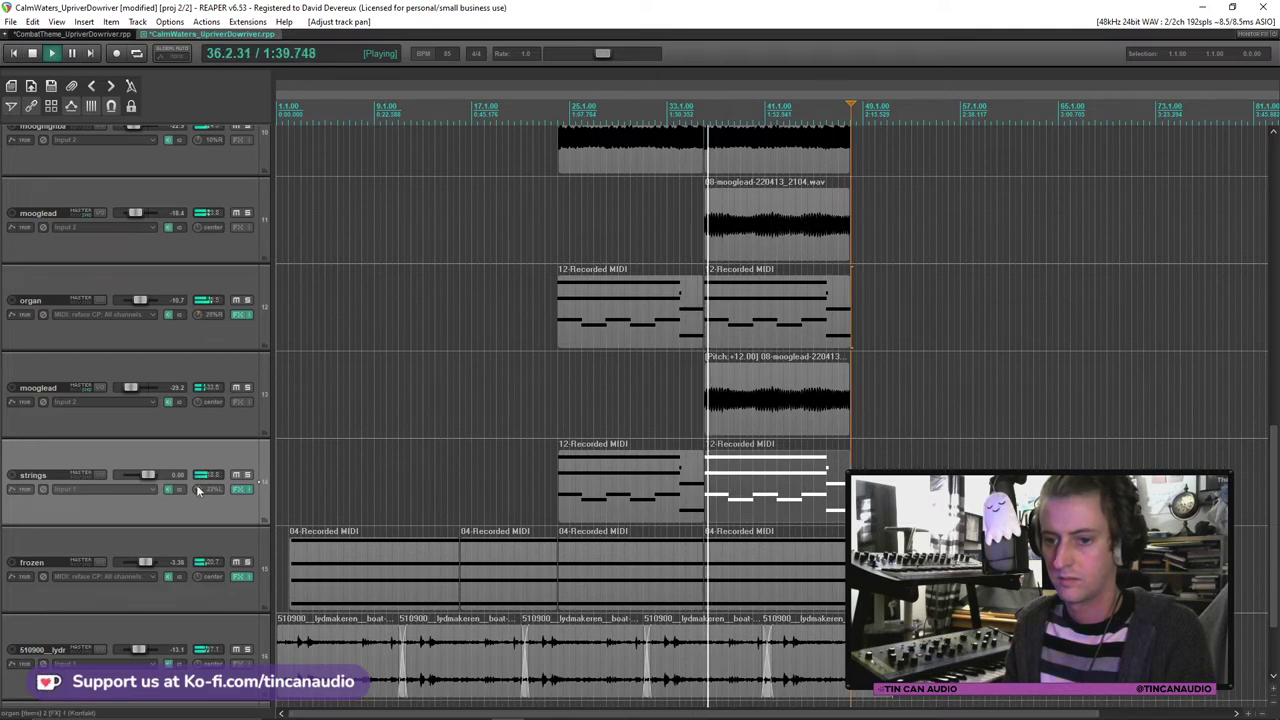
drag(196, 489, 196, 488)
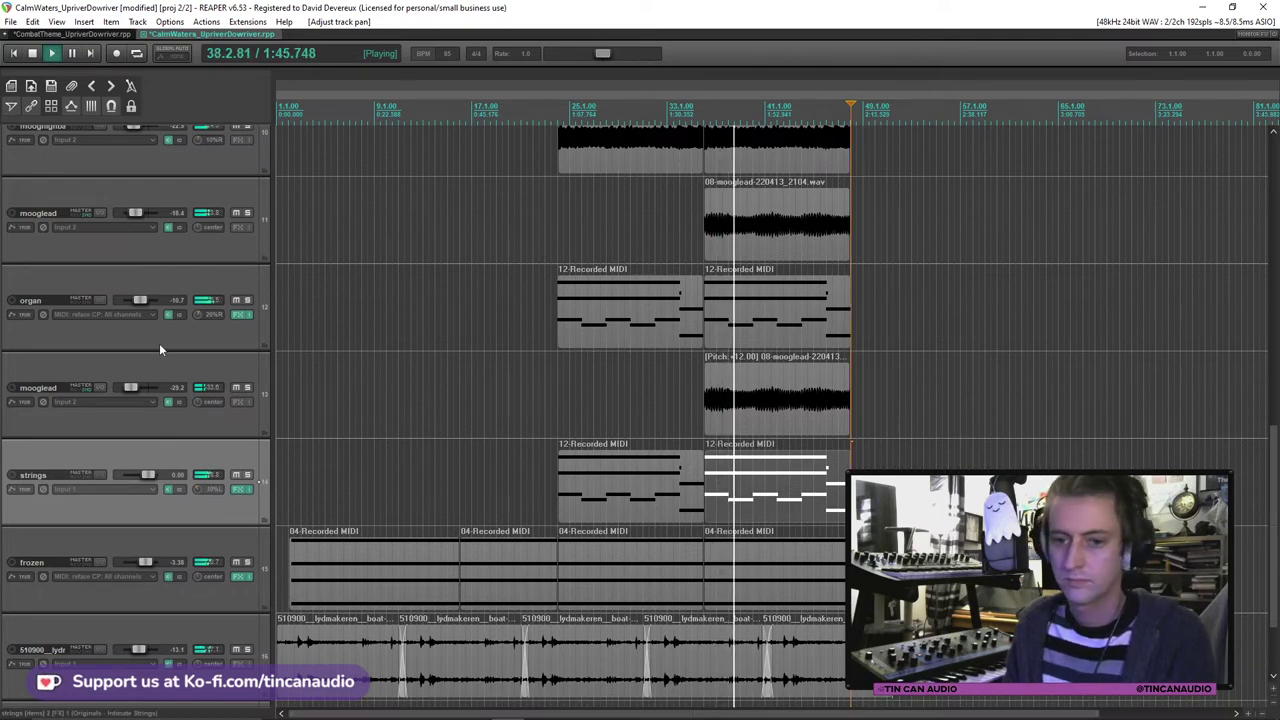
Step: Move the organ track directly above the strings, and raise the mooglead volumes to -11.6 dB and -18.5 dB for the pitched-up one
drag(160, 338, 152, 424)
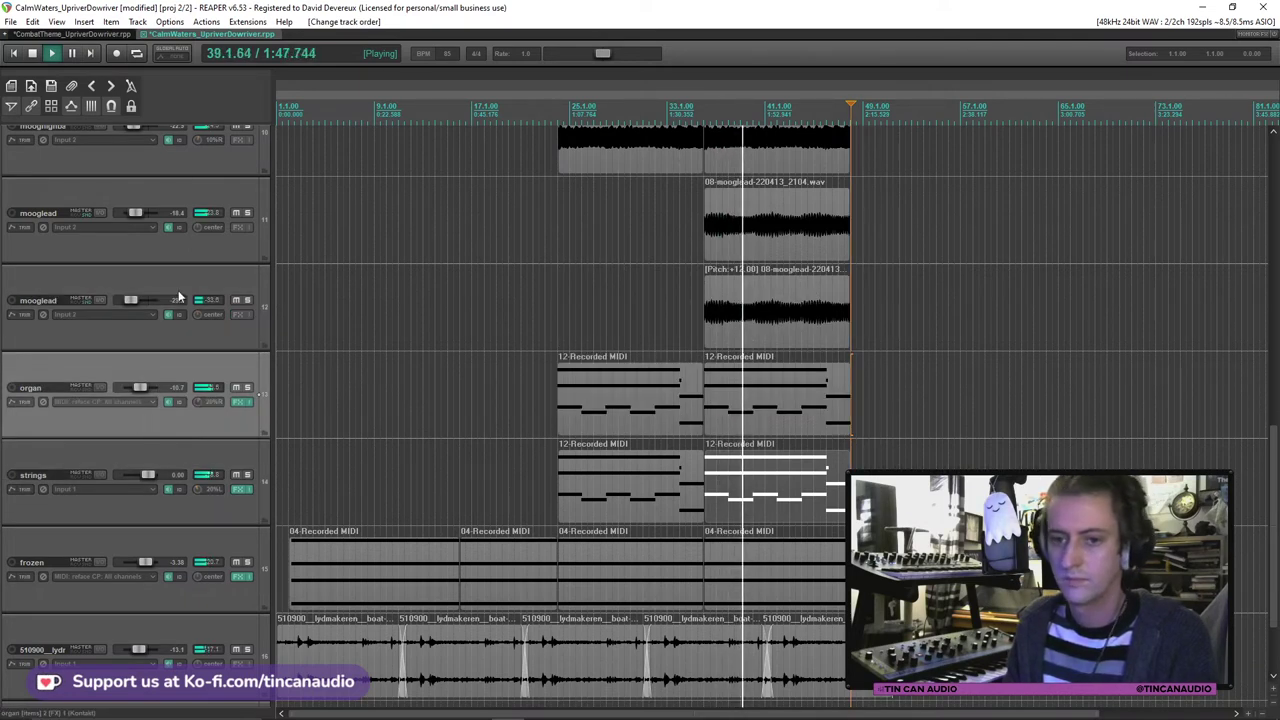
click(185, 255)
ctrl+click(209, 339)
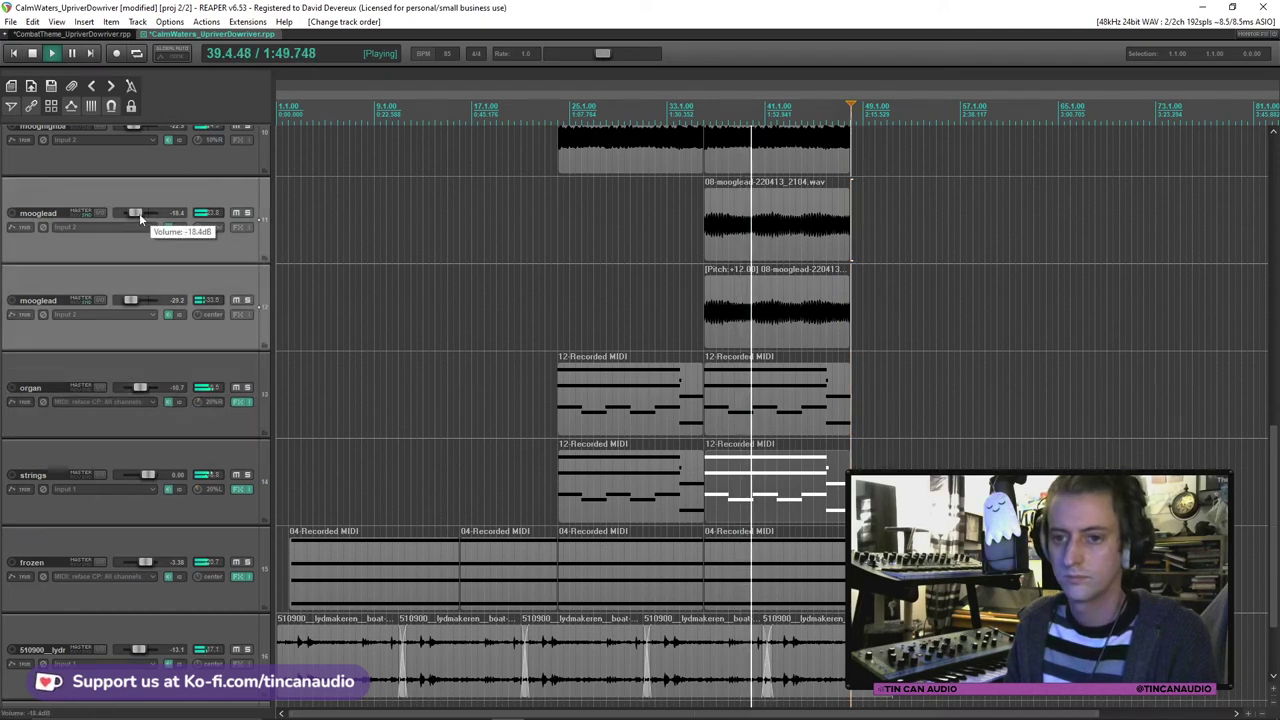
drag(140, 213, 144, 218)
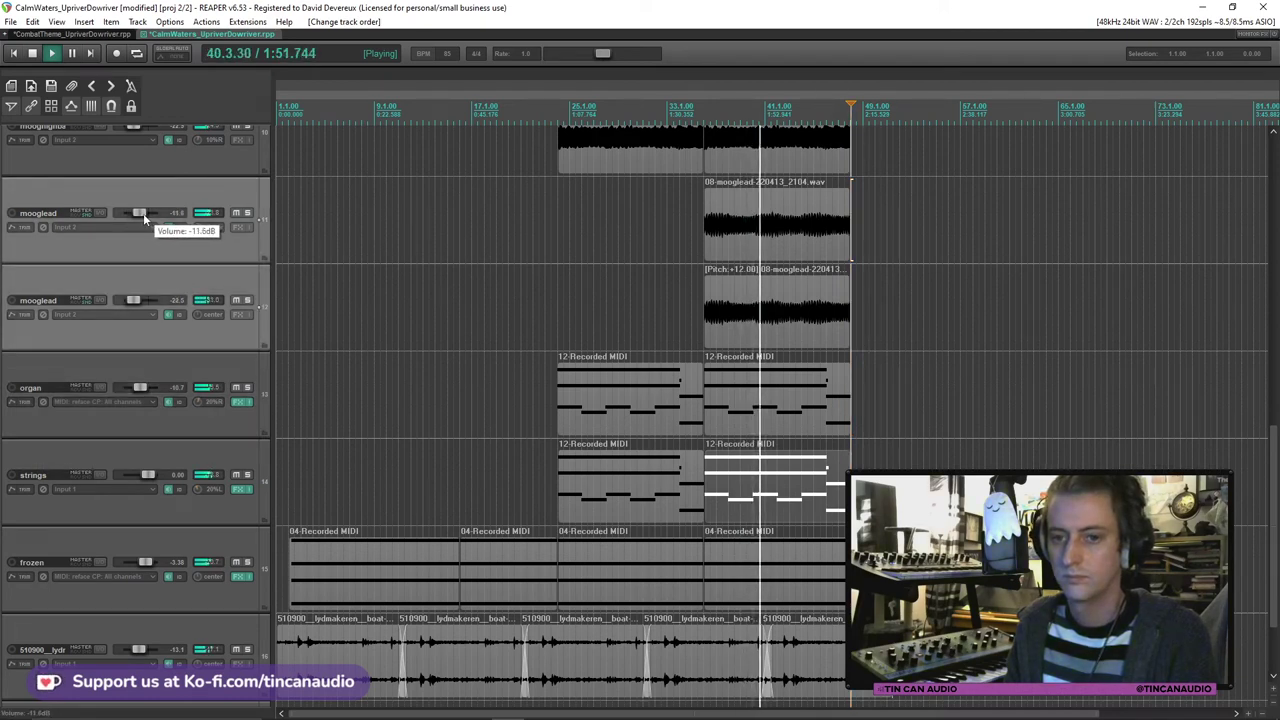
click(199, 343)
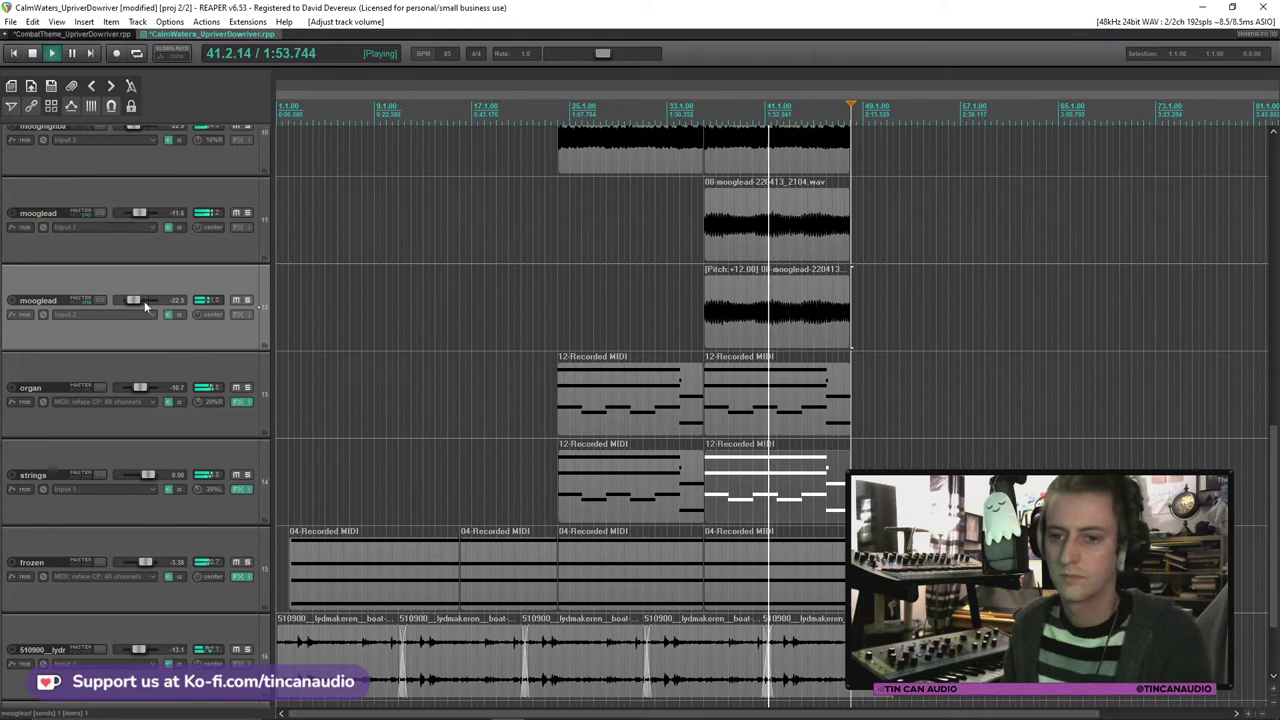
drag(136, 301, 141, 305)
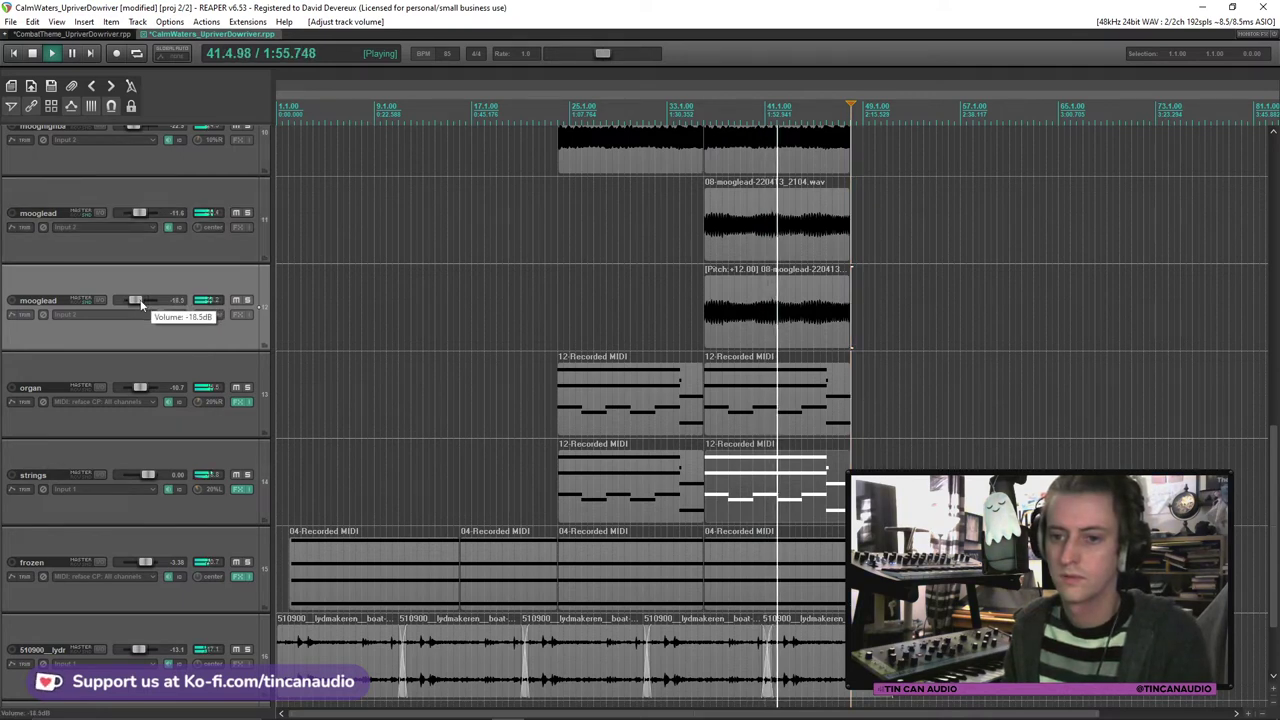
Step: Save the project, and look through the tracks while listening to the rest of the arrangement before stopping playback
click(712, 300)
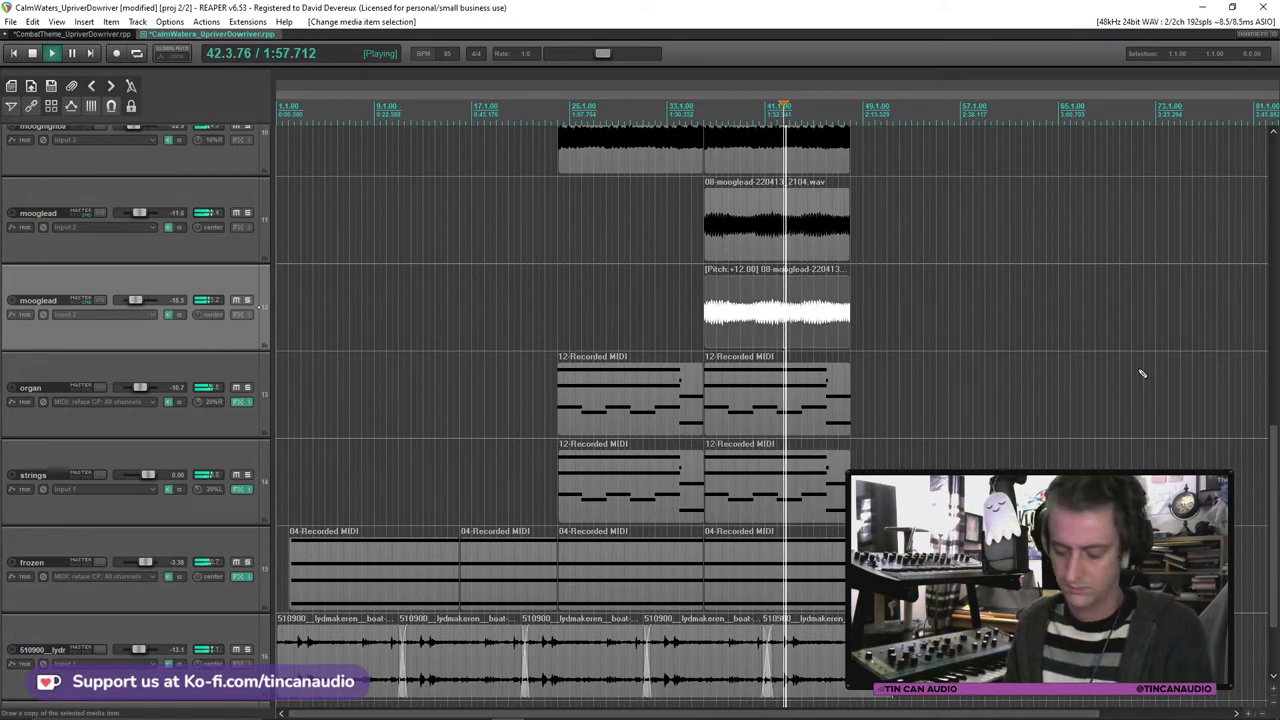
scroll(1265, 457, up, 1)
scroll(1265, 457, up, 5)
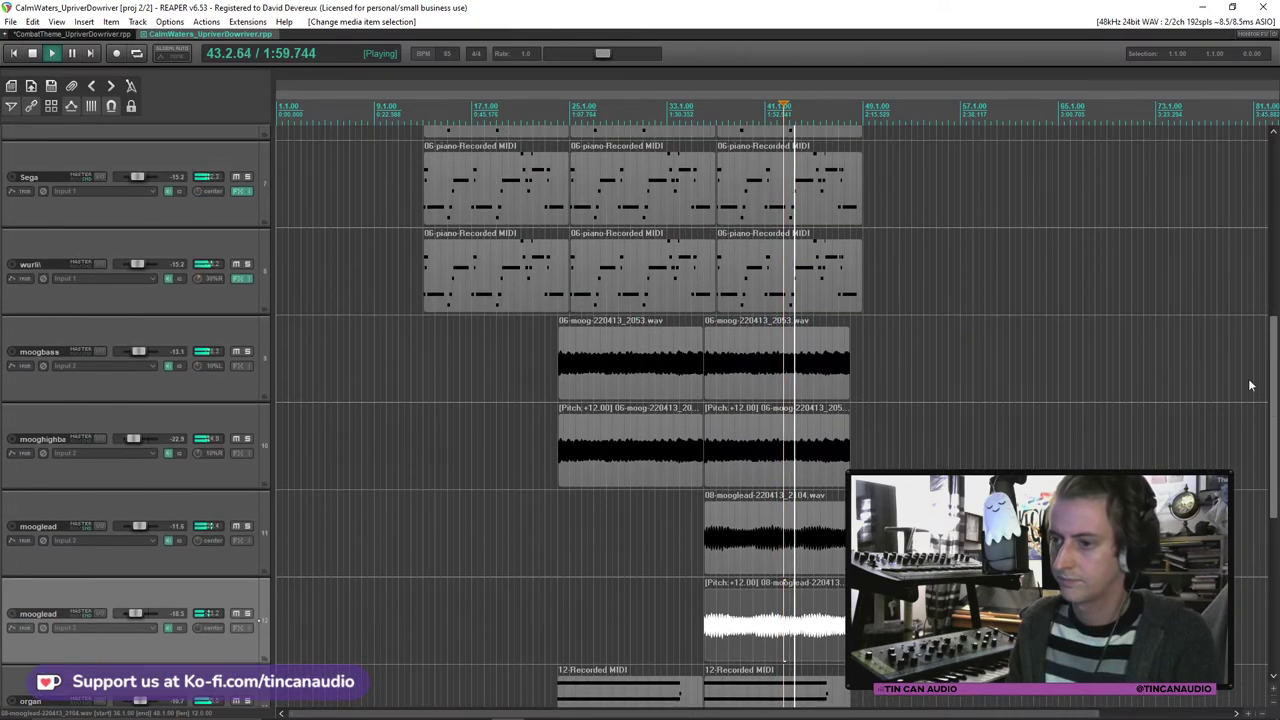
scroll(1247, 289, up, 2)
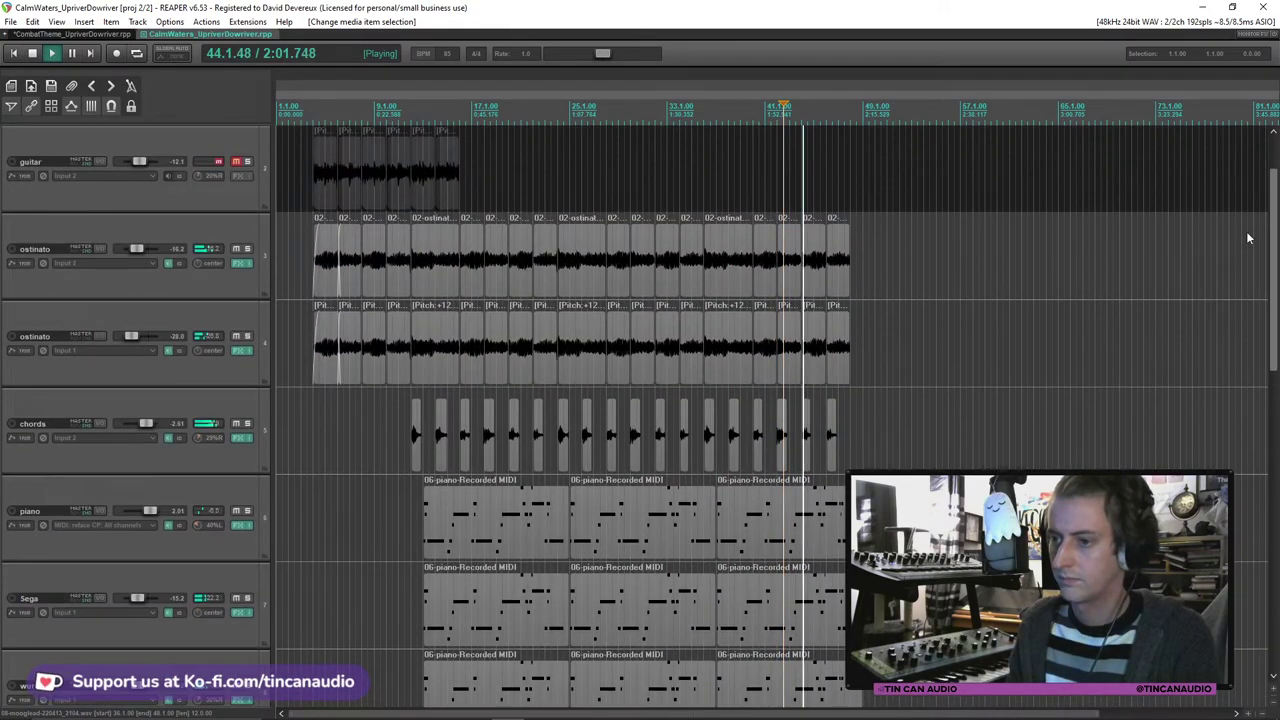
scroll(1246, 238, down, 6)
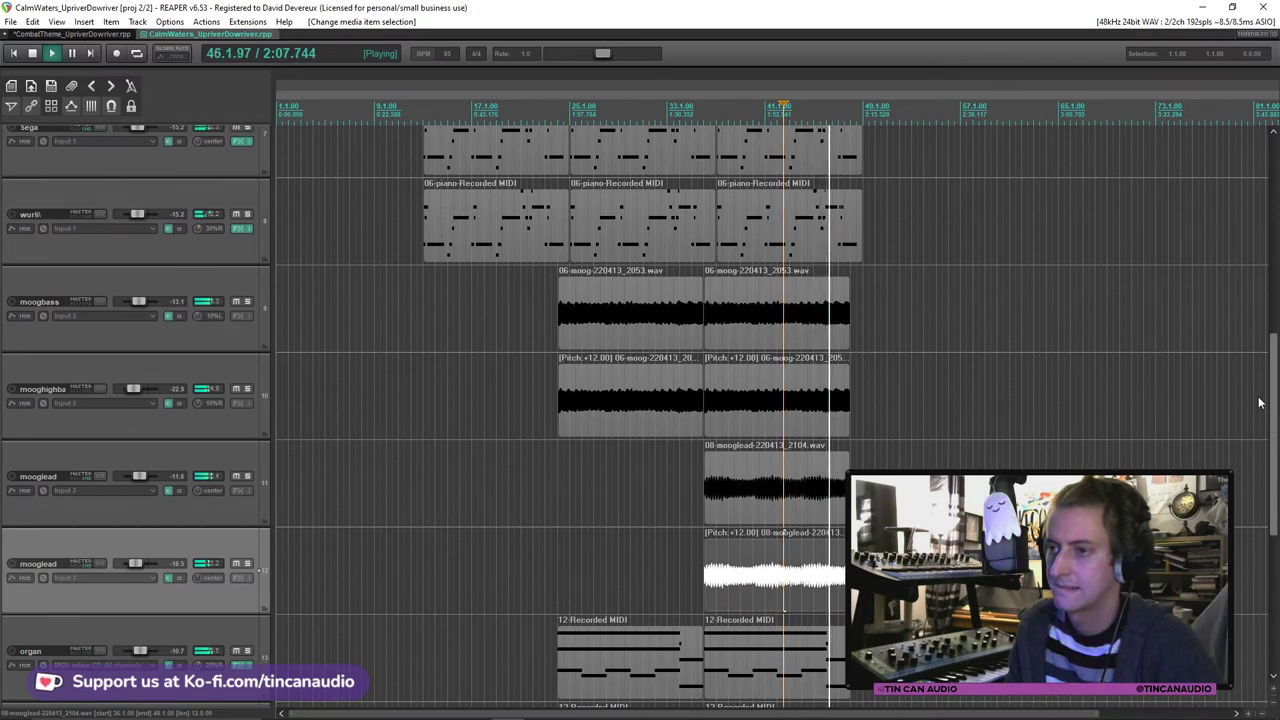
scroll(1259, 403, up, 6)
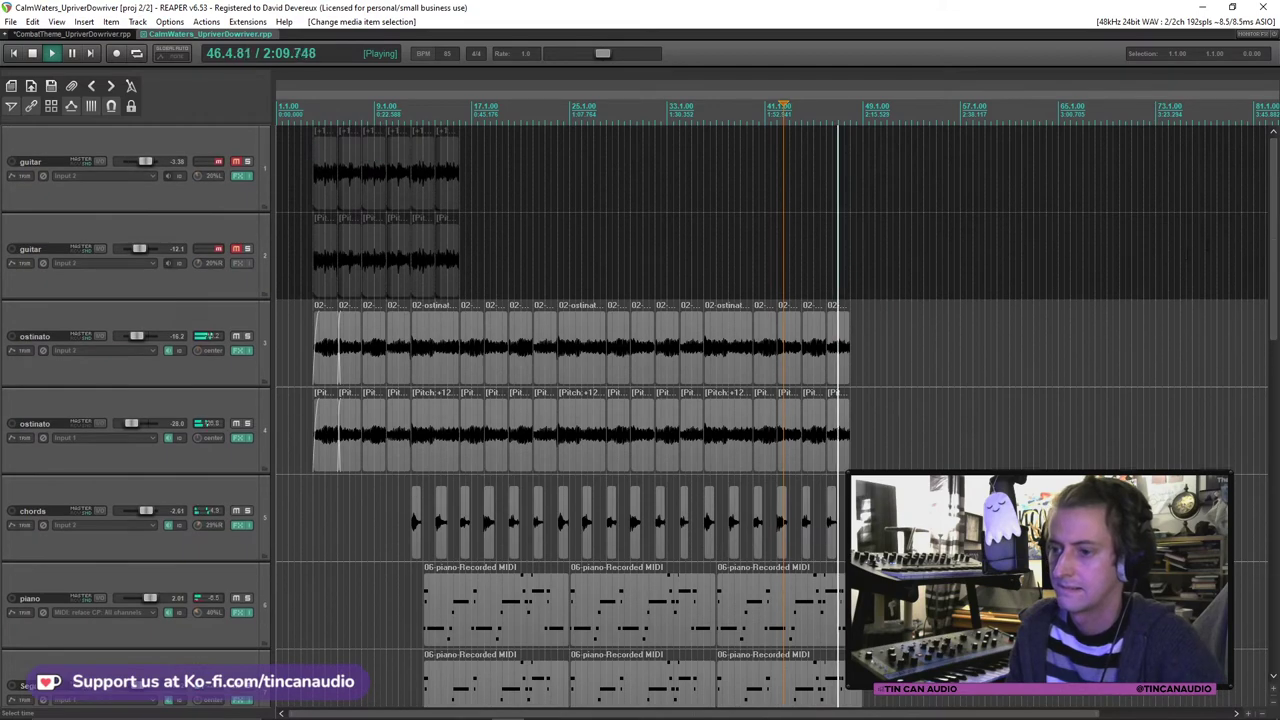
scroll(1270, 274, down, 2)
scroll(1270, 274, up, 2)
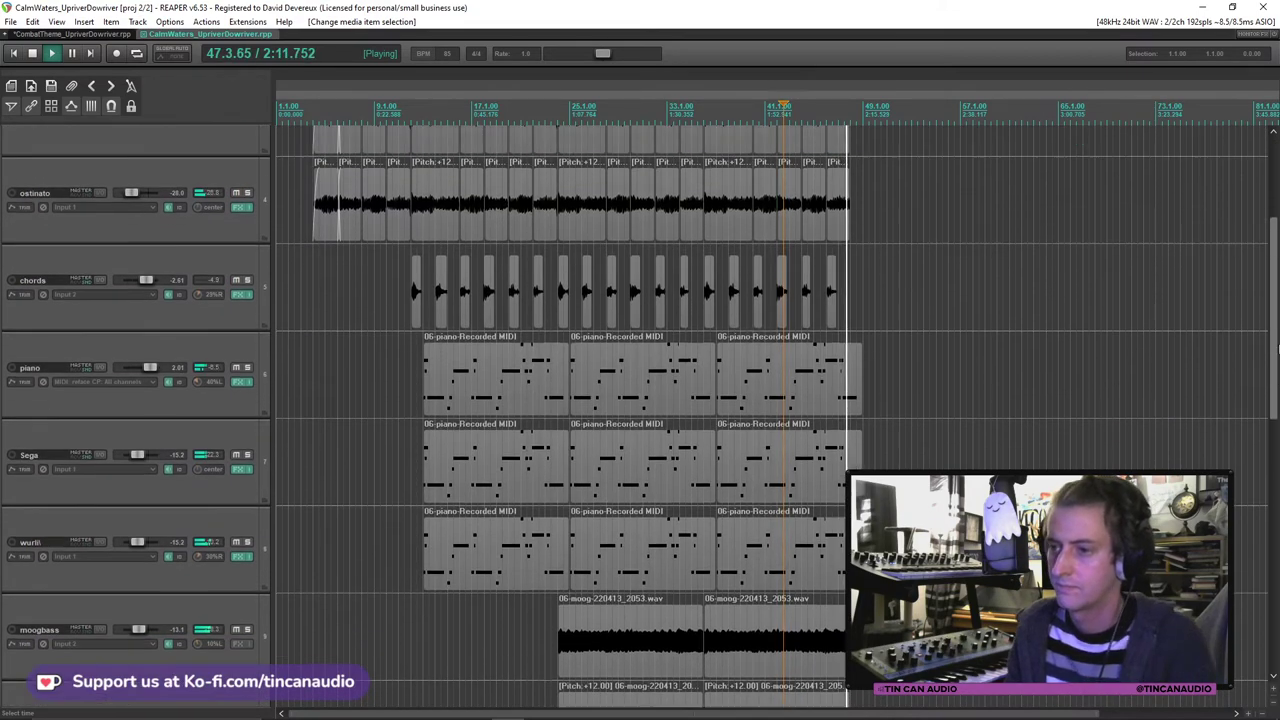
key(space)
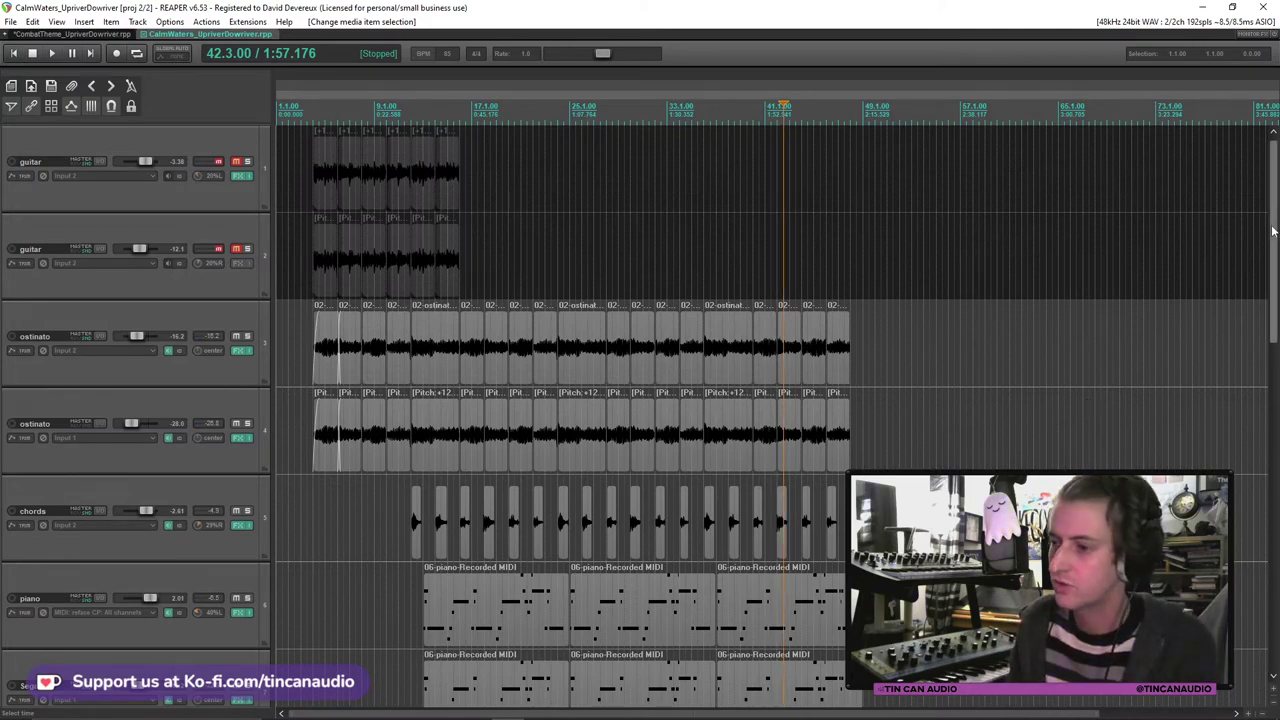
Step: Add a new track below the pitched-up mooglead track and load the HALion Sonic SE instrument on it
drag(1272, 231, 1275, 482)
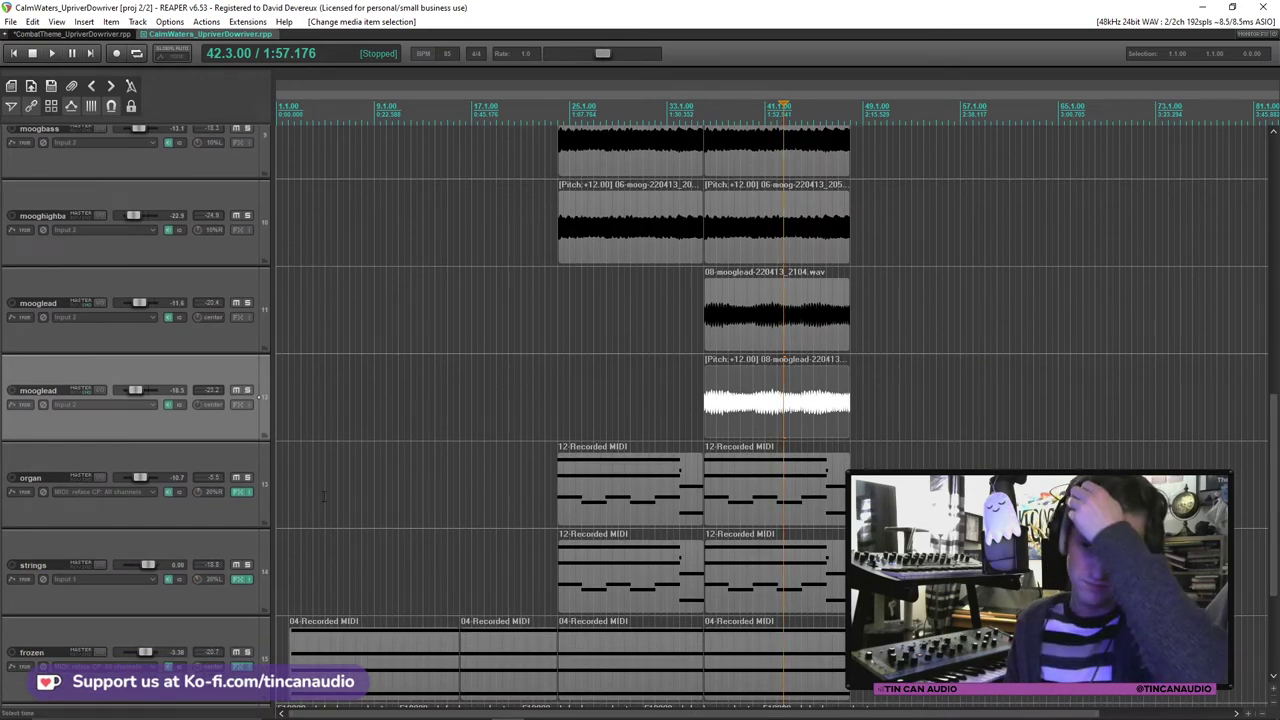
key(ctrl+t)
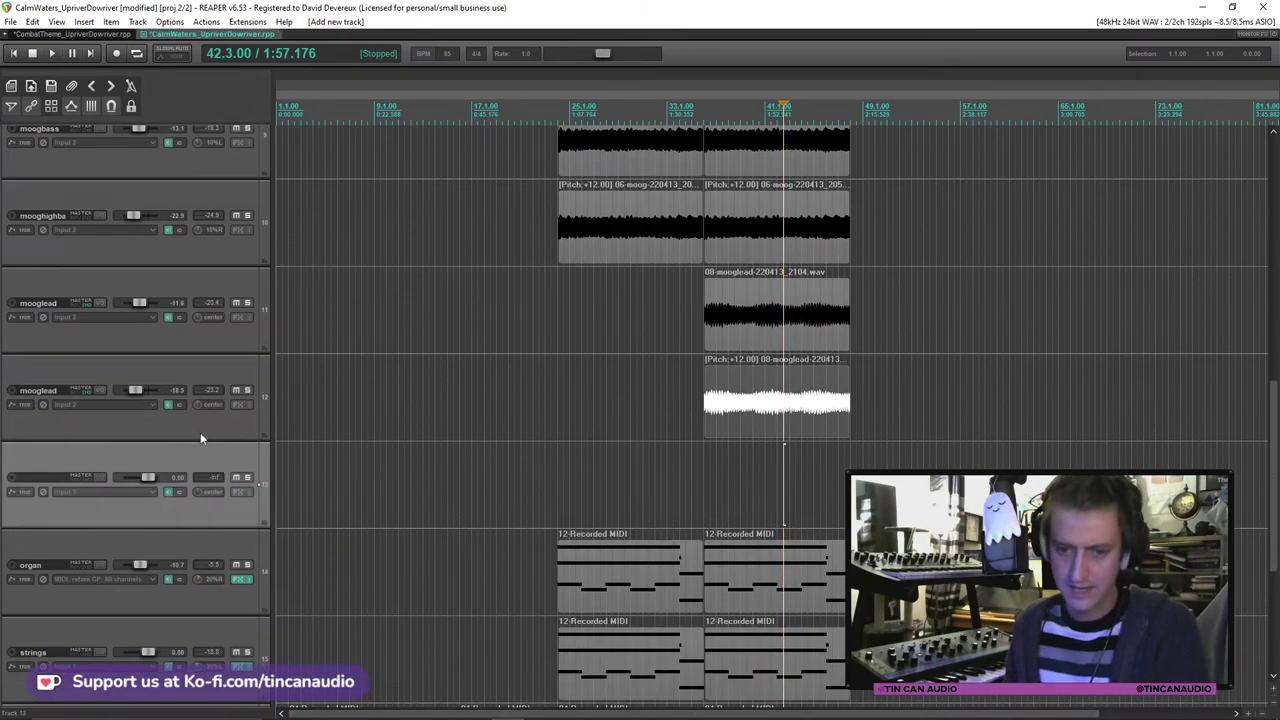
click(235, 491)
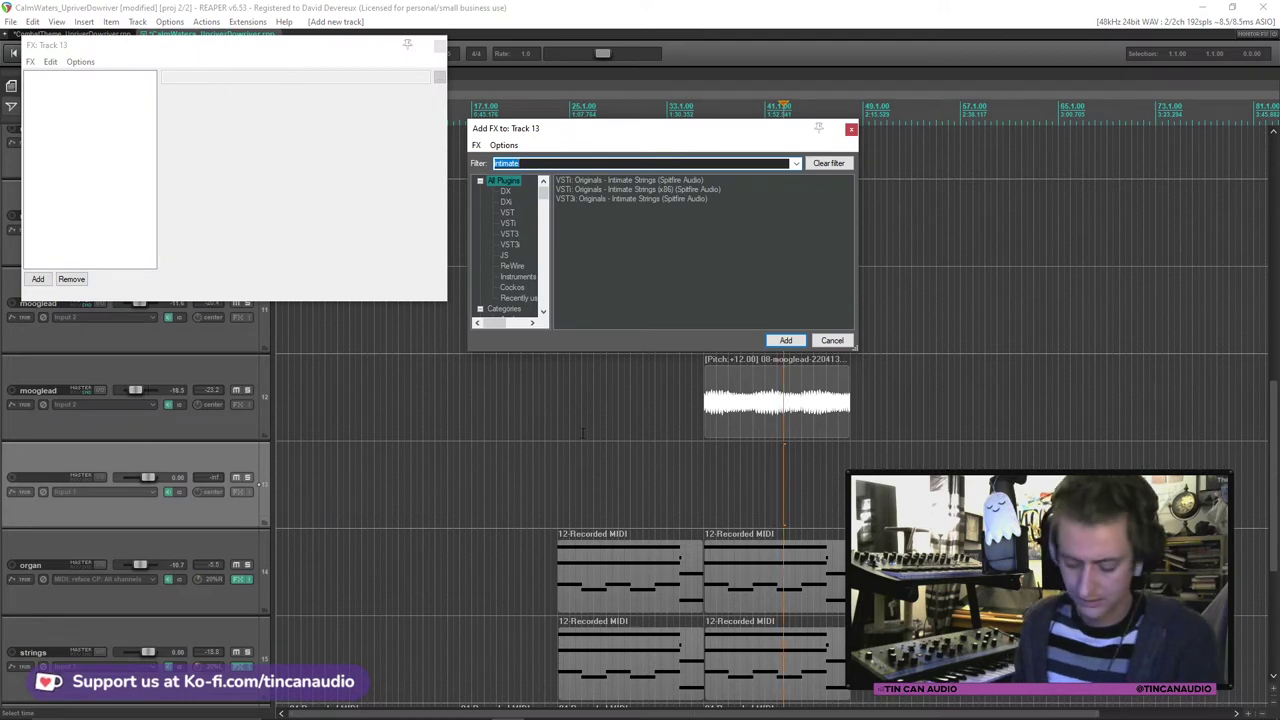
text(hal)
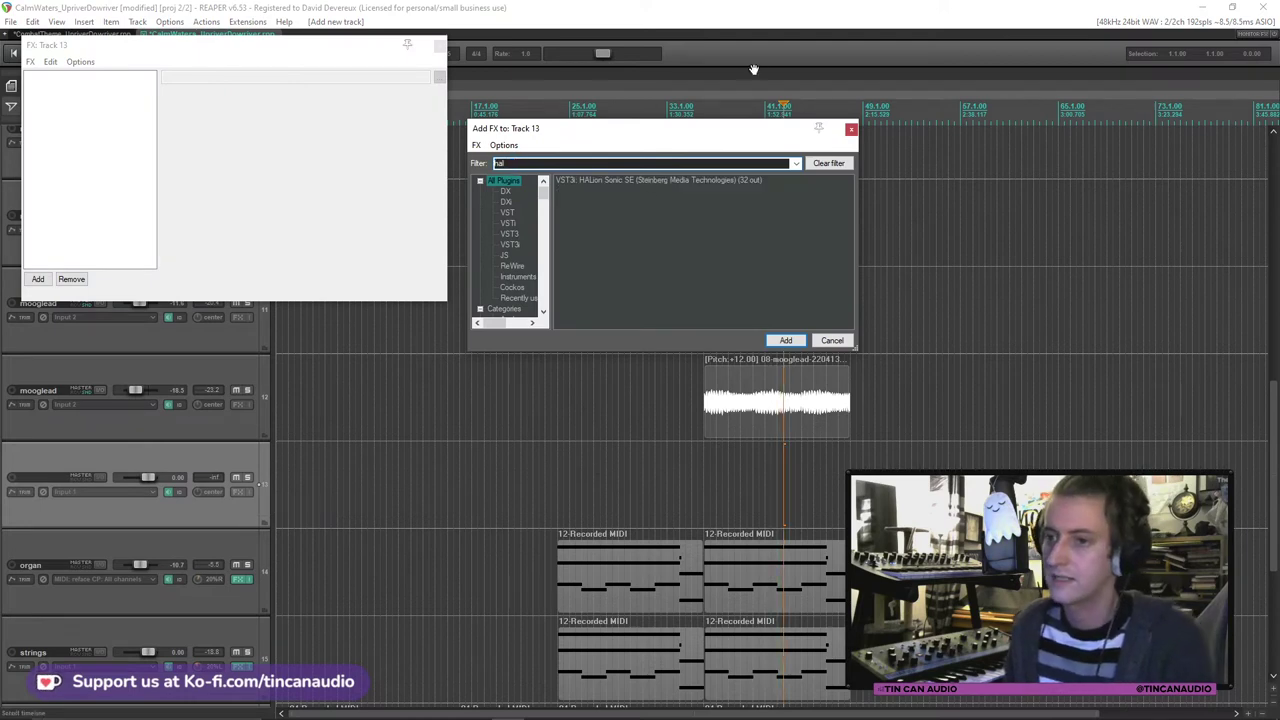
double_click(674, 177)
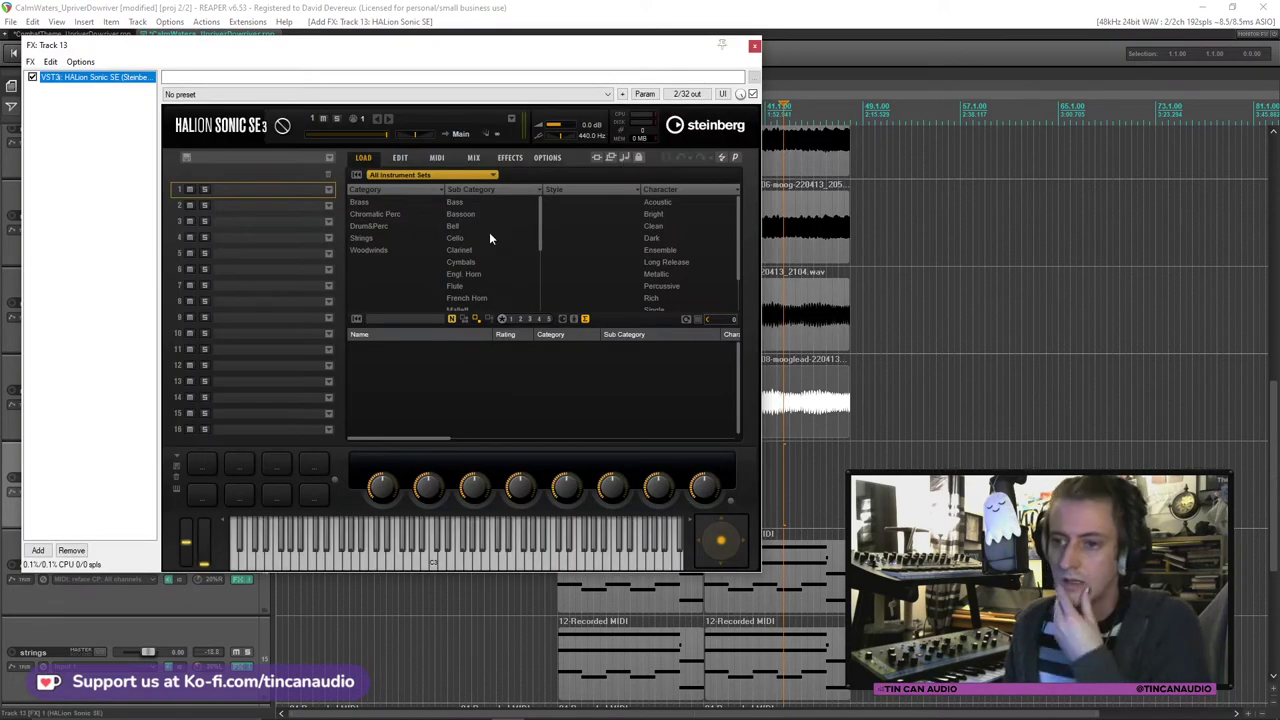
Step: Filter the HALion instruments by the Flute sub category and load Flute Combi
scroll(458, 288, down, 2)
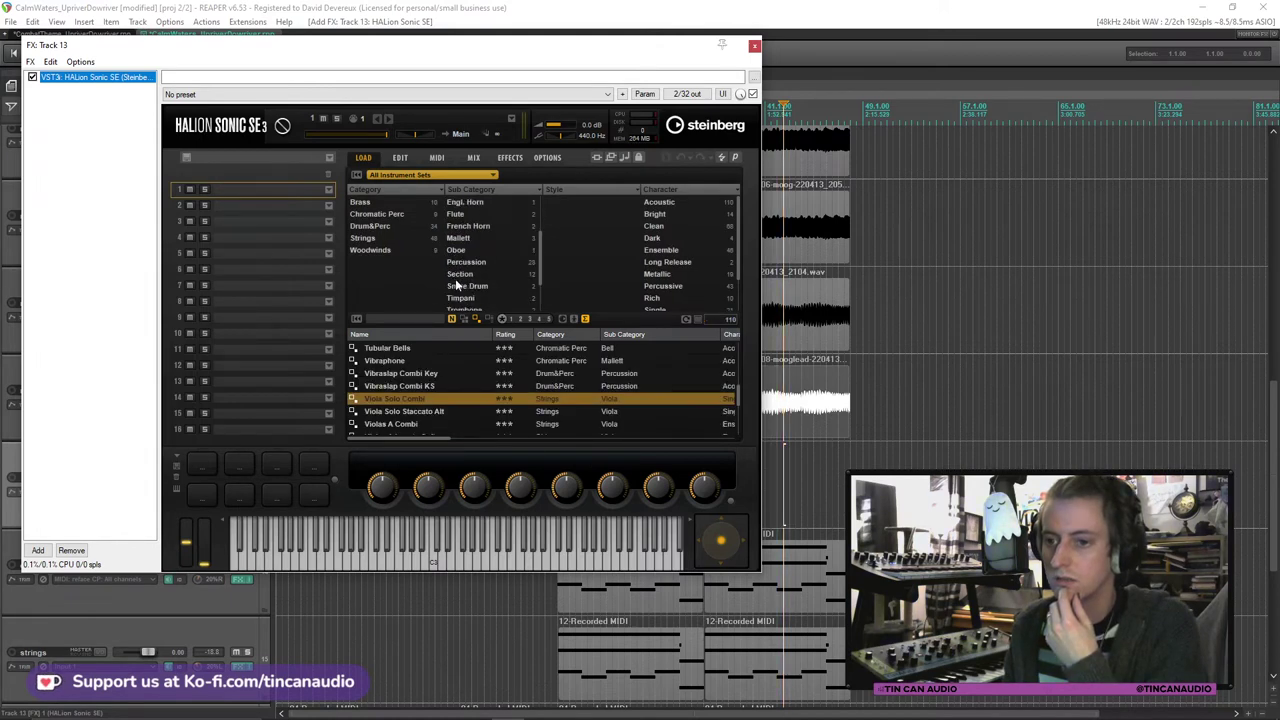
scroll(456, 285, up, 1)
double_click(458, 264)
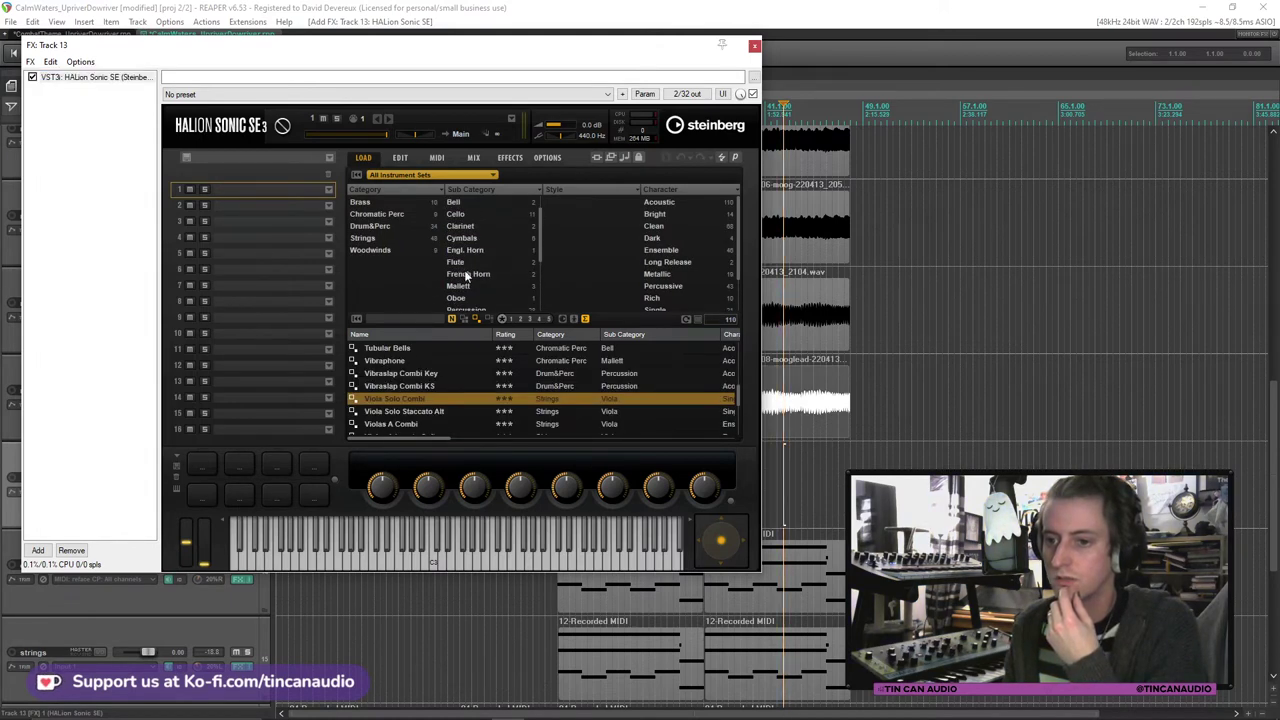
click(462, 267)
double_click(398, 349)
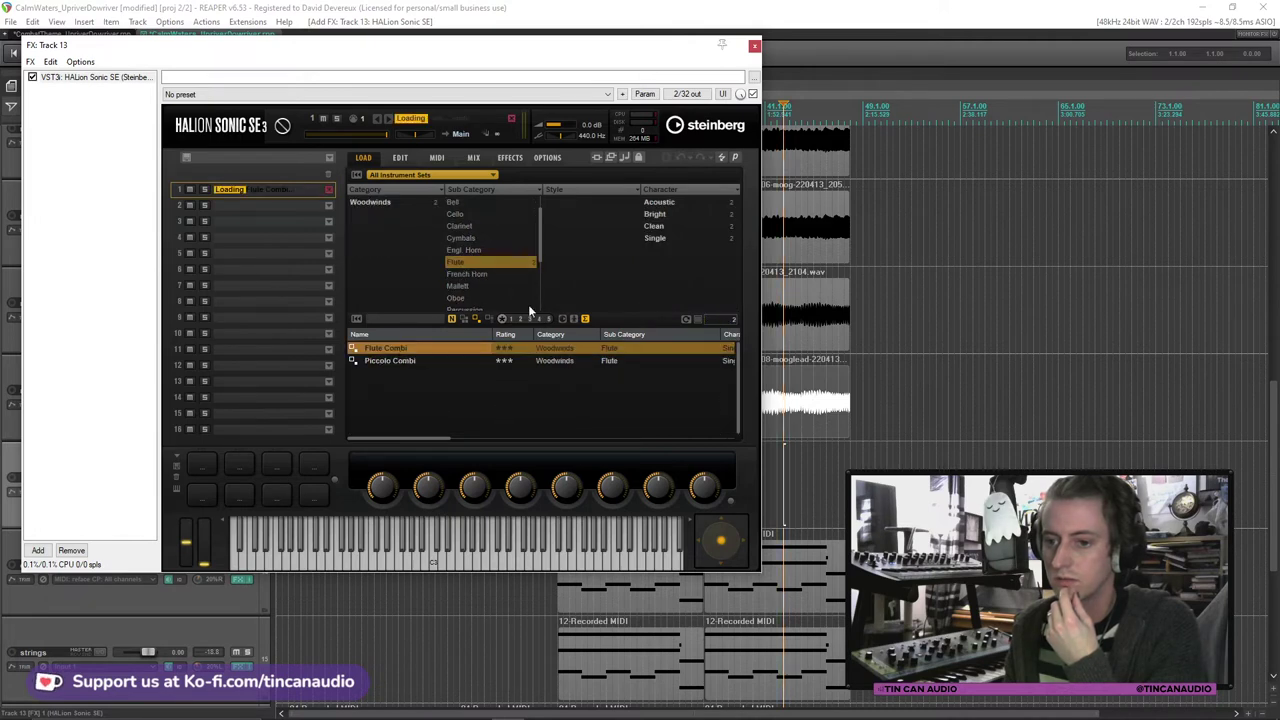
click(755, 46)
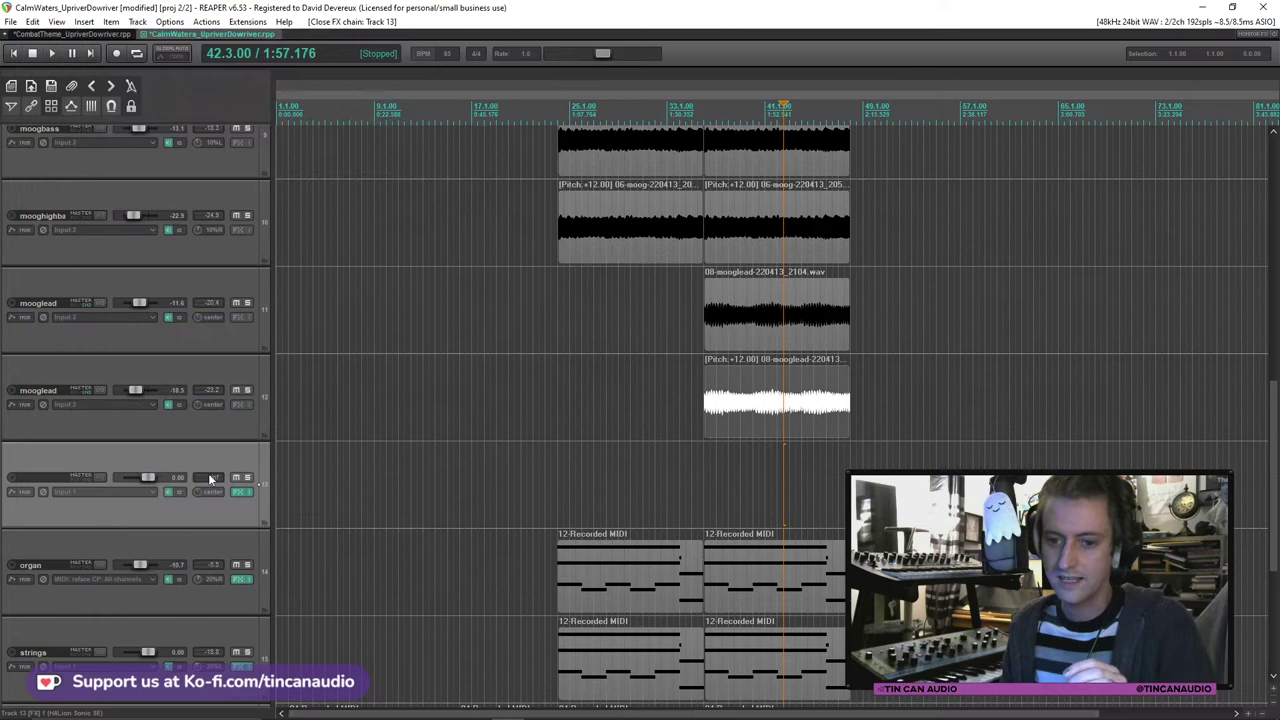
Step: Set the new track's input to reface CP MIDI on all channels and arm it for recording
click(148, 493)
mouse_move(187, 532)
mouse_move(285, 532)
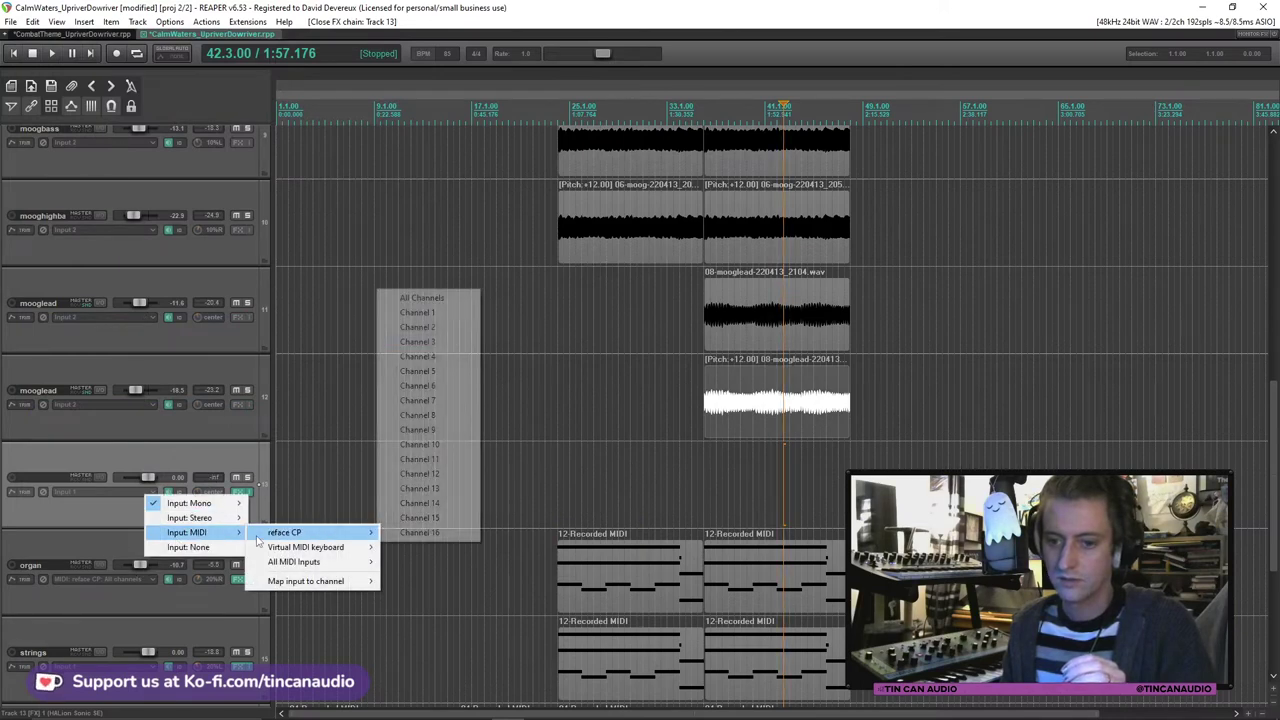
click(420, 313)
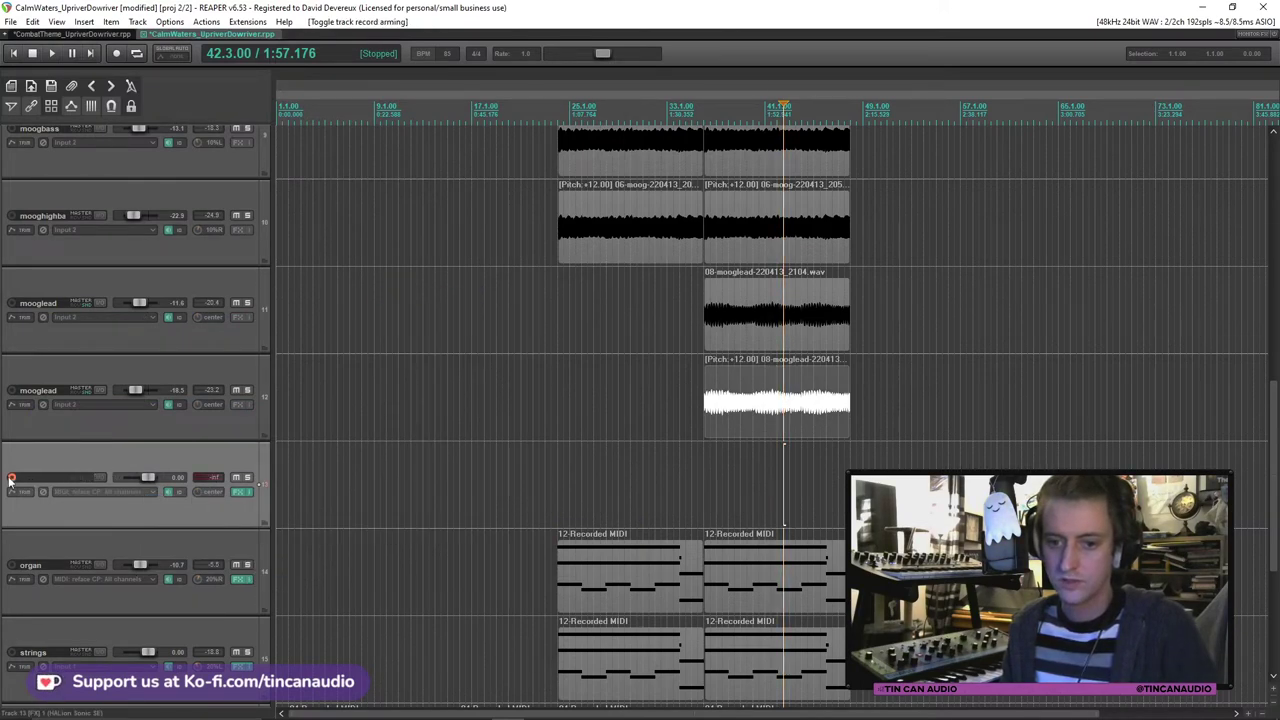
Step: Raise the flute's modulation wheel, and audition it over playback from 34.3.00 with the track volume at +5.39 dB
click(240, 492)
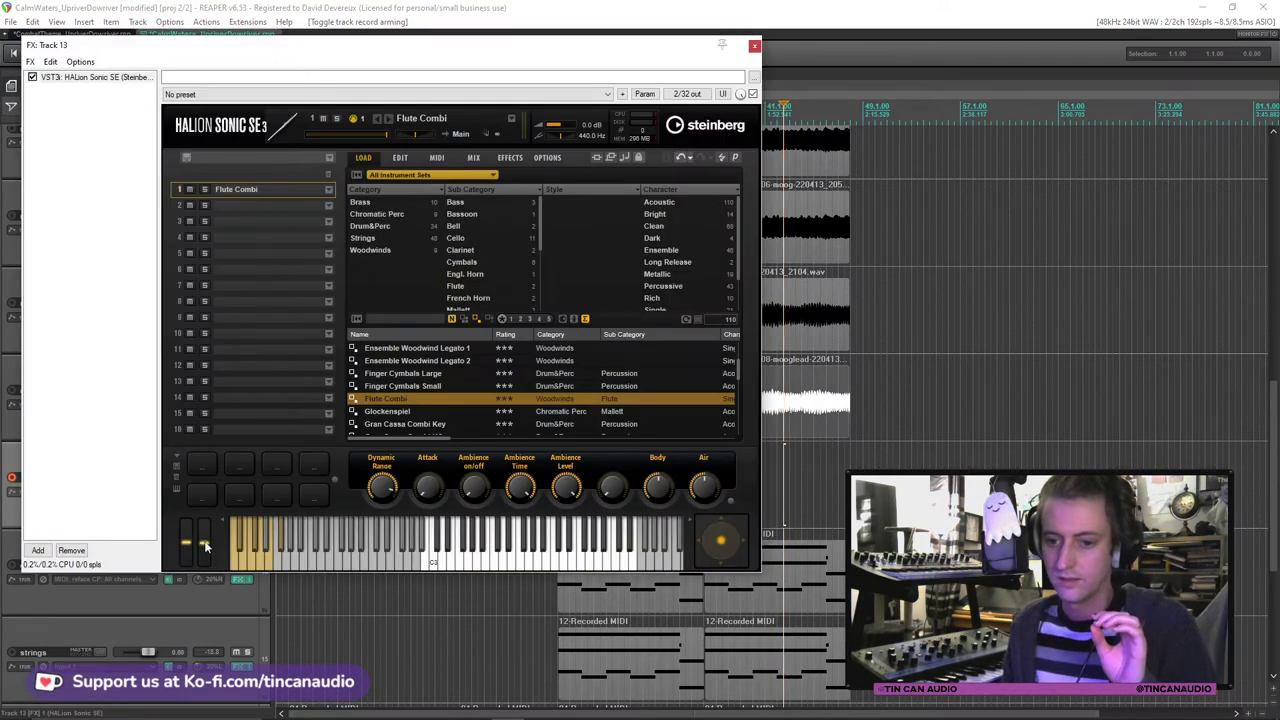
click(754, 46)
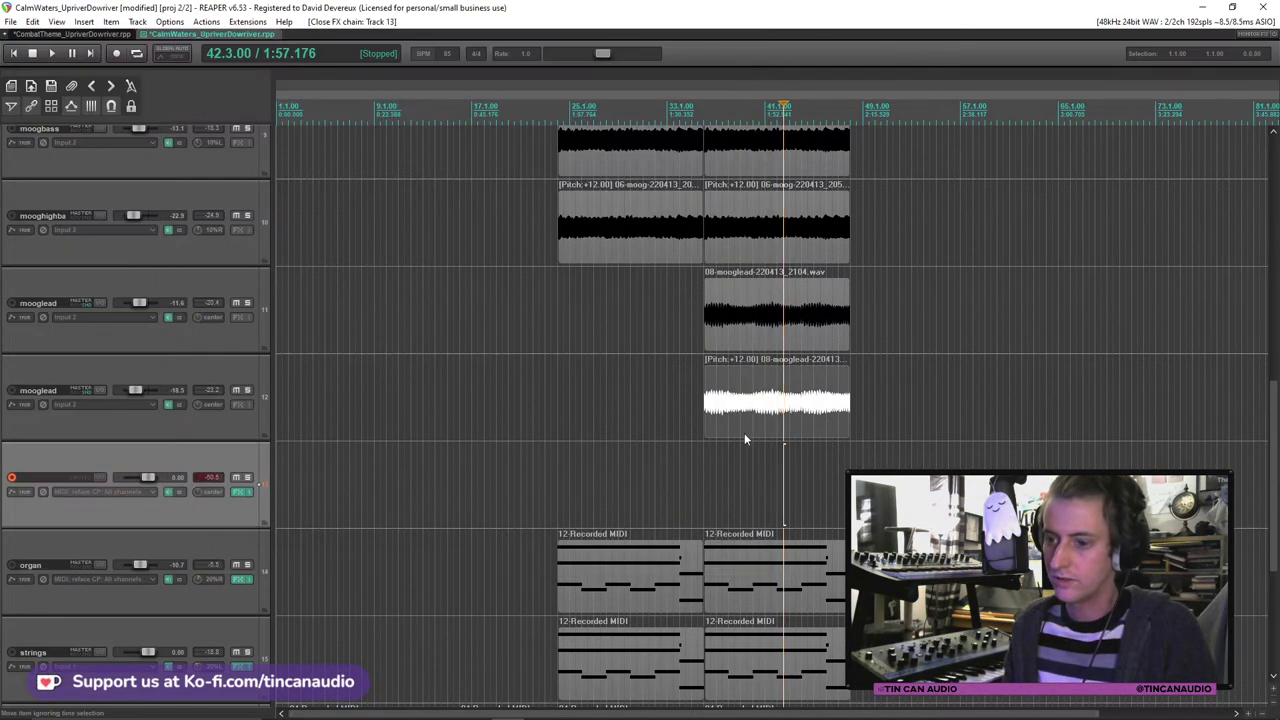
click(686, 502)
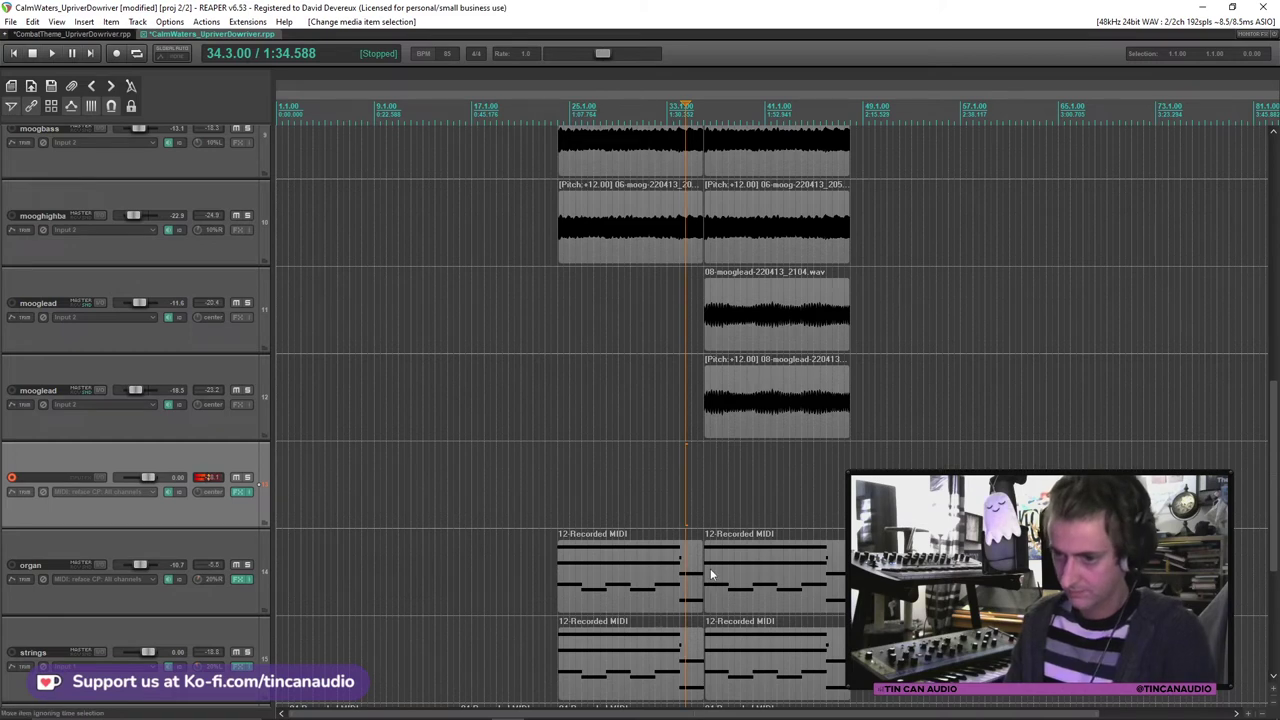
key(space)
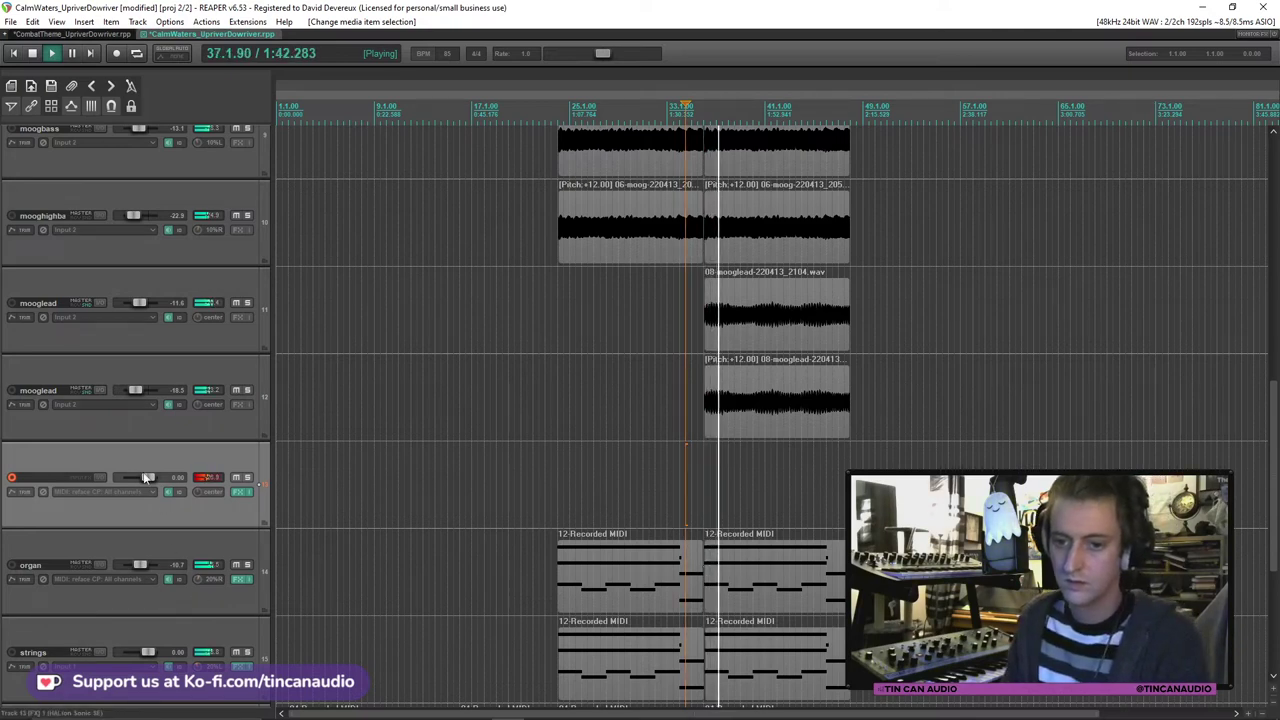
mouse_move(145, 478)
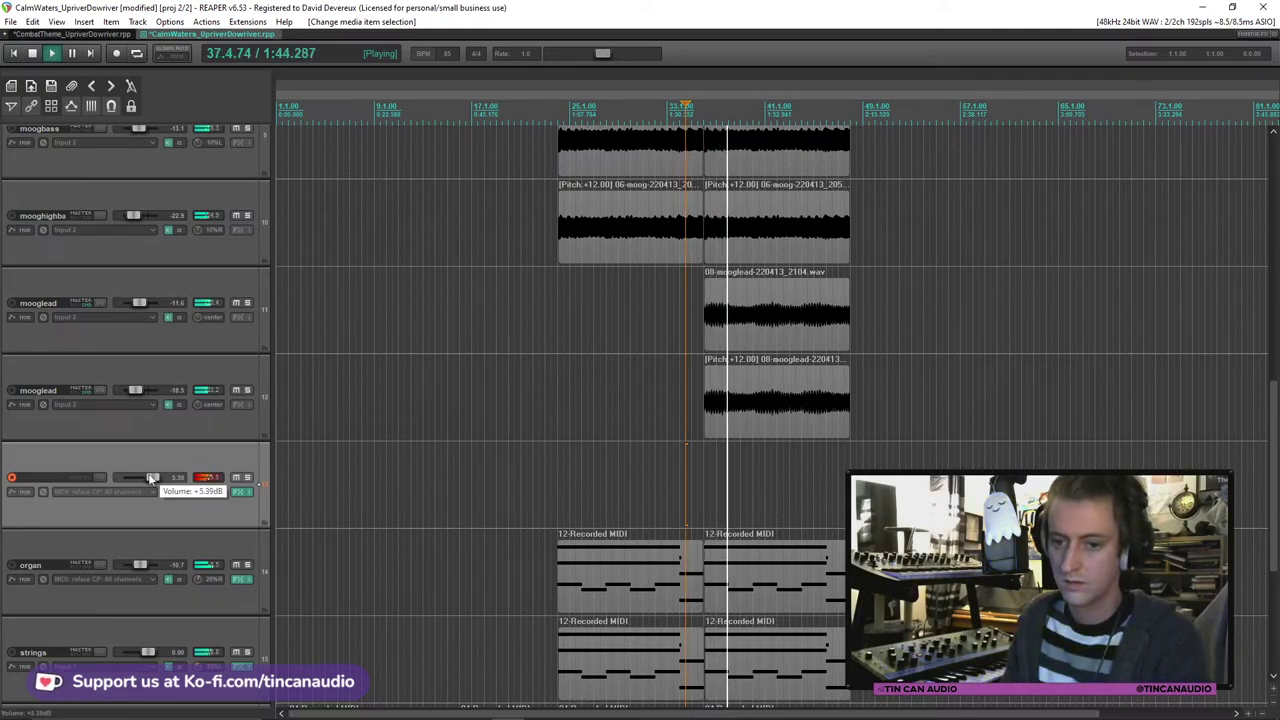
Step: Replace the flute in HALion Sonic SE with Oboe Combi from the Oboe sub category
mouse_move(220, 496)
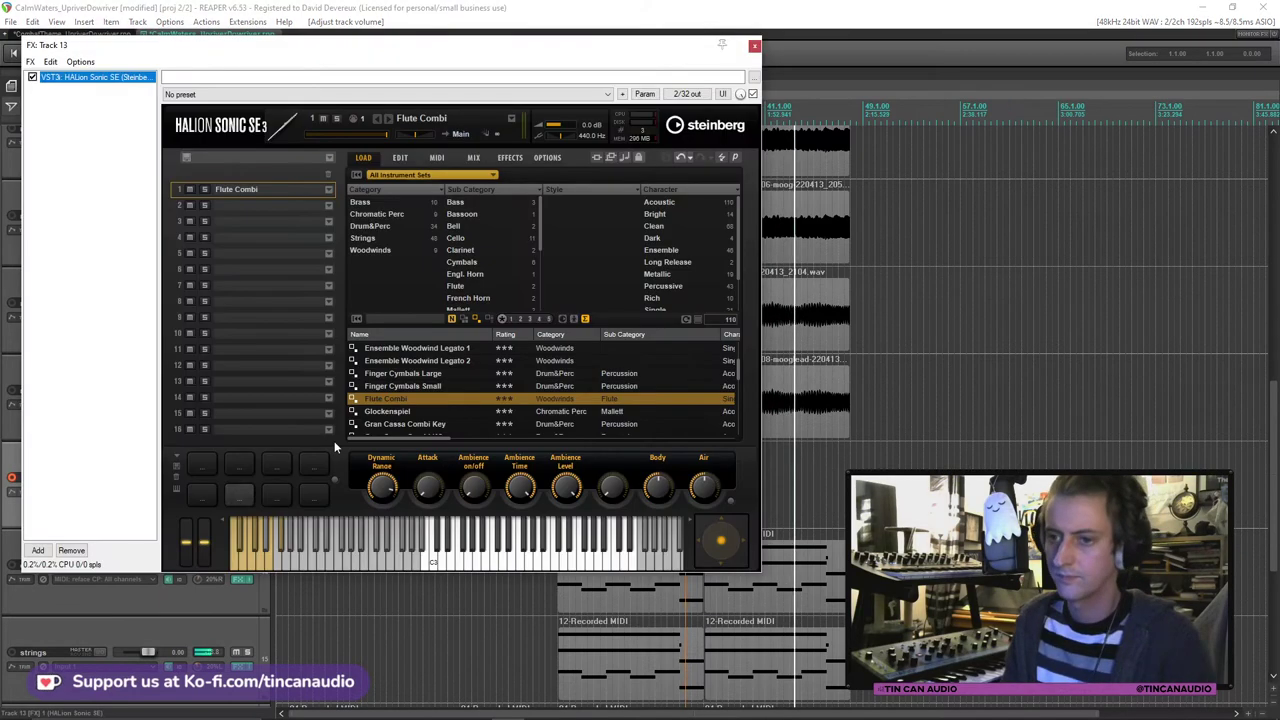
click(240, 491)
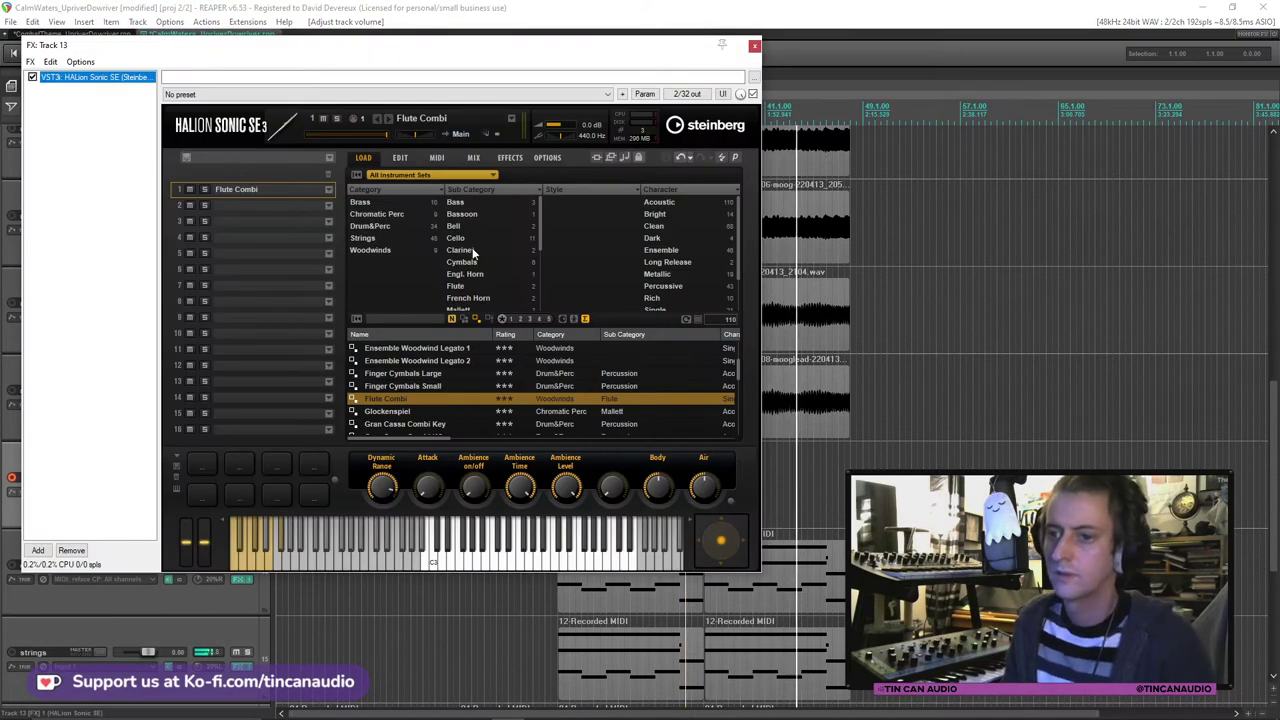
scroll(472, 260, down, 2)
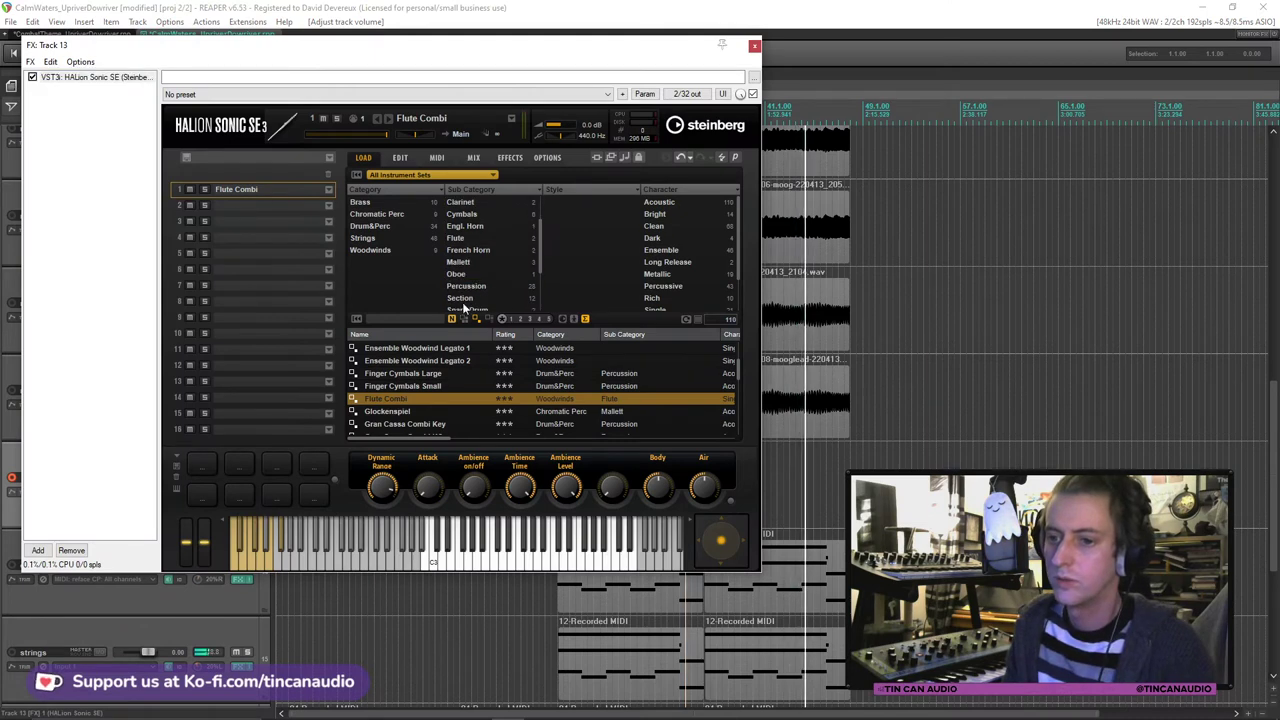
click(461, 276)
double_click(407, 346)
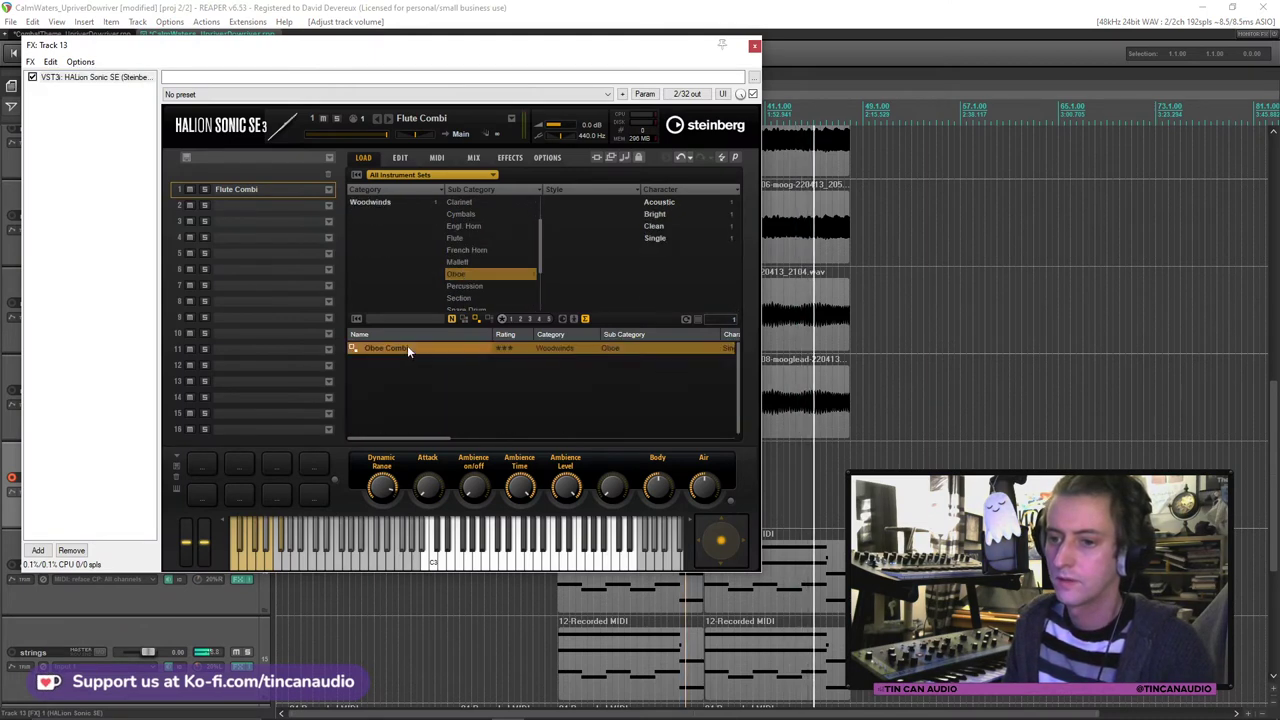
click(755, 47)
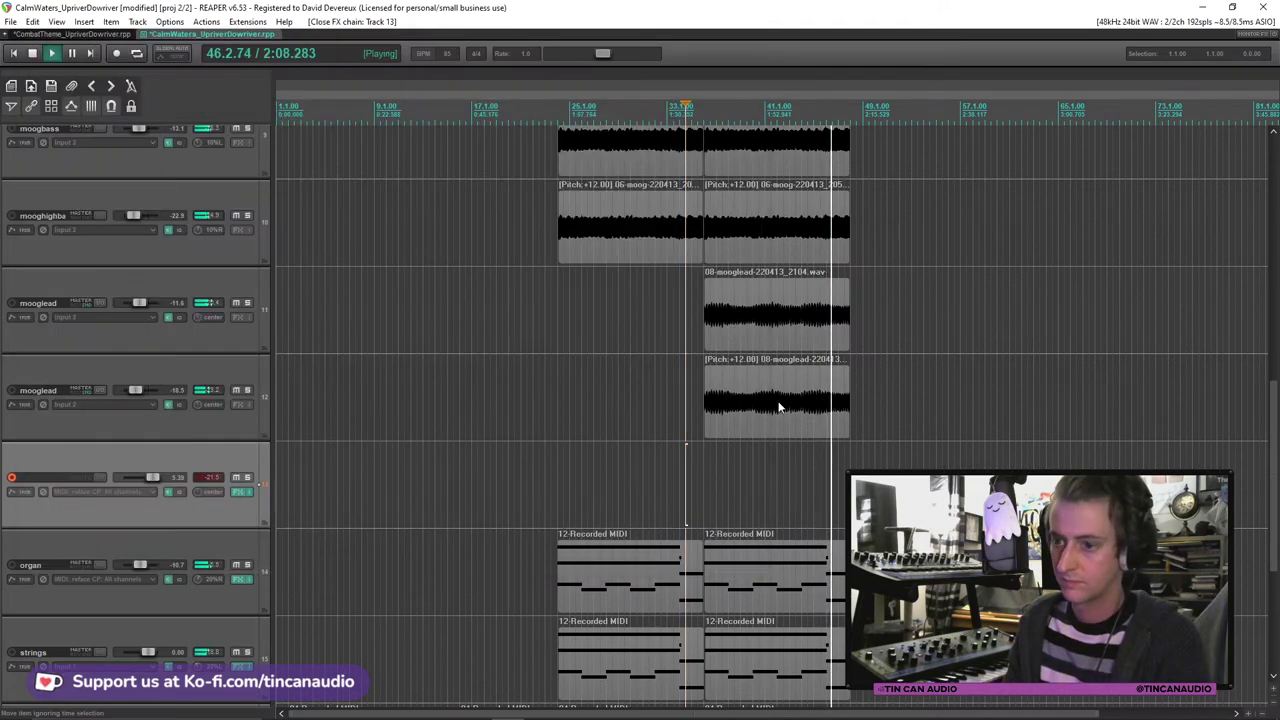
Step: Raise the oboe's modulation wheel, and reset its track volume to 0.00 dB while auditioning it over playback
click(240, 492)
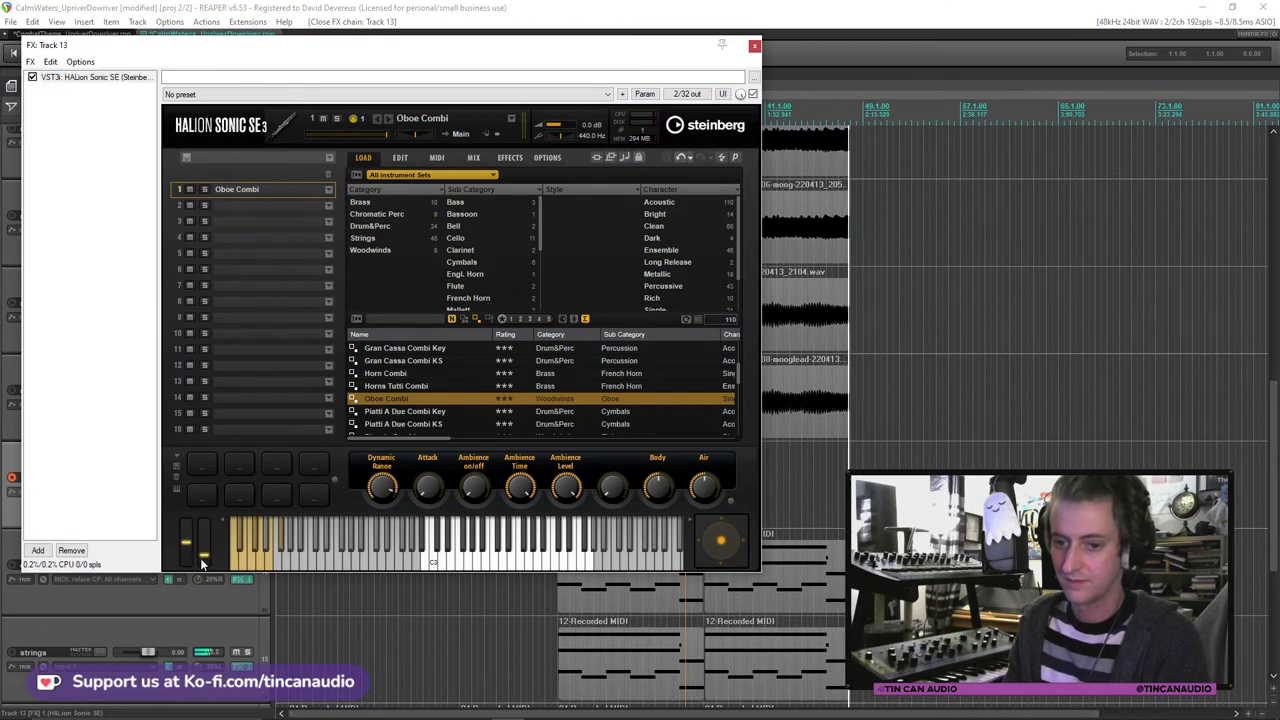
click(754, 46)
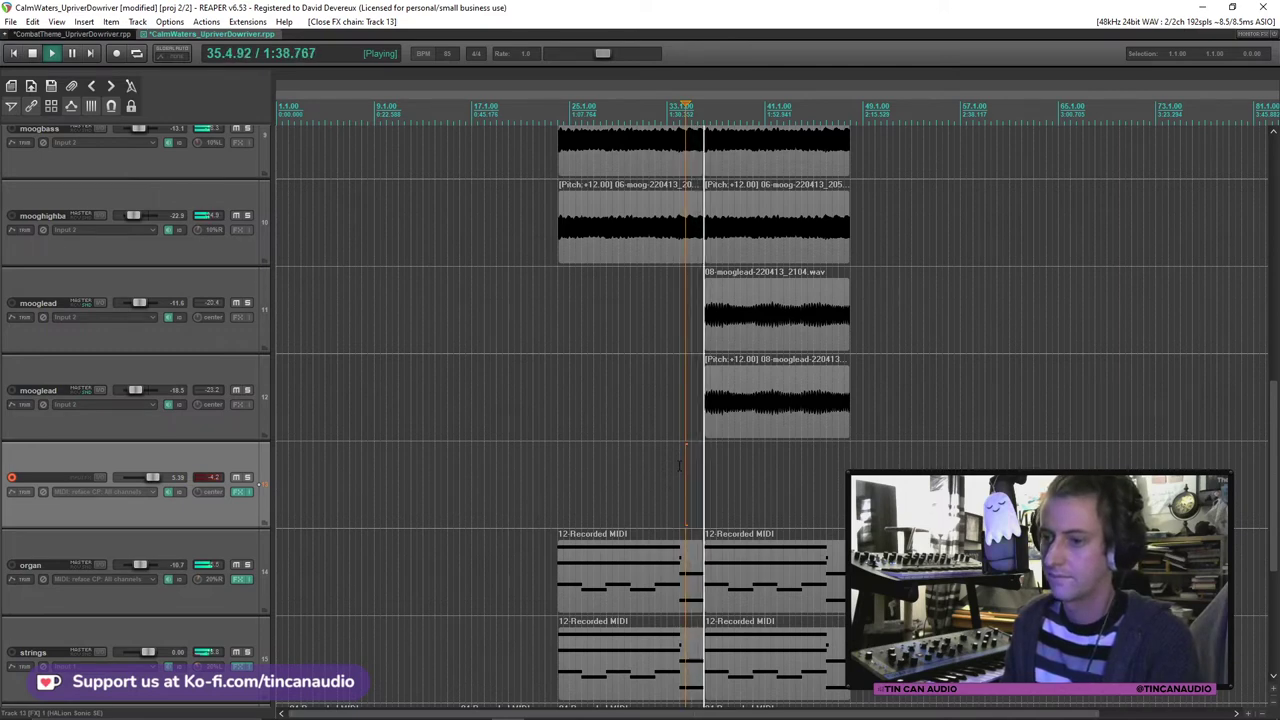
double_click(150, 477)
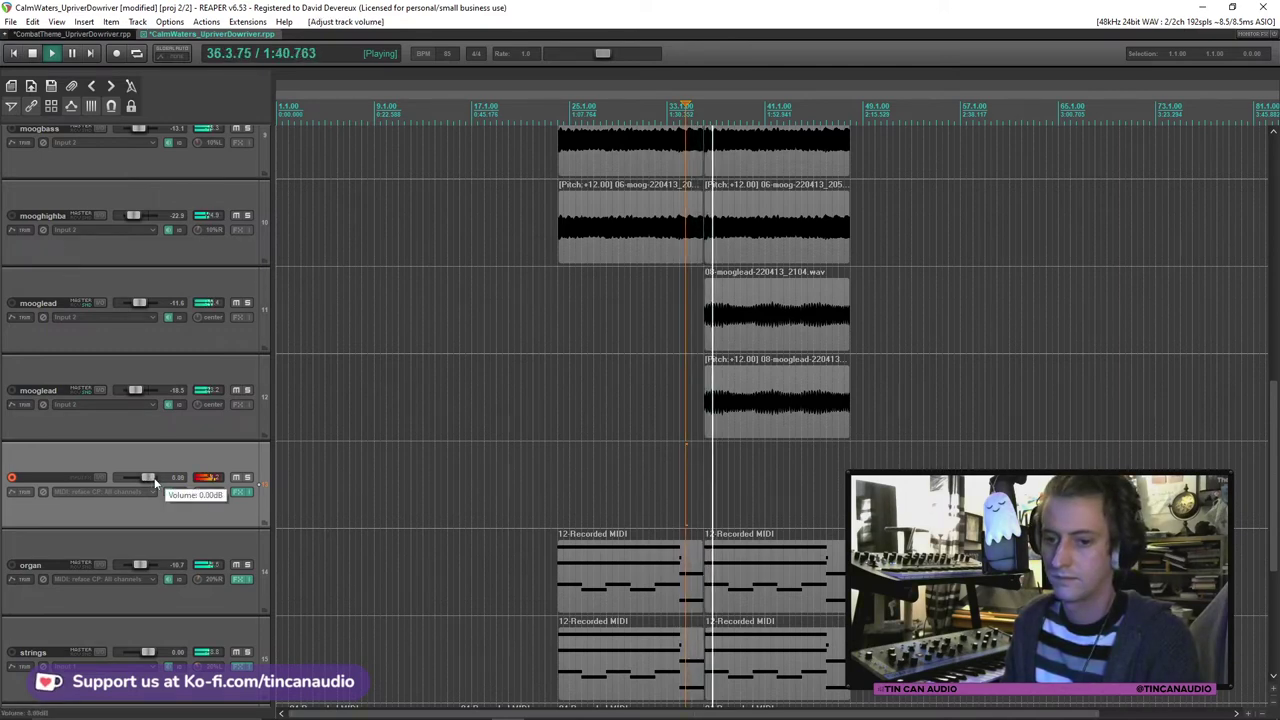
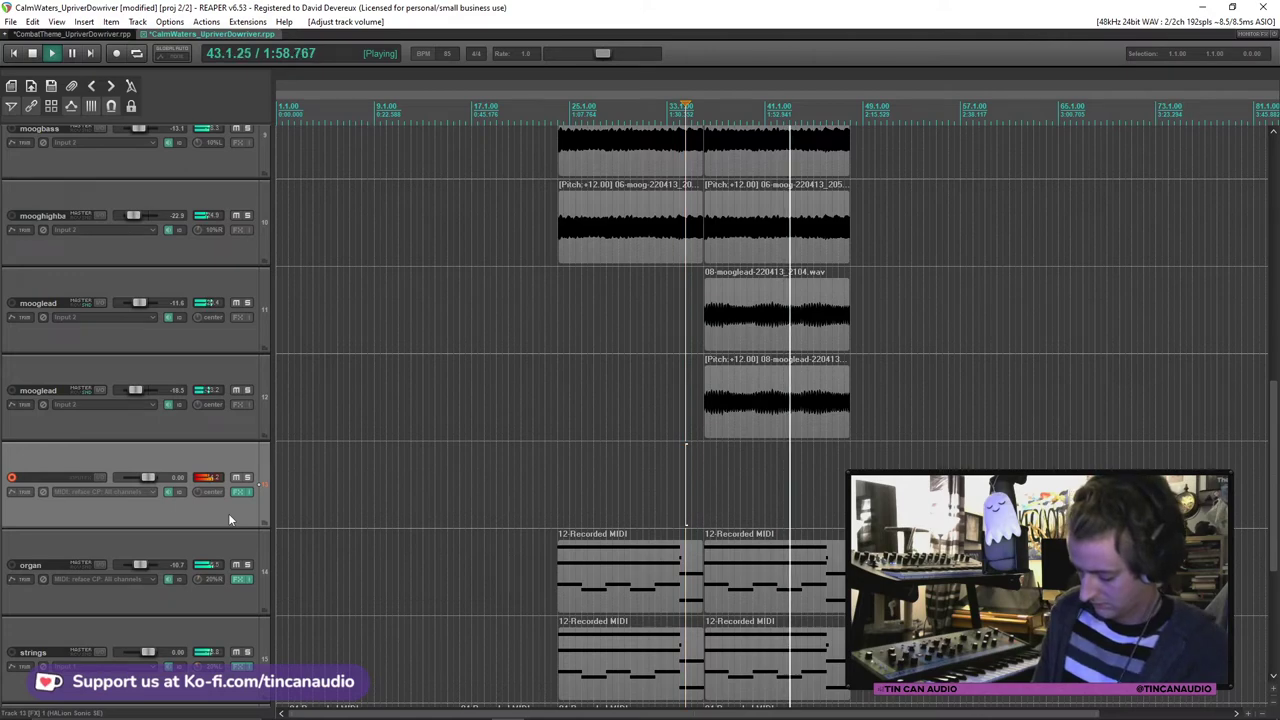
key(space)
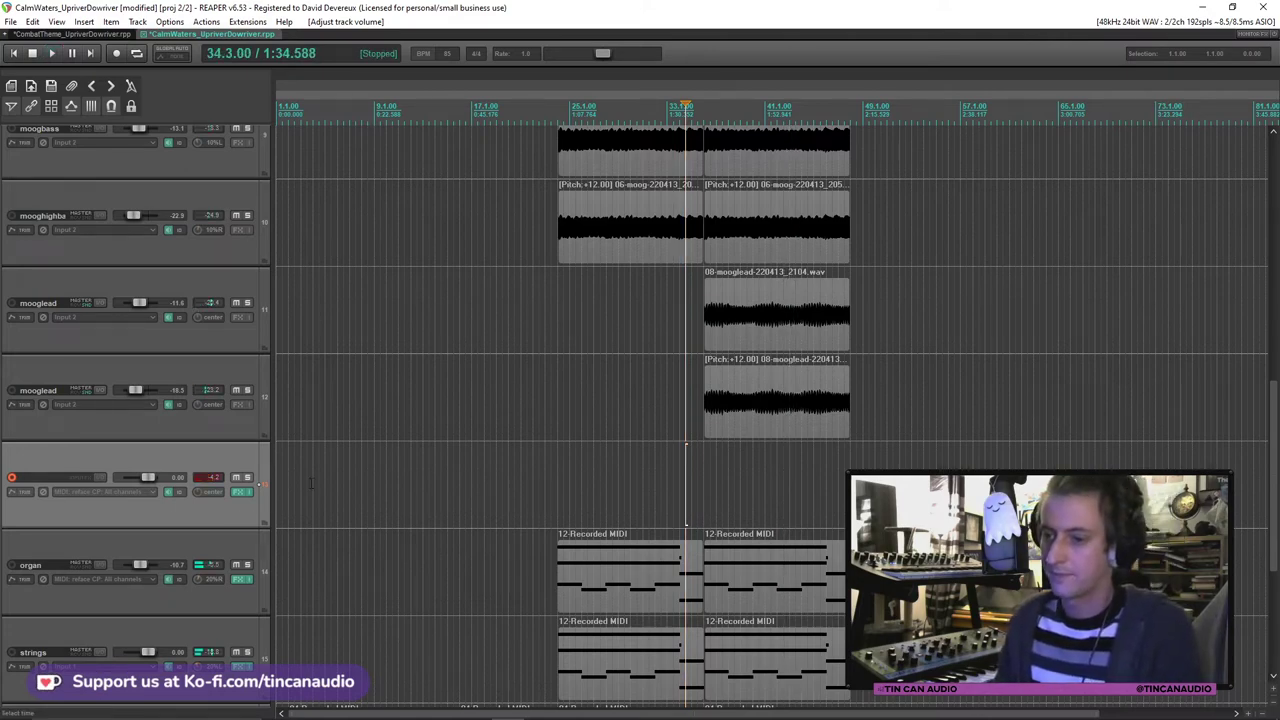
Step: Select and copy the section's clips from bar 36 to bar 48 on the ostinato, chords, piano and lower instrument tracks
click(716, 401)
drag(1272, 420, 1263, 170)
click(729, 323)
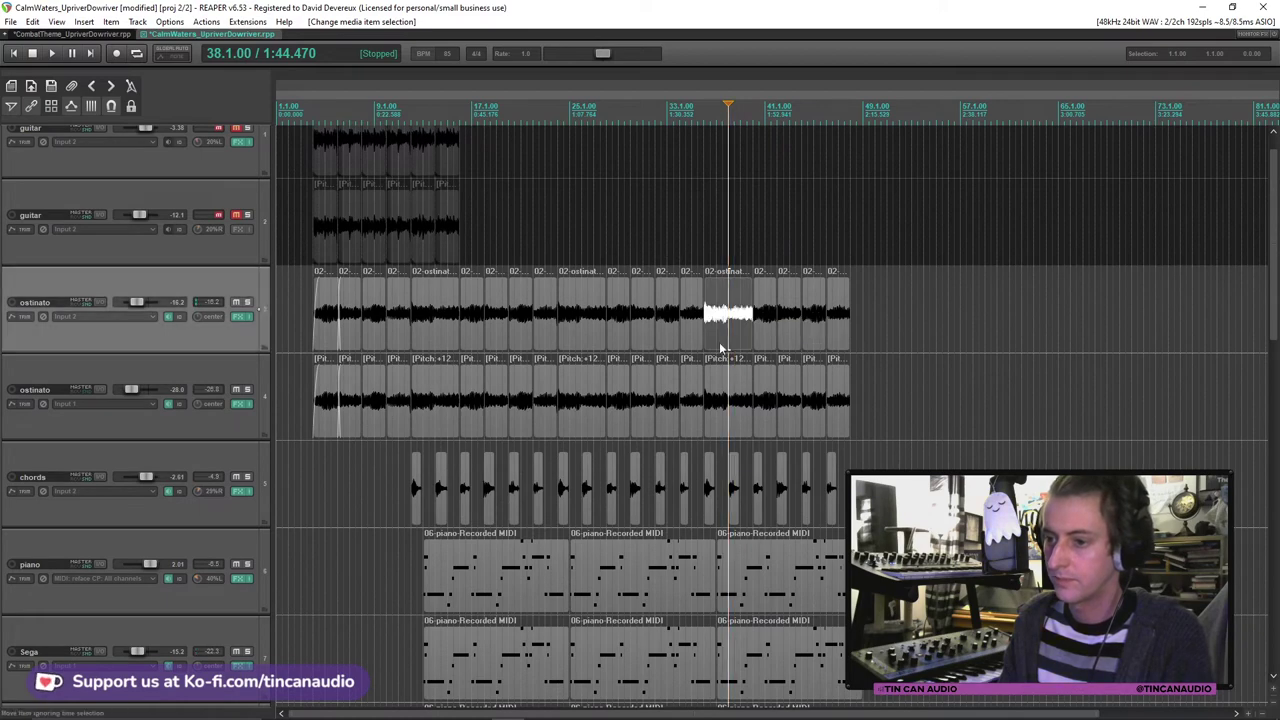
key(space)
scroll(726, 416, up, 5)
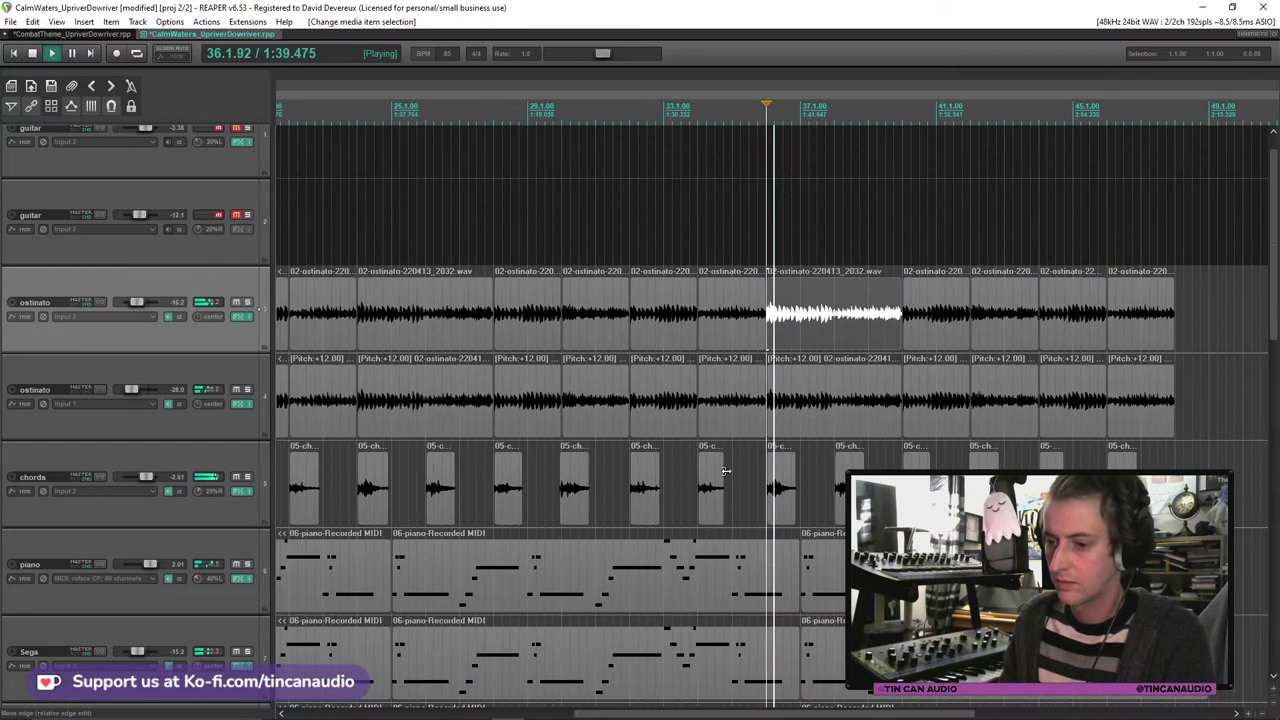
drag(1272, 250, 1275, 625)
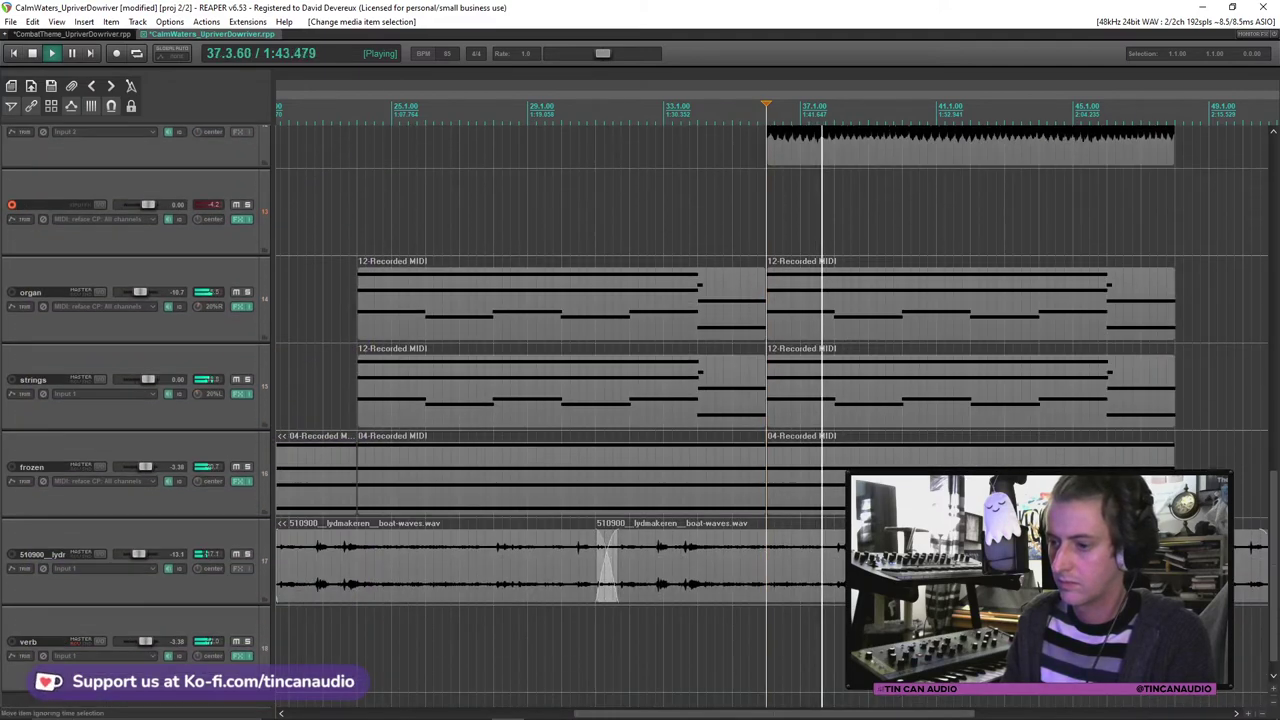
scroll(795, 372, up, 8)
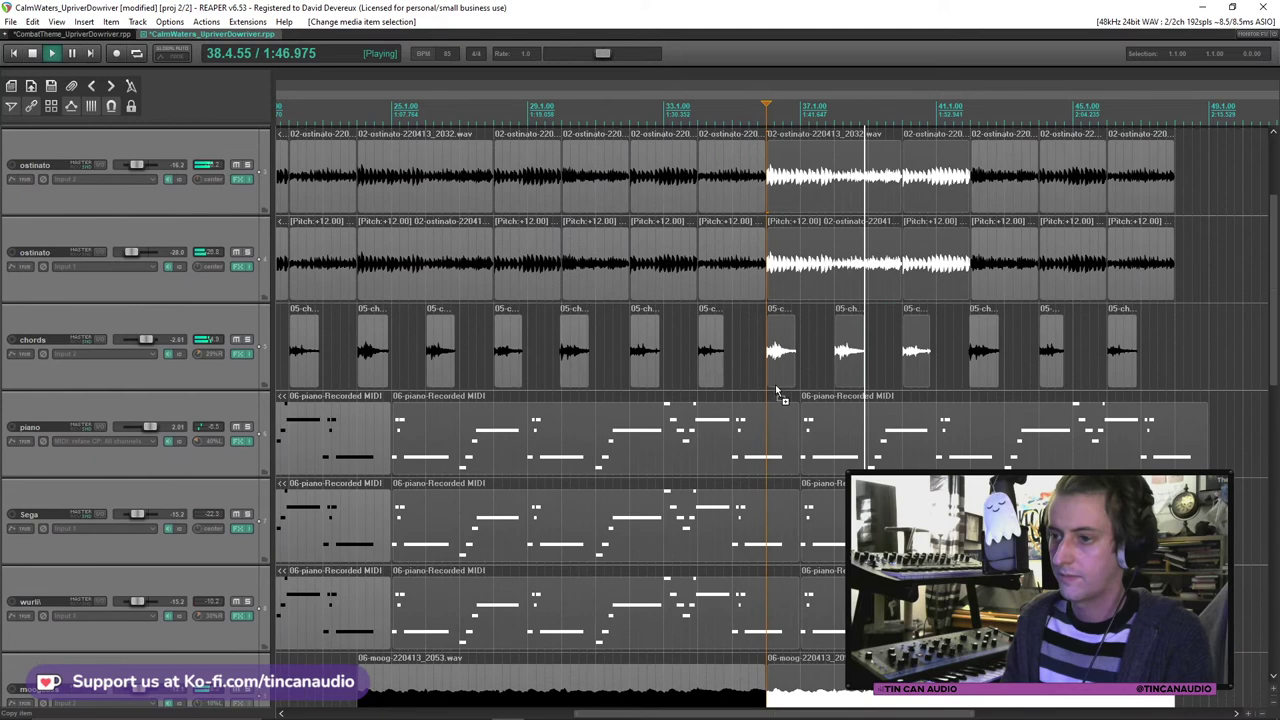
drag(776, 390, 825, 578)
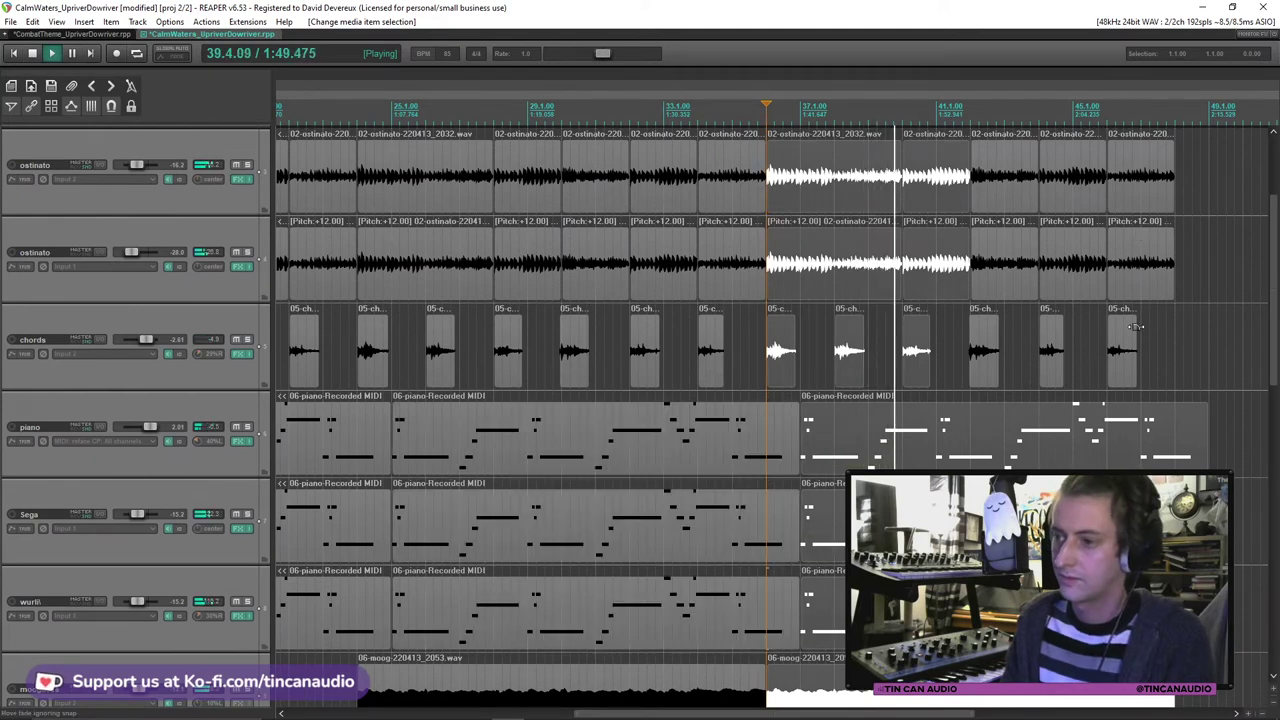
drag(1136, 327, 1271, 300)
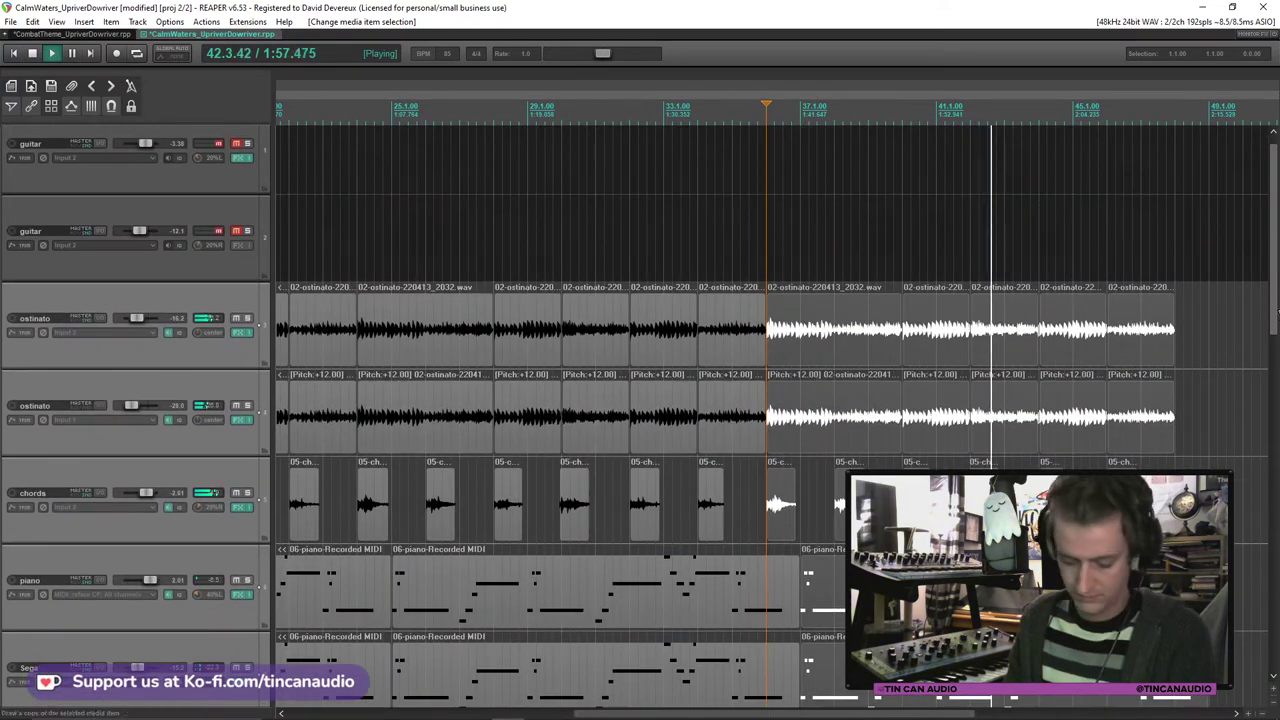
Step: Paste the copied section at 48.1.00, directly after the last ostinato clip, to extend the arrangement
click(1172, 330)
scroll(1183, 403, up, 3)
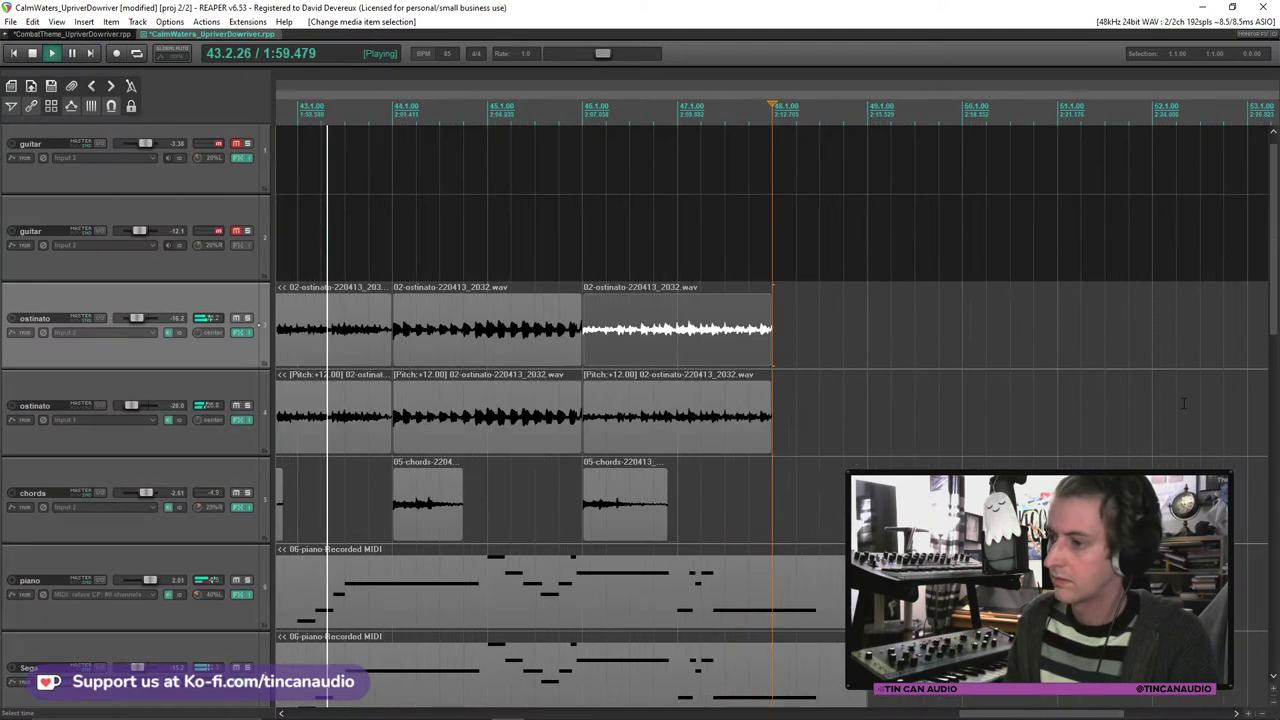
scroll(1183, 403, down, 3)
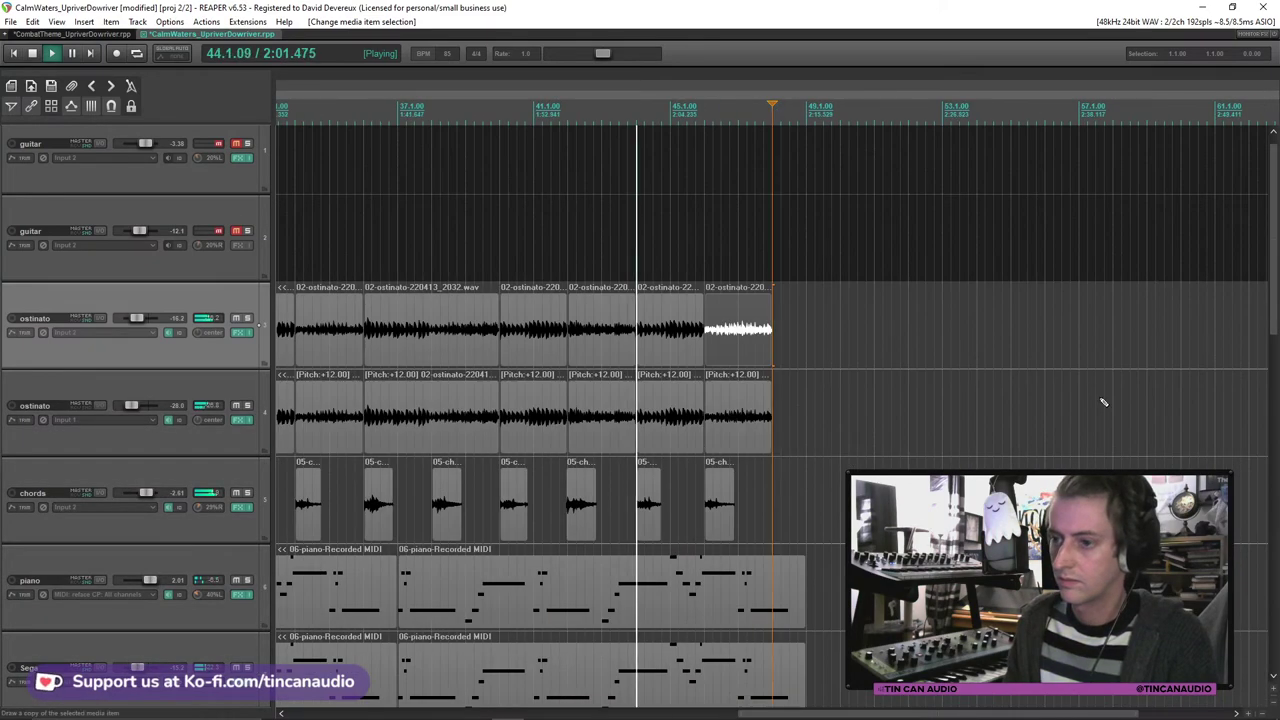
key(ctrl+v)
scroll(487, 367, down, 3)
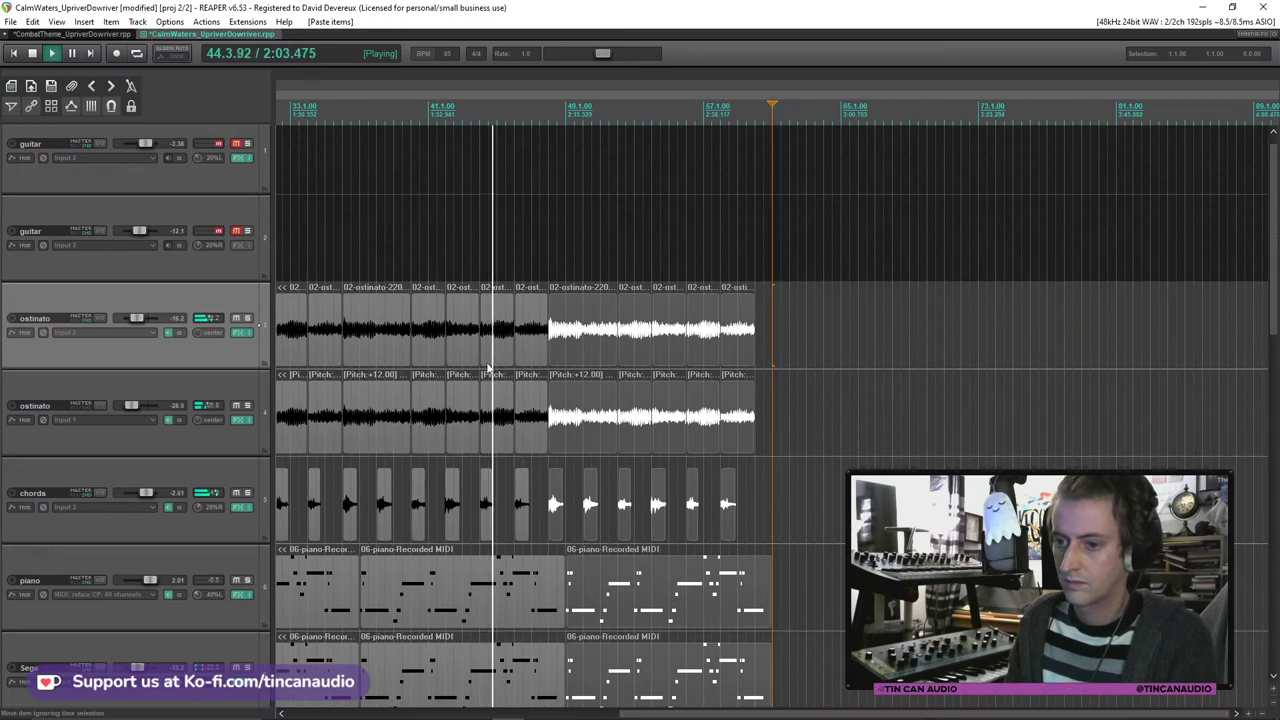
Step: Delete the two mooglead clips between bars 36 and 48, keeping only the copies that start at bar 48
click(487, 365)
drag(1275, 270, 1275, 481)
key(space)
click(523, 378)
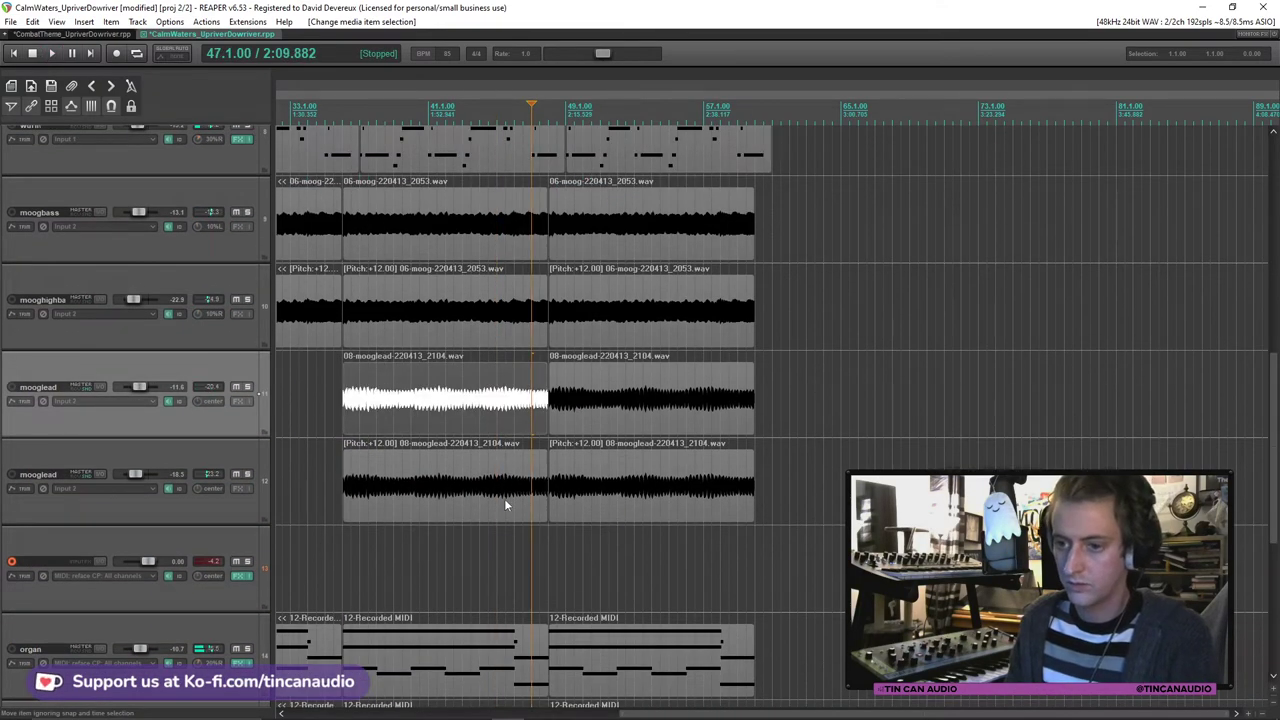
ctrl+click(504, 505)
key(Delete)
scroll(530, 440, down, 2)
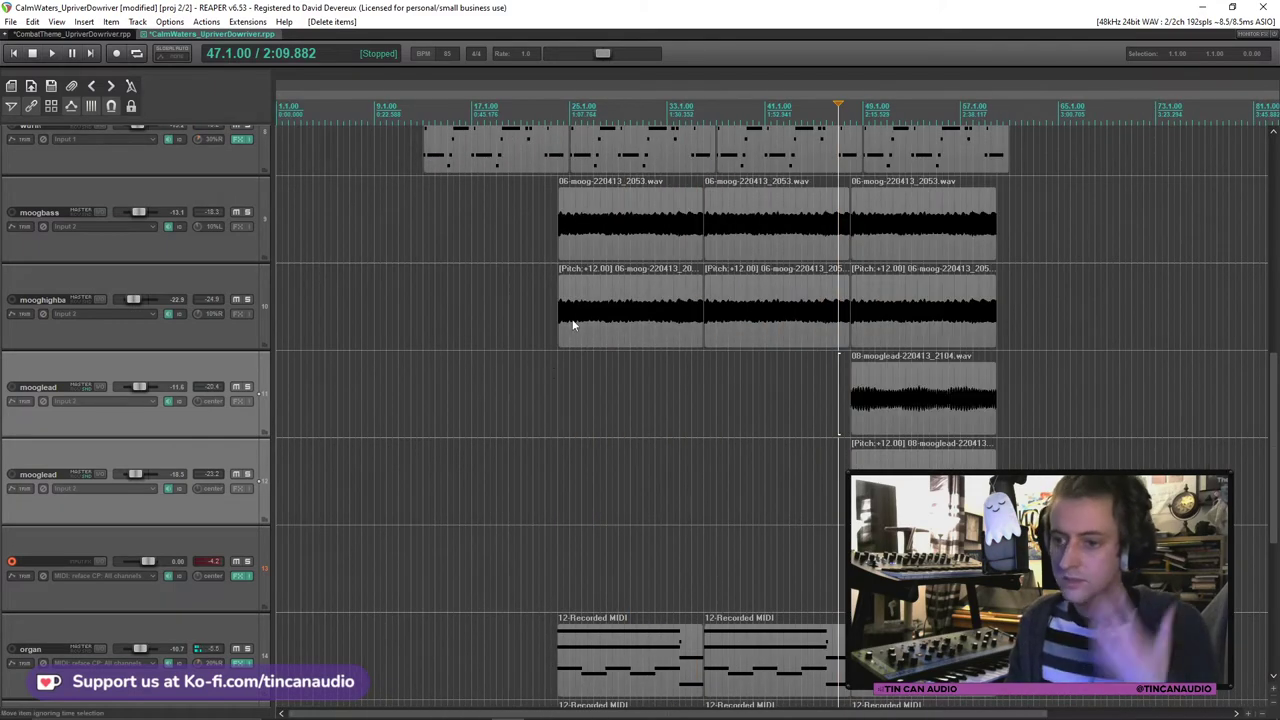
Step: Play the arrangement from bar 24 and examine how the clips line up across all tracks
click(565, 323)
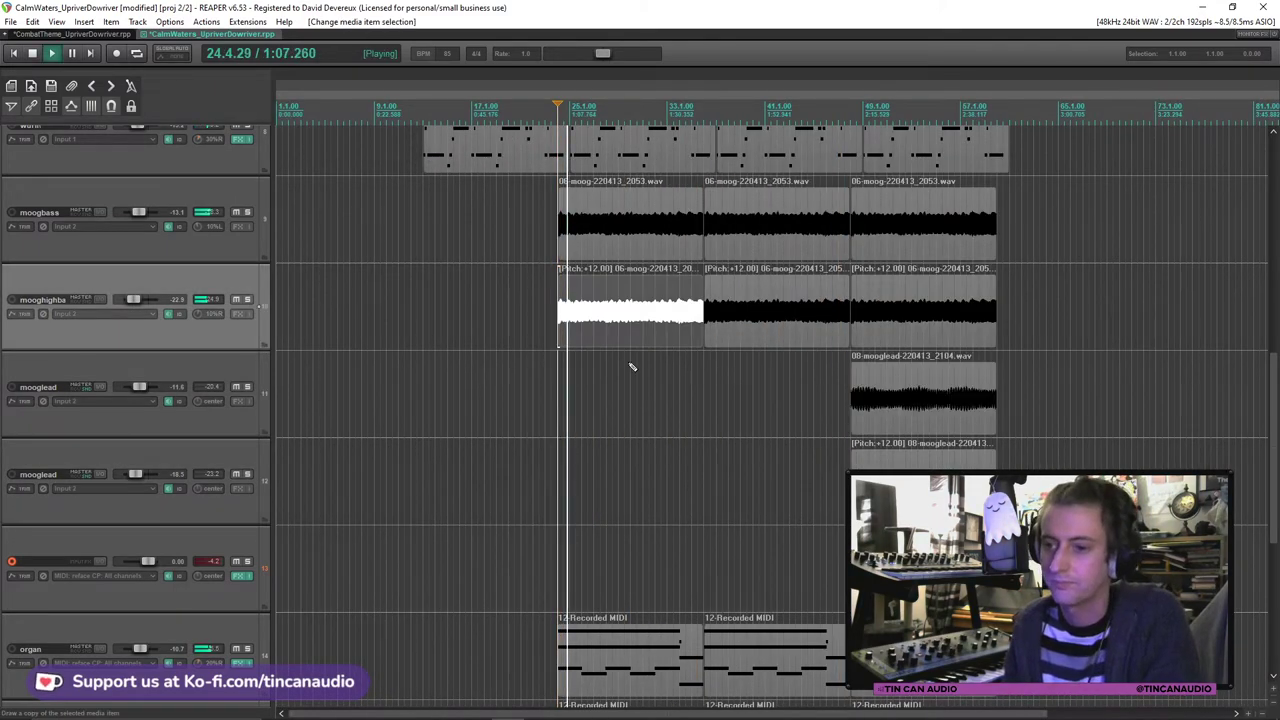
scroll(629, 376, down, 1)
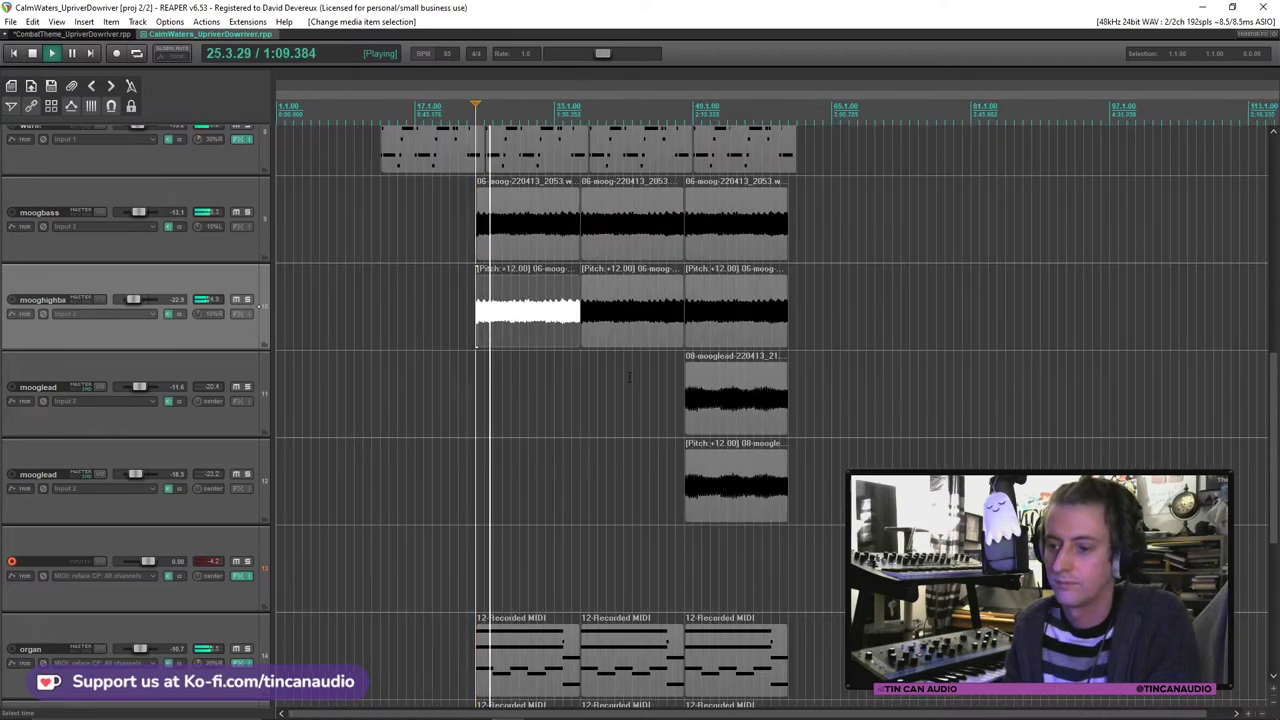
scroll(705, 383, up, 3)
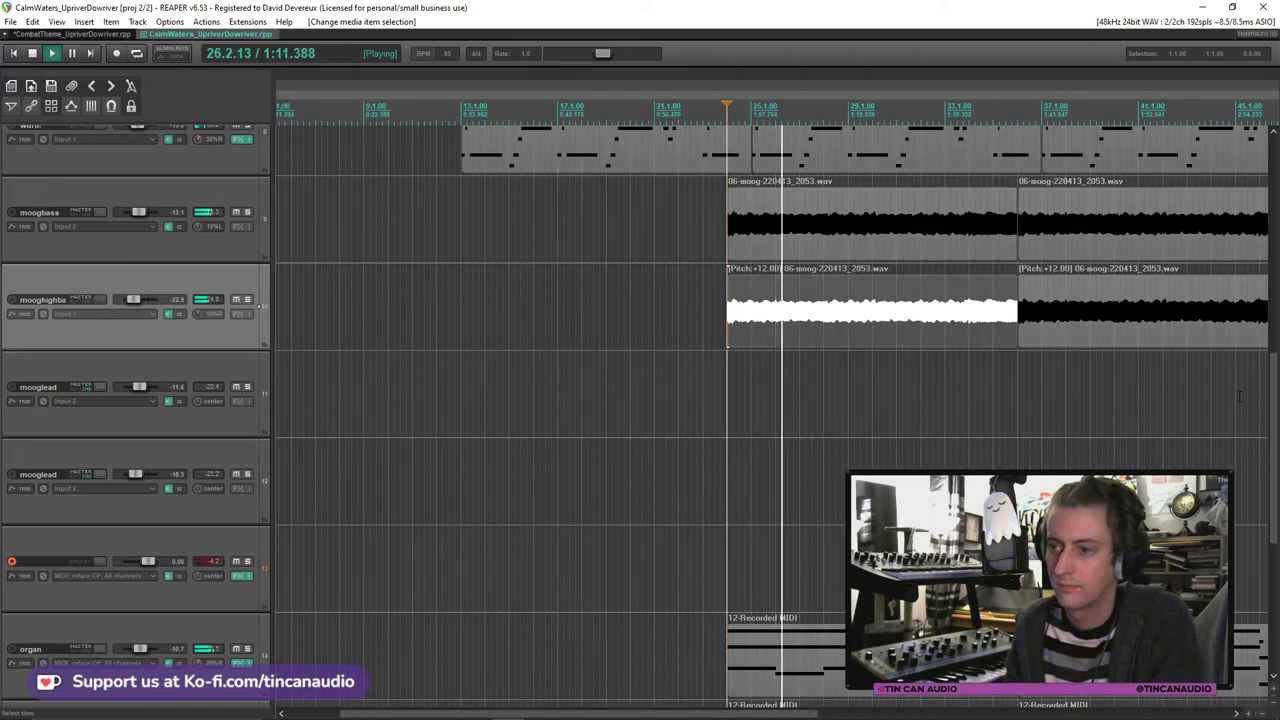
scroll(1273, 415, up, 1)
scroll(765, 268, down, 2)
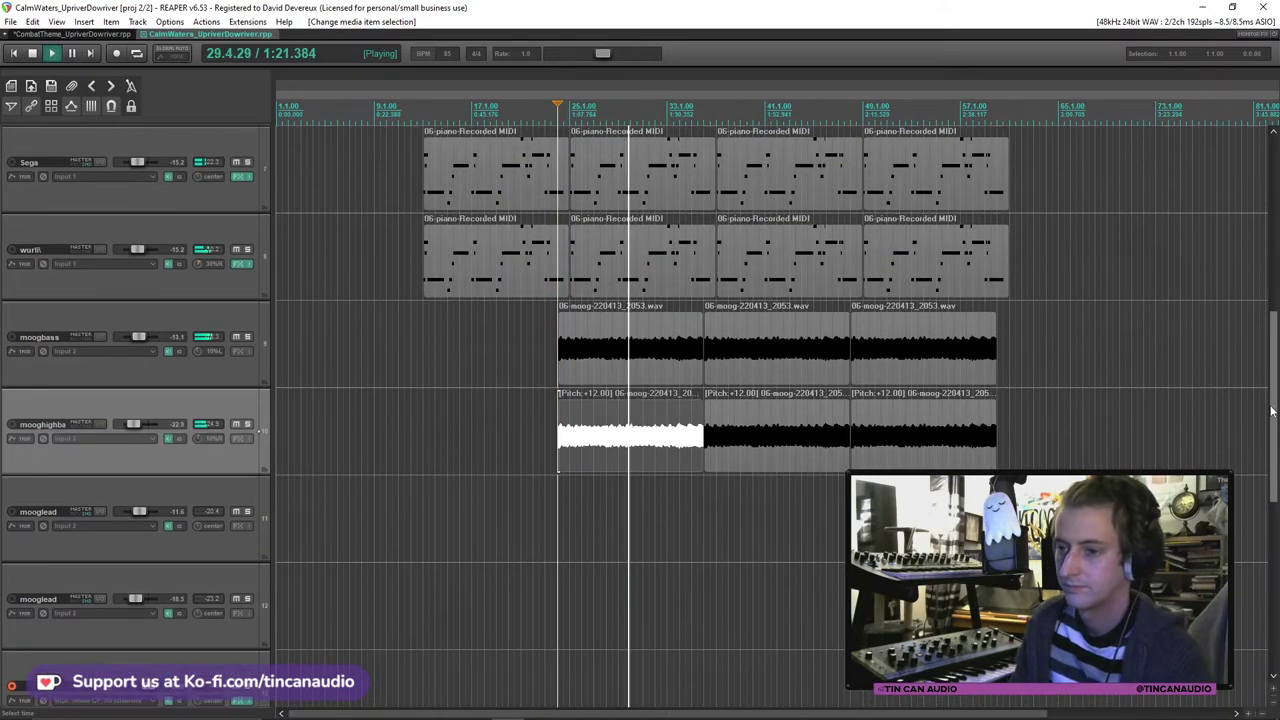
scroll(1275, 348, up, 4)
drag(1275, 348, 1275, 224)
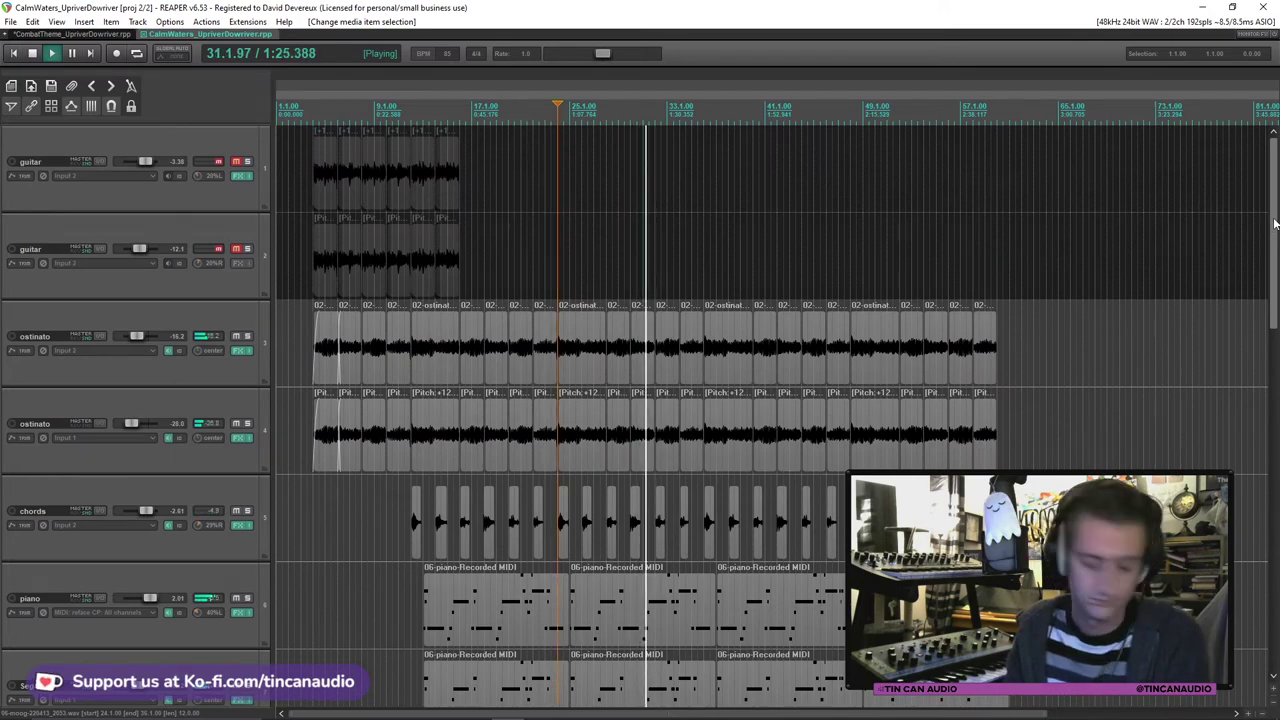
scroll(1274, 224, down, 5)
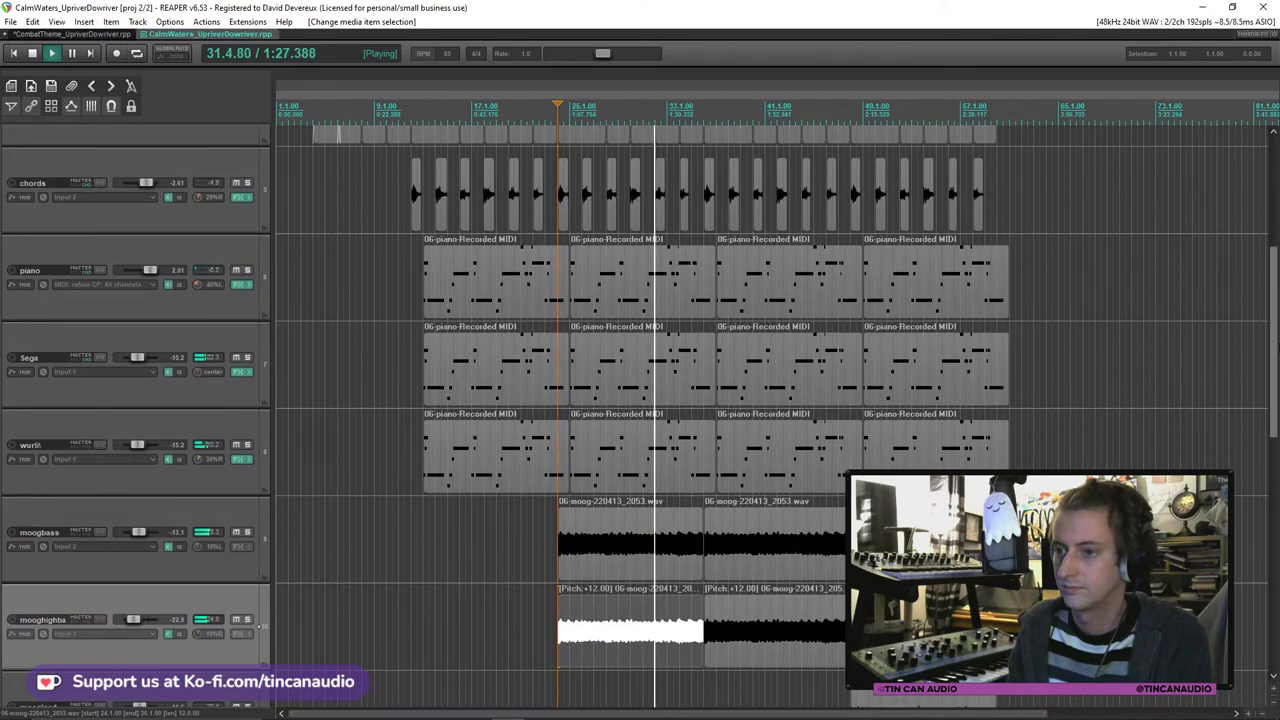
scroll(1222, 245, down, 5)
scroll(1222, 245, up, 8)
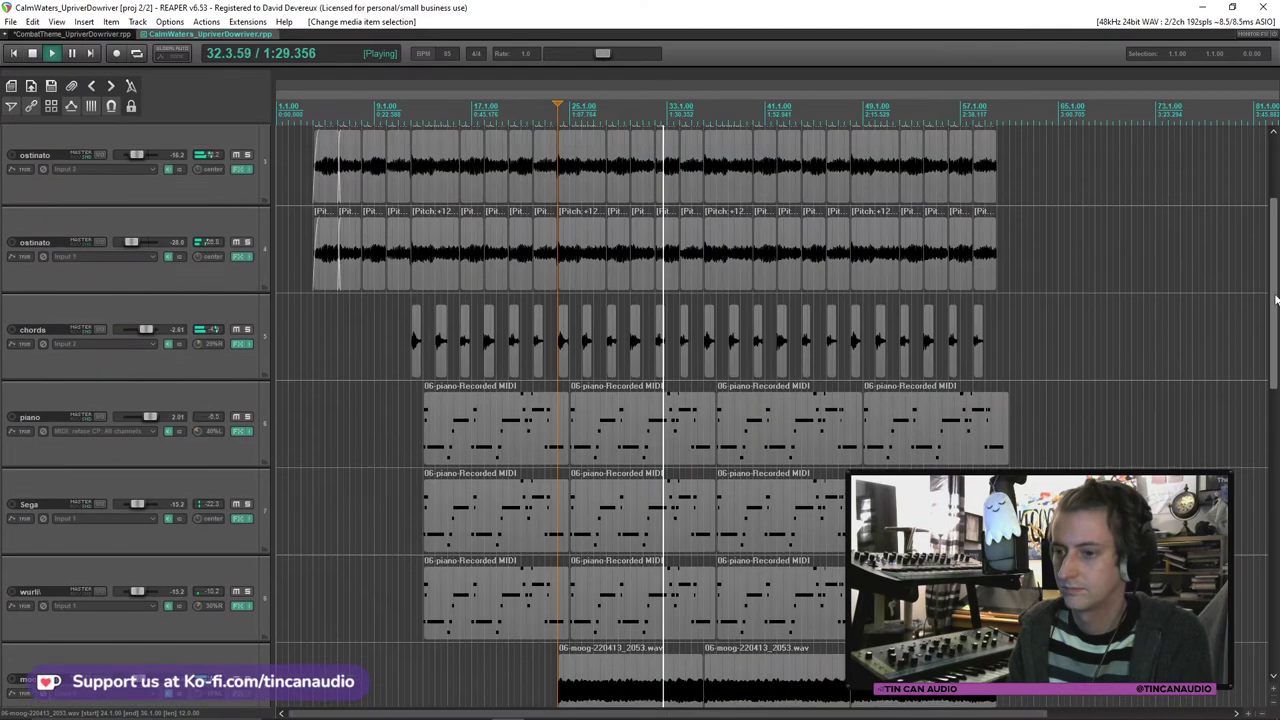
Step: Mute both ostinato tracks during playback and unmute them again to compare the mix
click(237, 345)
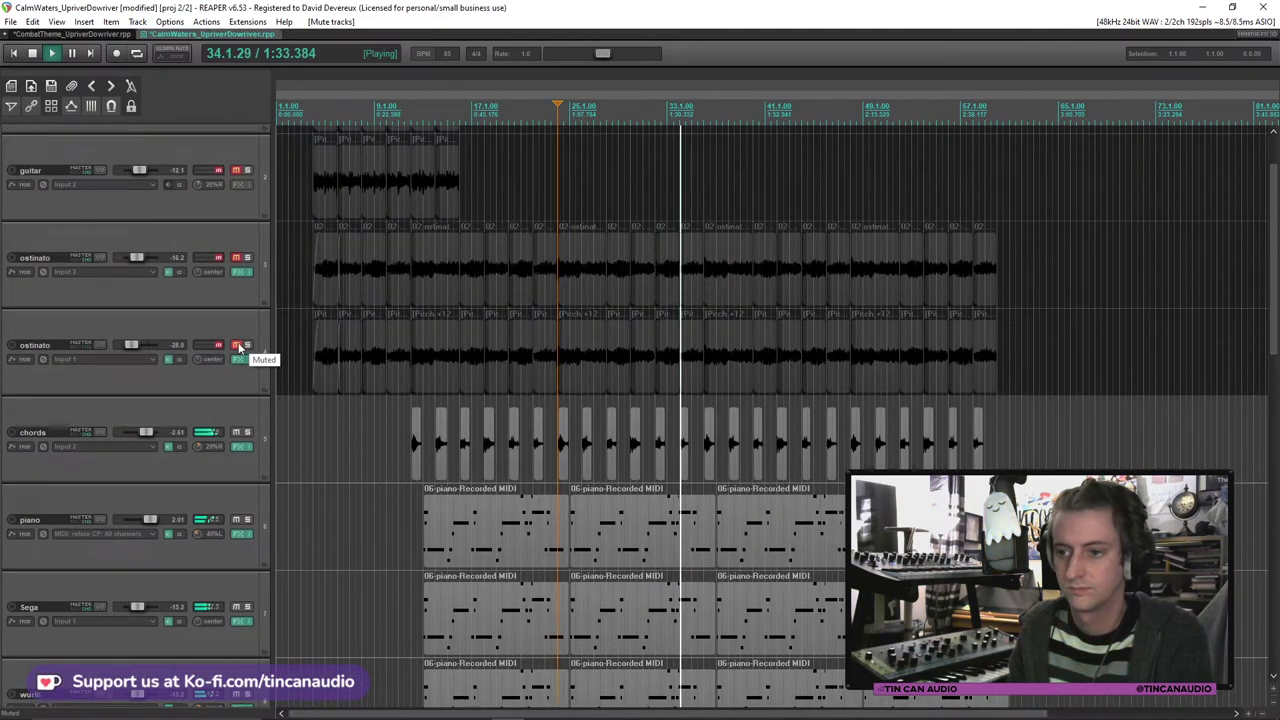
click(237, 345)
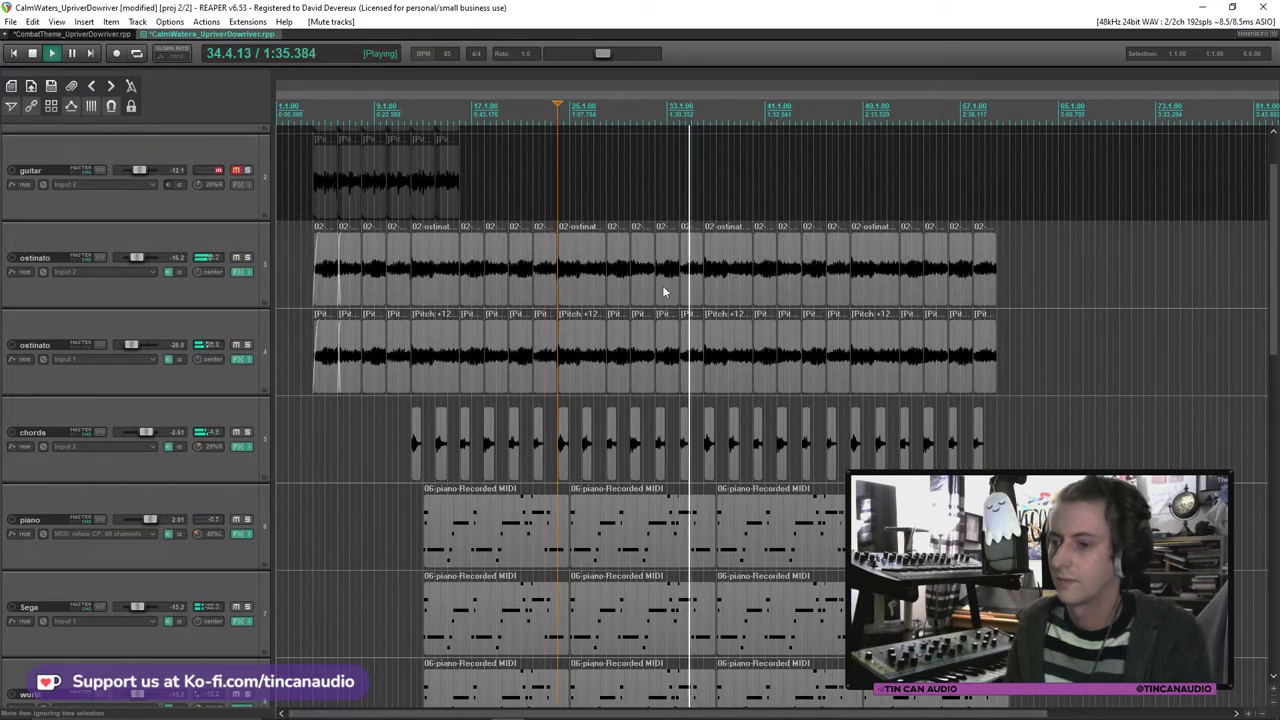
click(696, 282)
Step: Extend the boat-waves ambience by copying clips on its track and pasting them after the last one
scroll(696, 282, down, 10)
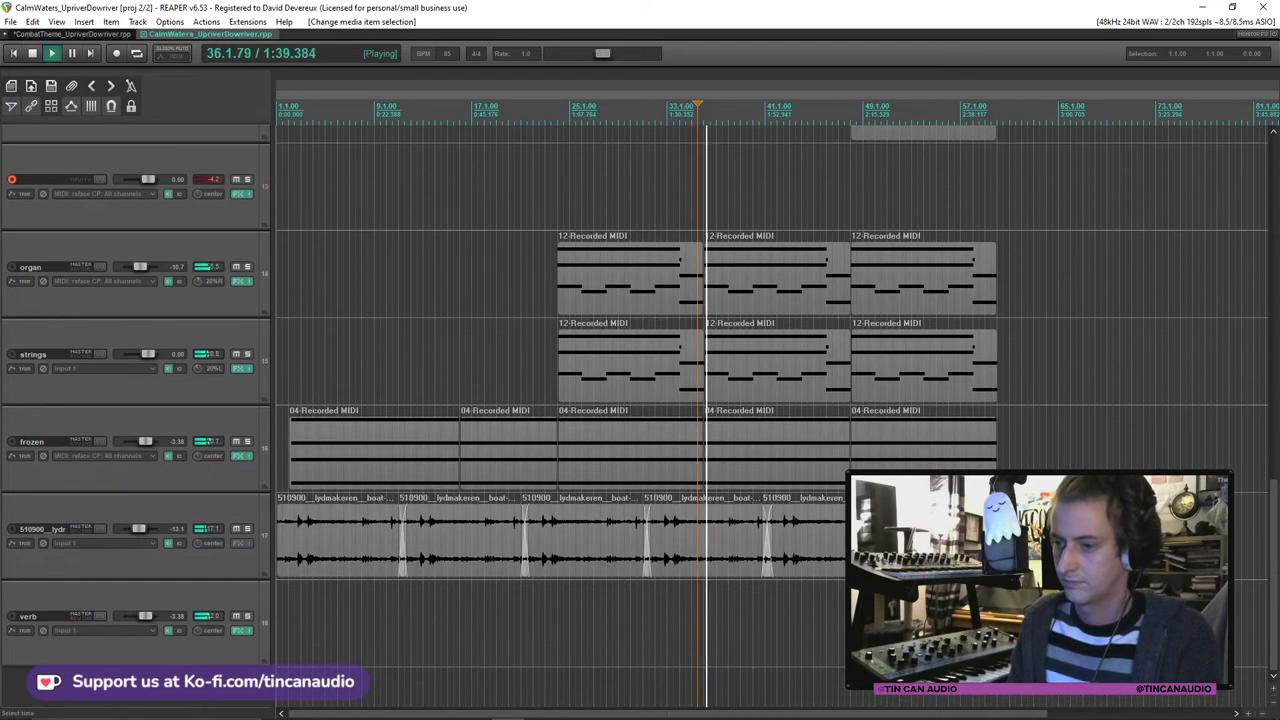
click(795, 550)
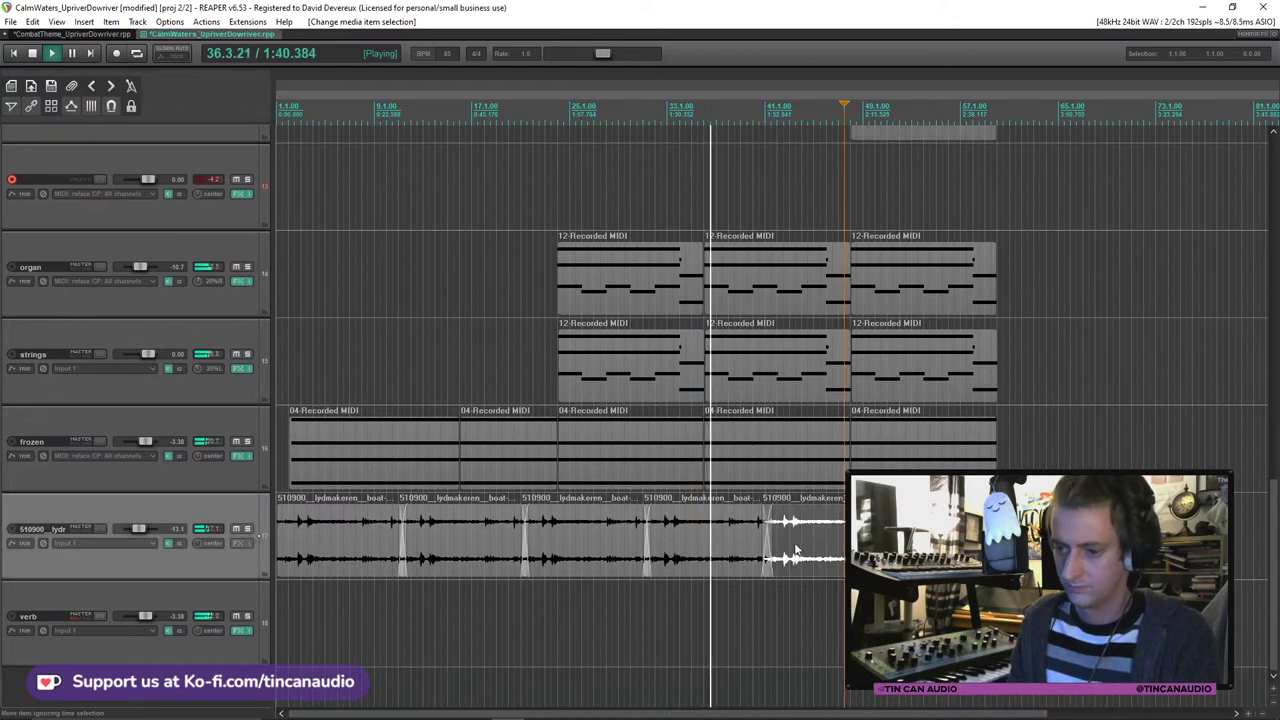
ctrl+click(674, 557)
click(893, 540)
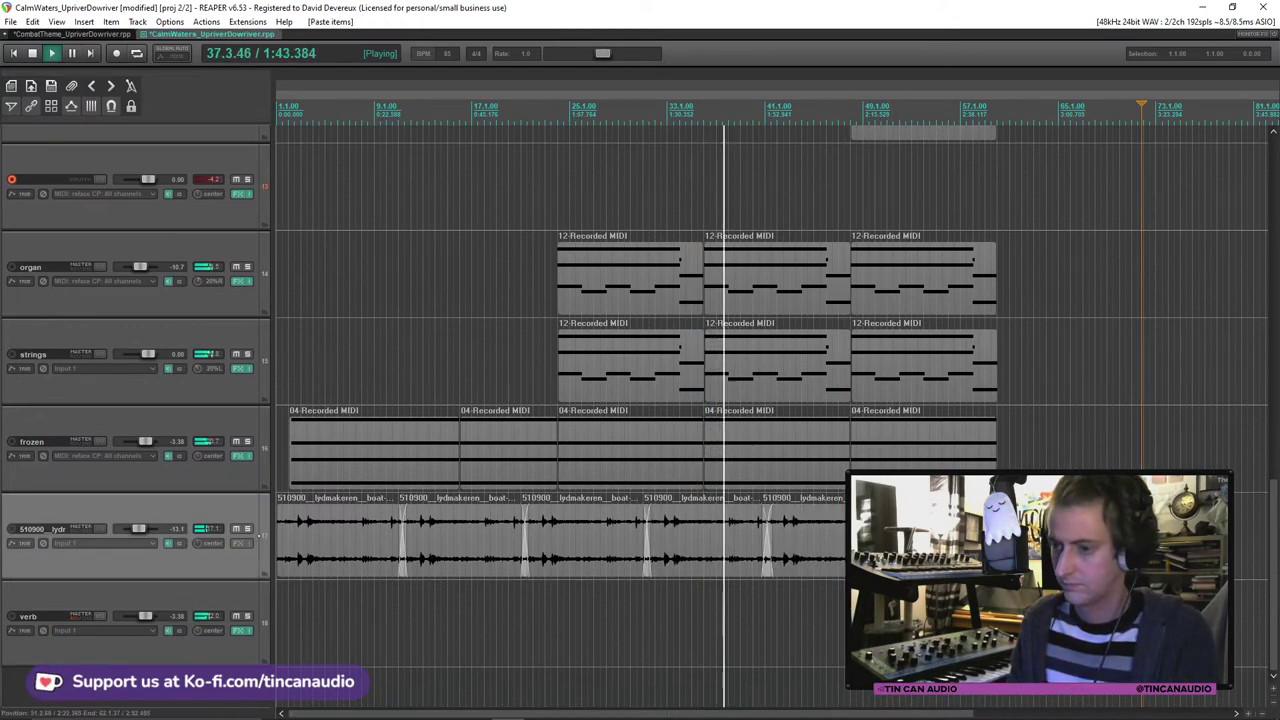
Step: Lower the strings track's volume to about -2.5 dB during playback
click(936, 445)
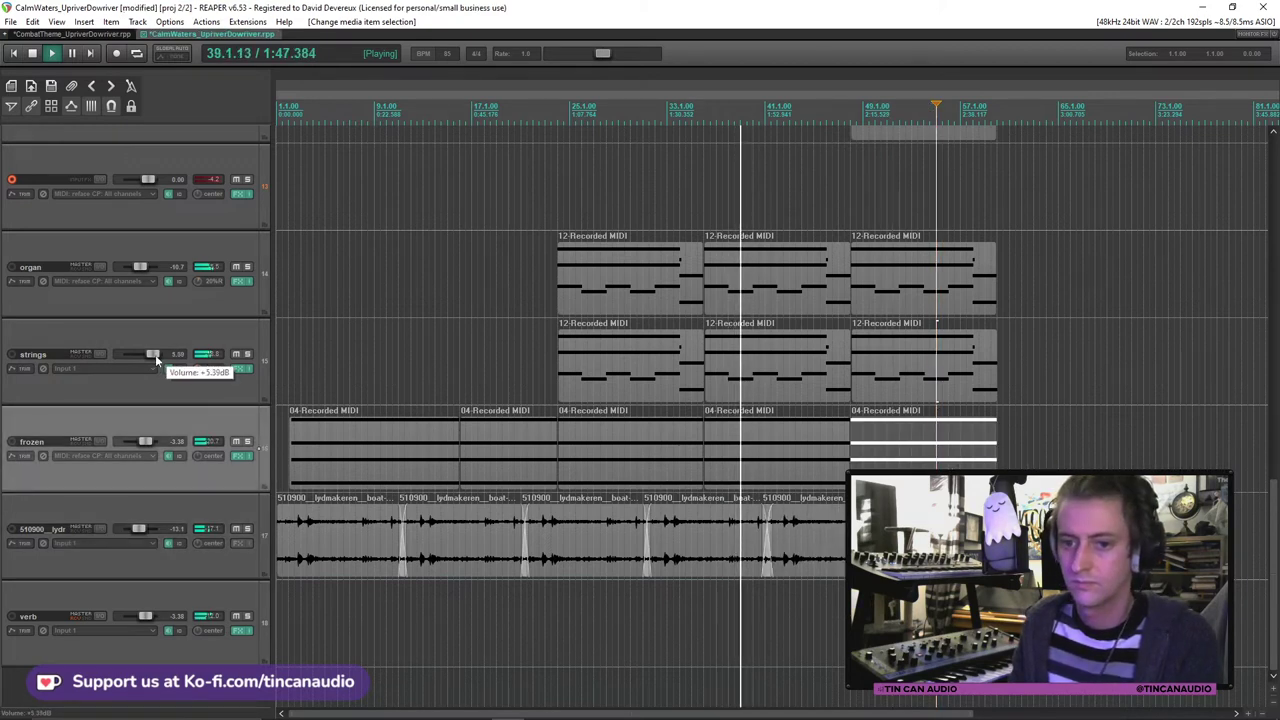
drag(155, 354, 146, 358)
click(676, 378)
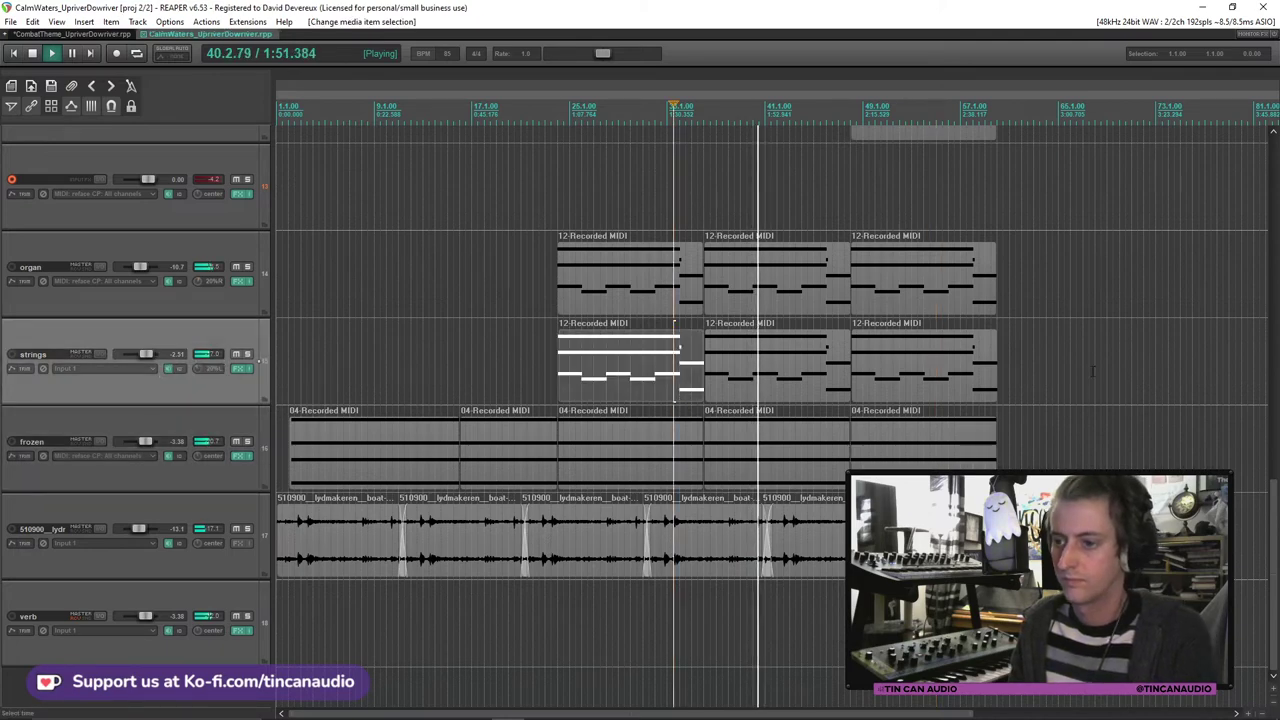
Step: Raise the moogbass track's volume to -10.2 dB and the mooghighbass track's volume to about -14.2 dB
drag(1275, 500, 1275, 366)
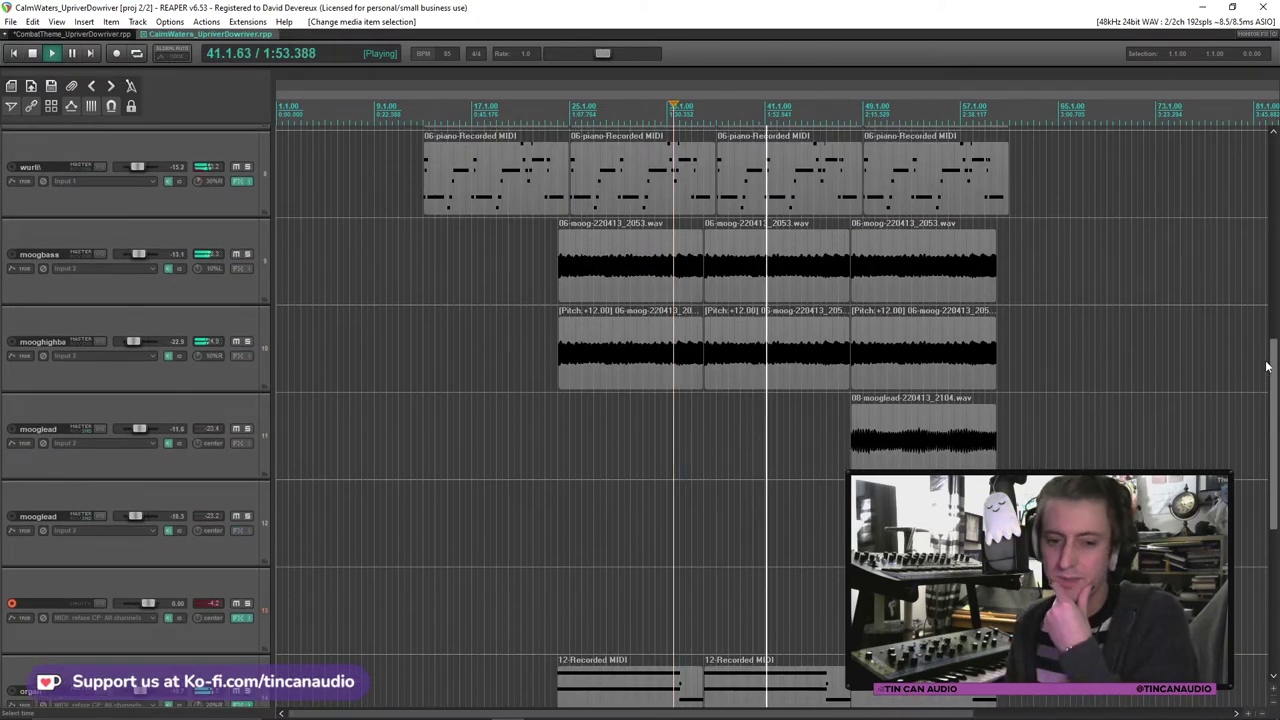
drag(139, 254, 149, 257)
drag(133, 341, 138, 342)
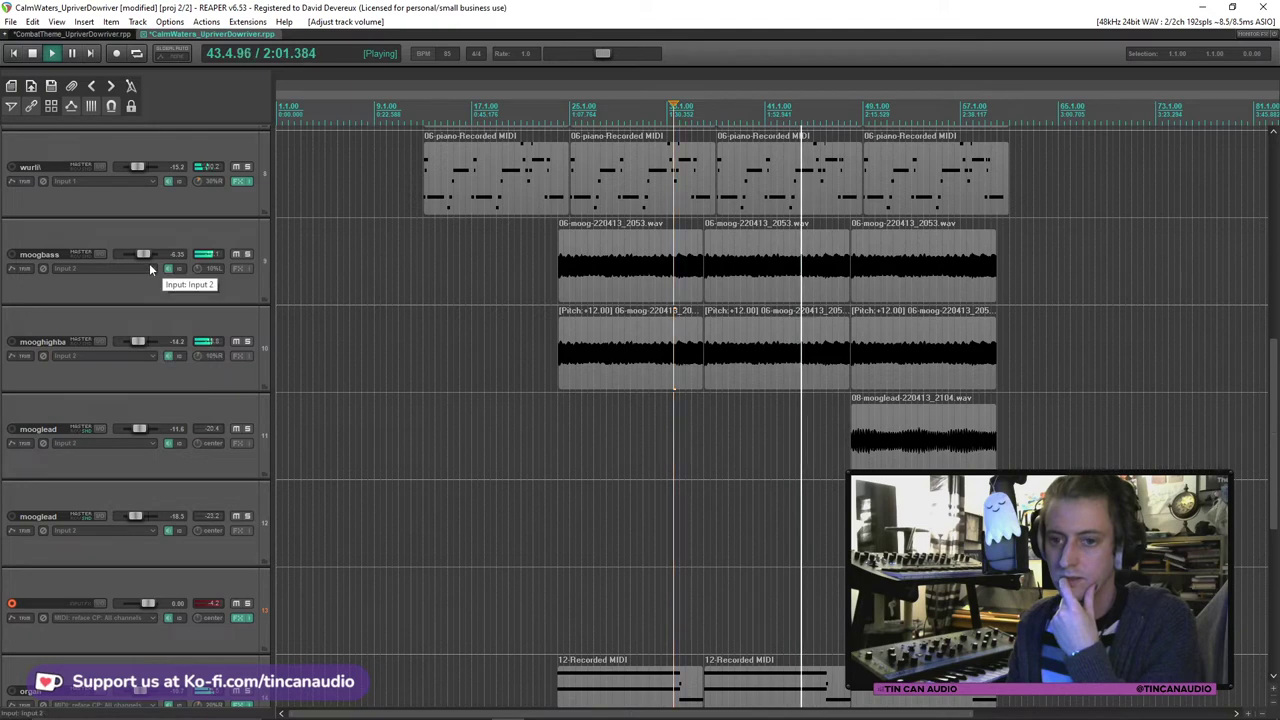
drag(145, 256, 141, 258)
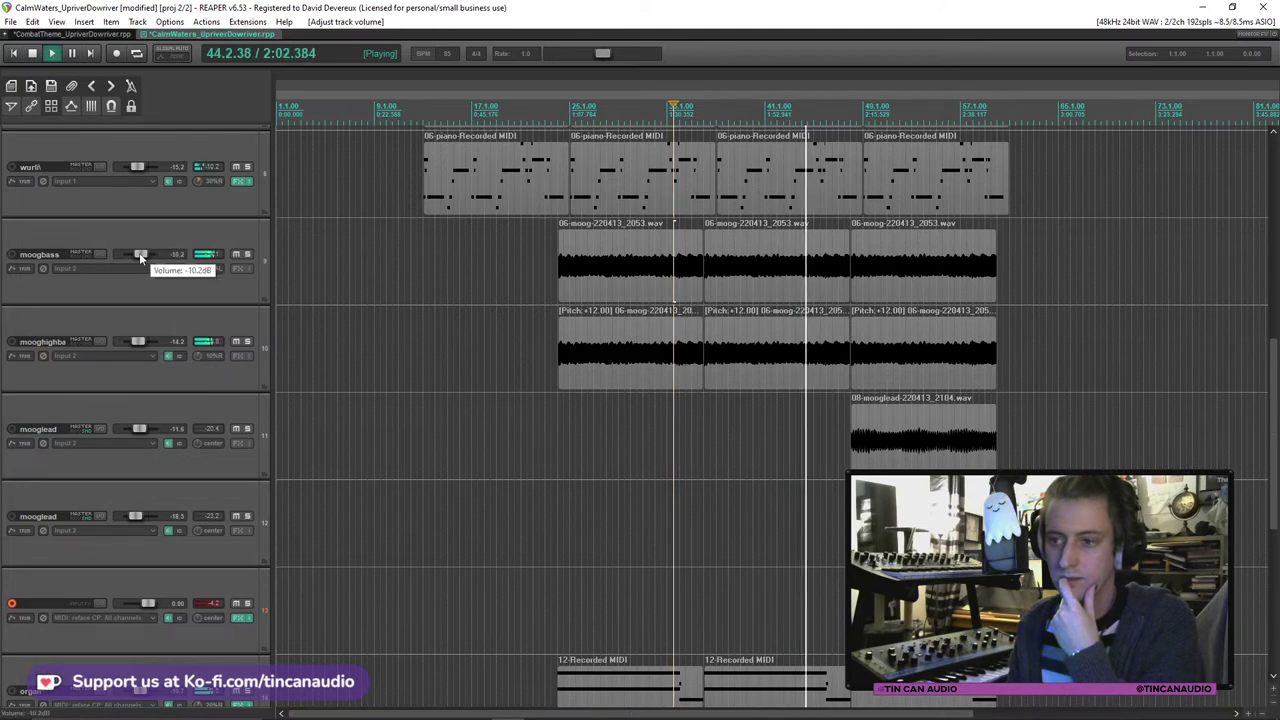
Step: Add a send from the moogbass track to the verb track
click(837, 289)
scroll(816, 288, up, 5)
ctrl+click(731, 352)
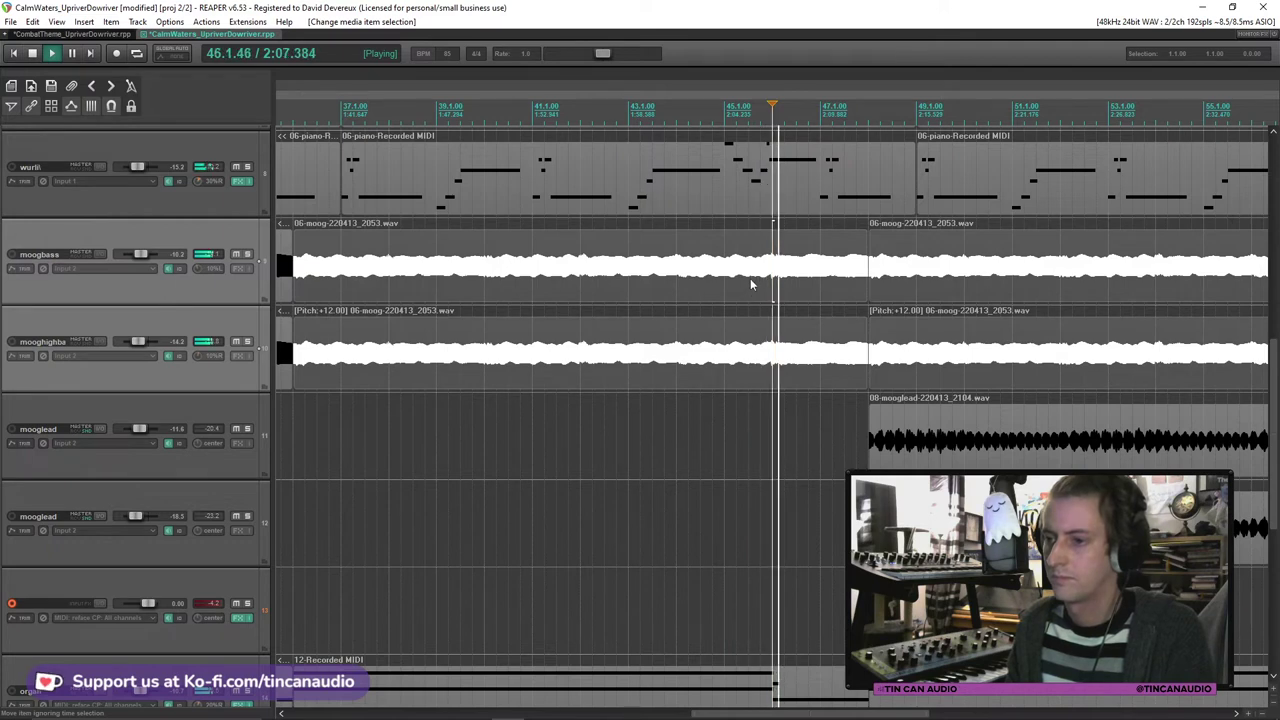
click(94, 253)
click(380, 346)
click(300, 506)
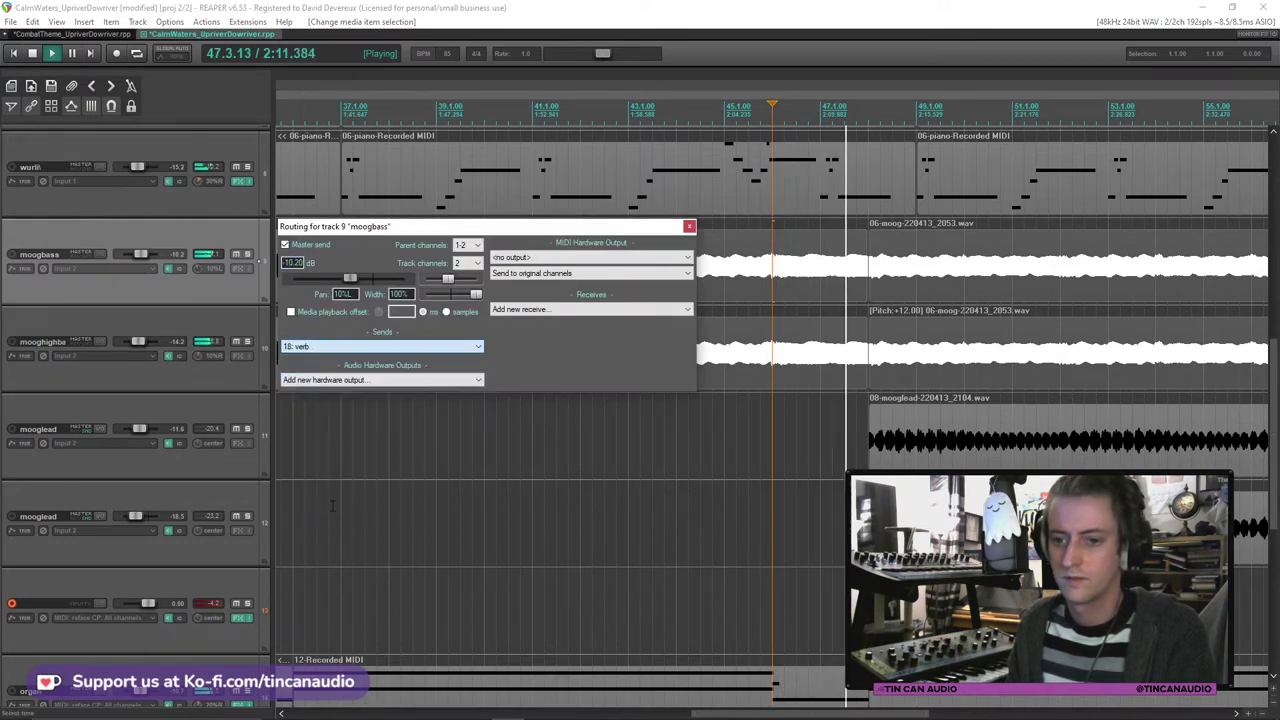
click(689, 227)
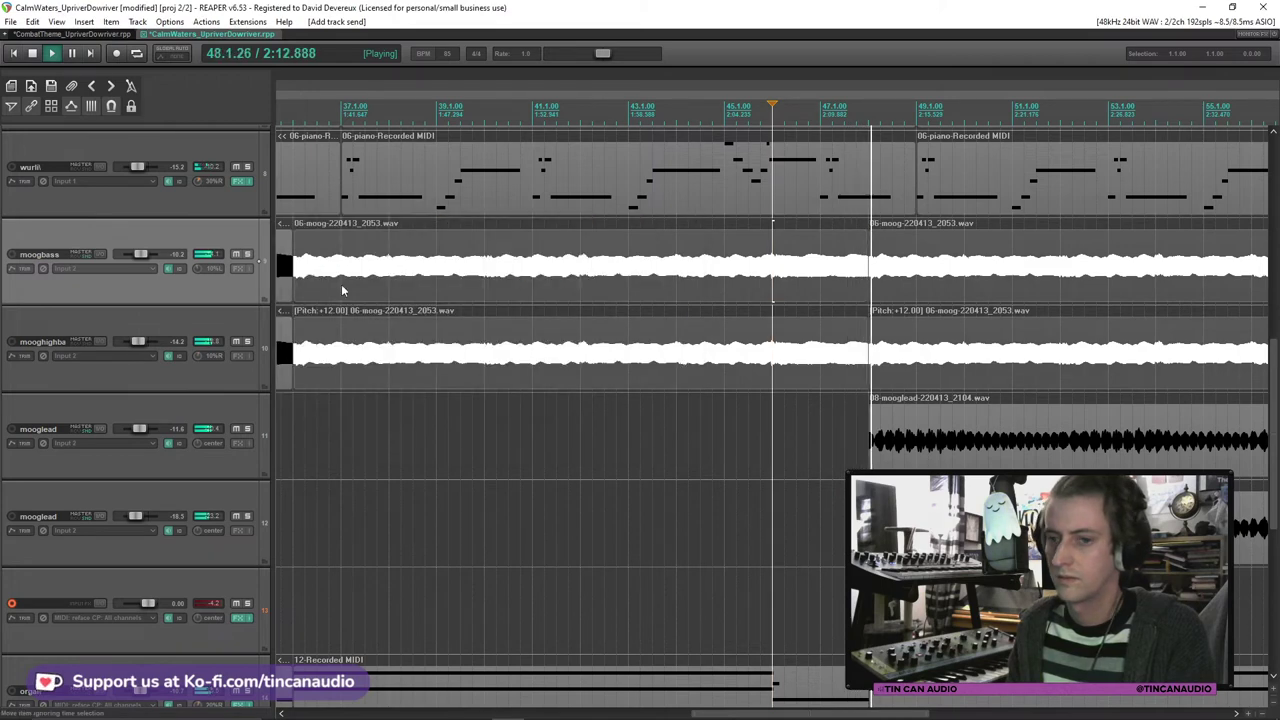
Step: Add a send from the mooghighbass track to the verb track and stop playback
click(94, 341)
click(457, 434)
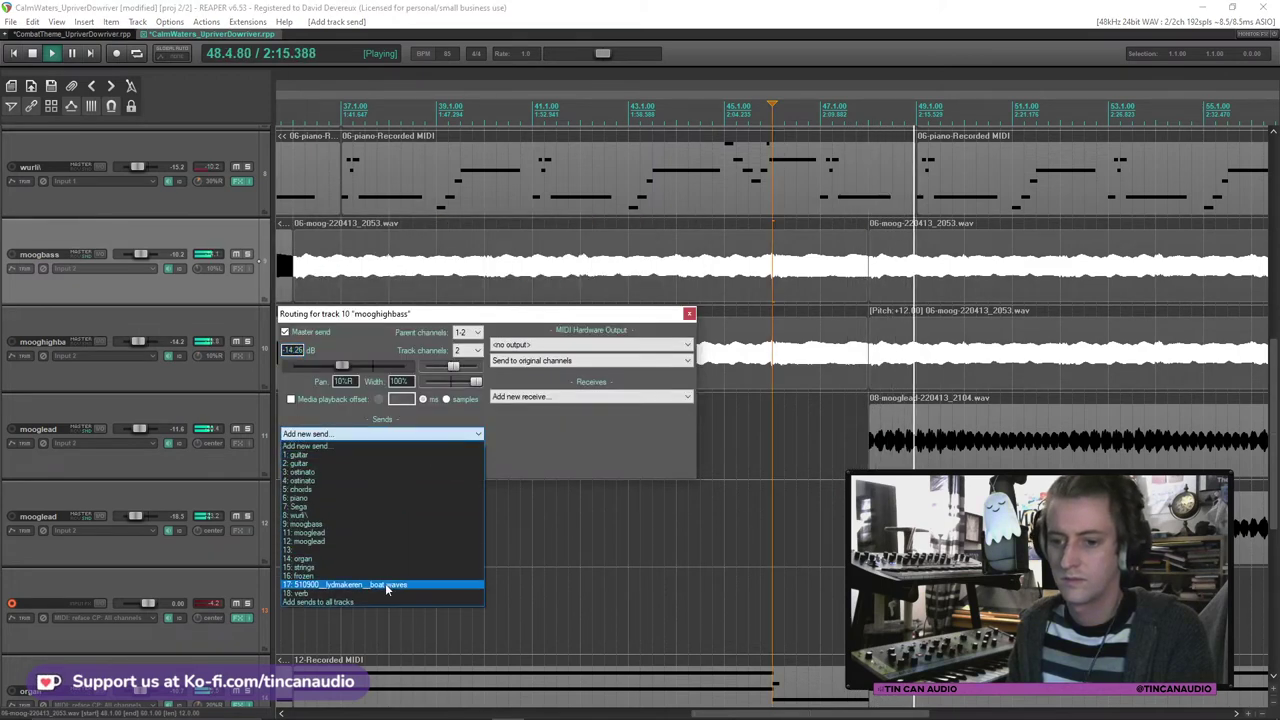
click(384, 592)
click(689, 315)
key(space)
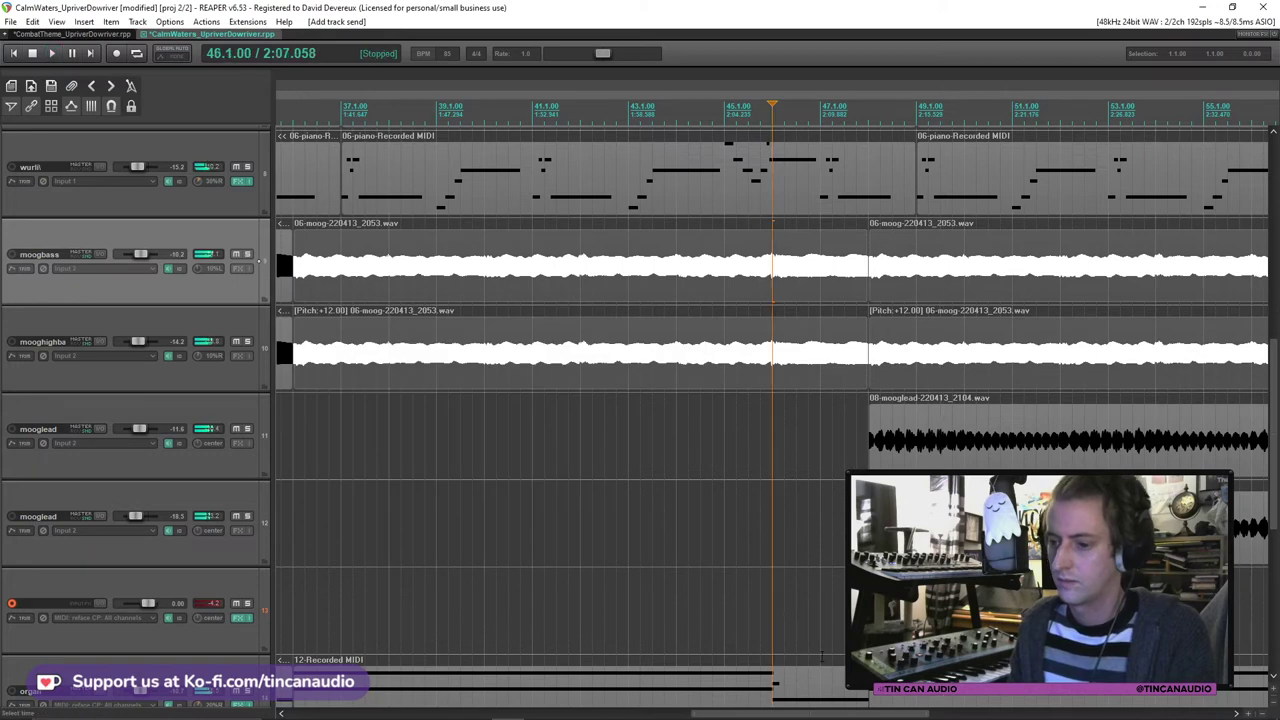
Step: Record an oboe MIDI take on track 13 from 47.1.00 through the last section, and save the recorded file
click(821, 622)
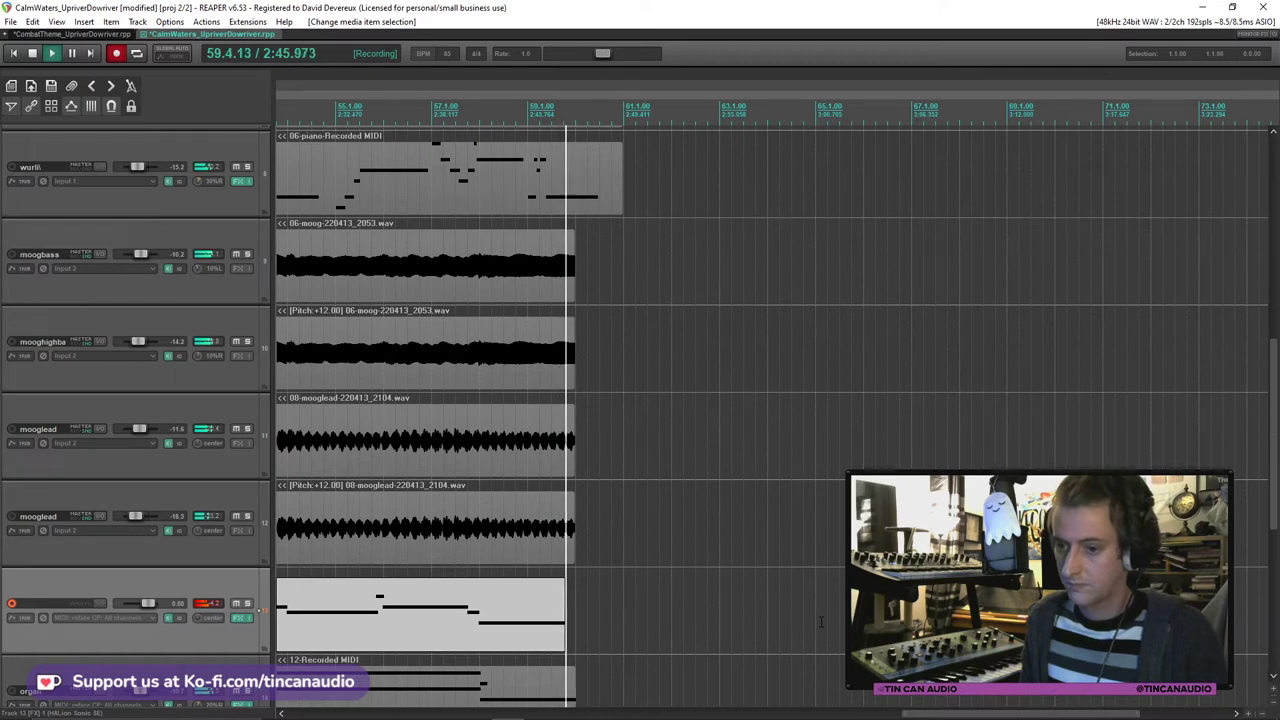
key(space)
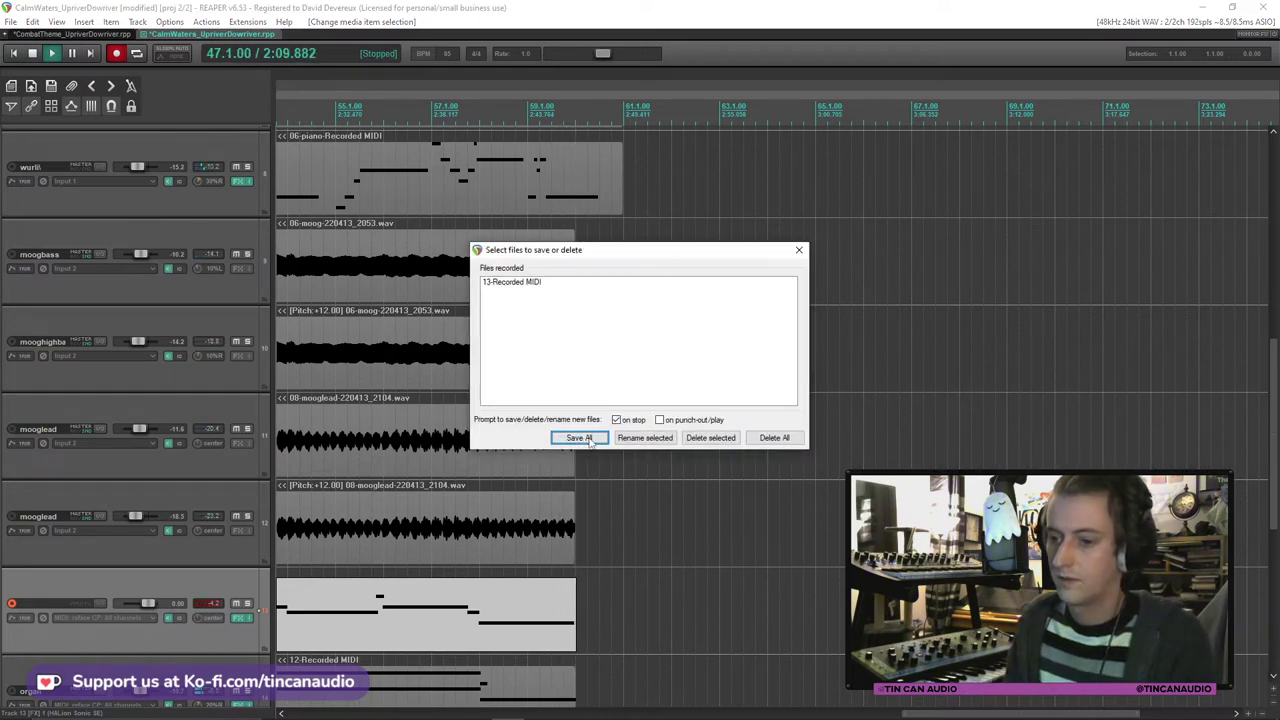
click(579, 438)
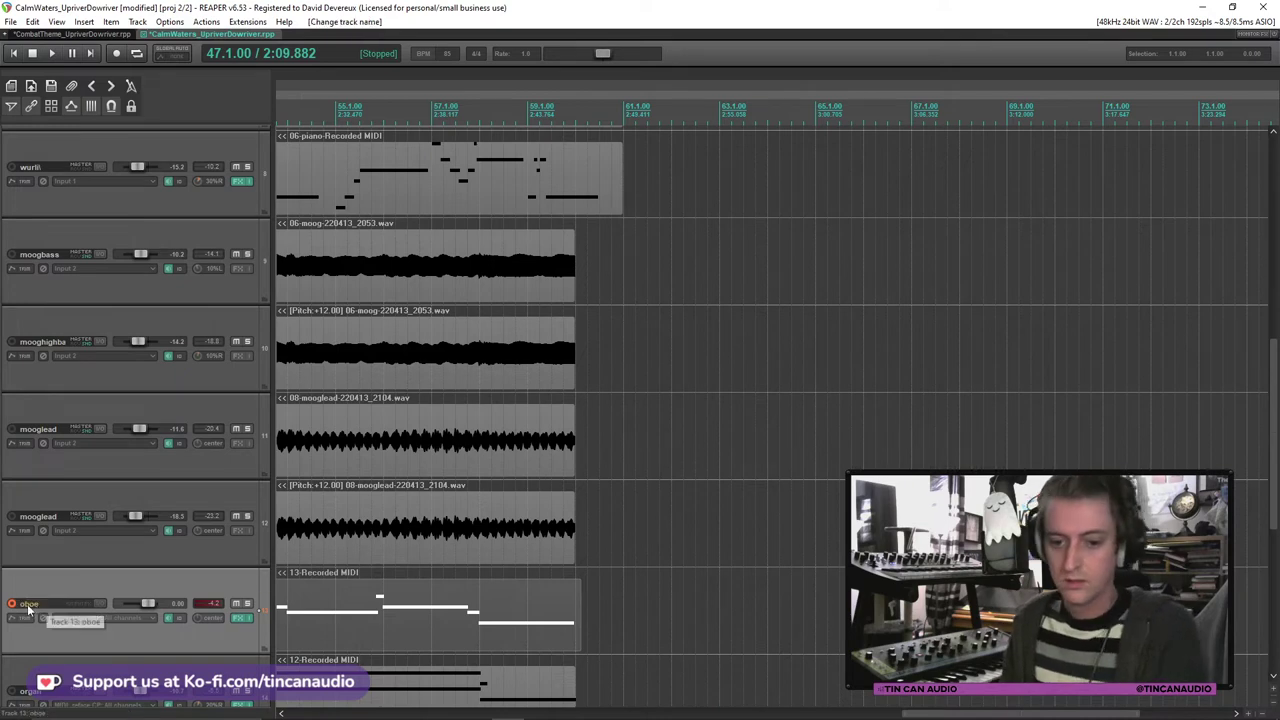
Step: Name the recorded track oboe and disarm it, and trim its clip's start to bar 48
click(12, 604)
scroll(477, 620, down, 3)
scroll(545, 352, down, 2)
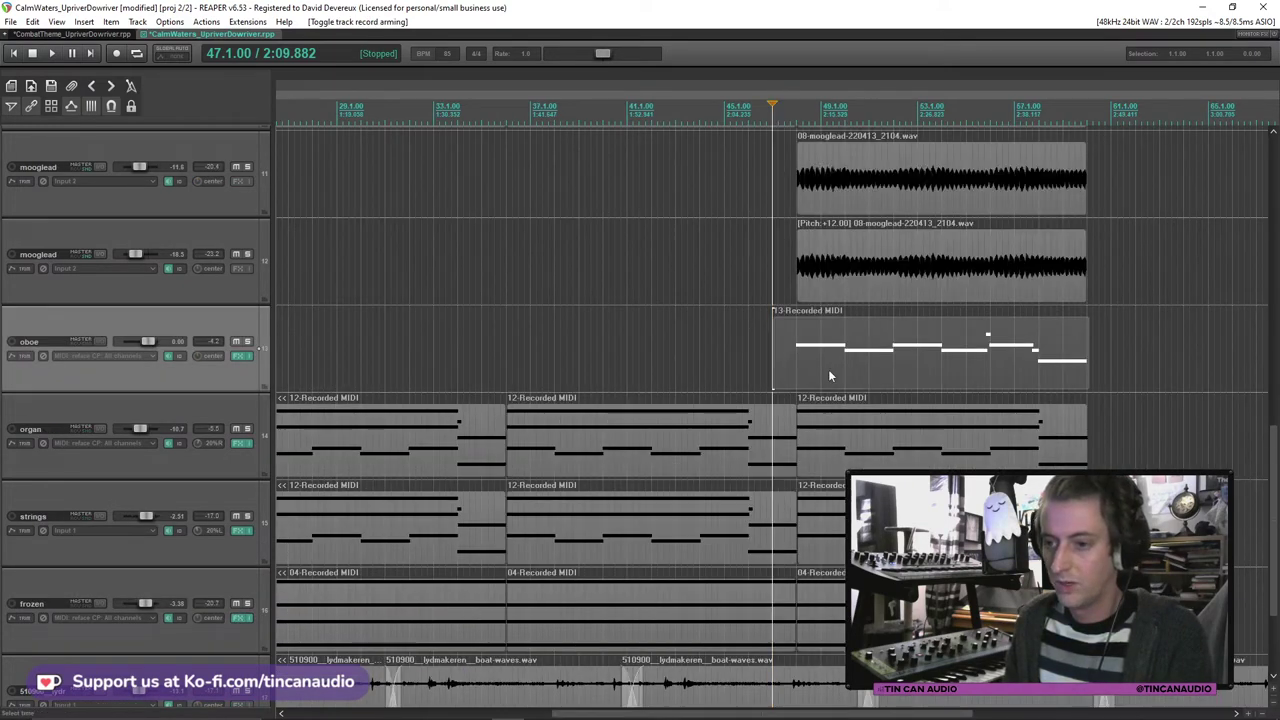
drag(769, 365, 797, 365)
Step: During playback, lower the oboe's volume to about -6.9 dB and set the upper mooglead track's volume to -10.7 dB
key(space)
drag(148, 342, 143, 343)
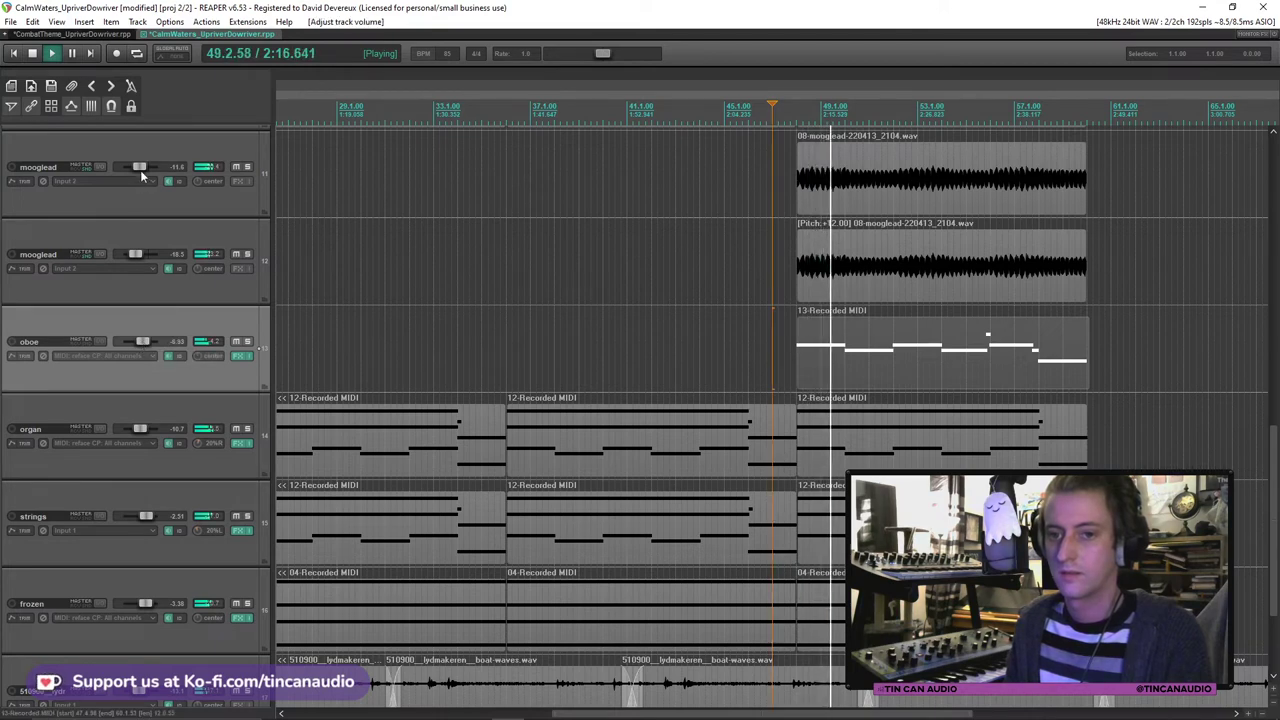
drag(139, 167, 138, 167)
click(191, 202)
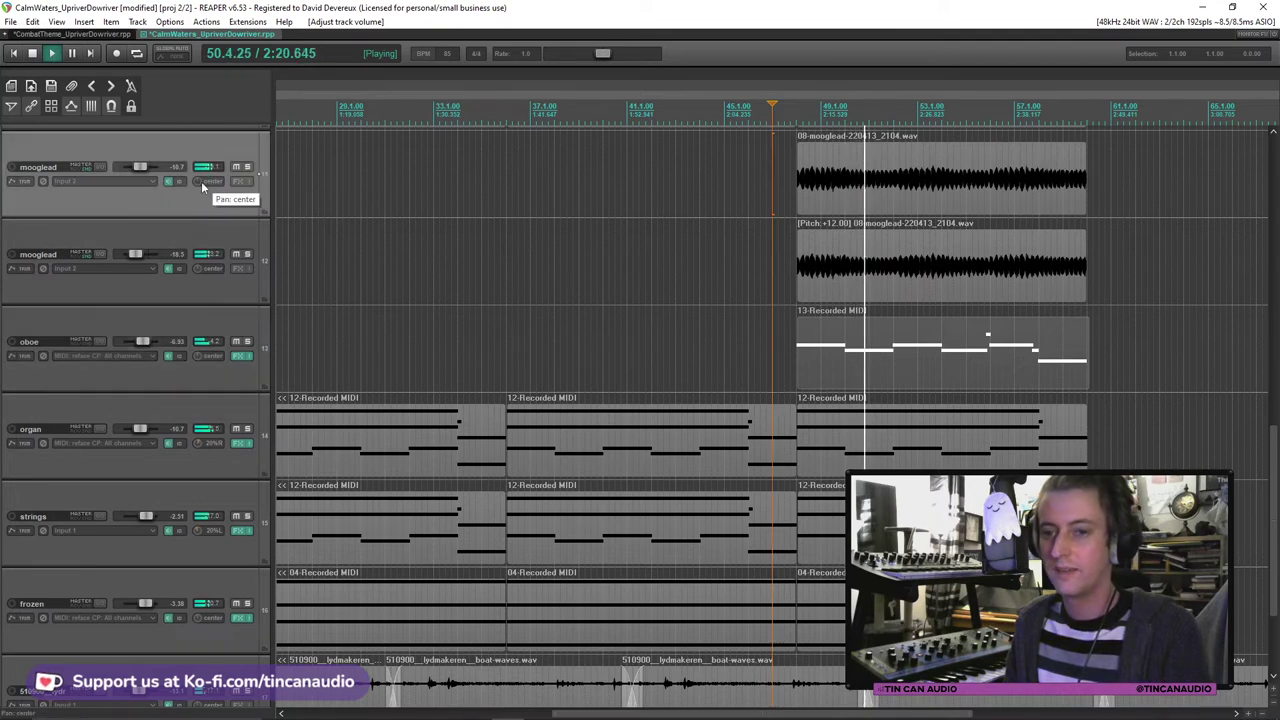
Step: Stop playback and pan the upper mooglead about 48% left, and the lower mooglead and the oboe 48% right
key(space)
drag(200, 181, 198, 185)
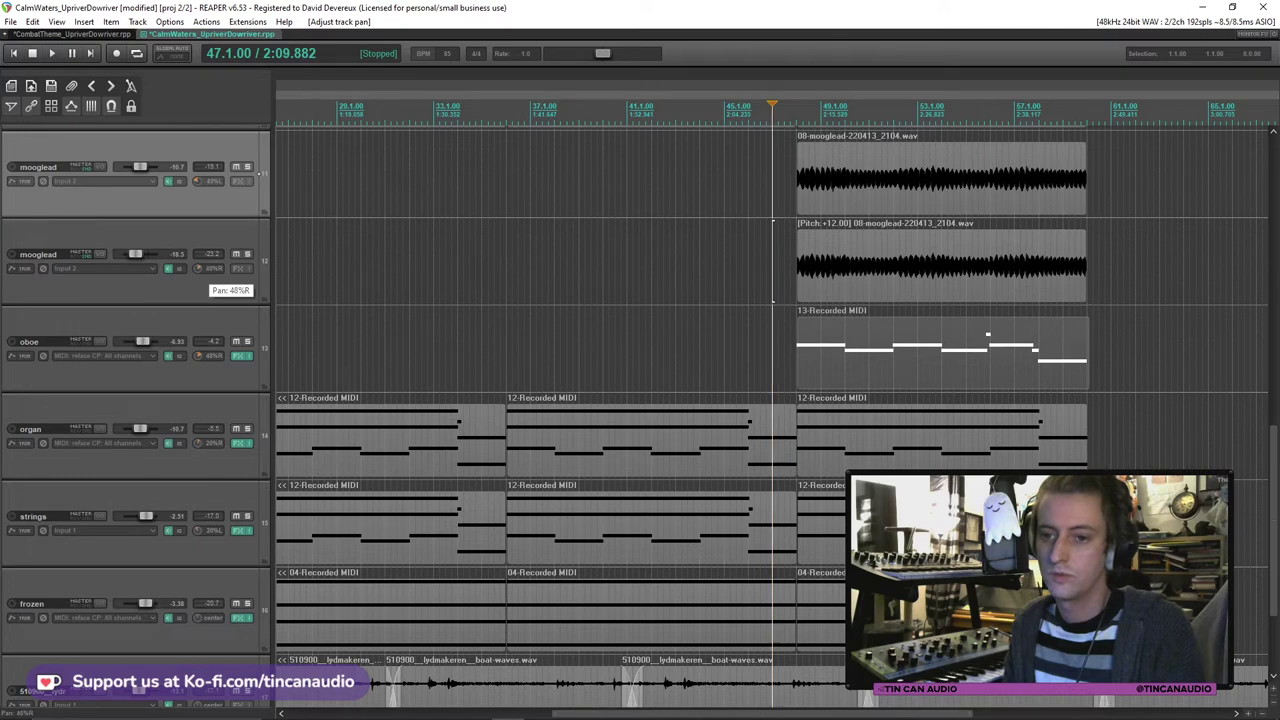
Step: Play the section from bar 48 and lower the oboe track's volume to -11.8 dB
click(900, 180)
key(space)
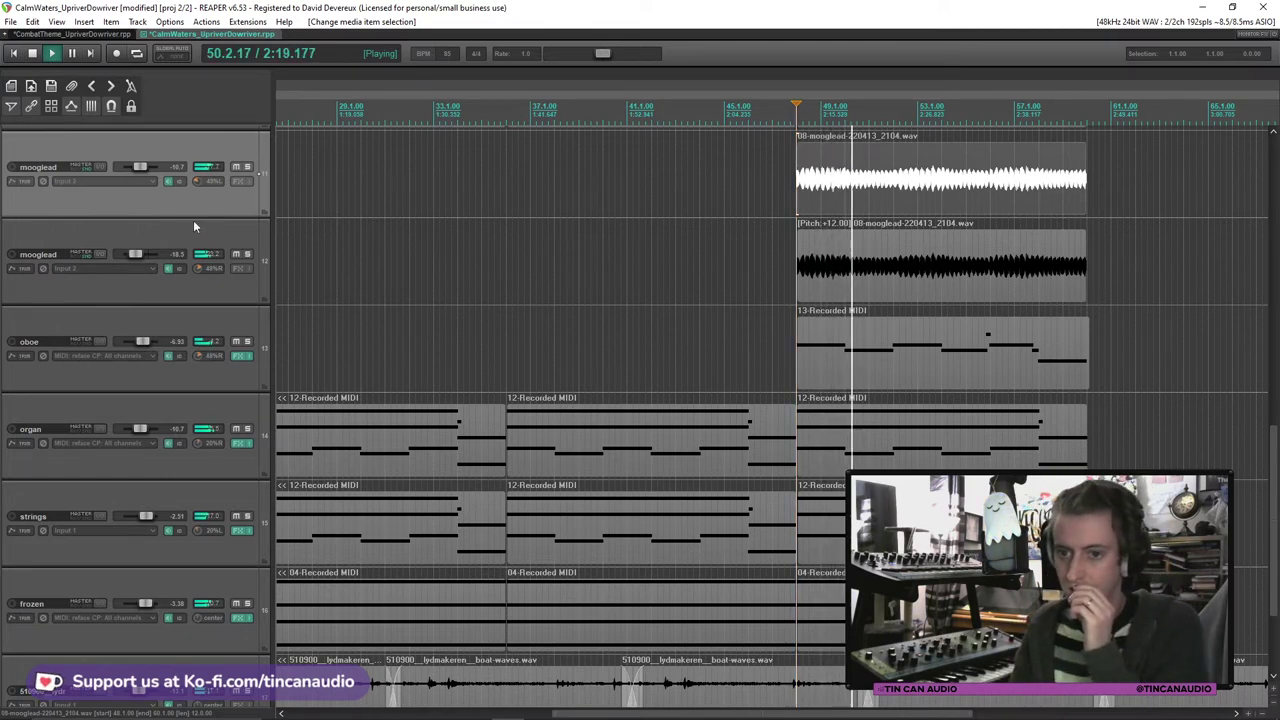
drag(143, 341, 139, 342)
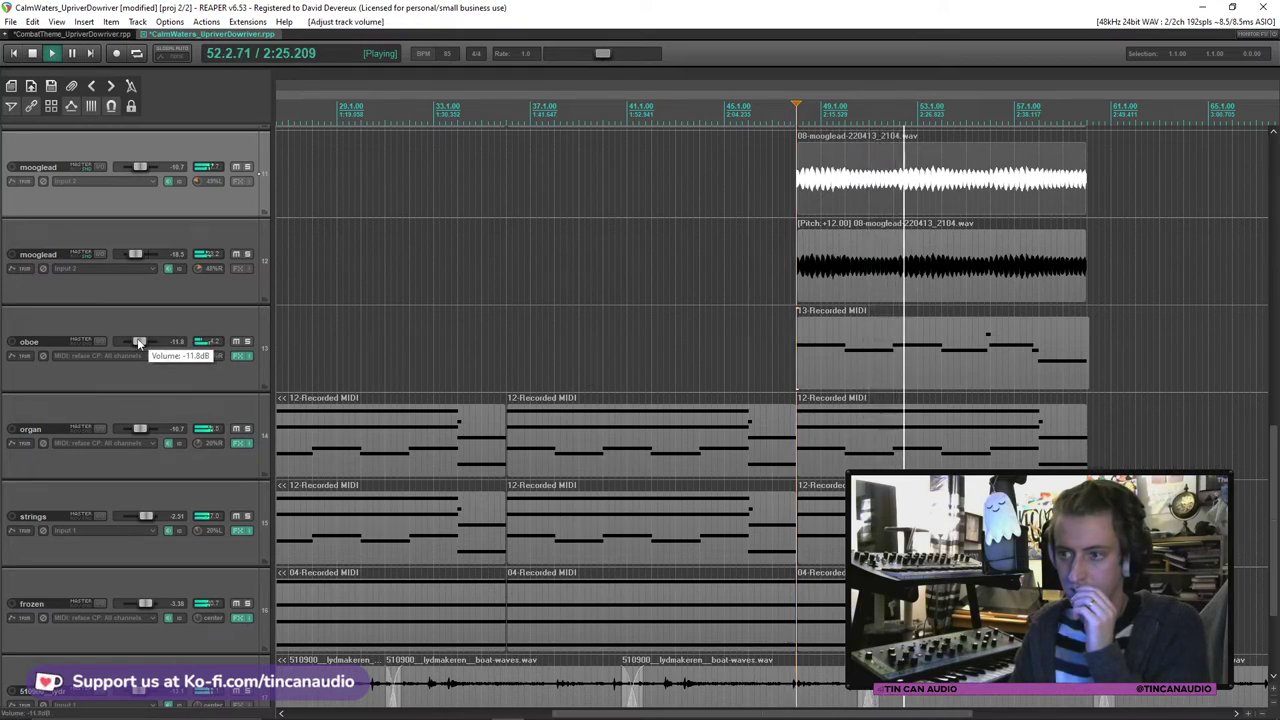
click(920, 356)
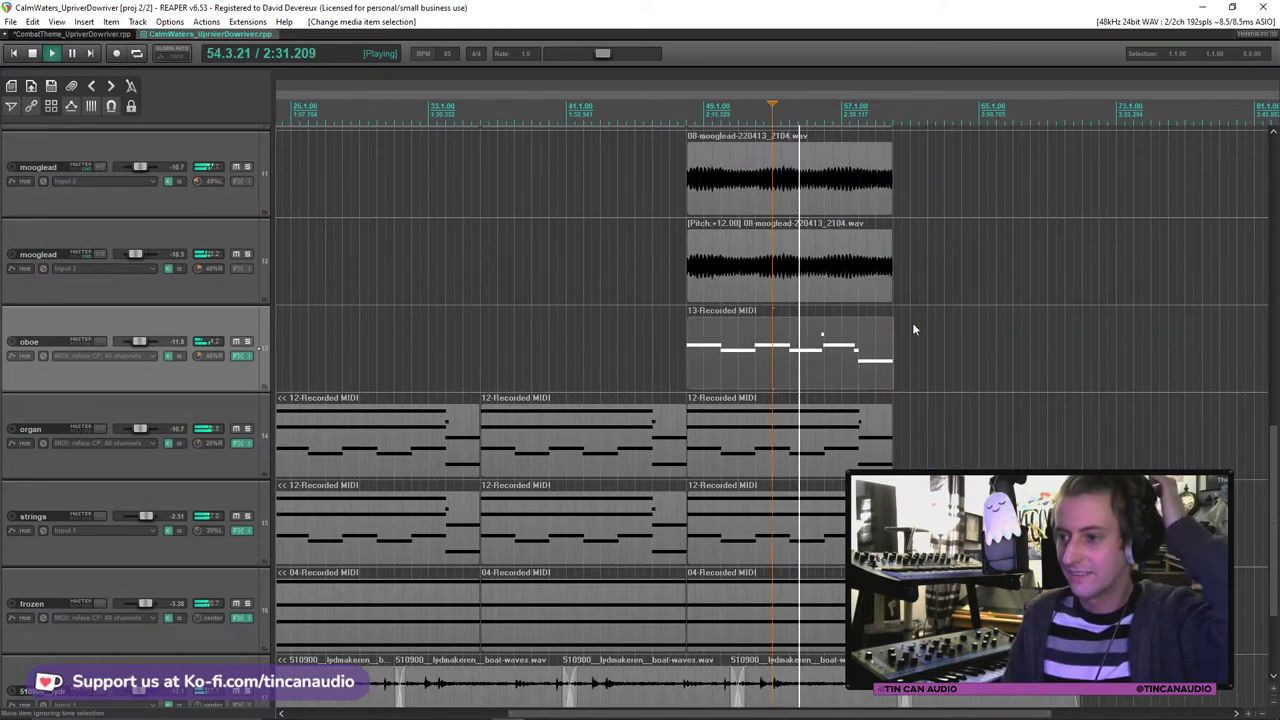
scroll(905, 320, down, 2)
drag(1272, 493, 1272, 553)
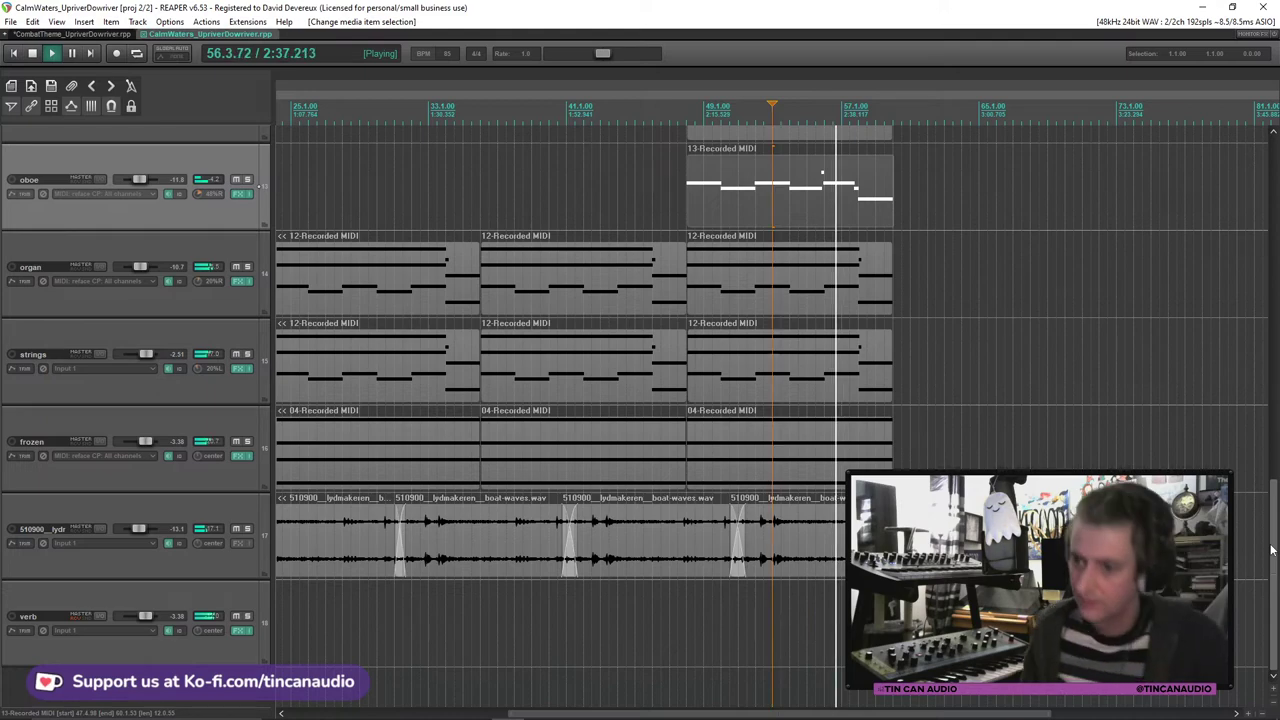
Step: Stop playback and delete the two muted guitar tracks above the ostinato tracks
key(space)
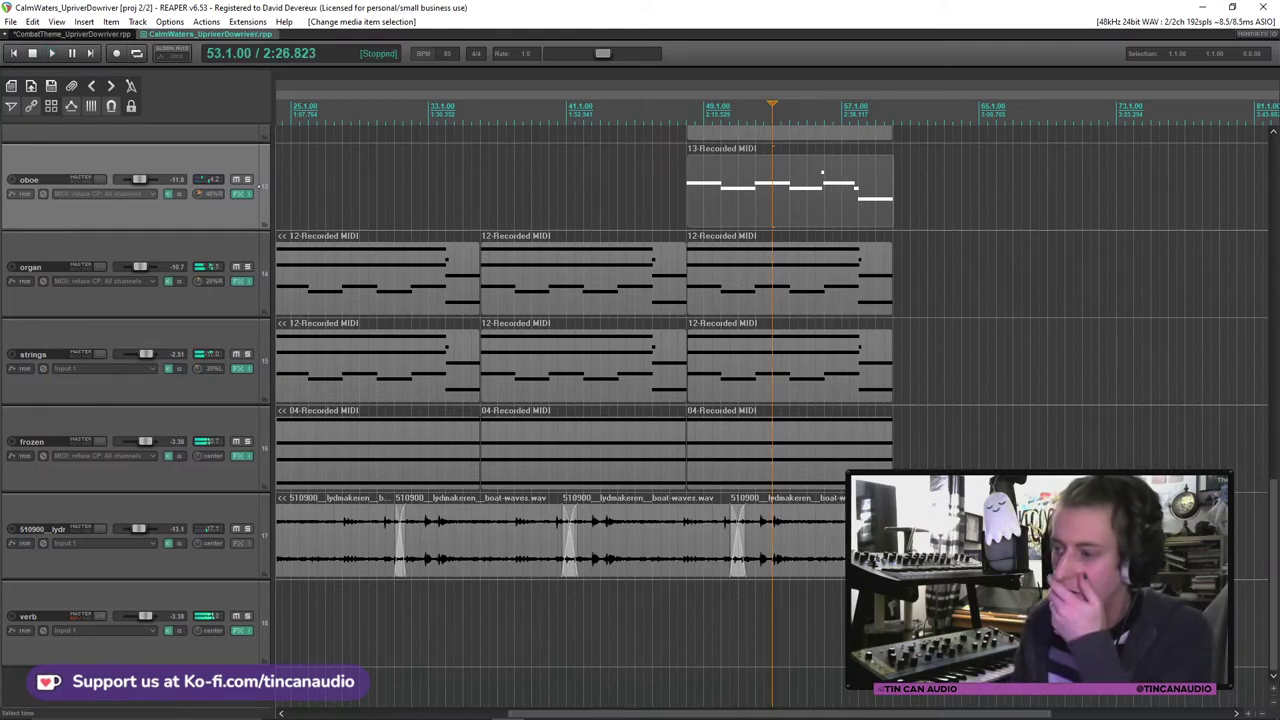
scroll(770, 400, up, 10)
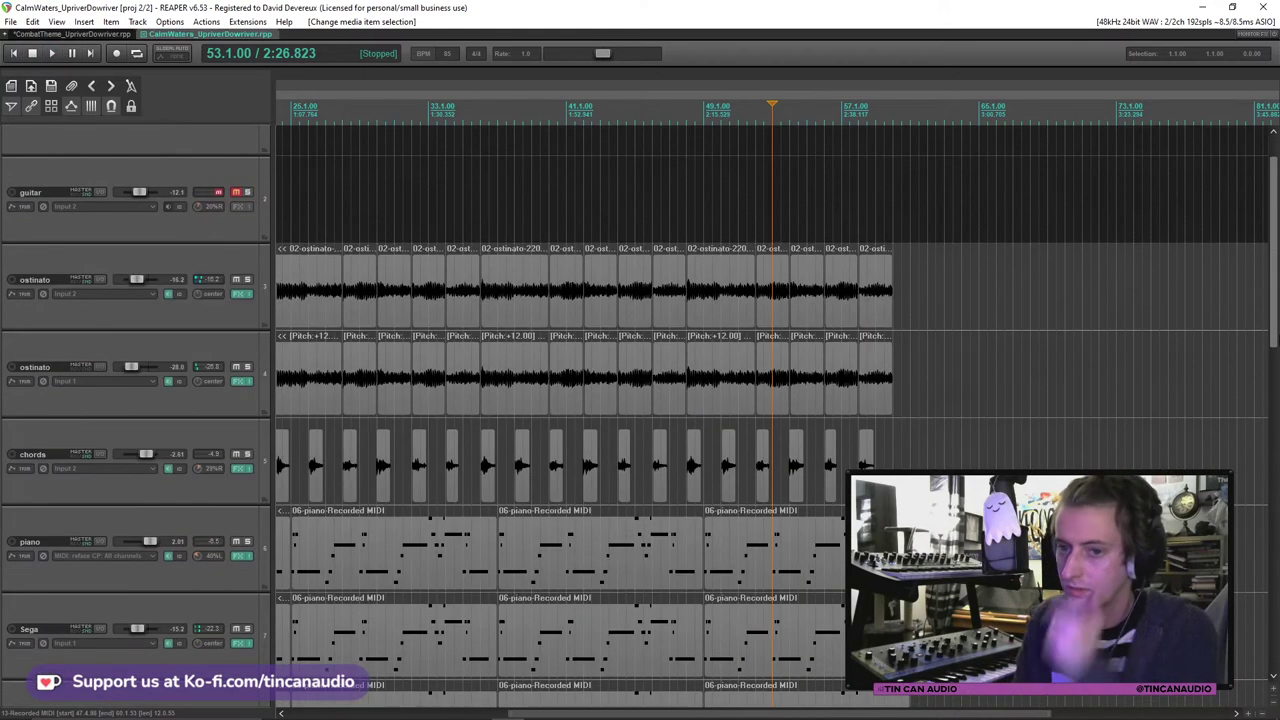
scroll(536, 320, down, 5)
click(258, 200)
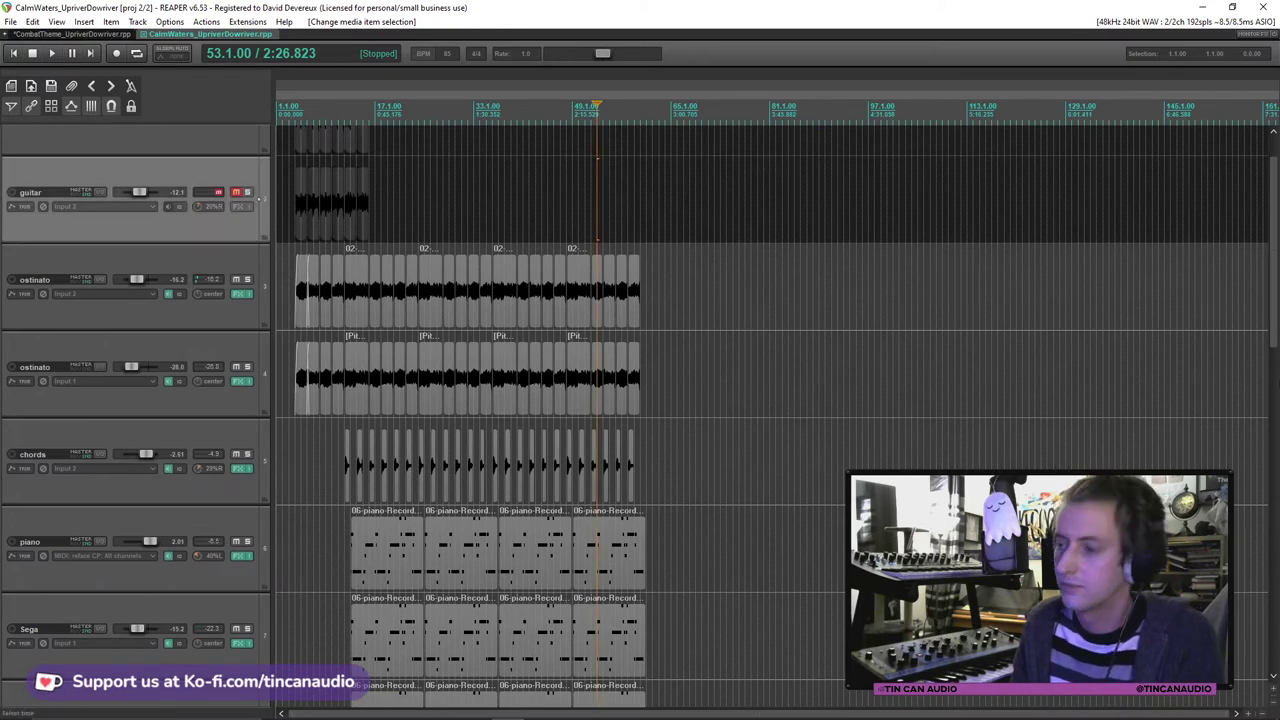
scroll(362, 143, up, 1)
click(174, 196)
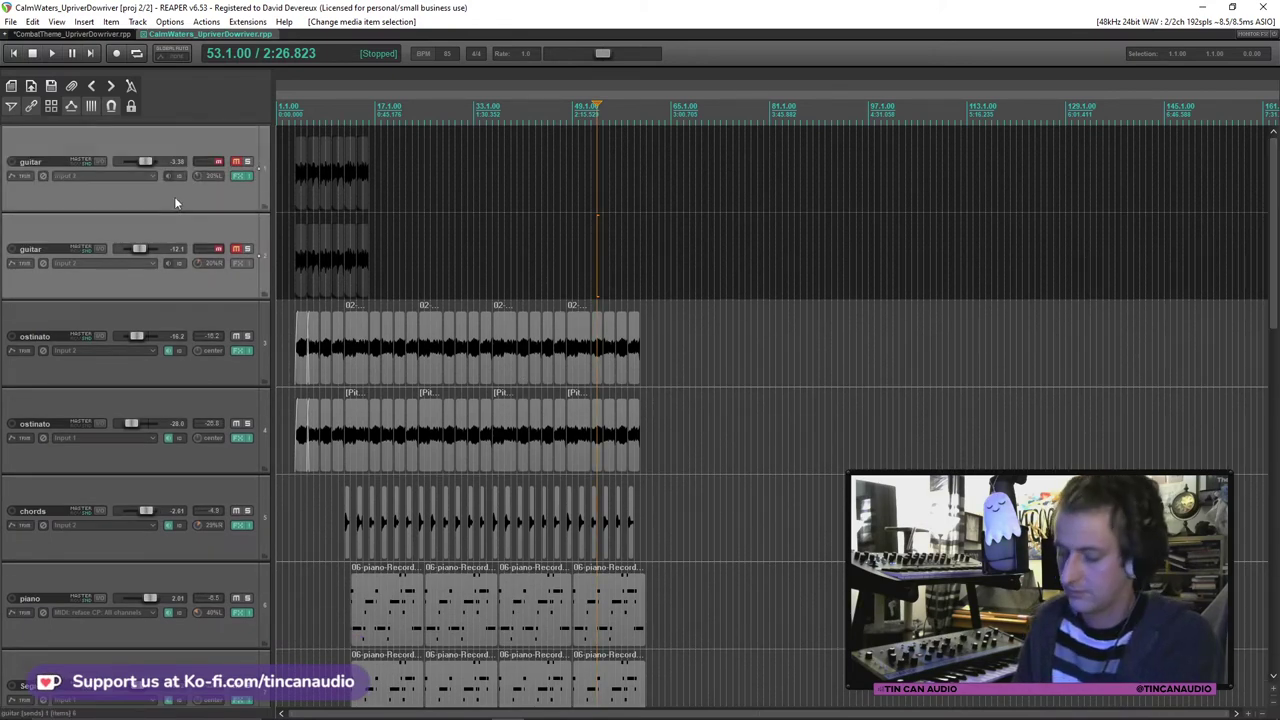
key(Delete)
key(Return)
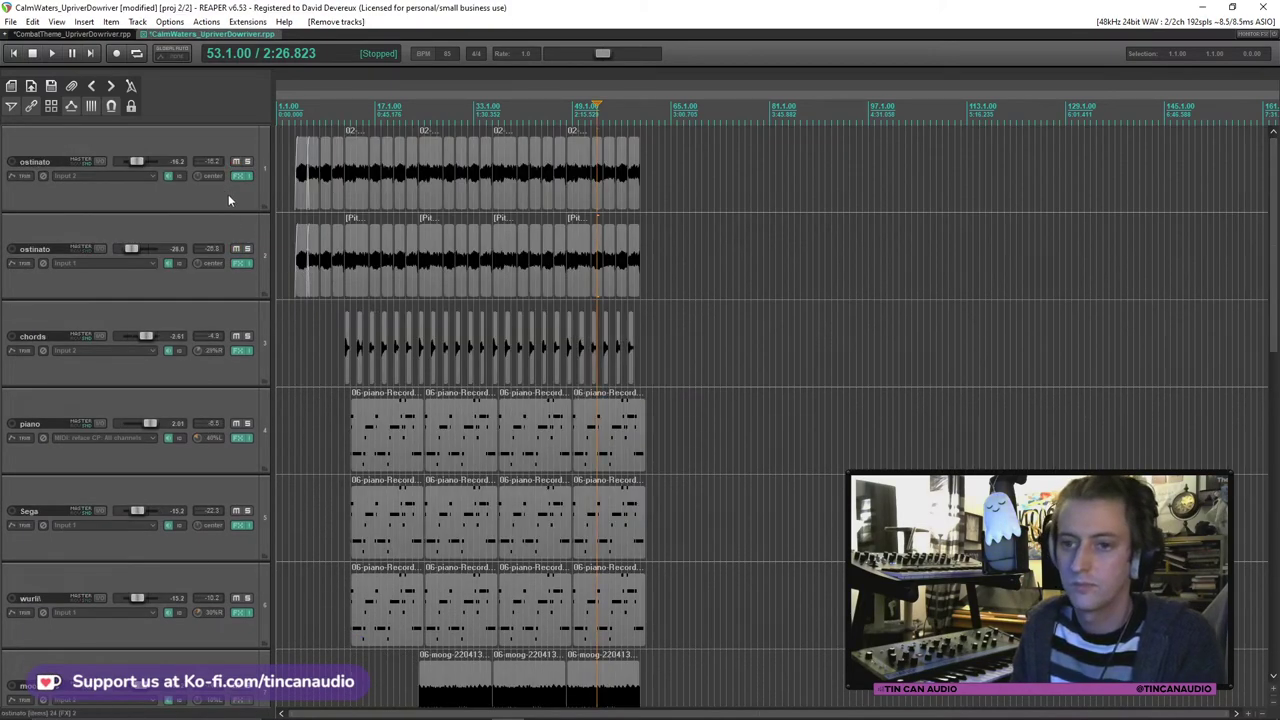
Step: Play the arrangement briefly from the first chords clip at bar 12
click(224, 285)
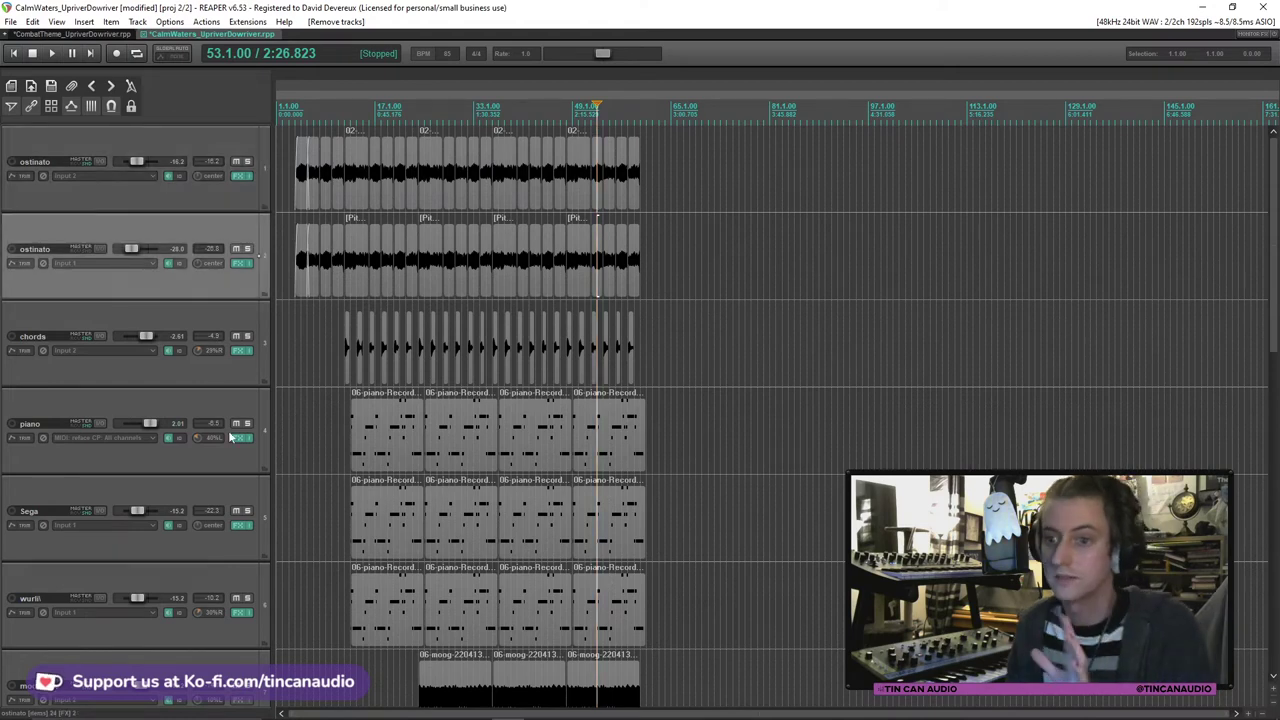
click(322, 352)
key(space)
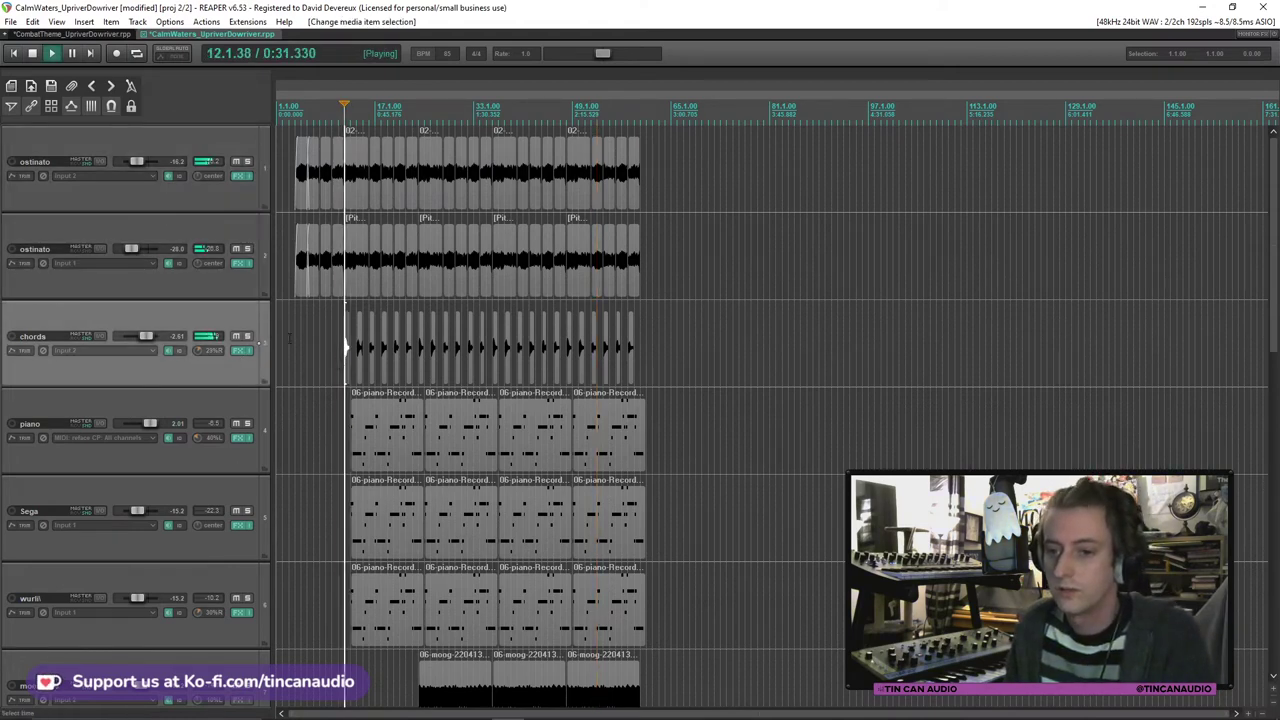
key(space)
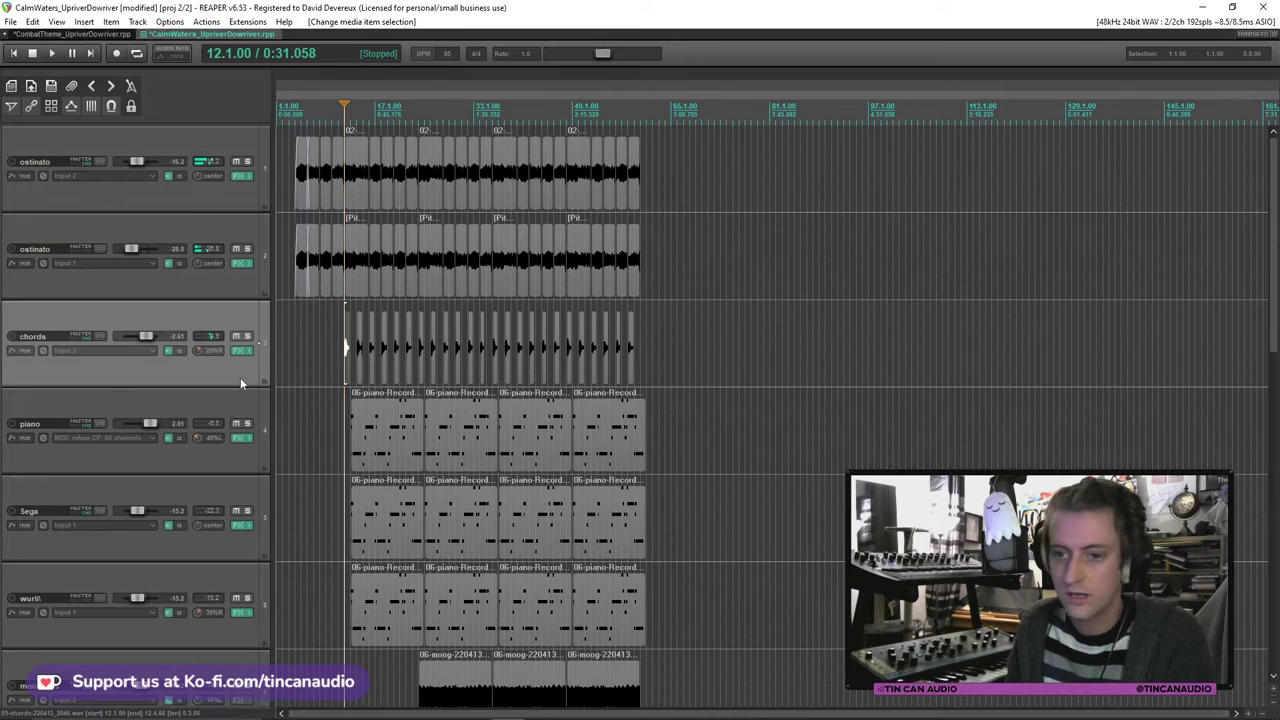
Step: Colour the two ostinato tracks and the chords track with the custom purple (red 128, green 0, blue 255)
right_click(238, 197)
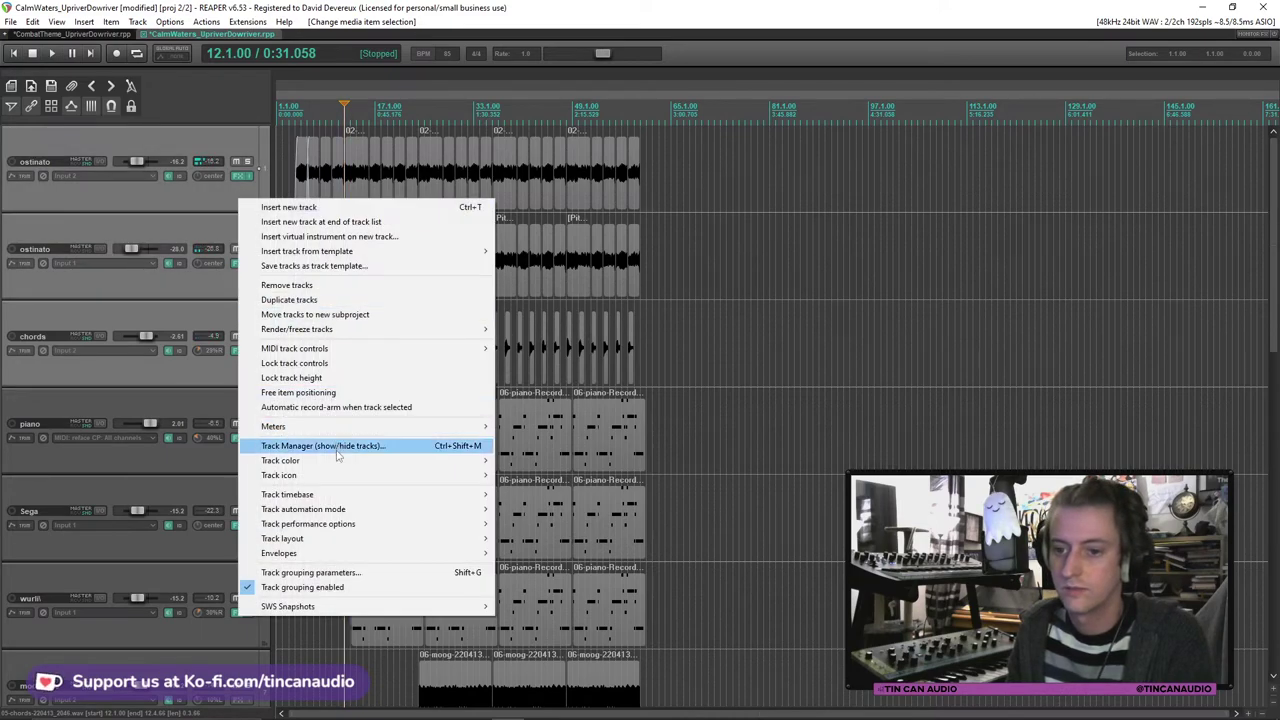
click(565, 461)
click(16, 179)
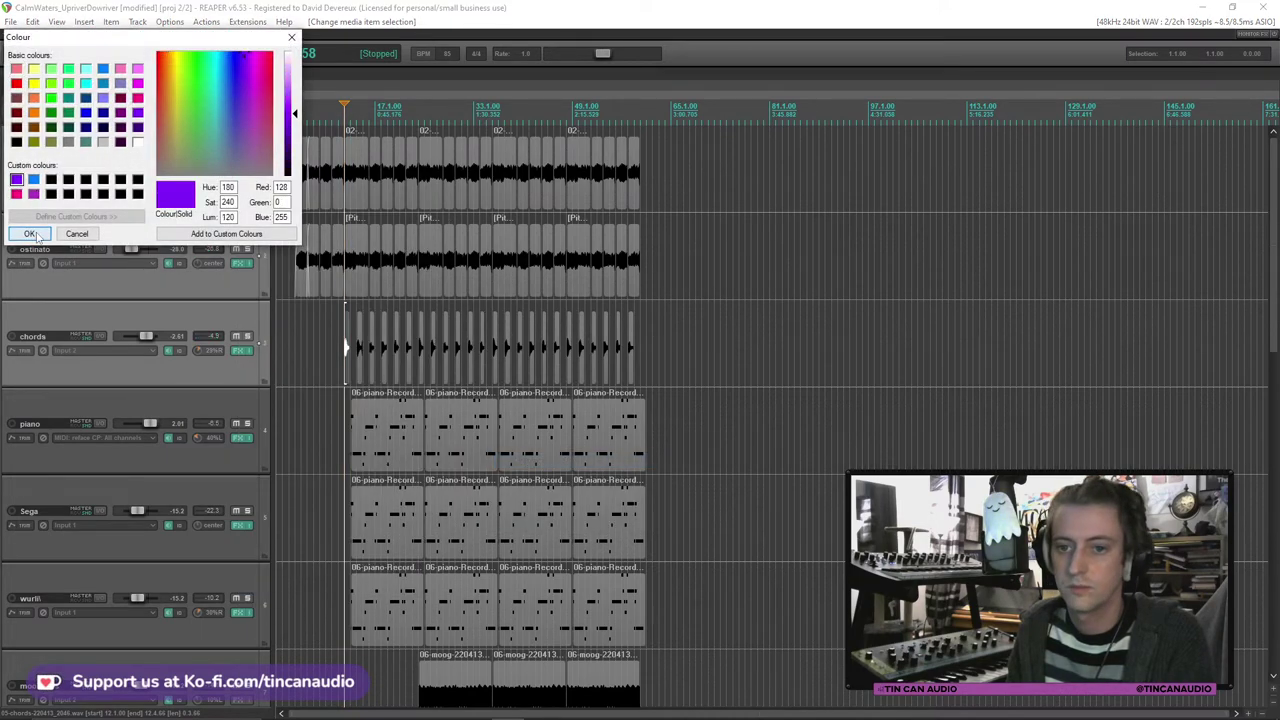
click(29, 233)
Step: Colour the piano, Sega and wurli tracks with the custom pink
scroll(919, 447, down, 3)
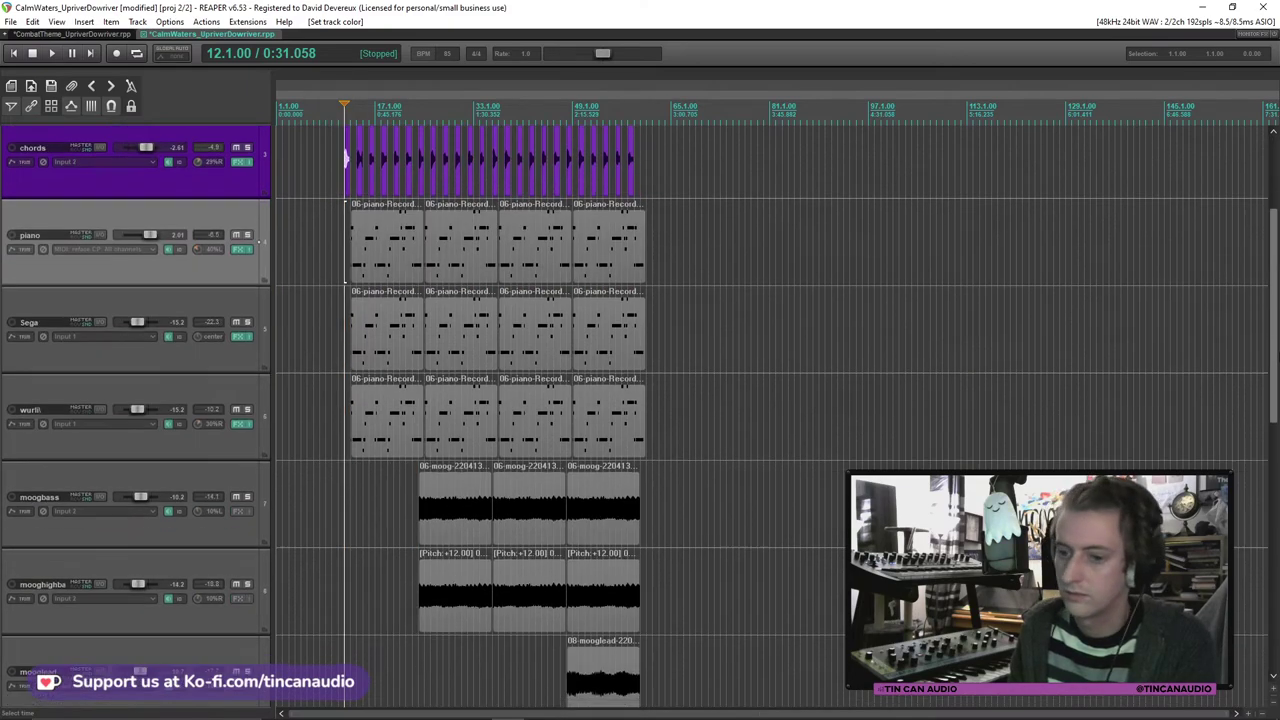
drag(1273, 365, 1273, 560)
scroll(994, 395, up, 10)
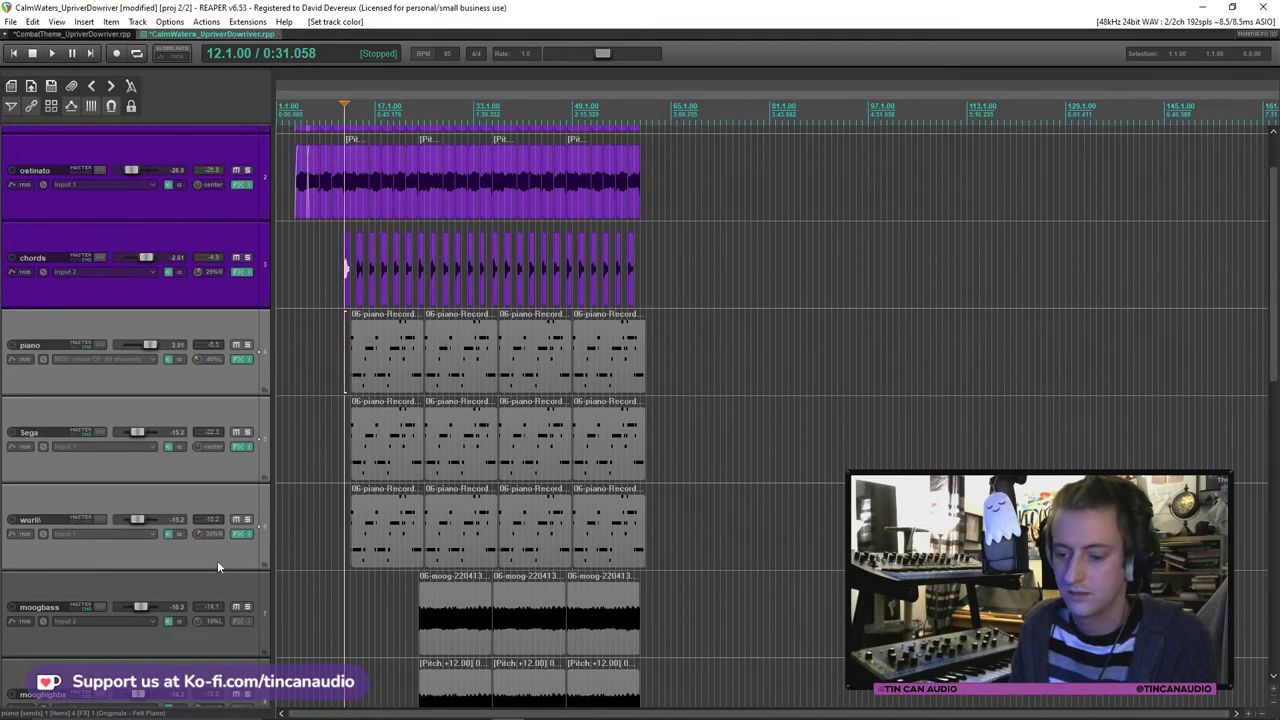
right_click(217, 566)
mouse_move(420, 406)
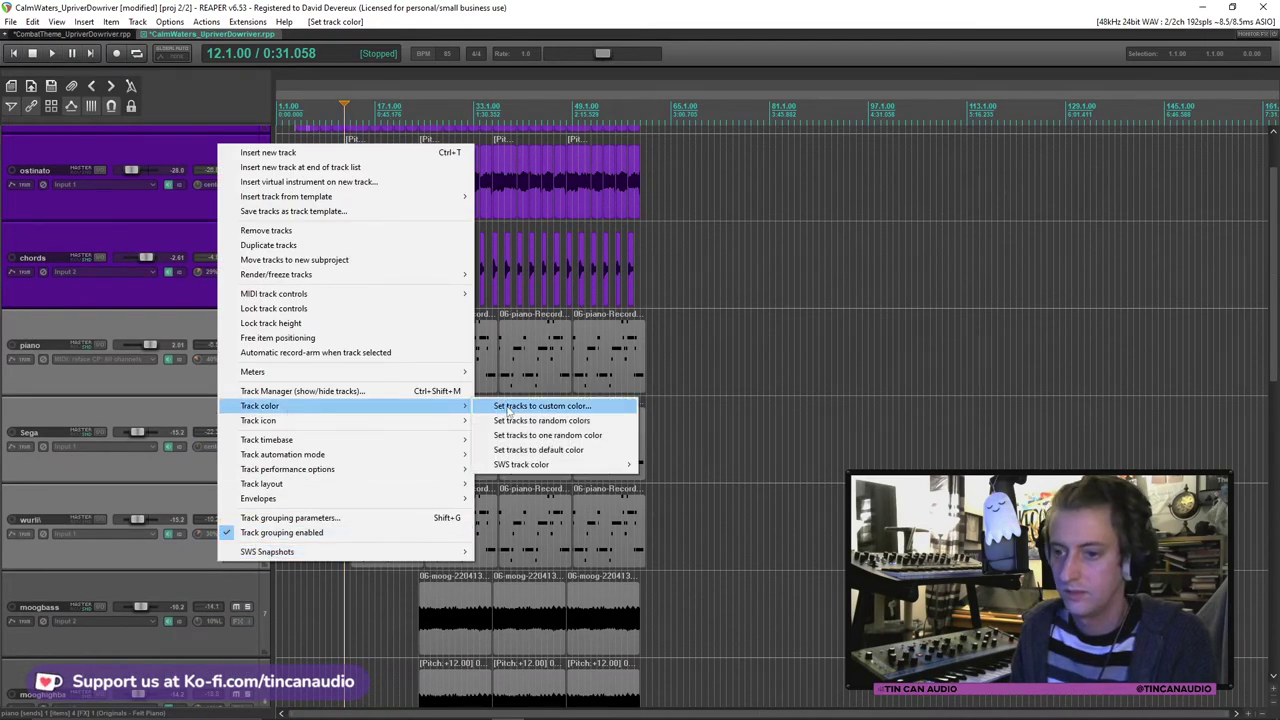
click(508, 408)
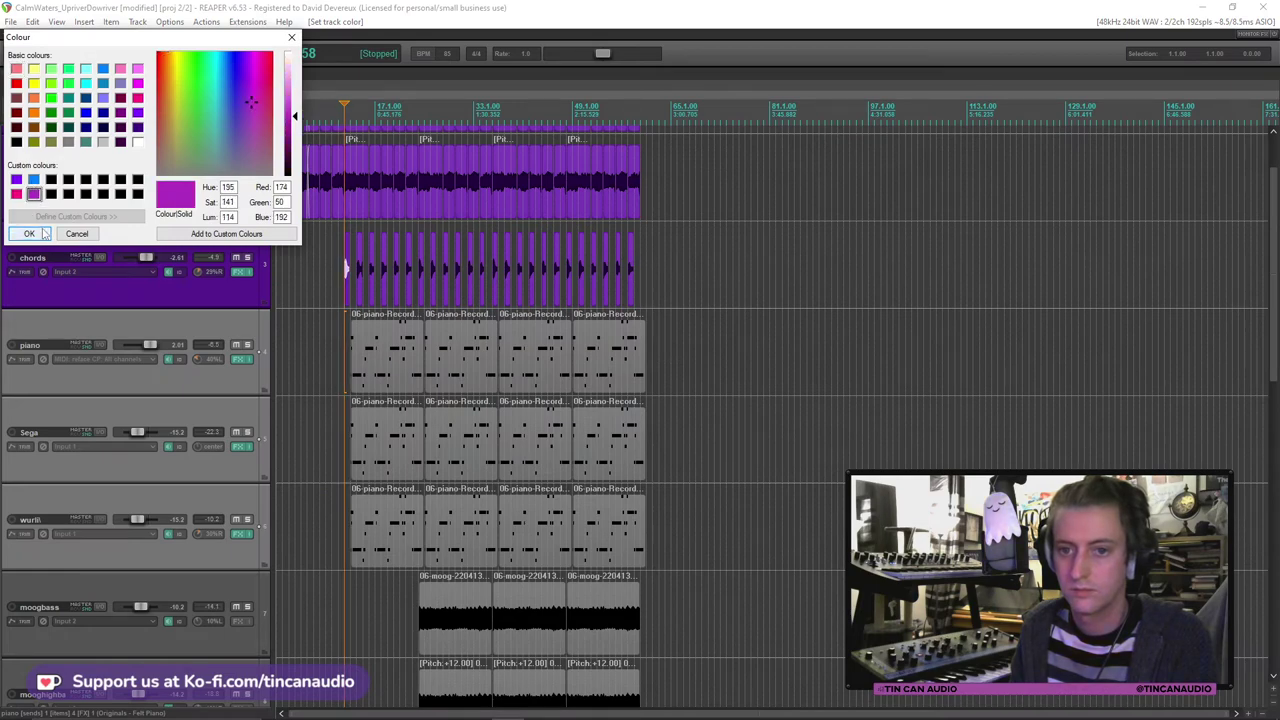
click(29, 233)
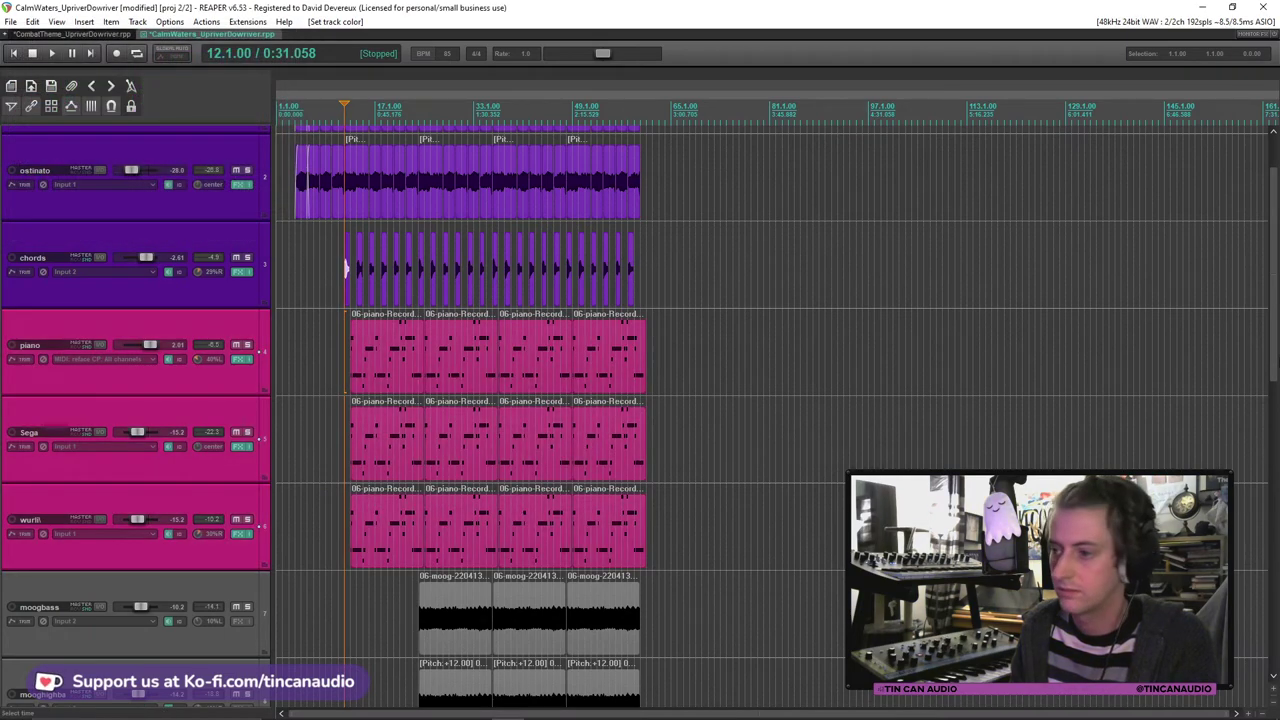
Step: Colour all tracks from moogbass down to verb with the custom blue
scroll(315, 437, down, 4)
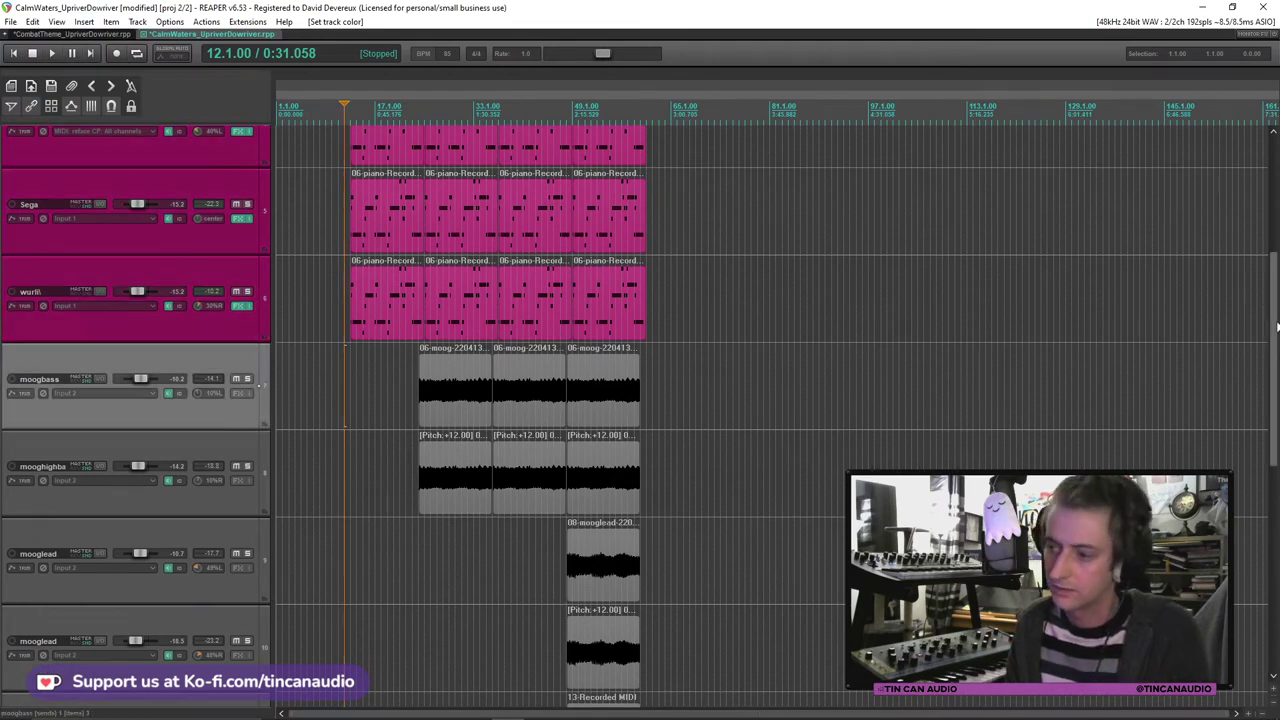
scroll(206, 430, down, 4)
scroll(432, 541, down, 4)
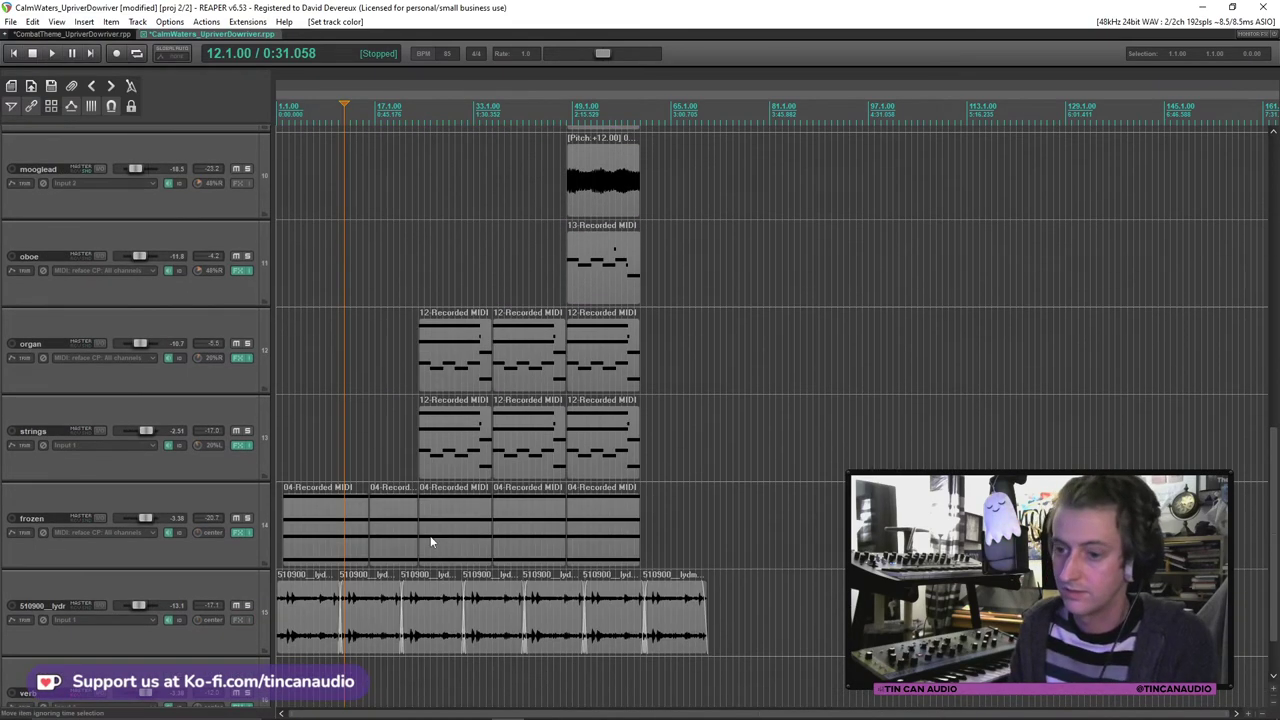
right_click(228, 670)
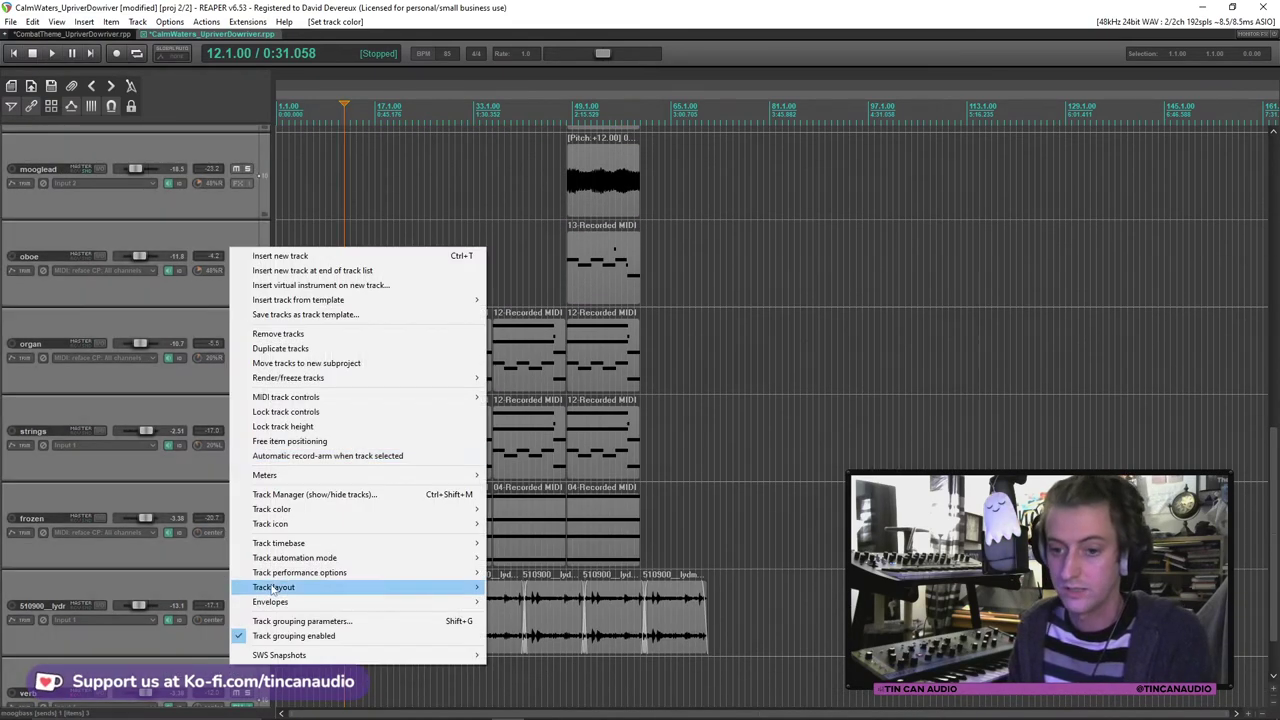
mouse_move(460, 509)
click(522, 510)
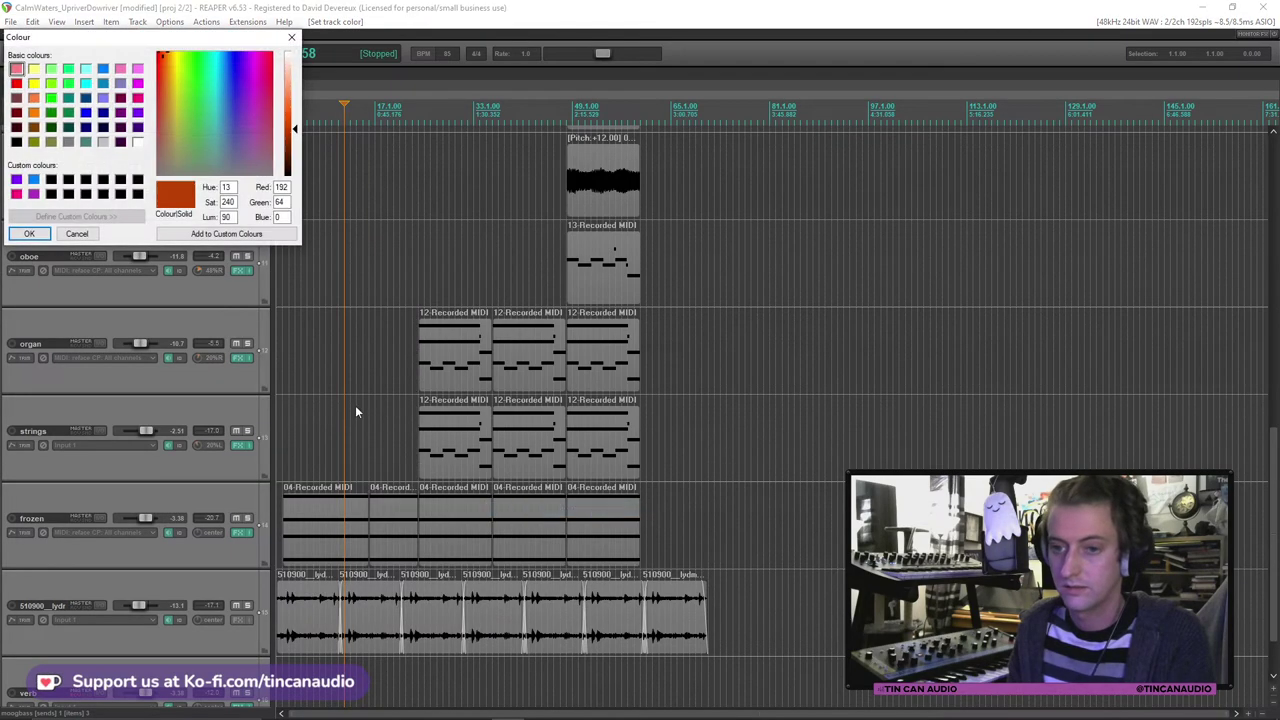
click(33, 181)
click(29, 233)
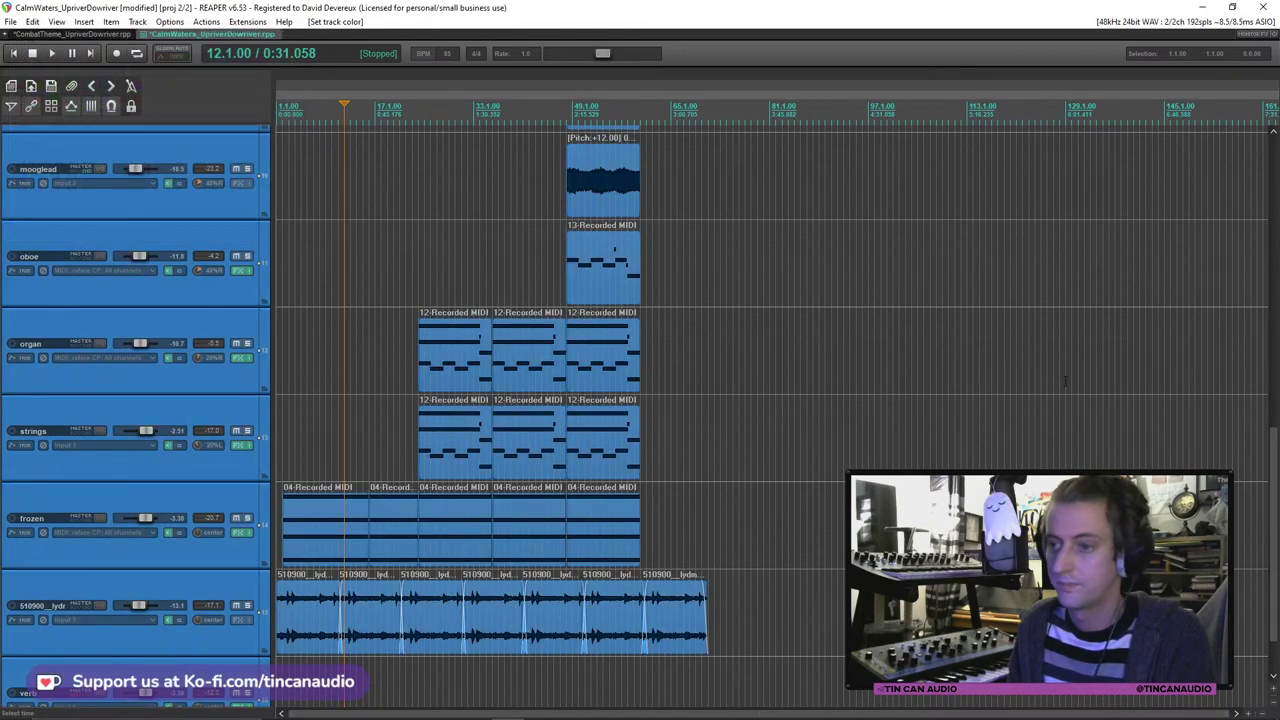
Step: Shrink the track heights until all tracks fit on screen, and place the edit cursor at bar 55
scroll(617, 449, up, 5)
scroll(617, 441, down, 5)
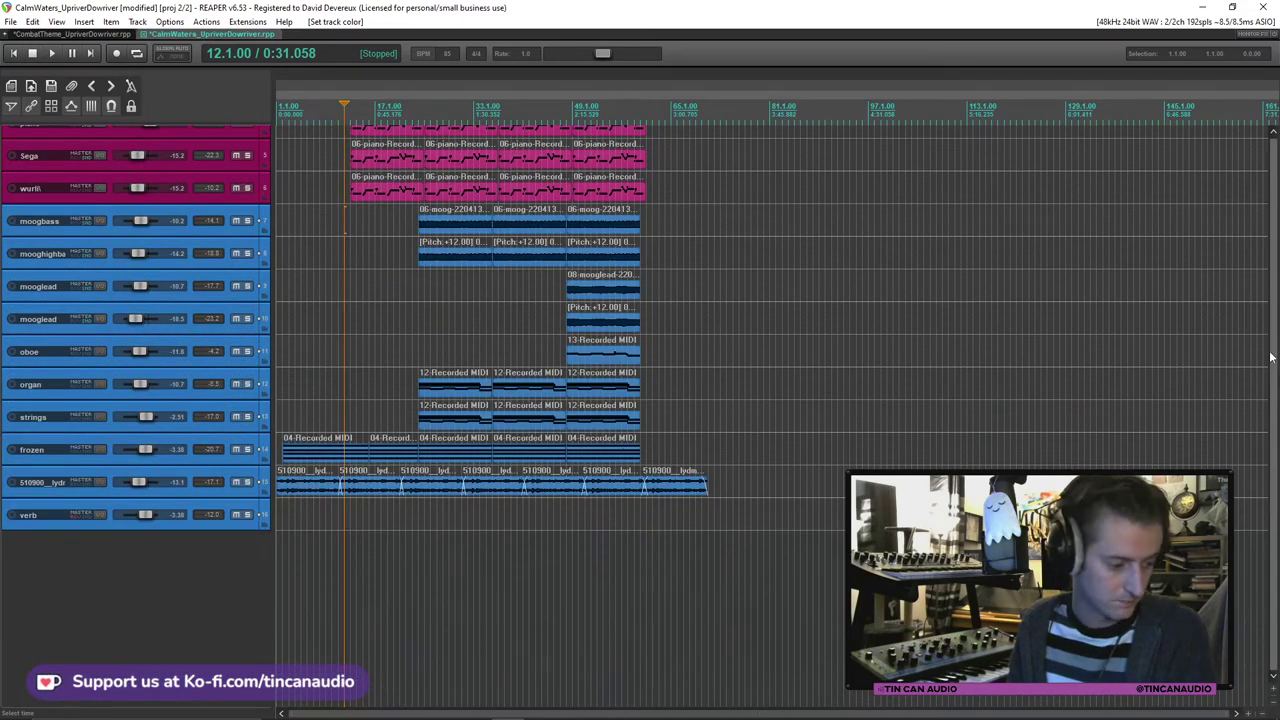
scroll(1271, 372, up, 2)
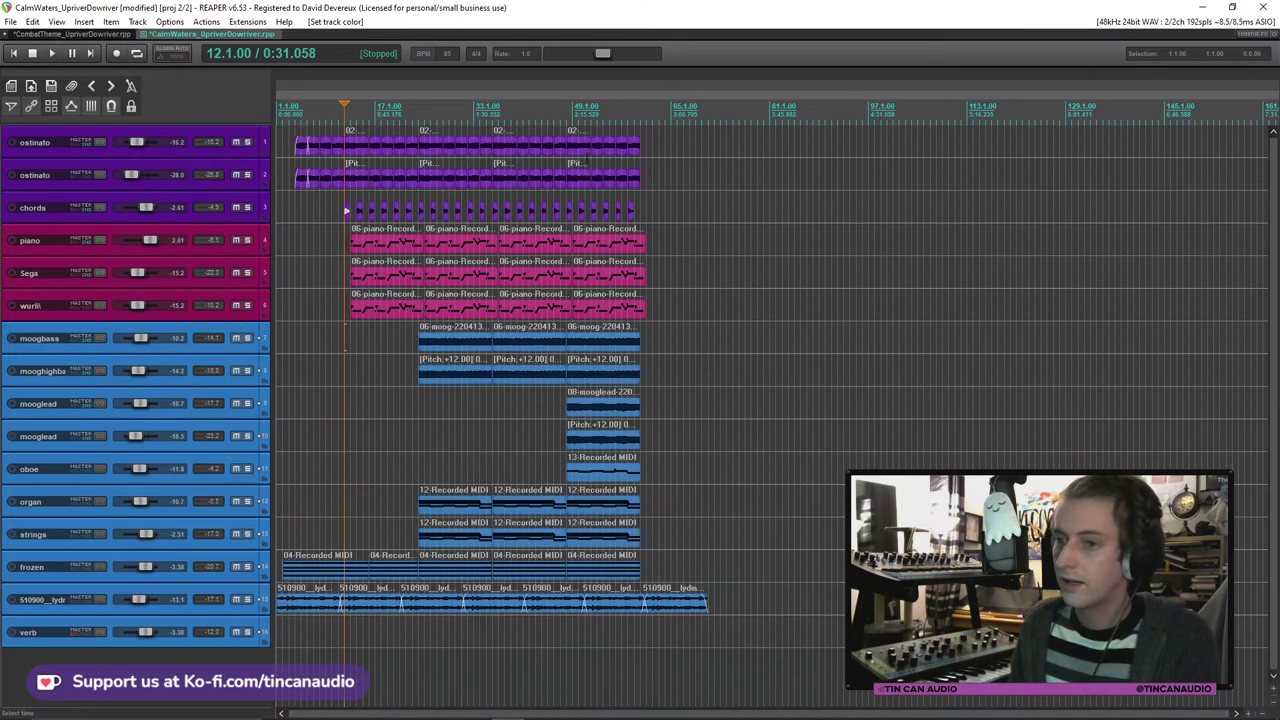
click(610, 148)
scroll(610, 148, up, 3)
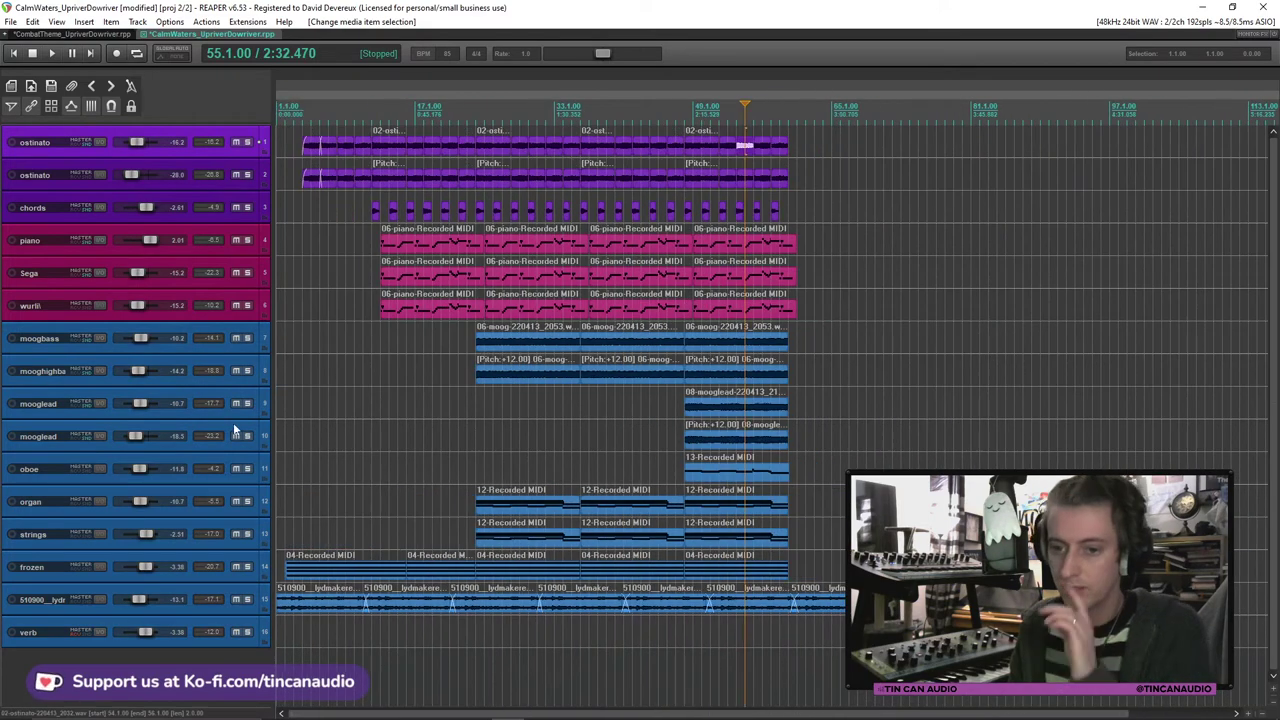
Step: Insert a new track below wurli and add the HALion Sonic SE instrument to it
click(210, 316)
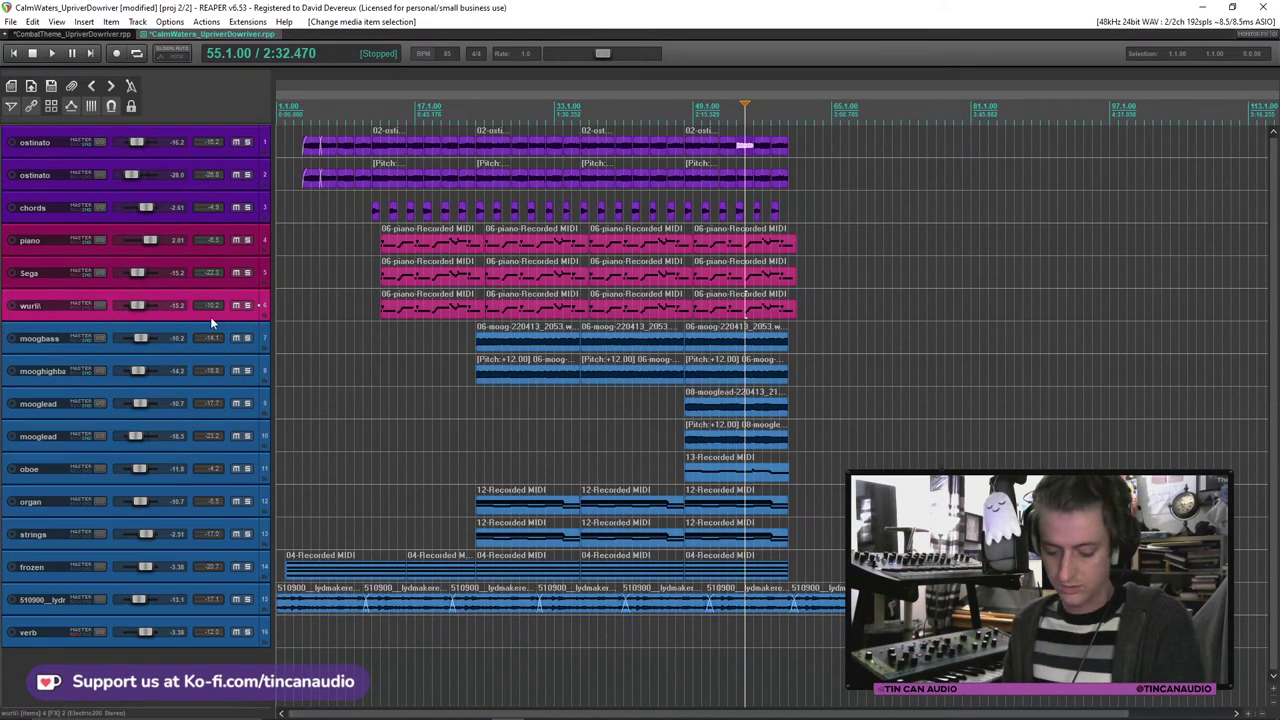
key(ctrl+t)
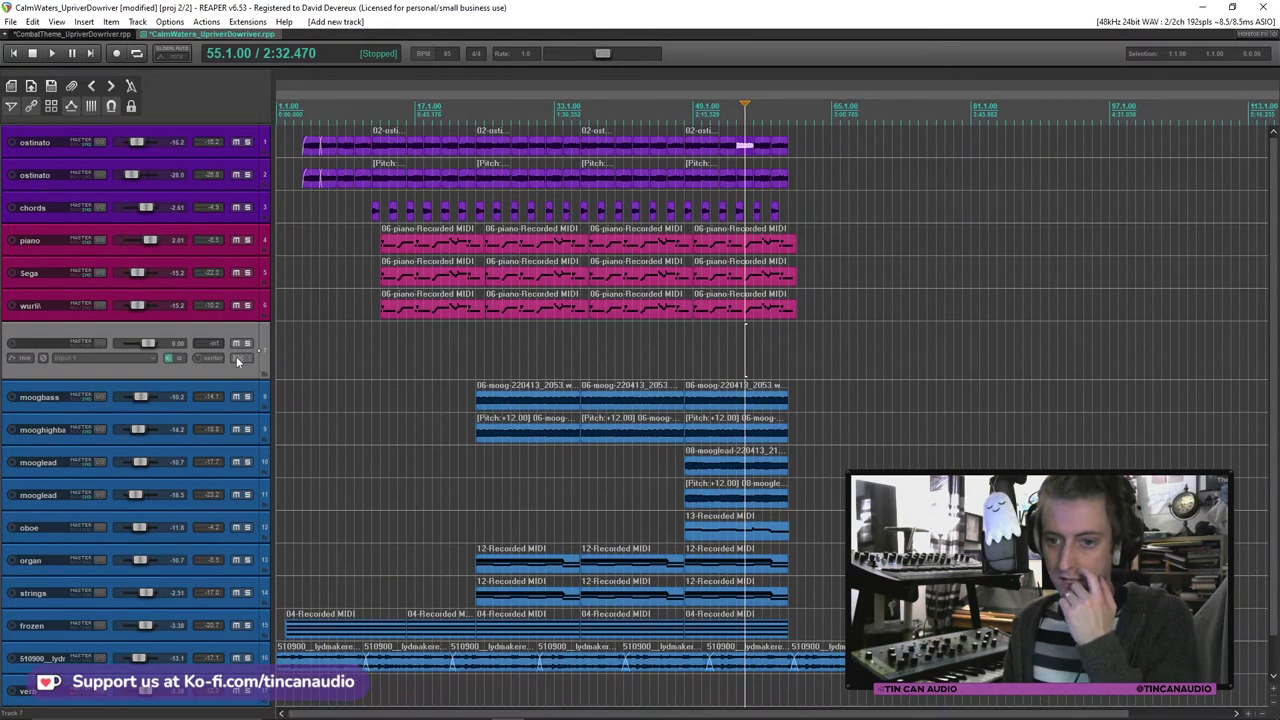
click(236, 356)
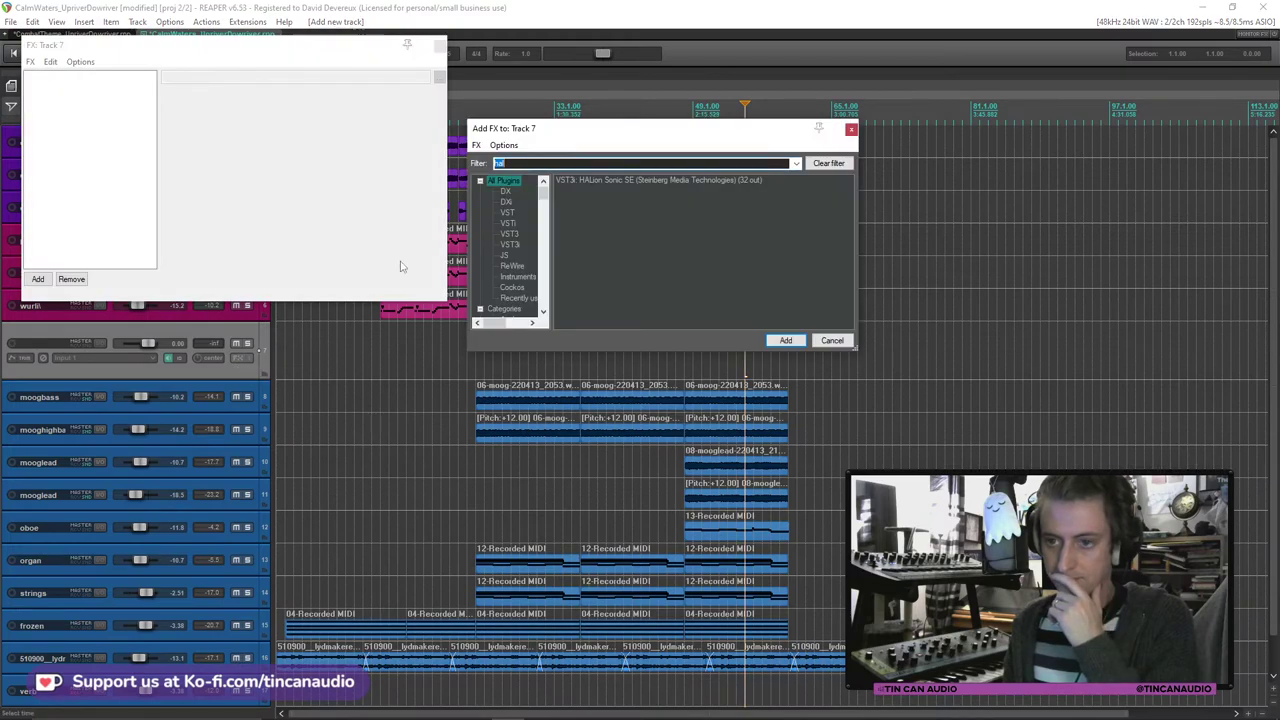
double_click(606, 179)
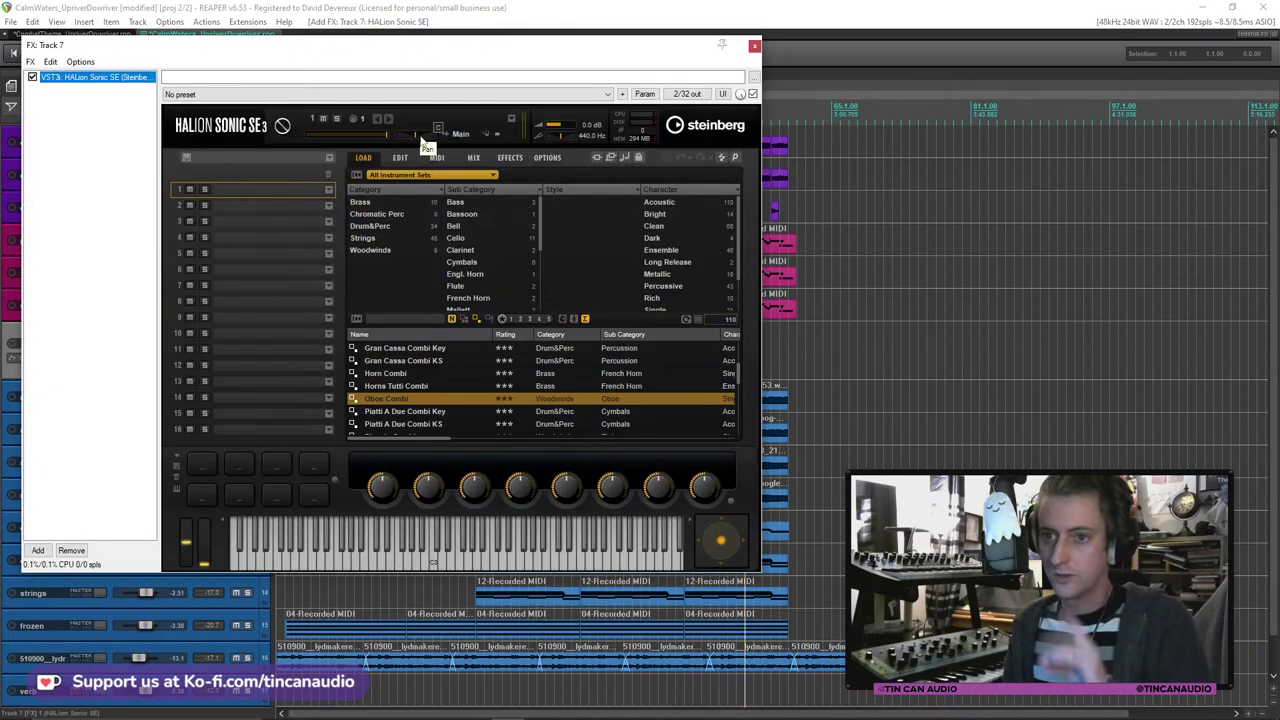
Step: Browse HALion's percussion categories, load Tubular Bells from Chromatic Perc > Bell, and close the FX window
click(373, 227)
click(472, 213)
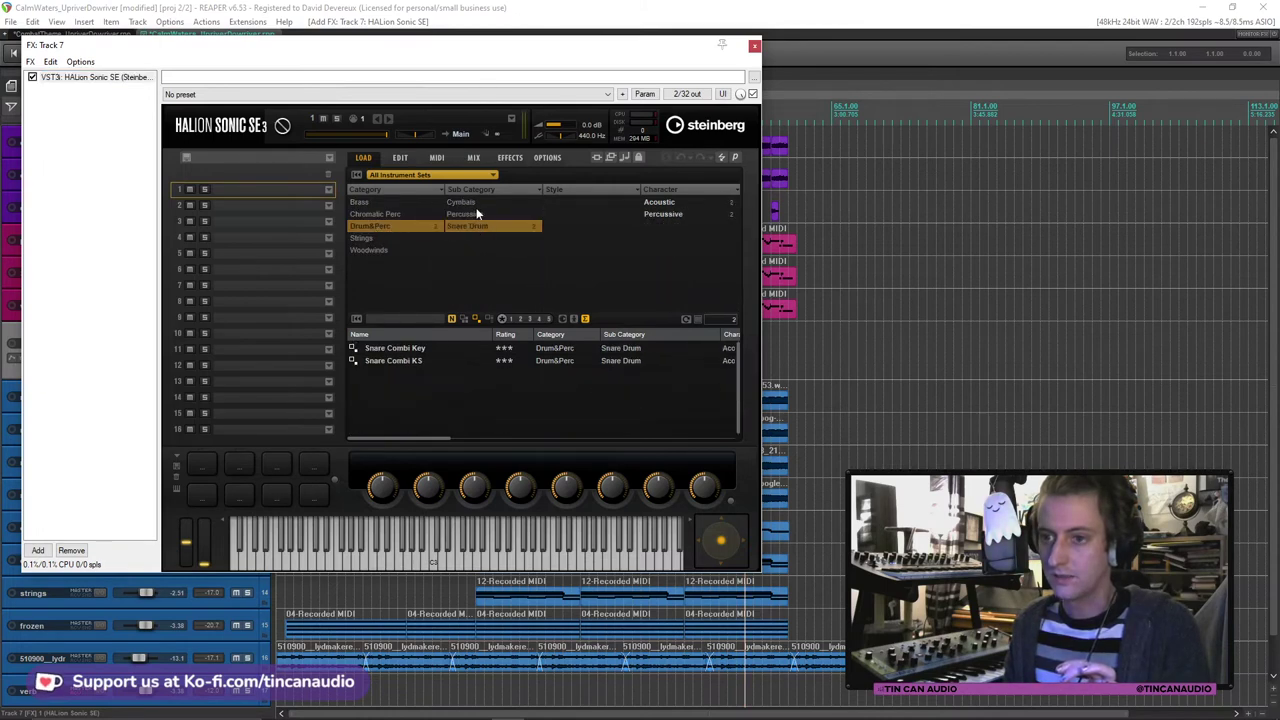
scroll(424, 385, down, 3)
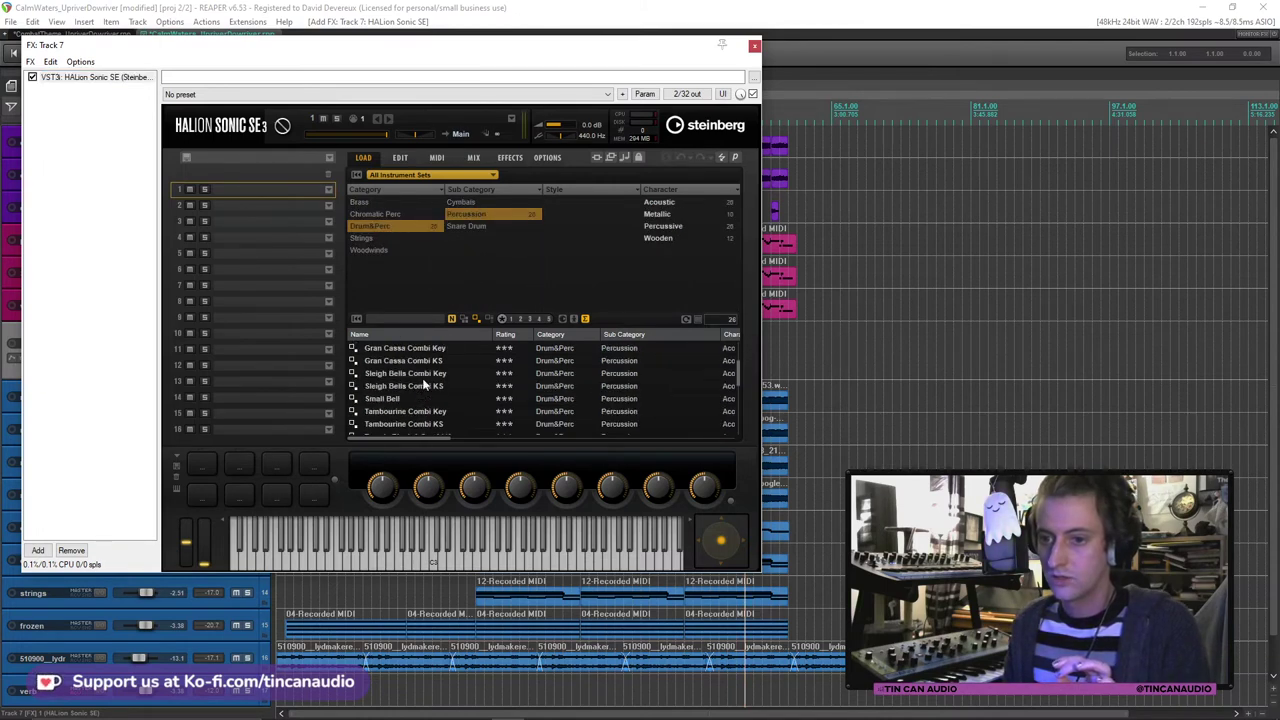
click(397, 214)
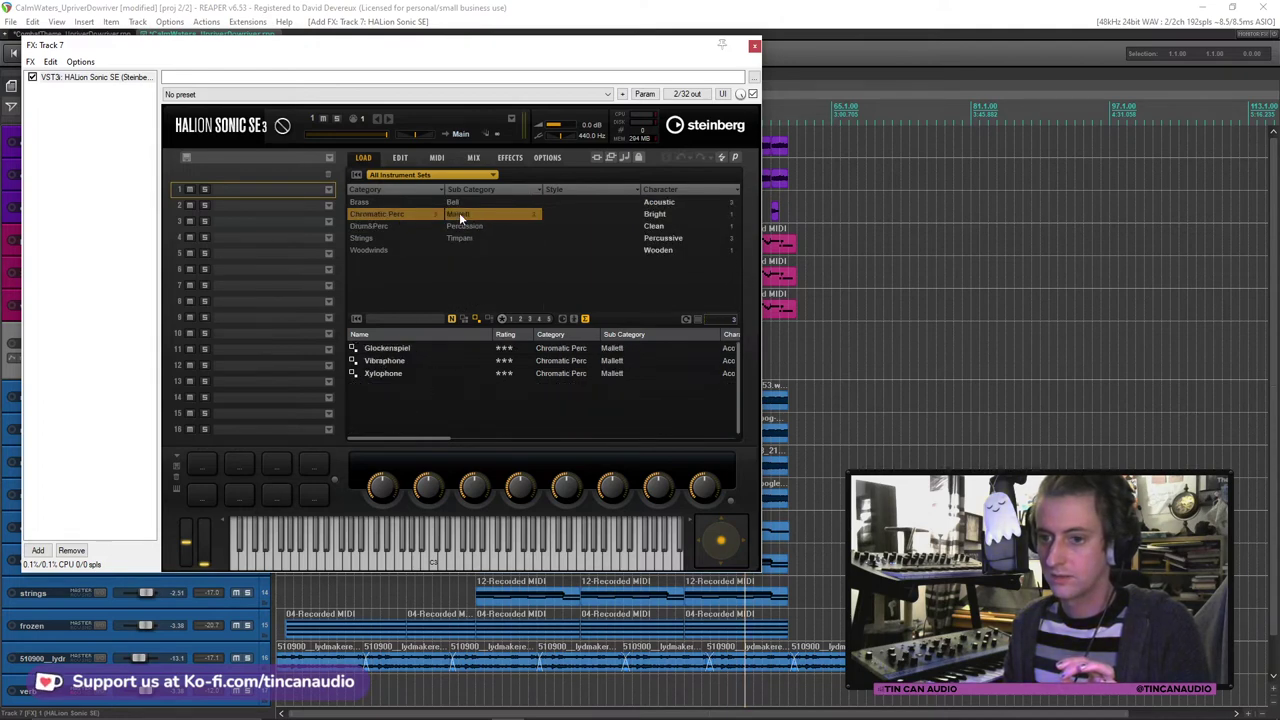
click(461, 227)
click(463, 239)
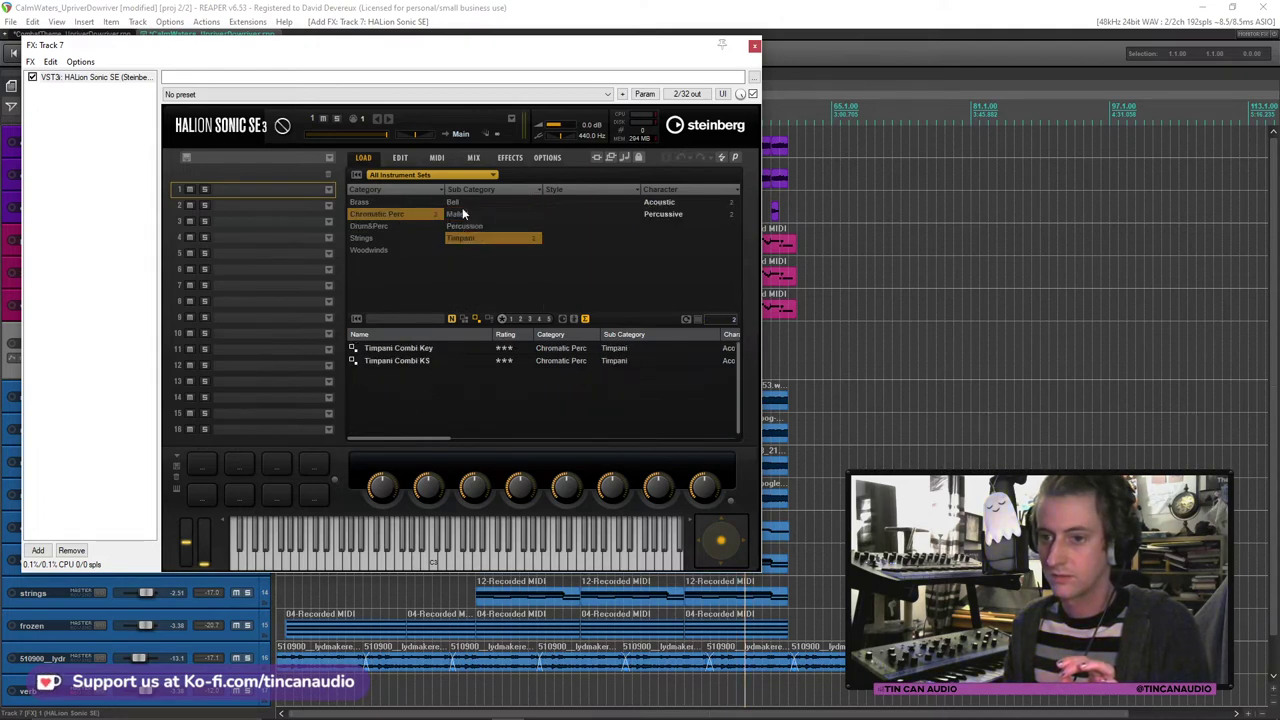
click(461, 204)
click(395, 364)
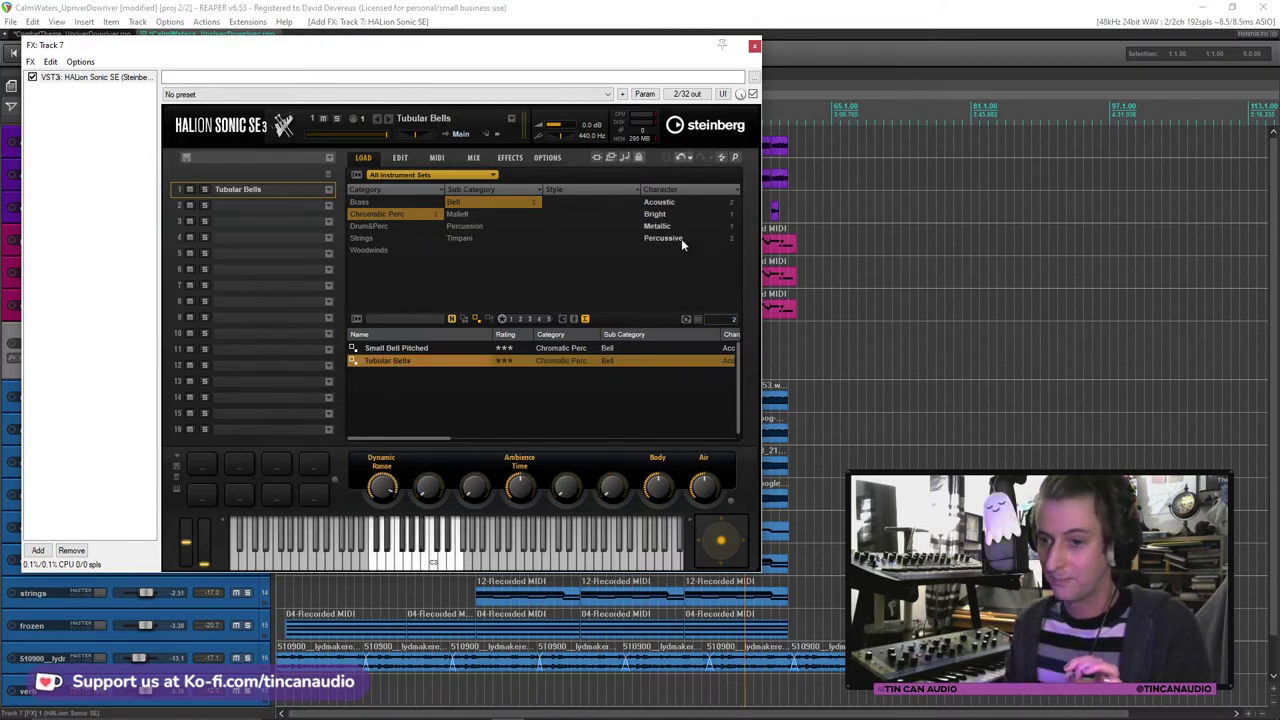
click(754, 46)
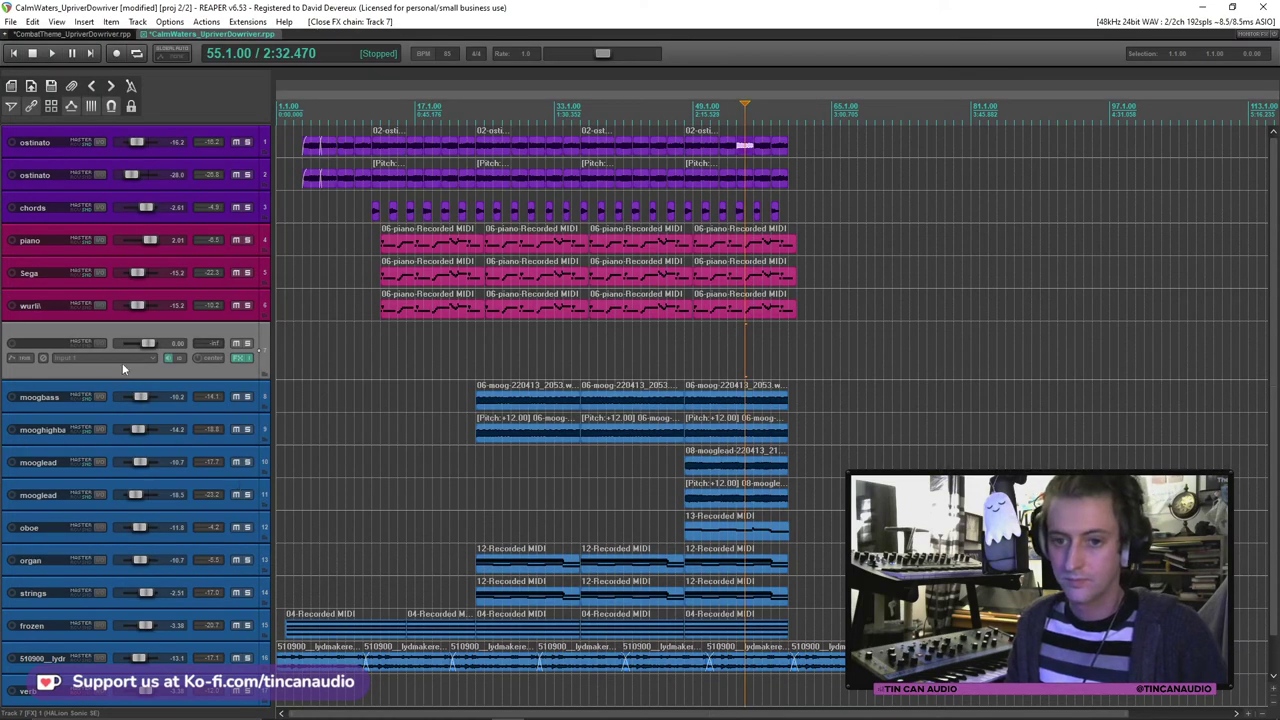
Step: Set the new track's input to MIDI from reface CP on all channels and arm it for recording
click(124, 357)
mouse_move(166, 395)
mouse_move(270, 395)
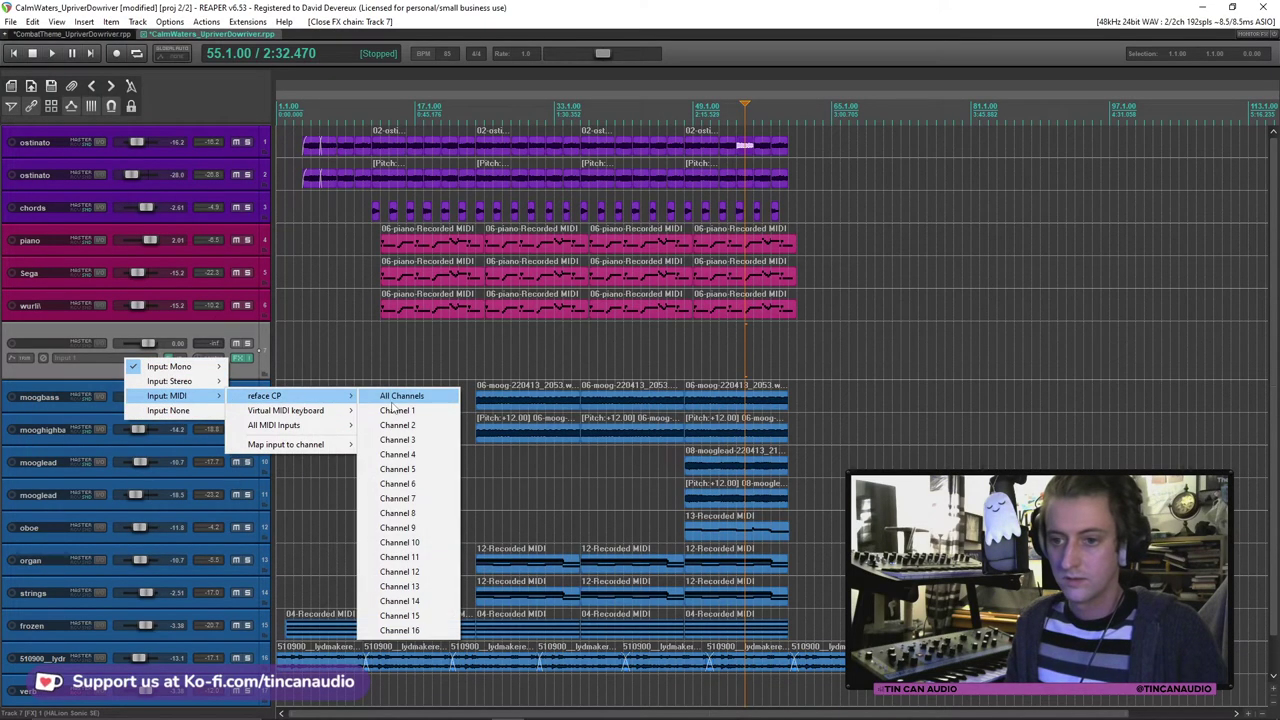
click(395, 397)
click(11, 345)
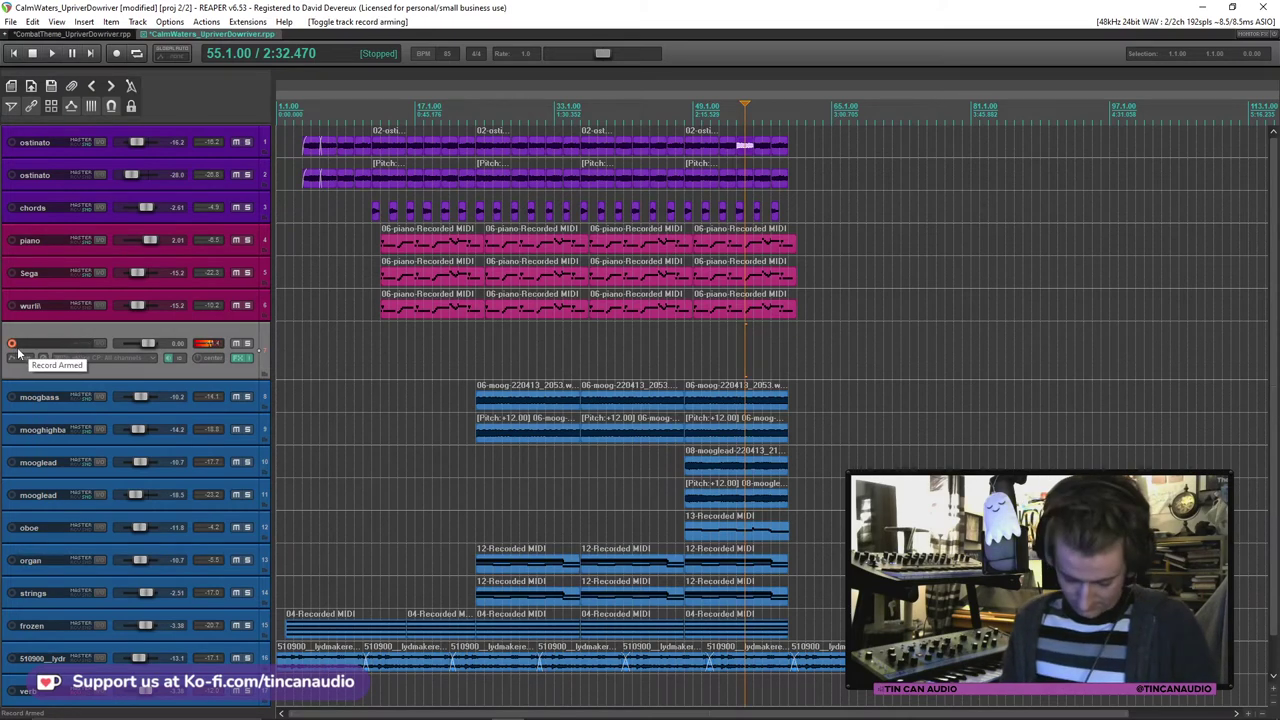
click(76, 344)
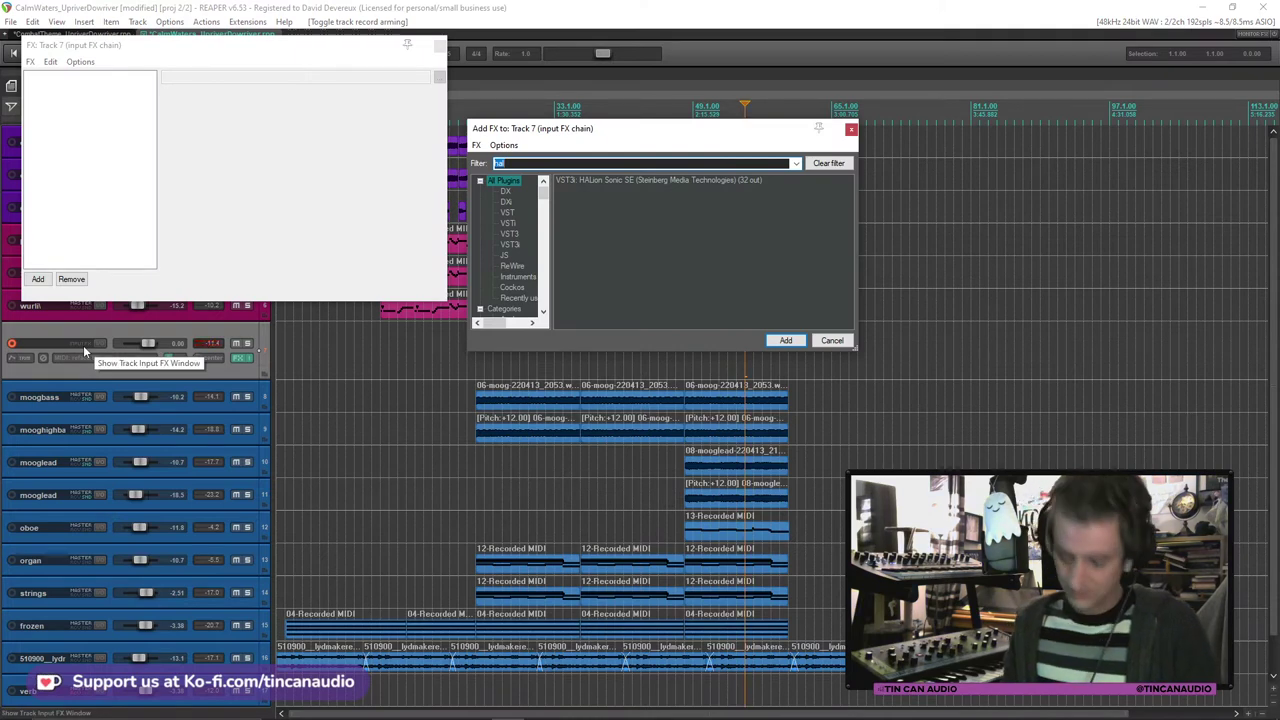
click(832, 340)
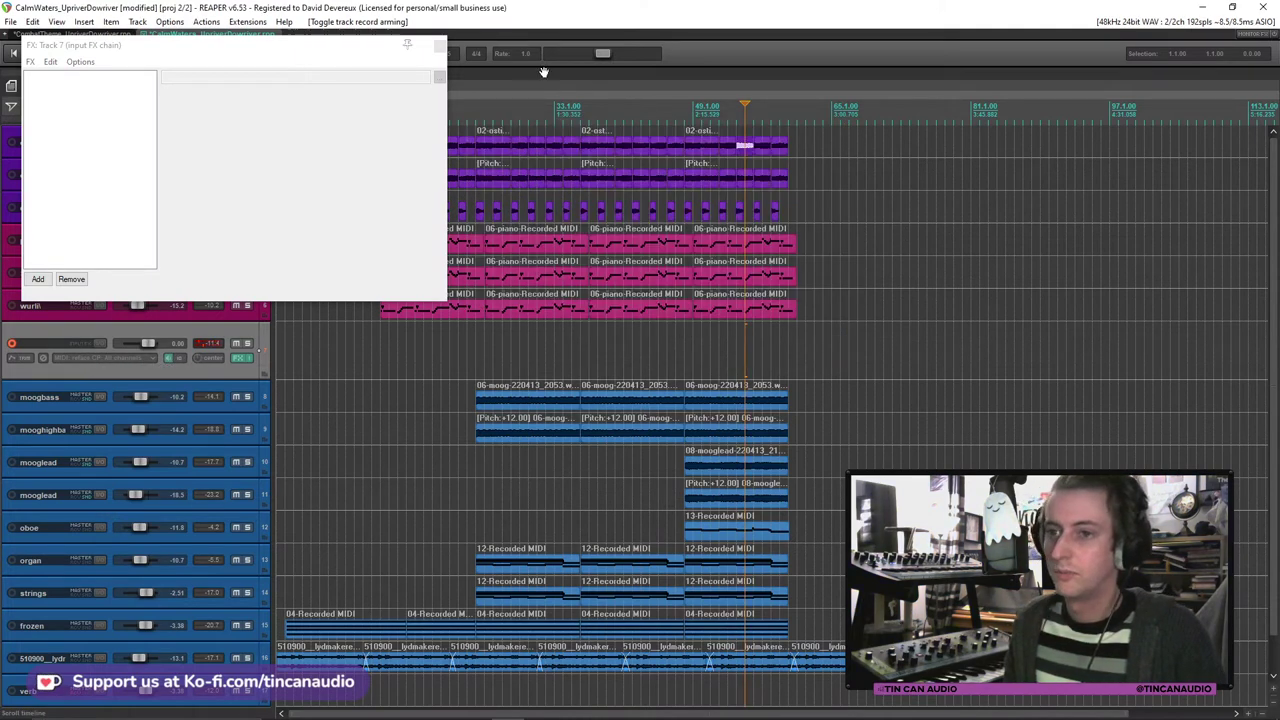
click(438, 45)
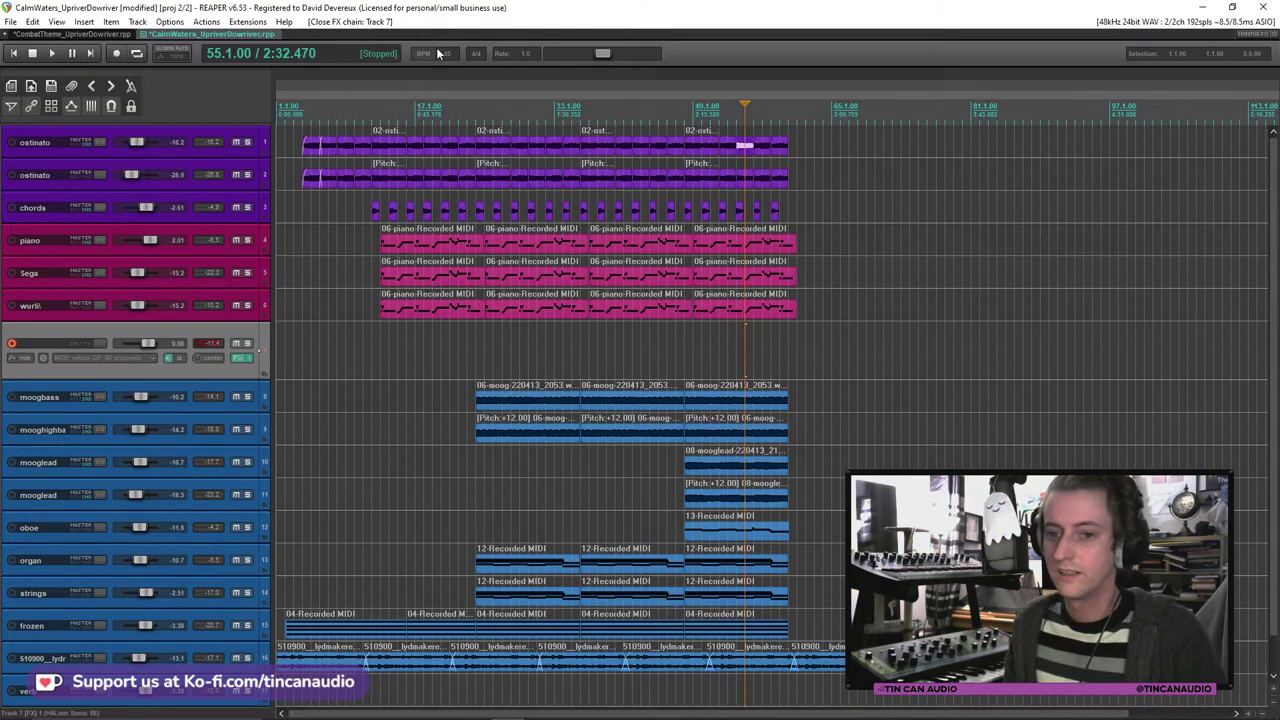
click(94, 346)
click(832, 340)
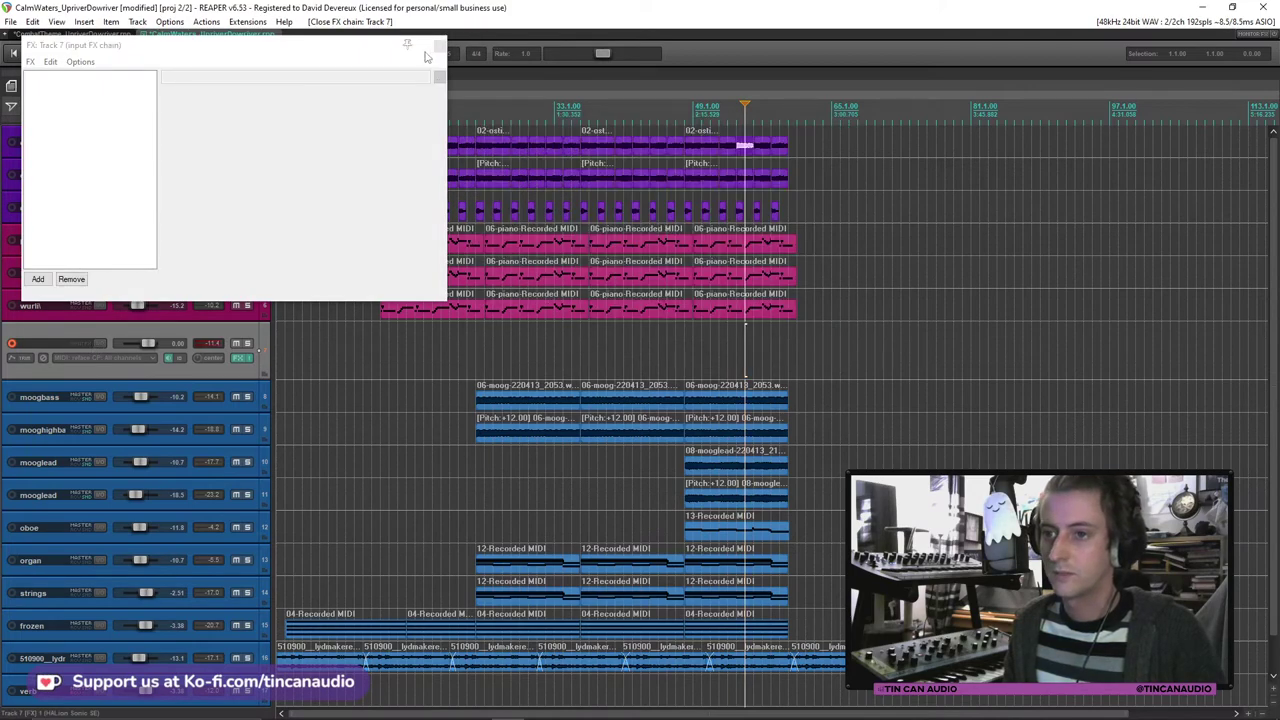
click(438, 45)
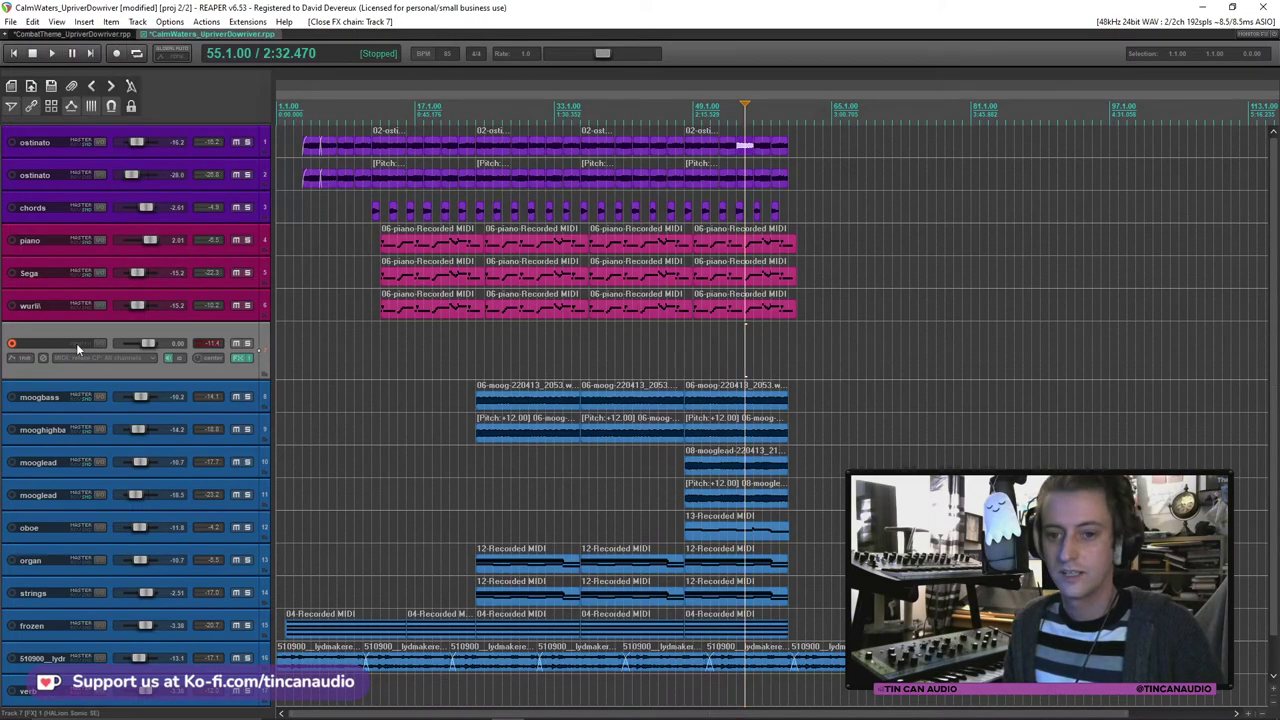
Step: Disarm the new tubular bells track and add a send from it to the verb track
click(11, 343)
click(80, 342)
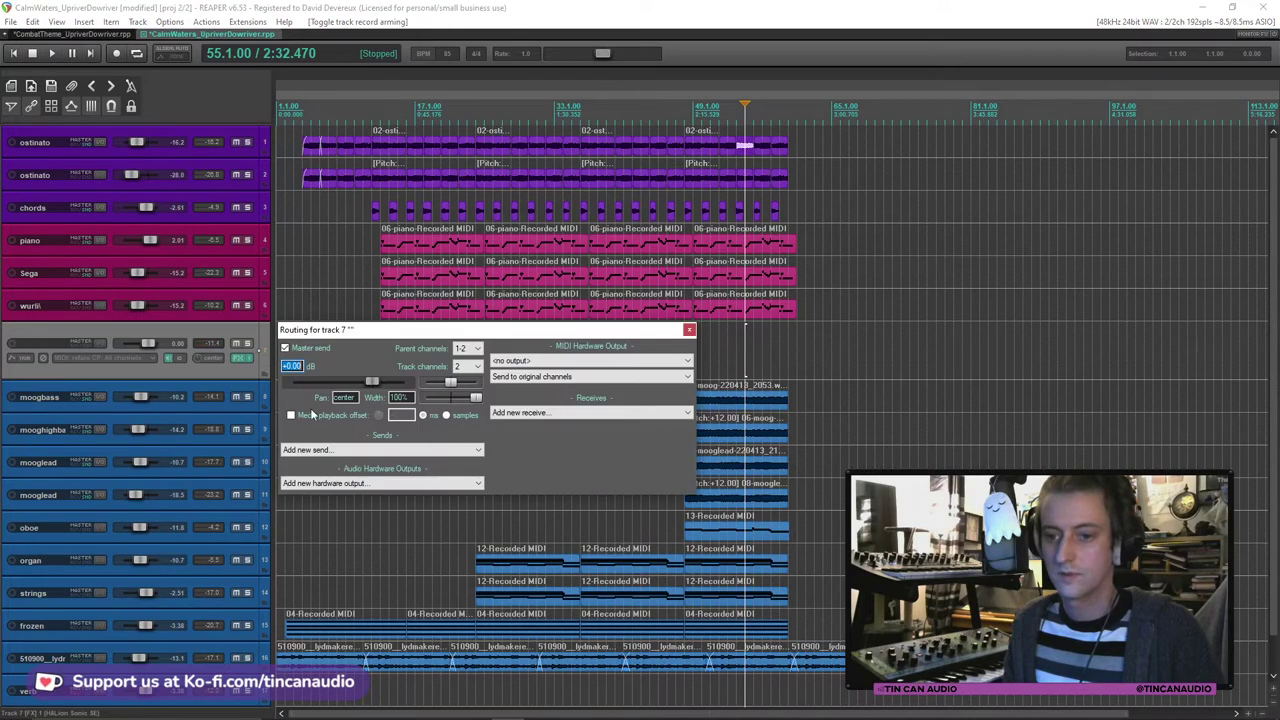
click(452, 450)
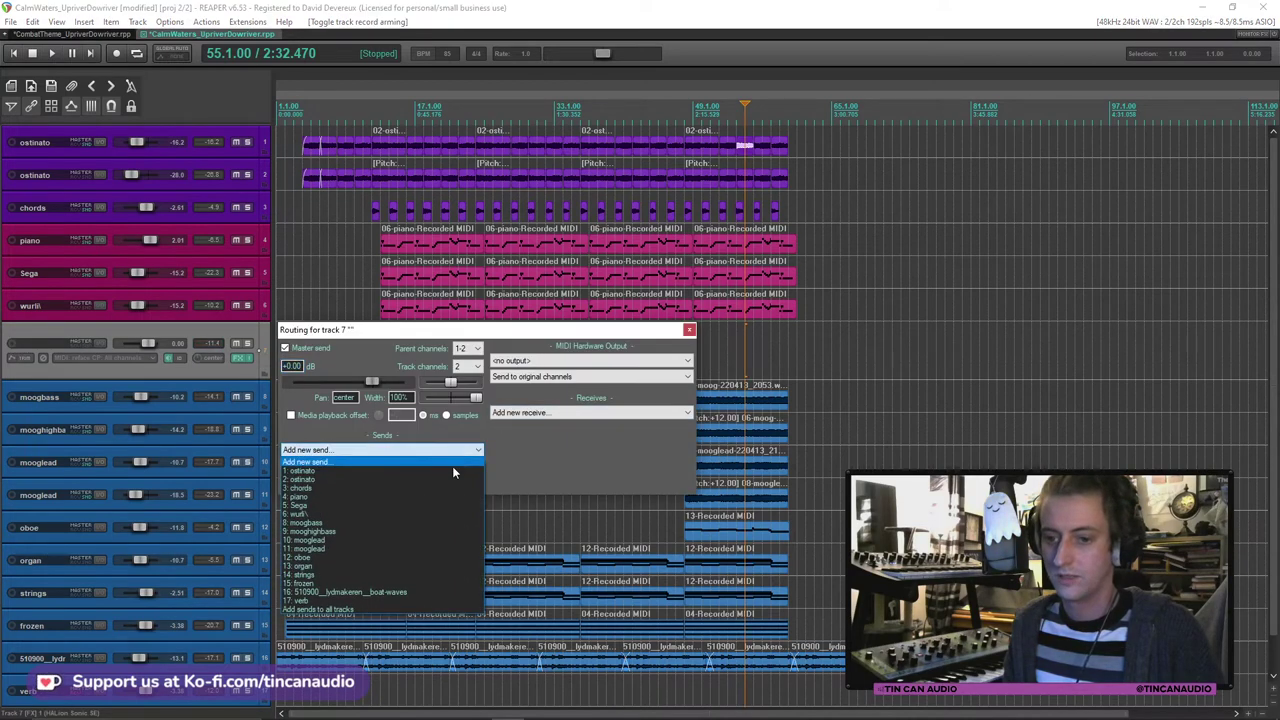
click(425, 600)
click(693, 300)
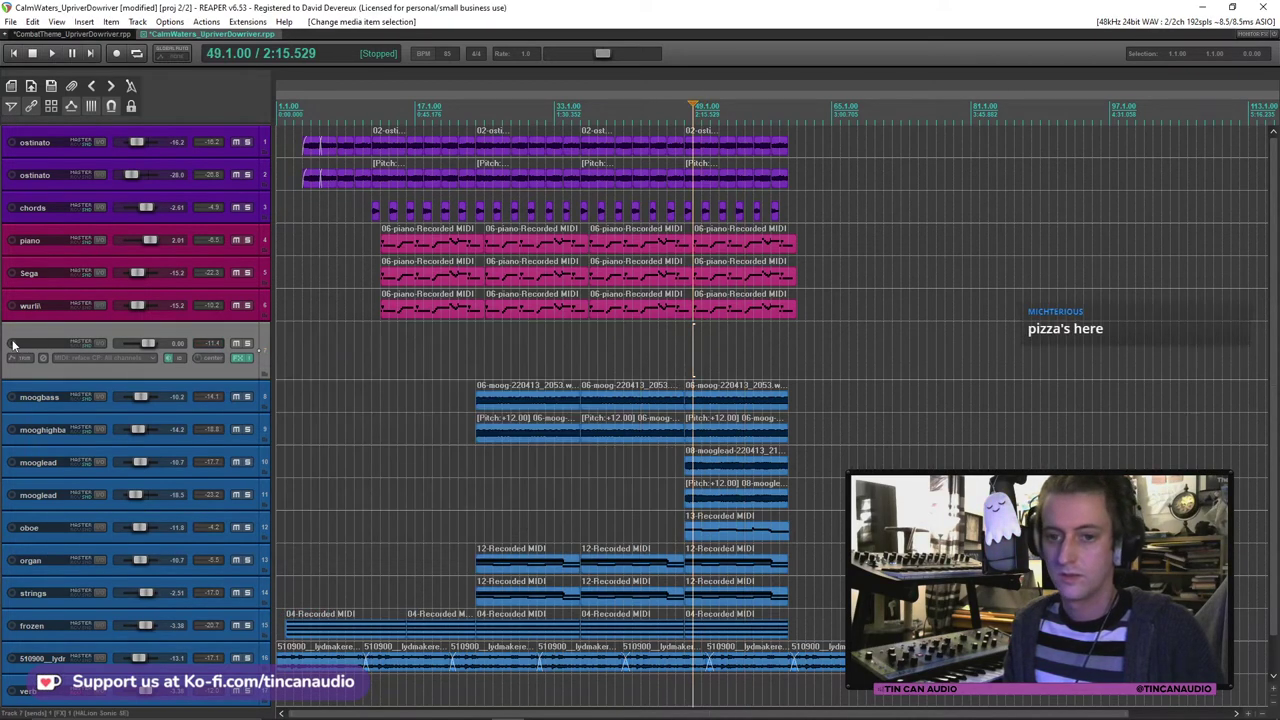
Step: Arm the tubular bells track again and play the arrangement from bar 6 to rehearse the bell part
click(11, 343)
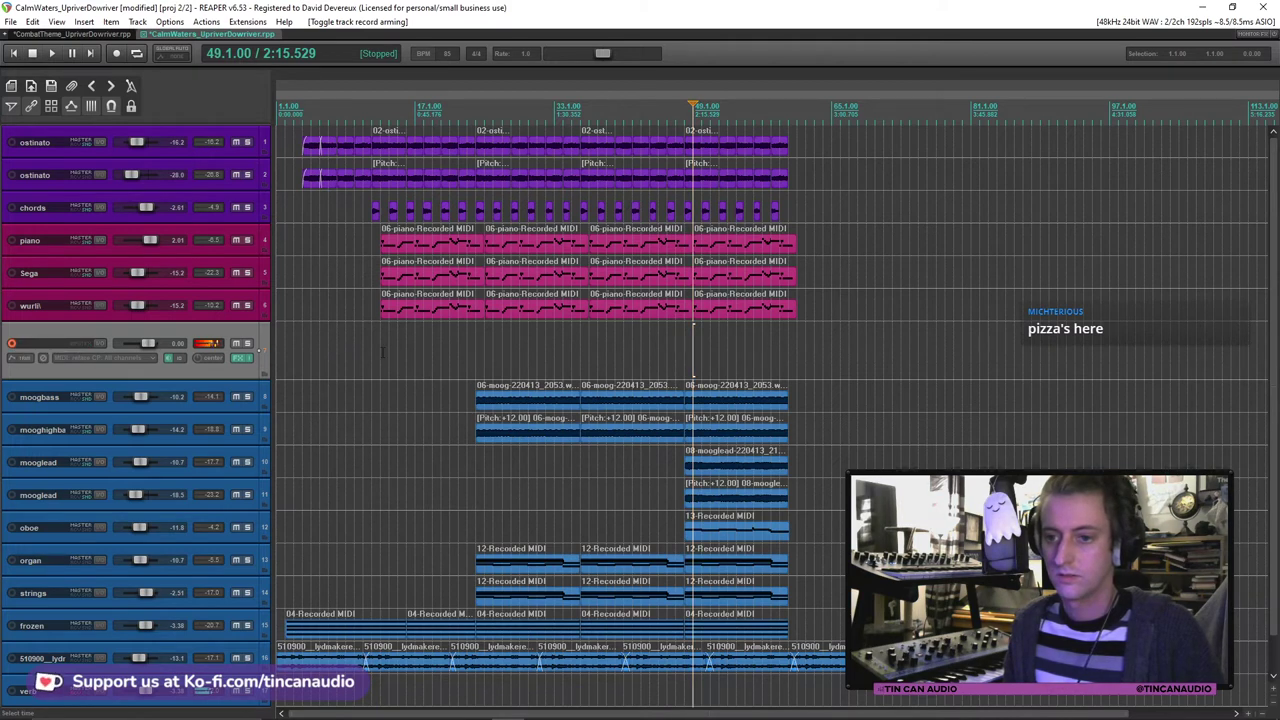
click(380, 350)
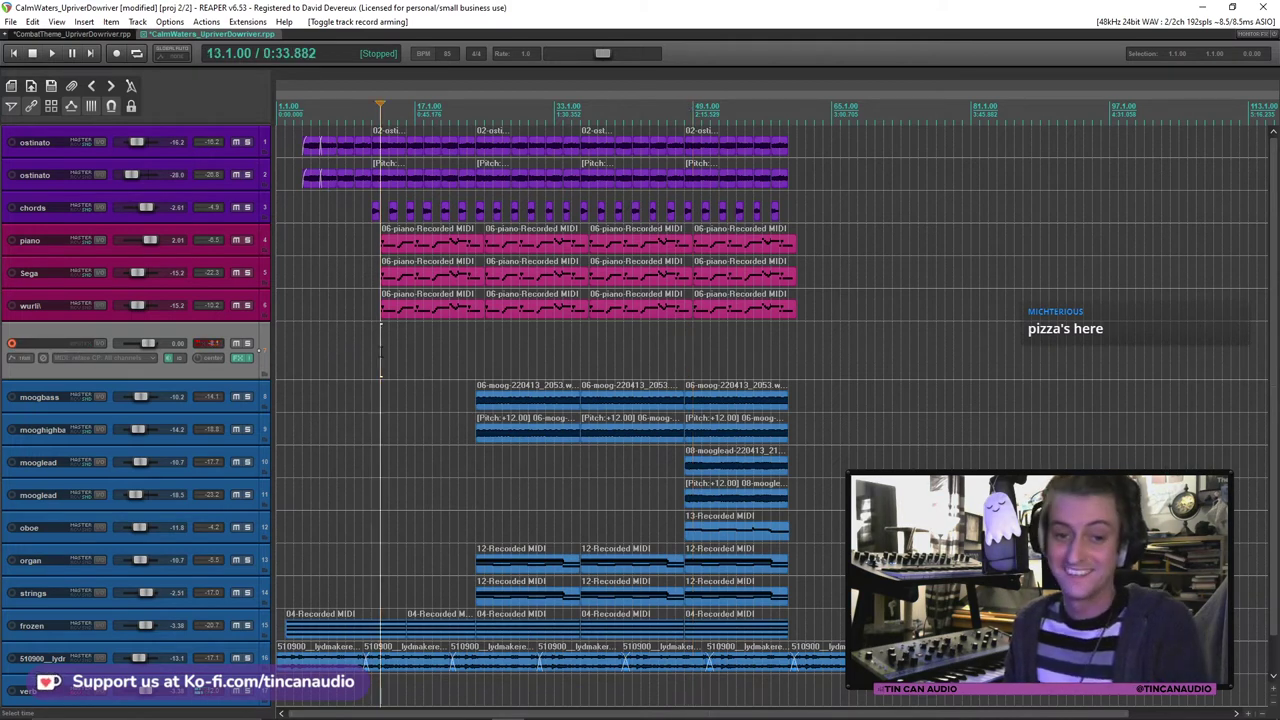
click(320, 347)
key(space)
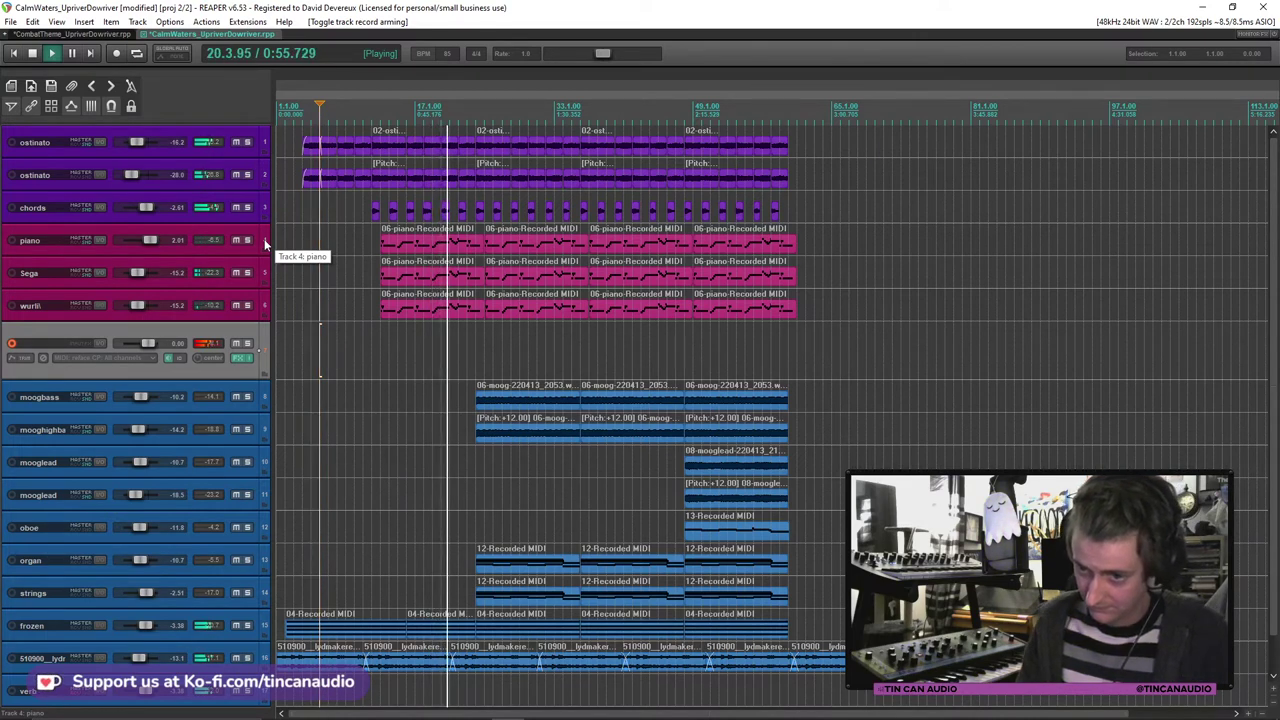
key(space)
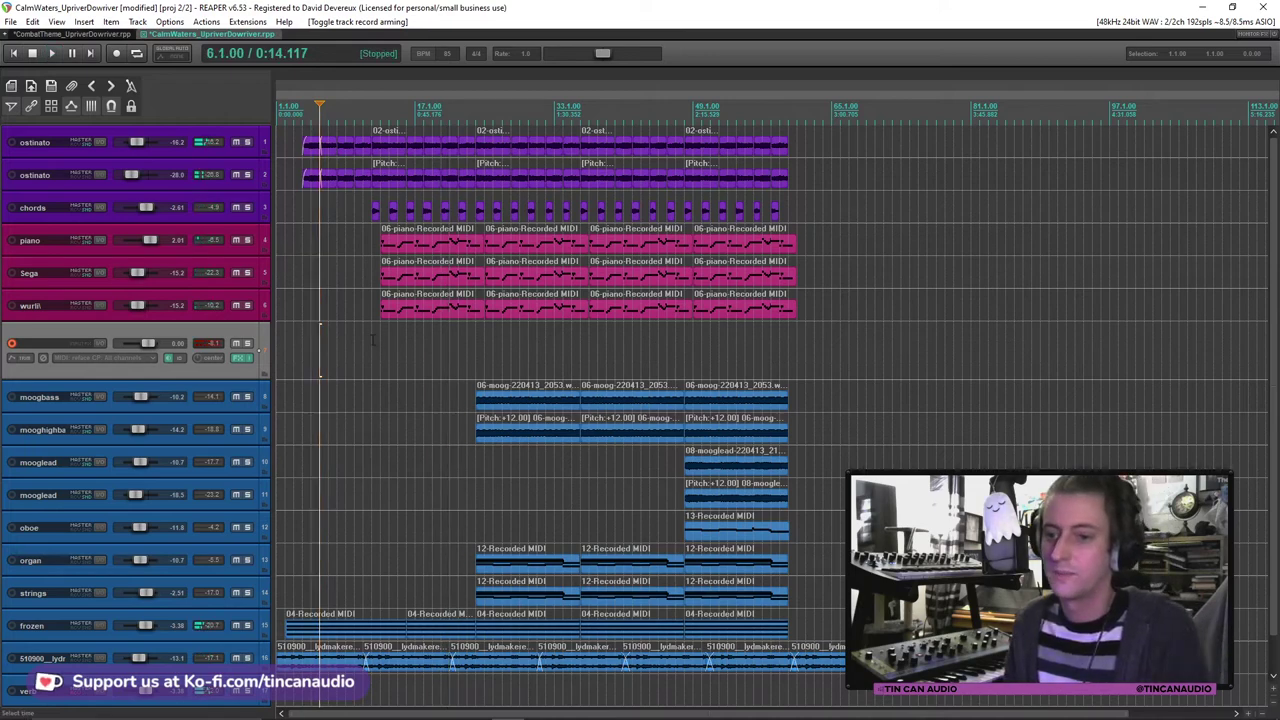
Step: Try recording bell takes from bar 12 and from bar 10, deleting the recorded file of each
click(372, 340)
key(ctrl+r)
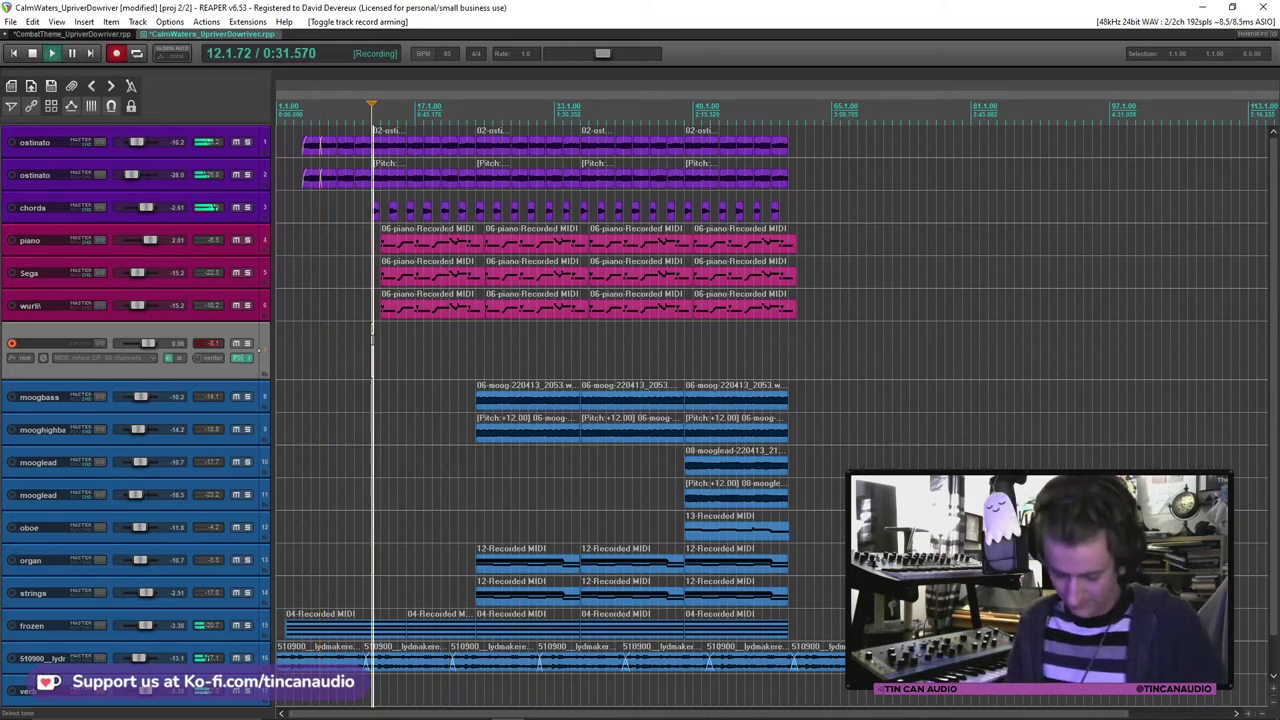
key(space)
key(Delete)
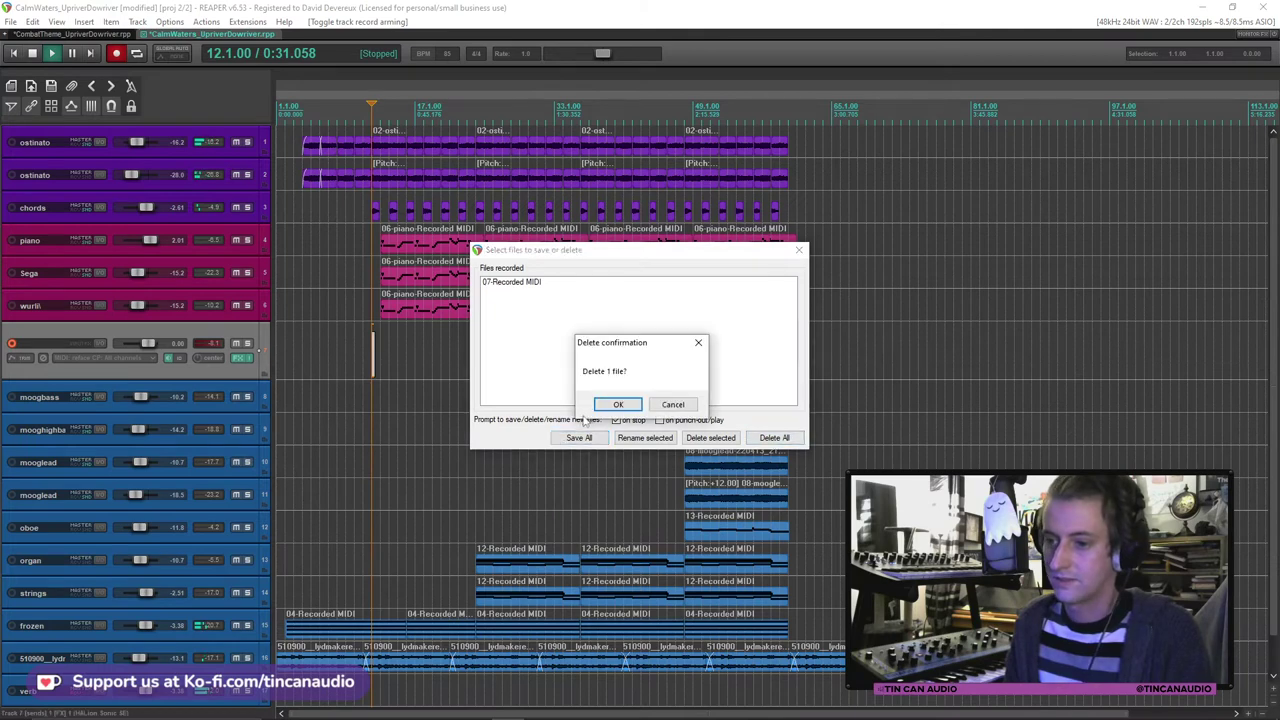
key(Return)
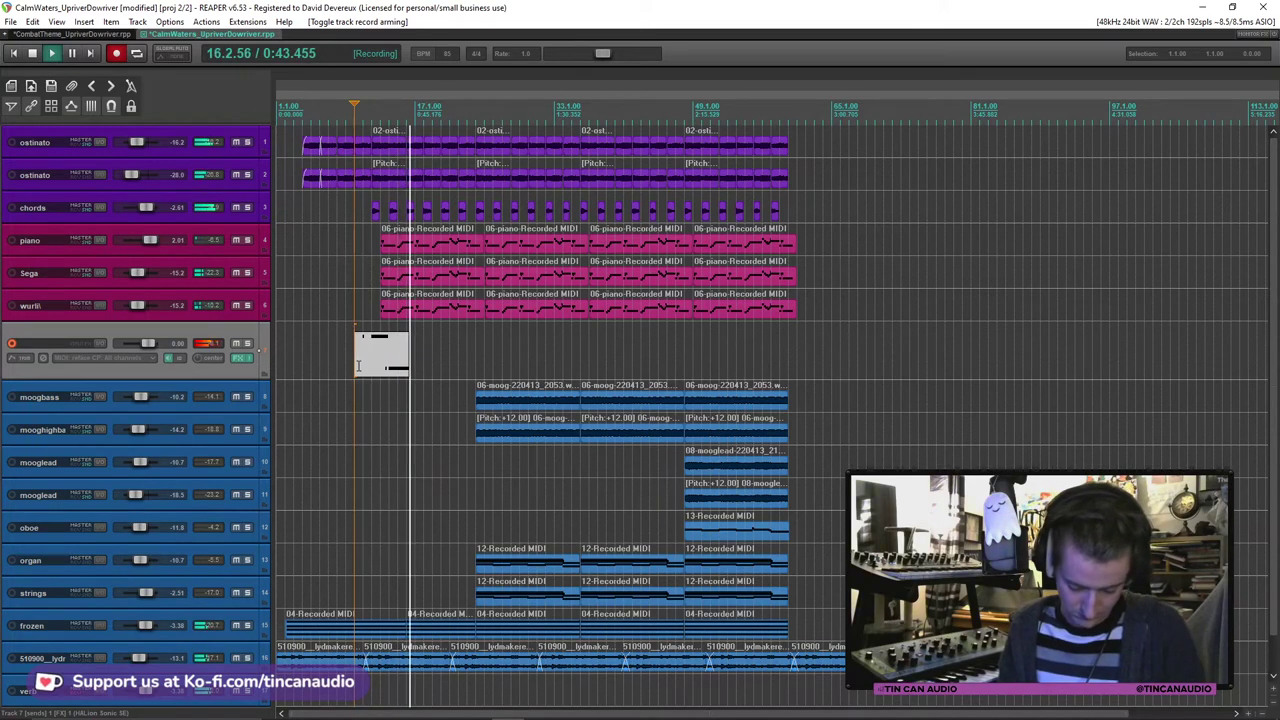
key(space)
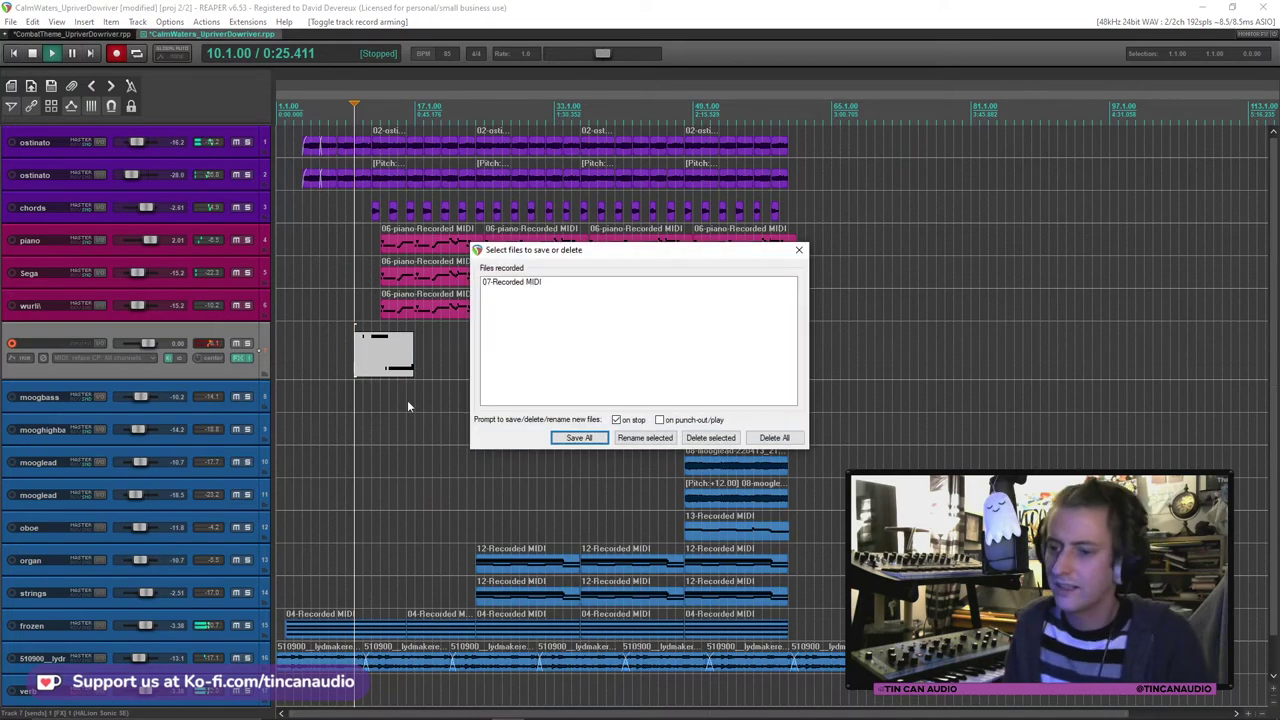
click(775, 438)
click(609, 403)
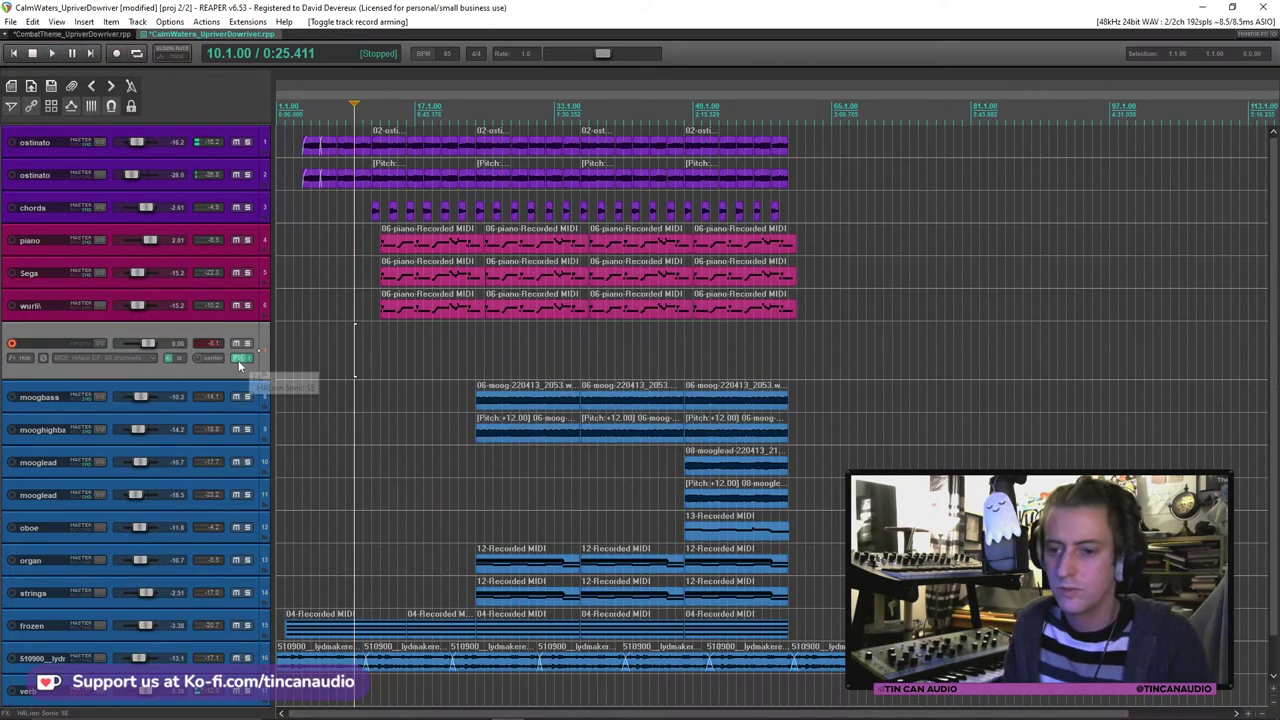
Step: Audition a key at the low end of the Tubular Bells playable range on HALion's keyboard
click(241, 357)
click(375, 565)
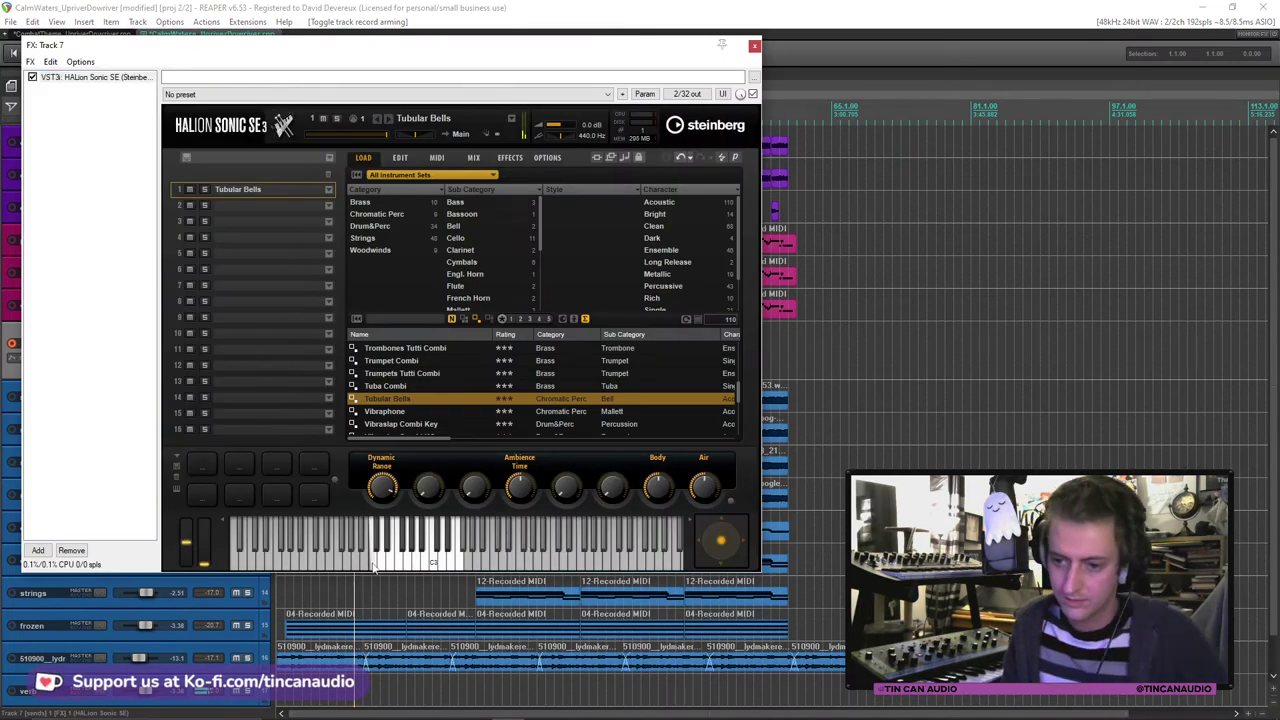
click(755, 47)
Step: Record a tubular bells take on the armed track from bar 10 and save the recorded file
key(ctrl+r)
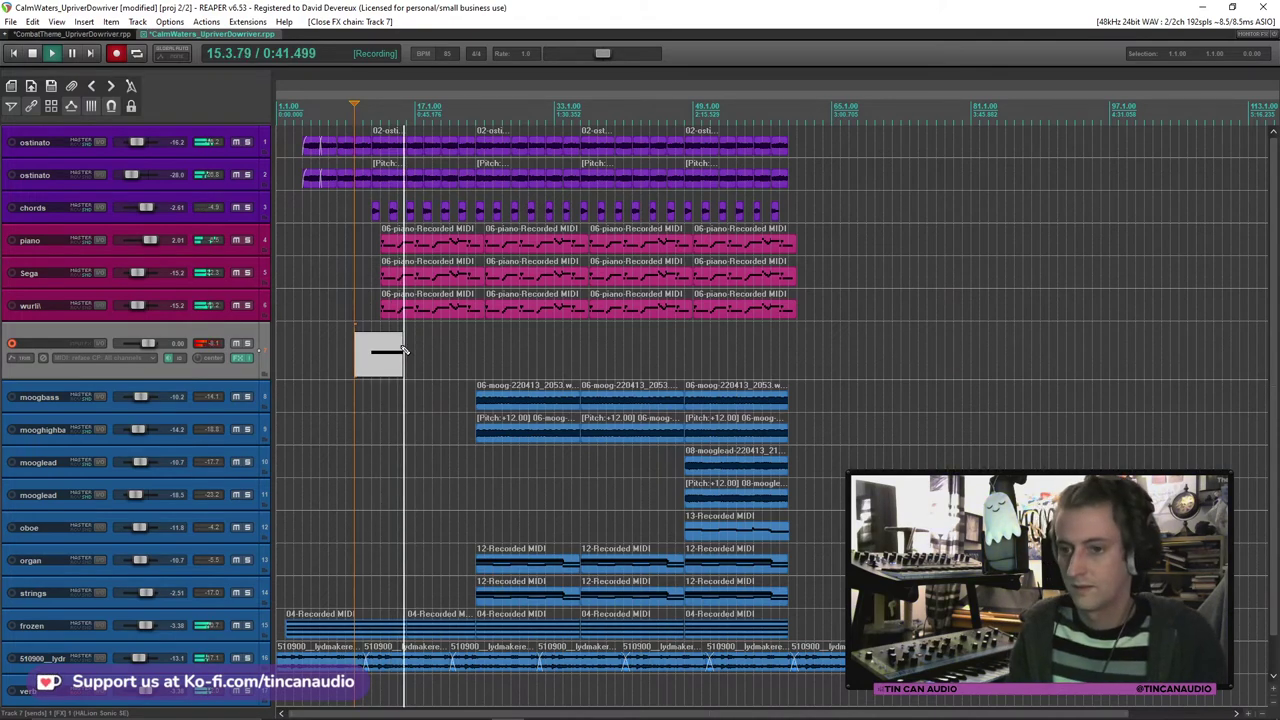
key(space)
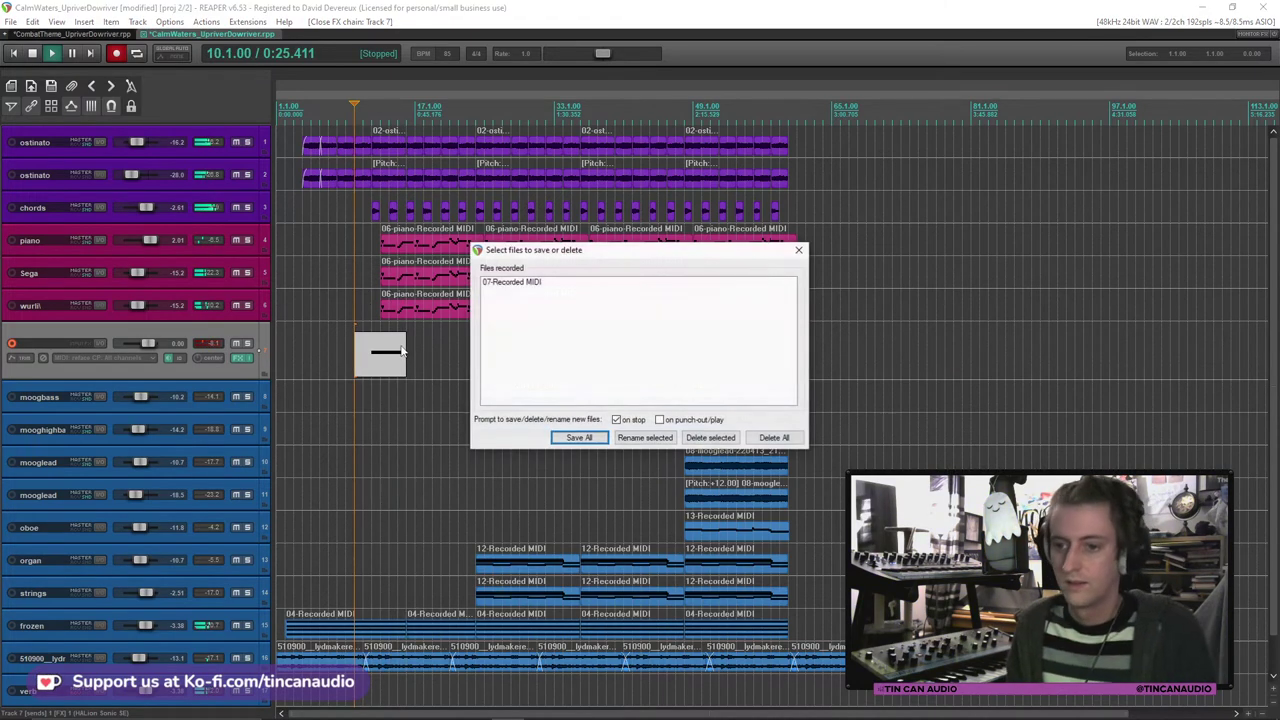
click(603, 440)
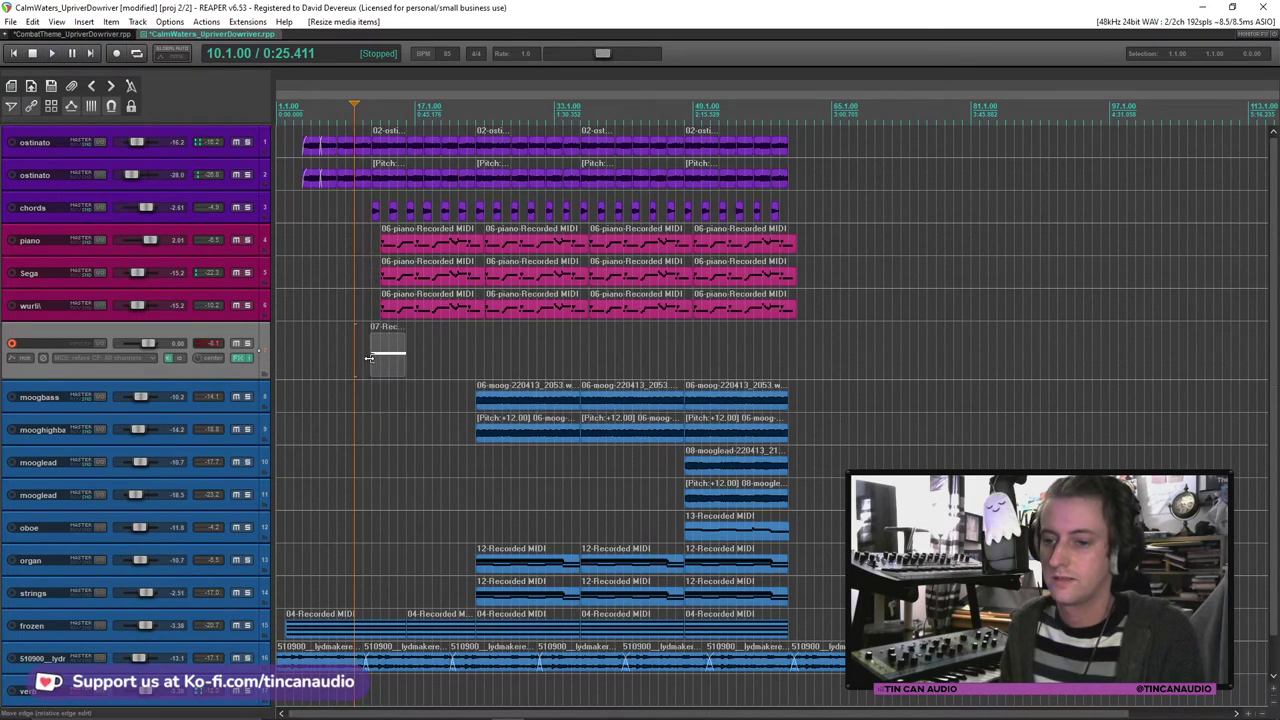
Step: Trim the bell take's start to bar 12 and quantize the position of all its notes to a straight 1/16 grid at 100% strength
double_click(378, 359)
key(ctrl+q)
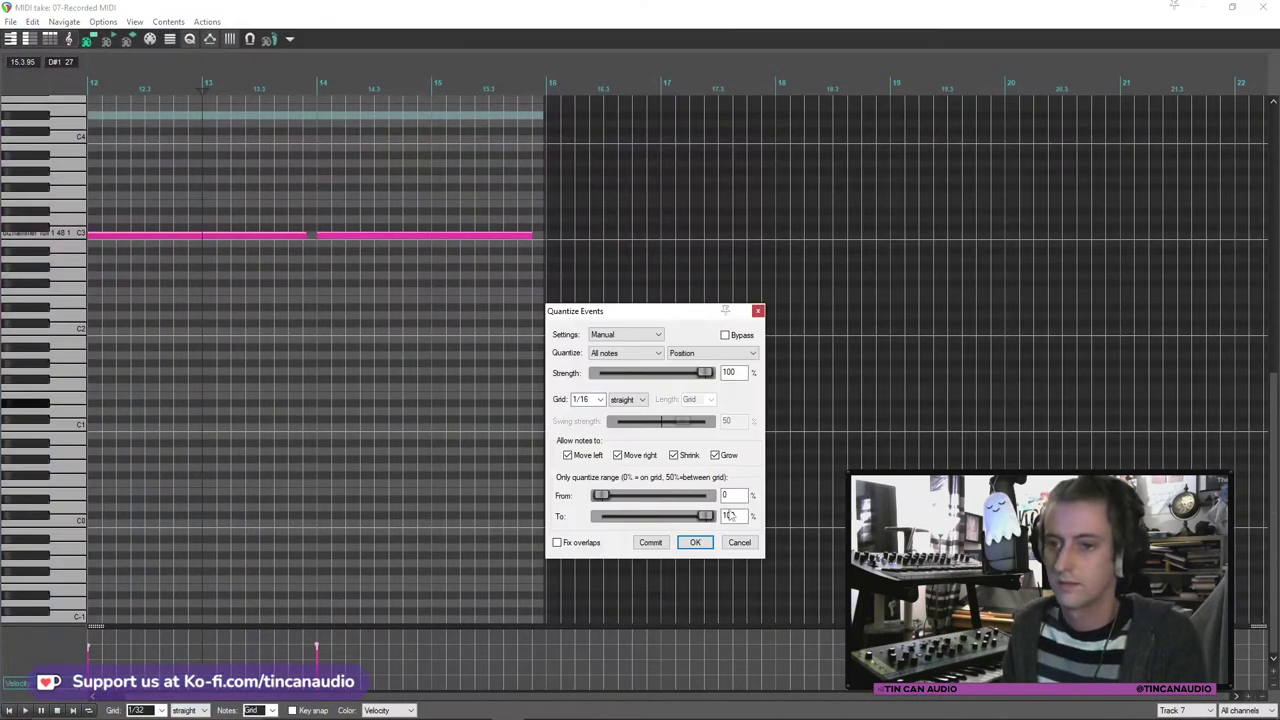
click(695, 542)
click(1263, 7)
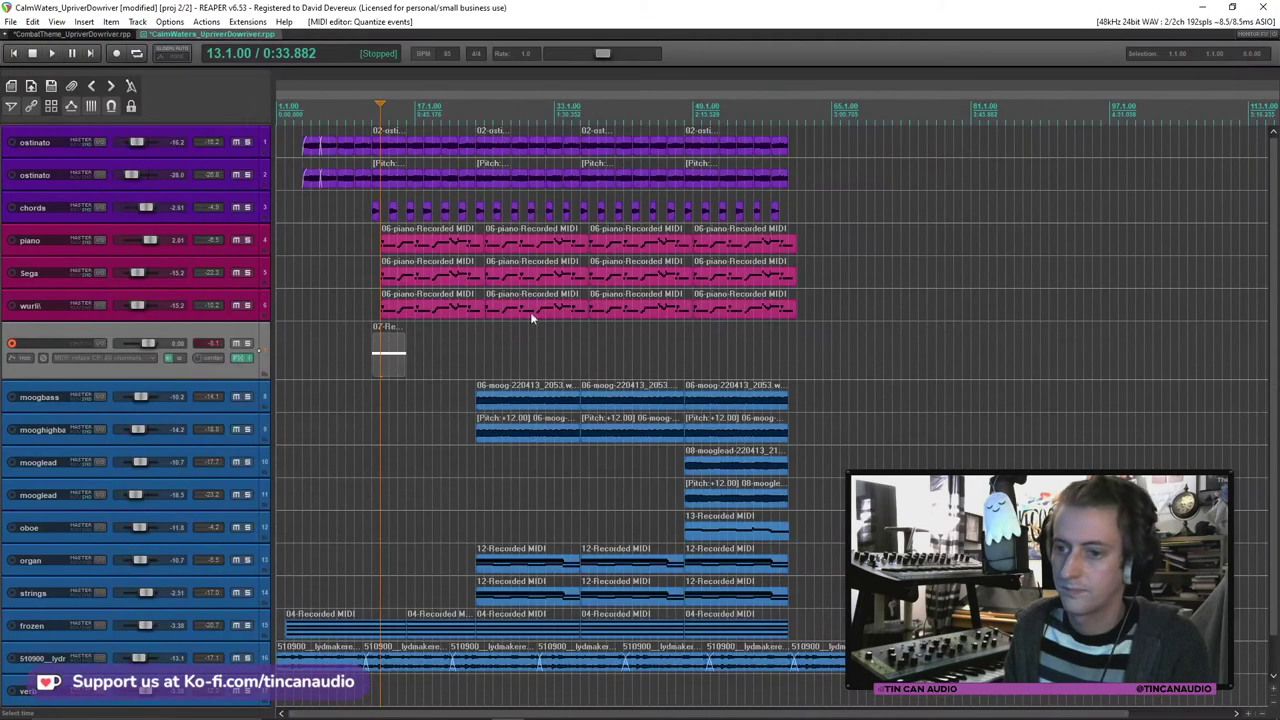
Step: Lower the tubular bells track's volume to -8.81 dB and disarm it
drag(145, 341, 100, 339)
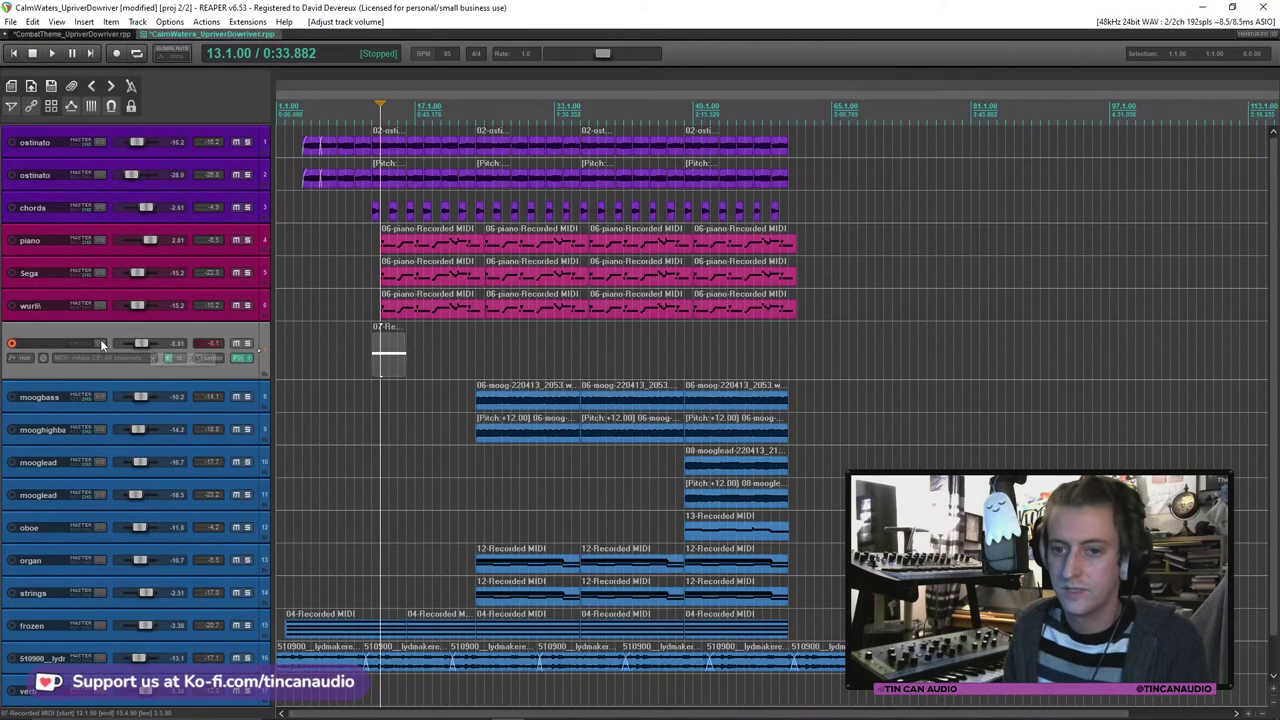
click(11, 343)
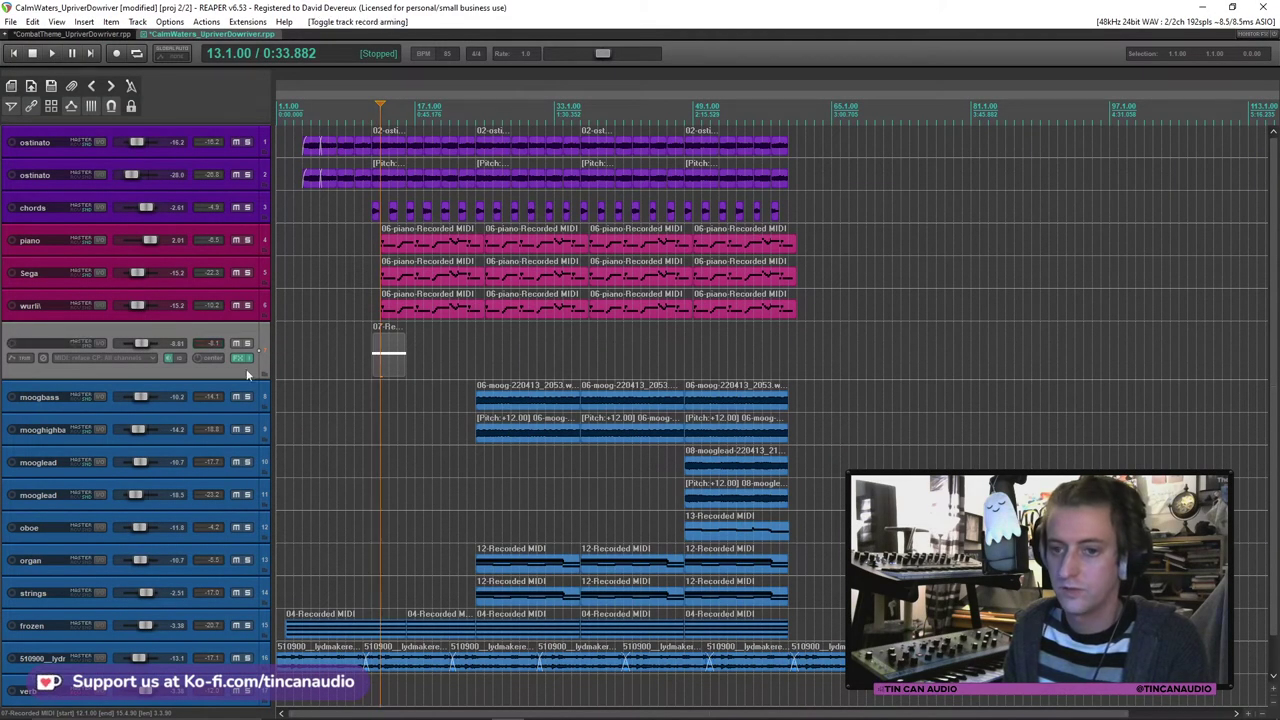
Step: Play back the bell take from bar 12 and paste a copy of it at bar 16
click(372, 360)
key(space)
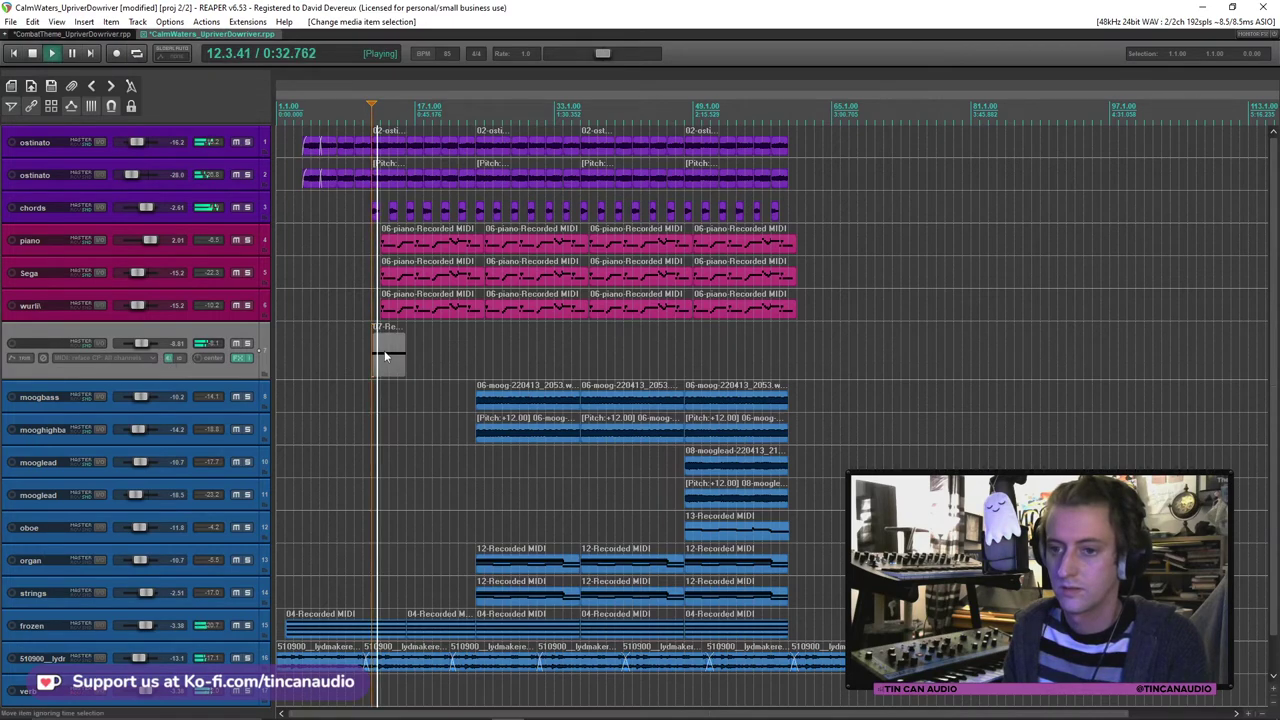
scroll(385, 355, up, 3)
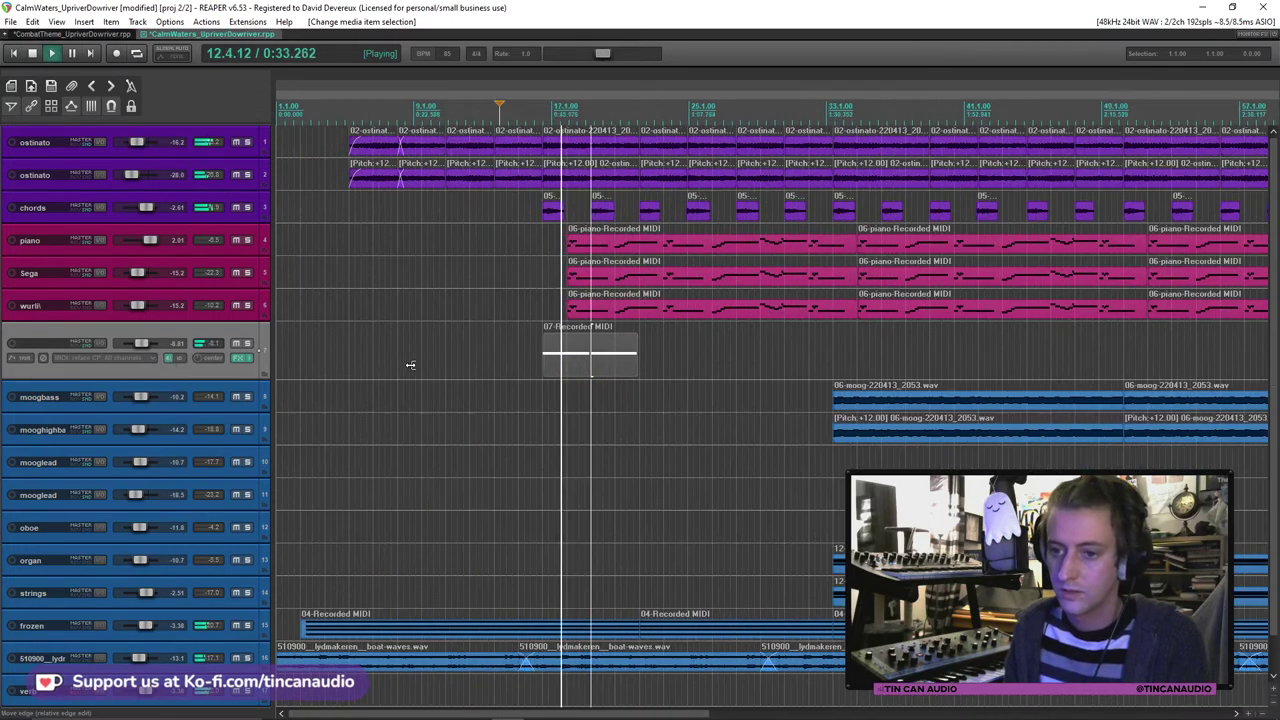
click(642, 355)
key(ctrl+v)
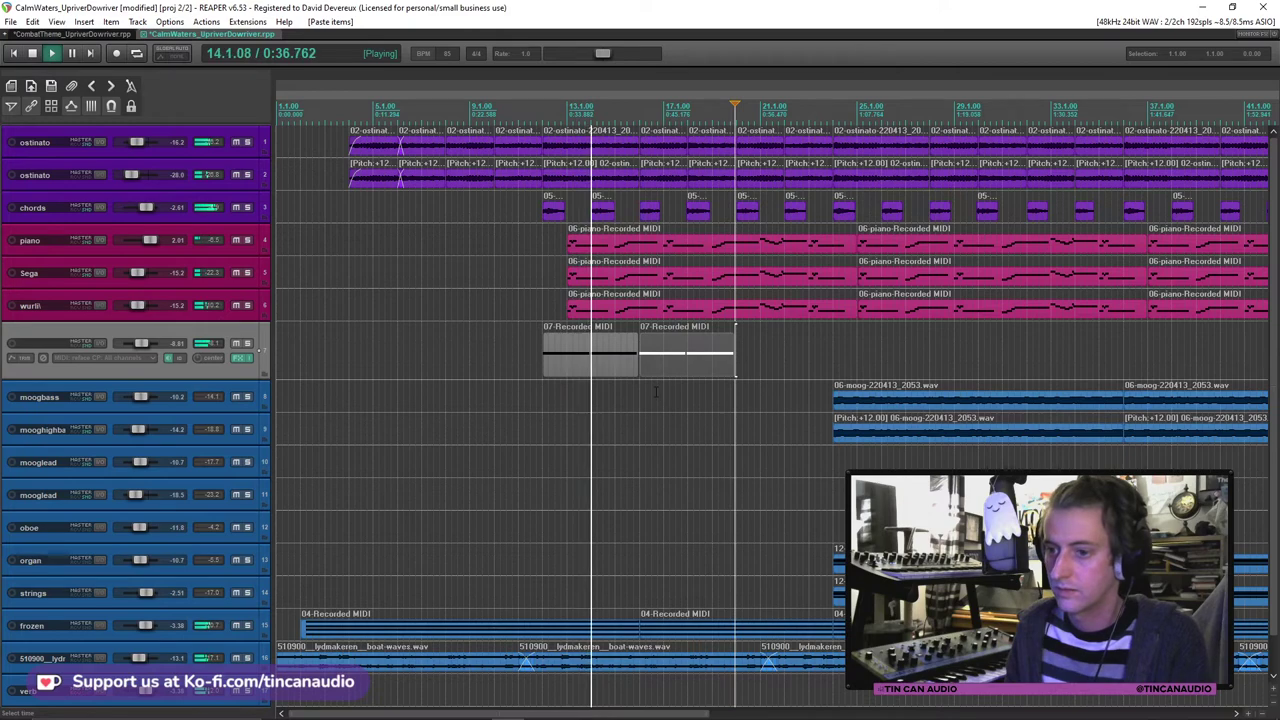
Step: Stop playback and delete the tubular bells track's send to the verb track
click(242, 357)
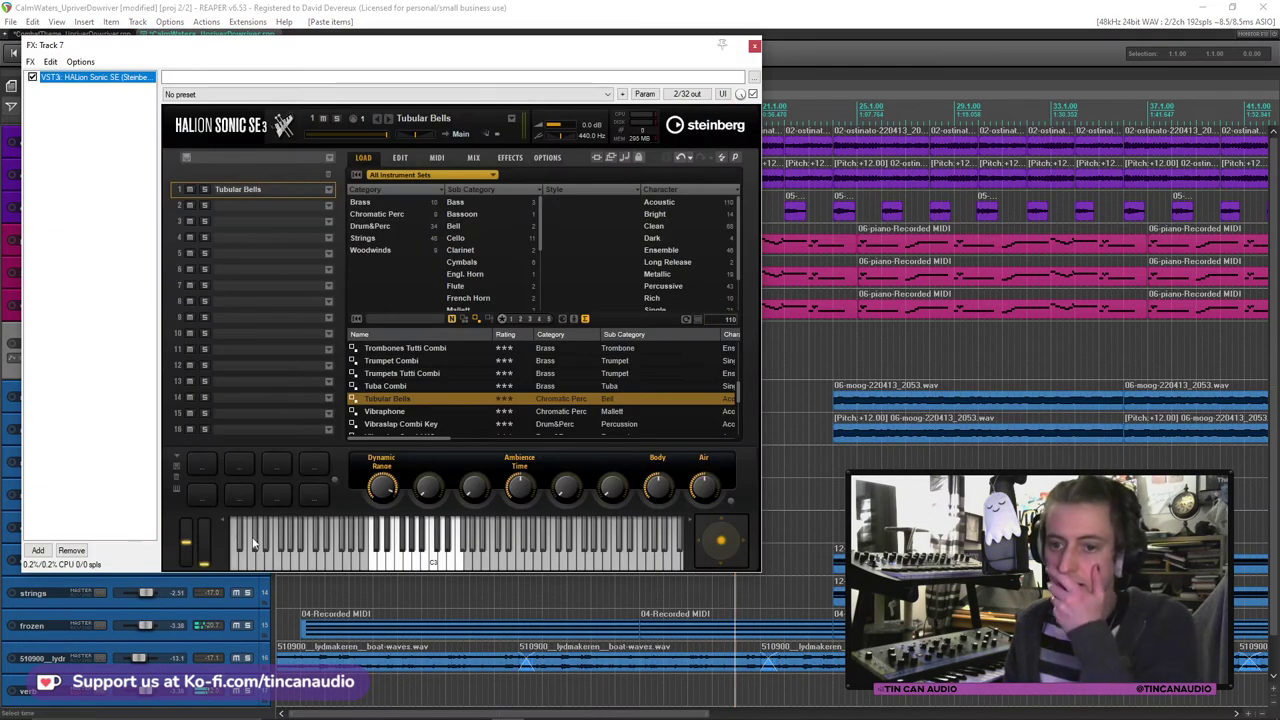
click(754, 46)
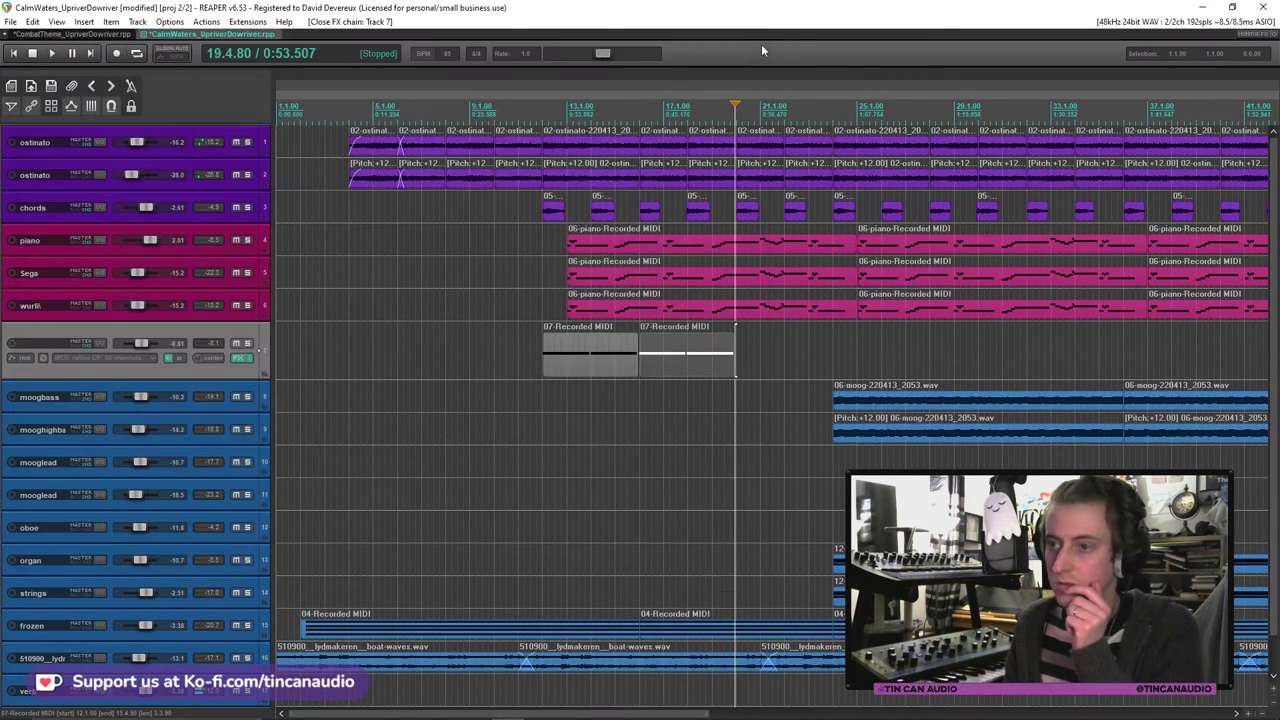
click(80, 343)
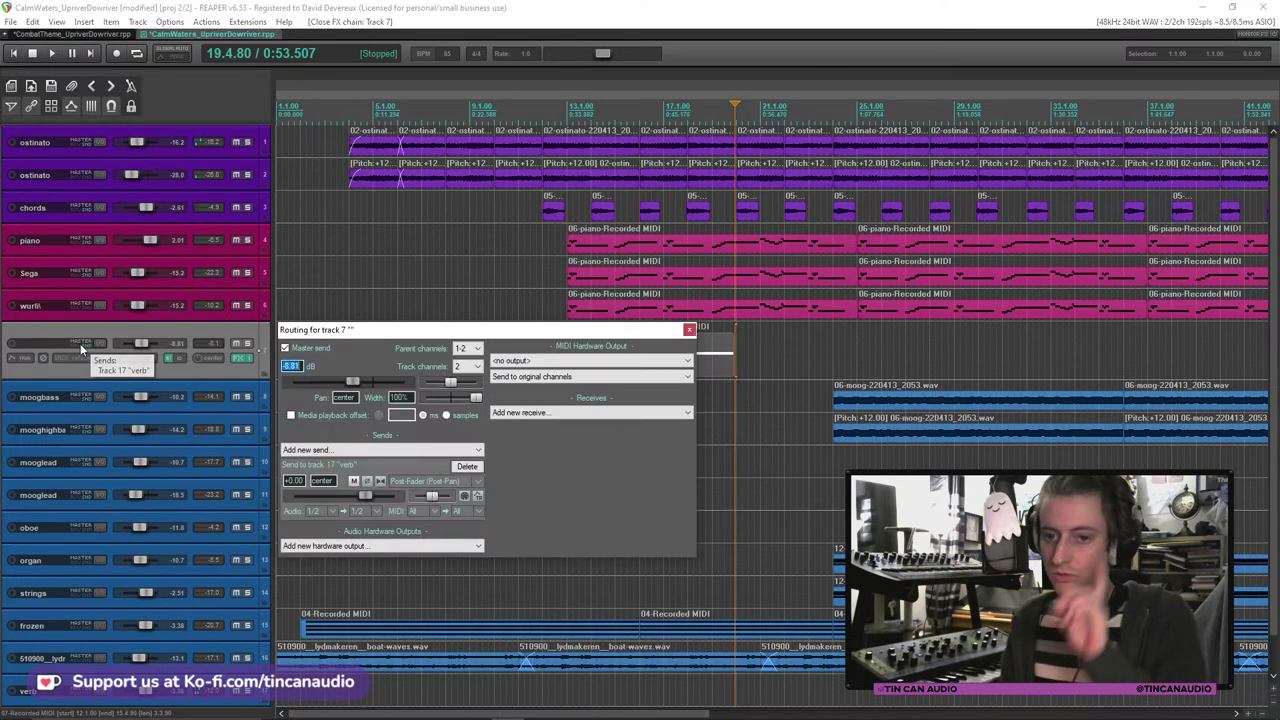
click(462, 468)
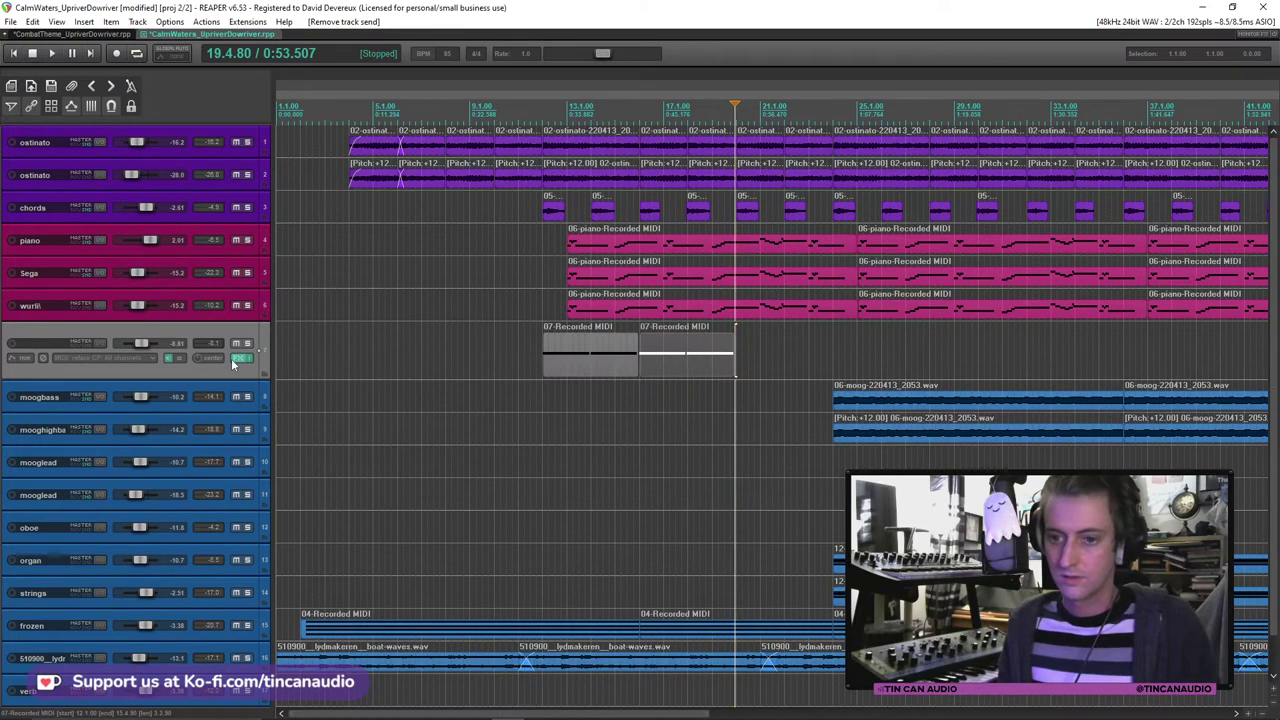
Step: Search the plug-ins for "verb" and add RVerb Mono/Stereo after HALion Sonic SE on the tubular bells track
click(235, 362)
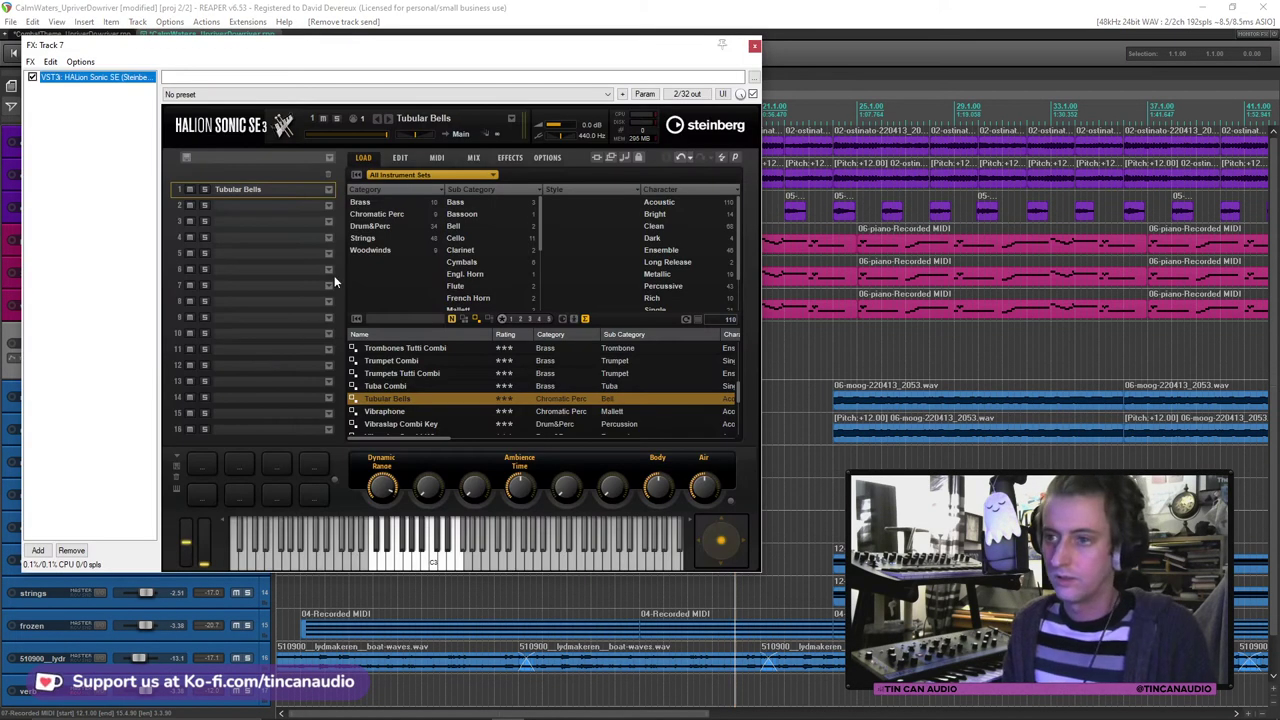
click(38, 550)
text(verb)
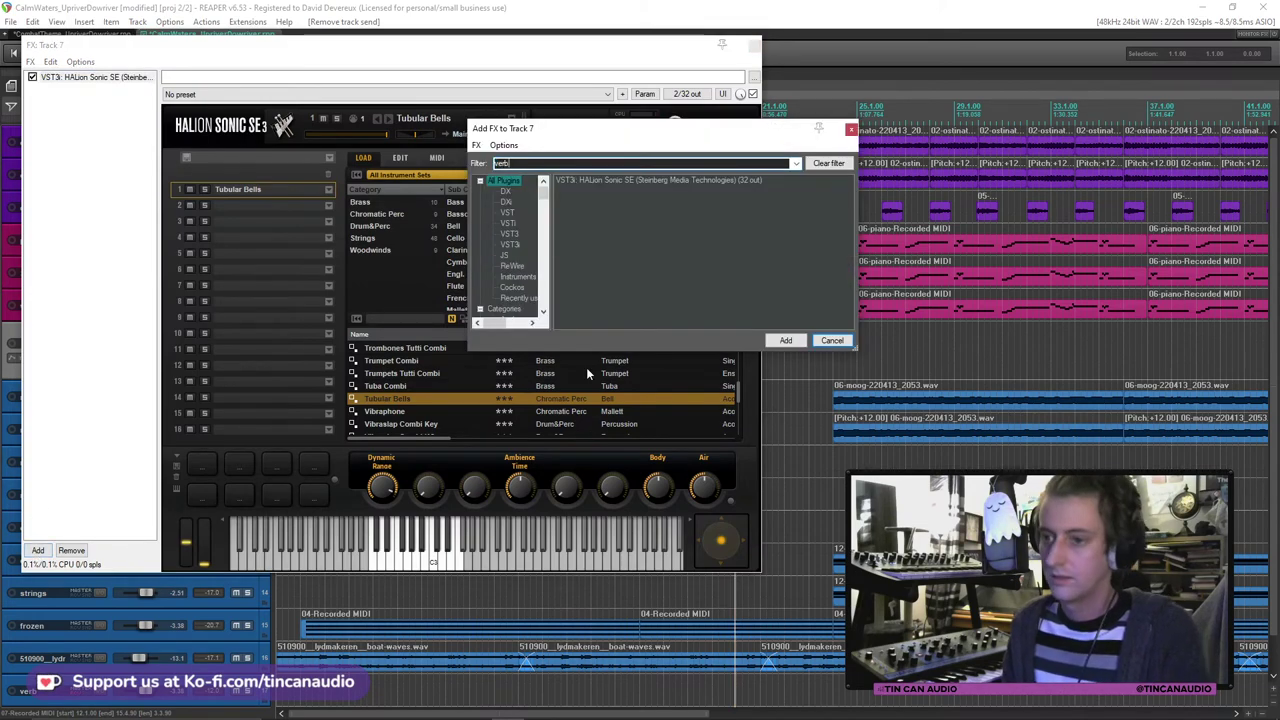
double_click(644, 216)
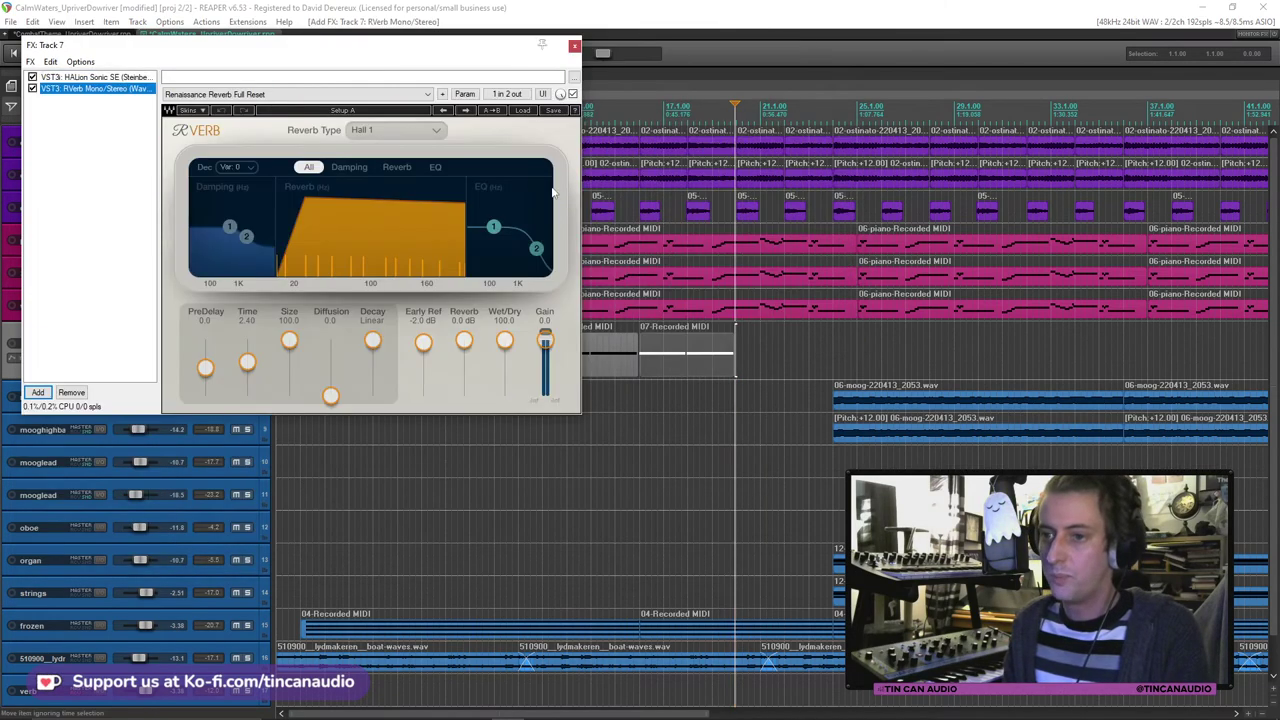
Step: Load the factory Cathedral preset from Churches in RVerb and lower its wet/dry mix to 50.5
click(524, 110)
mouse_move(578, 221)
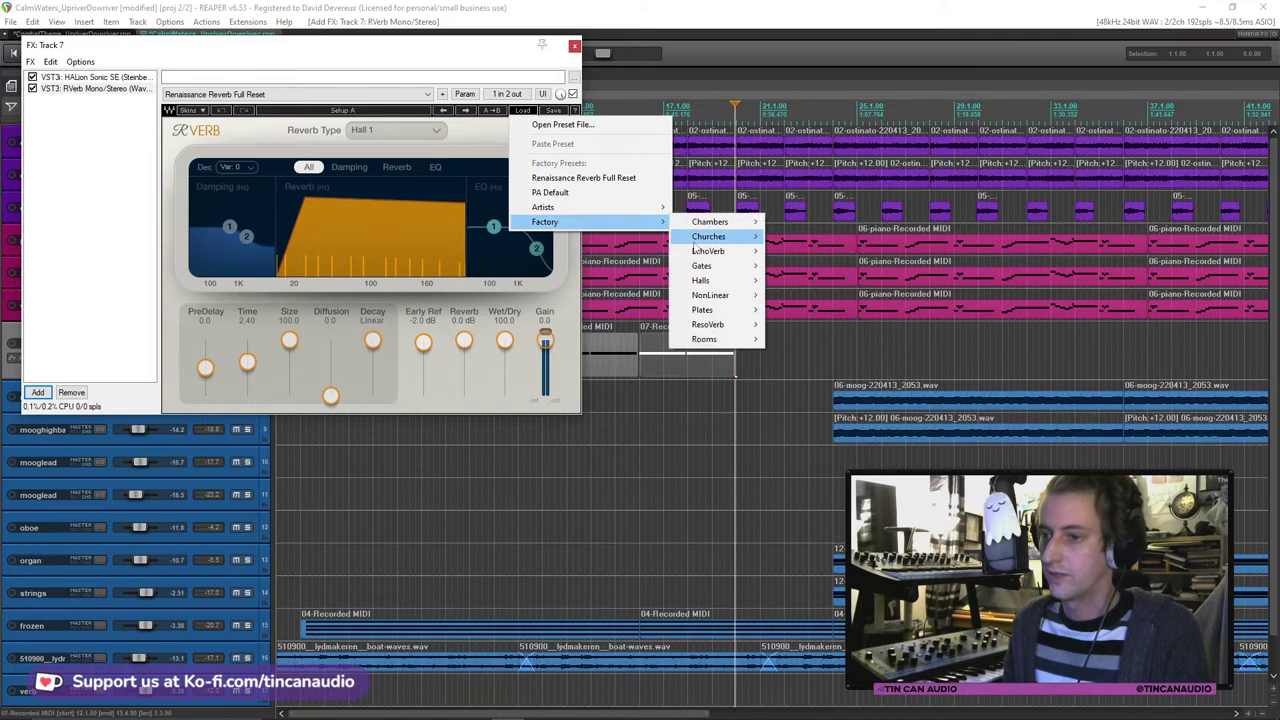
mouse_move(712, 236)
click(838, 236)
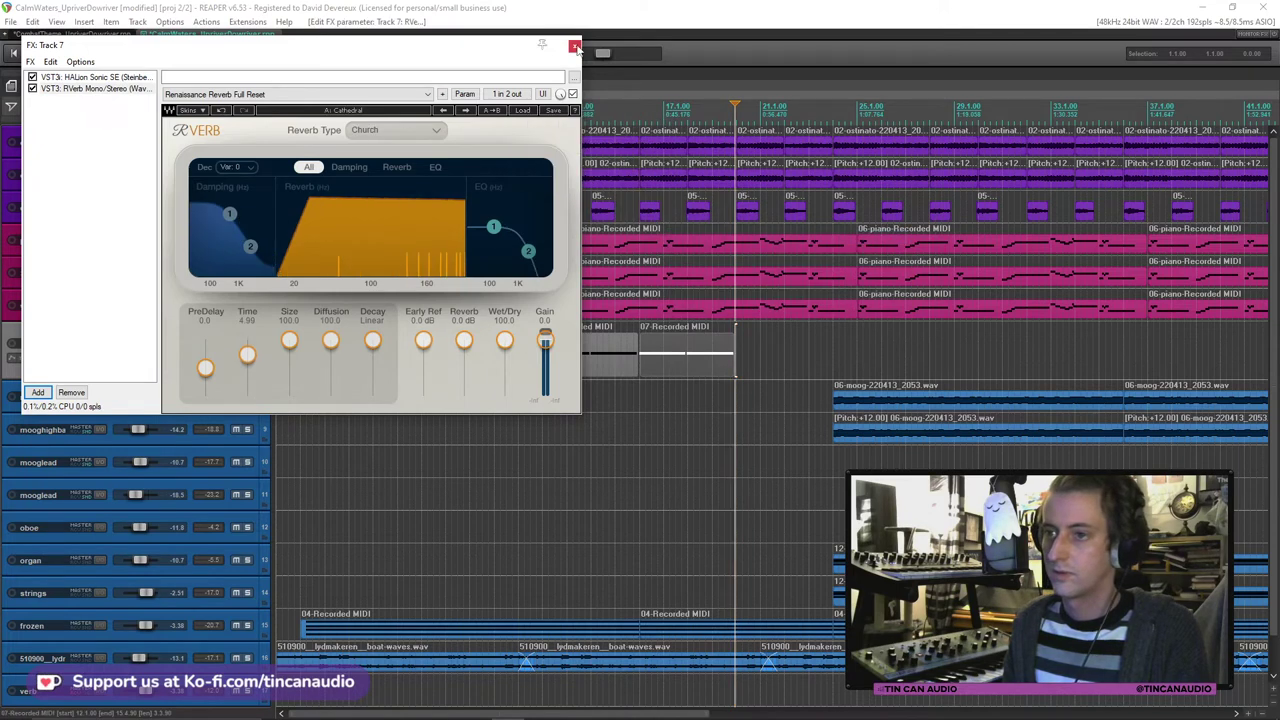
drag(507, 350, 505, 365)
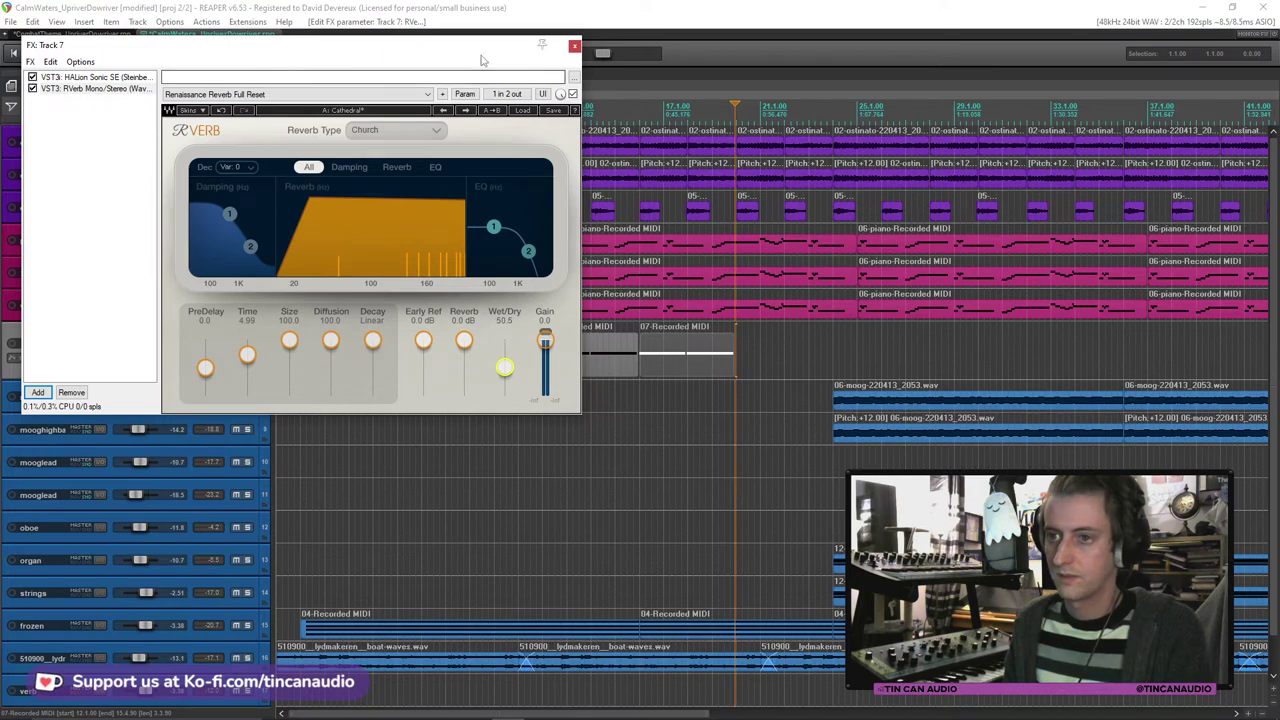
Step: Audition the bells soloed from bar 11 beat 4 and raise RVerb's wet/dry mix to 100
drag(300, 44, 89, 565)
click(538, 363)
key(space)
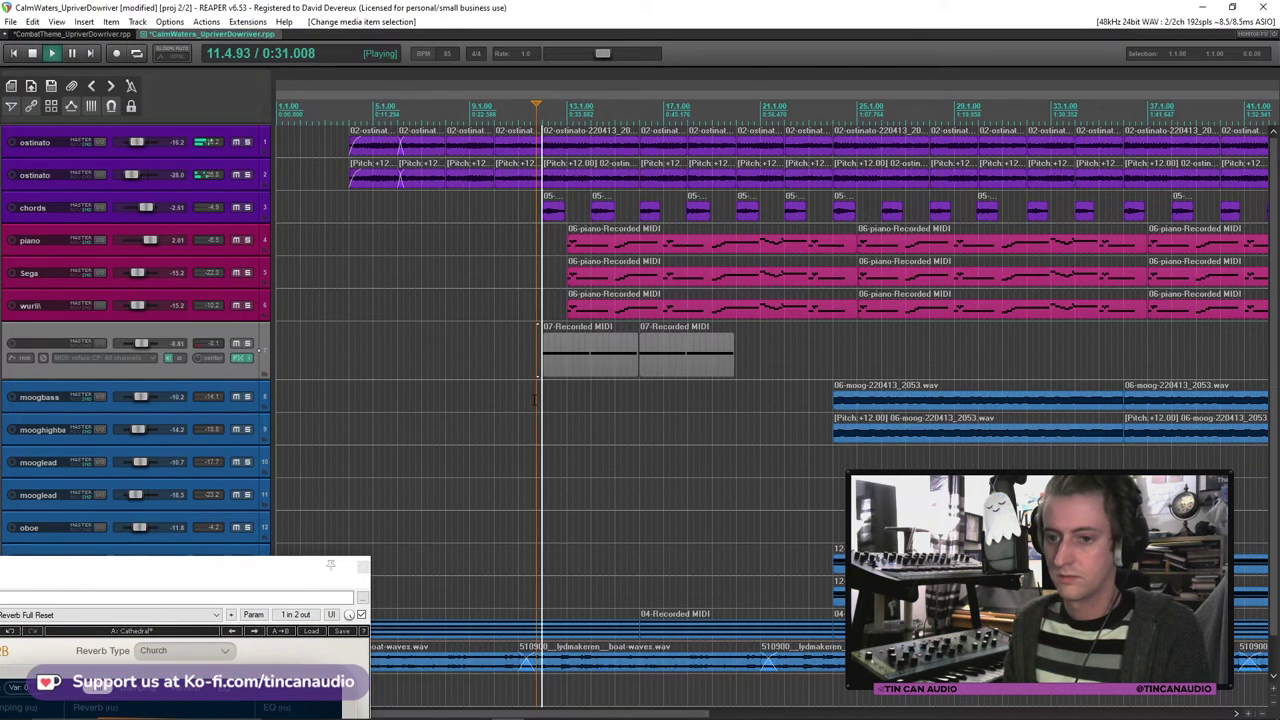
click(247, 343)
drag(200, 565, 588, 192)
drag(680, 514, 682, 484)
key(space)
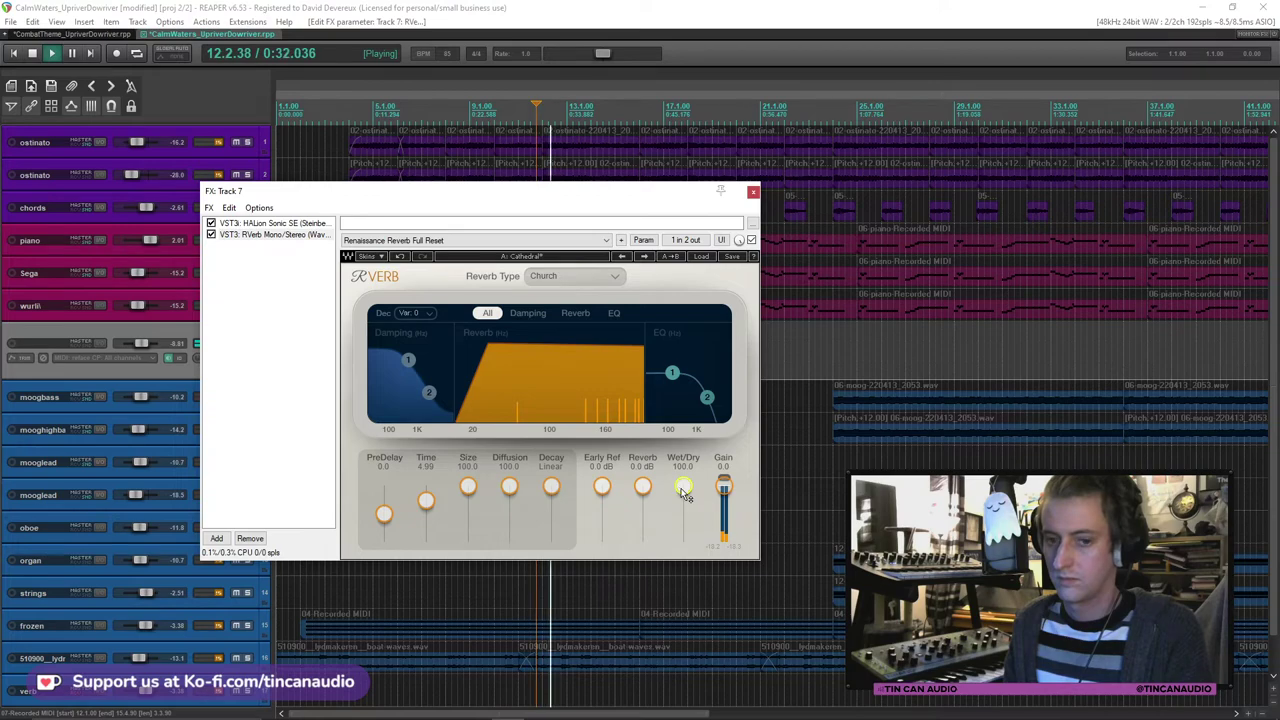
click(753, 192)
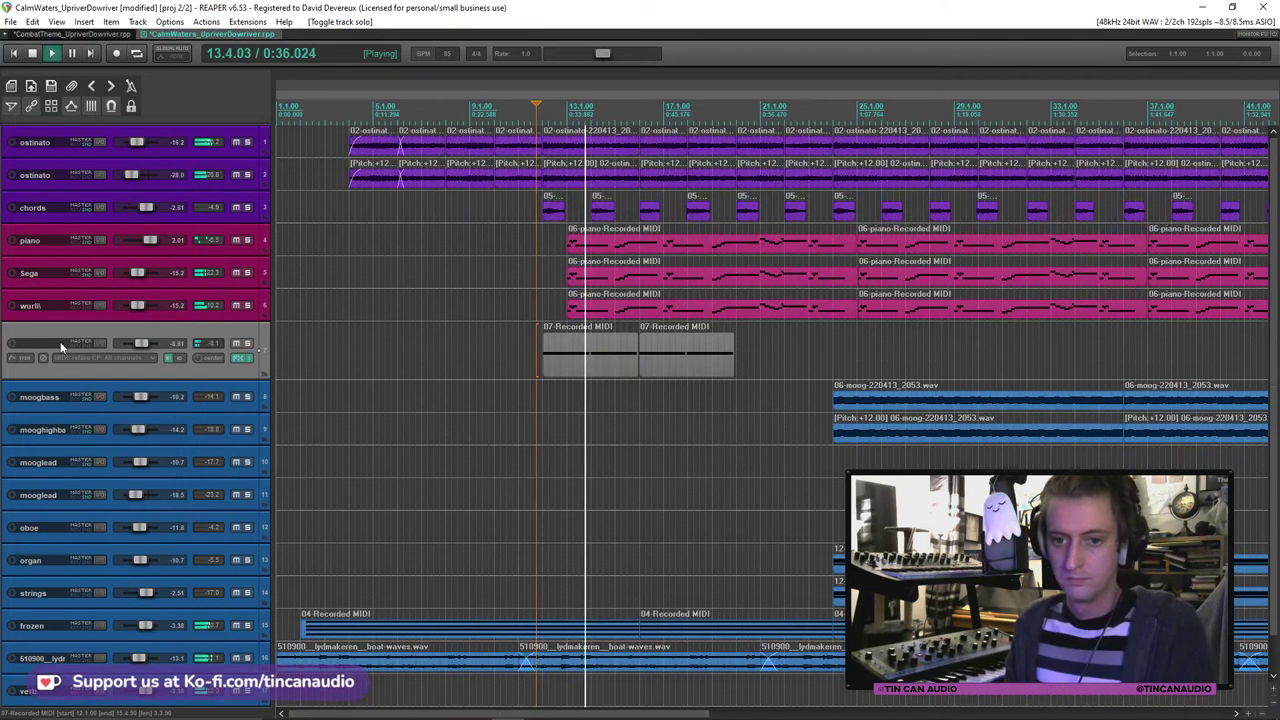
Step: Rename the tubular bells track as bells
key(F2)
text(bells)
key(Return)
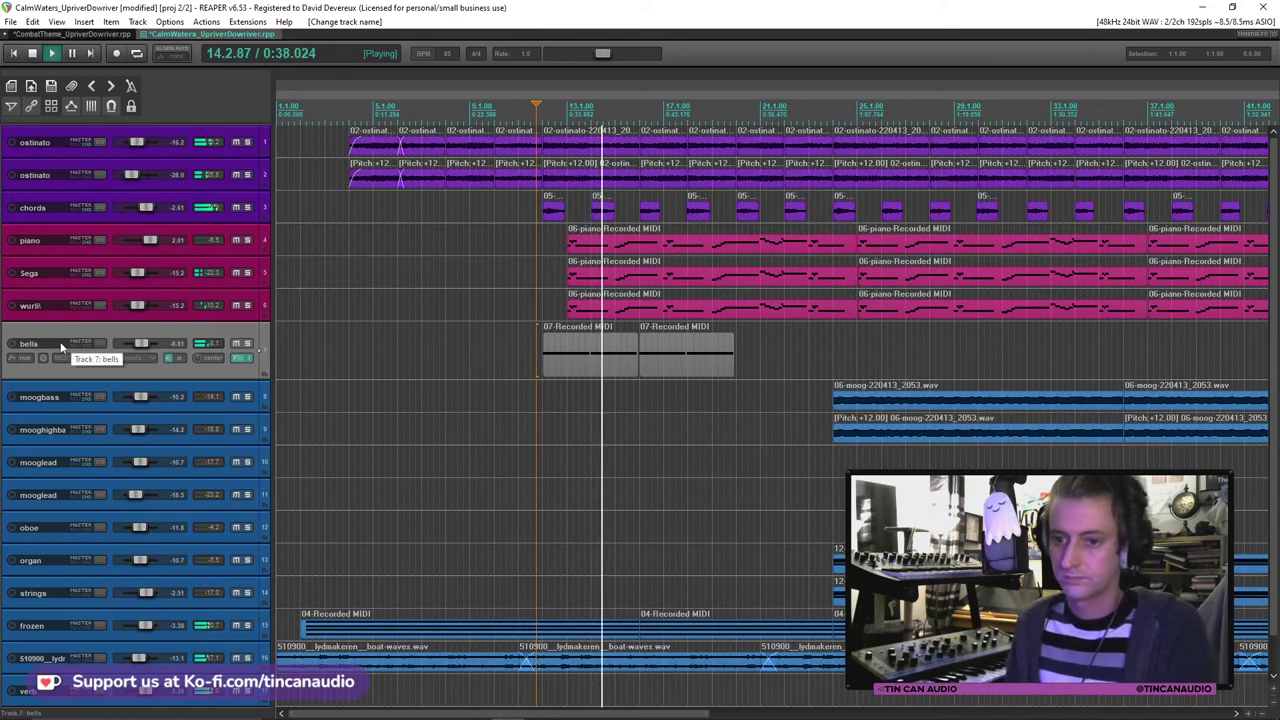
Step: Set the wet/dry mix of the bells reverb to 86.0 and listen to it within the arrangement
click(239, 357)
drag(683, 486, 683, 492)
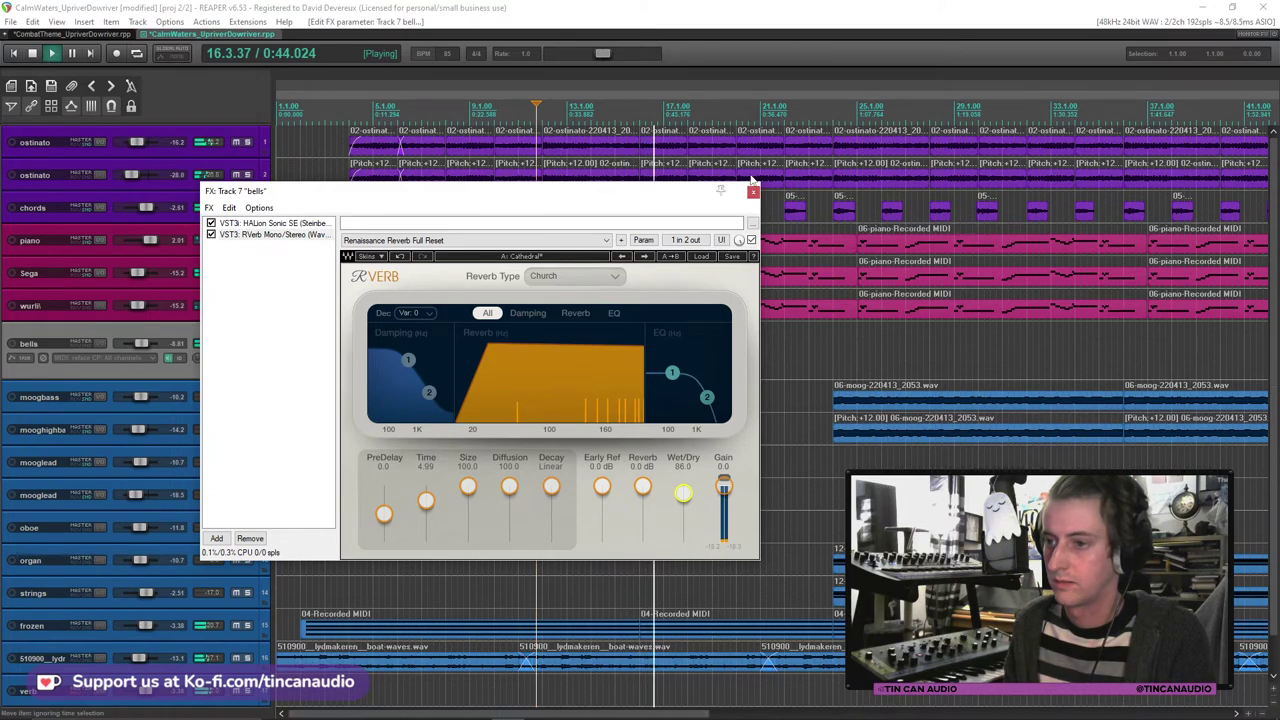
click(753, 192)
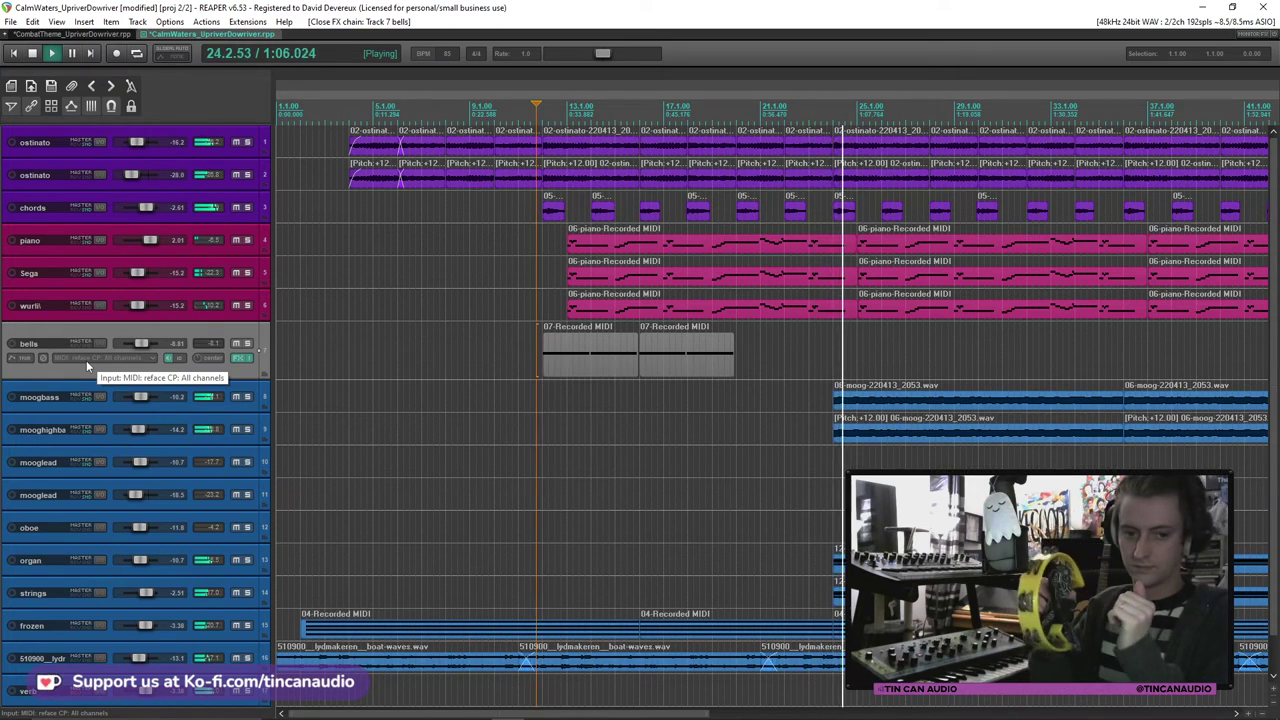
key(space)
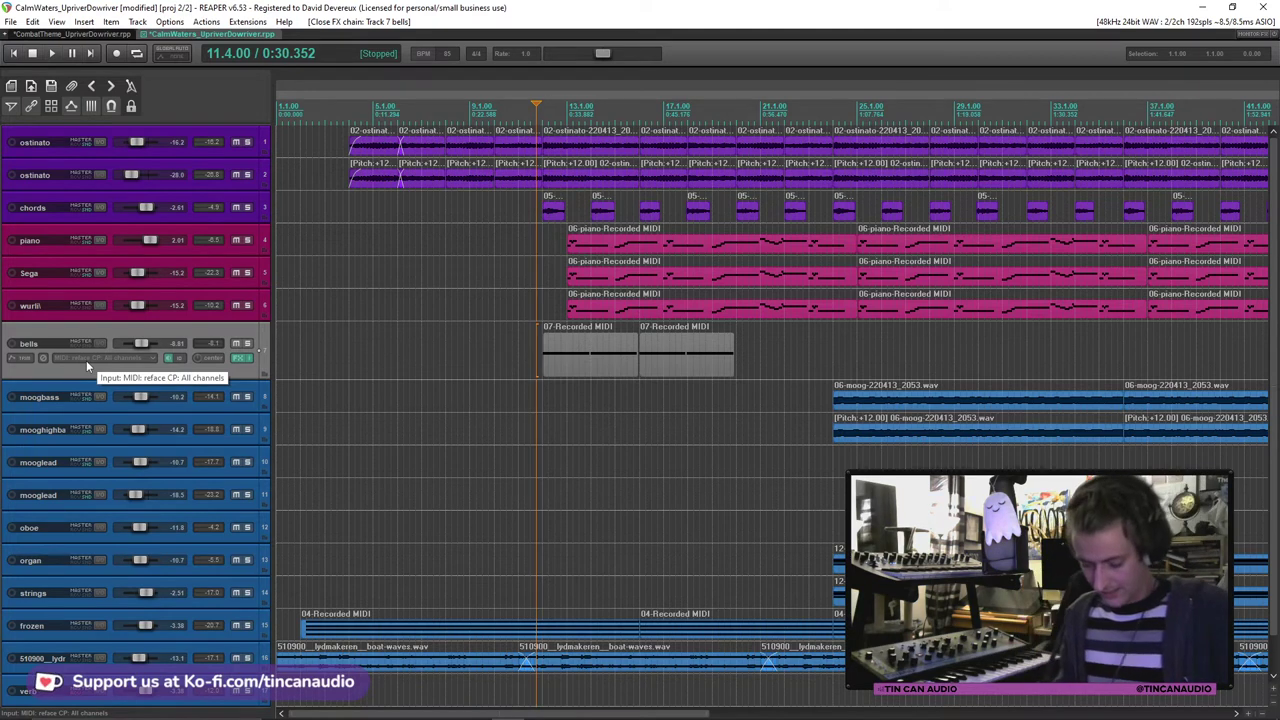
Step: Copy the two bell clips between bars 12 and 20 and paste them at bar 20
click(598, 349)
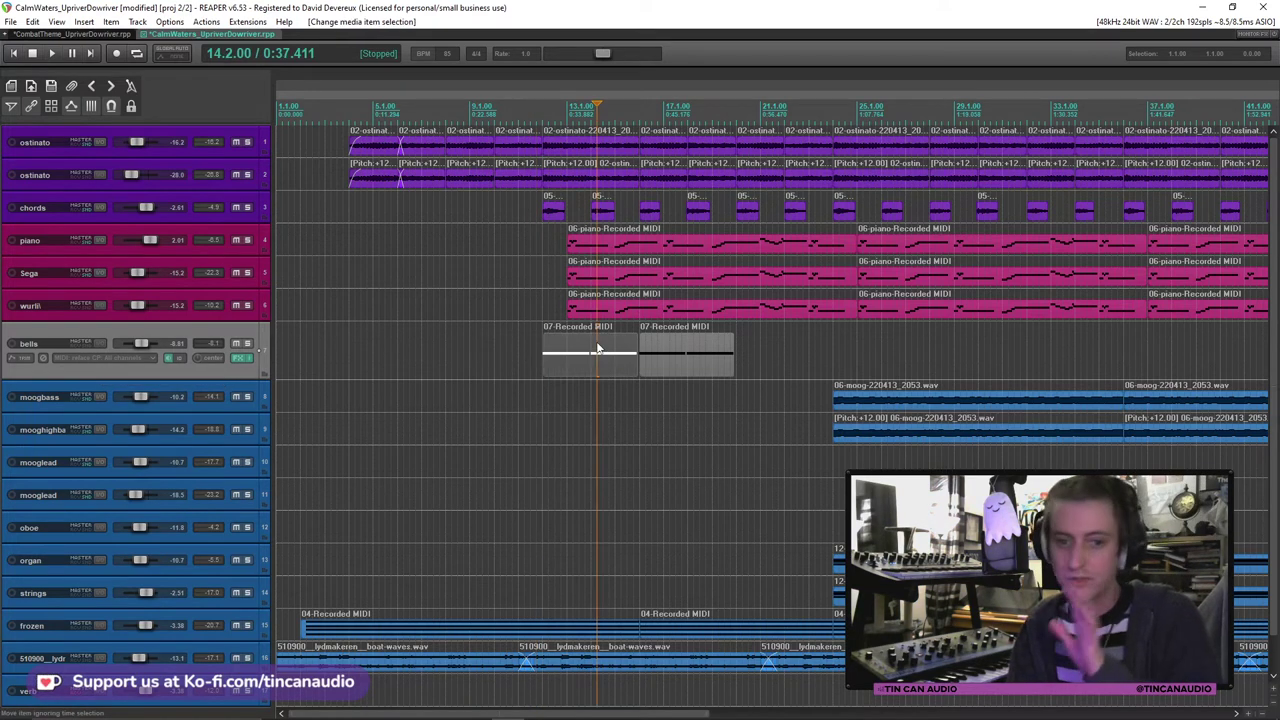
ctrl+click(688, 358)
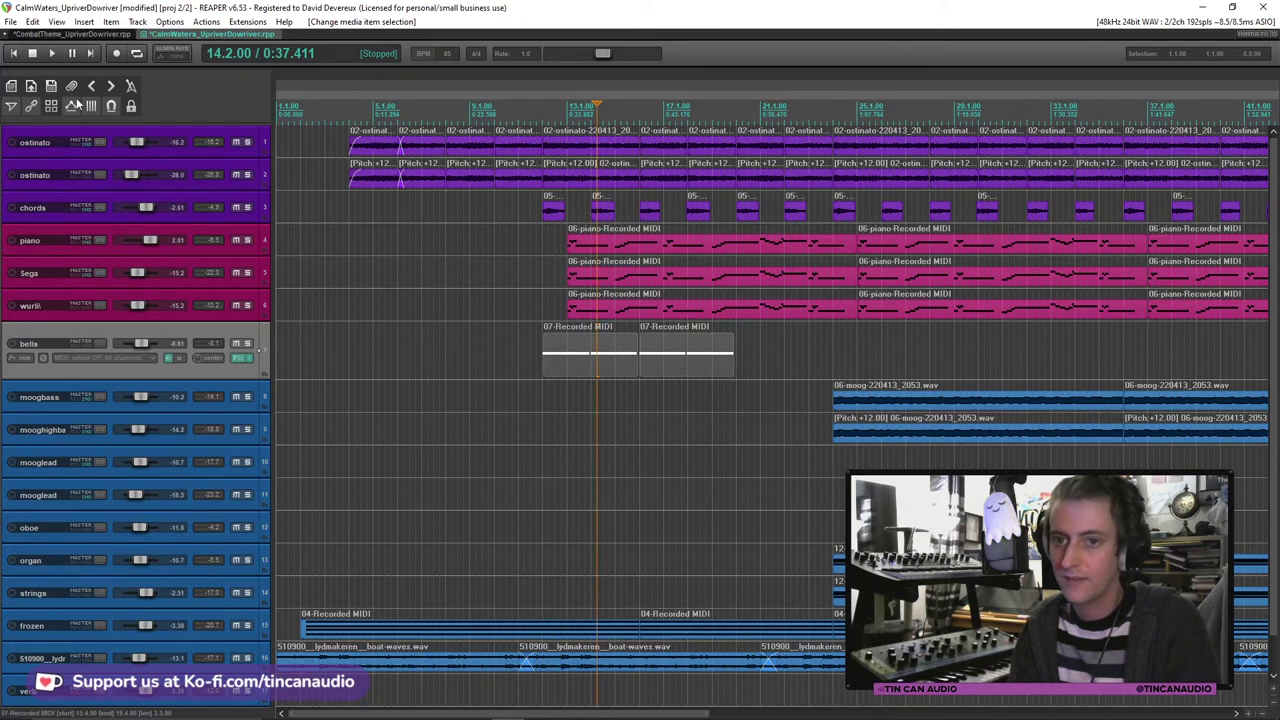
click(737, 379)
key(ctrl+v)
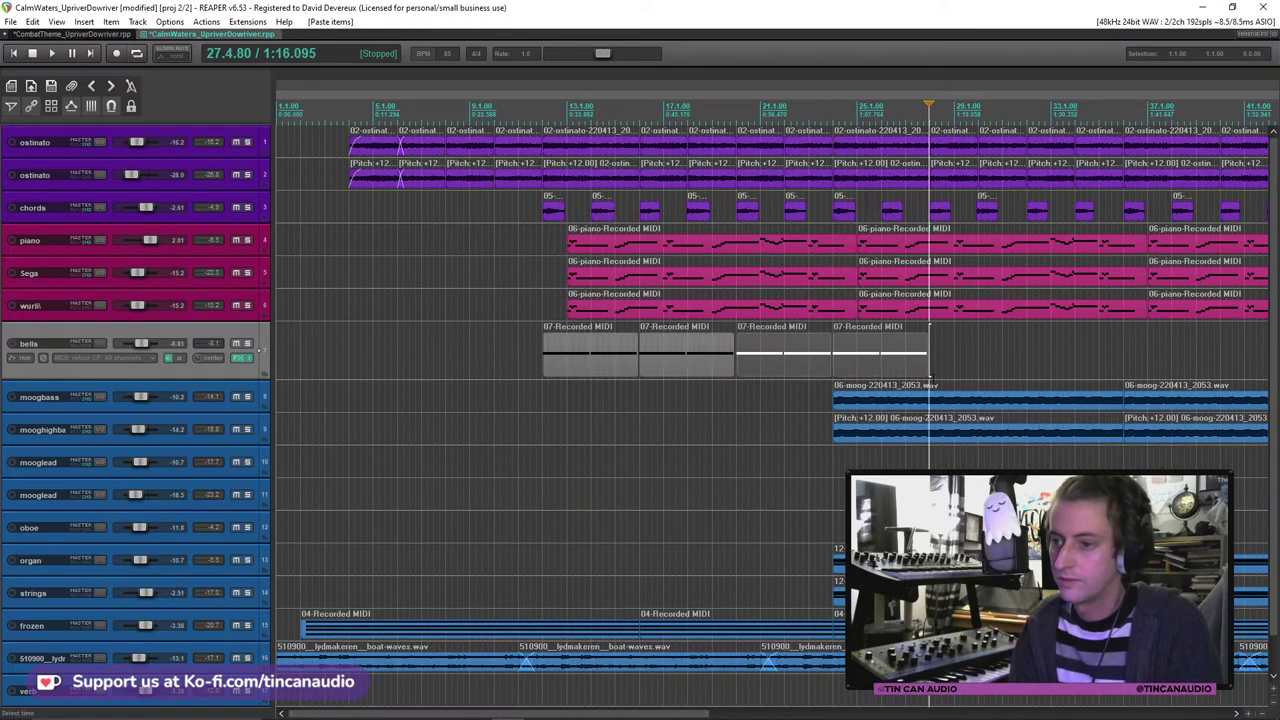
Step: Paste the bell clip pair at bars 28, 36, 44, 52 and 60, and delete the surplus clip at bar 64
scroll(785, 400, up, 5)
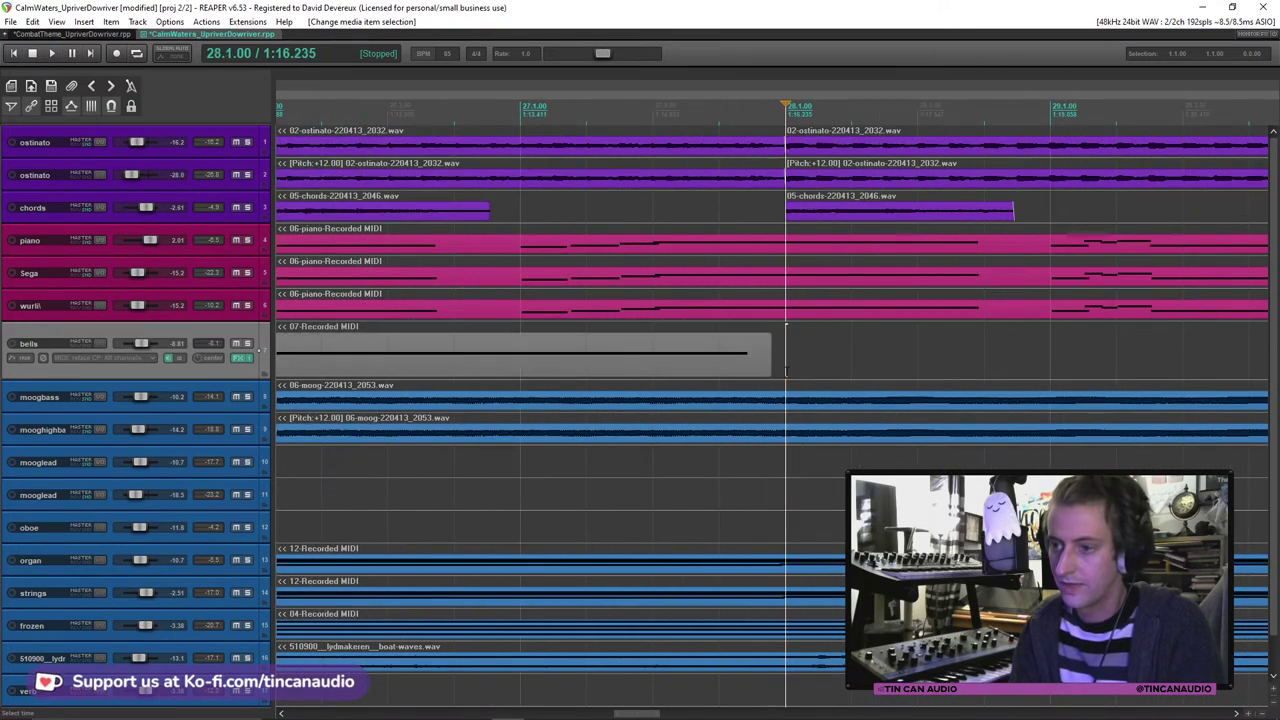
key(ctrl+v)
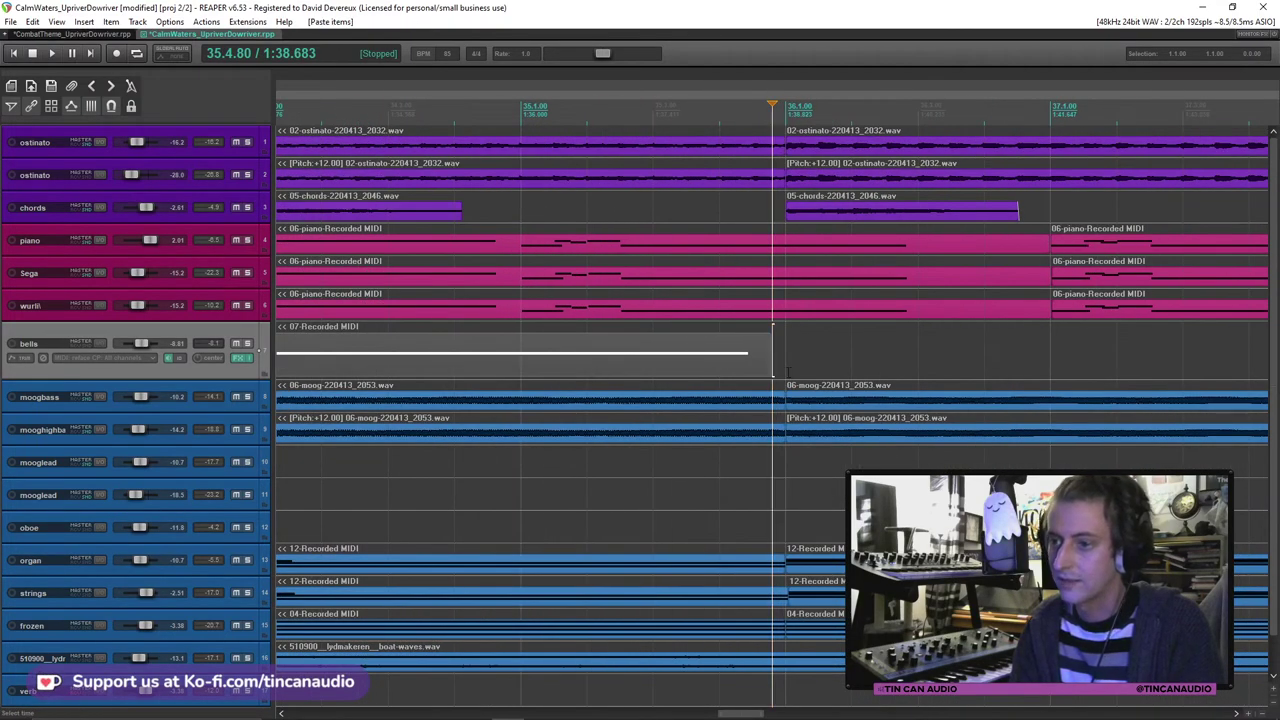
key(ctrl+v)
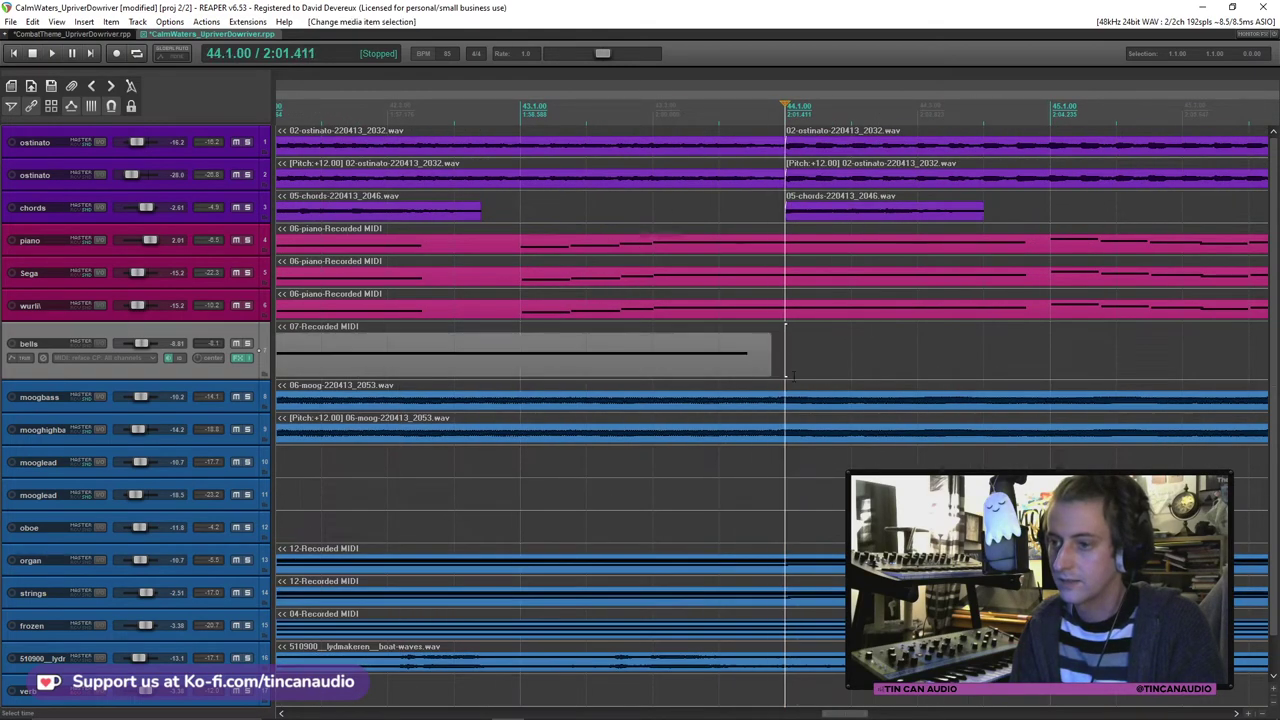
key(ctrl+v)
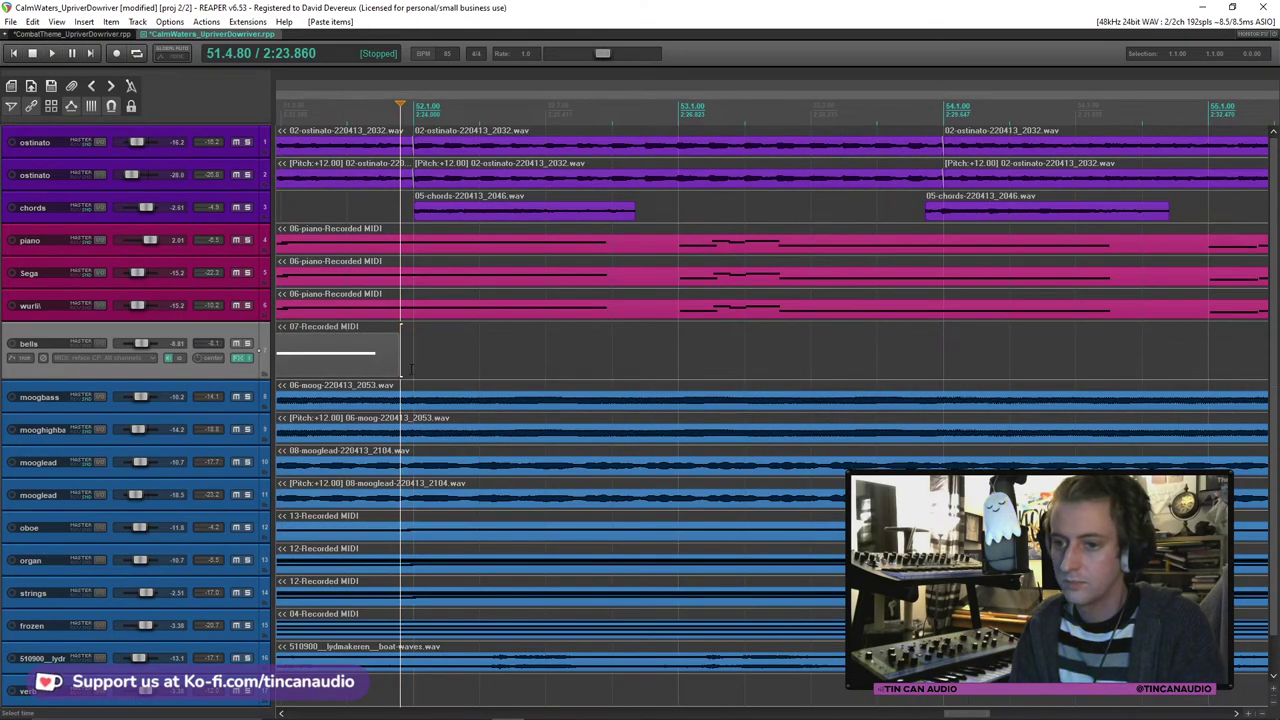
click(518, 391)
key(ctrl+v)
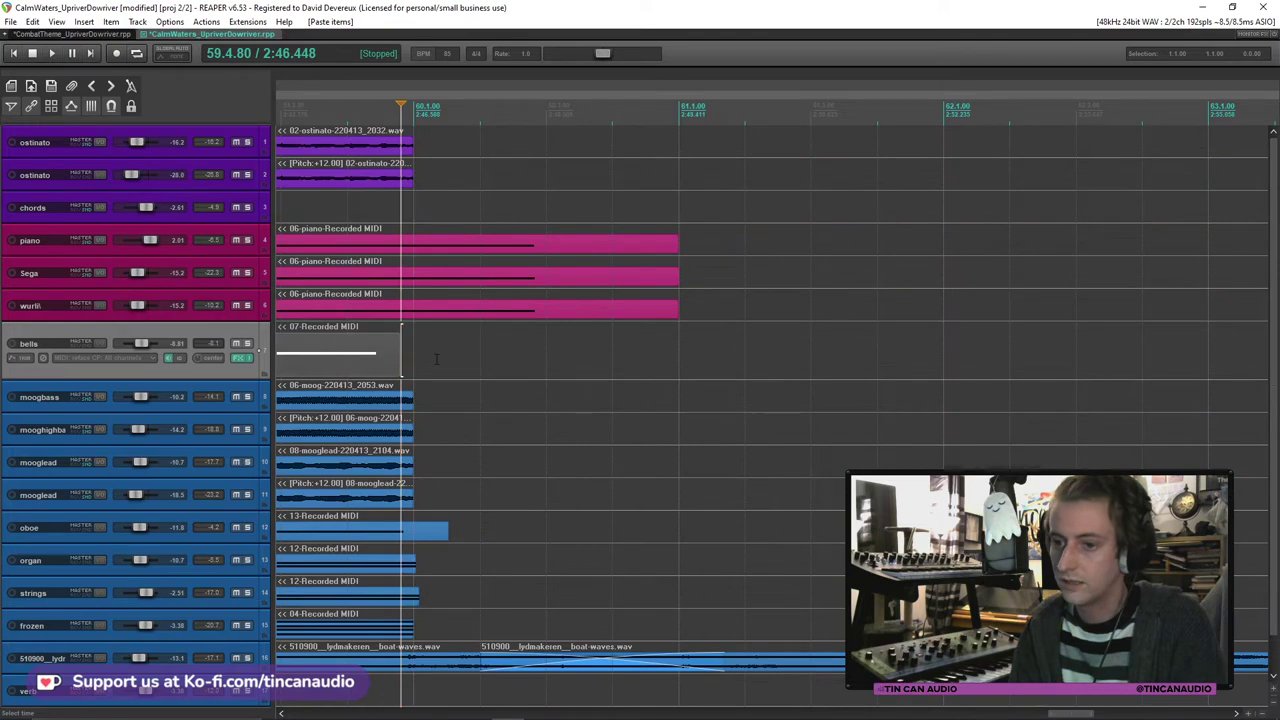
key(ctrl+v)
scroll(766, 360, down, 5)
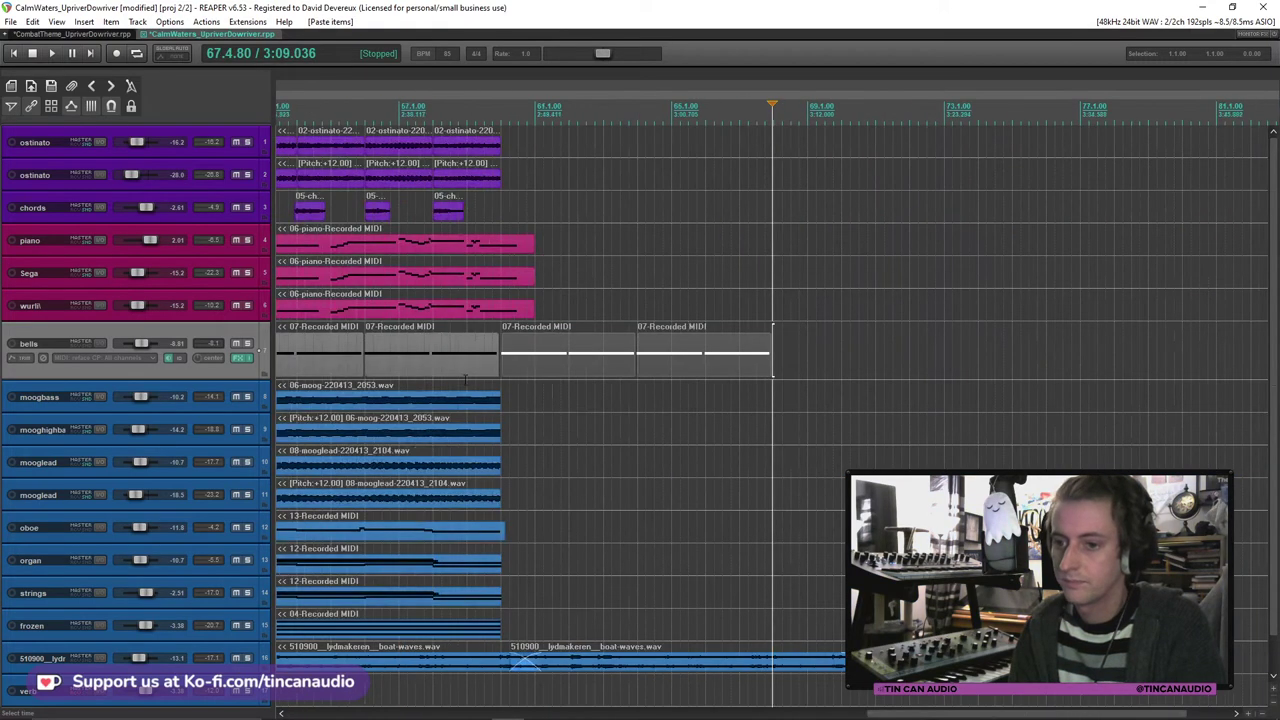
key(ctrl+z)
scroll(454, 358, down, 3)
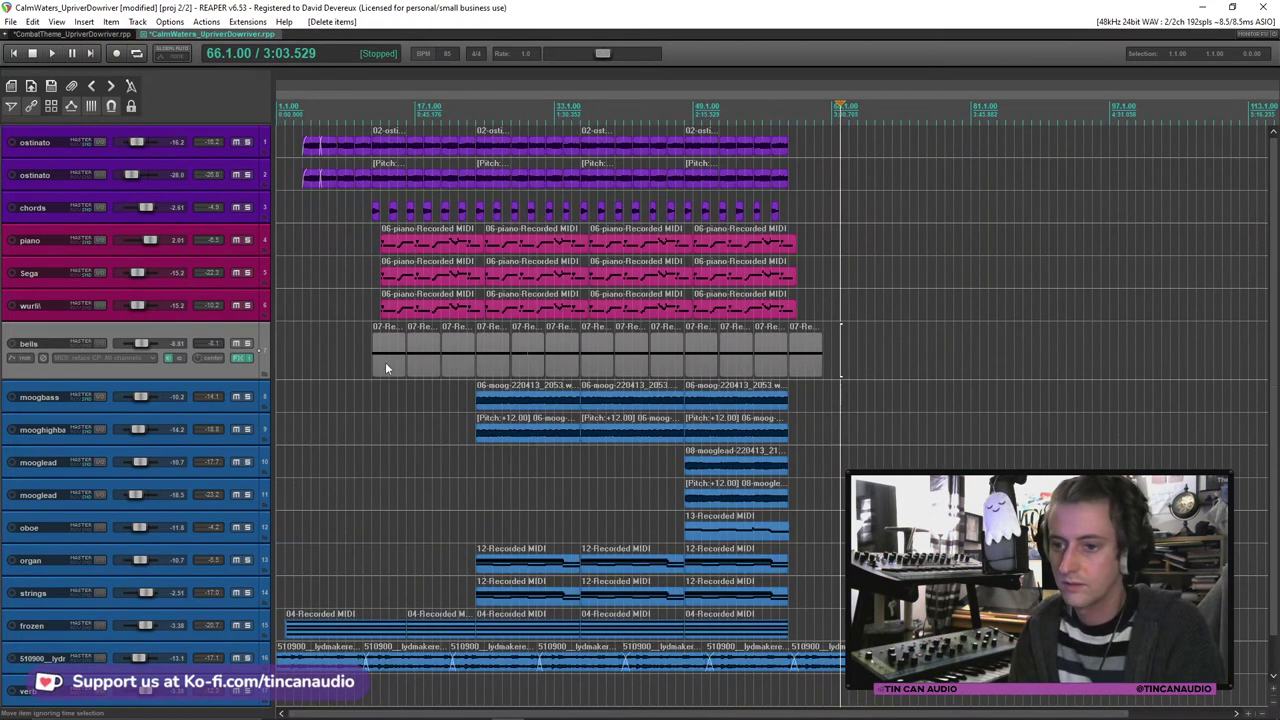
Step: Return the edit cursor to bar 12 and add a record-armed track named tamb below the bells
click(375, 362)
key(ctrl+t)
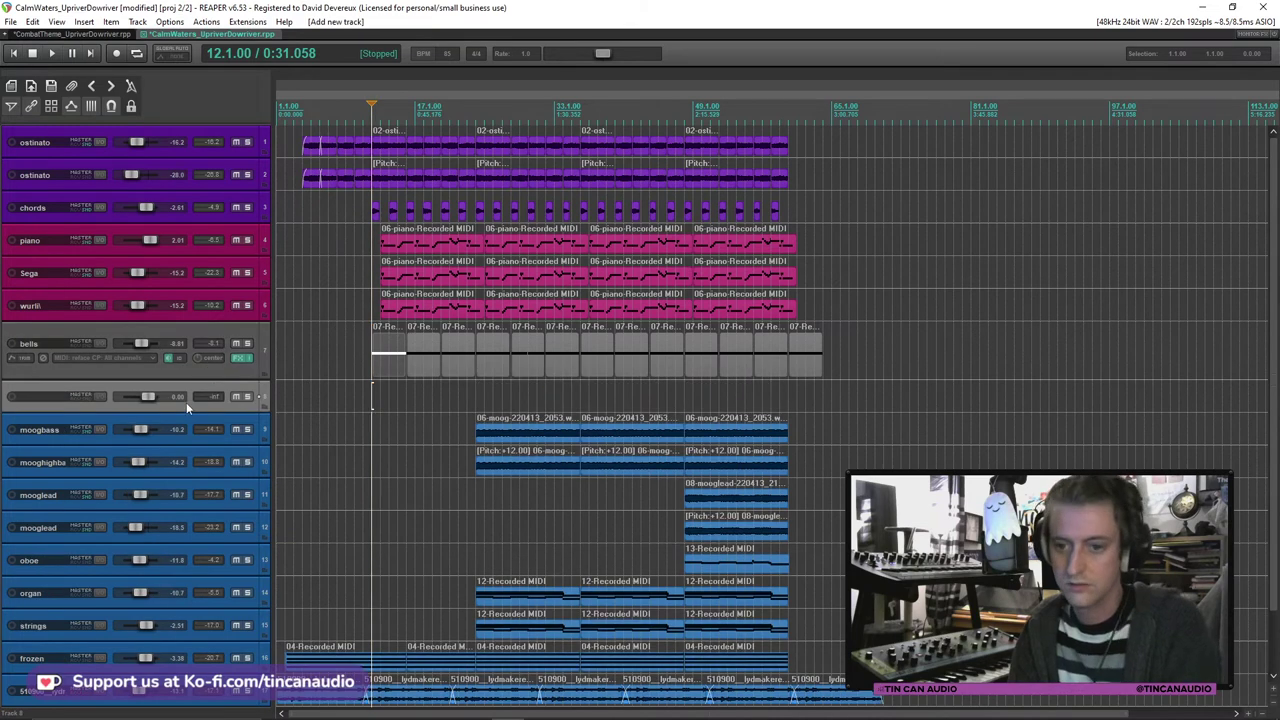
drag(176, 412, 187, 432)
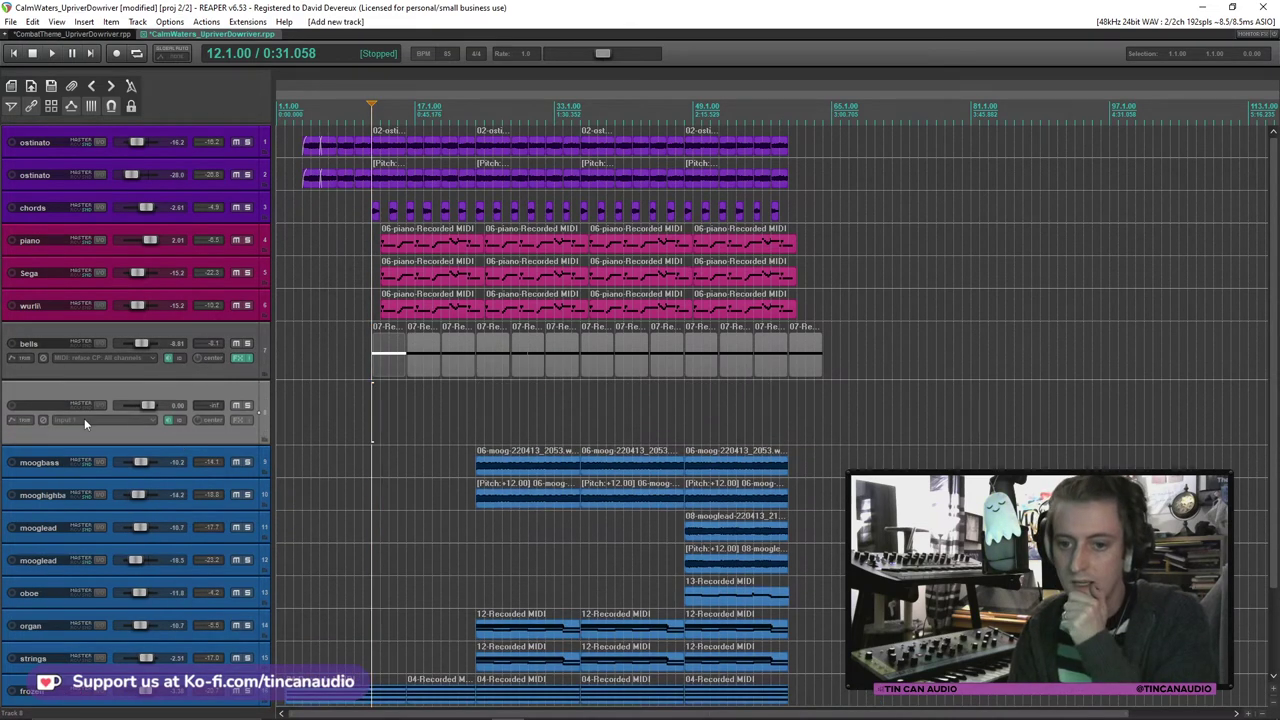
click(11, 408)
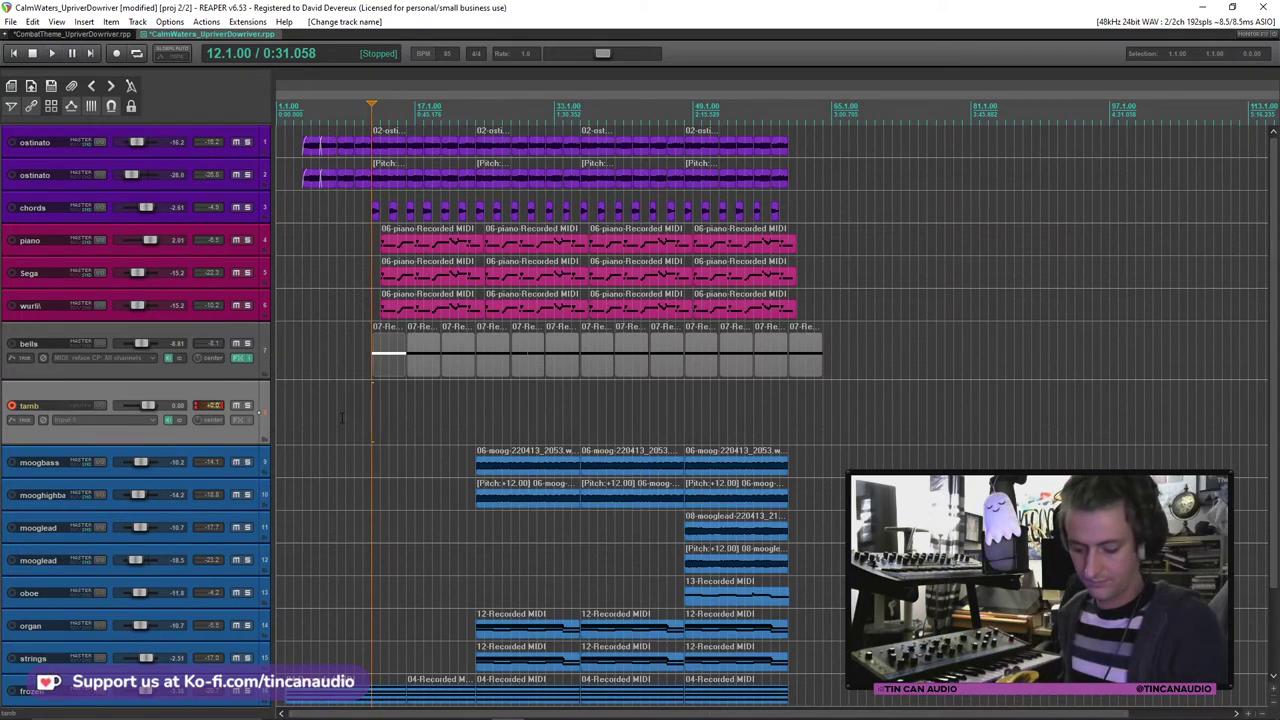
key(ctrl+r)
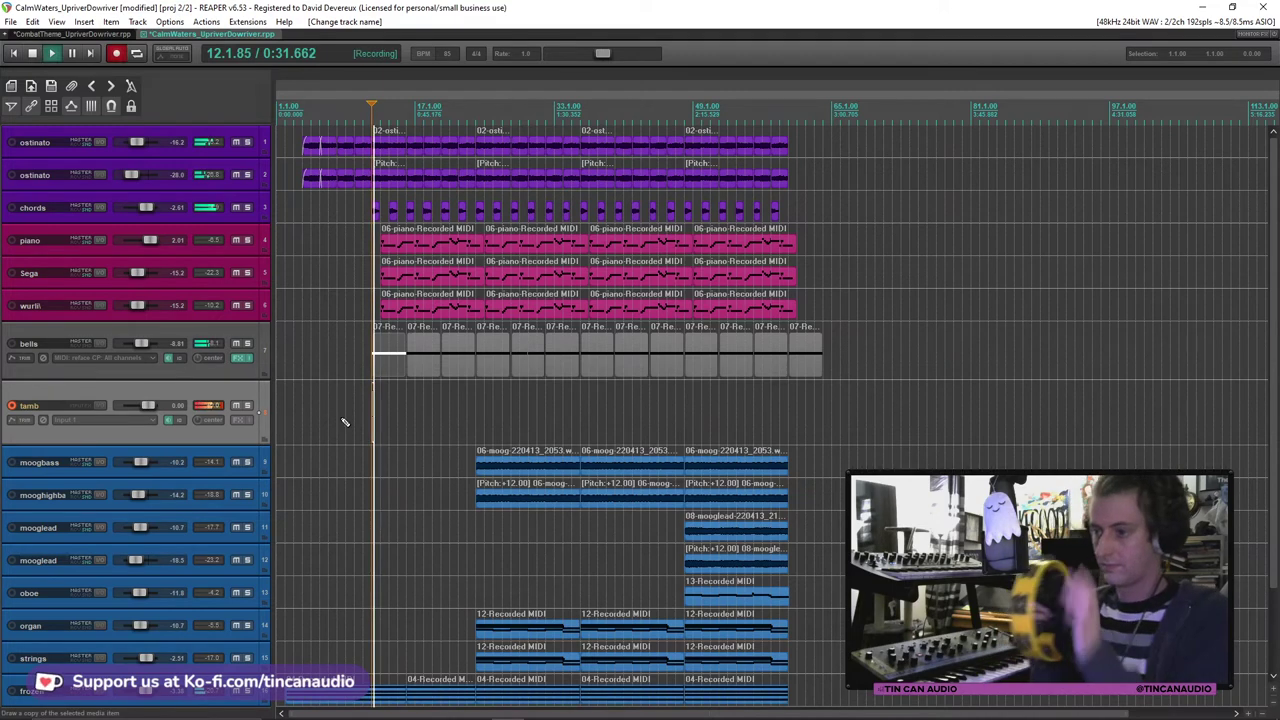
key(space)
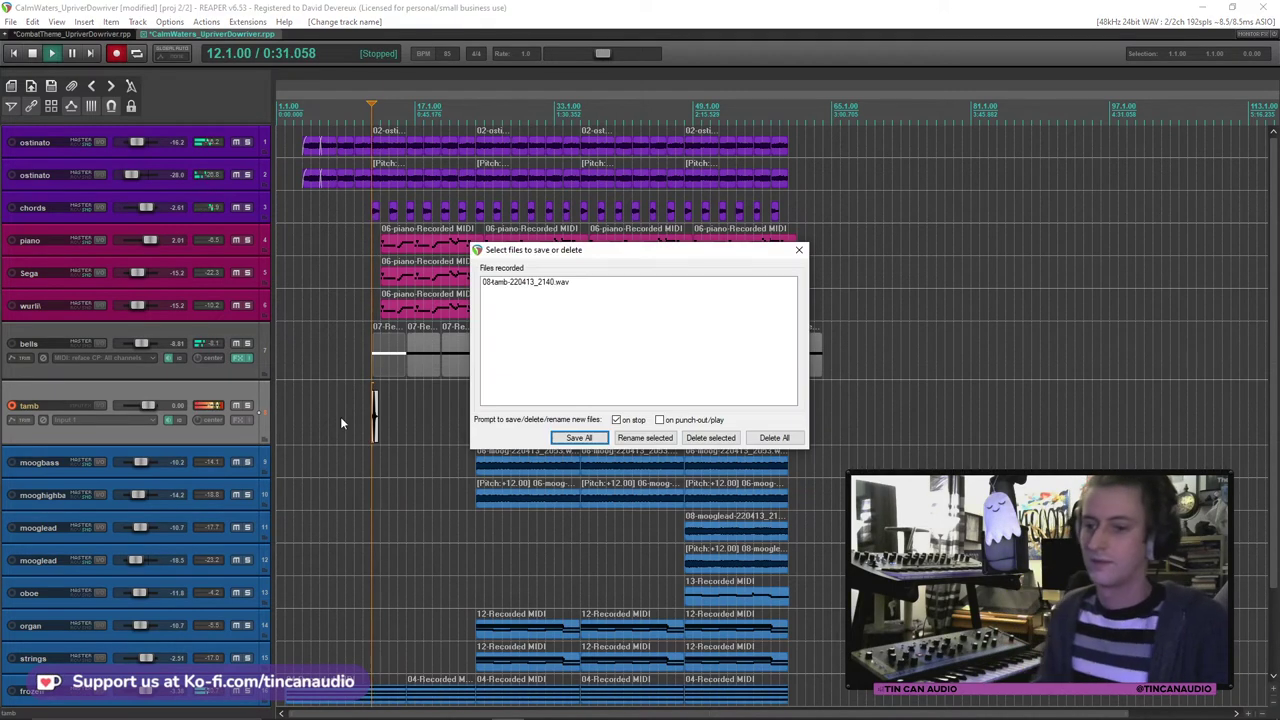
click(774, 438)
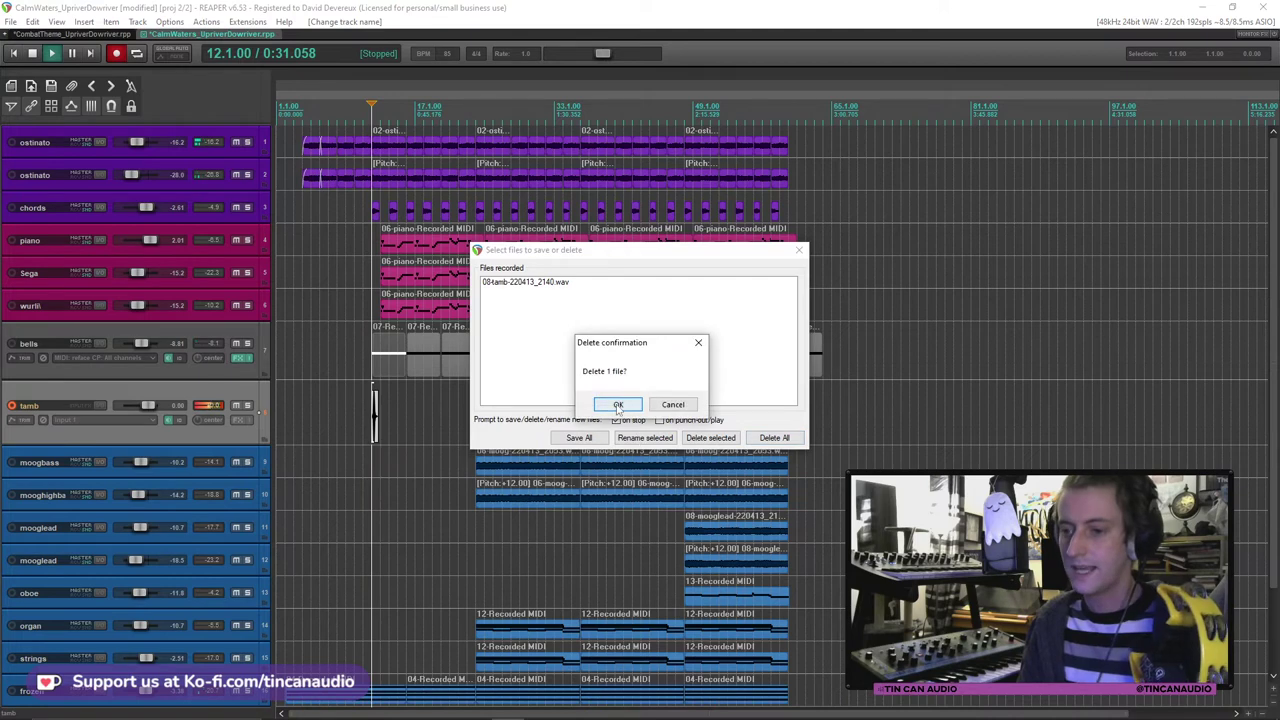
click(612, 403)
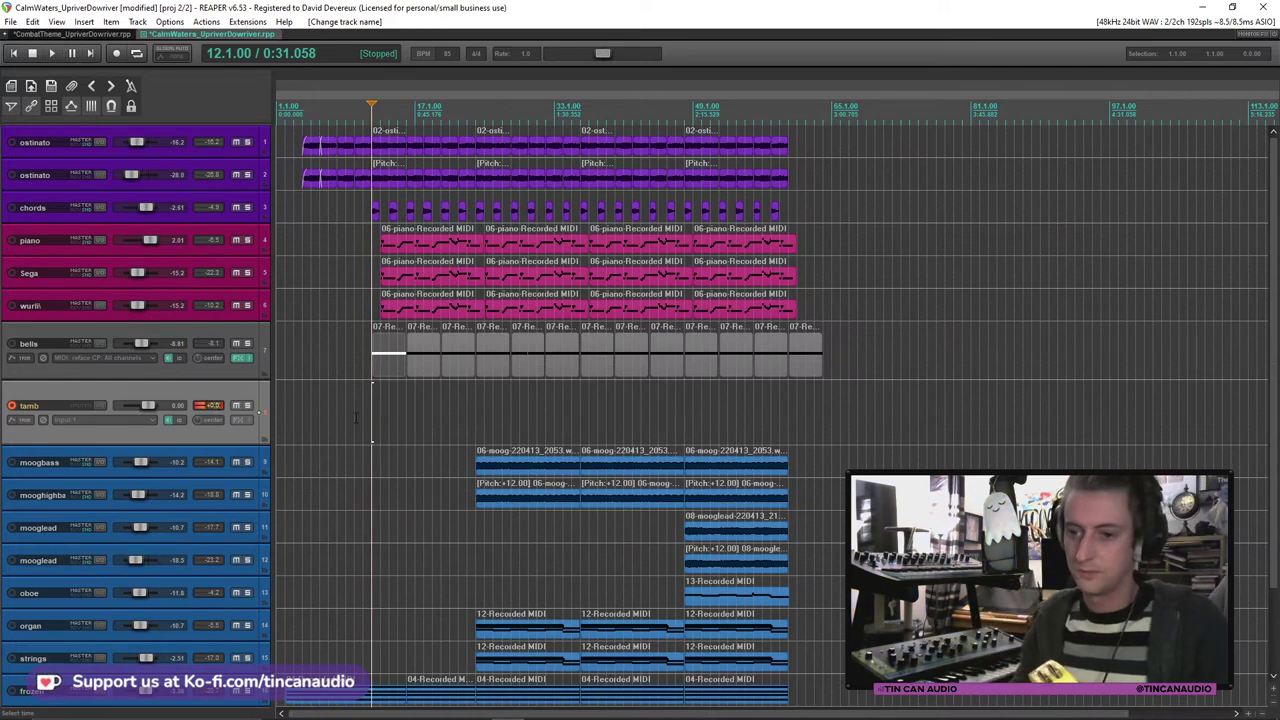
Step: Record a tambourine take on the tamb track from bar 10 to just past bar 20 and save the file
click(355, 417)
key(ctrl+r)
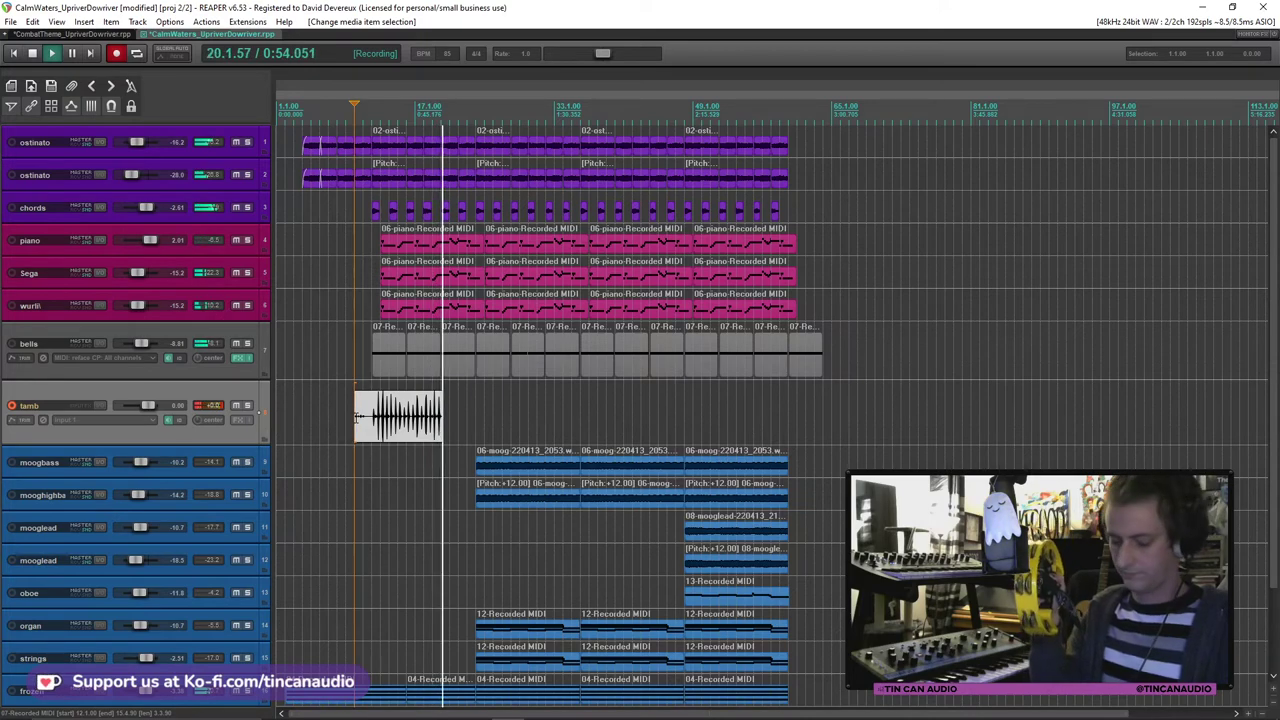
key(space)
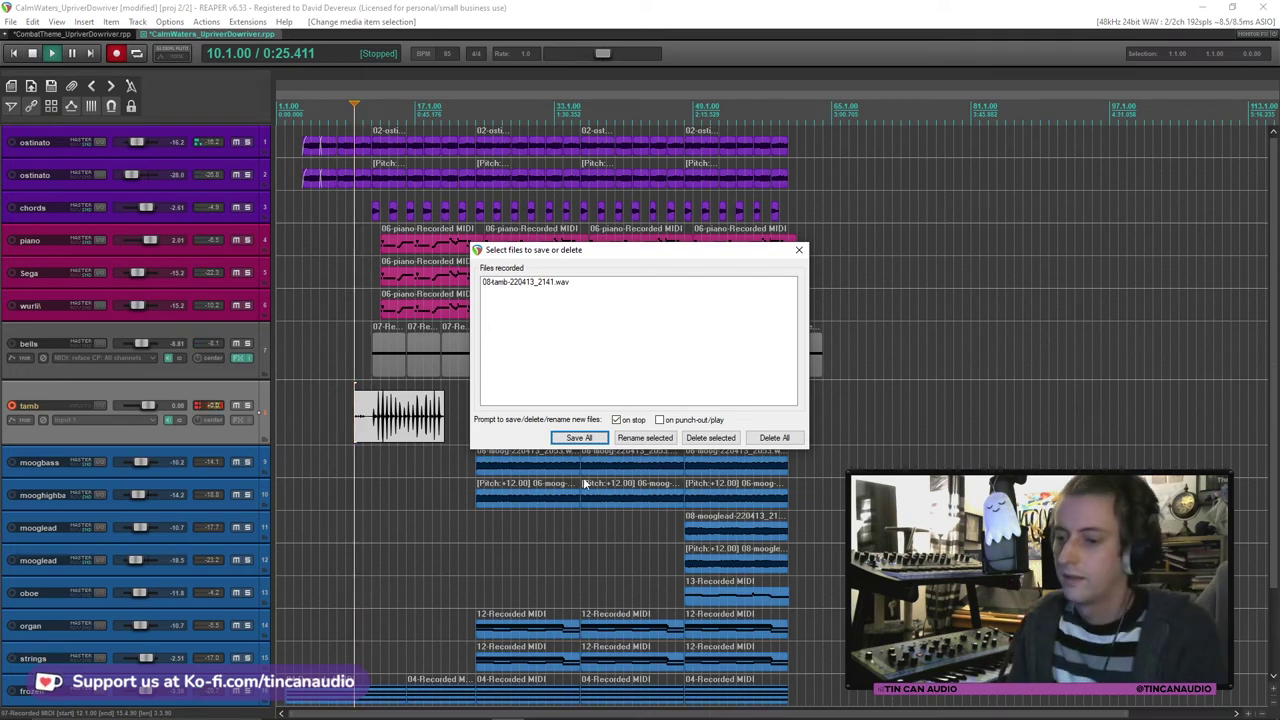
click(580, 439)
Step: Disarm the tamb track while playing back the take, and trim the start of its clip to 11.3.68
key(space)
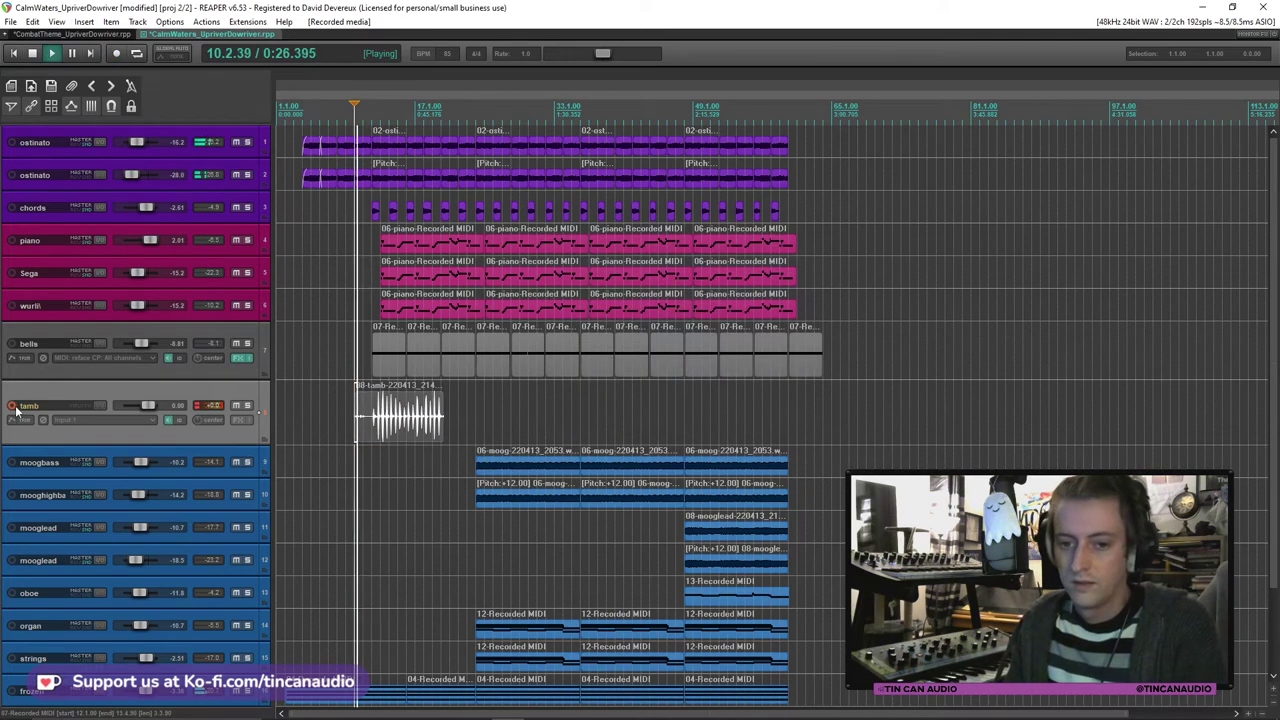
click(12, 406)
drag(148, 349, 148, 352)
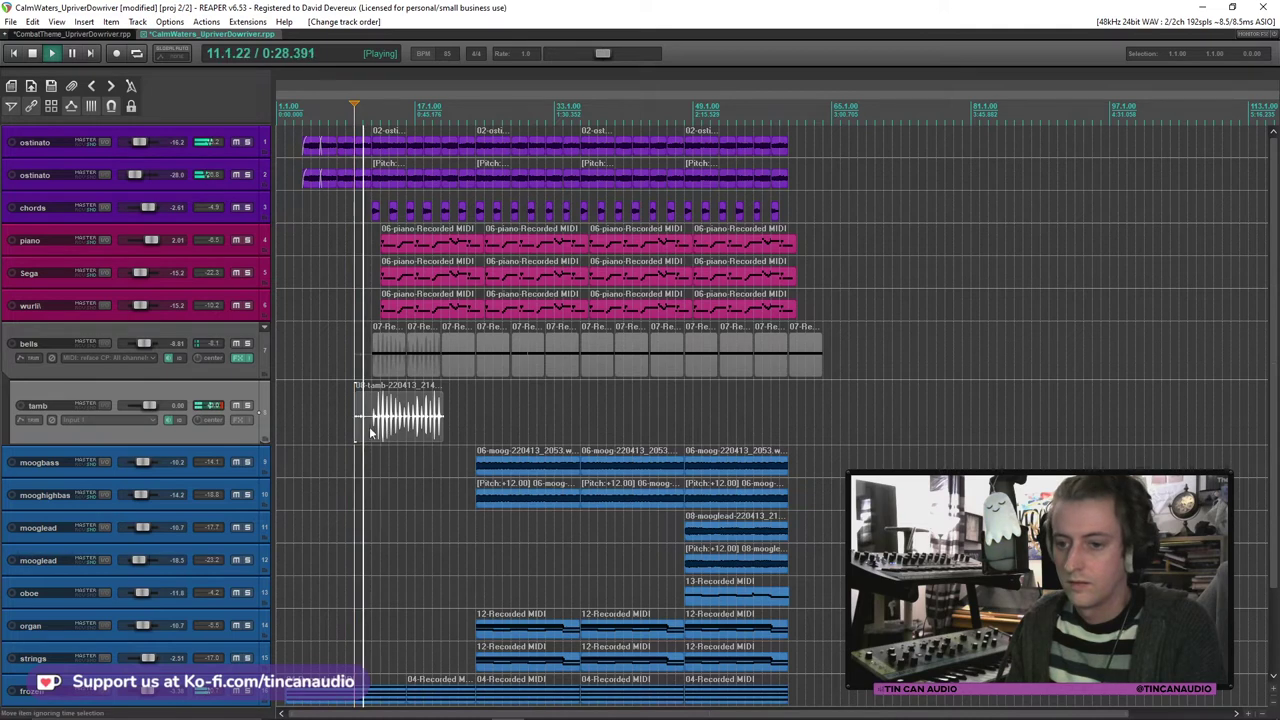
drag(356, 430, 370, 432)
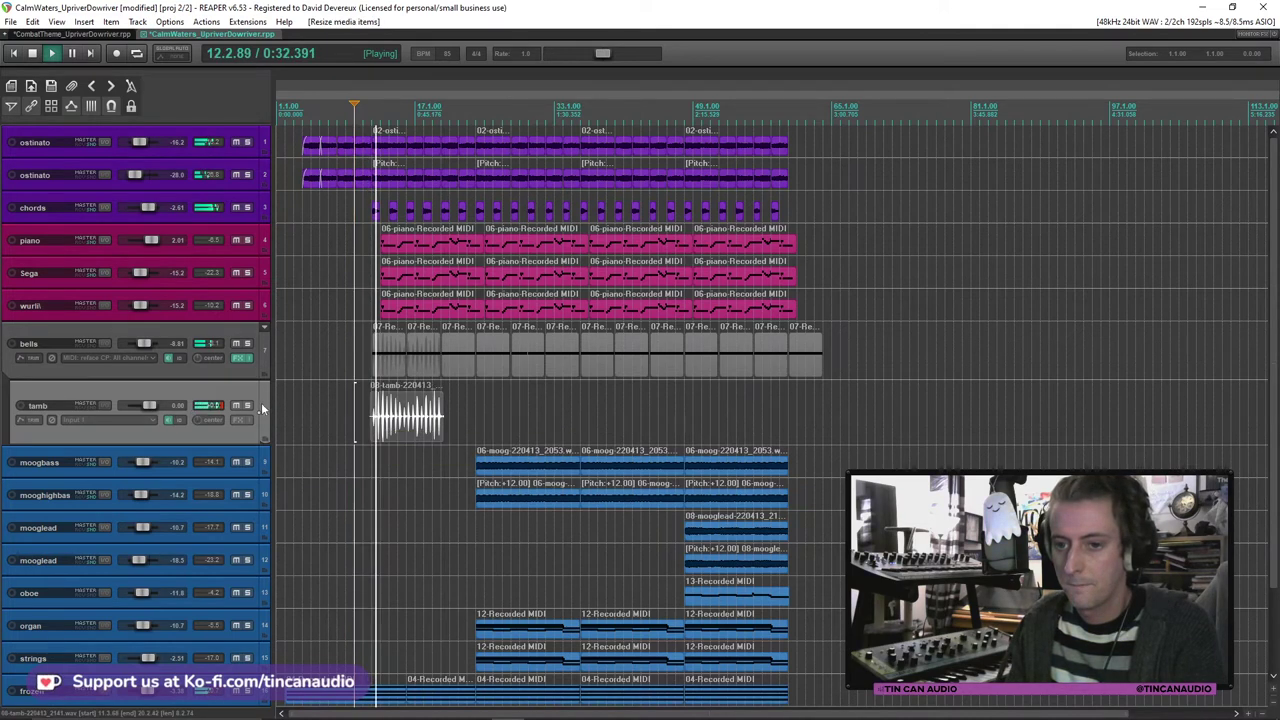
key(space)
drag(193, 447, 177, 448)
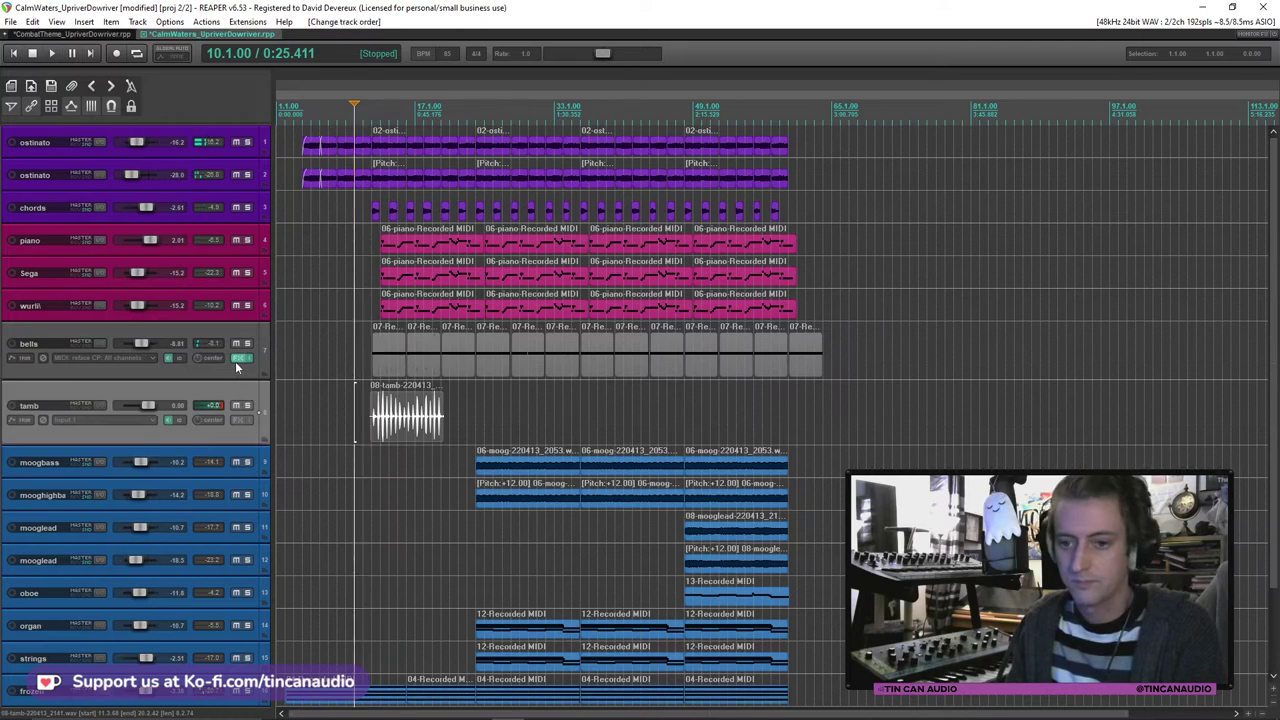
Step: Add the RVerb Mono/Stereo plug-in to the tamb track
click(238, 418)
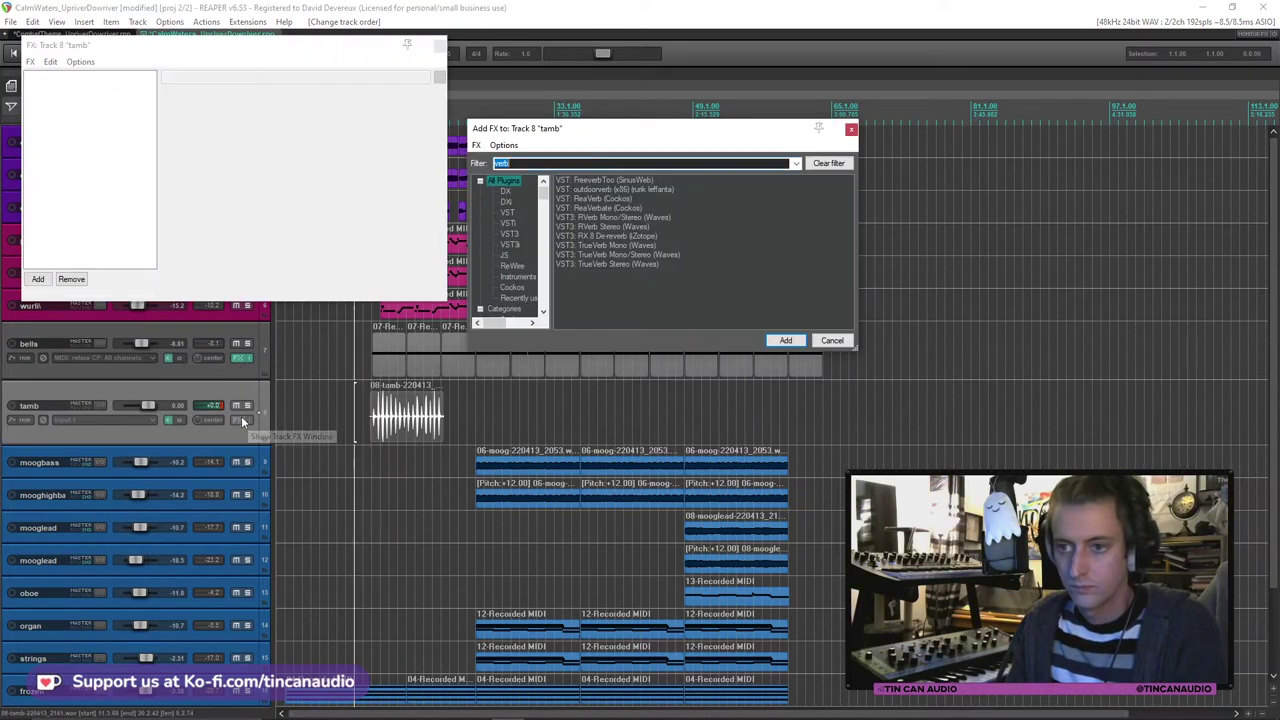
double_click(604, 216)
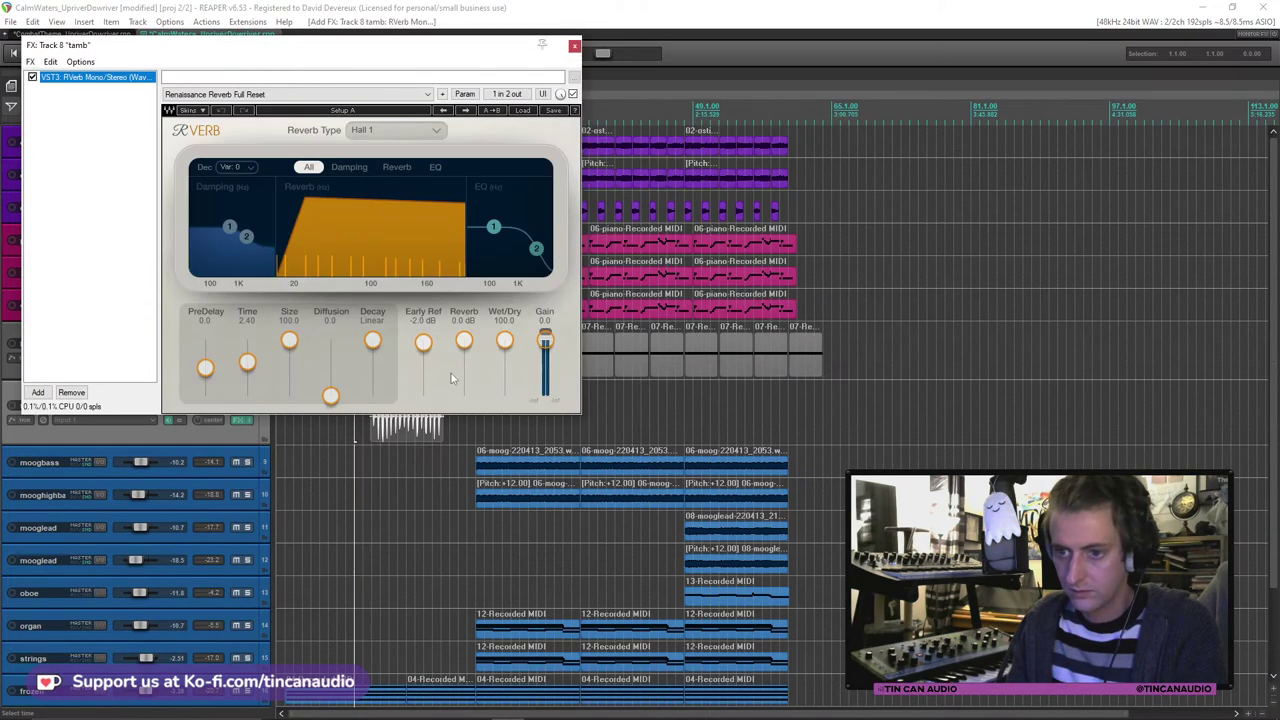
Step: Load RVerb's Large Hall 1 factory preset for the tamb track and close the effects window
click(521, 110)
mouse_move(575, 207)
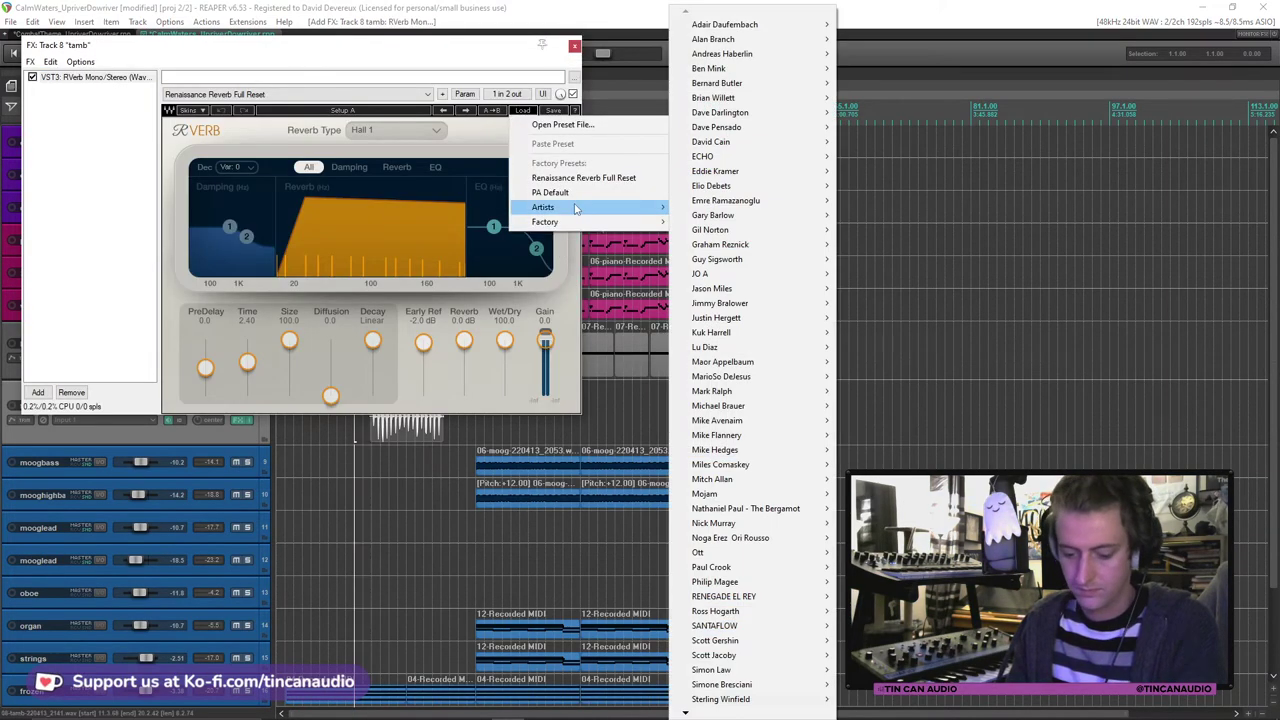
mouse_move(585, 228)
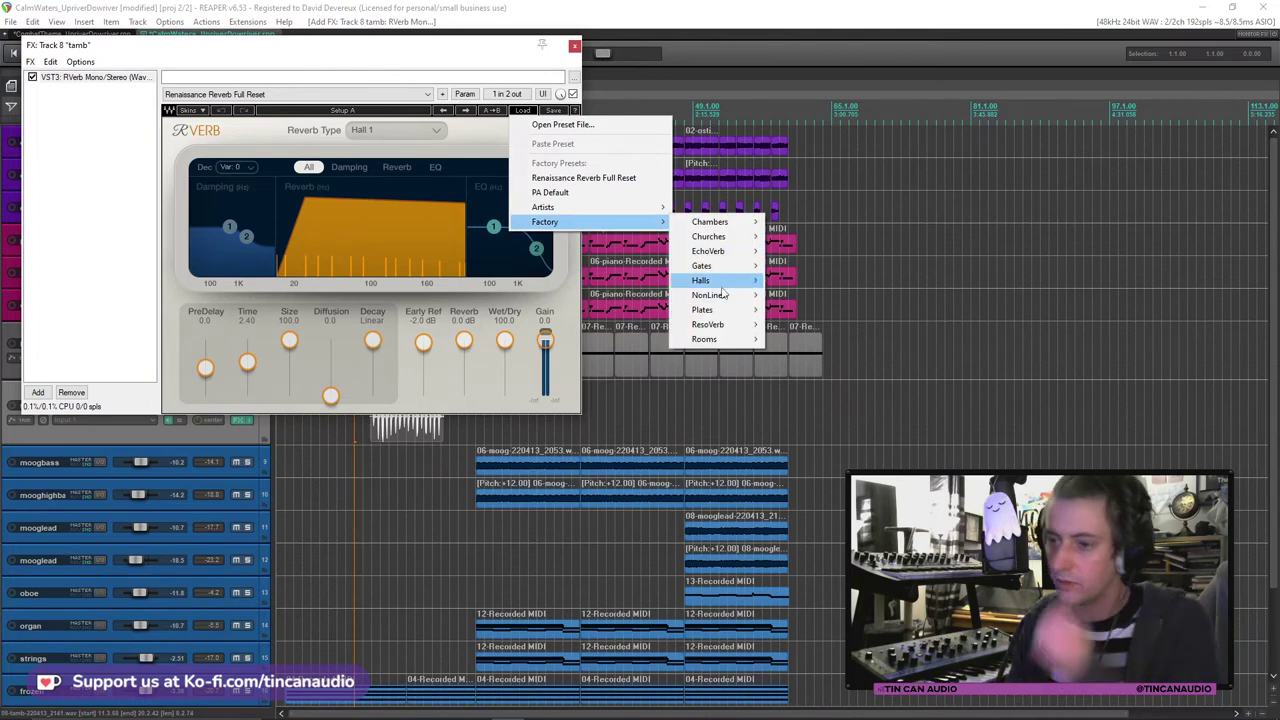
mouse_move(720, 287)
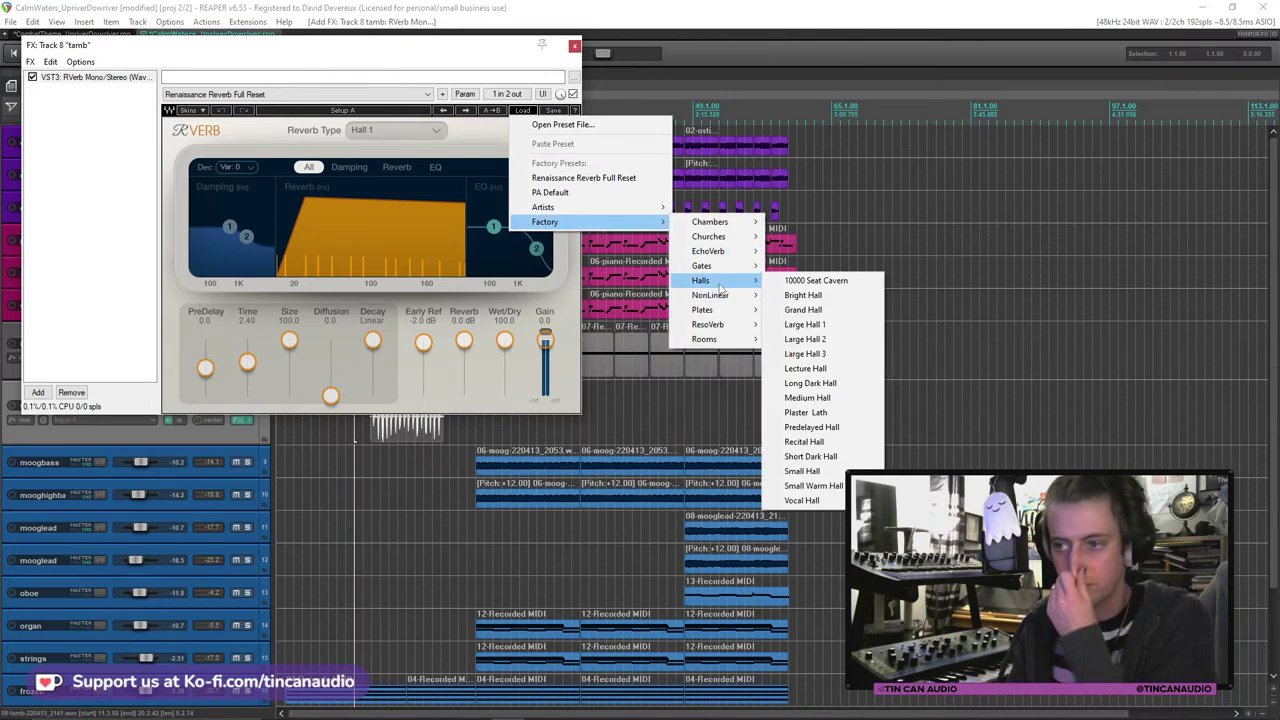
click(805, 324)
click(574, 46)
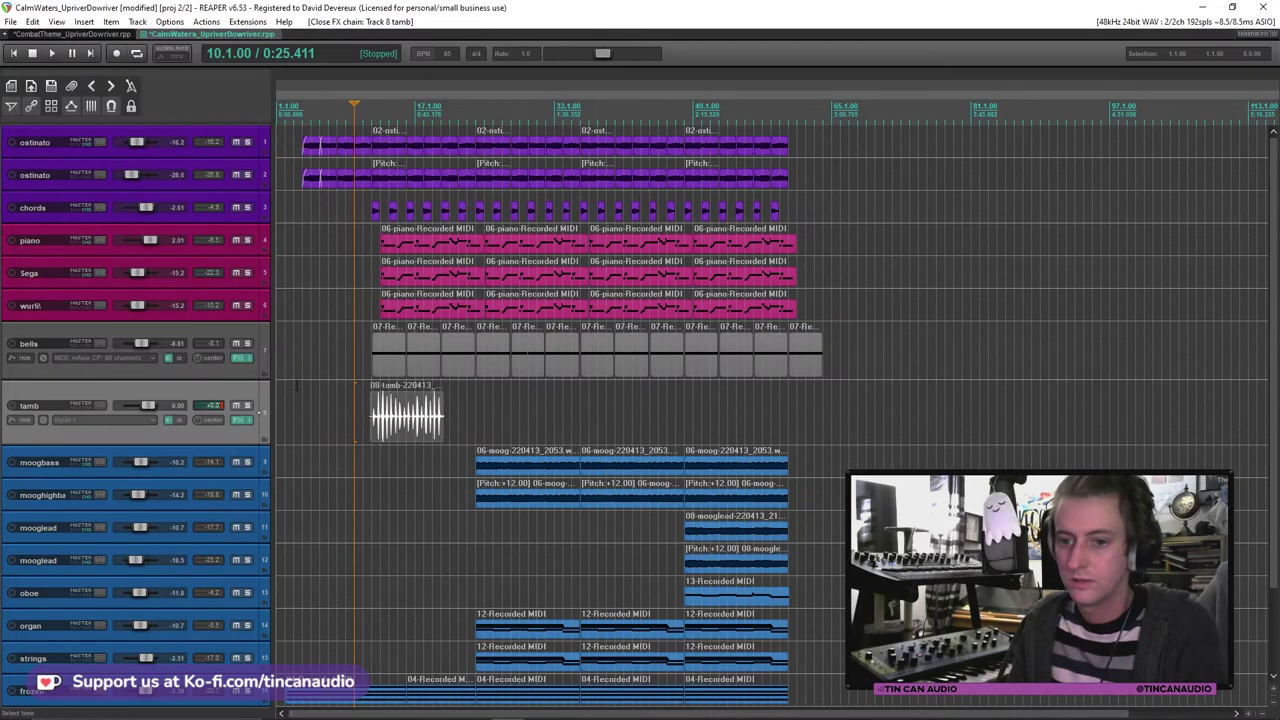
Step: Solo the tamb track, play it from bar 12, and trim the start of its clip to 12.1.00
click(247, 406)
scroll(409, 447, up, 3)
key(space)
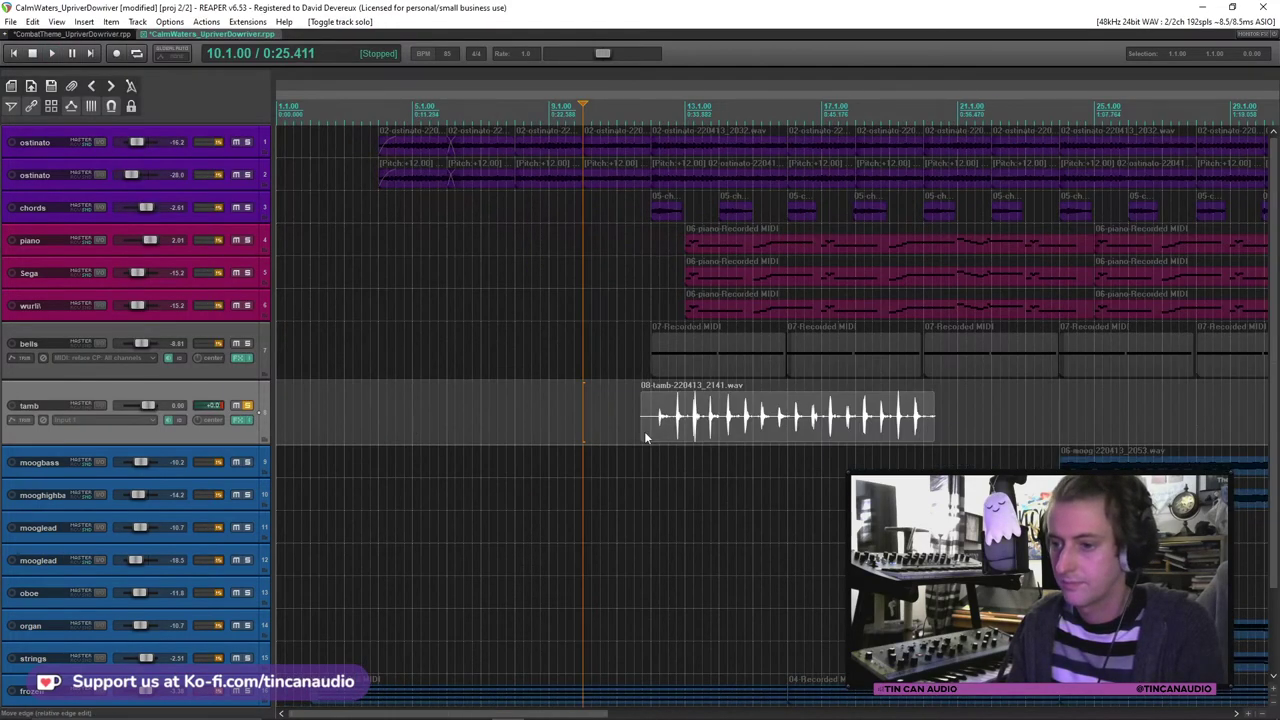
scroll(652, 429, up, 3)
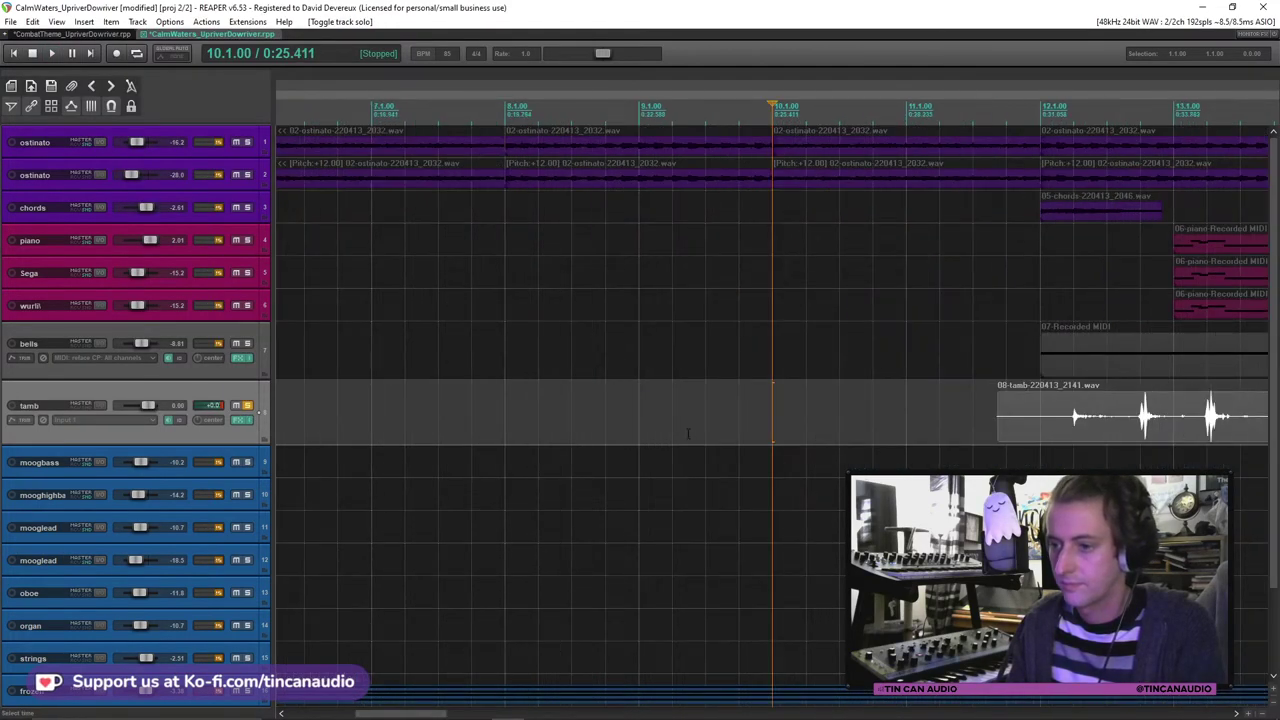
click(1030, 424)
key(space)
drag(998, 431, 1041, 431)
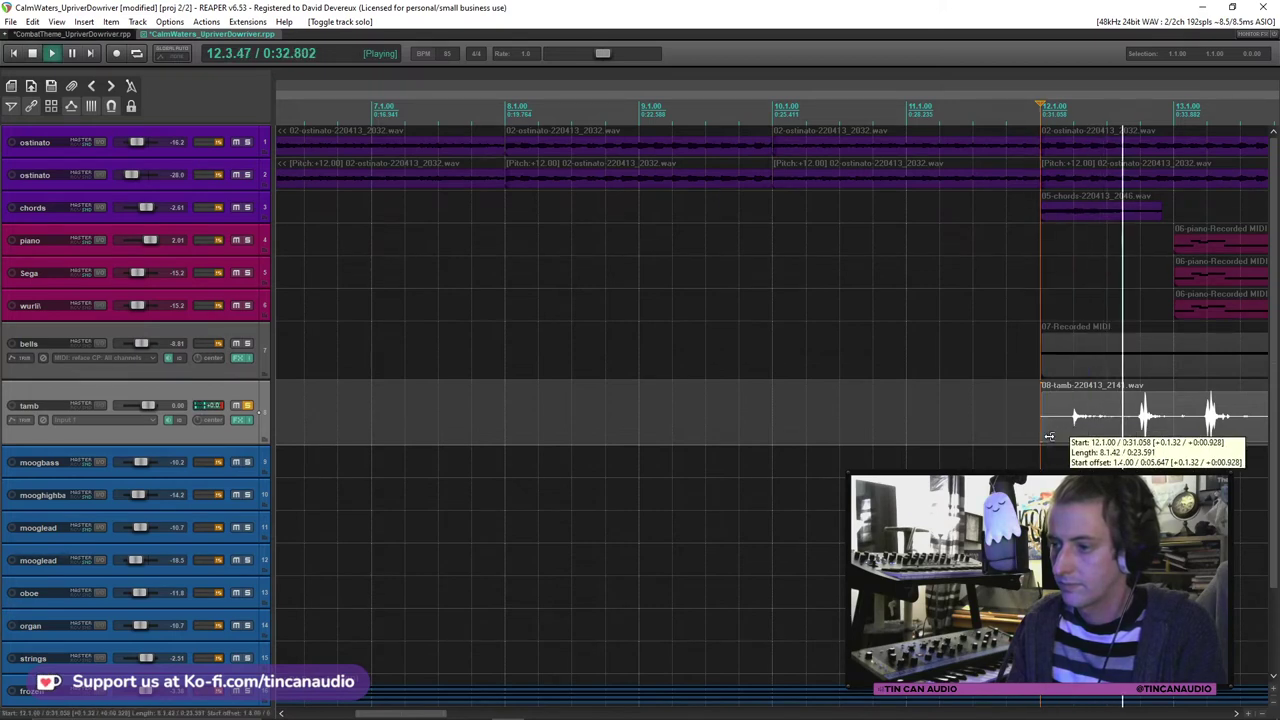
Step: Set the tamb track's RVerb Wet/Dry to about 89.5 and try The Church factory preset
click(237, 420)
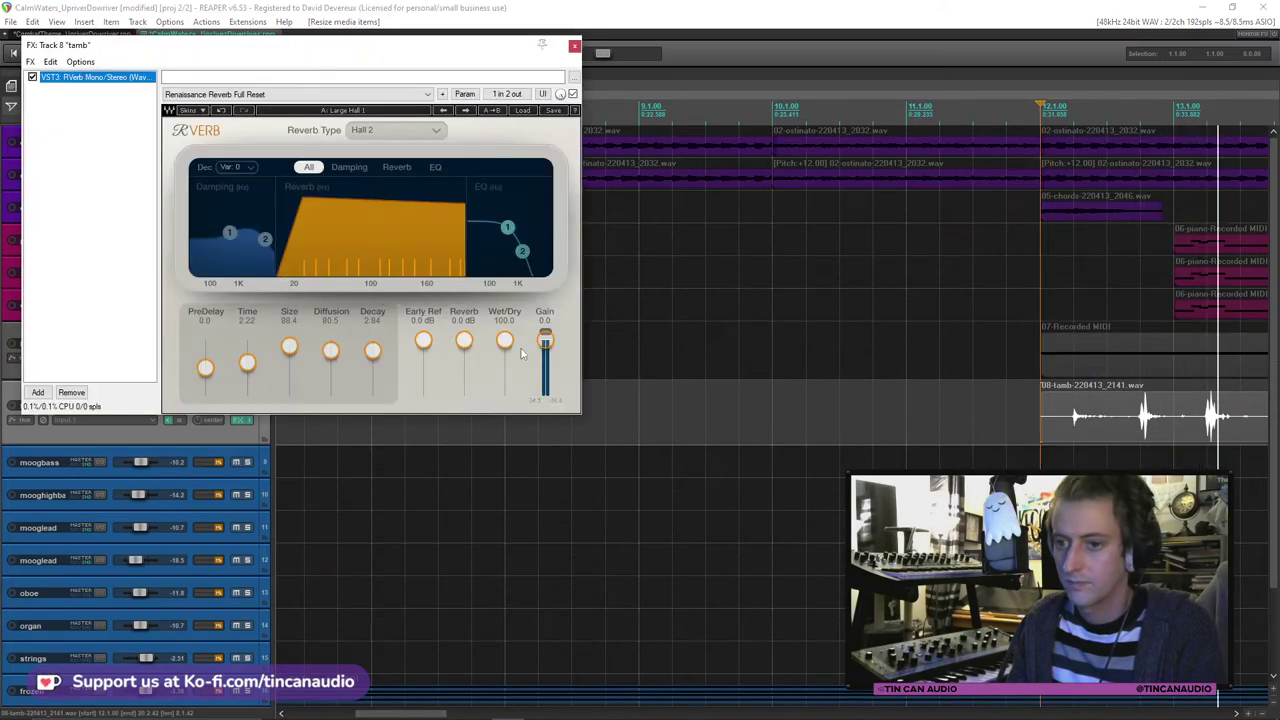
drag(505, 357, 505, 350)
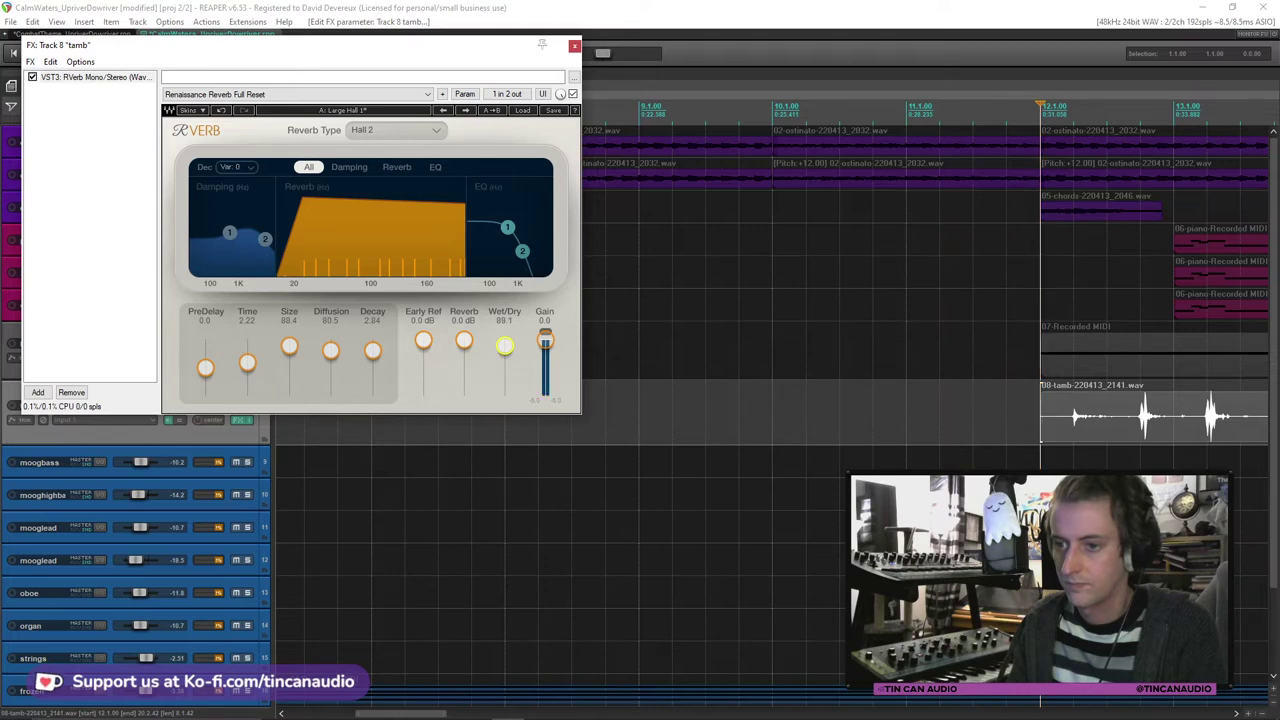
click(522, 110)
mouse_move(600, 221)
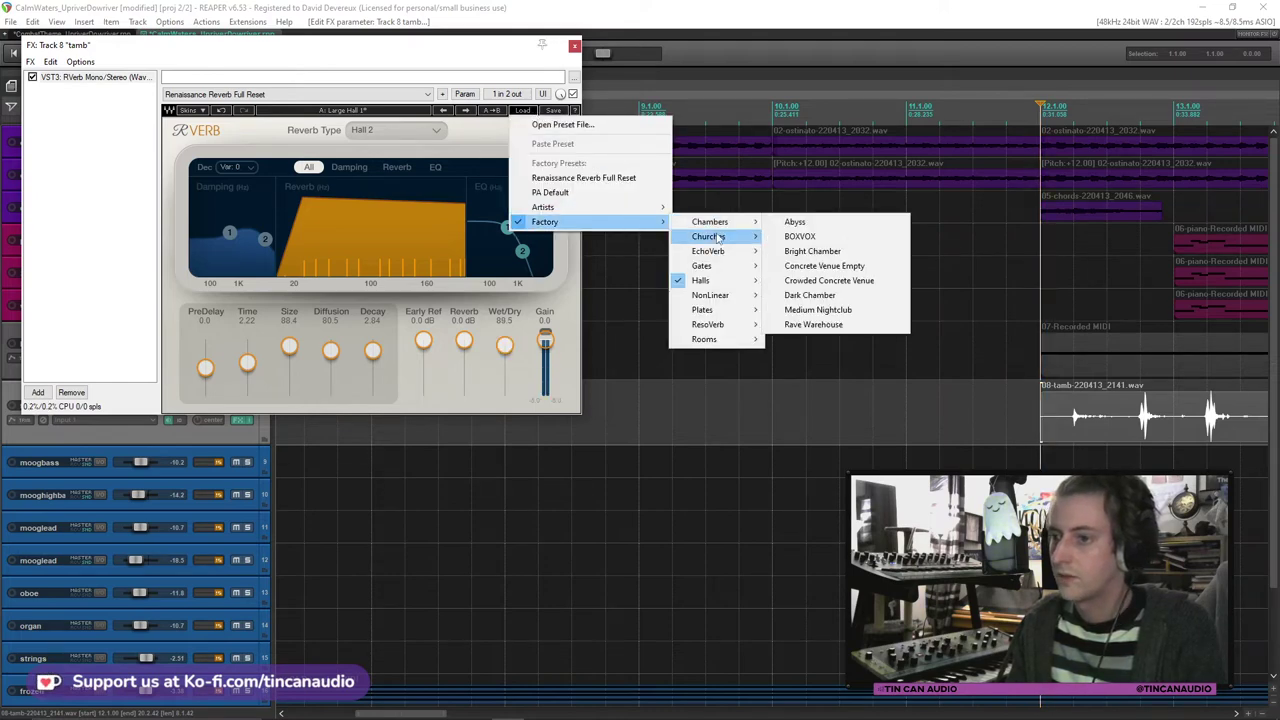
mouse_move(710, 236)
click(805, 296)
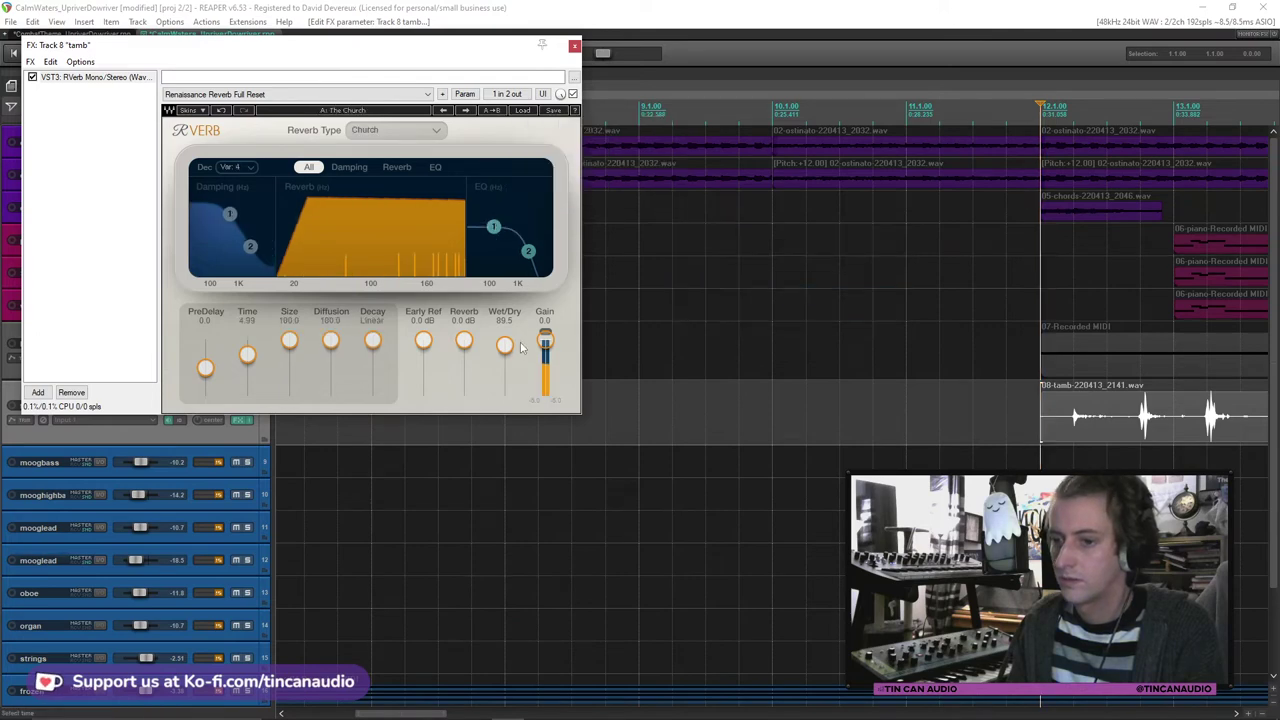
Step: Audition the Cathedral and Long Dark Hall factory presets in RVerb on the soloed tambourine
click(520, 111)
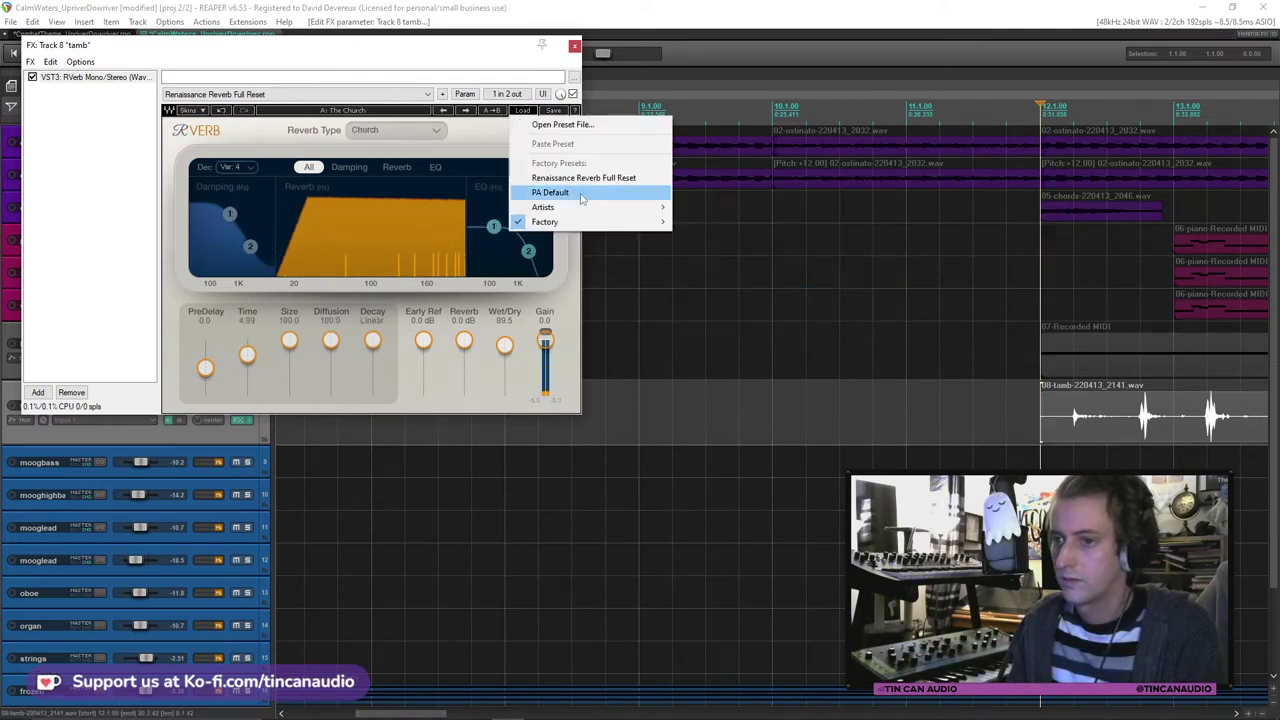
mouse_move(604, 219)
mouse_move(712, 236)
click(787, 237)
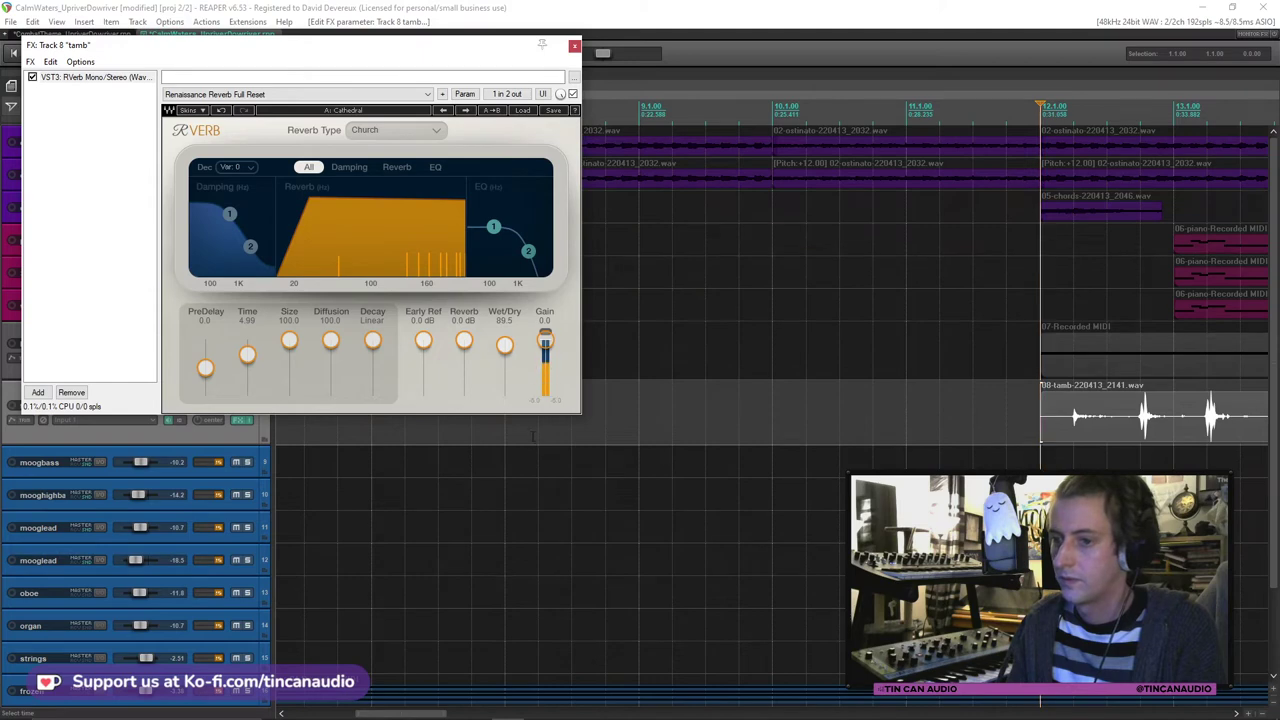
click(522, 111)
mouse_move(600, 221)
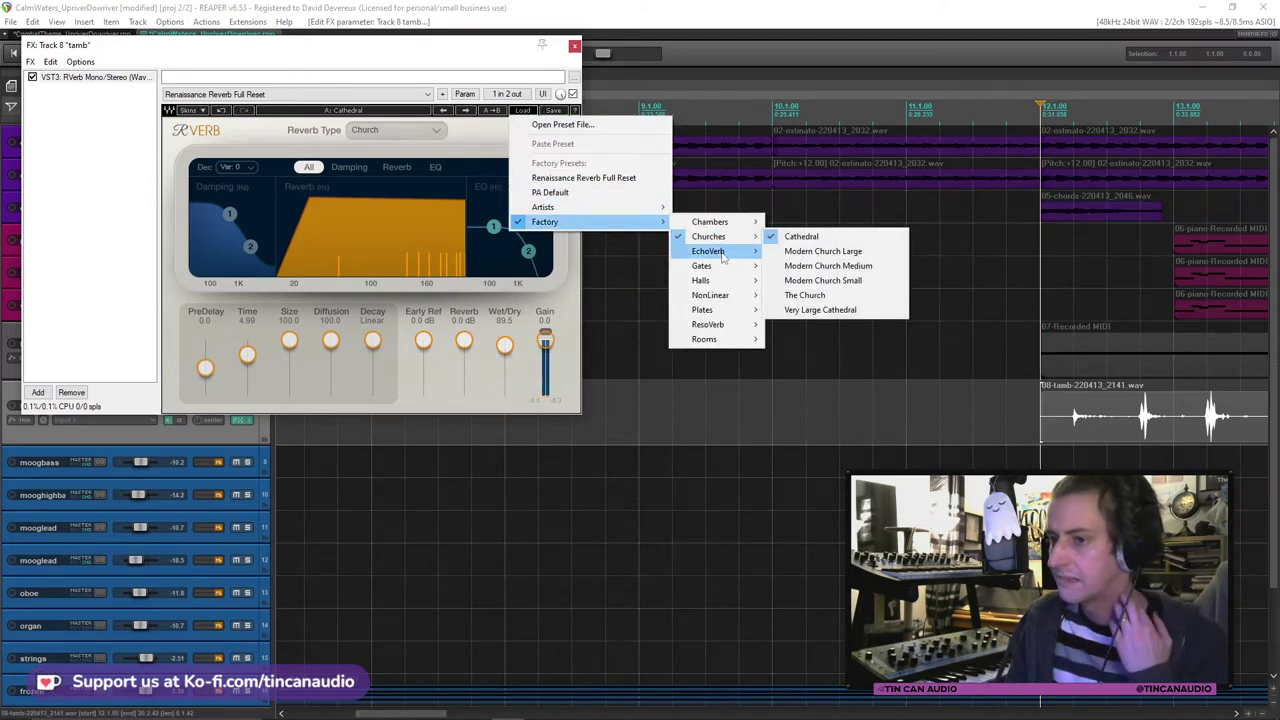
mouse_move(715, 280)
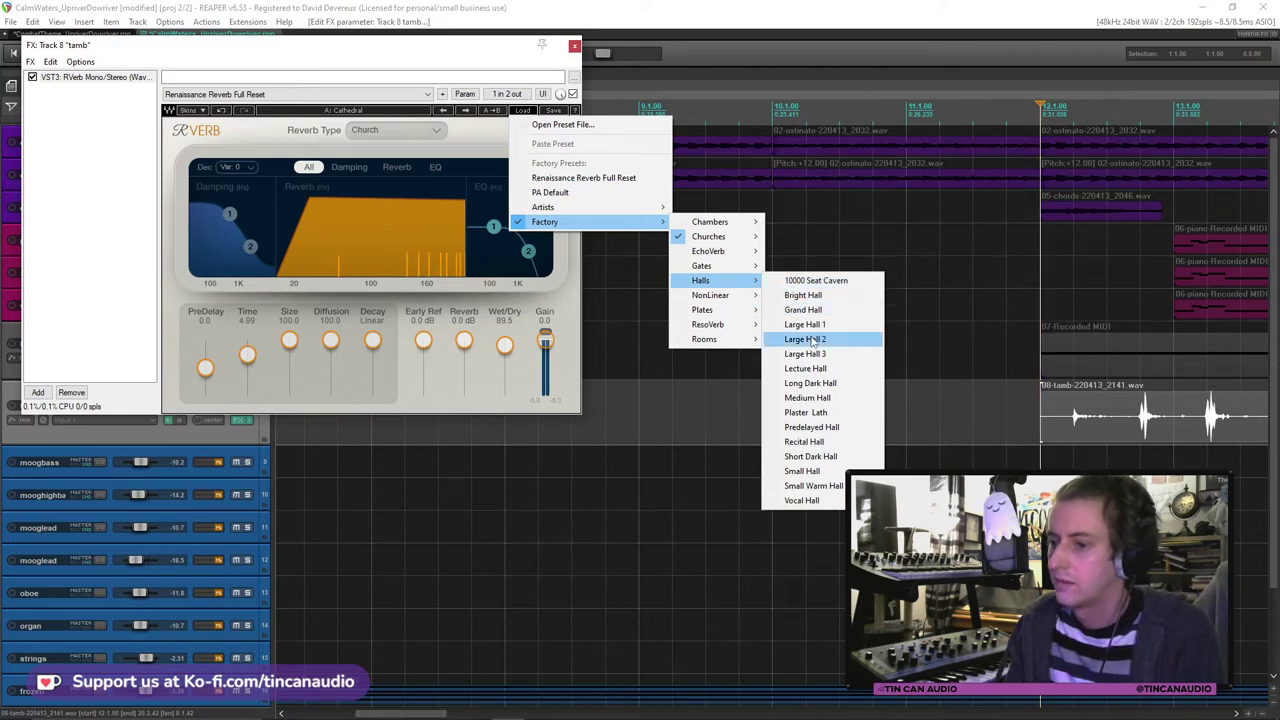
click(811, 383)
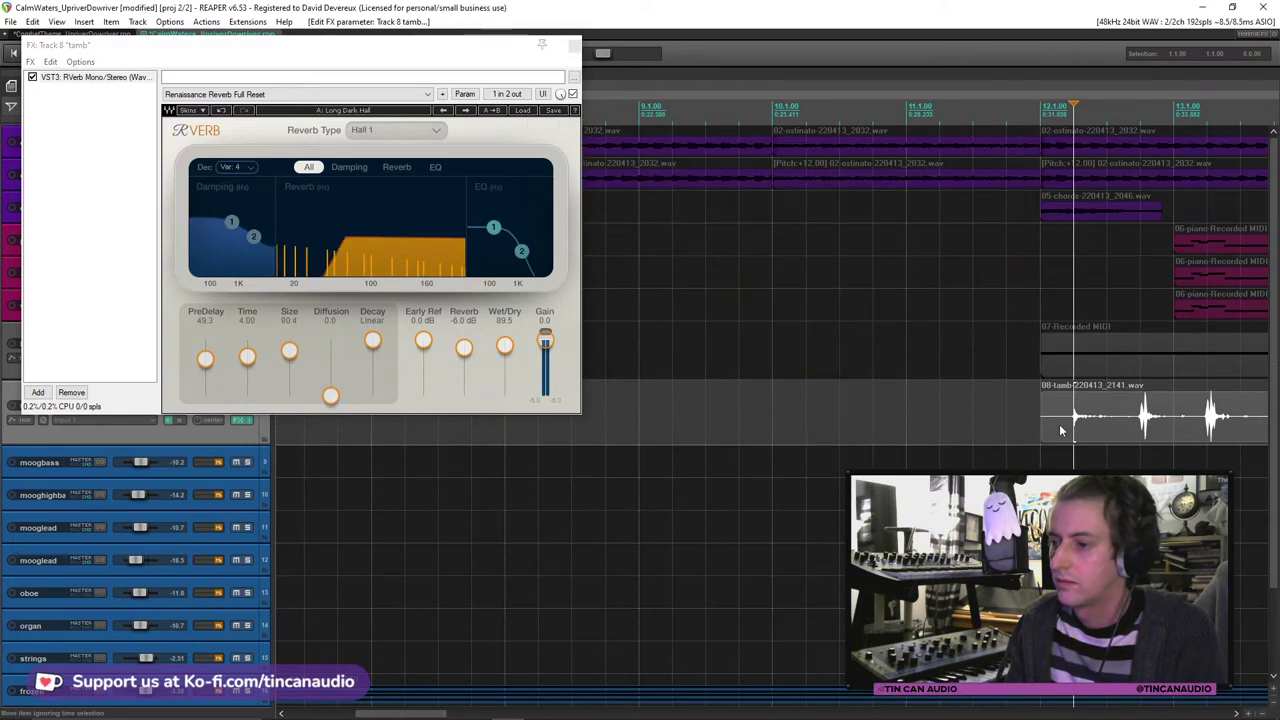
key(space)
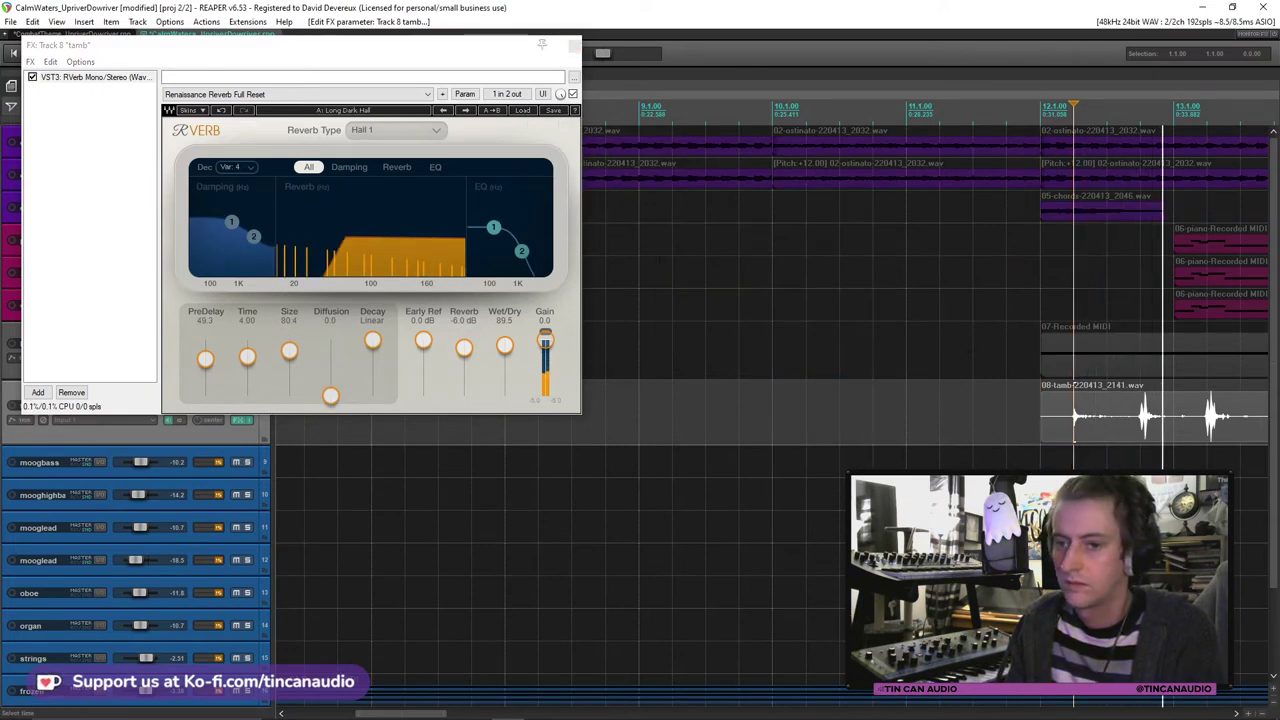
Step: Load the Bright Hall factory preset in the tamb track's RVerb and close the effects window
click(522, 110)
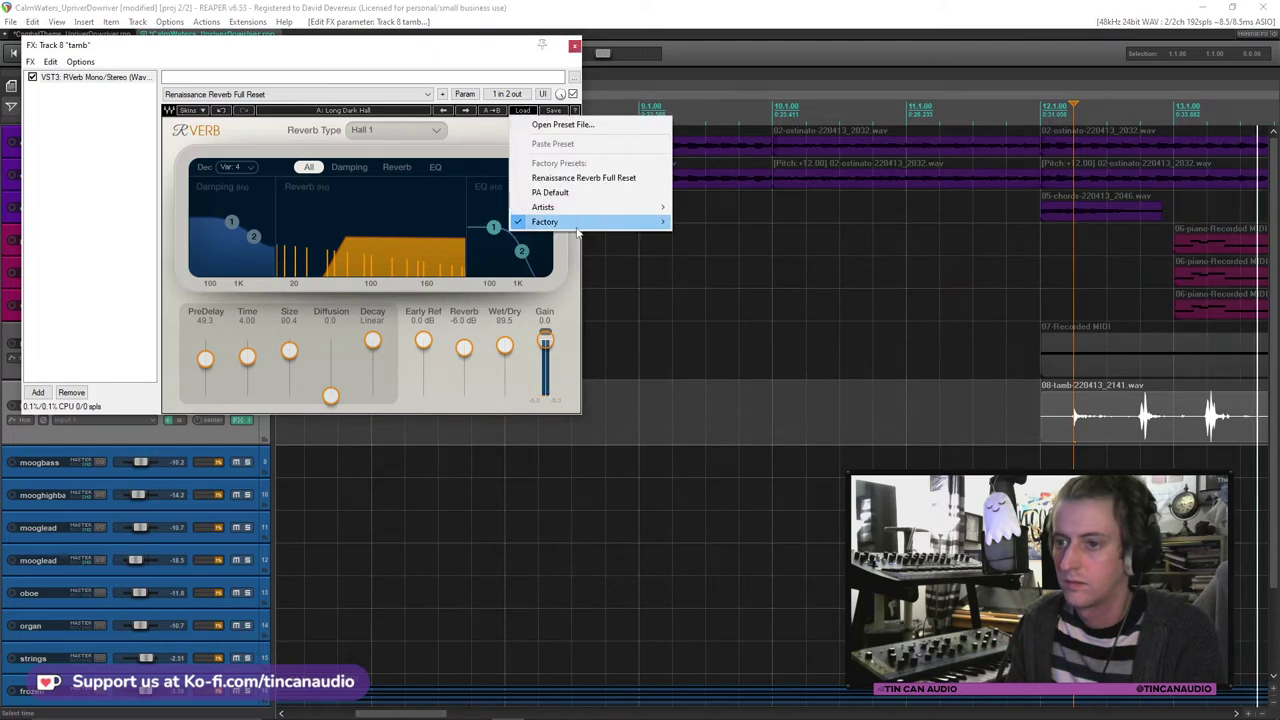
mouse_move(577, 226)
mouse_move(736, 284)
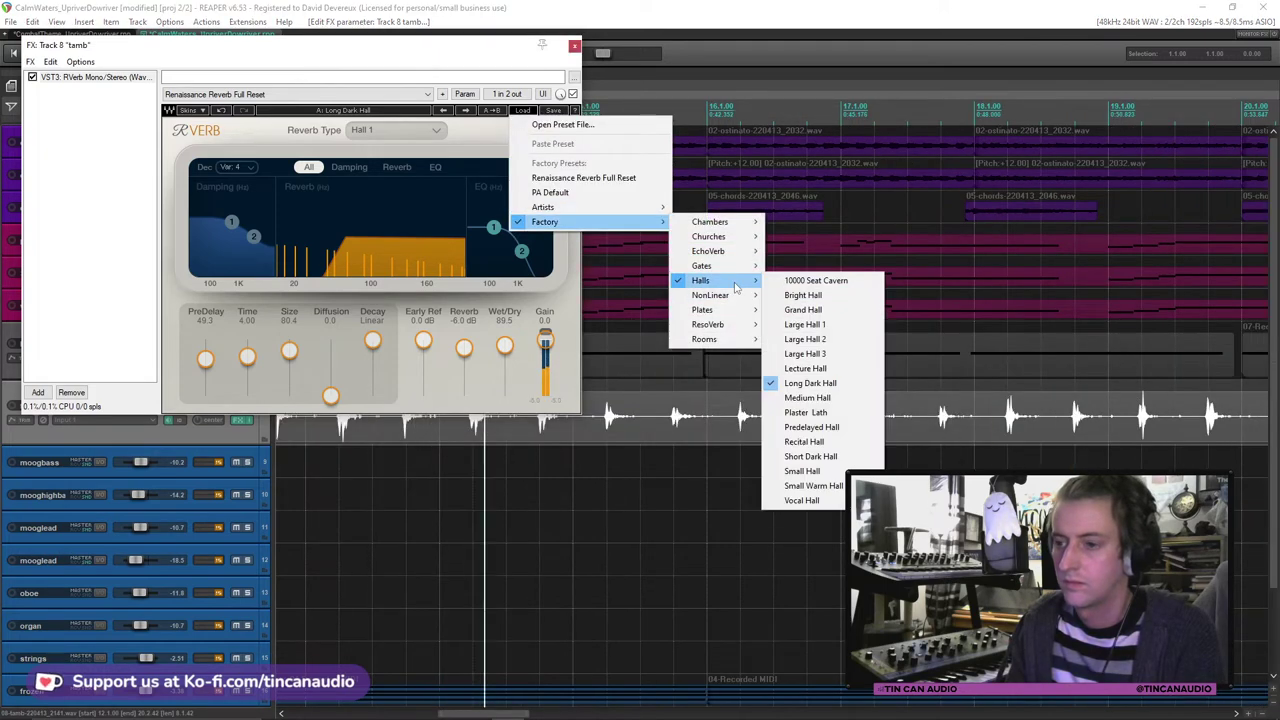
click(803, 295)
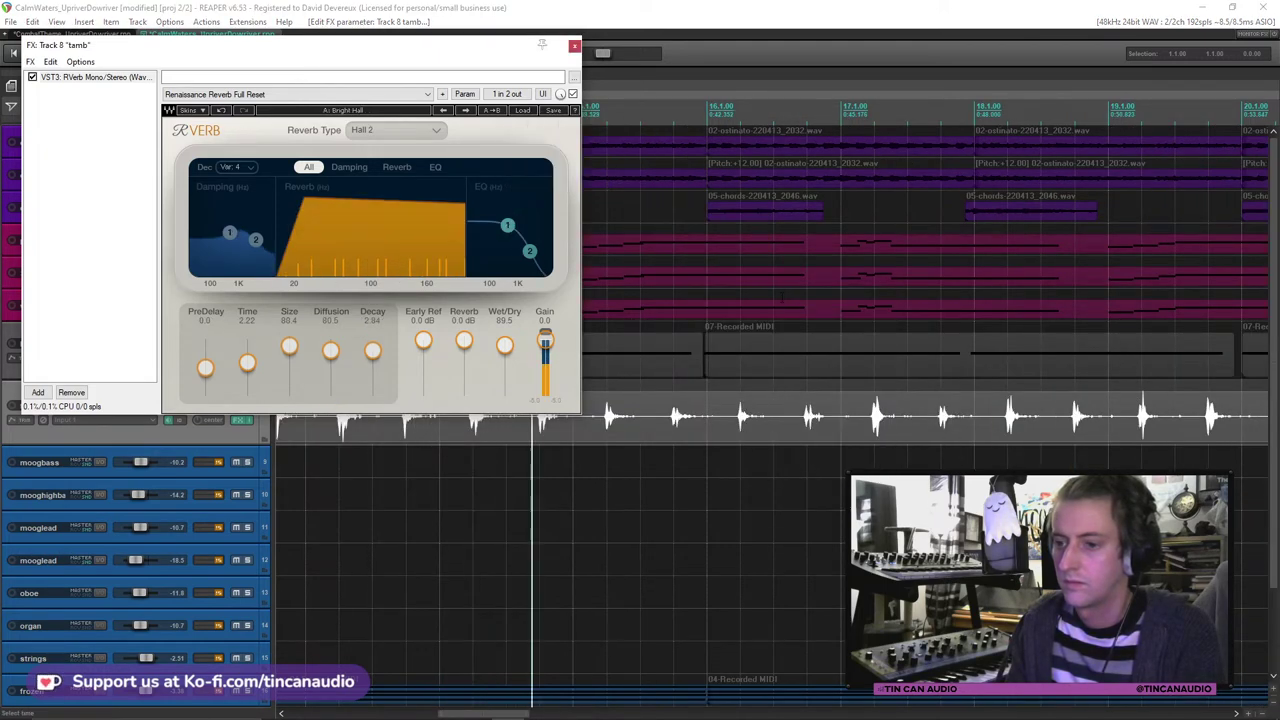
click(574, 46)
Step: Unsolo the tamb track and set its volume to -5.12 dB while the full mix plays
click(247, 405)
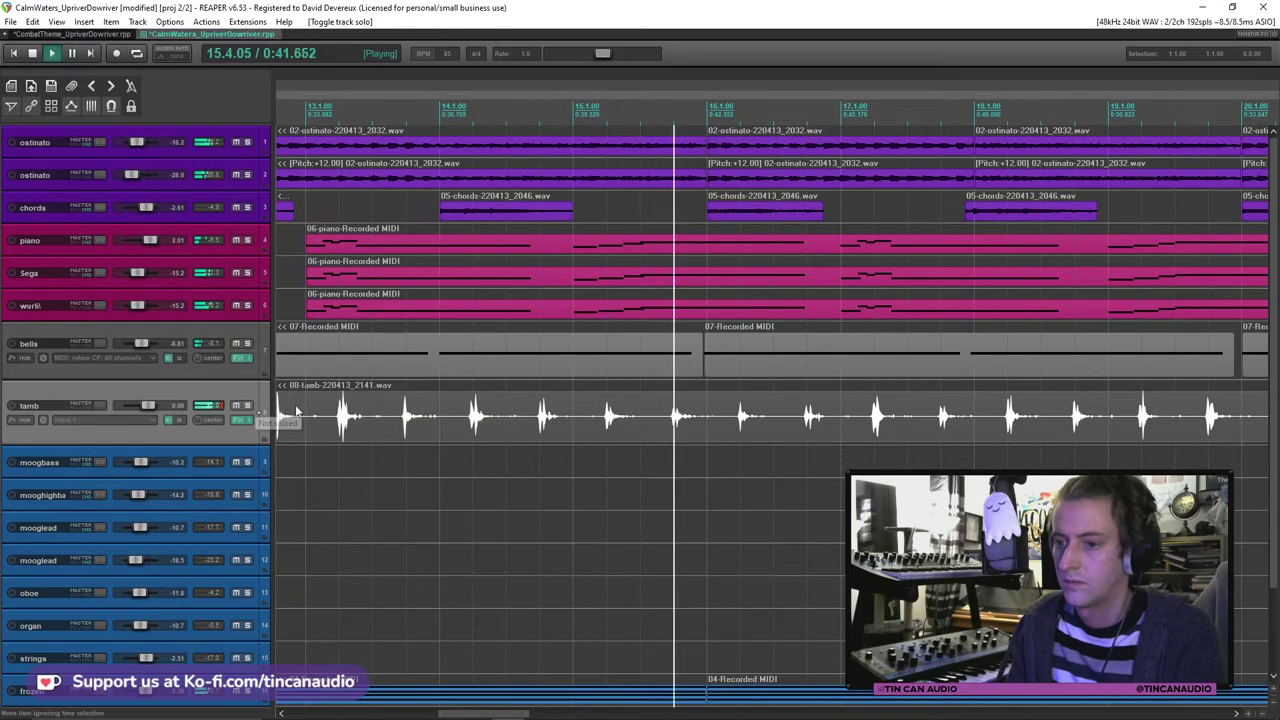
scroll(205, 428, down, 2)
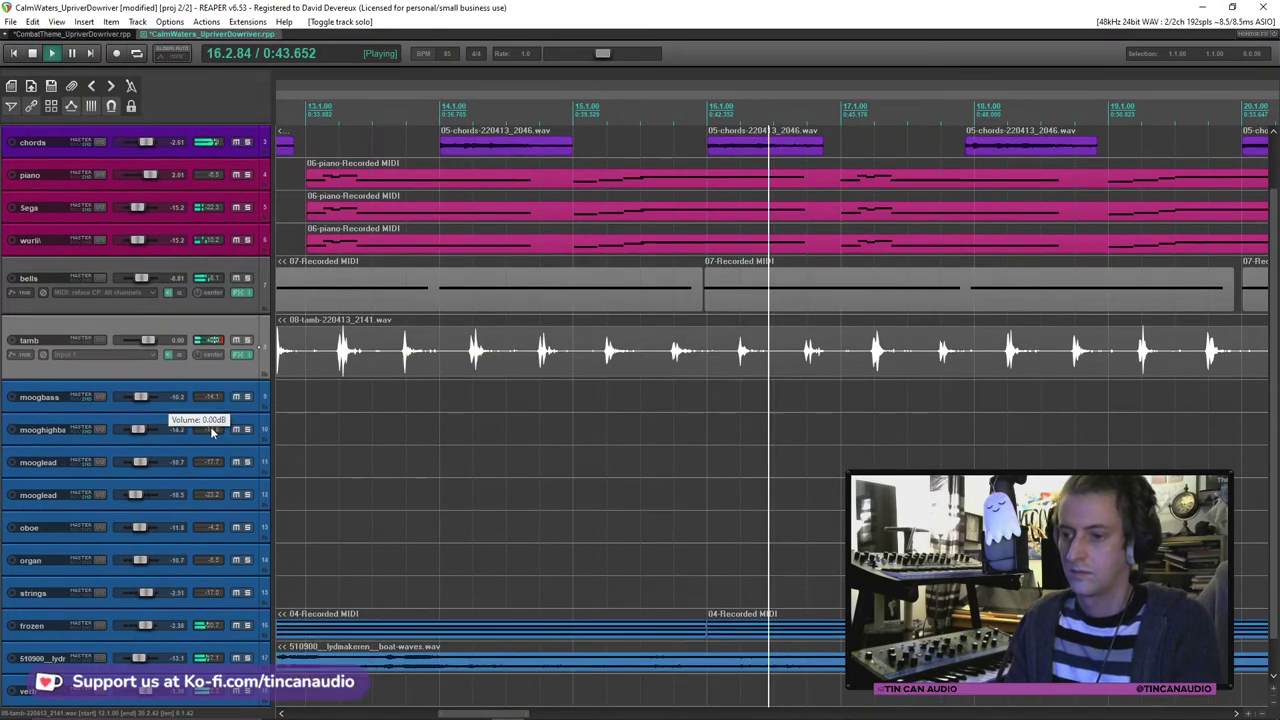
scroll(433, 328, down, 3)
drag(148, 340, 144, 339)
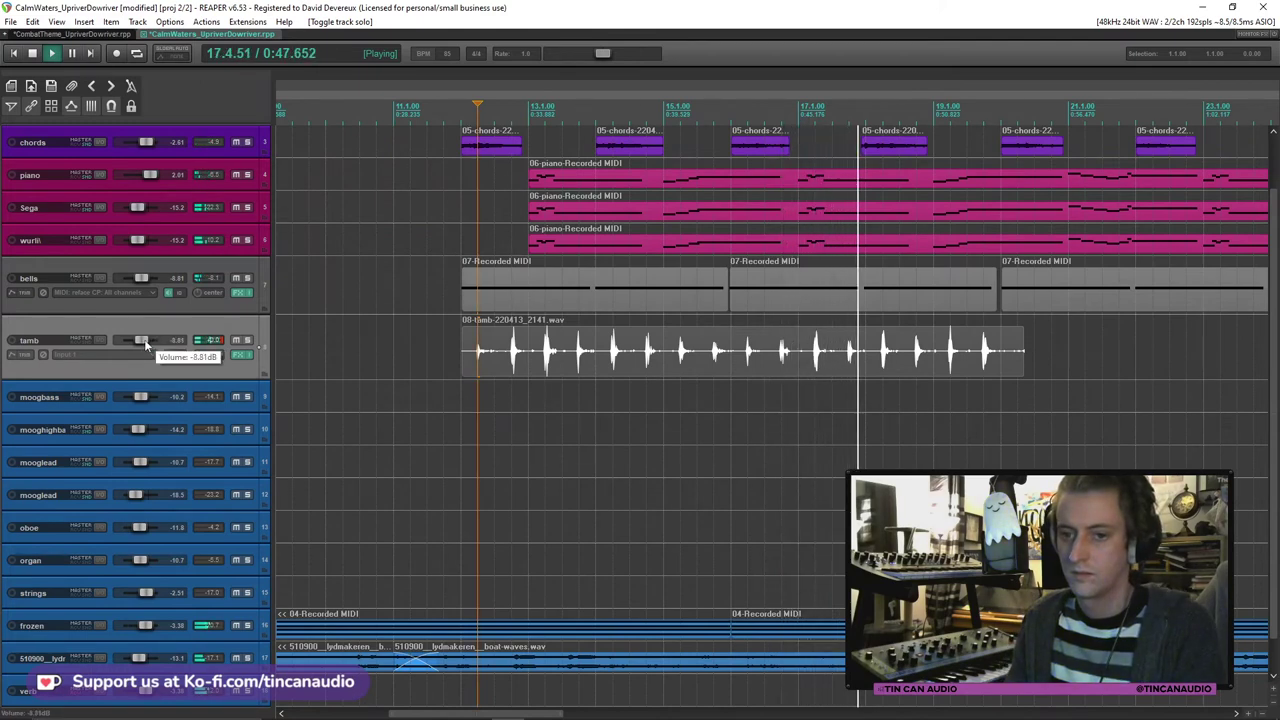
drag(144, 339, 147, 339)
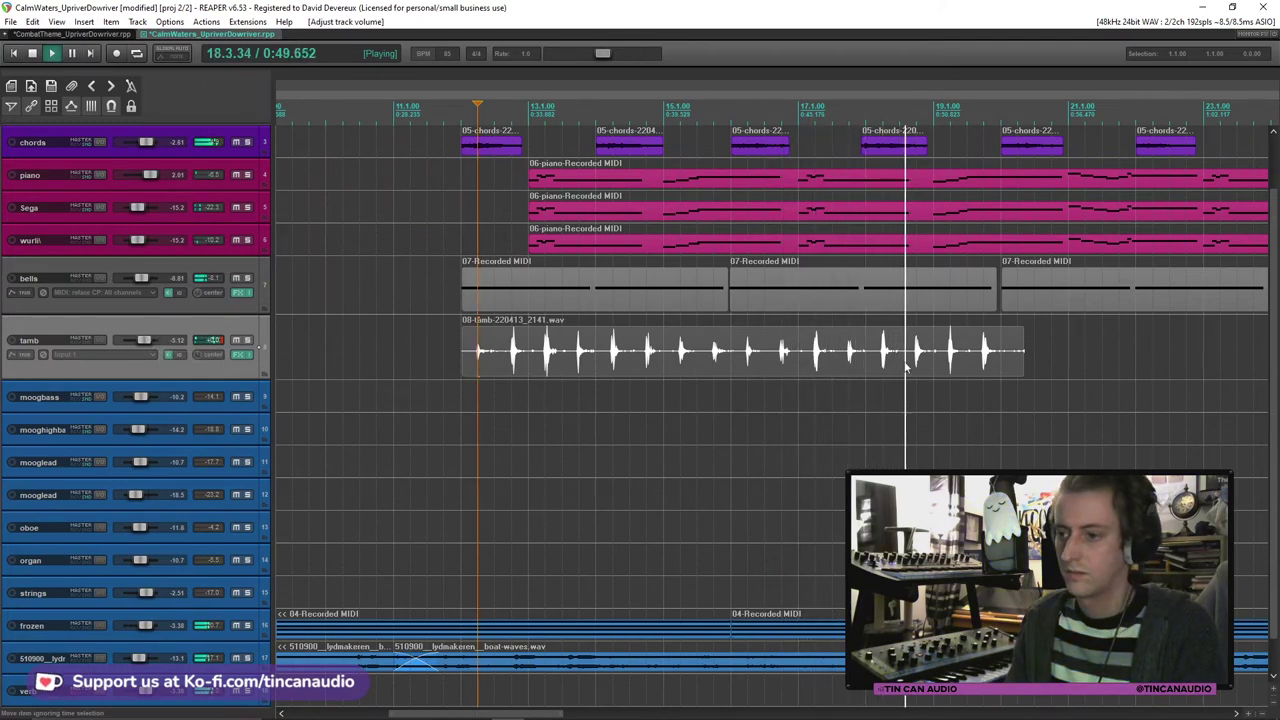
Step: Trim the end of the tamb clip back to bar 20 and play it from its start
click(1002, 362)
key(space)
drag(1022, 362, 996, 362)
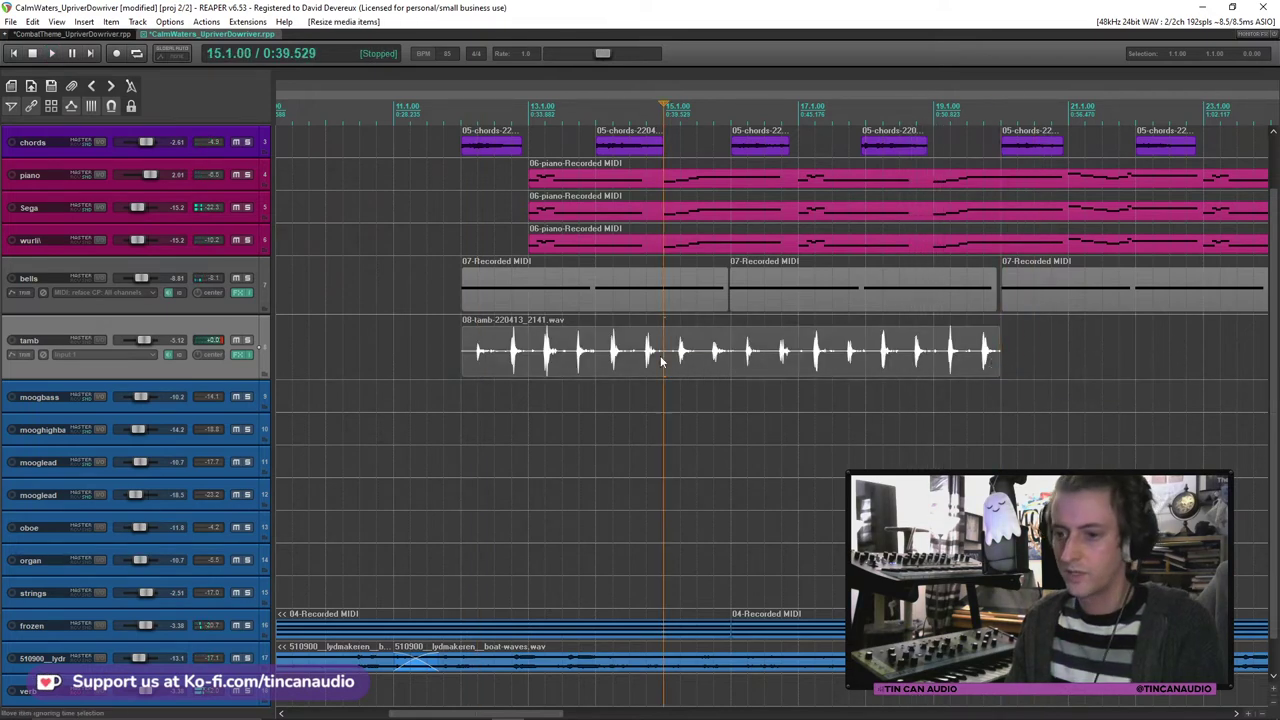
click(471, 362)
key(space)
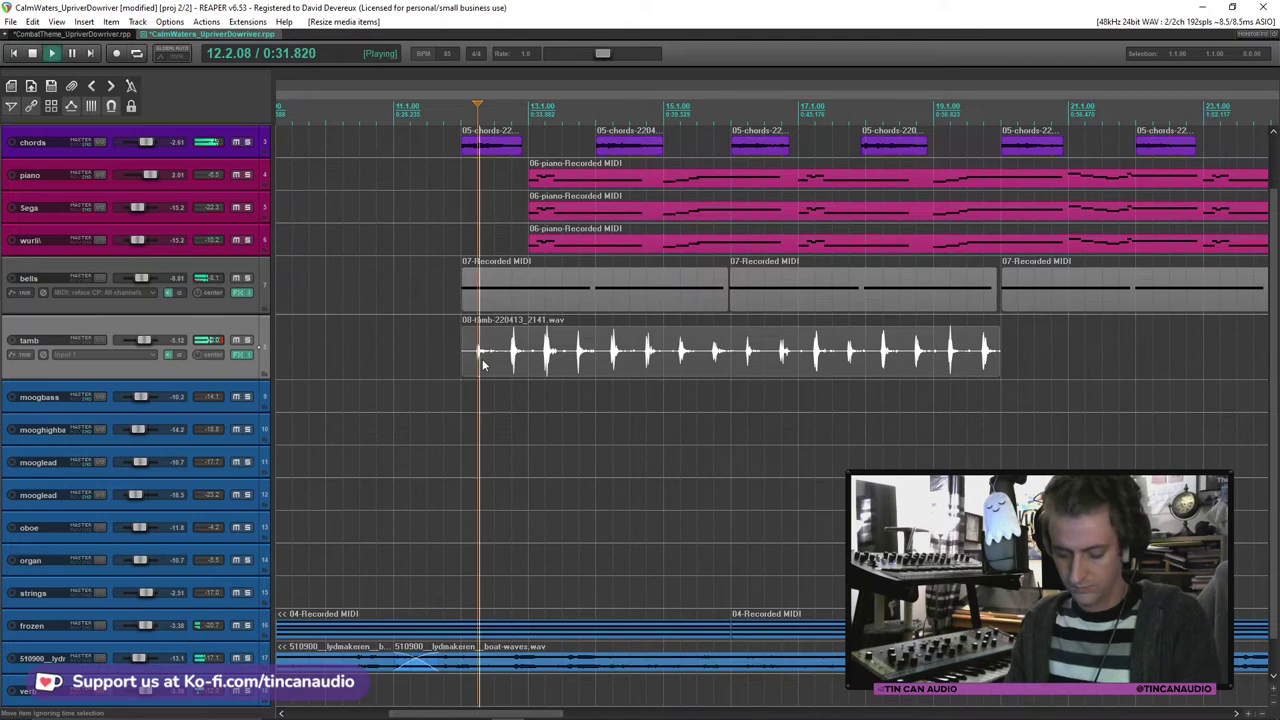
Step: Stop playback and paste five copies of the tamb clip end to end from bar 20 to bar 60
click(558, 358)
key(space)
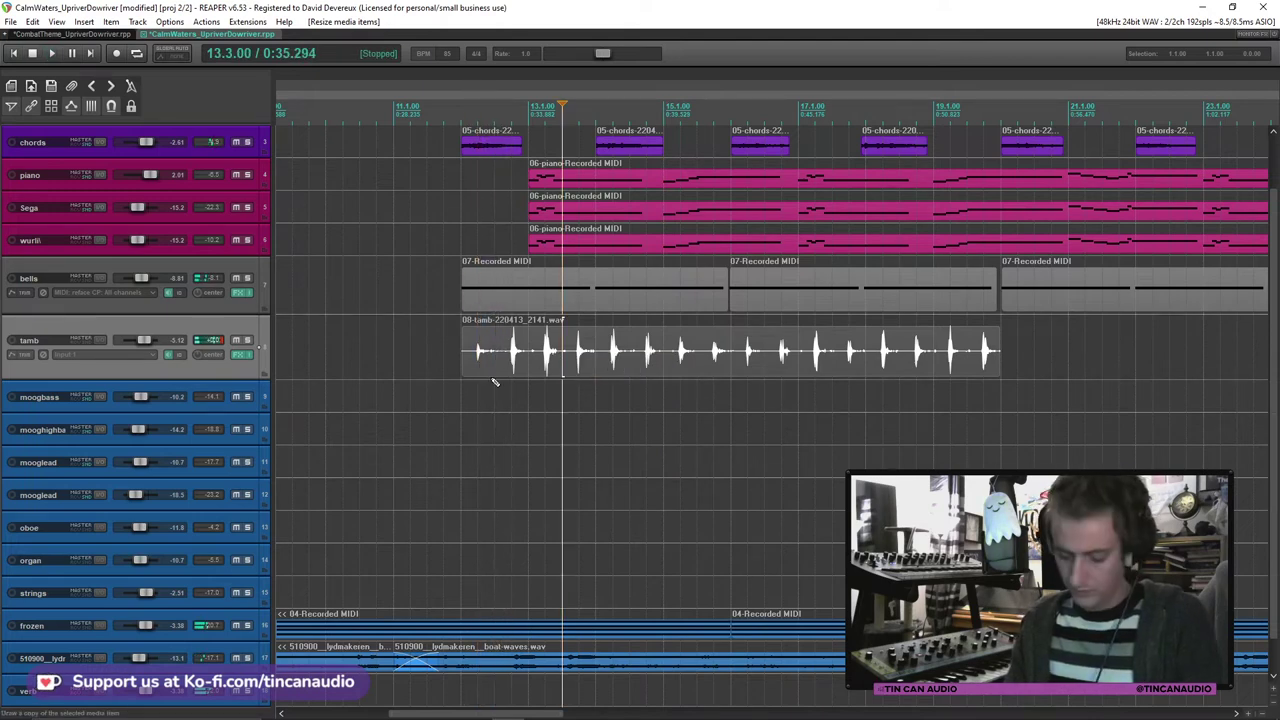
key(ctrl+v)
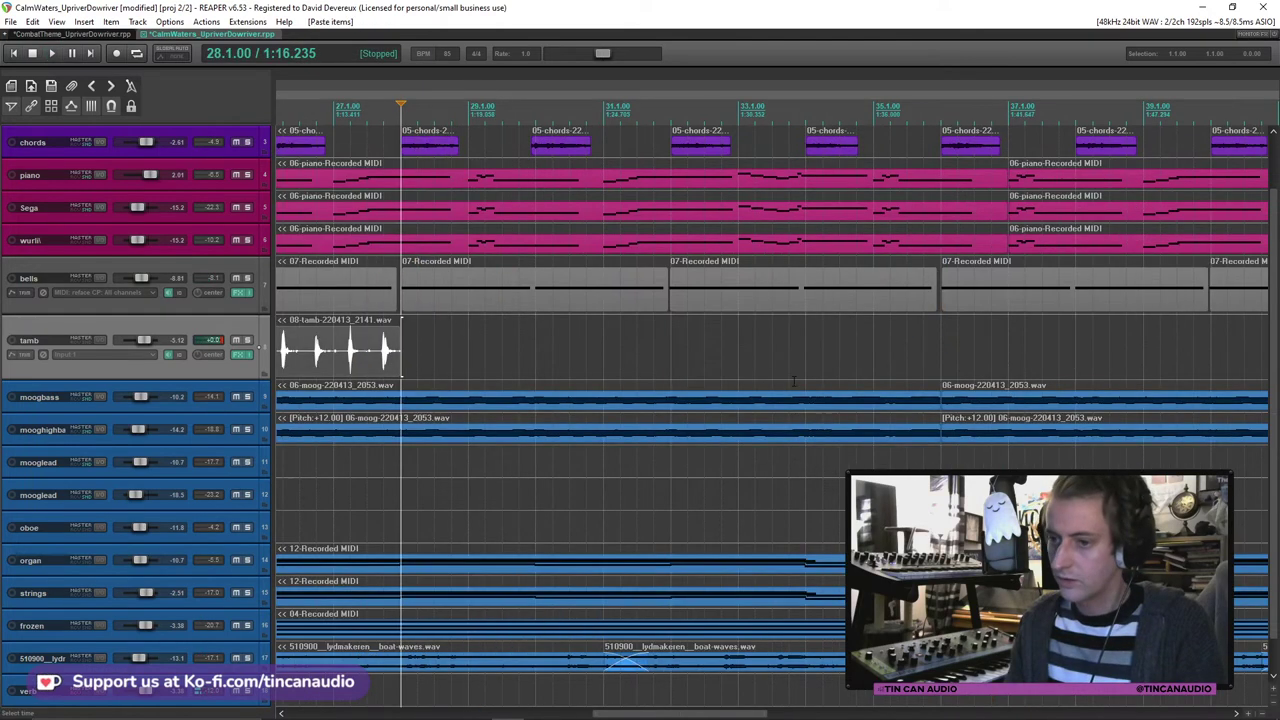
key(ctrl+v)
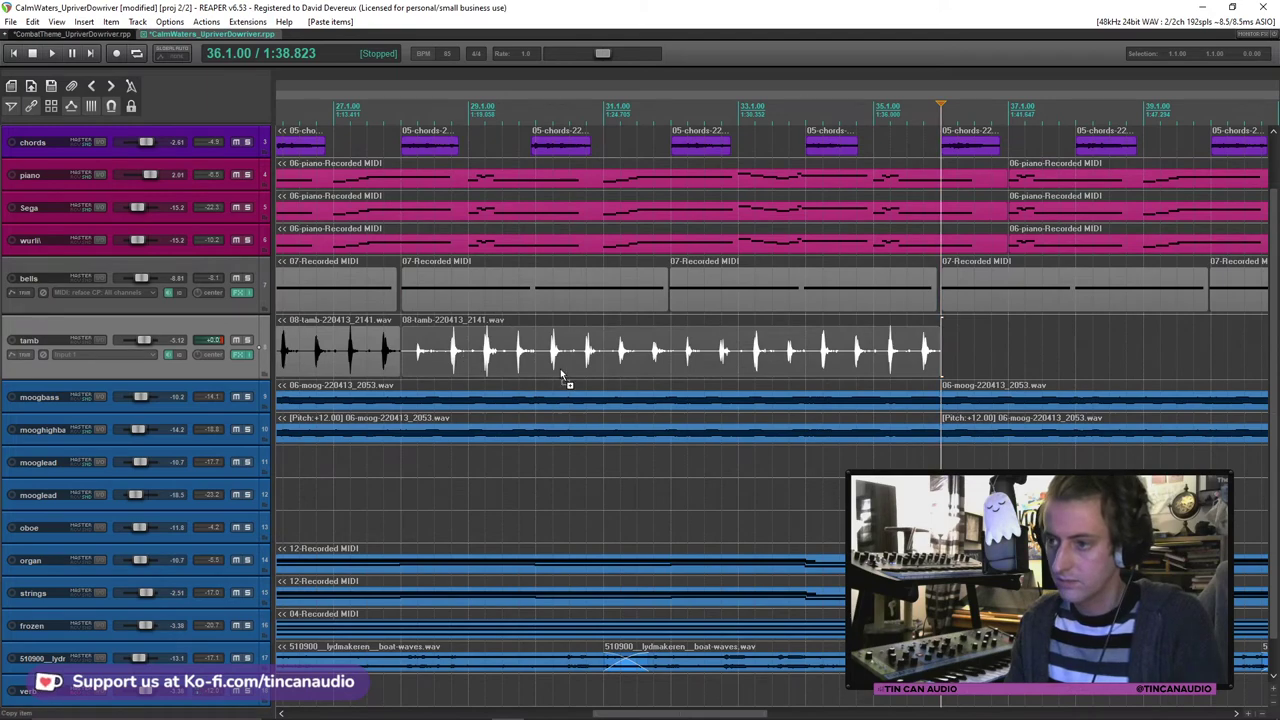
key(ctrl+v)
key(ctrl+v)
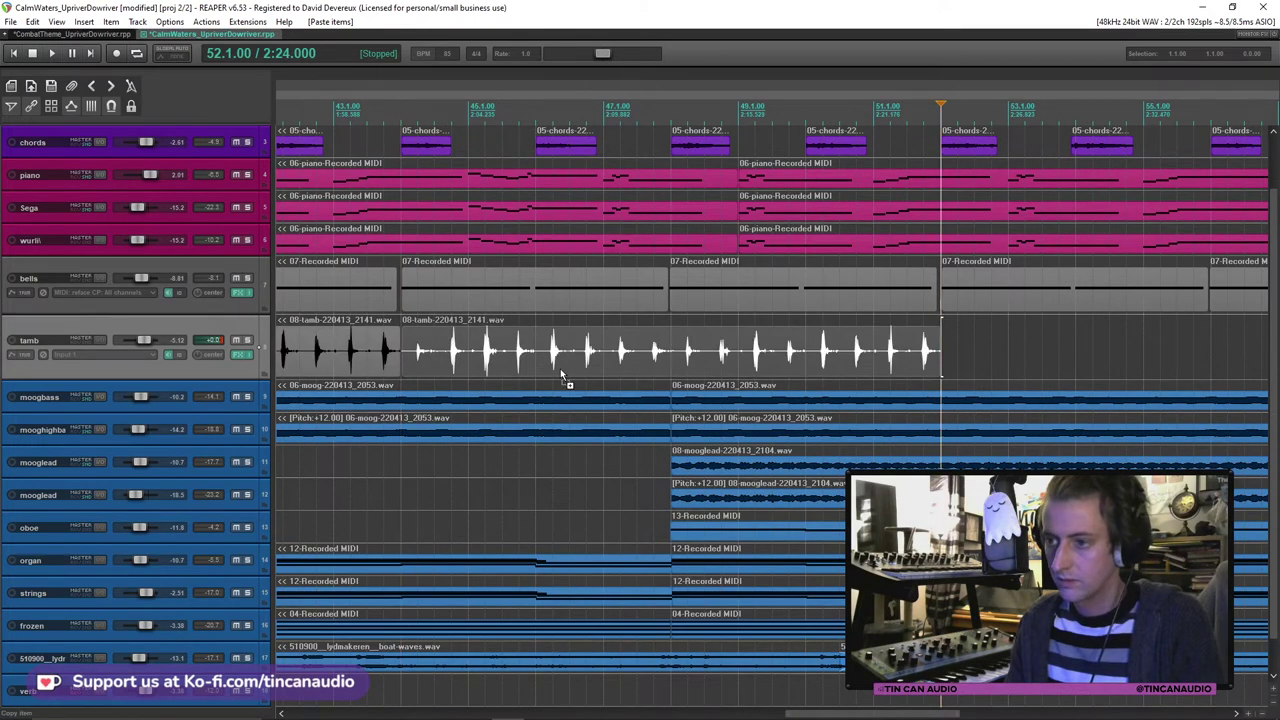
key(ctrl+v)
scroll(560, 368, down, 5)
scroll(561, 369, up, 4)
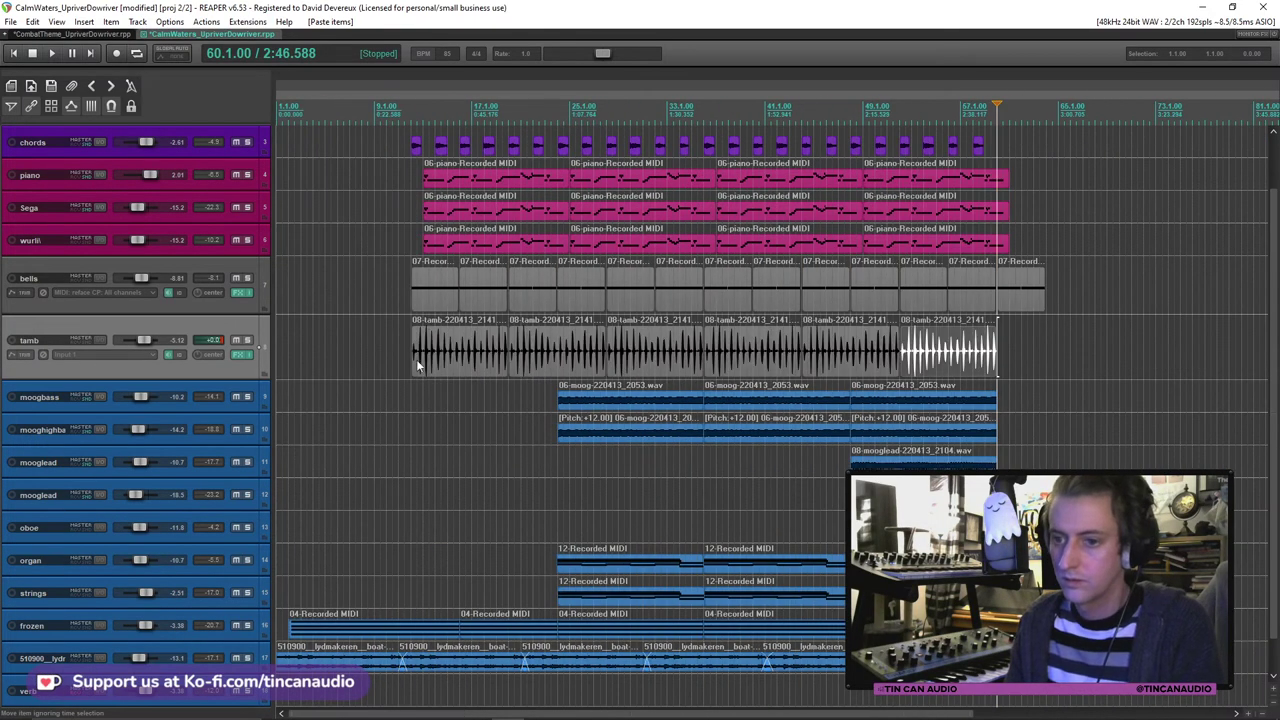
Step: Delete the first tamb clip at bar 12, trim the next clip's start to bar 24, and play from there
click(418, 366)
key(space)
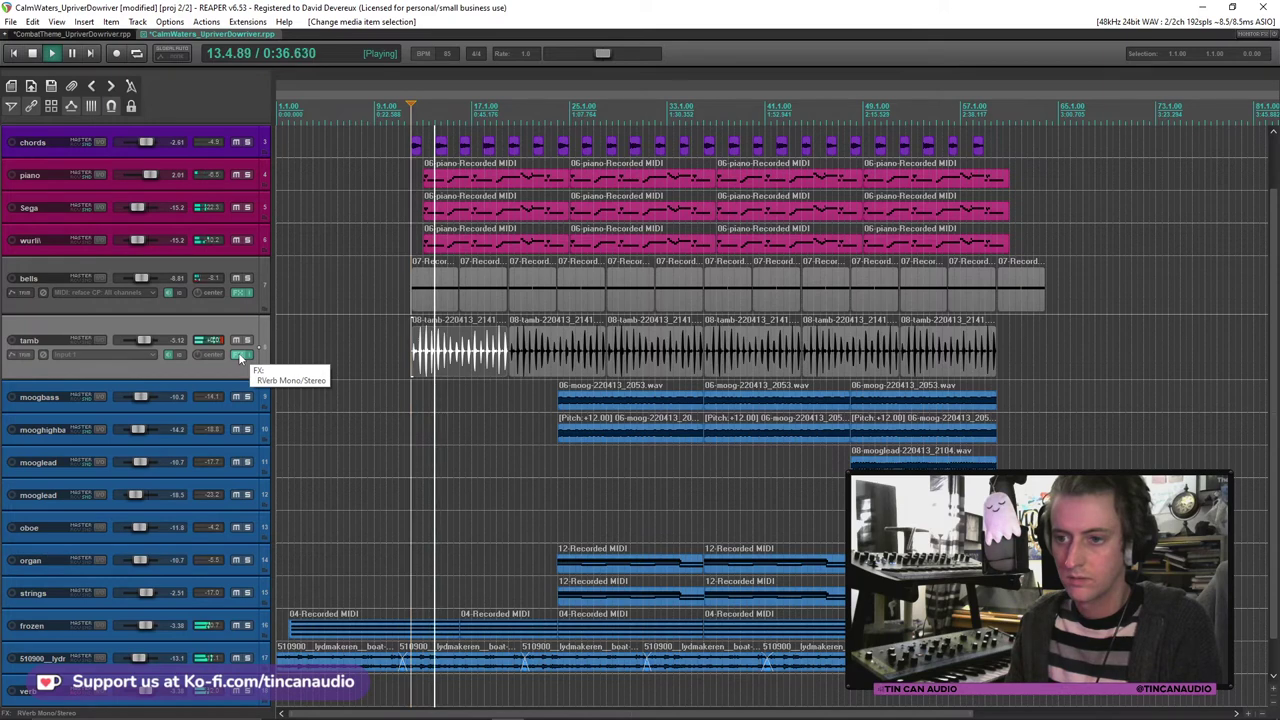
click(447, 360)
key(Delete)
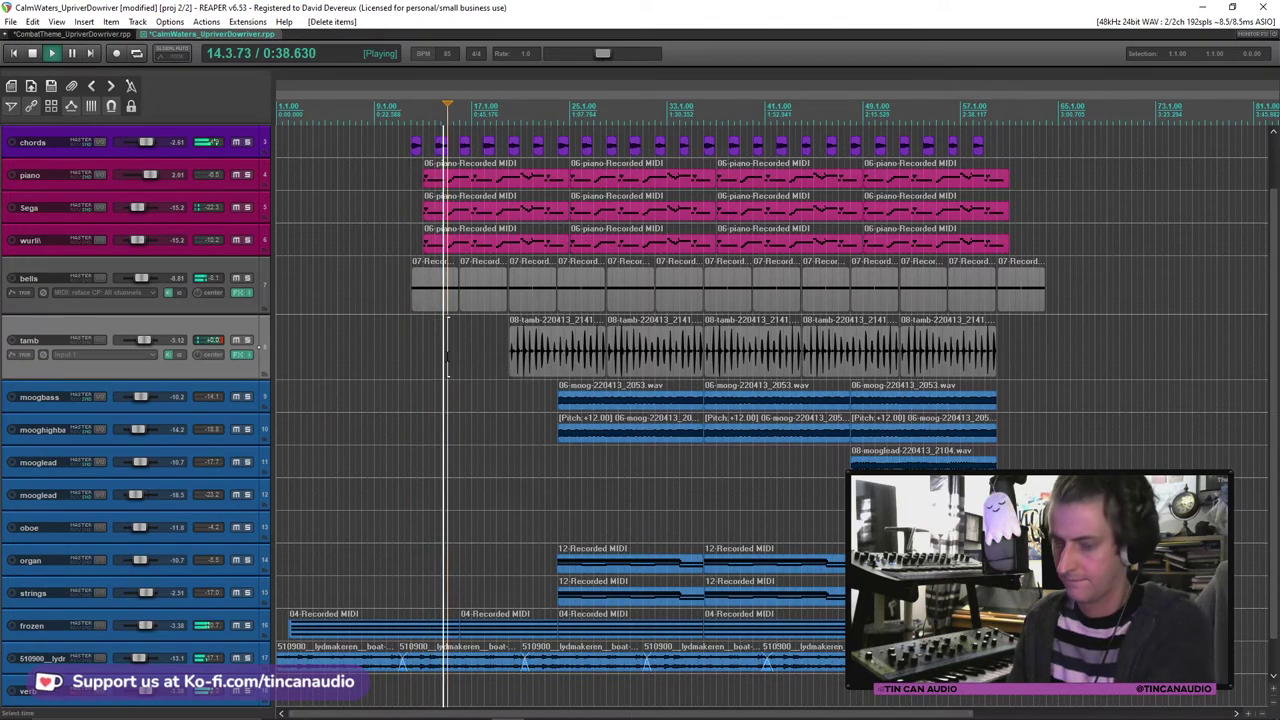
drag(510, 360, 557, 370)
click(557, 370)
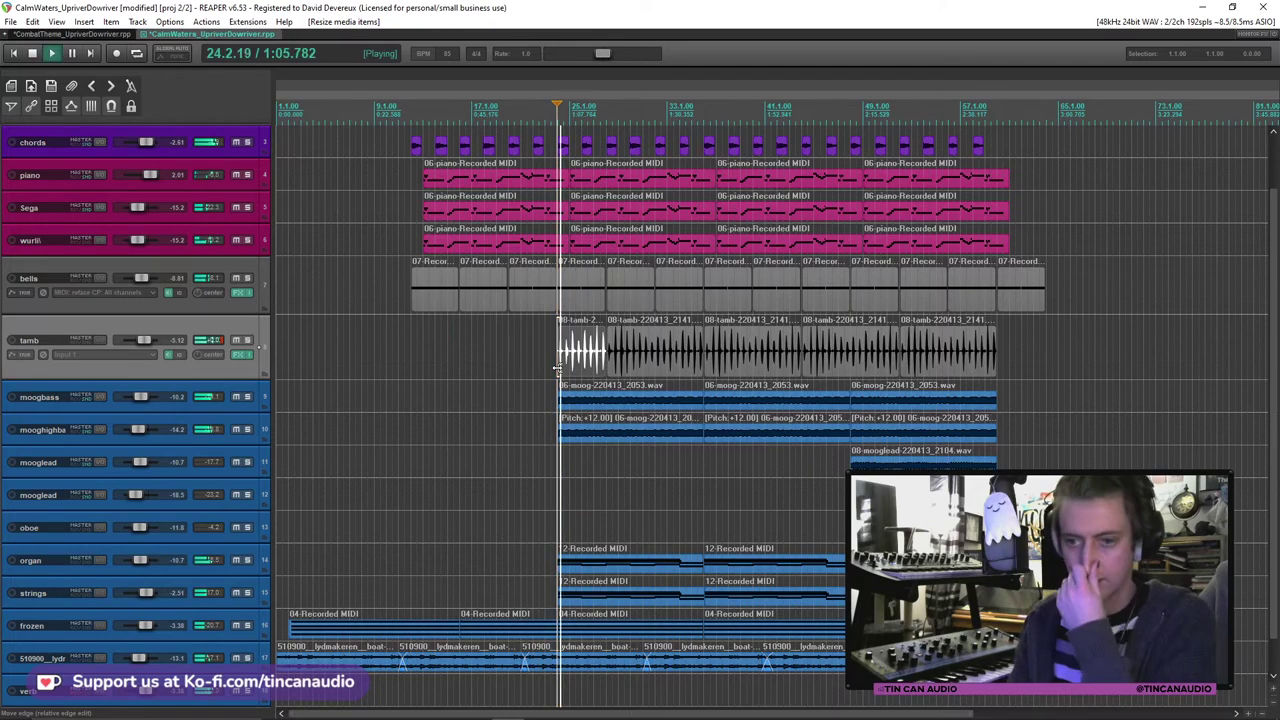
scroll(557, 370, up, 3)
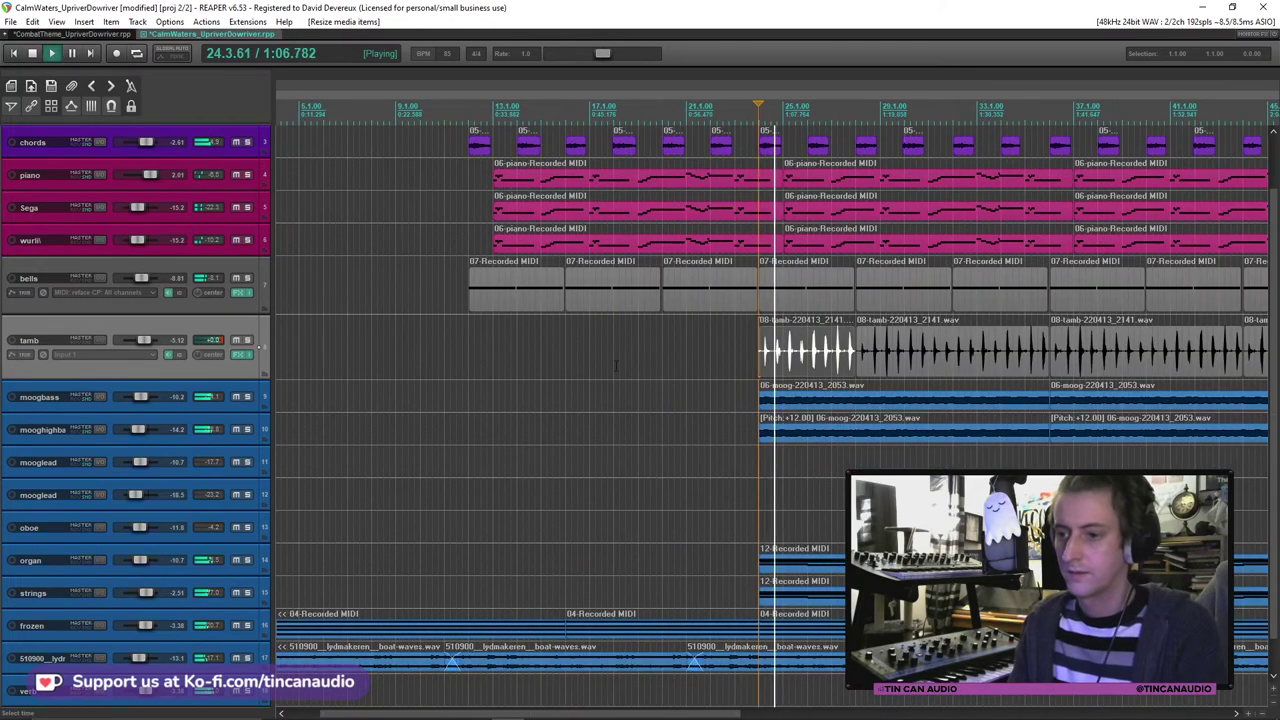
Step: Add ReaFir ahead of the reverb on the tamb track and cut its low frequencies by about 12 dB
click(241, 356)
click(38, 392)
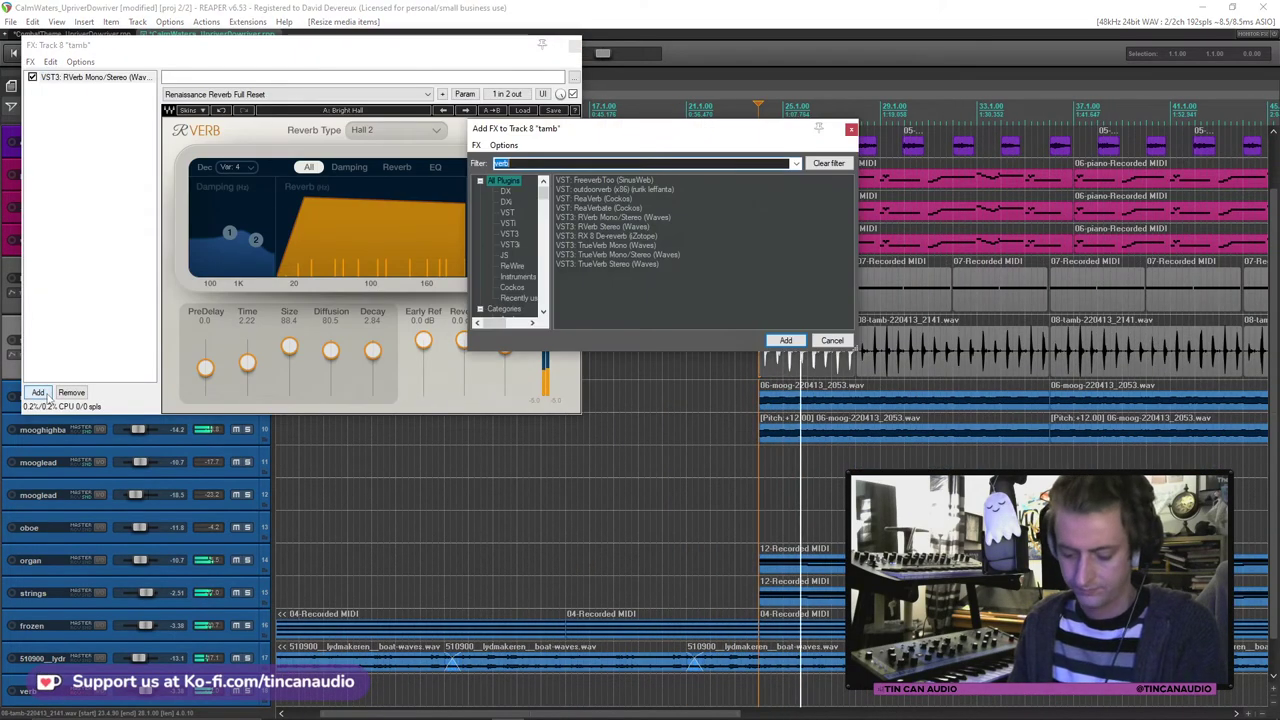
text(rea)
double_click(632, 210)
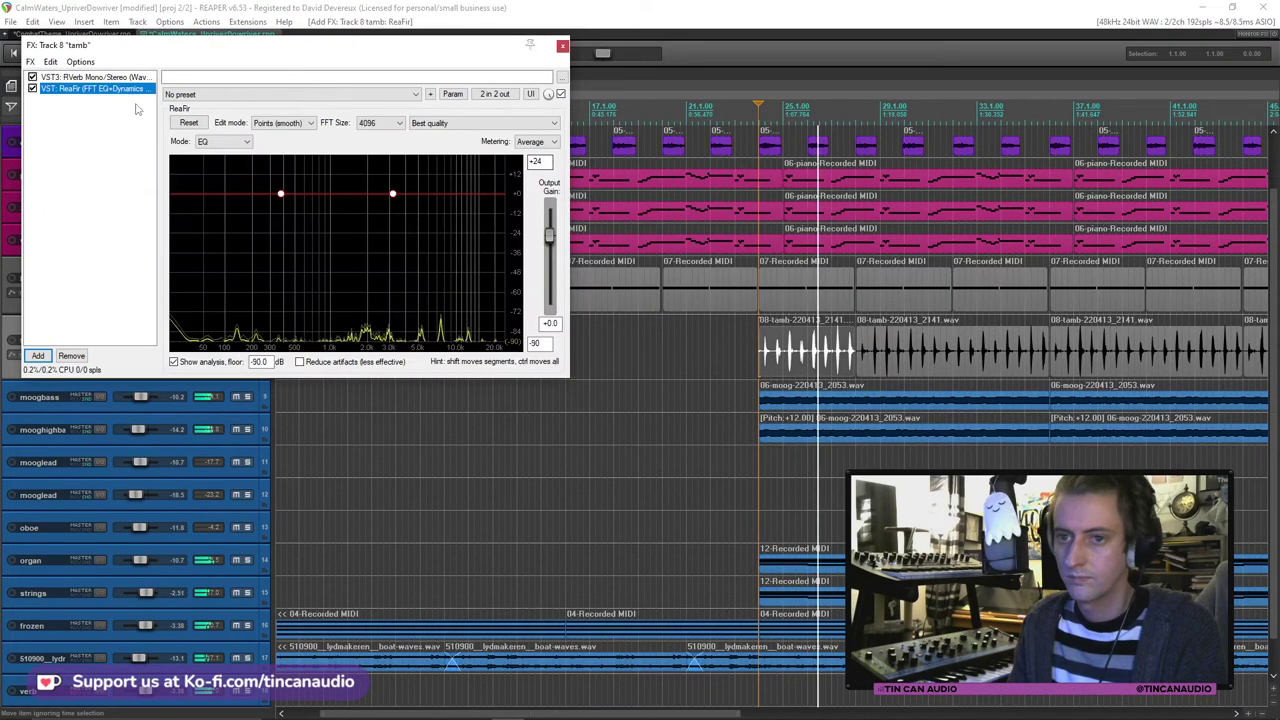
drag(95, 88, 95, 75)
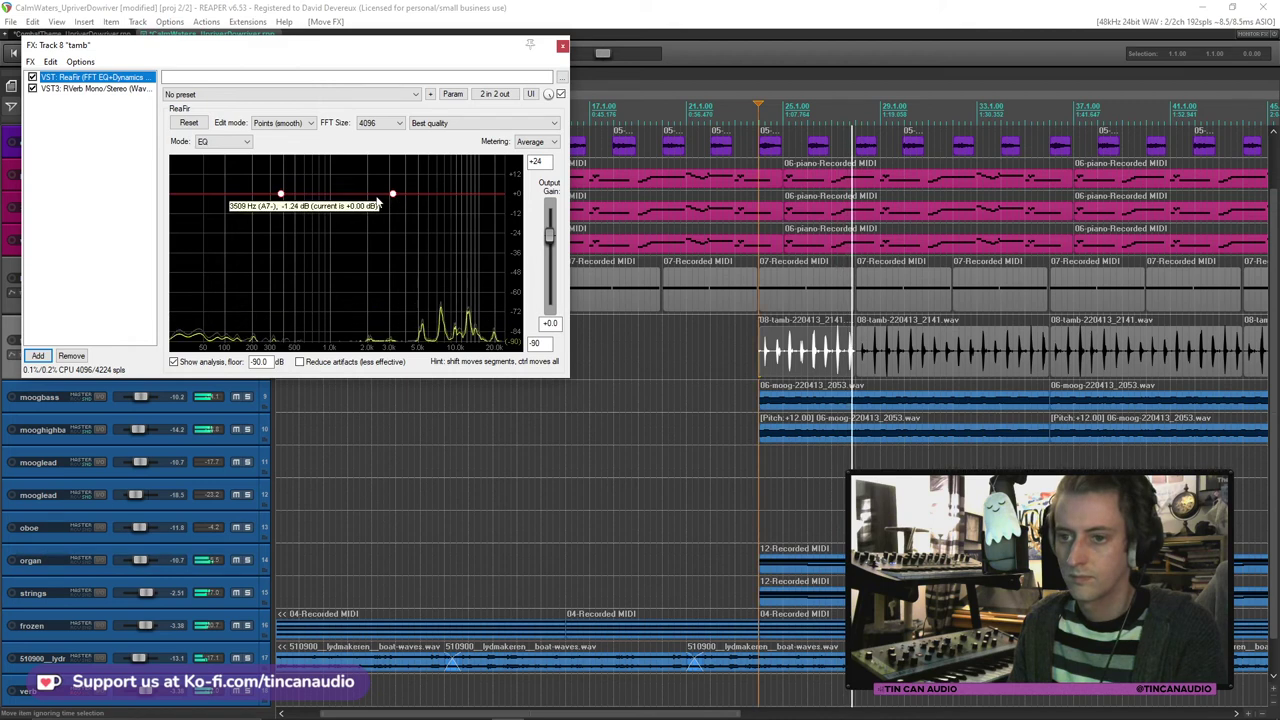
click(244, 211)
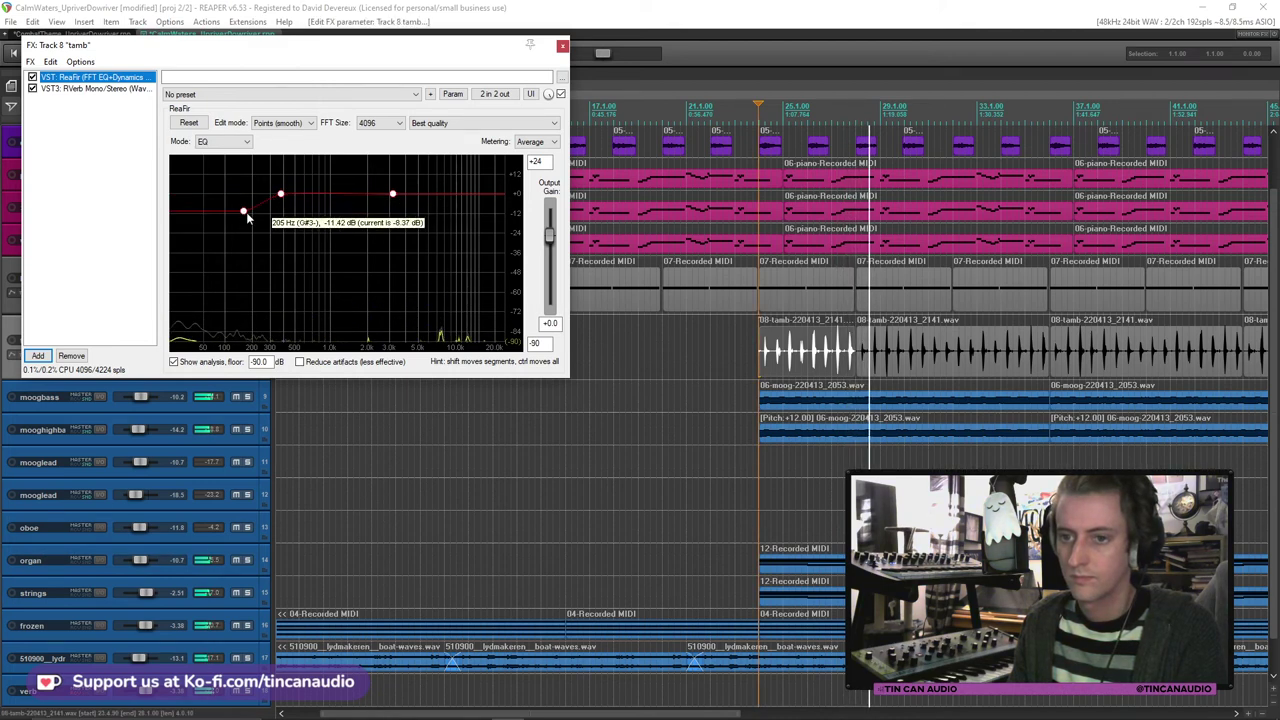
drag(244, 211, 215, 214)
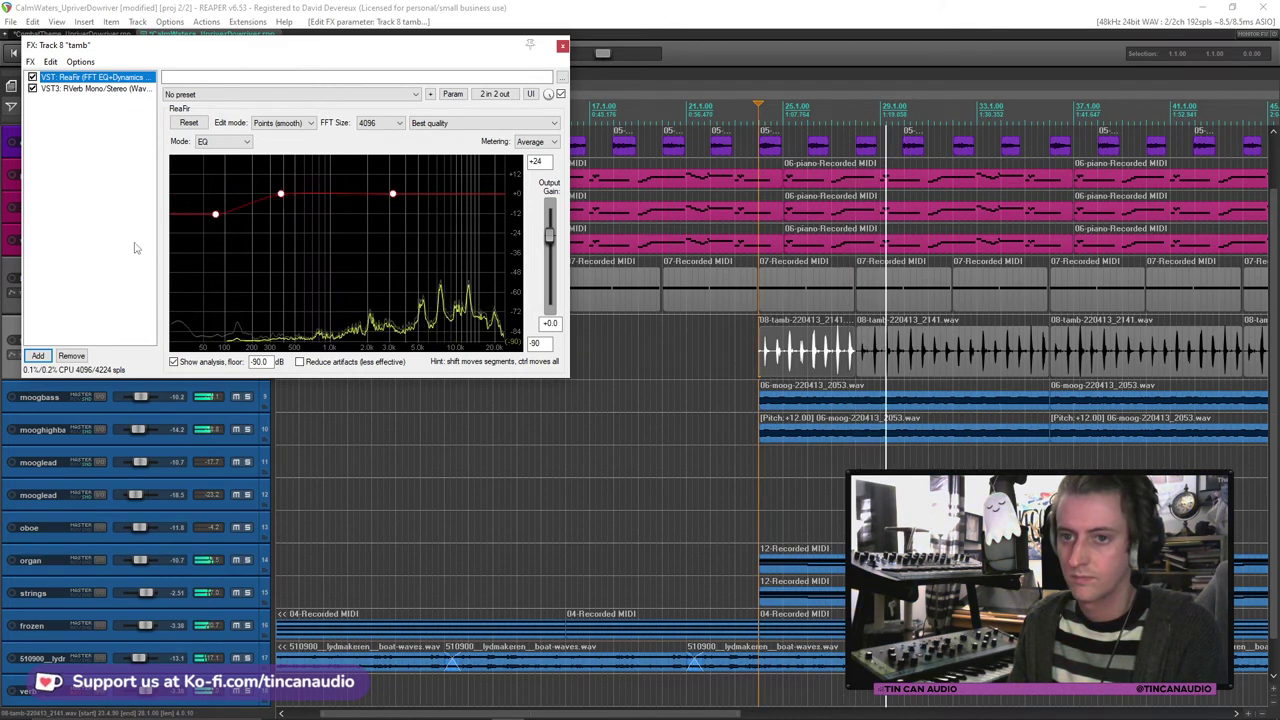
Step: Try the Delay w/Tempo Ping-Pong effect on the tamb track and remove it
click(38, 355)
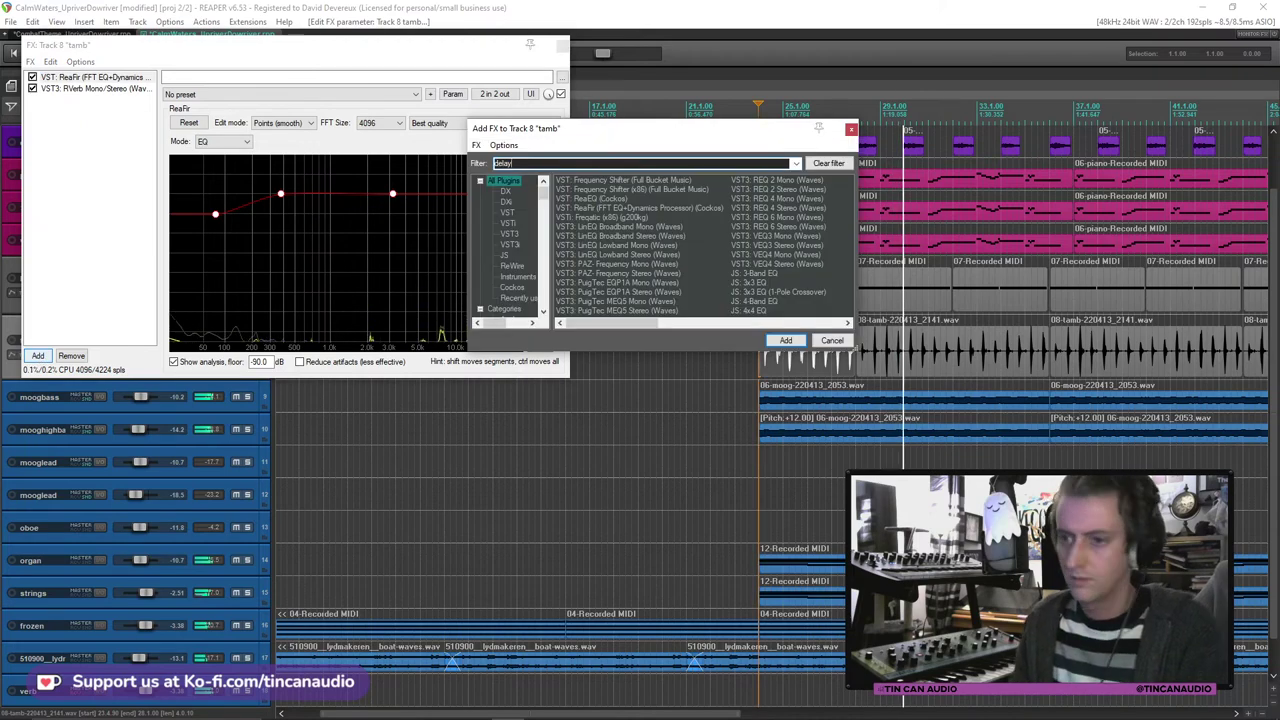
double_click(719, 186)
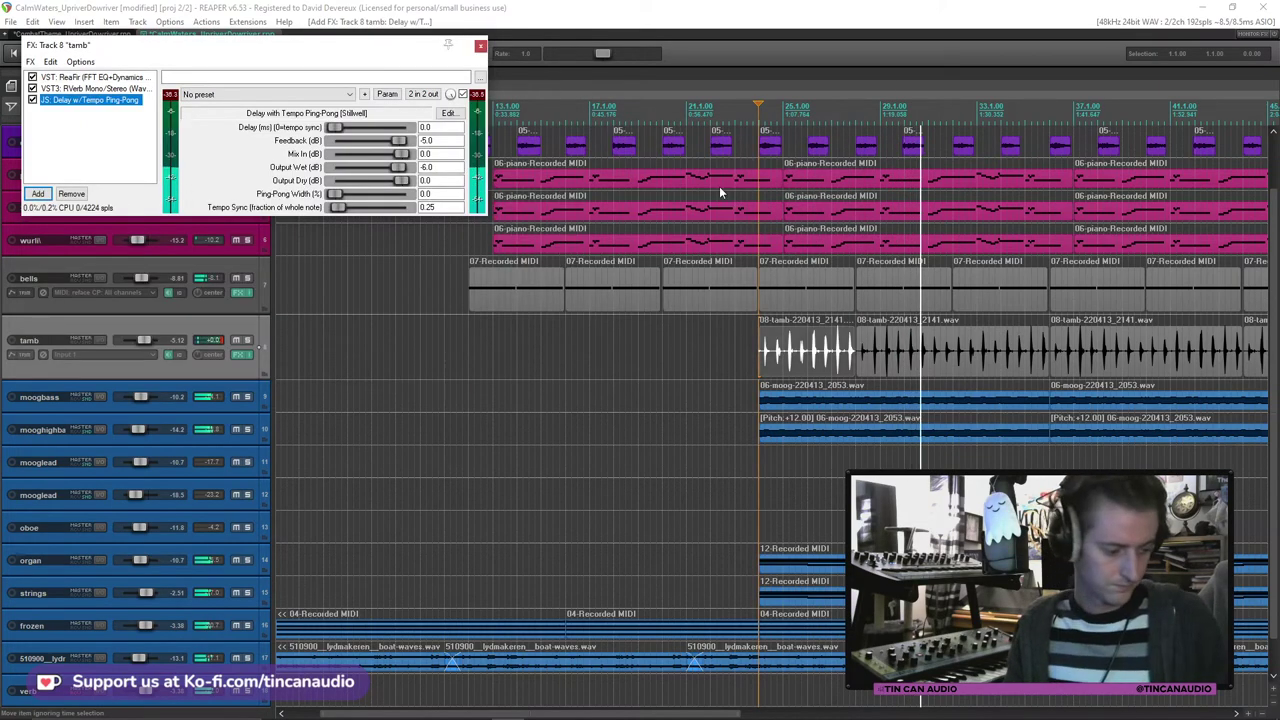
click(71, 194)
Step: Try Delay w/Sustain ahead of the reverb on the soloed tamb track, with its threshold lowered to -79 dB
click(37, 392)
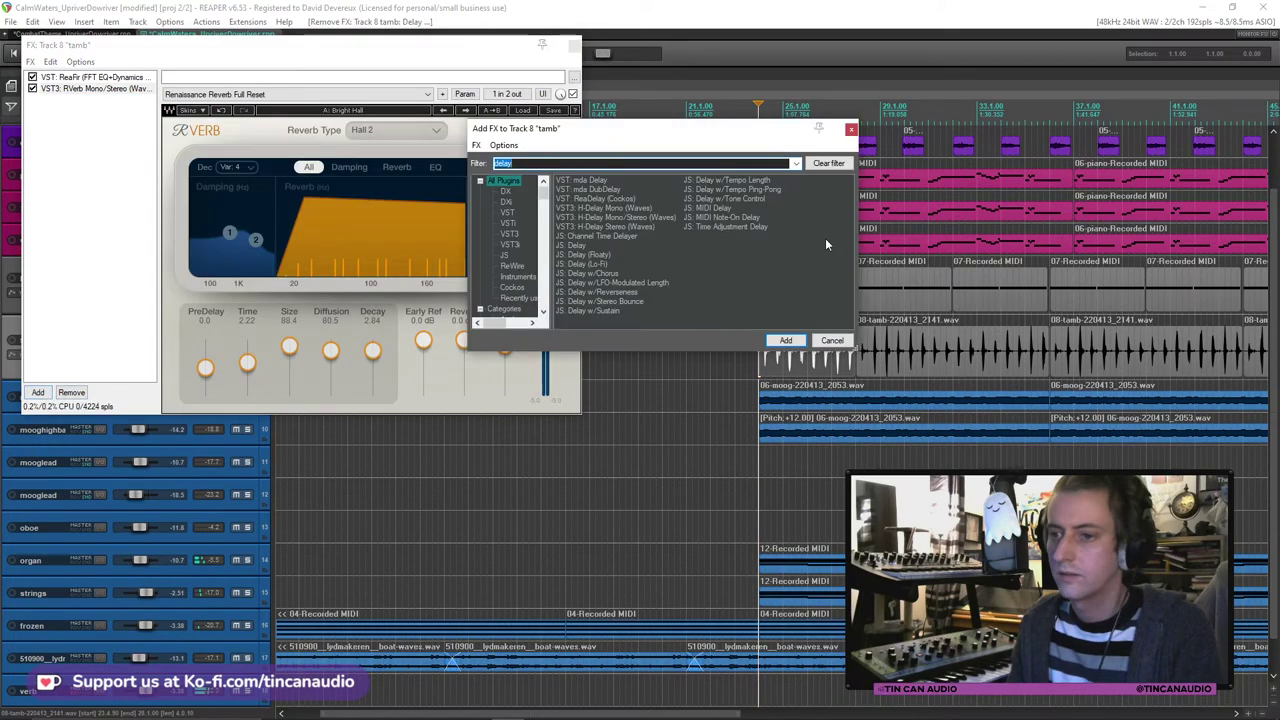
double_click(613, 312)
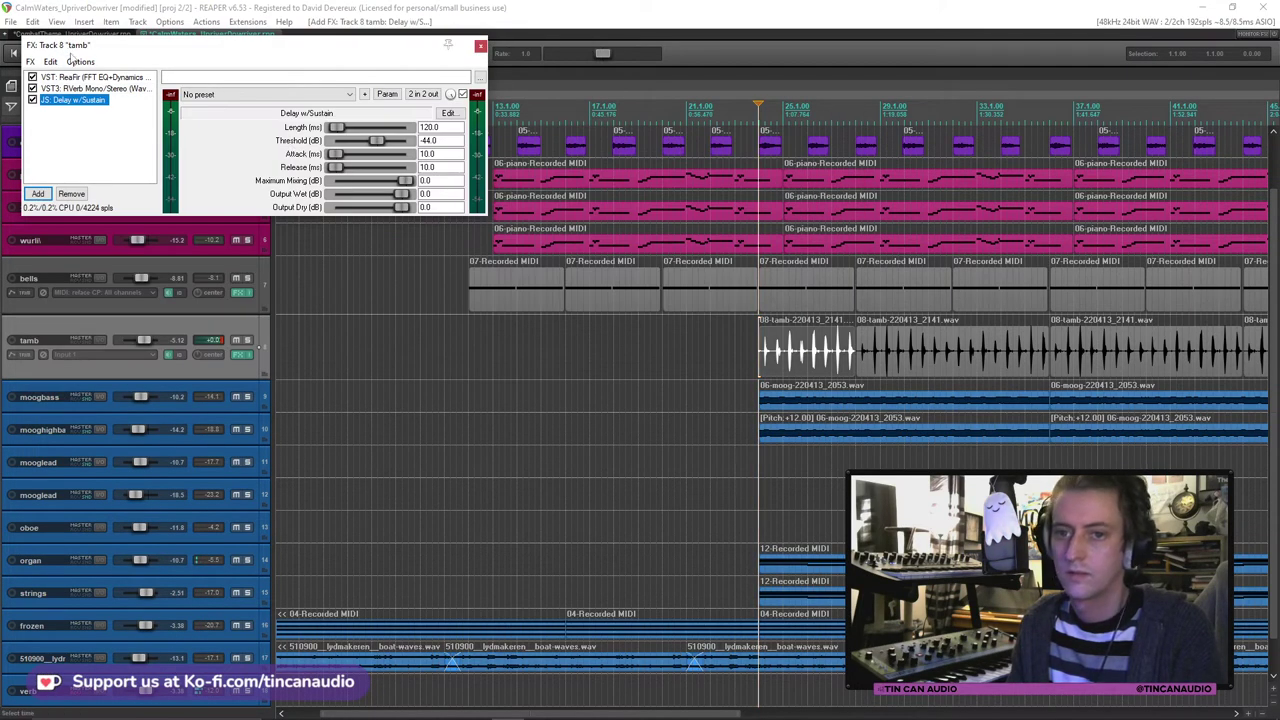
drag(77, 89, 78, 87)
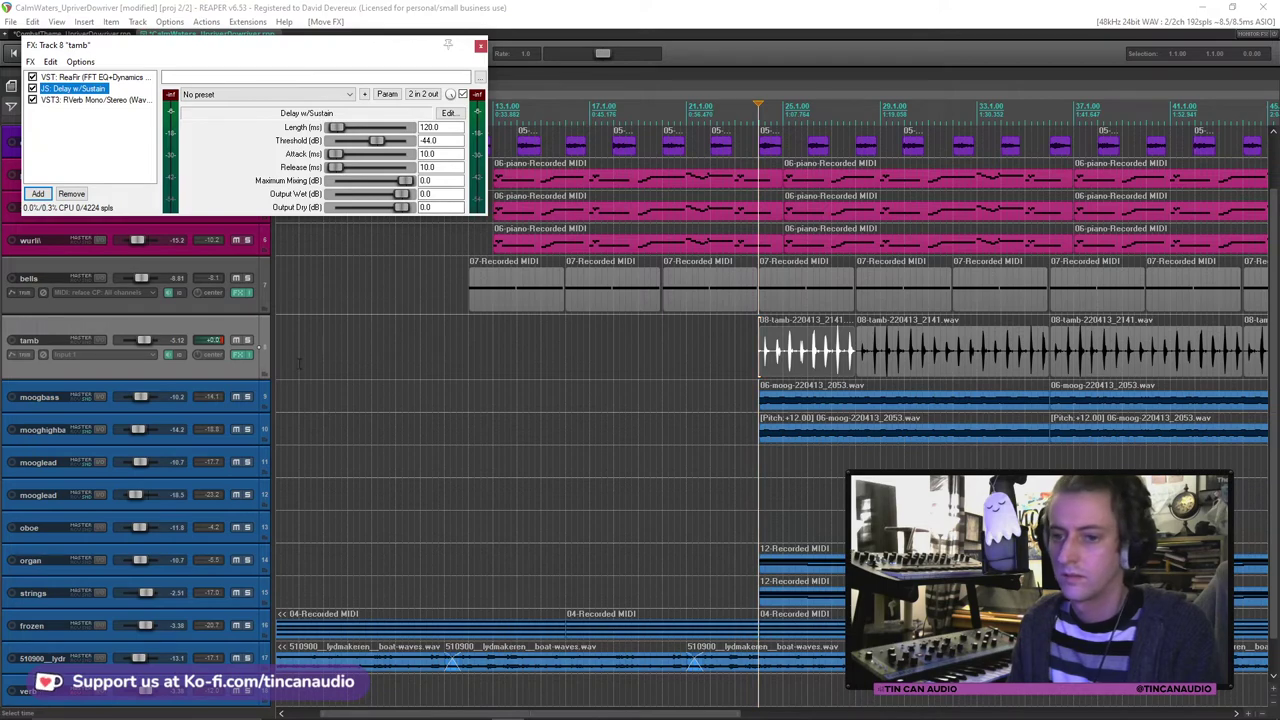
click(246, 341)
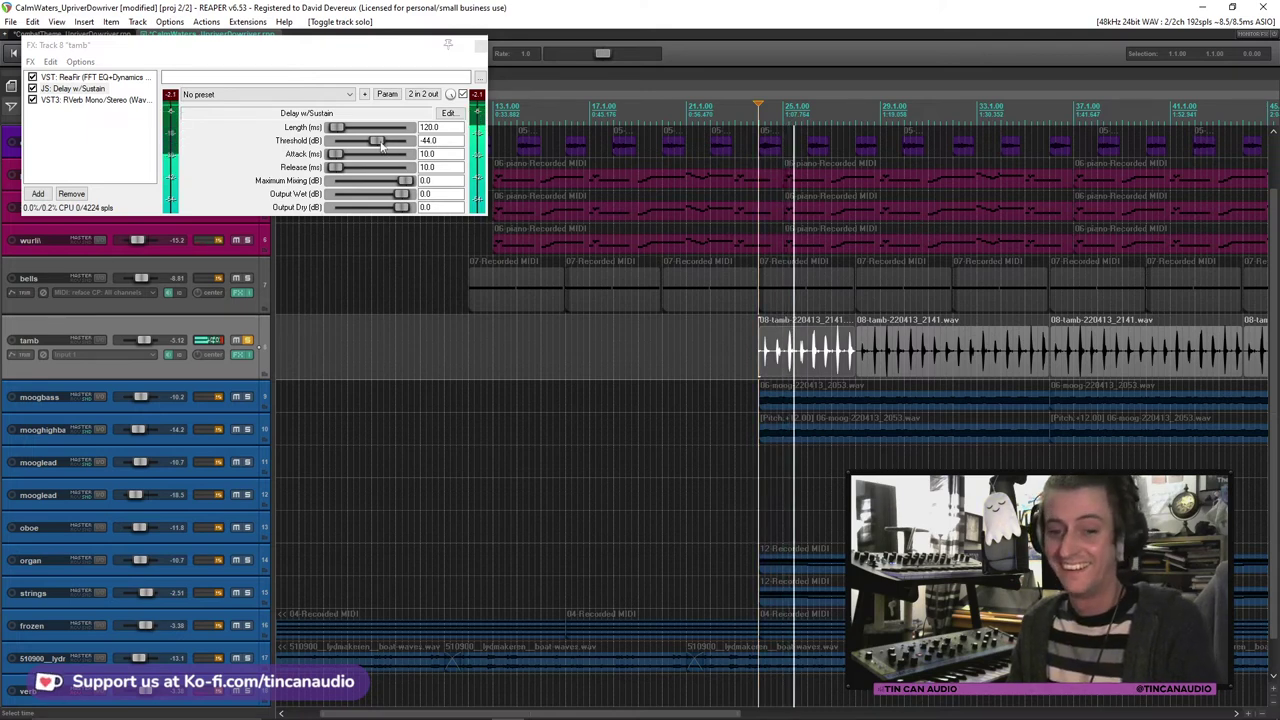
drag(378, 142, 365, 142)
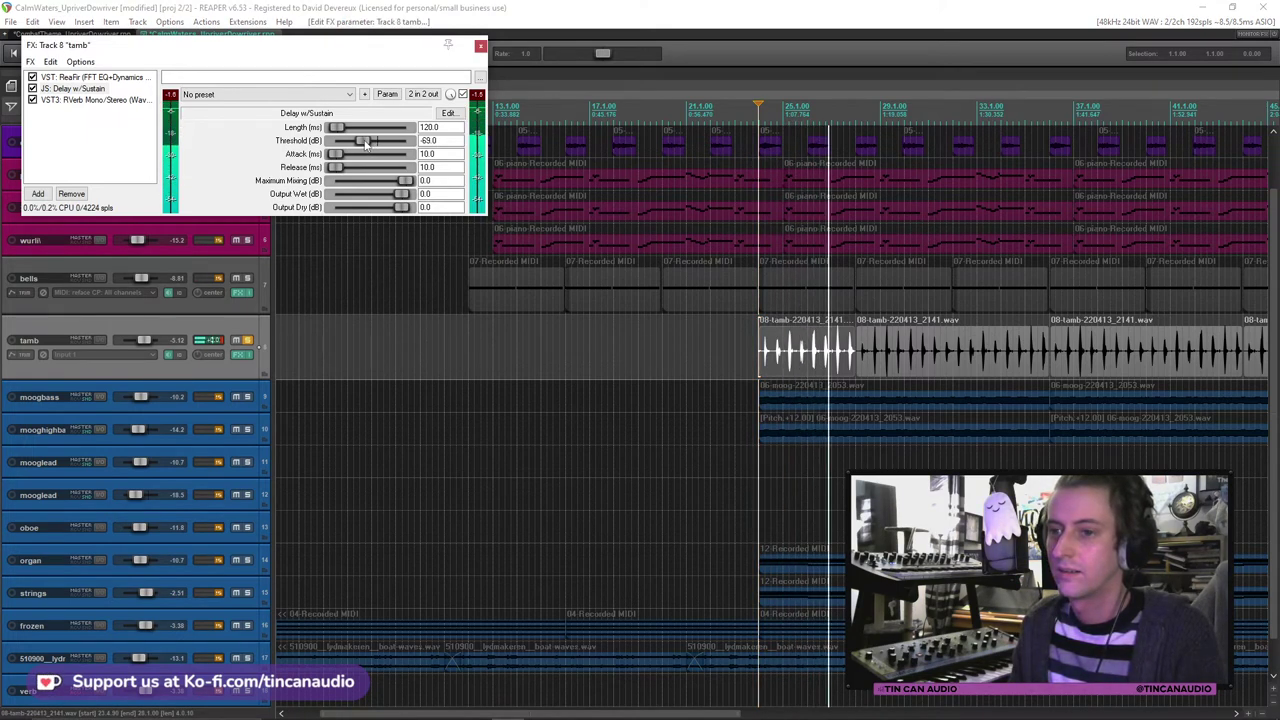
drag(365, 142, 362, 143)
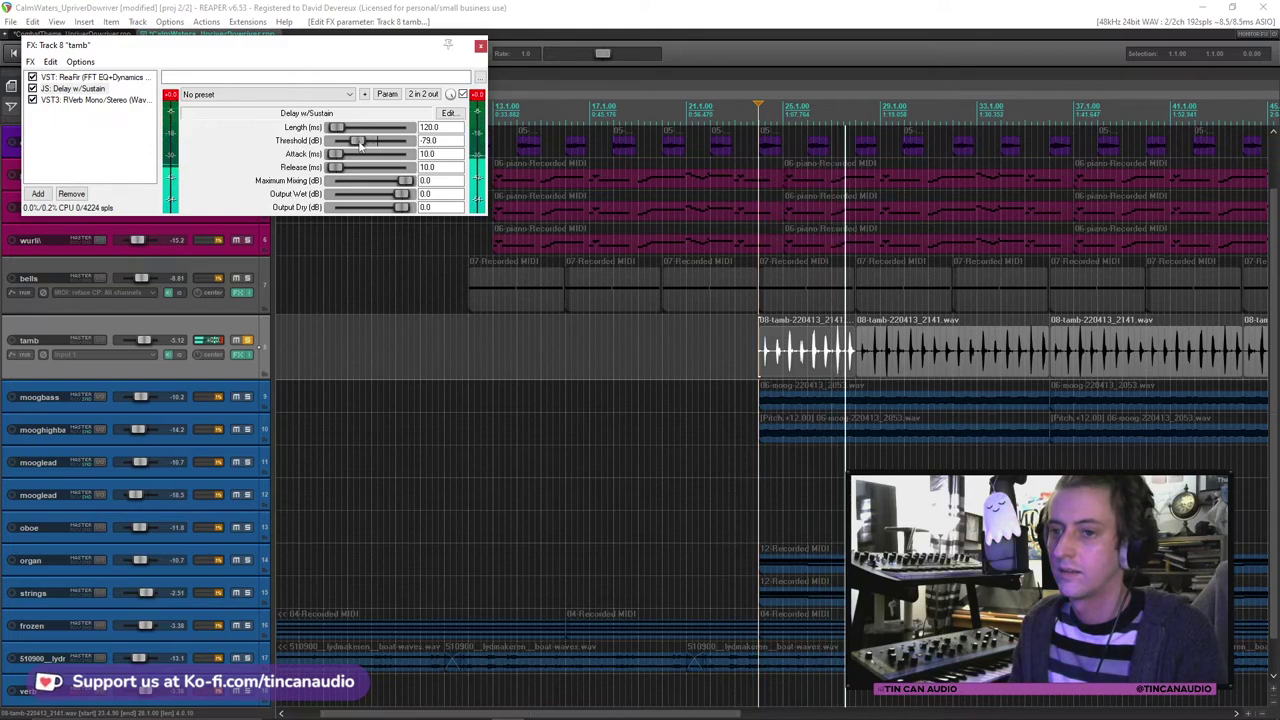
Step: Remove the sustain delay from the tamb track and unsolo the track while the full mix plays
click(72, 194)
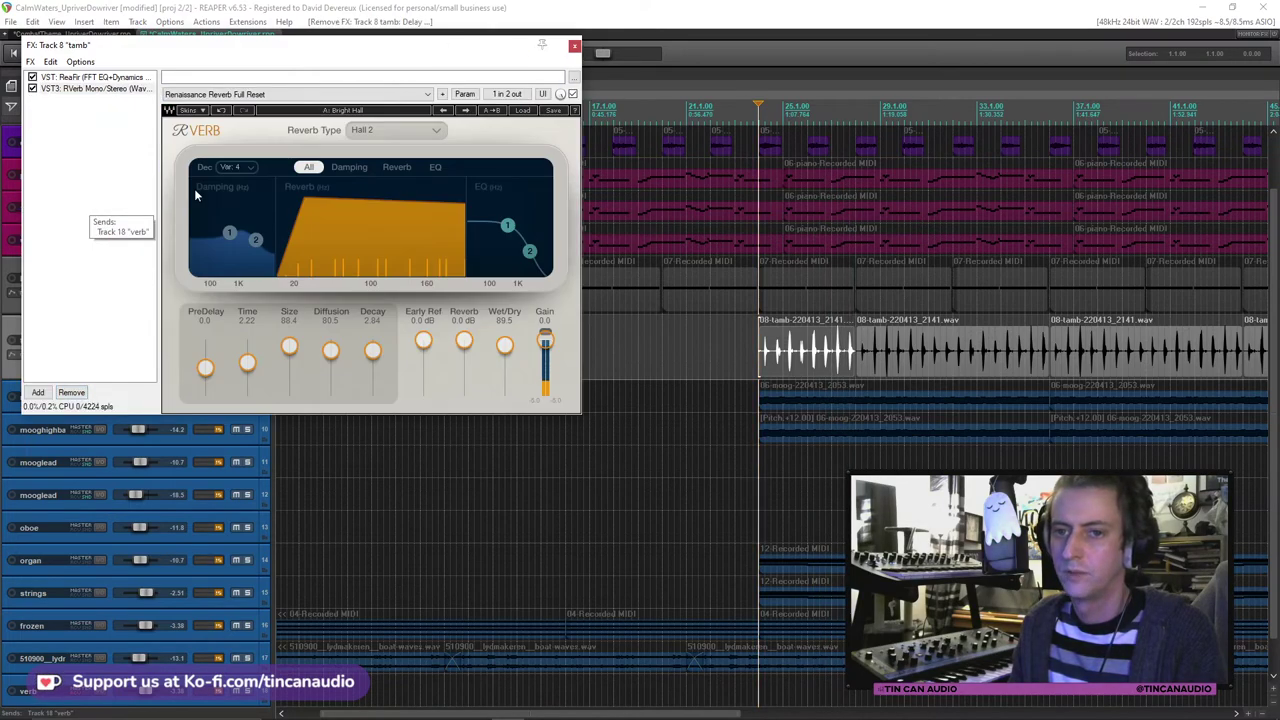
key(Escape)
key(space)
click(247, 341)
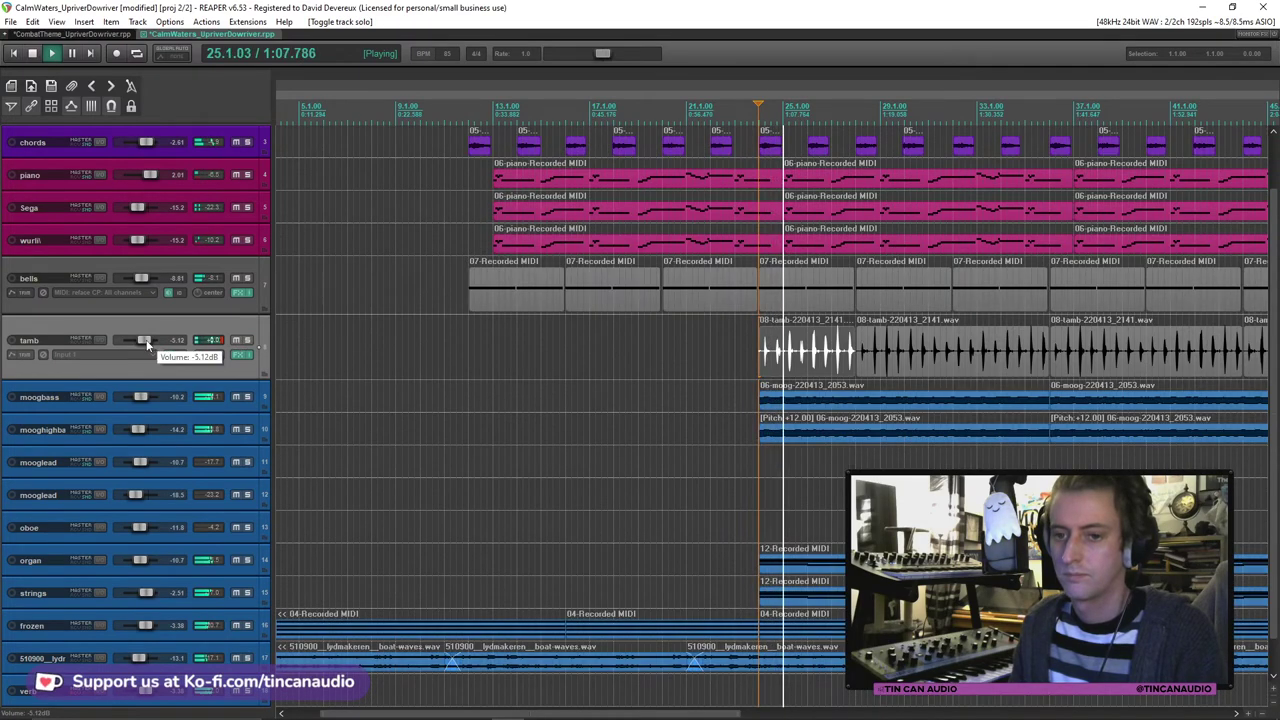
Step: Boost the tamb track's high frequencies by about 10.5 dB in ReaFir during playback
click(239, 355)
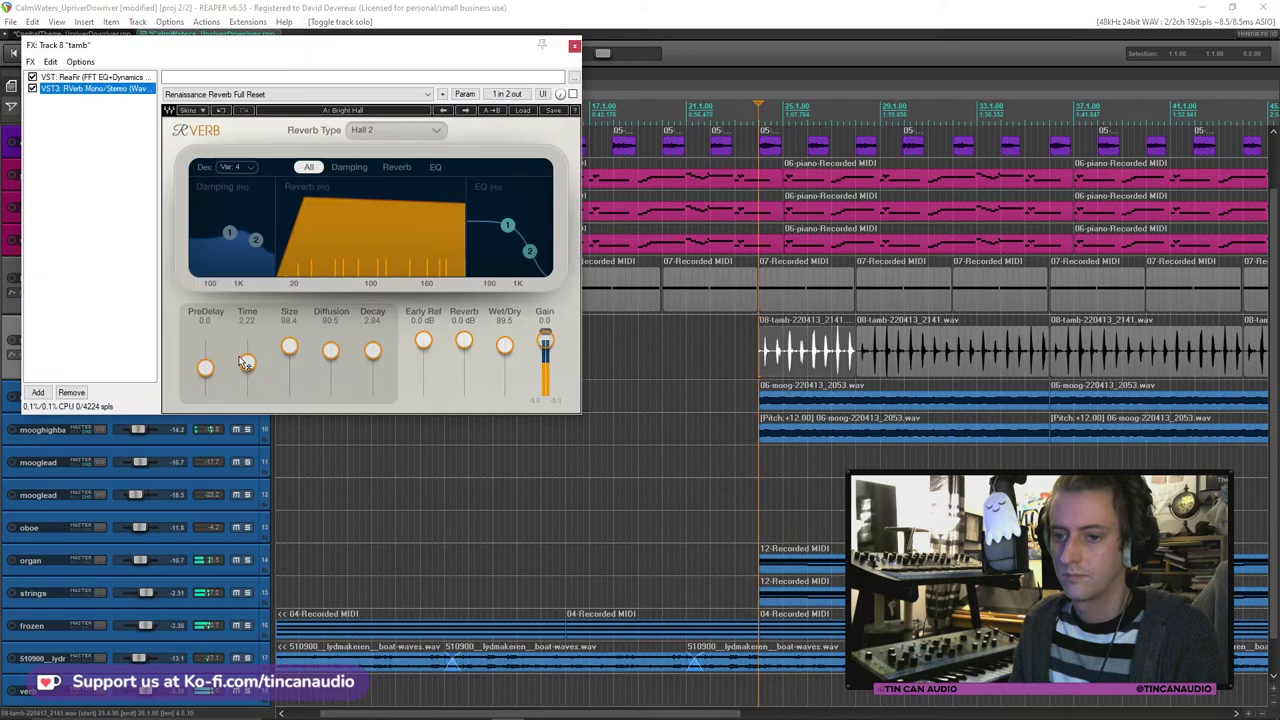
click(119, 78)
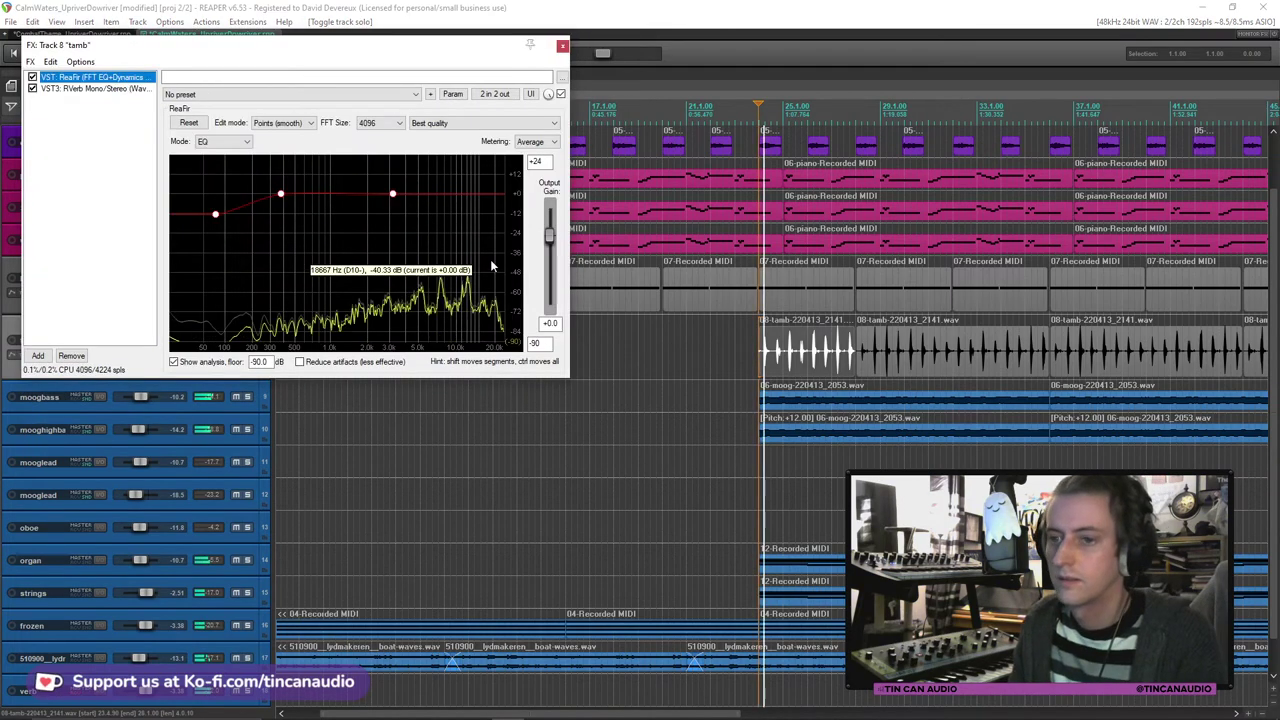
drag(450, 205, 446, 180)
key(space)
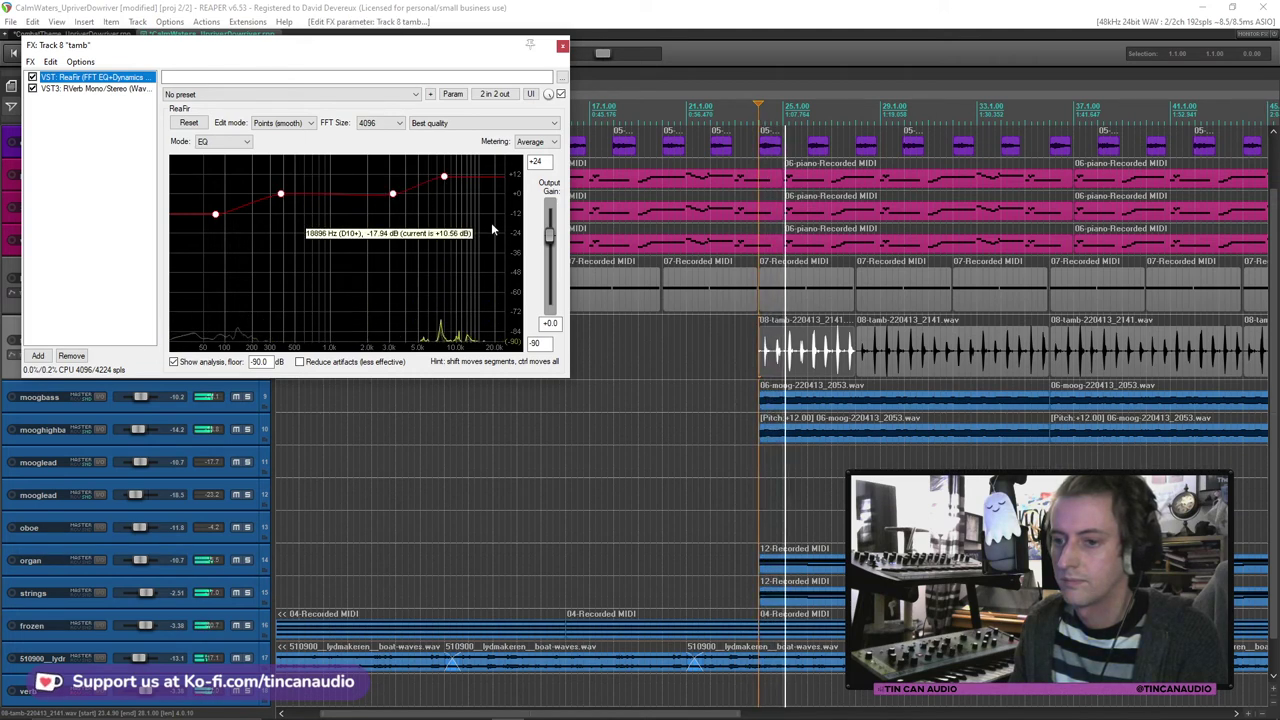
click(563, 46)
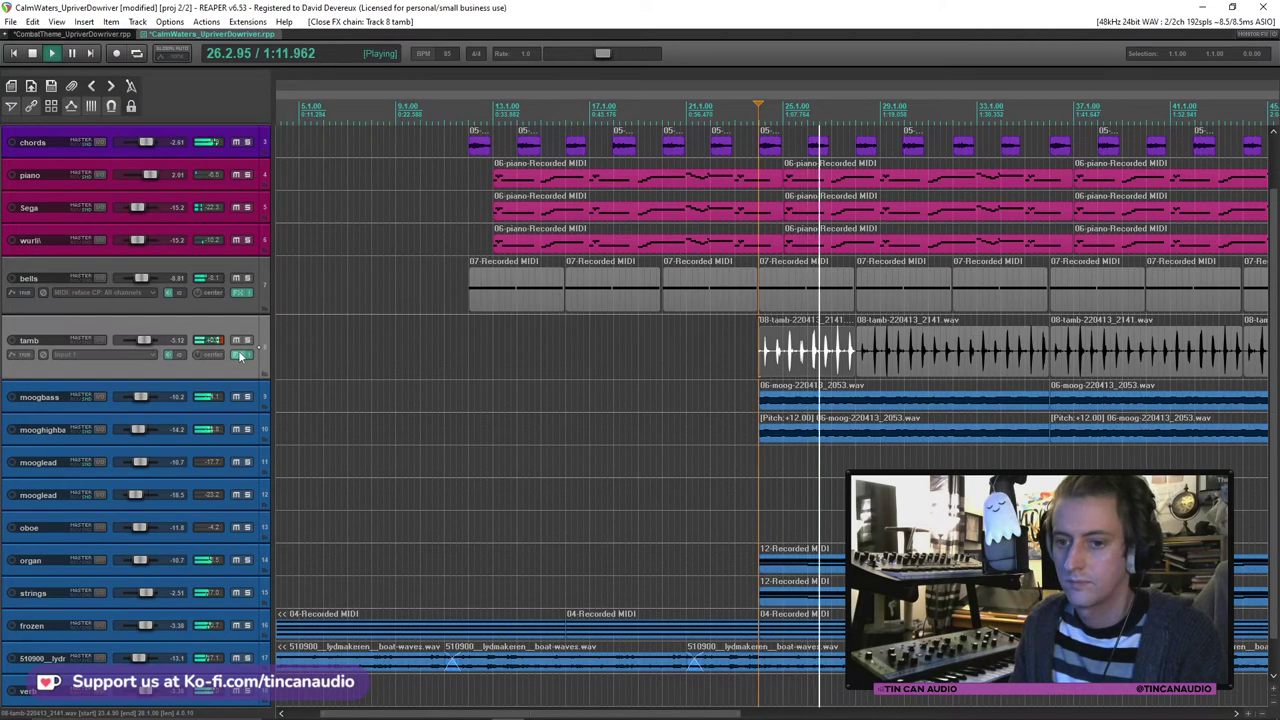
Step: Refine the tamb's ReaFir curve with a slight dip just above 1 kHz and a slight lift near 3 kHz
click(242, 354)
drag(341, 292, 345, 199)
click(345, 204)
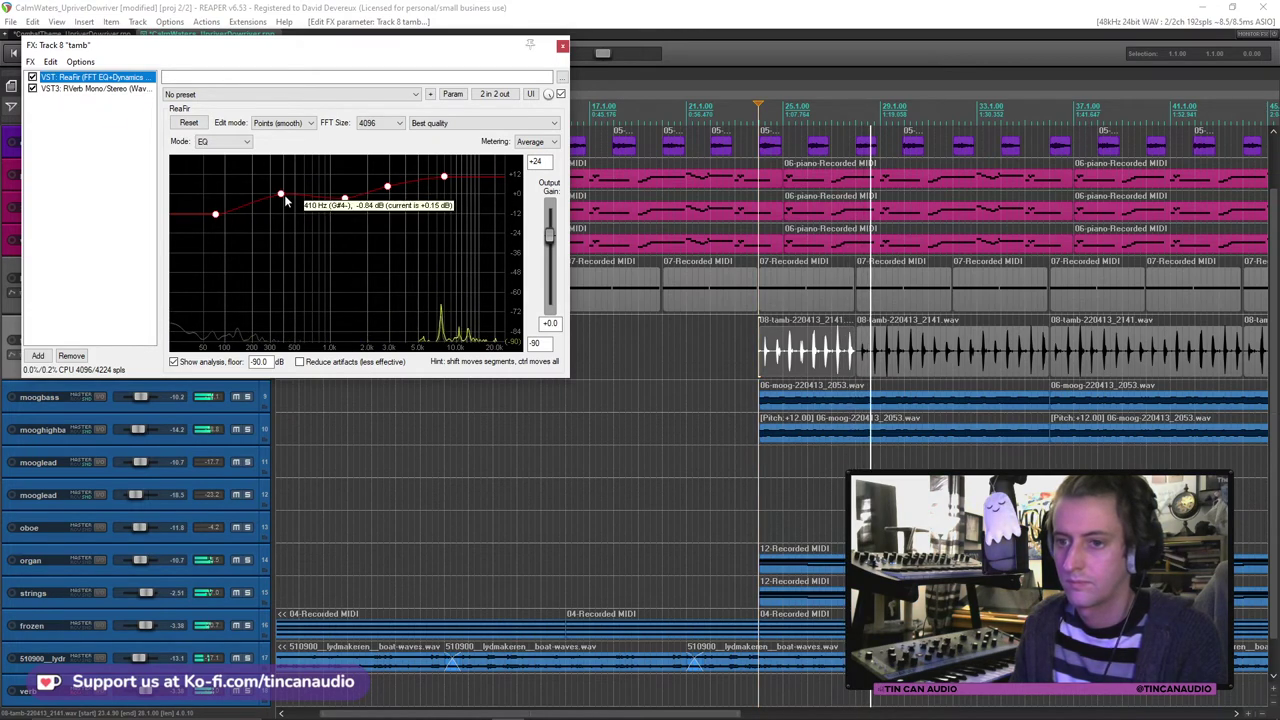
click(563, 46)
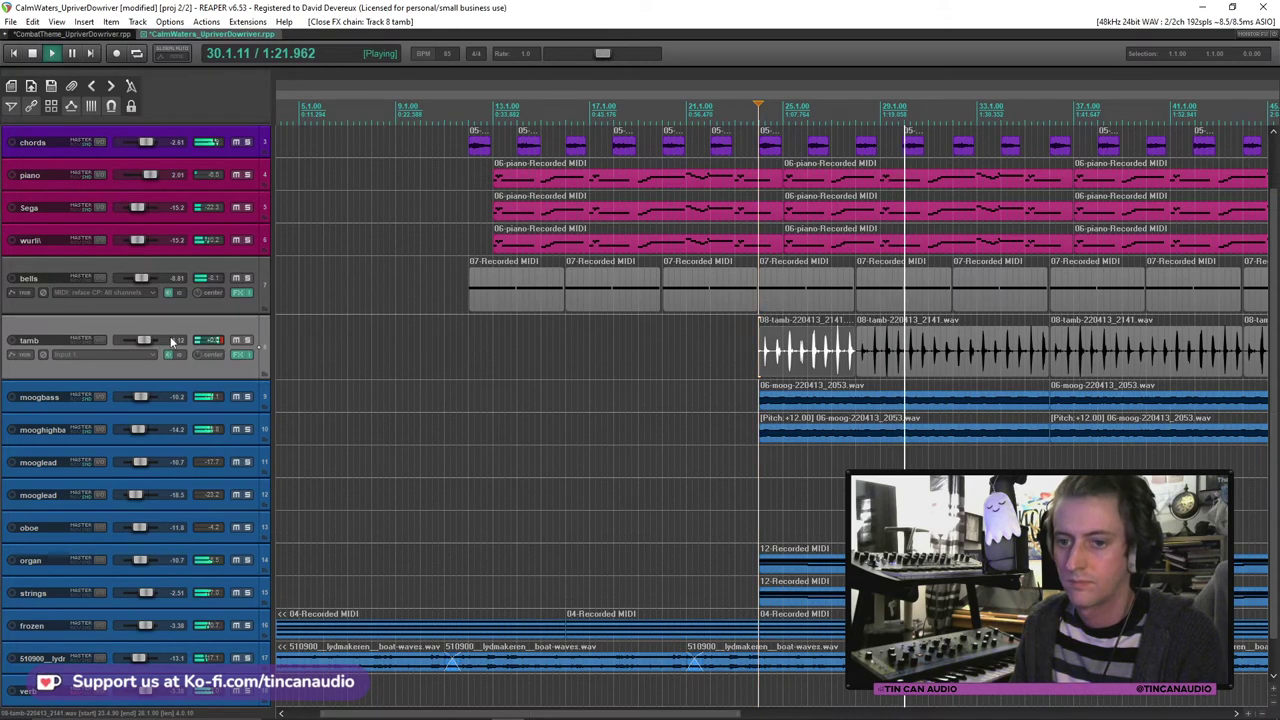
Step: Lower the tamb track's volume to -9.81 dB and stop playback
scroll(146, 345, down, 3)
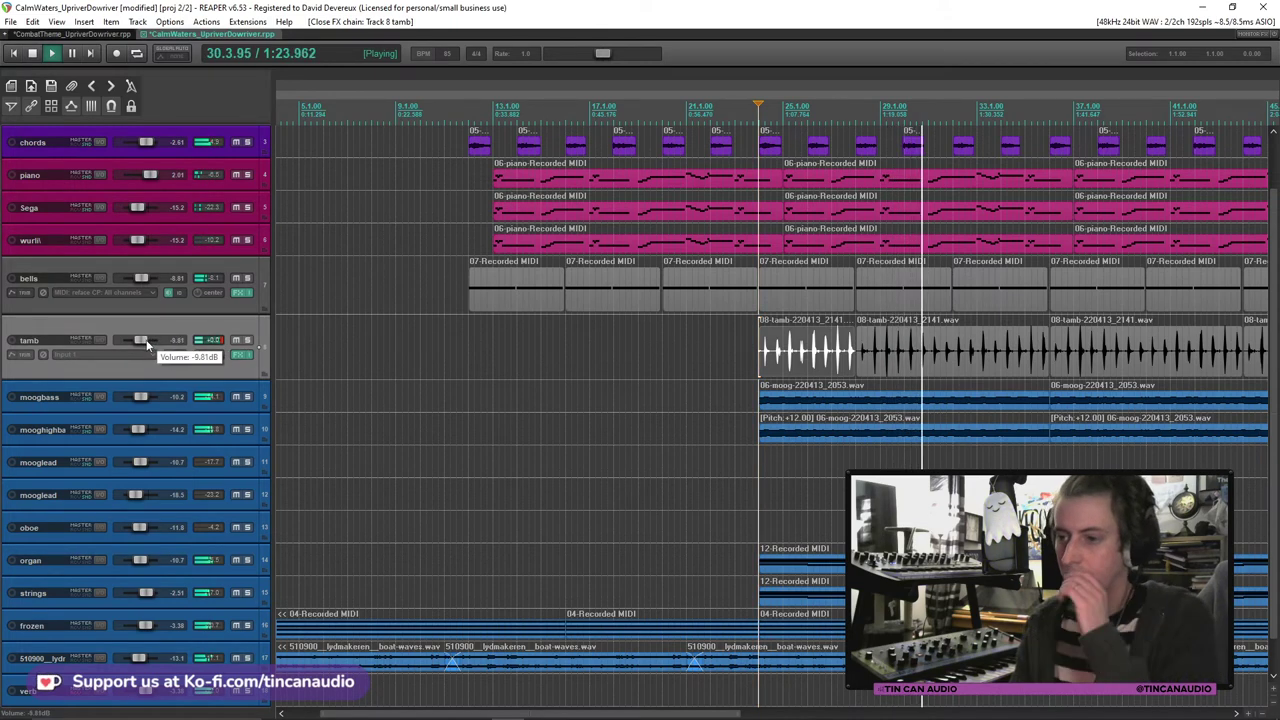
key(space)
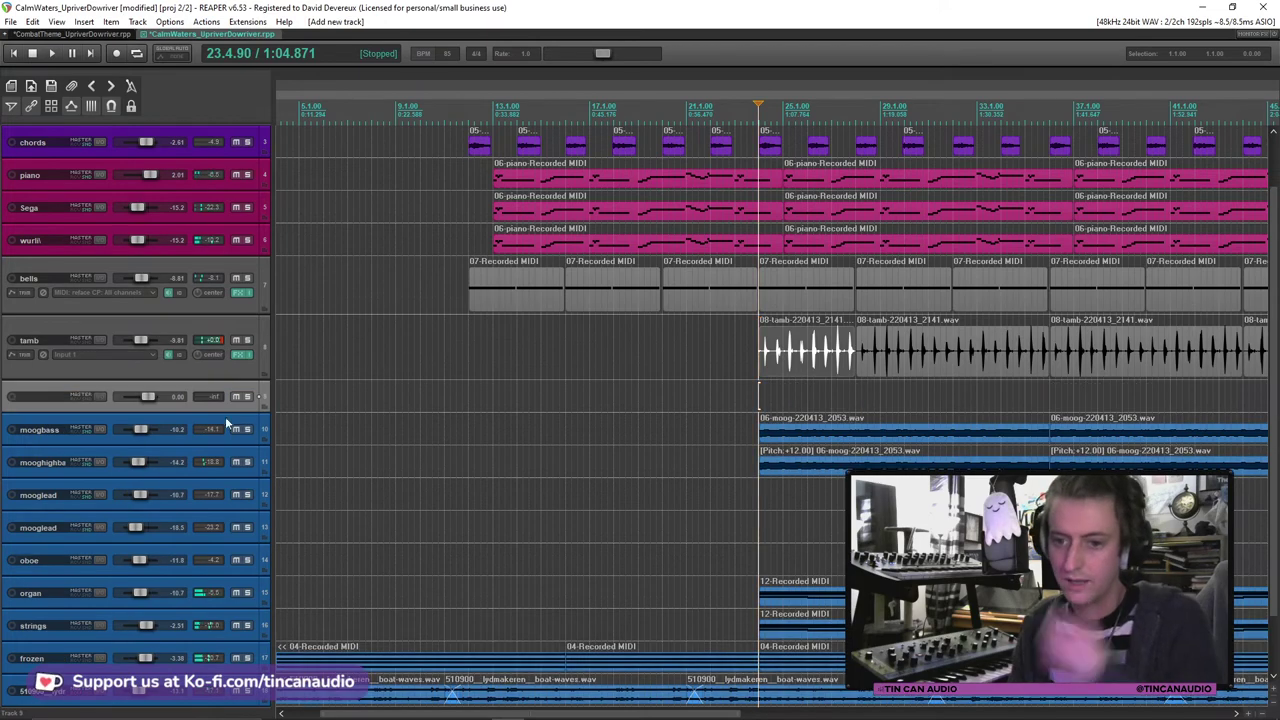
Step: Insert a new, taller track below tamb and set its record input to the reface CP on all MIDI channels
key(ctrl+t)
drag(243, 445, 243, 455)
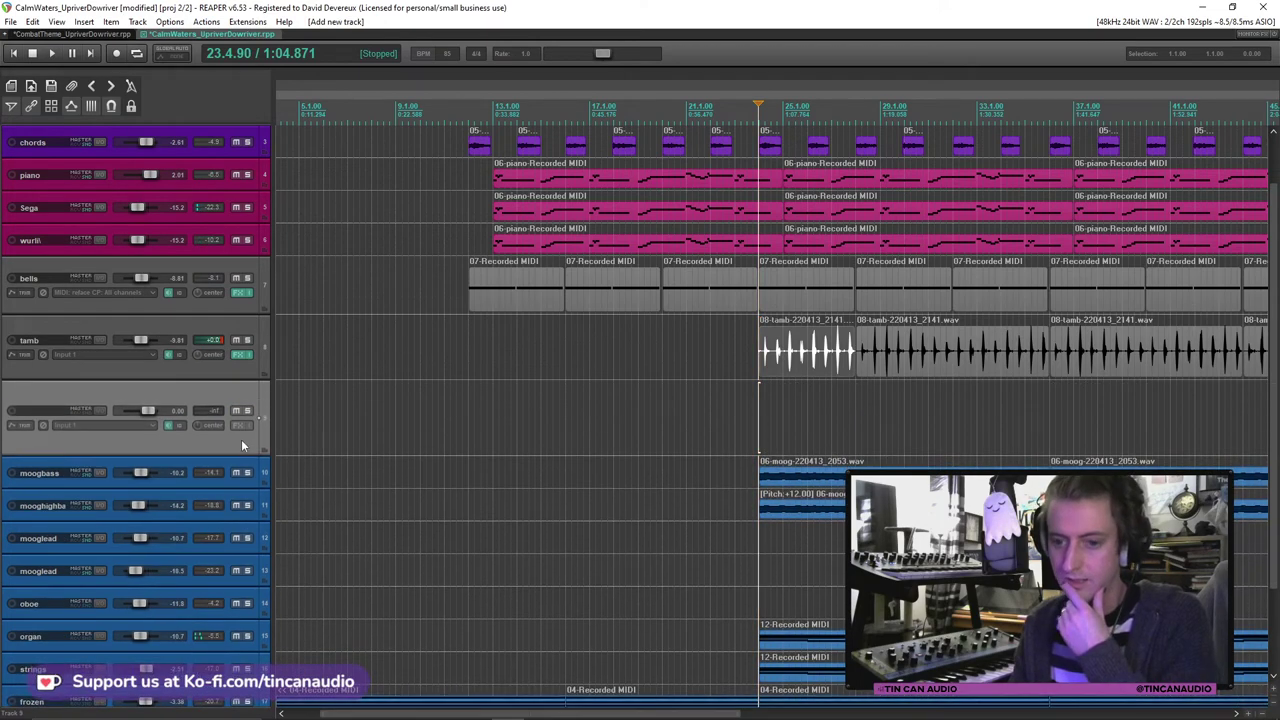
click(153, 426)
mouse_move(200, 466)
mouse_move(290, 466)
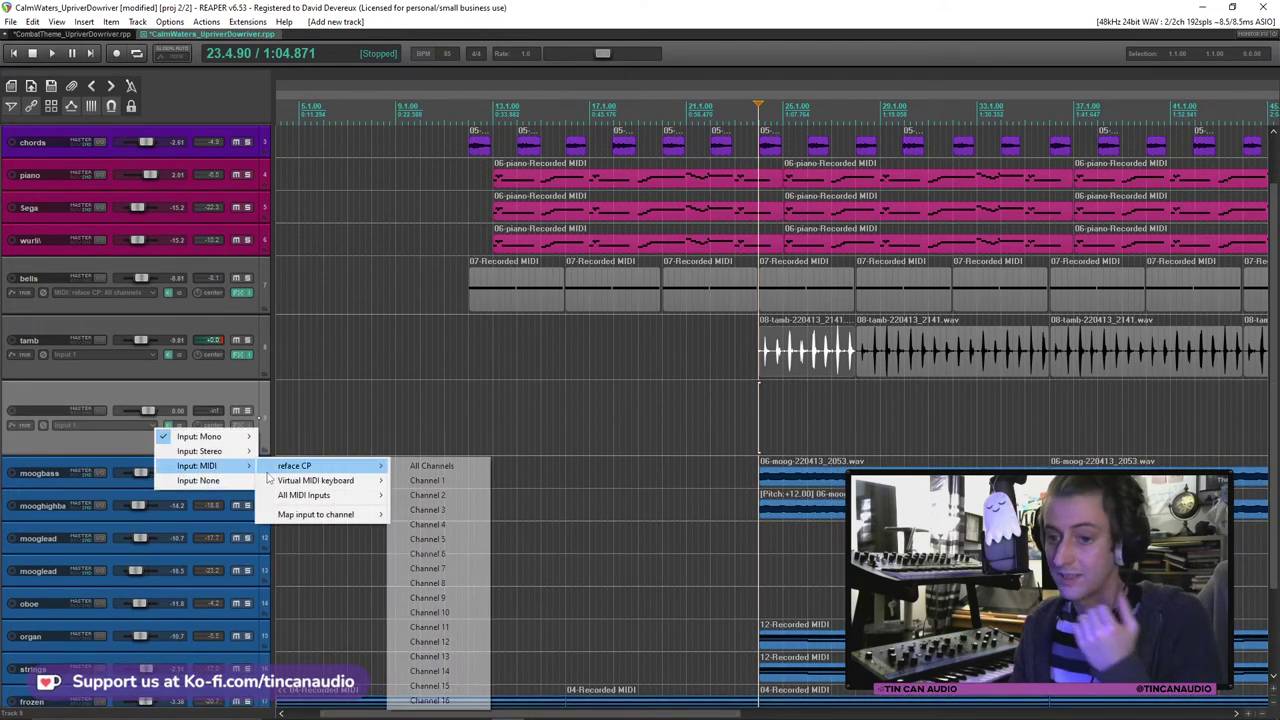
click(431, 465)
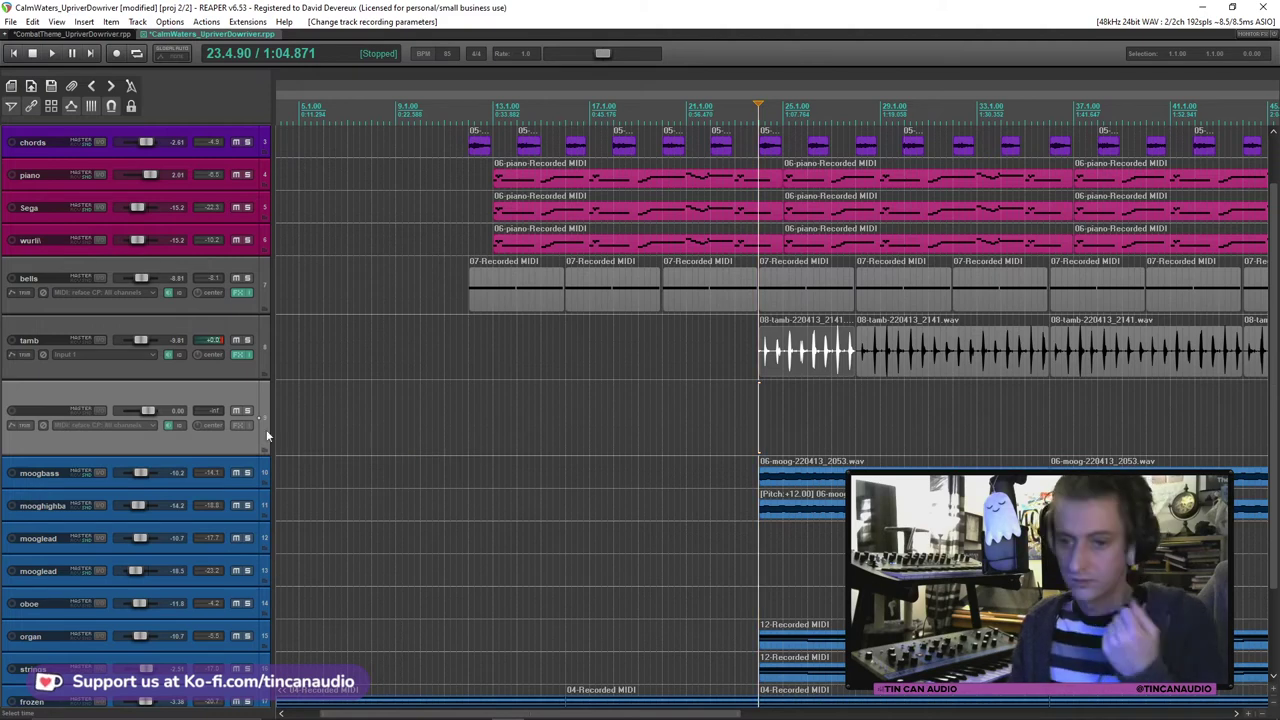
Step: Load the VST3 version of sforzando as the instrument on the new track
click(236, 426)
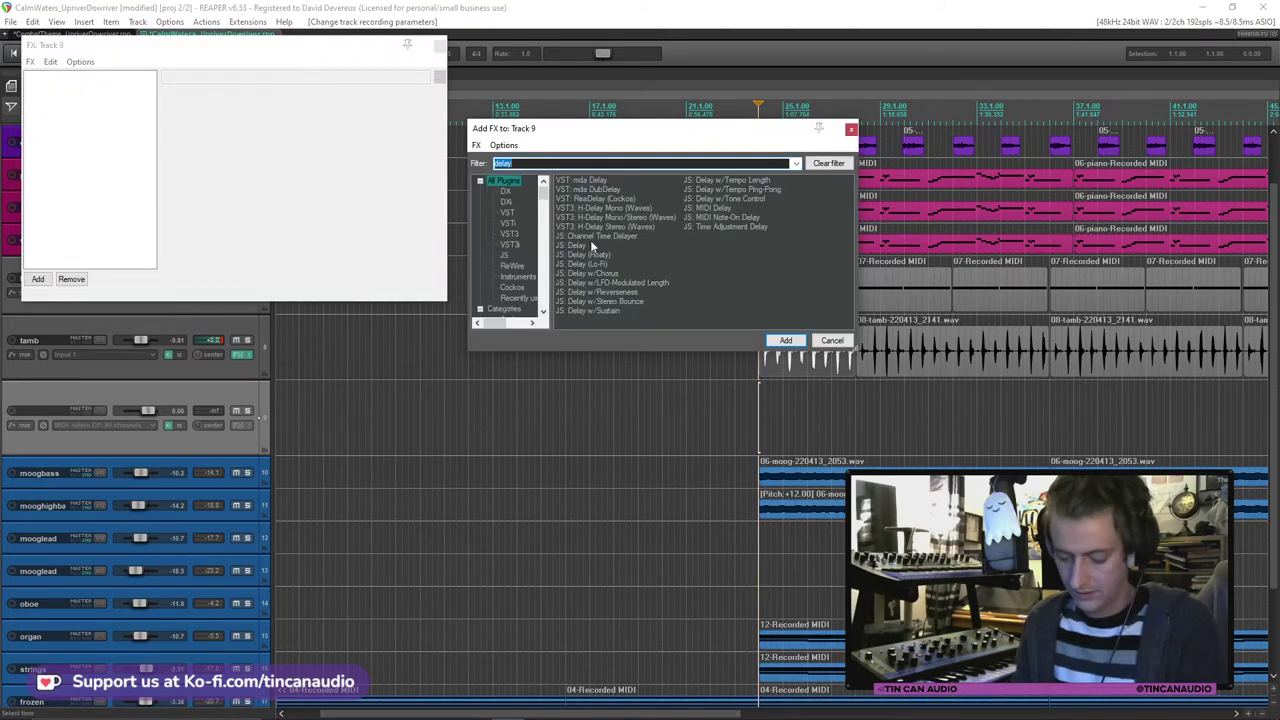
text(sfor)
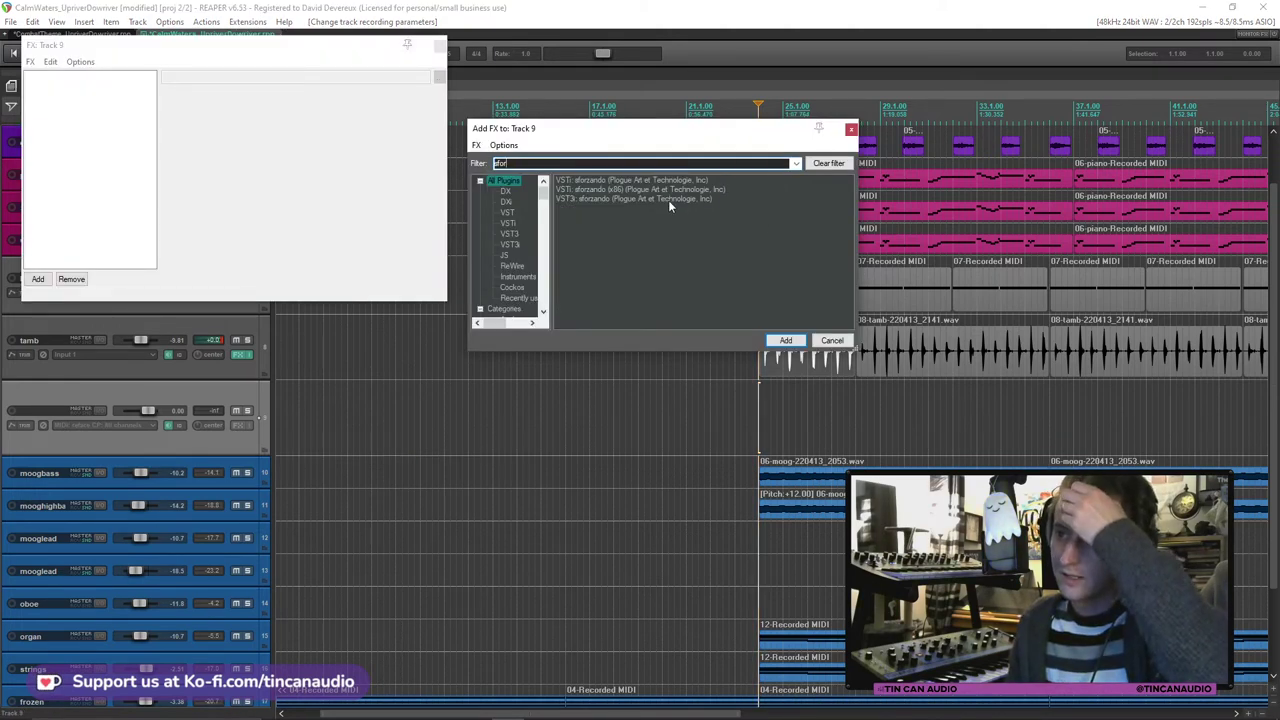
double_click(668, 199)
Step: Load the 094_Jingle_Bells instrument from bank 000 of the EarthBound_sf2 soundfont in sforzando and close the effects window
click(265, 127)
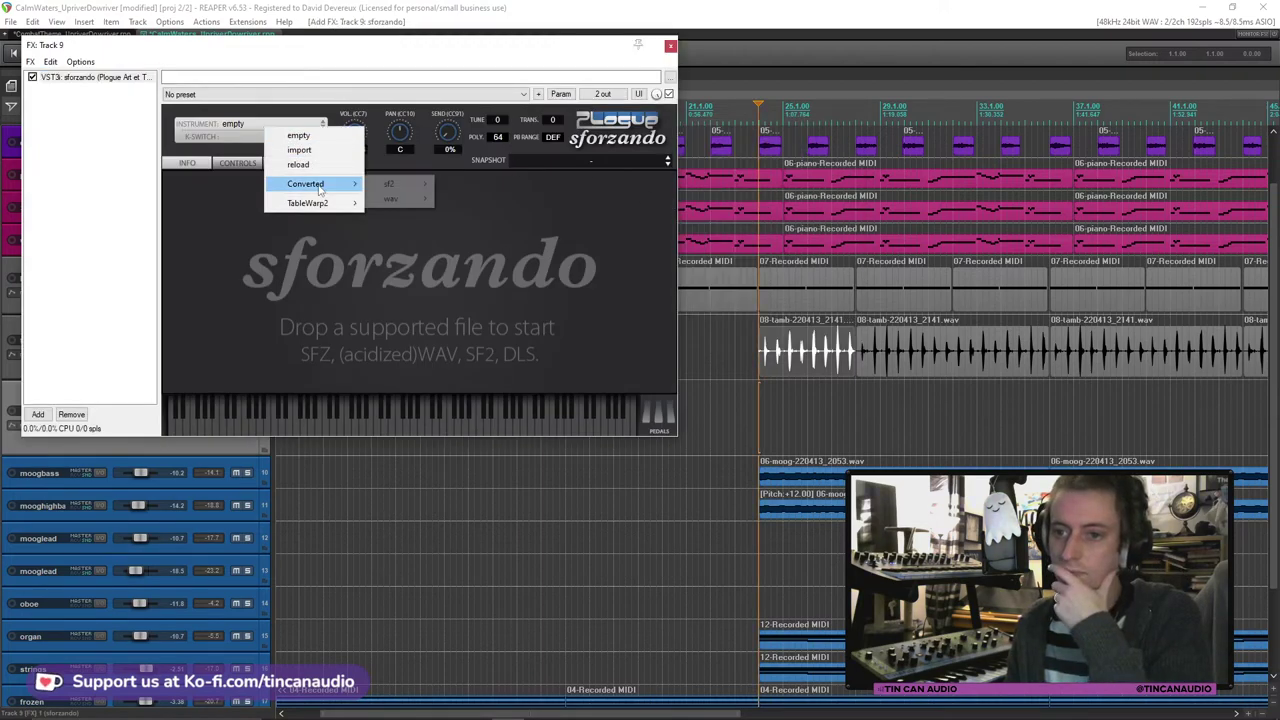
mouse_move(305, 183)
mouse_move(389, 183)
mouse_move(480, 227)
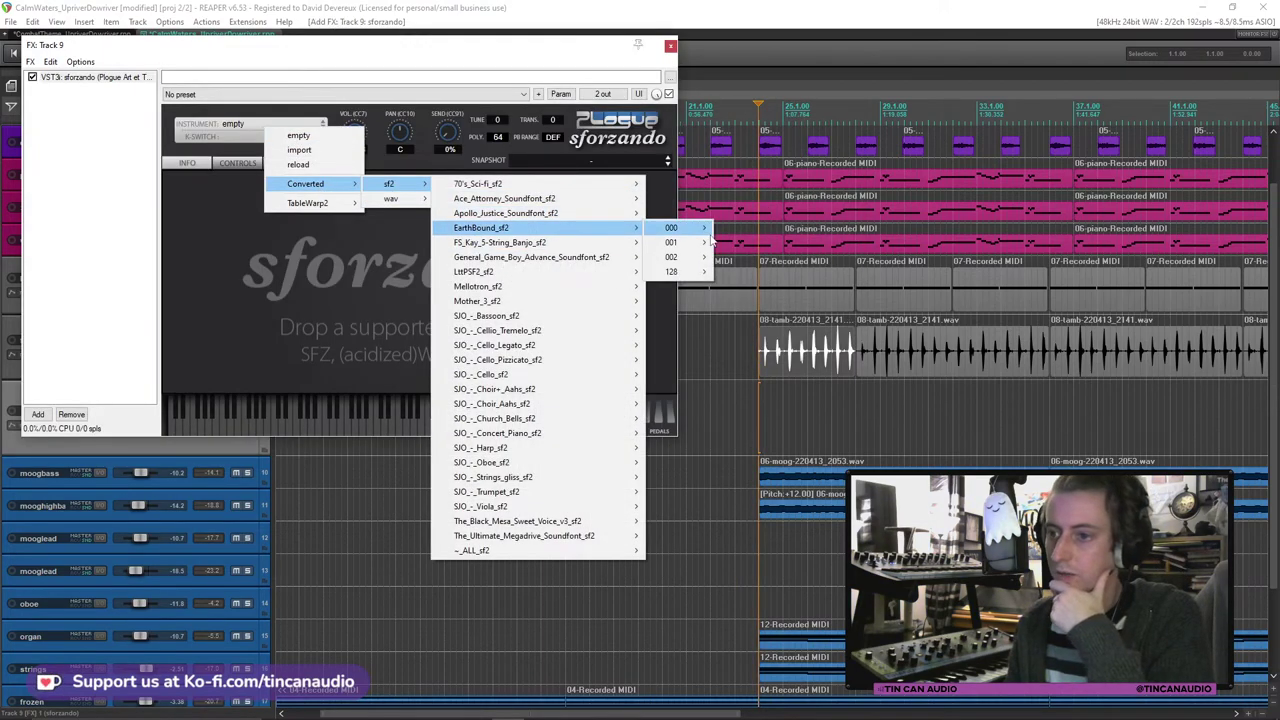
mouse_move(712, 241)
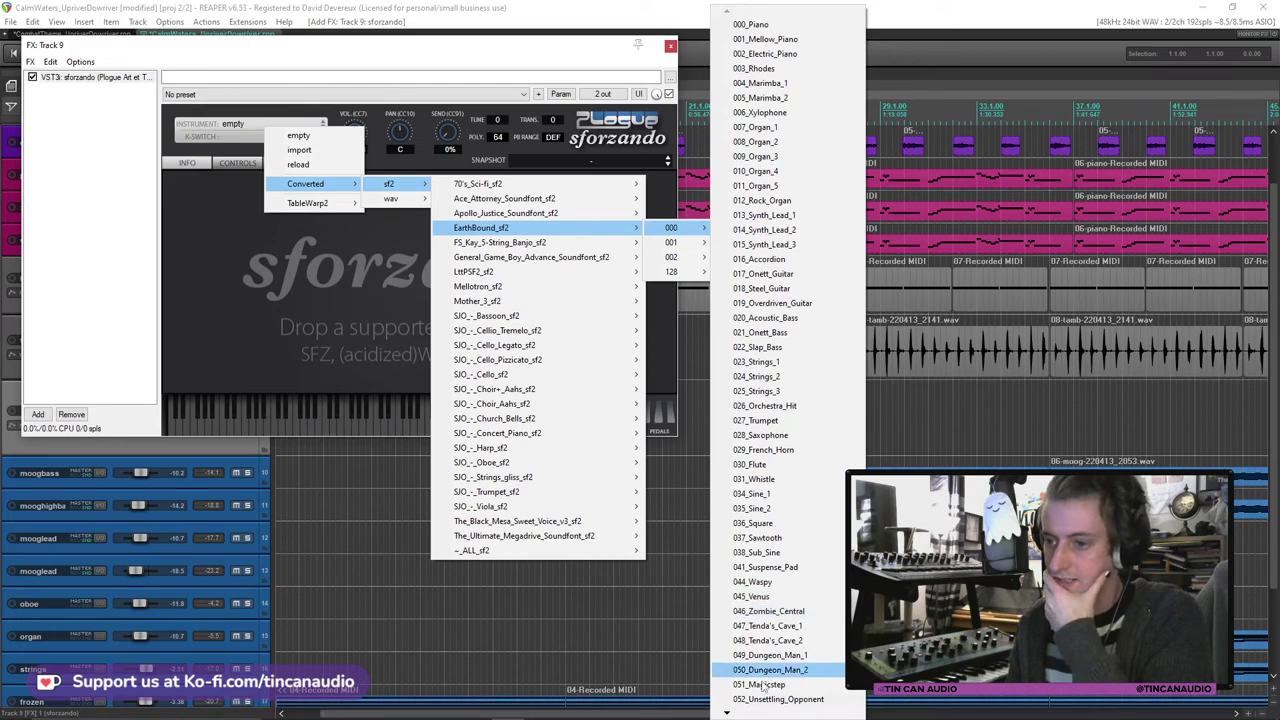
mouse_move(727, 713)
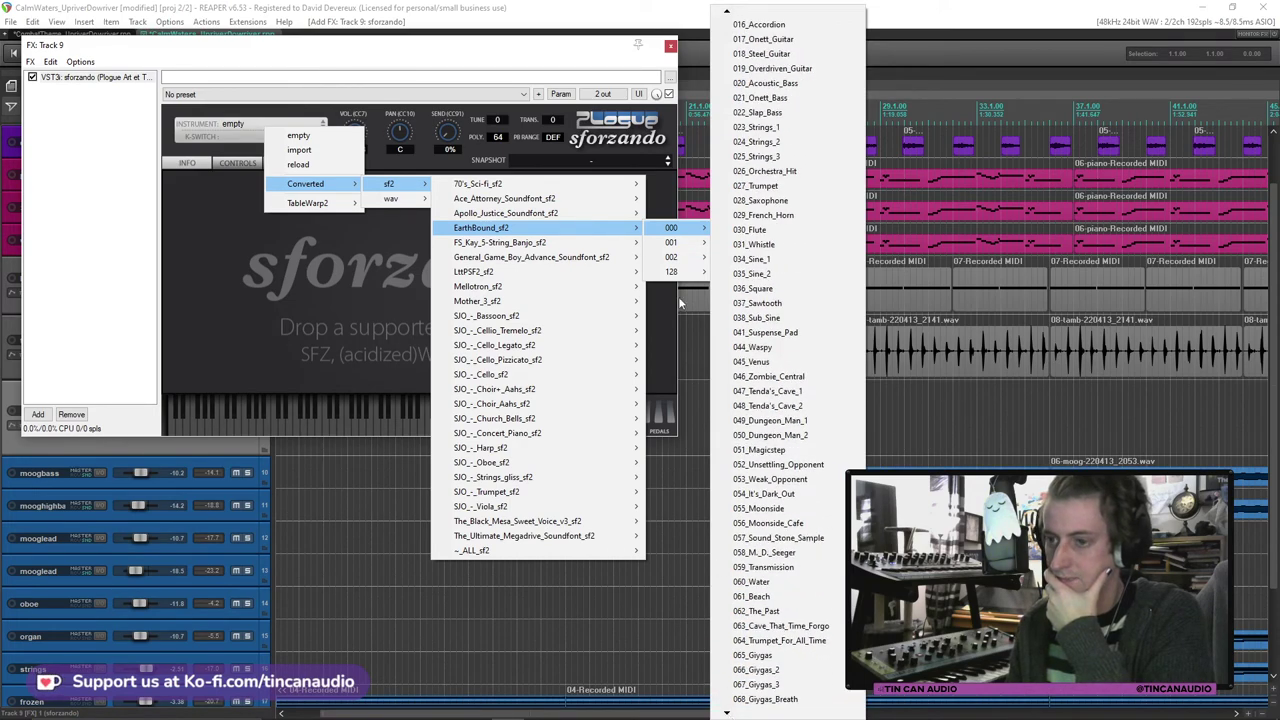
mouse_move(672, 250)
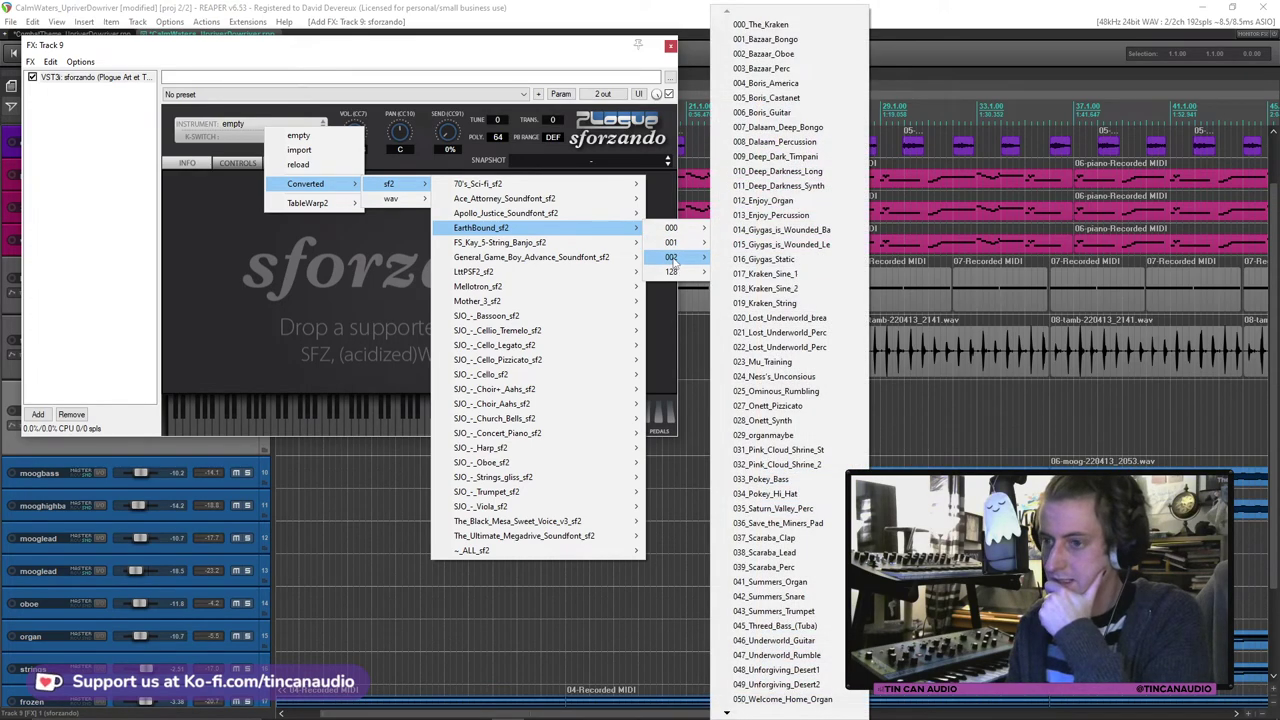
mouse_move(675, 276)
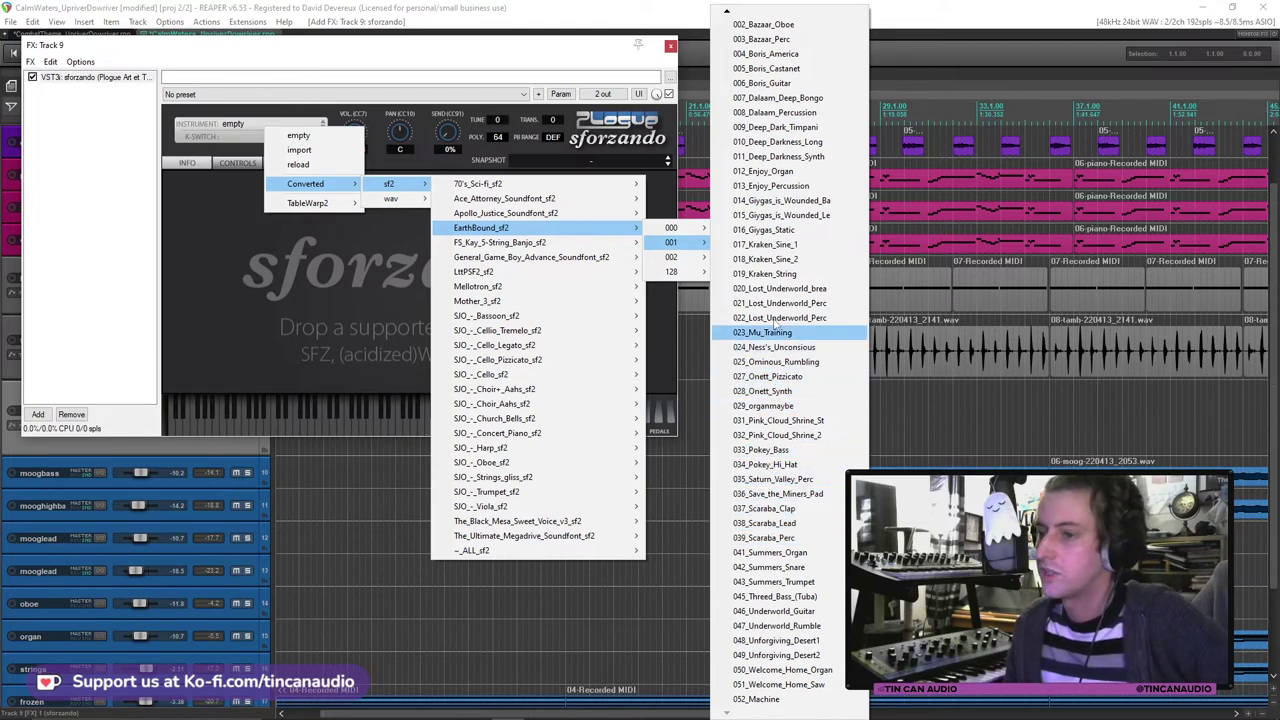
mouse_move(728, 16)
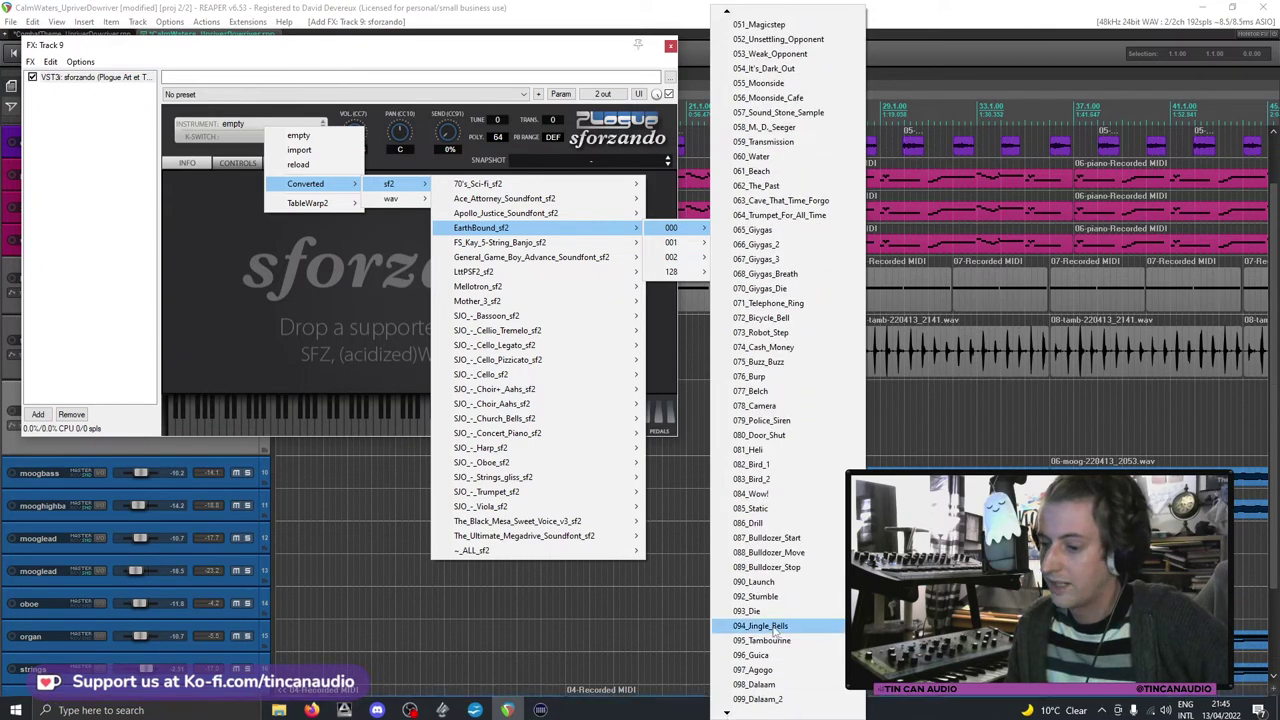
click(760, 625)
click(669, 46)
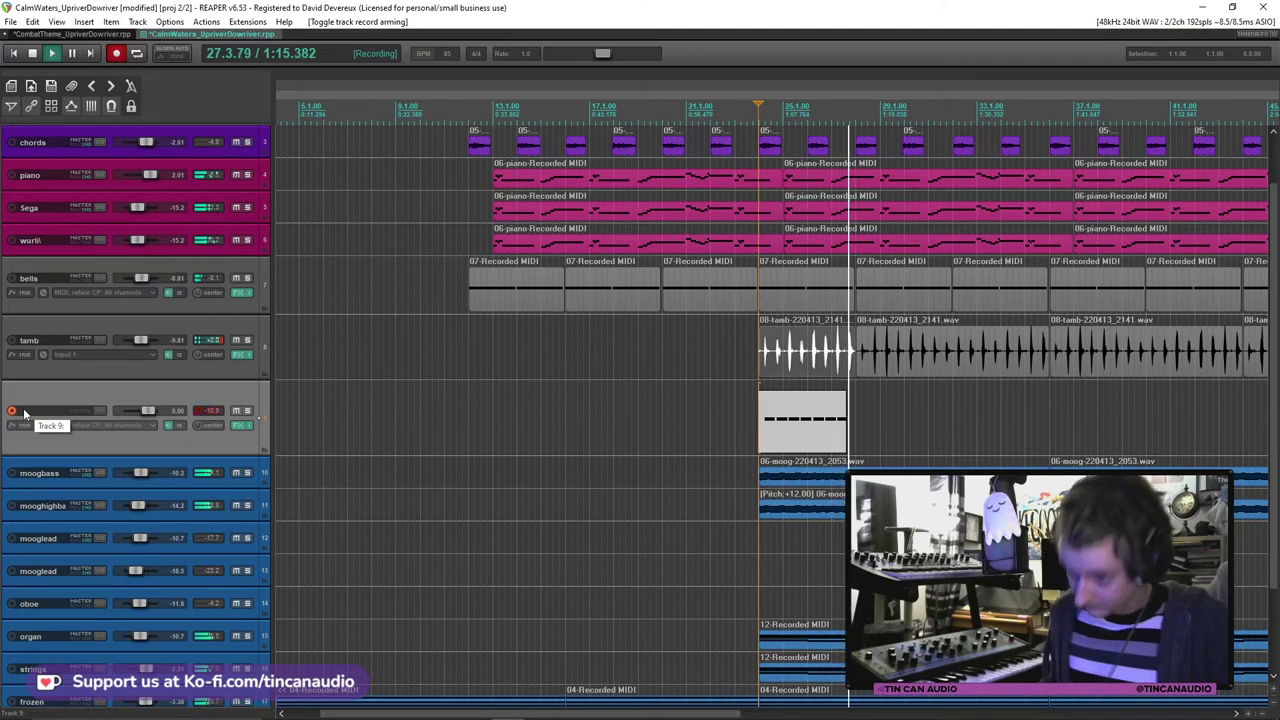
Step: End the jingle bells recording, keep the take, and nest its track inside tamb as a folder child
key(space)
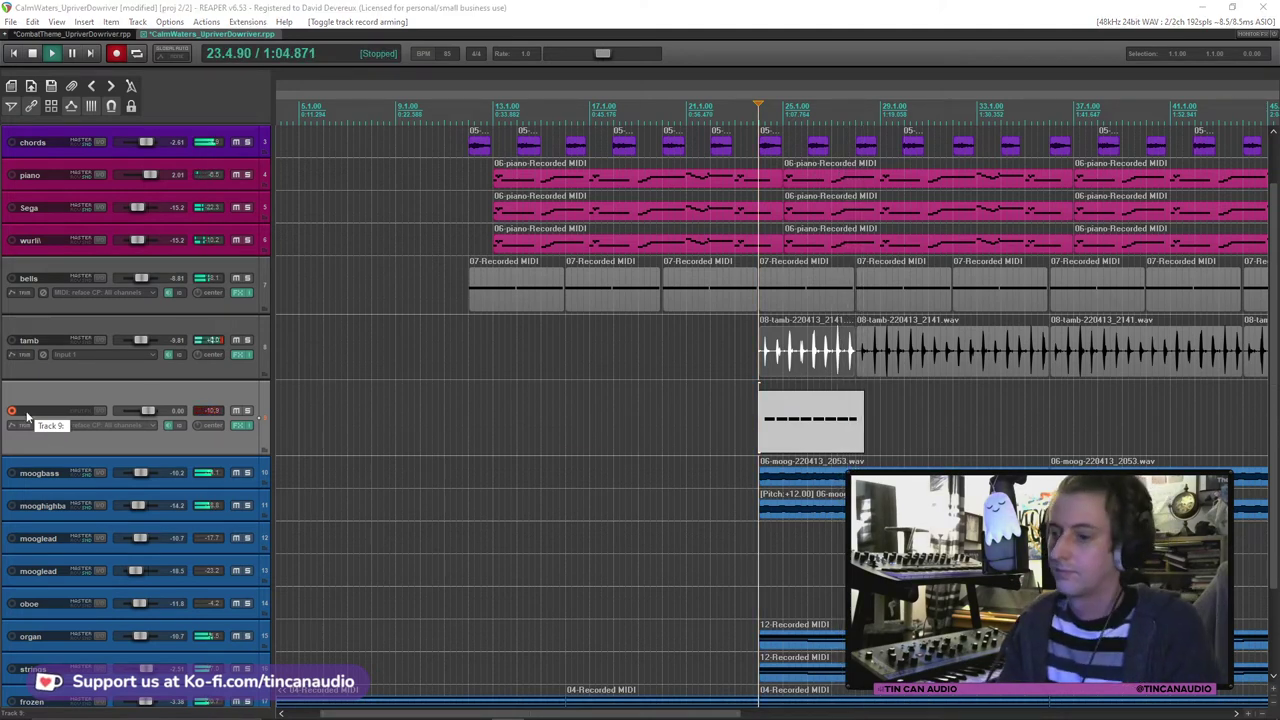
click(579, 438)
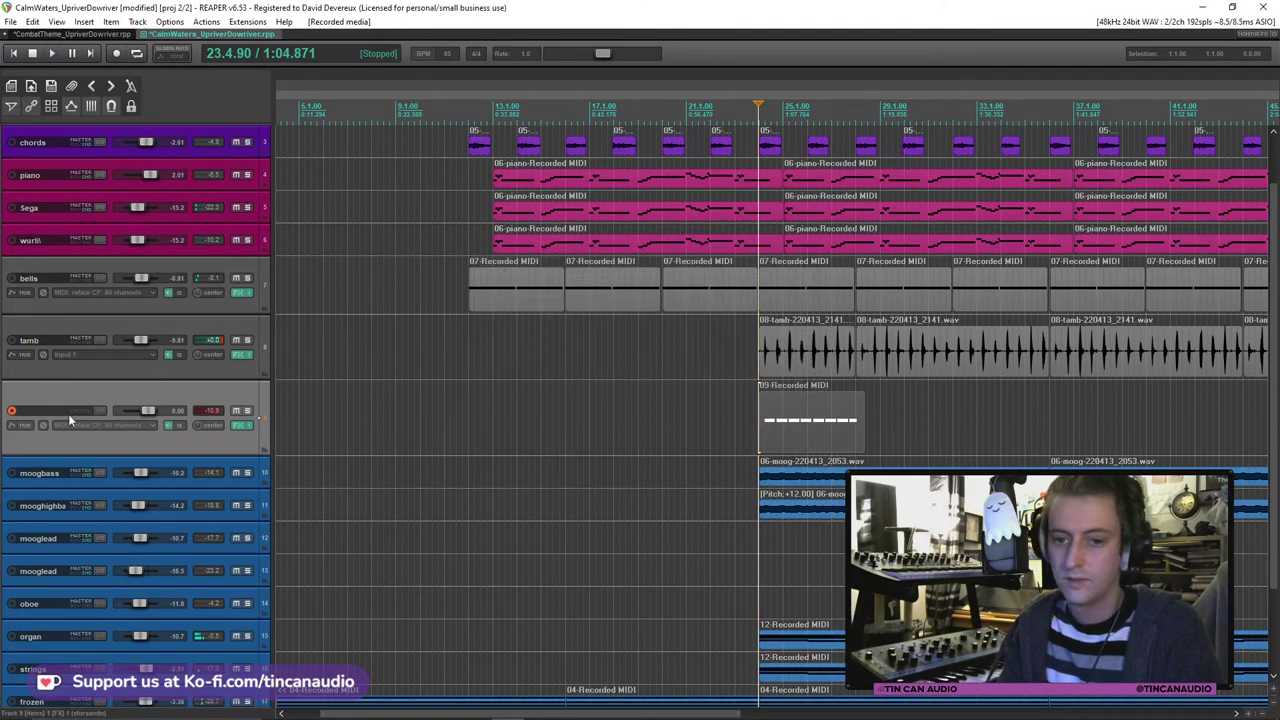
drag(147, 381, 152, 342)
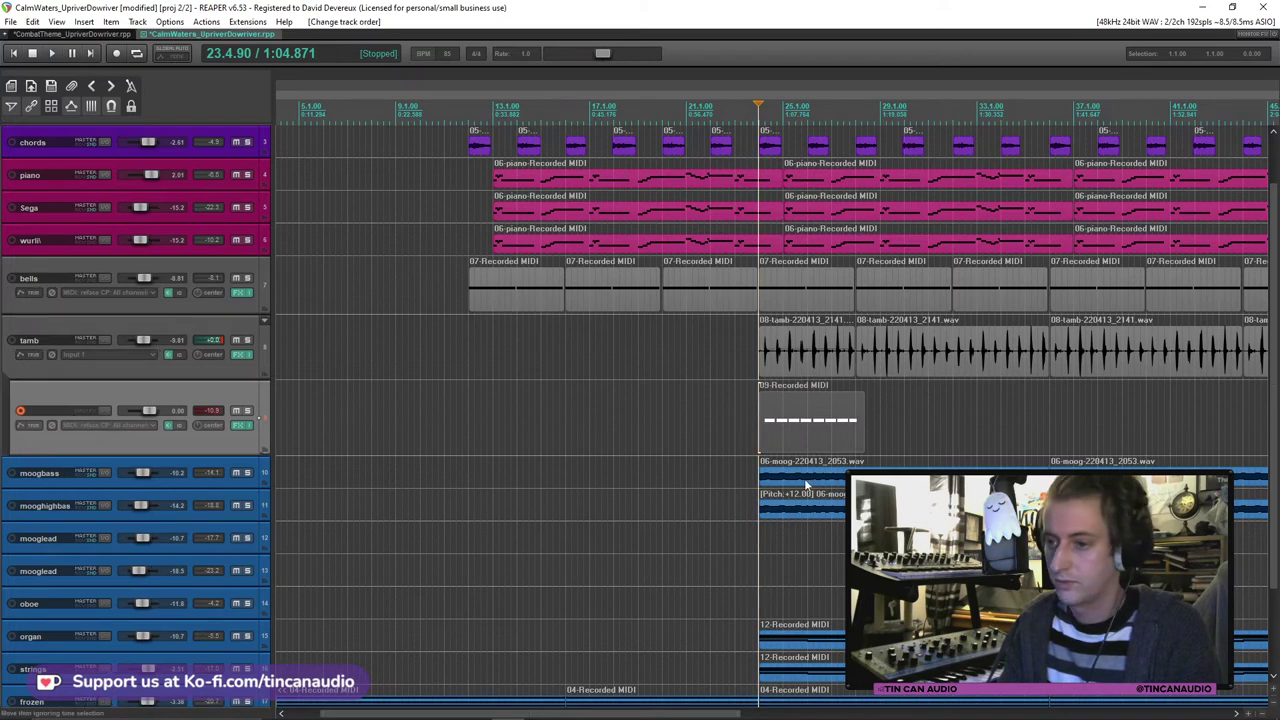
Step: Disarm the jingle bells track and quantize all notes of its take to a straight 1/16 grid at 100% strength
key(space)
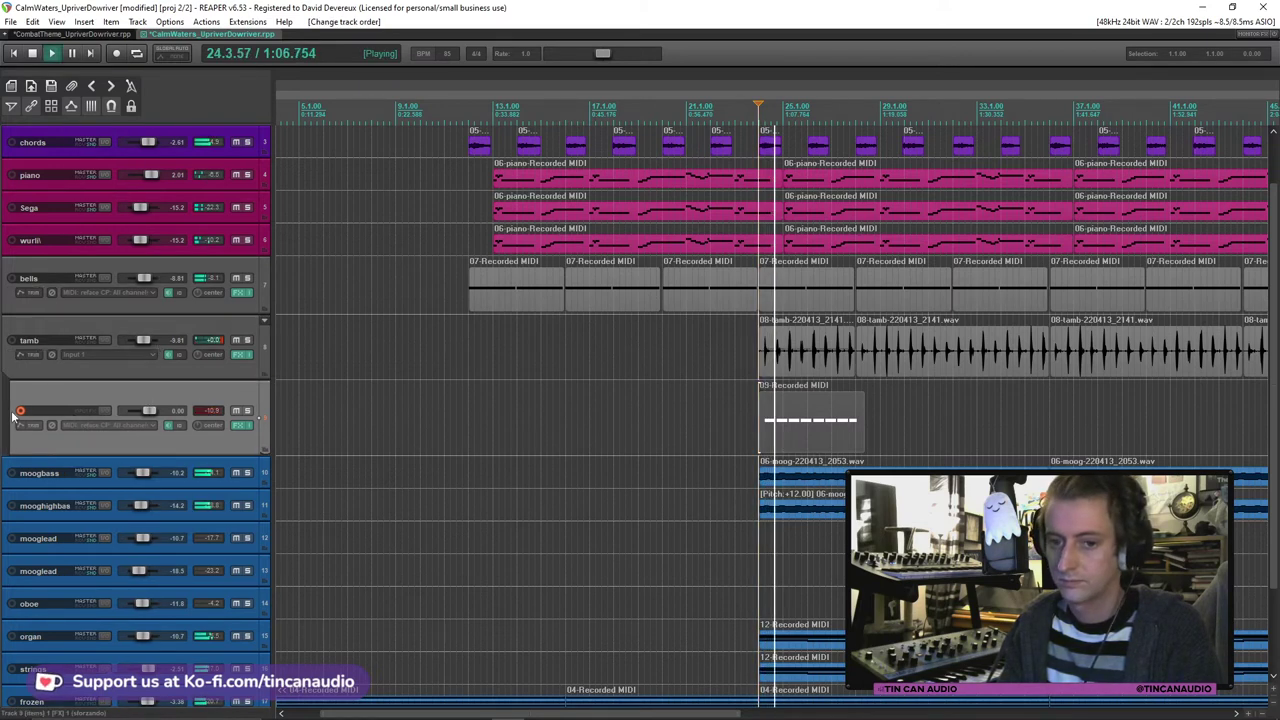
click(19, 411)
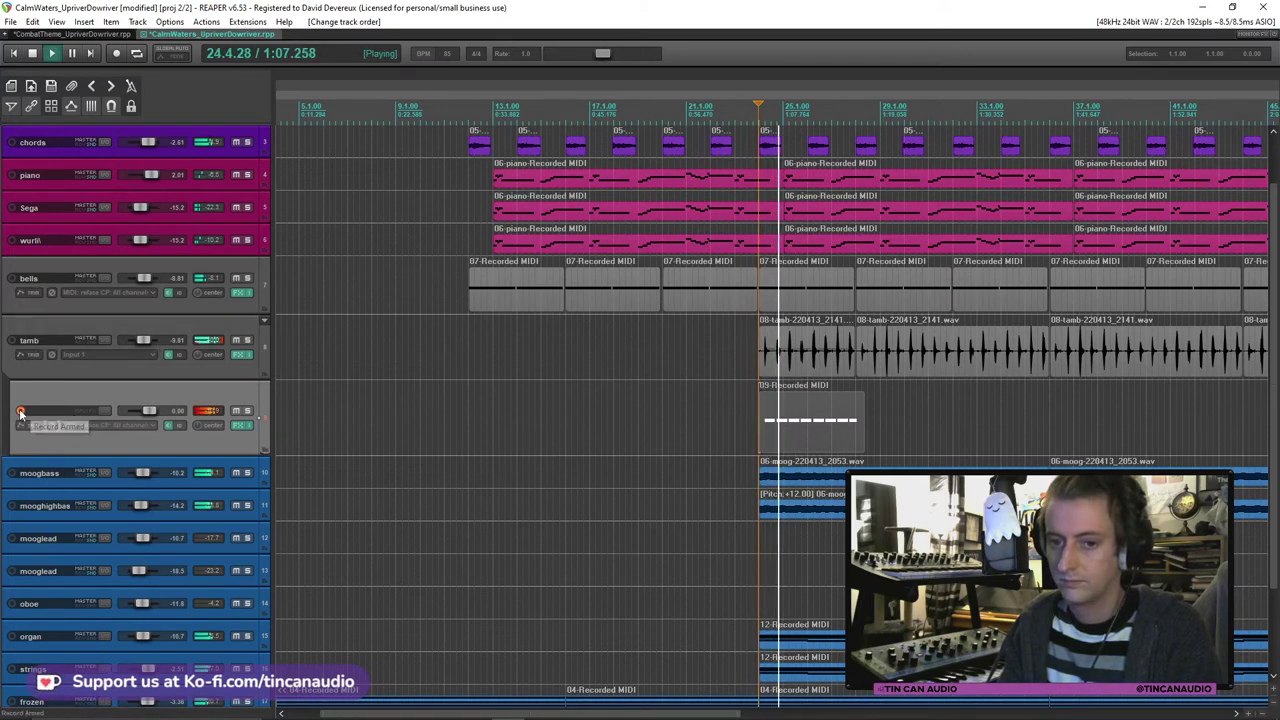
double_click(820, 437)
key(q)
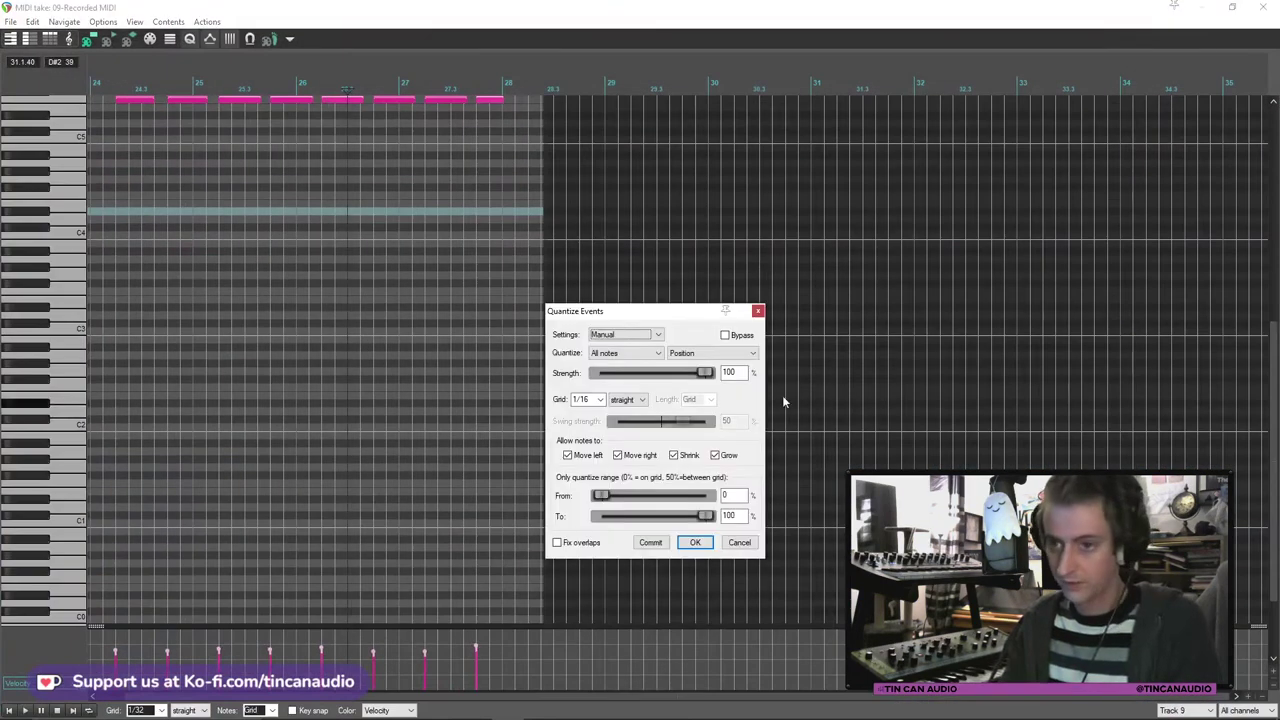
click(697, 545)
key(Escape)
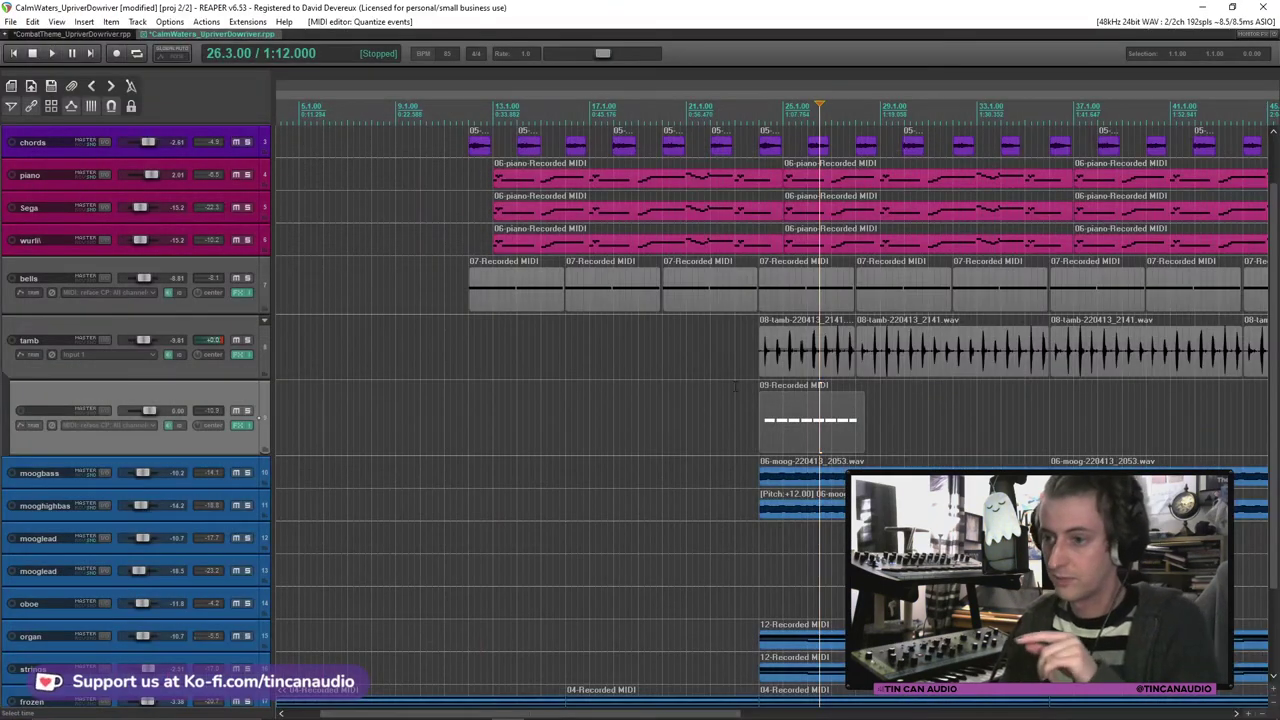
Step: Trim the jingle bells item so it starts at bar 24 and ends at bar 28
click(758, 368)
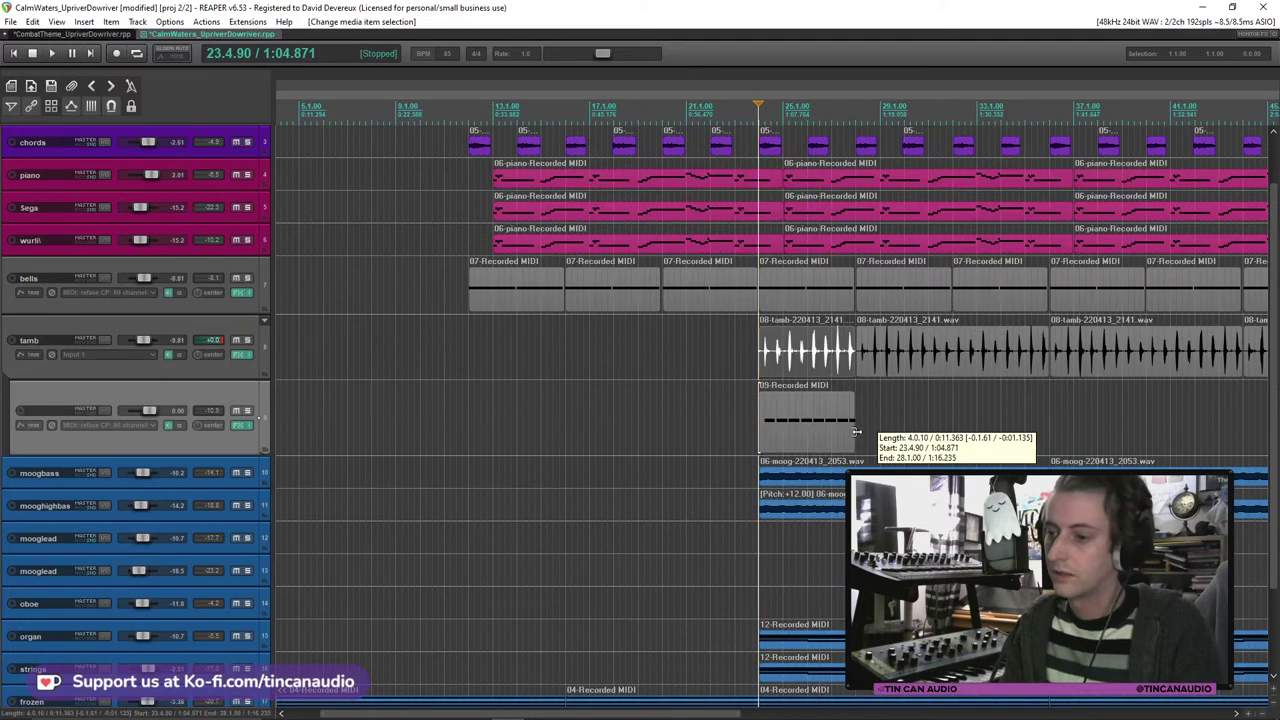
scroll(760, 435, up, 6)
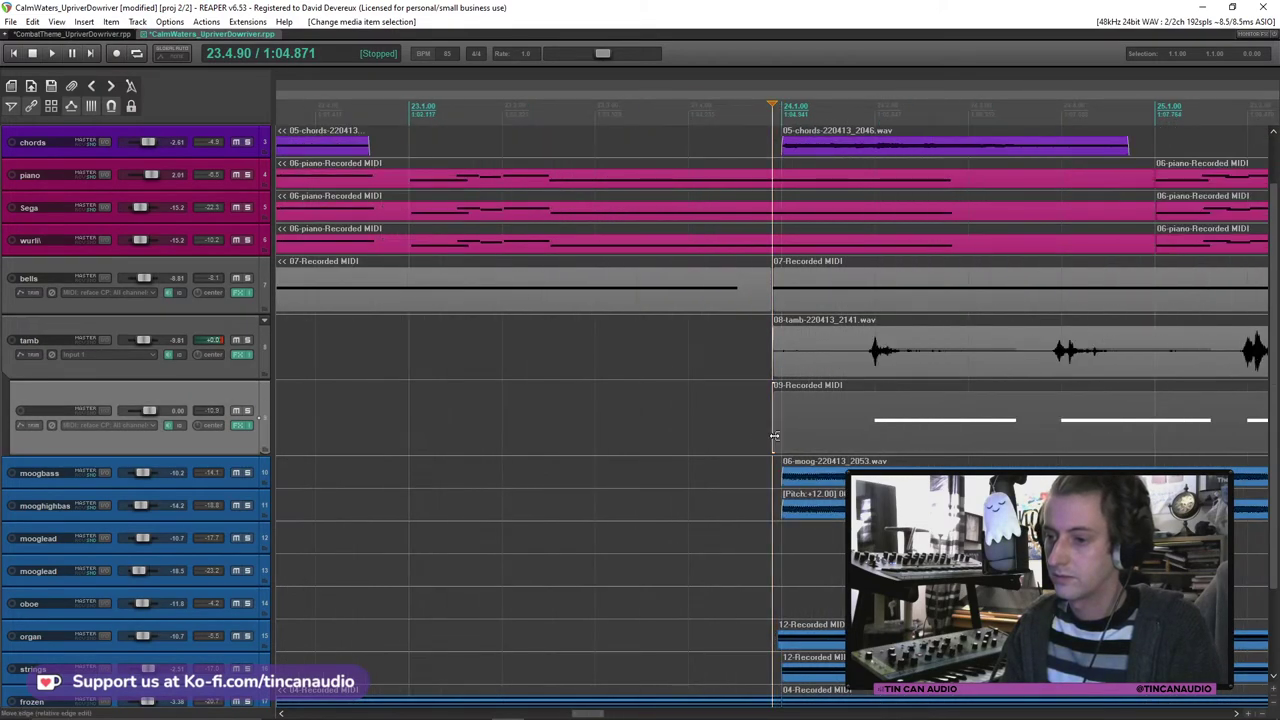
drag(774, 436, 784, 436)
scroll(840, 435, down, 5)
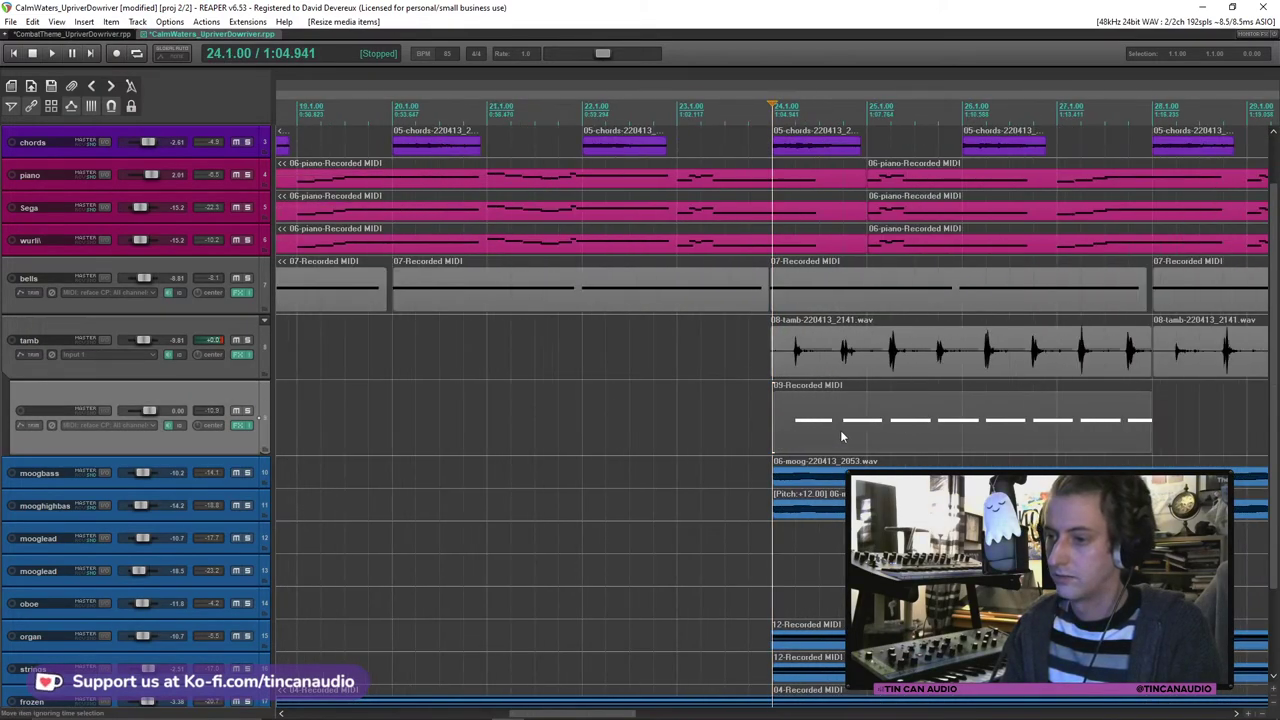
Step: Audition the tambourine items around bars 28, 33 and 36 to check how the repeated sections play
click(910, 368)
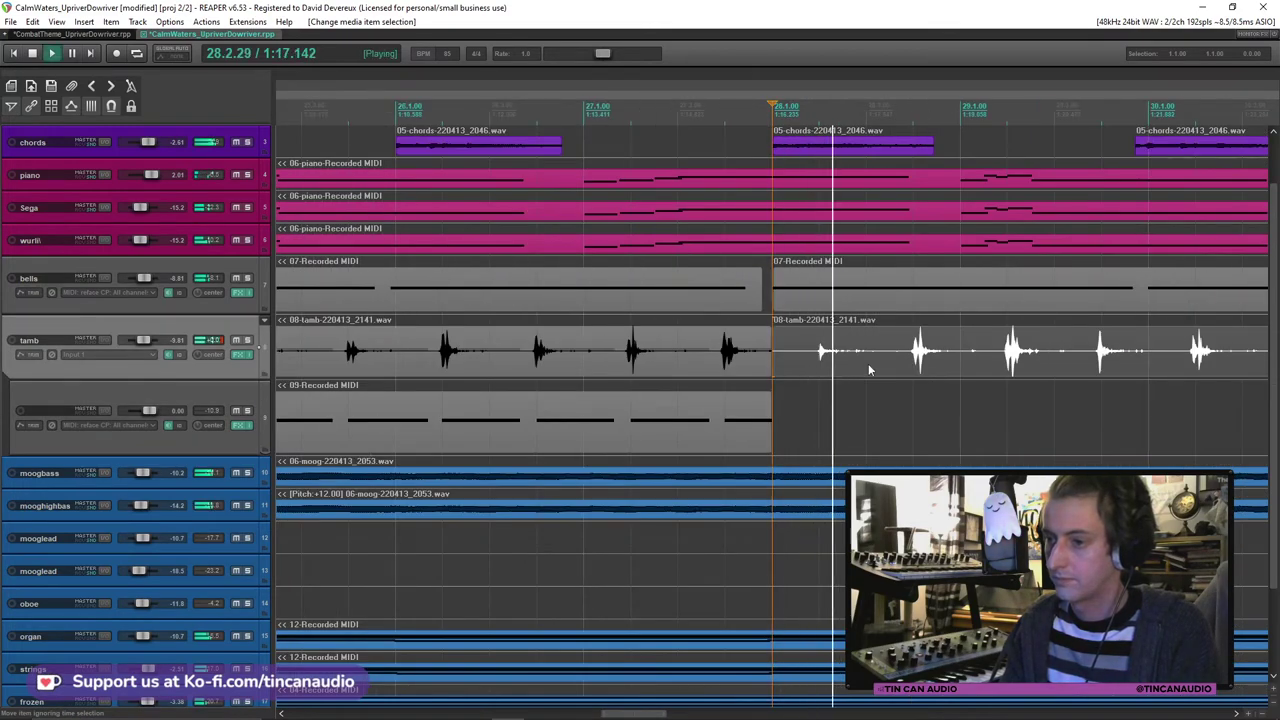
scroll(868, 370, down, 4)
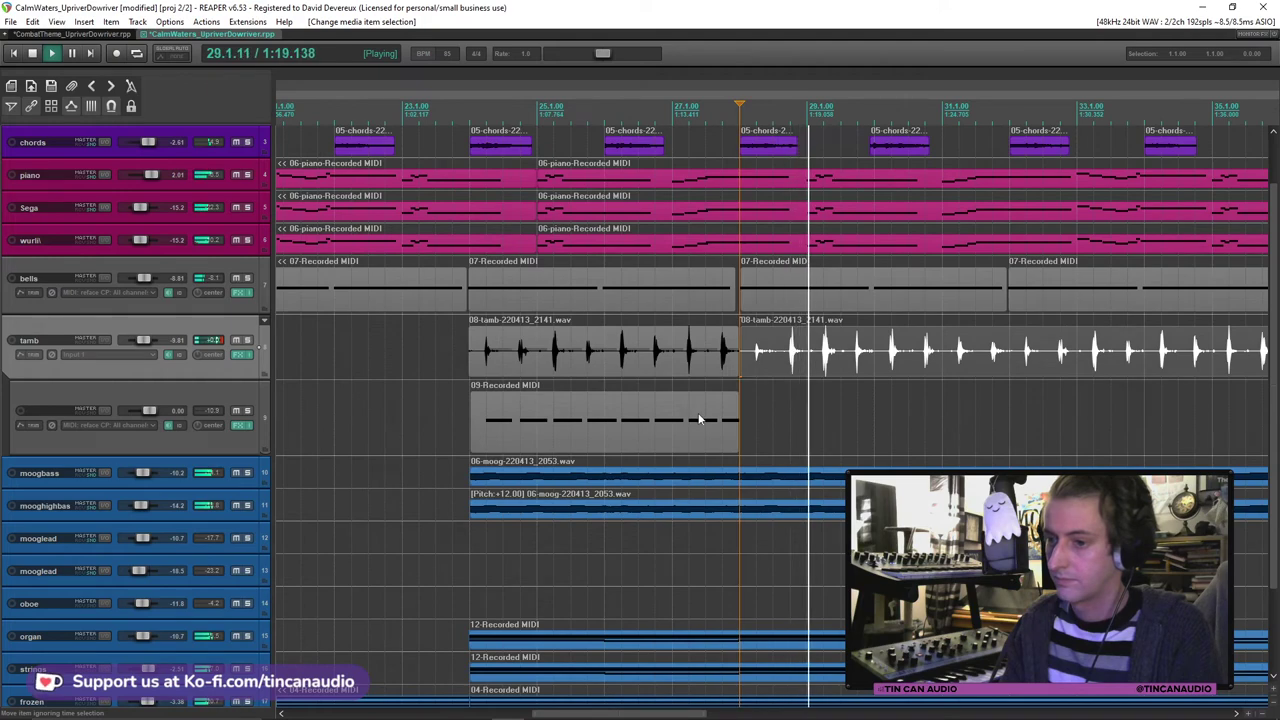
key(space)
click(1128, 352)
scroll(1128, 352, up, 1)
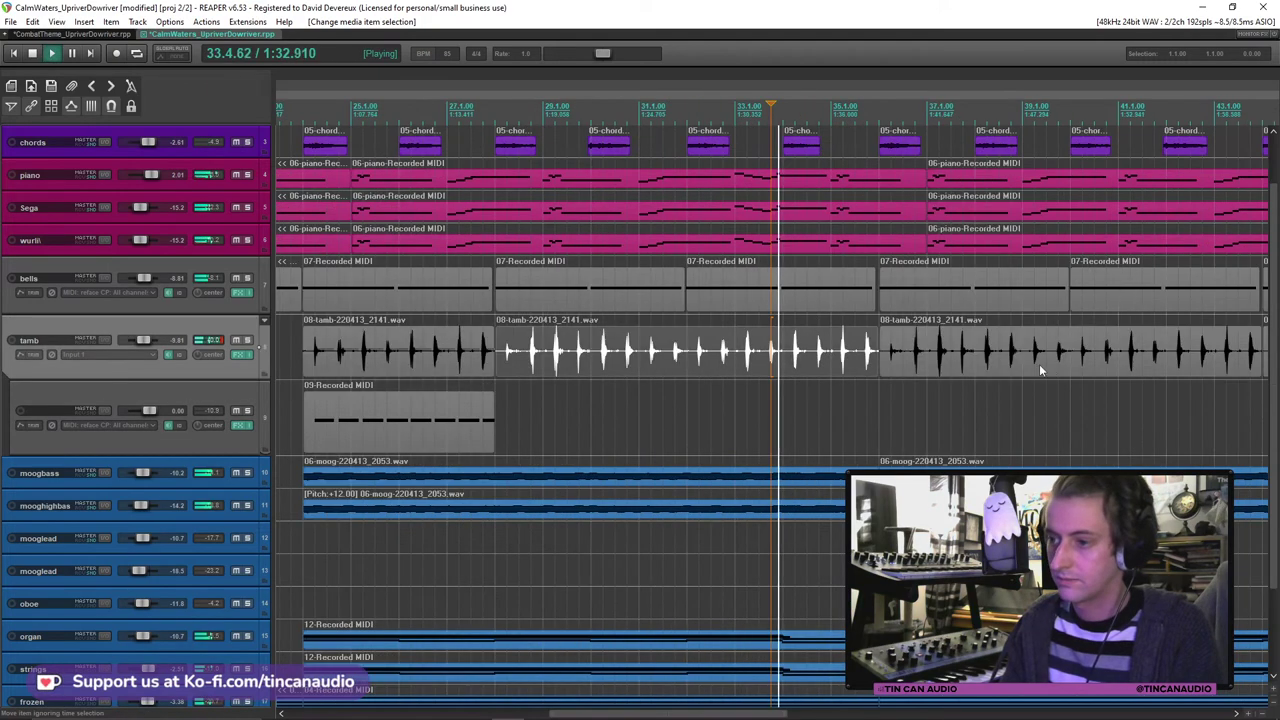
key(space)
scroll(914, 363, up, 2)
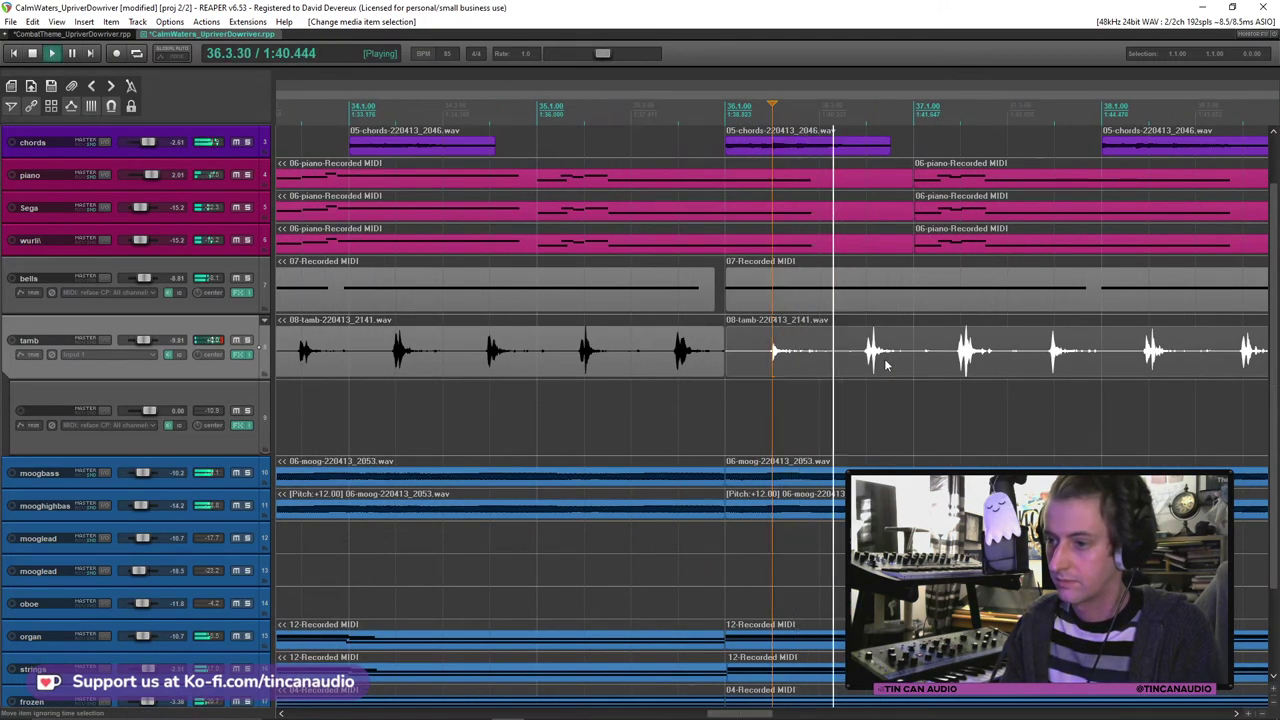
scroll(885, 365, down, 5)
scroll(885, 365, down, 3)
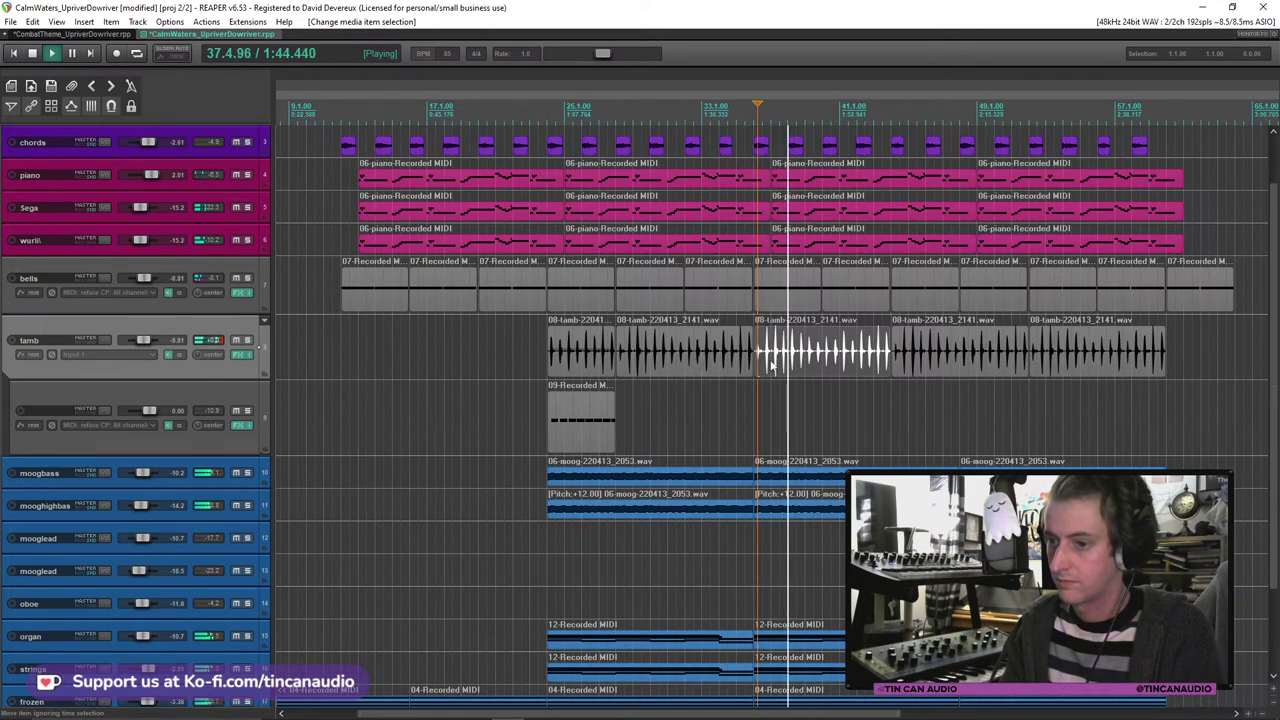
key(space)
Step: Copy the four-bar jingle bells item and paste it repeatedly from bar 28 until it reaches the end of the tambourine part
scroll(494, 427, up, 3)
click(485, 444)
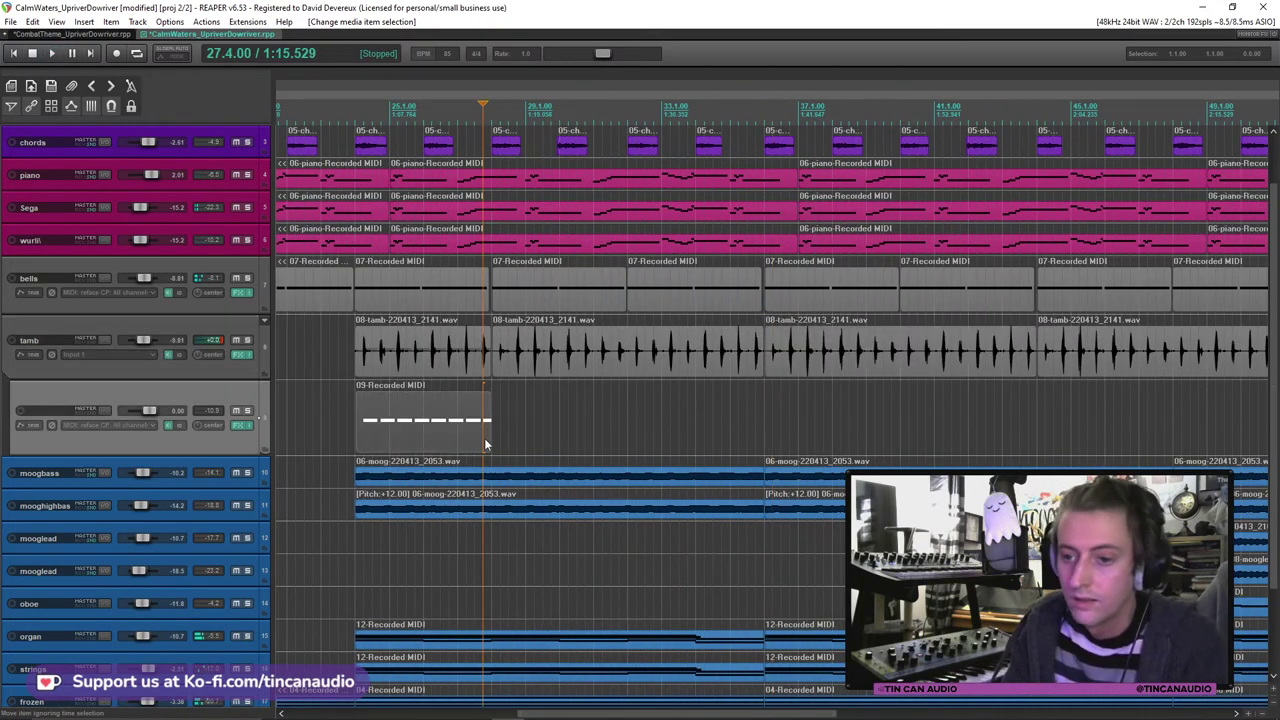
click(489, 437)
key(ctrl+v)
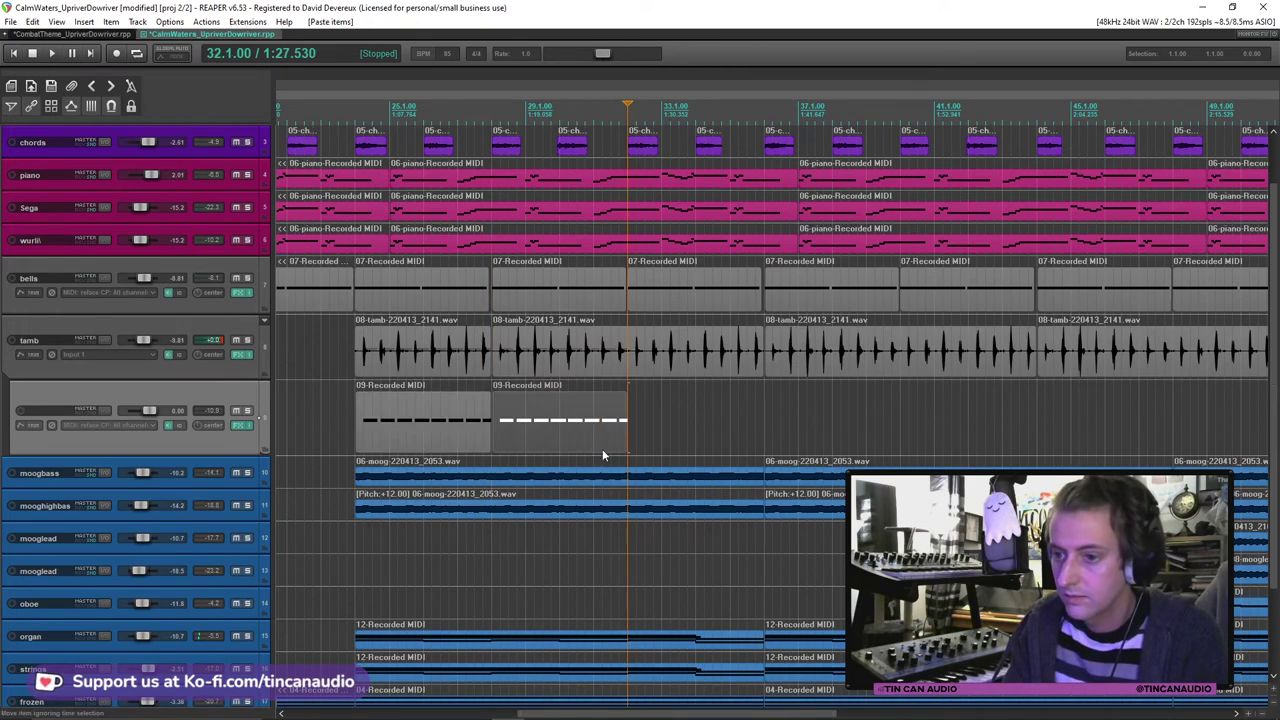
key(ctrl+v)
key(ctrl+v)
key(ctrl+v)
key(ctrl+v)
key(ctrl+v)
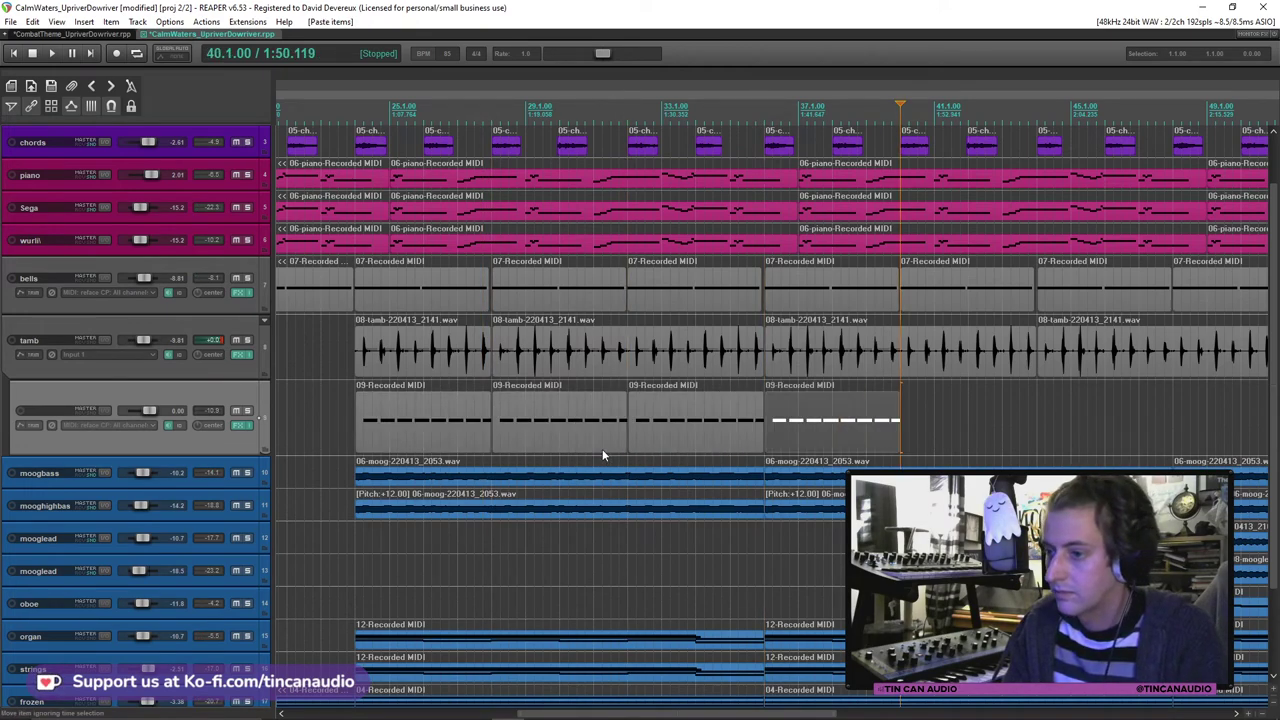
scroll(605, 455, down, 3)
key(ctrl+v)
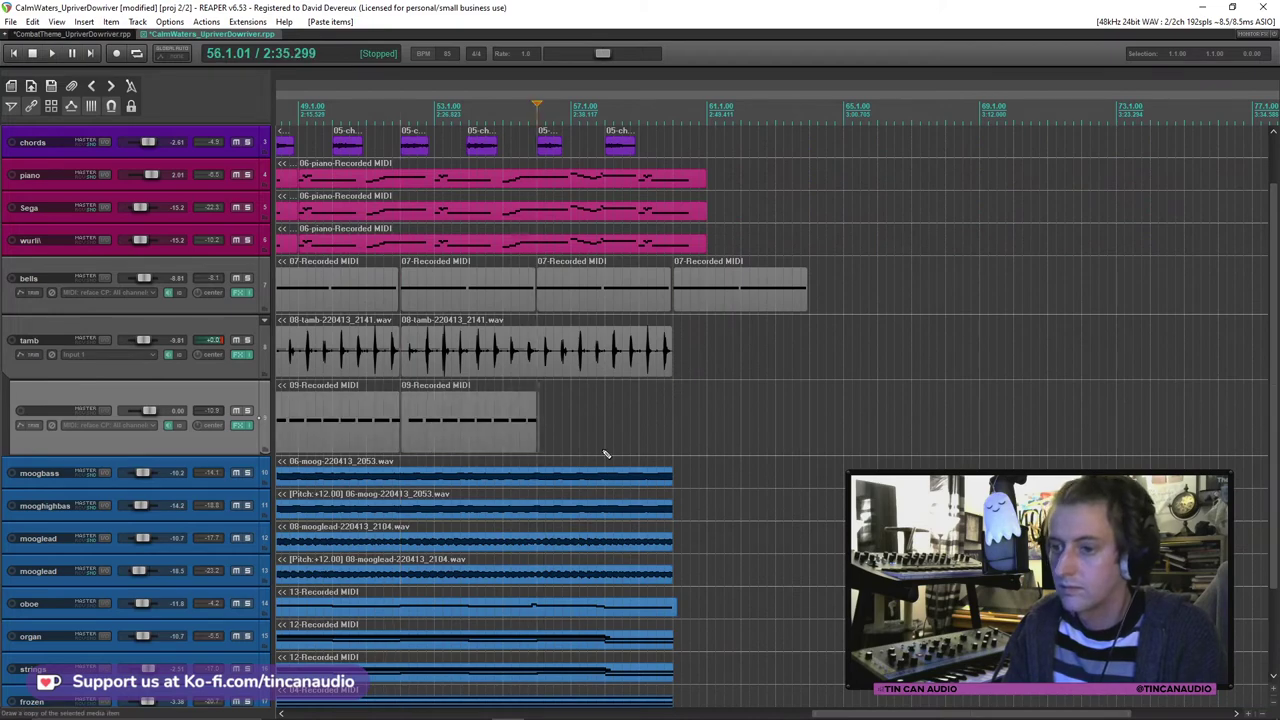
key(ctrl+v)
Step: Play from bar 24 and adjust the RVerb reverb on tamb with the track soloed
click(482, 429)
key(space)
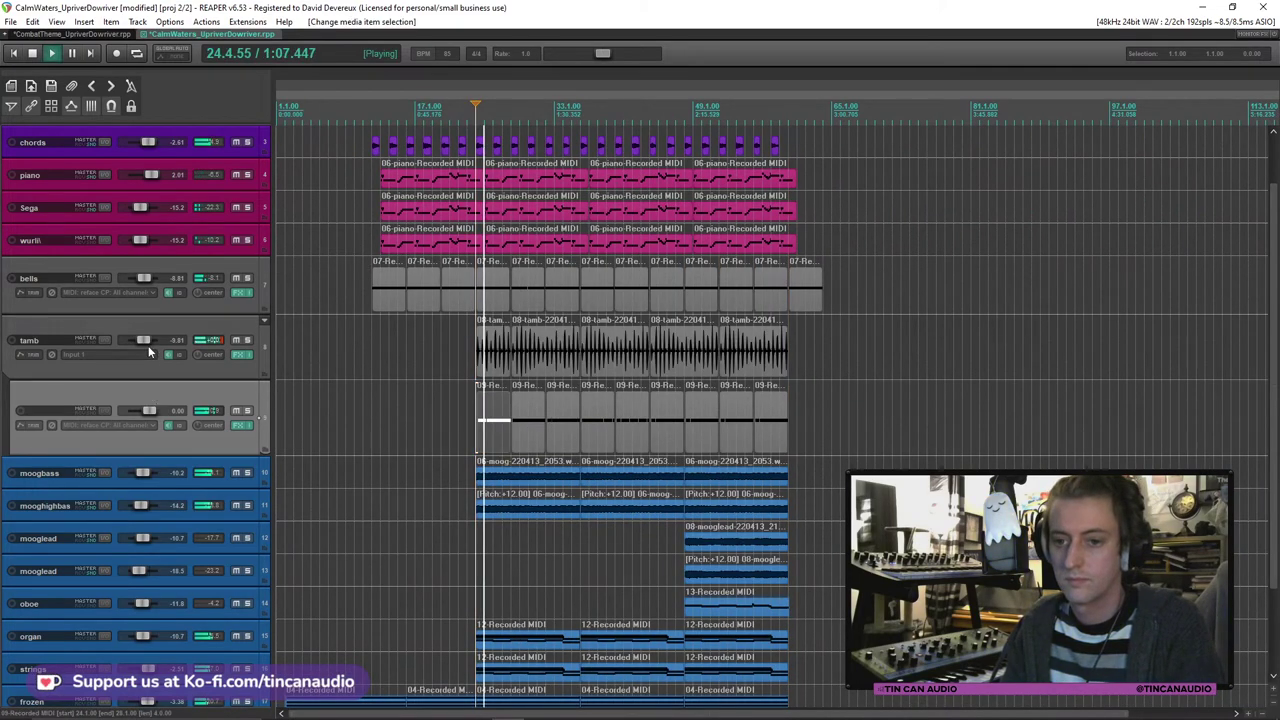
click(233, 356)
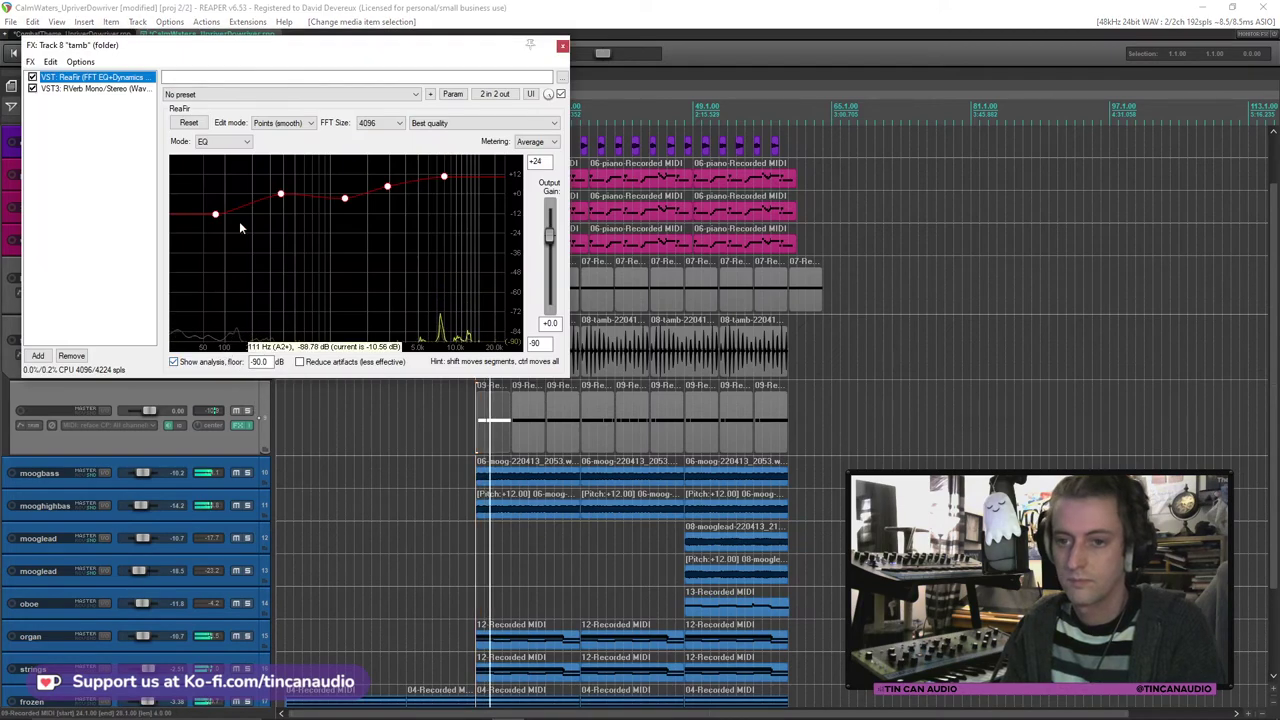
click(88, 88)
drag(366, 45, 974, 195)
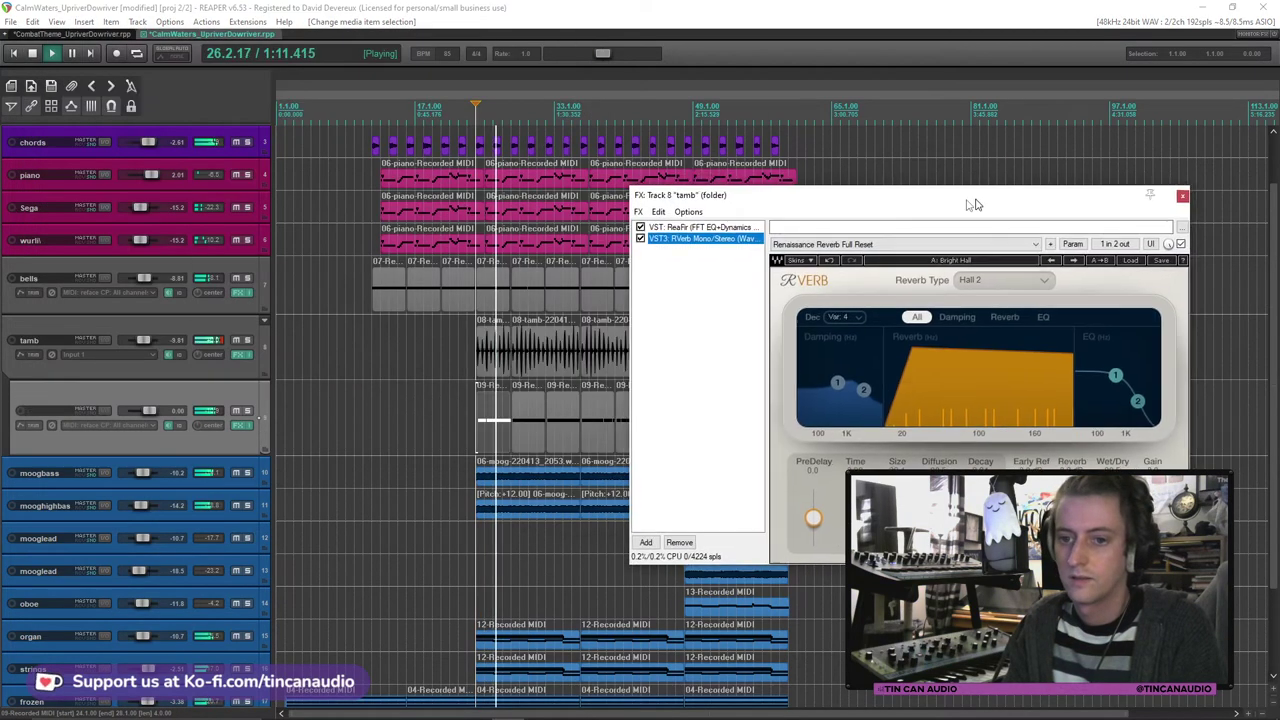
click(247, 341)
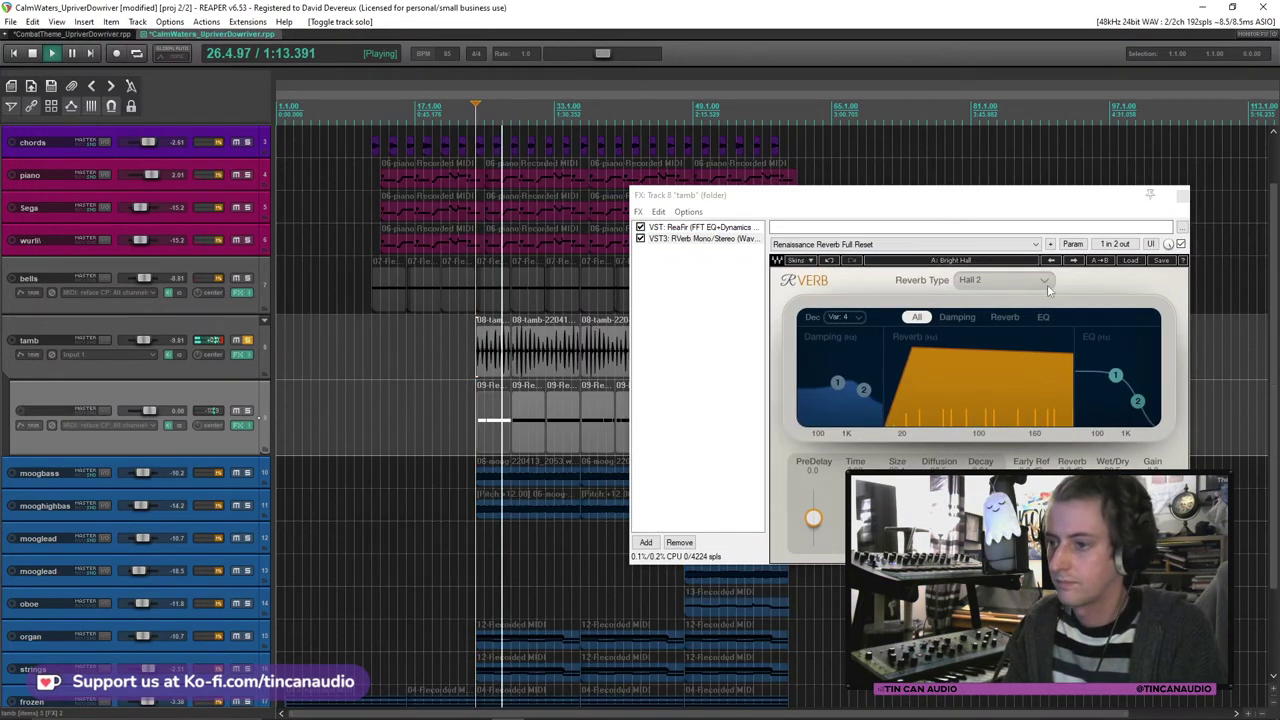
click(1150, 194)
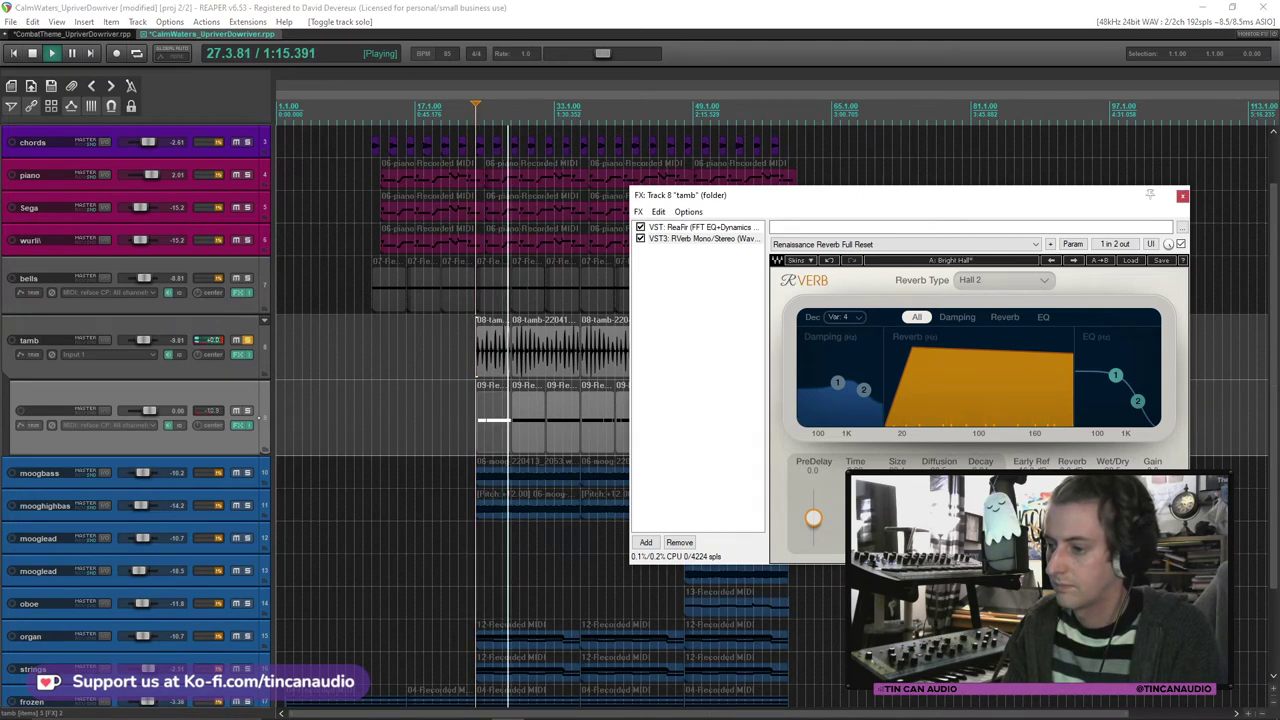
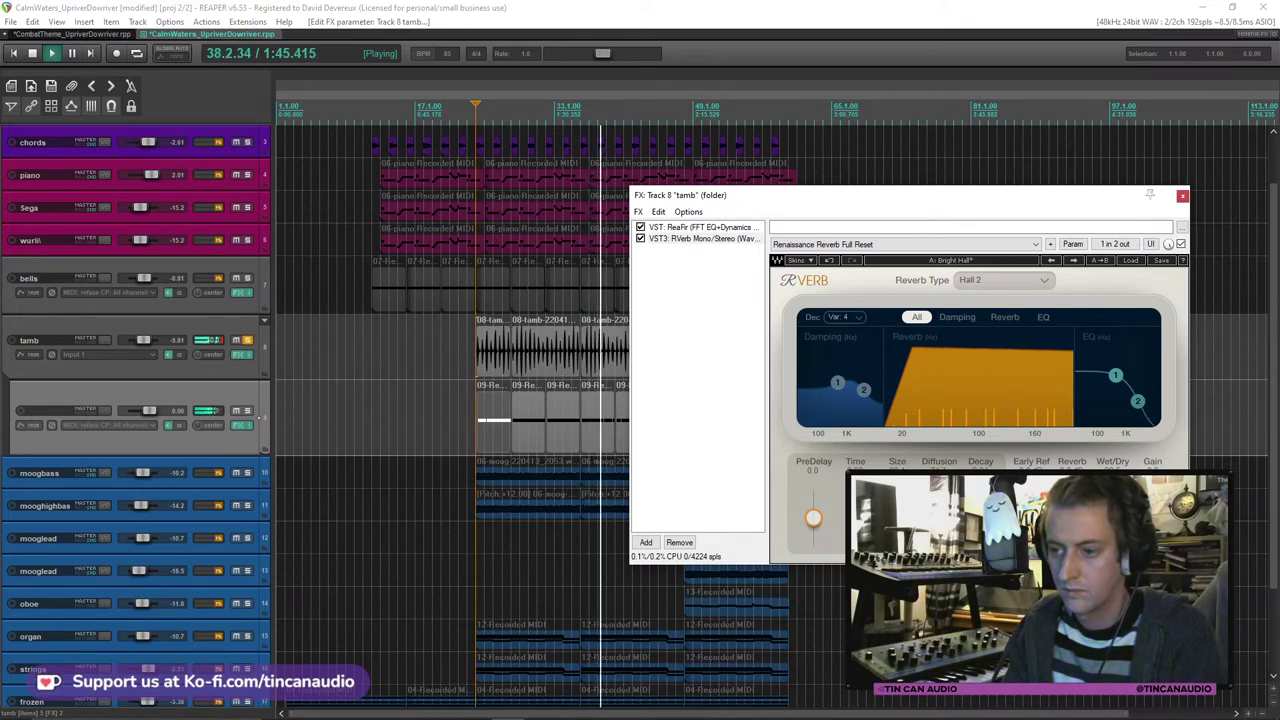
Step: Close tamb's effects window, unsolo the track and replay the full mix from bar 24
key(Escape)
key(space)
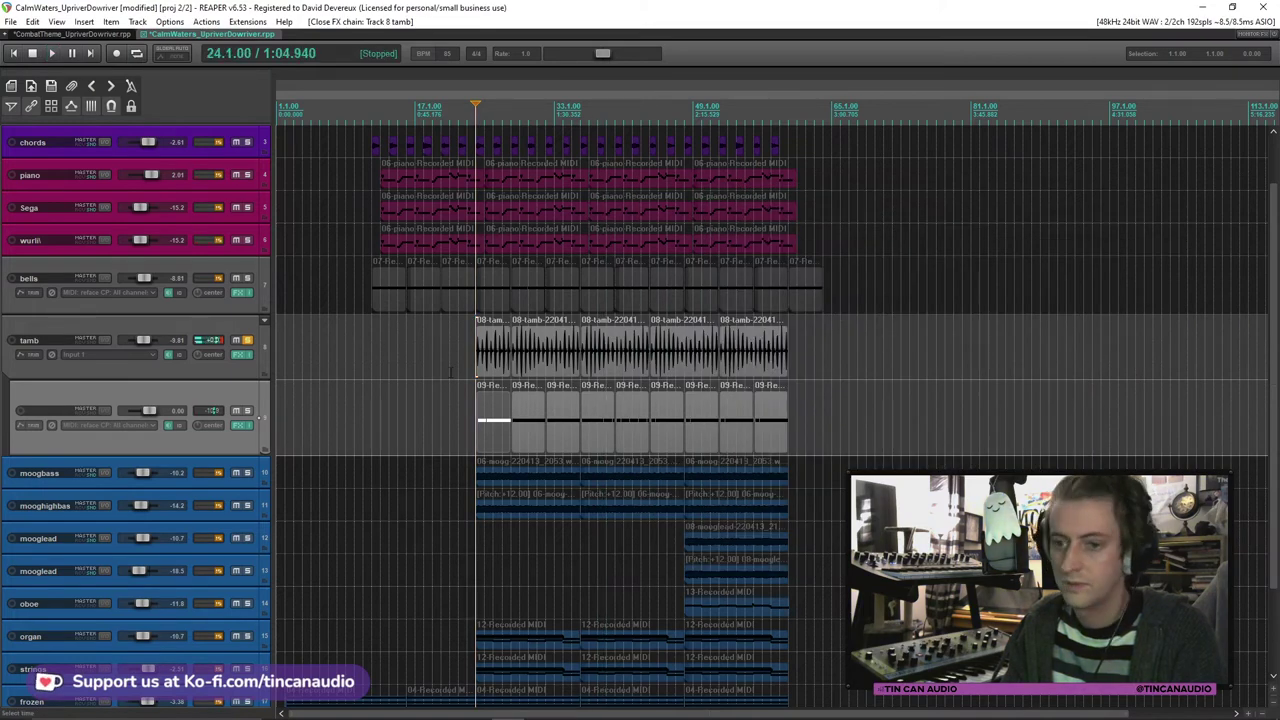
click(247, 341)
key(space)
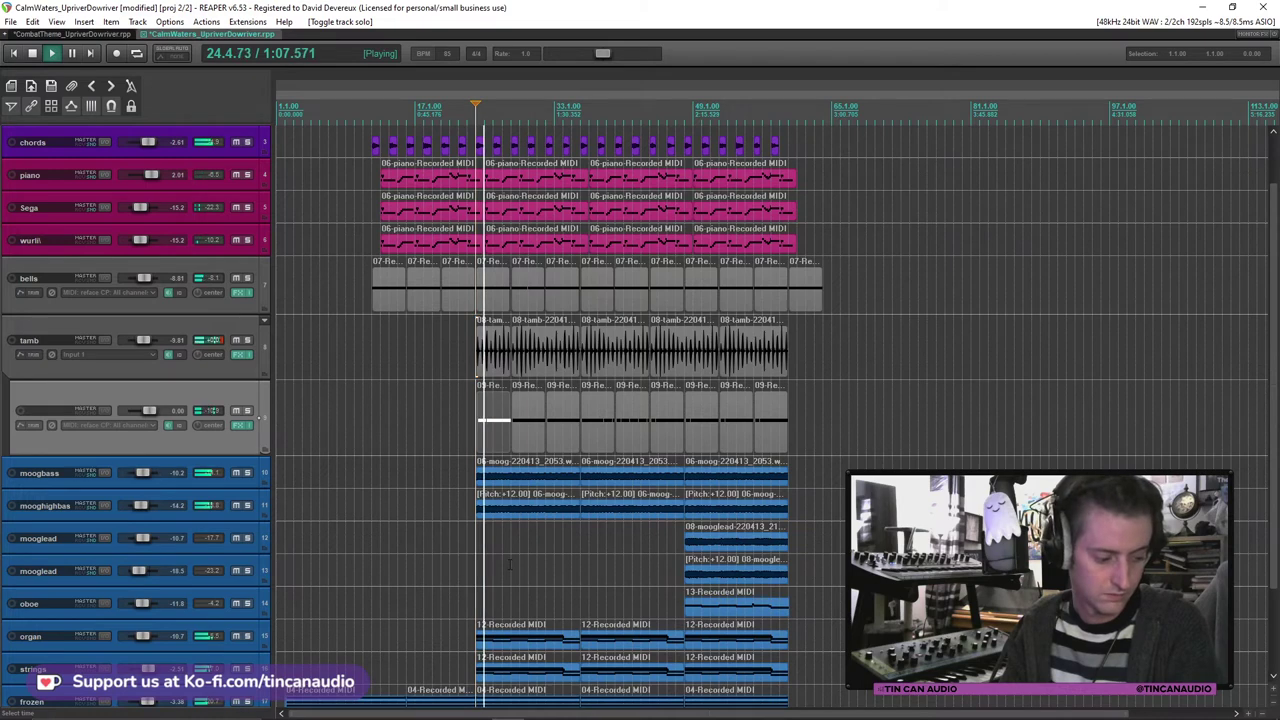
Step: Inspect the RVerb settings in the bells track's effects chain and close its window
click(242, 293)
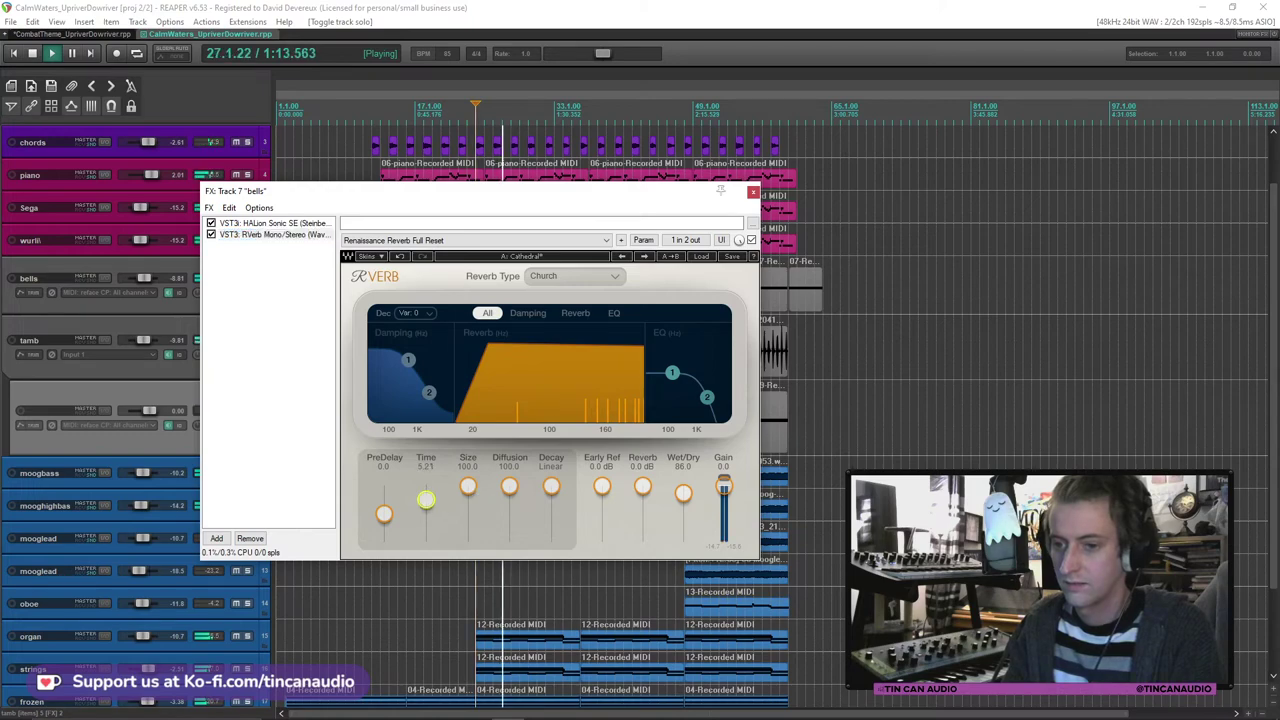
click(753, 191)
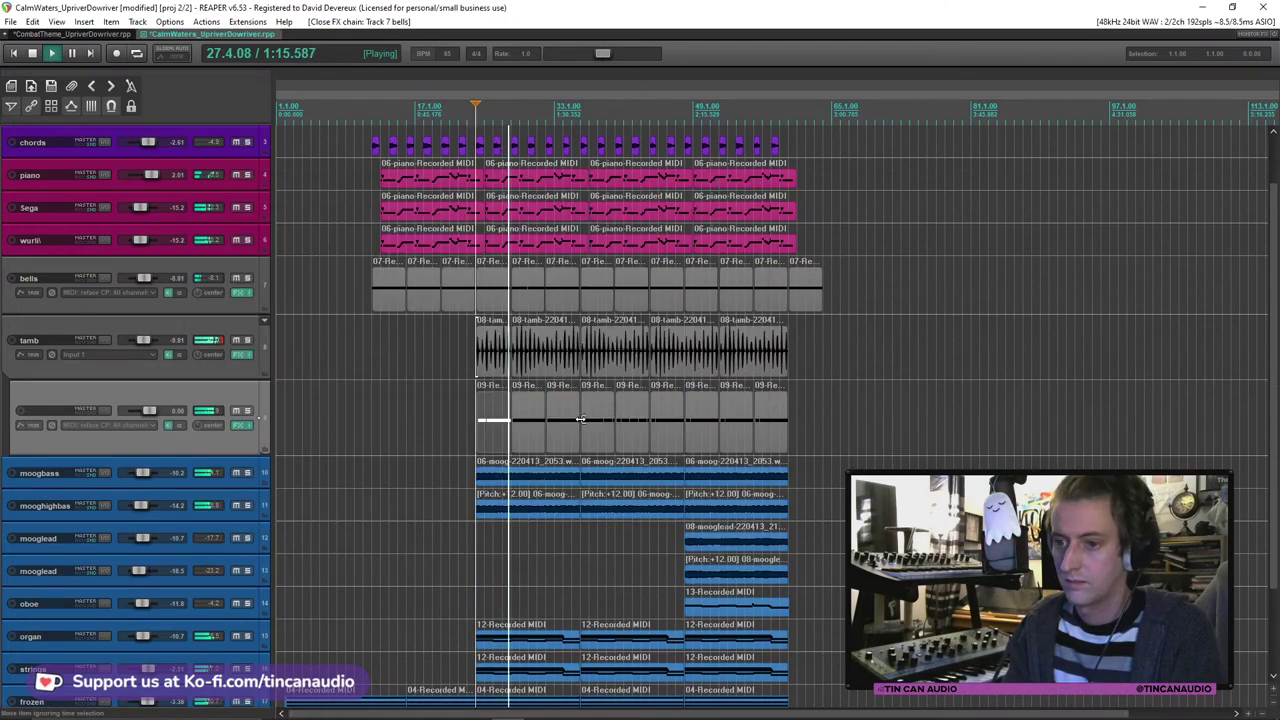
scroll(544, 433, up, 4)
scroll(621, 414, down, 4)
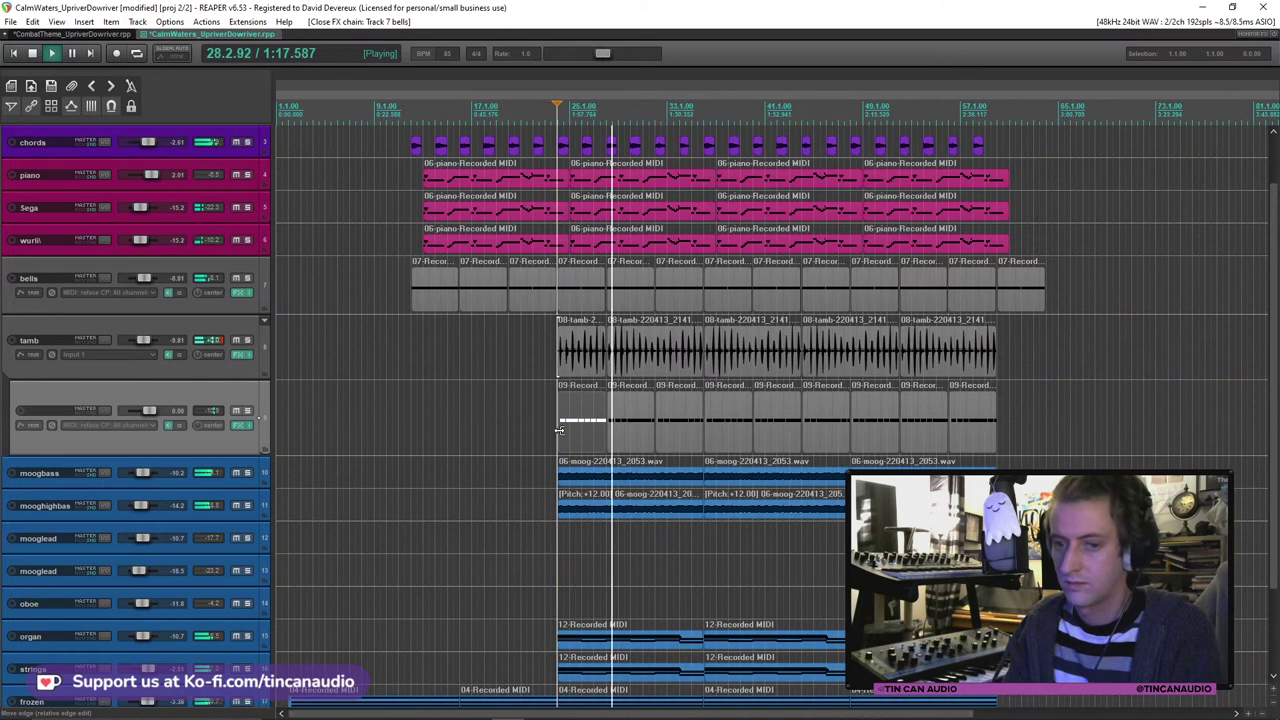
Step: Lower the tamb track's volume to about -10.9 dB while the full mix plays
click(228, 380)
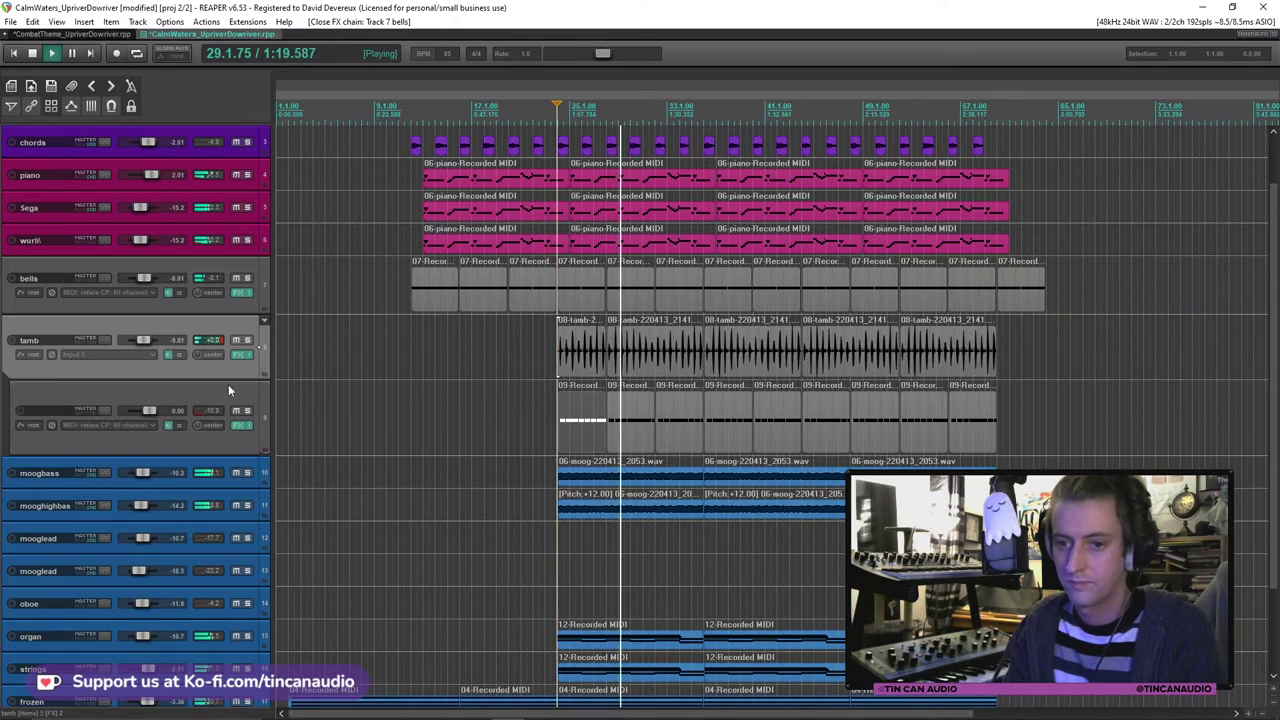
drag(141, 340, 138, 340)
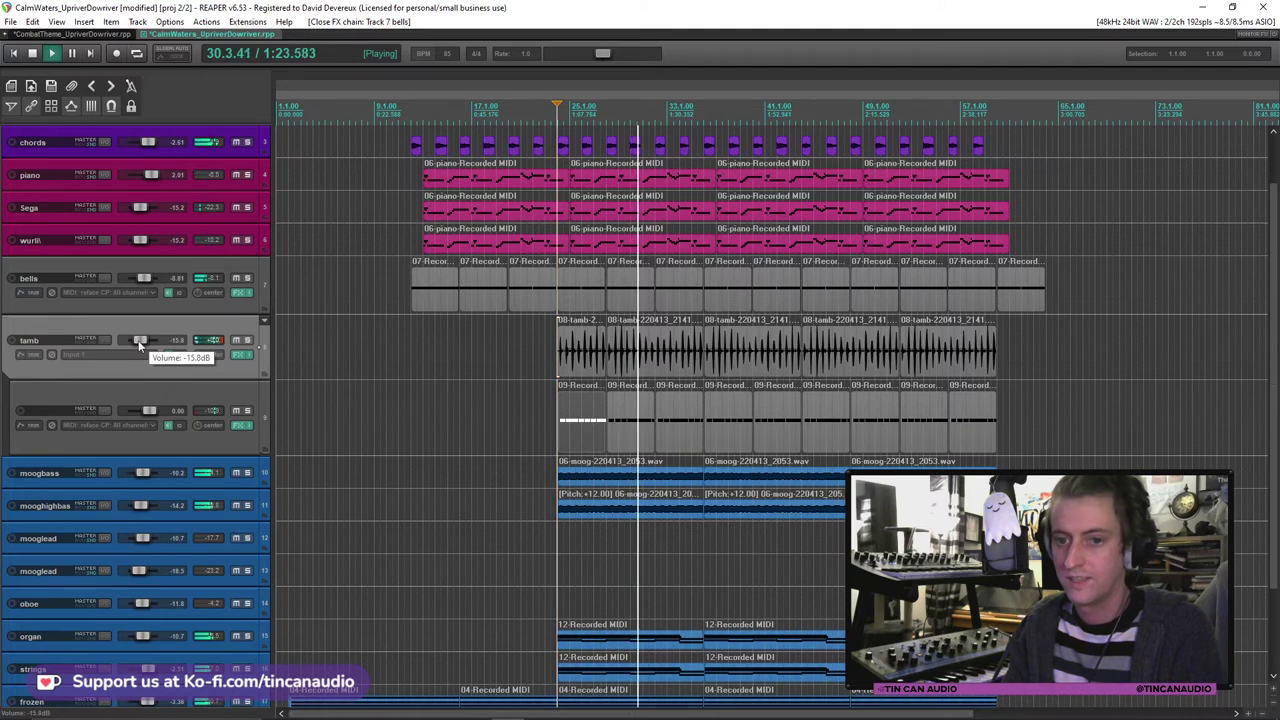
drag(138, 340, 142, 342)
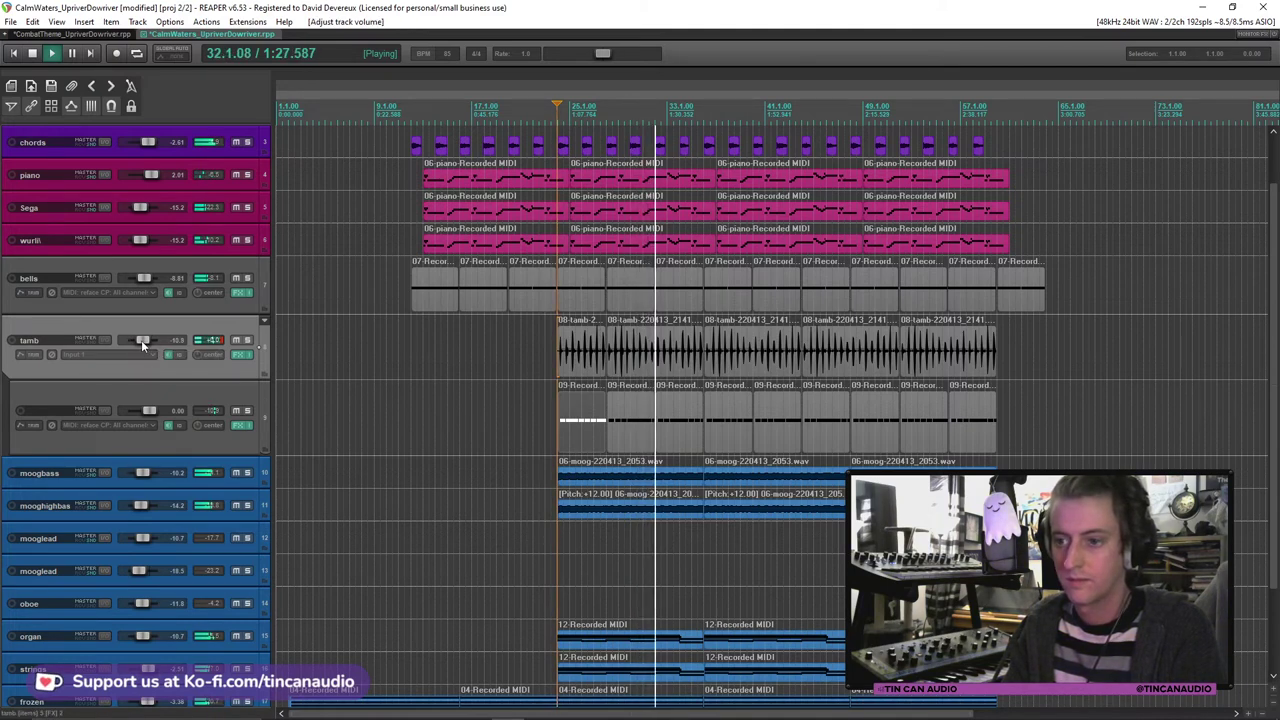
Step: Select the tambourine and jingle bells items between bars 24 and 36
scroll(597, 373, down, 2)
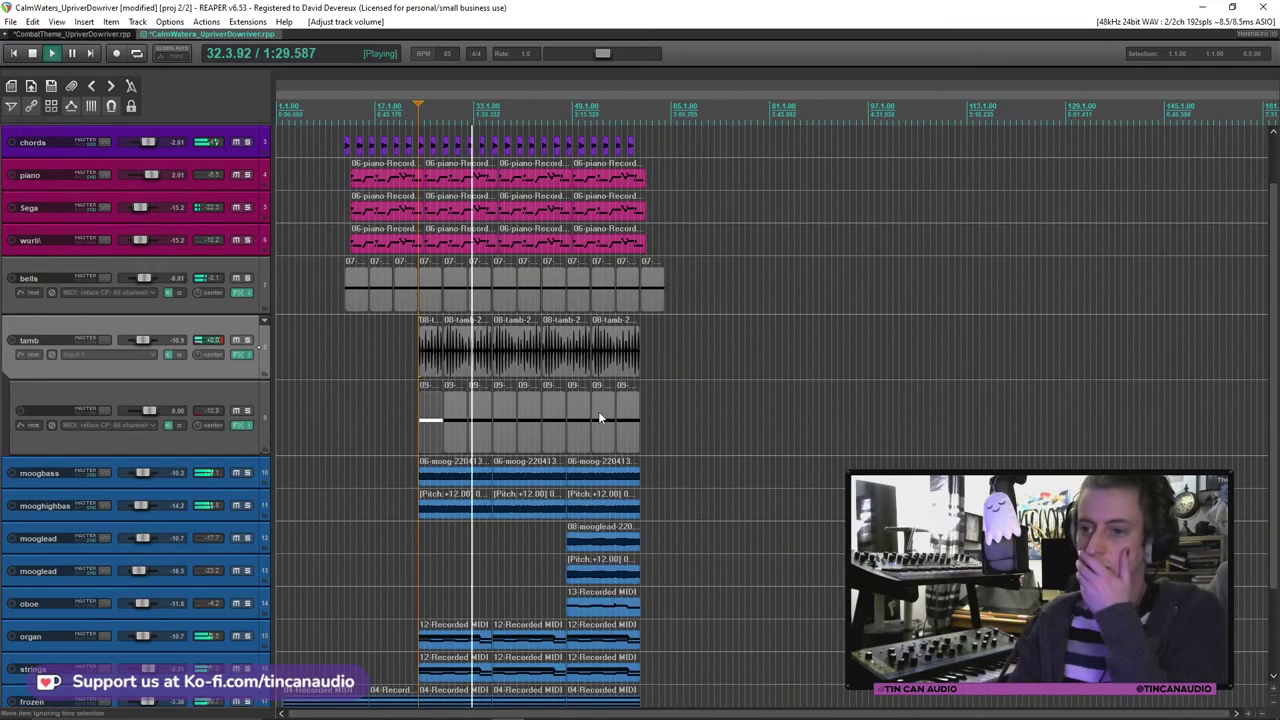
scroll(505, 408, up, 1)
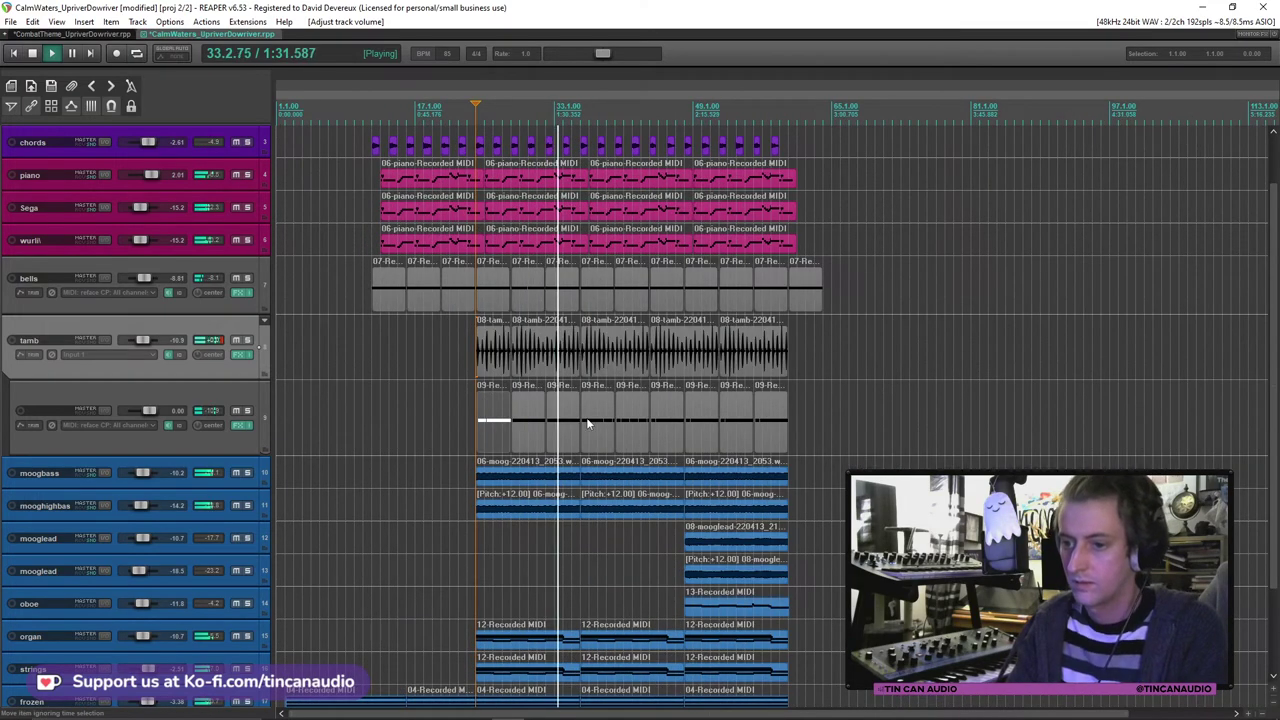
click(581, 355)
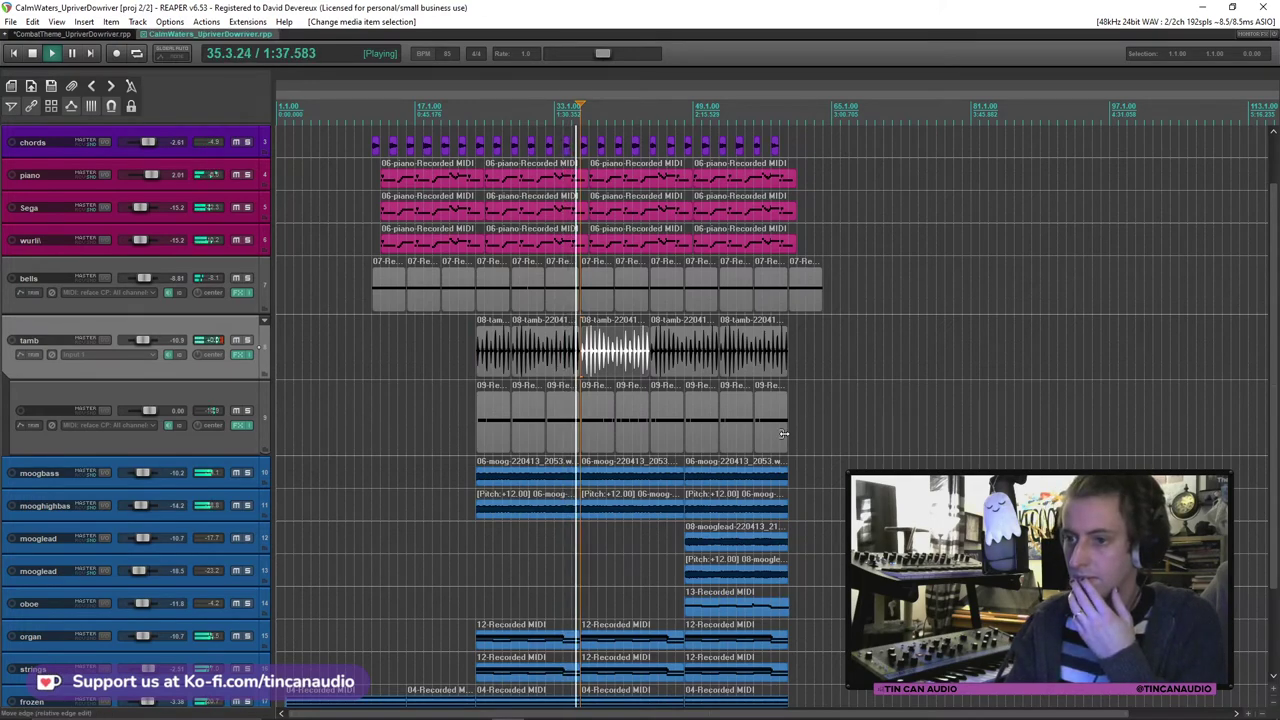
scroll(714, 440, up, 5)
scroll(714, 440, down, 3)
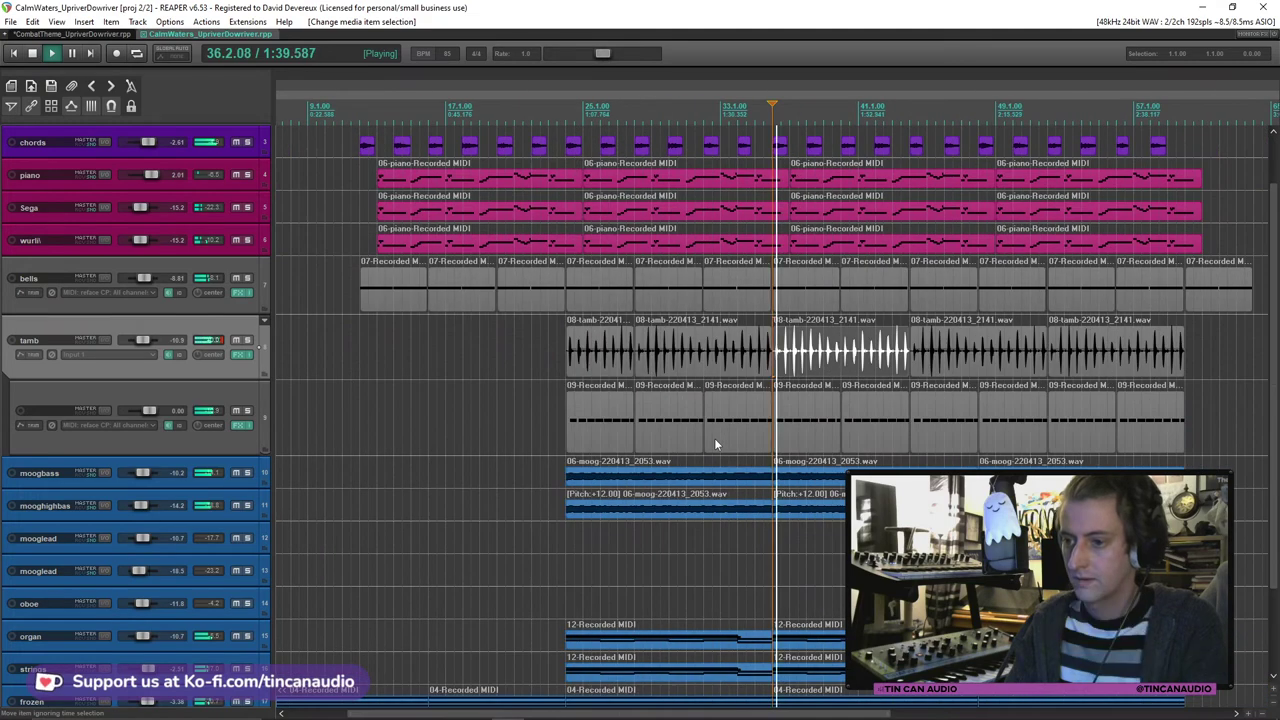
click(672, 368)
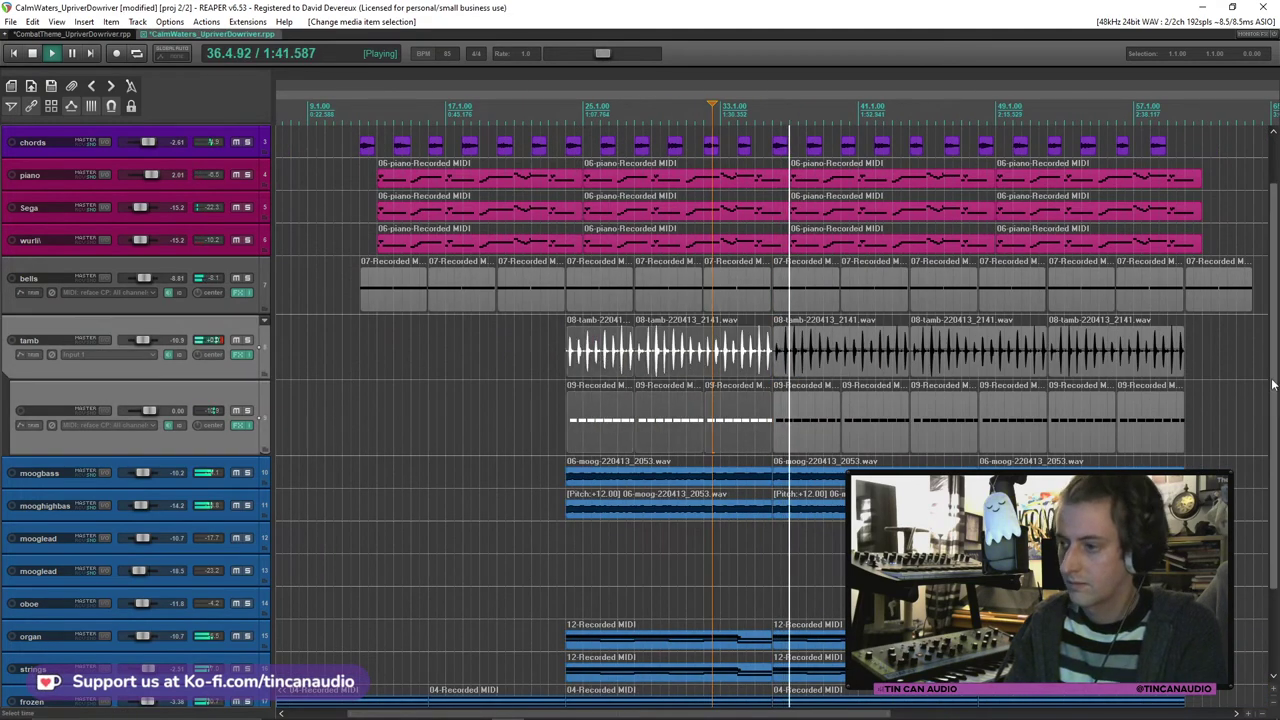
scroll(1252, 370, down, 3)
scroll(1252, 370, up, 4)
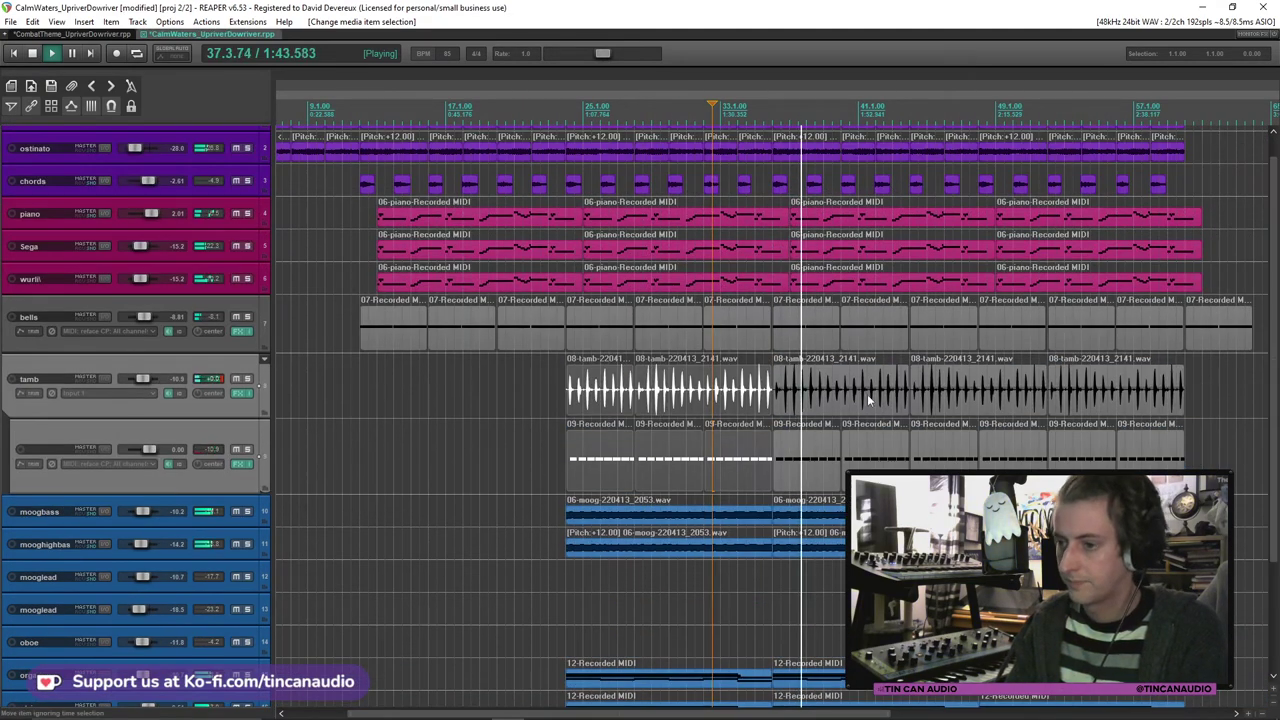
Step: Listen to the arrangement from bar 44 onward and place the edit cursor on the first tambourine clip
click(925, 390)
key(space)
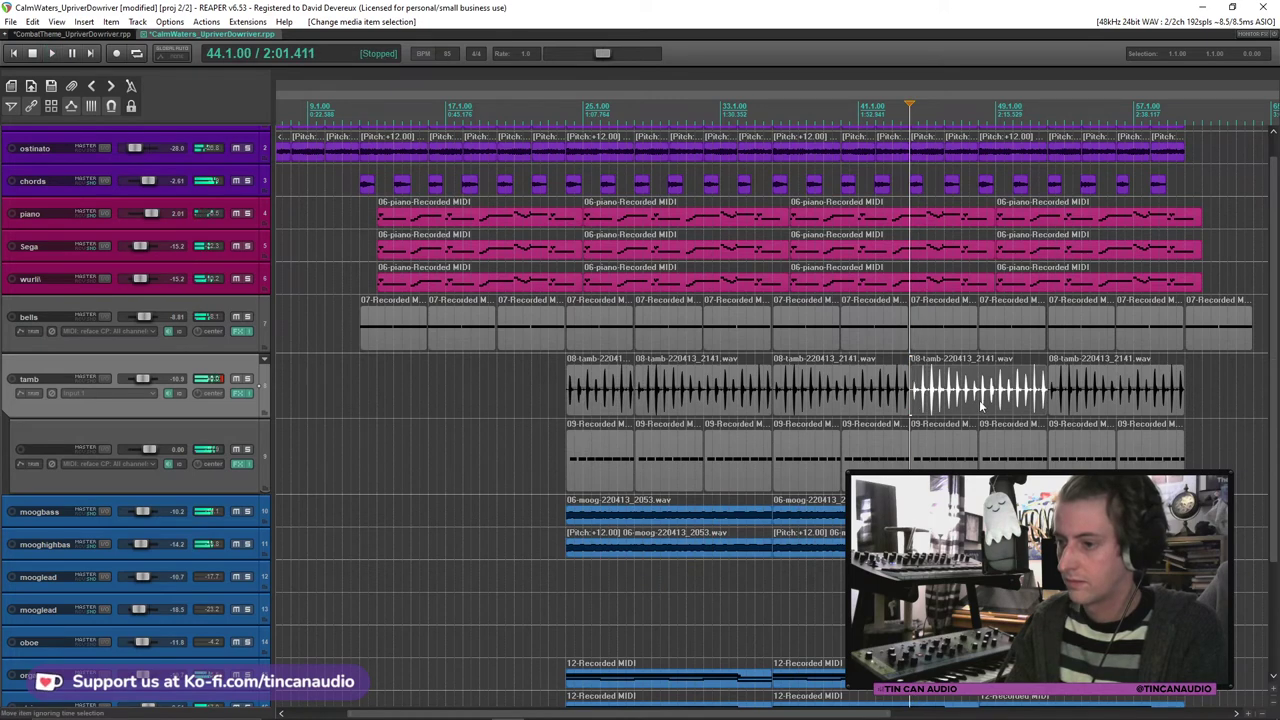
key(space)
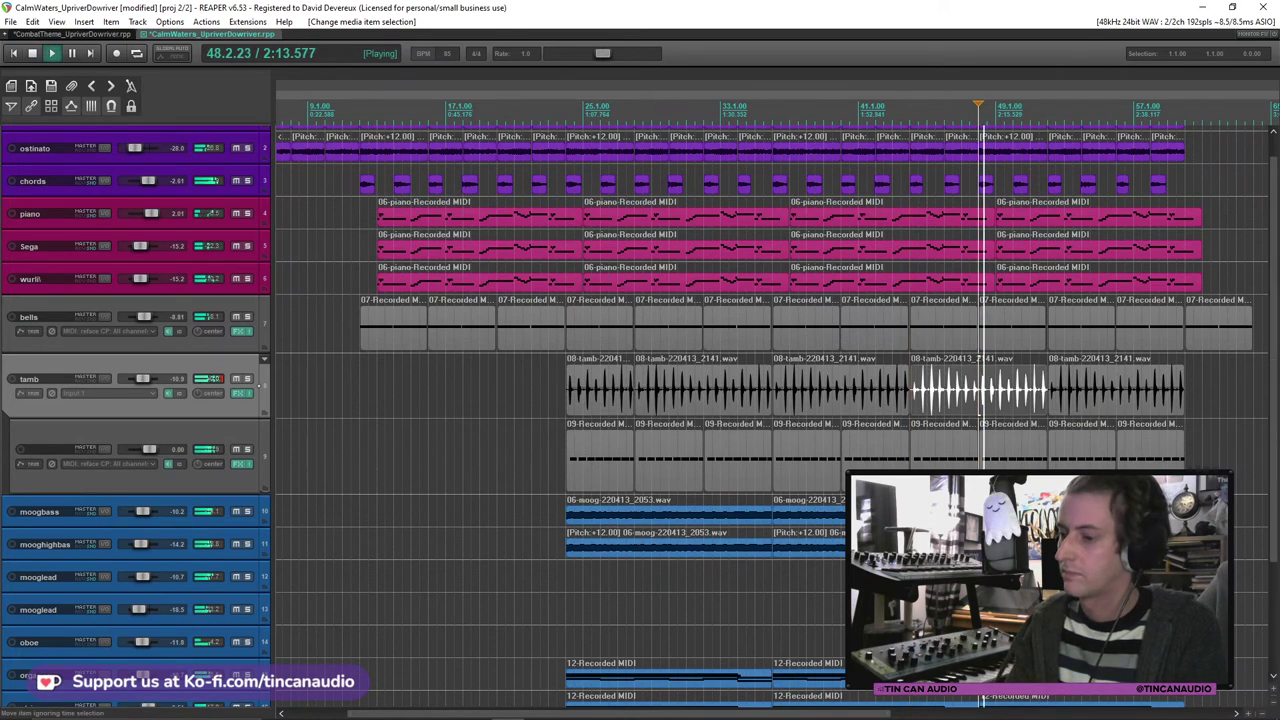
click(573, 398)
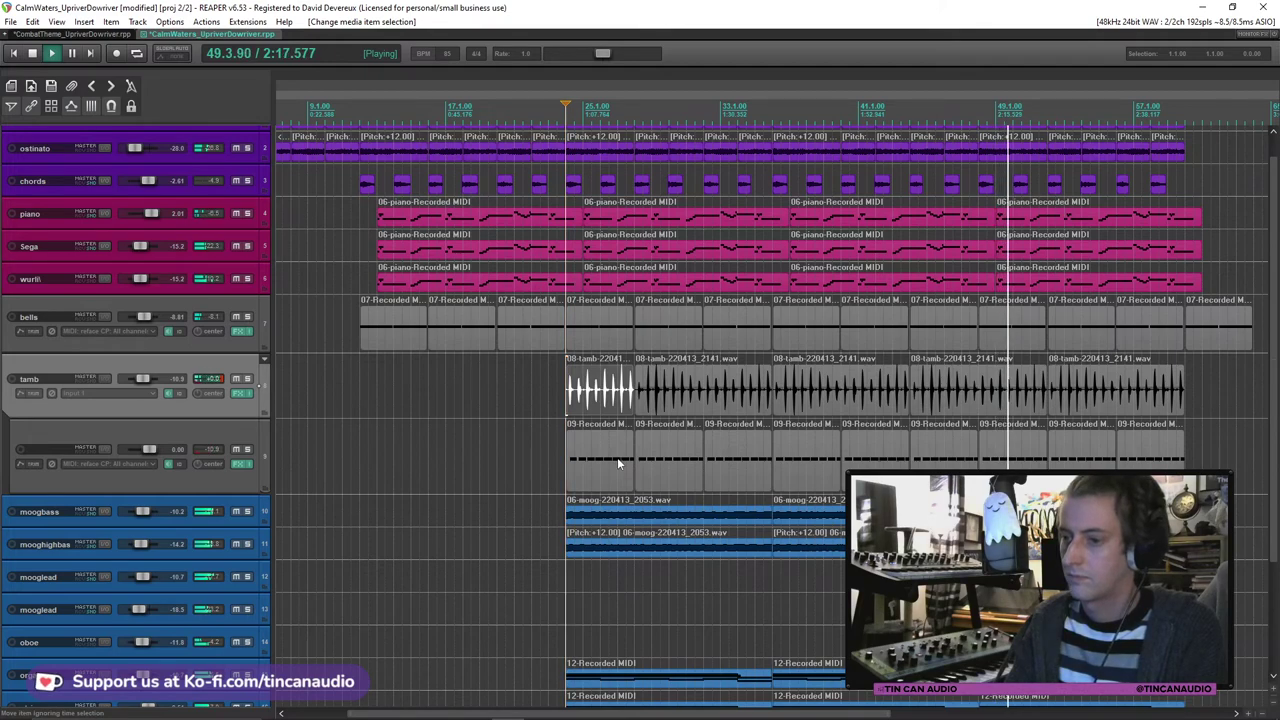
scroll(617, 457, down, 3)
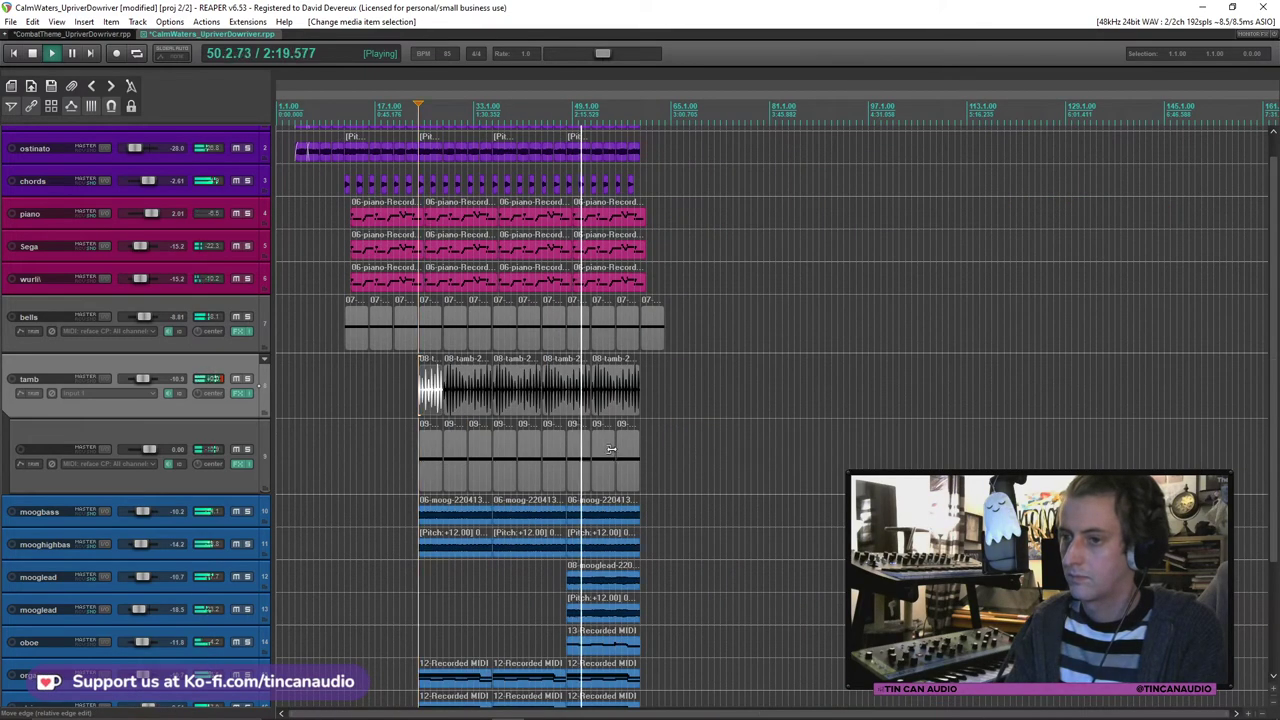
scroll(615, 459, up, 3)
scroll(612, 459, down, 3)
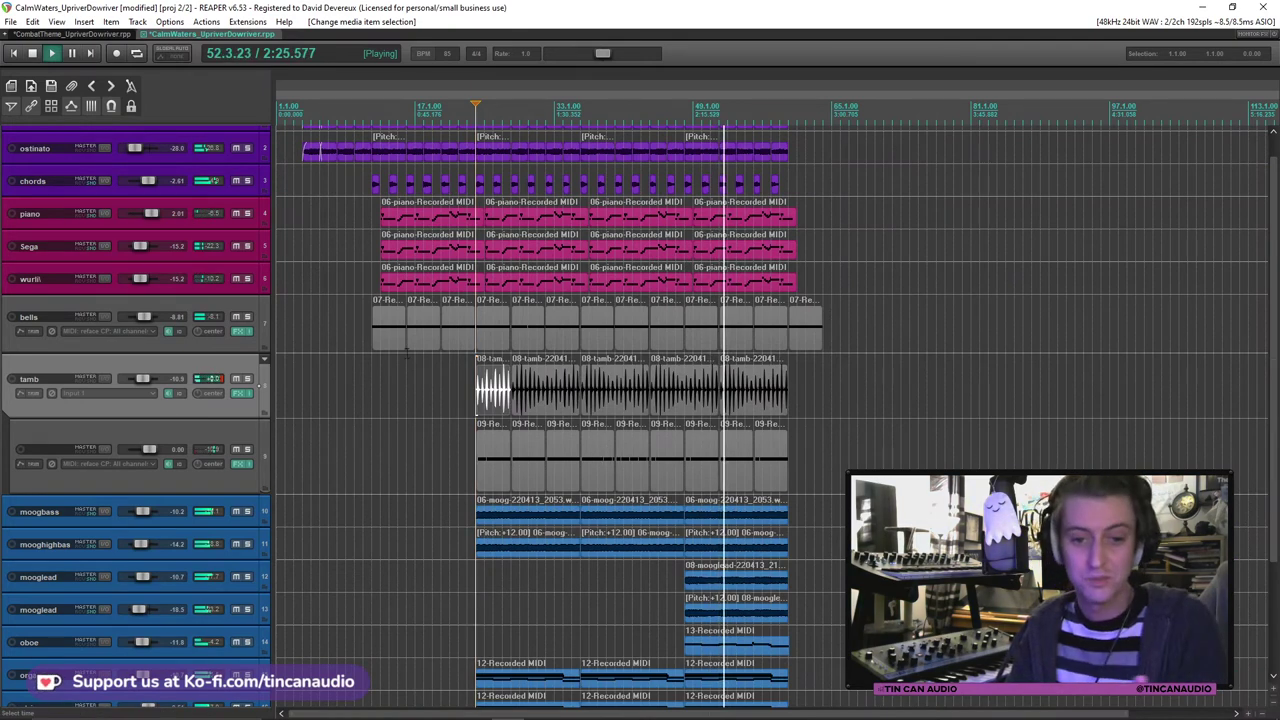
Step: Raise the bells track's volume slightly and check it briefly in solo from bar 12
drag(145, 318, 151, 321)
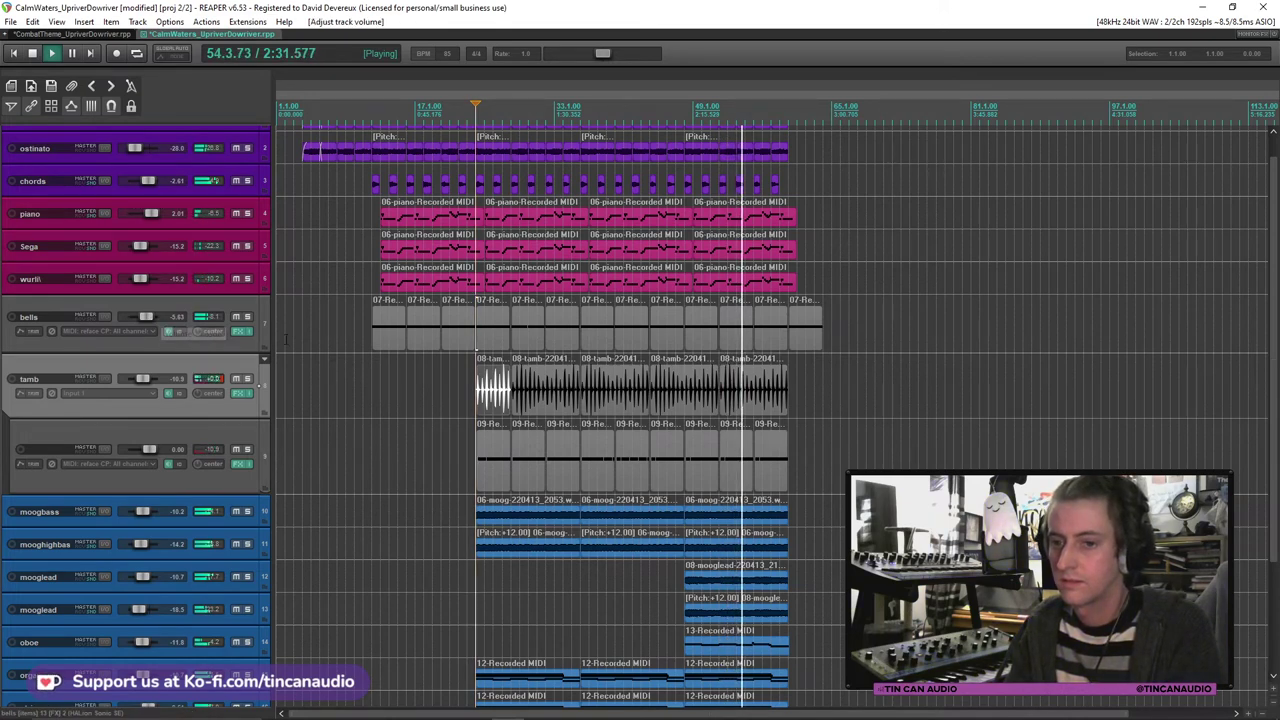
key(space)
click(245, 316)
key(space)
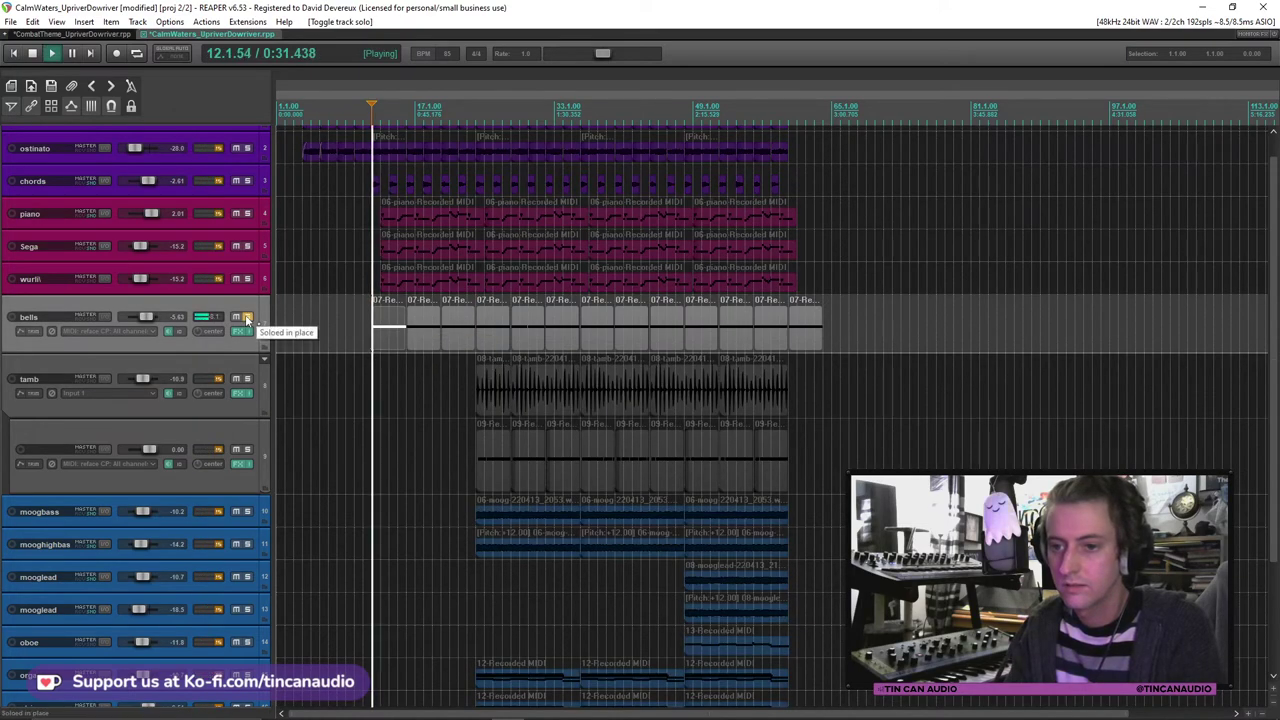
click(245, 316)
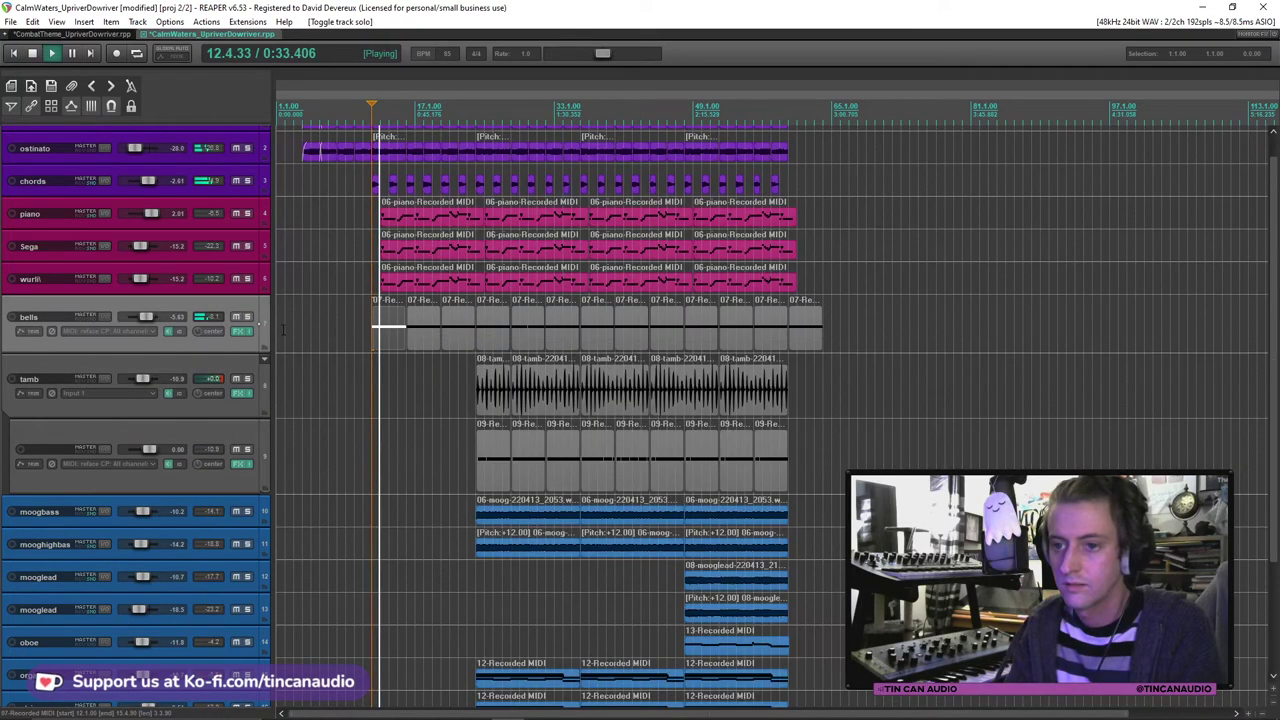
Step: Select the first wurli clip and listen to the full mix from bar 12 through about bar 21
click(386, 288)
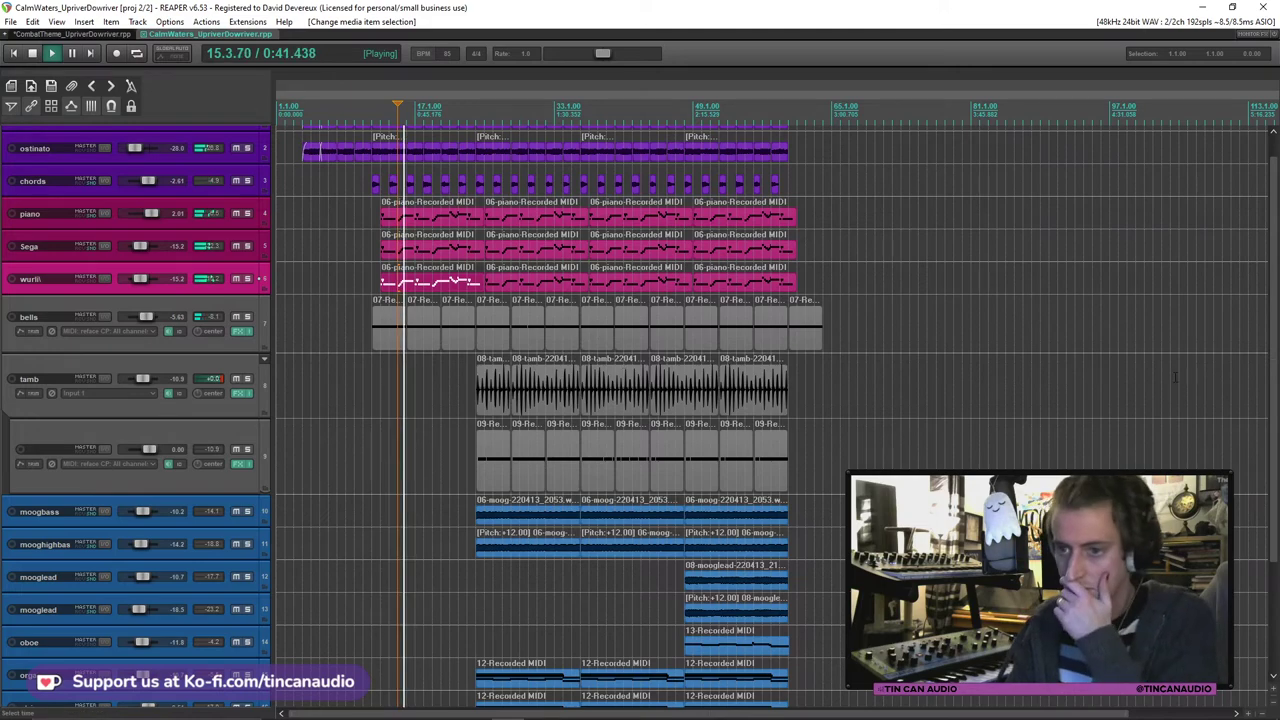
scroll(535, 357, up, 1)
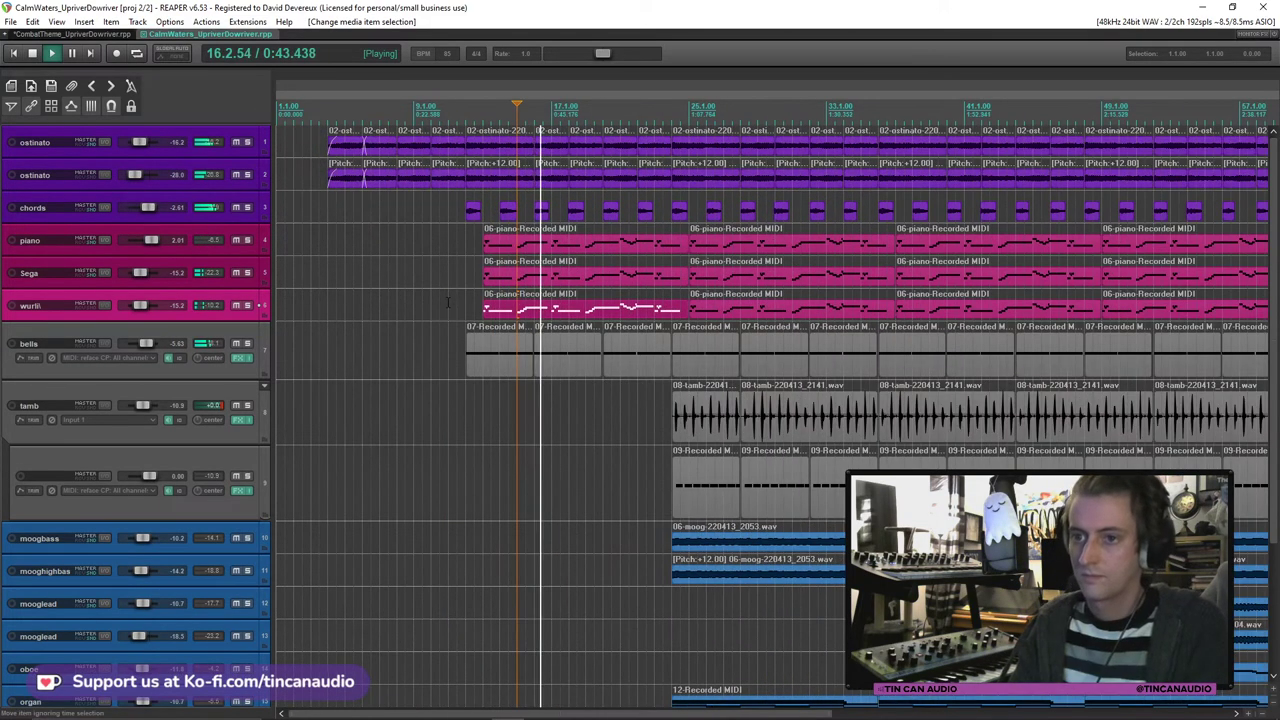
scroll(452, 297, up, 3)
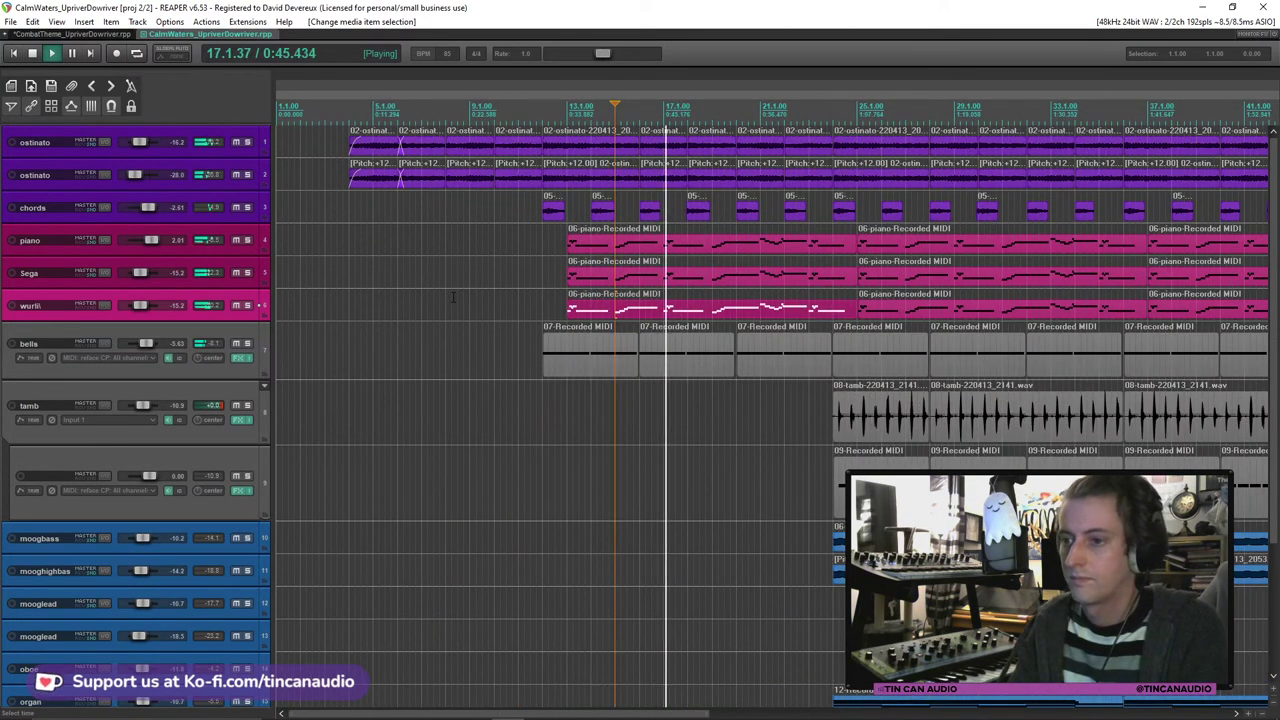
scroll(452, 297, down, 3)
scroll(452, 297, up, 1)
scroll(452, 297, up, 1)
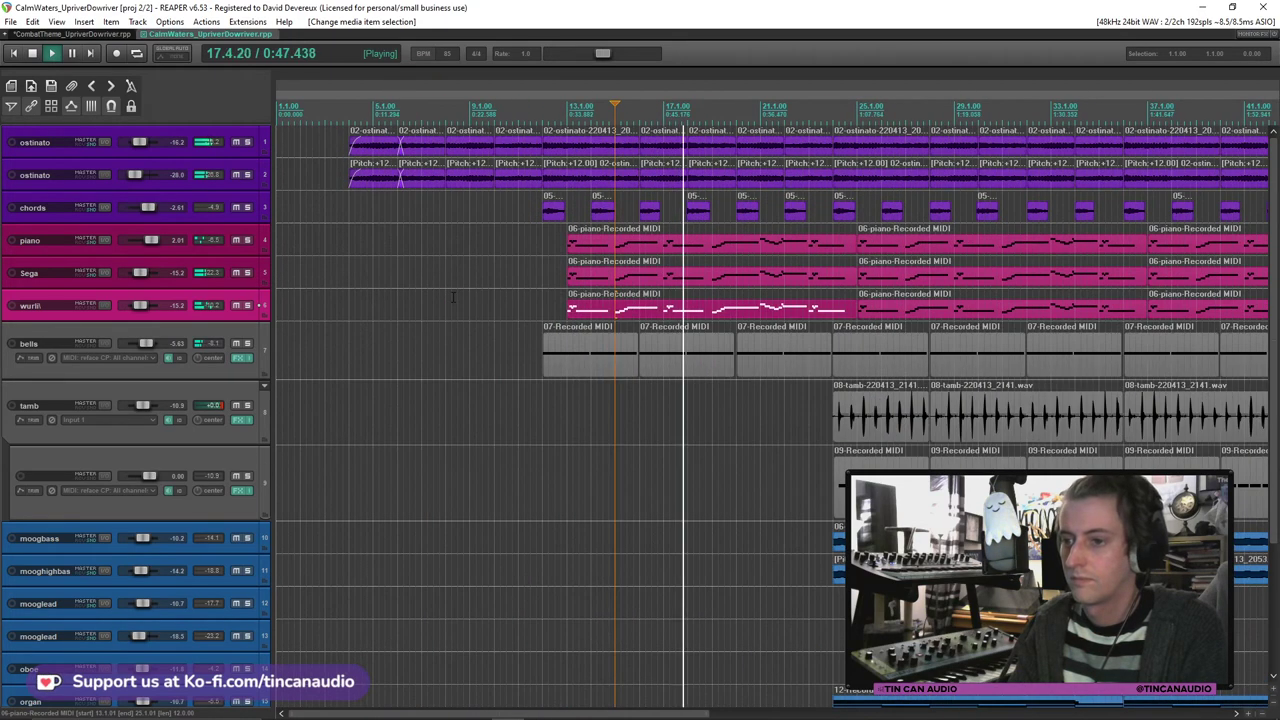
scroll(452, 297, down, 1)
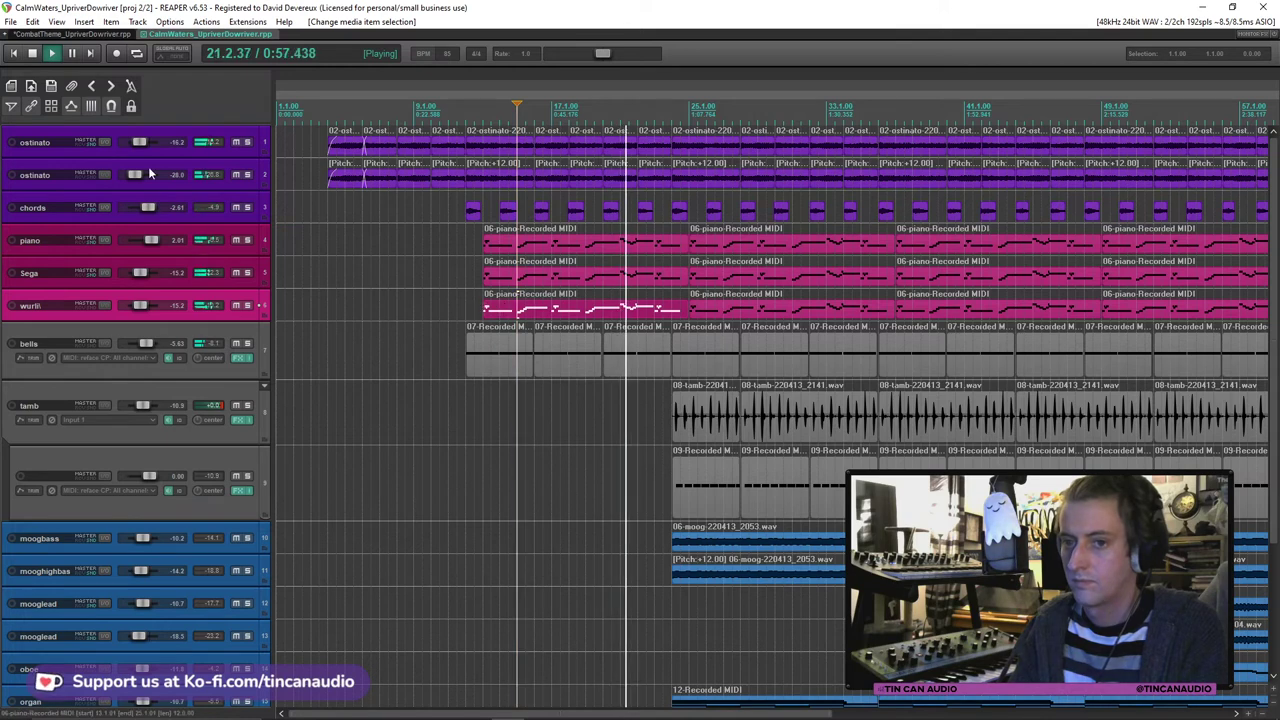
Step: Try a slightly louder level on the octave-up ostinato track and save the project
drag(138, 180, 142, 180)
scroll(137, 180, down, 3)
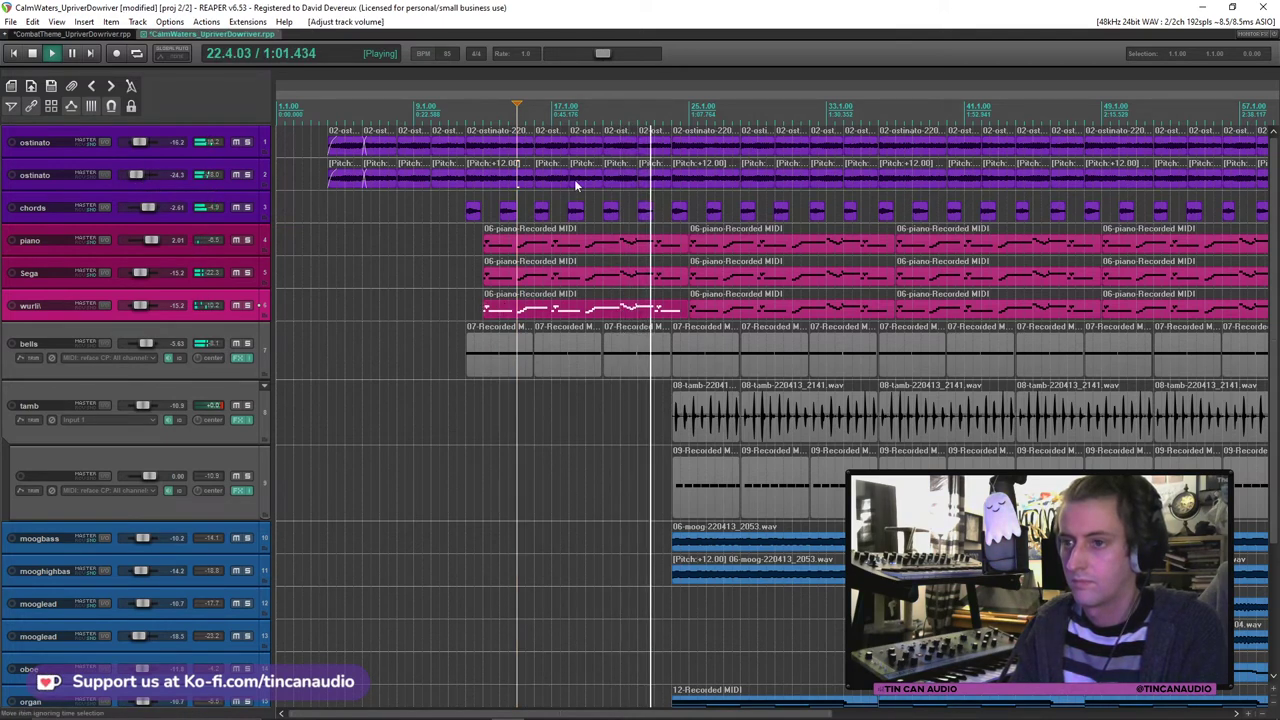
click(651, 178)
key(ctrl+s)
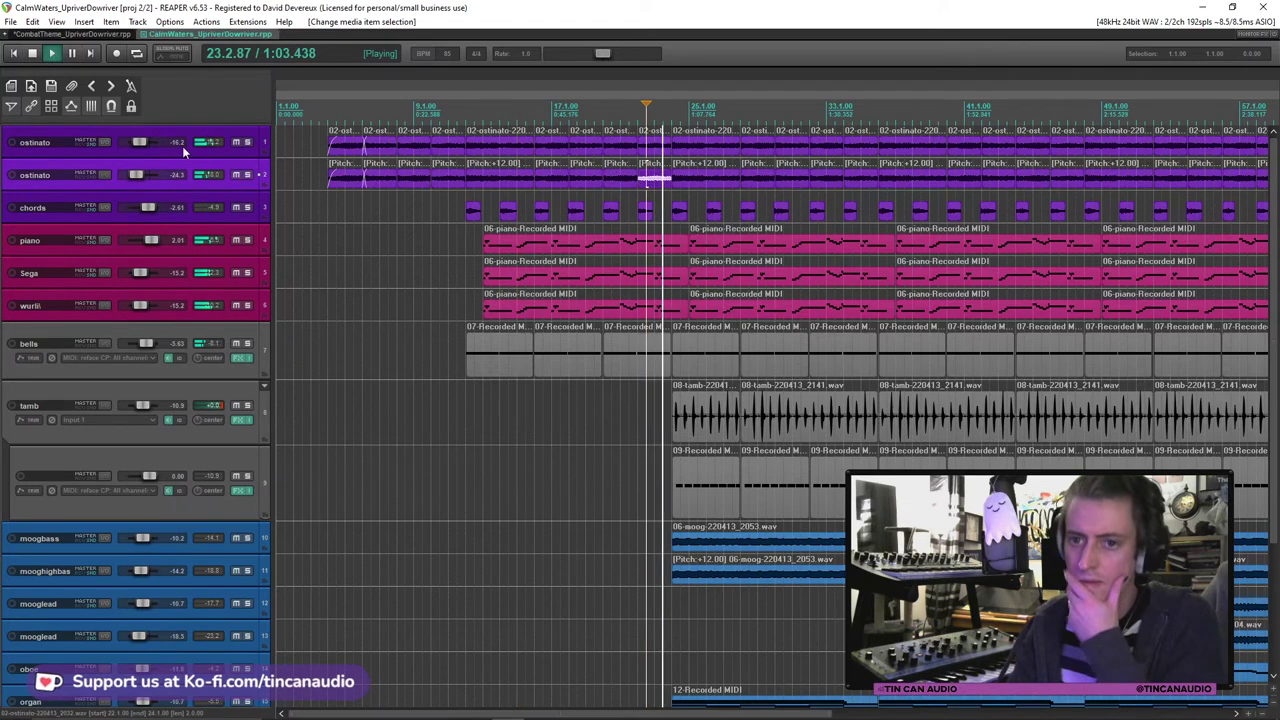
scroll(161, 170, down, 3)
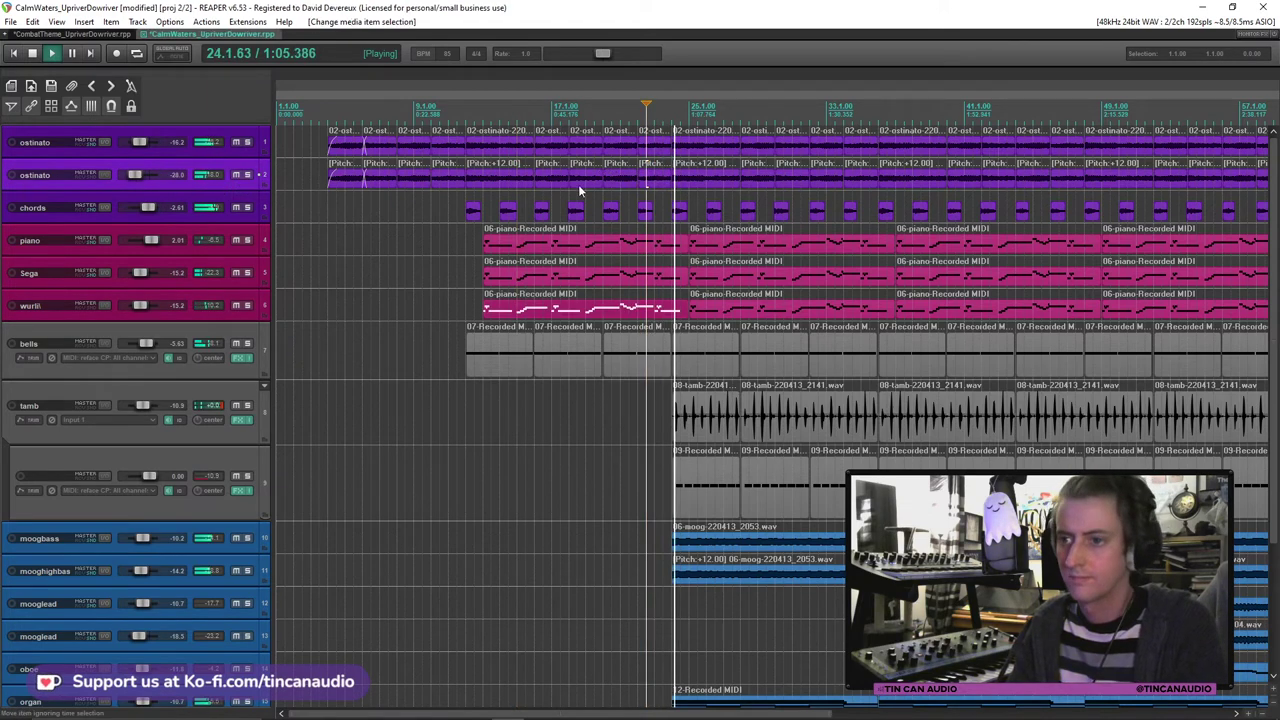
click(706, 178)
key(ctrl+s)
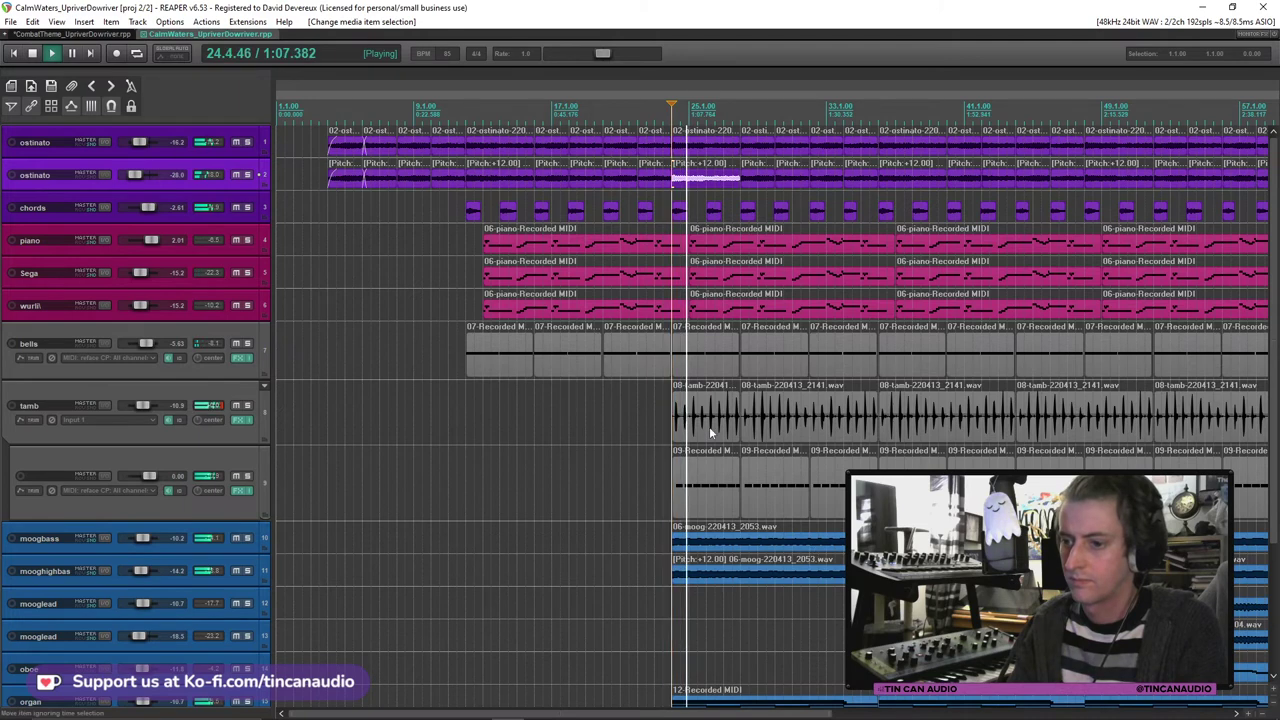
Step: Place the first two tambourine clips and the first three MIDI clips beneath them on the clipboard, keeping the originals in place
click(770, 420)
ctrl+click(764, 493)
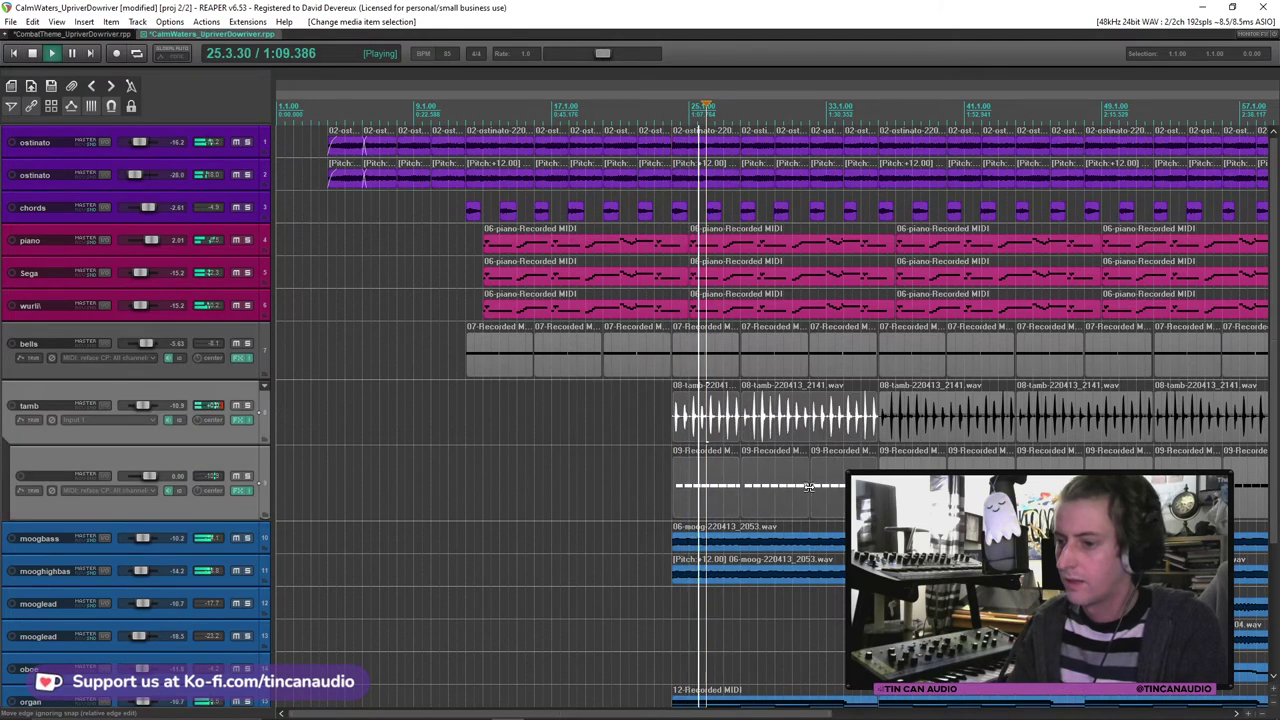
key(space)
key(ctrl+x)
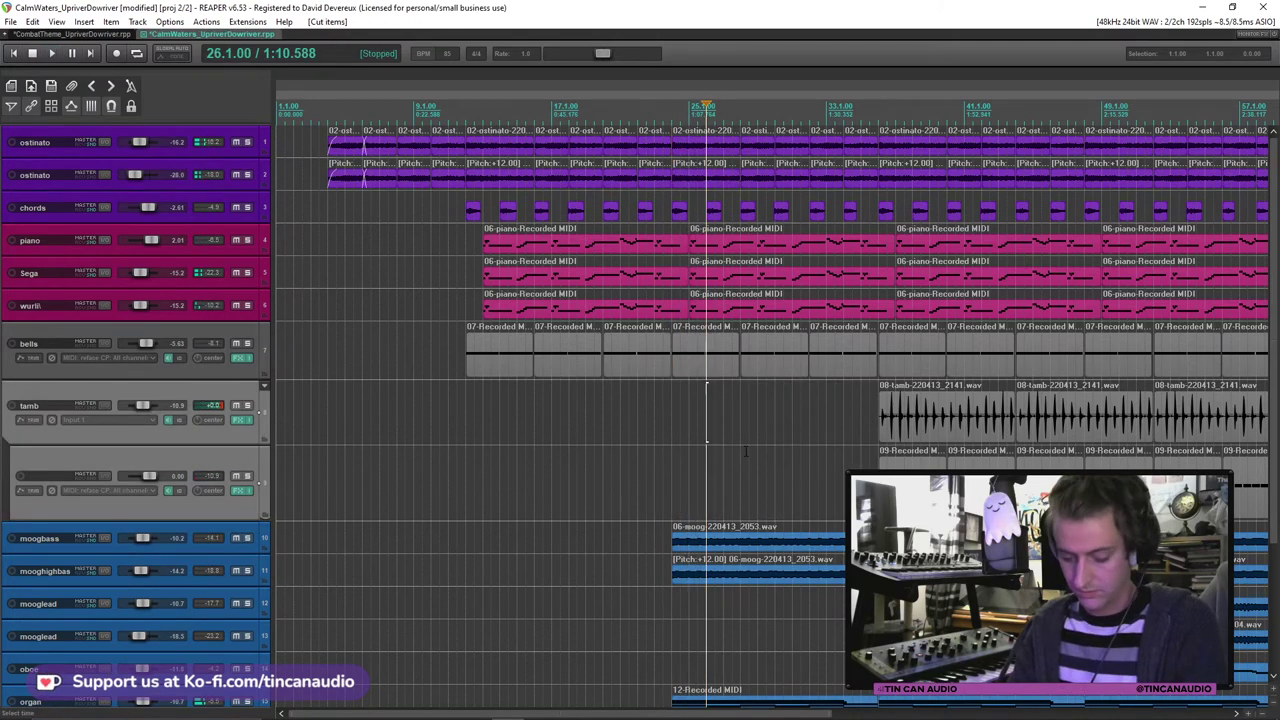
key(ctrl+z)
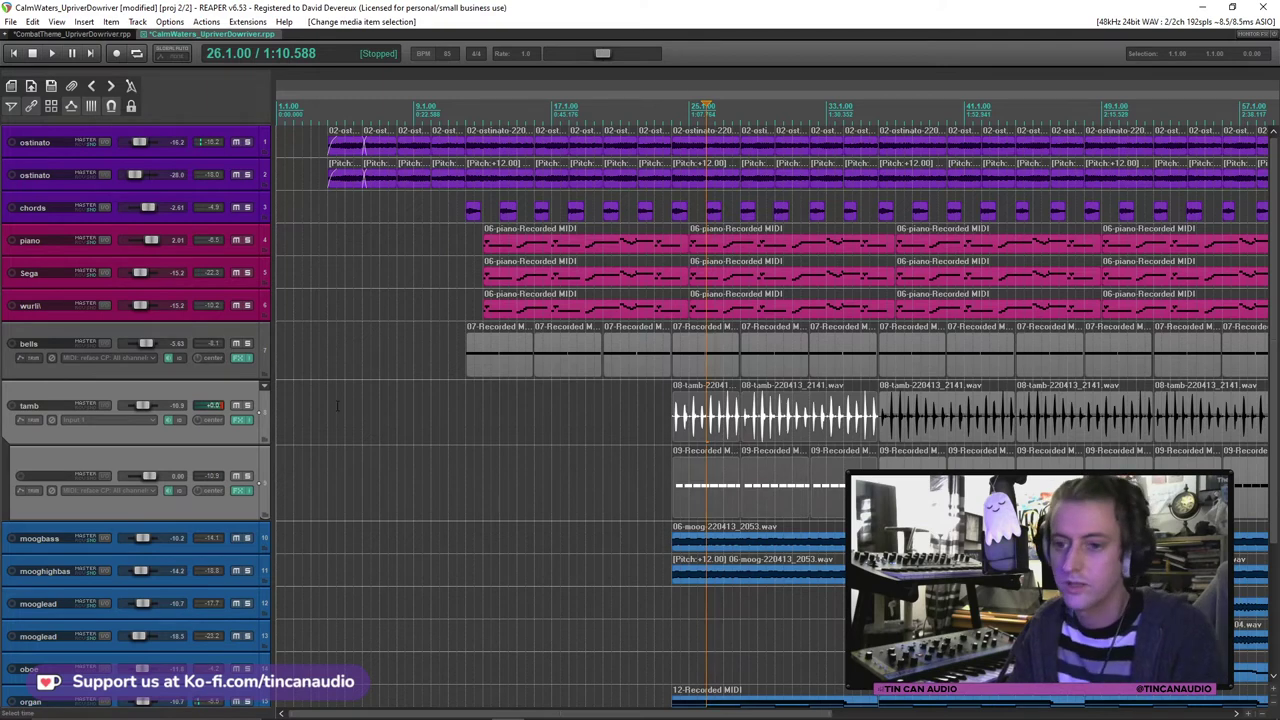
Step: Paste the copied tambourine and MIDI clips at bar 1 and again at bar 13
click(316, 395)
key(space)
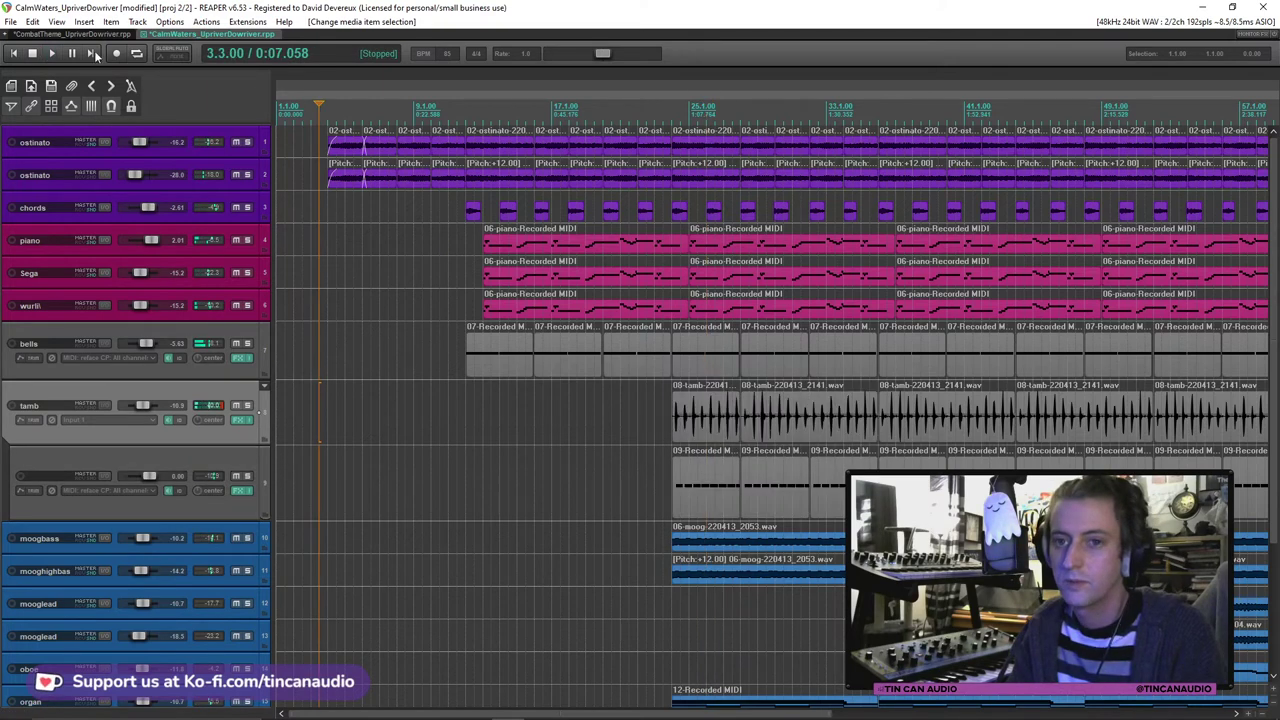
key(ctrl+v)
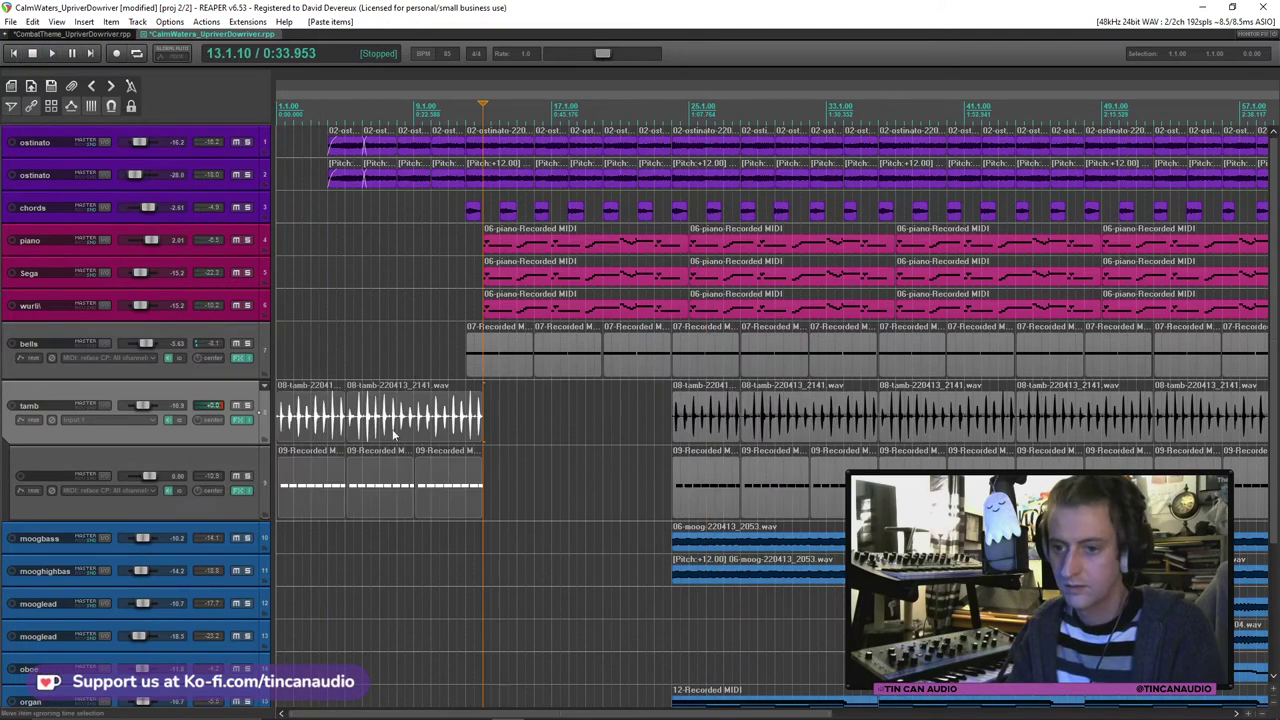
click(502, 453)
key(ctrl+v)
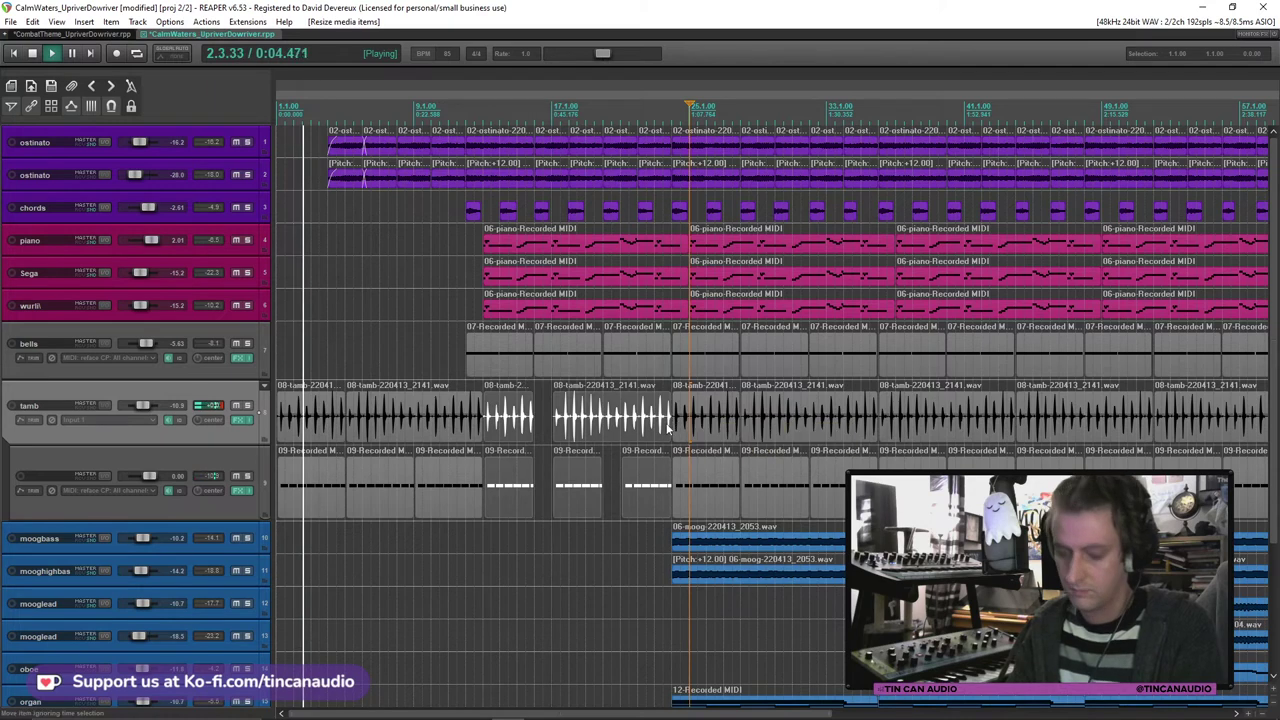
Step: Trim the last pasted tambourine and MIDI clips to end at bar 24, where the original percussion clips begin
drag(679, 420, 686, 500)
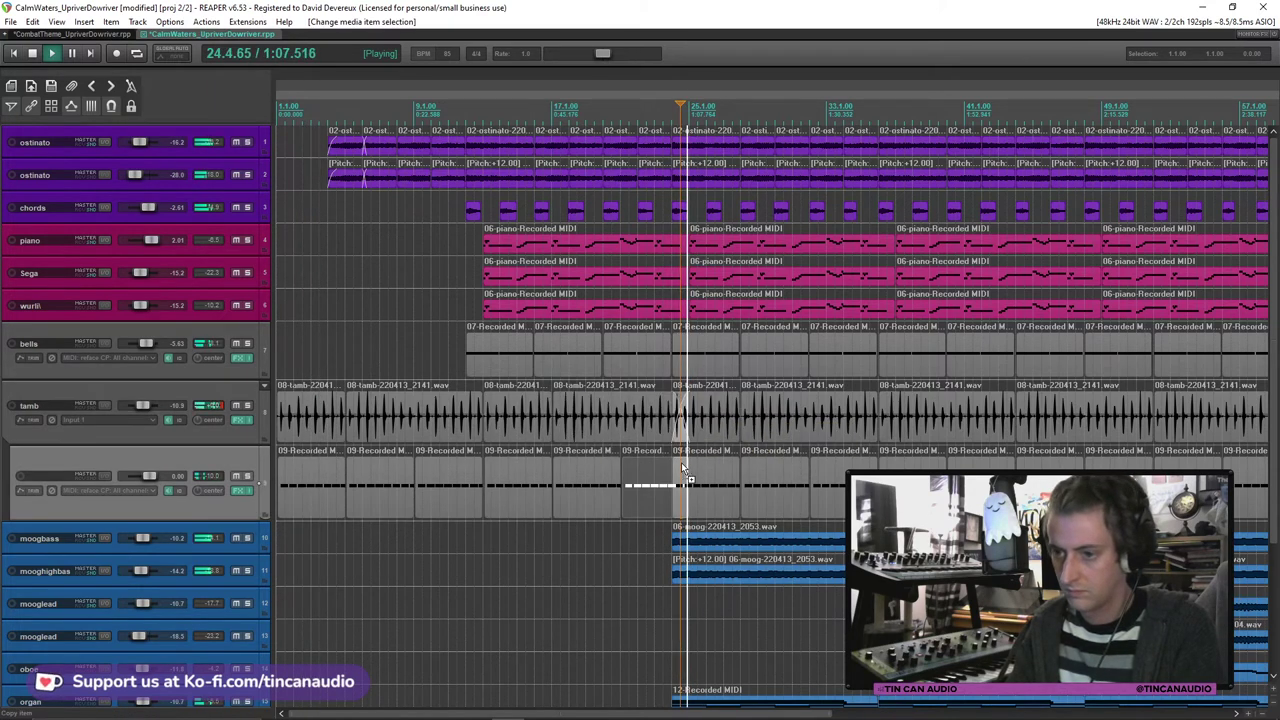
key(ctrl+z)
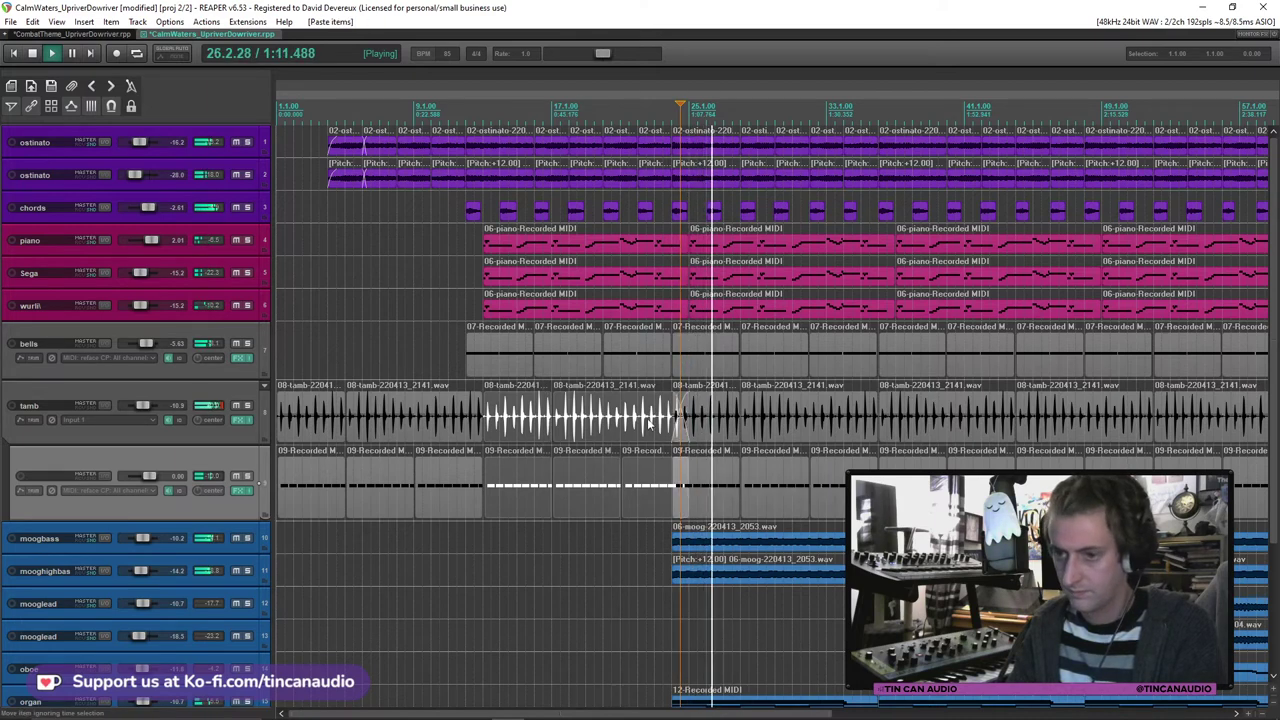
click(668, 464)
click(668, 488)
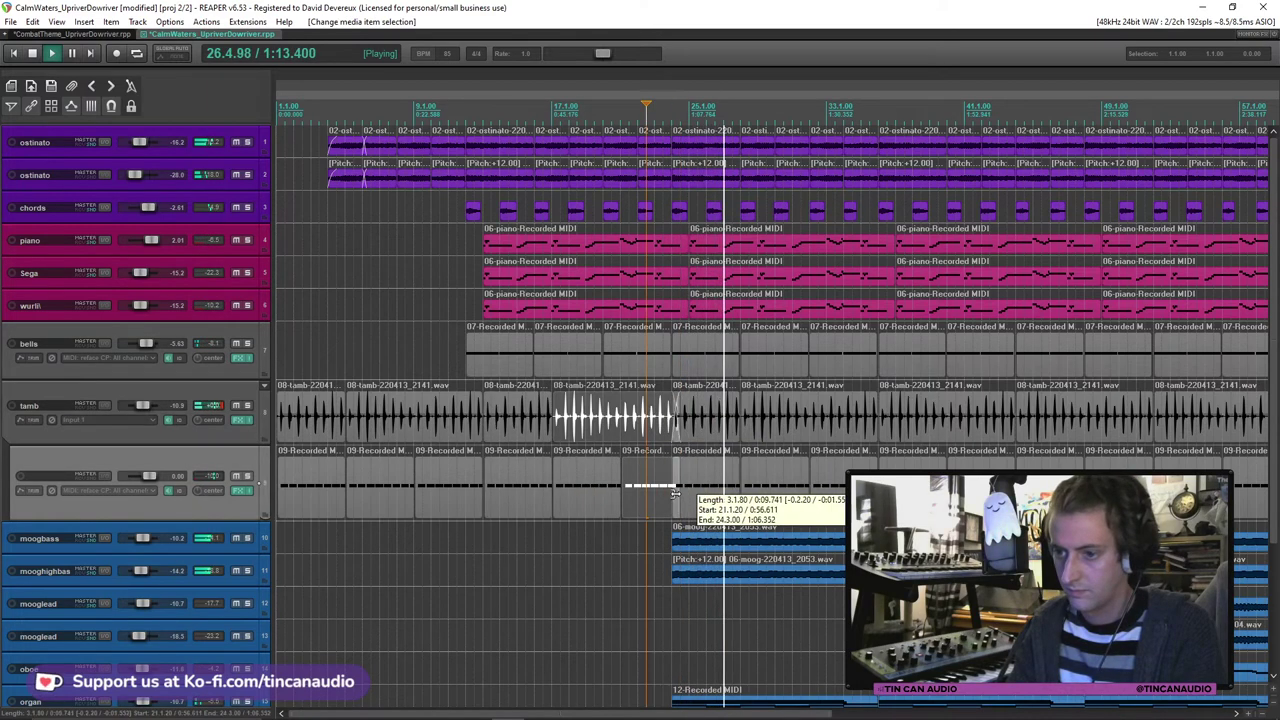
click(670, 493)
Step: Play the opening from bar 1, and shift all clips on every track four bars later so the tambourine starts at bar 5
key(space)
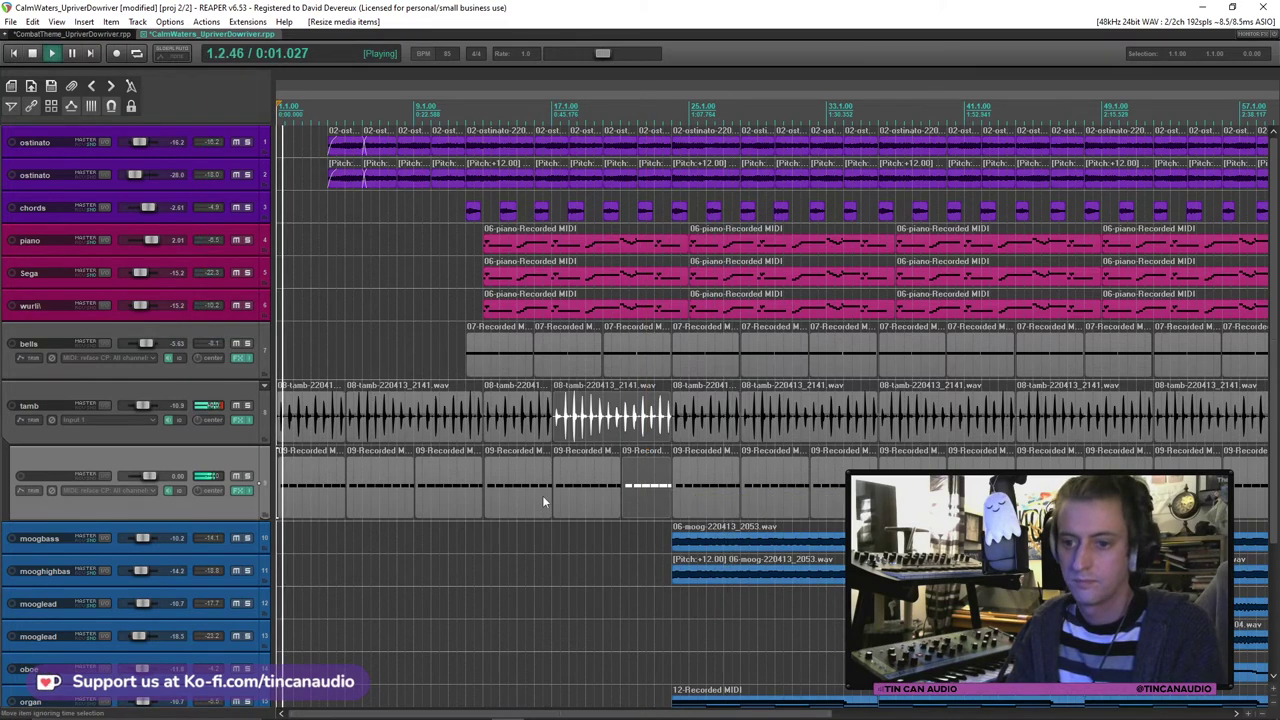
scroll(434, 493, up, 5)
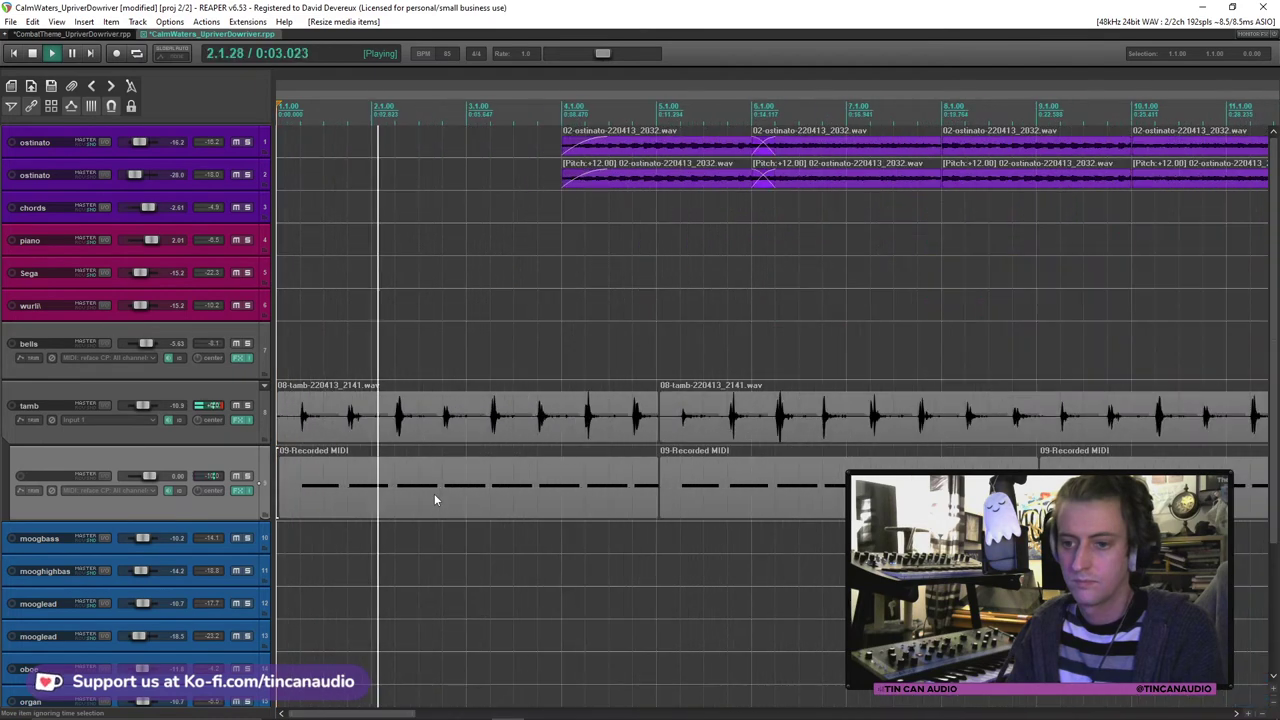
scroll(434, 493, down, 4)
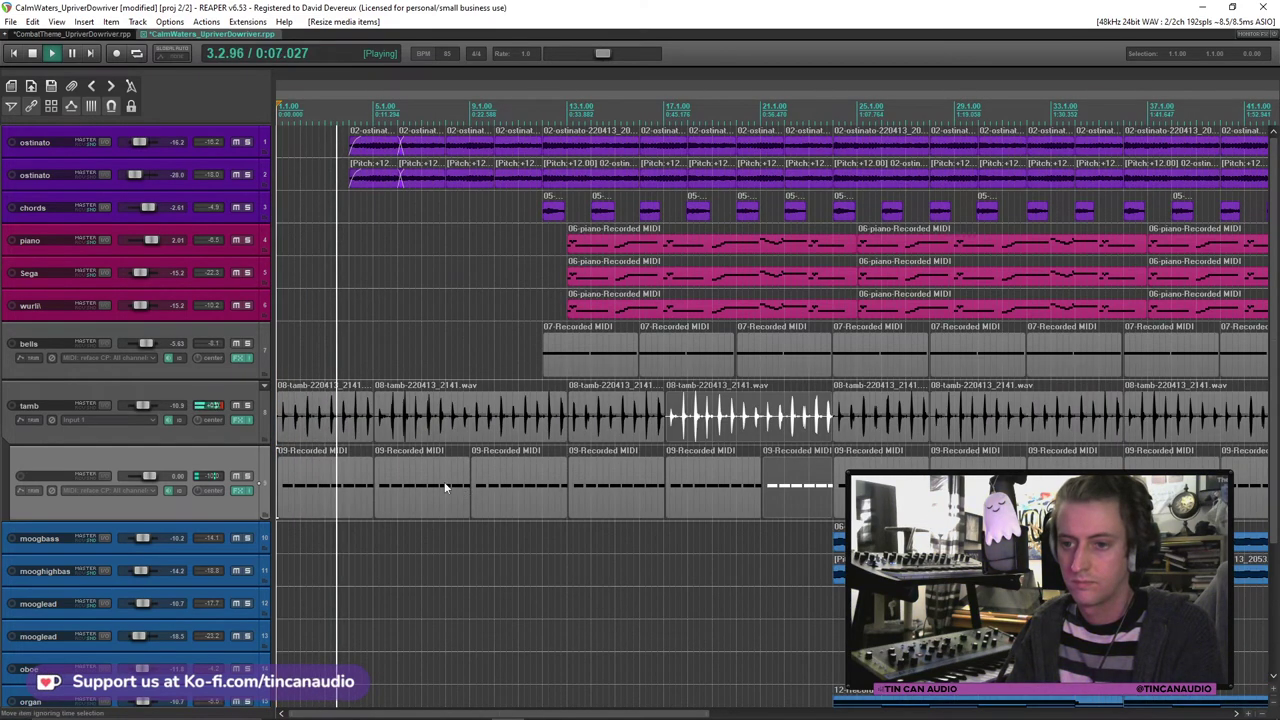
key(space)
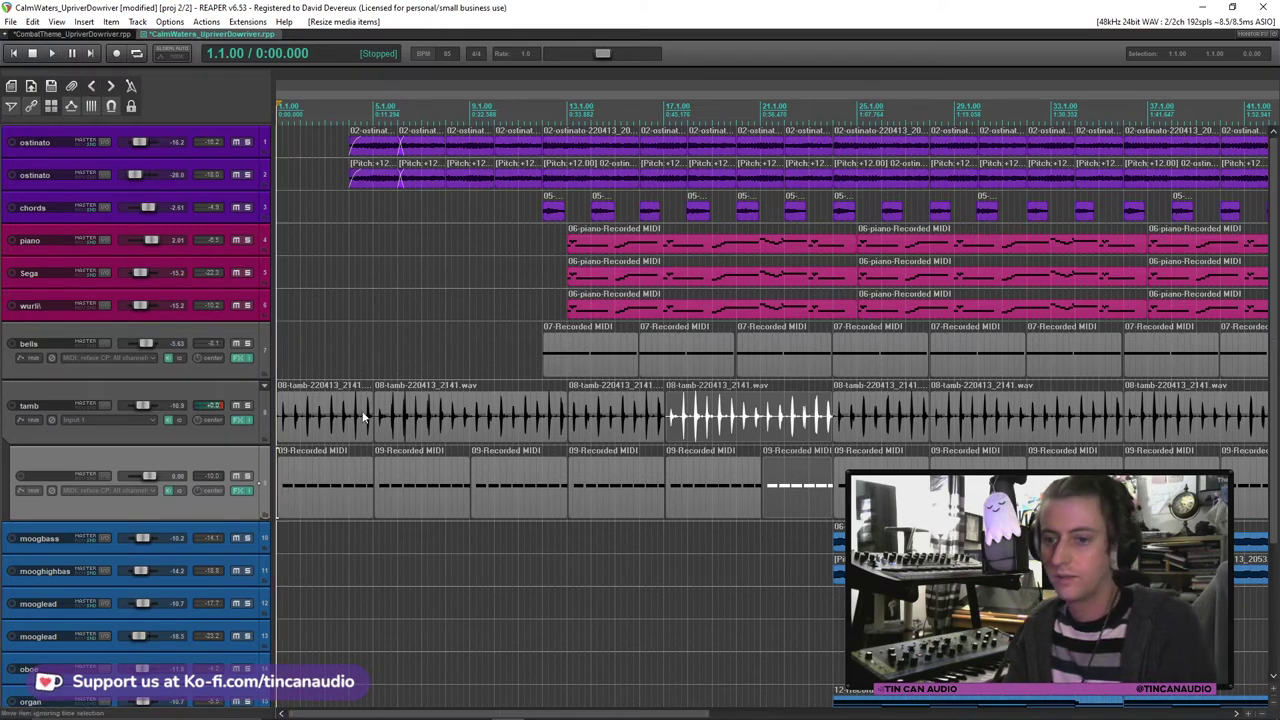
drag(328, 418, 425, 418)
scroll(464, 600, down, 3)
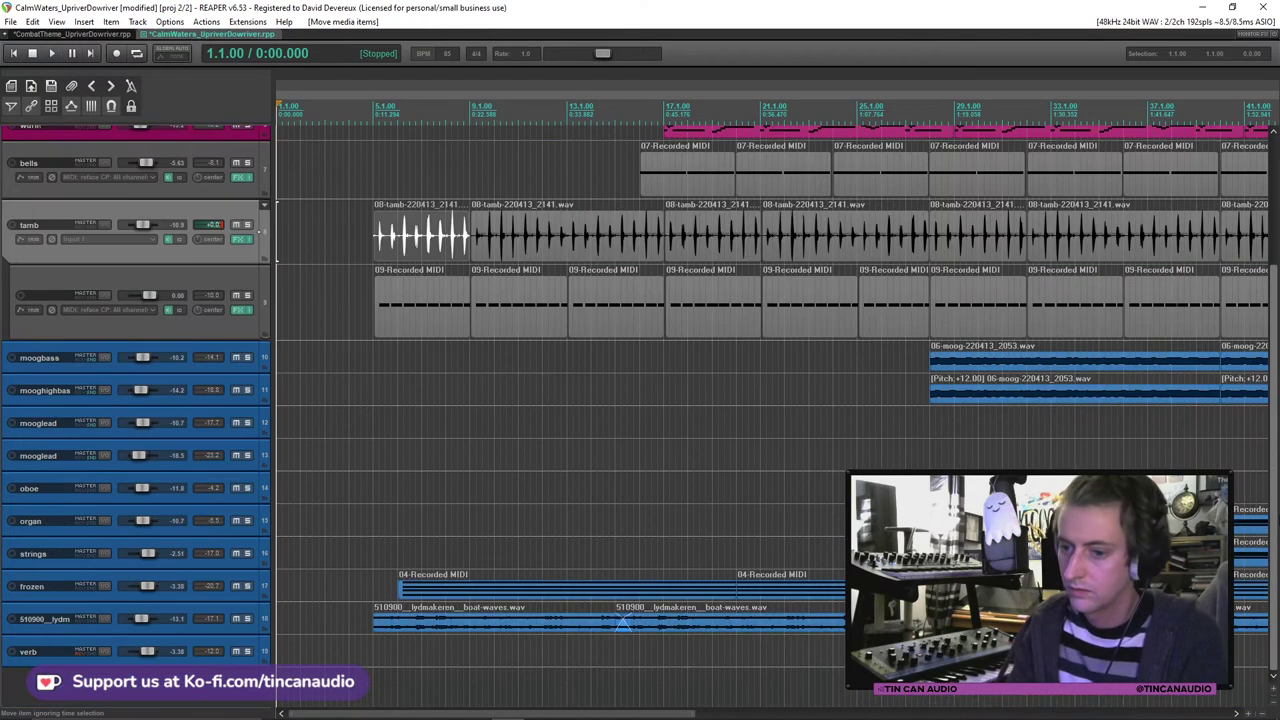
Step: Move the boat-waves clips four bars earlier so they start at bar 1
click(464, 622)
scroll(660, 625, down, 3)
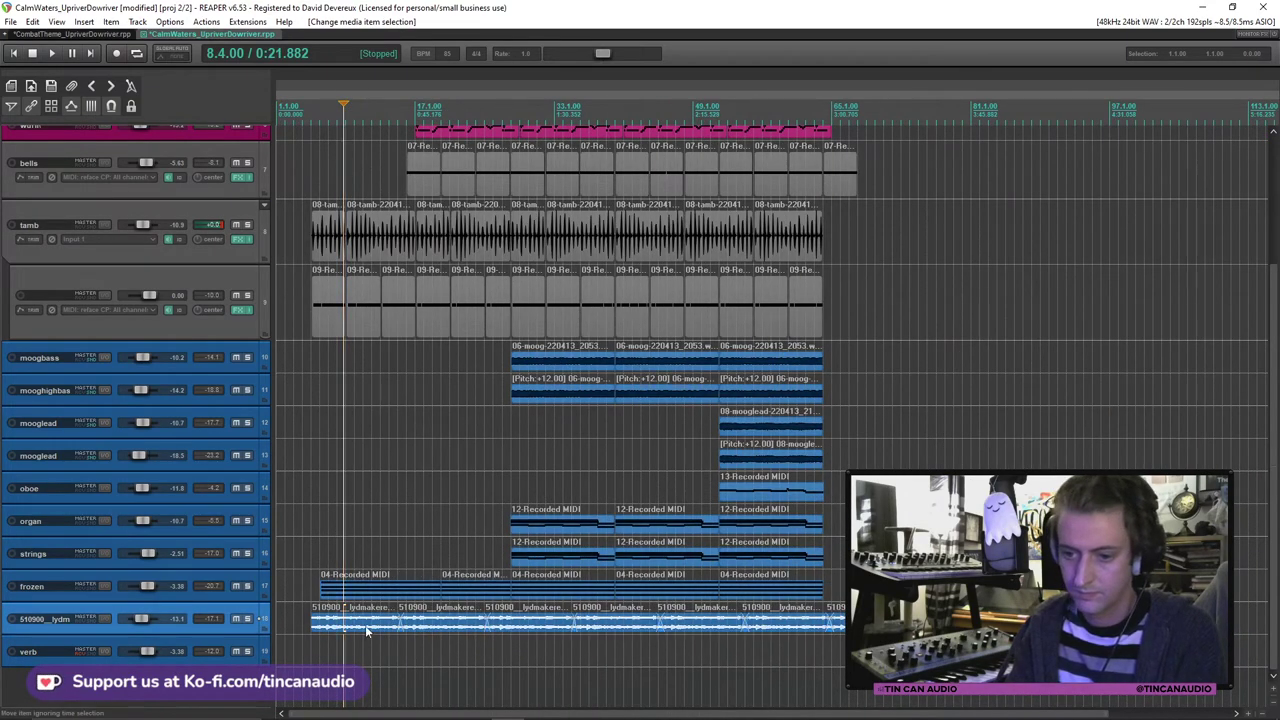
drag(366, 630, 332, 628)
Step: Listen to the new intro from bar 1 to about bar 8, and select the first tambourine clip at bar 5
key(space)
scroll(347, 549, up, 1)
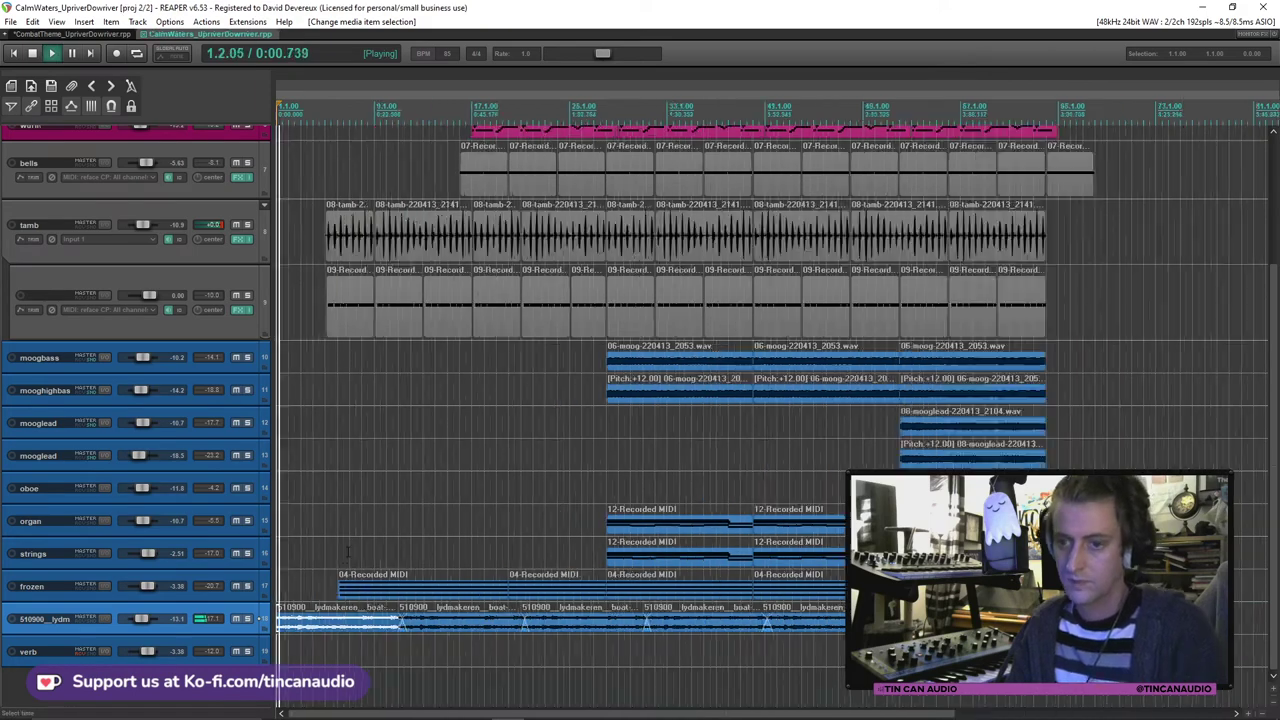
scroll(347, 549, up, 3)
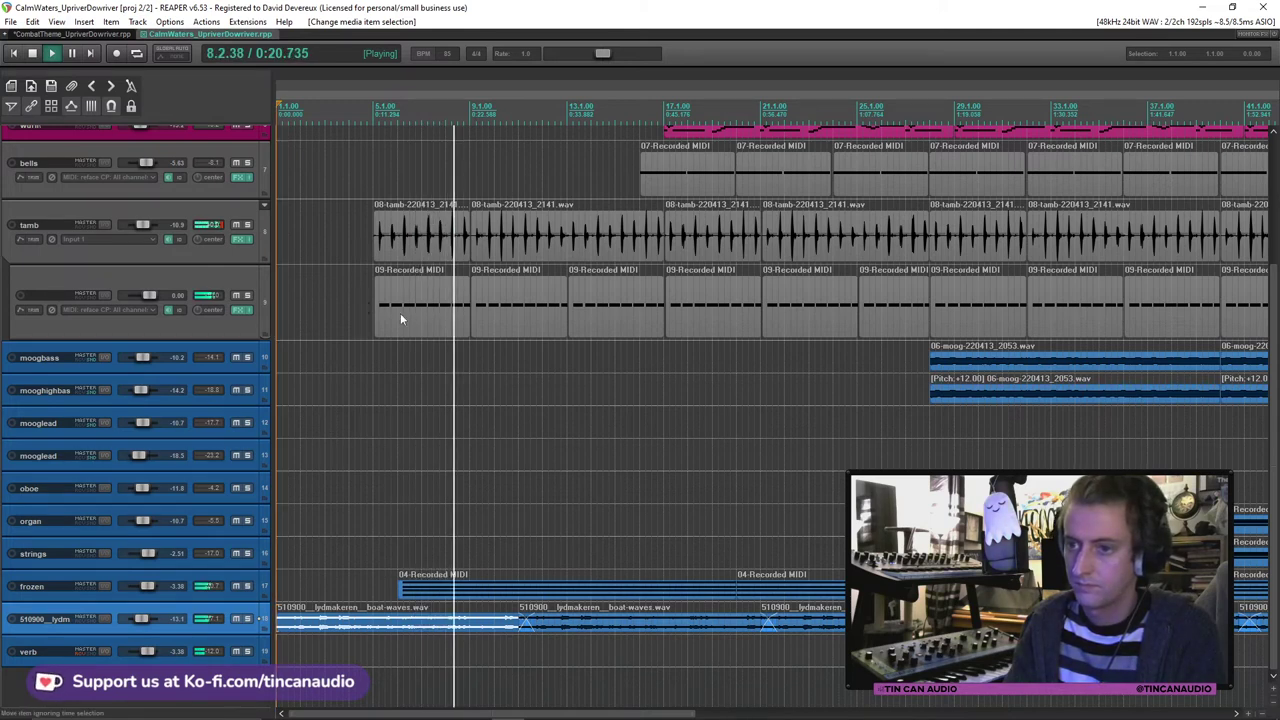
key(space)
click(392, 236)
scroll(392, 236, up, 3)
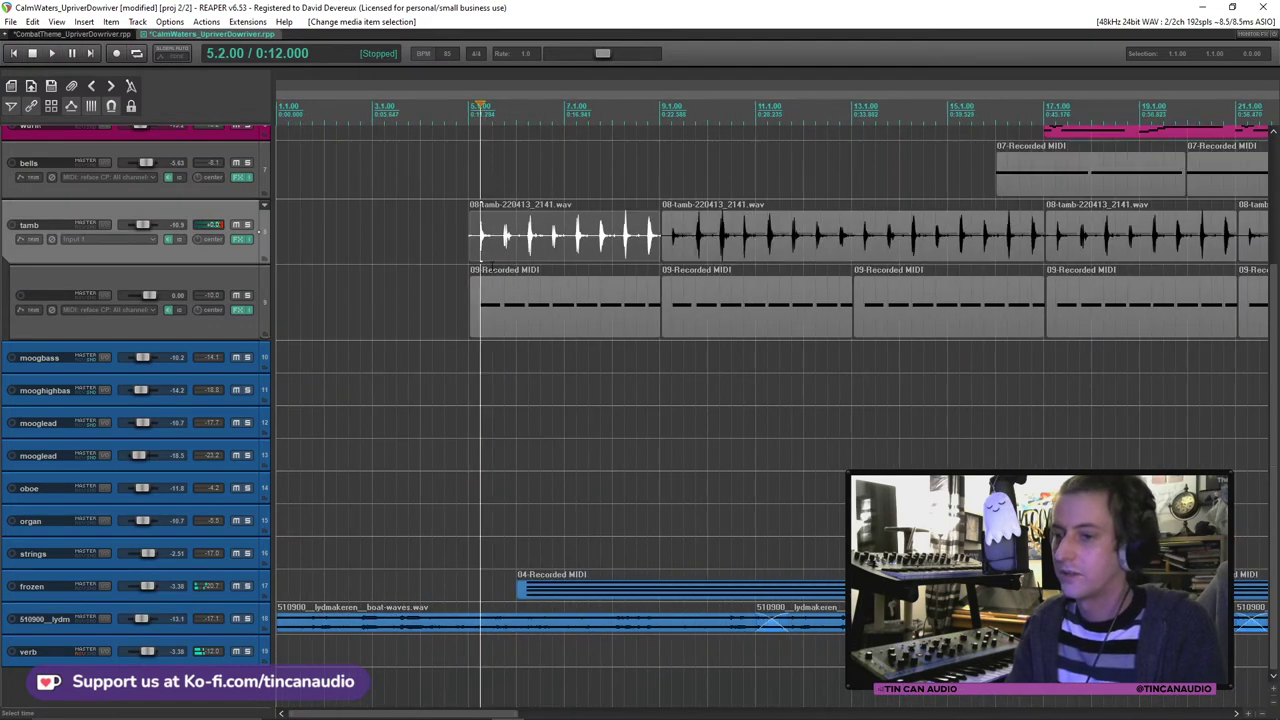
Step: Split the first tambourine clip and its matching MIDI clip, trimming out every second hit in bars 5 to 7
click(493, 250)
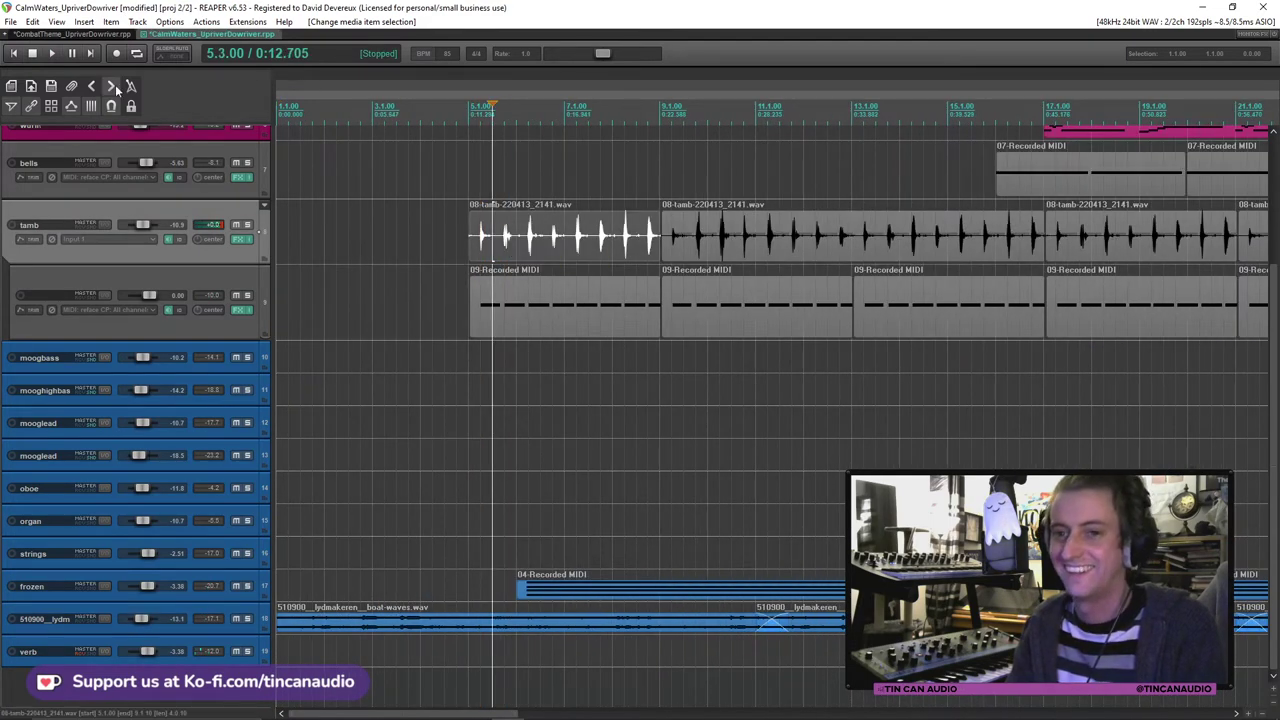
scroll(675, 295, up, 3)
click(715, 251)
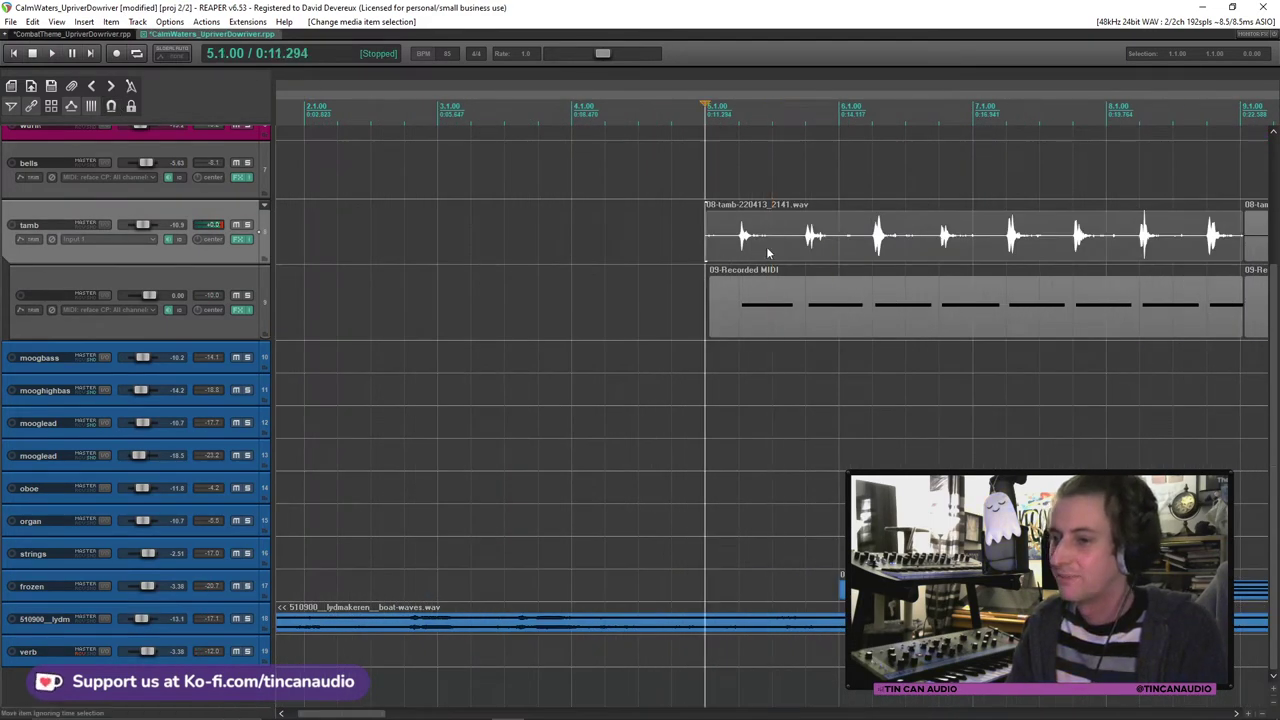
click(797, 262)
ctrl+click(800, 308)
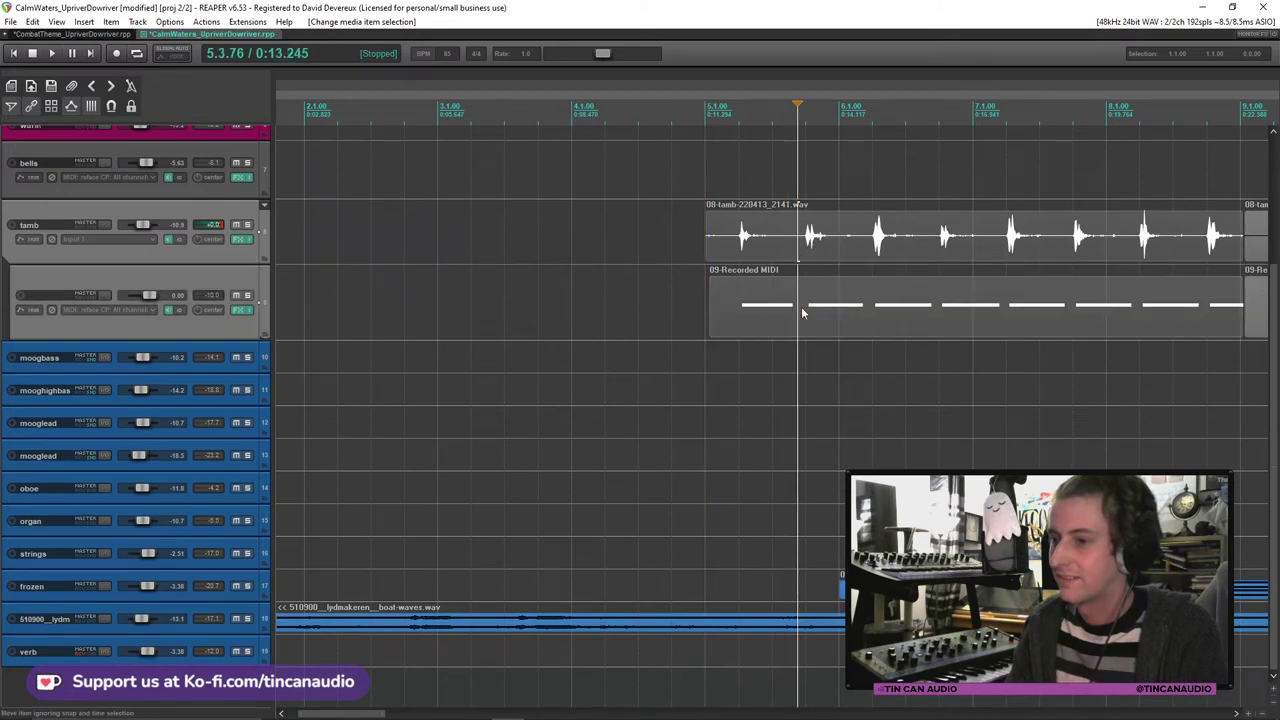
key(s)
drag(799, 315, 1136, 312)
key(s)
click(1069, 310)
key(s)
Step: Play from just before bar 5, and split off and delete the second hit of bar 8 in the tambourine and MIDI clips
click(685, 268)
key(space)
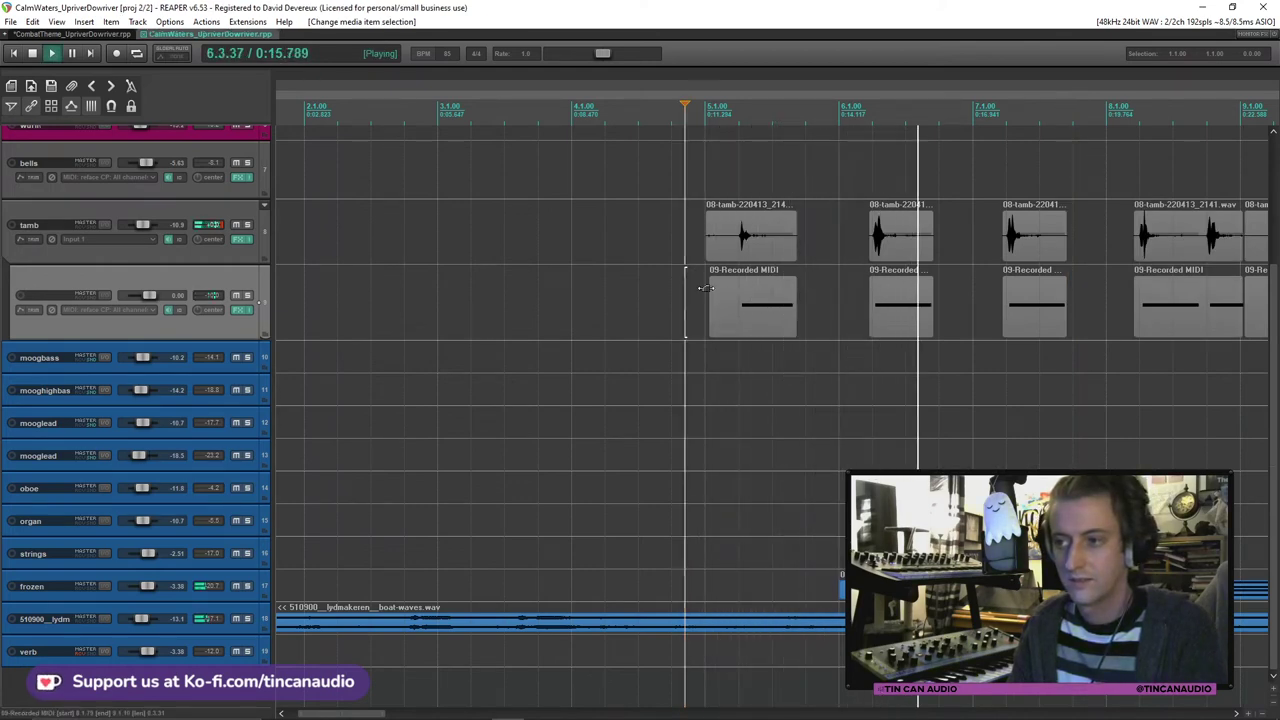
scroll(800, 300, down, 2)
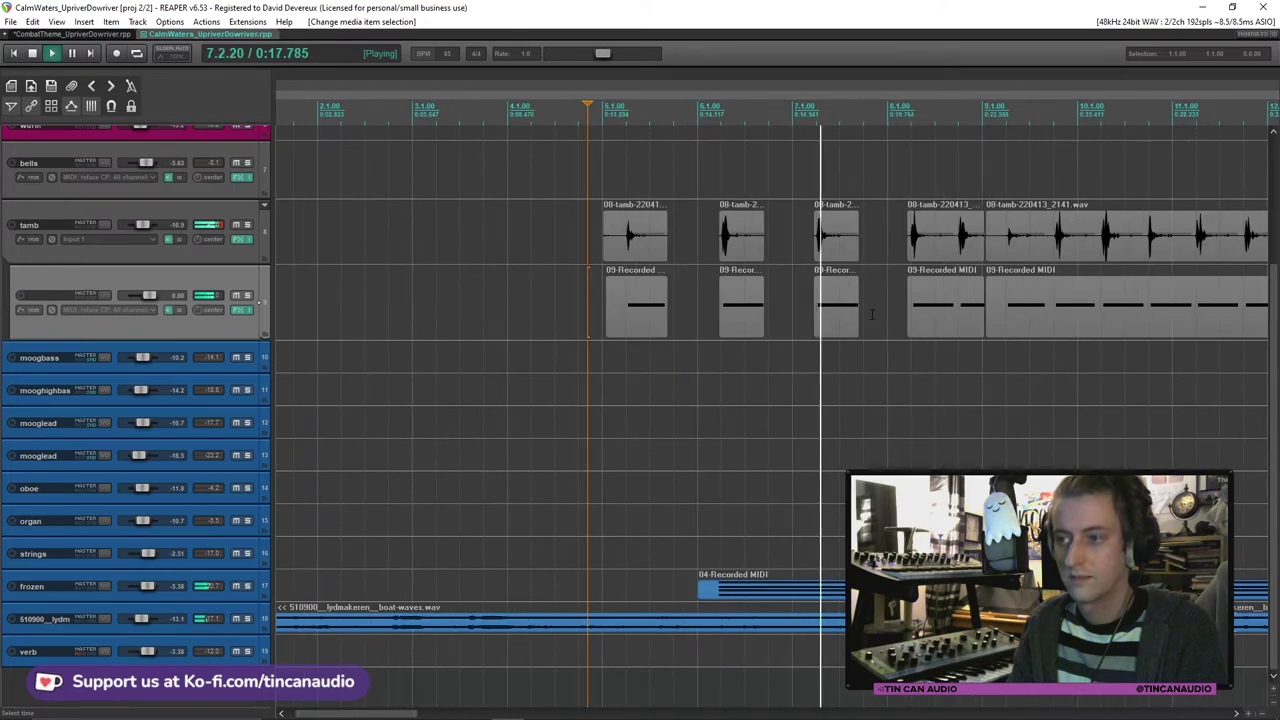
click(953, 237)
ctrl+click(950, 298)
key(s)
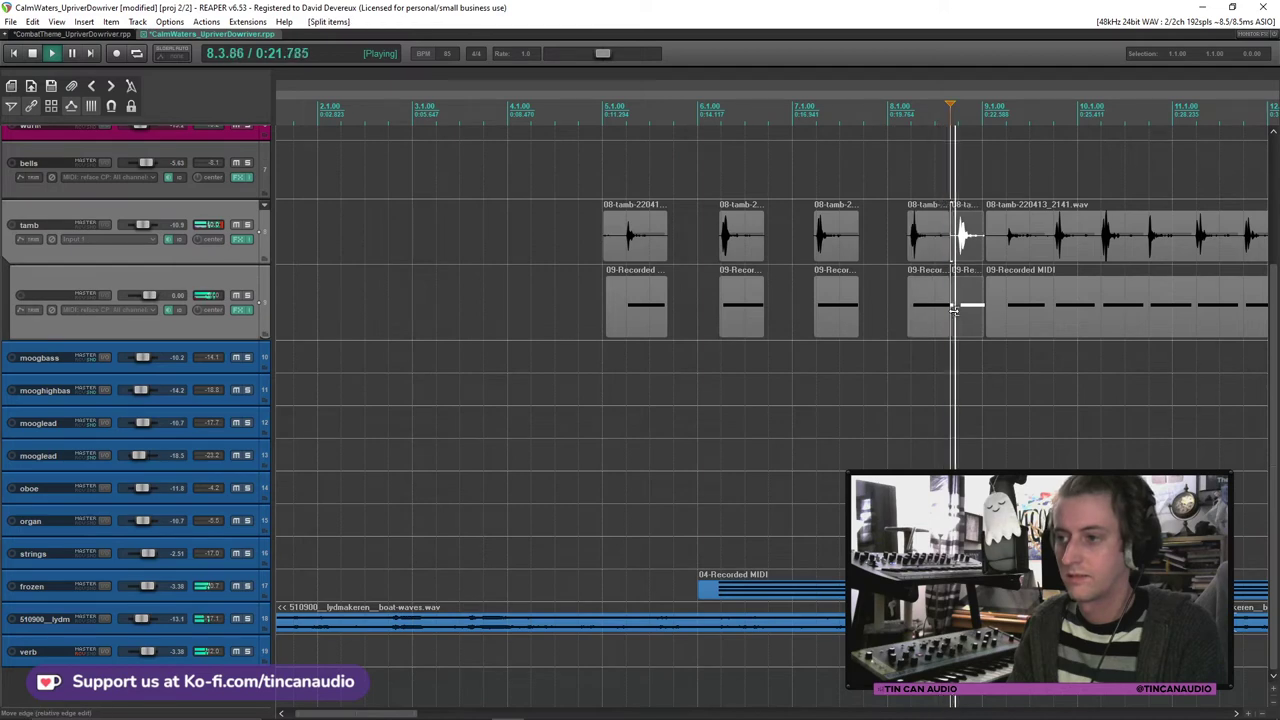
key(space)
key(Delete)
scroll(970, 296, down, 3)
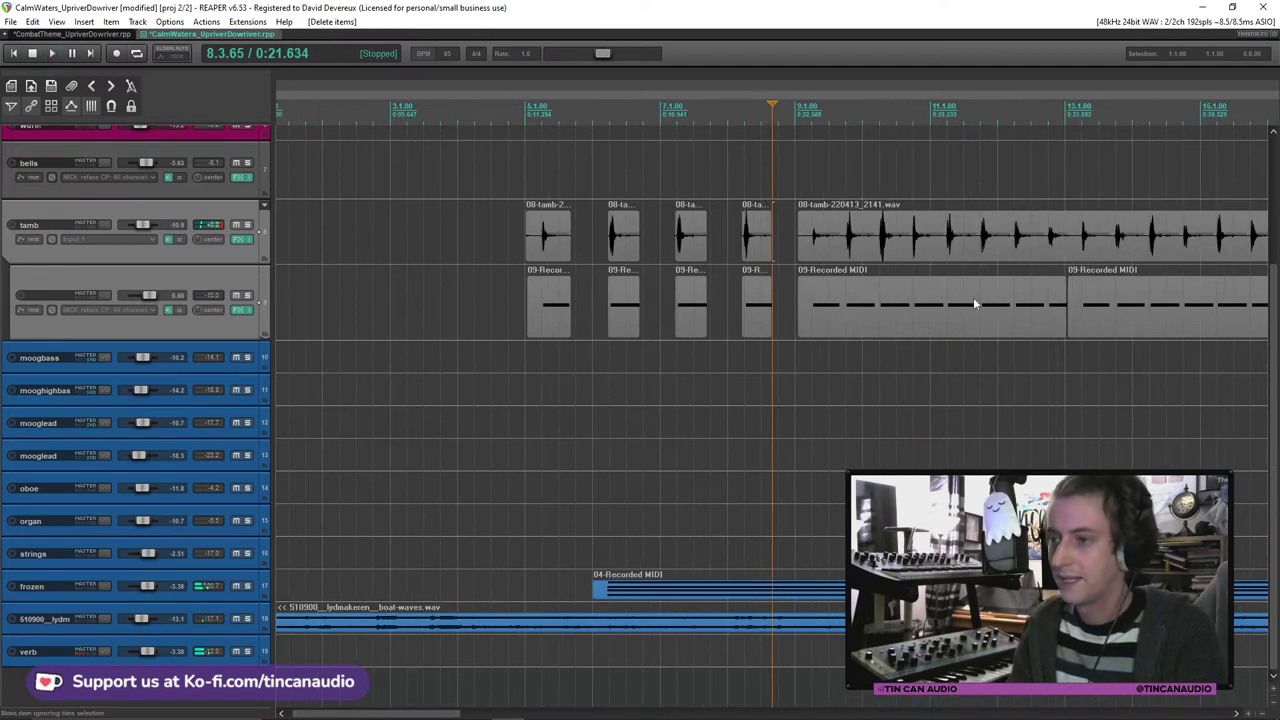
Step: Split the tambourine and MIDI clips in bar 10 just before its first hit, and trim the bar 9 pieces to a single hit
scroll(958, 285, up, 1)
scroll(954, 283, down, 1)
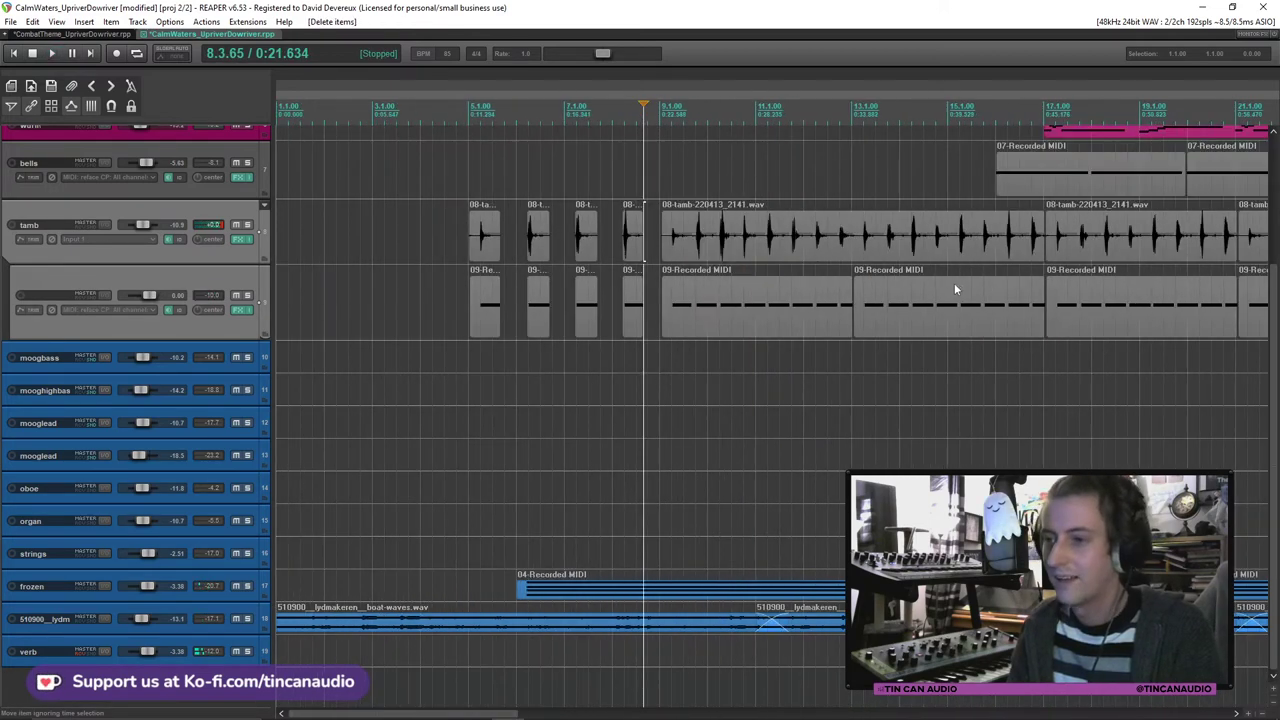
click(487, 245)
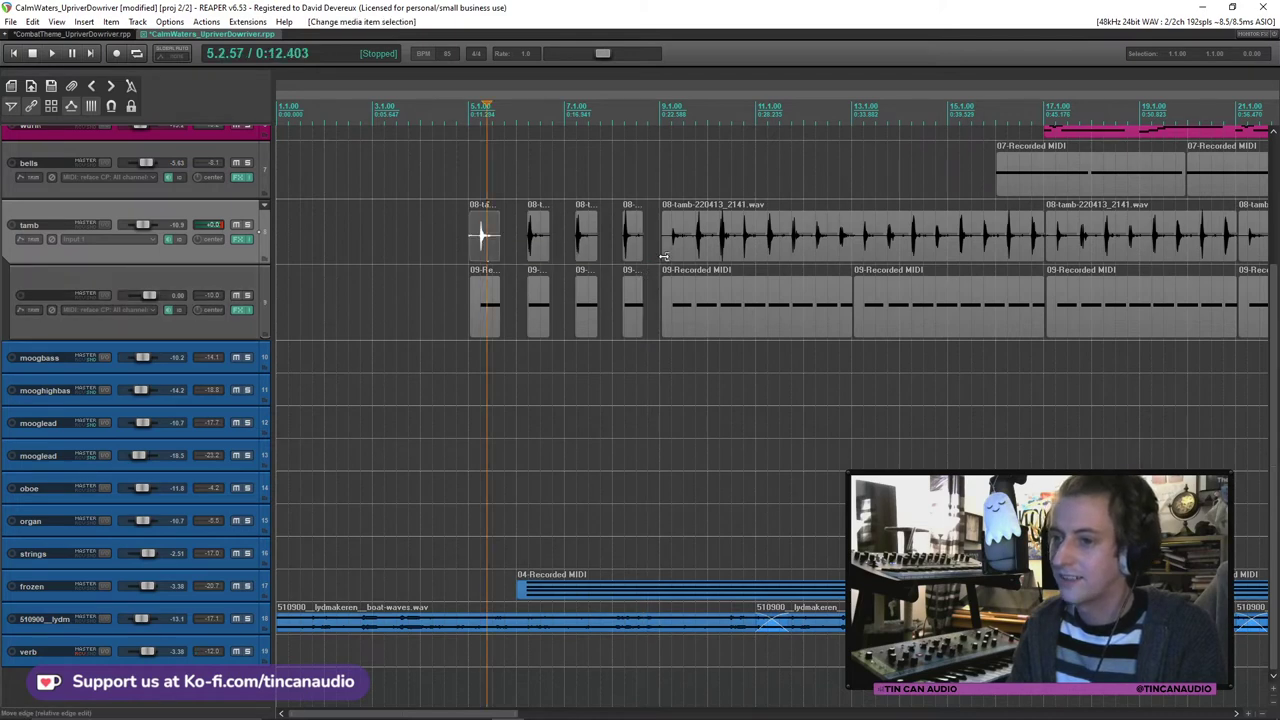
click(666, 255)
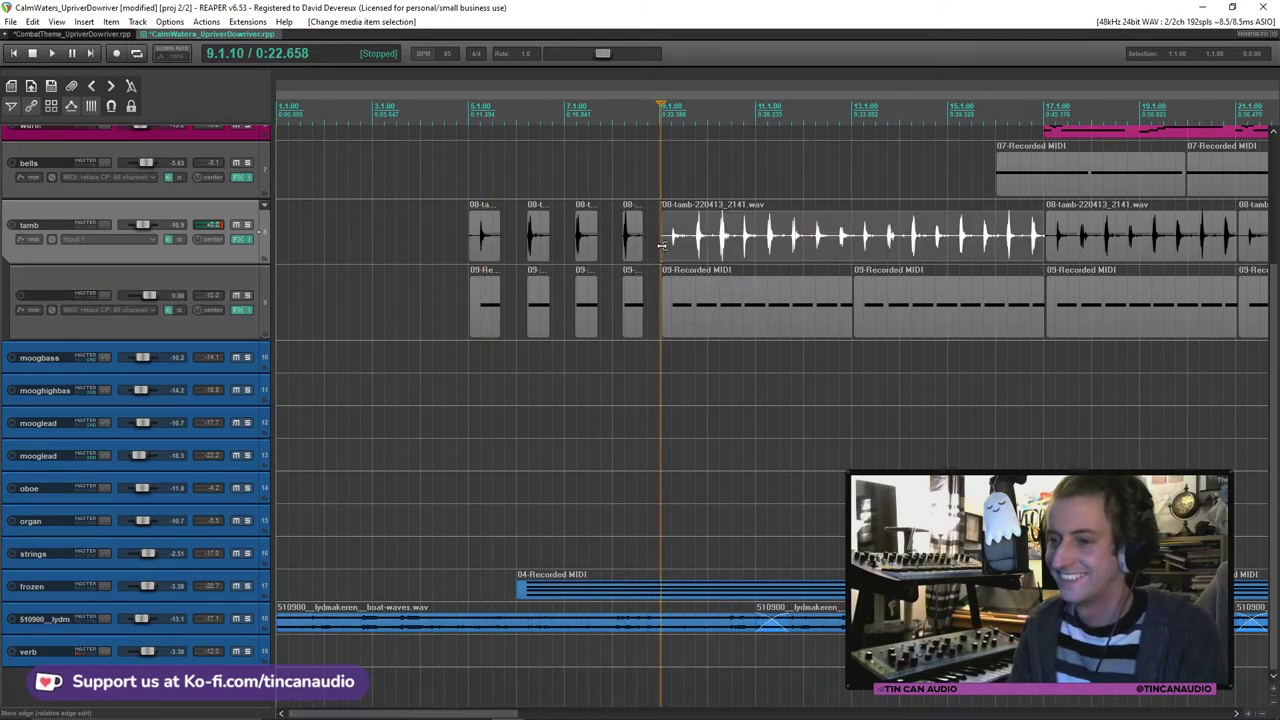
click(686, 250)
scroll(690, 255, up, 3)
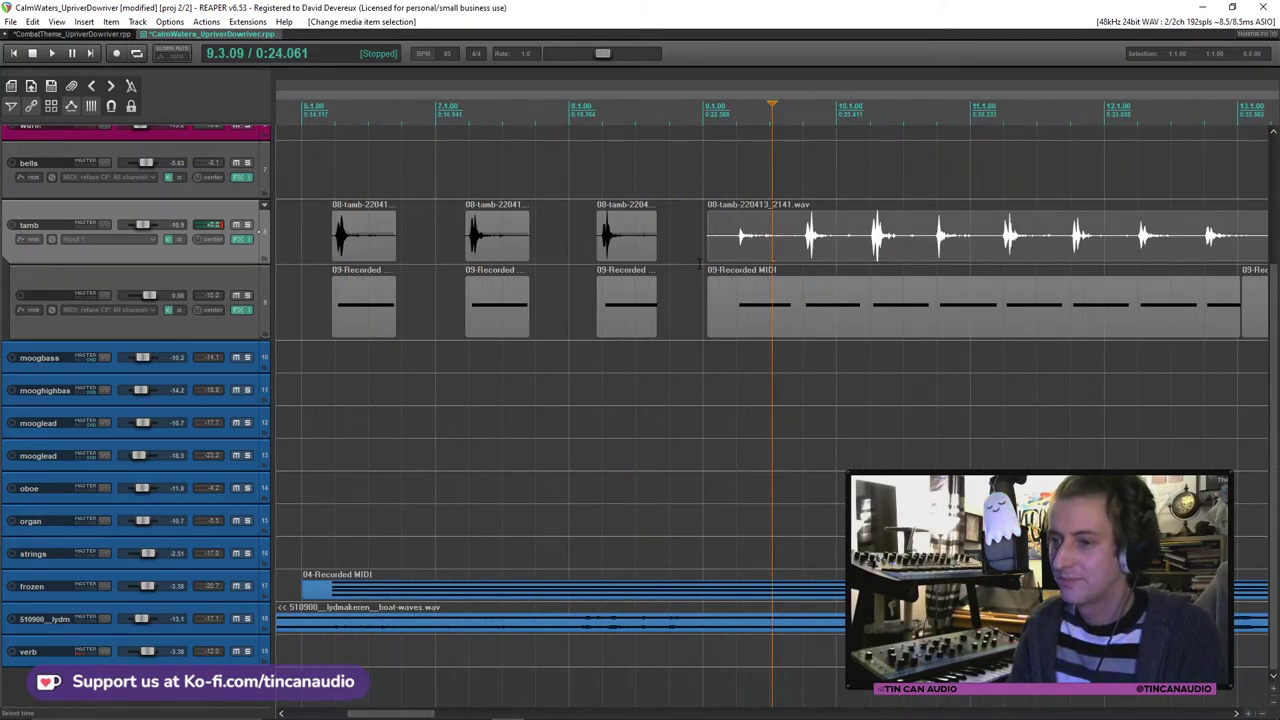
click(864, 312)
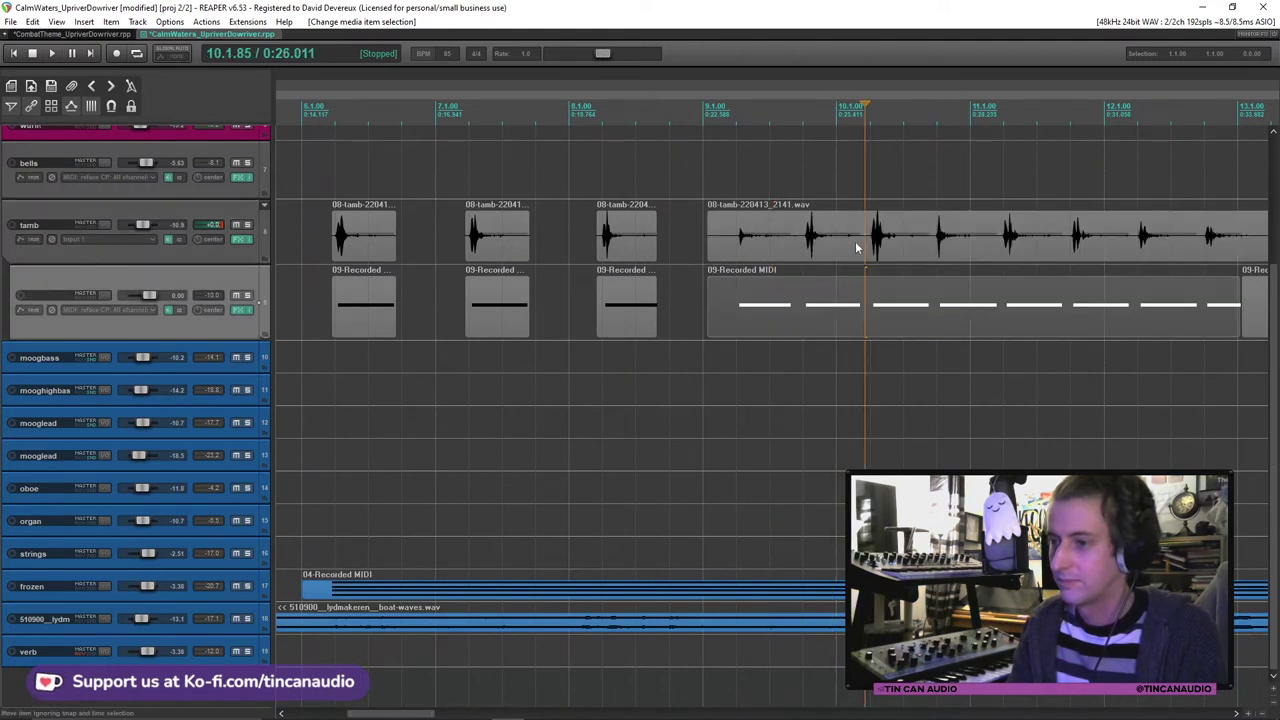
key(s)
click(768, 246)
mouse_move(792, 331)
mouse_down()
mouse_move(748, 325)
mouse_move(795, 330)
mouse_up()
drag(792, 248, 734, 318)
click(724, 250)
click(724, 250)
click(743, 272)
Step: Listen to the thinned tambourine pattern from bars 6 and 8, and save the project
key(space)
click(586, 108)
key(ctrl+s)
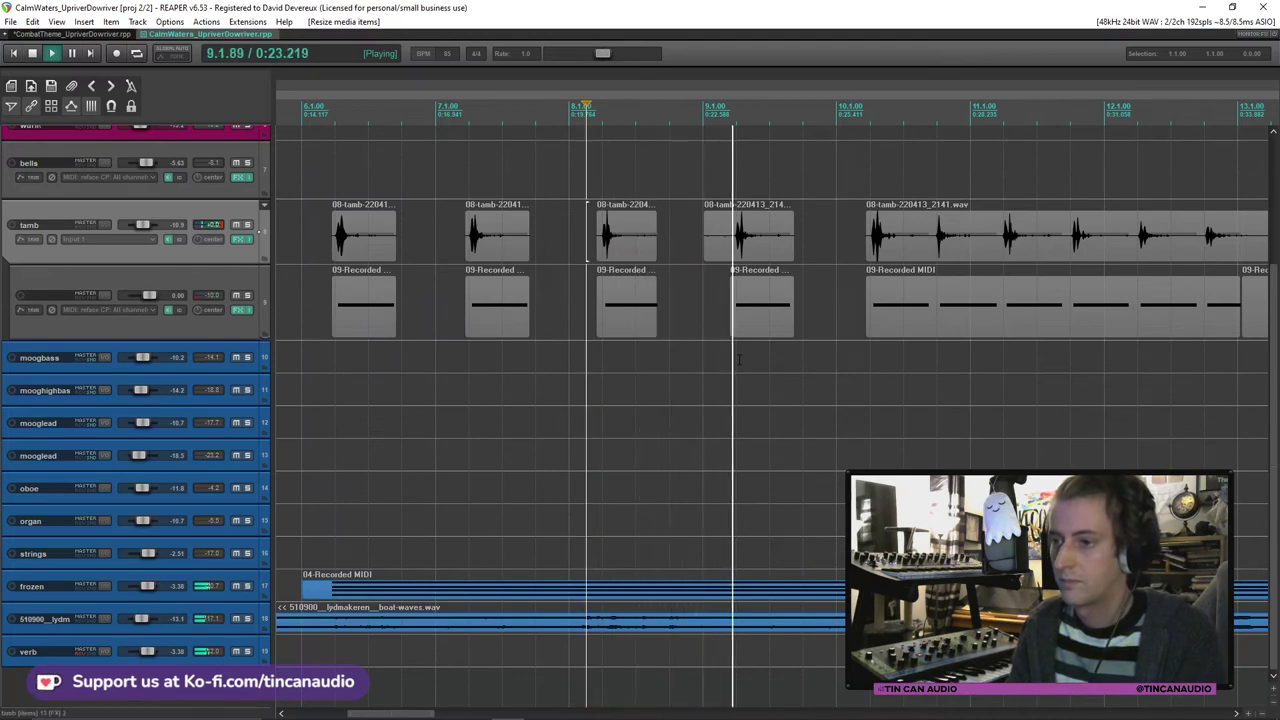
click(295, 262)
key(space)
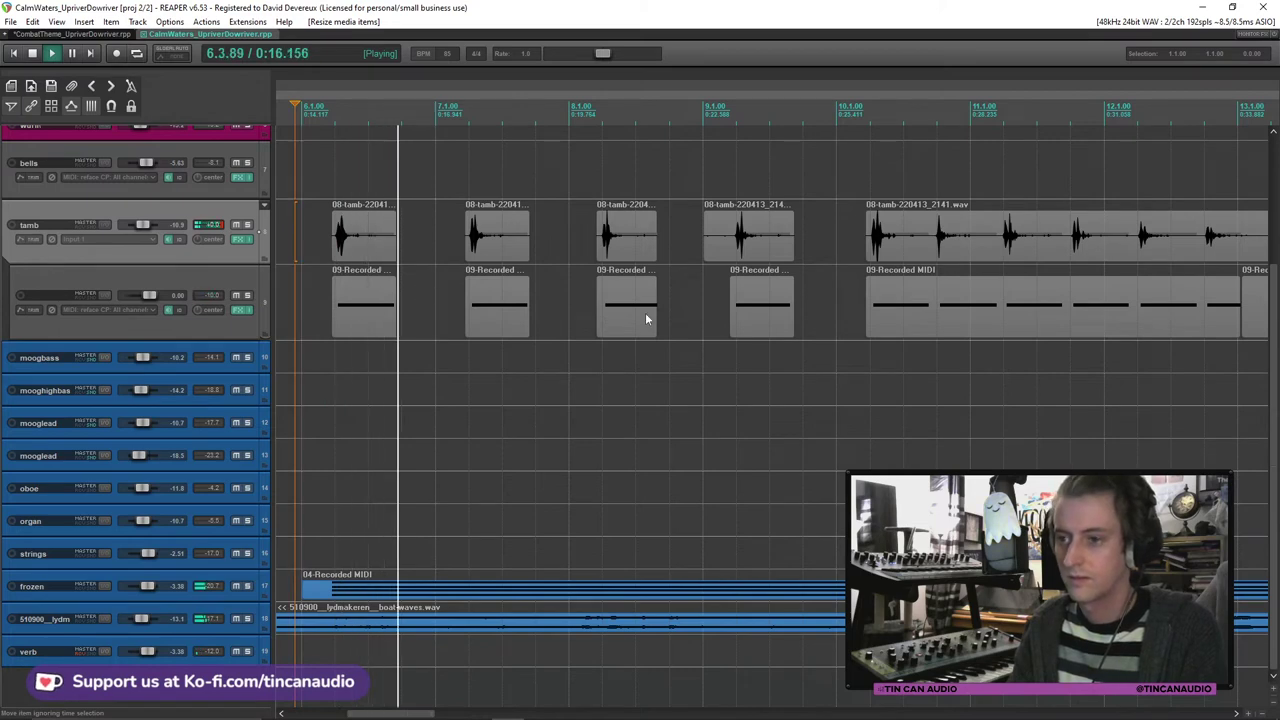
scroll(635, 320, down, 3)
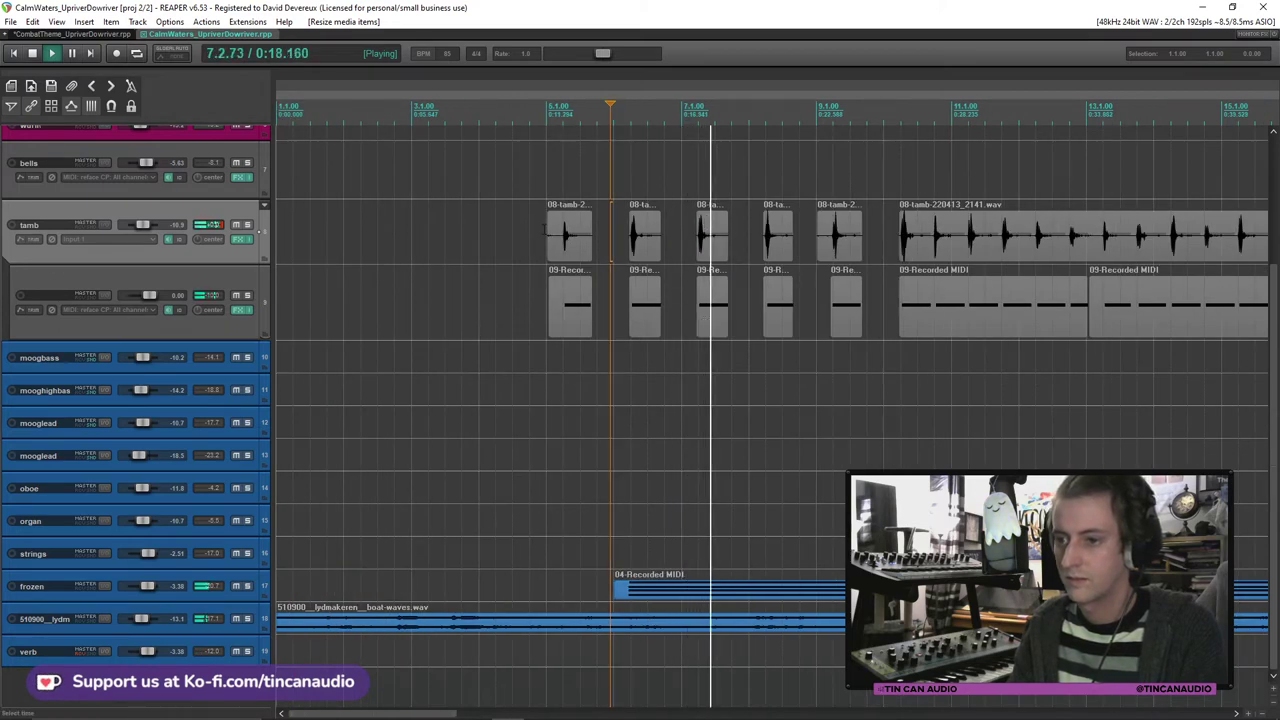
key(ctrl+Left)
key(space)
click(905, 252)
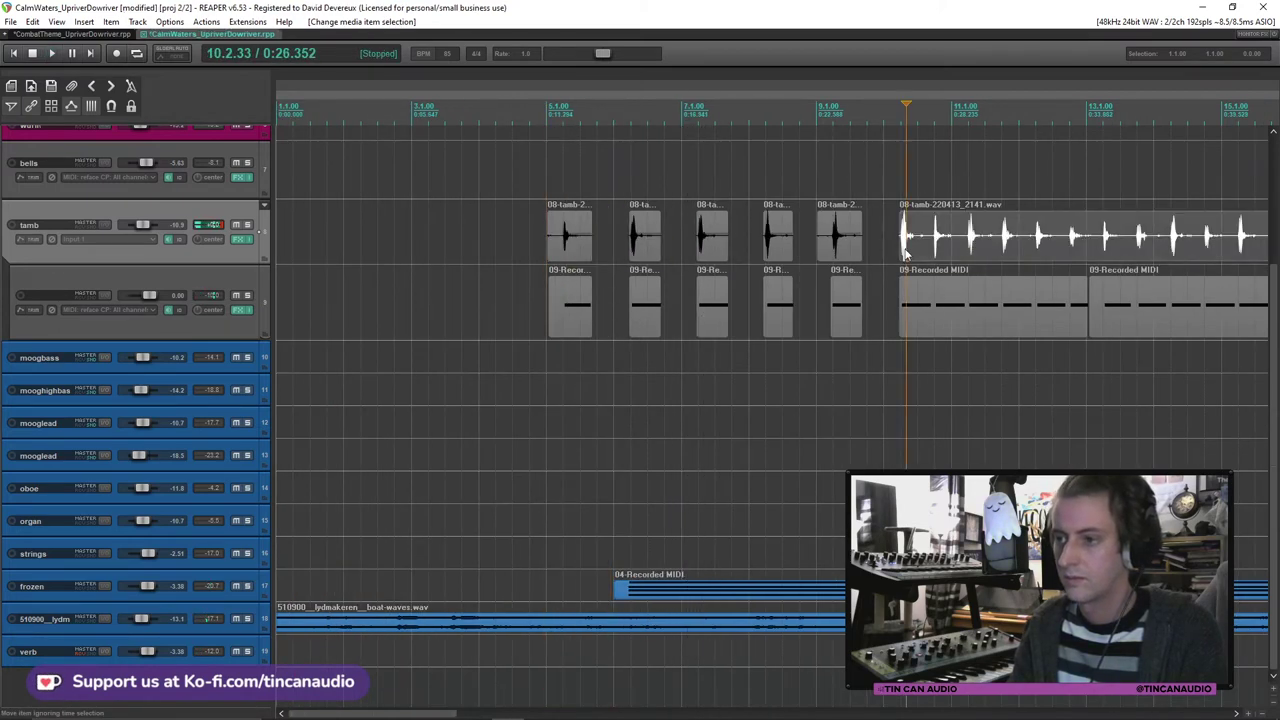
scroll(901, 248, up, 3)
click(388, 240)
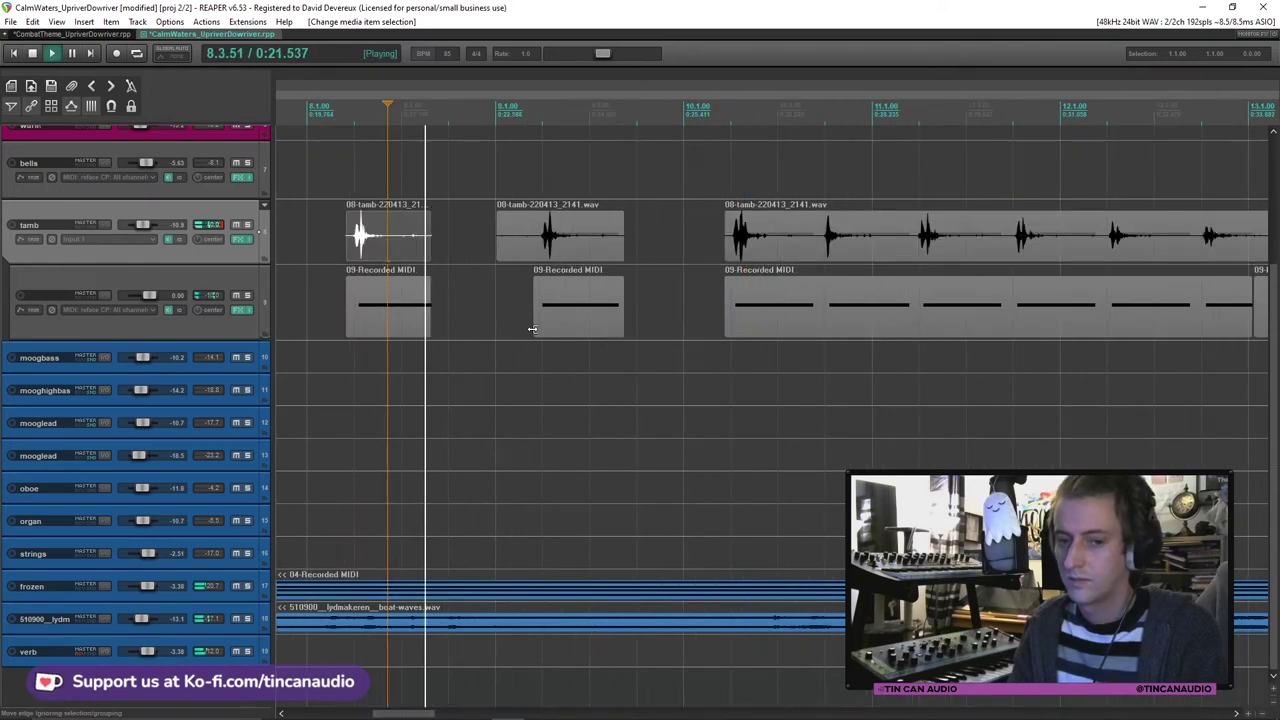
key(ctrl+s)
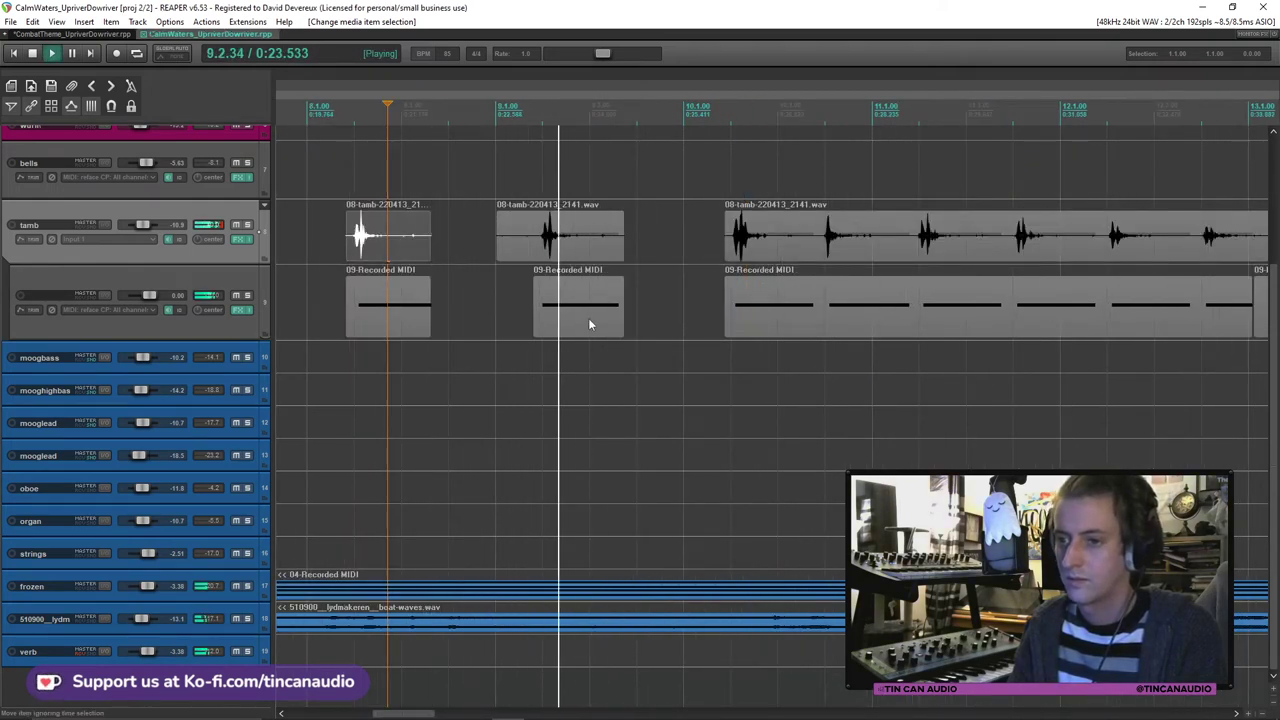
Step: Listen from bar 9 and examine the spacing of the tambourine hits through bar 10
click(598, 258)
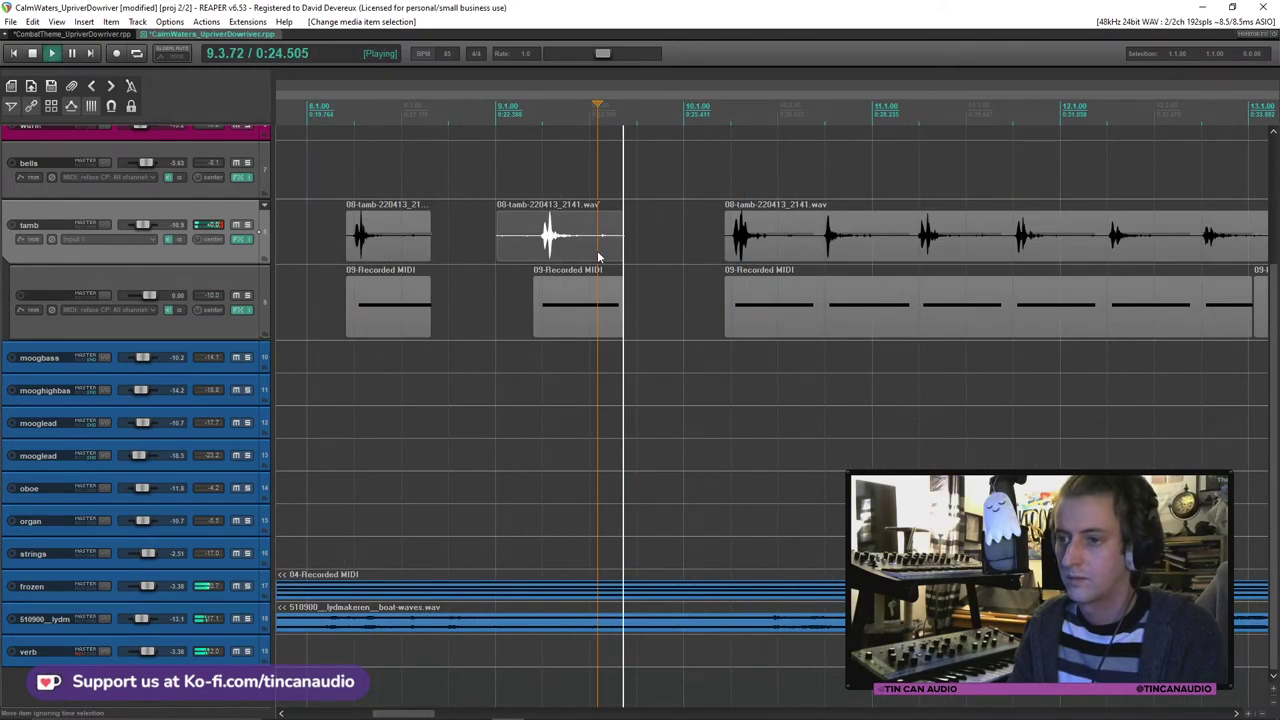
key(space)
click(786, 296)
scroll(780, 305, up, 4)
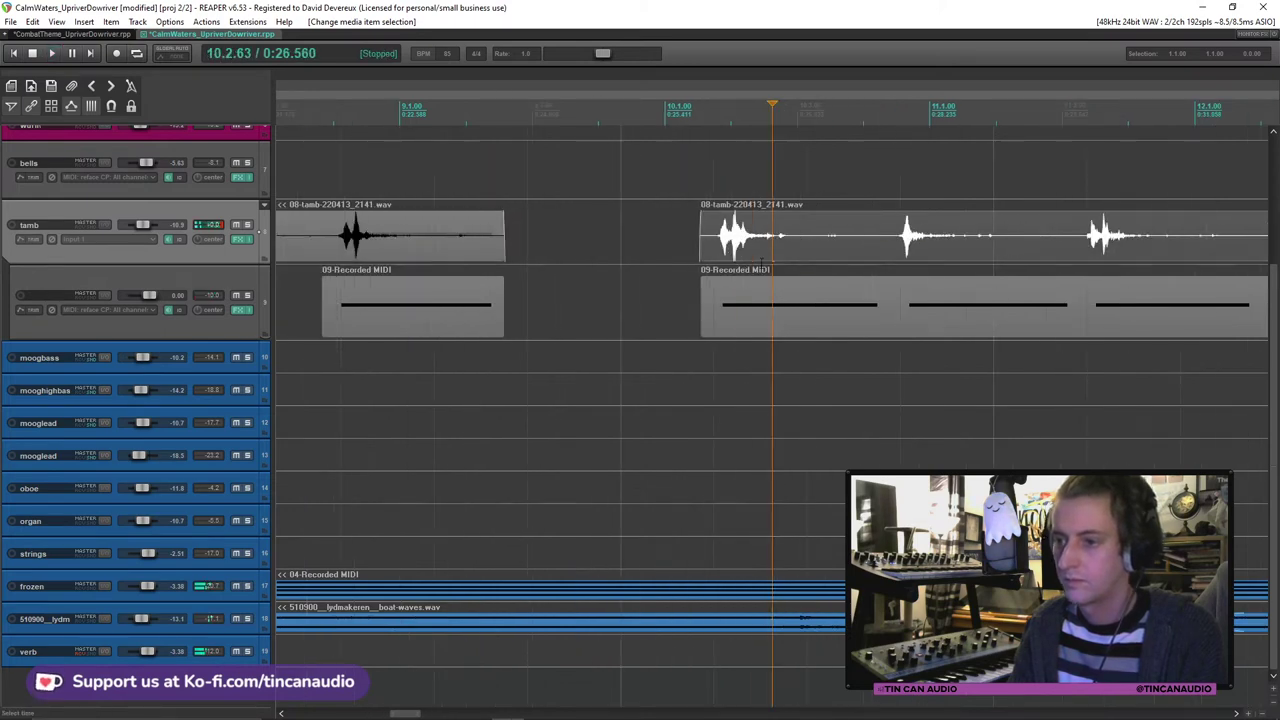
drag(778, 316, 585, 244)
scroll(630, 260, down, 5)
scroll(600, 250, down, 5)
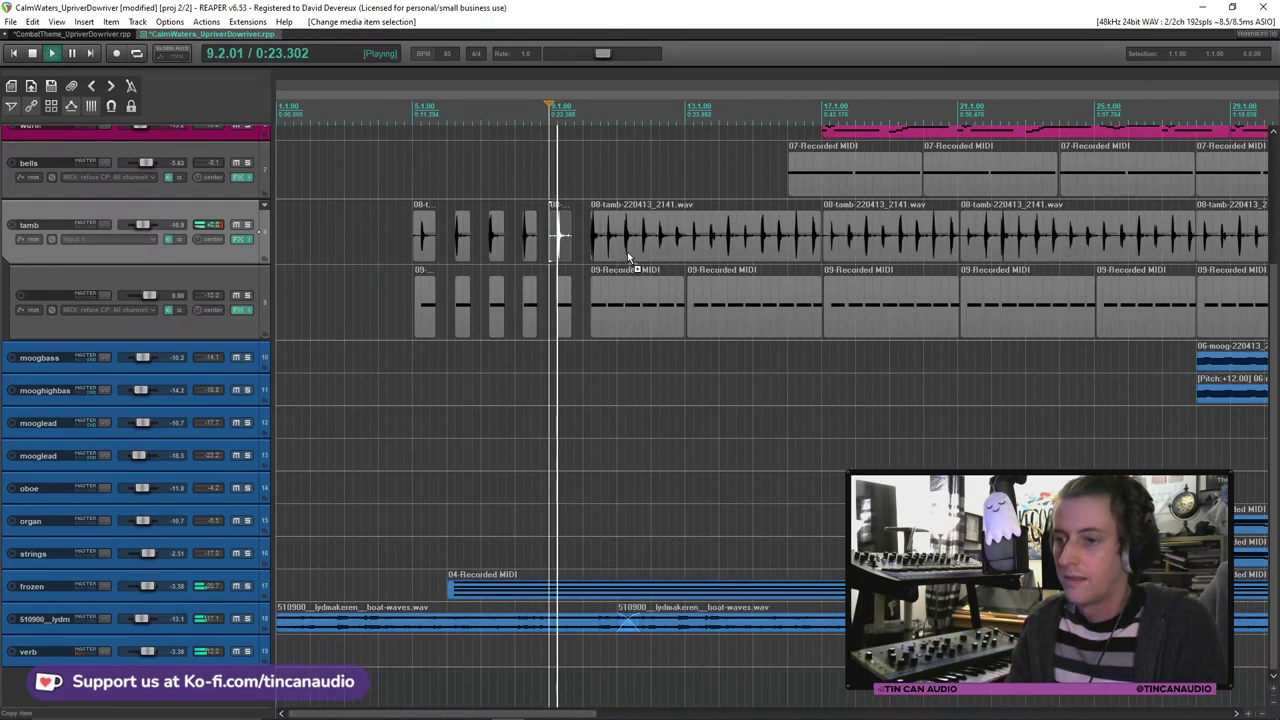
scroll(614, 316, up, 5)
scroll(615, 322, up, 3)
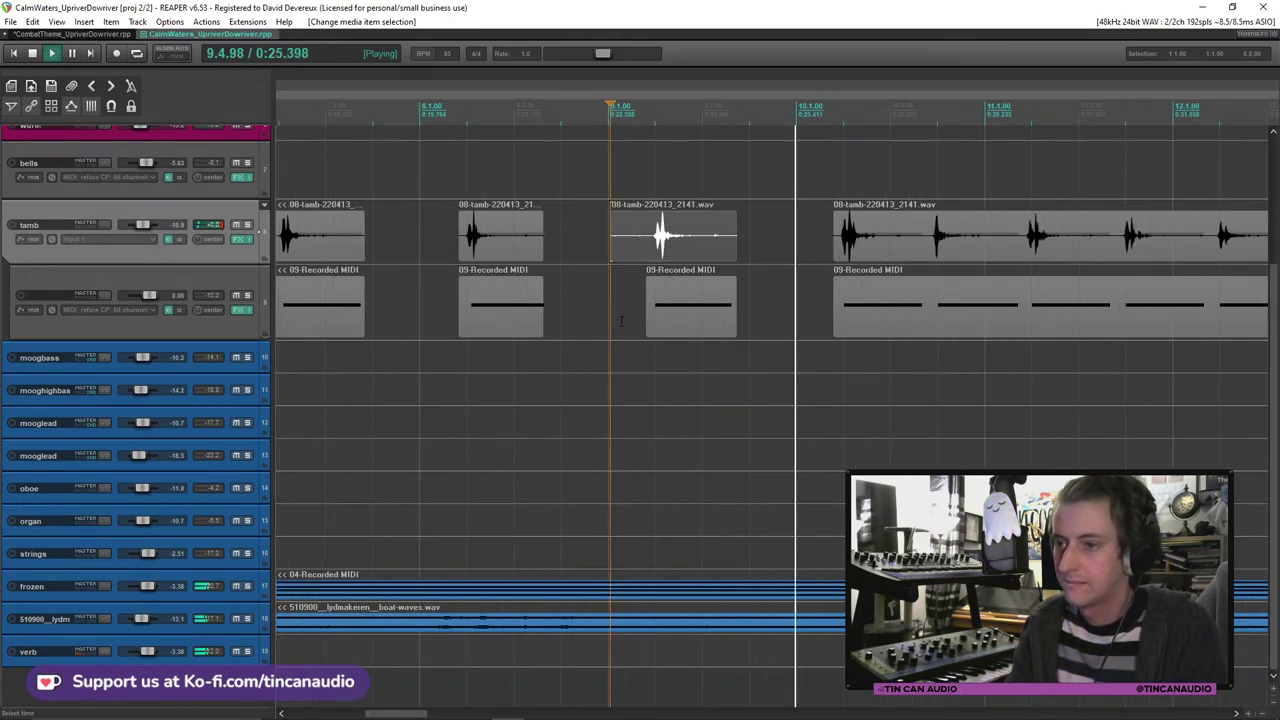
scroll(855, 286, down, 2)
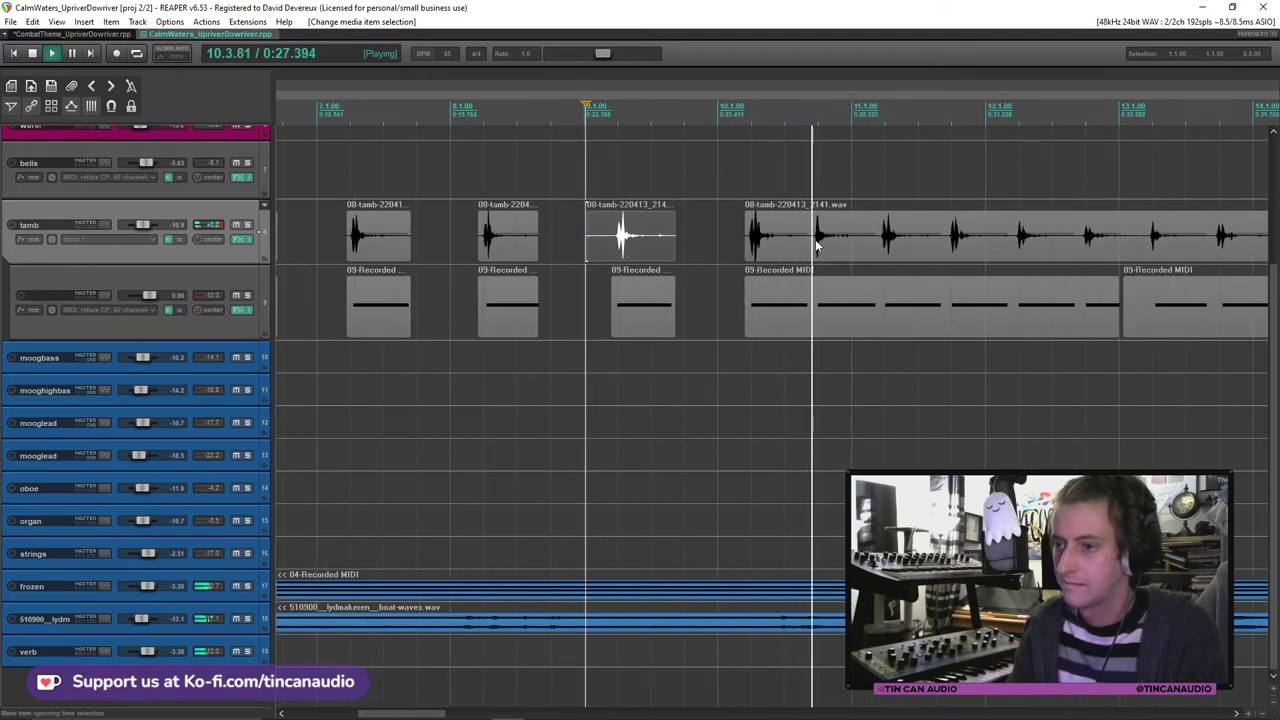
Step: Split the tambourine and MIDI clips after the first hit of bar 10, trim out the second hit, and save the project
click(820, 305)
drag(745, 305, 845, 306)
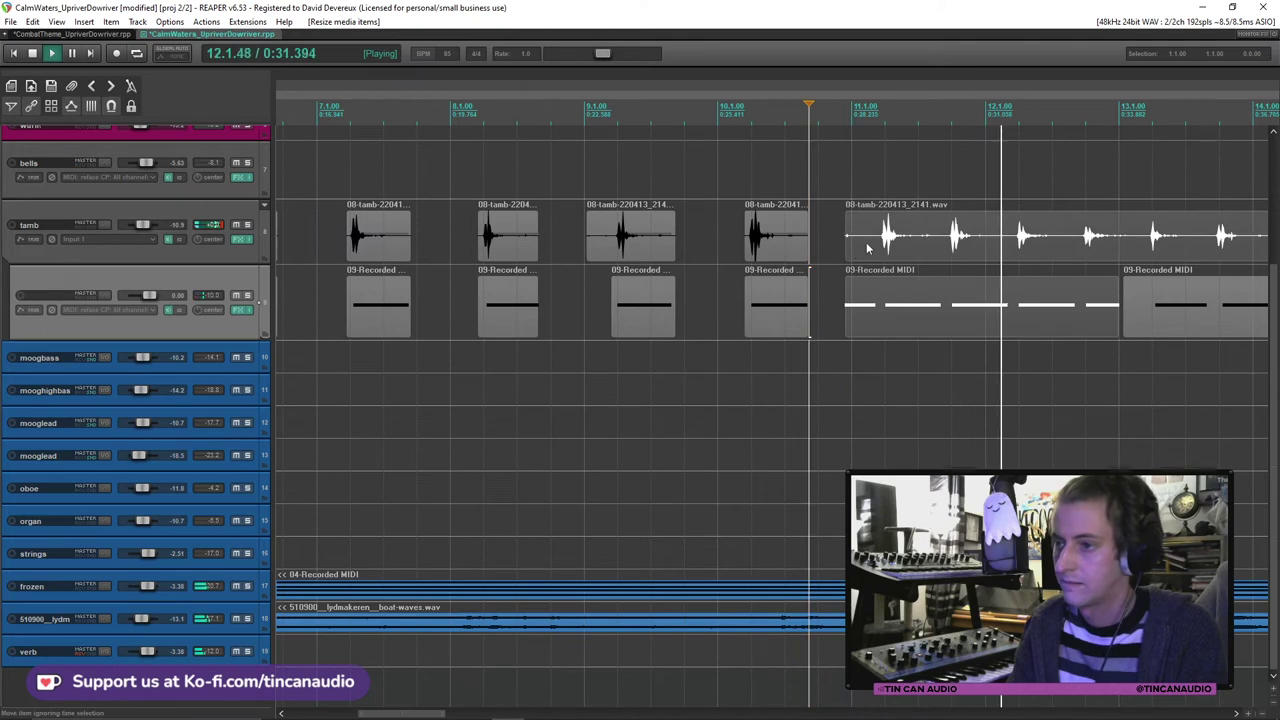
drag(853, 246, 852, 250)
mouse_move(851, 306)
mouse_down()
mouse_move(878, 327)
mouse_move(851, 295)
mouse_up()
key(ctrl+s)
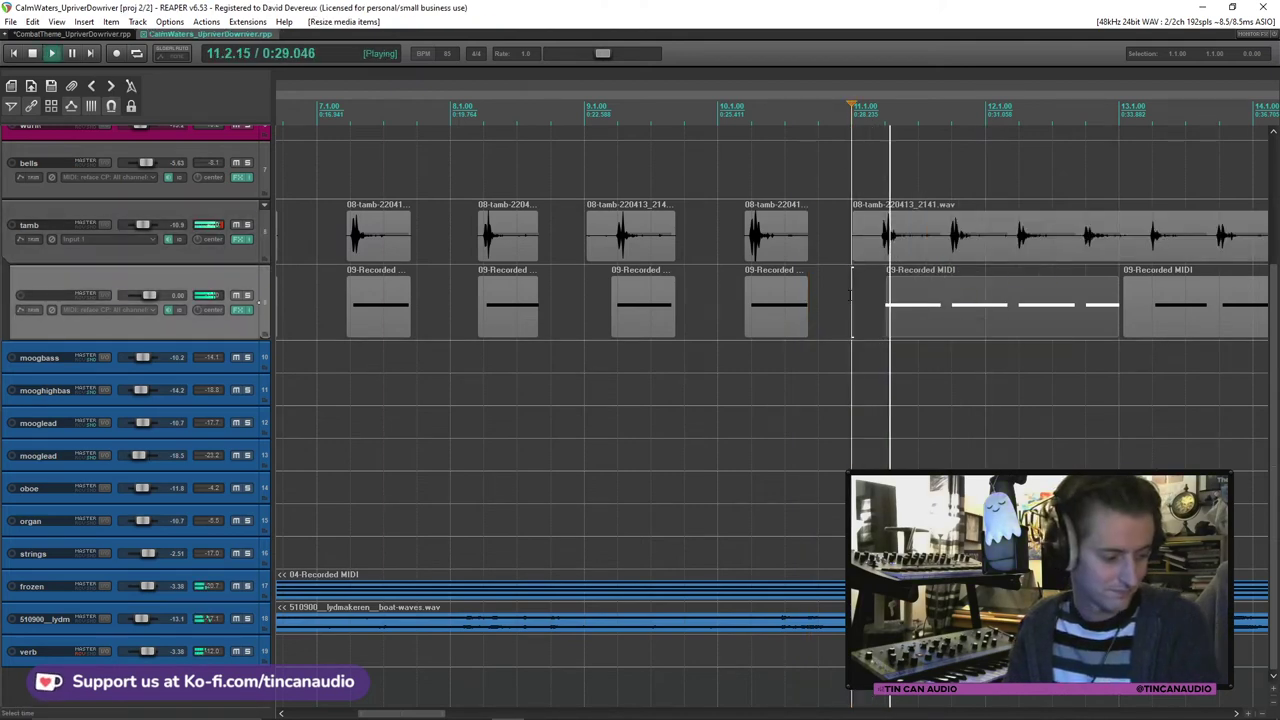
Step: Split the tambourine and MIDI clips after the first hit of bar 11 and trim out the second hit
click(947, 241)
key(space)
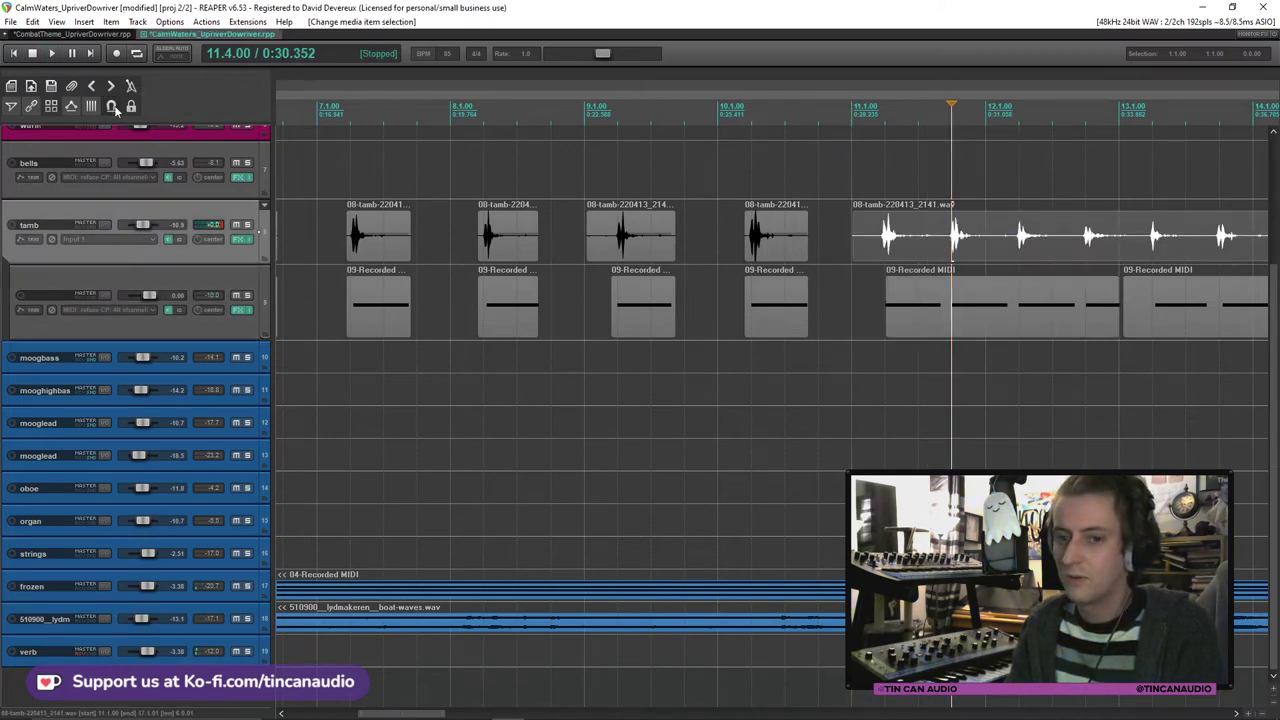
scroll(984, 334, up, 3)
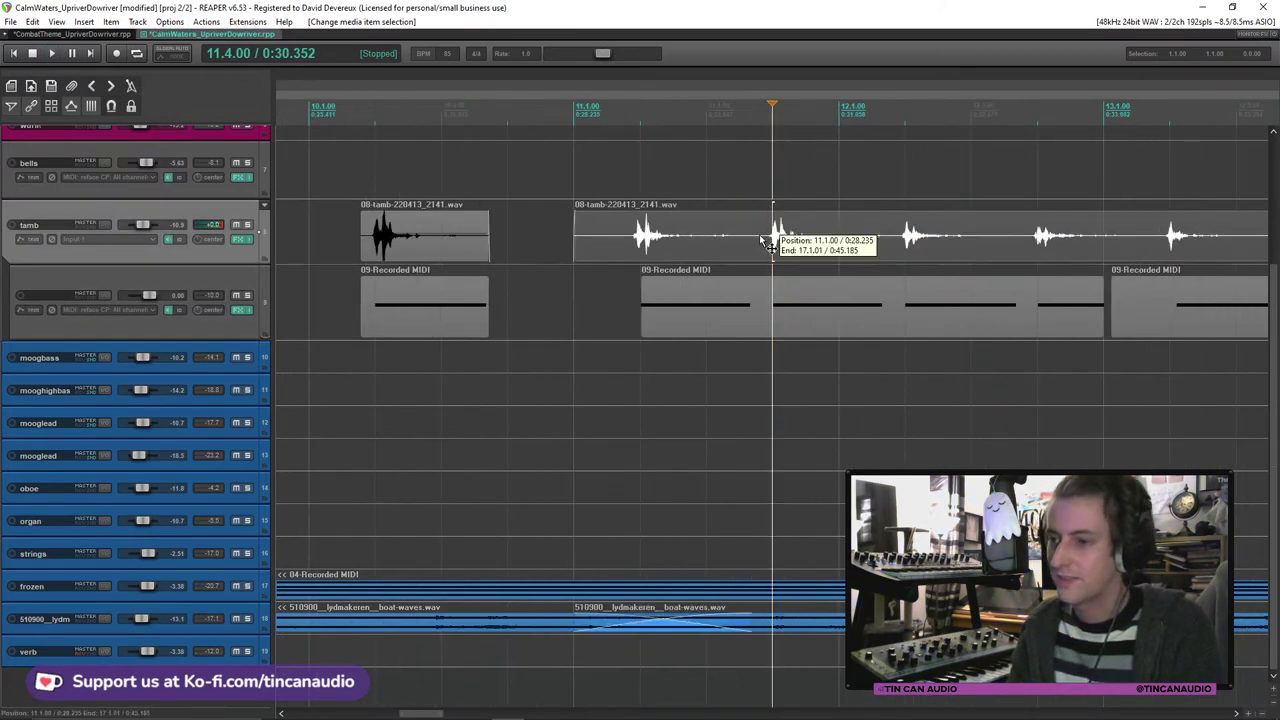
click(764, 309)
key(s)
drag(762, 310, 893, 318)
Step: Split the tambourine and MIDI clips after the first hit of bar 12 and trim out the second hit
scroll(973, 312, down, 4)
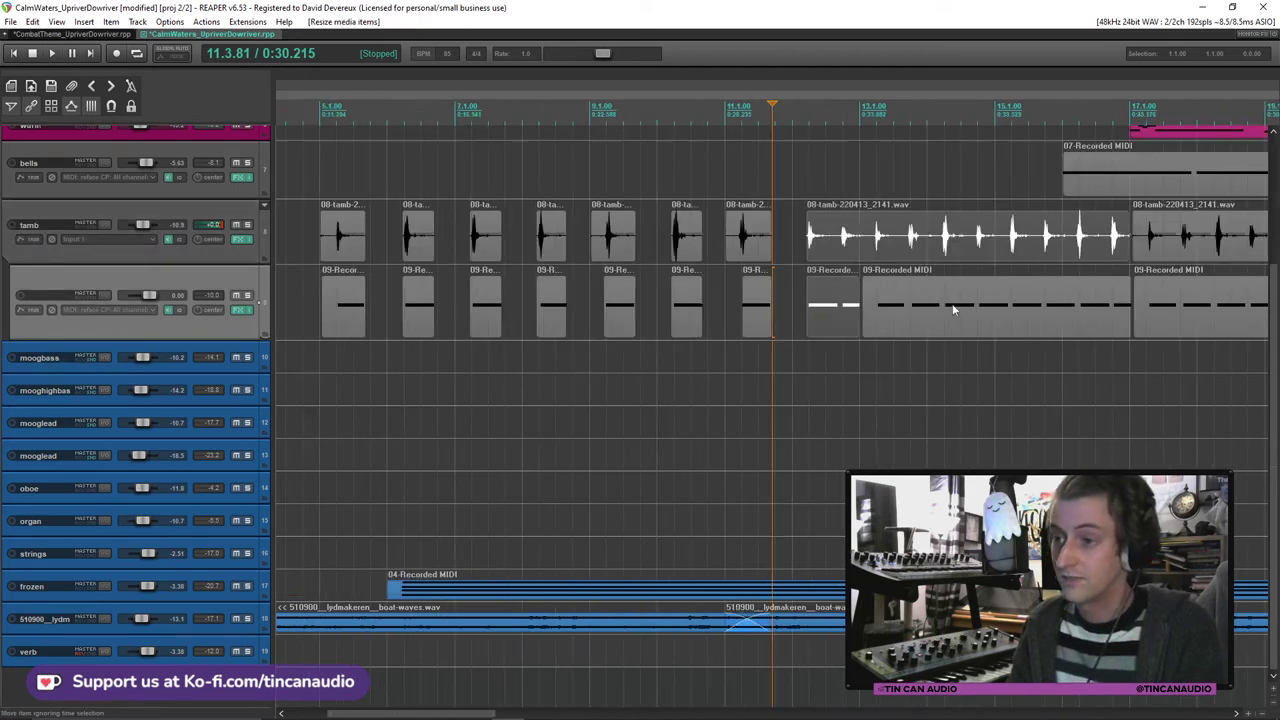
click(831, 230)
click(840, 250)
key(s)
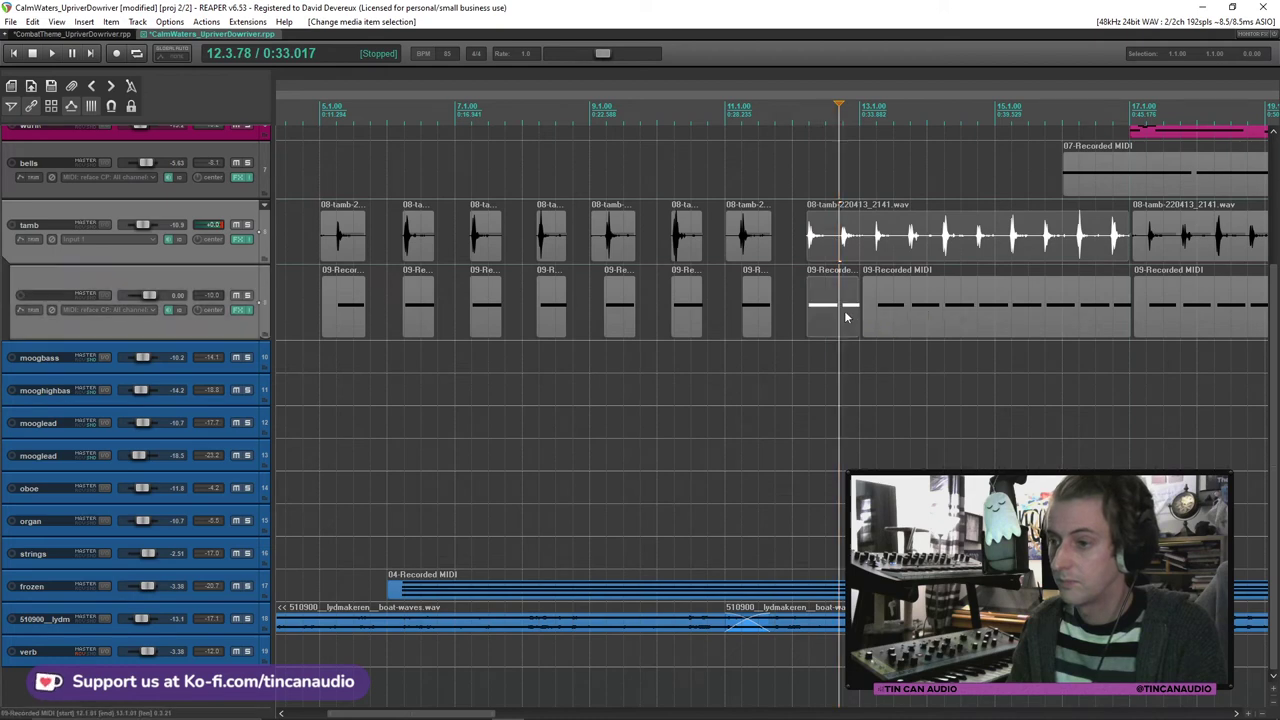
double_click(844, 250)
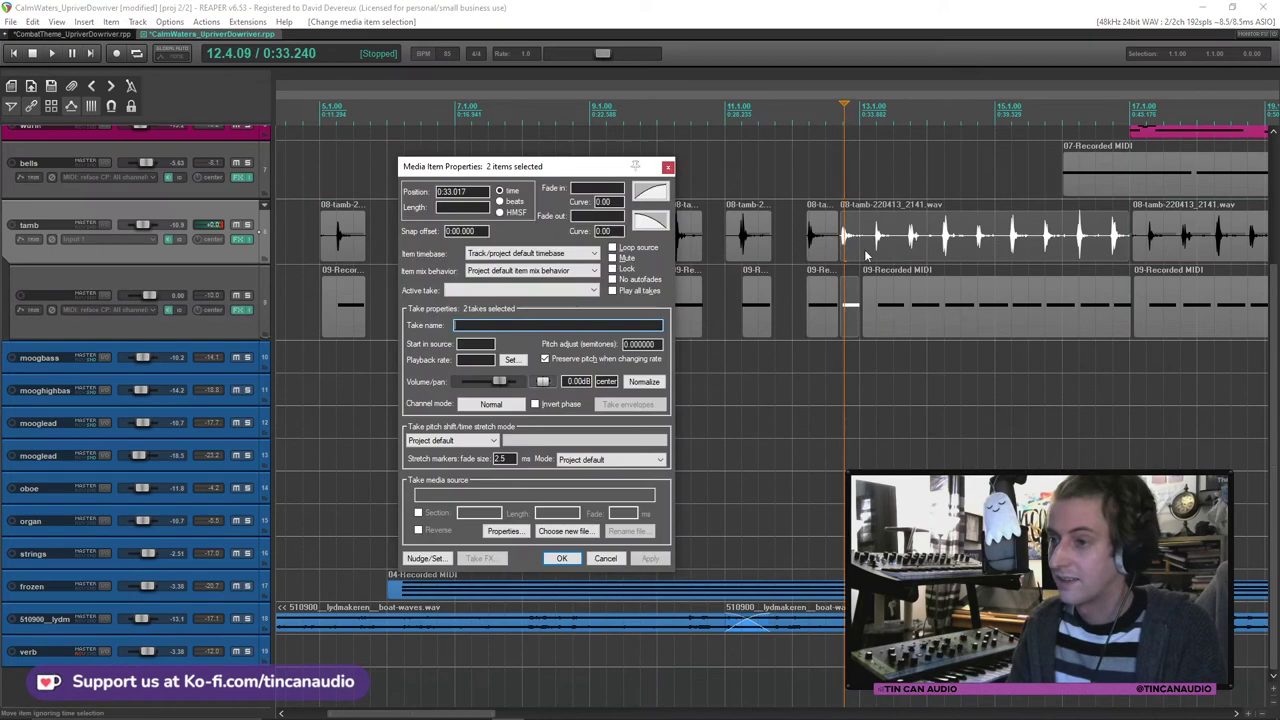
click(606, 558)
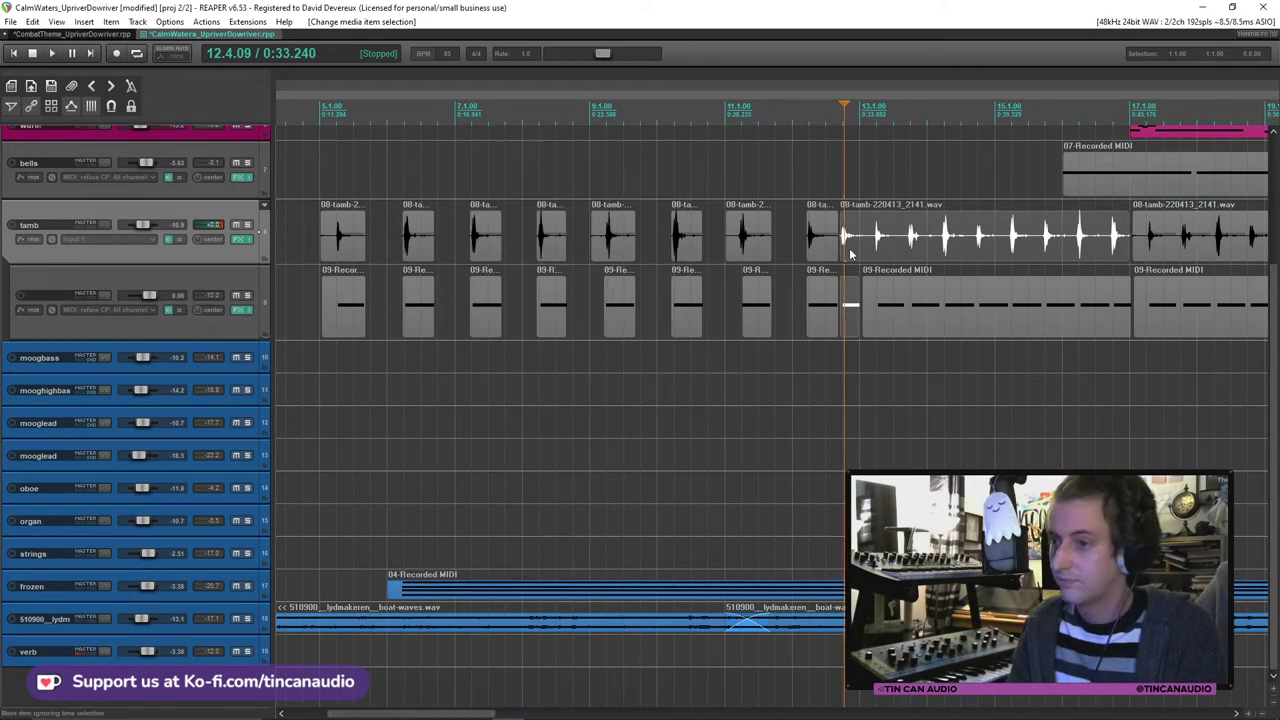
drag(844, 245, 858, 252)
click(859, 316)
drag(863, 314, 865, 314)
Step: Play from bar 13 and quantize the position of all notes in its MIDI clip to a straight 1/16 grid at 100% strength
click(902, 279)
key(space)
scroll(904, 281, up, 3)
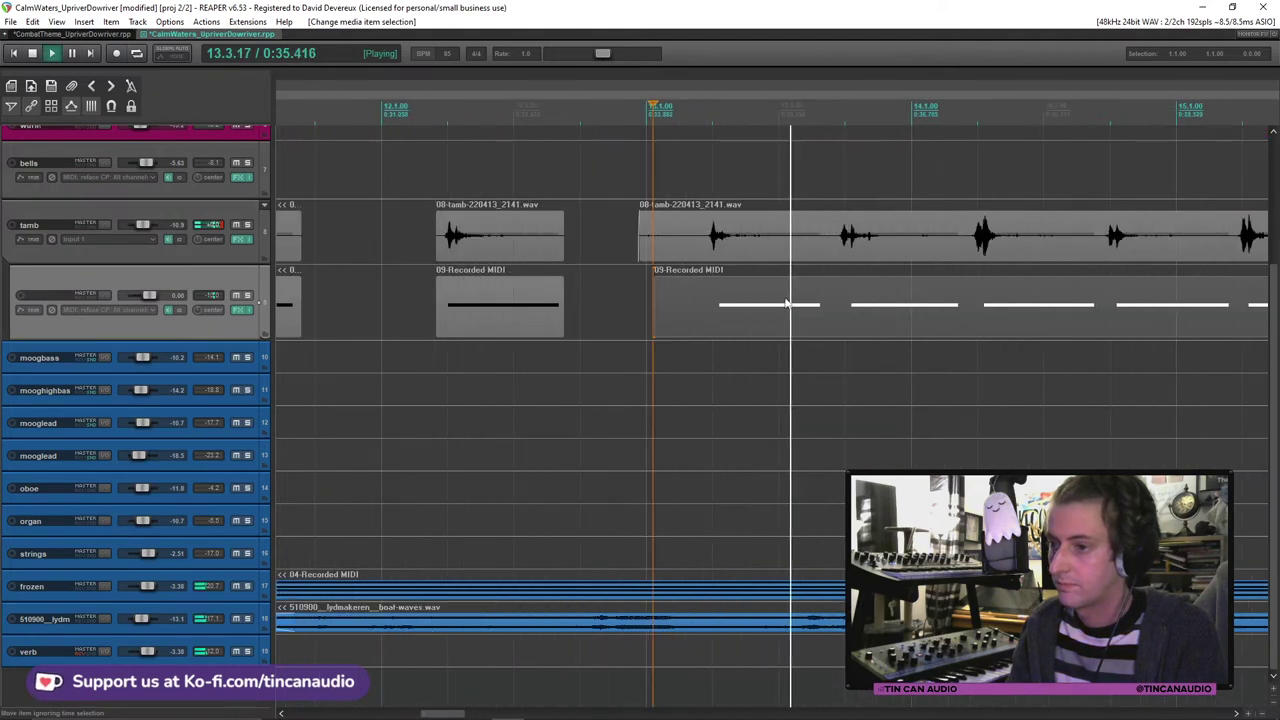
key(space)
scroll(731, 294, up, 3)
double_click(906, 316)
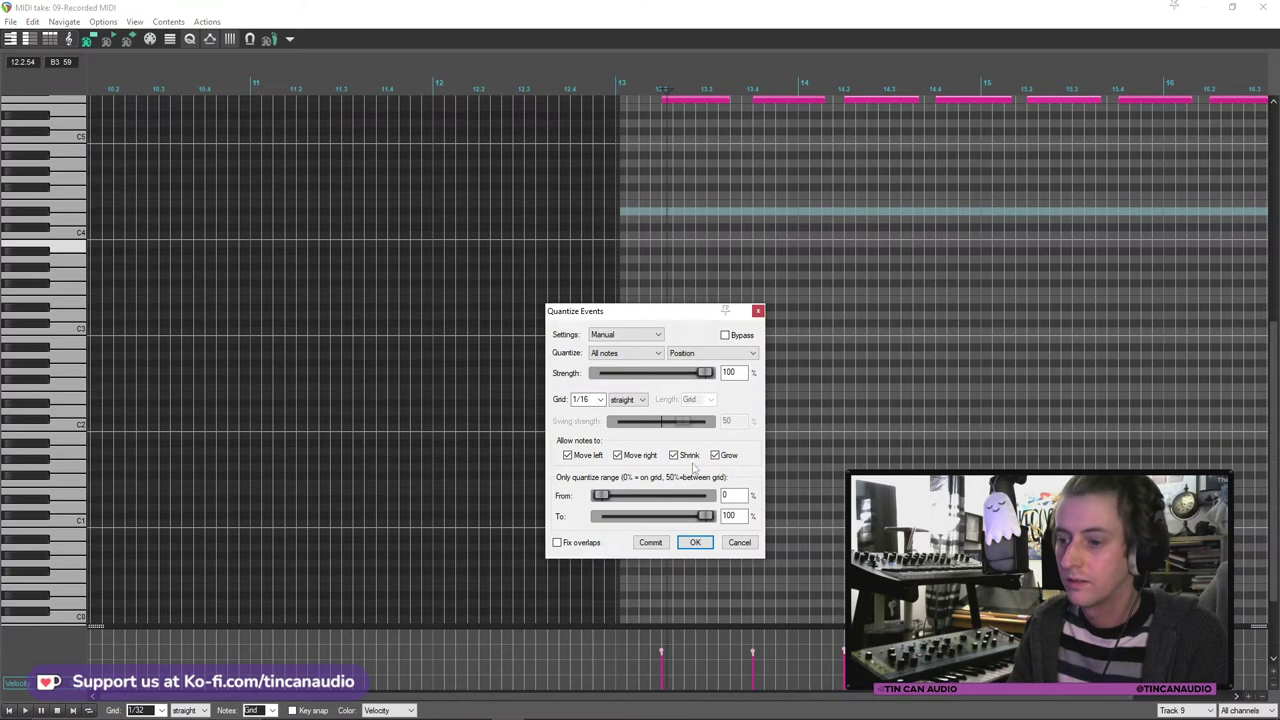
click(695, 542)
click(1259, 7)
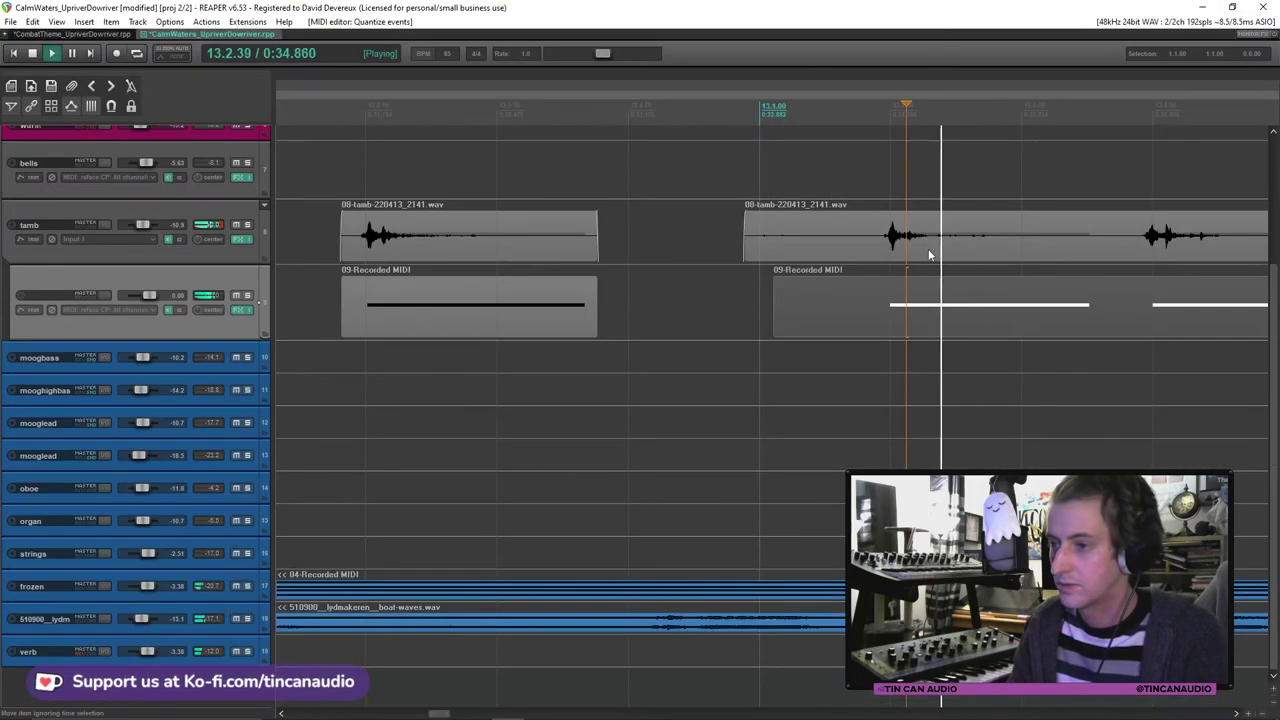
Step: Split the tambourine and MIDI clips after the first hit of bar 13 and trim out the second hit
scroll(1011, 316, down, 4)
click(821, 300)
key(s)
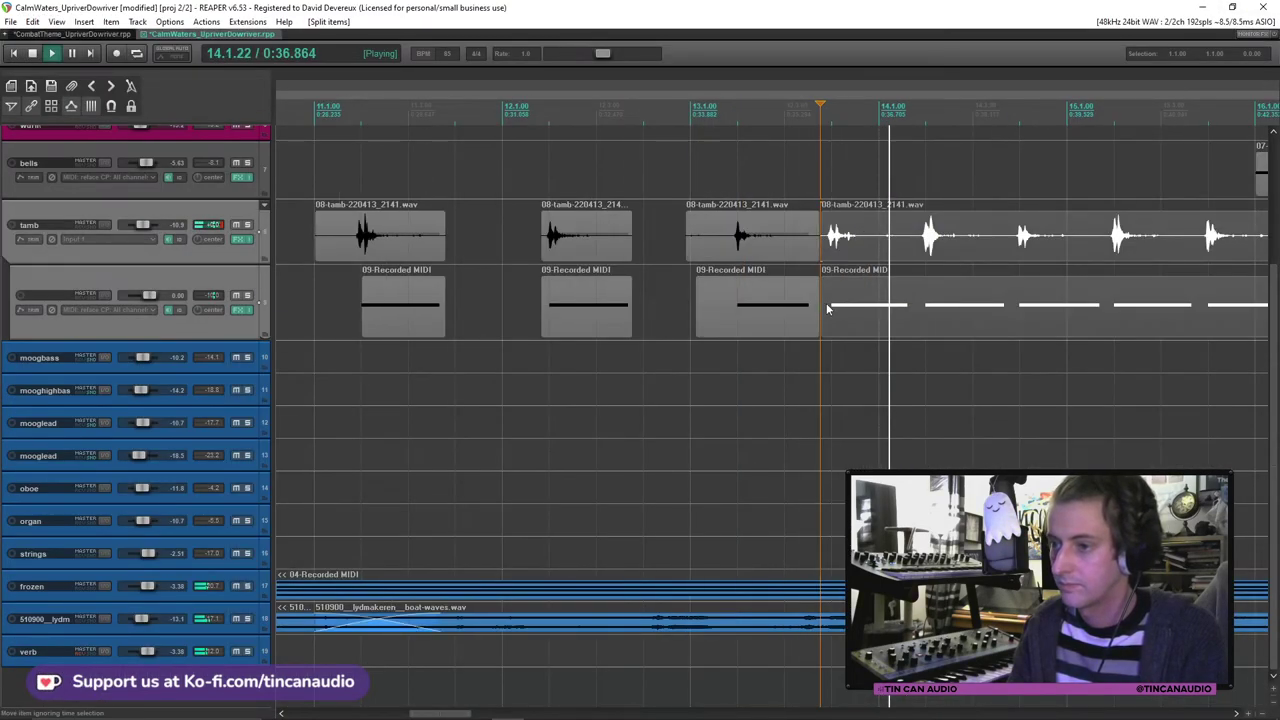
drag(827, 308, 1065, 322)
Step: Split the tambourine and MIDI clips after the first hit of bar 14 and trim out the second hit
scroll(944, 330, down, 3)
scroll(944, 330, up, 3)
click(966, 310)
key(s)
scroll(1018, 302, down, 3)
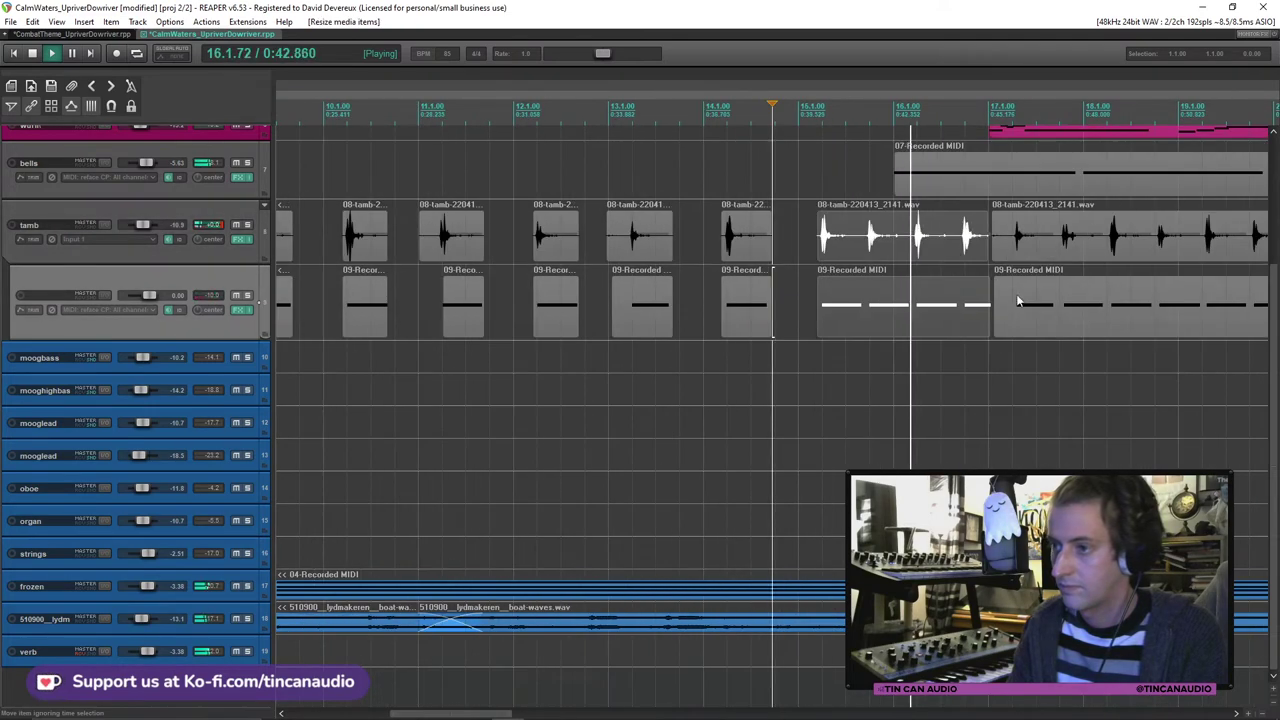
Step: Split the tambourine and MIDI clips after the first hit of bar 15 and trim the remainder back to bar 16
click(870, 309)
key(space)
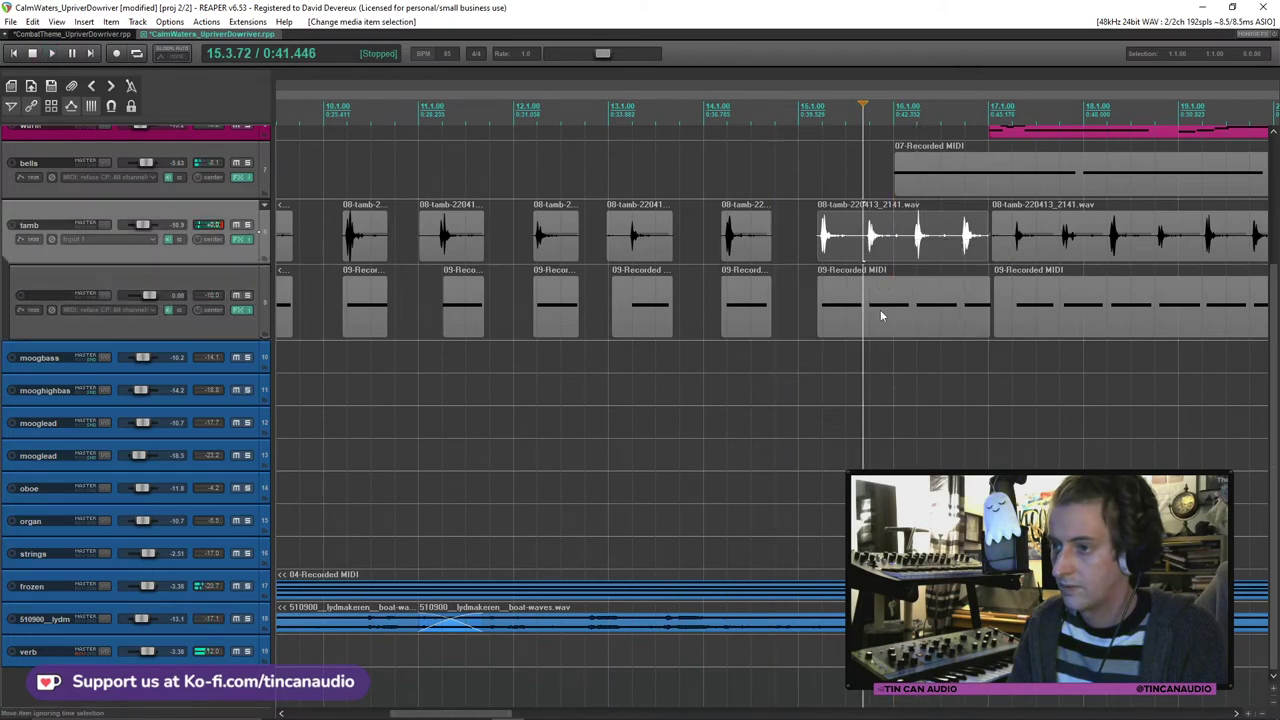
scroll(916, 250, down, 5)
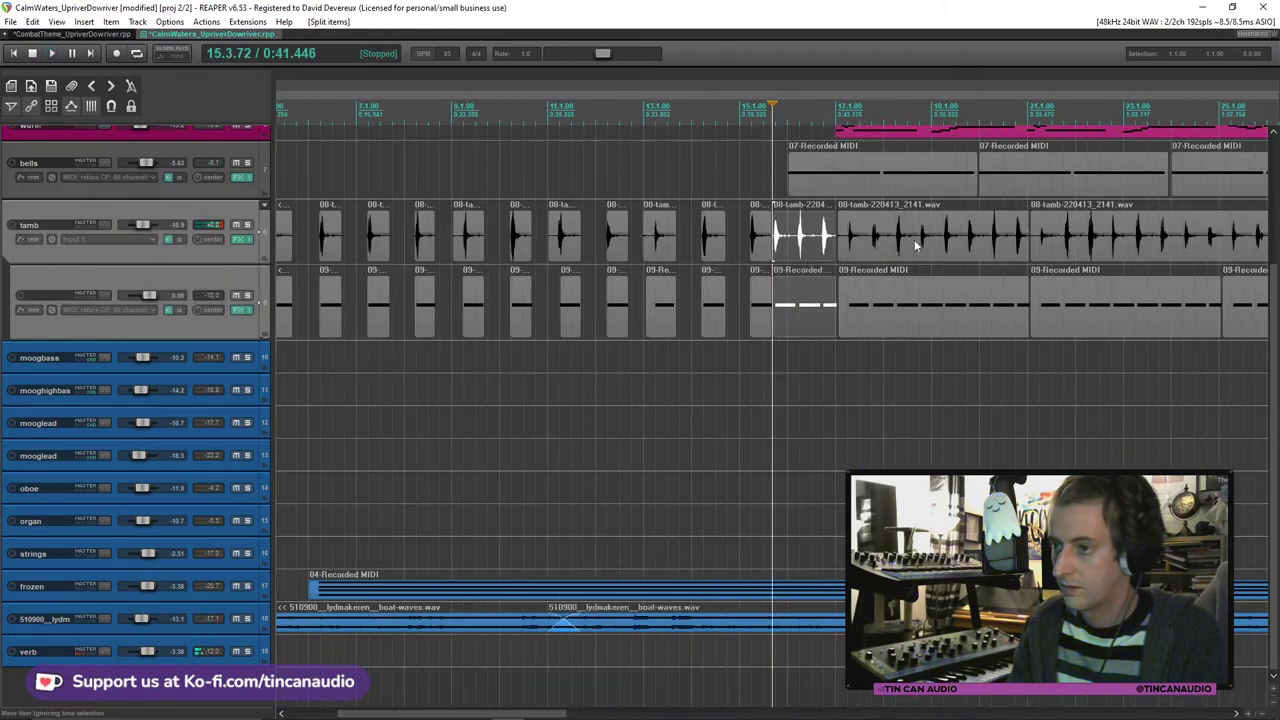
scroll(916, 248, up, 5)
scroll(870, 248, down, 2)
key(space)
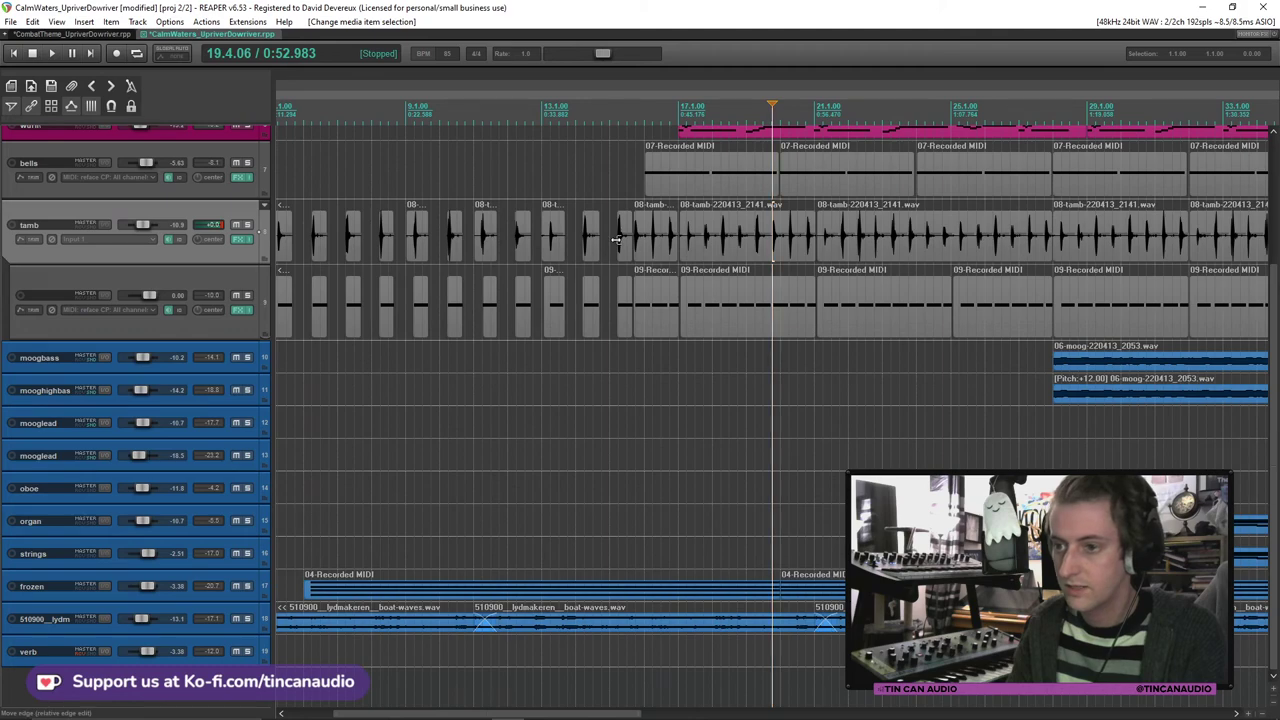
click(620, 255)
scroll(675, 255, up, 3)
drag(857, 248, 916, 252)
scroll(916, 258, down, 5)
key(space)
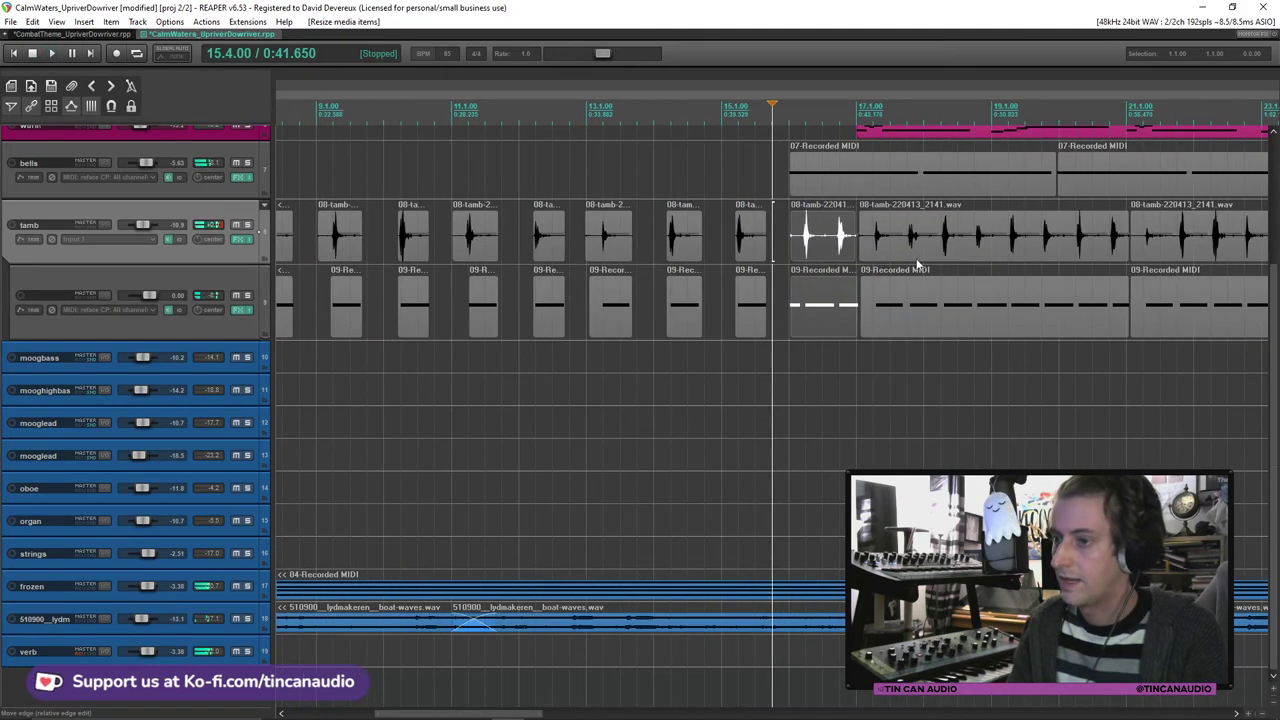
Step: Delete all unthinned tambourine and MIDI clips from bar 16 to the end of the arrangement
scroll(916, 265, down, 2)
click(657, 252)
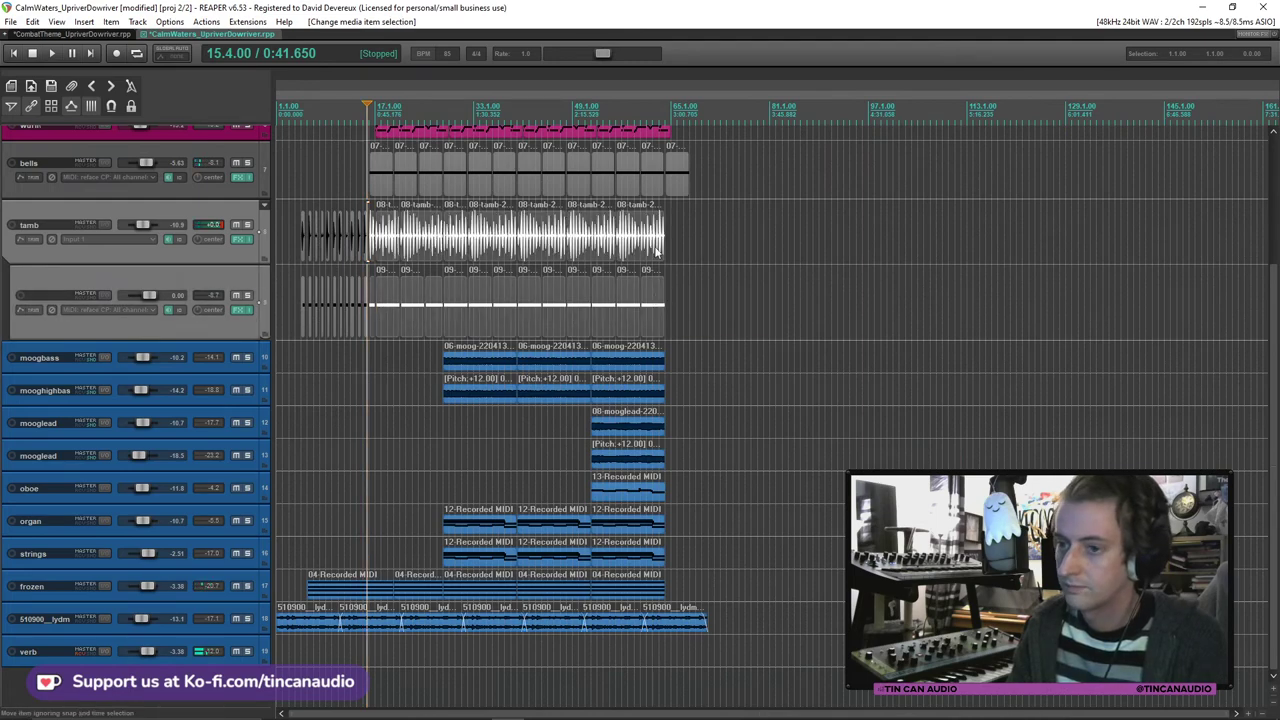
click(357, 251)
scroll(410, 252, up, 6)
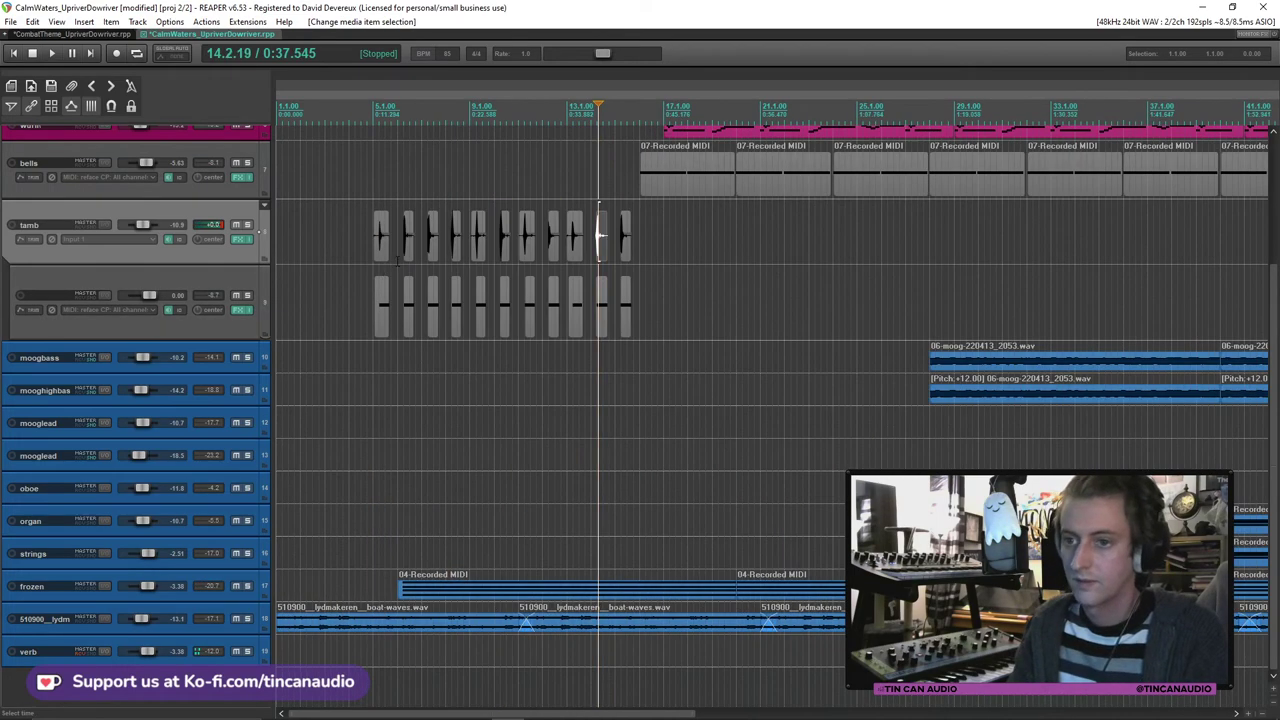
Step: Select and copy all the thinned tambourine and MIDI clips from bar 5 through bar 15
scroll(412, 255, down, 2)
click(344, 236)
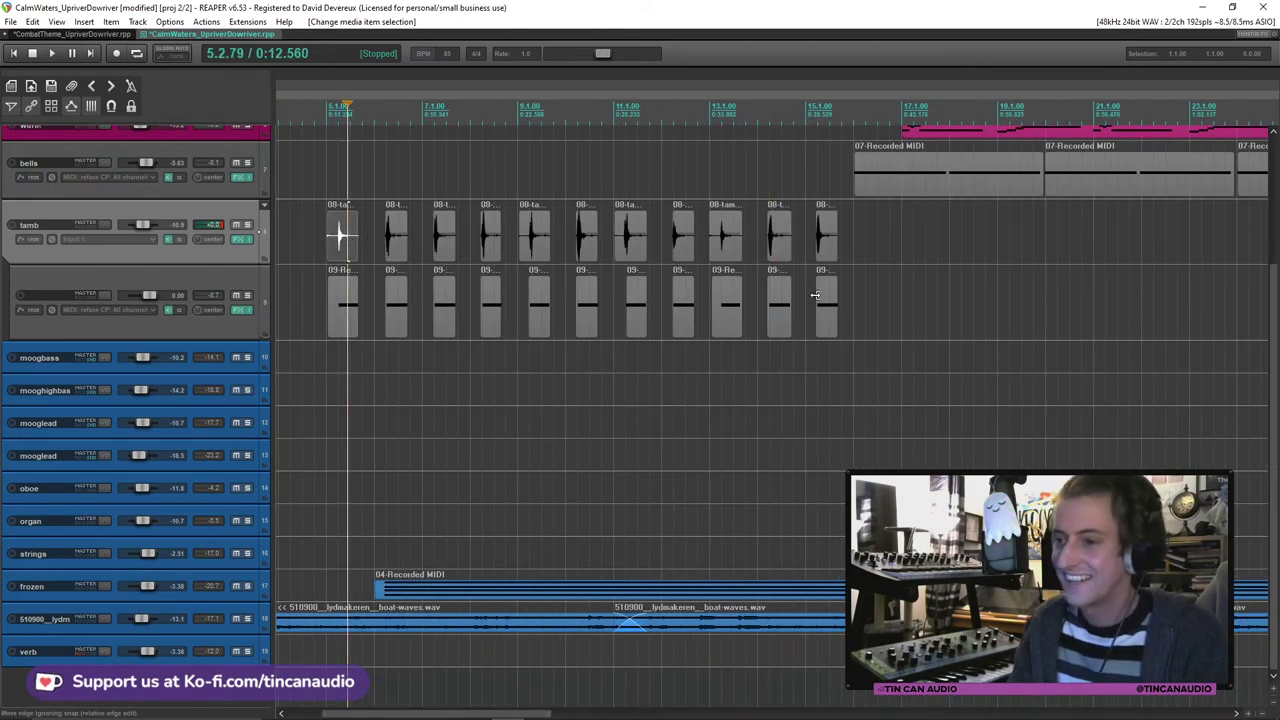
shift+click(825, 300)
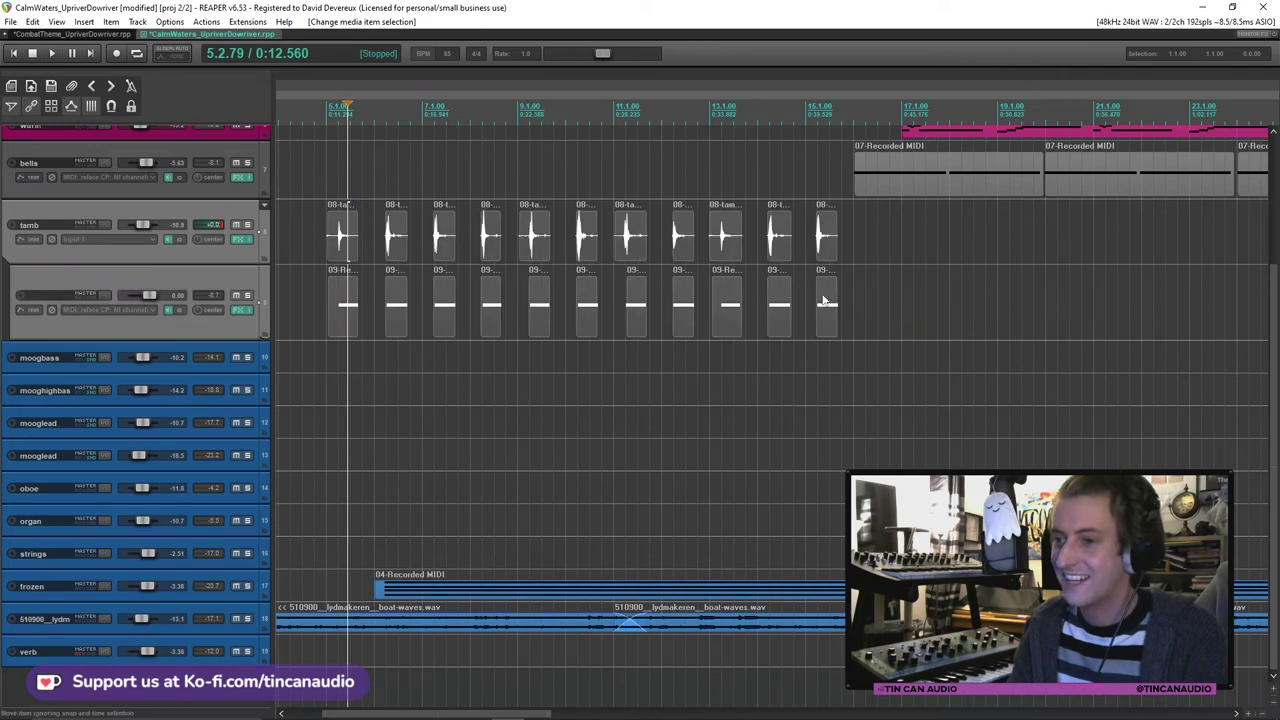
click(849, 249)
key(ctrl+v)
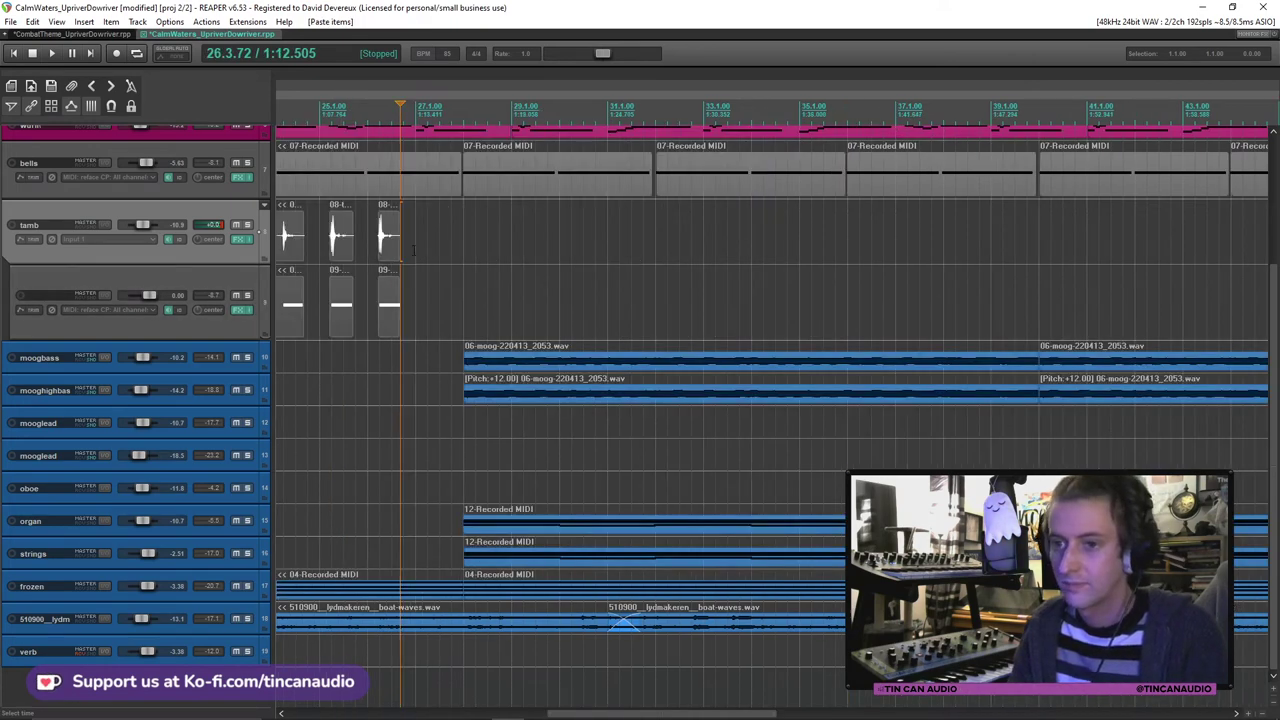
click(414, 251)
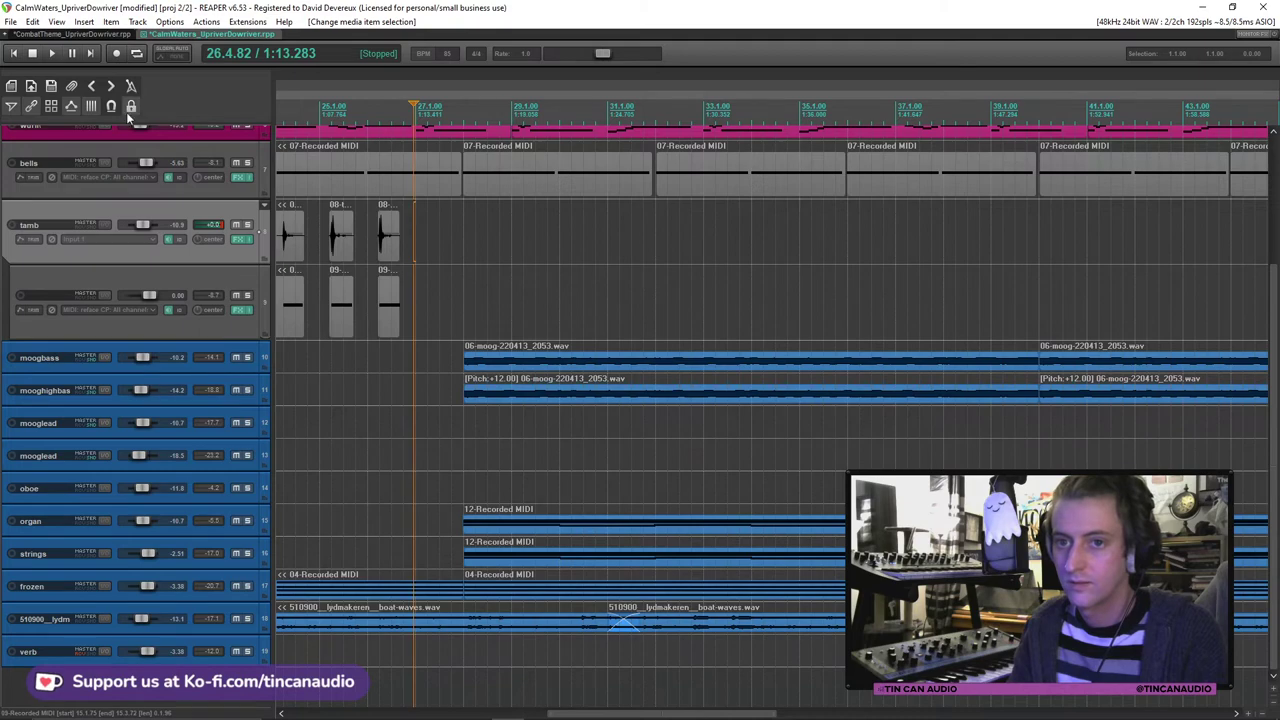
scroll(297, 228, down, 2)
drag(766, 240, 497, 240)
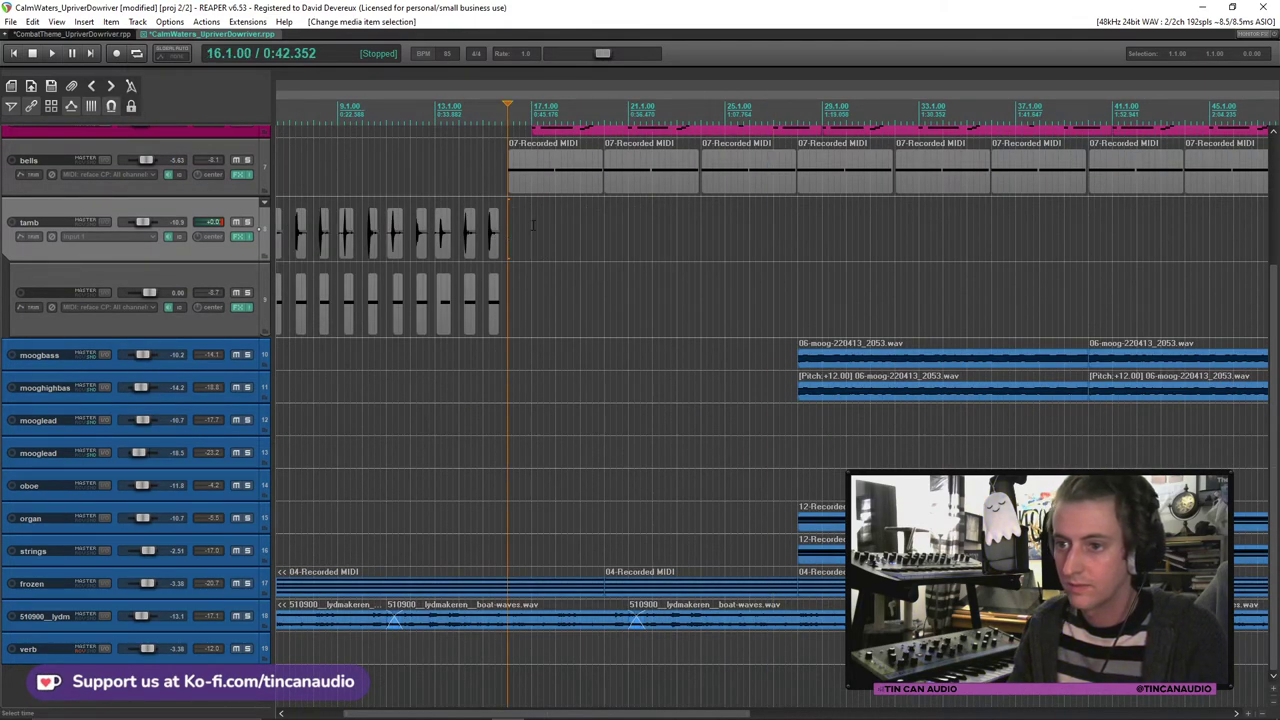
Step: Paste the copied one-hit-per-bar tambourine and MIDI clips at bars 16, 27, 38, 49 and 60
key(ctrl+v)
click(776, 245)
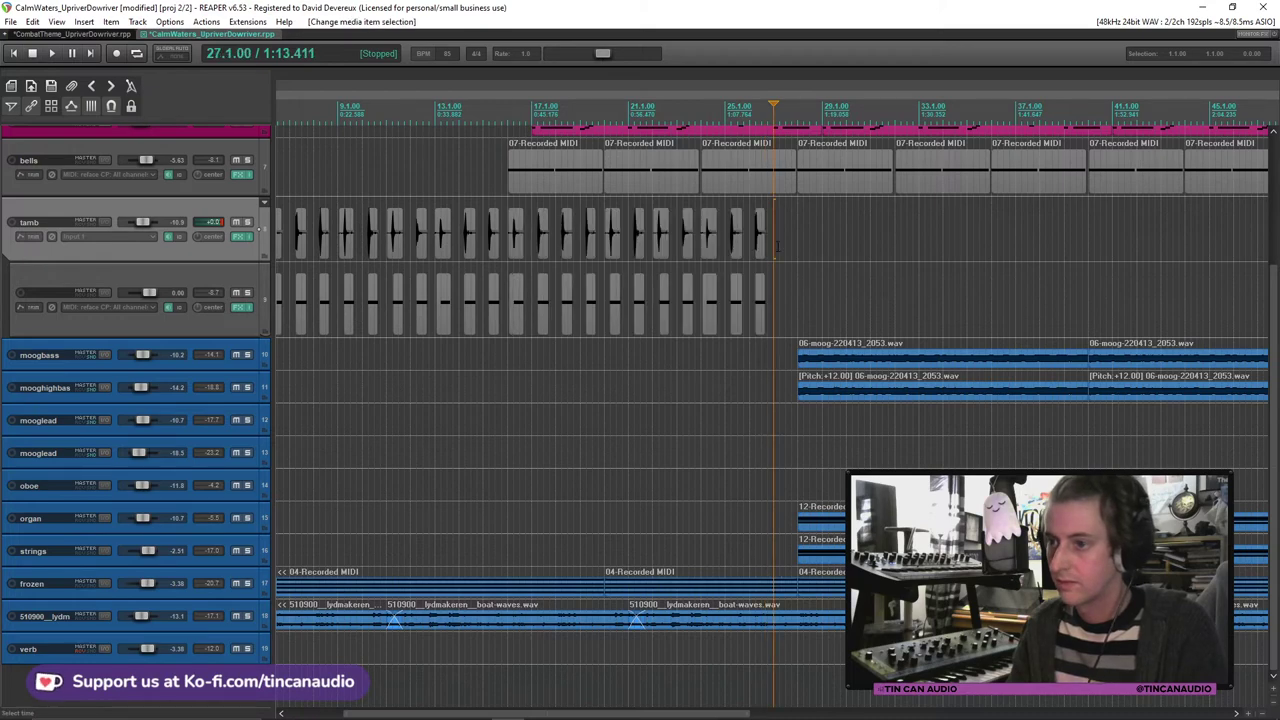
scroll(831, 293, up, 6)
key(ctrl+v)
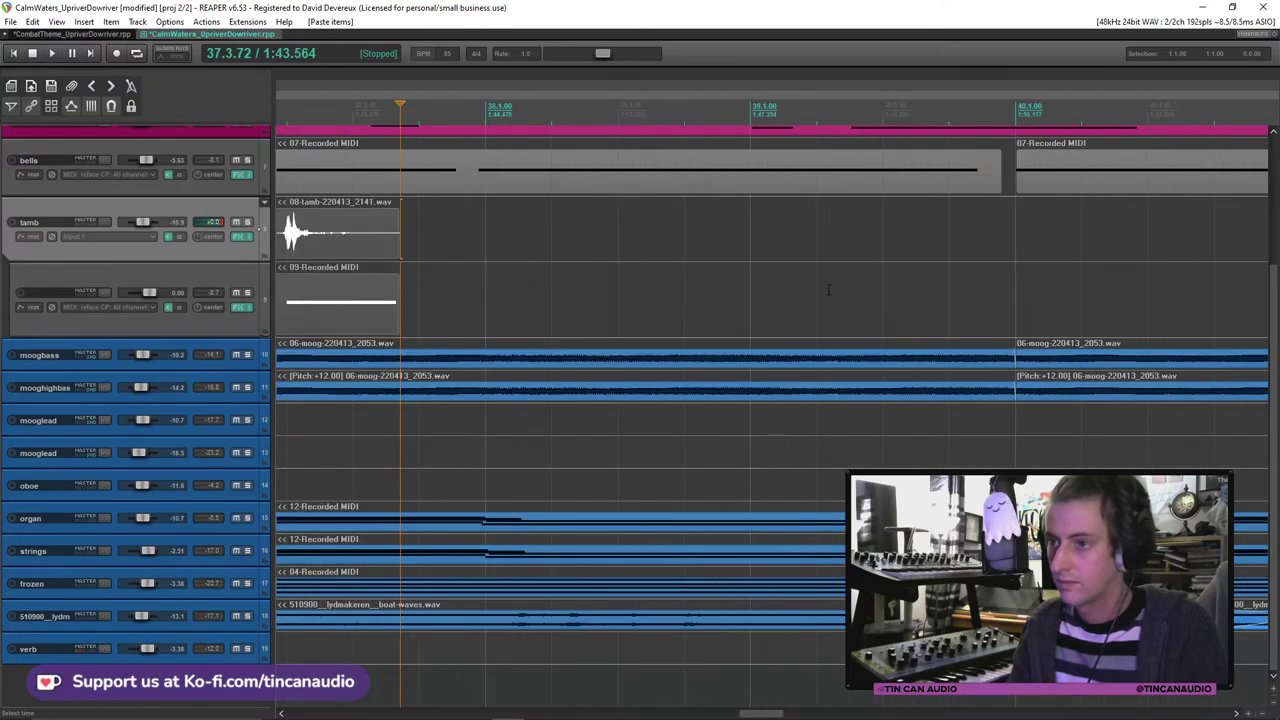
key(ctrl+v)
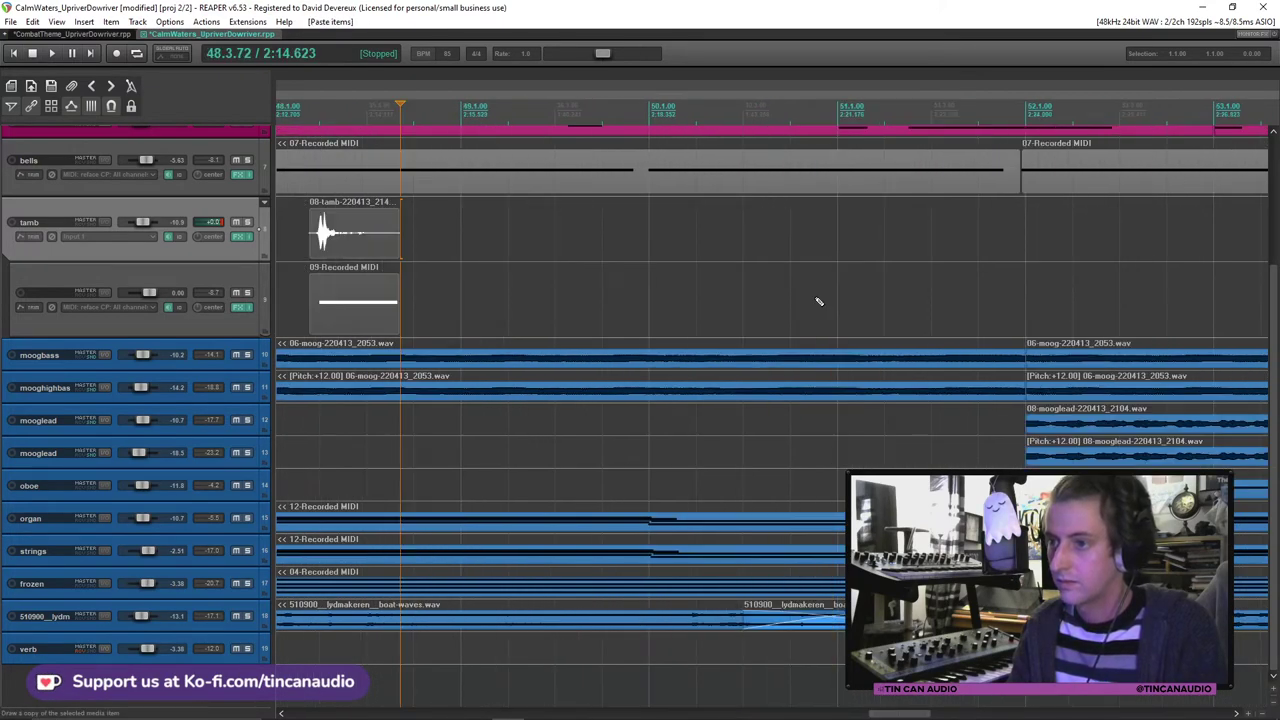
key(ctrl+v)
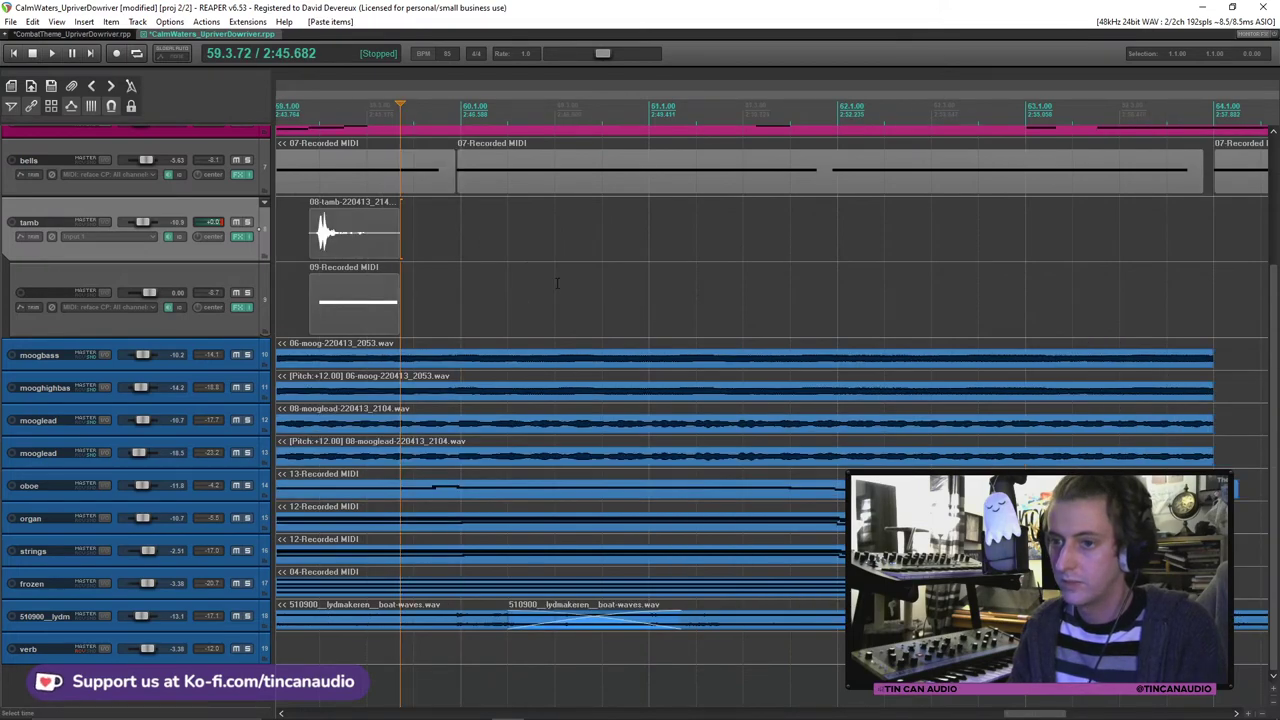
key(ctrl+v)
scroll(480, 265, down, 12)
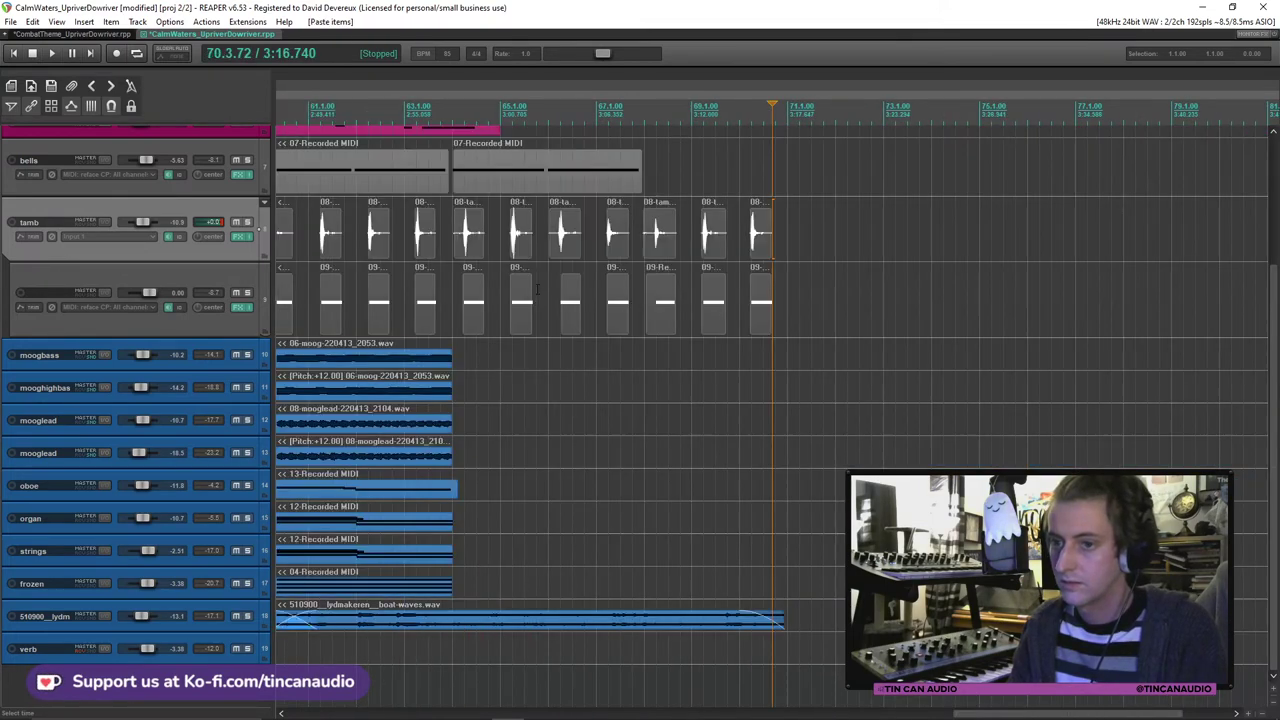
Step: Save the project and play the arrangement from bar 4, checking the thinned tambourine and MIDI hits against the other tracks
click(303, 226)
key(space)
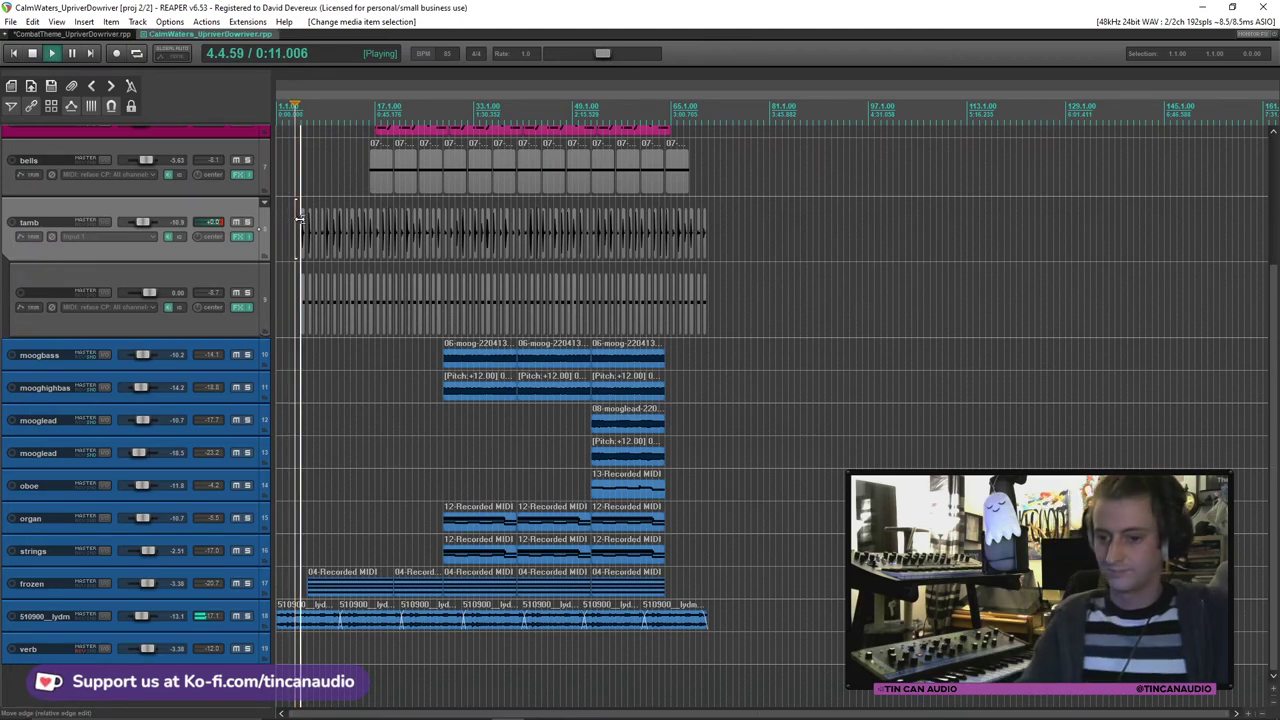
scroll(420, 314, up, 10)
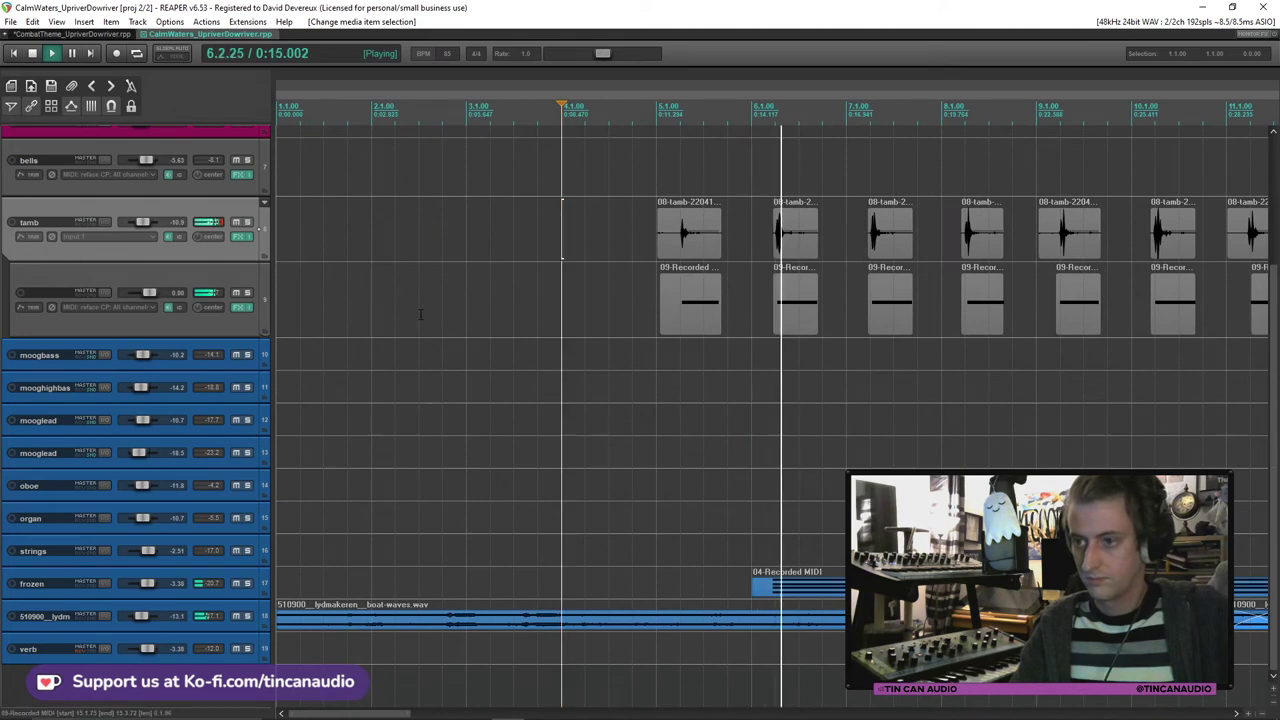
scroll(420, 314, down, 4)
scroll(420, 314, down, 2)
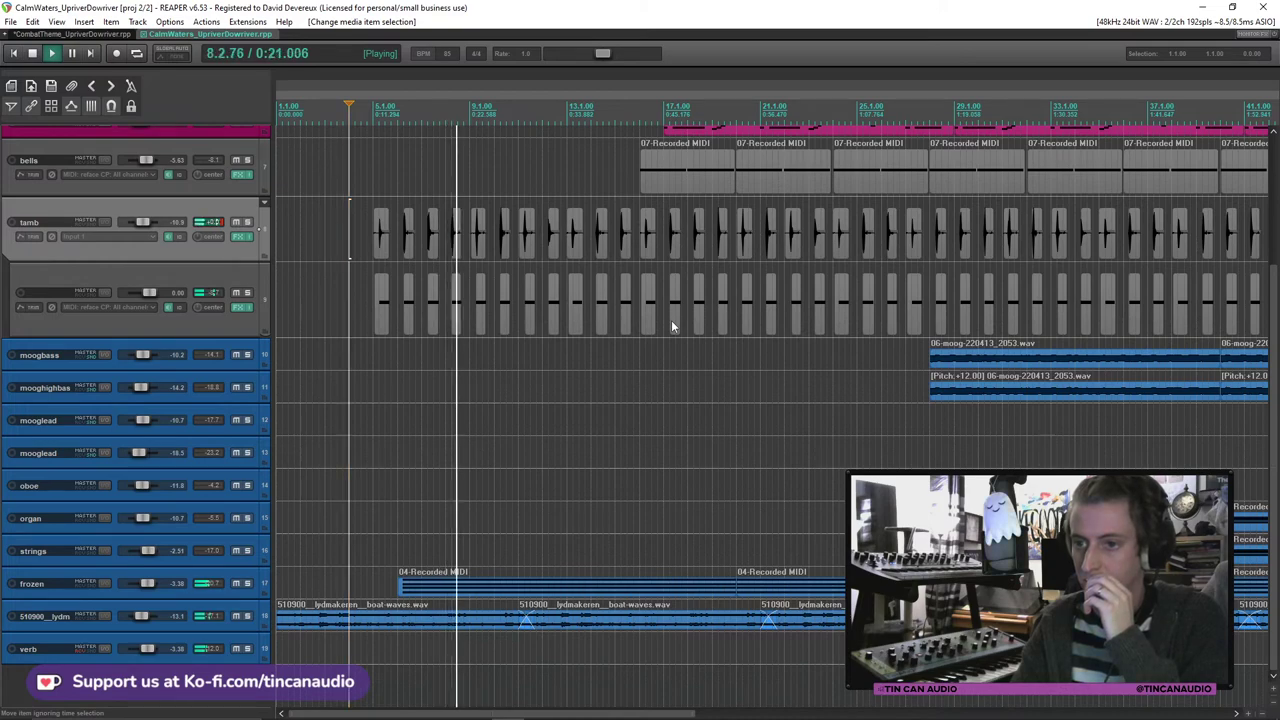
scroll(671, 325, up, 5)
scroll(671, 324, up, 2)
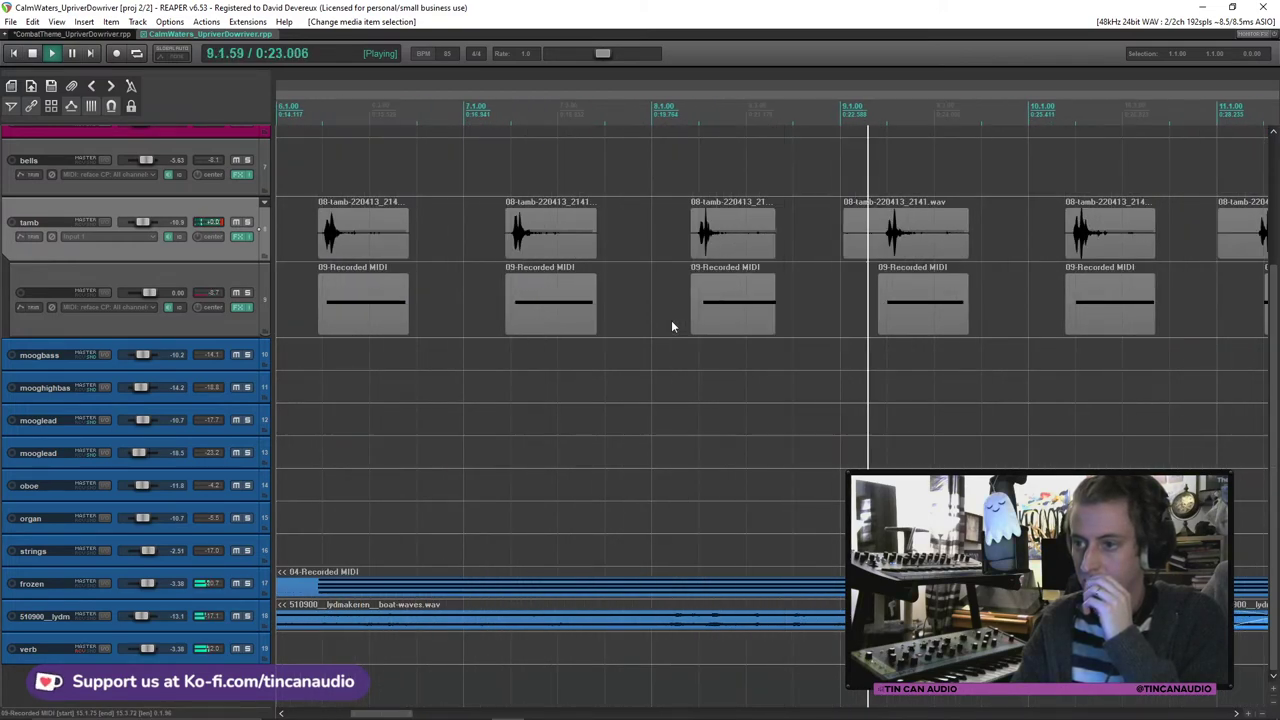
scroll(672, 326, down, 6)
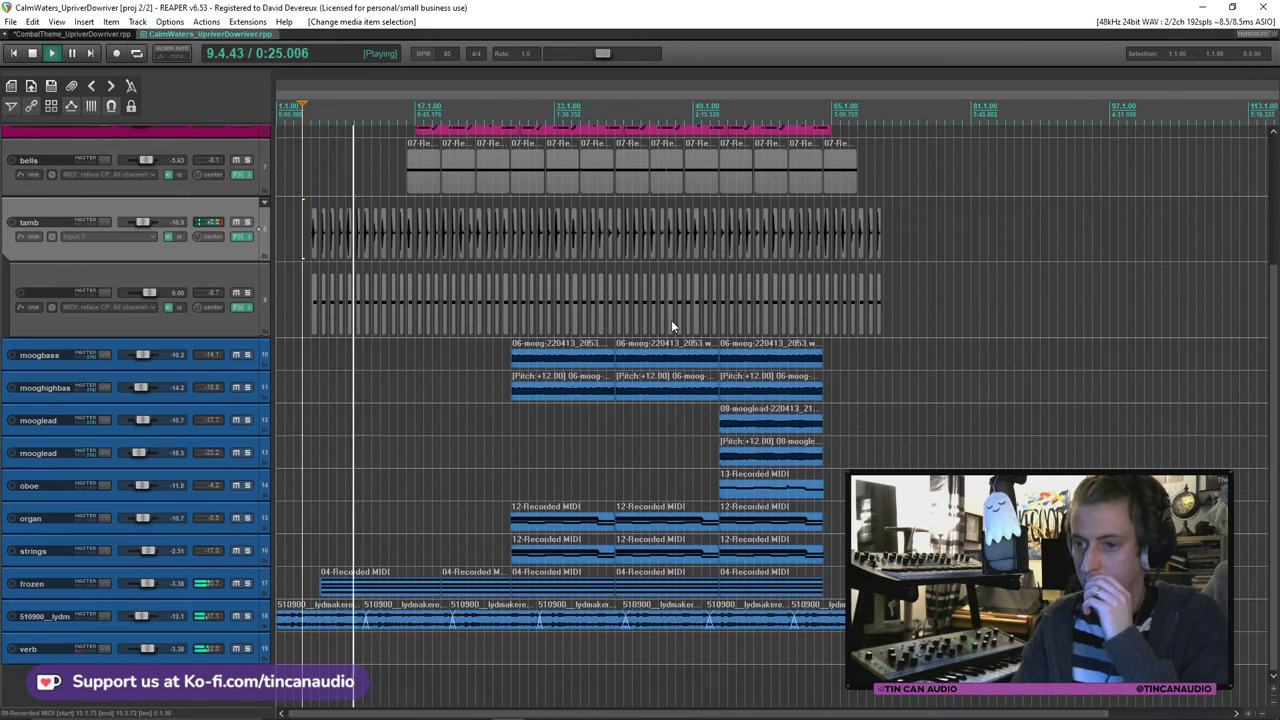
scroll(671, 322, up, 2)
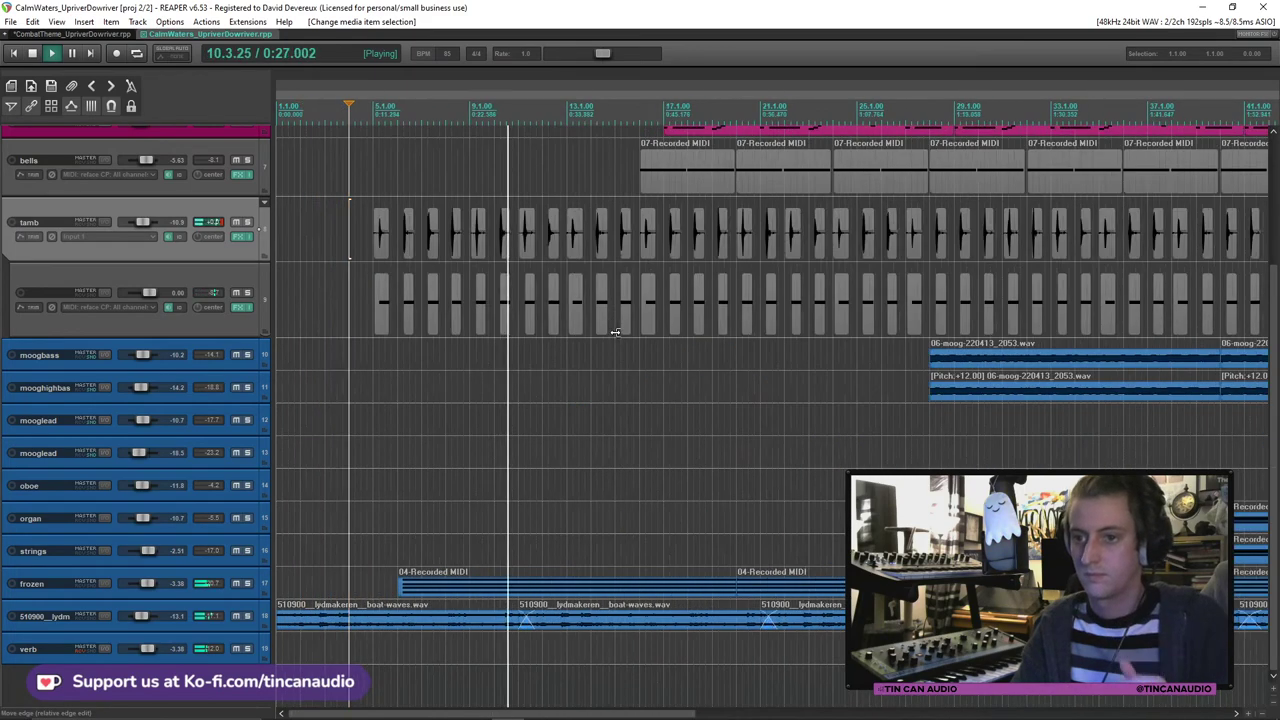
scroll(615, 332, up, 2)
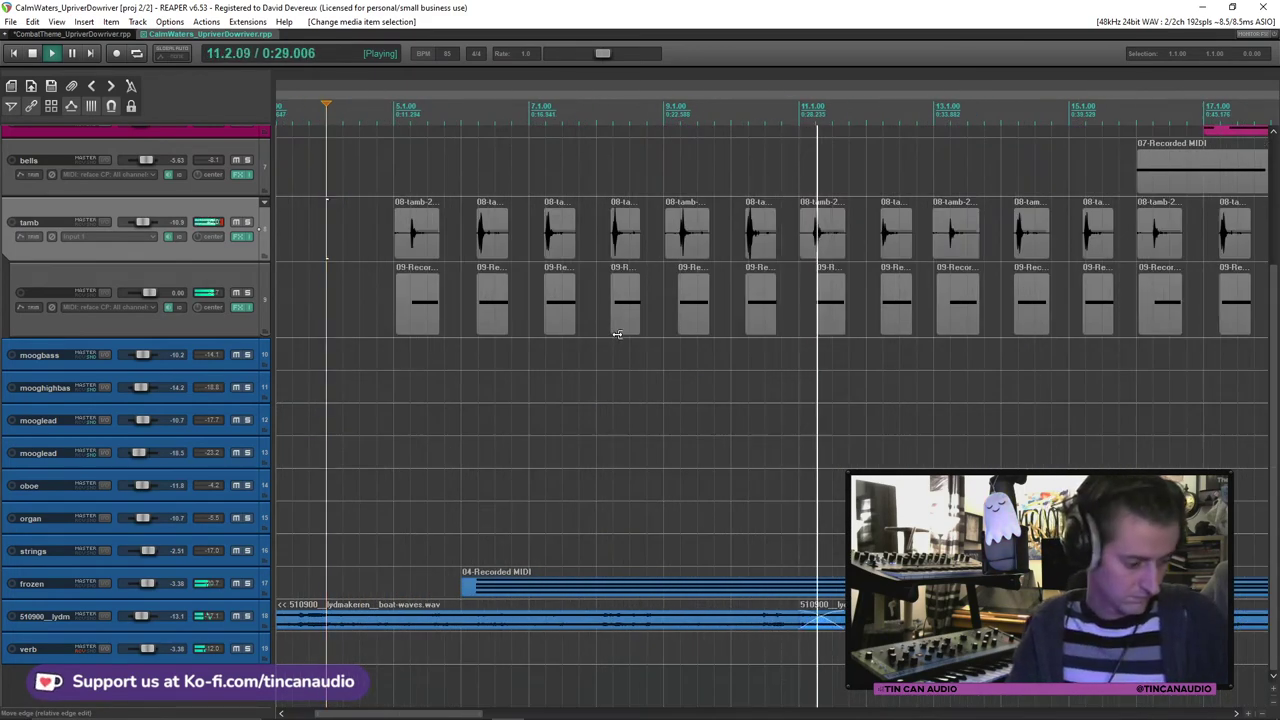
scroll(698, 338, down, 3)
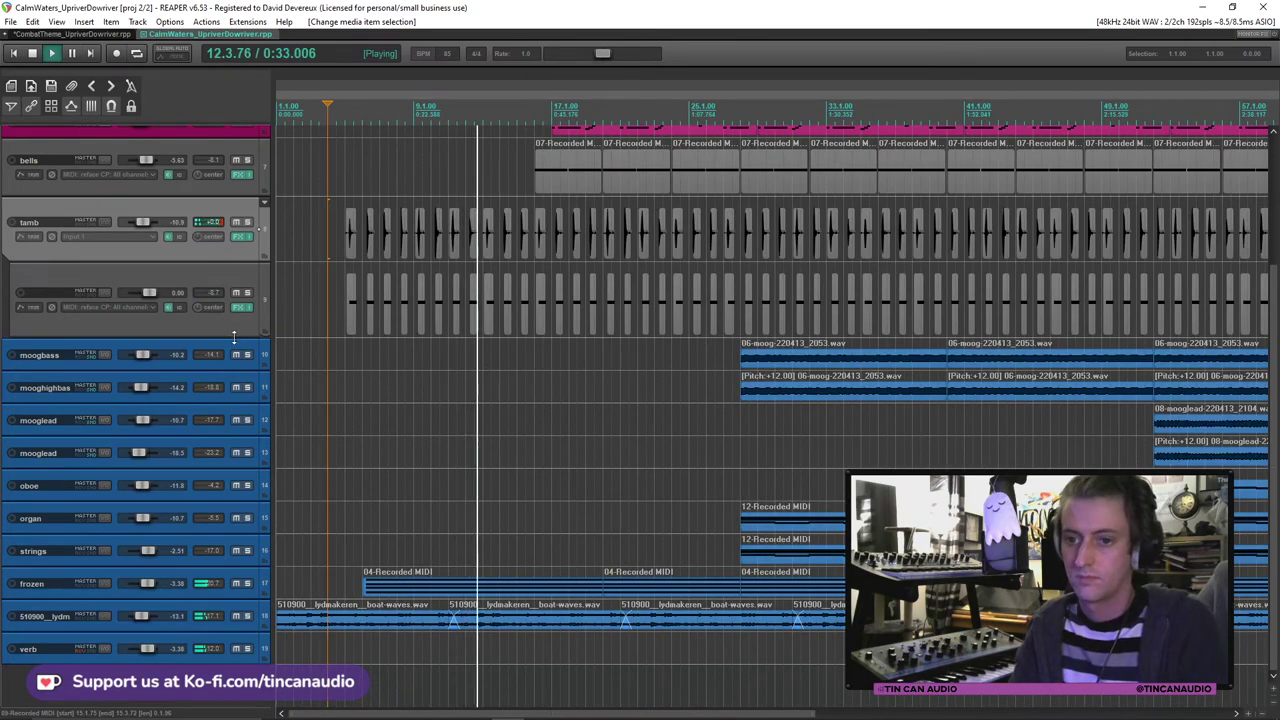
scroll(1055, 289, down, 3)
scroll(1055, 289, up, 4)
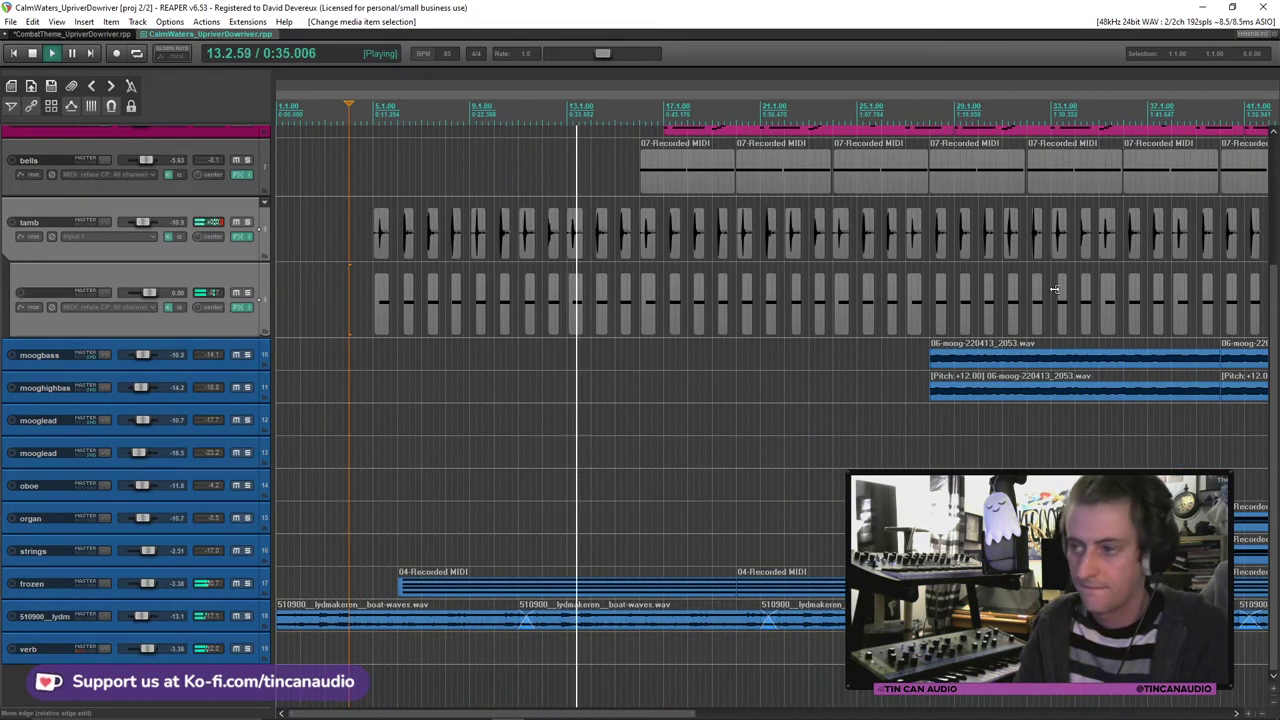
scroll(242, 147, up, 5)
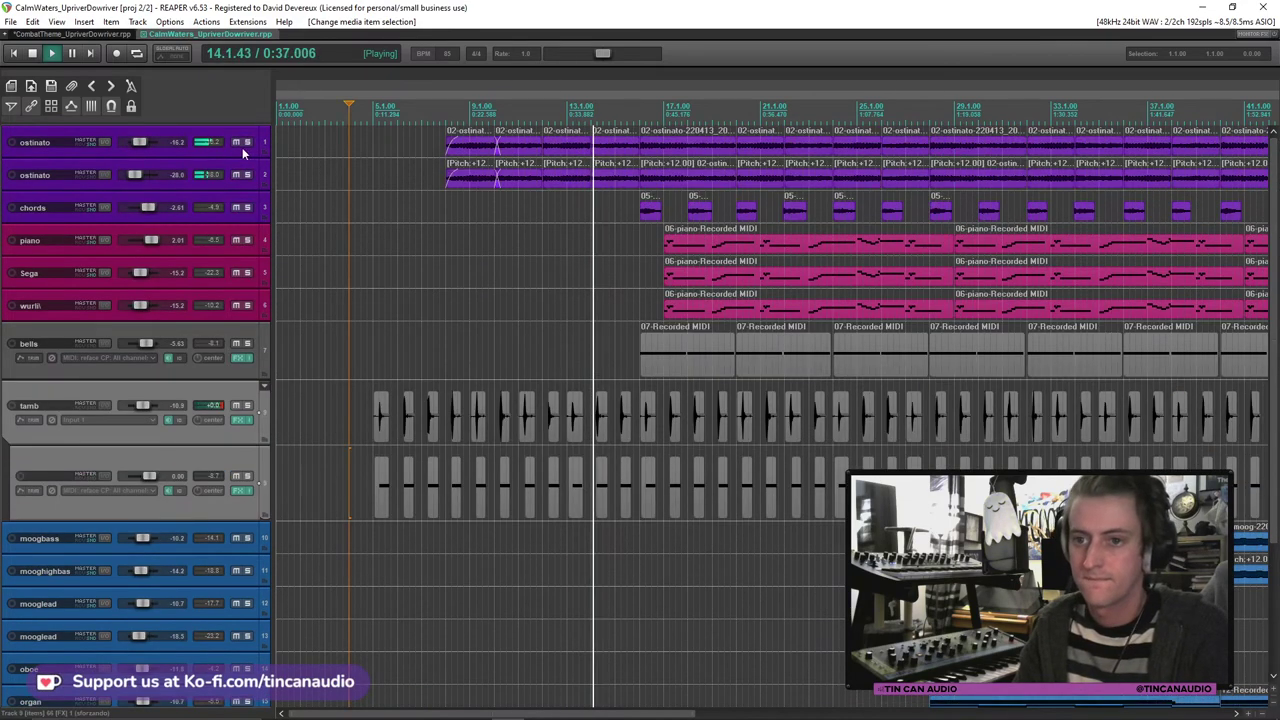
click(232, 152)
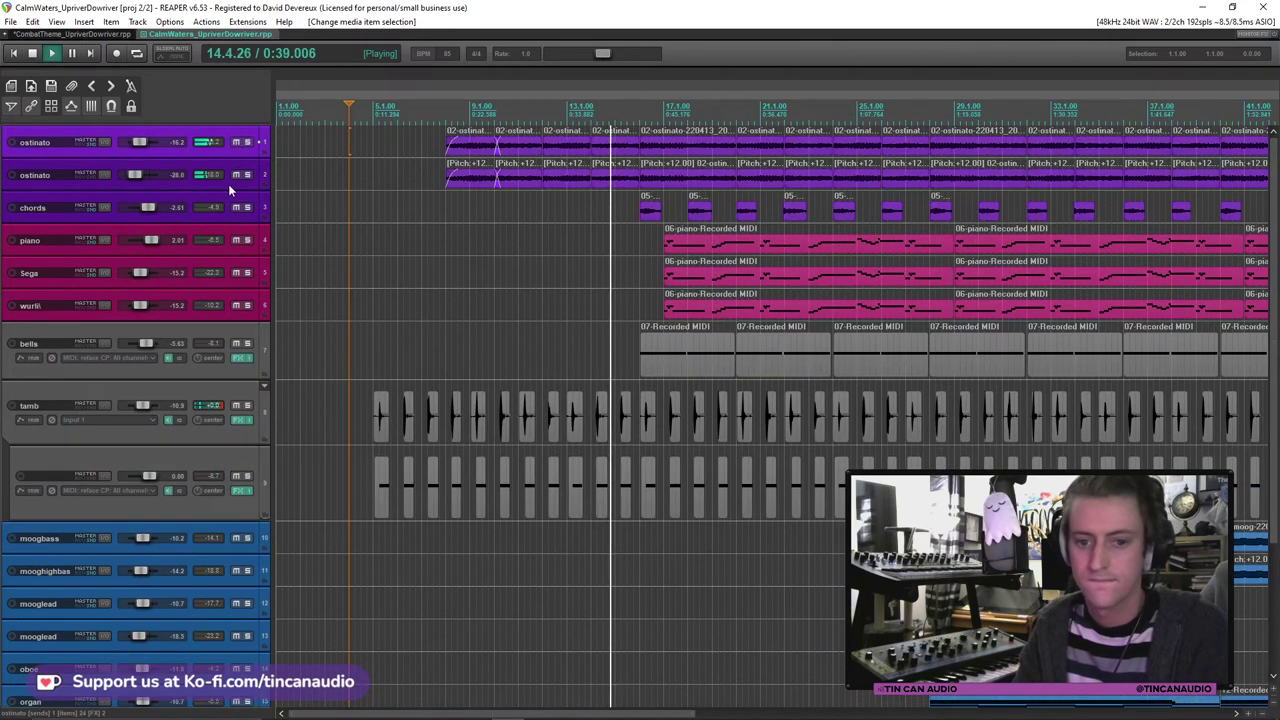
click(228, 184)
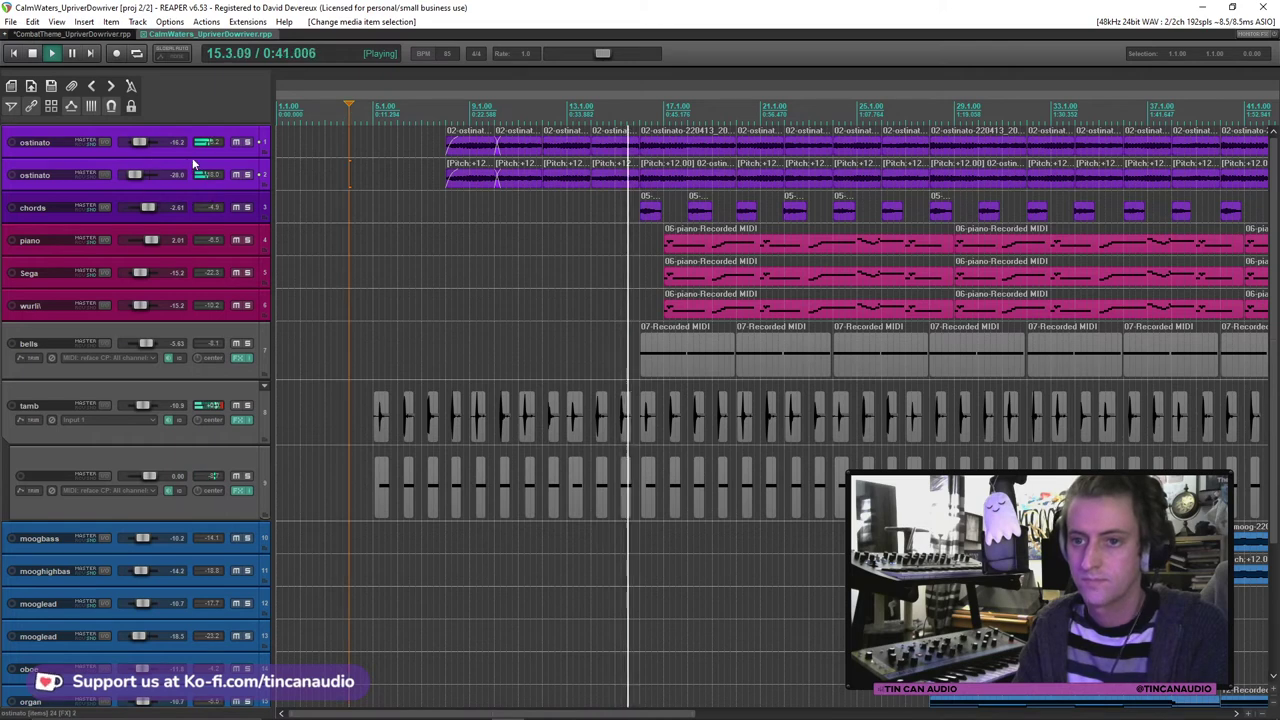
click(192, 153)
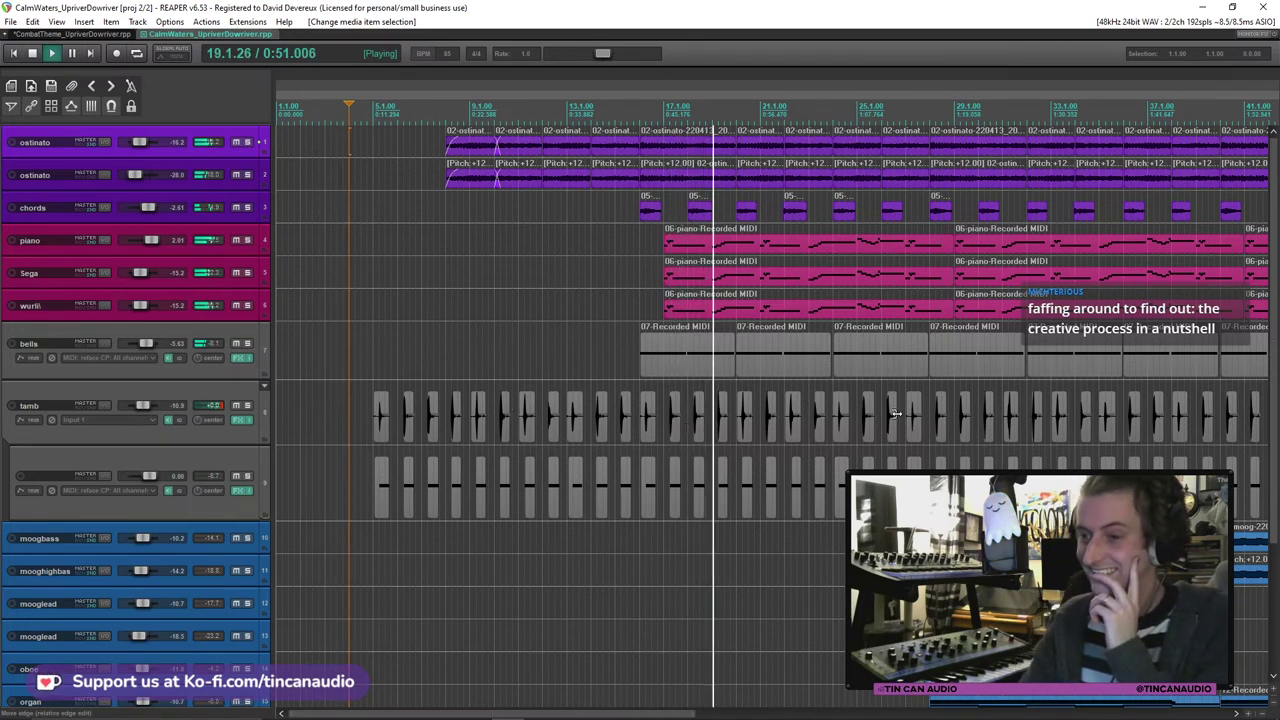
Step: Set the bells, tamb and unnamed tambourine MIDI tracks to the saved custom purple colour
click(226, 365)
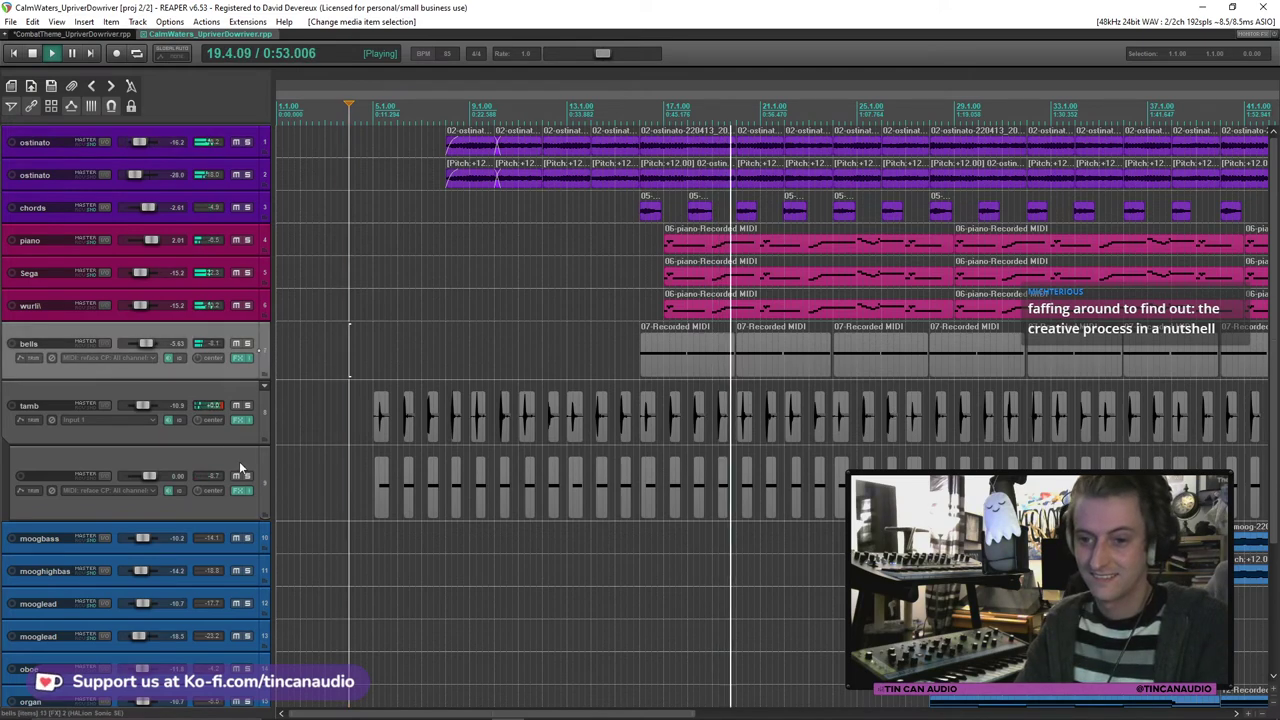
right_click(239, 463)
mouse_move(460, 306)
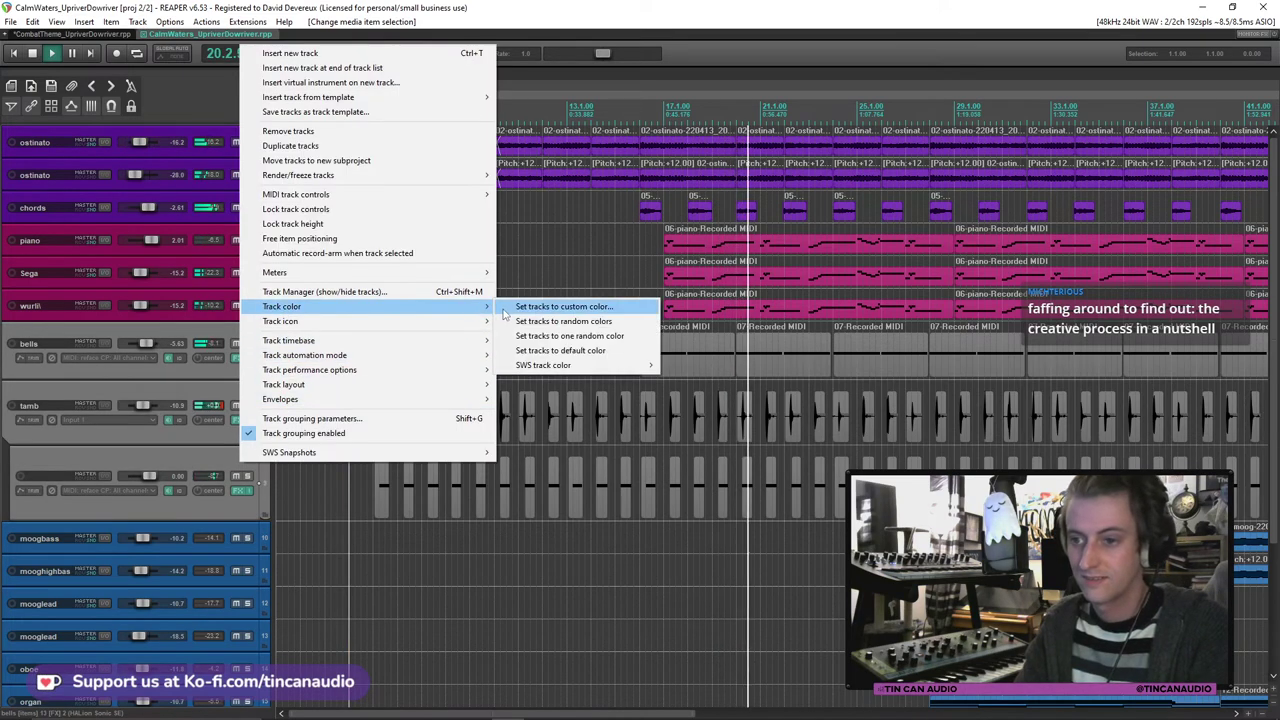
click(540, 307)
click(16, 194)
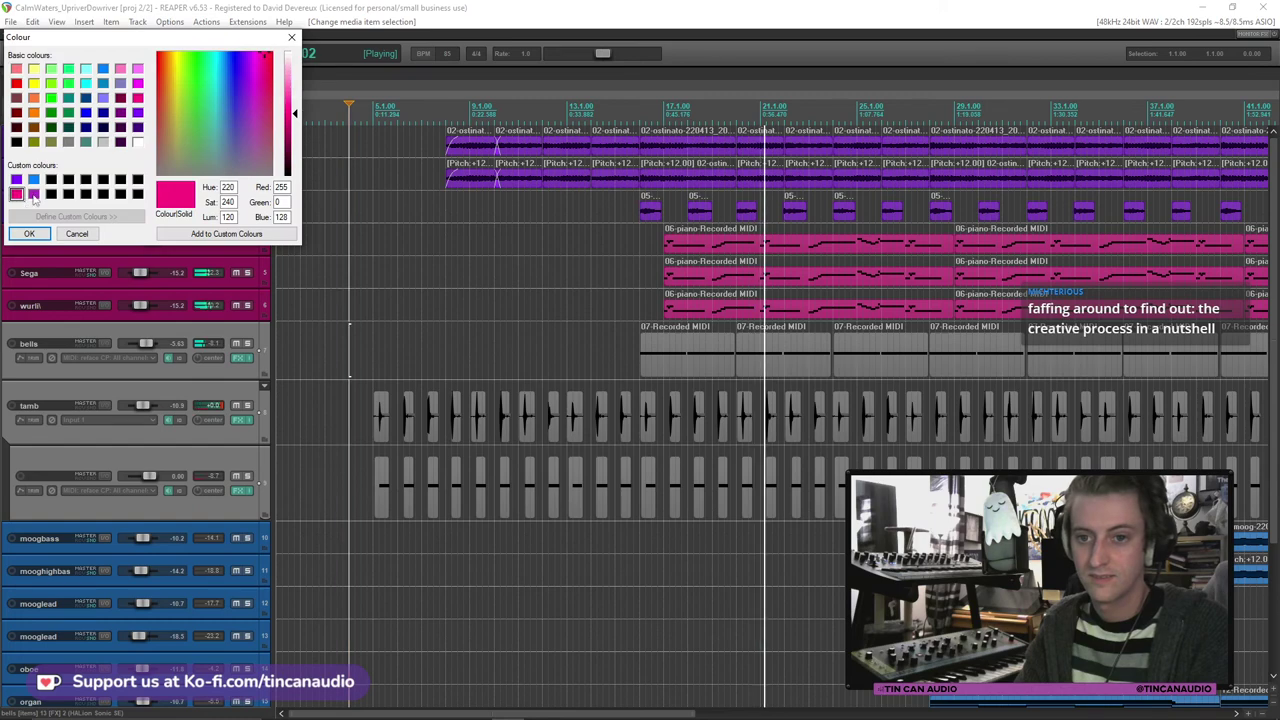
click(33, 194)
click(29, 233)
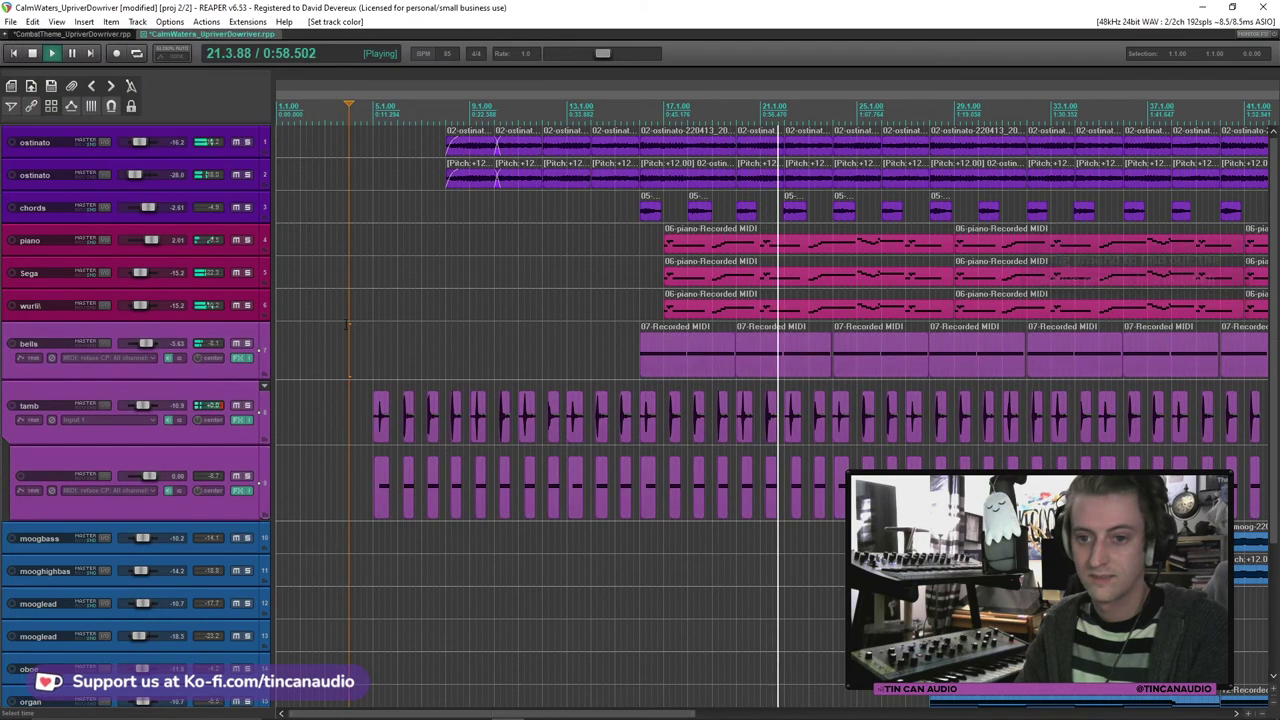
Step: Examine the arrangement during playback, comparing the bells, tambourine and MIDI clip starts around bar 28 with the other tracks
click(244, 374)
scroll(767, 424, down, 4)
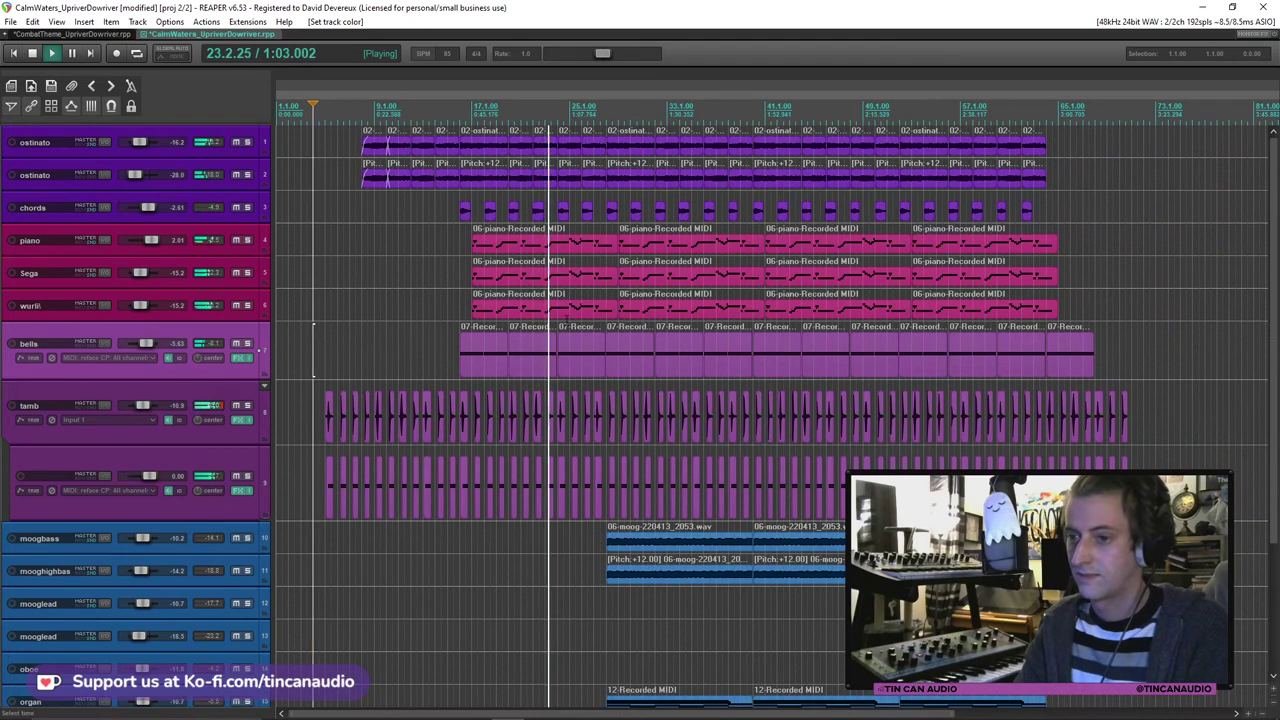
click(555, 308)
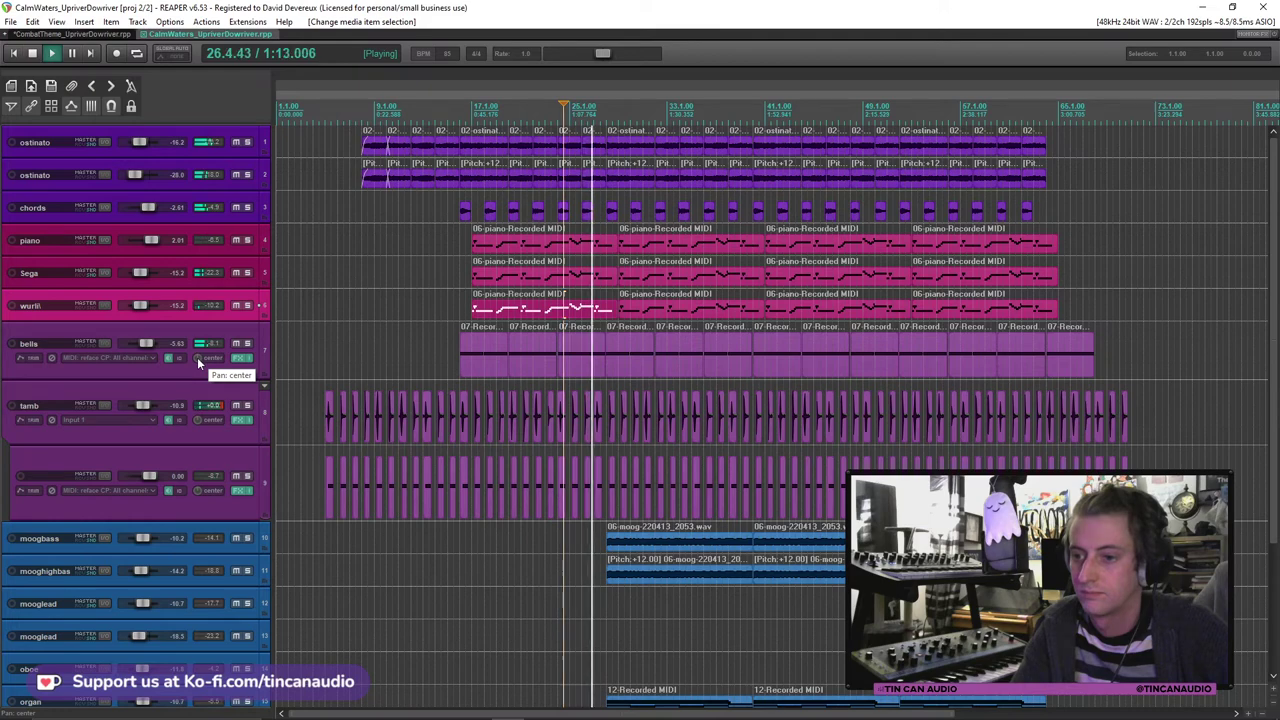
scroll(560, 420, up, 4)
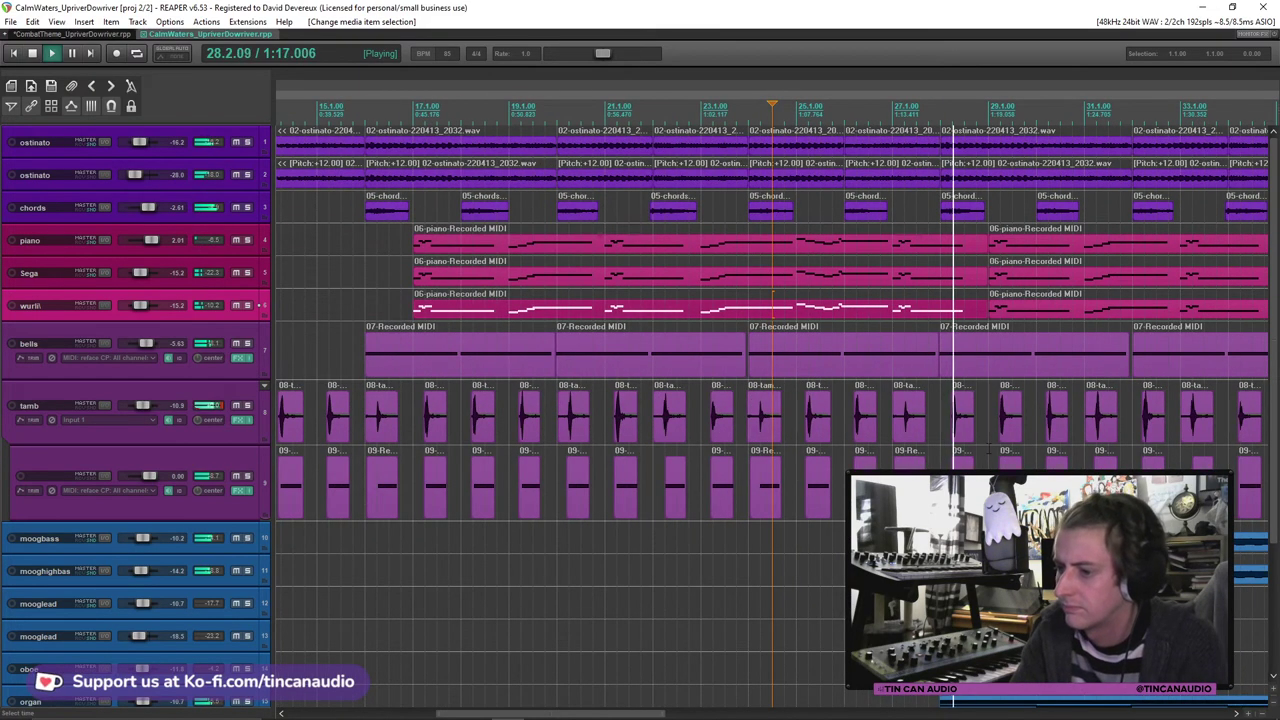
scroll(956, 431, down, 5)
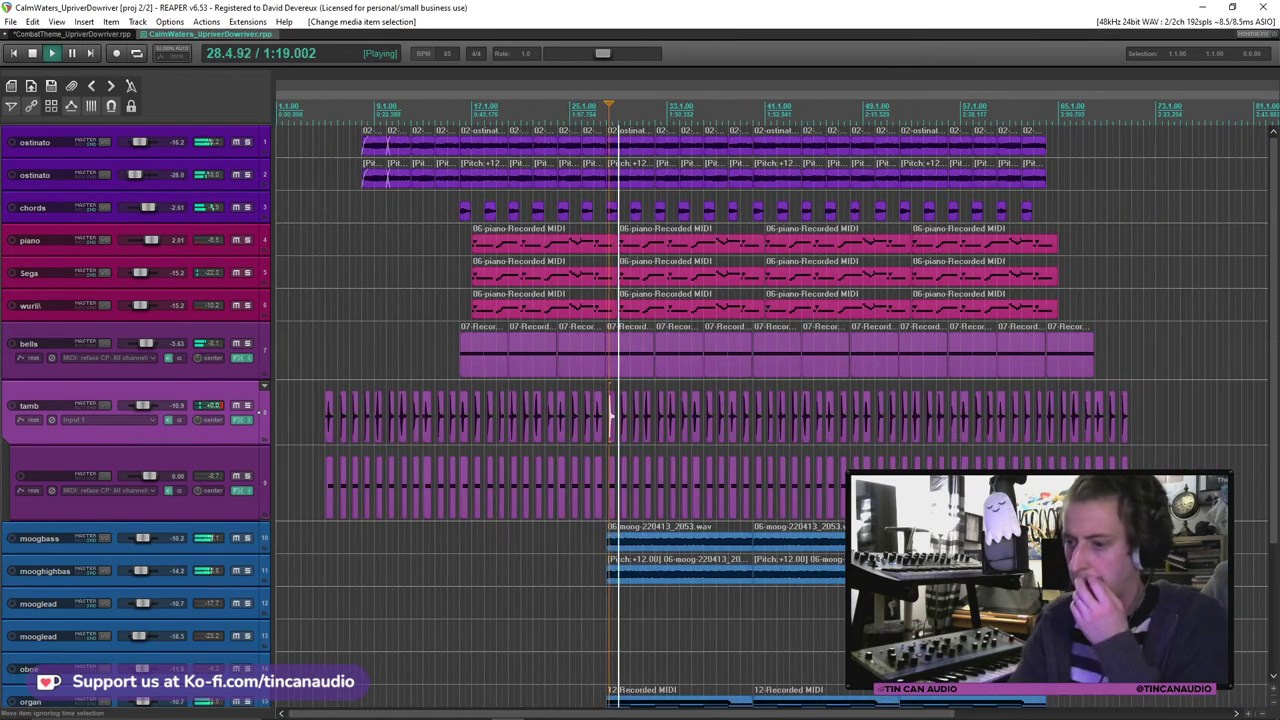
scroll(612, 415, up, 8)
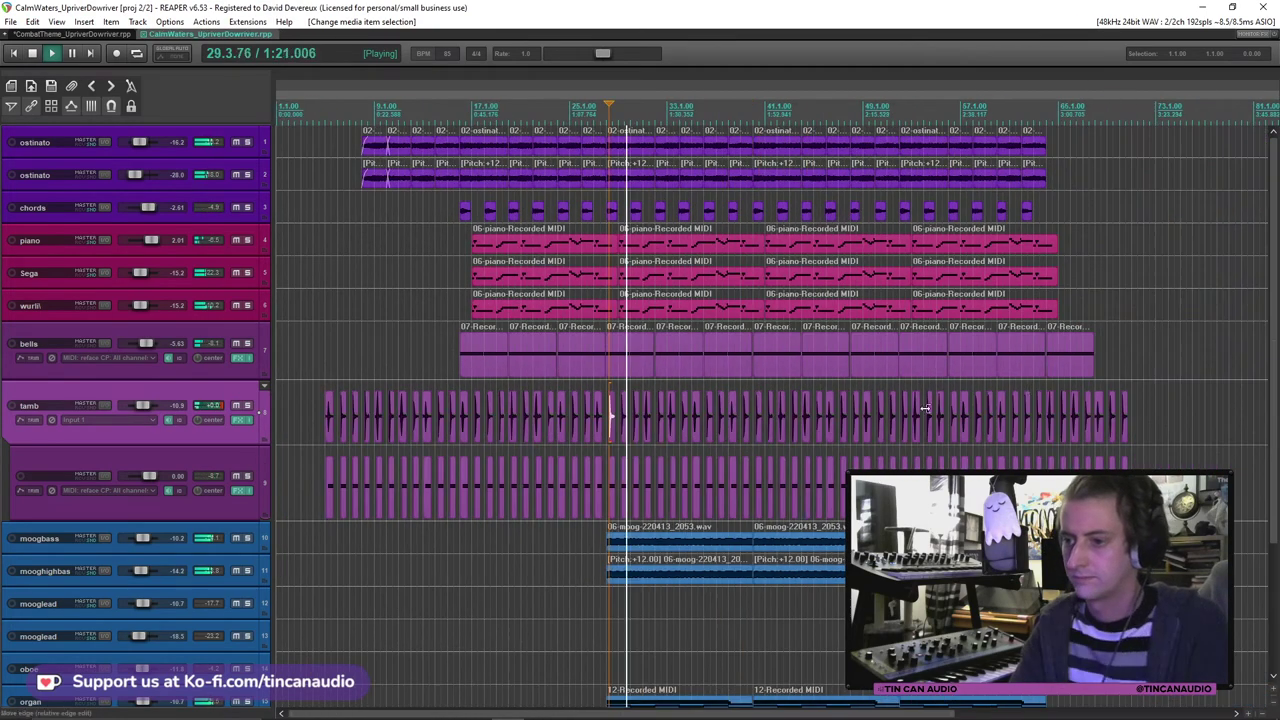
scroll(753, 446, down, 4)
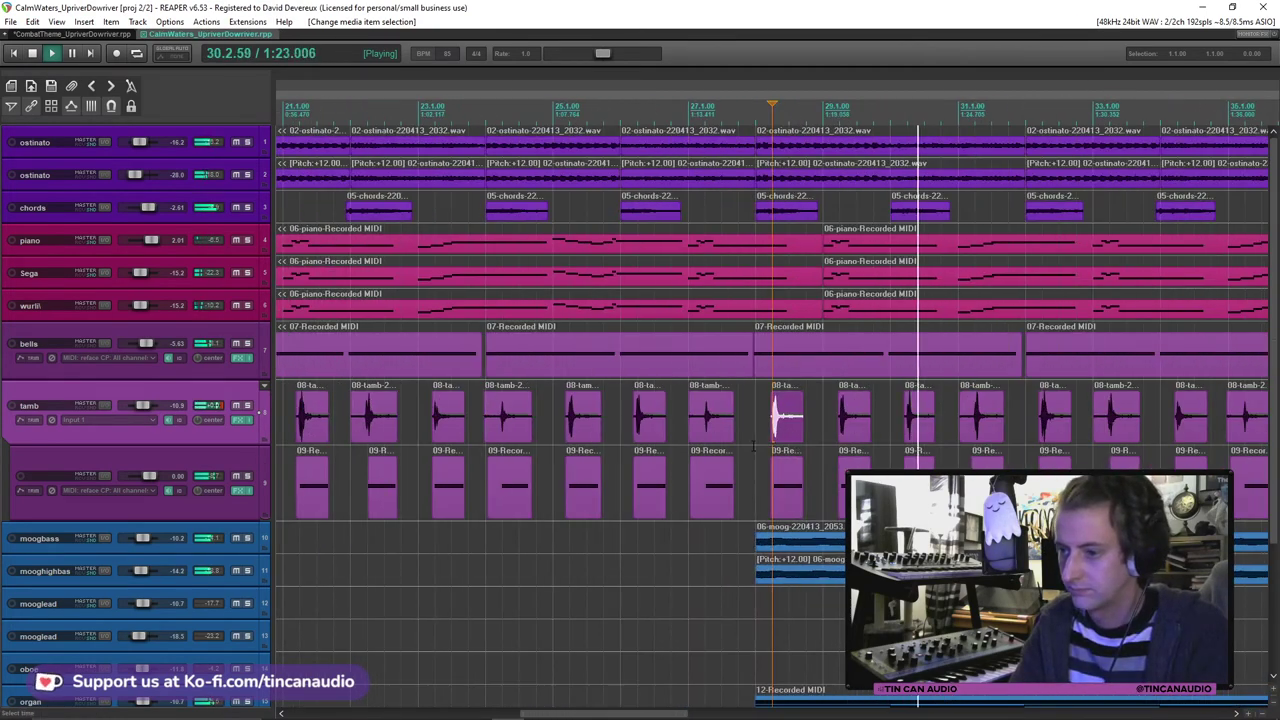
scroll(753, 446, up, 5)
scroll(753, 446, down, 8)
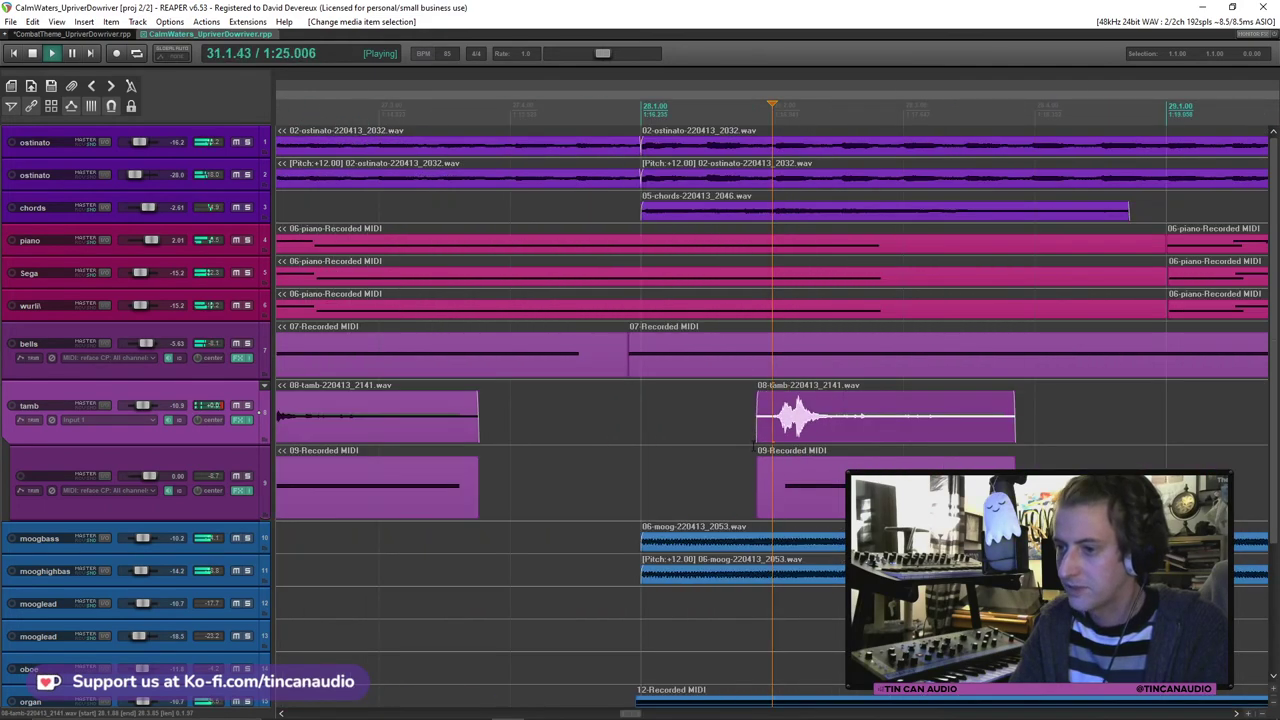
click(626, 358)
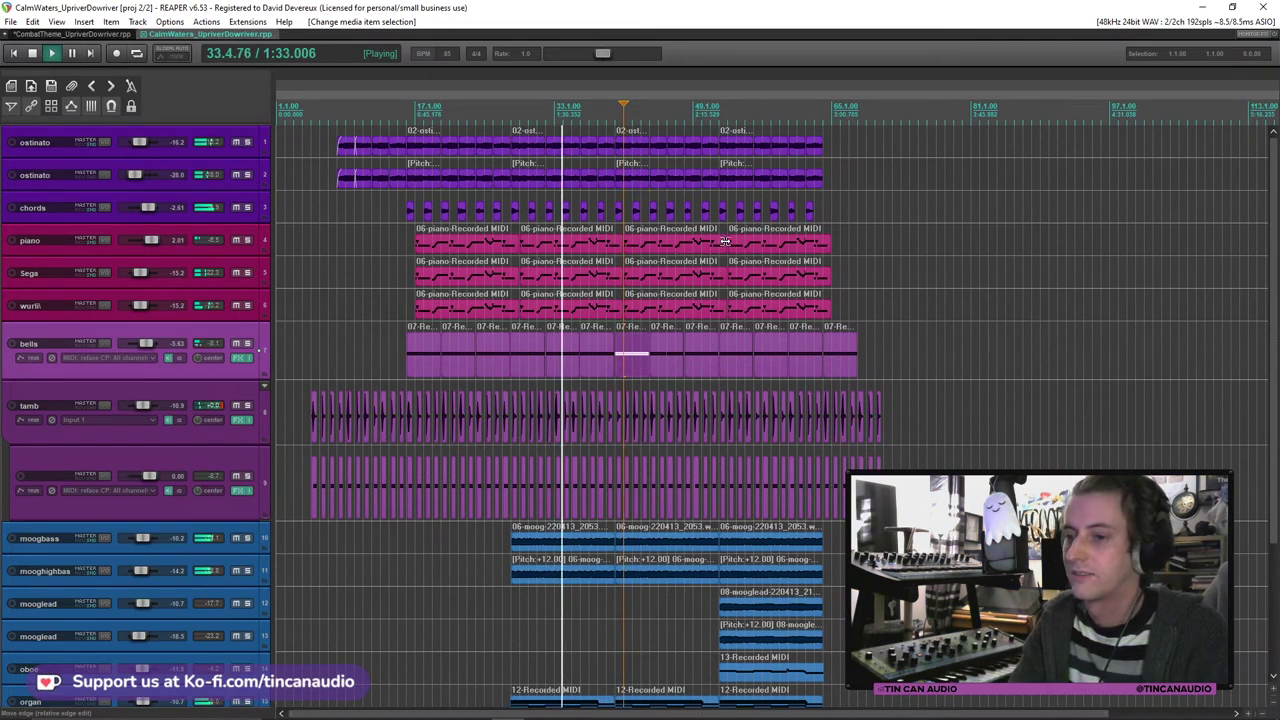
click(743, 155)
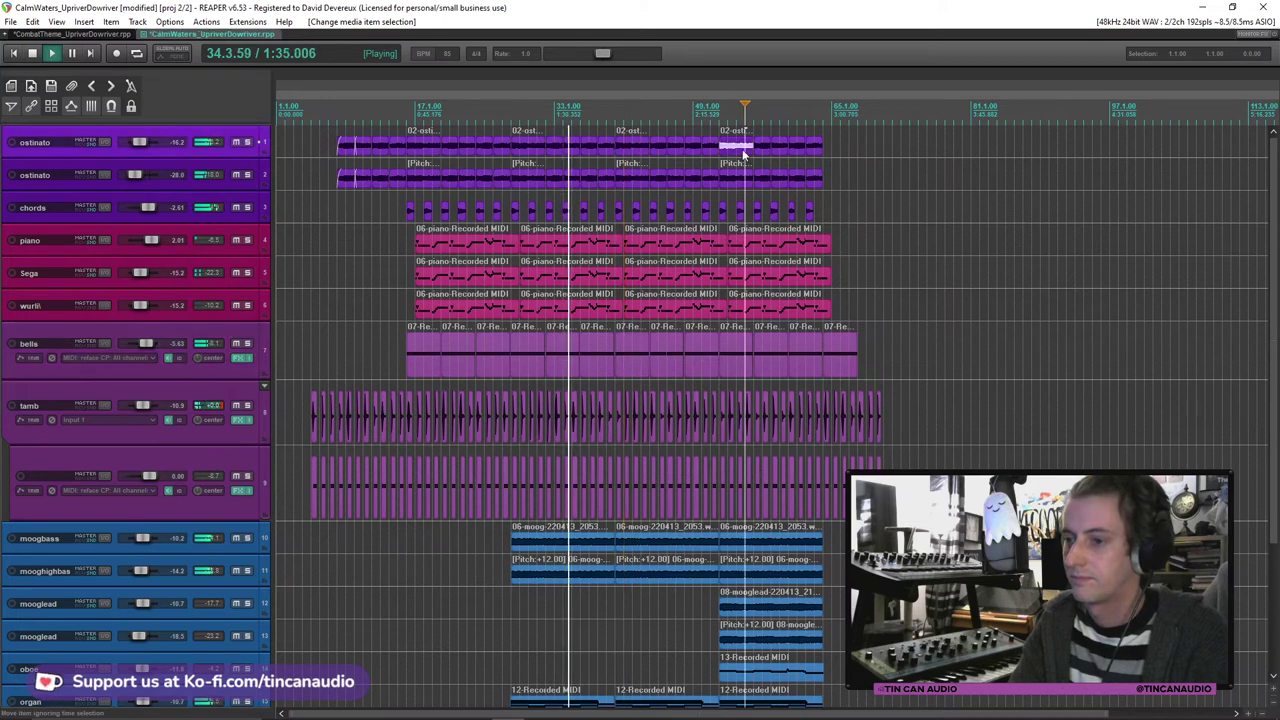
ctrl+click(740, 182)
ctrl+click(765, 210)
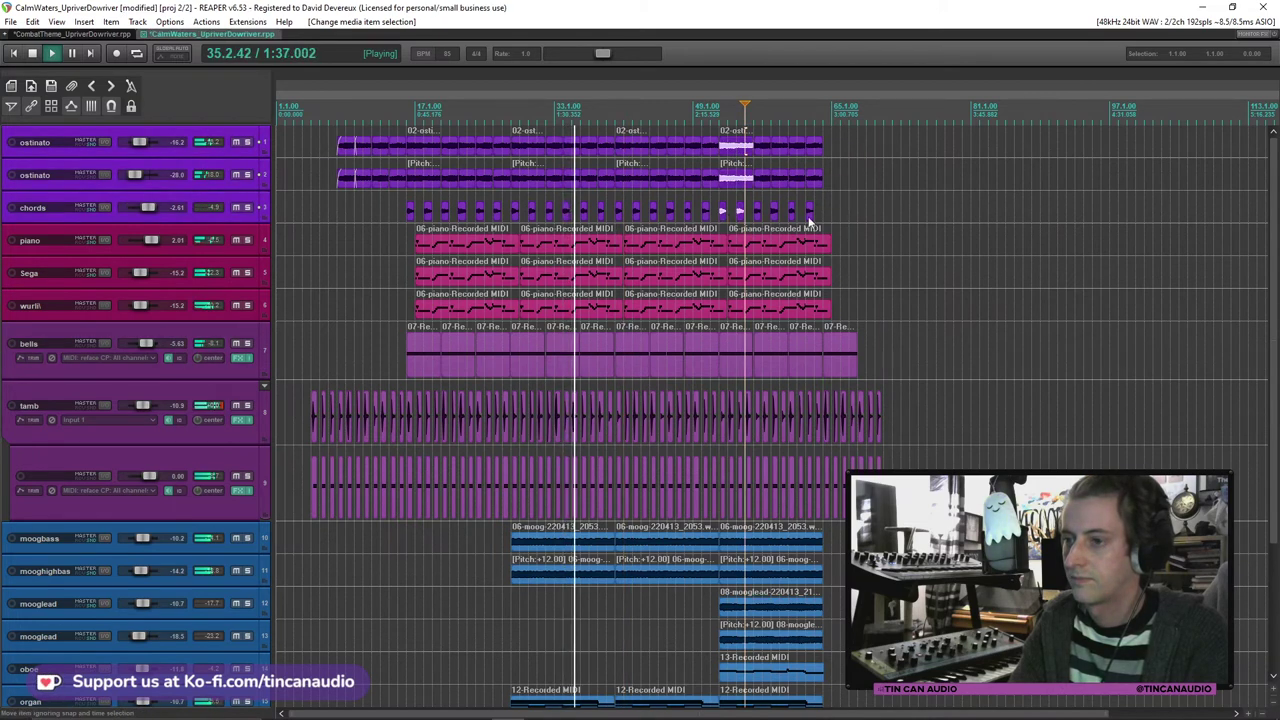
ctrl+click(739, 238)
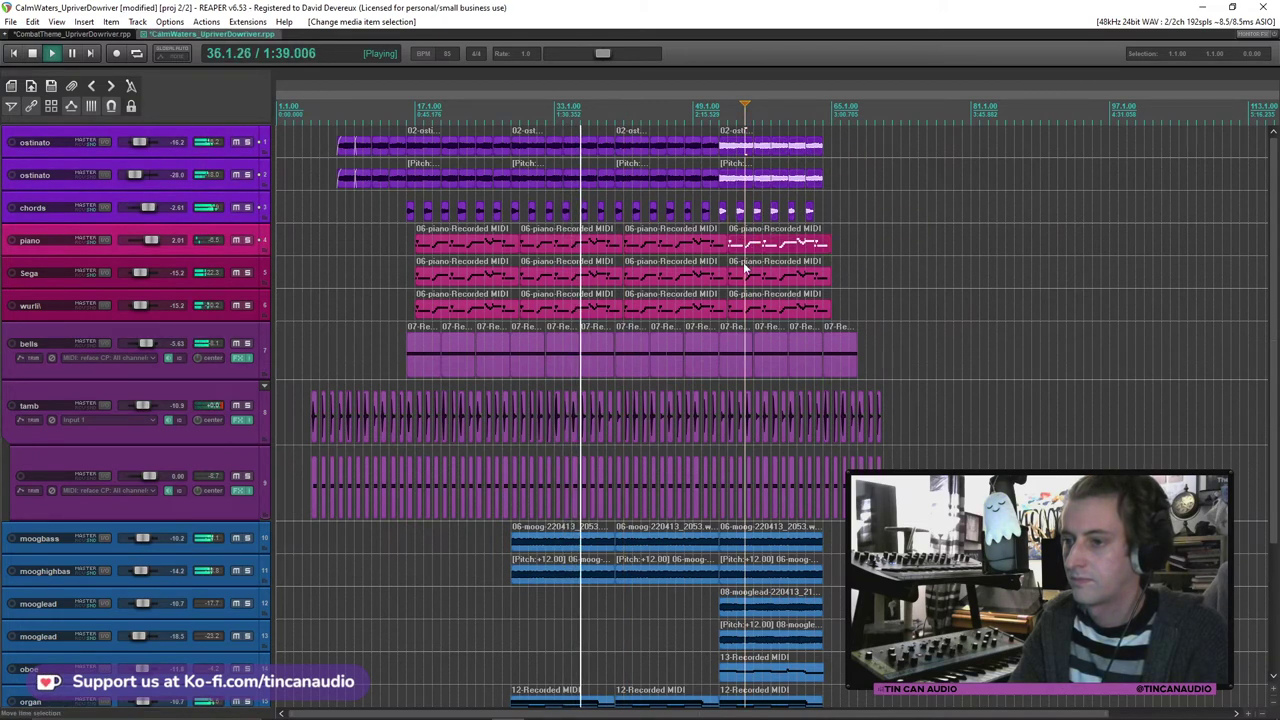
ctrl+click(758, 270)
ctrl+click(770, 298)
ctrl+click(799, 360)
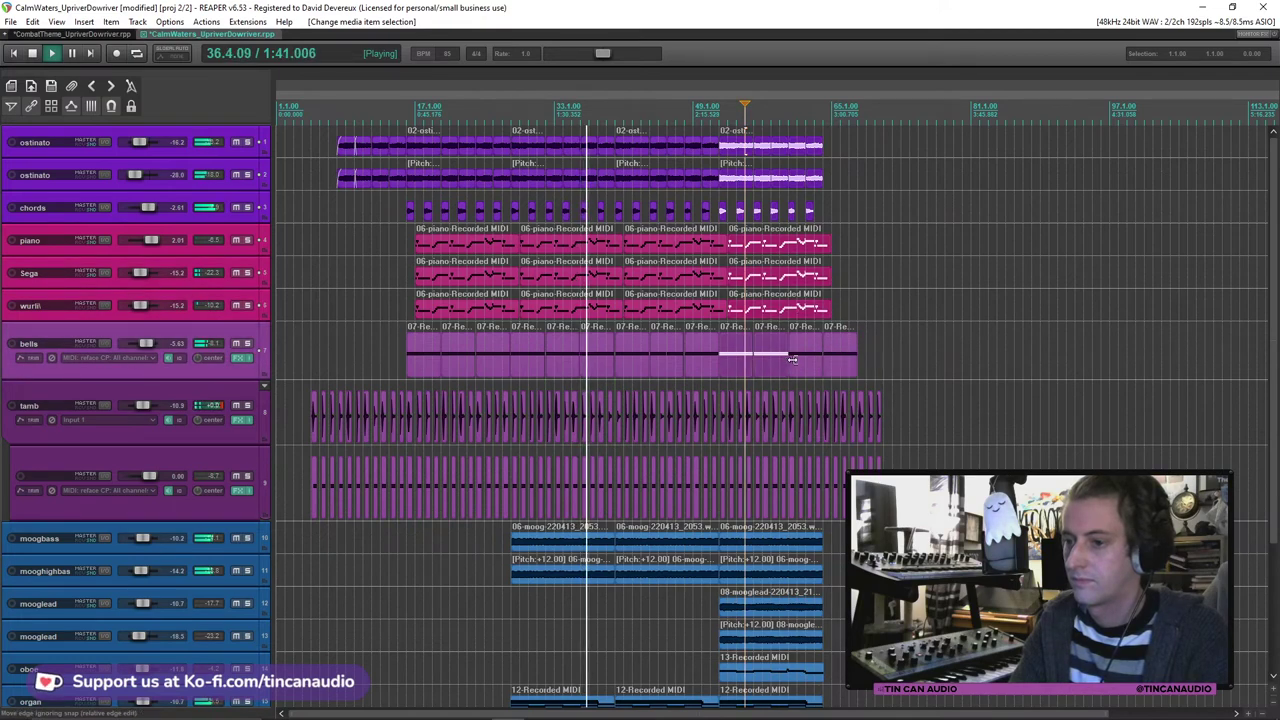
scroll(741, 408, up, 5)
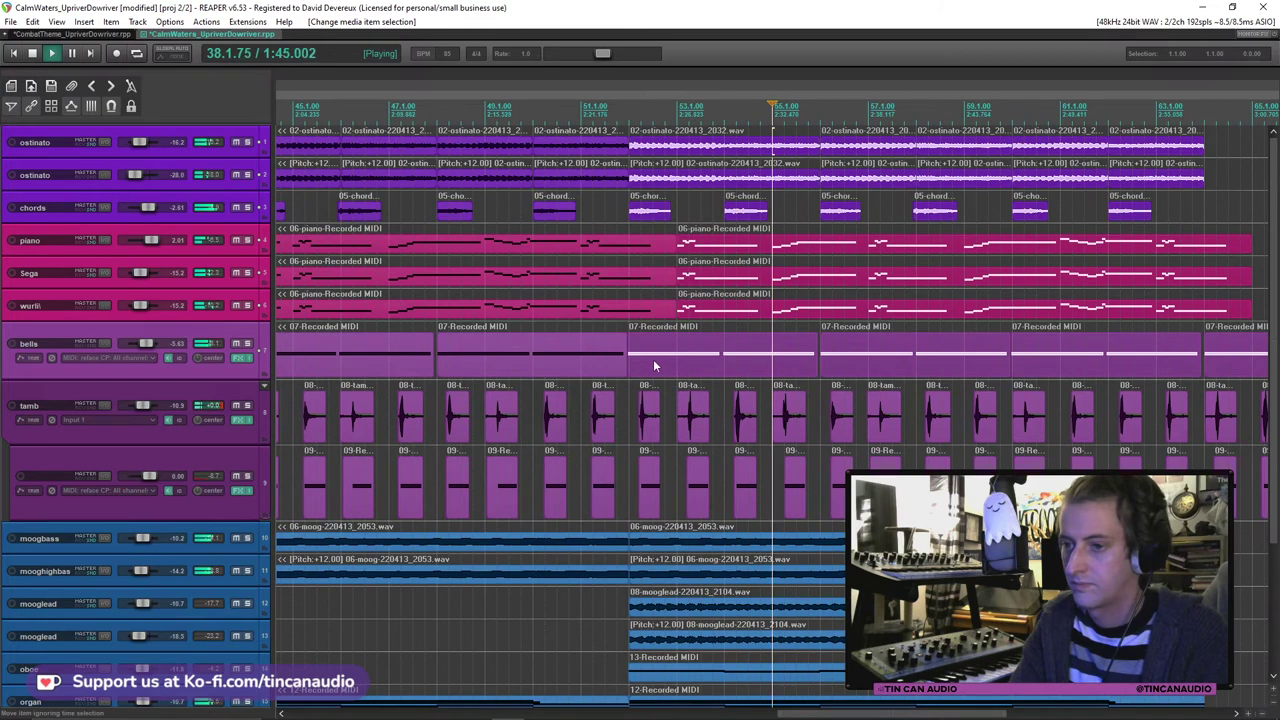
ctrl+click(650, 424)
scroll(667, 420, down, 3)
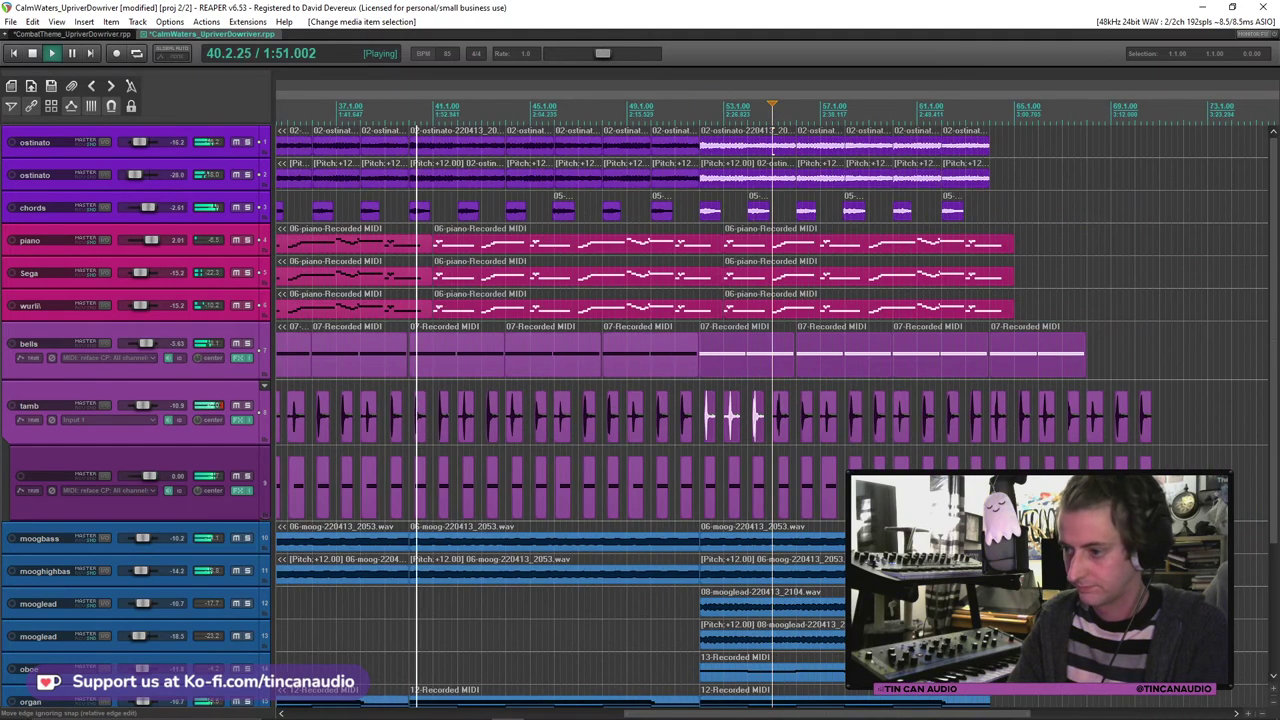
click(1100, 428)
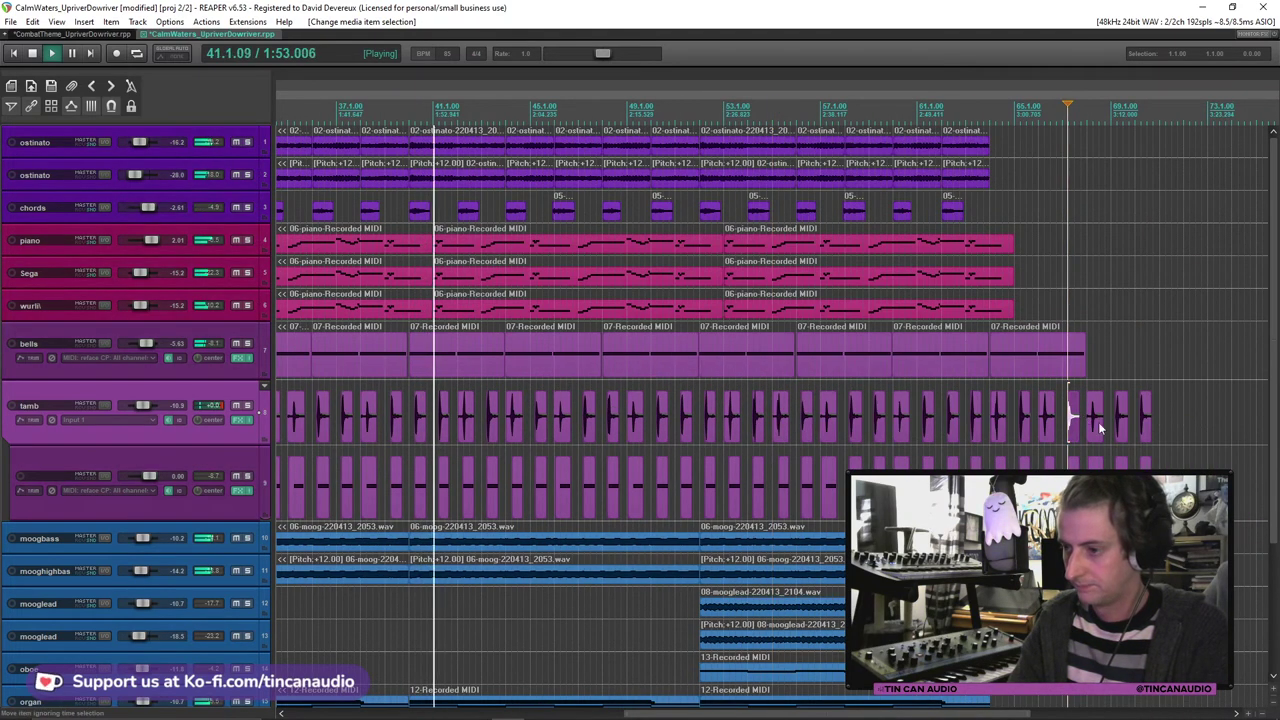
Step: Play the ending, then delete the bells, tamb and tambourine MIDI clips that extend beyond bar 64
click(978, 400)
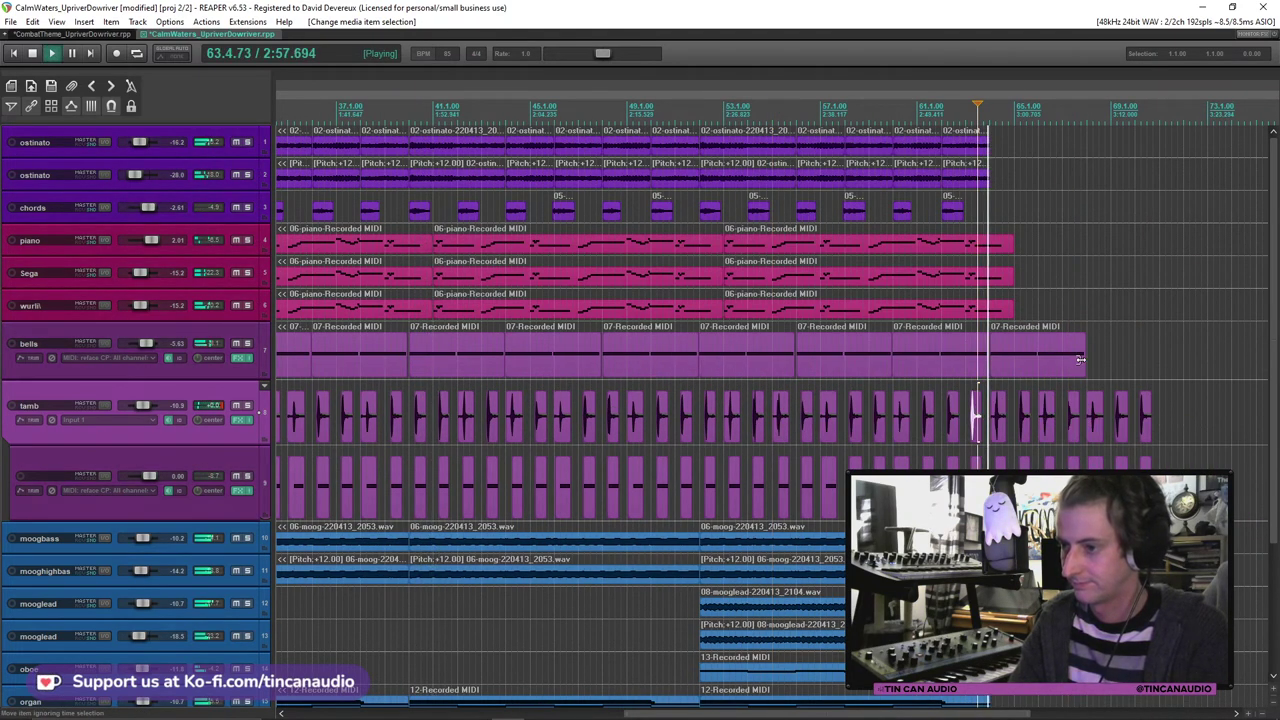
drag(1084, 359, 1067, 359)
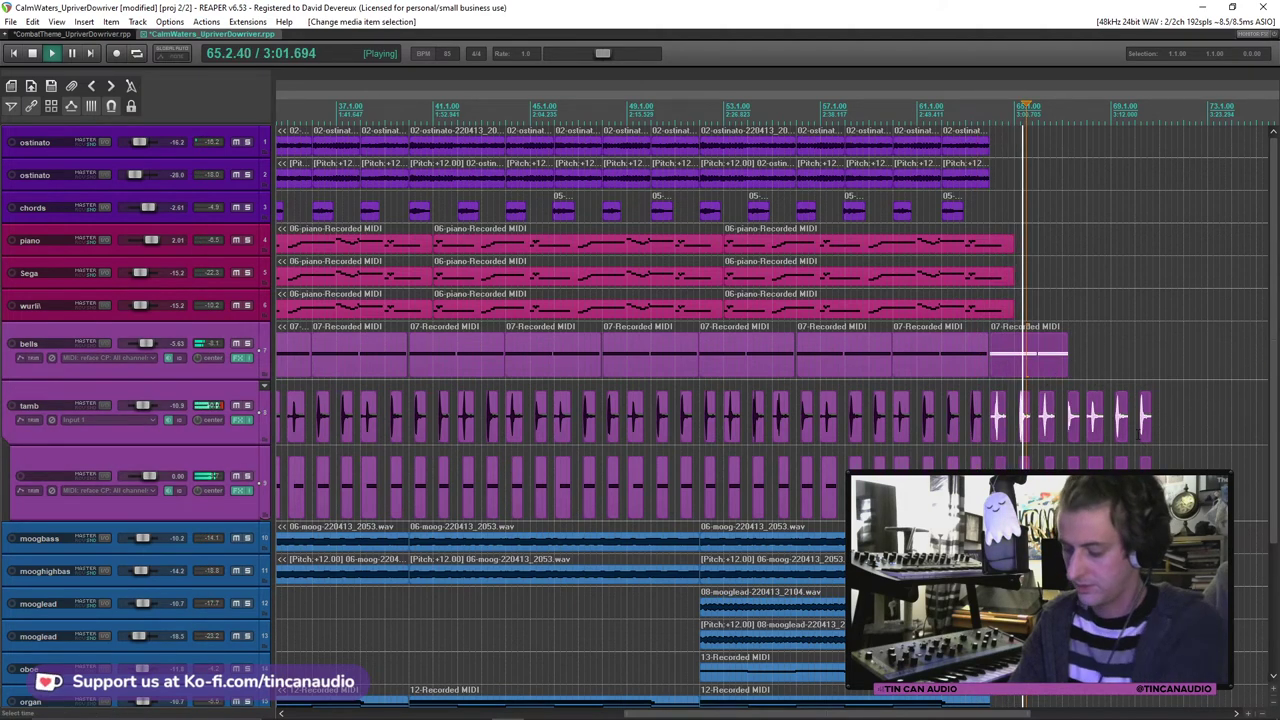
key(Delete)
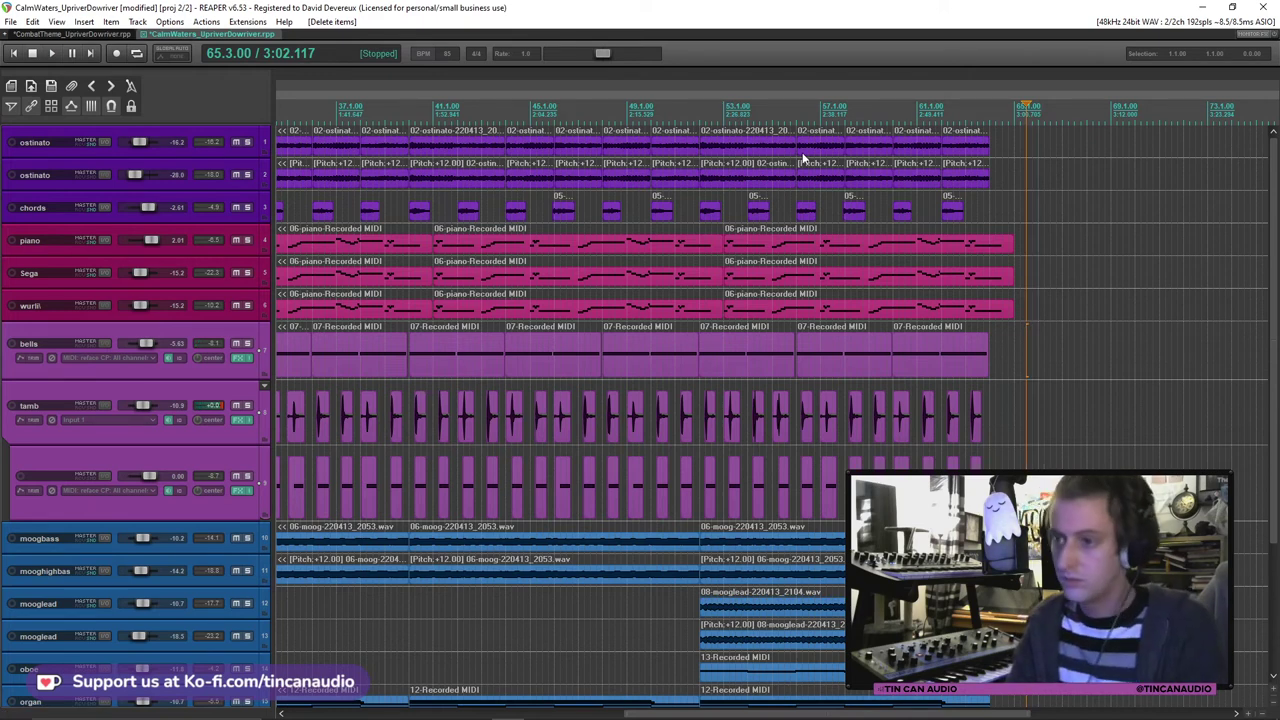
Step: Play from bar 52 and select the final section's clips on the ostinato, chords, piano, Sega, wurli, bells, tamb and tambourine MIDI tracks
click(803, 150)
key(ctrl+Left)
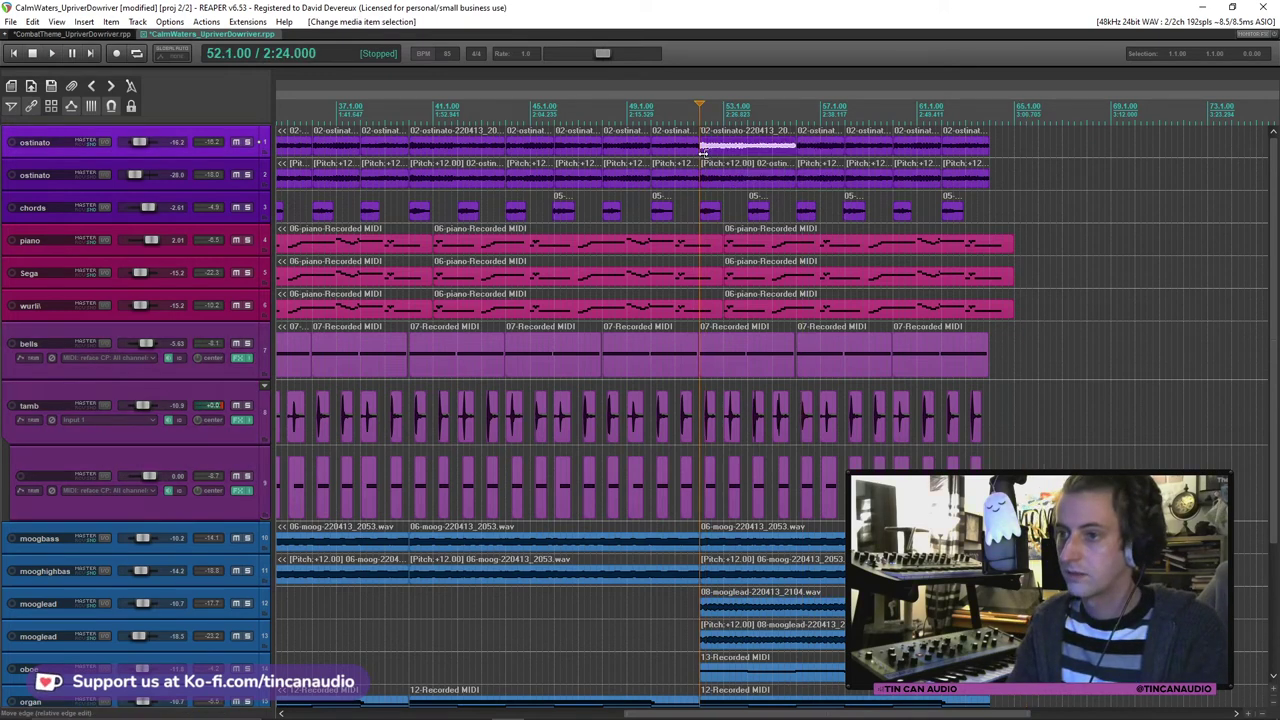
key(space)
key(shift+Down)
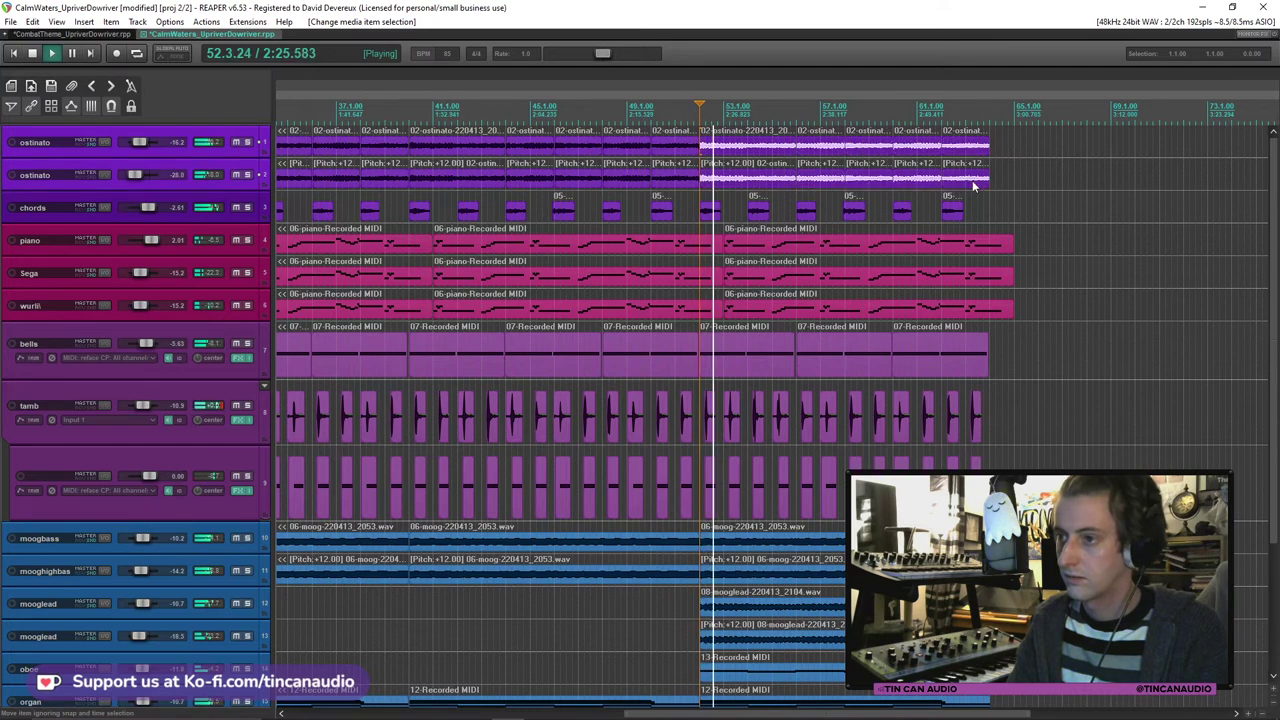
key(shift+Down)
shift+click(903, 312)
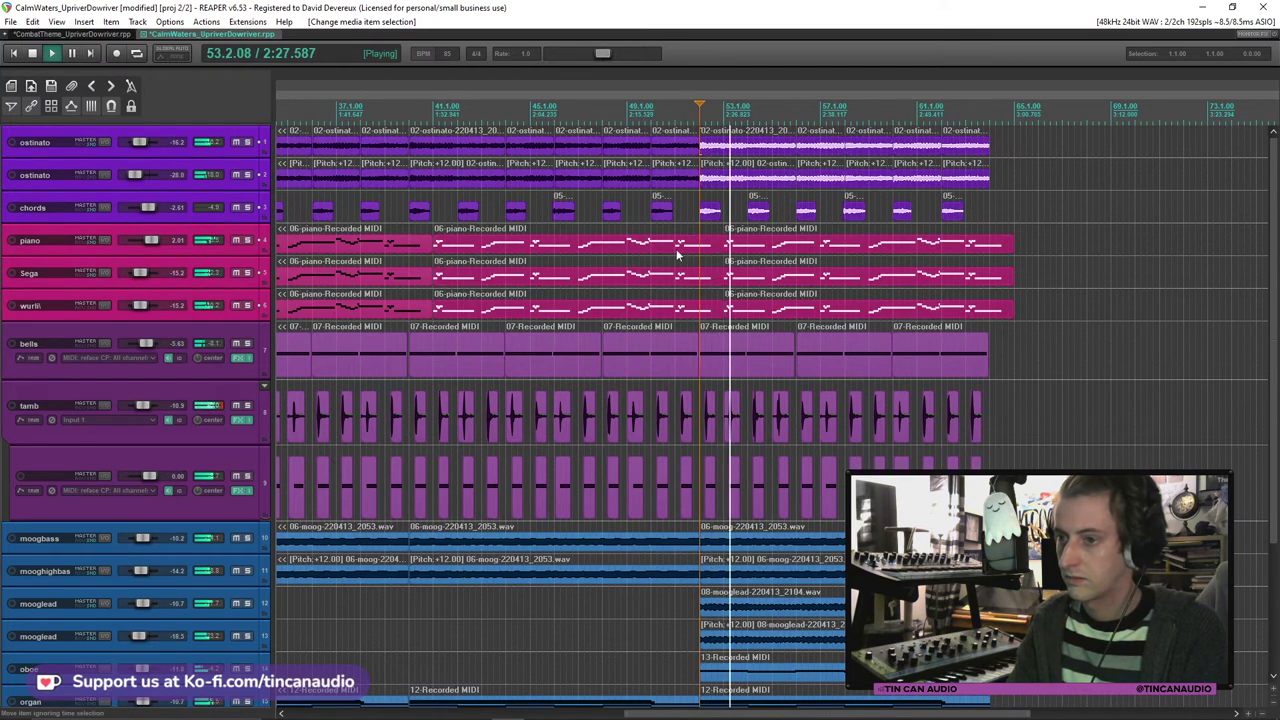
shift+click(742, 353)
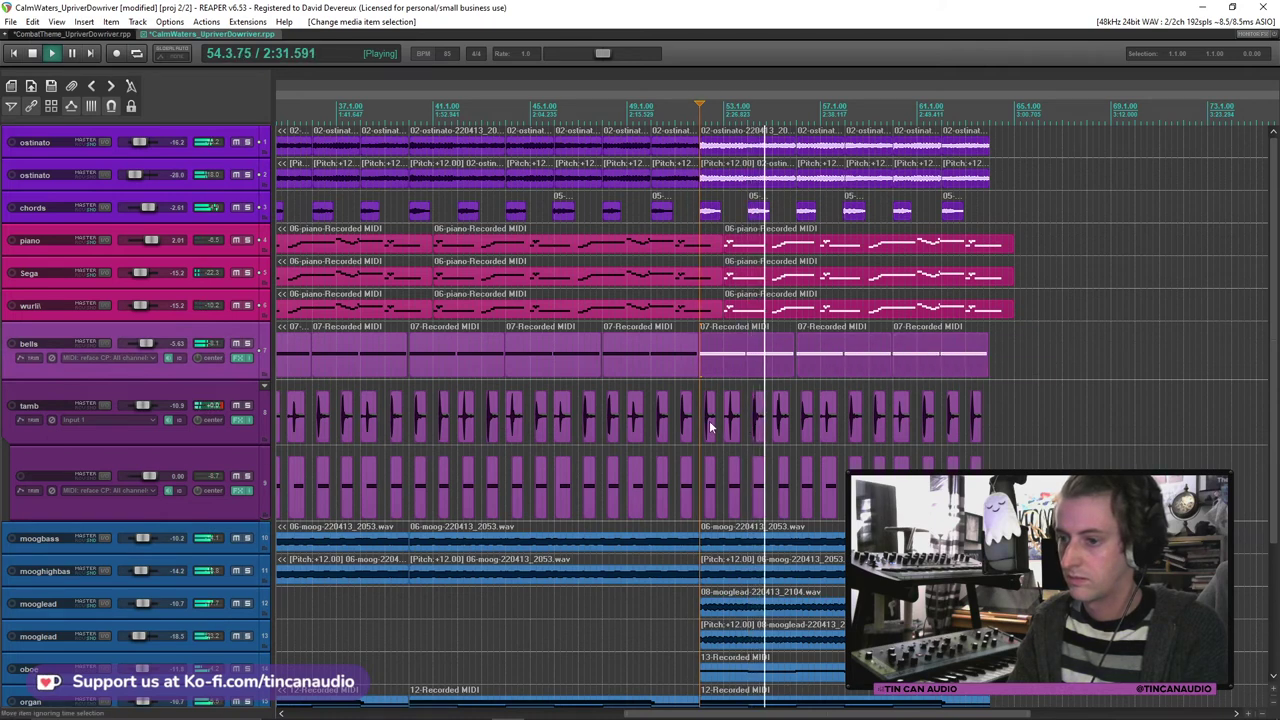
shift+click(951, 415)
shift+click(718, 474)
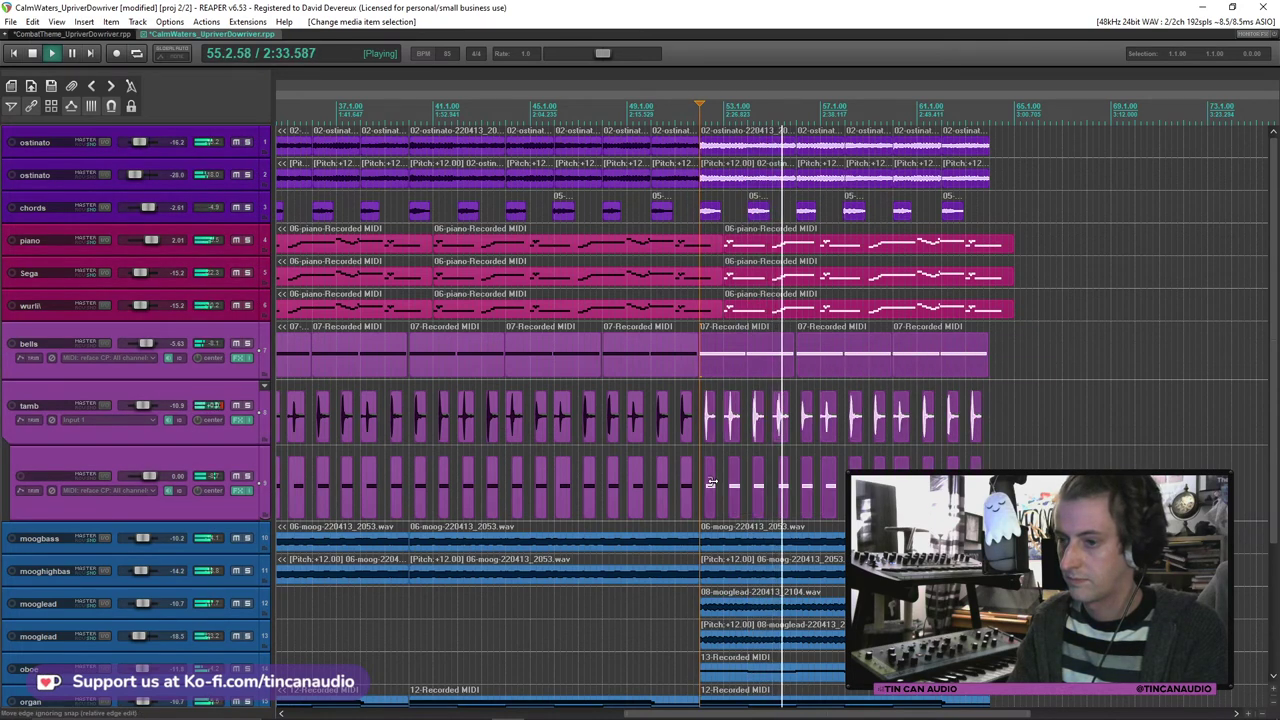
Step: Add the final section's moogbass, mooghighbass, mooglead, oboe, organ, strings and frozen clips to the selection and copy everything selected
shift+click(770, 540)
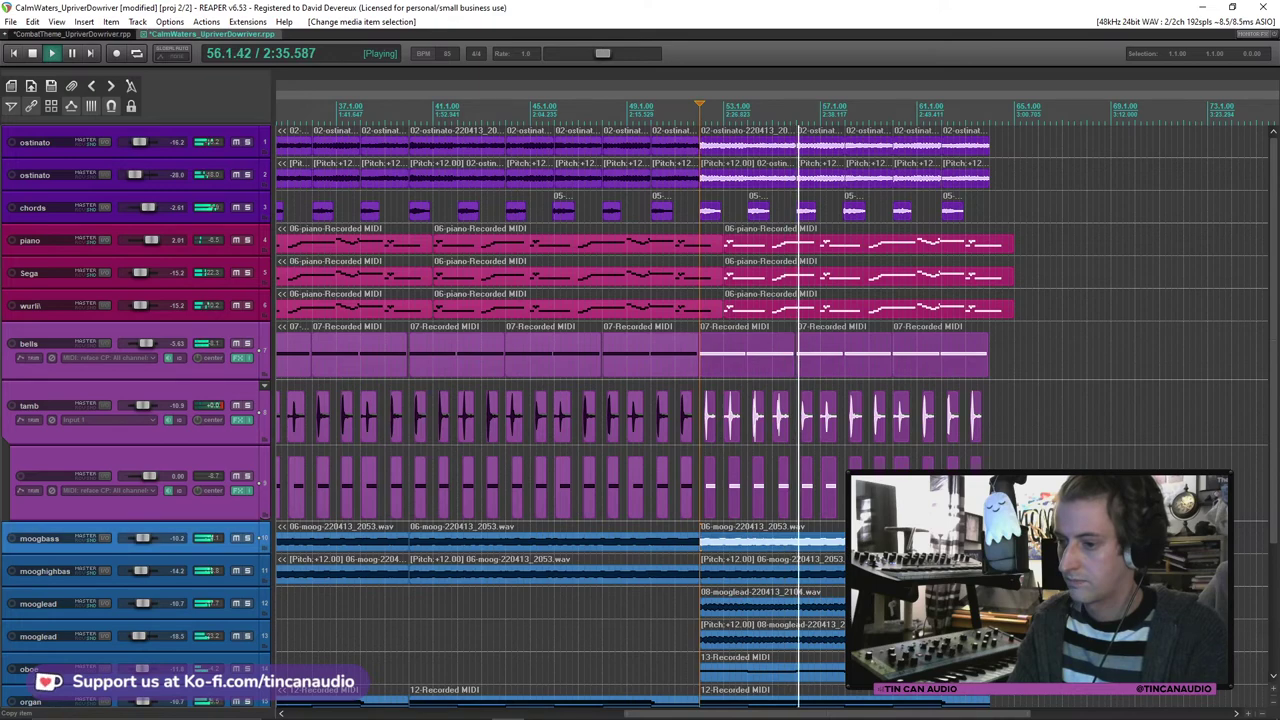
shift+click(770, 572)
shift+click(770, 604)
shift+click(770, 636)
click(918, 376)
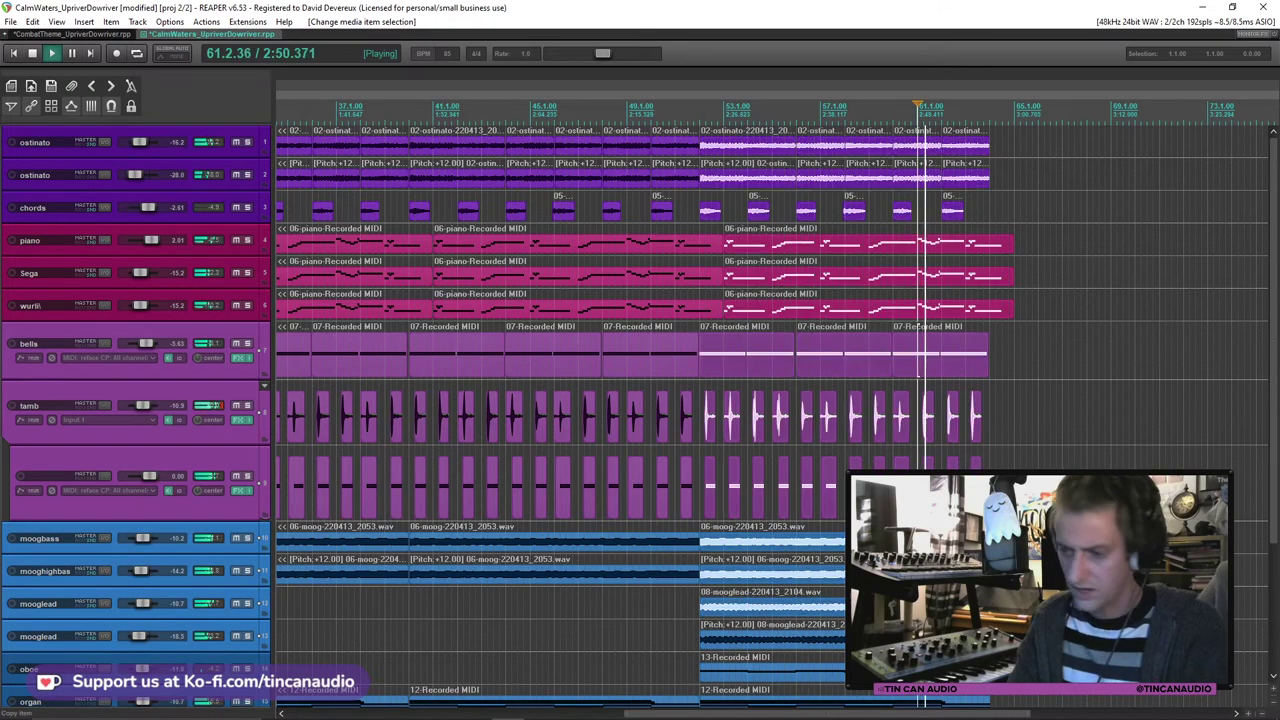
scroll(918, 444, down, 3)
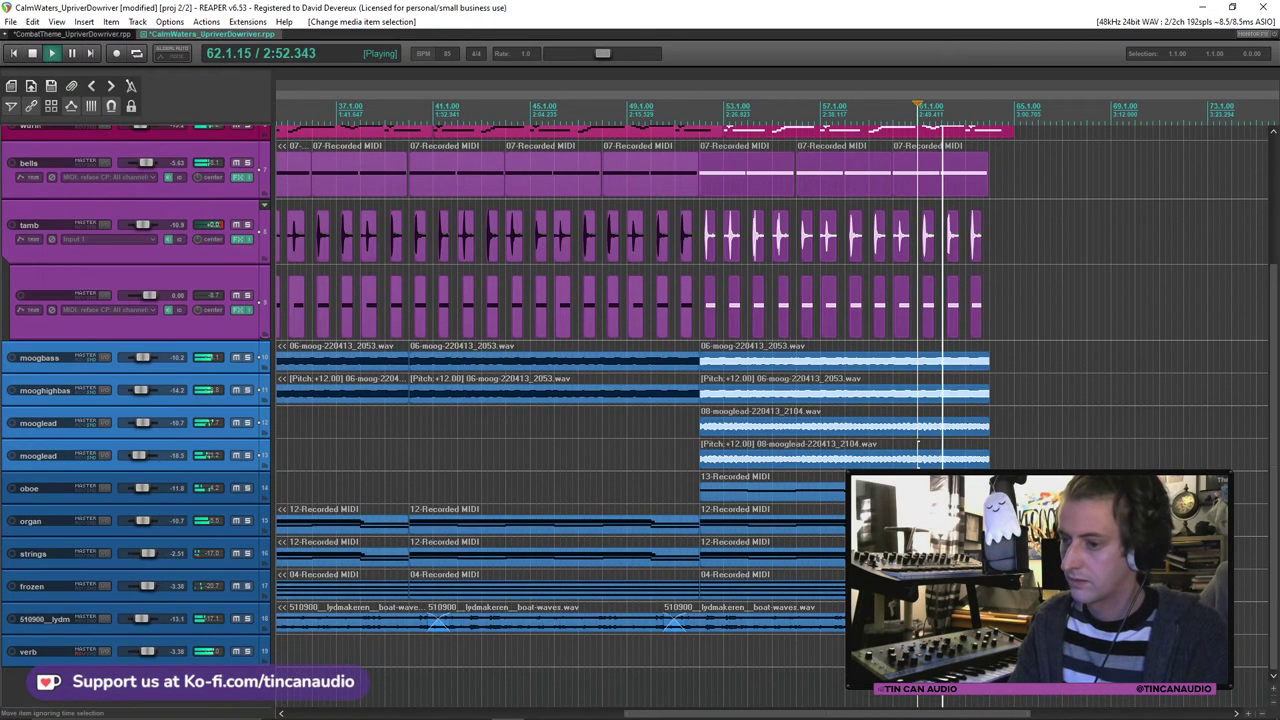
shift+click(770, 488)
shift+click(770, 521)
shift+click(770, 554)
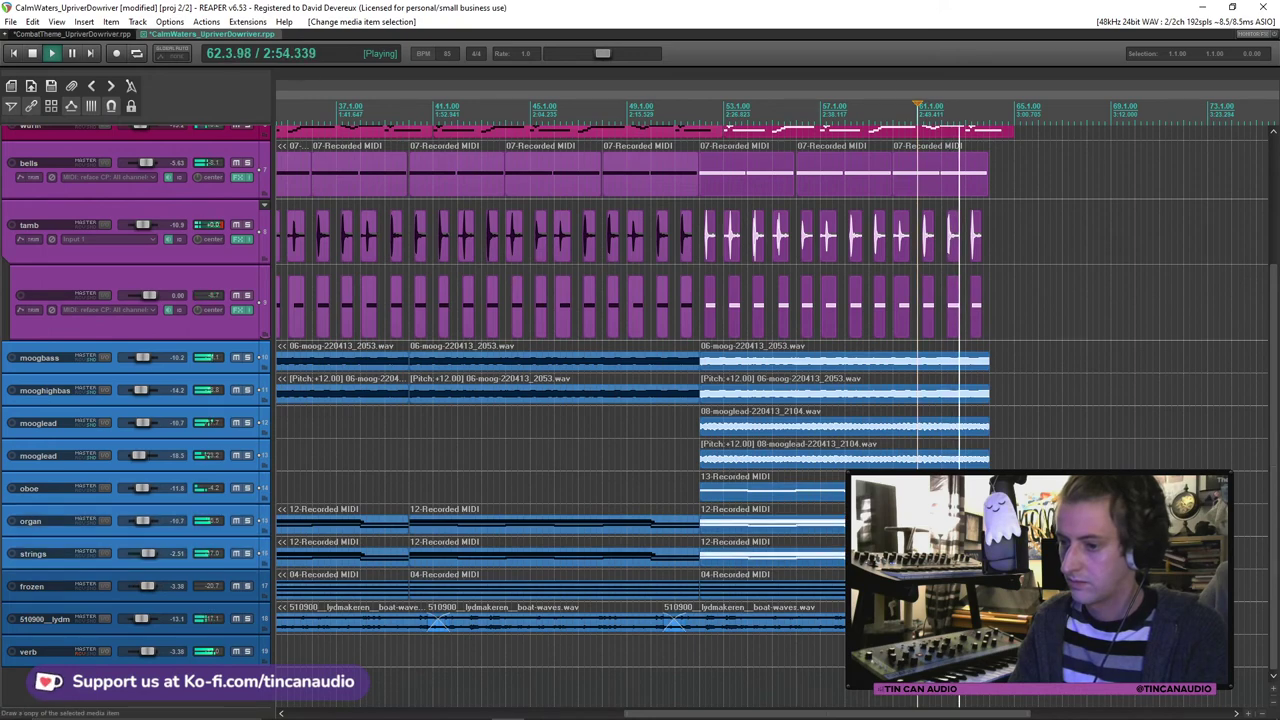
shift+click(770, 587)
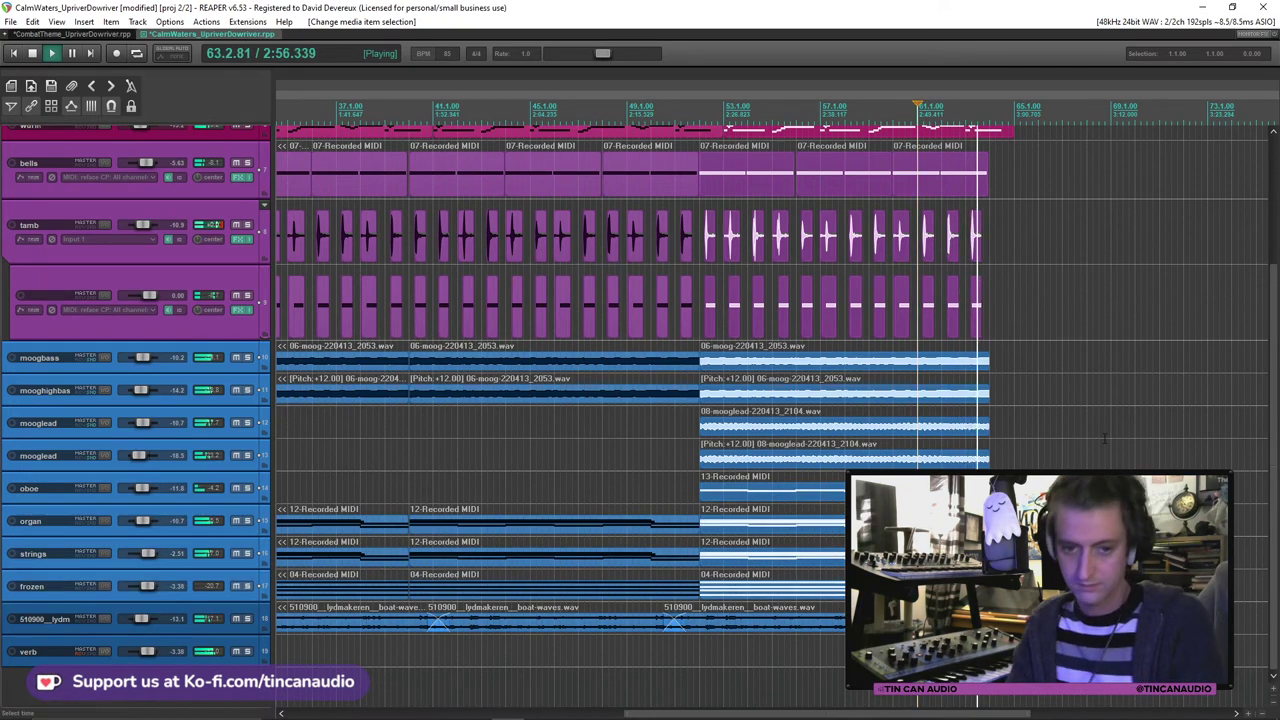
Step: Paste the copied final section at bar 64, directly after the last ostinato clip
scroll(1253, 215, up, 3)
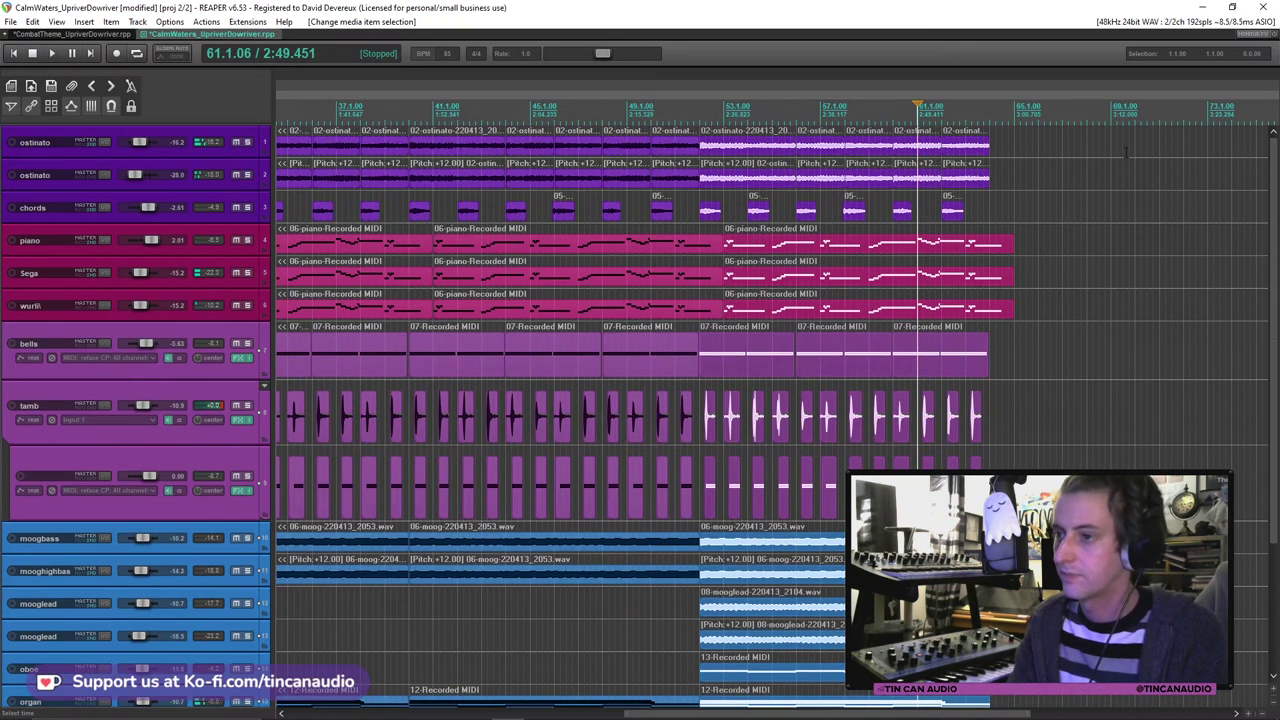
click(990, 150)
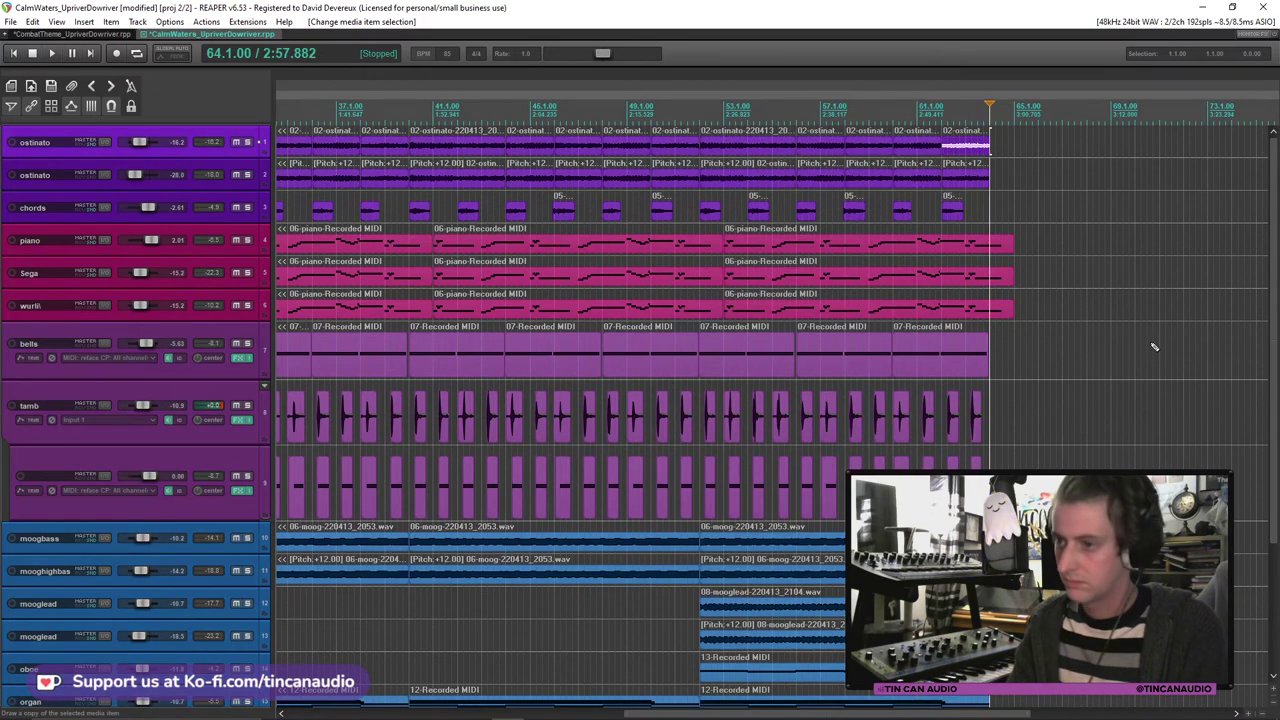
key(ctrl+v)
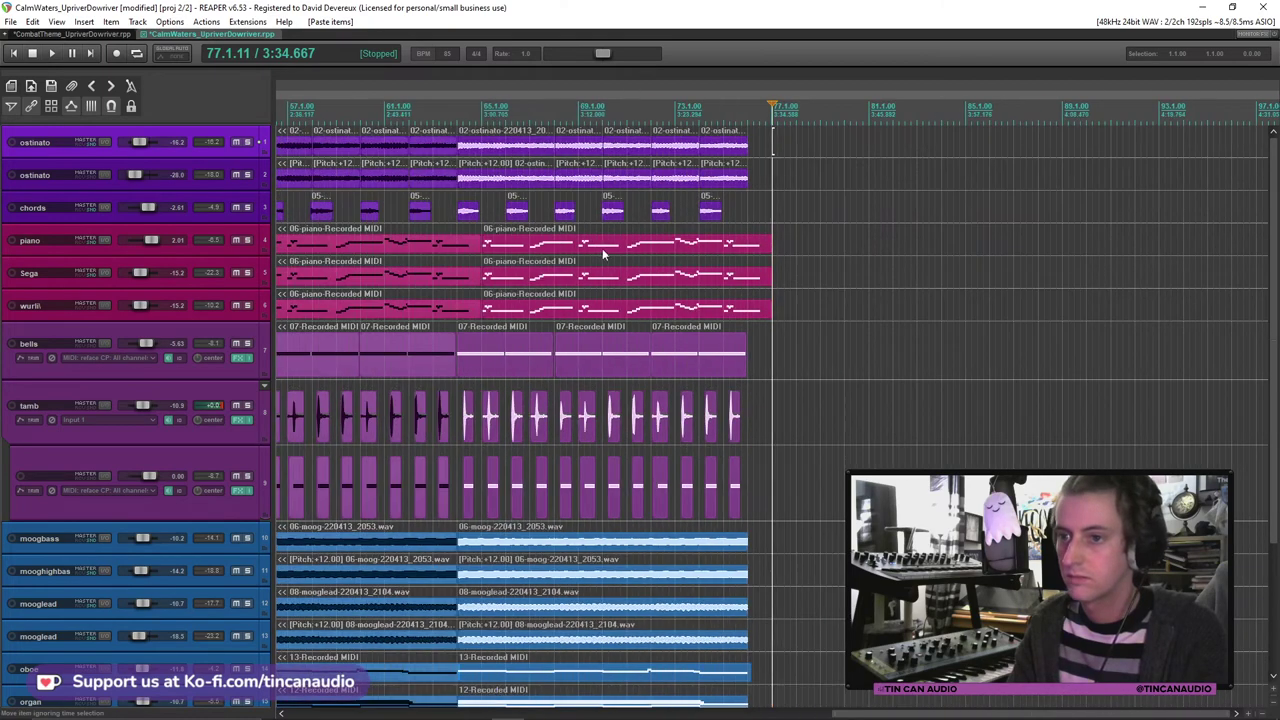
Step: Play into the join, then shift the whole pasted section slightly earlier so its ostinato clips start exactly at 64.1.00
click(448, 150)
scroll(498, 170, up, 5)
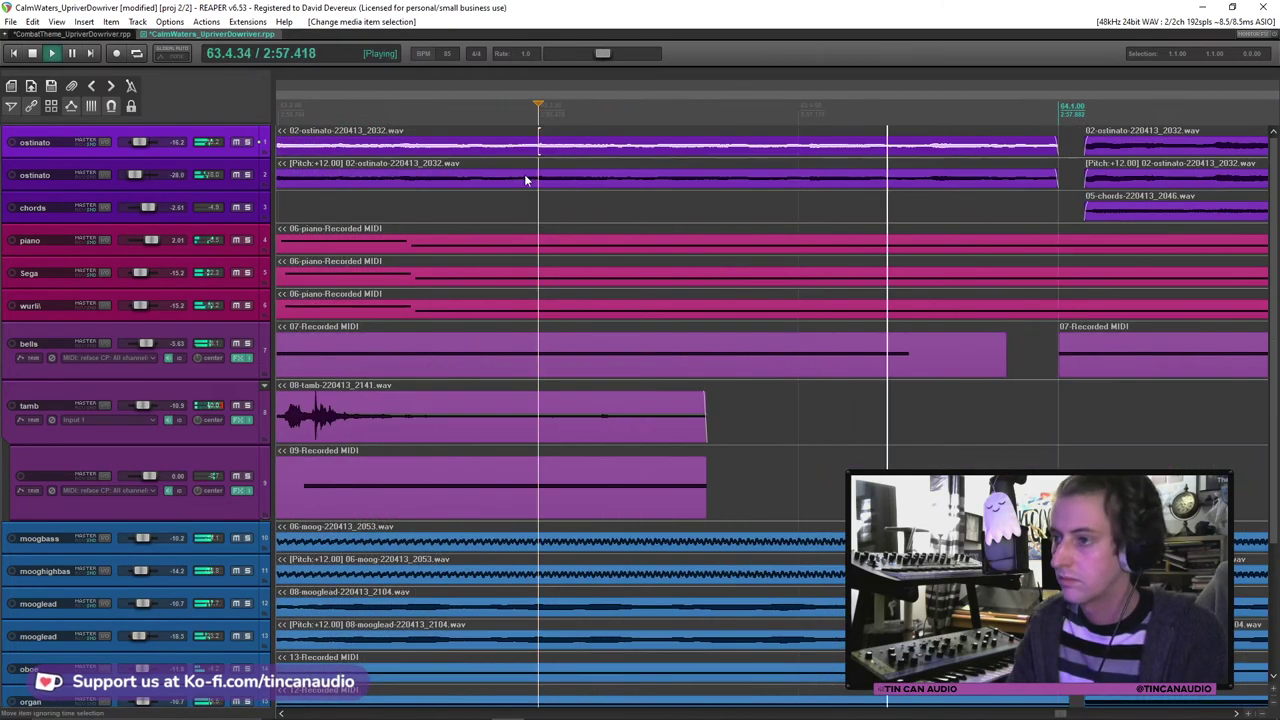
key(ctrl+z)
drag(1097, 152, 1070, 152)
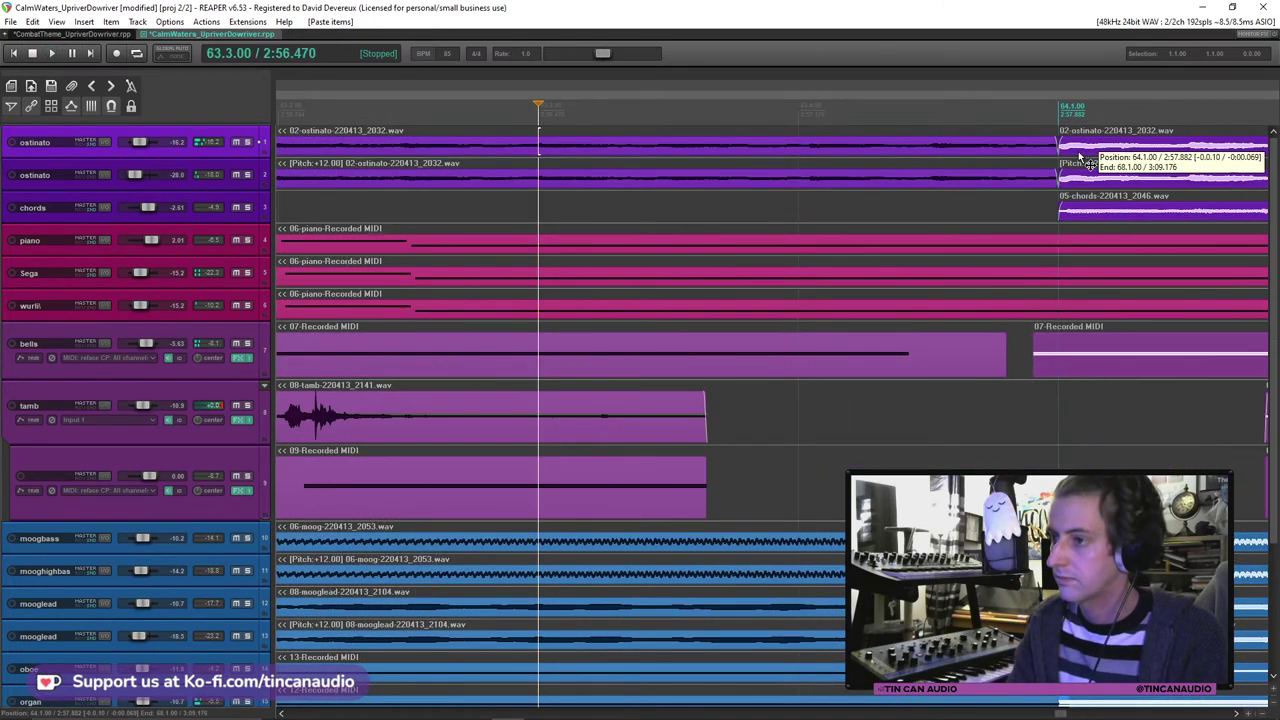
Step: Play across the join at bar 64 to check the transition into the pasted section
click(798, 150)
key(space)
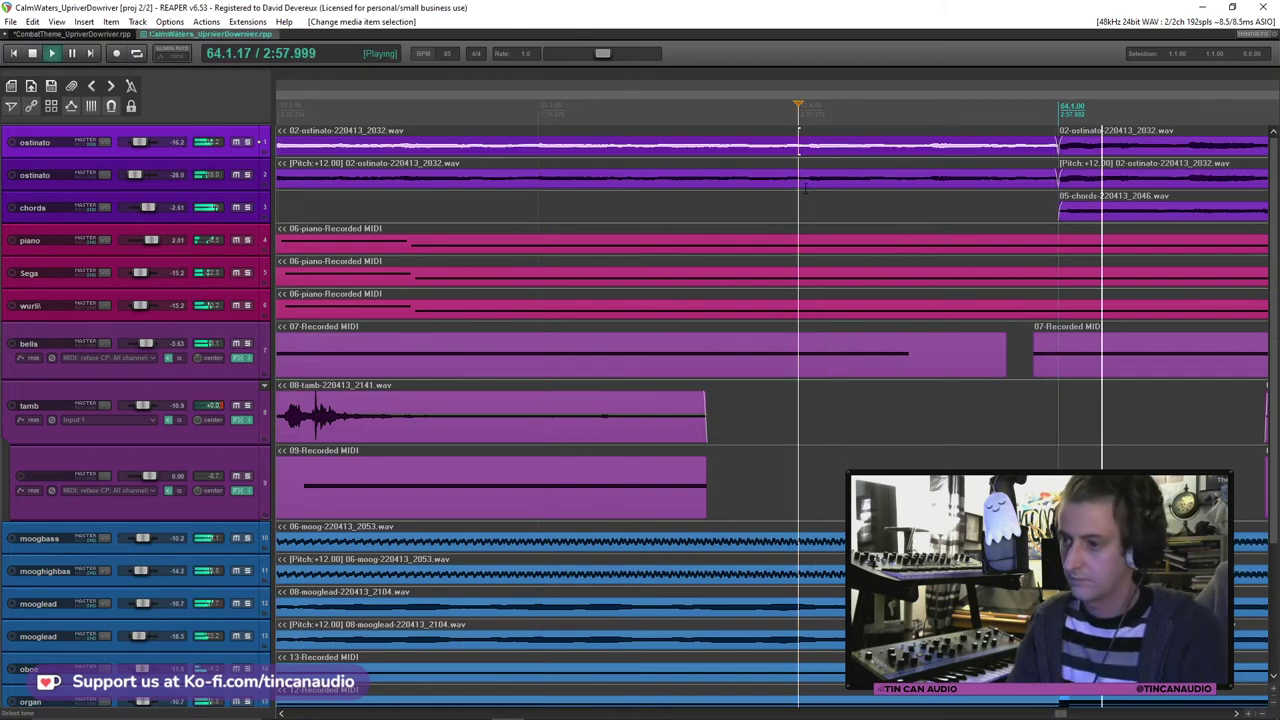
scroll(806, 200, down, 7)
scroll(570, 371, up, 5)
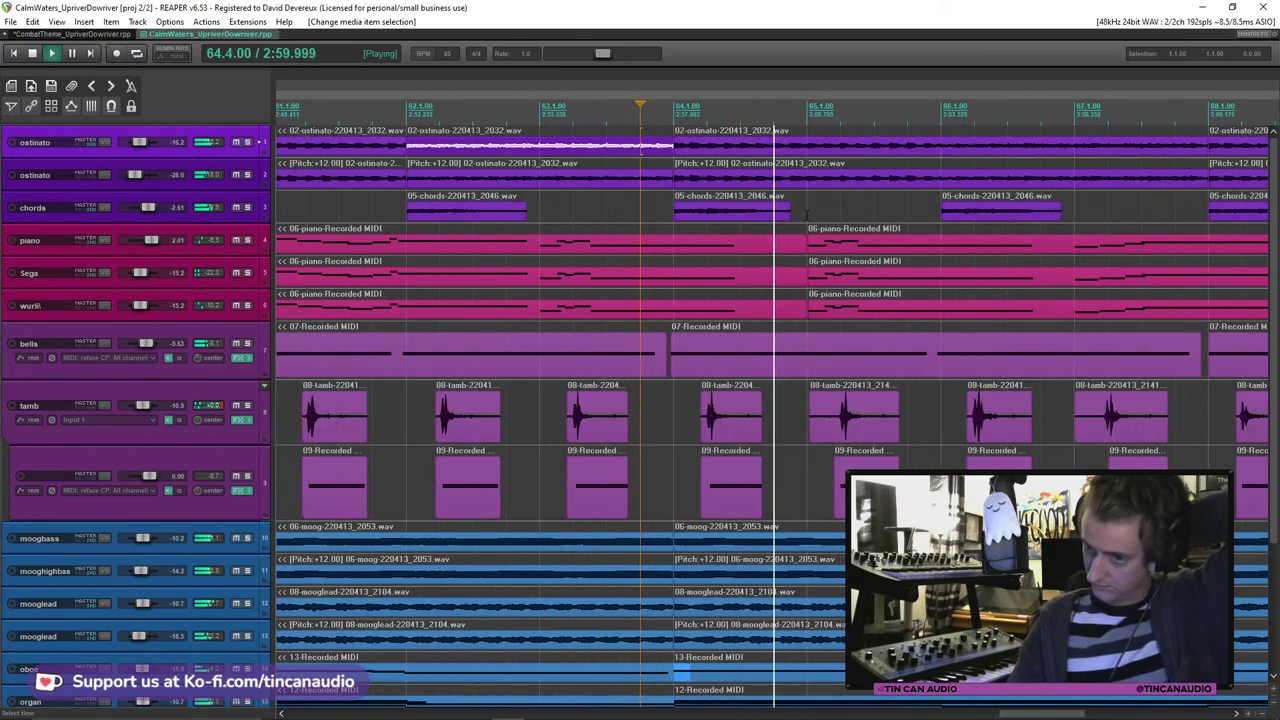
Step: Check the bells clip at the bar 64 join up close, then save the project
click(570, 372)
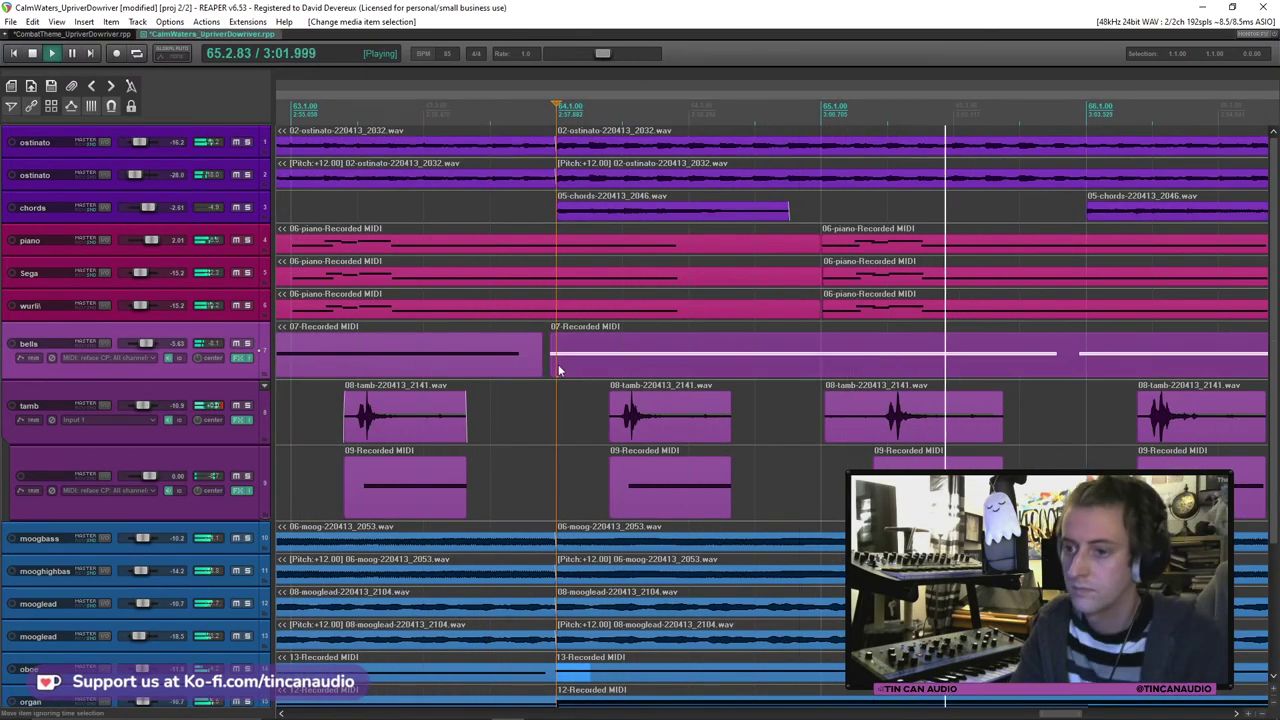
scroll(706, 343, down, 8)
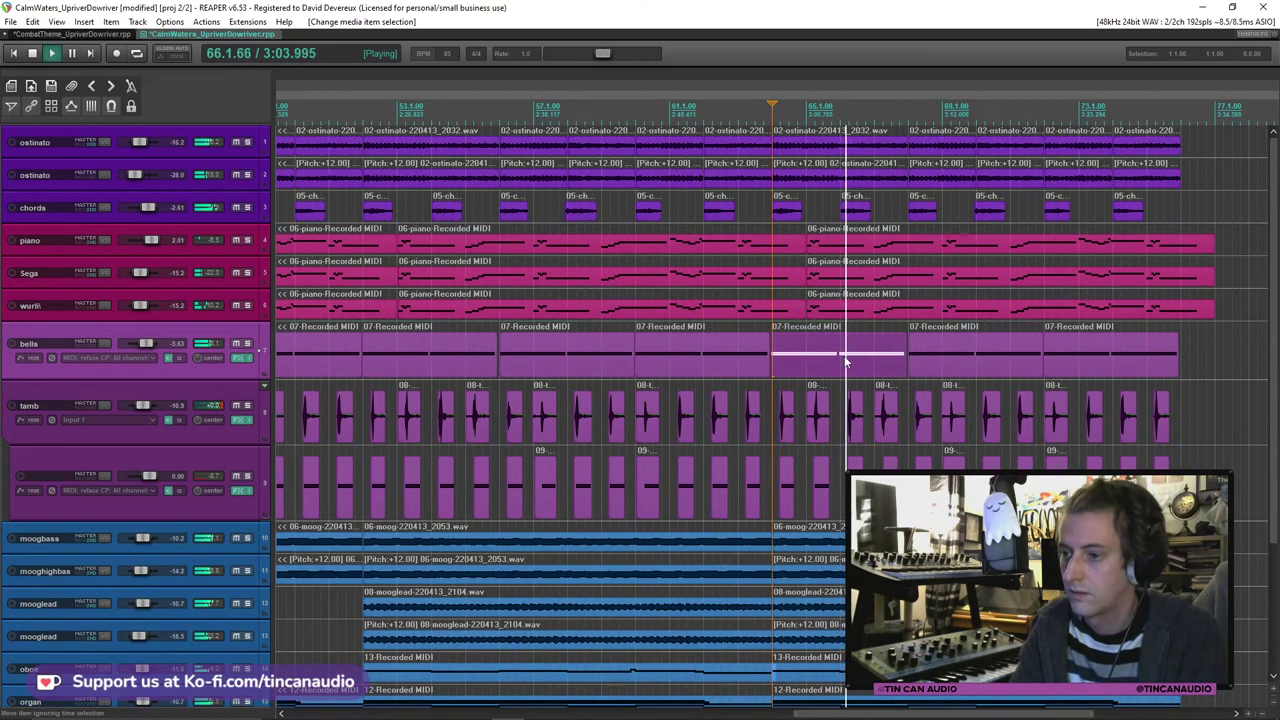
key(ctrl+s)
scroll(862, 357, down, 4)
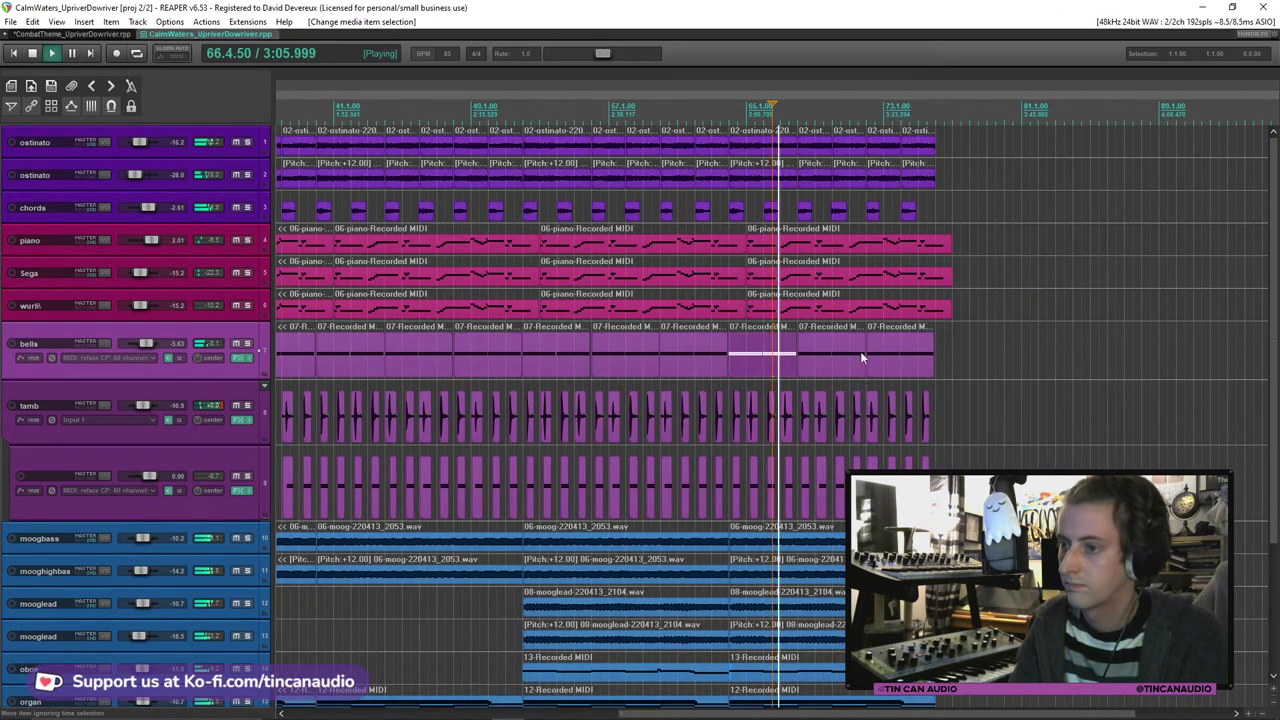
Step: Duplicate the final section's chords, piano, Sega and wurli clips so they continue directly after the existing ones
click(765, 247)
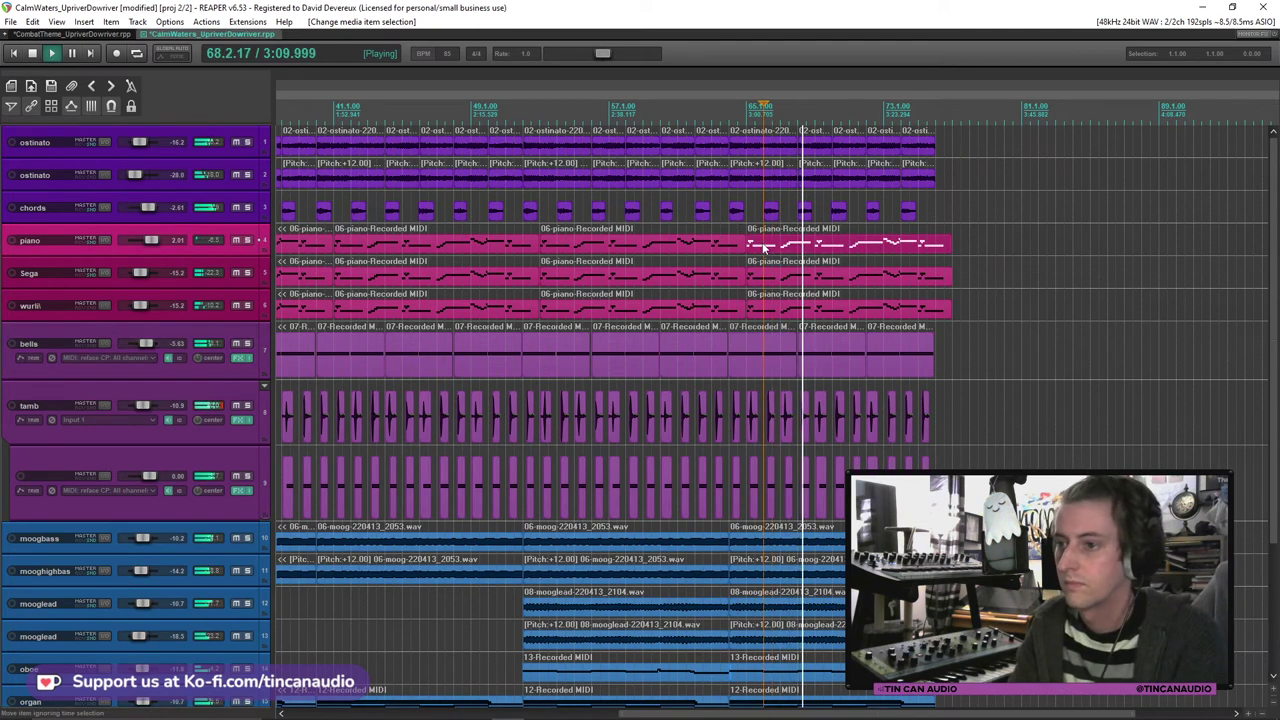
drag(738, 195, 908, 218)
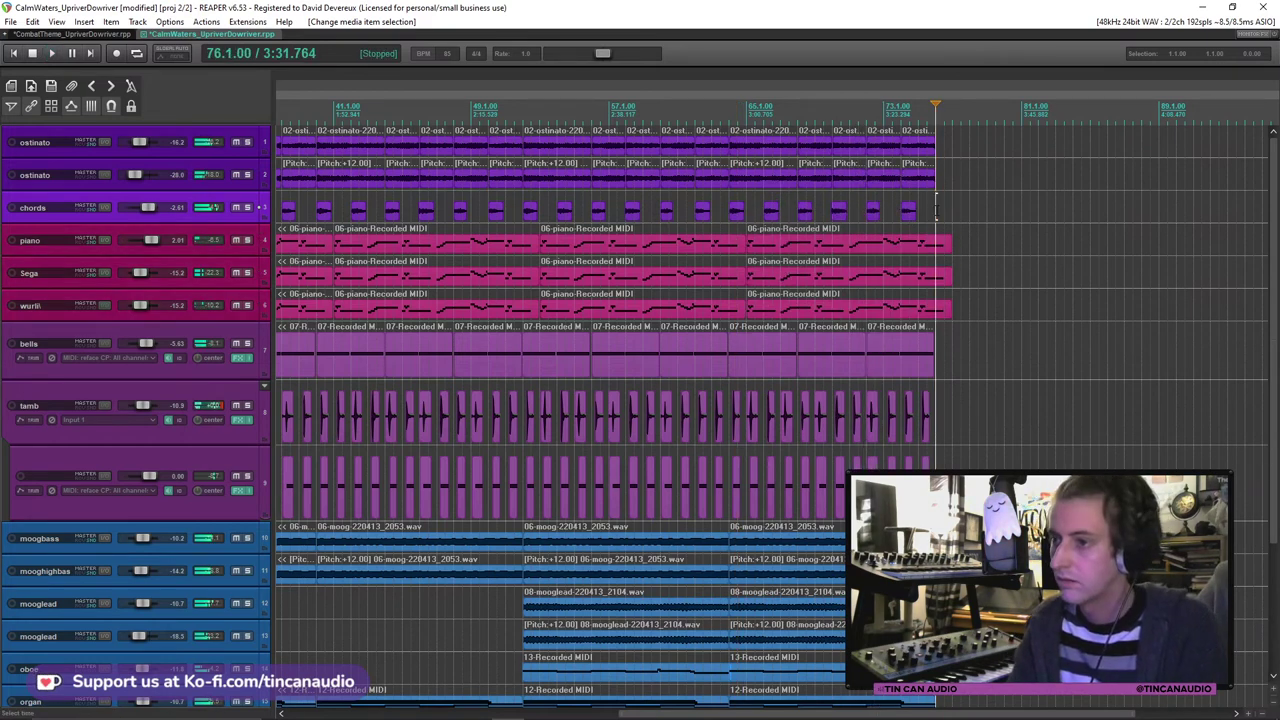
key(ctrl+d)
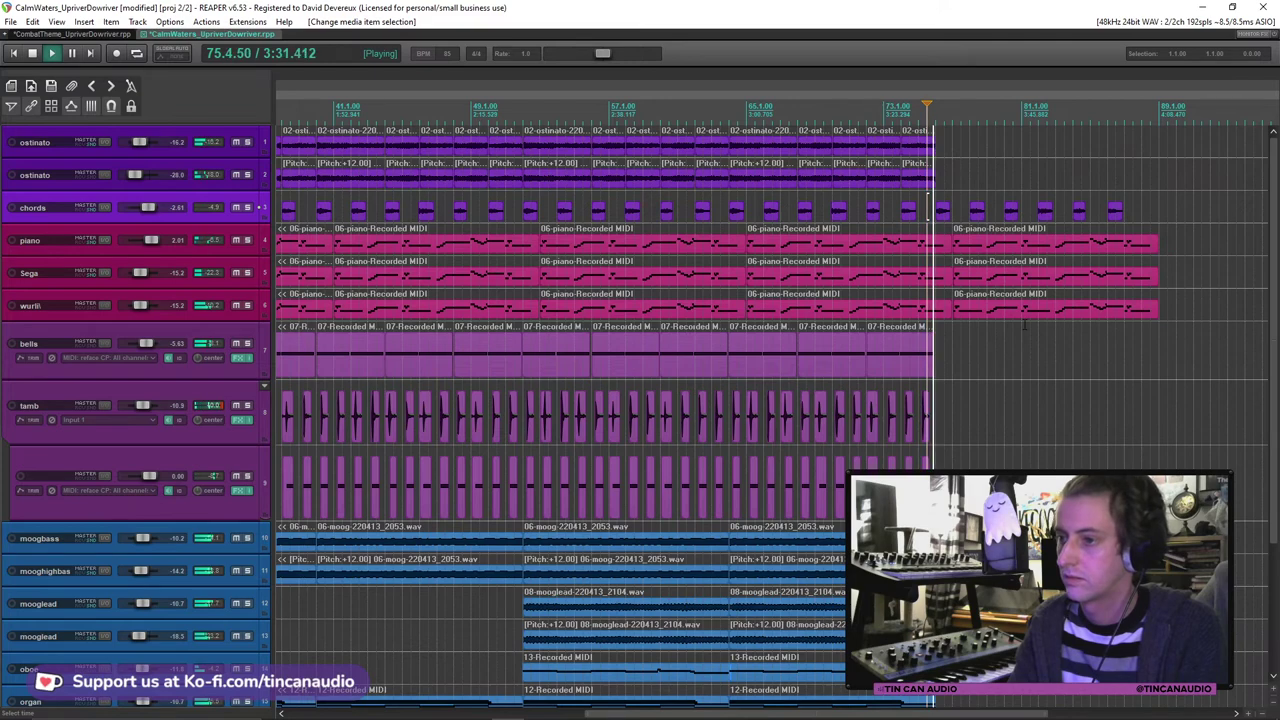
Step: Copy all tamb audio and matching MIDI clips from 65.1.00 onward and paste them after the last tamb clip
scroll(927, 207, down, 5)
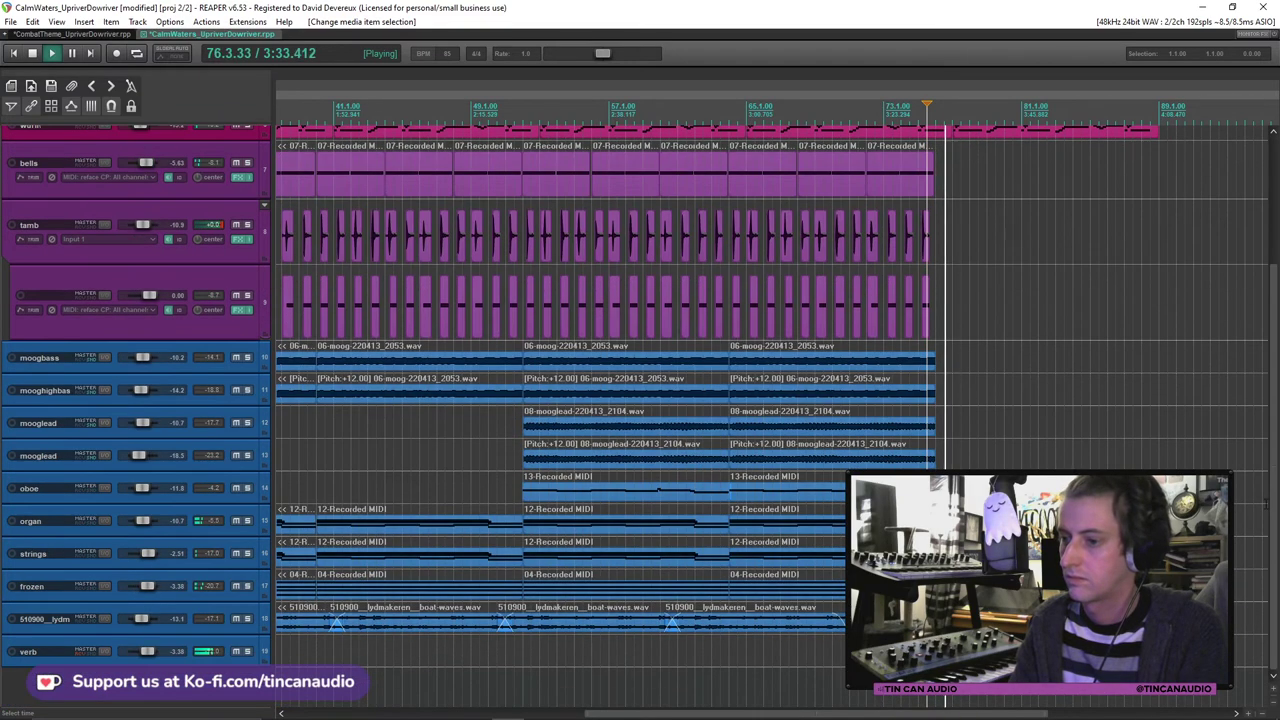
scroll(900, 290, right, 3)
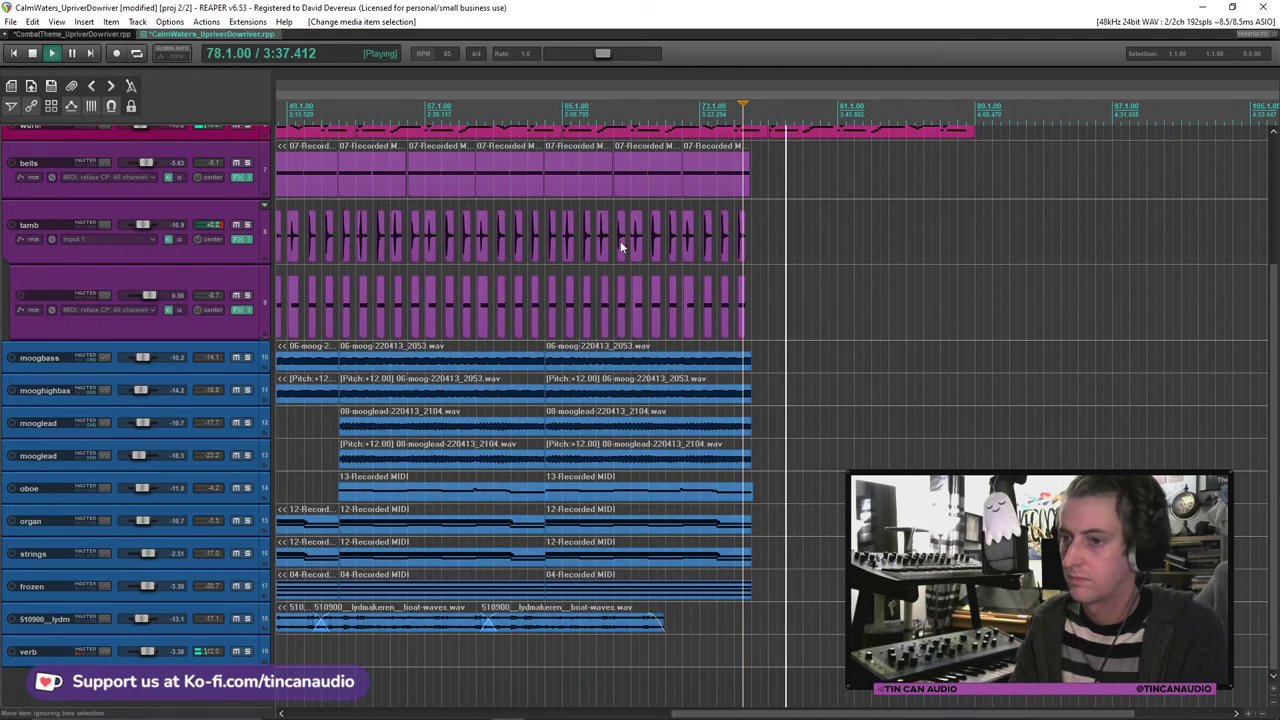
scroll(620, 241, left, 2)
key(space)
click(508, 240)
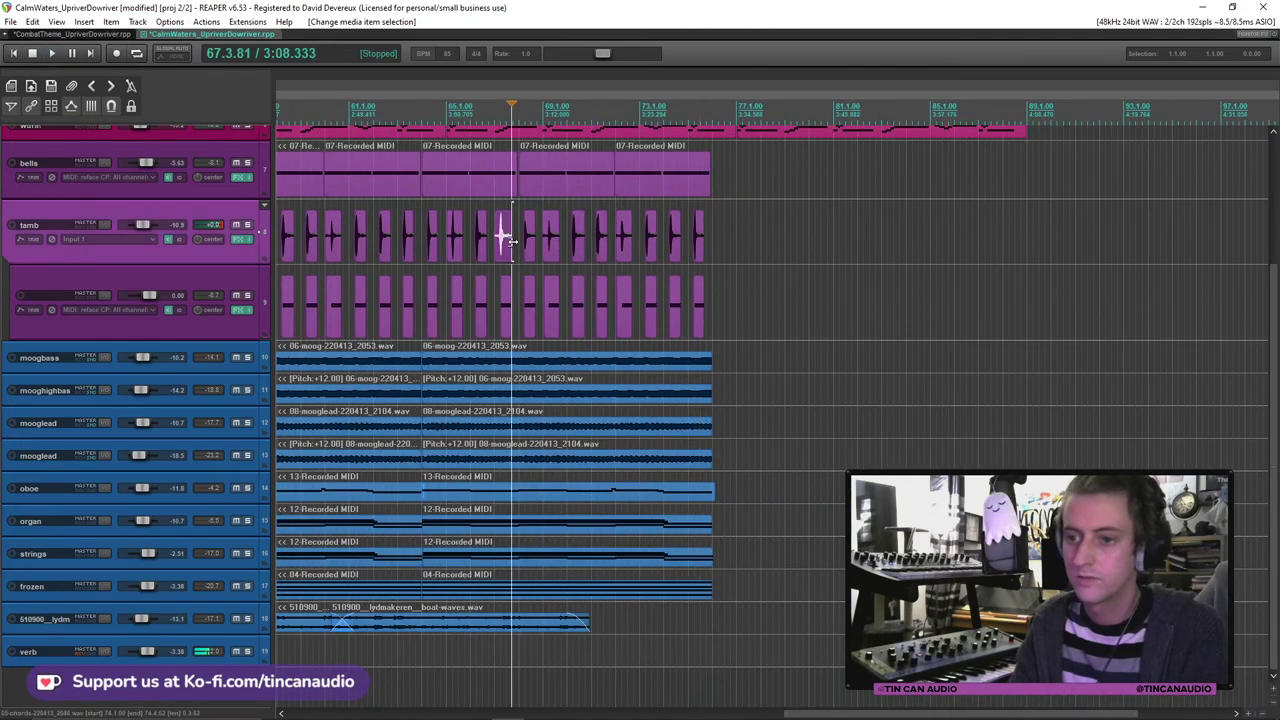
scroll(512, 241, up, 3)
scroll(512, 241, up, 3)
click(597, 246)
scroll(883, 273, down, 3)
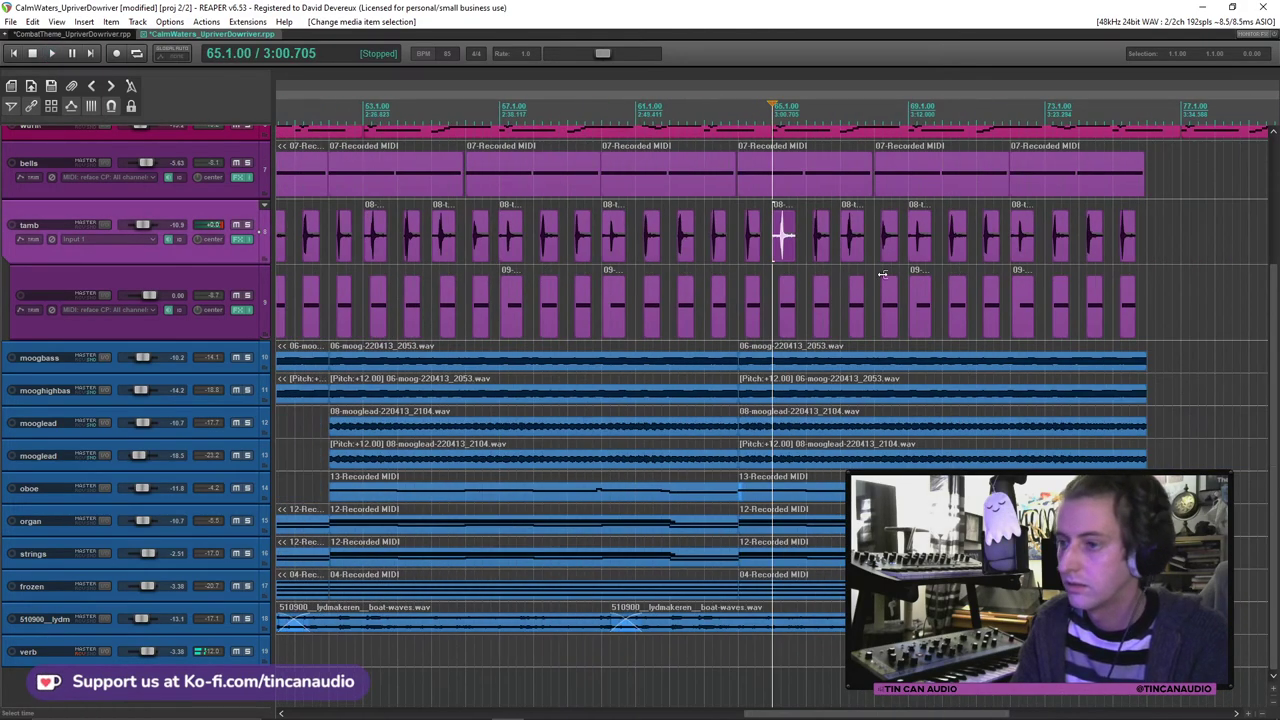
shift+click(1127, 309)
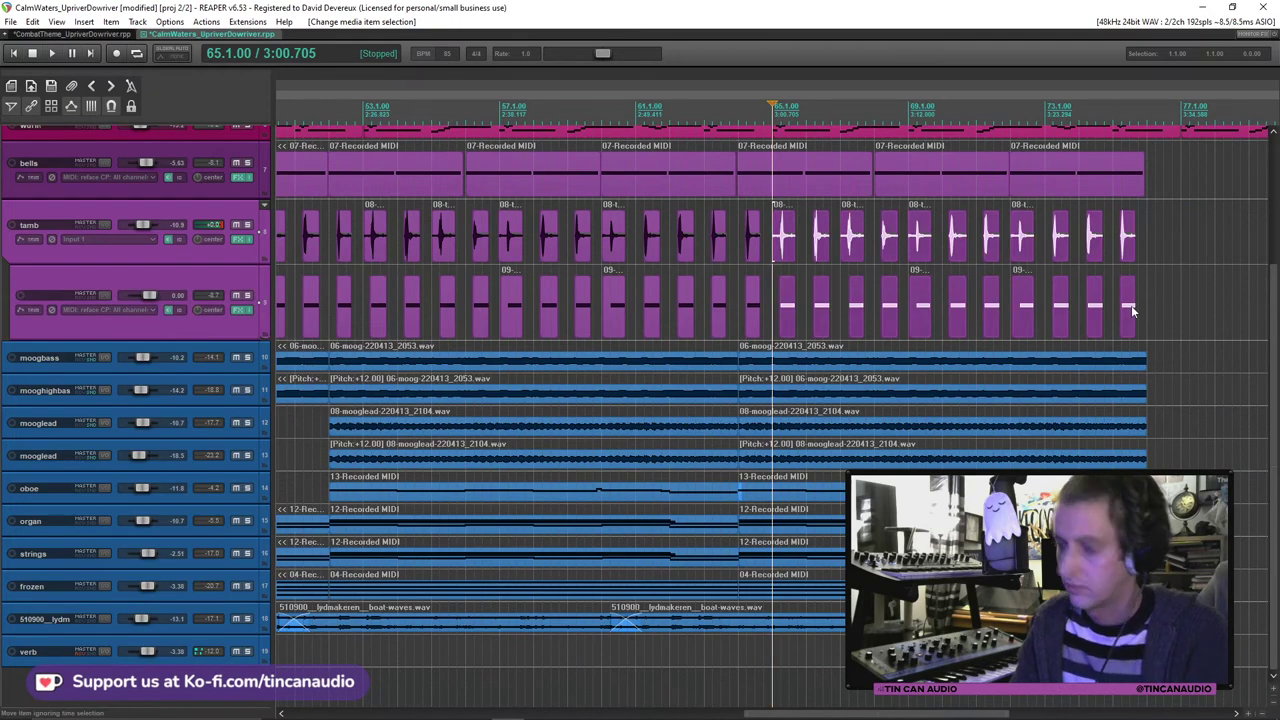
click(1142, 250)
key(ctrl+v)
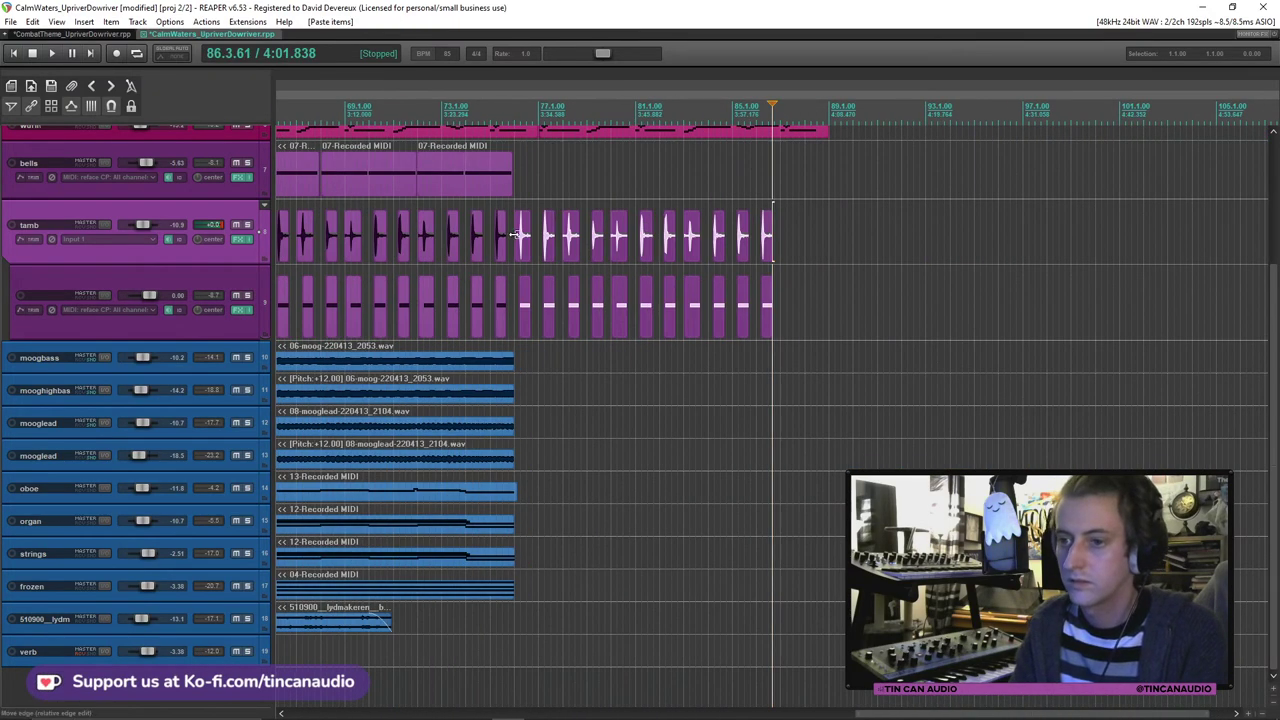
Step: Play from the first pasted tamb clip at bar 76 to check the timing of the join
click(517, 234)
key(space)
scroll(1030, 560, down, 2)
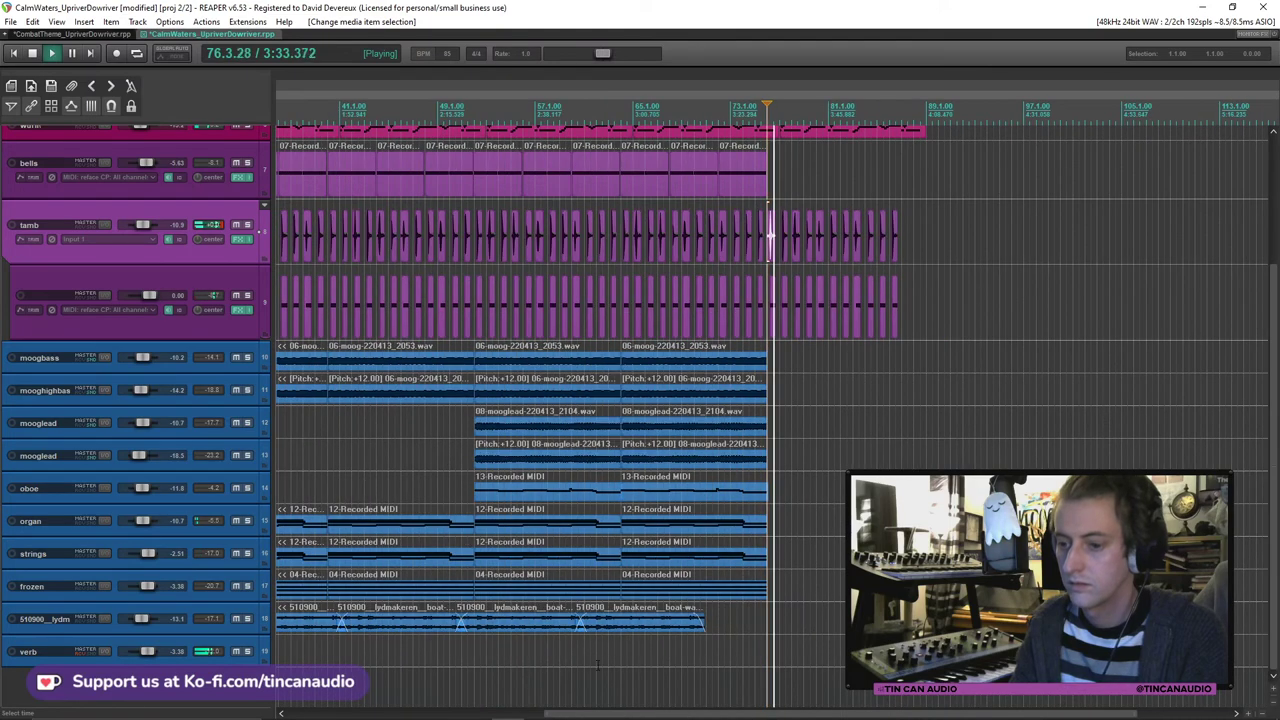
Step: Copy the last boat-waves clips, paste them onto the end of their track, and save the project
click(608, 625)
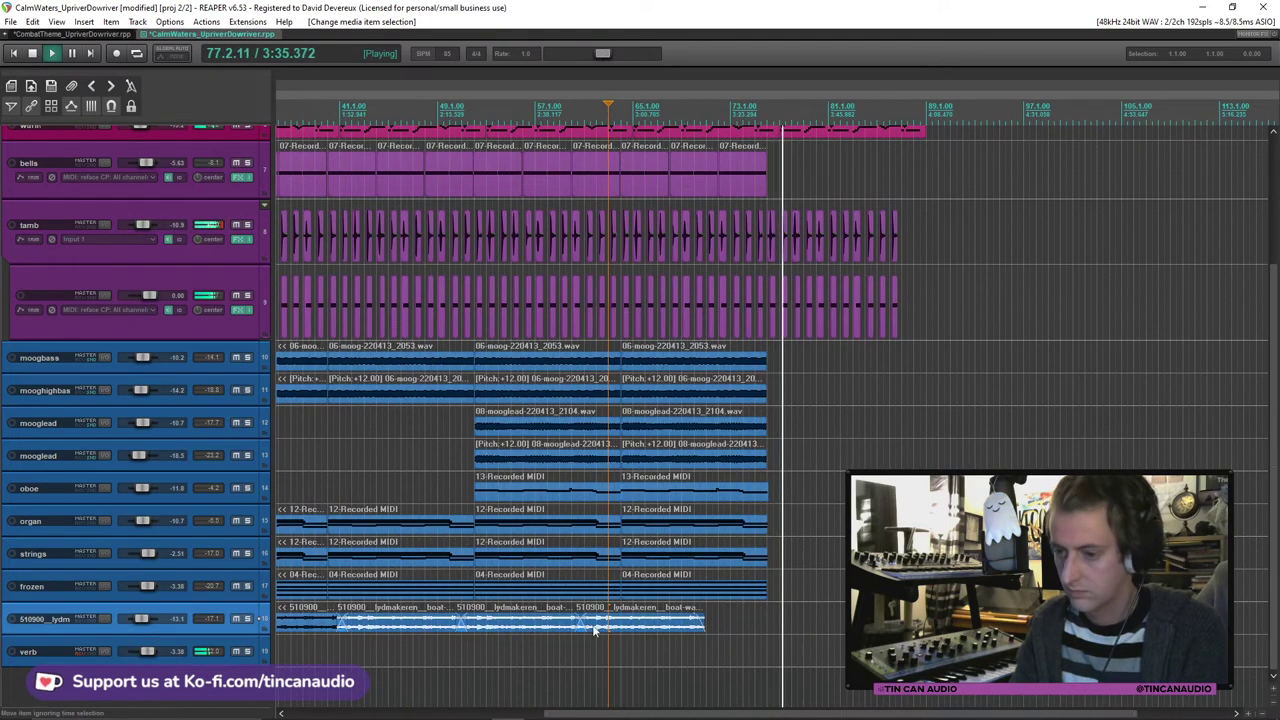
click(703, 620)
key(ctrl+c)
key(ctrl+v)
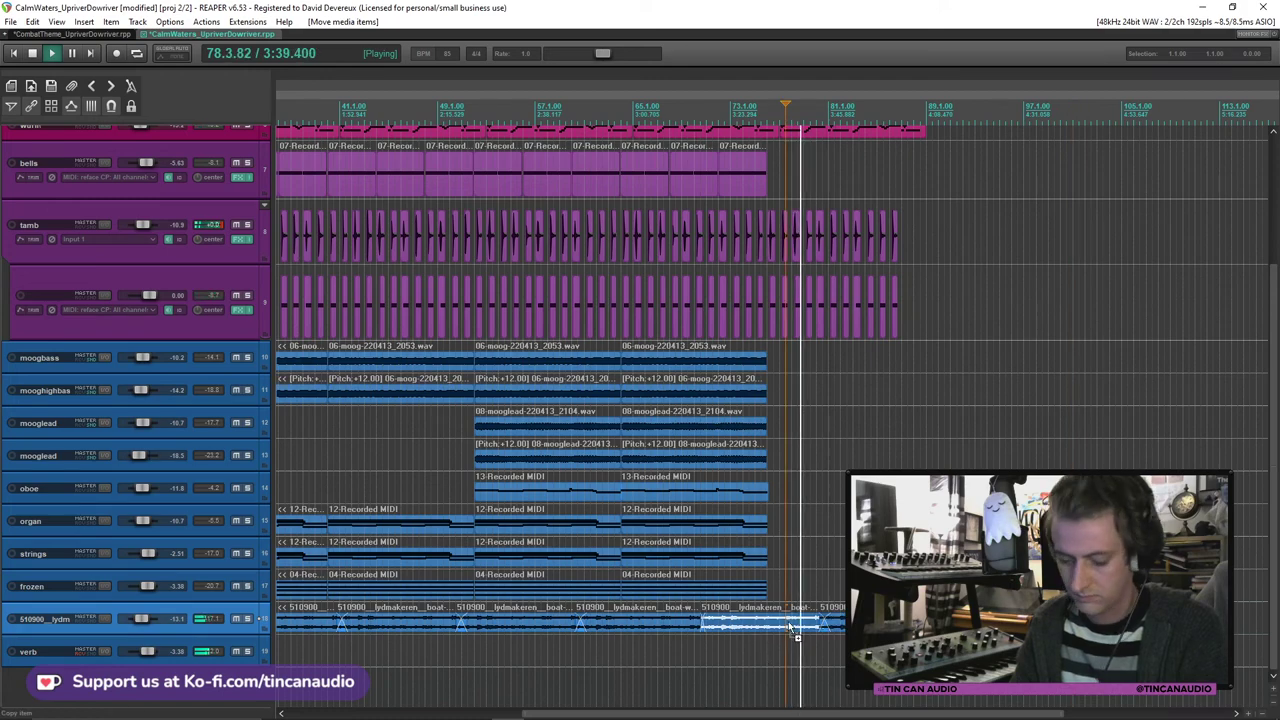
click(791, 628)
key(ctrl+s)
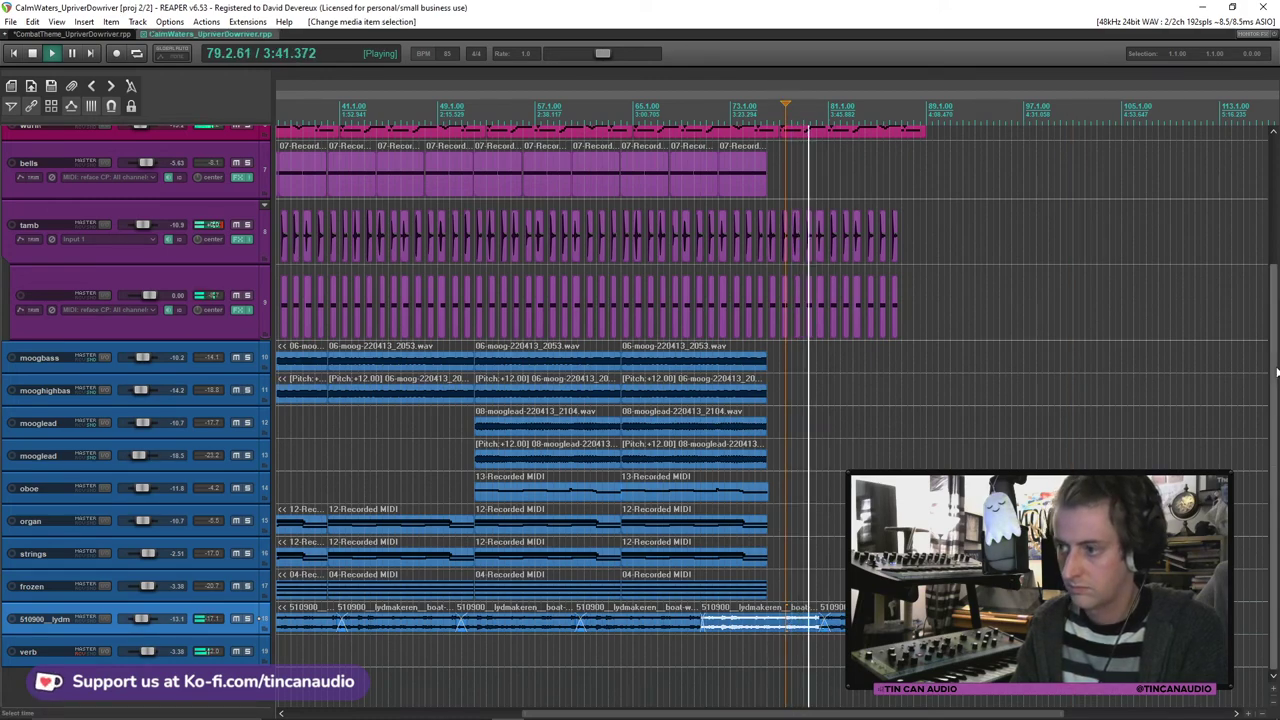
Step: Lengthen the chords clip at bar 78 to end at about 79.1.00 and play it back
scroll(797, 300, up, 4)
key(space)
click(797, 213)
scroll(797, 215, up, 5)
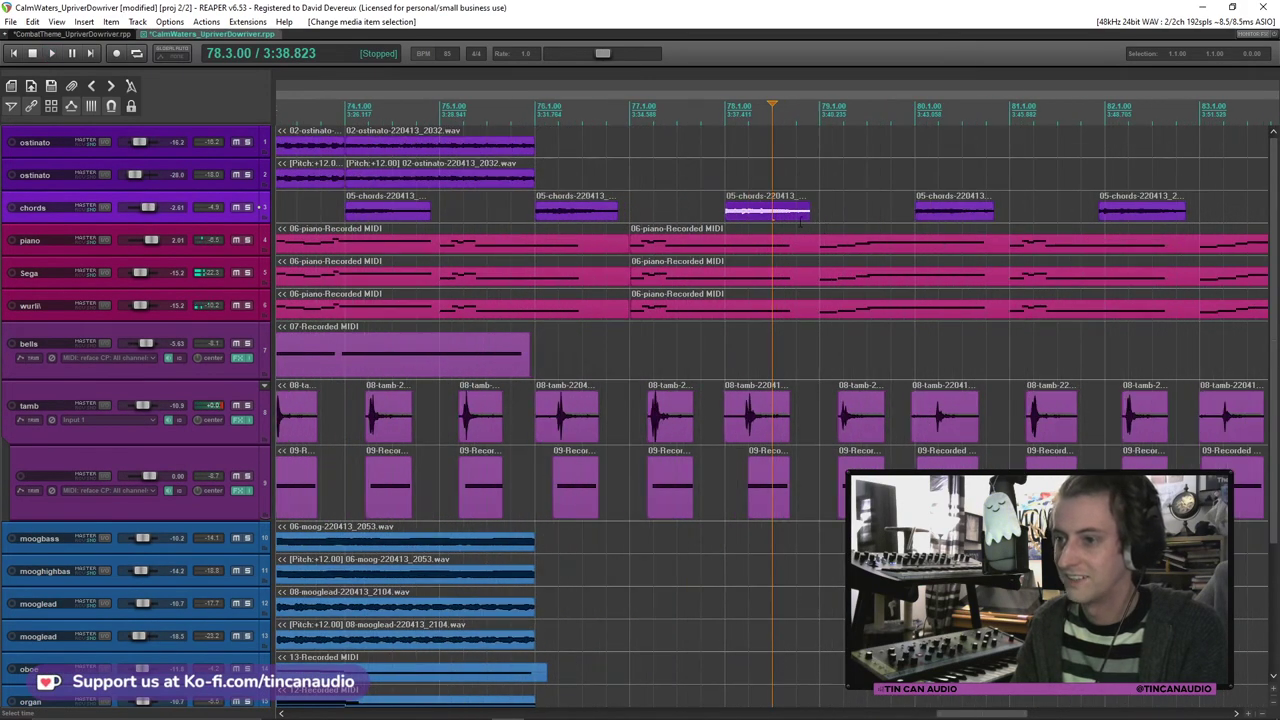
mouse_move(806, 215)
mouse_down()
mouse_move(832, 216)
mouse_move(818, 216)
mouse_up()
key(space)
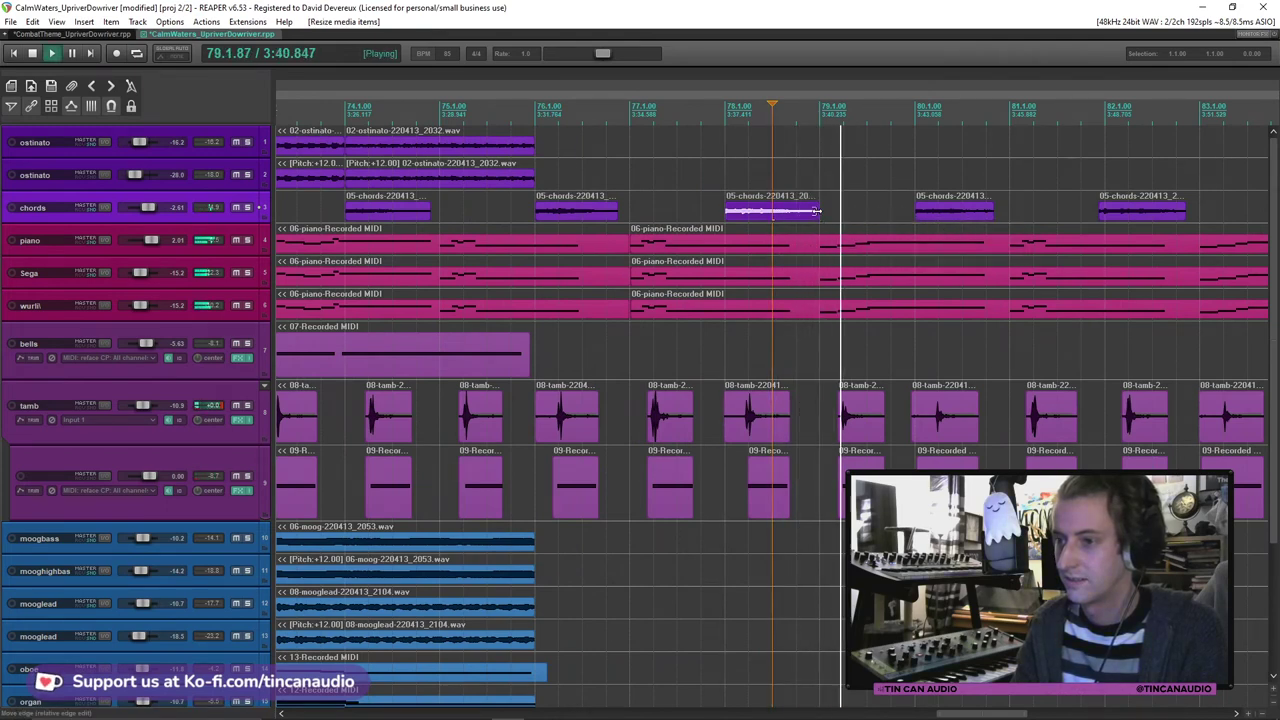
scroll(783, 218, down, 4)
scroll(783, 218, down, 2)
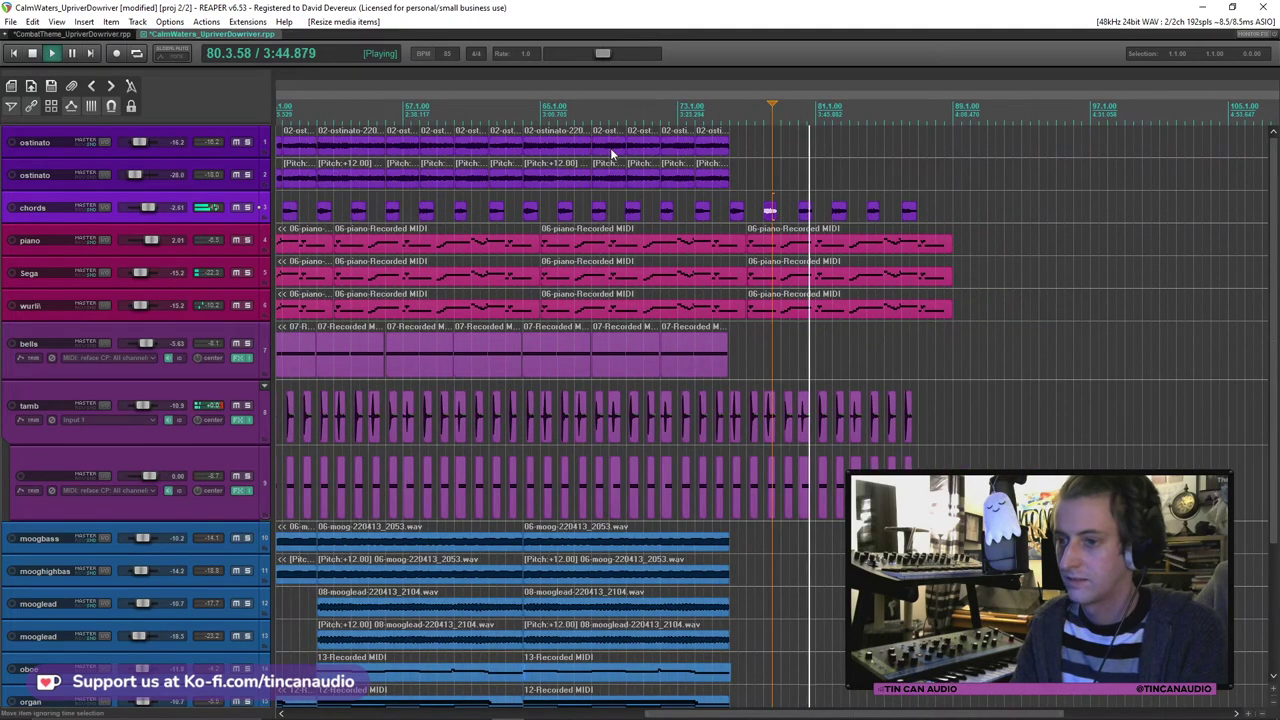
key(space)
Step: Duplicate the last organ and strings clips so the copies start directly after the originals at bar 76
scroll(756, 519, down, 3)
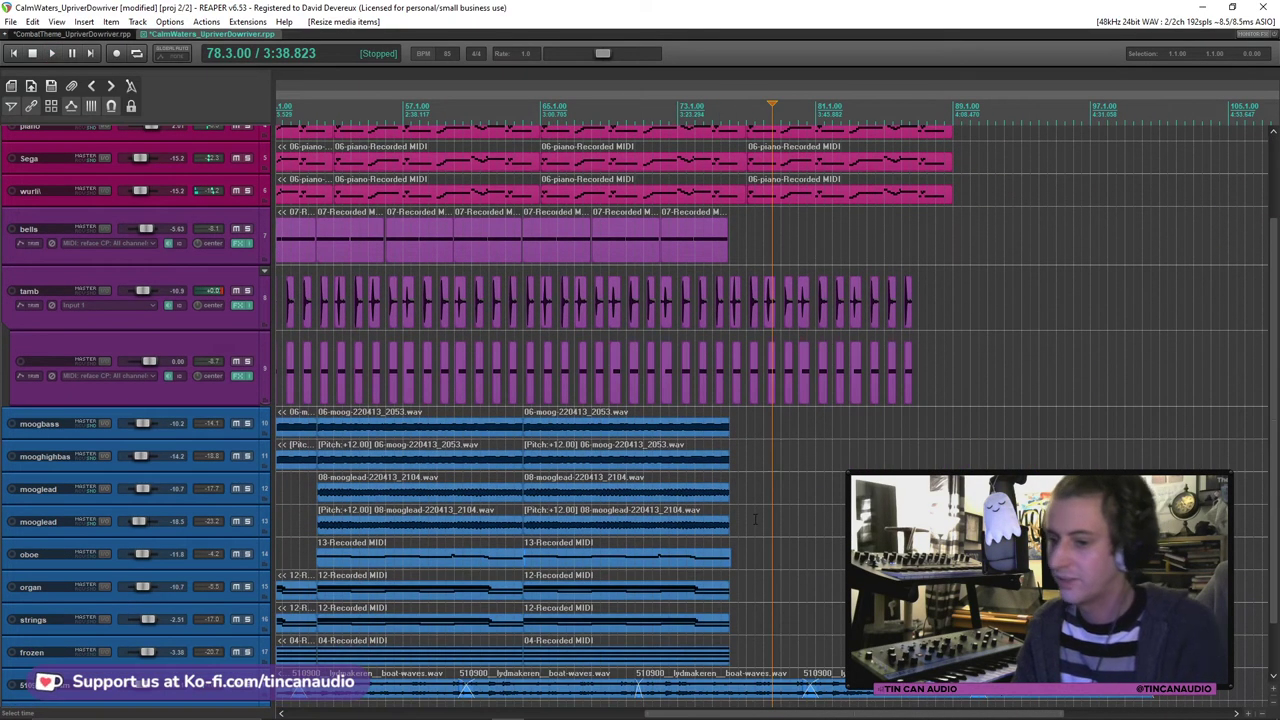
click(744, 166)
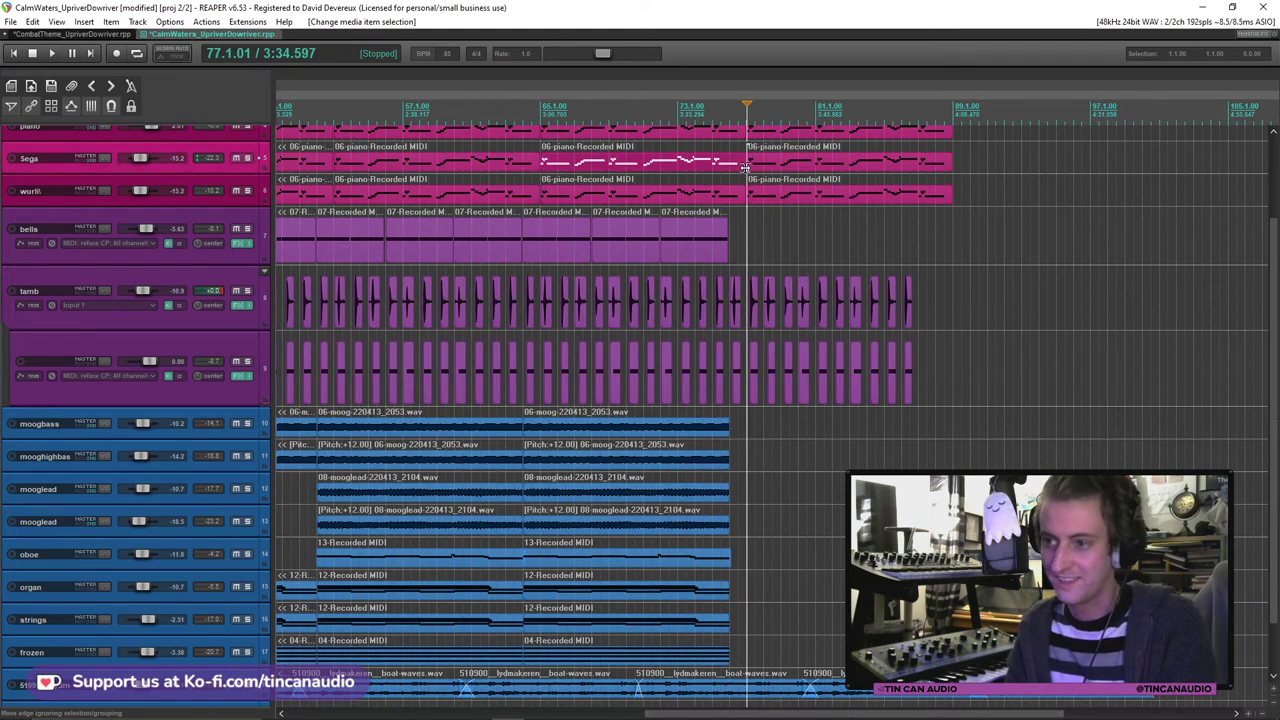
click(627, 593)
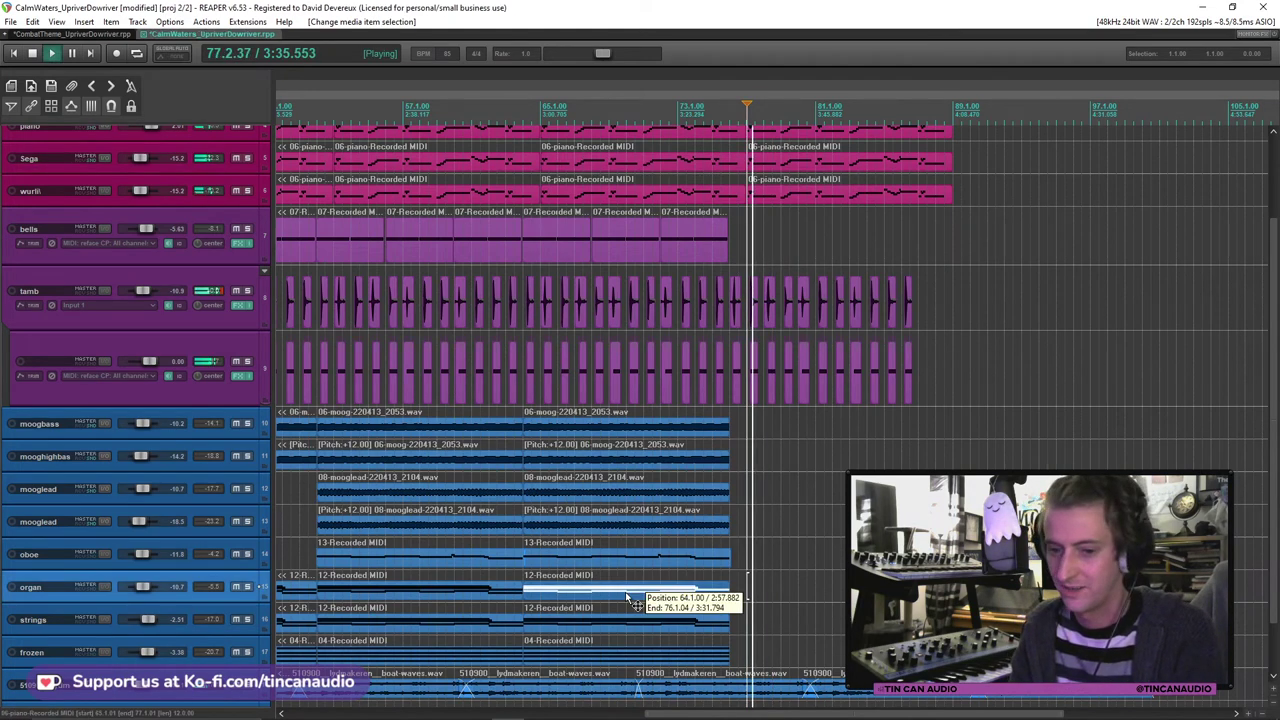
ctrl+click(670, 626)
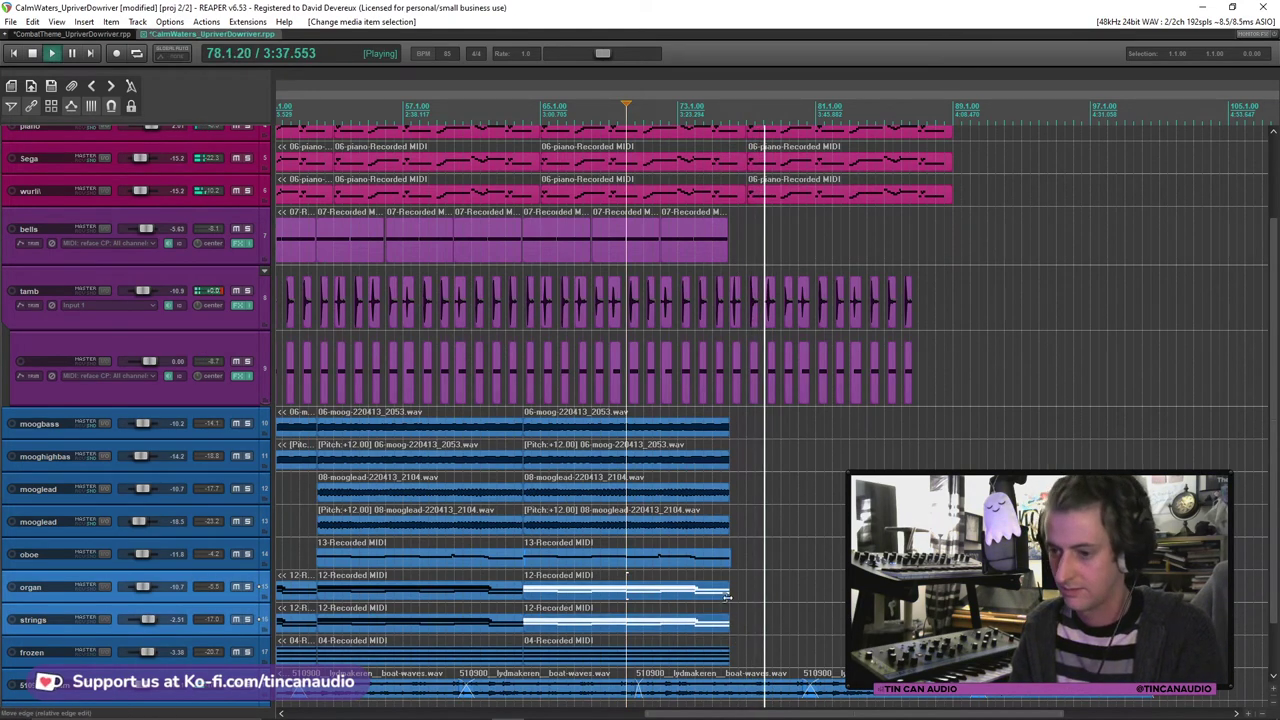
key(ctrl+d)
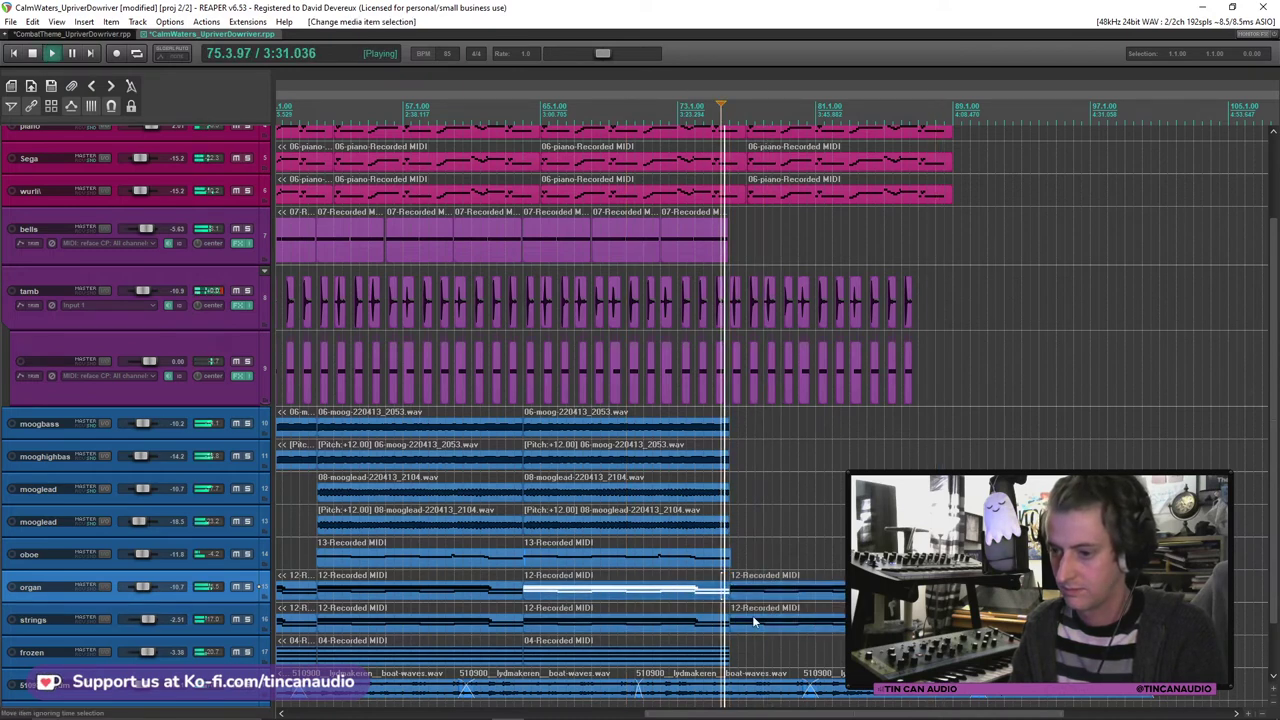
Step: Delete the duplicated organ and strings clips after bar 76
click(775, 590)
key(ctrl+s)
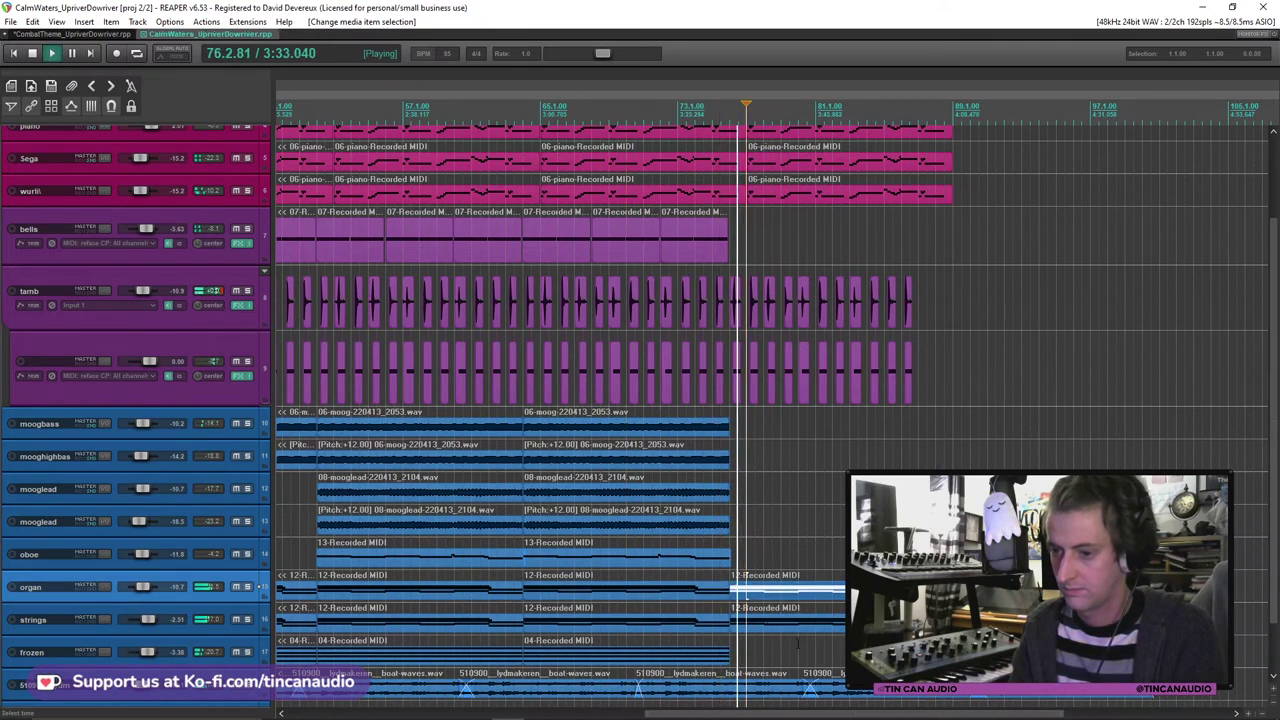
ctrl+click(775, 626)
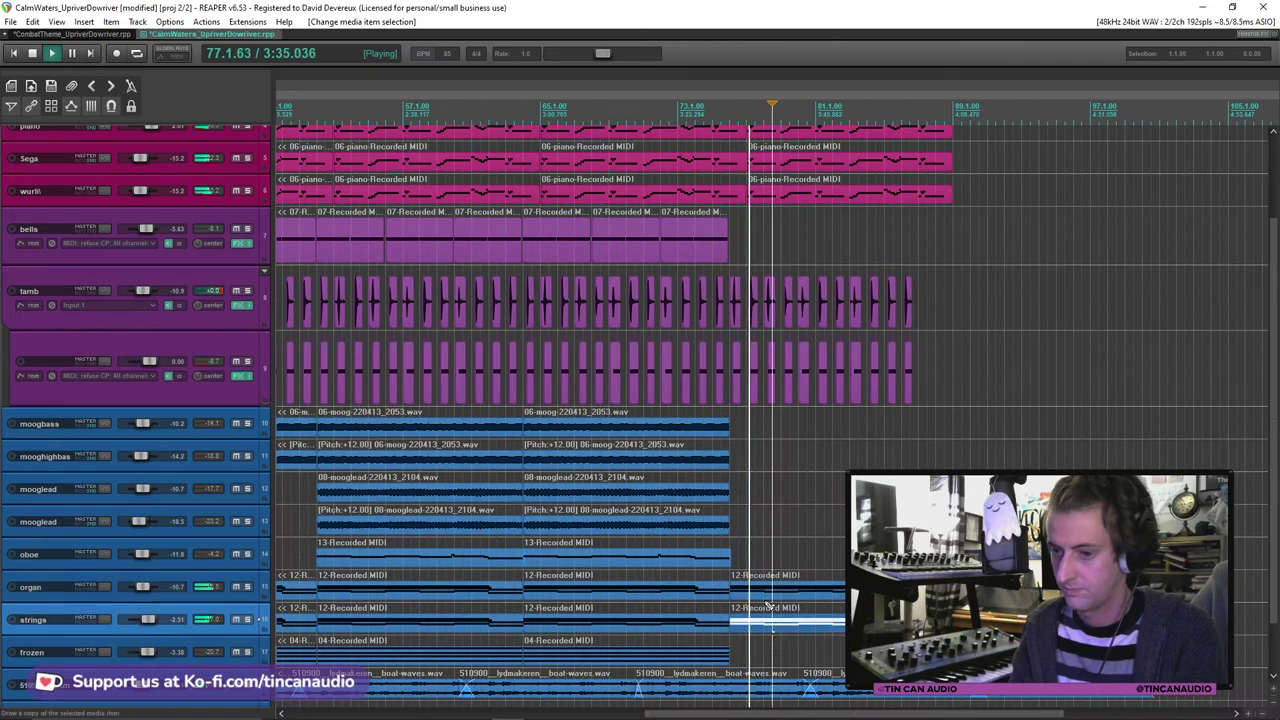
key(Delete)
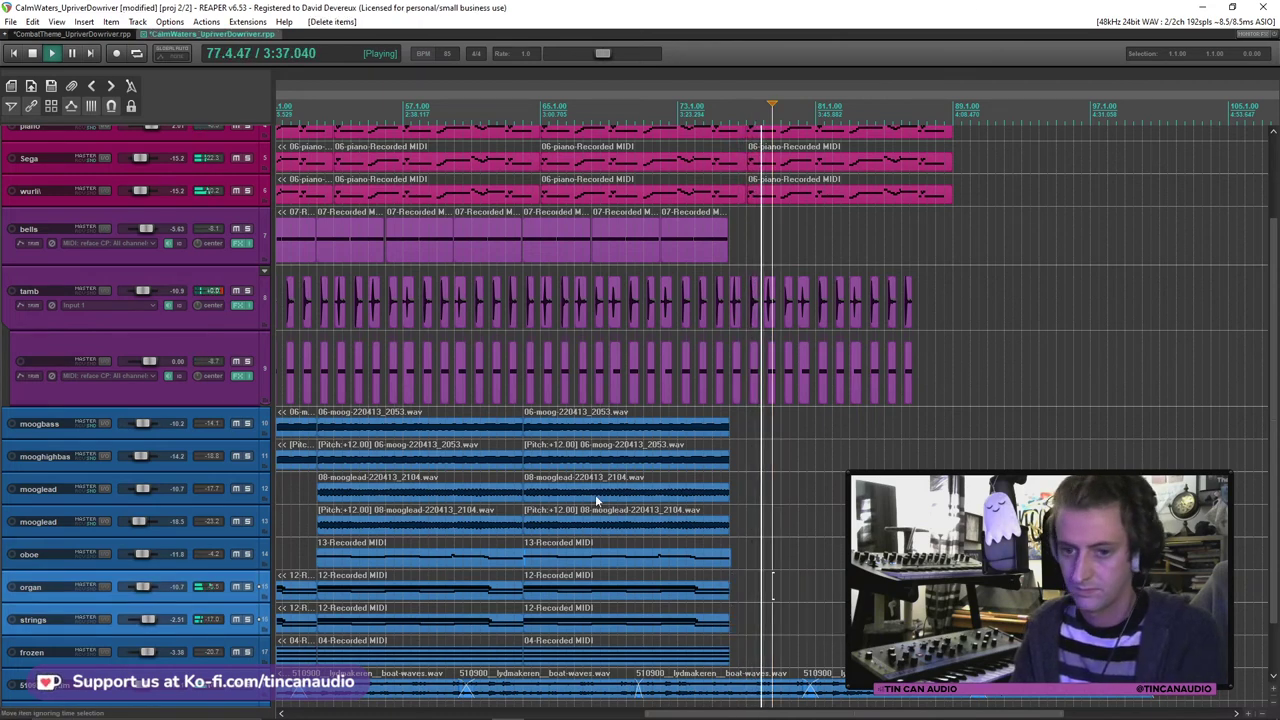
Step: Copy the final moogbass clip and paste it directly after the original at bar 76
click(597, 428)
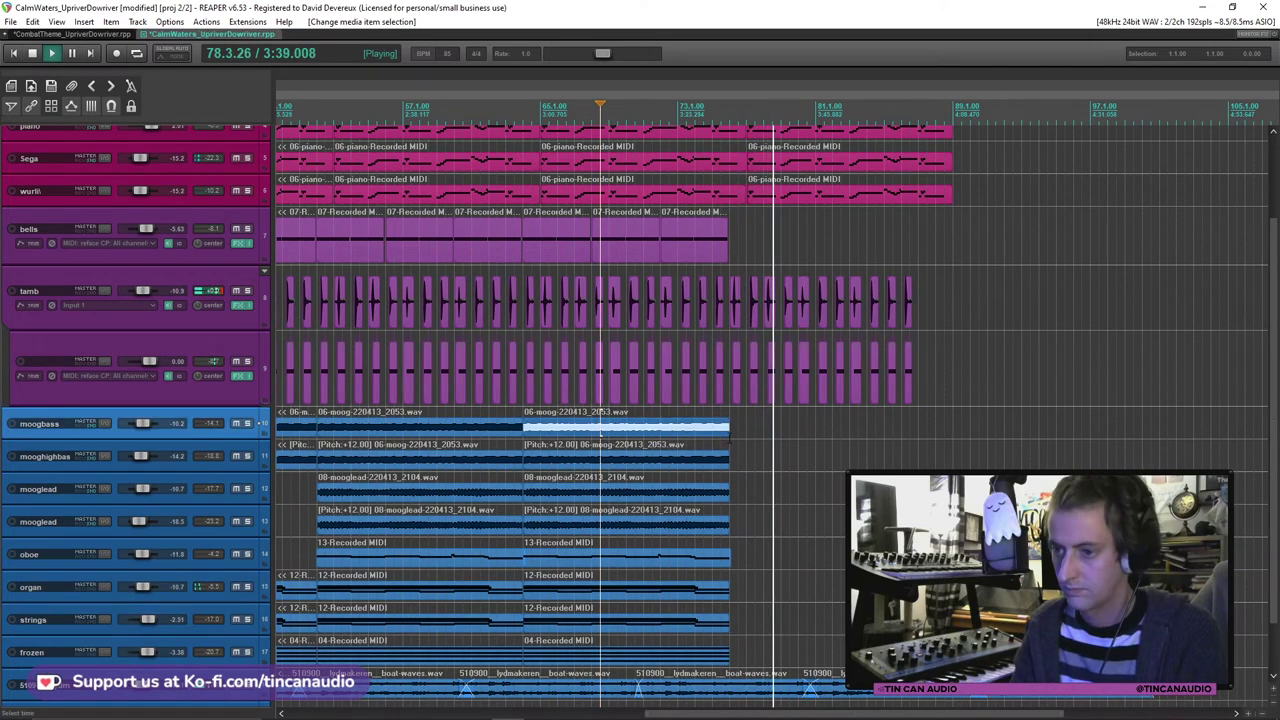
click(730, 432)
key(ctrl+c)
key(ctrl+v)
click(728, 430)
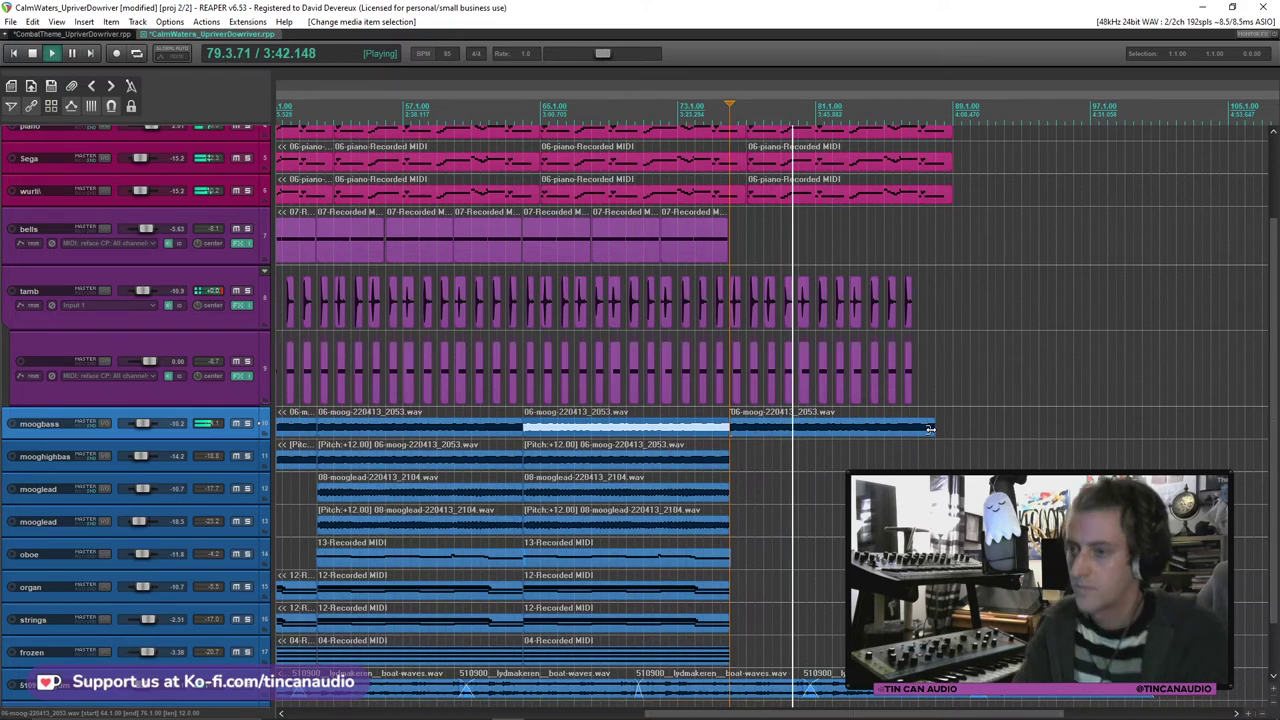
Step: Split the piano, Sega and wurli clips at 83.1.00 and delete their remainders along with the last two chords clips
drag(1270, 311, 1276, 204)
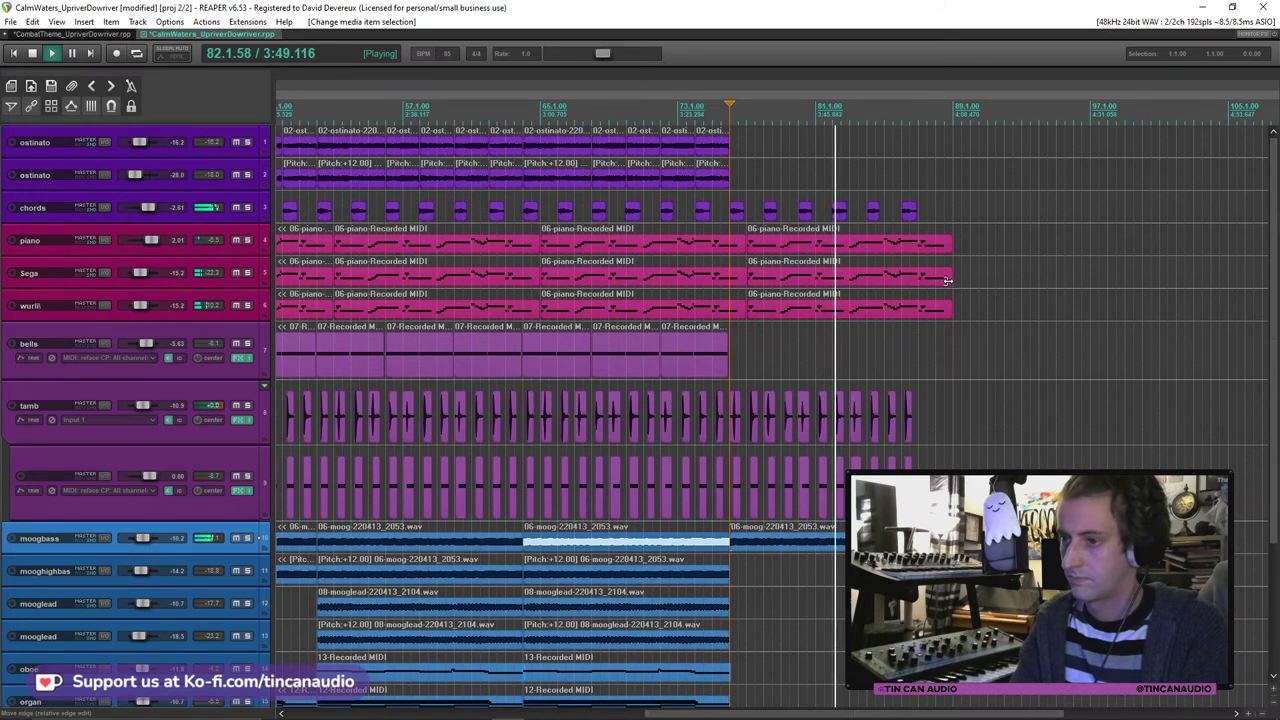
click(850, 248)
shift+click(852, 313)
key(s)
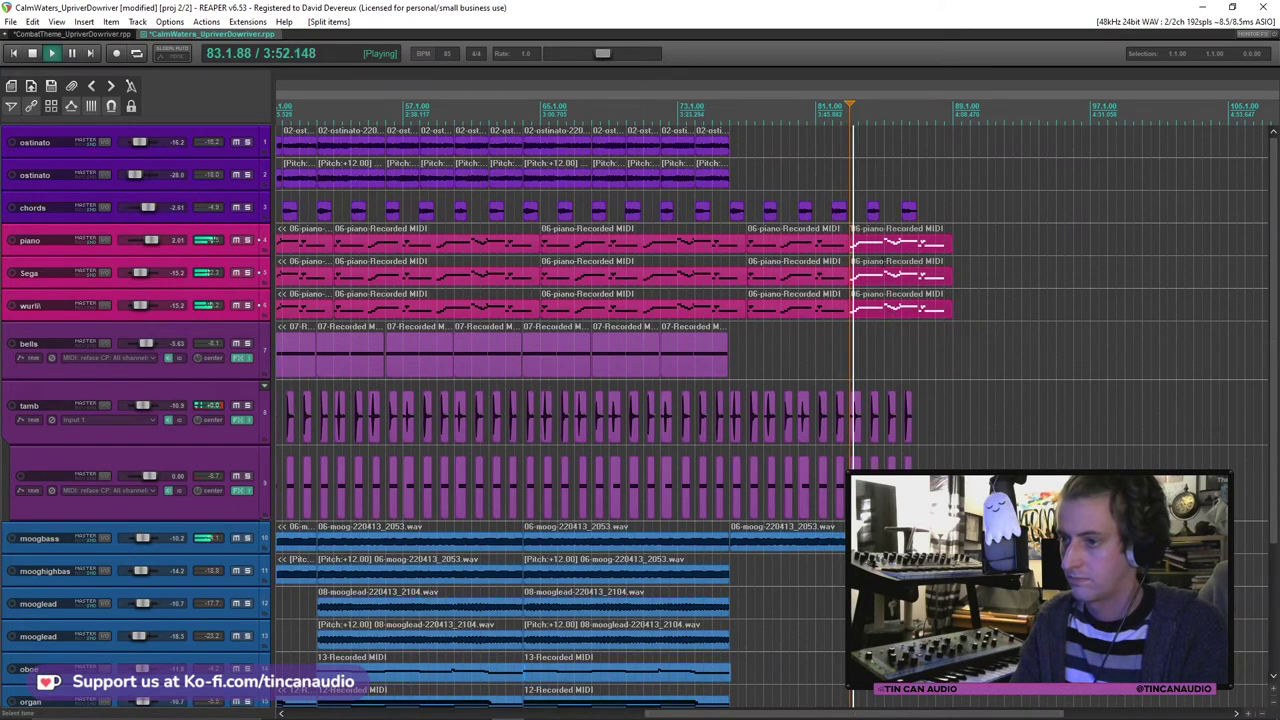
key(space)
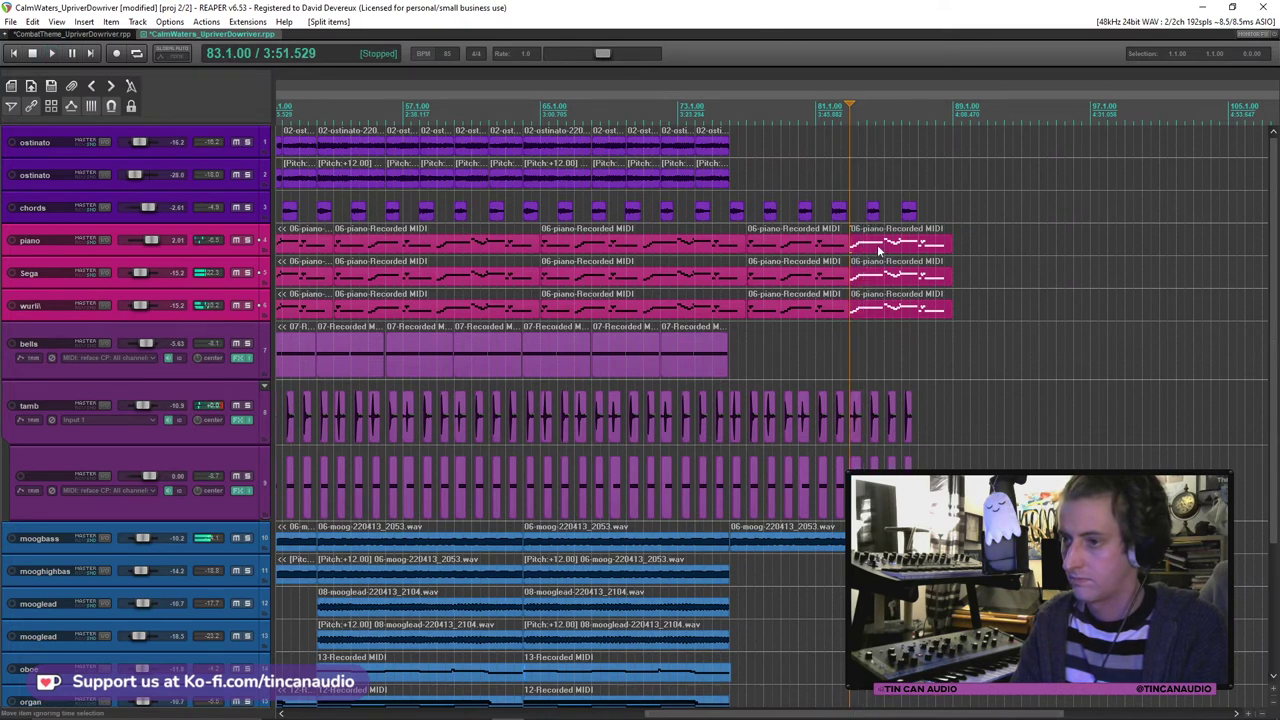
click(908, 212)
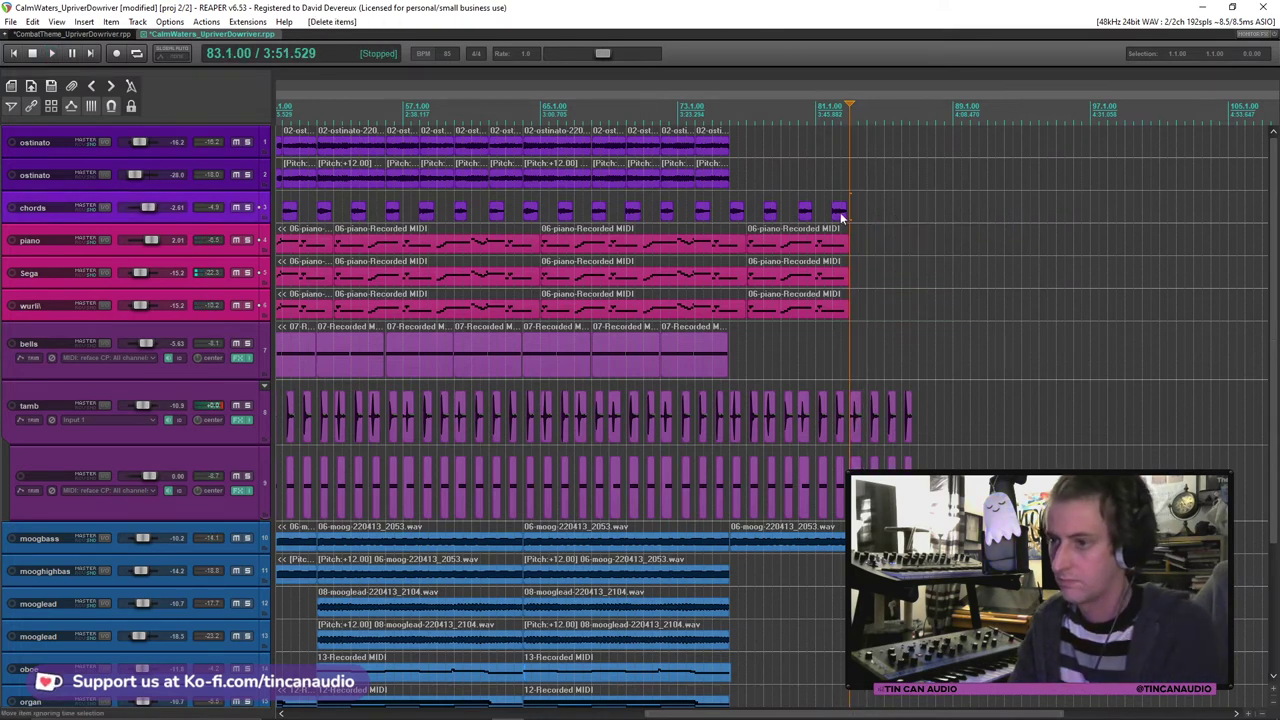
key(Delete)
Step: Play from the last chords clip at bar 82 to check how the shortened ending sounds
key(space)
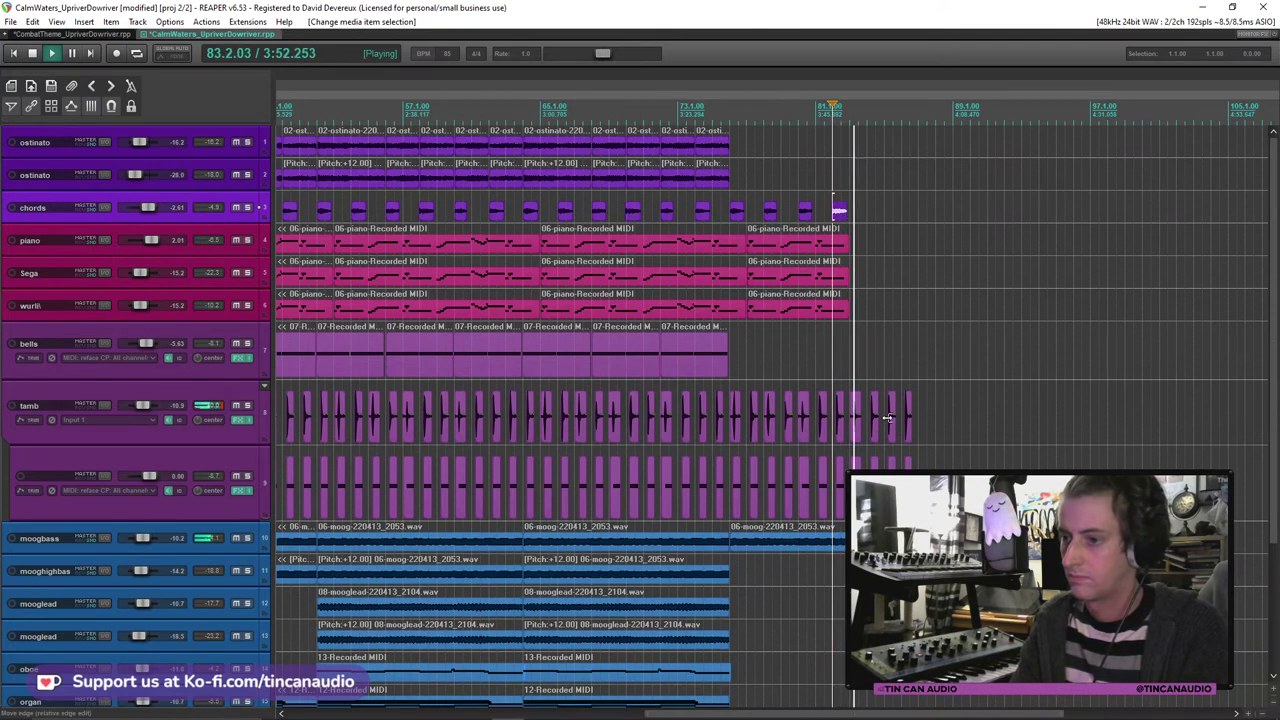
key(space)
click(260, 538)
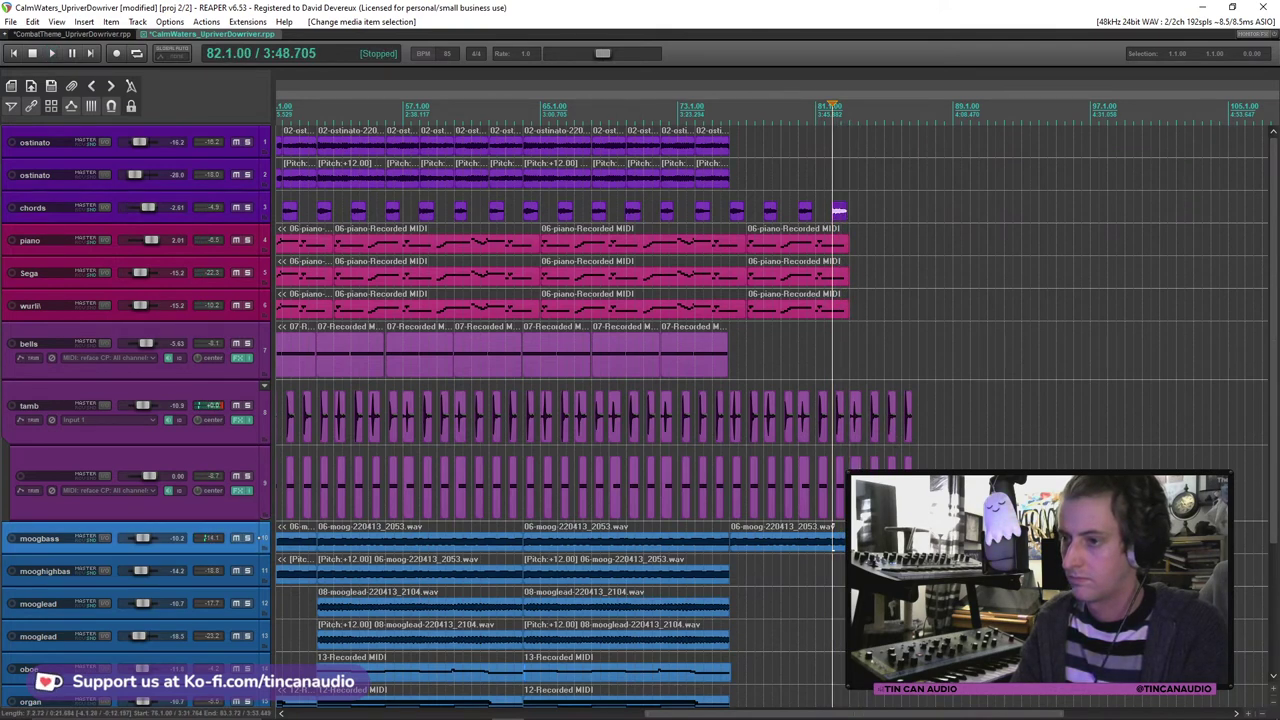
Step: Resize the end of the final moogbass clip to just before 83.1.00 and give it a curved fade-out from about 82.1.00
click(824, 547)
key(space)
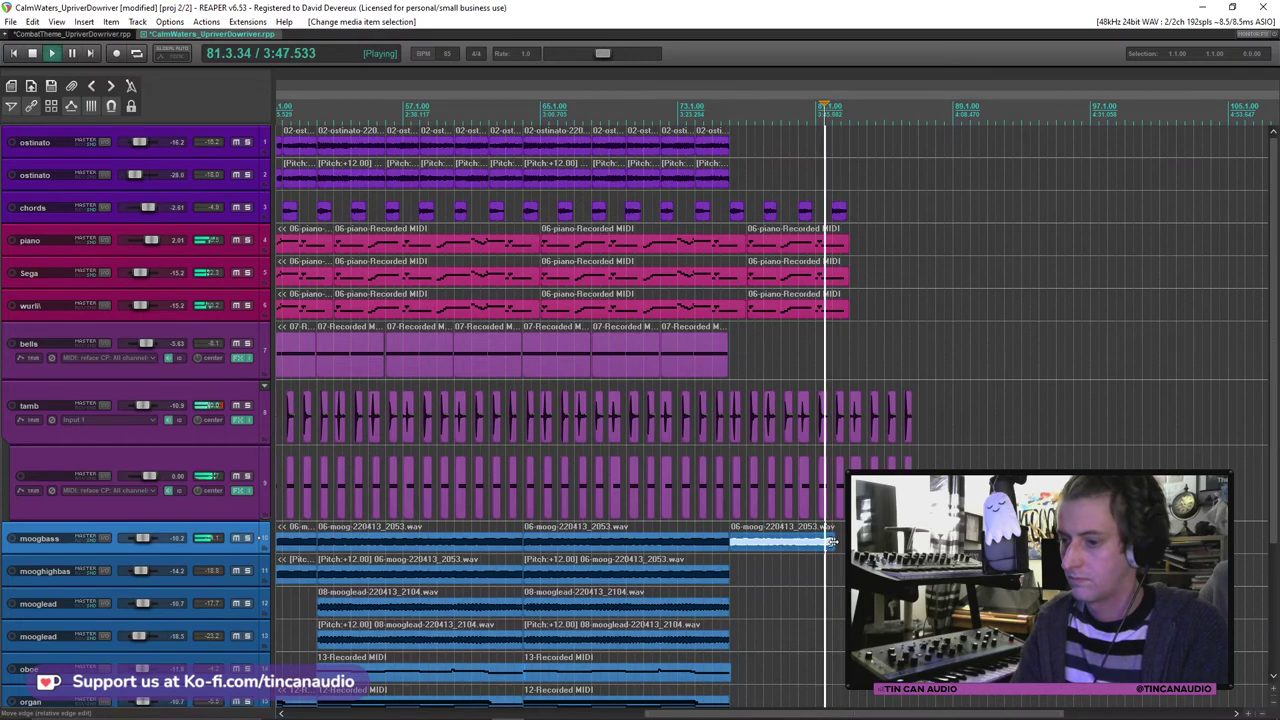
scroll(820, 547, up, 4)
drag(817, 548, 848, 548)
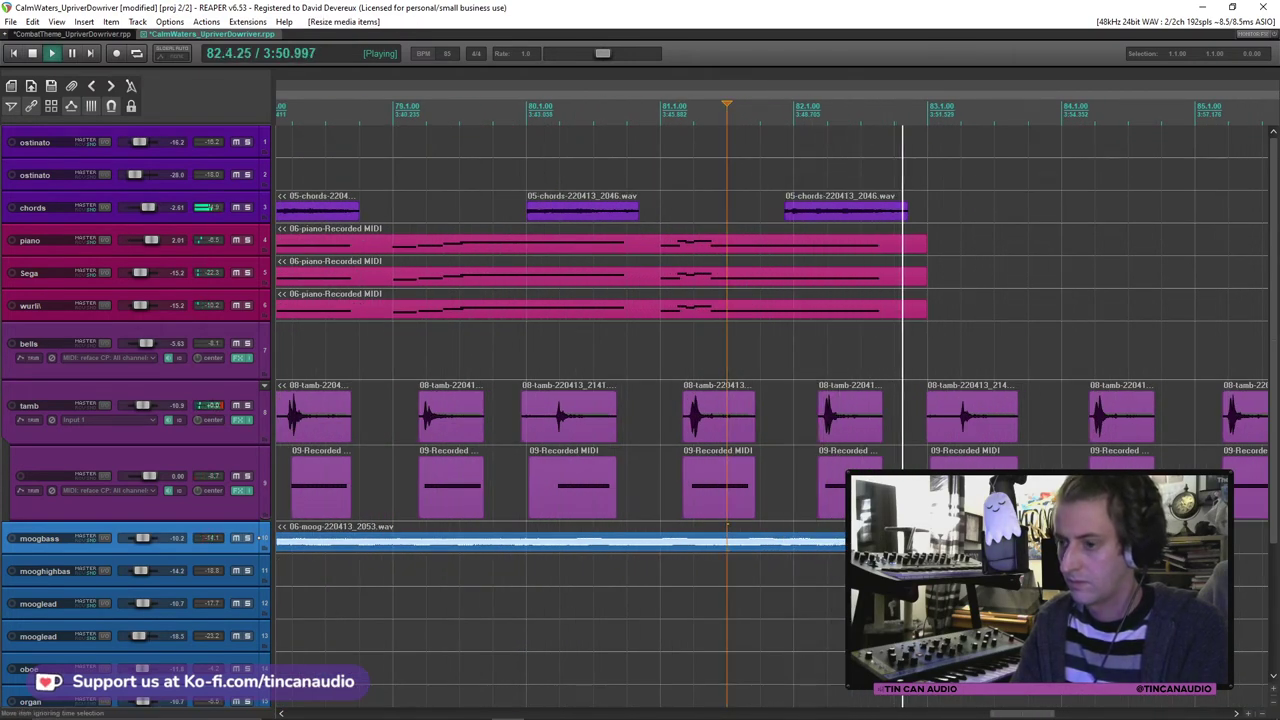
key(space)
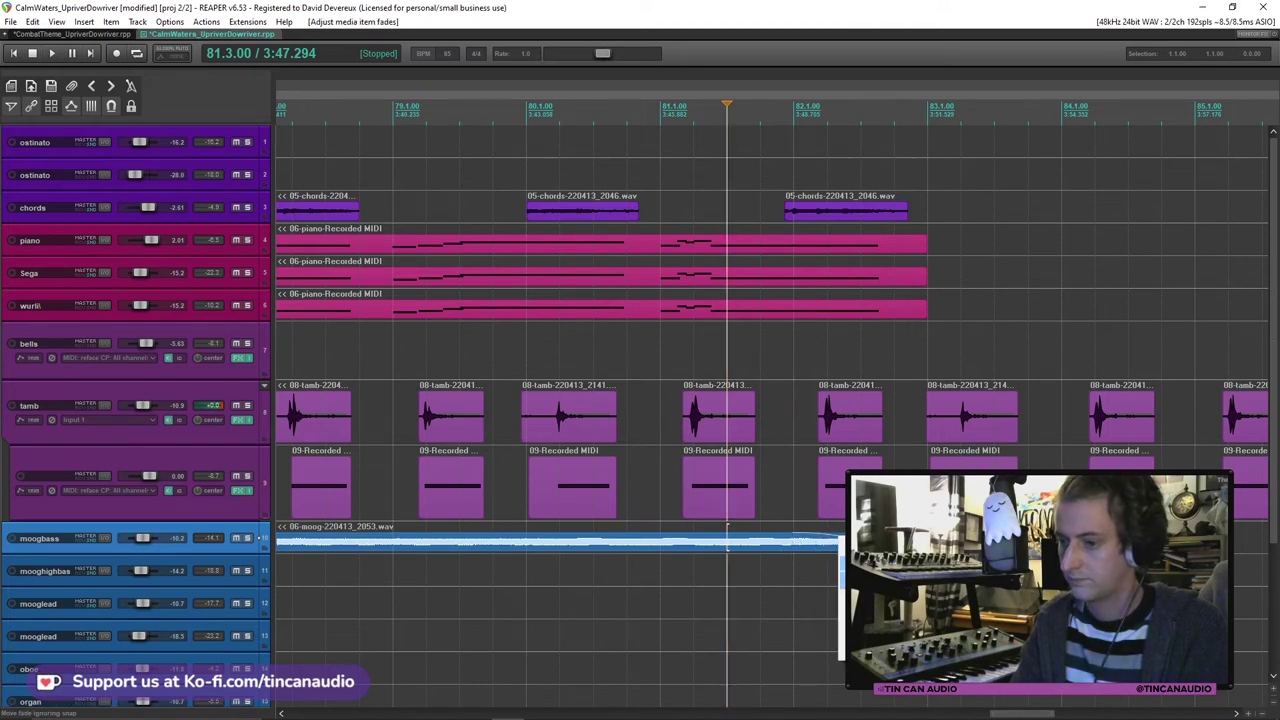
key(space)
scroll(530, 375, down, 5)
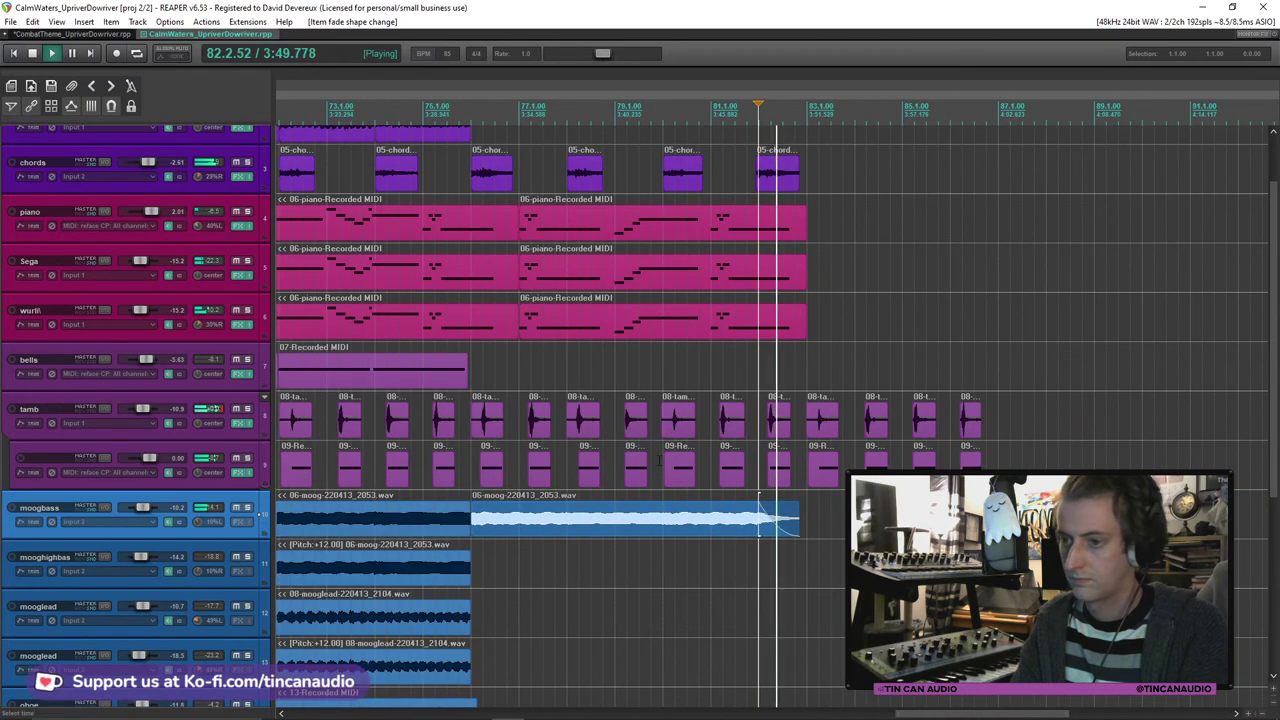
Step: Copy the last bells clip and paste it twice in a row from 77.1.00, aligning the second copy to 81.1.00
click(530, 375)
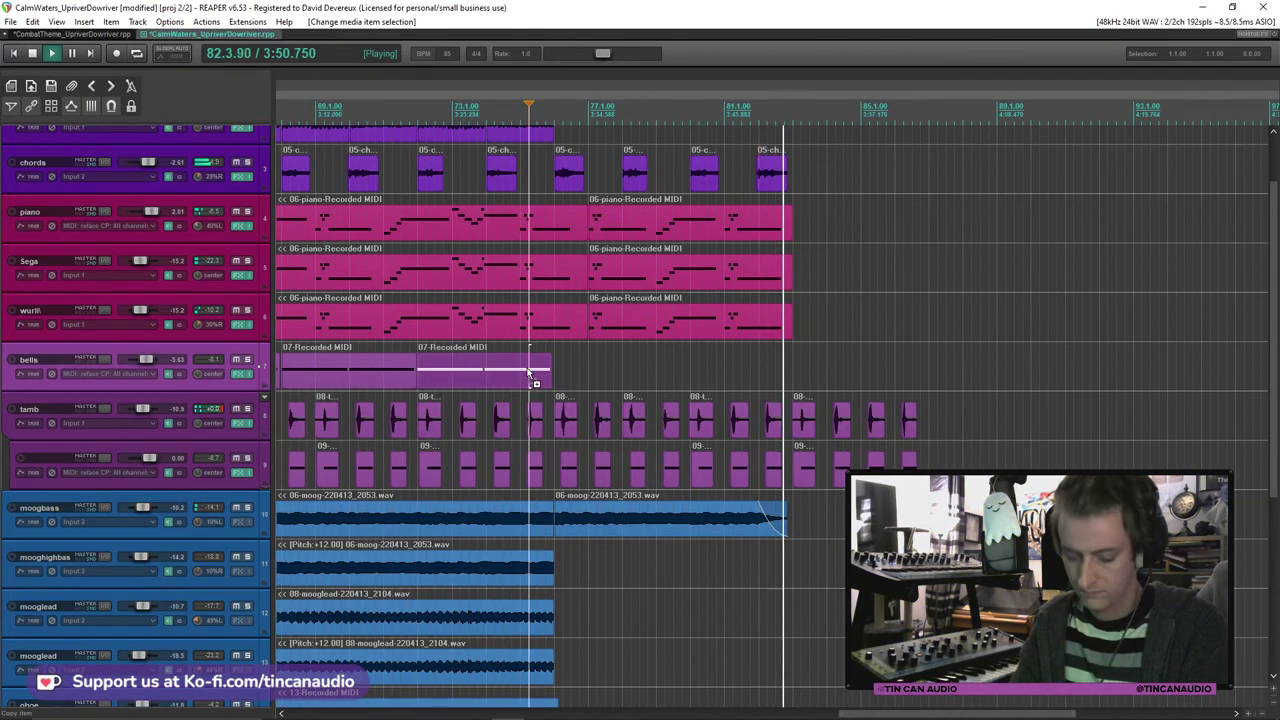
click(587, 377)
key(ctrl+v)
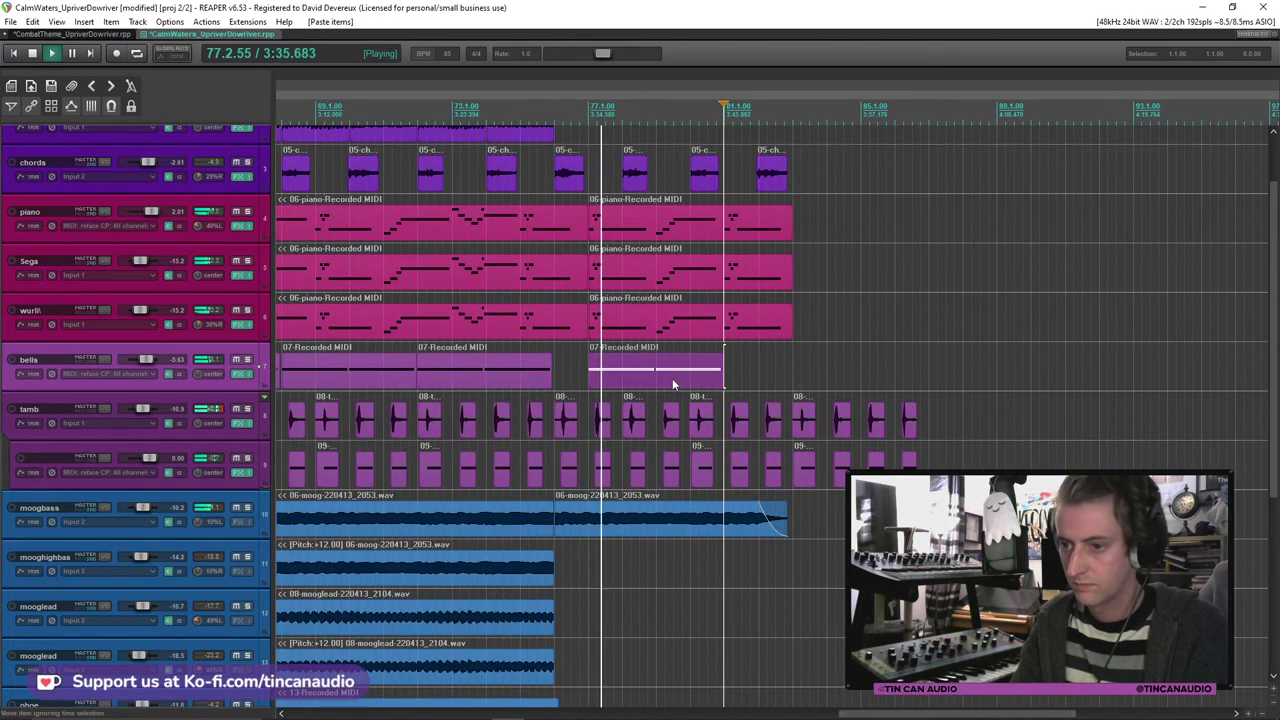
key(ctrl+v)
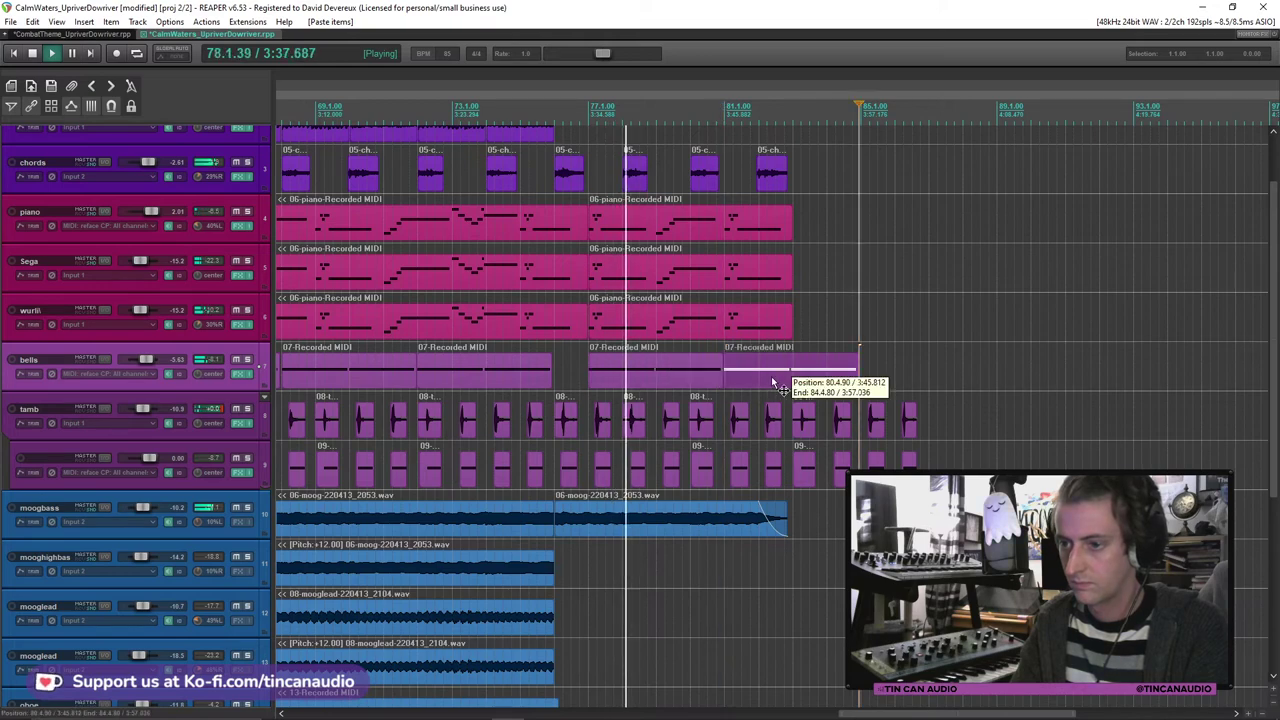
click(771, 376)
scroll(771, 378, up, 3)
drag(709, 377, 704, 376)
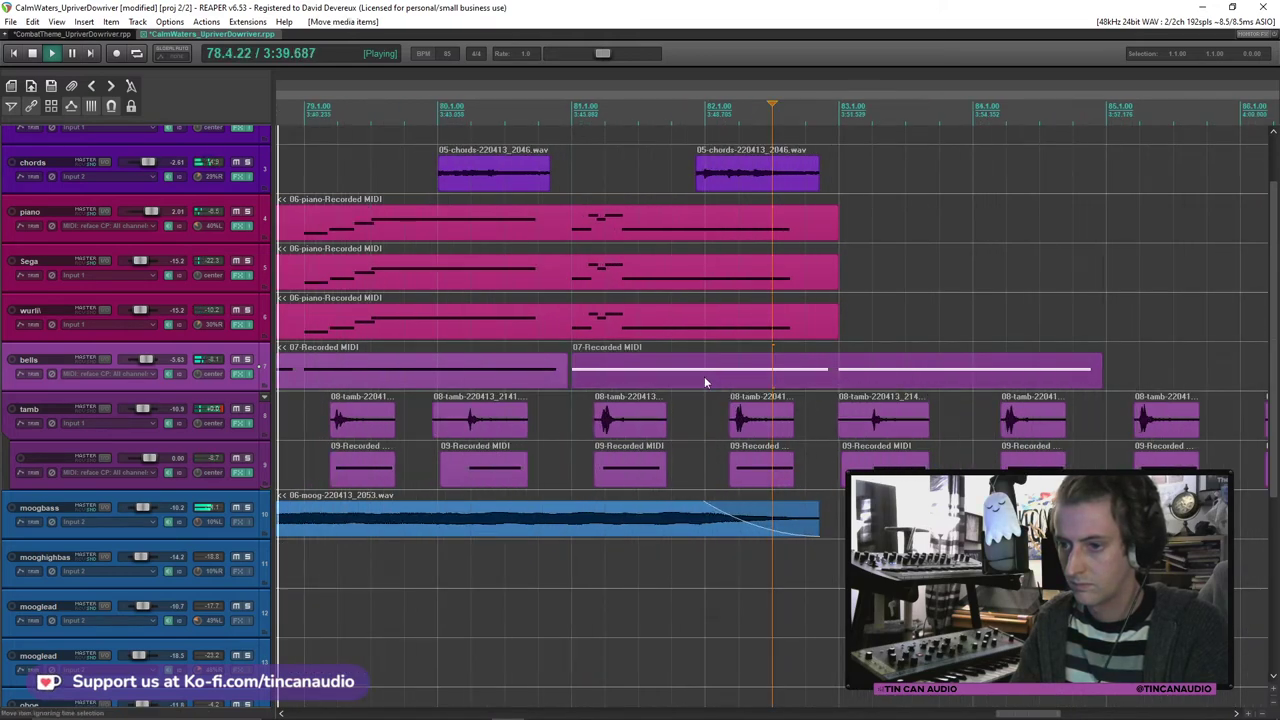
Step: Delete the last chords clip at bar 82 and add a short fade-out to the chords clip at bar 80
scroll(704, 376, down, 2)
click(437, 380)
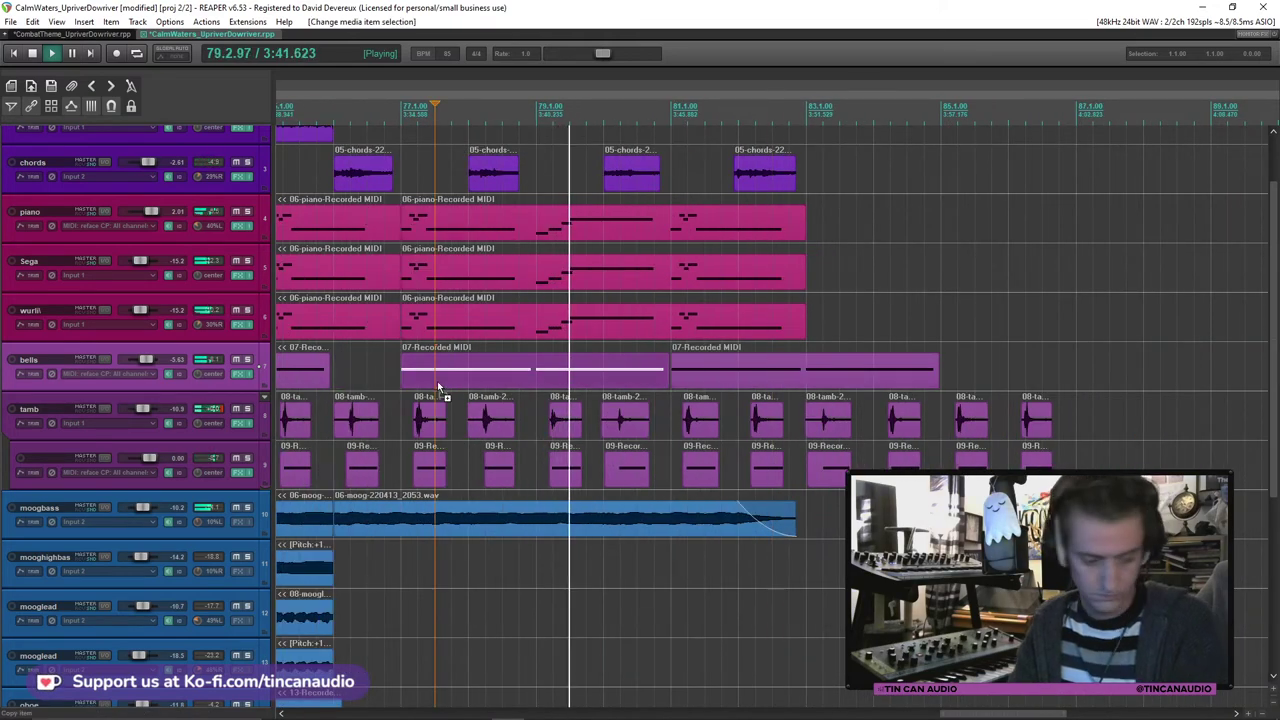
scroll(947, 433, down, 2)
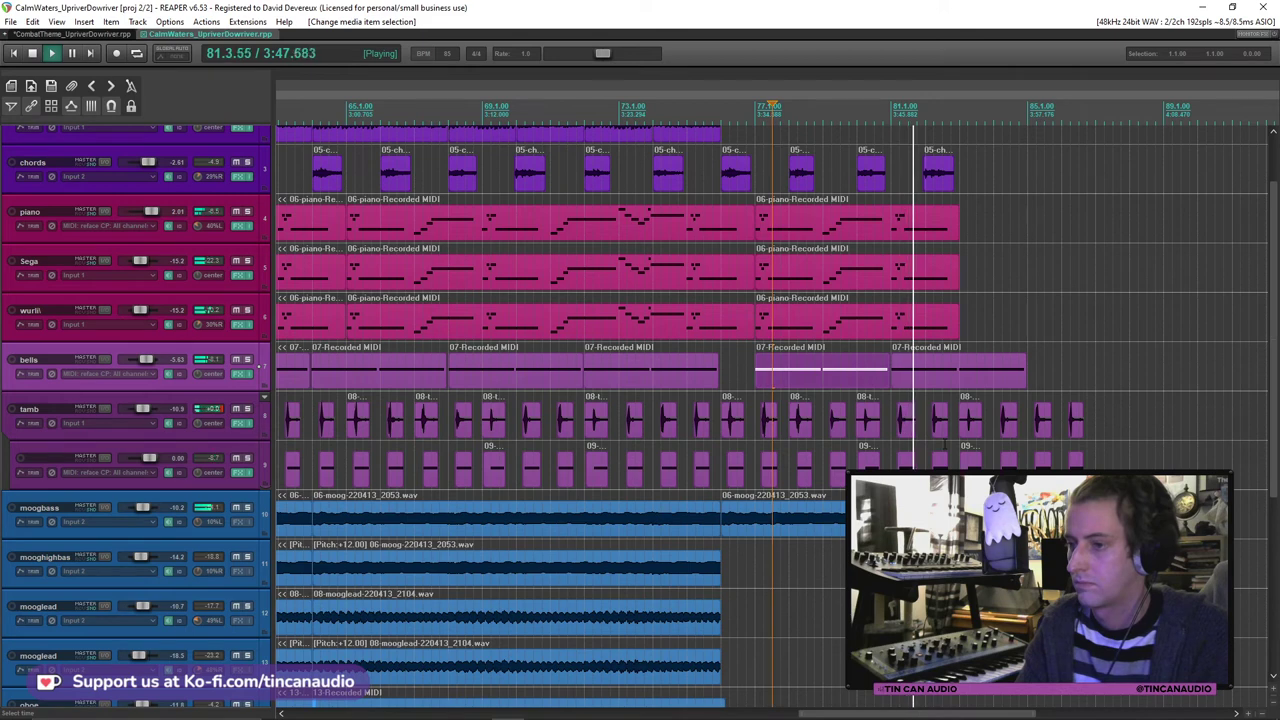
drag(932, 185, 858, 176)
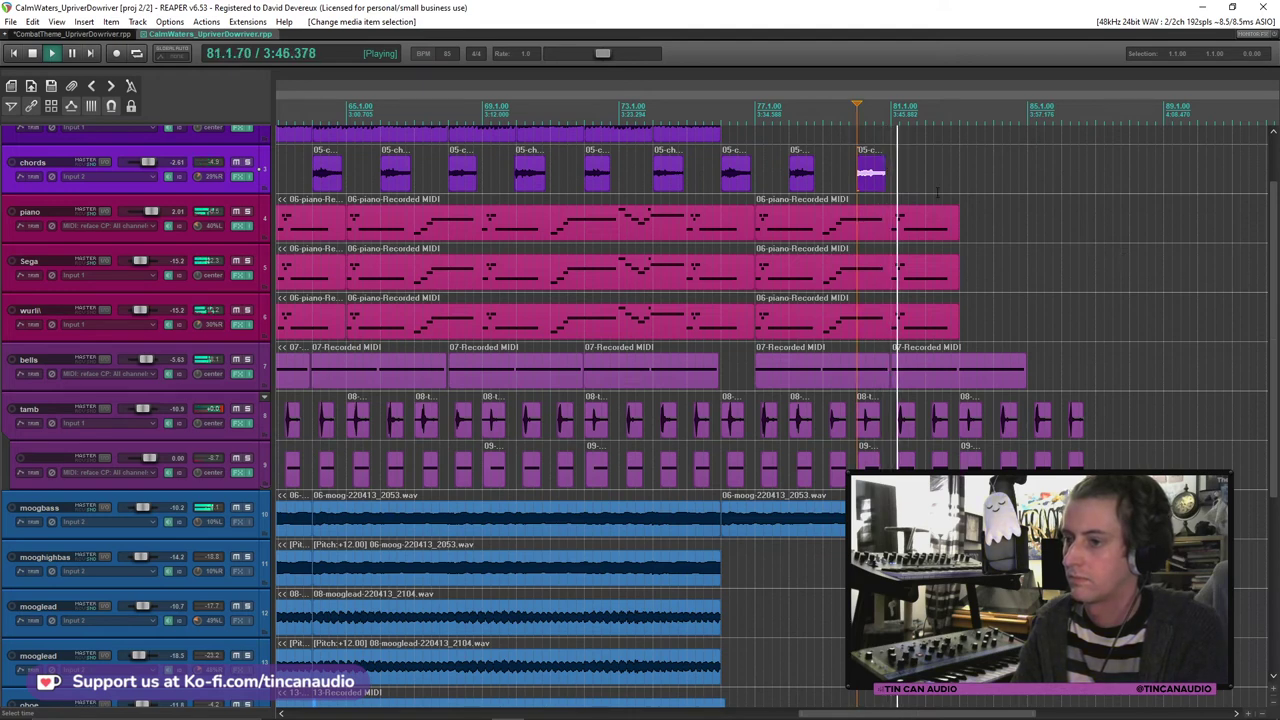
drag(884, 156, 878, 163)
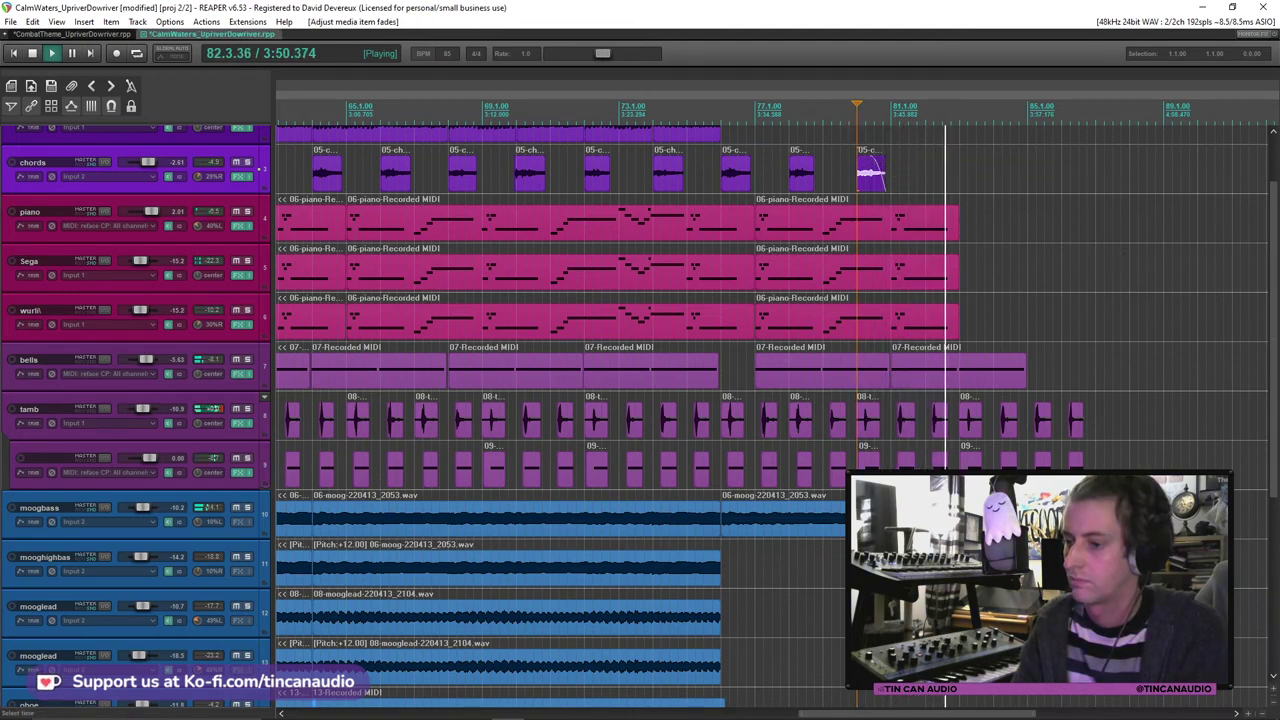
Step: Shorten the final moogbass clip so its fade-out starts just after 81.1.00 and ends around bar 82
click(260, 514)
click(895, 515)
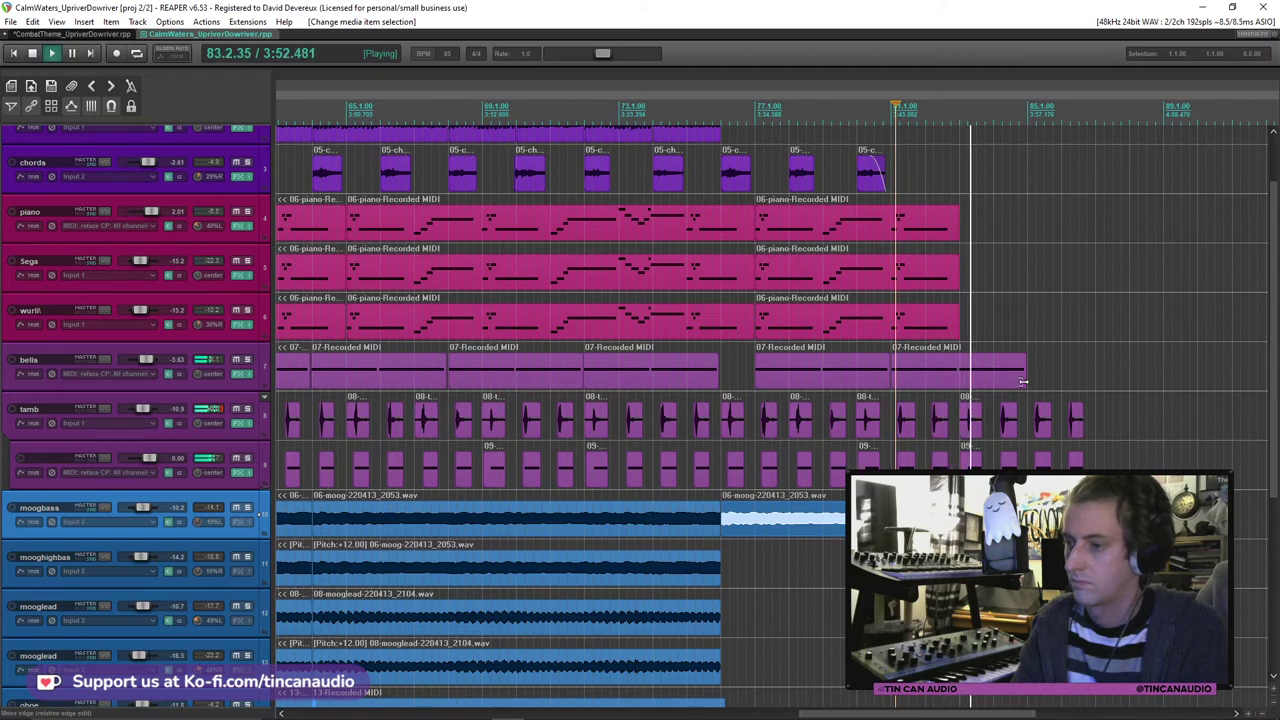
Step: Try a third pasted bells clip at 85.1.00 and remove it again
drag(1024, 381, 1020, 381)
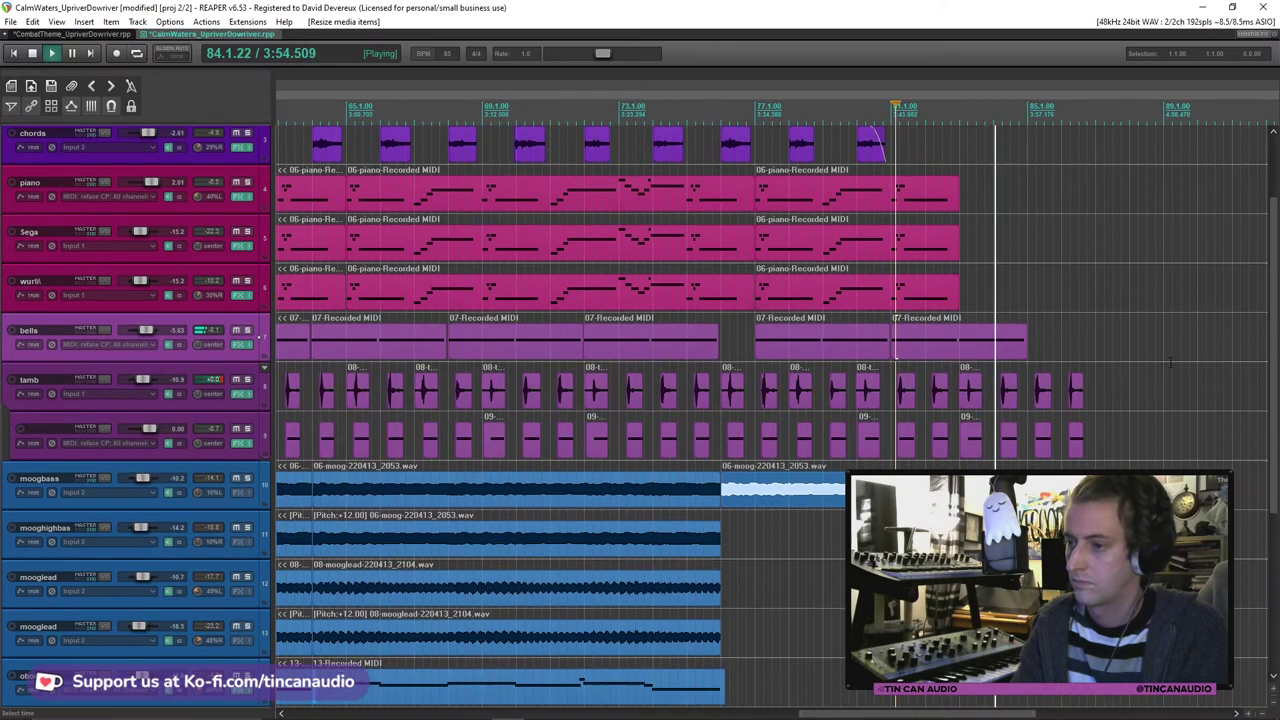
scroll(1012, 375, down, 1)
click(1031, 349)
key(ctrl+v)
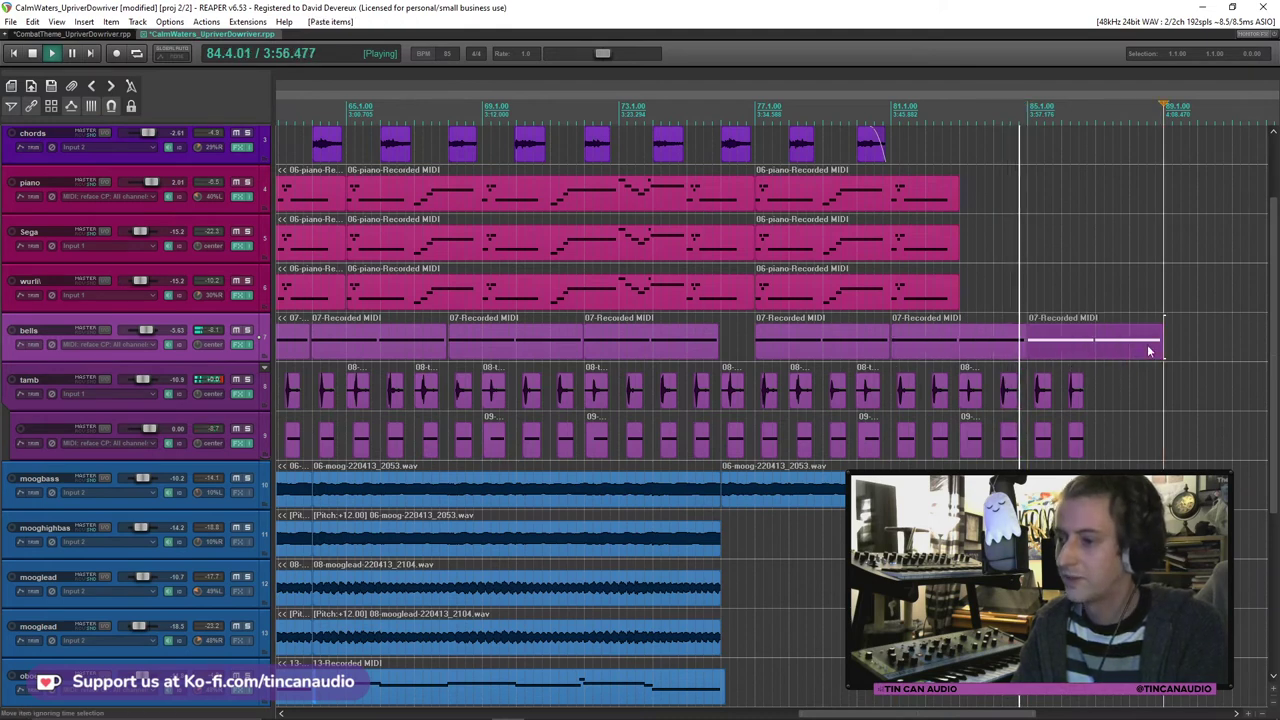
click(1086, 350)
key(Delete)
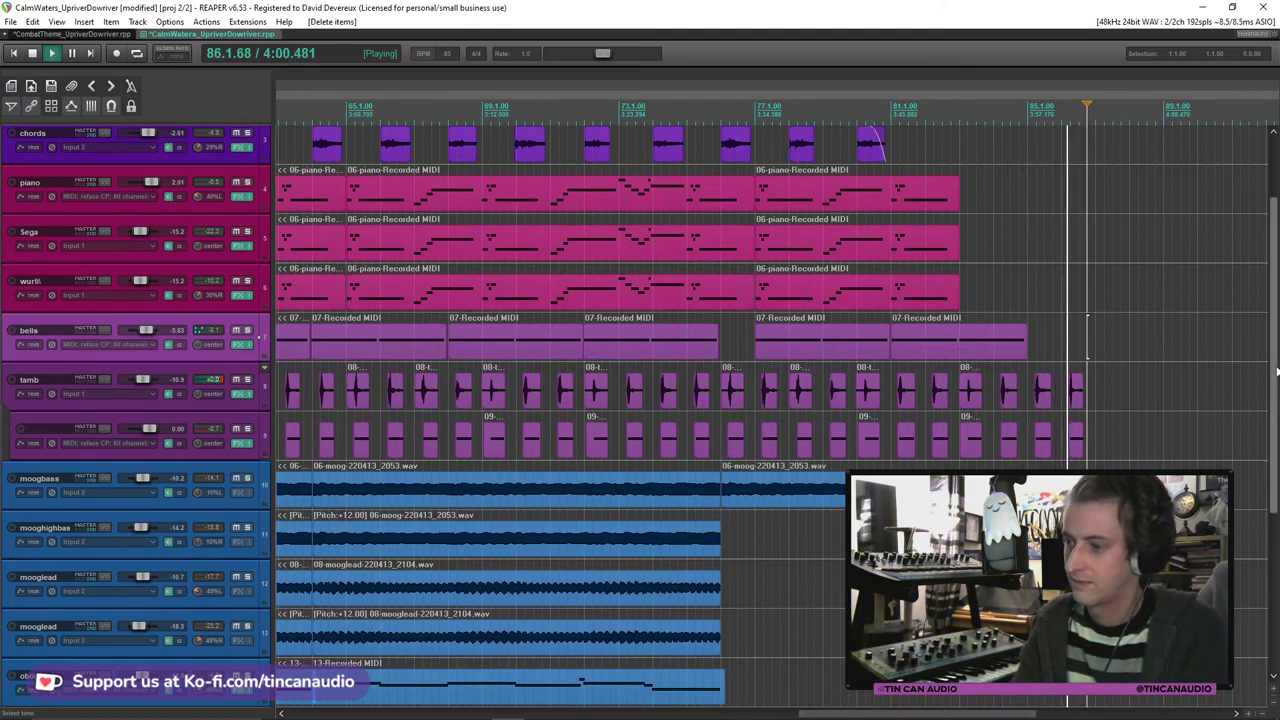
Step: Trim the last boat-waves clip to end at 89.1.00 and fade out its end
drag(1275, 355, 1275, 511)
click(1238, 605)
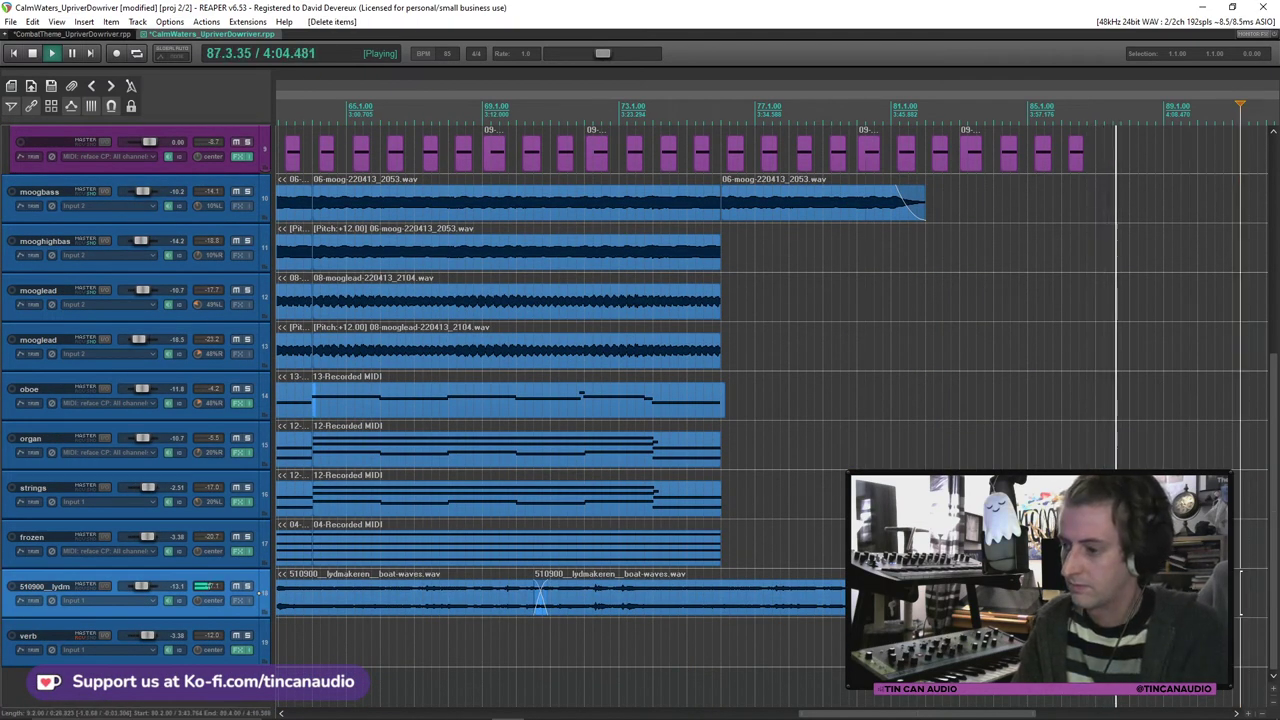
key(space)
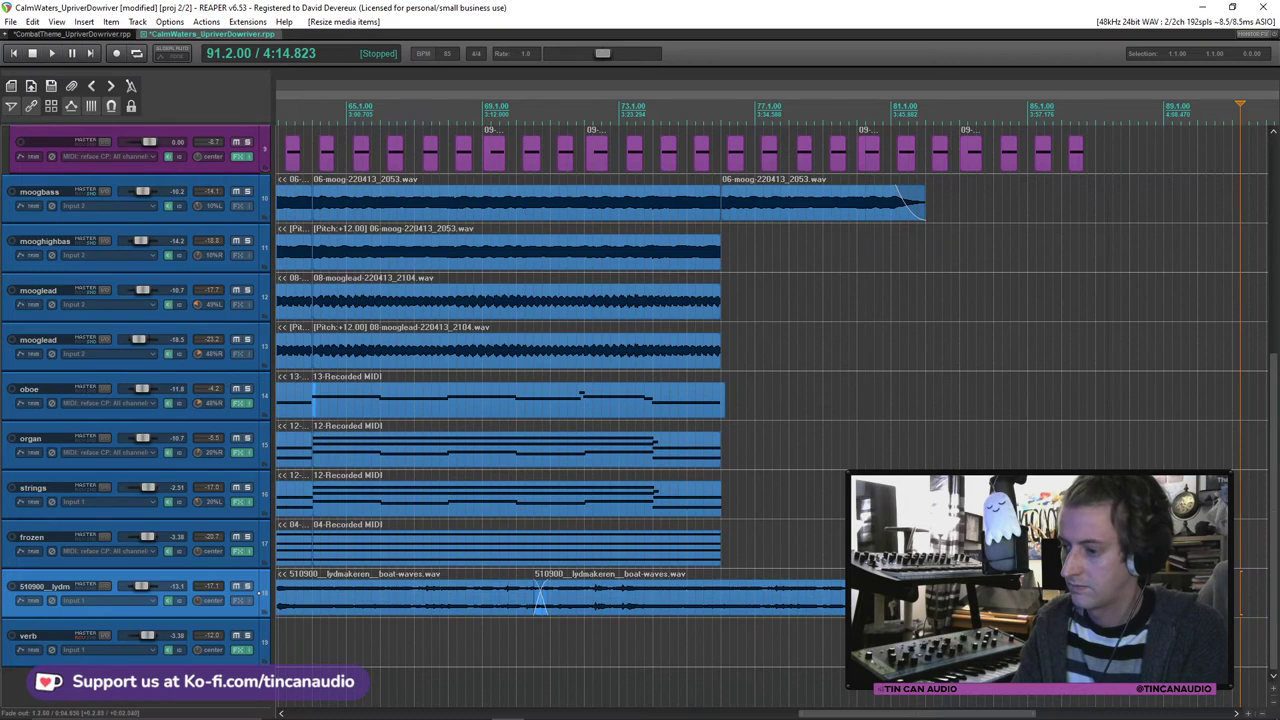
key(ctrl+z)
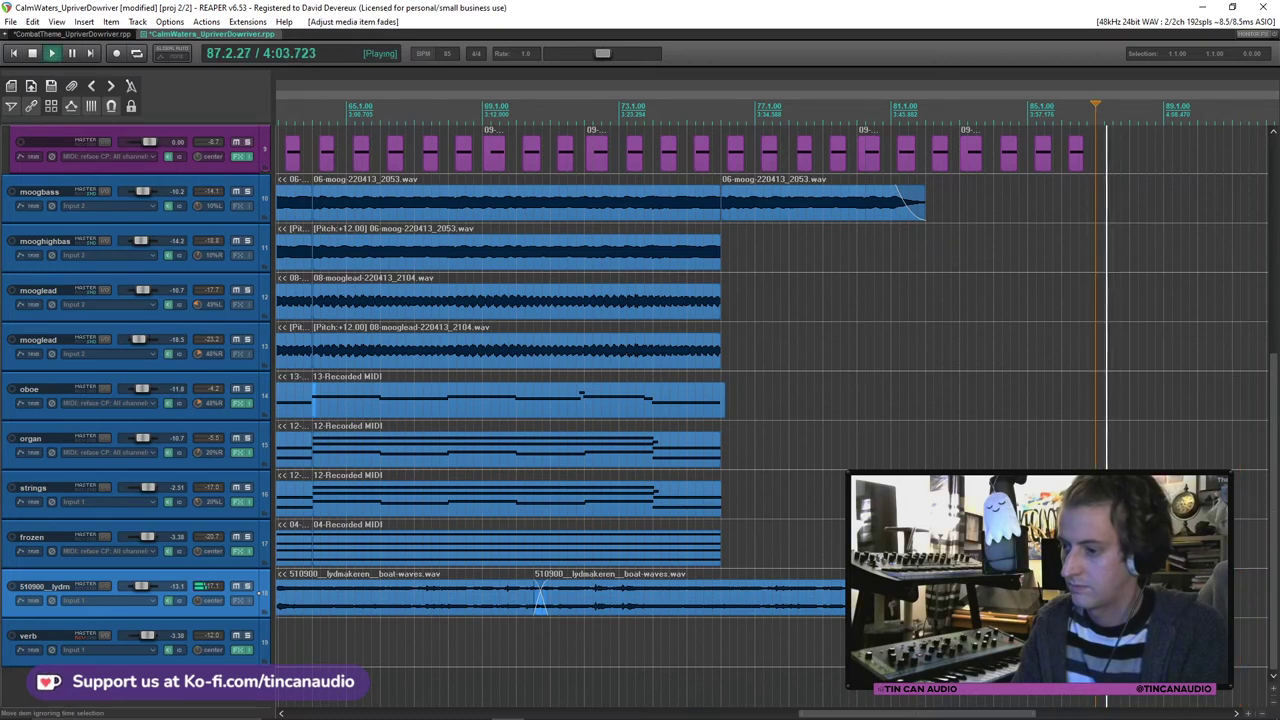
key(ctrl+z)
key(minus)
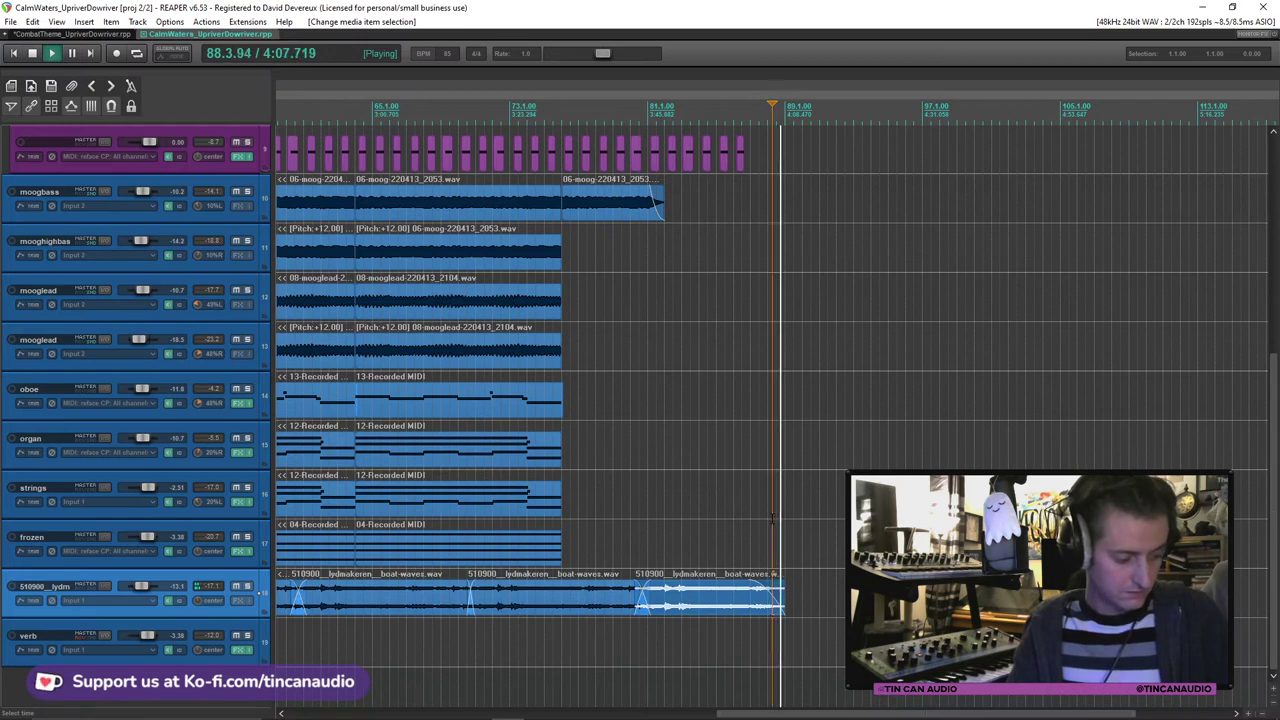
key(space)
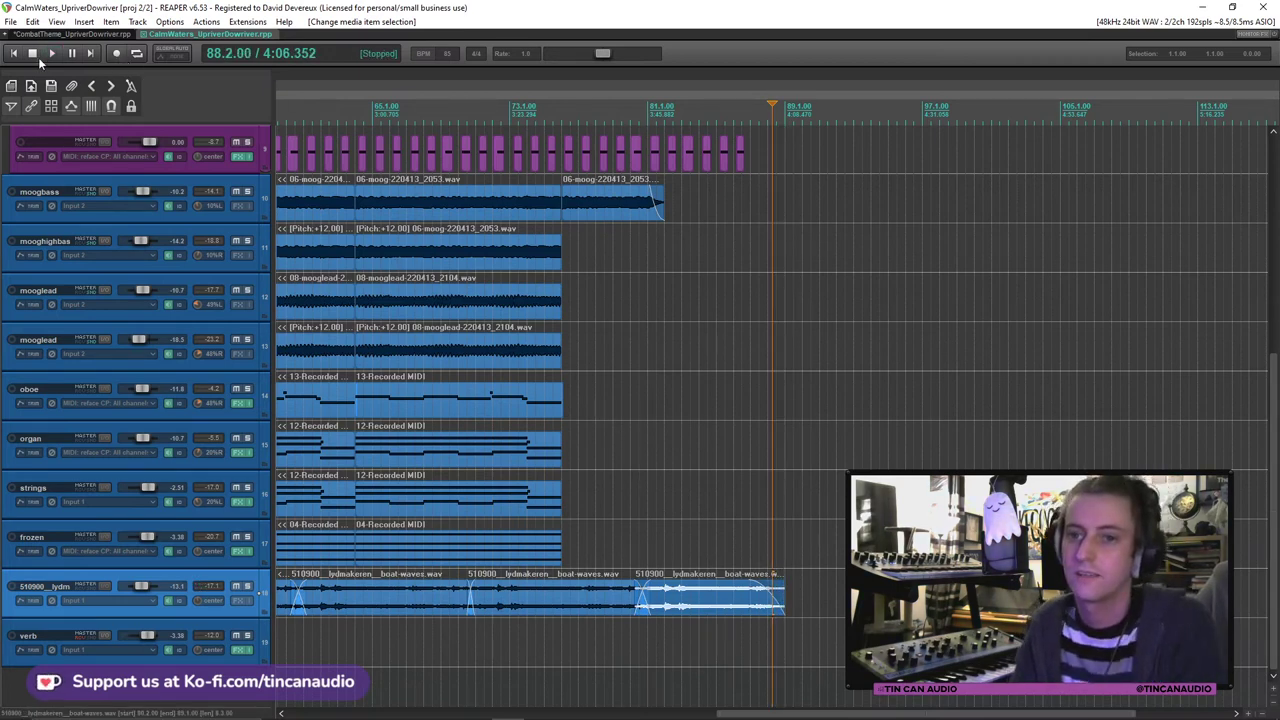
Step: Play the arrangement from the very start to check how the intro builds up
key(Home)
scroll(381, 250, down, 2)
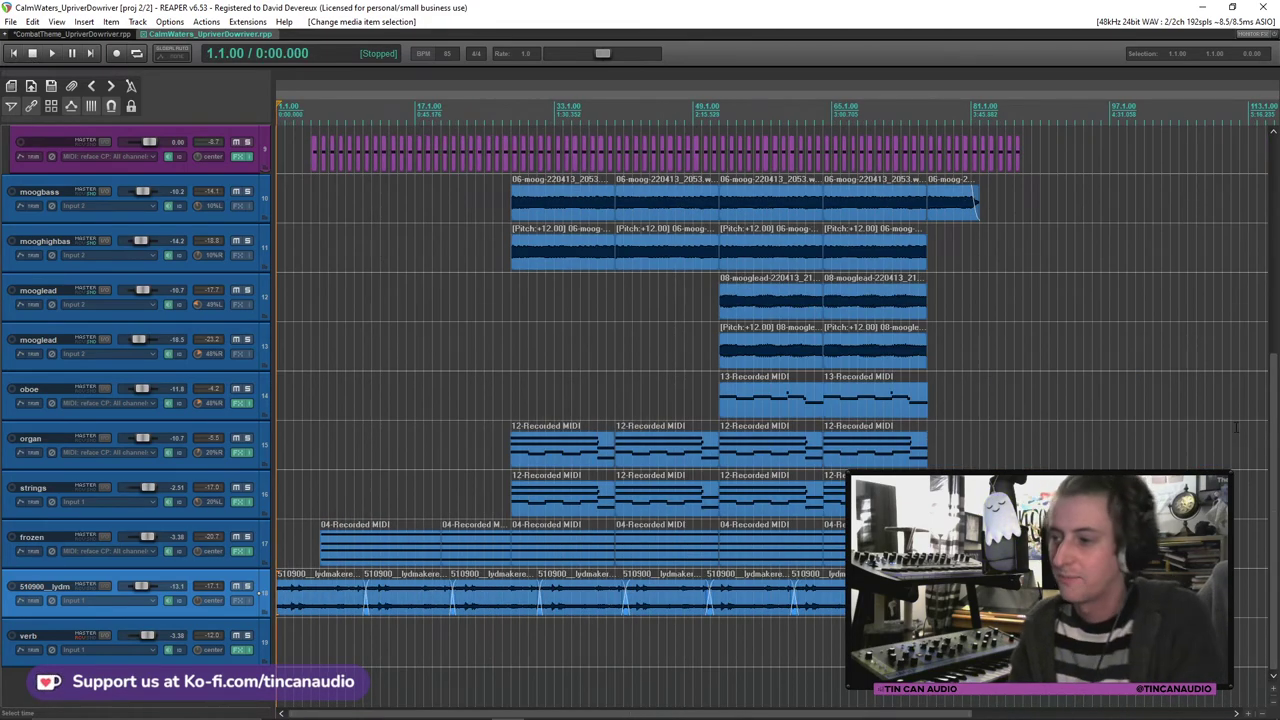
drag(1271, 396, 1270, 180)
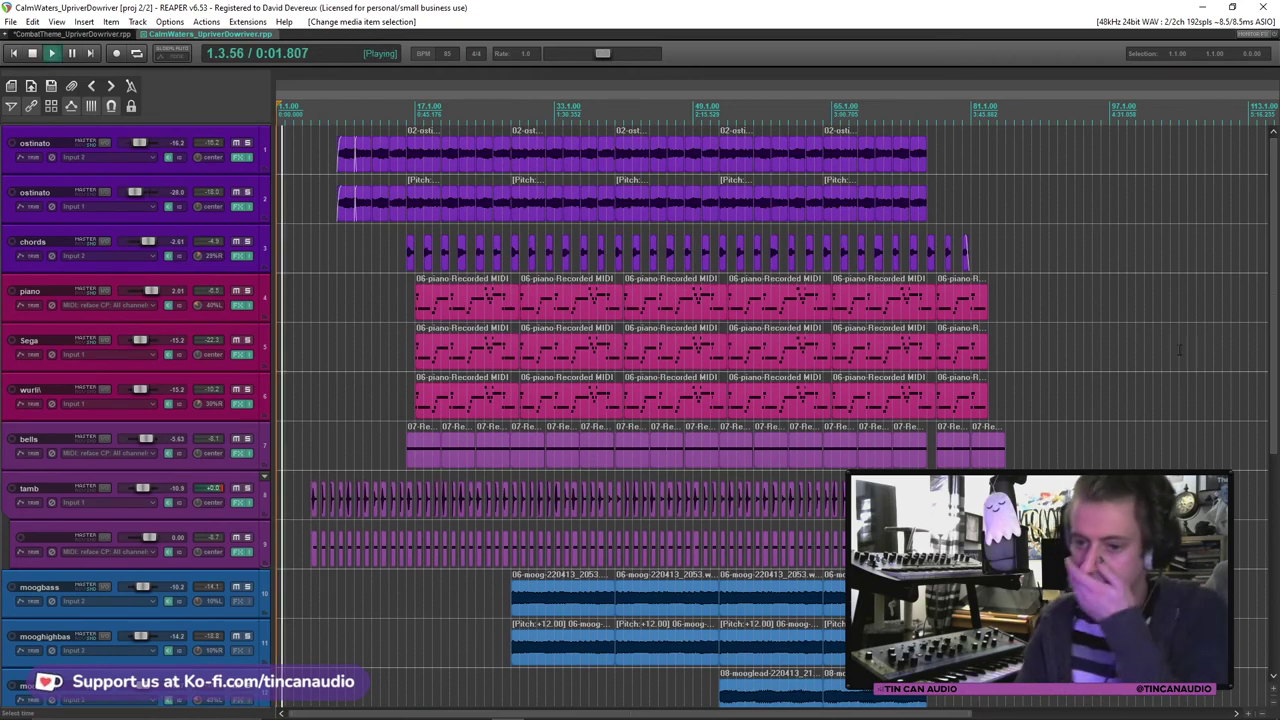
click(428, 462)
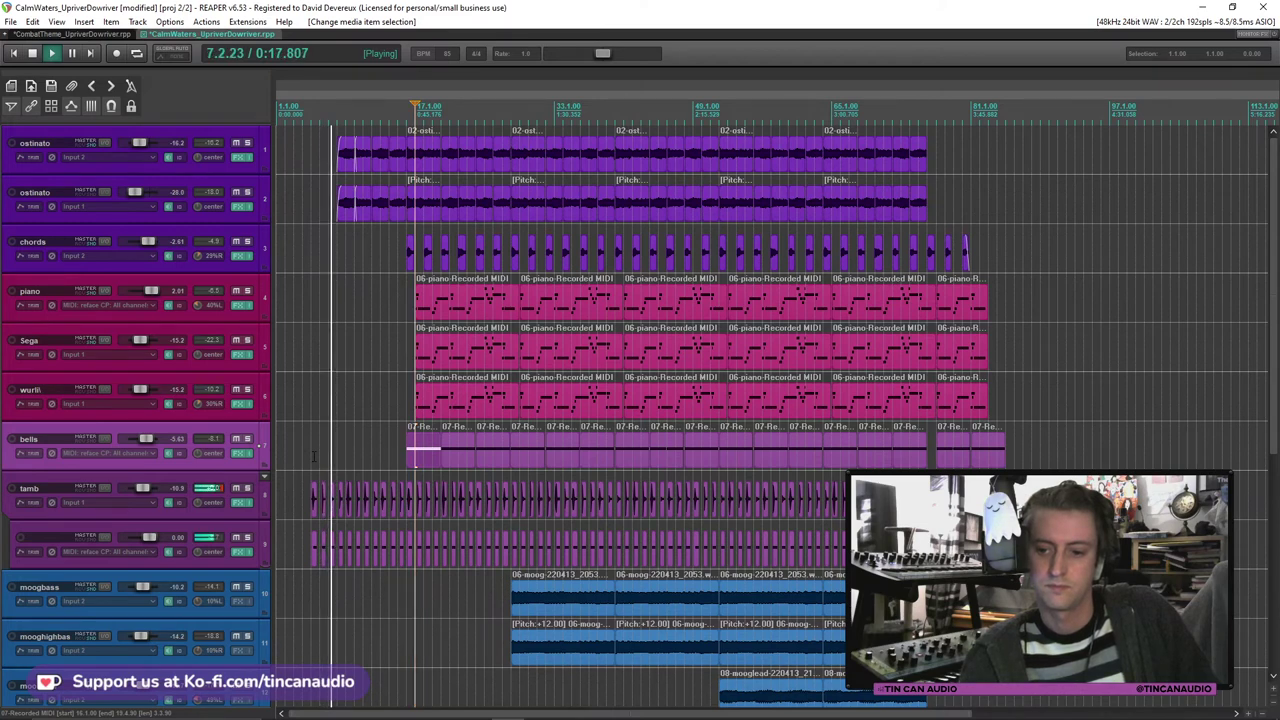
key(space)
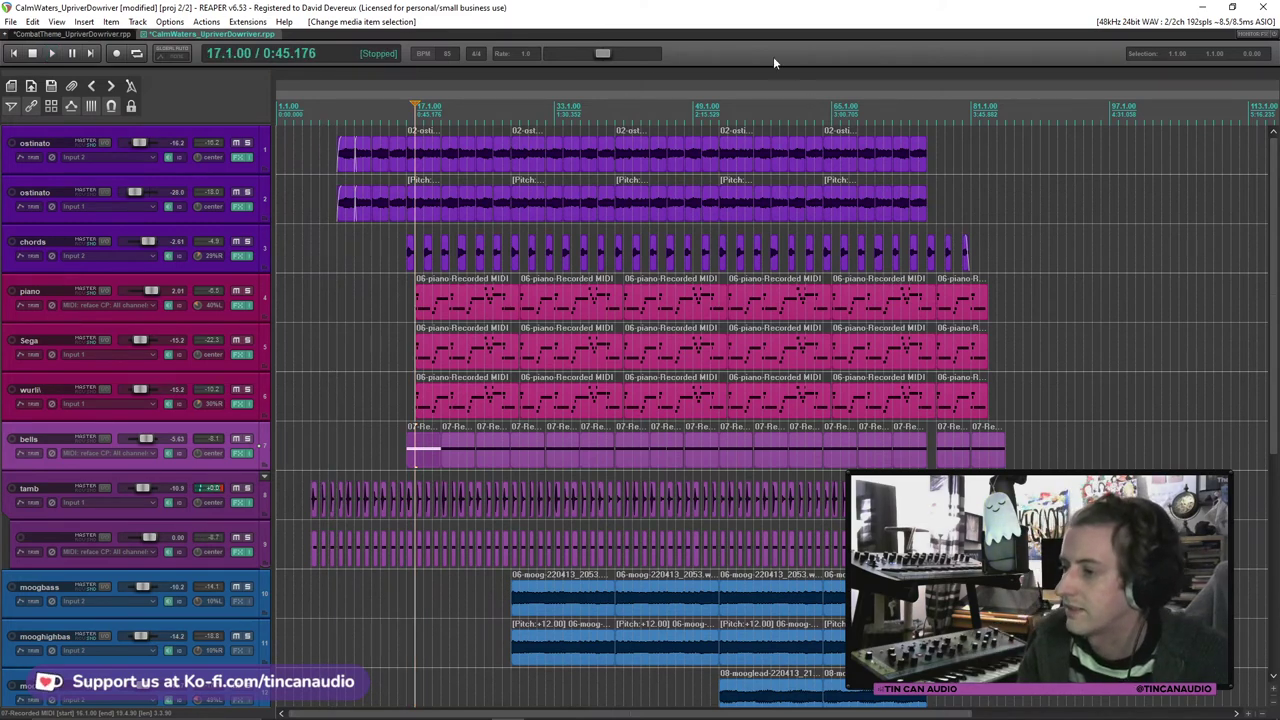
Step: Delete the first tambourine audio clip and its matching MIDI clip at bar 5
scroll(1273, 300, down, 5)
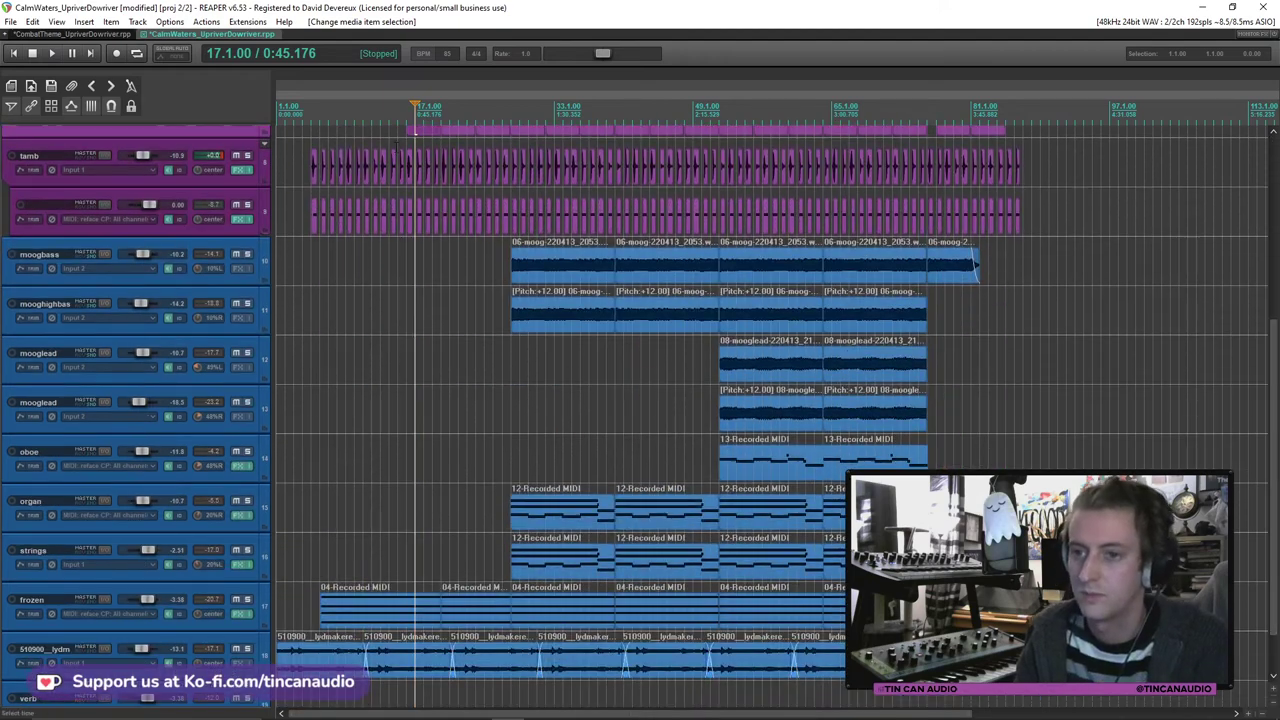
click(316, 170)
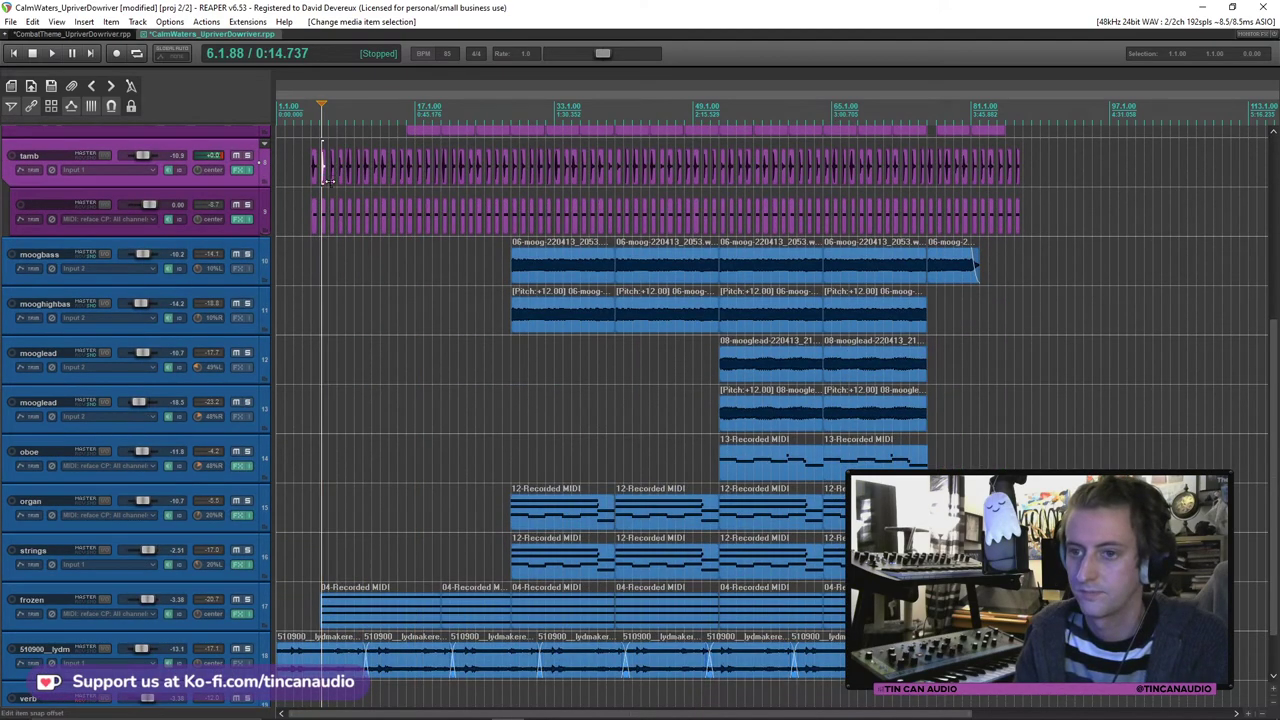
ctrl+click(313, 206)
key(Delete)
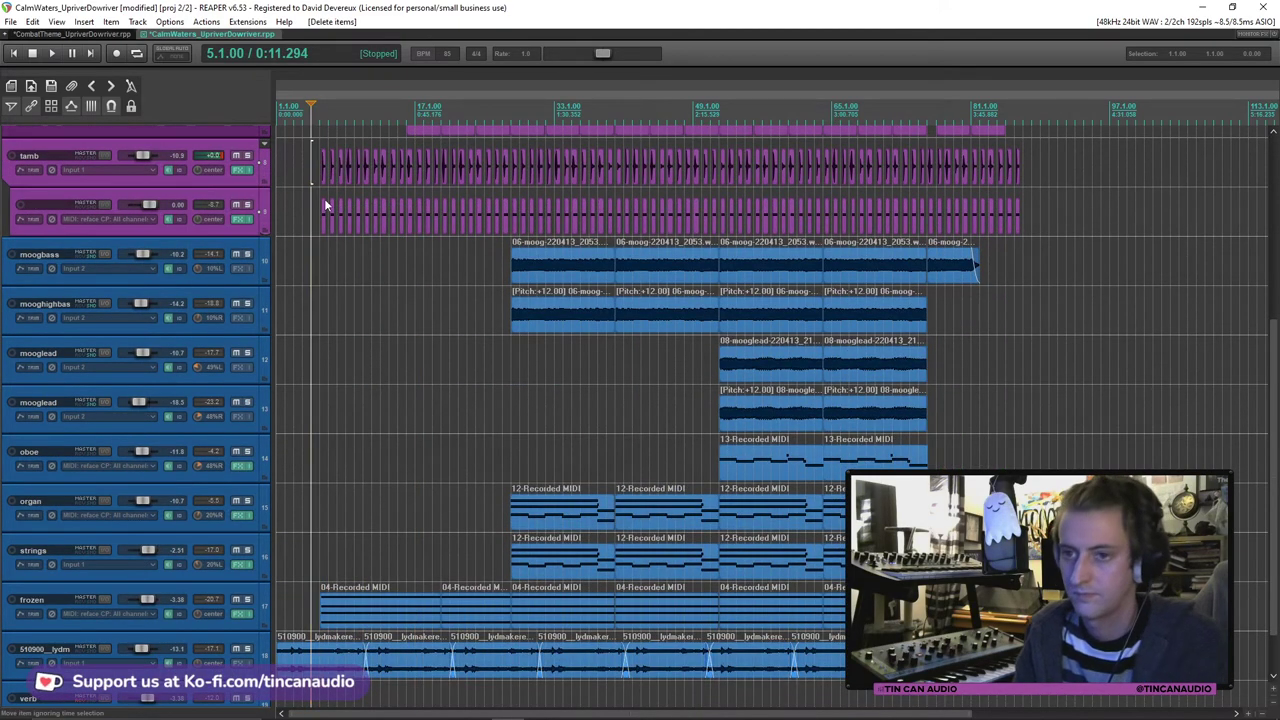
Step: Play from 5.1.00 and examine the tambourine and frozen track entries in the intro
key(space)
scroll(345, 212, up, 5)
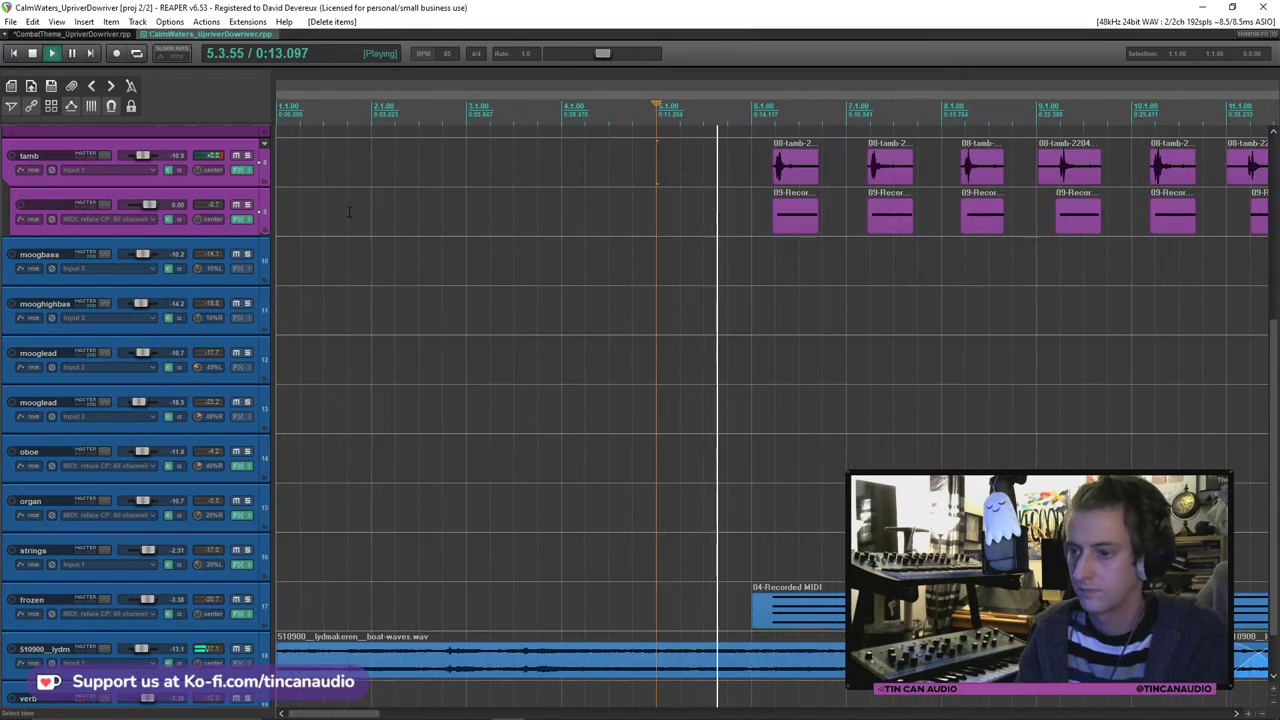
scroll(347, 212, down, 3)
scroll(349, 212, up, 3)
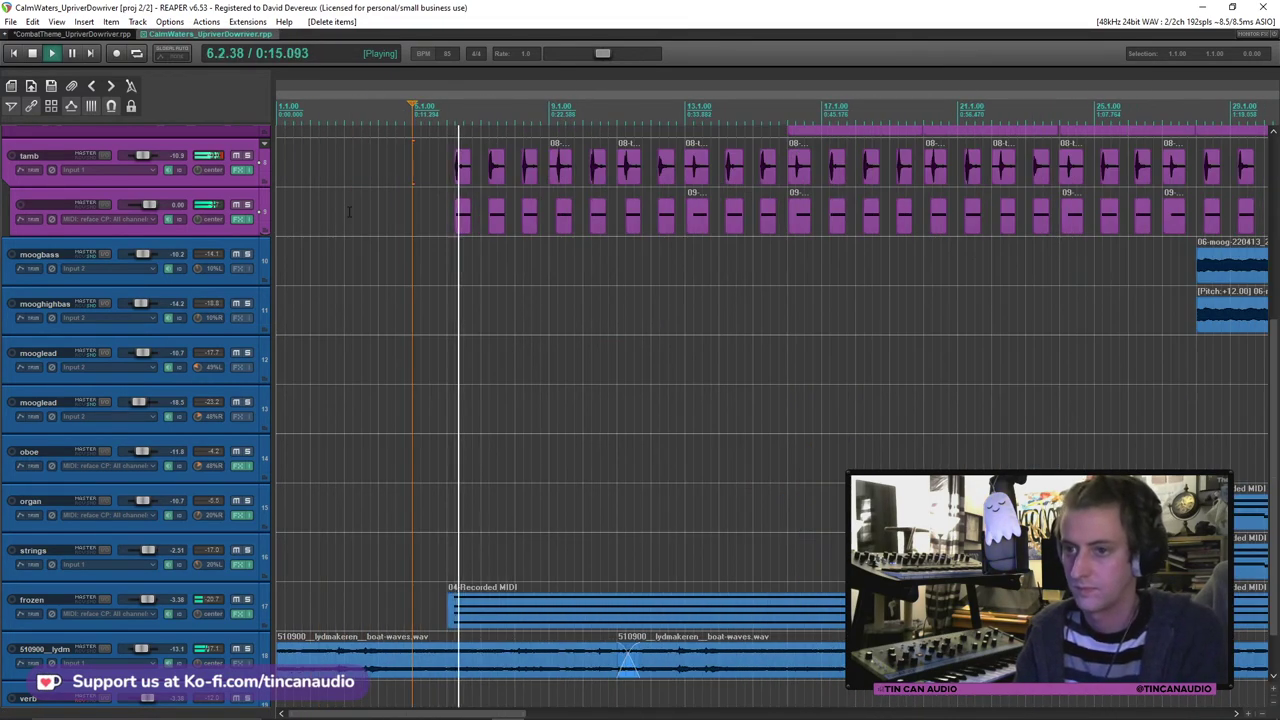
scroll(420, 410, up, 3)
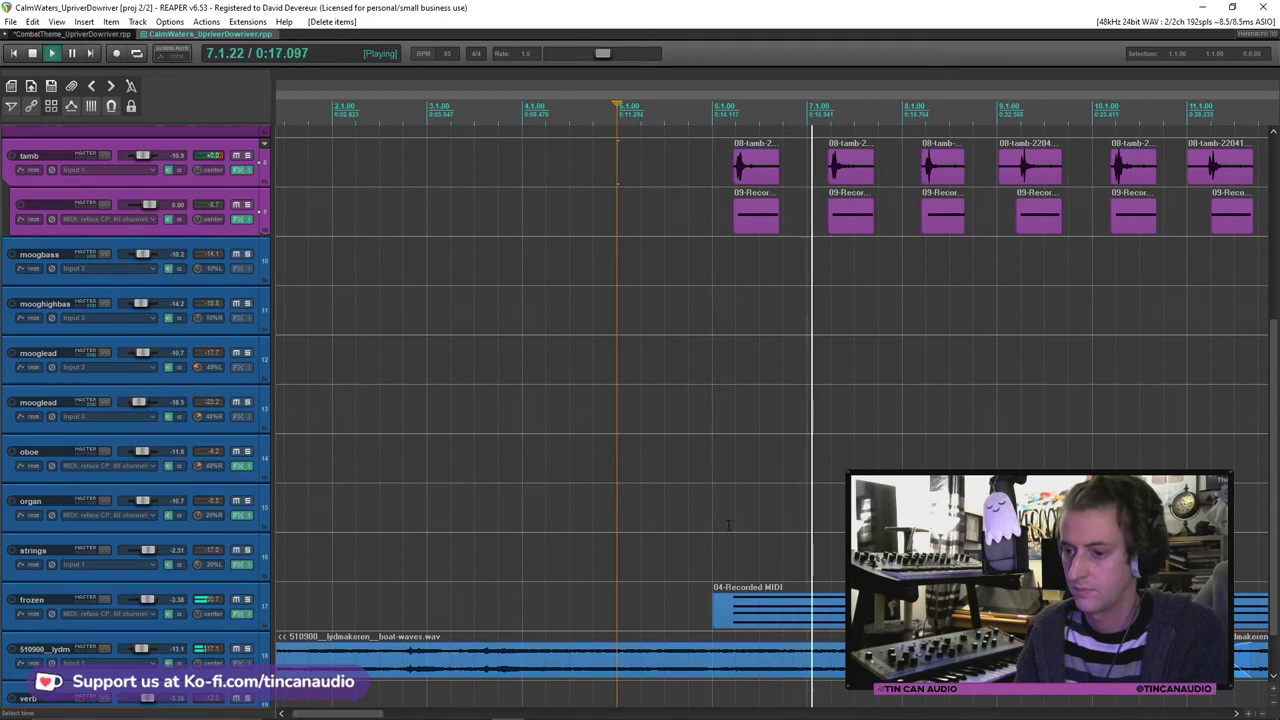
scroll(647, 580, down, 3)
click(548, 540)
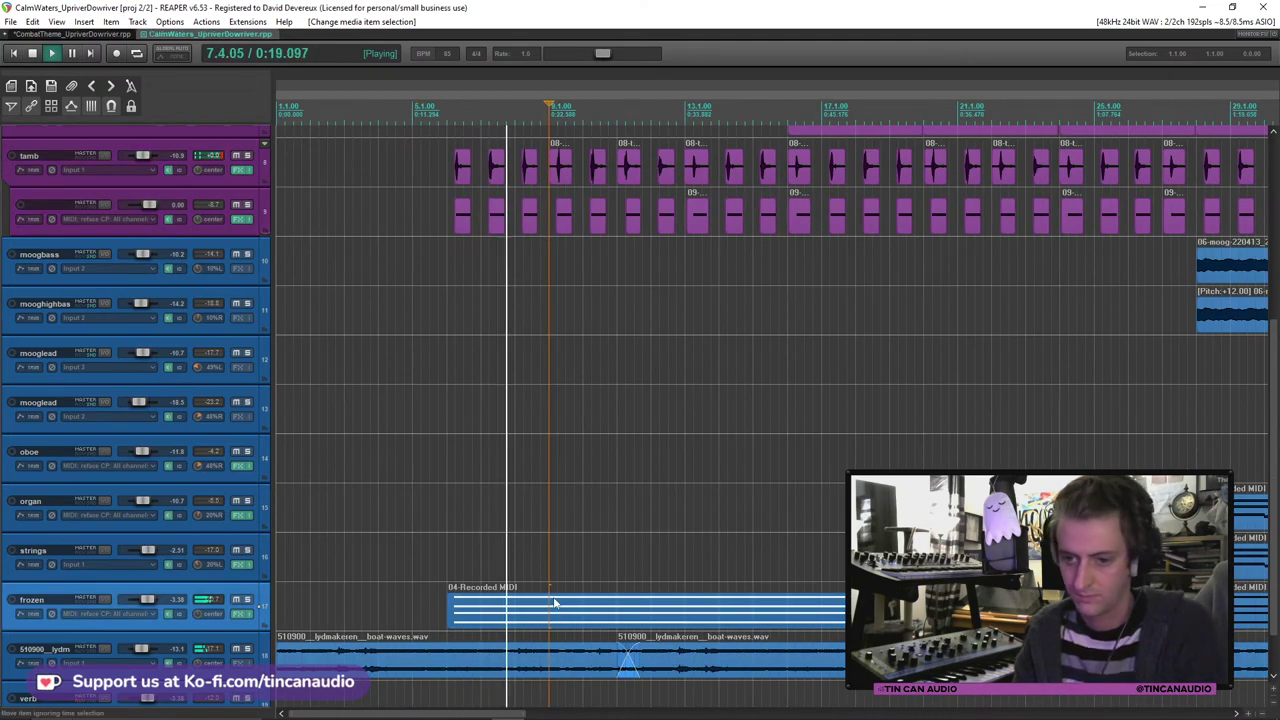
scroll(606, 492, down, 1)
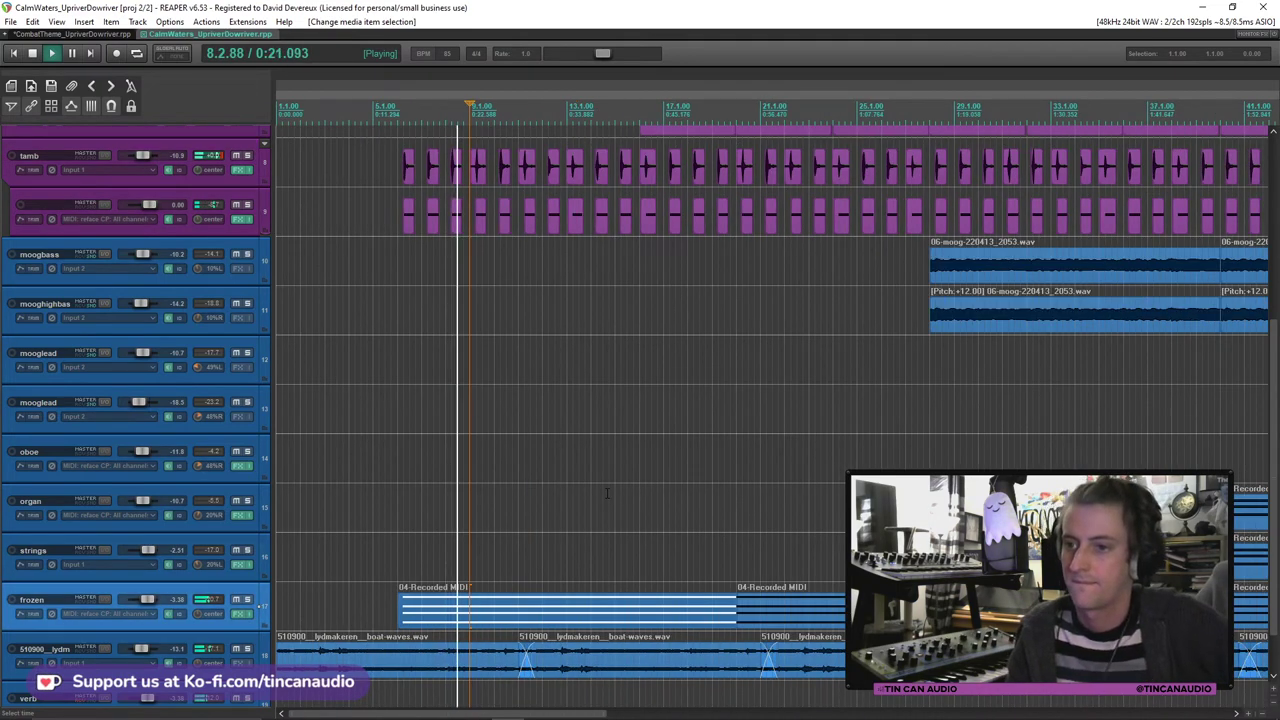
scroll(606, 492, up, 3)
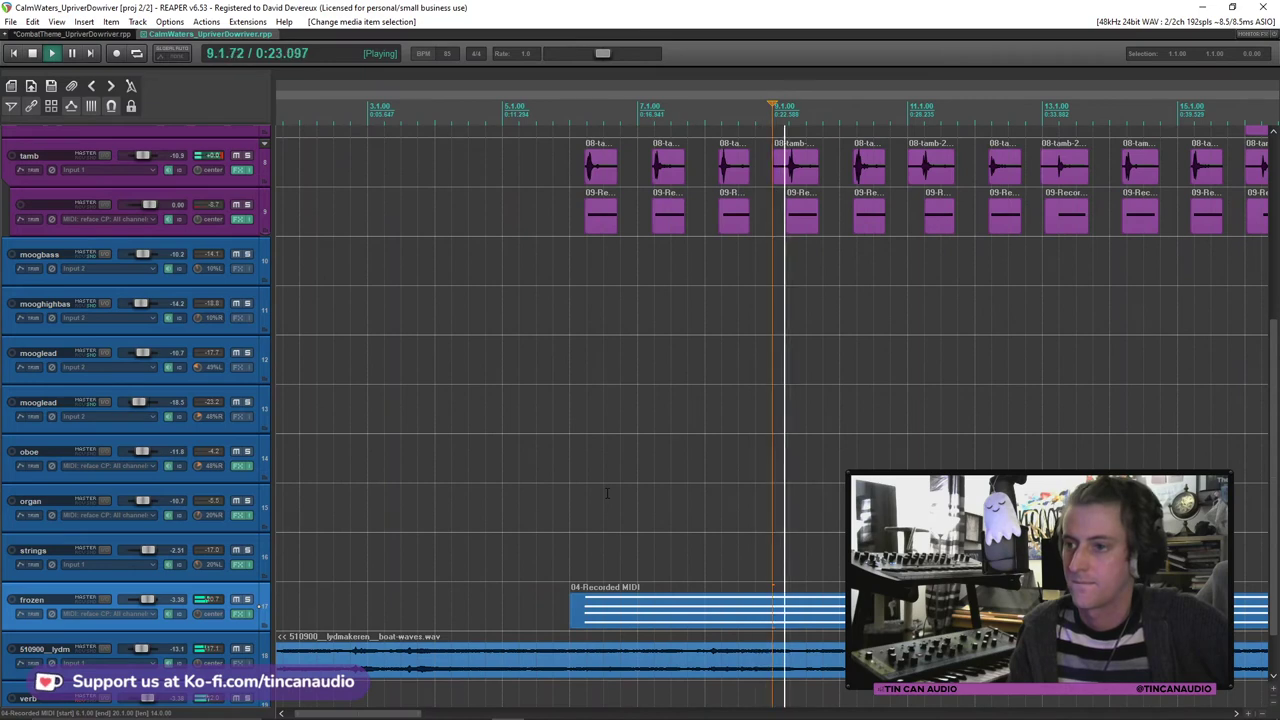
scroll(606, 492, down, 3)
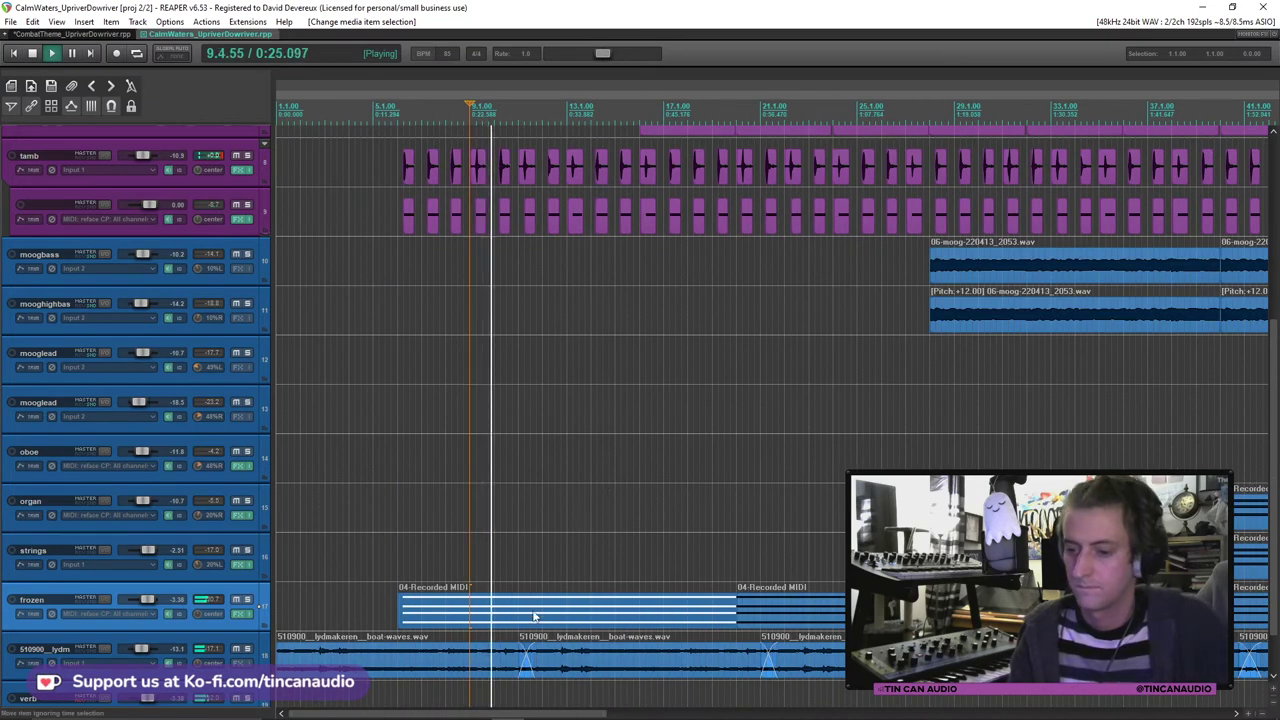
Step: Move the first frozen MIDI clip to start at 5.4.00, extend its end to the next clip, check it by ear, and save
key(space)
drag(527, 609, 520, 612)
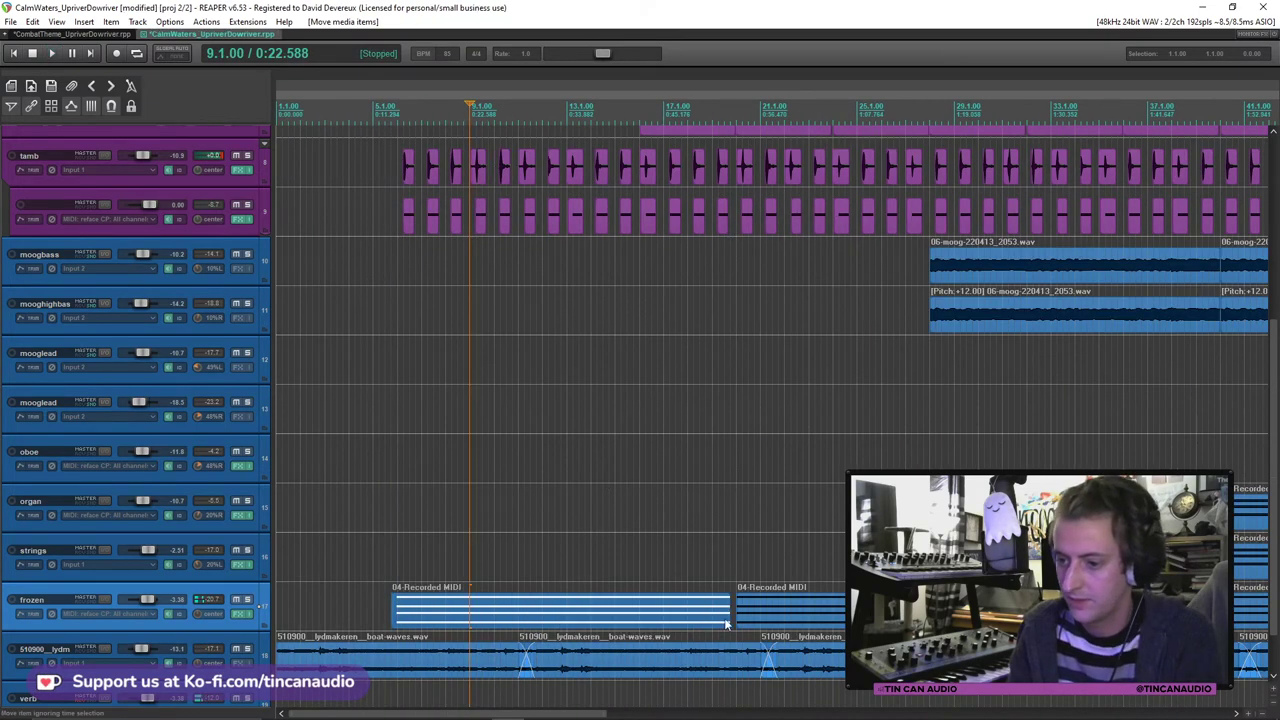
drag(727, 624, 734, 624)
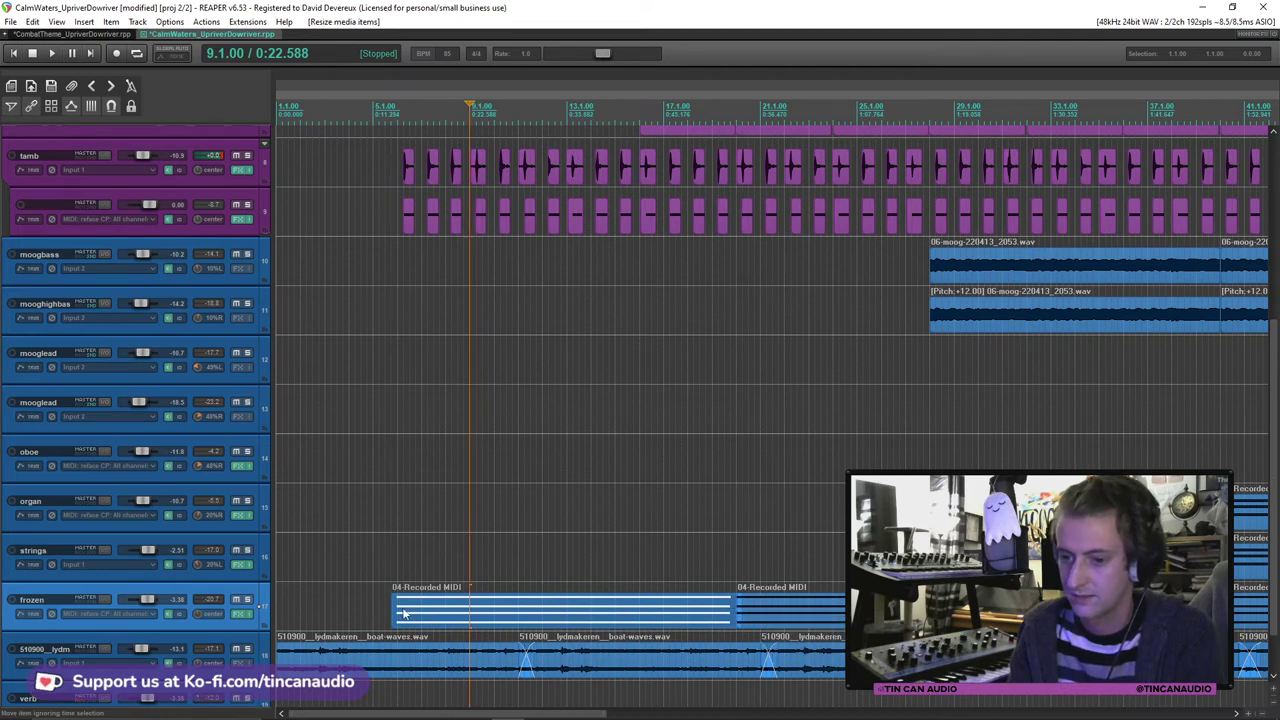
key(space)
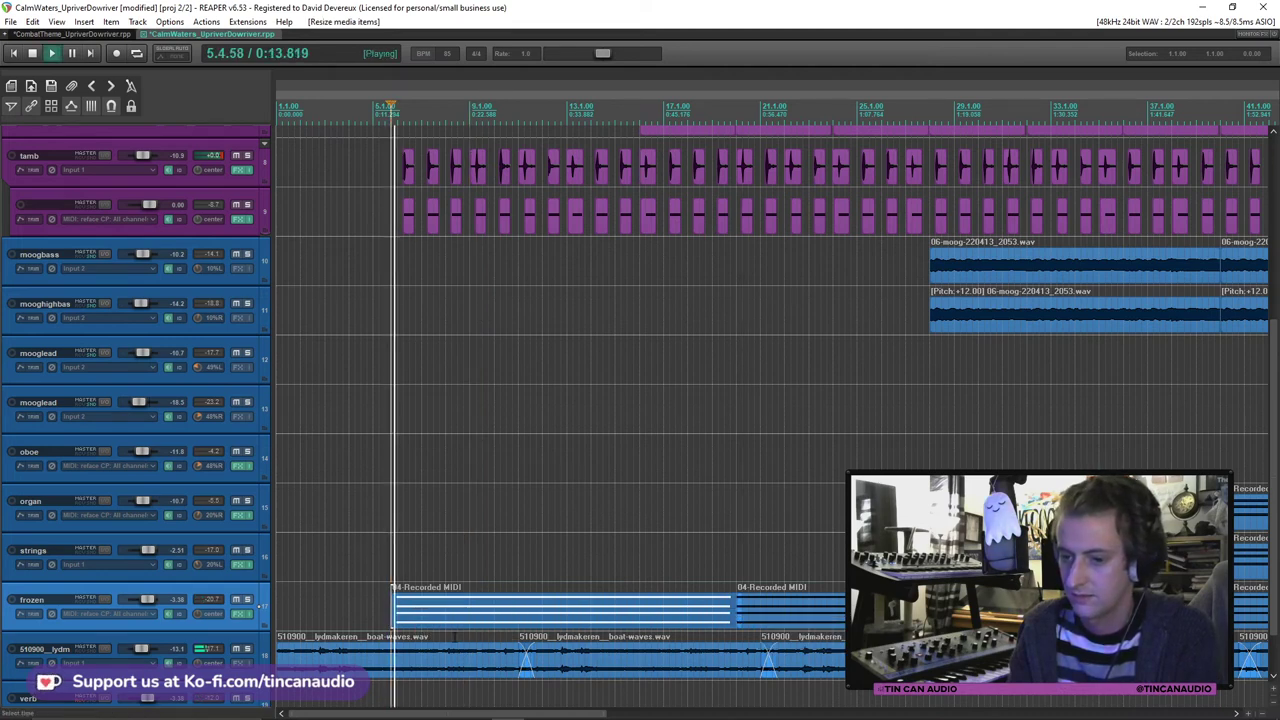
click(433, 613)
key(ctrl+s)
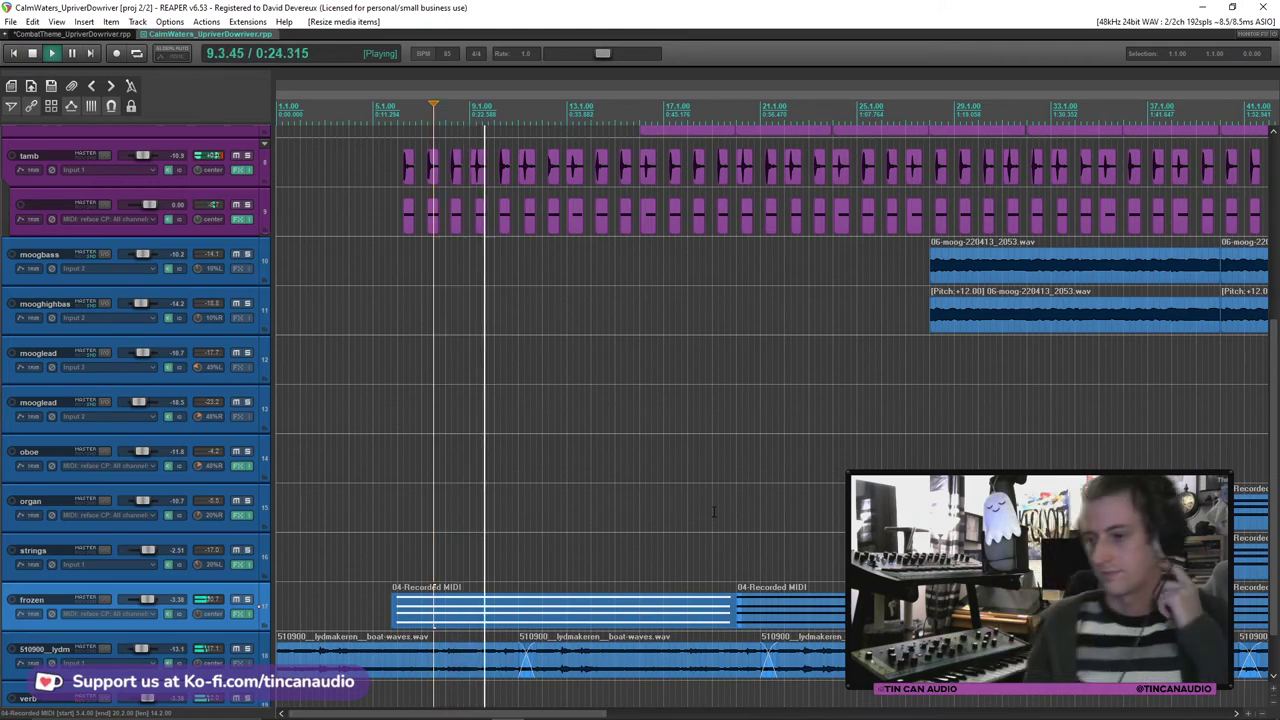
Step: Load the Modern Church Large factory preset in the verb track's RVerb reverb
scroll(1277, 445, up, 5)
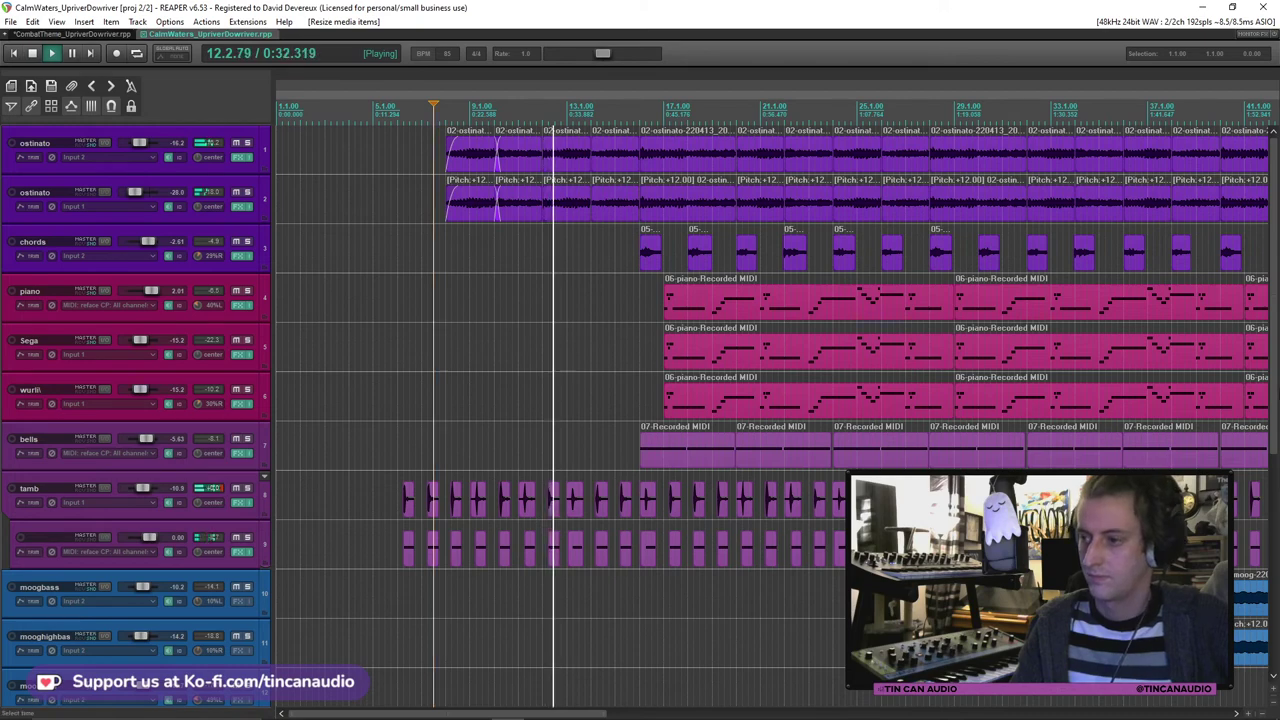
scroll(180, 665, down, 7)
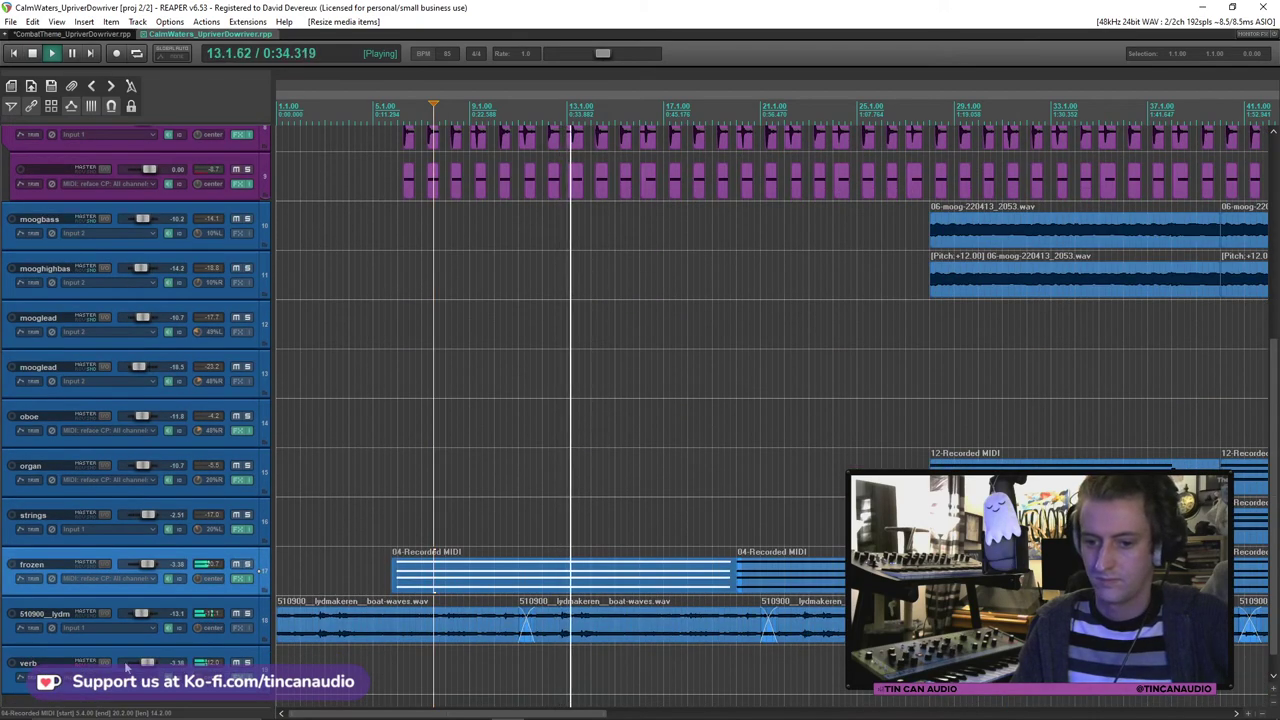
click(50, 680)
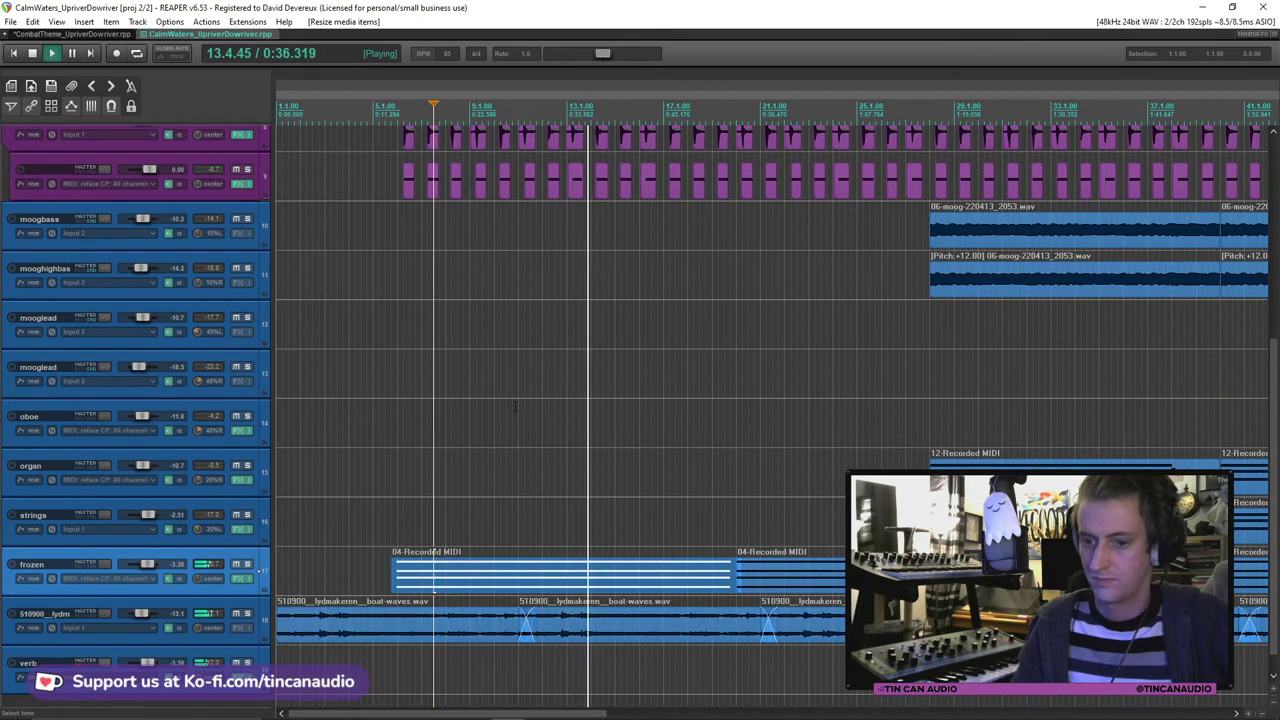
click(702, 143)
key(f)
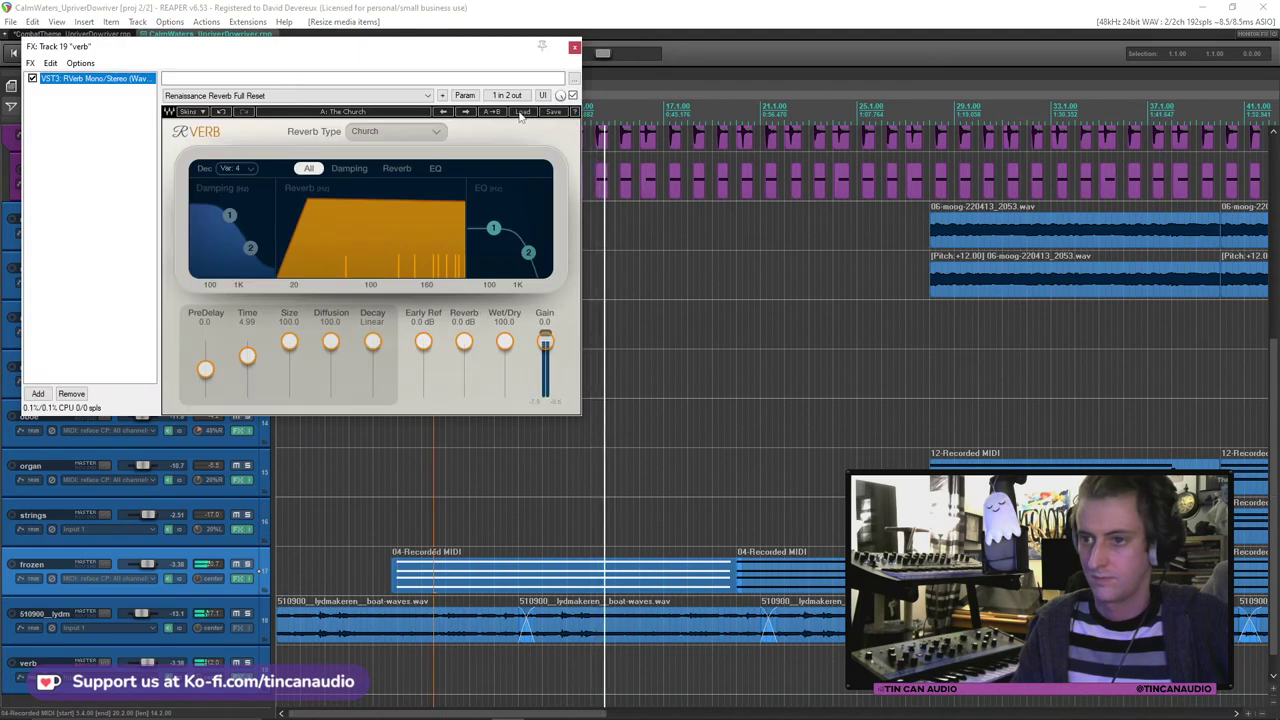
click(522, 111)
mouse_move(577, 222)
mouse_move(706, 244)
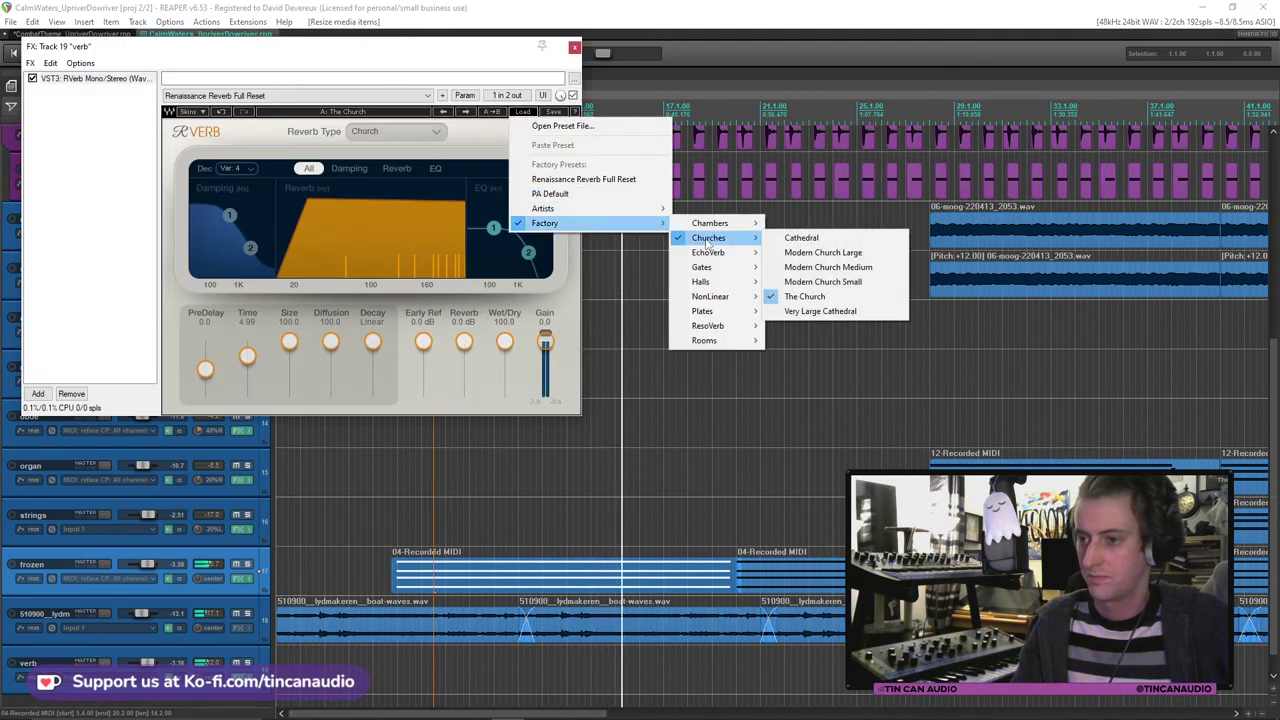
click(815, 252)
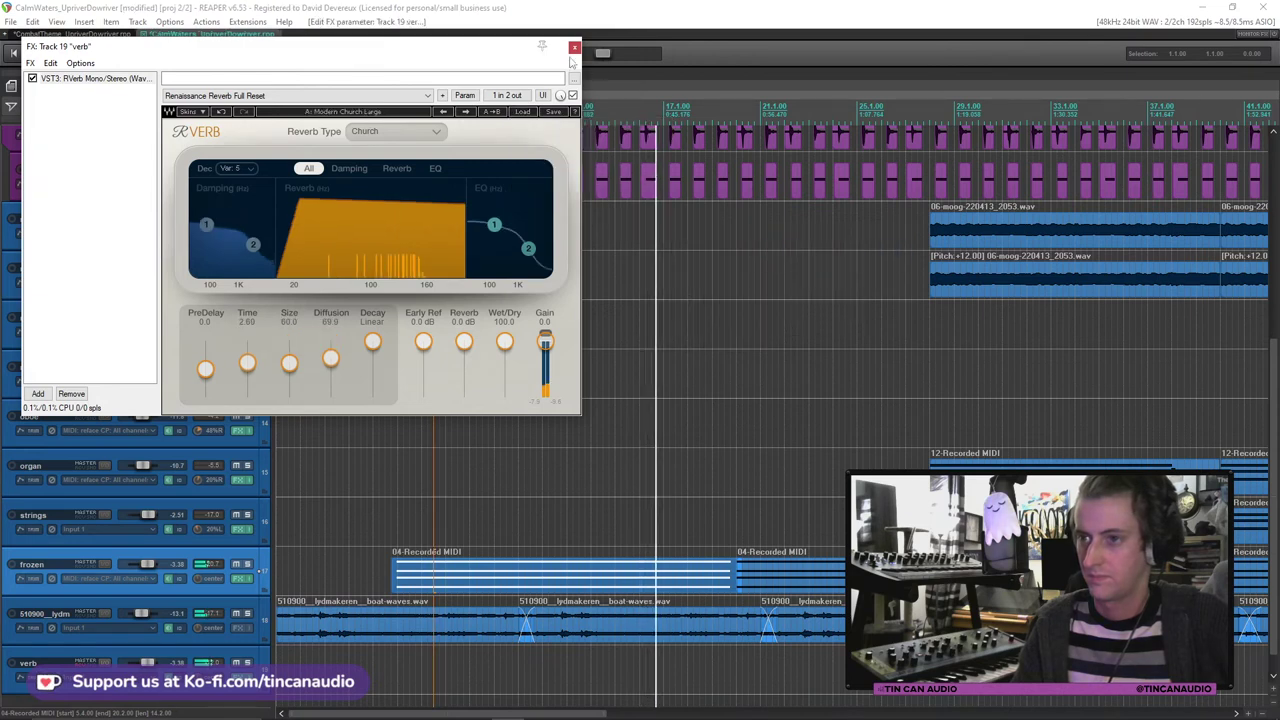
click(574, 48)
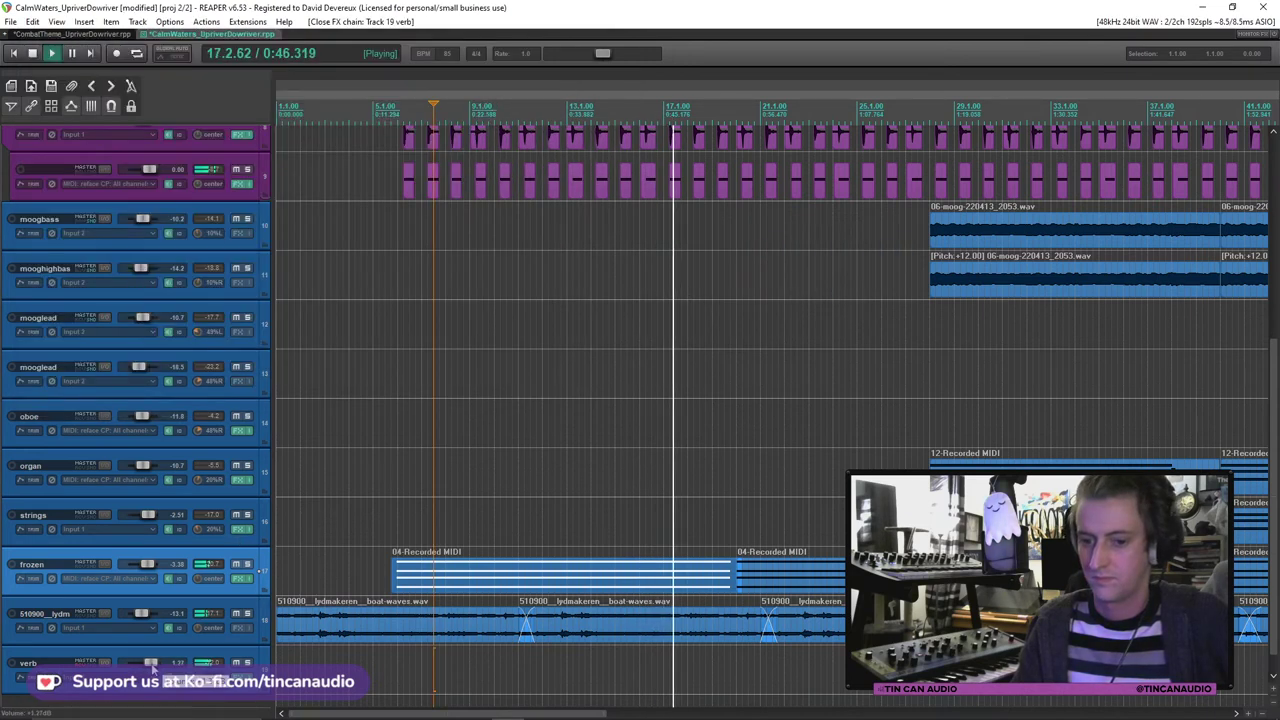
Step: Set the verb track's volume to -1.51 dB, check its solo sound and receives, and turn solo off
scroll(153, 666, down, 1)
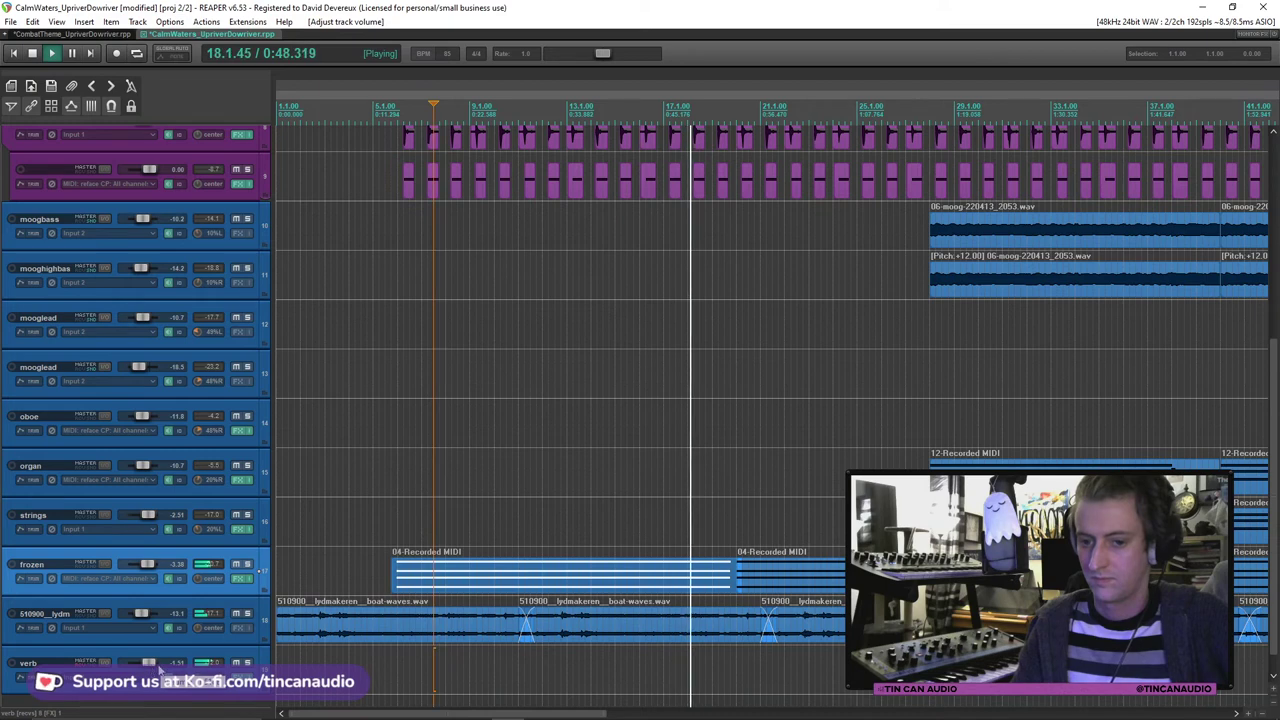
click(247, 663)
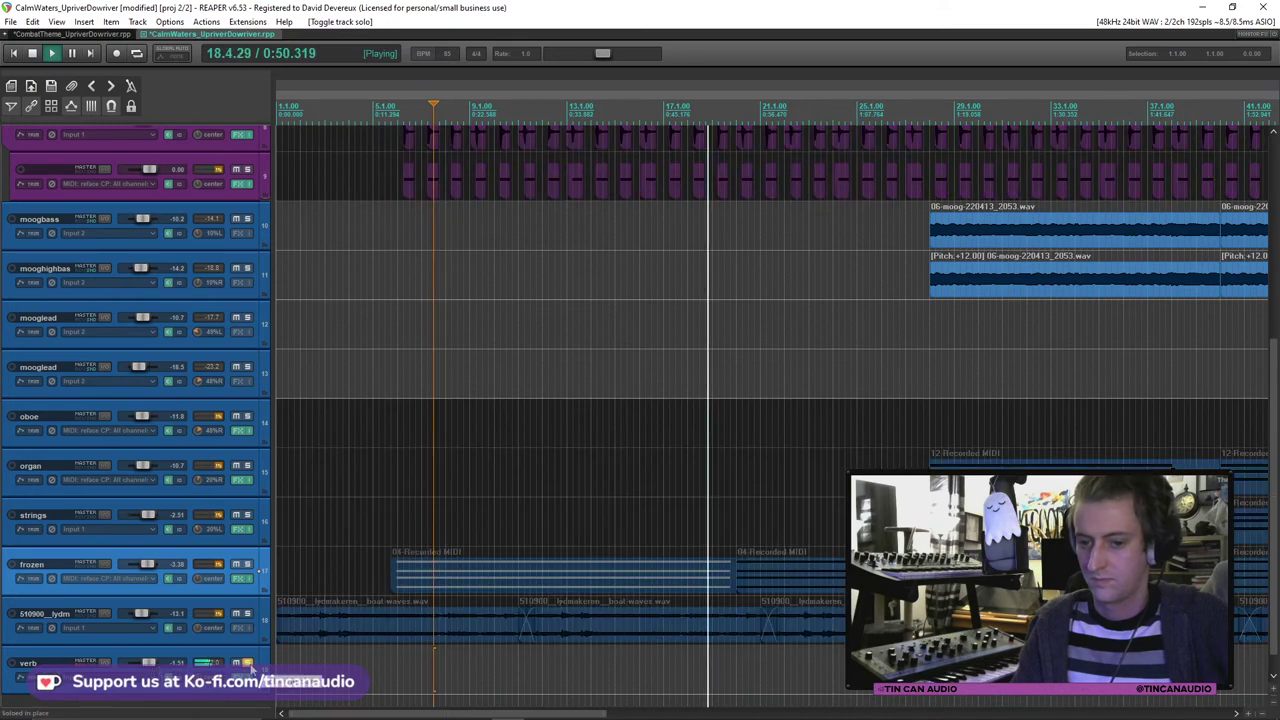
click(240, 678)
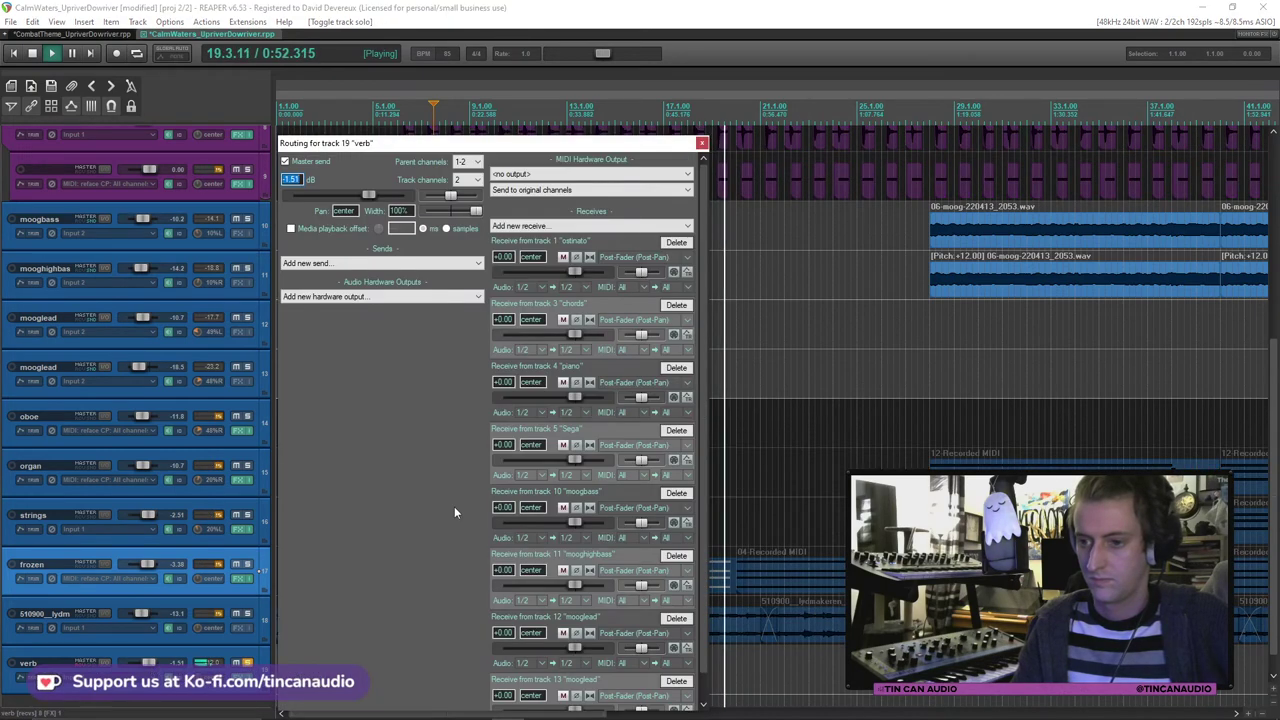
scroll(454, 506, down, 1)
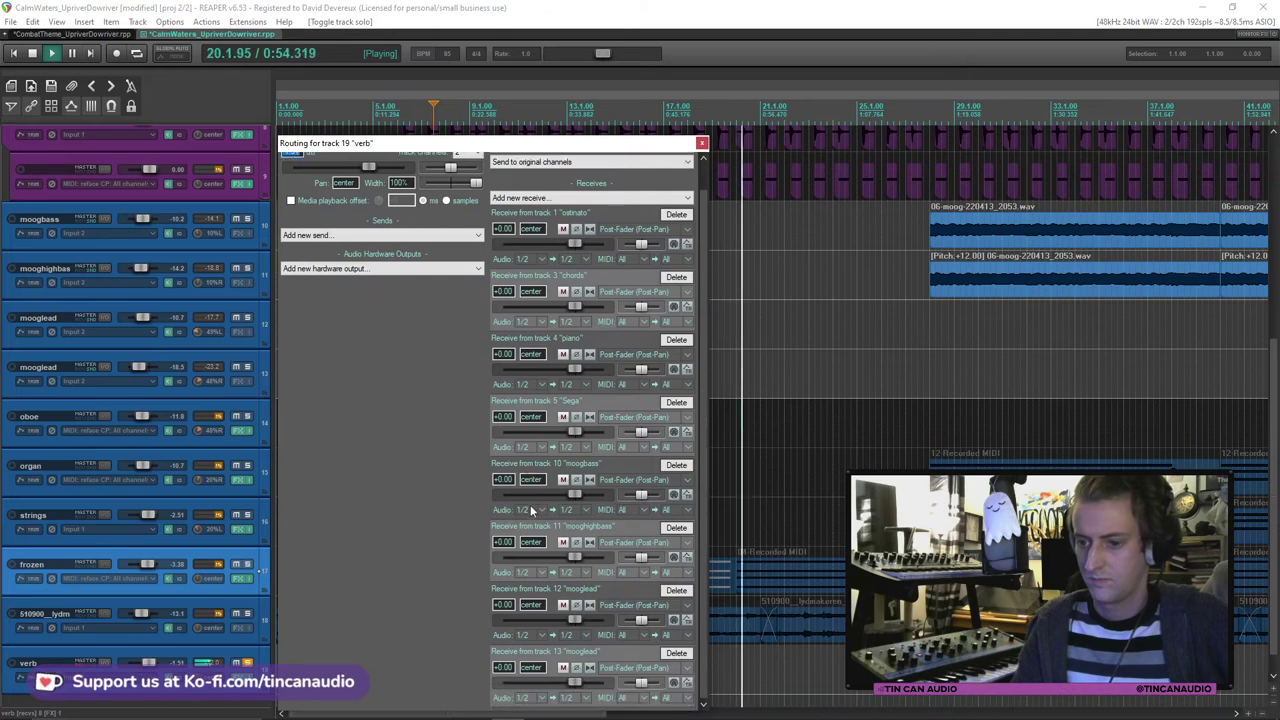
click(702, 143)
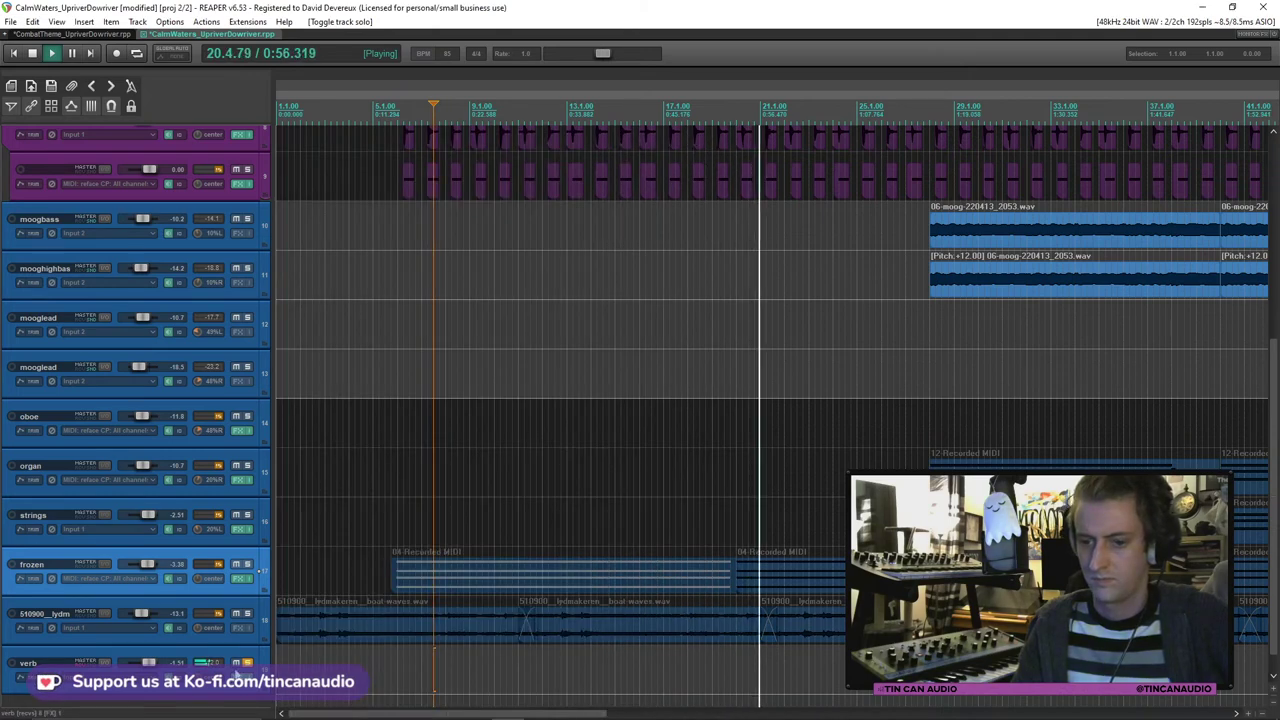
click(246, 664)
click(748, 575)
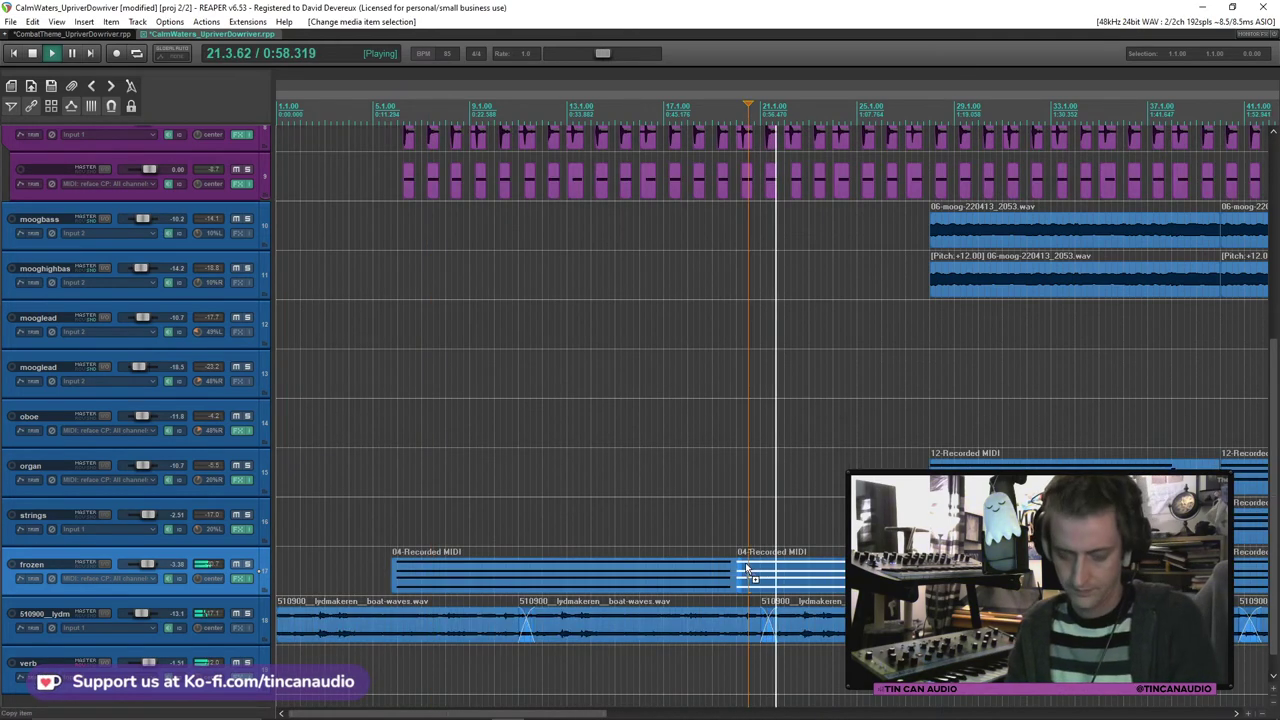
Step: Review the verb track's receives again and examine the whole arrangement during playback
click(86, 664)
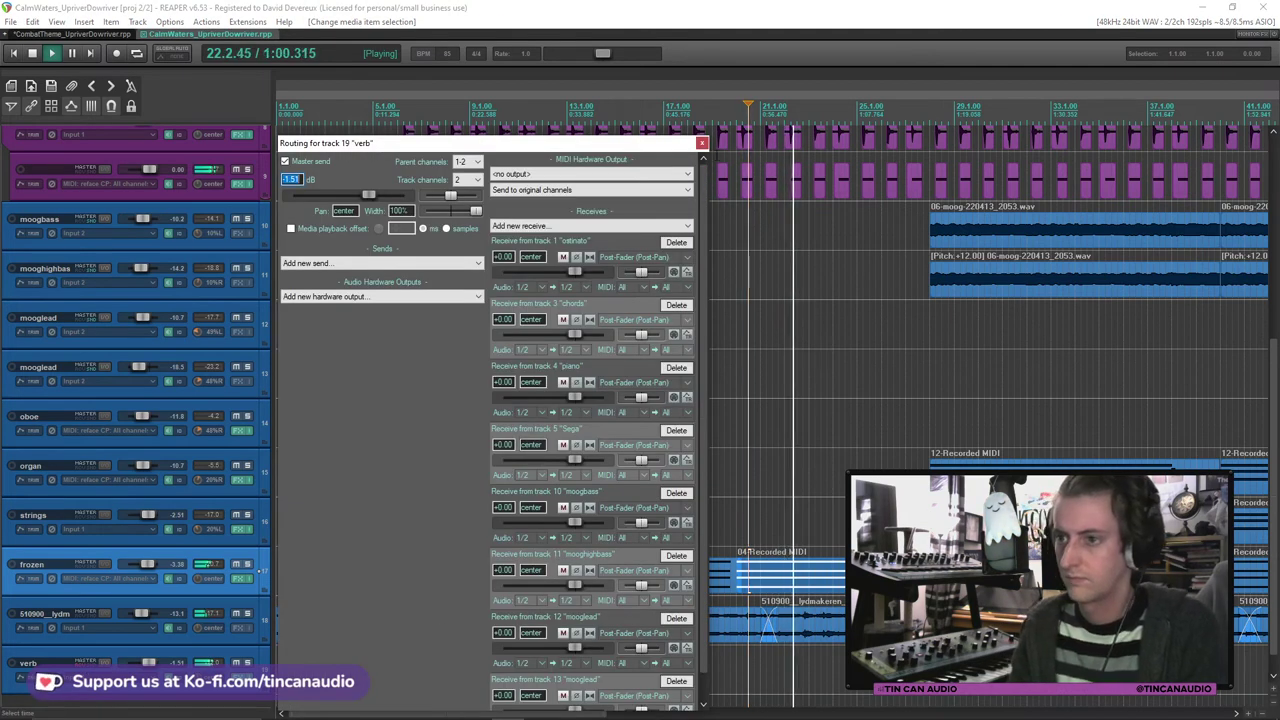
click(702, 143)
click(882, 350)
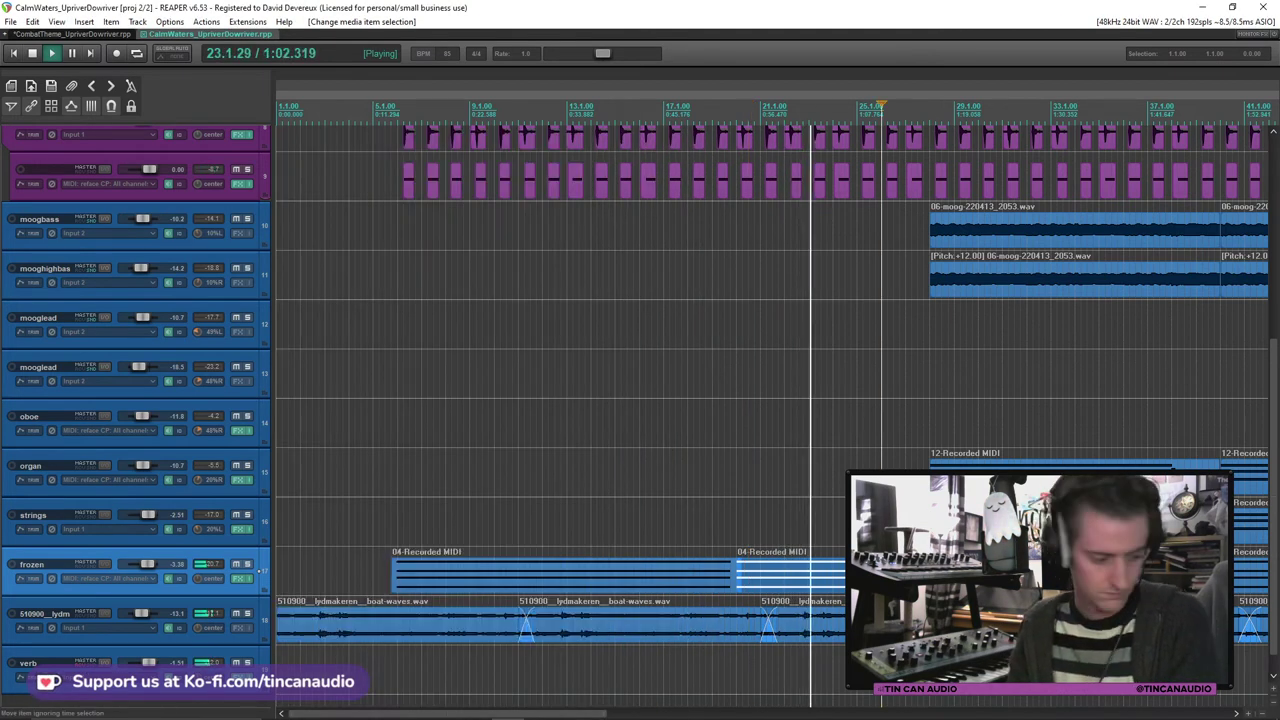
drag(1274, 500, 1272, 92)
scroll(735, 308, down, 1)
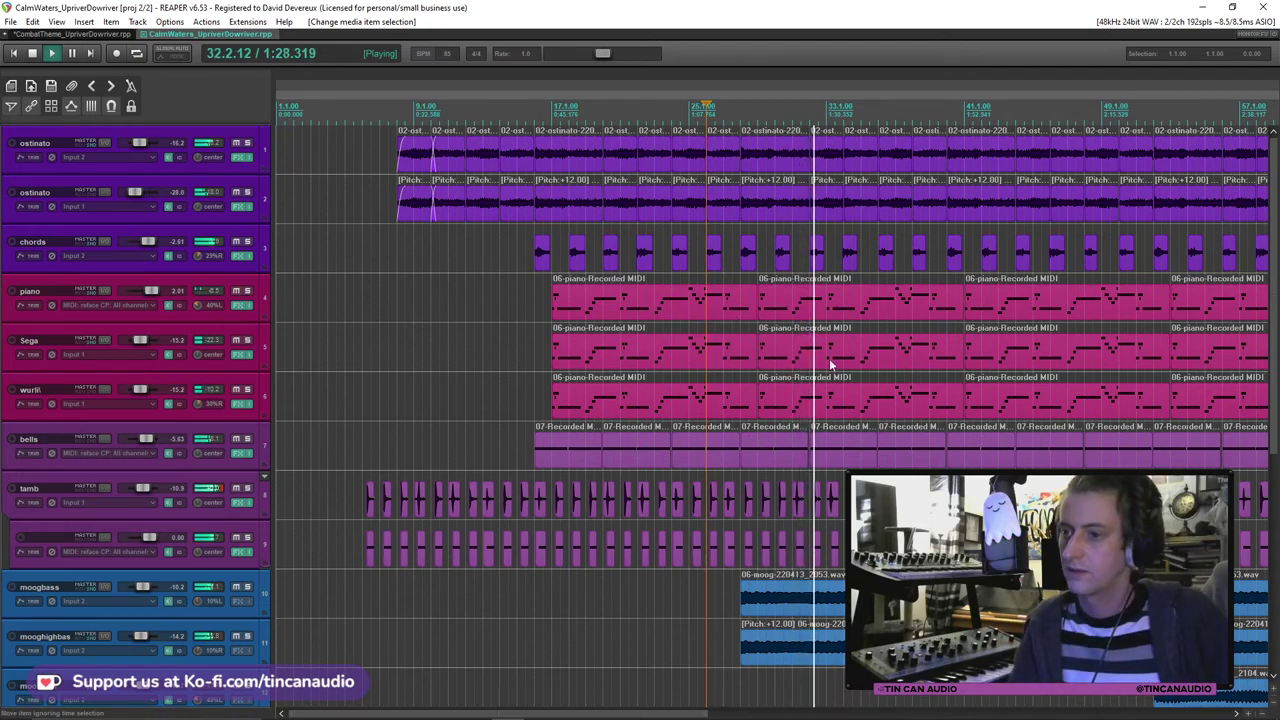
scroll(829, 362, down, 3)
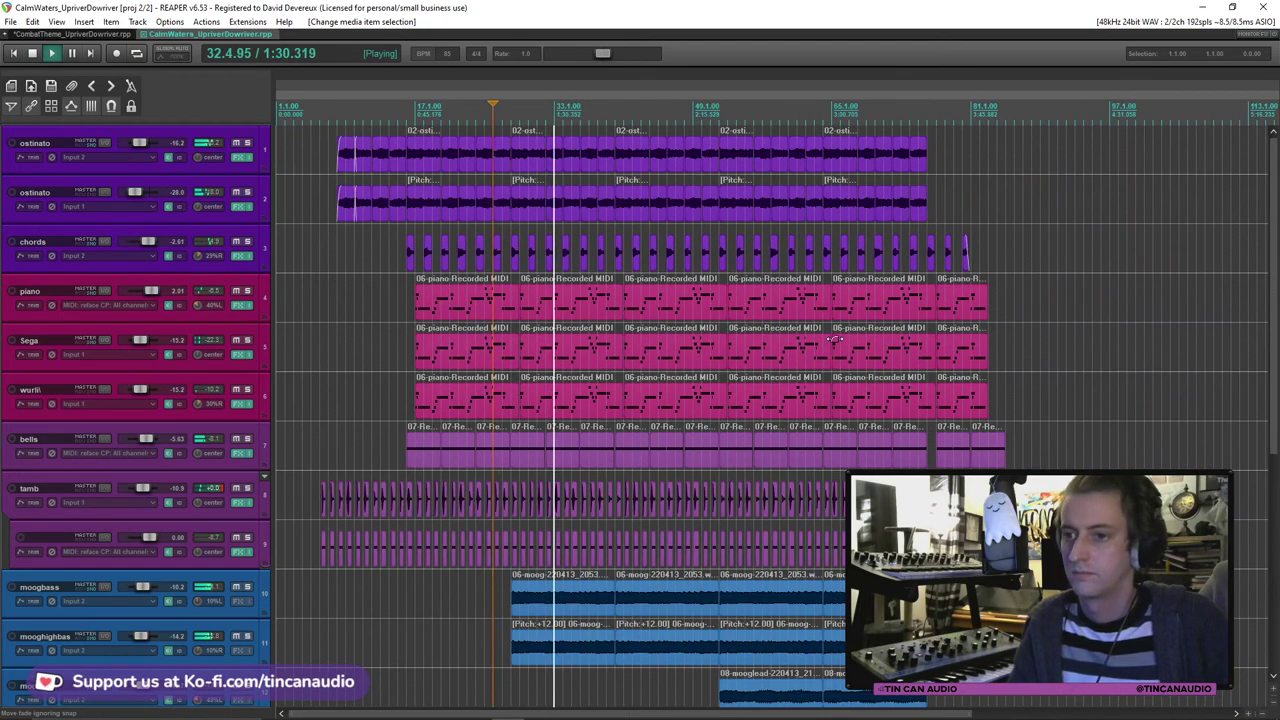
Step: Try lowering both ostinato tracks together during playback, taking the first one to -19.0 dB
click(229, 168)
ctrl+click(230, 216)
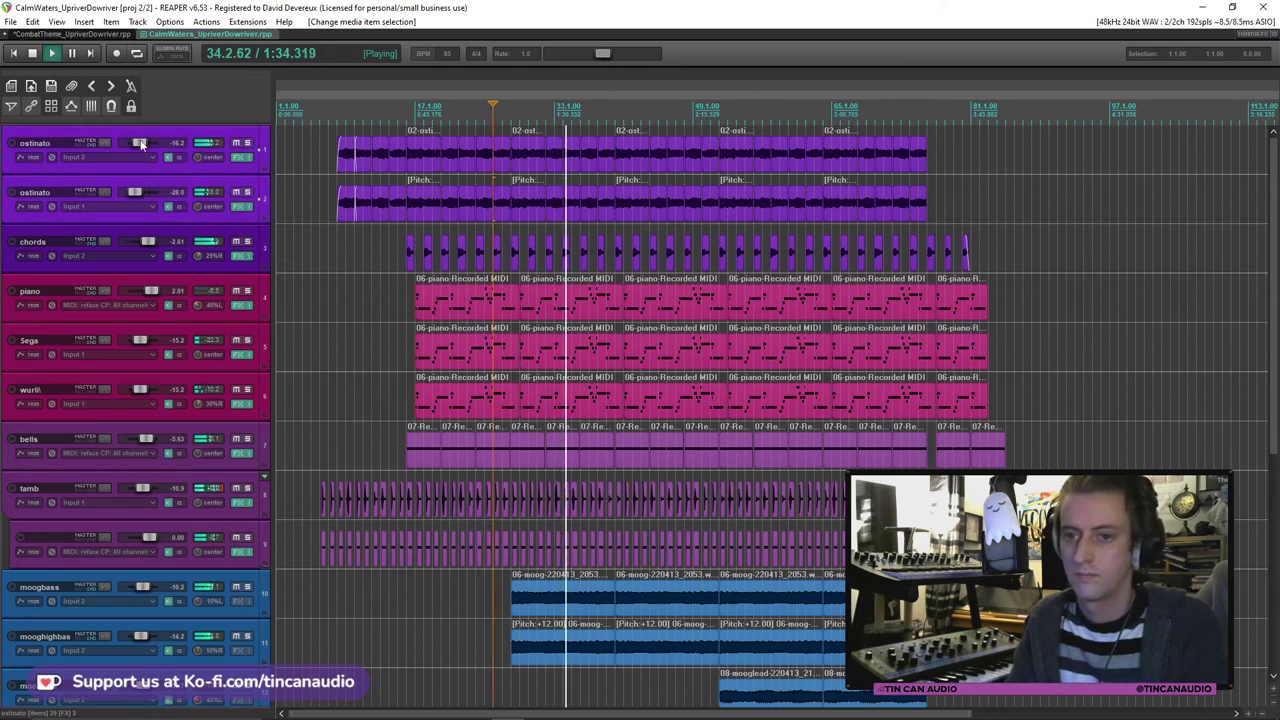
drag(141, 145, 139, 146)
scroll(139, 146, up, 3)
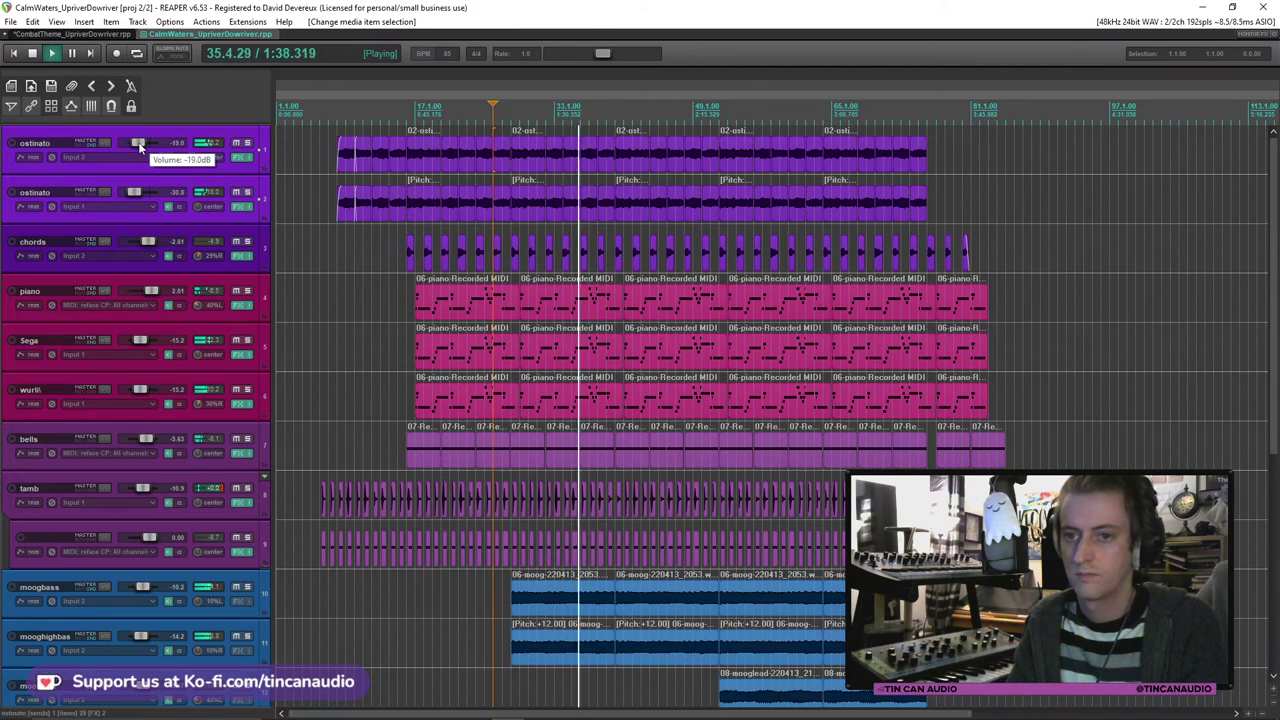
scroll(140, 146, up, 5)
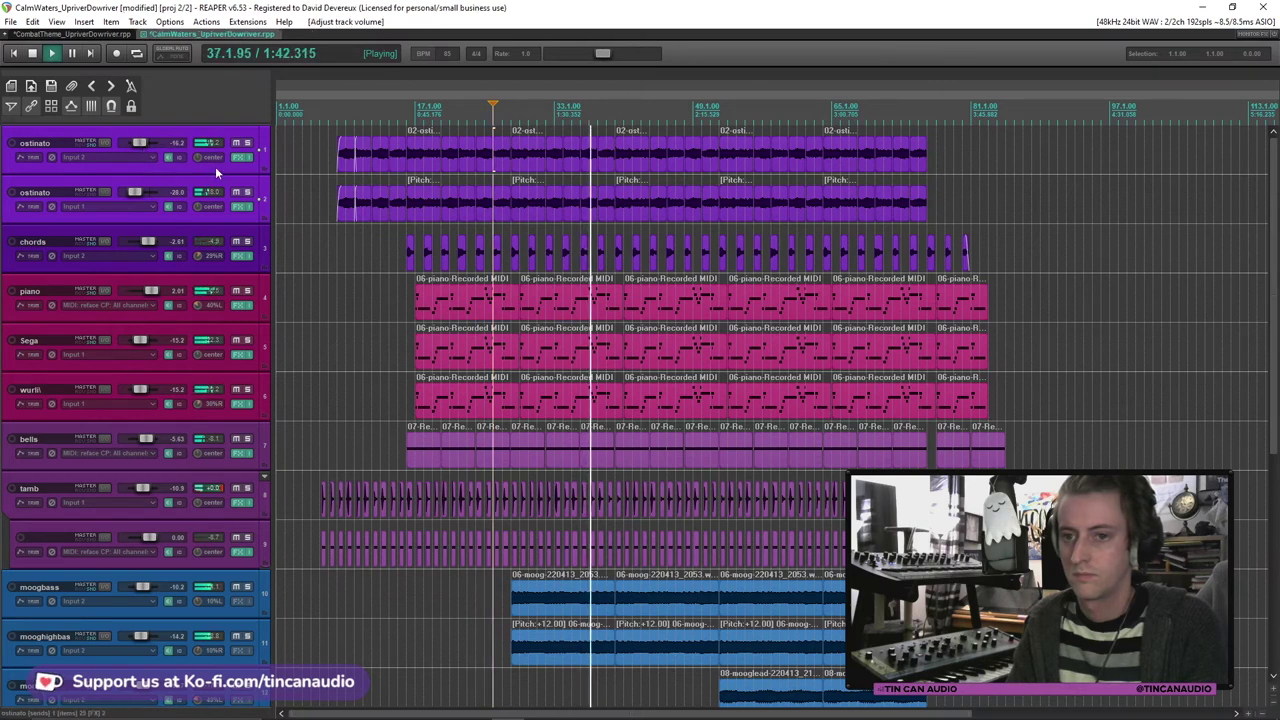
click(215, 165)
key(ctrl+s)
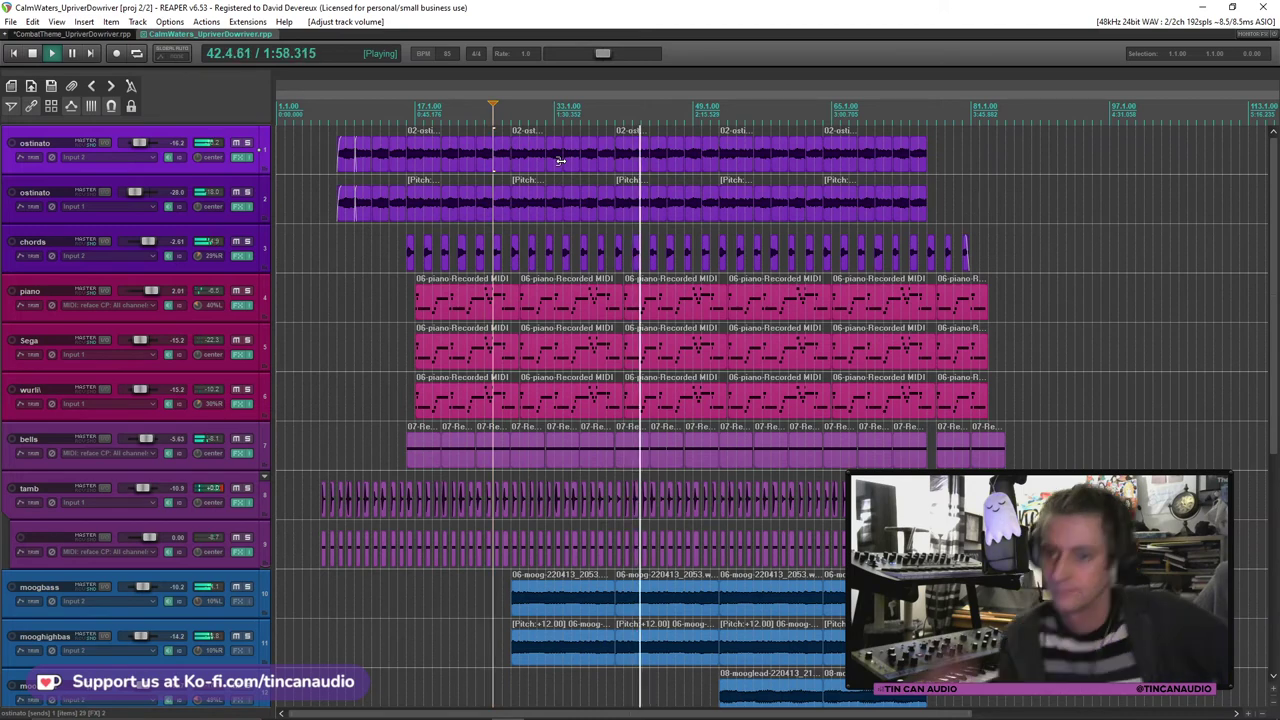
Step: Mute both ostinato tracks, listen to the arrangement without them up to about bar 64, and unmute them
drag(240, 145, 234, 191)
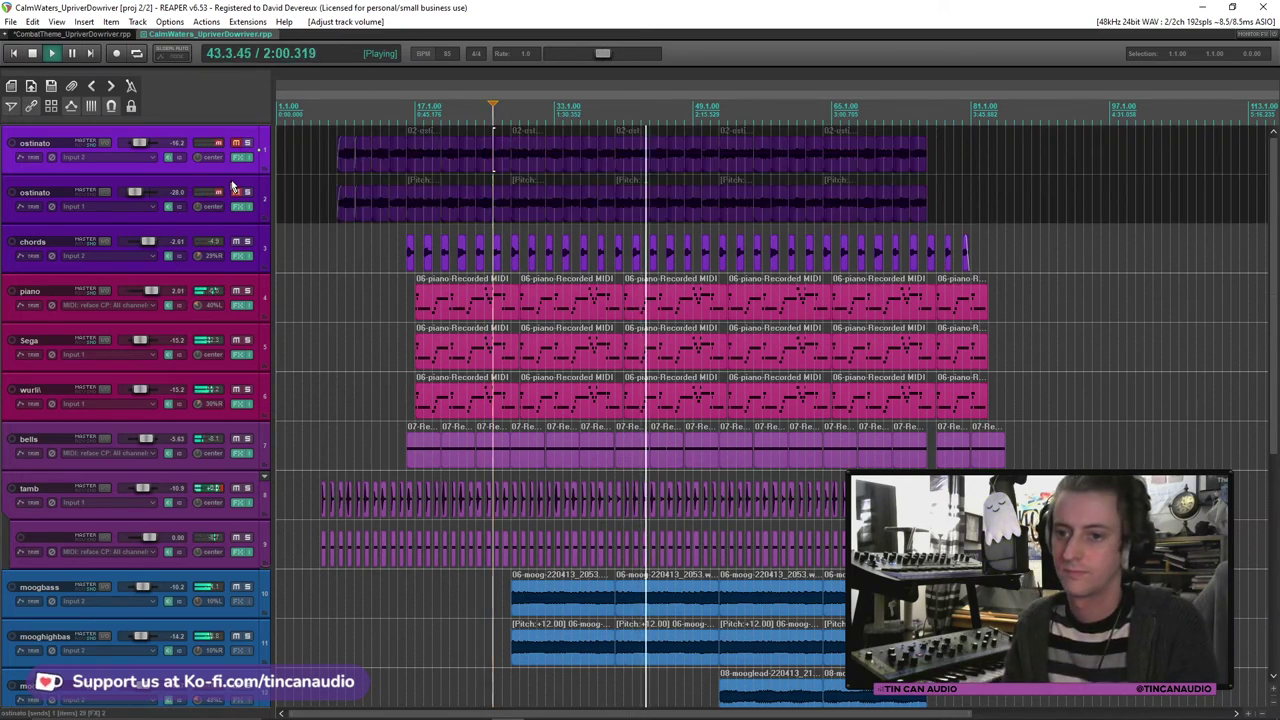
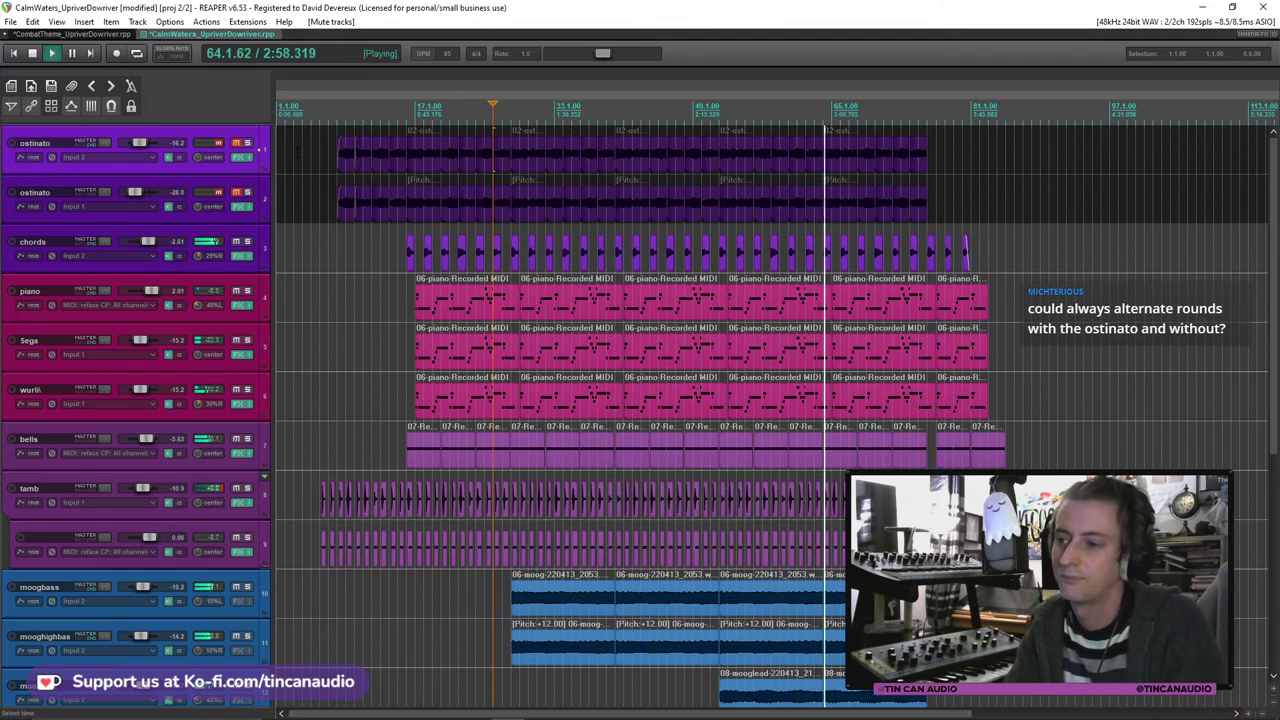
key(space)
click(240, 144)
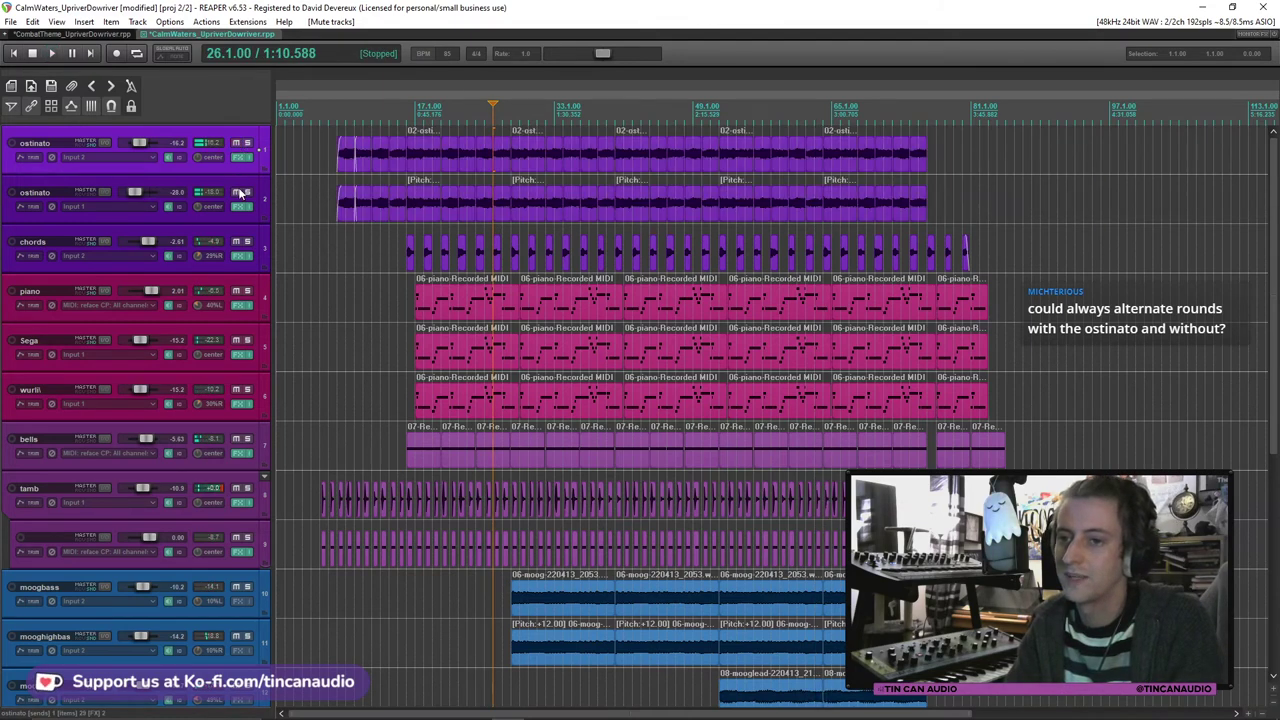
Step: Delete all clips on both ostinato tracks before the moogbass entry and play from just before the piano entry
click(353, 149)
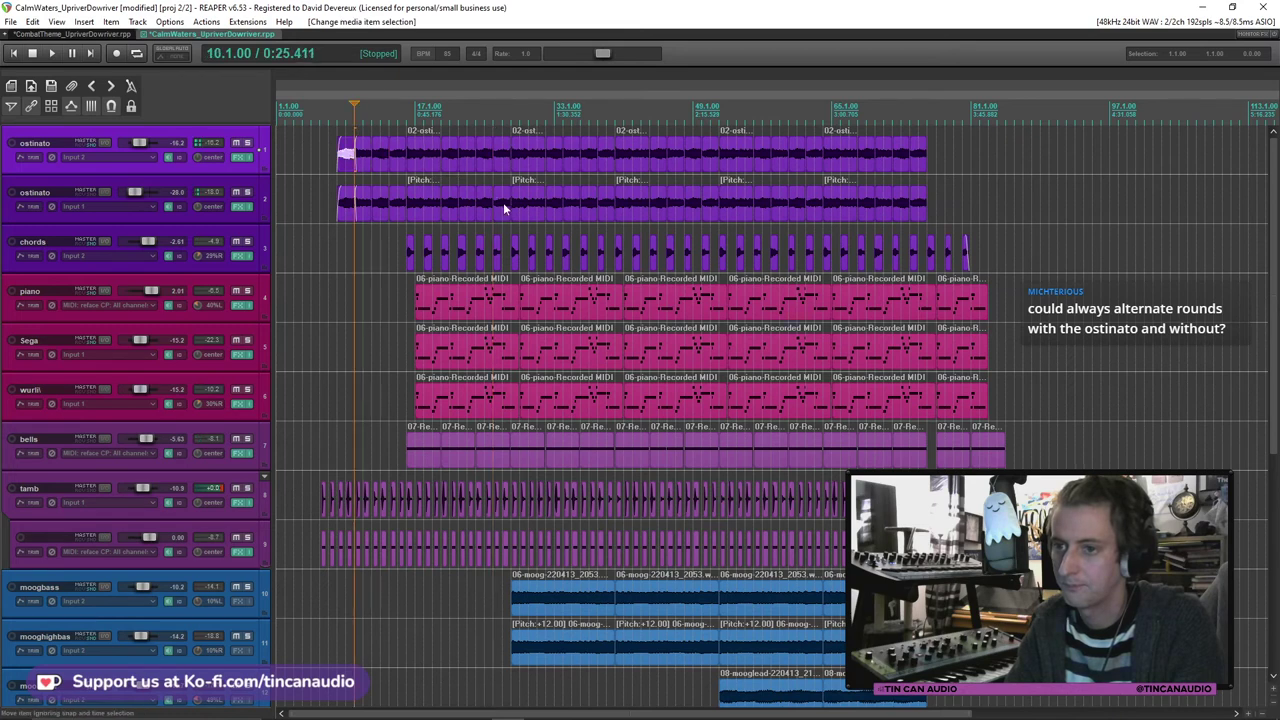
shift+click(505, 204)
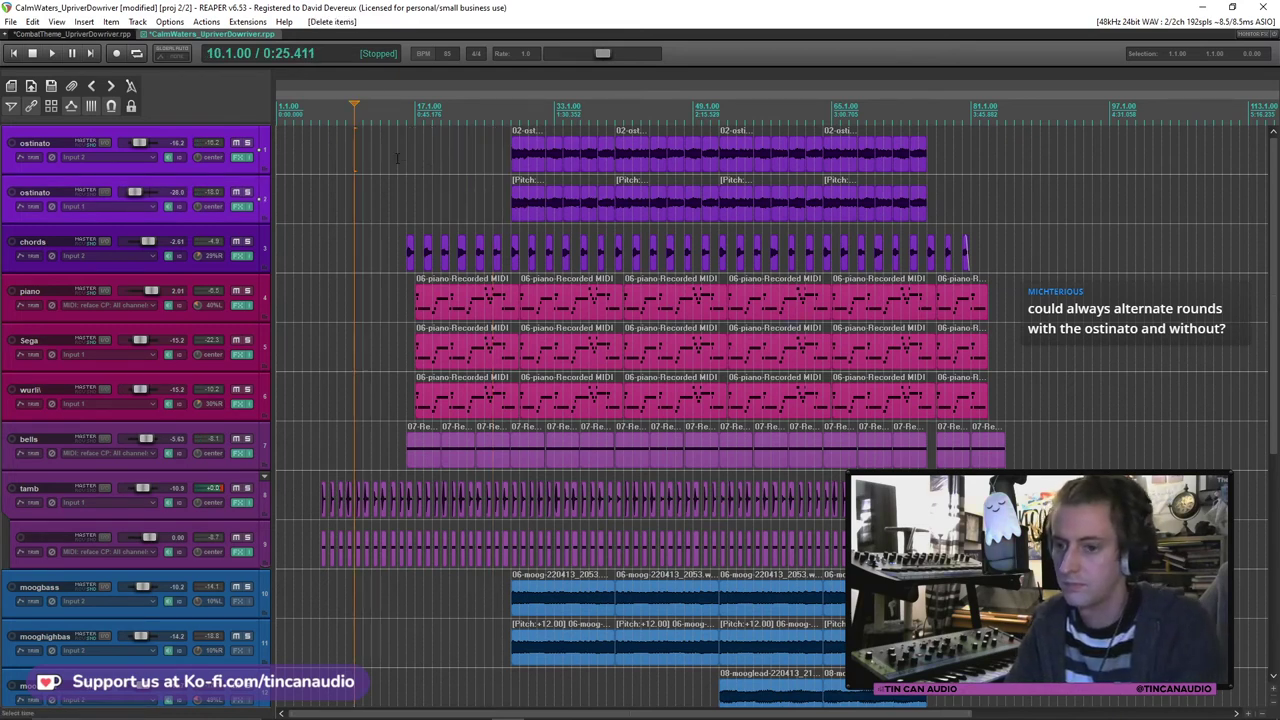
click(399, 157)
key(space)
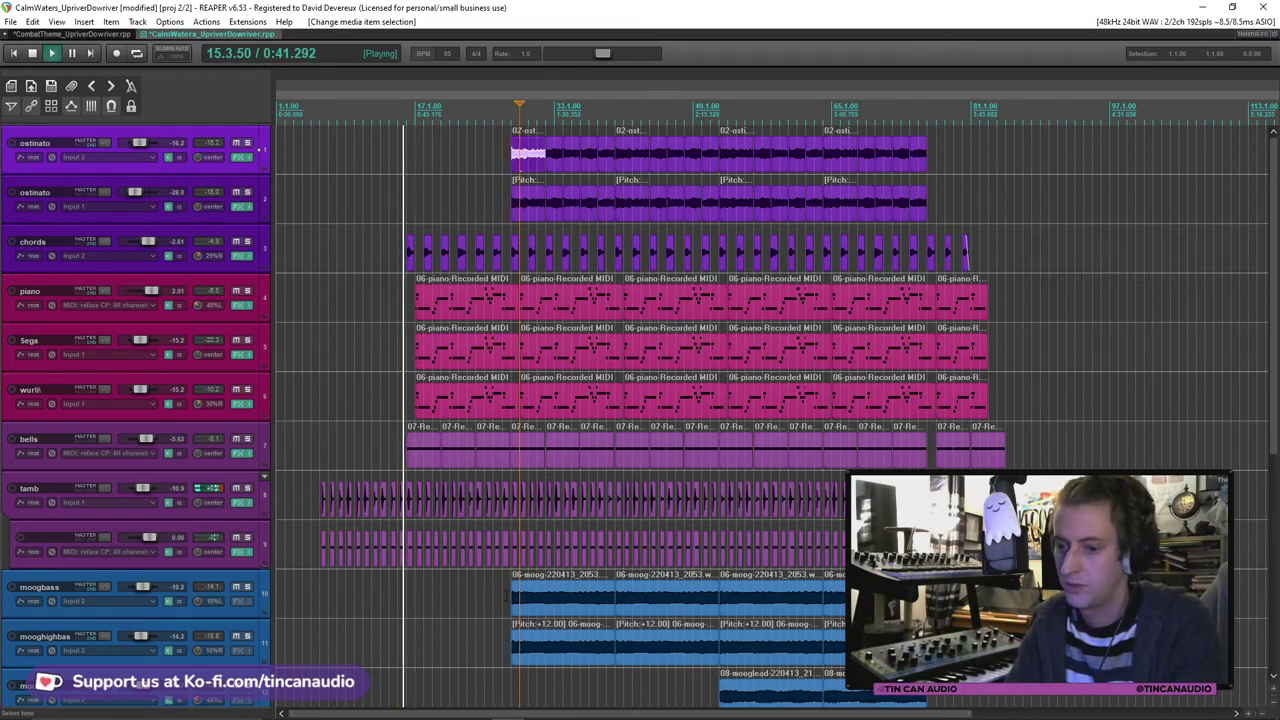
Step: Examine the ostinato entry against the moogbass and chords clips during playback, and save the project
click(512, 597)
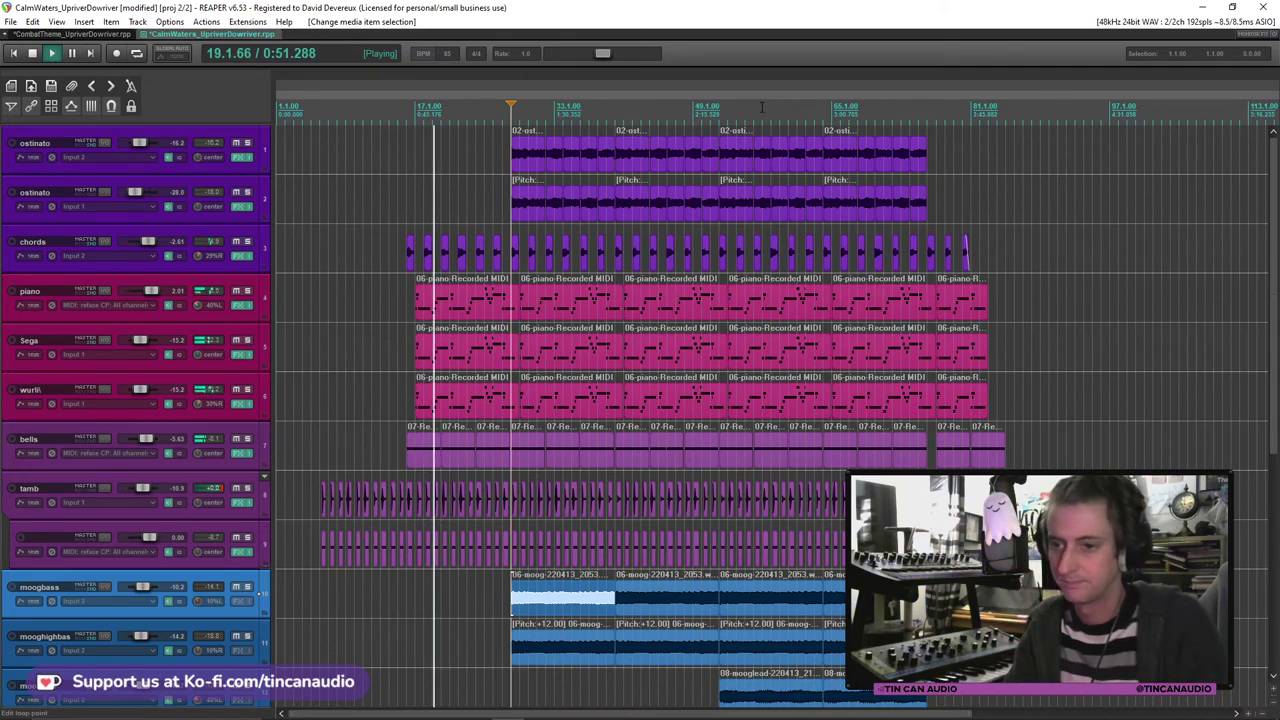
scroll(729, 170, up, 3)
click(749, 165)
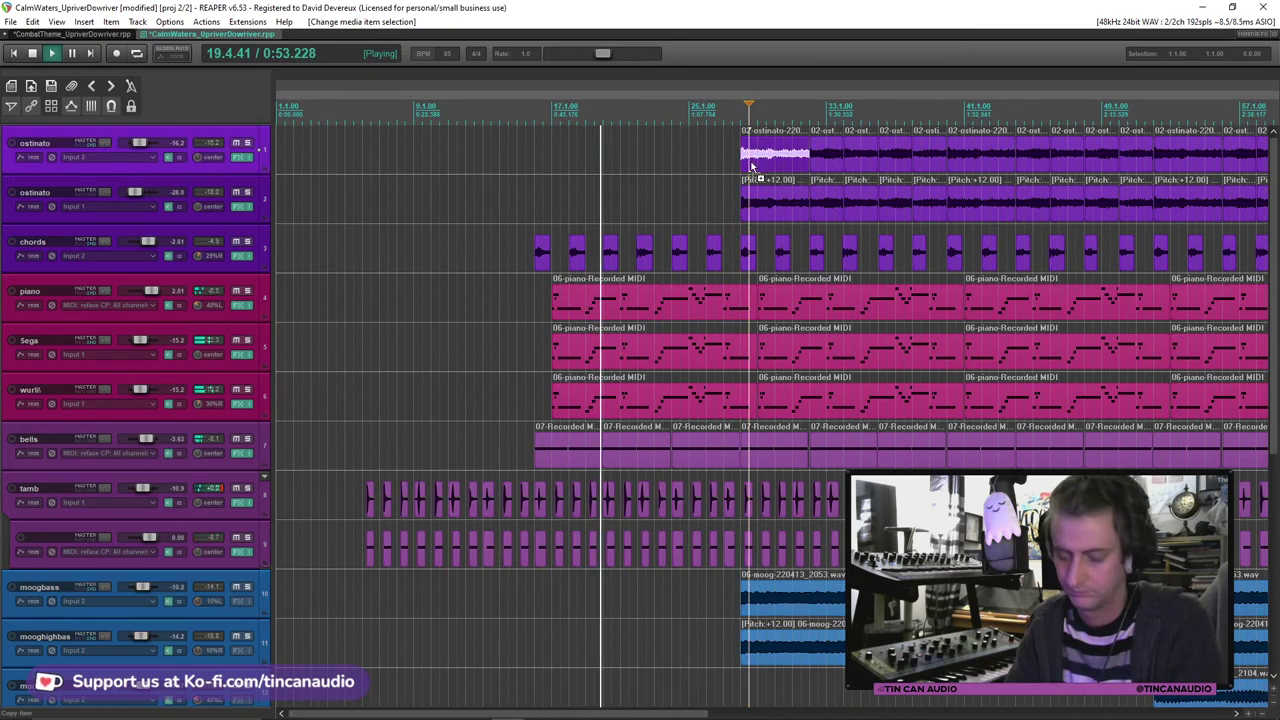
scroll(752, 165, up, 4)
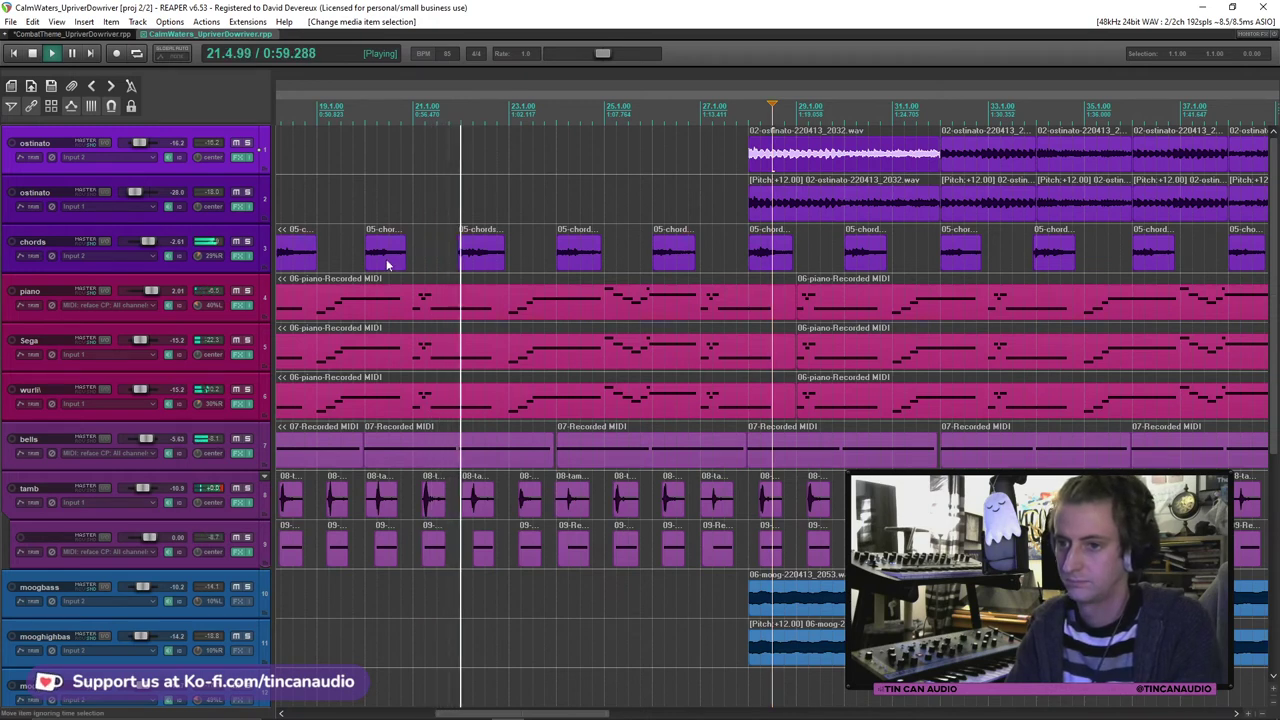
click(475, 258)
key(ctrl+s)
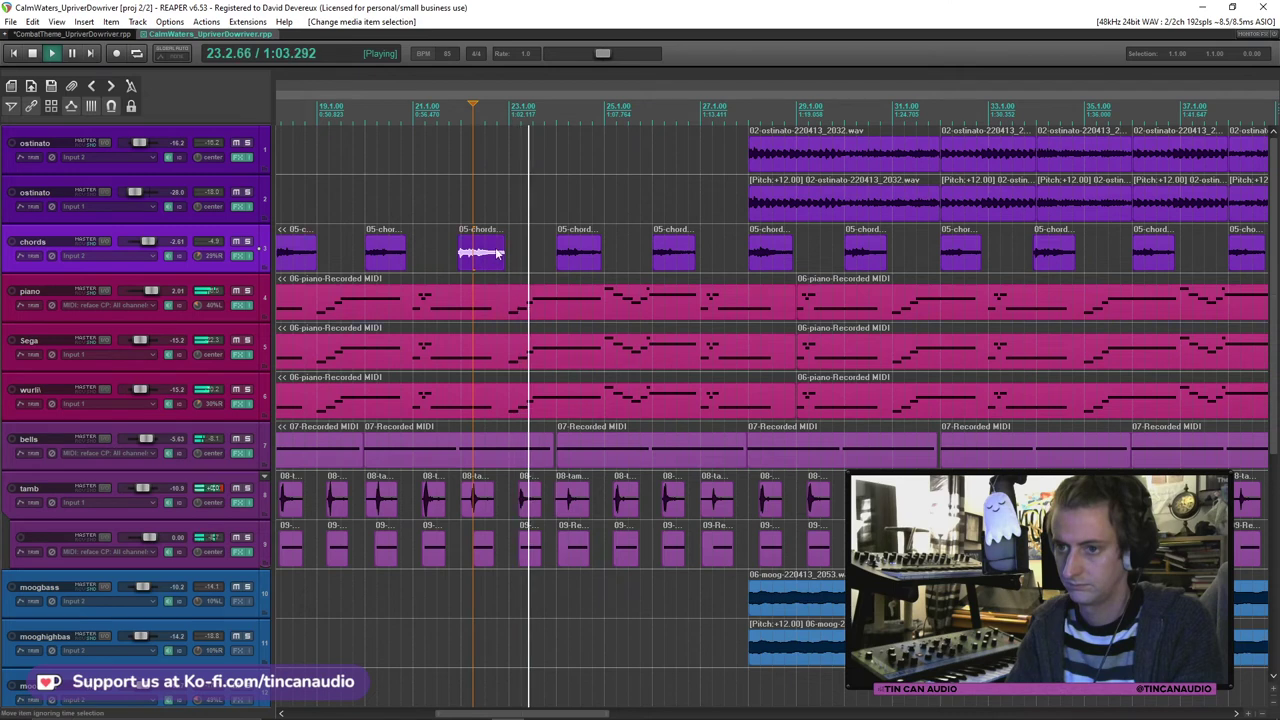
Step: Add a fade-out to the end of the chords clip at bar 22, save the project, and listen on from there
drag(499, 240, 494, 241)
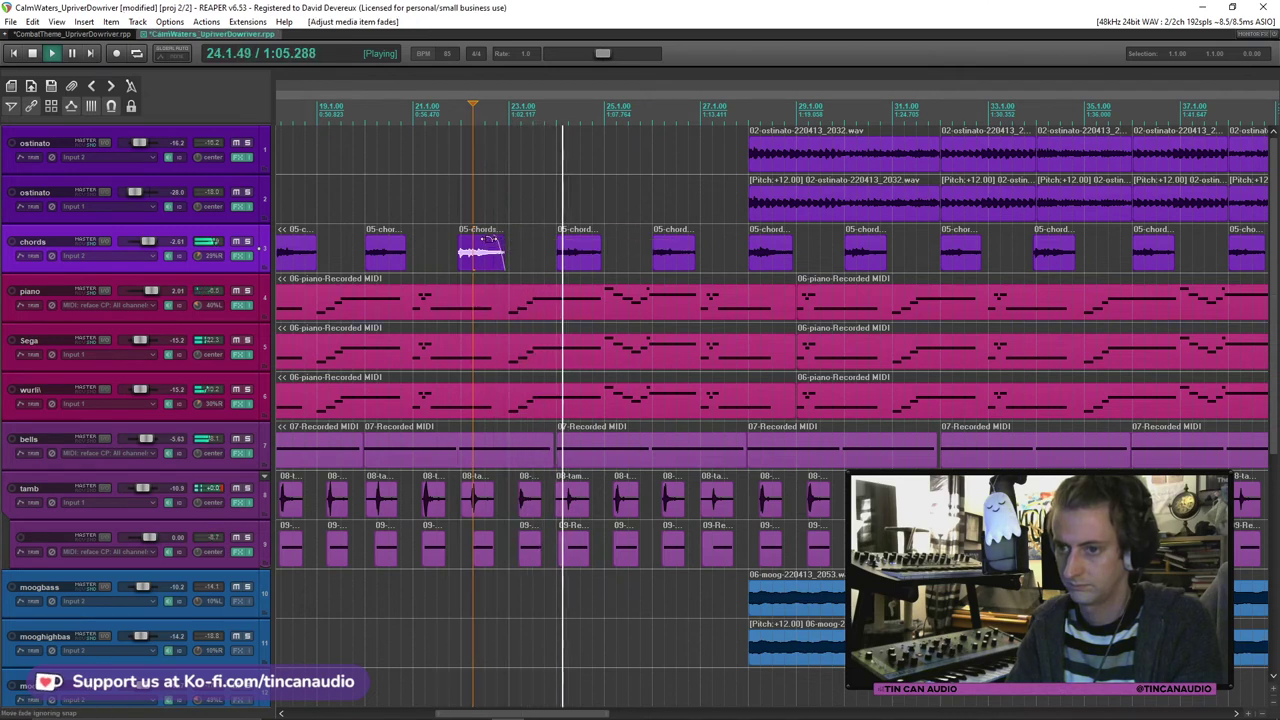
click(574, 262)
scroll(577, 258, down, 2)
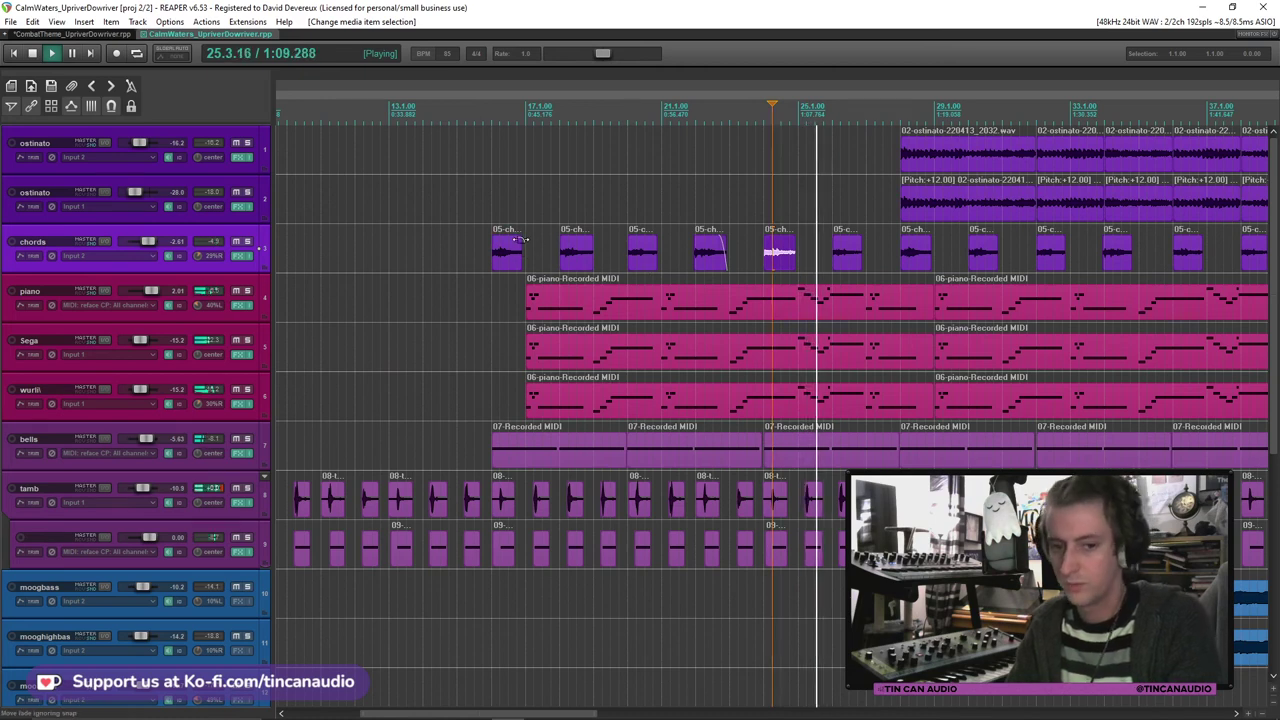
click(848, 252)
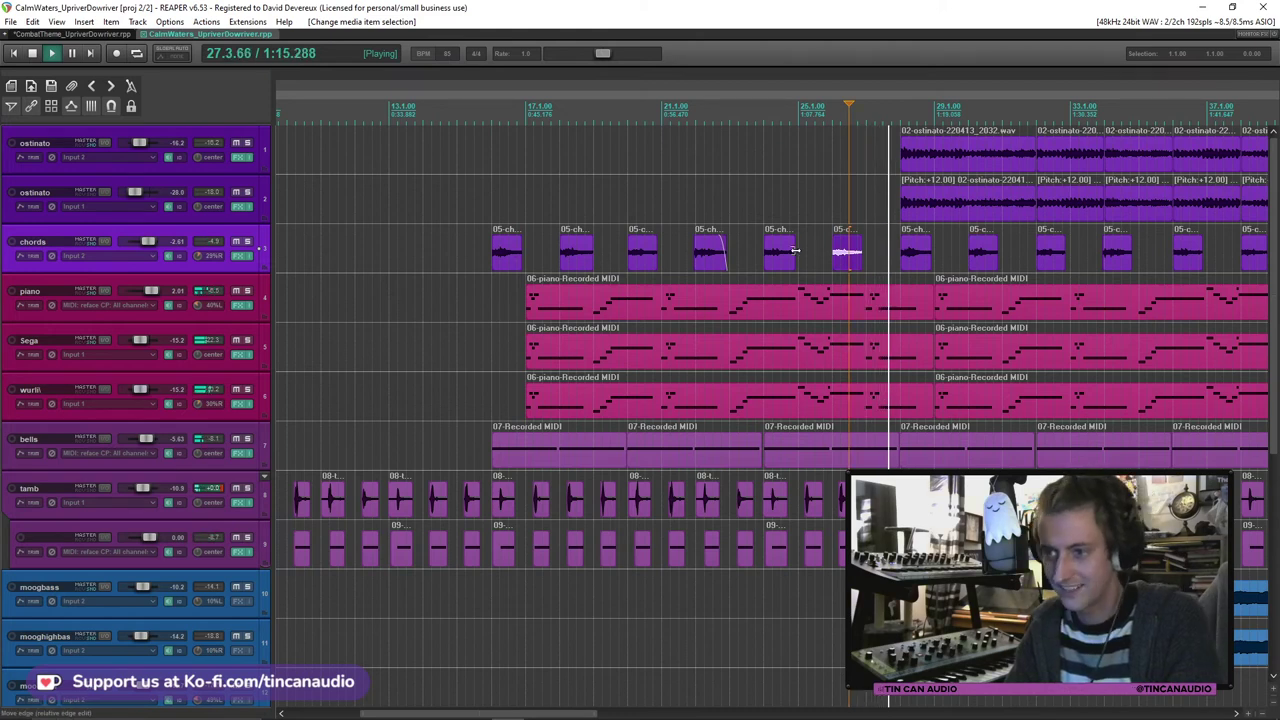
Step: Examine the ostinato entry at bar 28 against the chords, piano and moogbass clips during playback
scroll(855, 260, down, 3)
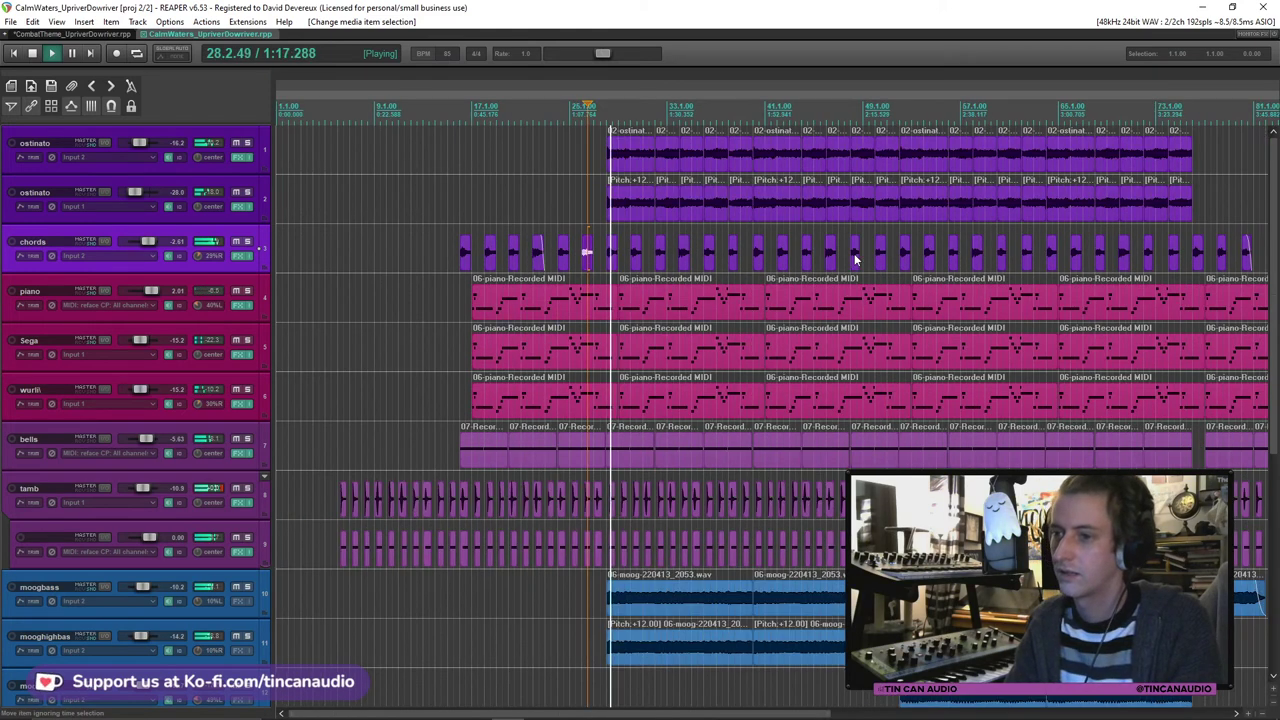
click(678, 216)
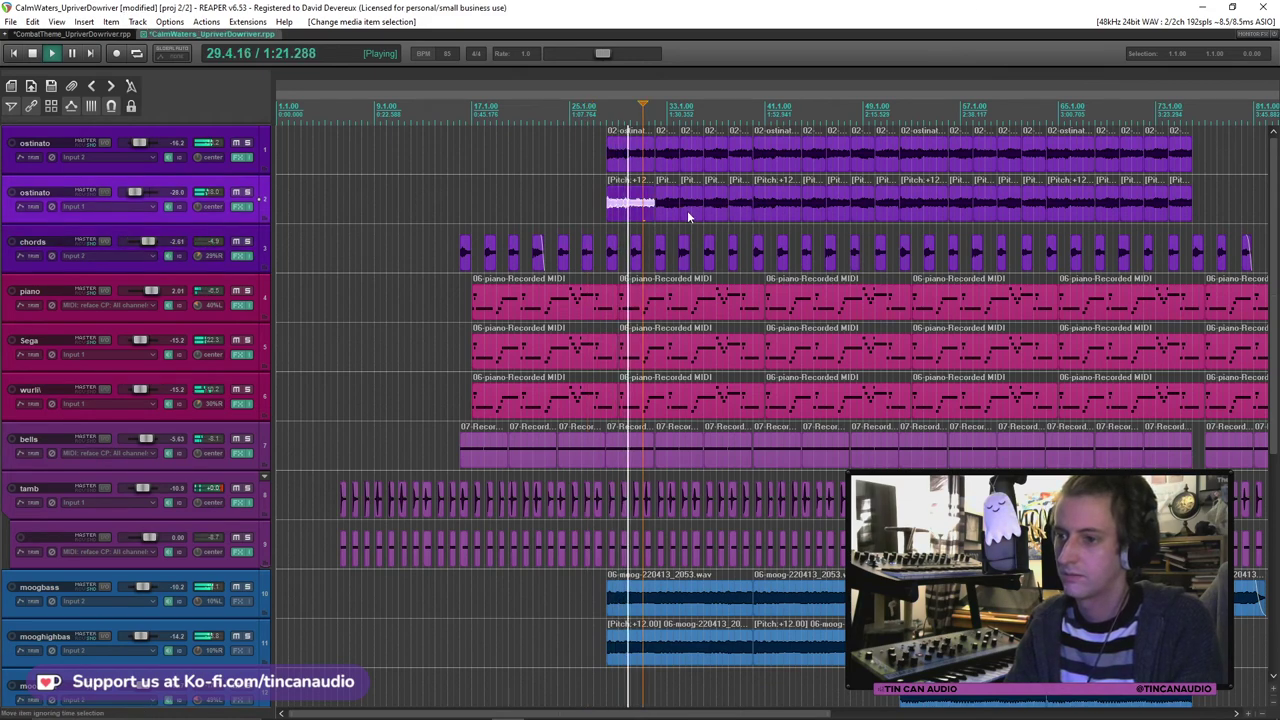
scroll(687, 210, up, 8)
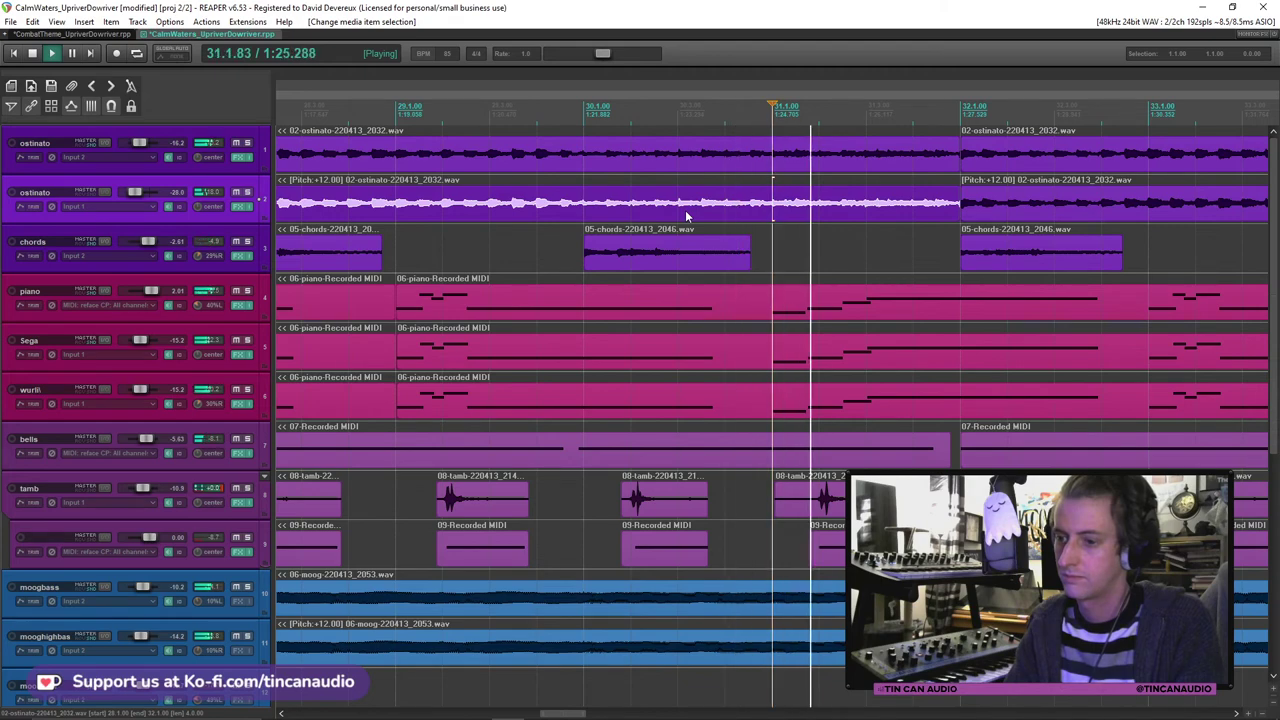
scroll(686, 214, down, 6)
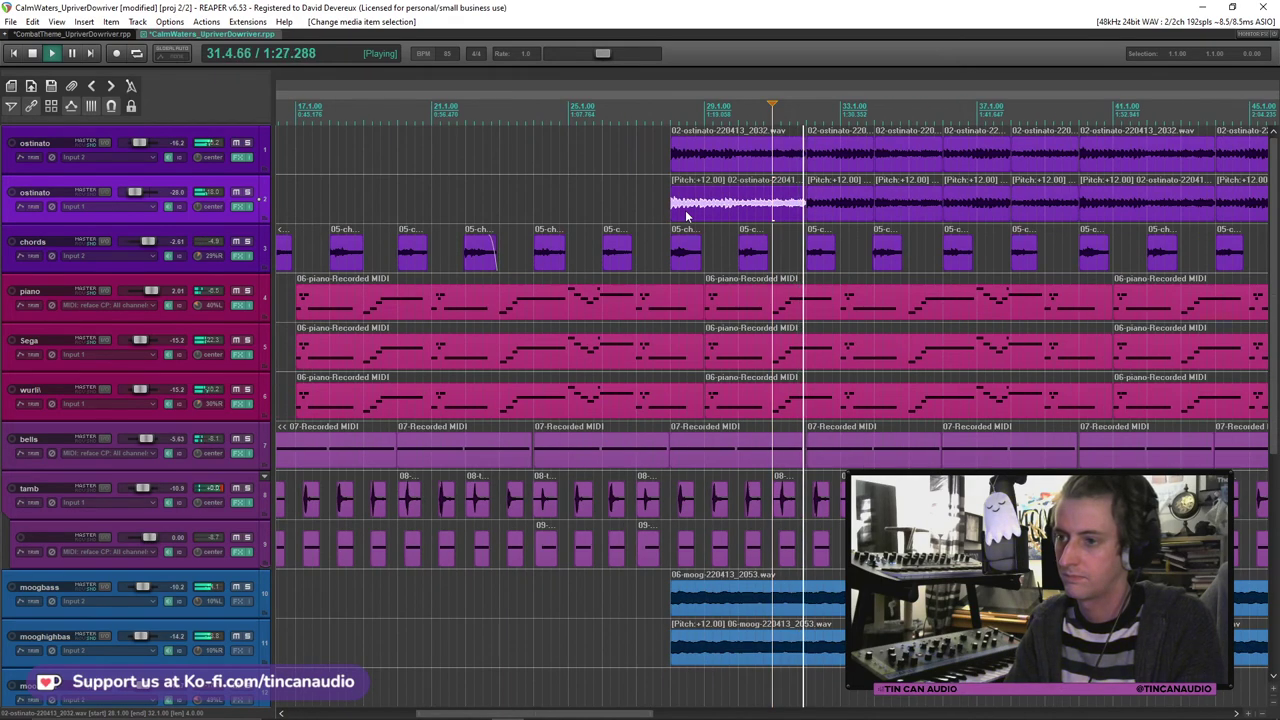
scroll(686, 214, down, 5)
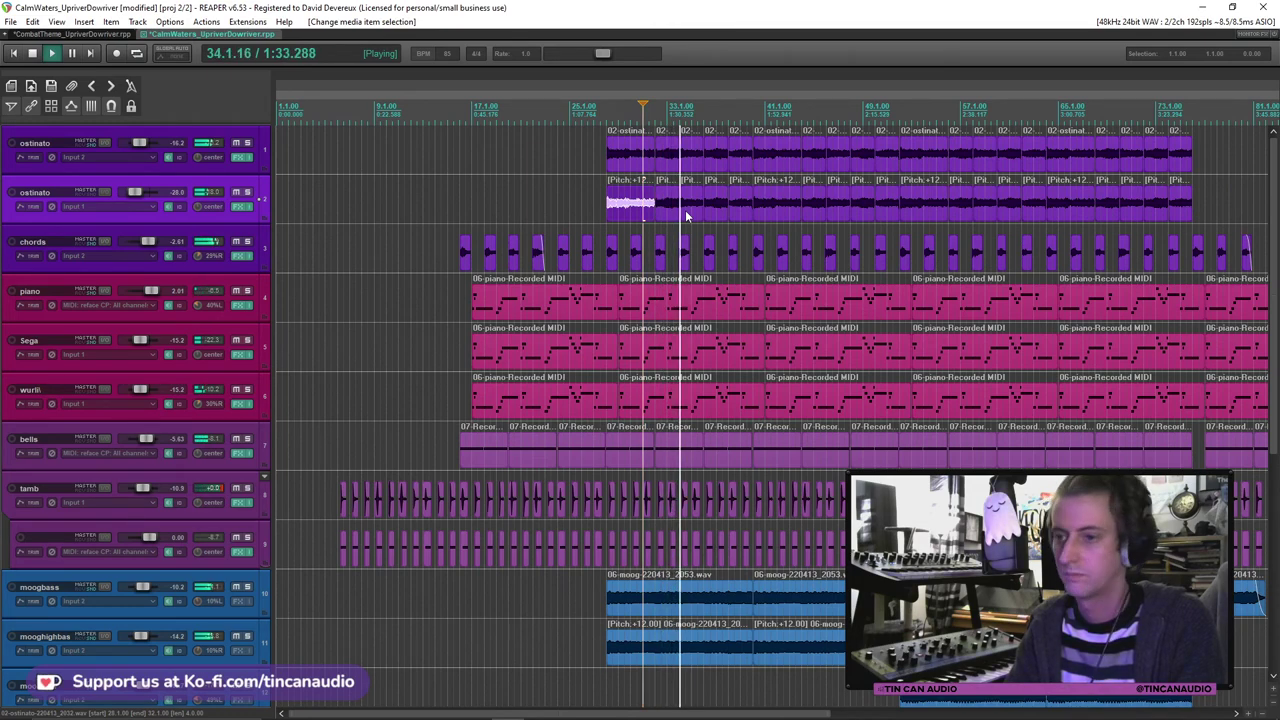
key(ctrl+z)
scroll(685, 210, up, 6)
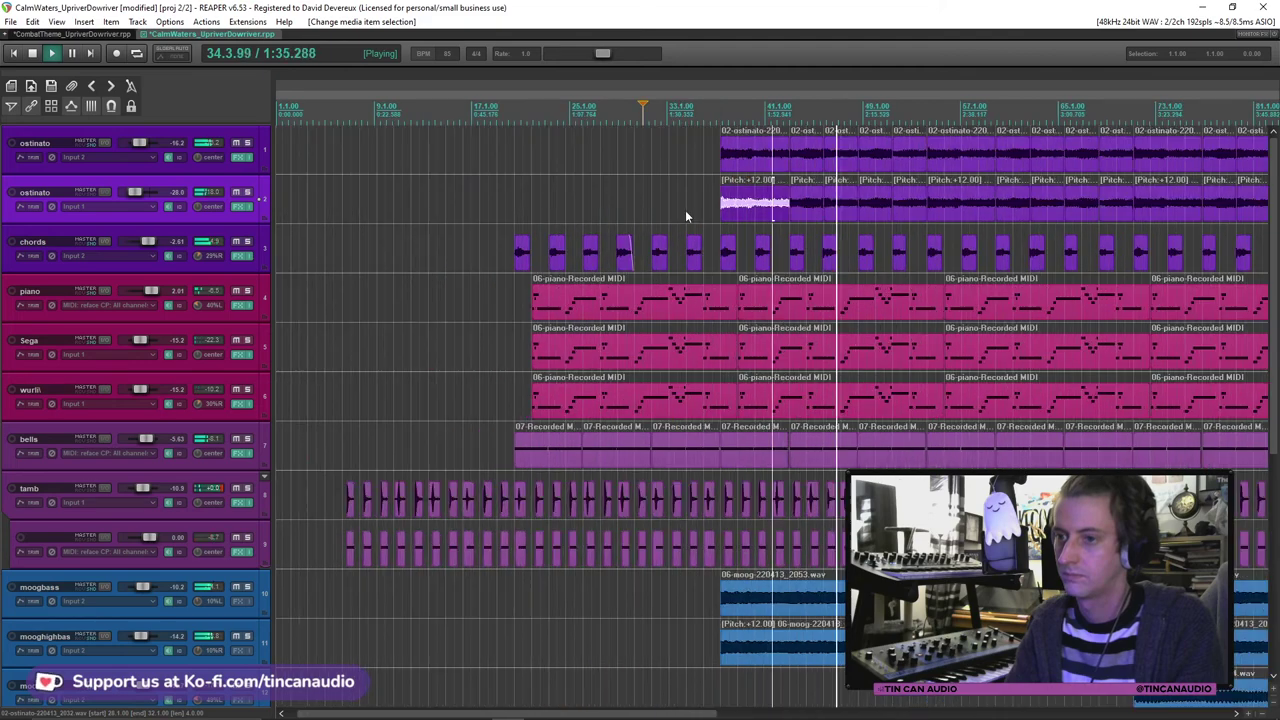
scroll(685, 210, down, 6)
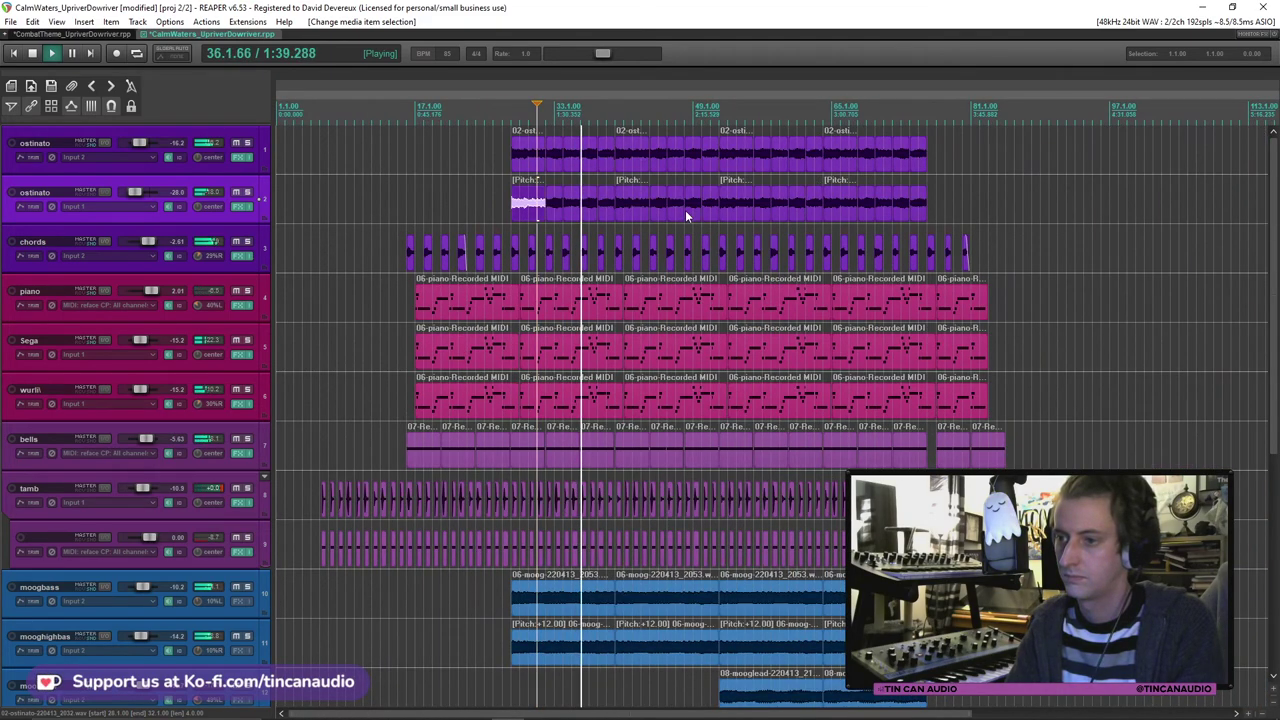
scroll(685, 210, up, 8)
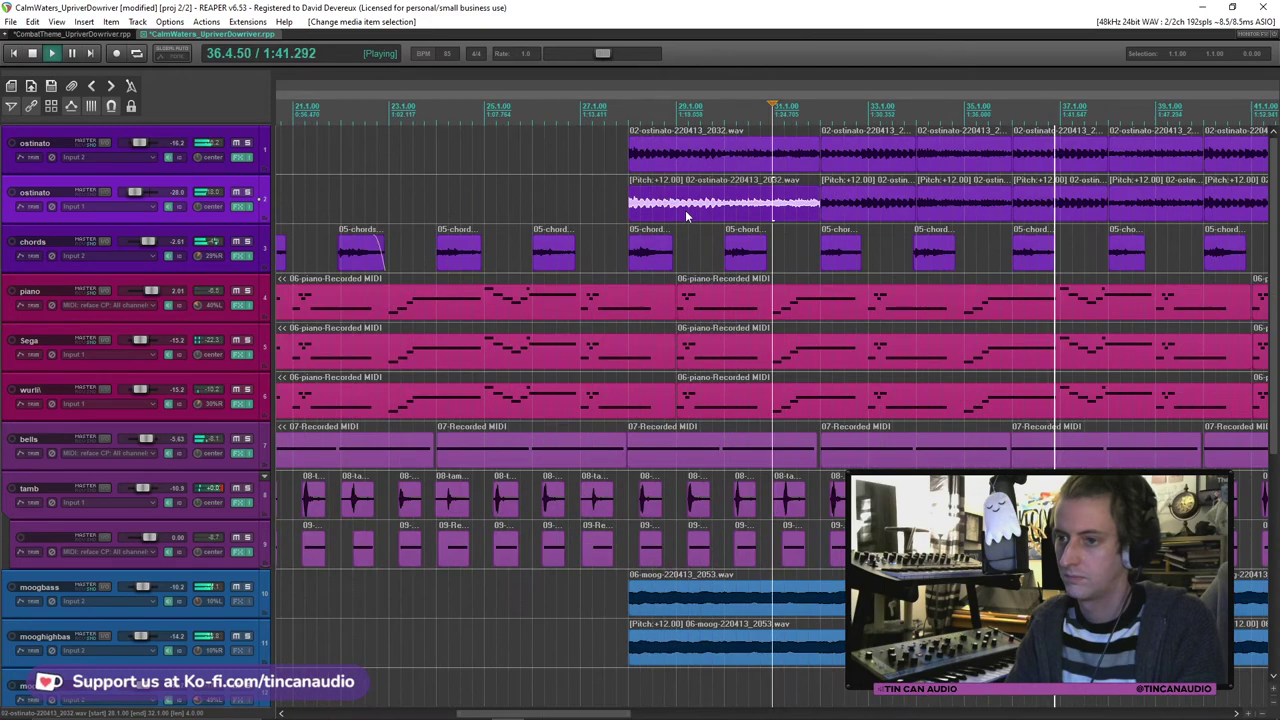
key(space)
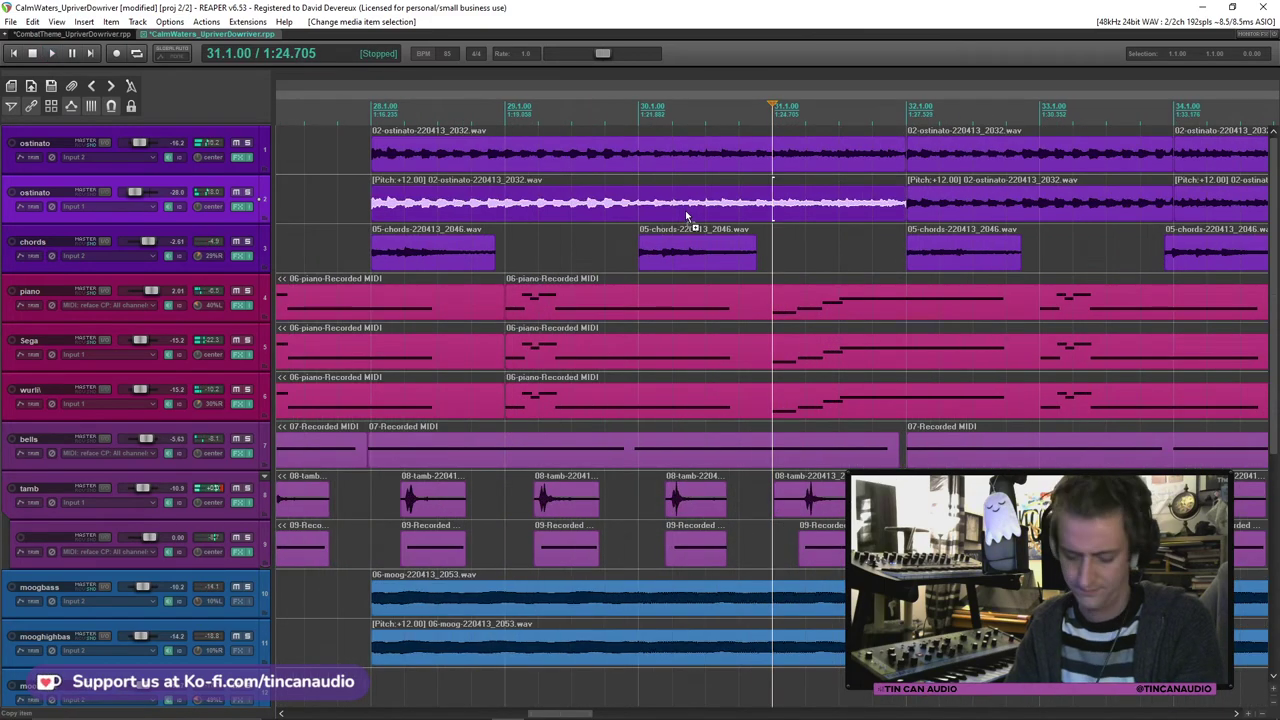
Step: Try nudging the clips on both ostinato tracks slightly earlier to start at 27.4.97, and listen to the entry
click(606, 155)
scroll(771, 200, down, 6)
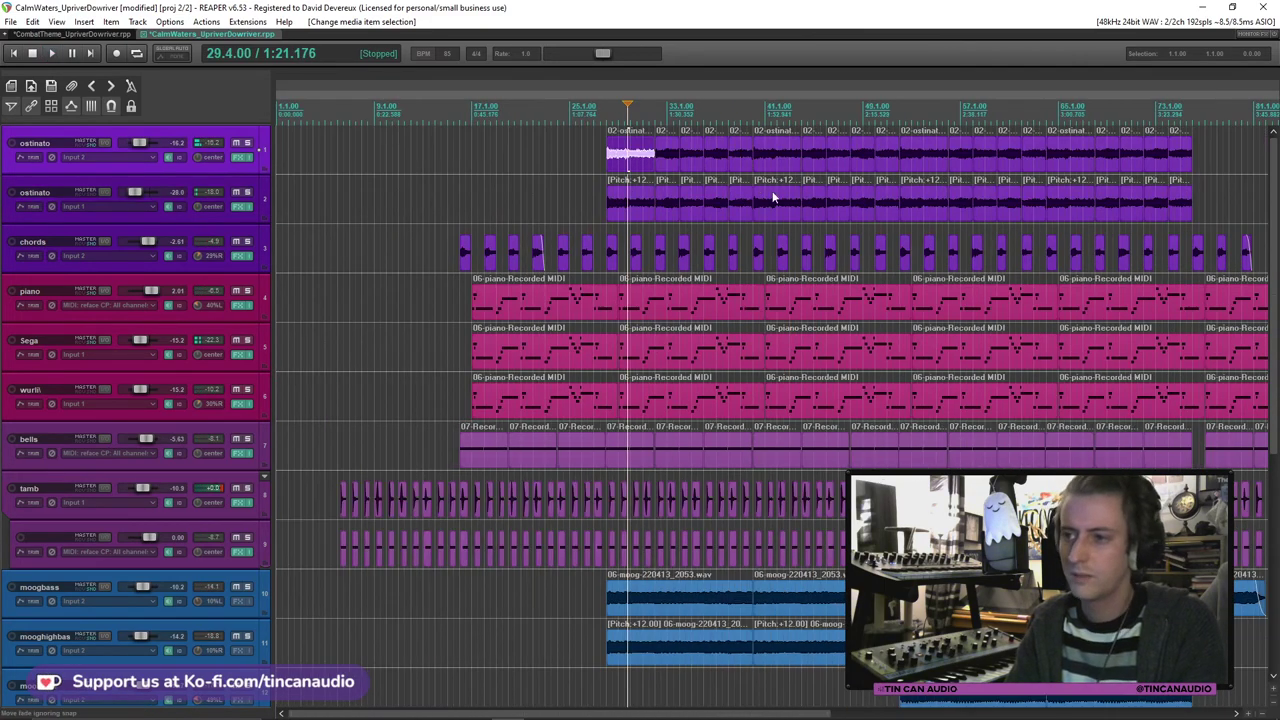
scroll(593, 218, up, 8)
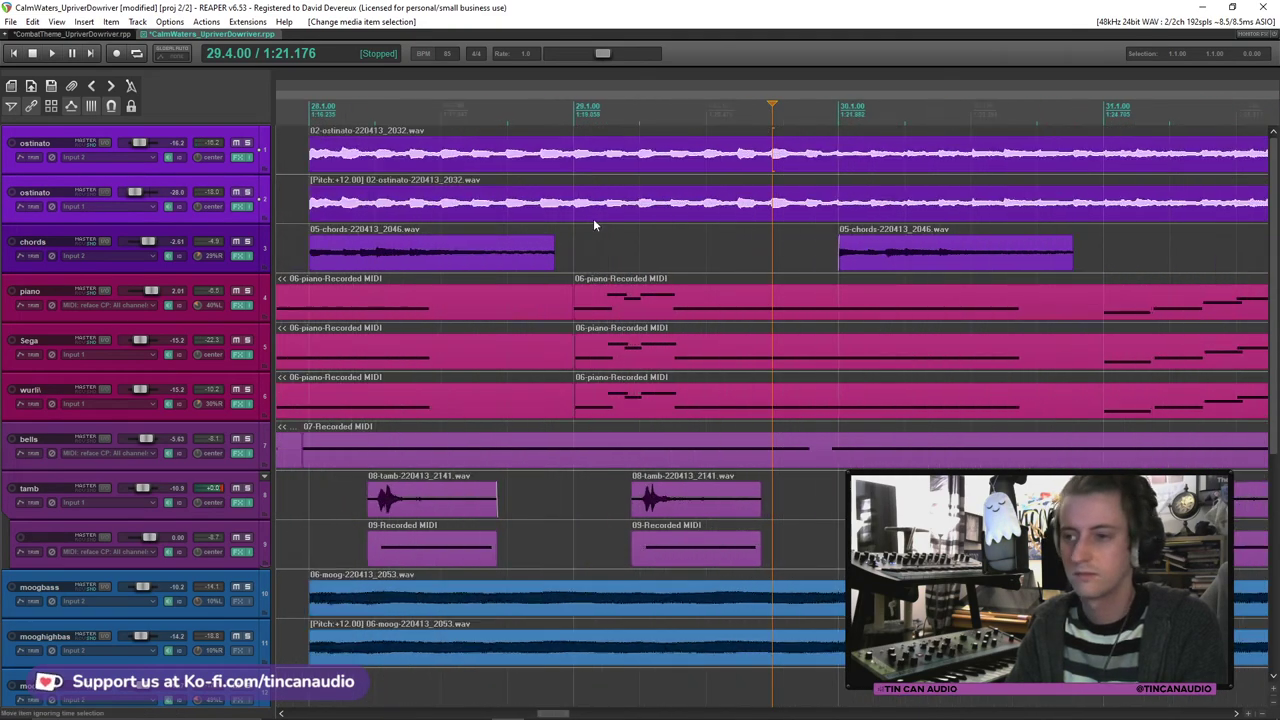
scroll(418, 158, up, 4)
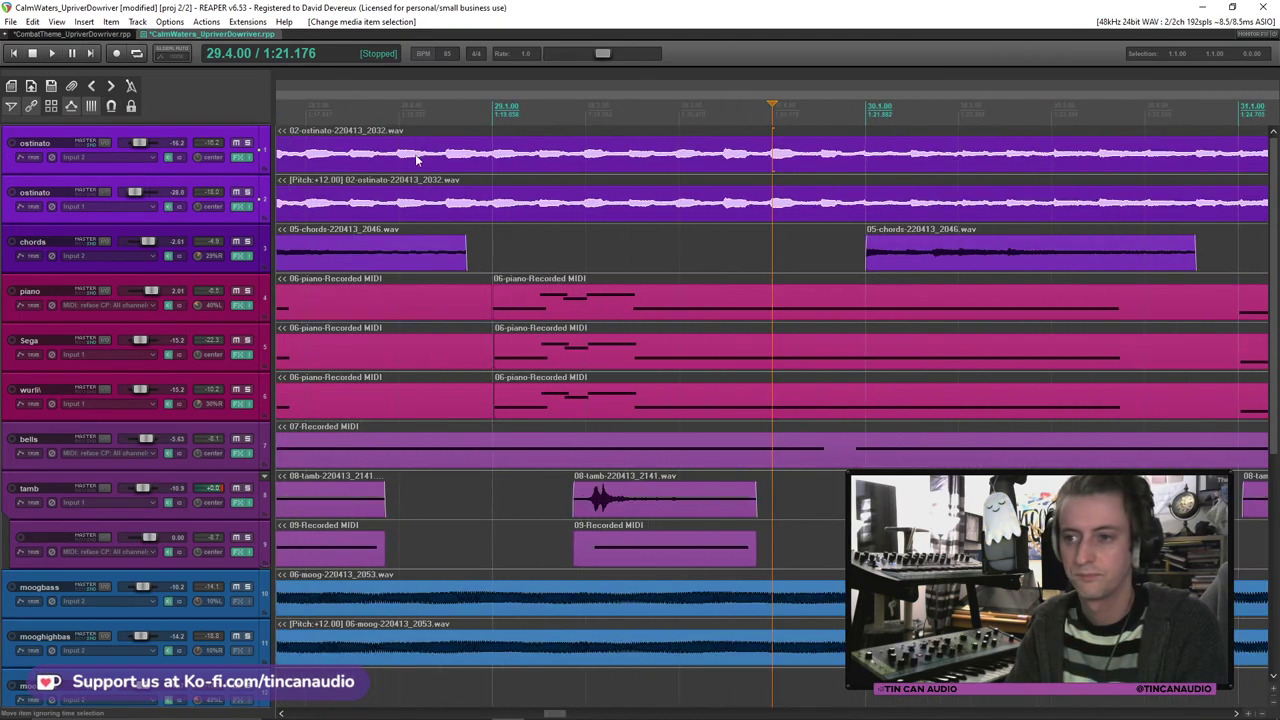
drag(505, 163, 486, 163)
scroll(586, 214, down, 3)
key(space)
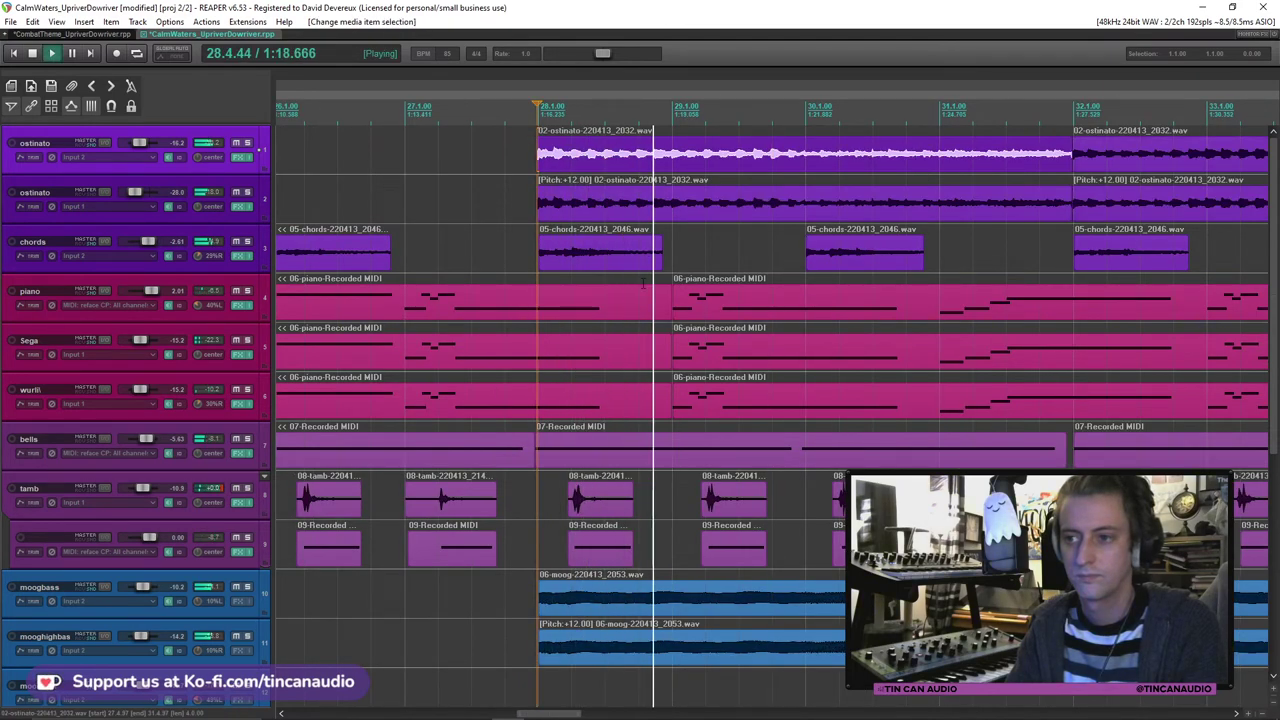
key(space)
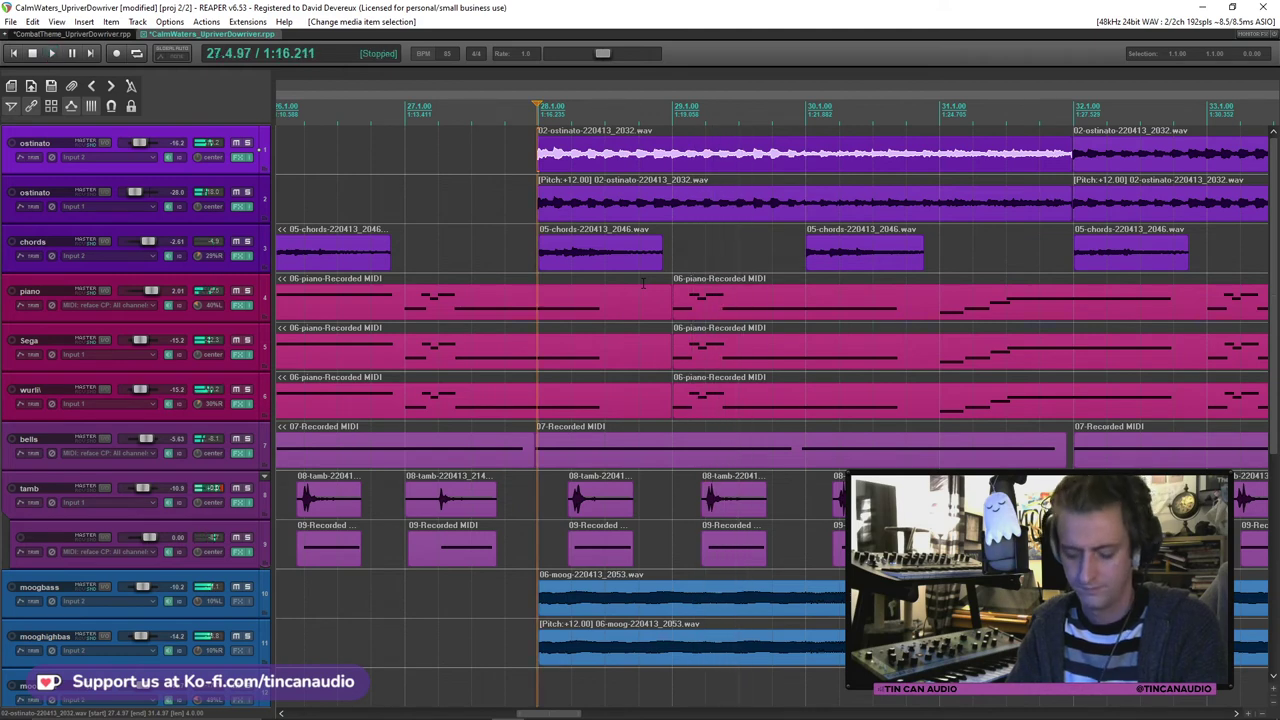
Step: Nudge the clips on both ostinato tracks slightly later so they start at 28.1.04, listen to the entry, and save the project
ctrl+click(630, 197)
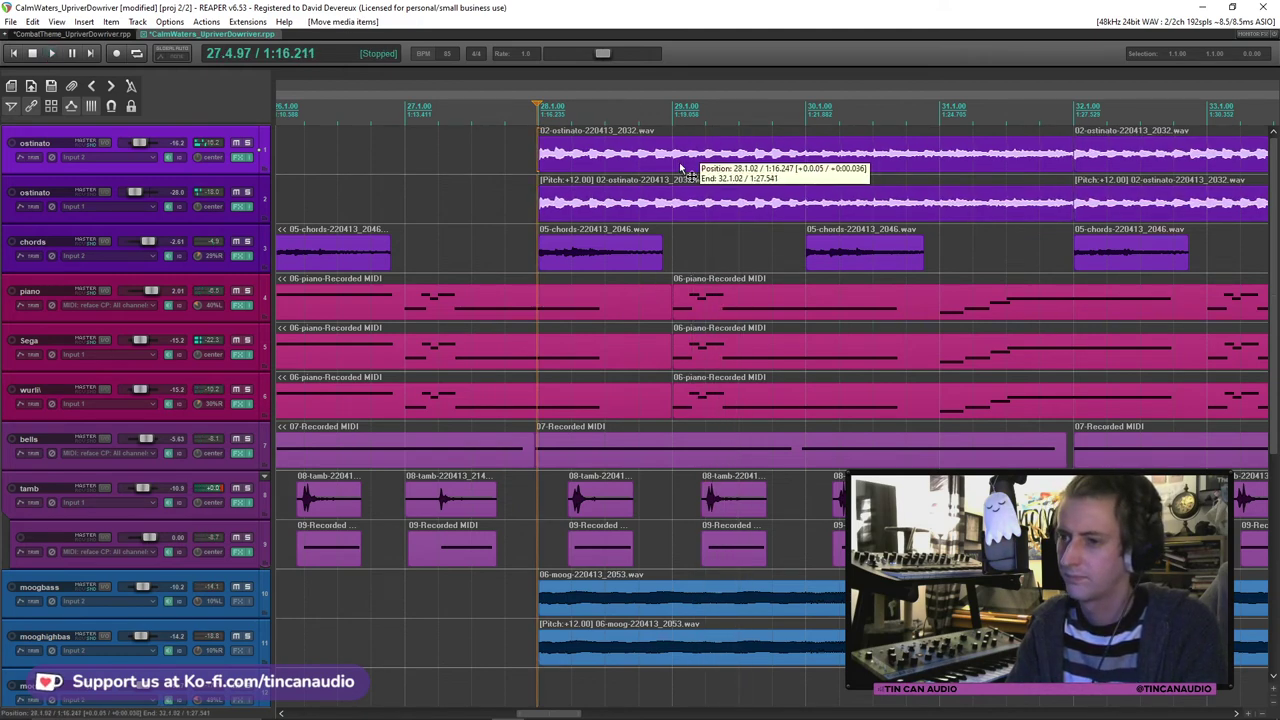
key(space)
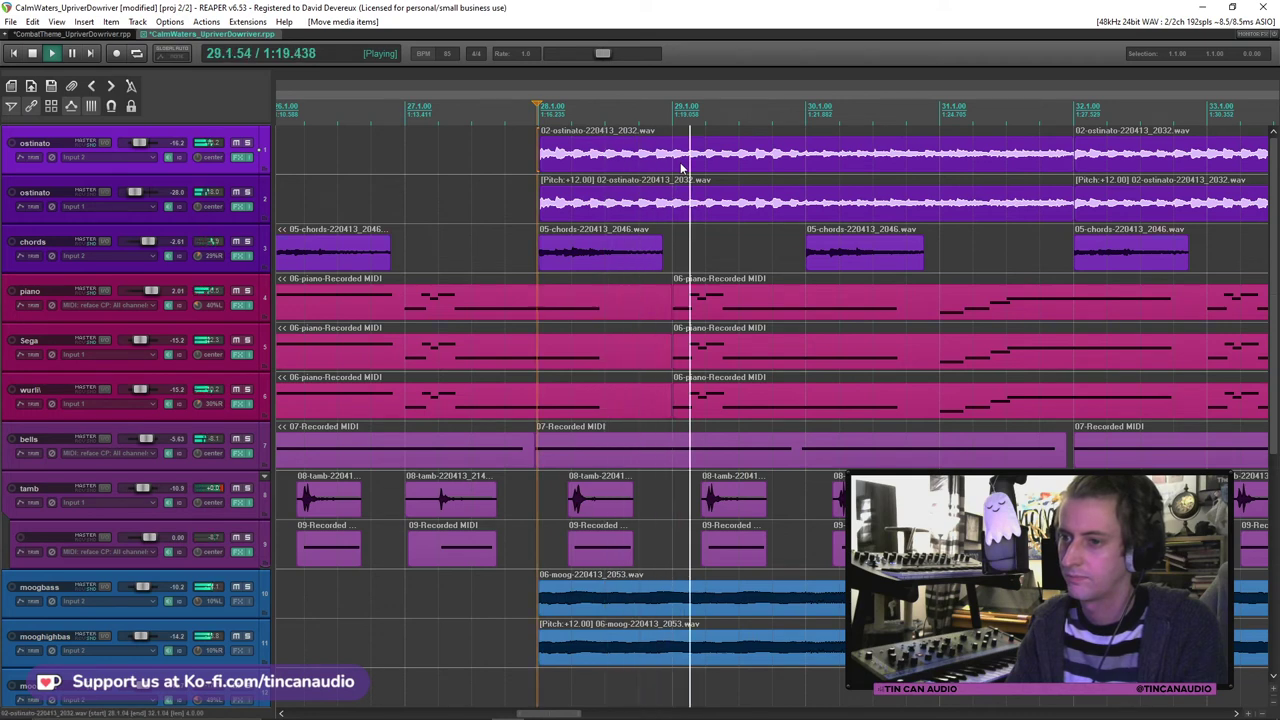
click(680, 168)
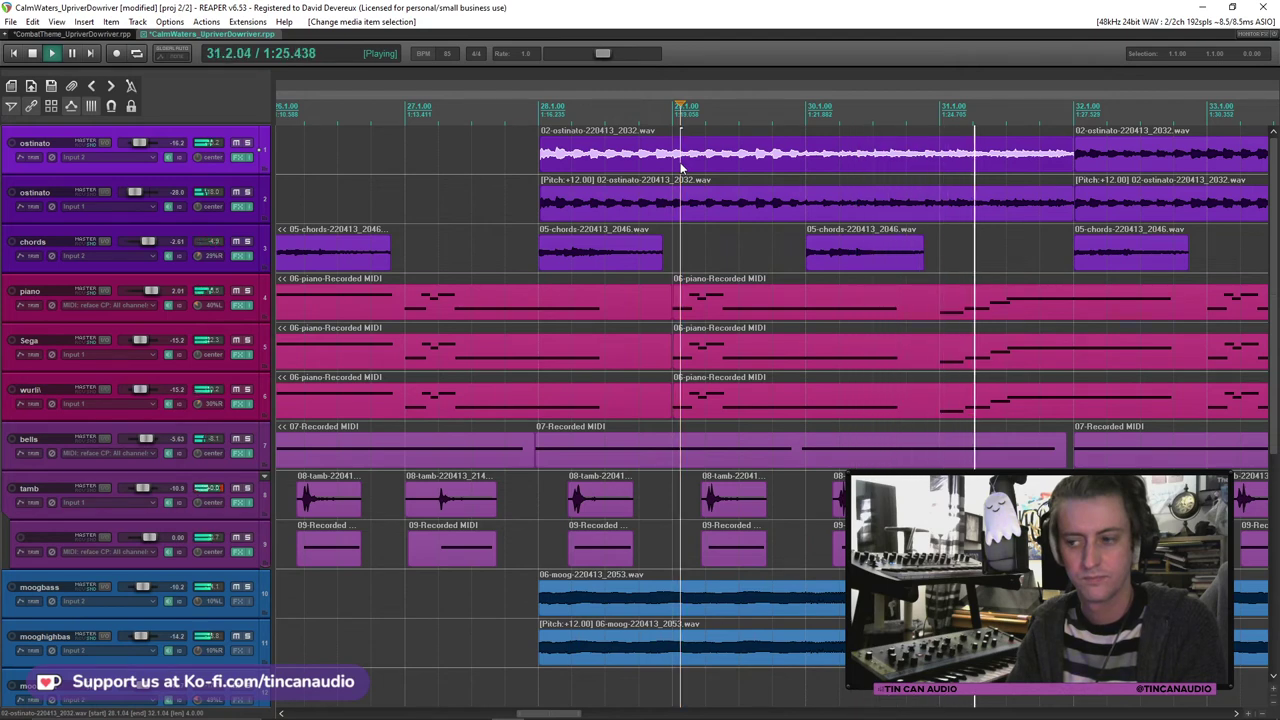
click(913, 158)
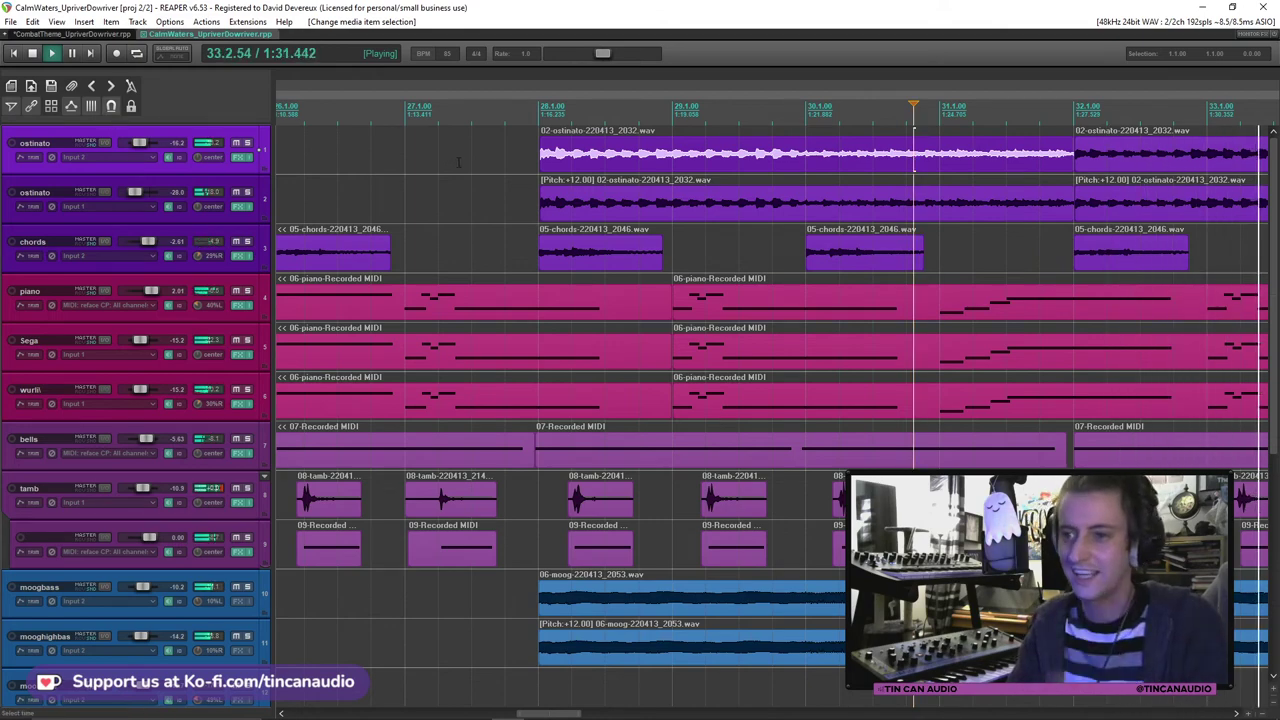
Step: Adjust the start edges of the first ostinato clips at the moogbass entry, and save the project
scroll(470, 172, right, 2)
scroll(429, 175, up, 3)
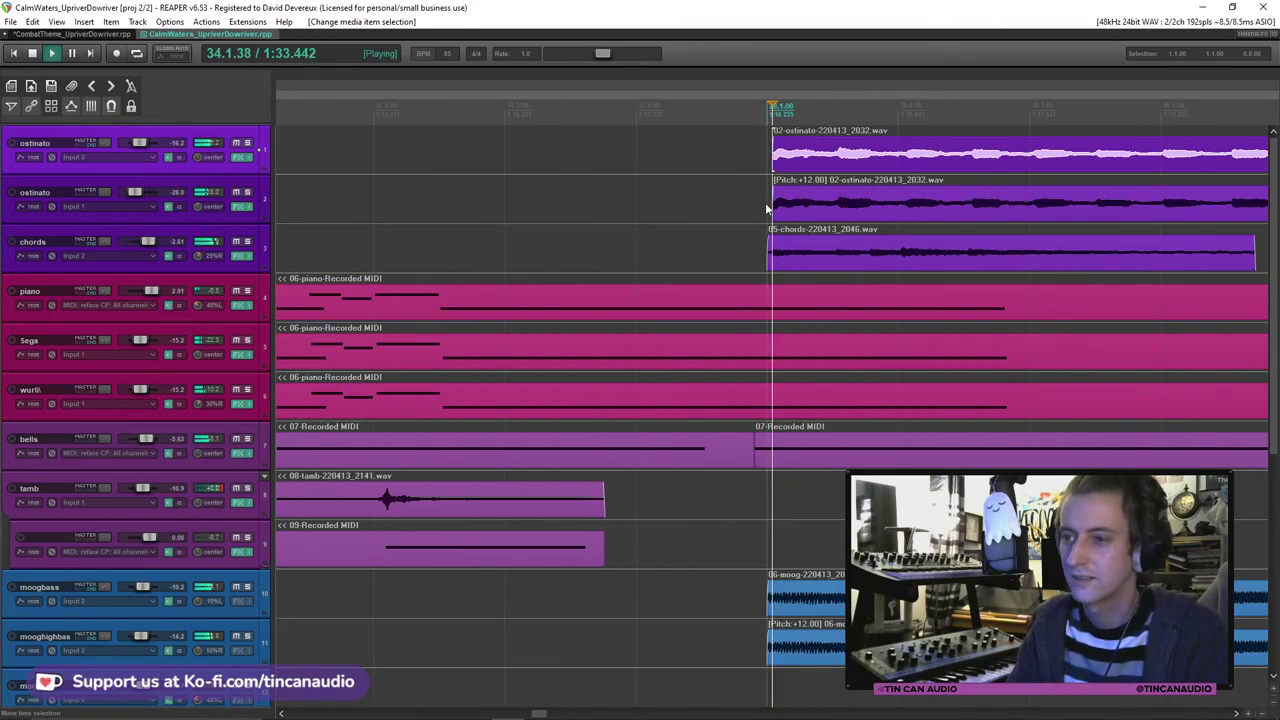
drag(766, 208, 772, 206)
scroll(797, 153, down, 5)
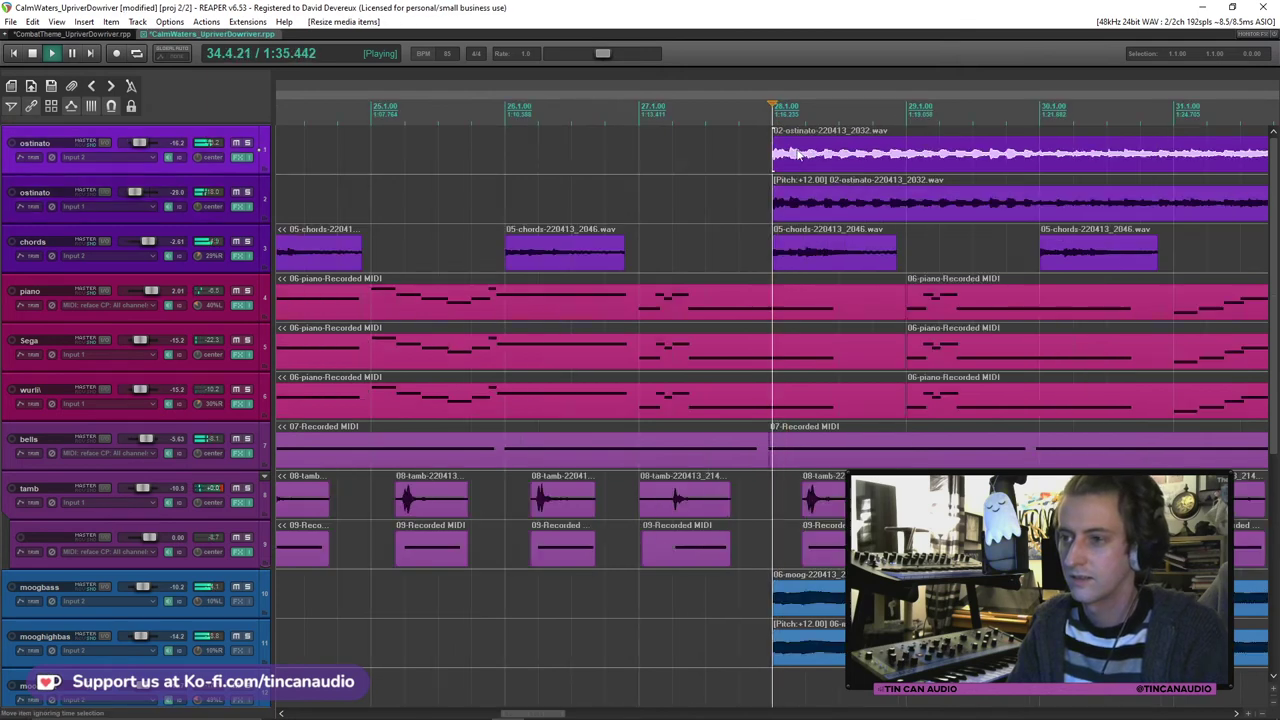
scroll(797, 153, down, 4)
click(906, 162)
key(ctrl+s)
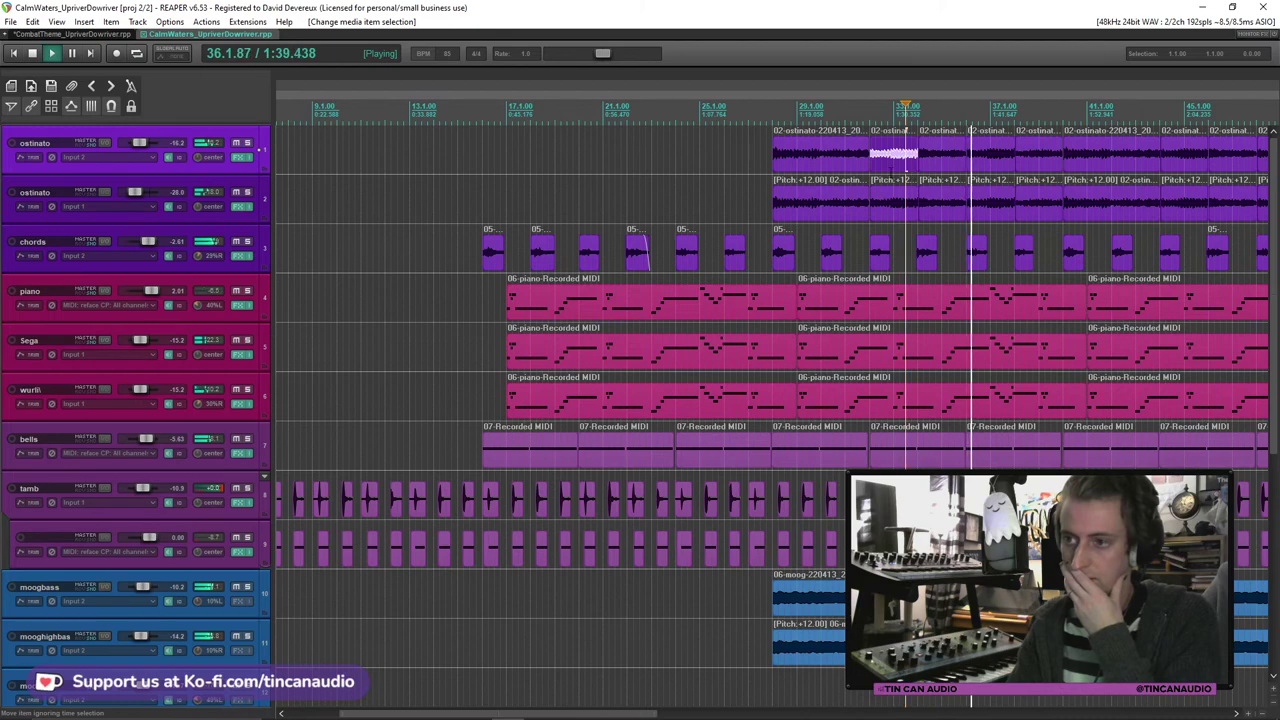
Step: Delete all clips on both ostinato tracks before the mooglead entry at bar 52, play from bar 50, and save the project
scroll(906, 162, down, 3)
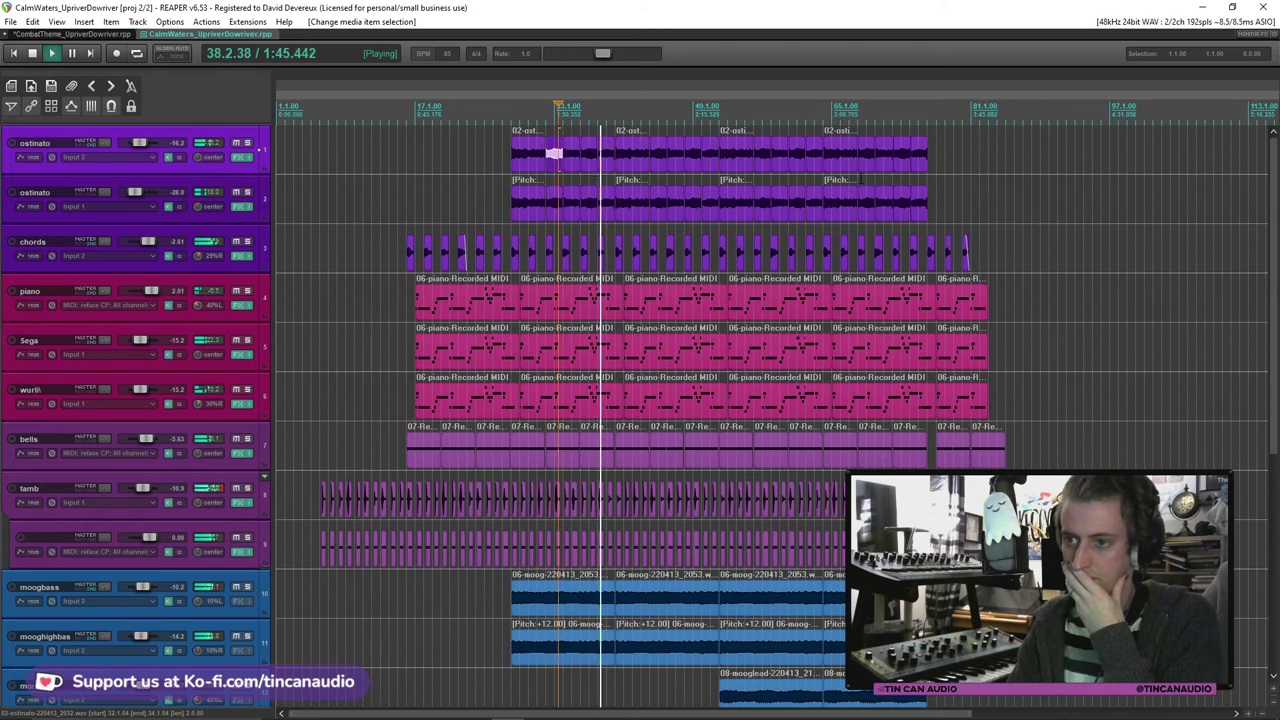
key(space)
click(721, 167)
key(space)
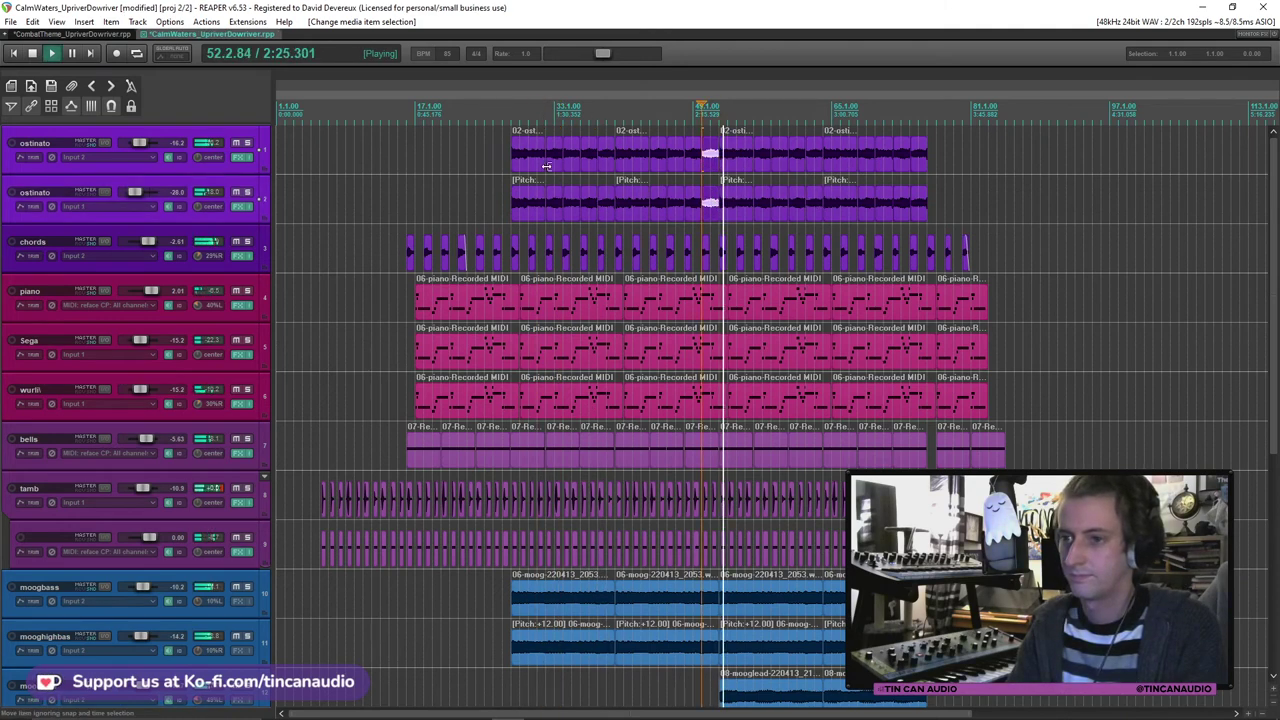
ctrl+click(536, 203)
key(Delete)
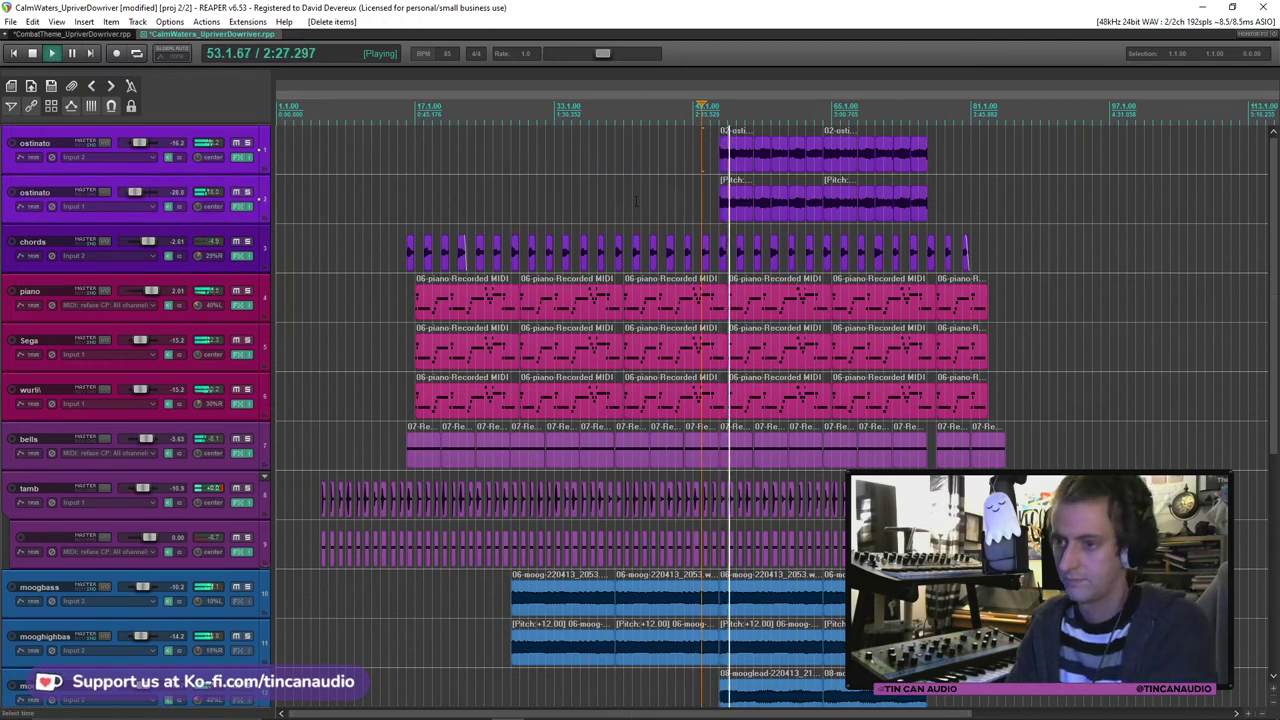
key(space)
click(702, 168)
key(ctrl+s)
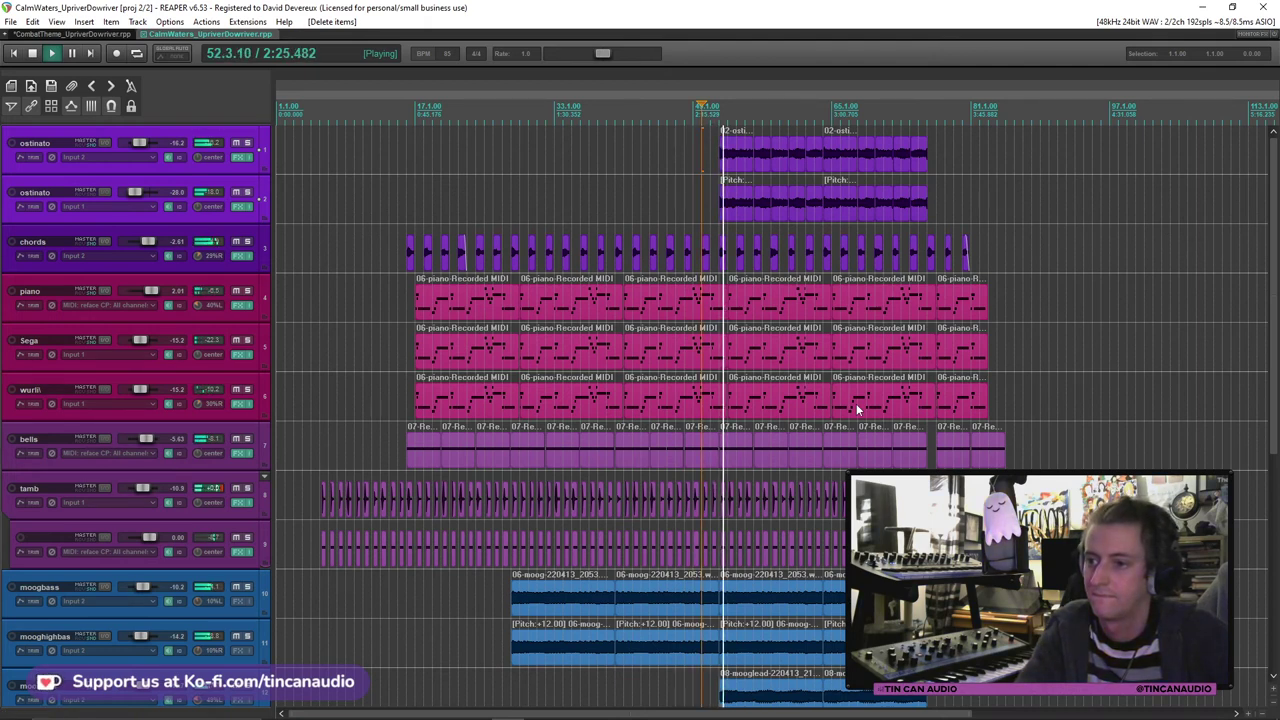
scroll(856, 403, up, 5)
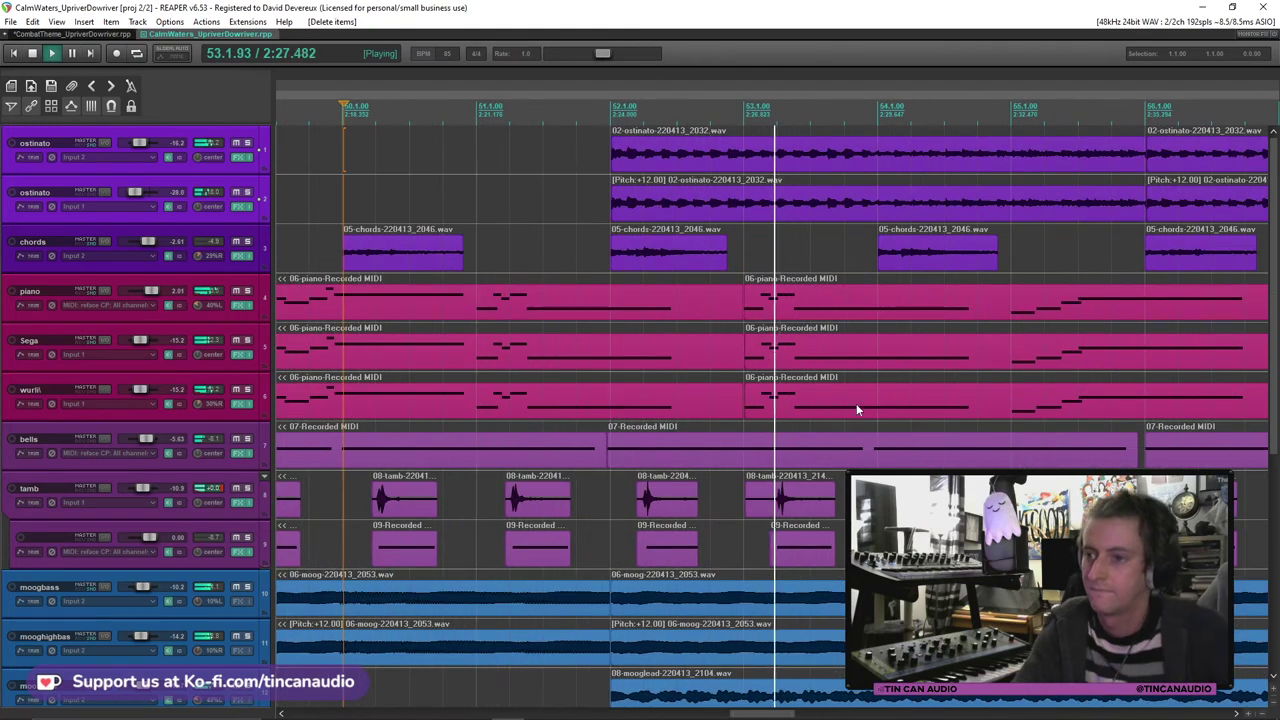
Step: Nudge the remaining clips on both ostinato tracks later to start at 52.1.07, listen to the entry, and fine-tune their position
click(740, 170)
scroll(867, 192, down, 5)
scroll(867, 192, up, 3)
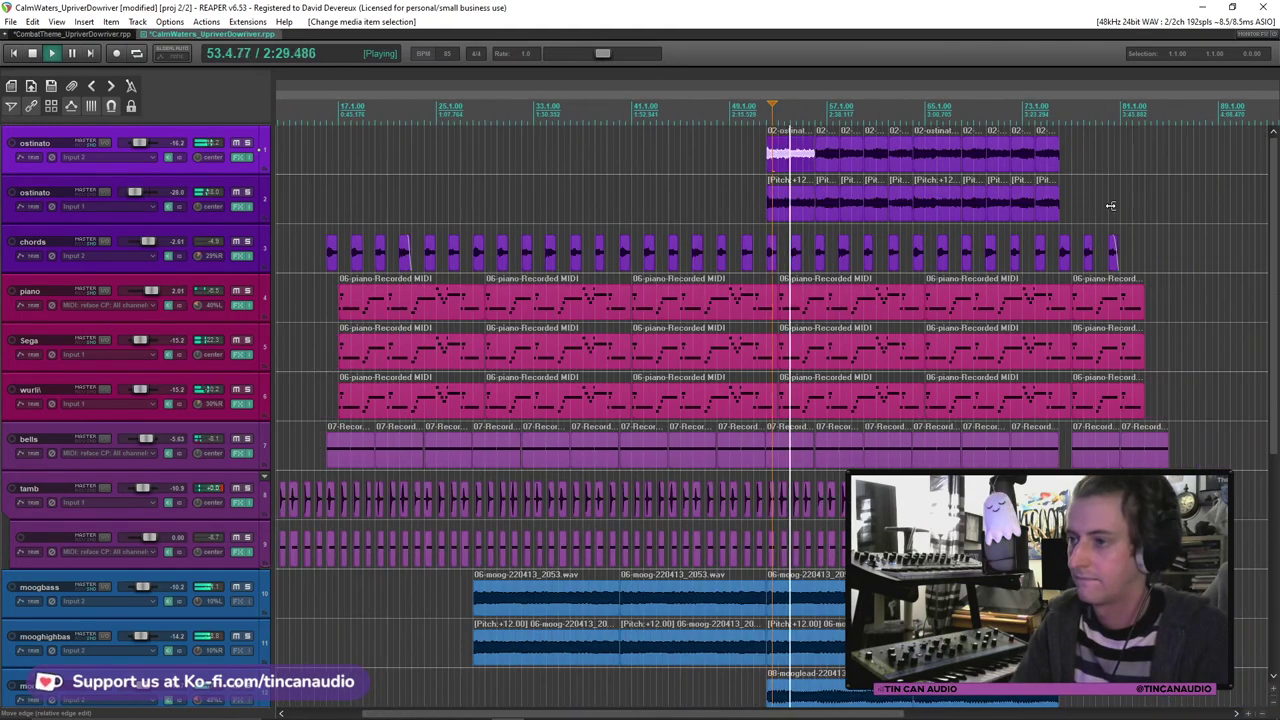
scroll(857, 300, up, 5)
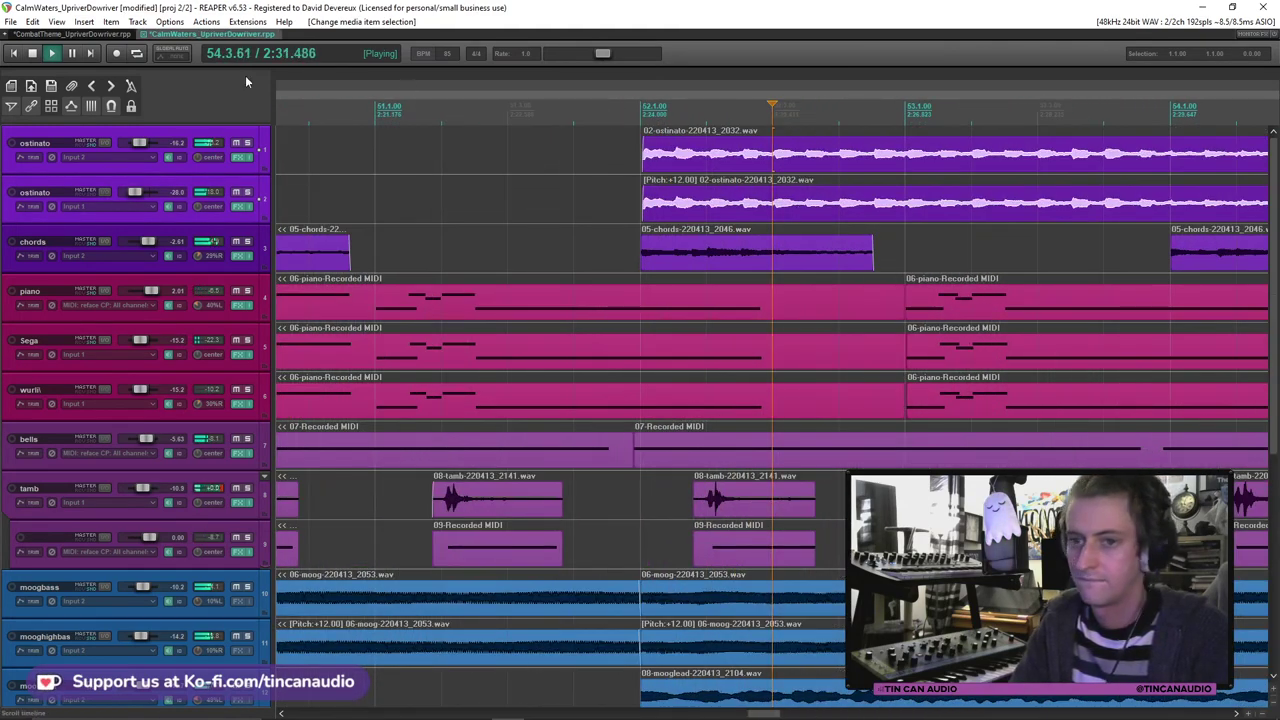
drag(661, 160, 688, 170)
key(space)
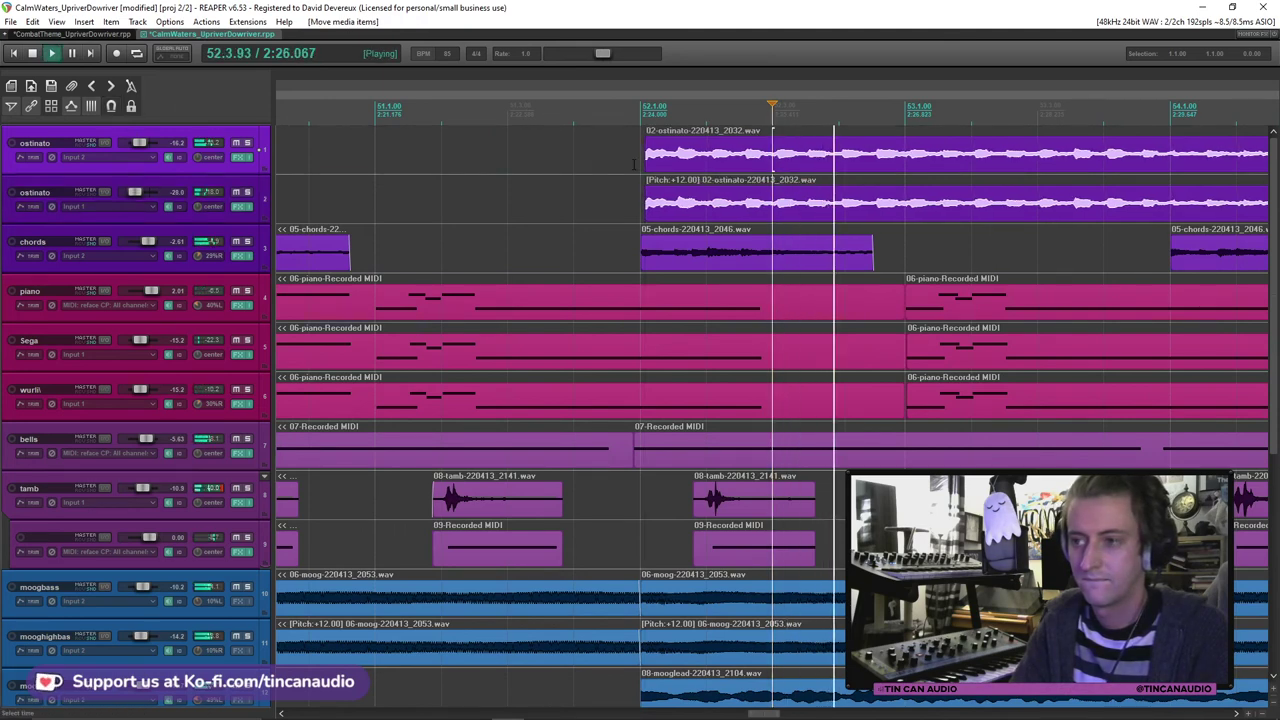
scroll(634, 163, down, 3)
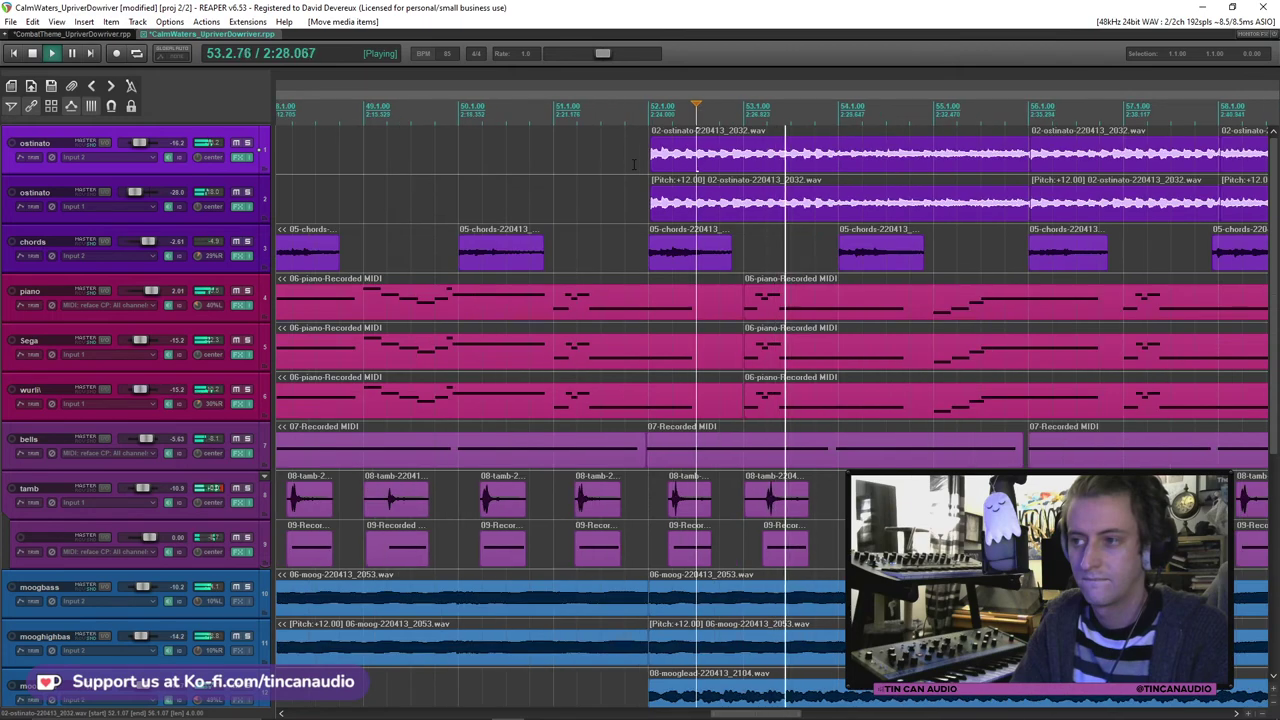
scroll(703, 168, up, 3)
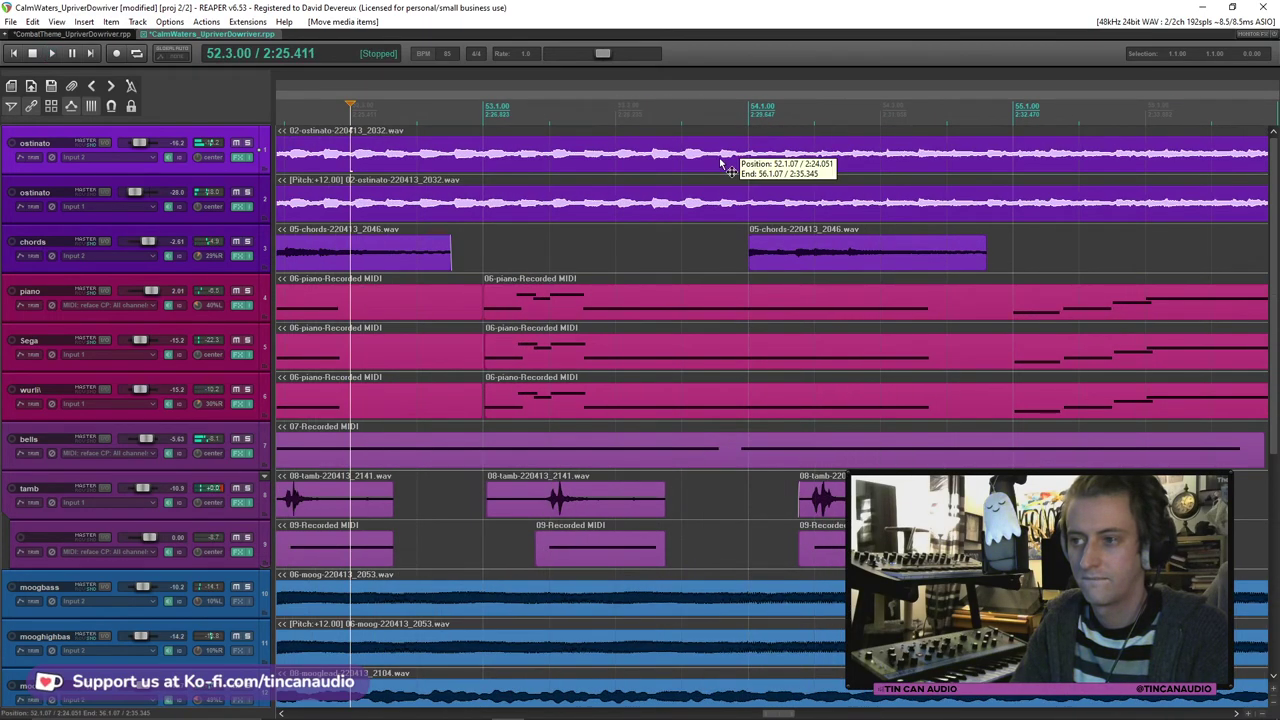
drag(717, 163, 711, 164)
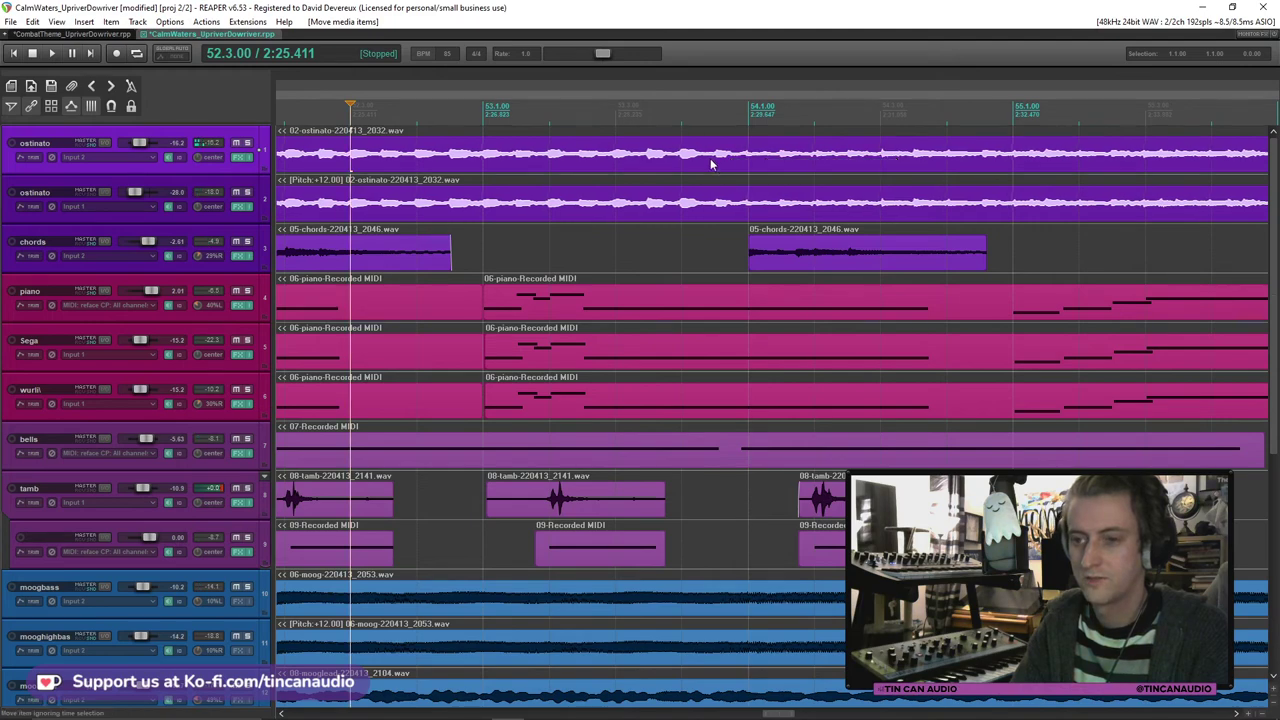
Step: Save the project and play the ostinato entry at bar 52
key(space)
key(ctrl+s)
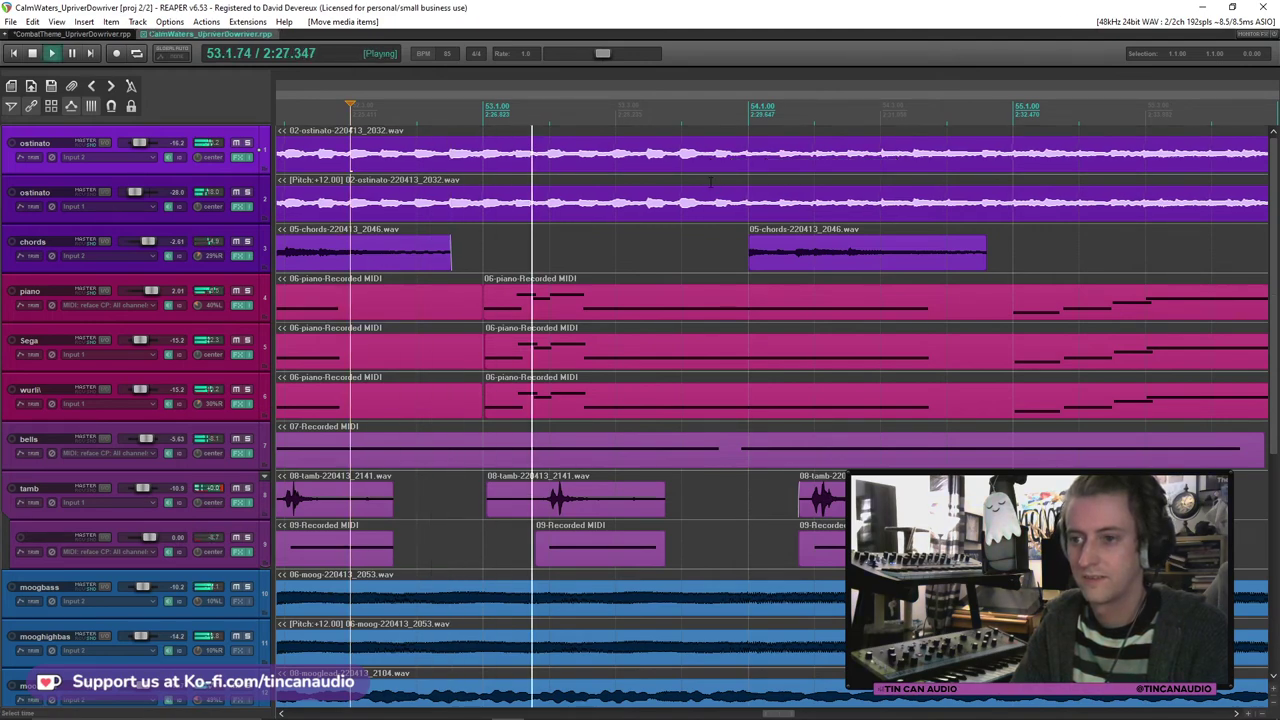
scroll(713, 183, down, 3)
key(space)
click(711, 165)
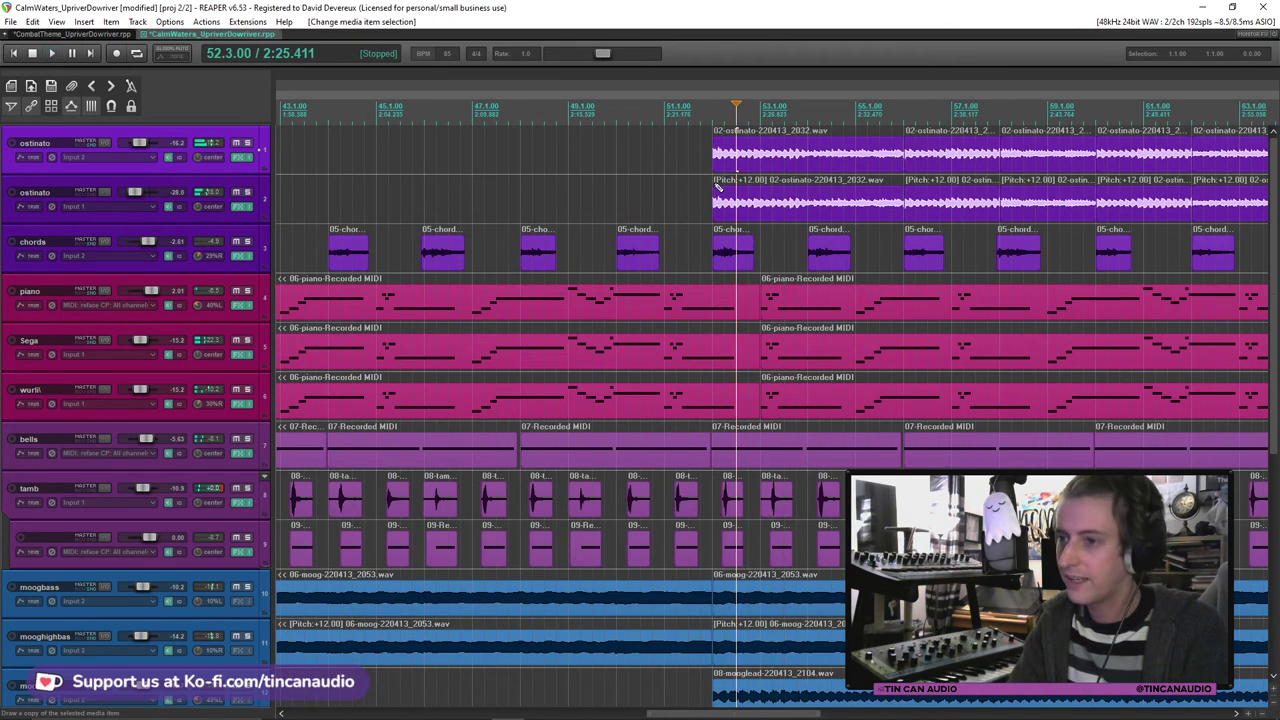
key(space)
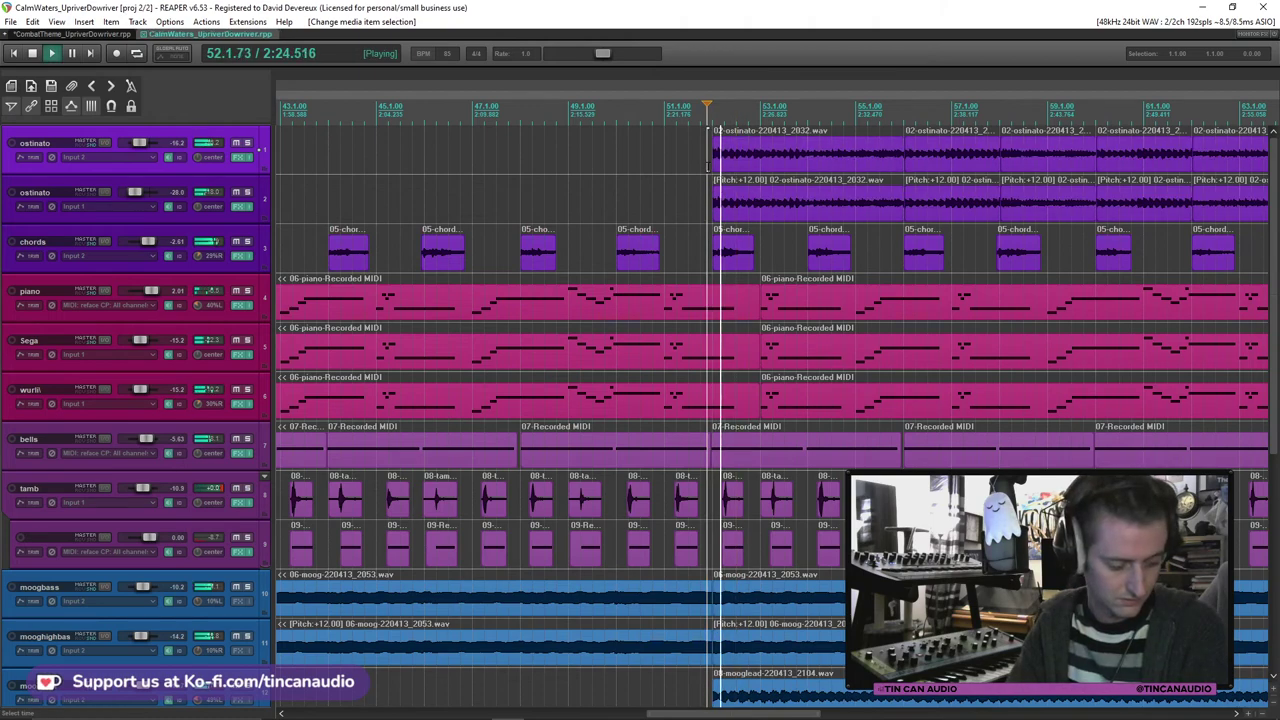
scroll(711, 165, down, 4)
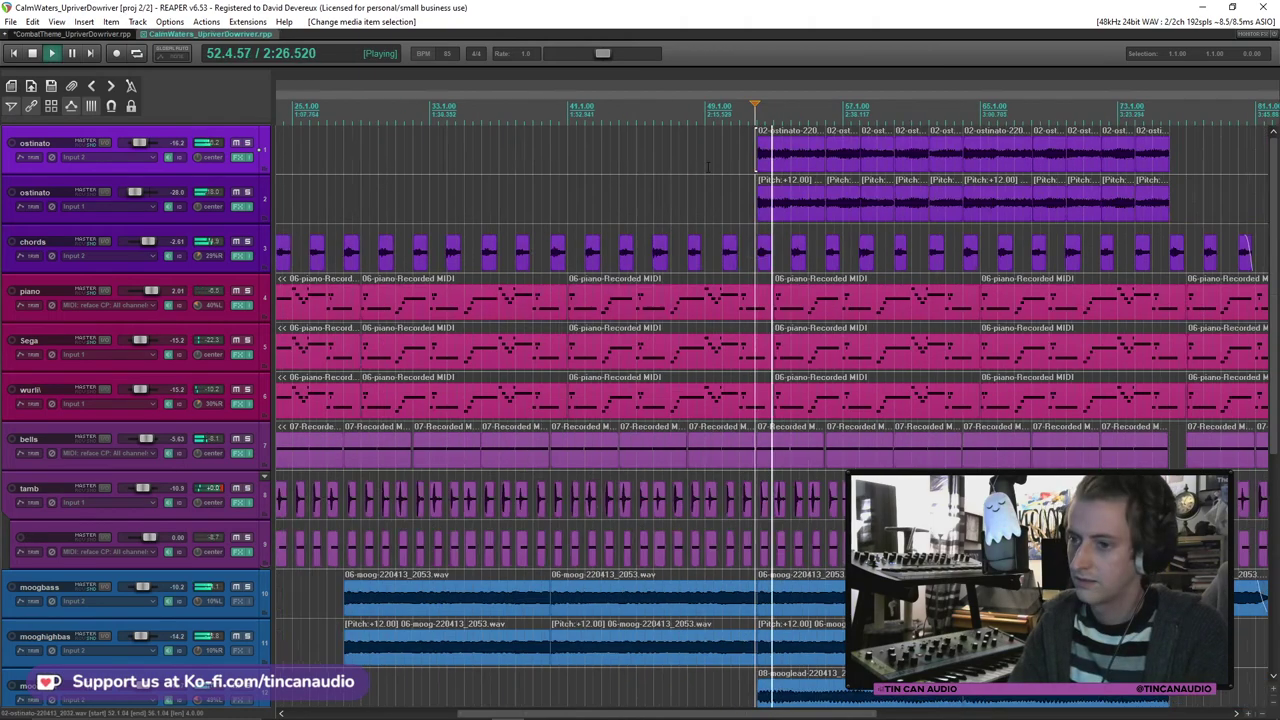
Step: Copy the first four-bar clips of both ostinato tracks to the end of those tracks at bar 76, and play across the join
drag(1273, 285, 1243, 138)
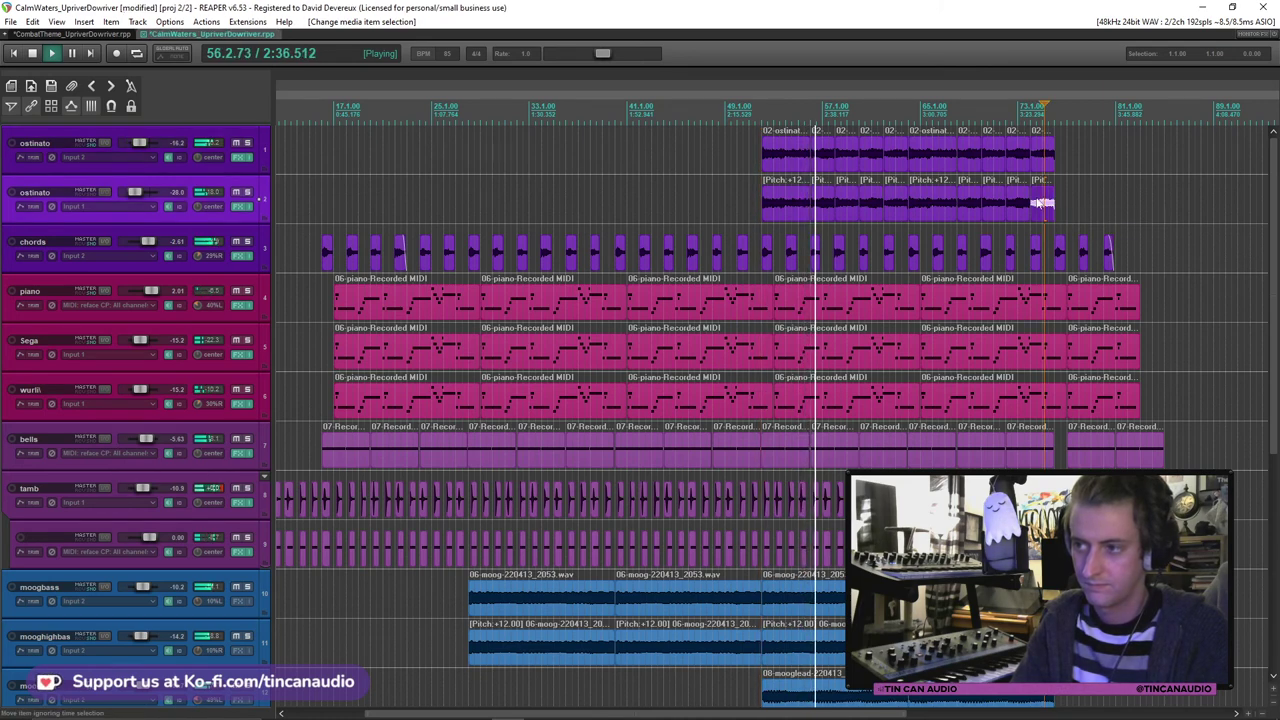
drag(1014, 160, 1020, 168)
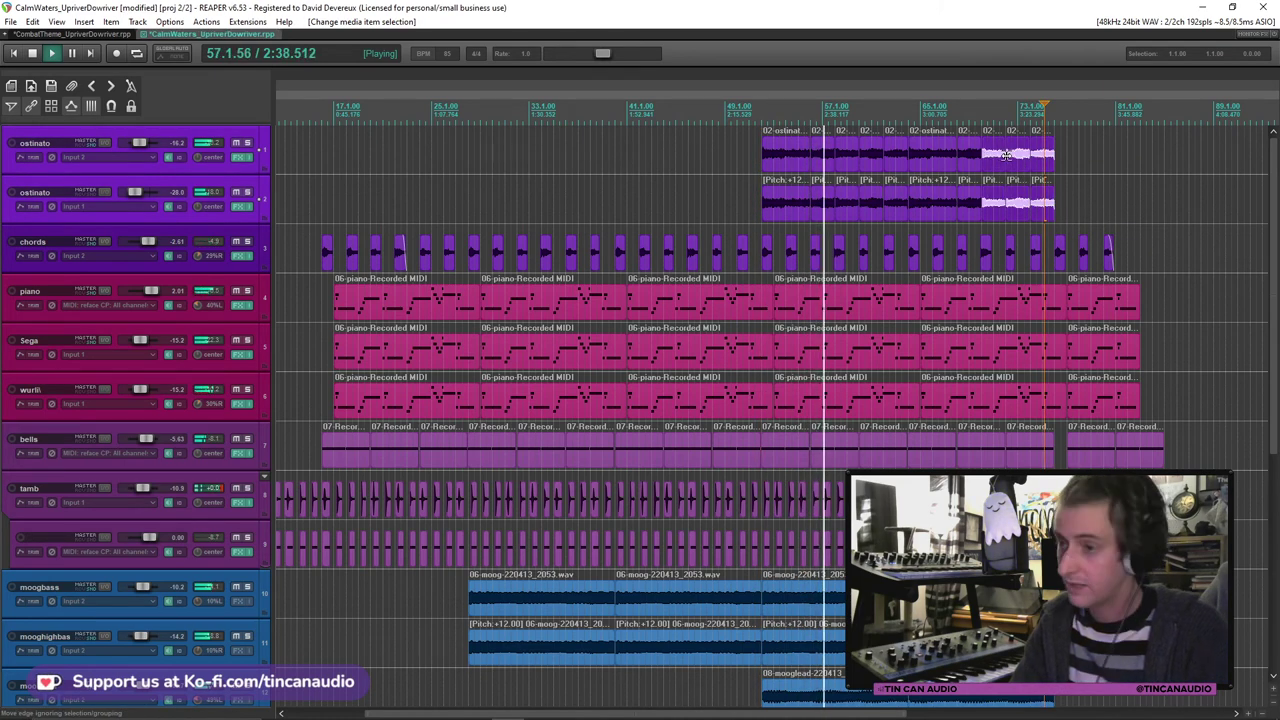
click(787, 165)
key(space)
click(787, 177)
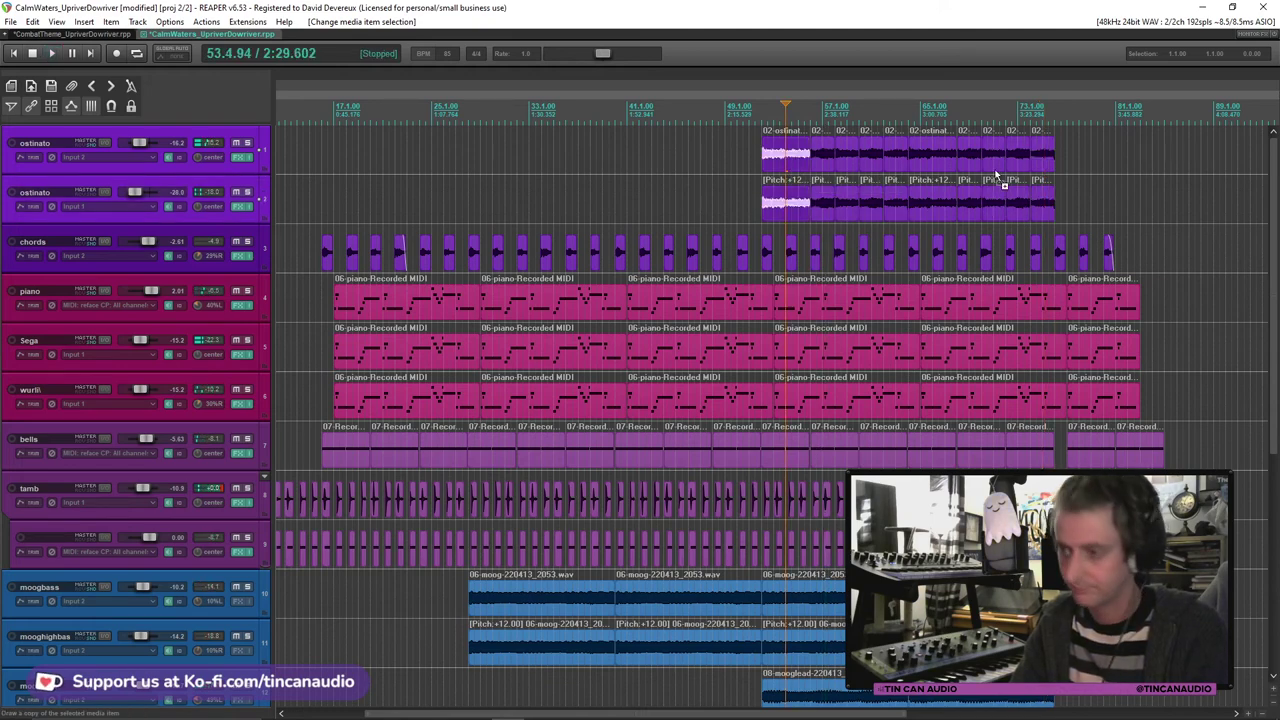
drag(1056, 165, 1110, 165)
scroll(1110, 165, up, 4)
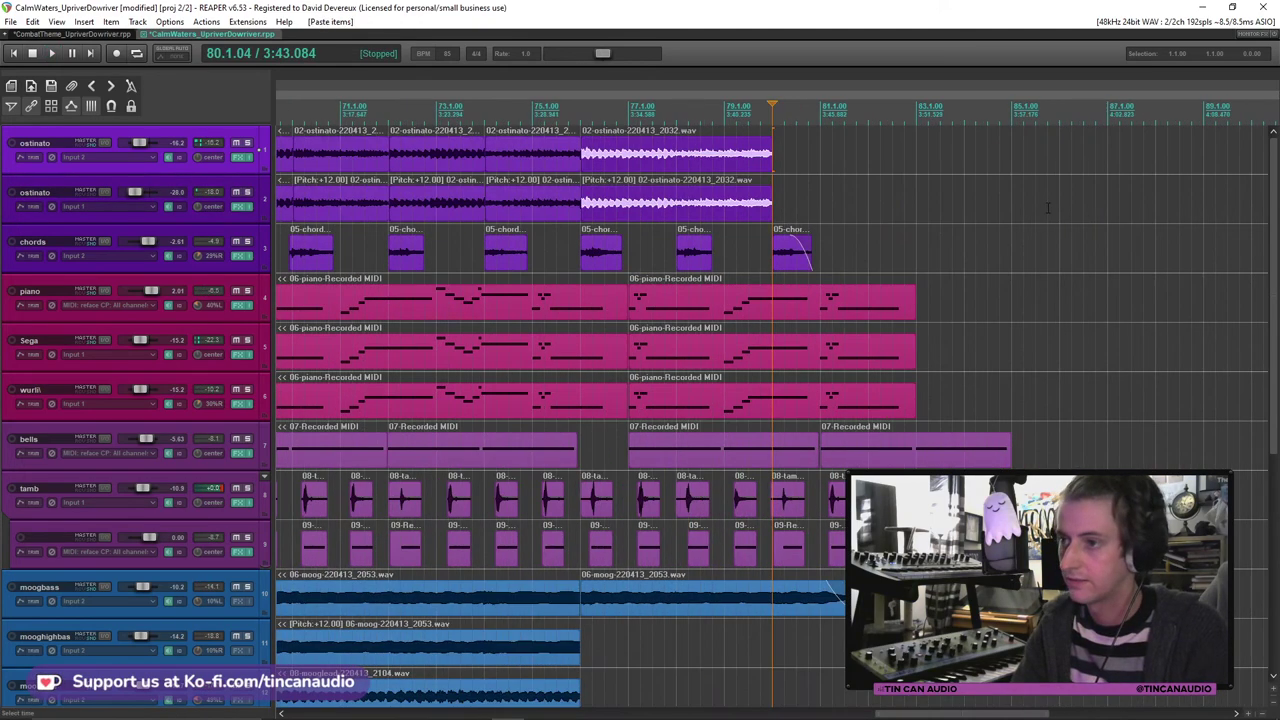
click(575, 150)
key(space)
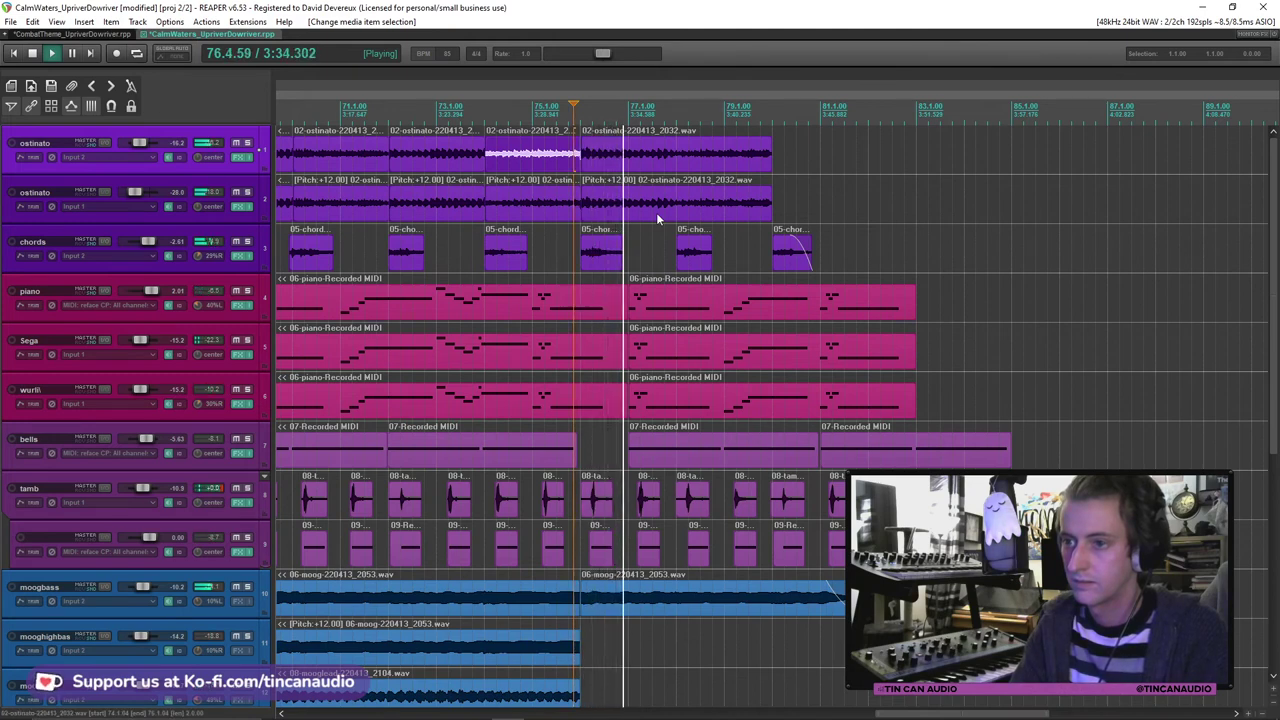
Step: Try lengthening the last clips on both ostinato tracks past bar 80 while listening to the ending
click(716, 152)
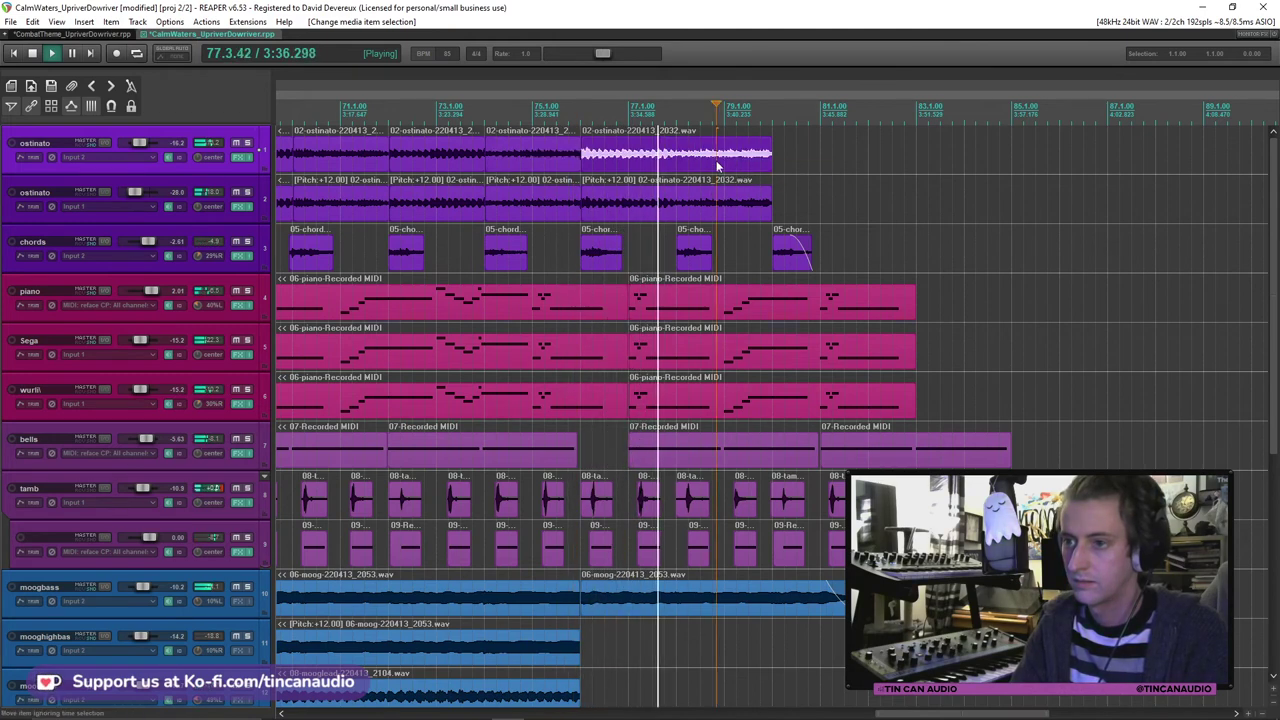
ctrl+click(760, 200)
drag(766, 200, 800, 251)
key(space)
click(799, 158)
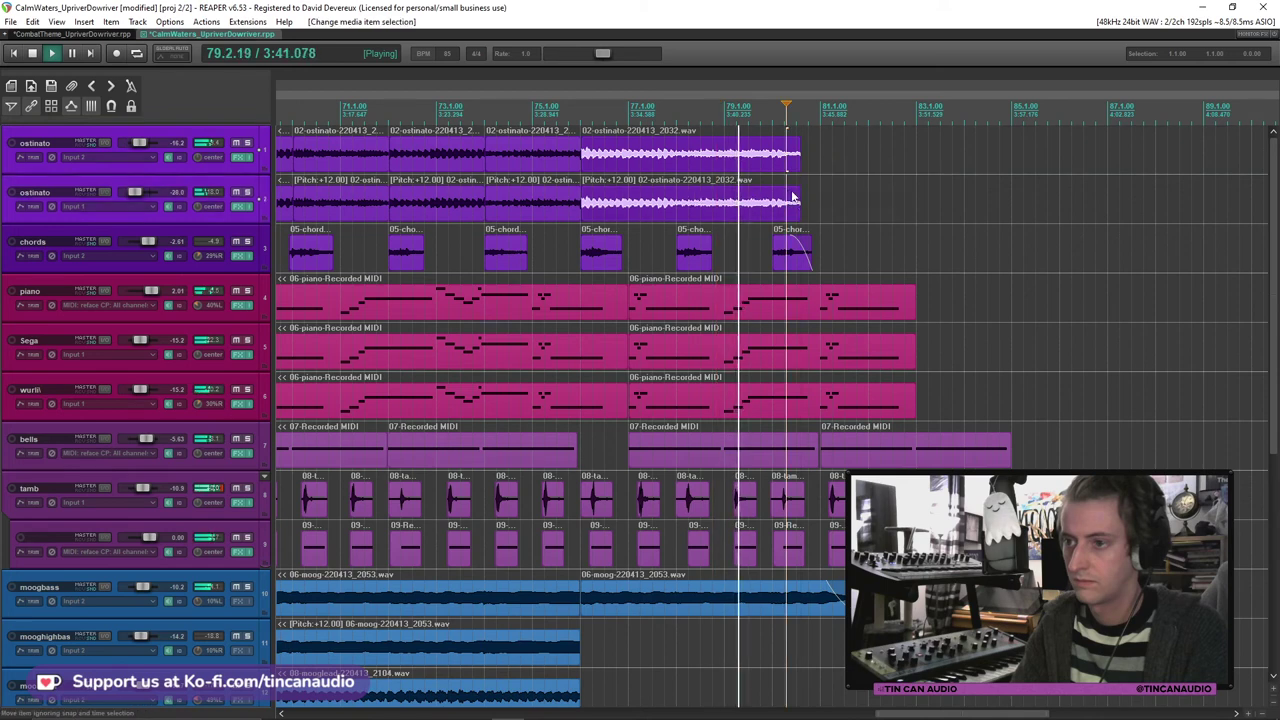
drag(800, 203, 789, 203)
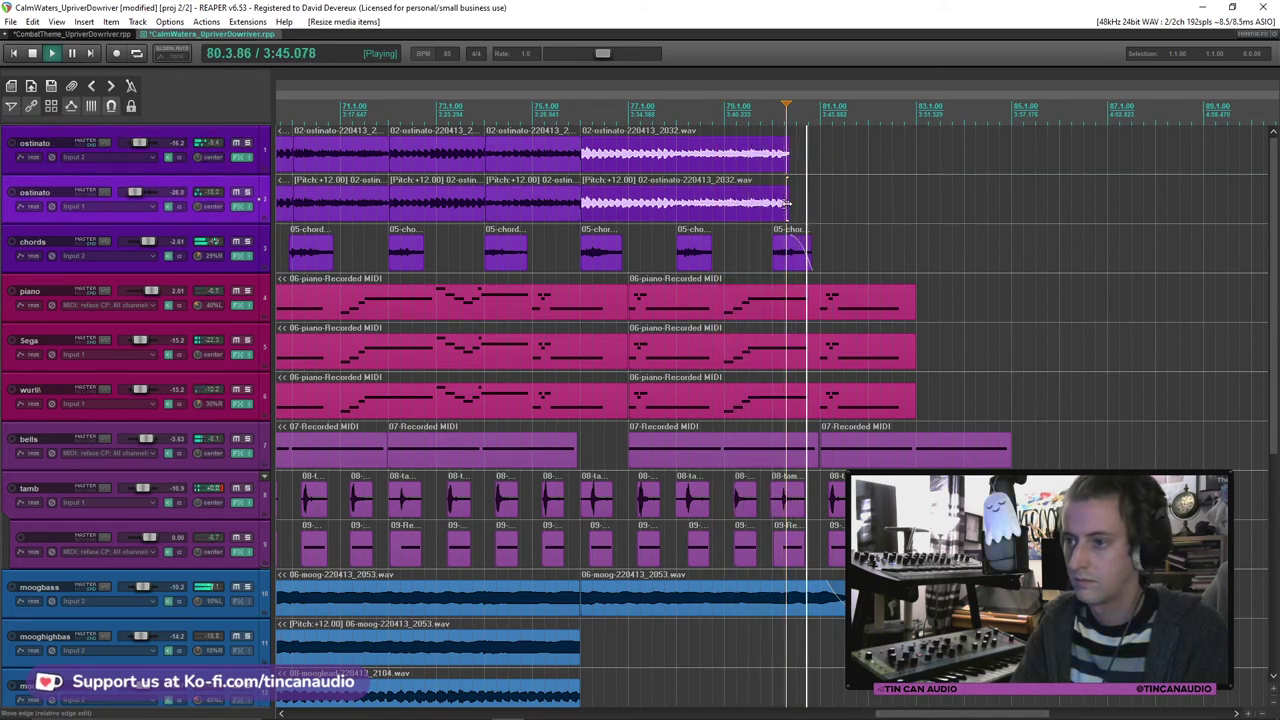
drag(788, 203, 771, 205)
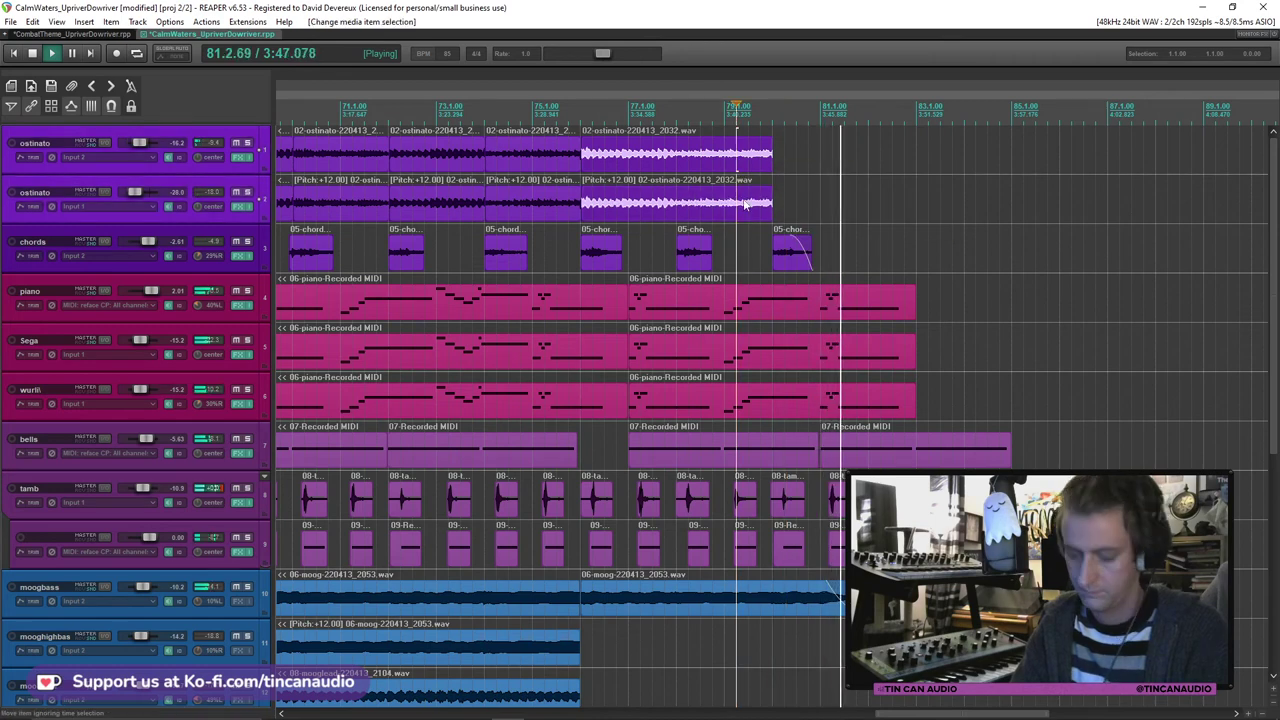
Step: Paste another copy of the four-bar clips onto both ostinato tracks at bar 80 and play across the join
click(769, 167)
key(ctrl+v)
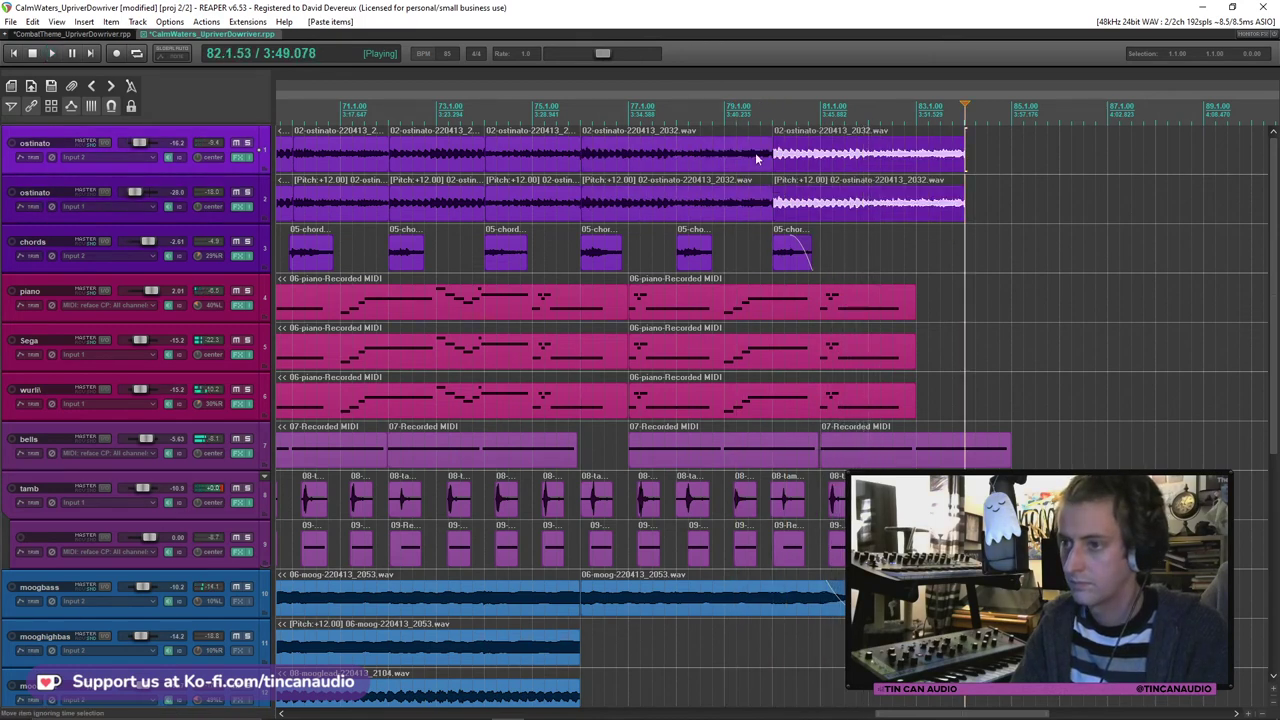
click(757, 158)
click(785, 164)
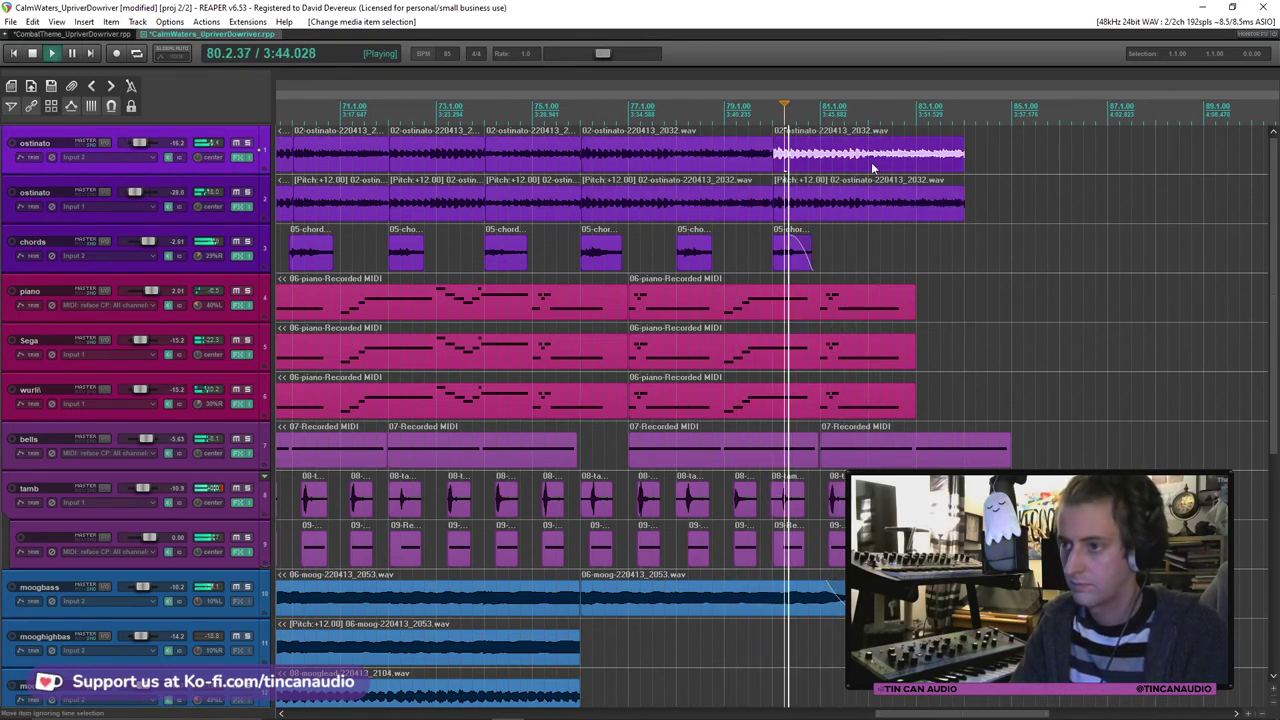
Step: Split the last clips on both ostinato tracks at bar 82 and delete the portions after the split
click(869, 194)
key(s)
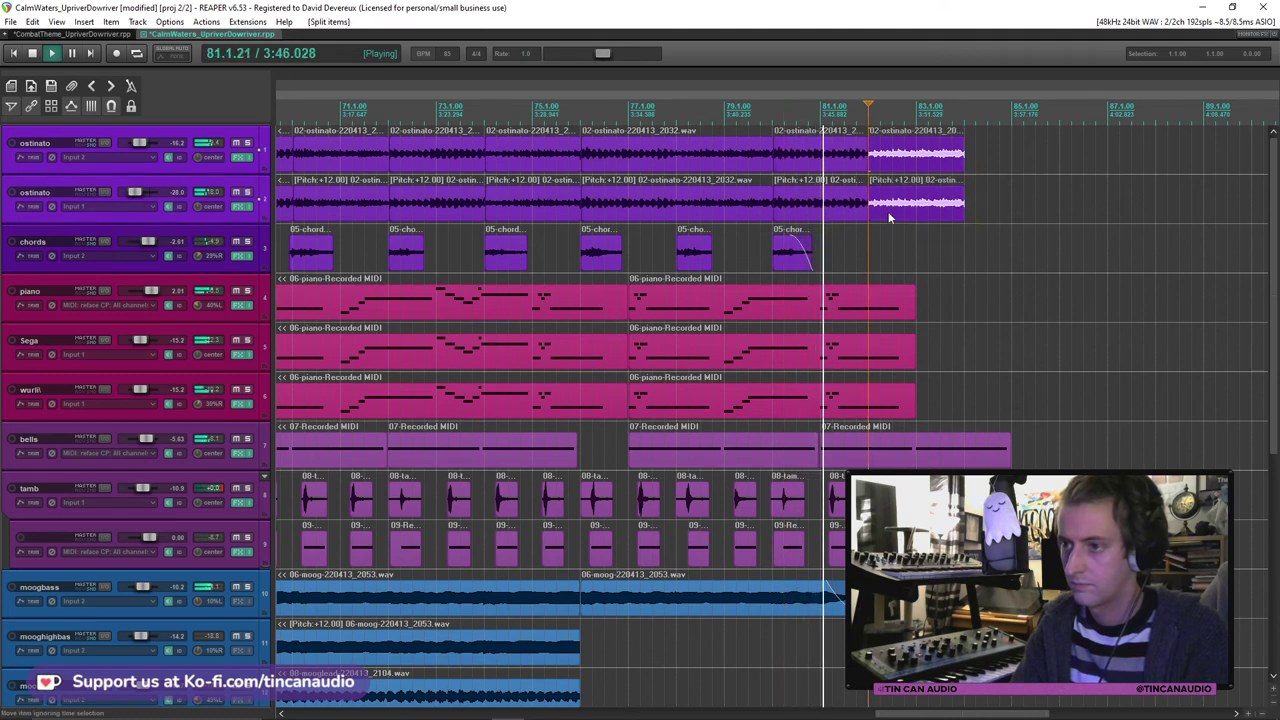
key(Delete)
Step: Duplicate the two-bar clips at bar 80 on both ostinato tracks to bar 82, nudge the copies slightly earlier, and listen to them
click(848, 205)
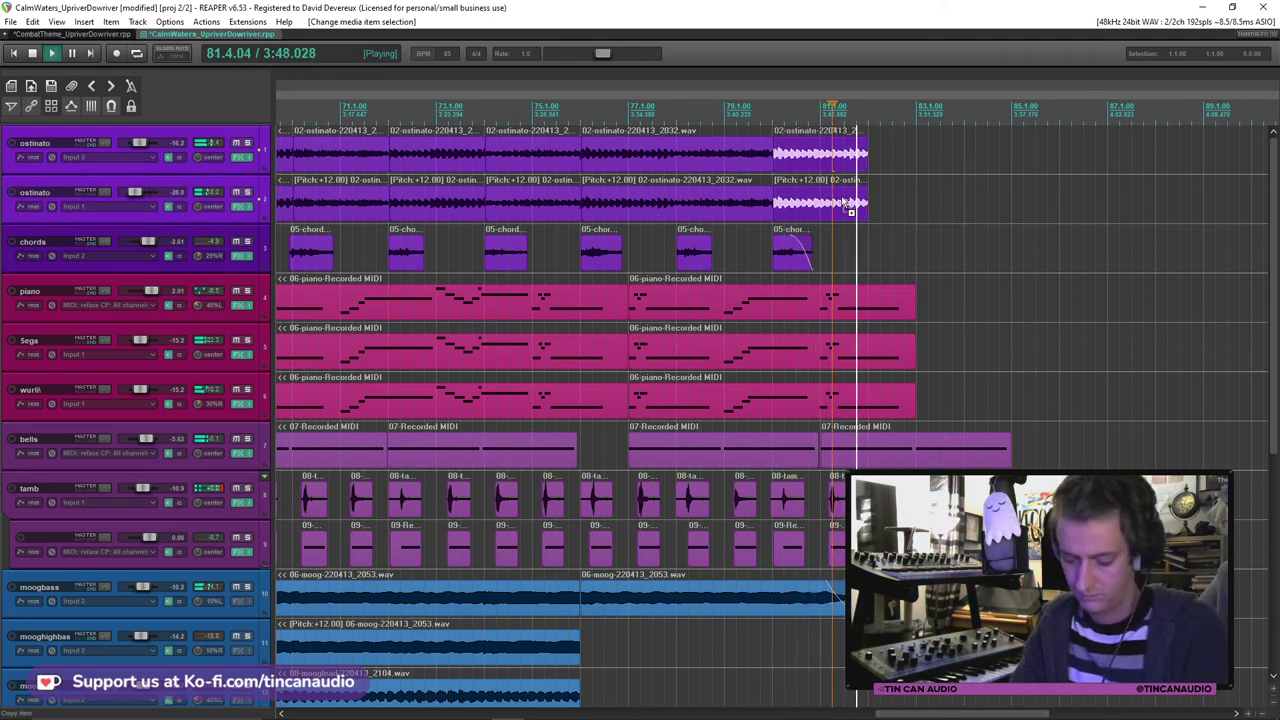
key(ctrl+c)
key(ctrl+v)
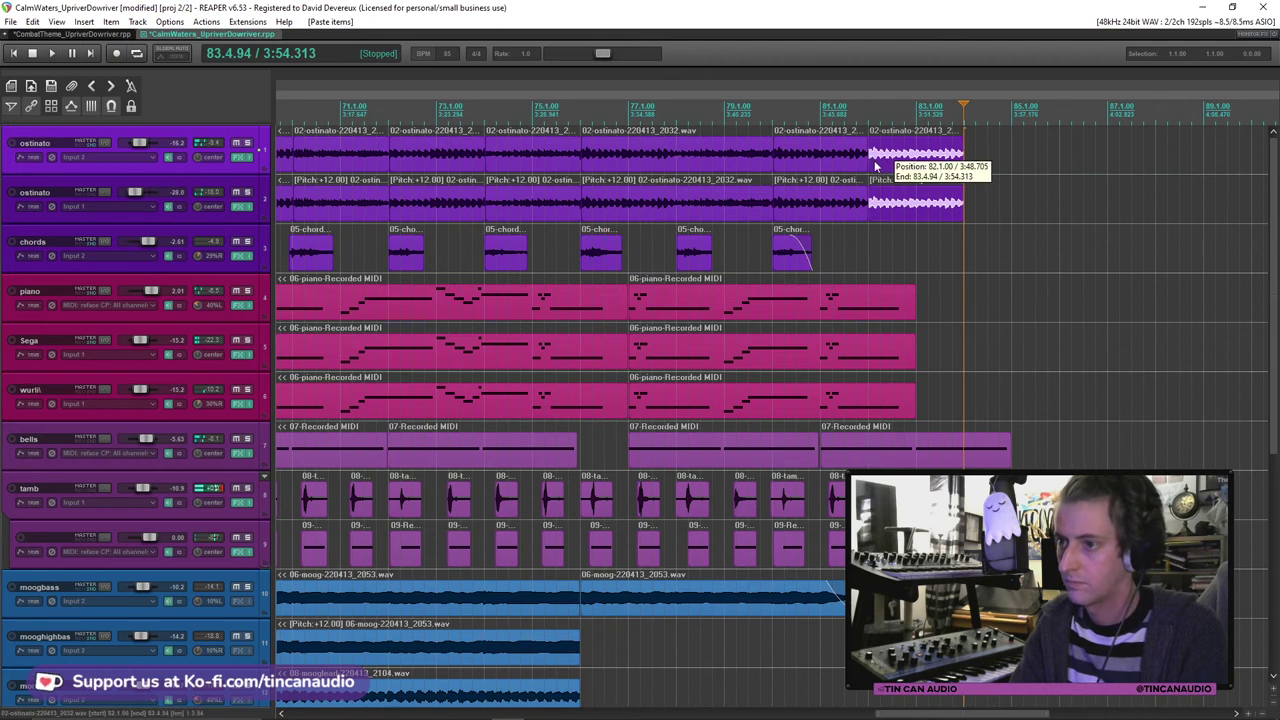
key(ctrl+Left)
key(space)
shift+click(927, 203)
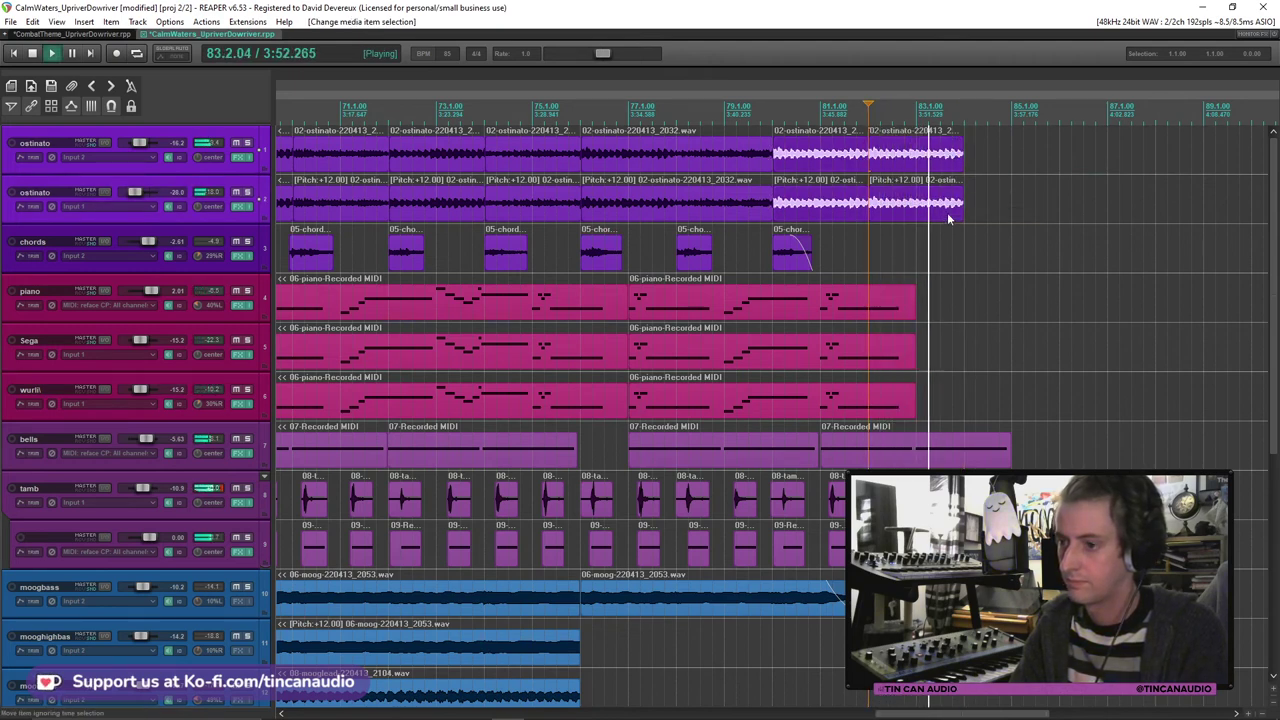
Step: Apply a curved fade-out over the full length of the final clips on both ostinato tracks
drag(946, 217, 953, 218)
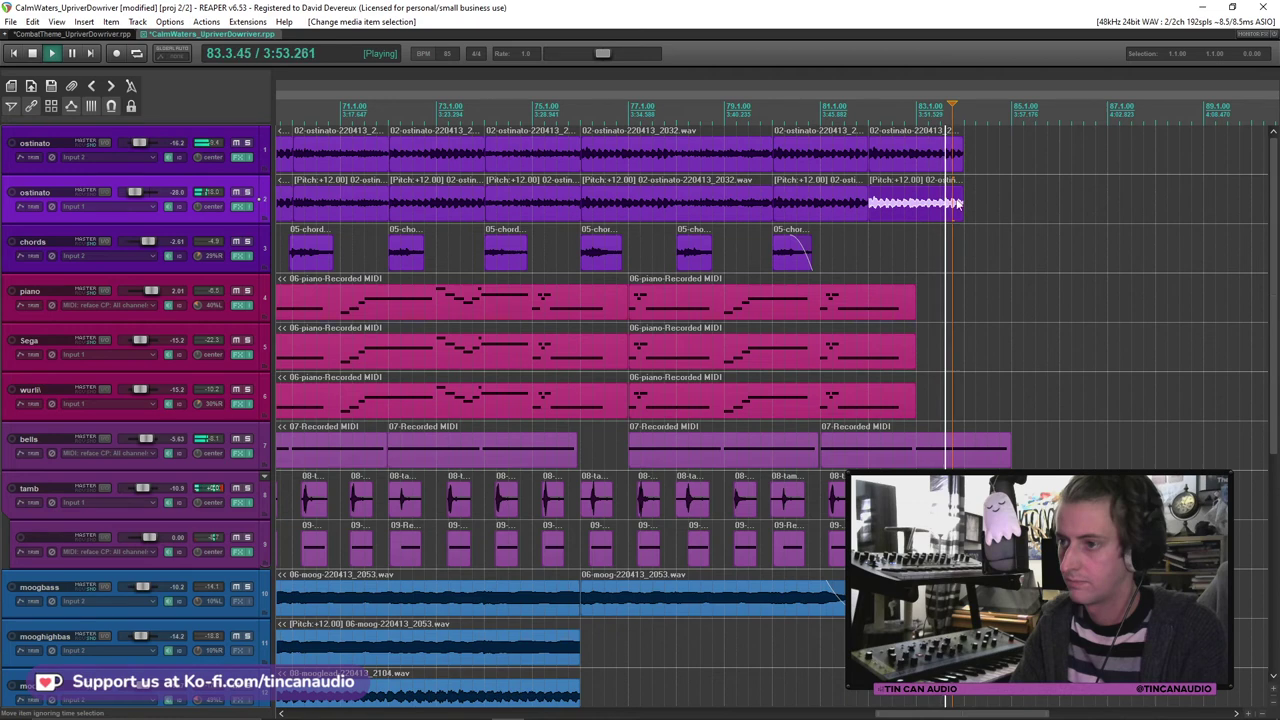
ctrl+click(958, 150)
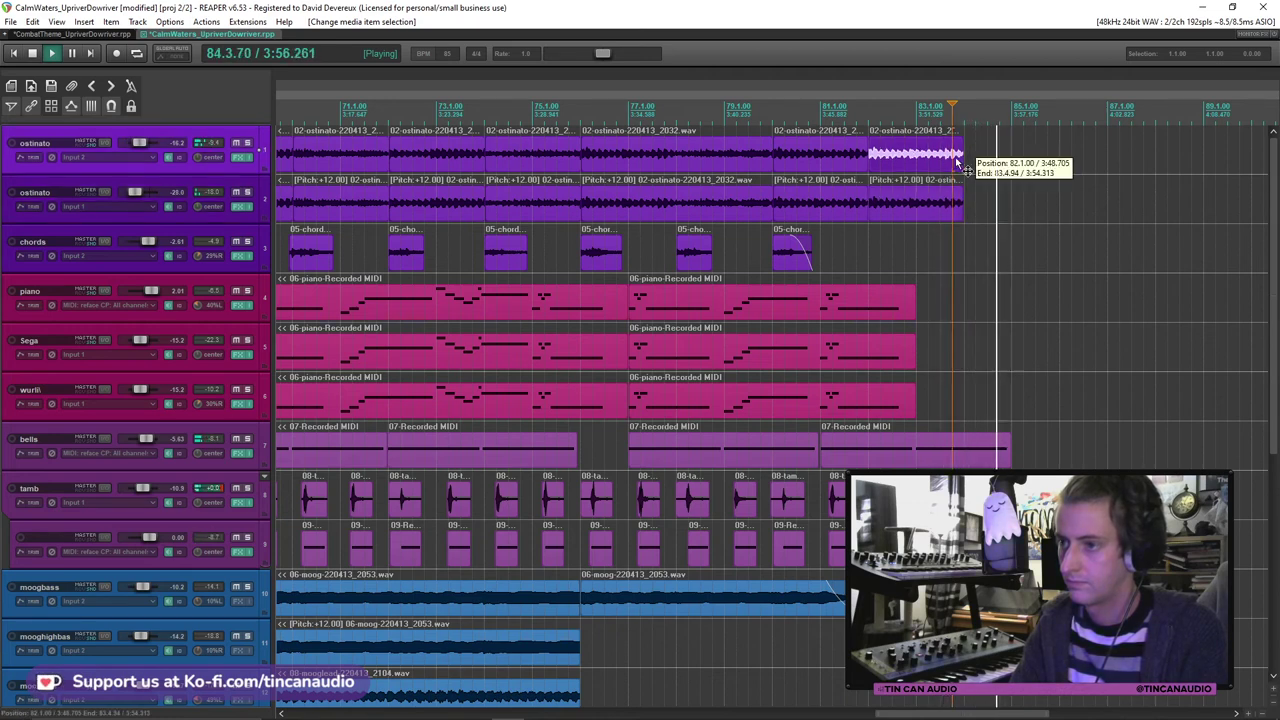
drag(958, 145, 913, 147)
right_click(913, 147)
click(868, 152)
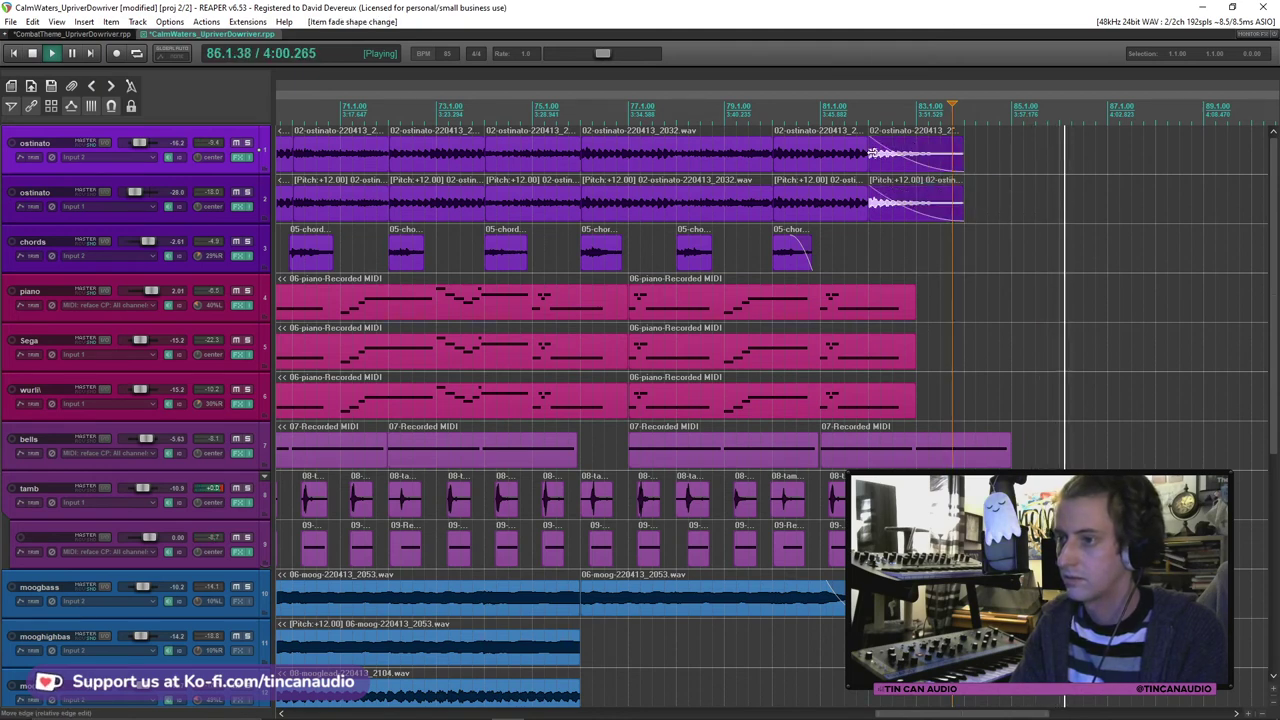
Step: Save the project and listen to the ostinato fade-out from bar 82
click(868, 152)
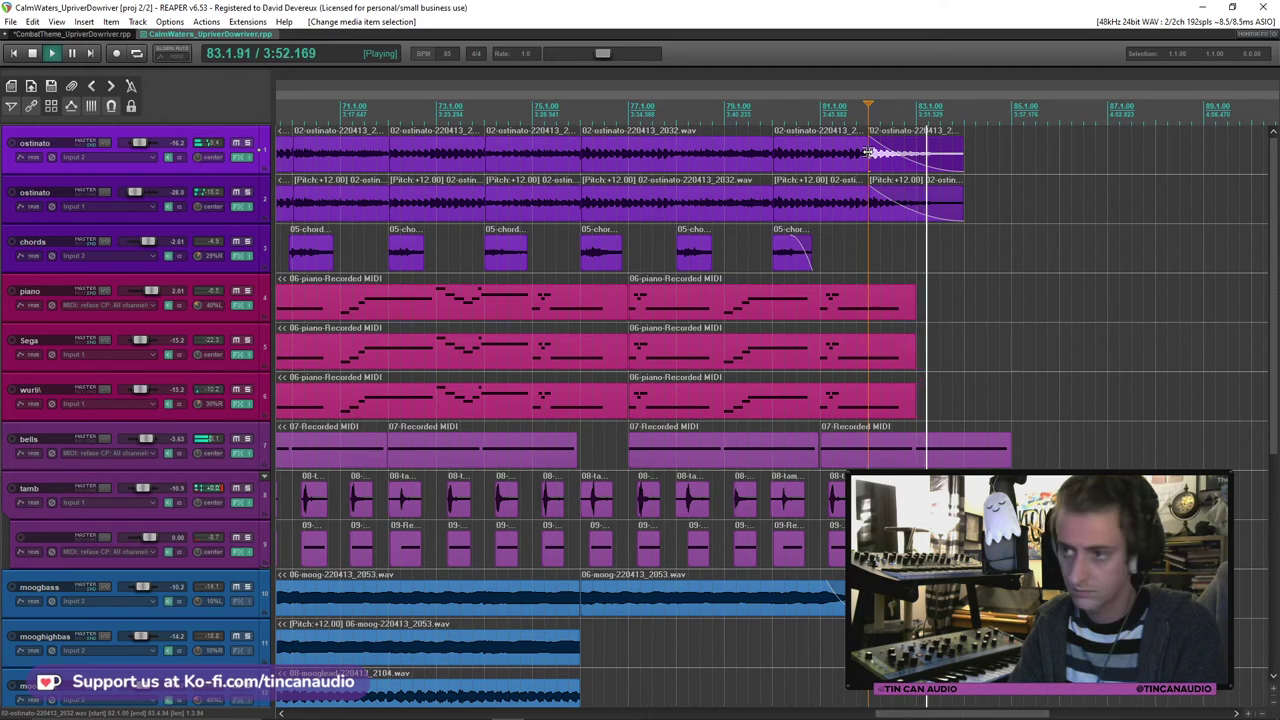
click(927, 158)
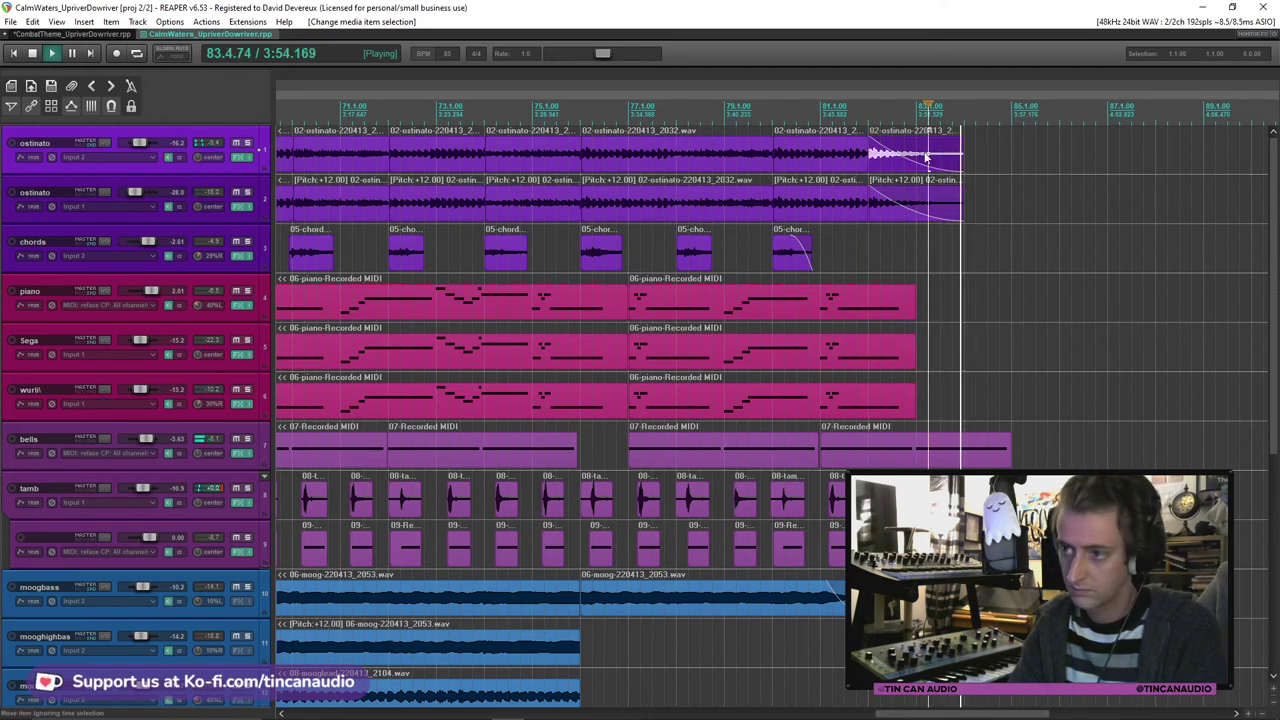
scroll(927, 158, down, 3)
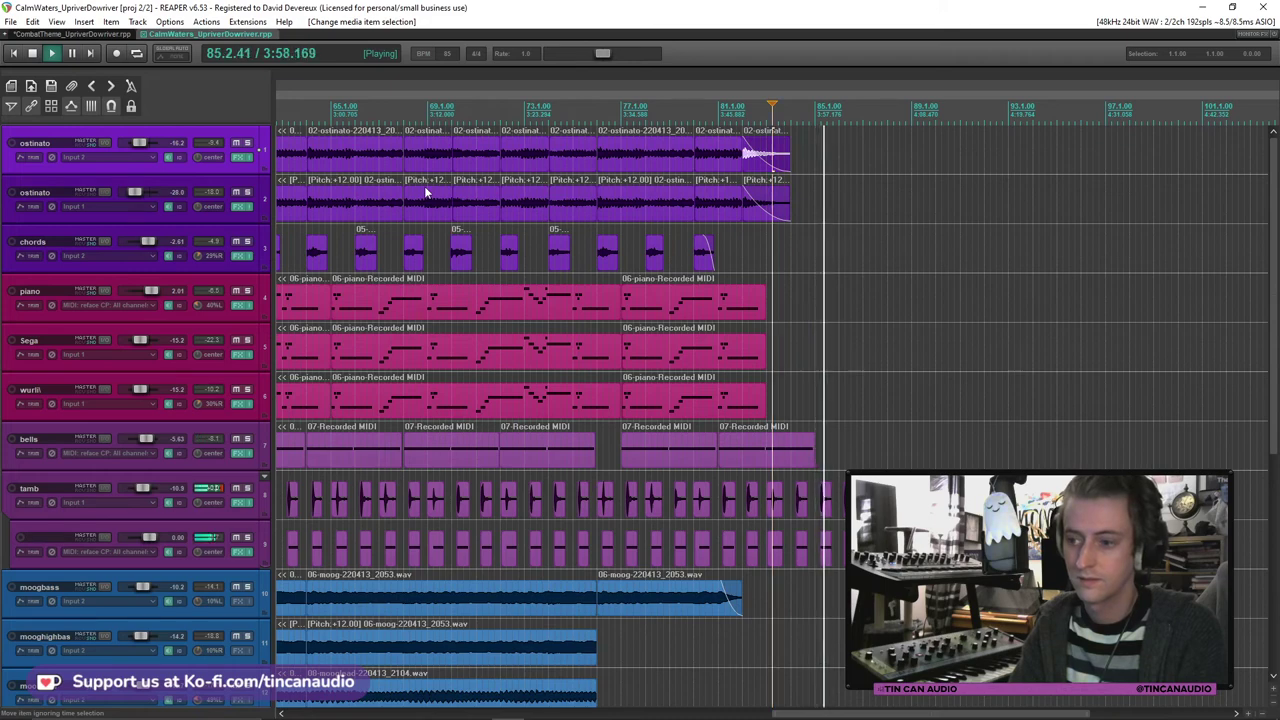
scroll(424, 192, down, 2)
scroll(424, 190, down, 4)
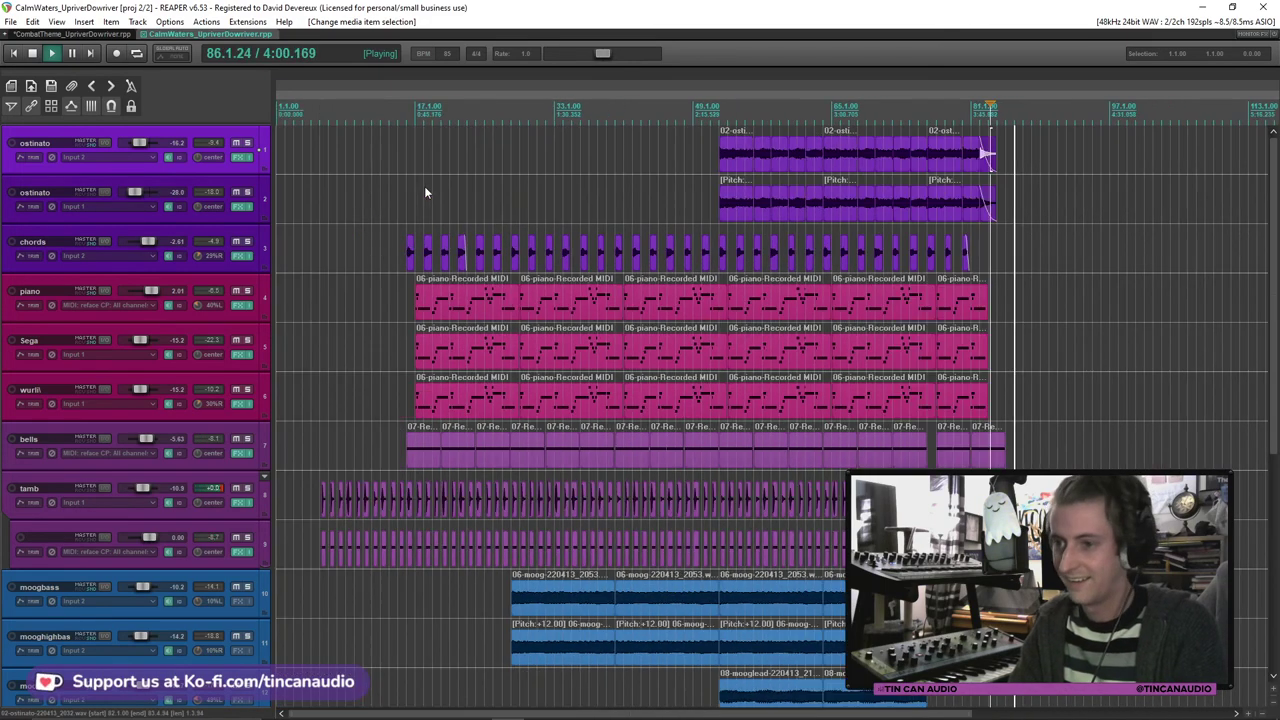
key(space)
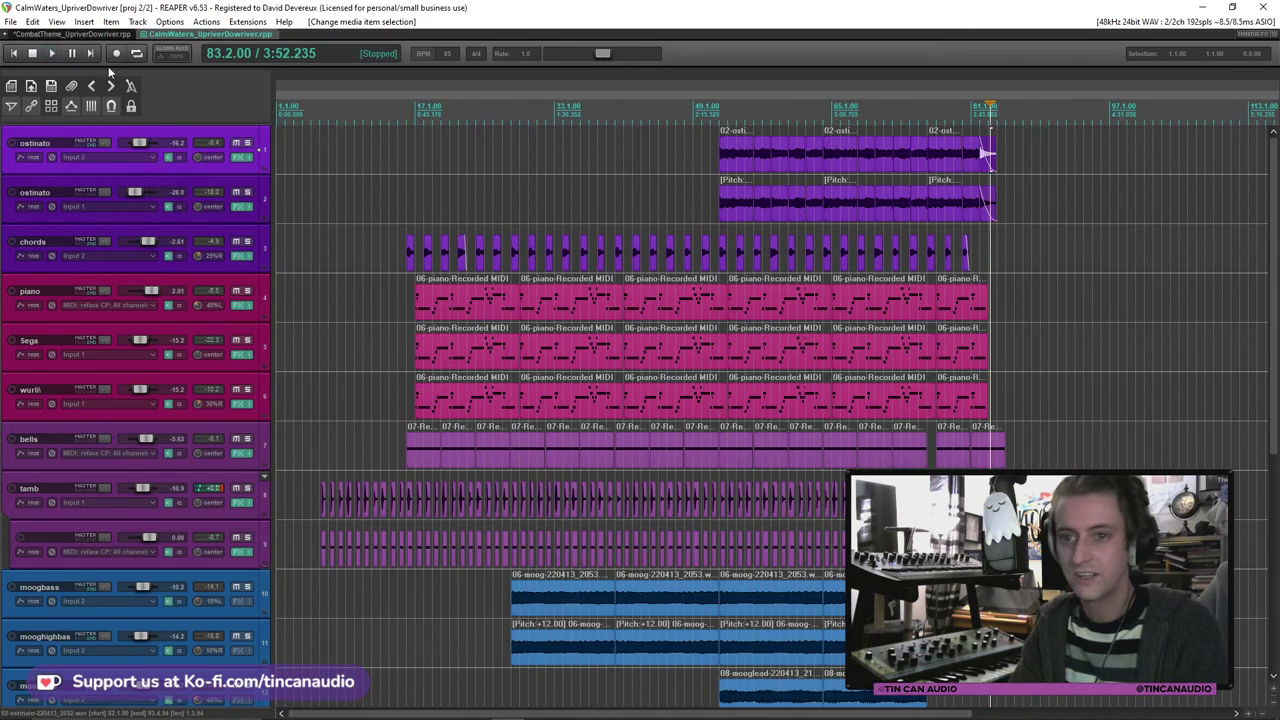
Step: Play the whole arrangement from the start and look over all tracks while listening
click(14, 54)
key(space)
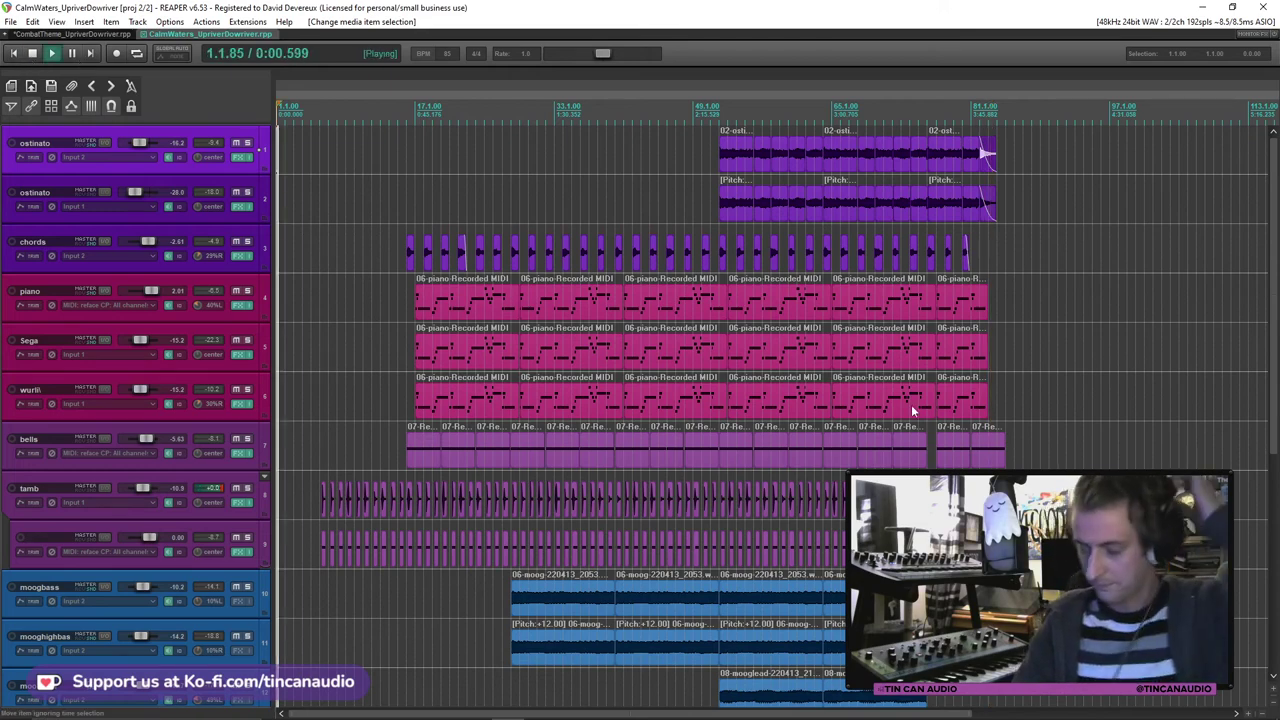
scroll(600, 400, down, 2)
scroll(640, 400, down, 6)
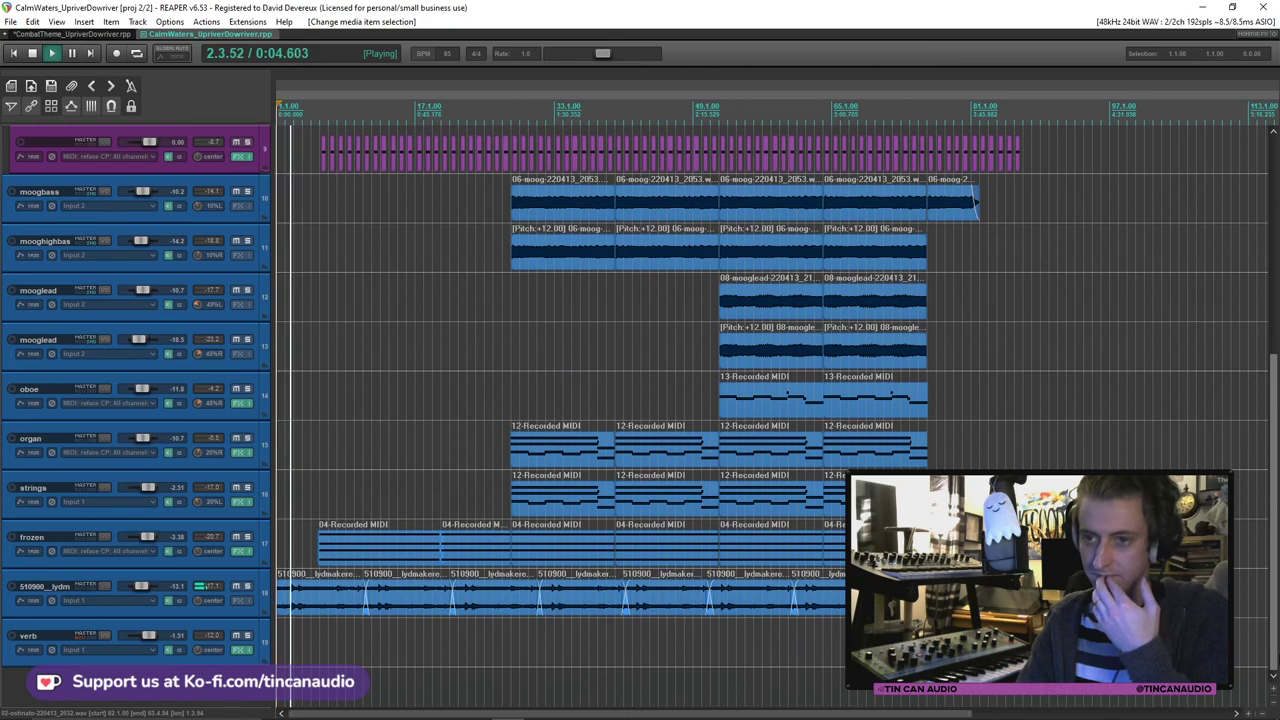
scroll(1276, 505, up, 3)
scroll(1270, 480, up, 4)
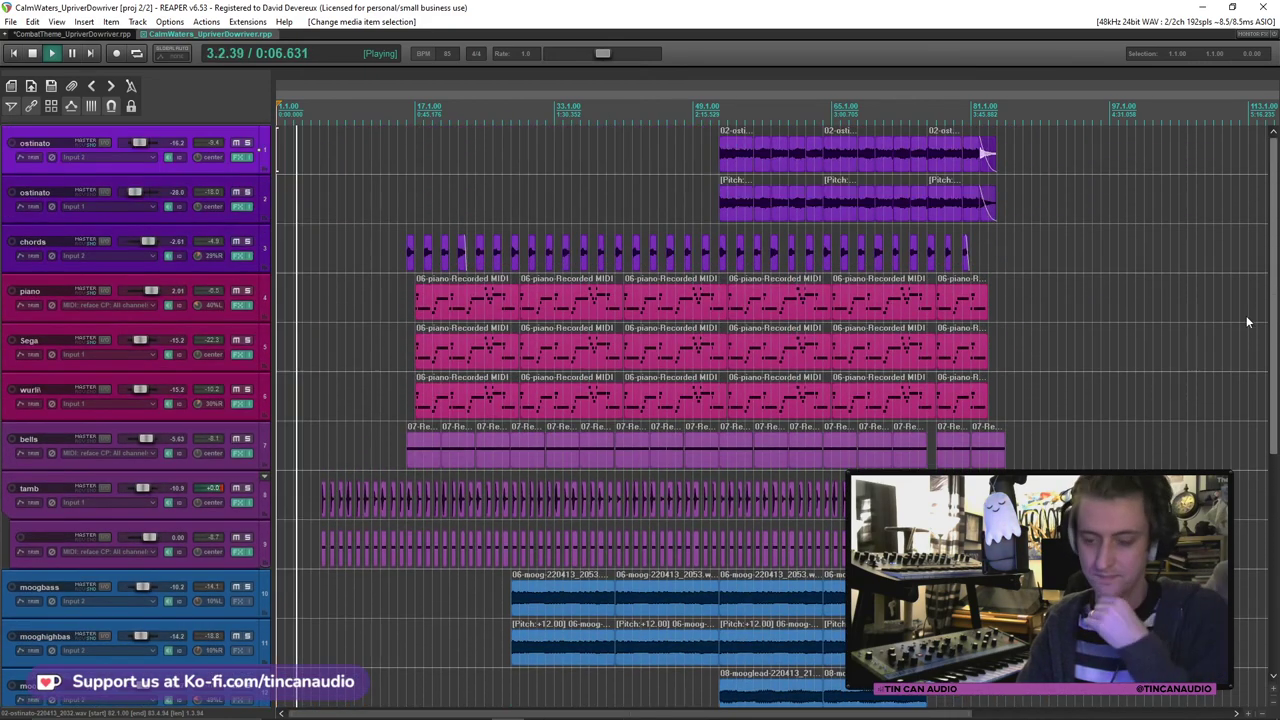
scroll(1258, 424, down, 1)
scroll(1258, 424, down, 1)
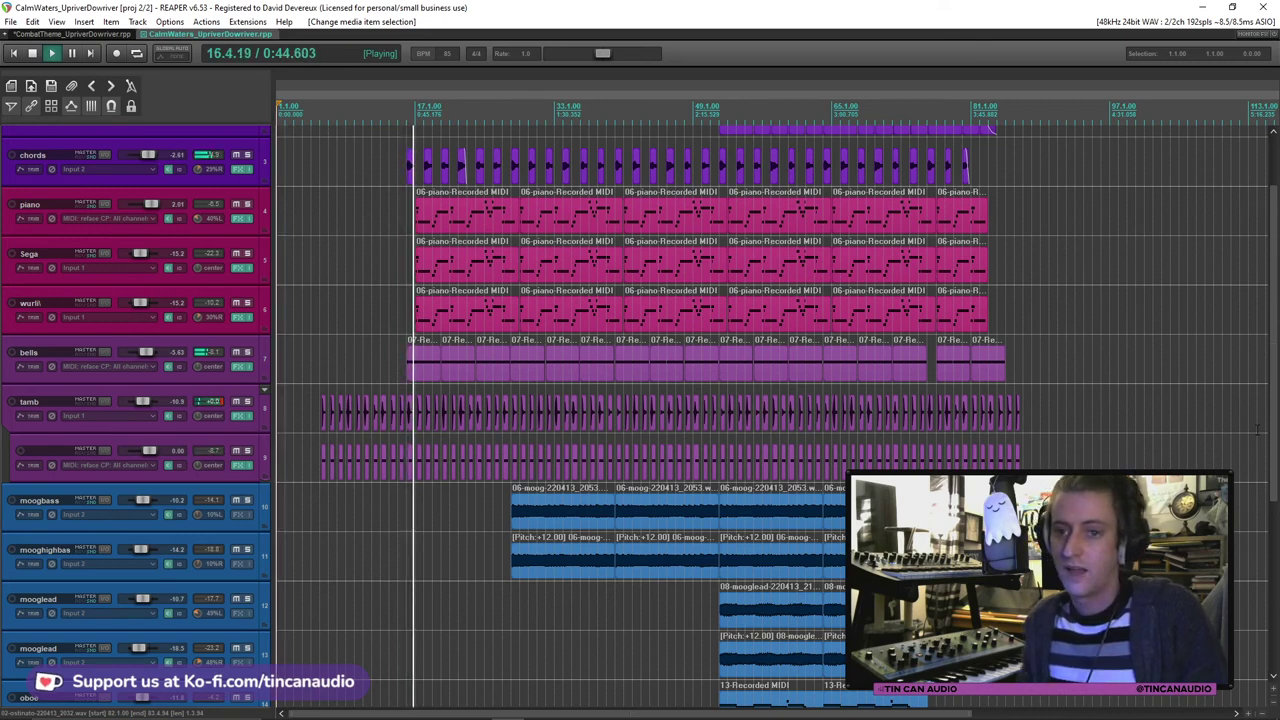
drag(1274, 242, 1274, 197)
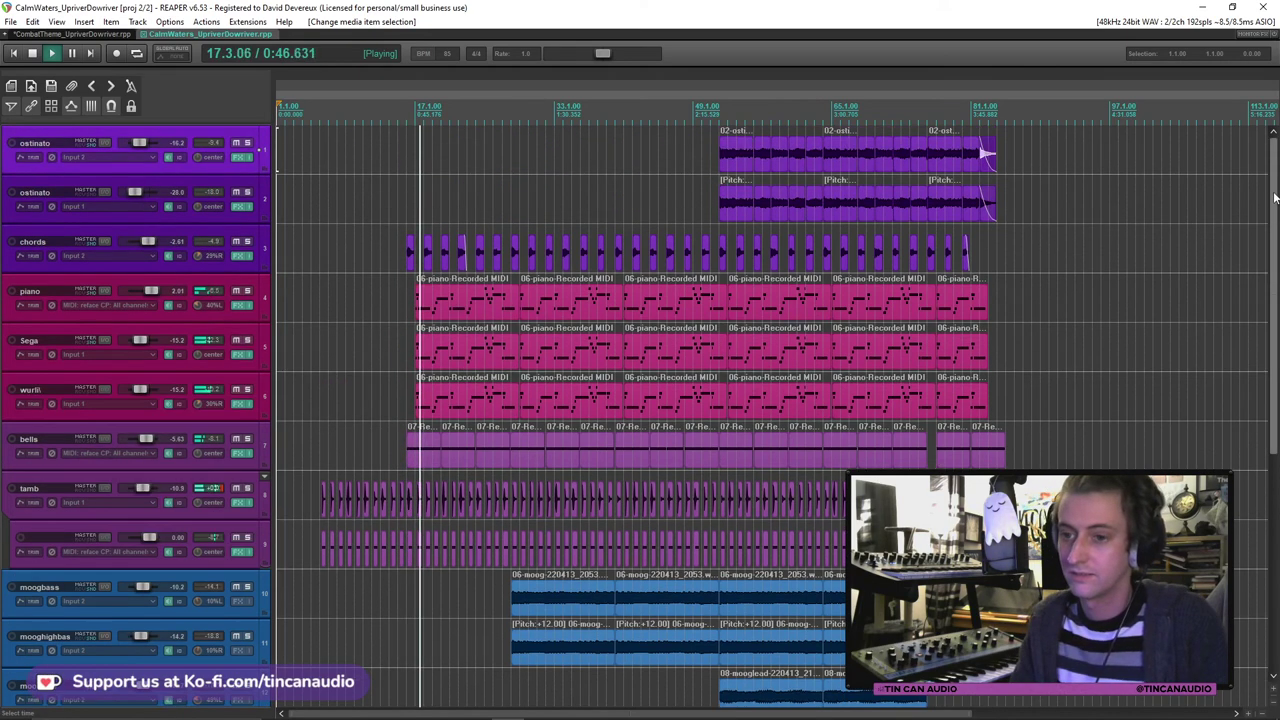
Step: Lower the chords track volume to -6.67 dB, save the project, and keep listening to the arrangement
drag(148, 243, 152, 243)
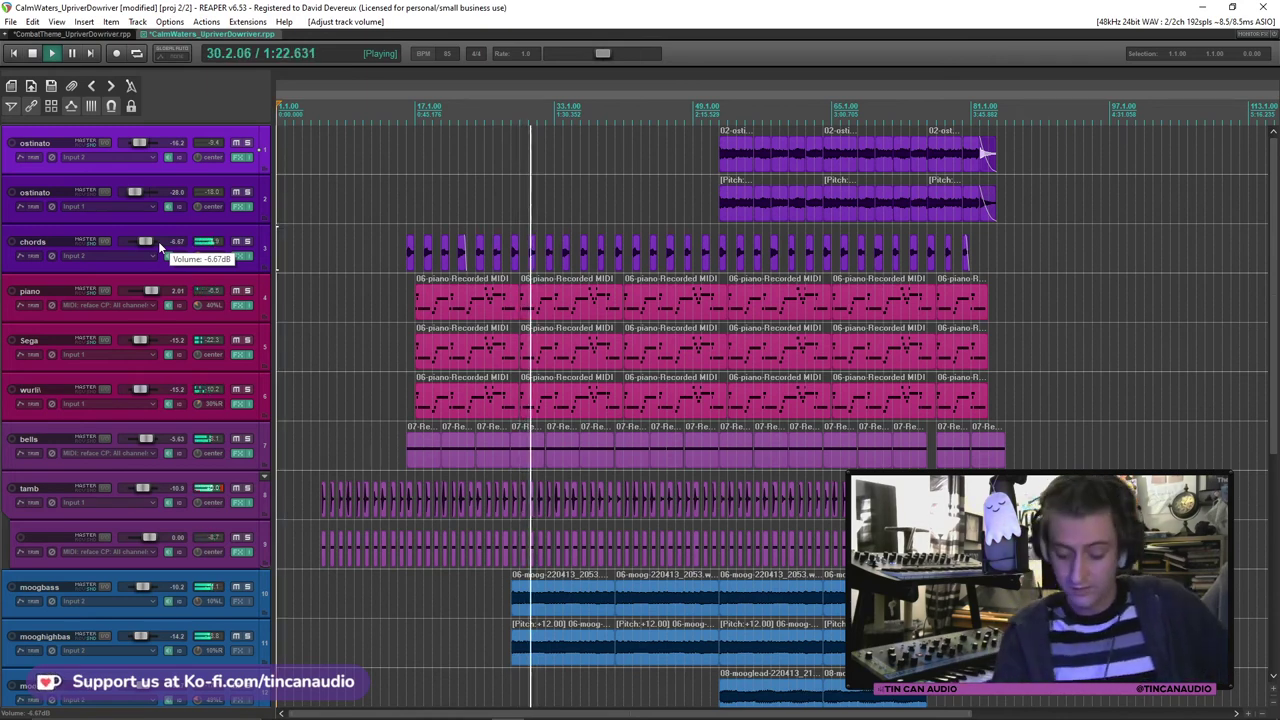
key(ctrl+s)
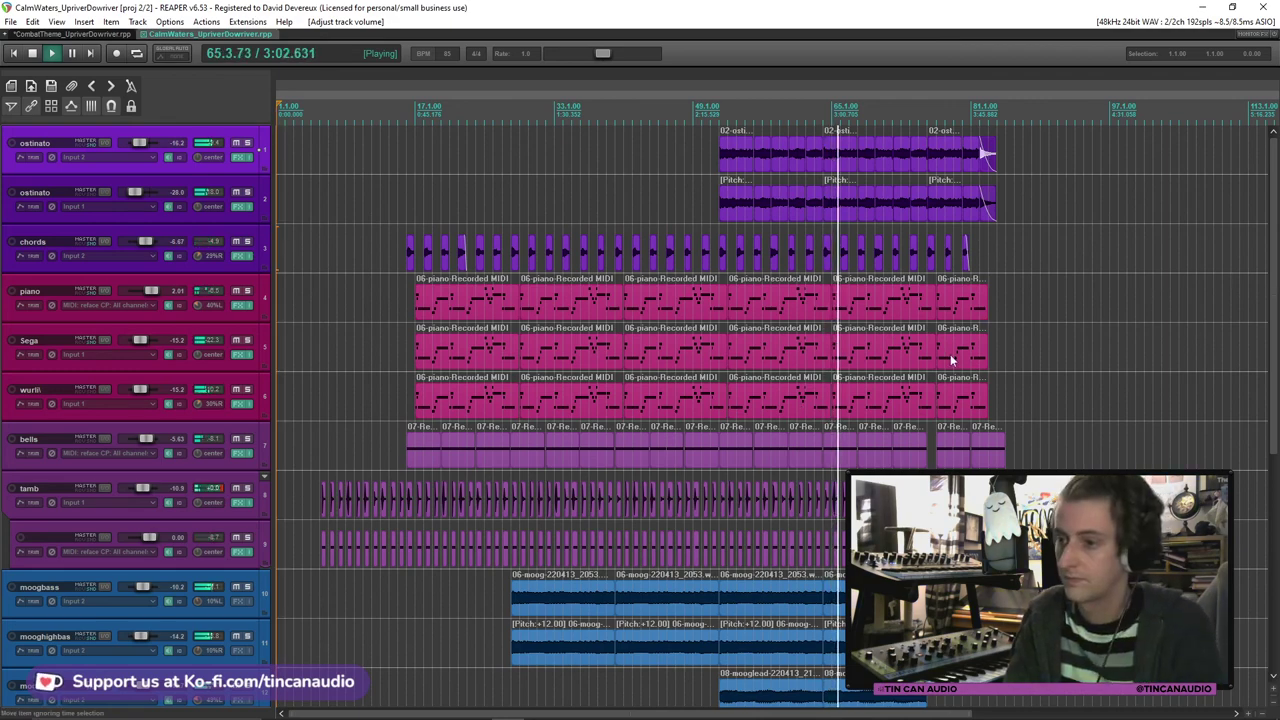
scroll(952, 360, down, 3)
scroll(950, 354, up, 3)
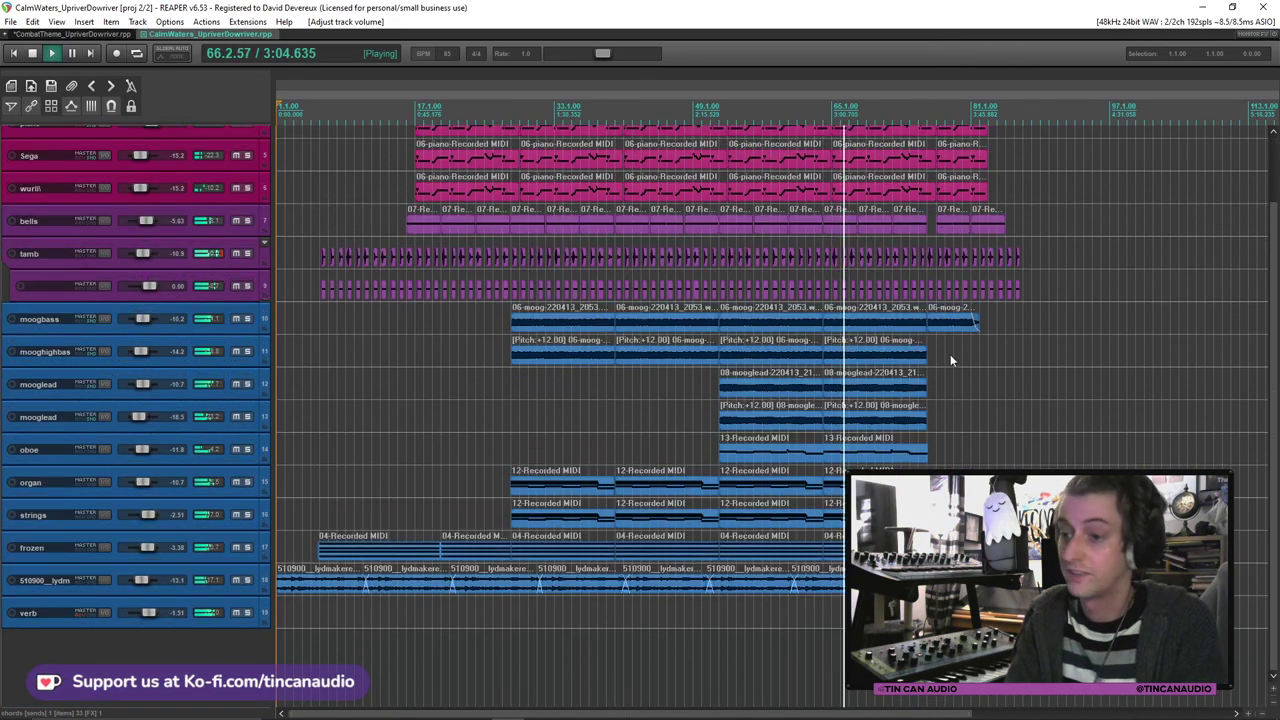
Step: Raise the boat-waves ambience track's volume to -4.42 dB
scroll(1277, 368, down, 3)
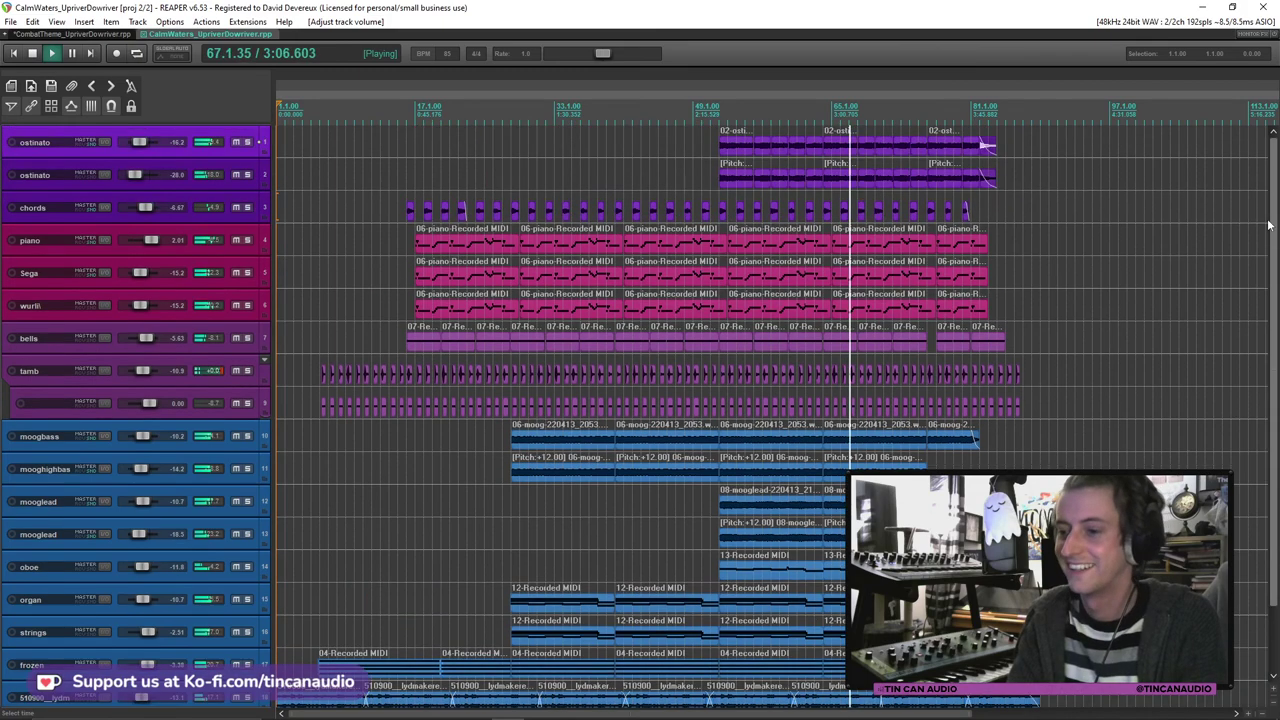
scroll(1271, 298, up, 3)
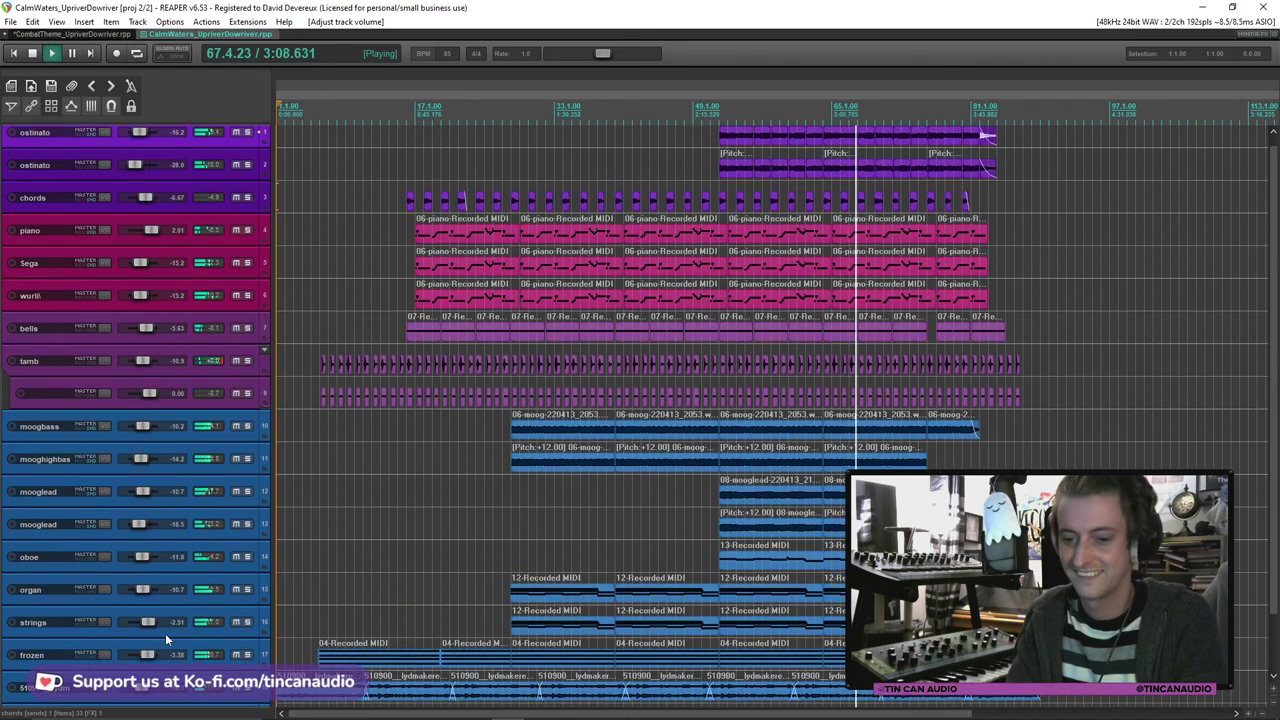
drag(150, 688, 155, 690)
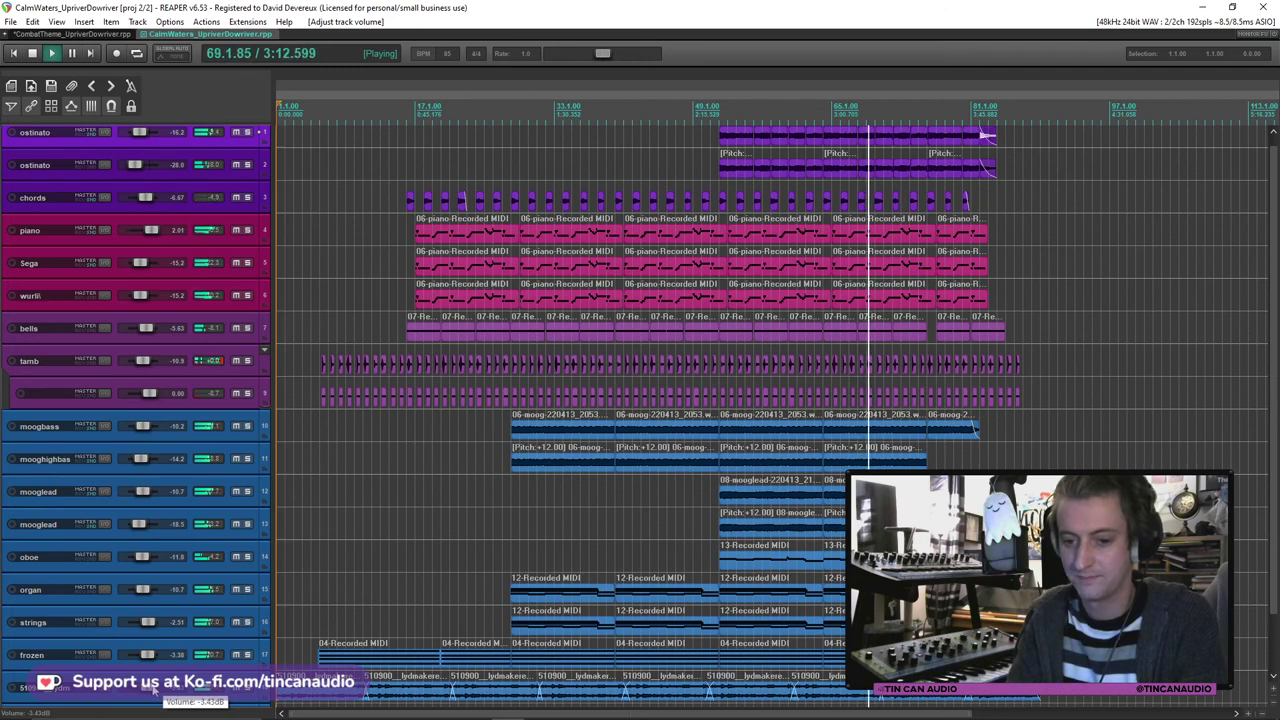
Step: Add a send from the boat-waves track to the verb track and save the project
click(85, 688)
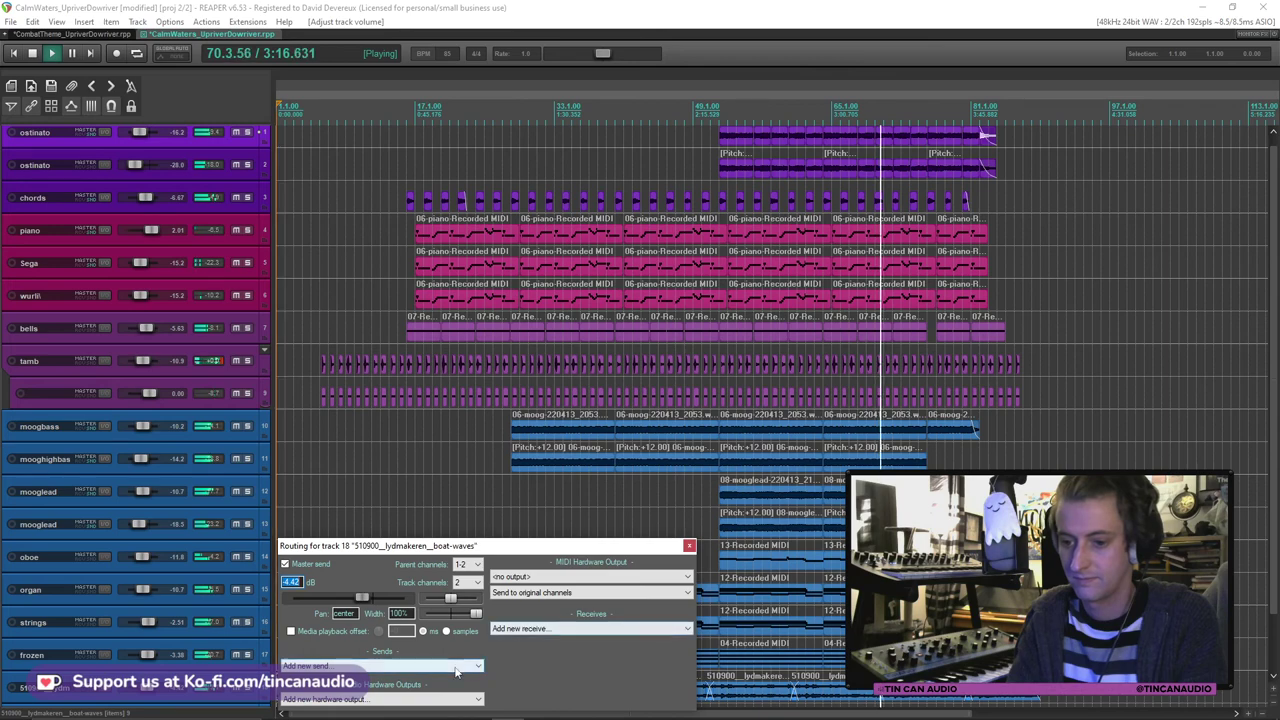
click(383, 665)
click(393, 655)
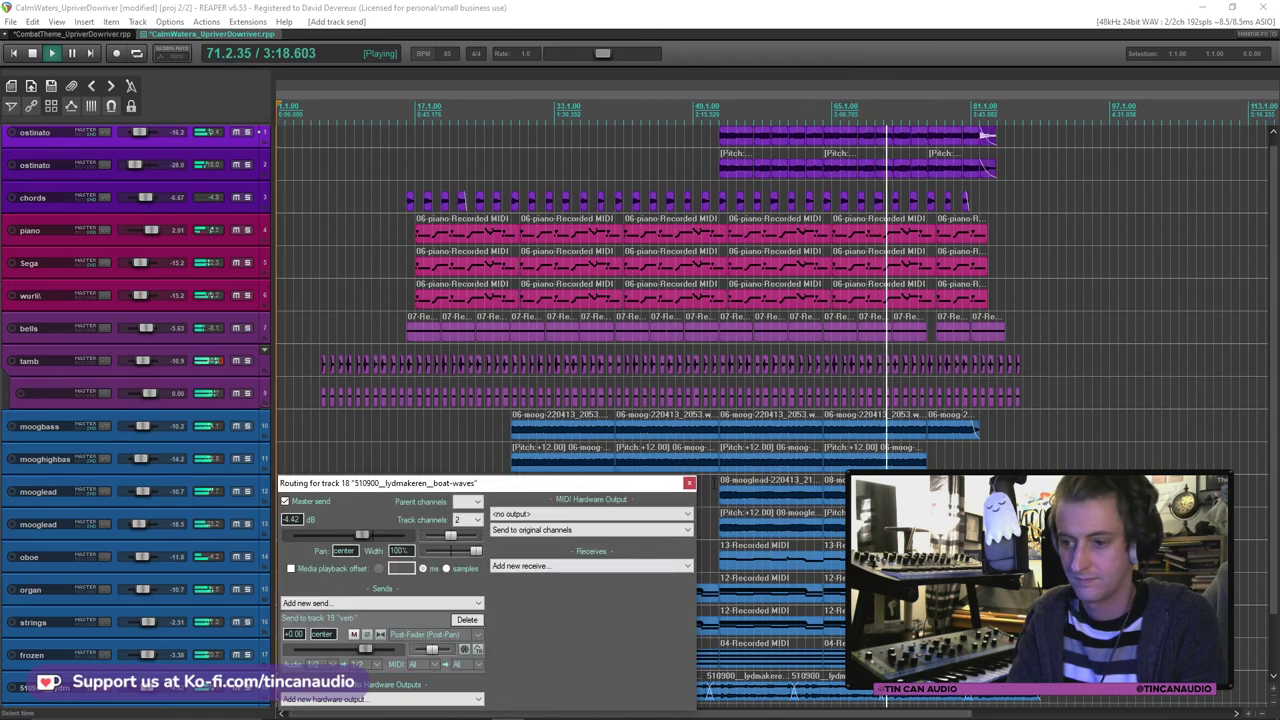
key(Escape)
click(858, 697)
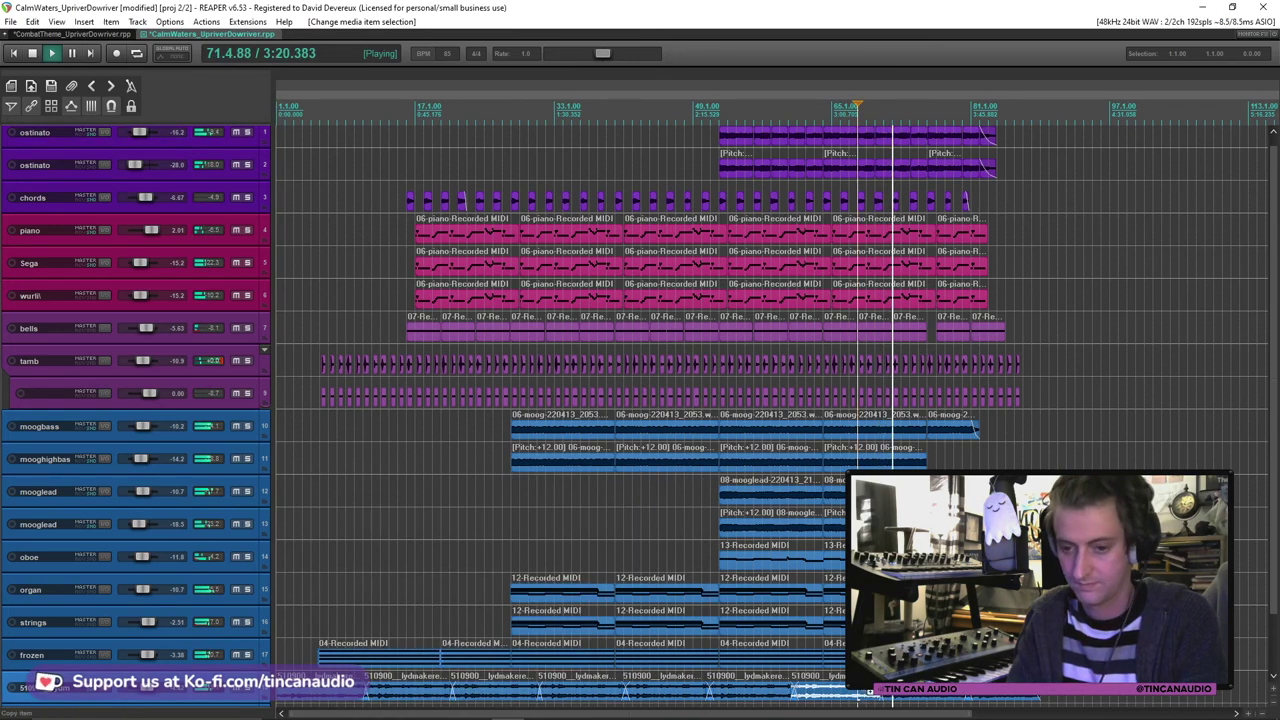
key(ctrl+s)
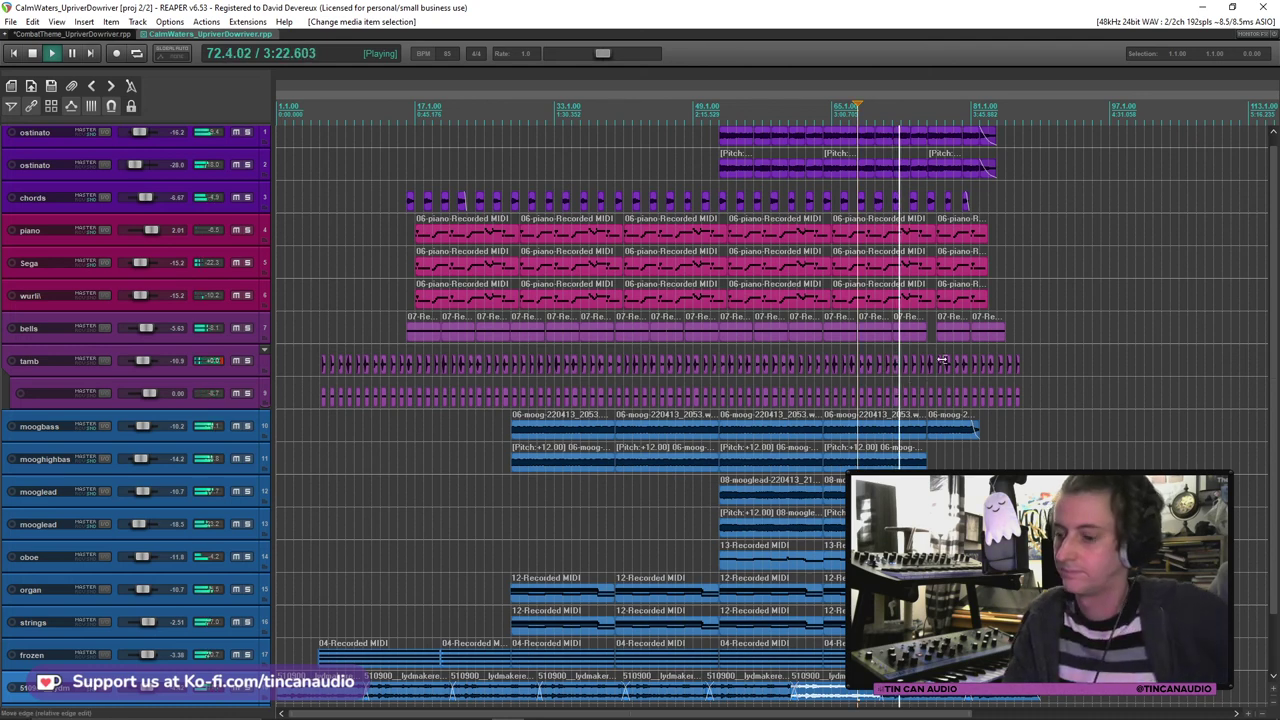
Step: Readjust the boat-waves track's volume and listen to the arrangement around bars 76 to 79
mouse_move(155, 700)
scroll(155, 703, down, 2)
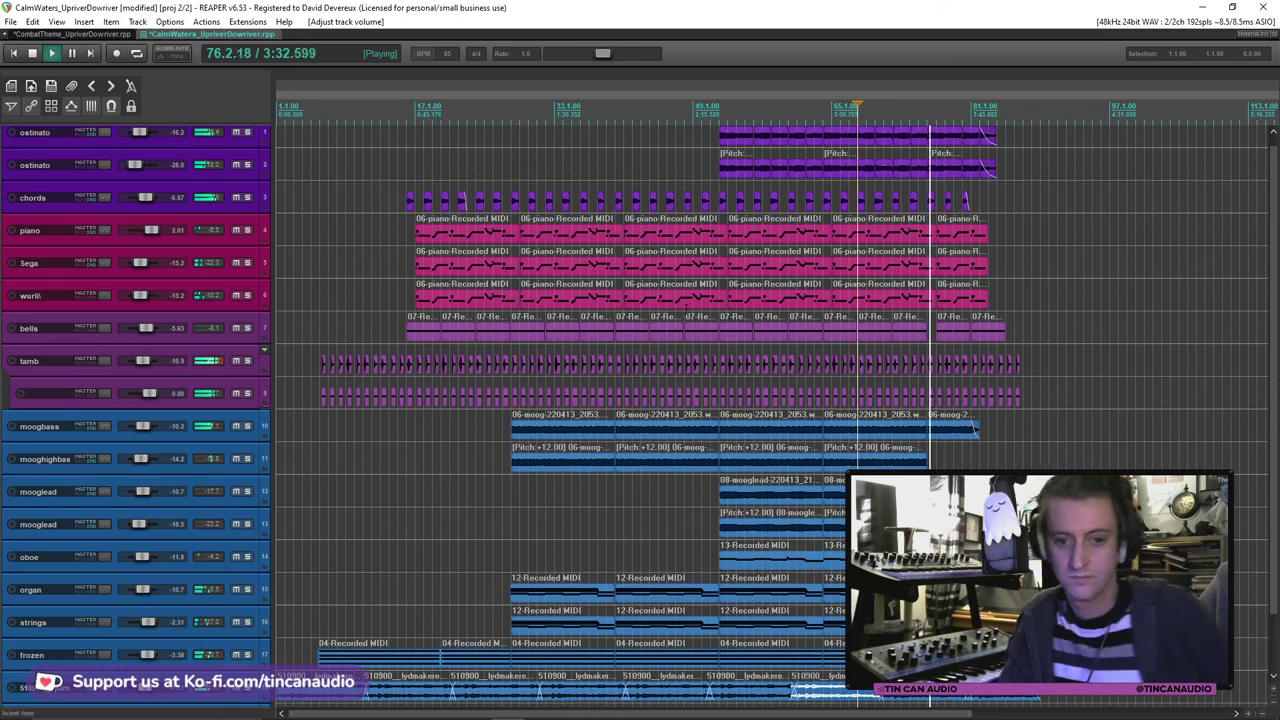
click(942, 700)
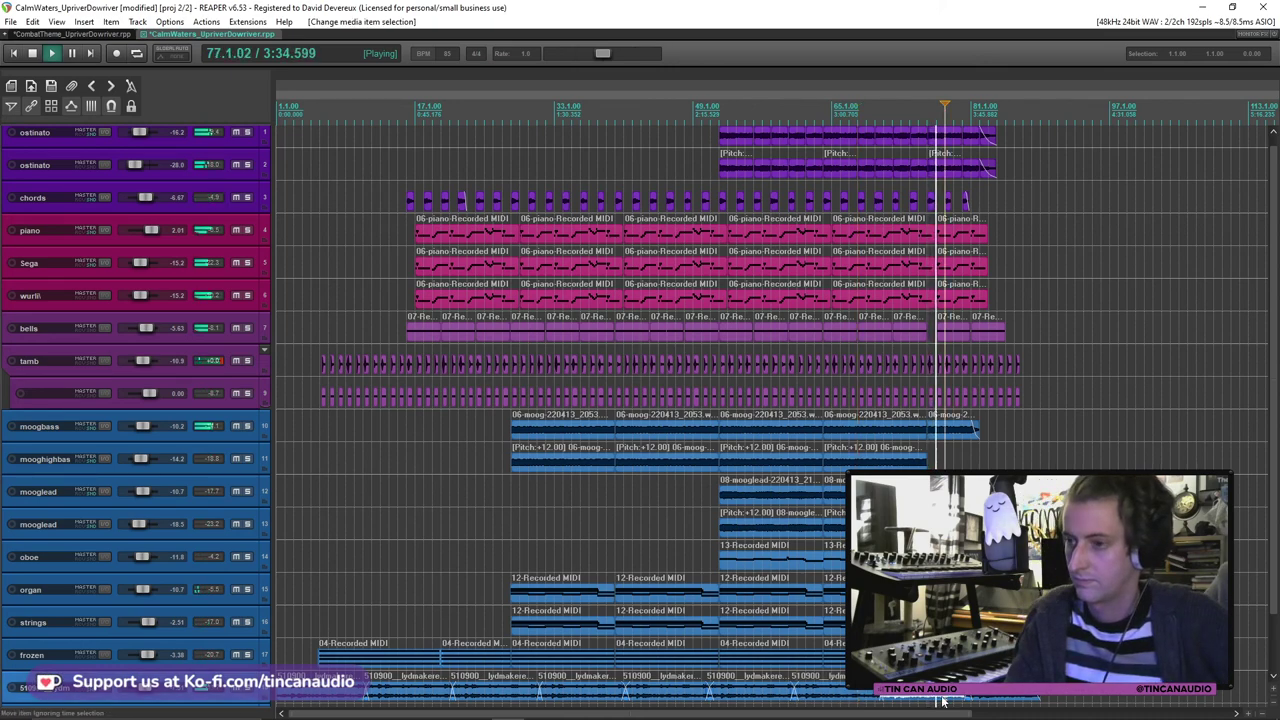
scroll(1274, 380, up, 1)
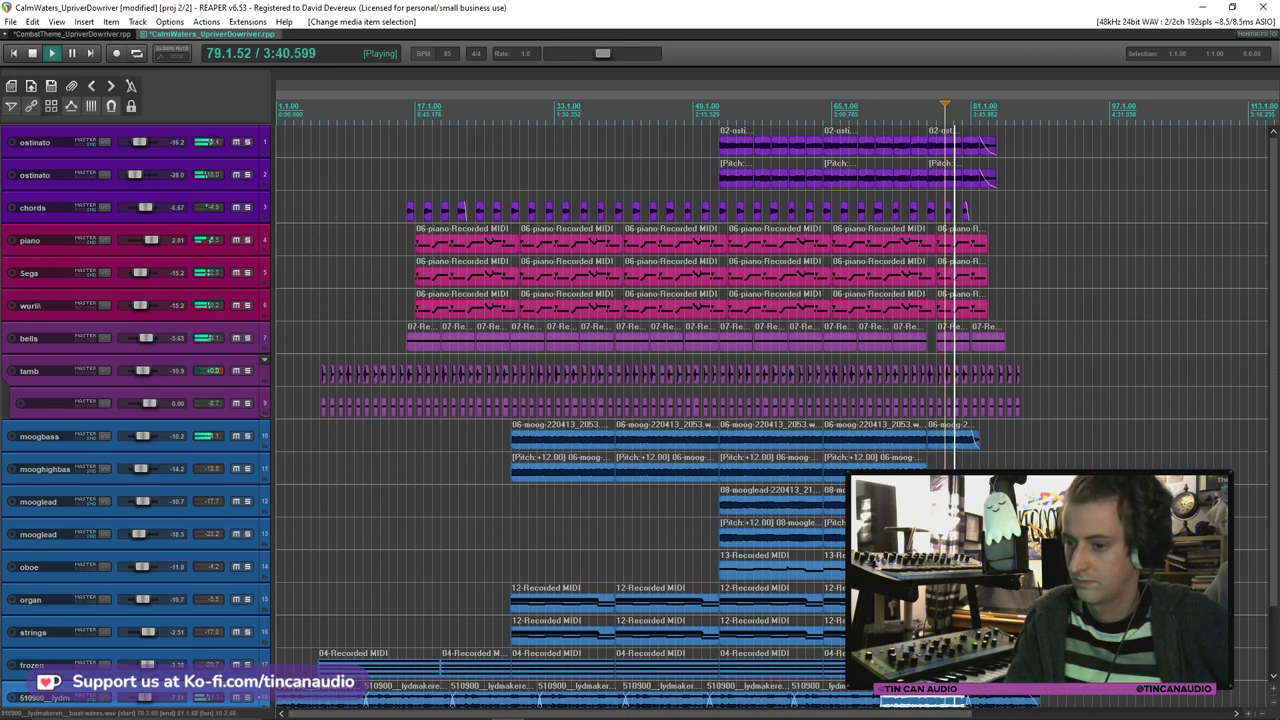
Step: Try continuing the oboe part past bar 76, listen from there, and remove the extra clip
click(900, 567)
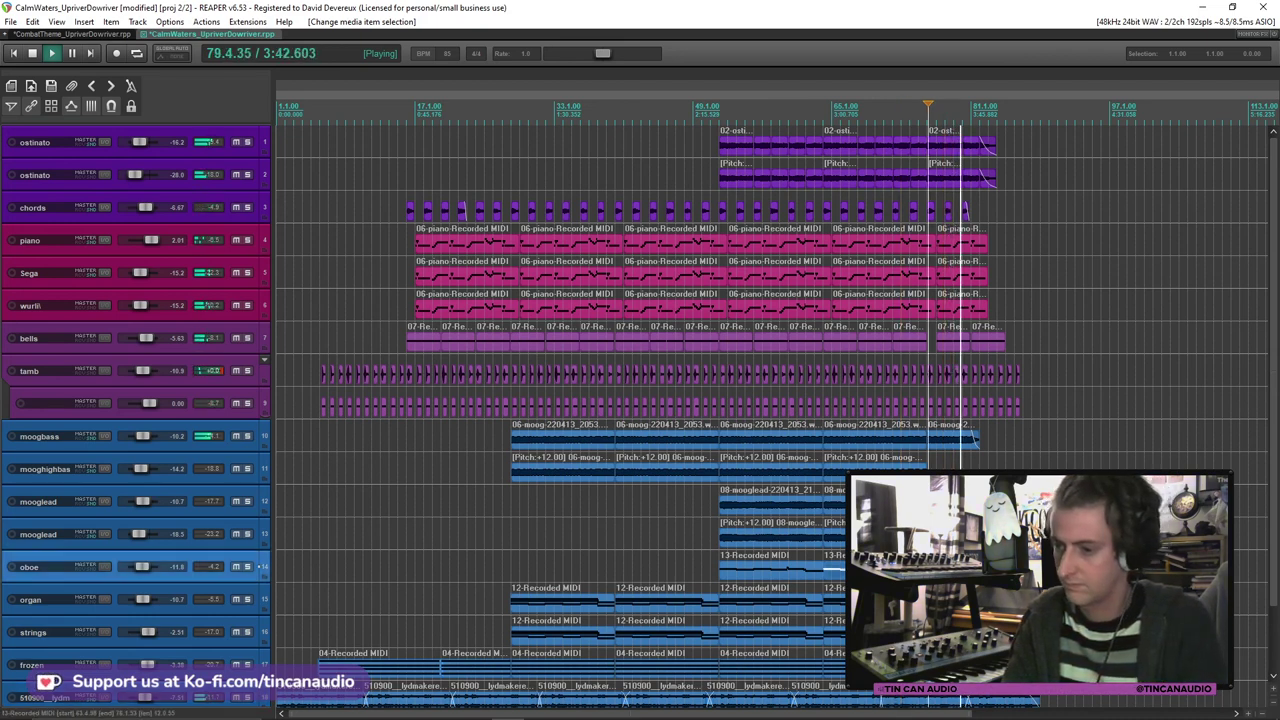
key(space)
key(space)
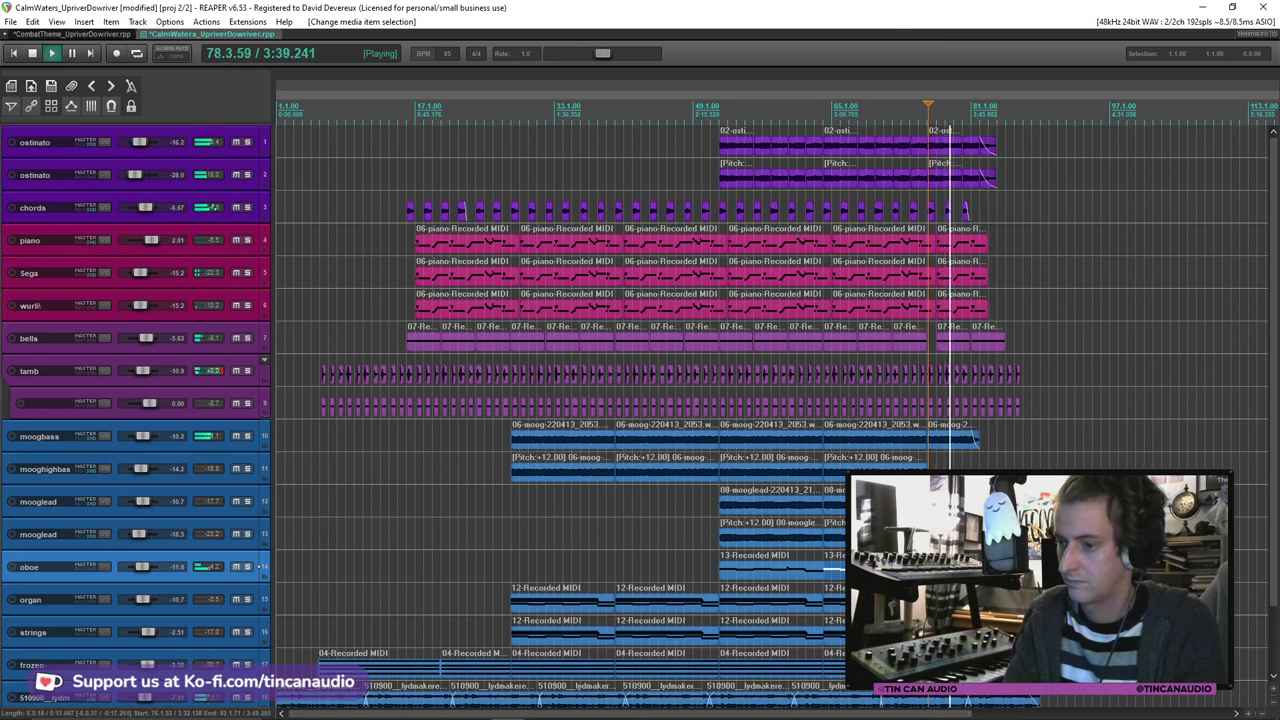
key(Delete)
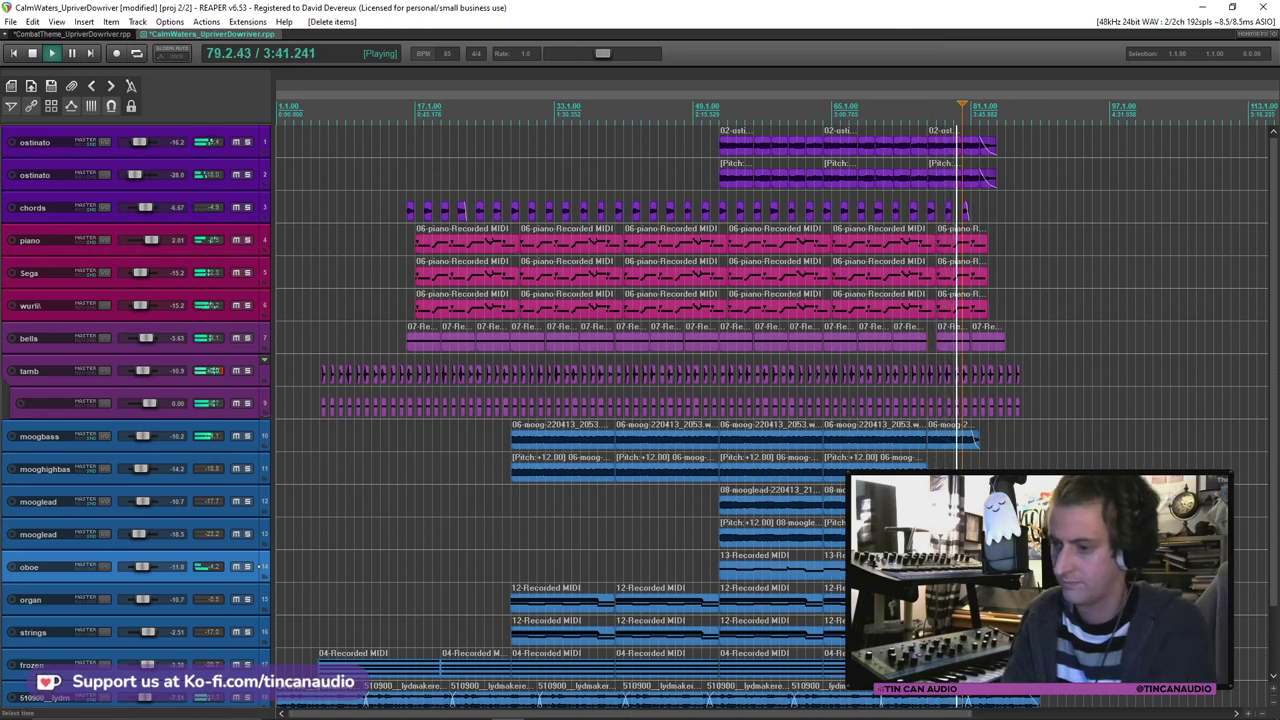
key(ctrl+z)
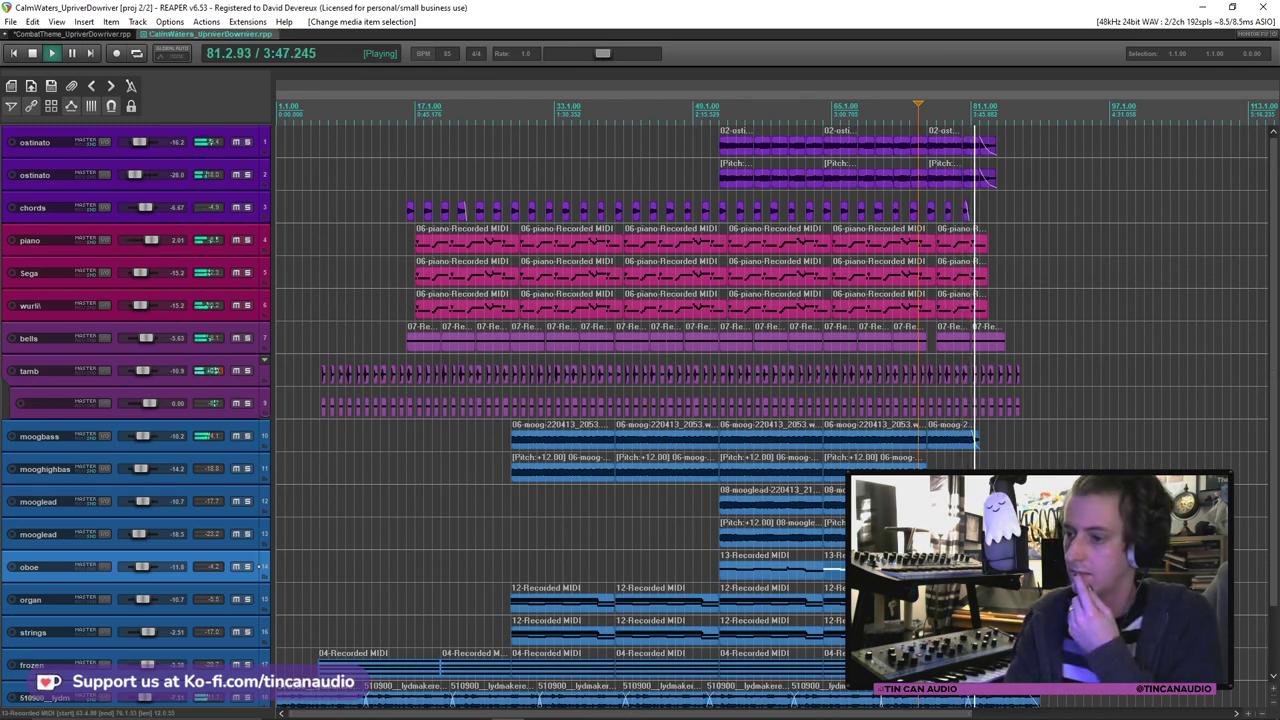
Step: Listen to the ending while checking the last moogbass and bells clips, save the project, and stop playback
click(921, 440)
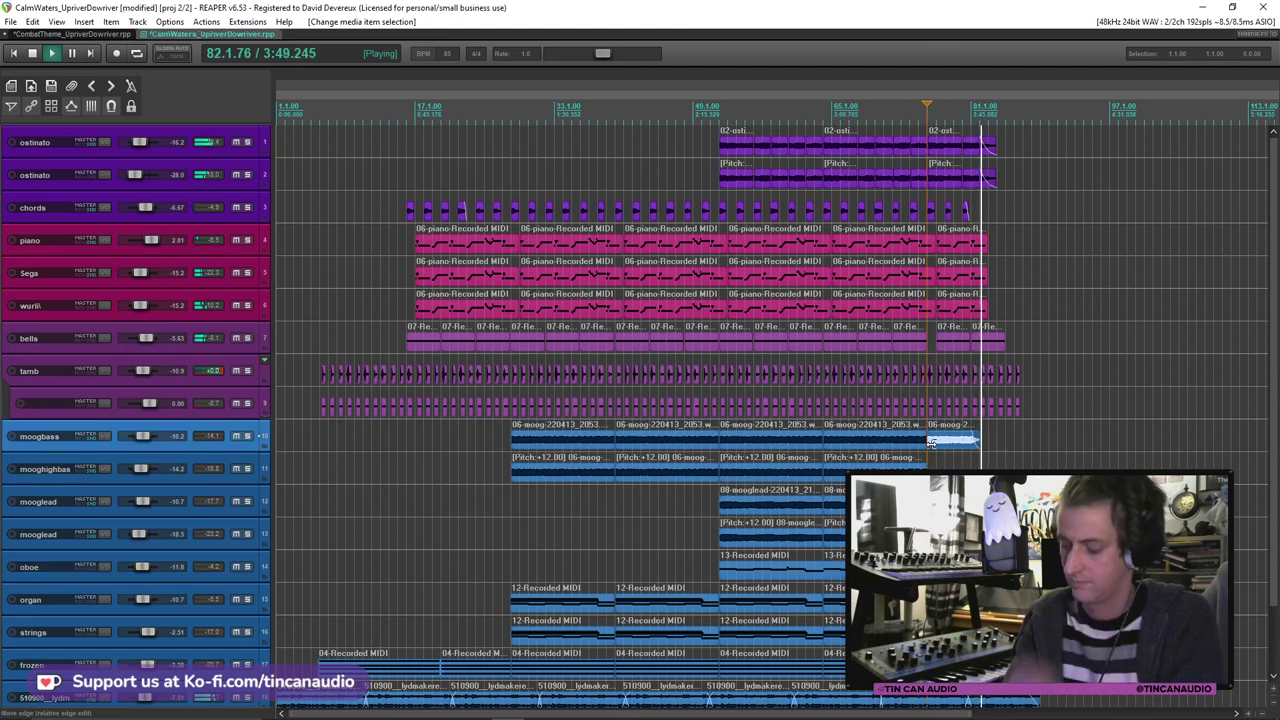
key(s)
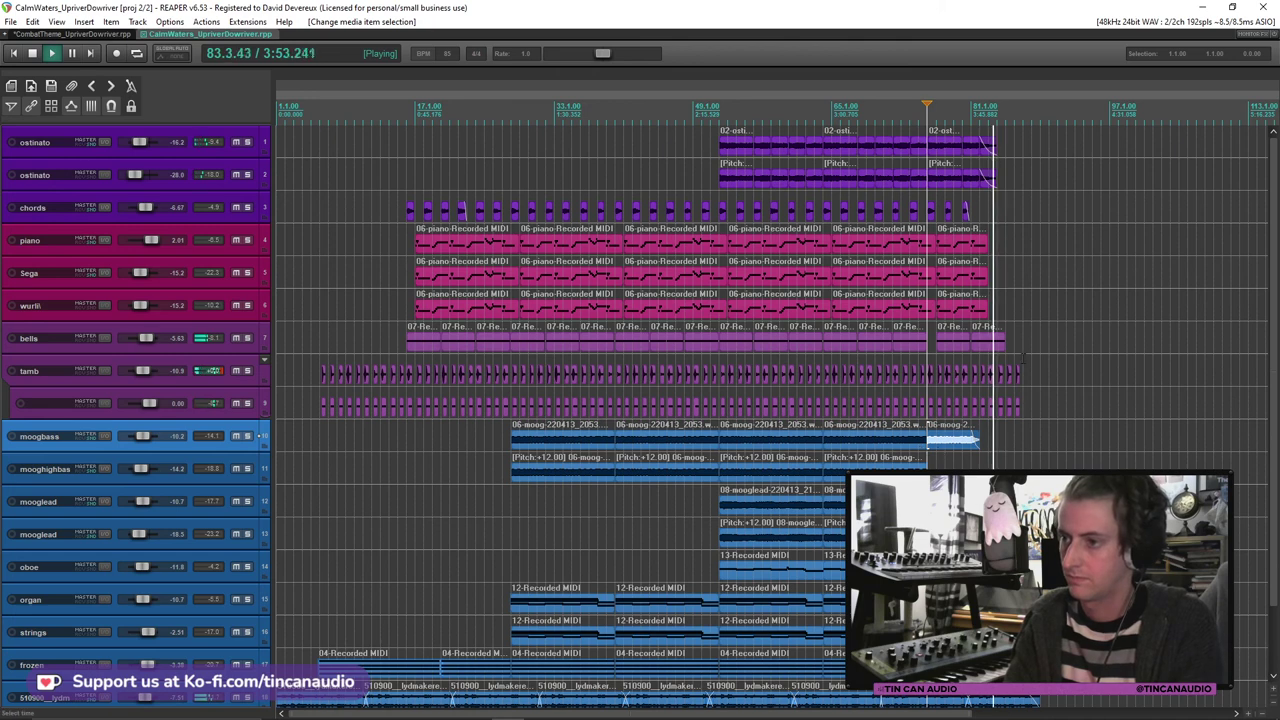
click(991, 344)
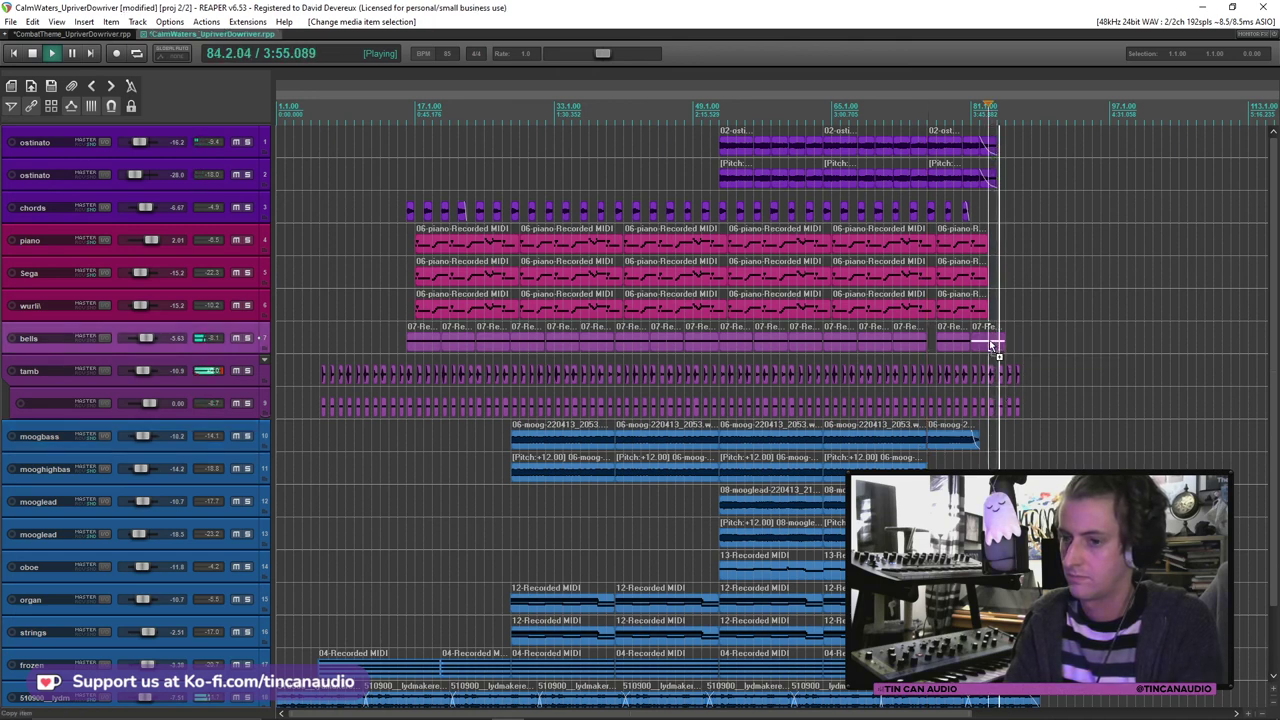
key(ctrl+s)
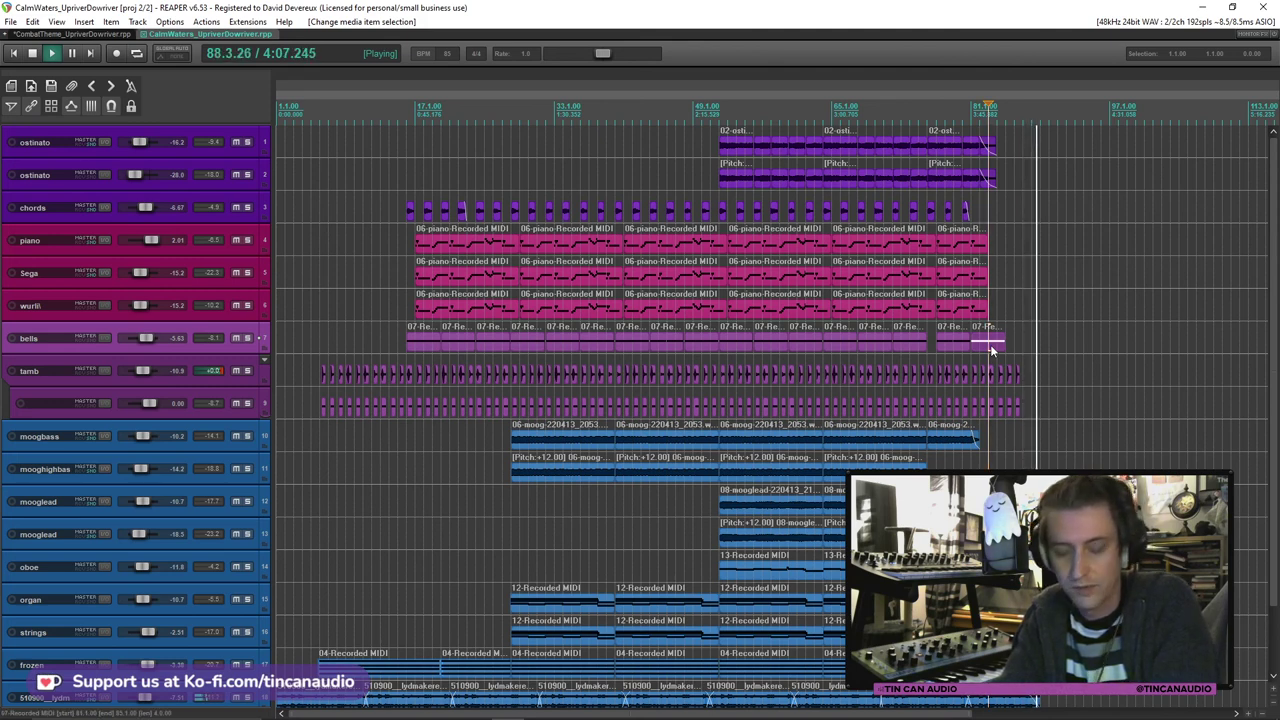
key(space)
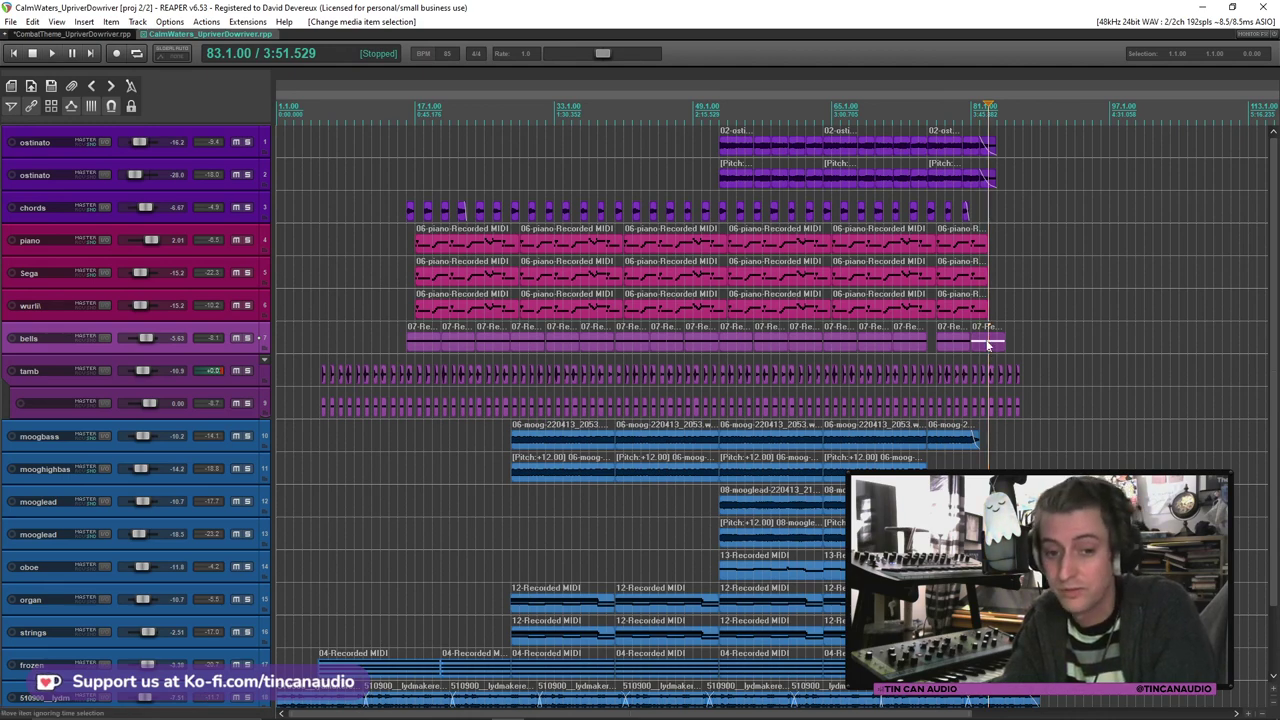
Step: Solo the bells track and both tambourine tracks, and listen to them from bar 6 and bar 20
drag(247, 338, 247, 400)
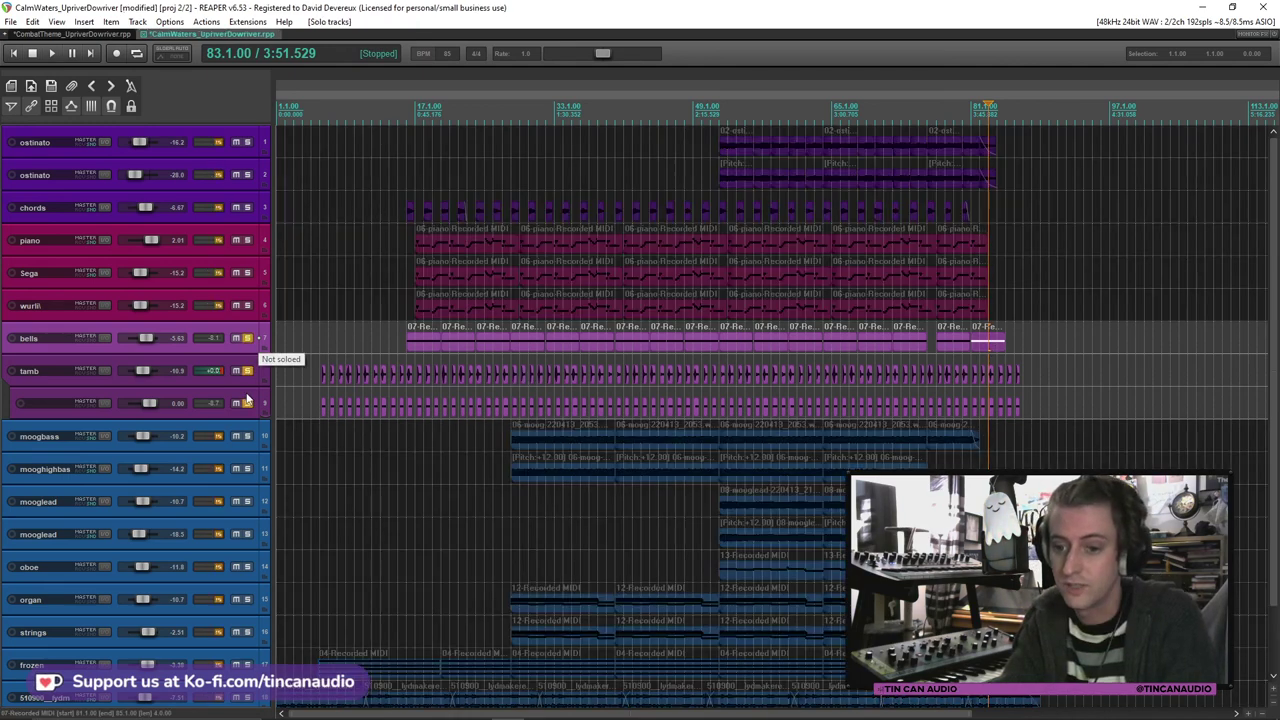
click(322, 372)
key(space)
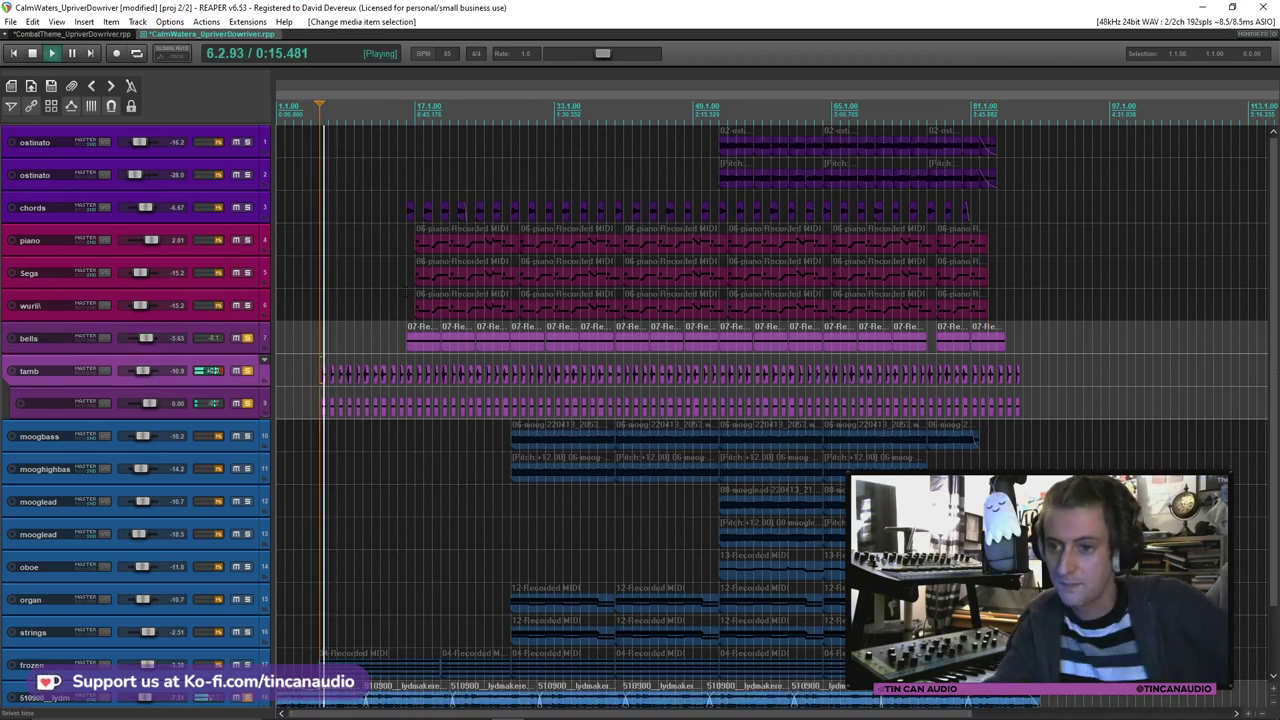
click(440, 340)
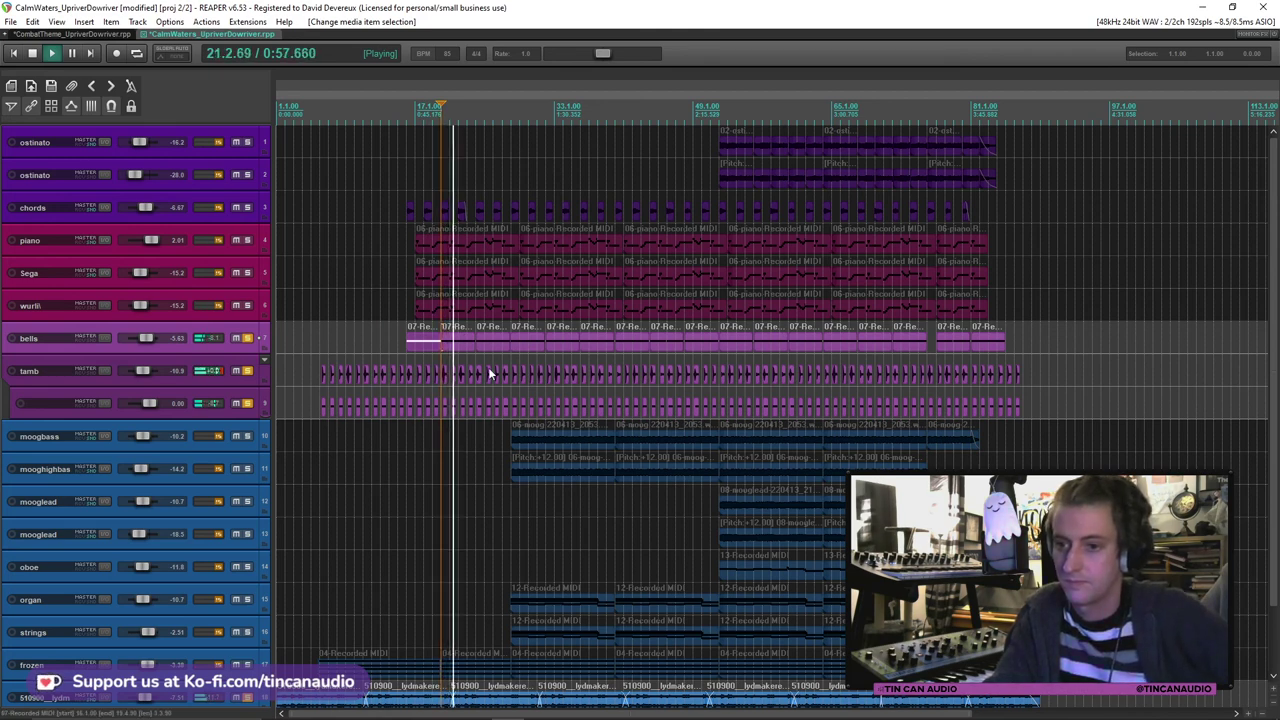
Step: Compare the soloed percussion with the piano, Sega and wurli tracks temporarily soloed, and check the organ's solo
drag(248, 241, 249, 307)
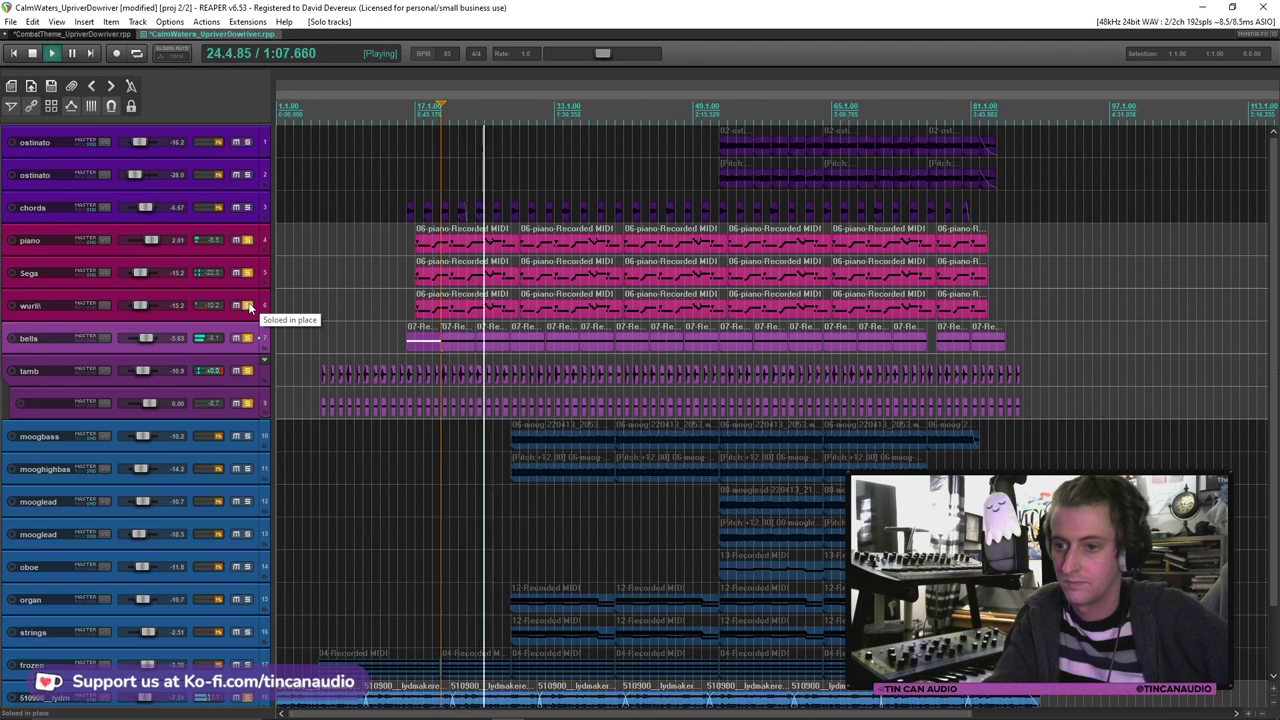
drag(247, 274, 250, 243)
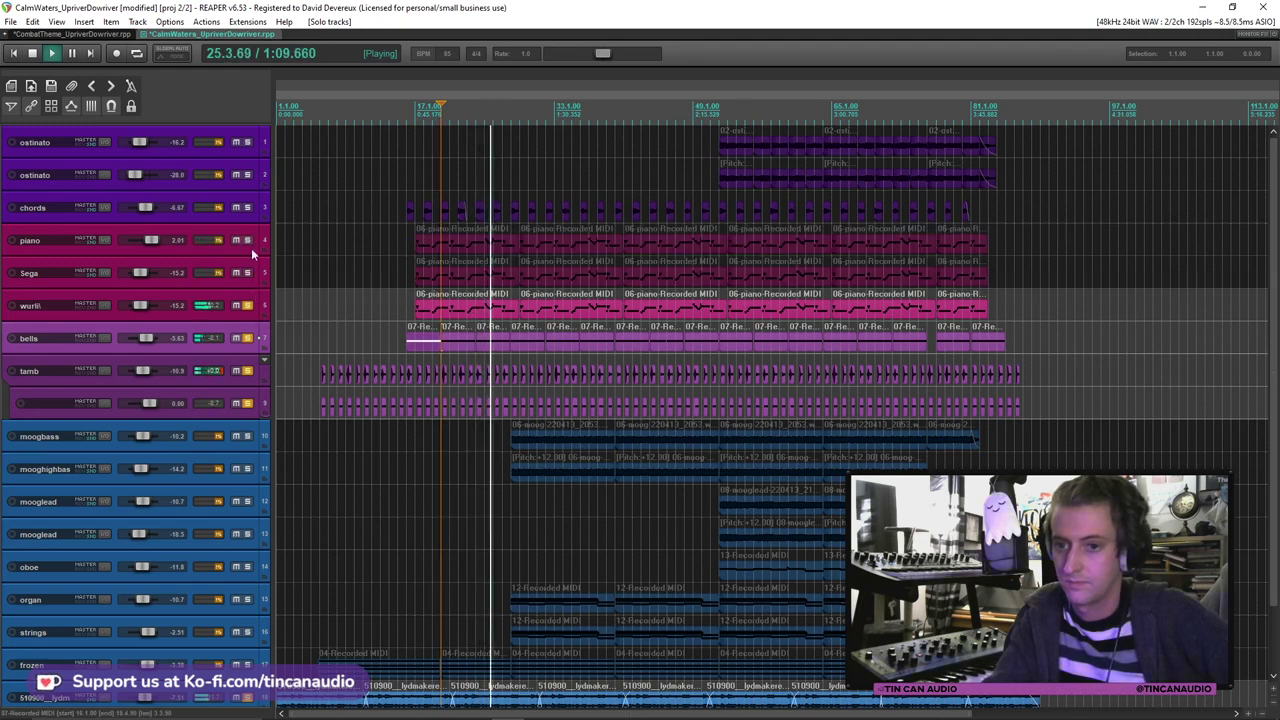
click(247, 305)
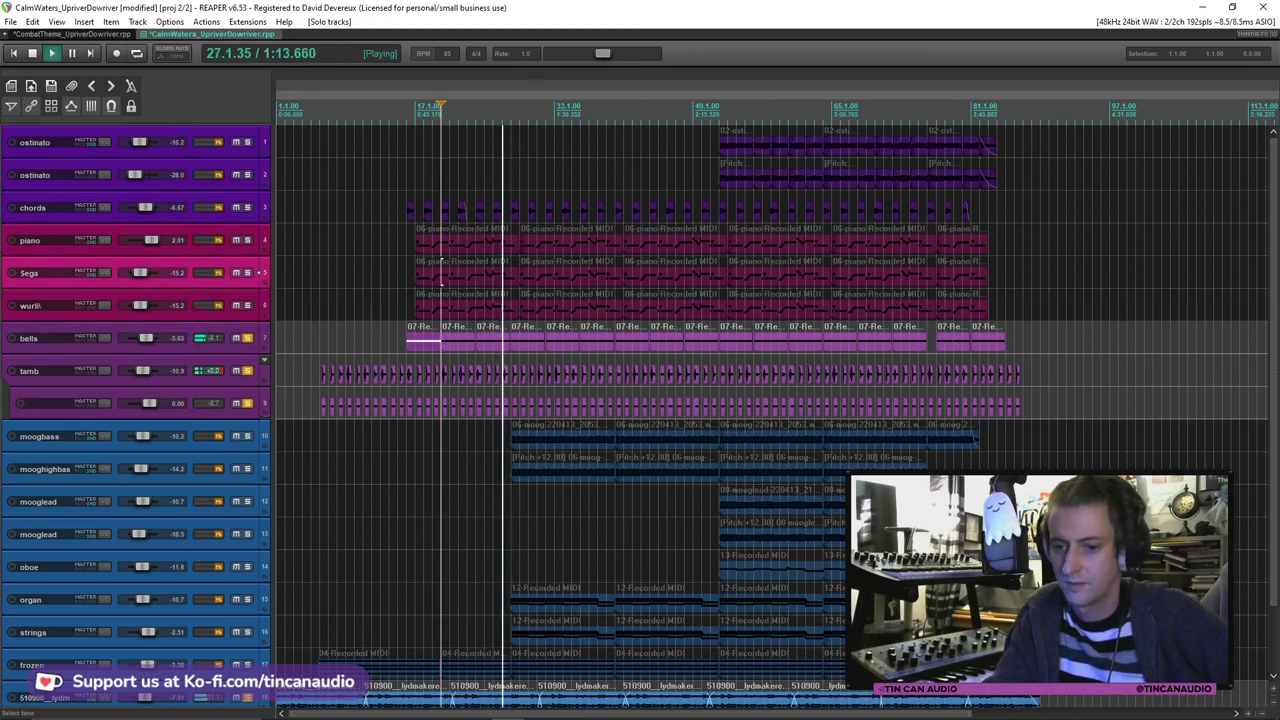
click(247, 599)
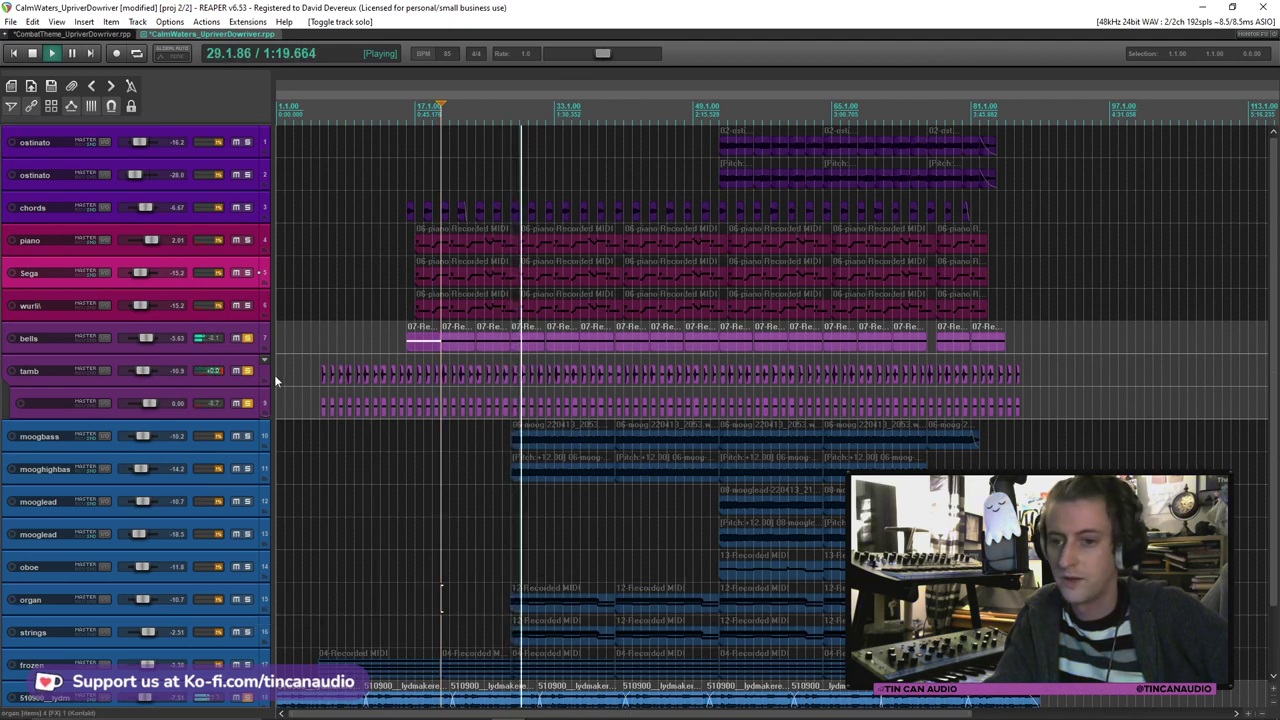
Step: Clear the remaining solos on the bells and tambourine tracks, stop playback, and save the project
click(247, 338)
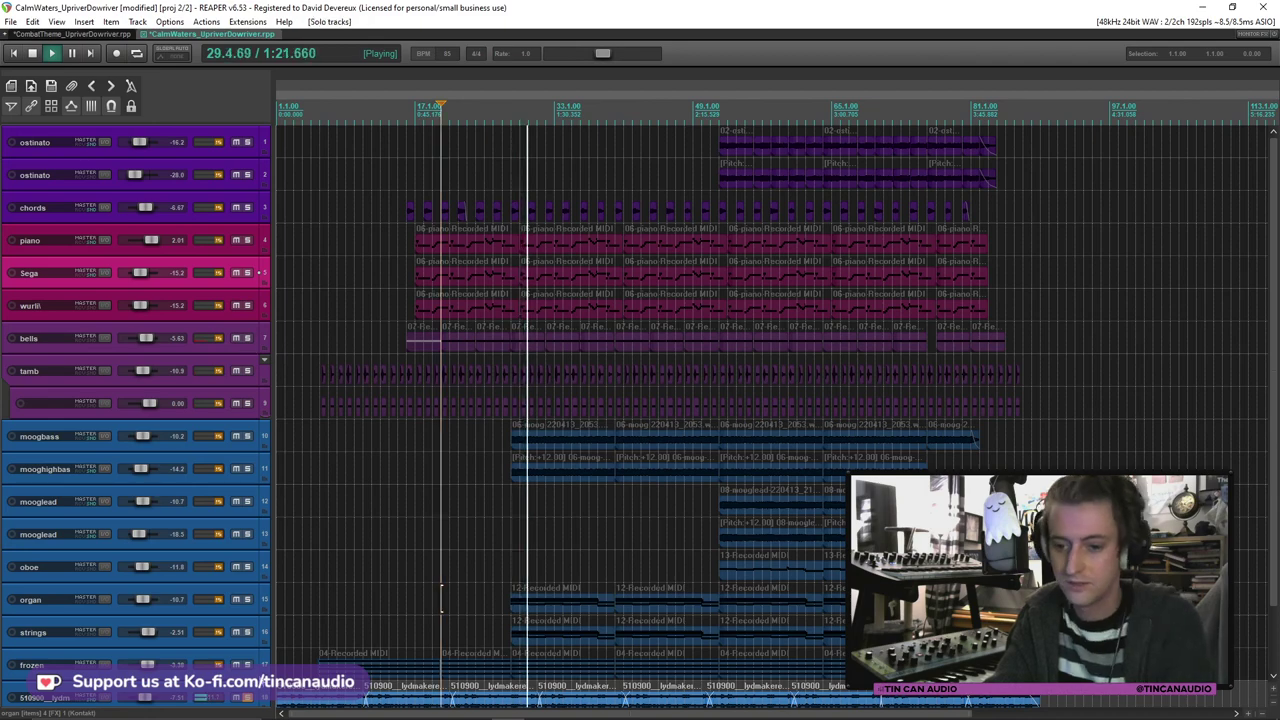
key(space)
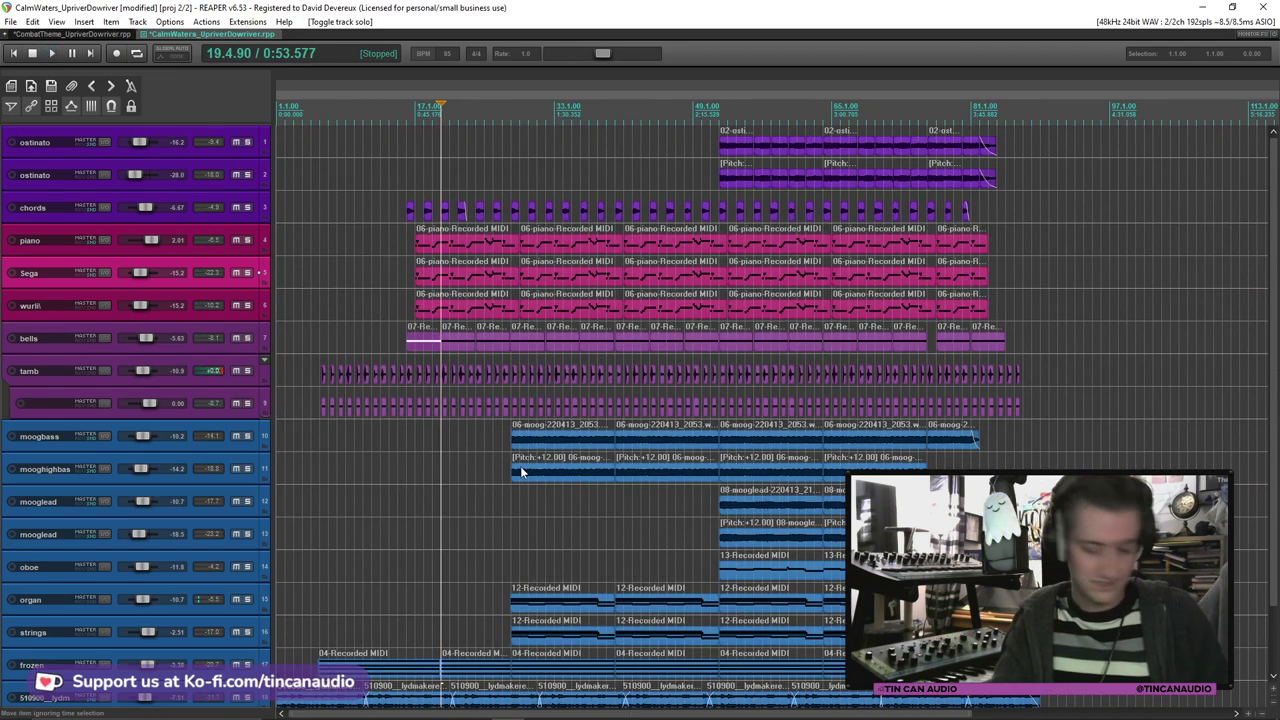
click(592, 311)
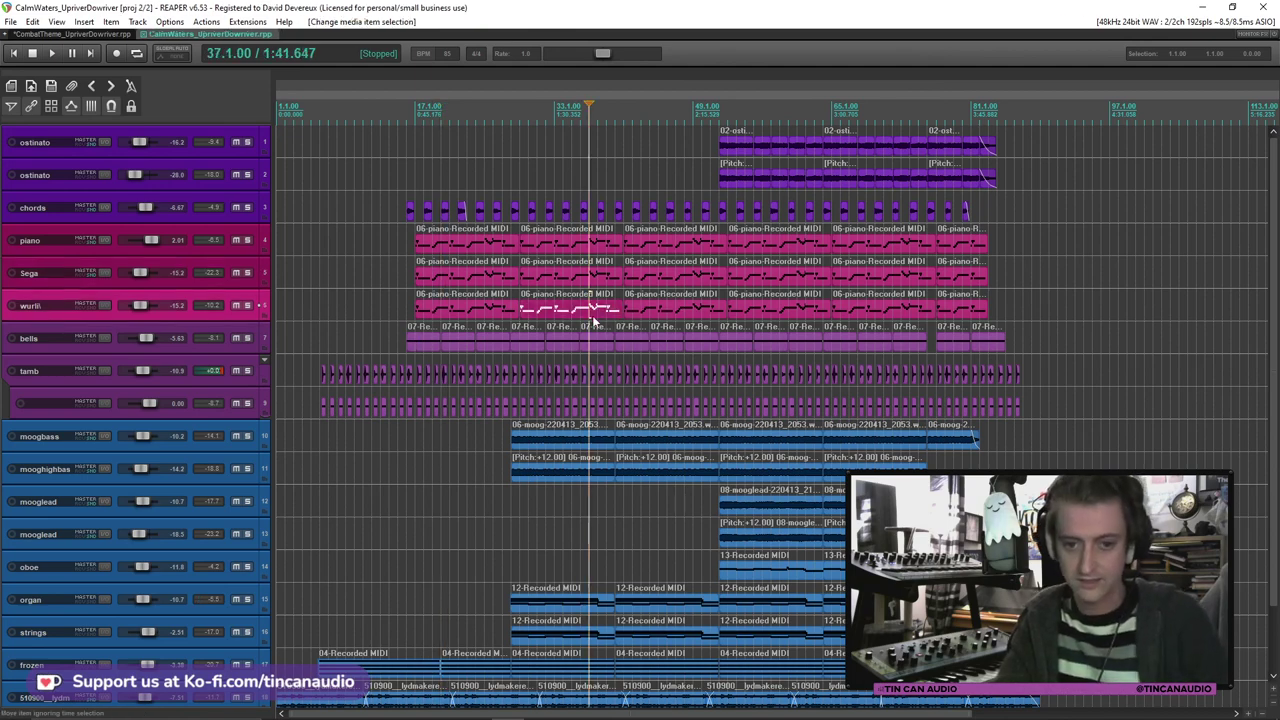
scroll(592, 311, down, 2)
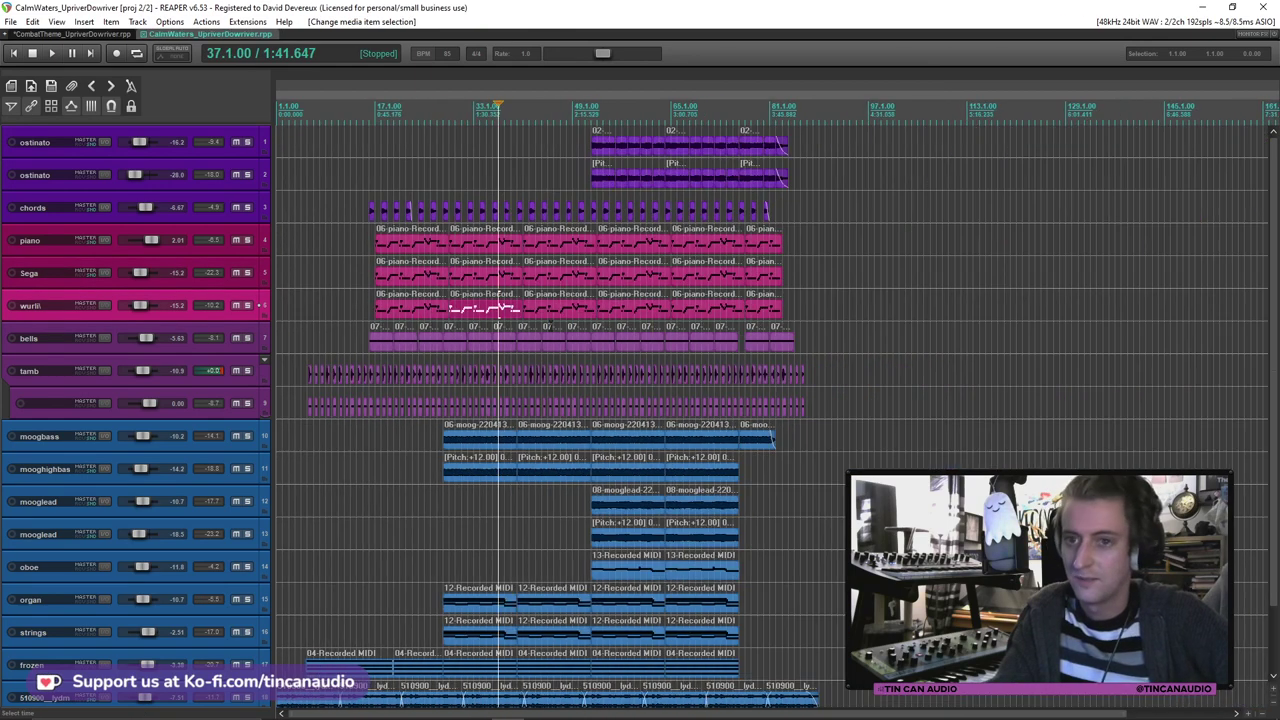
scroll(592, 311, up, 2)
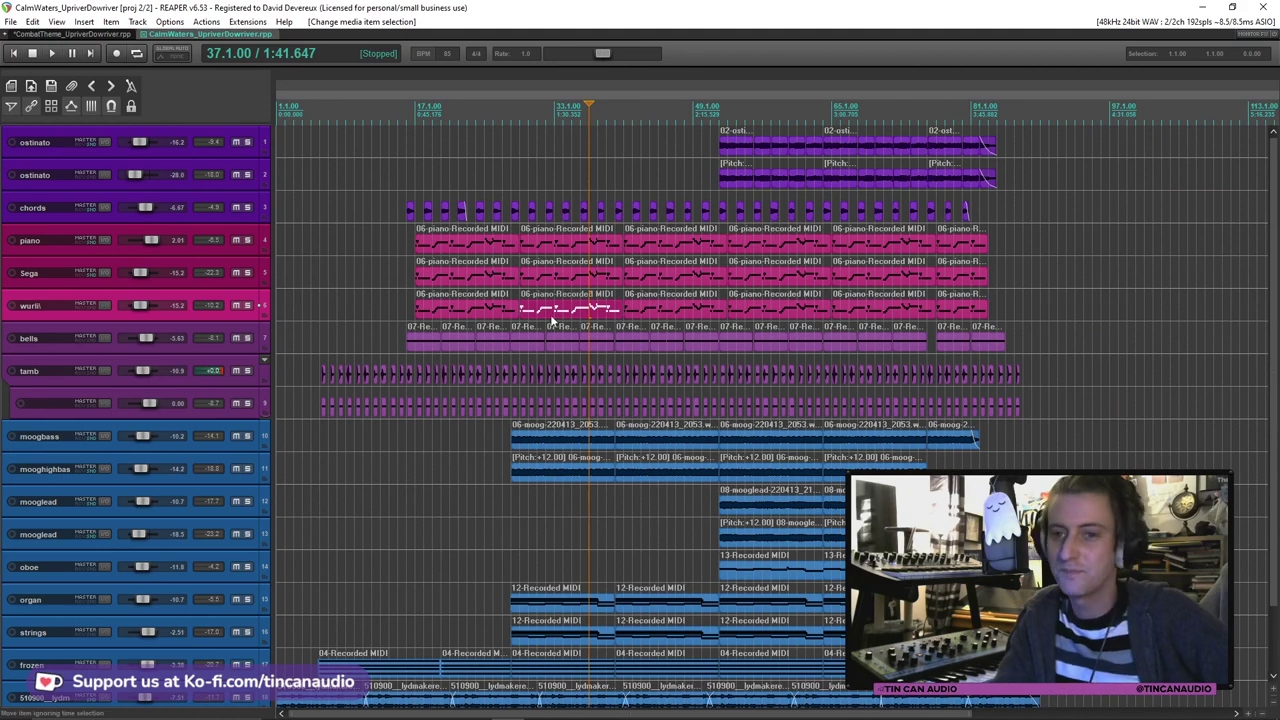
Step: Switch to the CombatTheme_UpriverDowriver project, save it, and return to the CalmWaters project
click(115, 42)
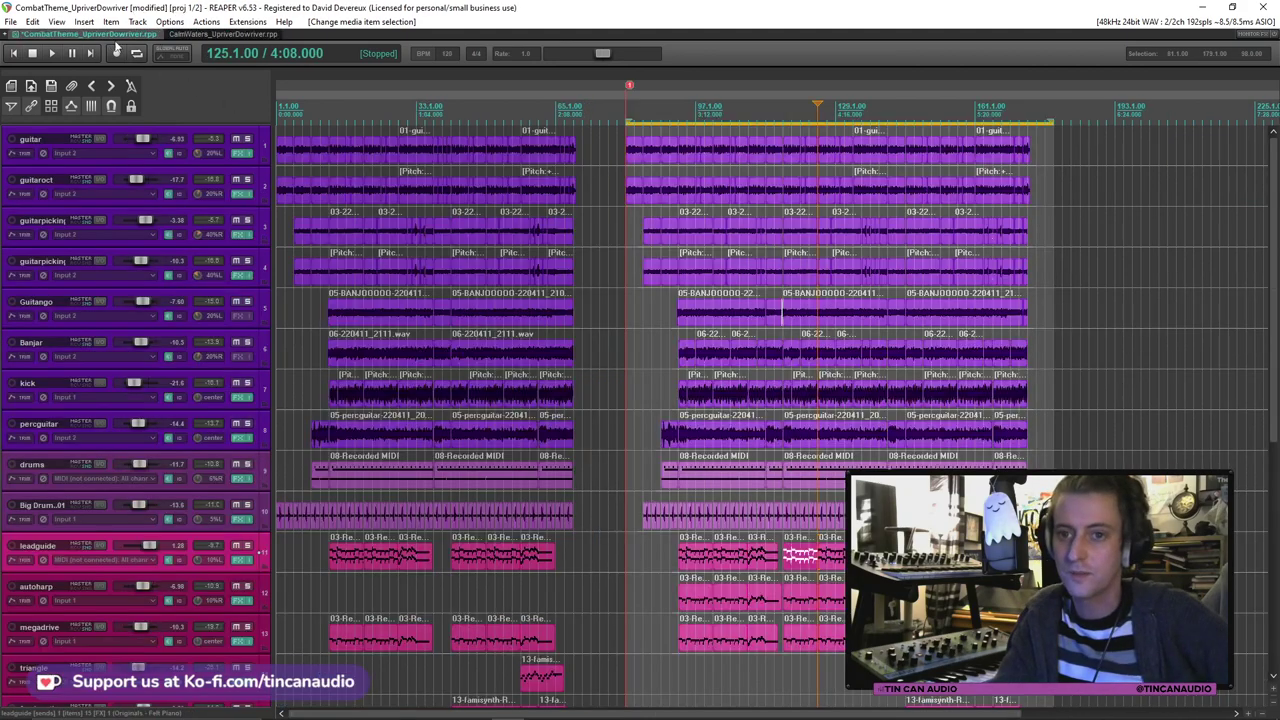
click(724, 274)
key(ctrl+s)
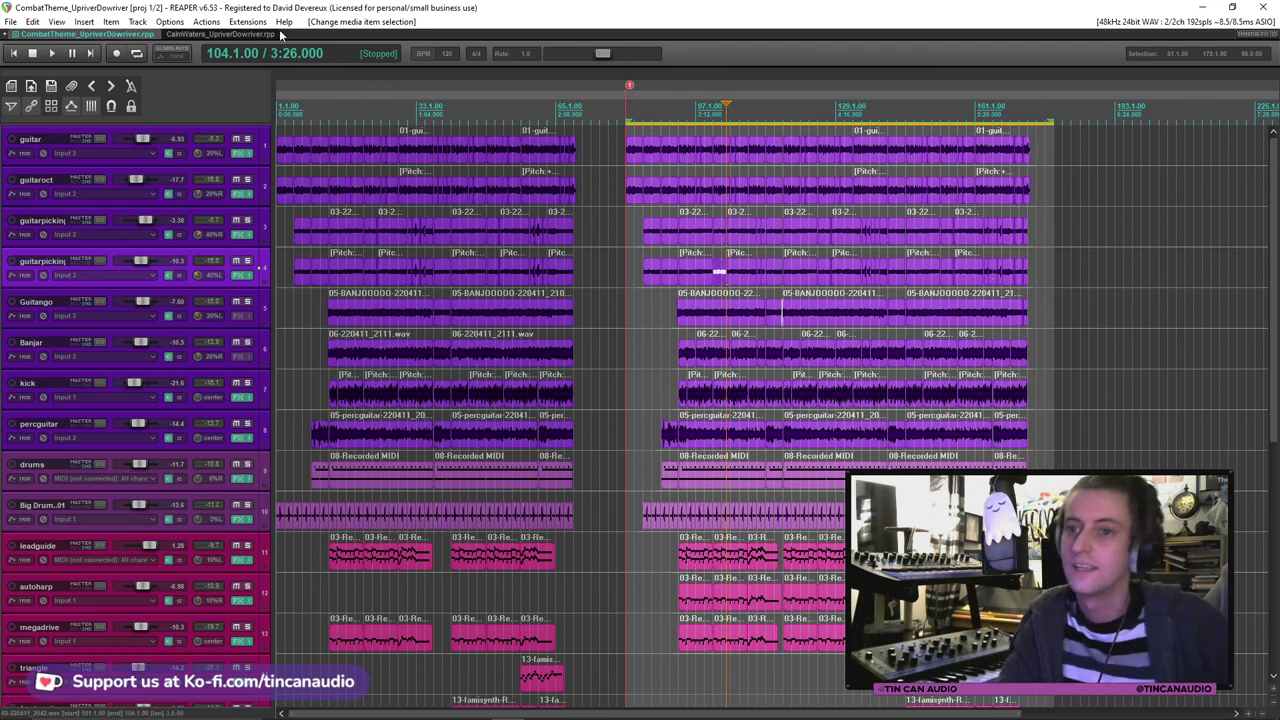
click(250, 35)
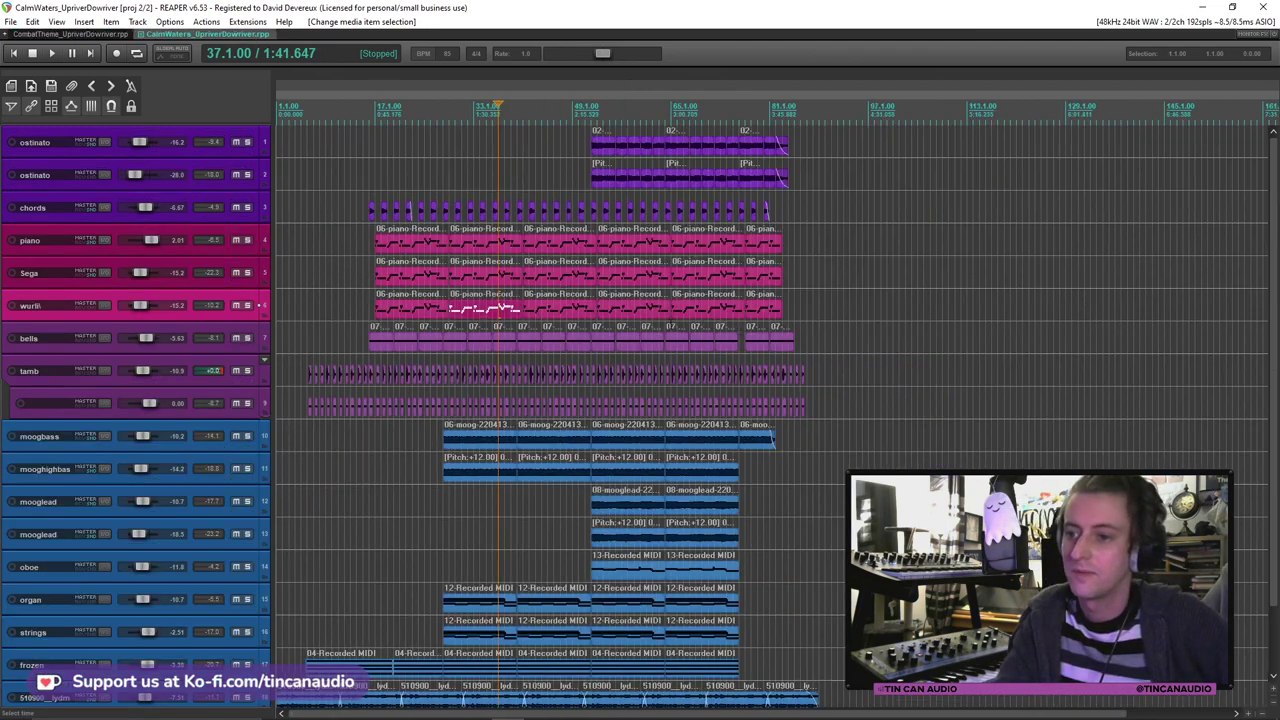